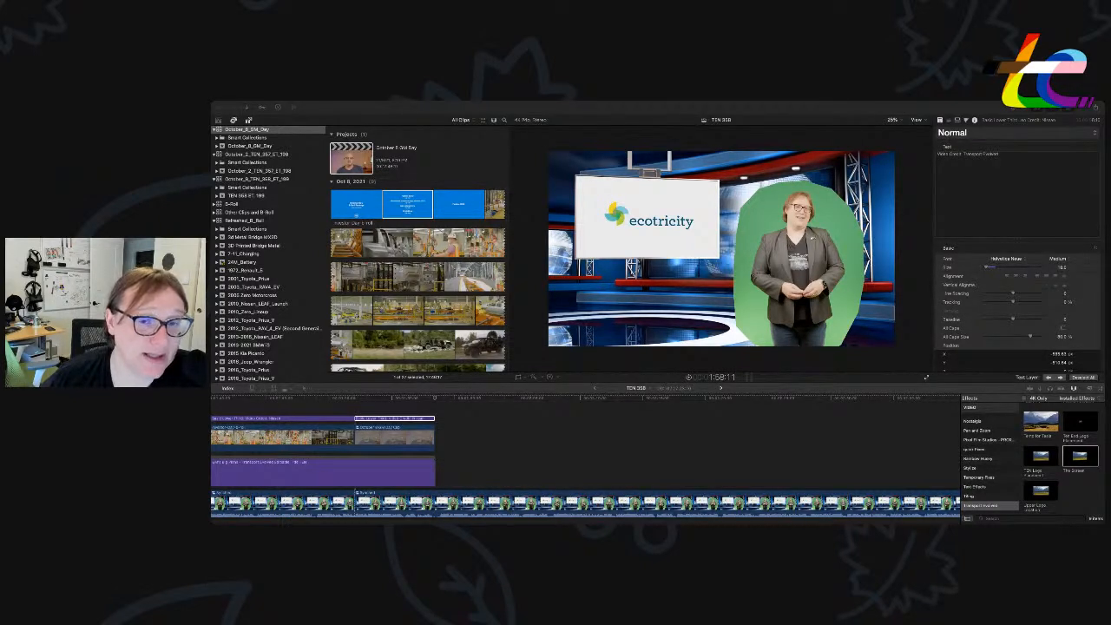
{"action": "key", "text": "super+Tab"}
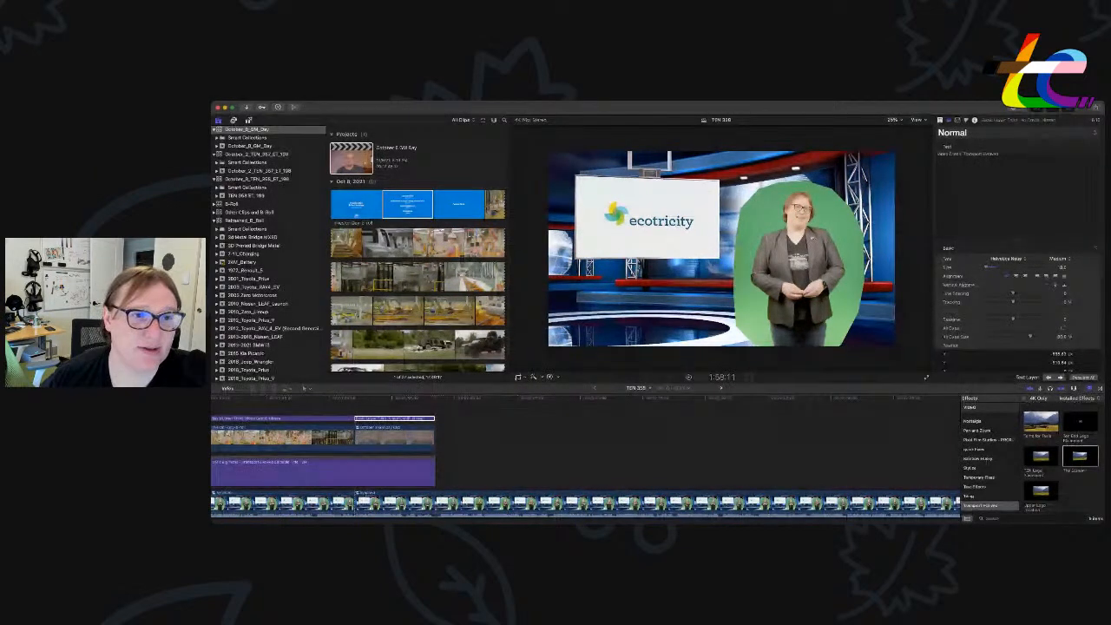
{"action": "key", "text": "super+Tab"}
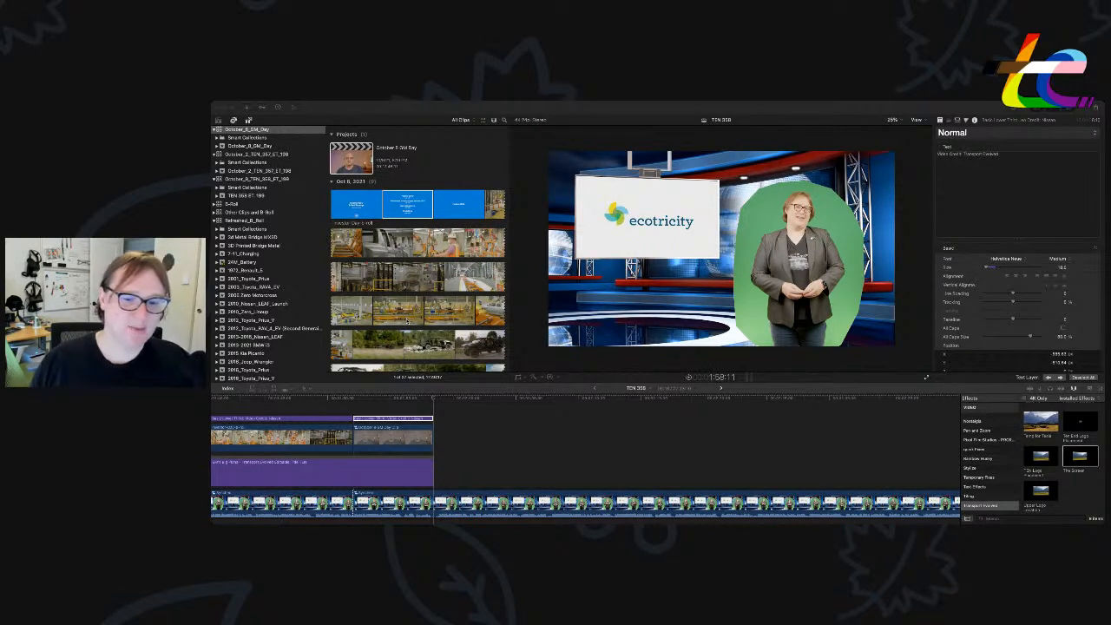
Play and skim the presenter footage that follows the GM's Big Plans overlay clips in the TEN 358 timeline.
{"action": "left_click", "coordinate": [452, 446]}
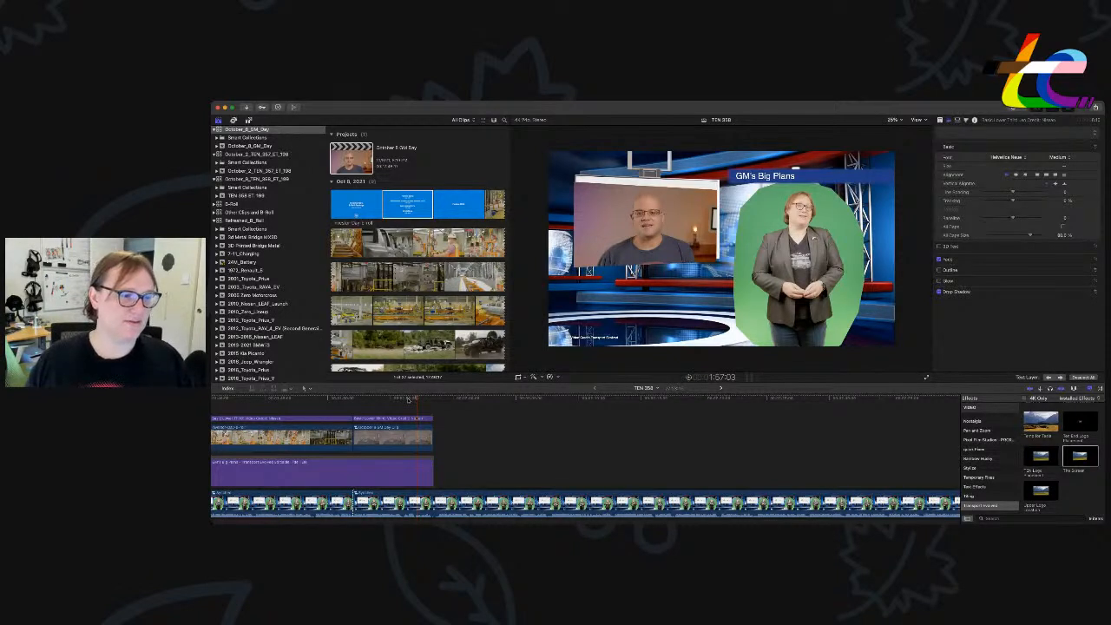
{"action": "scroll", "coordinate": [398, 402], "scroll_direction": "left", "scroll_amount": 1}
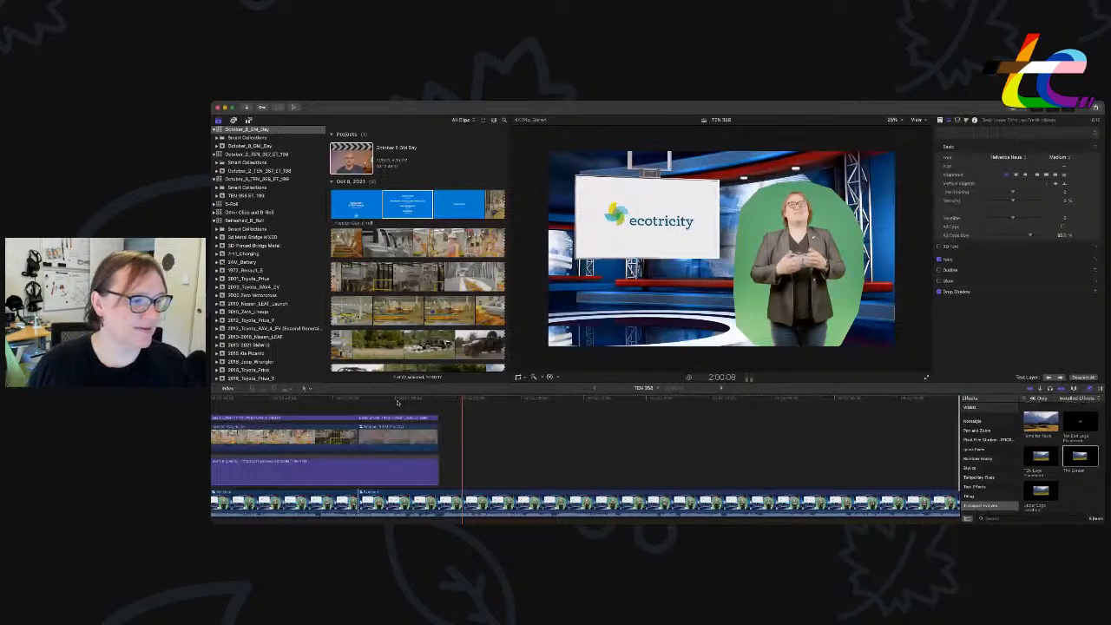
{"action": "key", "text": "space"}
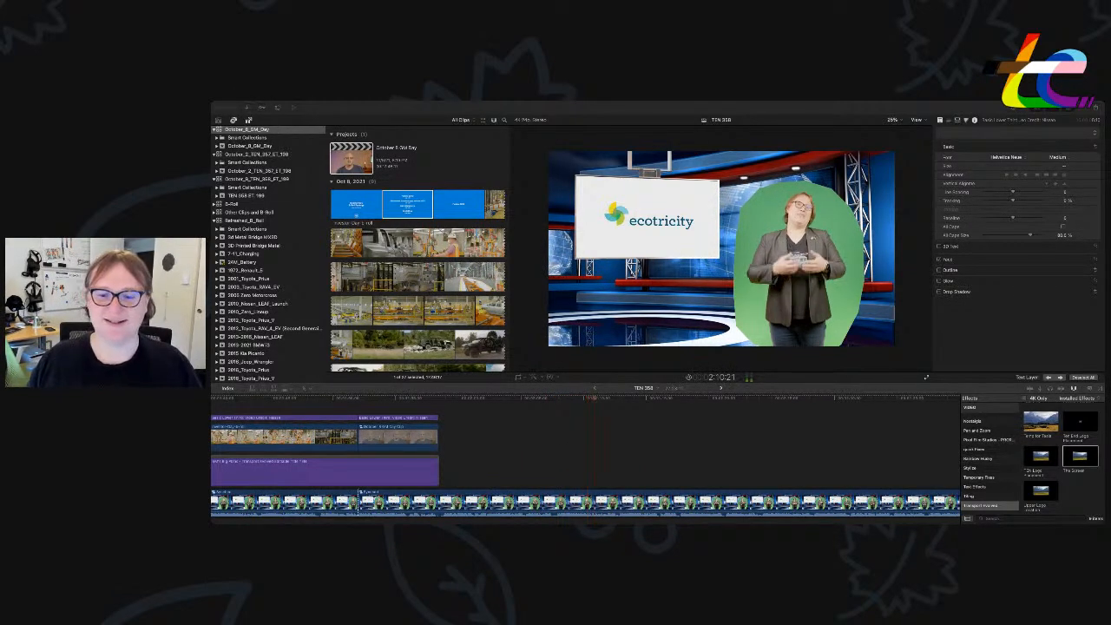
{"action": "left_click", "coordinate": [495, 404]}
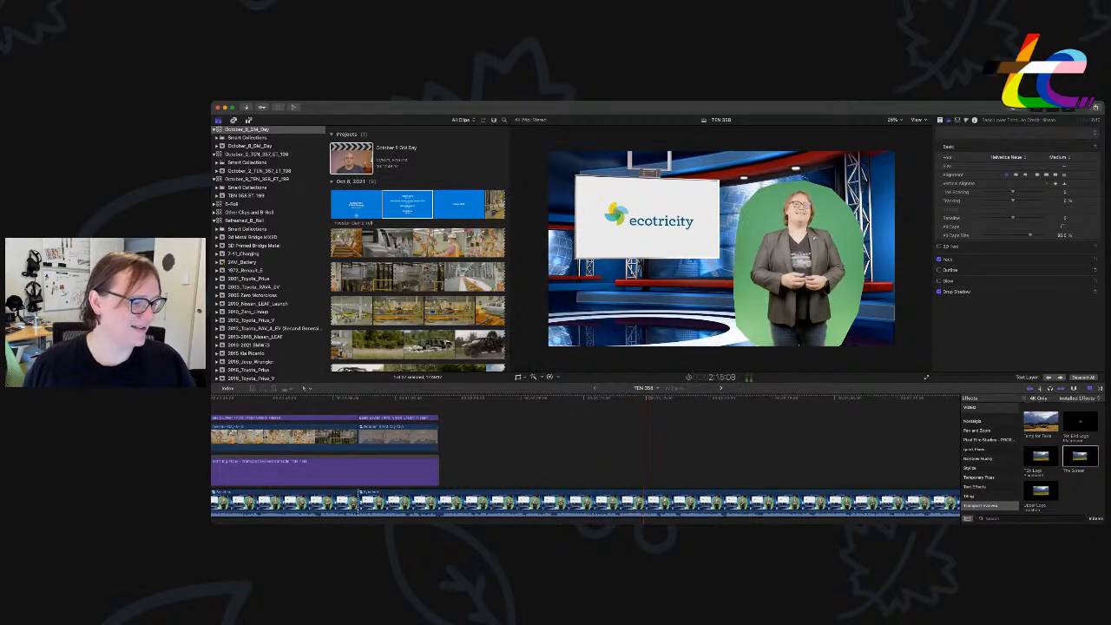
{"action": "key", "text": "shift+super+f"}
{"action": "key", "text": "shift+super+f"}
{"action": "left_click", "coordinate": [436, 398]}
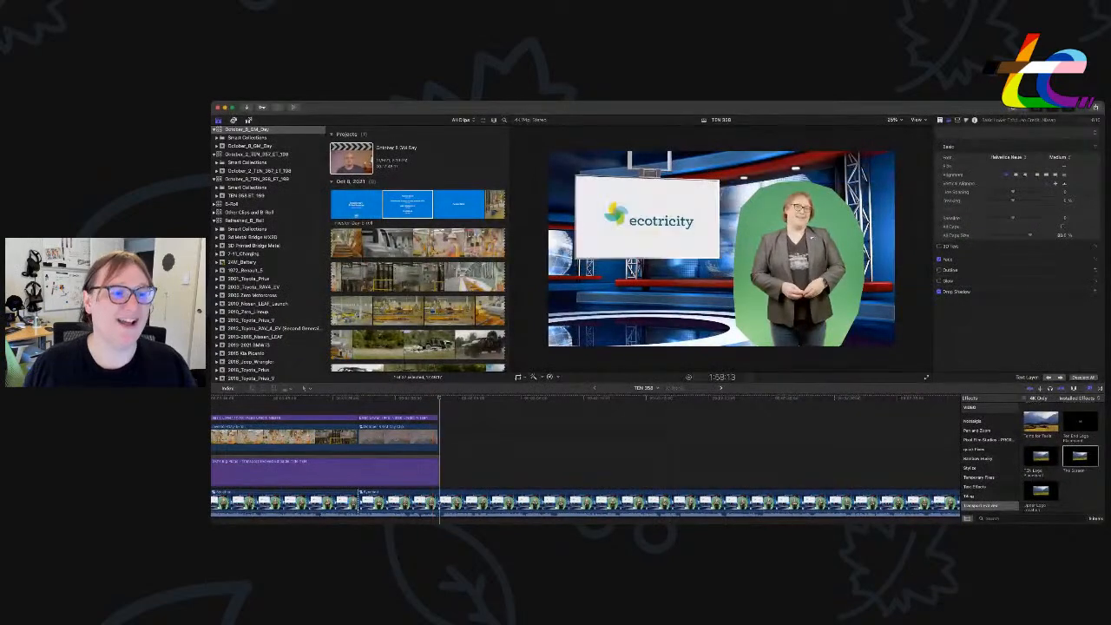
{"action": "key", "text": "super+Tab"}
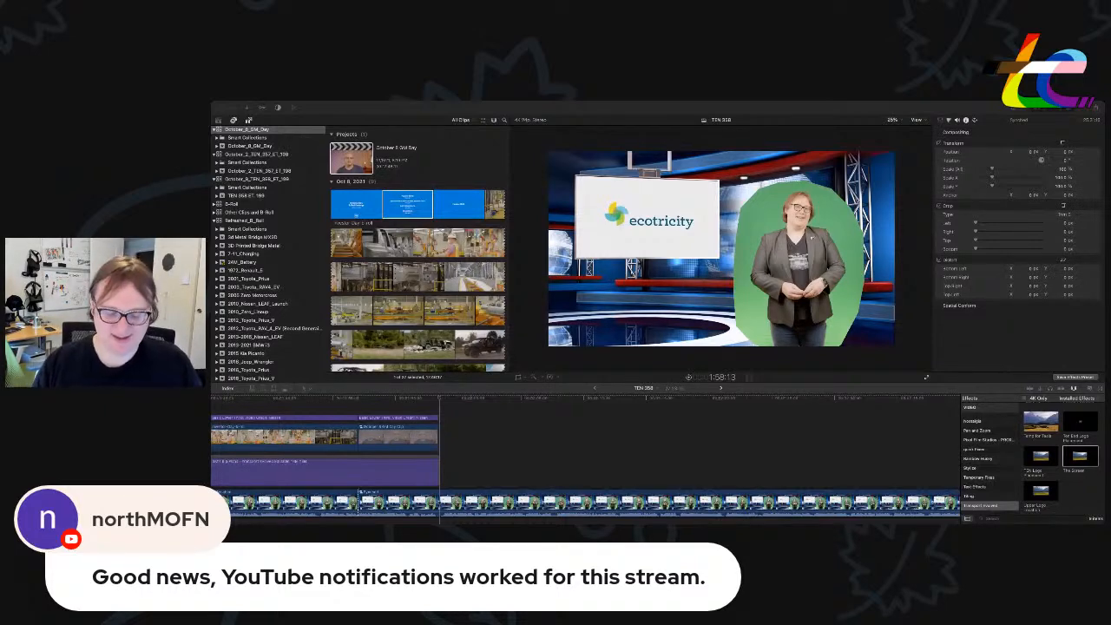
Open the presenter's last synchronized clip from the TEN 358 timeline to reach its footage and background layers.
{"action": "key", "text": "super+minus"}
{"action": "key", "text": "super+minus"}
{"action": "key", "text": "super+minus"}
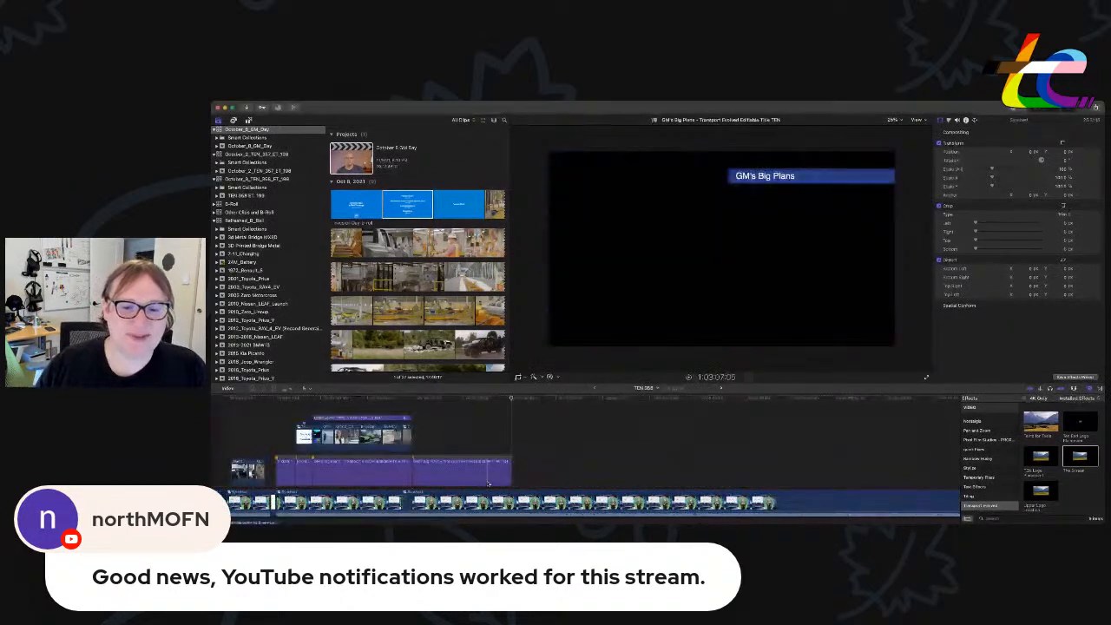
{"action": "left_click", "coordinate": [483, 501]}
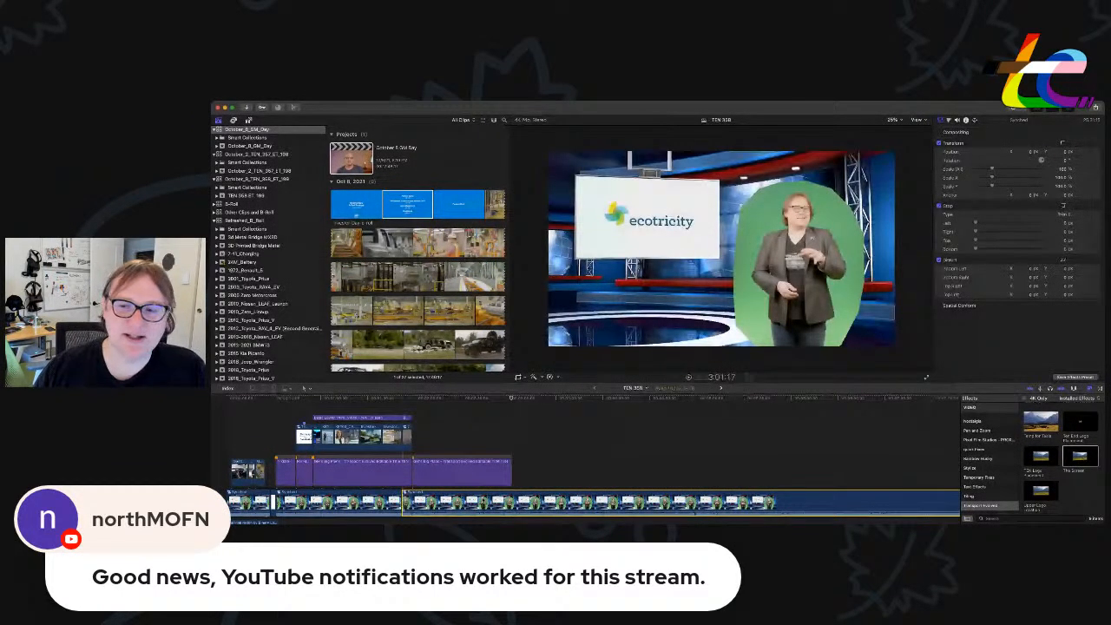
{"action": "double_click", "coordinate": [483, 501]}
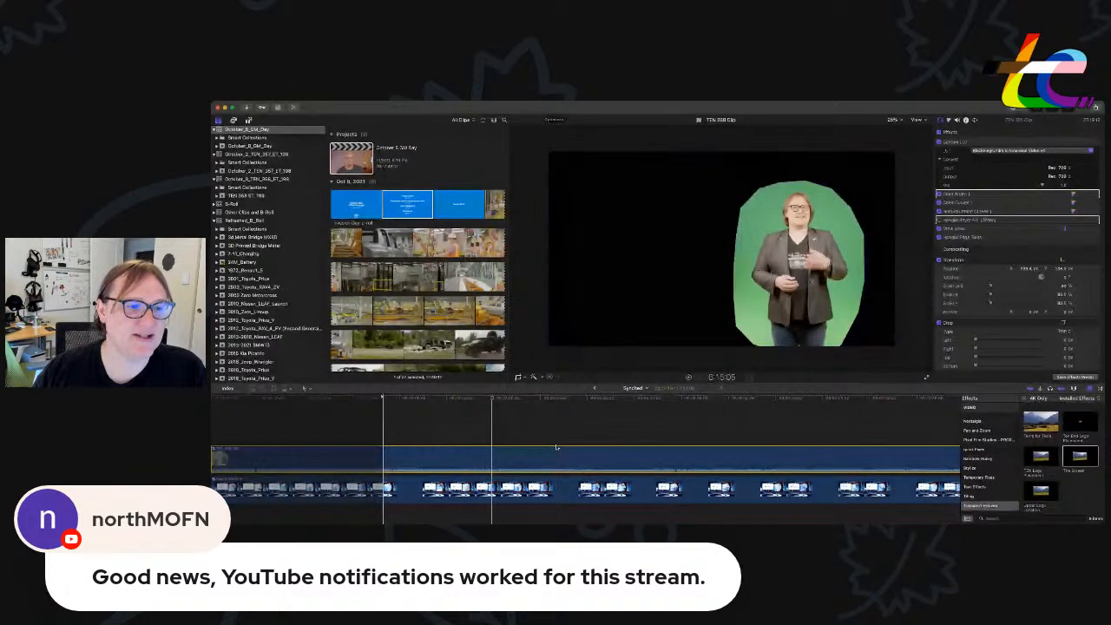
{"action": "key", "text": "super+bracketleft"}
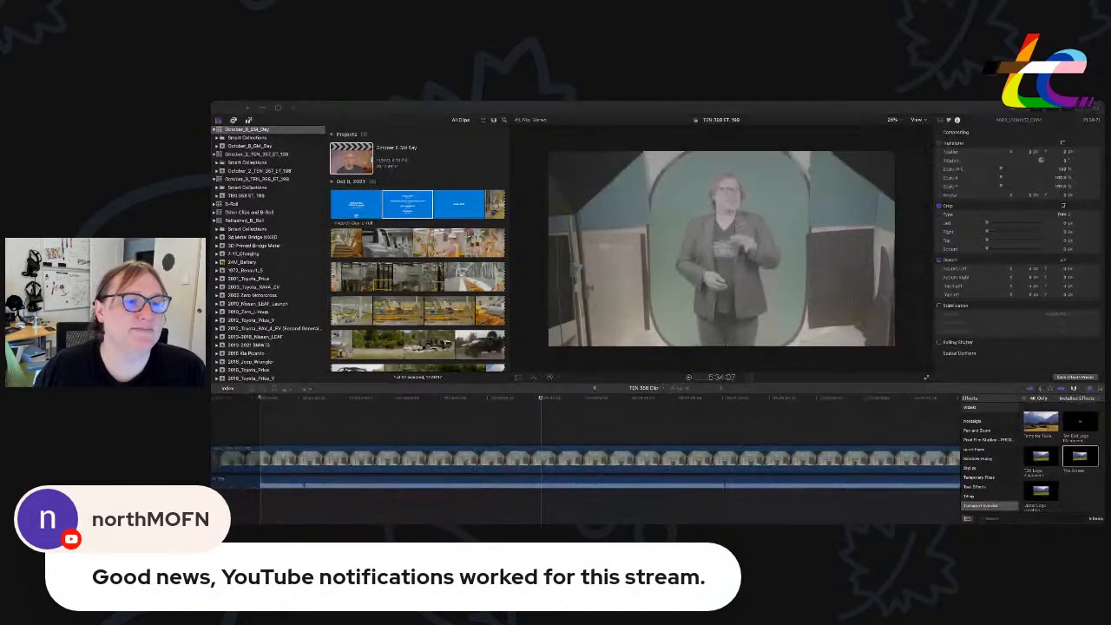
{"action": "left_click", "coordinate": [524, 402]}
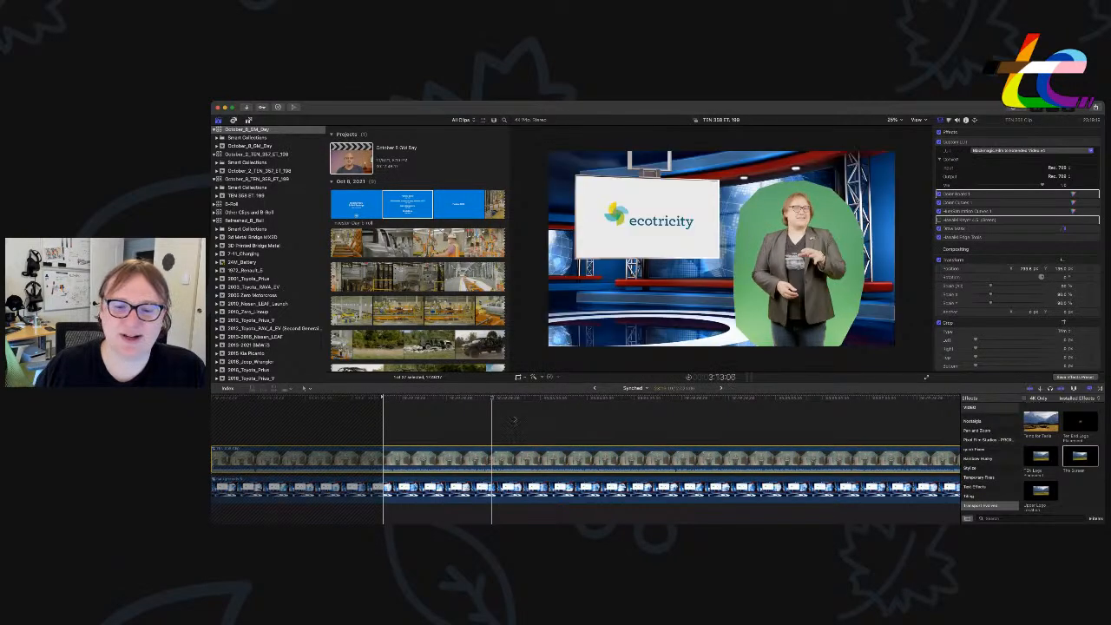
In the nested backgrounds clip, disable the ecotricity studio layer in favour of the rainbow-logo studio, and return to the TEN 358 timeline.
{"action": "left_click", "coordinate": [498, 490]}
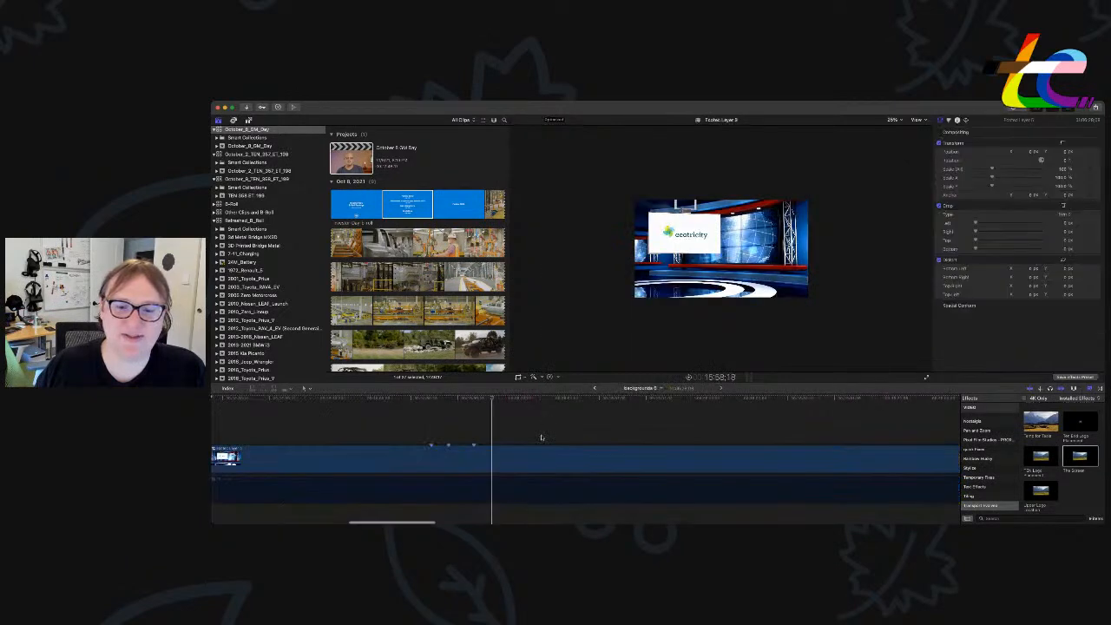
{"action": "left_click", "coordinate": [529, 458]}
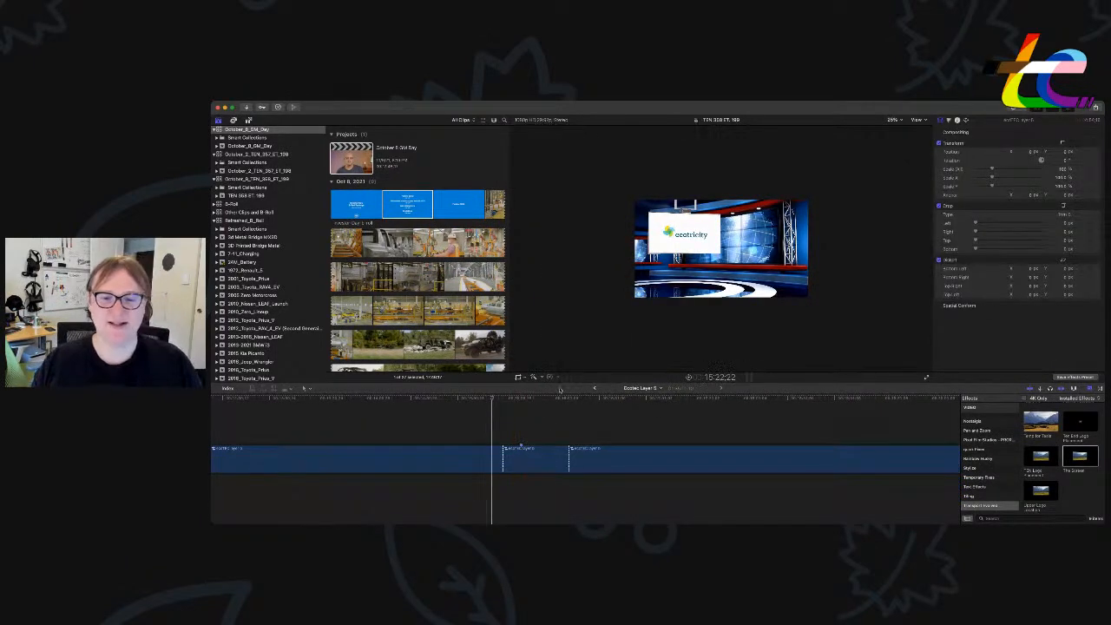
{"action": "left_click", "coordinate": [595, 389]}
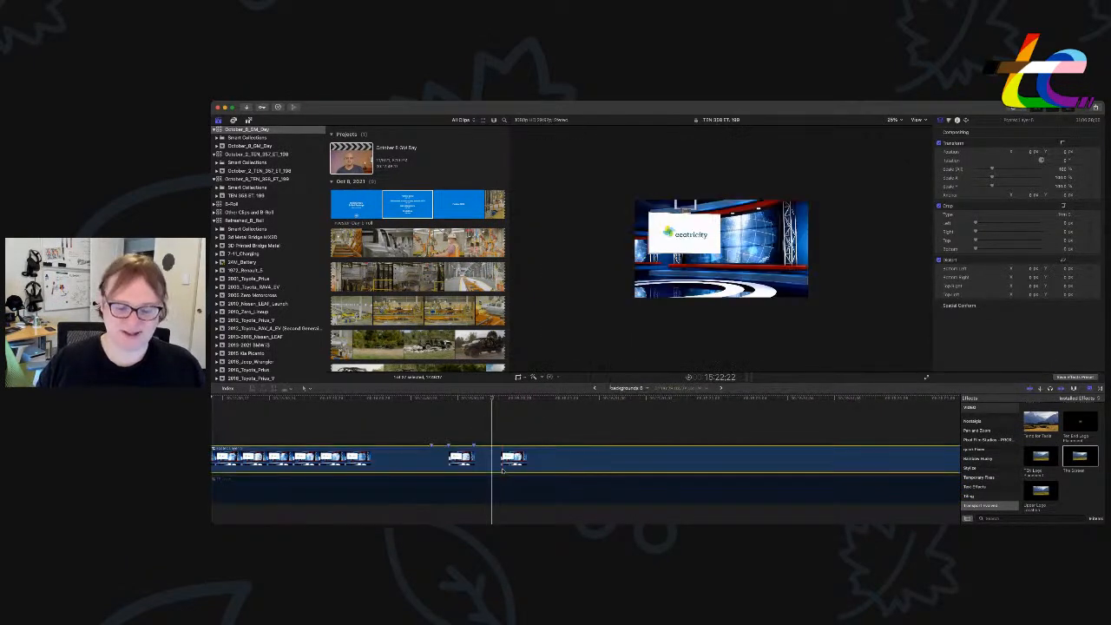
{"action": "left_click", "coordinate": [502, 497]}
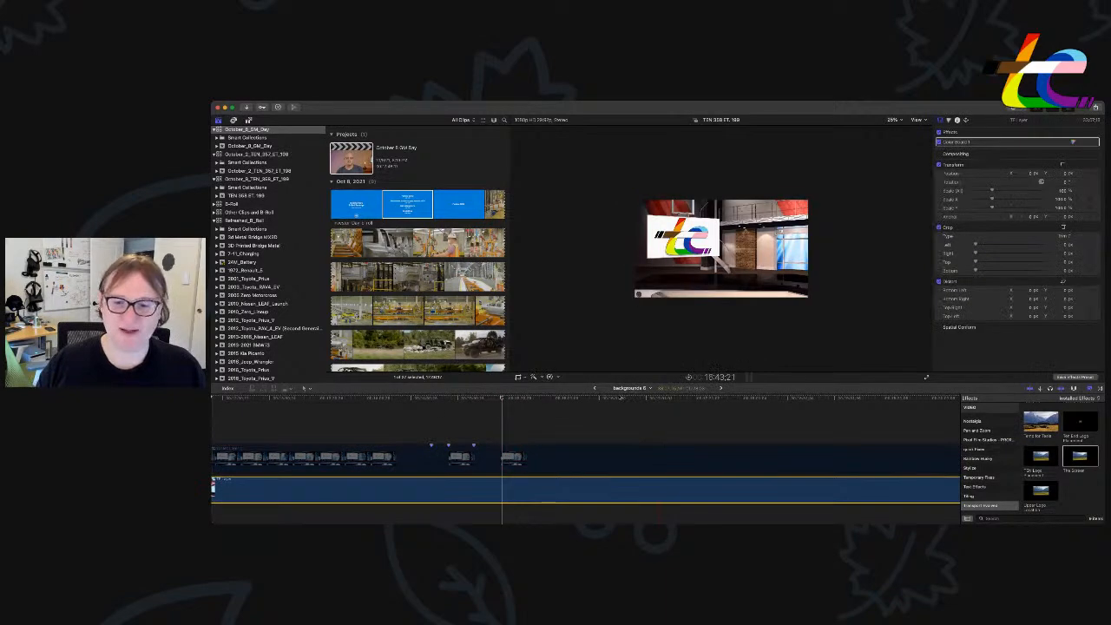
{"action": "left_click", "coordinate": [596, 389]}
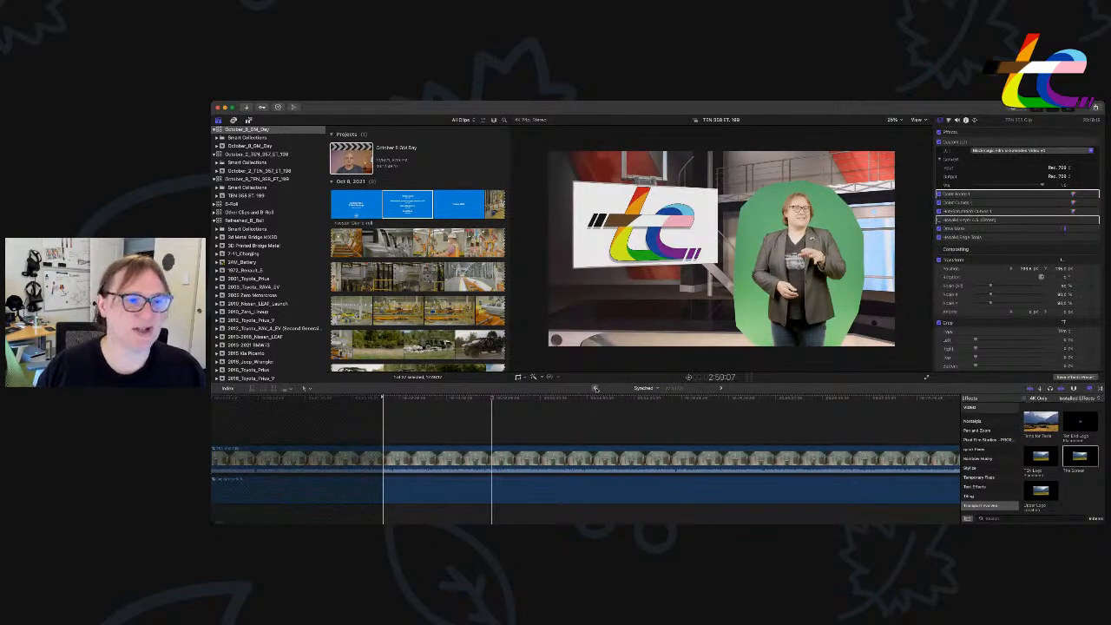
{"action": "left_click", "coordinate": [596, 388]}
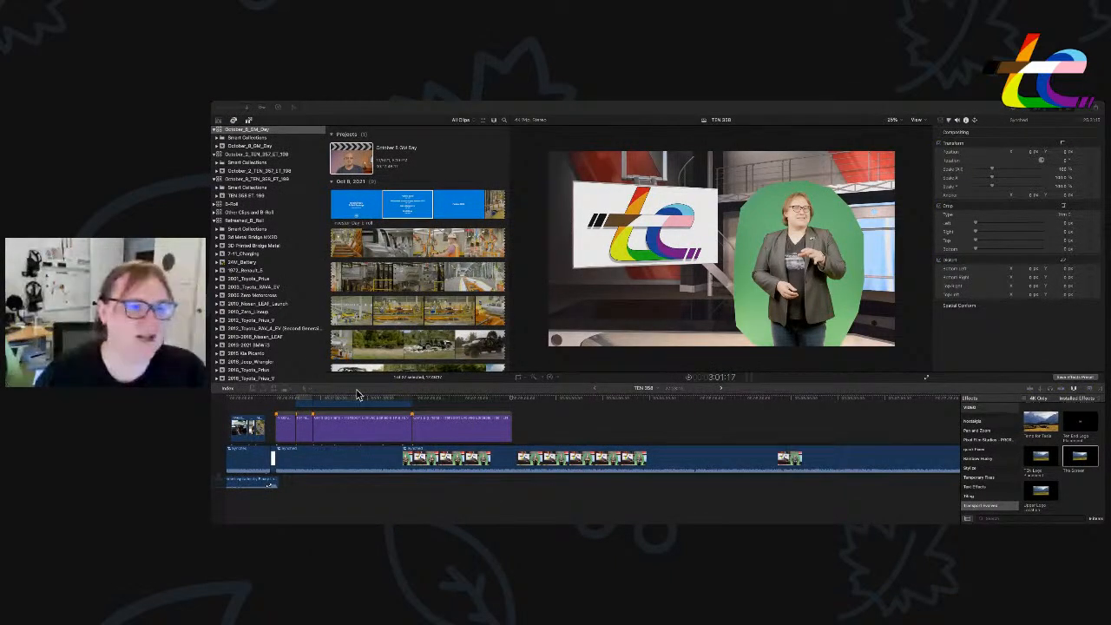
Check the new studio background at several points of the GM's Big Plans segment.
{"action": "scroll", "coordinate": [421, 406], "scroll_direction": "up", "scroll_amount": 4}
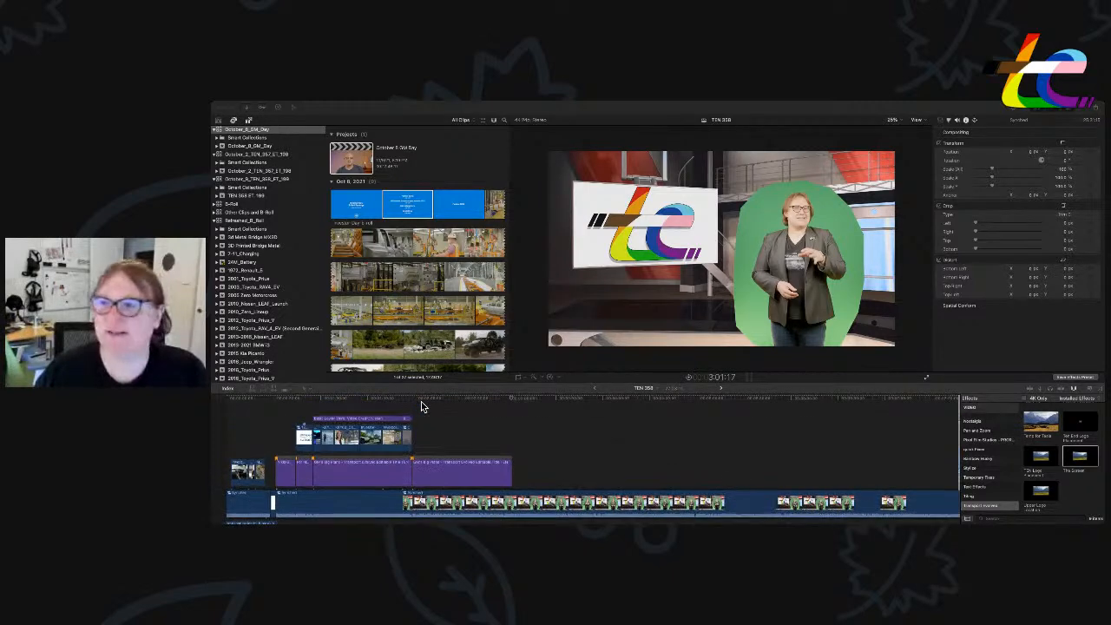
{"action": "left_click", "coordinate": [412, 399]}
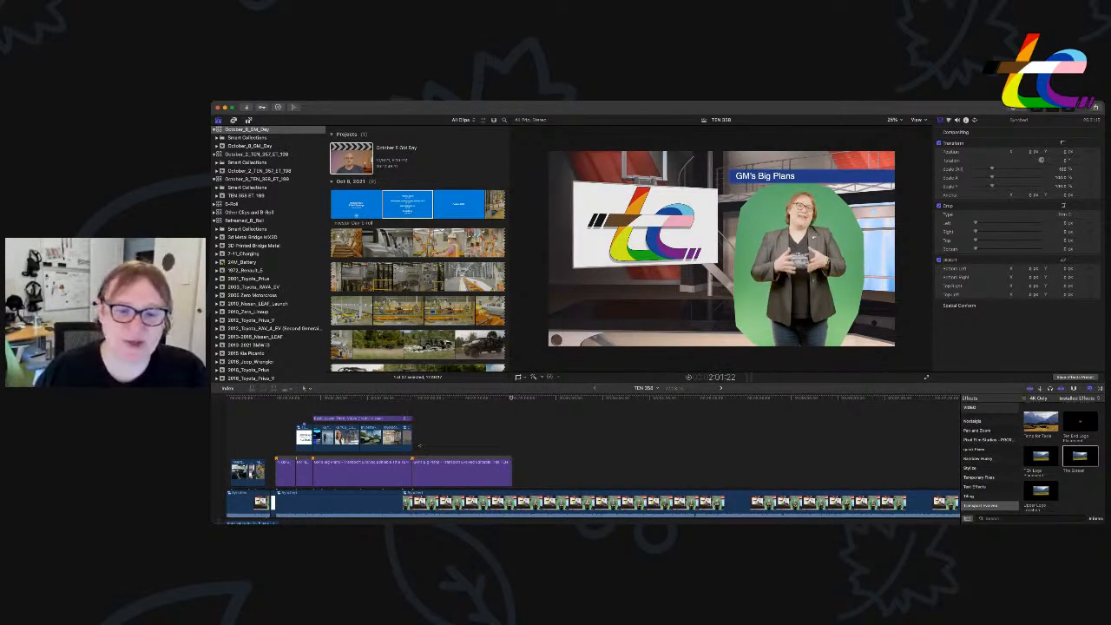
{"action": "left_click", "coordinate": [313, 398]}
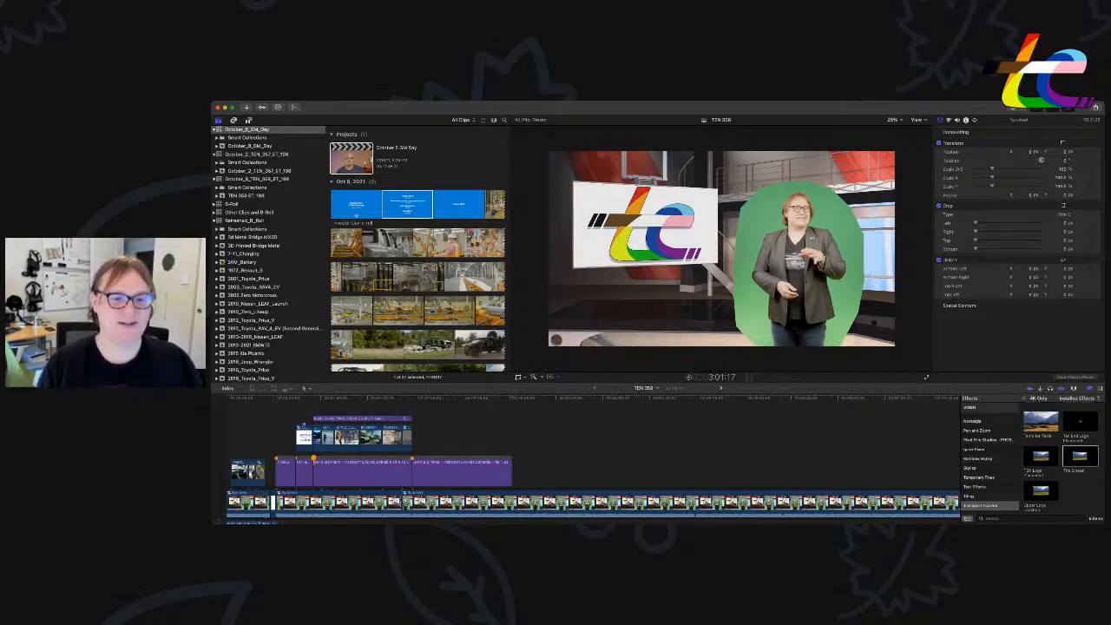
Change the text of the last GM's Big Plans title to "Rated".
{"action": "left_click", "coordinate": [445, 463]}
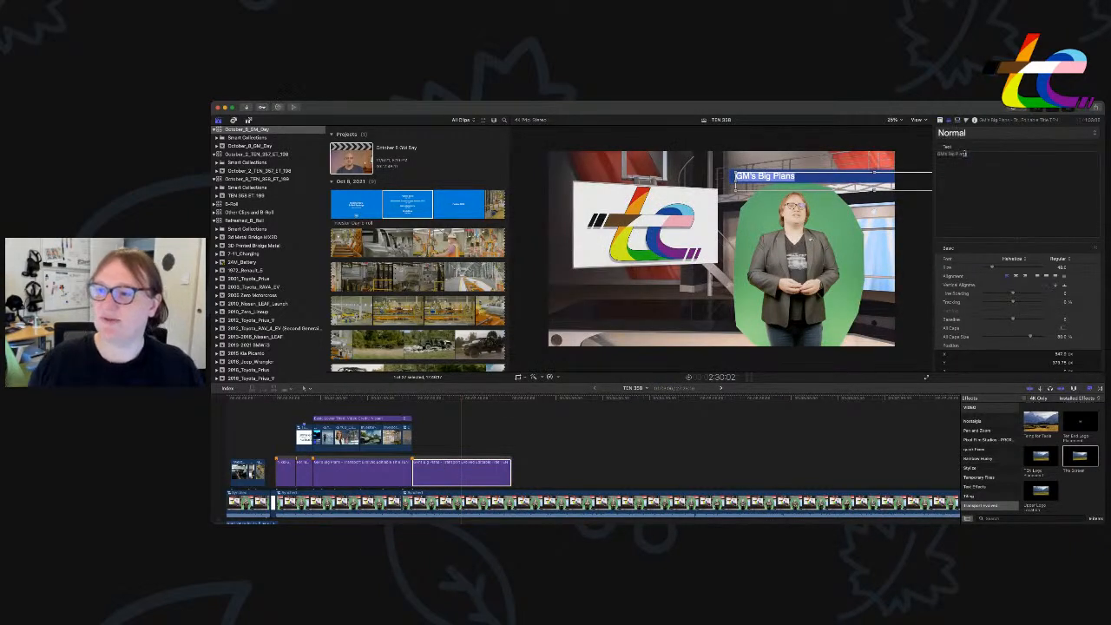
{"action": "type", "text": "Rated"}
{"action": "key", "text": "super+a"}
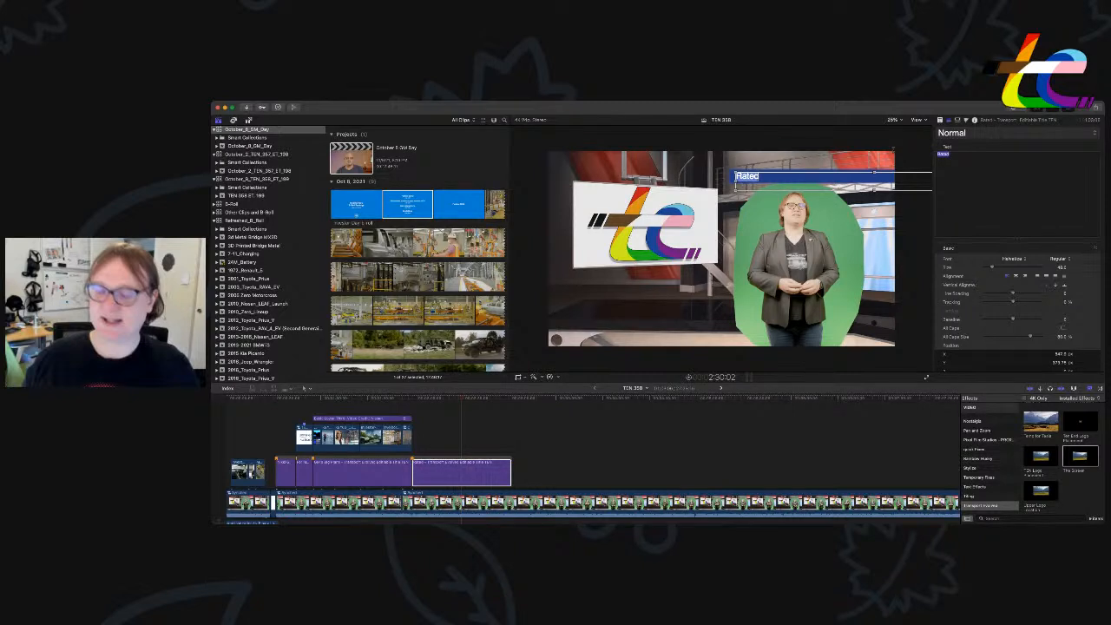
{"action": "type", "text": "Under Rated"}
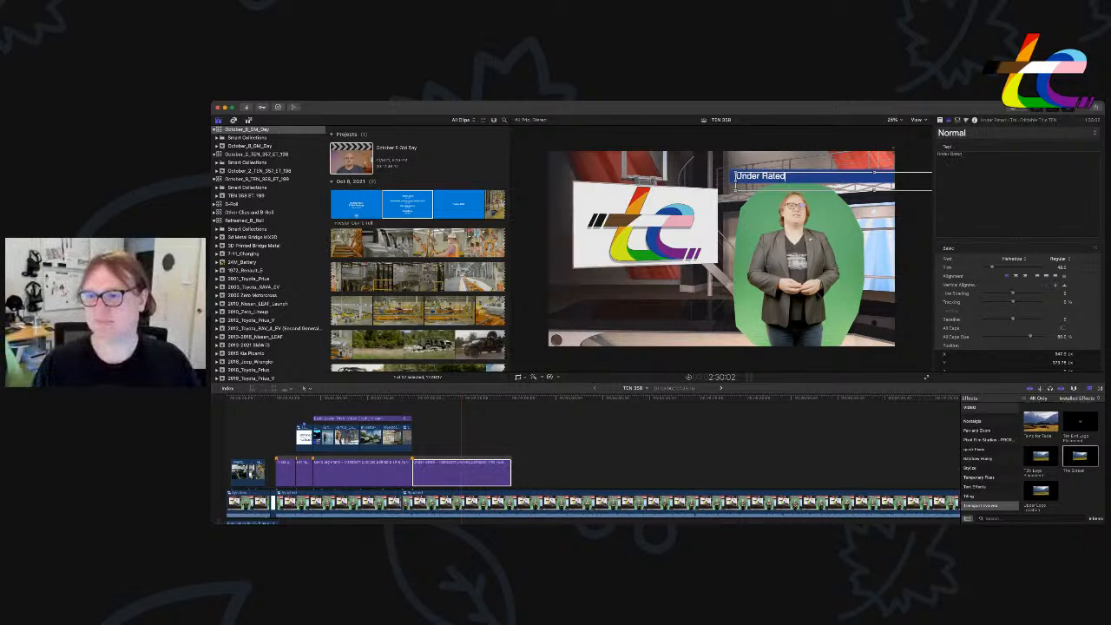
{"action": "key", "text": "super+a"}
{"action": "type", "text": "Rated"}
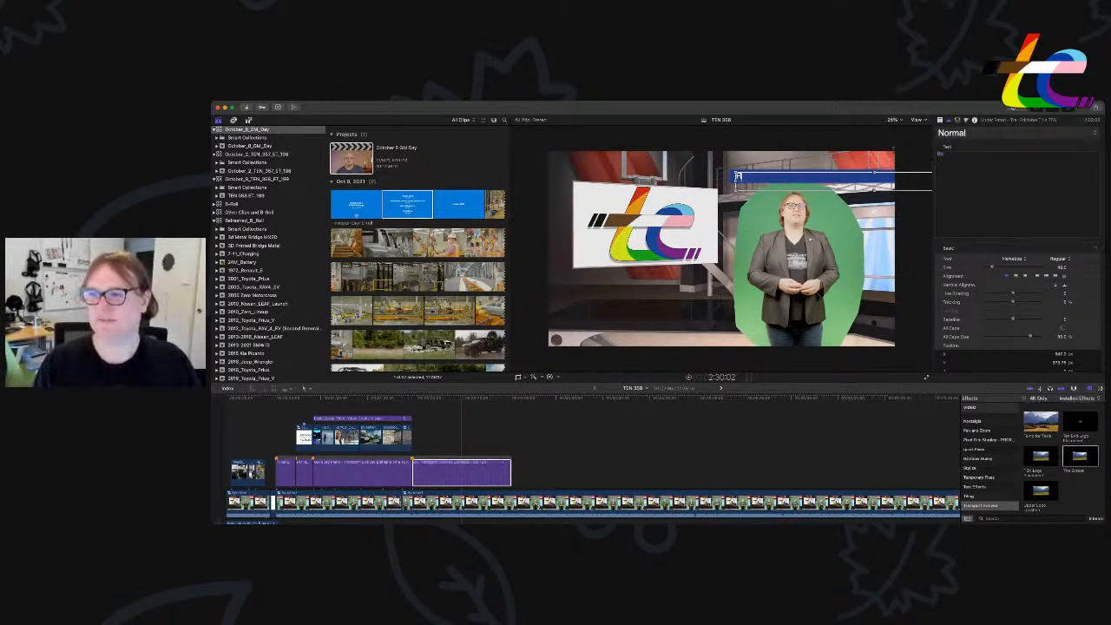
{"action": "left_click", "coordinate": [428, 430]}
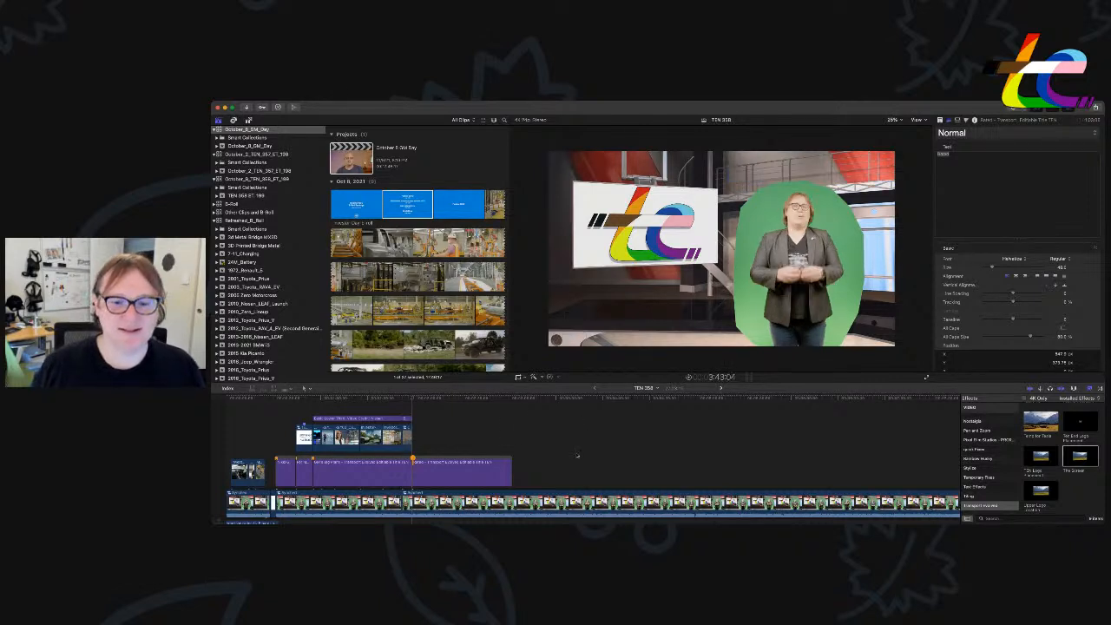
Find and open the 2022 Mercedes-Benz EQS event in the Refreshed_B_Roll library.
{"action": "left_click", "coordinate": [217, 290]}
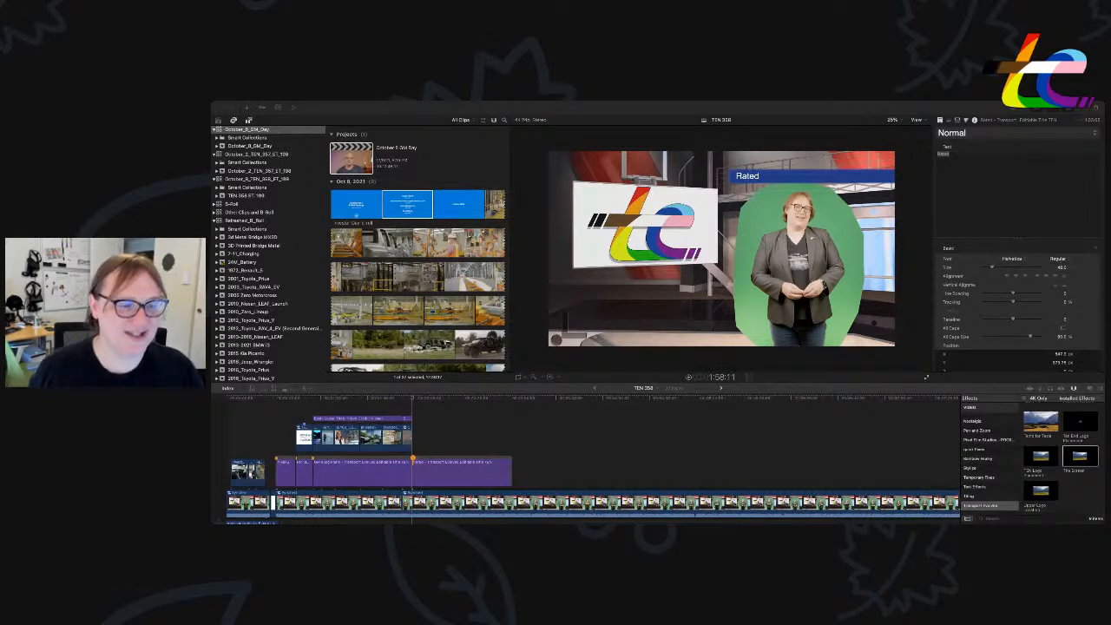
{"action": "left_click", "coordinate": [449, 473]}
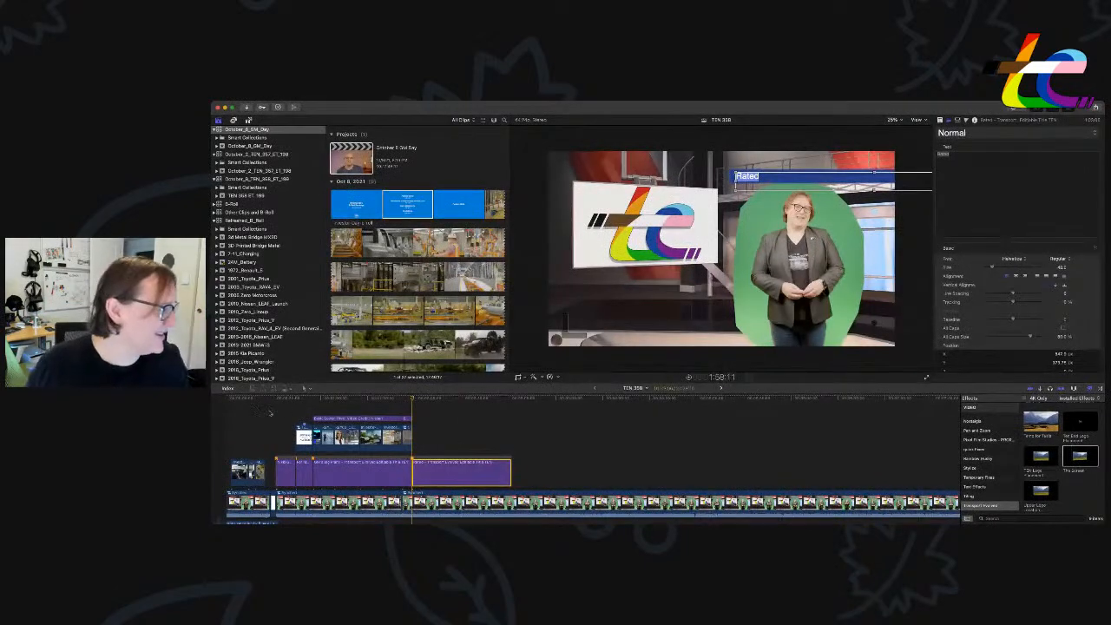
{"action": "scroll", "coordinate": [244, 304], "scroll_direction": "down", "scroll_amount": 5}
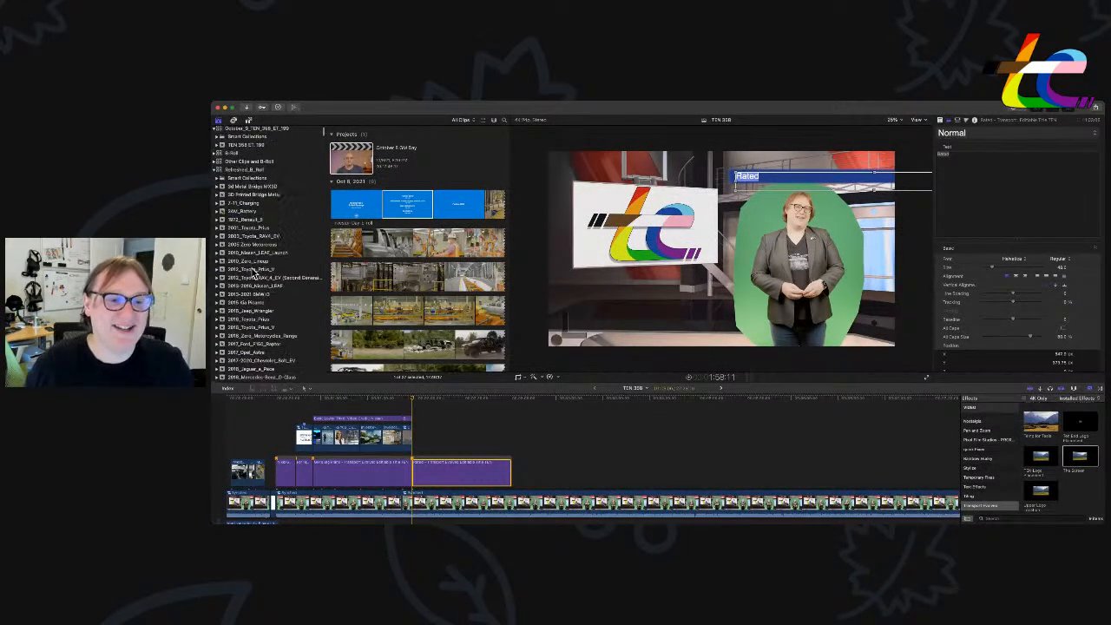
{"action": "scroll", "coordinate": [253, 271], "scroll_direction": "down", "scroll_amount": 5}
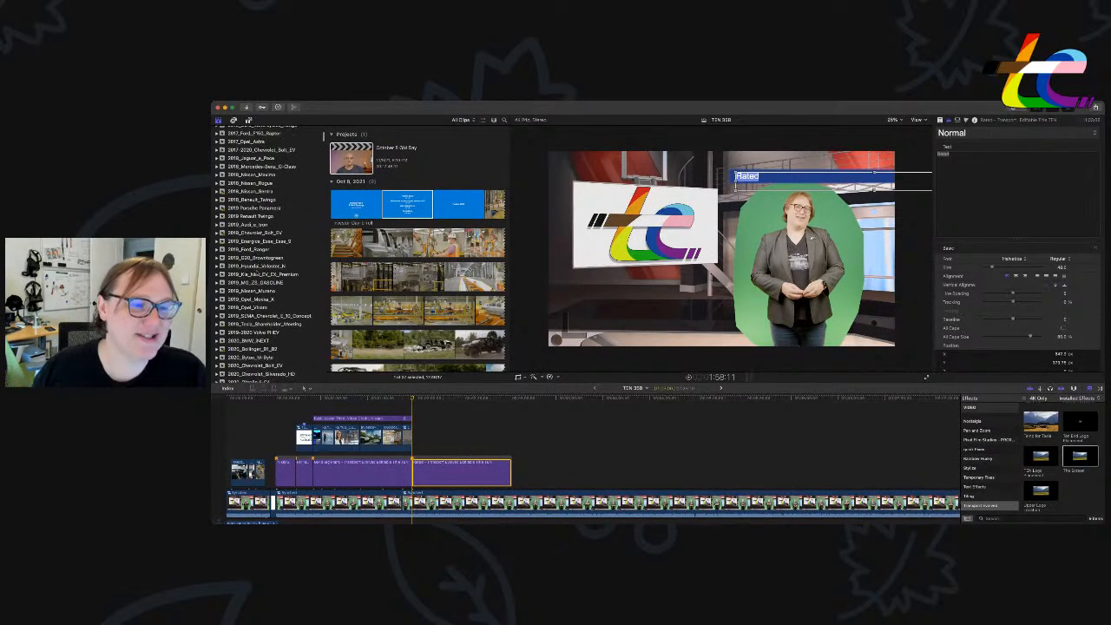
{"action": "scroll", "coordinate": [261, 252], "scroll_direction": "down", "scroll_amount": 1}
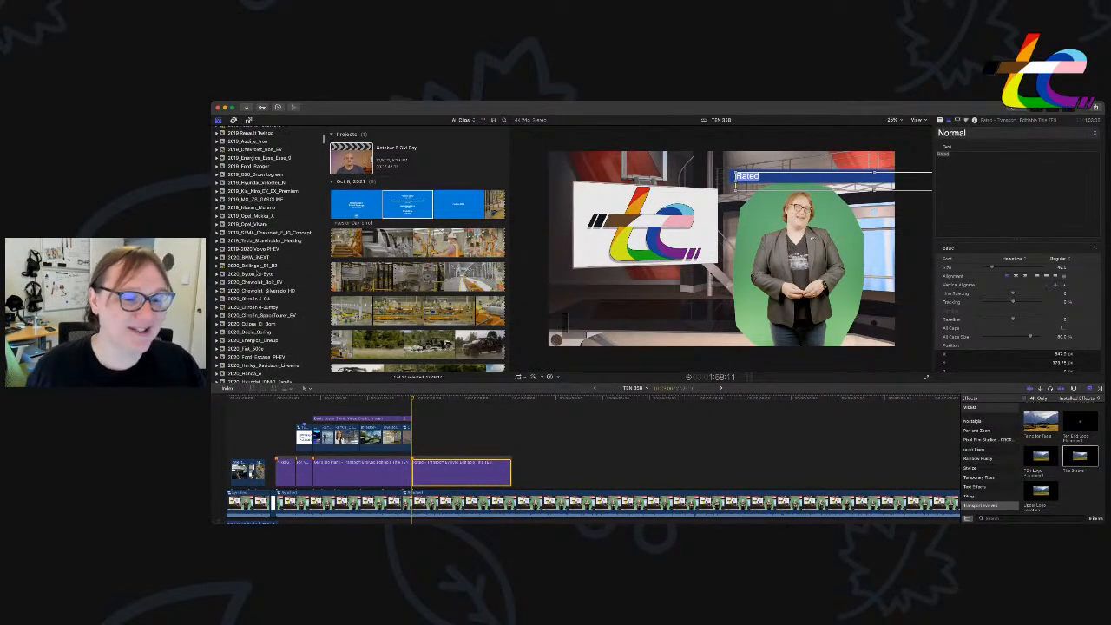
{"action": "scroll", "coordinate": [256, 278], "scroll_direction": "down", "scroll_amount": 8}
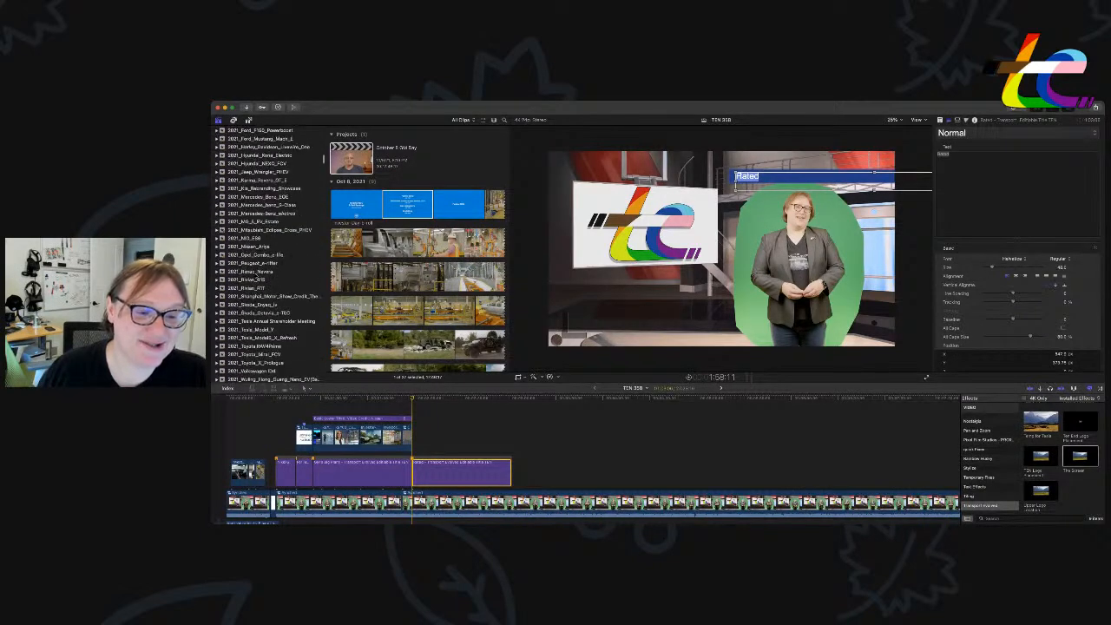
{"action": "scroll", "coordinate": [270, 253], "scroll_direction": "down", "scroll_amount": 7}
{"action": "scroll", "coordinate": [275, 311], "scroll_direction": "down", "scroll_amount": 5}
{"action": "scroll", "coordinate": [276, 310], "scroll_direction": "down", "scroll_amount": 4}
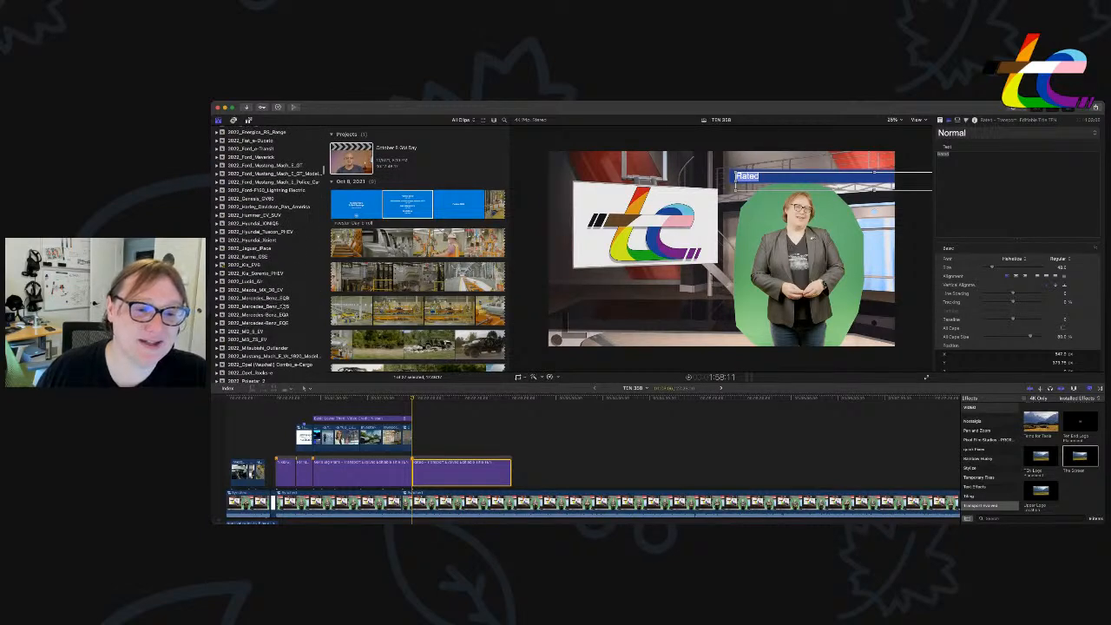
{"action": "left_click", "coordinate": [284, 307]}
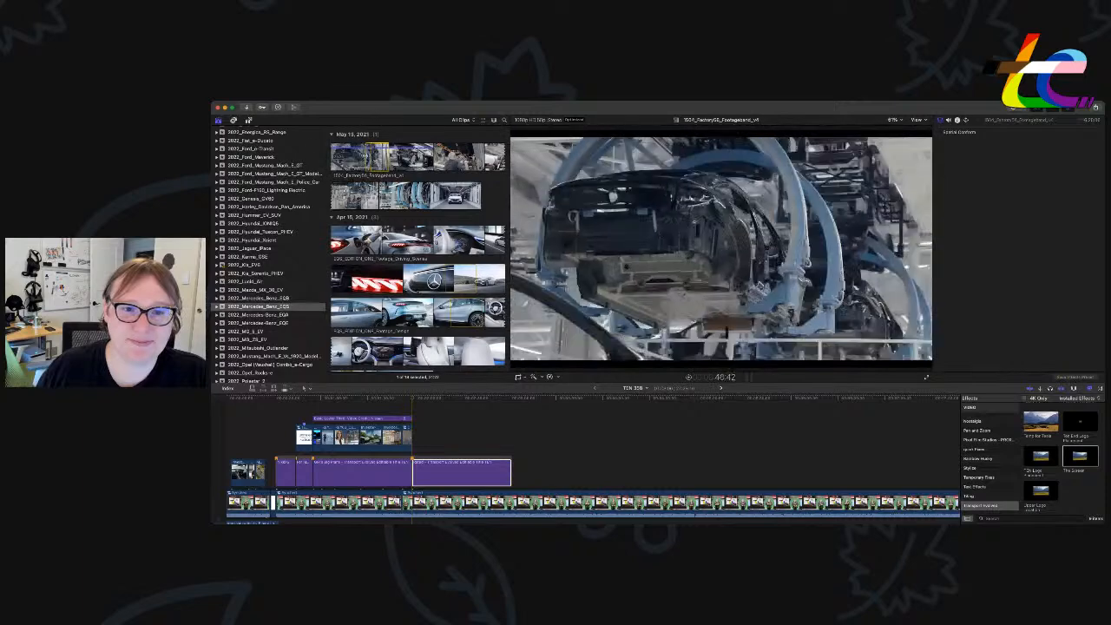
Place the selected Factory56 footage above the start of the Rated title without its audio, and enlarge the timeline area.
{"action": "left_click_drag", "start_coordinate": [361, 156], "coordinate": [412, 440]}
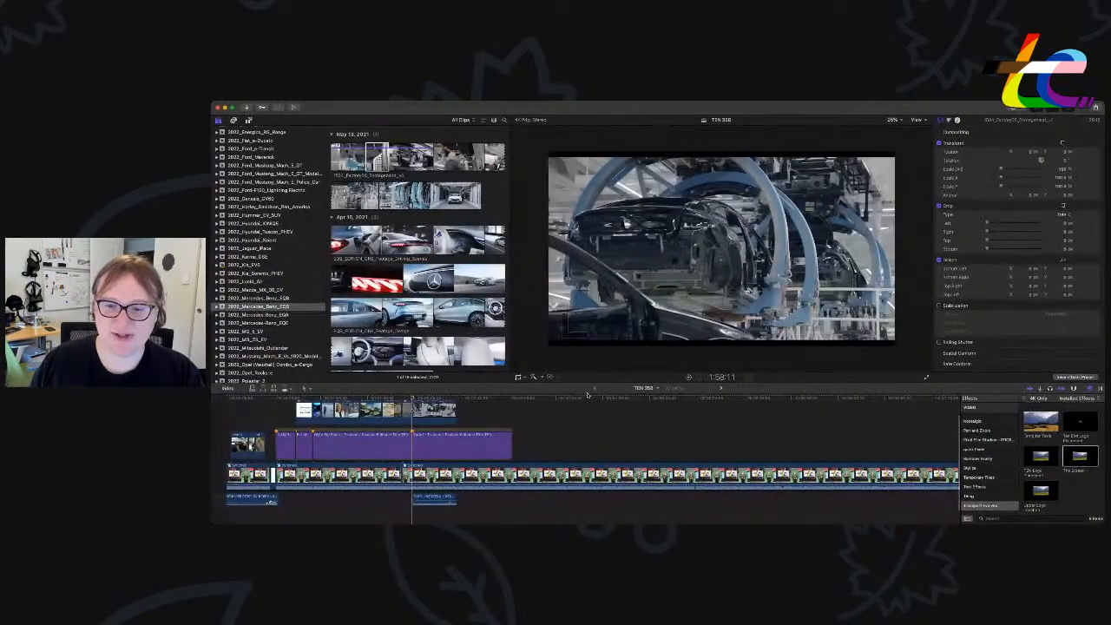
{"action": "left_click_drag", "start_coordinate": [1102, 521], "coordinate": [1104, 529]}
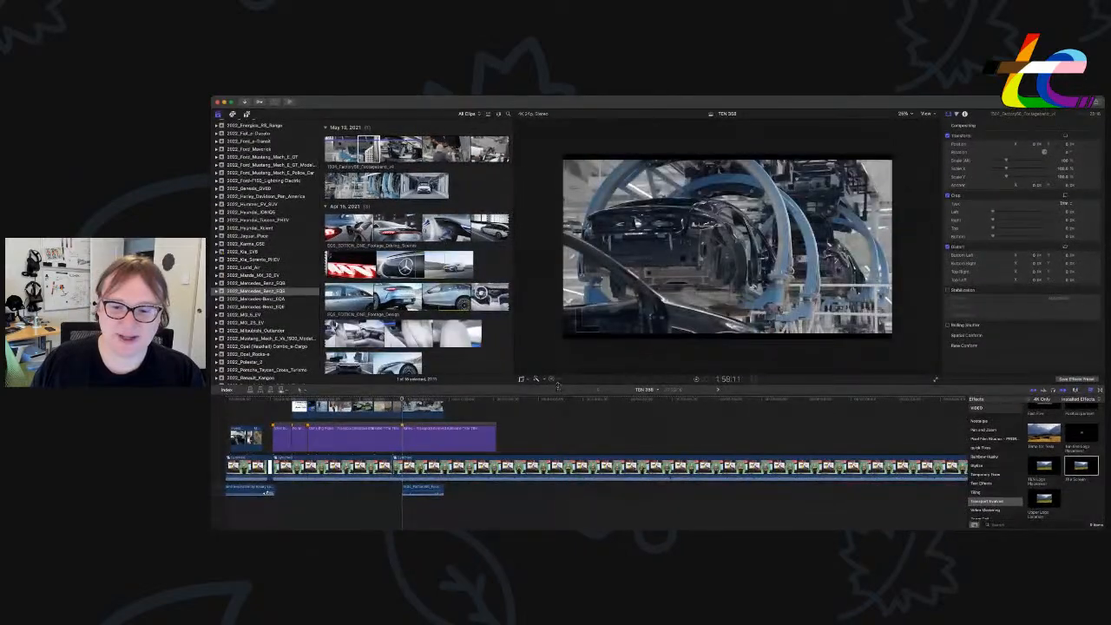
{"action": "left_click_drag", "start_coordinate": [558, 387], "coordinate": [557, 346]}
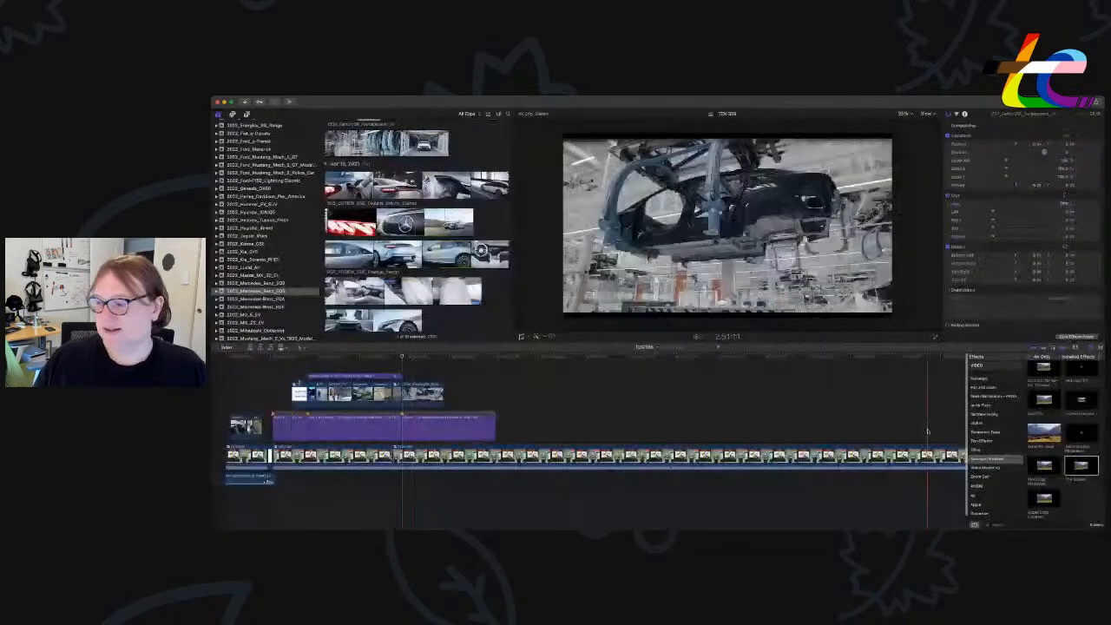
Undo the factory clip's placement on the studio screen and crop its edges to cut off the black bars.
{"action": "left_click", "coordinate": [415, 399]}
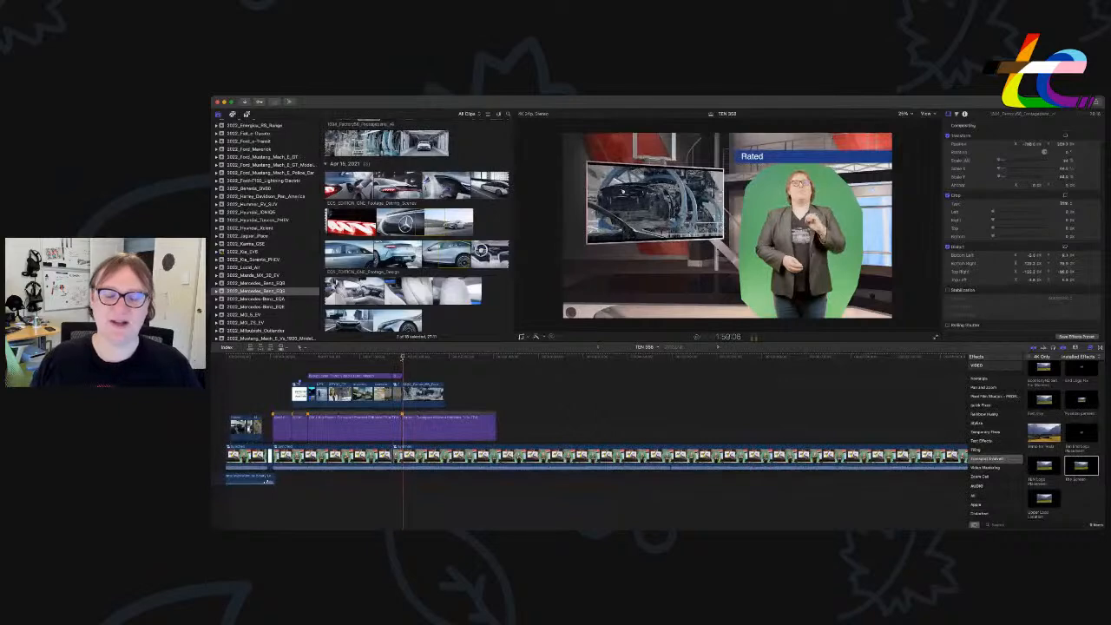
{"action": "key", "text": "super+z"}
{"action": "left_click", "coordinate": [423, 396]}
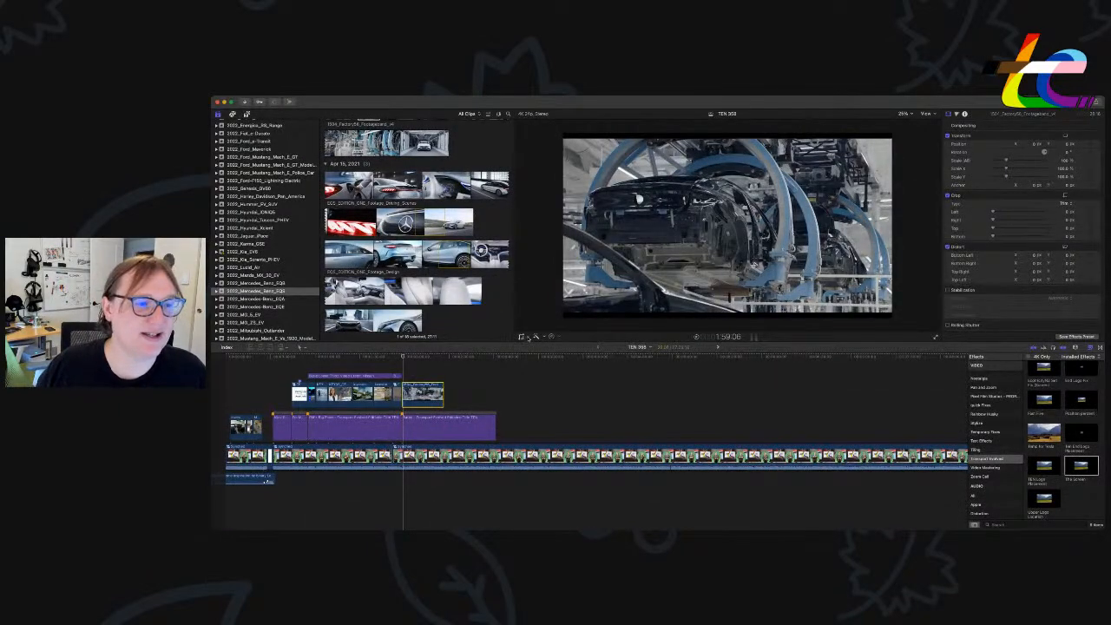
{"action": "key", "text": "shift+c"}
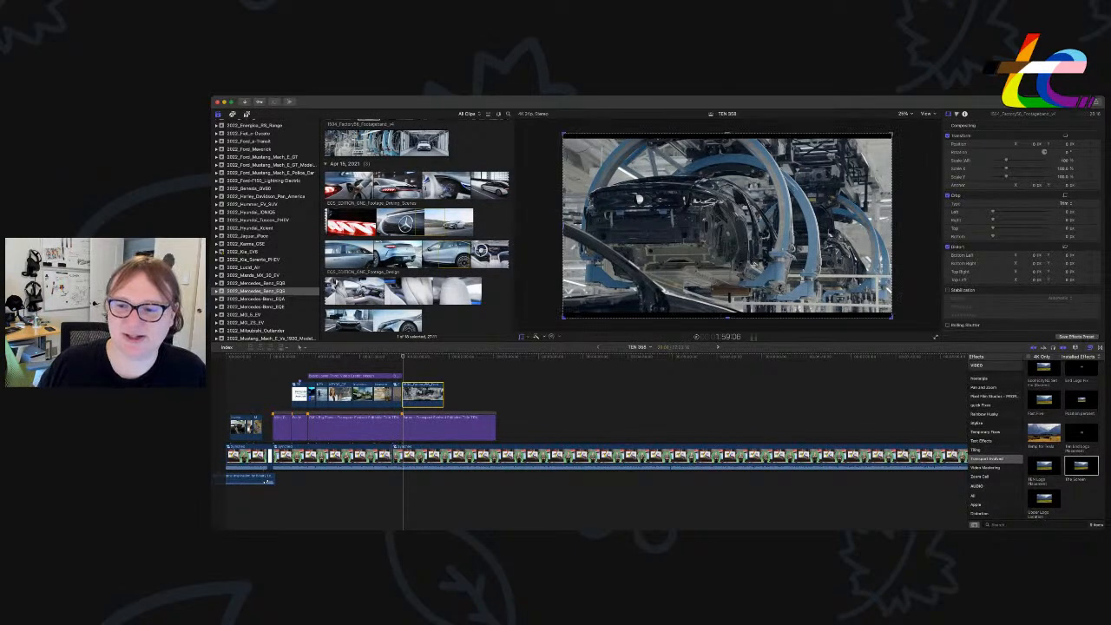
{"action": "left_click", "coordinate": [727, 299]}
{"action": "left_click_drag", "start_coordinate": [891, 318], "coordinate": [872, 306]}
{"action": "left_click_drag", "start_coordinate": [563, 306], "coordinate": [582, 305]}
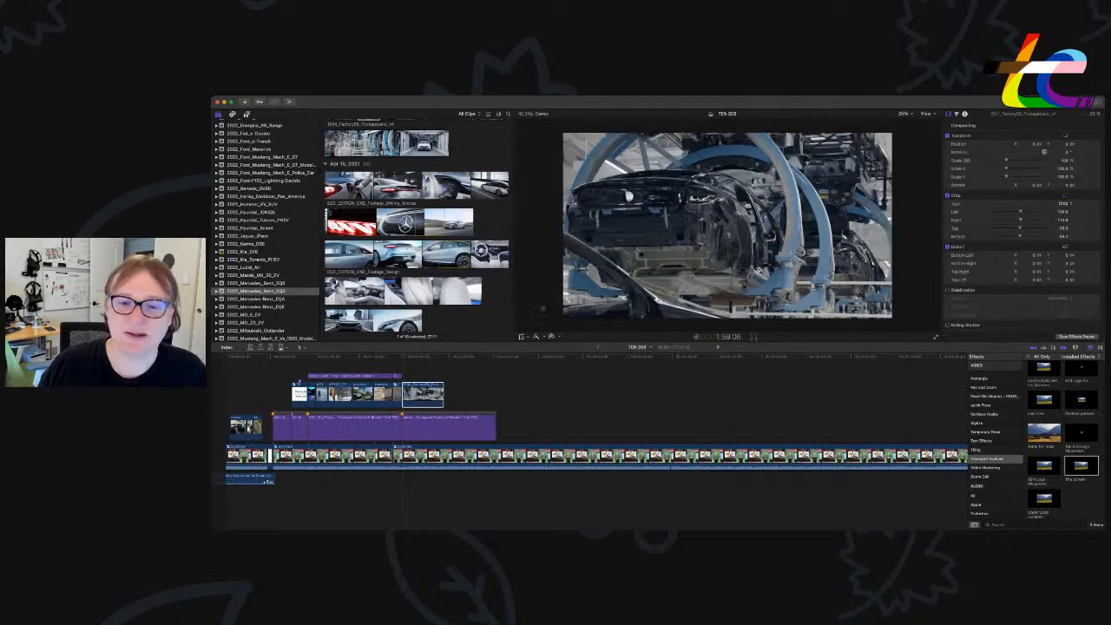
Turn the cropped factory clip into a compound clip fitted to the studio's wall screen, and slightly shorten its end.
{"action": "left_click", "coordinate": [422, 400]}
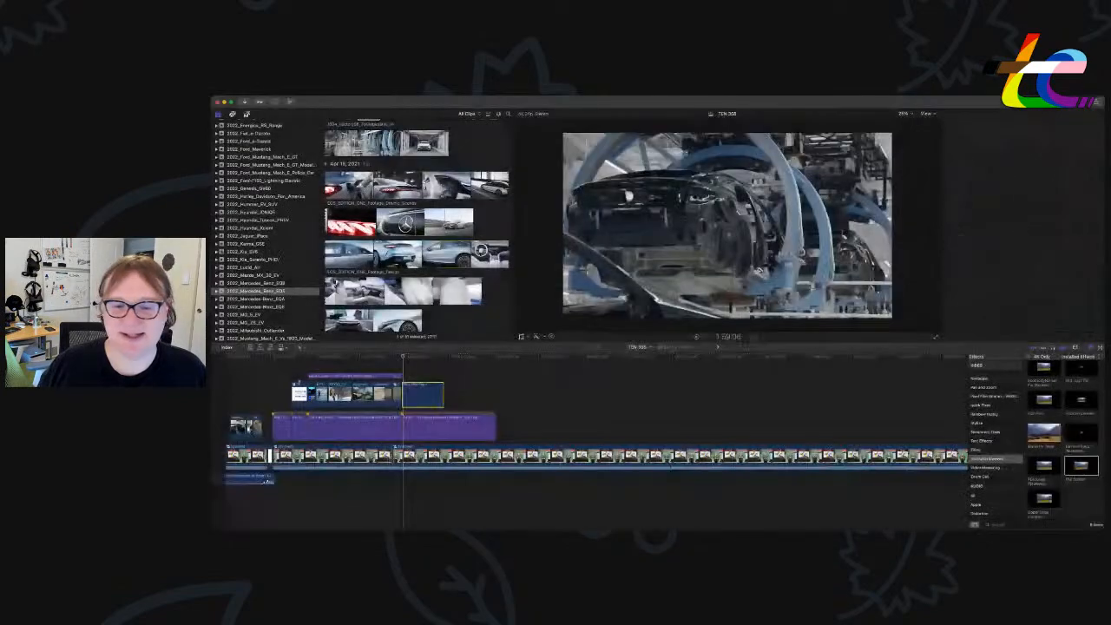
{"action": "left_click", "coordinate": [438, 400]}
{"action": "left_click_drag", "start_coordinate": [417, 398], "coordinate": [417, 397]}
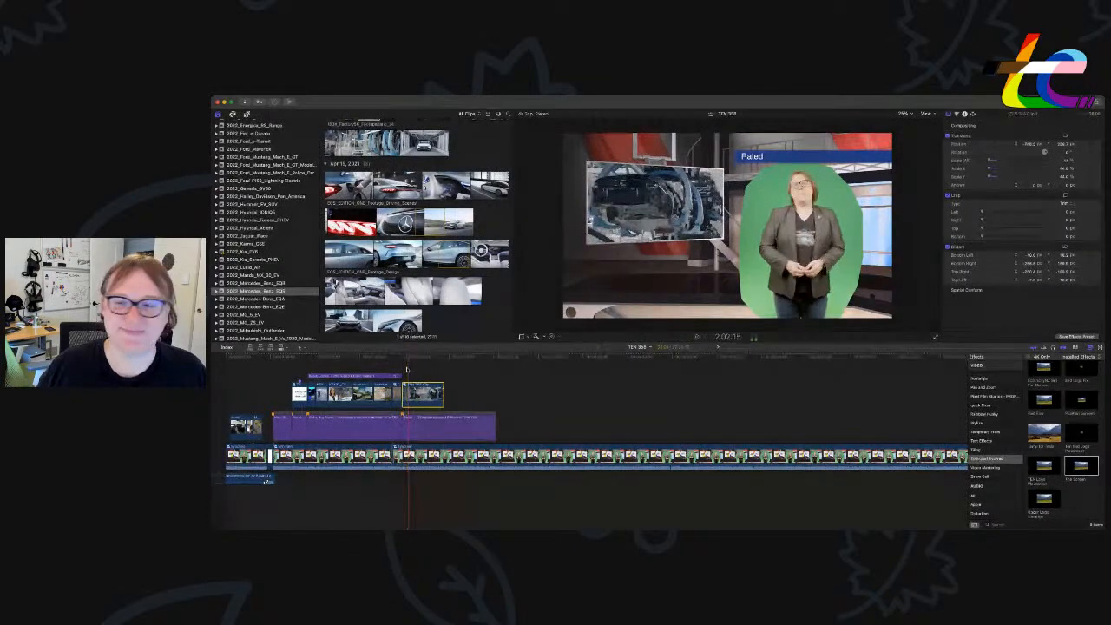
{"action": "mouse_move", "coordinate": [441, 395]}
{"action": "left_mouse_down"}
{"action": "mouse_move", "coordinate": [411, 388]}
{"action": "mouse_move", "coordinate": [437, 391]}
{"action": "left_mouse_up"}
Play the opening of the Rated segment, cut the factory compound clip at about 2:05 and delete the remainder.
{"action": "key", "text": "space"}
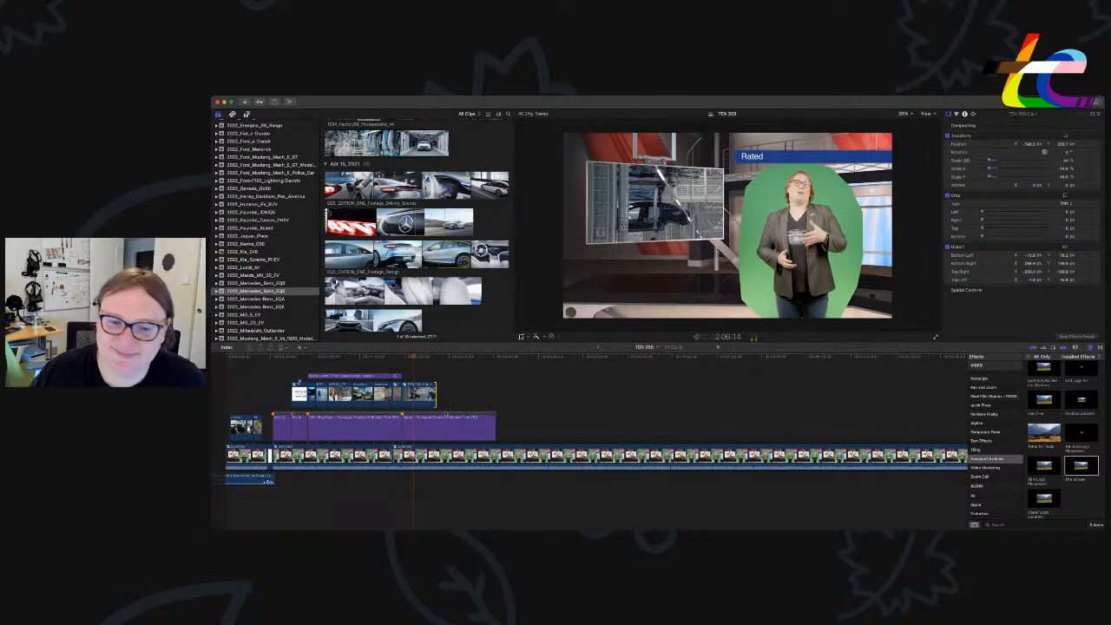
{"action": "key", "text": "space"}
{"action": "left_click", "coordinate": [408, 358]}
{"action": "key", "text": "space"}
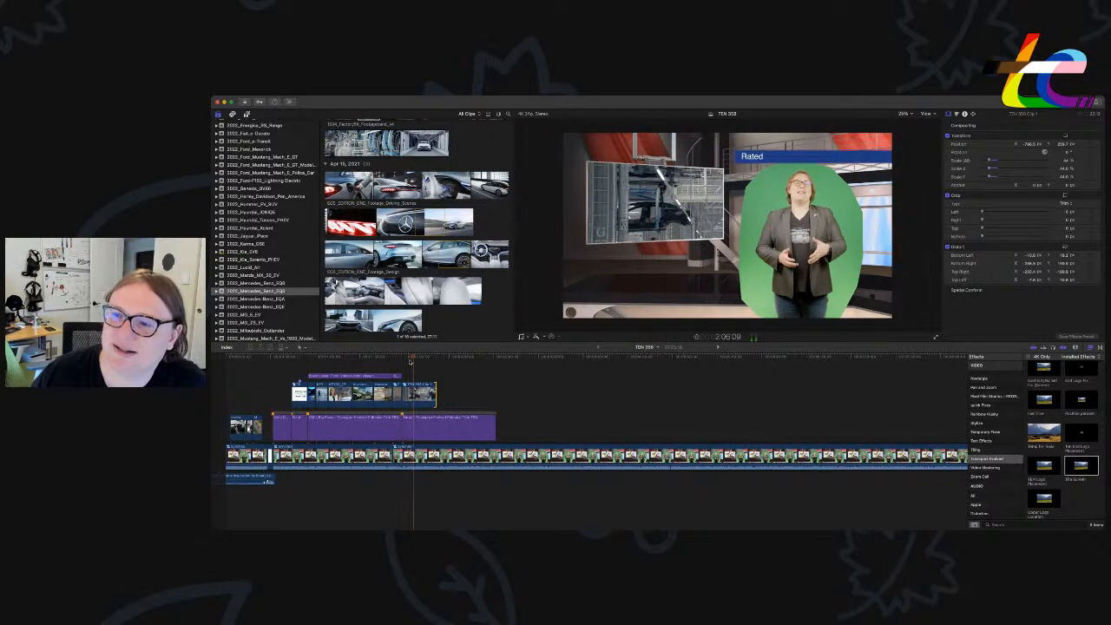
{"action": "scroll", "coordinate": [410, 361], "scroll_direction": "up", "scroll_amount": 5}
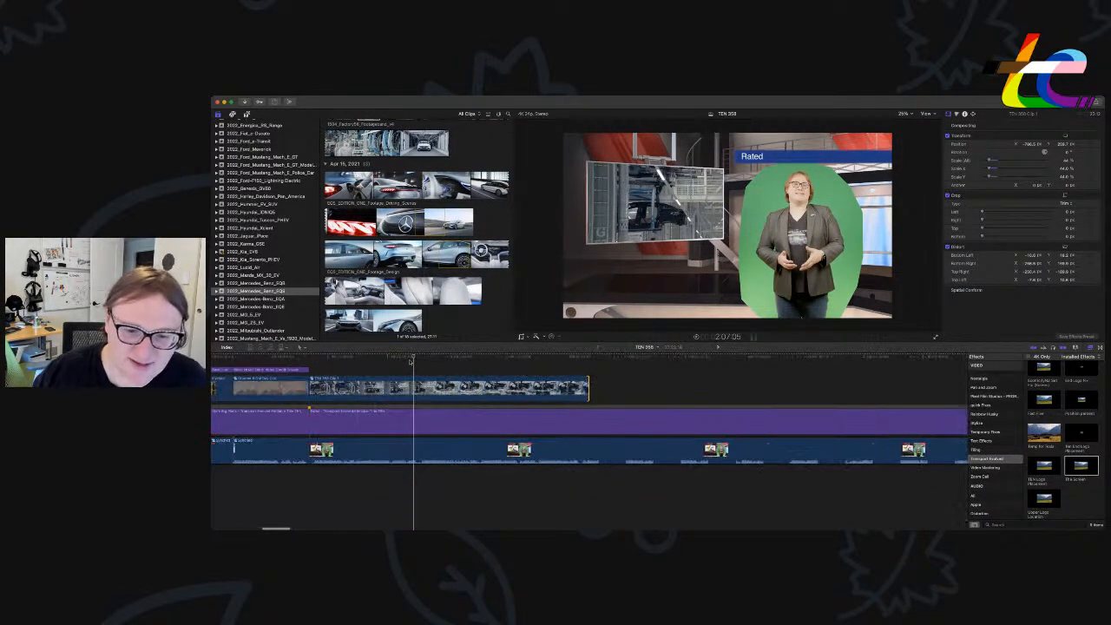
{"action": "left_click", "coordinate": [379, 368]}
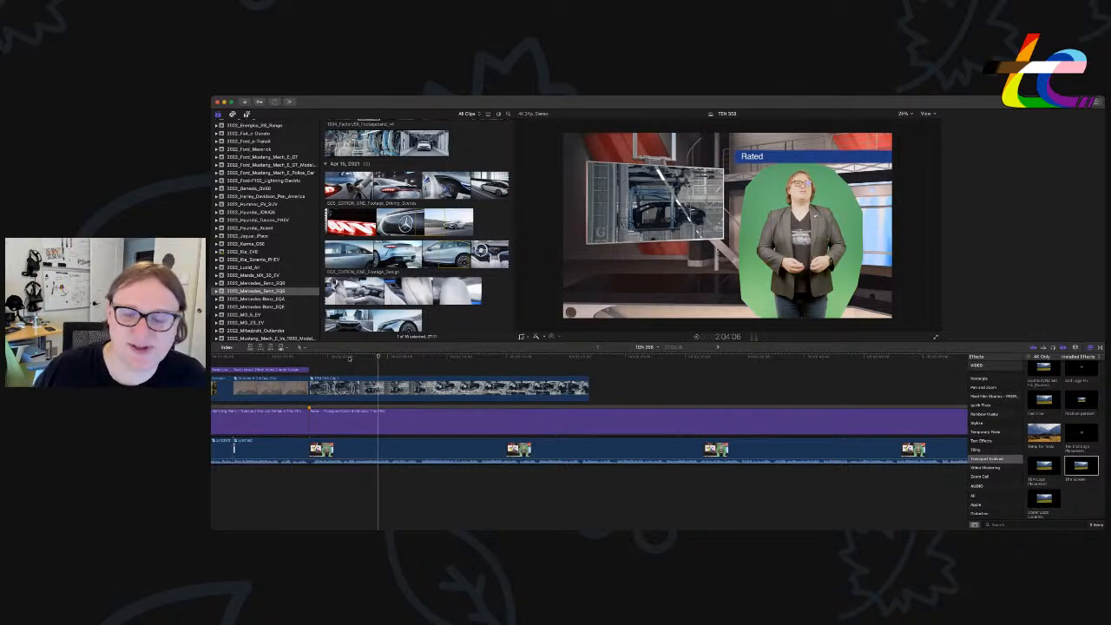
{"action": "left_click", "coordinate": [350, 357]}
{"action": "key", "text": "space"}
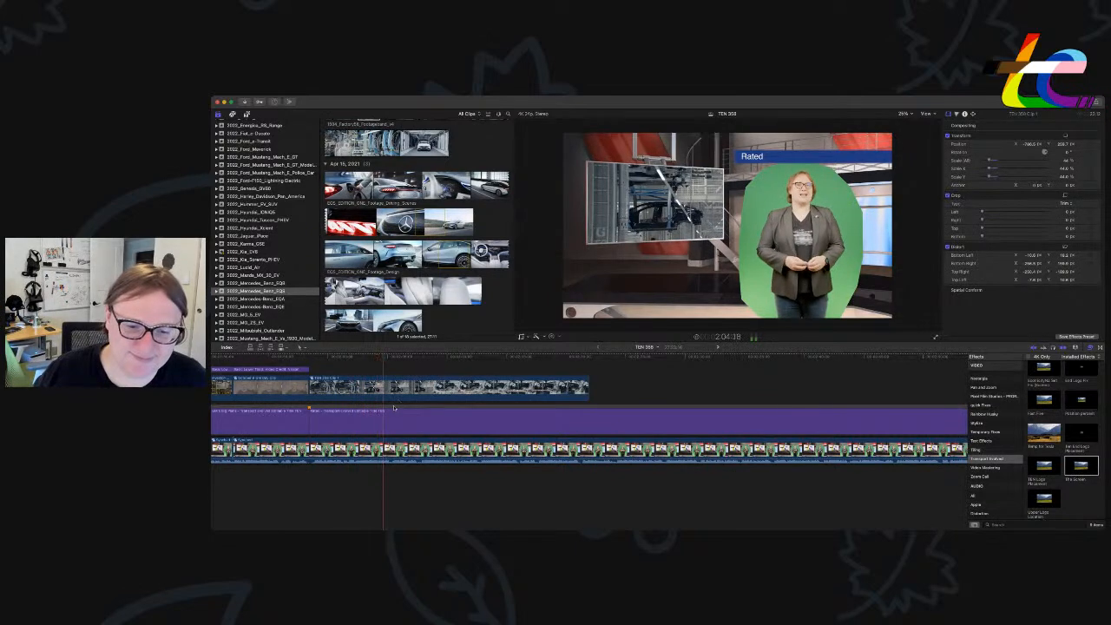
{"action": "key", "text": "space"}
{"action": "key", "text": "super+b"}
{"action": "left_click", "coordinate": [456, 392]}
{"action": "key", "text": "Delete"}
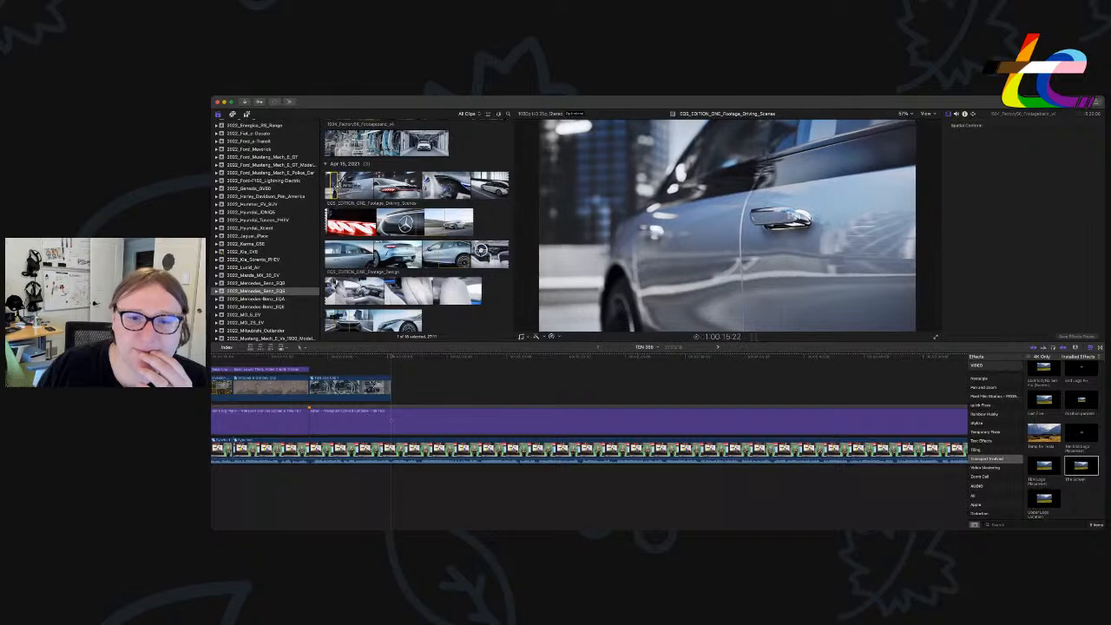
Add a close-up from EQS_EDITION_ONE_Footage_Driving_Scenes directly after the factory clip, shorten it, and delete its detached audio.
{"action": "left_click", "coordinate": [415, 421]}
{"action": "key", "text": "e"}
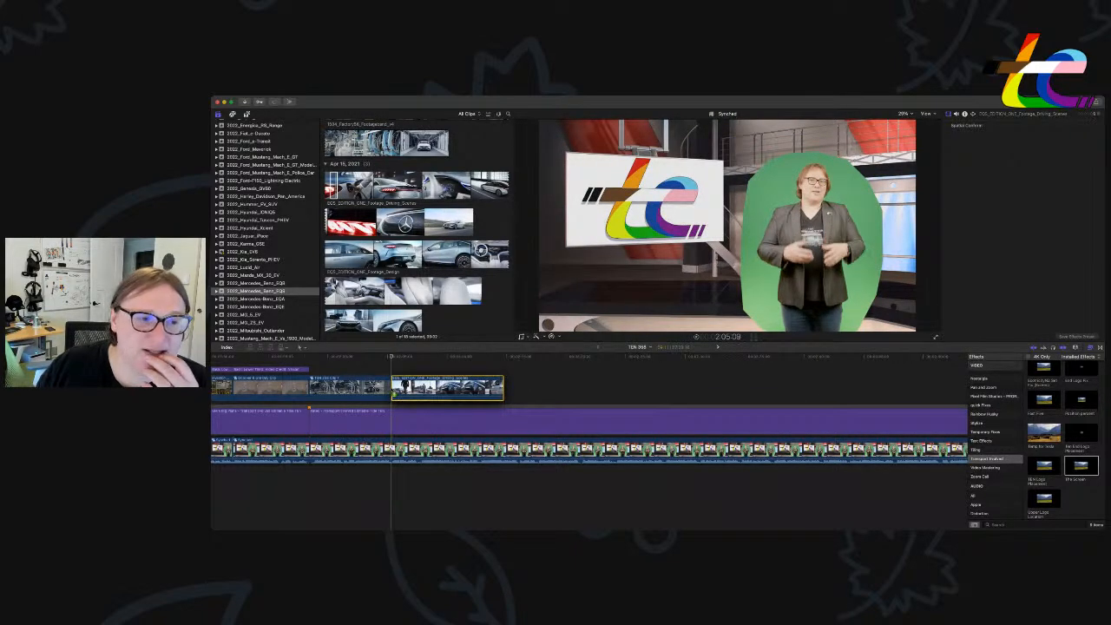
{"action": "mouse_move", "coordinate": [397, 392]}
{"action": "left_mouse_down"}
{"action": "mouse_move", "coordinate": [433, 391]}
{"action": "mouse_move", "coordinate": [404, 388]}
{"action": "left_mouse_up"}
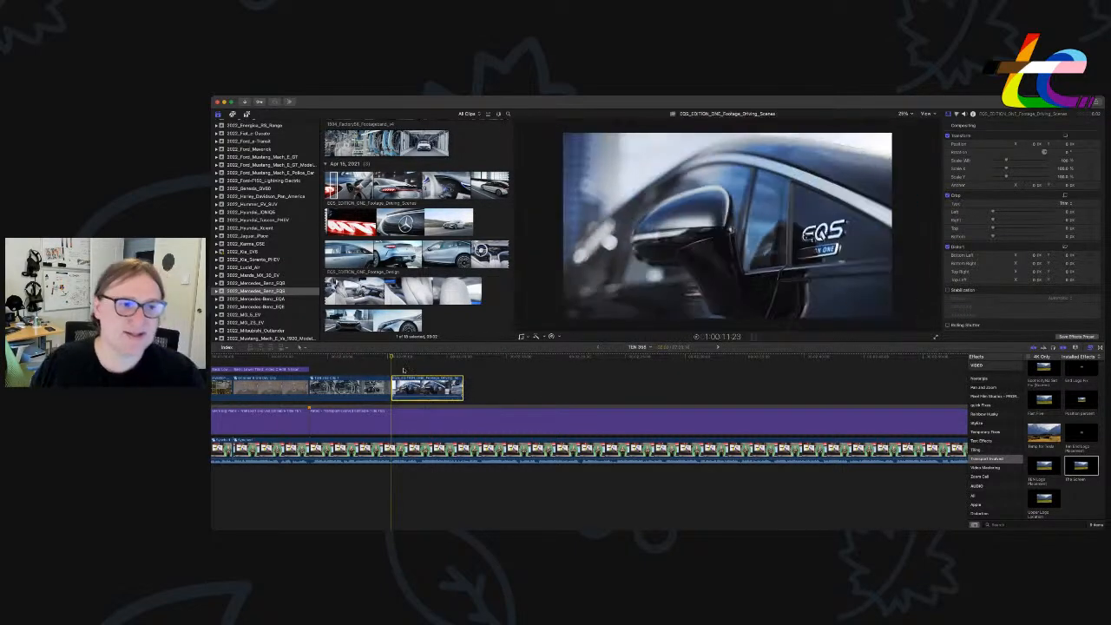
{"action": "scroll", "coordinate": [404, 371], "scroll_direction": "left", "scroll_amount": 1}
{"action": "key", "text": "ctrl+shift+s"}
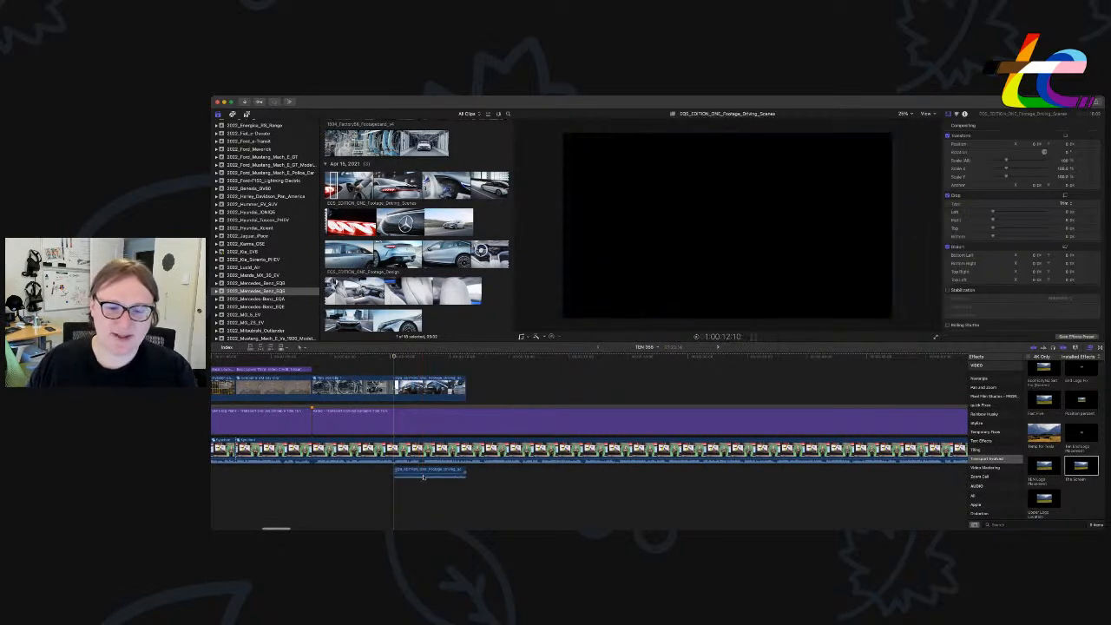
{"action": "left_click", "coordinate": [424, 477]}
{"action": "key", "text": "Delete"}
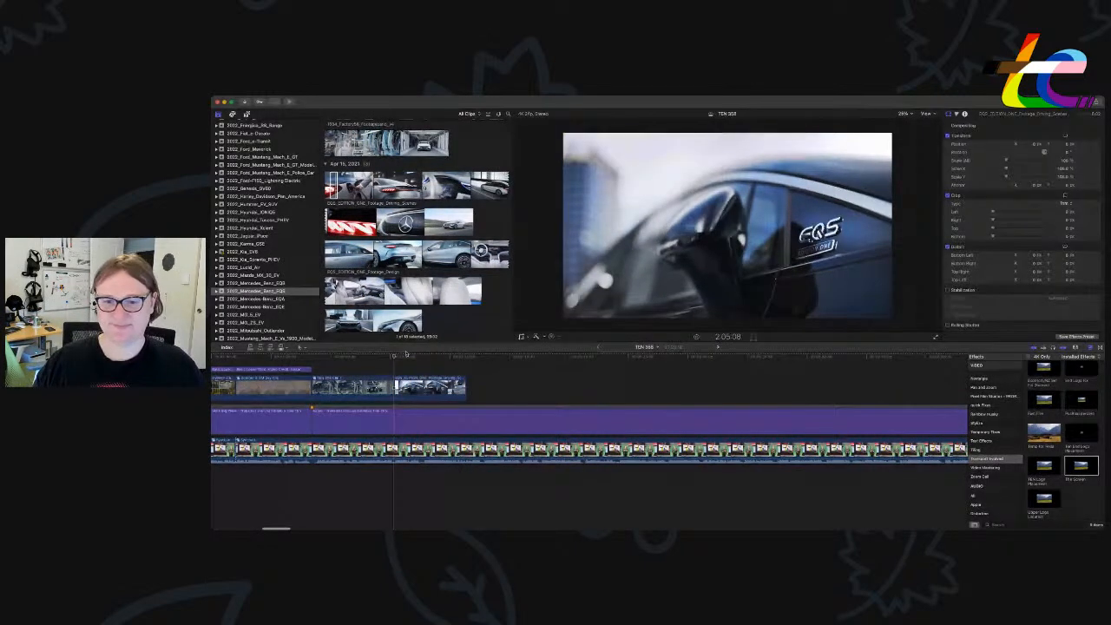
Trim the EQS close-up's end to the playhead and add the silver car driving shot from the Driving_Scenes footage after it.
{"action": "key", "text": "space"}
{"action": "key", "text": "space"}
{"action": "scroll", "coordinate": [470, 398], "scroll_direction": "right", "scroll_amount": 1}
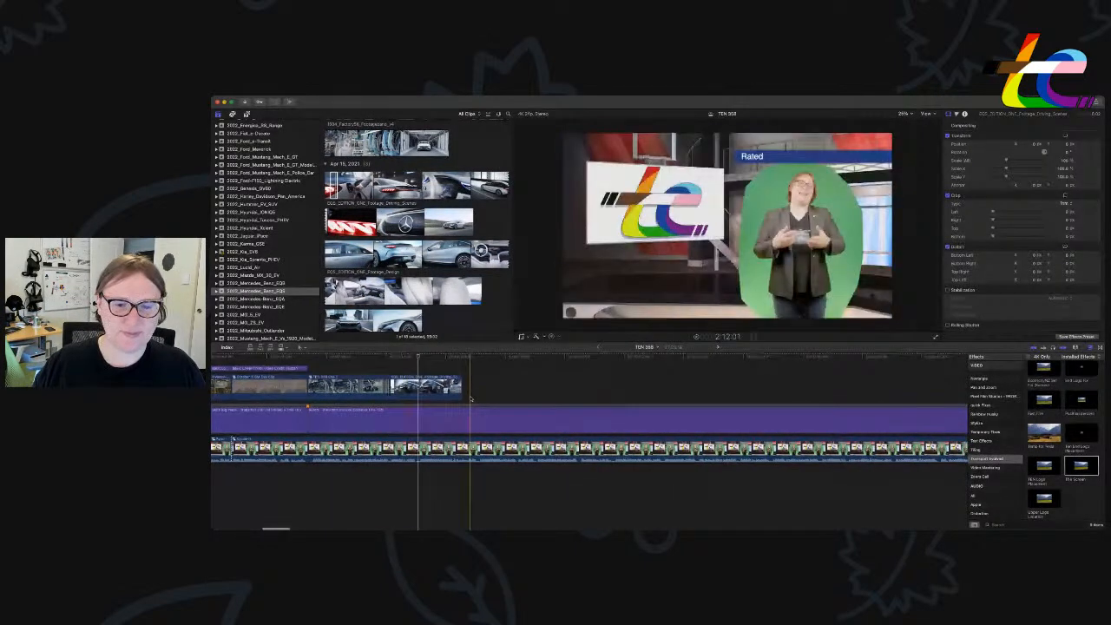
{"action": "key", "text": "alt+bracketright"}
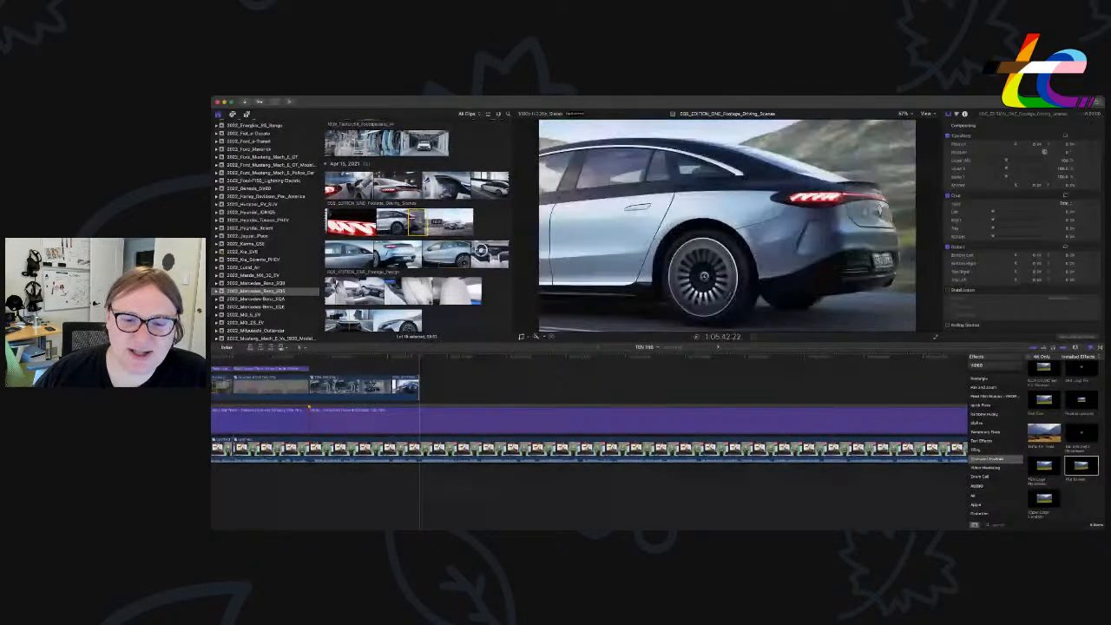
{"action": "left_click_drag", "start_coordinate": [423, 223], "coordinate": [421, 387]}
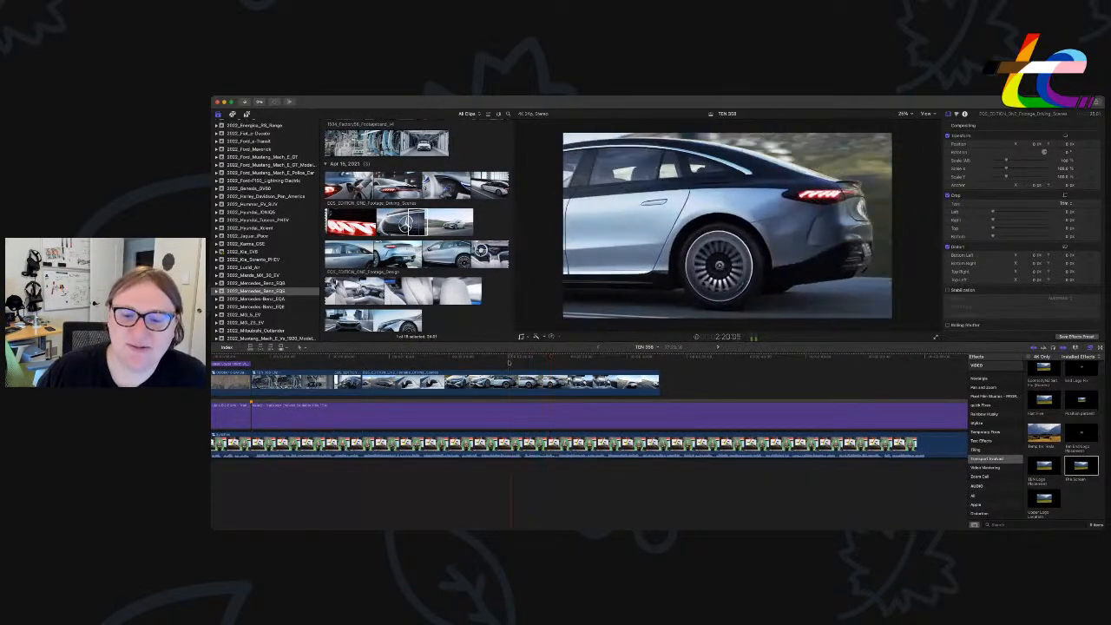
Split the presenter's synced clip at about 2:21 and trim the clip edge at the cut.
{"action": "key", "text": "super+b"}
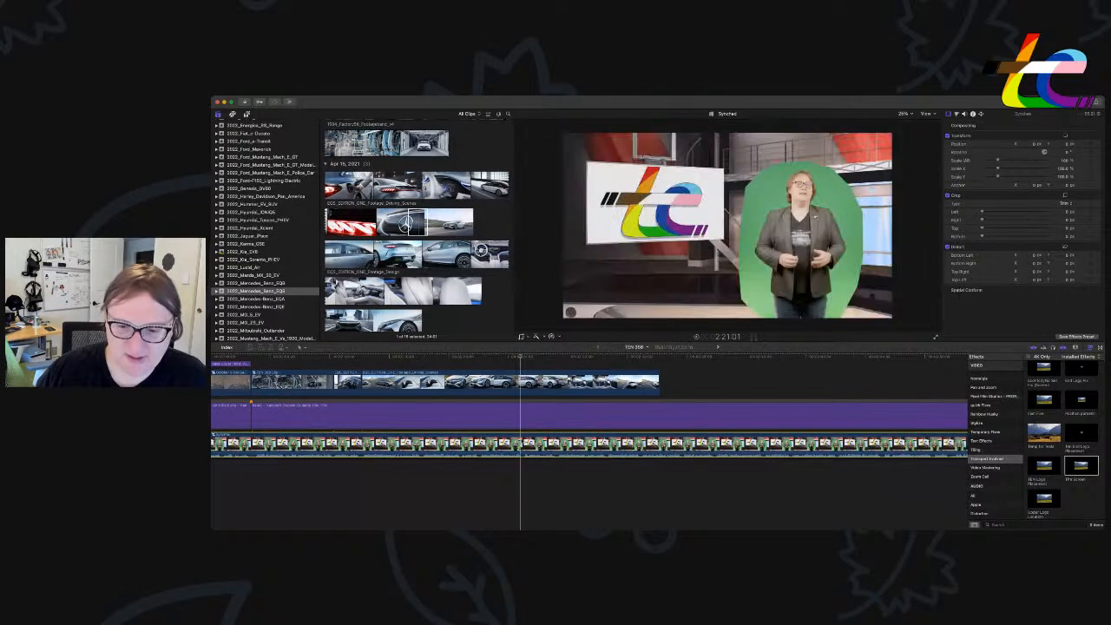
{"action": "left_click", "coordinate": [522, 444]}
{"action": "key", "text": "super+equal"}
{"action": "key", "text": "super+equal"}
{"action": "key", "text": "super+equal"}
{"action": "left_click_drag", "start_coordinate": [507, 448], "coordinate": [519, 444]}
Shorten the silver car driving clip so that it ends at about 2:23:20.
{"action": "scroll", "coordinate": [442, 364], "scroll_direction": "right", "scroll_amount": 5}
{"action": "scroll", "coordinate": [443, 365], "scroll_direction": "right", "scroll_amount": 2}
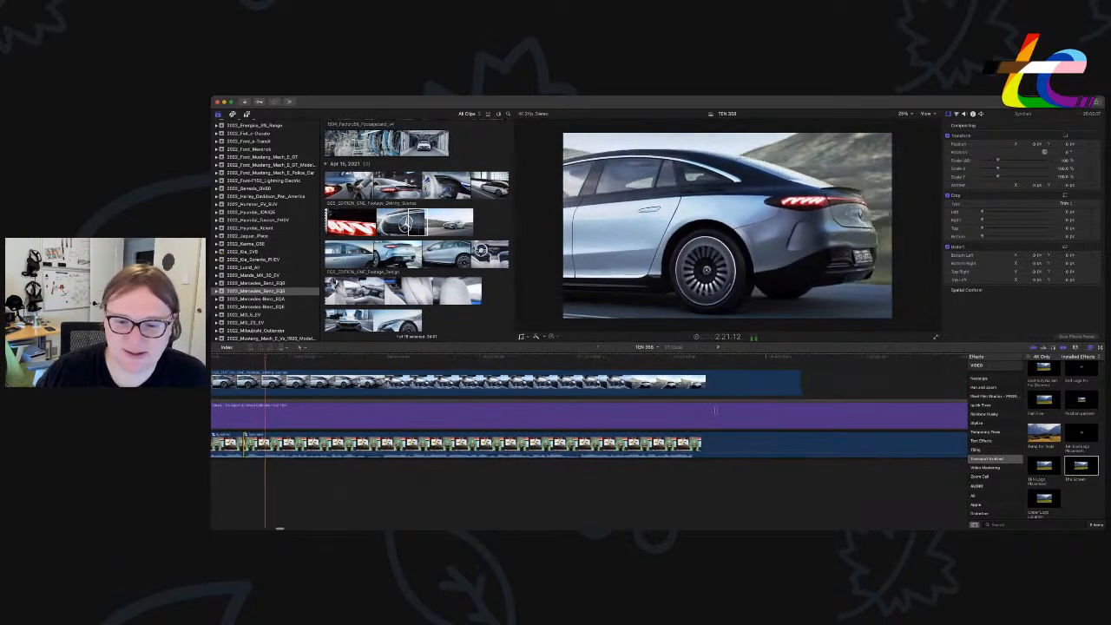
{"action": "scroll", "coordinate": [793, 399], "scroll_direction": "right", "scroll_amount": 1}
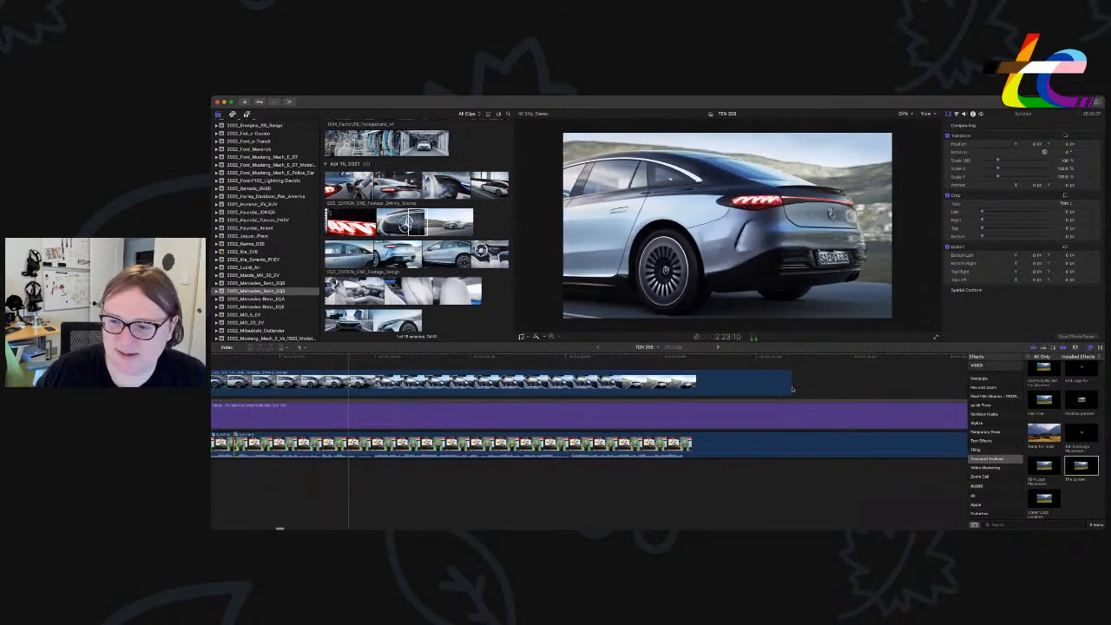
{"action": "left_click_drag", "start_coordinate": [792, 385], "coordinate": [366, 385]}
Find the white interior shots in EQS_EDITION_ONE_Footage_Design and add them directly after the driving clip.
{"action": "scroll", "coordinate": [442, 258], "scroll_direction": "down", "scroll_amount": 3}
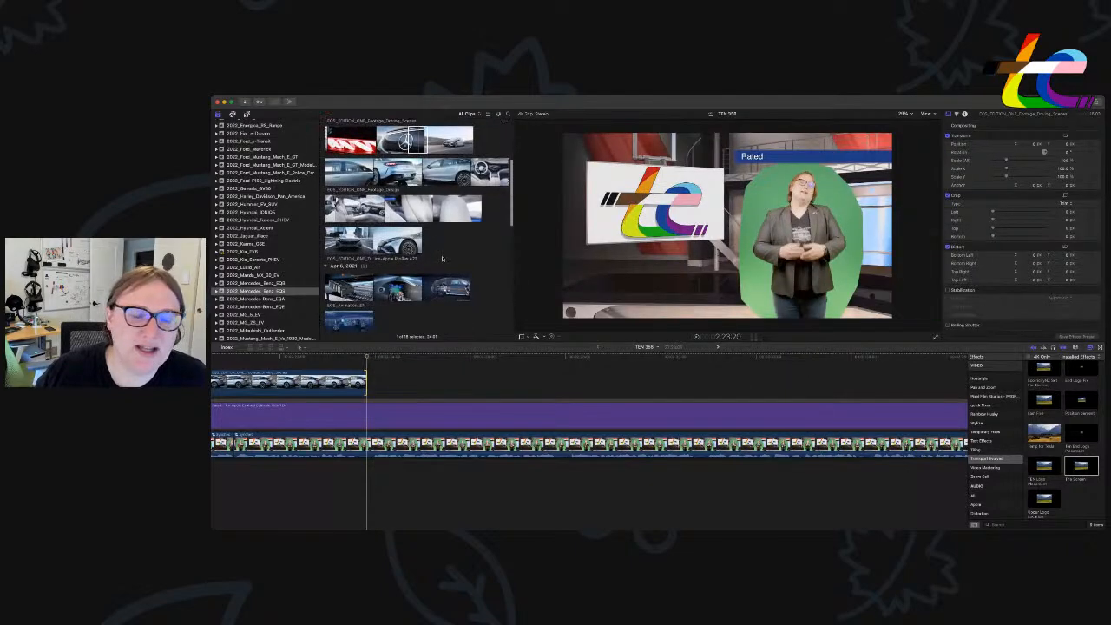
{"action": "scroll", "coordinate": [442, 258], "scroll_direction": "up", "scroll_amount": 1}
{"action": "left_click", "coordinate": [406, 153]}
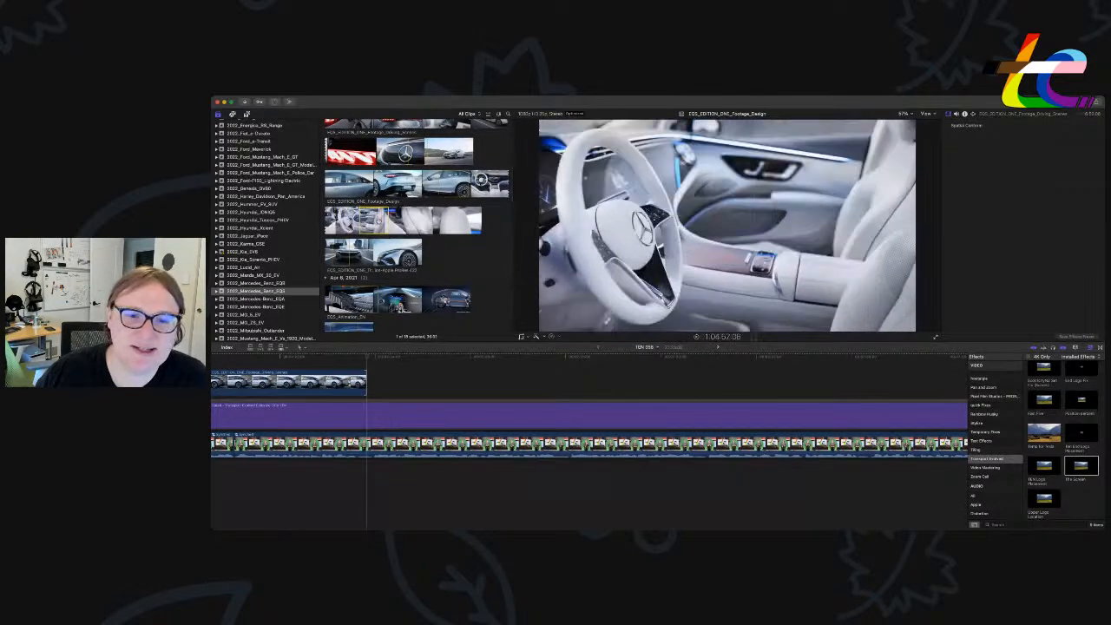
{"action": "key", "text": "e"}
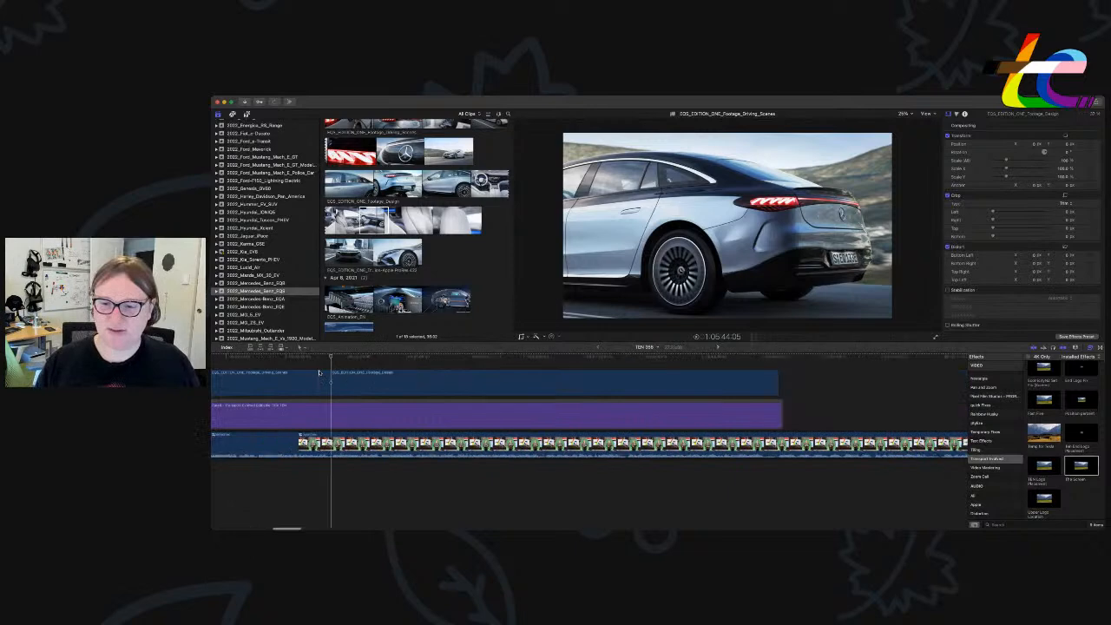
Play the interior clip against the presenter's narration and shorten it to about 13 seconds.
{"action": "key", "text": "space"}
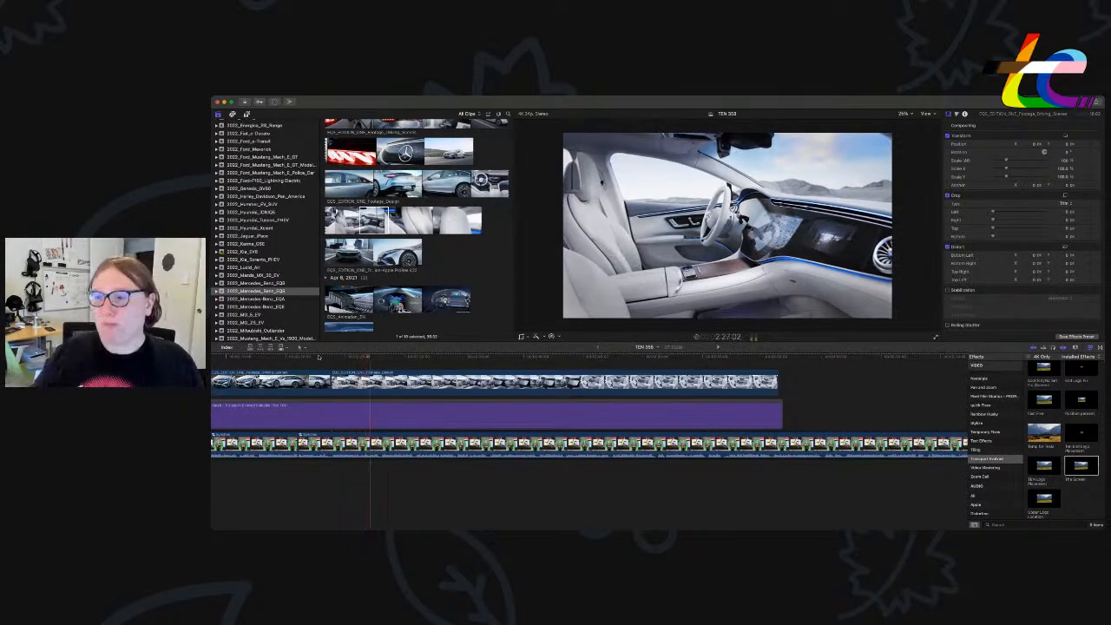
{"action": "scroll", "coordinate": [319, 357], "scroll_direction": "right", "scroll_amount": 2}
{"action": "scroll", "coordinate": [319, 357], "scroll_direction": "right", "scroll_amount": 1}
{"action": "scroll", "coordinate": [319, 357], "scroll_direction": "left", "scroll_amount": 2}
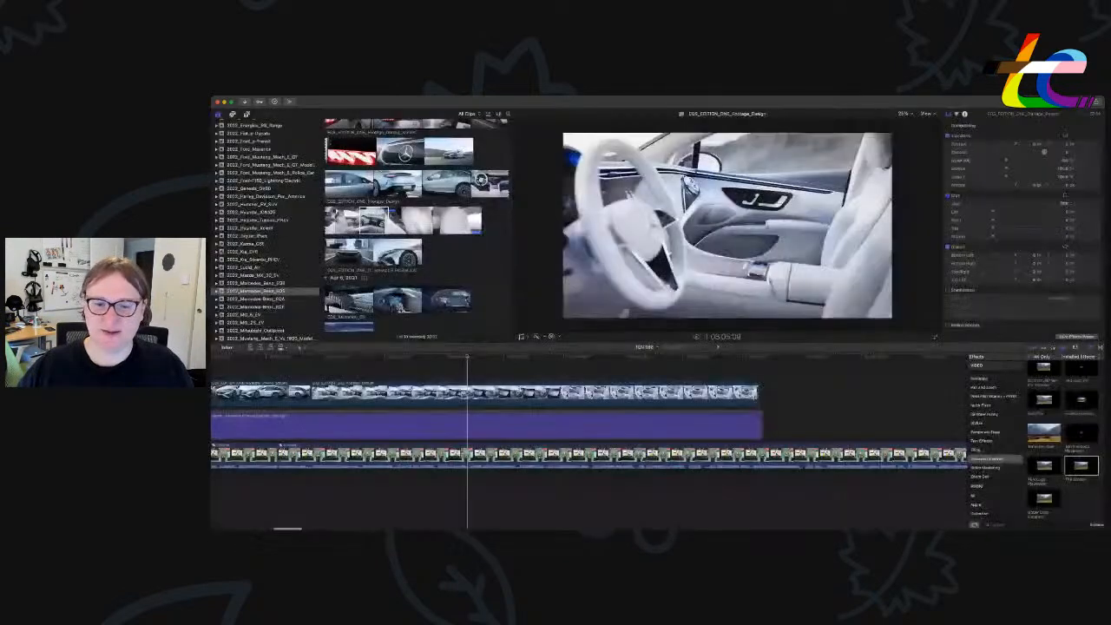
{"action": "left_click_drag", "start_coordinate": [757, 392], "coordinate": [465, 392]}
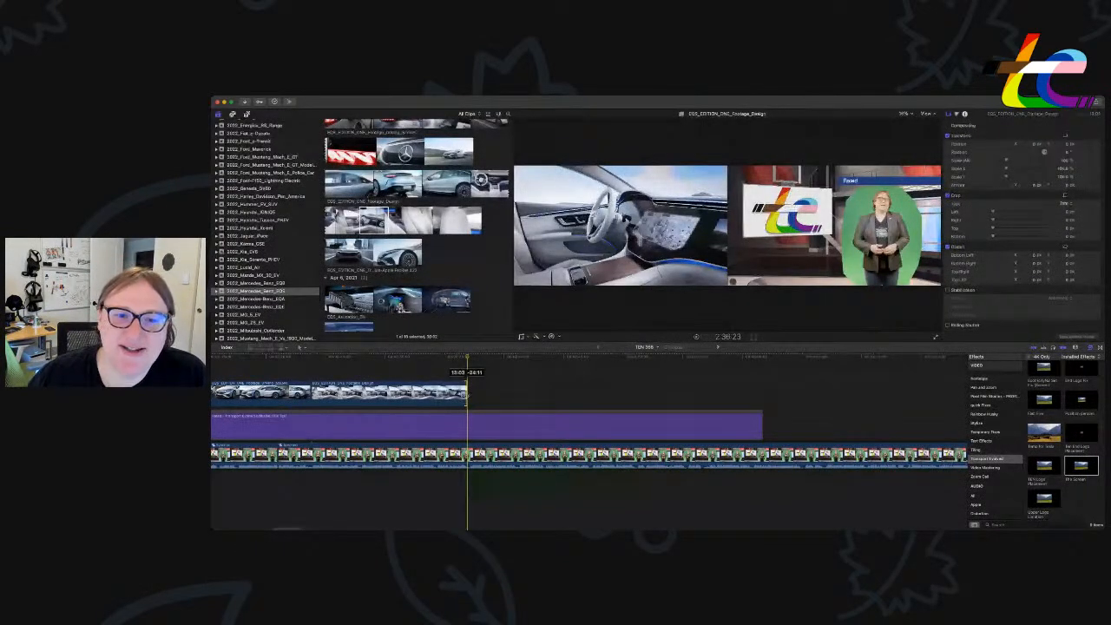
{"action": "left_click_drag", "start_coordinate": [466, 393], "coordinate": [465, 392]}
Add a range of the EQS_EDITION_ONE trailer after the interior clip and delete its detached audio.
{"action": "left_click", "coordinate": [360, 223]}
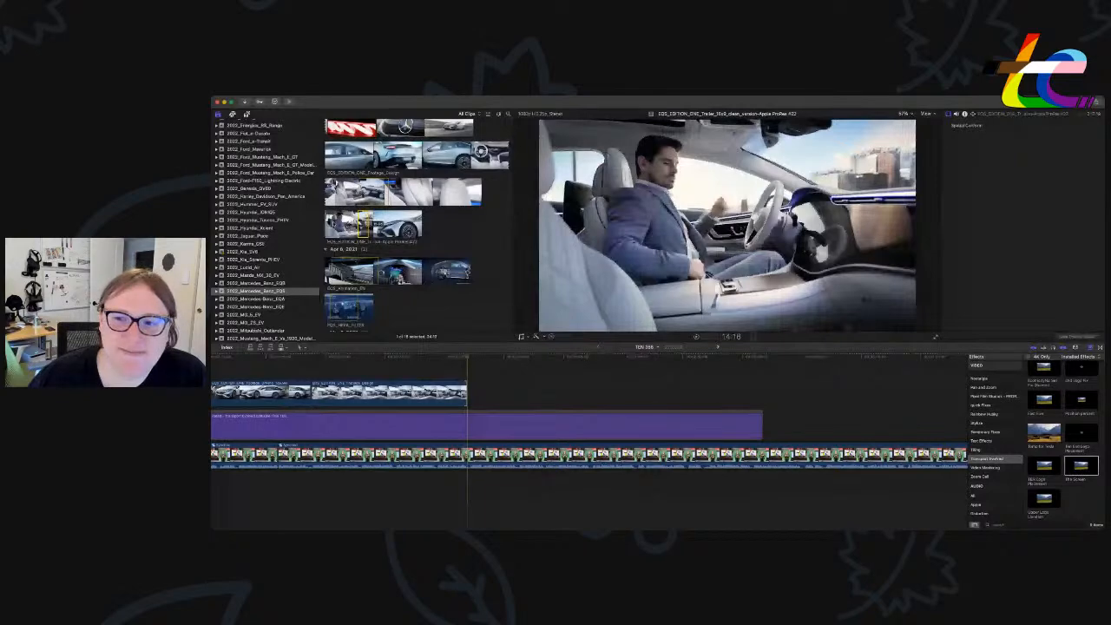
{"action": "key", "text": "space"}
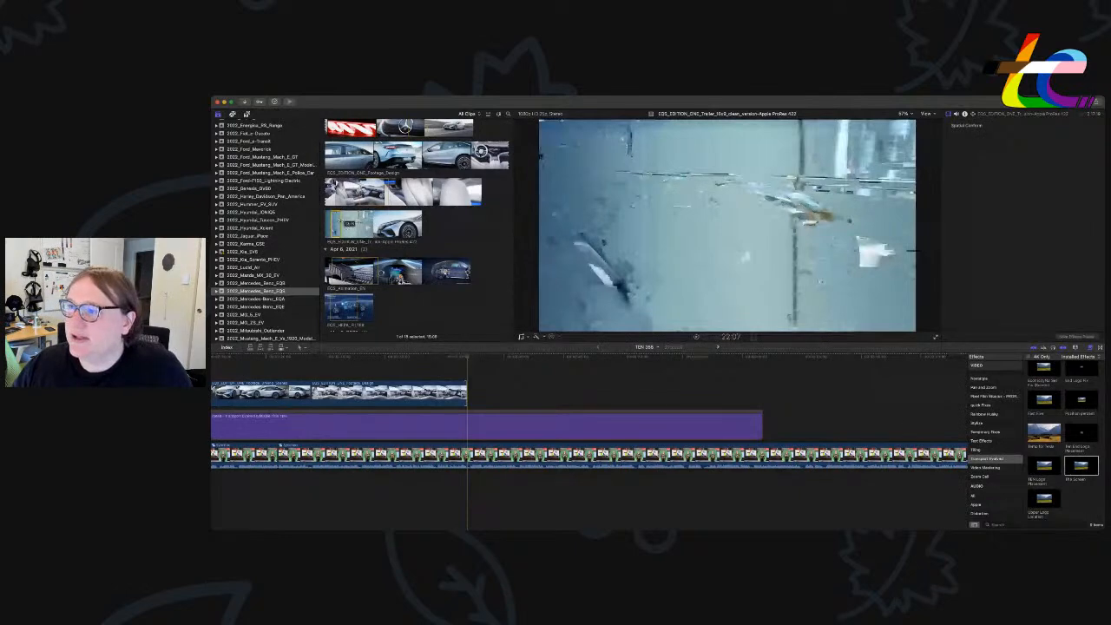
{"action": "key", "text": "q"}
{"action": "key", "text": "ctrl+shift+s"}
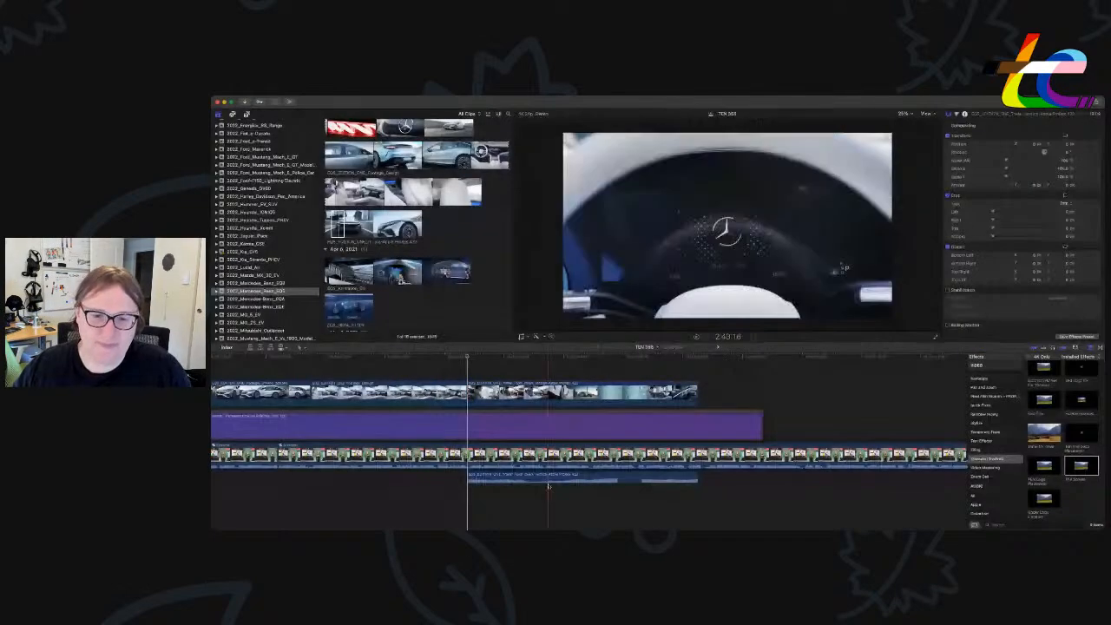
{"action": "left_click", "coordinate": [549, 483]}
{"action": "key", "text": "BackSpace"}
{"action": "left_click", "coordinate": [461, 369]}
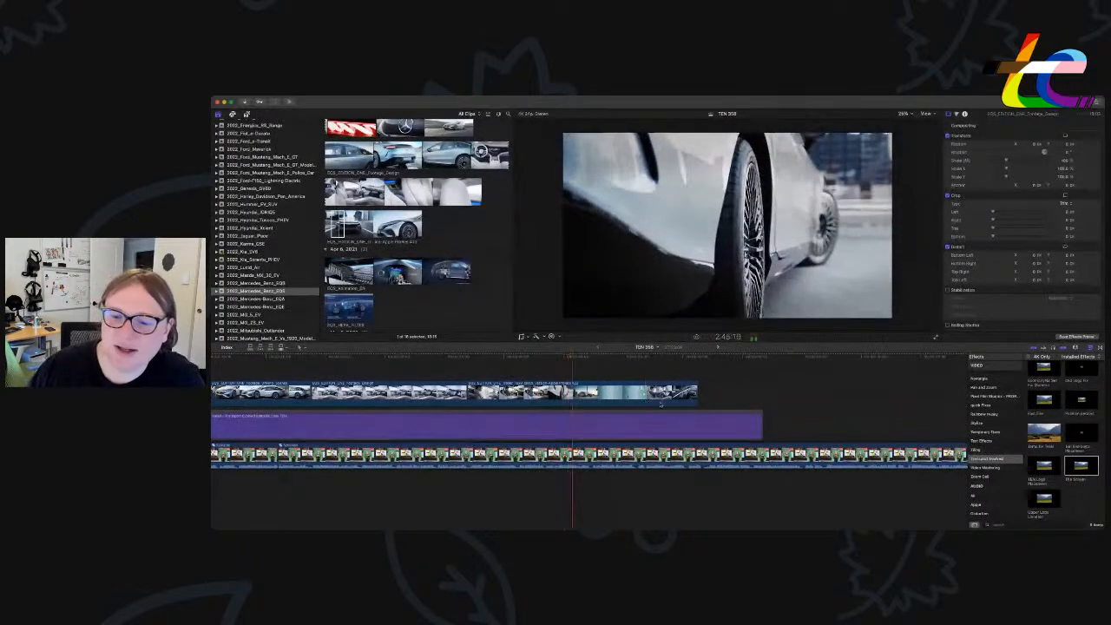
Trim the trailer clip to end at about 2:47:07 and append a silent range of the silver car driving from the same trailer.
{"action": "left_click_drag", "start_coordinate": [697, 394], "coordinate": [590, 395]}
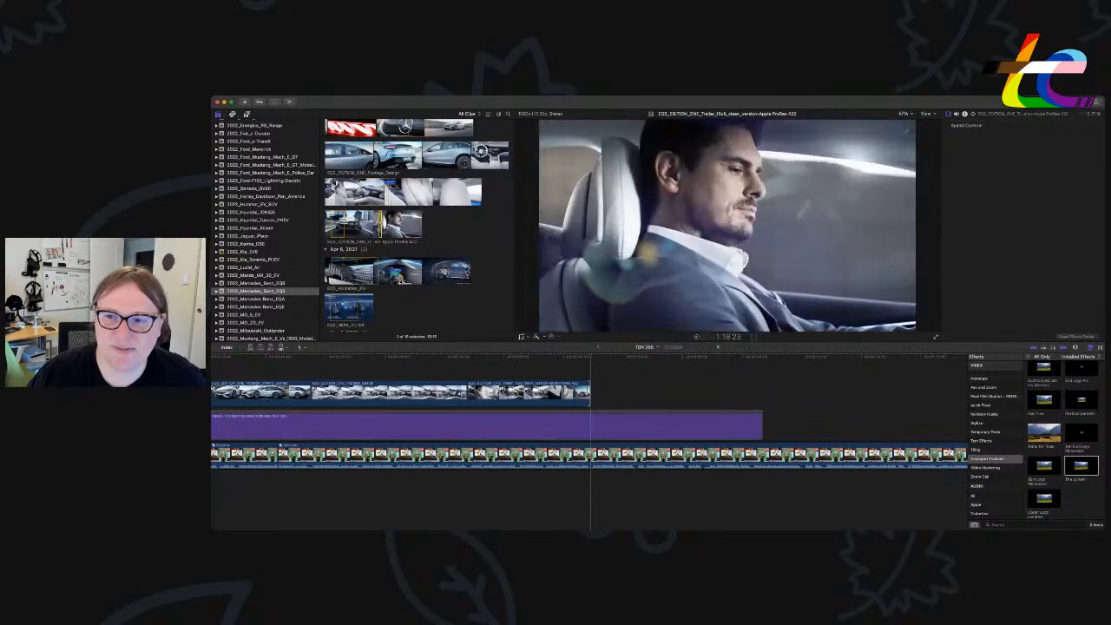
{"action": "key", "text": "super+equal"}
{"action": "key", "text": "super+equal"}
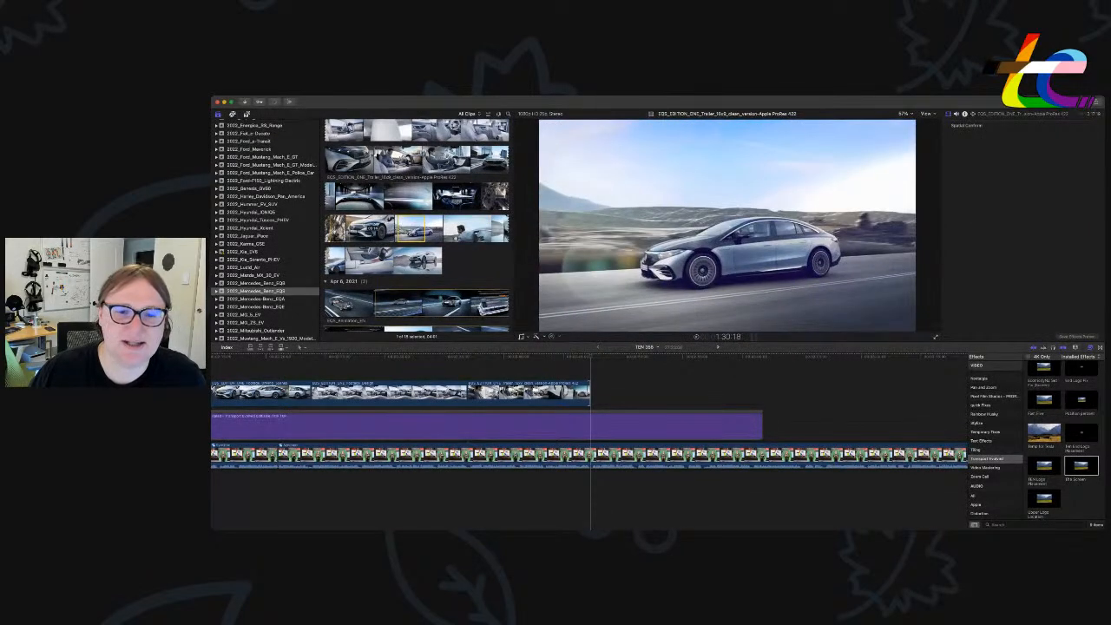
{"action": "key", "text": "e"}
{"action": "left_click_drag", "start_coordinate": [603, 401], "coordinate": [593, 401]}
{"action": "key", "text": "ctrl+shift+s"}
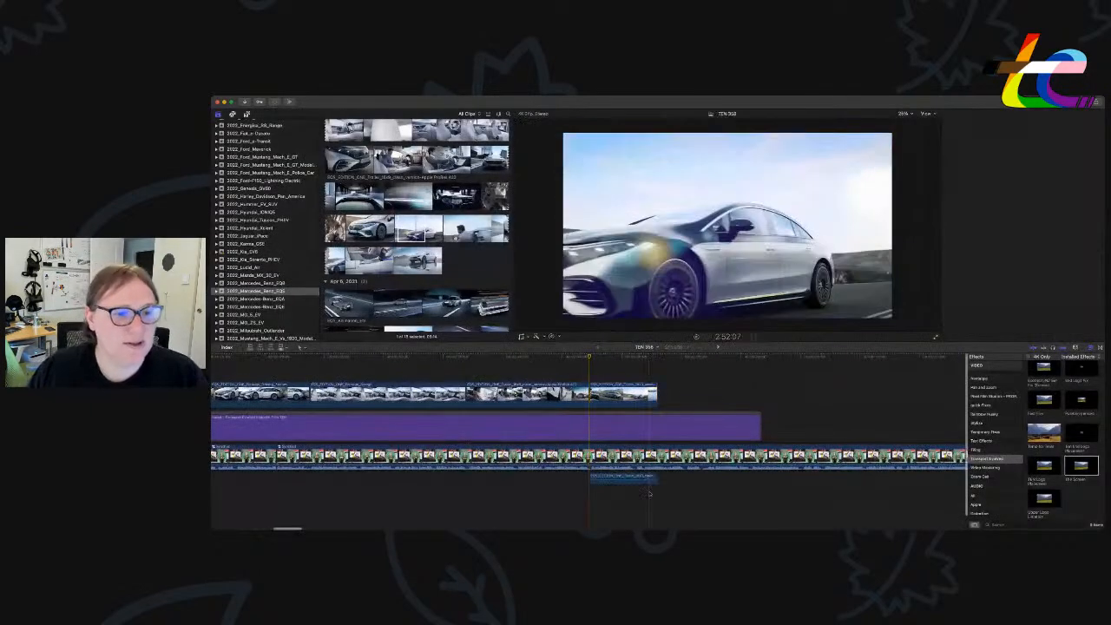
{"action": "left_click", "coordinate": [612, 477]}
{"action": "key", "text": "Delete"}
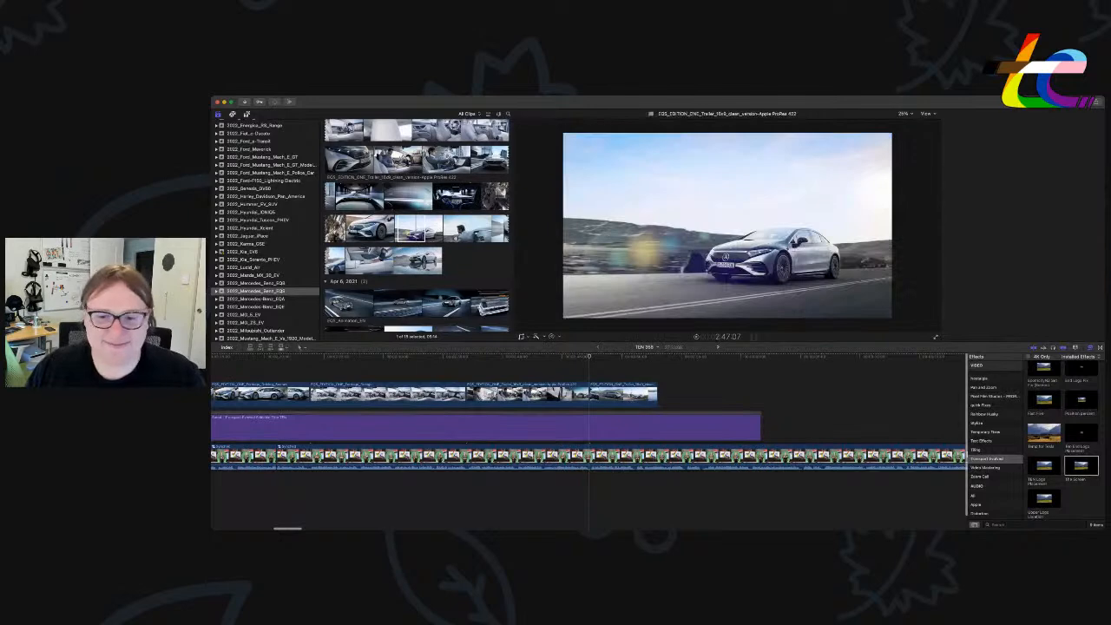
Play the new driving shots against the narration and shorten the "Rated" title so that it ends with them at 2:56:18.
{"action": "key", "text": "space"}
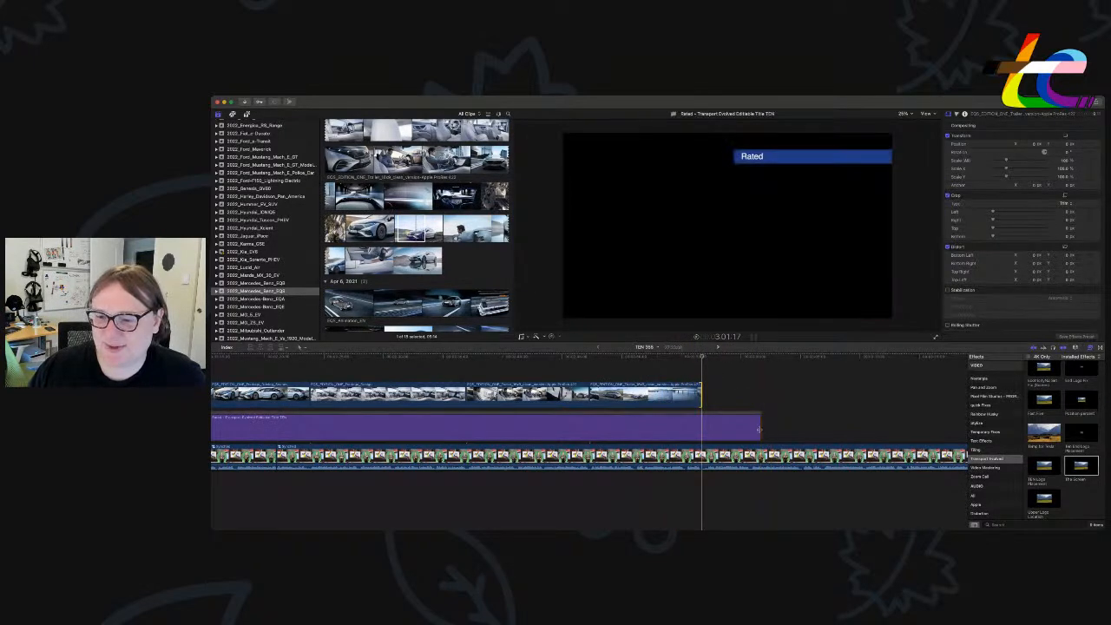
{"action": "left_click_drag", "start_coordinate": [758, 429], "coordinate": [702, 429]}
Copy the earlier video credit title to the start of the "Rated" segment and extend it to the segment's end at 2:56:18.
{"action": "scroll", "coordinate": [641, 414], "scroll_direction": "left", "scroll_amount": 10}
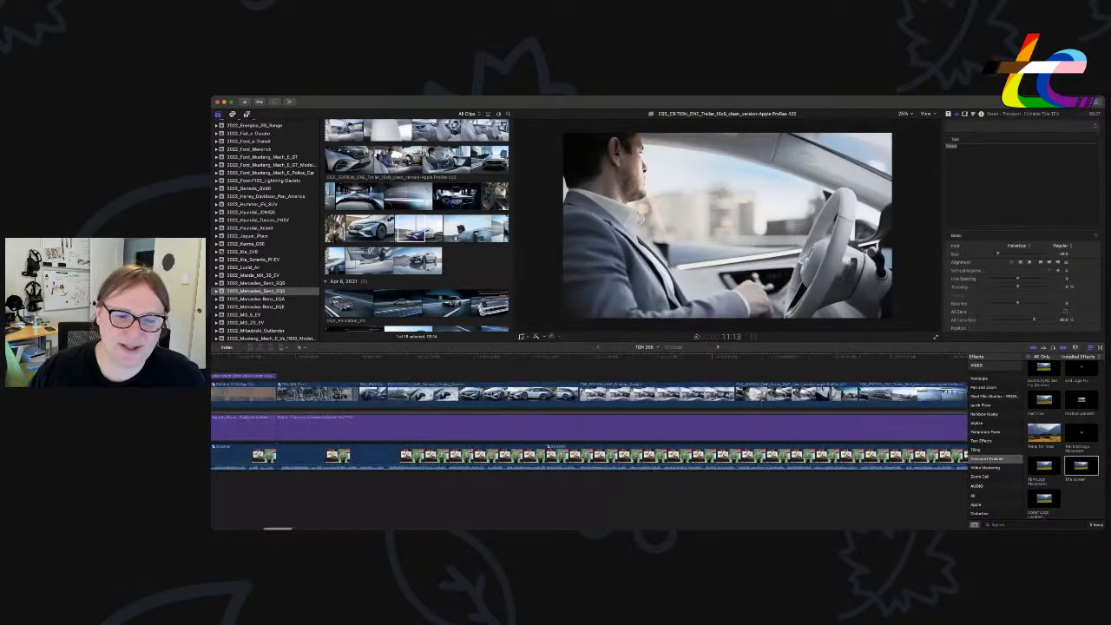
{"action": "left_click", "coordinate": [401, 377]}
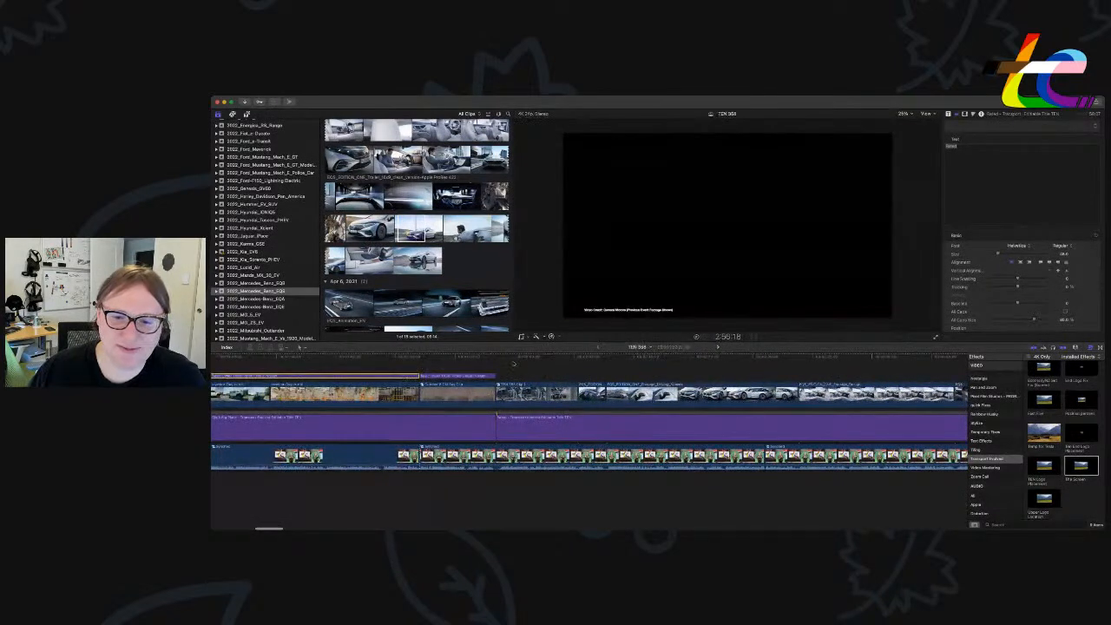
{"action": "left_click", "coordinate": [498, 357]}
{"action": "key", "text": "super+v"}
{"action": "scroll", "coordinate": [496, 382], "scroll_direction": "right", "scroll_amount": 3}
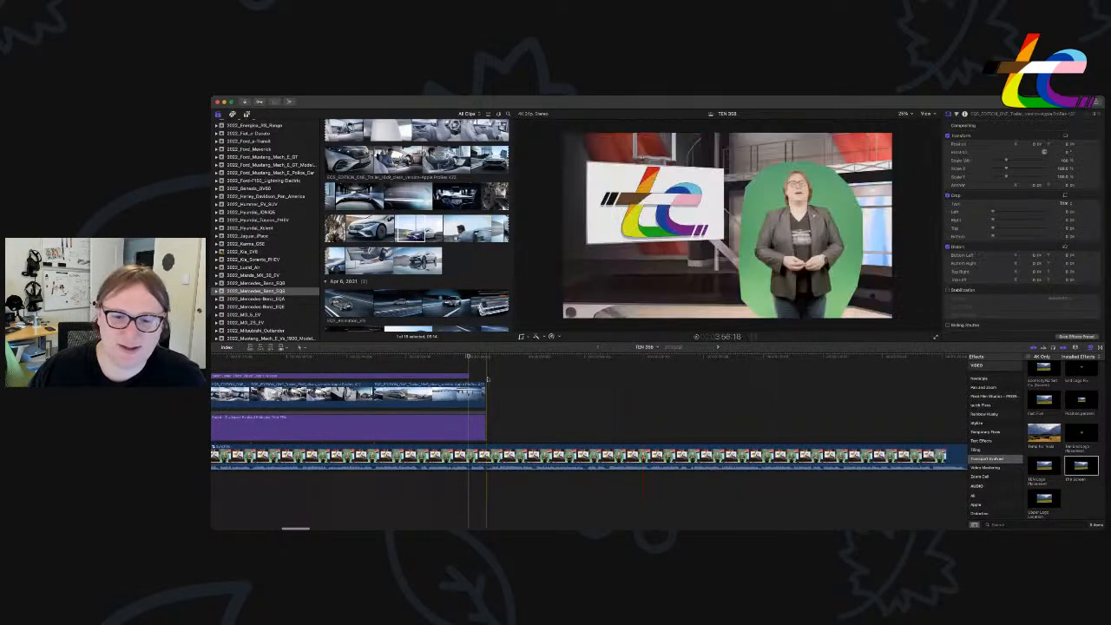
{"action": "left_click_drag", "start_coordinate": [470, 378], "coordinate": [486, 376]}
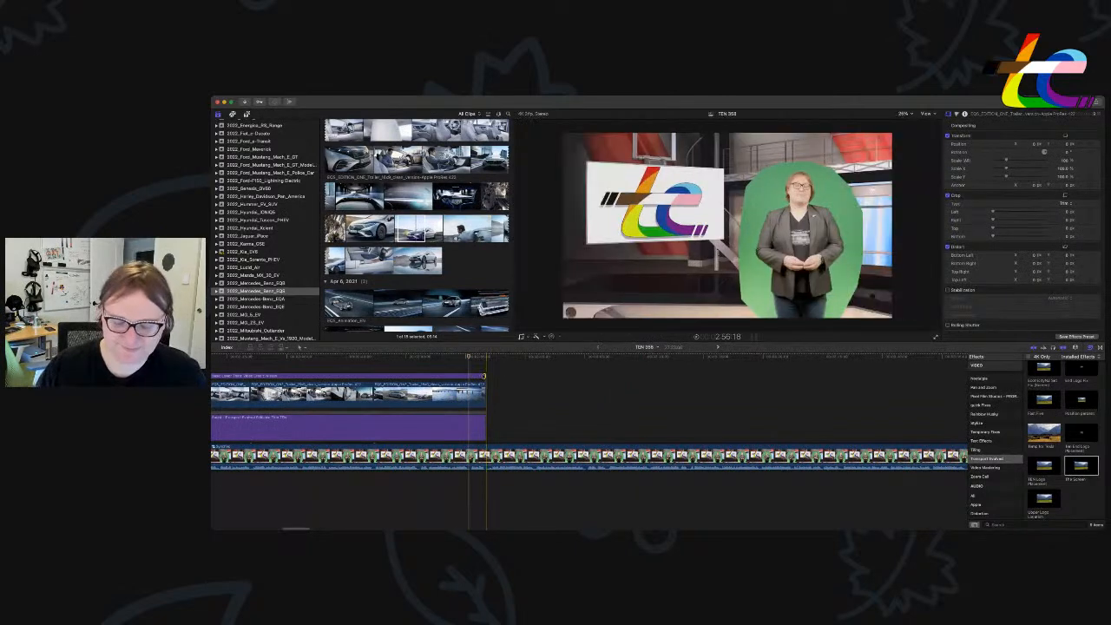
Change the text of the copied credit title over the "Rated" segment to "Video Credit: Mercedes-Benz".
{"action": "key", "text": "super+minus"}
{"action": "key", "text": "super+minus"}
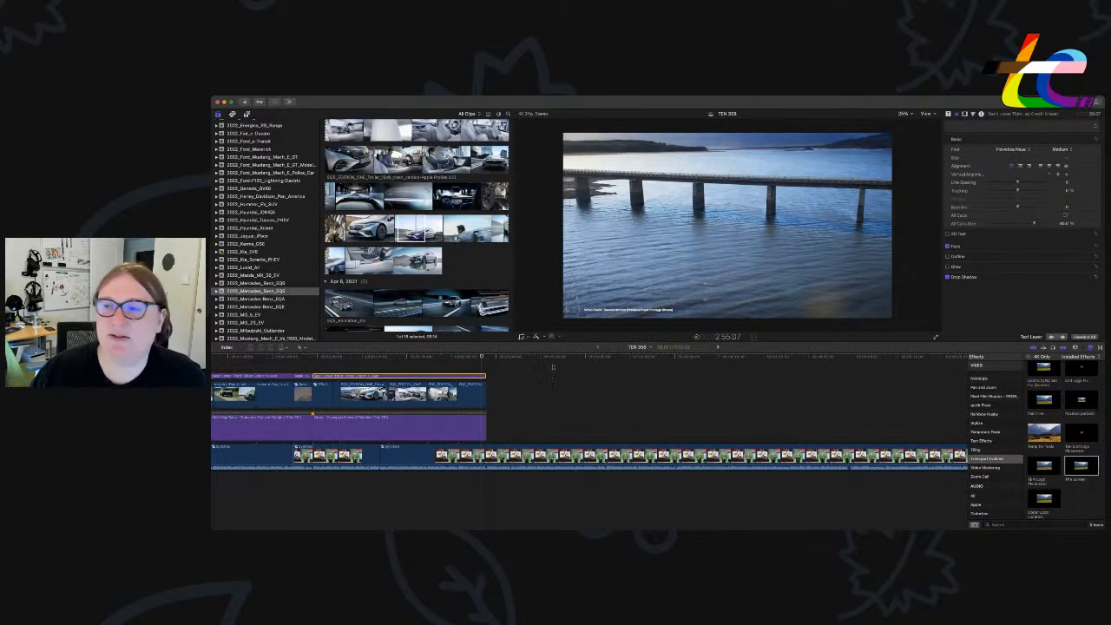
{"action": "double_click", "coordinate": [484, 375]}
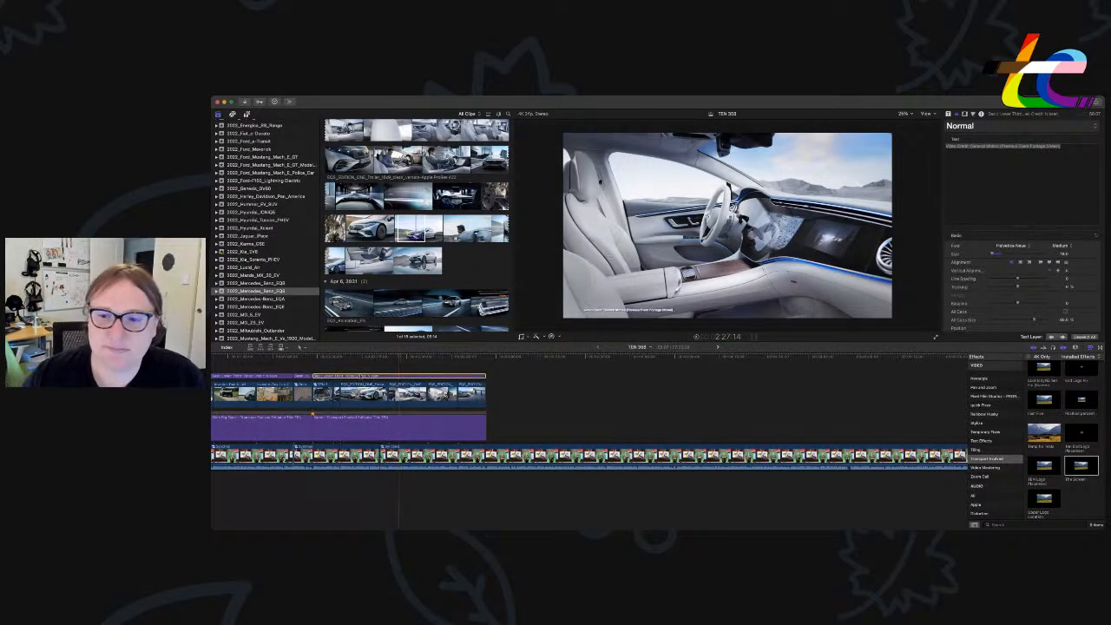
{"action": "left_click", "coordinate": [969, 146]}
{"action": "key", "text": "shift+super+Right"}
{"action": "type", "text": "Mercedes-Benz"}
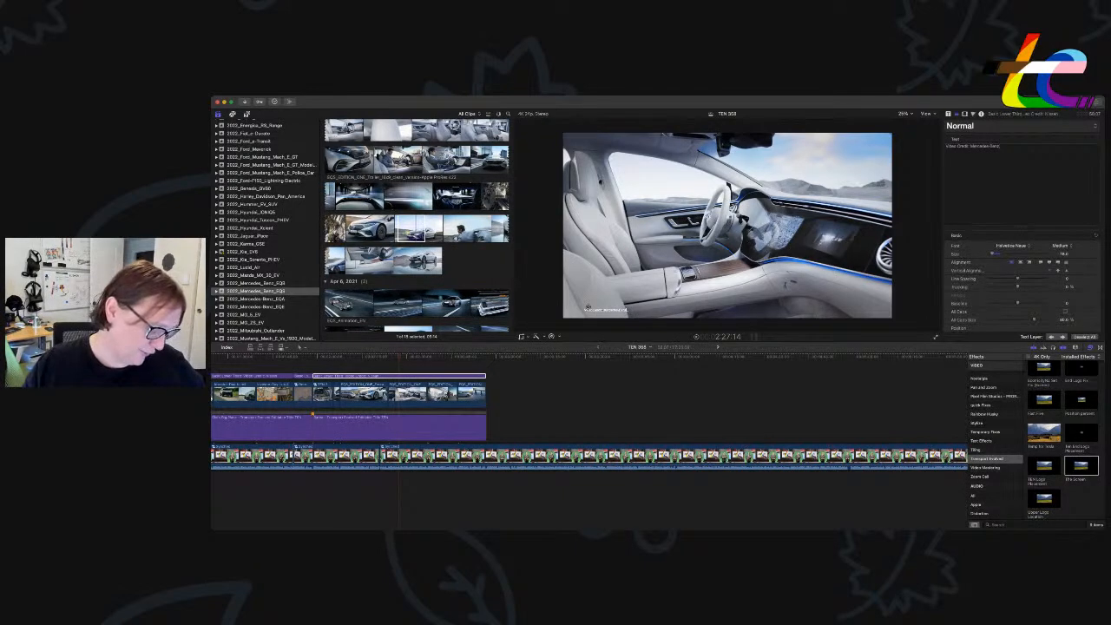
Duplicate the "Rated" title at 2:56:18 and change the copy's text to "The Meeting".
{"action": "left_click", "coordinate": [477, 426]}
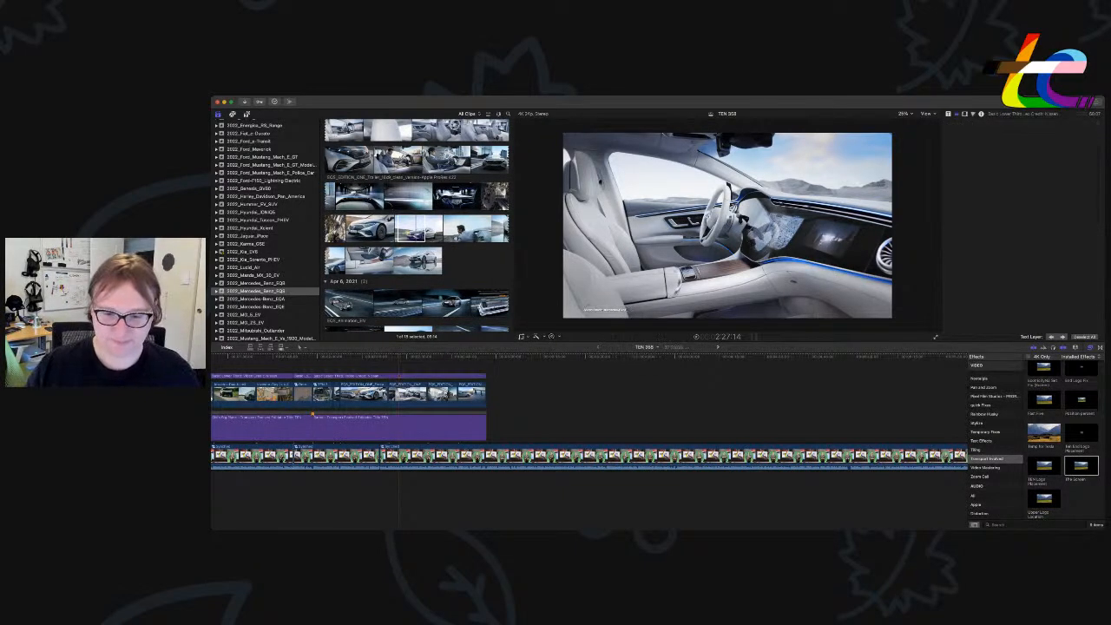
{"action": "left_click", "coordinate": [489, 356]}
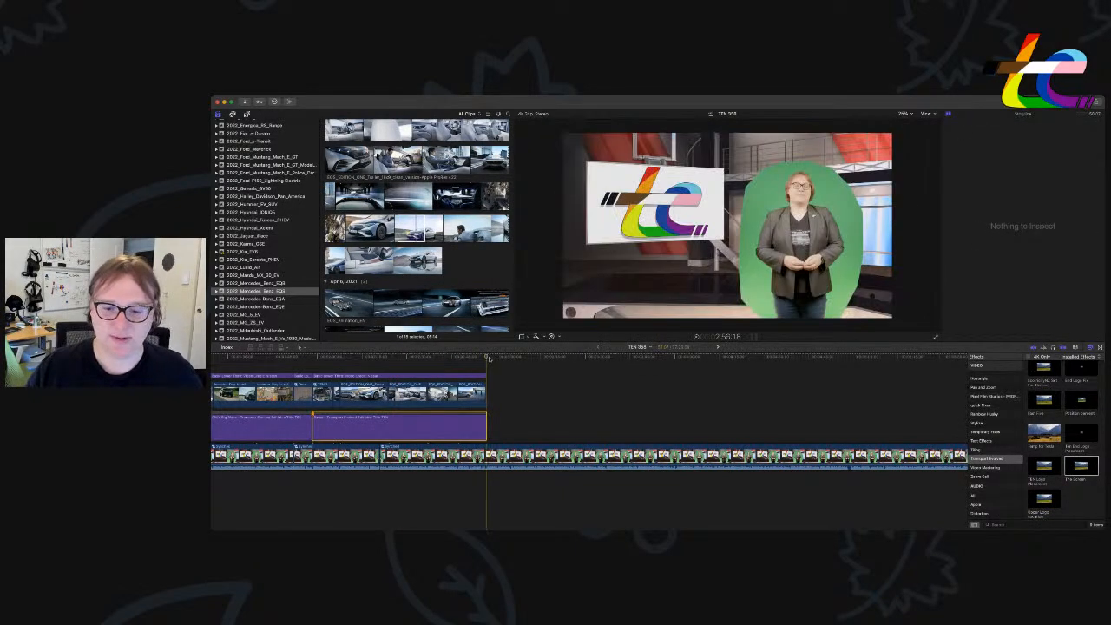
{"action": "key", "text": "super+v"}
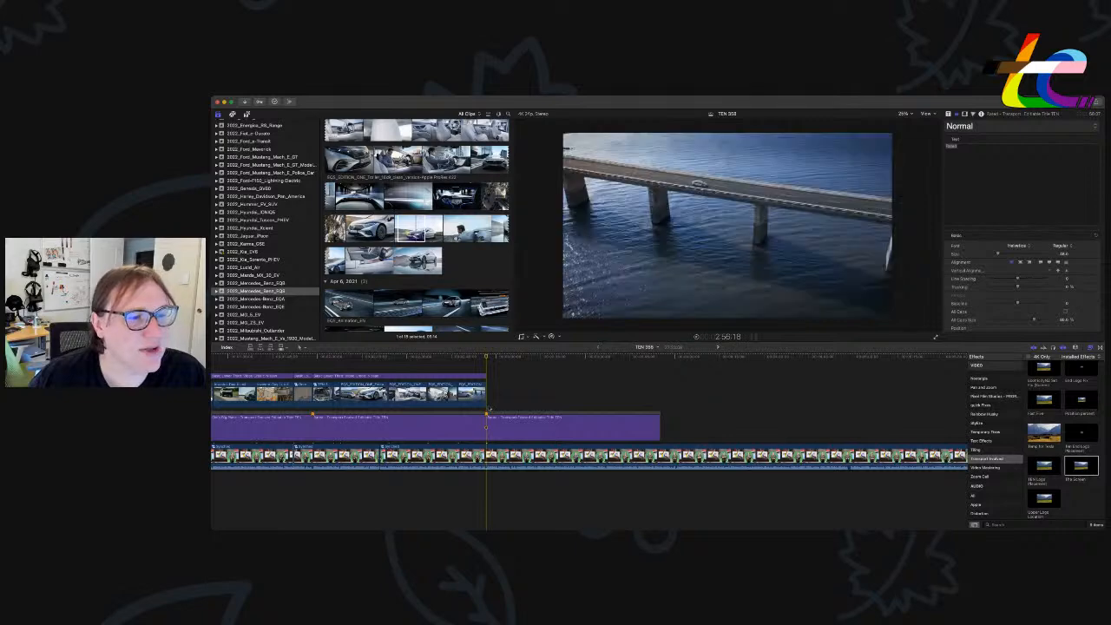
{"action": "left_click", "coordinate": [569, 428]}
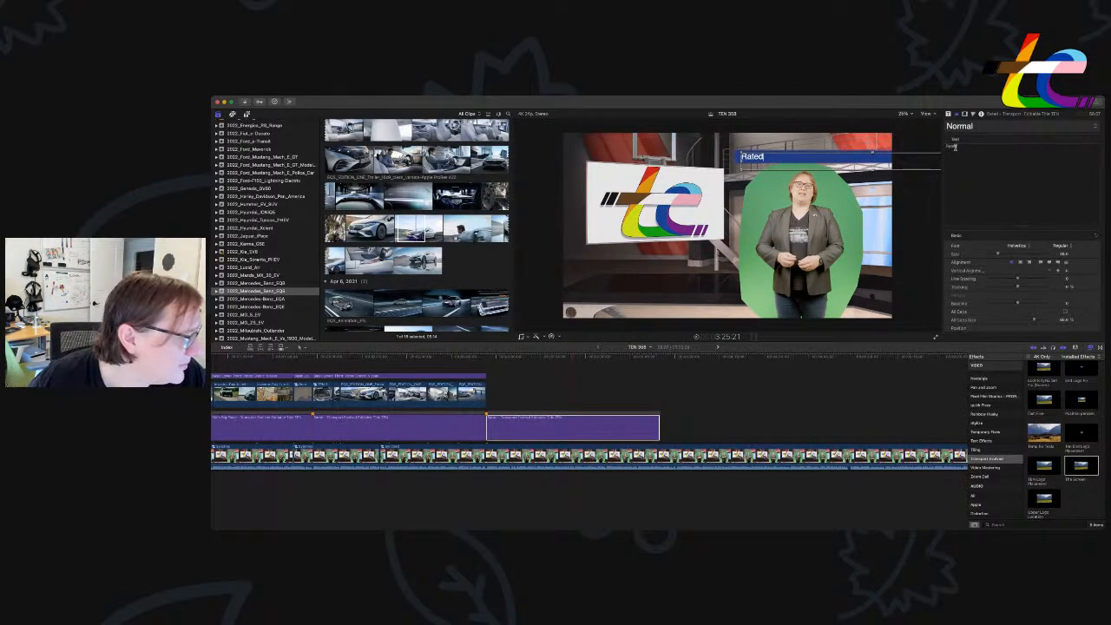
{"action": "left_click_drag", "start_coordinate": [978, 147], "coordinate": [943, 146]}
{"action": "type", "text": "The Meeting"}
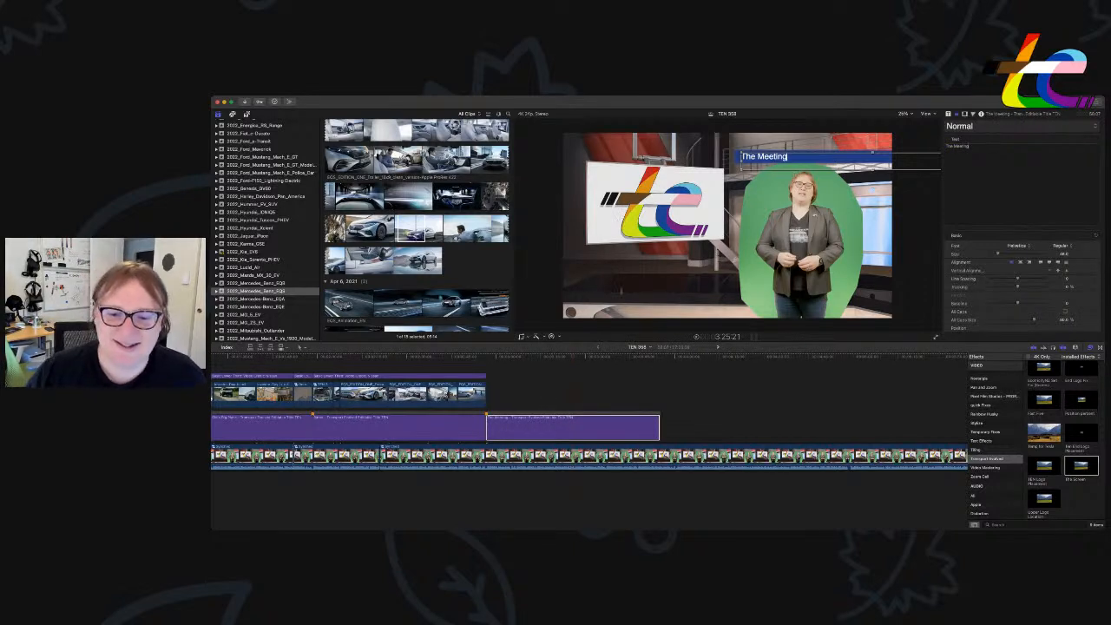
Search the library's event list for Tesla shareholder meeting footage and open the 2021_Tesla Annual Shareholder Meeting event.
{"action": "double_click", "coordinate": [487, 414]}
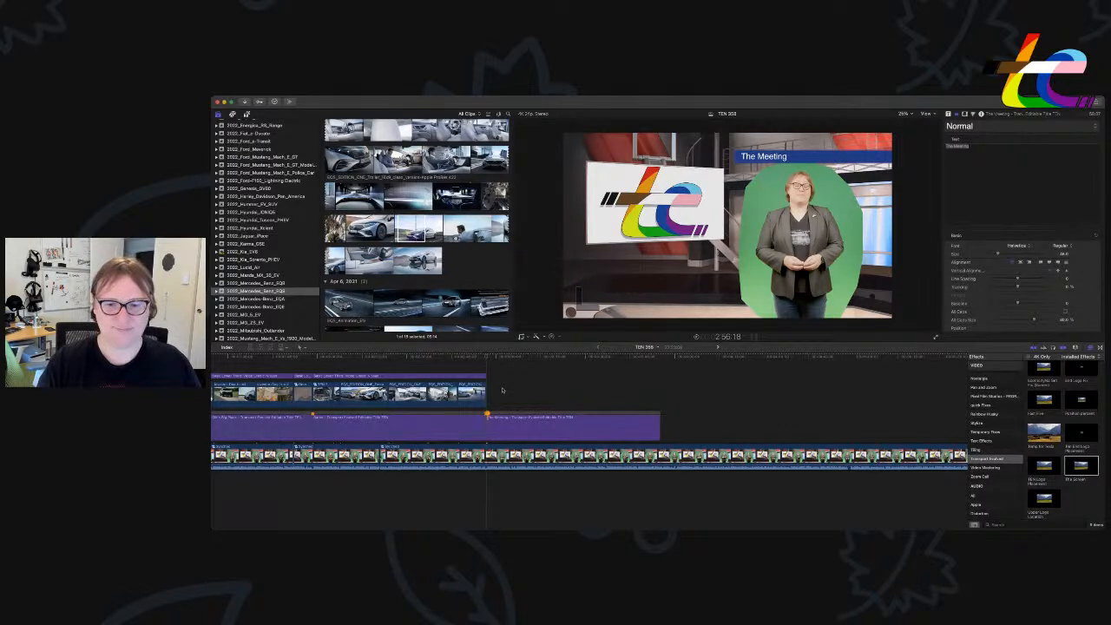
{"action": "scroll", "coordinate": [280, 256], "scroll_direction": "down", "scroll_amount": 1}
{"action": "scroll", "coordinate": [277, 256], "scroll_direction": "down", "scroll_amount": 5}
{"action": "scroll", "coordinate": [277, 256], "scroll_direction": "down", "scroll_amount": 12}
{"action": "scroll", "coordinate": [277, 256], "scroll_direction": "down", "scroll_amount": 4}
{"action": "scroll", "coordinate": [271, 259], "scroll_direction": "up", "scroll_amount": 15}
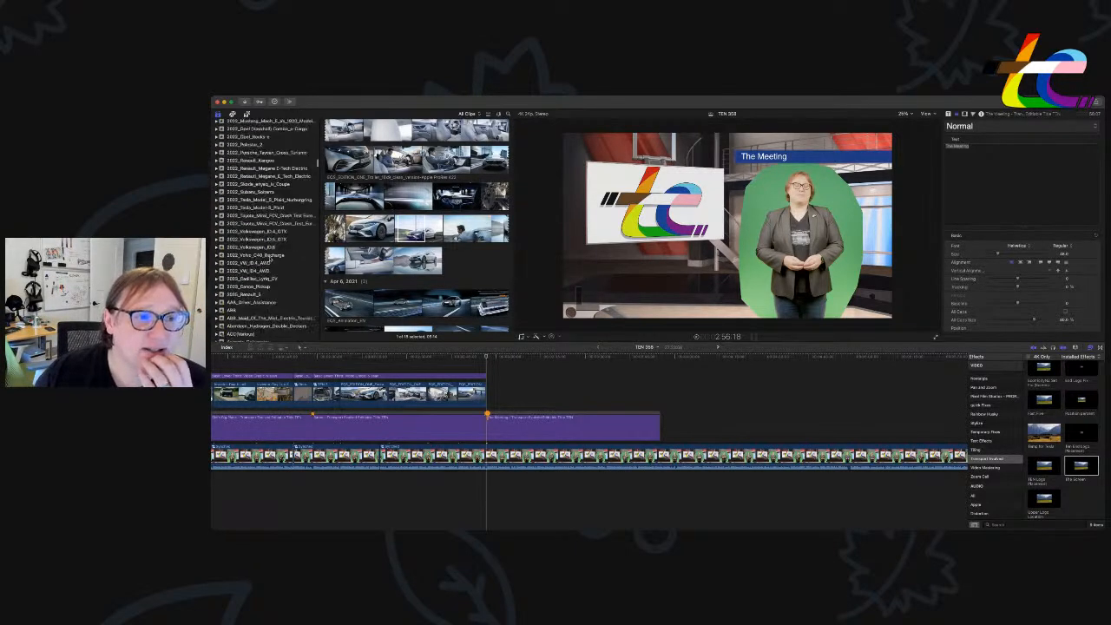
{"action": "scroll", "coordinate": [271, 259], "scroll_direction": "up", "scroll_amount": 12}
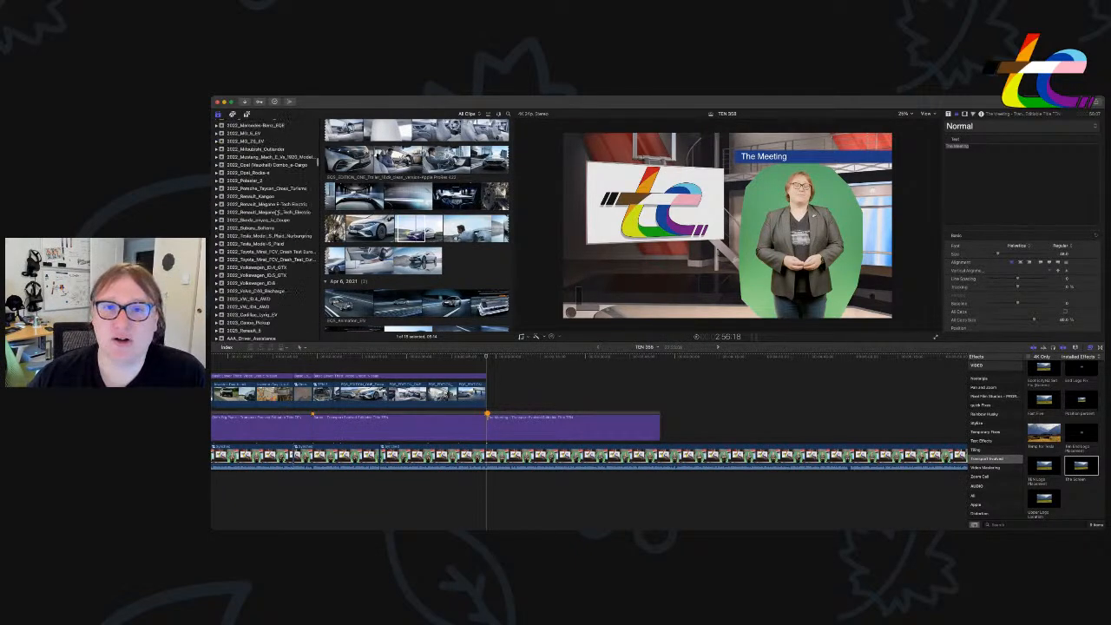
{"action": "scroll", "coordinate": [274, 212], "scroll_direction": "down", "scroll_amount": 5}
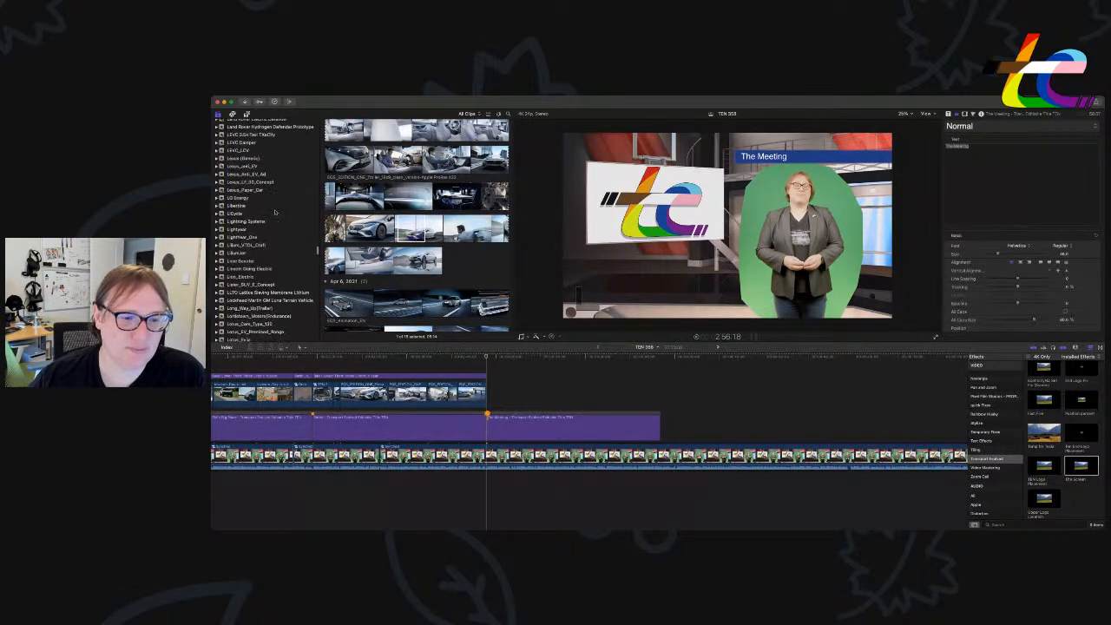
{"action": "scroll", "coordinate": [274, 212], "scroll_direction": "down", "scroll_amount": 6}
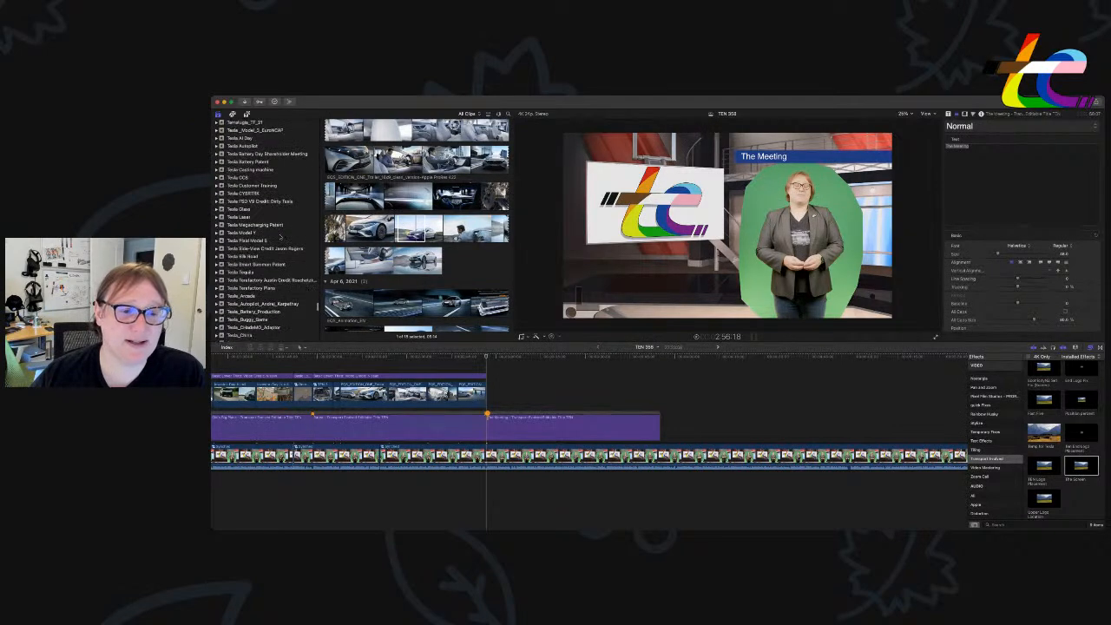
{"action": "scroll", "coordinate": [280, 252], "scroll_direction": "up", "scroll_amount": 5}
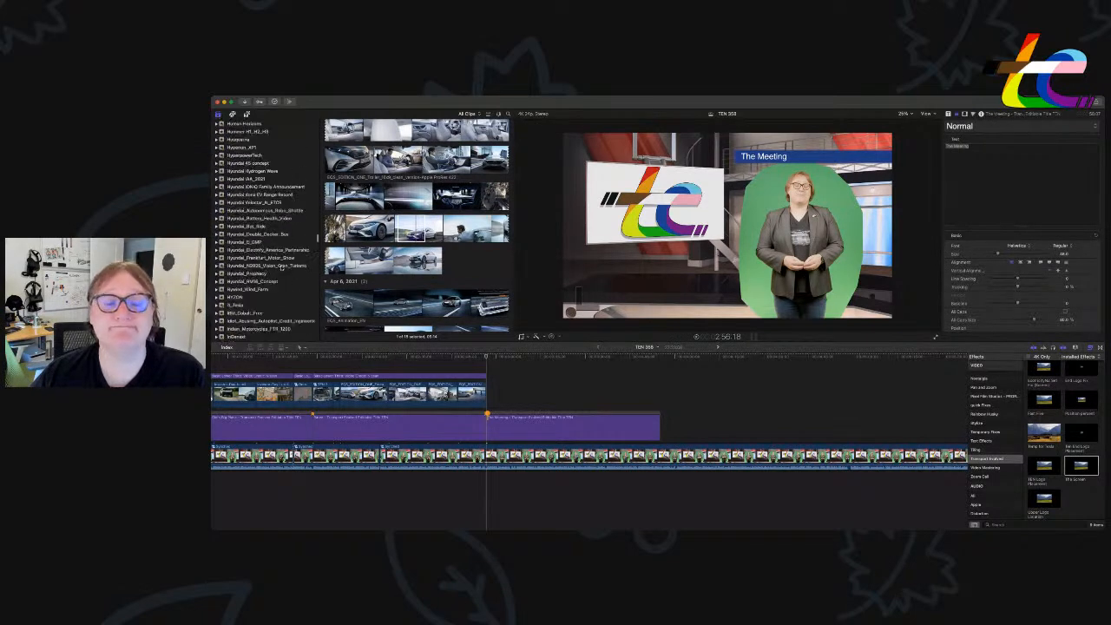
{"action": "scroll", "coordinate": [282, 270], "scroll_direction": "up", "scroll_amount": 6}
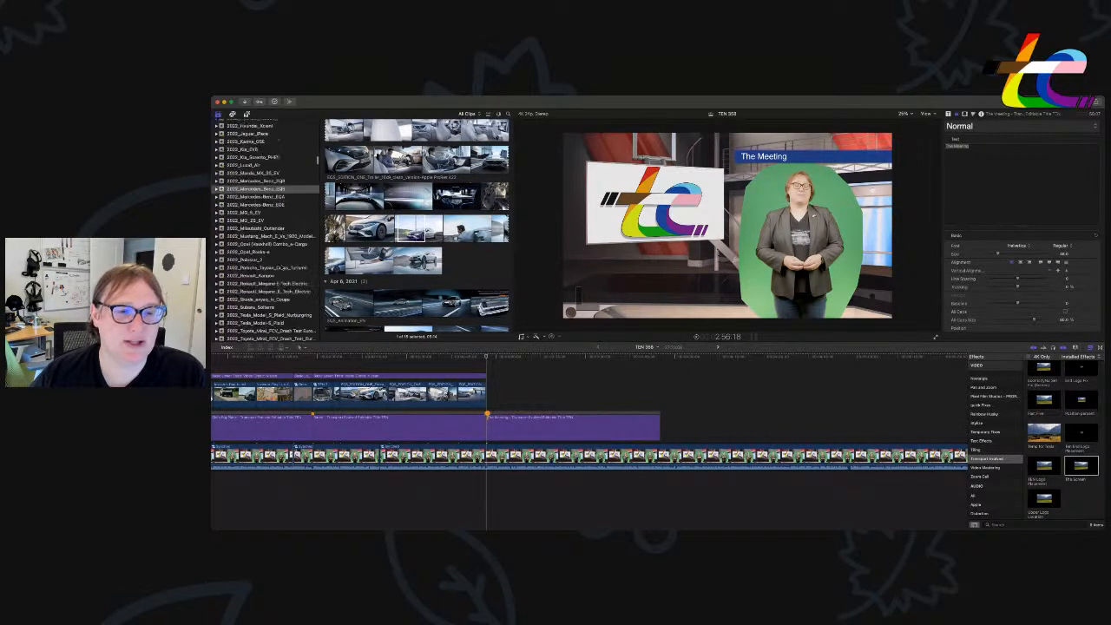
{"action": "scroll", "coordinate": [283, 267], "scroll_direction": "down", "scroll_amount": 3}
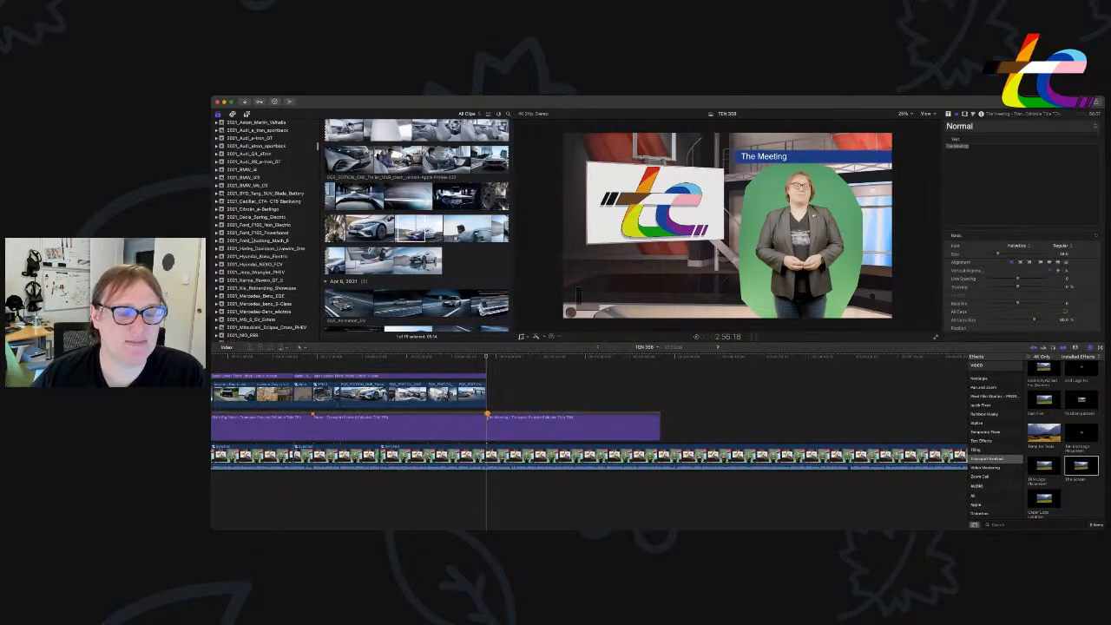
{"action": "scroll", "coordinate": [253, 241], "scroll_direction": "down", "scroll_amount": 2}
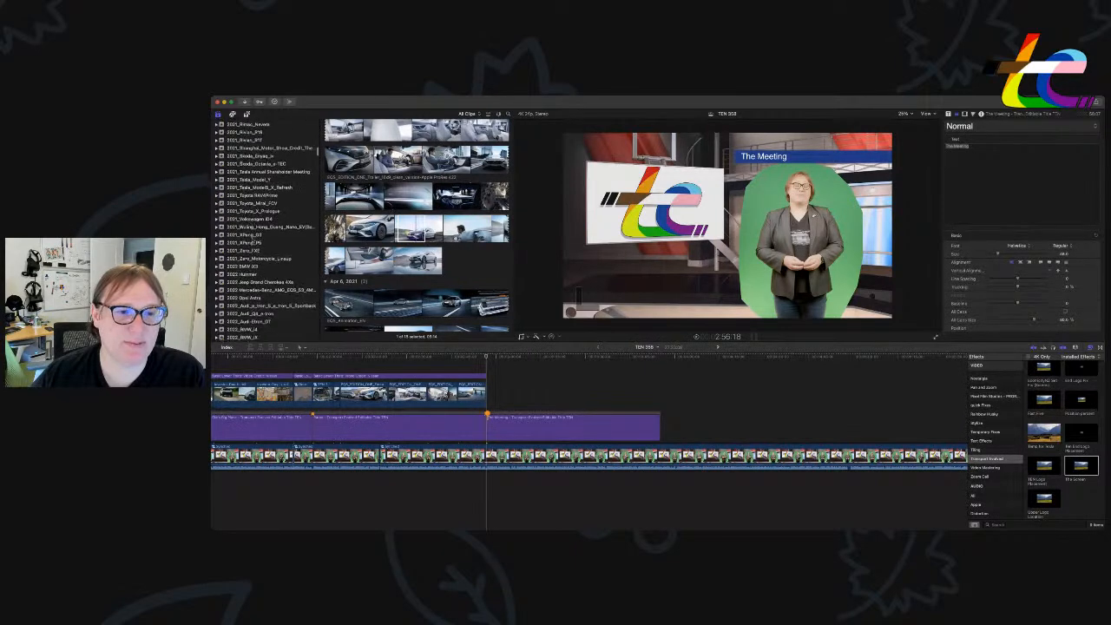
{"action": "left_click", "coordinate": [255, 170]}
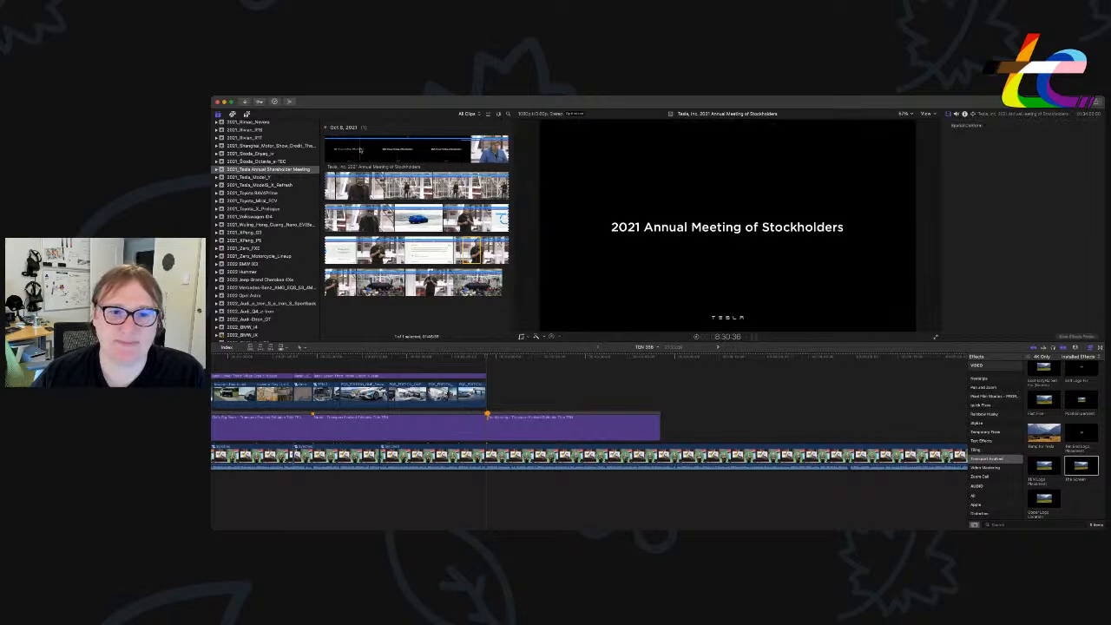
Add the shot of the podium speaker in blue above "The Meeting" title at 2:56:18 and delete its detached audio.
{"action": "left_click", "coordinate": [360, 186]}
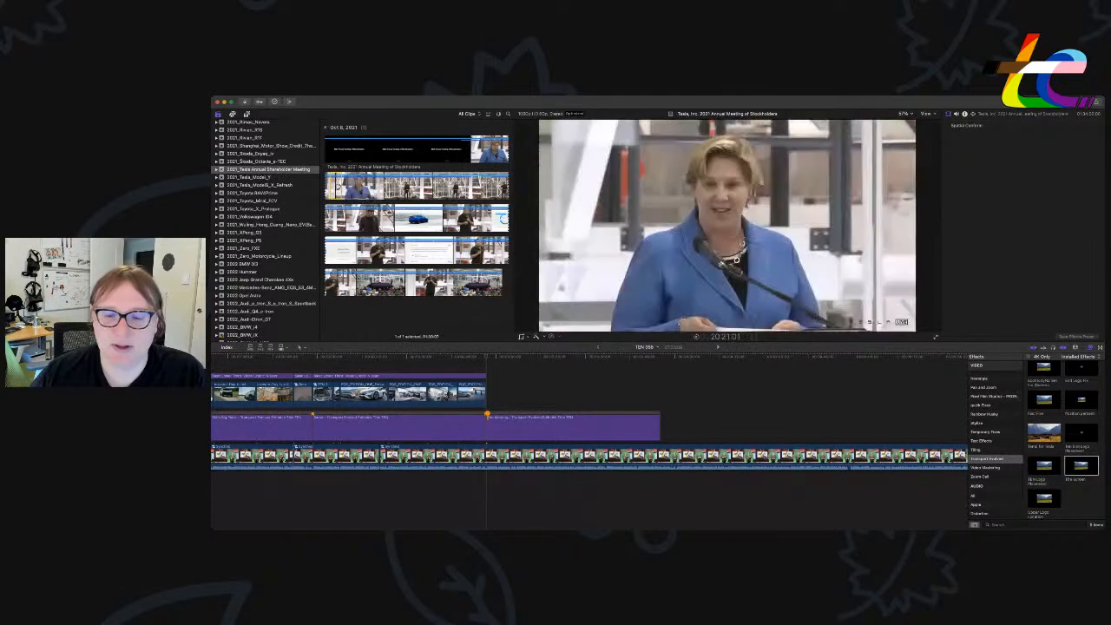
{"action": "key", "text": "q"}
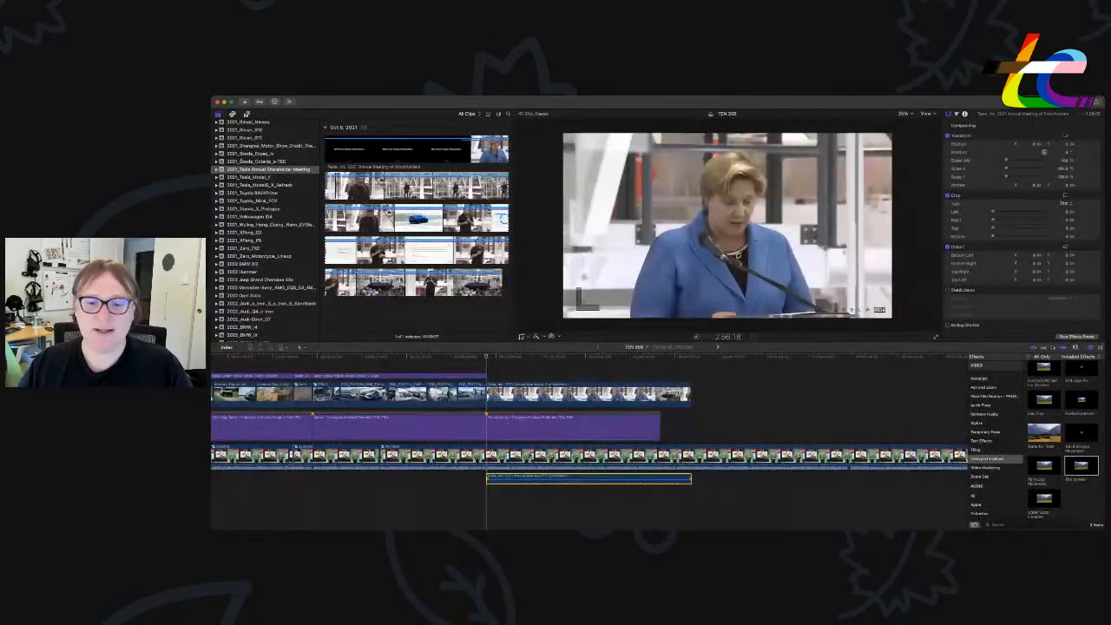
{"action": "key", "text": "Delete"}
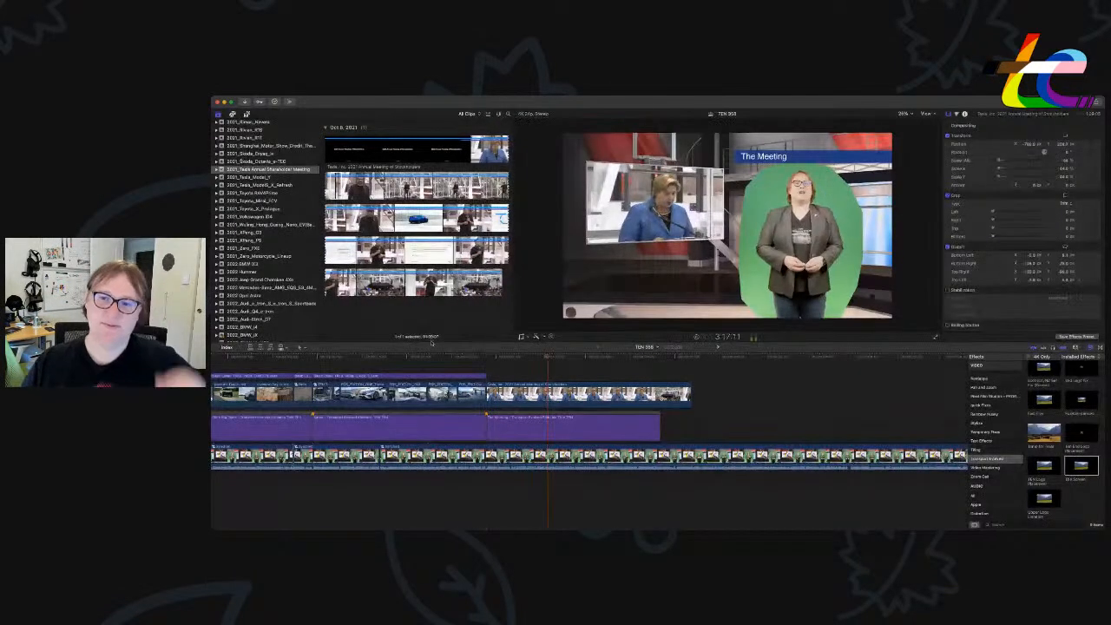
Play the opening of "The Meeting" segment, cut the podium speaker clip at 3:00:21 and delete the part after the cut.
{"action": "left_click", "coordinate": [486, 357]}
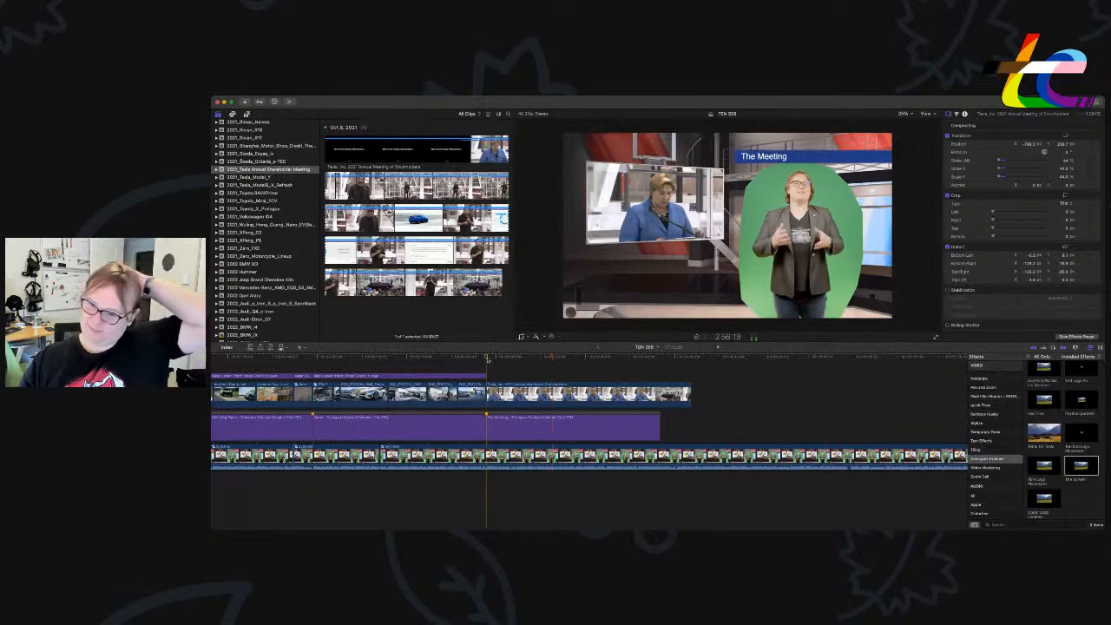
{"action": "key", "text": "space"}
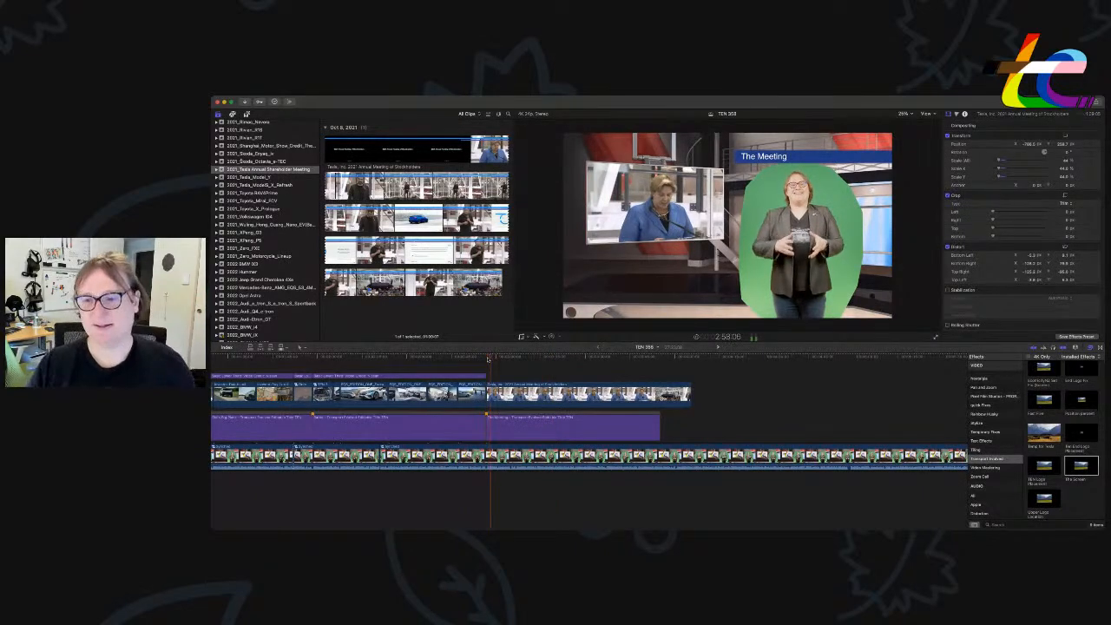
{"action": "key", "text": "super+equal"}
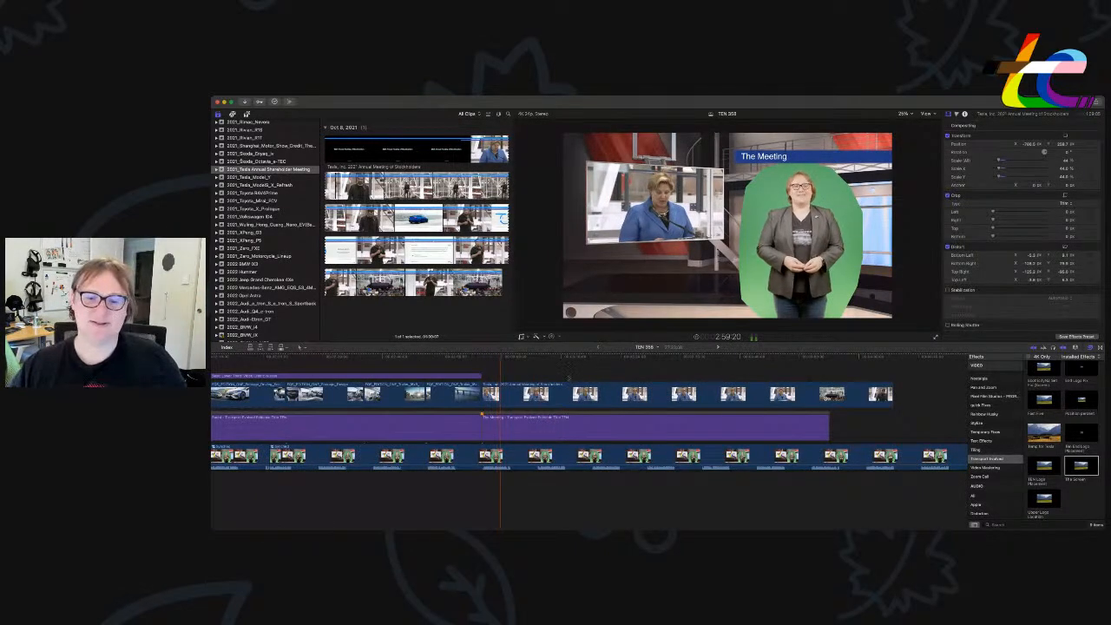
{"action": "key", "text": "space"}
{"action": "left_click", "coordinate": [508, 403]}
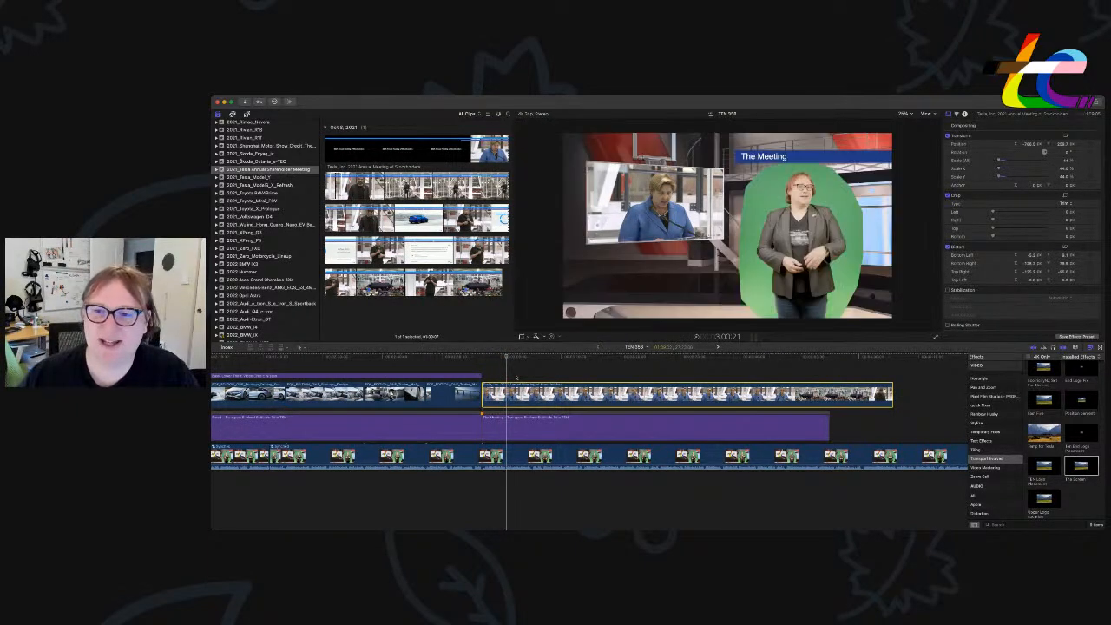
{"action": "key", "text": "super+b"}
{"action": "key", "text": "Delete"}
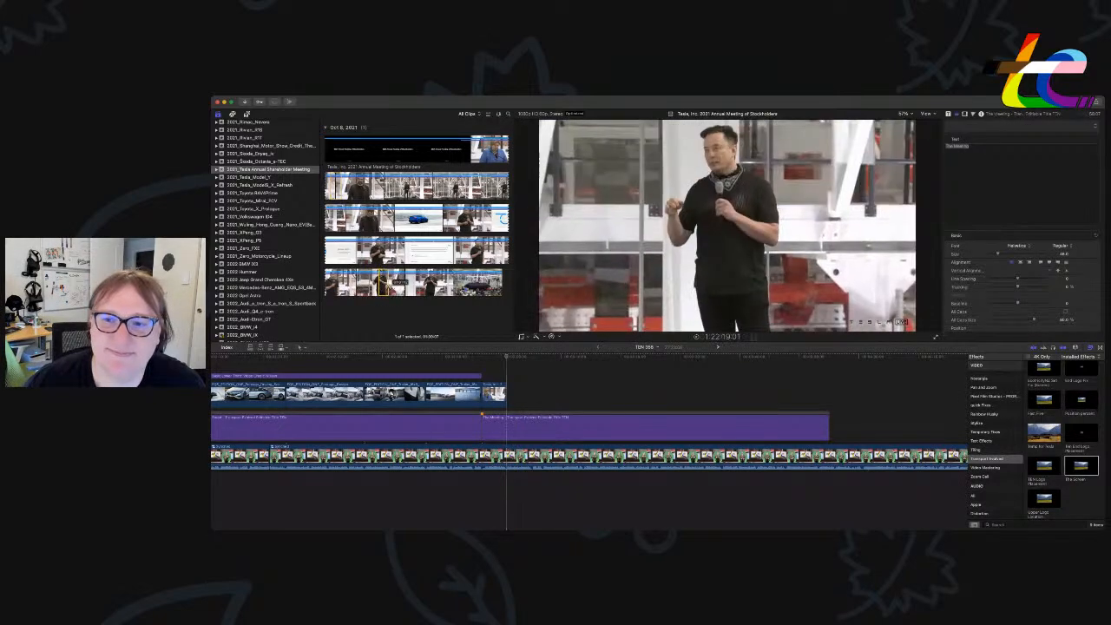
Add the close shot of the stage speaker in black at 3:00:21, delete its detached audio, and play the join.
{"action": "left_click_drag", "start_coordinate": [380, 283], "coordinate": [508, 476]}
{"action": "key", "text": "Delete"}
{"action": "key", "text": "space"}
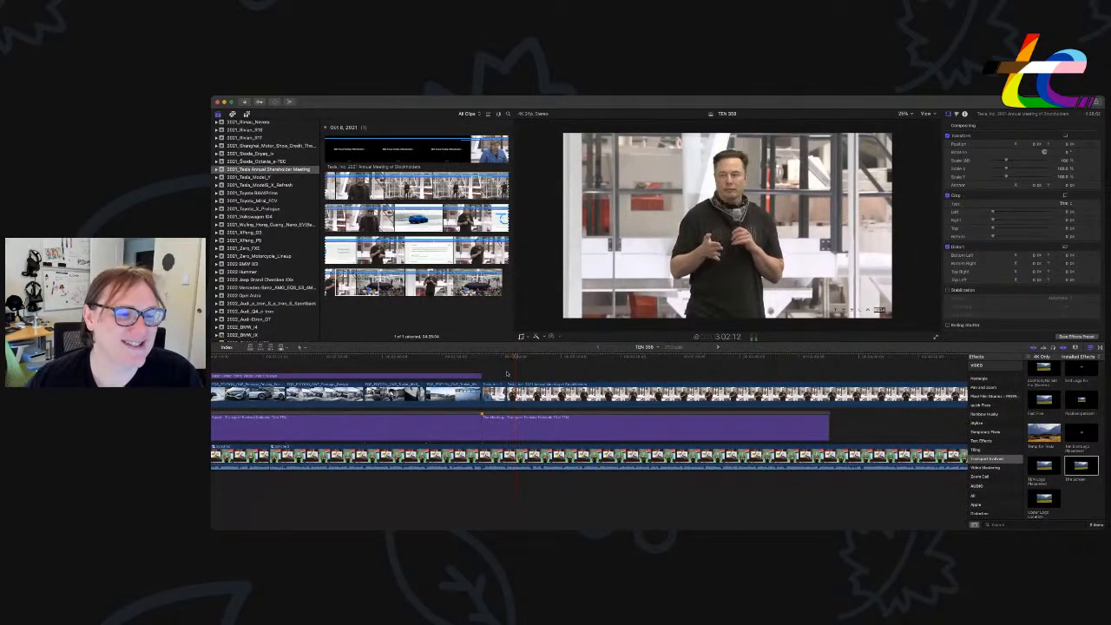
{"action": "scroll", "coordinate": [539, 382], "scroll_direction": "right", "scroll_amount": 1}
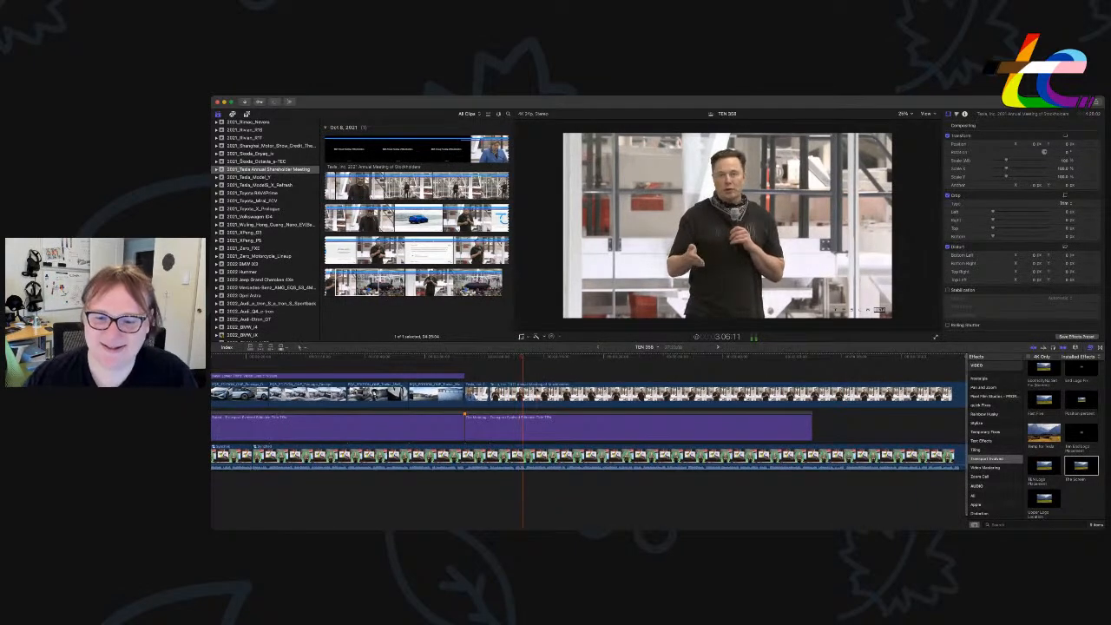
Extend the podium speaker clip and move the start of the stage speaker clip to meet it at 3:06:19.
{"action": "left_click", "coordinate": [514, 358]}
{"action": "left_click_drag", "start_coordinate": [491, 395], "coordinate": [515, 396]}
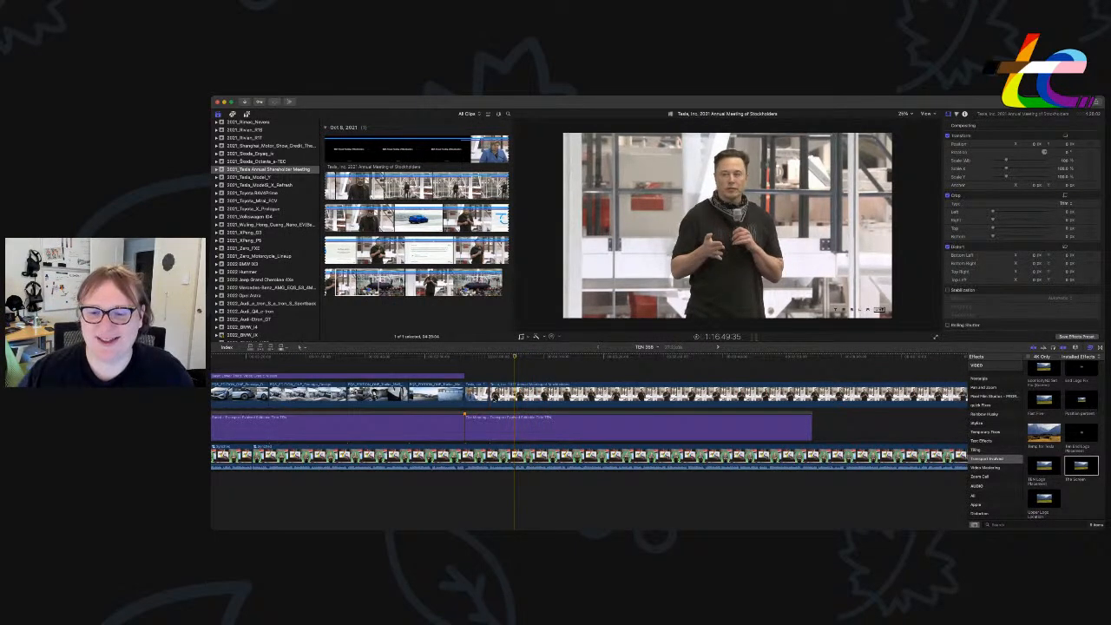
{"action": "left_click_drag", "start_coordinate": [515, 396], "coordinate": [521, 396]}
{"action": "left_click_drag", "start_coordinate": [489, 396], "coordinate": [523, 396]}
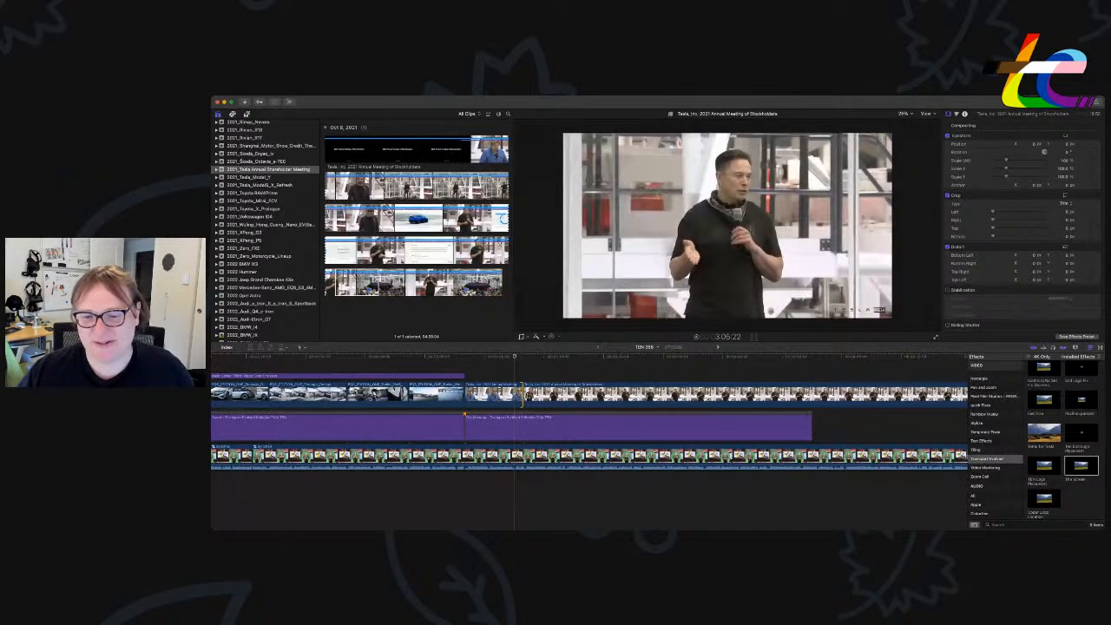
{"action": "left_click_drag", "start_coordinate": [522, 396], "coordinate": [528, 396]}
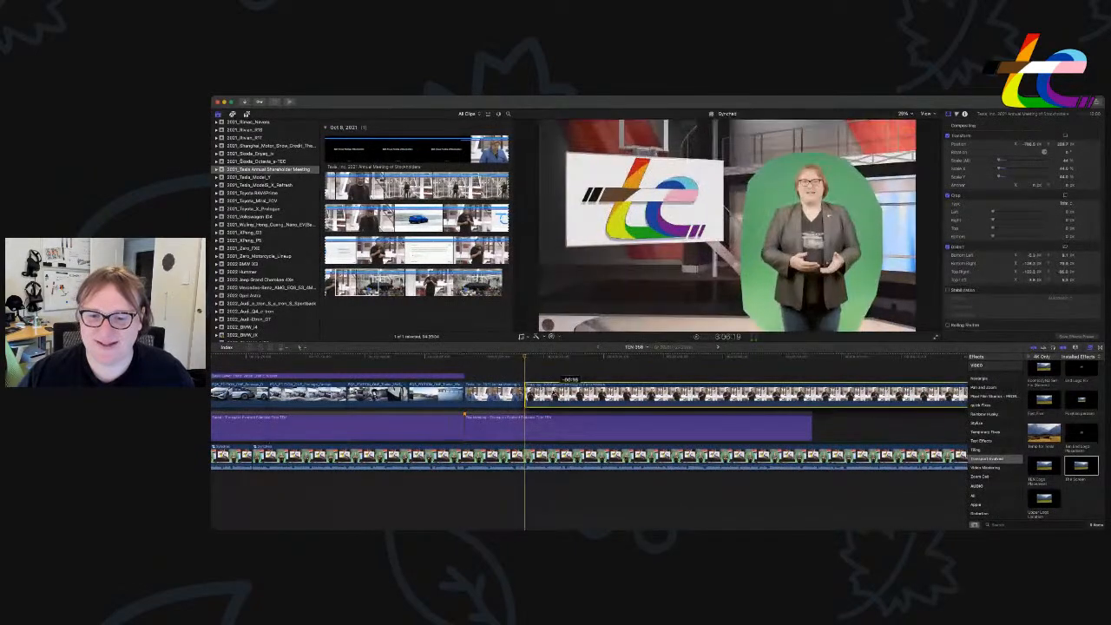
{"action": "left_click", "coordinate": [540, 395]}
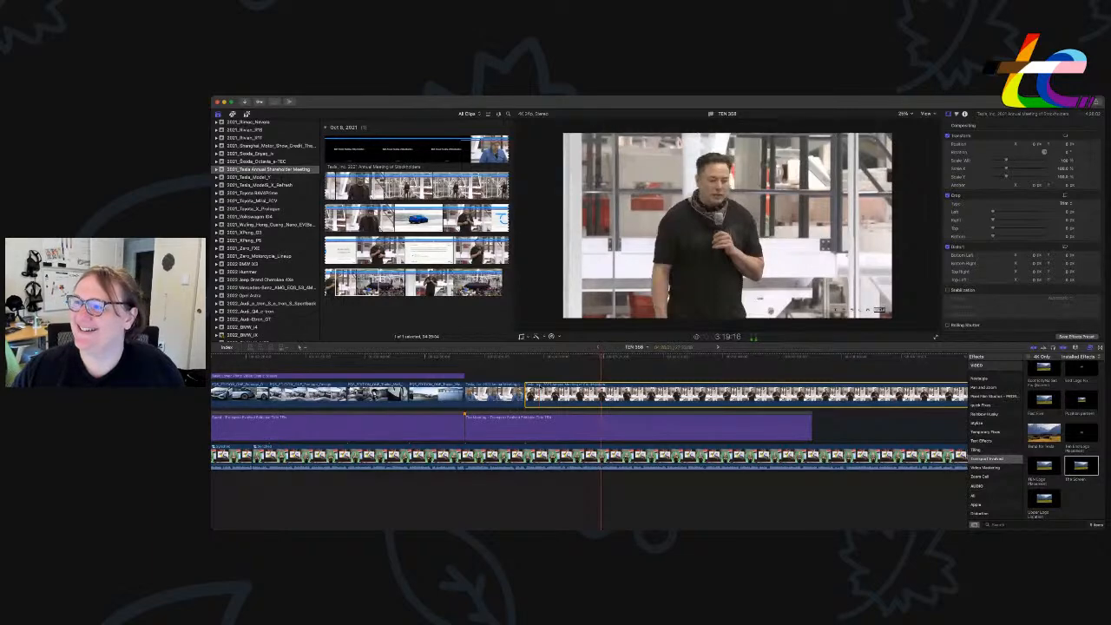
Play the stage speaker clip, cut it at 3:26:10 and delete the part after the cut.
{"action": "scroll", "coordinate": [590, 426], "scroll_direction": "right", "scroll_amount": 5}
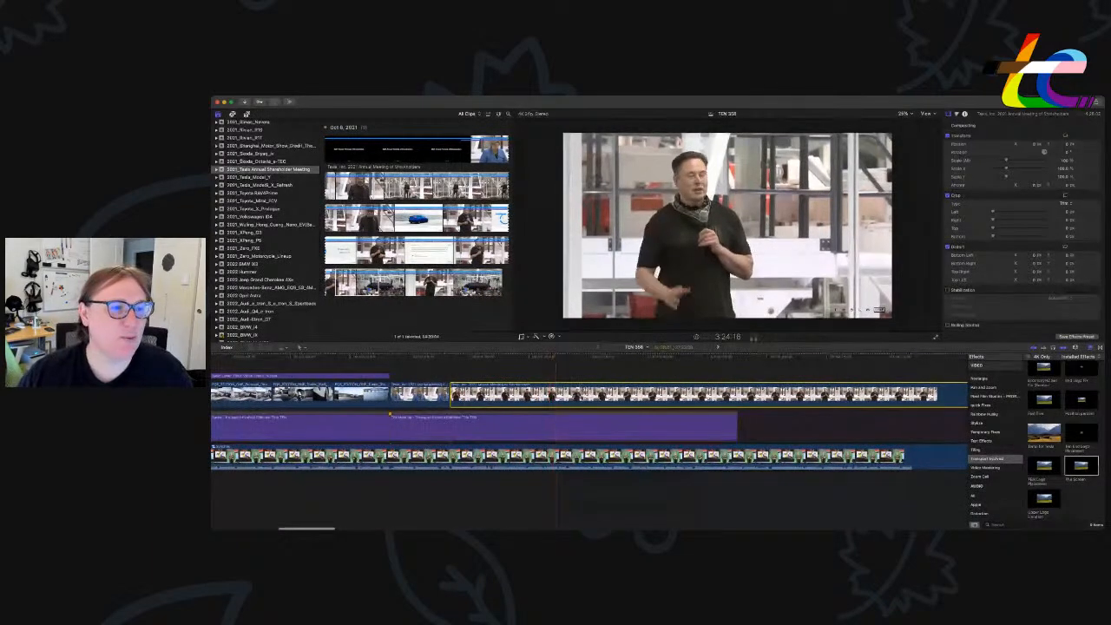
{"action": "key", "text": "space"}
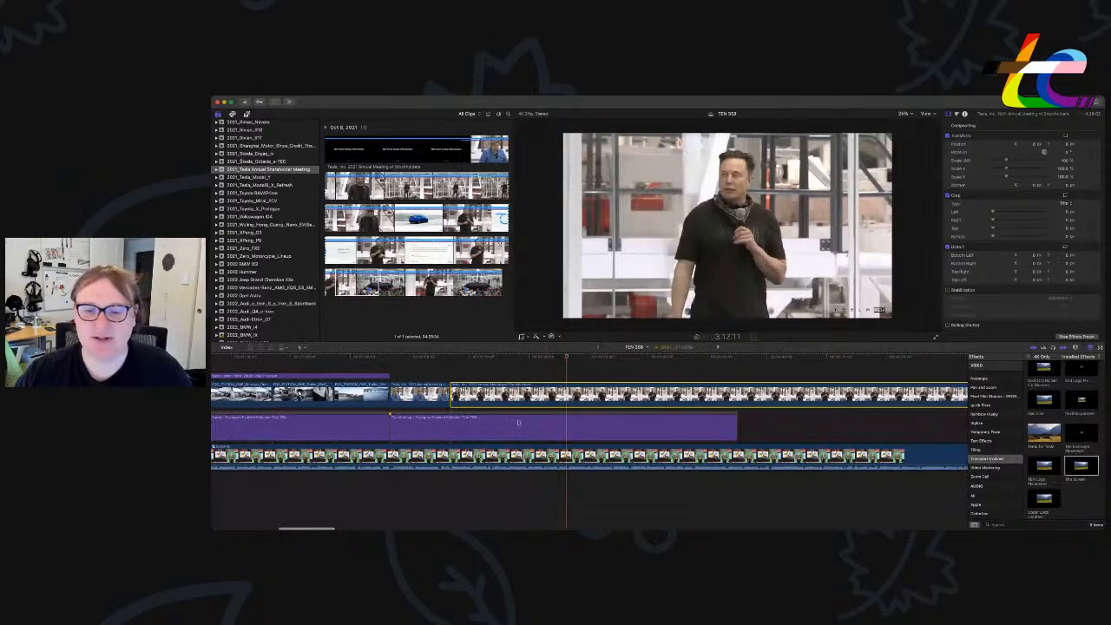
{"action": "key", "text": "super+b"}
{"action": "left_click", "coordinate": [570, 403]}
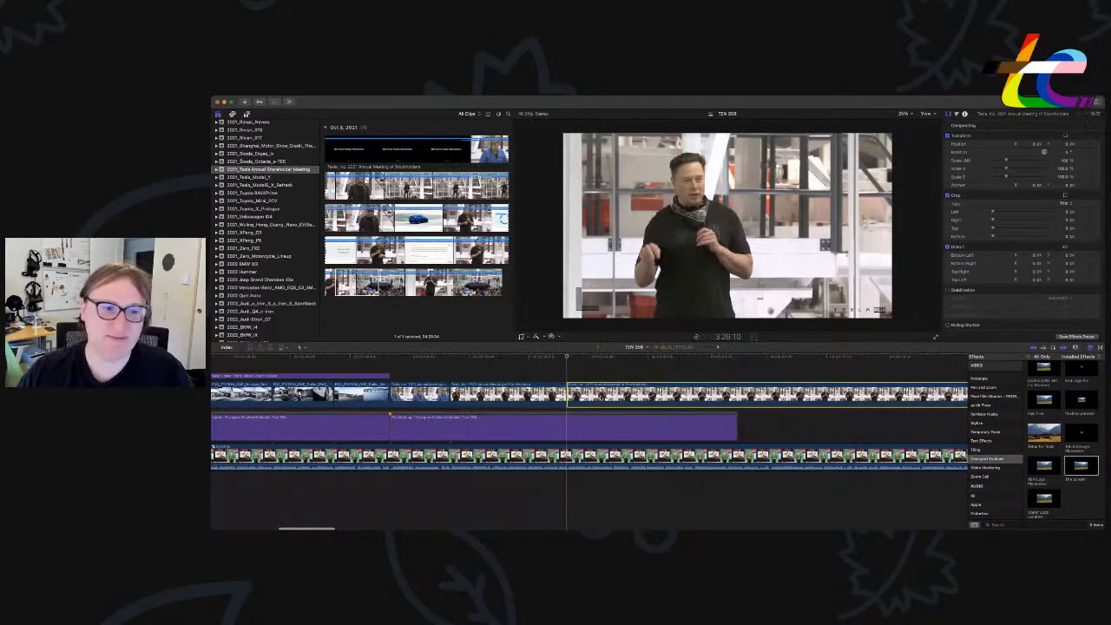
{"action": "key", "text": "Delete"}
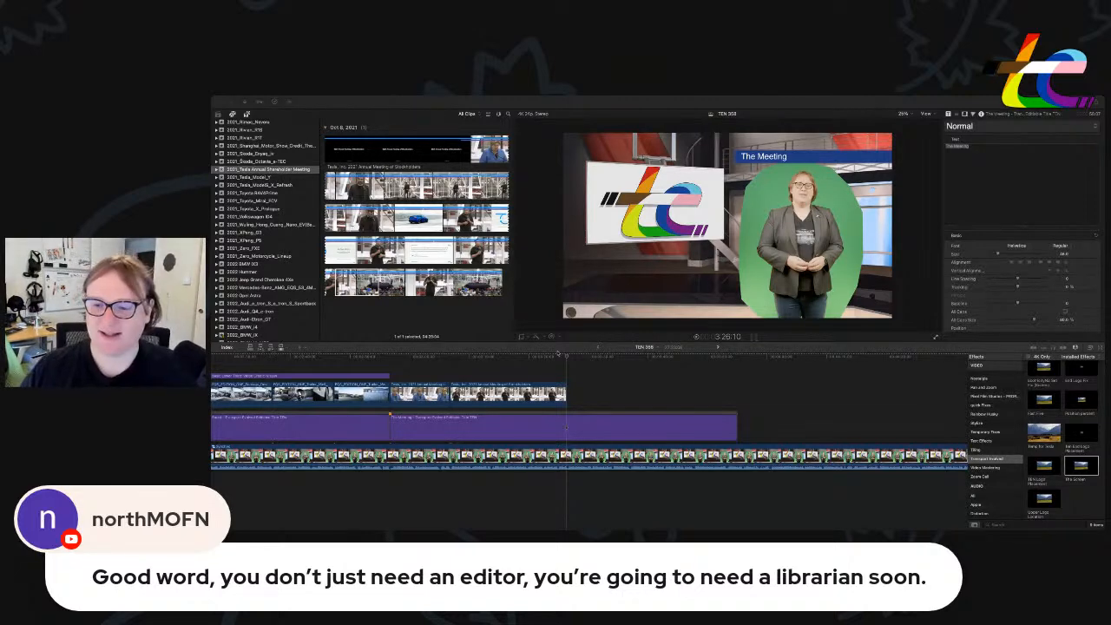
Add the "Three New Factories" slide footage from the shareholder meeting above the title and align its start to 3:26:10.
{"action": "scroll", "coordinate": [644, 387], "scroll_direction": "left", "scroll_amount": 2}
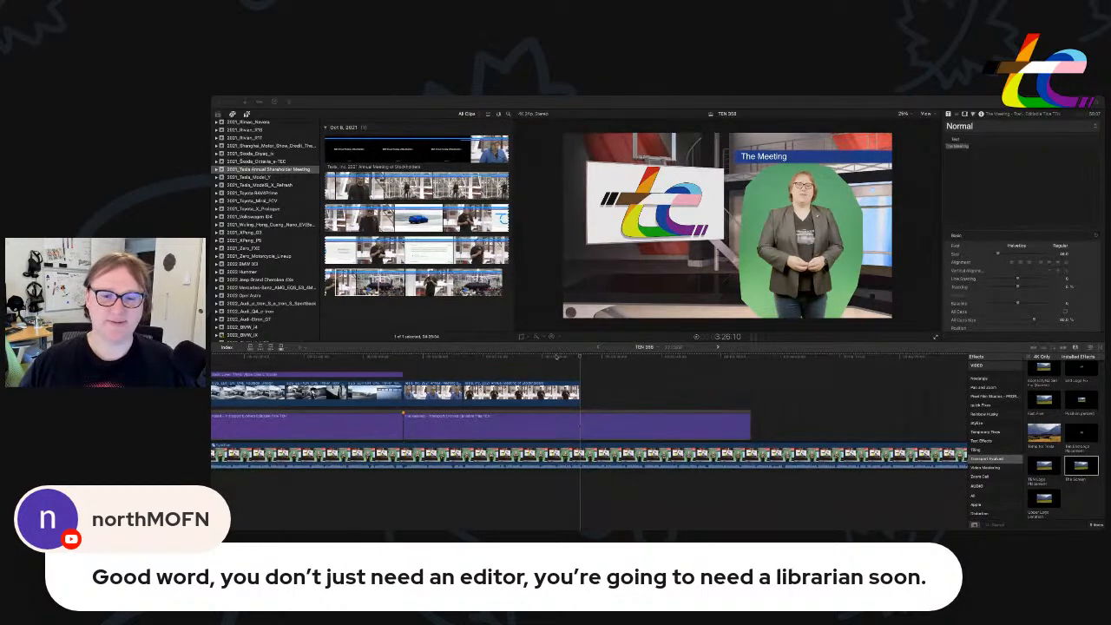
{"action": "left_click", "coordinate": [555, 357]}
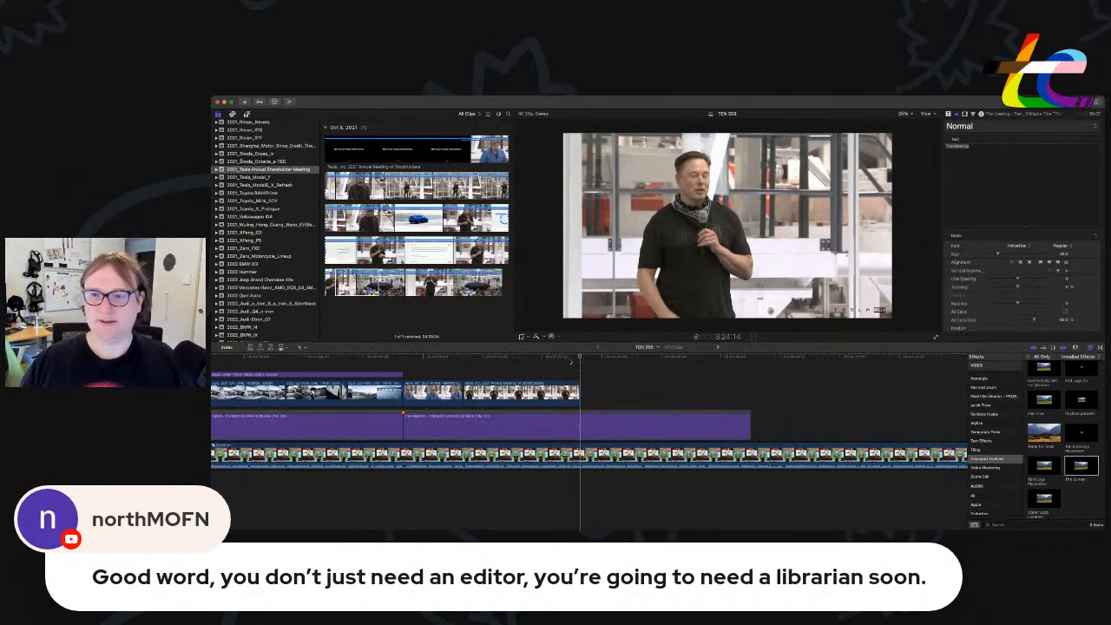
{"action": "left_click", "coordinate": [623, 428]}
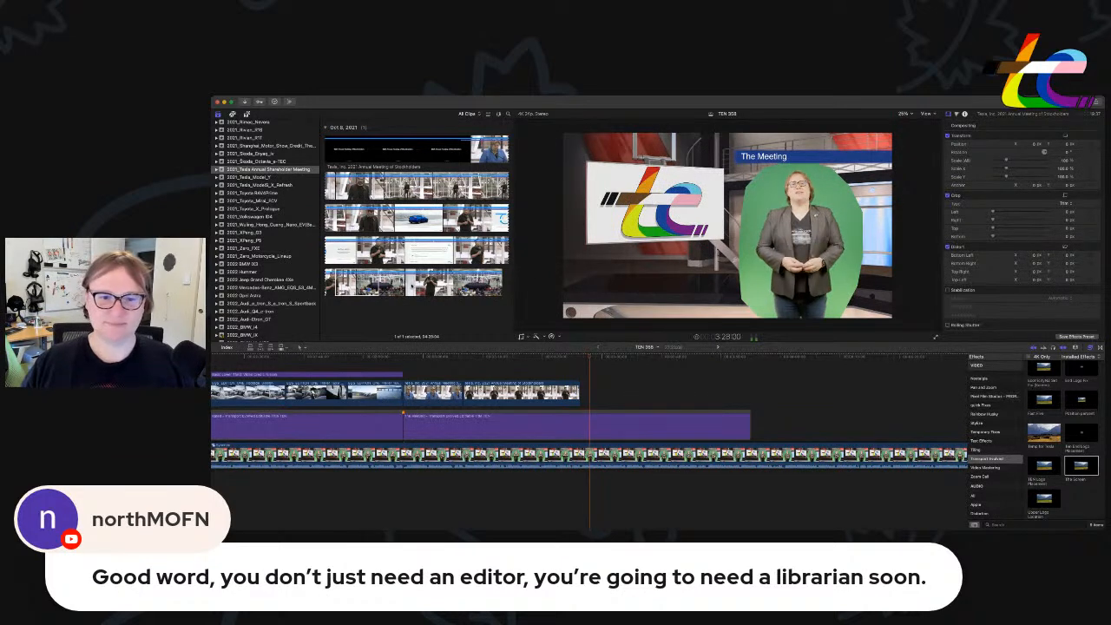
{"action": "left_click", "coordinate": [419, 217]}
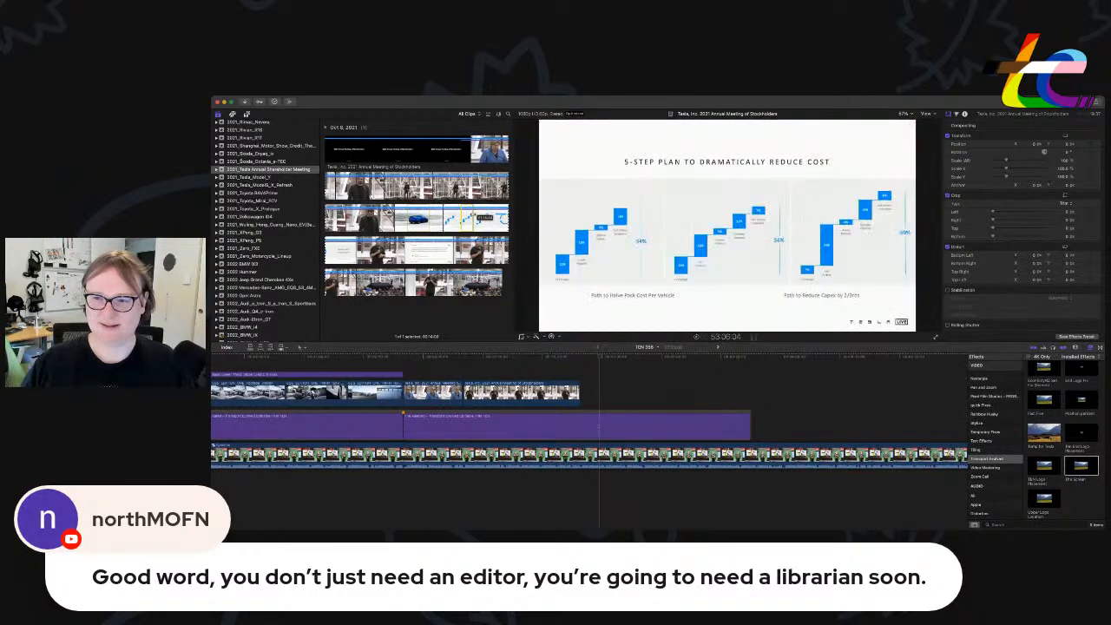
{"action": "left_click", "coordinate": [480, 217]}
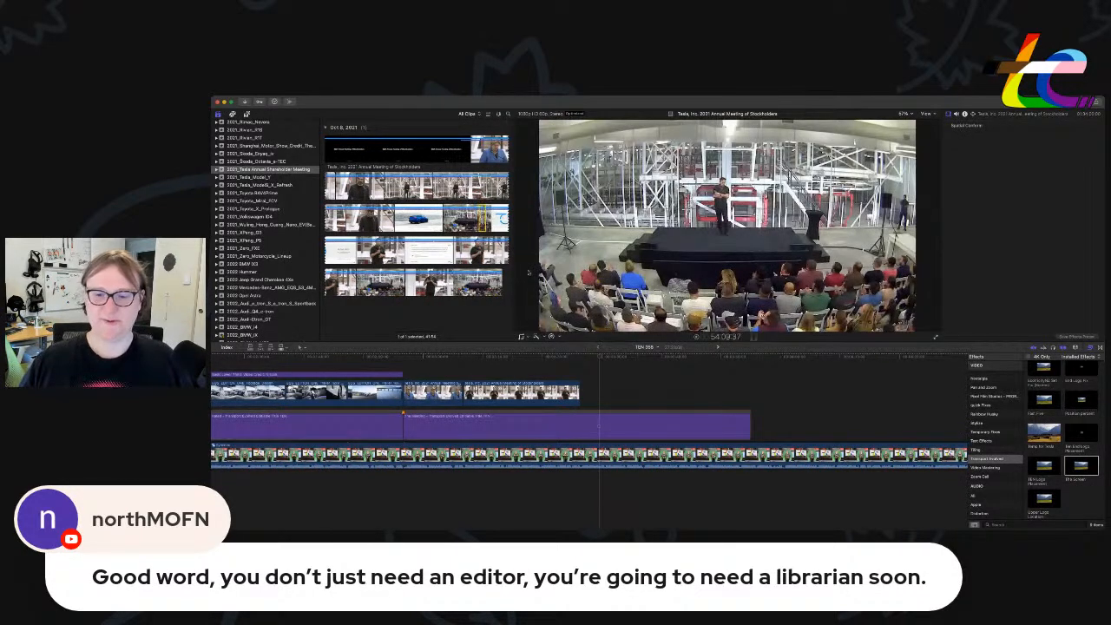
{"action": "key", "text": "q"}
{"action": "mouse_move", "coordinate": [584, 395]}
{"action": "left_mouse_down"}
{"action": "mouse_move", "coordinate": [645, 394]}
{"action": "mouse_move", "coordinate": [582, 391]}
{"action": "left_mouse_up"}
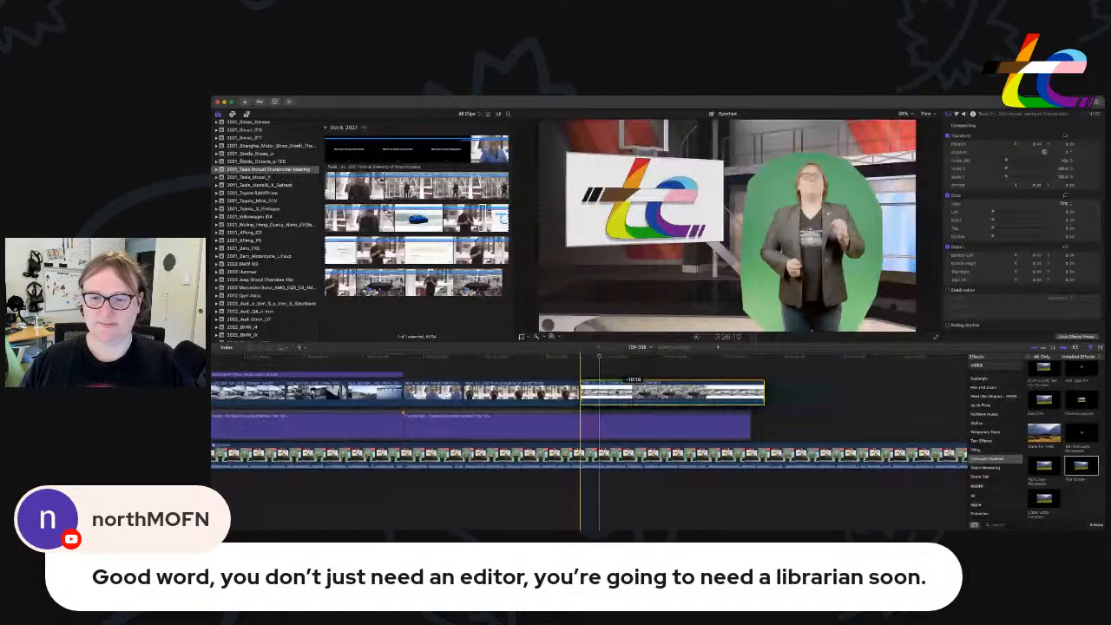
Play the factories footage, cut it after the "Three New Factories" slide and trim the unwanted start off the remaining part.
{"action": "left_click", "coordinate": [580, 365]}
{"action": "key", "text": "space"}
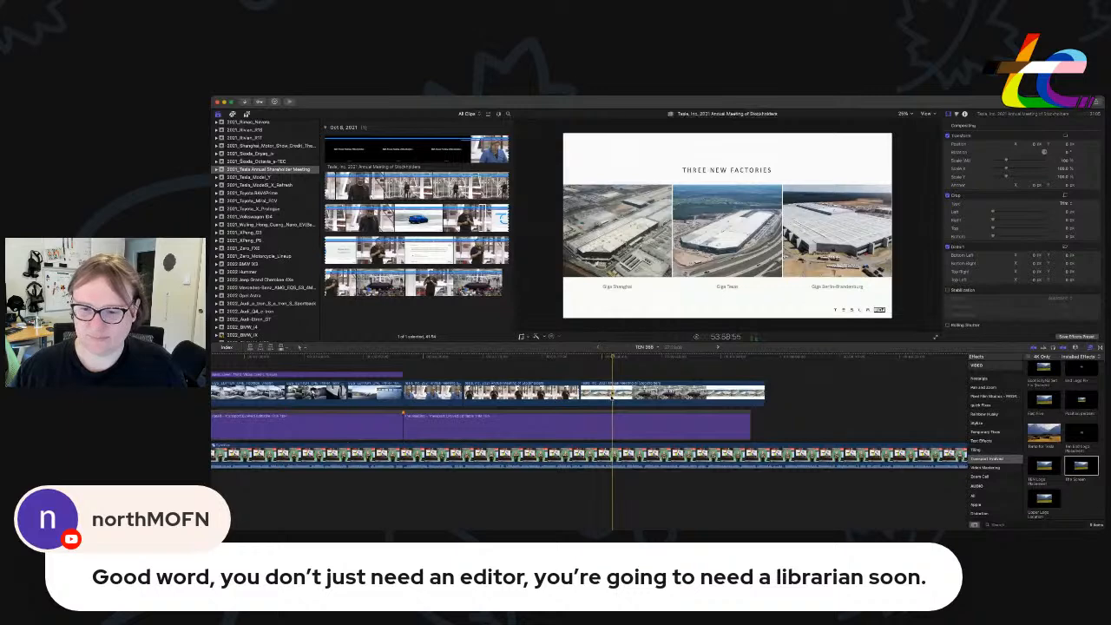
{"action": "key", "text": "super+b"}
{"action": "left_click_drag", "start_coordinate": [677, 396], "coordinate": [646, 397]}
{"action": "key", "text": "alt+bracketleft"}
Shorten the factories slide clip to end at 3:30:09 and move the following clip up against it.
{"action": "left_click", "coordinate": [595, 366]}
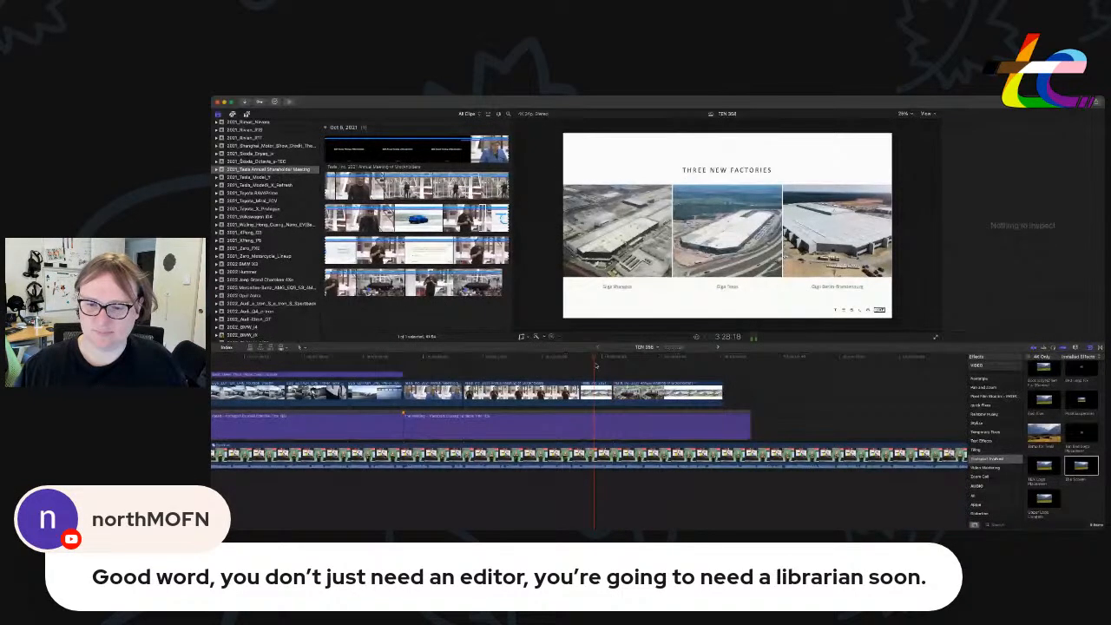
{"action": "left_click_drag", "start_coordinate": [611, 393], "coordinate": [605, 394]}
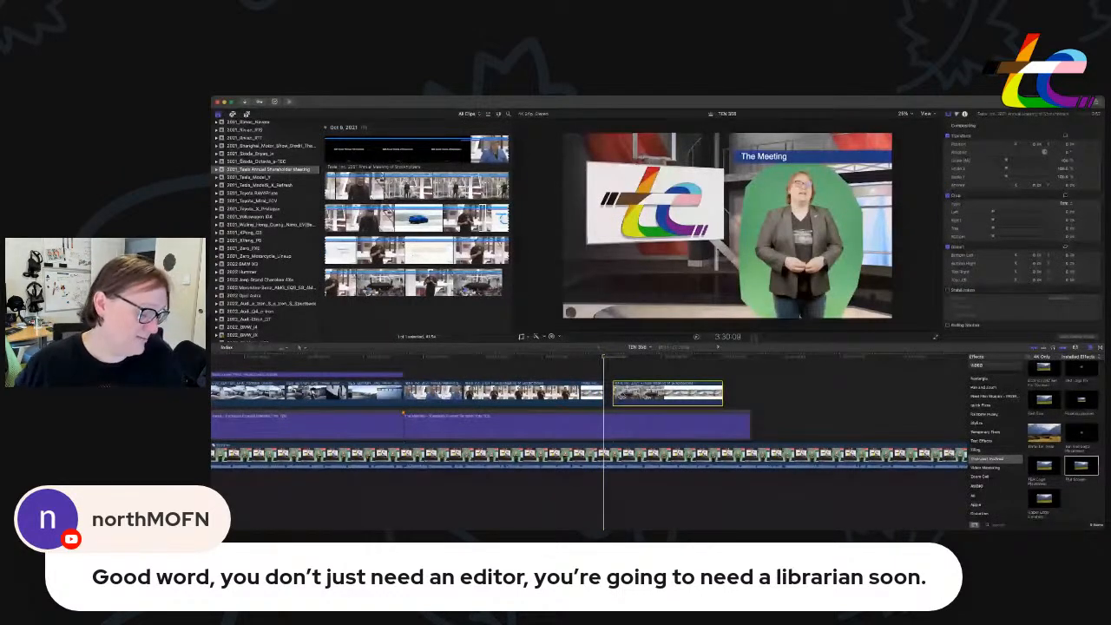
{"action": "left_click_drag", "start_coordinate": [649, 393], "coordinate": [640, 394]}
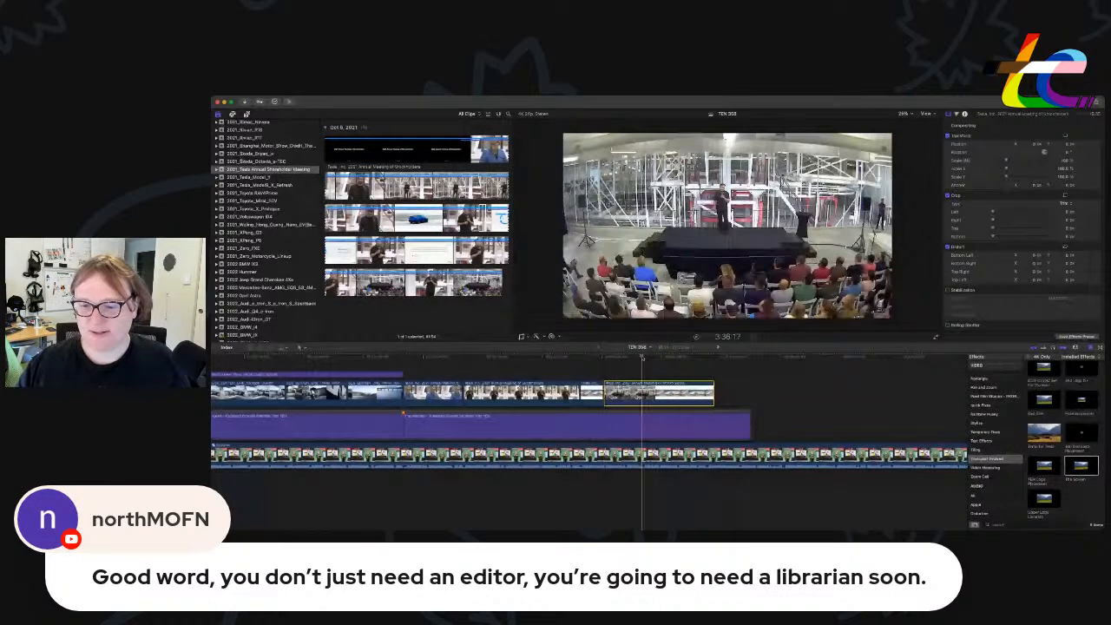
Cut the clip following the factories slide at 3:36:17, on the wide stage shot, and delete the remainder.
{"action": "key", "text": "super+b"}
{"action": "left_click", "coordinate": [670, 392]}
{"action": "key", "text": "Delete"}
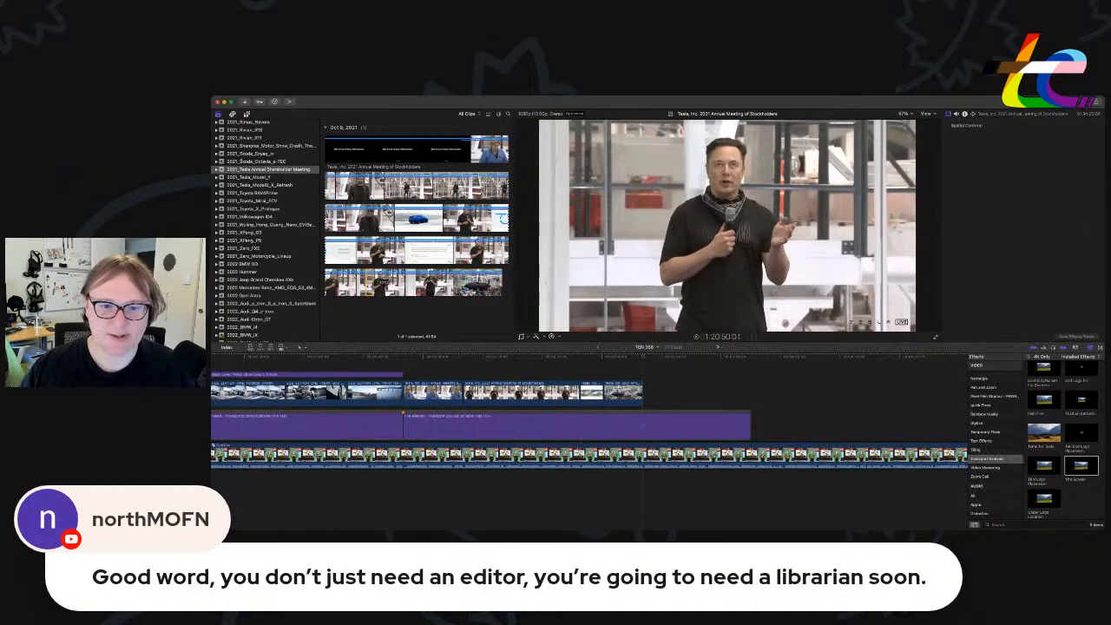
Add another close shot of the stage speaker from the meeting footage at 3:36:17 and delete its detached audio.
{"action": "key", "text": "e"}
{"action": "left_click_drag", "start_coordinate": [645, 396], "coordinate": [645, 397]}
{"action": "key", "text": "ctrl+shift+s"}
{"action": "left_click", "coordinate": [682, 476]}
{"action": "key", "text": "Delete"}
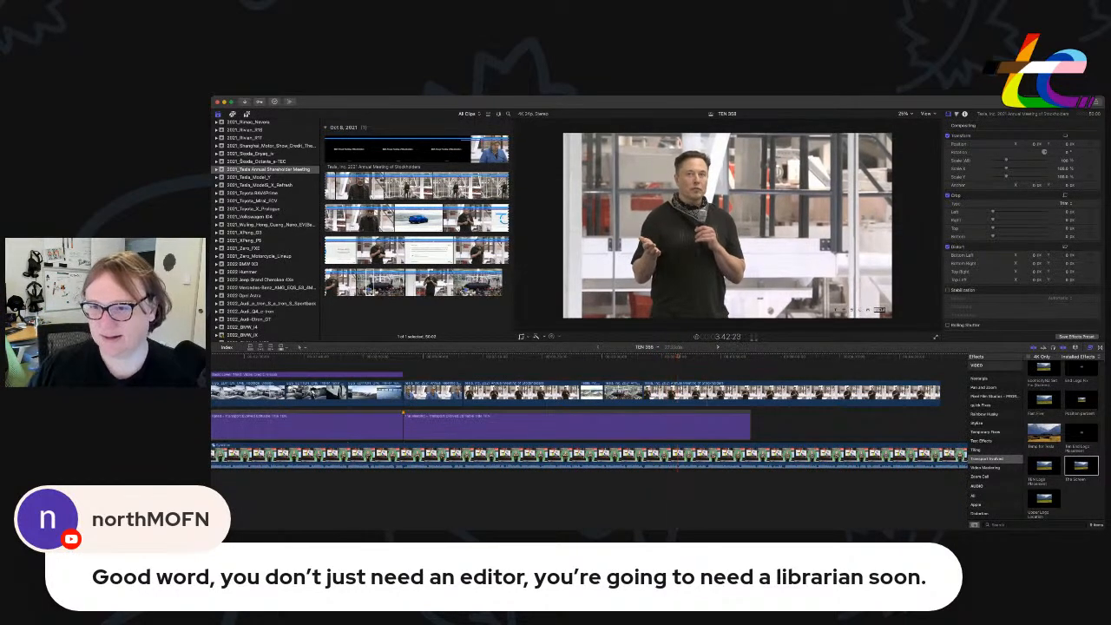
Play the new stage speaker clip, cut it at about 3:47 and remove the part after the cut.
{"action": "scroll", "coordinate": [704, 414], "scroll_direction": "right", "scroll_amount": 2}
{"action": "scroll", "coordinate": [704, 413], "scroll_direction": "right", "scroll_amount": 1}
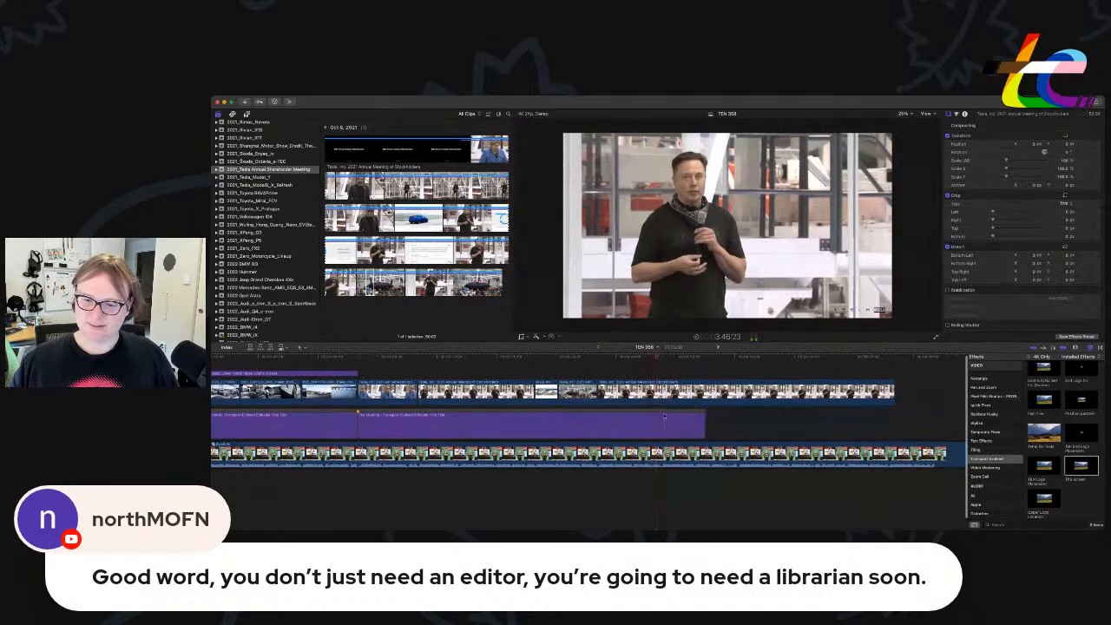
{"action": "left_click", "coordinate": [667, 395]}
{"action": "key", "text": "super+b"}
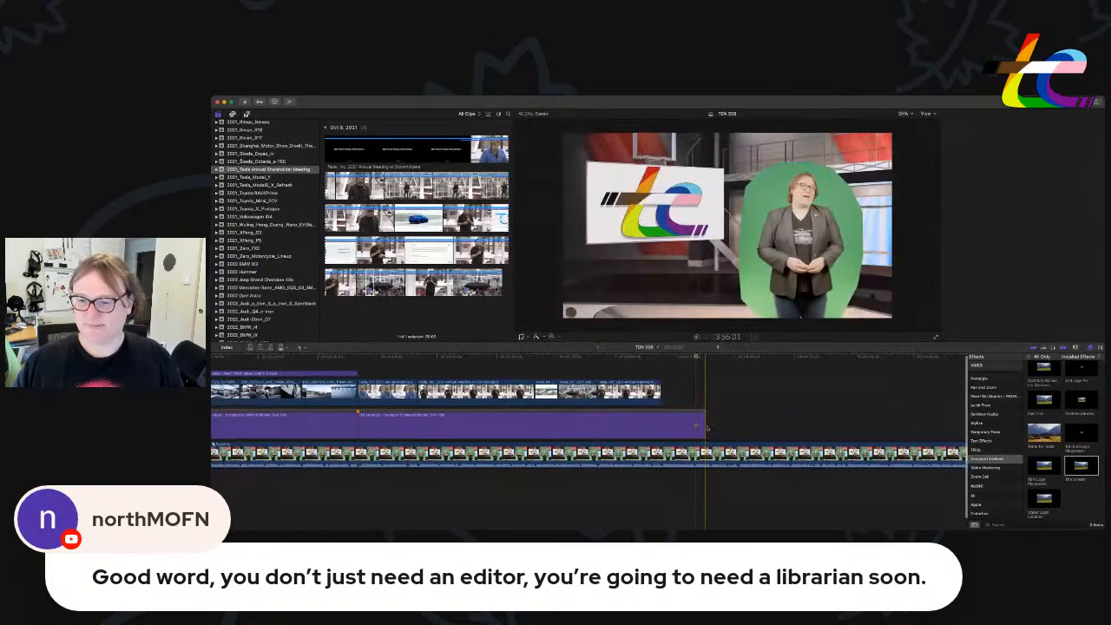
Extend "The Meeting" title by 05:14 to a duration of 1:03:21 and play its ending.
{"action": "left_click_drag", "start_coordinate": [702, 427], "coordinate": [738, 427]}
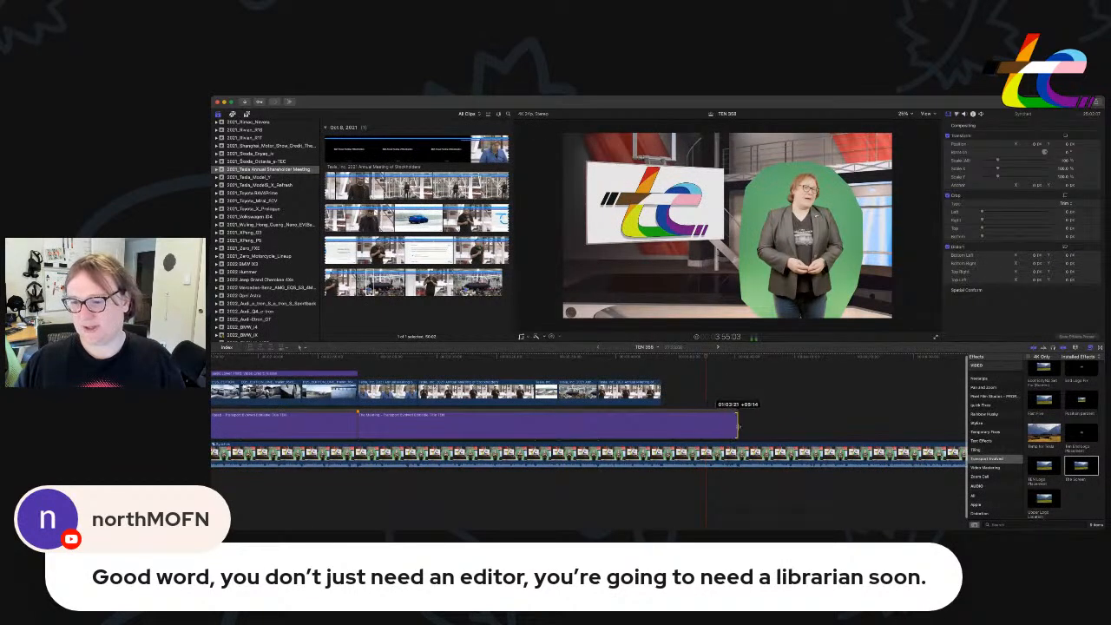
{"action": "left_click", "coordinate": [721, 426]}
{"action": "key", "text": "space"}
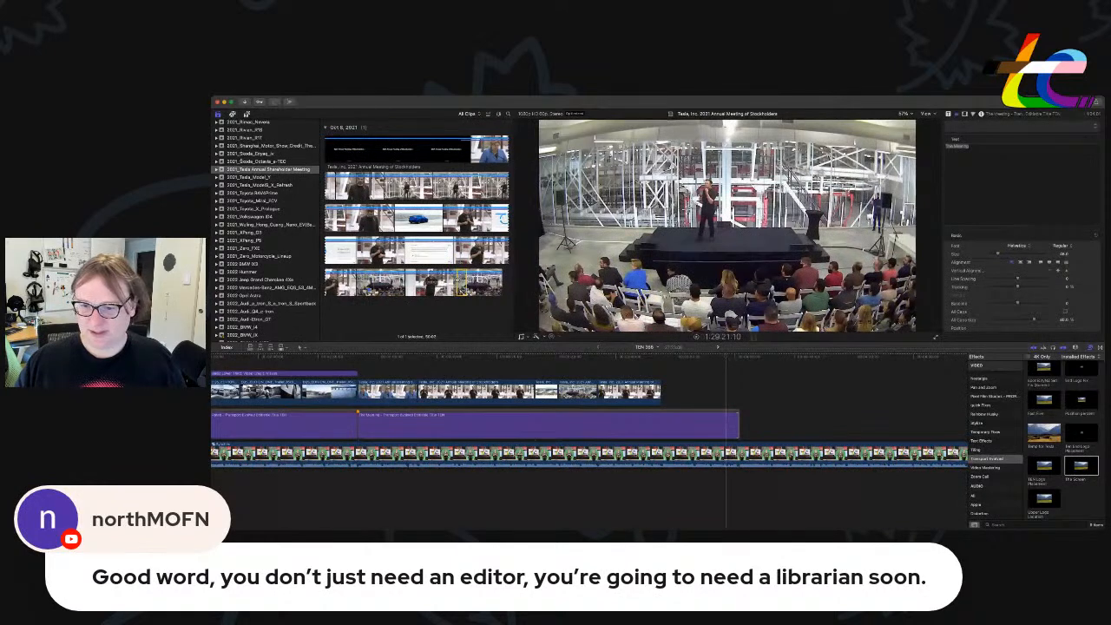
Add the wide stage and audience footage after the last B-roll clip, cut it near the title's end and delete the remainder.
{"action": "key", "text": "e"}
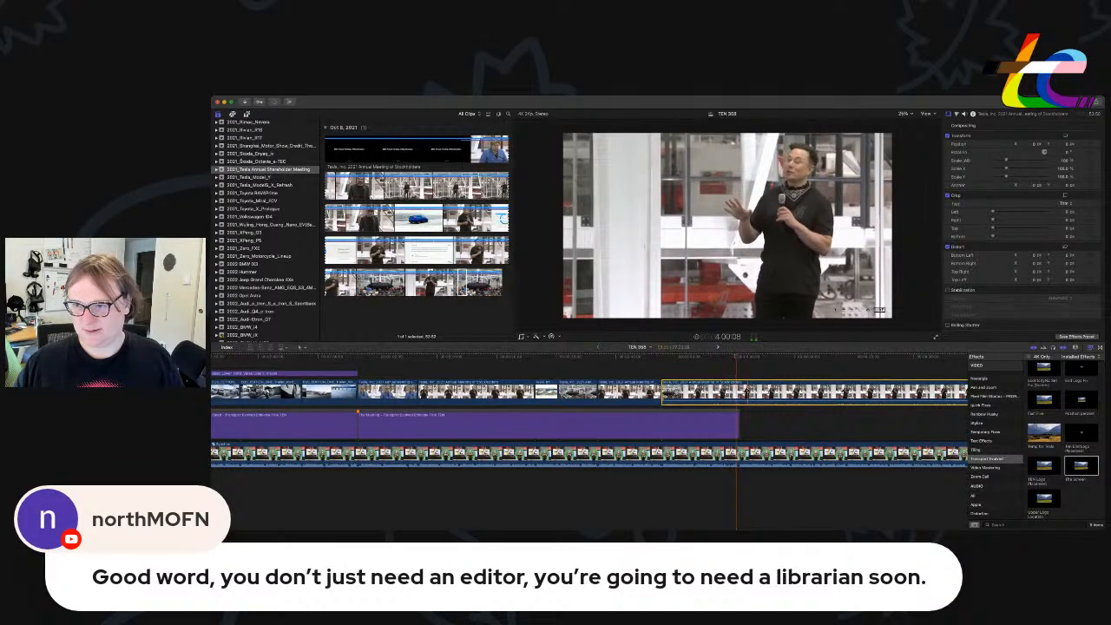
{"action": "key", "text": "super+b"}
{"action": "left_click", "coordinate": [757, 394]}
{"action": "key", "text": "Delete"}
Detach and delete the last stage clip's audio, and extend the clip to the end of "The Meeting" title at 4:00:15.
{"action": "key", "text": "ctrl+shift+s"}
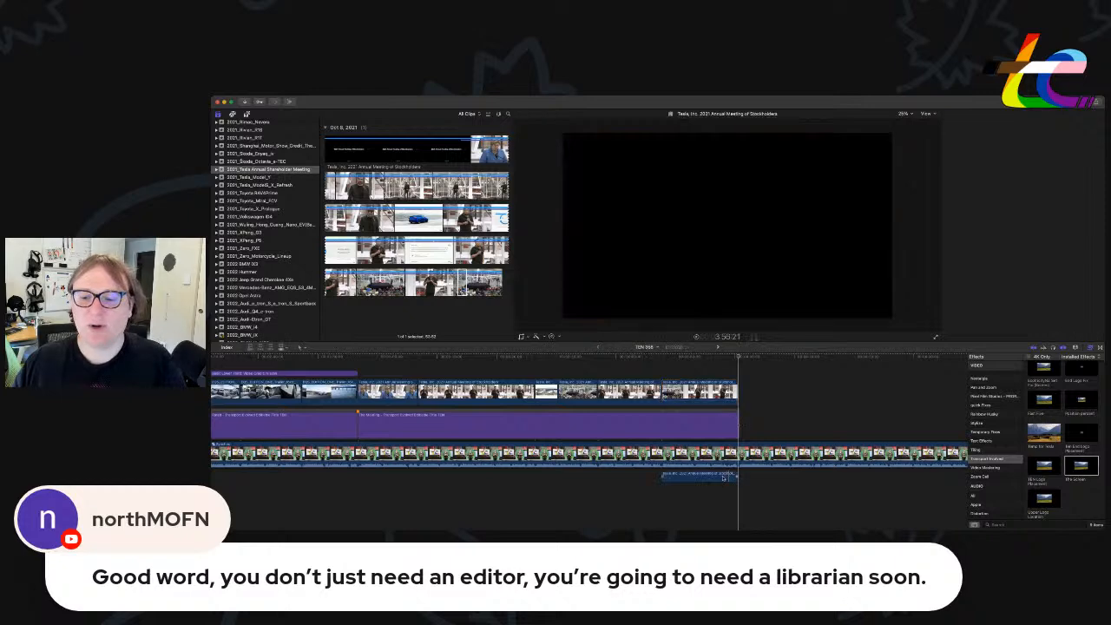
{"action": "left_click", "coordinate": [724, 483]}
{"action": "key", "text": "Delete"}
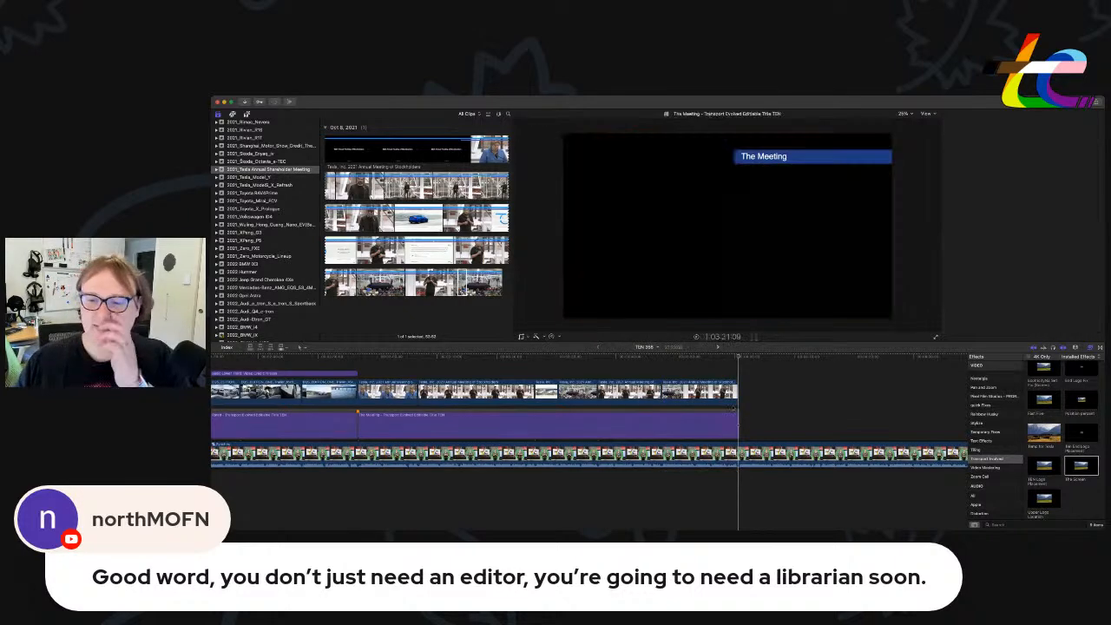
{"action": "left_click_drag", "start_coordinate": [737, 401], "coordinate": [739, 395]}
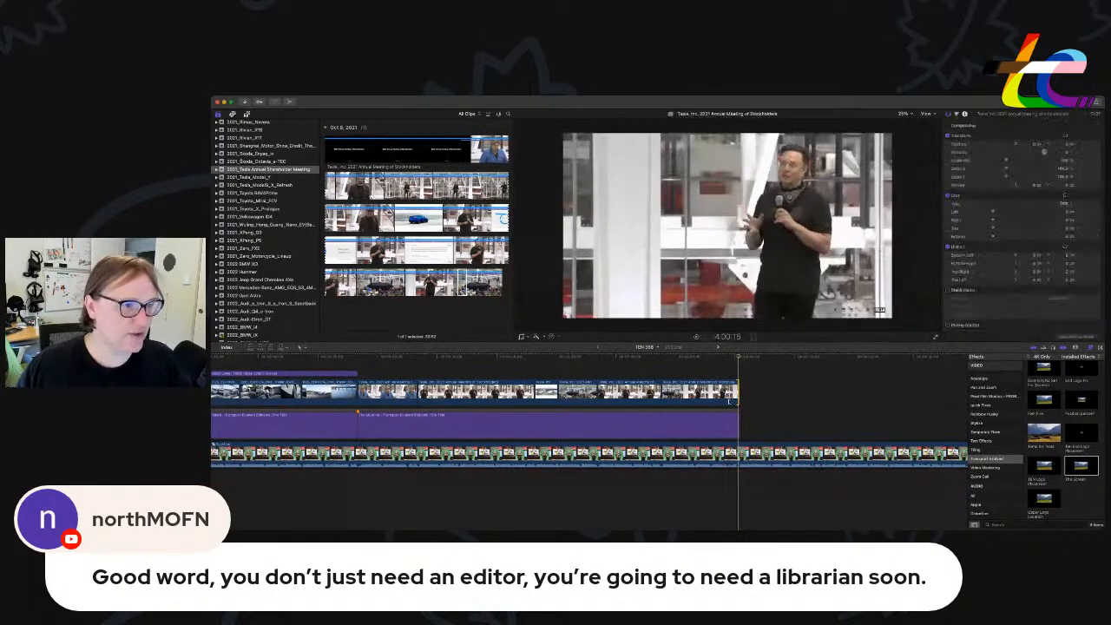
Review the last stage clip, cut it at 3:52:02 on the wide shot and adjust the start of the part after the cut.
{"action": "left_click", "coordinate": [684, 360]}
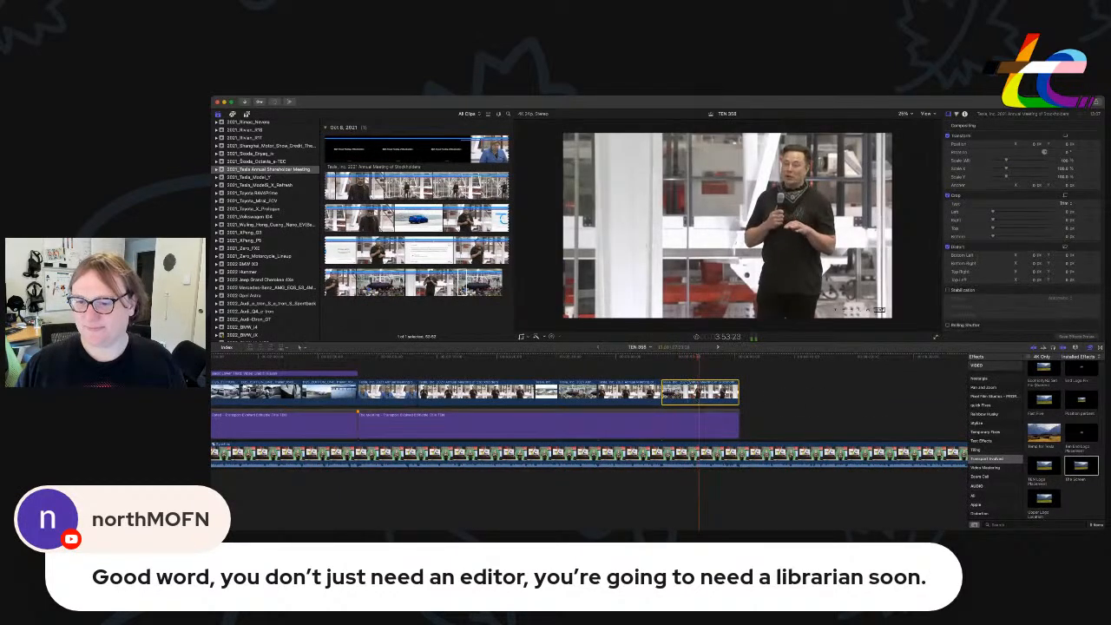
{"action": "left_click", "coordinate": [688, 357]}
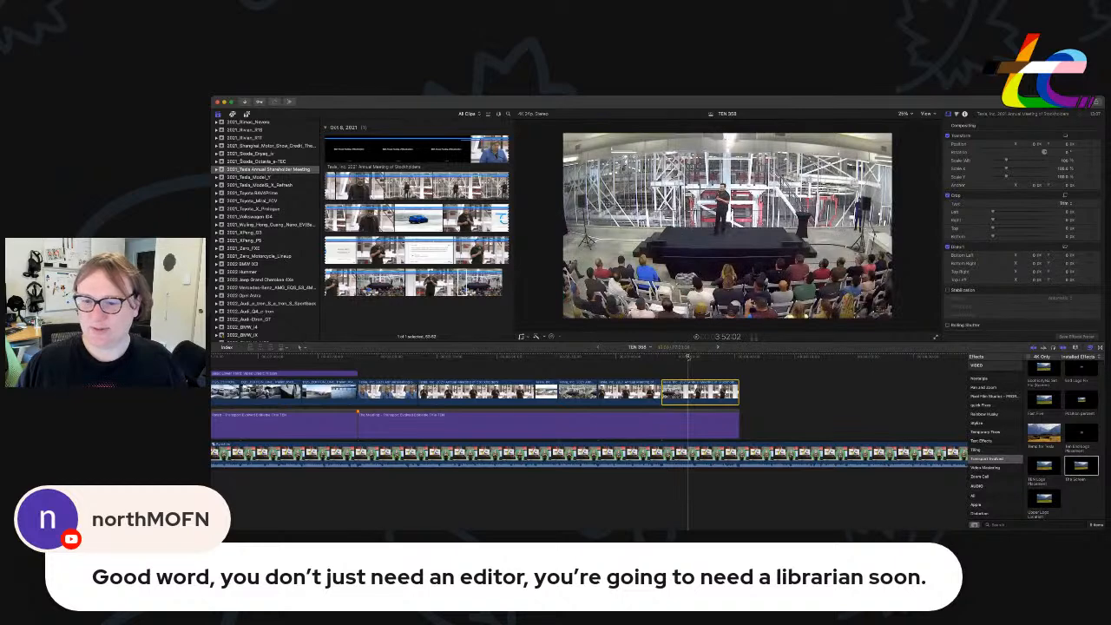
{"action": "key", "text": "shift+super+f"}
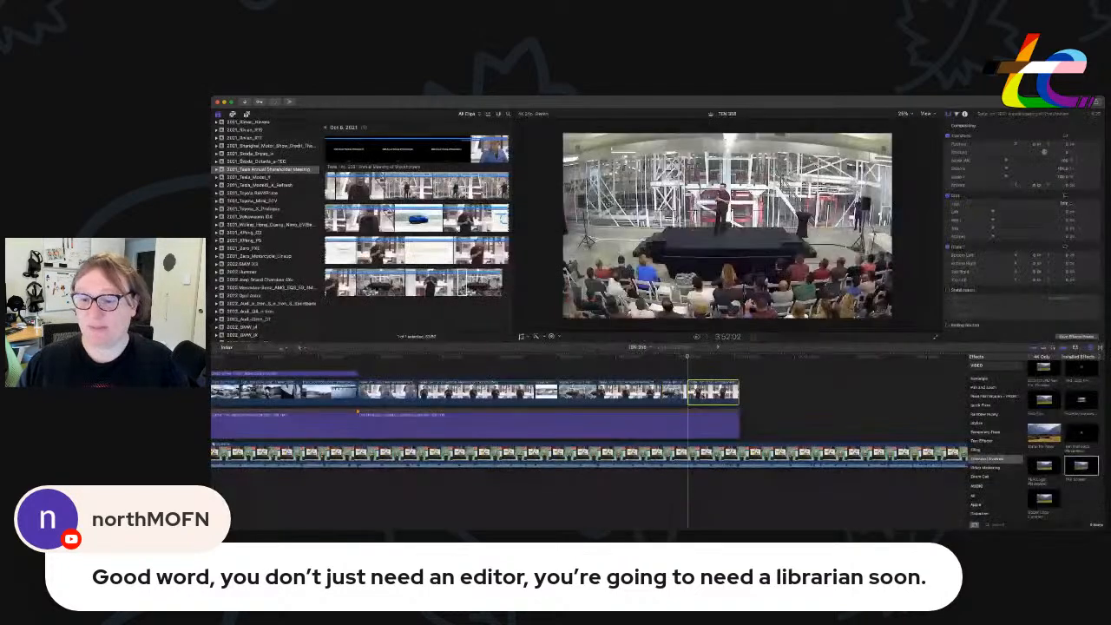
{"action": "left_click_drag", "start_coordinate": [690, 395], "coordinate": [719, 397]}
Play across the cut, adjust the join between the wide and close stage shots to about 3:53, and open full-screen playback.
{"action": "left_click", "coordinate": [669, 368]}
{"action": "key", "text": "space"}
{"action": "left_click", "coordinate": [687, 368]}
{"action": "key", "text": "super+equal"}
{"action": "key", "text": "super+equal"}
{"action": "key", "text": "space"}
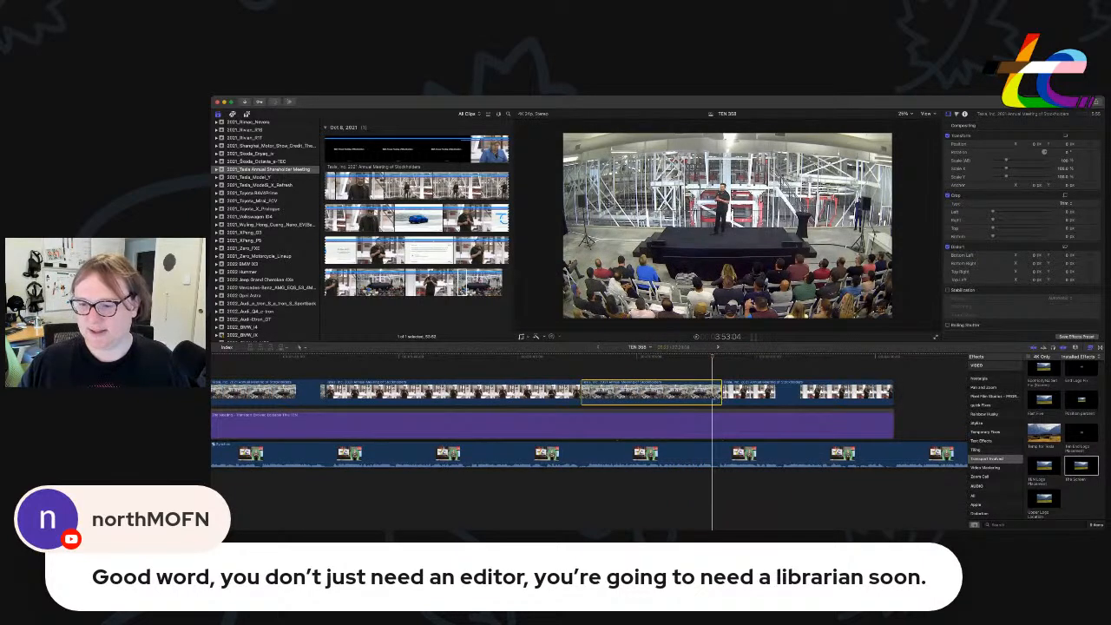
{"action": "left_click_drag", "start_coordinate": [720, 397], "coordinate": [759, 395]}
{"action": "left_click_drag", "start_coordinate": [887, 397], "coordinate": [894, 396]}
{"action": "left_click_drag", "start_coordinate": [718, 397], "coordinate": [713, 397]}
{"action": "left_click", "coordinate": [936, 337]}
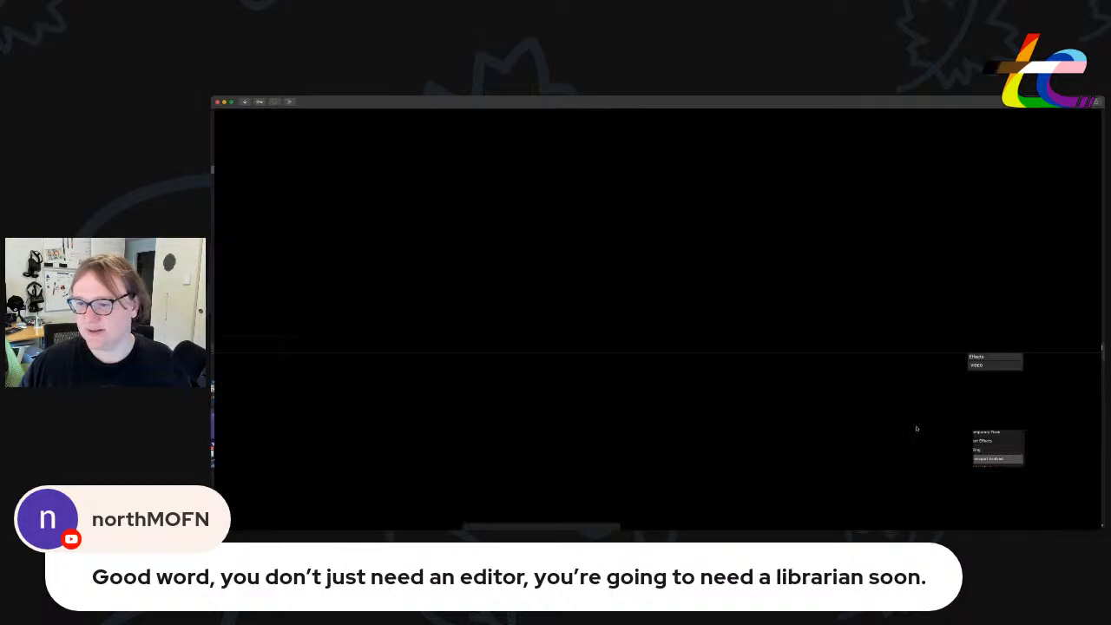
Copy the Mercedes segment's video credit title above the "The Meeting" footage and extend it to the footage's end.
{"action": "key", "text": "super+minus"}
{"action": "key", "text": "super+minus"}
{"action": "key", "text": "super+minus"}
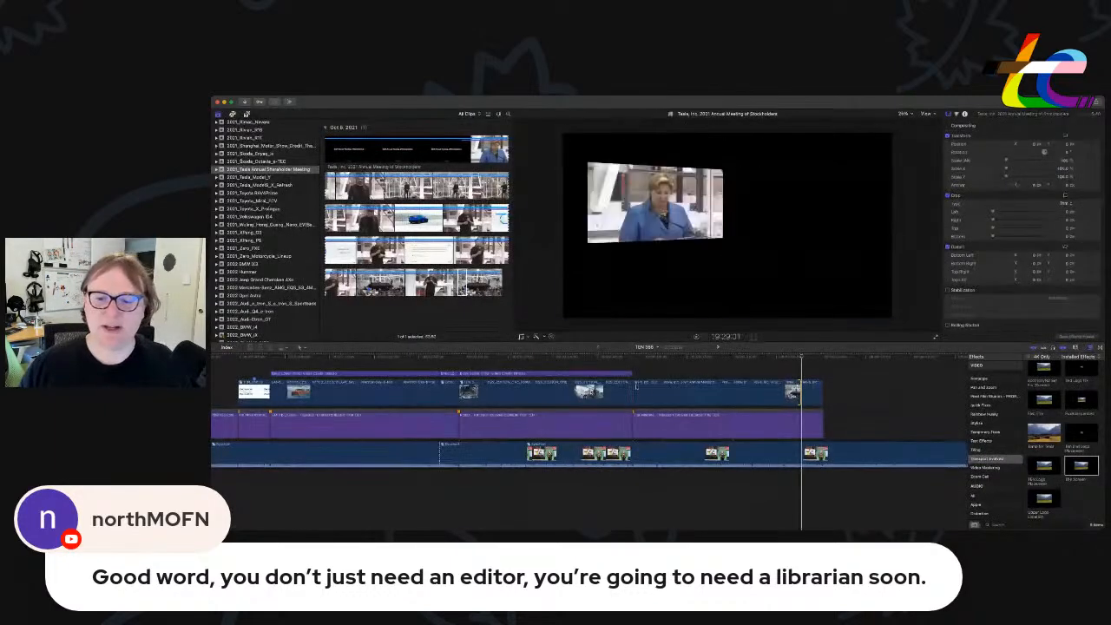
{"action": "left_click", "coordinate": [616, 373]}
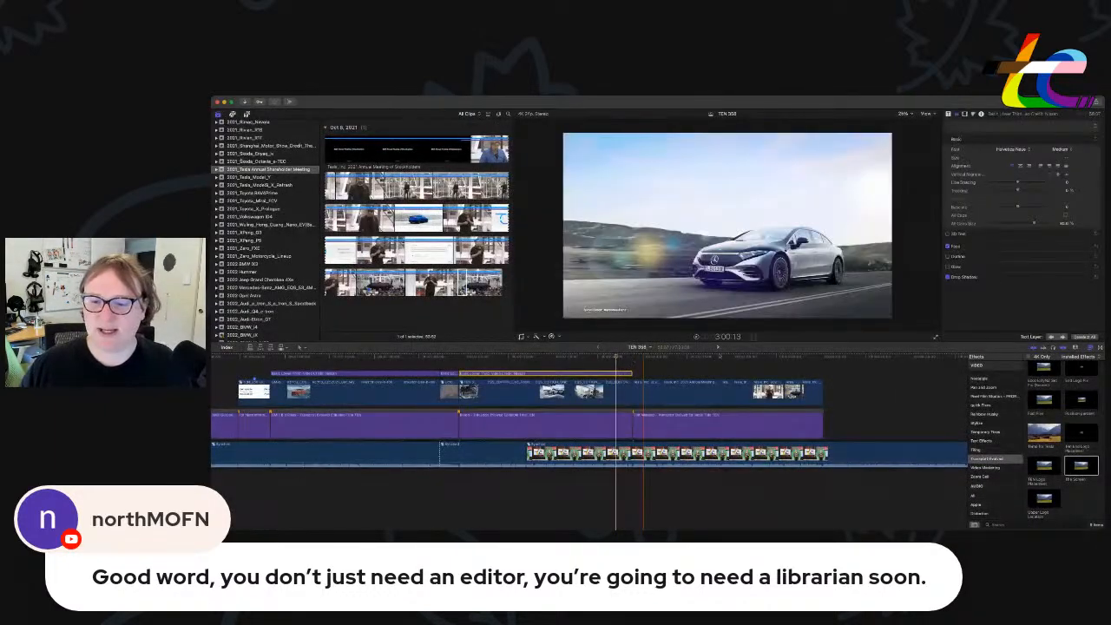
{"action": "key", "text": "super+v"}
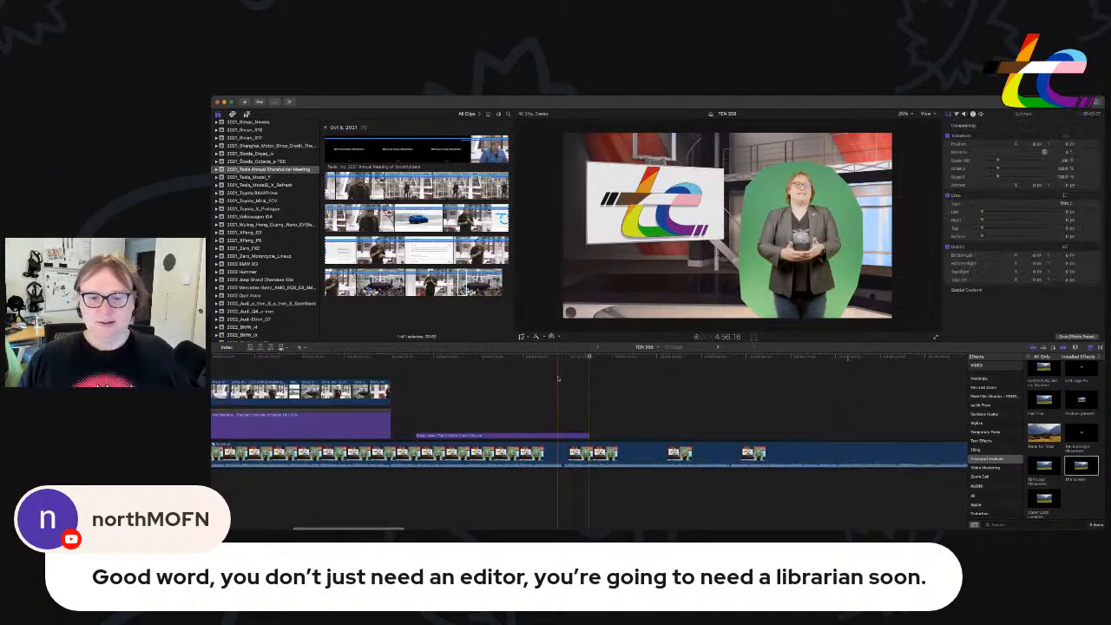
{"action": "scroll", "coordinate": [574, 417], "scroll_direction": "left", "scroll_amount": 10}
{"action": "left_click_drag", "start_coordinate": [933, 435], "coordinate": [716, 369]}
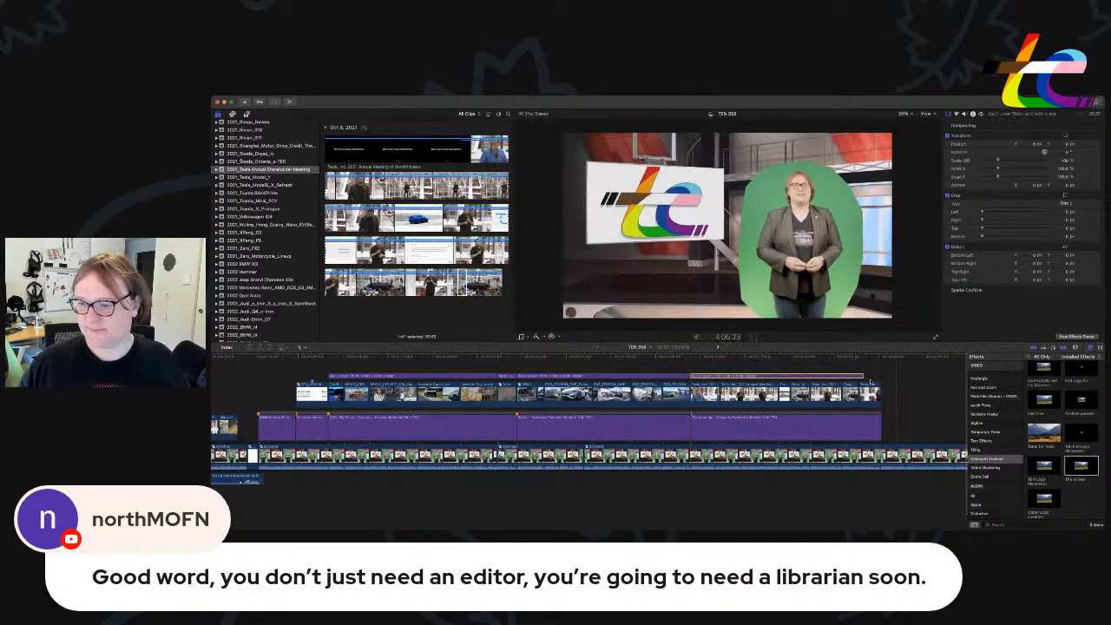
{"action": "left_click_drag", "start_coordinate": [864, 376], "coordinate": [881, 376]}
Change the copied credit title's text to "Video Credit: Tesla".
{"action": "double_click", "coordinate": [855, 376]}
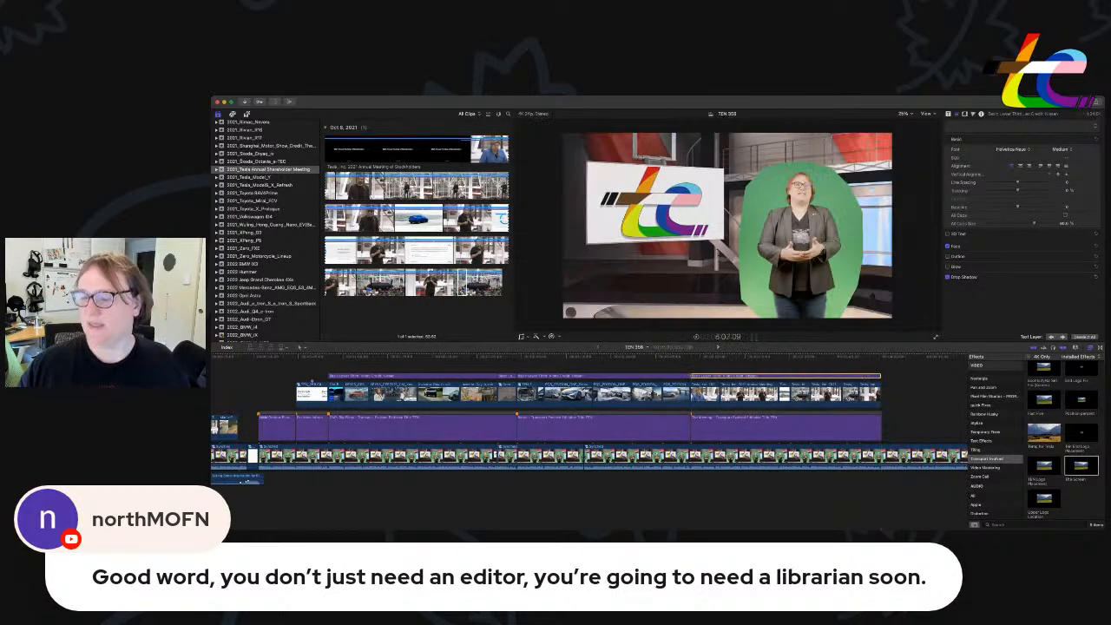
{"action": "left_click", "coordinate": [967, 145]}
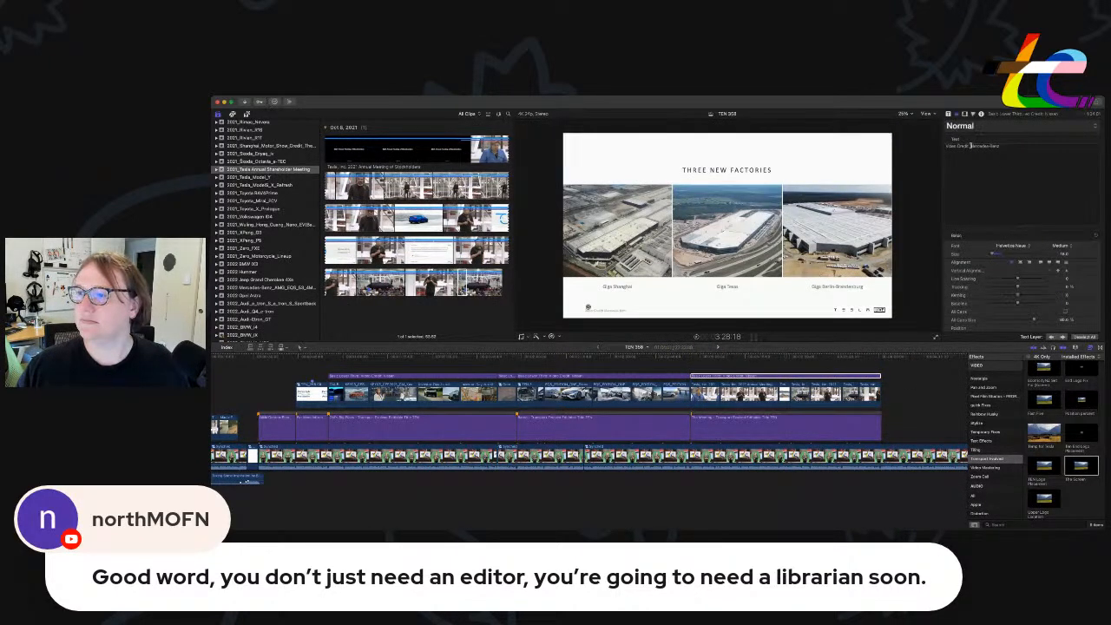
{"action": "type", "text": "Tesla"}
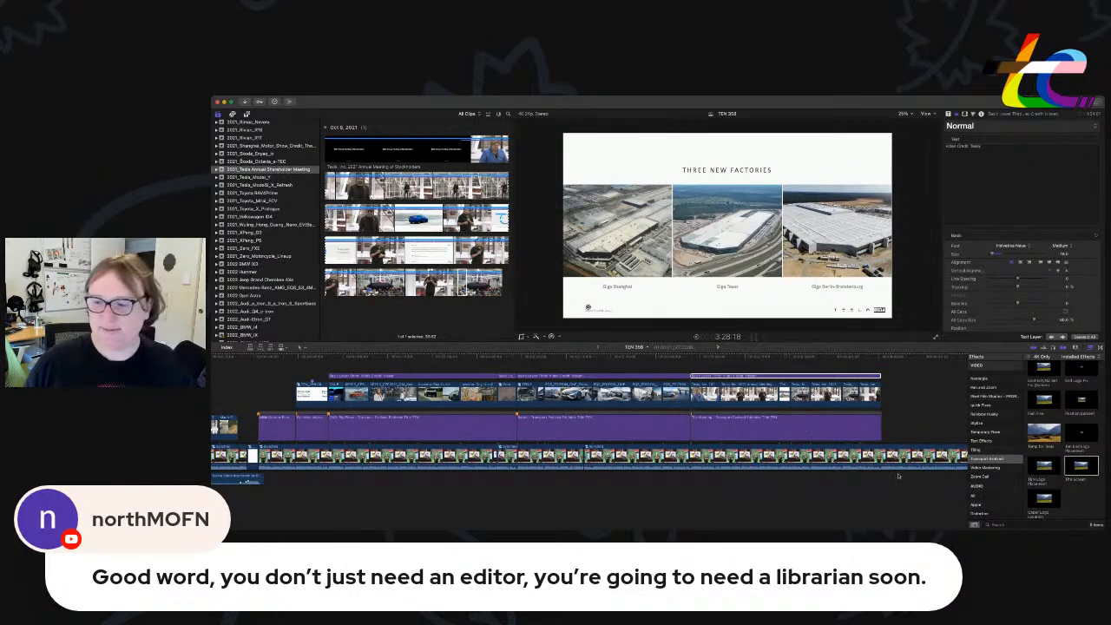
Duplicate the "The Meeting" title and place the copy directly after the original at 4:00:19.
{"action": "scroll", "coordinate": [744, 410], "scroll_direction": "right", "scroll_amount": 5}
{"action": "left_click", "coordinate": [738, 421]}
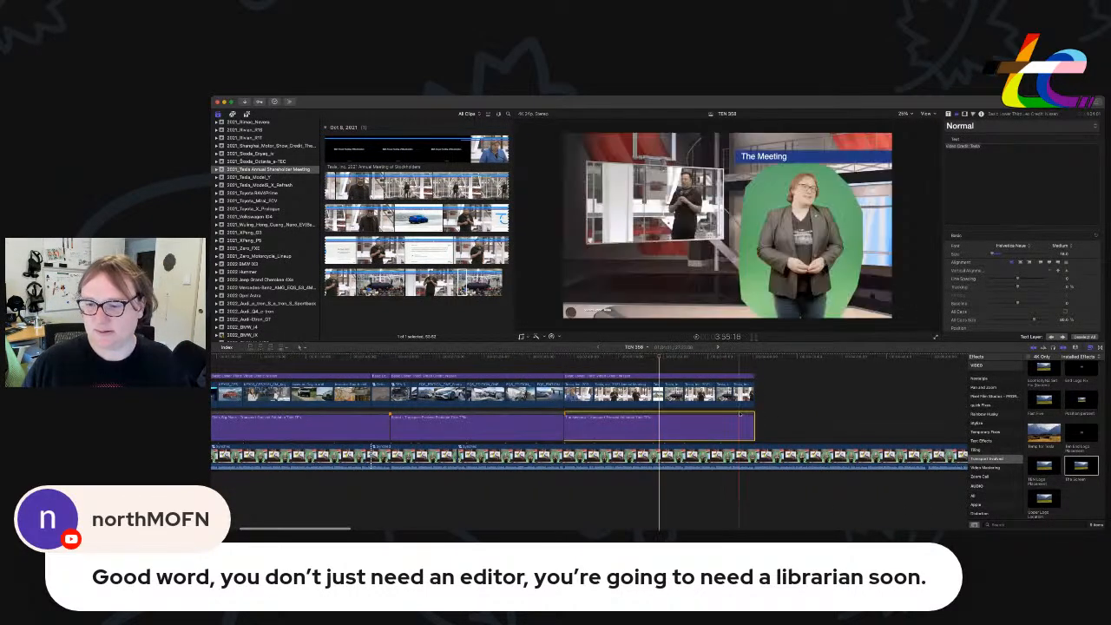
{"action": "left_click", "coordinate": [756, 356]}
{"action": "key", "text": "super+v"}
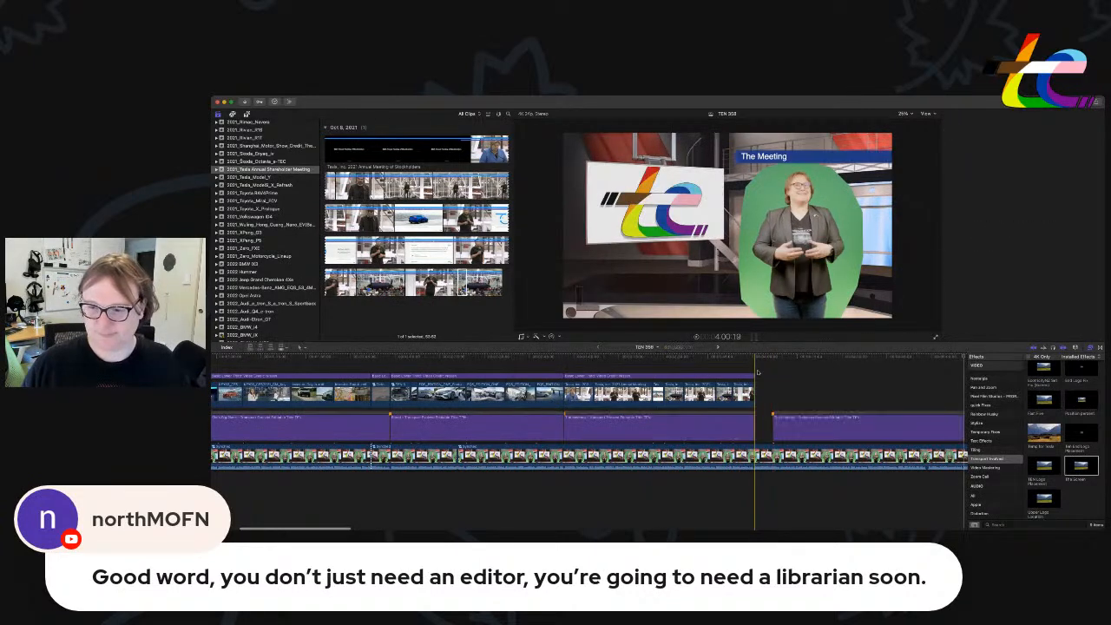
{"action": "left_click_drag", "start_coordinate": [832, 415], "coordinate": [818, 414]}
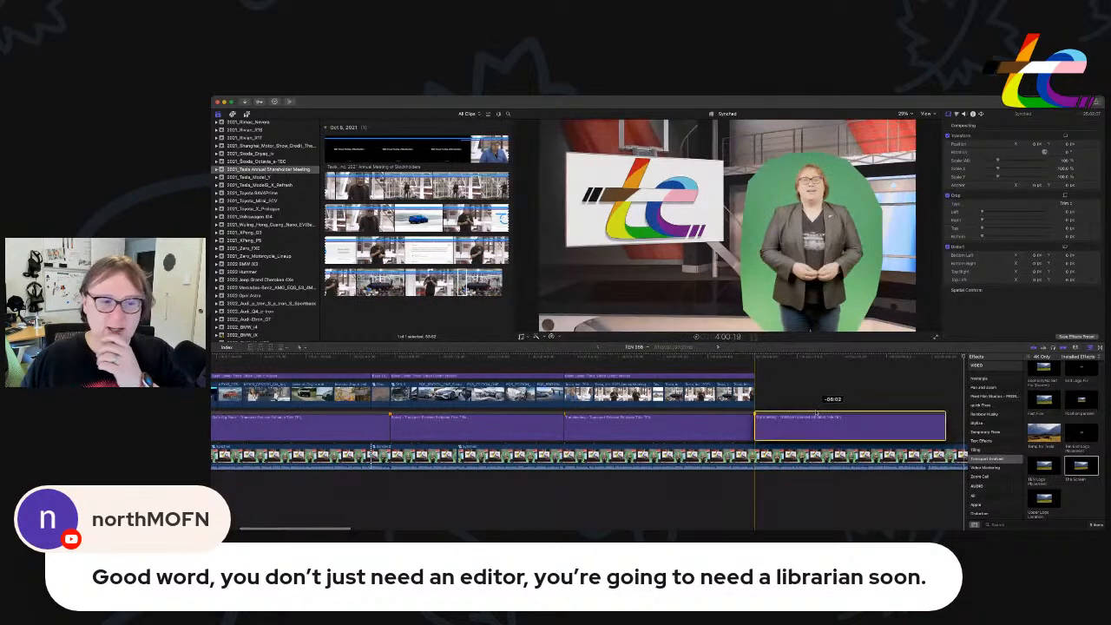
Play the next story, then examine the presenter clip's audio settings and the available Levels audio effects.
{"action": "scroll", "coordinate": [649, 376], "scroll_direction": "right", "scroll_amount": 3}
{"action": "key", "text": "space"}
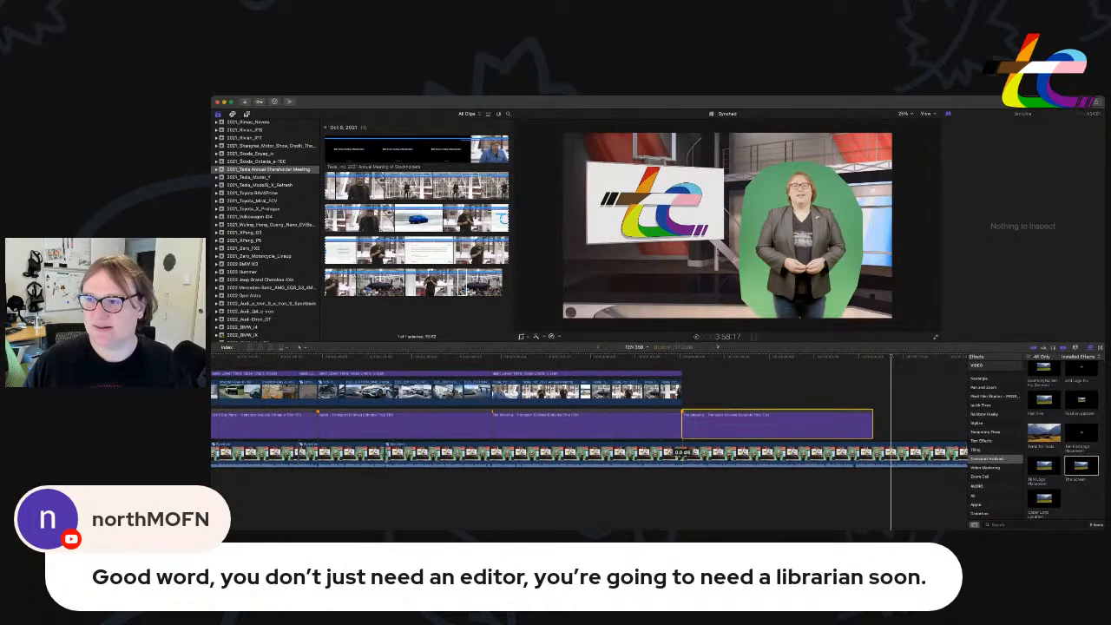
{"action": "left_click", "coordinate": [749, 454]}
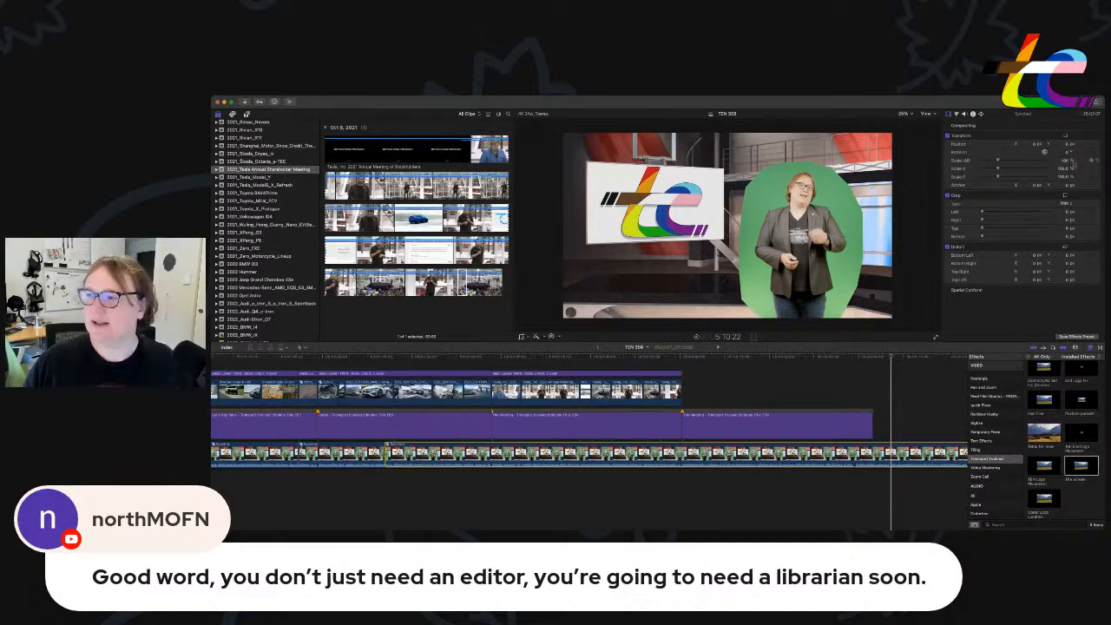
{"action": "left_click", "coordinate": [965, 115]}
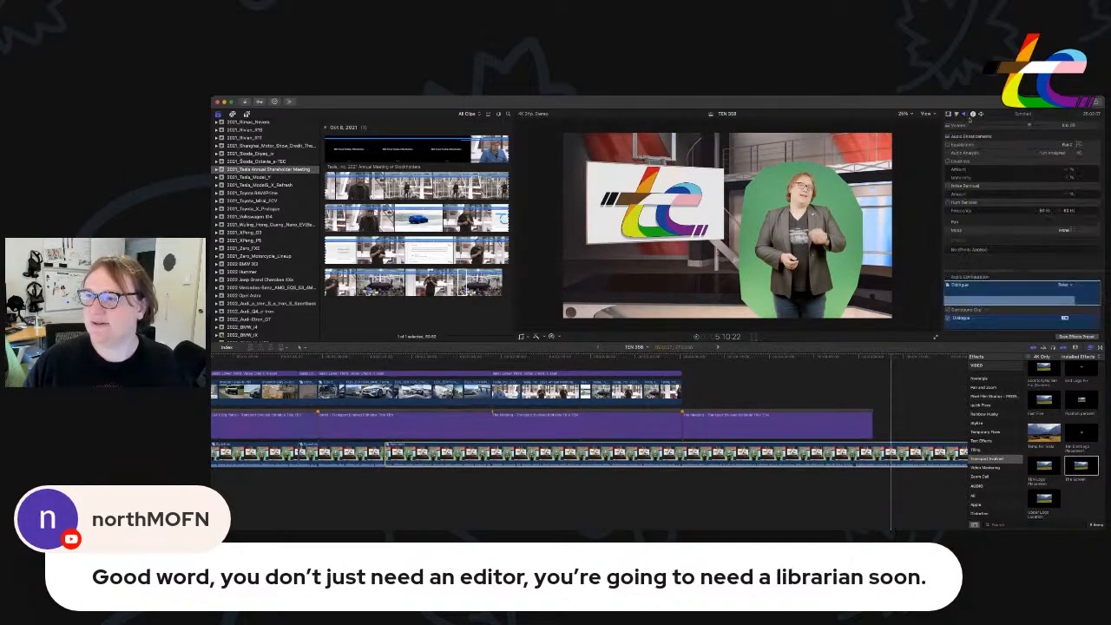
{"action": "left_click_drag", "start_coordinate": [1039, 125], "coordinate": [1085, 129]}
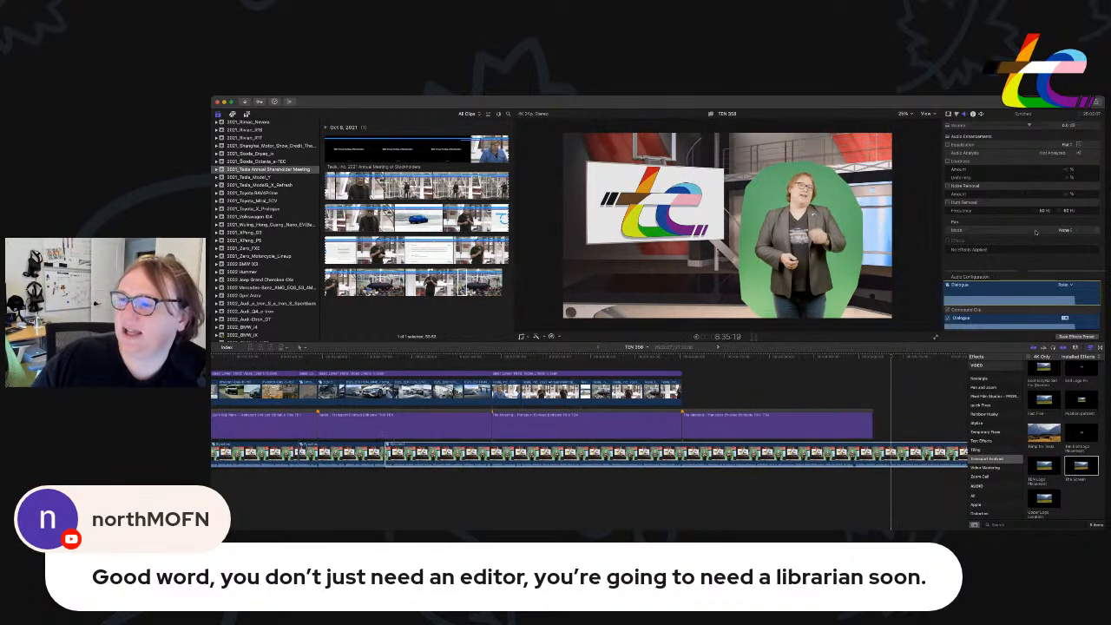
{"action": "scroll", "coordinate": [987, 451], "scroll_direction": "down", "scroll_amount": 5}
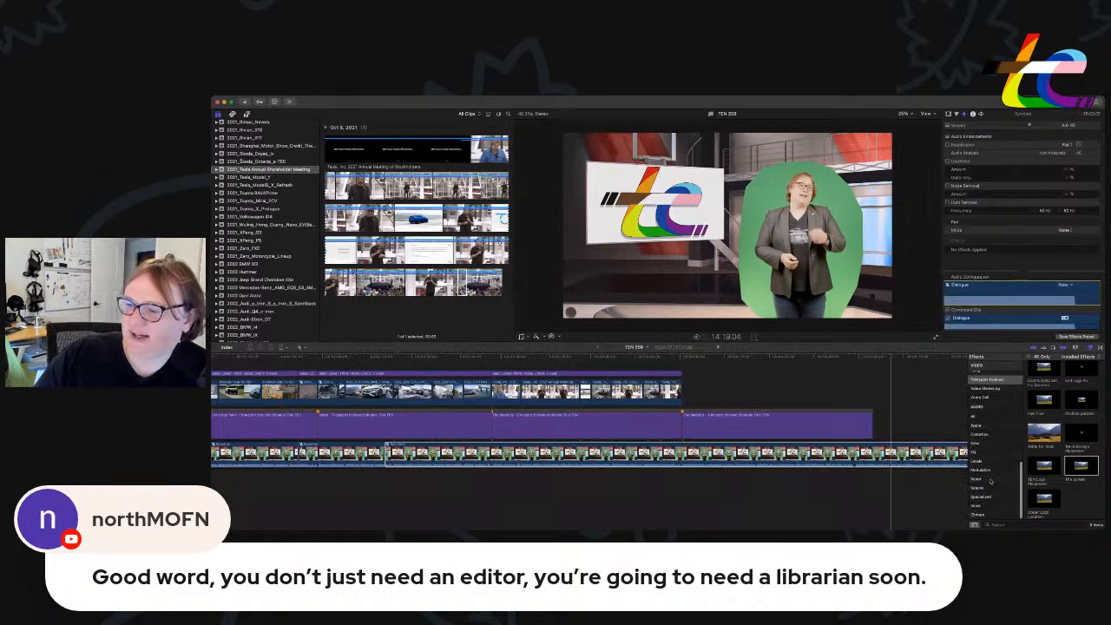
{"action": "left_click", "coordinate": [993, 462]}
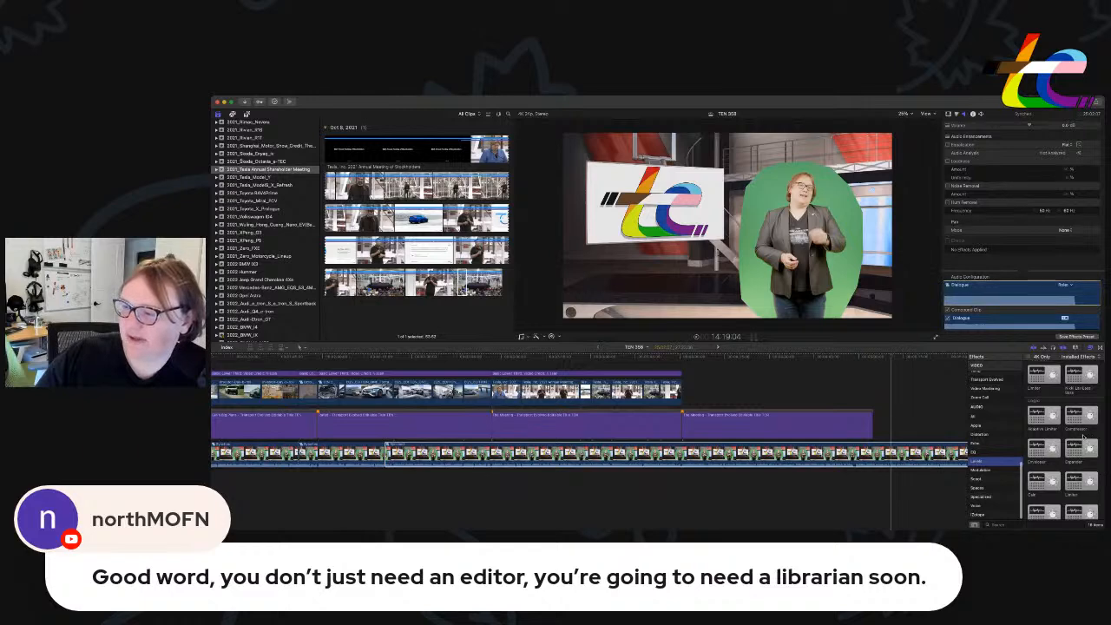
{"action": "scroll", "coordinate": [1078, 424], "scroll_direction": "down", "scroll_amount": 2}
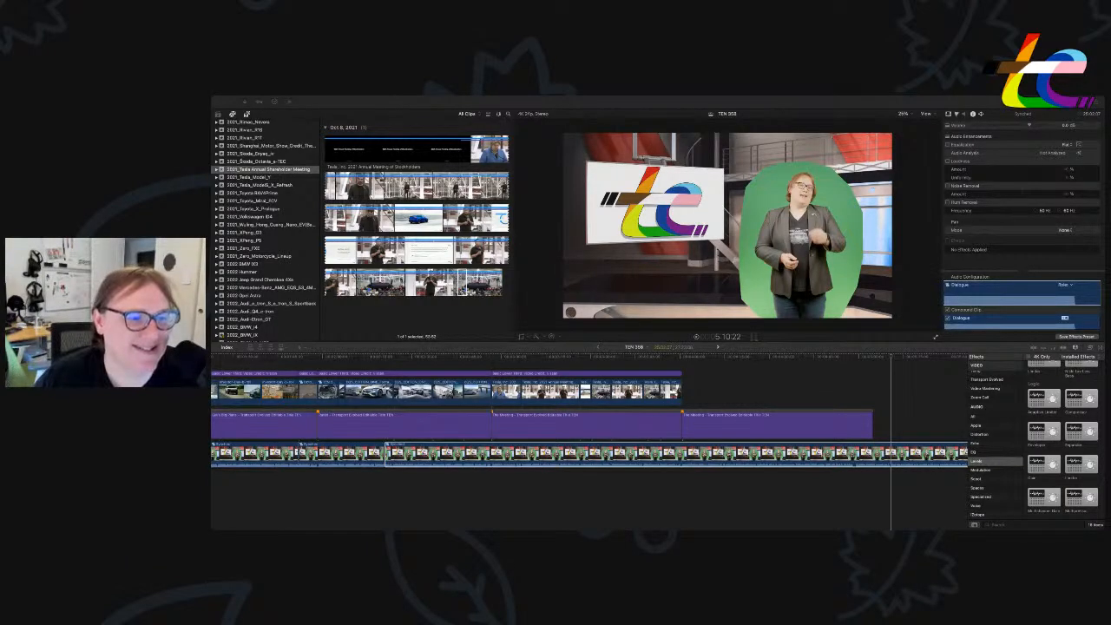
Change the text of the title copy starting at 4:00:19 to "It's All About Delivery".
{"action": "scroll", "coordinate": [794, 421], "scroll_direction": "right", "scroll_amount": 5}
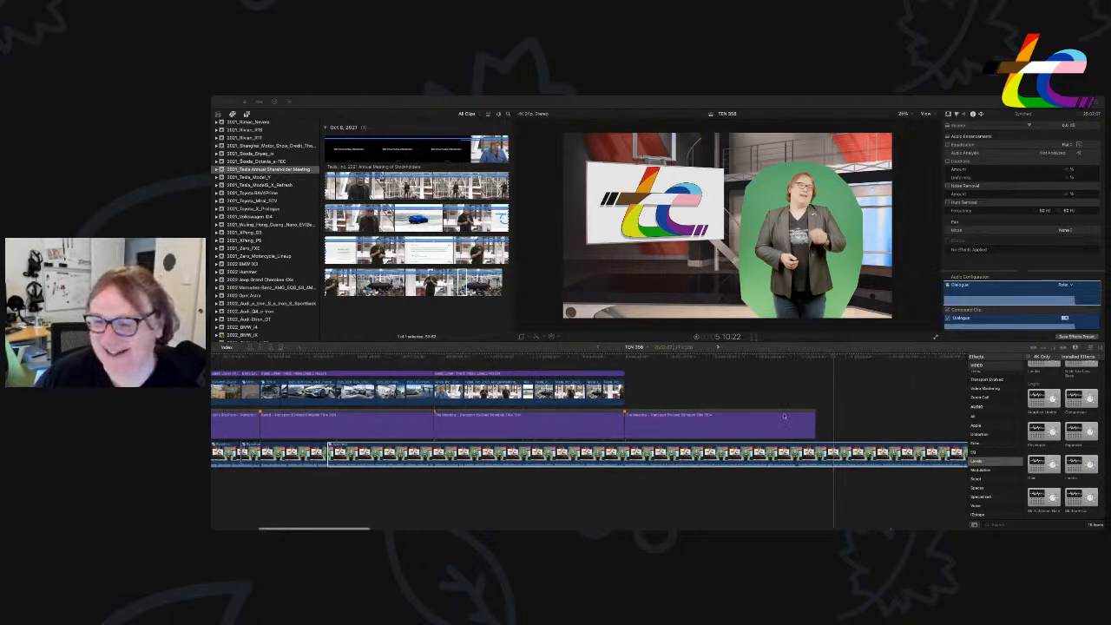
{"action": "left_click", "coordinate": [554, 357]}
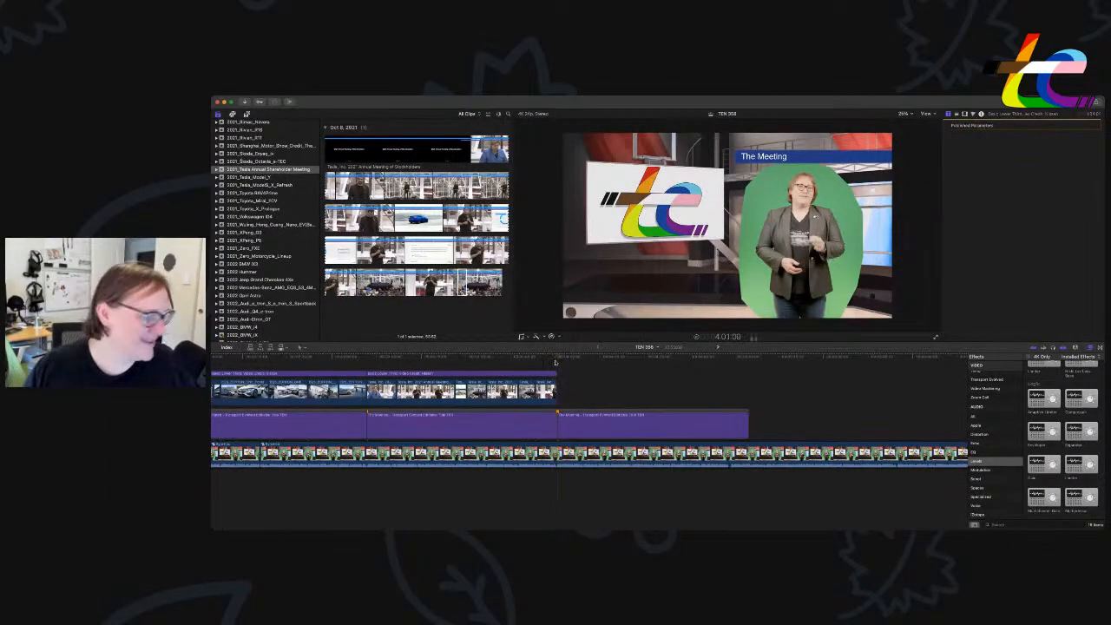
{"action": "double_click", "coordinate": [651, 425]}
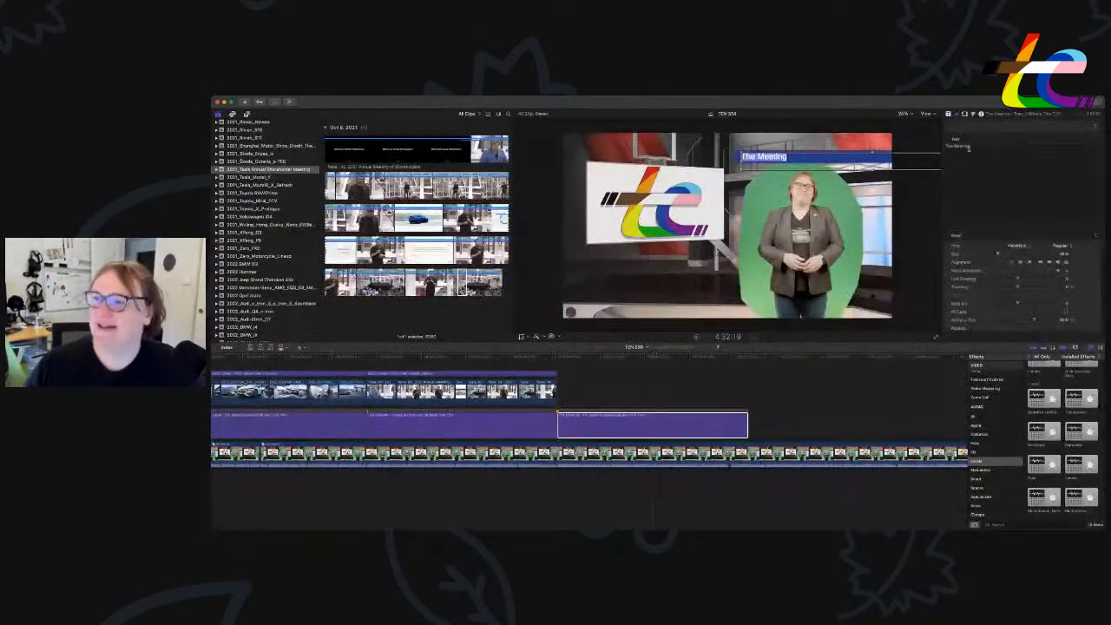
{"action": "triple_click", "coordinate": [969, 148]}
{"action": "type", "text": "it's"}
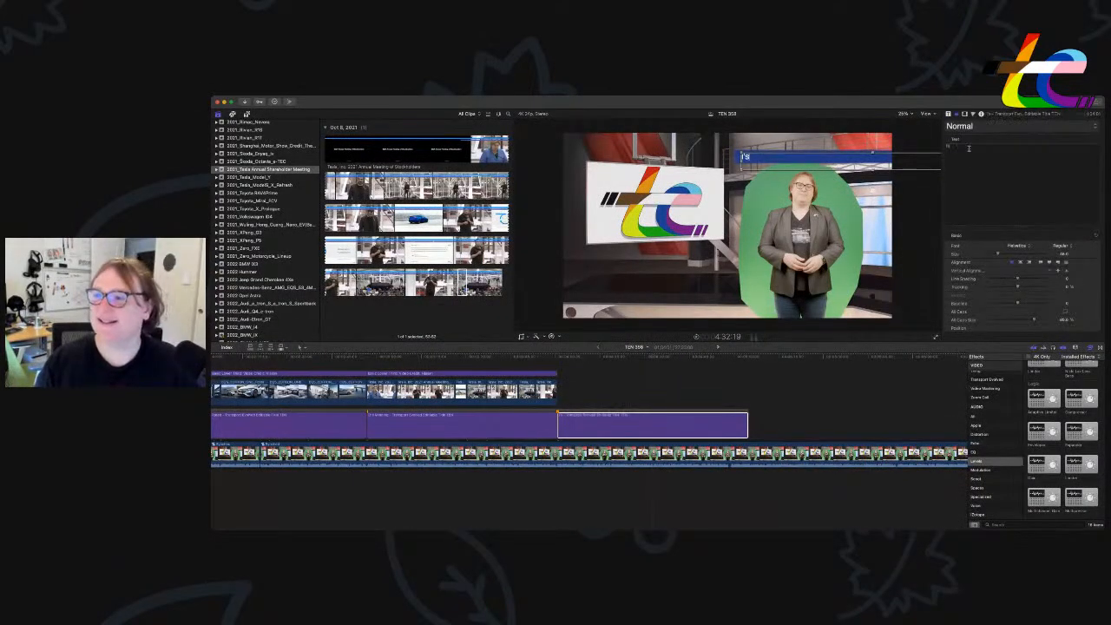
{"action": "type", "text": " All About Delivery"}
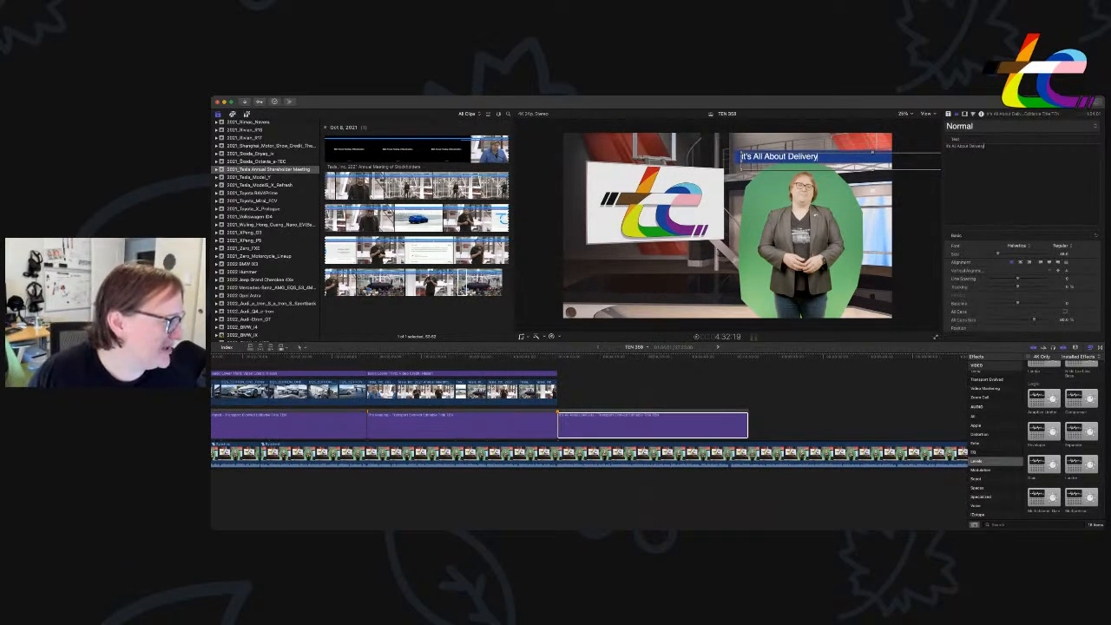
Reveal the presenter clip at 4:00:19 in the browser, check its settings and return to the start of the new title.
{"action": "left_click", "coordinate": [562, 411]}
{"action": "triple_click", "coordinate": [991, 155]}
{"action": "key", "text": "shift+super+a"}
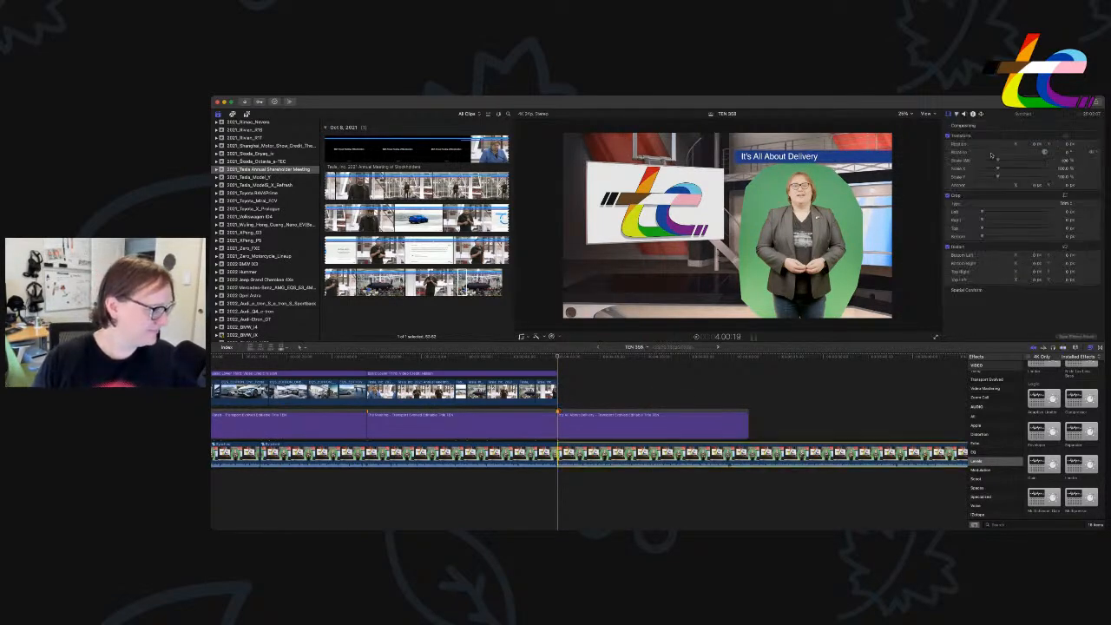
{"action": "key", "text": "shift+super+f"}
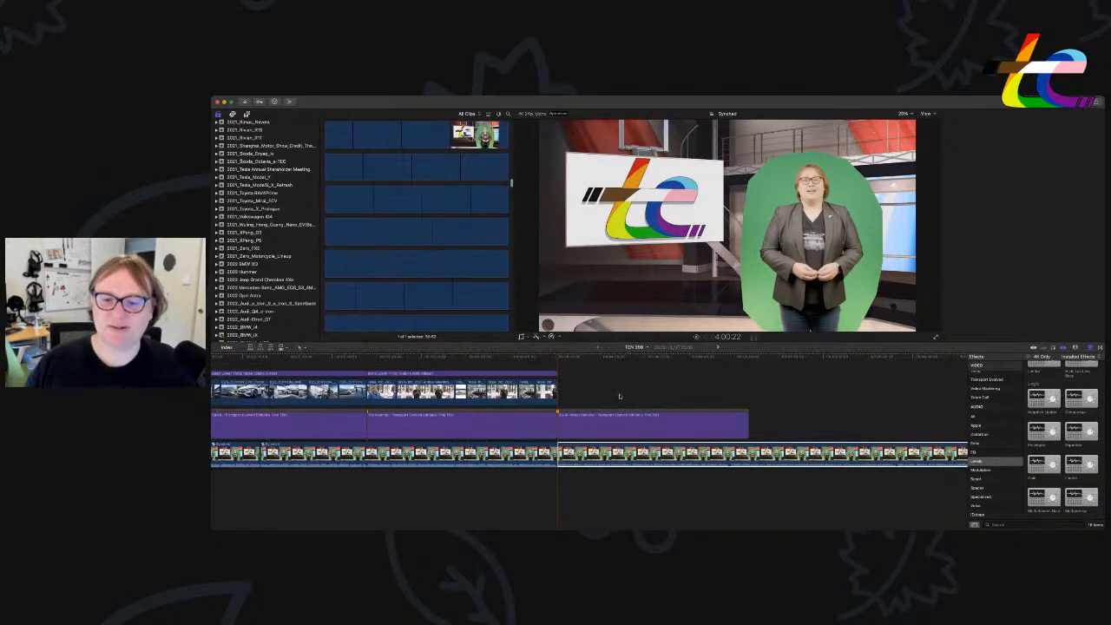
{"action": "key", "text": "super+4"}
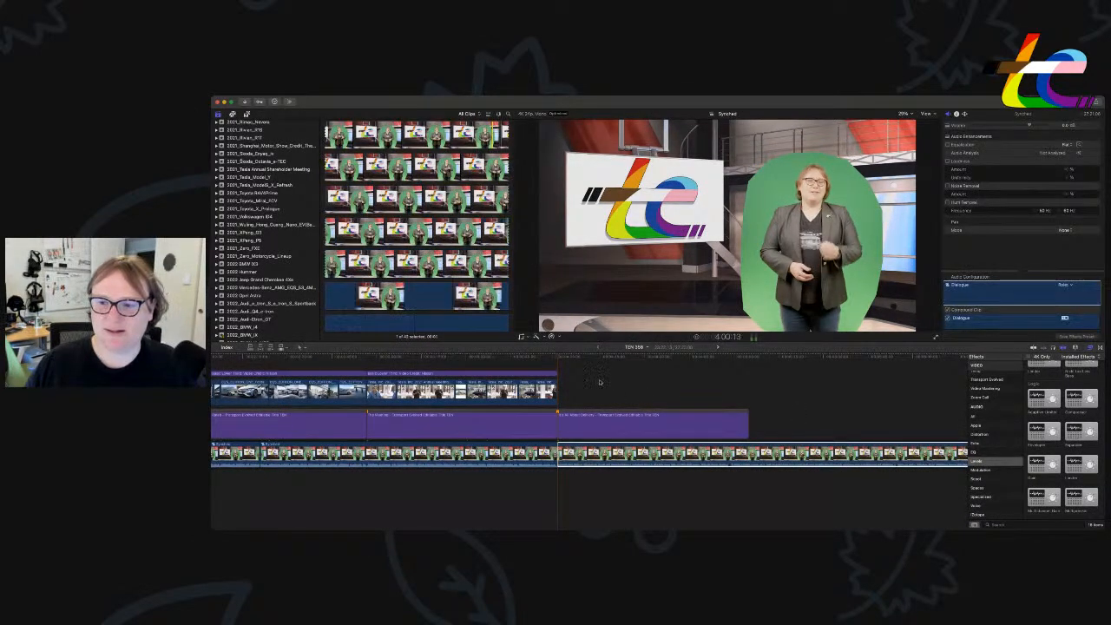
{"action": "left_click", "coordinate": [559, 412]}
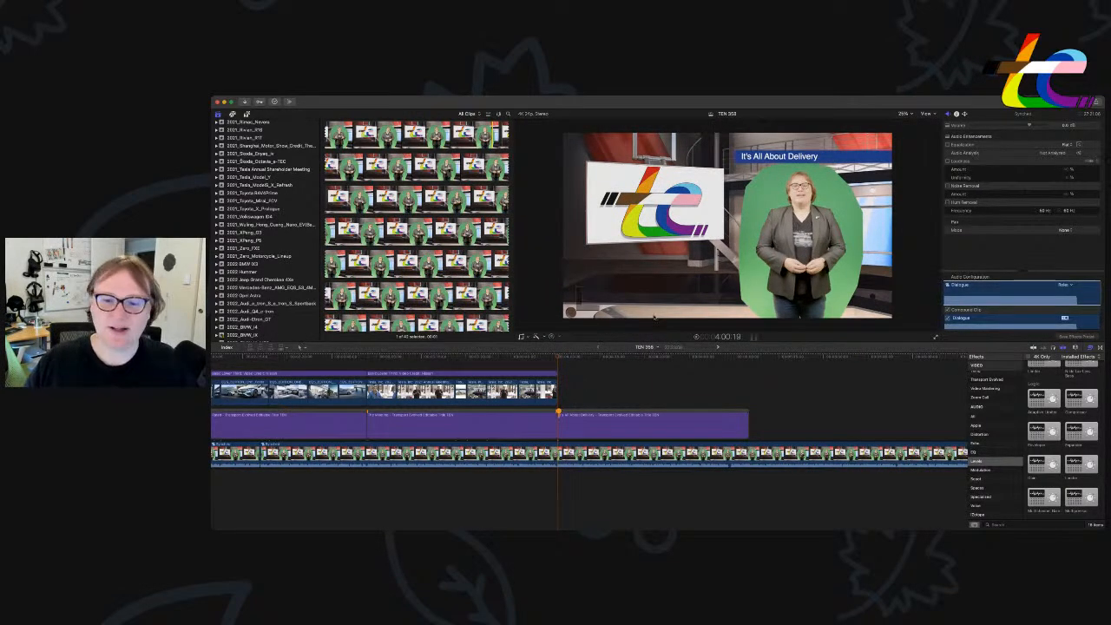
Play the delivery story, shorten its title to the presenter clip's cut just past 4:57 and return to 4:00:19.
{"action": "left_click", "coordinate": [572, 418]}
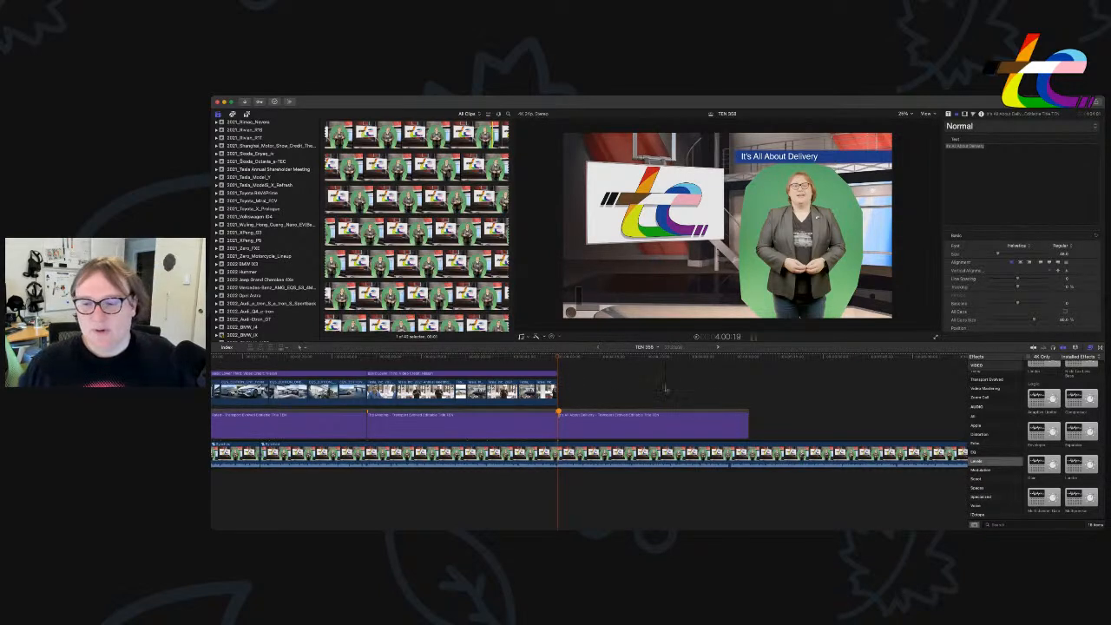
{"action": "left_click", "coordinate": [695, 376]}
{"action": "key", "text": "space"}
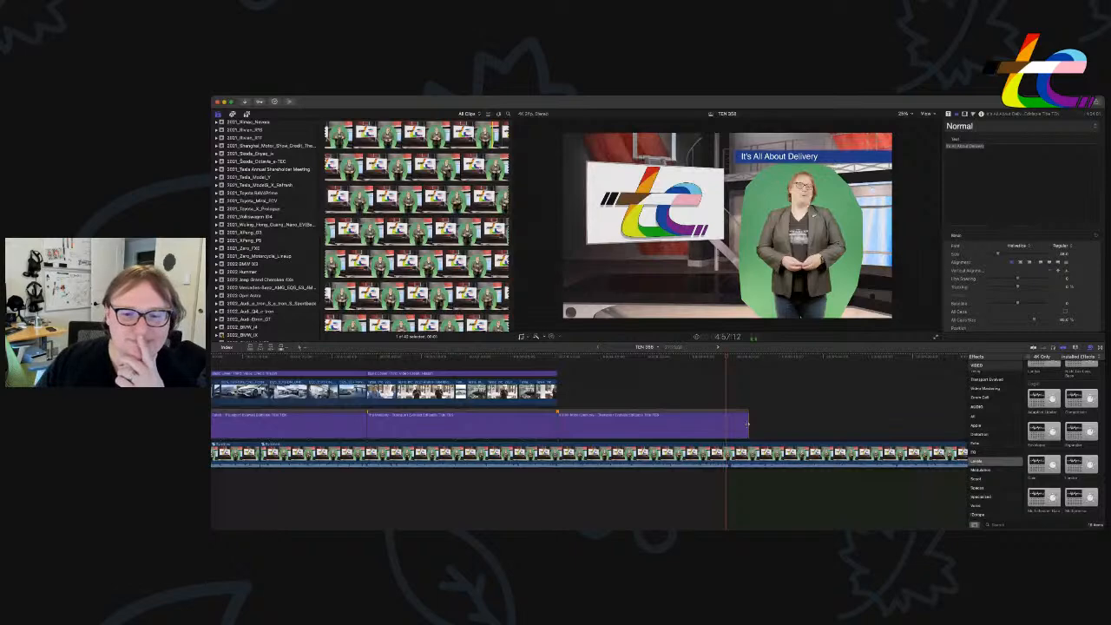
{"action": "left_click_drag", "start_coordinate": [748, 424], "coordinate": [729, 424]}
{"action": "left_click", "coordinate": [558, 356]}
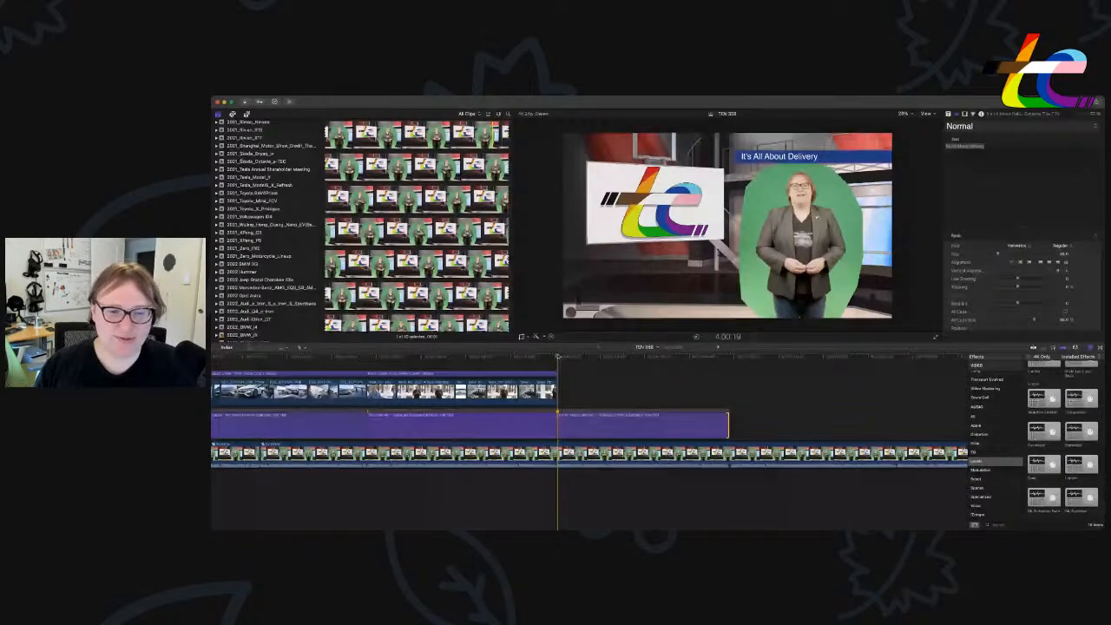
Open the 2021_Rivian_R1T event in the library to find B-roll for the delivery story.
{"action": "scroll", "coordinate": [559, 356], "scroll_direction": "right", "scroll_amount": 5}
{"action": "scroll", "coordinate": [291, 255], "scroll_direction": "down", "scroll_amount": 5}
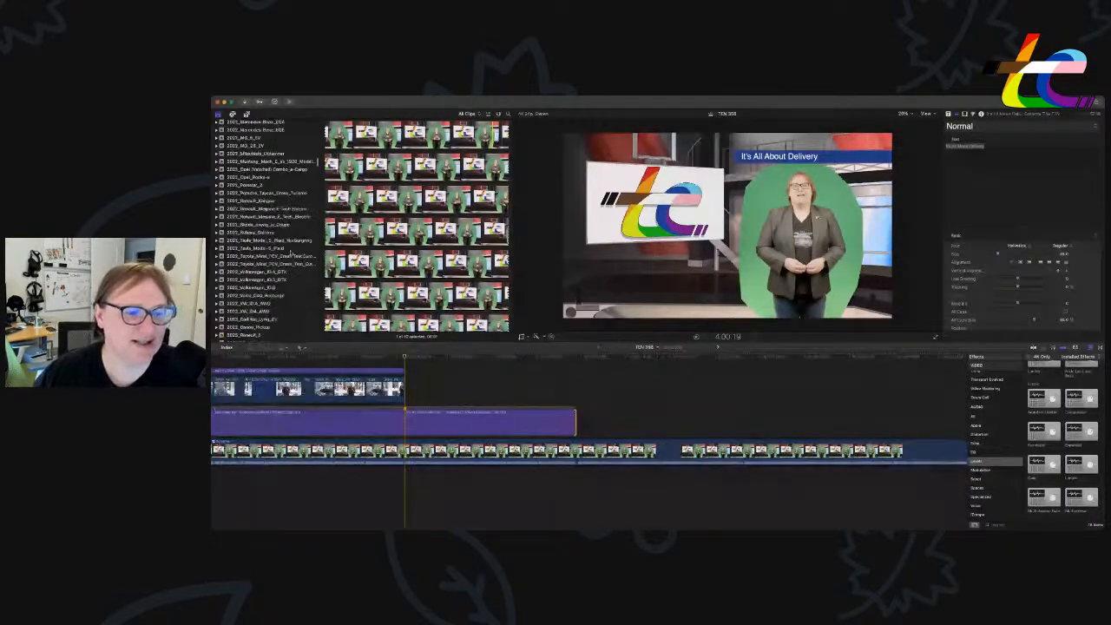
{"action": "scroll", "coordinate": [292, 255], "scroll_direction": "down", "scroll_amount": 5}
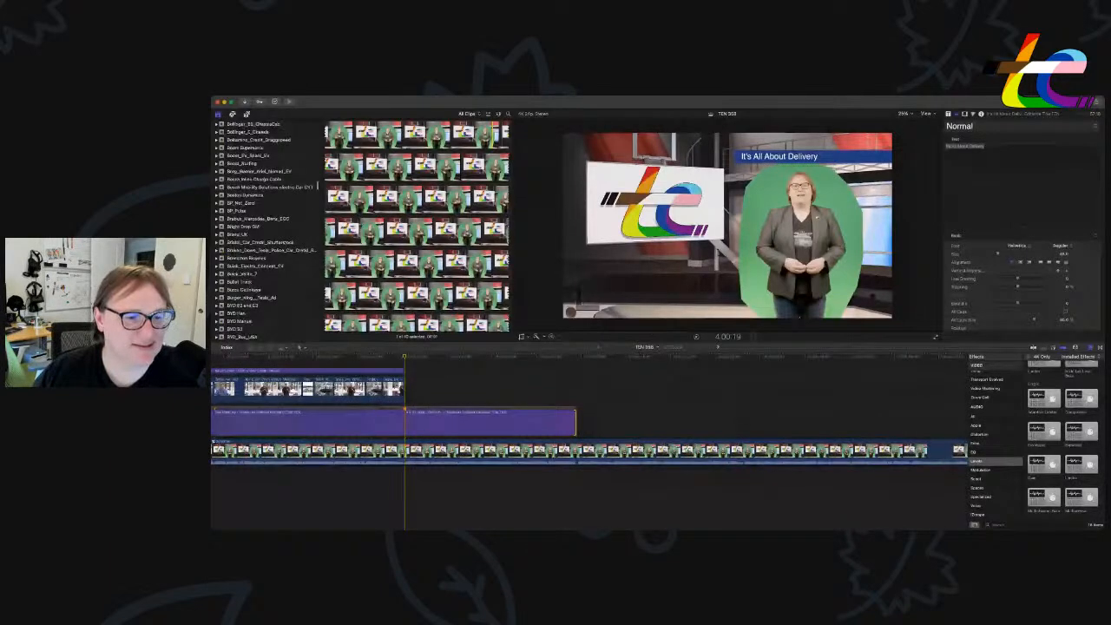
{"action": "key", "text": "super+Tab"}
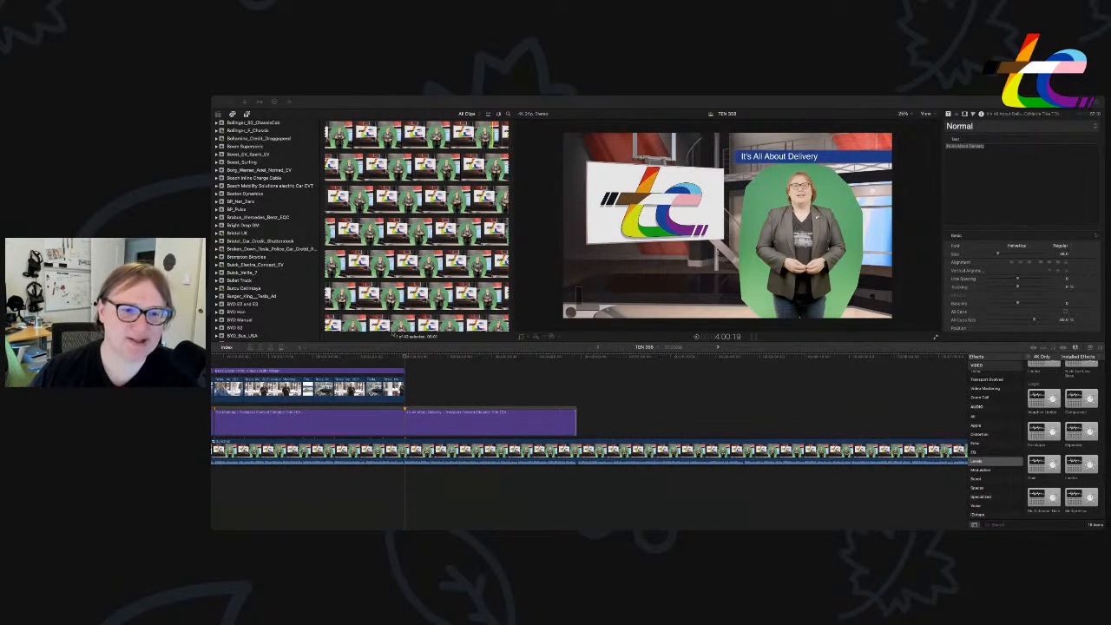
{"action": "scroll", "coordinate": [260, 273], "scroll_direction": "down", "scroll_amount": 1}
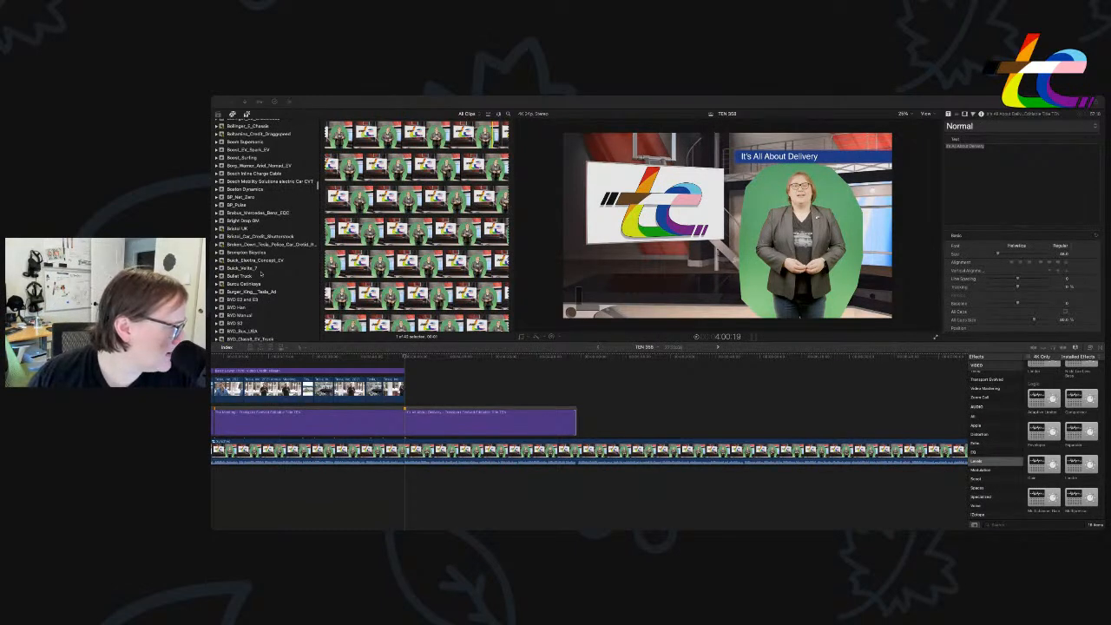
{"action": "scroll", "coordinate": [261, 273], "scroll_direction": "down", "scroll_amount": 15}
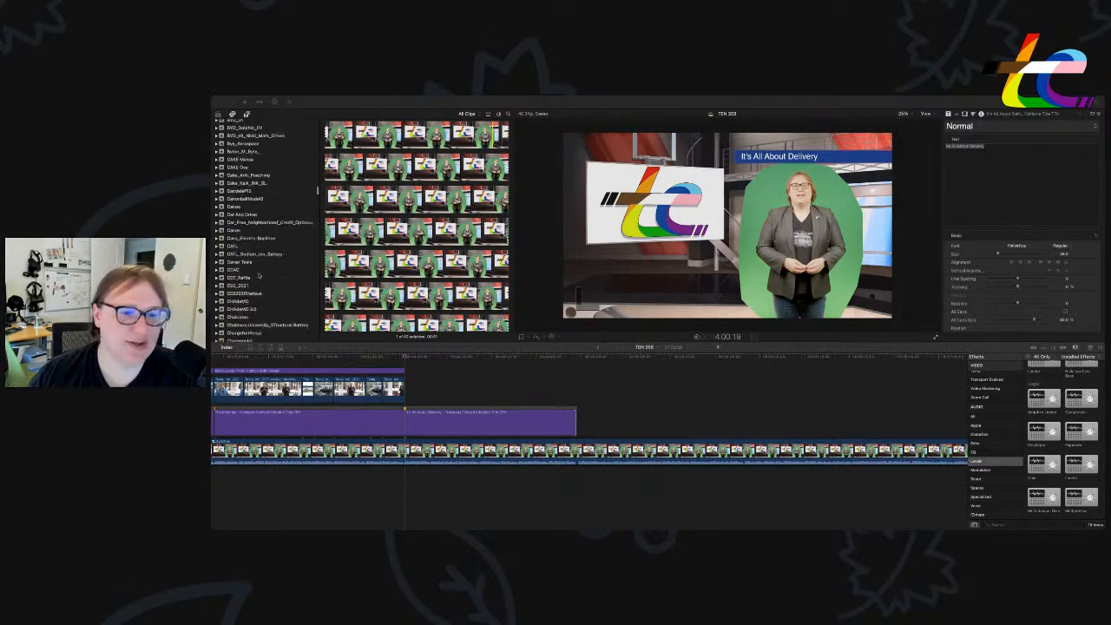
{"action": "scroll", "coordinate": [257, 276], "scroll_direction": "up", "scroll_amount": 15}
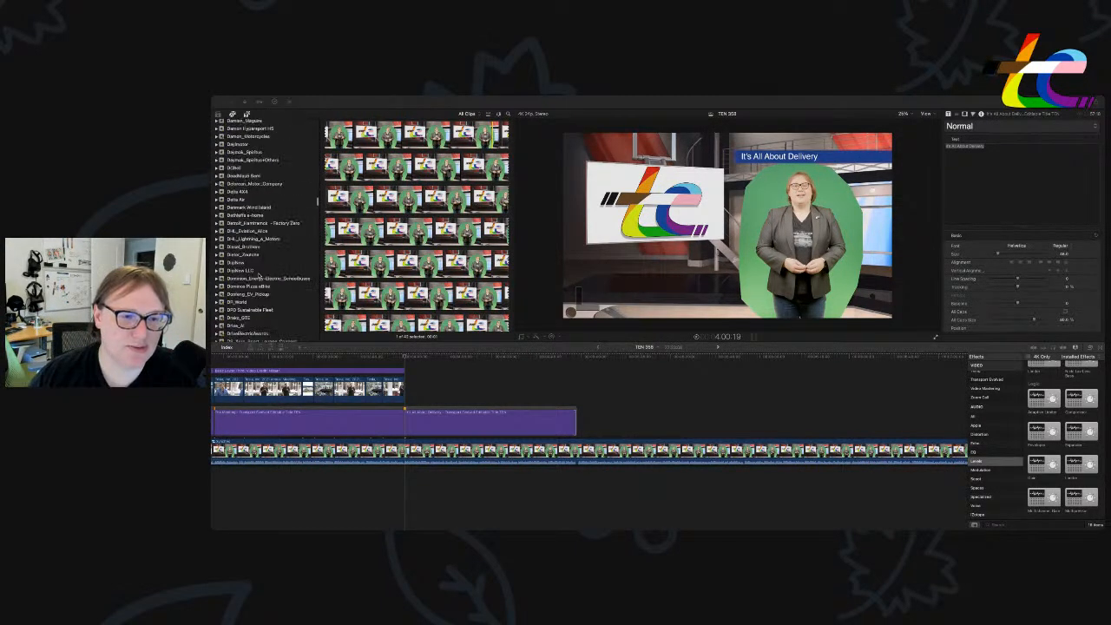
{"action": "scroll", "coordinate": [258, 273], "scroll_direction": "up", "scroll_amount": 15}
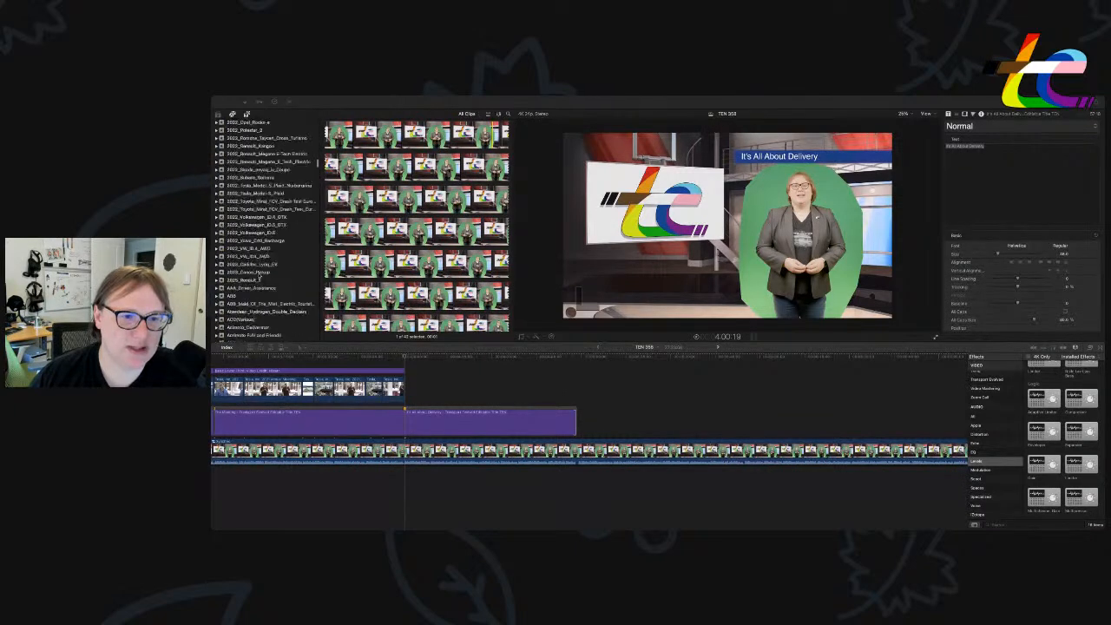
{"action": "scroll", "coordinate": [260, 275], "scroll_direction": "up", "scroll_amount": 10}
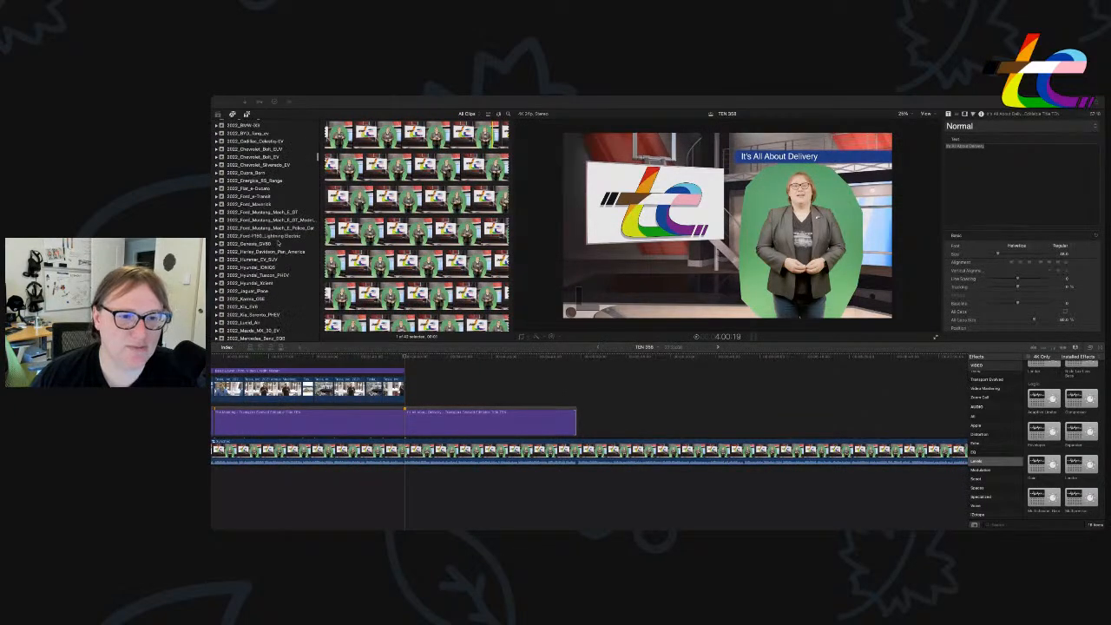
{"action": "scroll", "coordinate": [278, 244], "scroll_direction": "up", "scroll_amount": 10}
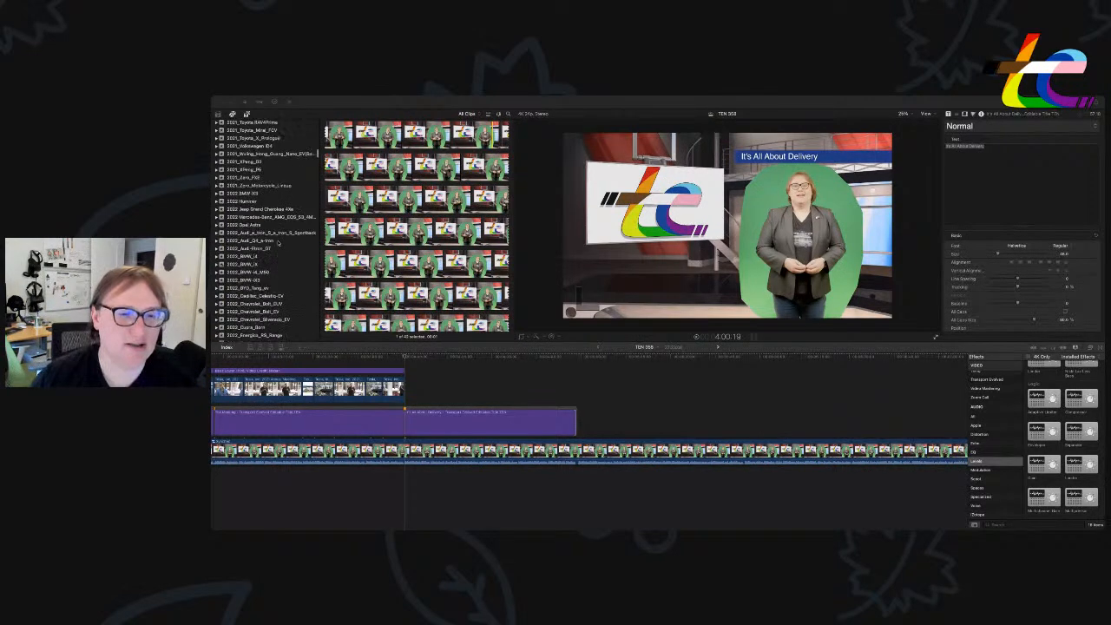
{"action": "scroll", "coordinate": [273, 242], "scroll_direction": "up", "scroll_amount": 10}
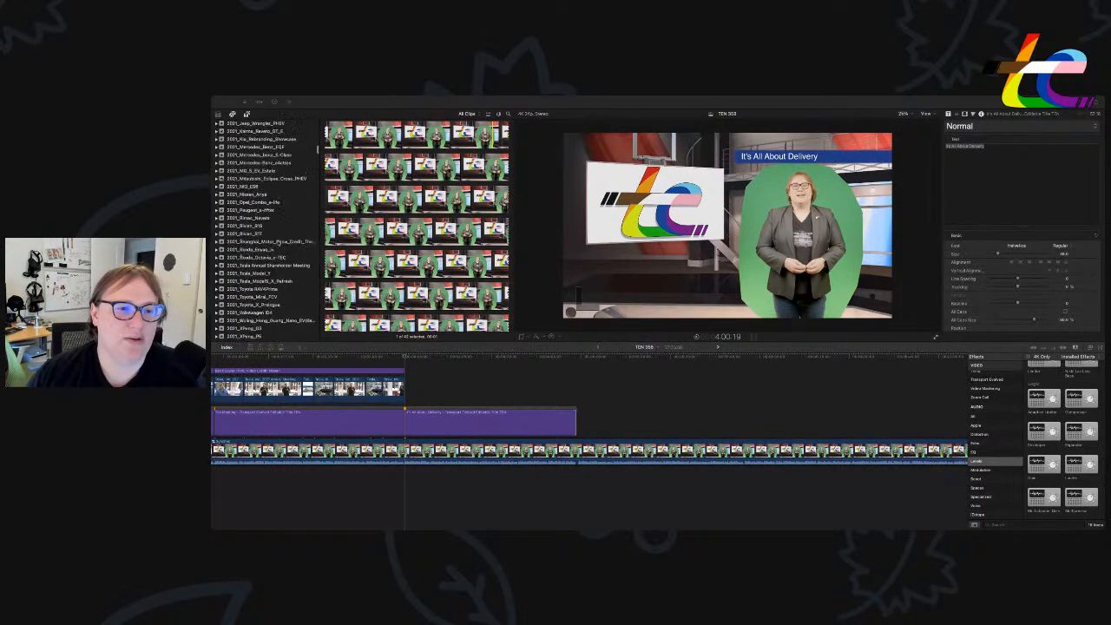
{"action": "left_click", "coordinate": [260, 235]}
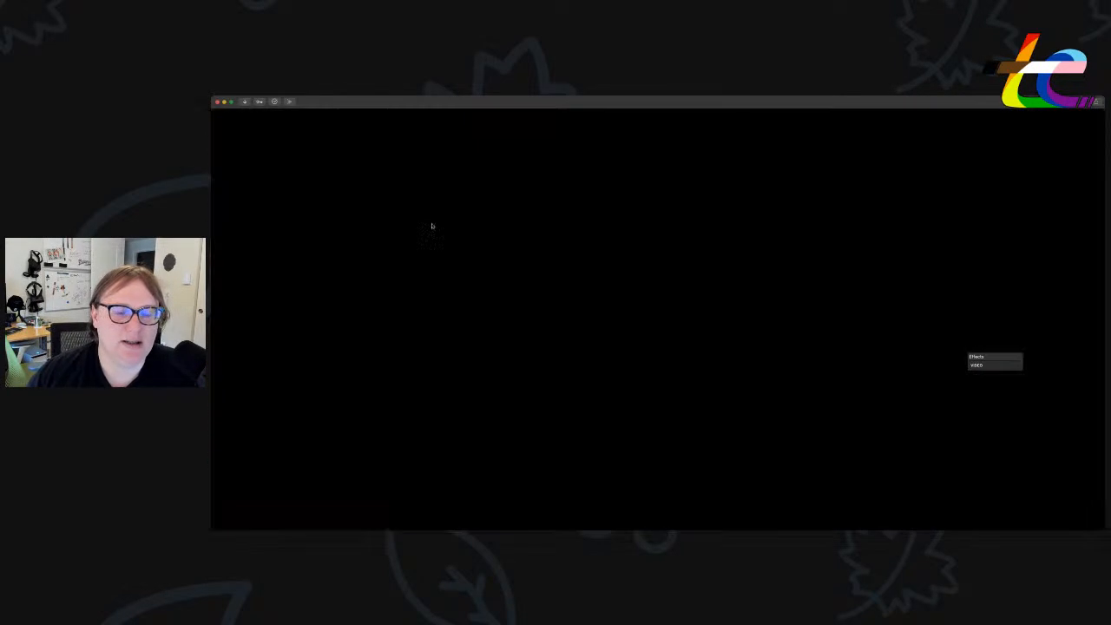
Place an open-road shot and the Rivian tailgate shot from the Let's Just Drive footage above the second half of the delivery title.
{"action": "scroll", "coordinate": [417, 229], "scroll_direction": "up", "scroll_amount": 20}
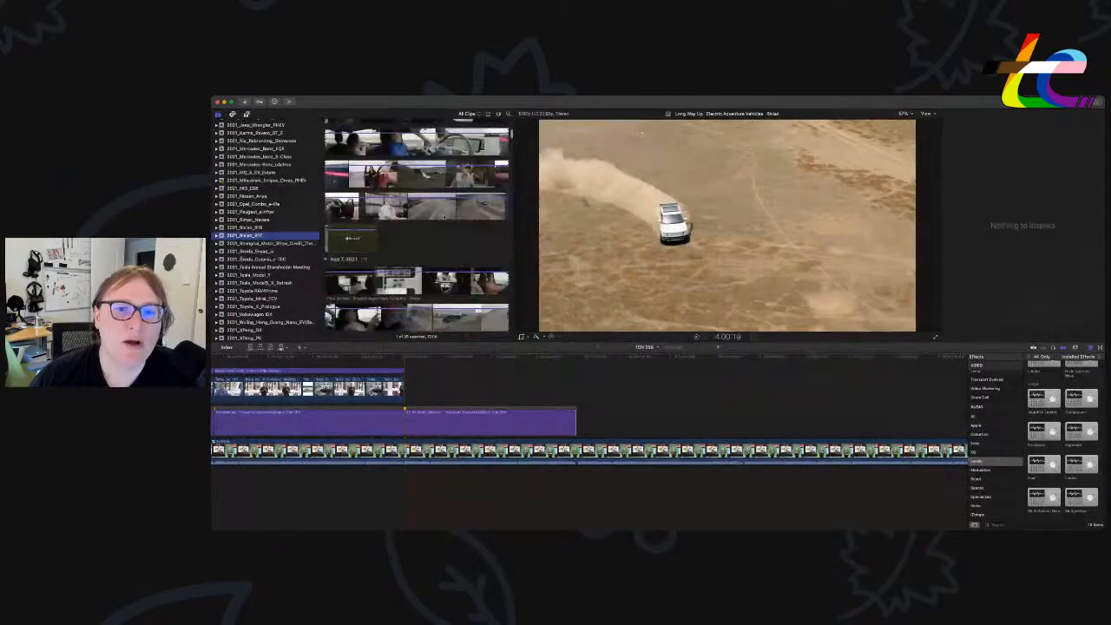
{"action": "scroll", "coordinate": [417, 226], "scroll_direction": "down", "scroll_amount": 3}
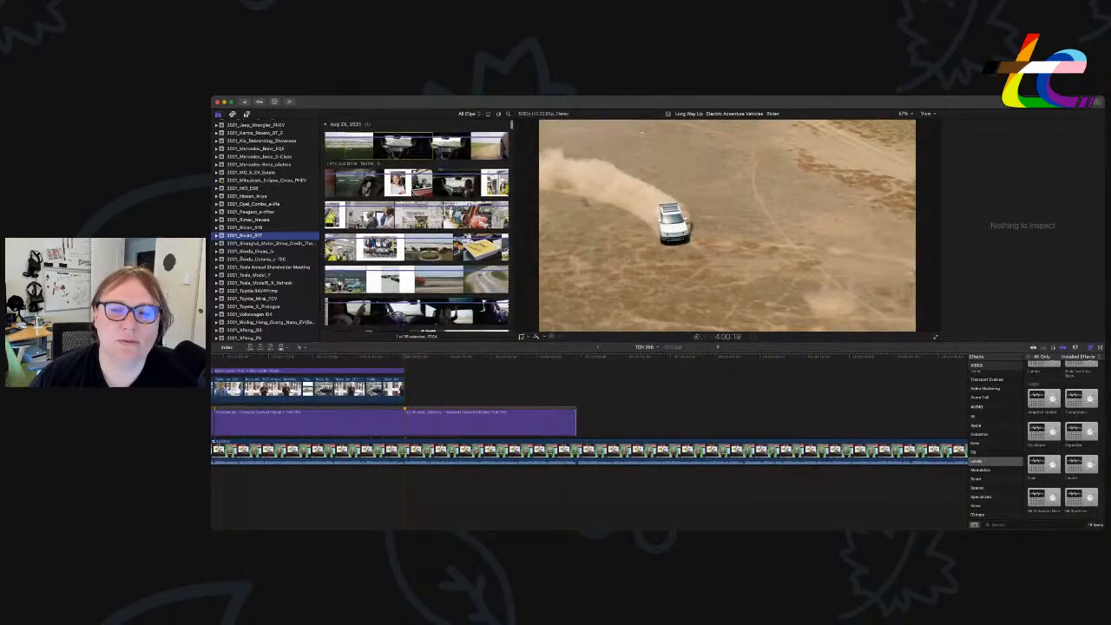
{"action": "scroll", "coordinate": [441, 217], "scroll_direction": "down", "scroll_amount": 5}
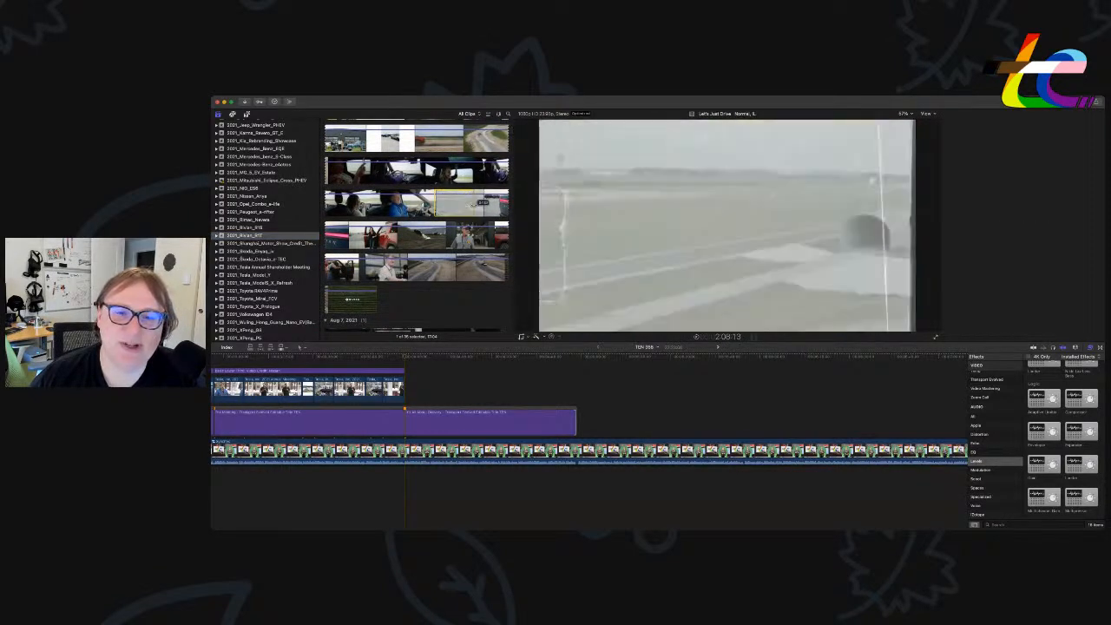
{"action": "left_click_drag", "start_coordinate": [421, 267], "coordinate": [577, 366]}
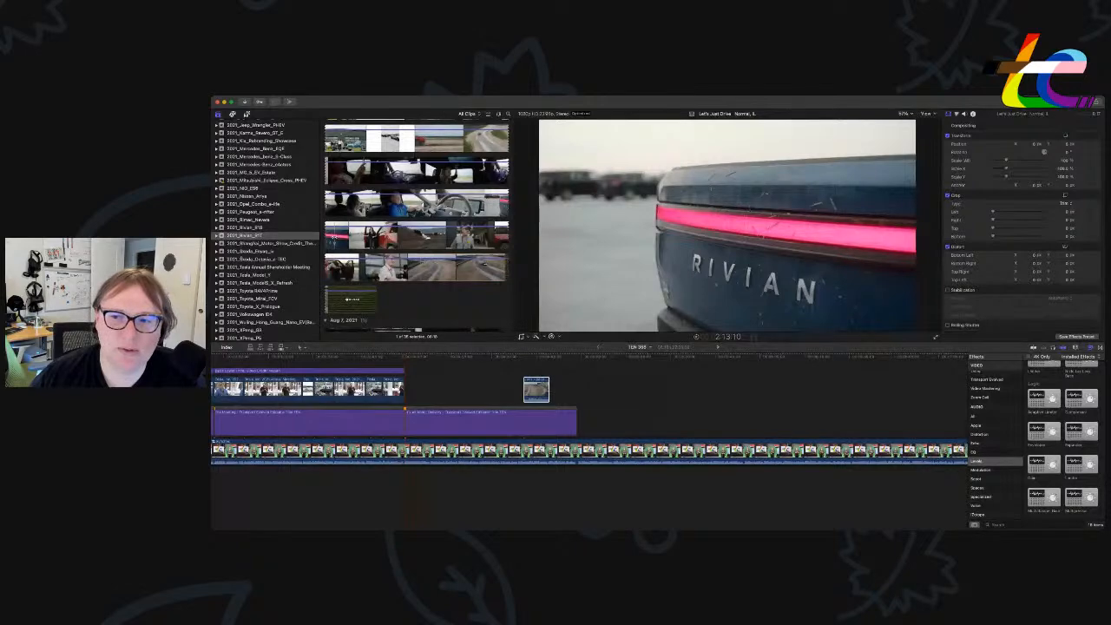
{"action": "left_click_drag", "start_coordinate": [334, 238], "coordinate": [495, 390]}
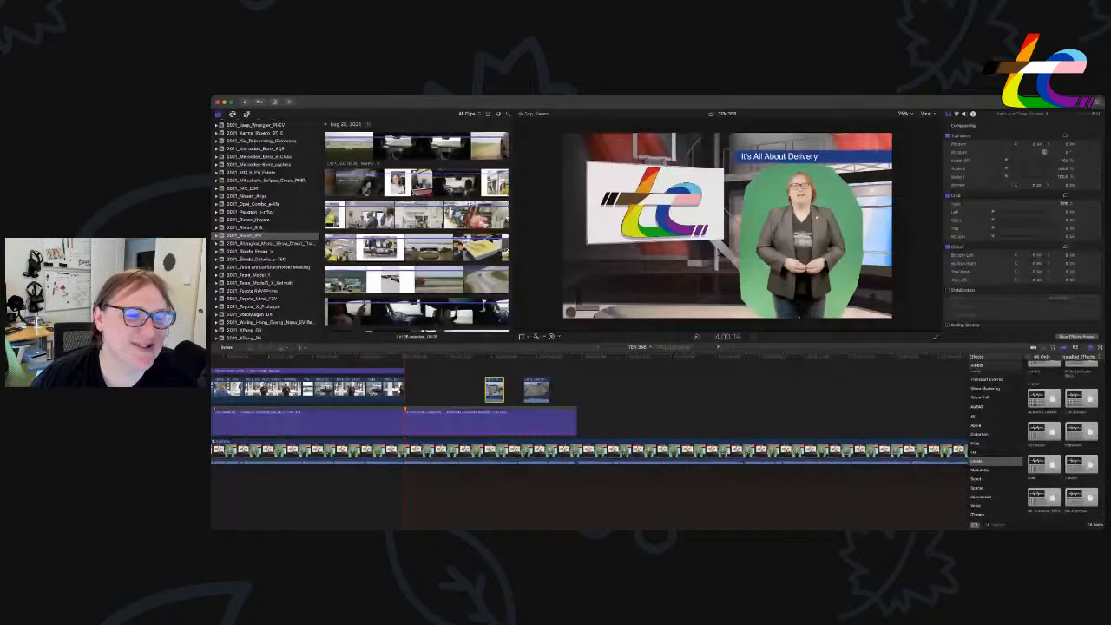
Add the in-cab driving shot from the Let's Just Drive footage above the delivery title and delete its detached audio.
{"action": "scroll", "coordinate": [402, 226], "scroll_direction": "up", "scroll_amount": 1}
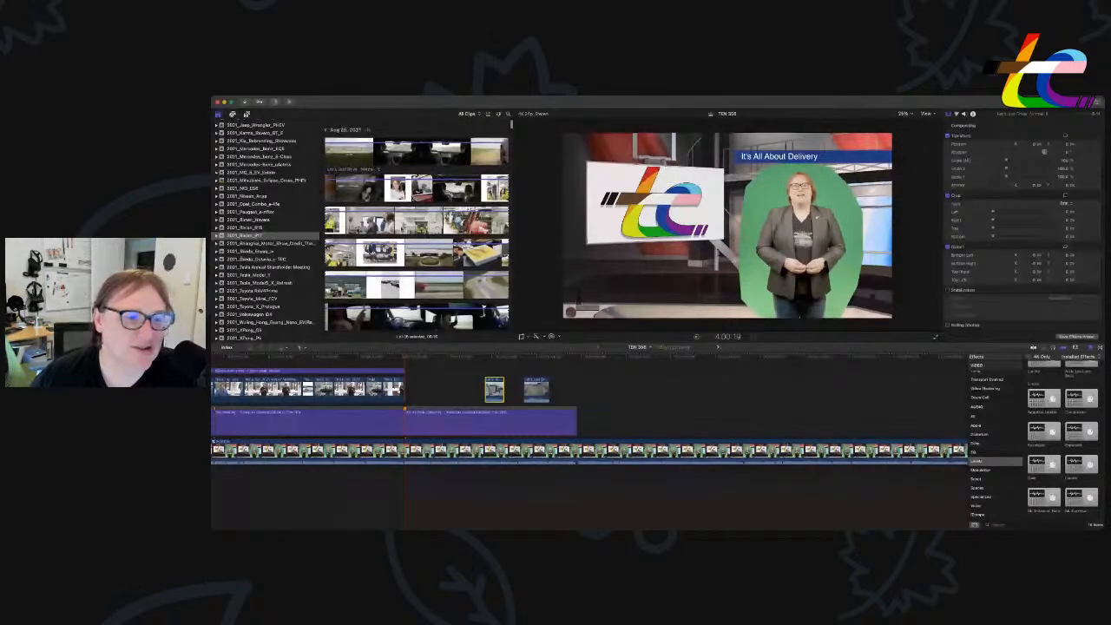
{"action": "scroll", "coordinate": [417, 230], "scroll_direction": "down", "scroll_amount": 1}
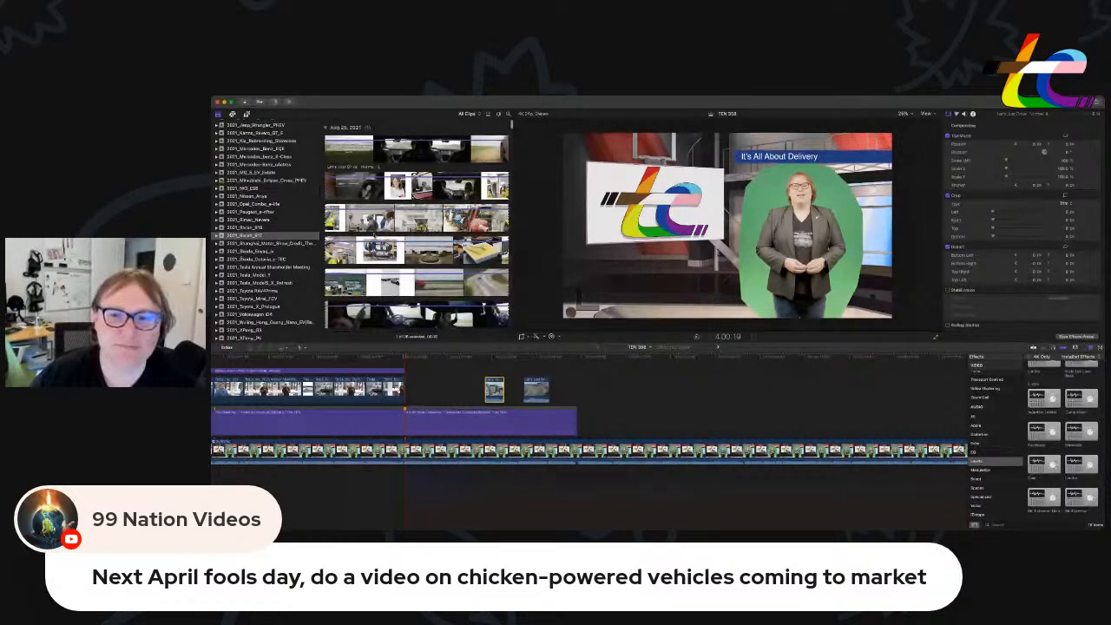
{"action": "left_click", "coordinate": [415, 149]}
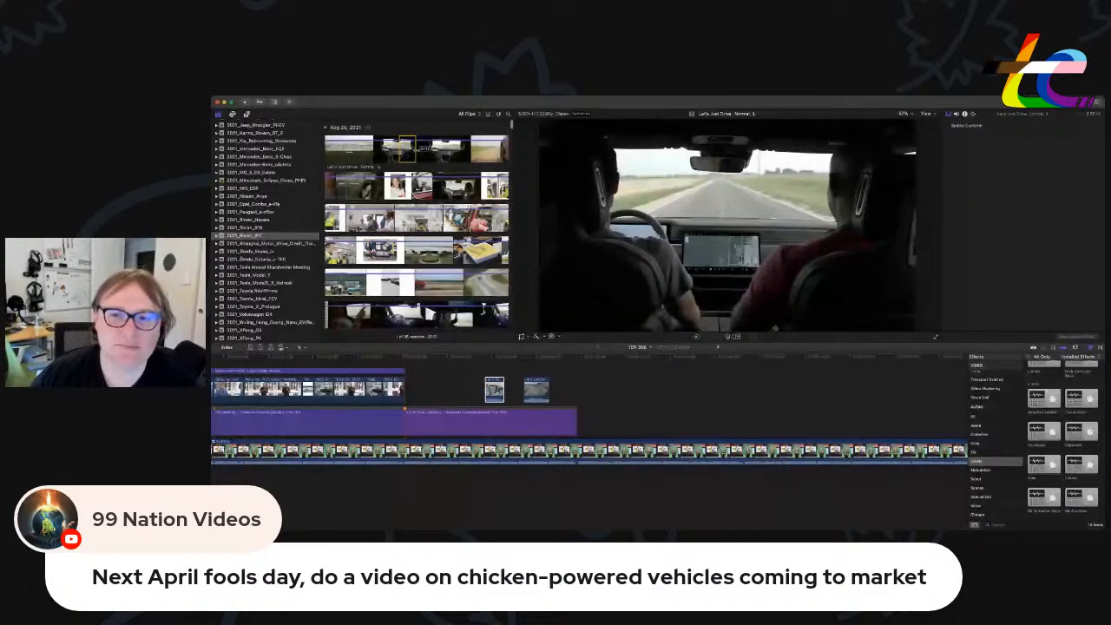
{"action": "left_click_drag", "start_coordinate": [416, 151], "coordinate": [459, 389]}
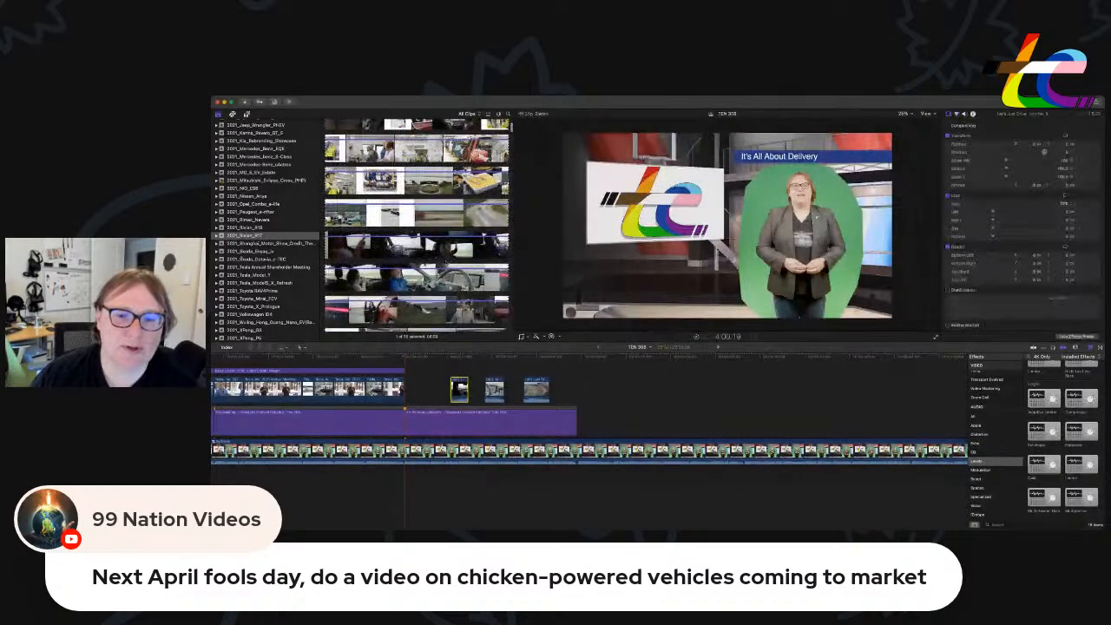
{"action": "key", "text": "ctrl+shift+s"}
{"action": "left_click", "coordinate": [460, 472]}
{"action": "key", "text": "Delete"}
Move the in-cab clip to the start of the delivery title and apply the Transport Evolved screen effect to it.
{"action": "left_click", "coordinate": [468, 389]}
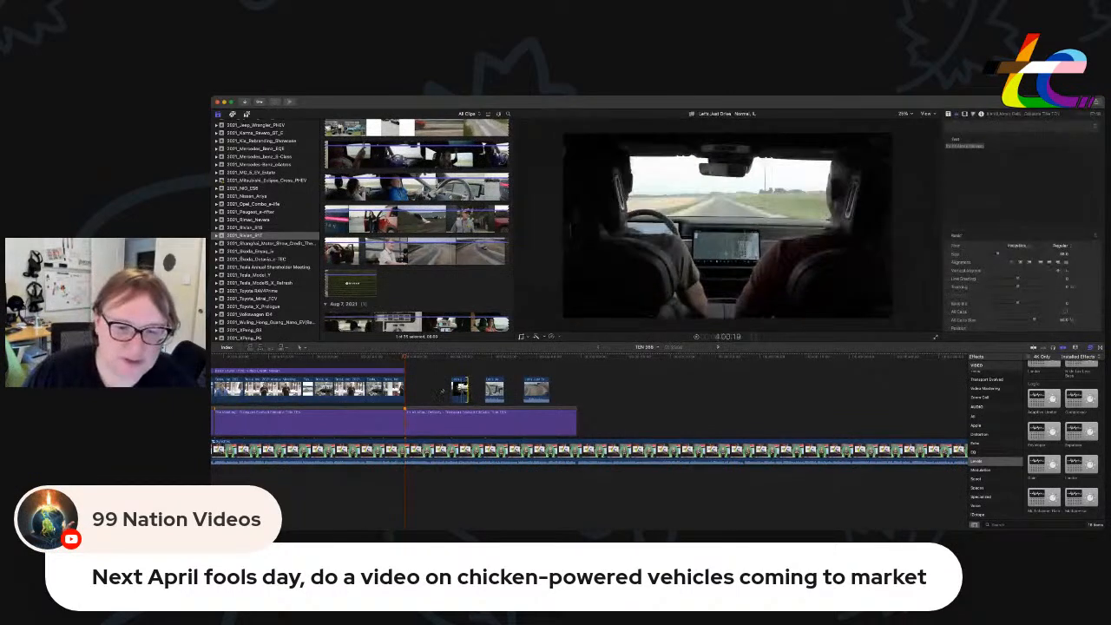
{"action": "left_click_drag", "start_coordinate": [458, 390], "coordinate": [412, 390]}
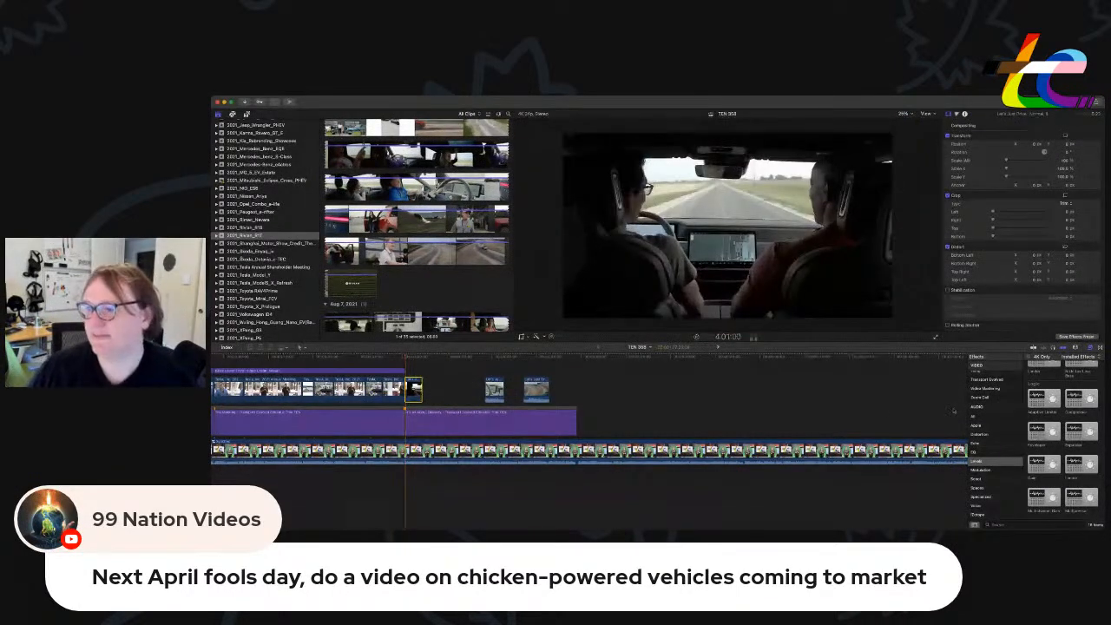
{"action": "scroll", "coordinate": [981, 486], "scroll_direction": "down", "scroll_amount": 2}
{"action": "scroll", "coordinate": [985, 486], "scroll_direction": "up", "scroll_amount": 4}
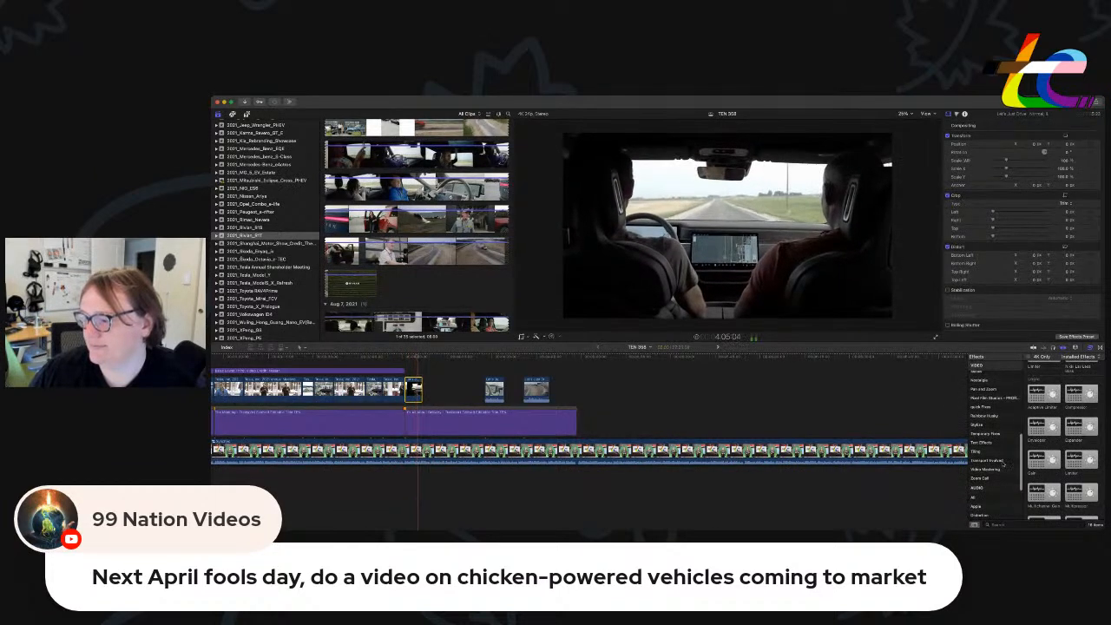
{"action": "left_click", "coordinate": [999, 461]}
{"action": "left_click_drag", "start_coordinate": [1083, 467], "coordinate": [417, 398]}
Play the start of the delivery story and trim the end of the in-cab clip to about 4:06:08.
{"action": "key", "text": "super+equal"}
{"action": "key", "text": "super+equal"}
{"action": "key", "text": "super+equal"}
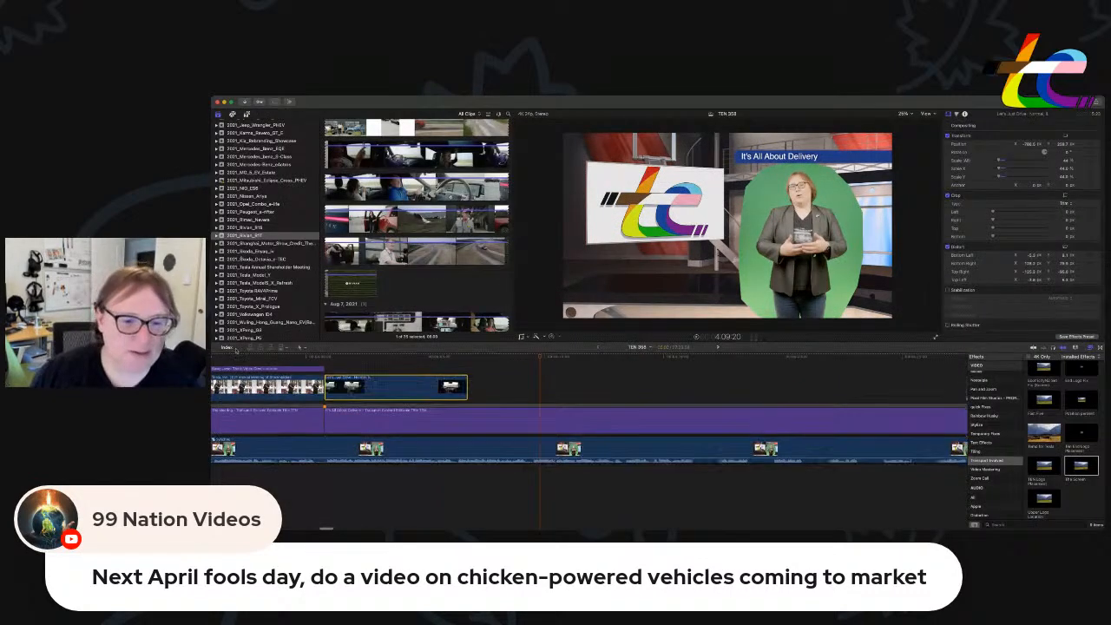
{"action": "left_click", "coordinate": [270, 356]}
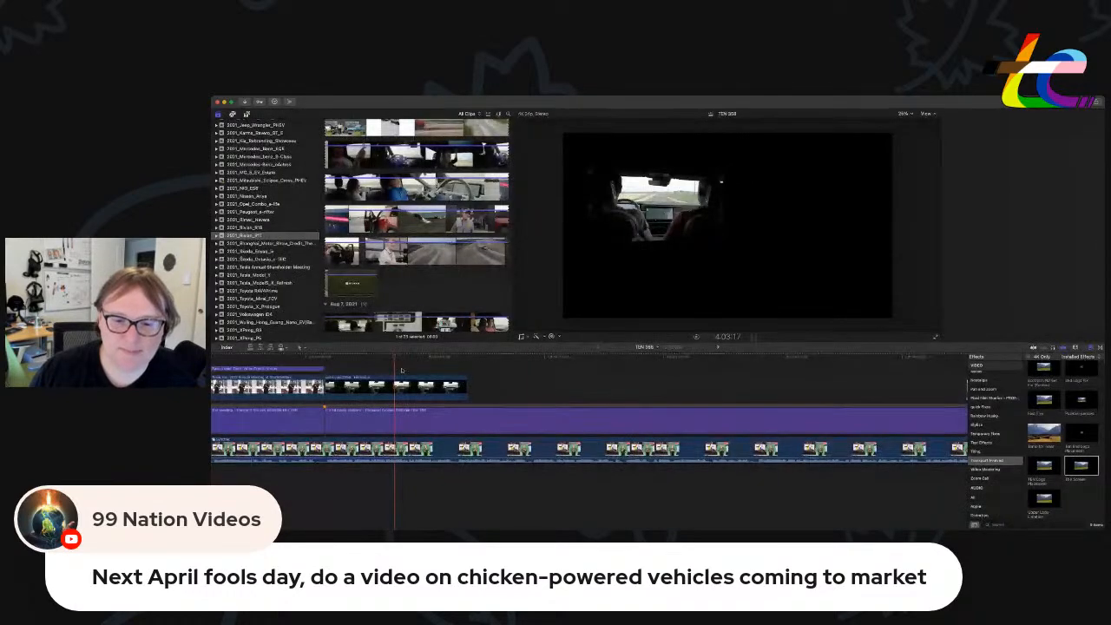
{"action": "key", "text": "space"}
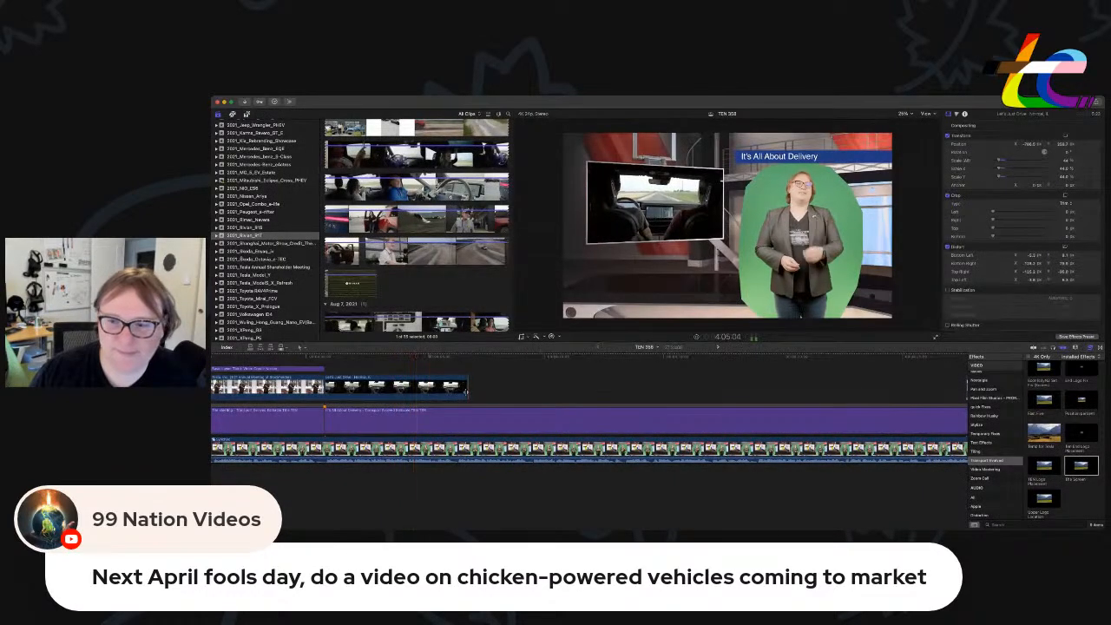
{"action": "left_click_drag", "start_coordinate": [467, 393], "coordinate": [456, 393]}
Add the factory shot from the Let's Just Drive footage right after the in-cab clip and delete its detached audio.
{"action": "scroll", "coordinate": [417, 217], "scroll_direction": "up", "scroll_amount": 10}
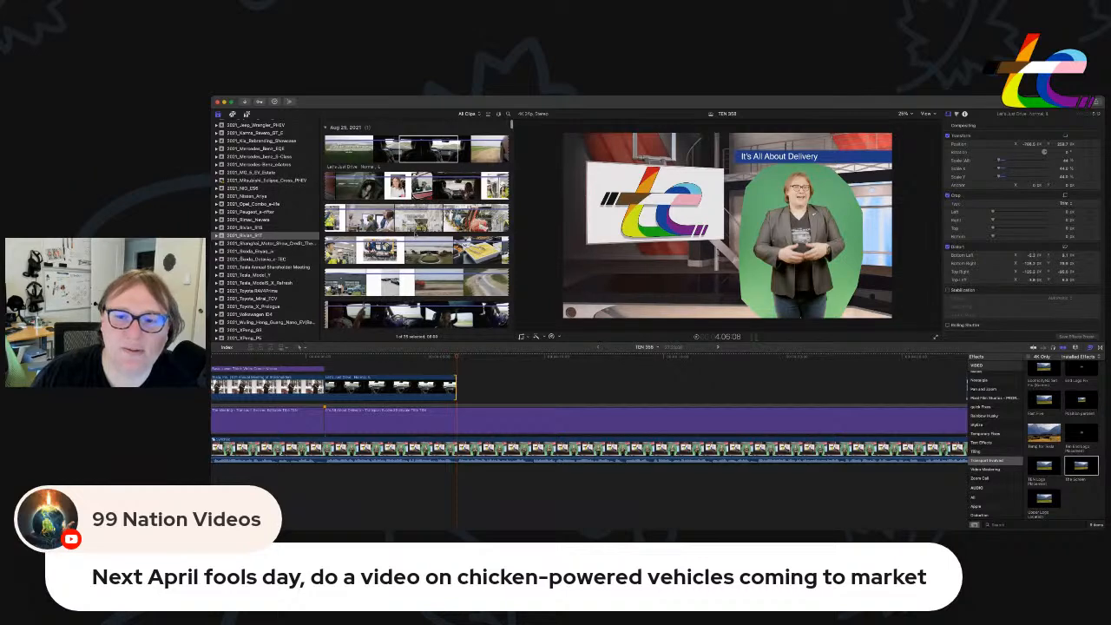
{"action": "mouse_move", "coordinate": [415, 231]}
{"action": "left_mouse_down"}
{"action": "mouse_move", "coordinate": [497, 387]}
{"action": "mouse_move", "coordinate": [487, 389]}
{"action": "left_mouse_up"}
{"action": "key", "text": "ctrl+shift+s"}
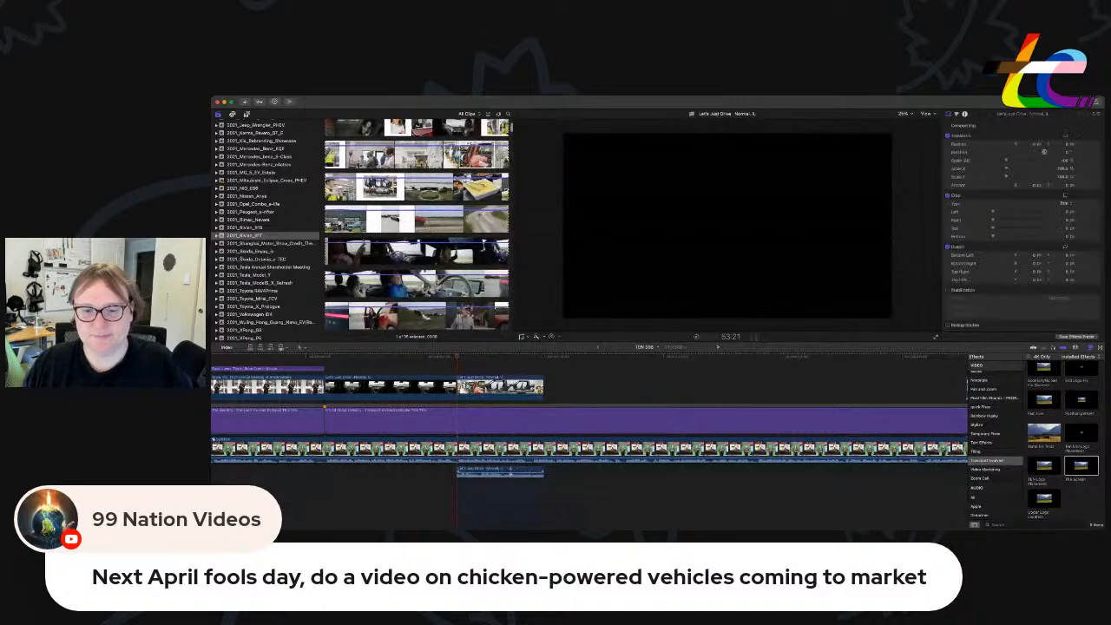
{"action": "left_click", "coordinate": [511, 476]}
{"action": "key", "text": "Delete"}
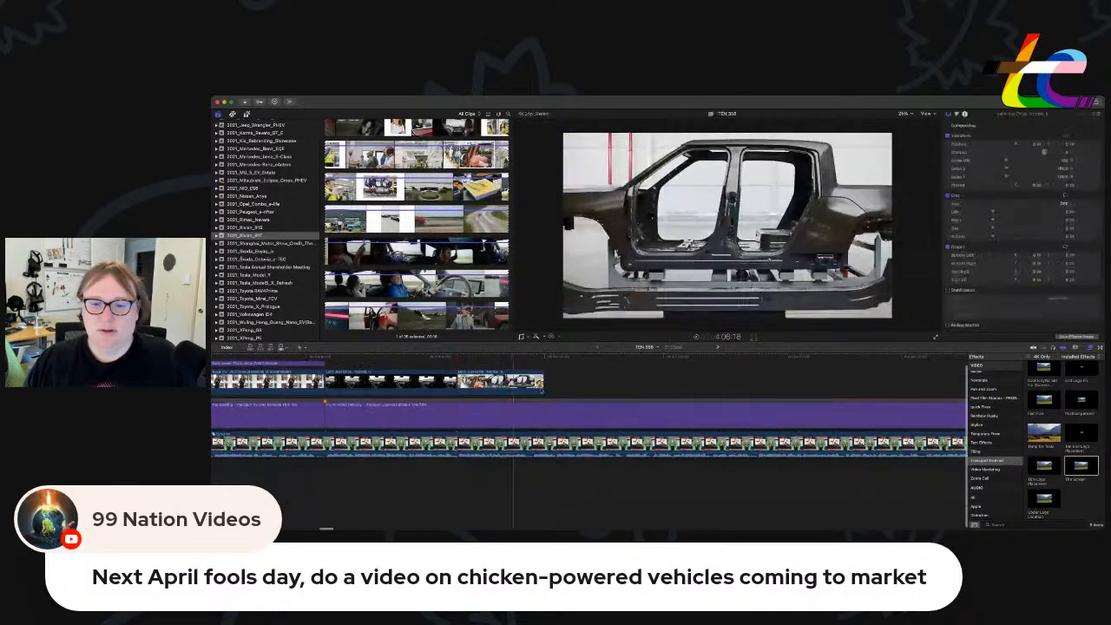
Shorten the end of the factory clip slightly and play the delivery story past it.
{"action": "left_click_drag", "start_coordinate": [543, 384], "coordinate": [525, 382]}
{"action": "key", "text": "space"}
{"action": "key", "text": "super+minus"}
{"action": "key", "text": "super+minus"}
{"action": "key", "text": "super+minus"}
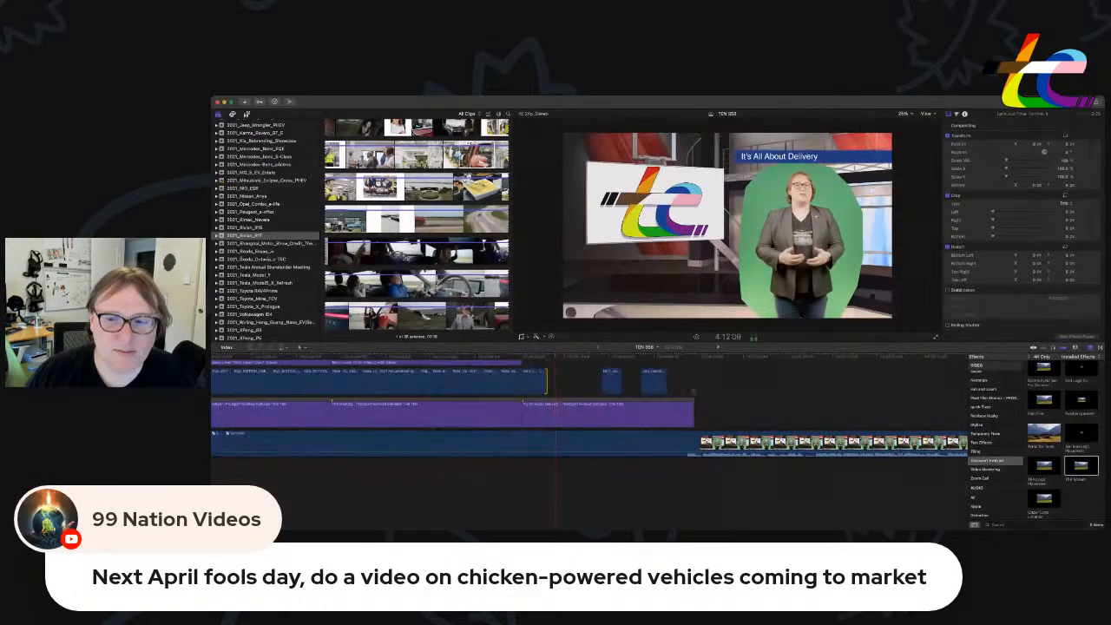
{"action": "scroll", "coordinate": [578, 367], "scroll_direction": "up", "scroll_amount": 1}
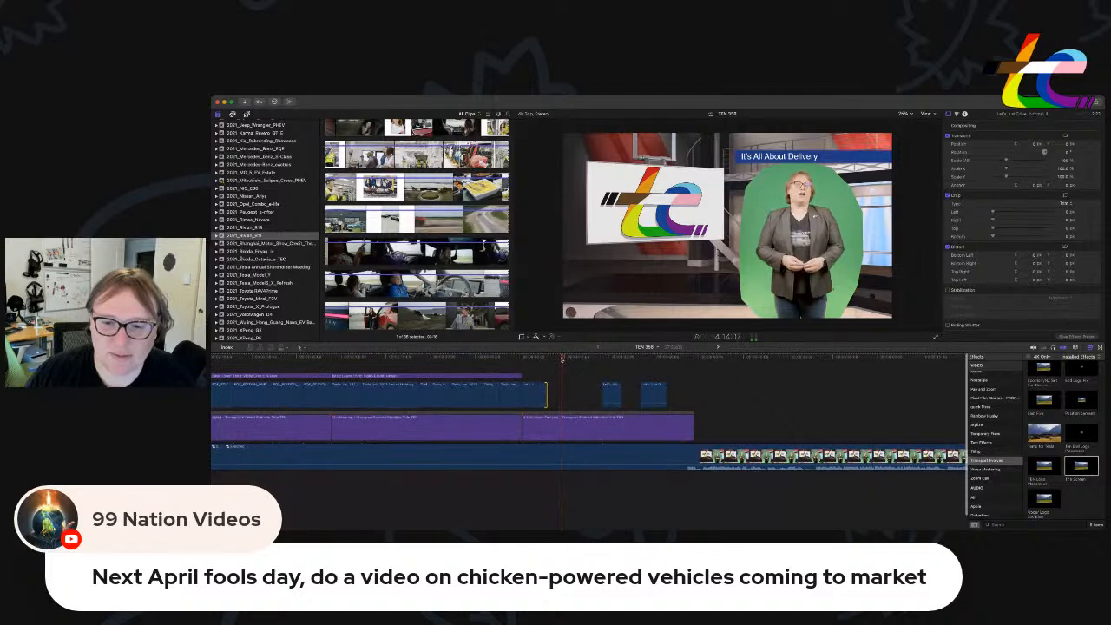
Look through the library's event list for Amazon delivery van footage and open the Rivian Amazon event.
{"action": "scroll", "coordinate": [274, 270], "scroll_direction": "up", "scroll_amount": 5}
{"action": "scroll", "coordinate": [274, 270], "scroll_direction": "up", "scroll_amount": 10}
{"action": "scroll", "coordinate": [275, 263], "scroll_direction": "up", "scroll_amount": 10}
{"action": "scroll", "coordinate": [266, 257], "scroll_direction": "down", "scroll_amount": 15}
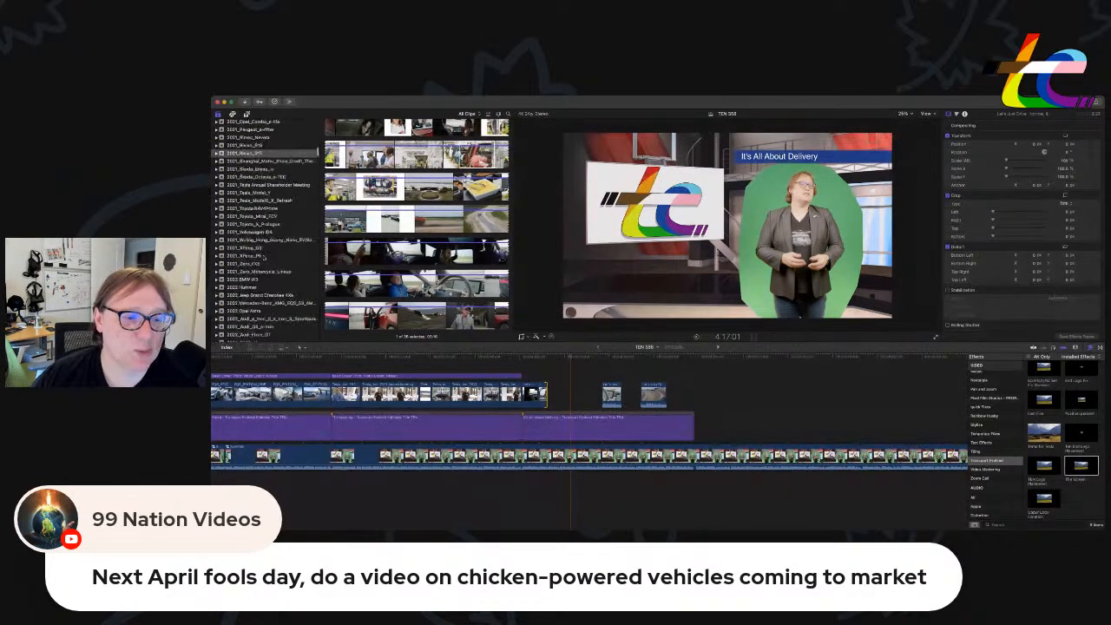
{"action": "scroll", "coordinate": [263, 258], "scroll_direction": "down", "scroll_amount": 10}
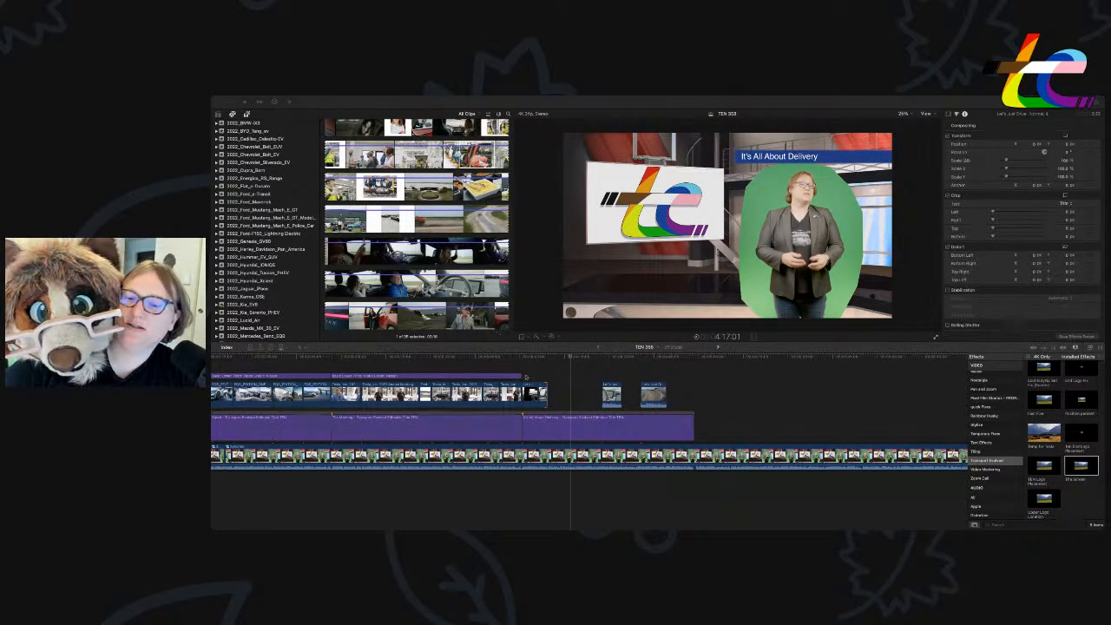
{"action": "scroll", "coordinate": [295, 281], "scroll_direction": "down", "scroll_amount": 10}
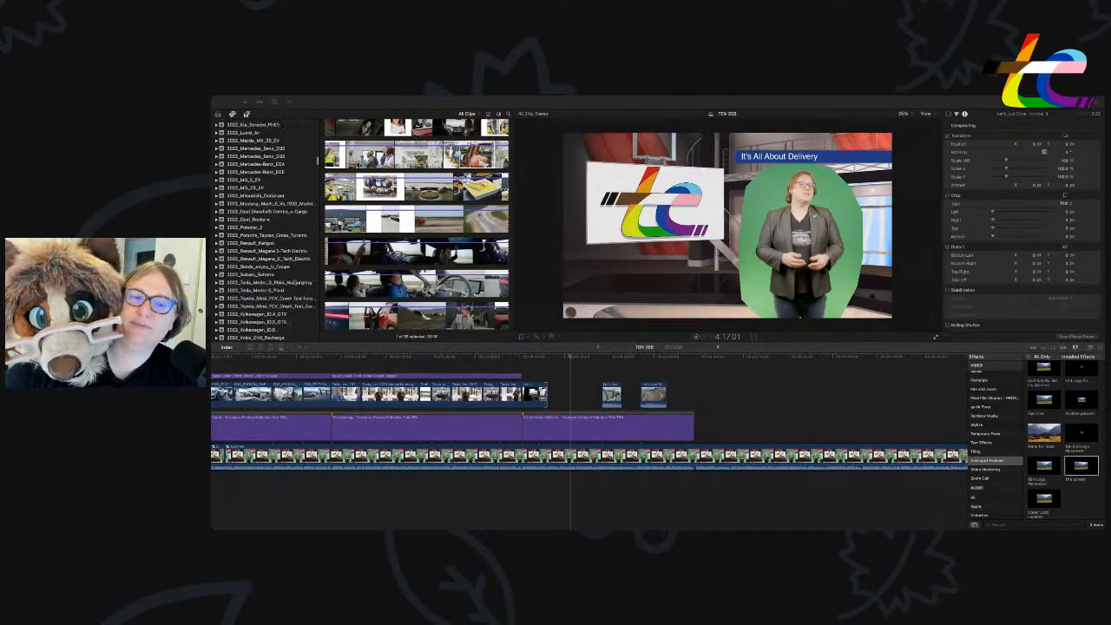
{"action": "scroll", "coordinate": [294, 282], "scroll_direction": "down", "scroll_amount": 5}
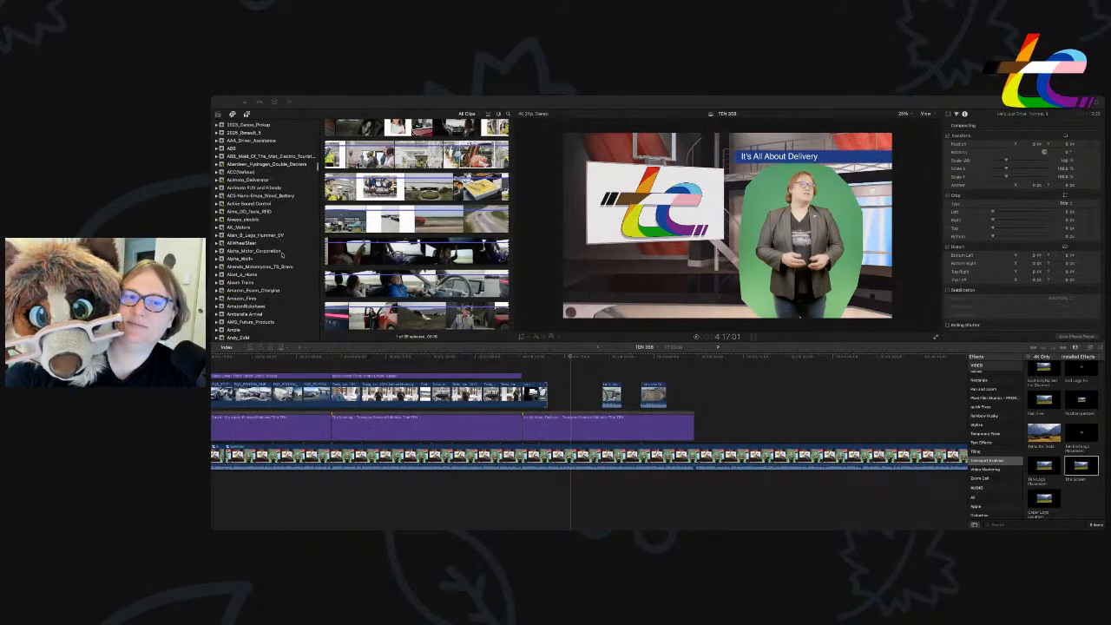
{"action": "scroll", "coordinate": [269, 198], "scroll_direction": "up", "scroll_amount": 5}
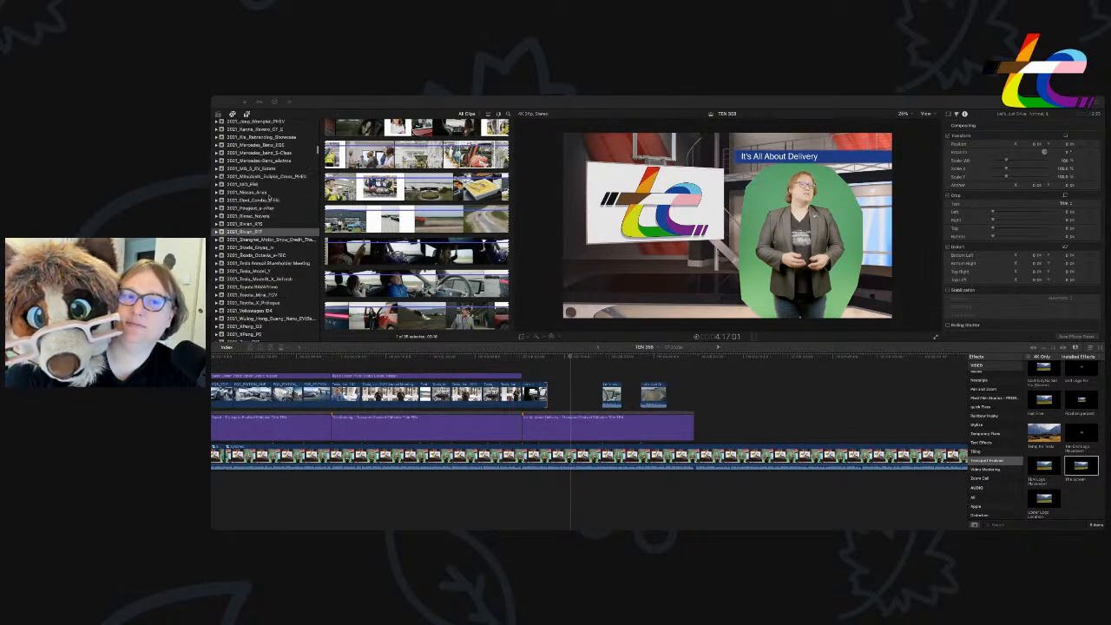
{"action": "scroll", "coordinate": [269, 198], "scroll_direction": "down", "scroll_amount": 8}
{"action": "scroll", "coordinate": [272, 199], "scroll_direction": "down", "scroll_amount": 5}
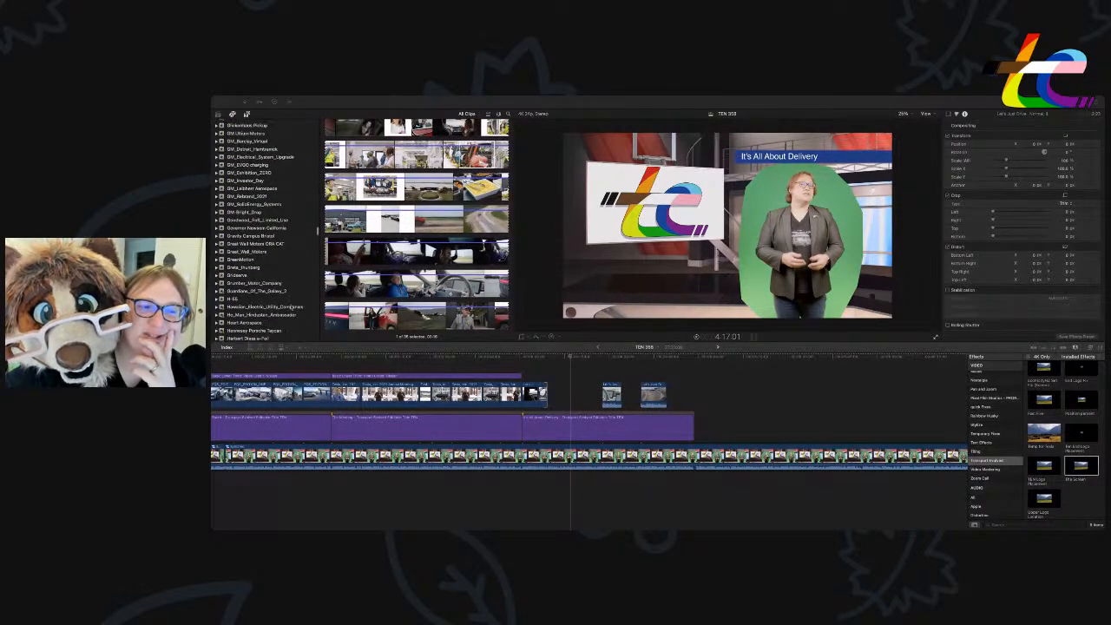
{"action": "scroll", "coordinate": [291, 307], "scroll_direction": "down", "scroll_amount": 6}
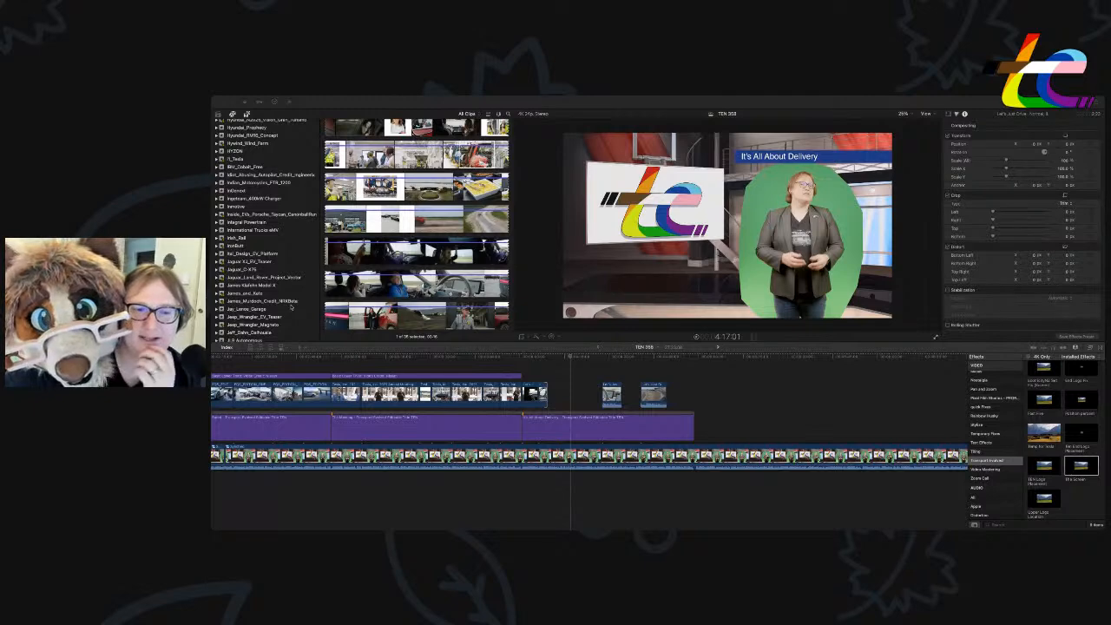
{"action": "scroll", "coordinate": [291, 307], "scroll_direction": "down", "scroll_amount": 10}
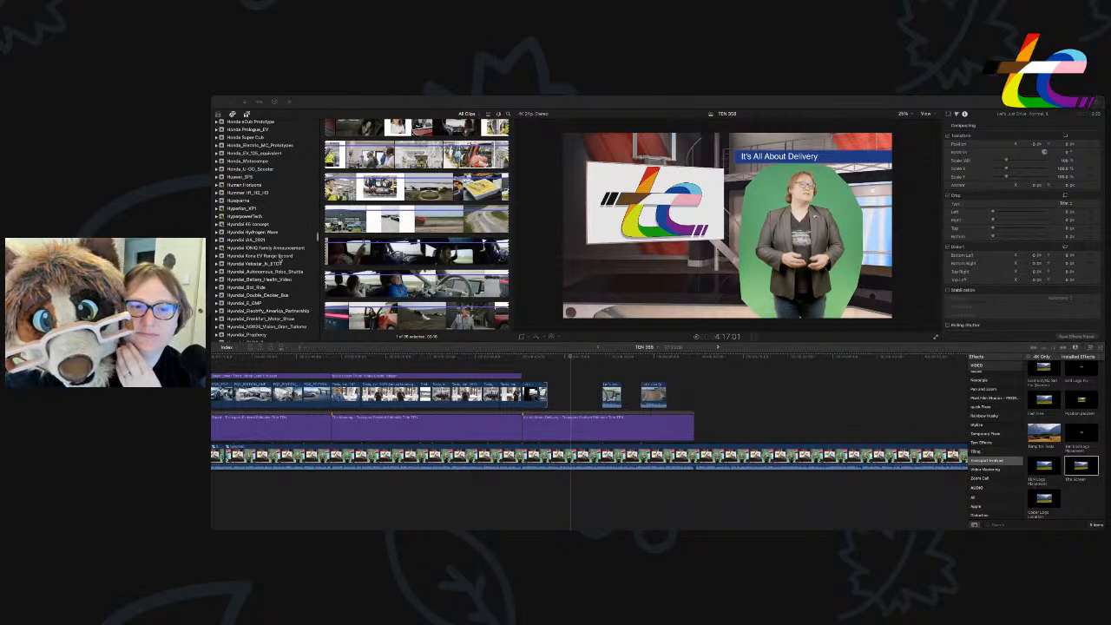
{"action": "scroll", "coordinate": [279, 257], "scroll_direction": "down", "scroll_amount": 5}
{"action": "scroll", "coordinate": [278, 257], "scroll_direction": "down", "scroll_amount": 10}
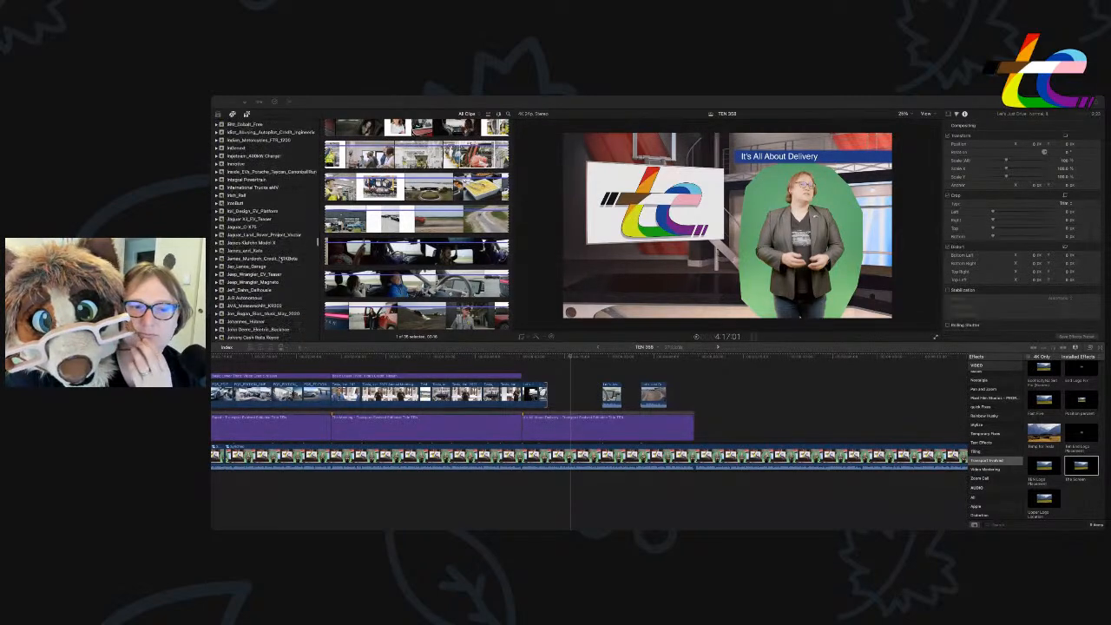
{"action": "scroll", "coordinate": [280, 259], "scroll_direction": "down", "scroll_amount": 10}
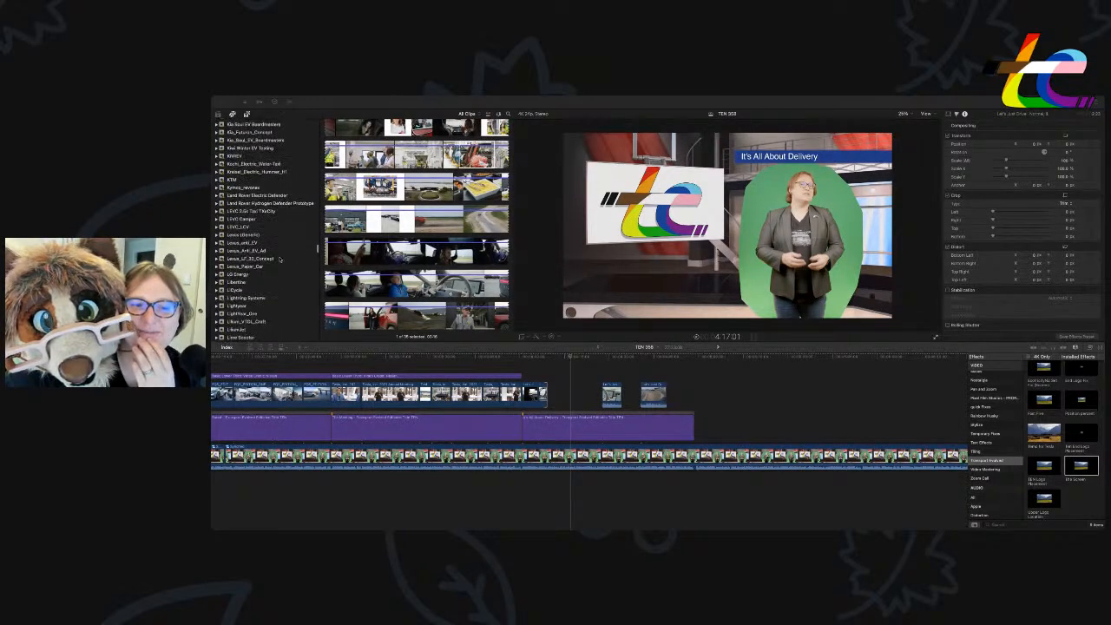
{"action": "scroll", "coordinate": [280, 258], "scroll_direction": "down", "scroll_amount": 10}
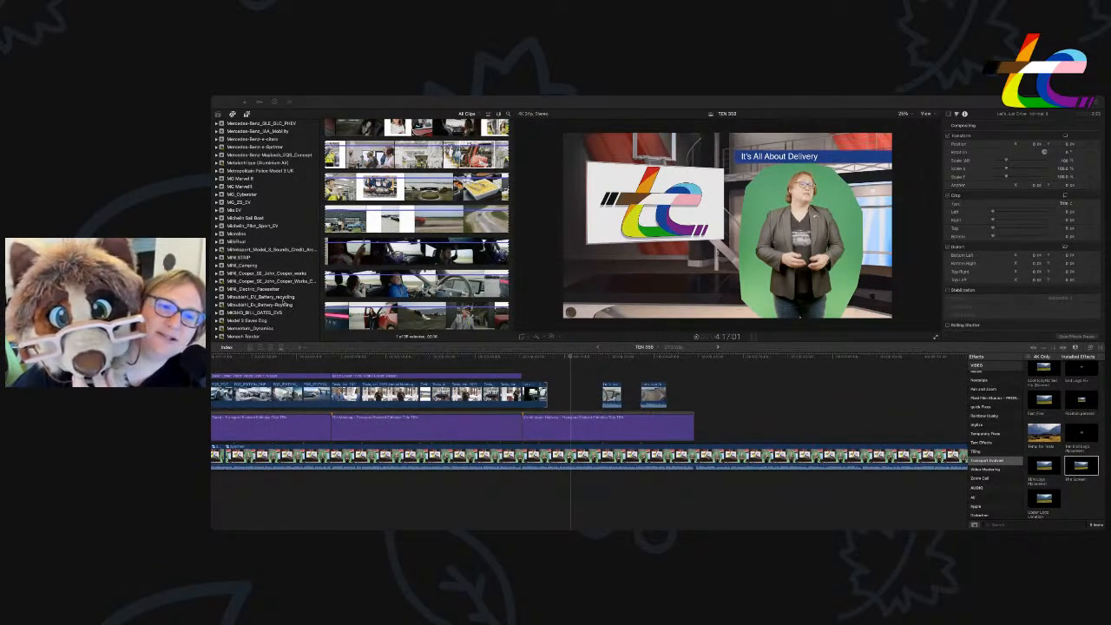
{"action": "scroll", "coordinate": [251, 252], "scroll_direction": "up", "scroll_amount": 15}
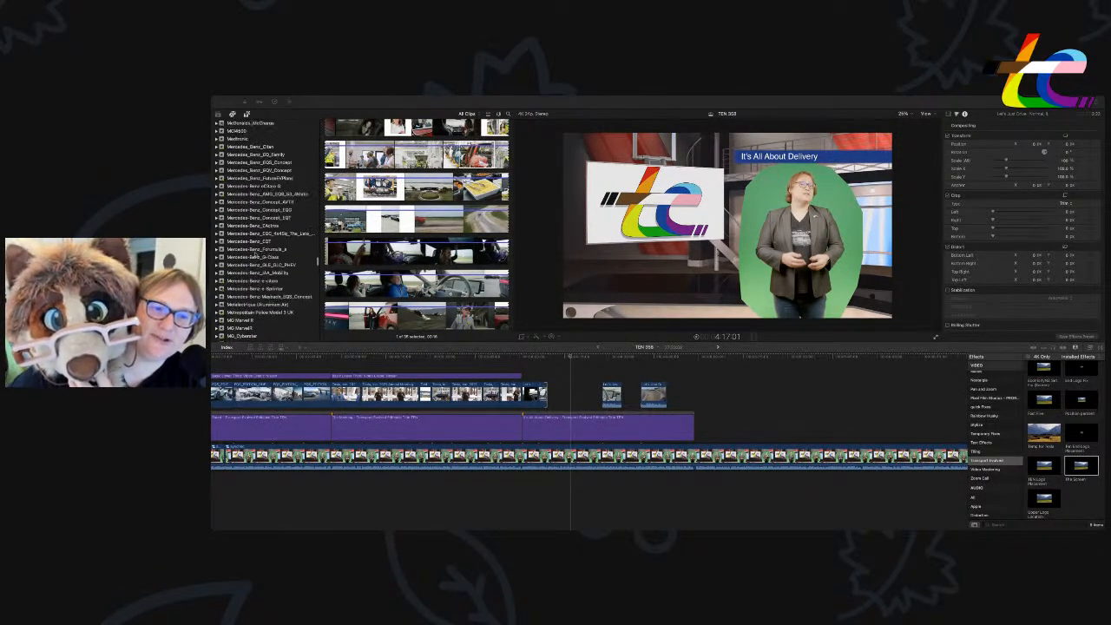
{"action": "scroll", "coordinate": [255, 259], "scroll_direction": "down", "scroll_amount": 6}
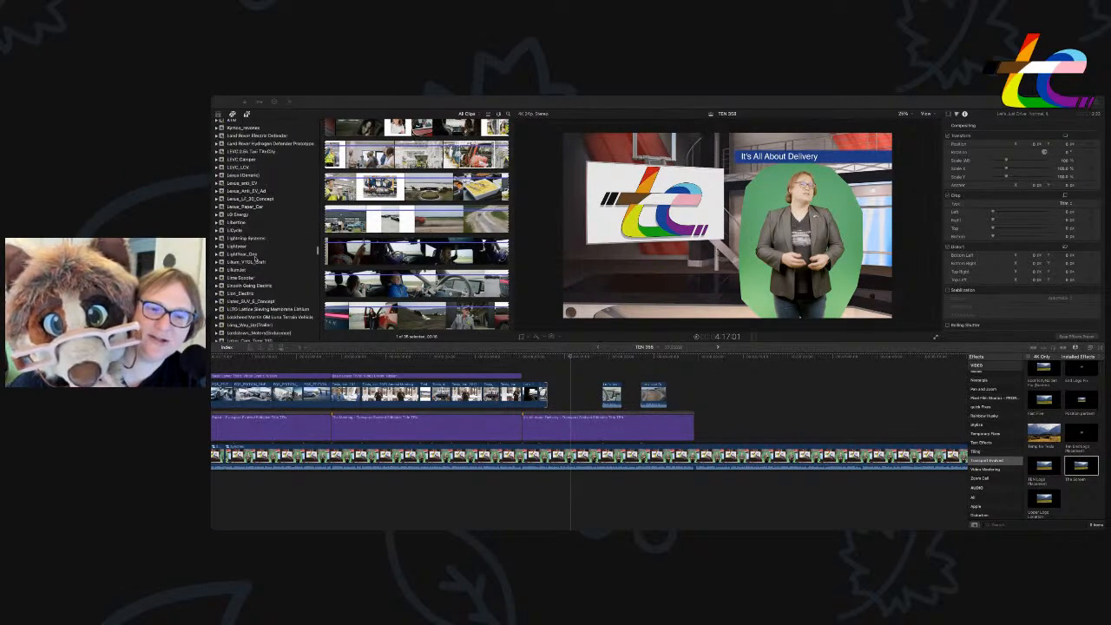
{"action": "scroll", "coordinate": [255, 259], "scroll_direction": "down", "scroll_amount": 10}
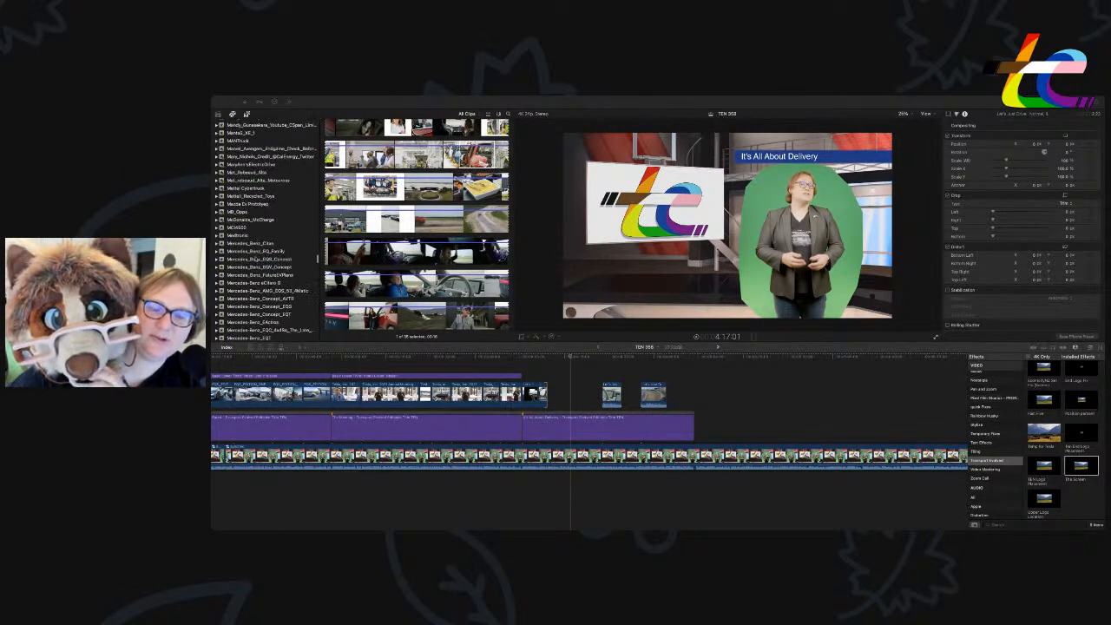
{"action": "scroll", "coordinate": [255, 259], "scroll_direction": "down", "scroll_amount": 15}
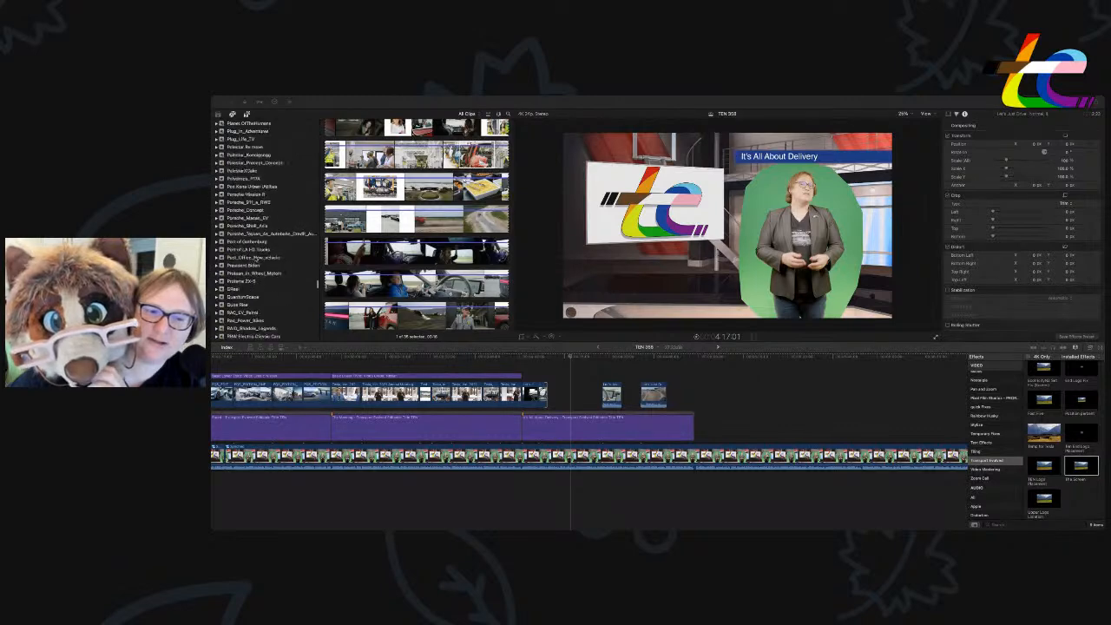
{"action": "scroll", "coordinate": [255, 259], "scroll_direction": "down", "scroll_amount": 5}
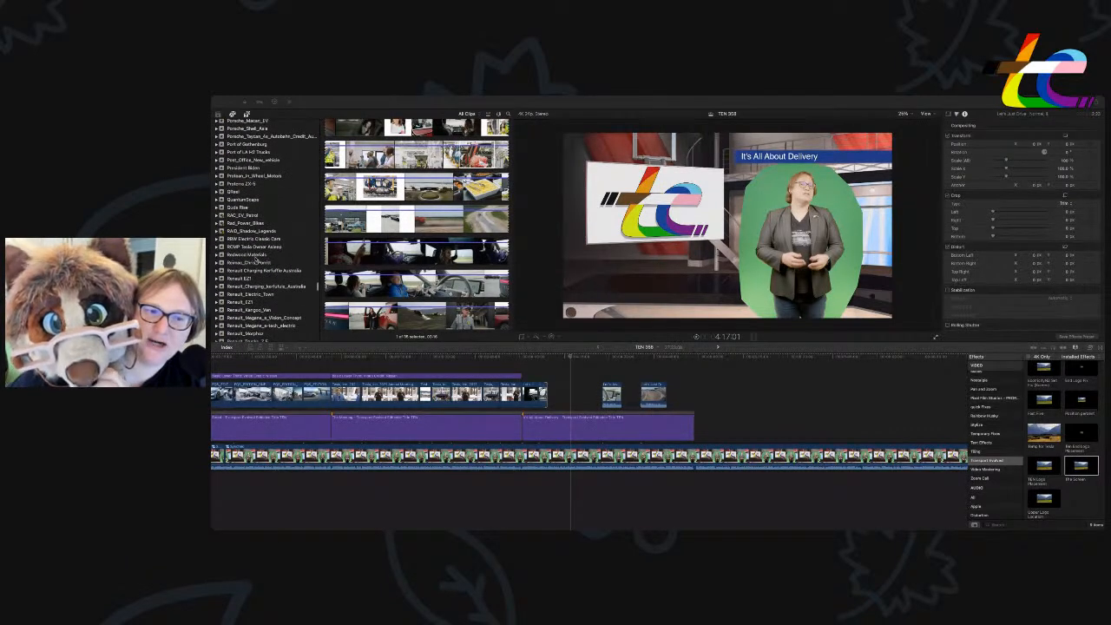
{"action": "scroll", "coordinate": [255, 259], "scroll_direction": "down", "scroll_amount": 5}
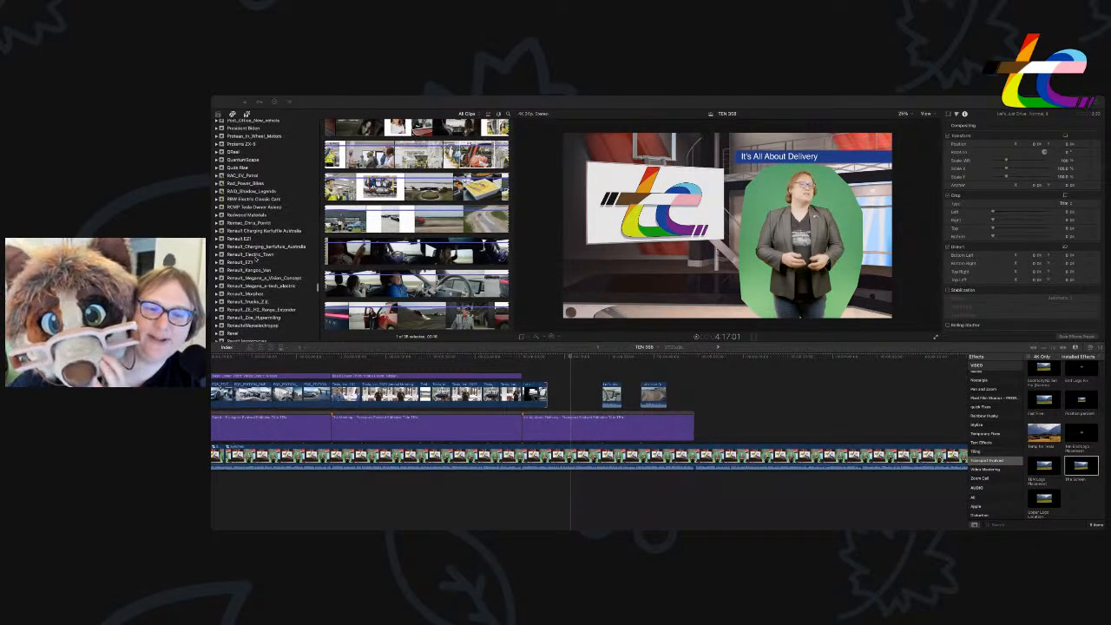
{"action": "scroll", "coordinate": [259, 253], "scroll_direction": "down", "scroll_amount": 10}
{"action": "scroll", "coordinate": [264, 256], "scroll_direction": "up", "scroll_amount": 6}
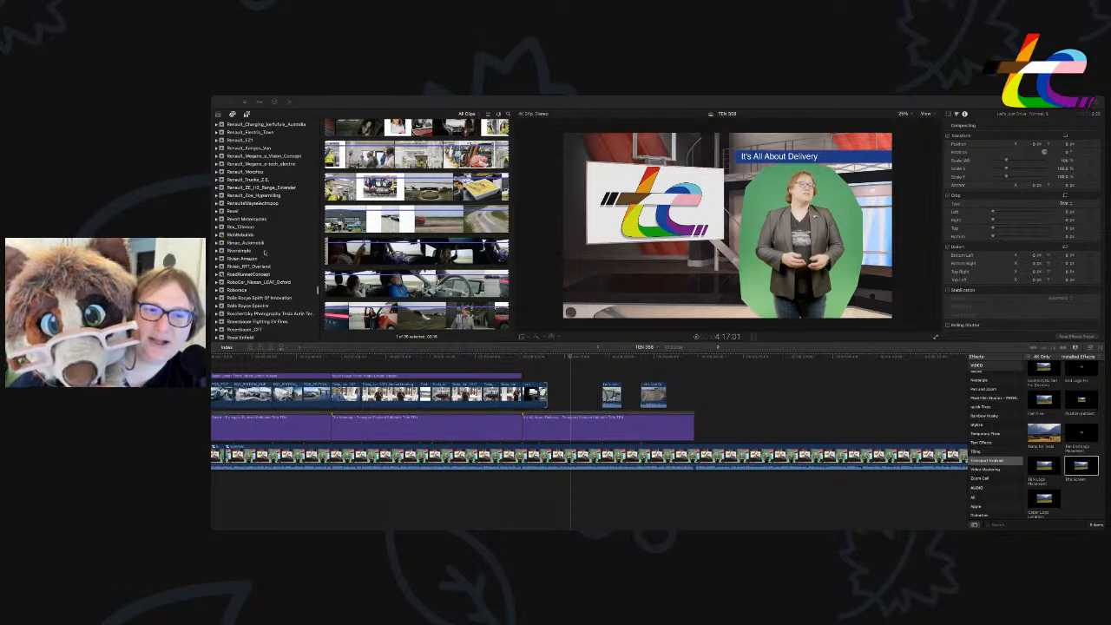
{"action": "left_click", "coordinate": [254, 258]}
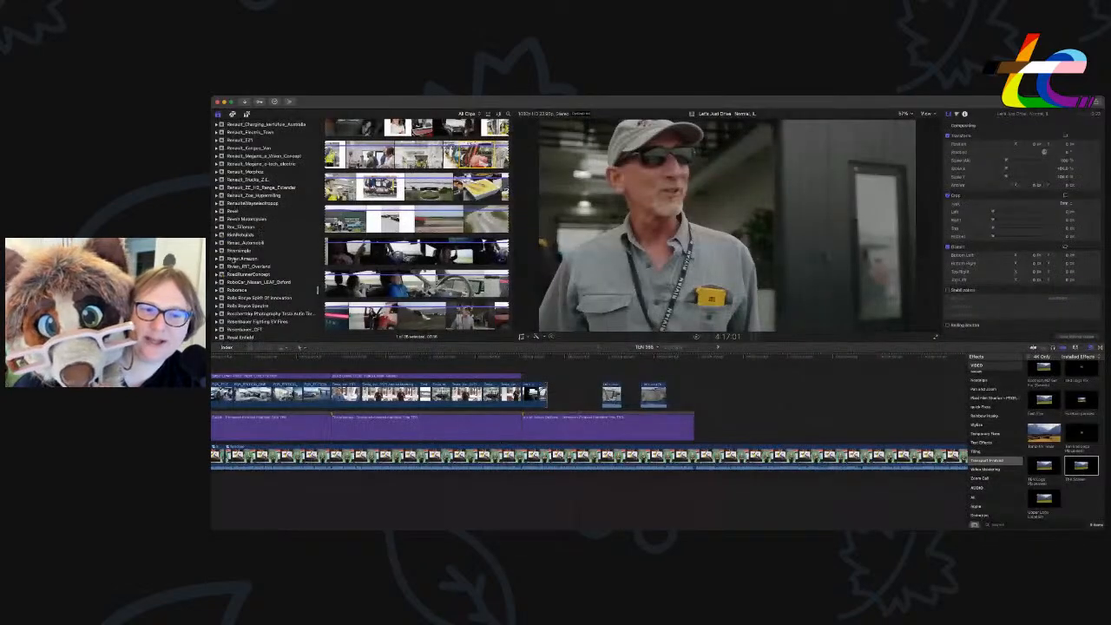
{"action": "left_click", "coordinate": [232, 258]}
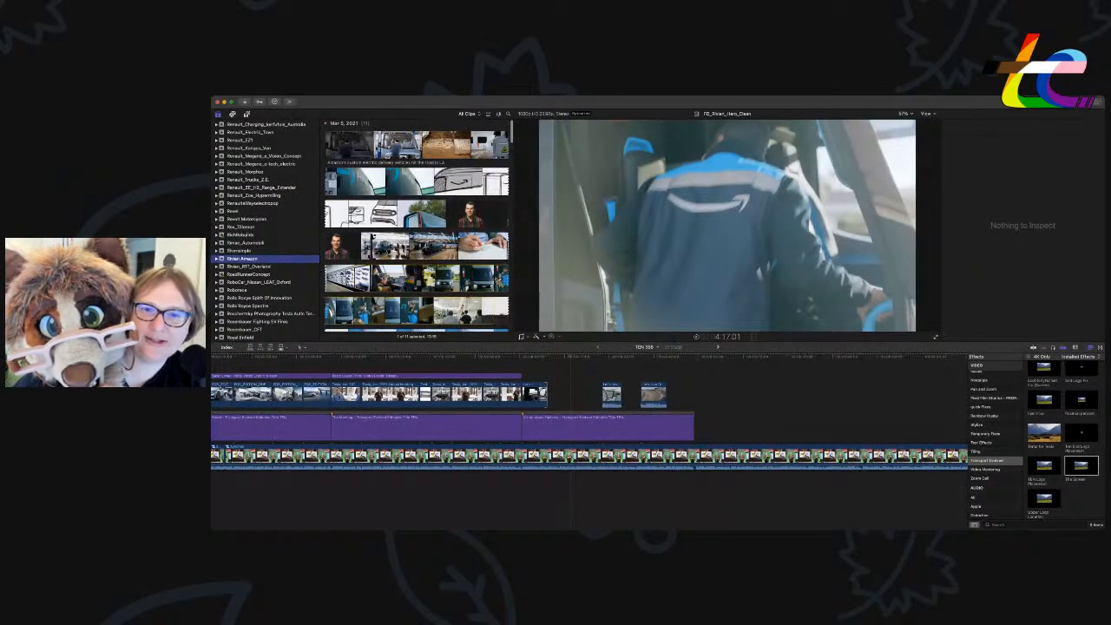
Add a range of "Amazon's custom electric delivery vehicles hit the road in LA" right after the factory clip and remove its detached audio.
{"action": "left_click", "coordinate": [382, 144]}
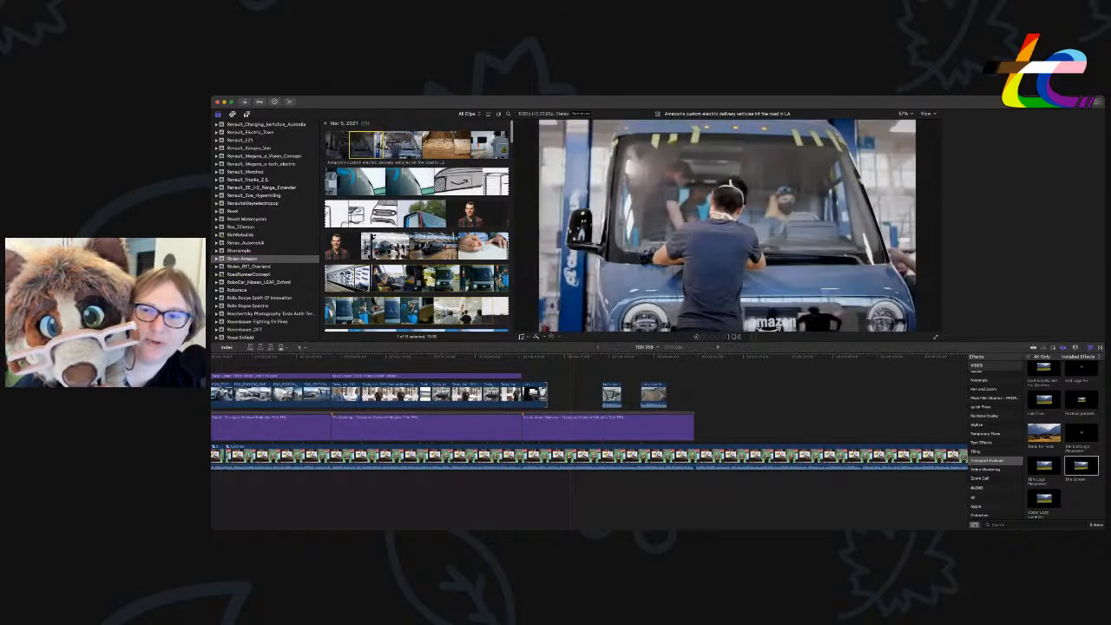
{"action": "left_click_drag", "start_coordinate": [415, 148], "coordinate": [499, 149]}
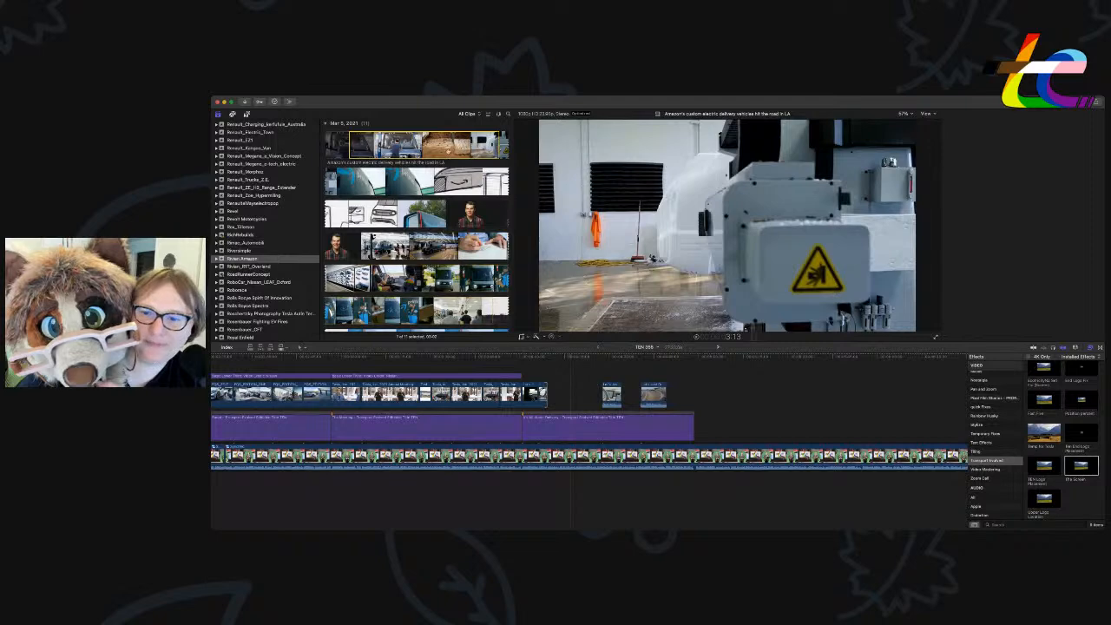
{"action": "key", "text": "e"}
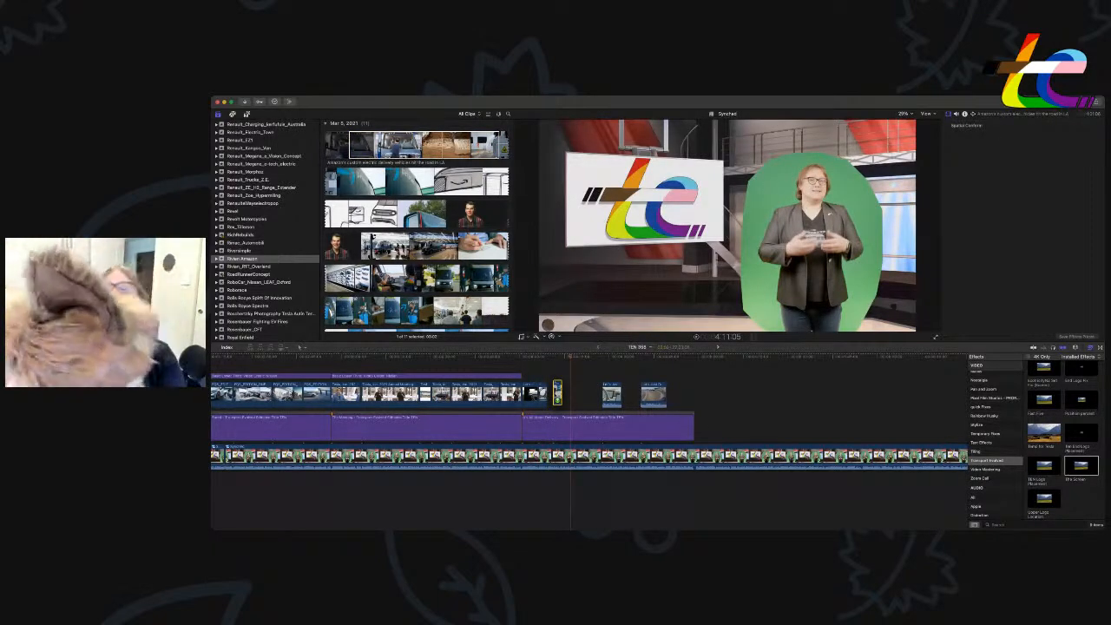
{"action": "left_click_drag", "start_coordinate": [557, 394], "coordinate": [552, 396]}
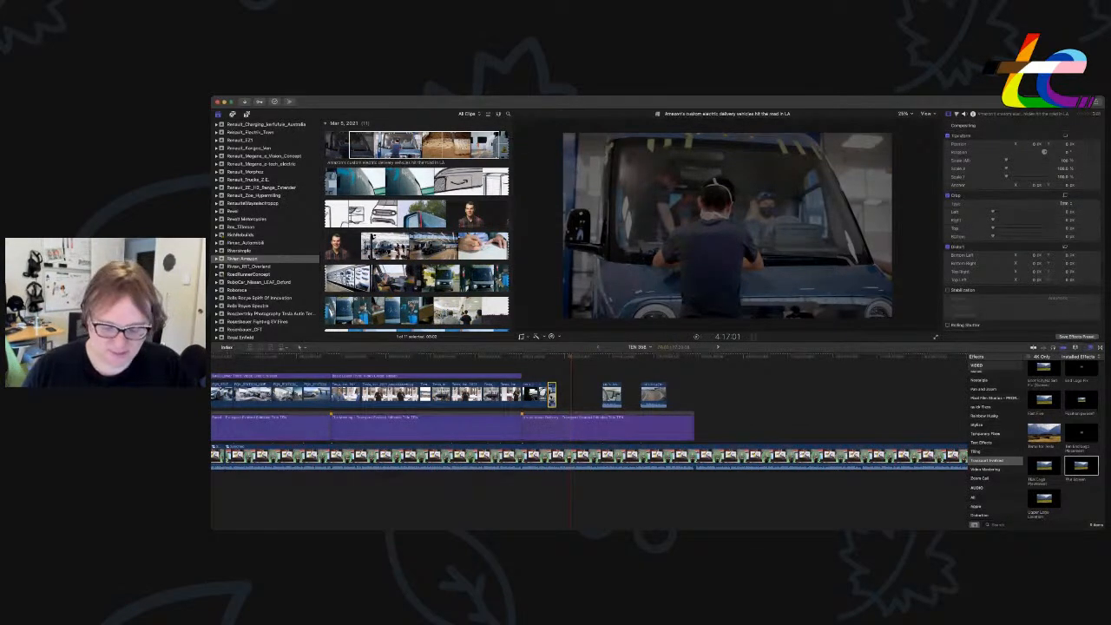
{"action": "left_click", "coordinate": [551, 478]}
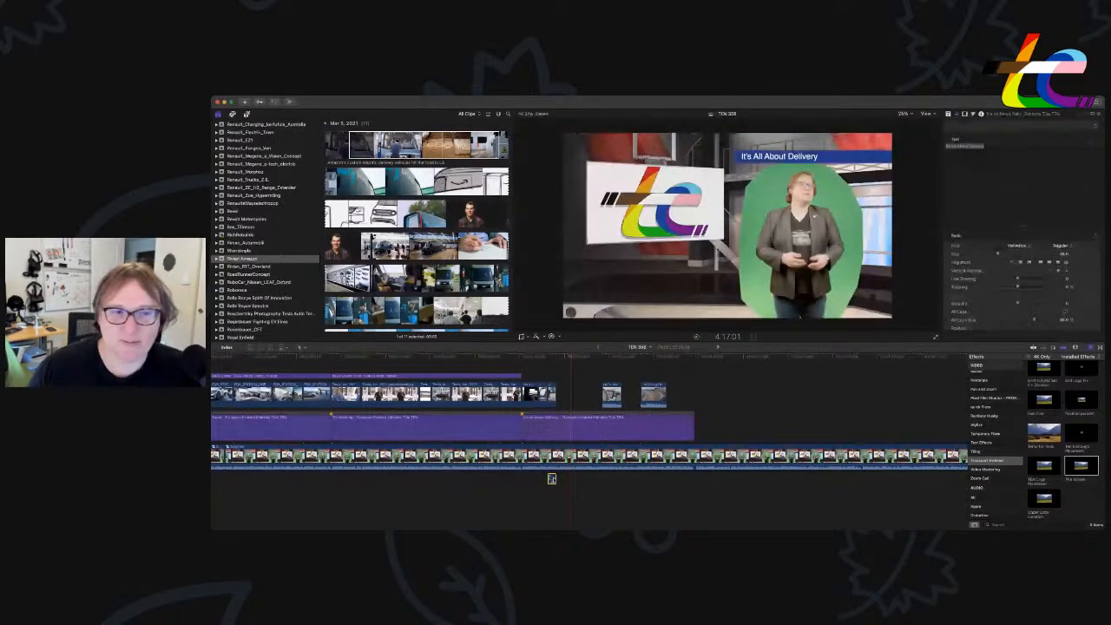
Extend the end of the Amazon delivery vehicle clip into the gap before the next Rivian clip.
{"action": "key", "text": "super+equal"}
{"action": "key", "text": "super+equal"}
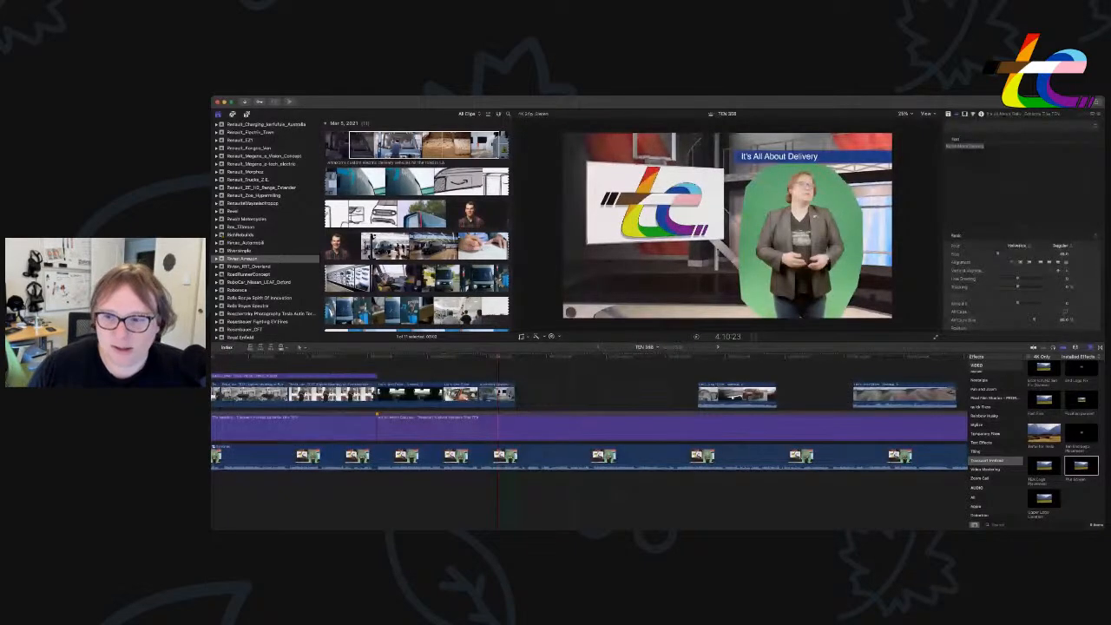
{"action": "left_click", "coordinate": [514, 398]}
{"action": "left_click_drag", "start_coordinate": [514, 400], "coordinate": [599, 397]}
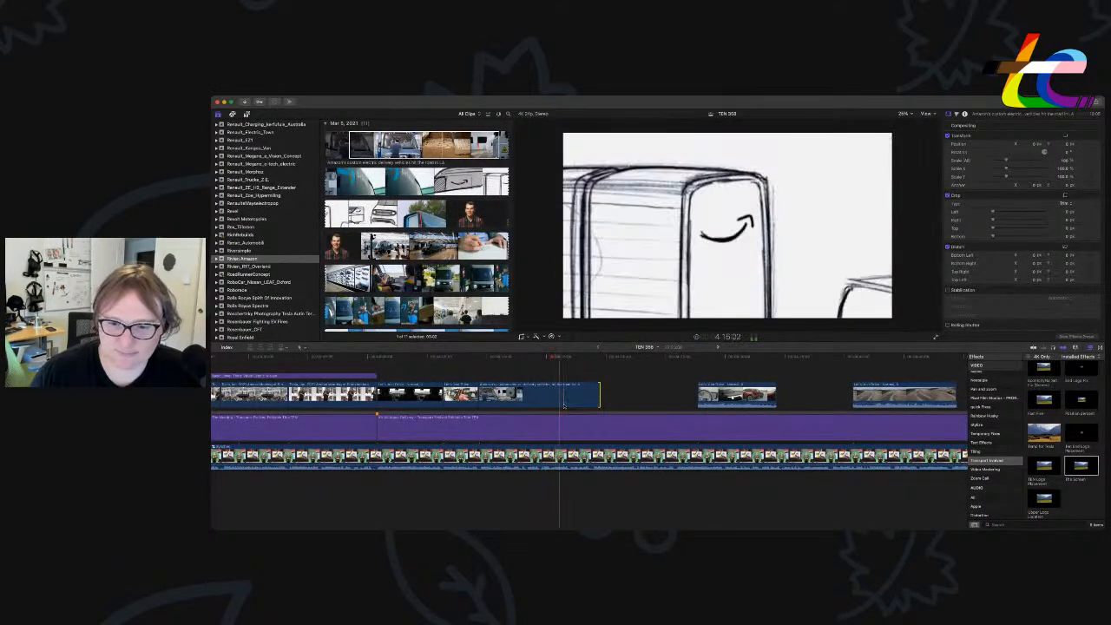
{"action": "left_click_drag", "start_coordinate": [480, 398], "coordinate": [517, 398]}
{"action": "left_click_drag", "start_coordinate": [566, 400], "coordinate": [494, 373]}
{"action": "key", "text": "super+z"}
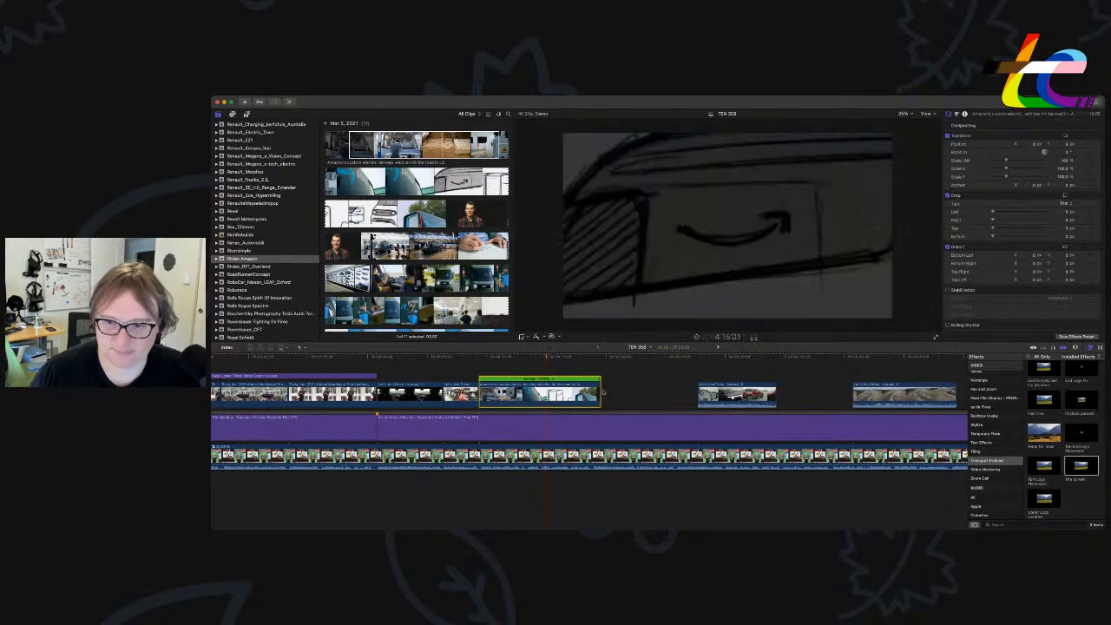
Slow down the Amazon delivery vehicle clip, then cut it at about 4:15:10 and delete the part after the cut.
{"action": "left_click_drag", "start_coordinate": [602, 382], "coordinate": [639, 383]}
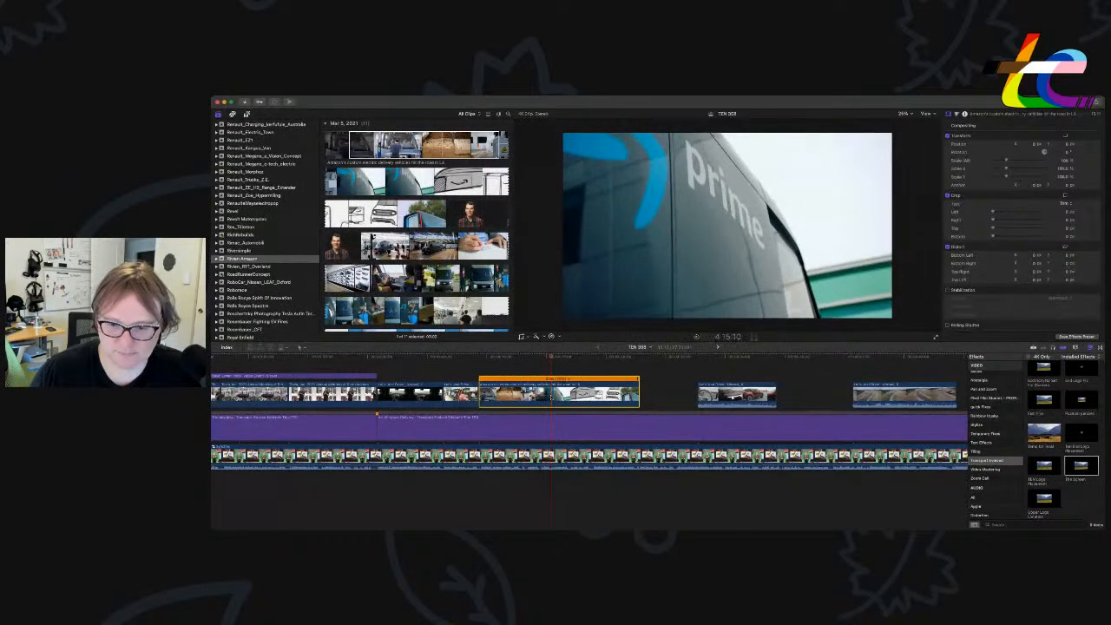
{"action": "key", "text": "super+b"}
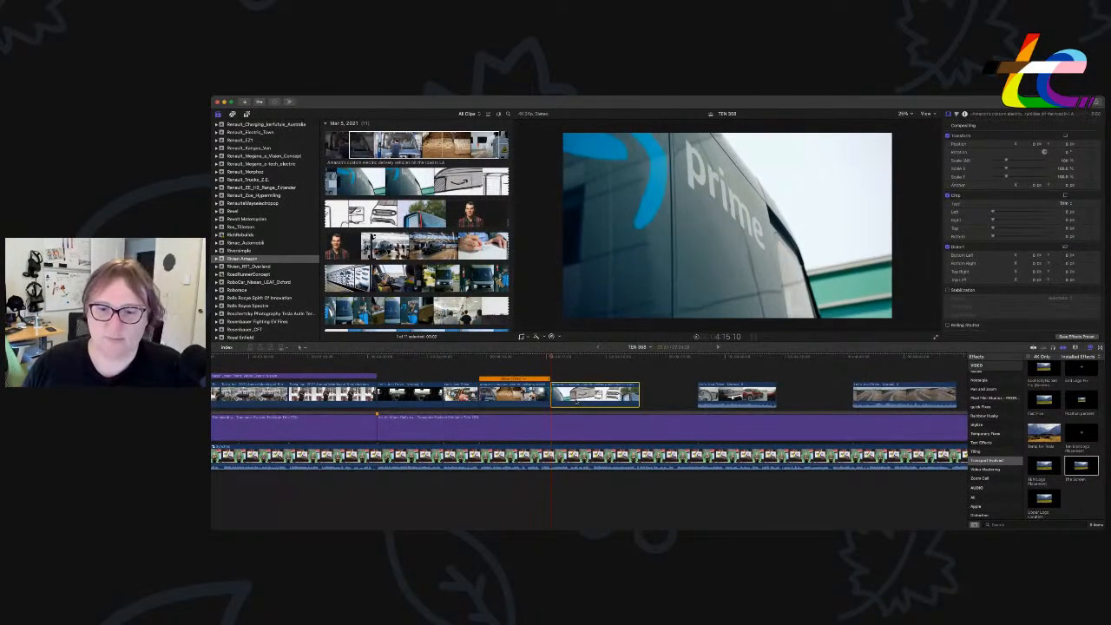
{"action": "key", "text": "Delete"}
{"action": "key", "text": "super+r"}
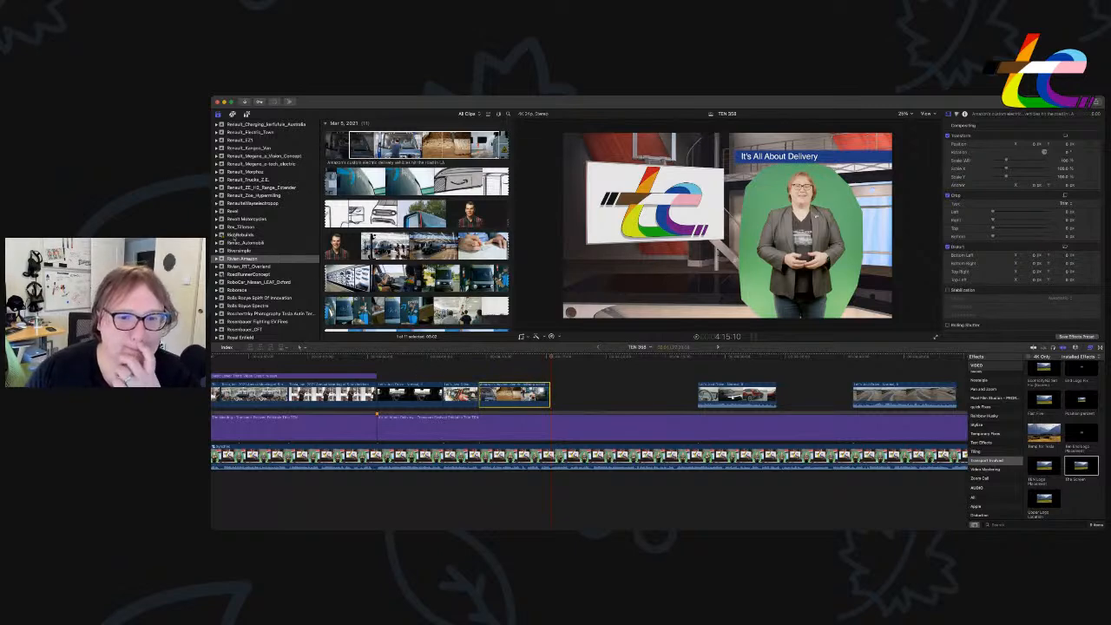
Add a range of FD_Rivian_Hero_Clean showing the Amazon van on the road at 4:15:10 and detach its audio.
{"action": "scroll", "coordinate": [416, 226], "scroll_direction": "down", "scroll_amount": 10}
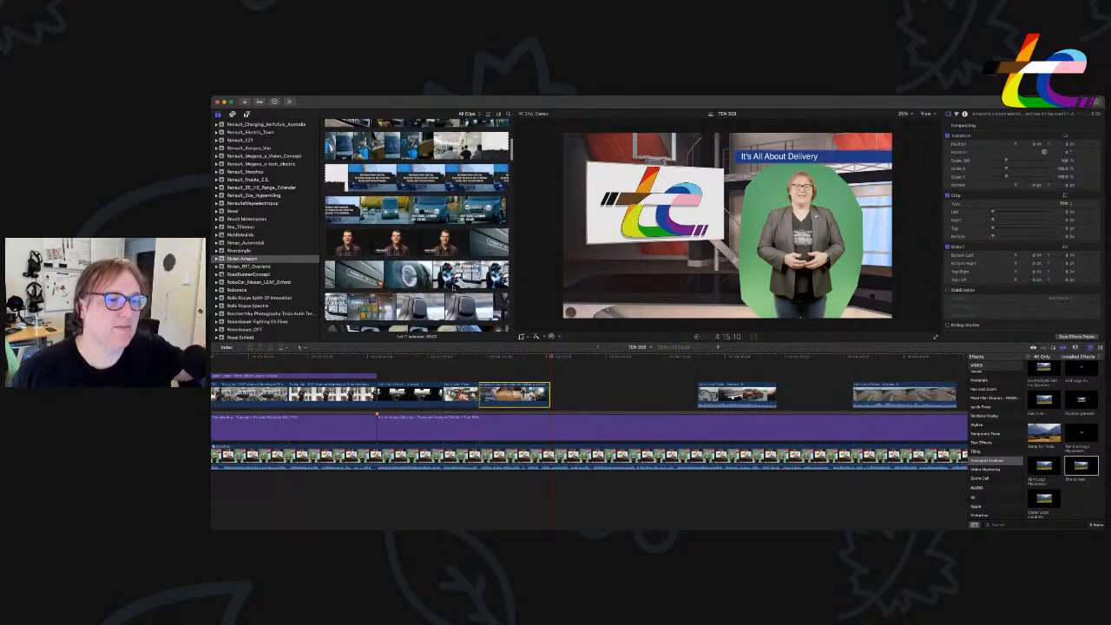
{"action": "scroll", "coordinate": [451, 288], "scroll_direction": "down", "scroll_amount": 10}
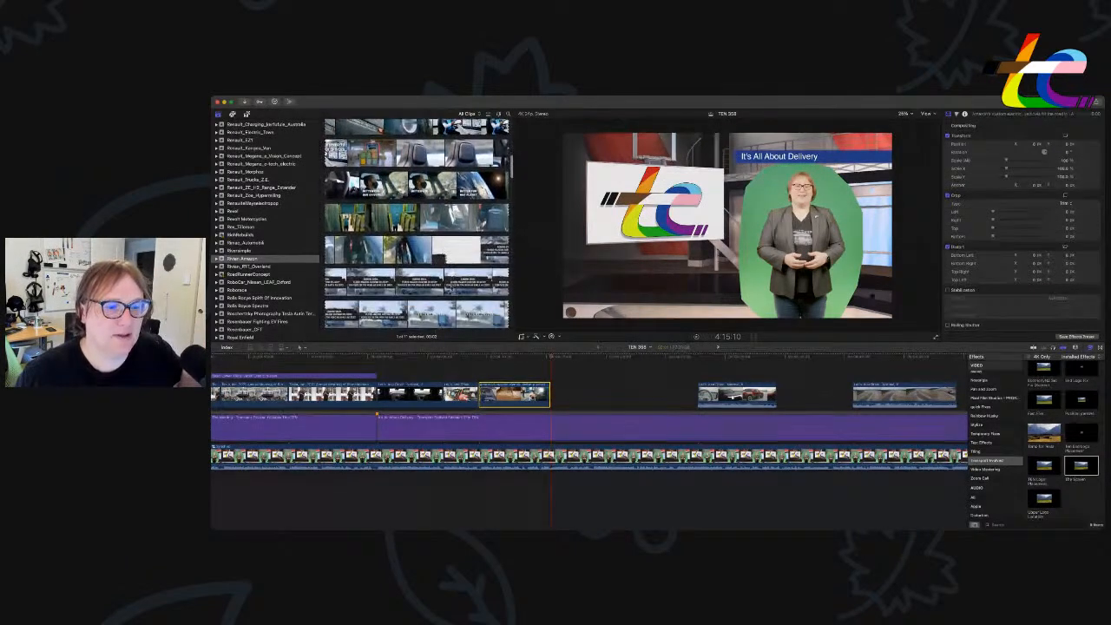
{"action": "scroll", "coordinate": [451, 287], "scroll_direction": "down", "scroll_amount": 4}
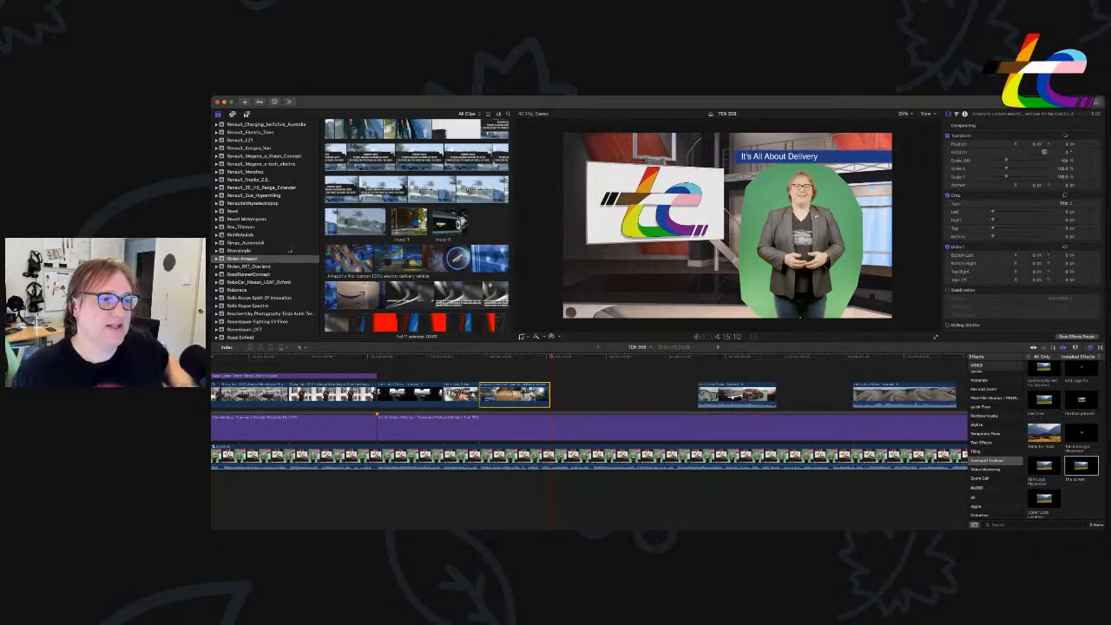
{"action": "scroll", "coordinate": [274, 219], "scroll_direction": "up", "scroll_amount": 5}
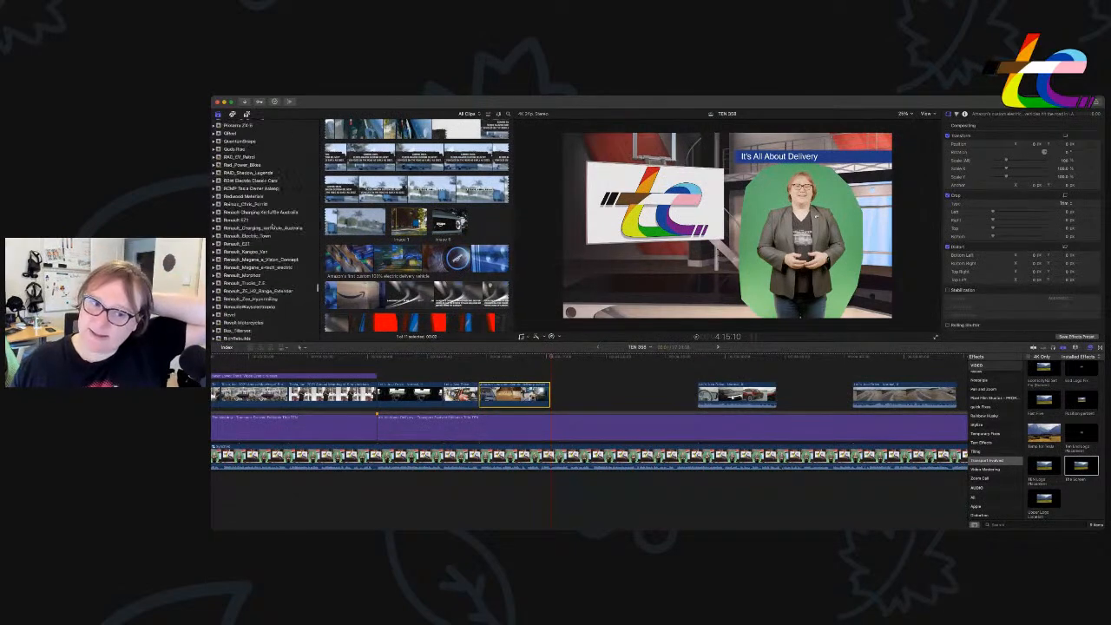
{"action": "scroll", "coordinate": [274, 227], "scroll_direction": "down", "scroll_amount": 15}
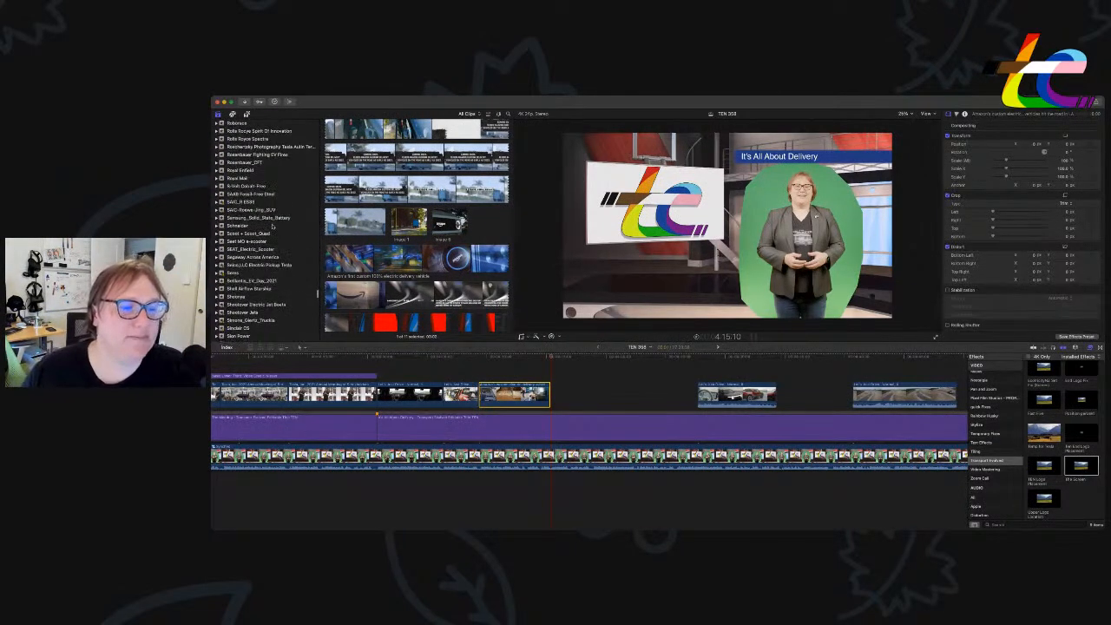
{"action": "scroll", "coordinate": [417, 225], "scroll_direction": "down", "scroll_amount": 15}
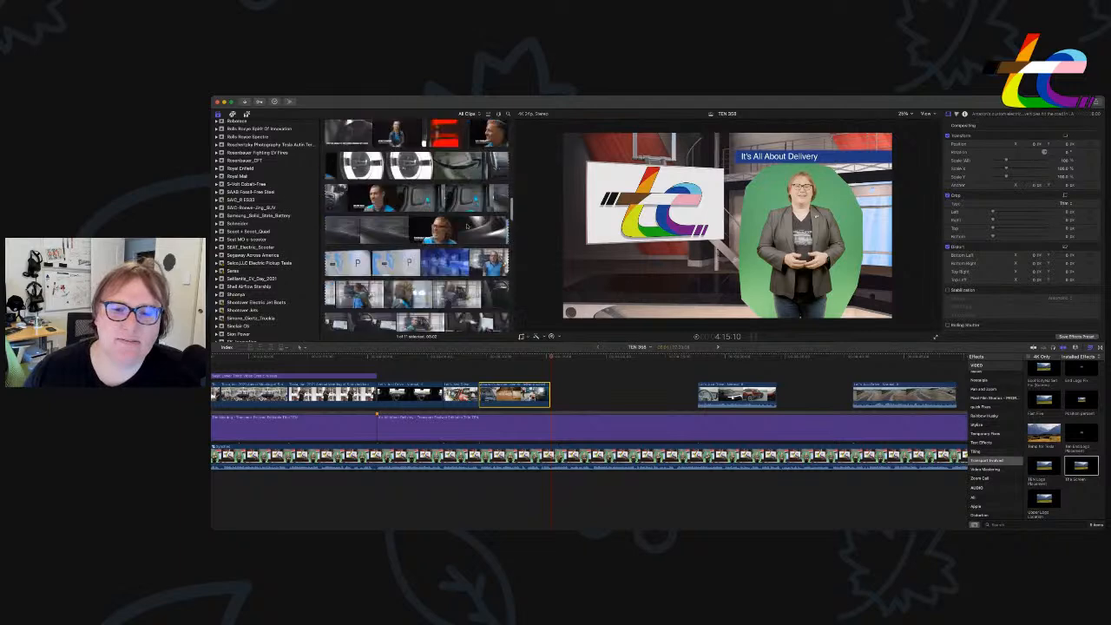
{"action": "scroll", "coordinate": [417, 226], "scroll_direction": "down", "scroll_amount": 10}
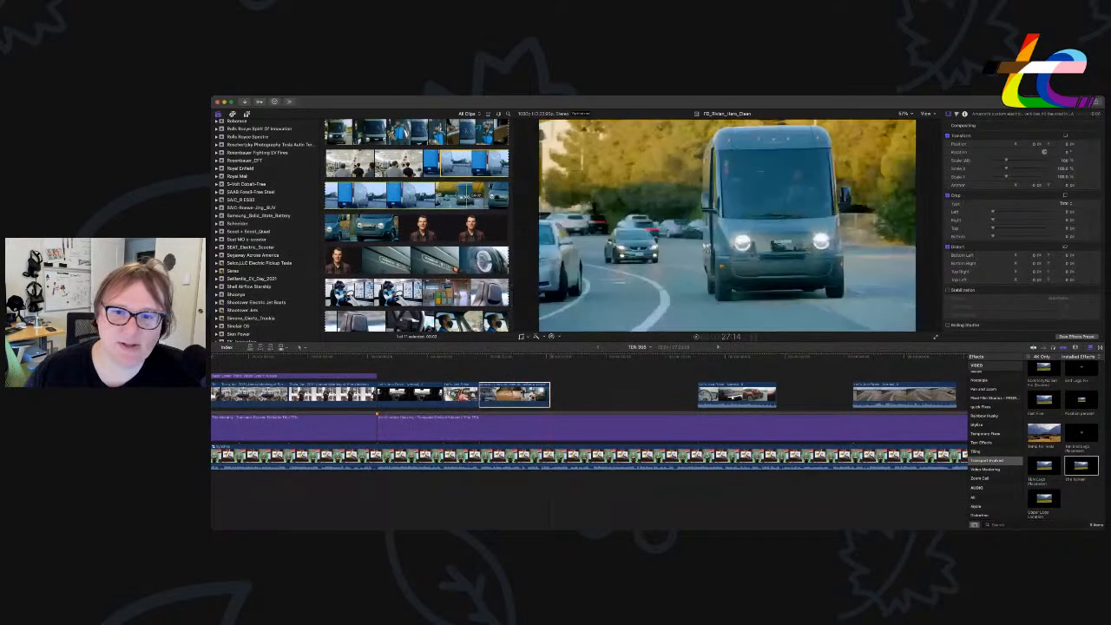
{"action": "left_click_drag", "start_coordinate": [459, 162], "coordinate": [553, 396]}
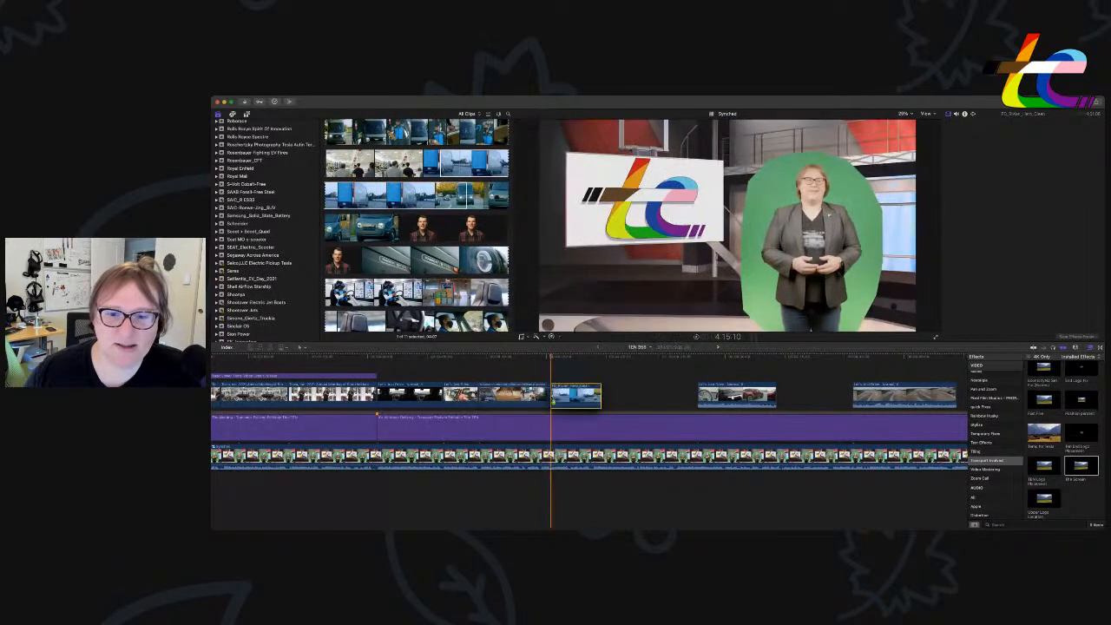
{"action": "key", "text": "ctrl+shift+s"}
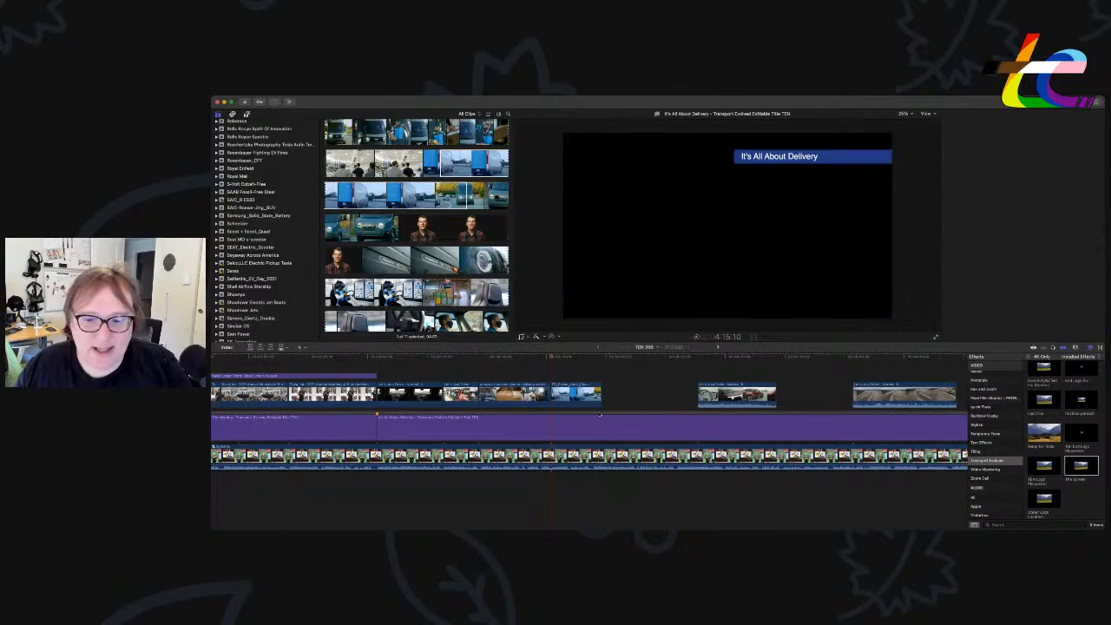
Lengthen the new road-driving van clip and move the first Let's Just Drive clip above the last one to clear the gap.
{"action": "left_click_drag", "start_coordinate": [601, 397], "coordinate": [629, 397]}
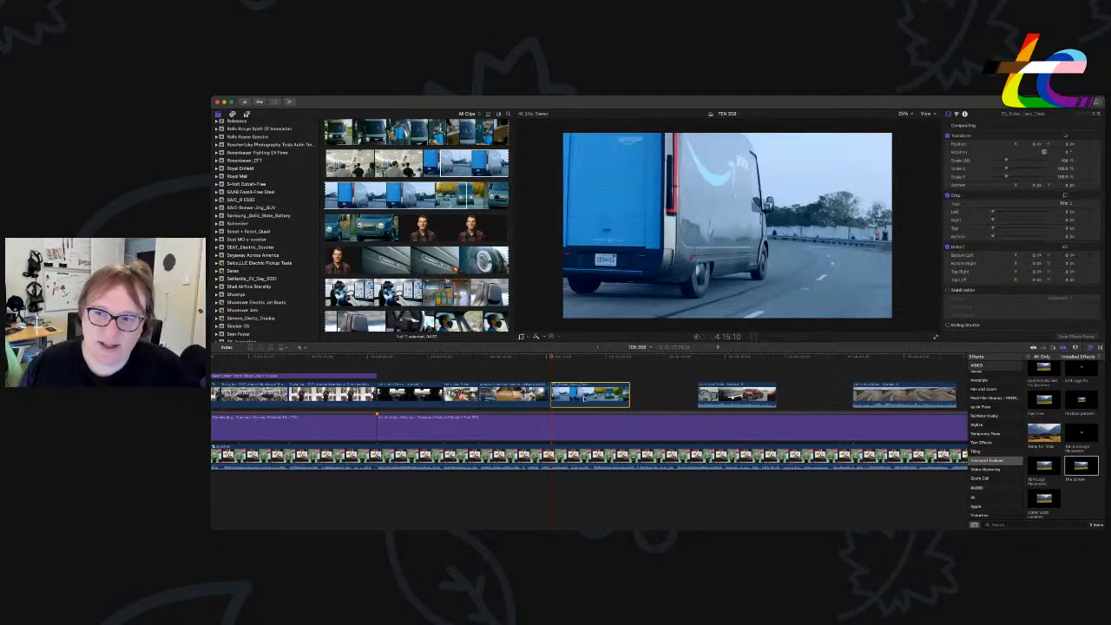
{"action": "left_click_drag", "start_coordinate": [552, 397], "coordinate": [566, 397]}
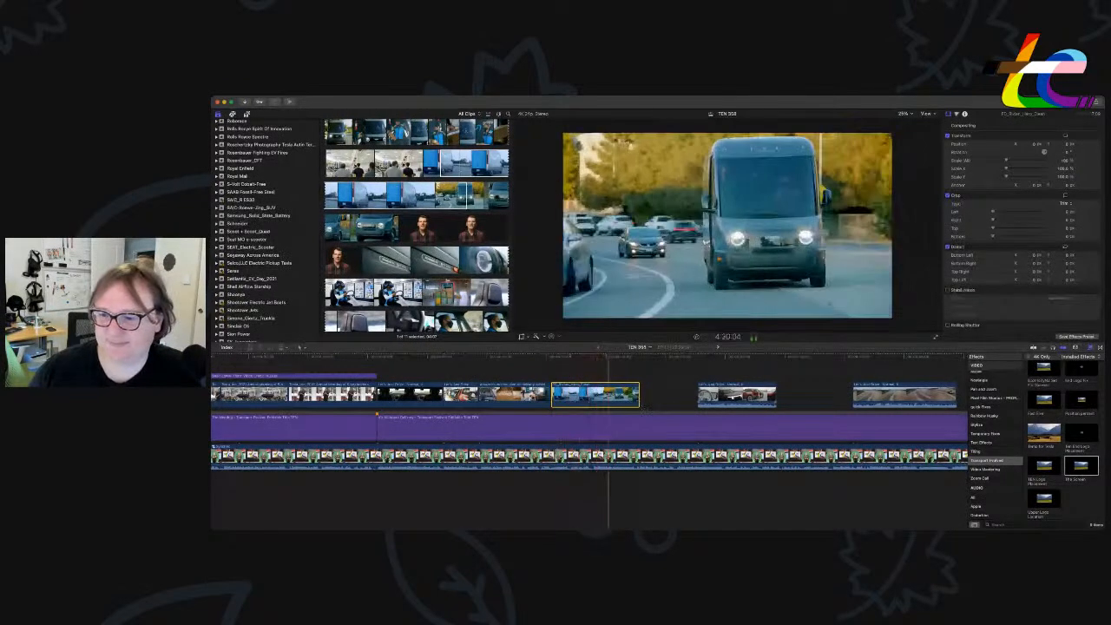
{"action": "left_click_drag", "start_coordinate": [738, 396], "coordinate": [904, 392]}
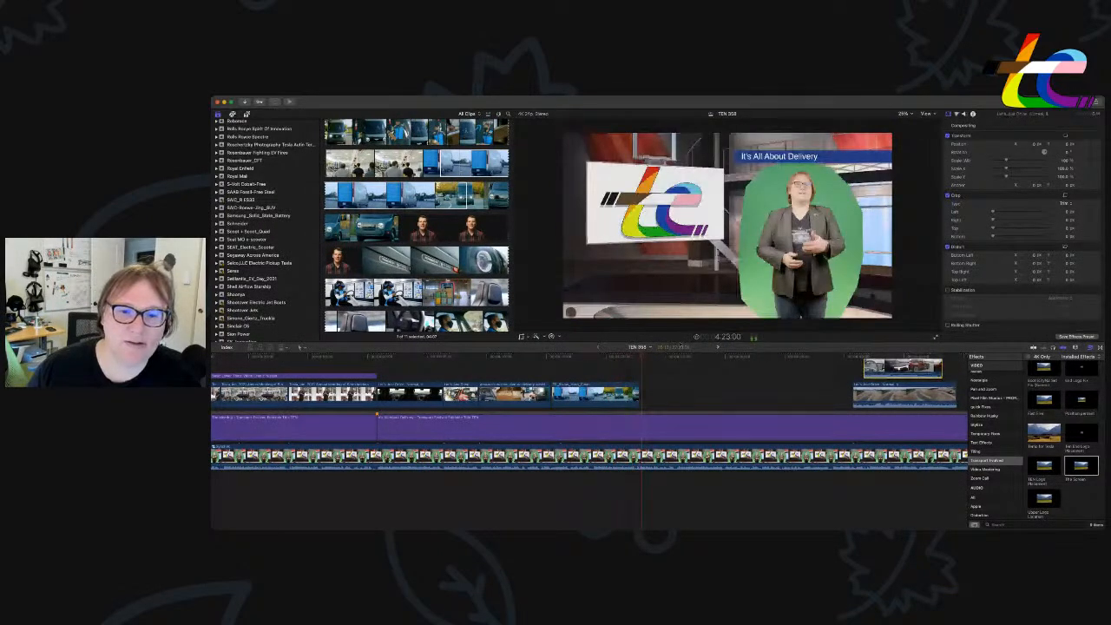
Add a second FD_Rivian_Hero_Clean range, with the delivery worker and the Prime van pulling away, at 4:23:00.
{"action": "scroll", "coordinate": [417, 252], "scroll_direction": "down", "scroll_amount": 5}
{"action": "left_click", "coordinate": [417, 271]}
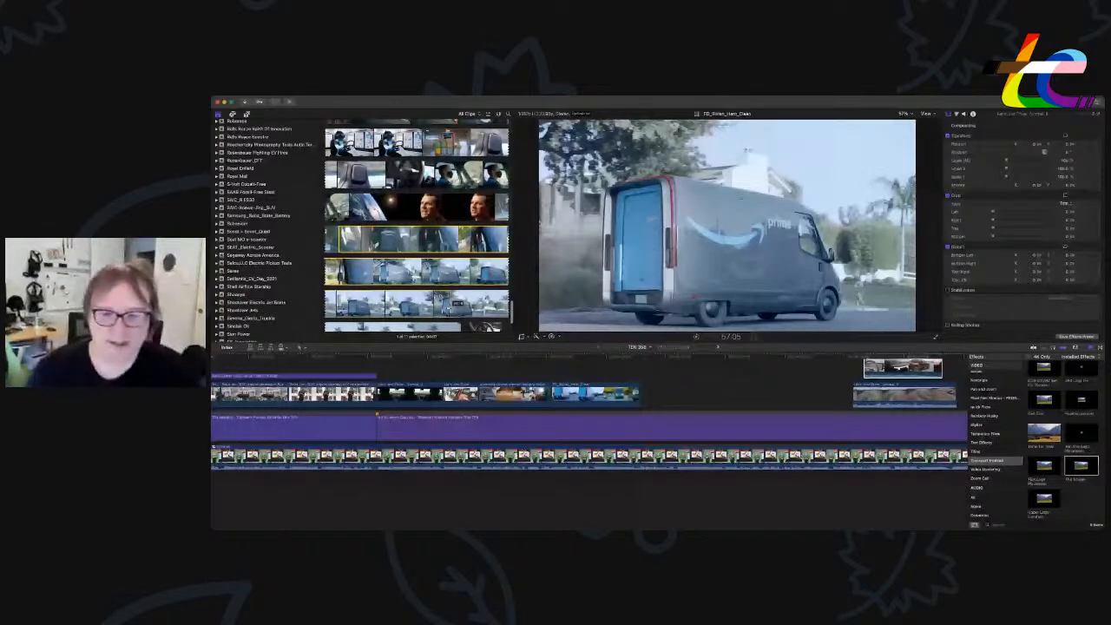
{"action": "key", "text": "q"}
{"action": "scroll", "coordinate": [498, 426], "scroll_direction": "right", "scroll_amount": 3}
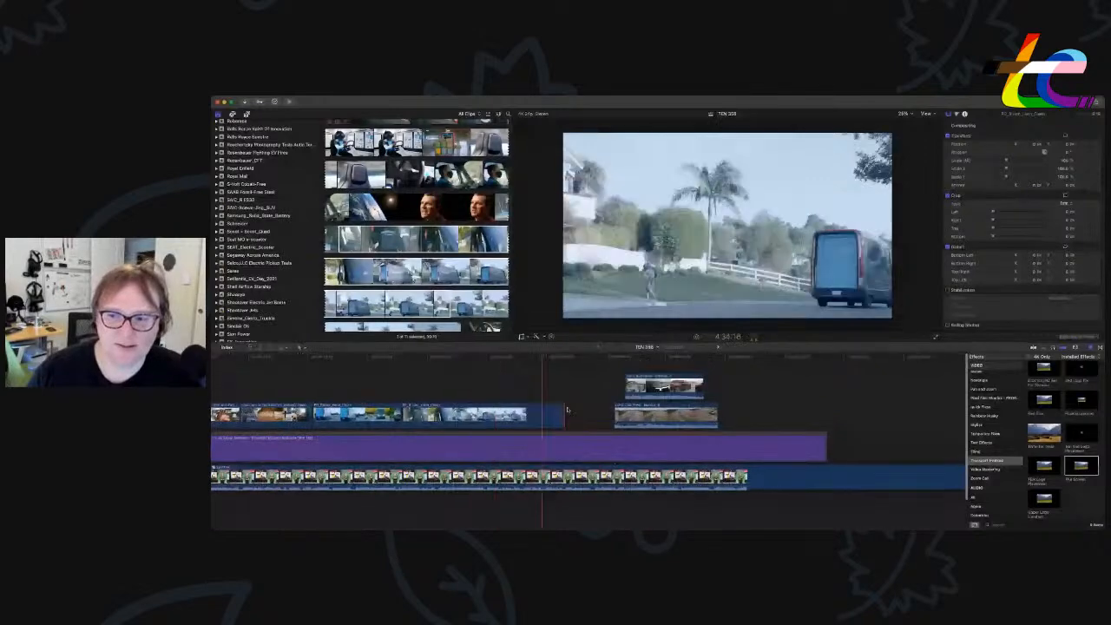
{"action": "left_click", "coordinate": [561, 417]}
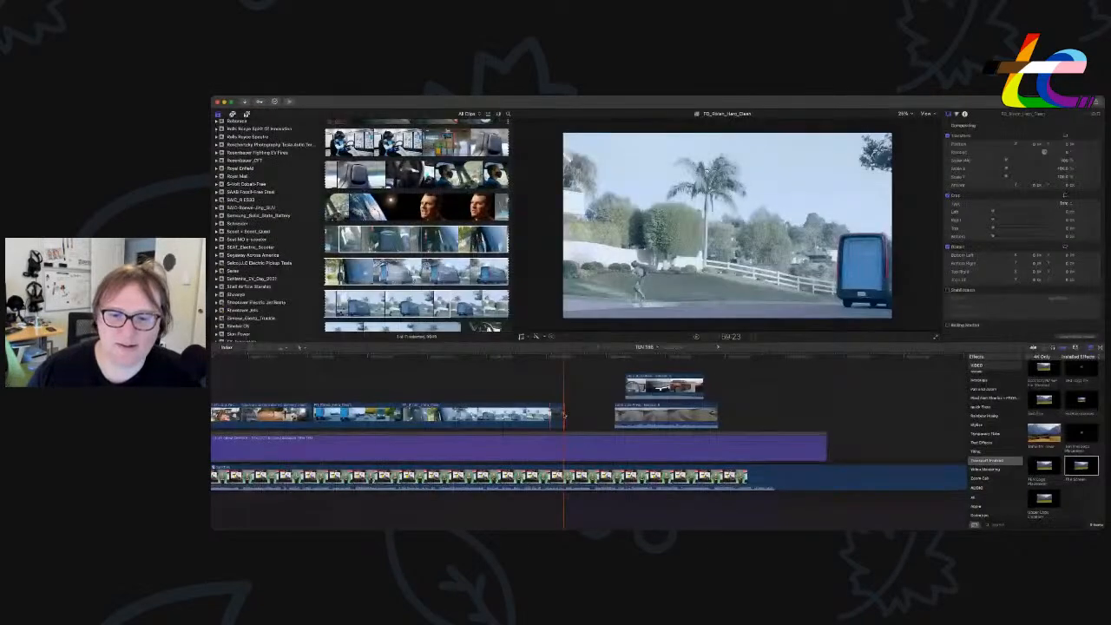
Slow down the two FD_Rivian_Hero_Clean clips so they run longer and play back to back.
{"action": "left_click_drag", "start_coordinate": [564, 417], "coordinate": [588, 423]}
{"action": "mouse_move", "coordinate": [445, 415]}
{"action": "left_mouse_down"}
{"action": "mouse_move", "coordinate": [401, 416]}
{"action": "mouse_move", "coordinate": [423, 400]}
{"action": "mouse_move", "coordinate": [465, 415]}
{"action": "left_mouse_up"}
{"action": "key", "text": "super+r"}
{"action": "left_click_drag", "start_coordinate": [574, 401], "coordinate": [595, 401]}
{"action": "key", "text": "super+r"}
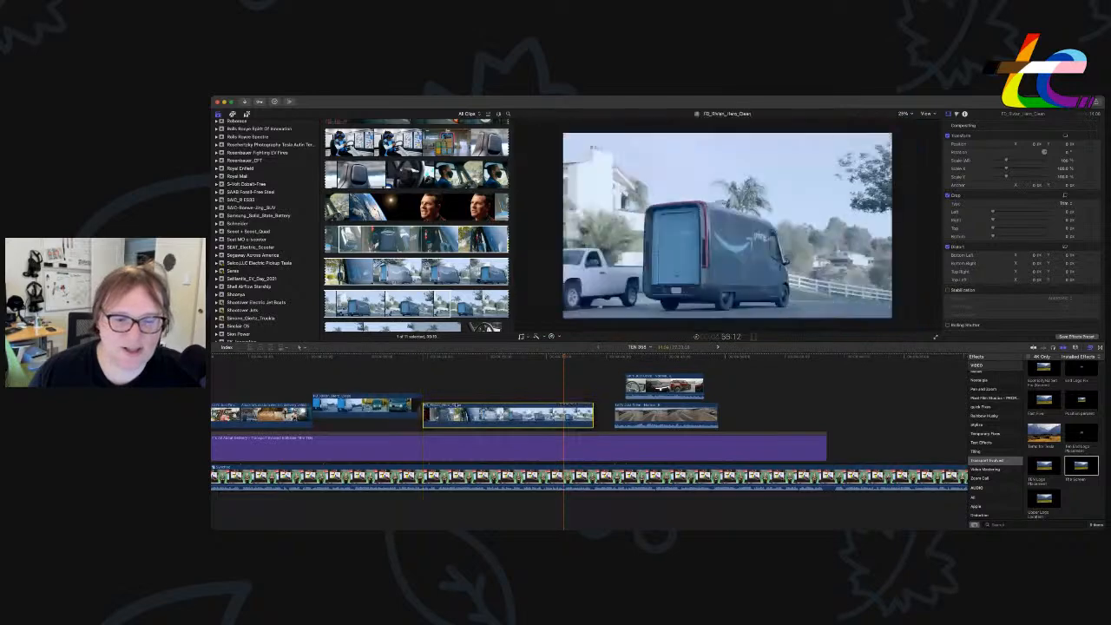
Play back the retimed van clips and shift both Let's Just Drive clips later so the lower one ends with the segment title.
{"action": "left_click", "coordinate": [397, 370]}
{"action": "key", "text": "space"}
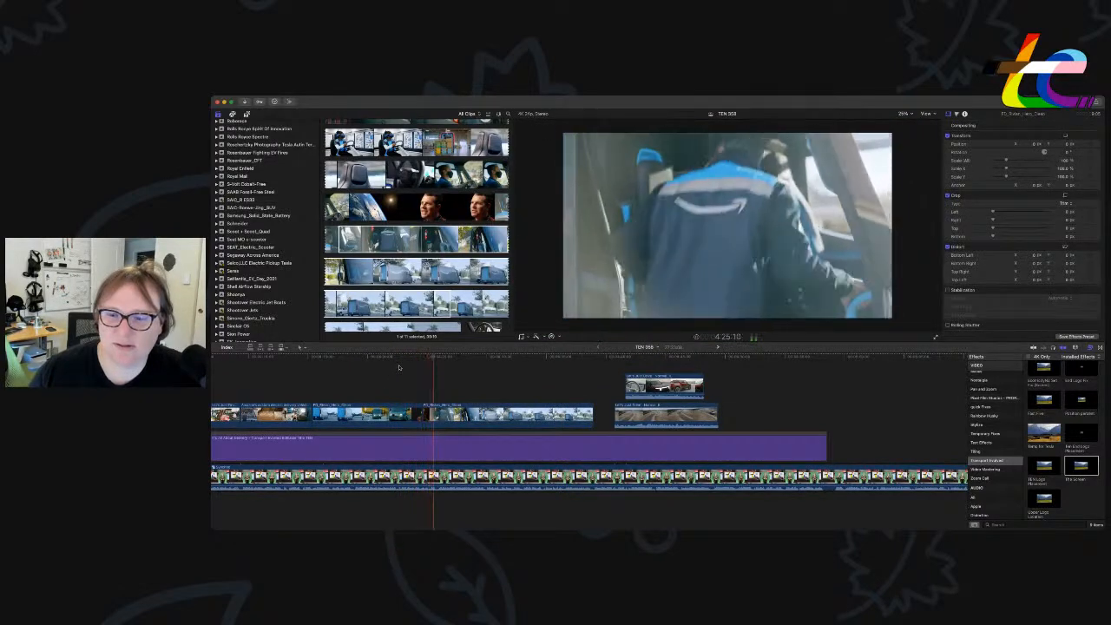
{"action": "scroll", "coordinate": [400, 369], "scroll_direction": "right", "scroll_amount": 1}
{"action": "scroll", "coordinate": [586, 403], "scroll_direction": "right", "scroll_amount": 1}
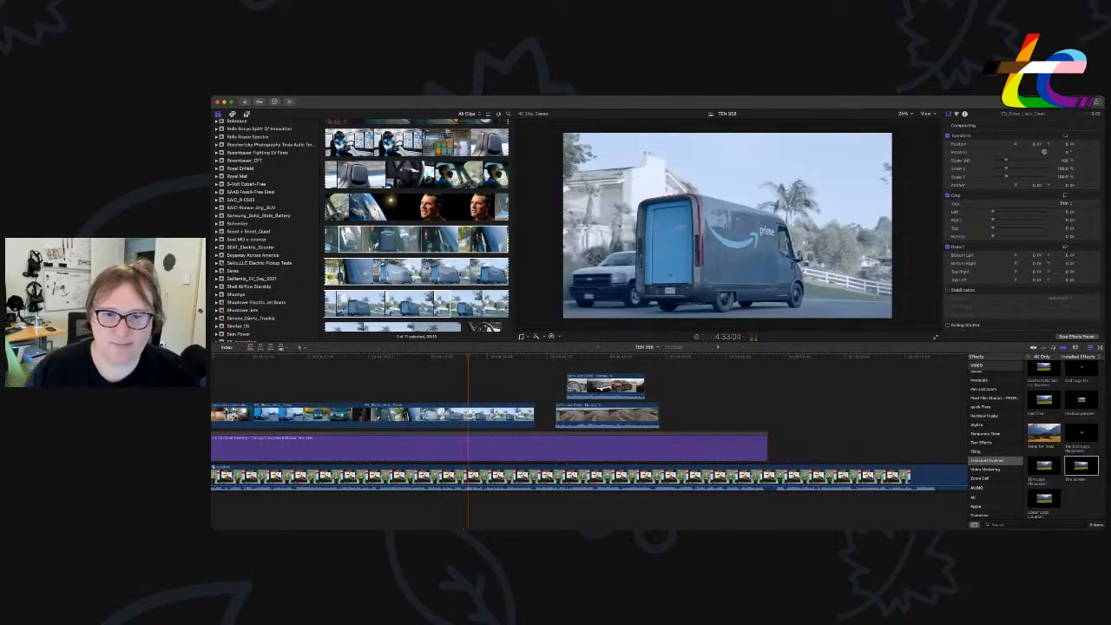
{"action": "scroll", "coordinate": [417, 227], "scroll_direction": "up", "scroll_amount": 5}
{"action": "scroll", "coordinate": [417, 226], "scroll_direction": "up", "scroll_amount": 4}
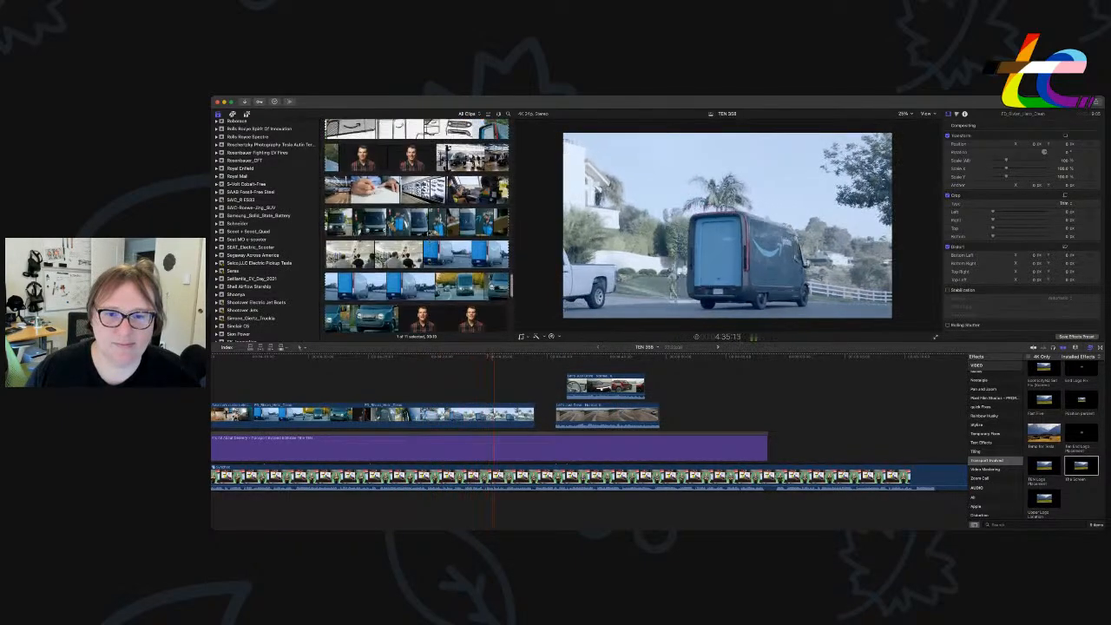
{"action": "left_click_drag", "start_coordinate": [608, 417], "coordinate": [697, 387]}
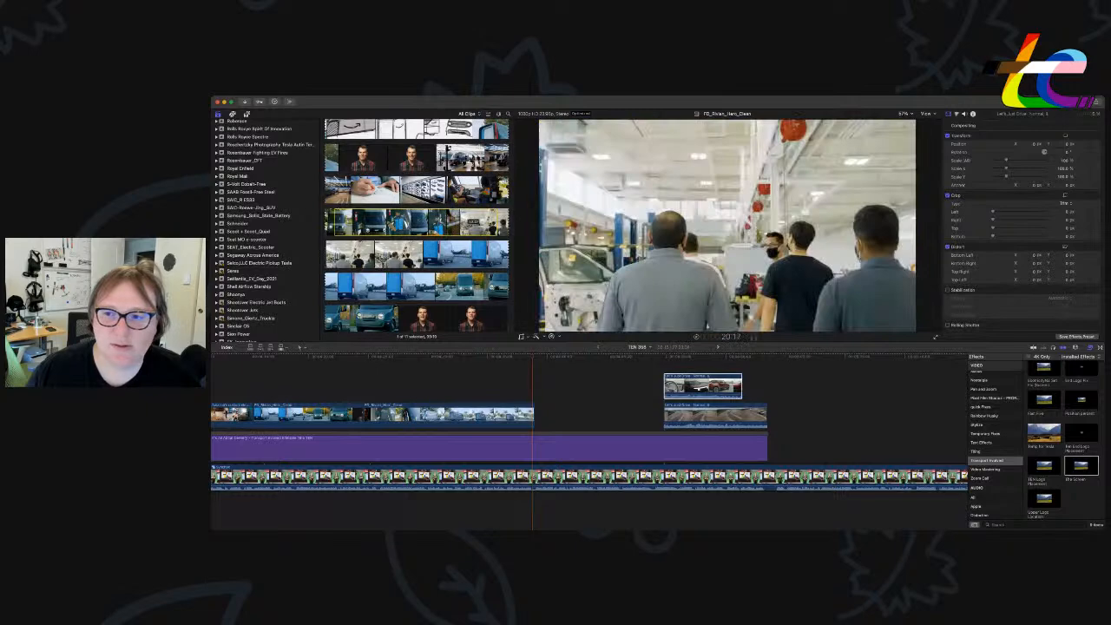
Add a FD_Rivian_Hero_Clean range with the van interior and driver right after the Prime van clip and delete its detached audio.
{"action": "left_click_drag", "start_coordinate": [486, 224], "coordinate": [489, 224]}
{"action": "scroll", "coordinate": [489, 224], "scroll_direction": "down", "scroll_amount": 10}
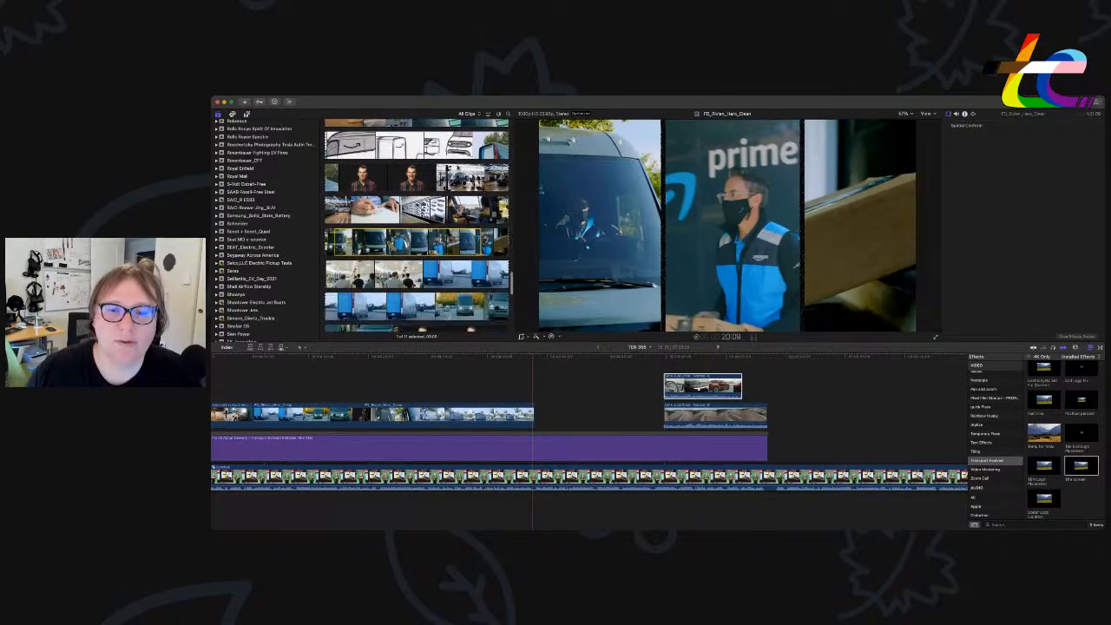
{"action": "scroll", "coordinate": [457, 168], "scroll_direction": "up", "scroll_amount": 3}
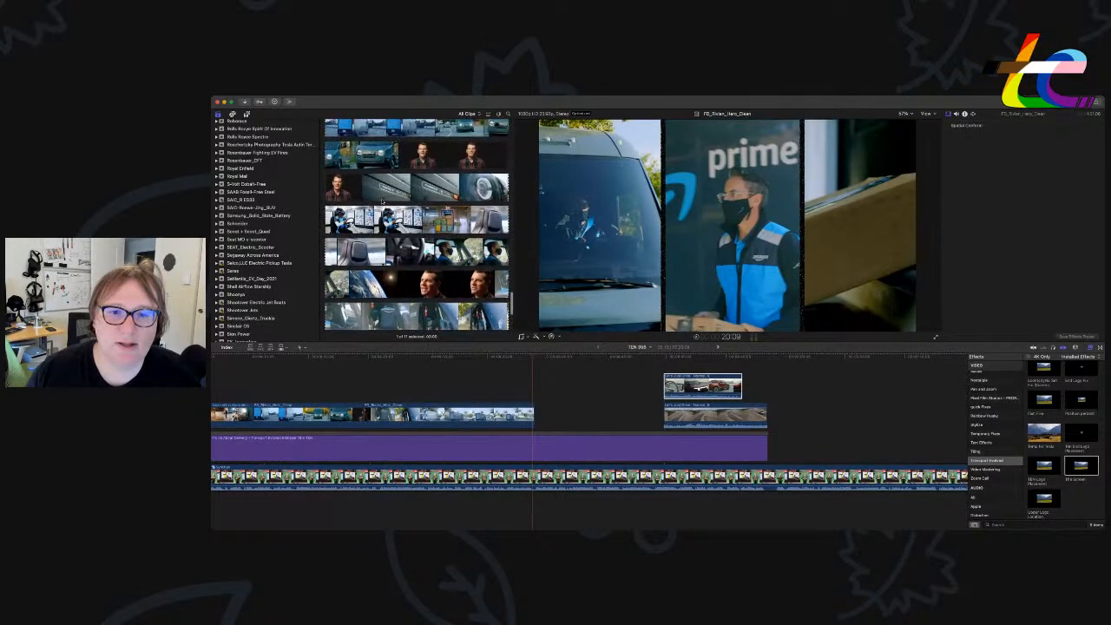
{"action": "left_click", "coordinate": [400, 187]}
{"action": "left_click_drag", "start_coordinate": [432, 189], "coordinate": [509, 186]}
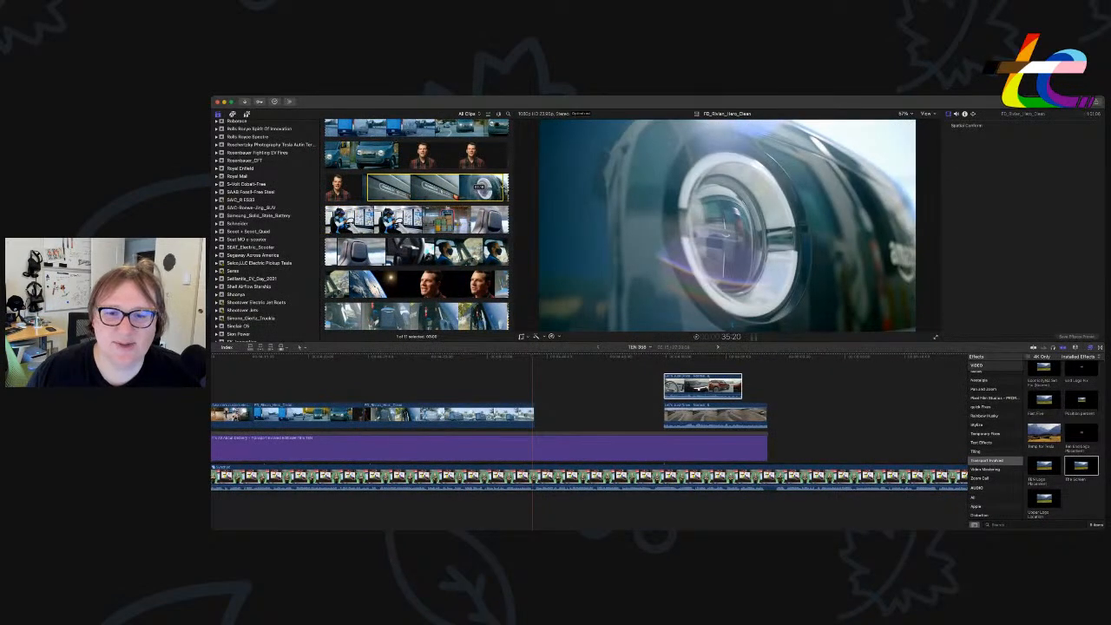
{"action": "scroll", "coordinate": [502, 189], "scroll_direction": "down", "scroll_amount": 2}
{"action": "left_click_drag", "start_coordinate": [380, 216], "coordinate": [328, 248]}
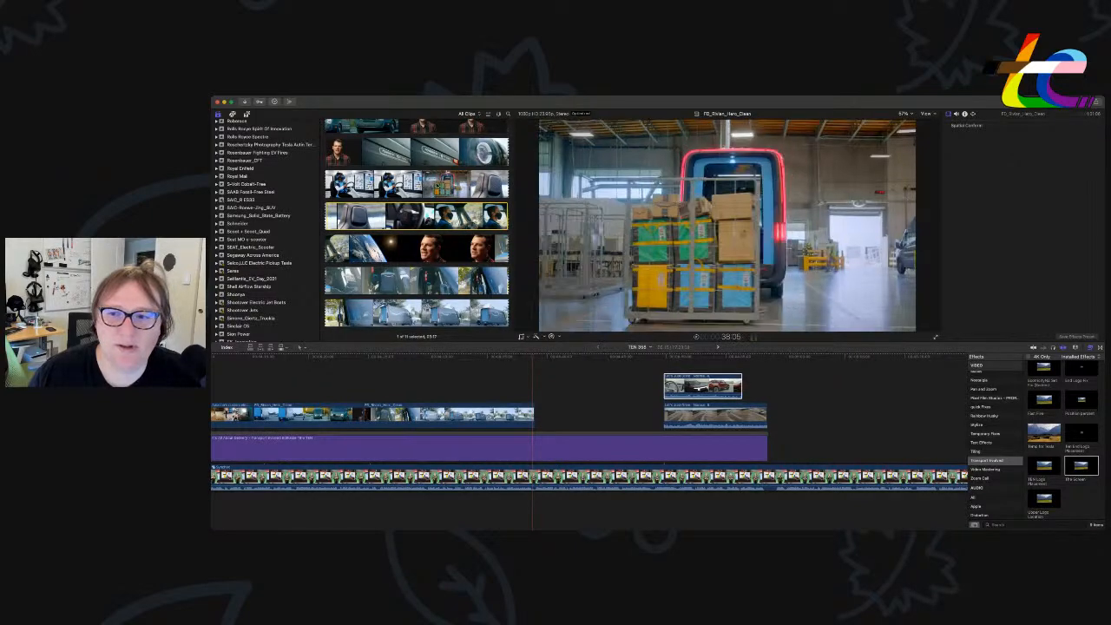
{"action": "left_click_drag", "start_coordinate": [483, 215], "coordinate": [536, 382]}
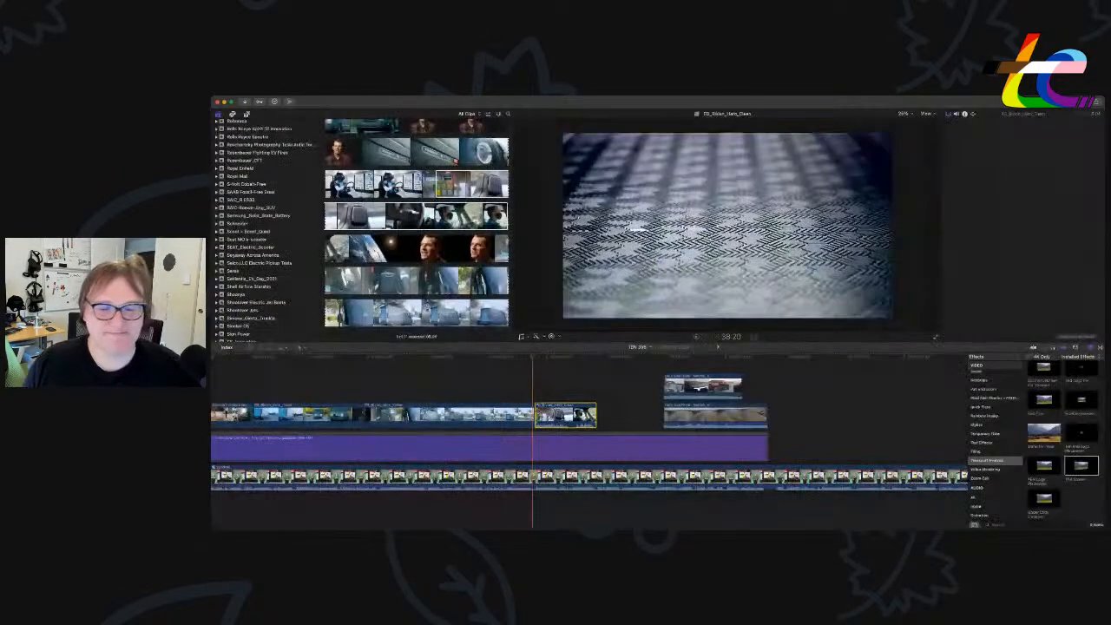
{"action": "left_click", "coordinate": [579, 499]}
{"action": "key", "text": "Delete"}
Slow down the van interior and driver clip so it stretches almost to the start of the Let's Just Drive clips.
{"action": "left_click_drag", "start_coordinate": [589, 413], "coordinate": [589, 413]}
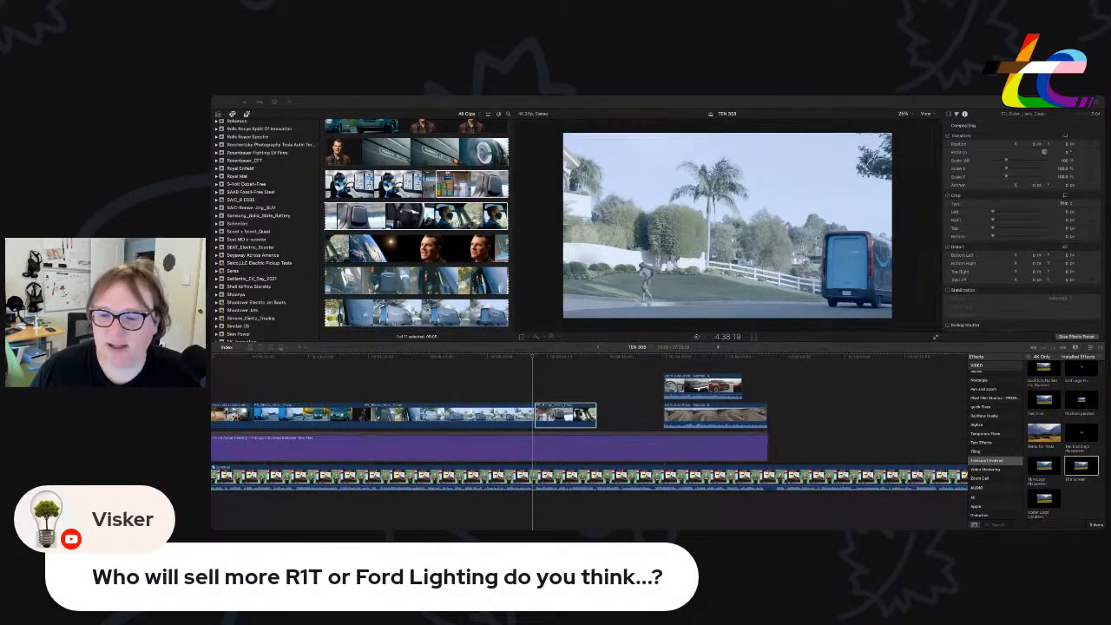
{"action": "left_click", "coordinate": [558, 379]}
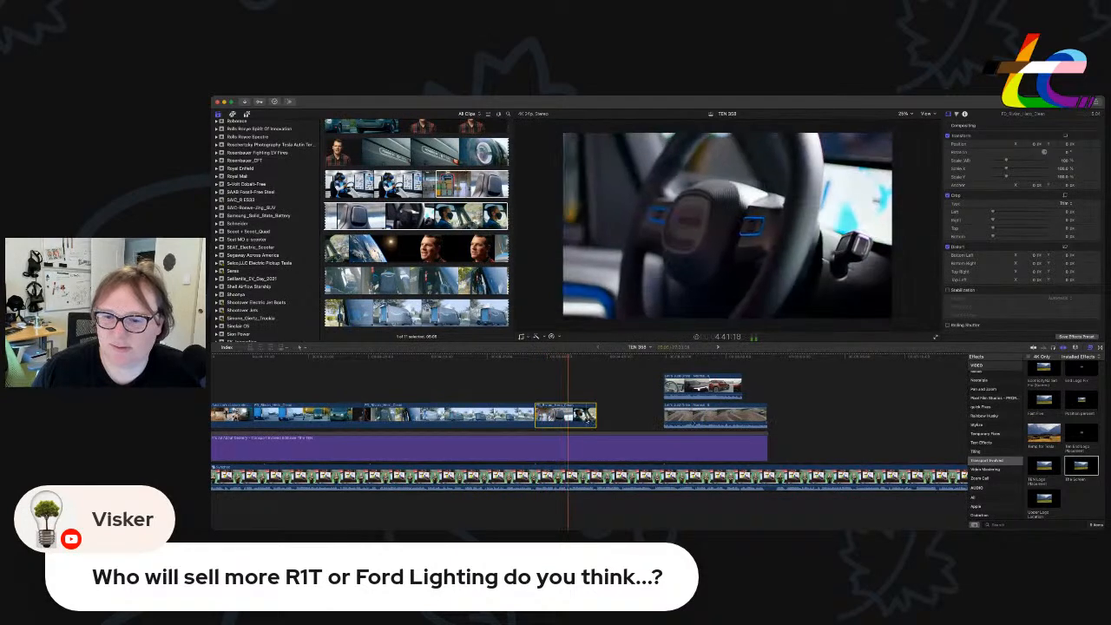
{"action": "left_click_drag", "start_coordinate": [597, 407], "coordinate": [651, 402]}
{"action": "key", "text": "super+r"}
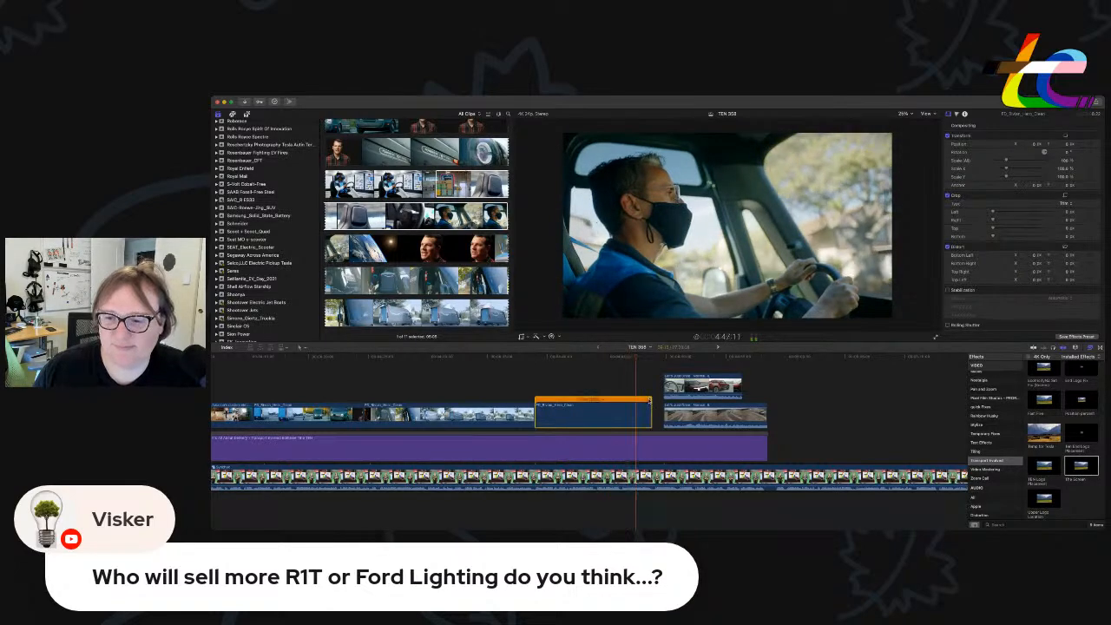
{"action": "key", "text": "super+r"}
Retime the lower Let's Just Drive clip to start right after the driver clip and end with the segment title.
{"action": "left_click_drag", "start_coordinate": [722, 416], "coordinate": [767, 421]}
{"action": "key", "text": "super+r"}
{"action": "key", "text": "super+r"}
{"action": "key", "text": "space"}
Detach and delete the audio of the last Let's Just Drive clip and delete the spare truck clip above it.
{"action": "left_click", "coordinate": [755, 421]}
{"action": "key", "text": "ctrl+shift+s"}
{"action": "key", "text": "Delete"}
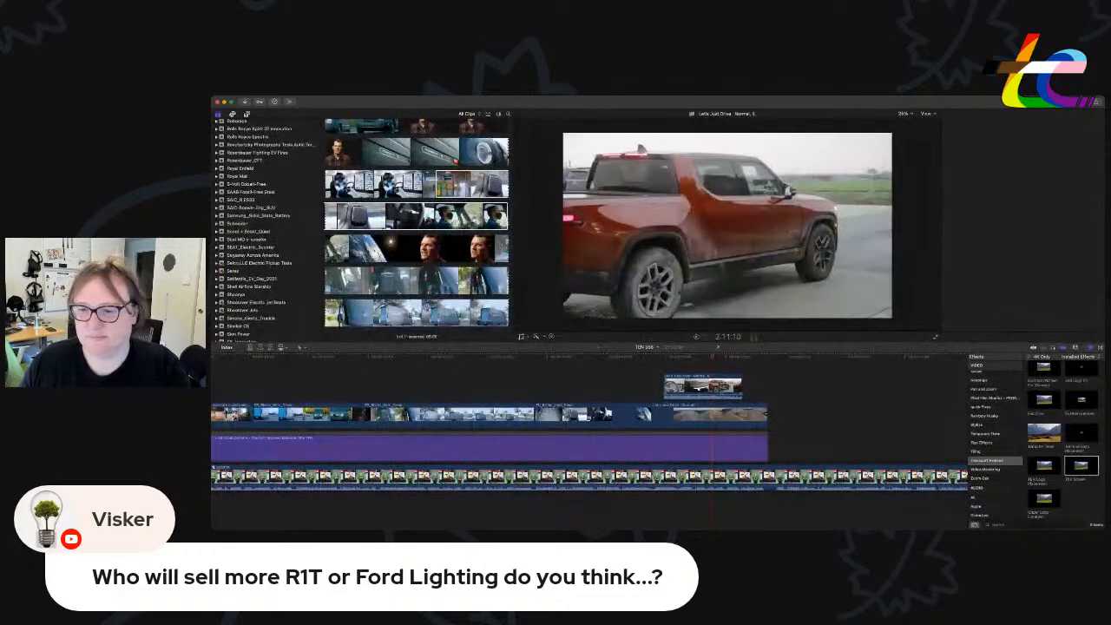
{"action": "left_click", "coordinate": [728, 388]}
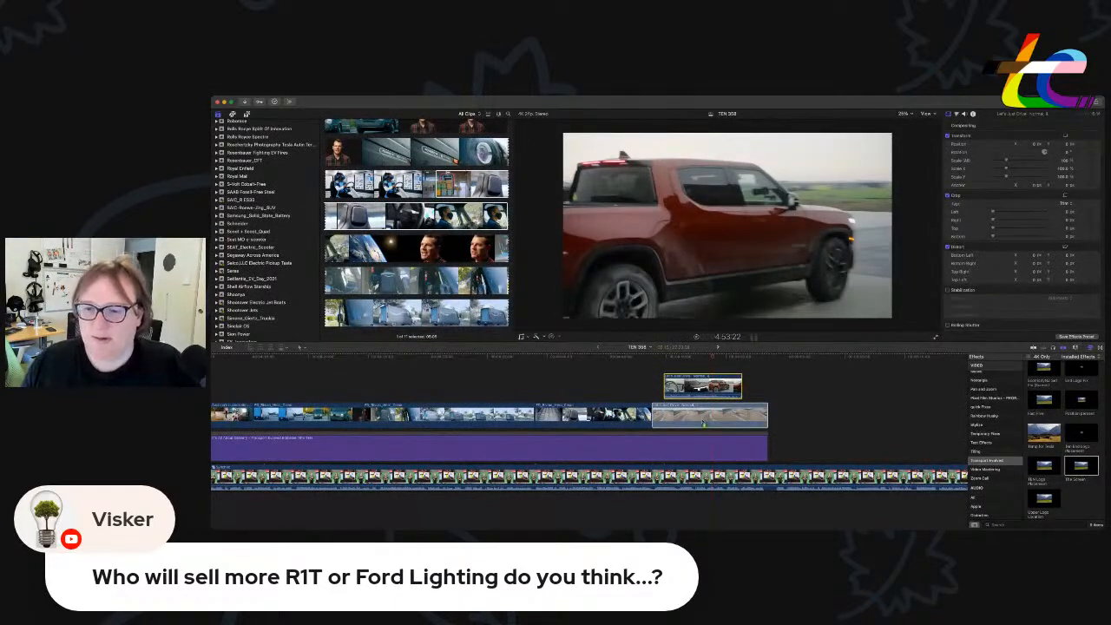
{"action": "key", "text": "Delete"}
Copy the previous segment's lower-third title to the start of the "It's All About Delivery" segment and trim its end to the last clip.
{"action": "scroll", "coordinate": [438, 392], "scroll_direction": "left", "scroll_amount": 1}
{"action": "key", "text": "super+minus"}
{"action": "key", "text": "super+minus"}
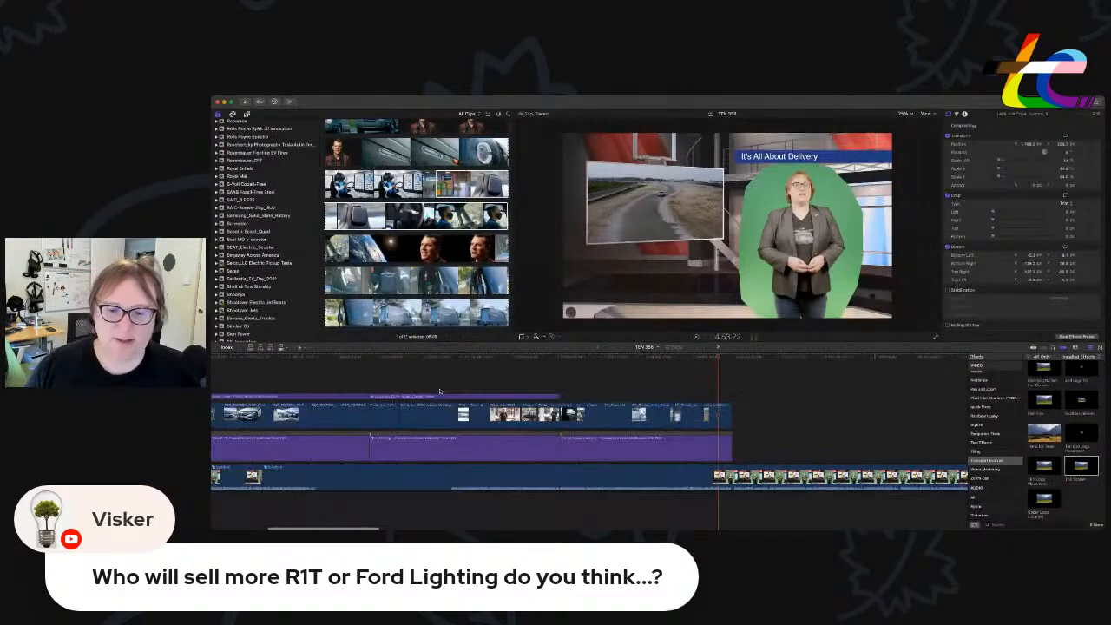
{"action": "left_click", "coordinate": [560, 436]}
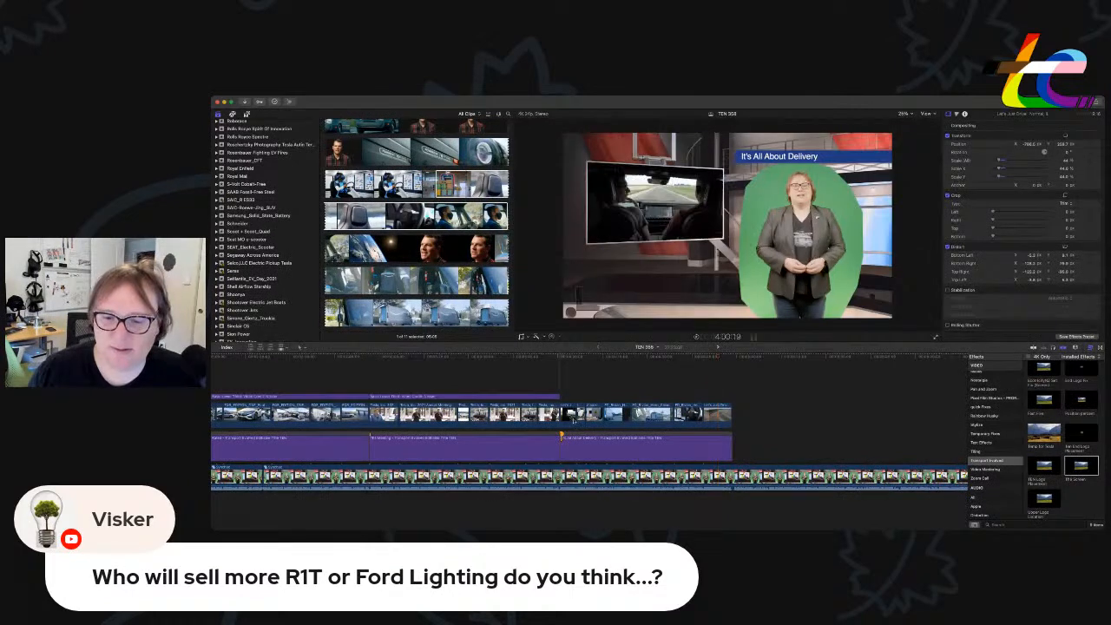
{"action": "left_click", "coordinate": [544, 397]}
{"action": "key", "text": "super+c"}
{"action": "left_click", "coordinate": [561, 358]}
{"action": "key", "text": "super+v"}
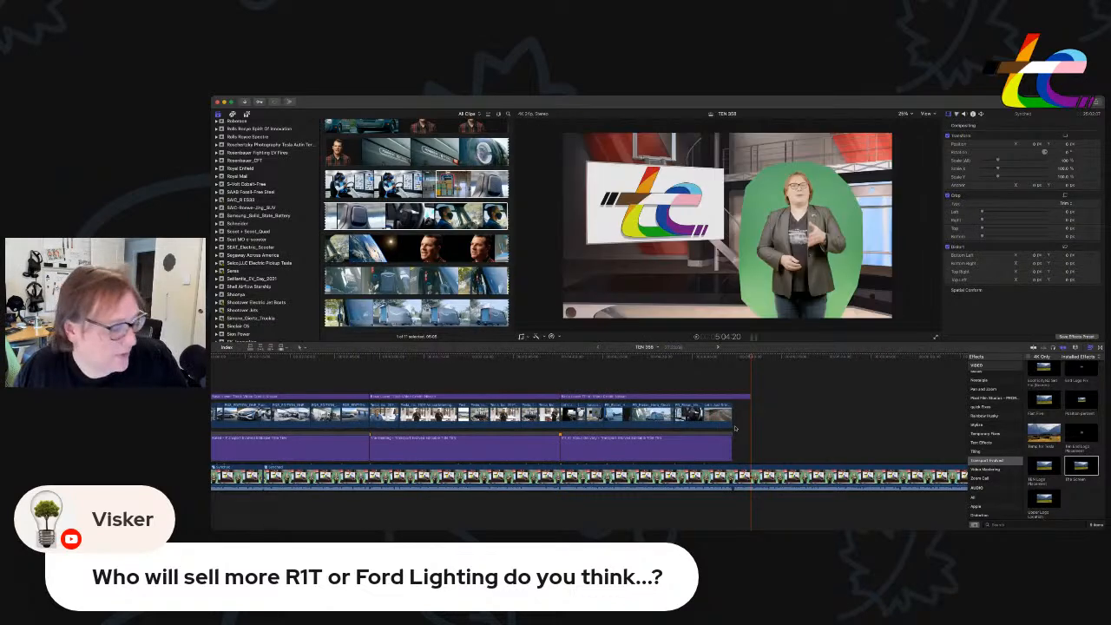
{"action": "left_click", "coordinate": [749, 396]}
{"action": "left_click_drag", "start_coordinate": [748, 397], "coordinate": [731, 396]}
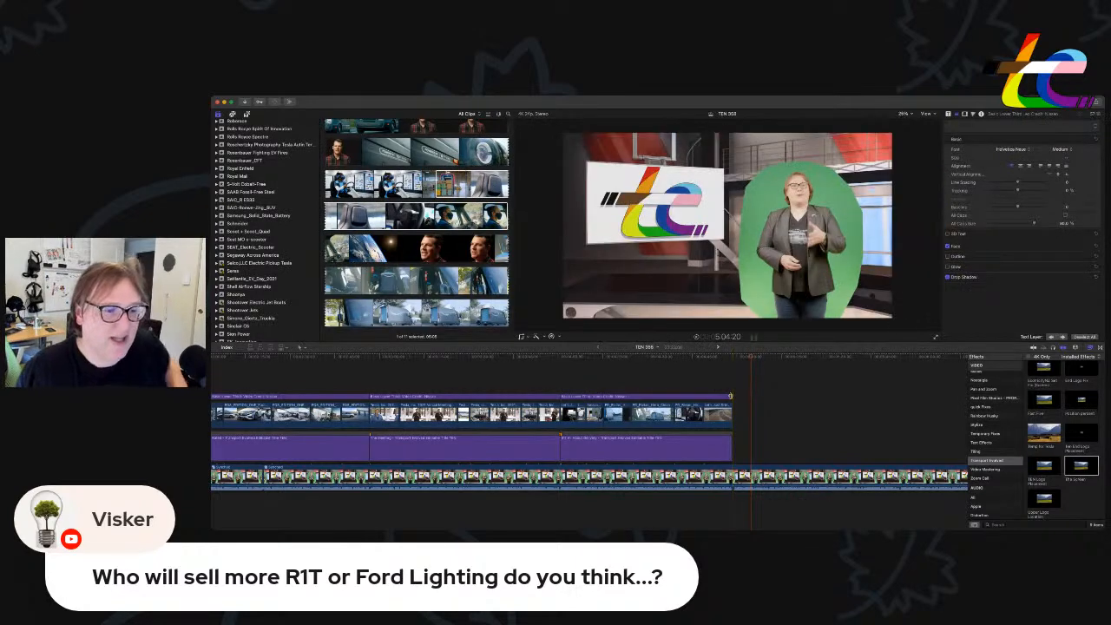
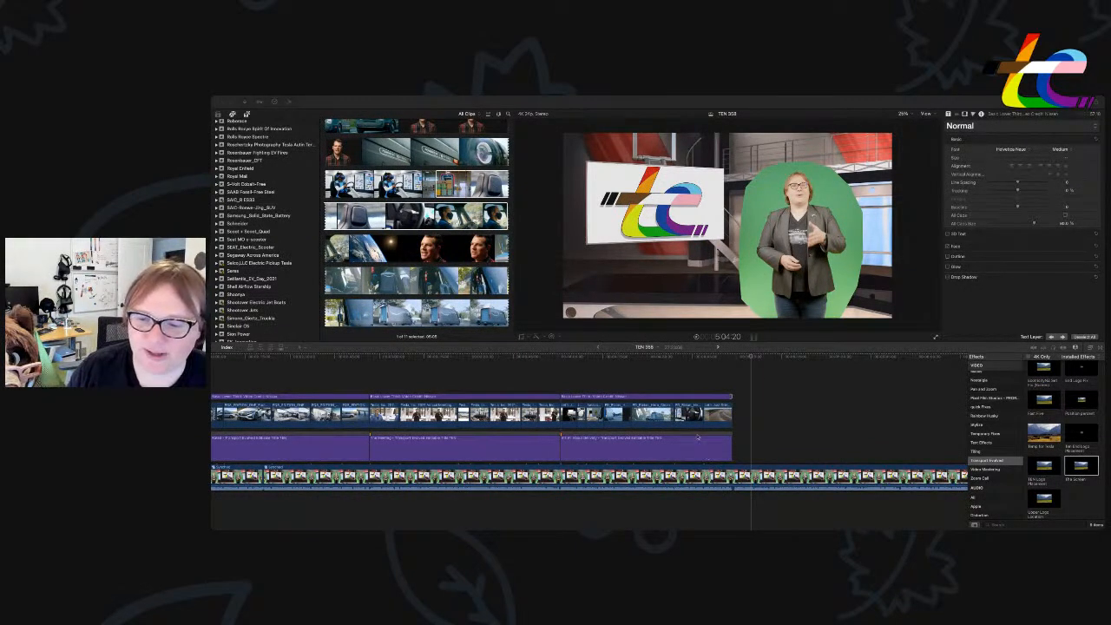
Paste a copy of the "It's All About Delivery" segment title directly after the original for the following story.
{"action": "left_click", "coordinate": [698, 435]}
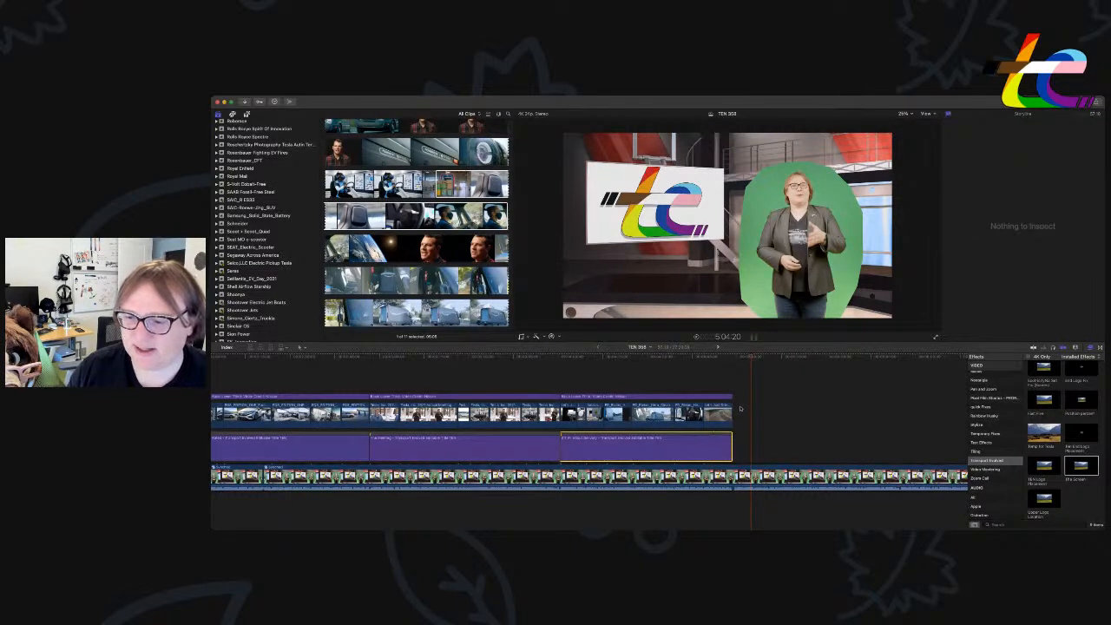
{"action": "key", "text": "super+v"}
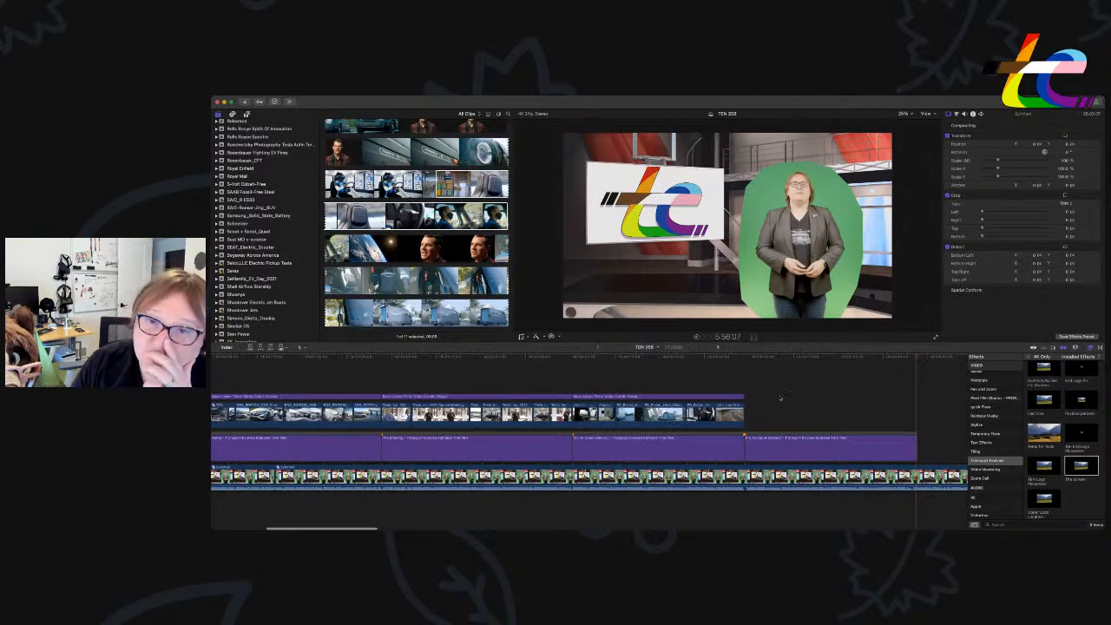
{"action": "scroll", "coordinate": [783, 425], "scroll_direction": "right", "scroll_amount": 3}
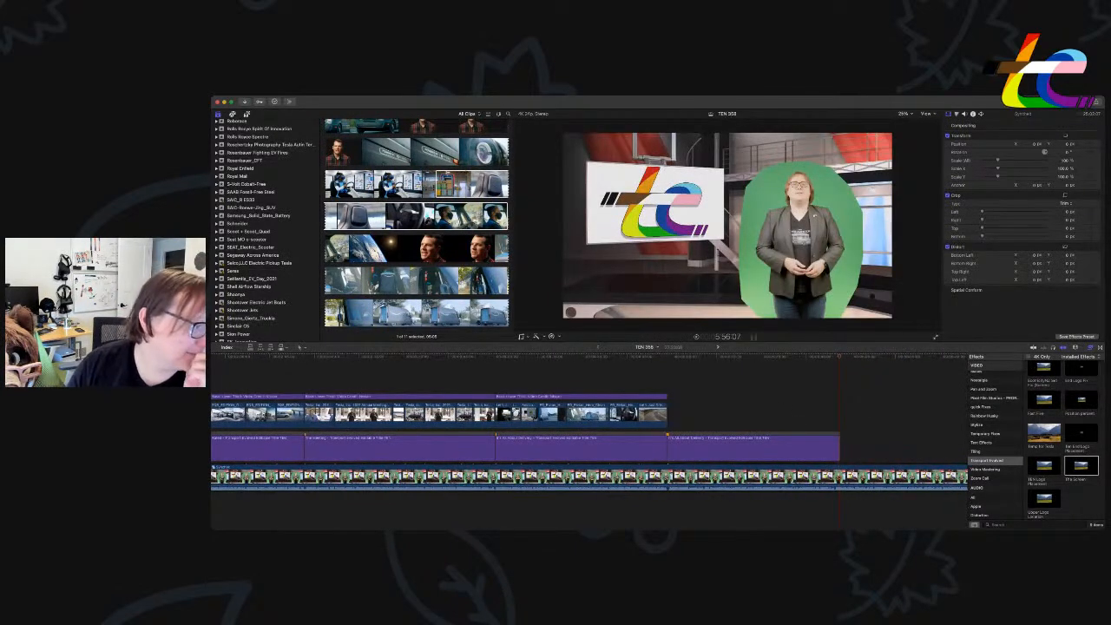
{"action": "key", "text": "super+Tab"}
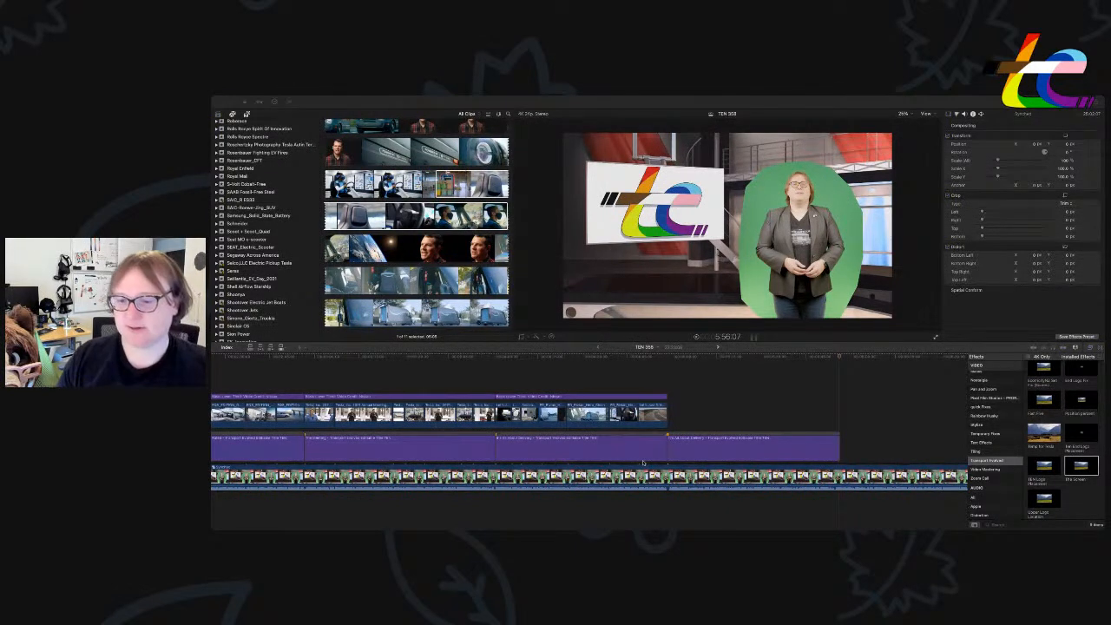
Change the pasted segment title's text to "Down, Down, Down".
{"action": "left_click", "coordinate": [695, 448]}
{"action": "triple_click", "coordinate": [984, 150]}
{"action": "type", "text": "Down Down Down"}
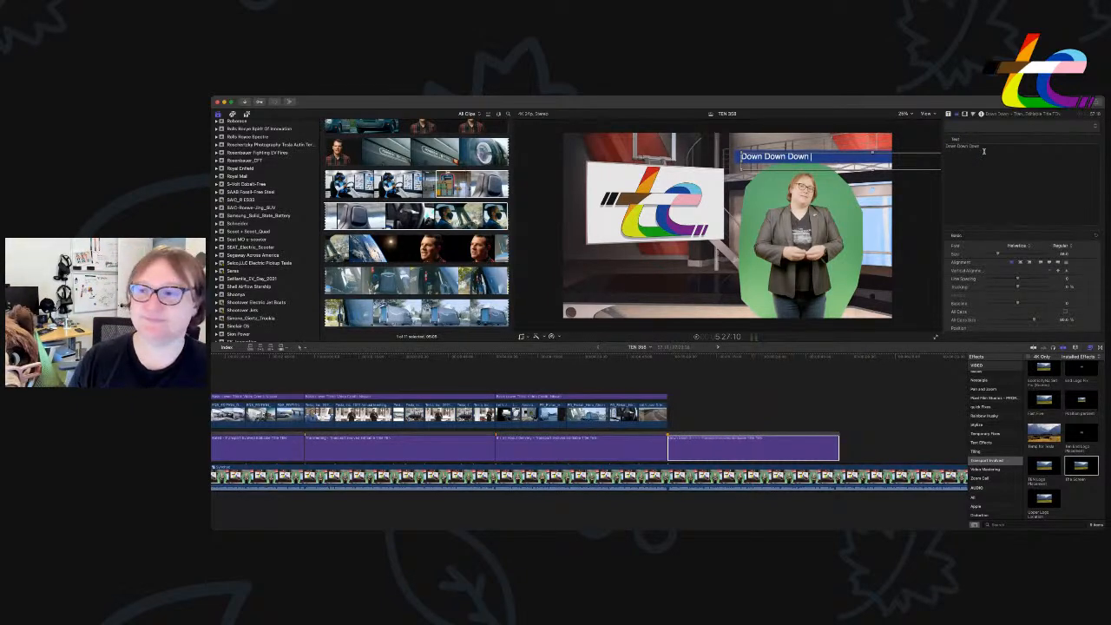
{"action": "left_click", "coordinate": [960, 146]}
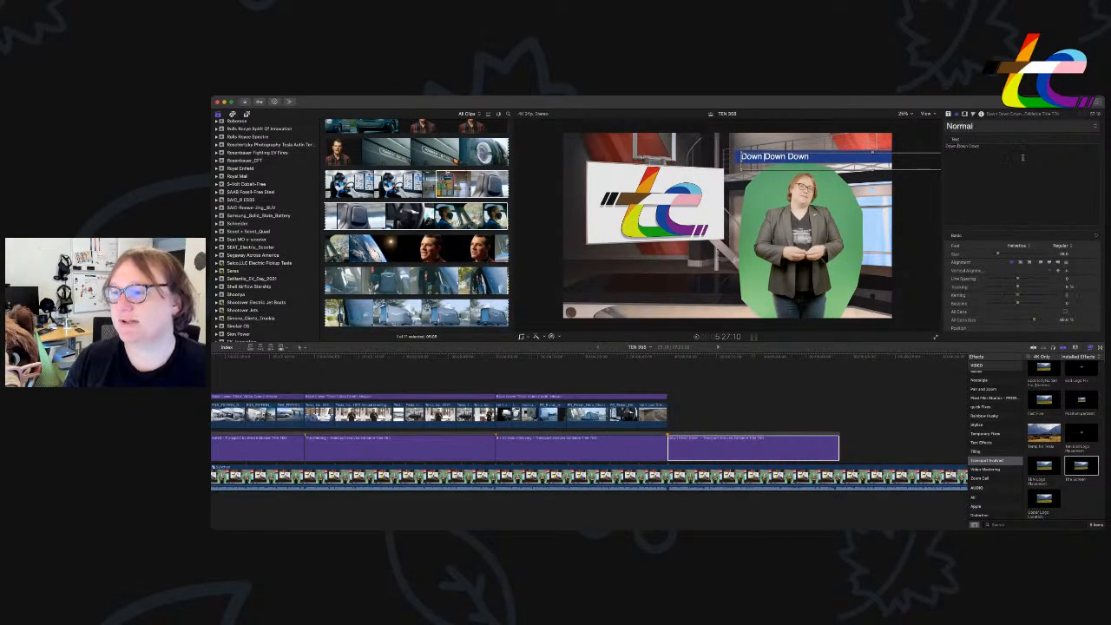
{"action": "key", "text": "Left"}
{"action": "key", "text": "Left"}
{"action": "type", "text": ","}
{"action": "key", "text": "Right"}
{"action": "key", "text": "Right"}
{"action": "key", "text": "Right"}
{"action": "key", "text": "Right"}
{"action": "key", "text": "Right"}
{"action": "type", "text": ","}
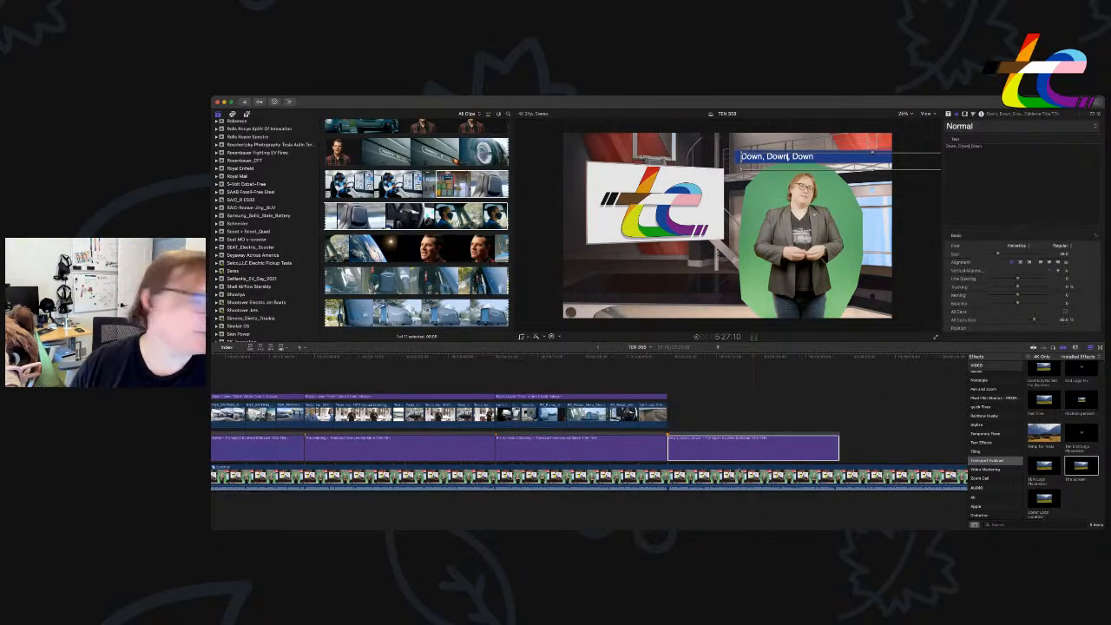
{"action": "key", "text": "super+Tab"}
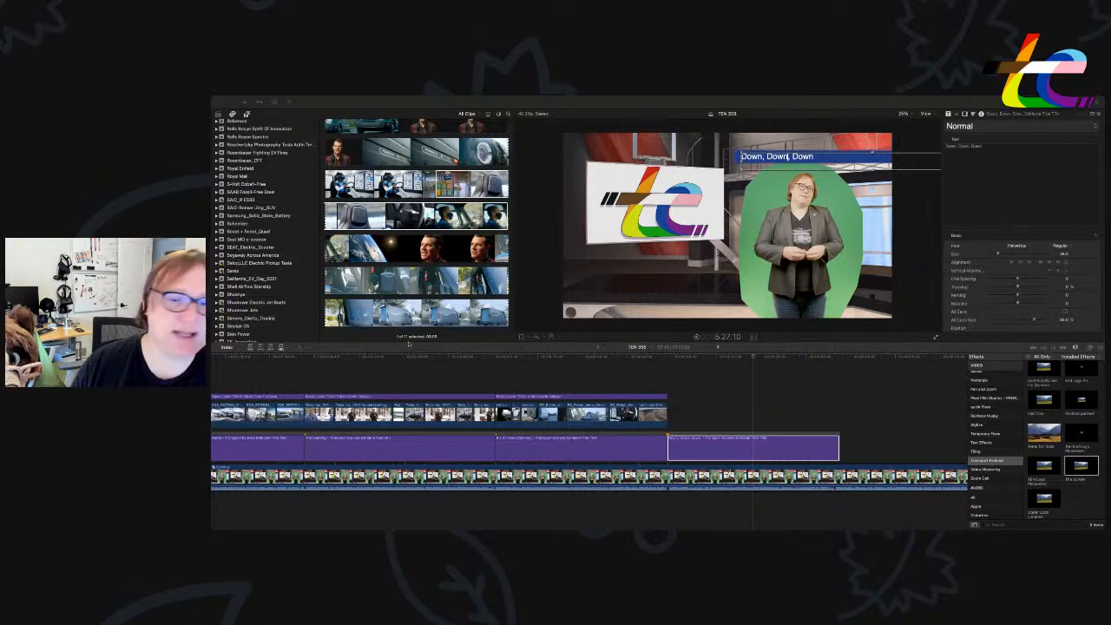
Look through the library events for footage suited to the "Down, Down, Down" segment.
{"action": "left_click", "coordinate": [672, 415]}
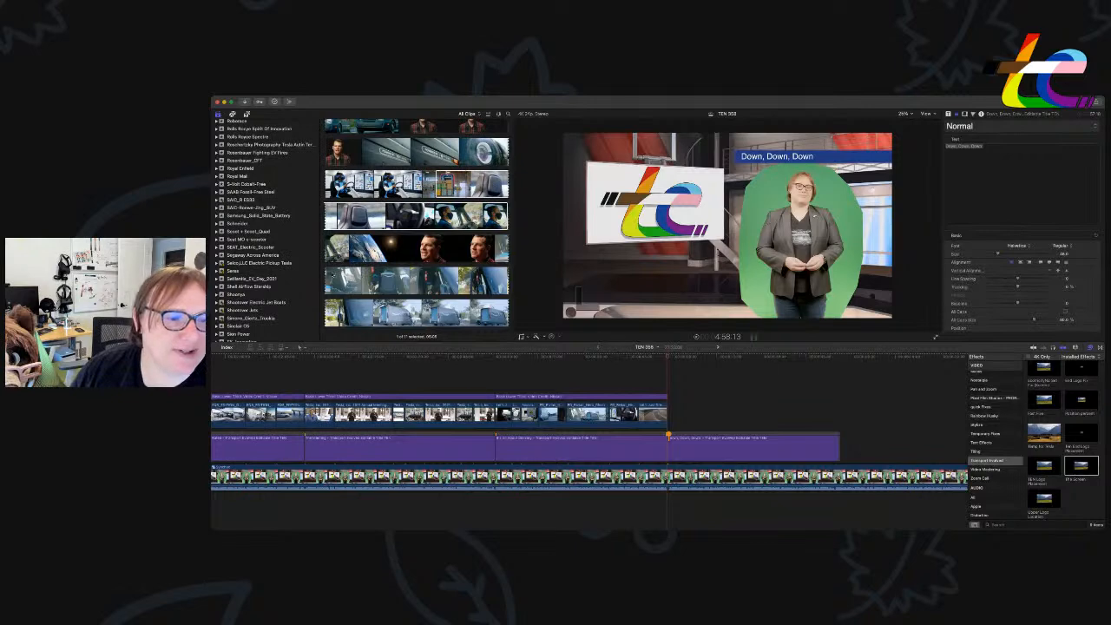
{"action": "scroll", "coordinate": [417, 226], "scroll_direction": "down", "scroll_amount": 4}
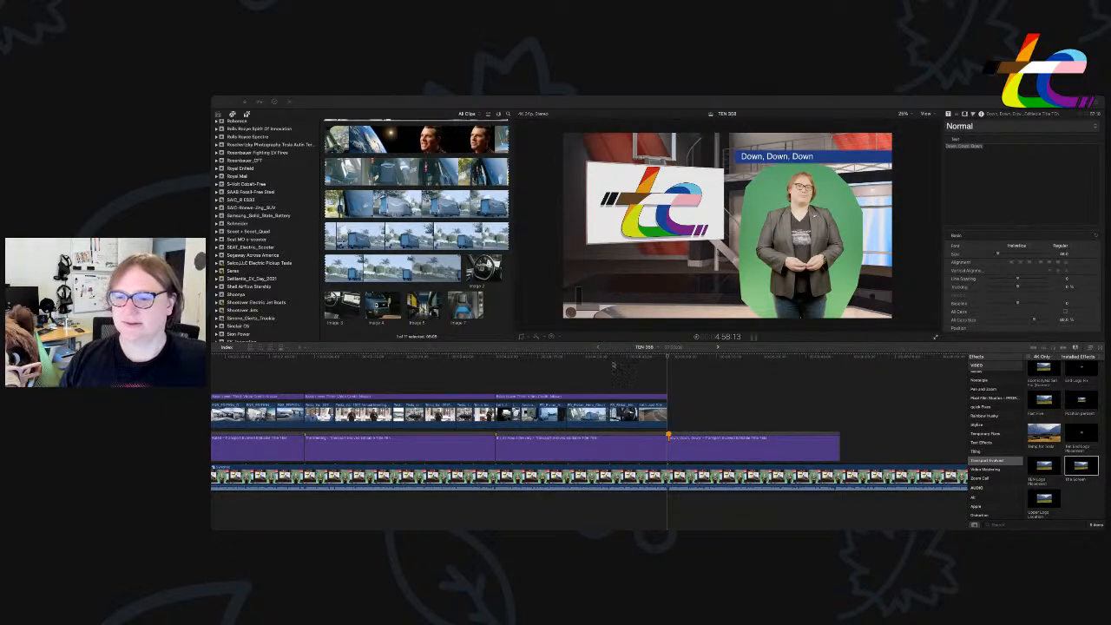
{"action": "left_click", "coordinate": [605, 371]}
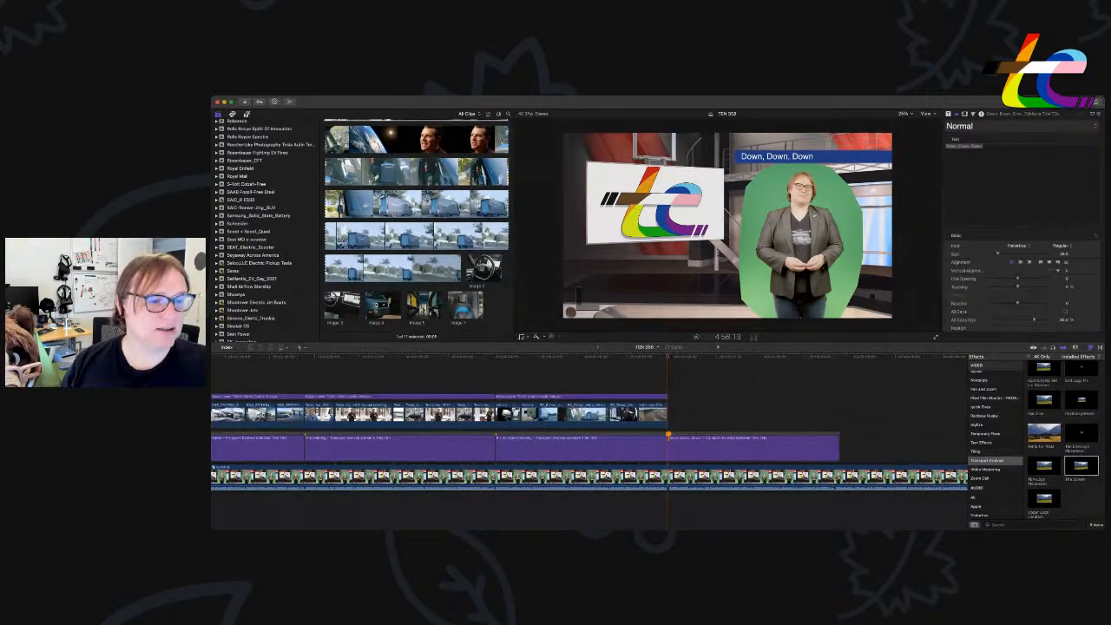
{"action": "key", "text": "super+Tab"}
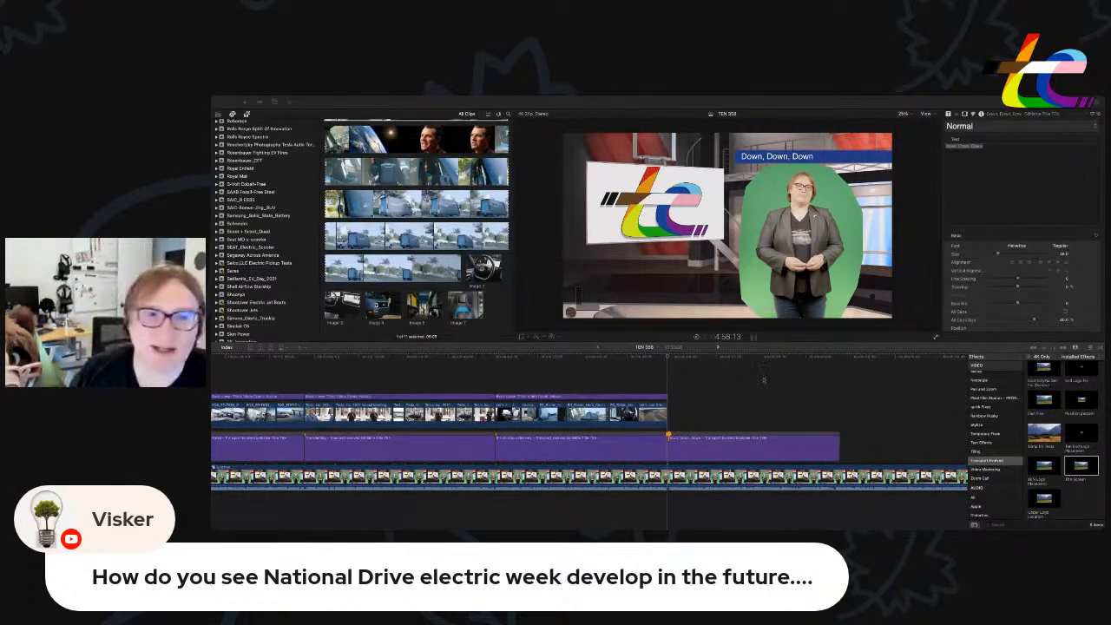
{"action": "scroll", "coordinate": [294, 233], "scroll_direction": "down", "scroll_amount": 10}
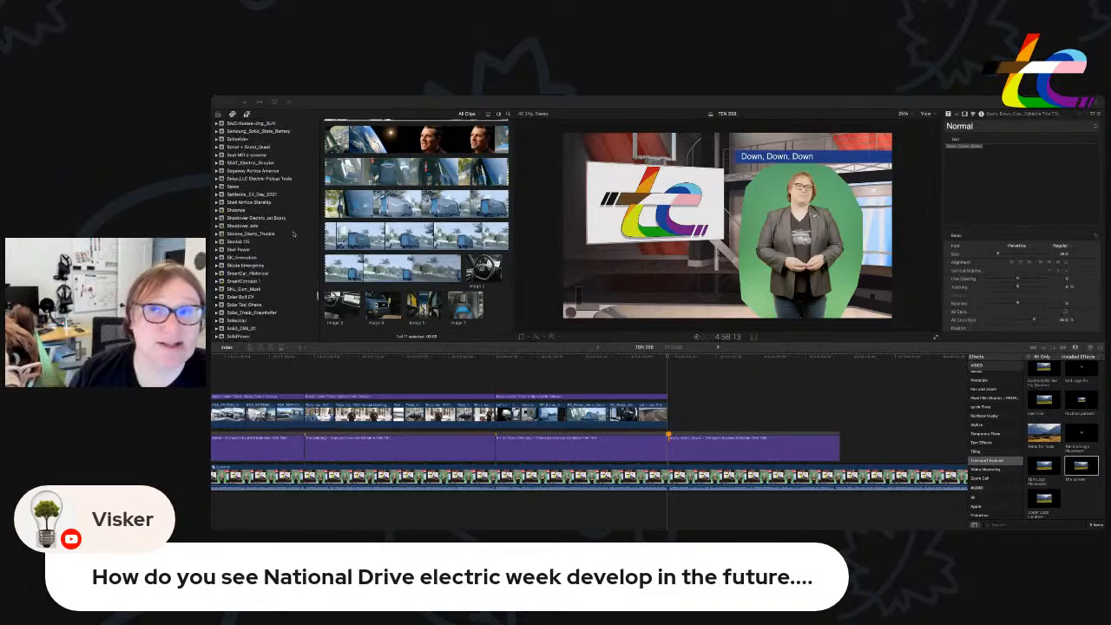
{"action": "scroll", "coordinate": [294, 234], "scroll_direction": "down", "scroll_amount": 6}
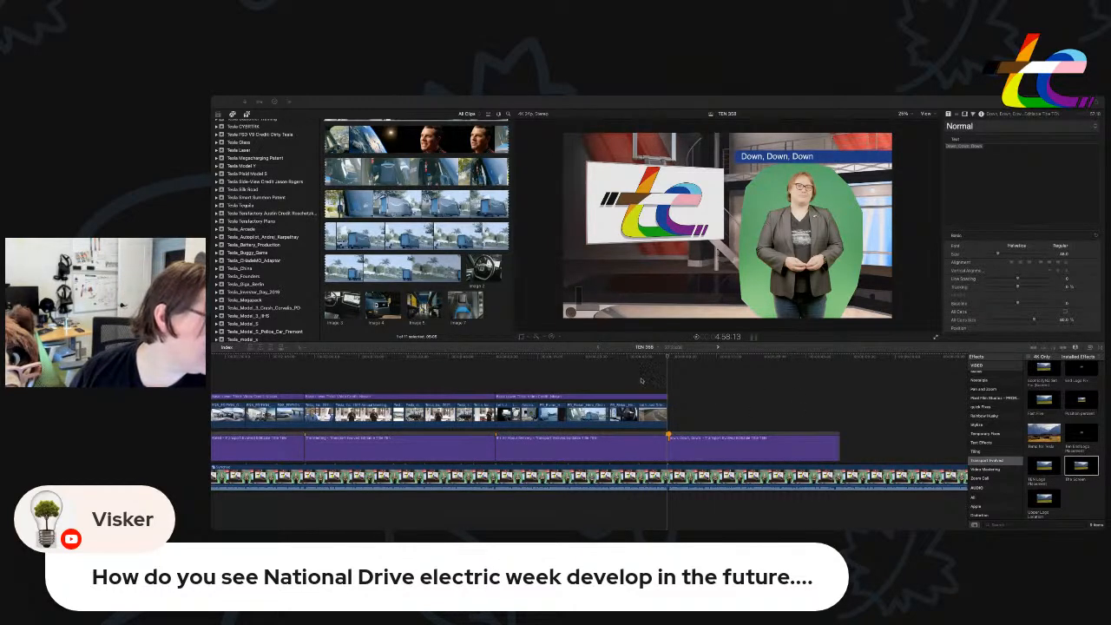
{"action": "scroll", "coordinate": [287, 286], "scroll_direction": "down", "scroll_amount": 10}
{"action": "scroll", "coordinate": [287, 286], "scroll_direction": "up", "scroll_amount": 15}
{"action": "scroll", "coordinate": [288, 286], "scroll_direction": "up", "scroll_amount": 15}
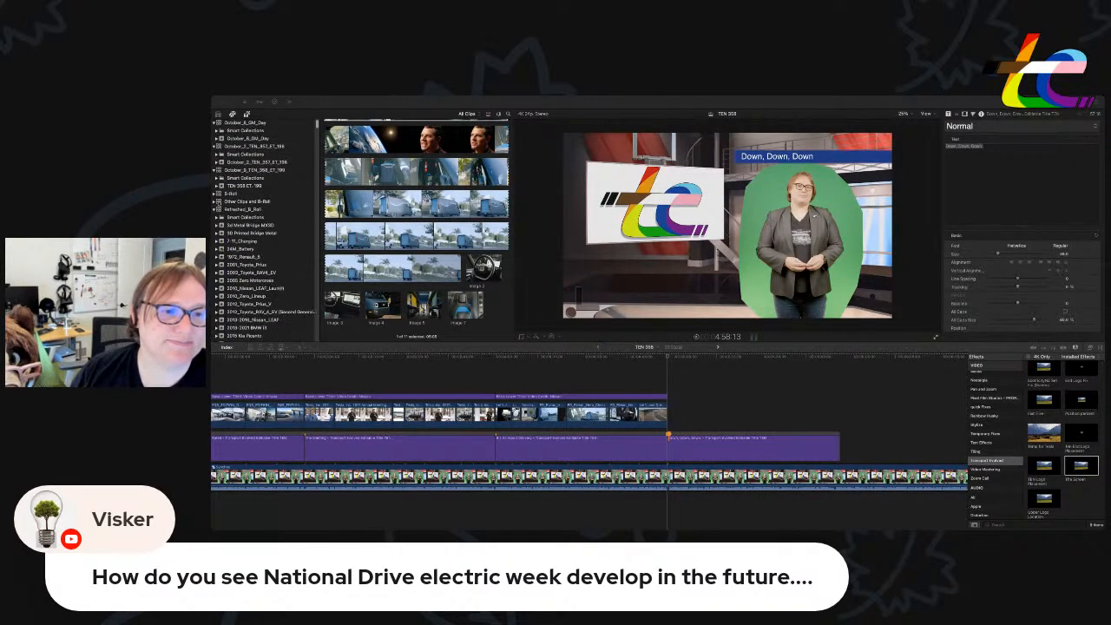
Expand the B-Roll library and open its Nissan LEAF event.
{"action": "left_click", "coordinate": [216, 193]}
{"action": "scroll", "coordinate": [288, 291], "scroll_direction": "down", "scroll_amount": 15}
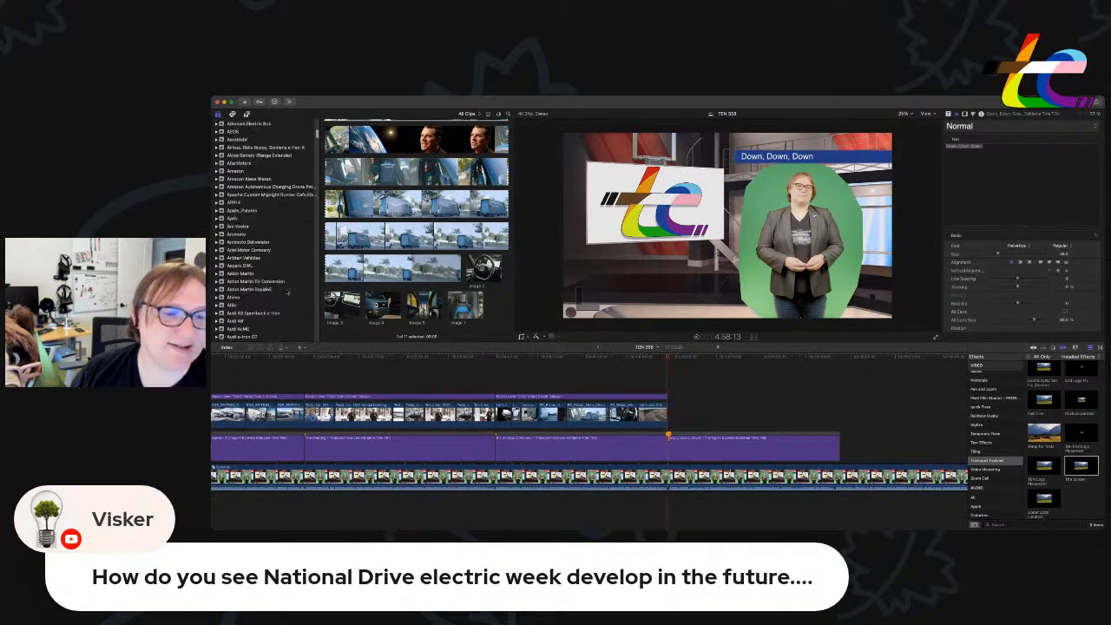
{"action": "scroll", "coordinate": [288, 291], "scroll_direction": "down", "scroll_amount": 15}
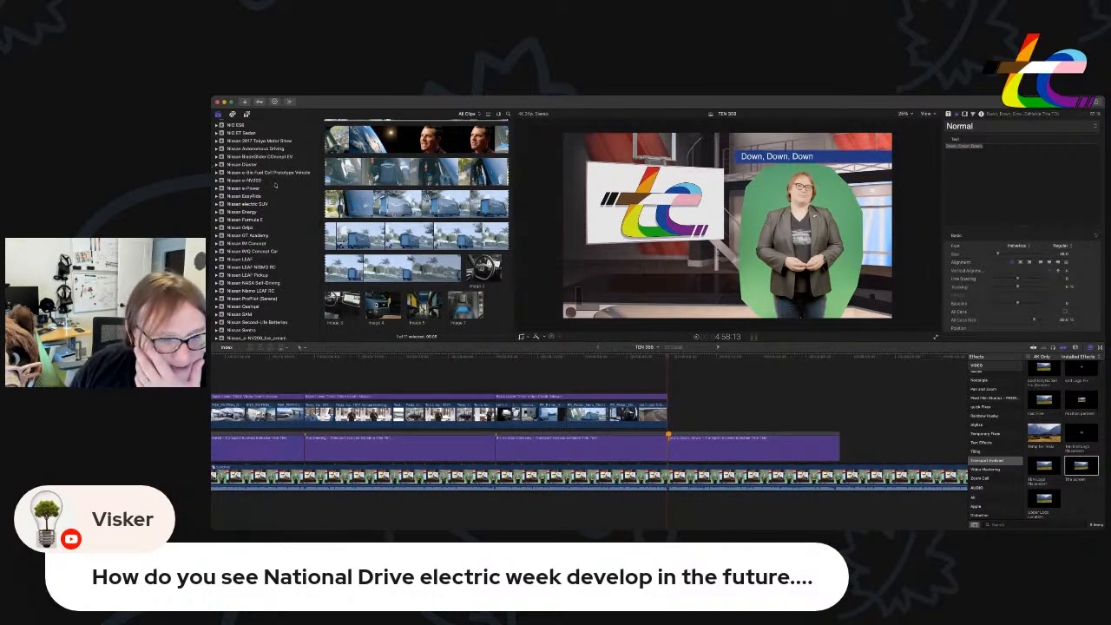
{"action": "scroll", "coordinate": [290, 200], "scroll_direction": "down", "scroll_amount": 5}
{"action": "scroll", "coordinate": [290, 200], "scroll_direction": "up", "scroll_amount": 8}
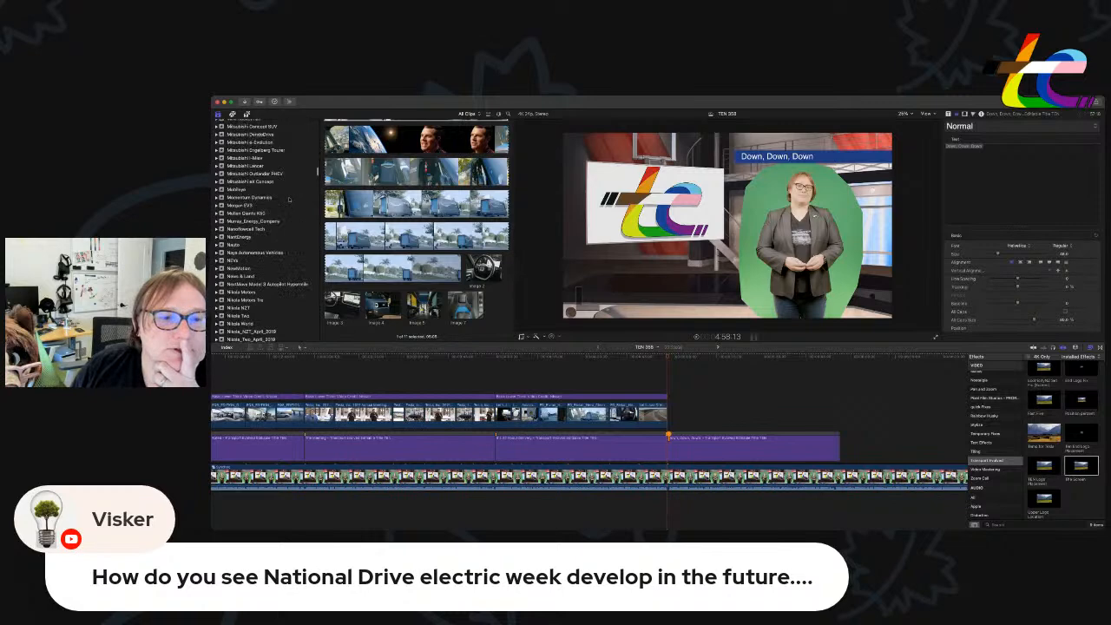
{"action": "scroll", "coordinate": [260, 262], "scroll_direction": "up", "scroll_amount": 10}
{"action": "scroll", "coordinate": [254, 250], "scroll_direction": "down", "scroll_amount": 15}
{"action": "scroll", "coordinate": [258, 321], "scroll_direction": "down", "scroll_amount": 3}
{"action": "left_click", "coordinate": [240, 258]}
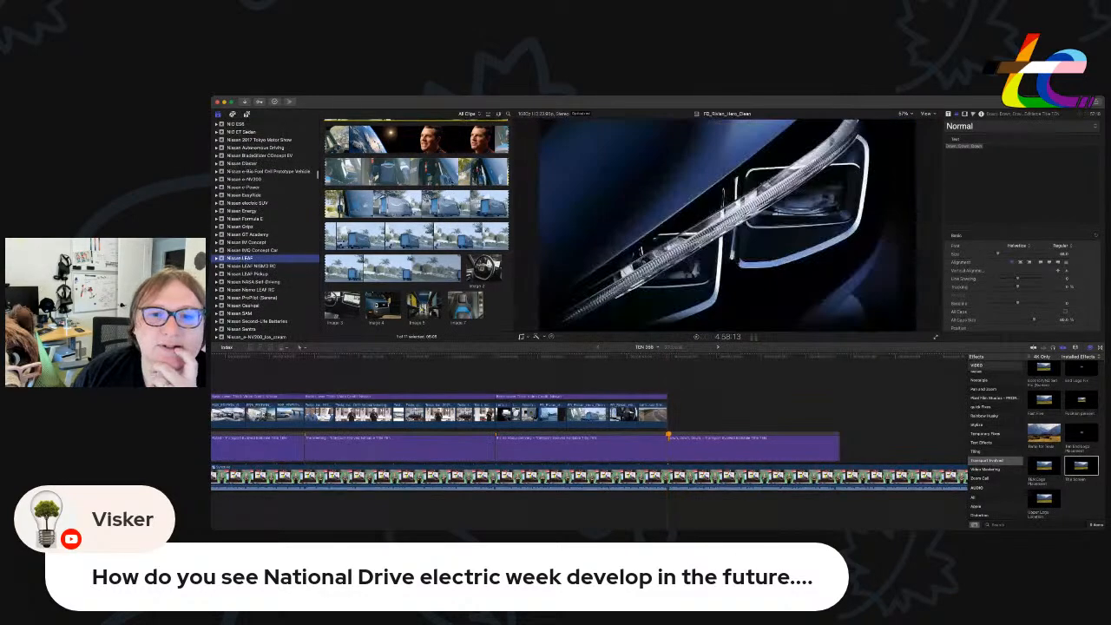
Add an excerpt of the Nissan Factory B-Roll clip to the timeline above the "Down, Down, Down" title.
{"action": "scroll", "coordinate": [417, 226], "scroll_direction": "down", "scroll_amount": 5}
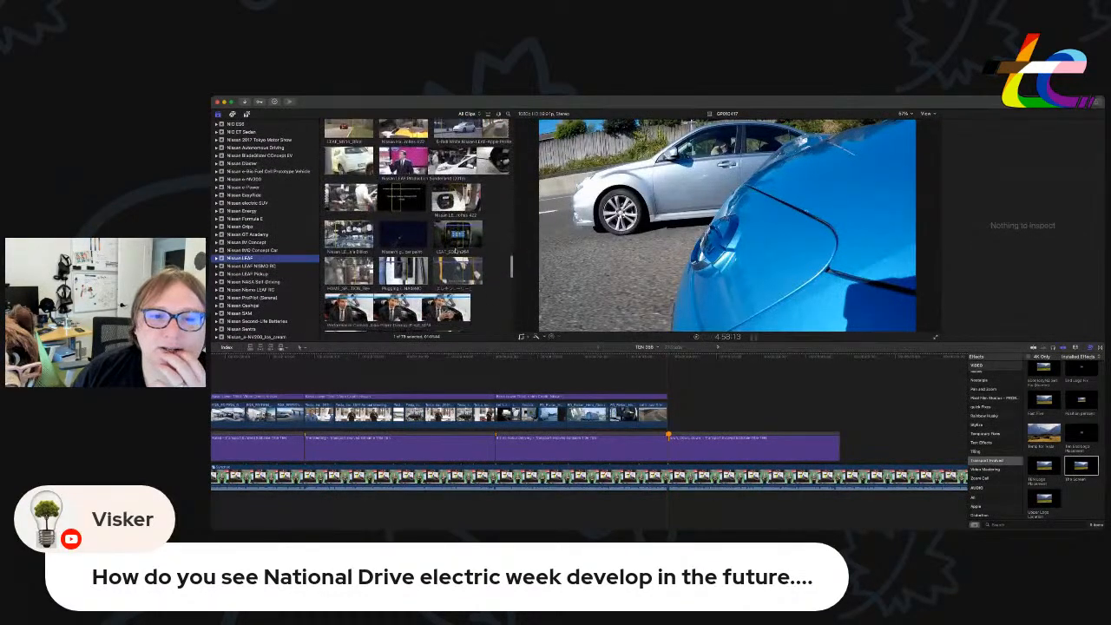
{"action": "scroll", "coordinate": [417, 226], "scroll_direction": "down", "scroll_amount": 10}
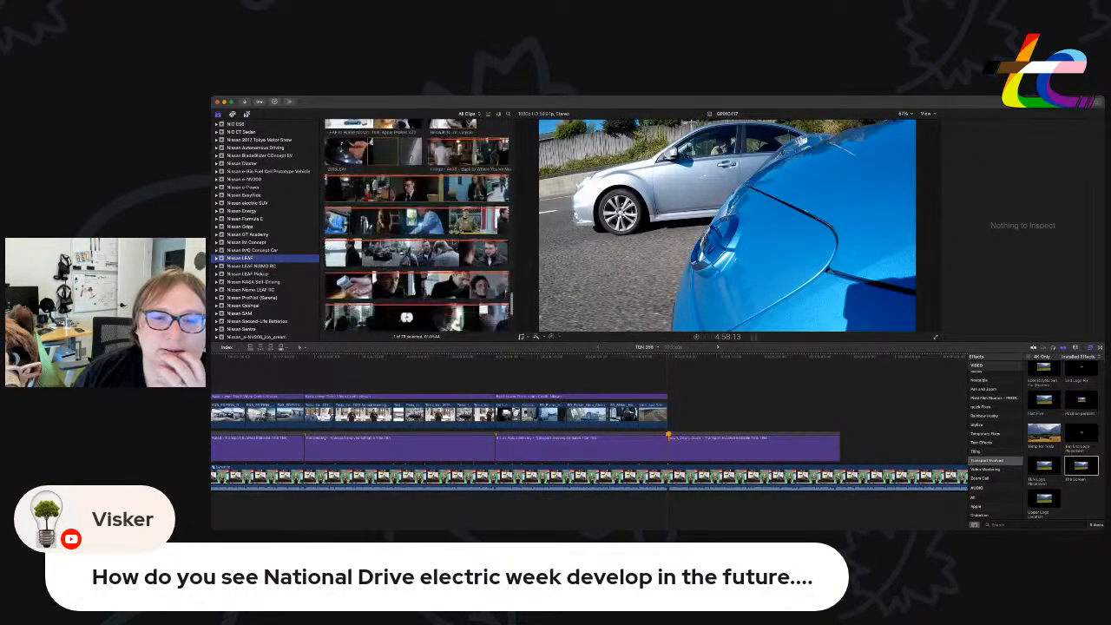
{"action": "scroll", "coordinate": [417, 226], "scroll_direction": "up", "scroll_amount": 15}
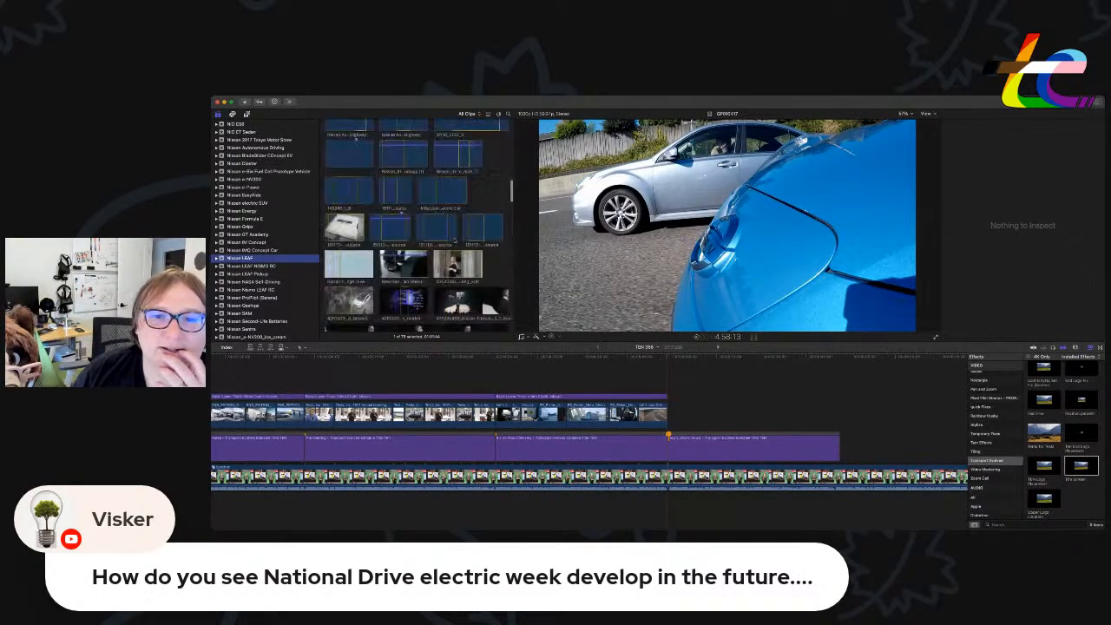
{"action": "scroll", "coordinate": [417, 226], "scroll_direction": "up", "scroll_amount": 10}
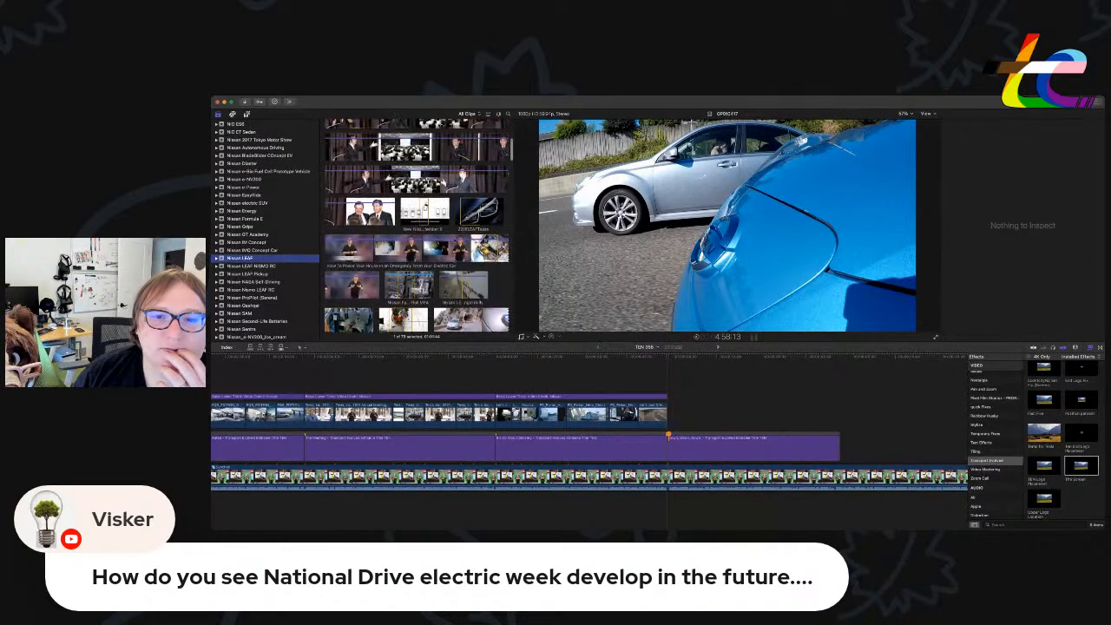
{"action": "scroll", "coordinate": [417, 226], "scroll_direction": "down", "scroll_amount": 5}
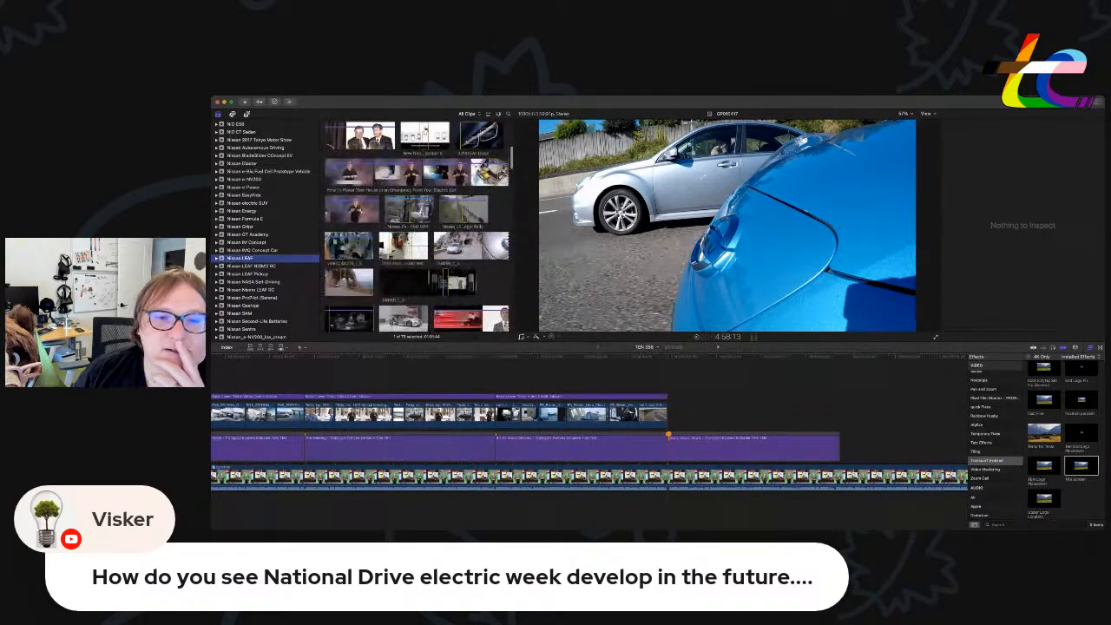
{"action": "left_click_drag", "start_coordinate": [422, 189], "coordinate": [426, 189]}
{"action": "left_click_drag", "start_coordinate": [427, 187], "coordinate": [743, 409]}
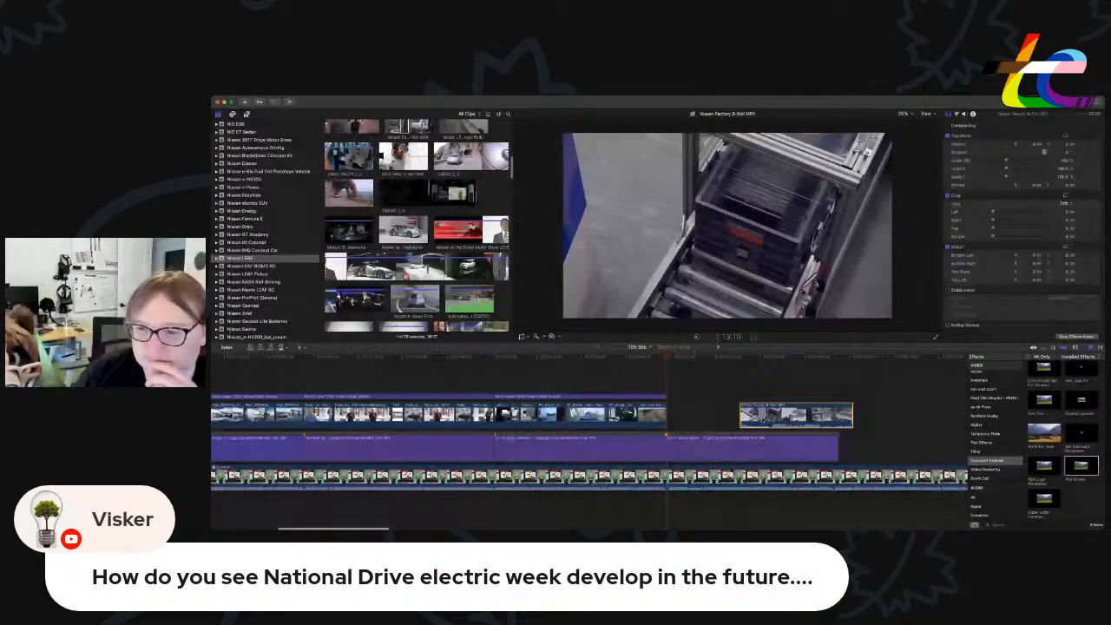
Trim the beginning of the factory excerpt and move it to the start of the "Down, Down, Down" segment.
{"action": "scroll", "coordinate": [765, 421], "scroll_direction": "left", "scroll_amount": 1}
{"action": "left_click_drag", "start_coordinate": [746, 416], "coordinate": [781, 416]}
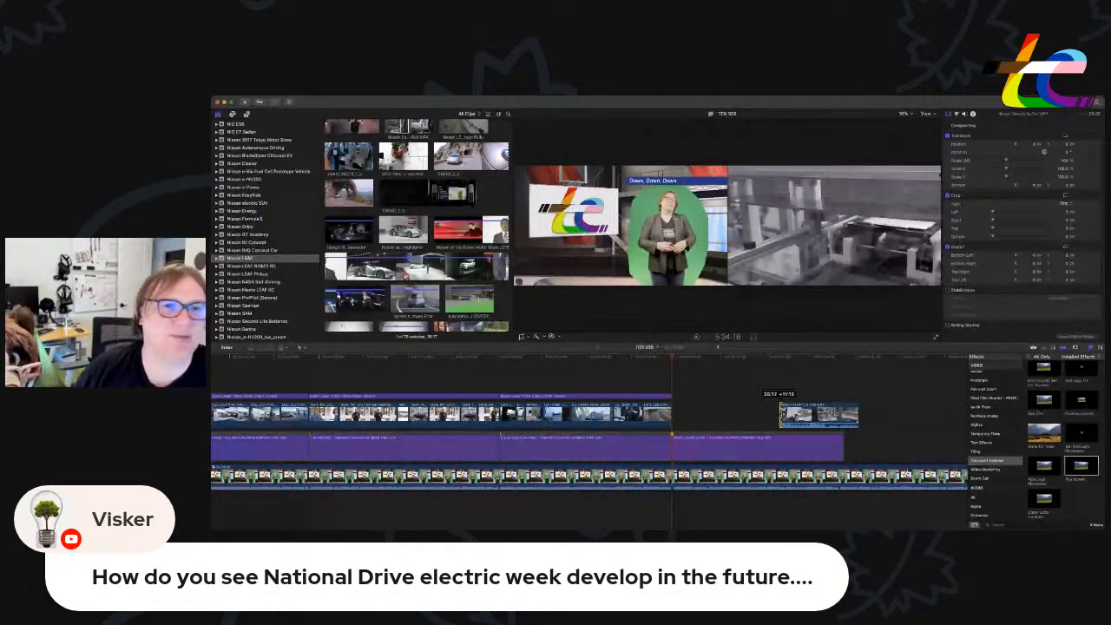
{"action": "left_click_drag", "start_coordinate": [812, 415], "coordinate": [704, 415]}
Detach and delete the factory excerpt's audio, and shorten its end to a brief shot at the segment's start.
{"action": "key", "text": "ctrl+shift+s"}
{"action": "left_click", "coordinate": [703, 498]}
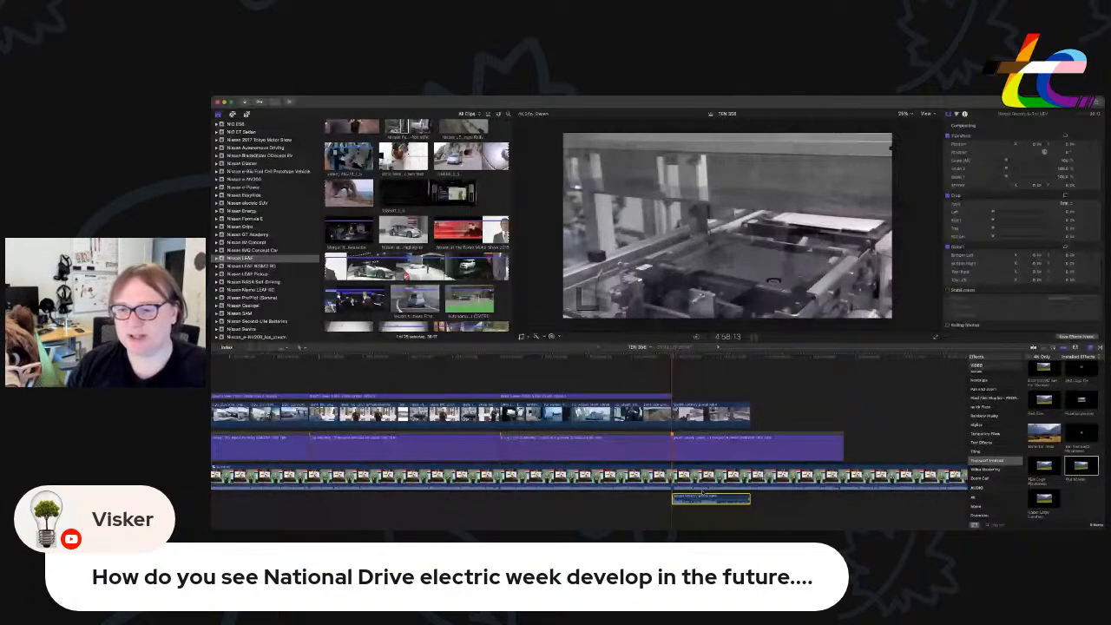
{"action": "key", "text": "BackSpace"}
{"action": "left_click_drag", "start_coordinate": [750, 415], "coordinate": [713, 415]}
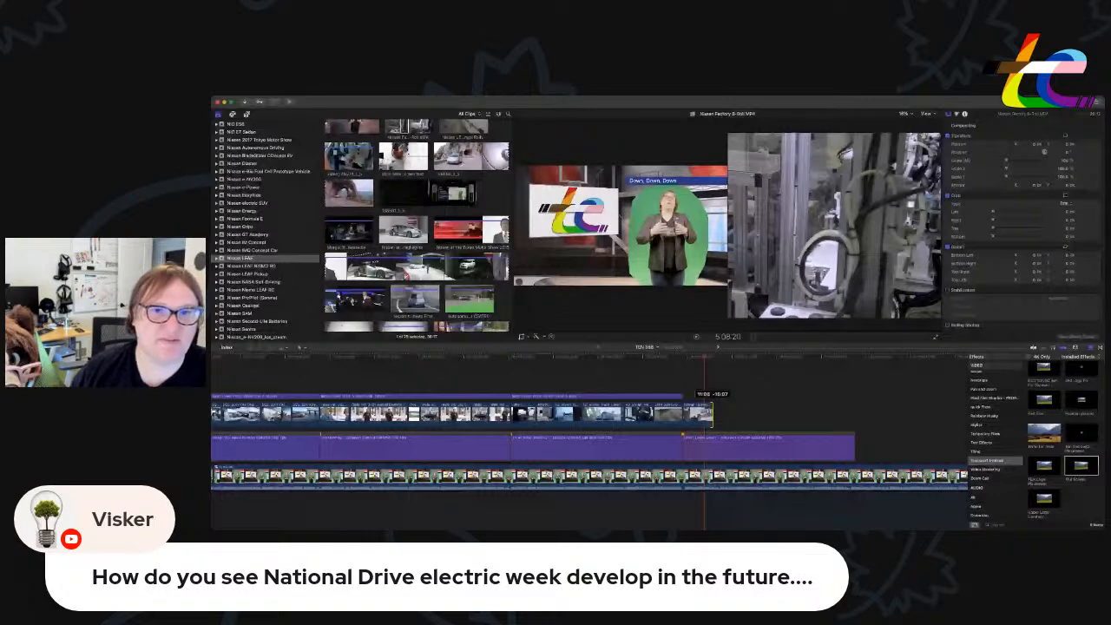
{"action": "left_click_drag", "start_coordinate": [713, 416], "coordinate": [704, 415]}
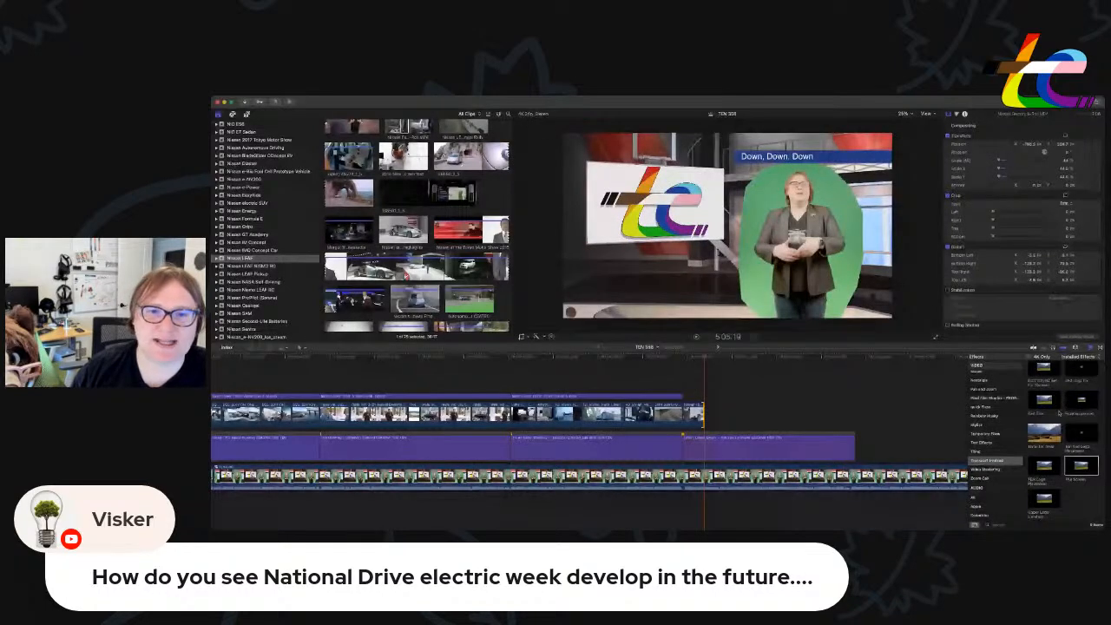
Add a second excerpt of Nissan Factory B-Roll, showing the battery line robots, right after the first one.
{"action": "scroll", "coordinate": [406, 276], "scroll_direction": "up", "scroll_amount": 10}
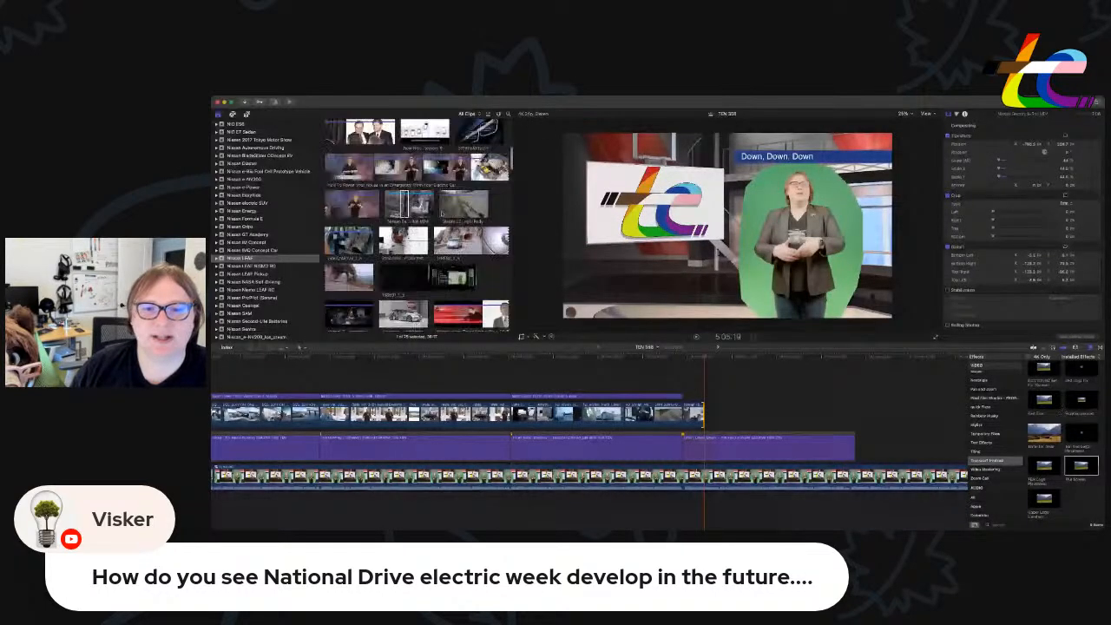
{"action": "scroll", "coordinate": [417, 276], "scroll_direction": "down", "scroll_amount": 2}
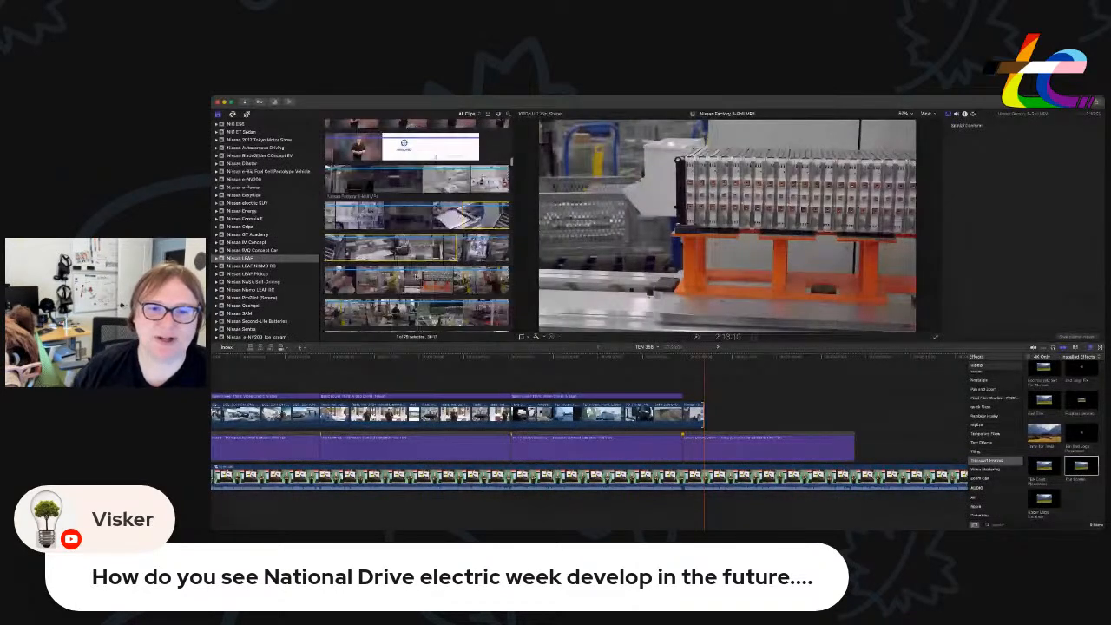
{"action": "scroll", "coordinate": [395, 247], "scroll_direction": "down", "scroll_amount": 3}
{"action": "left_click_drag", "start_coordinate": [366, 201], "coordinate": [423, 202]}
{"action": "left_click_drag", "start_coordinate": [395, 202], "coordinate": [728, 417]}
Detach and delete the second factory excerpt's audio and trim its end to a brief shot.
{"action": "key", "text": "ctrl+shift+s"}
{"action": "key", "text": "space"}
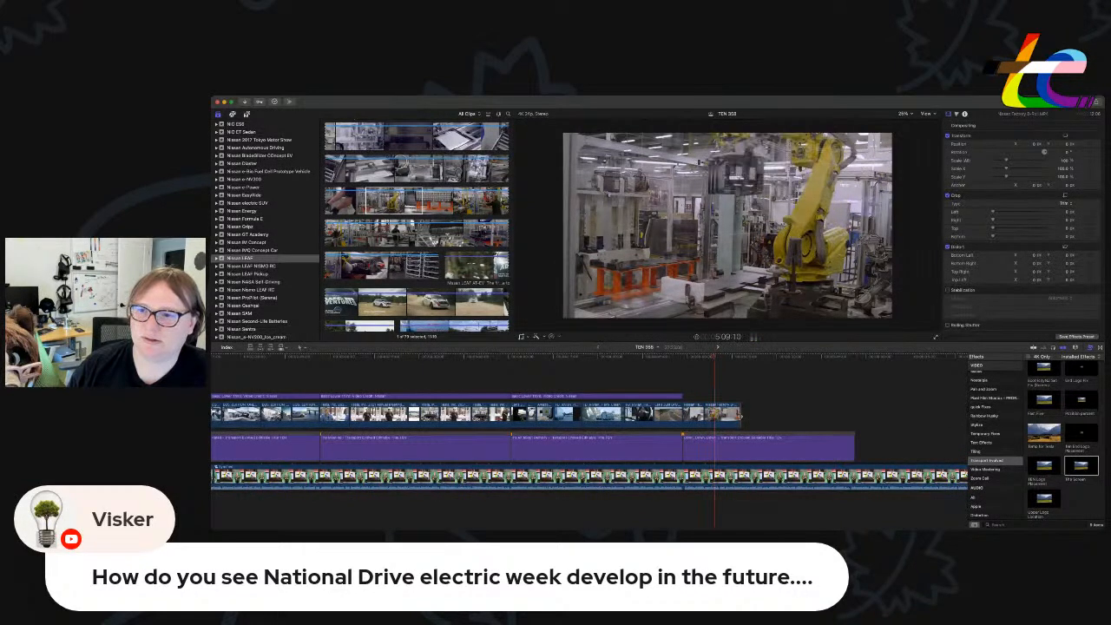
{"action": "left_click_drag", "start_coordinate": [741, 417], "coordinate": [719, 417]}
Look through the B-Roll library for battery production footage and open the 2020 Mercedes-Benz EQC event.
{"action": "scroll", "coordinate": [271, 187], "scroll_direction": "down", "scroll_amount": 5}
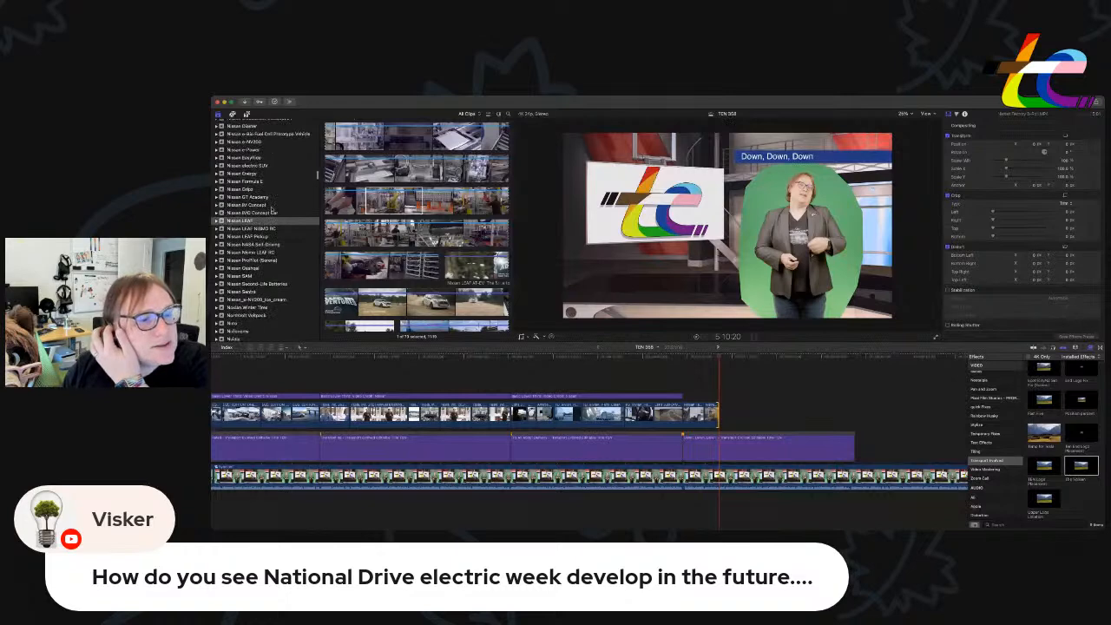
{"action": "scroll", "coordinate": [271, 206], "scroll_direction": "down", "scroll_amount": 10}
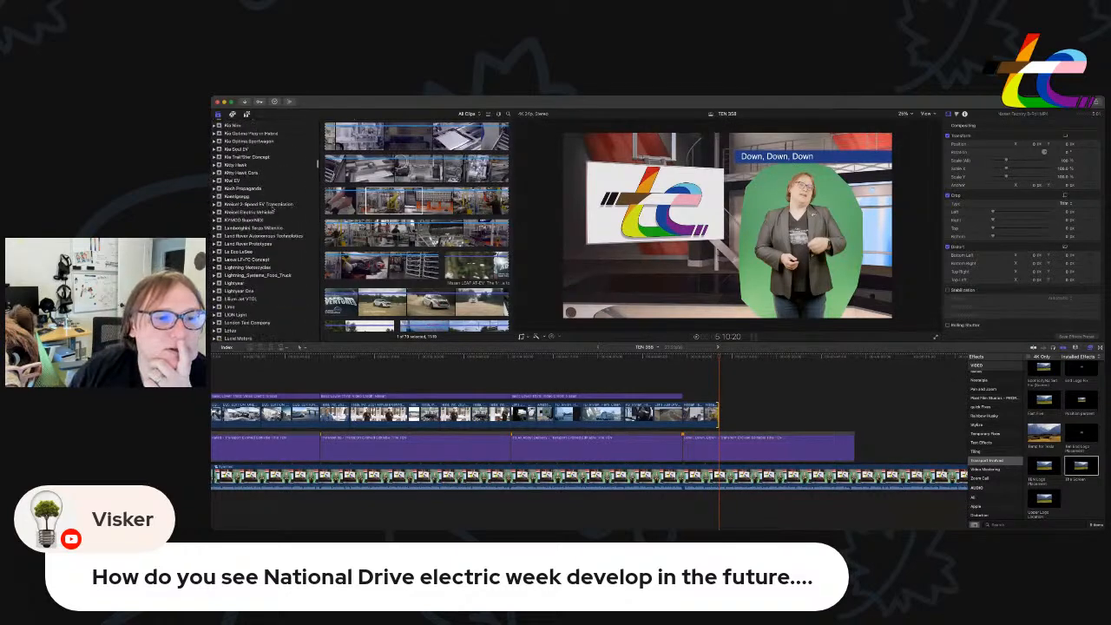
{"action": "scroll", "coordinate": [286, 206], "scroll_direction": "down", "scroll_amount": 10}
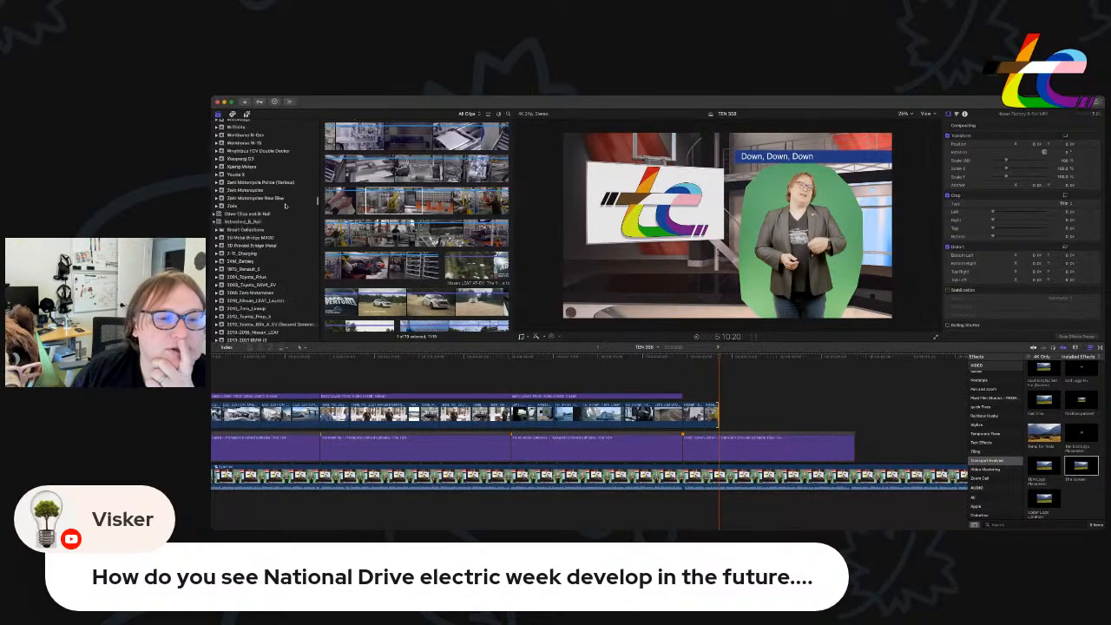
{"action": "scroll", "coordinate": [285, 206], "scroll_direction": "up", "scroll_amount": 15}
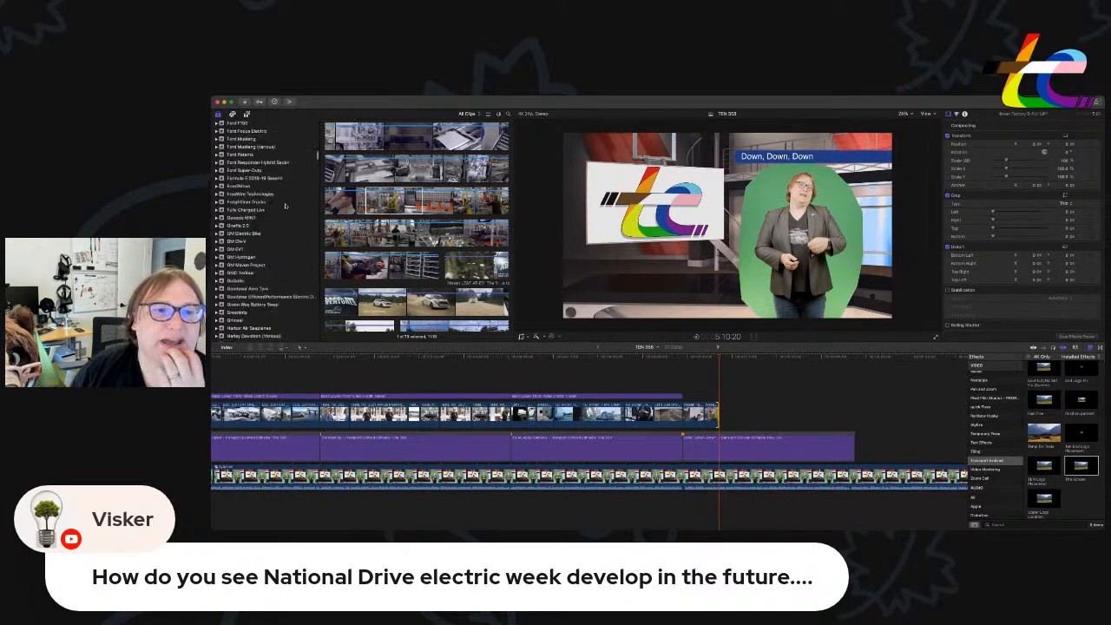
{"action": "scroll", "coordinate": [286, 206], "scroll_direction": "down", "scroll_amount": 3}
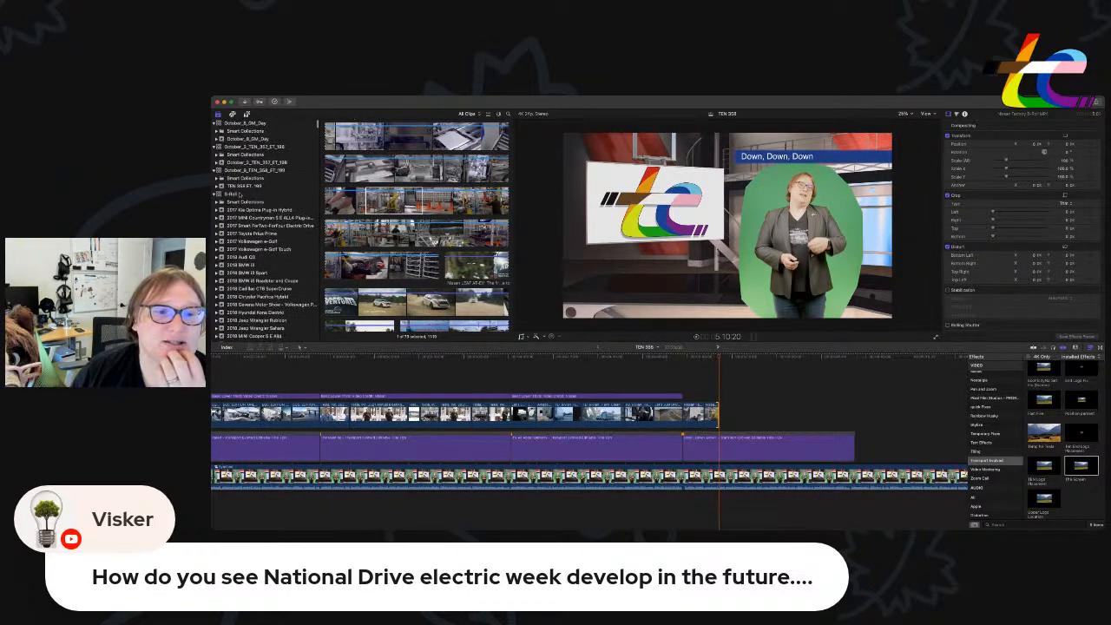
{"action": "scroll", "coordinate": [285, 206], "scroll_direction": "down", "scroll_amount": 2}
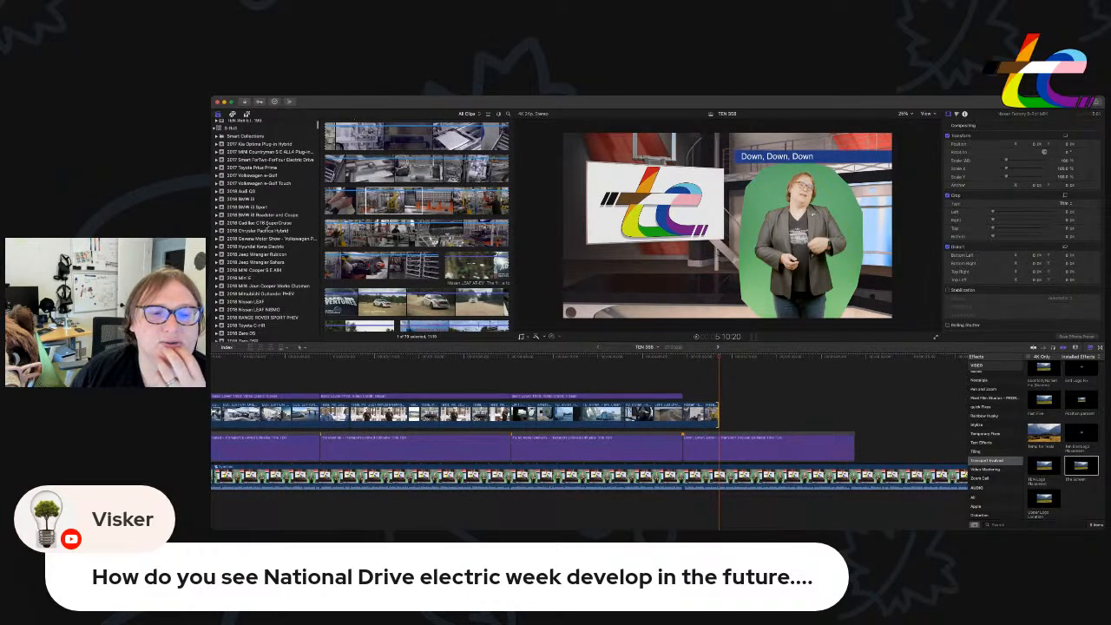
{"action": "scroll", "coordinate": [296, 227], "scroll_direction": "down", "scroll_amount": 5}
{"action": "scroll", "coordinate": [285, 221], "scroll_direction": "down", "scroll_amount": 8}
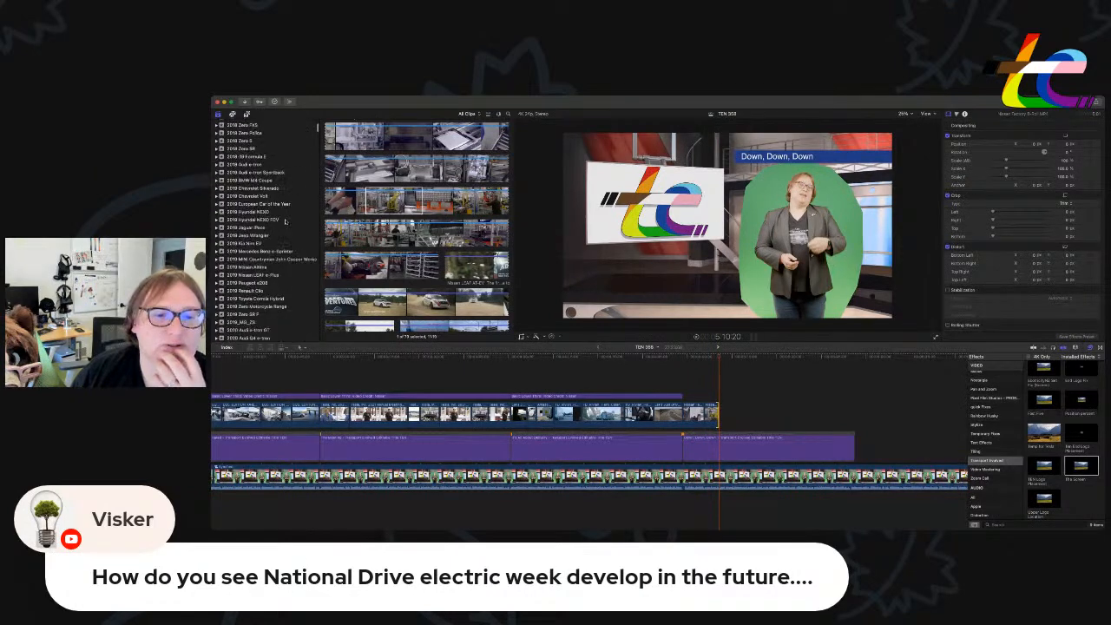
{"action": "scroll", "coordinate": [286, 223], "scroll_direction": "down", "scroll_amount": 1}
{"action": "scroll", "coordinate": [285, 221], "scroll_direction": "down", "scroll_amount": 5}
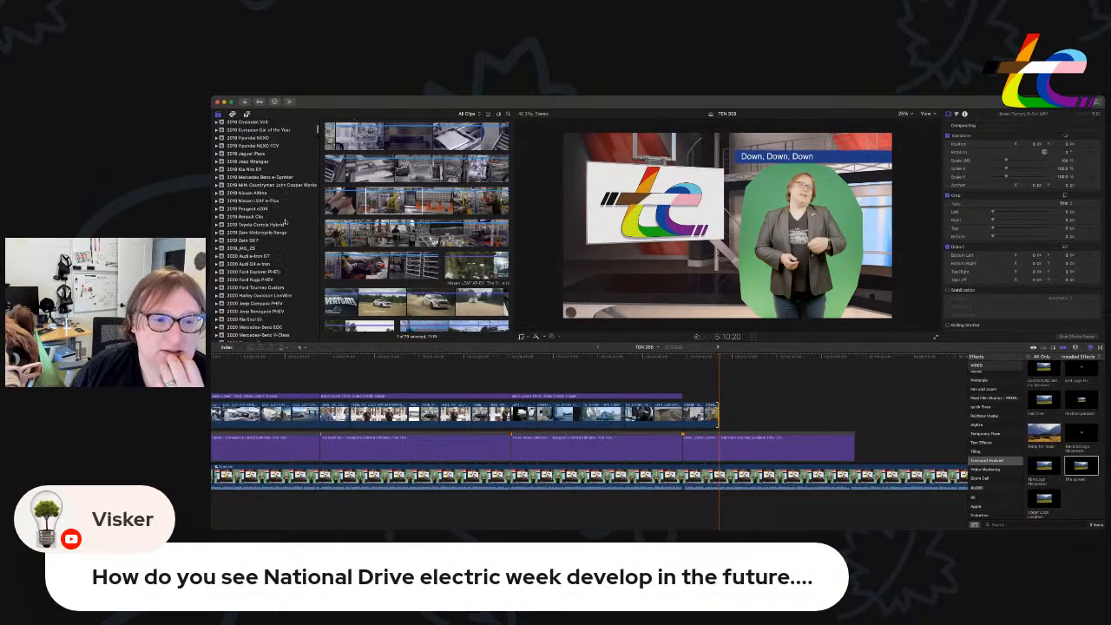
{"action": "left_click", "coordinate": [280, 275]}
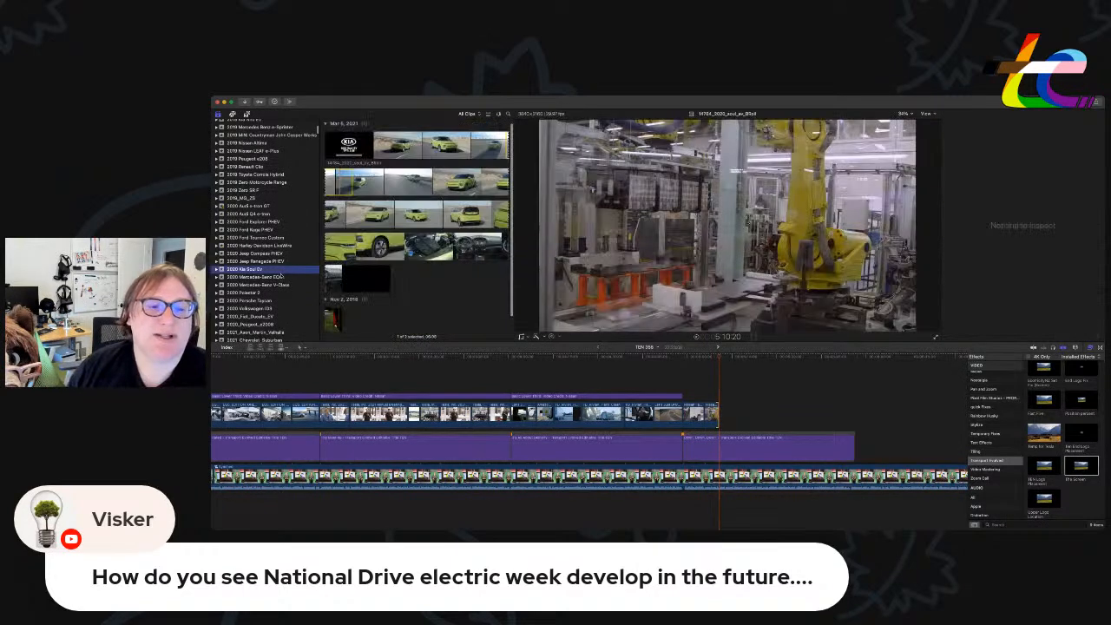
{"action": "scroll", "coordinate": [371, 234], "scroll_direction": "down", "scroll_amount": 2}
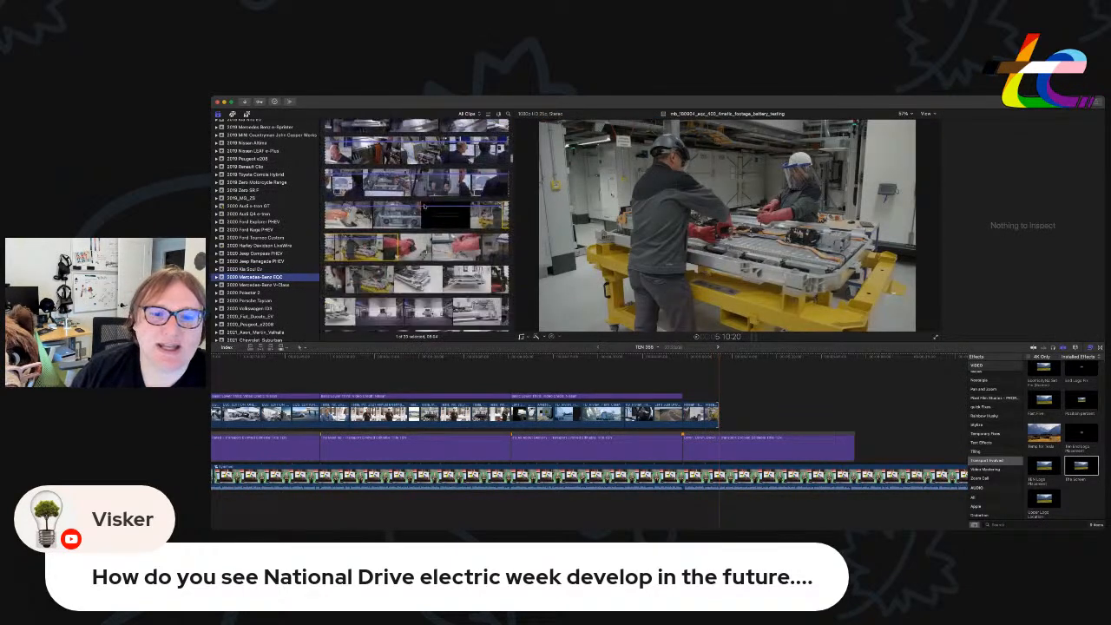
Add an excerpt of the EQC battery testing footage after the second factory excerpt, then detach and delete its audio.
{"action": "left_click_drag", "start_coordinate": [353, 234], "coordinate": [732, 416]}
{"action": "key", "text": "ctrl+shift+s"}
{"action": "left_click", "coordinate": [734, 497]}
{"action": "key", "text": "BackSpace"}
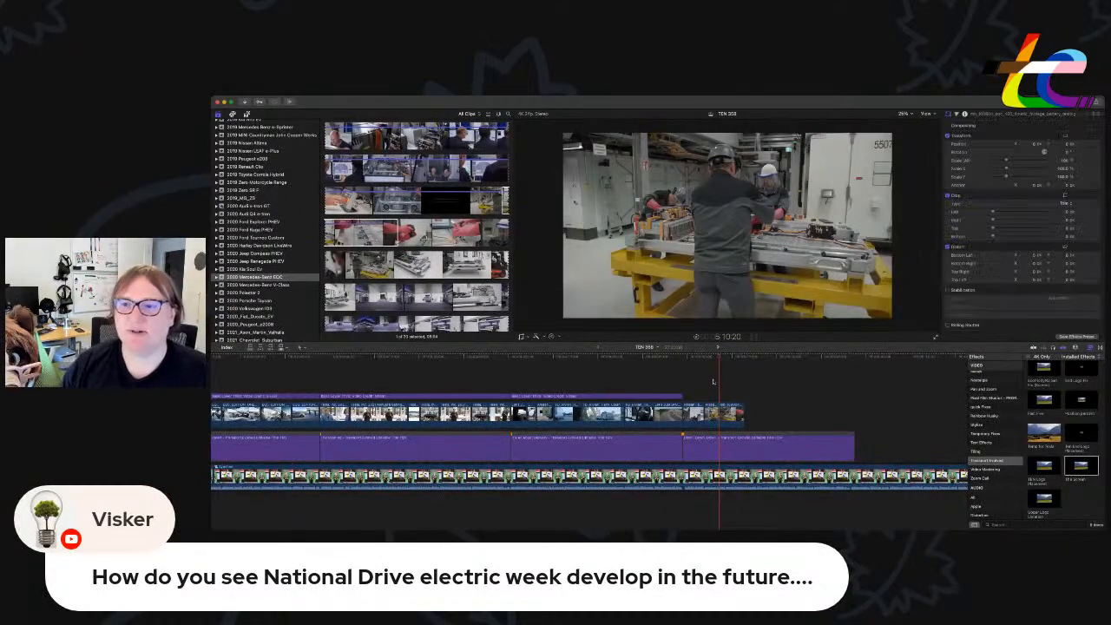
Play back the battery testing excerpt against the presenter's narration and adjust its trim to a short shot.
{"action": "key", "text": "space"}
{"action": "scroll", "coordinate": [729, 486], "scroll_direction": "right", "scroll_amount": 1}
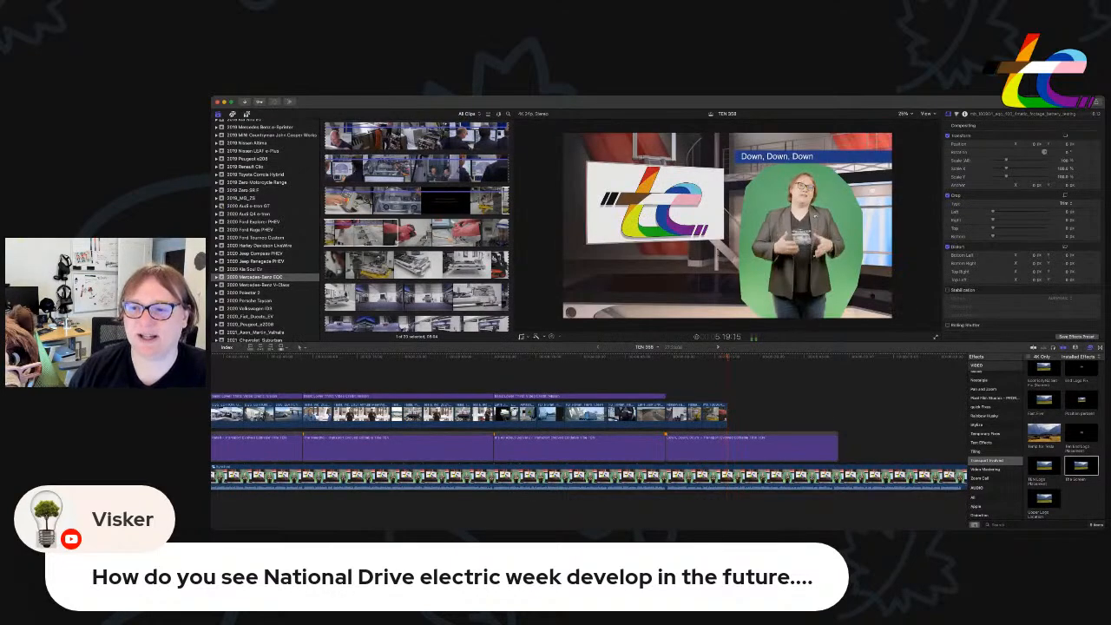
{"action": "key", "text": "space"}
{"action": "mouse_move", "coordinate": [715, 412]}
{"action": "left_mouse_down"}
{"action": "mouse_move", "coordinate": [744, 410]}
{"action": "mouse_move", "coordinate": [707, 414]}
{"action": "left_mouse_up"}
{"action": "key", "text": "space"}
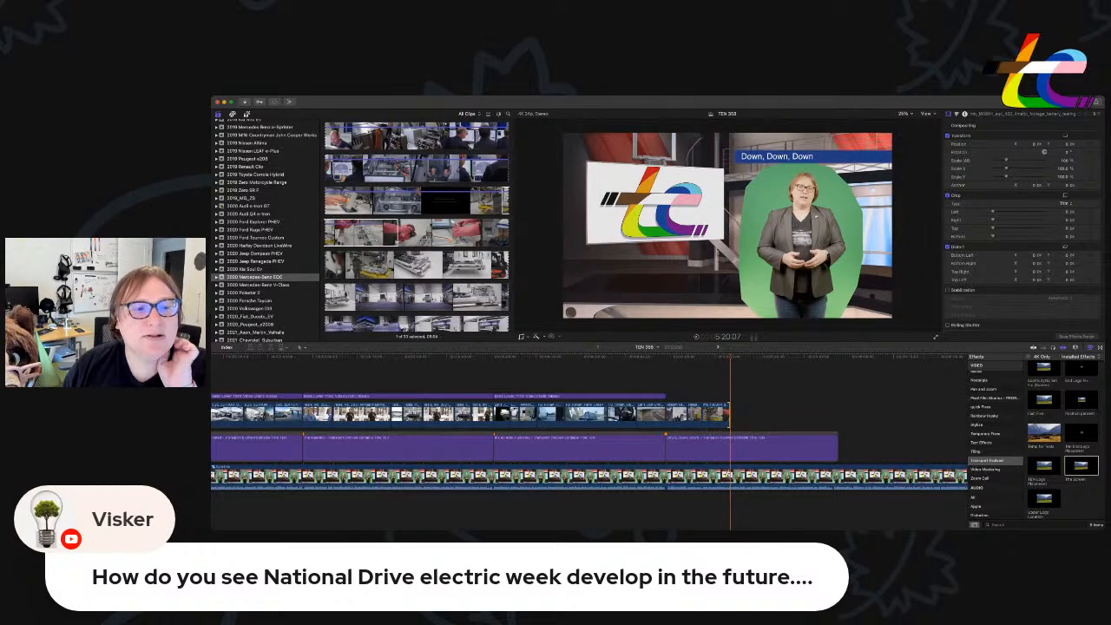
Add an EQC excerpt showing the worker at the battery test cabinet right after the previous one, and detach and delete its audio.
{"action": "key", "text": "super+Tab"}
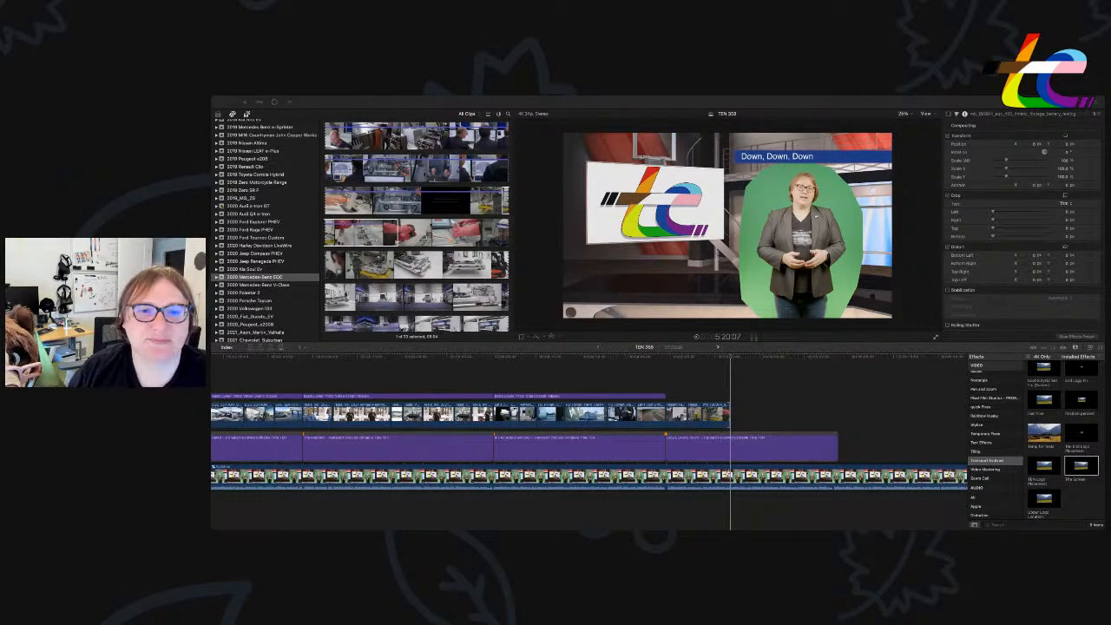
{"action": "scroll", "coordinate": [416, 225], "scroll_direction": "up", "scroll_amount": 6}
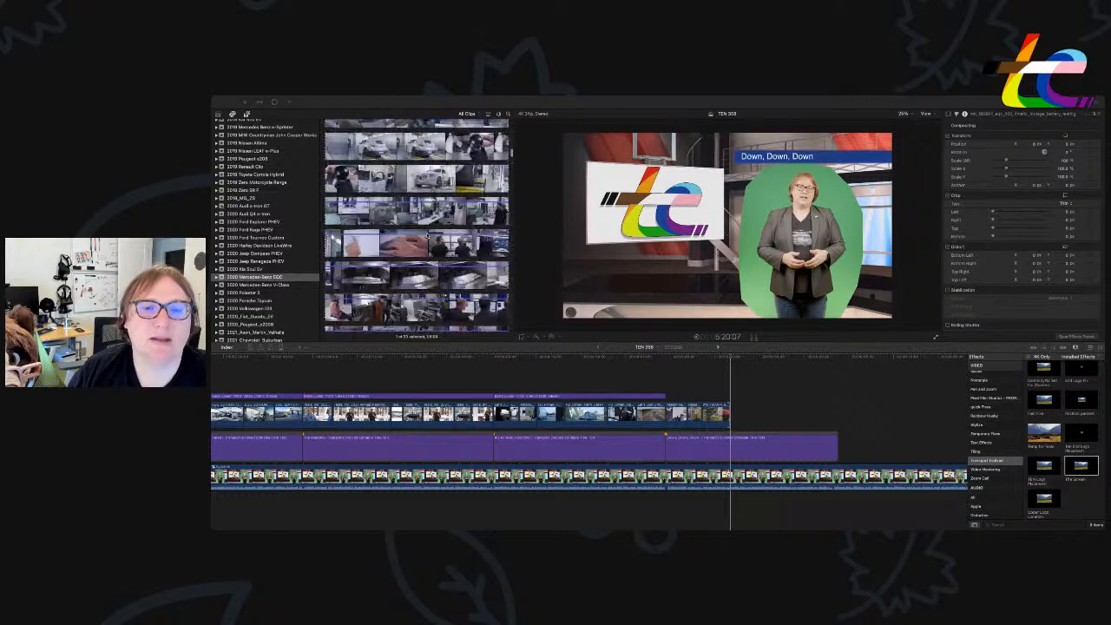
{"action": "scroll", "coordinate": [417, 226], "scroll_direction": "down", "scroll_amount": 5}
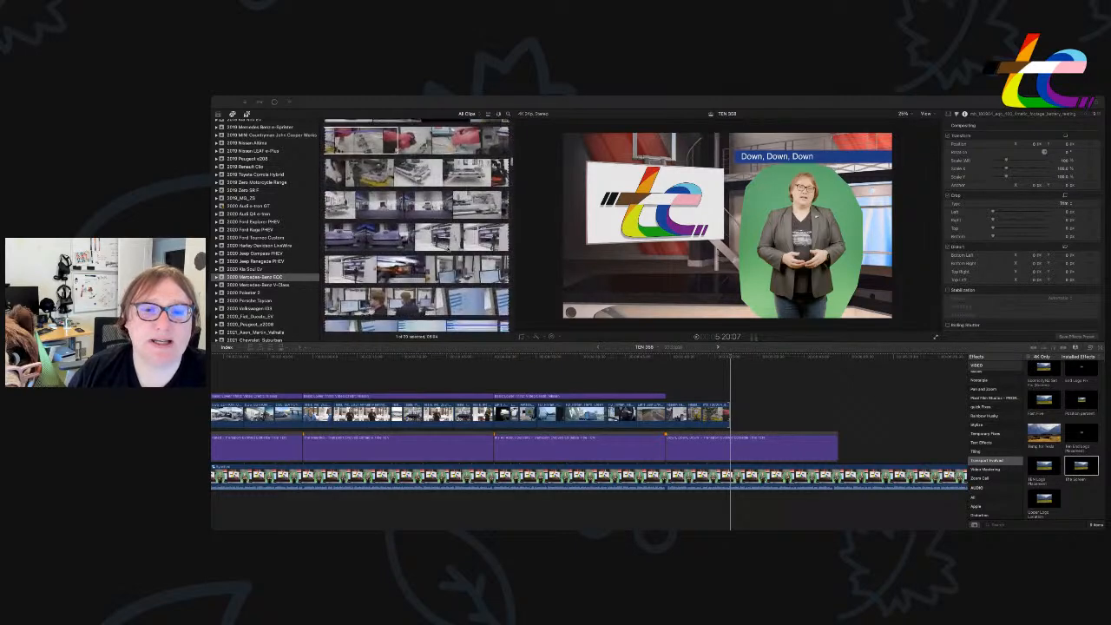
{"action": "scroll", "coordinate": [417, 226], "scroll_direction": "down", "scroll_amount": 1}
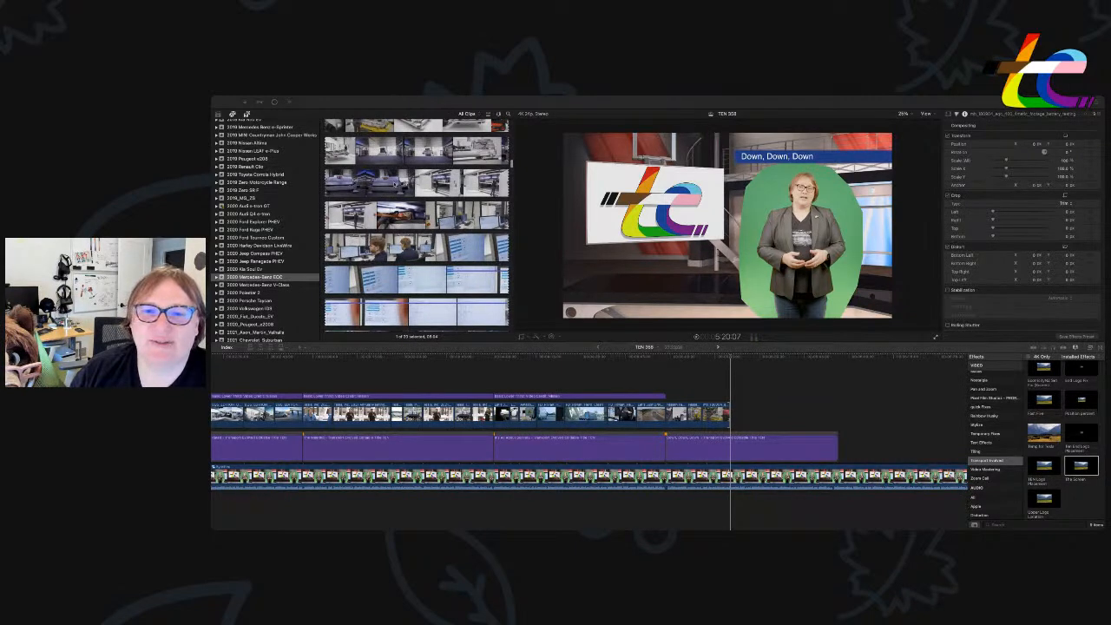
{"action": "left_click", "coordinate": [451, 180]}
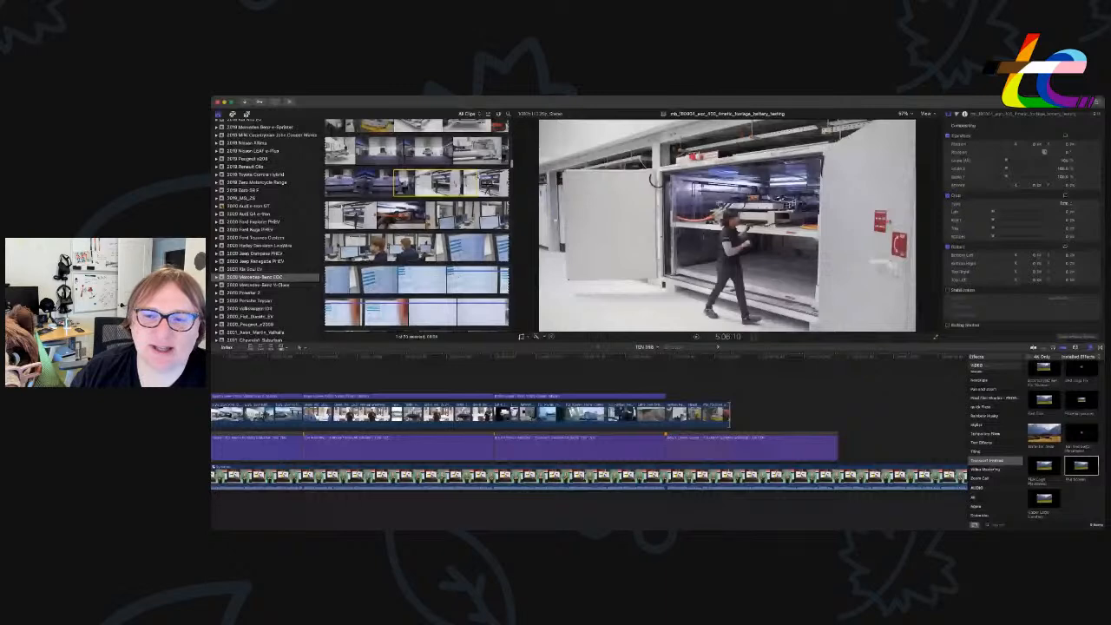
{"action": "left_click_drag", "start_coordinate": [374, 151], "coordinate": [735, 418]}
{"action": "key", "text": "ctrl+shift+s"}
{"action": "left_click", "coordinate": [784, 500]}
{"action": "key", "text": "Delete"}
Play the test cabinet excerpt and trim its end at 5:27:10.
{"action": "key", "text": "space"}
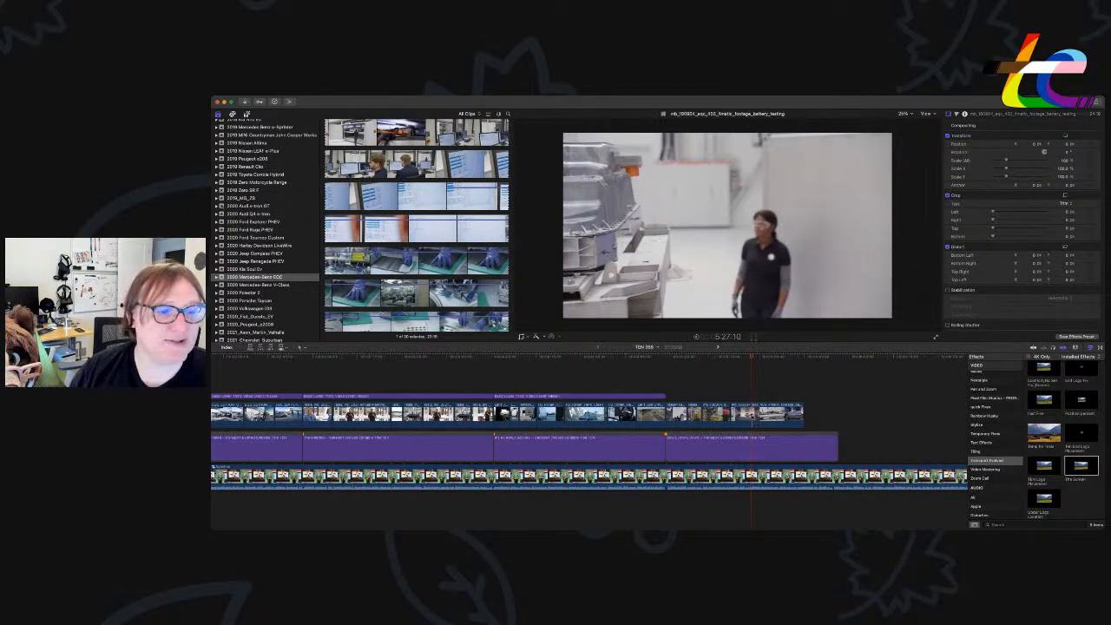
{"action": "left_click", "coordinate": [753, 419]}
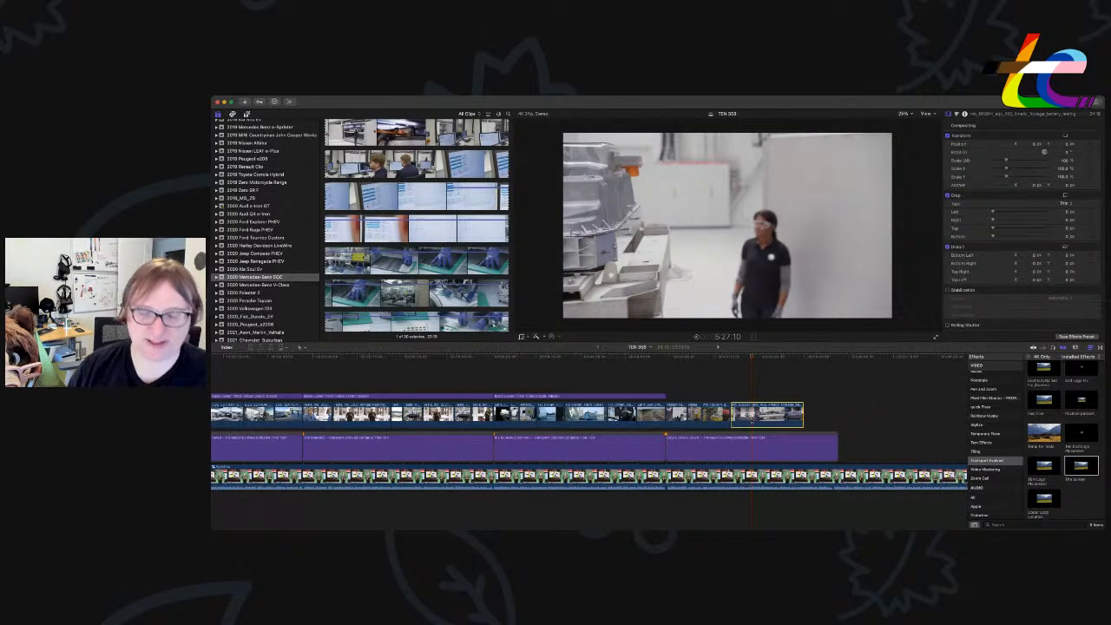
{"action": "key", "text": "Delete"}
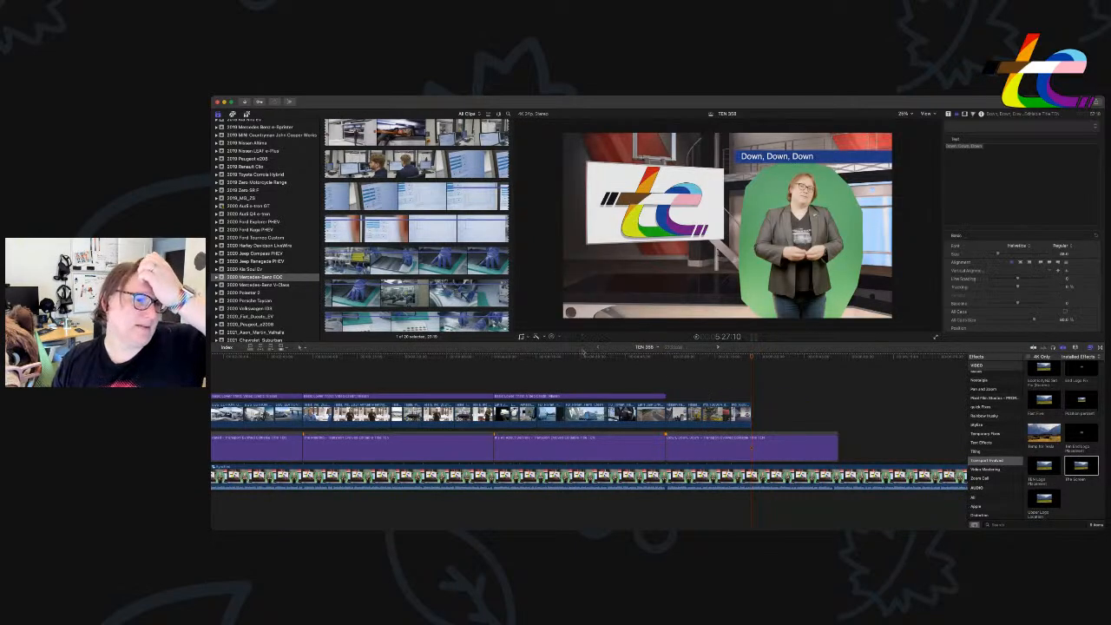
Add an EQC excerpt showing gloved hands handling battery cells after the cabinet shot, and detach and delete its audio.
{"action": "scroll", "coordinate": [417, 225], "scroll_direction": "down", "scroll_amount": 3}
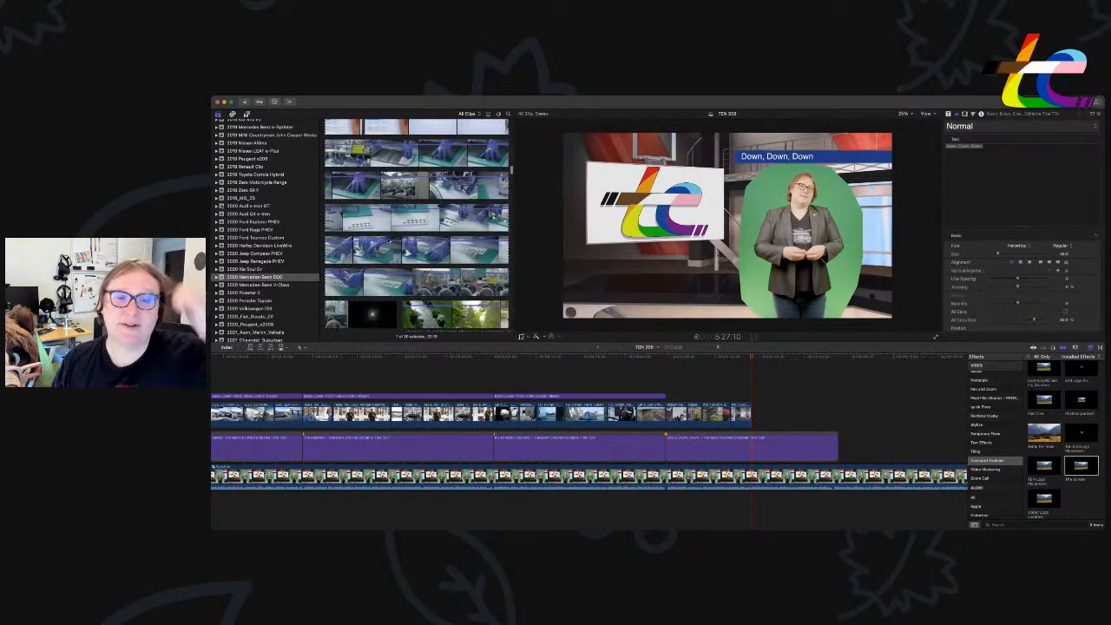
{"action": "scroll", "coordinate": [391, 231], "scroll_direction": "down", "scroll_amount": 2}
{"action": "left_click_drag", "start_coordinate": [373, 193], "coordinate": [802, 518]}
{"action": "left_click", "coordinate": [800, 499]}
{"action": "key", "text": "Delete"}
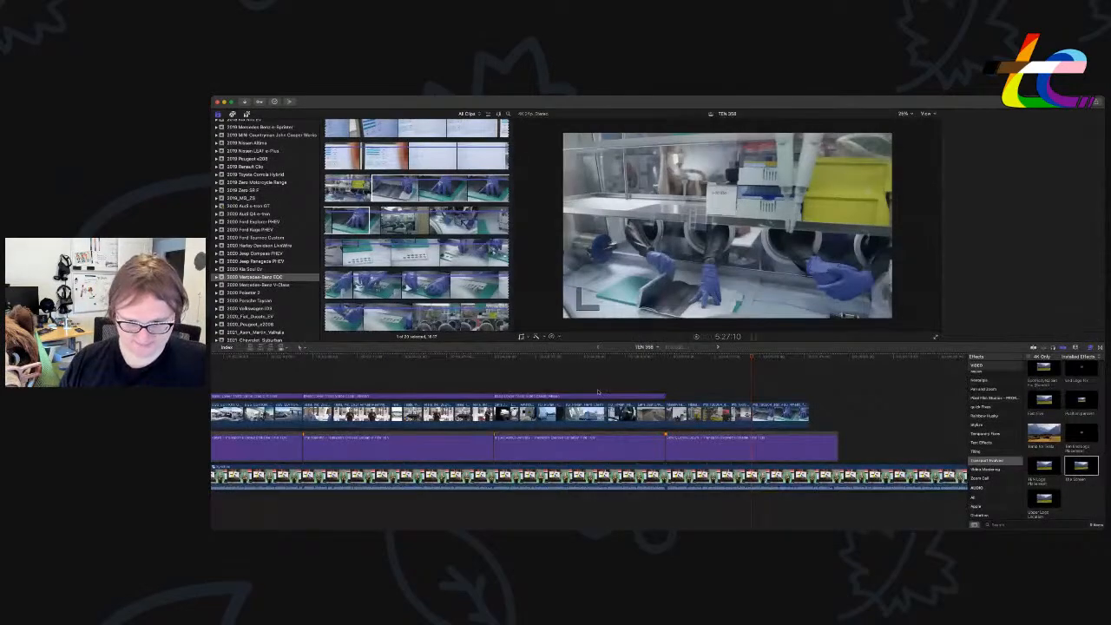
Copy the preceding segment's video credit title to the start of "Down, Down, Down" and shorten it to cover only the Nissan factory shots.
{"action": "left_click", "coordinate": [654, 396]}
{"action": "key", "text": "super+c"}
{"action": "key", "text": "Down"}
{"action": "key", "text": "super+v"}
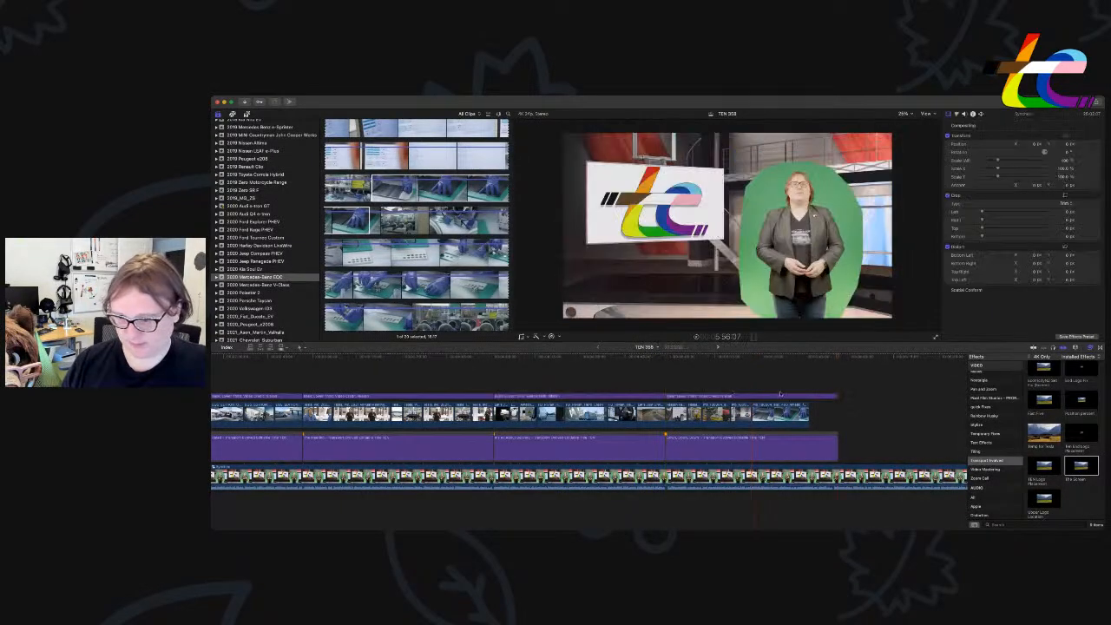
{"action": "left_click_drag", "start_coordinate": [840, 398], "coordinate": [702, 398]}
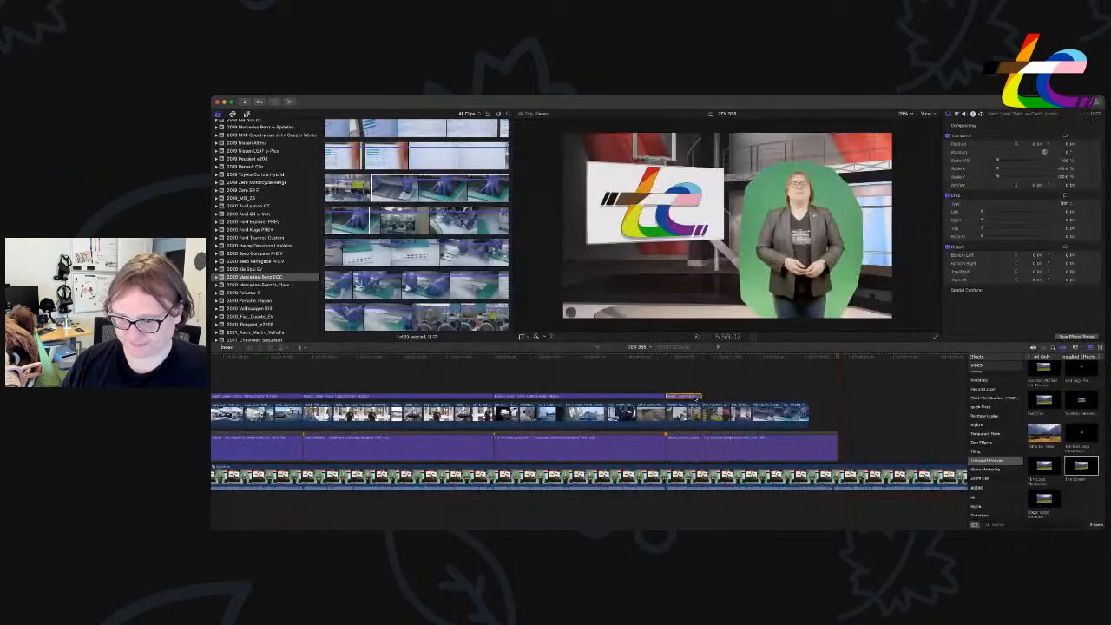
Change the source in the first video credit of the segment to "Nissan".
{"action": "double_click", "coordinate": [685, 397]}
{"action": "left_click", "coordinate": [986, 147]}
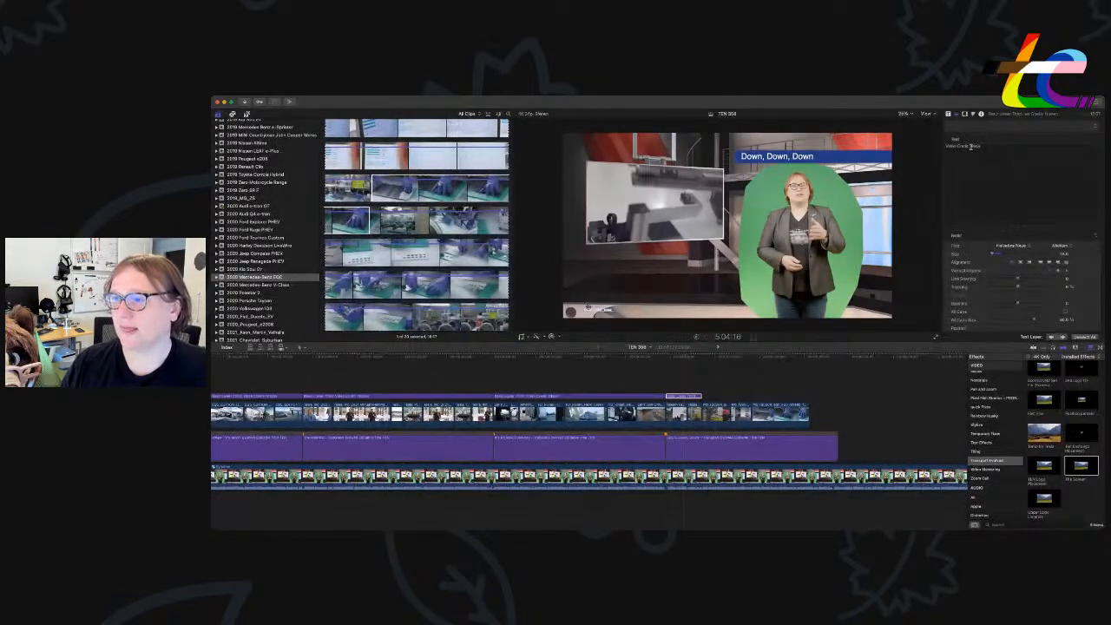
{"action": "left_click_drag", "start_coordinate": [970, 147], "coordinate": [994, 146]}
{"action": "type", "text": "Nissan"}
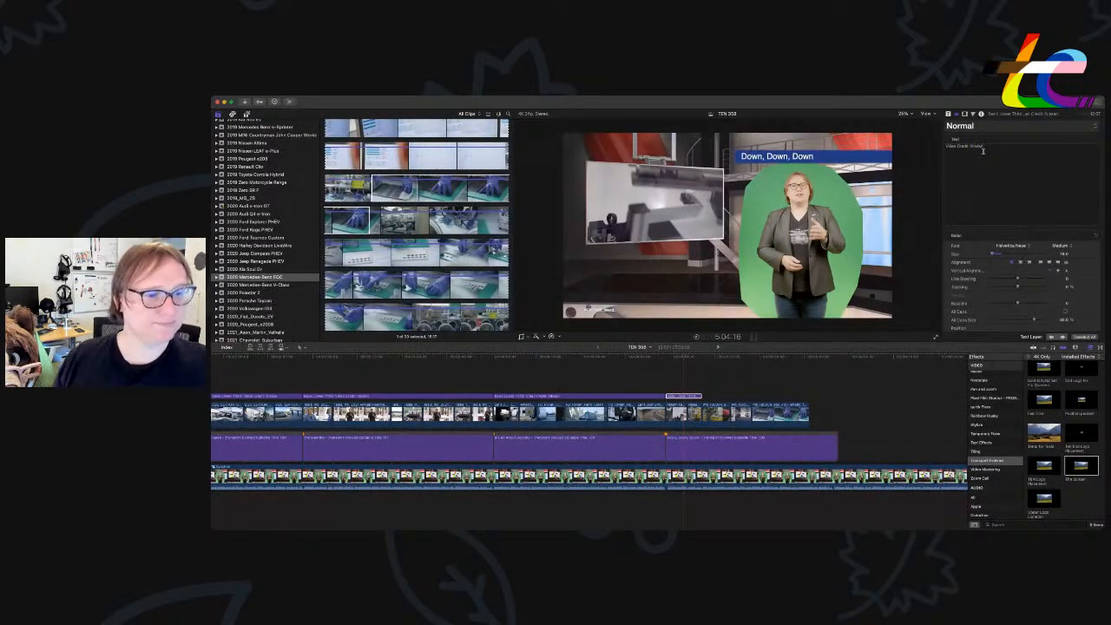
Paste another video credit title right after the Nissan one and extend it to the end of the last EQC excerpt.
{"action": "scroll", "coordinate": [586, 492], "scroll_direction": "down", "scroll_amount": 1}
{"action": "left_click", "coordinate": [697, 389]}
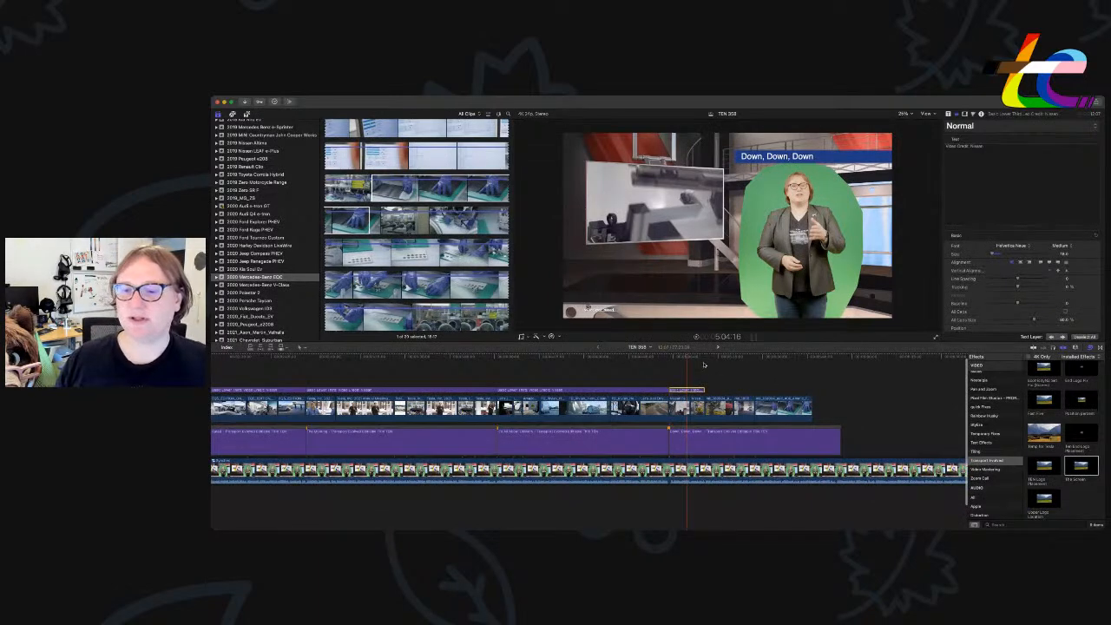
{"action": "left_click", "coordinate": [705, 365]}
{"action": "key", "text": "super+v"}
{"action": "left_click_drag", "start_coordinate": [742, 391], "coordinate": [812, 391]}
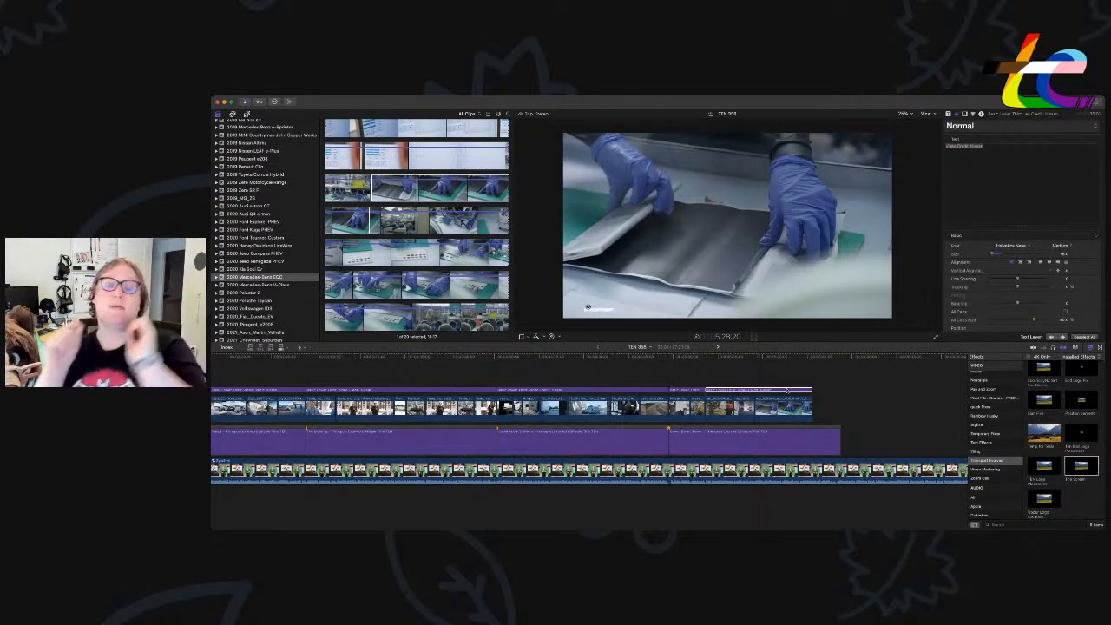
Change the source in the second video credit to "Mercedes-Benz".
{"action": "left_click", "coordinate": [1084, 171]}
{"action": "left_click_drag", "start_coordinate": [970, 146], "coordinate": [992, 146]}
{"action": "key", "text": "BackSpace"}
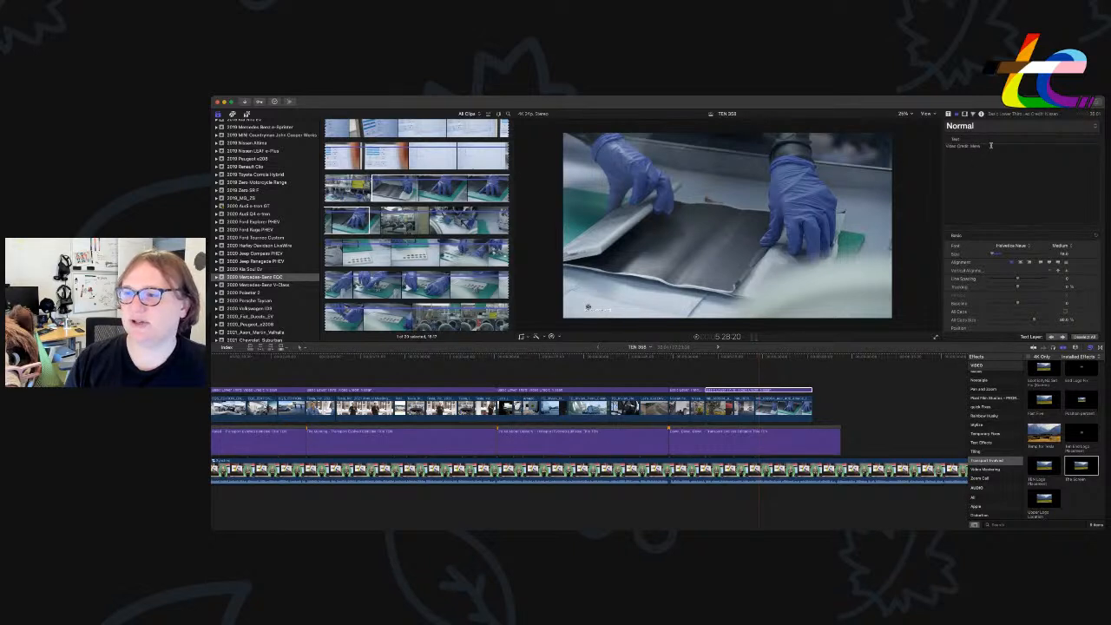
{"action": "type", "text": "Mercedes-Benz"}
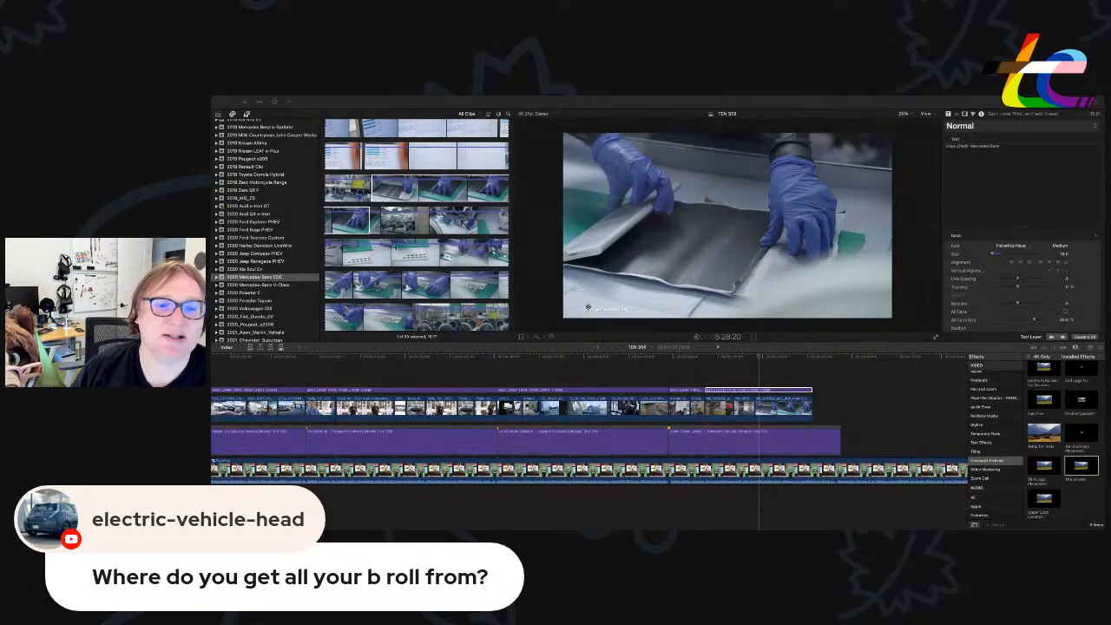
{"action": "left_click", "coordinate": [788, 366]}
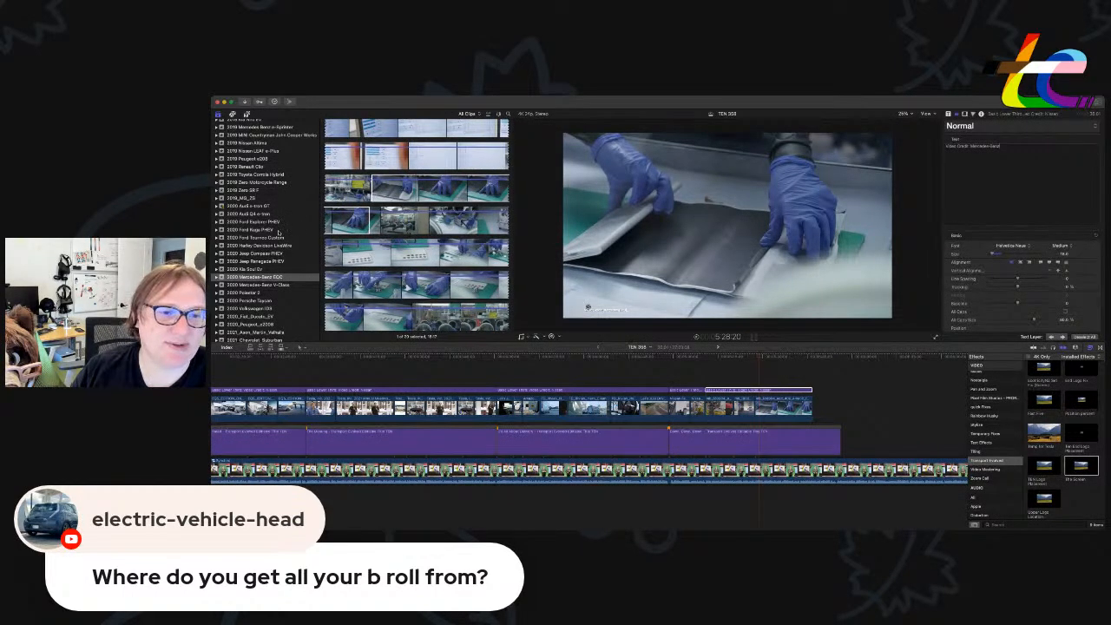
Open the 2017 Smart ForTwo-ForFour Electric Drive event in the B-Roll library to view its clips.
{"action": "scroll", "coordinate": [279, 231], "scroll_direction": "up", "scroll_amount": 10}
{"action": "scroll", "coordinate": [279, 231], "scroll_direction": "up", "scroll_amount": 3}
{"action": "scroll", "coordinate": [278, 233], "scroll_direction": "down", "scroll_amount": 3}
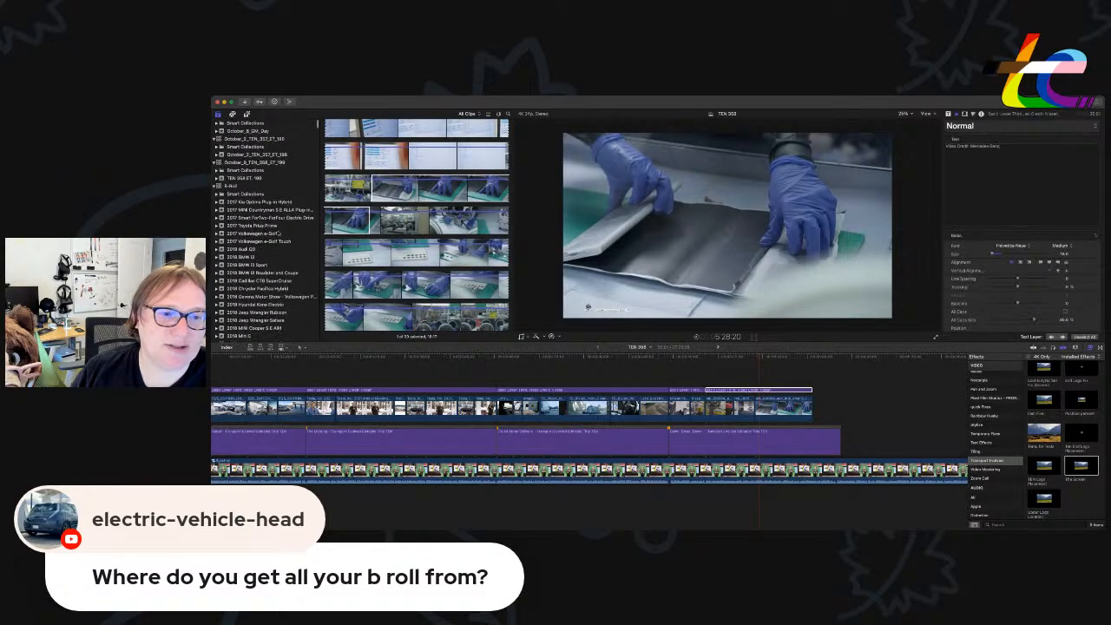
{"action": "scroll", "coordinate": [278, 235], "scroll_direction": "up", "scroll_amount": 3}
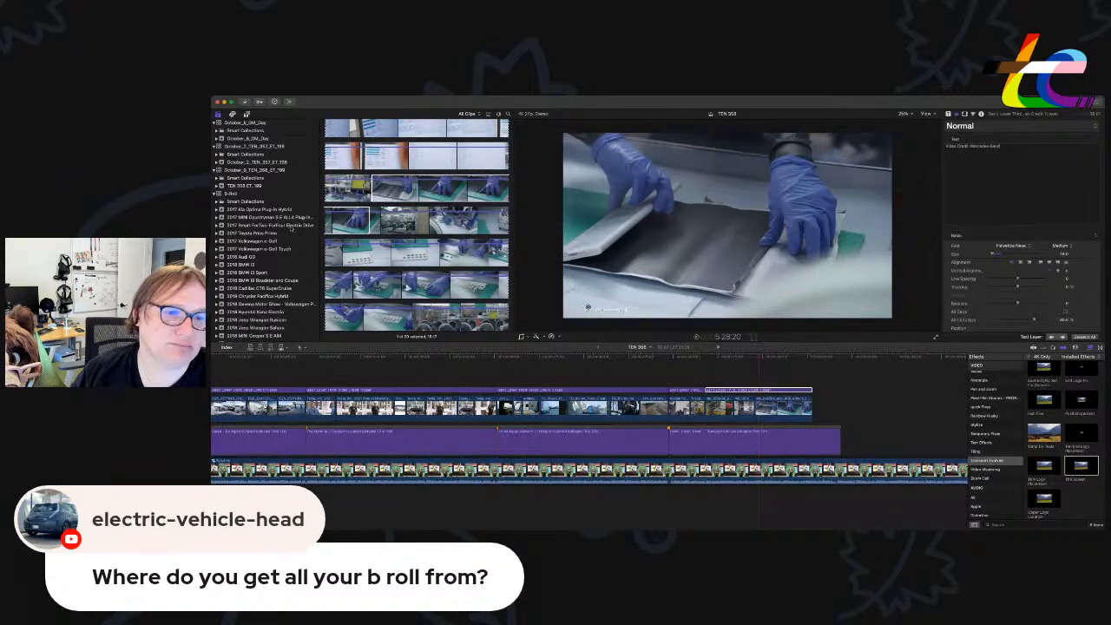
{"action": "left_click", "coordinate": [290, 225]}
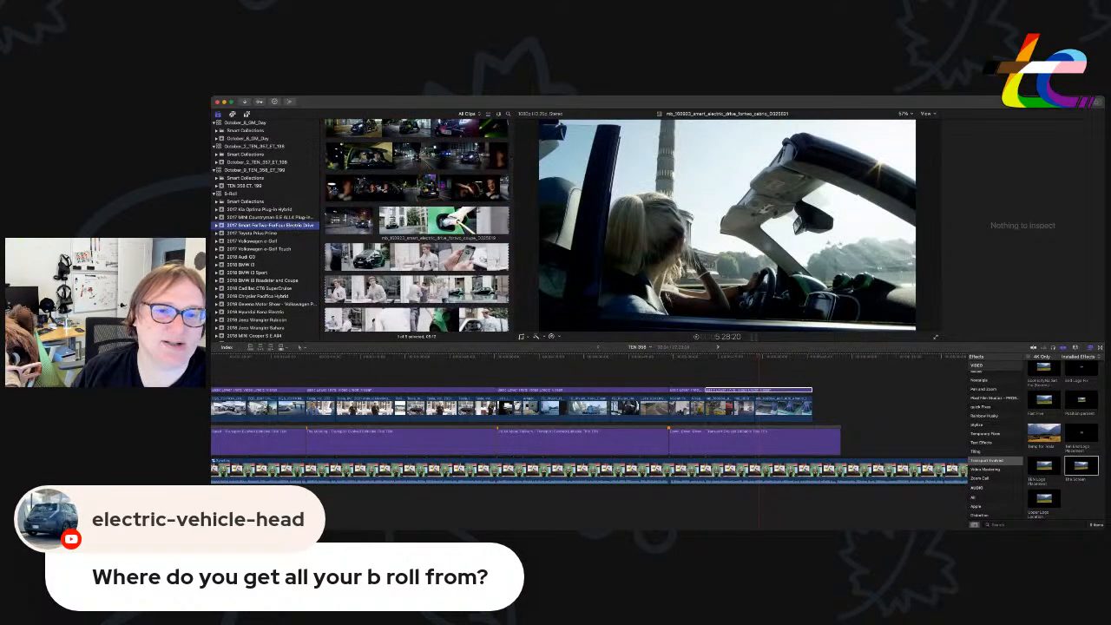
Browse the Smart ForTwo-ForFour Electric Drive clips in the B-Roll library and open the 2018 Audi event for comparison.
{"action": "scroll", "coordinate": [419, 226], "scroll_direction": "down", "scroll_amount": 2}
{"action": "scroll", "coordinate": [419, 226], "scroll_direction": "down", "scroll_amount": 5}
{"action": "left_click_drag", "start_coordinate": [425, 258], "coordinate": [399, 285]}
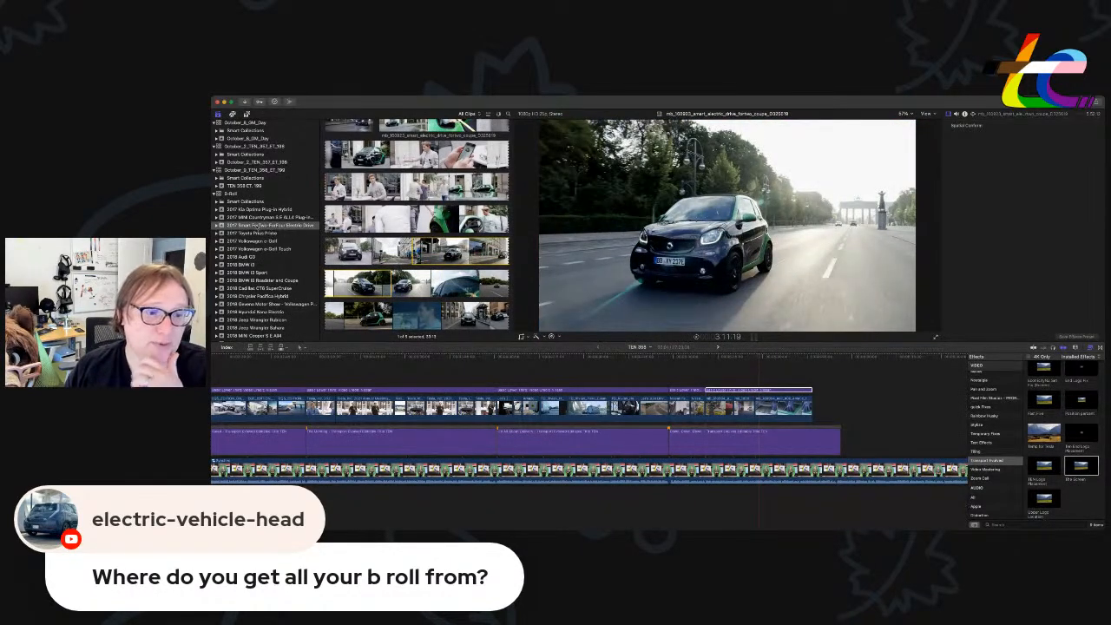
{"action": "left_click", "coordinate": [264, 225]}
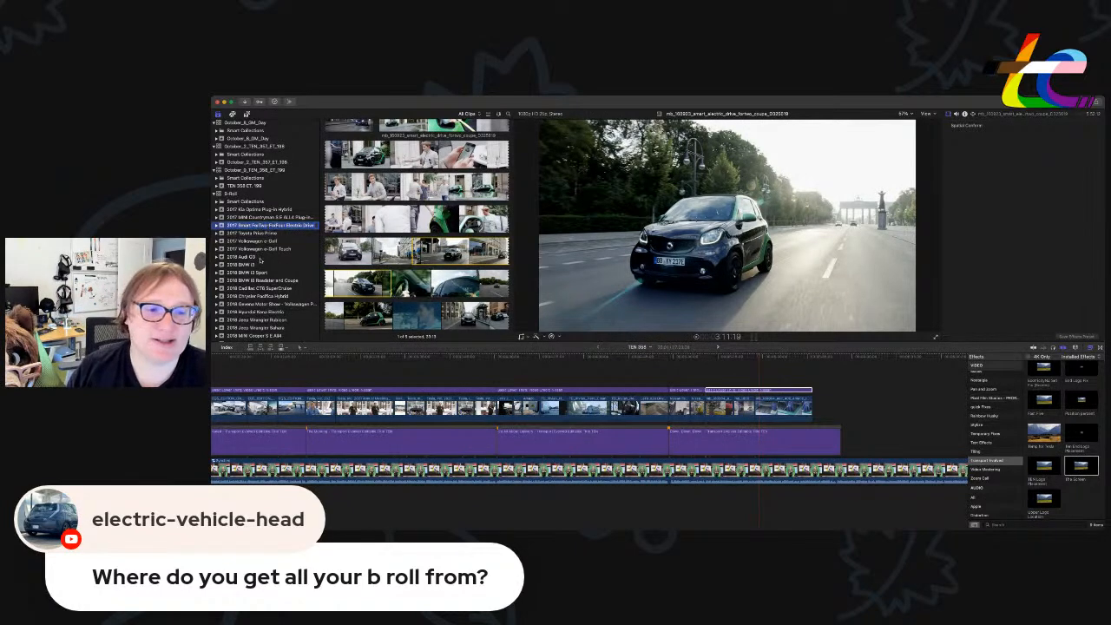
{"action": "left_click", "coordinate": [252, 257]}
Play the end of the "Down, Down, Down" segment and trim the end of its last EQC clip slightly shorter.
{"action": "left_click", "coordinate": [789, 364]}
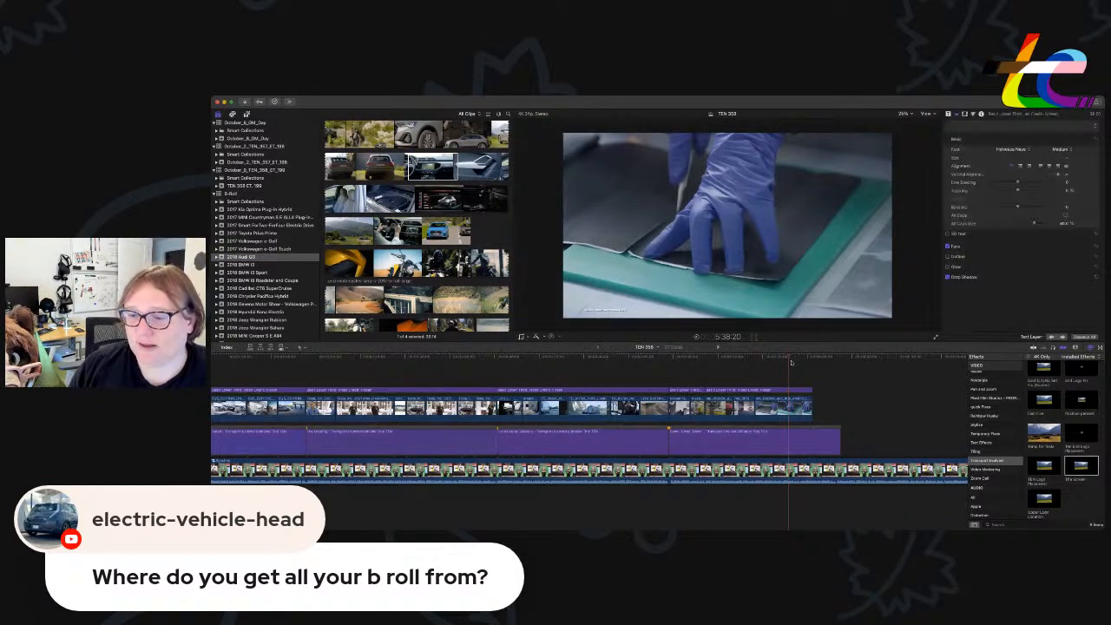
{"action": "key", "text": "space"}
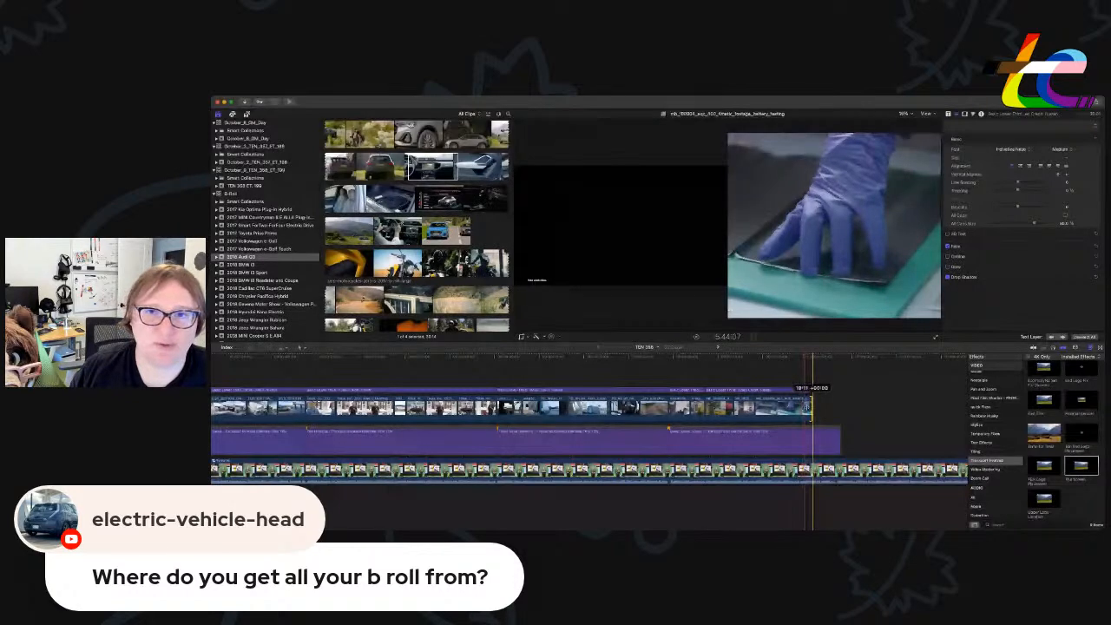
{"action": "left_click", "coordinate": [728, 363]}
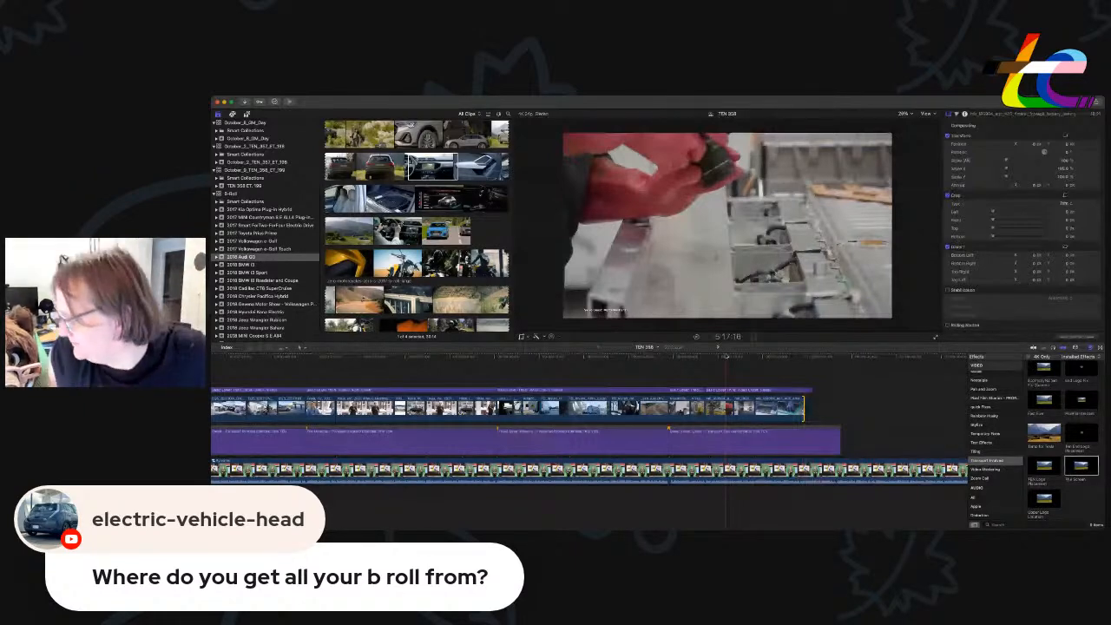
Review the segment from its start, split the presenter footage at 5:12:16 and trim a few frames off the second part's start.
{"action": "left_click", "coordinate": [671, 358]}
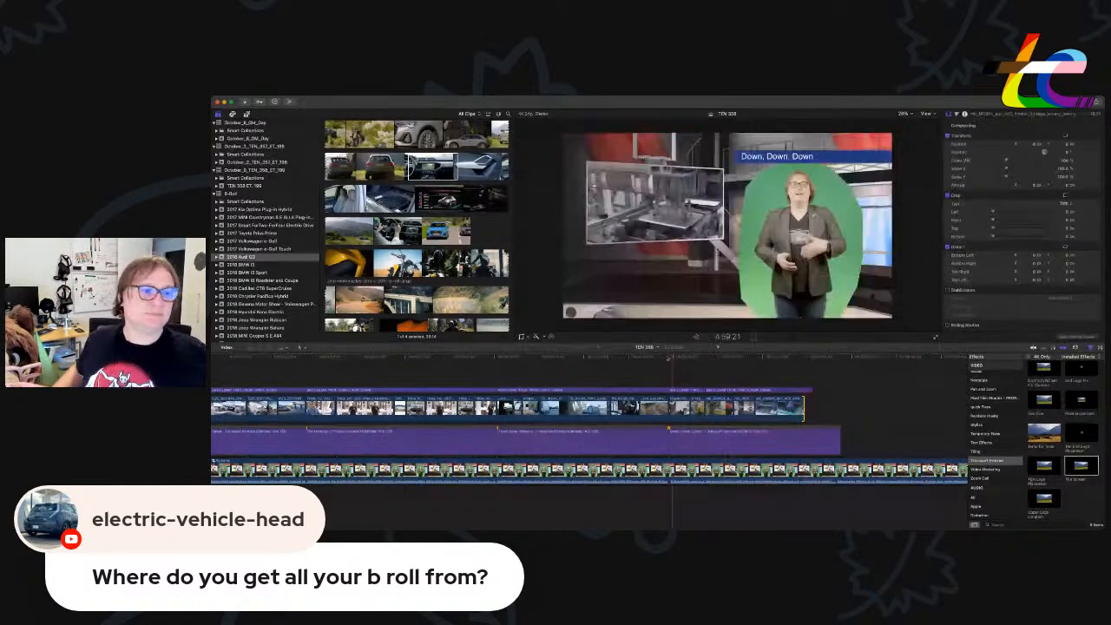
{"action": "key", "text": "space"}
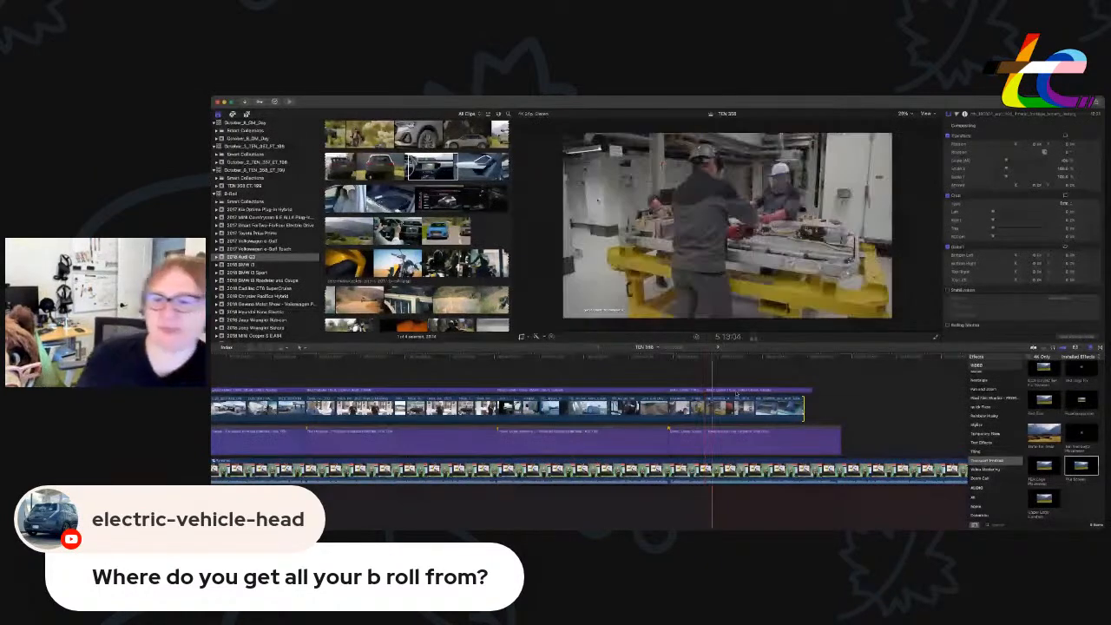
{"action": "key", "text": "space"}
{"action": "key", "text": "super+equal"}
{"action": "key", "text": "super+equal"}
{"action": "key", "text": "super+equal"}
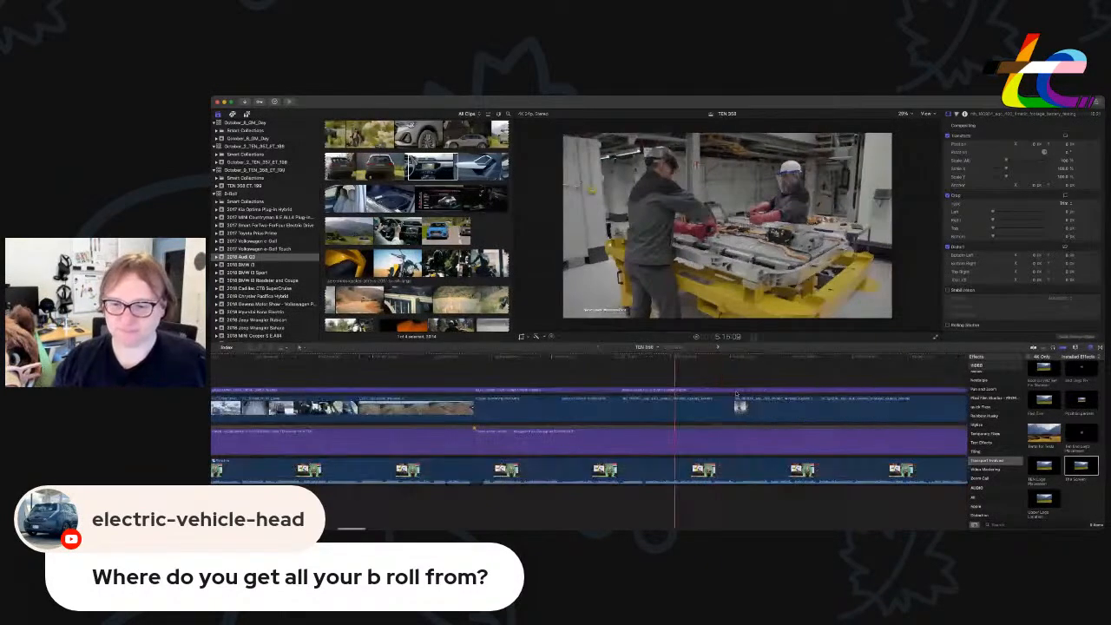
{"action": "scroll", "coordinate": [713, 397], "scroll_direction": "down", "scroll_amount": 1}
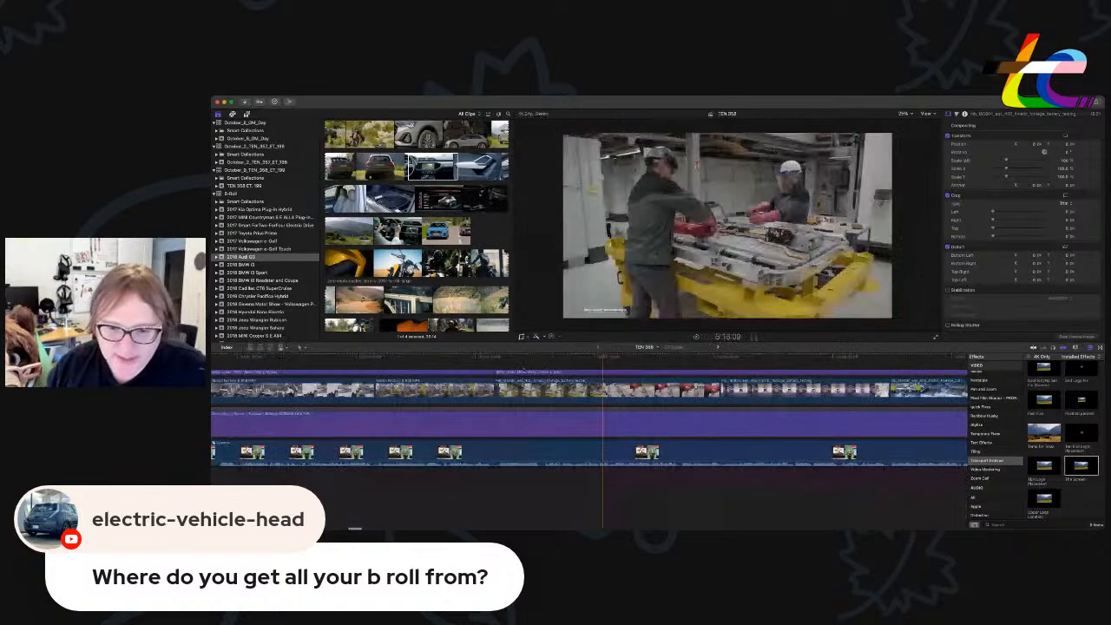
{"action": "left_click", "coordinate": [528, 373]}
{"action": "left_click", "coordinate": [537, 451]}
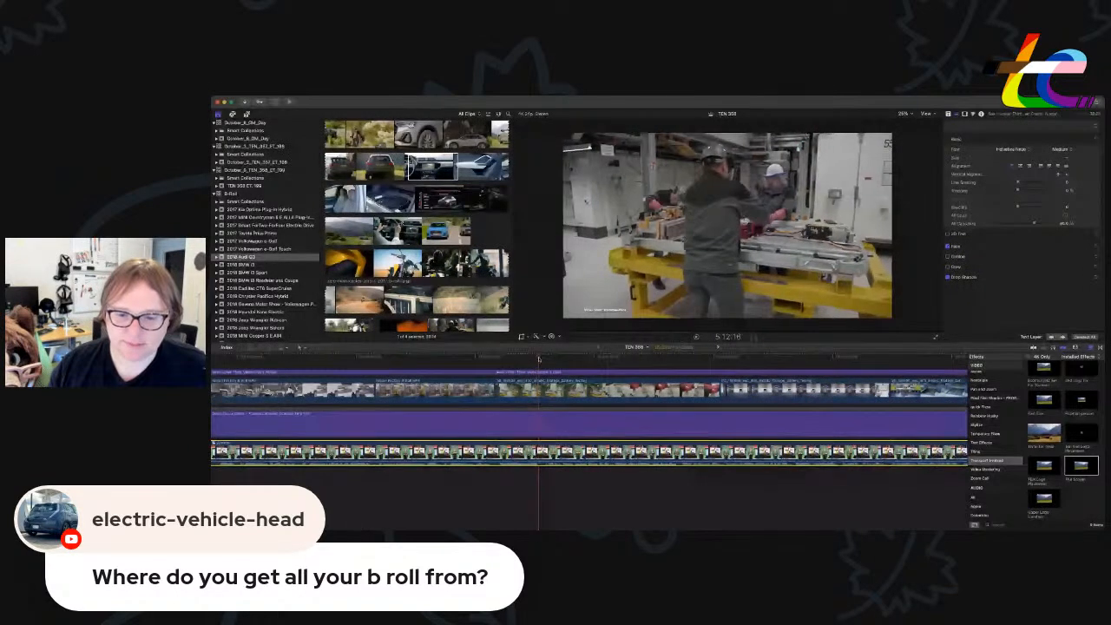
{"action": "left_click", "coordinate": [538, 451]}
{"action": "left_click_drag", "start_coordinate": [538, 451], "coordinate": [545, 448]}
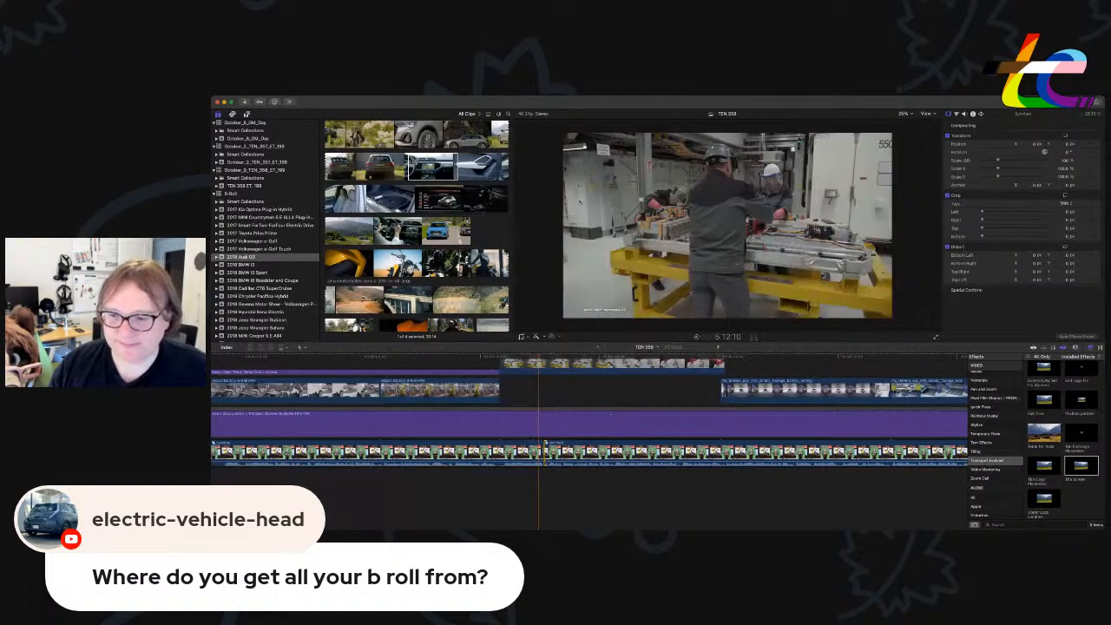
Shorten the end of the EQC battery testing excerpt above the cut to meet the next excerpt, and review the remaining footage.
{"action": "left_click_drag", "start_coordinate": [724, 369], "coordinate": [719, 369]}
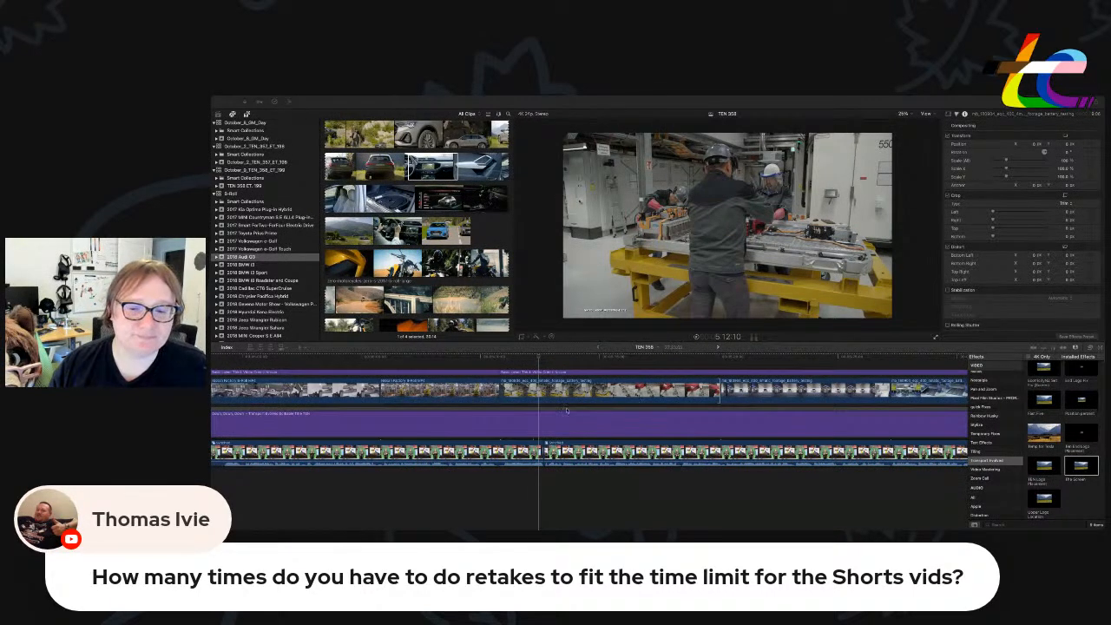
{"action": "left_click", "coordinate": [525, 362]}
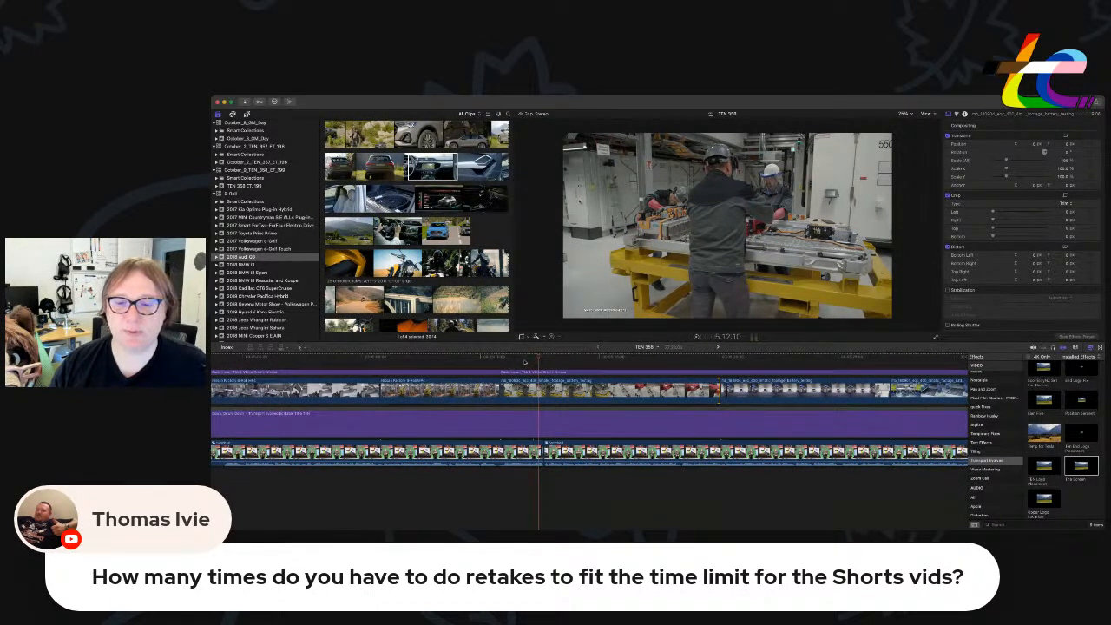
{"action": "scroll", "coordinate": [525, 362], "scroll_direction": "right", "scroll_amount": 3}
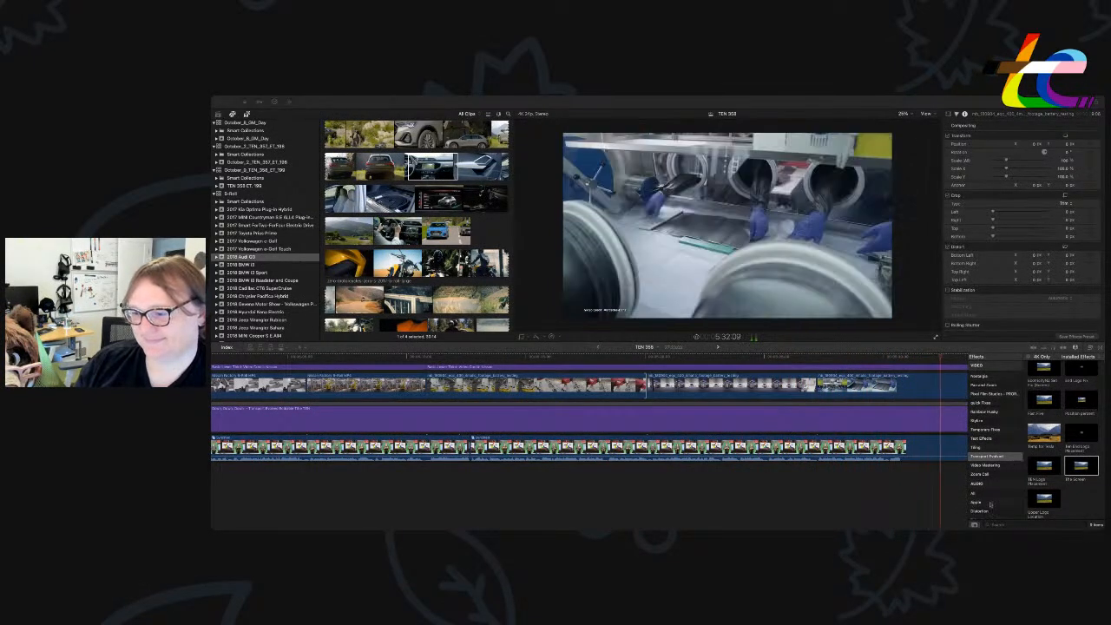
Split the presenter footage at 5:32:01, trim about 7 frames off the second part's start and play back the edit.
{"action": "left_click", "coordinate": [830, 491]}
{"action": "key", "text": "super+equal"}
{"action": "key", "text": "super+equal"}
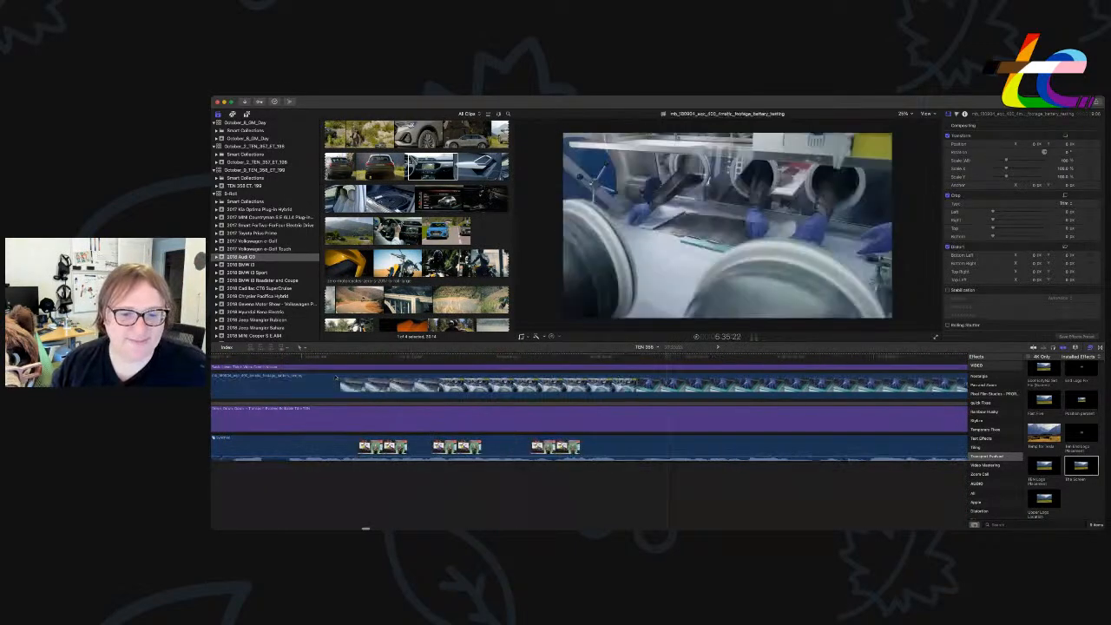
{"action": "left_click", "coordinate": [443, 368]}
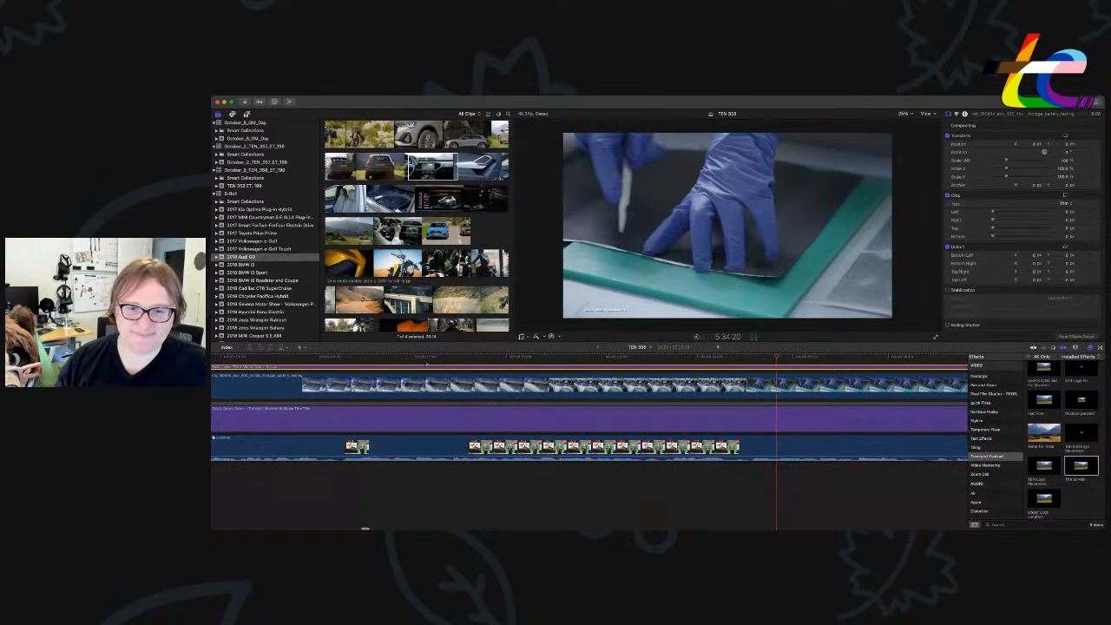
{"action": "left_click", "coordinate": [430, 357]}
{"action": "key", "text": "space"}
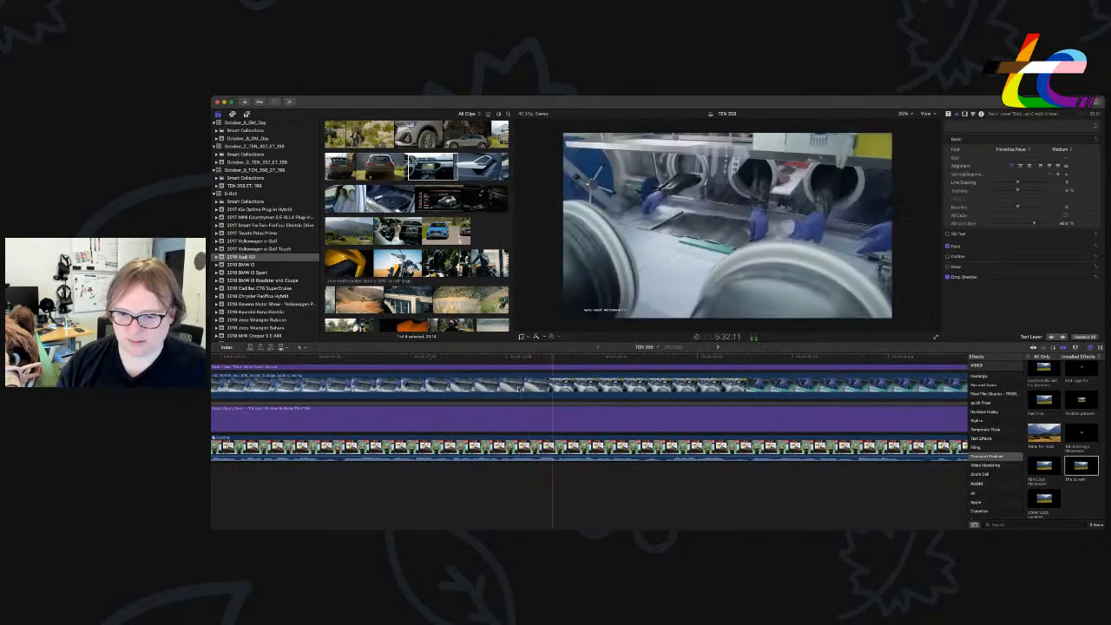
{"action": "left_click", "coordinate": [489, 363]}
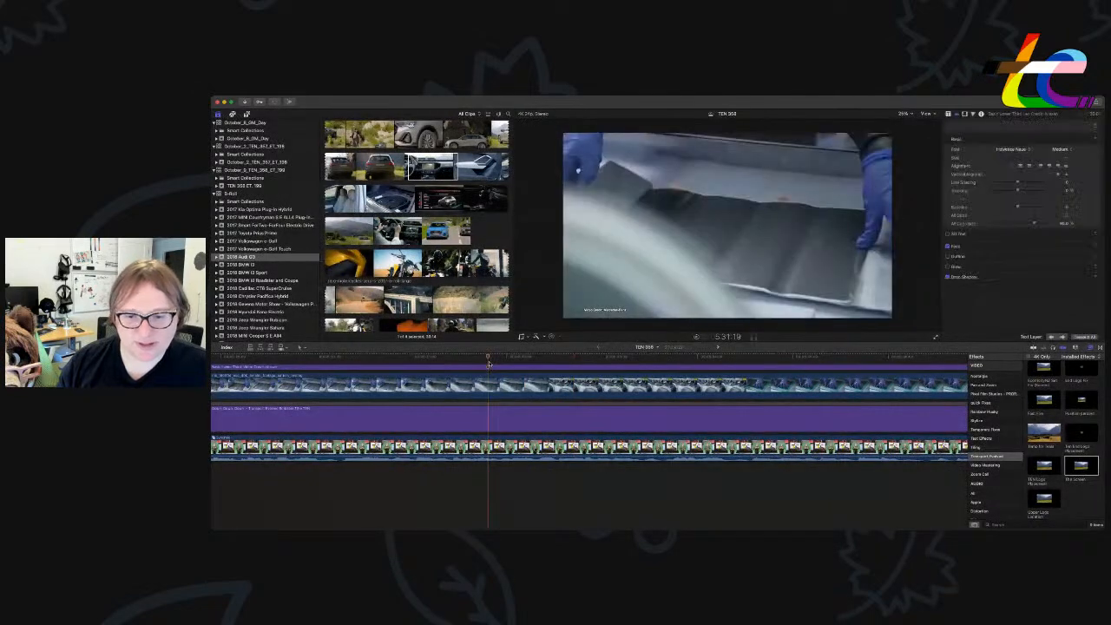
{"action": "left_click", "coordinate": [521, 359]}
{"action": "left_click_drag", "start_coordinate": [521, 359], "coordinate": [512, 359]}
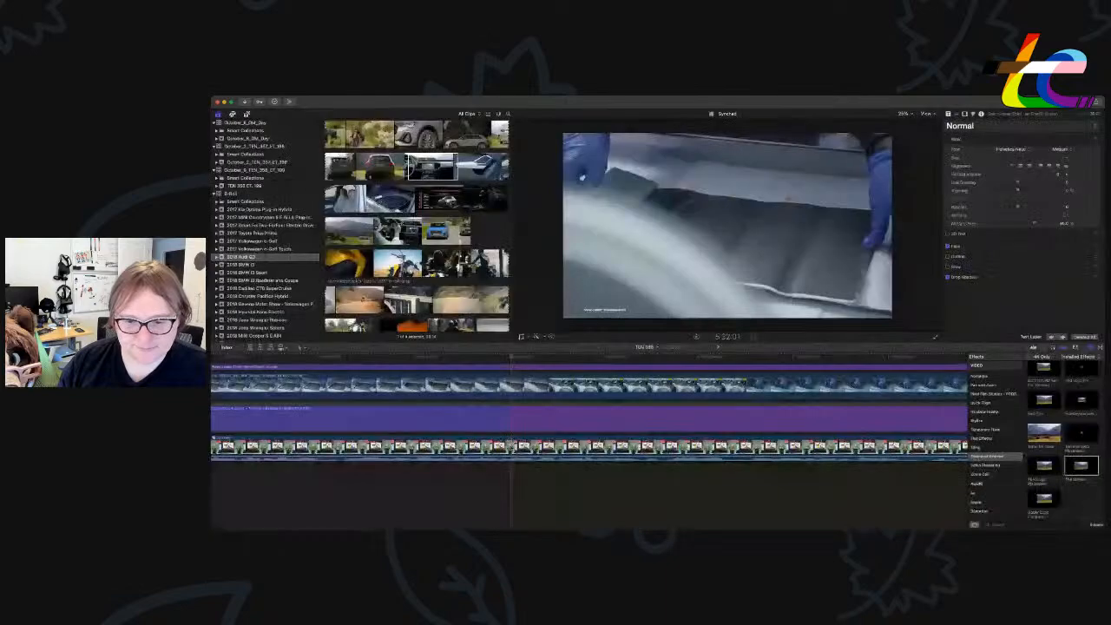
{"action": "left_click_drag", "start_coordinate": [512, 450], "coordinate": [540, 449]}
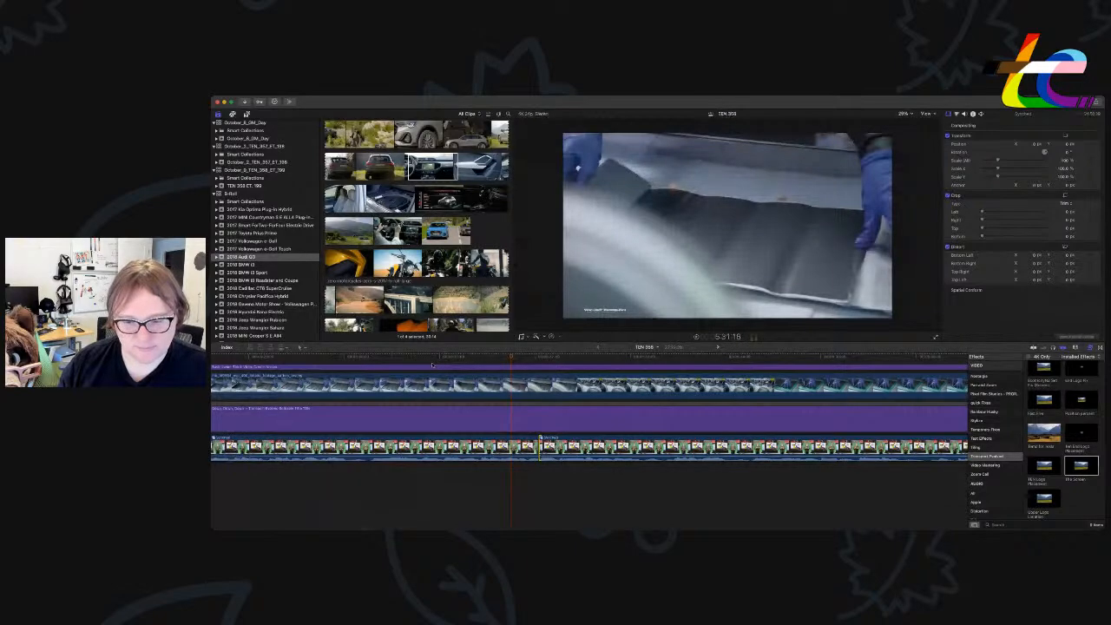
{"action": "key", "text": "space"}
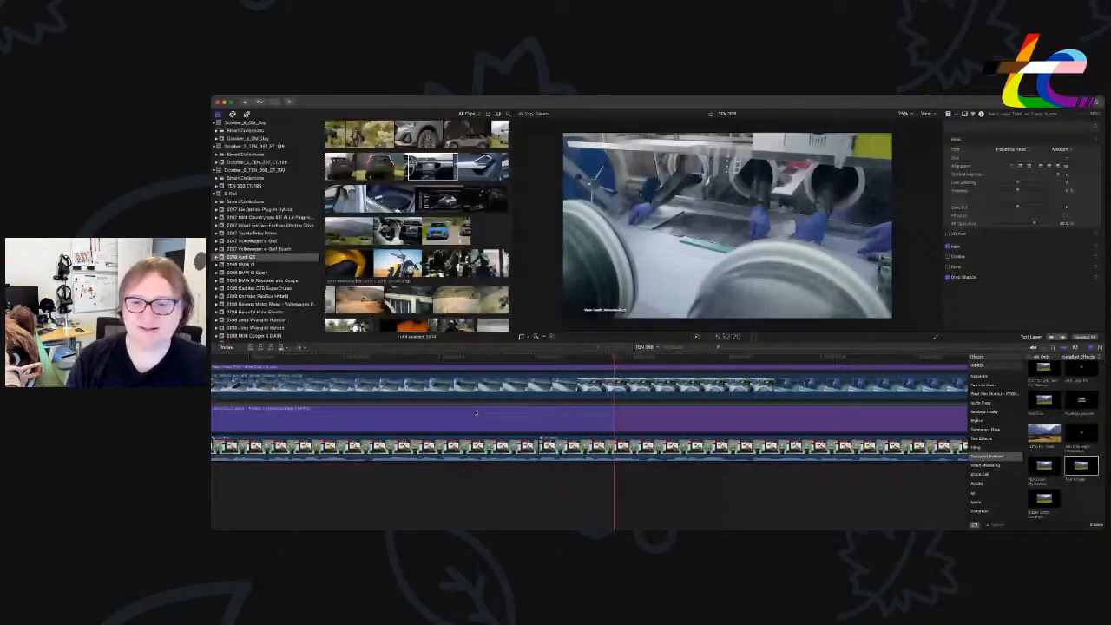
Trim the end of the "Down, Down, Down" title slightly and extend the last video credit title to the same end.
{"action": "key", "text": "space"}
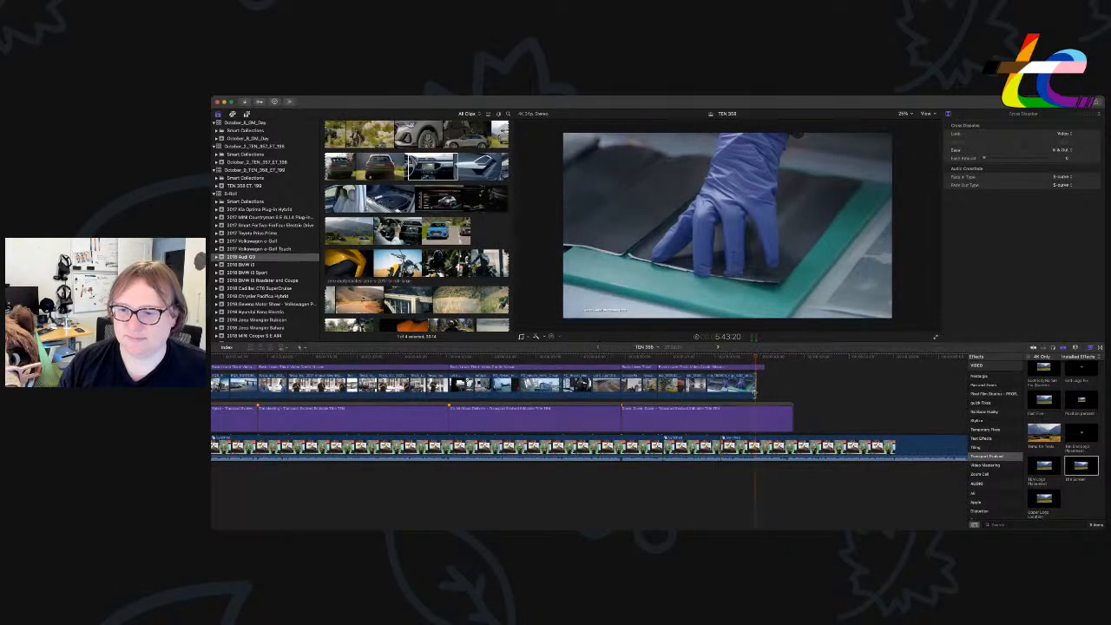
{"action": "left_click_drag", "start_coordinate": [792, 420], "coordinate": [788, 425]}
{"action": "left_click_drag", "start_coordinate": [765, 368], "coordinate": [786, 366]}
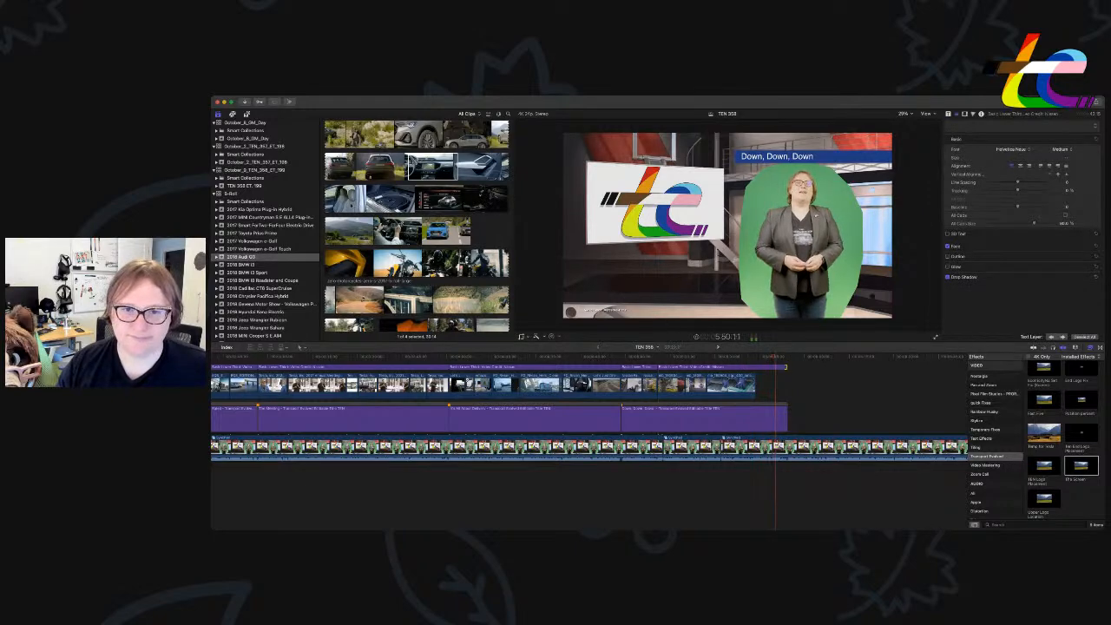
Look through the events in the B-roll libraries for suitable footage to fill the gap after the last B-roll clip.
{"action": "scroll", "coordinate": [354, 206], "scroll_direction": "up", "scroll_amount": 3}
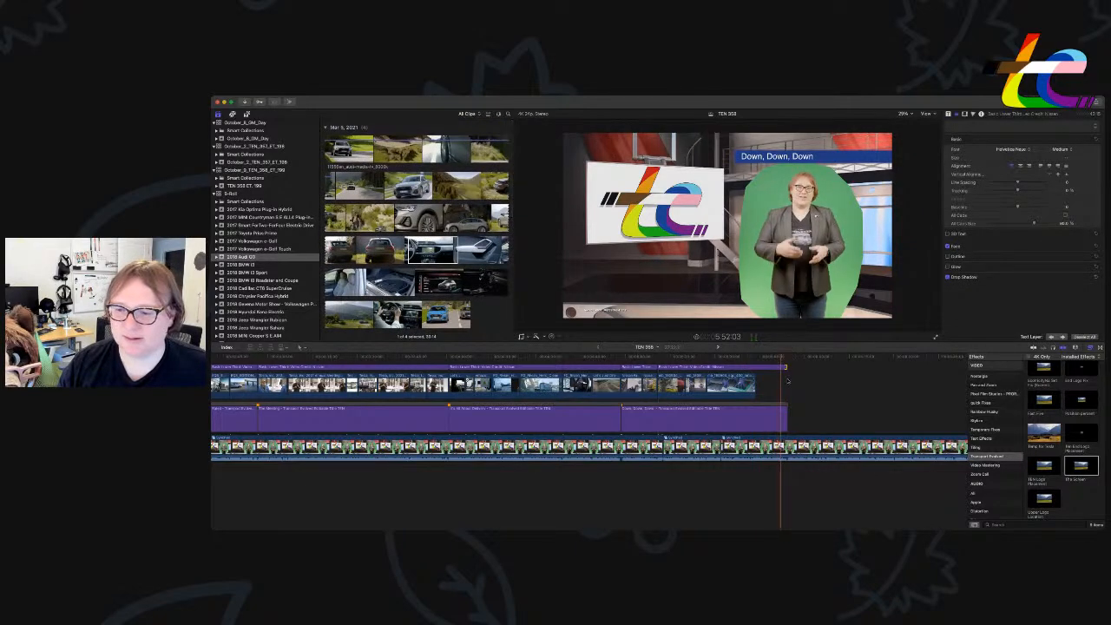
{"action": "scroll", "coordinate": [789, 378], "scroll_direction": "right", "scroll_amount": 2}
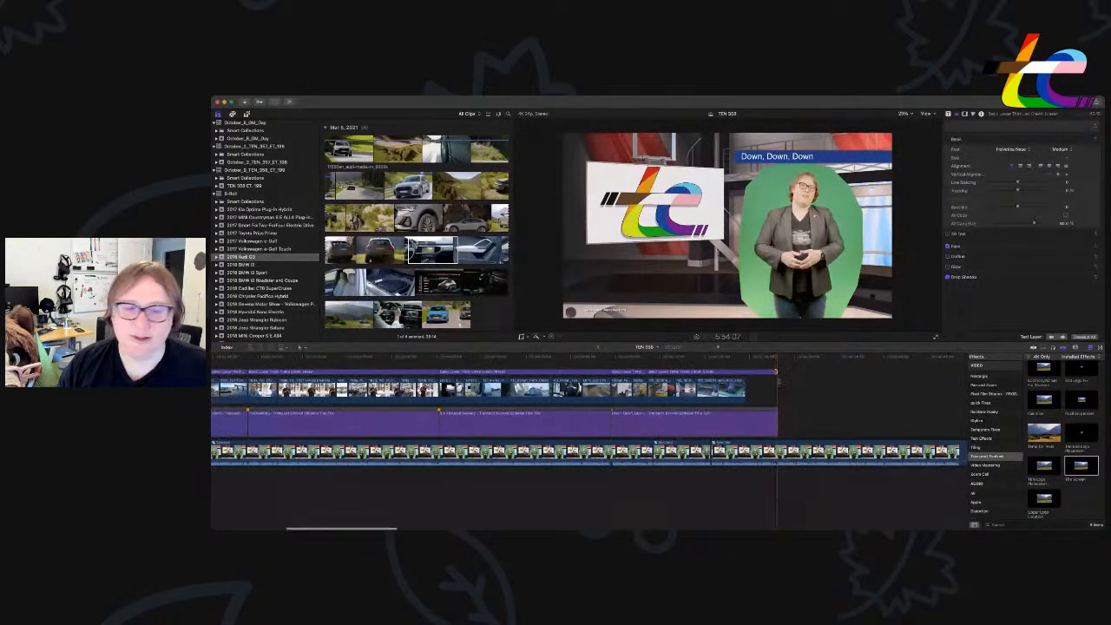
{"action": "scroll", "coordinate": [279, 291], "scroll_direction": "down", "scroll_amount": 5}
{"action": "scroll", "coordinate": [279, 291], "scroll_direction": "down", "scroll_amount": 10}
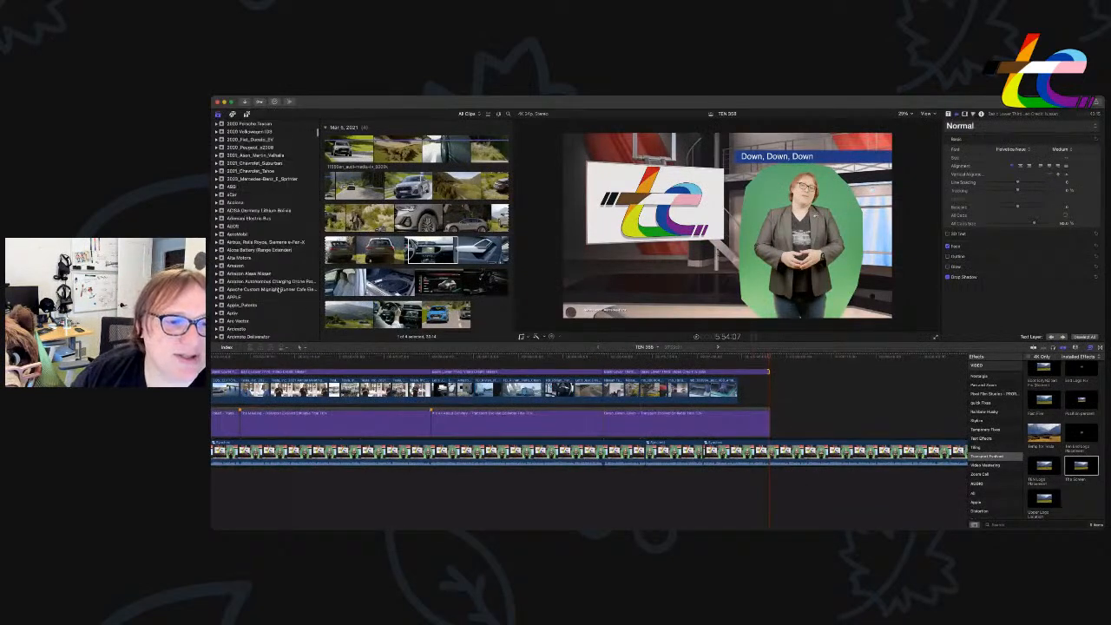
{"action": "scroll", "coordinate": [264, 230], "scroll_direction": "down", "scroll_amount": 2}
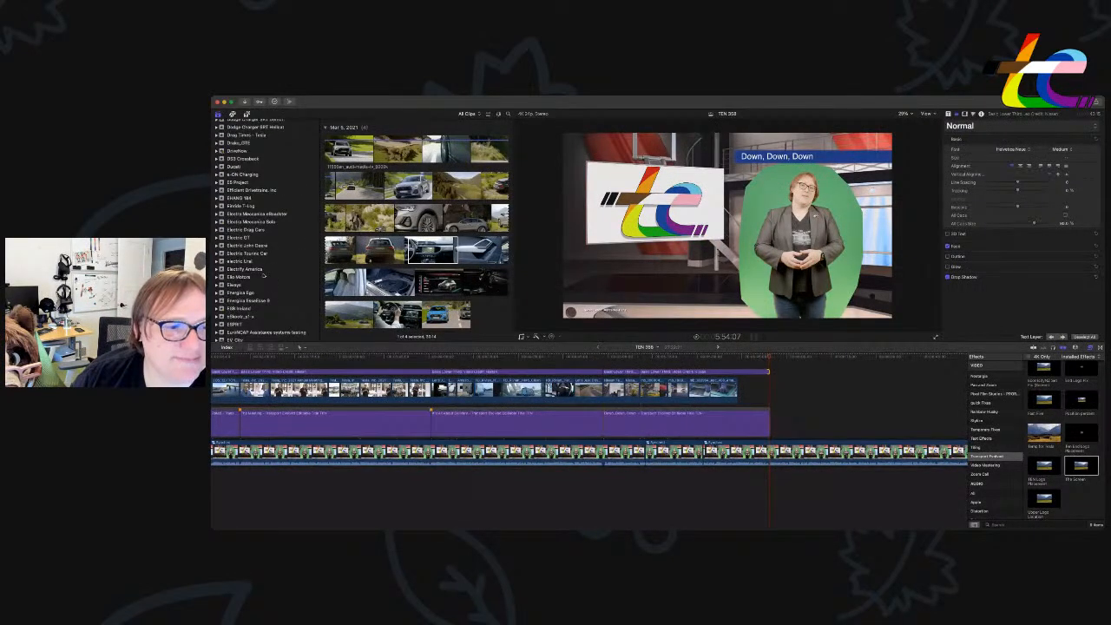
{"action": "scroll", "coordinate": [257, 271], "scroll_direction": "up", "scroll_amount": 10}
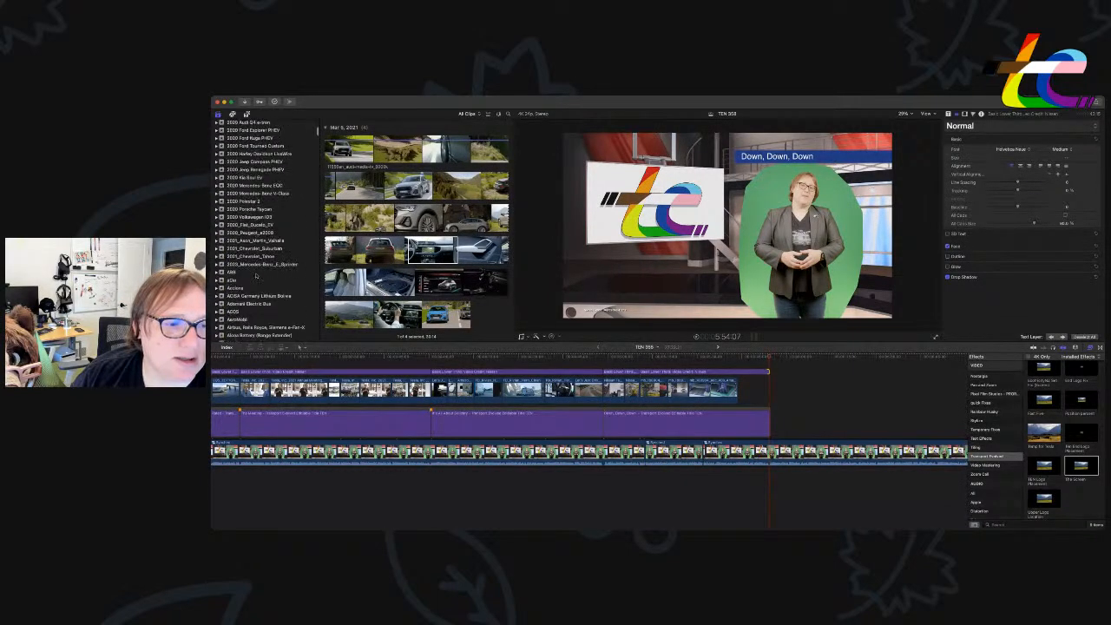
{"action": "scroll", "coordinate": [257, 273], "scroll_direction": "down", "scroll_amount": 4}
{"action": "scroll", "coordinate": [257, 273], "scroll_direction": "down", "scroll_amount": 10}
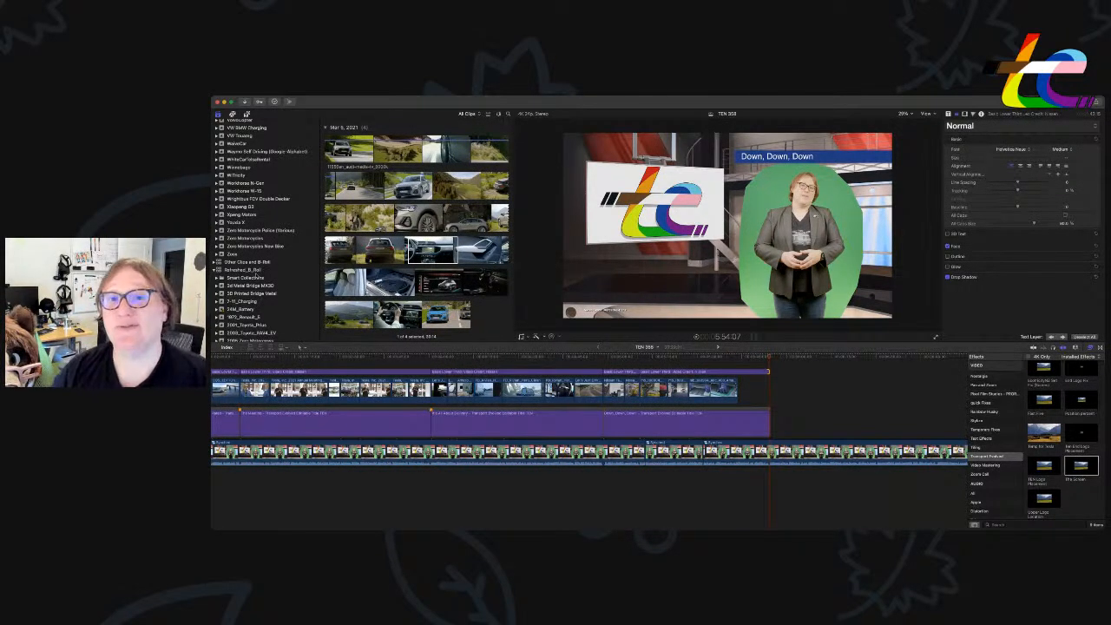
{"action": "scroll", "coordinate": [489, 250], "scroll_direction": "down", "scroll_amount": 10}
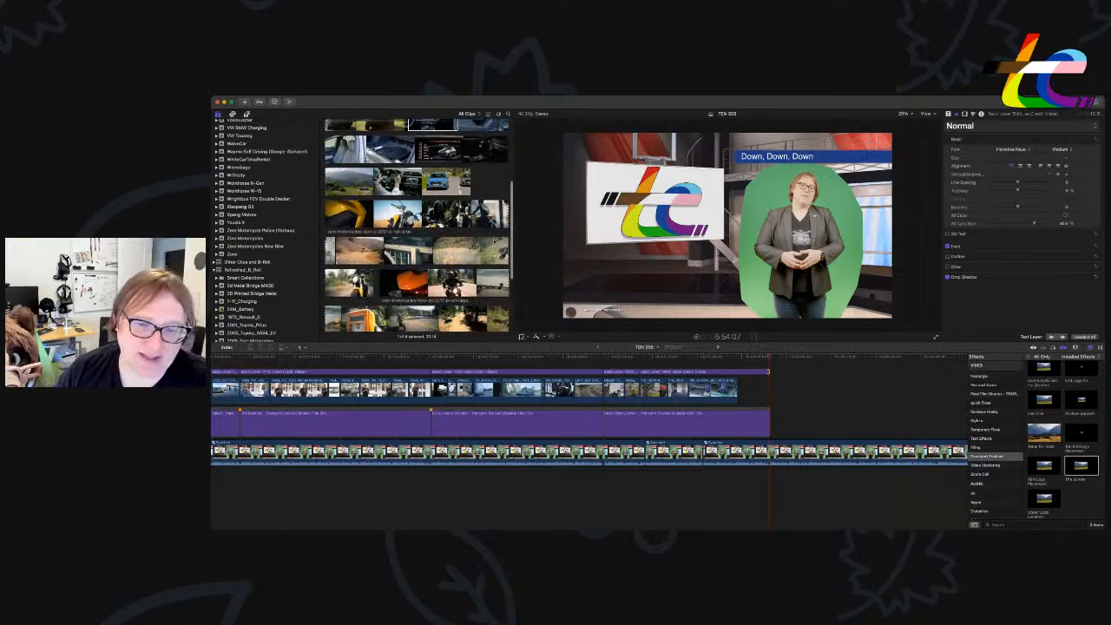
{"action": "scroll", "coordinate": [265, 231], "scroll_direction": "down", "scroll_amount": 15}
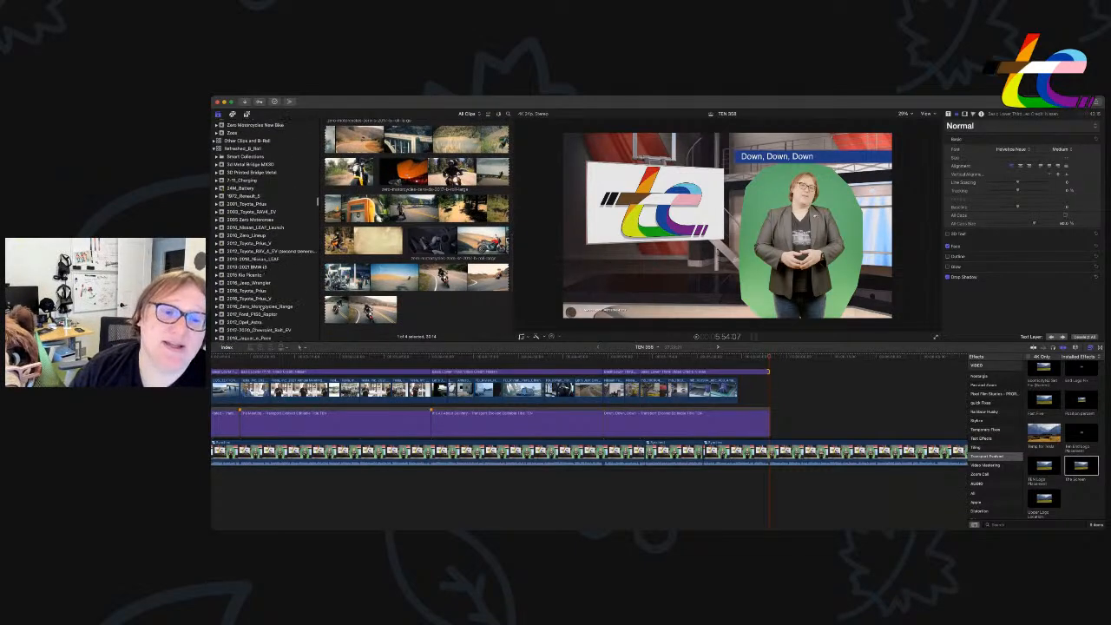
{"action": "scroll", "coordinate": [269, 302], "scroll_direction": "down", "scroll_amount": 15}
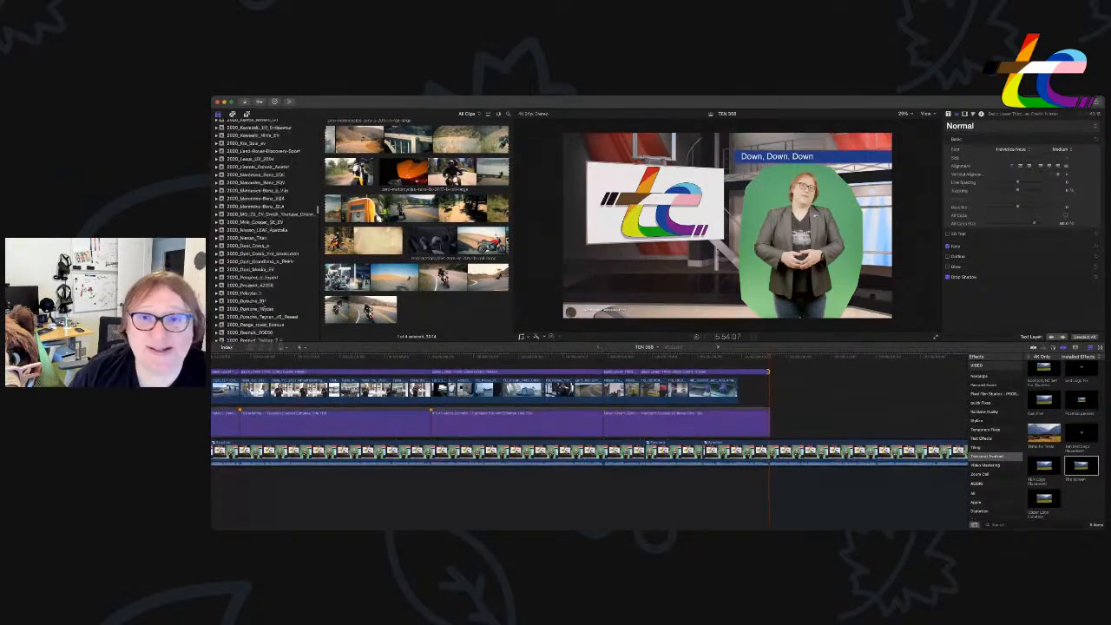
{"action": "scroll", "coordinate": [269, 302], "scroll_direction": "down", "scroll_amount": 15}
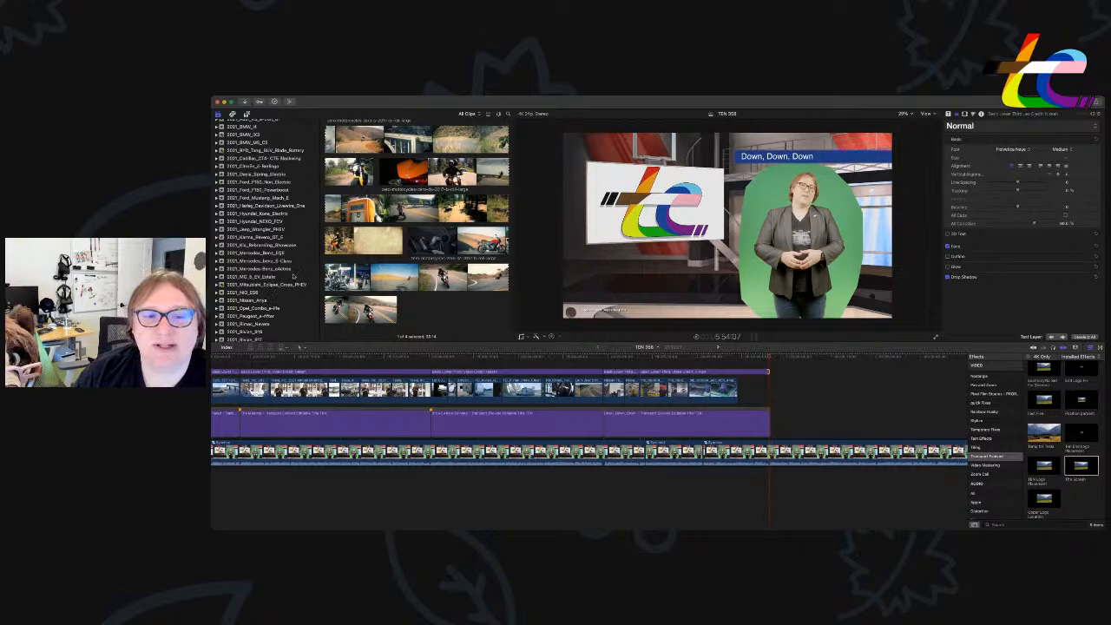
{"action": "scroll", "coordinate": [294, 276], "scroll_direction": "down", "scroll_amount": 10}
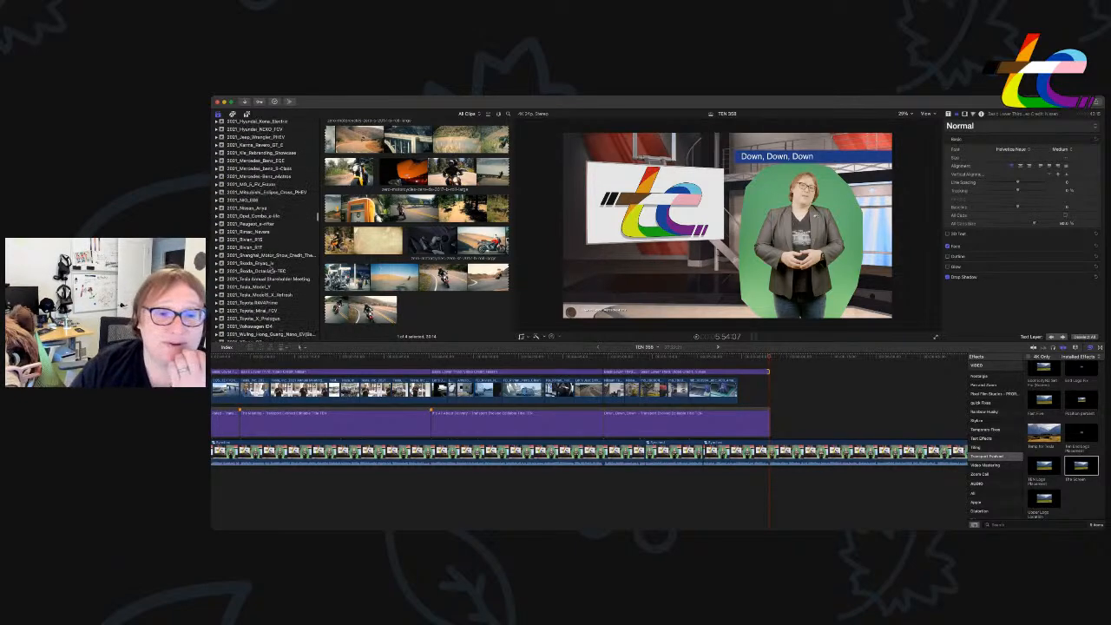
{"action": "scroll", "coordinate": [272, 271], "scroll_direction": "down", "scroll_amount": 12}
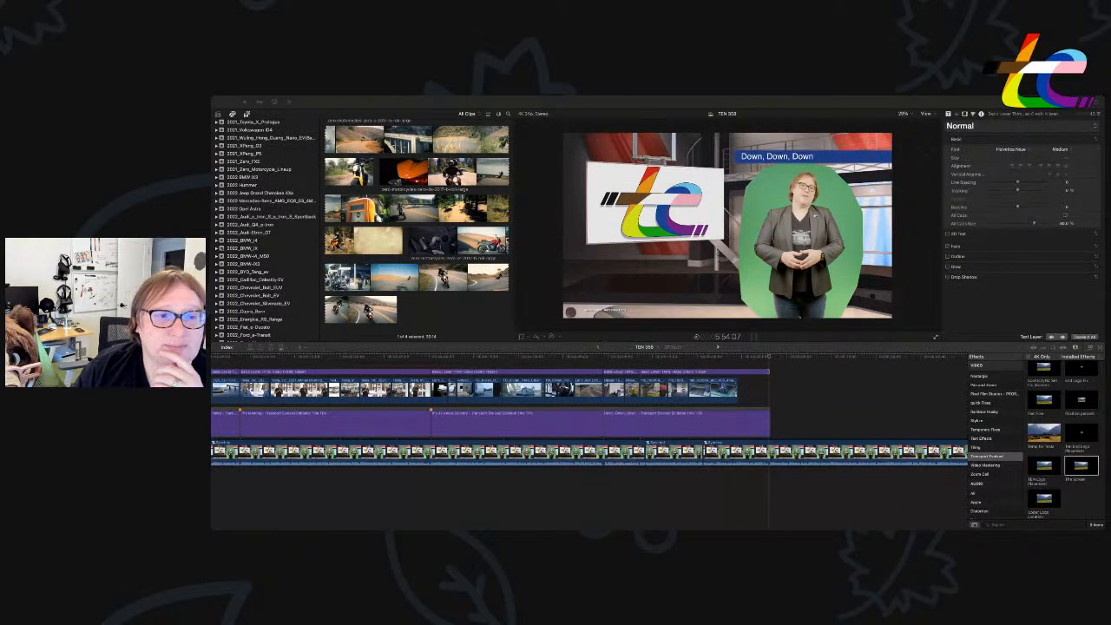
{"action": "scroll", "coordinate": [271, 315], "scroll_direction": "down", "scroll_amount": 10}
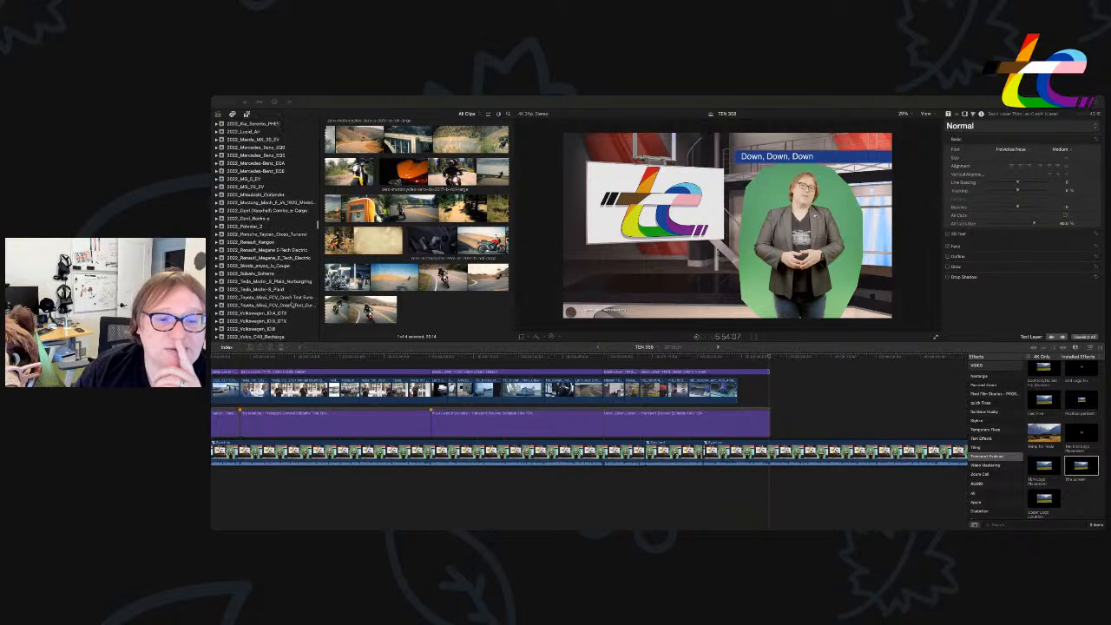
{"action": "scroll", "coordinate": [270, 306], "scroll_direction": "down", "scroll_amount": 6}
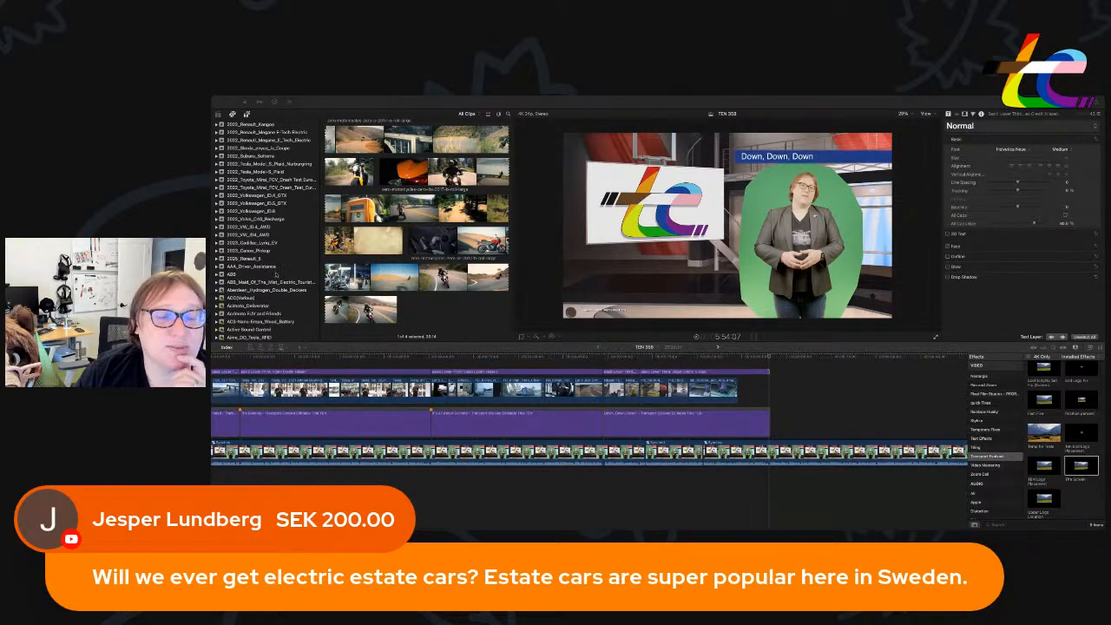
{"action": "scroll", "coordinate": [273, 267], "scroll_direction": "down", "scroll_amount": 6}
{"action": "scroll", "coordinate": [271, 264], "scroll_direction": "down", "scroll_amount": 10}
{"action": "scroll", "coordinate": [265, 282], "scroll_direction": "down", "scroll_amount": 10}
{"action": "scroll", "coordinate": [258, 282], "scroll_direction": "down", "scroll_amount": 10}
{"action": "scroll", "coordinate": [258, 282], "scroll_direction": "down", "scroll_amount": 10}
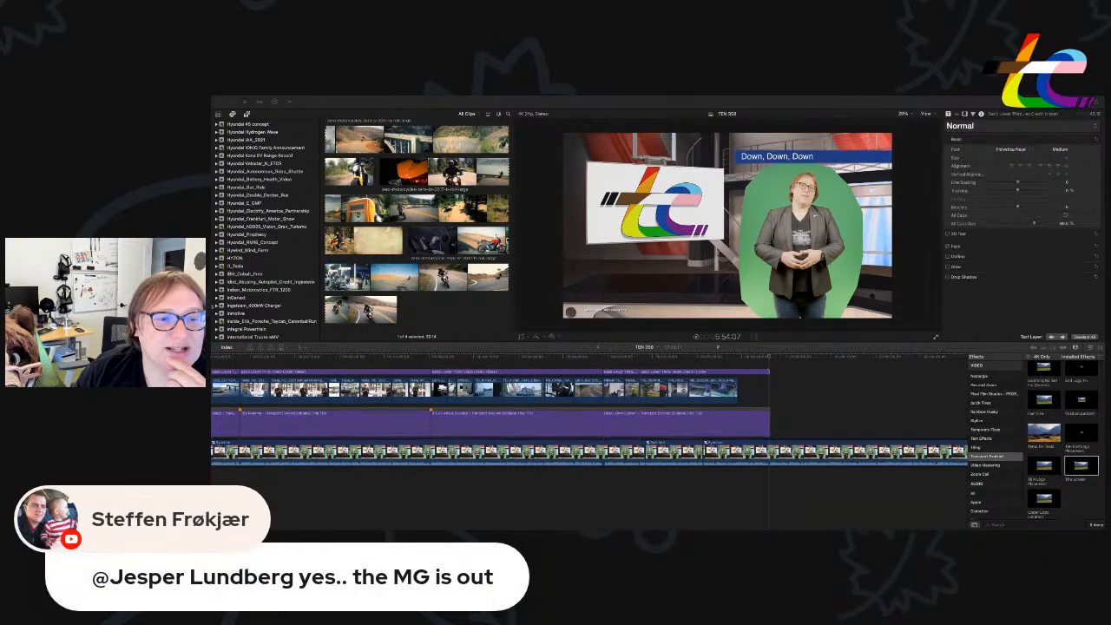
{"action": "scroll", "coordinate": [287, 273], "scroll_direction": "down", "scroll_amount": 10}
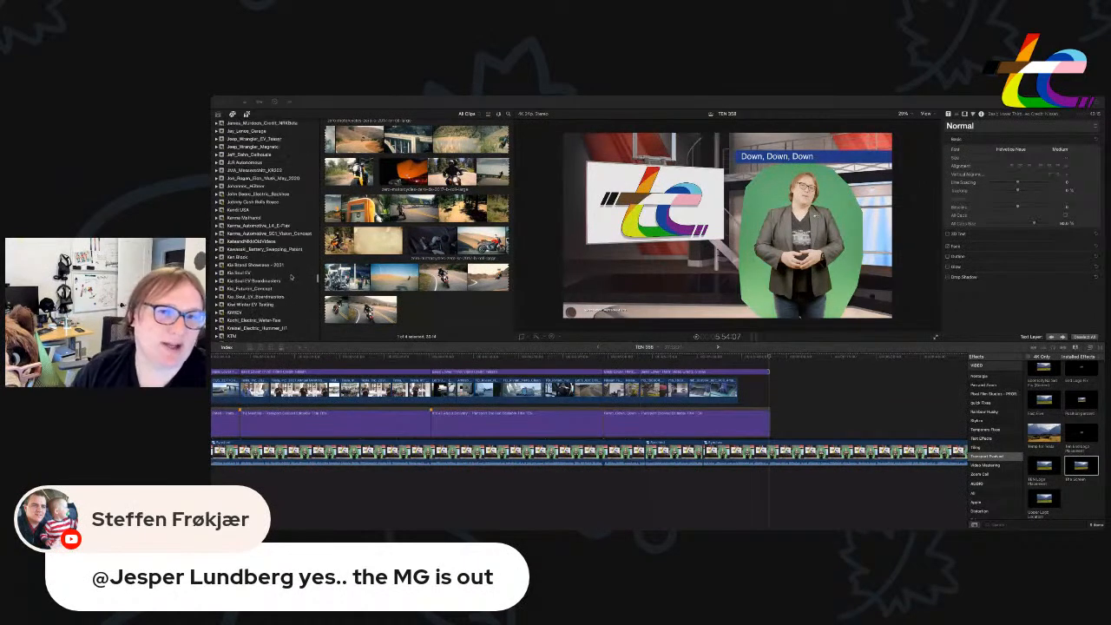
{"action": "scroll", "coordinate": [287, 273], "scroll_direction": "up", "scroll_amount": 12}
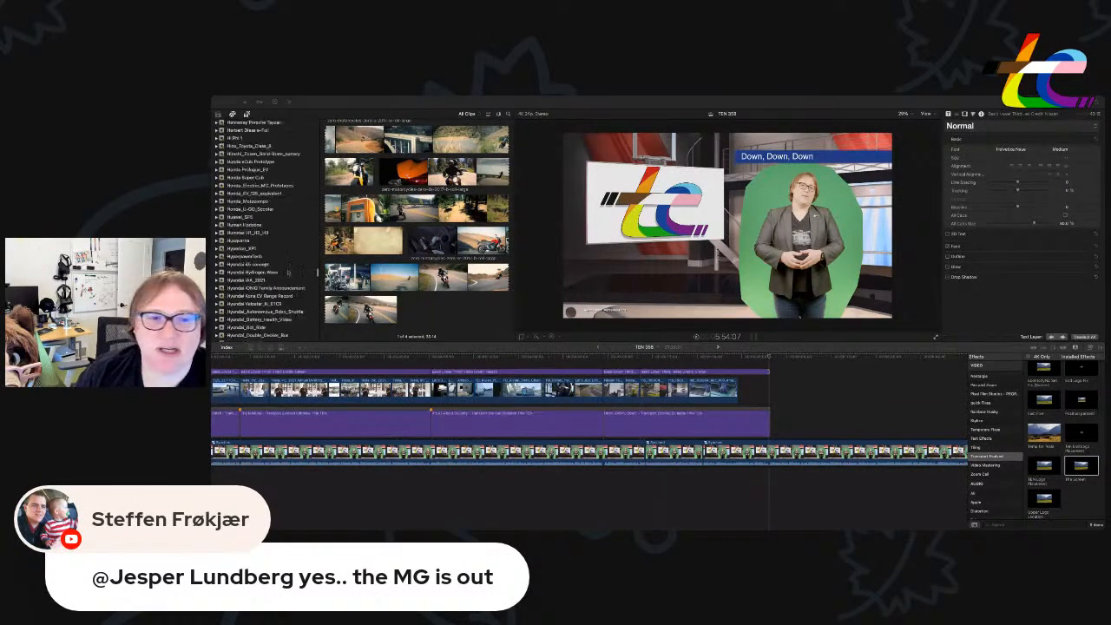
{"action": "scroll", "coordinate": [288, 271], "scroll_direction": "up", "scroll_amount": 3}
{"action": "scroll", "coordinate": [283, 269], "scroll_direction": "up", "scroll_amount": 3}
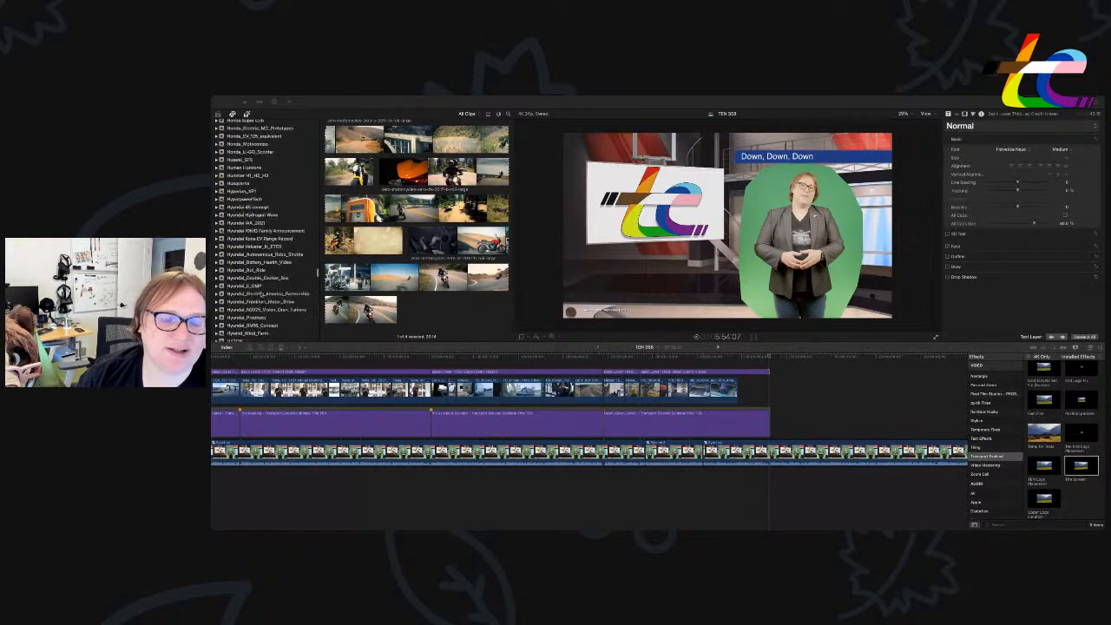
{"action": "scroll", "coordinate": [261, 296], "scroll_direction": "down", "scroll_amount": 3}
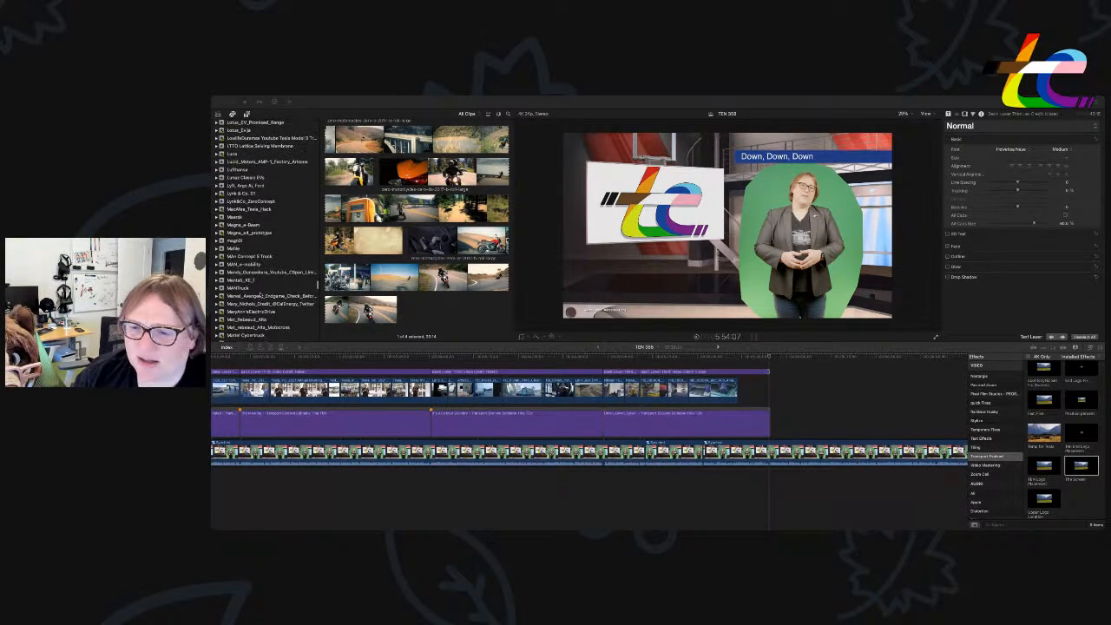
{"action": "scroll", "coordinate": [261, 295], "scroll_direction": "down", "scroll_amount": 10}
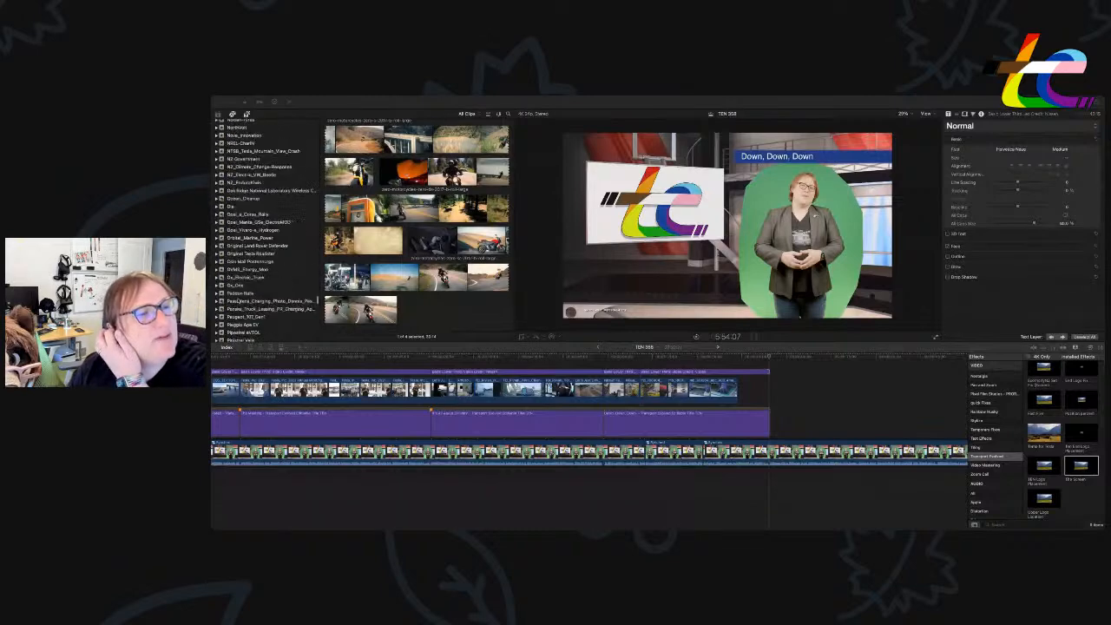
{"action": "scroll", "coordinate": [261, 295], "scroll_direction": "up", "scroll_amount": 10}
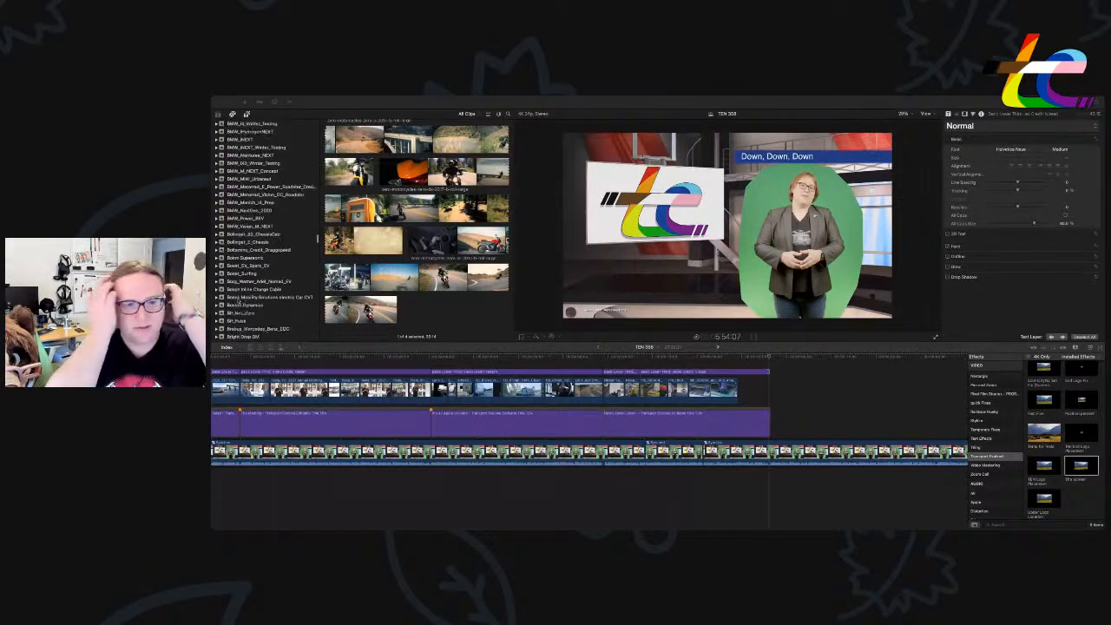
{"action": "scroll", "coordinate": [261, 261], "scroll_direction": "up", "scroll_amount": 5}
{"action": "scroll", "coordinate": [260, 261], "scroll_direction": "up", "scroll_amount": 5}
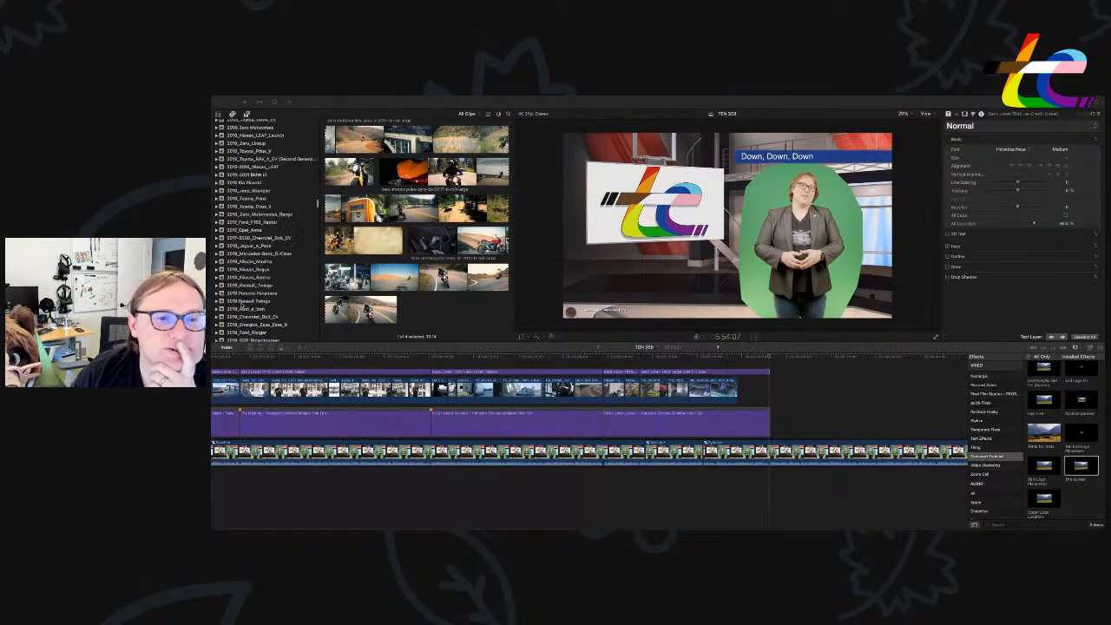
{"action": "scroll", "coordinate": [240, 308], "scroll_direction": "up", "scroll_amount": 5}
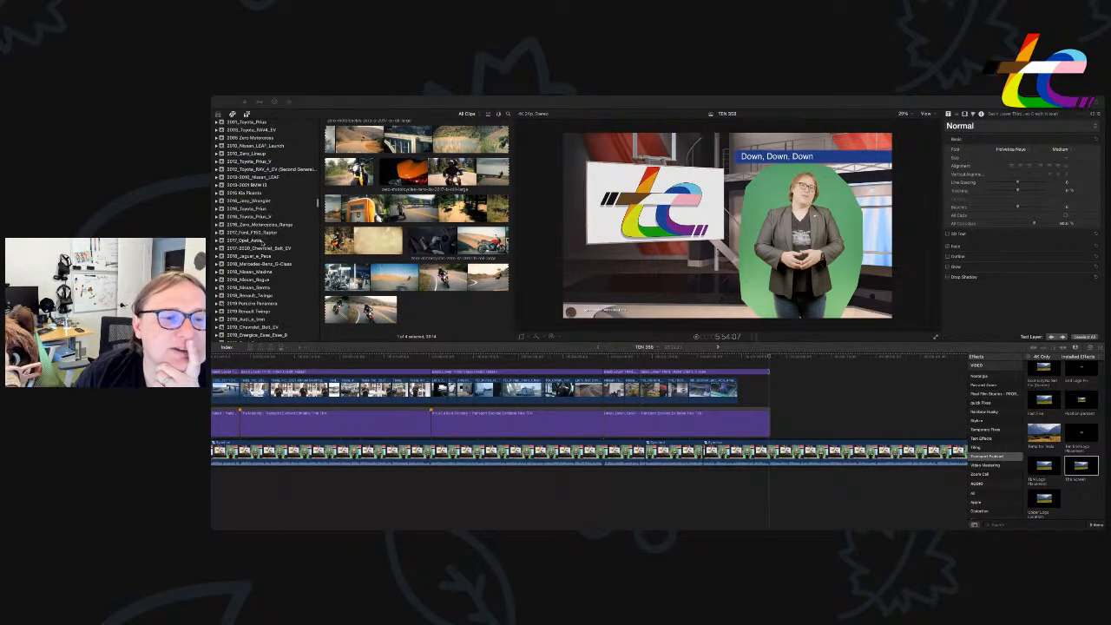
Add a battery pack shot from the Making of Bolt EV clip in the 2017-2020_Chevrolet_Bolt_EV event after the last B-roll clip.
{"action": "left_click", "coordinate": [260, 248]}
{"action": "scroll", "coordinate": [417, 228], "scroll_direction": "up", "scroll_amount": 15}
{"action": "scroll", "coordinate": [417, 228], "scroll_direction": "up", "scroll_amount": 10}
{"action": "left_click_drag", "start_coordinate": [328, 229], "coordinate": [770, 396]}
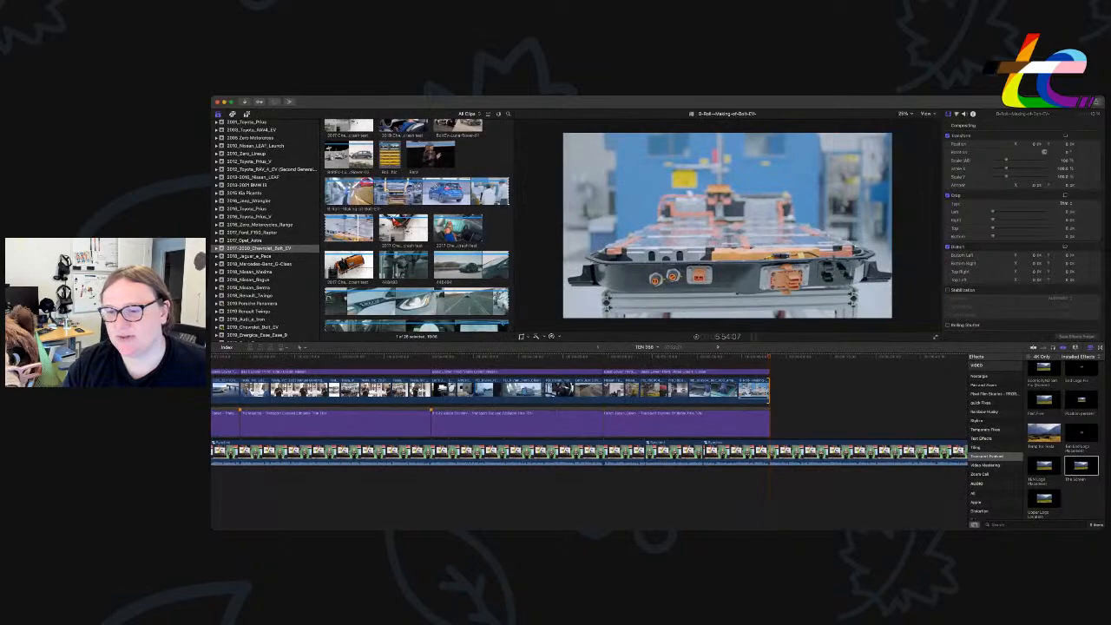
Detach and delete the audio of the new Bolt EV clip, and apply the Transport Evolved Screen effect to the clip.
{"action": "key", "text": "ctrl+shift+s"}
{"action": "left_click_drag", "start_coordinate": [1079, 467], "coordinate": [760, 398]}
{"action": "left_click", "coordinate": [753, 475]}
{"action": "key", "text": "Delete"}
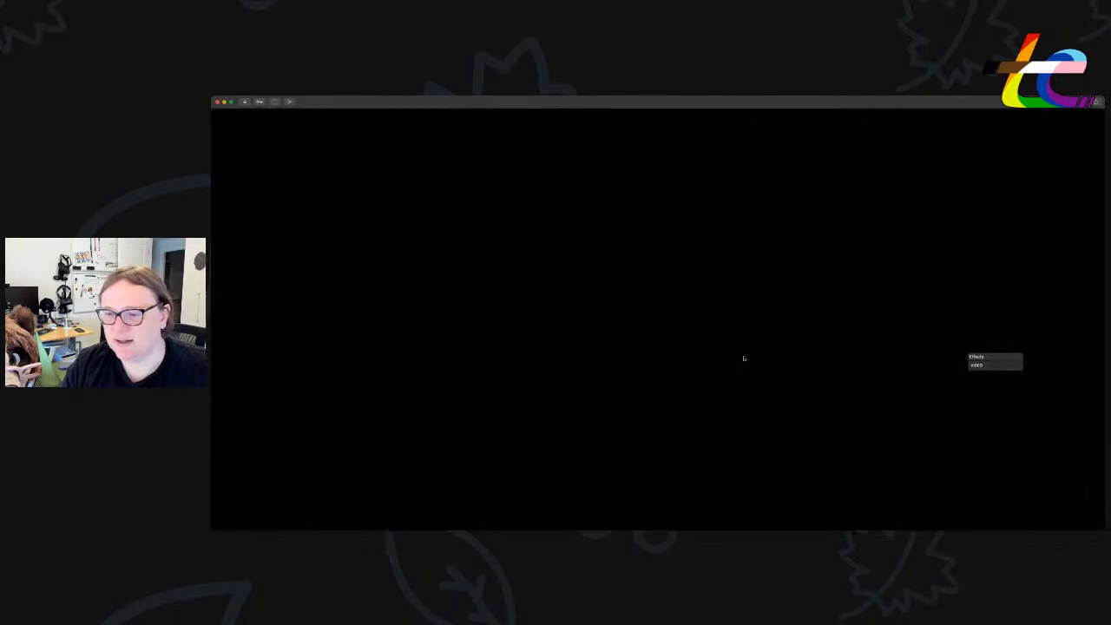
Split the video credit title at the start of the new Bolt EV clip.
{"action": "left_click", "coordinate": [743, 358]}
{"action": "left_click", "coordinate": [739, 358]}
{"action": "left_click", "coordinate": [744, 371]}
{"action": "key", "text": "super+b"}
Replace the source name after "Video Credit:" in the title section above the Bolt EV clip.
{"action": "double_click", "coordinate": [761, 373]}
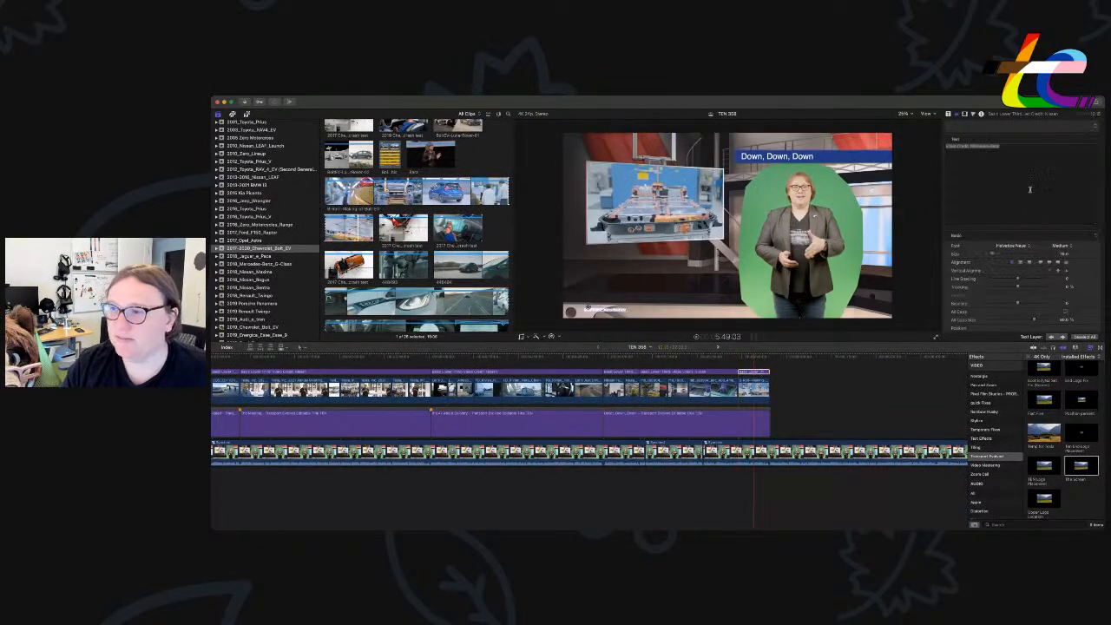
{"action": "left_click_drag", "start_coordinate": [971, 145], "coordinate": [1045, 145]}
{"action": "type", "text": "GMt"}
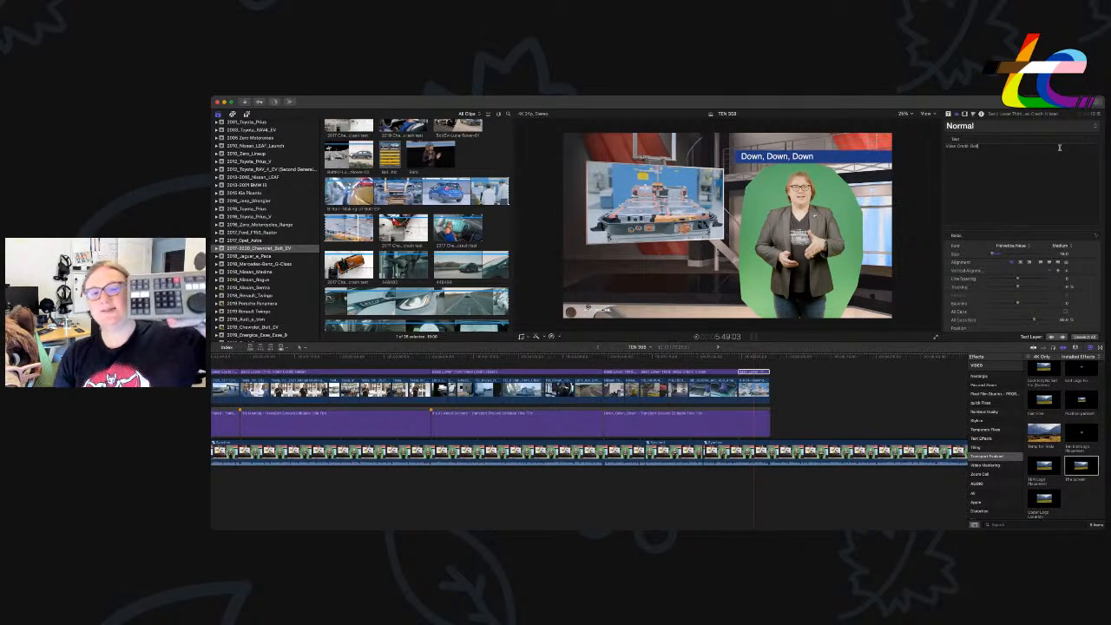
{"action": "double_click", "coordinate": [973, 146]}
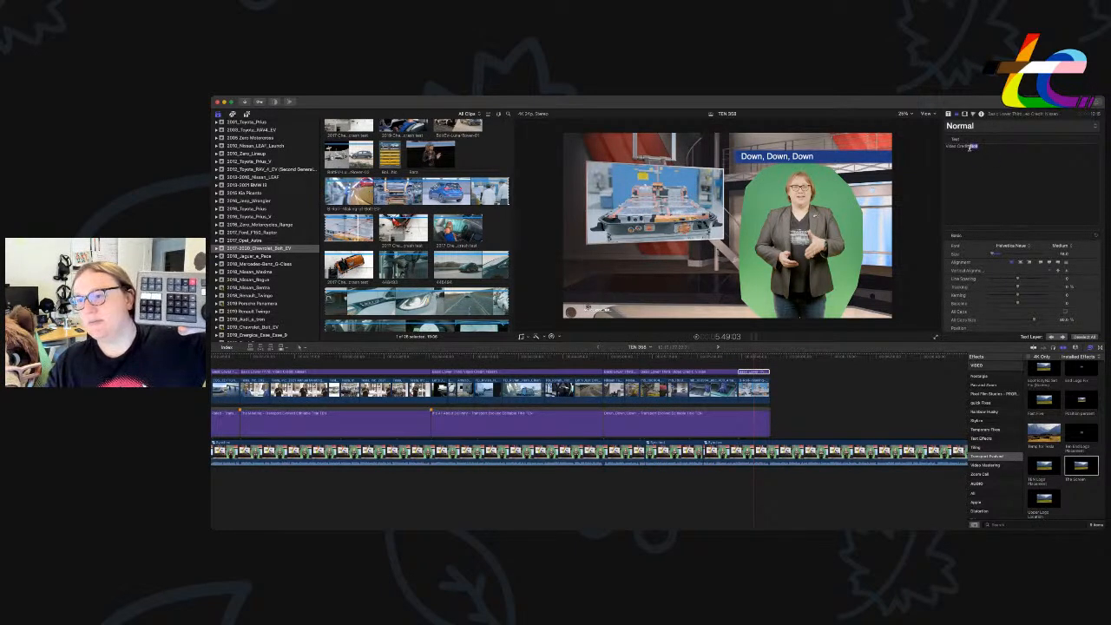
{"action": "key", "text": "BackSpace"}
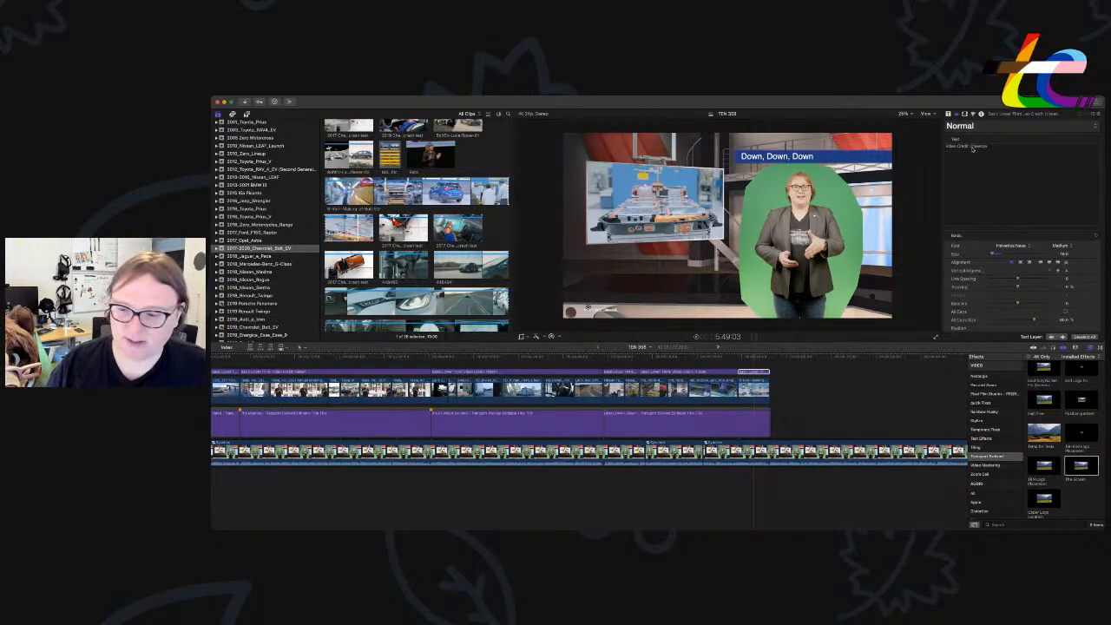
Append a copy of the "Down, Down, Down" title to the end of the title storyline, with a transition between the two titles.
{"action": "left_click", "coordinate": [747, 408]}
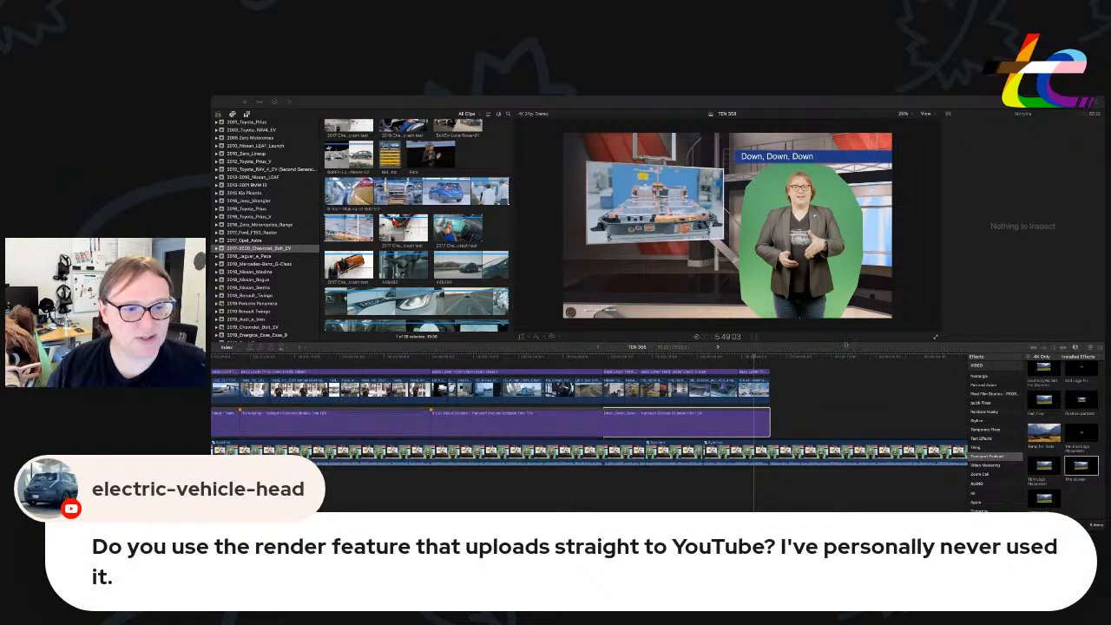
{"action": "left_click", "coordinate": [769, 357]}
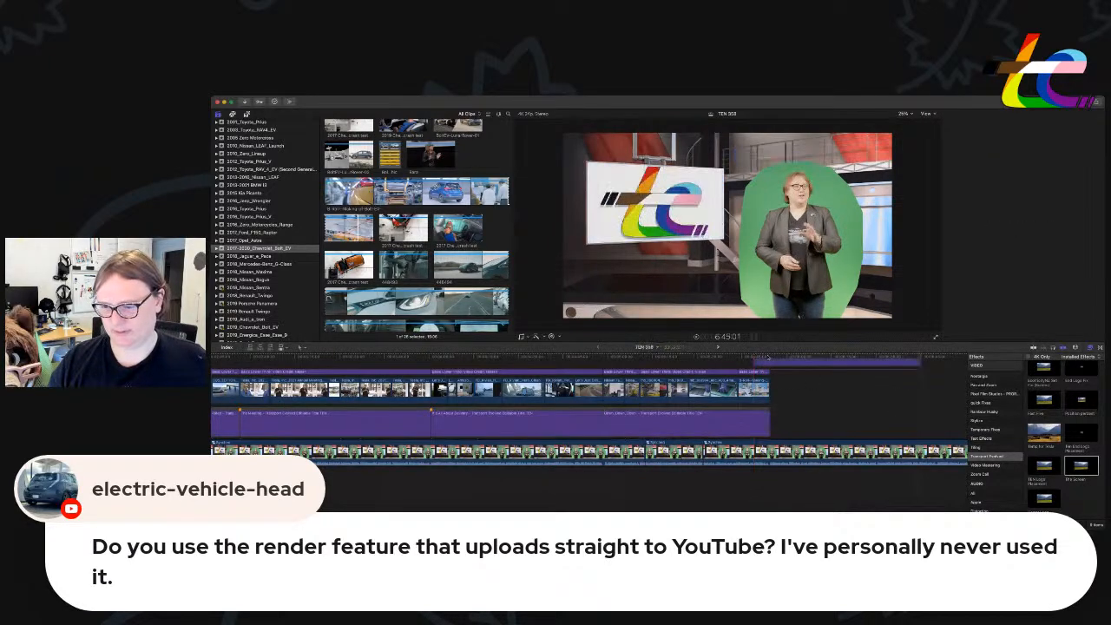
{"action": "scroll", "coordinate": [768, 358], "scroll_direction": "up", "scroll_amount": 2}
{"action": "left_click_drag", "start_coordinate": [811, 397], "coordinate": [827, 458]}
{"action": "left_click", "coordinate": [920, 395]}
{"action": "left_click", "coordinate": [603, 448]}
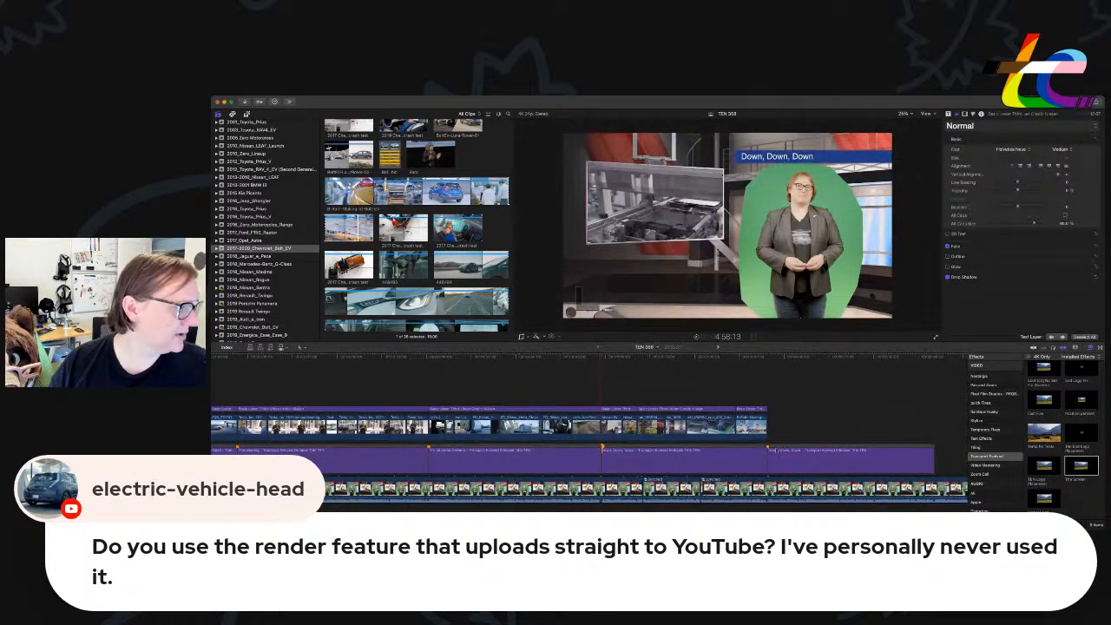
Replace the text of the last title in the title storyline with "Towing Green".
{"action": "double_click", "coordinate": [776, 451]}
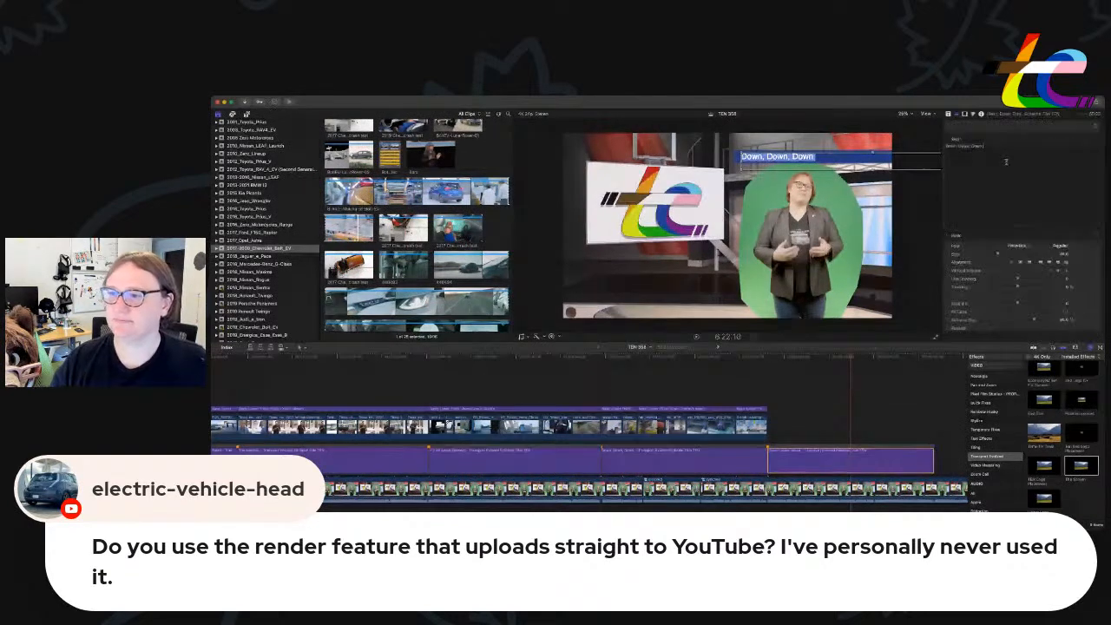
{"action": "key", "text": "BackSpace"}
{"action": "type", "text": "Towing Green"}
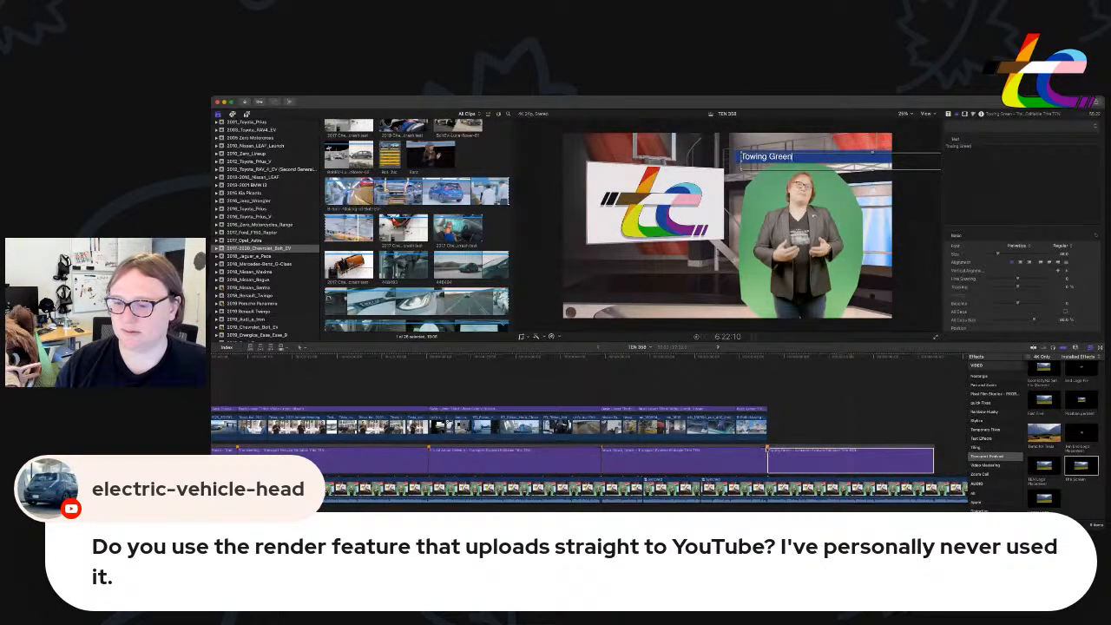
{"action": "left_click", "coordinate": [769, 448]}
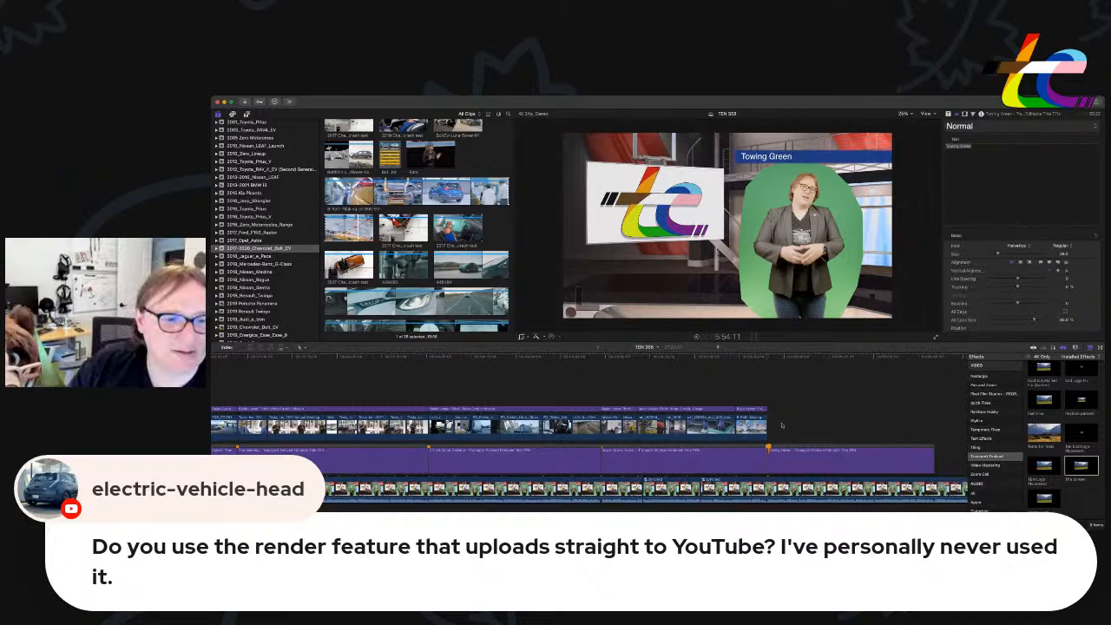
Look through the B-roll library's event list for footage to accompany the Towing Green story.
{"action": "scroll", "coordinate": [290, 294], "scroll_direction": "down", "scroll_amount": 2}
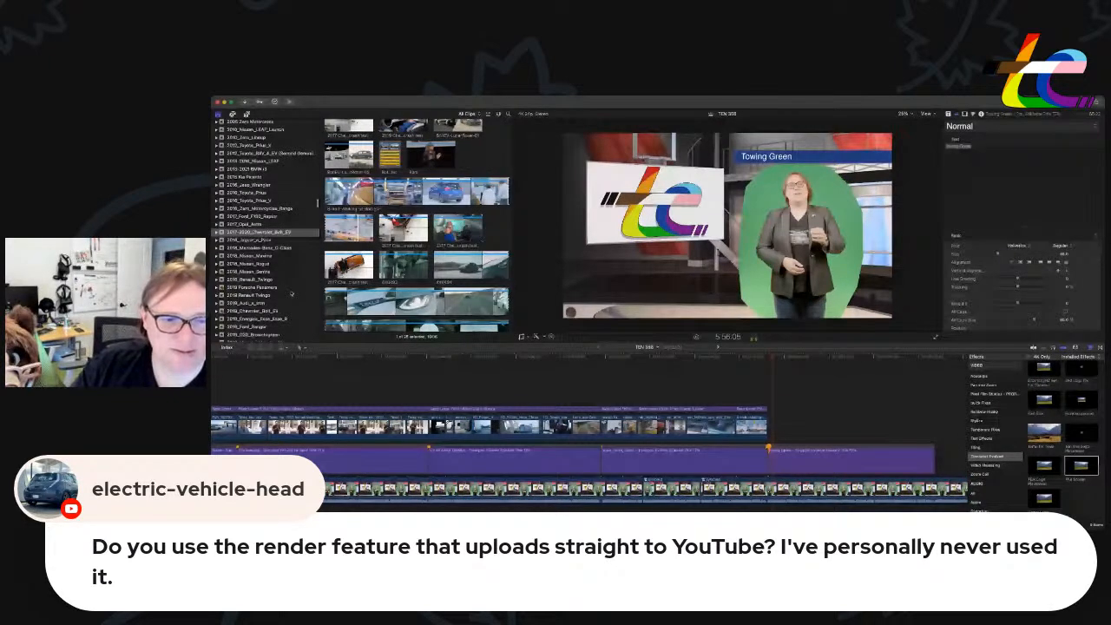
{"action": "scroll", "coordinate": [292, 292], "scroll_direction": "down", "scroll_amount": 15}
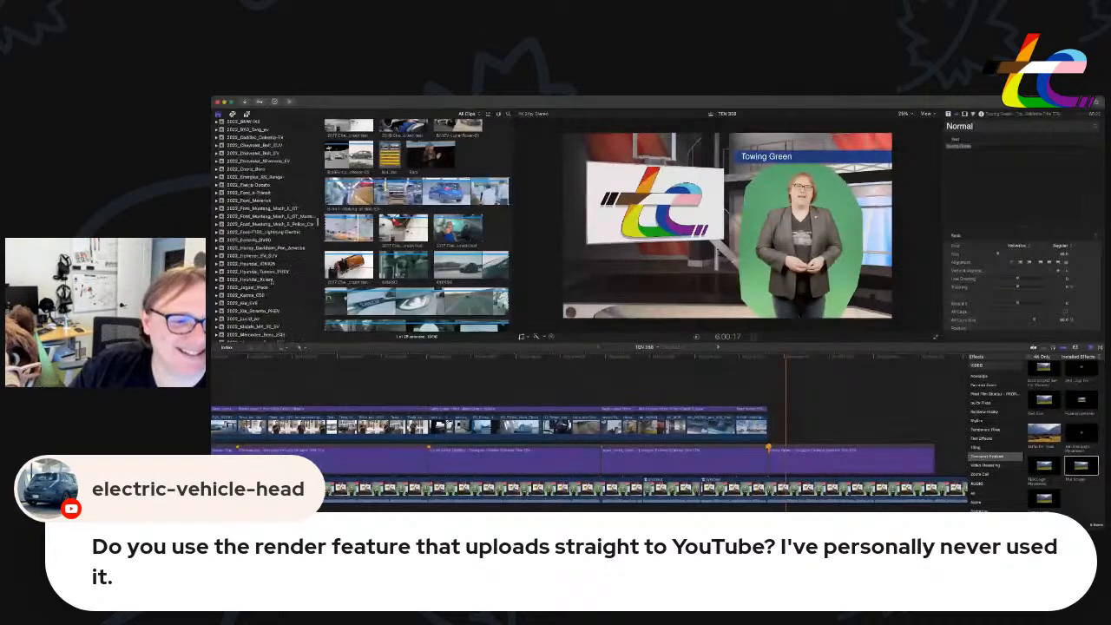
{"action": "scroll", "coordinate": [272, 281], "scroll_direction": "down", "scroll_amount": 20}
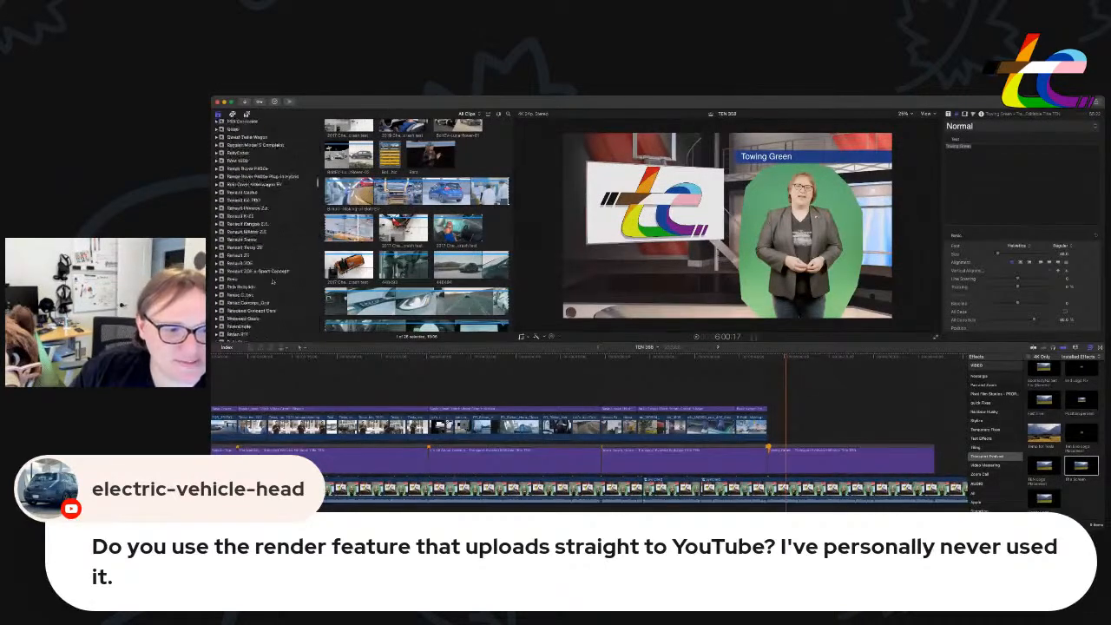
{"action": "scroll", "coordinate": [271, 281], "scroll_direction": "up", "scroll_amount": 20}
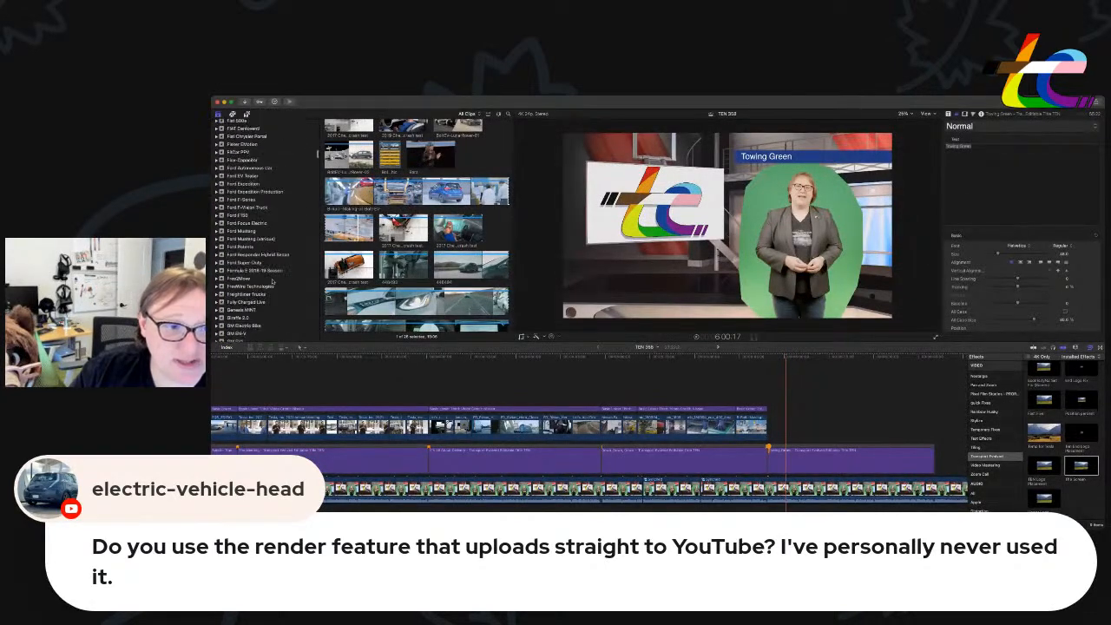
{"action": "scroll", "coordinate": [272, 280], "scroll_direction": "up", "scroll_amount": 2}
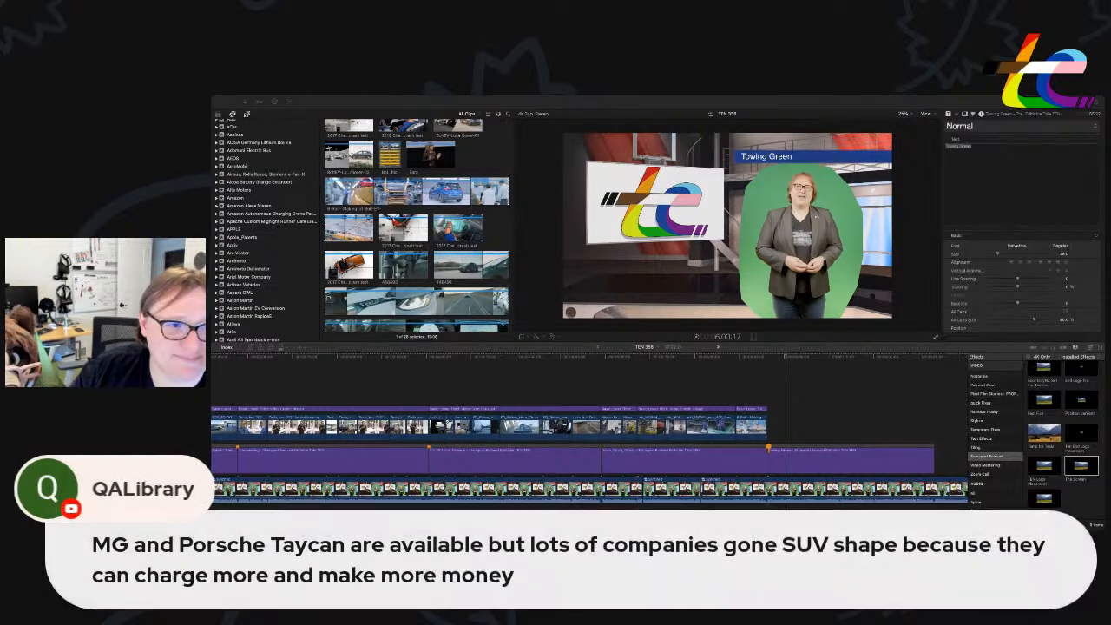
{"action": "scroll", "coordinate": [417, 226], "scroll_direction": "up", "scroll_amount": 2}
{"action": "scroll", "coordinate": [282, 215], "scroll_direction": "up", "scroll_amount": 10}
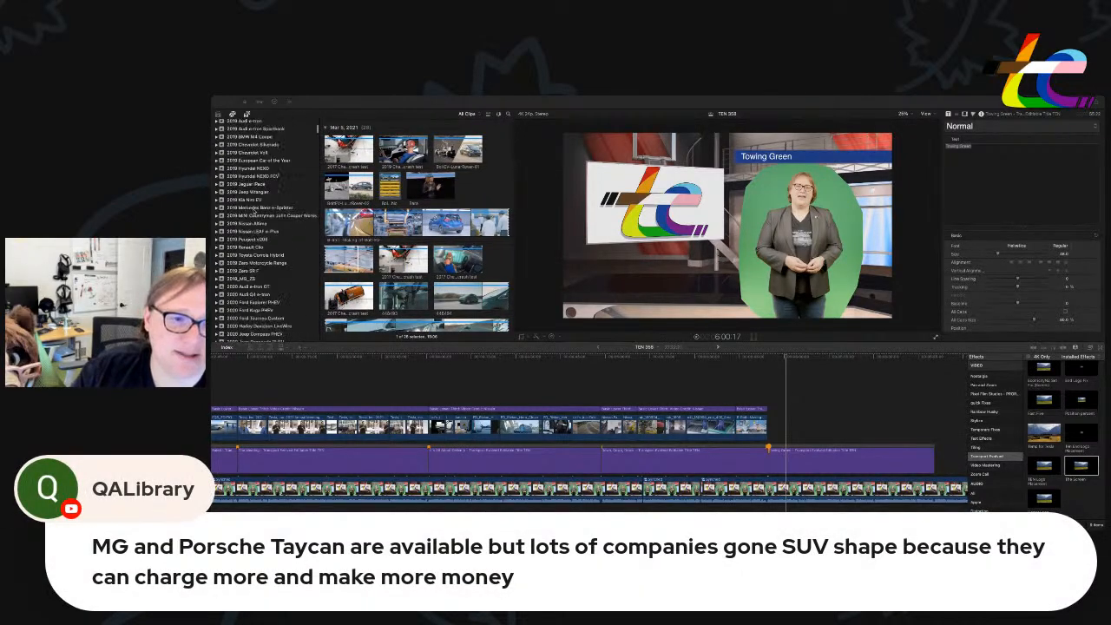
{"action": "scroll", "coordinate": [259, 221], "scroll_direction": "up", "scroll_amount": 5}
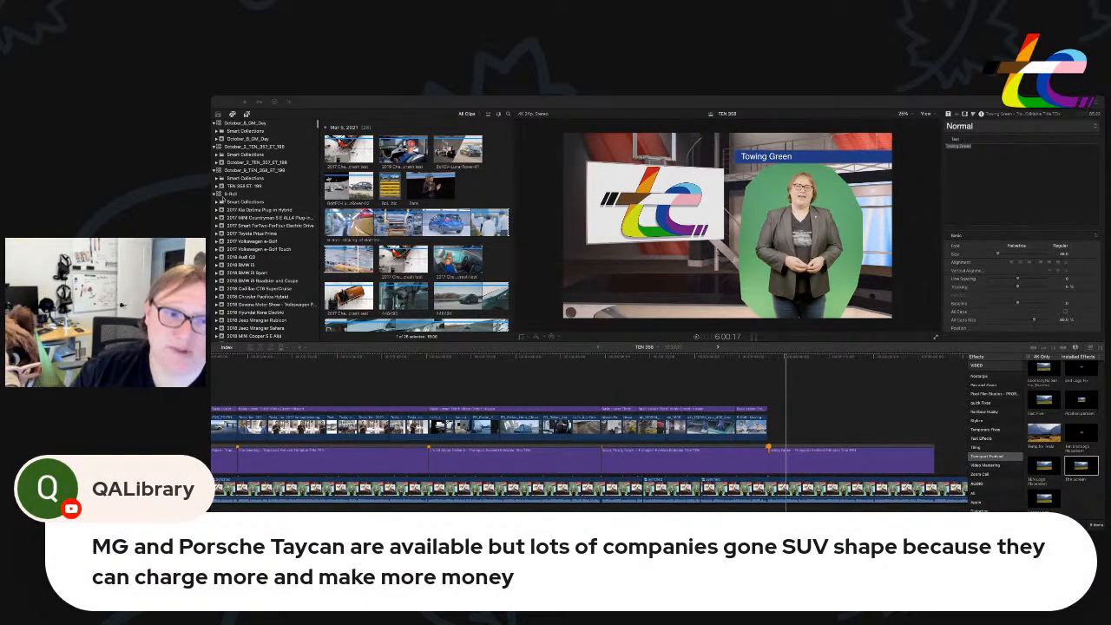
{"action": "scroll", "coordinate": [248, 242], "scroll_direction": "down", "scroll_amount": 5}
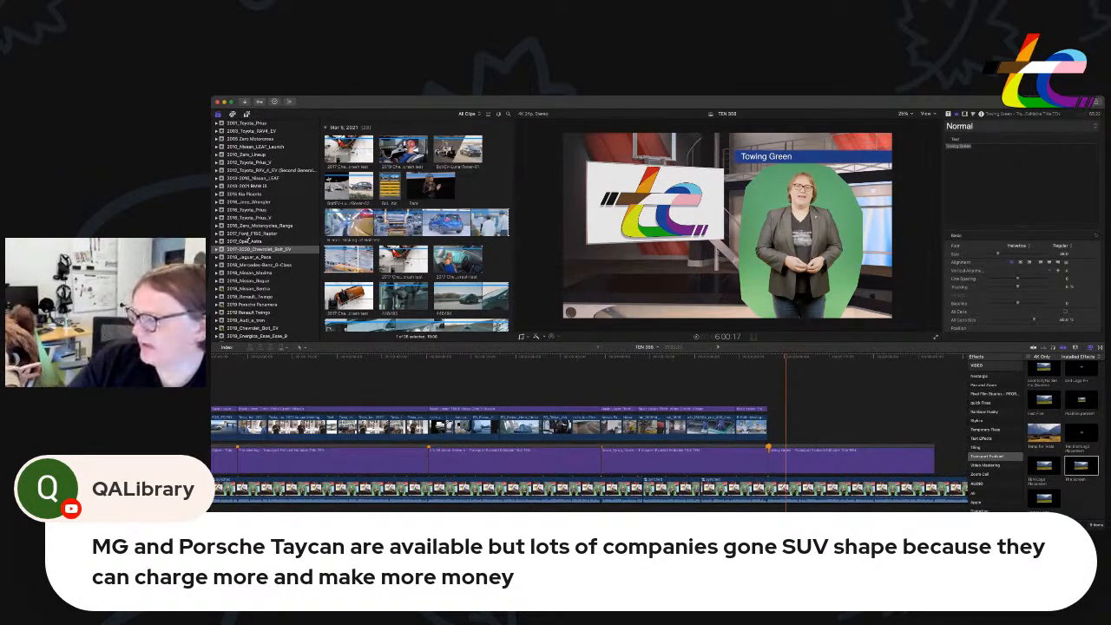
{"action": "scroll", "coordinate": [249, 241], "scroll_direction": "down", "scroll_amount": 3}
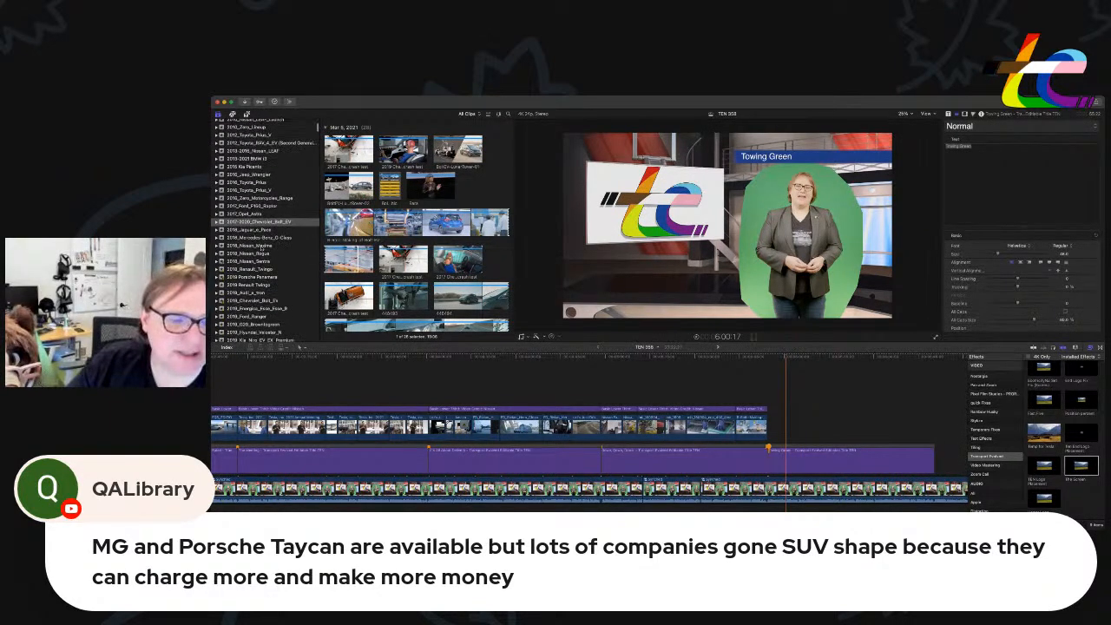
Examine the clips in the 2018 Jaguar and 2019 Audi e-tron events, marking a section of the Audi driving footage.
{"action": "left_click", "coordinate": [261, 229]}
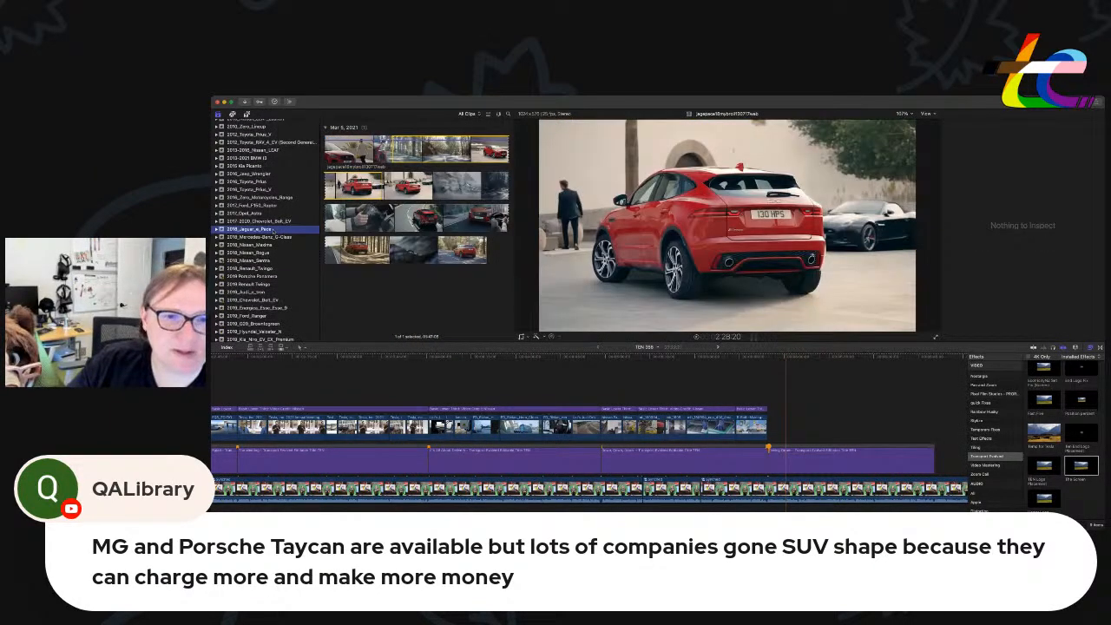
{"action": "scroll", "coordinate": [274, 230], "scroll_direction": "down", "scroll_amount": 6}
{"action": "scroll", "coordinate": [271, 234], "scroll_direction": "up", "scroll_amount": 2}
{"action": "left_click", "coordinate": [267, 244]}
{"action": "scroll", "coordinate": [417, 226], "scroll_direction": "down", "scroll_amount": 6}
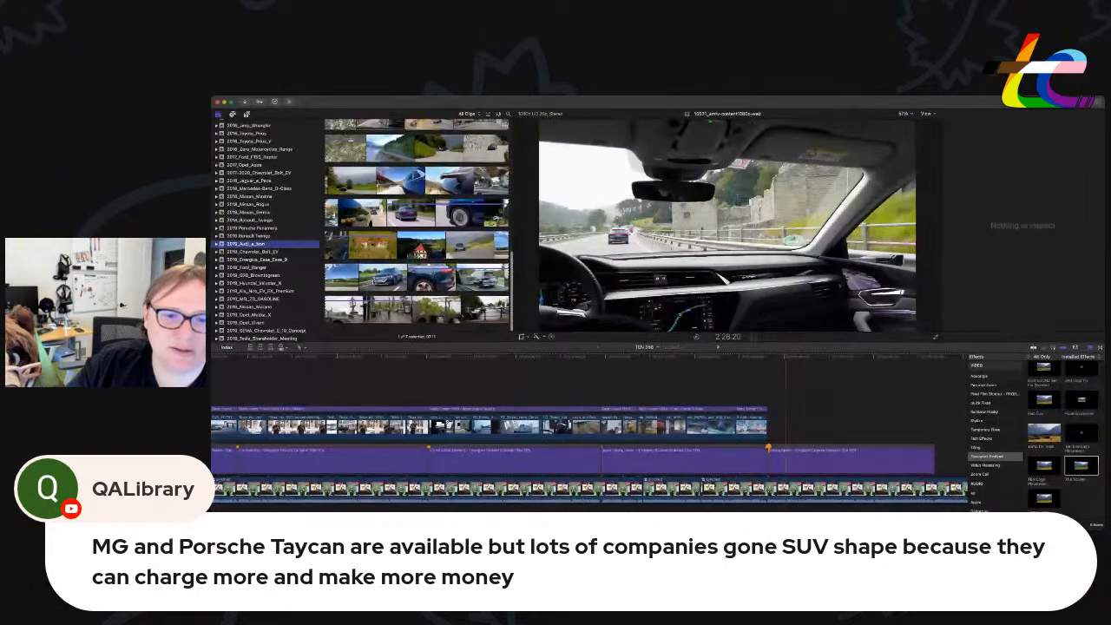
{"action": "left_click", "coordinate": [391, 276]}
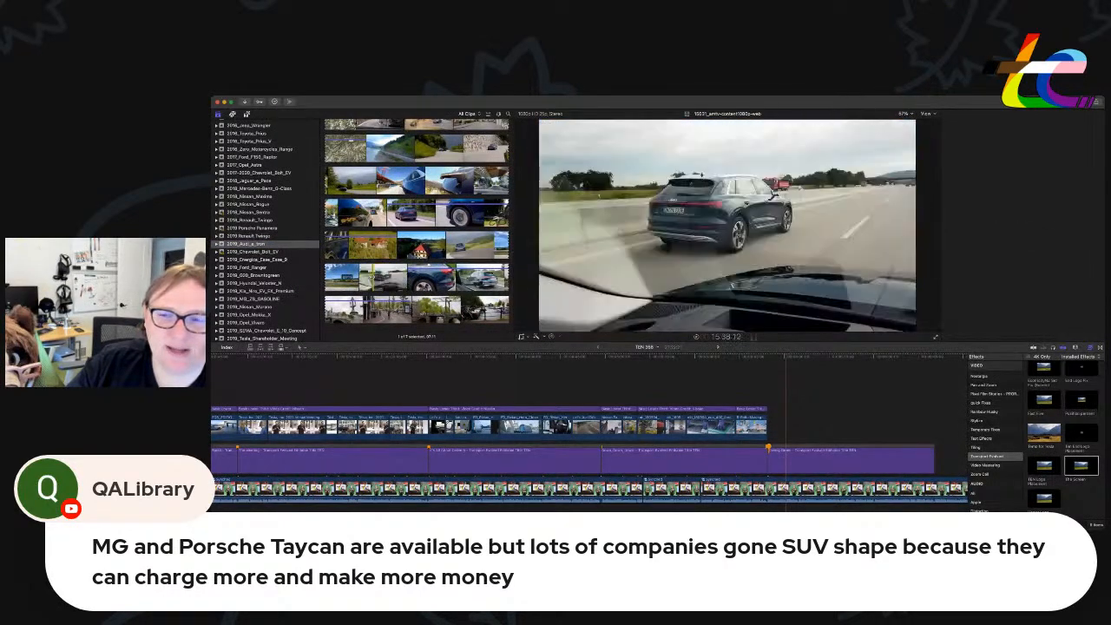
{"action": "left_click_drag", "start_coordinate": [354, 277], "coordinate": [358, 276]}
{"action": "scroll", "coordinate": [358, 276], "scroll_direction": "down", "scroll_amount": 2}
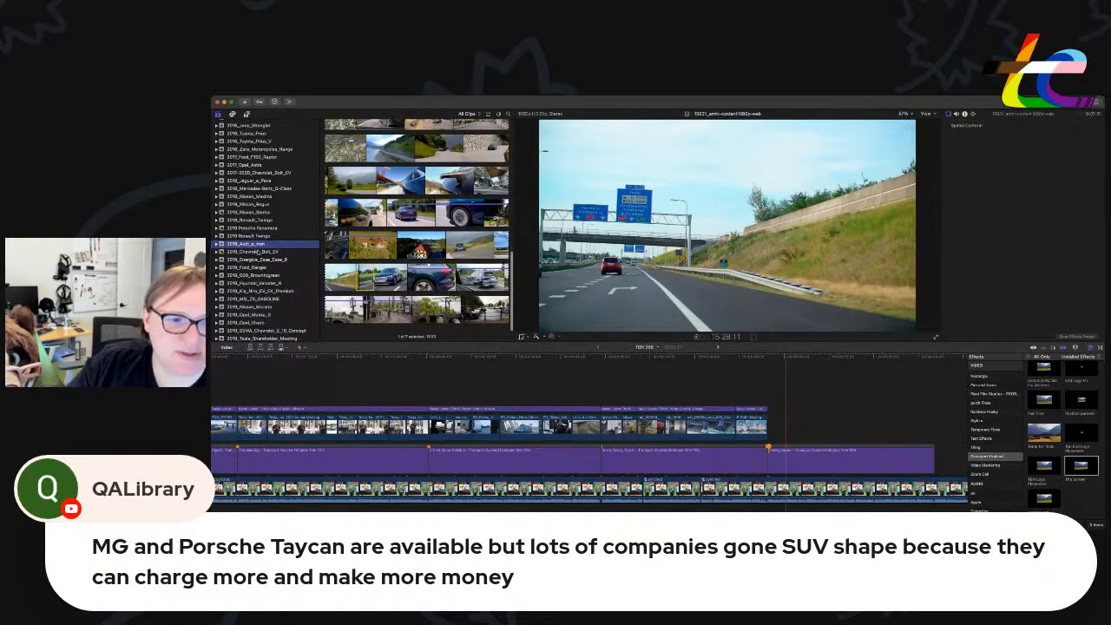
Check the clips in the 2019 Chevrolet Bolt EV event and look through the 2020 to 2022 vehicle events.
{"action": "left_click", "coordinate": [252, 251]}
{"action": "scroll", "coordinate": [271, 268], "scroll_direction": "down", "scroll_amount": 2}
{"action": "scroll", "coordinate": [270, 267], "scroll_direction": "down", "scroll_amount": 5}
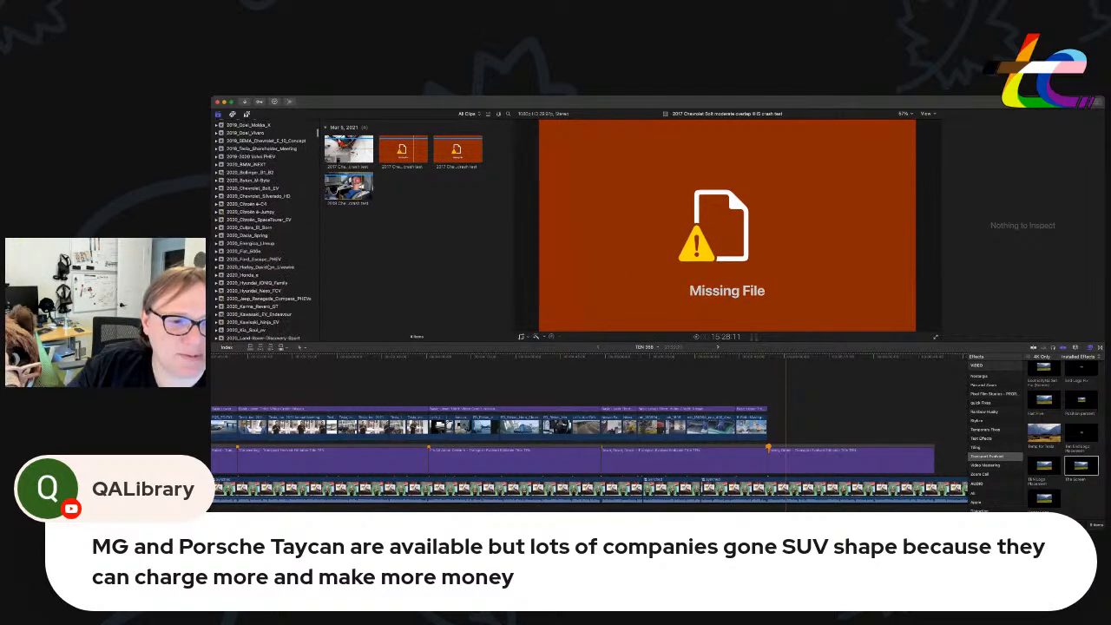
{"action": "scroll", "coordinate": [279, 265], "scroll_direction": "down", "scroll_amount": 5}
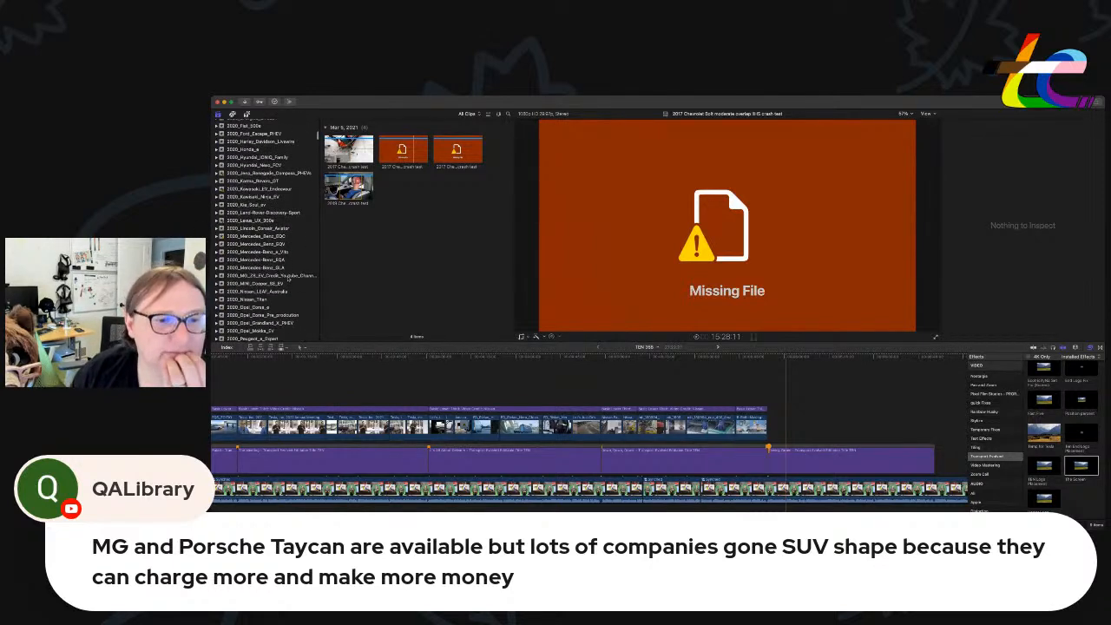
{"action": "scroll", "coordinate": [290, 280], "scroll_direction": "down", "scroll_amount": 8}
{"action": "scroll", "coordinate": [284, 292], "scroll_direction": "down", "scroll_amount": 1}
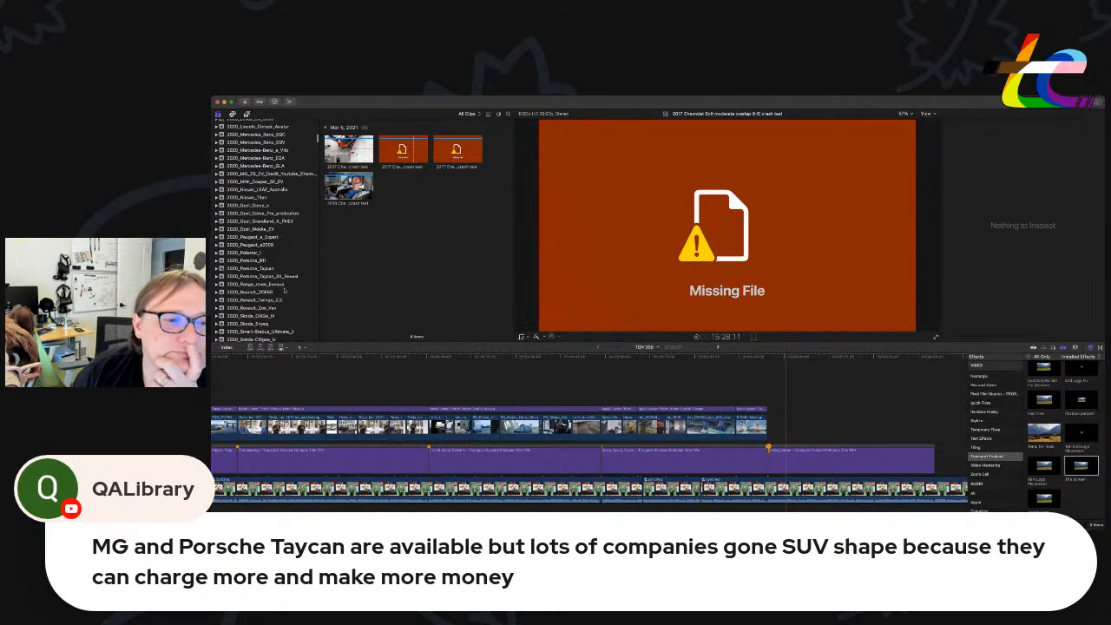
{"action": "scroll", "coordinate": [284, 293], "scroll_direction": "down", "scroll_amount": 10}
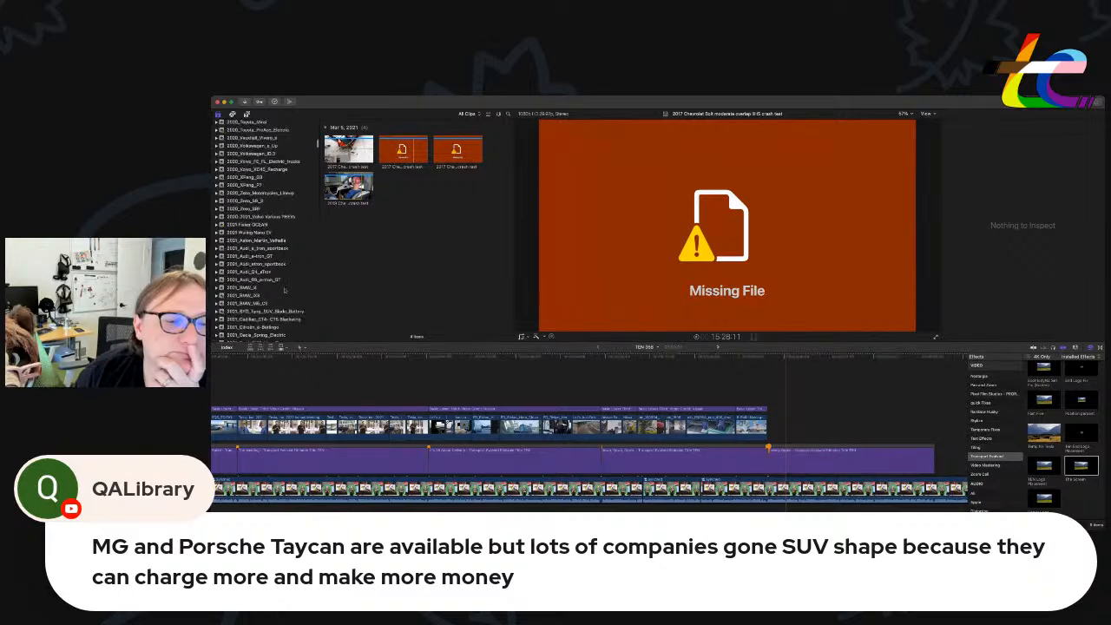
{"action": "scroll", "coordinate": [284, 292], "scroll_direction": "down", "scroll_amount": 10}
{"action": "scroll", "coordinate": [284, 291], "scroll_direction": "down", "scroll_amount": 5}
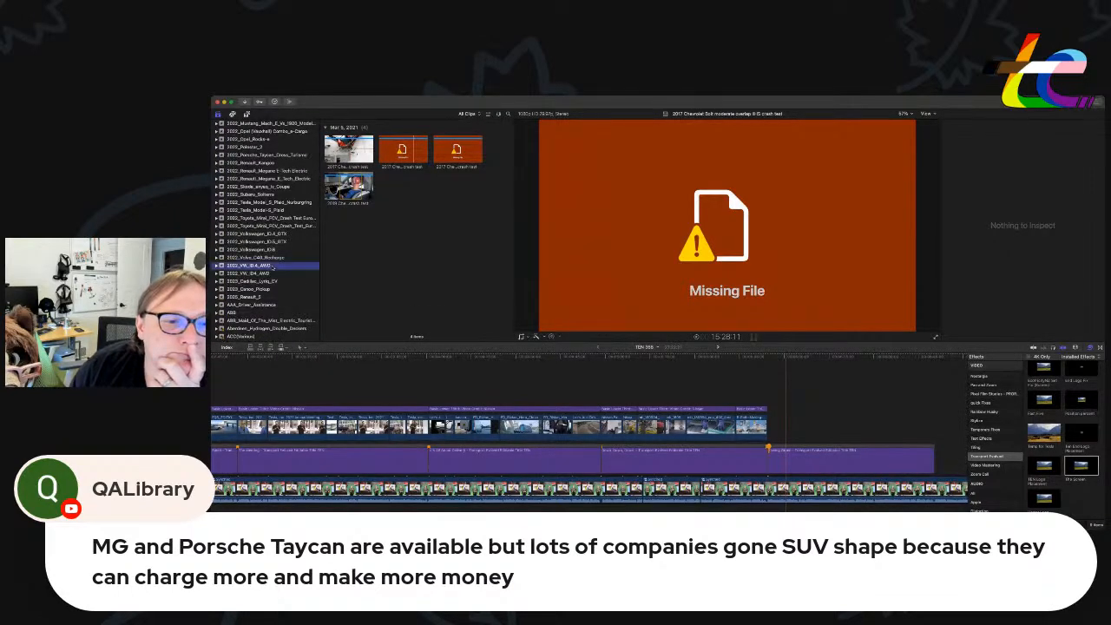
Examine the footage in the two 2022 VW ID.4 AWD events.
{"action": "left_click", "coordinate": [267, 274]}
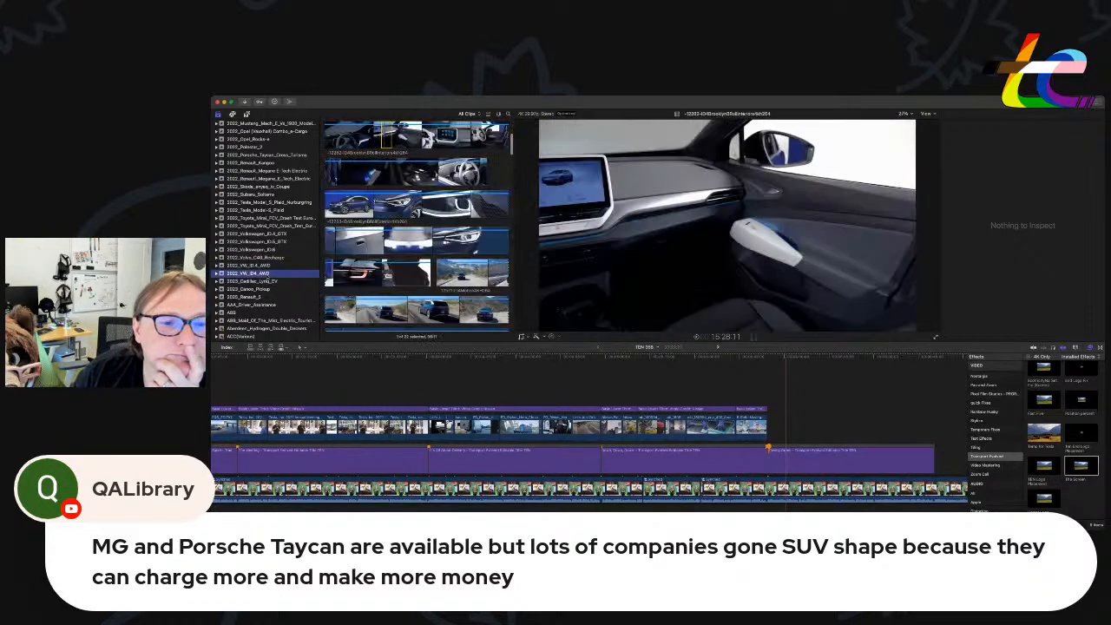
{"action": "scroll", "coordinate": [278, 282], "scroll_direction": "down", "scroll_amount": 5}
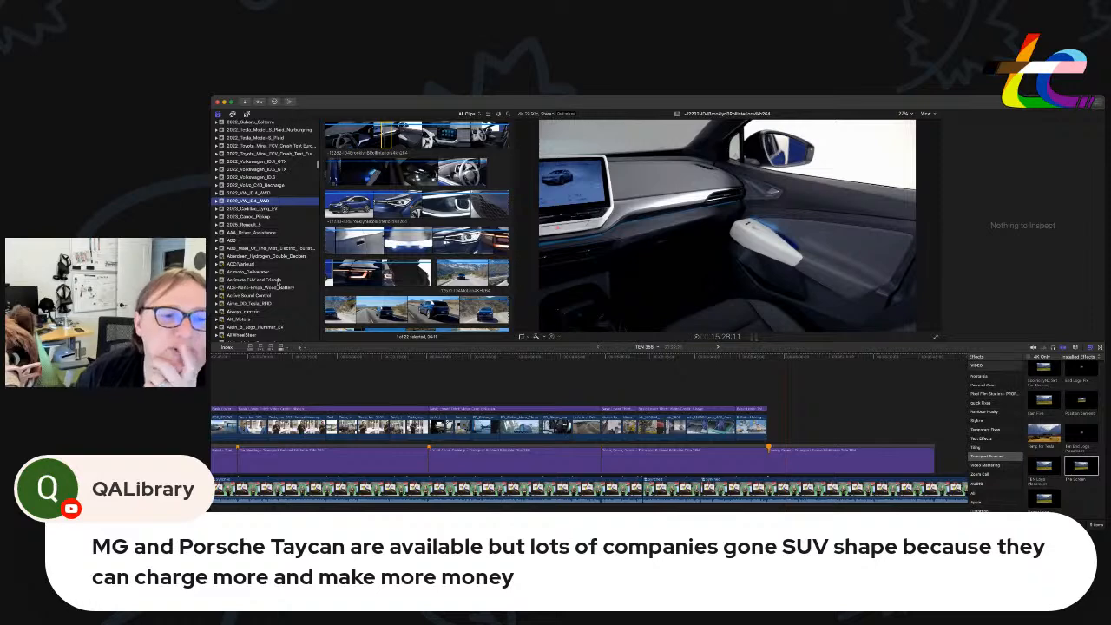
{"action": "scroll", "coordinate": [280, 281], "scroll_direction": "up", "scroll_amount": 5}
{"action": "left_click", "coordinate": [283, 272]}
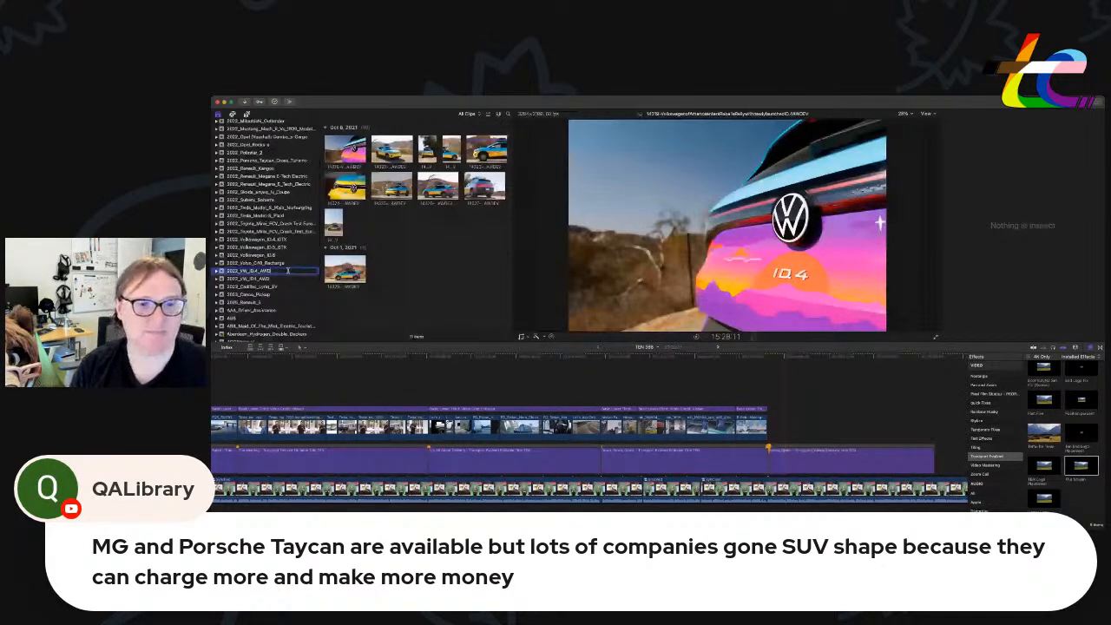
{"action": "left_click", "coordinate": [286, 271]}
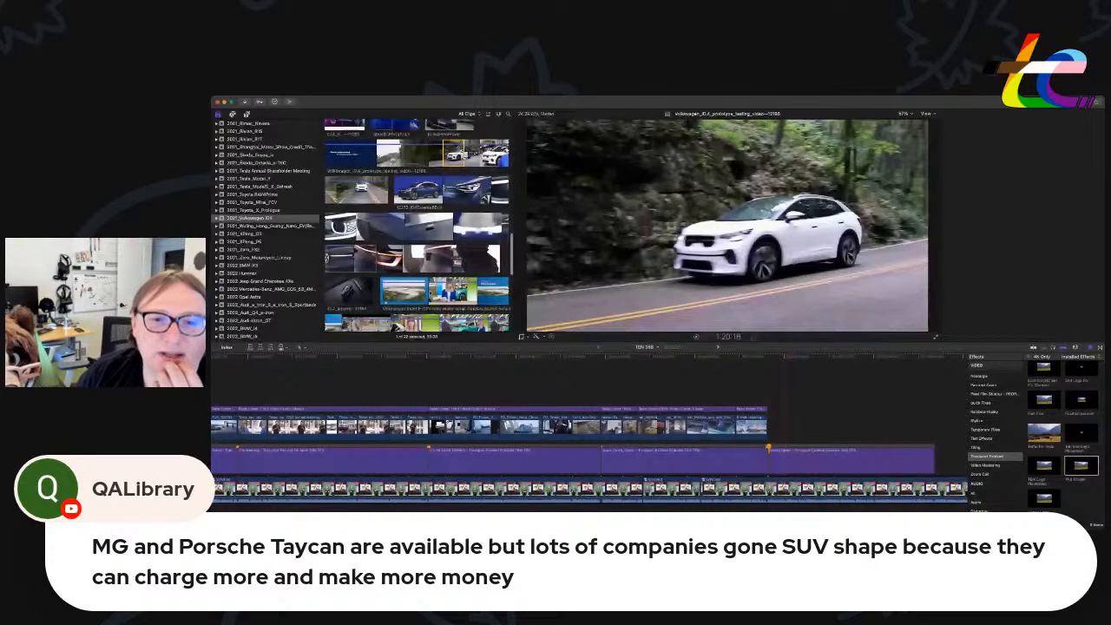
Look through the 2021 Volkswagen ID4 event's clips, marking a section of the ID.4 prototype testing video.
{"action": "scroll", "coordinate": [417, 226], "scroll_direction": "up", "scroll_amount": 3}
{"action": "left_click_drag", "start_coordinate": [353, 255], "coordinate": [388, 256]}
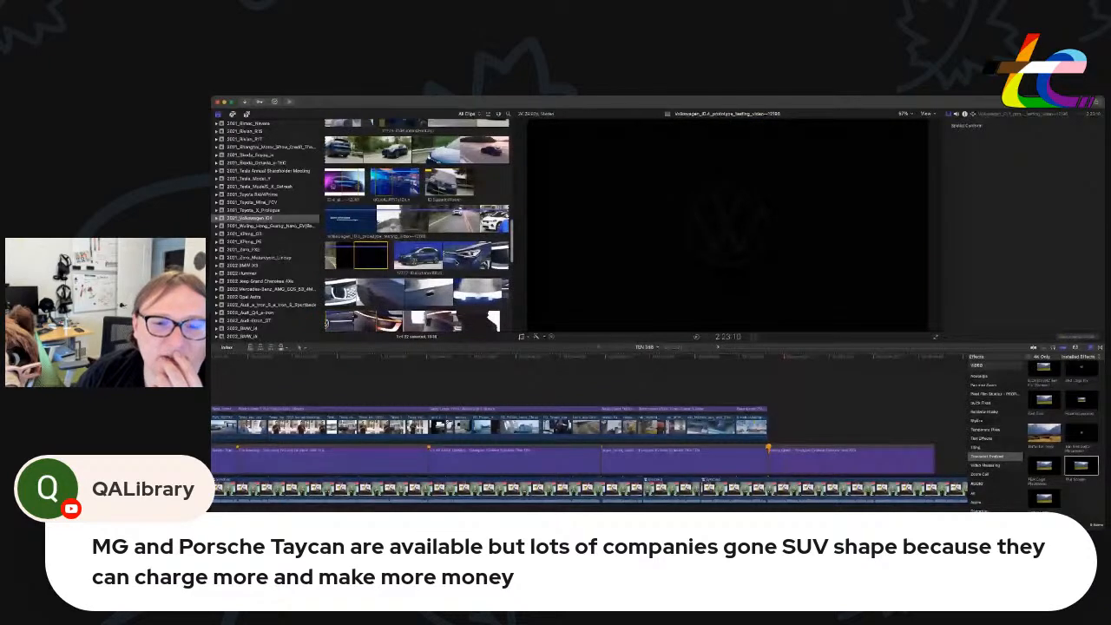
{"action": "scroll", "coordinate": [417, 225], "scroll_direction": "up", "scroll_amount": 2}
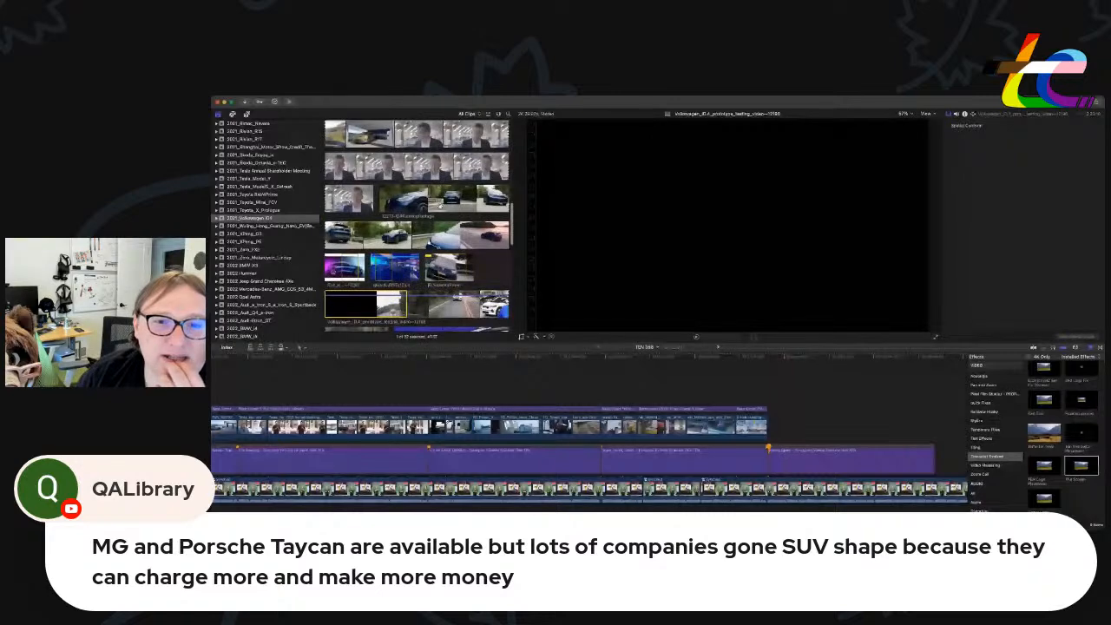
{"action": "scroll", "coordinate": [440, 206], "scroll_direction": "up", "scroll_amount": 6}
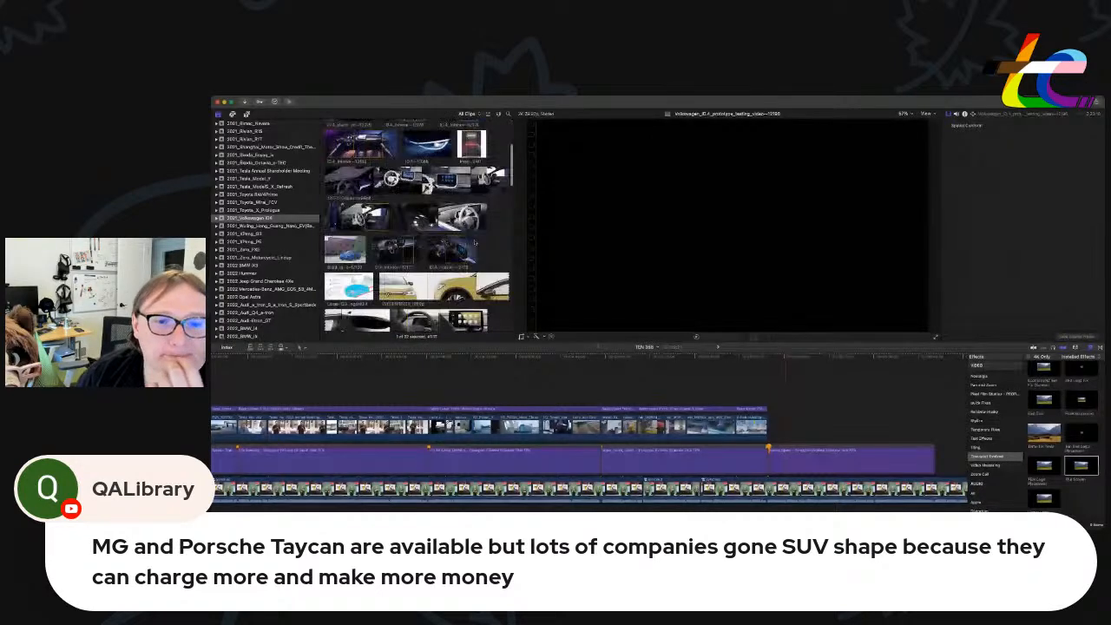
{"action": "scroll", "coordinate": [419, 226], "scroll_direction": "down", "scroll_amount": 10}
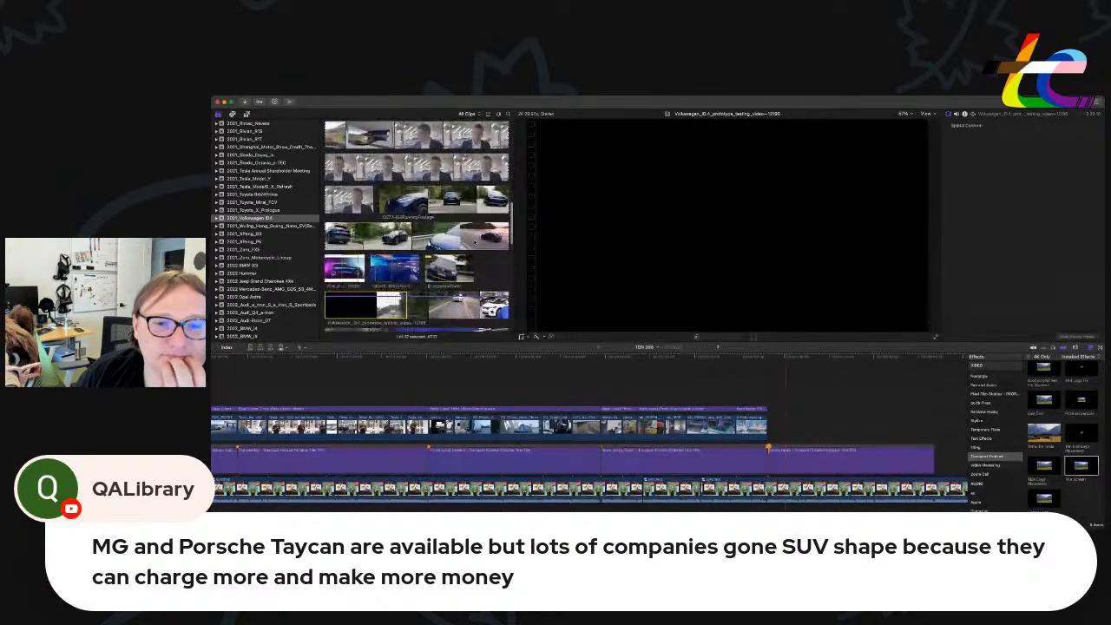
{"action": "scroll", "coordinate": [418, 226], "scroll_direction": "down", "scroll_amount": 10}
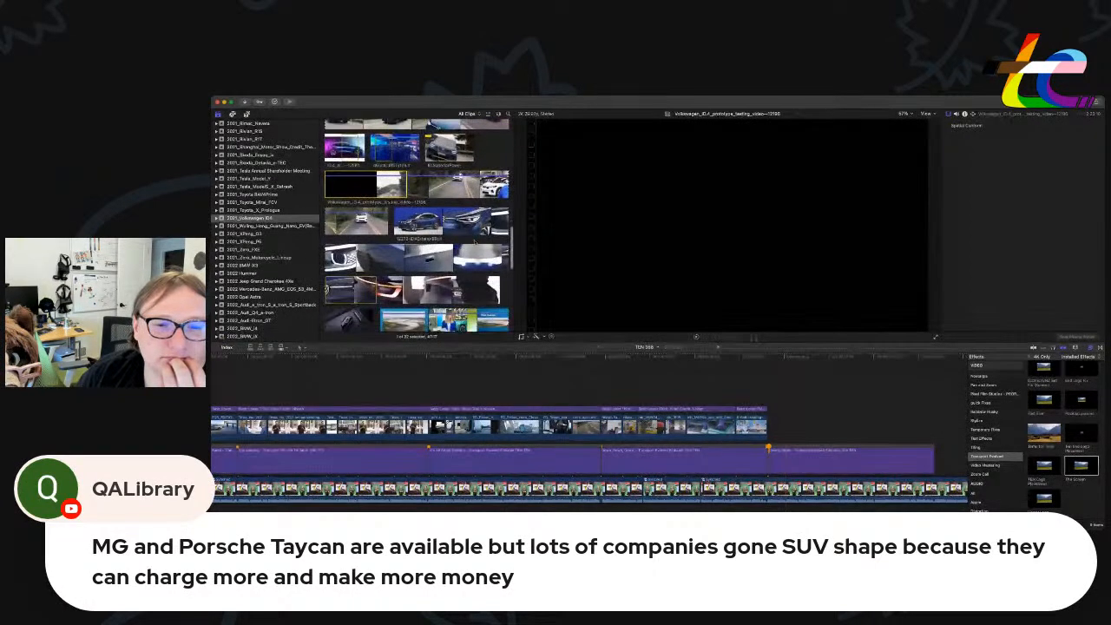
{"action": "scroll", "coordinate": [475, 242], "scroll_direction": "up", "scroll_amount": 8}
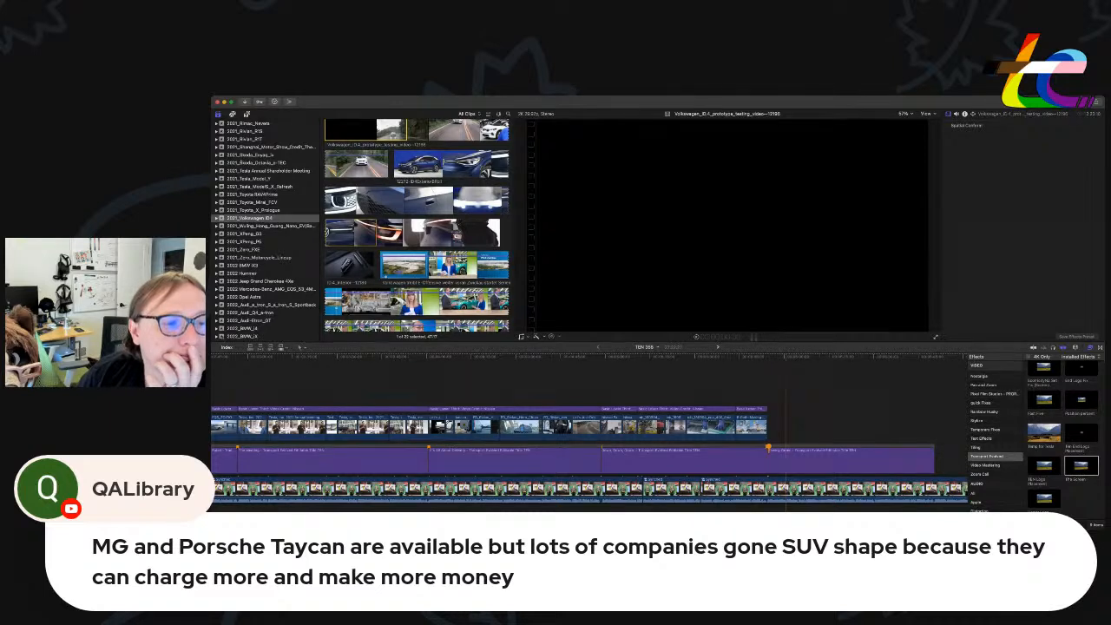
Mark a section of the blue ID.4 in the 12273-ID4RunningFootage clip and place it at the start of the Towing Green story.
{"action": "key", "text": "super+Tab"}
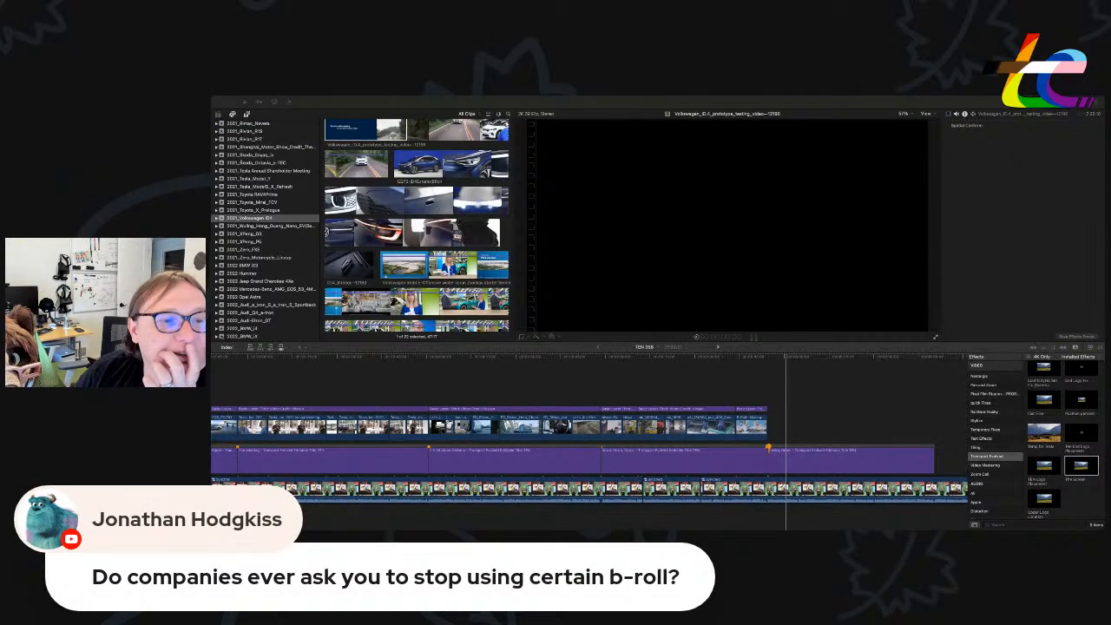
{"action": "scroll", "coordinate": [445, 255], "scroll_direction": "up", "scroll_amount": 2}
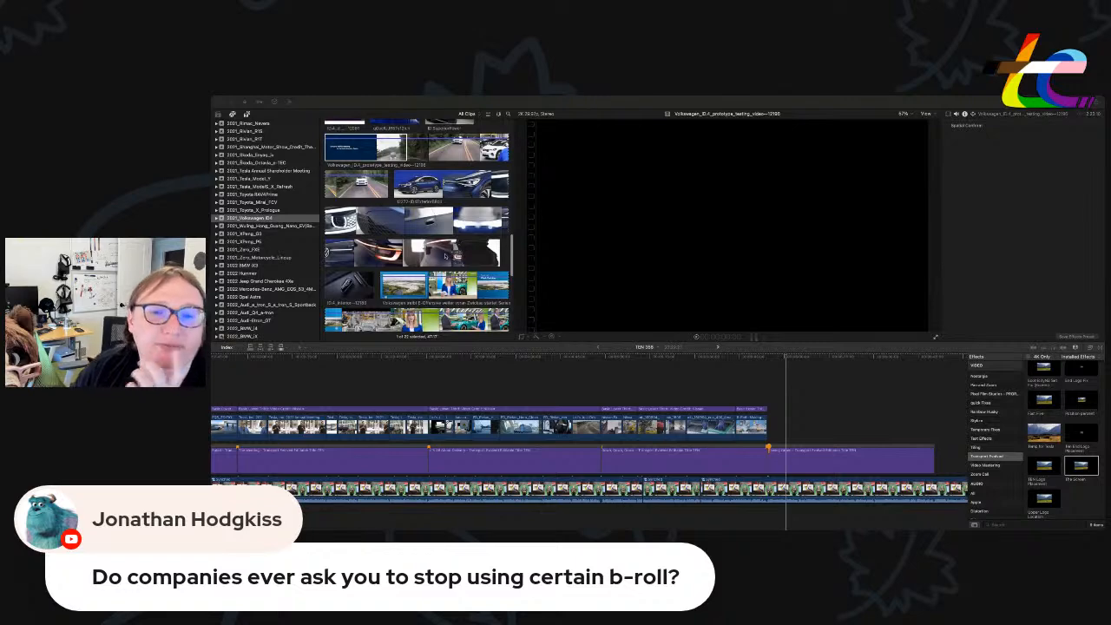
{"action": "scroll", "coordinate": [445, 255], "scroll_direction": "up", "scroll_amount": 2}
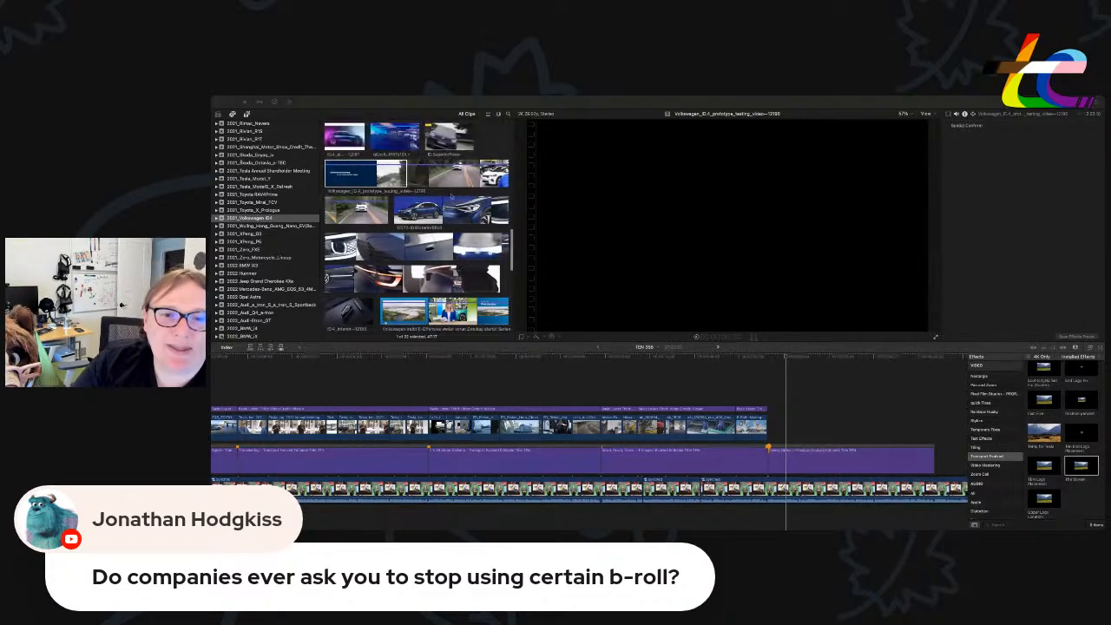
{"action": "left_click", "coordinate": [455, 173]}
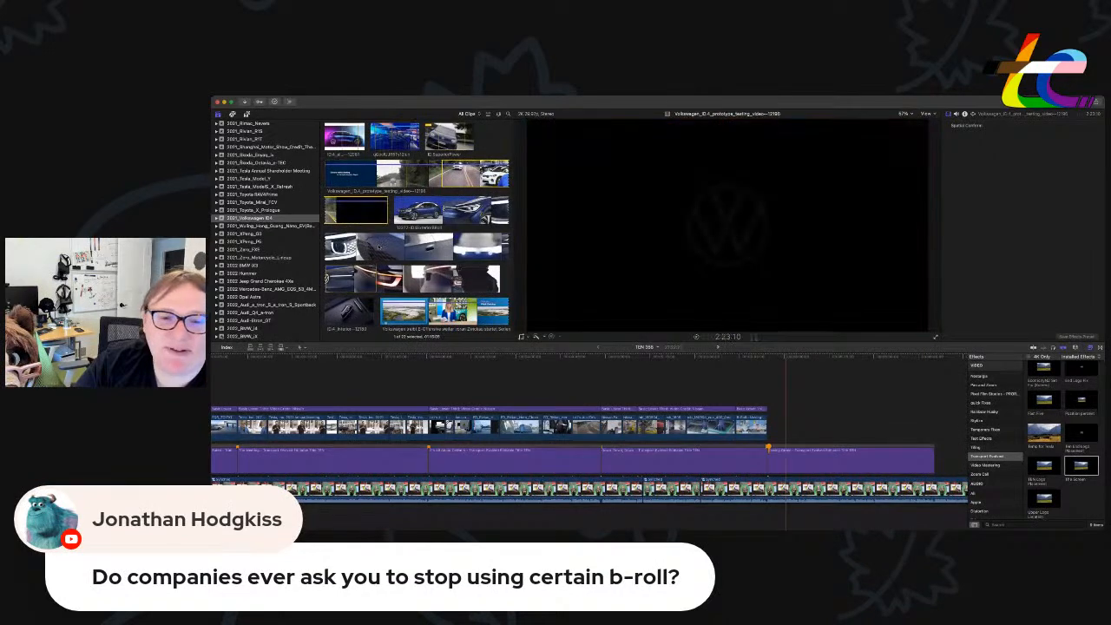
{"action": "scroll", "coordinate": [437, 292], "scroll_direction": "down", "scroll_amount": 5}
{"action": "scroll", "coordinate": [437, 292], "scroll_direction": "up", "scroll_amount": 5}
{"action": "scroll", "coordinate": [423, 253], "scroll_direction": "up", "scroll_amount": 10}
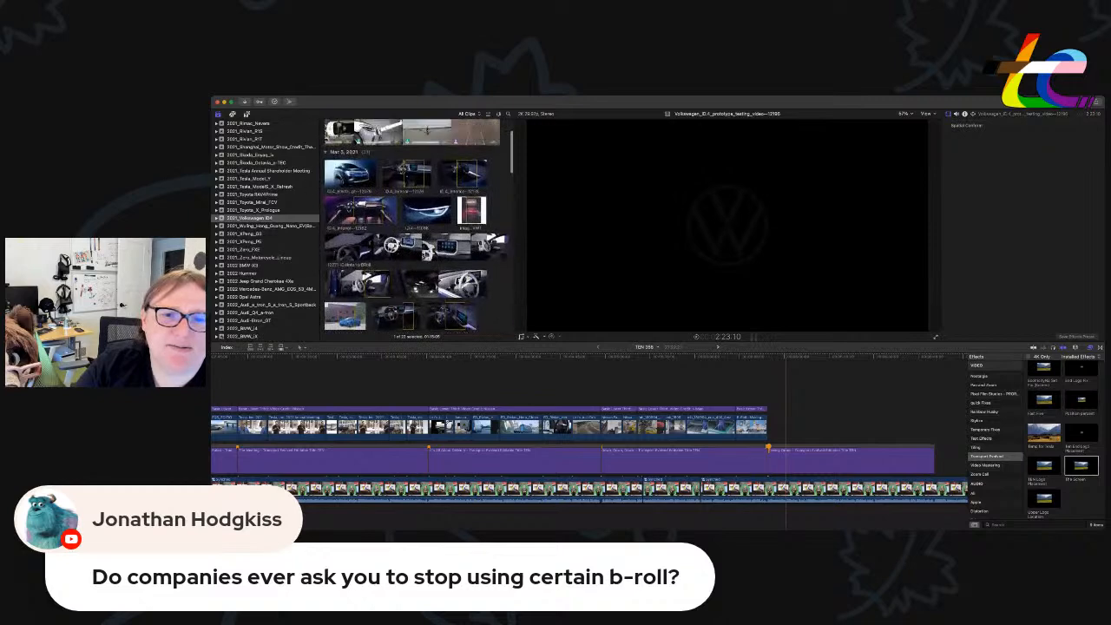
{"action": "scroll", "coordinate": [423, 253], "scroll_direction": "down", "scroll_amount": 8}
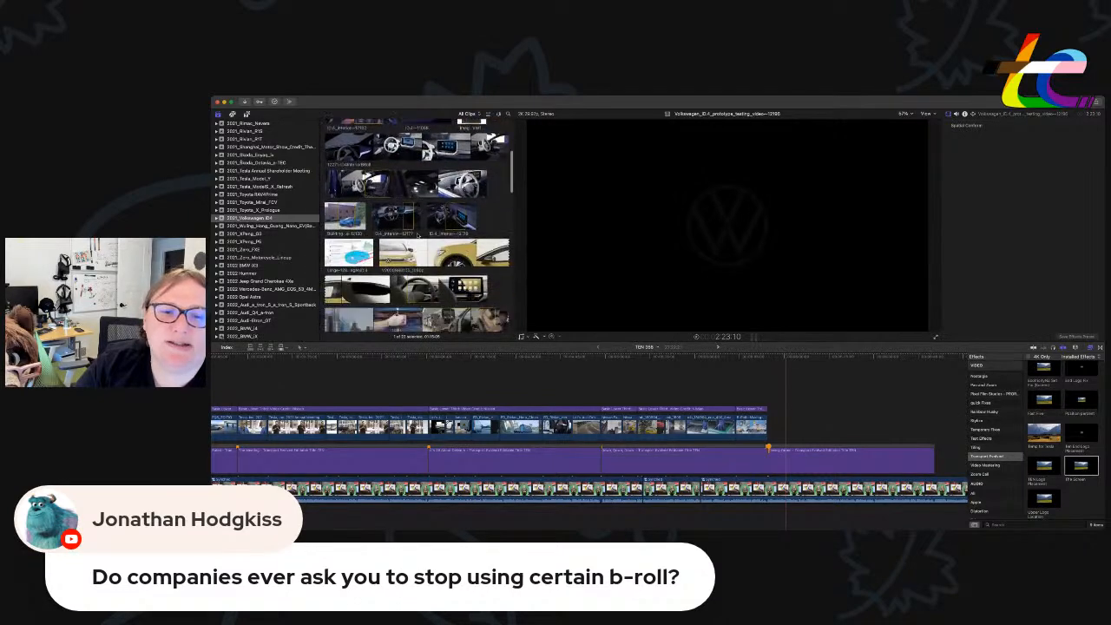
{"action": "scroll", "coordinate": [417, 238], "scroll_direction": "down", "scroll_amount": 8}
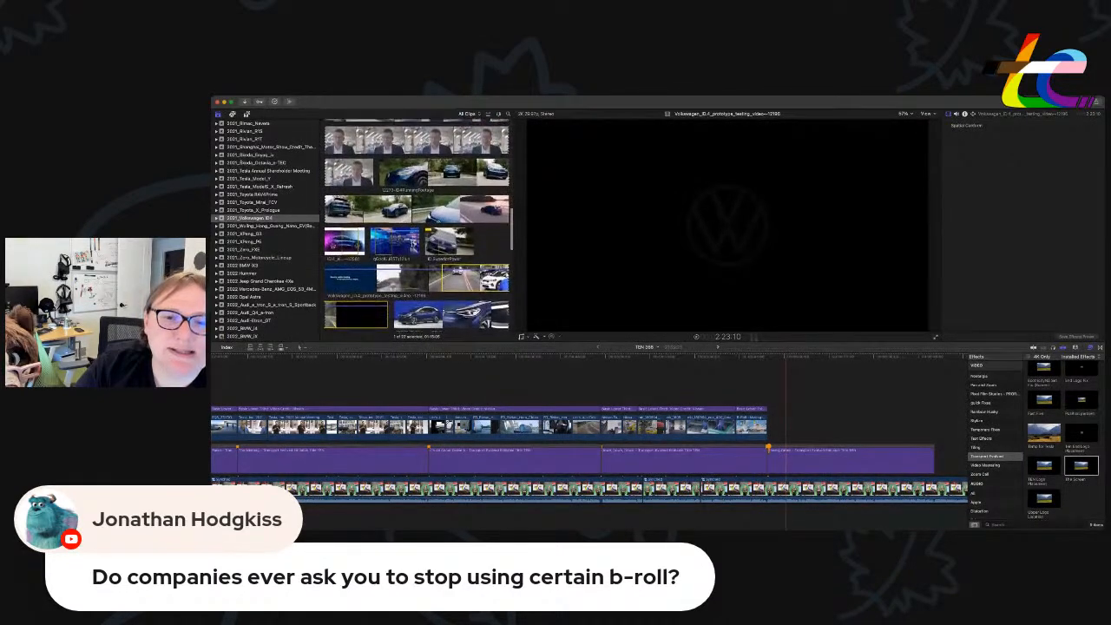
{"action": "left_click_drag", "start_coordinate": [421, 192], "coordinate": [448, 191]}
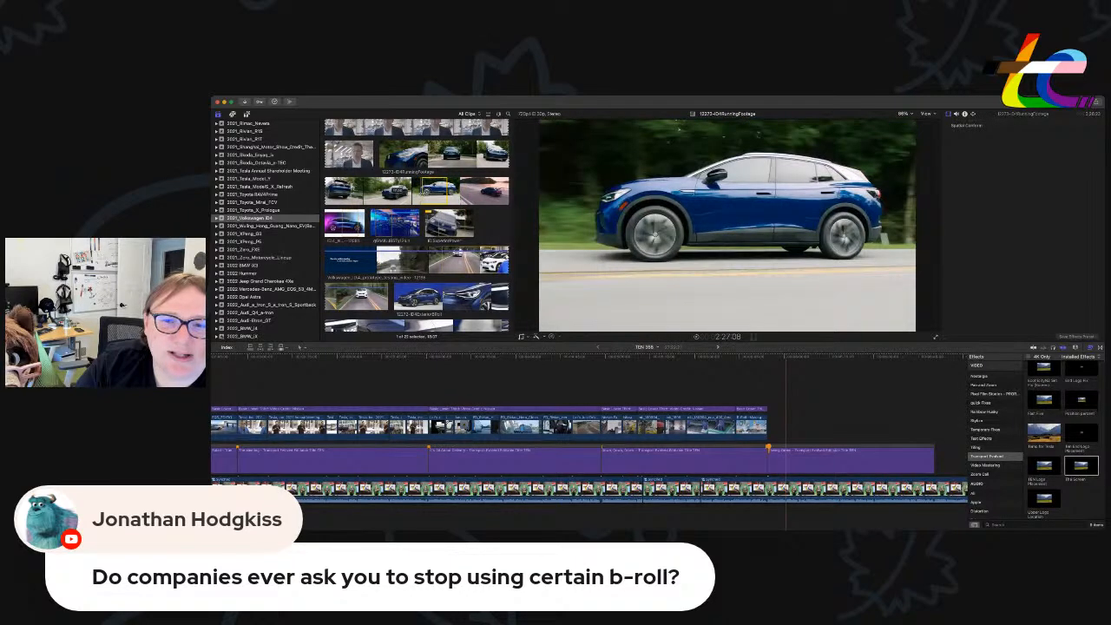
{"action": "left_click_drag", "start_coordinate": [515, 266], "coordinate": [771, 430]}
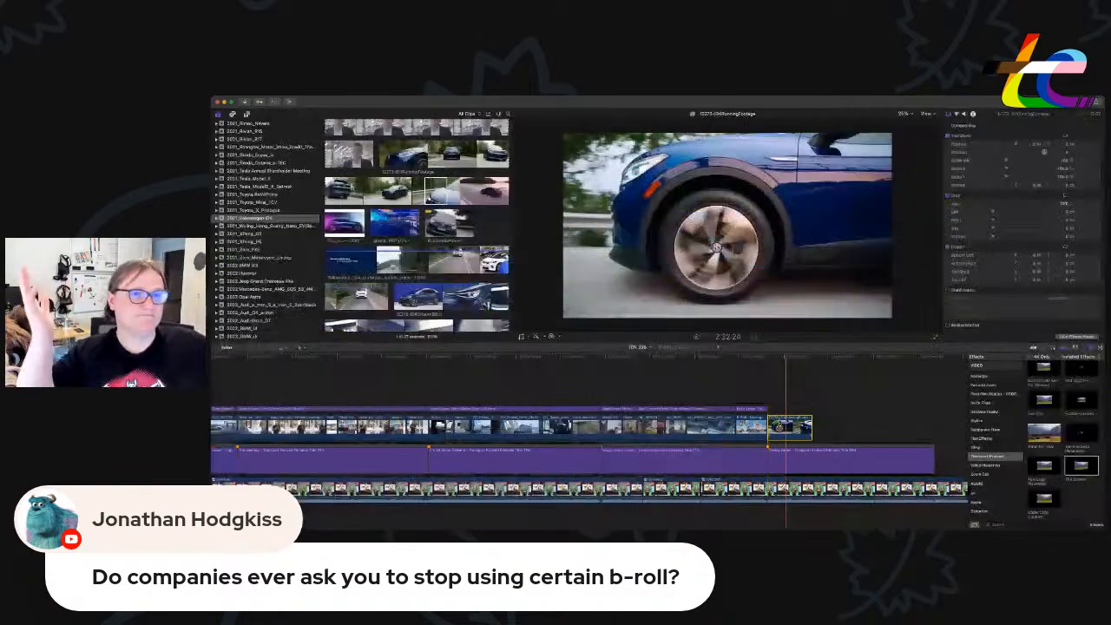
Fit the ID.4 clip into the studio screen, play the Towing Green story and trim the clip's end to 6:07:08.
{"action": "key", "text": "ctrl+shift+s"}
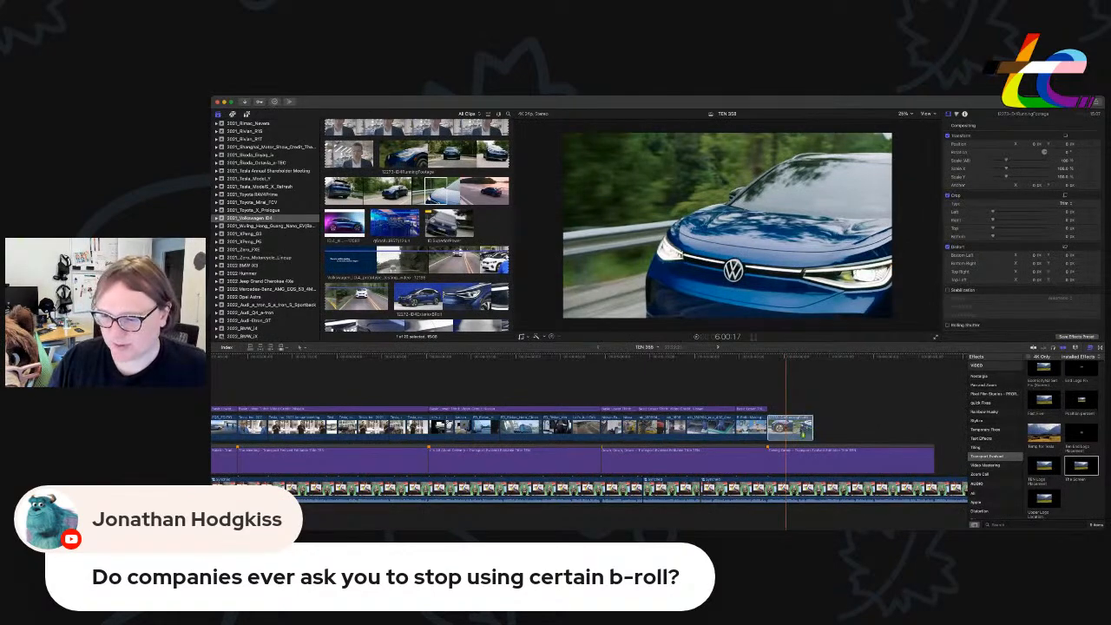
{"action": "key", "text": "space"}
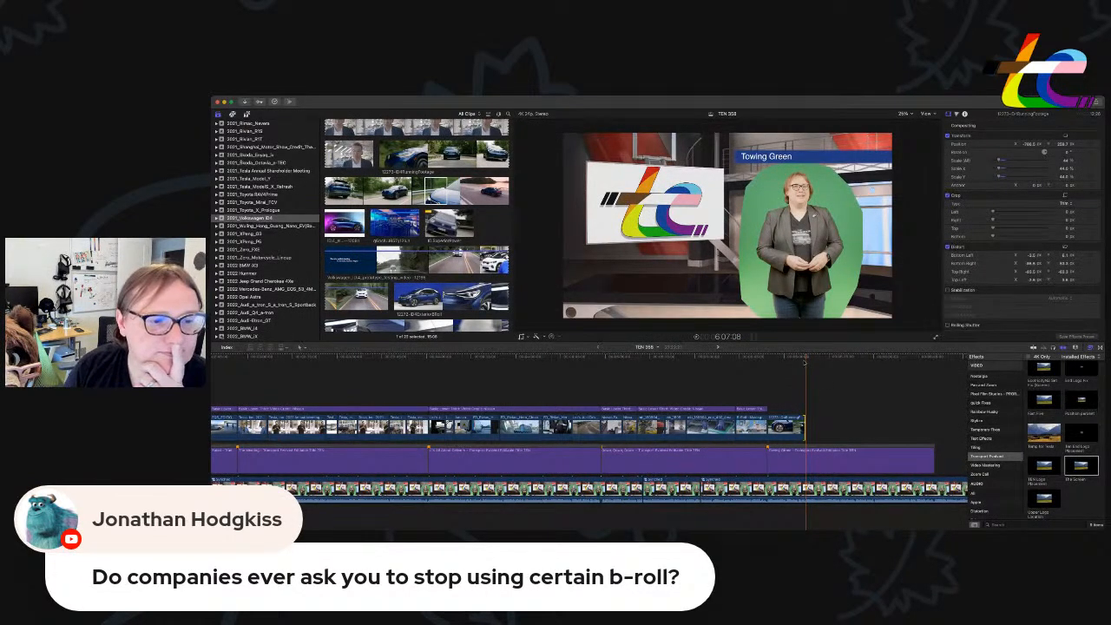
{"action": "key", "text": "space"}
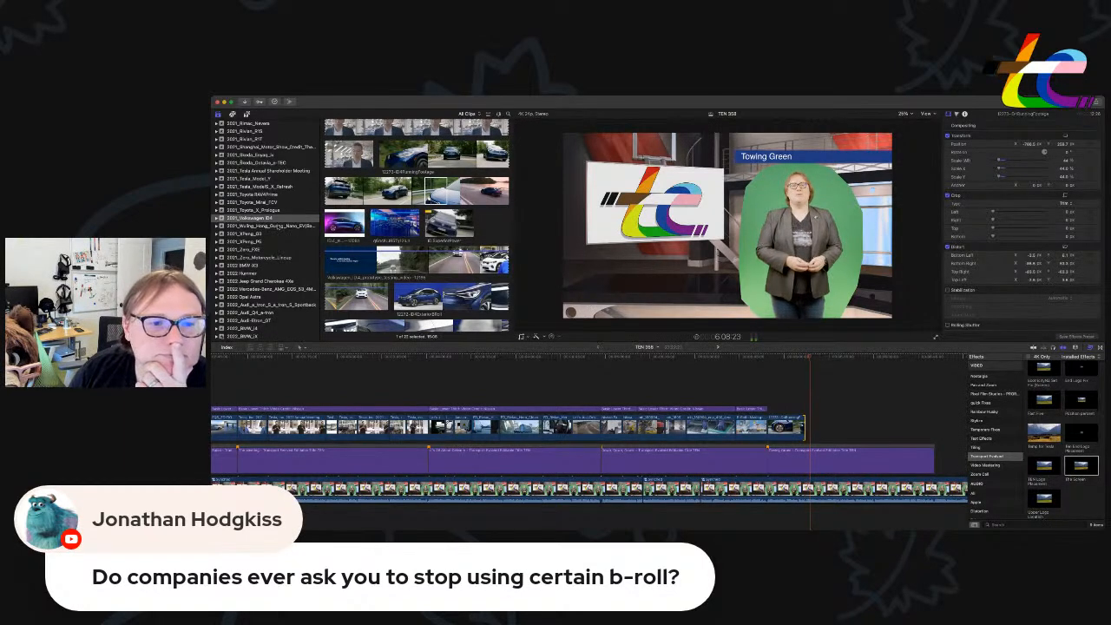
Play on through the Towing Green story and check the footage in the 2021 Skoda Enyaq iV event.
{"action": "scroll", "coordinate": [276, 226], "scroll_direction": "up", "scroll_amount": 10}
{"action": "scroll", "coordinate": [278, 226], "scroll_direction": "up", "scroll_amount": 5}
{"action": "scroll", "coordinate": [878, 414], "scroll_direction": "right", "scroll_amount": 5}
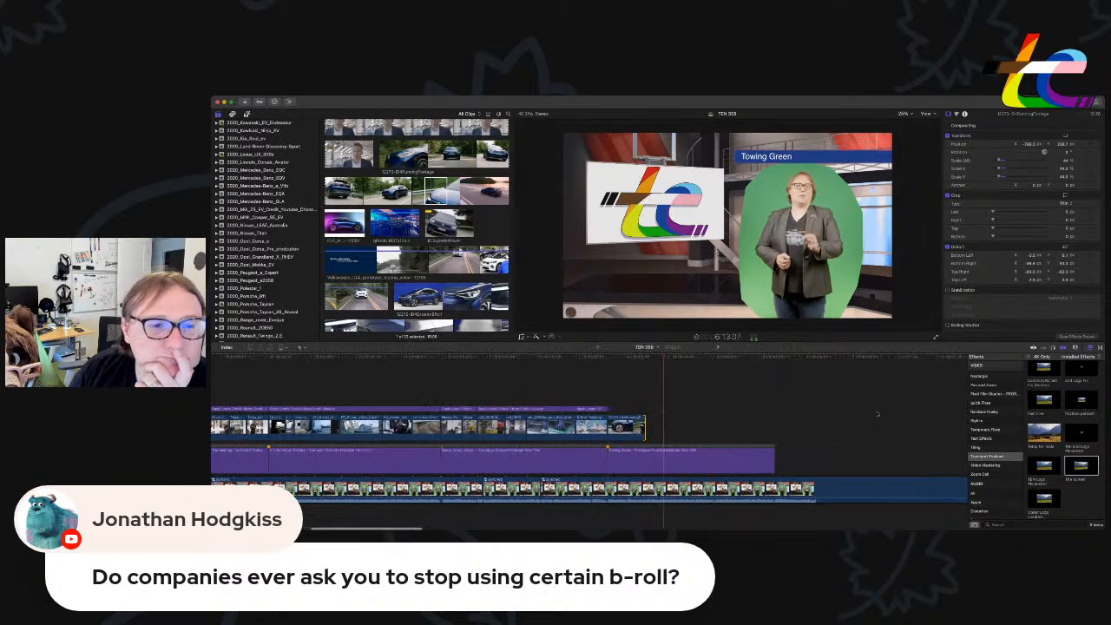
{"action": "scroll", "coordinate": [878, 414], "scroll_direction": "right", "scroll_amount": 3}
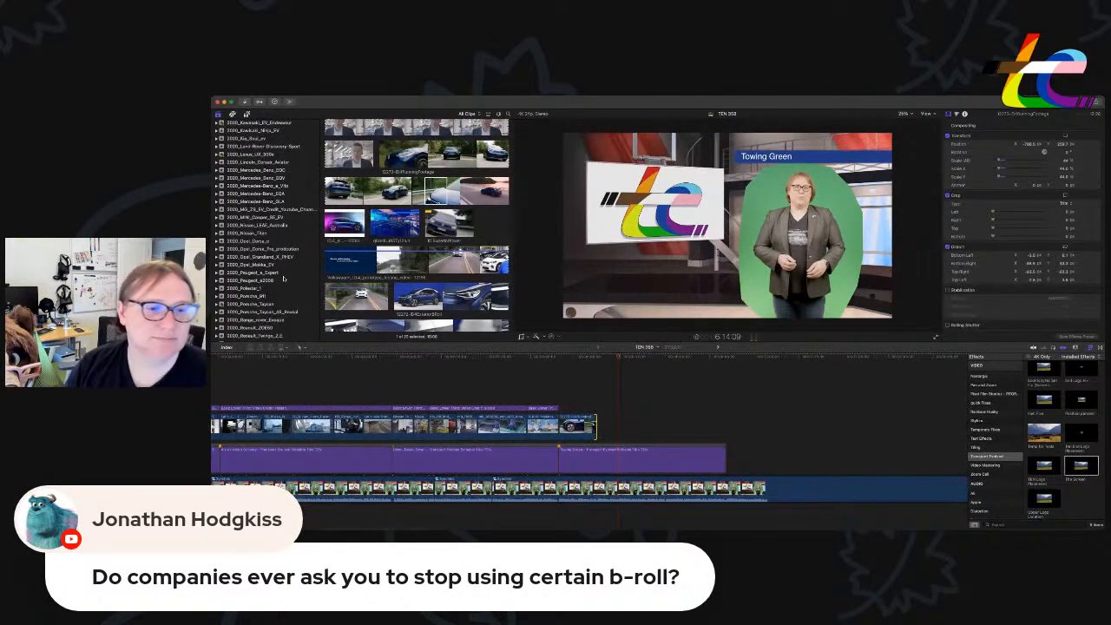
{"action": "scroll", "coordinate": [284, 279], "scroll_direction": "down", "scroll_amount": 10}
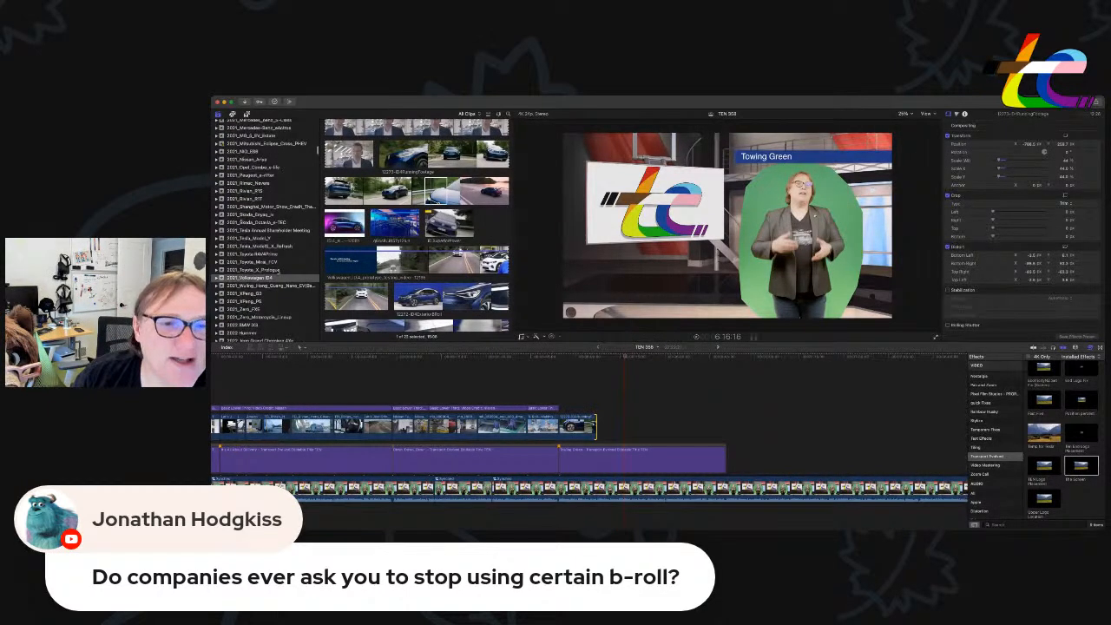
{"action": "scroll", "coordinate": [280, 270], "scroll_direction": "up", "scroll_amount": 2}
{"action": "left_click", "coordinate": [291, 253]}
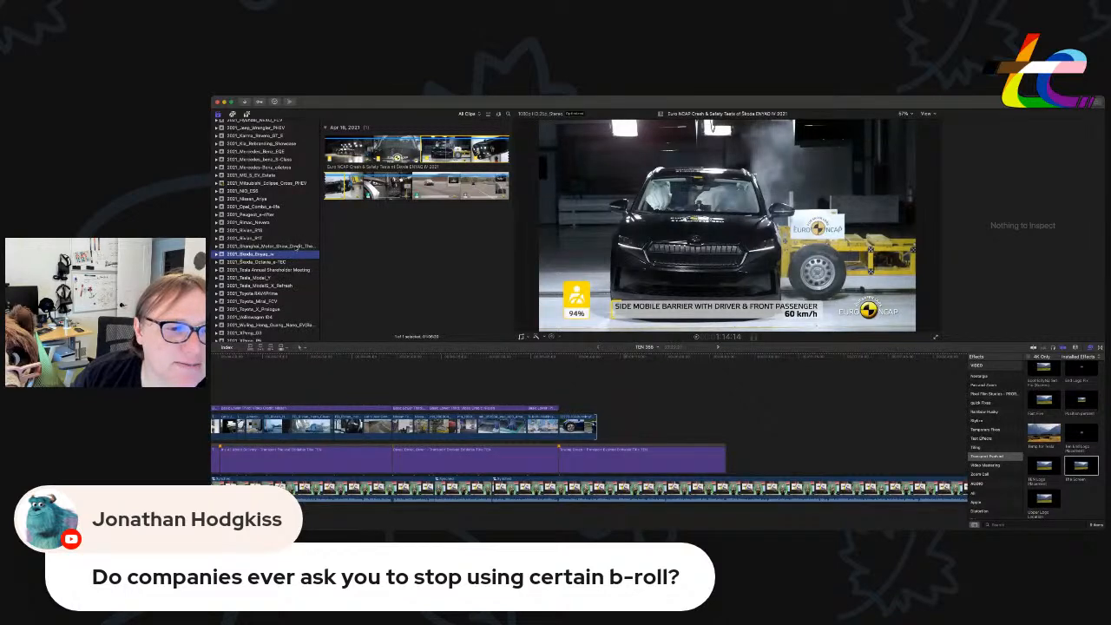
Mark a section of the white Enyaq studio footage in the 2020 Skoda Enyaq event and place it directly after the ID.4 clip.
{"action": "scroll", "coordinate": [295, 247], "scroll_direction": "up", "scroll_amount": 10}
{"action": "scroll", "coordinate": [295, 249], "scroll_direction": "up", "scroll_amount": 3}
{"action": "left_click", "coordinate": [260, 257]}
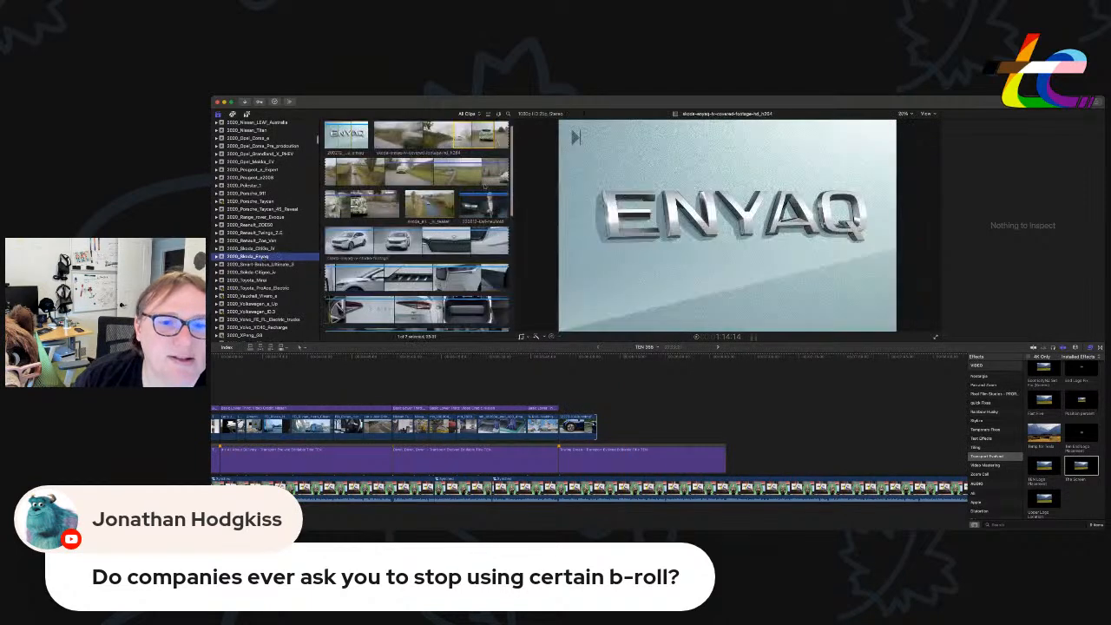
{"action": "scroll", "coordinate": [450, 216], "scroll_direction": "down", "scroll_amount": 10}
{"action": "scroll", "coordinate": [419, 226], "scroll_direction": "up", "scroll_amount": 10}
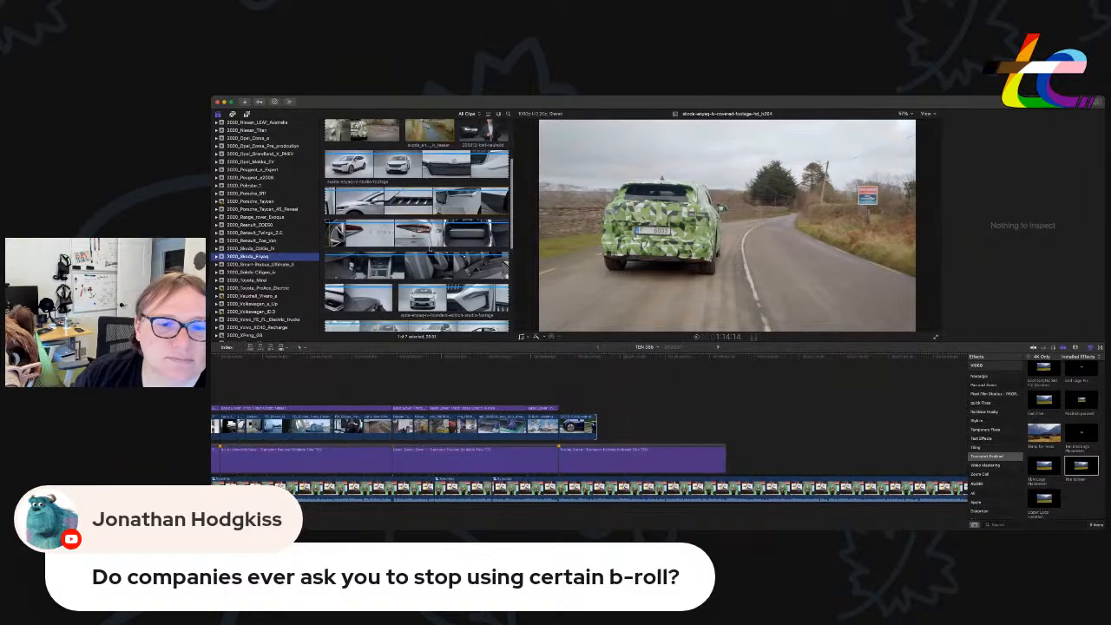
{"action": "left_click_drag", "start_coordinate": [420, 297], "coordinate": [463, 297]}
{"action": "scroll", "coordinate": [451, 282], "scroll_direction": "up", "scroll_amount": 5}
{"action": "scroll", "coordinate": [417, 235], "scroll_direction": "down", "scroll_amount": 2}
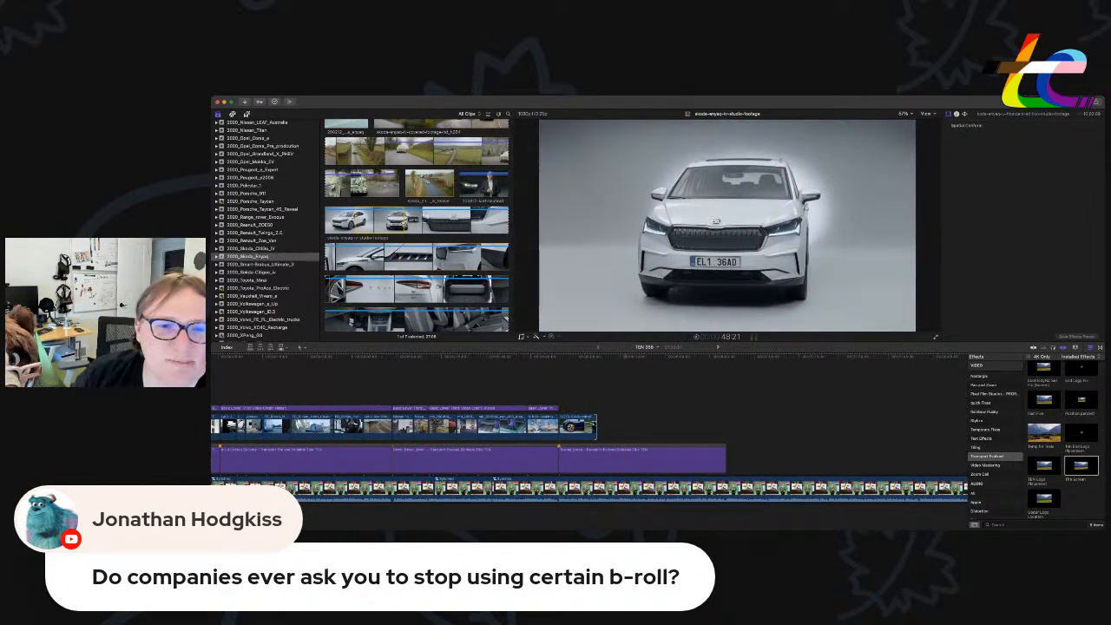
{"action": "left_click_drag", "start_coordinate": [398, 222], "coordinate": [605, 427]}
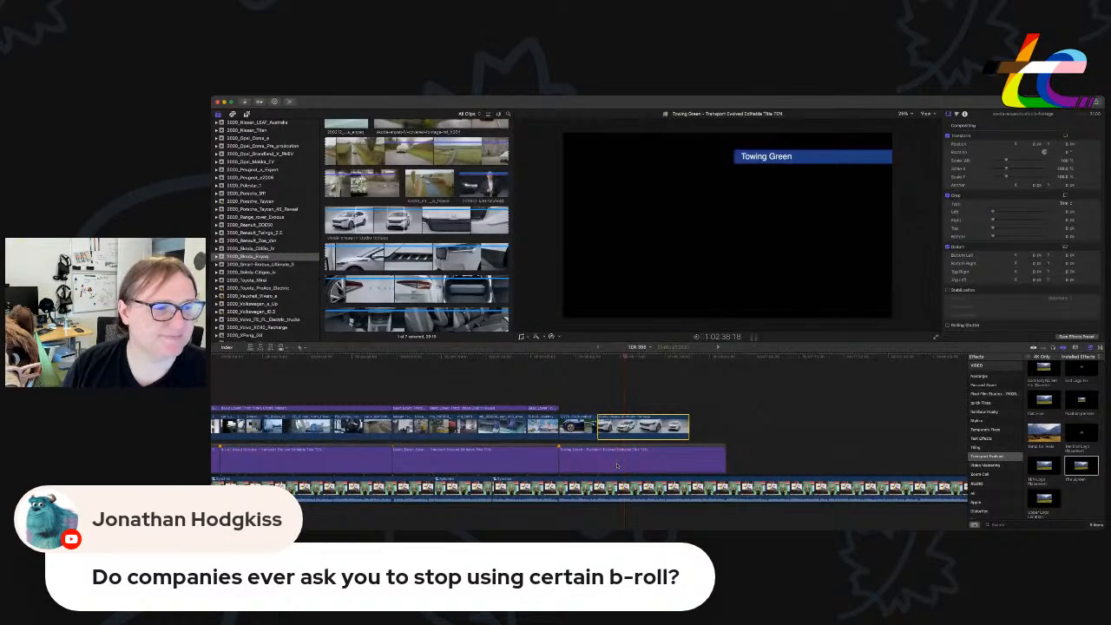
Play the story under the Enyaq footage and trim the end of the Enyaq clip to 6:23:20.
{"action": "scroll", "coordinate": [617, 465], "scroll_direction": "down", "scroll_amount": 3}
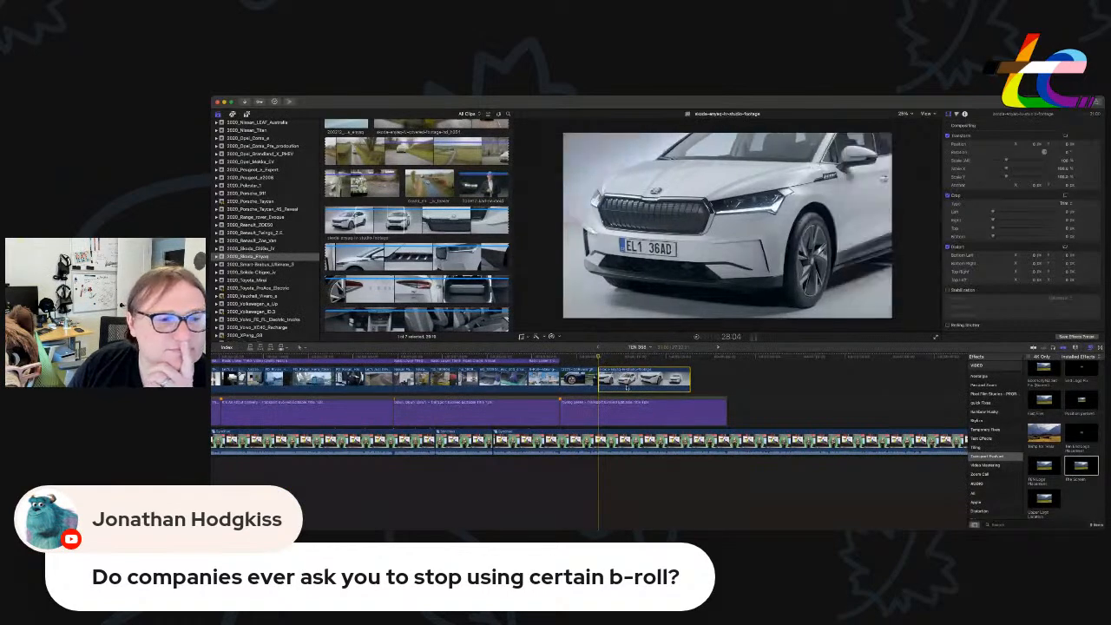
{"action": "key", "text": "space"}
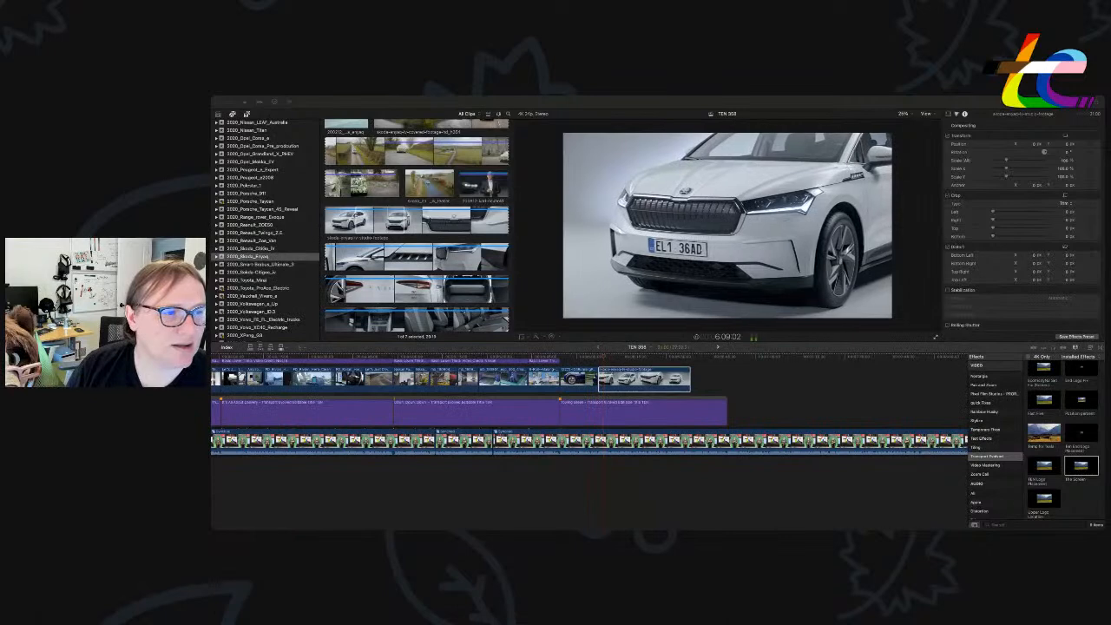
{"action": "scroll", "coordinate": [697, 406], "scroll_direction": "up", "scroll_amount": 3}
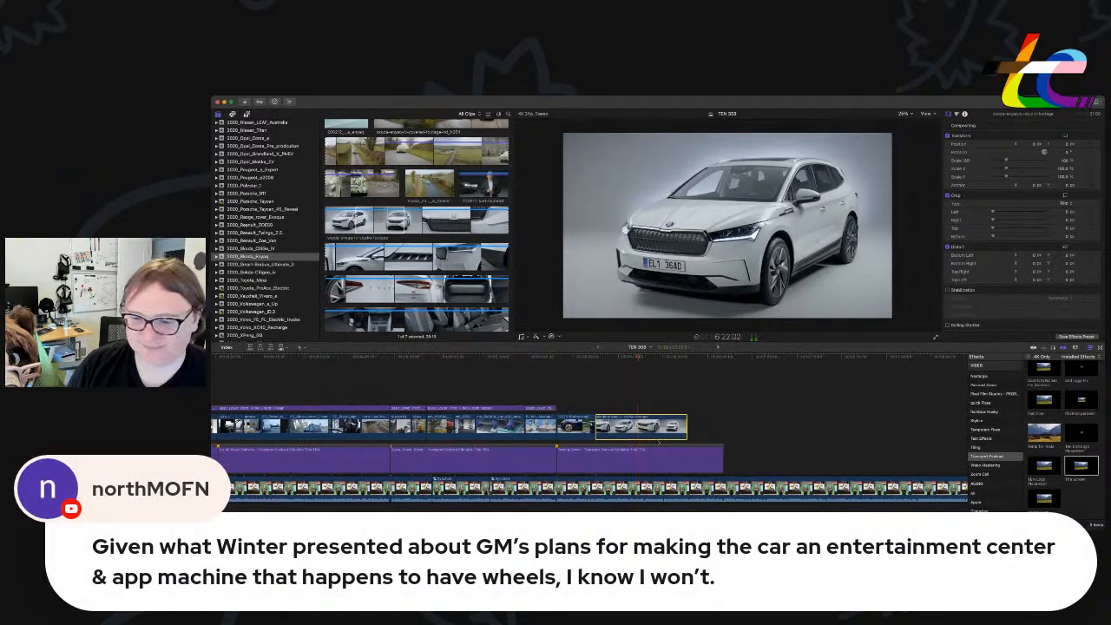
{"action": "key", "text": "Delete"}
{"action": "key", "text": "super+z"}
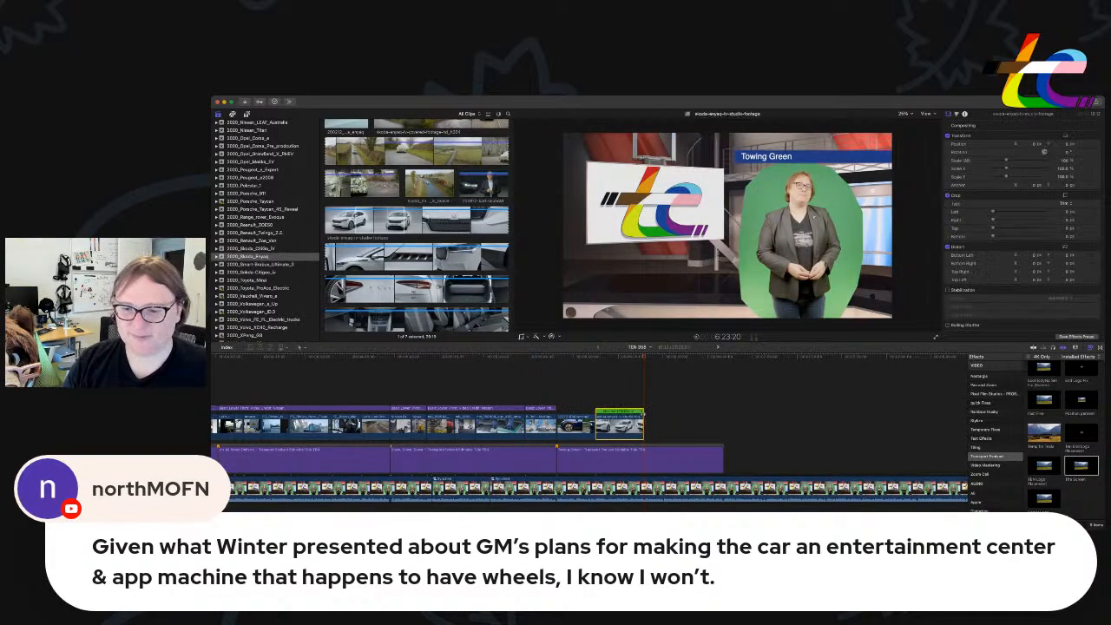
{"action": "key", "text": "Delete"}
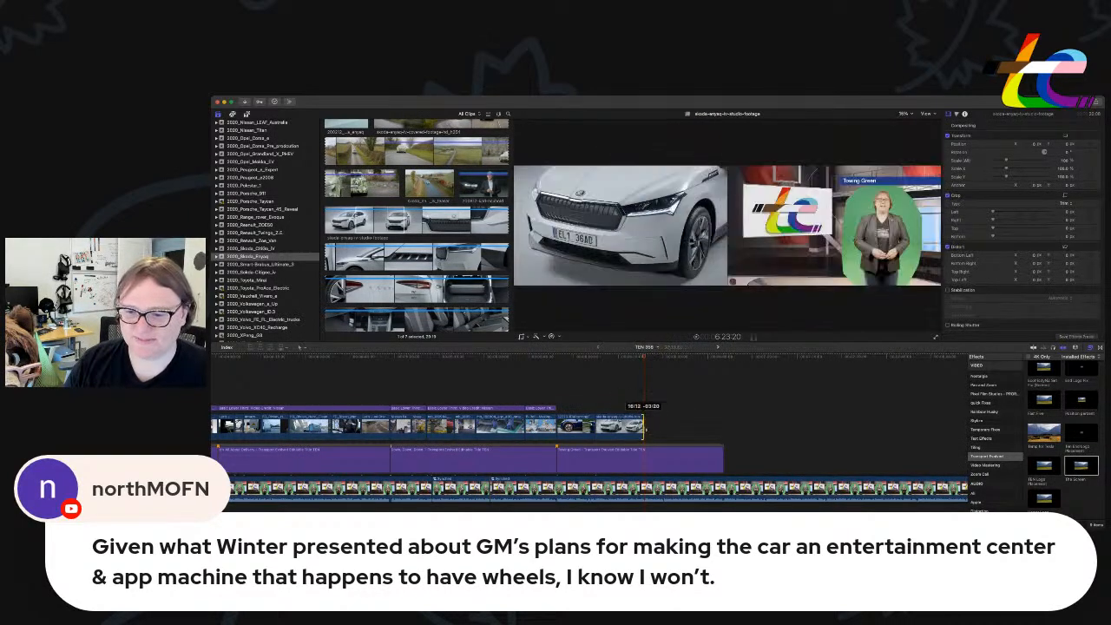
{"action": "left_click", "coordinate": [631, 384]}
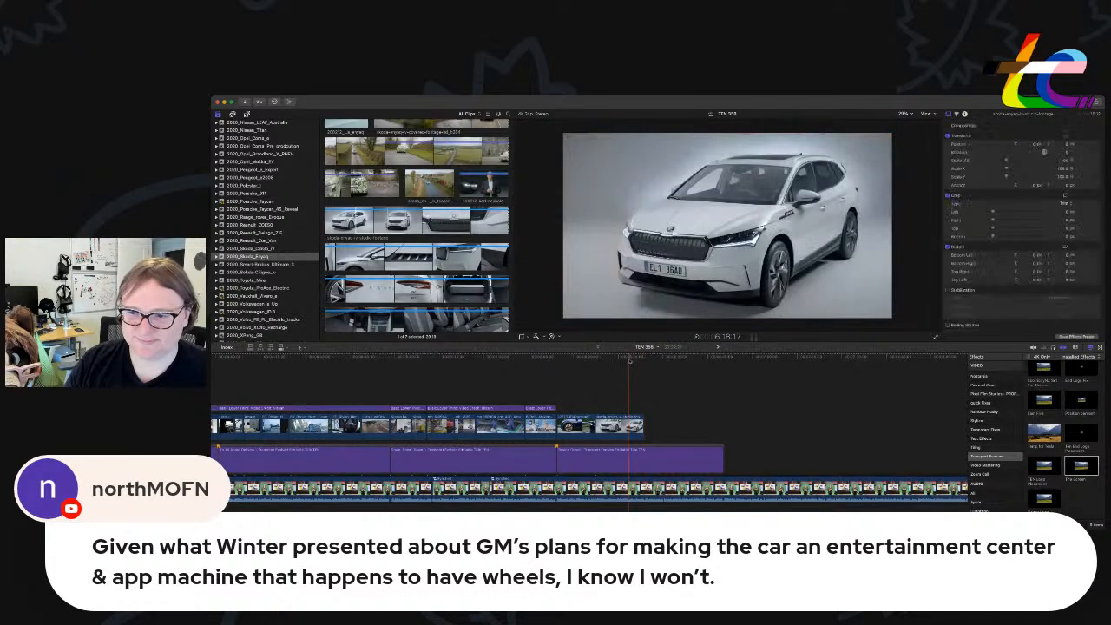
{"action": "mouse_move", "coordinate": [647, 422]}
{"action": "left_mouse_down"}
{"action": "mouse_move", "coordinate": [663, 426]}
{"action": "mouse_move", "coordinate": [644, 426]}
{"action": "left_mouse_up"}
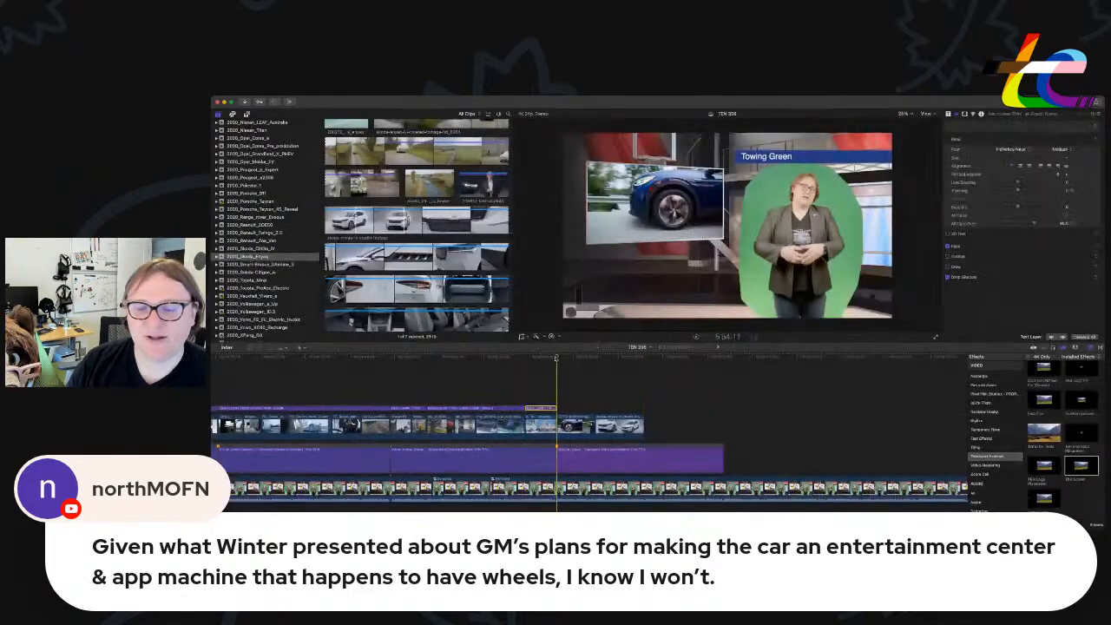
Place a copy of the video credit title above the ID.4 clip and extend it to the clip's end.
{"action": "left_click", "coordinate": [584, 410]}
{"action": "left_click_drag", "start_coordinate": [588, 408], "coordinate": [595, 408]}
{"action": "scroll", "coordinate": [998, 174], "scroll_direction": "up", "scroll_amount": 3}
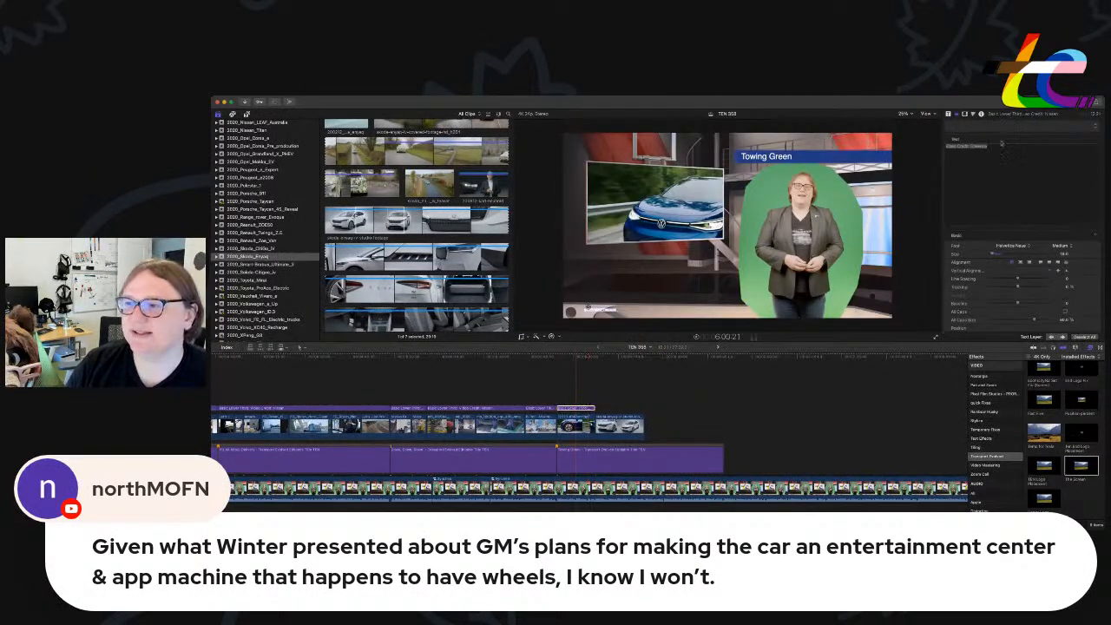
Change the company name in the ID.4 clip's video credit to Volkswagen.
{"action": "double_click", "coordinate": [546, 409]}
{"action": "left_click", "coordinate": [997, 148]}
{"action": "key", "text": "super+a"}
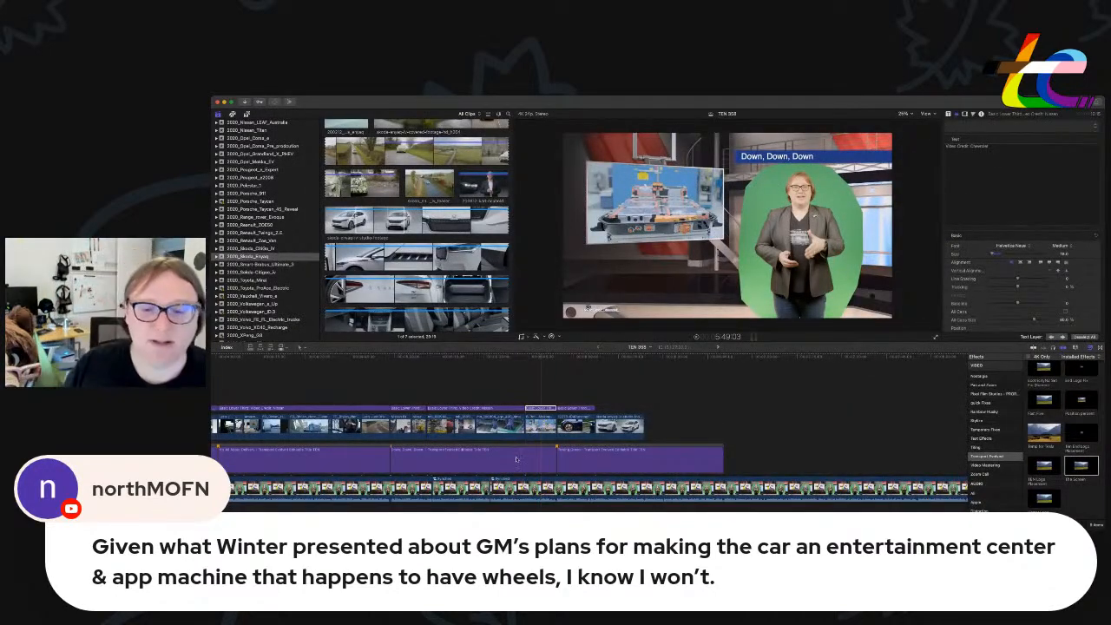
{"action": "left_click", "coordinate": [593, 409]}
{"action": "double_click", "coordinate": [593, 408]}
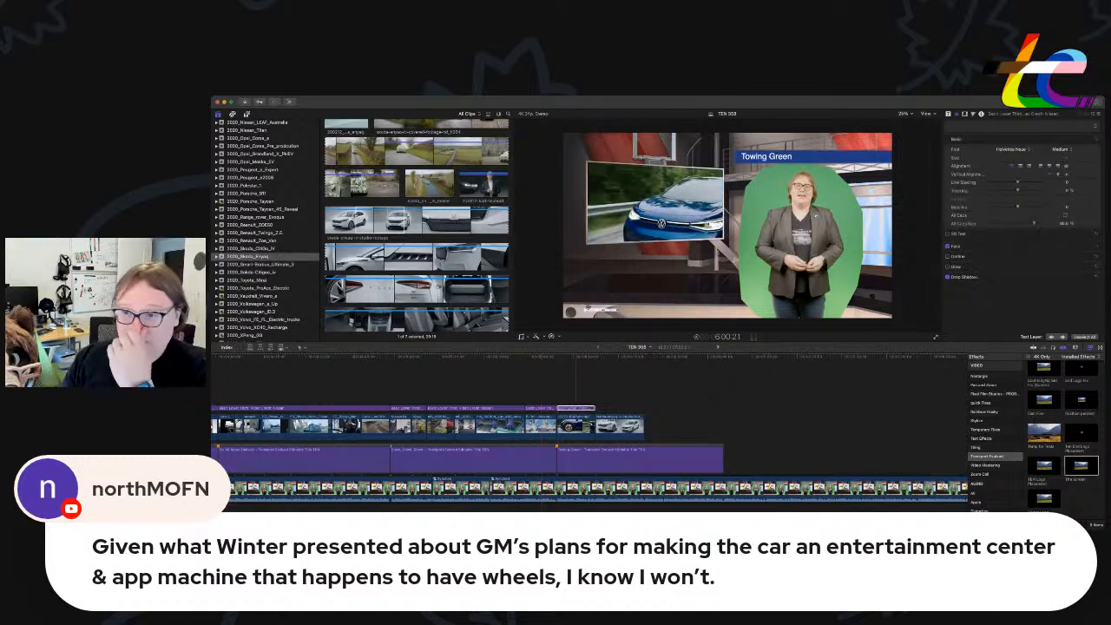
{"action": "left_click", "coordinate": [1000, 162]}
{"action": "left_click_drag", "start_coordinate": [972, 147], "coordinate": [1009, 146]}
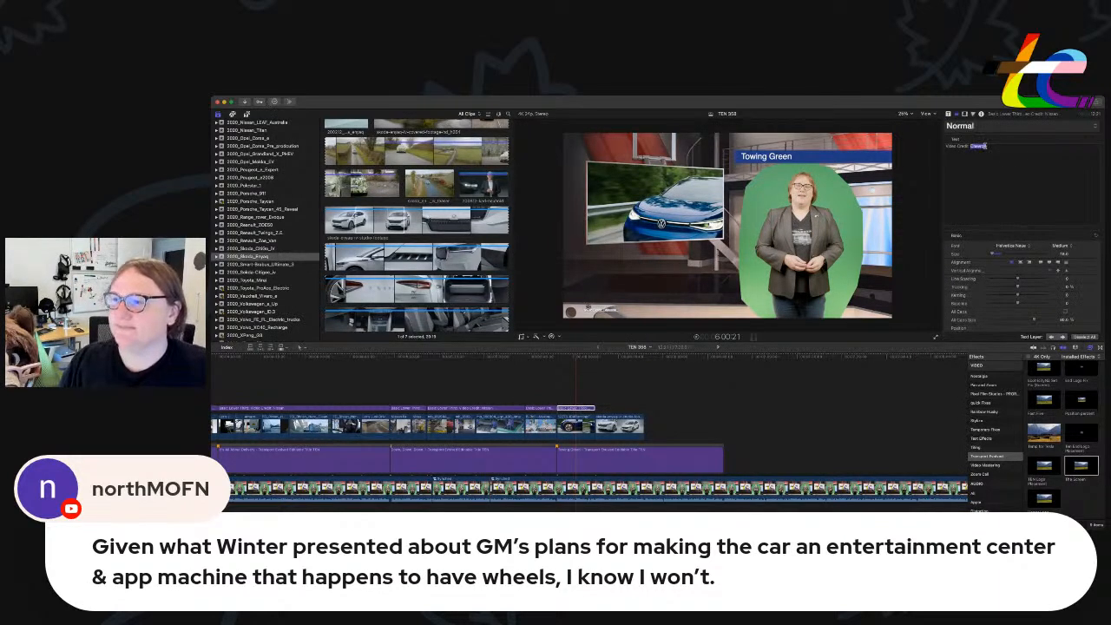
{"action": "type", "text": "Volkswagen"}
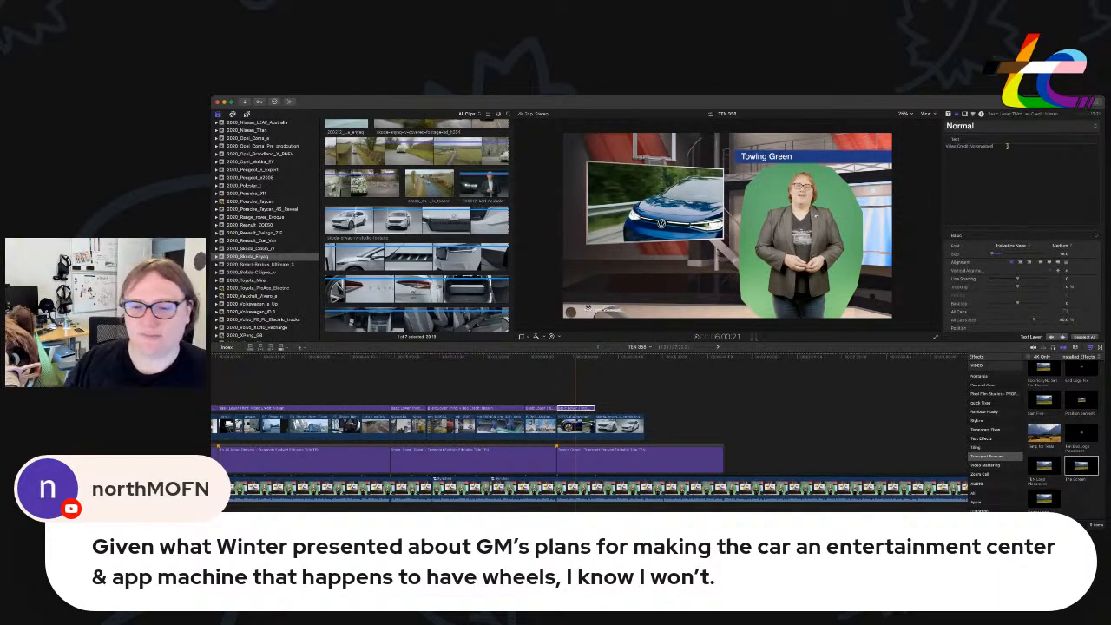
Place a copy of the video credit title above the white Enyaq clip and extend it to the clip's end.
{"action": "left_click", "coordinate": [593, 408]}
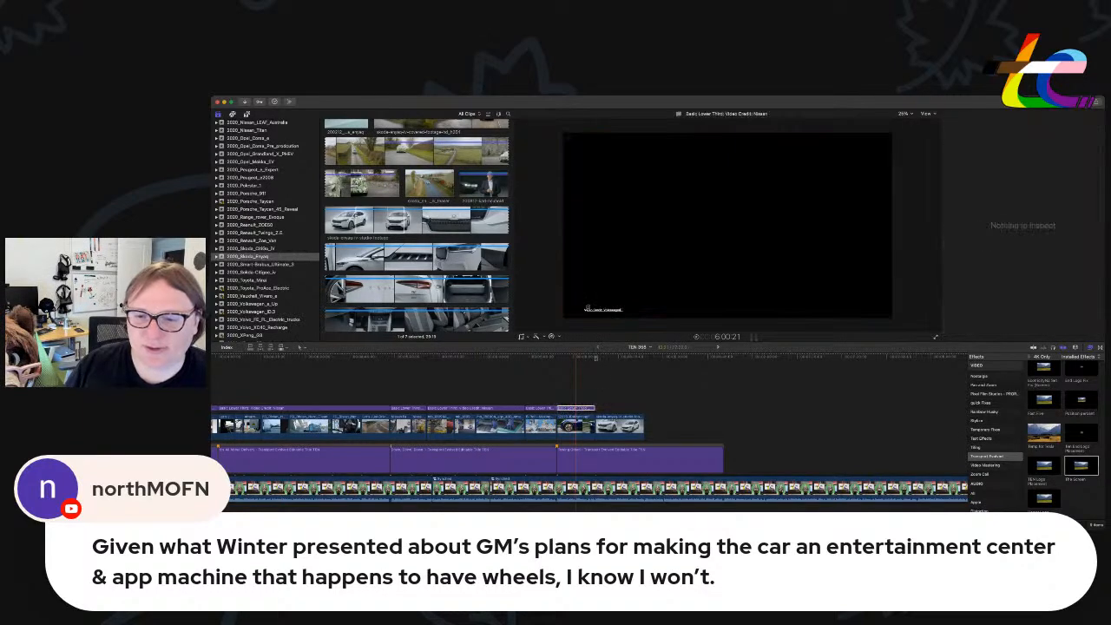
{"action": "left_click", "coordinate": [642, 416]}
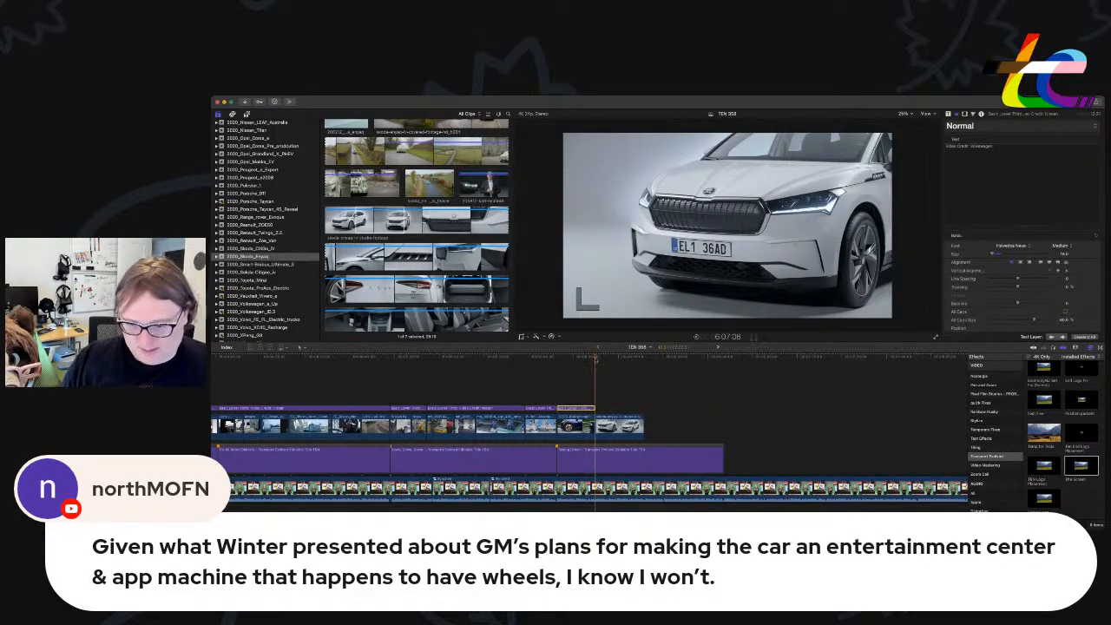
{"action": "left_click_drag", "start_coordinate": [595, 407], "coordinate": [643, 405]}
Change the company name in the Enyaq clip's video credit to Škoda and check the spelling with the viewer at 100%.
{"action": "left_click_drag", "start_coordinate": [973, 146], "coordinate": [1032, 144]}
{"action": "key", "text": "BackSpace"}
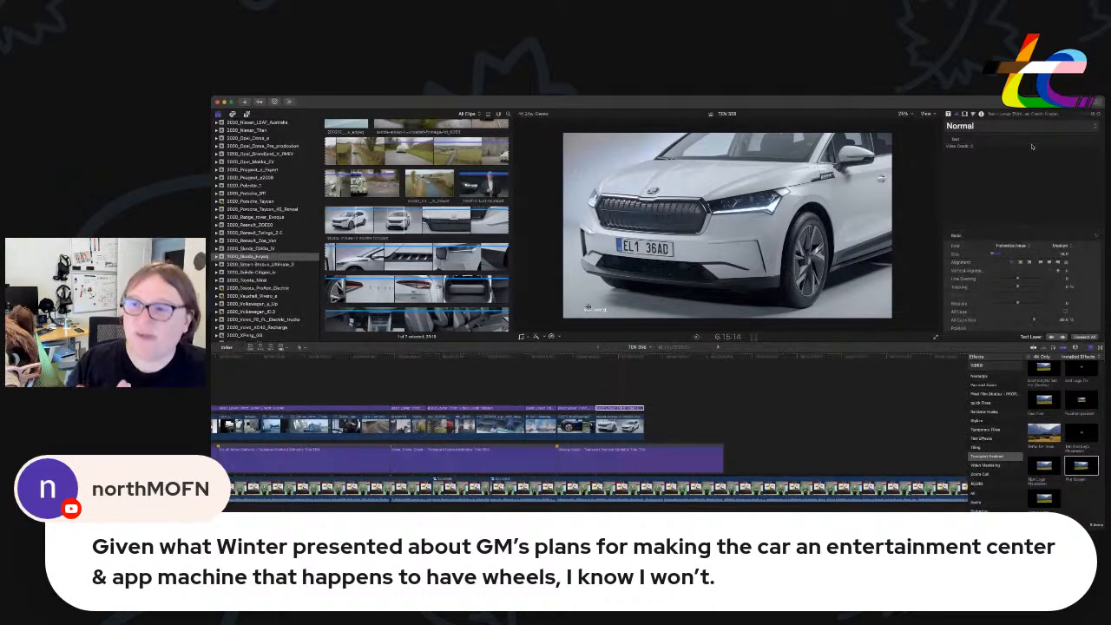
{"action": "type", "text": "koda"}
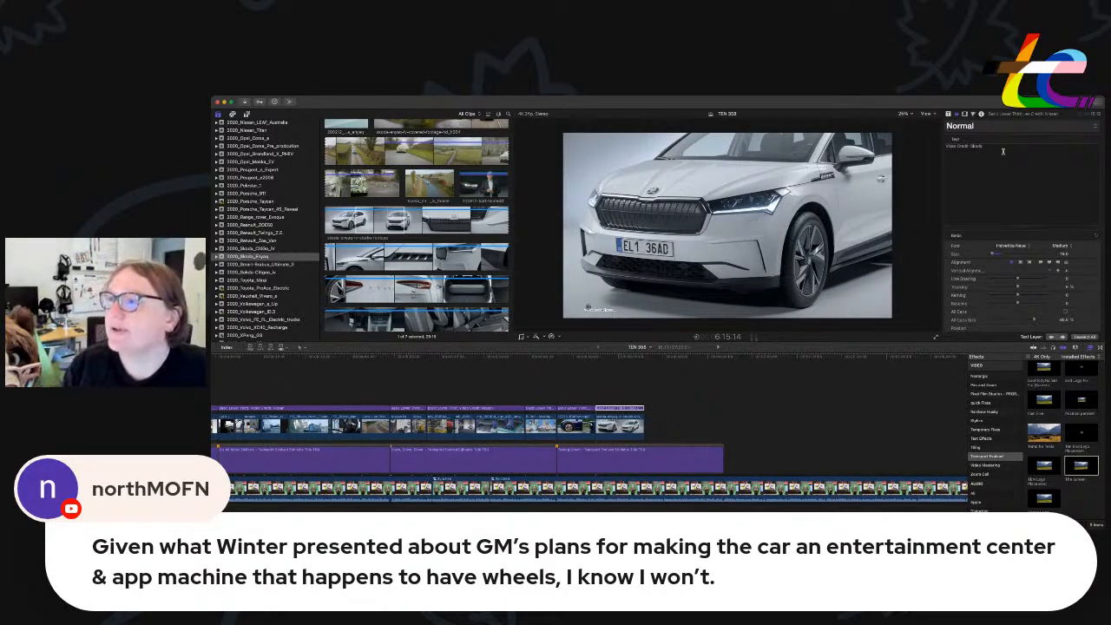
{"action": "type", "text": "S"}
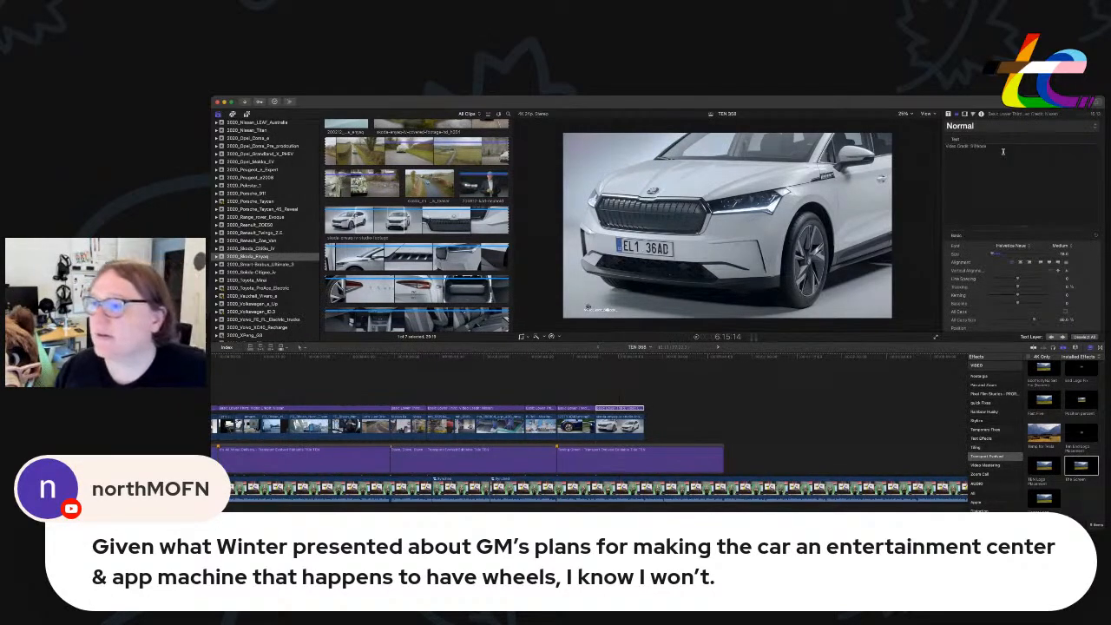
{"action": "key", "text": "BackSpace"}
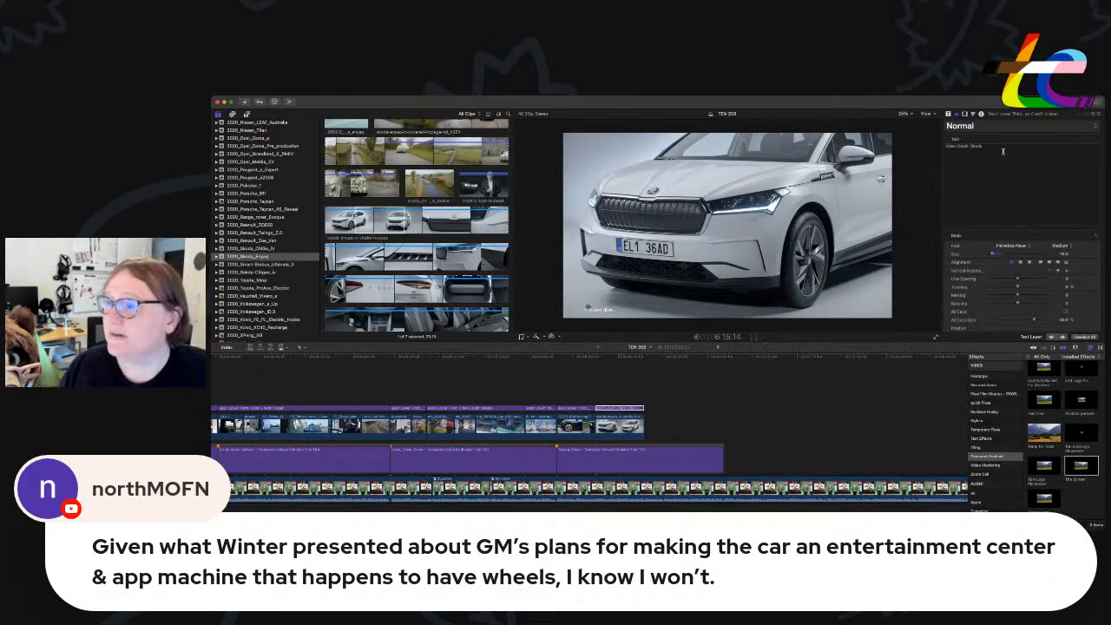
{"action": "key", "text": "super+a"}
{"action": "left_click", "coordinate": [988, 146]}
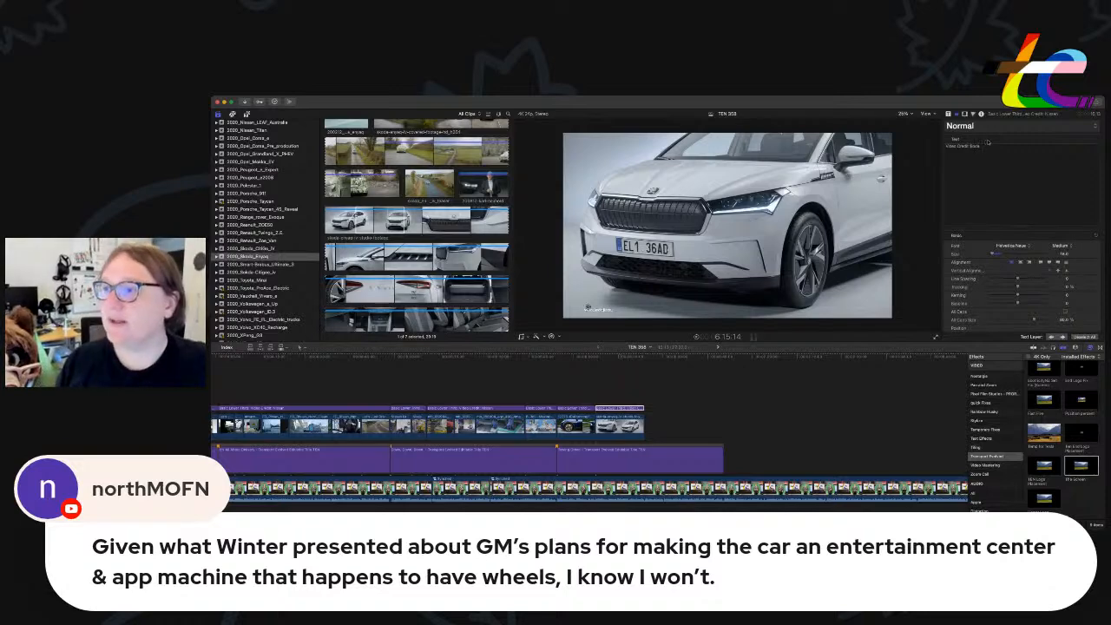
{"action": "type", "text": "S"}
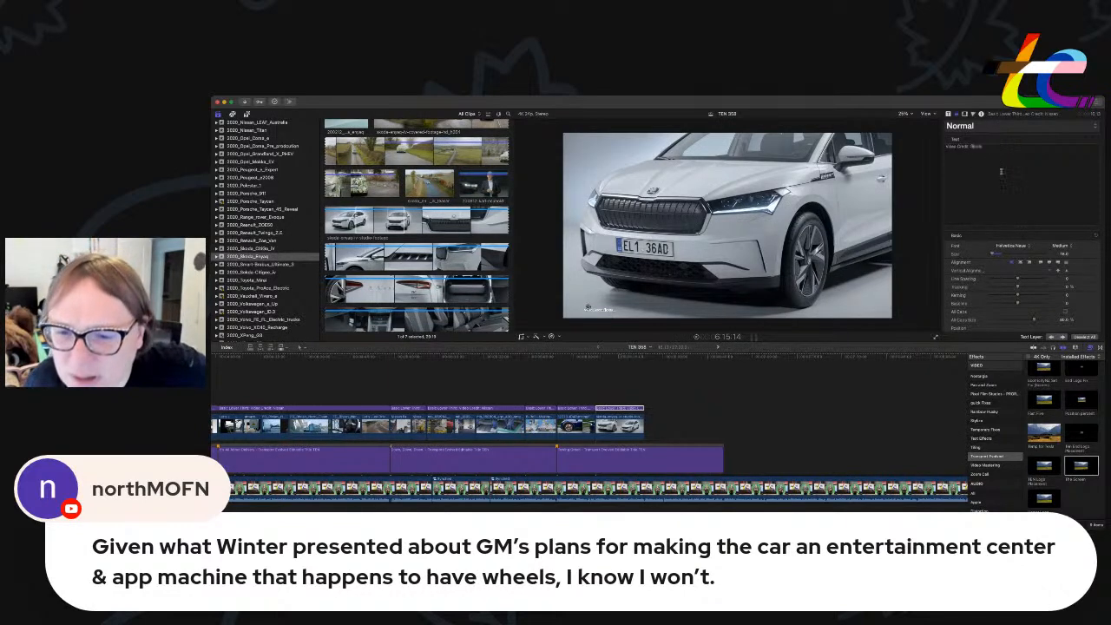
{"action": "scroll", "coordinate": [1000, 166], "scroll_direction": "up", "scroll_amount": 1}
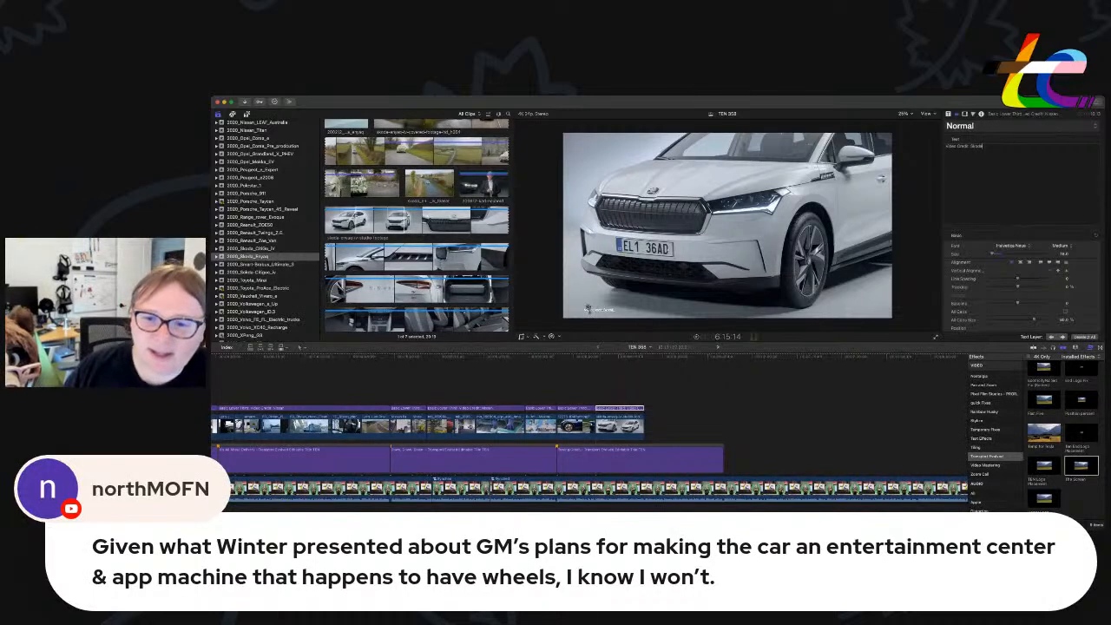
{"action": "left_click", "coordinate": [911, 115]}
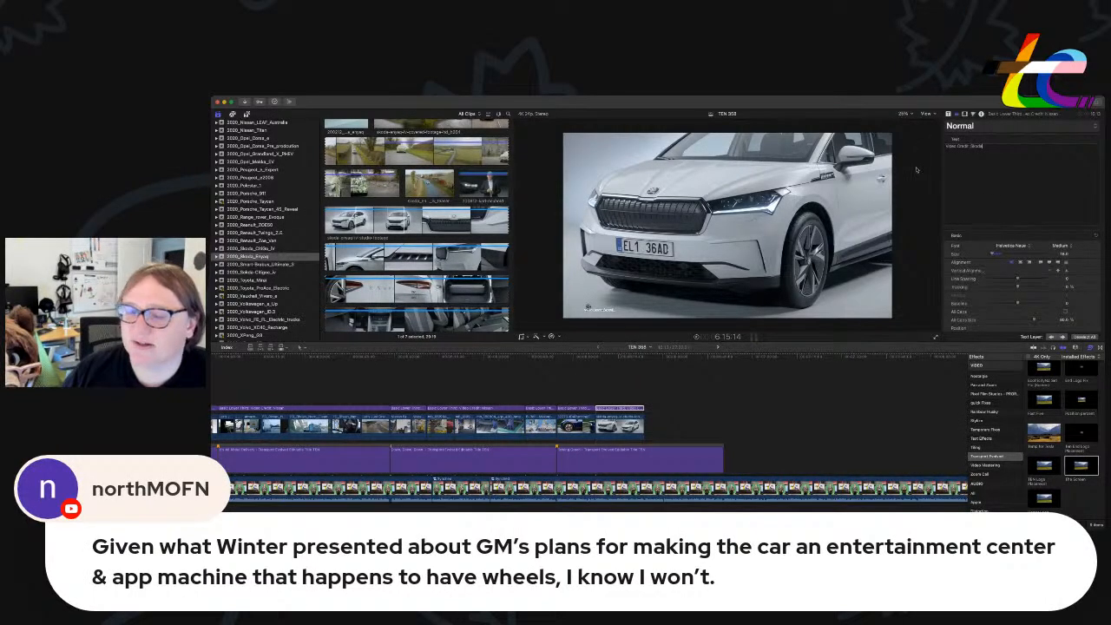
{"action": "left_click", "coordinate": [918, 169]}
{"action": "left_click_drag", "start_coordinate": [929, 226], "coordinate": [917, 233]}
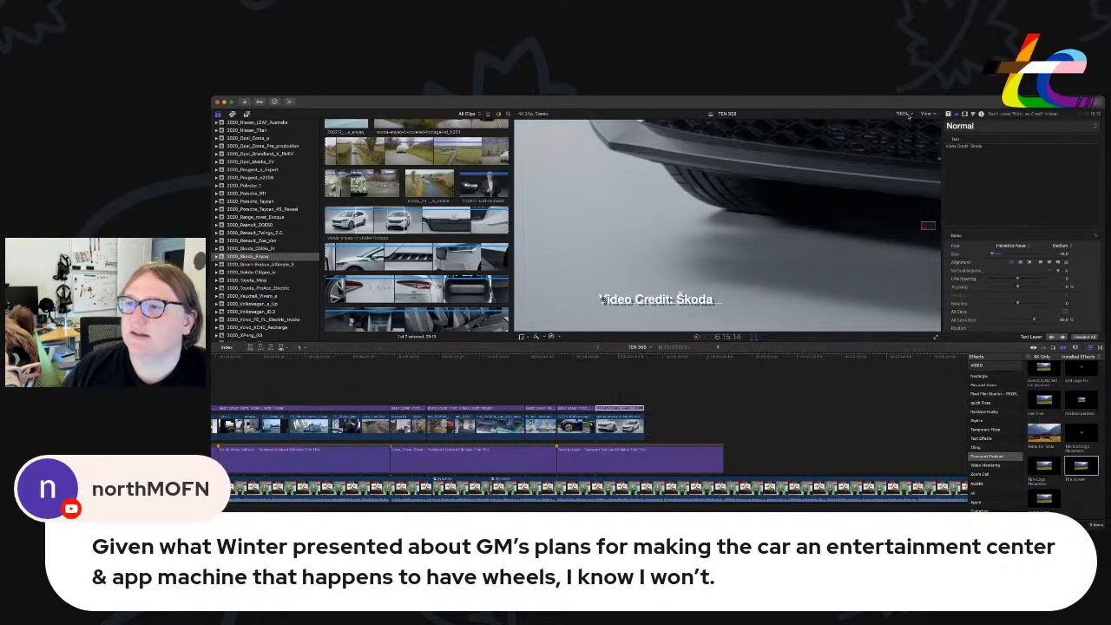
{"action": "left_click", "coordinate": [911, 124]}
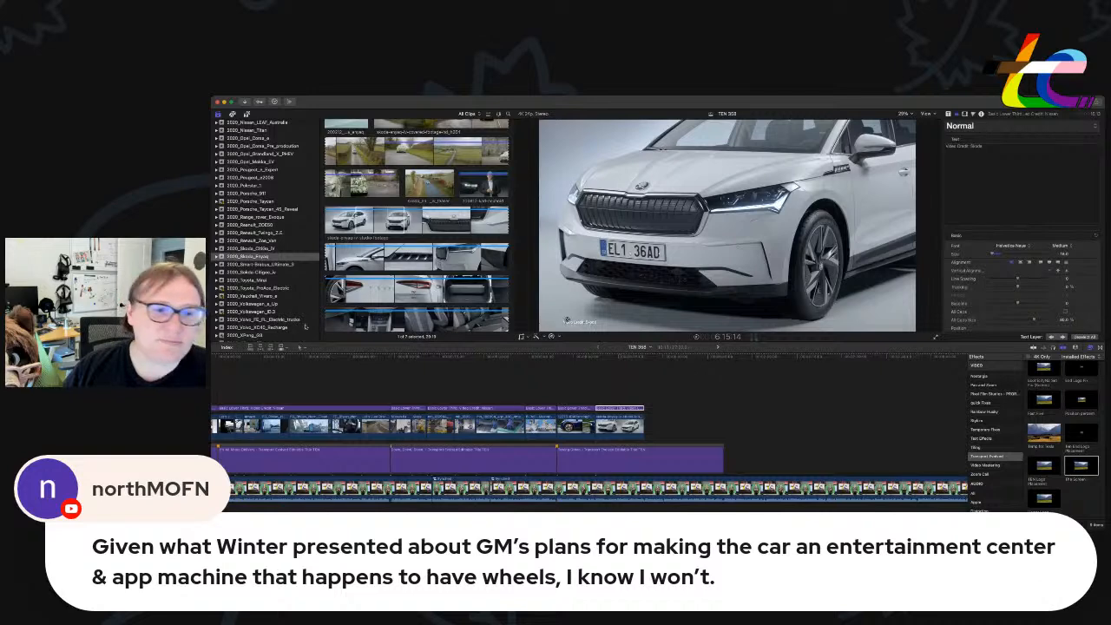
Look through the 2021 and 2022 library events for more car footage and open the 2022 Volvo C40 Recharge event.
{"action": "scroll", "coordinate": [252, 260], "scroll_direction": "down", "scroll_amount": 10}
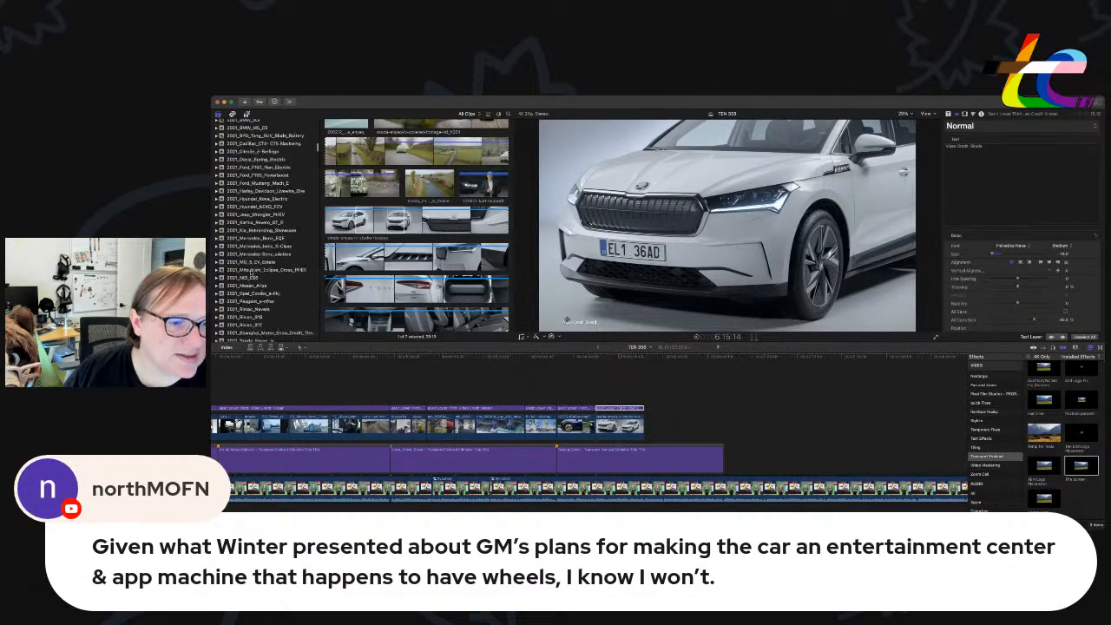
{"action": "scroll", "coordinate": [265, 230], "scroll_direction": "down", "scroll_amount": 5}
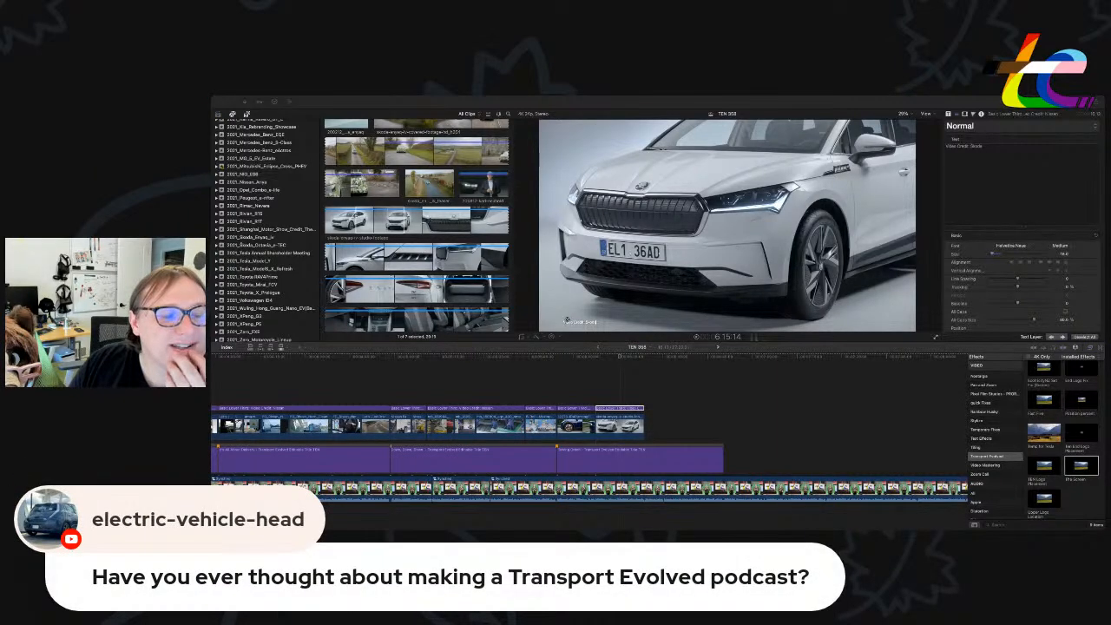
{"action": "scroll", "coordinate": [289, 289], "scroll_direction": "down", "scroll_amount": 5}
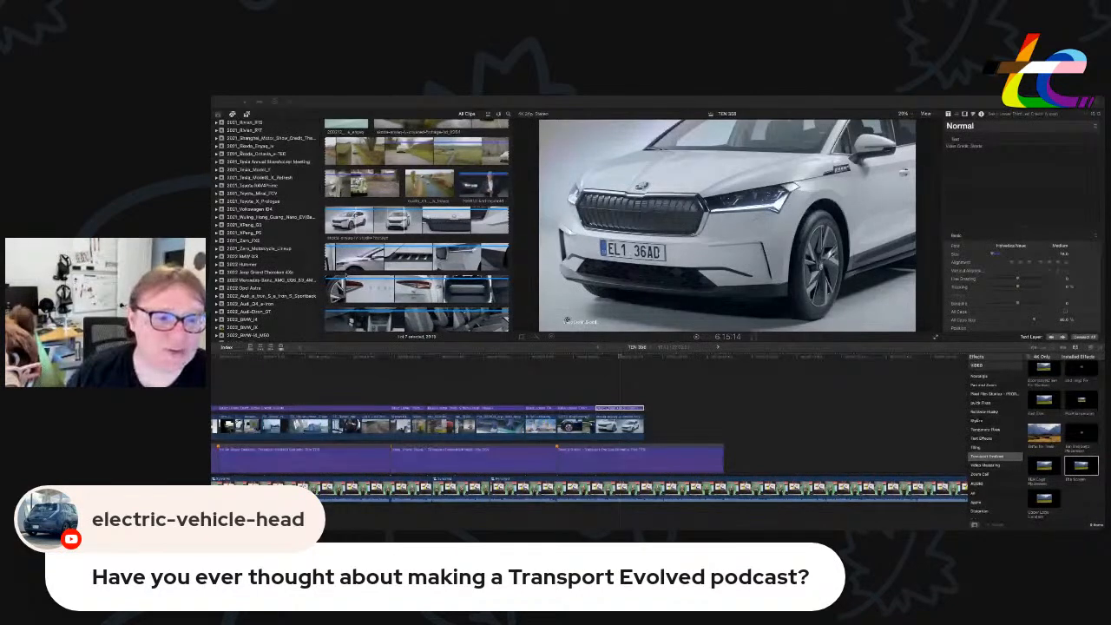
{"action": "scroll", "coordinate": [284, 296], "scroll_direction": "down", "scroll_amount": 5}
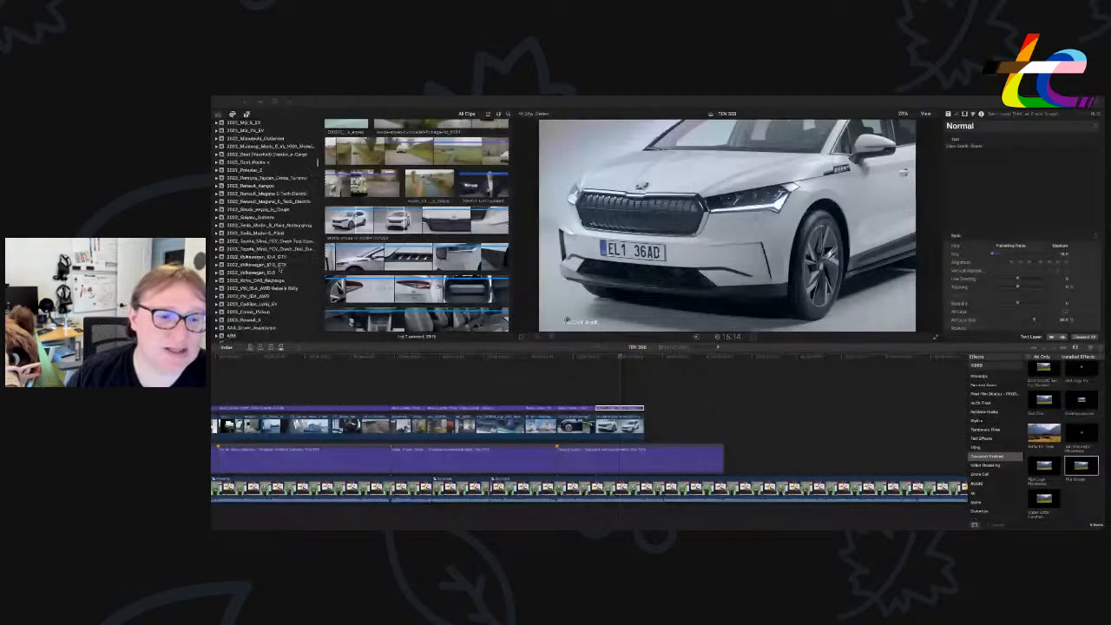
{"action": "scroll", "coordinate": [282, 297], "scroll_direction": "up", "scroll_amount": 3}
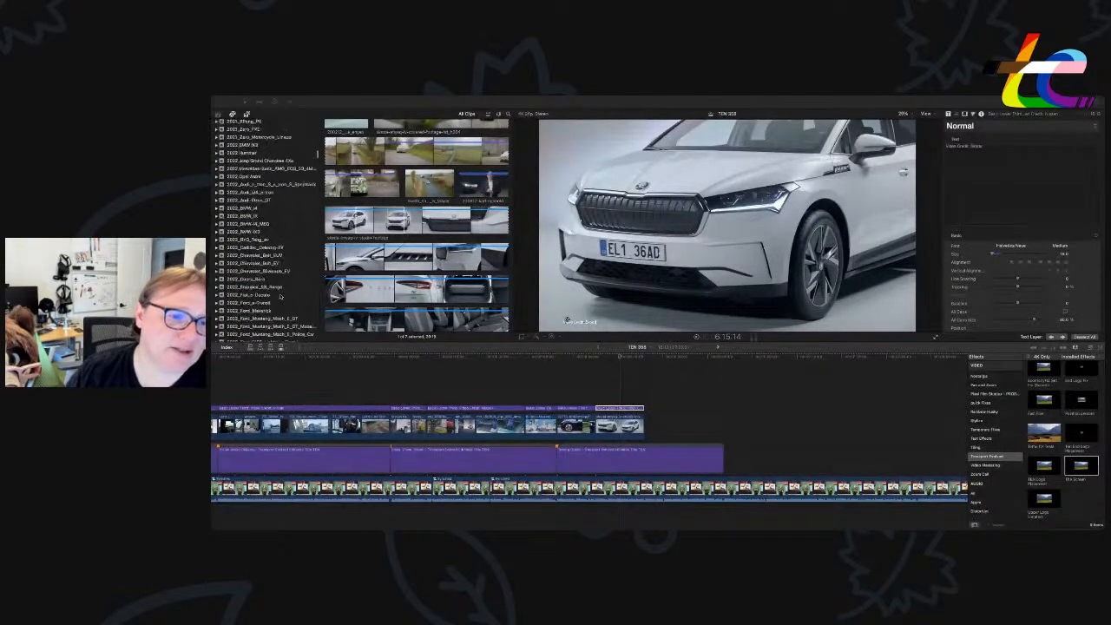
{"action": "scroll", "coordinate": [280, 293], "scroll_direction": "up", "scroll_amount": 3}
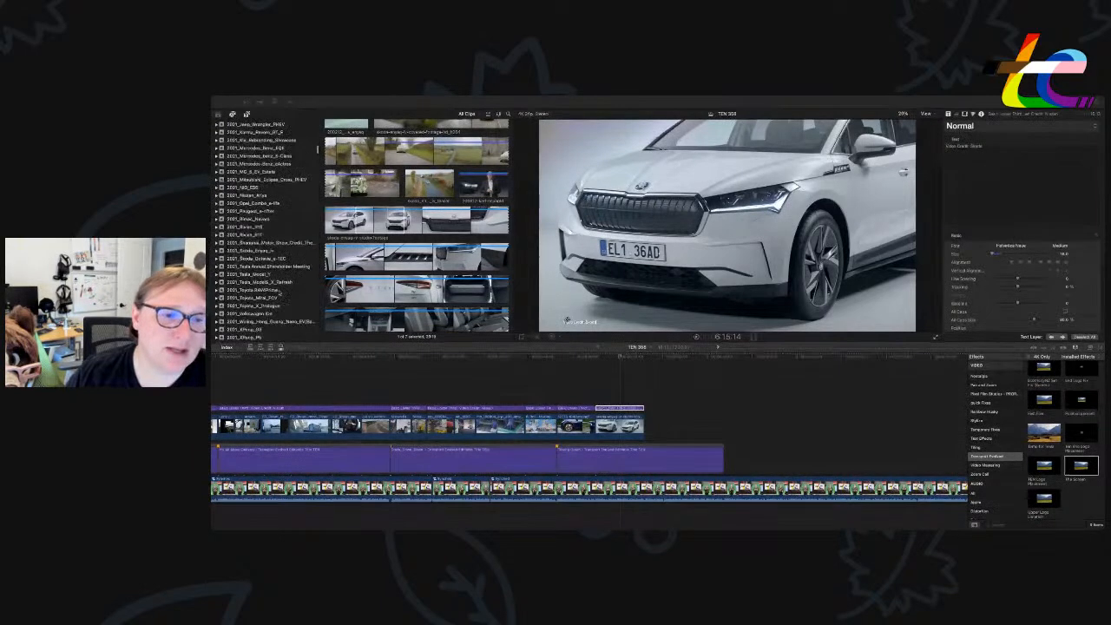
{"action": "scroll", "coordinate": [280, 293], "scroll_direction": "up", "scroll_amount": 3}
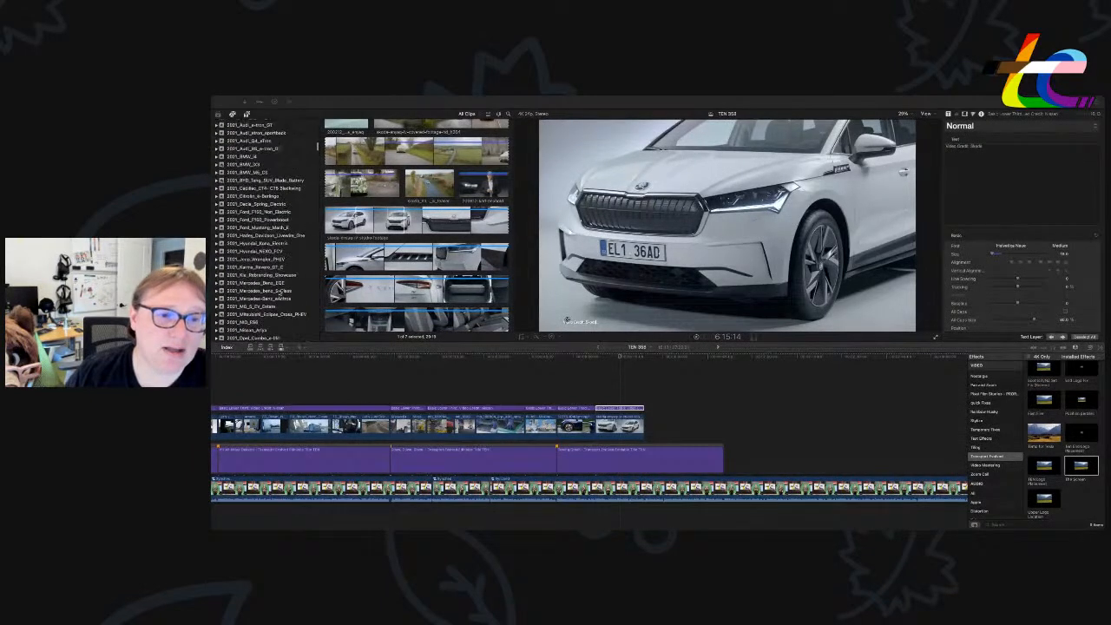
{"action": "scroll", "coordinate": [273, 297], "scroll_direction": "down", "scroll_amount": 8}
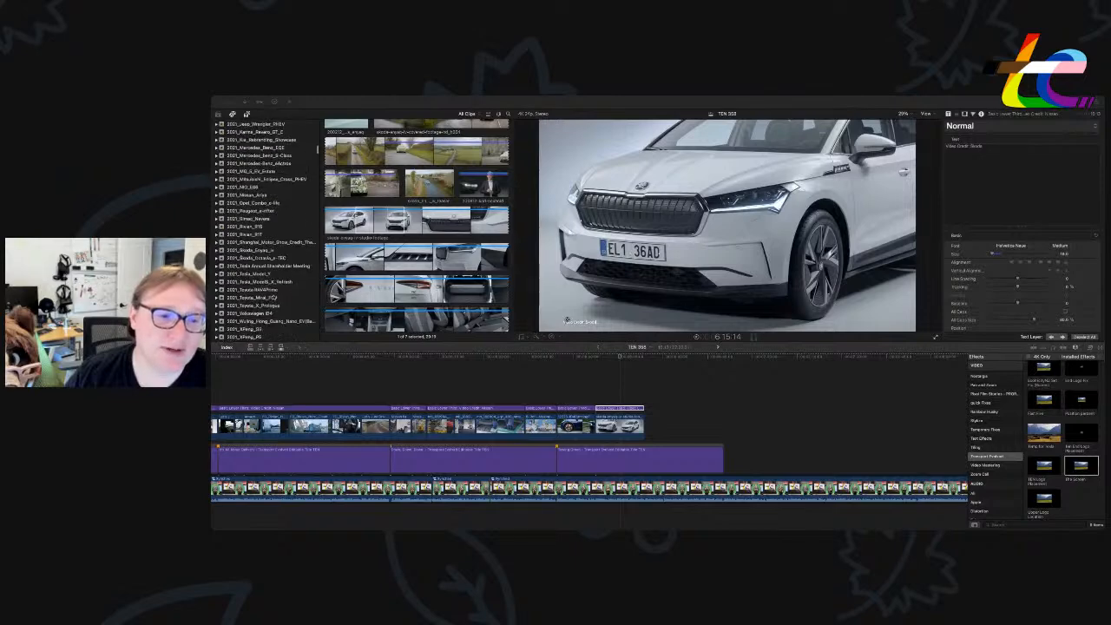
{"action": "scroll", "coordinate": [286, 287], "scroll_direction": "down", "scroll_amount": 1}
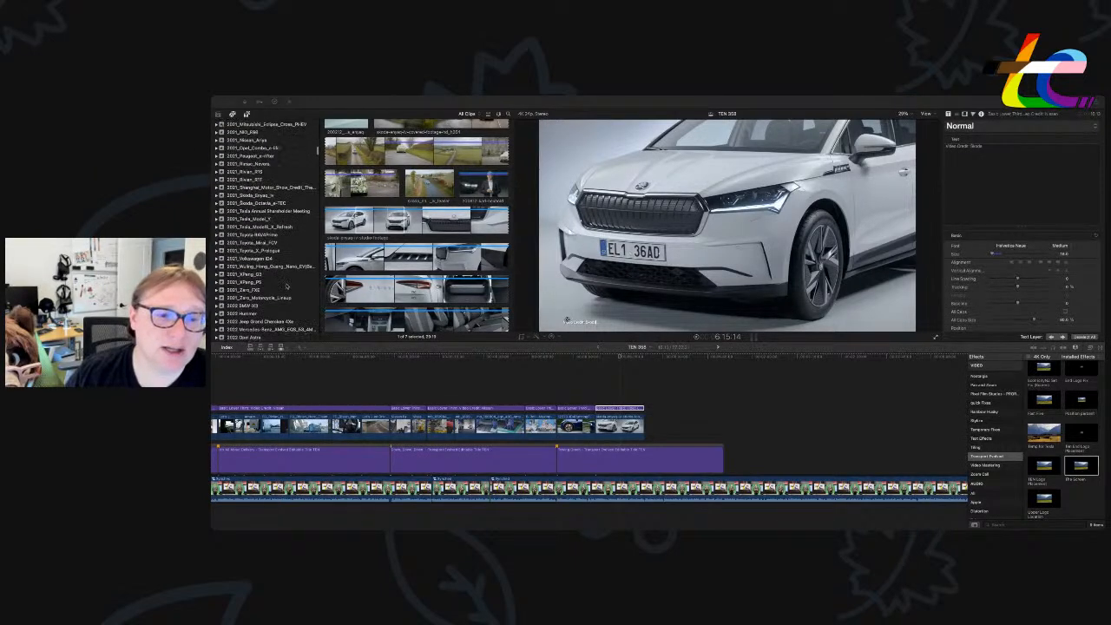
{"action": "scroll", "coordinate": [287, 287], "scroll_direction": "down", "scroll_amount": 5}
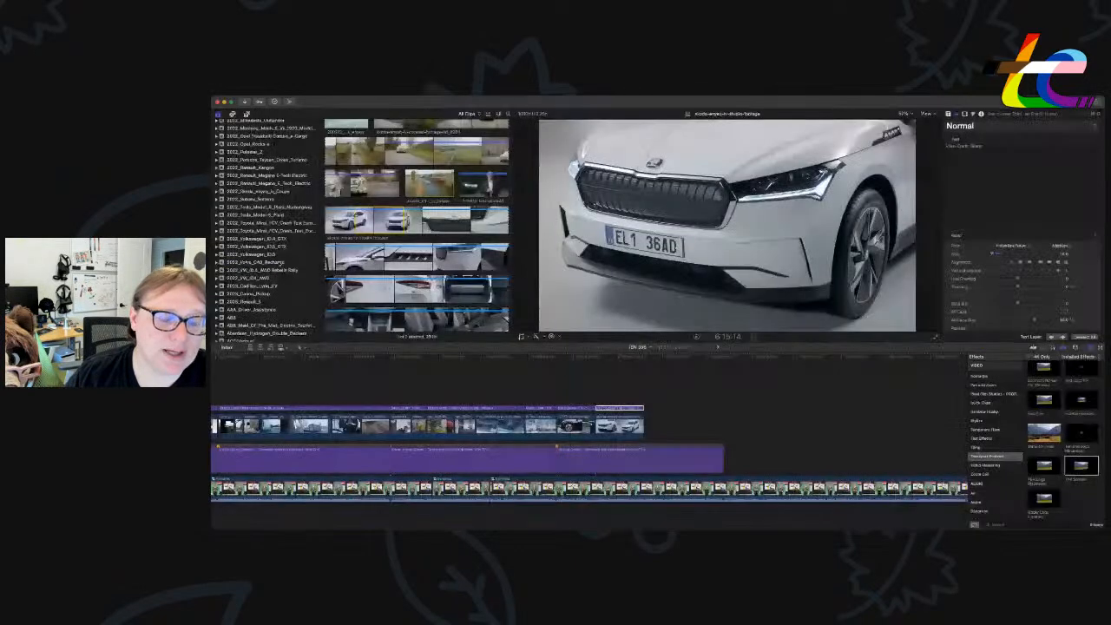
{"action": "left_click", "coordinate": [274, 262]}
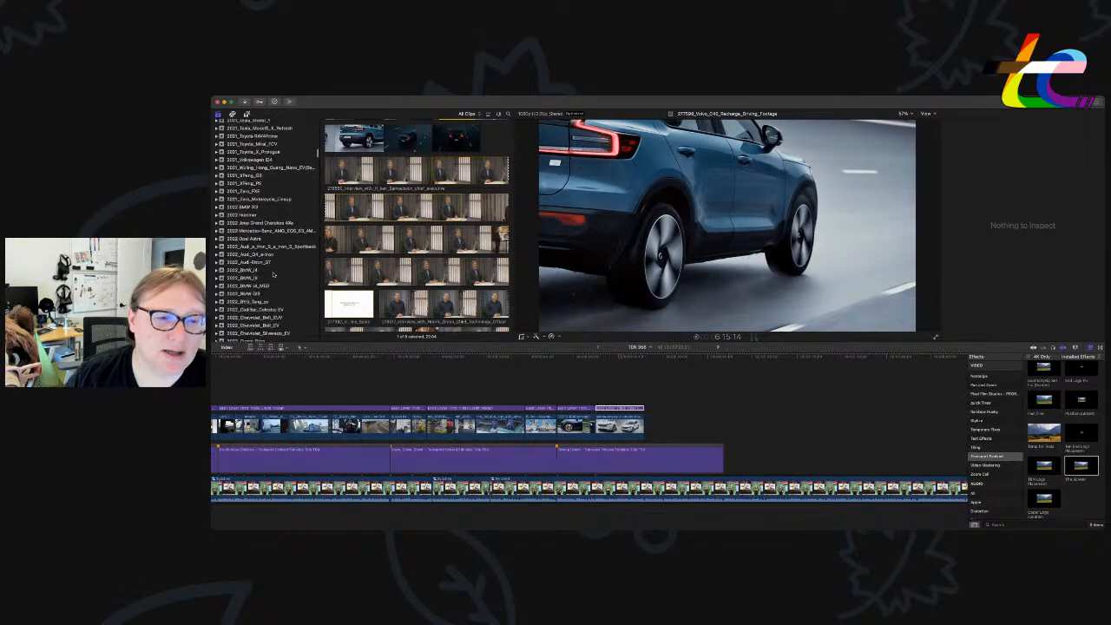
Return to the 2020 events in the library and open the 2020 Volvo XC40 Recharge event.
{"action": "scroll", "coordinate": [265, 230], "scroll_direction": "up", "scroll_amount": 3}
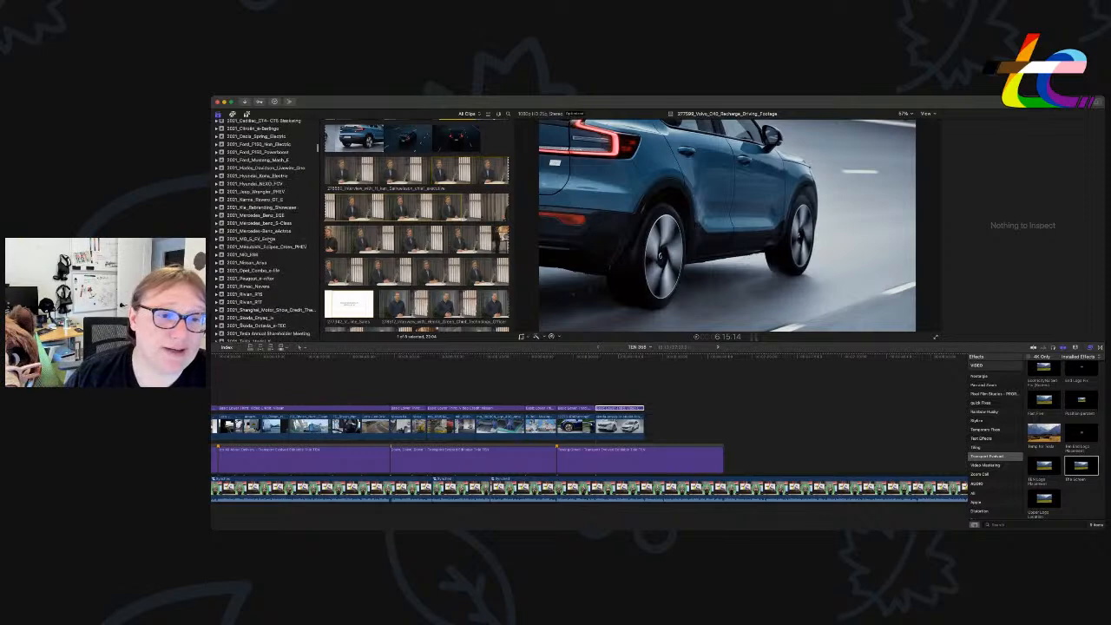
{"action": "scroll", "coordinate": [269, 240], "scroll_direction": "up", "scroll_amount": 3}
{"action": "scroll", "coordinate": [264, 230], "scroll_direction": "up", "scroll_amount": 1}
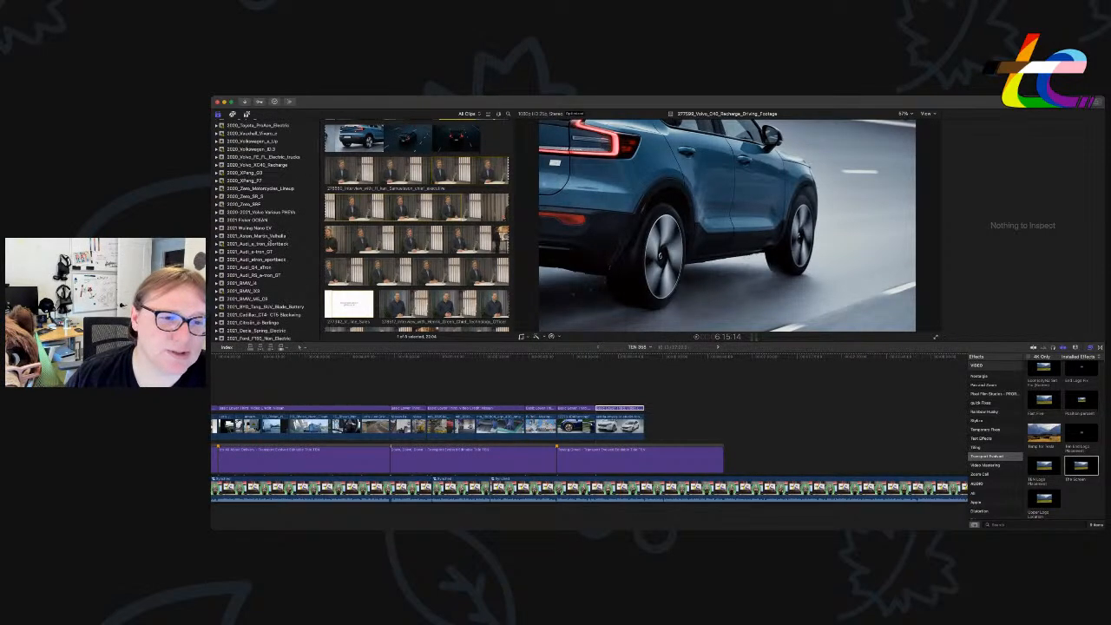
{"action": "scroll", "coordinate": [276, 202], "scroll_direction": "up", "scroll_amount": 3}
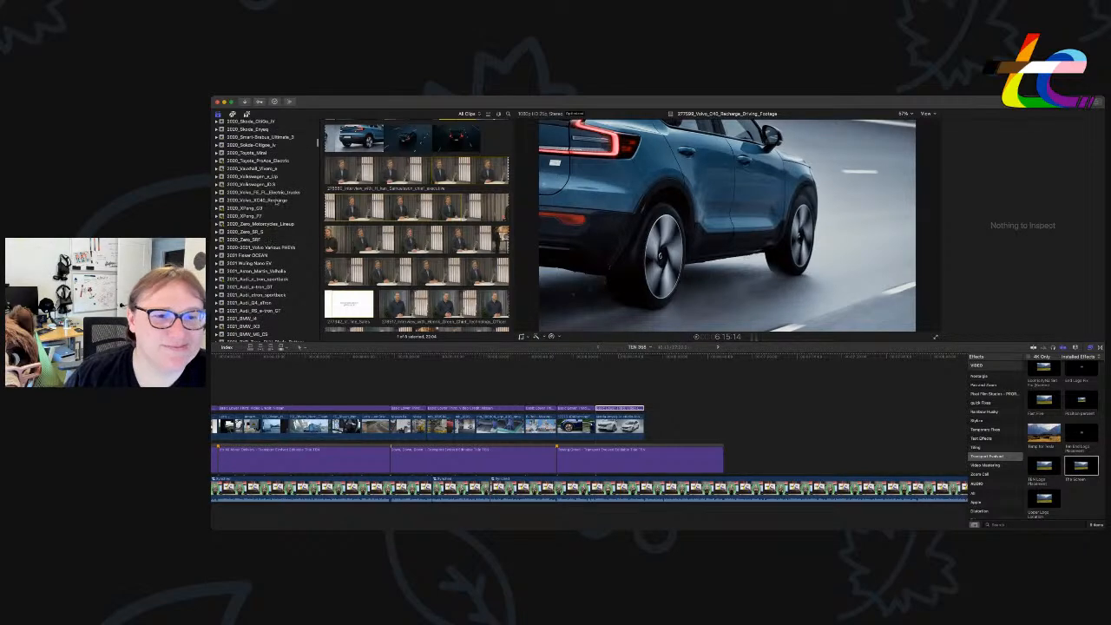
{"action": "left_click", "coordinate": [276, 201]}
Look through all the clips in the 2020 Volvo XC40 Recharge event for suitable B-roll.
{"action": "scroll", "coordinate": [456, 242], "scroll_direction": "down", "scroll_amount": 2}
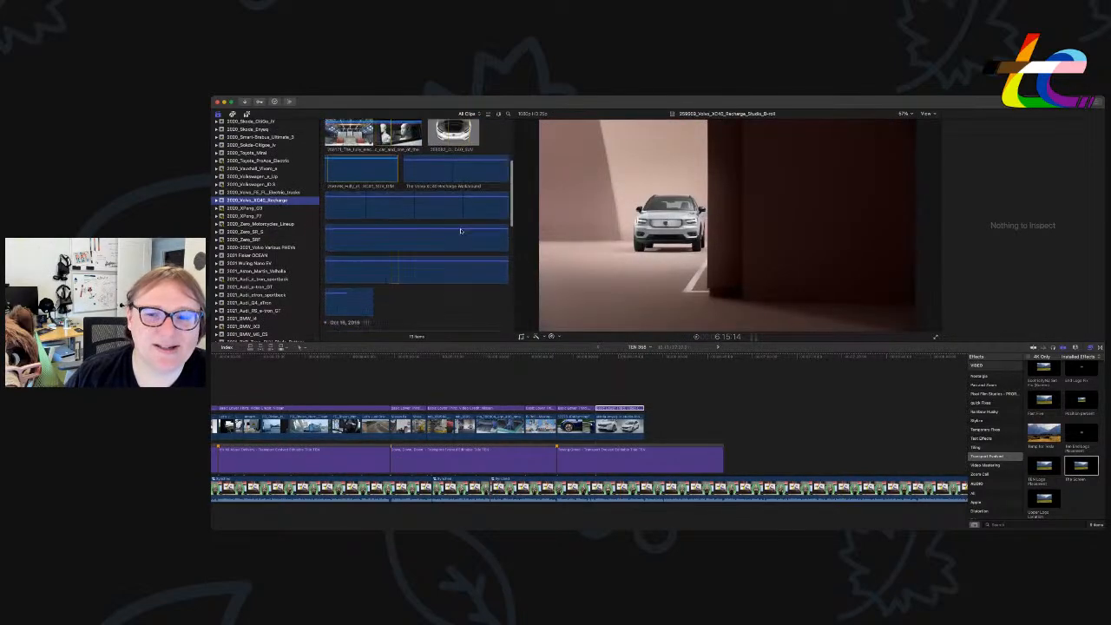
{"action": "scroll", "coordinate": [456, 242], "scroll_direction": "down", "scroll_amount": 3}
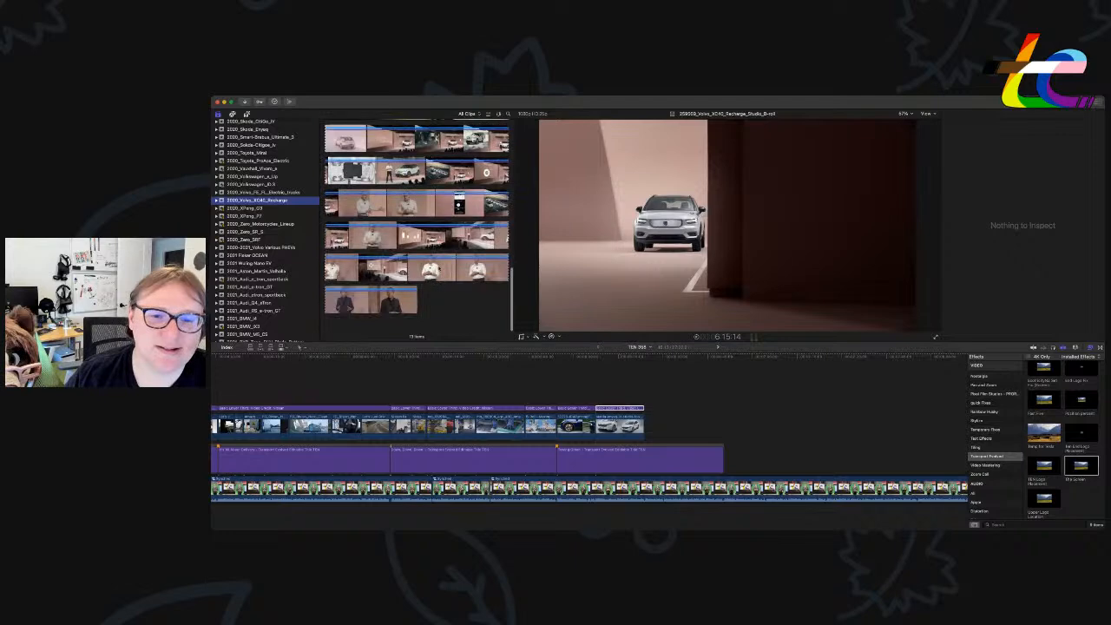
{"action": "scroll", "coordinate": [440, 269], "scroll_direction": "up", "scroll_amount": 4}
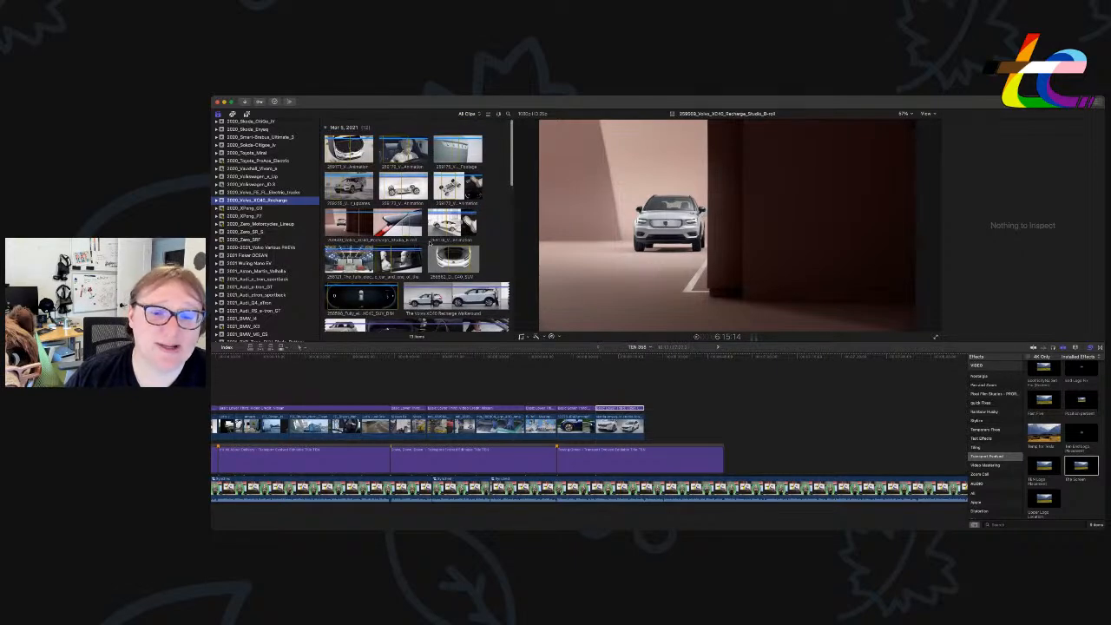
{"action": "scroll", "coordinate": [429, 242], "scroll_direction": "down", "scroll_amount": 3}
{"action": "scroll", "coordinate": [391, 225], "scroll_direction": "up", "scroll_amount": 3}
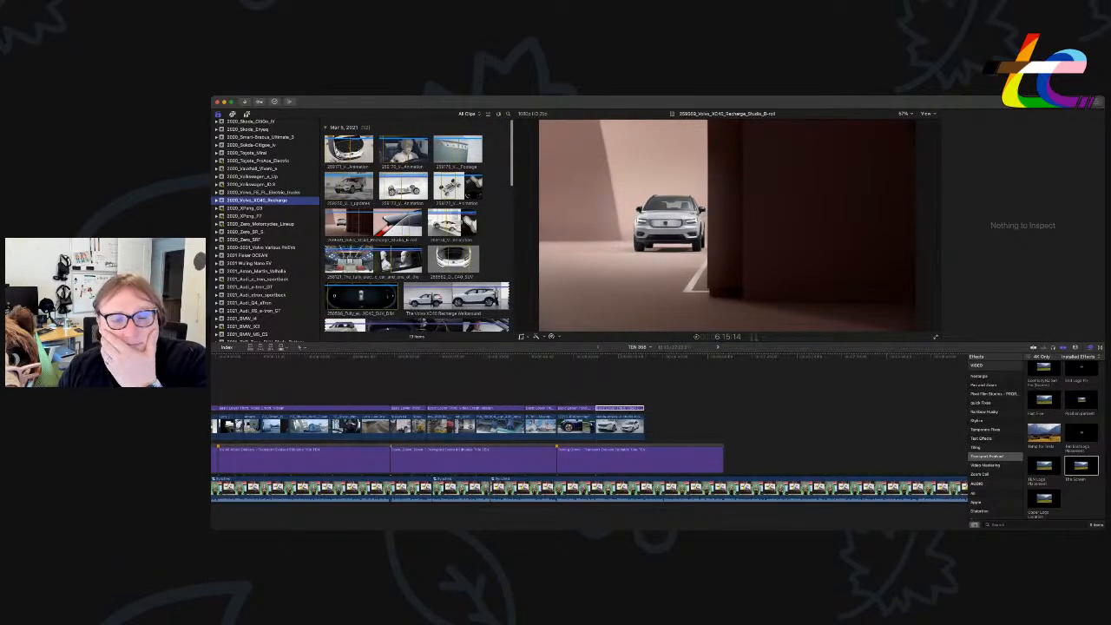
{"action": "scroll", "coordinate": [419, 225], "scroll_direction": "down", "scroll_amount": 5}
{"action": "scroll", "coordinate": [417, 226], "scroll_direction": "down", "scroll_amount": 5}
{"action": "scroll", "coordinate": [417, 226], "scroll_direction": "up", "scroll_amount": 4}
{"action": "scroll", "coordinate": [418, 226], "scroll_direction": "up", "scroll_amount": 6}
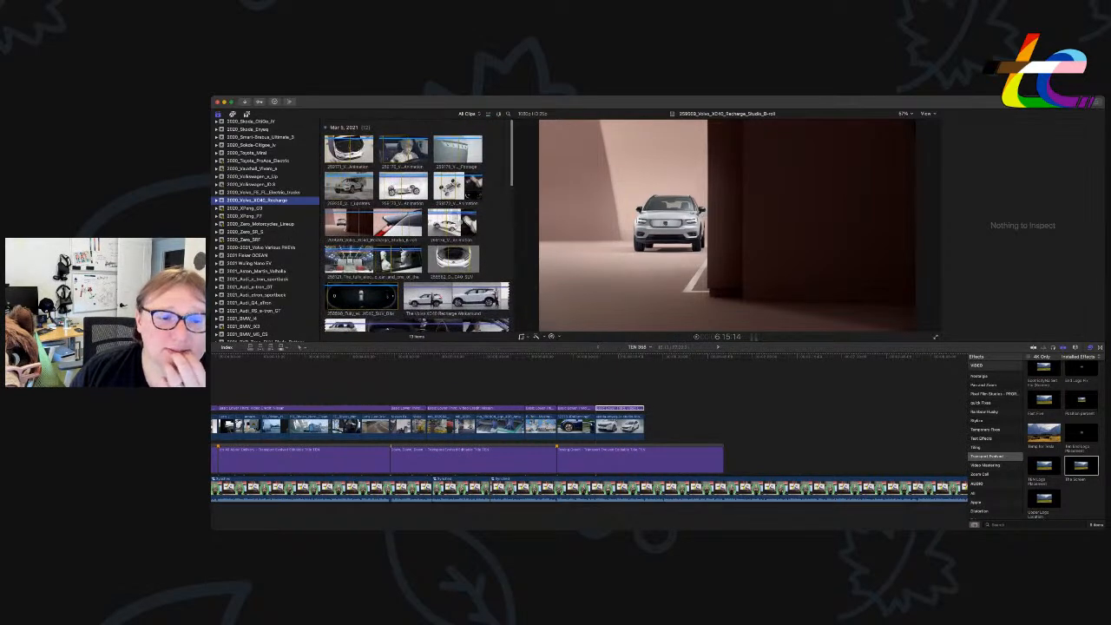
Look through the 2021 library events and the remaining Volvo XC40 Recharge clips, previewing the XC40 Recharge walkaround, for suitable B-roll.
{"action": "scroll", "coordinate": [417, 226], "scroll_direction": "down", "scroll_amount": 2}
{"action": "scroll", "coordinate": [265, 230], "scroll_direction": "down", "scroll_amount": 5}
{"action": "scroll", "coordinate": [280, 289], "scroll_direction": "down", "scroll_amount": 5}
{"action": "scroll", "coordinate": [280, 289], "scroll_direction": "down", "scroll_amount": 7}
{"action": "scroll", "coordinate": [281, 289], "scroll_direction": "down", "scroll_amount": 3}
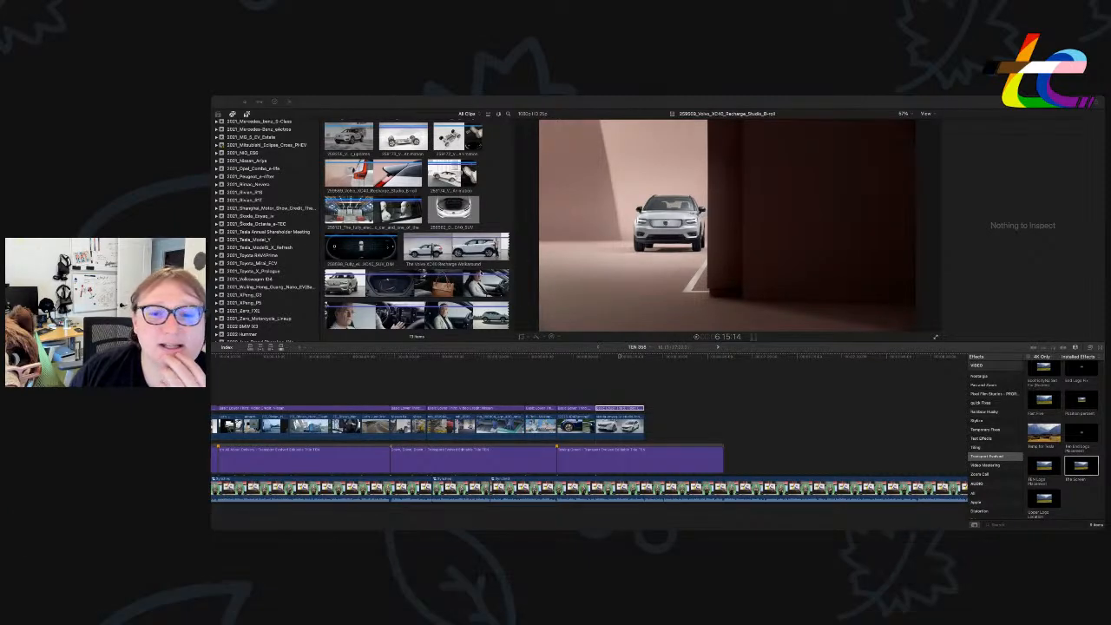
{"action": "scroll", "coordinate": [417, 226], "scroll_direction": "down", "scroll_amount": 3}
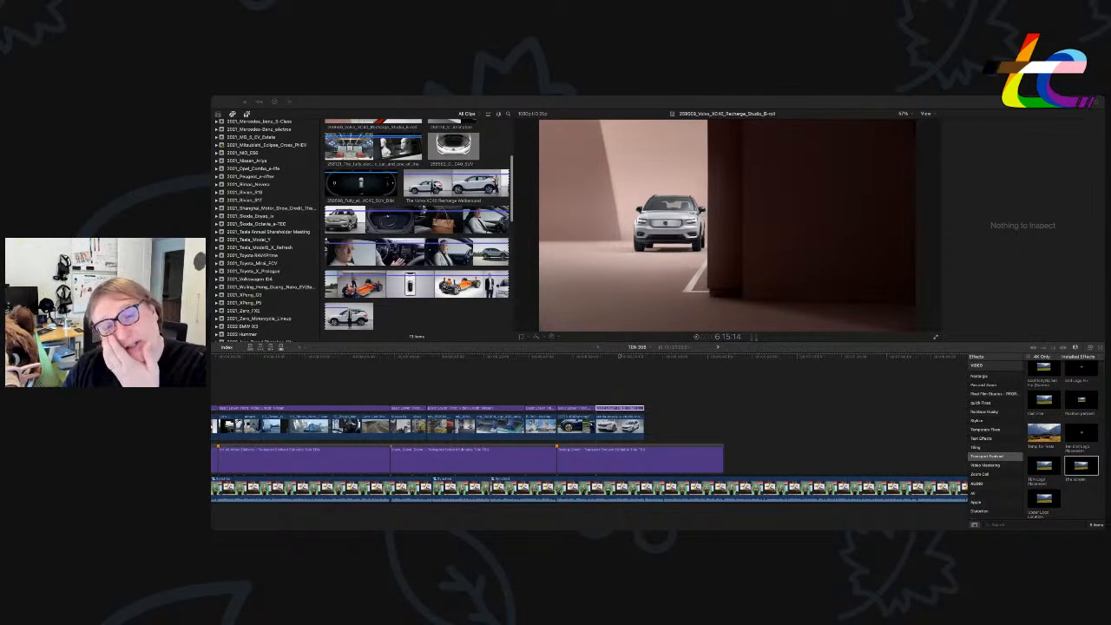
{"action": "scroll", "coordinate": [417, 226], "scroll_direction": "down", "scroll_amount": 2}
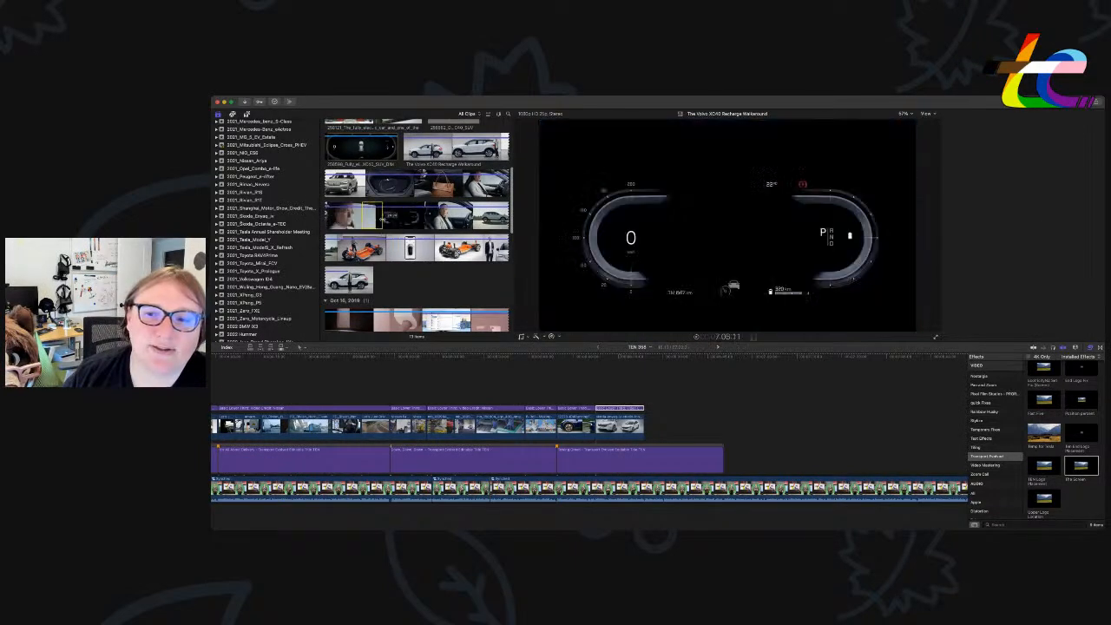
{"action": "left_click", "coordinate": [373, 216]}
{"action": "scroll", "coordinate": [414, 278], "scroll_direction": "down", "scroll_amount": 10}
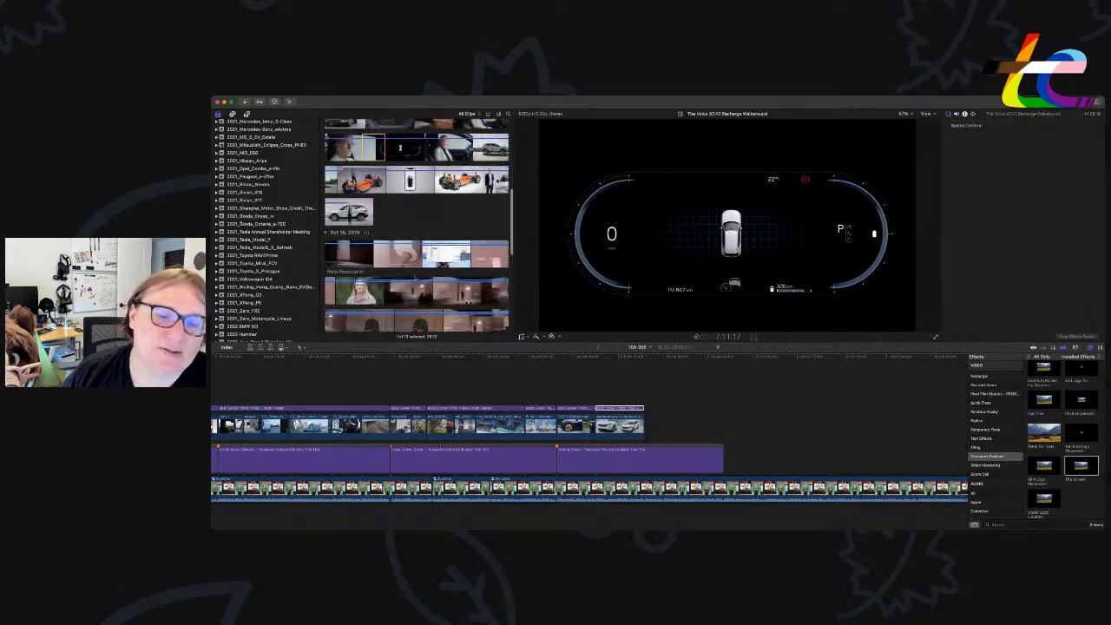
Preview the XC40 Recharge studio B-roll and add the chosen section to the timeline directly after the Enyaq clip.
{"action": "scroll", "coordinate": [414, 278], "scroll_direction": "up", "scroll_amount": 10}
{"action": "scroll", "coordinate": [417, 276], "scroll_direction": "down", "scroll_amount": 2}
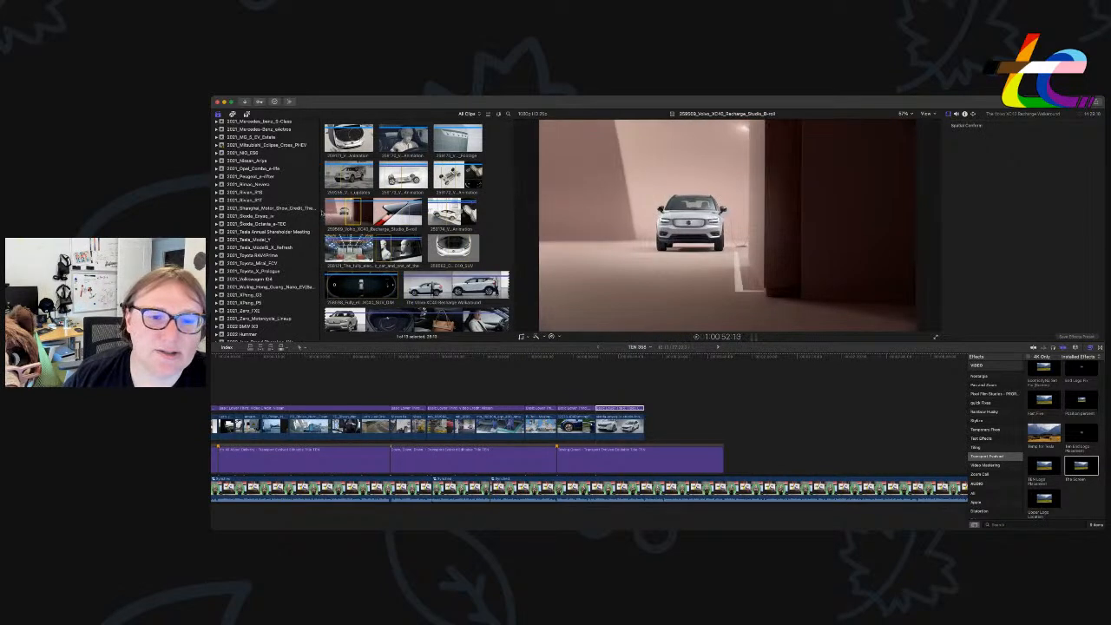
{"action": "key", "text": "space"}
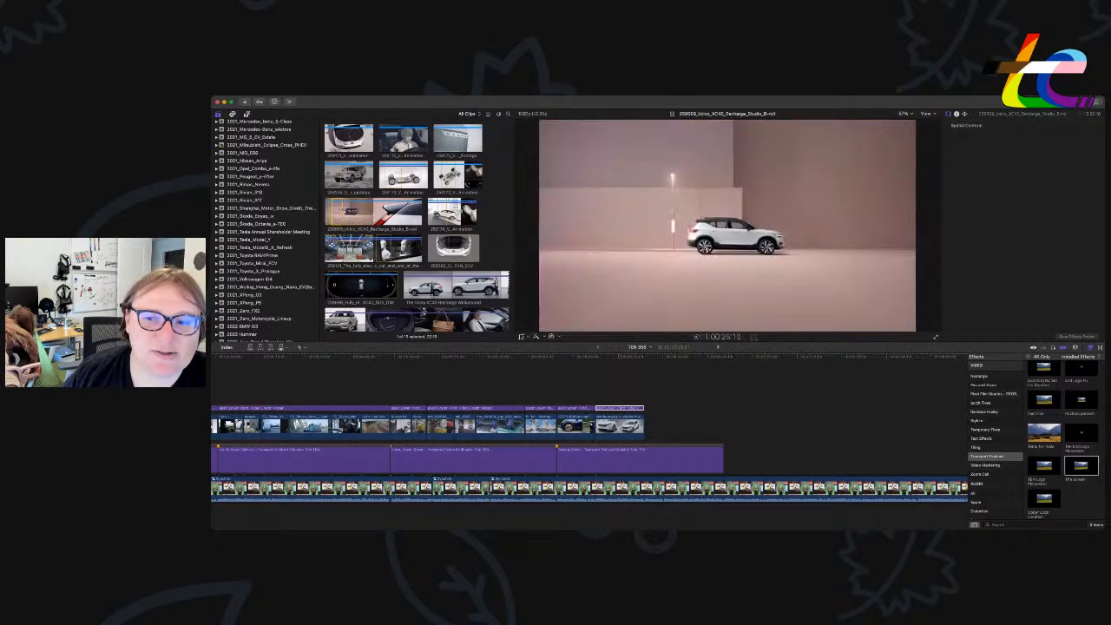
{"action": "left_click_drag", "start_coordinate": [336, 211], "coordinate": [666, 432]}
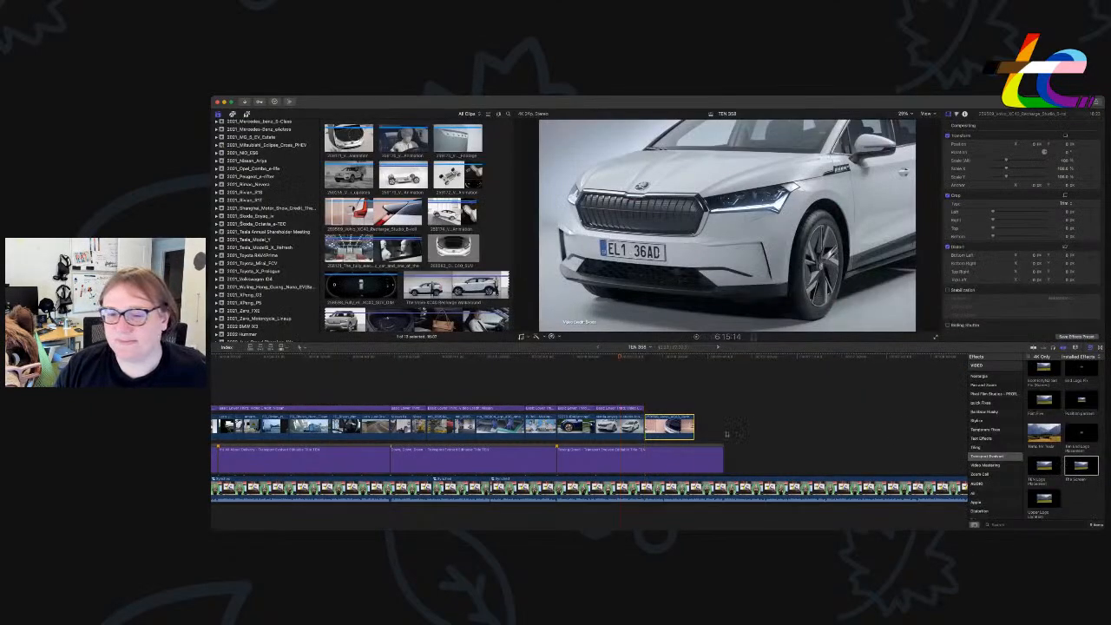
Copy the Enyaq clip's video credit above the new XC40 clip and change its company name to Volvo.
{"action": "left_click", "coordinate": [639, 408]}
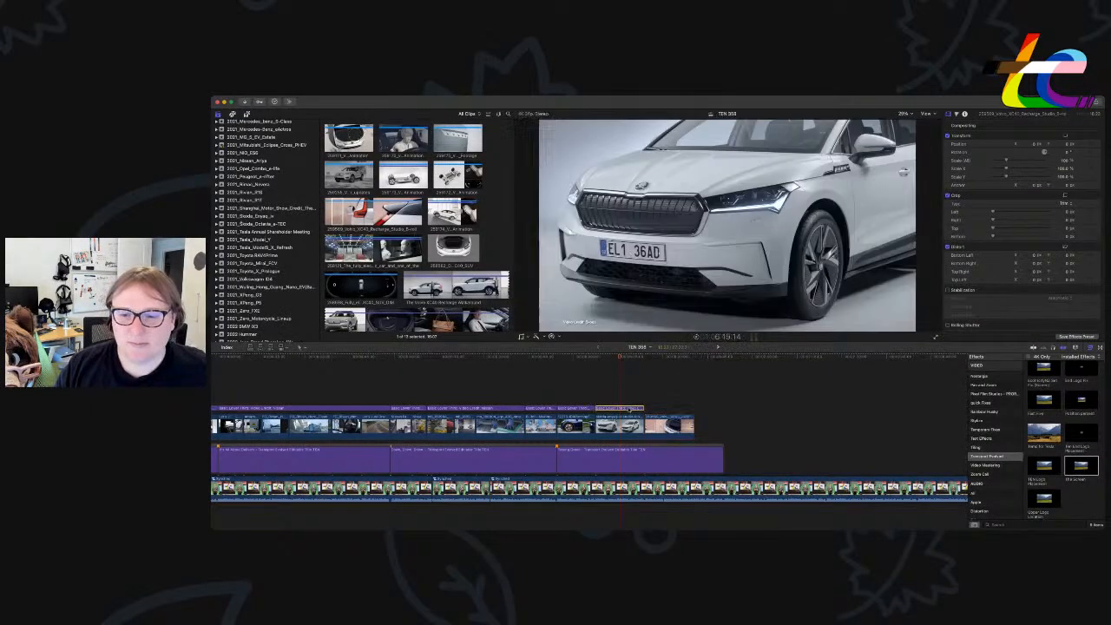
{"action": "key", "text": "super+v"}
{"action": "left_click_drag", "start_coordinate": [655, 401], "coordinate": [661, 406]}
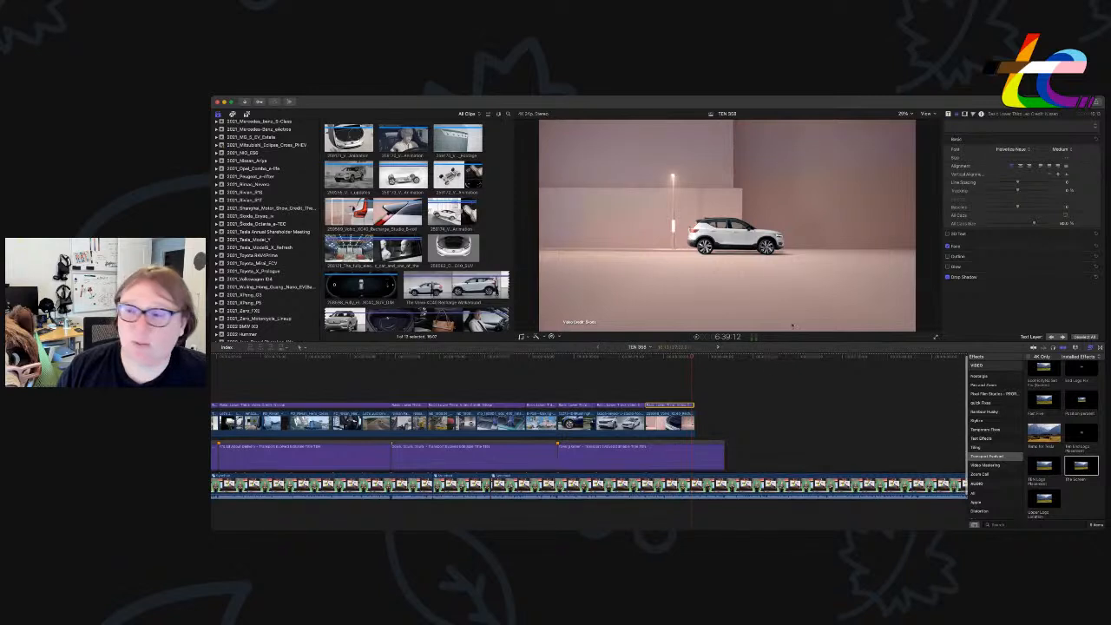
{"action": "double_click", "coordinate": [681, 404]}
{"action": "left_click_drag", "start_coordinate": [984, 146], "coordinate": [974, 146]}
{"action": "double_click", "coordinate": [974, 146]}
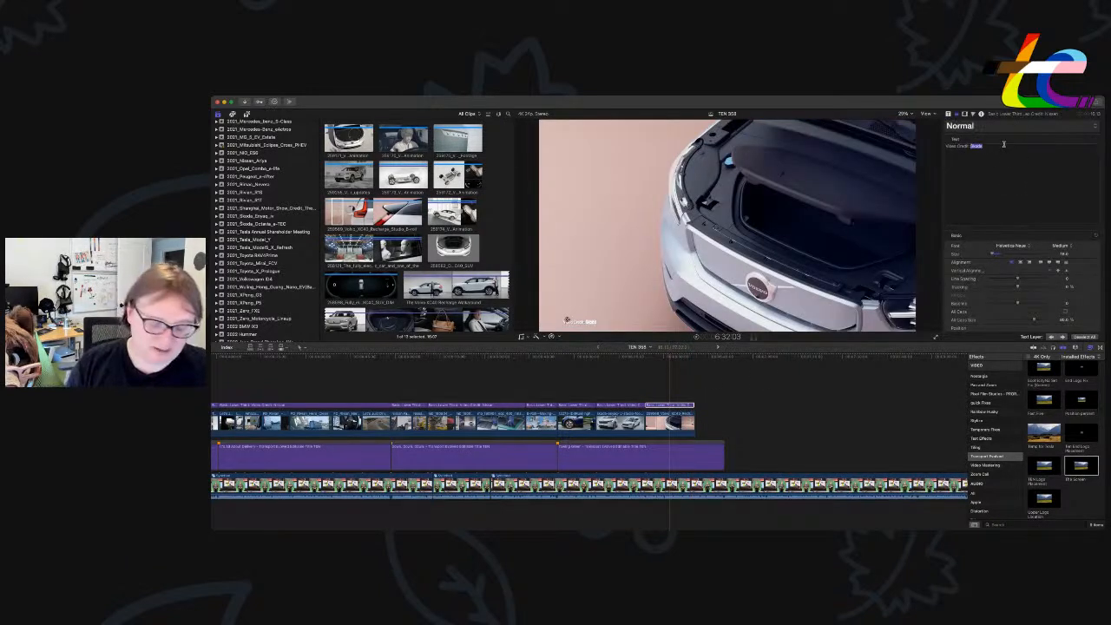
{"action": "type", "text": "Volvo"}
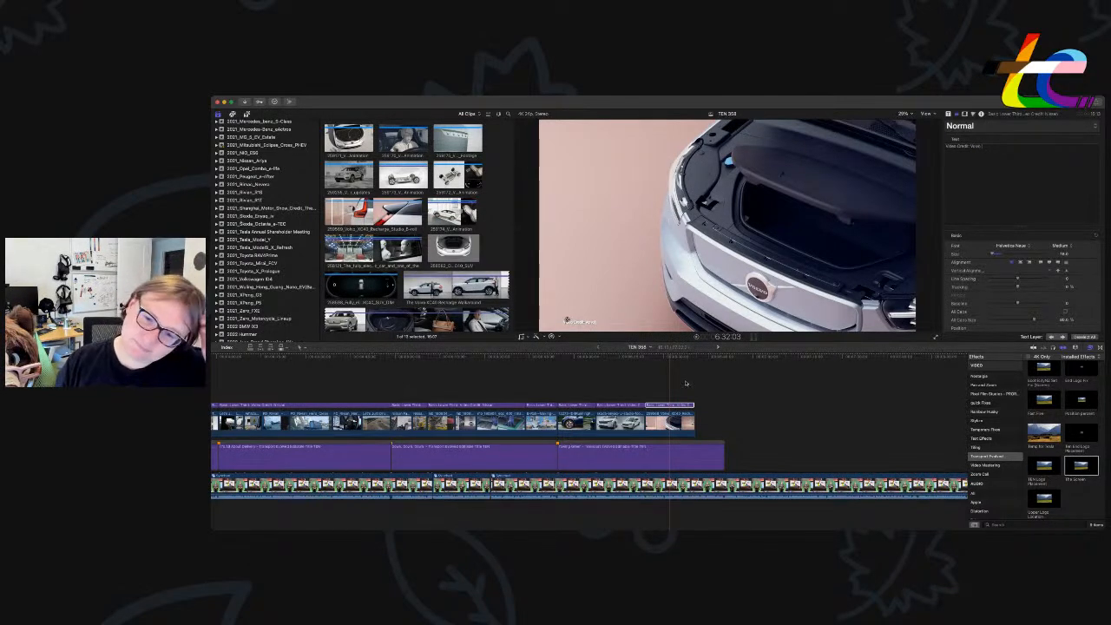
Play the end of the XC40 section and shorten the clip and its credit to end at about 6:38:19.
{"action": "key", "text": "space"}
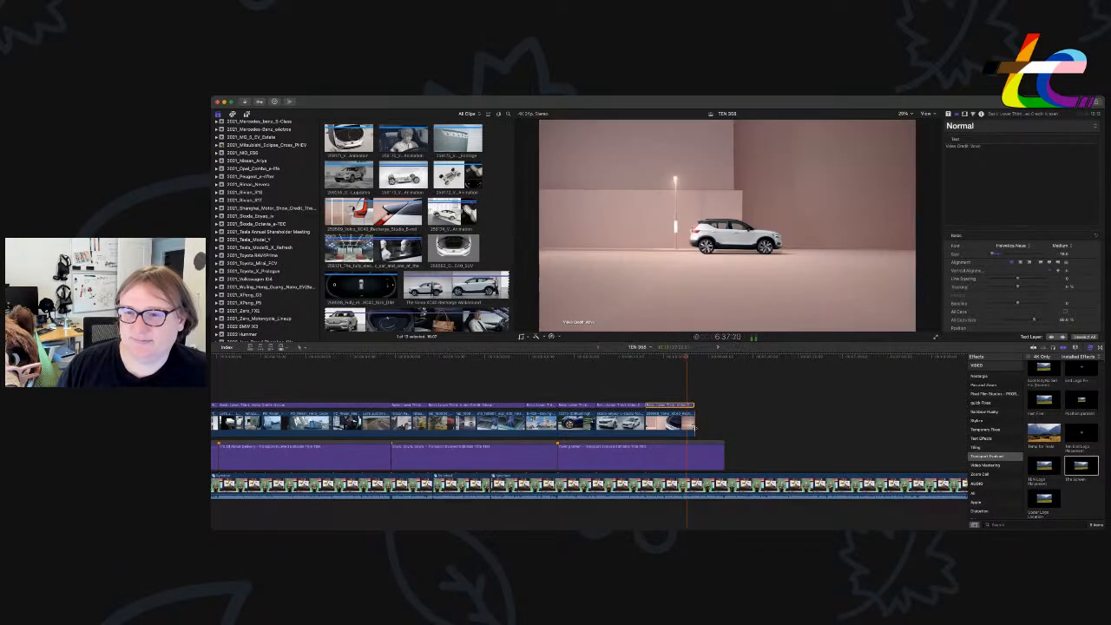
{"action": "left_click_drag", "start_coordinate": [695, 425], "coordinate": [689, 424]}
Return to the start of the library list, open the 2021 Volkswagen ID.4 library and preview its ID.4 1st Clip.
{"action": "scroll", "coordinate": [261, 174], "scroll_direction": "up", "scroll_amount": 5}
{"action": "scroll", "coordinate": [259, 127], "scroll_direction": "up", "scroll_amount": 15}
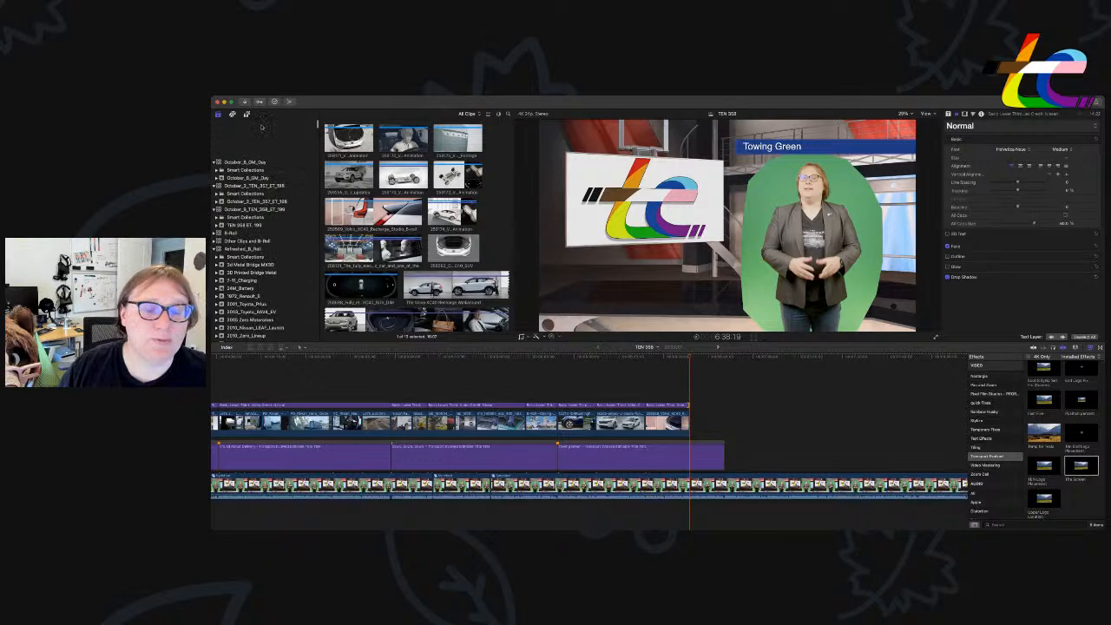
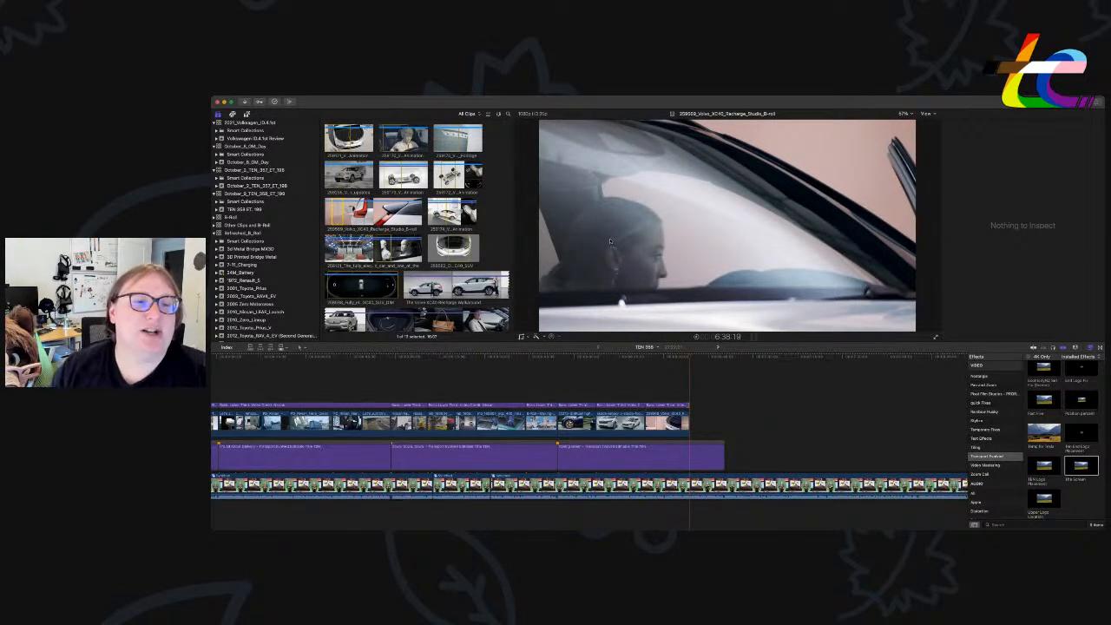
{"action": "left_click", "coordinate": [235, 123]}
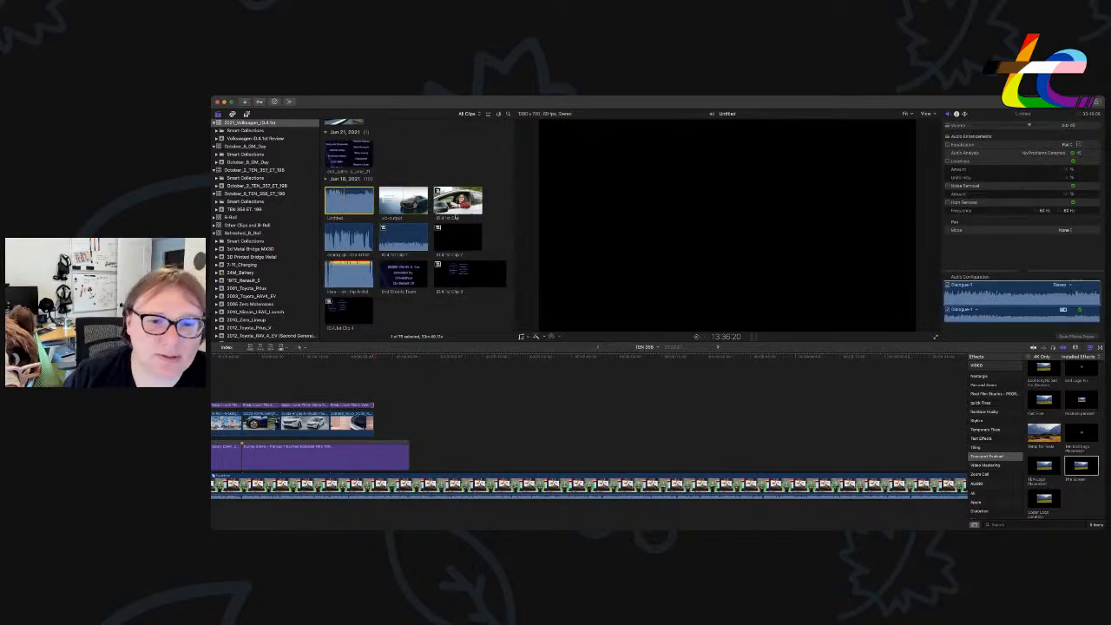
{"action": "left_click", "coordinate": [454, 202]}
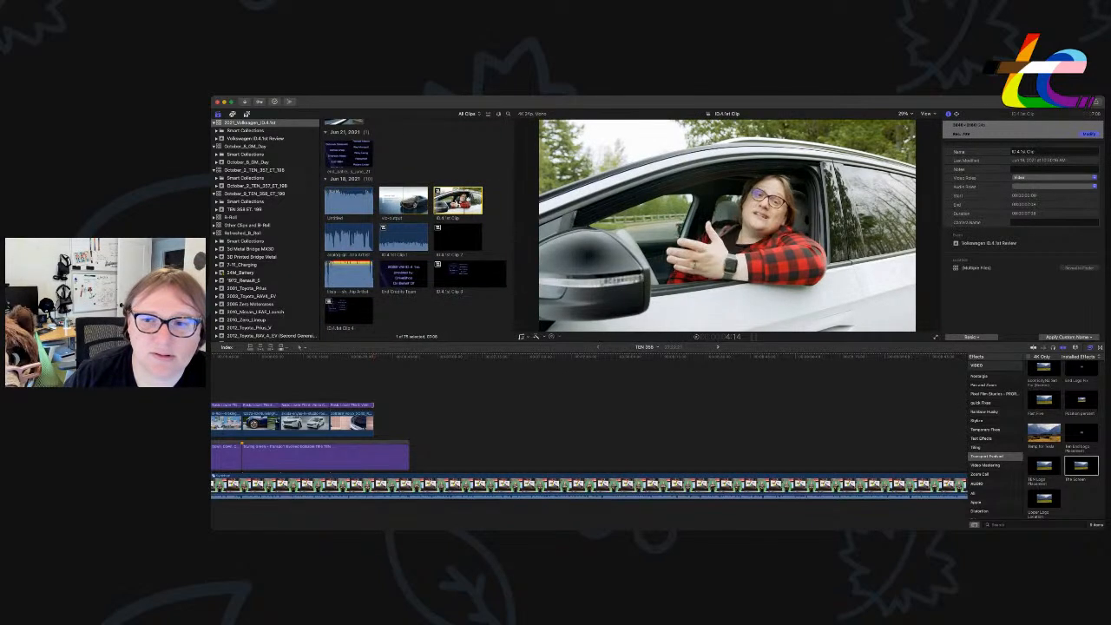
Look through the driving and review clips in the 2021 Volkswagen ID.4 library for usable footage.
{"action": "scroll", "coordinate": [447, 220], "scroll_direction": "down", "scroll_amount": 10}
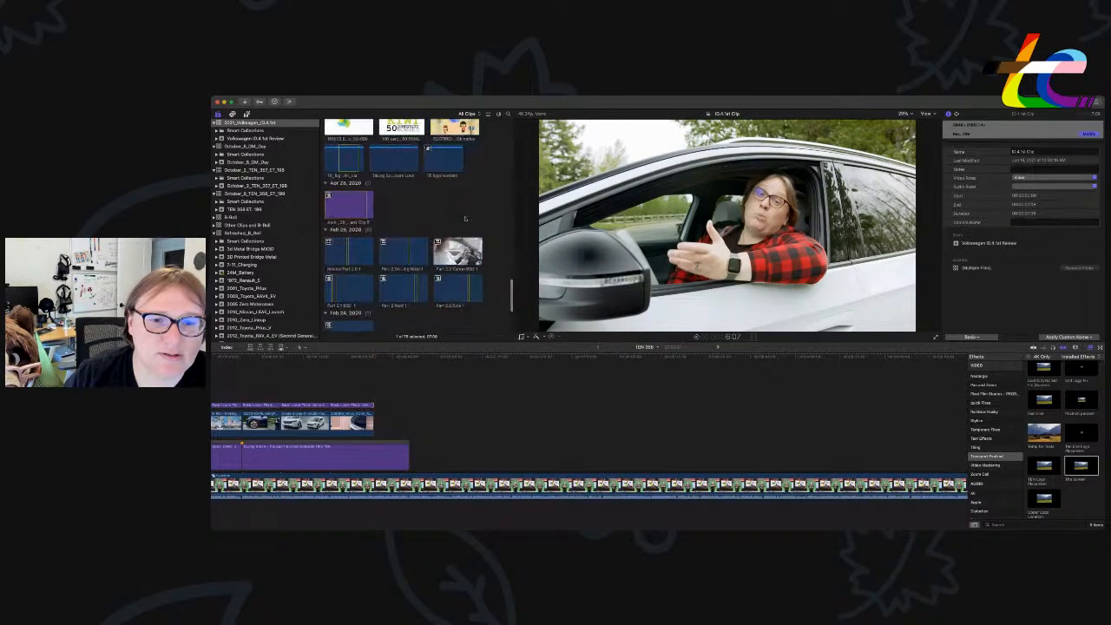
{"action": "scroll", "coordinate": [465, 219], "scroll_direction": "down", "scroll_amount": 5}
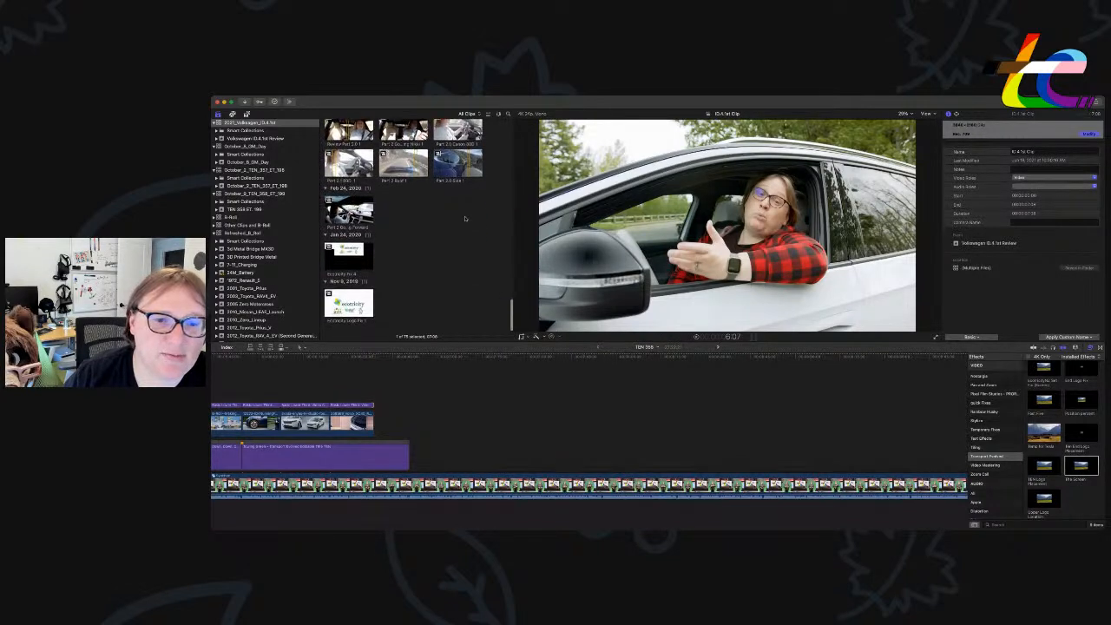
{"action": "scroll", "coordinate": [464, 218], "scroll_direction": "up", "scroll_amount": 4}
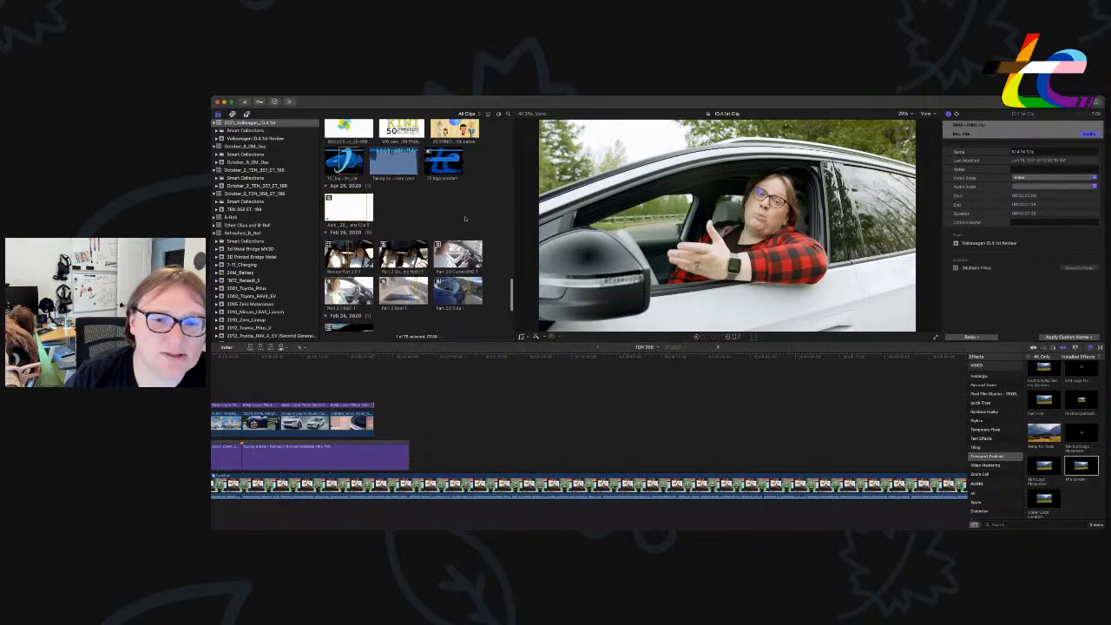
{"action": "scroll", "coordinate": [465, 219], "scroll_direction": "down", "scroll_amount": 3}
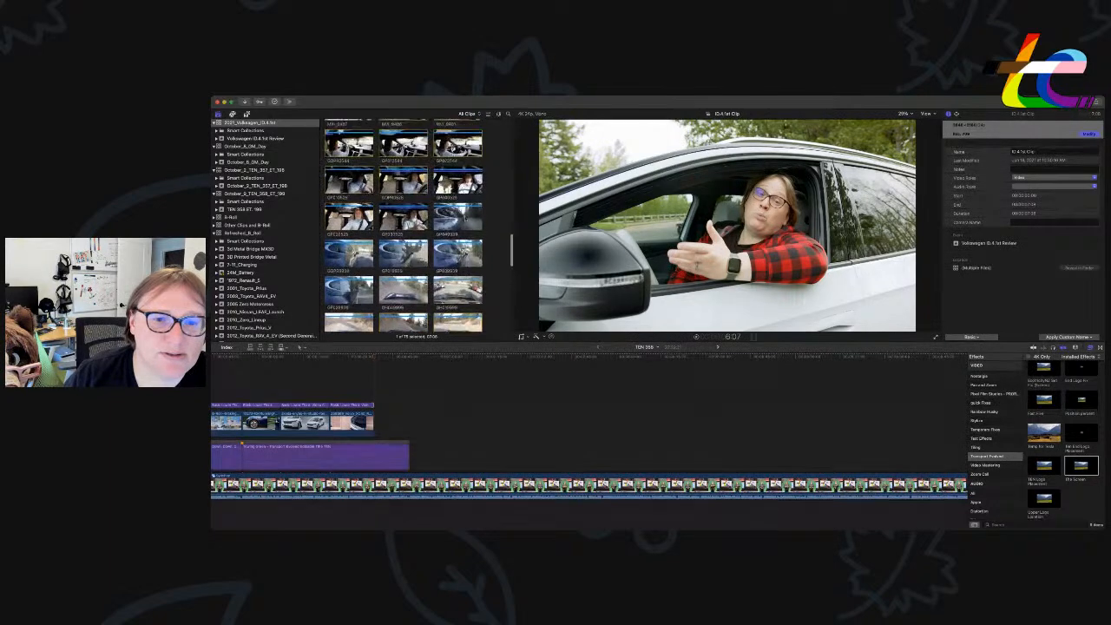
{"action": "scroll", "coordinate": [465, 218], "scroll_direction": "up", "scroll_amount": 3}
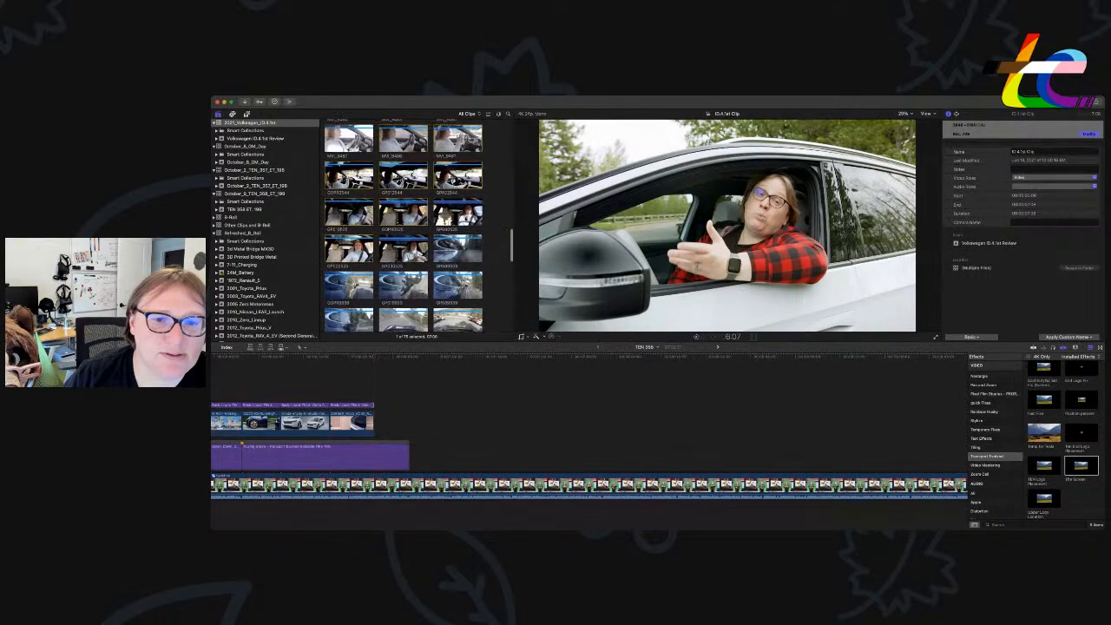
{"action": "scroll", "coordinate": [404, 226], "scroll_direction": "up", "scroll_amount": 1}
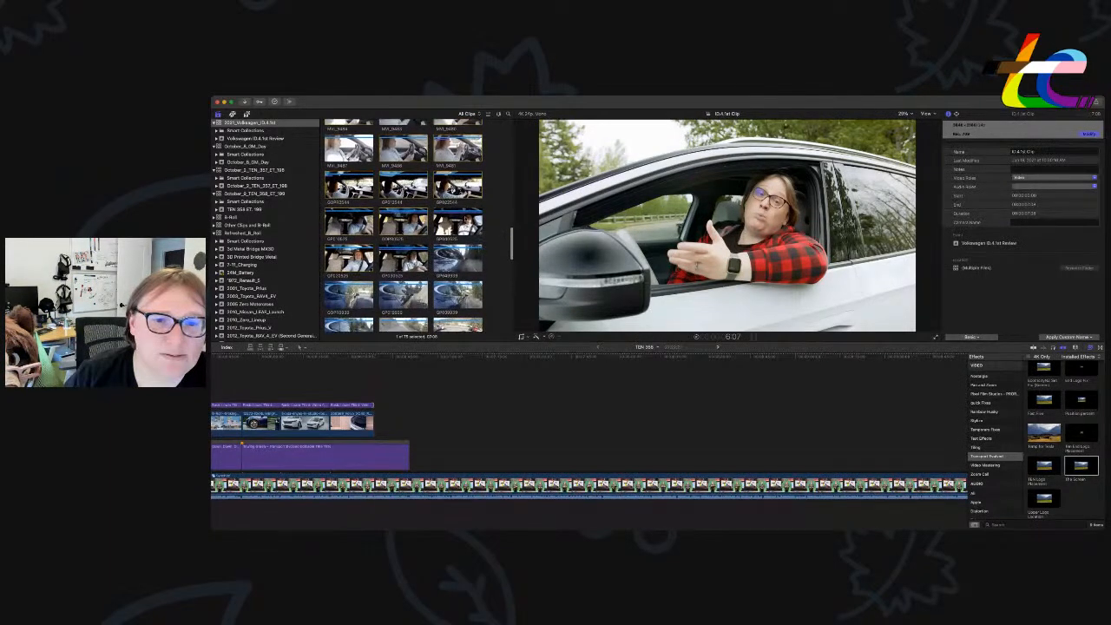
{"action": "scroll", "coordinate": [403, 226], "scroll_direction": "up", "scroll_amount": 2}
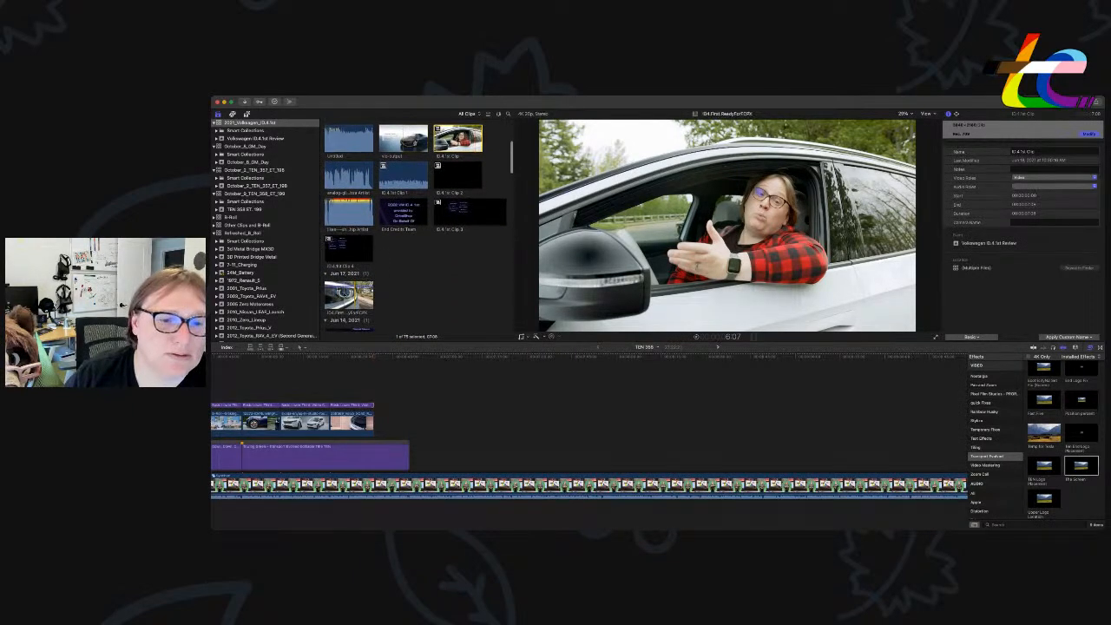
Select the finished ID.4 First video dated June 17, 2021 and enlarge the browser filmstrips to show more of its frames.
{"action": "left_click", "coordinate": [339, 295]}
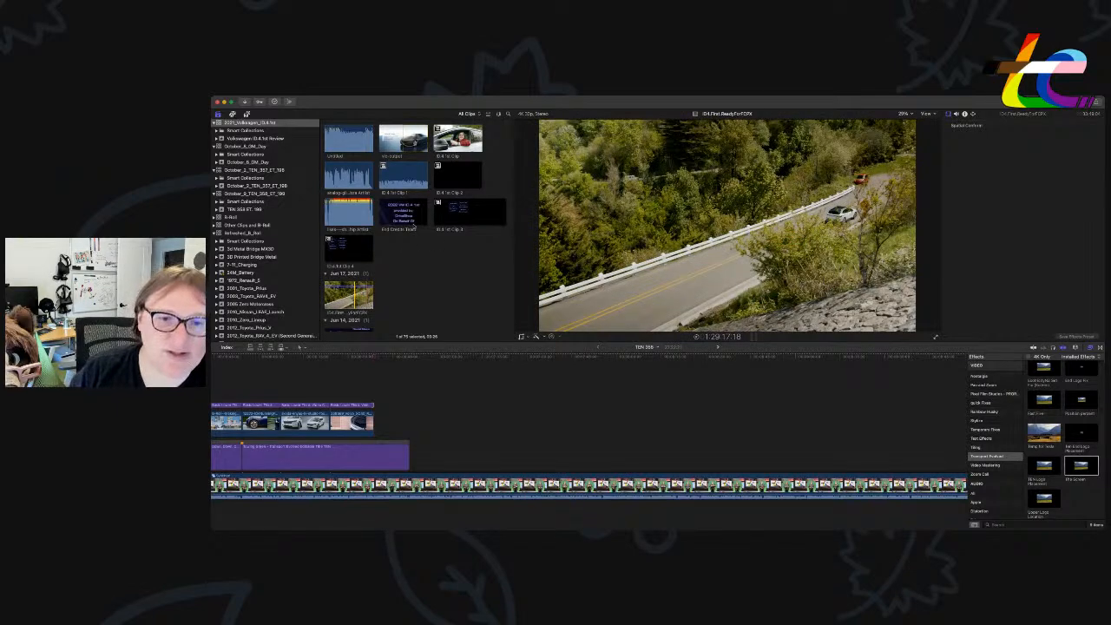
{"action": "key", "text": "super+equal"}
{"action": "key", "text": "super+equal"}
Look through the enlarged filmstrips of the 2021 Volkswagen ID.4 library, from the June 17, 2021 video to the March driving clips.
{"action": "scroll", "coordinate": [413, 227], "scroll_direction": "down", "scroll_amount": 8}
{"action": "scroll", "coordinate": [398, 232], "scroll_direction": "up", "scroll_amount": 10}
{"action": "scroll", "coordinate": [399, 232], "scroll_direction": "down", "scroll_amount": 3}
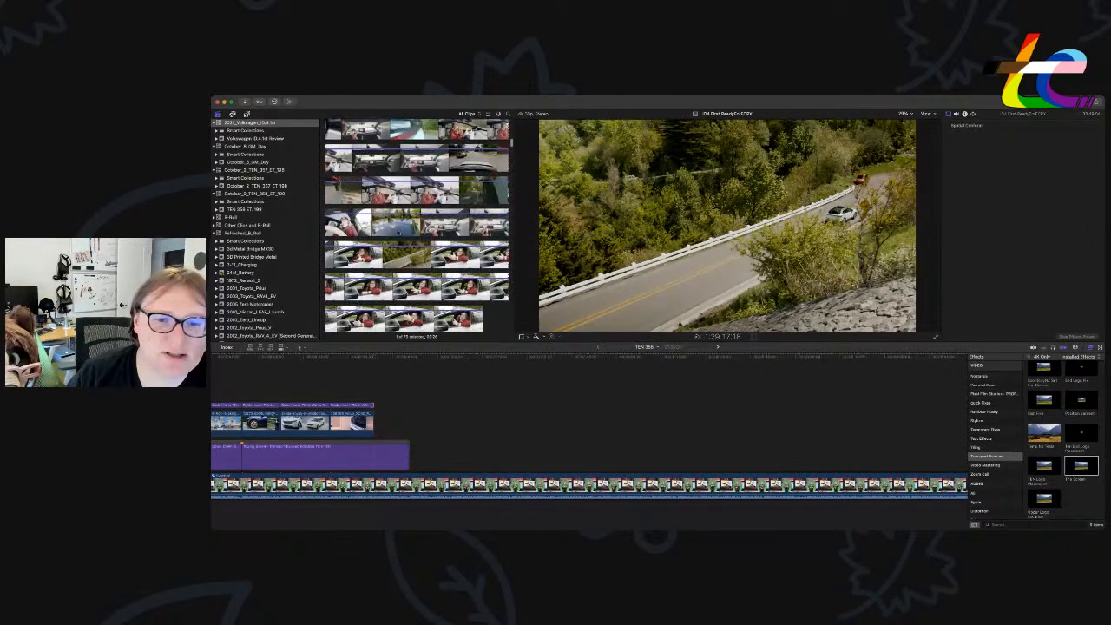
{"action": "scroll", "coordinate": [417, 226], "scroll_direction": "up", "scroll_amount": 5}
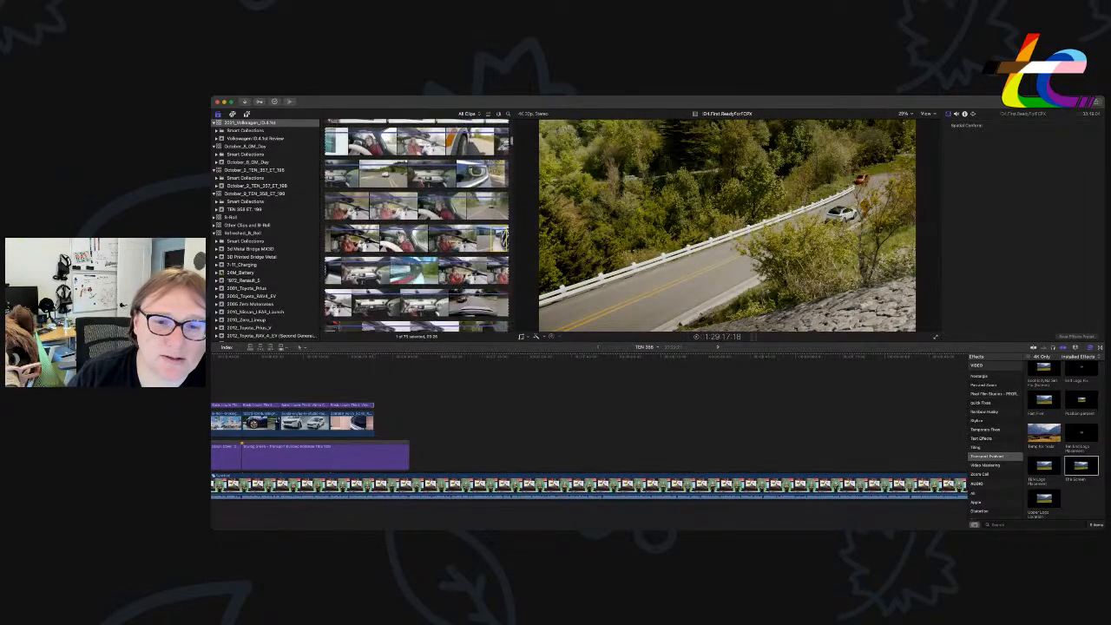
{"action": "scroll", "coordinate": [416, 226], "scroll_direction": "down", "scroll_amount": 1}
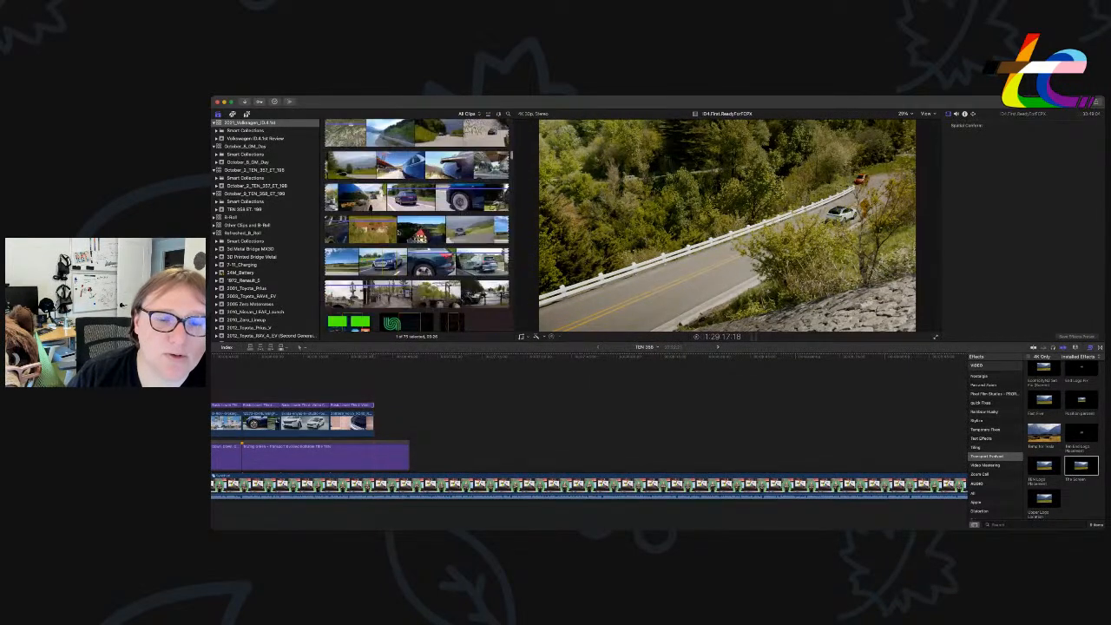
{"action": "scroll", "coordinate": [417, 226], "scroll_direction": "down", "scroll_amount": 3}
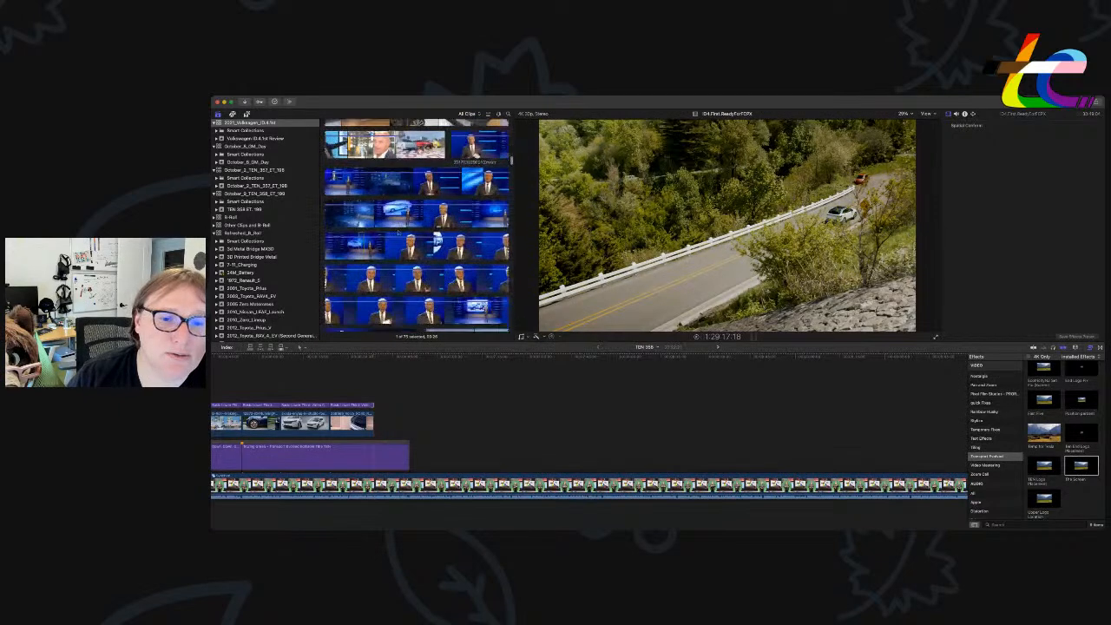
{"action": "scroll", "coordinate": [399, 232], "scroll_direction": "down", "scroll_amount": 5}
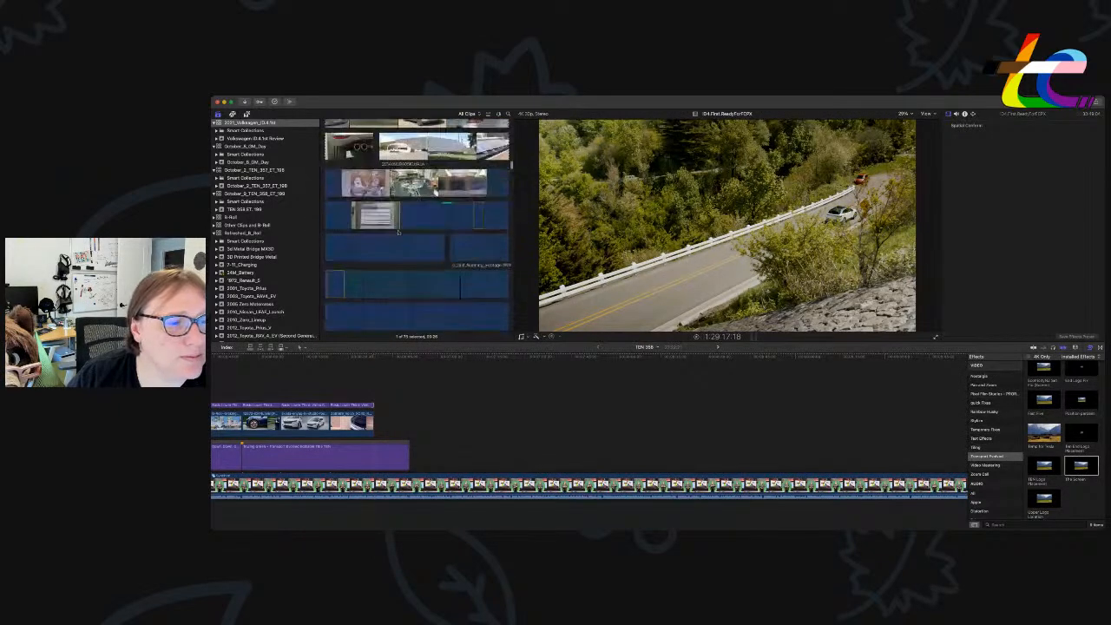
{"action": "scroll", "coordinate": [398, 232], "scroll_direction": "down", "scroll_amount": 3}
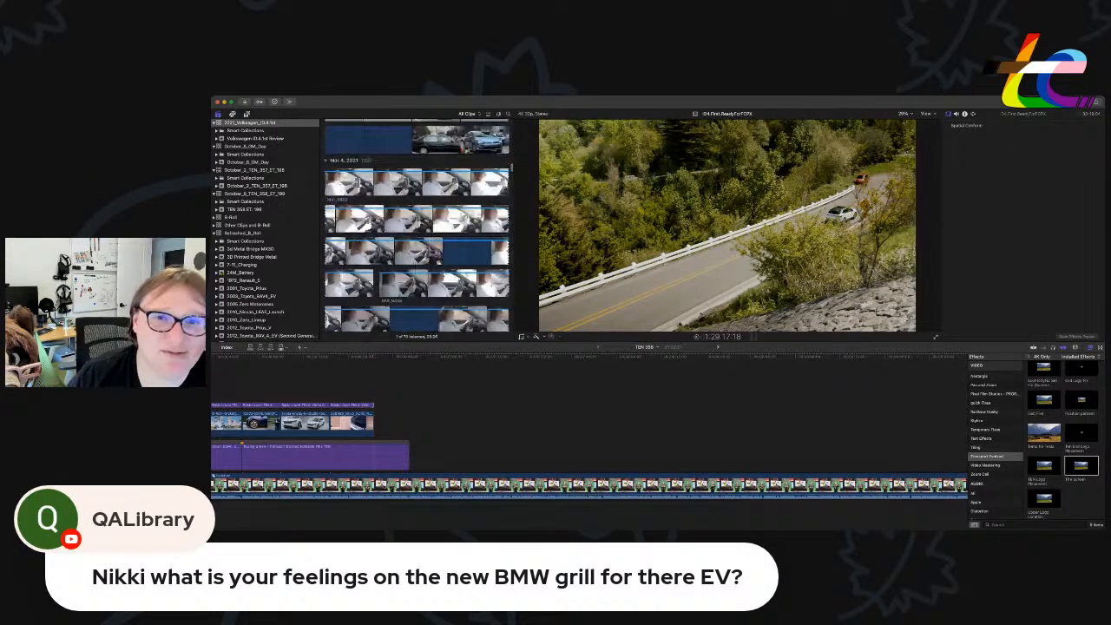
{"action": "scroll", "coordinate": [417, 226], "scroll_direction": "down", "scroll_amount": 3}
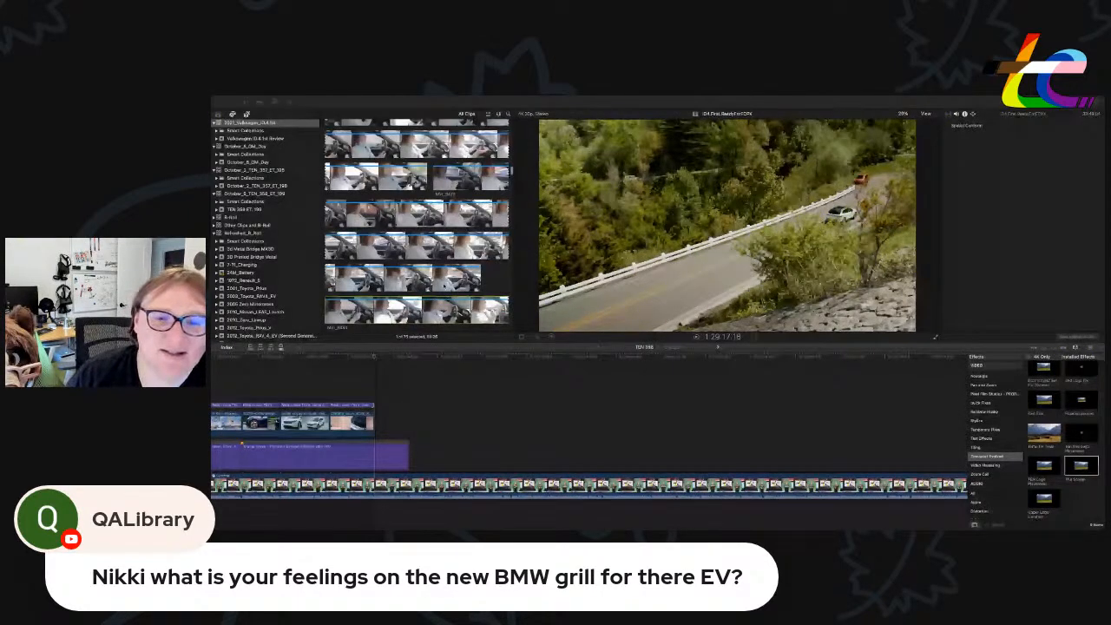
{"action": "left_click", "coordinate": [451, 270]}
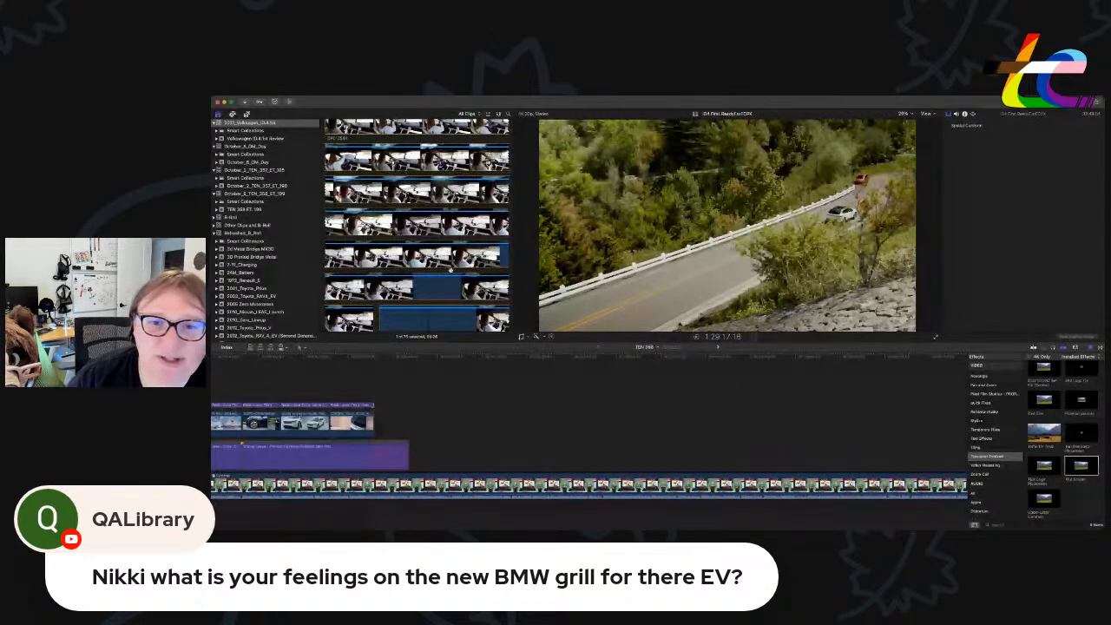
{"action": "scroll", "coordinate": [451, 271], "scroll_direction": "up", "scroll_amount": 10}
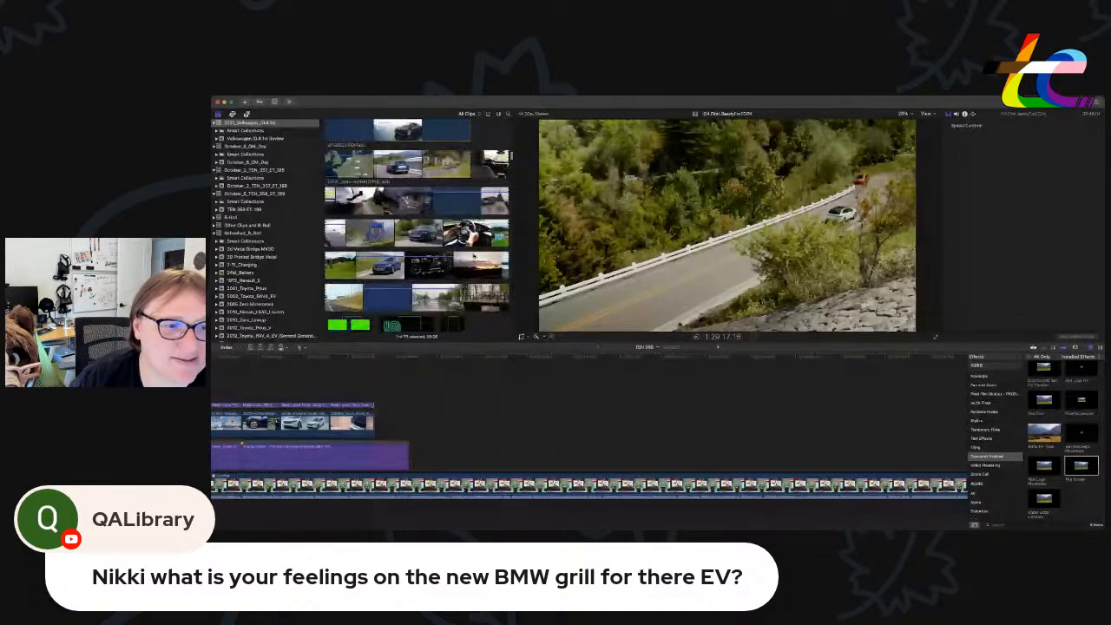
{"action": "scroll", "coordinate": [472, 258], "scroll_direction": "down", "scroll_amount": 3}
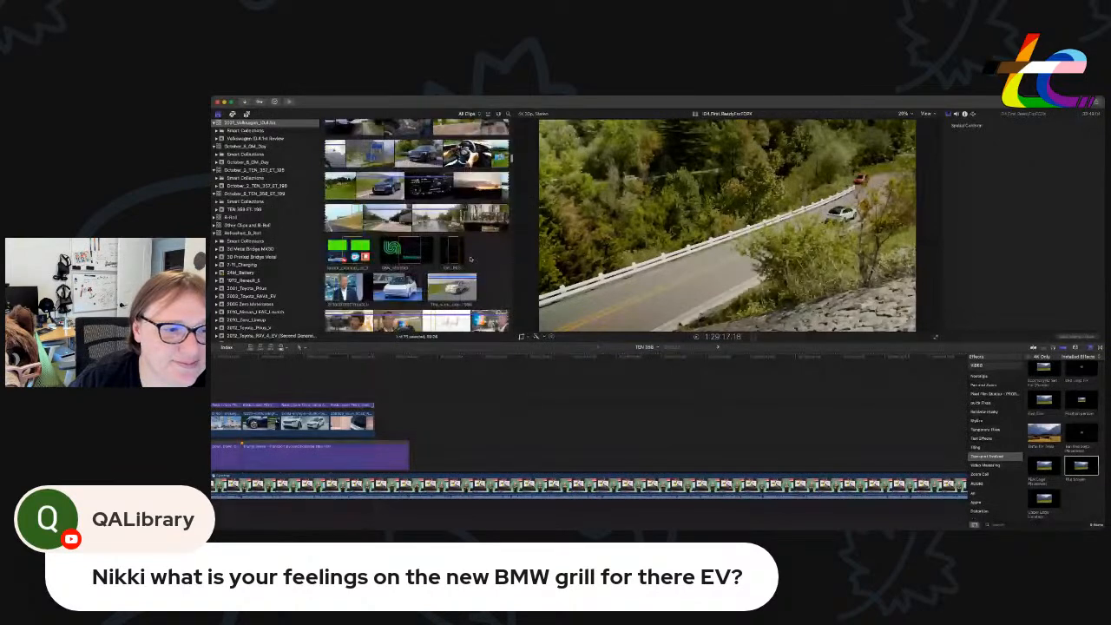
{"action": "scroll", "coordinate": [468, 258], "scroll_direction": "down", "scroll_amount": 2}
{"action": "scroll", "coordinate": [471, 258], "scroll_direction": "down", "scroll_amount": 5}
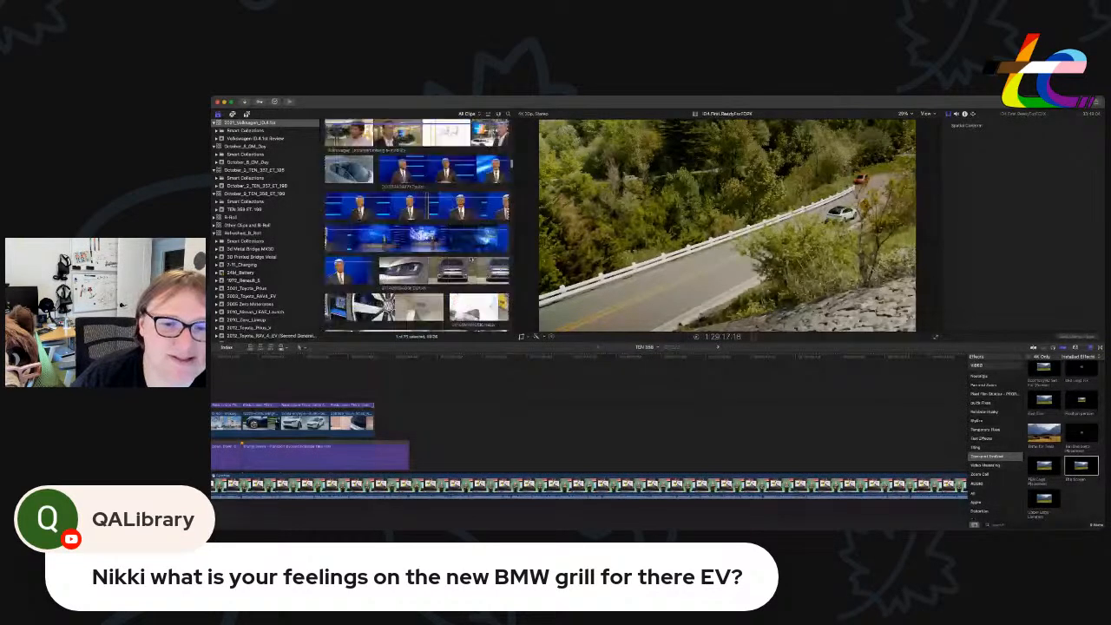
{"action": "scroll", "coordinate": [470, 258], "scroll_direction": "down", "scroll_amount": 5}
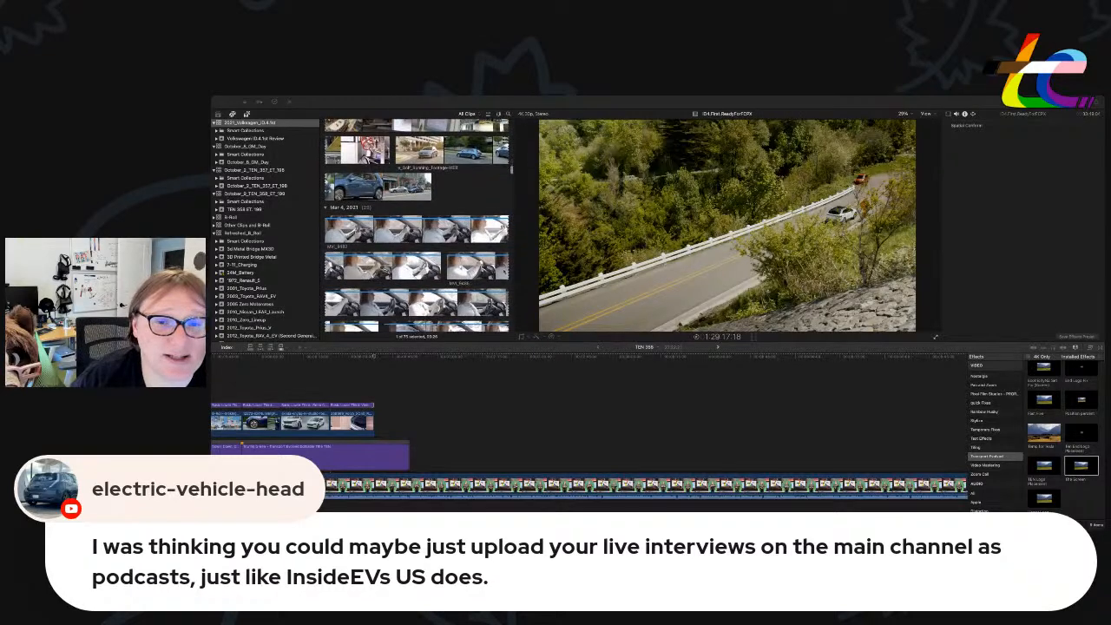
{"action": "scroll", "coordinate": [504, 272], "scroll_direction": "down", "scroll_amount": 5}
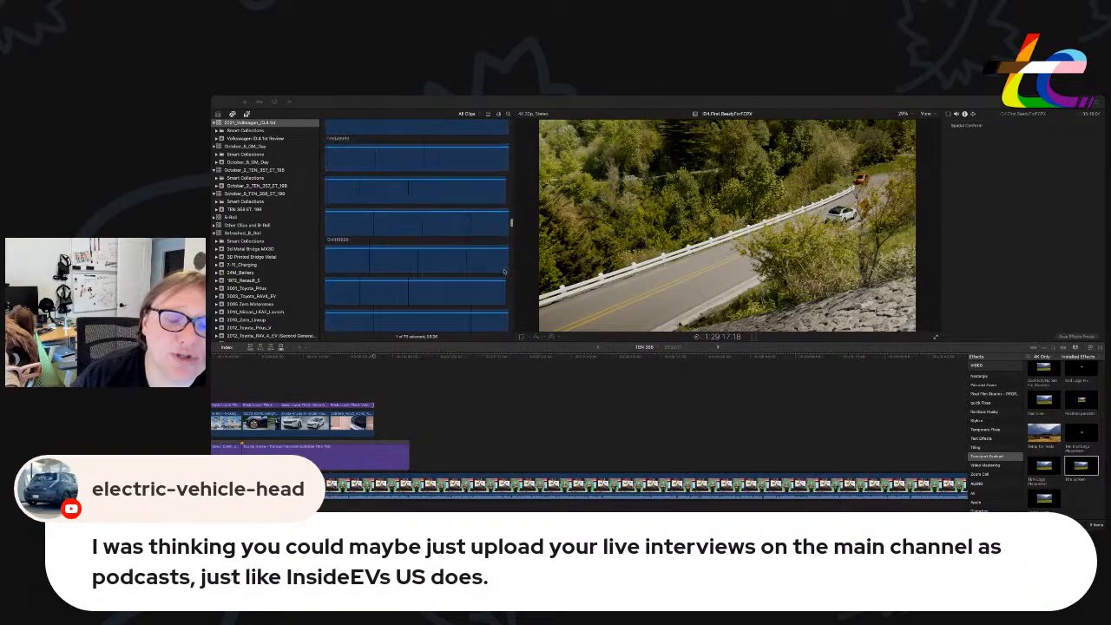
Preview the road-facing and in-car driving clips, and return through the library to the June 17, 2021 ID.4 First video.
{"action": "left_click", "coordinate": [437, 272]}
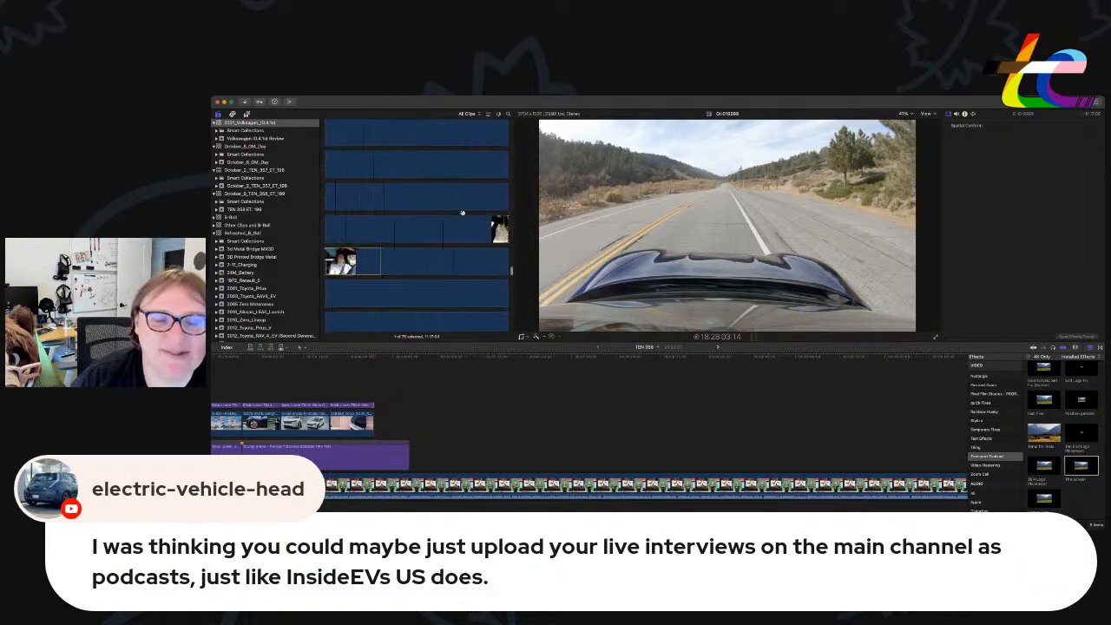
{"action": "left_click", "coordinate": [462, 213]}
{"action": "scroll", "coordinate": [401, 323], "scroll_direction": "up", "scroll_amount": 10}
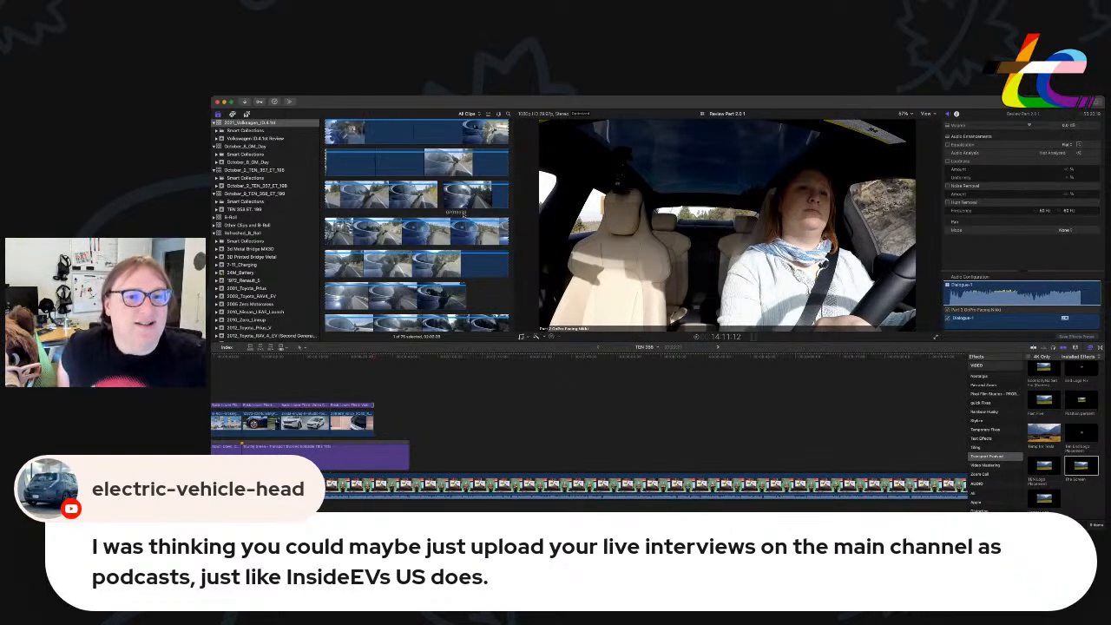
{"action": "scroll", "coordinate": [465, 212], "scroll_direction": "down", "scroll_amount": 1}
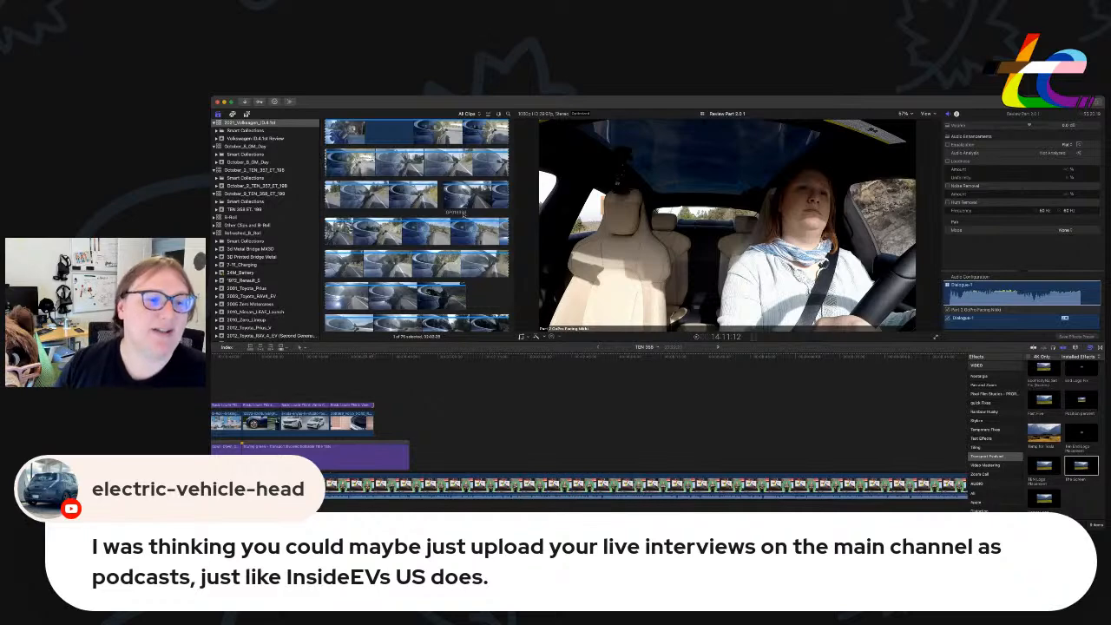
{"action": "scroll", "coordinate": [375, 279], "scroll_direction": "up", "scroll_amount": 2}
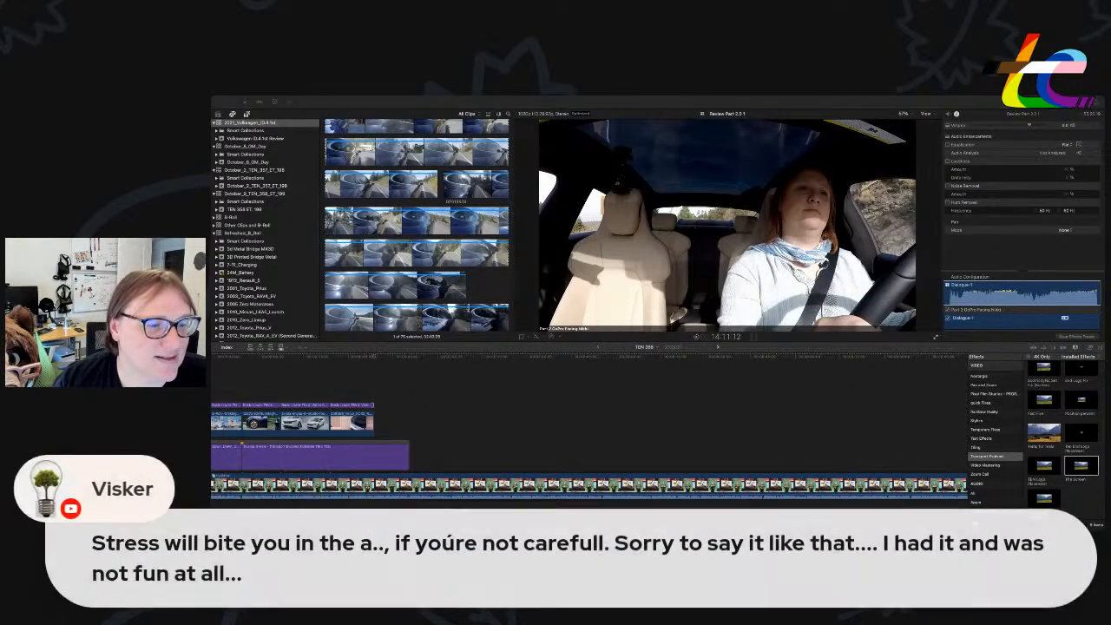
{"action": "scroll", "coordinate": [374, 280], "scroll_direction": "up", "scroll_amount": 3}
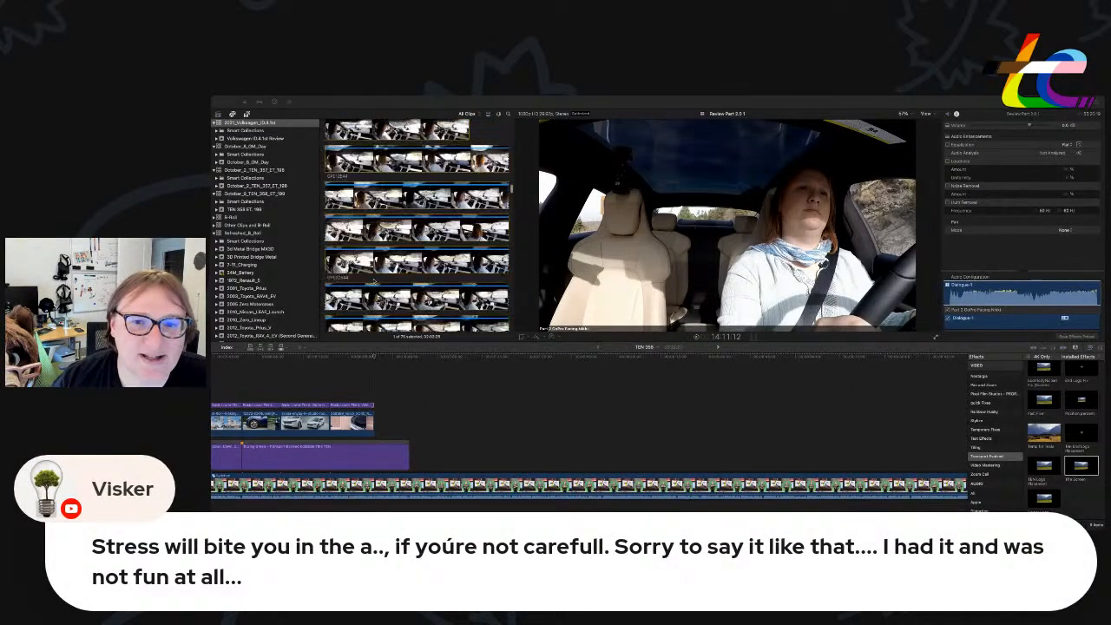
{"action": "scroll", "coordinate": [374, 281], "scroll_direction": "up", "scroll_amount": 3}
{"action": "scroll", "coordinate": [375, 279], "scroll_direction": "up", "scroll_amount": 5}
{"action": "scroll", "coordinate": [374, 280], "scroll_direction": "down", "scroll_amount": 10}
{"action": "scroll", "coordinate": [375, 279], "scroll_direction": "down", "scroll_amount": 5}
{"action": "scroll", "coordinate": [416, 226], "scroll_direction": "up", "scroll_amount": 6}
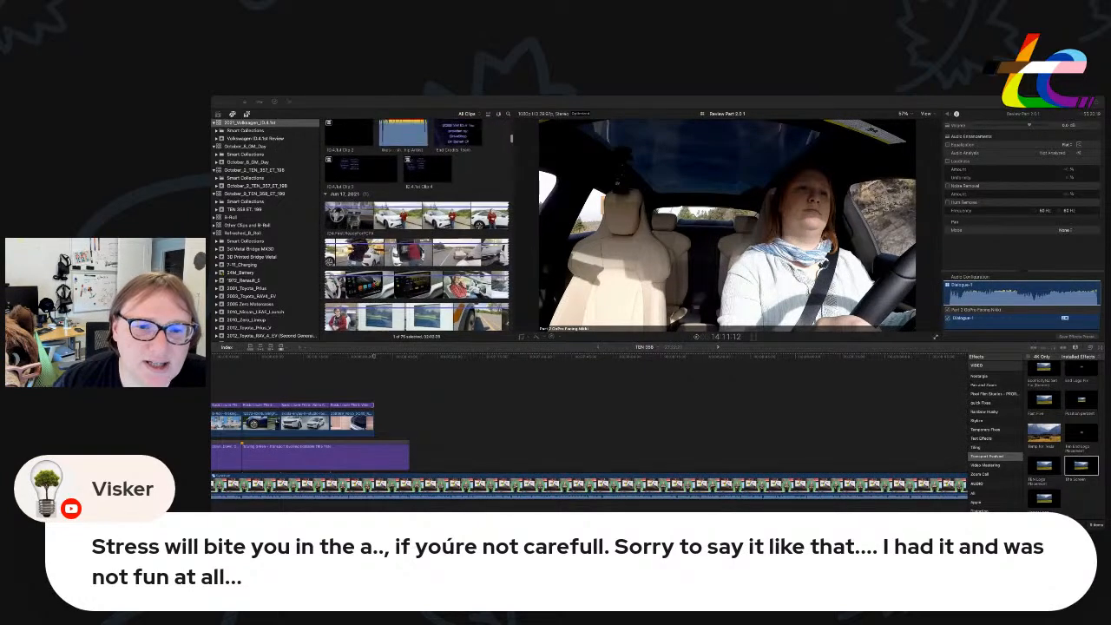
Add the trailer footage from the ID.4 First video after the XC40 clip, fit it to the studio screen and end it with the Towing Green title.
{"action": "scroll", "coordinate": [373, 274], "scroll_direction": "down", "scroll_amount": 3}
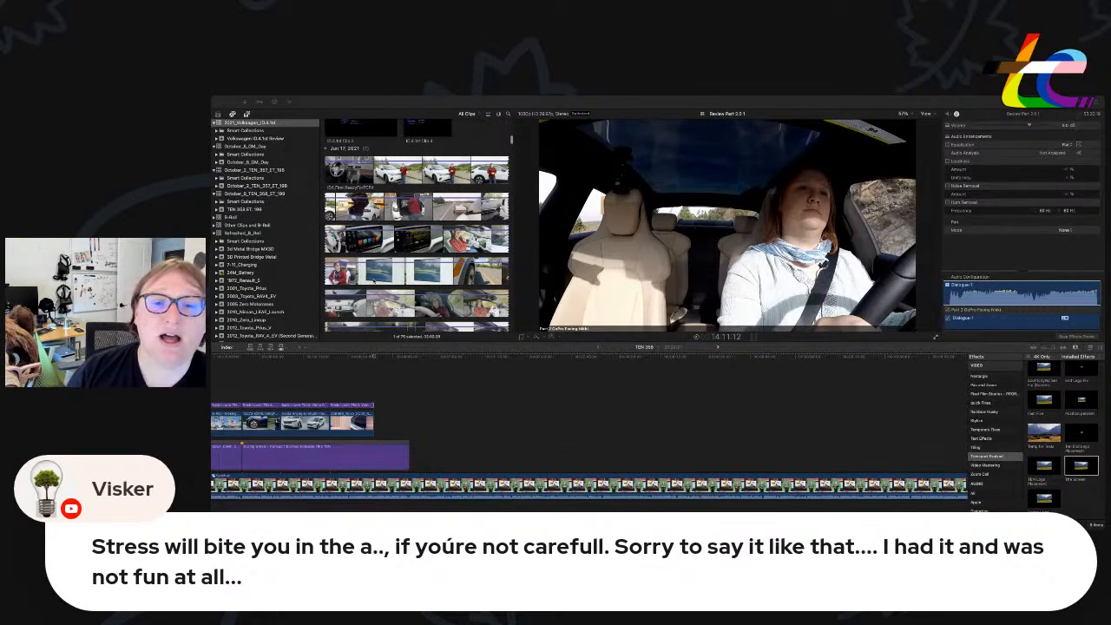
{"action": "left_click", "coordinate": [448, 198]}
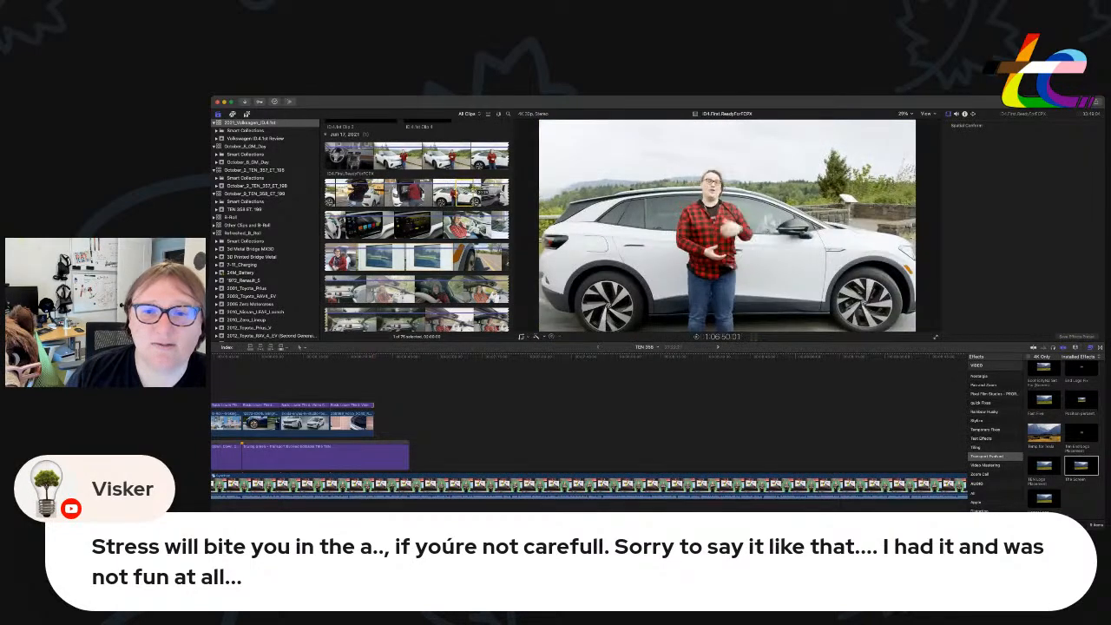
{"action": "left_click_drag", "start_coordinate": [475, 193], "coordinate": [380, 425]}
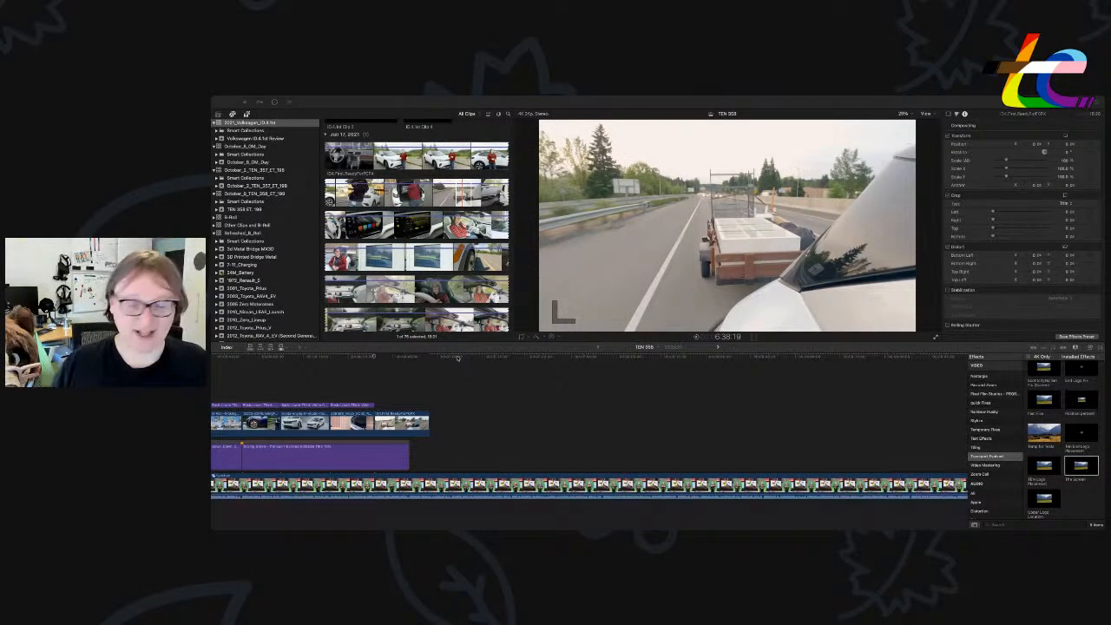
{"action": "left_click", "coordinate": [458, 358]}
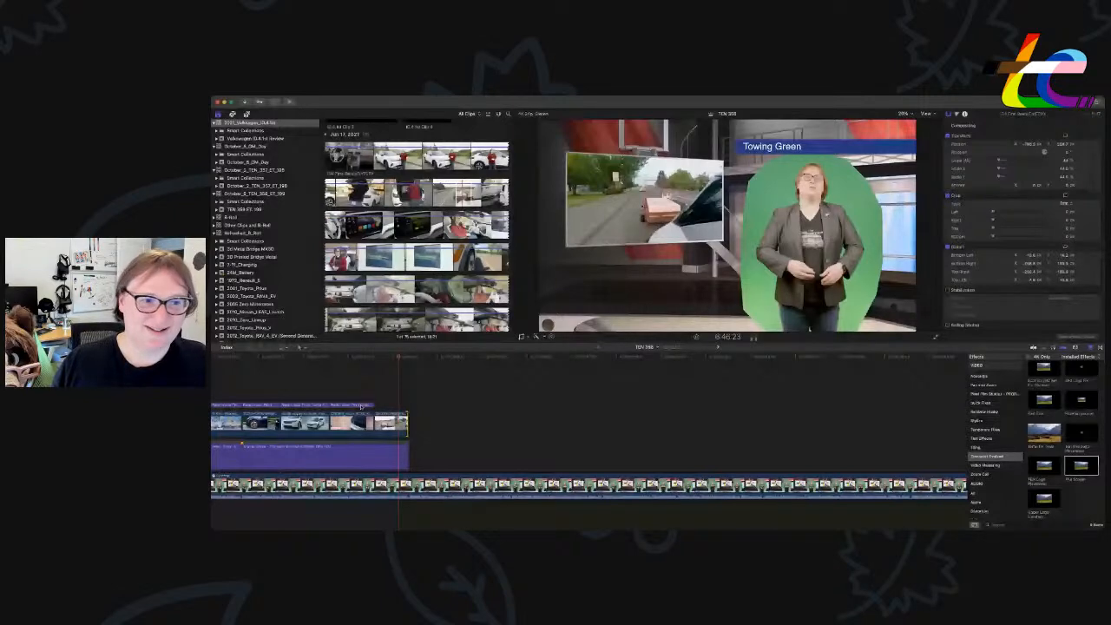
Copy the XC40 clip's video credit to 6:38:19 above the ID.4 clip and shorten it to end with that clip.
{"action": "left_click", "coordinate": [362, 407]}
{"action": "key", "text": "super+c"}
{"action": "left_click", "coordinate": [374, 357]}
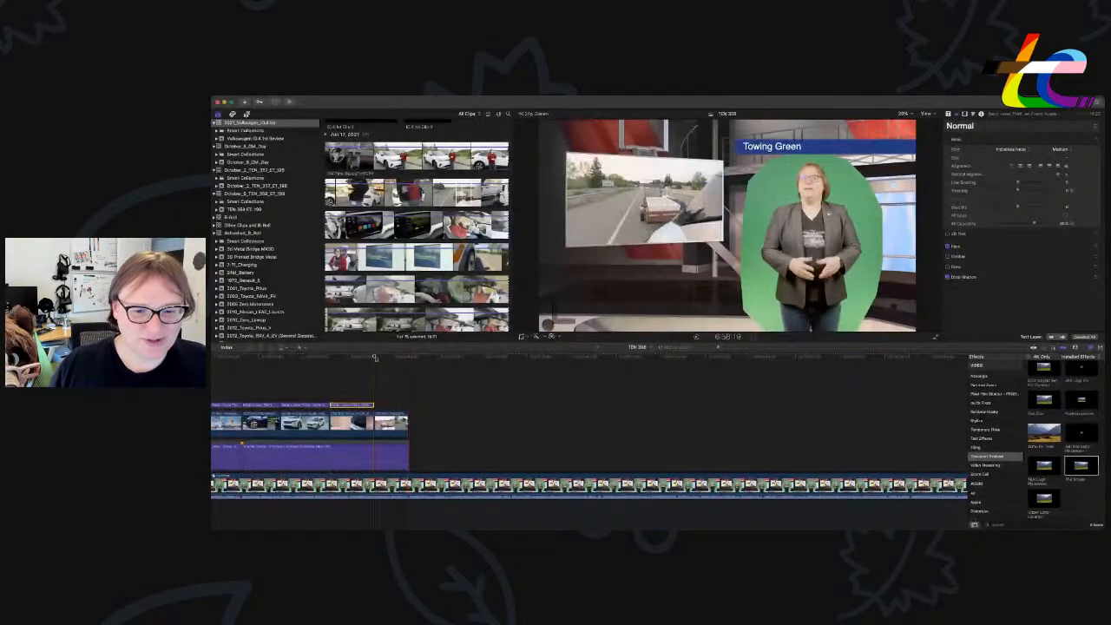
{"action": "key", "text": "super+v"}
{"action": "key", "text": "super+z"}
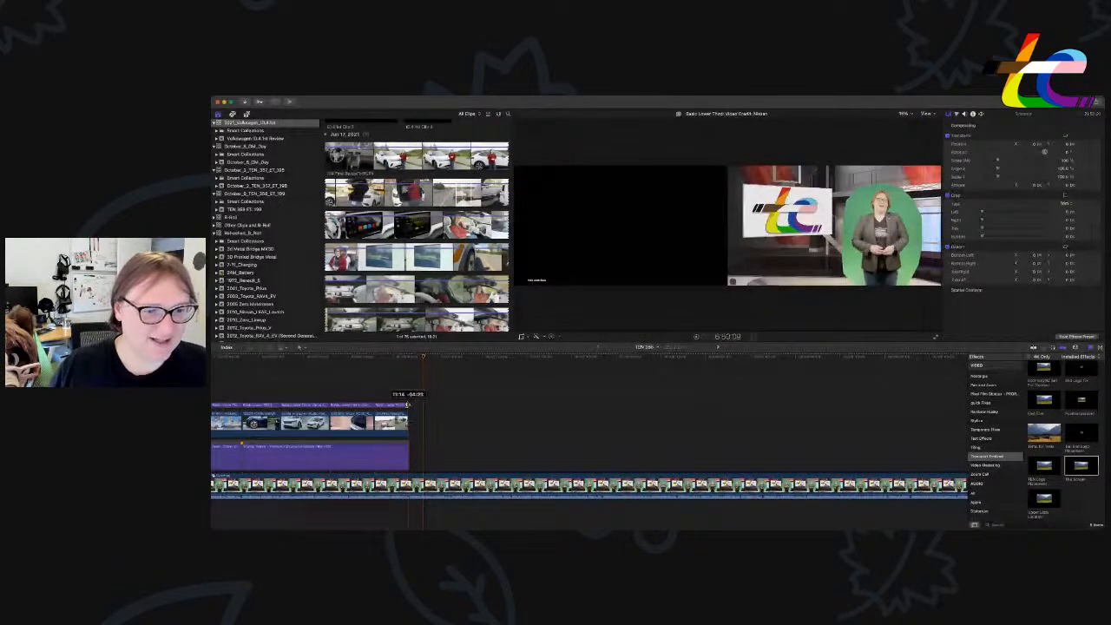
Change the new credit above the ID.4 clip to read "Video Credit: Transport Evolved".
{"action": "left_click", "coordinate": [391, 405]}
{"action": "double_click", "coordinate": [977, 147]}
{"action": "type", "text": "Transpo"}
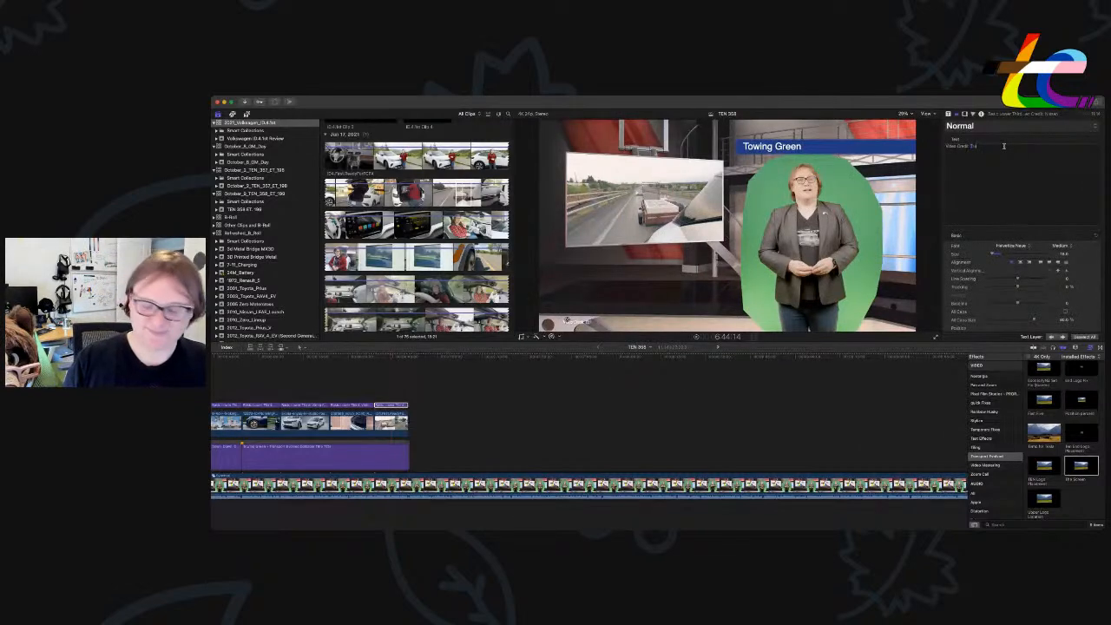
{"action": "type", "text": "rt Evolved"}
Copy the Towing Green story title, paste the copy at 6:50:09 right after the original, and return the playhead to its start.
{"action": "key", "text": "super+minus"}
{"action": "key", "text": "super+minus"}
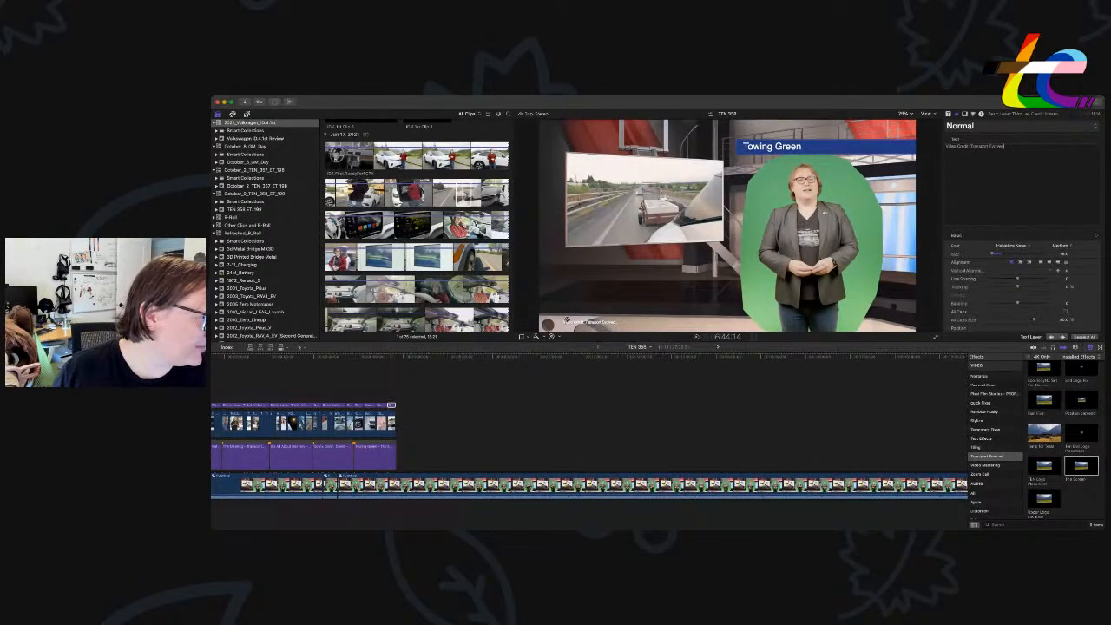
{"action": "key", "text": "super+Tab"}
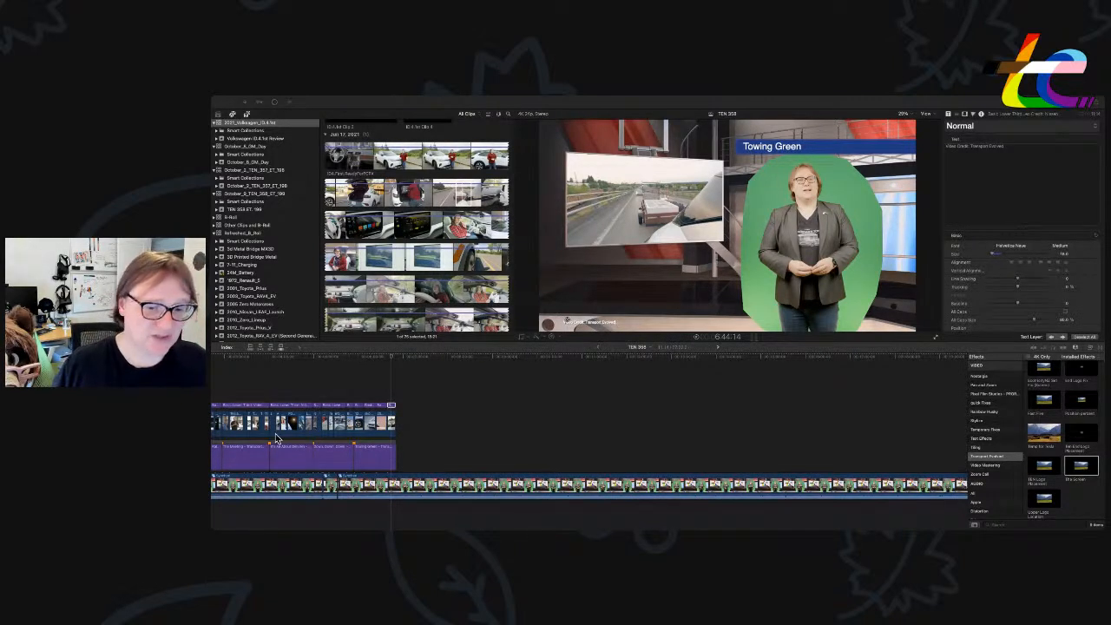
{"action": "left_click", "coordinate": [390, 446]}
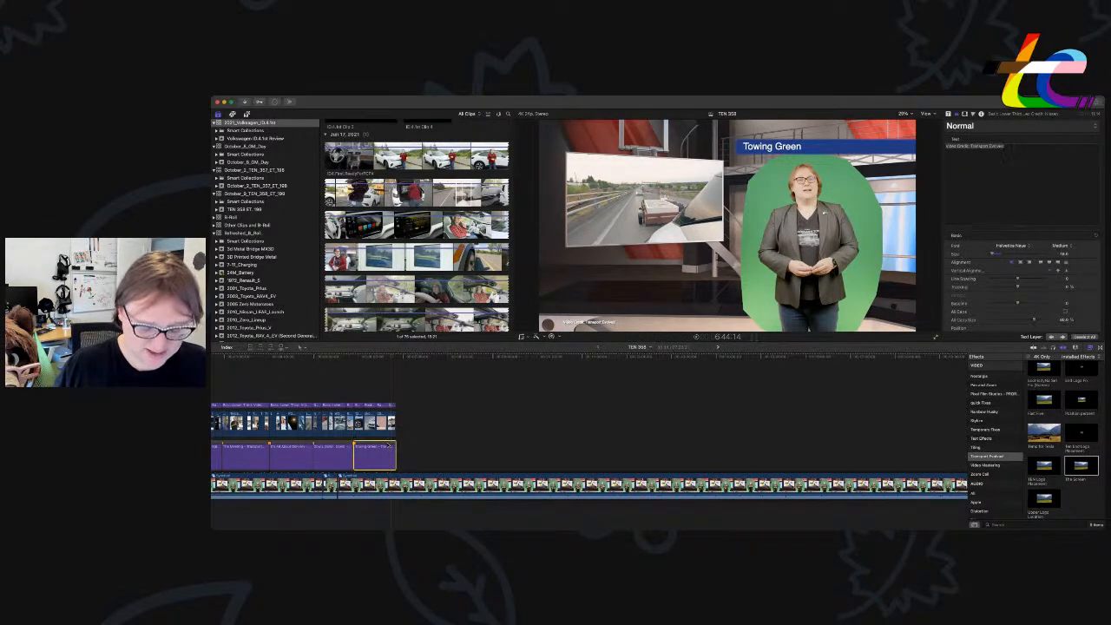
{"action": "left_click", "coordinate": [397, 359]}
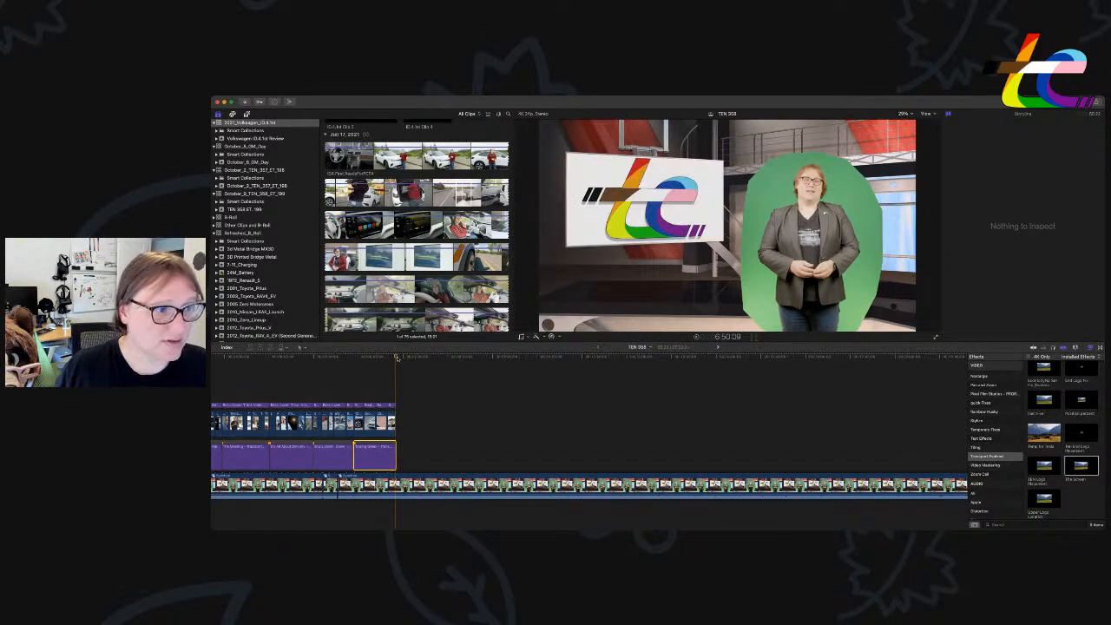
{"action": "key", "text": "super+v"}
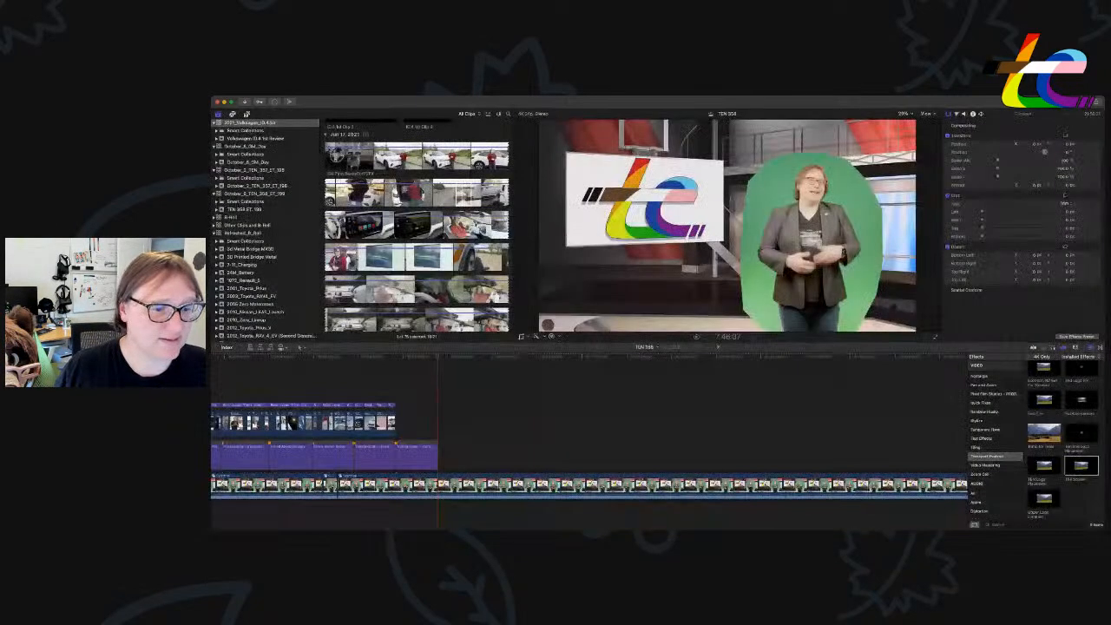
{"action": "key", "text": "super+Tab"}
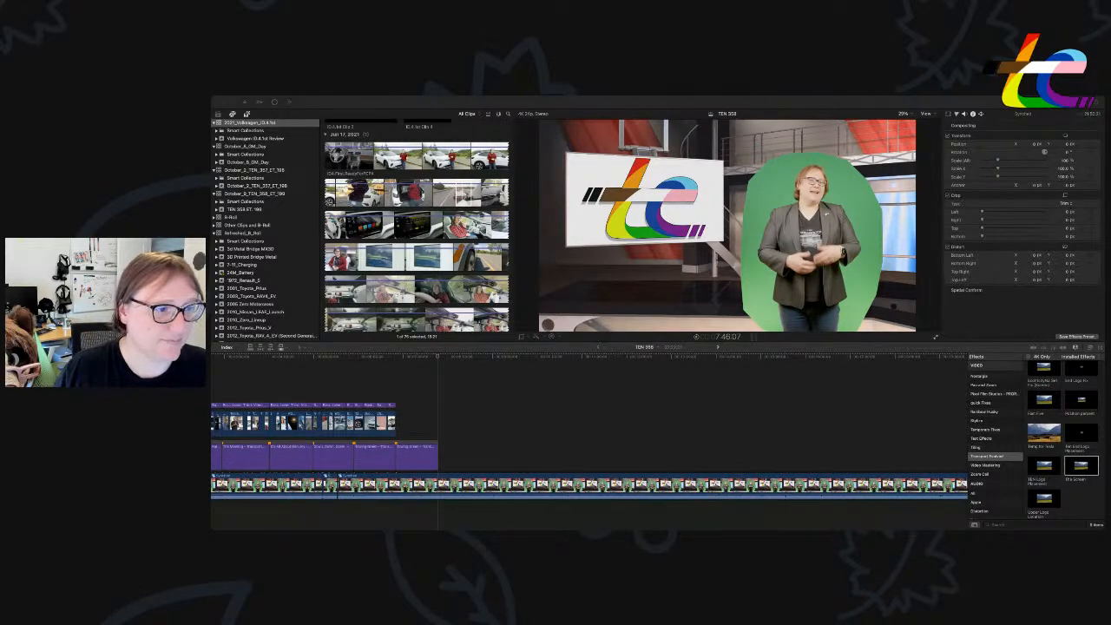
{"action": "left_click", "coordinate": [395, 368]}
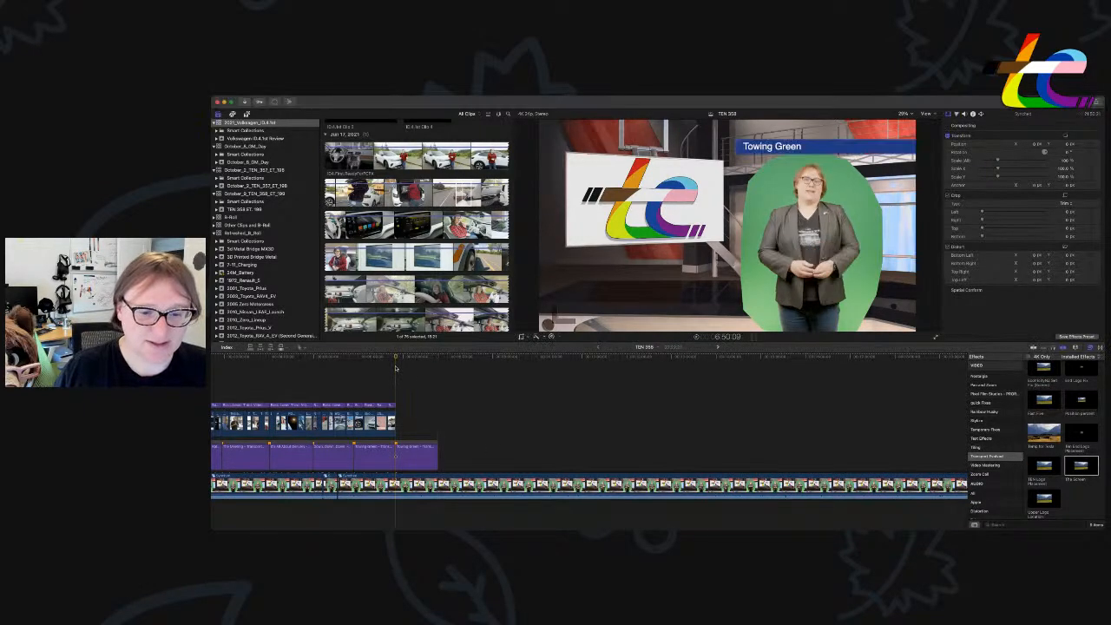
Change the copied story title after Towing Green to read "More Economical" and return the playhead to its start at 6:50:09.
{"action": "key", "text": "super+equal"}
{"action": "left_click", "coordinate": [486, 453]}
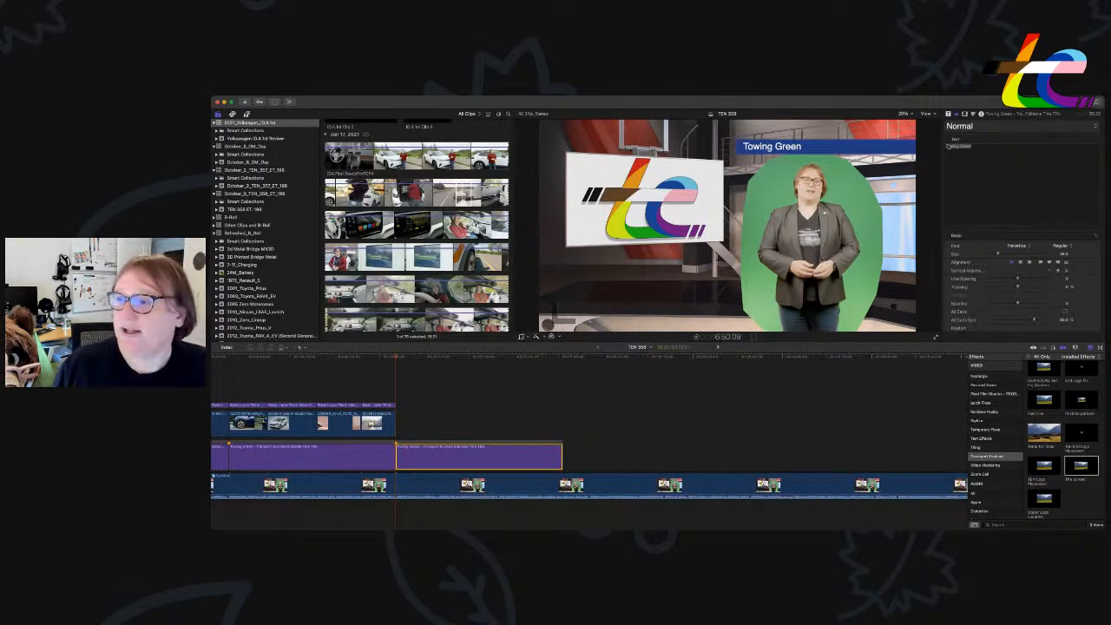
{"action": "left_click", "coordinate": [1001, 158]}
{"action": "key", "text": "super+a"}
{"action": "type", "text": "Vore Economci"}
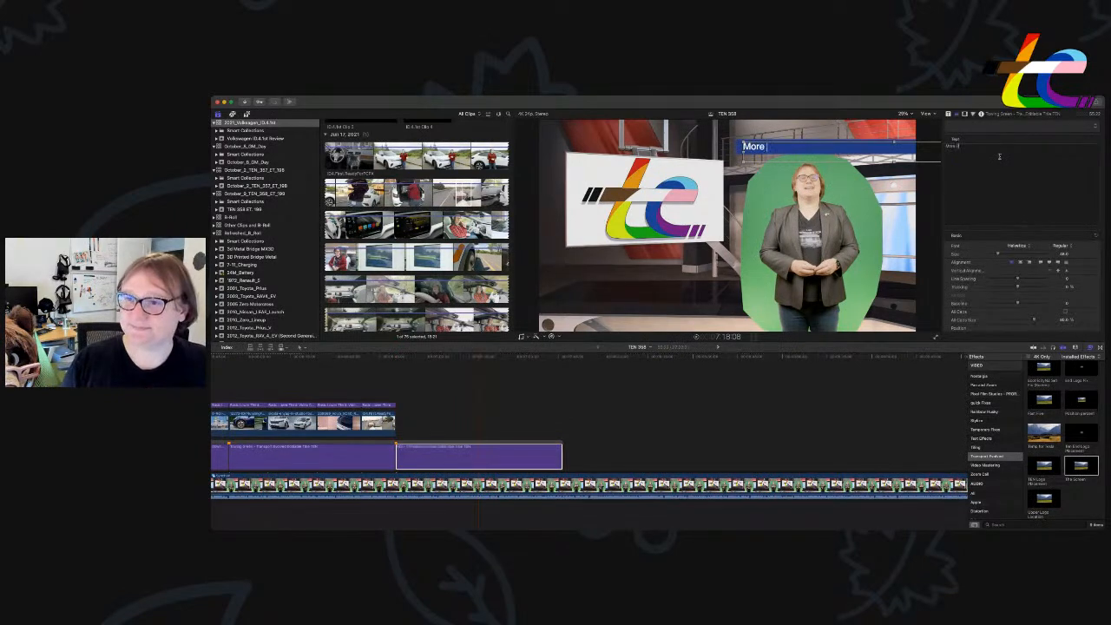
{"action": "key", "text": "BackSpace"}
{"action": "key", "text": "BackSpace"}
{"action": "key", "text": "BackSpace"}
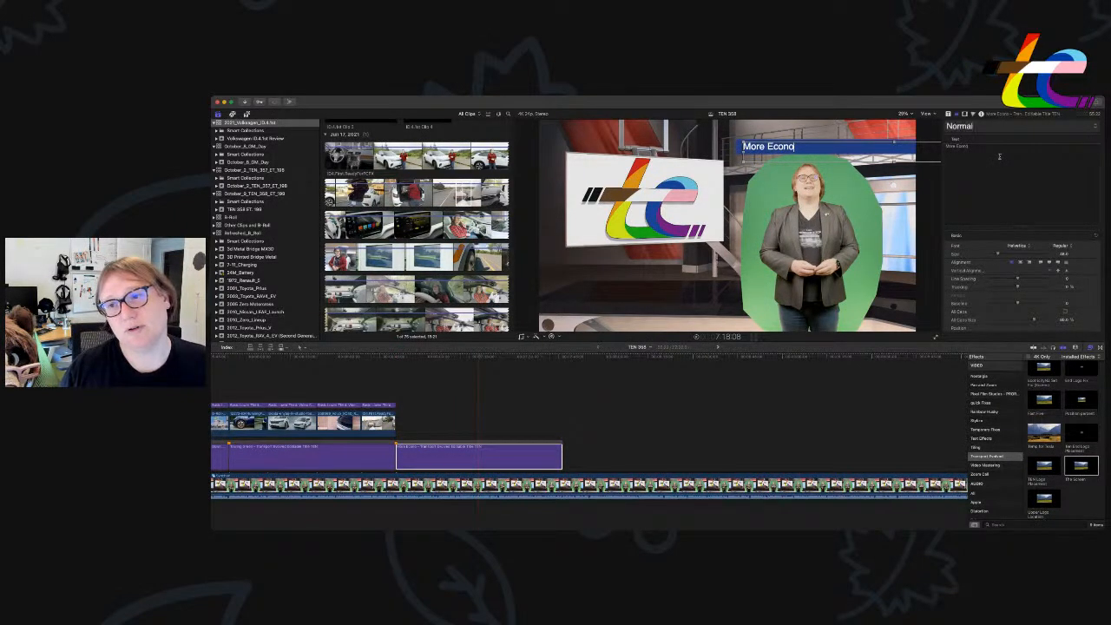
{"action": "key", "text": "BackSpace"}
{"action": "key", "text": "BackSpace"}
{"action": "type", "text": "nomical"}
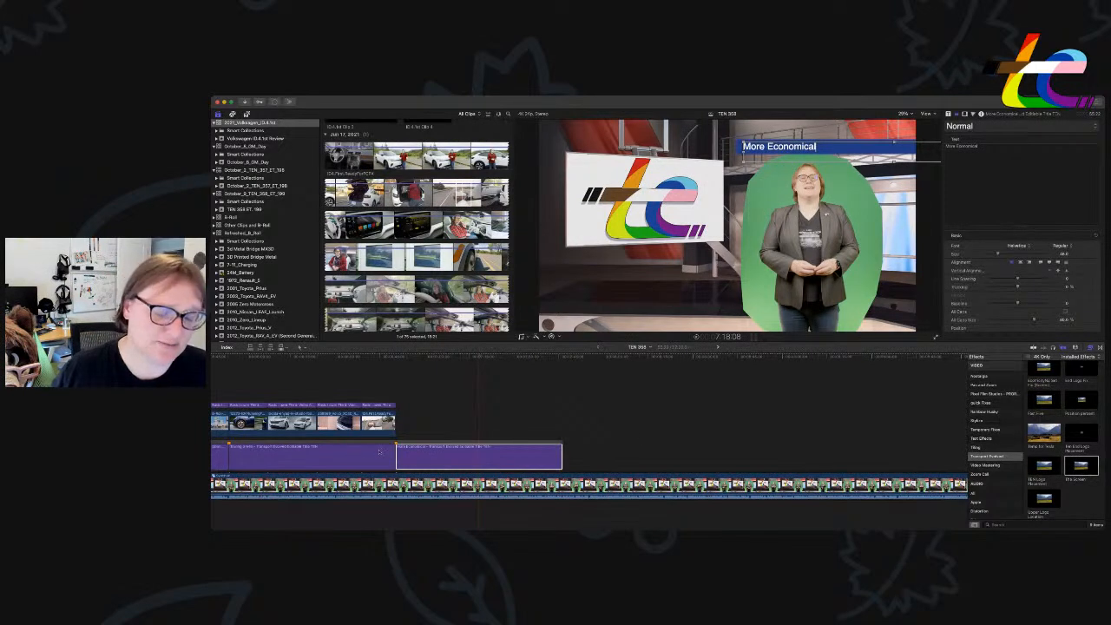
{"action": "left_click", "coordinate": [394, 445]}
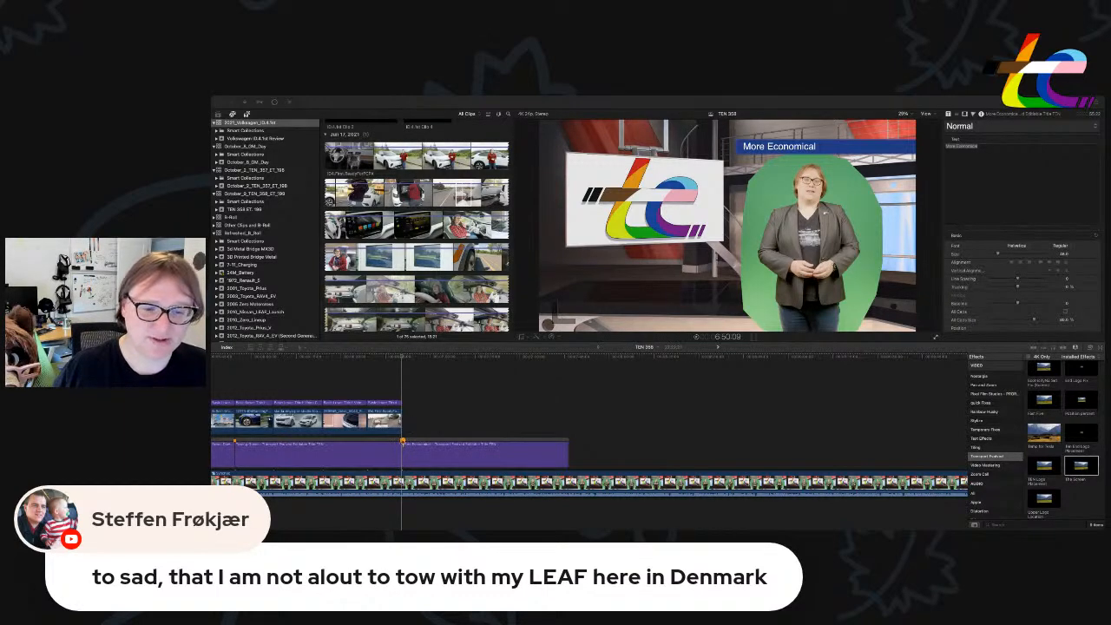
{"action": "key", "text": "super+Tab"}
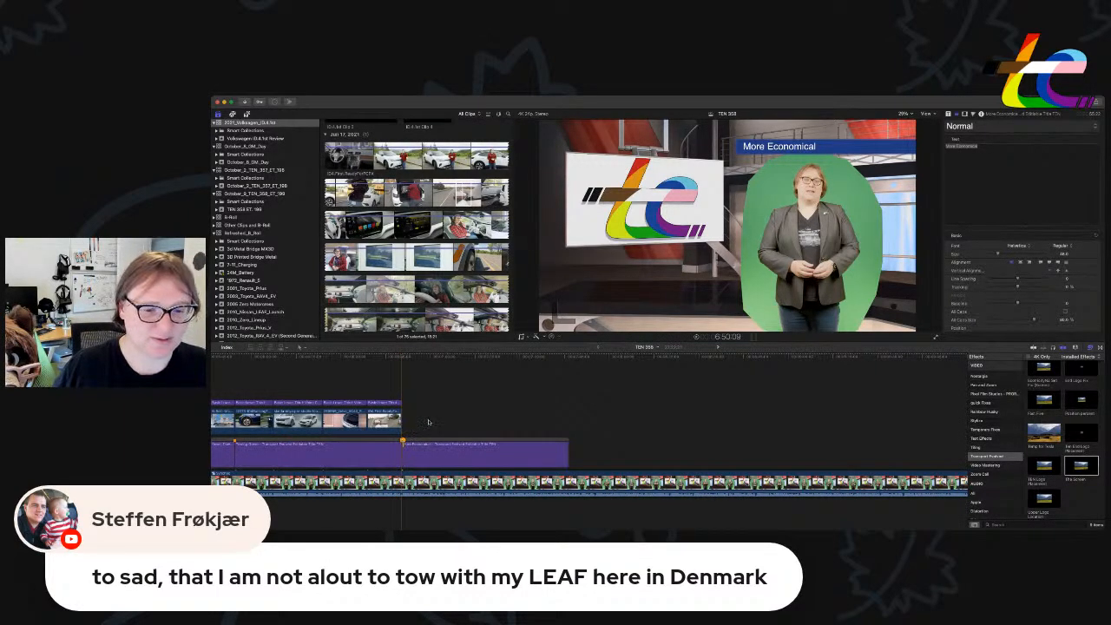
{"action": "key", "text": "super+Tab"}
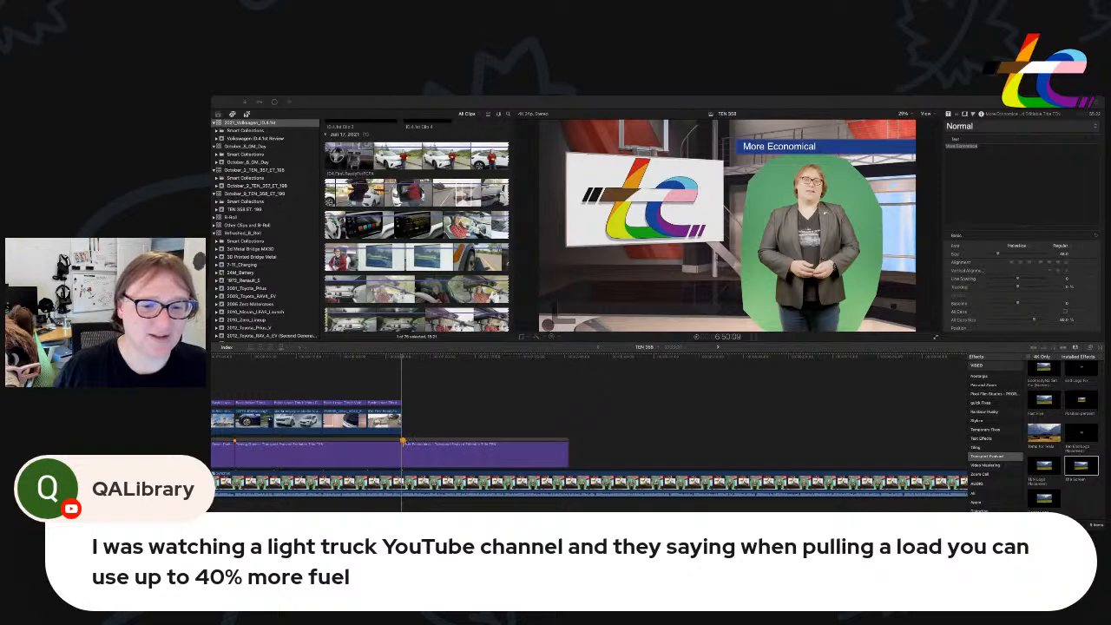
{"action": "left_click", "coordinate": [413, 408]}
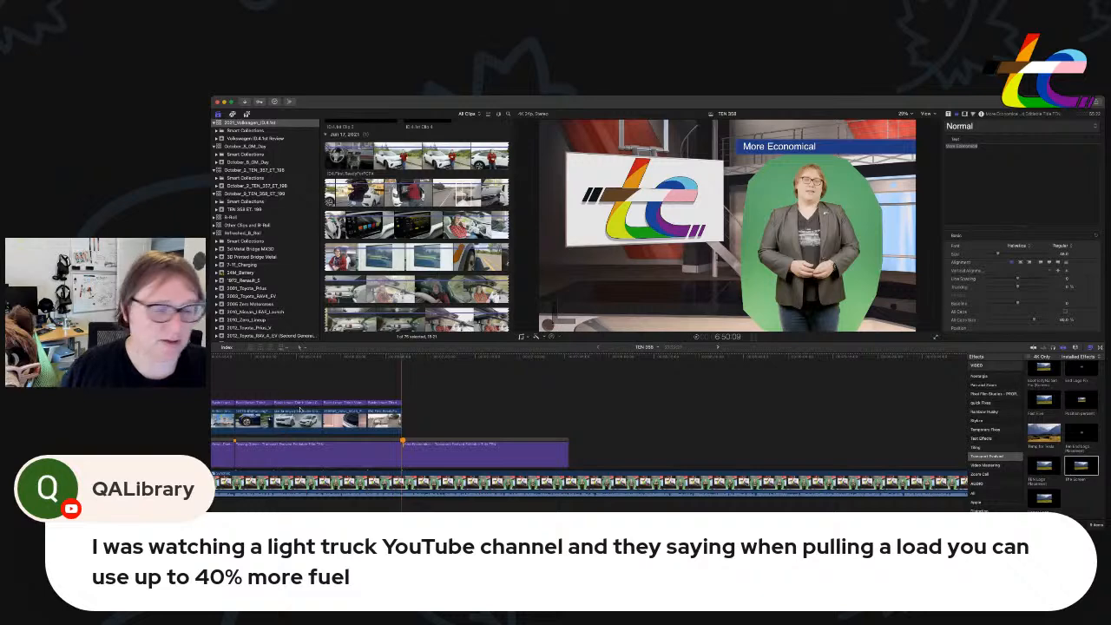
Search the B-roll library for Volkswagen battery material and open the Volkswagen_Battery_Recycling_Pilot event.
{"action": "scroll", "coordinate": [291, 255], "scroll_direction": "down", "scroll_amount": 5}
{"action": "scroll", "coordinate": [291, 256], "scroll_direction": "down", "scroll_amount": 10}
{"action": "scroll", "coordinate": [281, 273], "scroll_direction": "down", "scroll_amount": 10}
{"action": "scroll", "coordinate": [280, 273], "scroll_direction": "down", "scroll_amount": 8}
{"action": "left_click", "coordinate": [549, 374]}
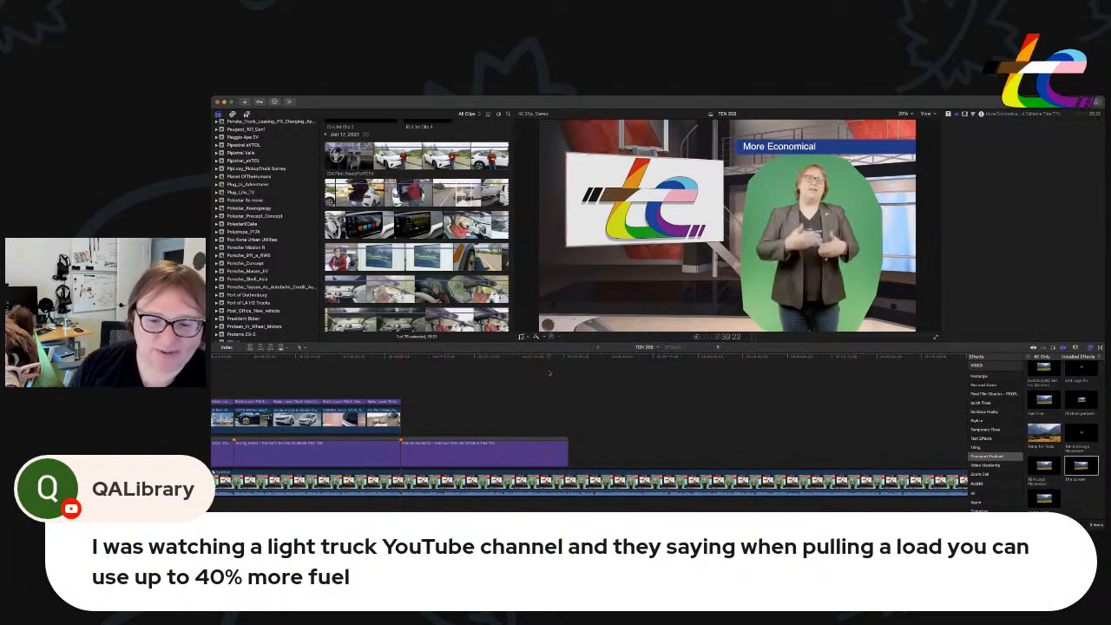
{"action": "scroll", "coordinate": [240, 256], "scroll_direction": "down", "scroll_amount": 5}
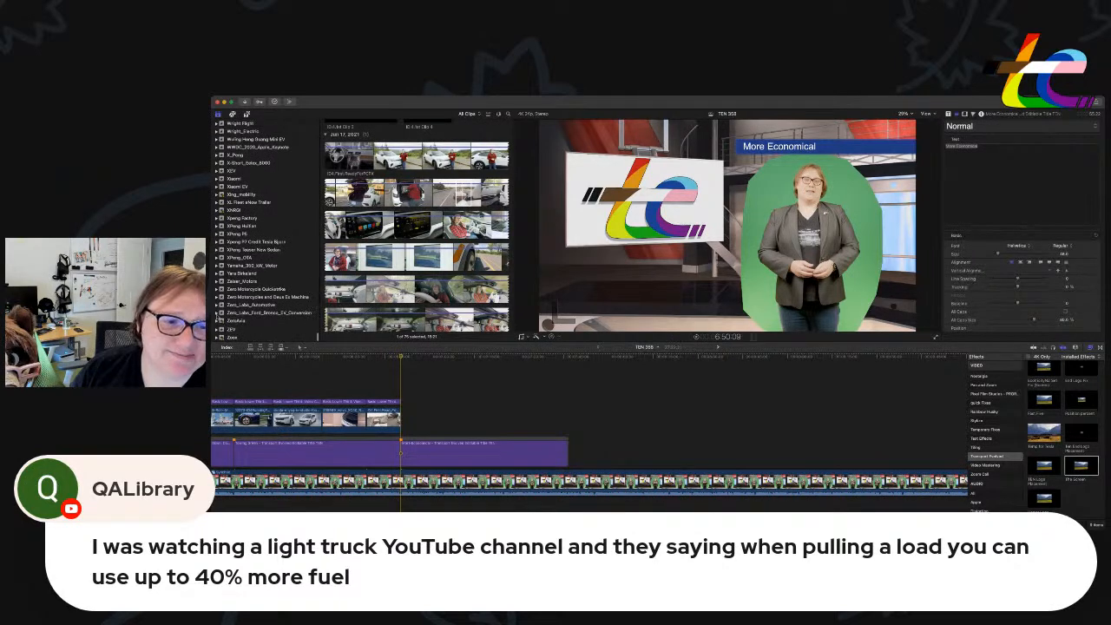
{"action": "scroll", "coordinate": [292, 252], "scroll_direction": "up", "scroll_amount": 10}
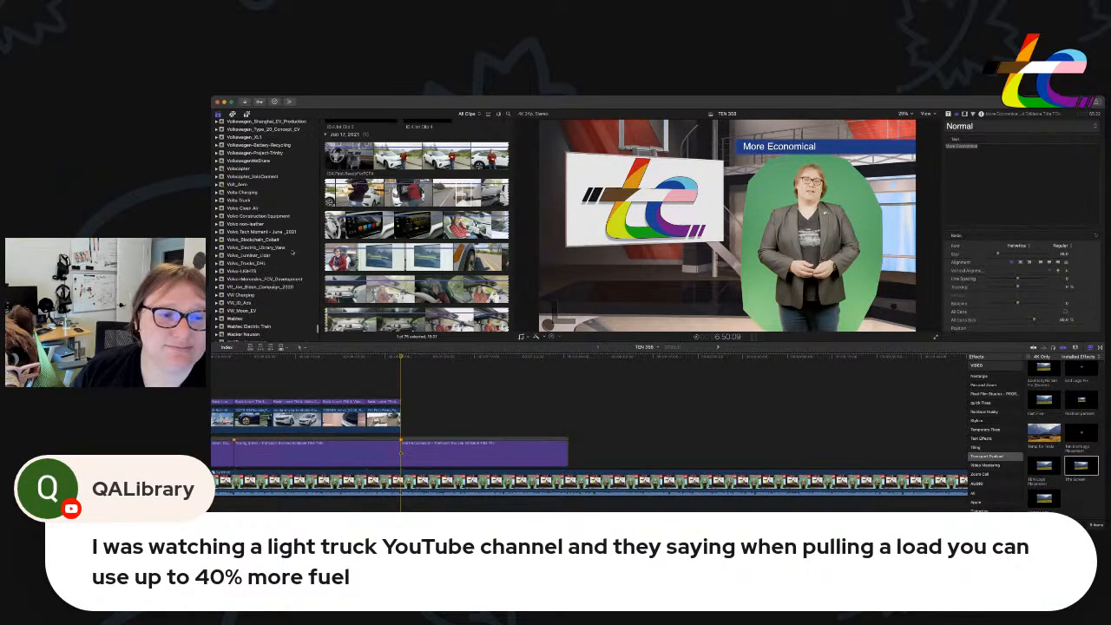
{"action": "scroll", "coordinate": [293, 253], "scroll_direction": "up", "scroll_amount": 1}
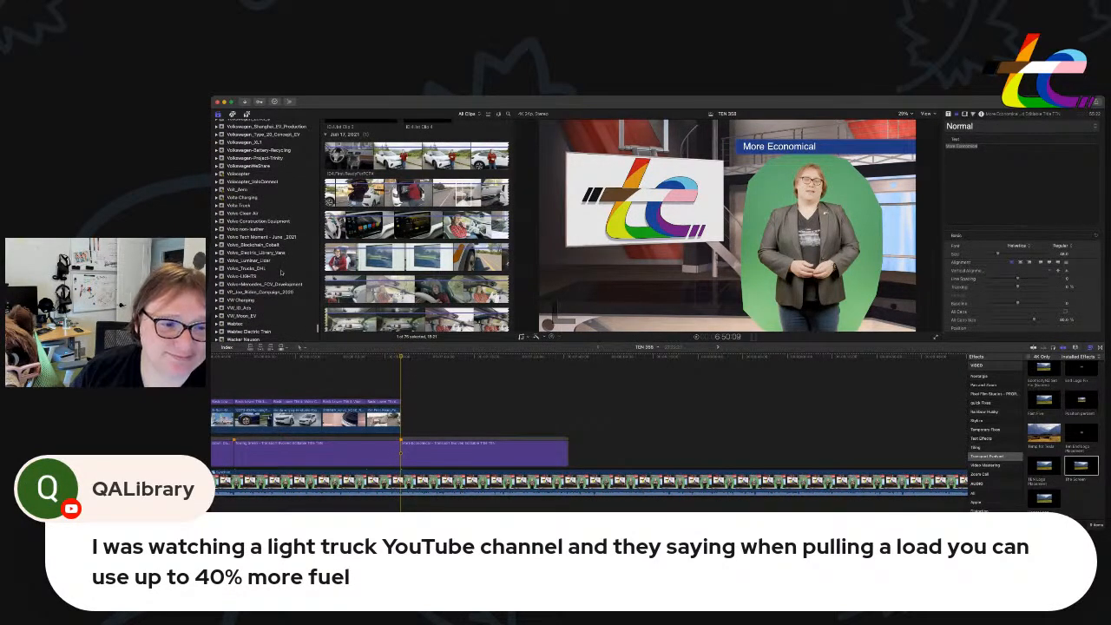
{"action": "scroll", "coordinate": [281, 272], "scroll_direction": "up", "scroll_amount": 10}
{"action": "scroll", "coordinate": [269, 260], "scroll_direction": "up", "scroll_amount": 9}
{"action": "left_click", "coordinate": [282, 207]}
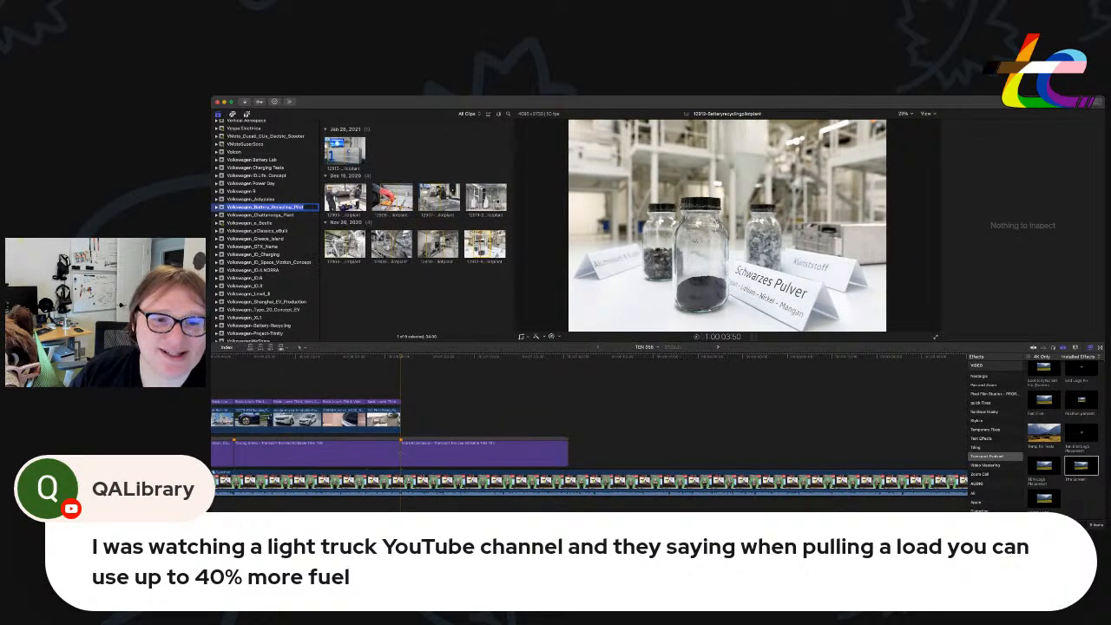
Review the still images in the Volkswagen_Battery_Recycling_Pilot event one after another.
{"action": "left_click", "coordinate": [436, 159]}
{"action": "left_click", "coordinate": [352, 153]}
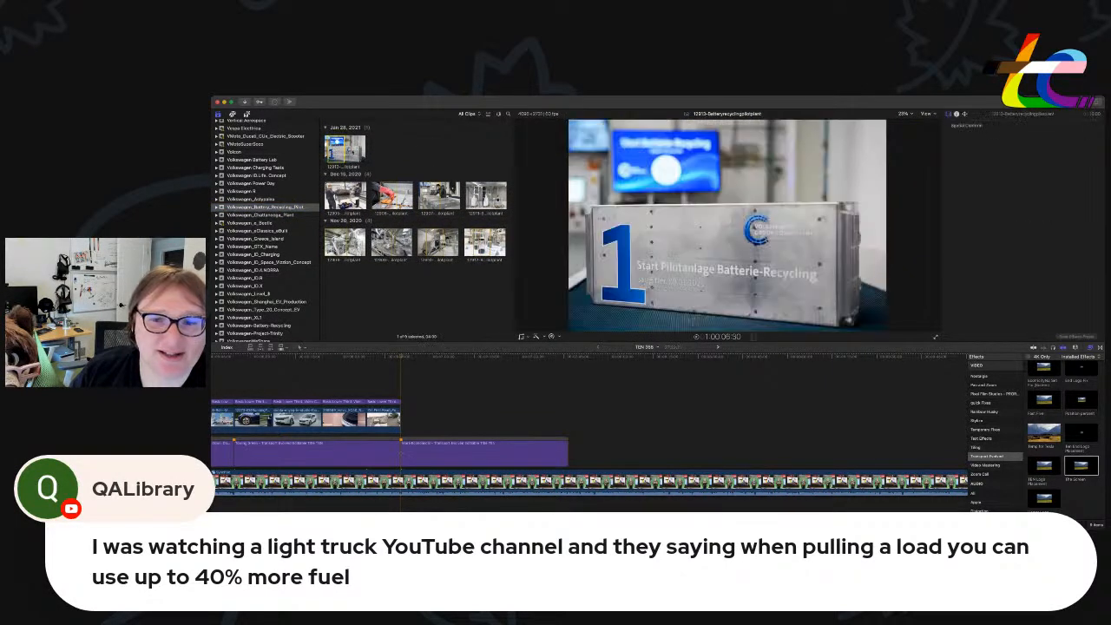
{"action": "key", "text": "Down"}
{"action": "key", "text": "Down"}
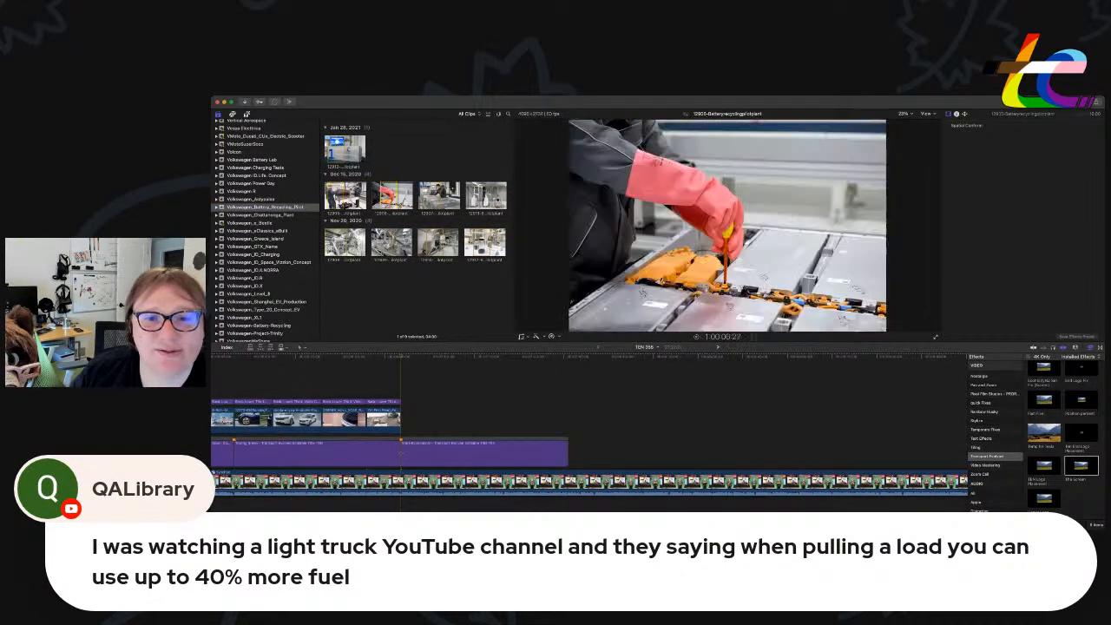
{"action": "key", "text": "Down"}
{"action": "key", "text": "Down"}
{"action": "key", "text": "Down"}
{"action": "key", "text": "Down"}
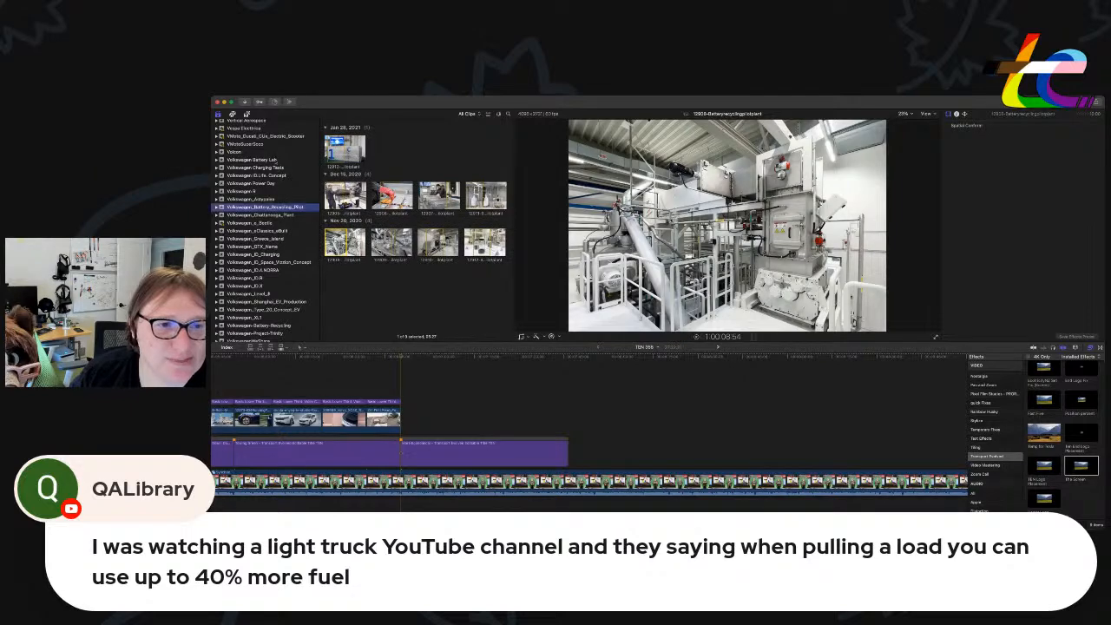
Add a range of lab footage from the Volkswagen Battery Lab event above the More Economical title, leaving a gap before it.
{"action": "left_click", "coordinate": [275, 161]}
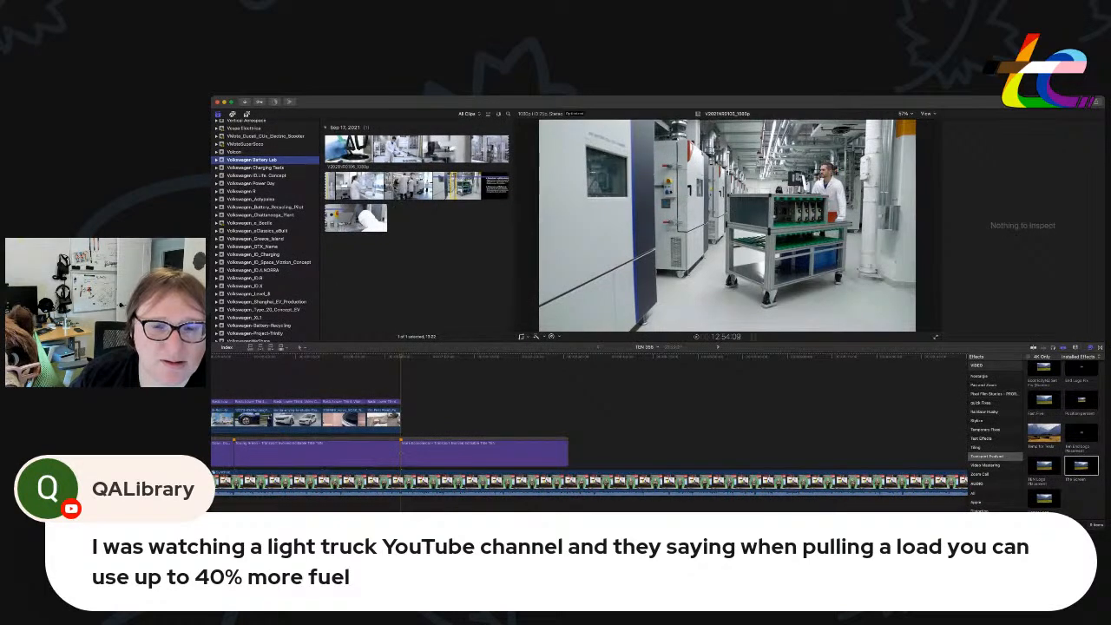
{"action": "left_click_drag", "start_coordinate": [391, 149], "coordinate": [473, 149]}
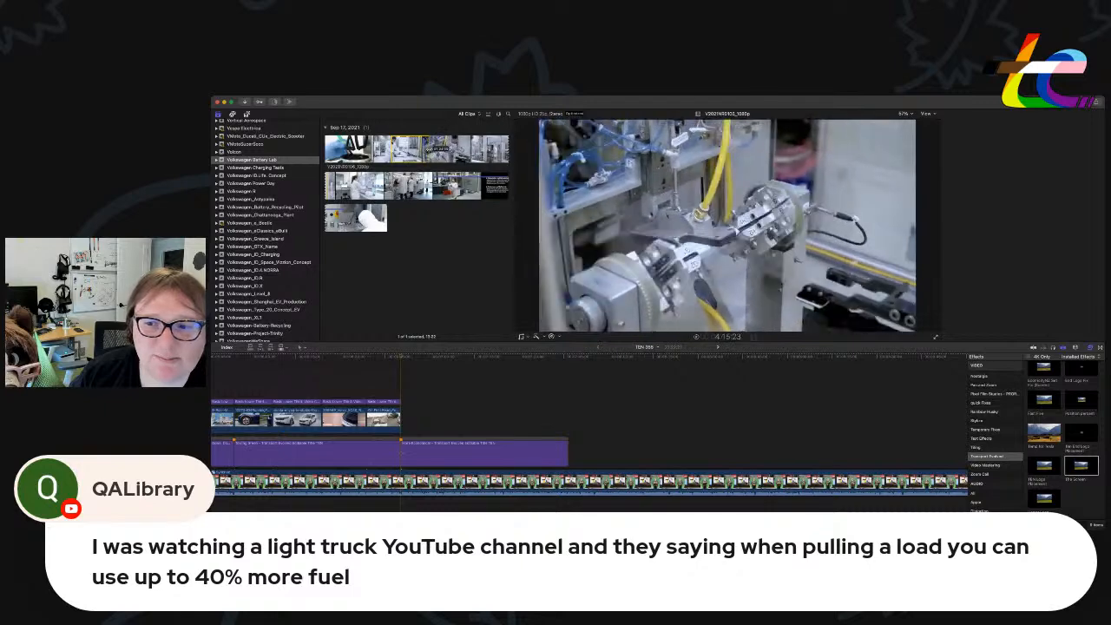
{"action": "left_click_drag", "start_coordinate": [443, 149], "coordinate": [474, 400]}
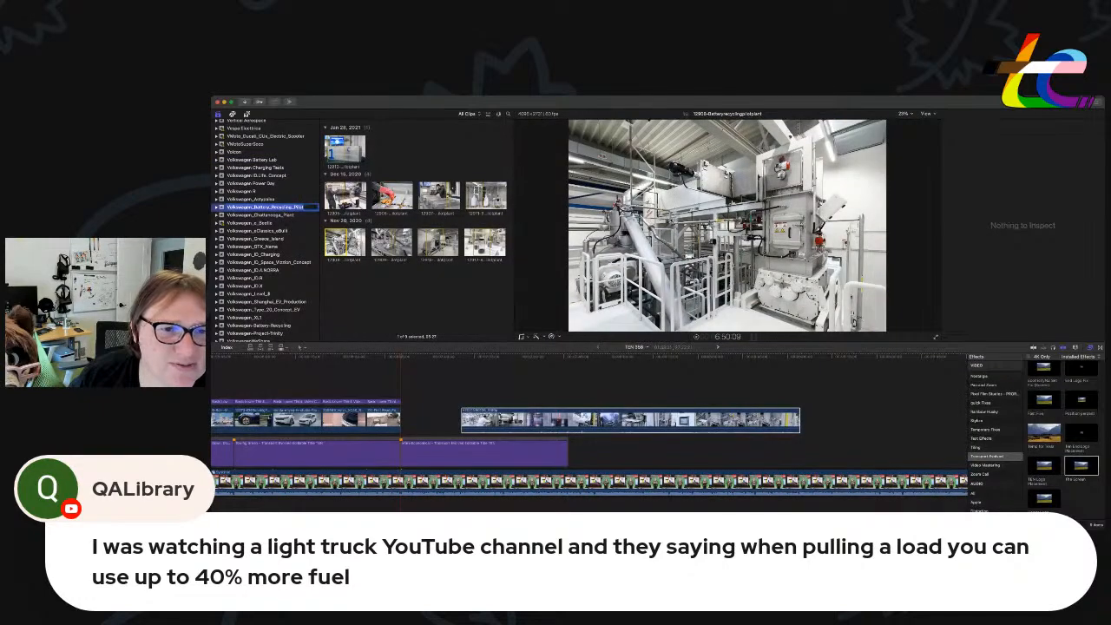
Compare the Volkswagen_Battery_Recycling_Pilot stills again and look further down the Volkswagen events.
{"action": "left_click", "coordinate": [354, 152]}
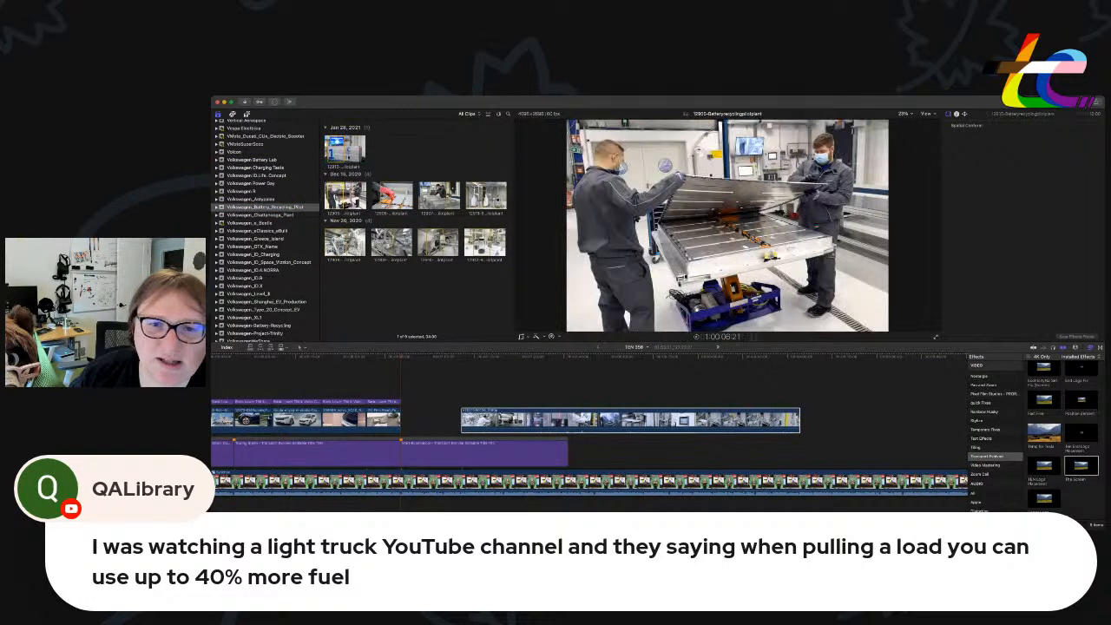
{"action": "left_click", "coordinate": [391, 194]}
{"action": "left_click", "coordinate": [485, 243]}
{"action": "left_click", "coordinate": [392, 243]}
{"action": "scroll", "coordinate": [473, 145], "scroll_direction": "up", "scroll_amount": 1}
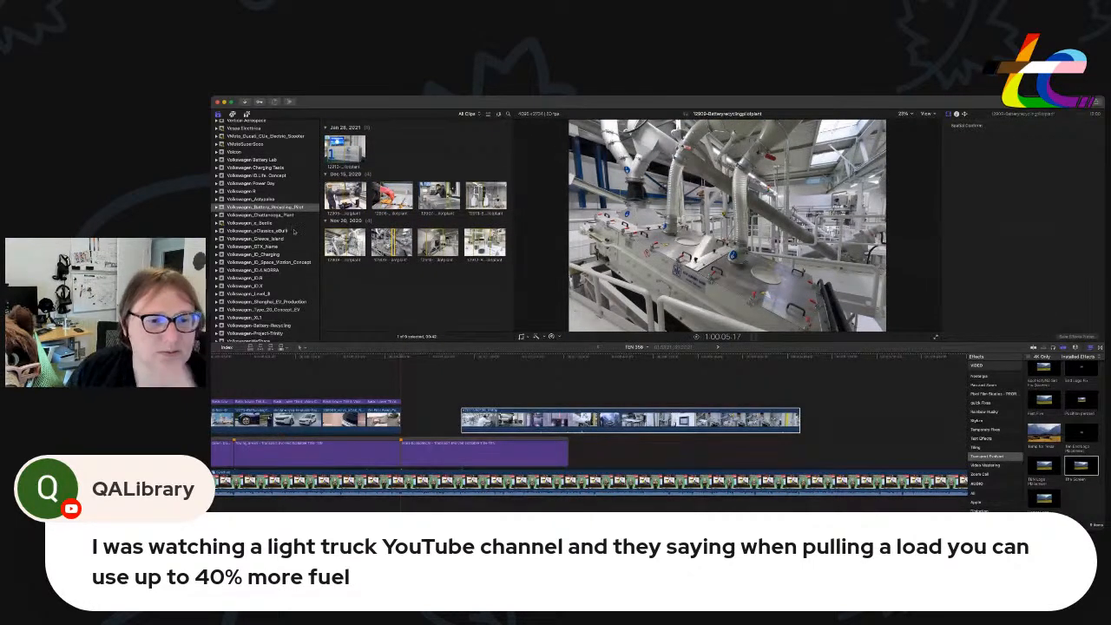
{"action": "scroll", "coordinate": [289, 236], "scroll_direction": "down", "scroll_amount": 2}
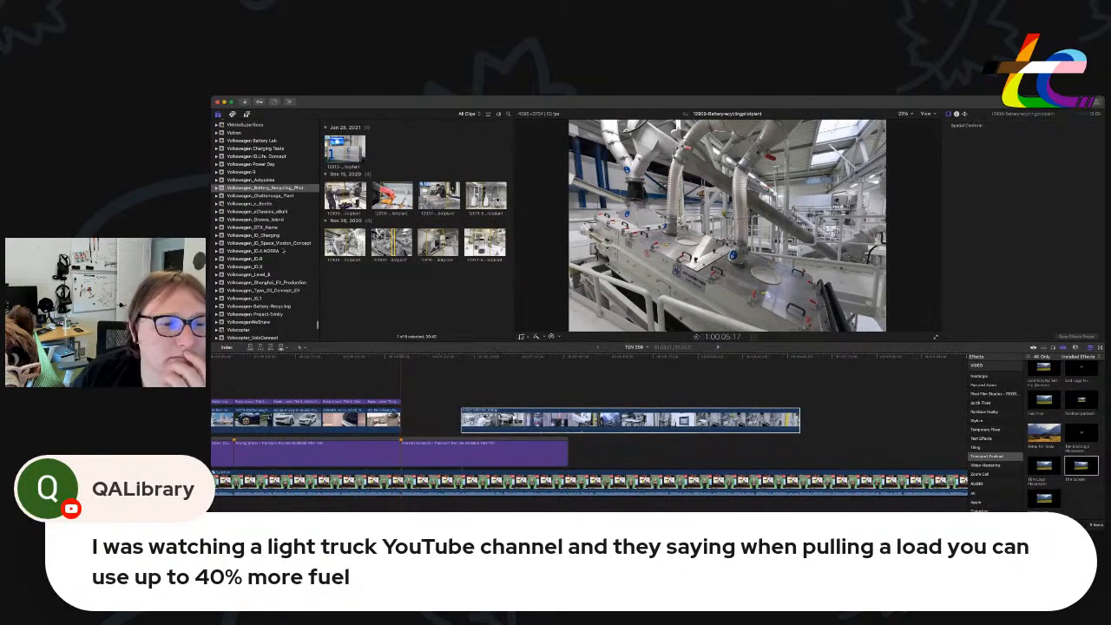
Connect a range of footage from the Volkswagen-Battery-Recycling event at 6:50:09, then detach and remove its audio.
{"action": "left_click", "coordinate": [286, 306]}
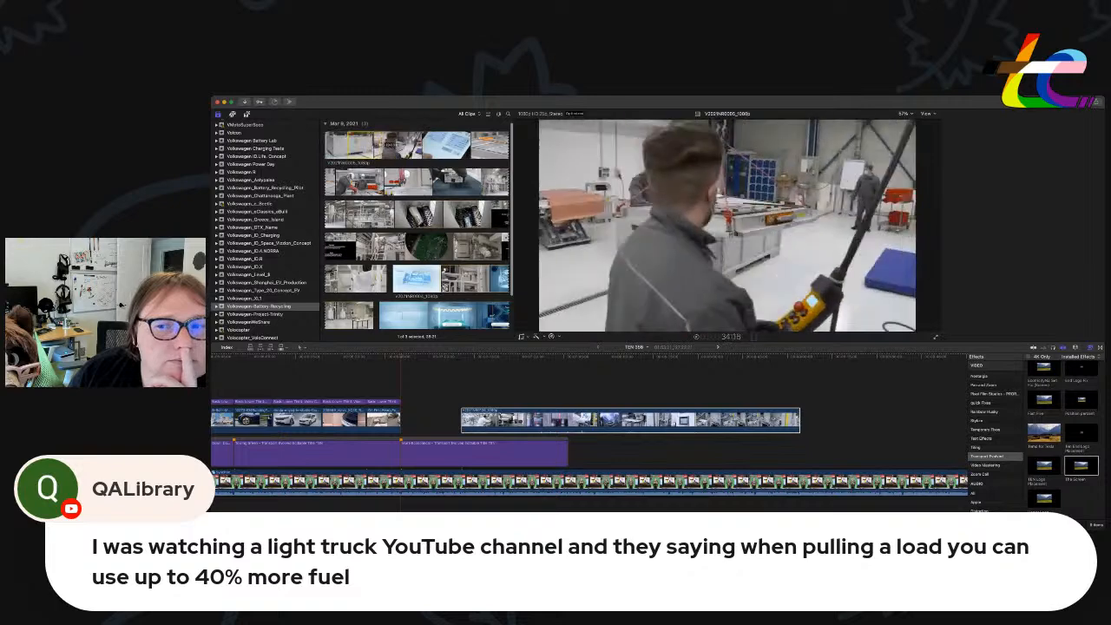
{"action": "left_click", "coordinate": [396, 148]}
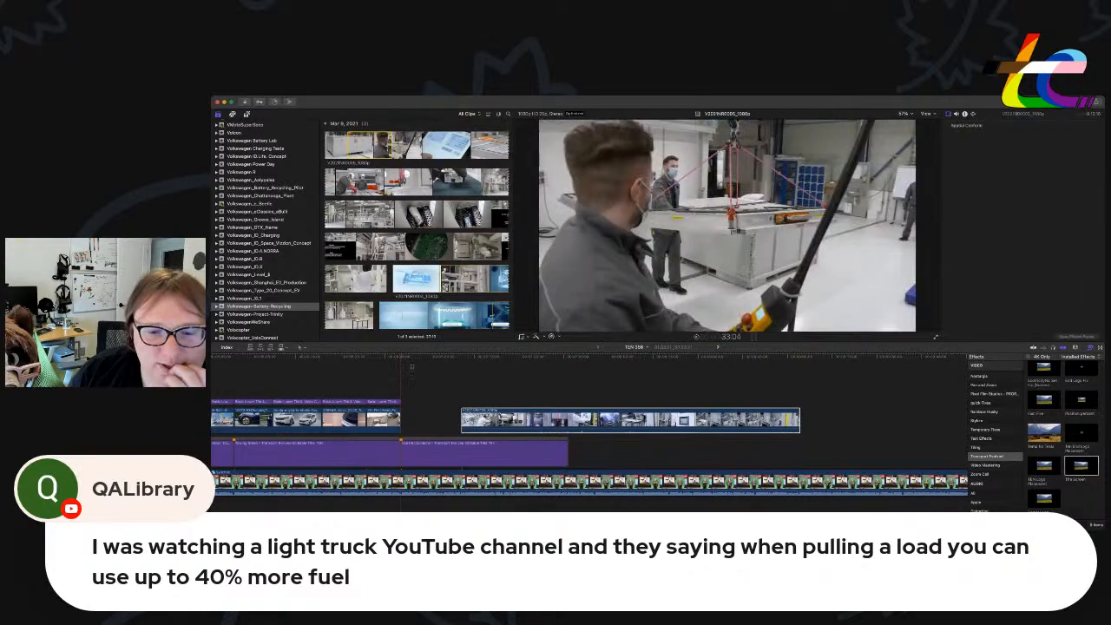
{"action": "key", "text": "q"}
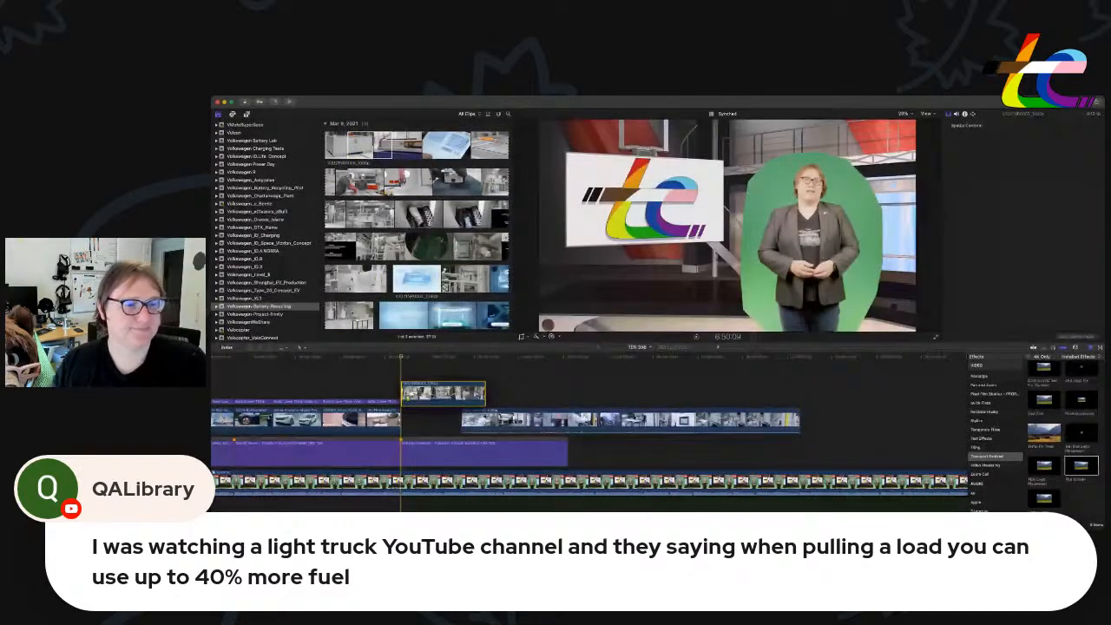
{"action": "left_click_drag", "start_coordinate": [408, 396], "coordinate": [446, 379]}
{"action": "key", "text": "ctrl+shift+s"}
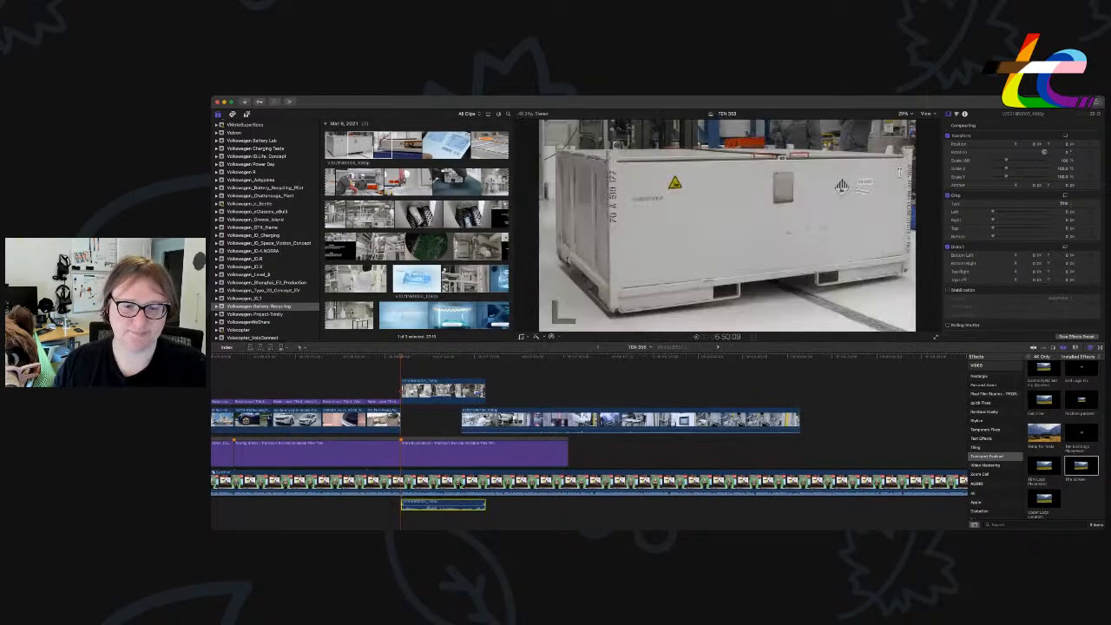
{"action": "key", "text": "ctrl+z"}
Fit the battery-recycling clip to the studio screen and trim its end to 7:04:15.
{"action": "key", "text": "Right"}
{"action": "key", "text": "Right"}
{"action": "key", "text": "Right"}
{"action": "key", "text": "Right"}
{"action": "key", "text": "Right"}
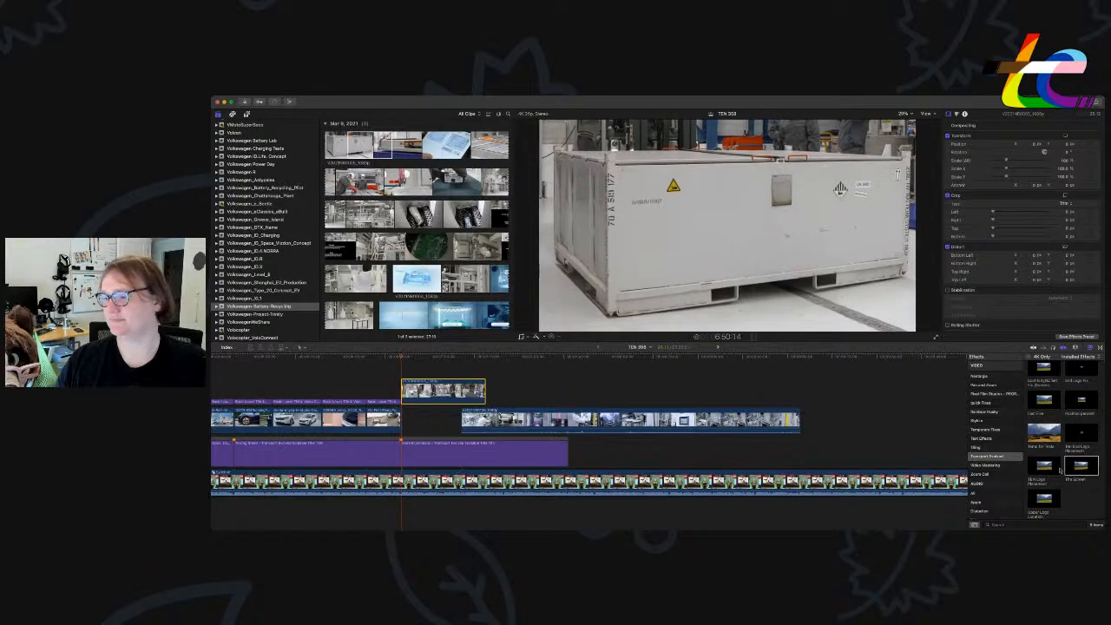
{"action": "left_click_drag", "start_coordinate": [455, 397], "coordinate": [457, 396]}
{"action": "key", "text": "space"}
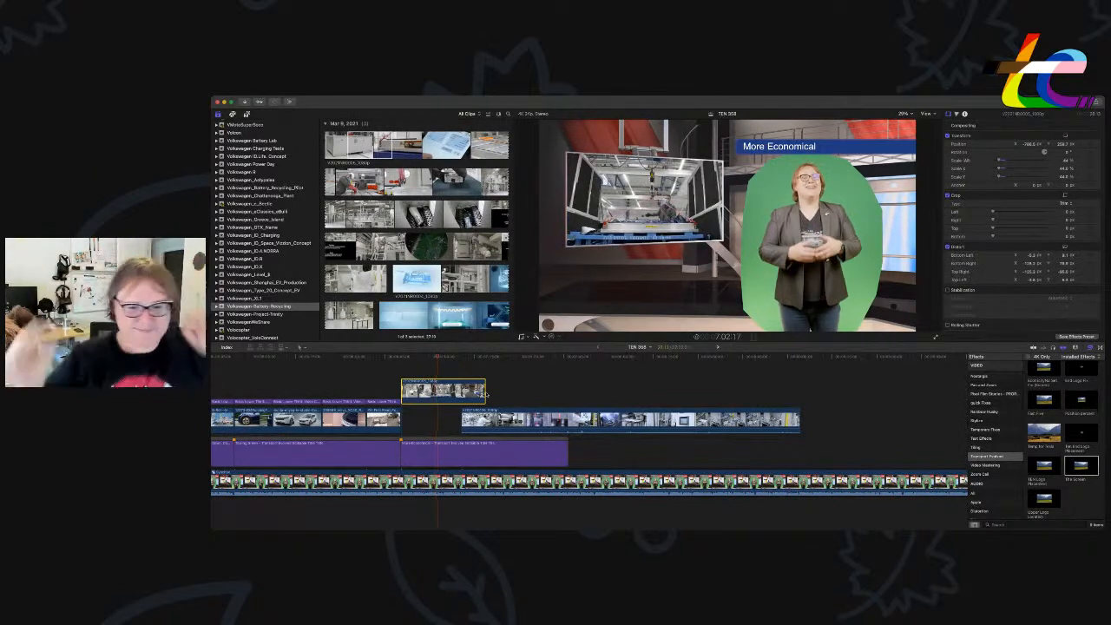
{"action": "left_click_drag", "start_coordinate": [485, 391], "coordinate": [443, 392]}
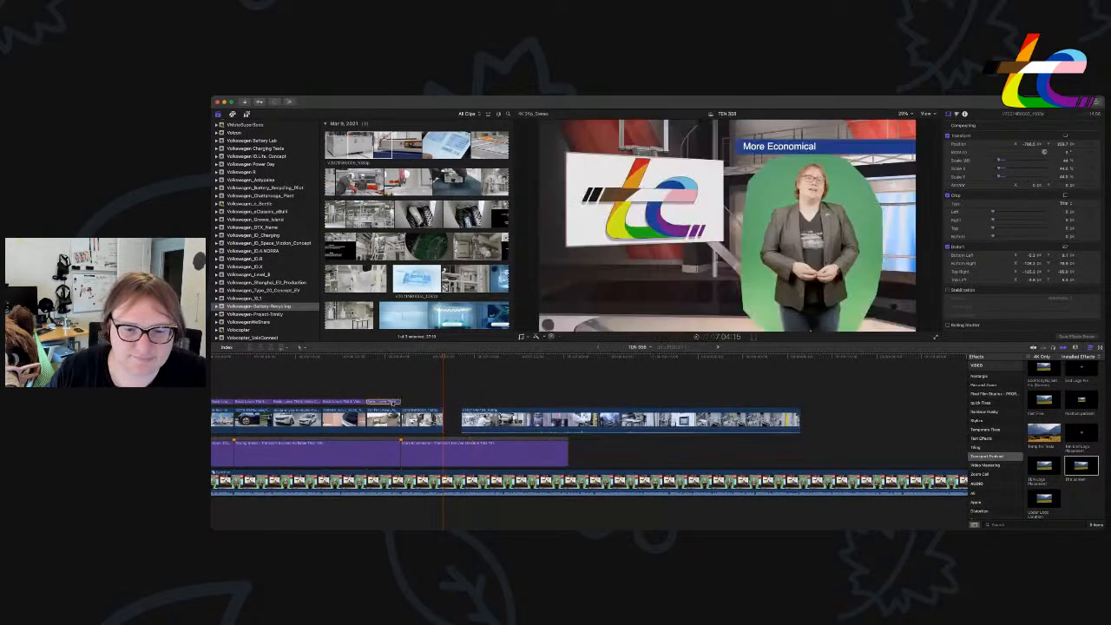
Copy the ID.4 clip's video credit over the full battery-recycling clip and change it to read "Video Credit: Volkswagen".
{"action": "left_click", "coordinate": [402, 358]}
{"action": "left_click", "coordinate": [433, 402]}
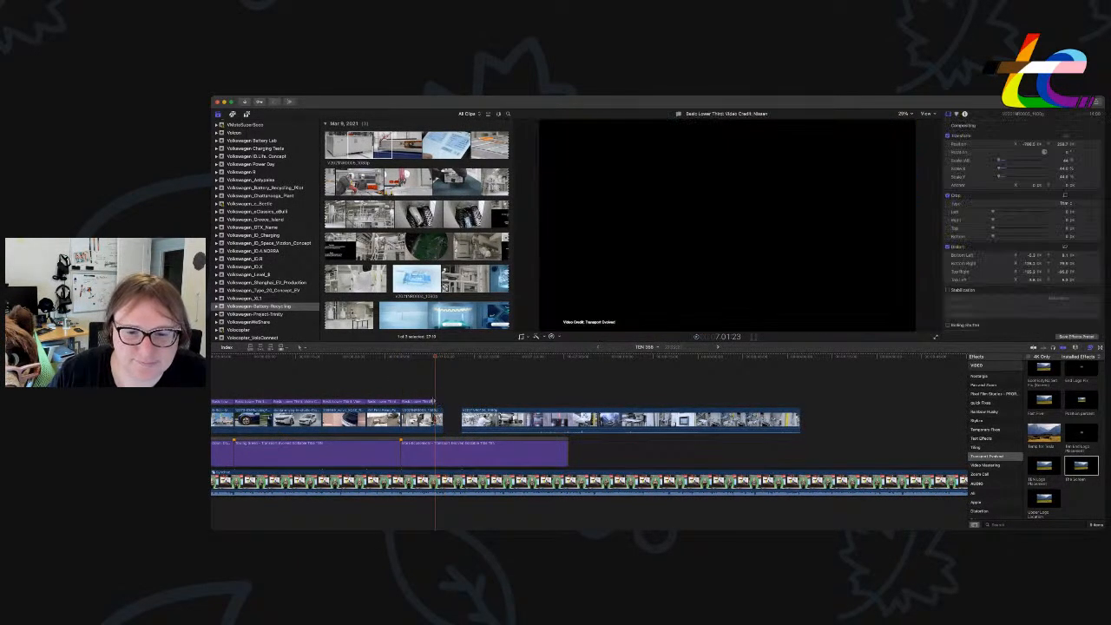
{"action": "left_click", "coordinate": [424, 403]}
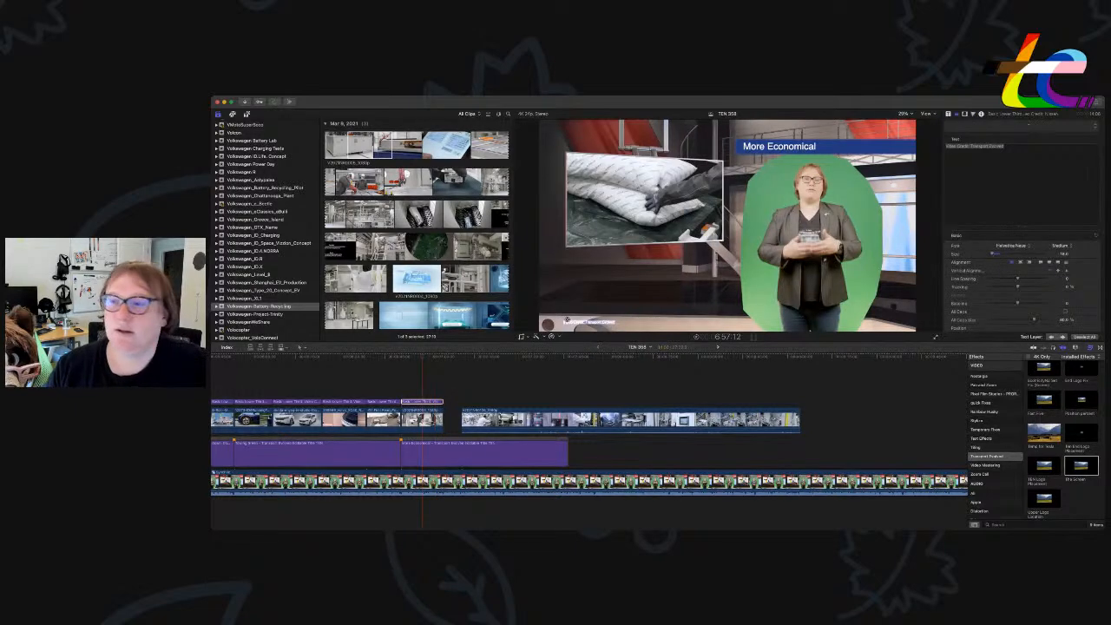
{"action": "left_click", "coordinate": [1002, 151]}
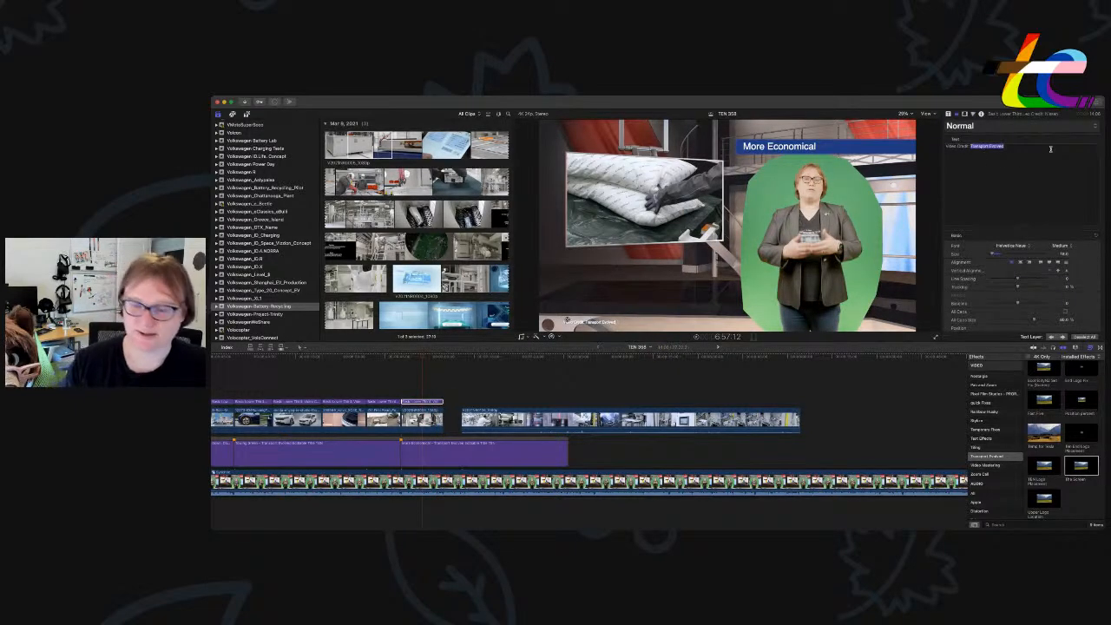
{"action": "key", "text": "BackSpace"}
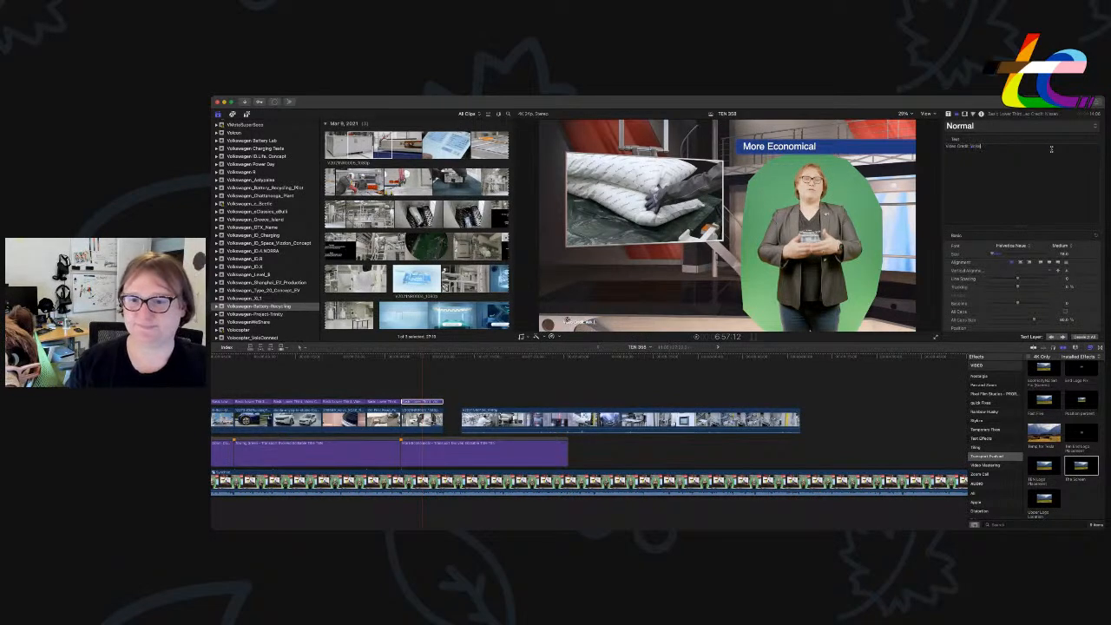
Move the battery lab clip directly behind the battery-recycling clip, then detach and delete its audio.
{"action": "left_click_drag", "start_coordinate": [576, 420], "coordinate": [561, 420]}
{"action": "key", "text": "ctrl+shift+s"}
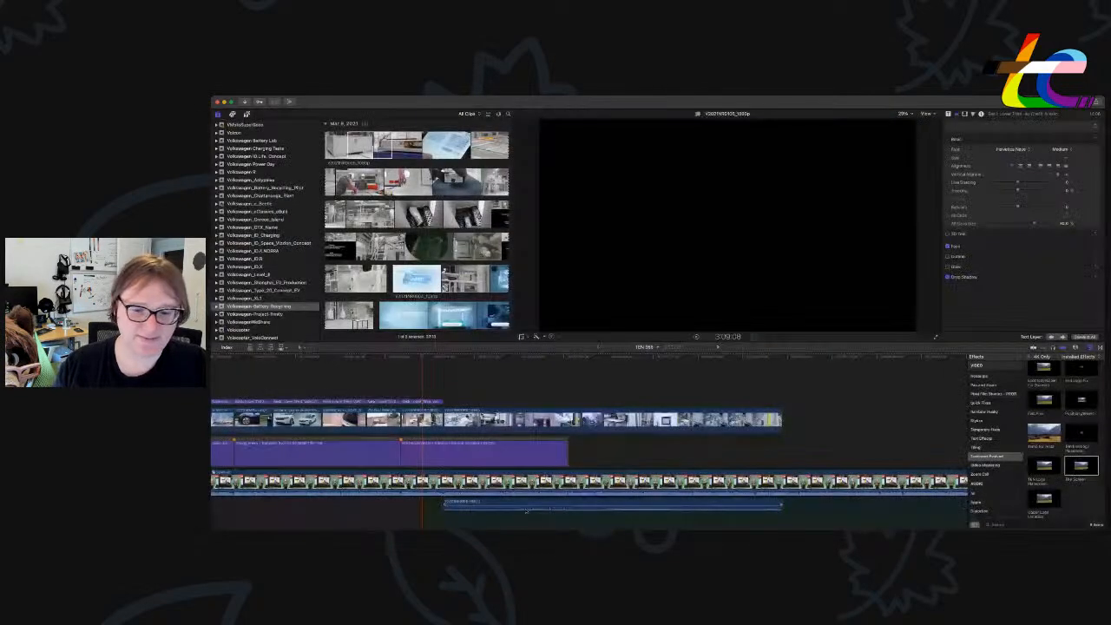
{"action": "left_click", "coordinate": [527, 507]}
{"action": "key", "text": "Delete"}
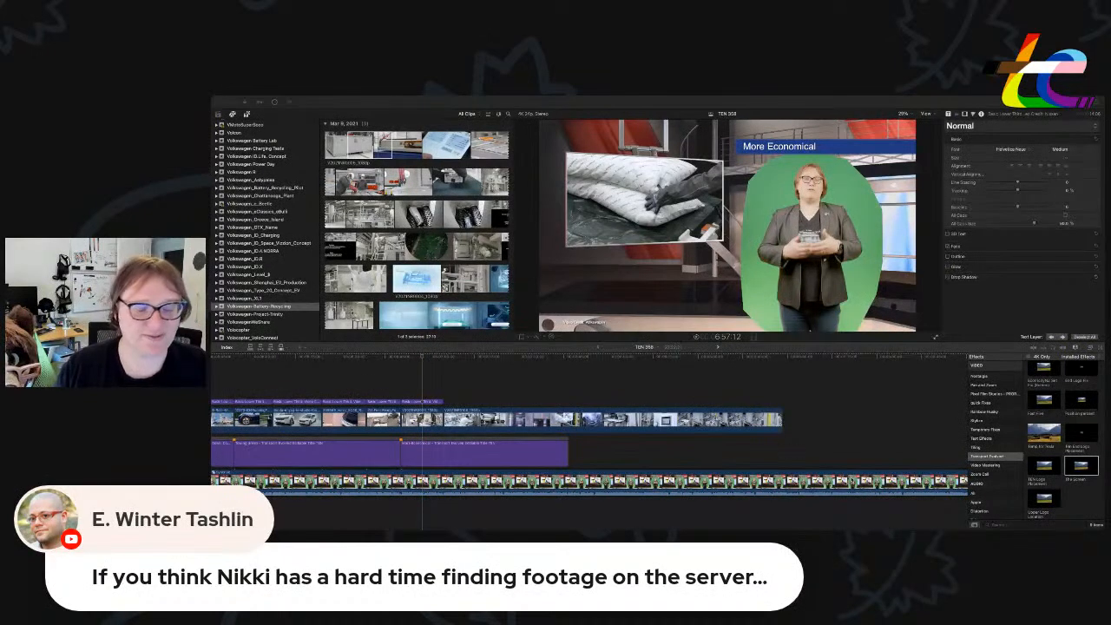
Play through the battery-recycling and battery lab footage to check it against the narration of the More Economical story.
{"action": "left_click", "coordinate": [444, 361]}
{"action": "key", "text": "space"}
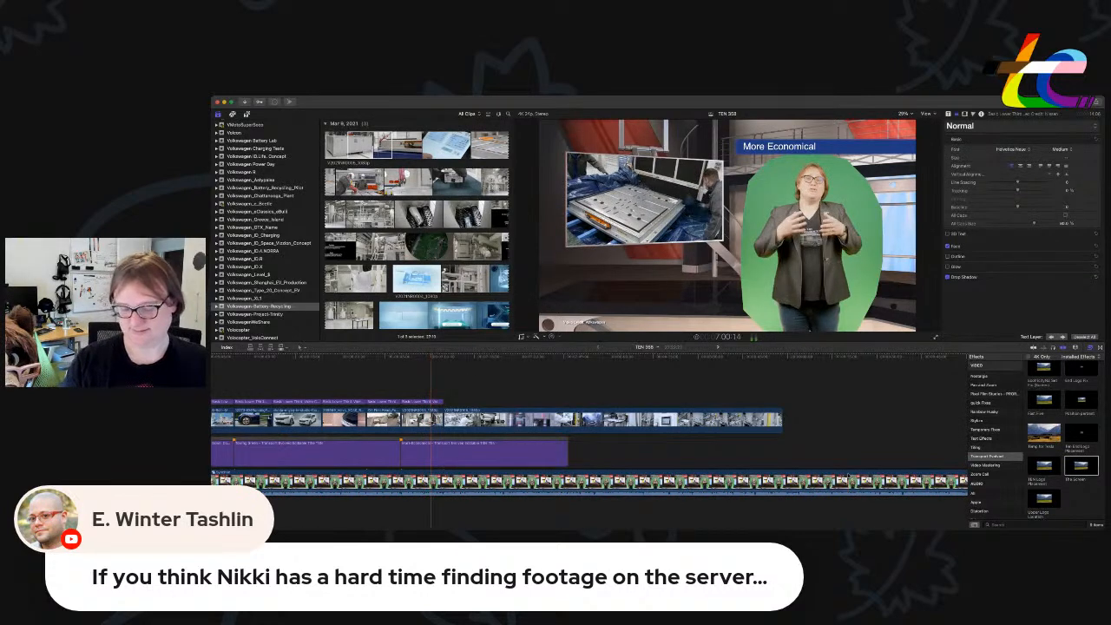
{"action": "key", "text": "super+equal"}
{"action": "key", "text": "super+equal"}
{"action": "key", "text": "super+equal"}
{"action": "key", "text": "super+equal"}
{"action": "key", "text": "super+minus"}
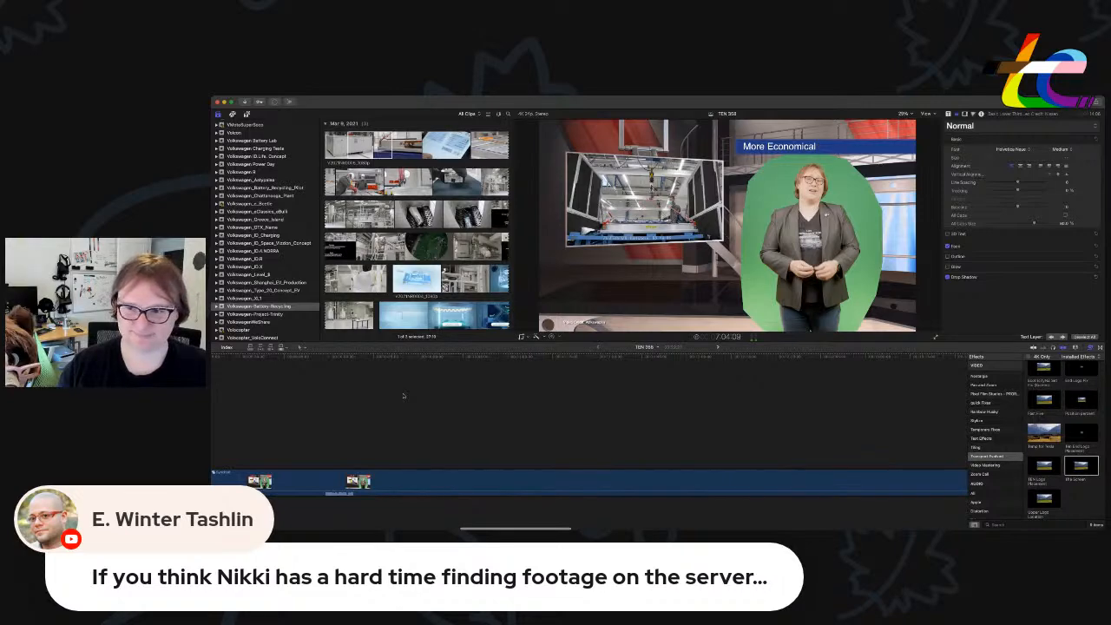
{"action": "scroll", "coordinate": [403, 396], "scroll_direction": "left", "scroll_amount": 8}
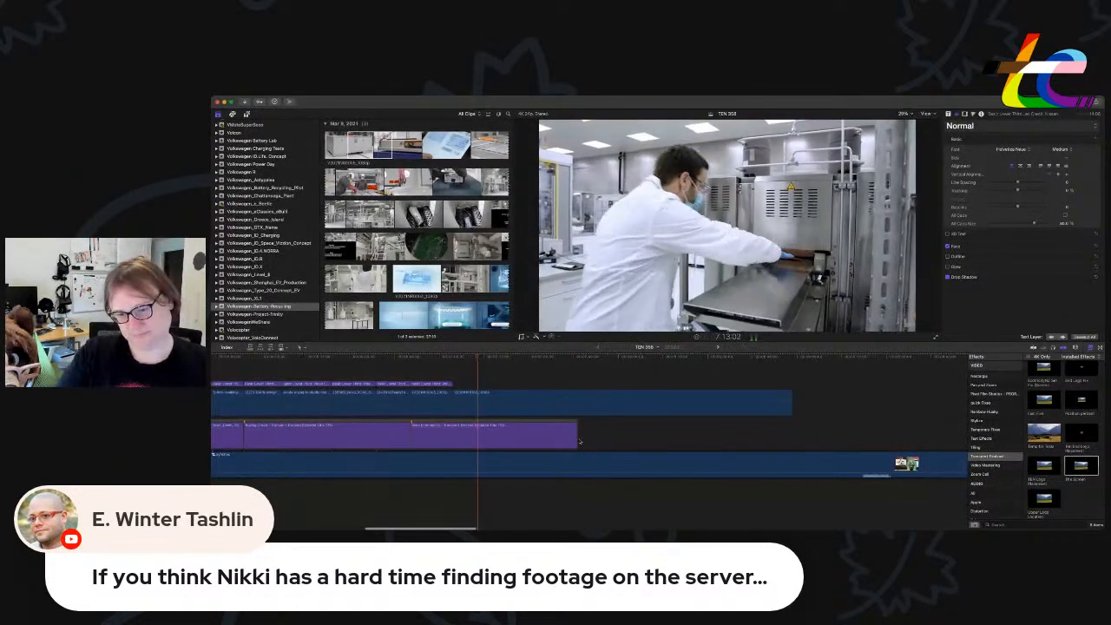
{"action": "key", "text": "super+equal"}
{"action": "key", "text": "super+minus"}
{"action": "key", "text": "super+minus"}
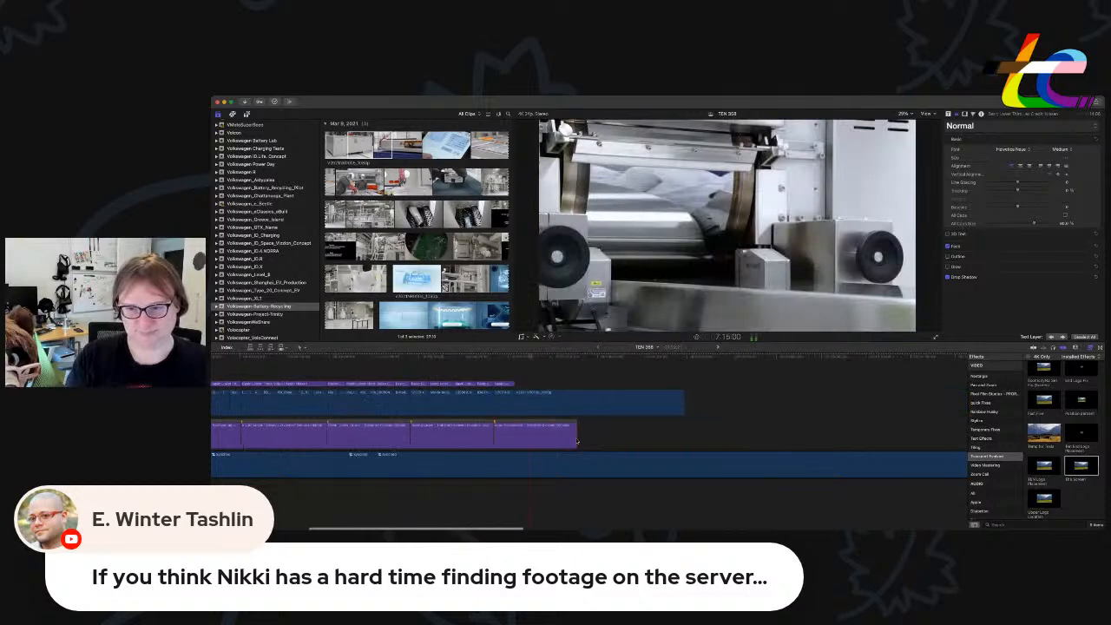
{"action": "key", "text": "super+minus"}
{"action": "key", "text": "super+equal"}
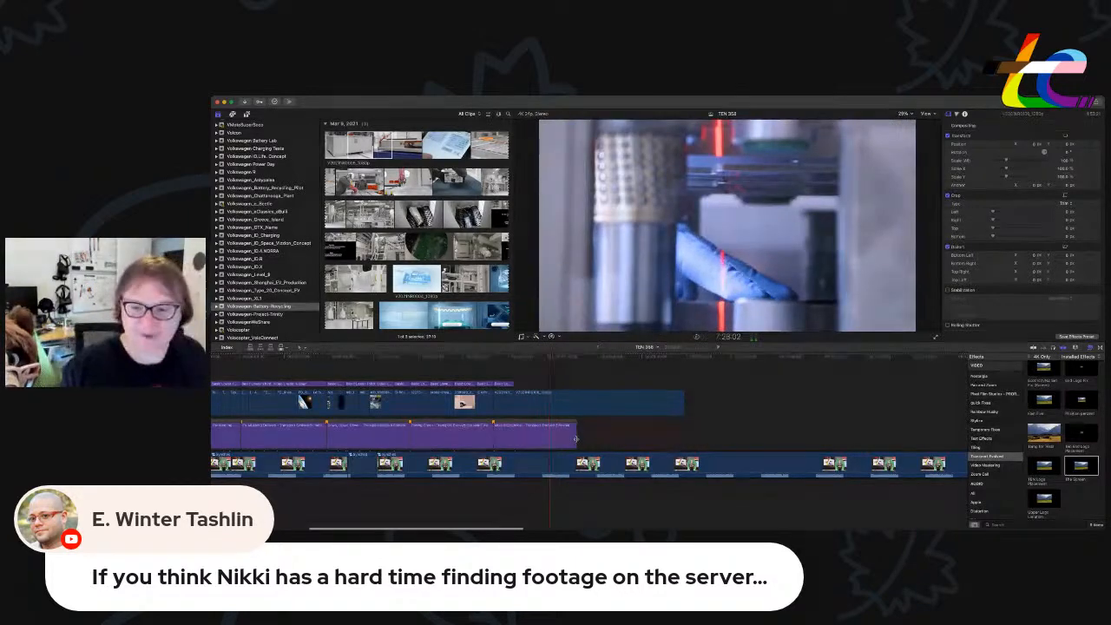
{"action": "key", "text": "super+equal"}
{"action": "key", "text": "super+equal"}
{"action": "key", "text": "super+equal"}
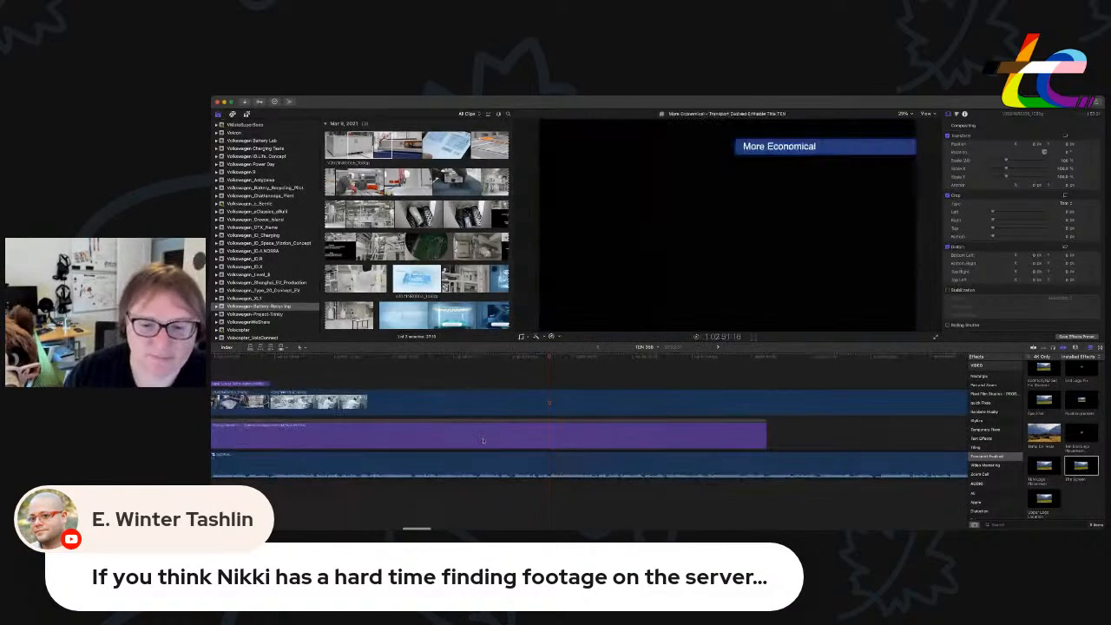
Cut the presenter clip in the primary storyline at about 7:22 and trim the footage at that cut.
{"action": "left_click", "coordinate": [476, 370]}
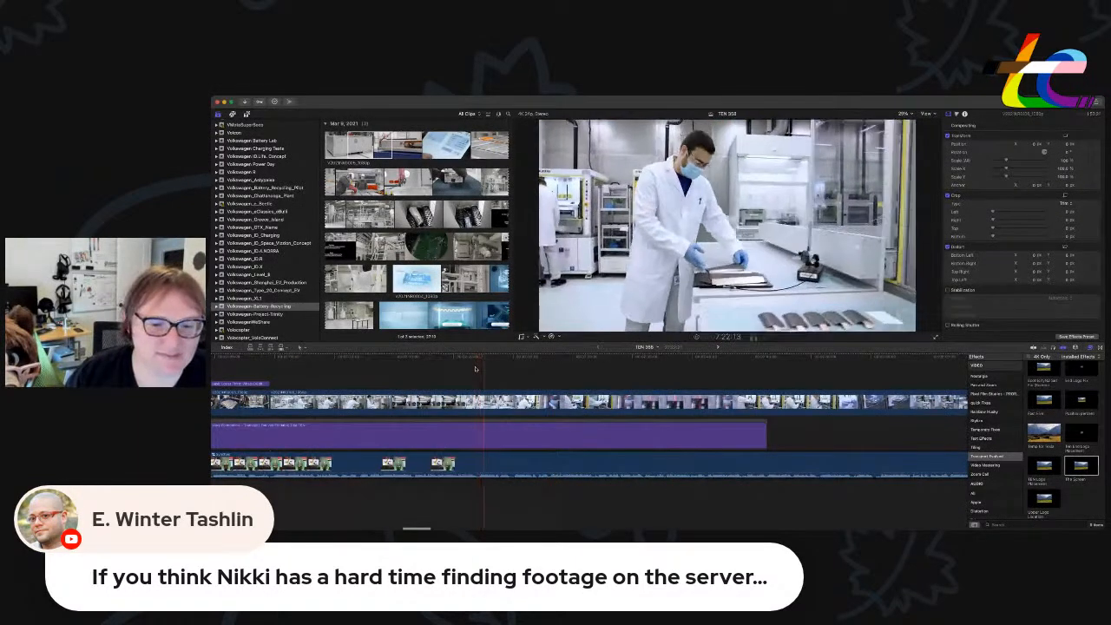
{"action": "left_click", "coordinate": [459, 369]}
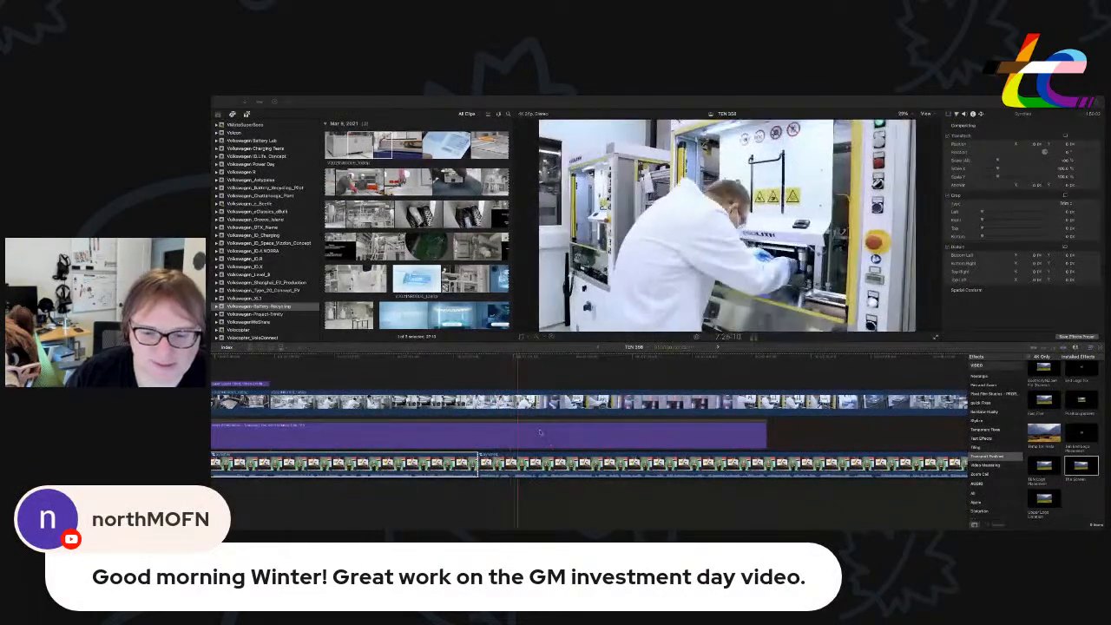
{"action": "left_click", "coordinate": [480, 465]}
{"action": "left_click_drag", "start_coordinate": [480, 465], "coordinate": [512, 465]}
{"action": "left_click", "coordinate": [484, 371]}
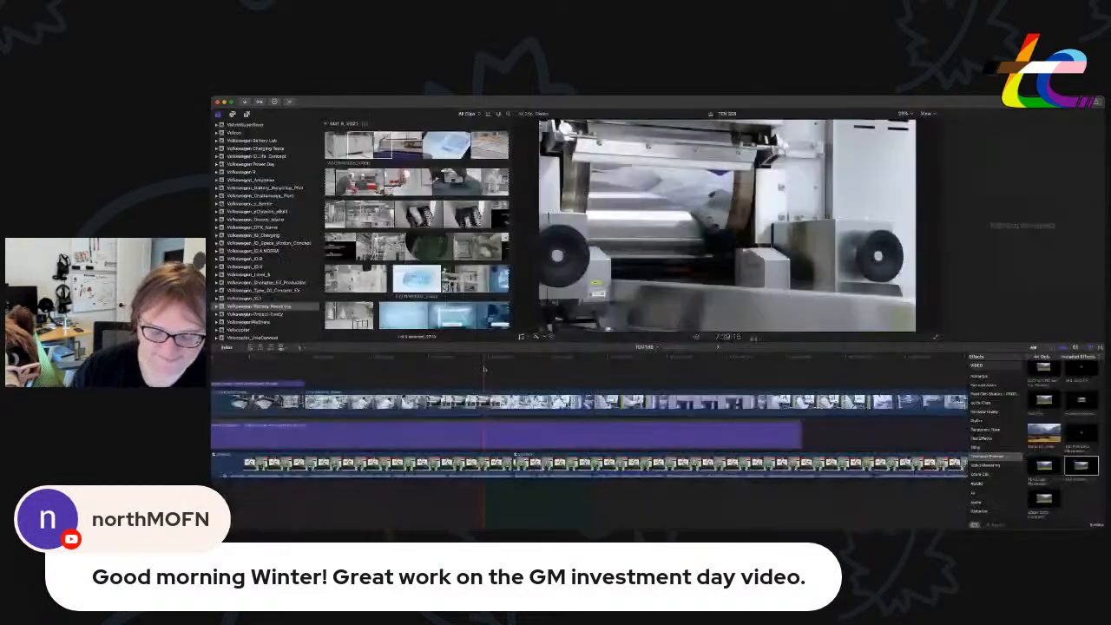
Split the battery lab clip at 7:22:02 and delete the part behind the cut.
{"action": "key", "text": "space"}
{"action": "key", "text": "super+minus"}
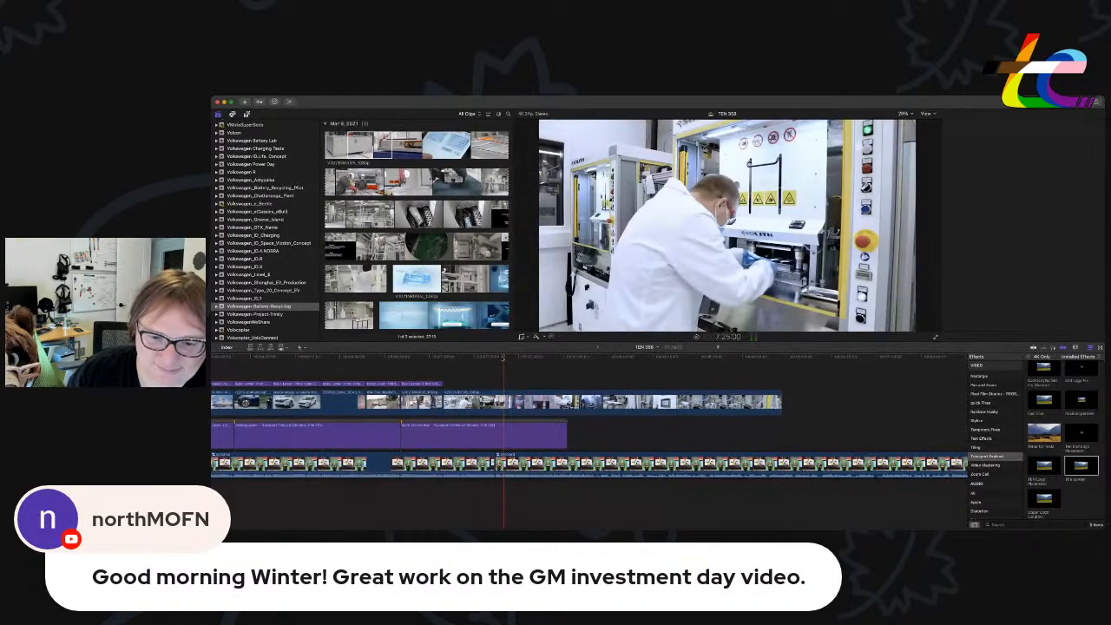
{"action": "left_click", "coordinate": [496, 402]}
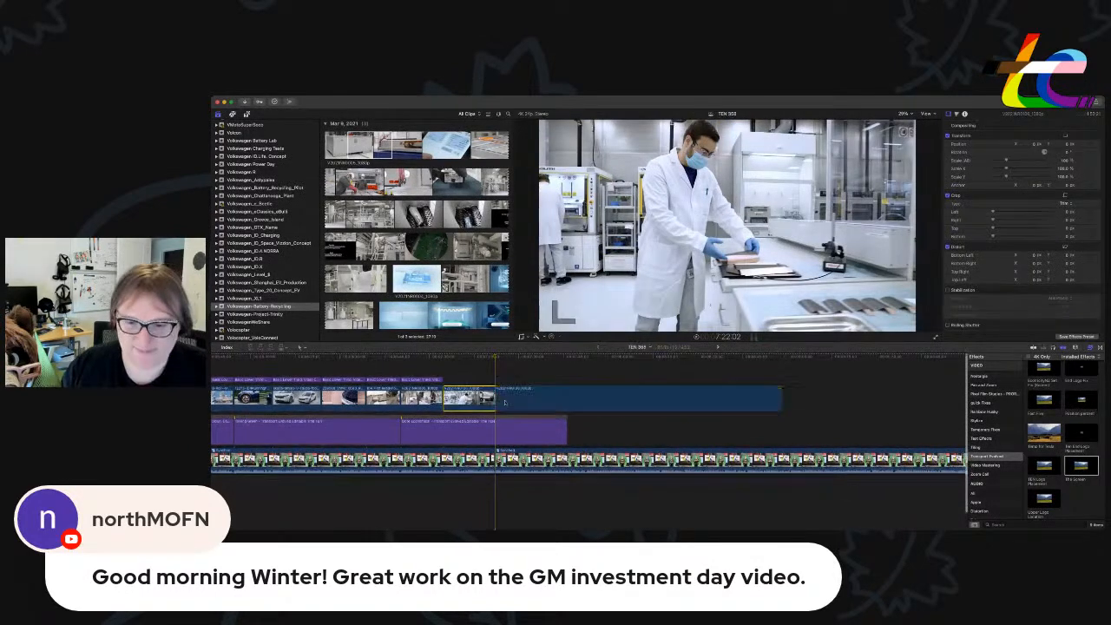
{"action": "key", "text": "Delete"}
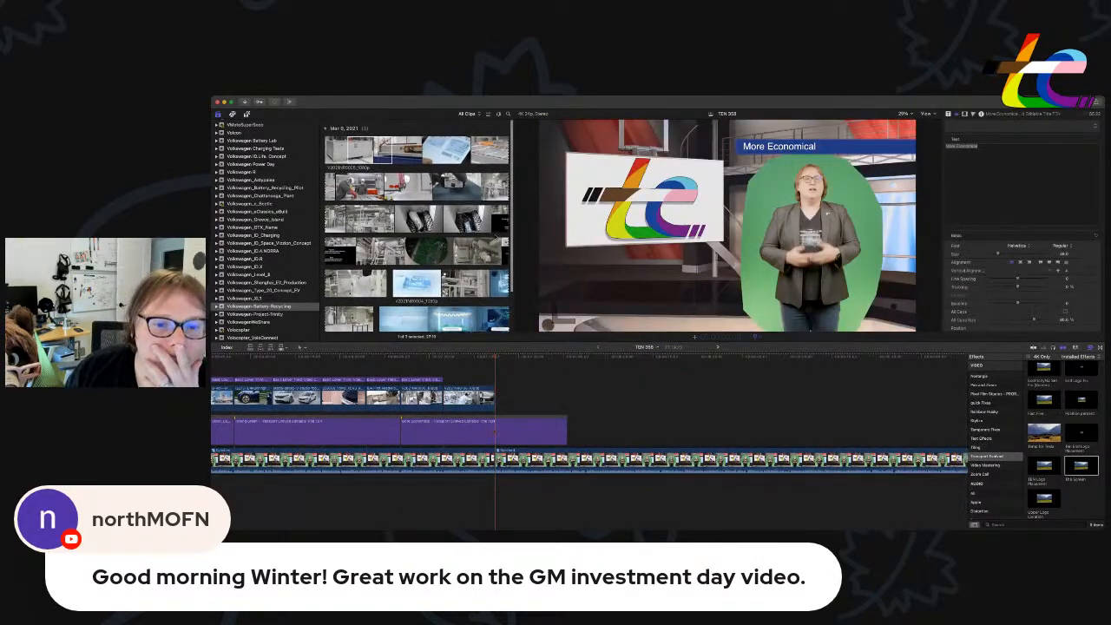
Connect a battery-recycling range of two workers at the conveyor belt at 7:22:02 and delete its detached audio.
{"action": "left_click_drag", "start_coordinate": [413, 251], "coordinate": [449, 251]}
{"action": "left_click_drag", "start_coordinate": [344, 282], "coordinate": [365, 282]}
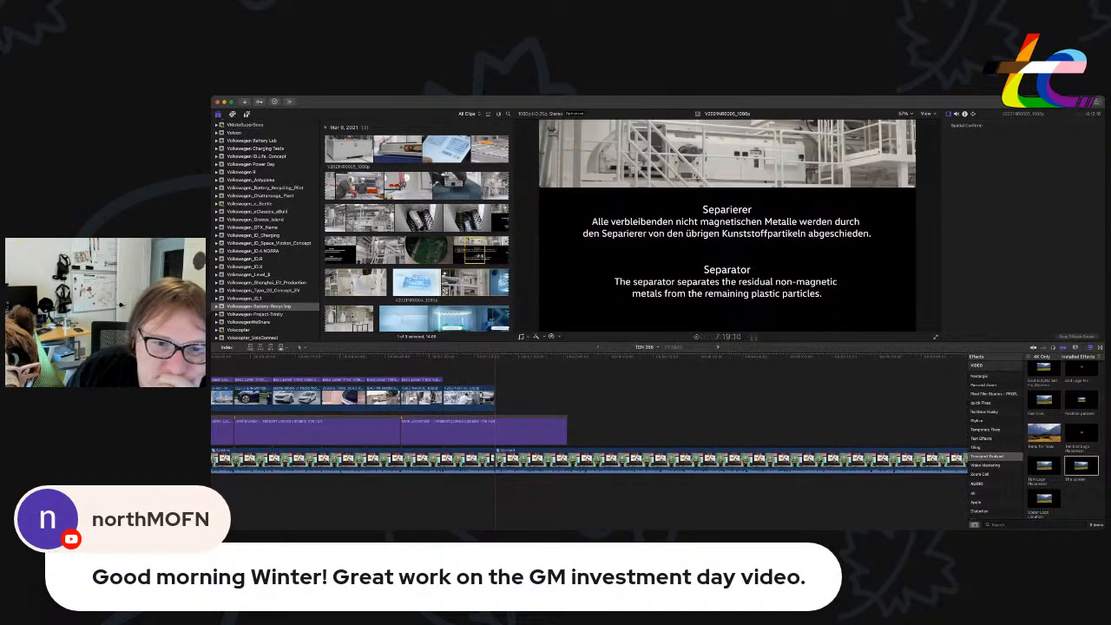
{"action": "left_click_drag", "start_coordinate": [372, 251], "coordinate": [389, 218]}
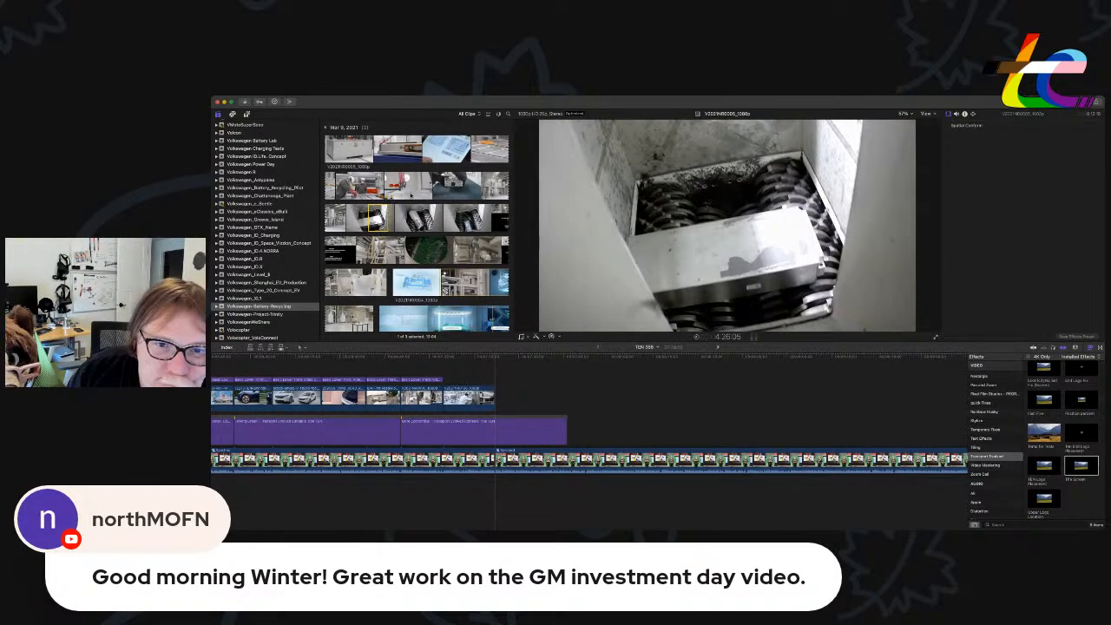
{"action": "left_click_drag", "start_coordinate": [411, 185], "coordinate": [431, 185]}
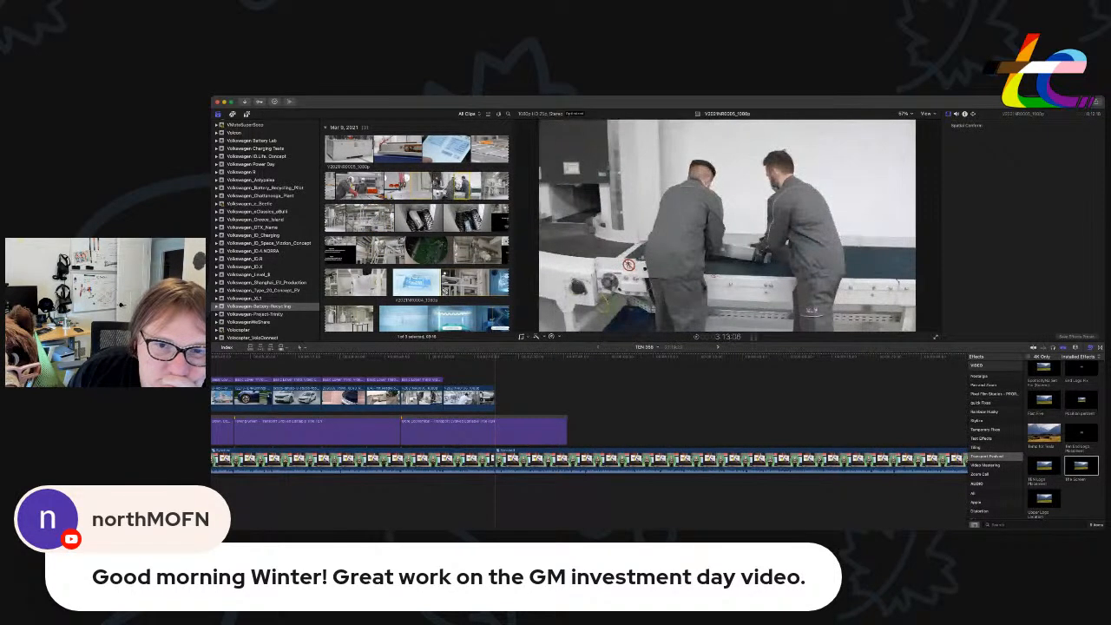
{"action": "left_click_drag", "start_coordinate": [456, 186], "coordinate": [513, 401]}
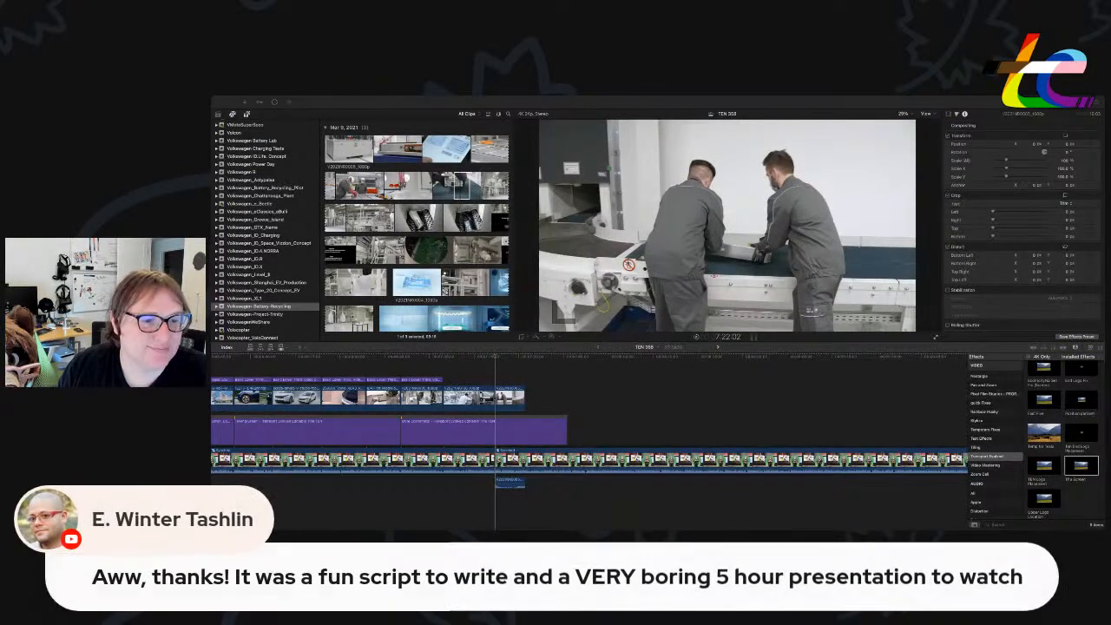
{"action": "left_click", "coordinate": [515, 481]}
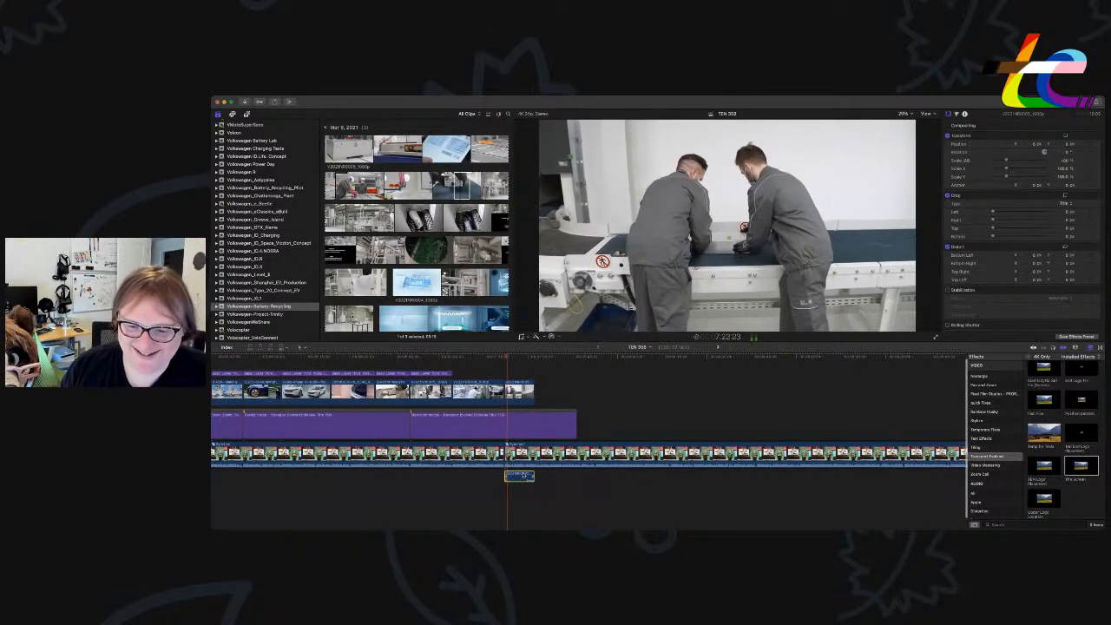
{"action": "key", "text": "Delete"}
Extend the conveyor clip and the Volkswagen video credit to 7:38:06, and lengthen the More Economical title past them.
{"action": "key", "text": "space"}
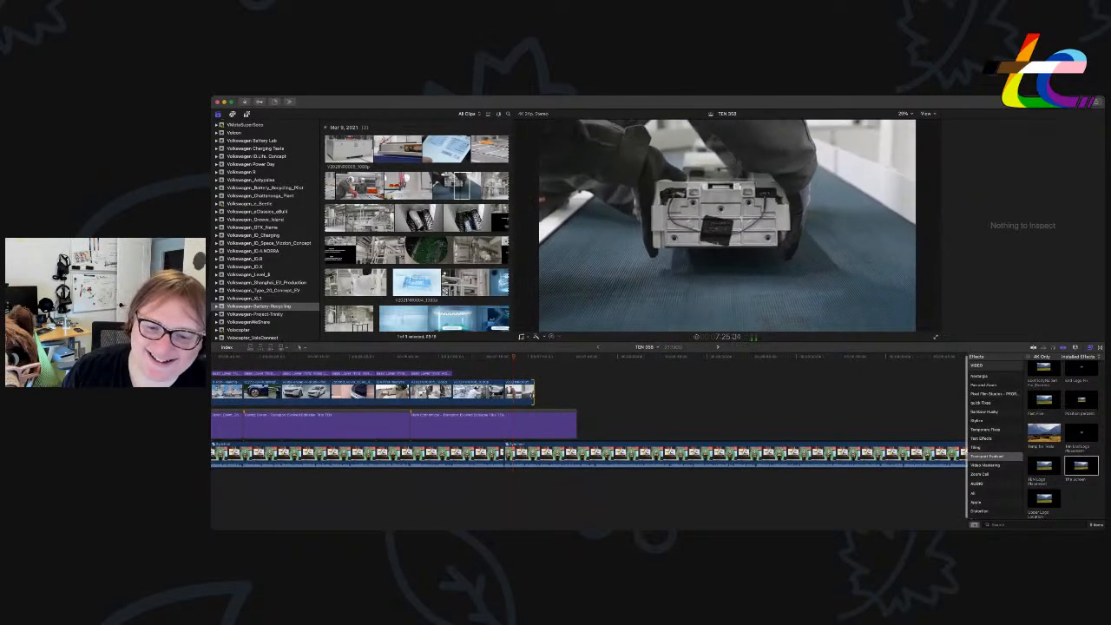
{"action": "left_click_drag", "start_coordinate": [534, 393], "coordinate": [547, 392]}
{"action": "left_click_drag", "start_coordinate": [453, 374], "coordinate": [545, 373]}
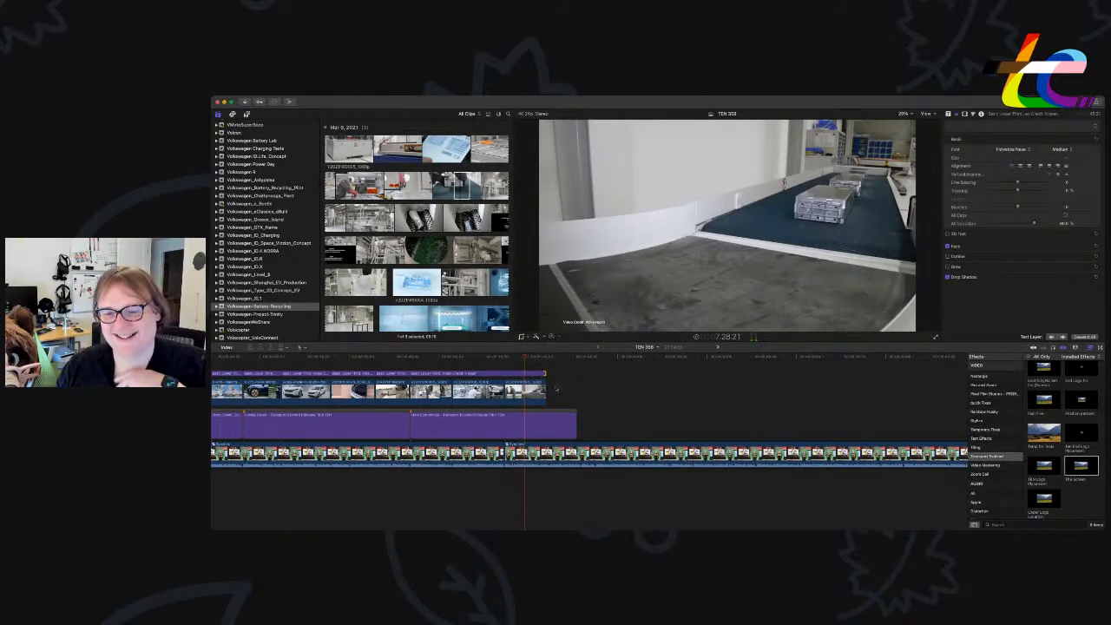
{"action": "left_click_drag", "start_coordinate": [575, 425], "coordinate": [595, 426]}
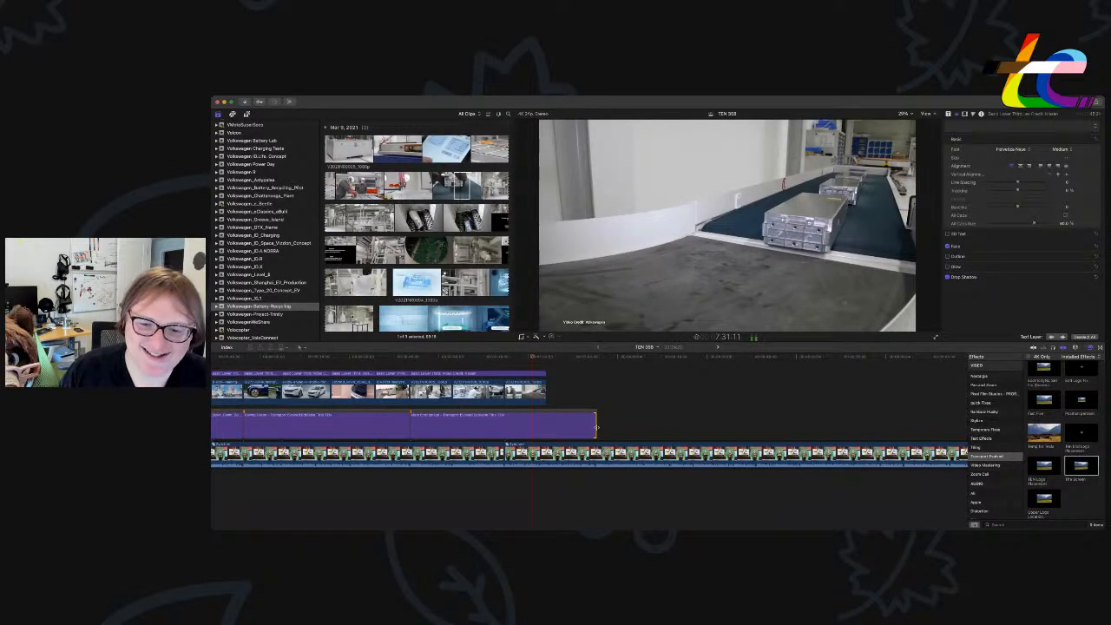
{"action": "left_click", "coordinate": [549, 392]}
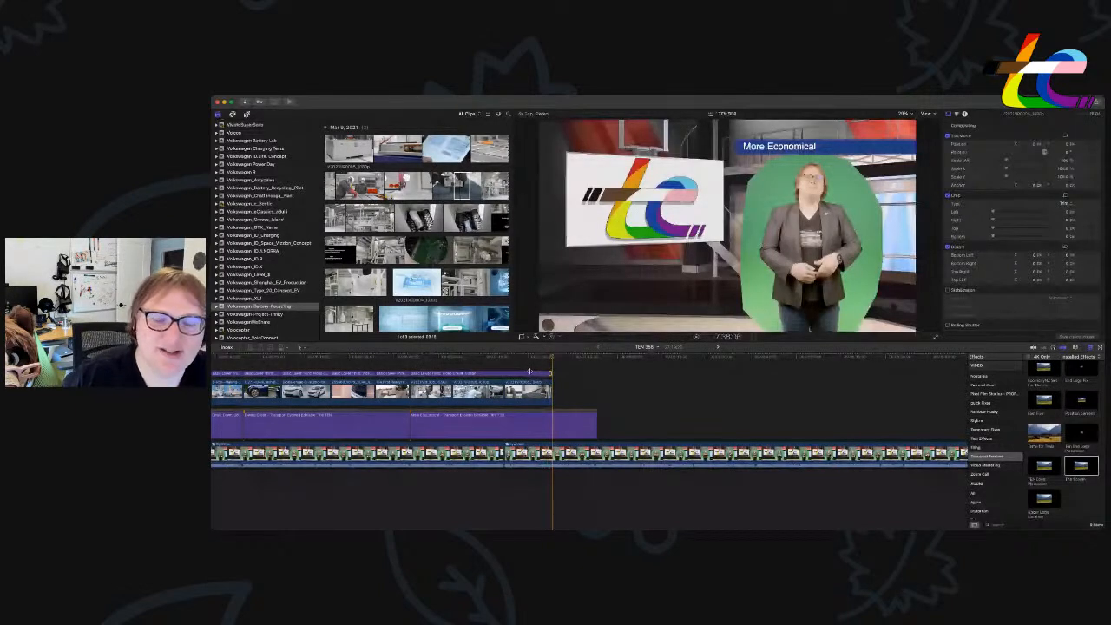
Connect a range of recycling machinery from the battery-recycling footage at 7:38:06, then detach and delete its audio.
{"action": "left_click", "coordinate": [368, 185]}
{"action": "scroll", "coordinate": [416, 226], "scroll_direction": "down", "scroll_amount": 2}
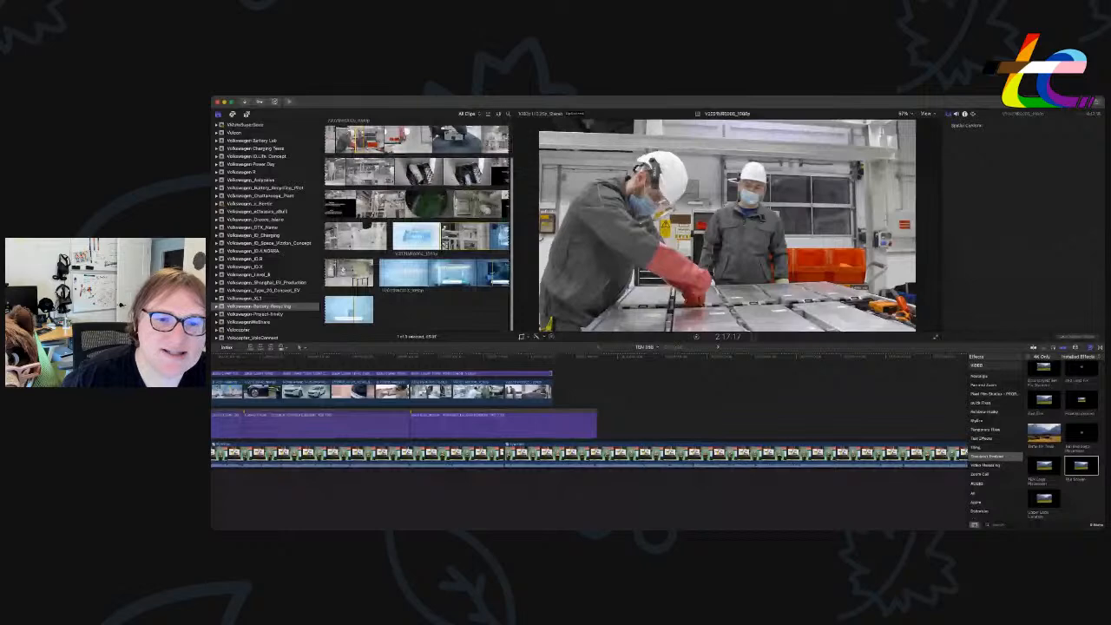
{"action": "scroll", "coordinate": [435, 302], "scroll_direction": "up", "scroll_amount": 1}
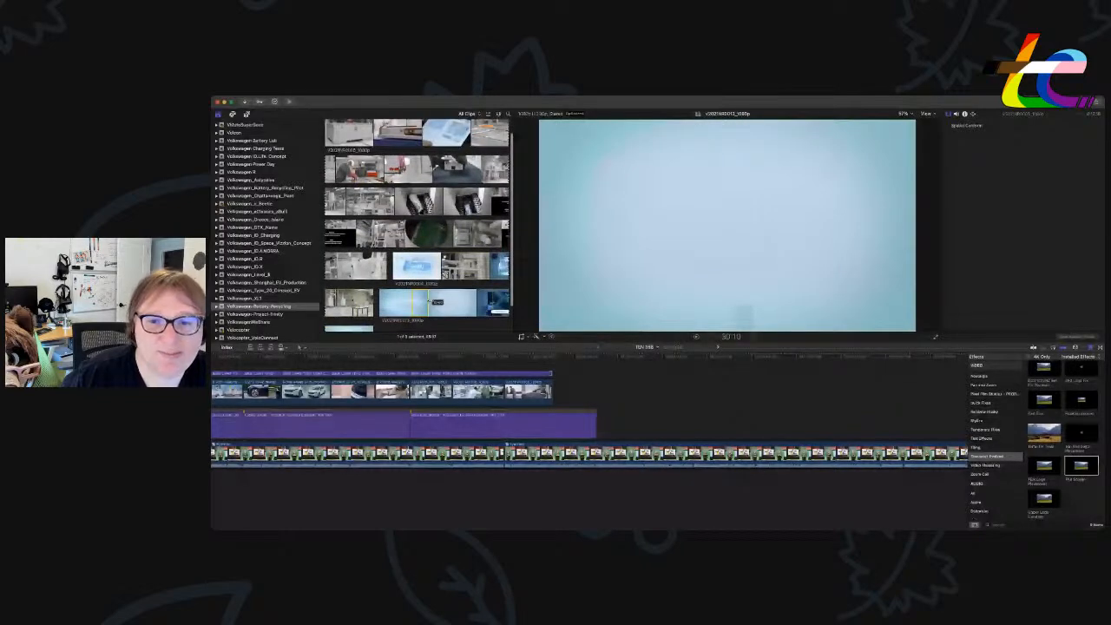
{"action": "left_click_drag", "start_coordinate": [497, 233], "coordinate": [334, 265]}
{"action": "left_click_drag", "start_coordinate": [501, 235], "coordinate": [557, 397]}
{"action": "key", "text": "ctrl+shift+s"}
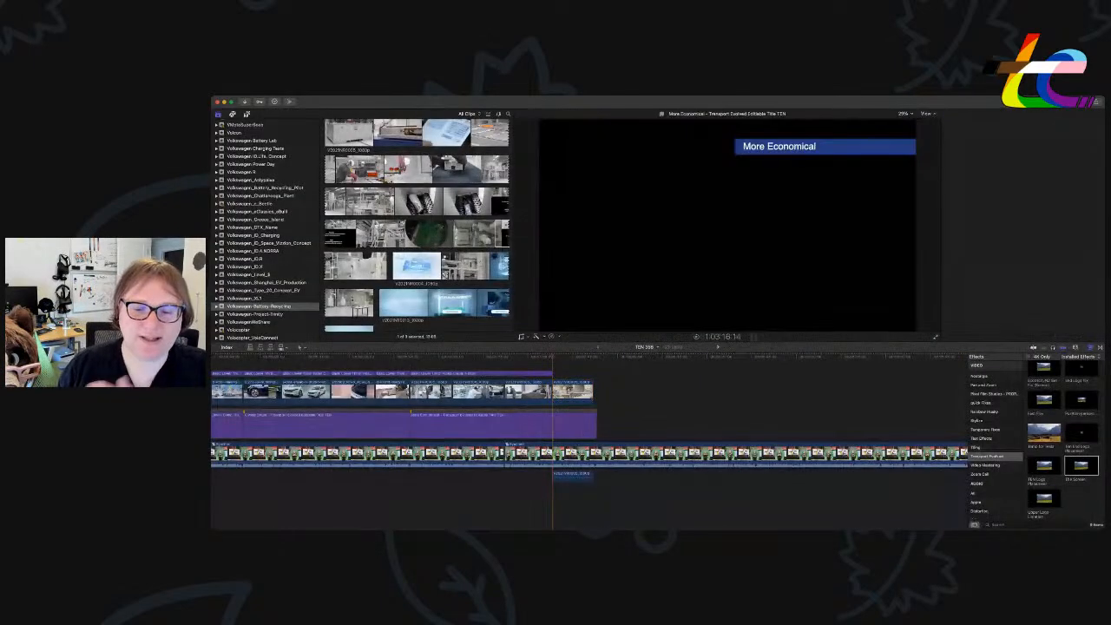
{"action": "left_click", "coordinate": [574, 474]}
{"action": "key", "text": "BackSpace"}
Trim the end of the recycling machinery clip to 7:47:13 and extend the Volkswagen video credit to match.
{"action": "key", "text": "space"}
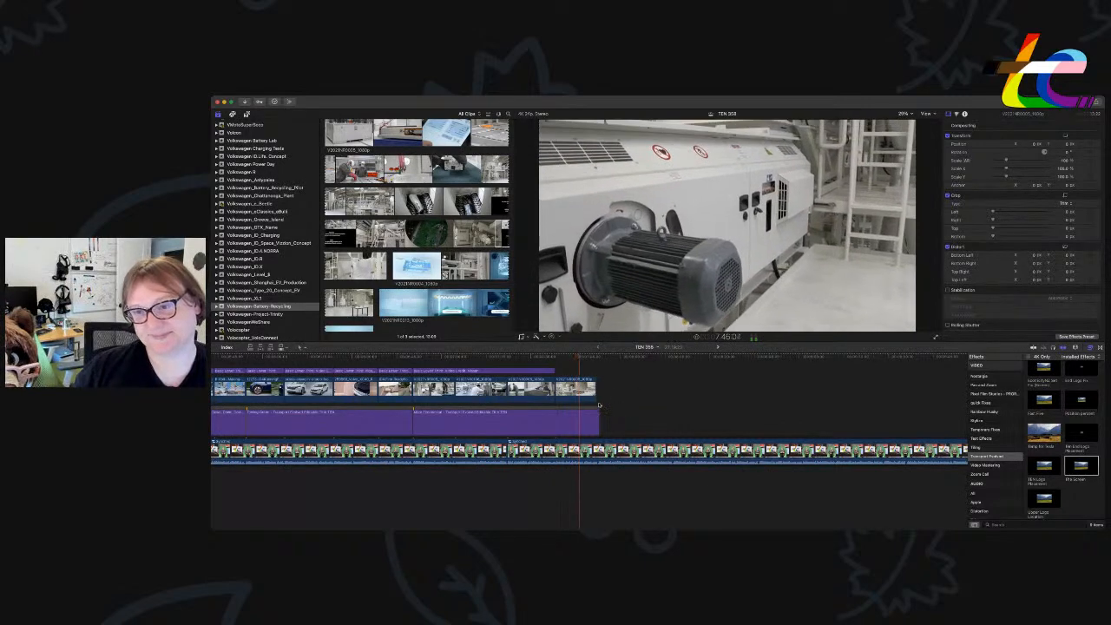
{"action": "key", "text": "alt+bracketright"}
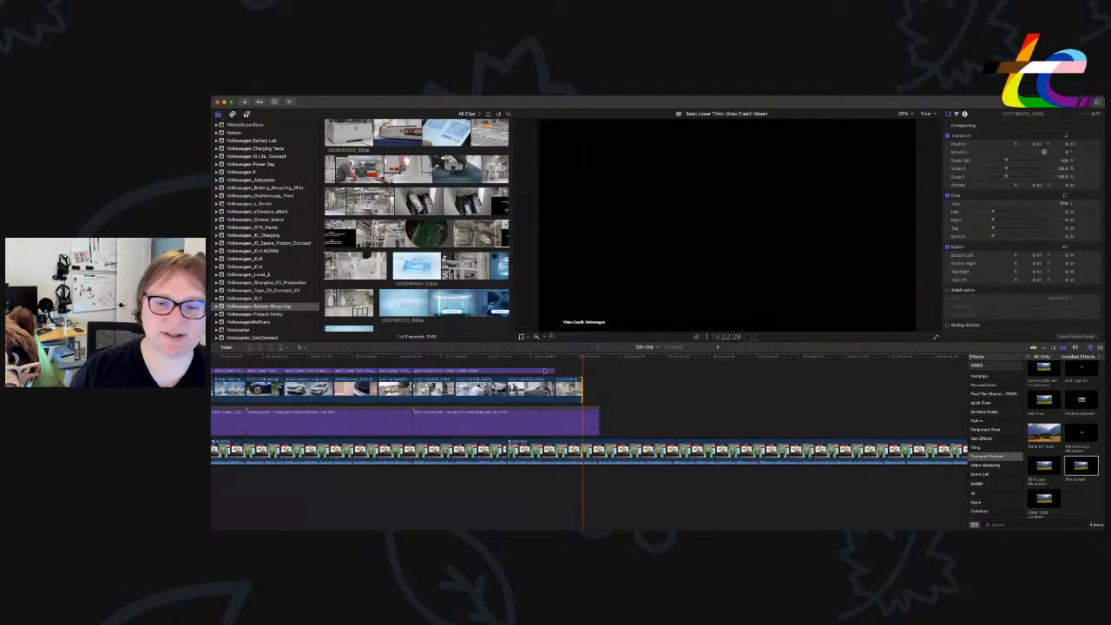
{"action": "left_click_drag", "start_coordinate": [554, 371], "coordinate": [583, 372]}
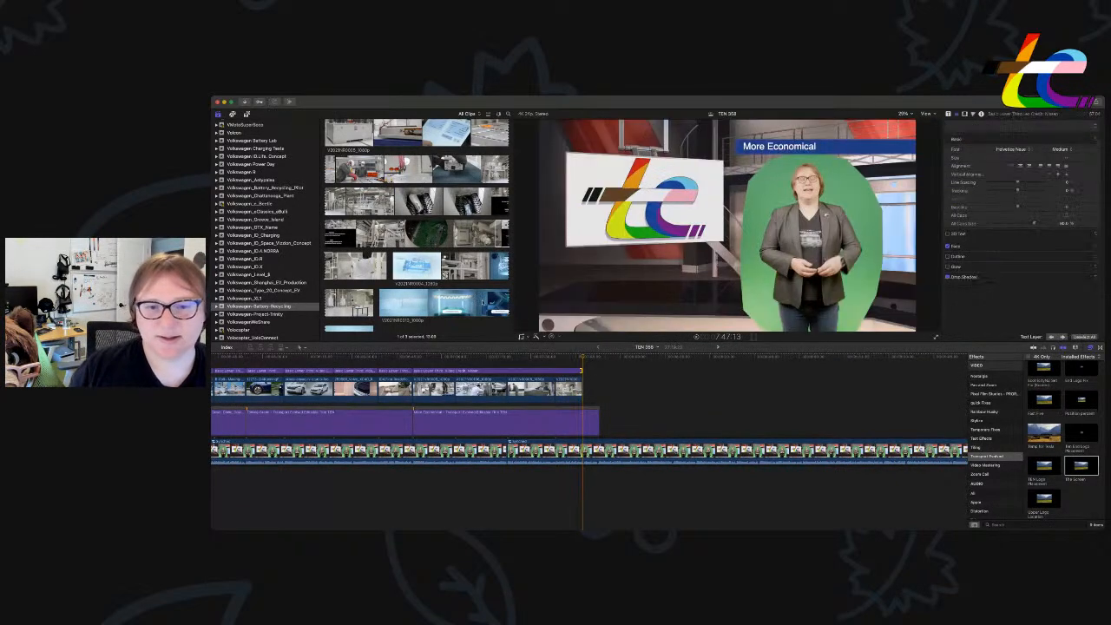
Select a range of footage in the Volkswagen Battery Lab event and connect it at 7:47:13.
{"action": "scroll", "coordinate": [382, 284], "scroll_direction": "down", "scroll_amount": 1}
{"action": "scroll", "coordinate": [284, 254], "scroll_direction": "up", "scroll_amount": 3}
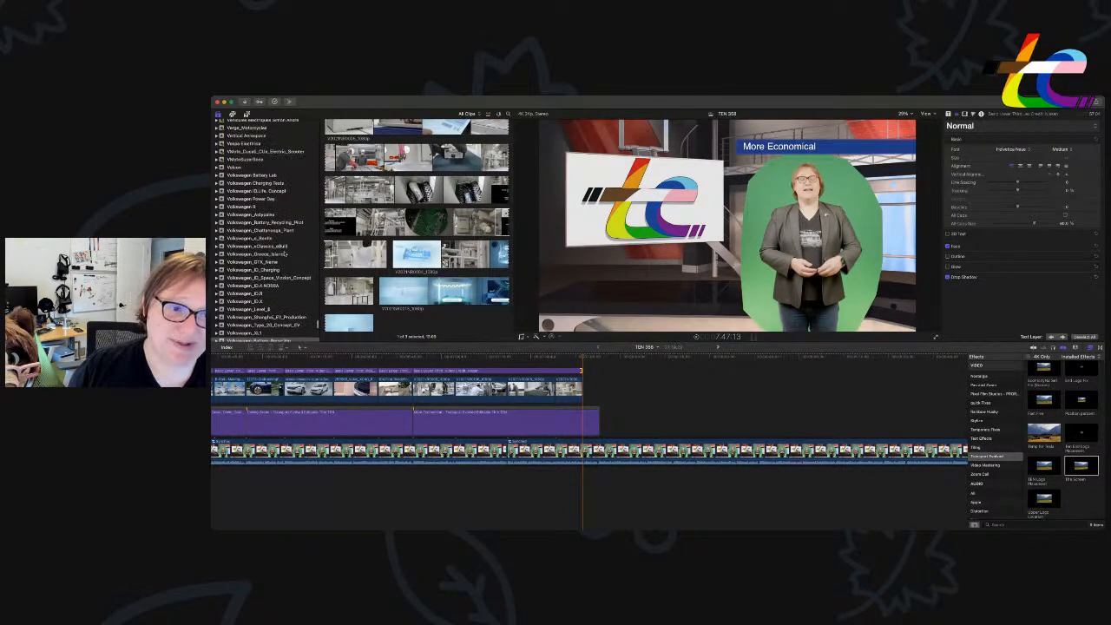
{"action": "left_click", "coordinate": [278, 175]}
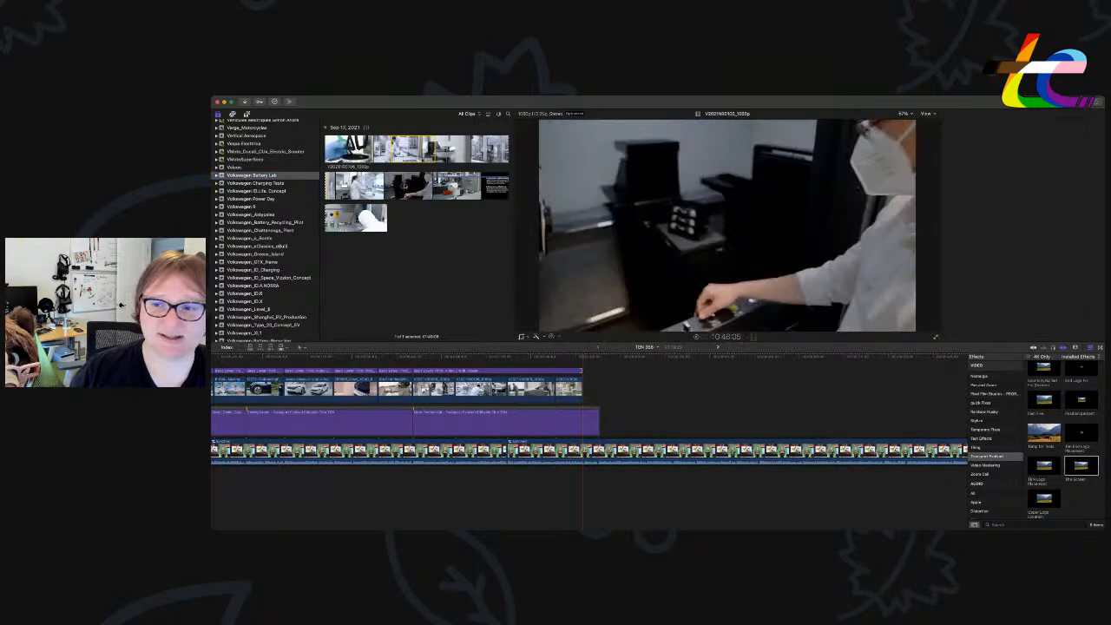
{"action": "left_click_drag", "start_coordinate": [423, 185], "coordinate": [407, 188]}
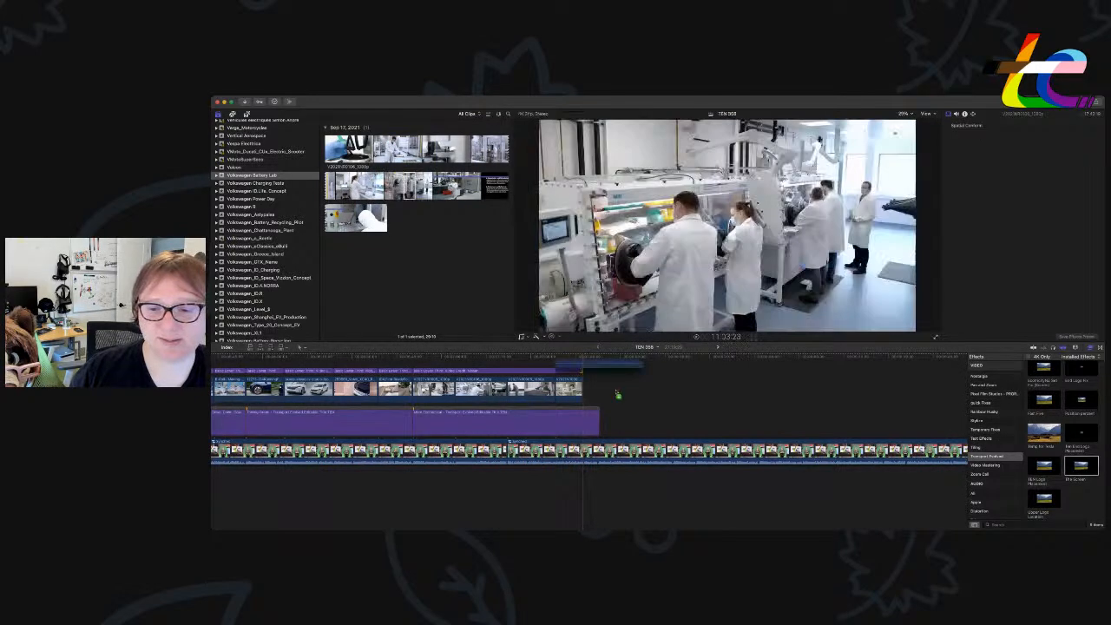
{"action": "key", "text": "q"}
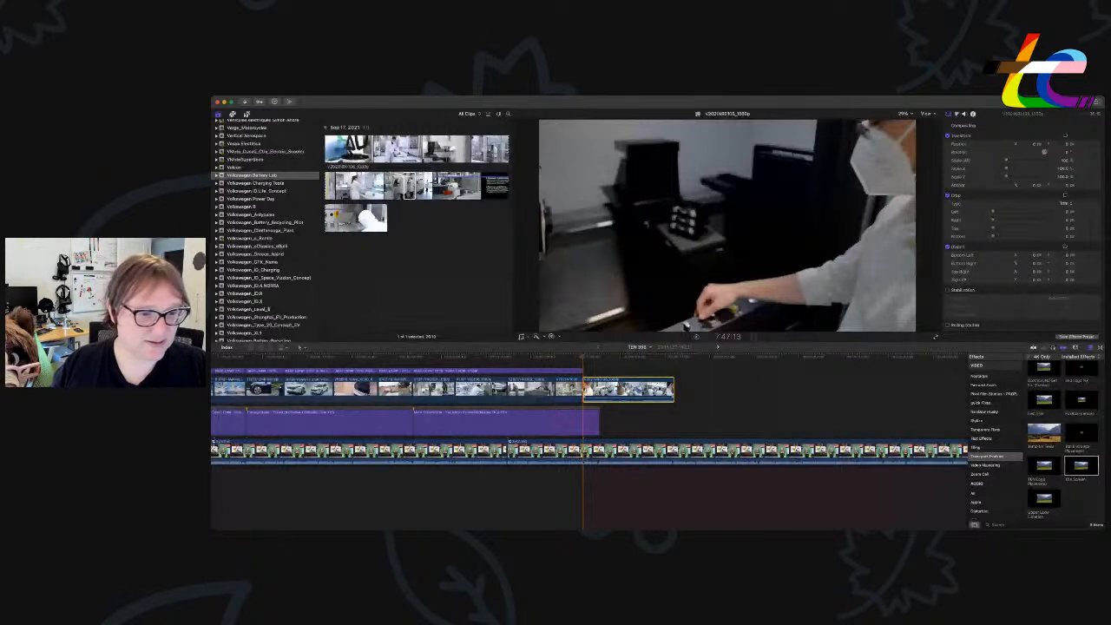
Detach the audio of the new battery lab clip and delete it.
{"action": "key", "text": "super+equal"}
{"action": "key", "text": "super+equal"}
{"action": "key", "text": "super+equal"}
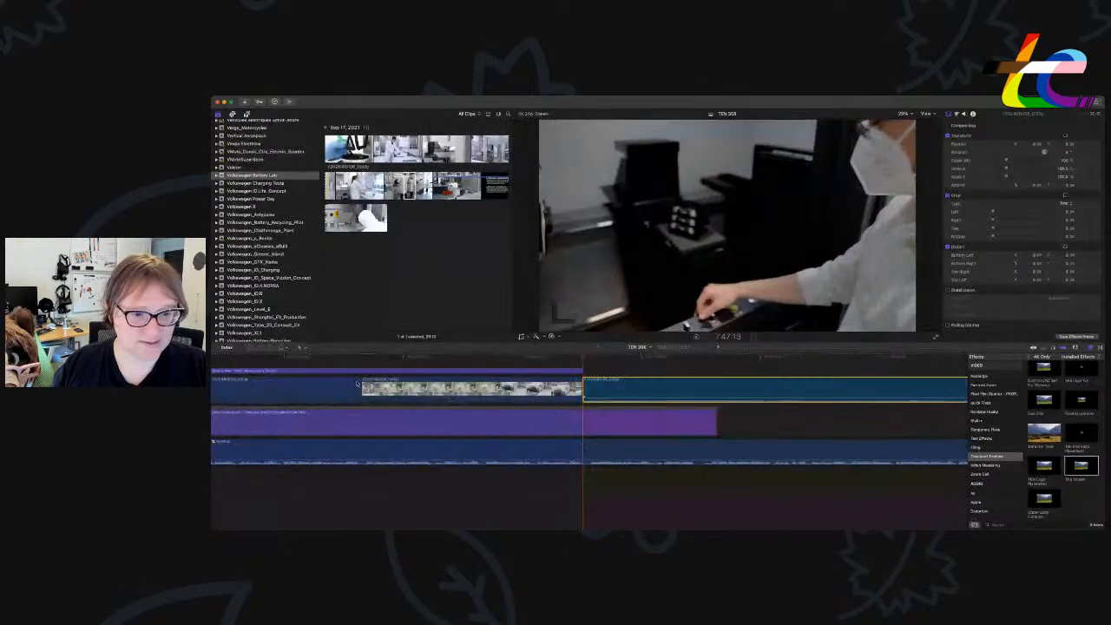
{"action": "key", "text": "ctrl+shift+s"}
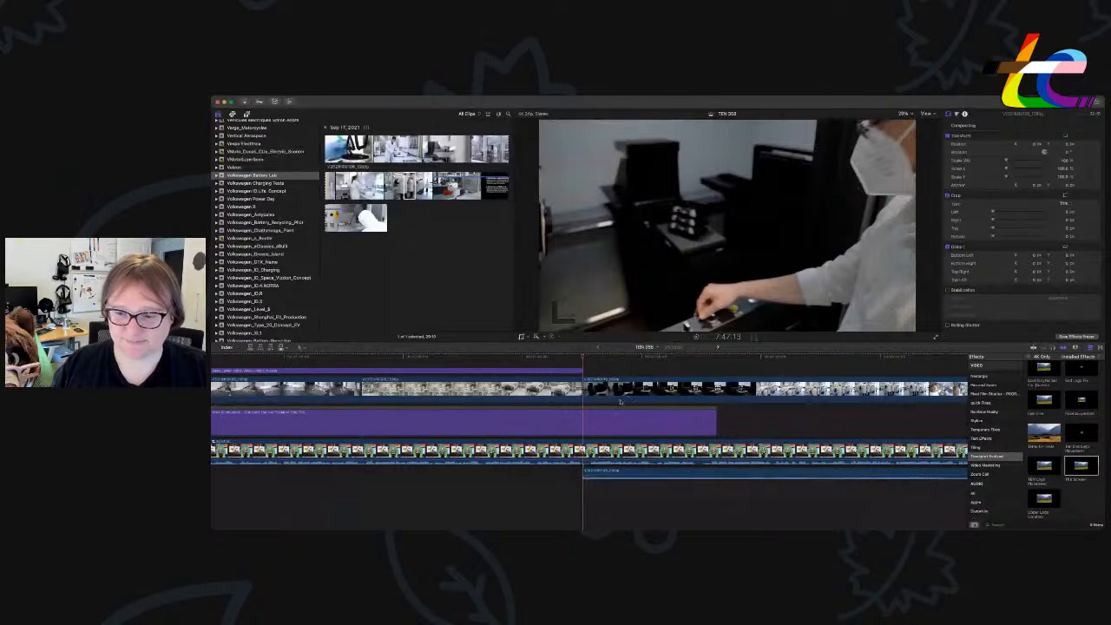
{"action": "left_click", "coordinate": [674, 473]}
{"action": "key", "text": "Delete"}
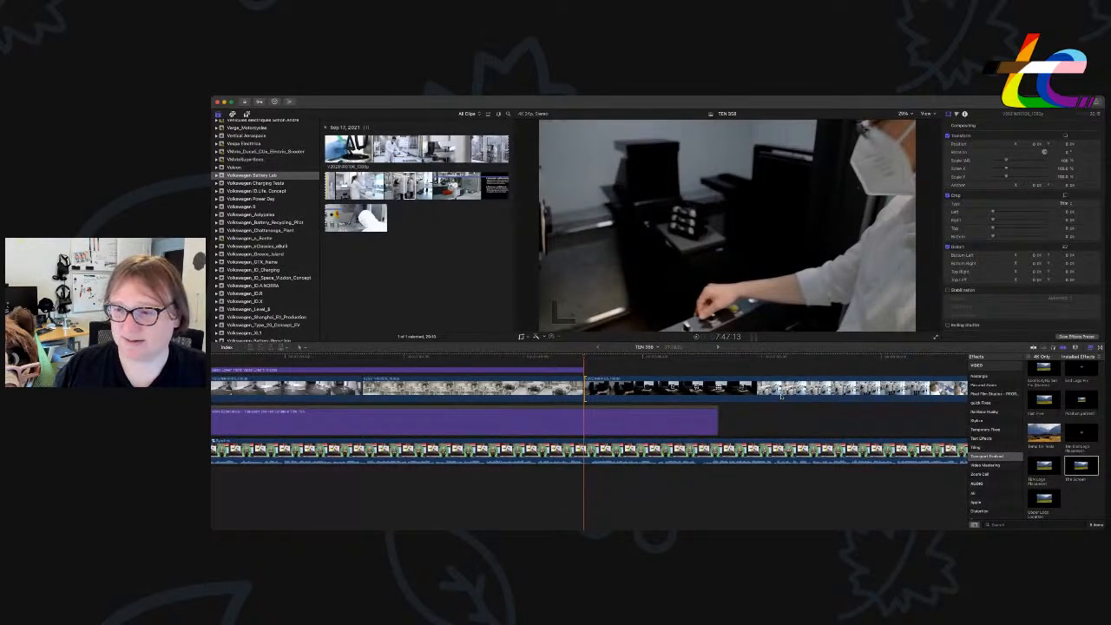
Trim the dark opening shot off the new battery lab clip and move the clip back to 7:47:13.
{"action": "left_click_drag", "start_coordinate": [586, 388], "coordinate": [760, 389]}
{"action": "left_click_drag", "start_coordinate": [849, 421], "coordinate": [674, 395]}
{"action": "left_click", "coordinate": [693, 358]}
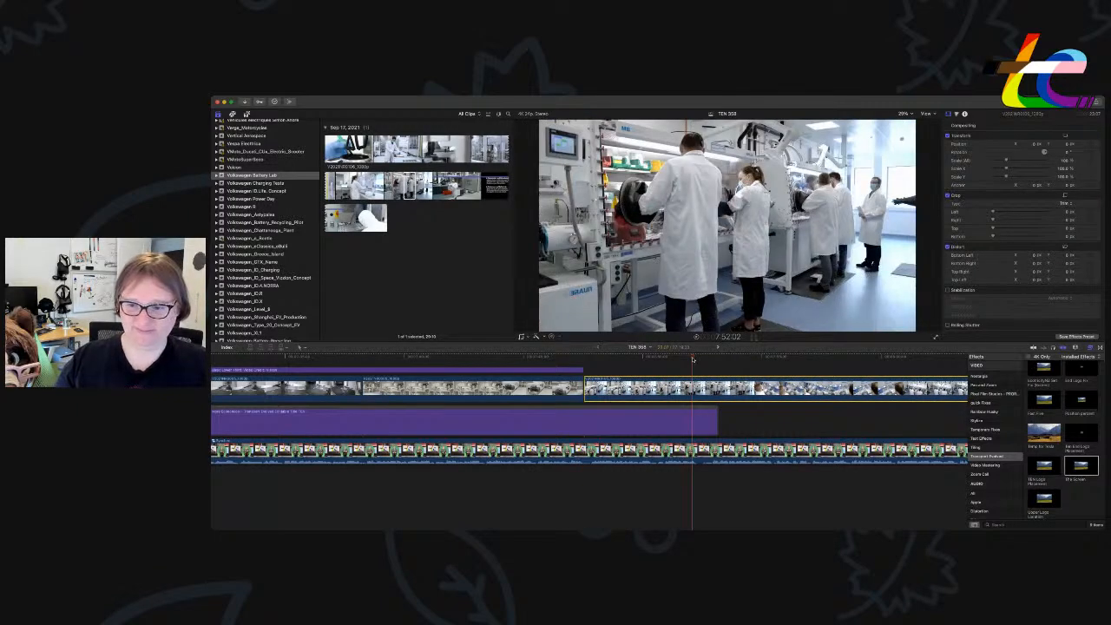
Trim the More Economical title and the battery lab clip to end at 7:52:13, then extend the Volkswagen credit to match.
{"action": "left_click_drag", "start_coordinate": [693, 358], "coordinate": [703, 359]}
{"action": "left_click_drag", "start_coordinate": [717, 421], "coordinate": [703, 421]}
{"action": "left_click", "coordinate": [725, 393]}
{"action": "key", "text": "super+b"}
{"action": "left_click", "coordinate": [727, 393]}
{"action": "left_click", "coordinate": [729, 424]}
{"action": "key", "text": "Delete"}
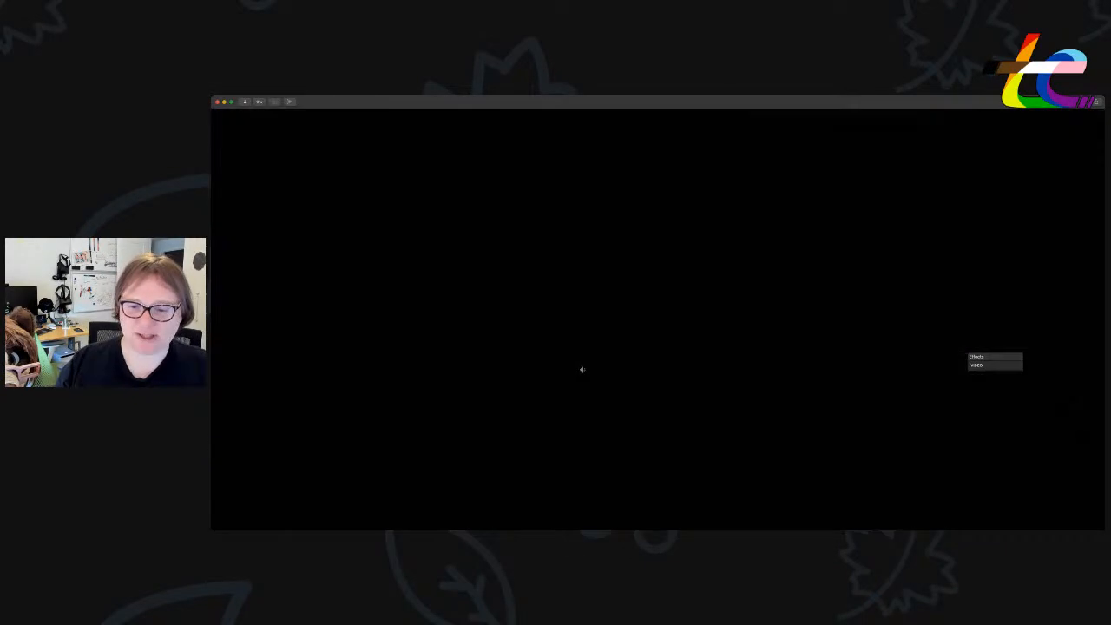
{"action": "left_click_drag", "start_coordinate": [583, 371], "coordinate": [703, 371]}
{"action": "left_click", "coordinate": [653, 399]}
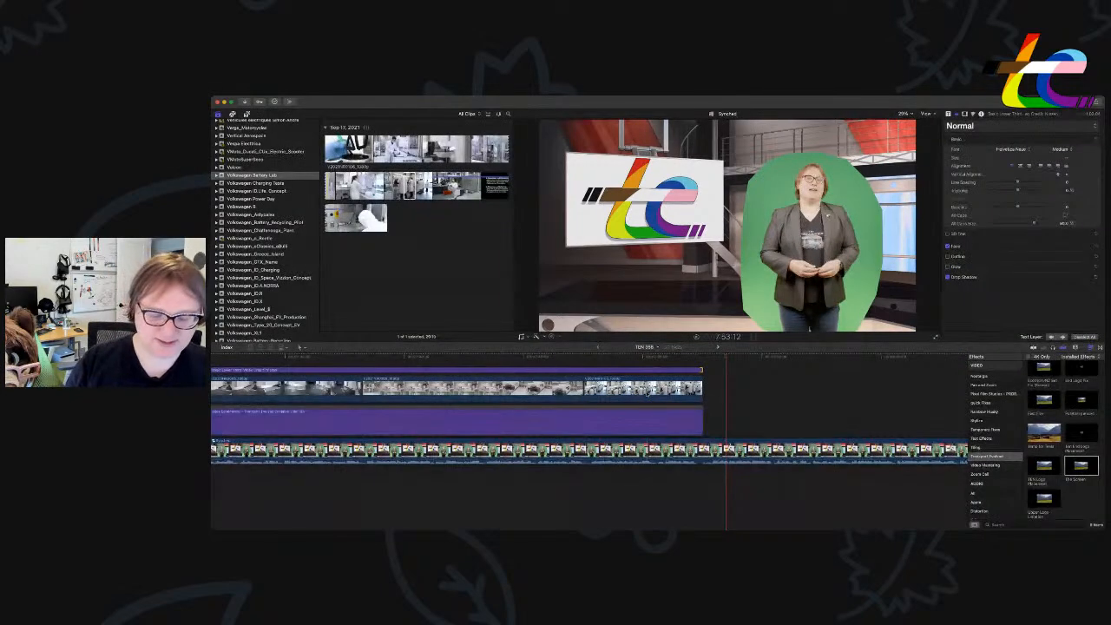
Paste a copy of the More Economical title directly after the original, starting at 7:52:13.
{"action": "key", "text": "super+minus"}
{"action": "key", "text": "super+minus"}
{"action": "scroll", "coordinate": [656, 443], "scroll_direction": "right", "scroll_amount": 1}
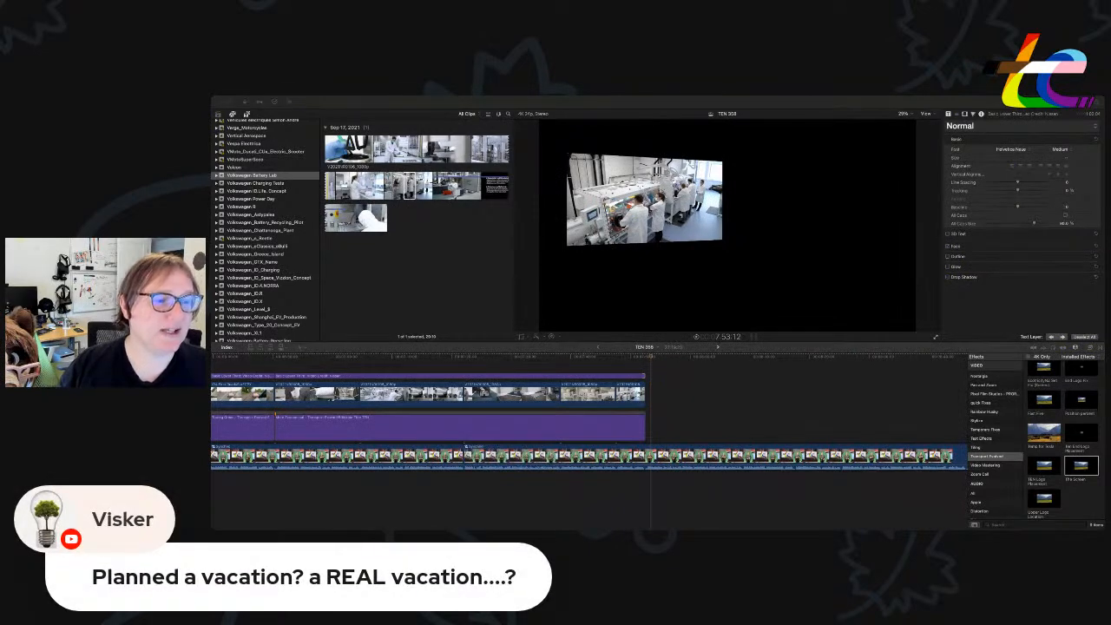
{"action": "left_click", "coordinate": [621, 420]}
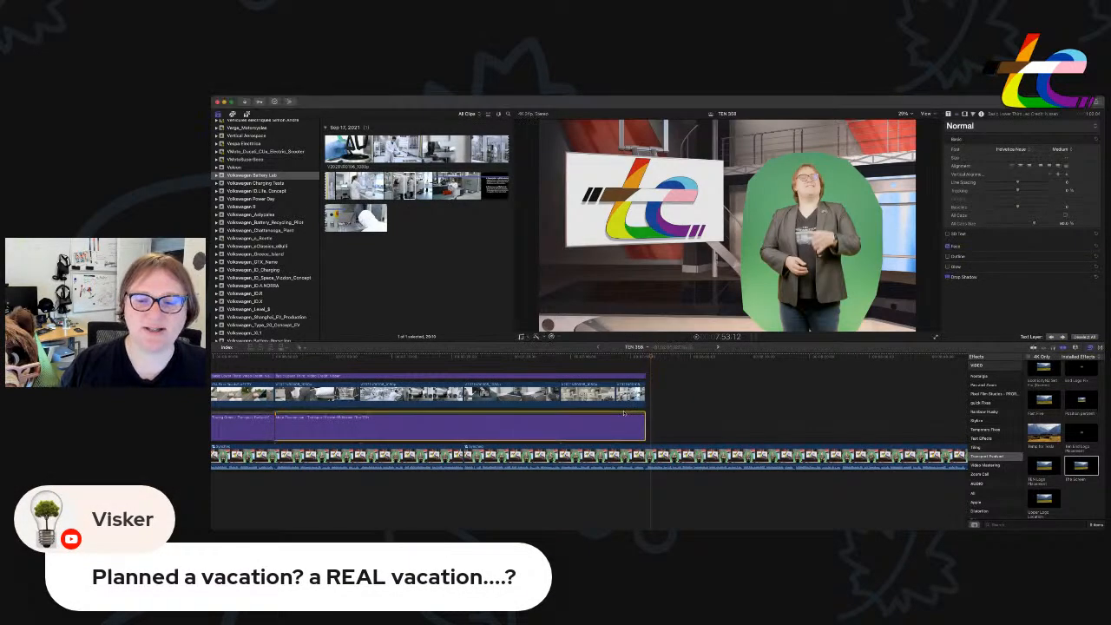
{"action": "key", "text": "super+v"}
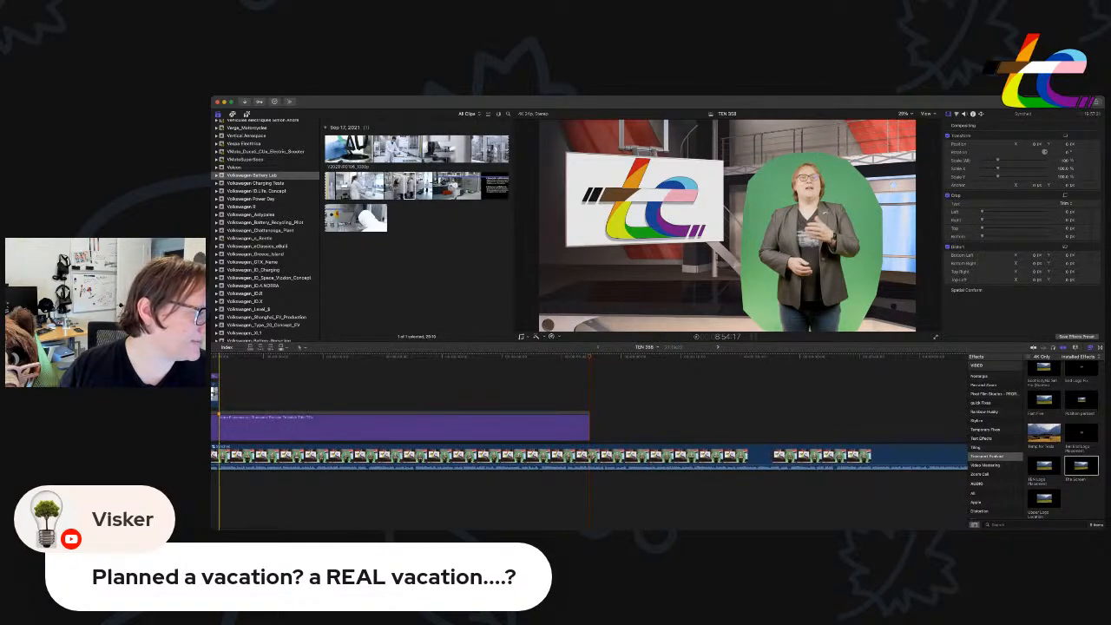
{"action": "scroll", "coordinate": [495, 399], "scroll_direction": "left", "scroll_amount": 5}
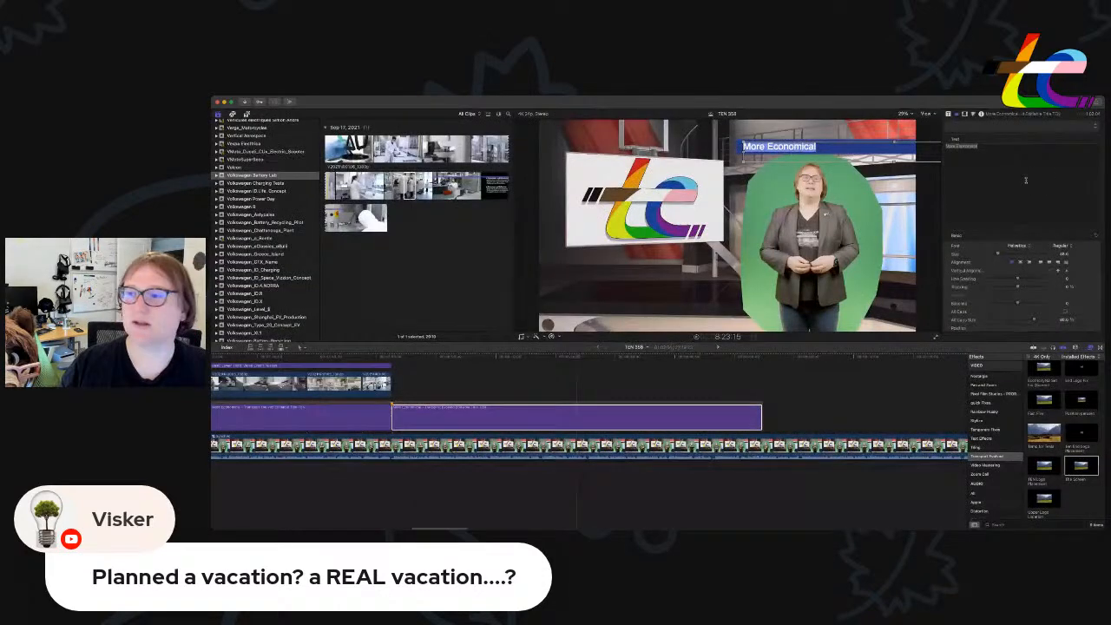
Change the copied title's text to "Going Too Slowly!".
{"action": "double_click", "coordinate": [1016, 167]}
{"action": "key", "text": "super+a"}
{"action": "type", "text": "Going Too Slow!"}
{"action": "key", "text": "BackSpace"}
{"action": "type", "text": "ly!"}
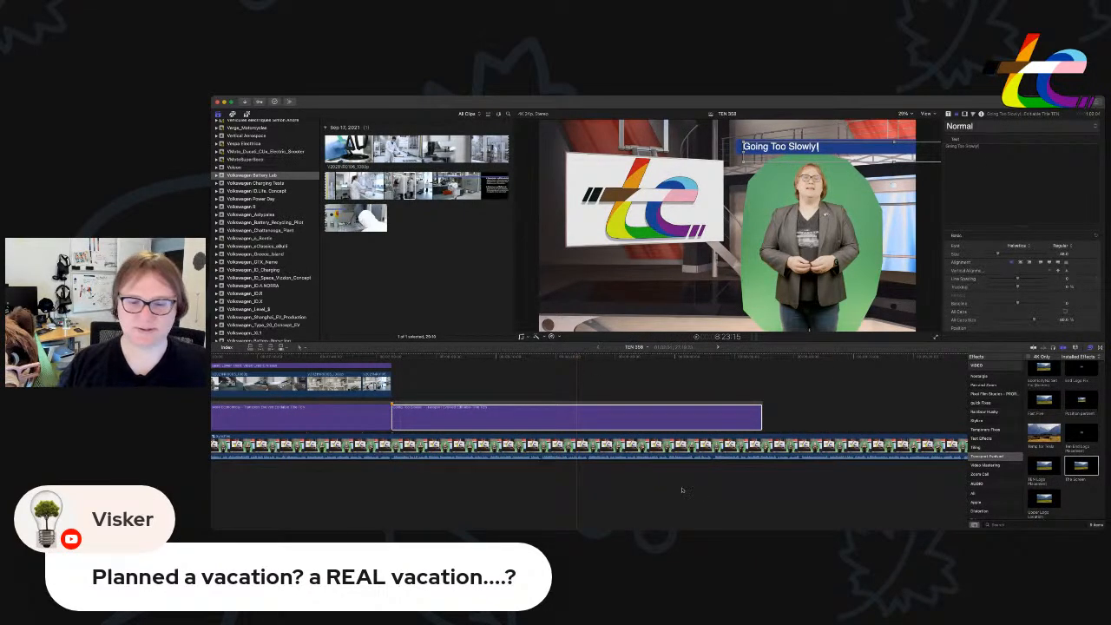
{"action": "left_click", "coordinate": [408, 396]}
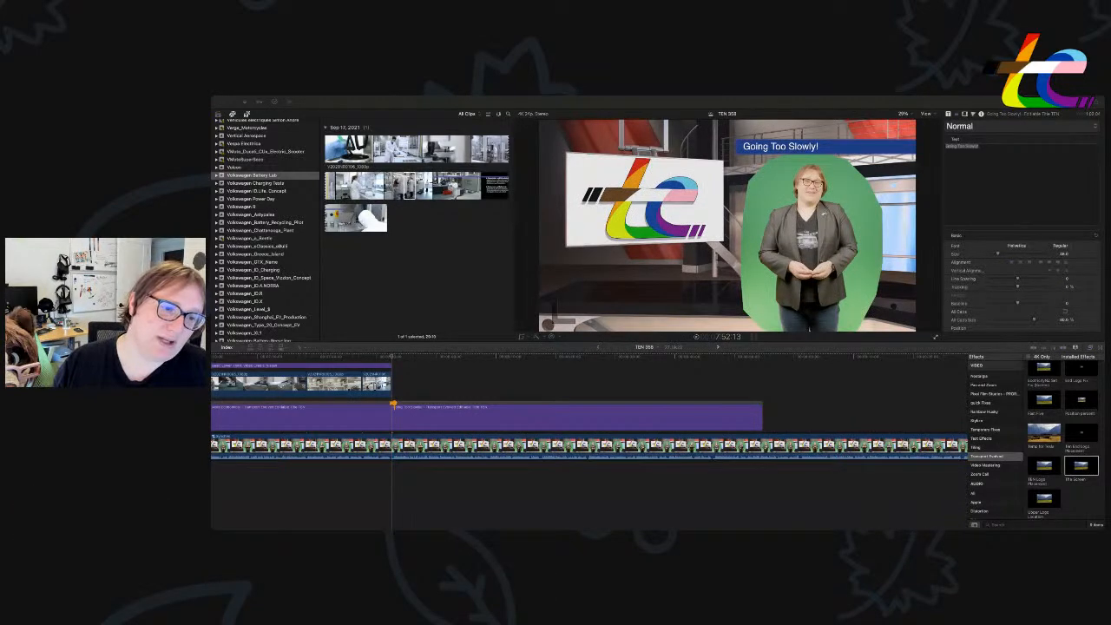
Play the opening of the Going Too Slowly! story from 7:52:13 and park the playhead at 8:00:15.
{"action": "left_click", "coordinate": [438, 358]}
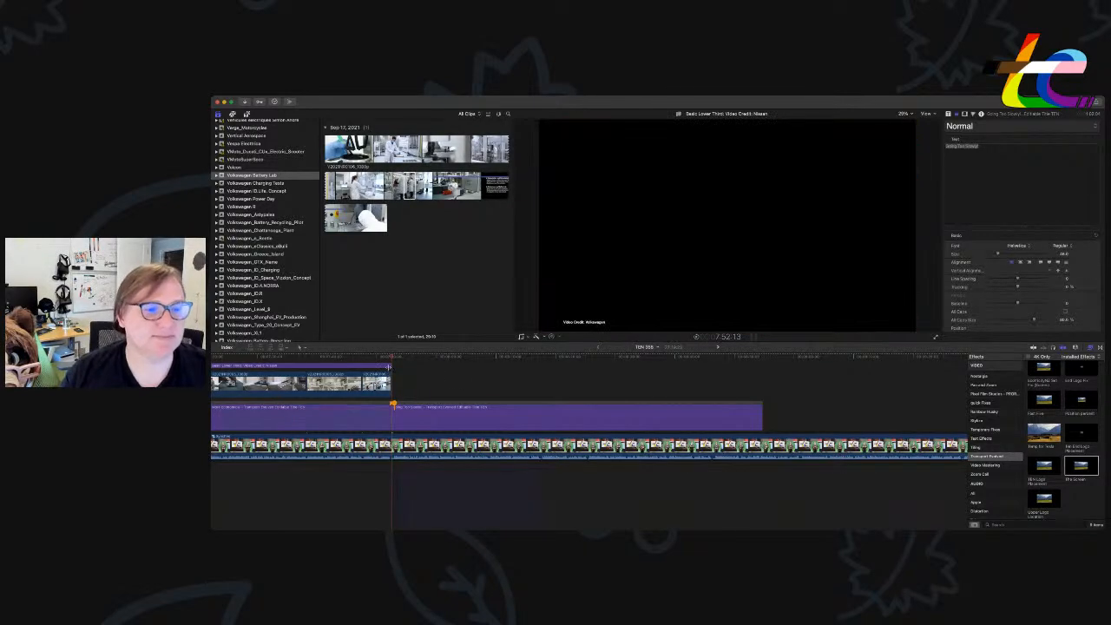
{"action": "key", "text": "space"}
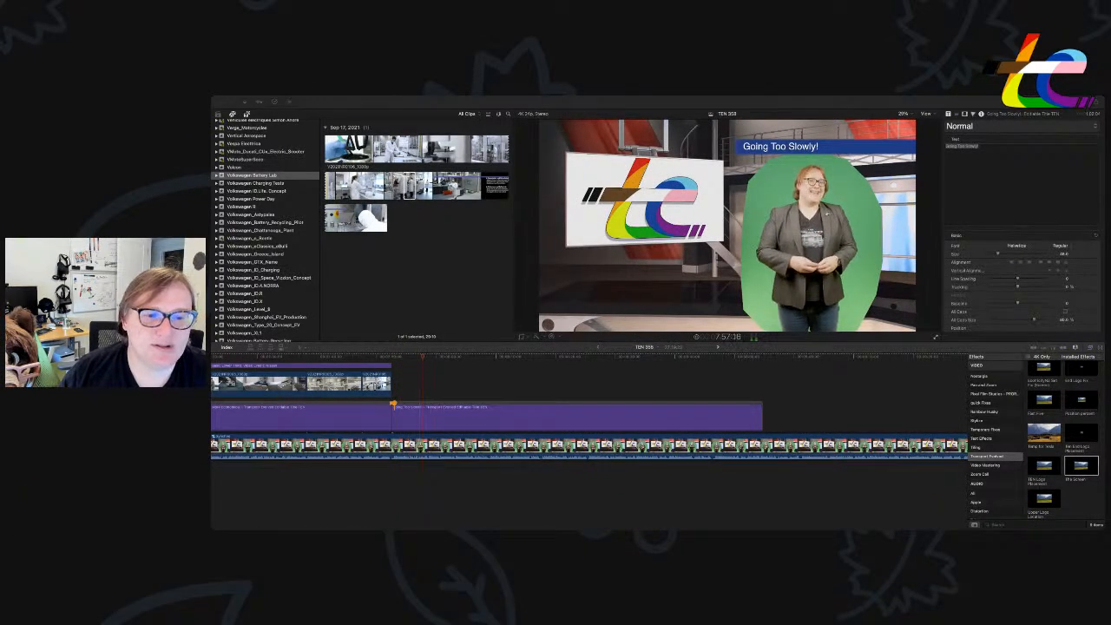
{"action": "left_click", "coordinate": [434, 362]}
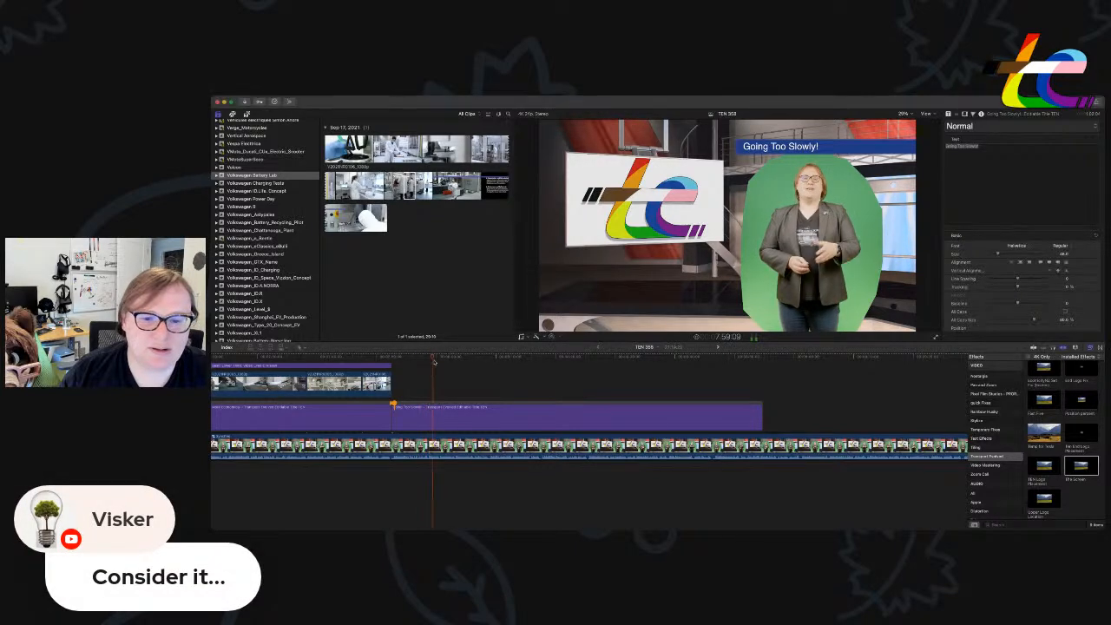
Find robot assembly footage in the 2020_Volkswagen_ID.3 event, connect a range of it at 7:52:13 and detach its audio.
{"action": "scroll", "coordinate": [265, 225], "scroll_direction": "down", "scroll_amount": 4}
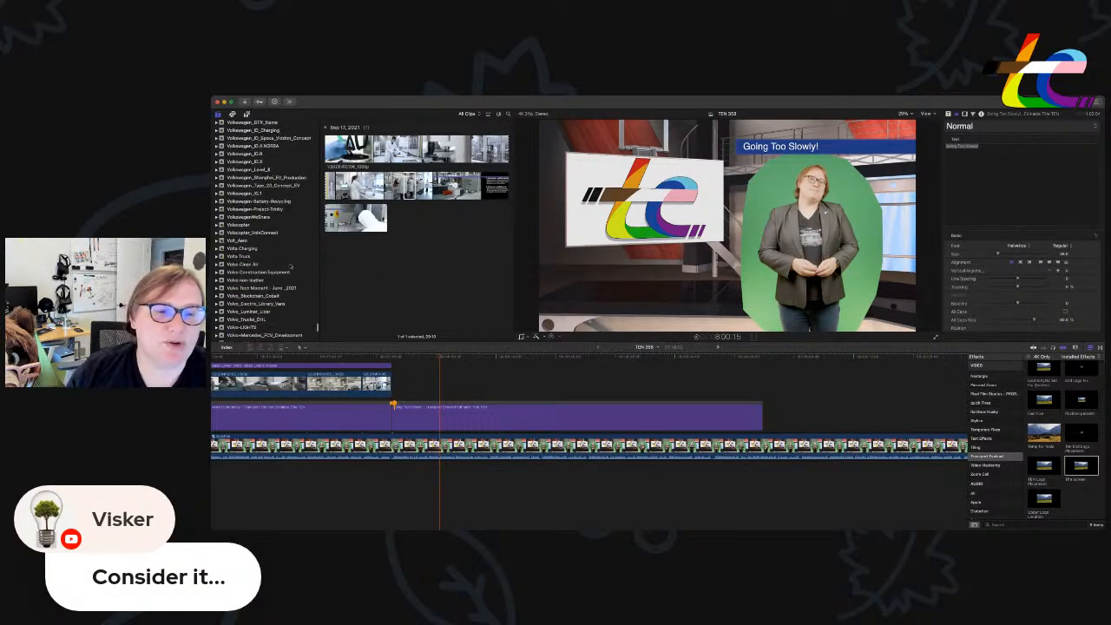
{"action": "scroll", "coordinate": [291, 267], "scroll_direction": "up", "scroll_amount": 10}
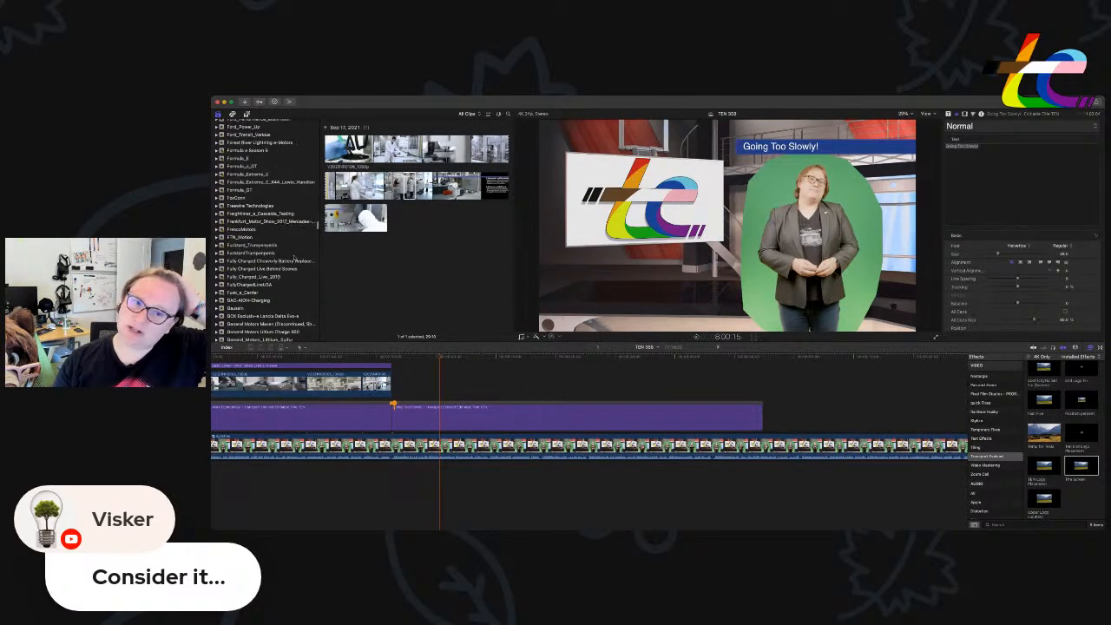
{"action": "scroll", "coordinate": [294, 257], "scroll_direction": "up", "scroll_amount": 5}
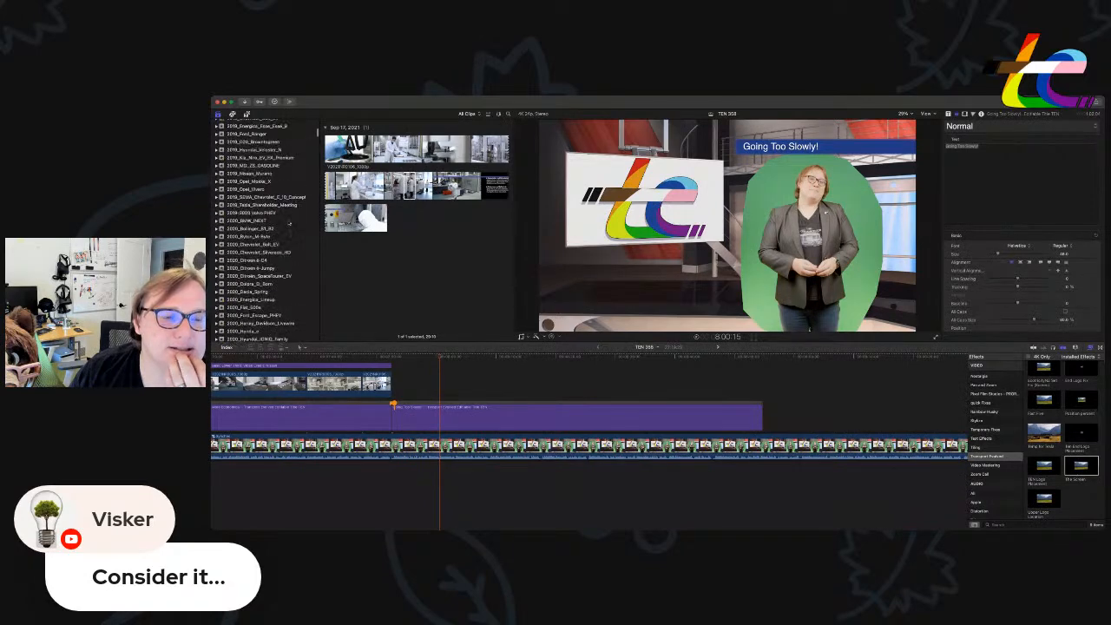
{"action": "scroll", "coordinate": [289, 223], "scroll_direction": "down", "scroll_amount": 5}
{"action": "left_click", "coordinate": [273, 225]}
{"action": "scroll", "coordinate": [409, 225], "scroll_direction": "down", "scroll_amount": 3}
{"action": "scroll", "coordinate": [353, 205], "scroll_direction": "up", "scroll_amount": 5}
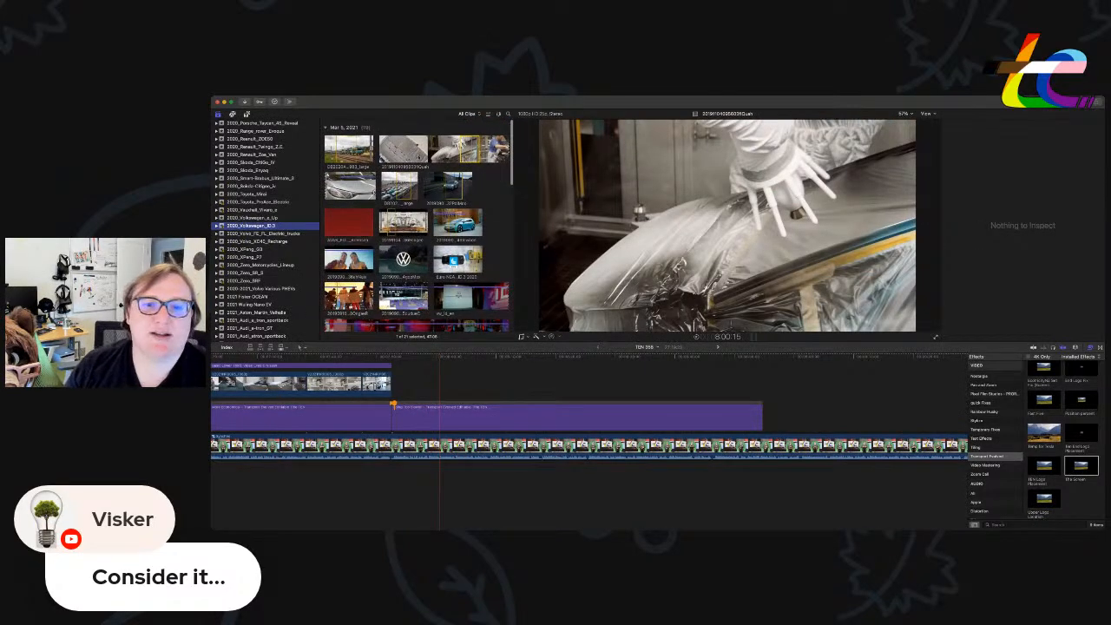
{"action": "left_click", "coordinate": [467, 149]}
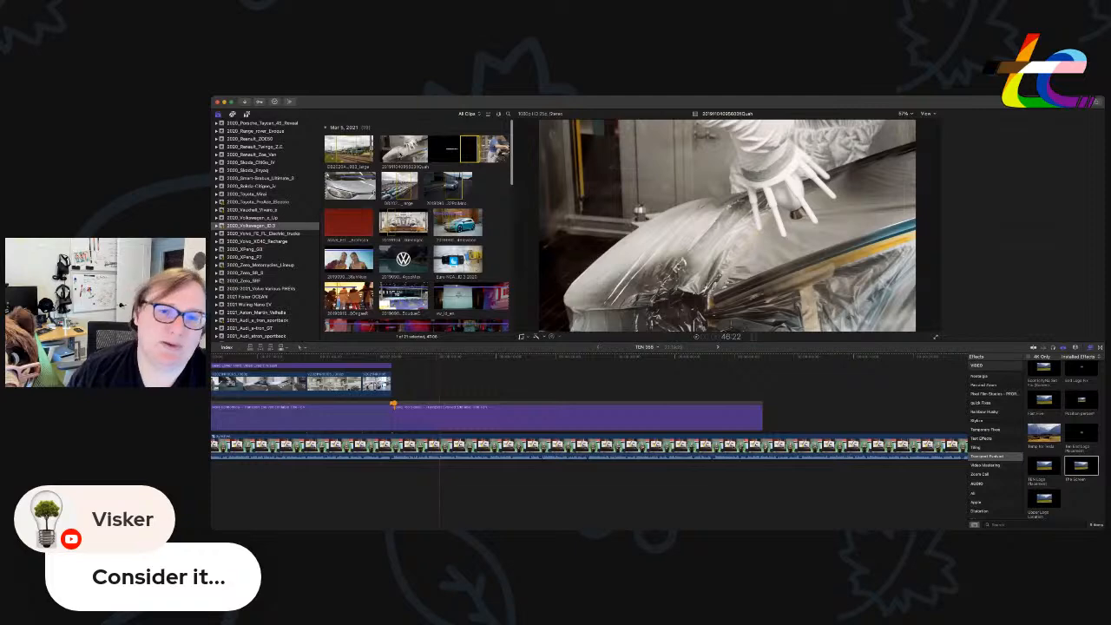
{"action": "scroll", "coordinate": [419, 225], "scroll_direction": "down", "scroll_amount": 4}
{"action": "scroll", "coordinate": [418, 226], "scroll_direction": "down", "scroll_amount": 6}
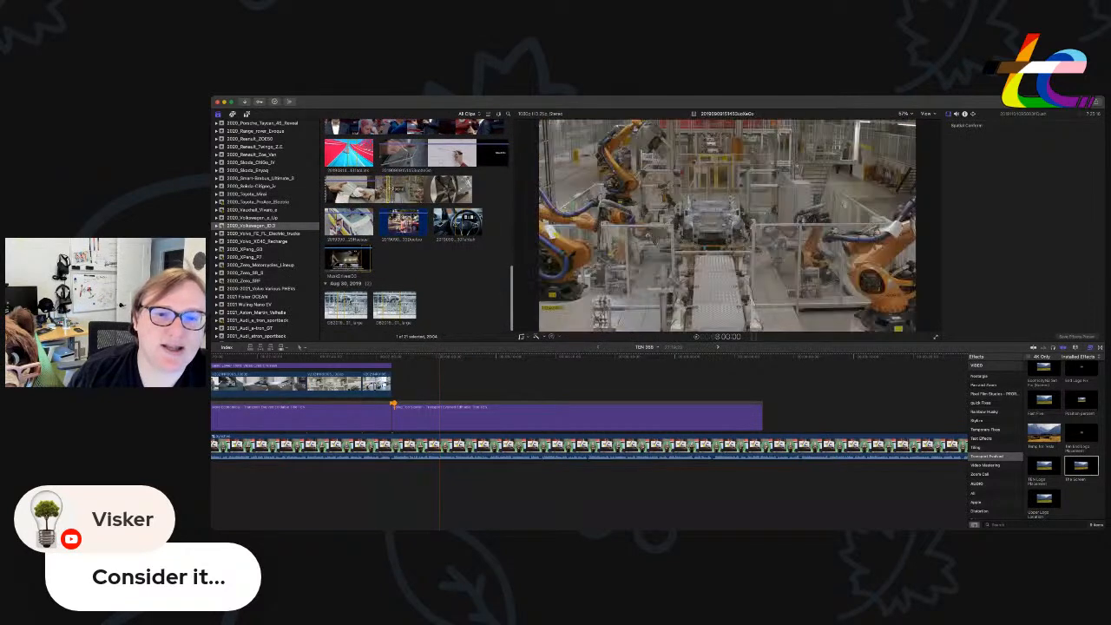
{"action": "left_click", "coordinate": [397, 187]}
{"action": "key", "text": "q"}
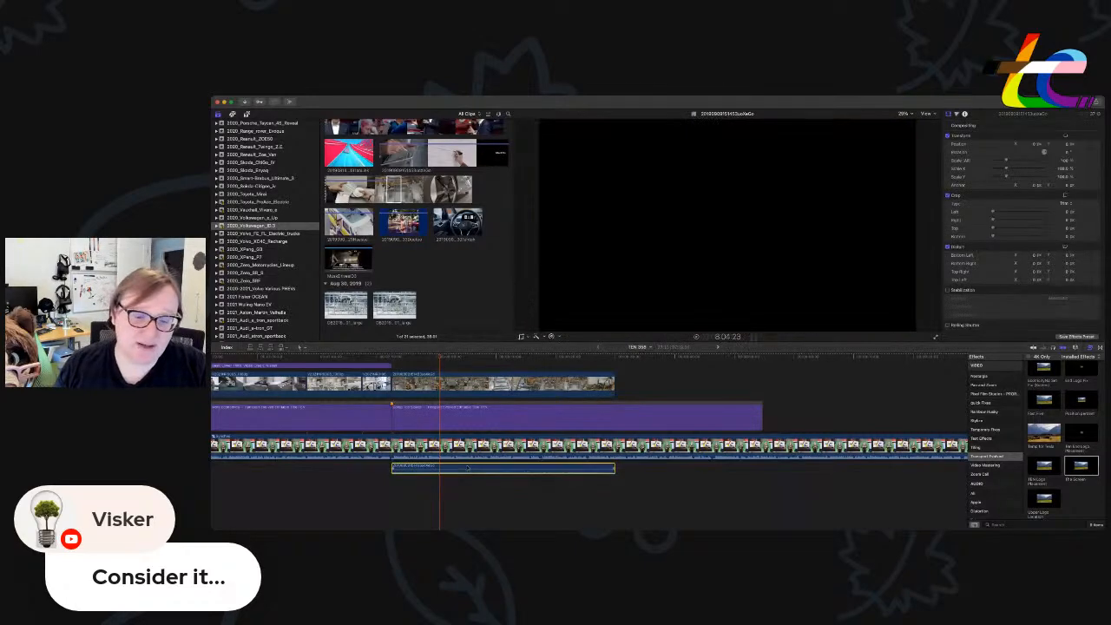
Trim the robot assembly clip to end at 8:00:15 and fit its picture into the studio's wall screen.
{"action": "left_click_drag", "start_coordinate": [614, 384], "coordinate": [440, 384]}
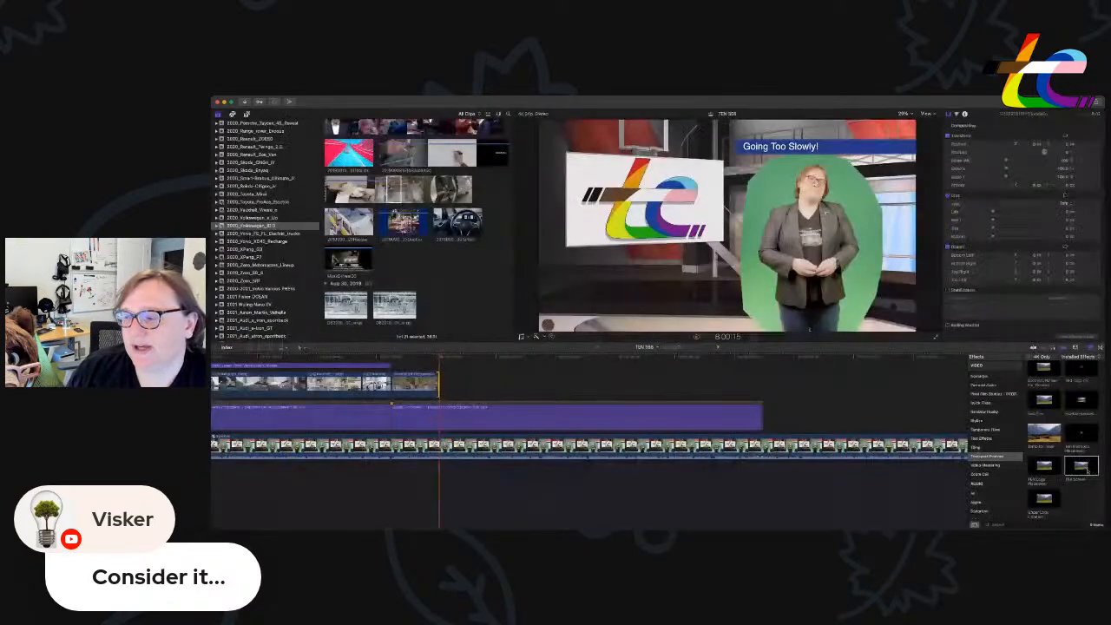
{"action": "key", "text": "alt+super+v"}
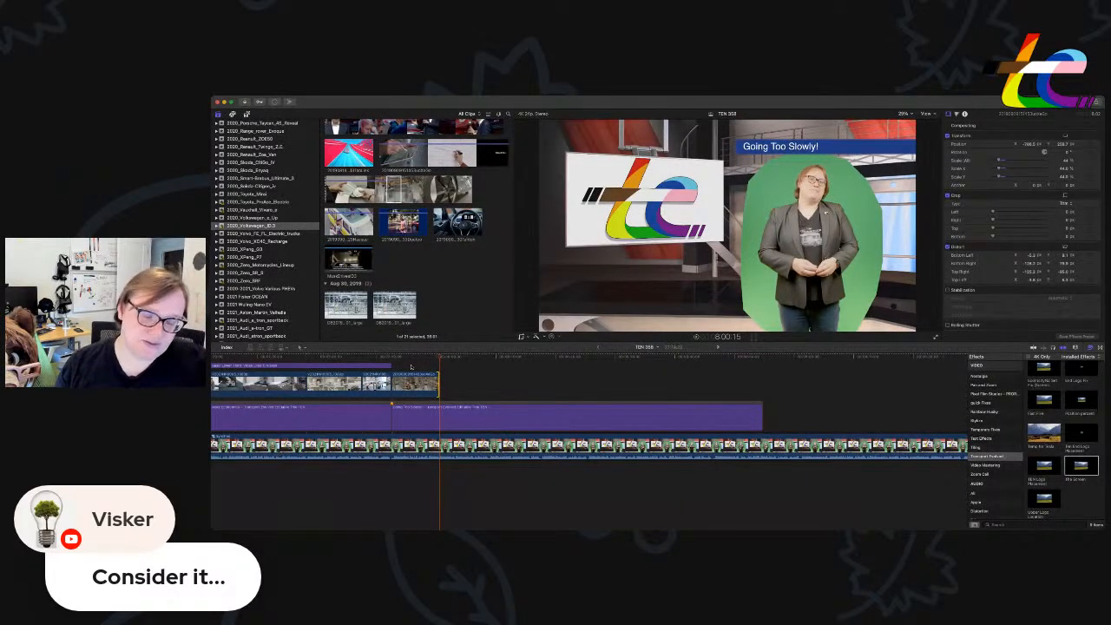
Paste a copy of the Volkswagen video credit at 7:52:13 over the Going Too Slowly! story.
{"action": "left_click", "coordinate": [382, 366]}
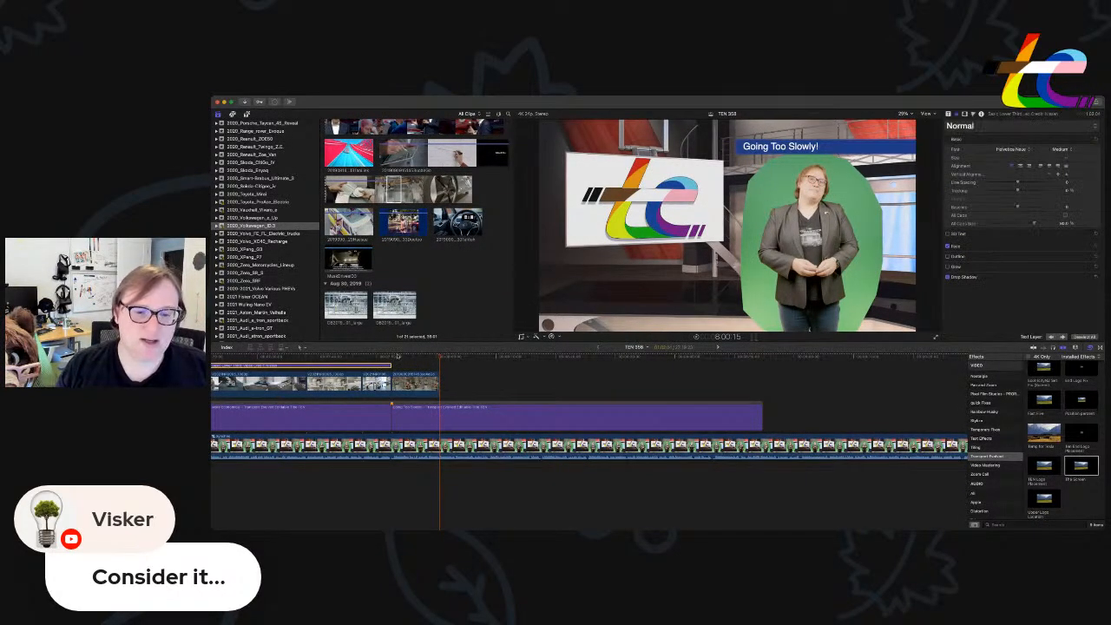
{"action": "left_click", "coordinate": [394, 357]}
{"action": "key", "text": "super+v"}
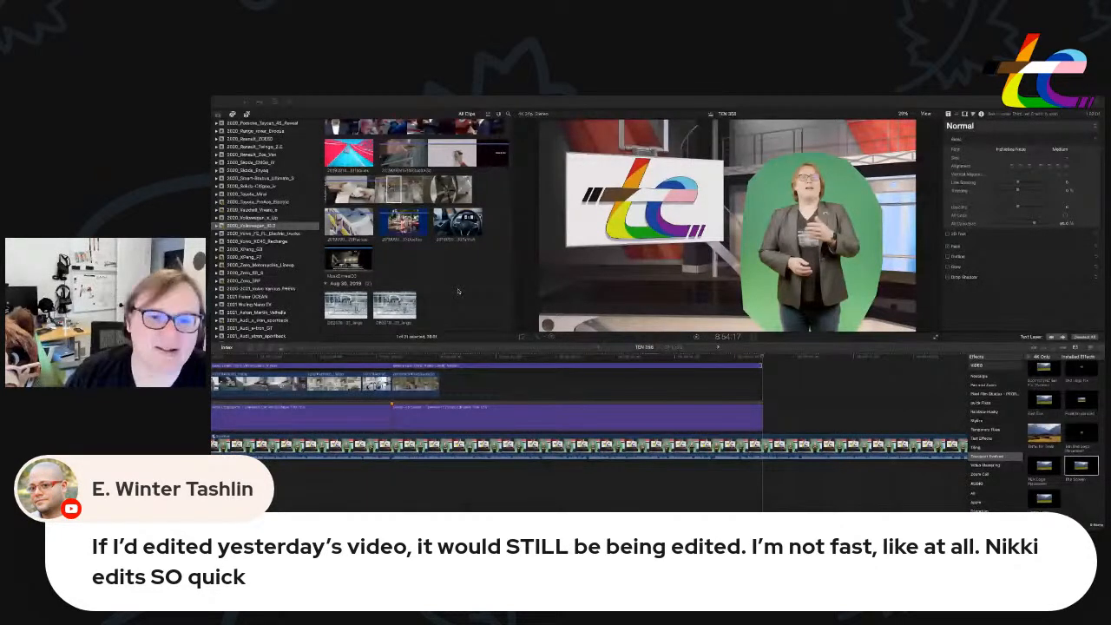
Connect another range of the ID.3 factory footage at 8:00:15 and delete its detached audio.
{"action": "scroll", "coordinate": [458, 291], "scroll_direction": "up", "scroll_amount": 2}
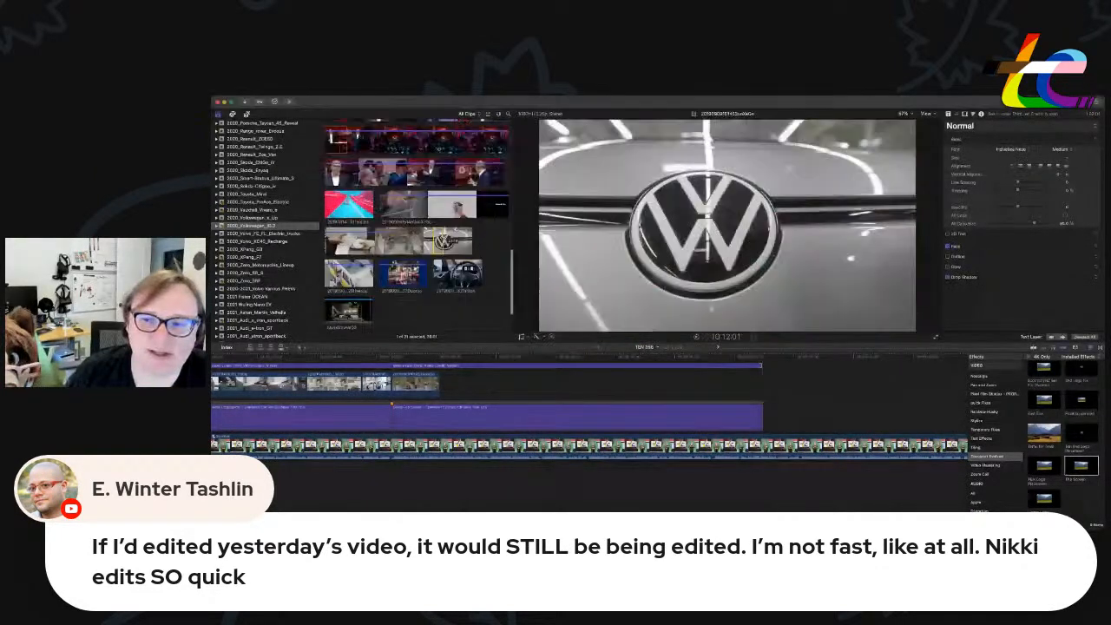
{"action": "left_click_drag", "start_coordinate": [444, 240], "coordinate": [521, 384]}
{"action": "left_click", "coordinate": [561, 467]}
{"action": "key", "text": "Delete"}
Play the second ID.3 clip, cut it at the VW logo shot and trim its first part to end at 8:08:22.
{"action": "left_click", "coordinate": [461, 357]}
{"action": "key", "text": "space"}
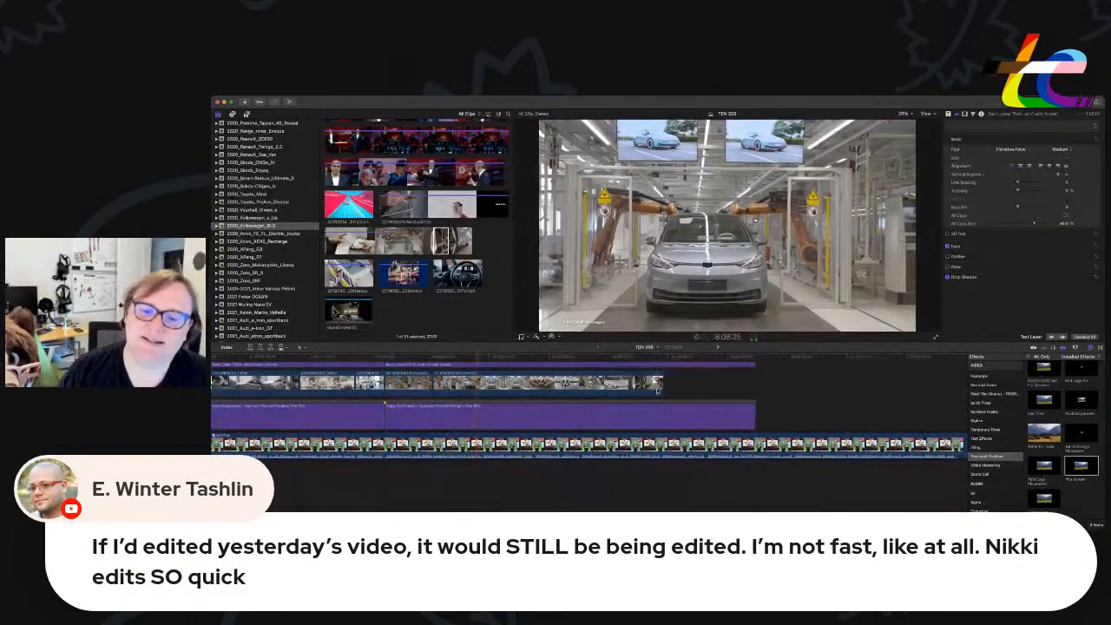
{"action": "left_click", "coordinate": [502, 390]}
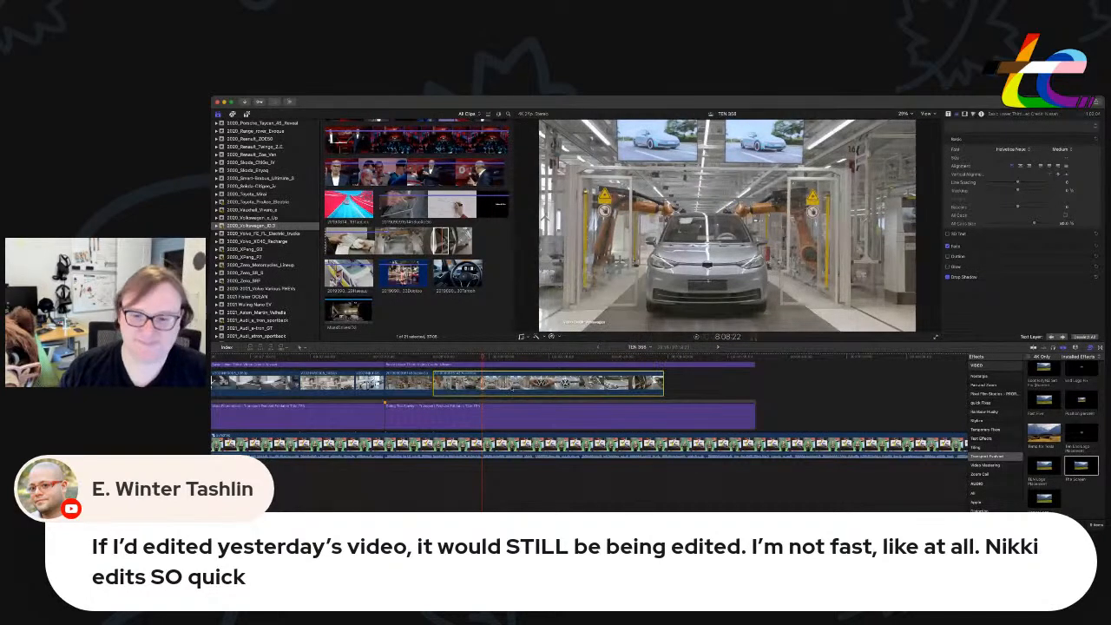
{"action": "key", "text": "b"}
{"action": "left_click", "coordinate": [512, 388]}
{"action": "left_click_drag", "start_coordinate": [511, 385], "coordinate": [483, 385]}
{"action": "left_click", "coordinate": [534, 384]}
Find assembly line footage in the 2021_Volkswagen ID4 event and connect a range of it at 8:08:22.
{"action": "scroll", "coordinate": [255, 258], "scroll_direction": "down", "scroll_amount": 8}
{"action": "scroll", "coordinate": [260, 263], "scroll_direction": "down", "scroll_amount": 2}
{"action": "scroll", "coordinate": [258, 261], "scroll_direction": "down", "scroll_amount": 2}
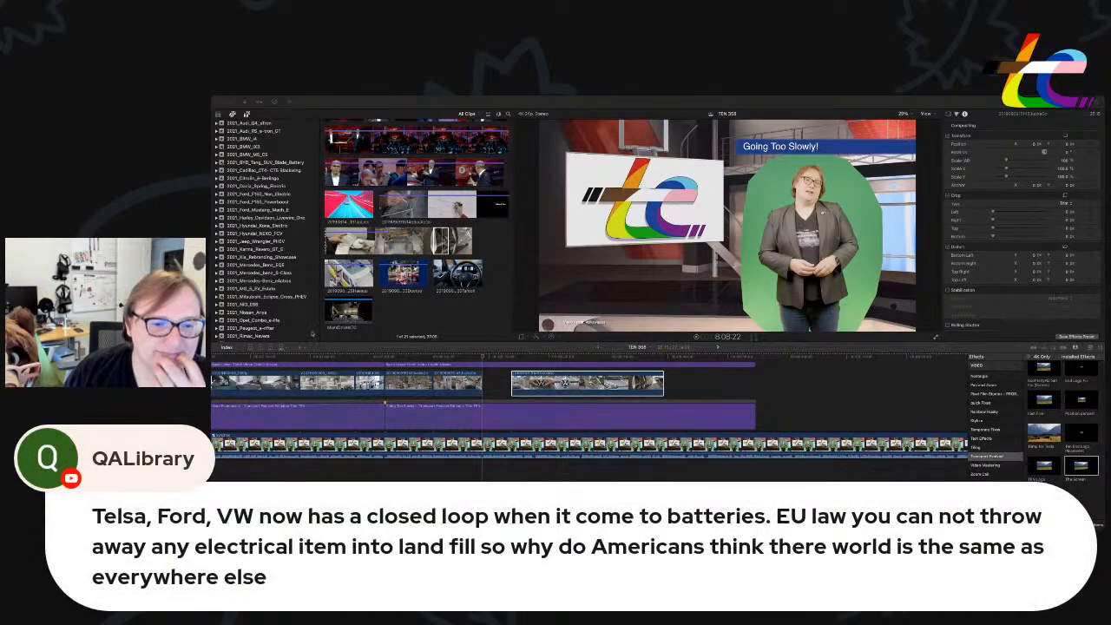
{"action": "left_click", "coordinate": [311, 336]}
{"action": "scroll", "coordinate": [281, 282], "scroll_direction": "down", "scroll_amount": 8}
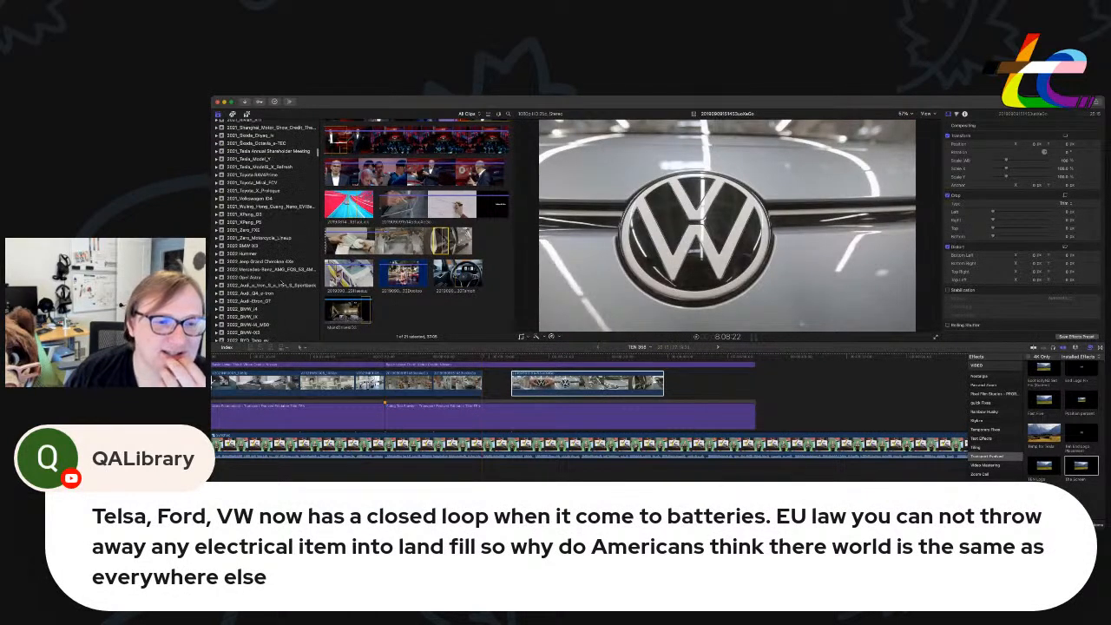
{"action": "scroll", "coordinate": [281, 282], "scroll_direction": "down", "scroll_amount": 5}
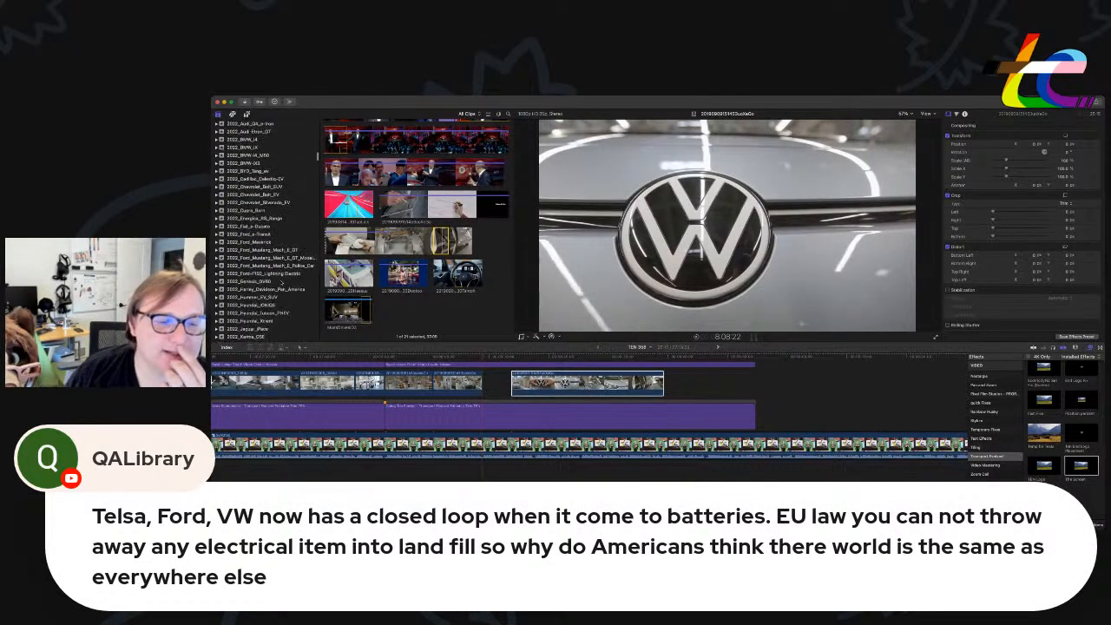
{"action": "scroll", "coordinate": [281, 284], "scroll_direction": "up", "scroll_amount": 7}
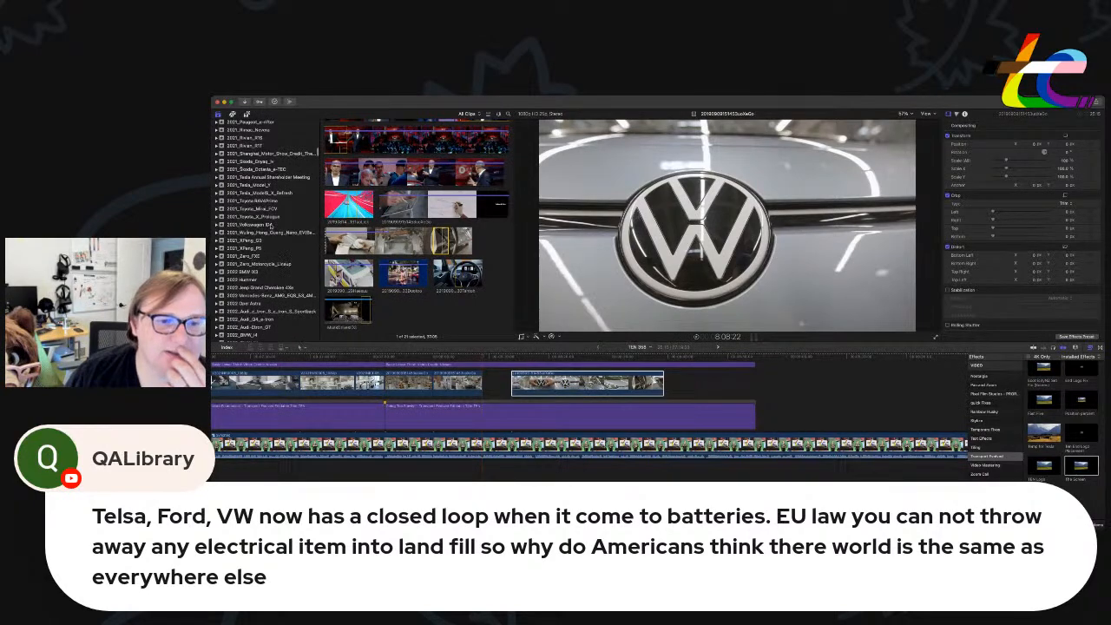
{"action": "left_click", "coordinate": [260, 224]}
{"action": "scroll", "coordinate": [460, 278], "scroll_direction": "up", "scroll_amount": 15}
{"action": "scroll", "coordinate": [460, 278], "scroll_direction": "down", "scroll_amount": 5}
{"action": "scroll", "coordinate": [461, 278], "scroll_direction": "down", "scroll_amount": 3}
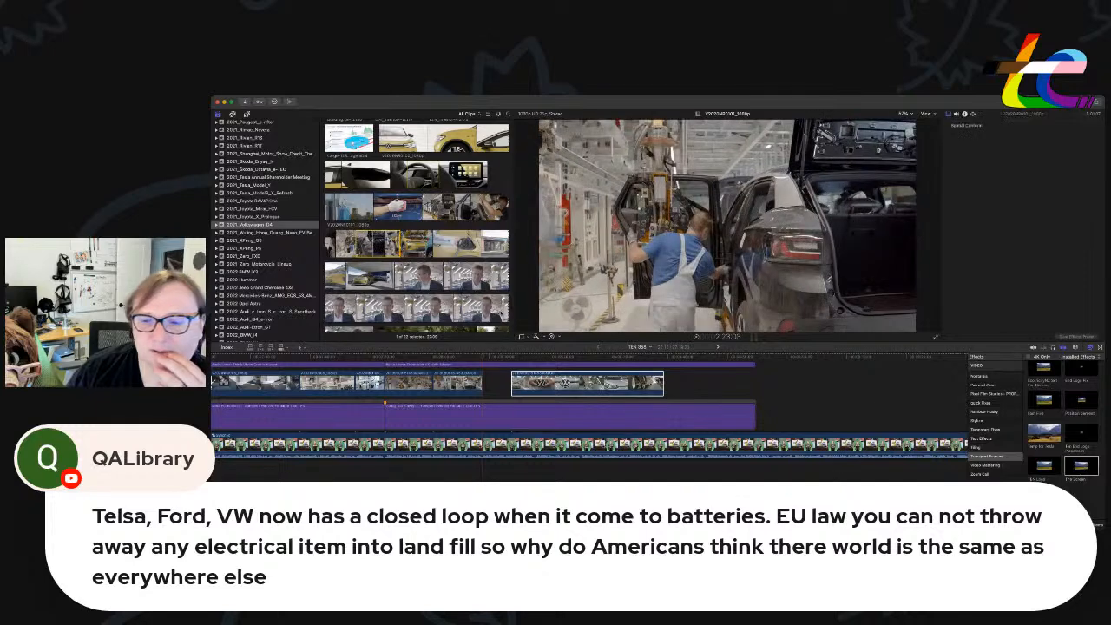
{"action": "left_click_drag", "start_coordinate": [381, 245], "coordinate": [484, 388]}
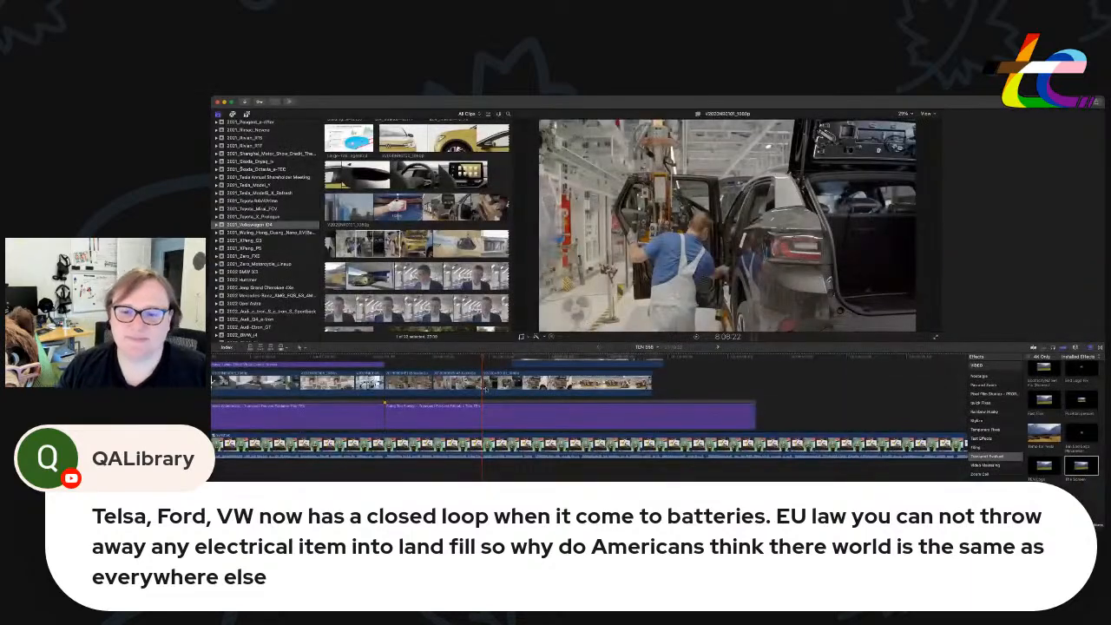
Play the new ID.4 assembly clip and move the leftover VW logo clip further along the timeline.
{"action": "key", "text": "space"}
{"action": "scroll", "coordinate": [543, 387], "scroll_direction": "up", "scroll_amount": 3}
{"action": "left_click_drag", "start_coordinate": [565, 398], "coordinate": [647, 396]}
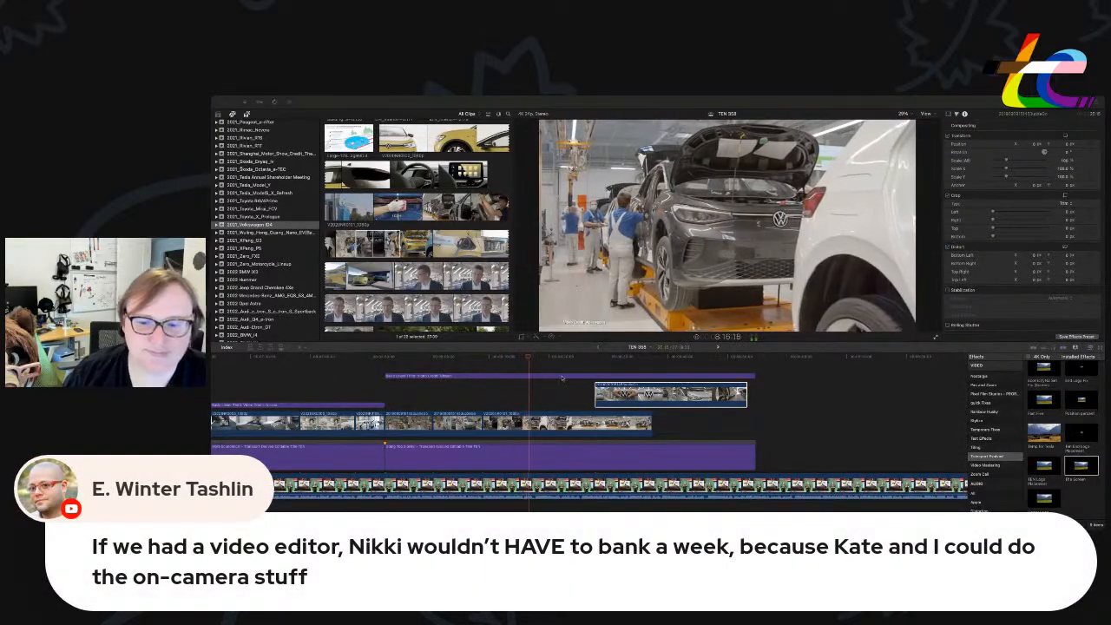
{"action": "scroll", "coordinate": [564, 379], "scroll_direction": "left", "scroll_amount": 1}
{"action": "scroll", "coordinate": [608, 403], "scroll_direction": "right", "scroll_amount": 2}
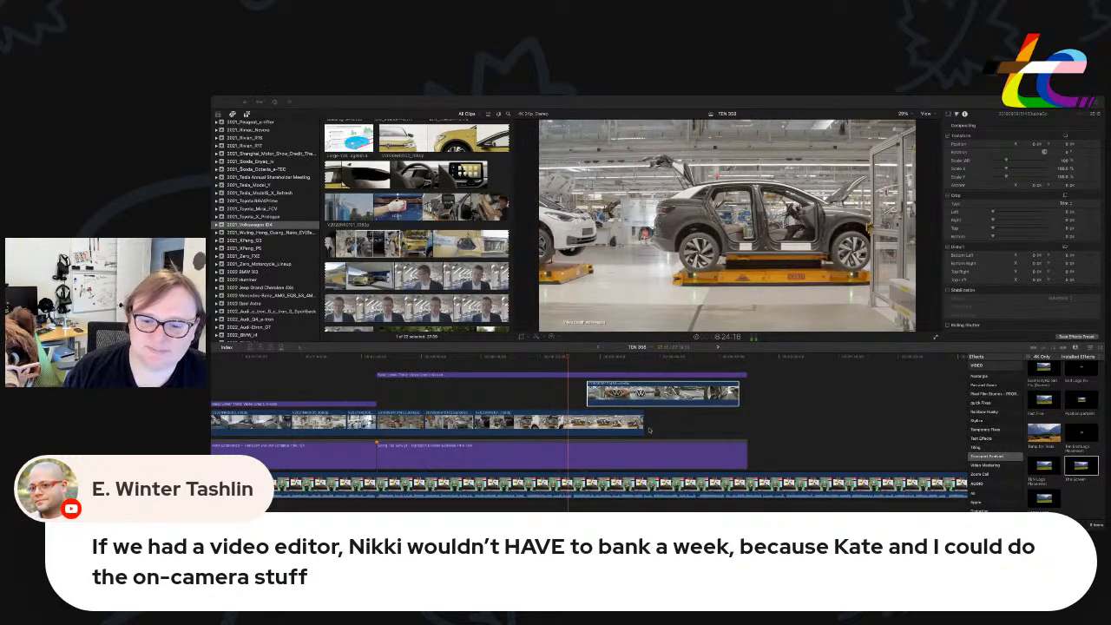
Trim the ID.4 assembly clip to end at 8:25:13.
{"action": "left_click", "coordinate": [573, 356]}
{"action": "left_click", "coordinate": [642, 424]}
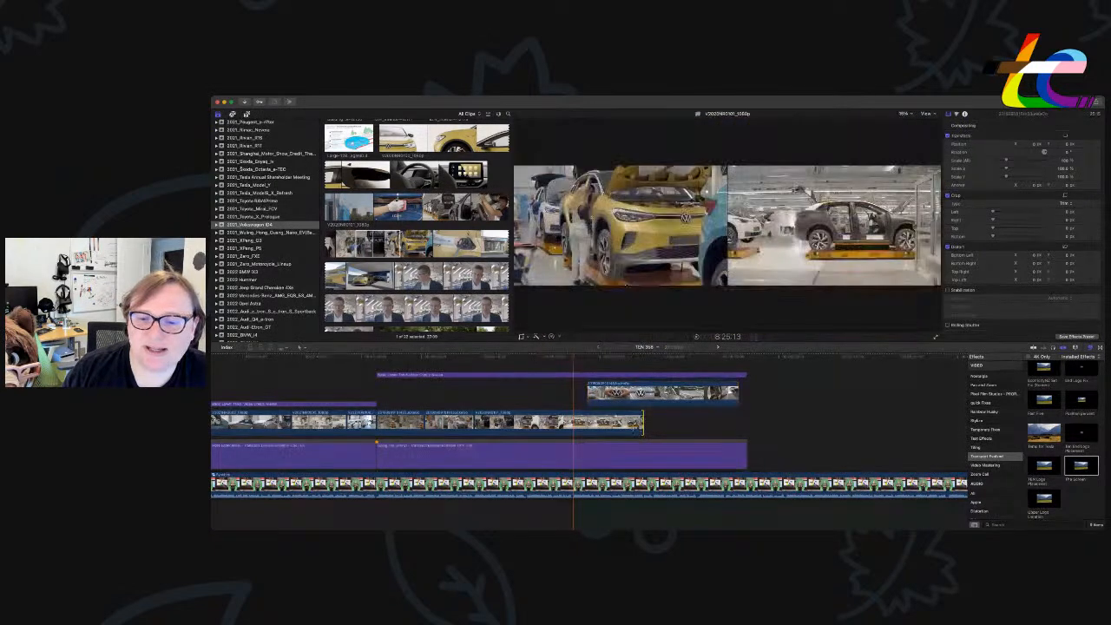
{"action": "left_click_drag", "start_coordinate": [642, 424], "coordinate": [572, 428]}
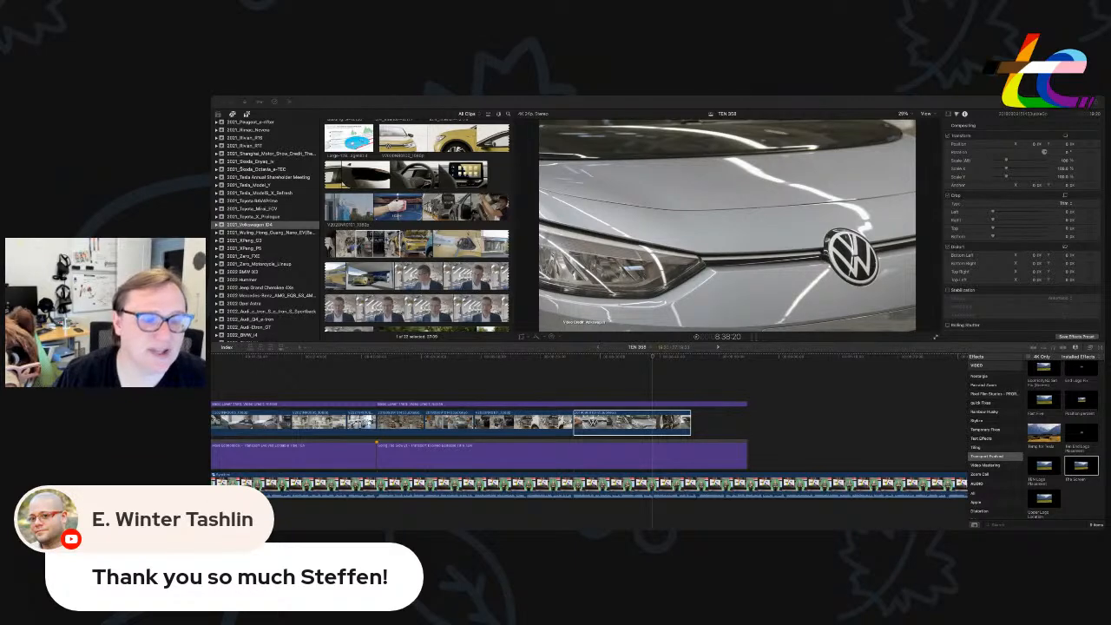
Trim the last factory clip to end at 8:38:20 and shorten the story title and its video credit to end at 8:46:07.
{"action": "left_click_drag", "start_coordinate": [693, 424], "coordinate": [653, 424]}
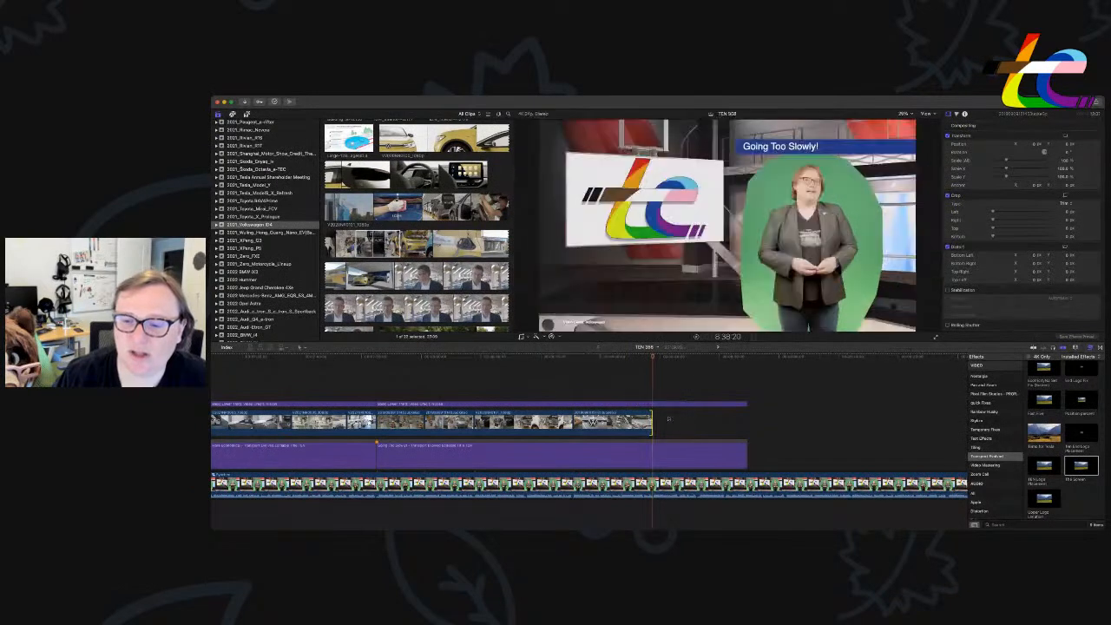
{"action": "left_click", "coordinate": [682, 375]}
{"action": "left_click", "coordinate": [745, 456]}
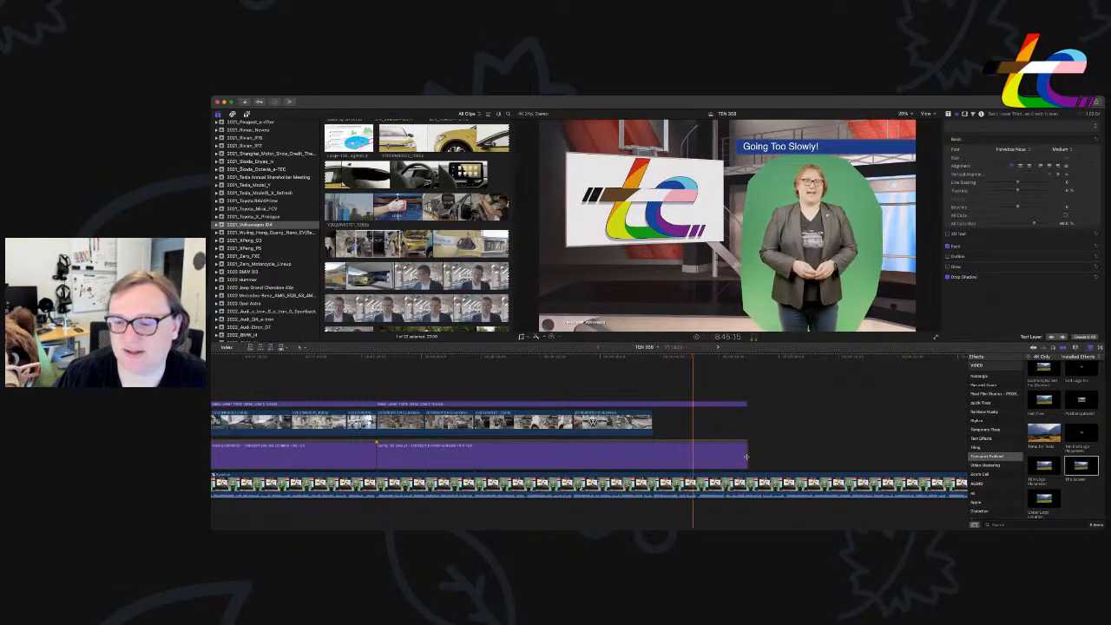
{"action": "left_click_drag", "start_coordinate": [746, 456], "coordinate": [725, 433]}
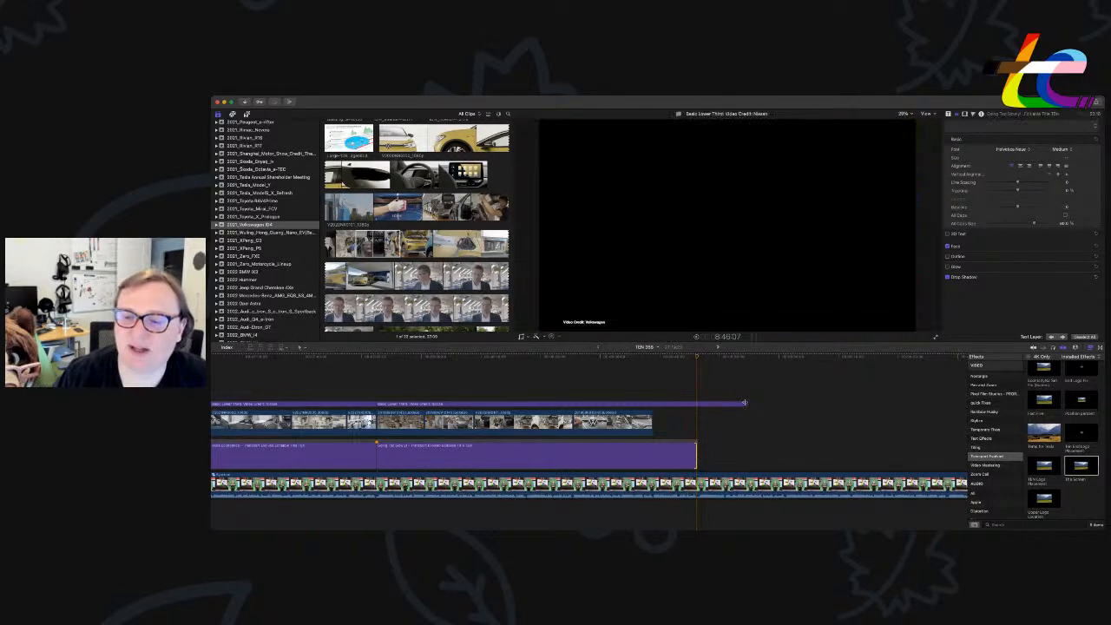
Find the car teaser image in the Volkswagen-Project-Trinity event and connect it from 8:38:20 to 8:46:07, after the factory footage.
{"action": "scroll", "coordinate": [261, 234], "scroll_direction": "up", "scroll_amount": 3}
{"action": "scroll", "coordinate": [262, 233], "scroll_direction": "down", "scroll_amount": 3}
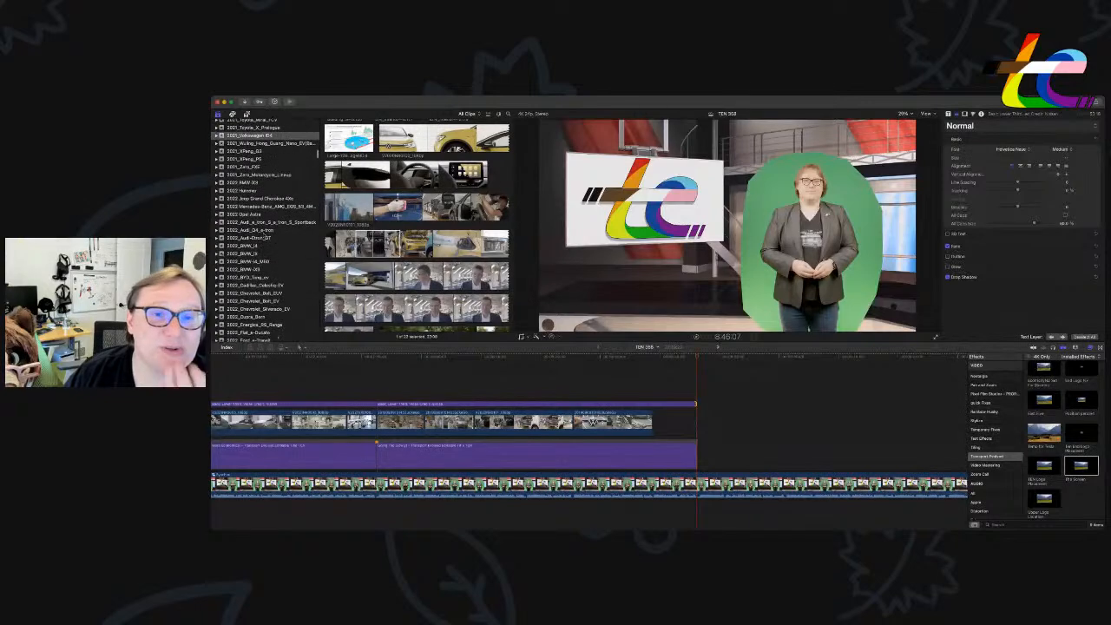
{"action": "scroll", "coordinate": [265, 230], "scroll_direction": "down", "scroll_amount": 5}
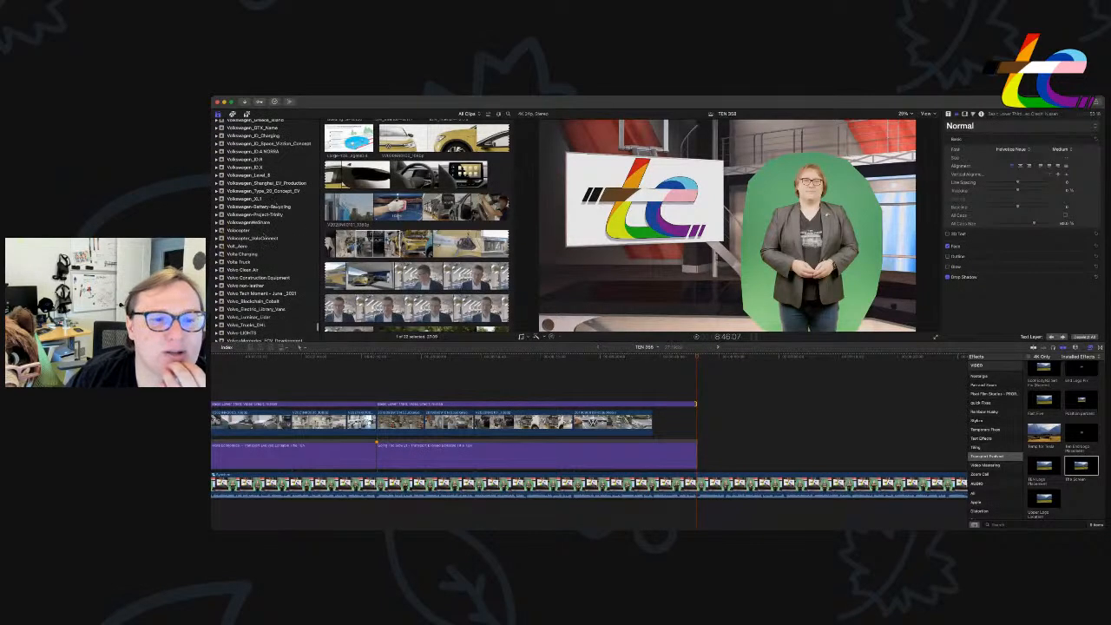
{"action": "left_click", "coordinate": [278, 207]}
{"action": "key", "text": "Down"}
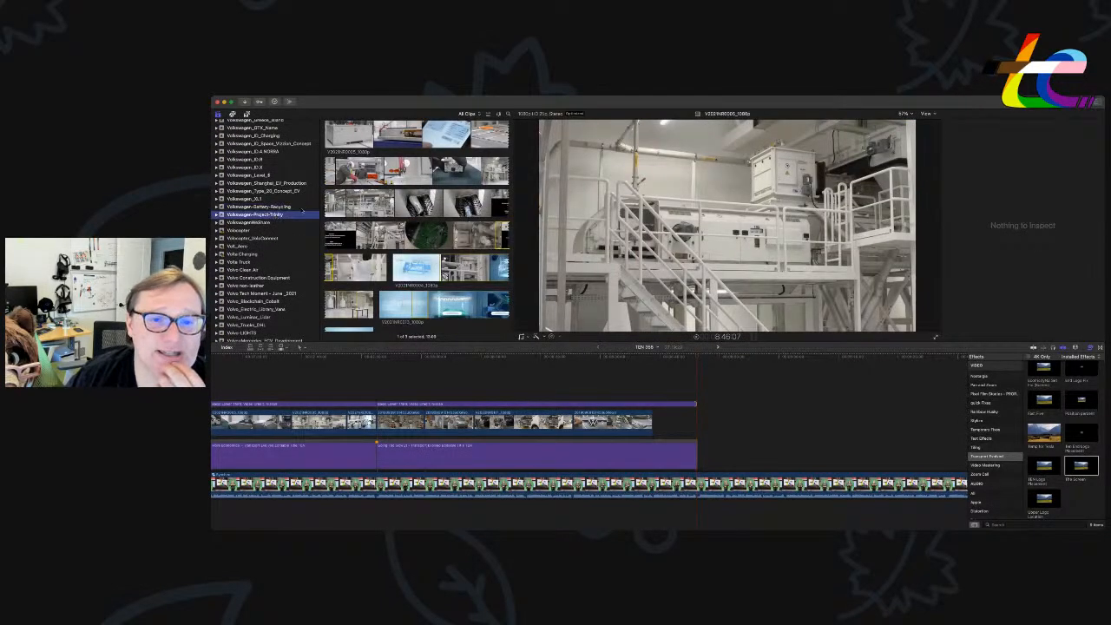
{"action": "left_click", "coordinate": [347, 154]}
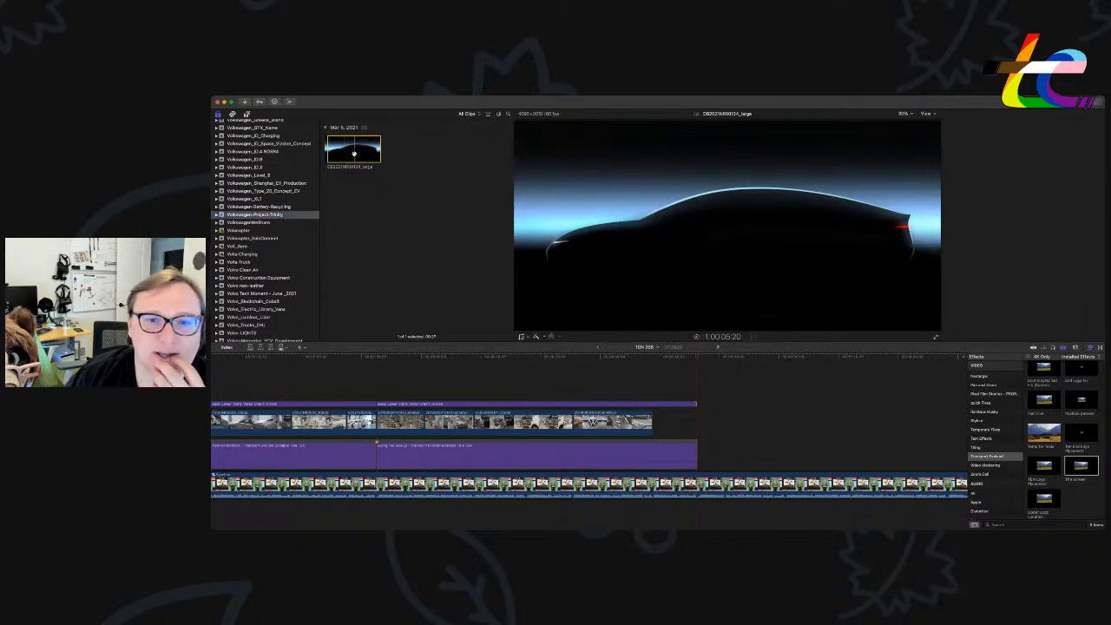
{"action": "left_click_drag", "start_coordinate": [595, 352], "coordinate": [666, 429]}
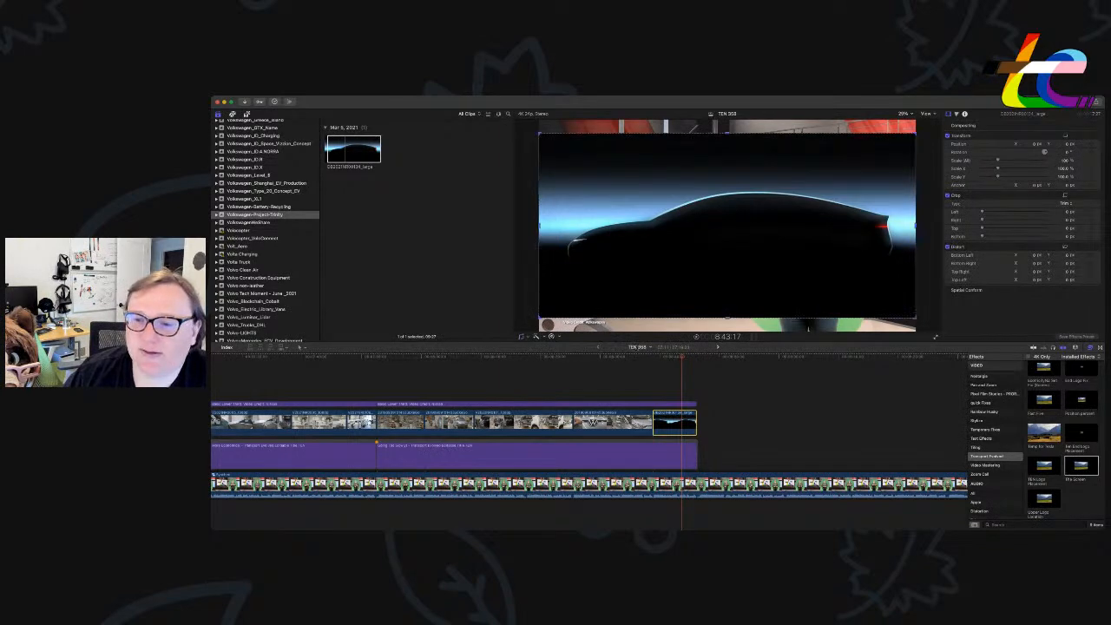
Crop the Project Trinity image to fill the frame and fit it onto the studio screen with the screen effect.
{"action": "left_click", "coordinate": [728, 324]}
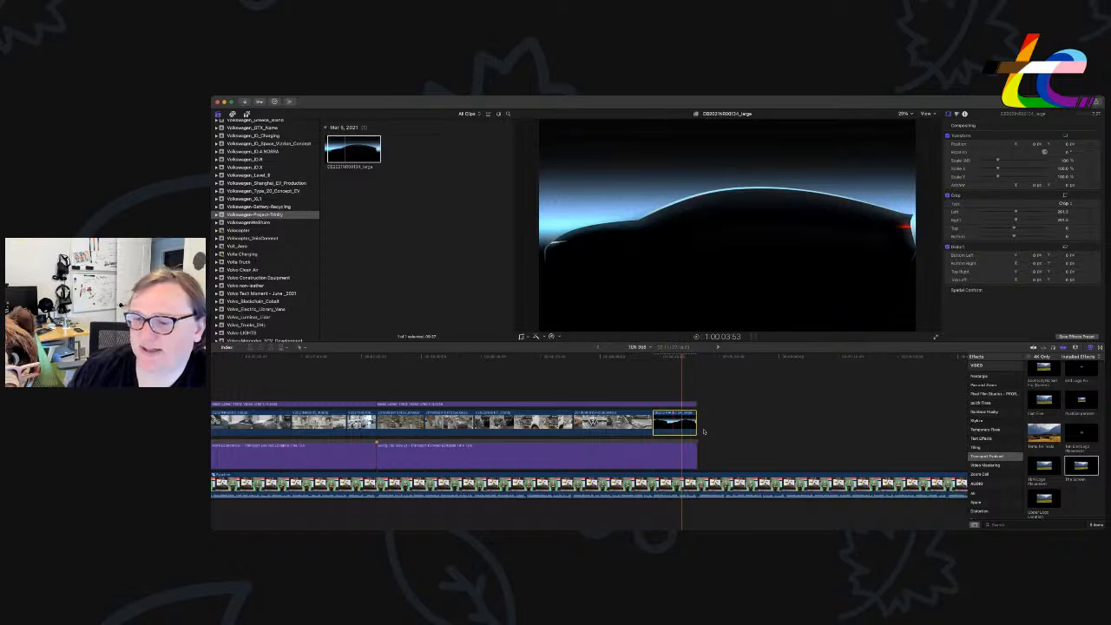
{"action": "left_click_drag", "start_coordinate": [1077, 470], "coordinate": [682, 426]}
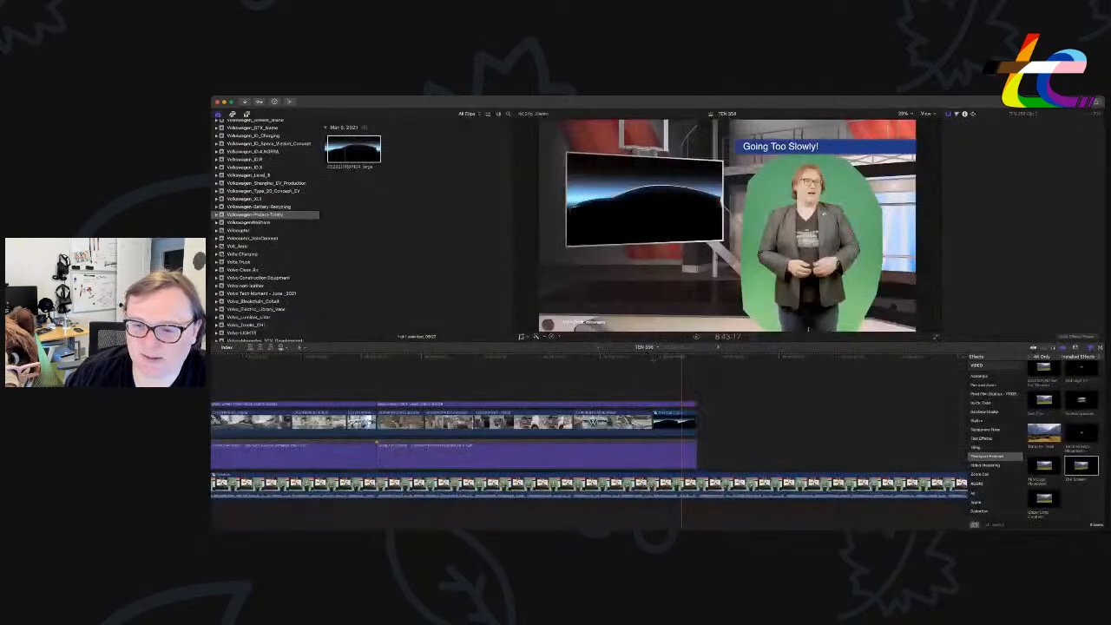
Split the video credit where the Project Trinity image starts and change the second part to Image Credit: Volkswagen.
{"action": "left_click", "coordinate": [653, 375]}
{"action": "left_click", "coordinate": [667, 404]}
{"action": "key", "text": "super+b"}
{"action": "left_click", "coordinate": [667, 404]}
{"action": "scroll", "coordinate": [953, 155], "scroll_direction": "up", "scroll_amount": 5}
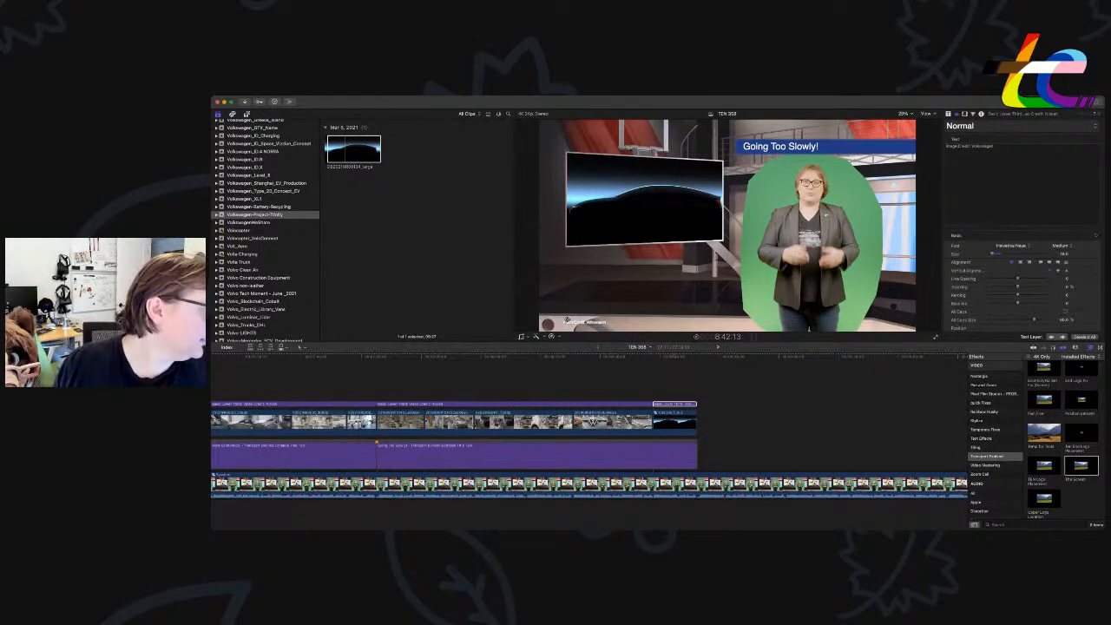
{"action": "key", "text": "super+Tab"}
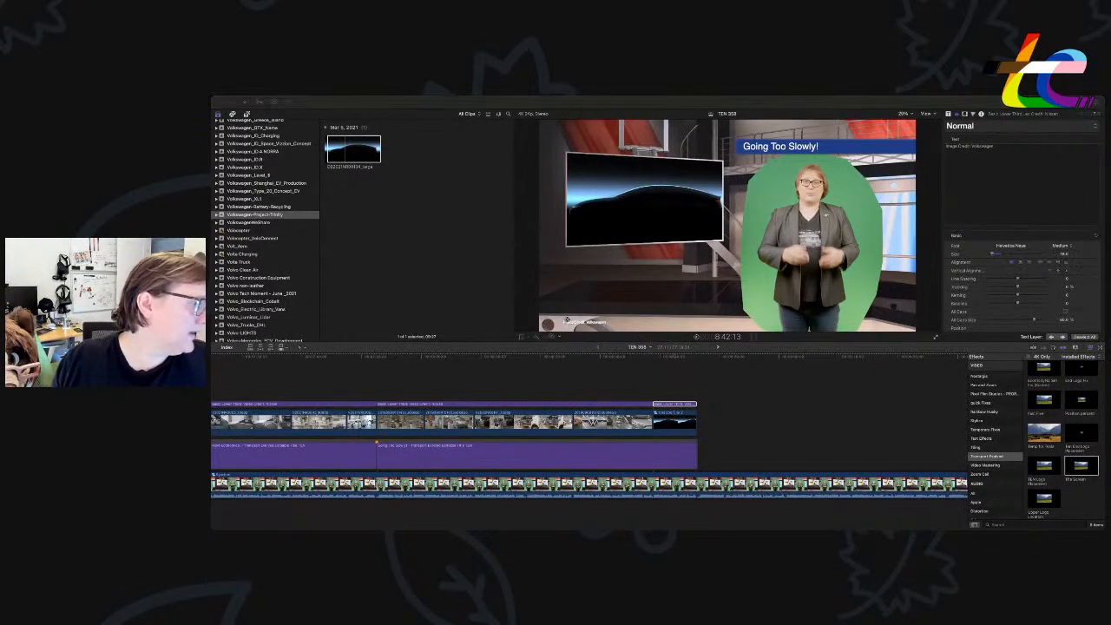
Copy the Going Too Slowly! title to 8:46:07 and change the copy's text to "Now Casting!".
{"action": "left_click", "coordinate": [681, 447]}
{"action": "left_click", "coordinate": [697, 357]}
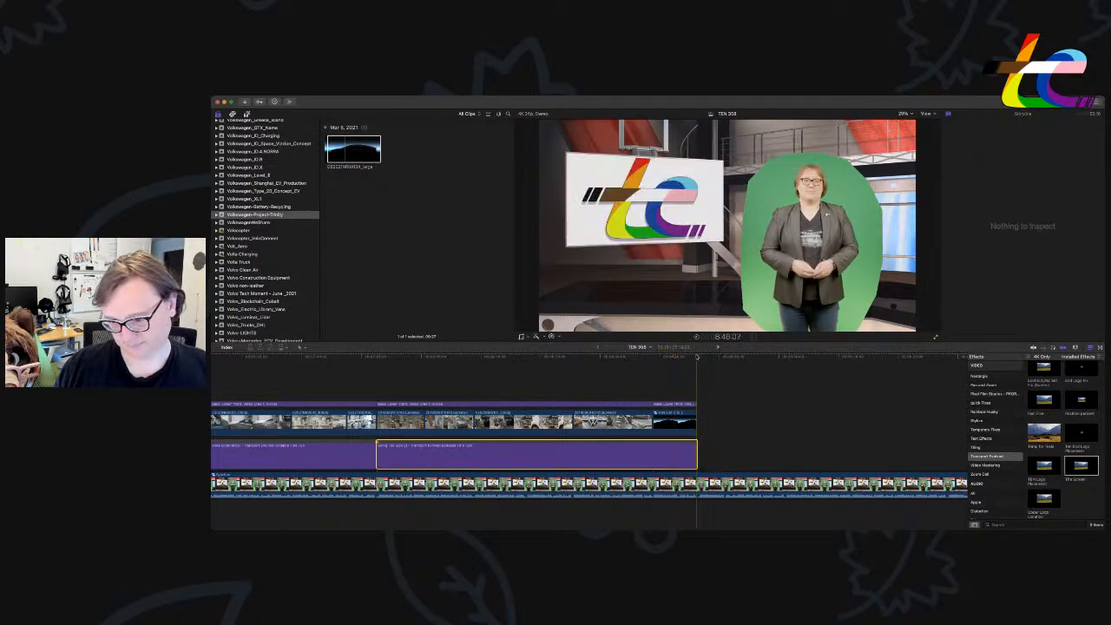
{"action": "key", "text": "super+v"}
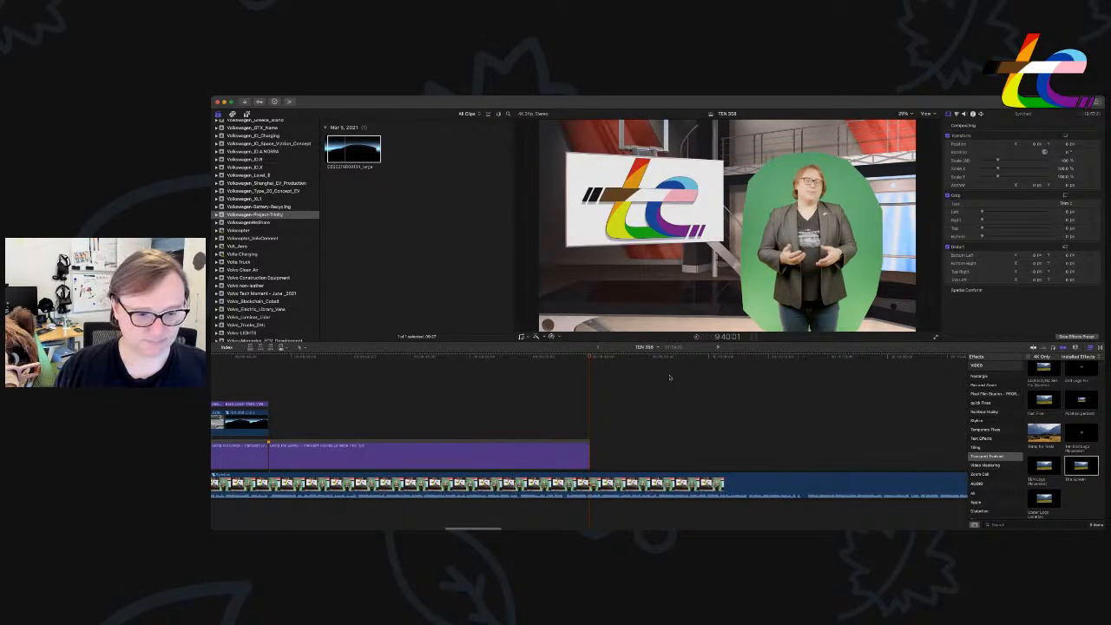
{"action": "left_click", "coordinate": [436, 439]}
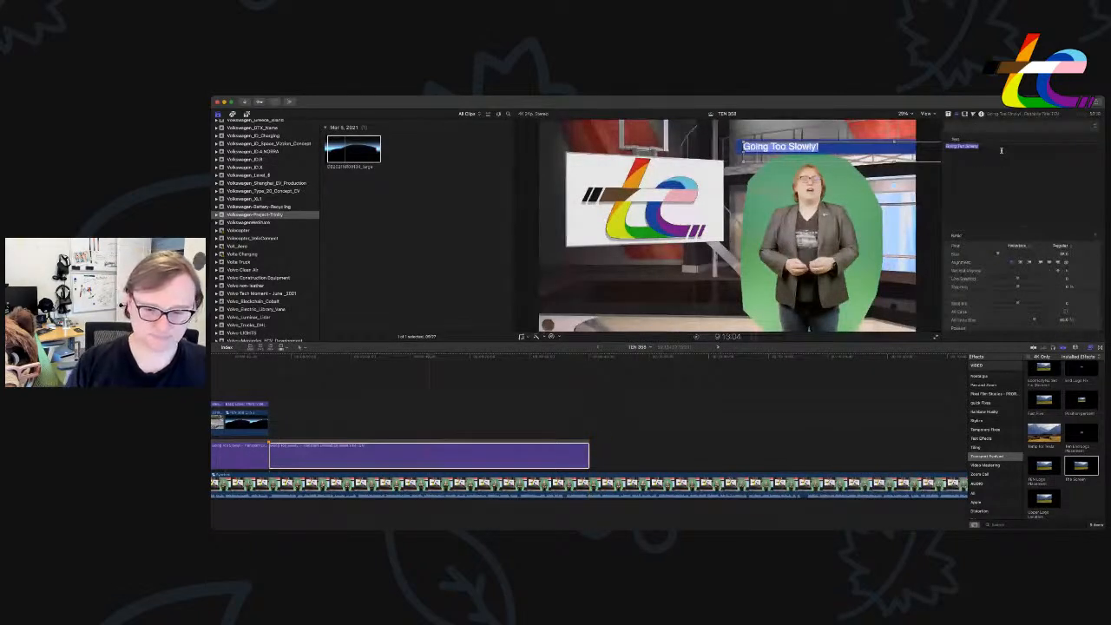
{"action": "type", "text": "Now Casint!"}
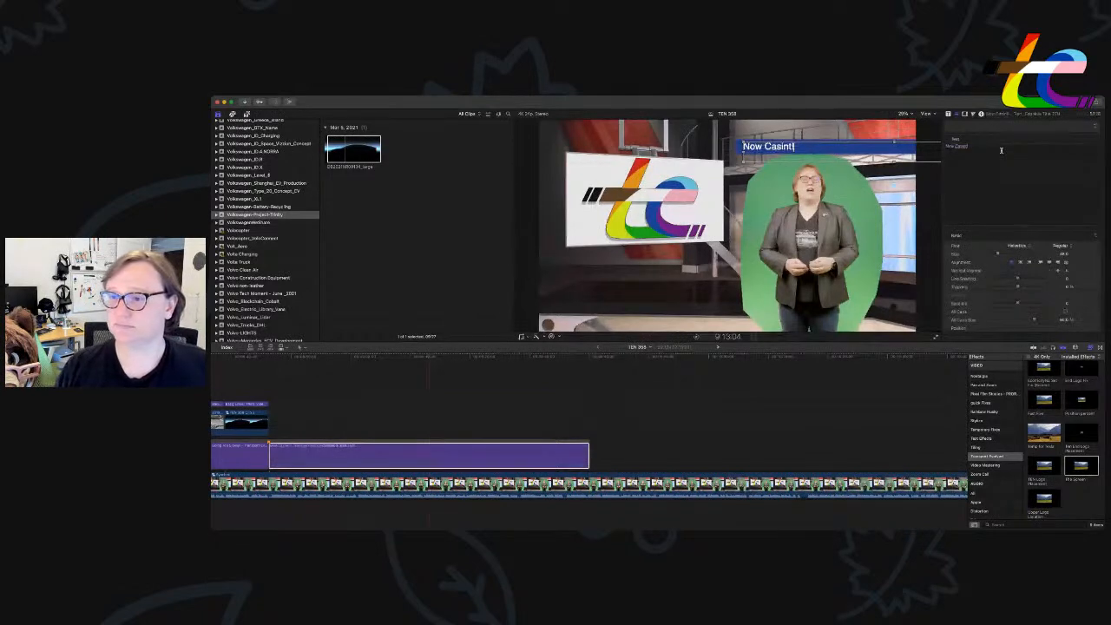
{"action": "key", "text": "BackSpace"}
{"action": "key", "text": "BackSpace"}
{"action": "key", "text": "BackSpace"}
{"action": "key", "text": "BackSpace"}
{"action": "type", "text": "ting!"}
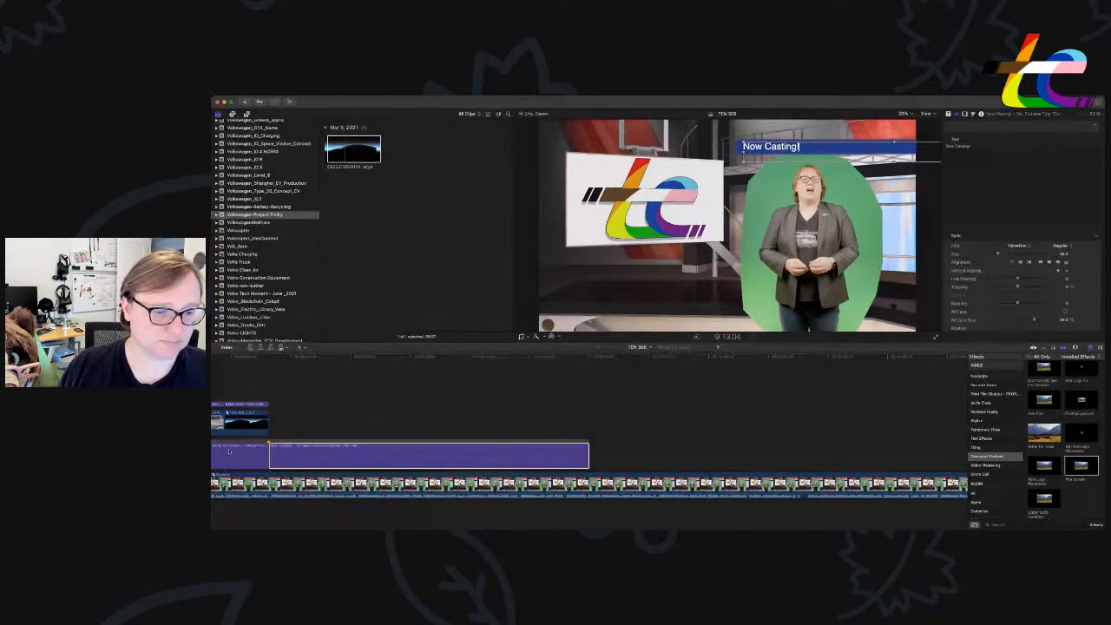
Play the end of the new story and trim the Now Casting! title to a length of about 49:15.
{"action": "left_click", "coordinate": [280, 415]}
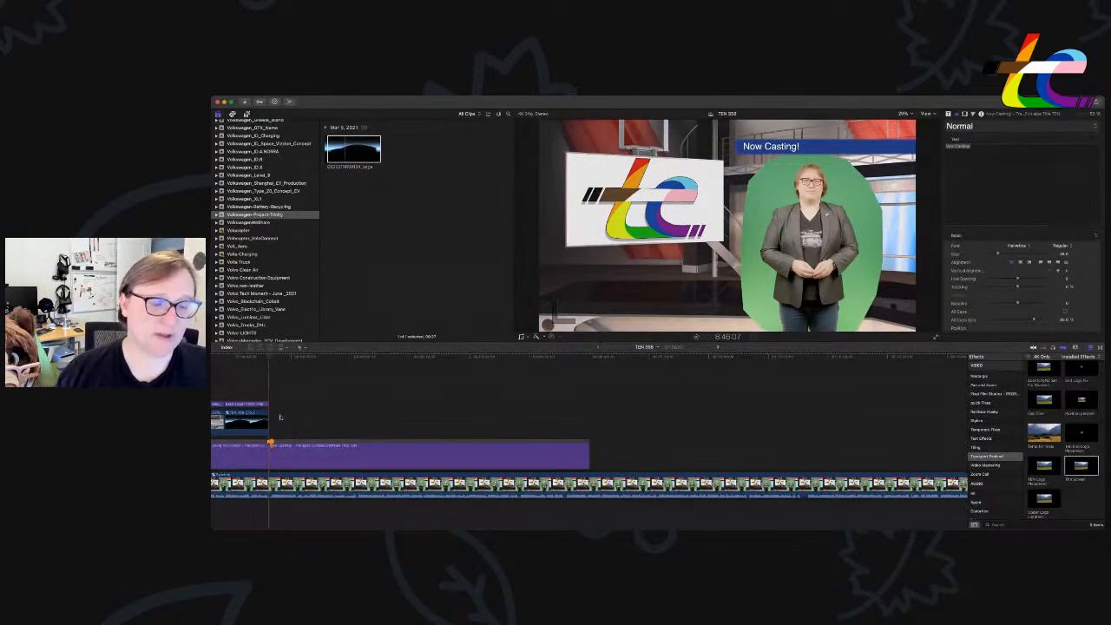
{"action": "scroll", "coordinate": [280, 418], "scroll_direction": "down", "scroll_amount": 3}
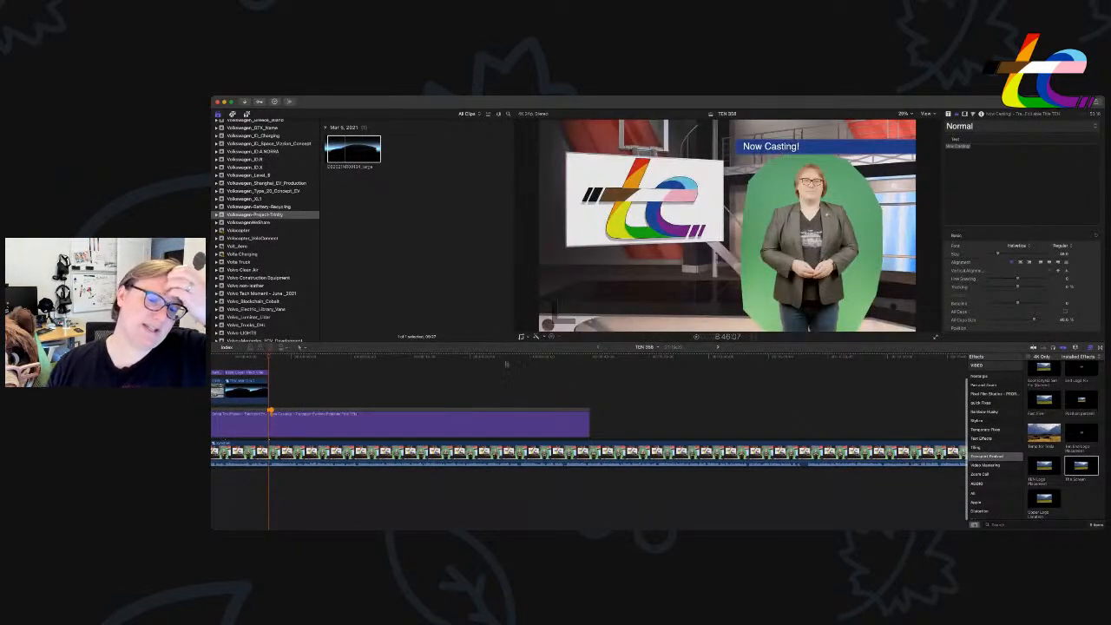
{"action": "left_click", "coordinate": [505, 359]}
{"action": "key", "text": "space"}
{"action": "scroll", "coordinate": [369, 366], "scroll_direction": "left", "scroll_amount": 5}
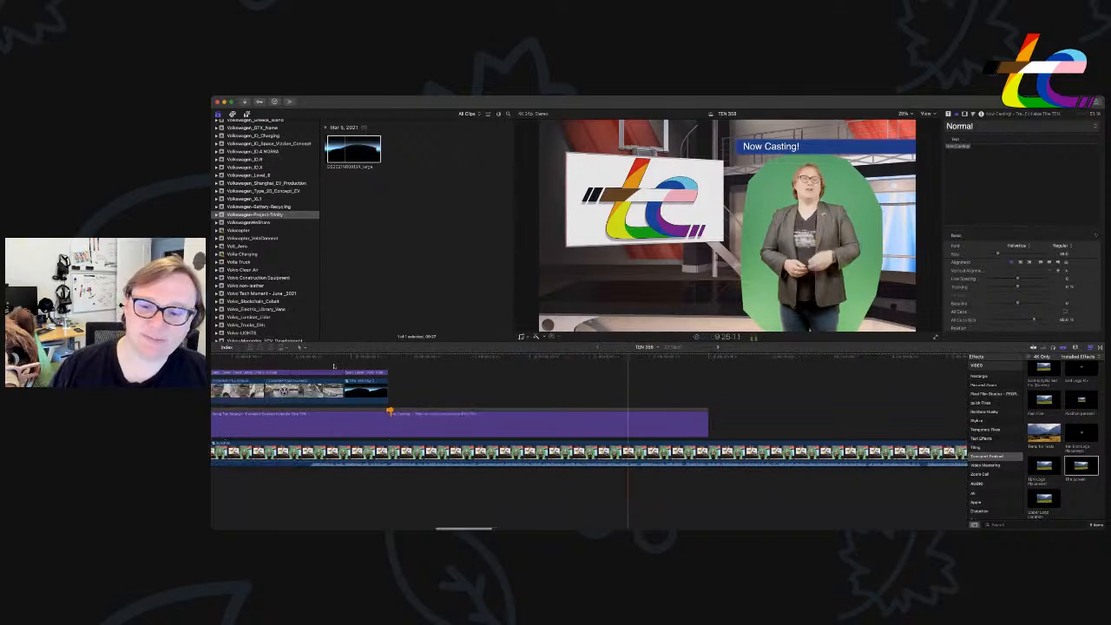
{"action": "scroll", "coordinate": [333, 365], "scroll_direction": "left", "scroll_amount": 3}
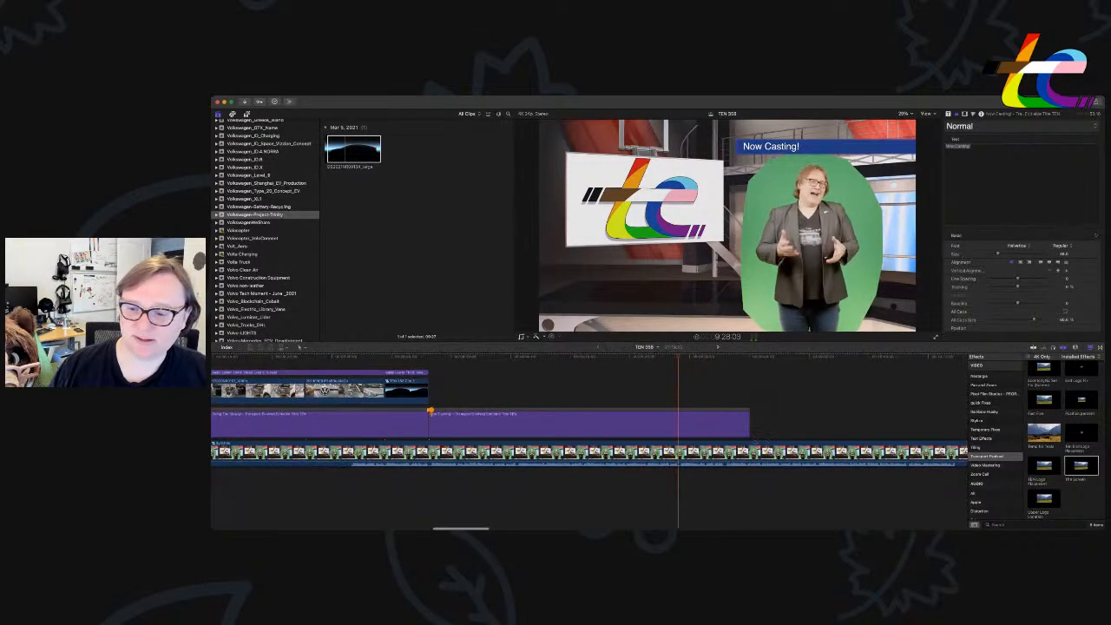
{"action": "left_click_drag", "start_coordinate": [749, 424], "coordinate": [721, 424]}
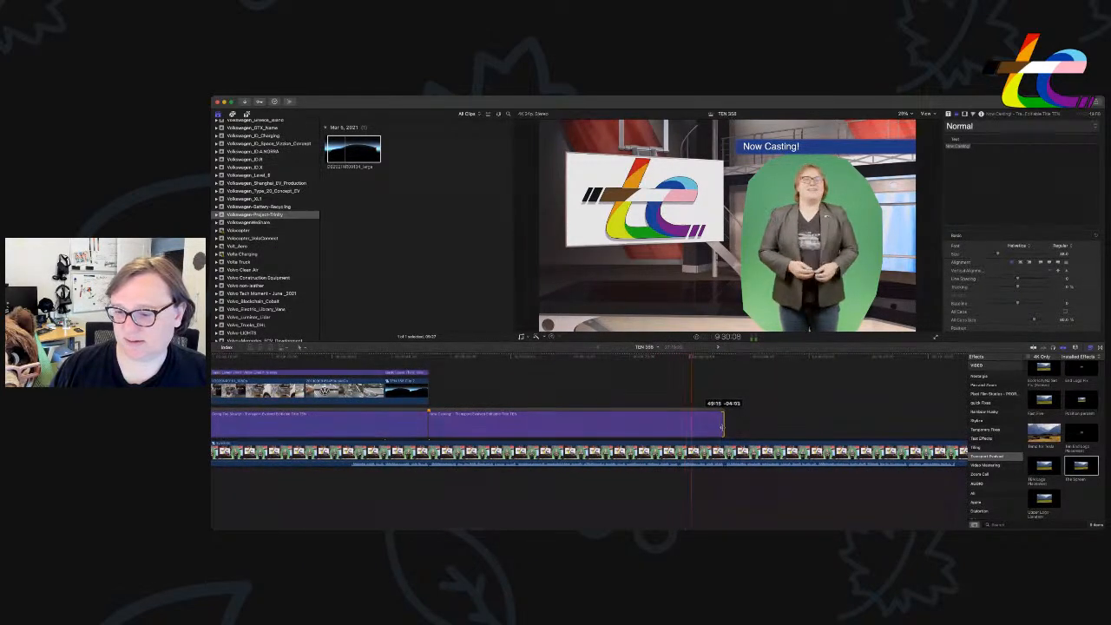
{"action": "scroll", "coordinate": [484, 396], "scroll_direction": "left", "scroll_amount": 3}
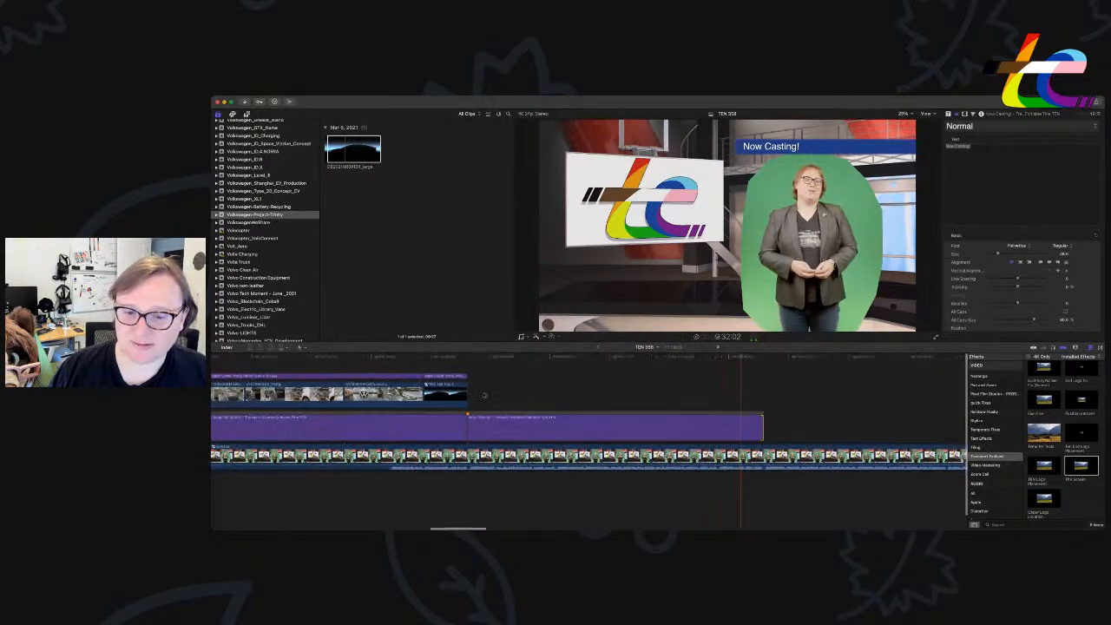
{"action": "scroll", "coordinate": [484, 396], "scroll_direction": "left", "scroll_amount": 2}
Find the Model Y deliveries clip in the Tesla Model Y event and connect a range of it above the Now Casting! title.
{"action": "left_click", "coordinate": [487, 364]}
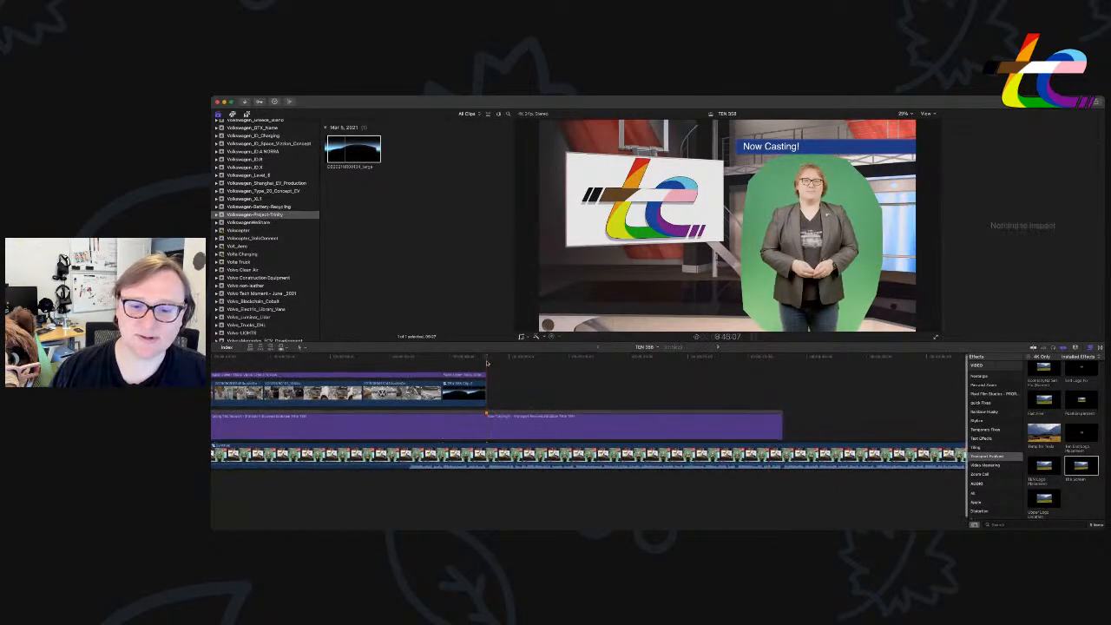
{"action": "scroll", "coordinate": [276, 251], "scroll_direction": "down", "scroll_amount": 8}
{"action": "scroll", "coordinate": [276, 251], "scroll_direction": "up", "scroll_amount": 20}
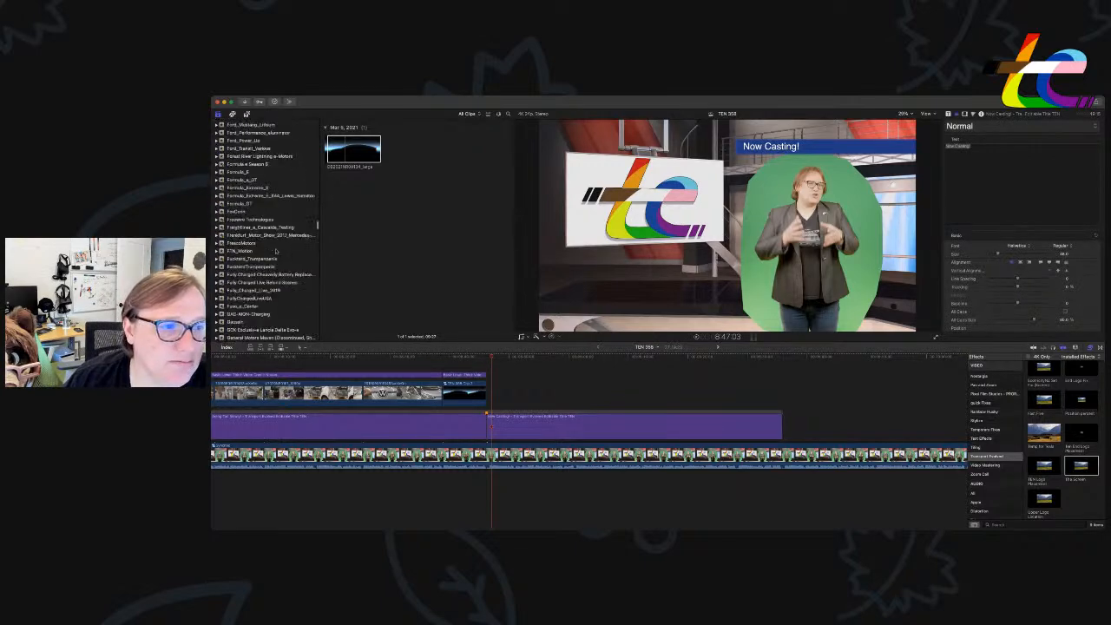
{"action": "scroll", "coordinate": [276, 251], "scroll_direction": "up", "scroll_amount": 20}
{"action": "scroll", "coordinate": [276, 251], "scroll_direction": "down", "scroll_amount": 20}
{"action": "scroll", "coordinate": [276, 251], "scroll_direction": "down", "scroll_amount": 10}
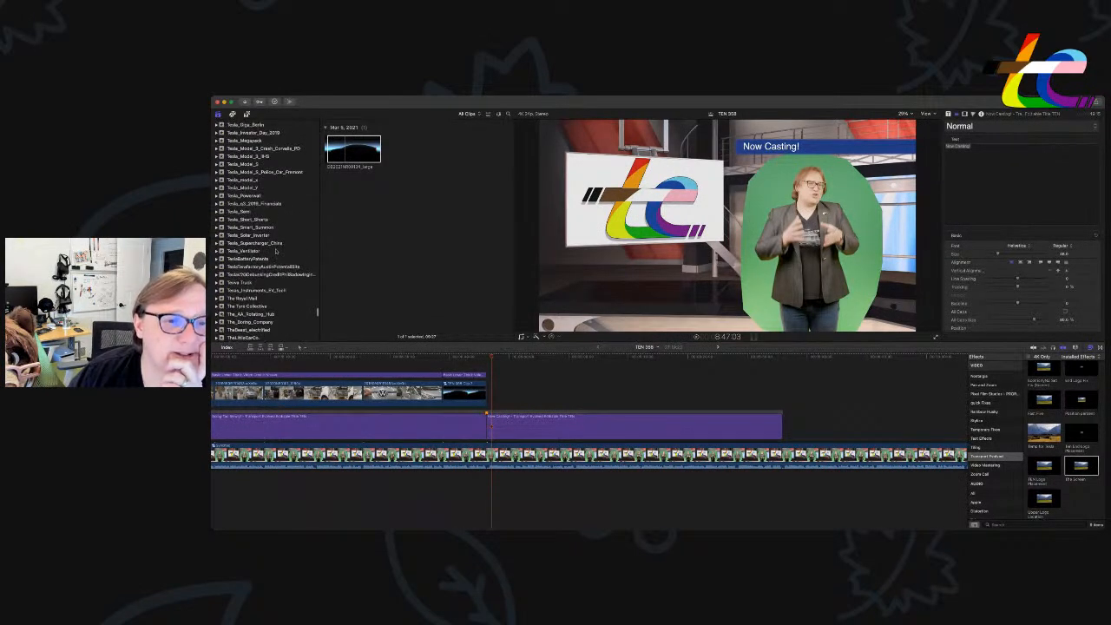
{"action": "left_click", "coordinate": [317, 191]}
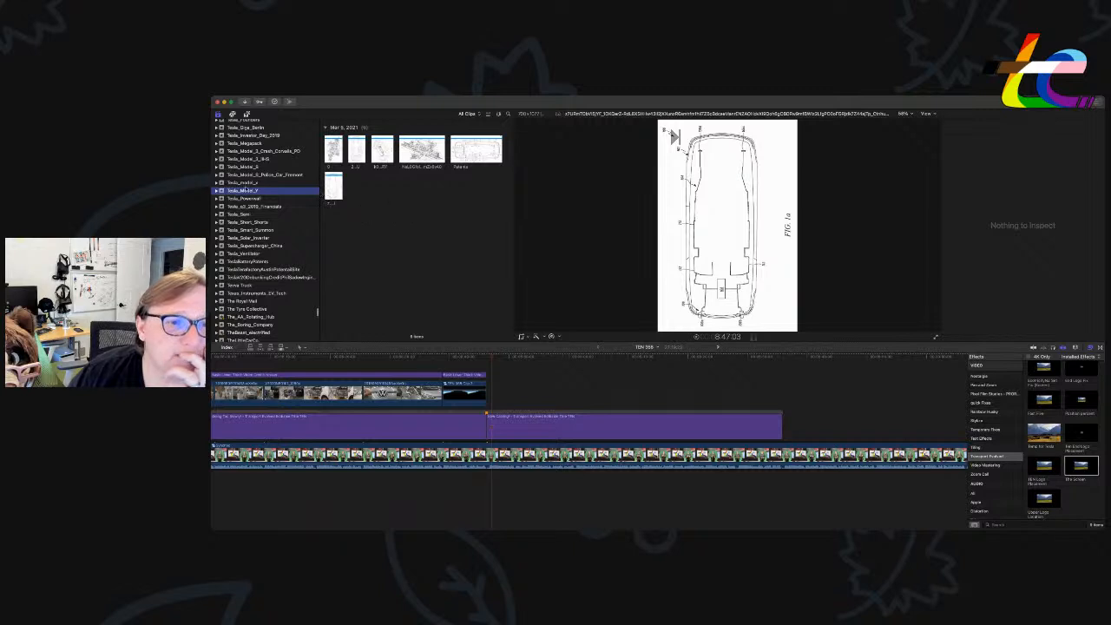
{"action": "scroll", "coordinate": [251, 191], "scroll_direction": "up", "scroll_amount": 5}
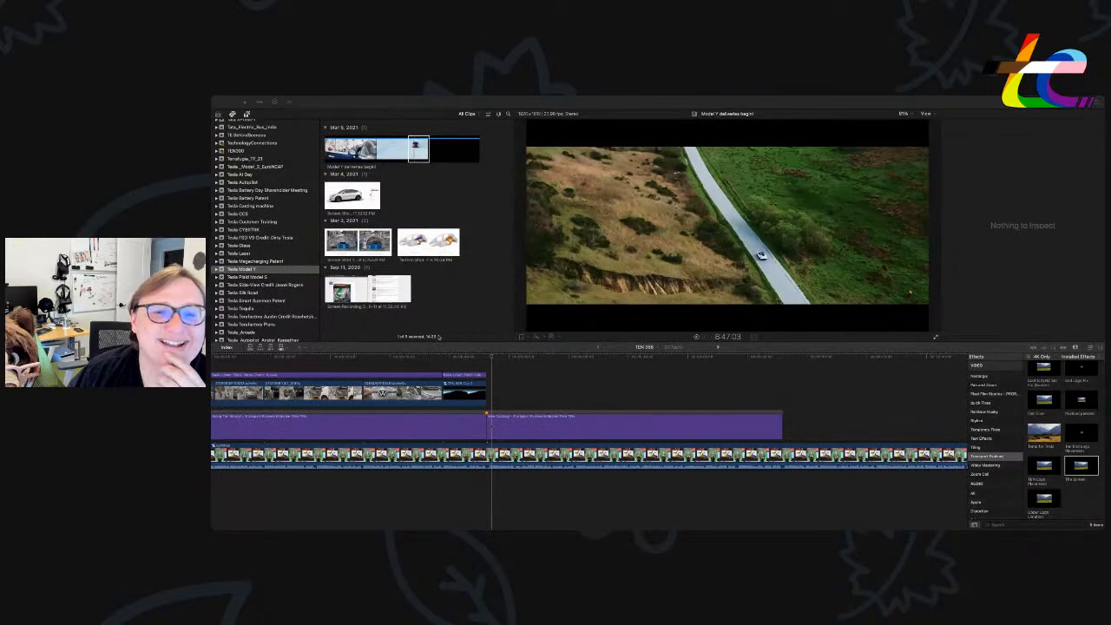
{"action": "left_click", "coordinate": [334, 152]}
{"action": "left_click_drag", "start_coordinate": [344, 149], "coordinate": [365, 149]}
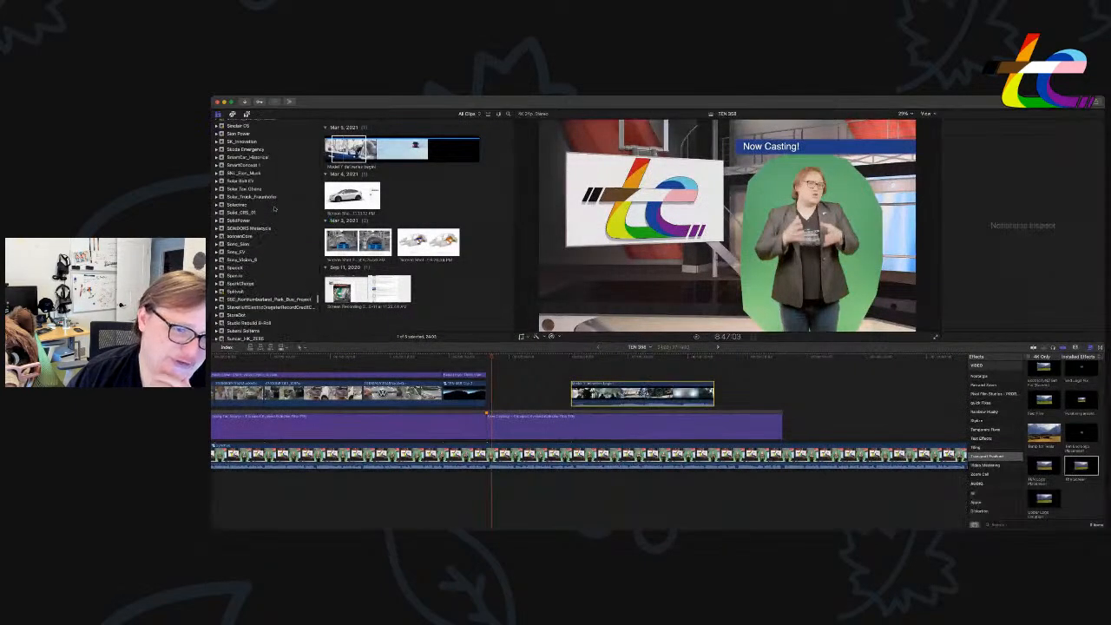
Find the blue car driving shot in the Tesla_Investor_Day_2019 event and connect a range of it at 8:46:07.
{"action": "scroll", "coordinate": [272, 215], "scroll_direction": "up", "scroll_amount": 10}
{"action": "scroll", "coordinate": [272, 216], "scroll_direction": "down", "scroll_amount": 10}
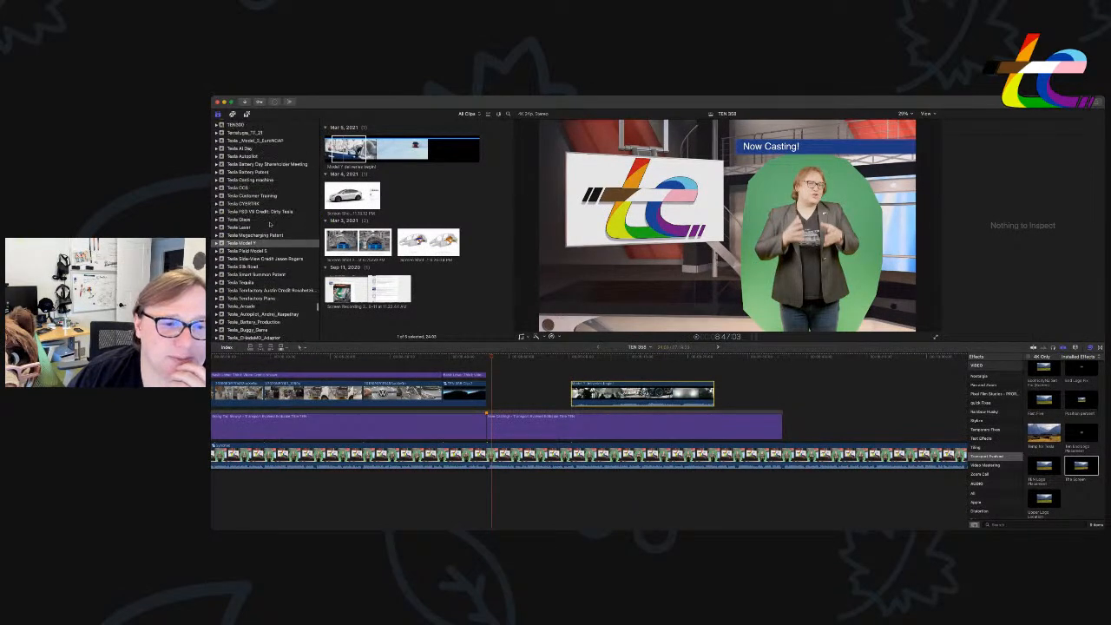
{"action": "scroll", "coordinate": [277, 217], "scroll_direction": "up", "scroll_amount": 4}
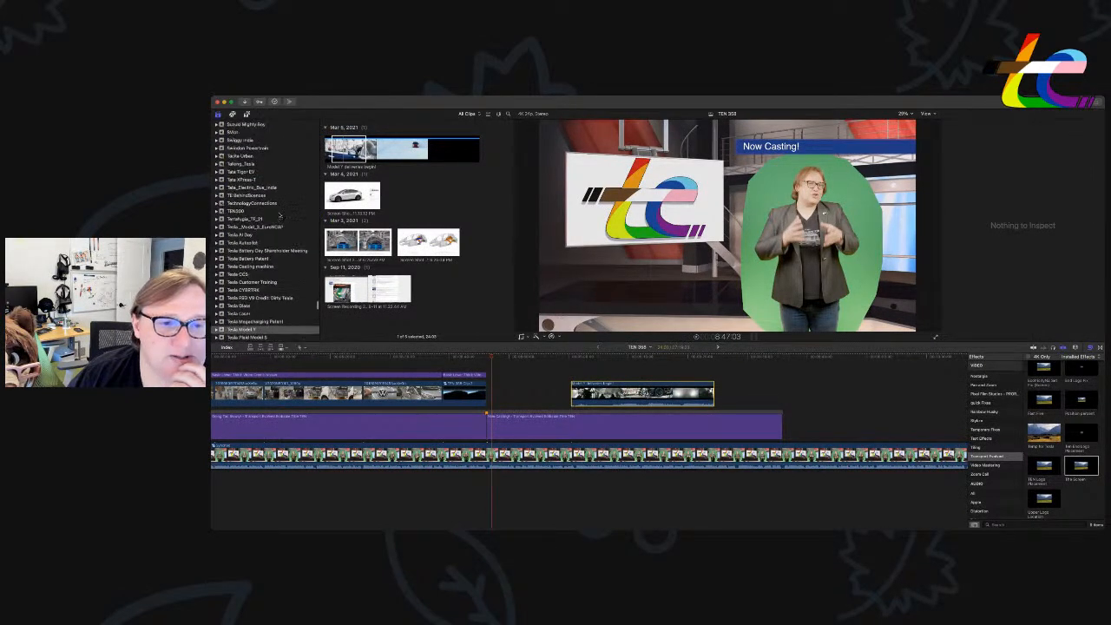
{"action": "scroll", "coordinate": [279, 215], "scroll_direction": "down", "scroll_amount": 5}
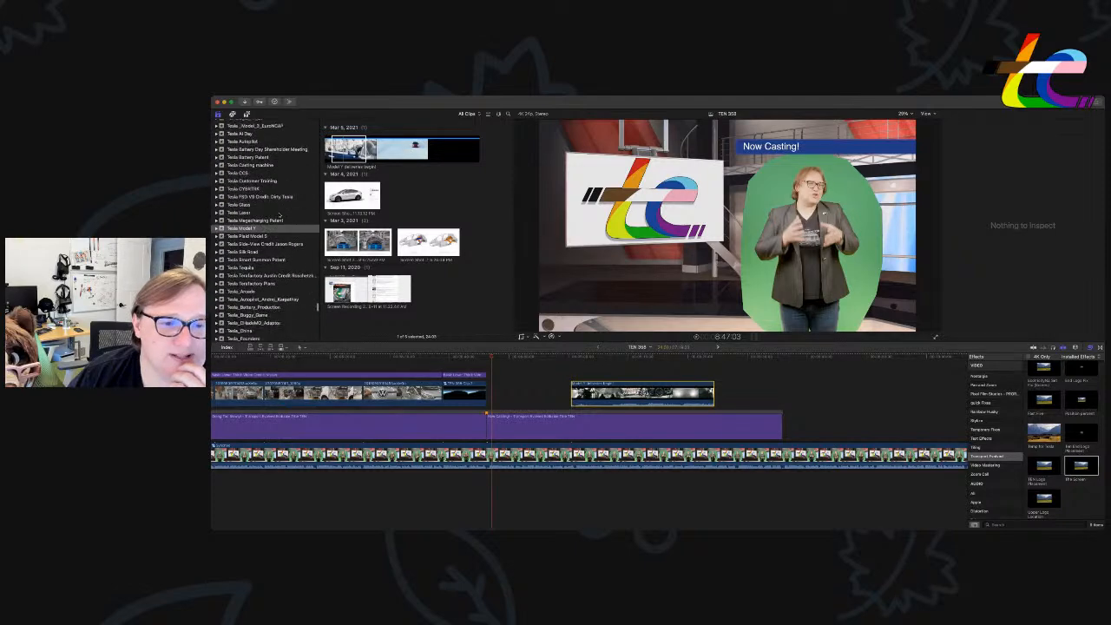
{"action": "scroll", "coordinate": [278, 215], "scroll_direction": "down", "scroll_amount": 3}
{"action": "left_click", "coordinate": [261, 296]}
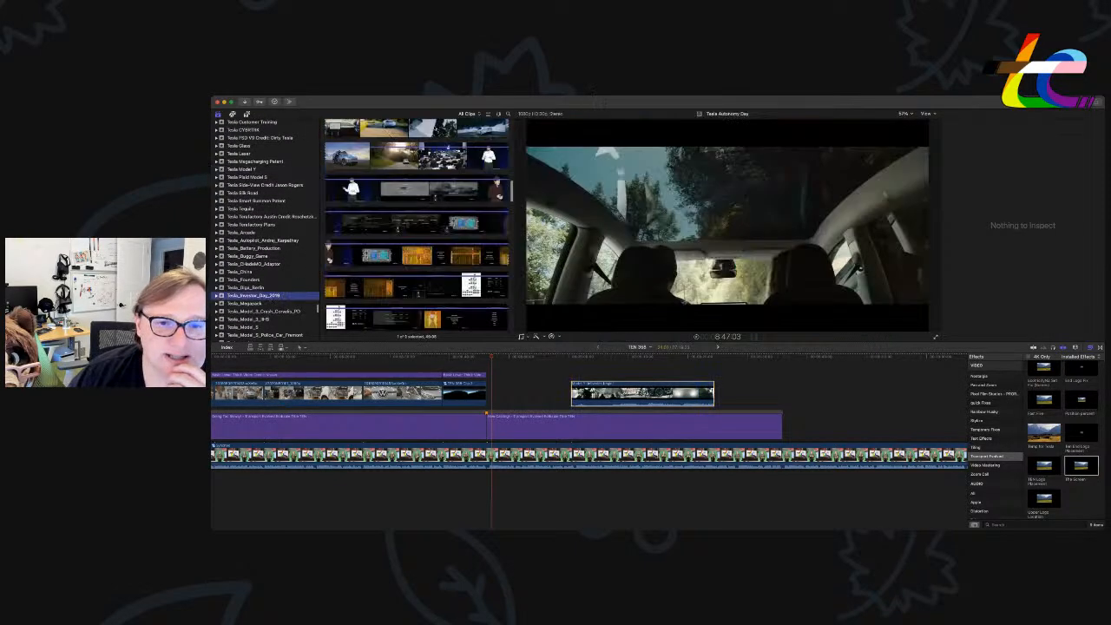
{"action": "scroll", "coordinate": [465, 217], "scroll_direction": "up", "scroll_amount": 10}
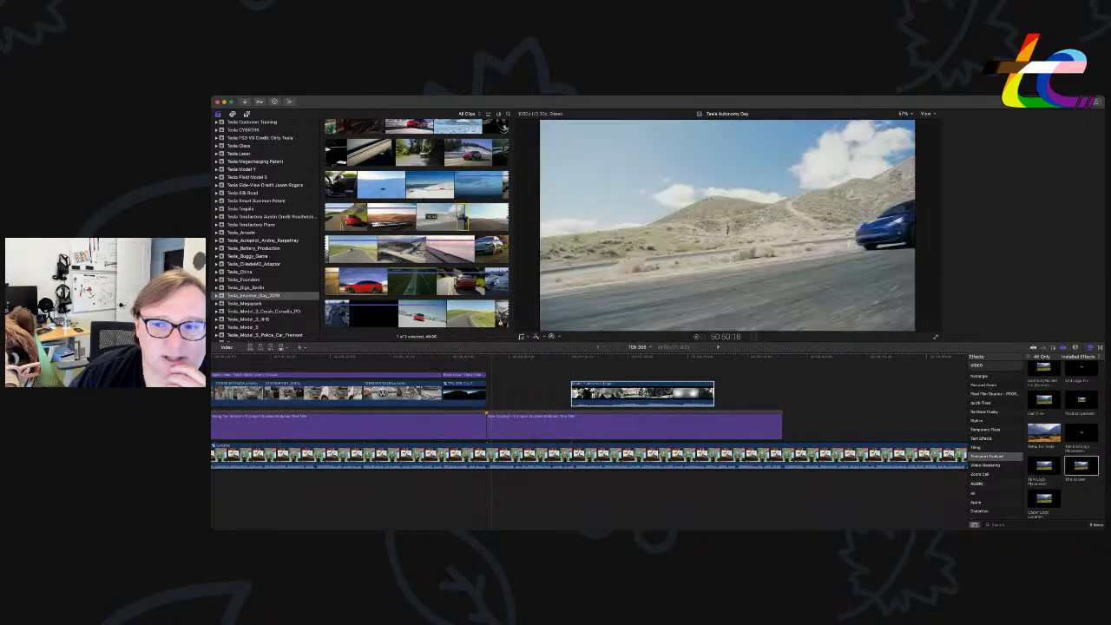
{"action": "left_click_drag", "start_coordinate": [476, 224], "coordinate": [488, 400]}
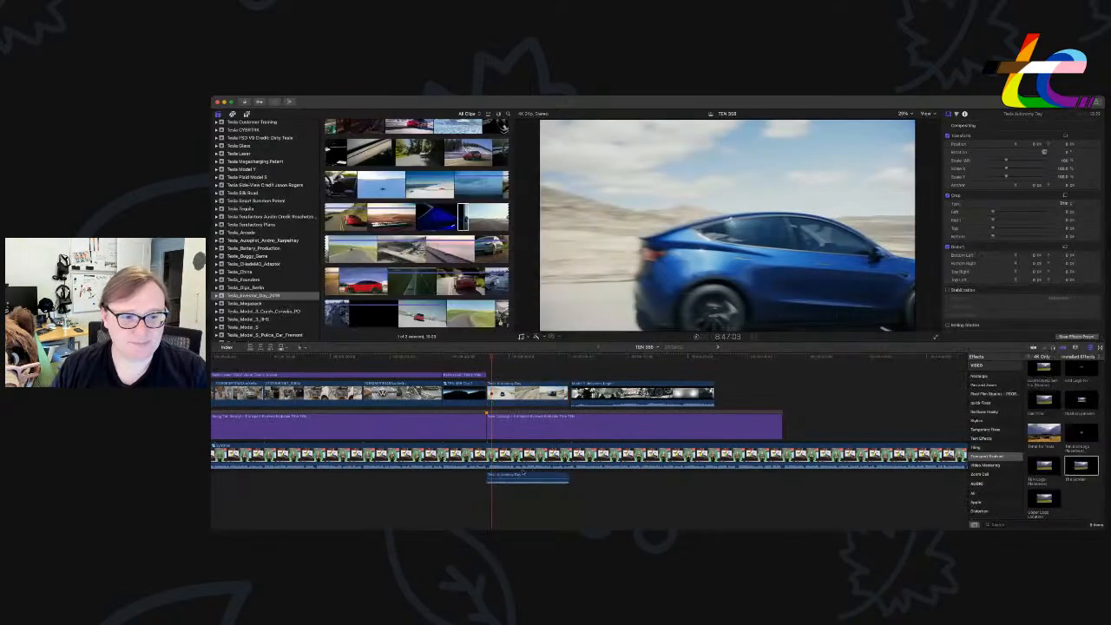
Delete the blue car clip's detached audio, fit the clip to the studio screen with the screen effect, and play it.
{"action": "key", "text": "Delete"}
{"action": "left_click_drag", "start_coordinate": [1082, 466], "coordinate": [554, 401]}
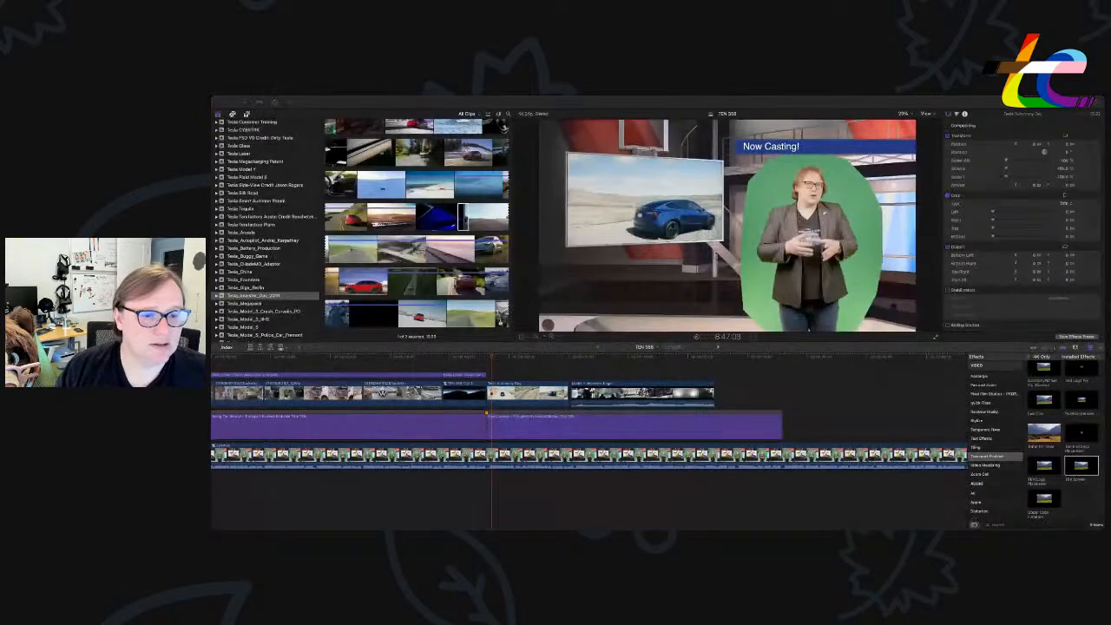
{"action": "key", "text": "space"}
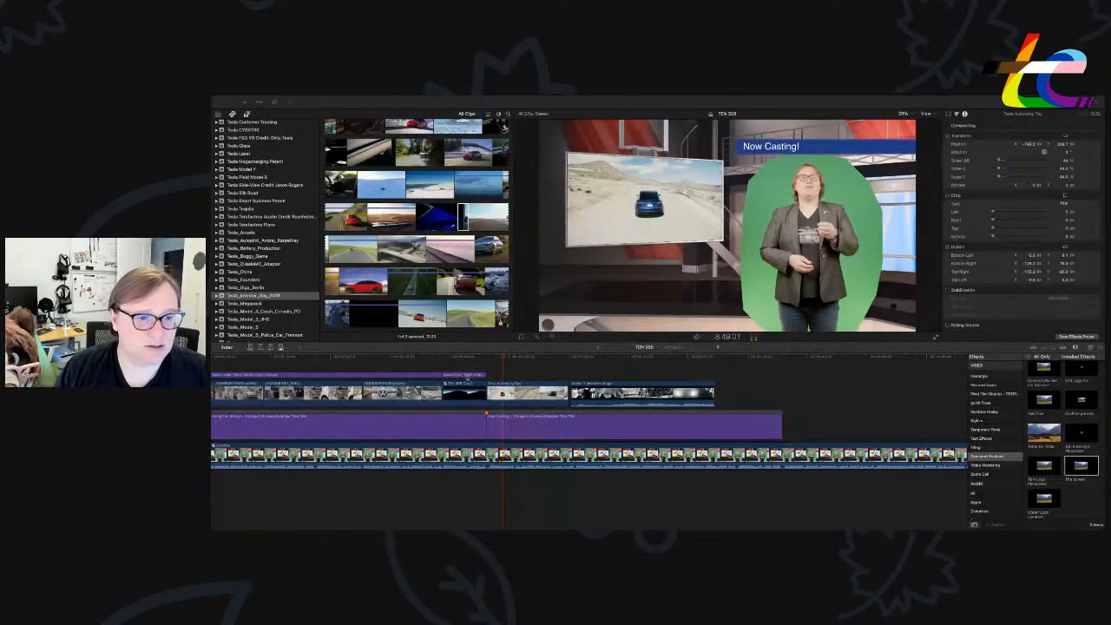
Extend the blue car clip to 9:01:00 and place the Model Y deliveries clip directly against its end.
{"action": "left_click", "coordinate": [591, 396]}
{"action": "left_click_drag", "start_coordinate": [590, 396], "coordinate": [600, 396]}
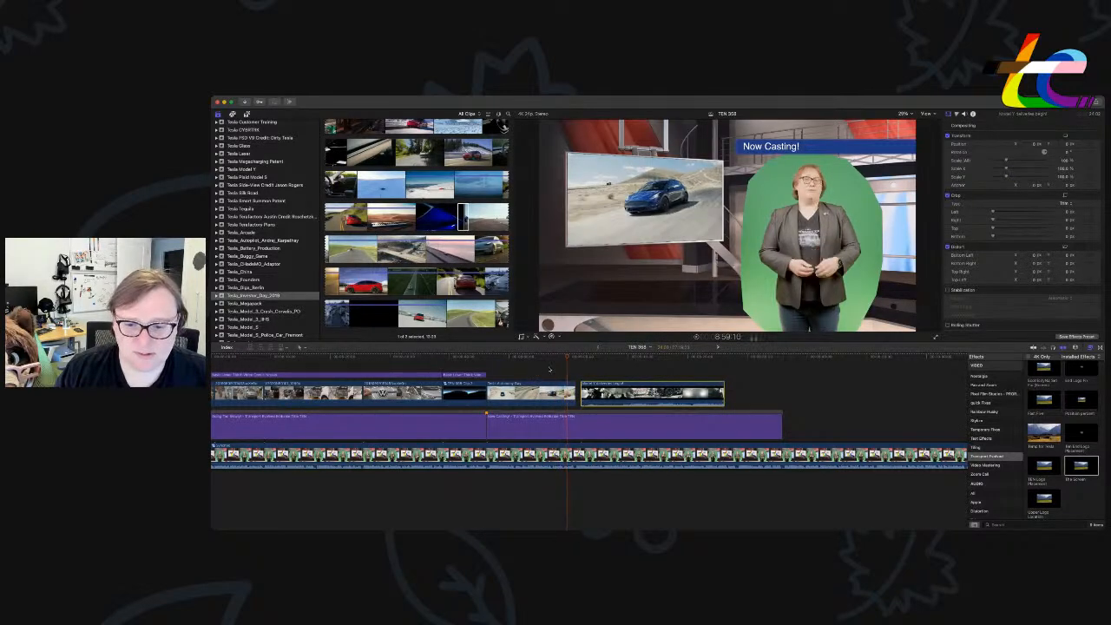
{"action": "key", "text": "space"}
{"action": "left_click_drag", "start_coordinate": [575, 394], "coordinate": [609, 398]}
Detach the audio from the Model Y deliveries clip and delete it.
{"action": "key", "text": "ctrl+shift+s"}
{"action": "left_click", "coordinate": [652, 481]}
{"action": "left_click", "coordinate": [637, 388]}
{"action": "left_click", "coordinate": [639, 478]}
{"action": "key", "text": "Delete"}
Crop the Model Y deliveries clip to fill the frame without its black bars, and play the result.
{"action": "left_click", "coordinate": [643, 392]}
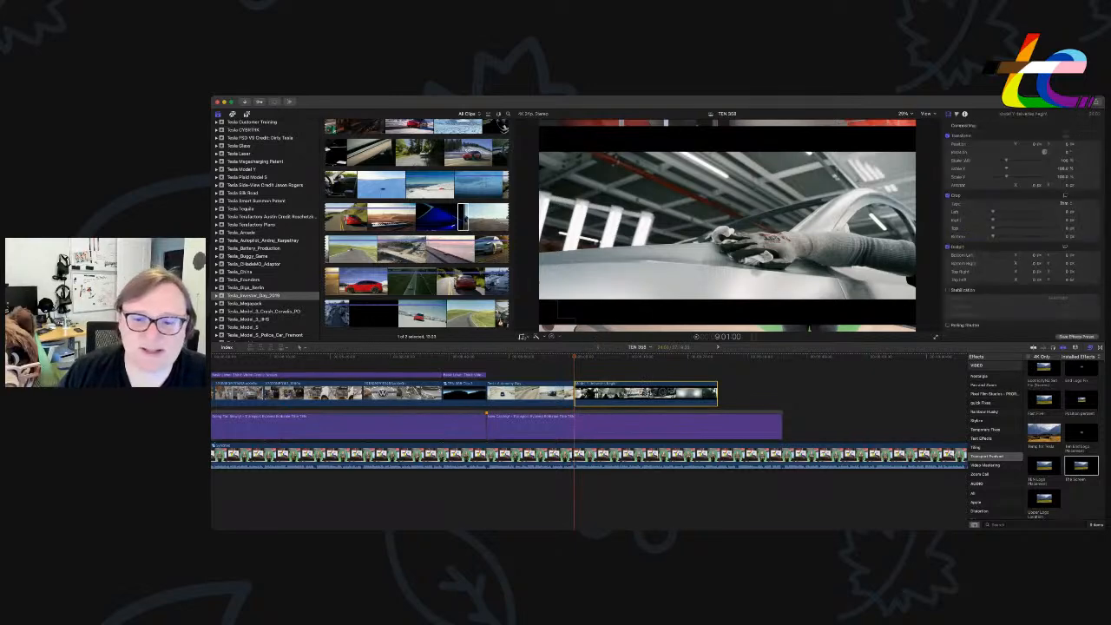
{"action": "key", "text": "shift+t"}
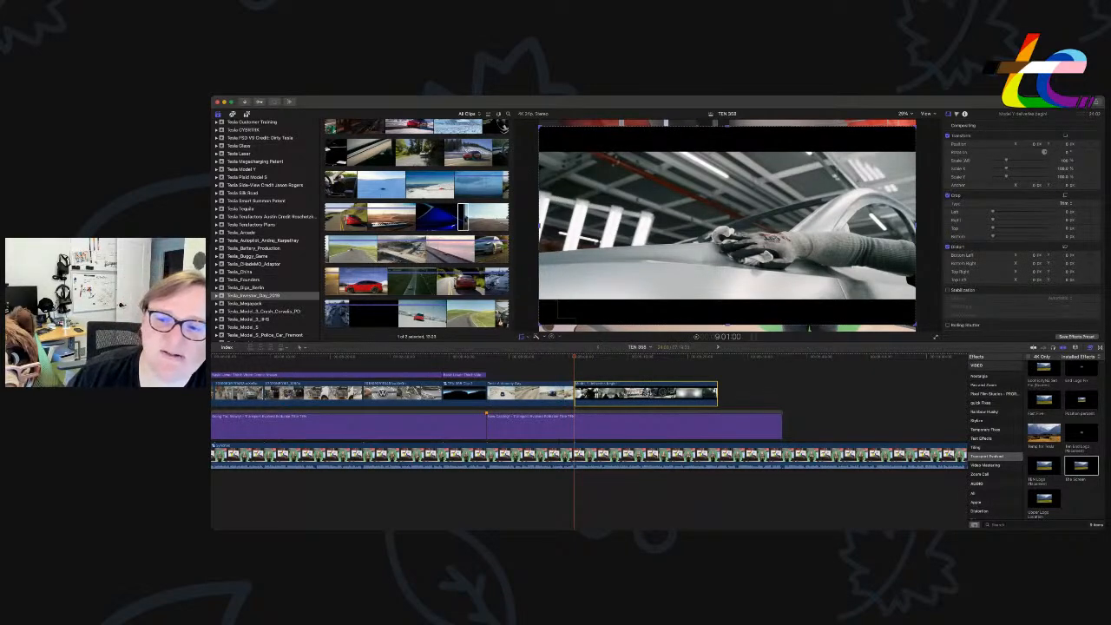
{"action": "key", "text": "shift+c"}
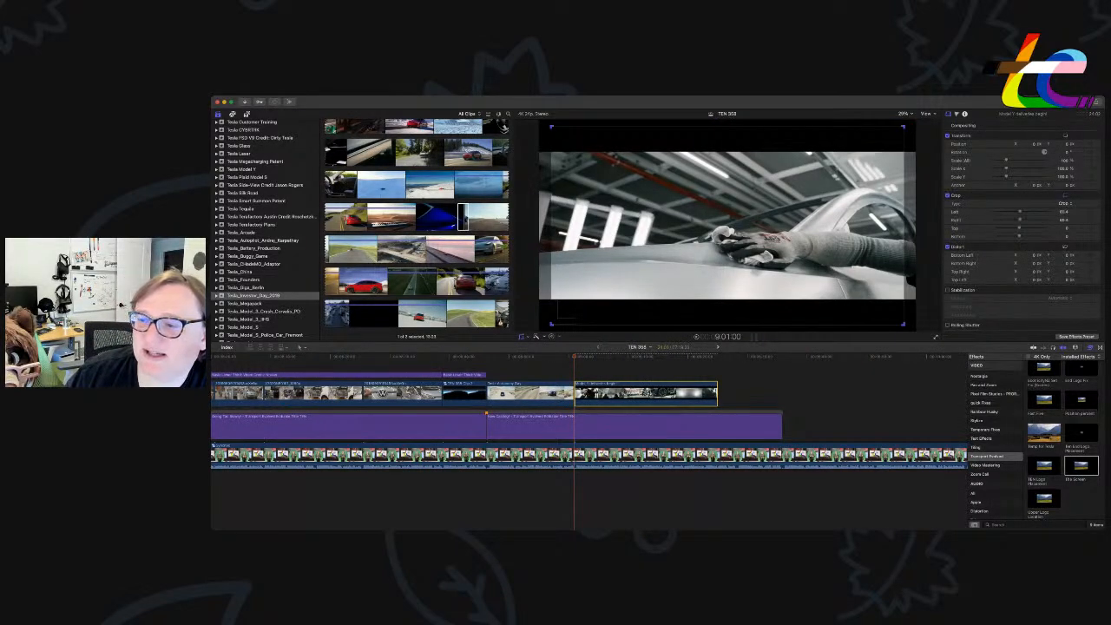
{"action": "left_click_drag", "start_coordinate": [904, 324], "coordinate": [854, 297]}
{"action": "left_click_drag", "start_coordinate": [551, 217], "coordinate": [595, 217]}
{"action": "left_click_drag", "start_coordinate": [595, 151], "coordinate": [606, 154]}
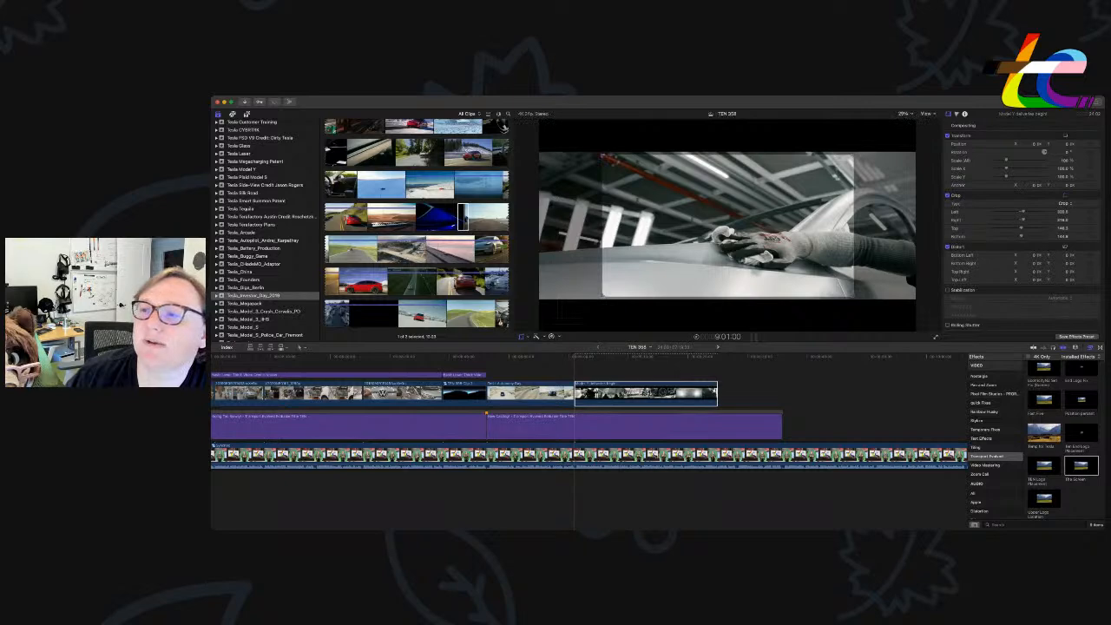
{"action": "left_click", "coordinate": [927, 114]}
{"action": "key", "text": "space"}
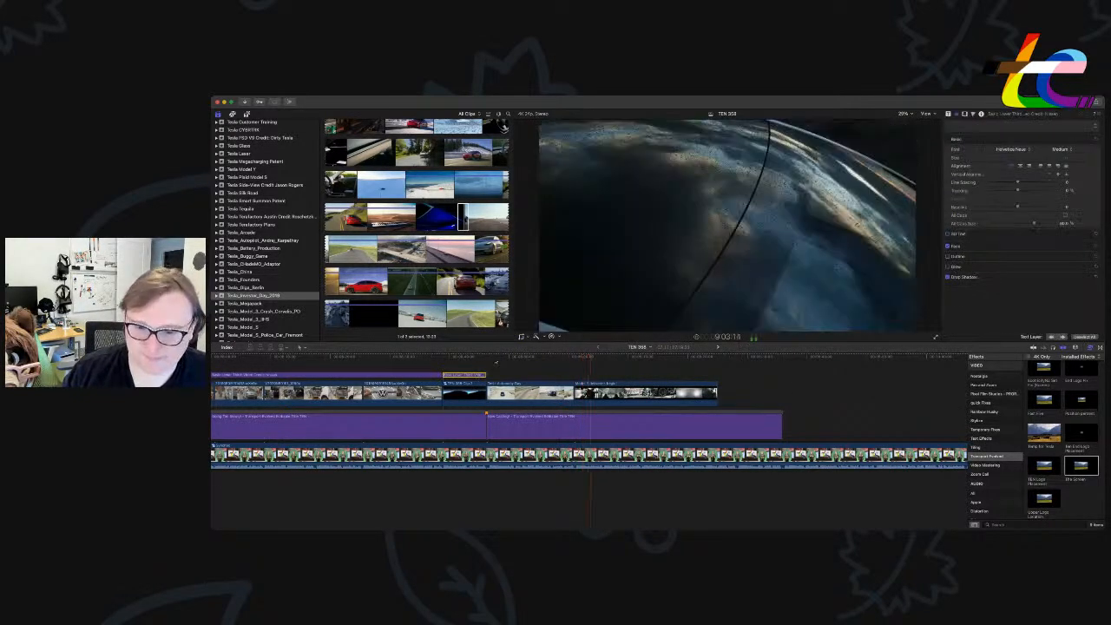
Copy the long video credit title to 8:46:07 and extend the copy to the end of the Now Casting! title.
{"action": "left_click", "coordinate": [456, 374]}
{"action": "left_click", "coordinate": [454, 367]}
{"action": "left_click", "coordinate": [413, 374]}
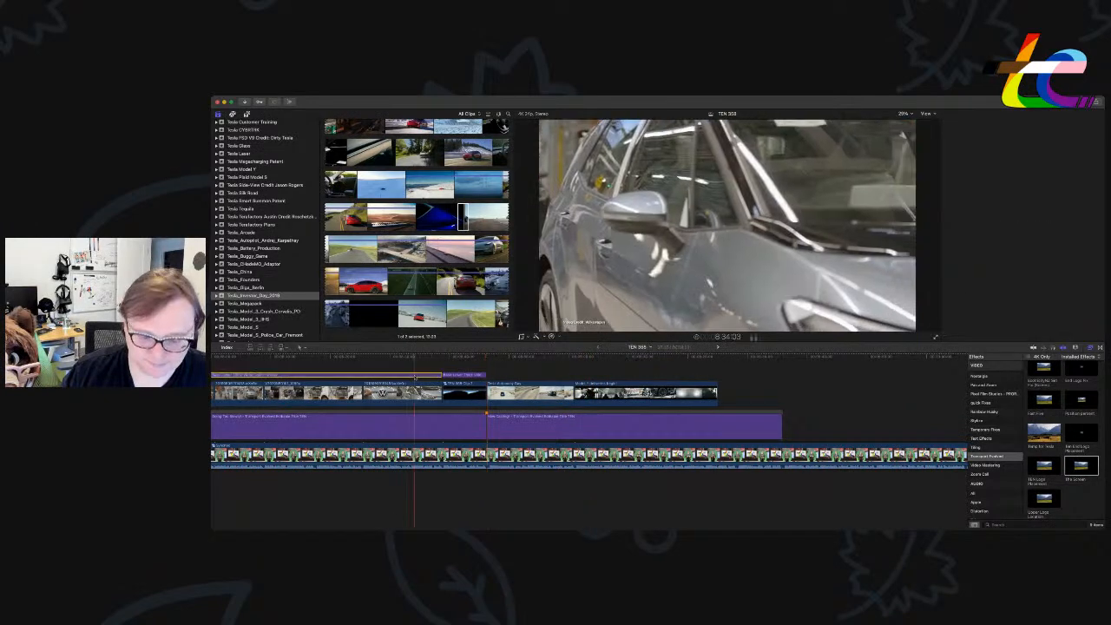
{"action": "left_click", "coordinate": [488, 355]}
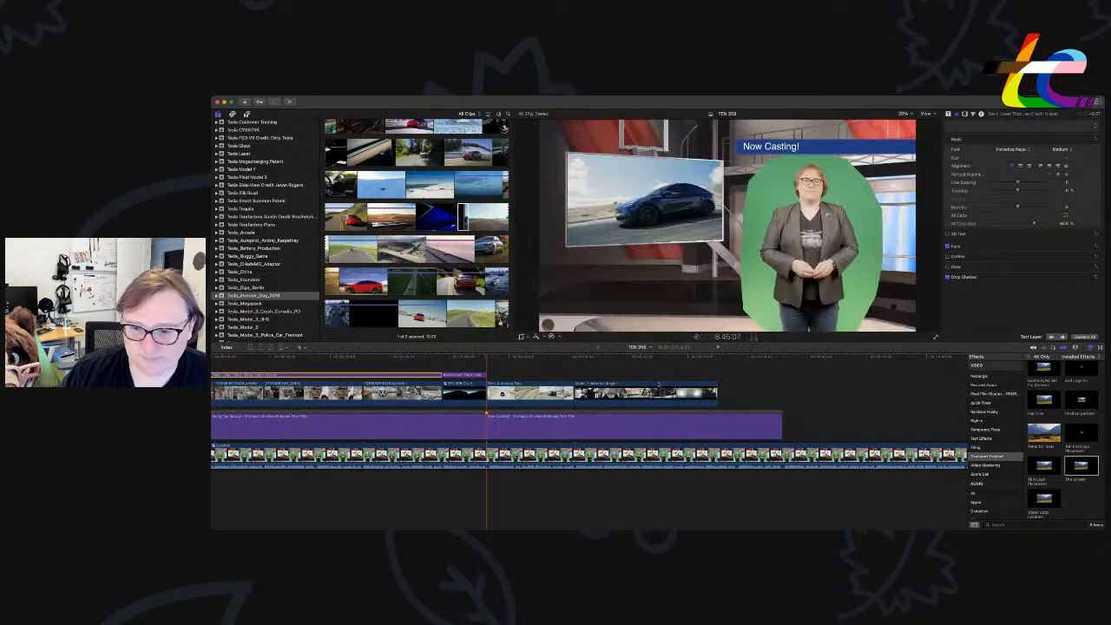
{"action": "key", "text": "super+v"}
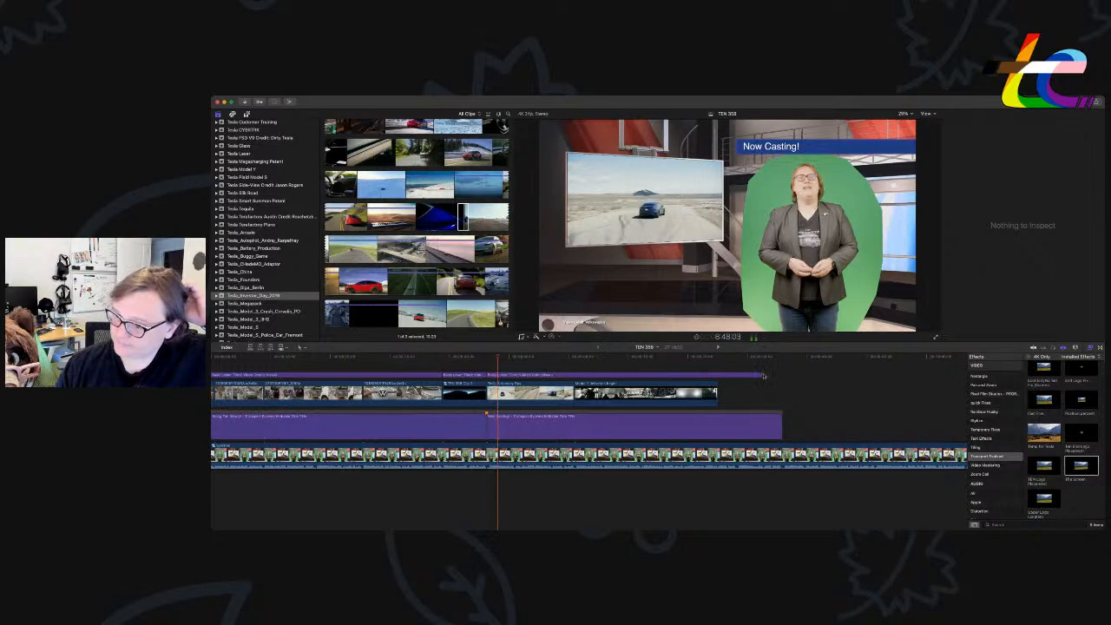
{"action": "left_click_drag", "start_coordinate": [762, 374], "coordinate": [782, 375]}
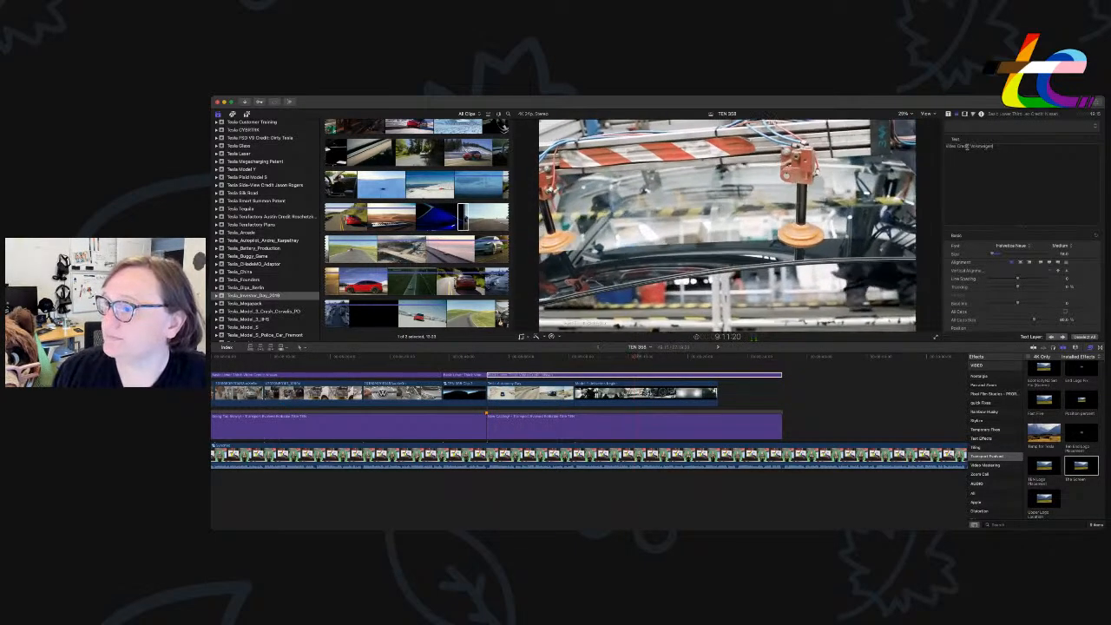
Change the copied credit's text to "Video Credit: Tesla".
{"action": "left_click_drag", "start_coordinate": [970, 146], "coordinate": [1035, 149]}
{"action": "type", "text": "Tes"}
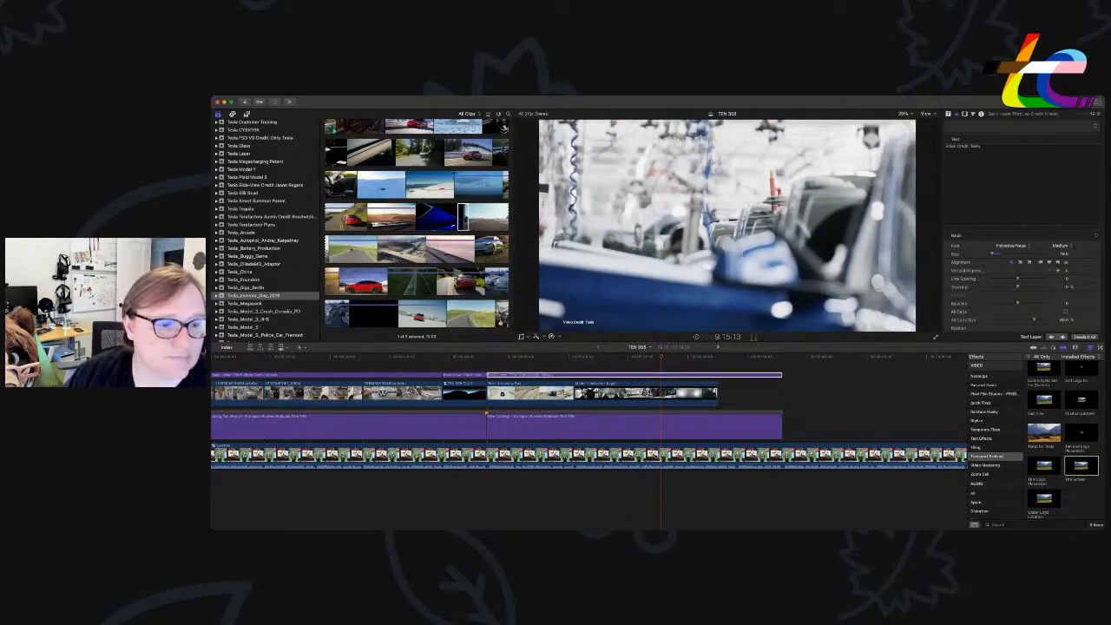
{"action": "key", "text": "super+Tab"}
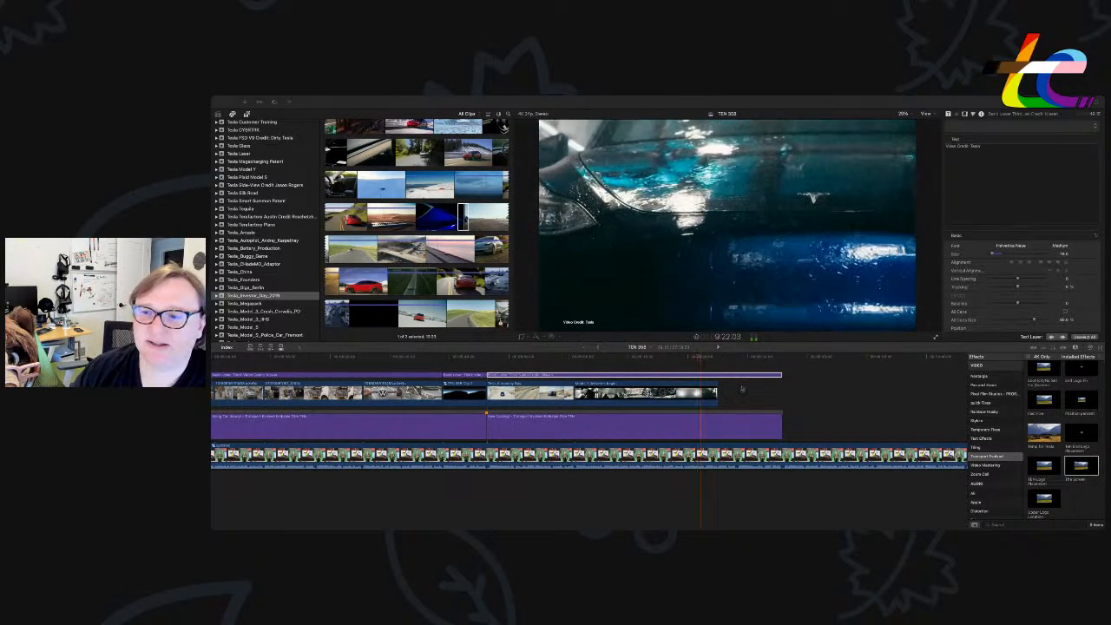
Extend the end of the Model Y deliveries clip to 9:28:03.
{"action": "left_click", "coordinate": [718, 398]}
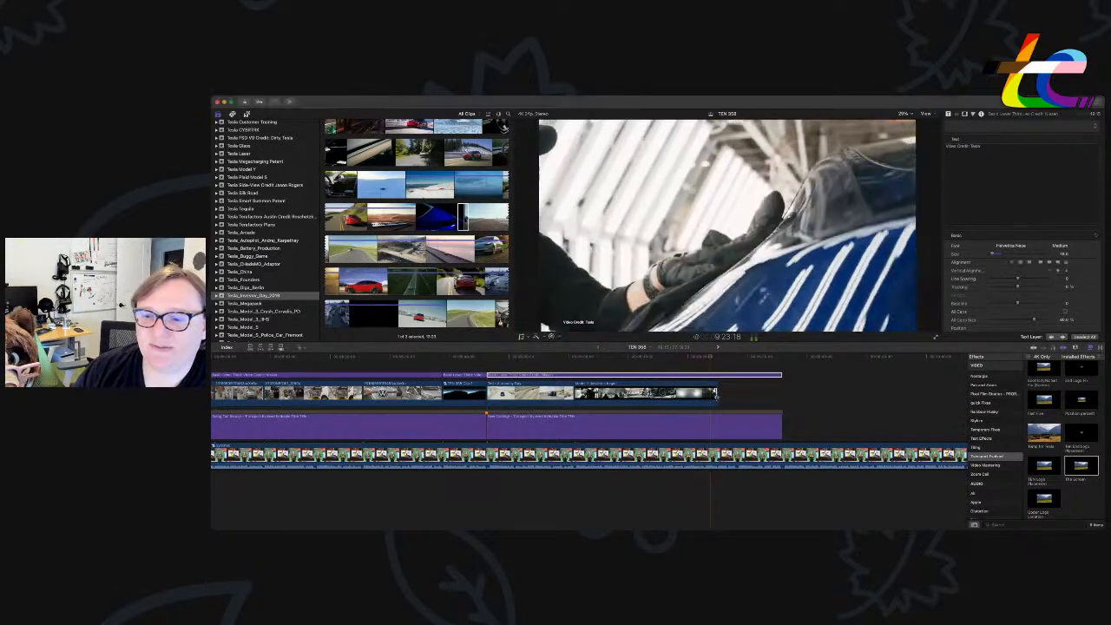
{"action": "left_click_drag", "start_coordinate": [719, 399], "coordinate": [760, 397]}
{"action": "left_click_drag", "start_coordinate": [744, 396], "coordinate": [737, 396]}
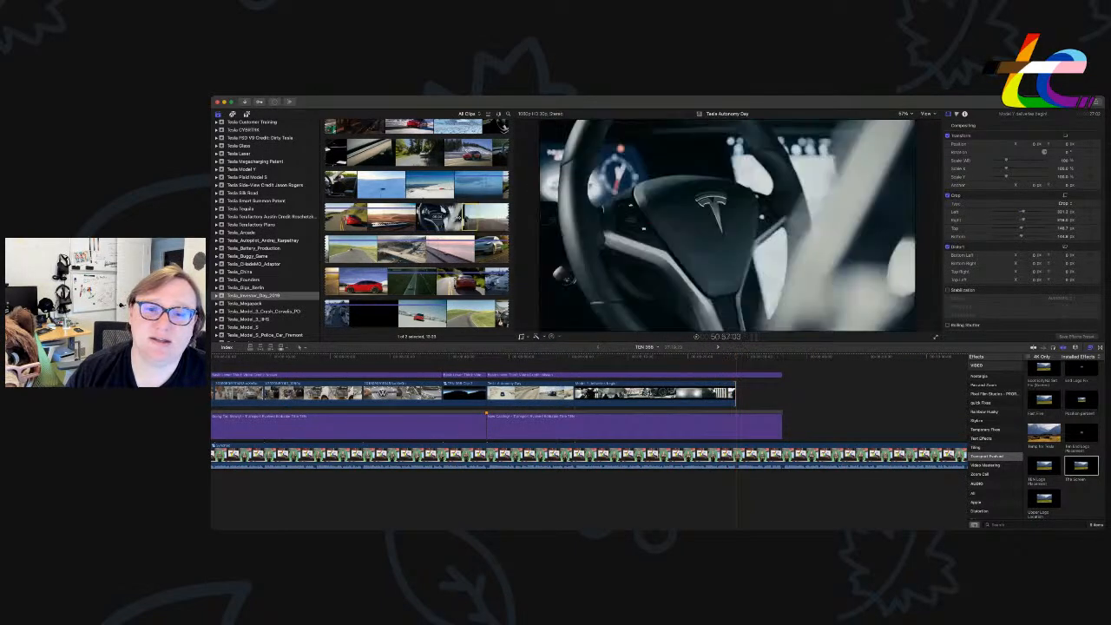
Connect the blue car side camera close-up from Tesla Autonomy Day at 9:28:03 and extend it to the end of the Now Casting! title.
{"action": "left_click", "coordinate": [443, 220]}
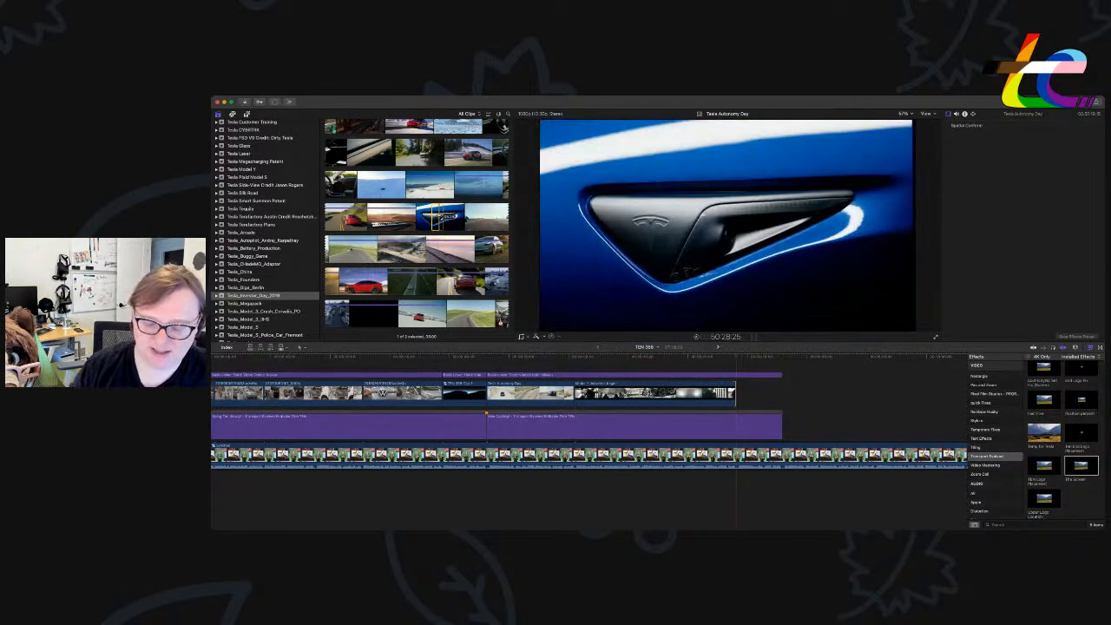
{"action": "scroll", "coordinate": [443, 213], "scroll_direction": "down", "scroll_amount": 3}
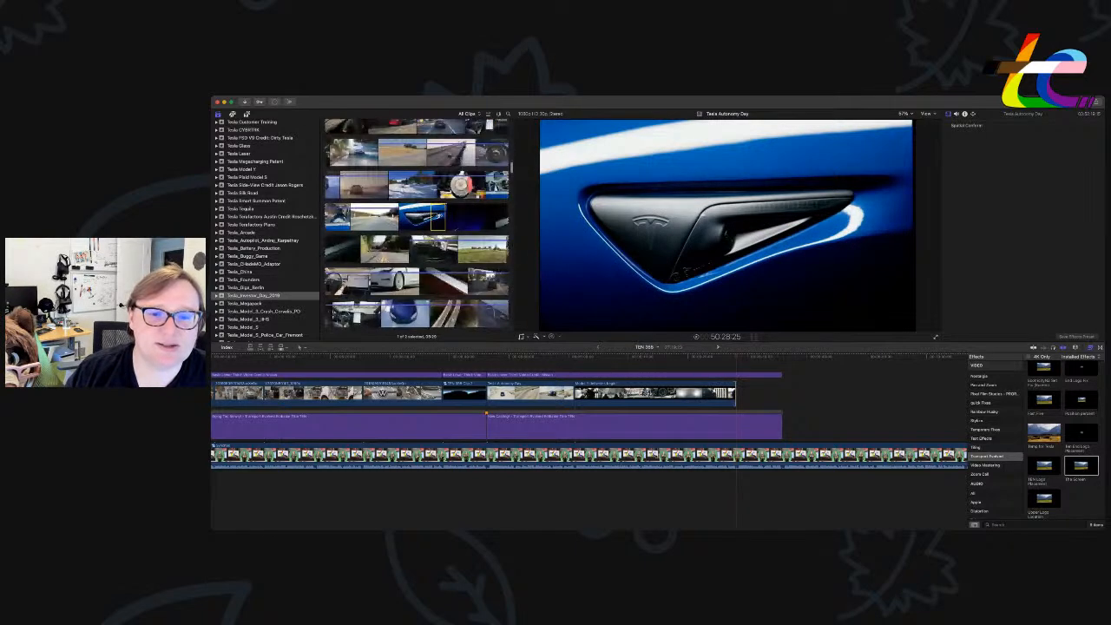
{"action": "key", "text": "super+equal"}
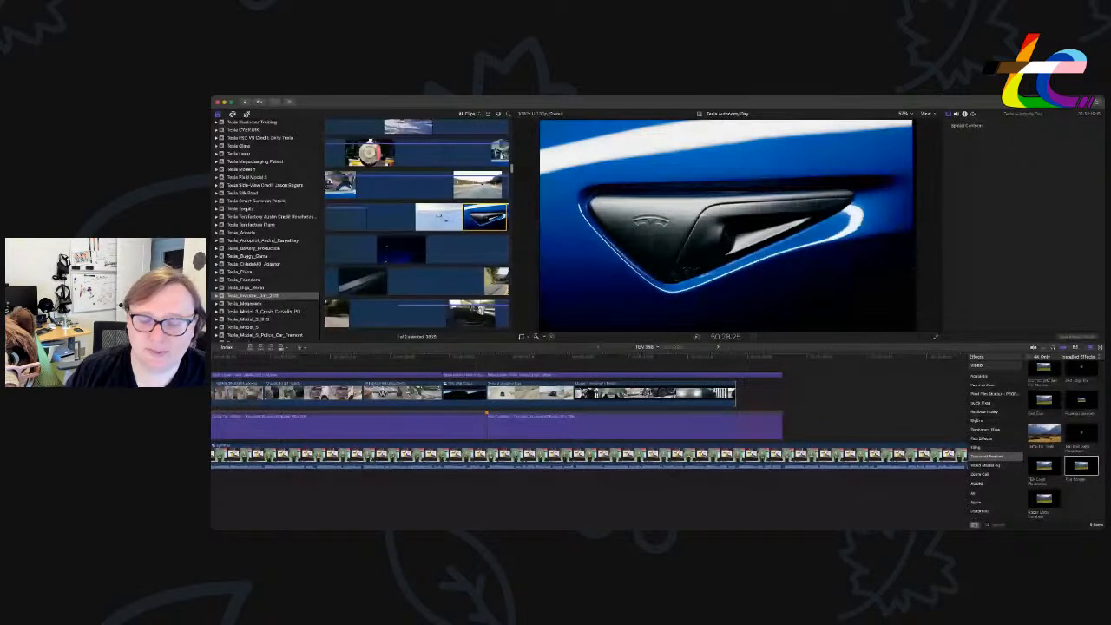
{"action": "key", "text": "super+minus"}
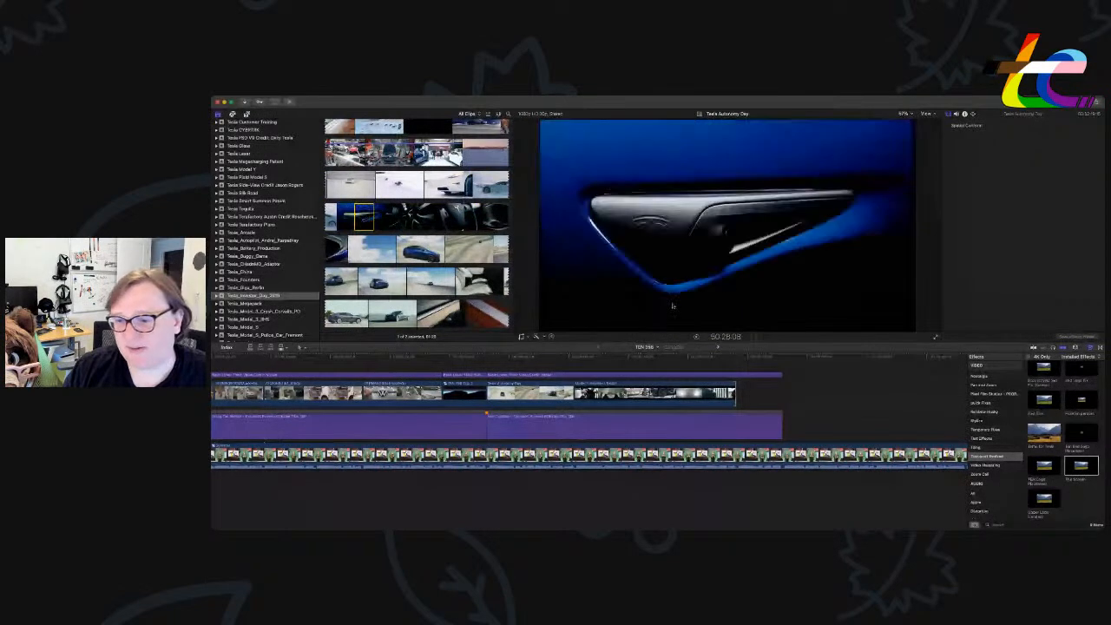
{"action": "key", "text": "e"}
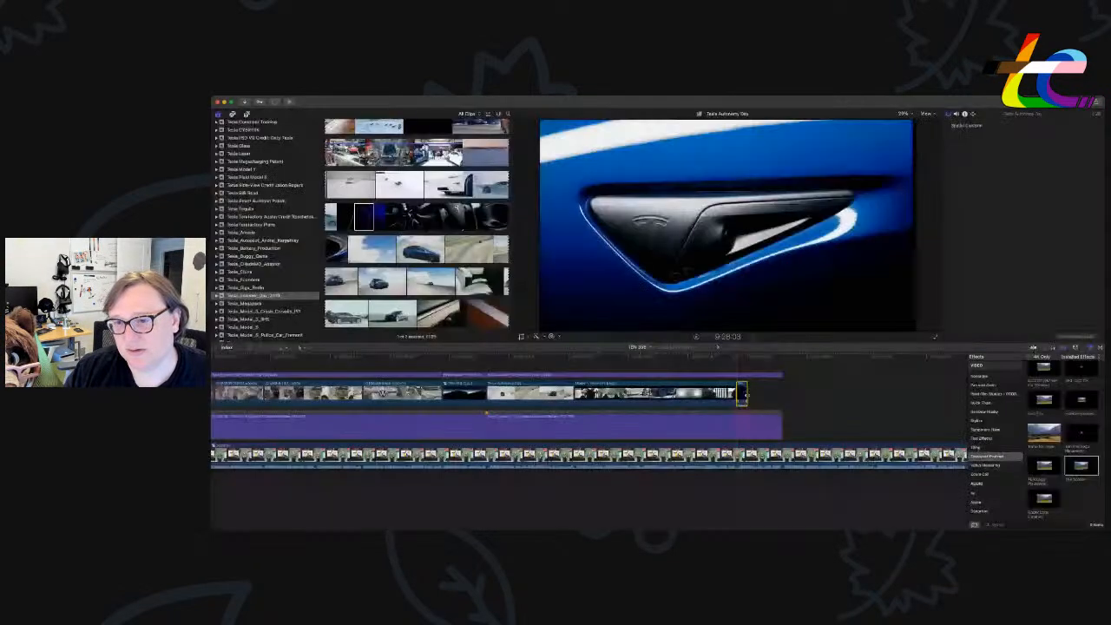
{"action": "left_click_drag", "start_coordinate": [744, 397], "coordinate": [782, 396]}
Detach and delete the side camera clip's audio, and fit the clip to the studio screen with the screen effect.
{"action": "key", "text": "ctrl+shift+s"}
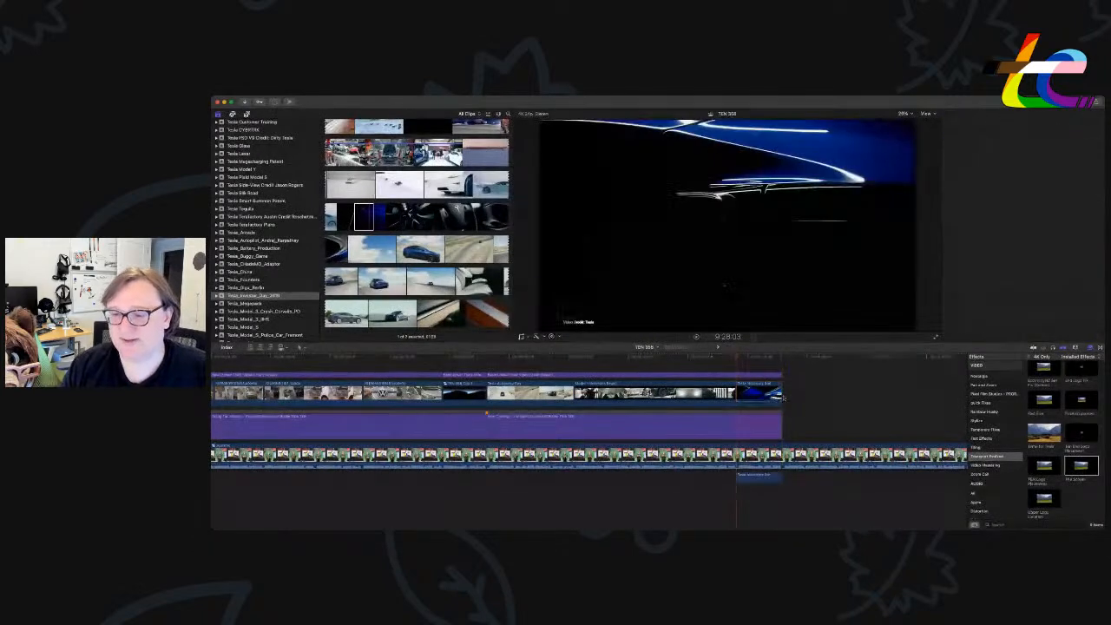
{"action": "left_click_drag", "start_coordinate": [1073, 471], "coordinate": [762, 399]}
{"action": "left_click", "coordinate": [766, 479]}
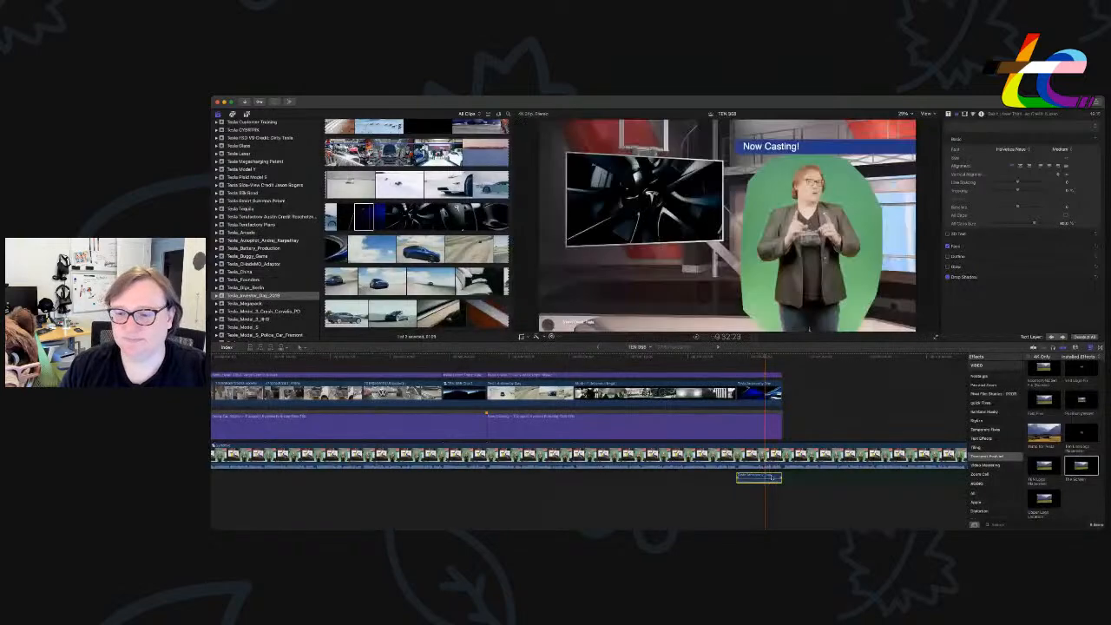
{"action": "key", "text": "Delete"}
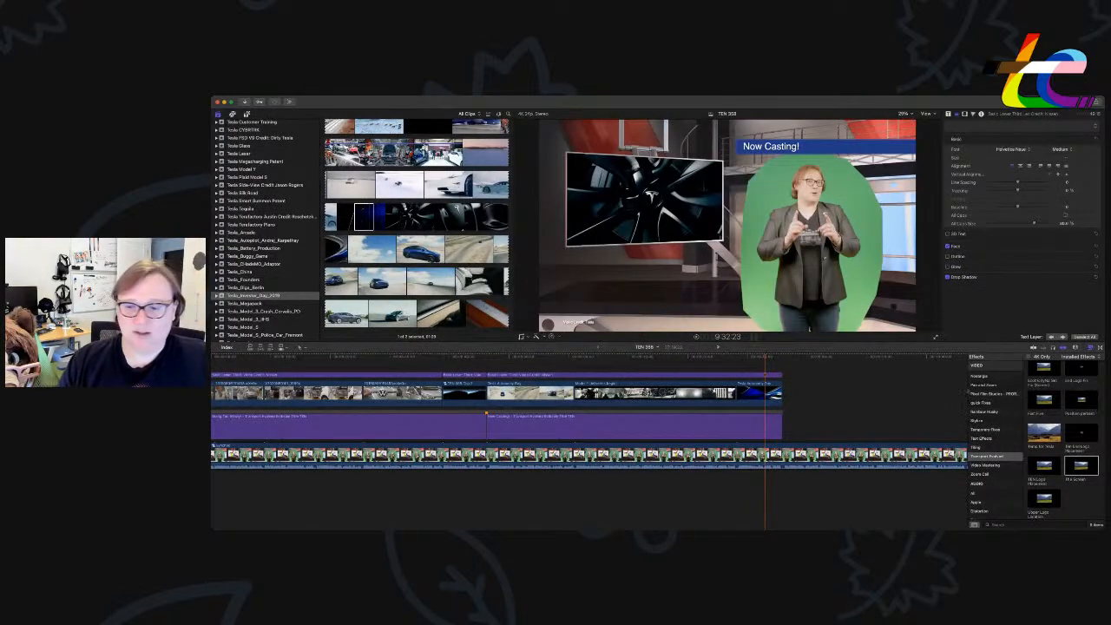
Place a copy of the Now Casting! title directly after the original, ending at 10:25:13, and review the whole episode timeline.
{"action": "left_click", "coordinate": [803, 413]}
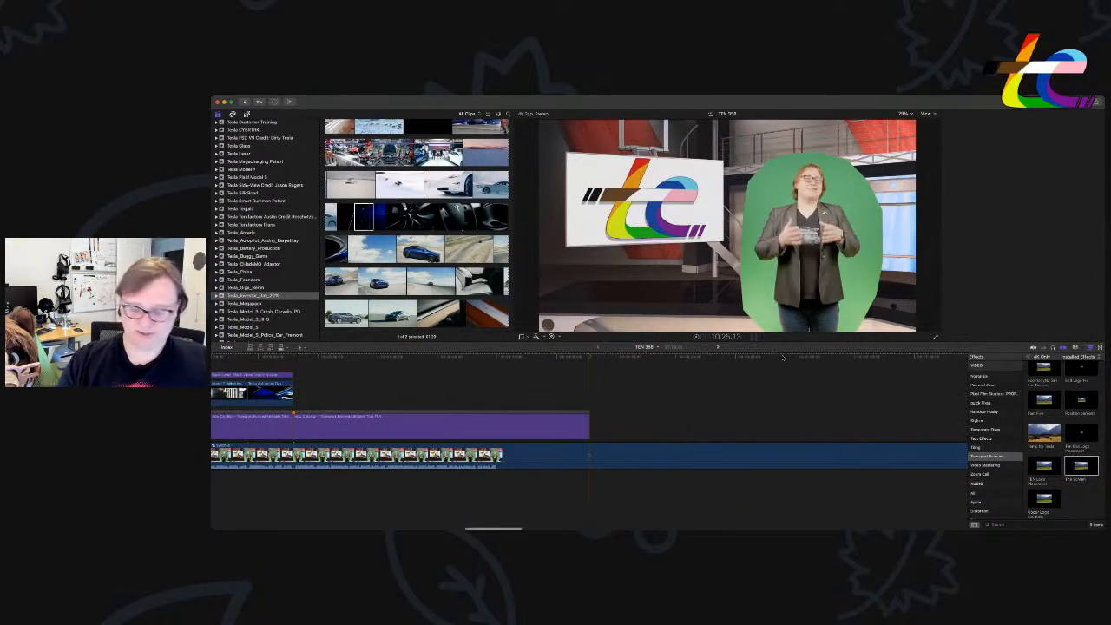
{"action": "key", "text": "super+minus"}
{"action": "key", "text": "super+minus"}
{"action": "key", "text": "super+minus"}
{"action": "key", "text": "super+minus"}
{"action": "key", "text": "super+minus"}
{"action": "key", "text": "super+equal"}
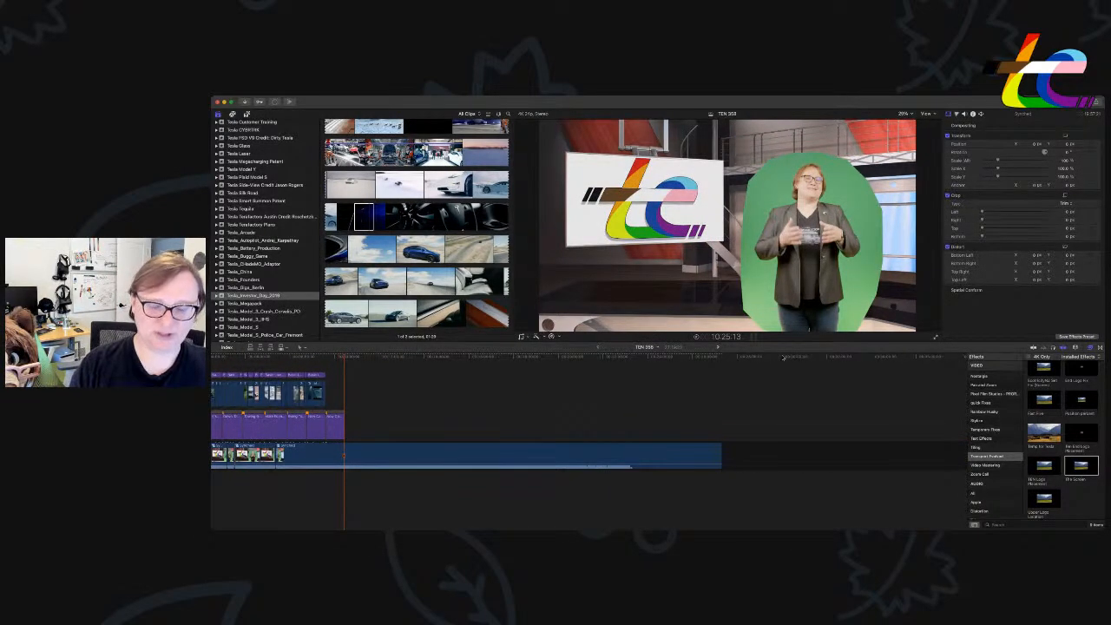
{"action": "key", "text": "super+minus"}
{"action": "key", "text": "shift+super+f"}
{"action": "key", "text": "Escape"}
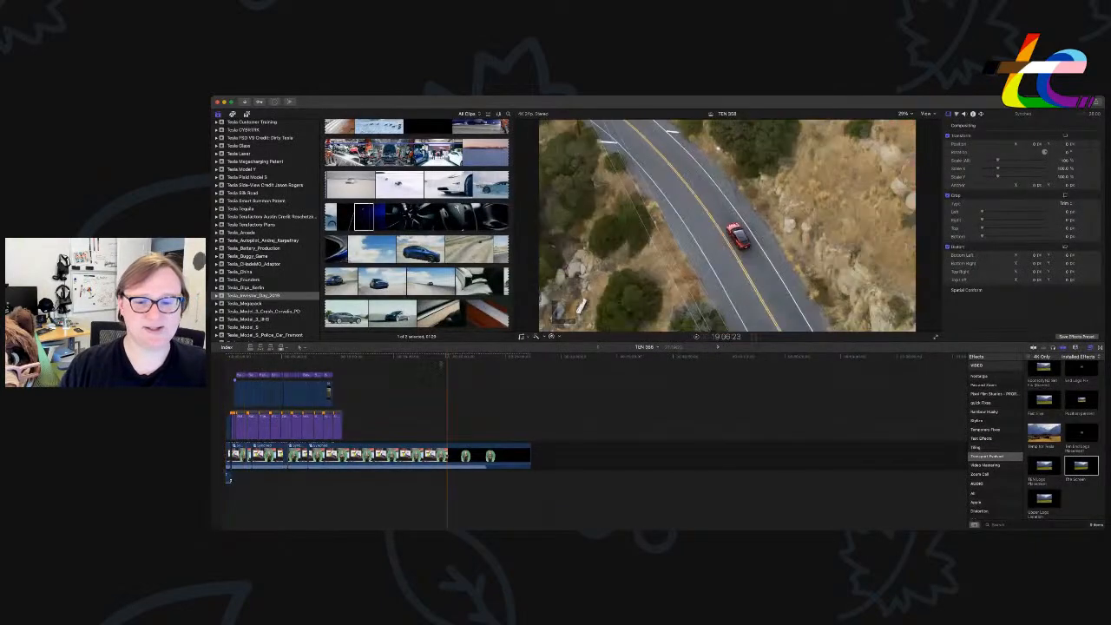
{"action": "left_click", "coordinate": [556, 365]}
{"action": "left_click_drag", "start_coordinate": [556, 365], "coordinate": [331, 368]}
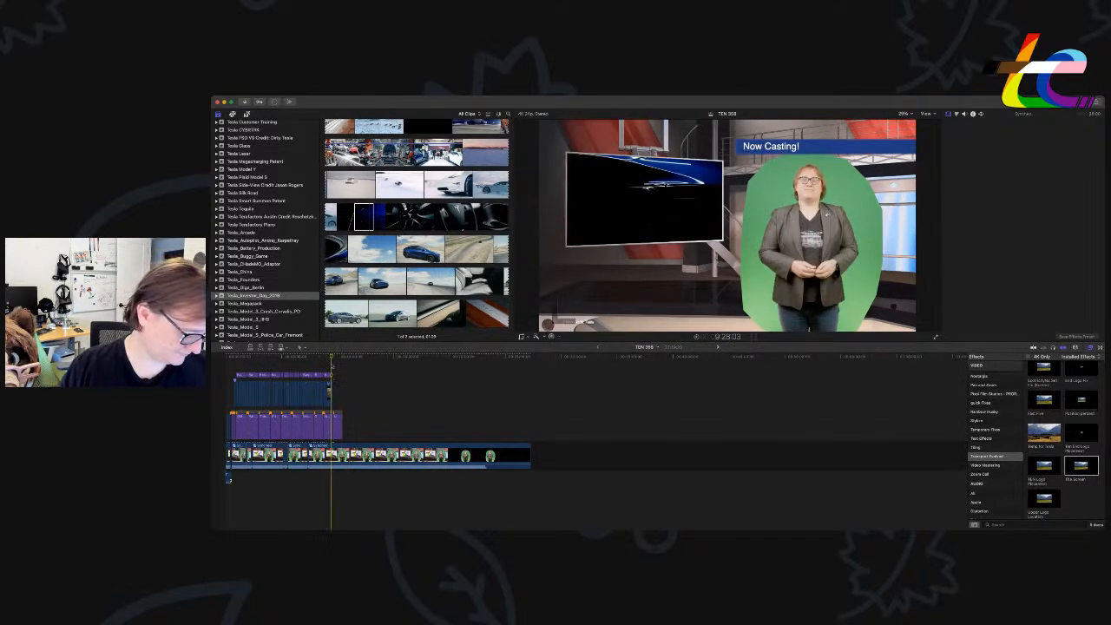
Change the text of the last "Now Casting!" title, starting where the B-roll ends, to "They Work!".
{"action": "scroll", "coordinate": [332, 367], "scroll_direction": "up", "scroll_amount": 5}
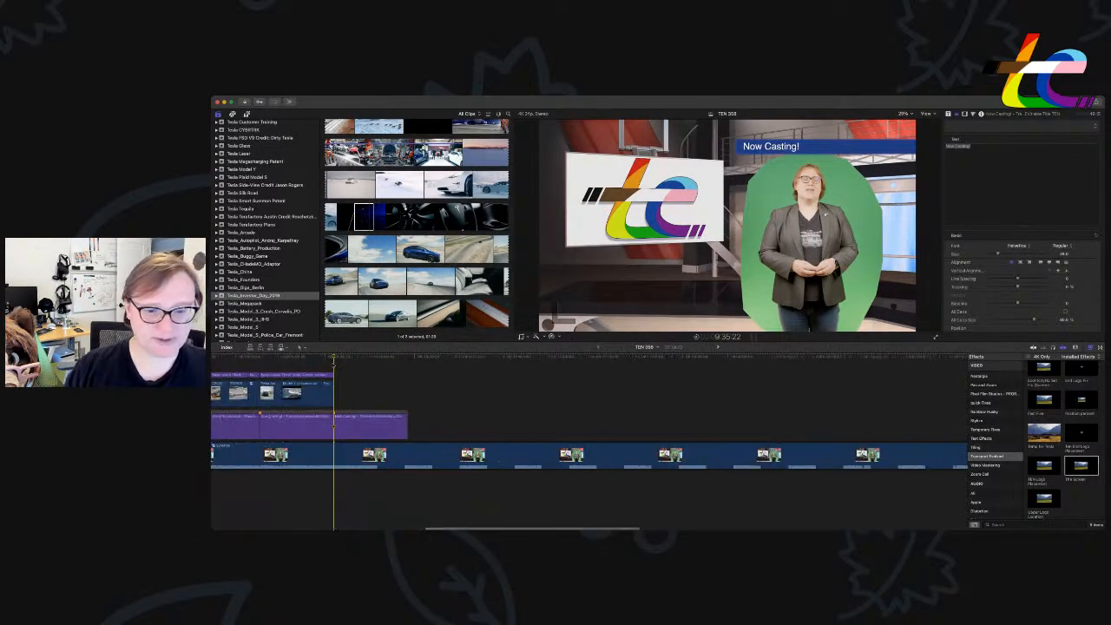
{"action": "left_click", "coordinate": [373, 368]}
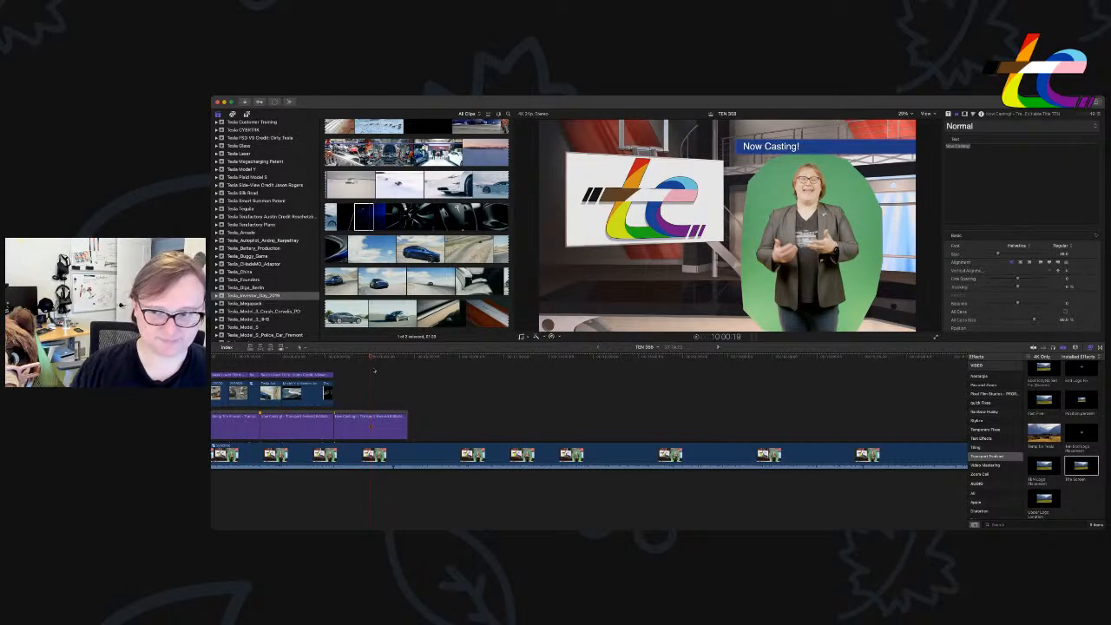
{"action": "key", "text": "space"}
{"action": "key", "text": "super+equal"}
{"action": "key", "text": "super+equal"}
{"action": "key", "text": "space"}
{"action": "scroll", "coordinate": [374, 371], "scroll_direction": "left", "scroll_amount": 7}
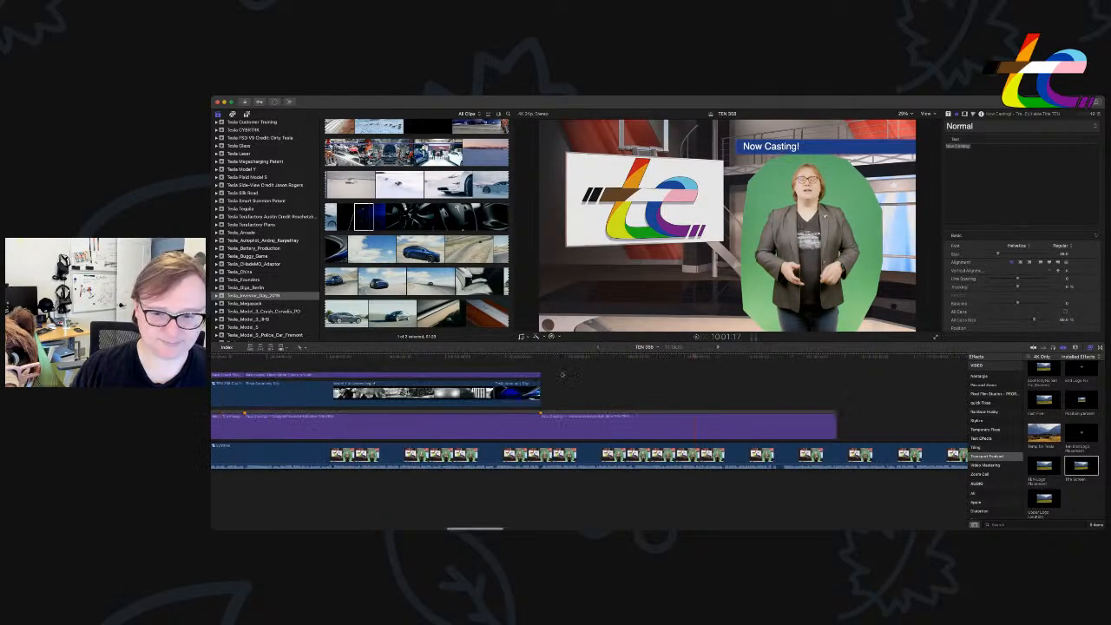
{"action": "left_click", "coordinate": [540, 357]}
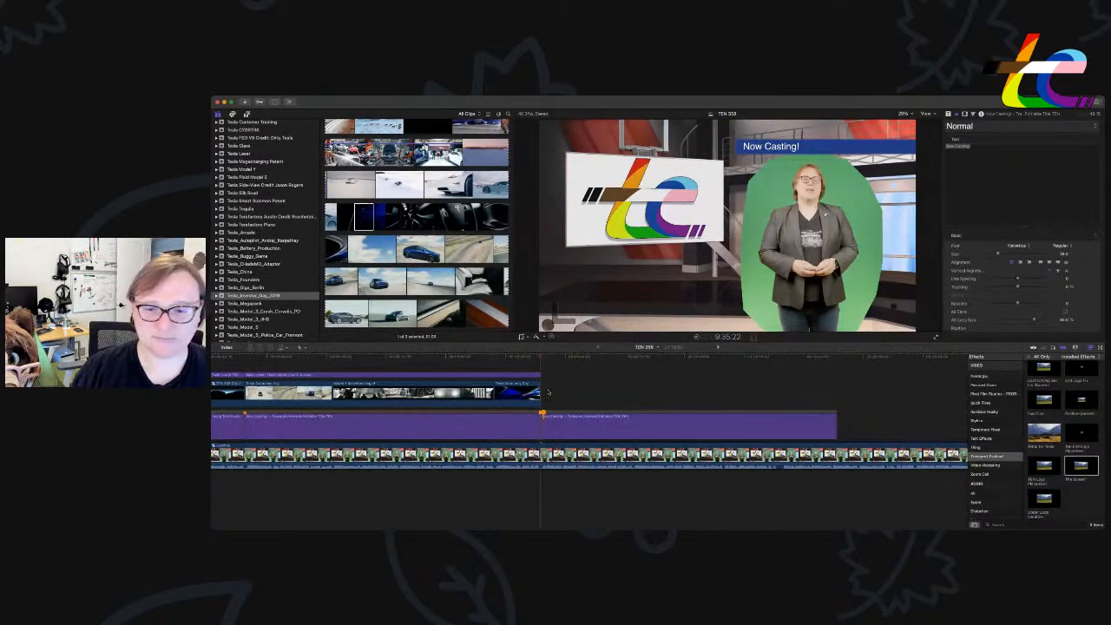
{"action": "left_click", "coordinate": [564, 425]}
{"action": "double_click", "coordinate": [563, 425]}
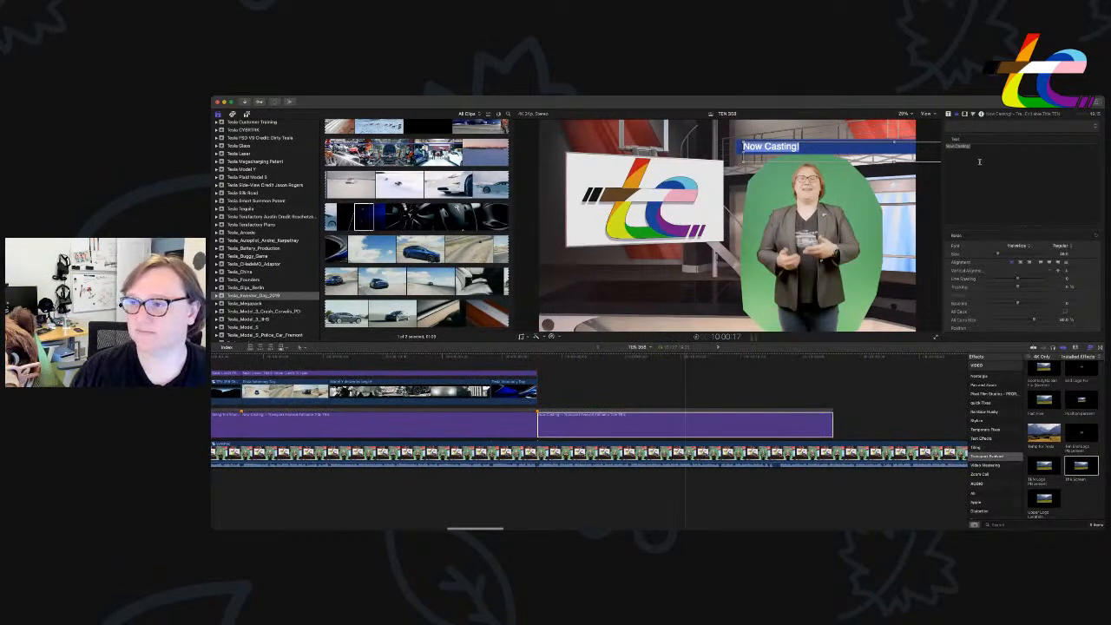
{"action": "type", "text": "They Work!"}
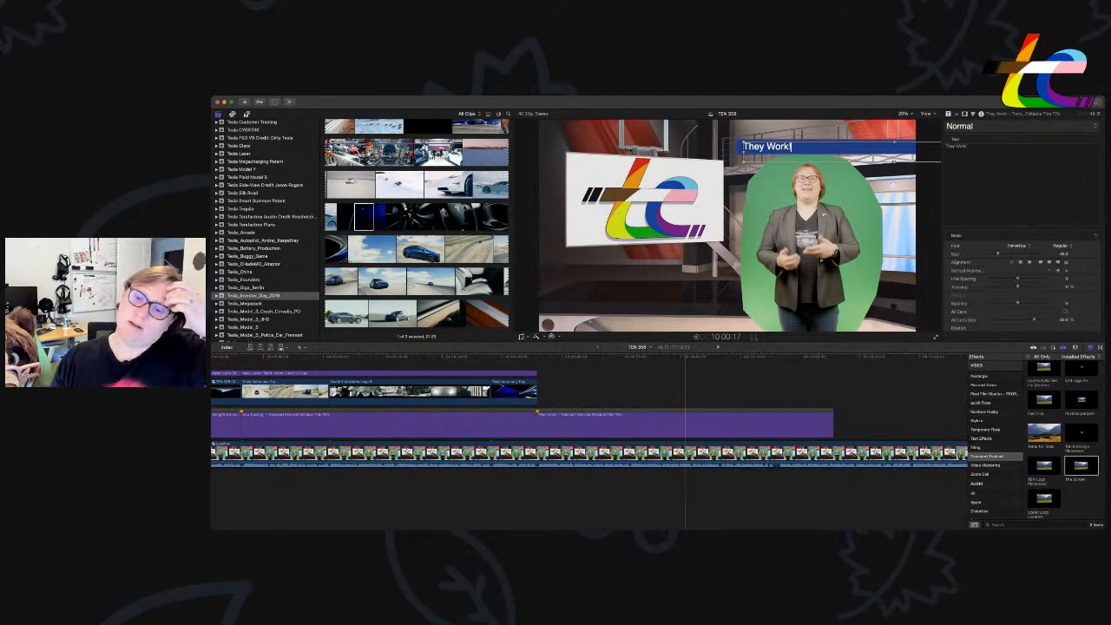
Browse the B-roll library for footage to follow the Tesla clips, checking the 2013-2021 BMW i3 event.
{"action": "left_click", "coordinate": [752, 387]}
{"action": "key", "text": "Up"}
{"action": "scroll", "coordinate": [318, 265], "scroll_direction": "up", "scroll_amount": 20}
{"action": "scroll", "coordinate": [293, 279], "scroll_direction": "up", "scroll_amount": 15}
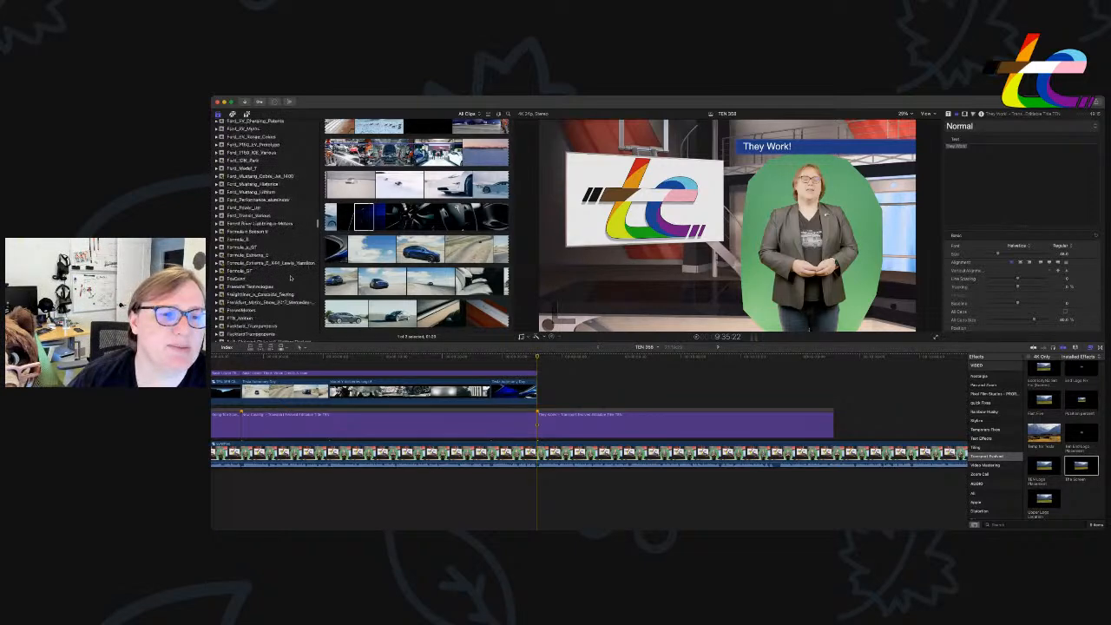
{"action": "scroll", "coordinate": [291, 278], "scroll_direction": "up", "scroll_amount": 10}
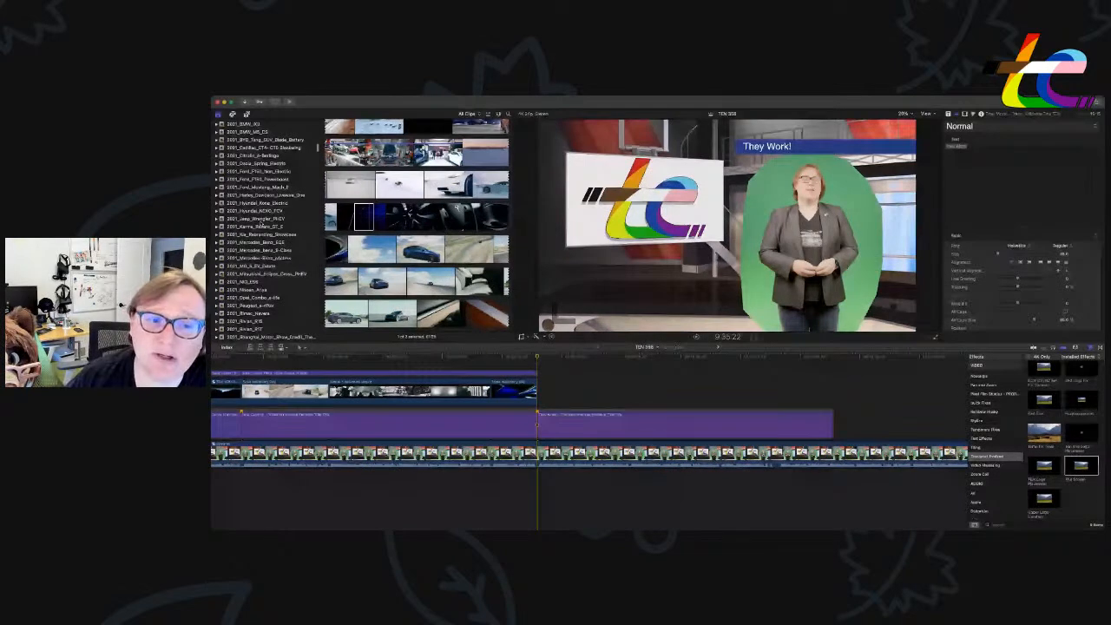
{"action": "scroll", "coordinate": [265, 221], "scroll_direction": "up", "scroll_amount": 10}
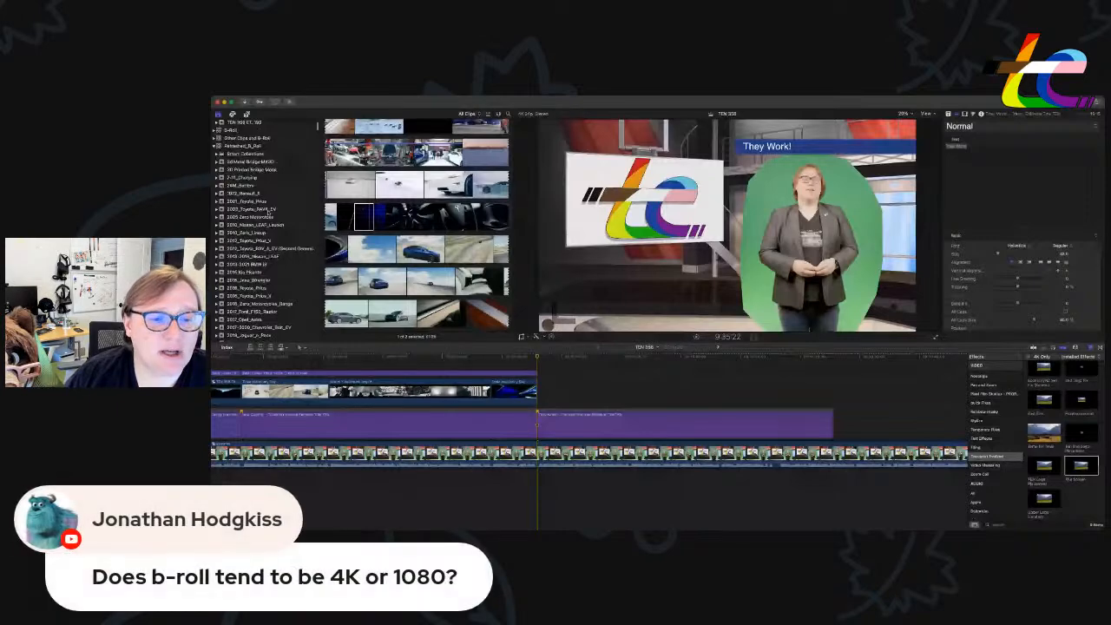
{"action": "scroll", "coordinate": [272, 211], "scroll_direction": "down", "scroll_amount": 8}
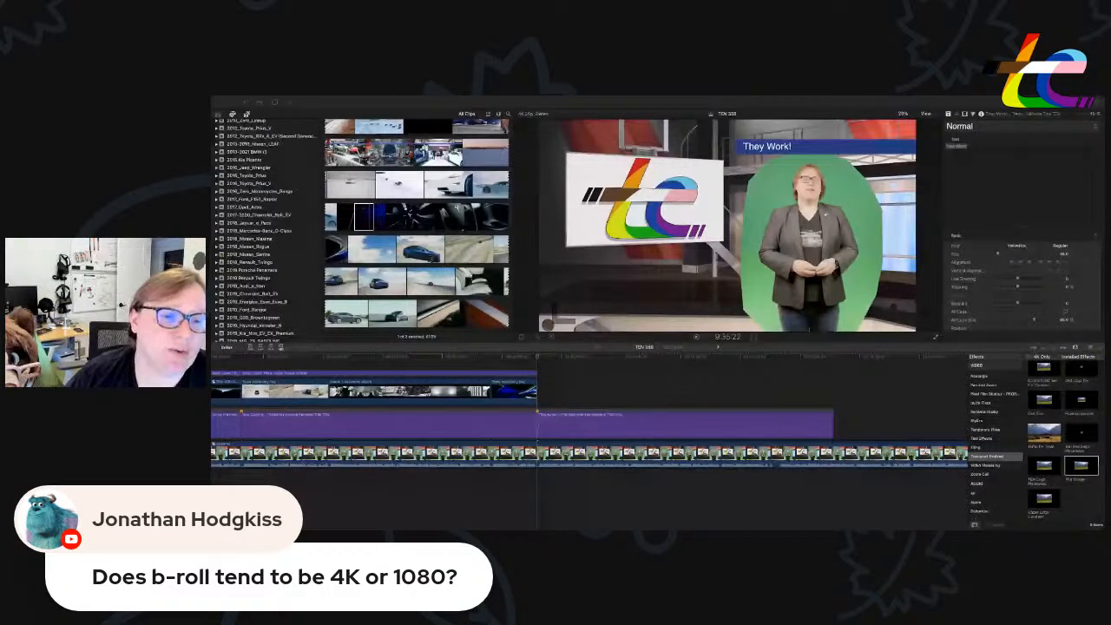
{"action": "left_click", "coordinate": [271, 280]}
{"action": "scroll", "coordinate": [271, 280], "scroll_direction": "up", "scroll_amount": 1}
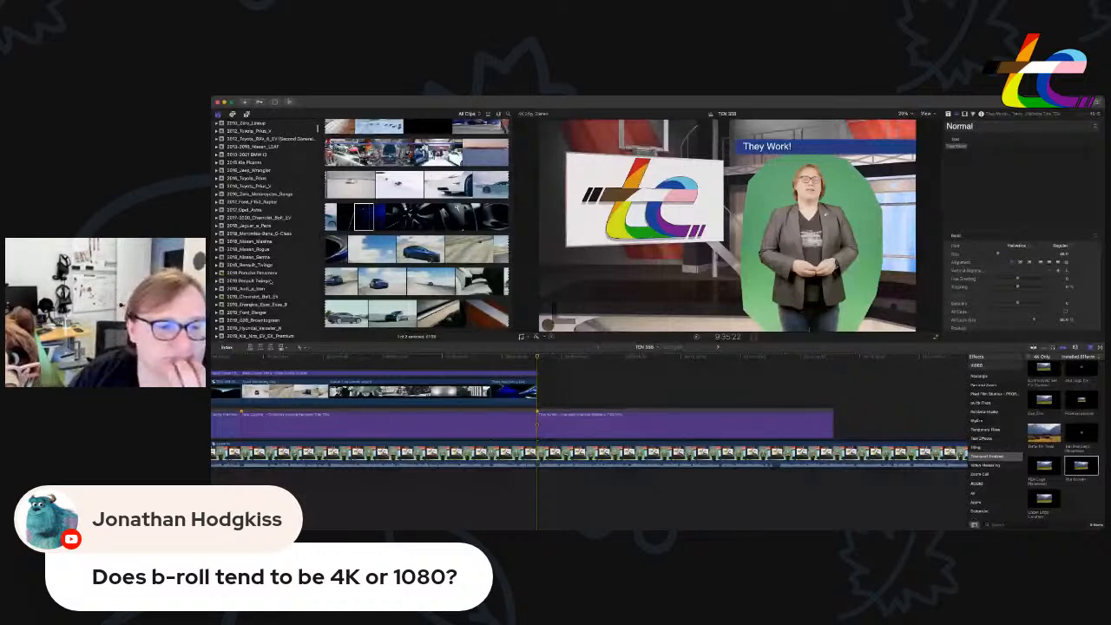
{"action": "left_click", "coordinate": [248, 154]}
{"action": "scroll", "coordinate": [255, 307], "scroll_direction": "down", "scroll_amount": 4}
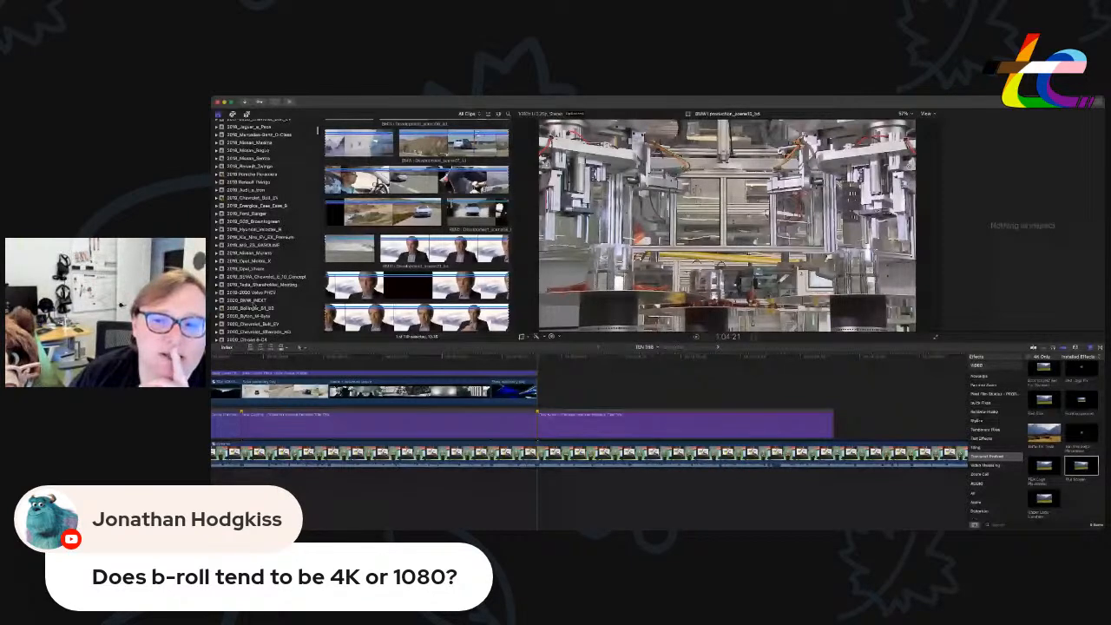
Place a driving shot from the 2020_Fiat_500e event above the "They Work!" title, directly after the last Tesla clip.
{"action": "scroll", "coordinate": [254, 306], "scroll_direction": "down", "scroll_amount": 5}
{"action": "left_click", "coordinate": [248, 257]}
{"action": "scroll", "coordinate": [435, 246], "scroll_direction": "down", "scroll_amount": 8}
{"action": "left_click_drag", "start_coordinate": [444, 247], "coordinate": [453, 247]}
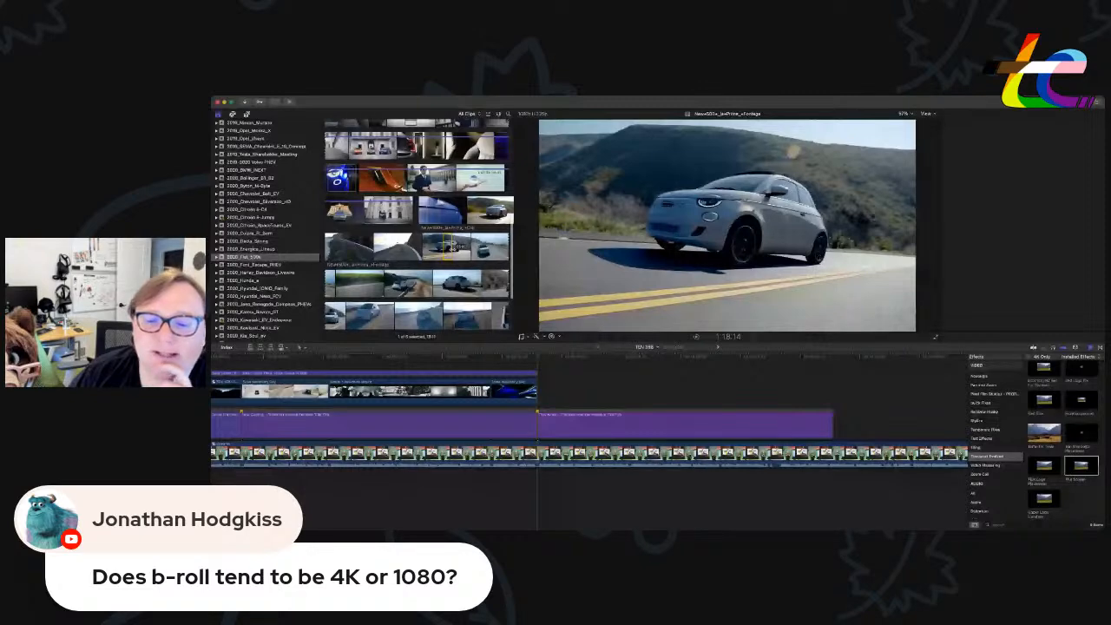
{"action": "left_click_drag", "start_coordinate": [450, 247], "coordinate": [564, 397]}
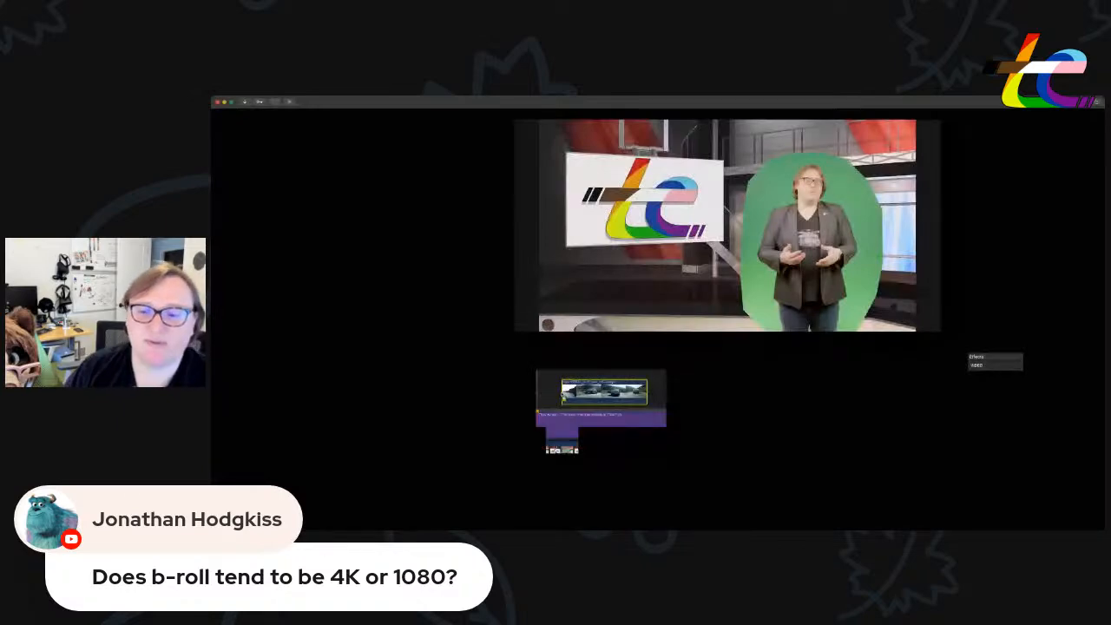
{"action": "left_click_drag", "start_coordinate": [564, 397], "coordinate": [581, 397]}
{"action": "left_click_drag", "start_coordinate": [597, 395], "coordinate": [553, 395]}
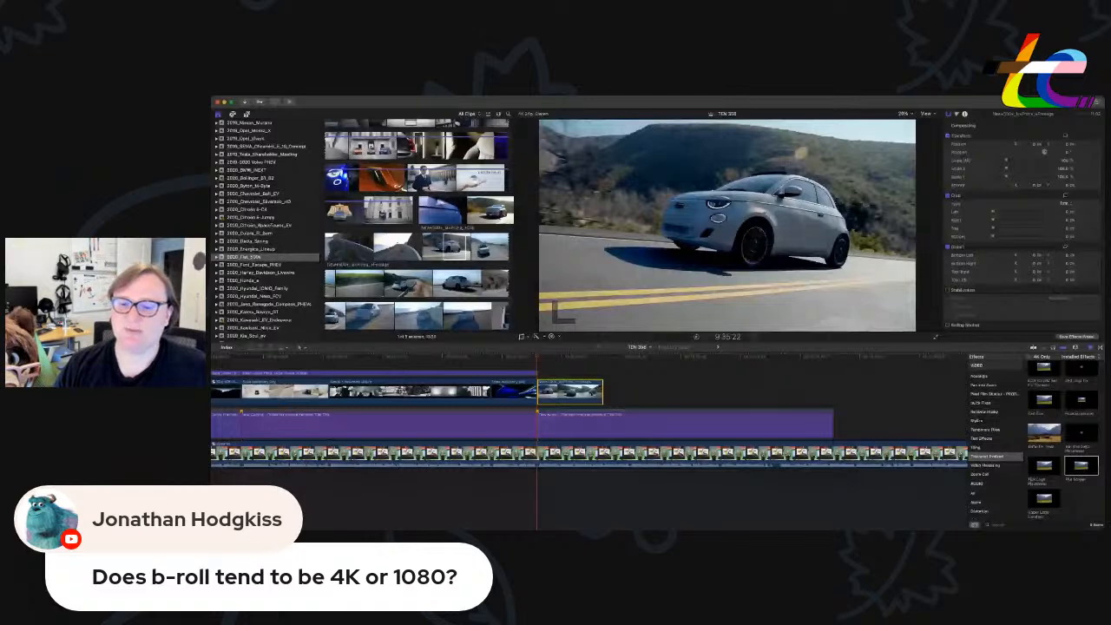
Apply the Transport Evolved screen effect to the Fiat clip so it fits the studio screen, and play it back.
{"action": "left_click", "coordinate": [570, 495]}
{"action": "left_click_drag", "start_coordinate": [1082, 467], "coordinate": [581, 398]}
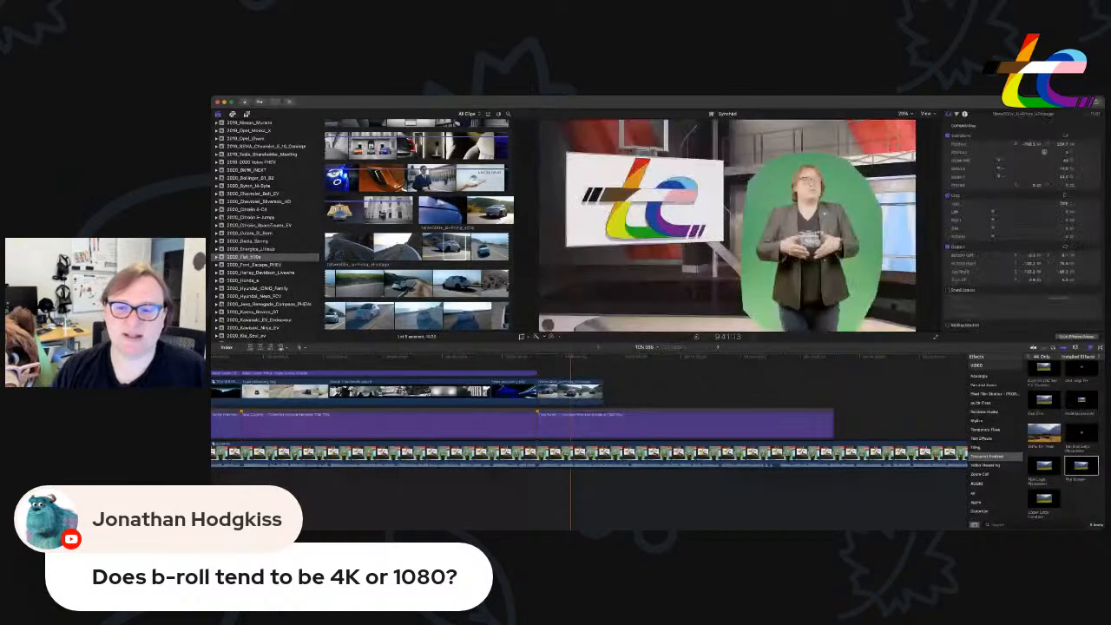
{"action": "key", "text": "space"}
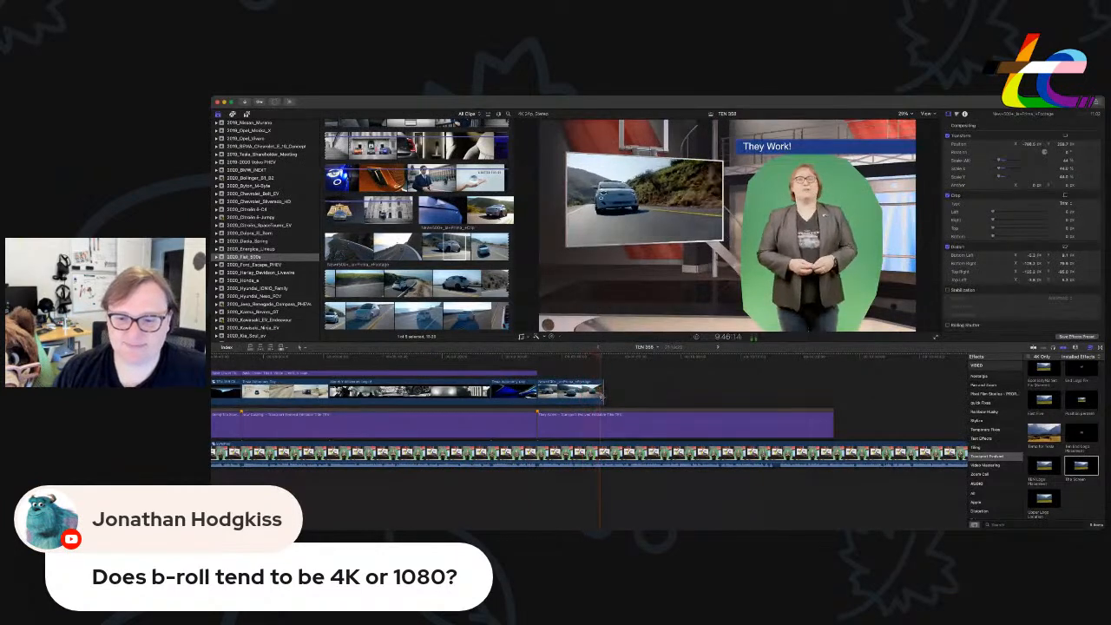
{"action": "left_click_drag", "start_coordinate": [602, 397], "coordinate": [603, 398]}
Paste a copy of the video credit title above the Fiat clip and trim it to the clip's end.
{"action": "left_click", "coordinate": [536, 373]}
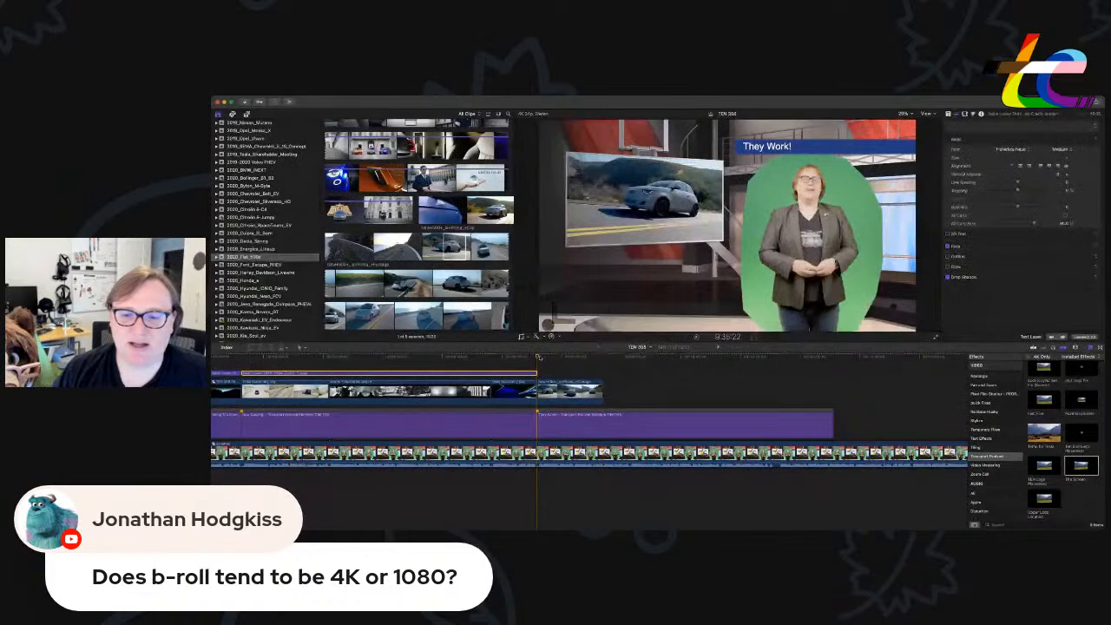
{"action": "key", "text": "super+v"}
{"action": "left_click_drag", "start_coordinate": [833, 373], "coordinate": [604, 374]}
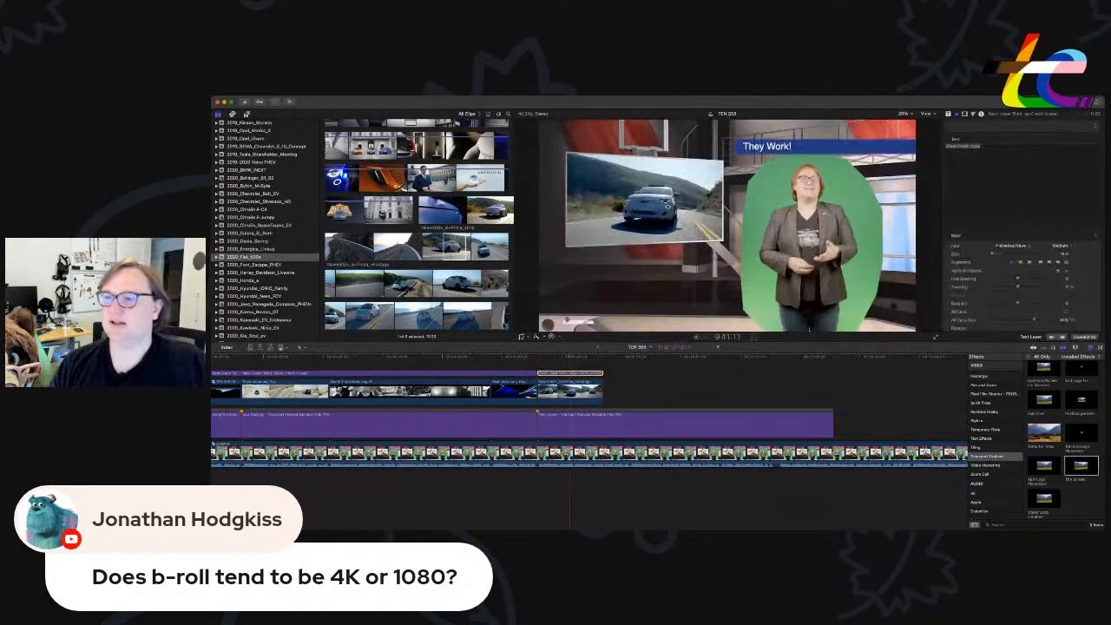
Change the company name in the pasted video credit to "Fiat".
{"action": "left_click", "coordinate": [979, 145]}
{"action": "left_click_drag", "start_coordinate": [971, 146], "coordinate": [1000, 146]}
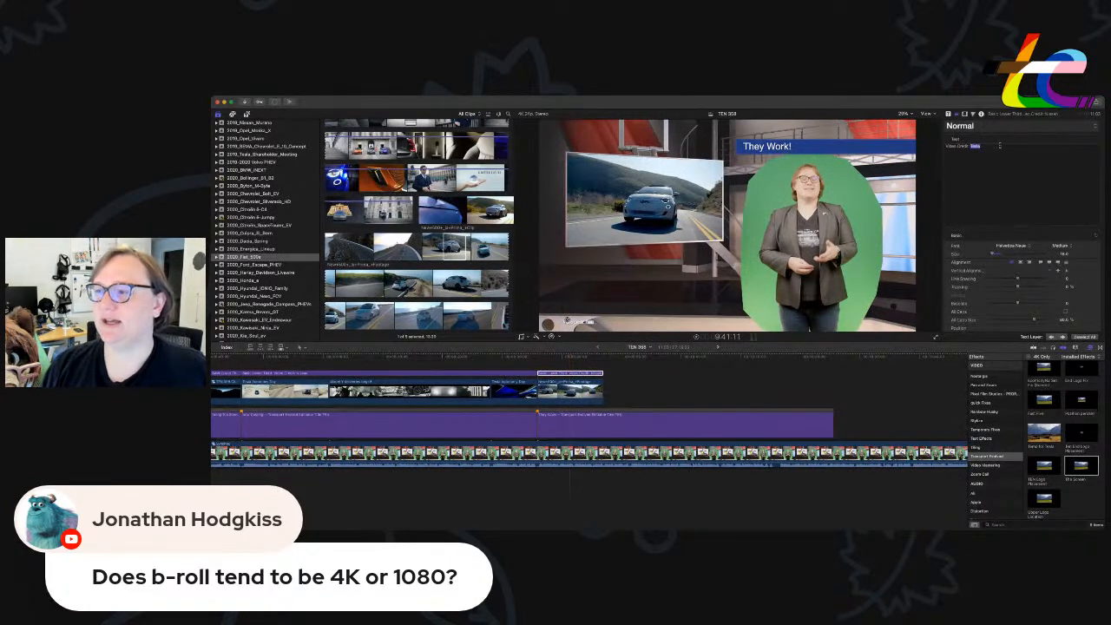
{"action": "type", "text": "Fiat"}
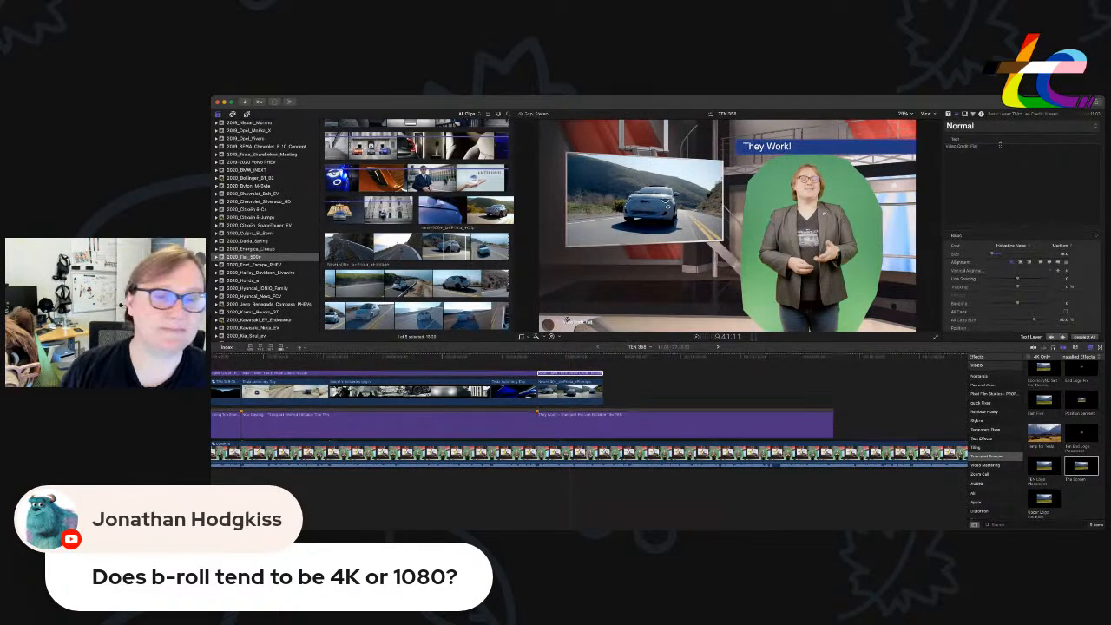
Find and open the 2022_Audi_Q4_e-tron event in the B-roll library.
{"action": "scroll", "coordinate": [265, 231], "scroll_direction": "down", "scroll_amount": 5}
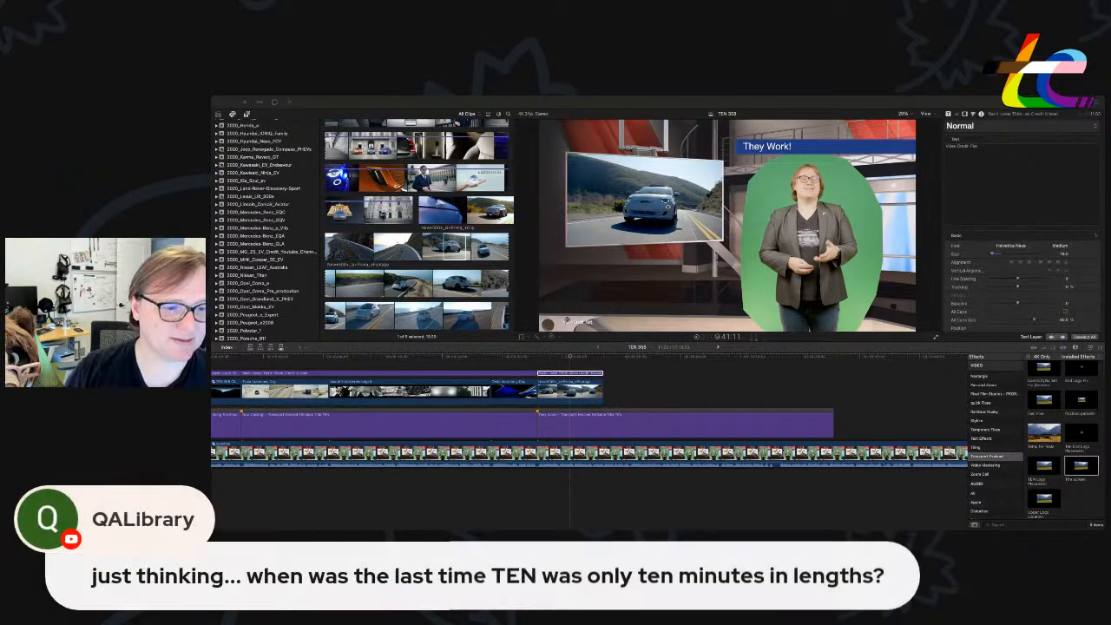
{"action": "left_click", "coordinate": [313, 326]}
{"action": "scroll", "coordinate": [304, 320], "scroll_direction": "down", "scroll_amount": 10}
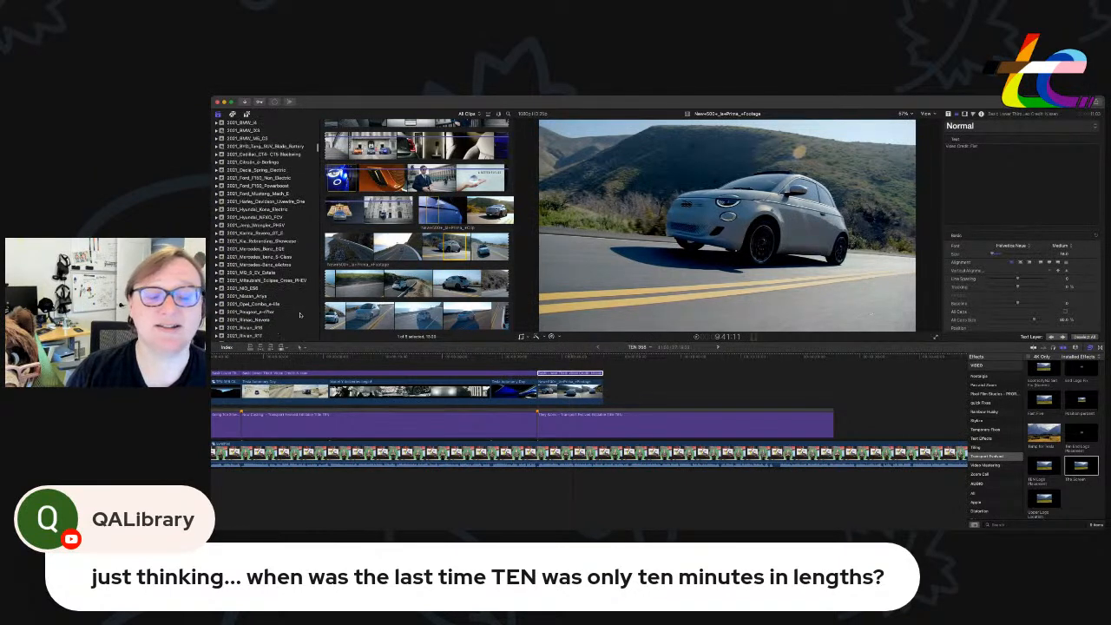
{"action": "scroll", "coordinate": [301, 315], "scroll_direction": "down", "scroll_amount": 3}
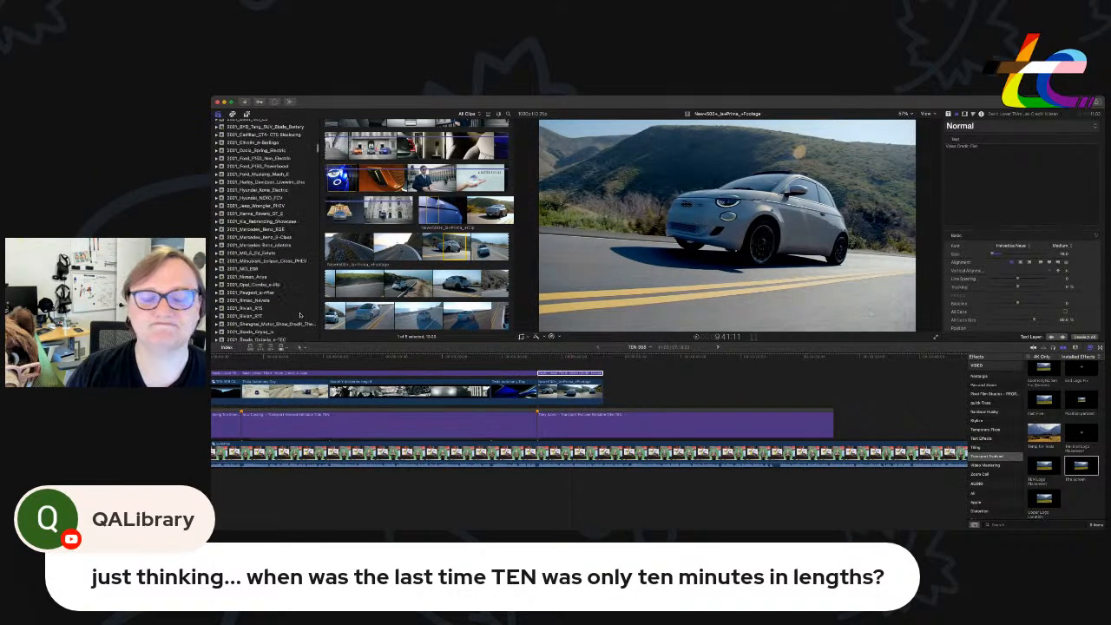
{"action": "scroll", "coordinate": [300, 315], "scroll_direction": "down", "scroll_amount": 9}
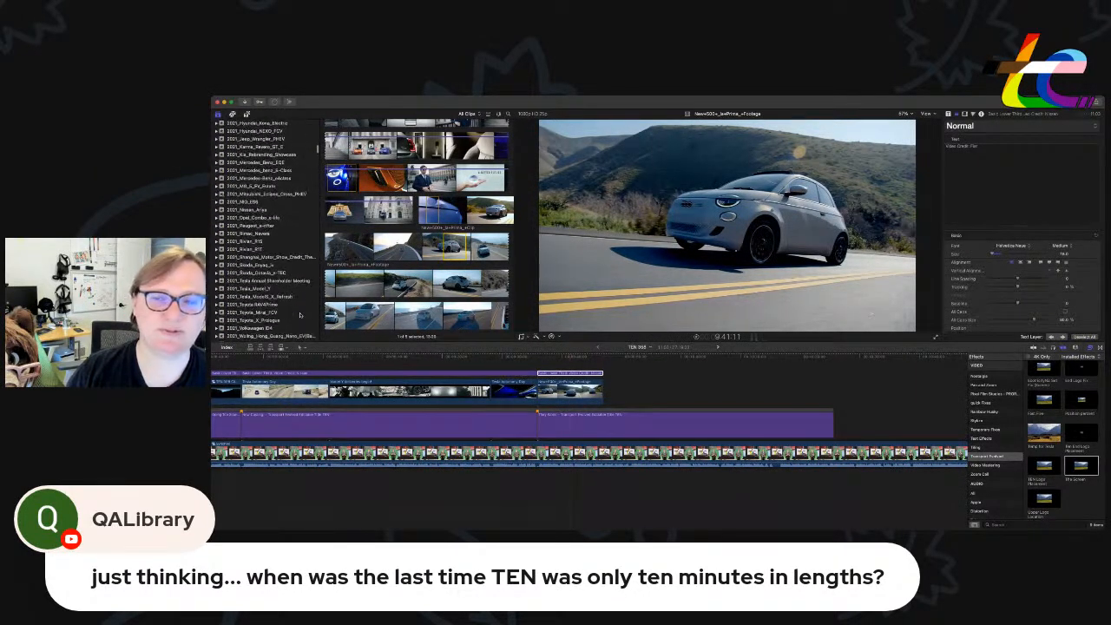
{"action": "scroll", "coordinate": [300, 316], "scroll_direction": "down", "scroll_amount": 15}
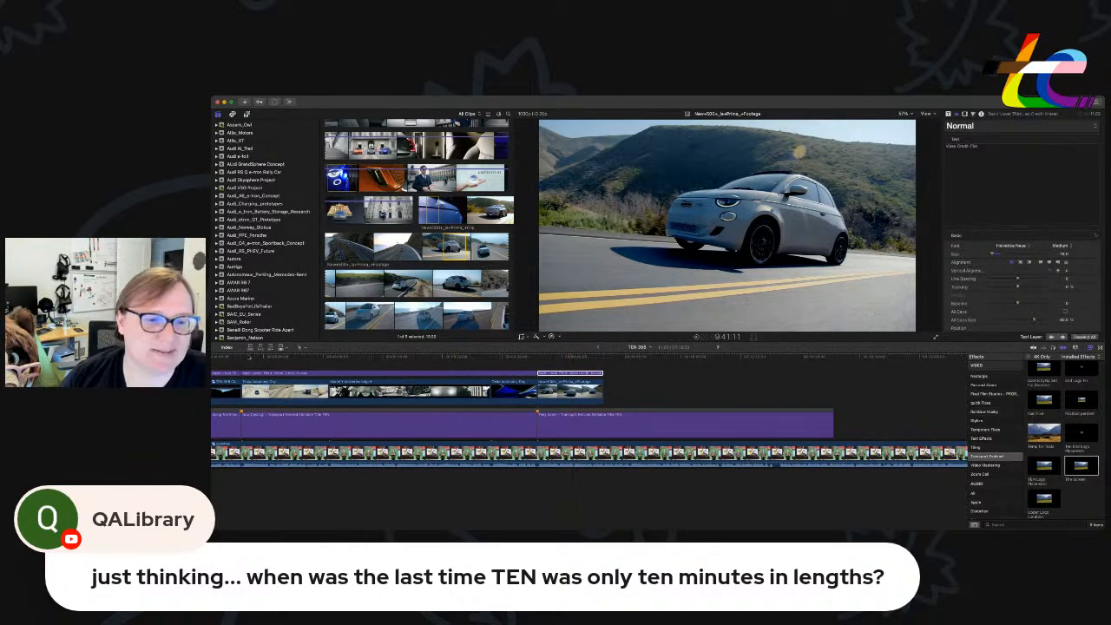
{"action": "scroll", "coordinate": [276, 316], "scroll_direction": "down", "scroll_amount": 10}
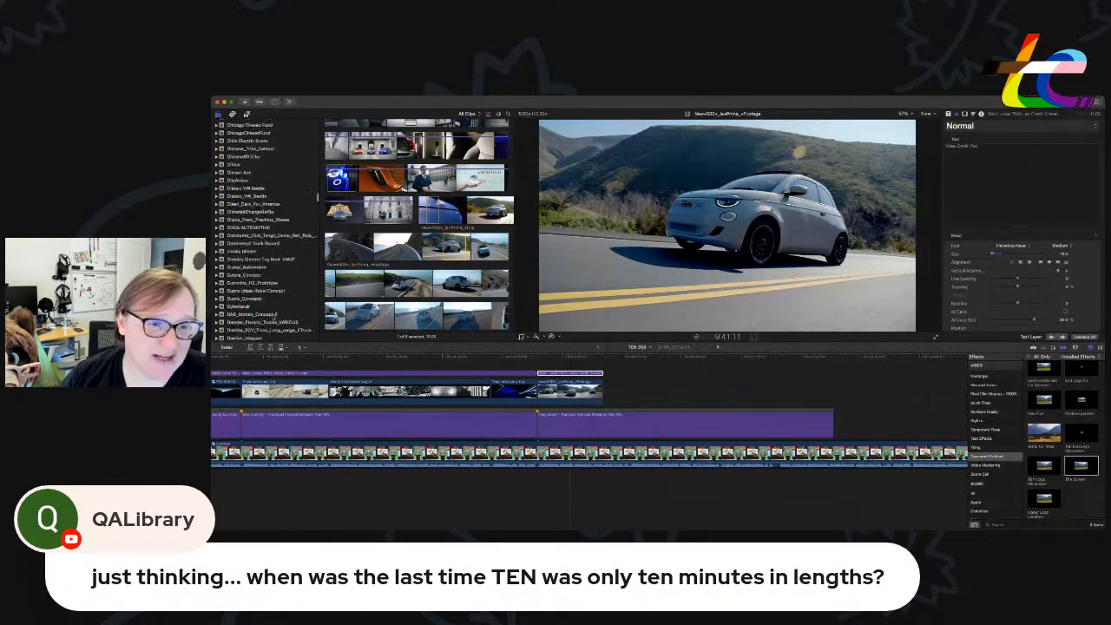
{"action": "scroll", "coordinate": [273, 320], "scroll_direction": "down", "scroll_amount": 20}
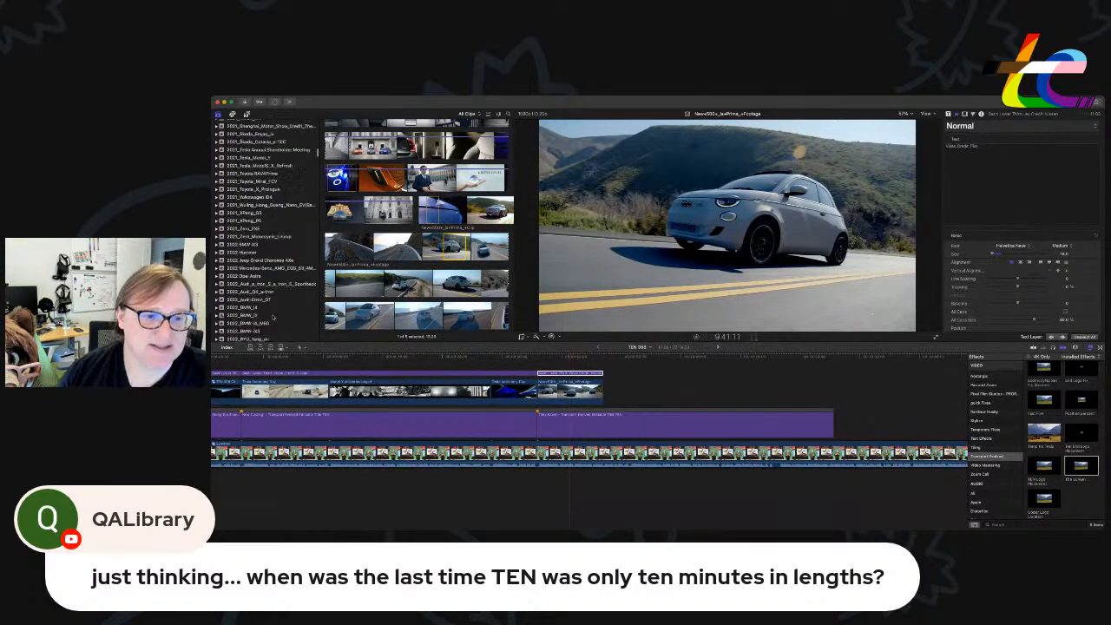
{"action": "left_click", "coordinate": [275, 247]}
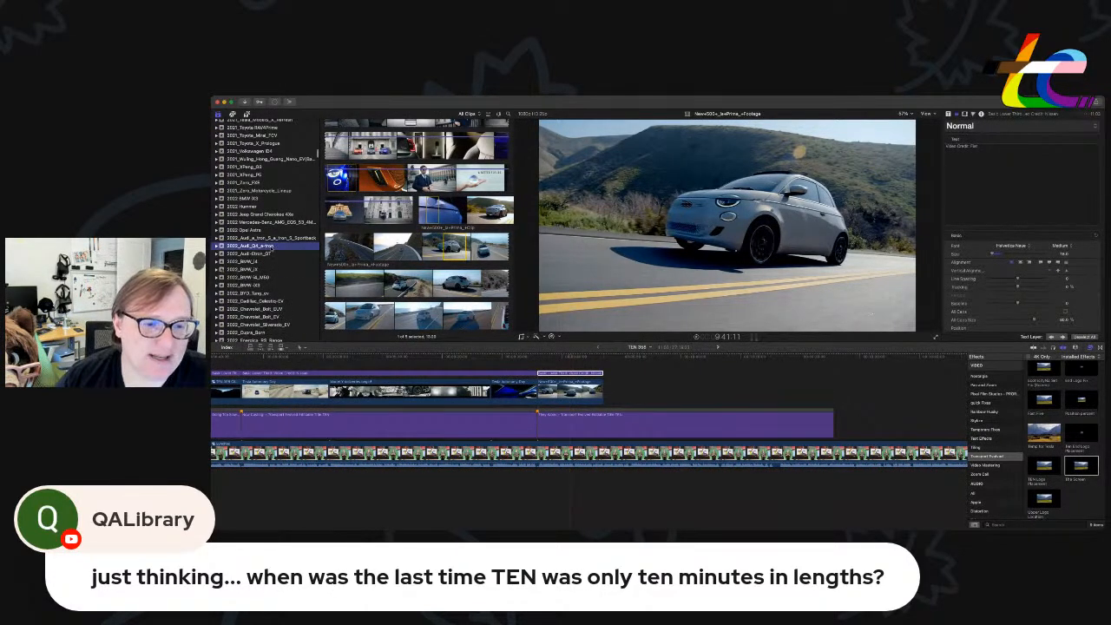
Place a road driving shot of the Audi Q4 e-tron directly after the Fiat clip and remove its detached audio.
{"action": "scroll", "coordinate": [398, 239], "scroll_direction": "up", "scroll_amount": 8}
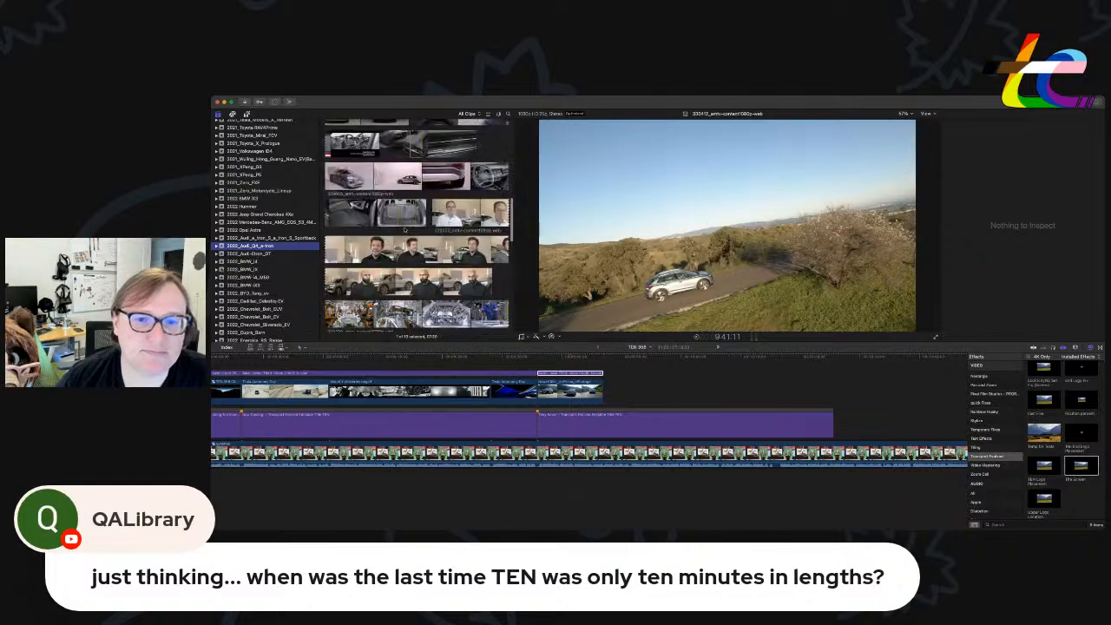
{"action": "scroll", "coordinate": [398, 239], "scroll_direction": "down", "scroll_amount": 15}
{"action": "scroll", "coordinate": [405, 228], "scroll_direction": "up", "scroll_amount": 10}
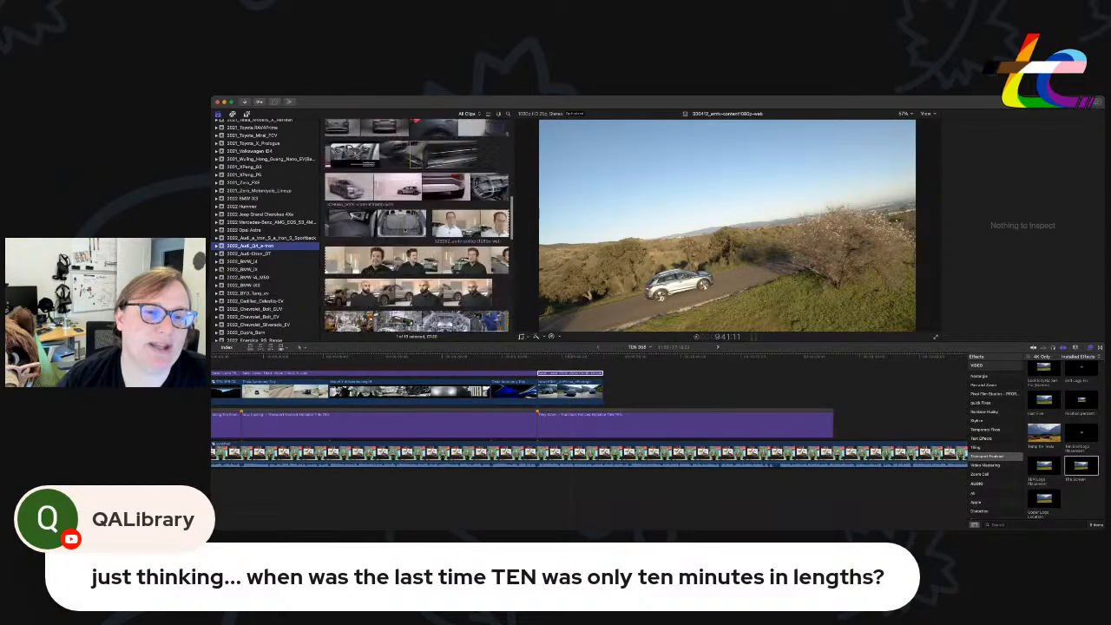
{"action": "scroll", "coordinate": [404, 228], "scroll_direction": "up", "scroll_amount": 2}
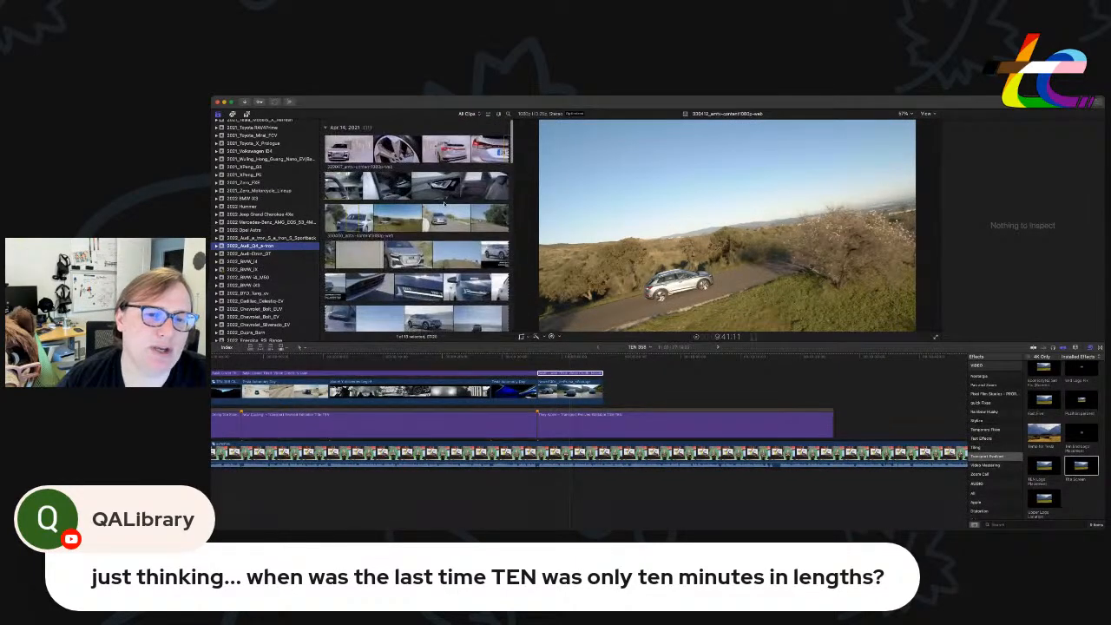
{"action": "left_click_drag", "start_coordinate": [441, 222], "coordinate": [447, 222]}
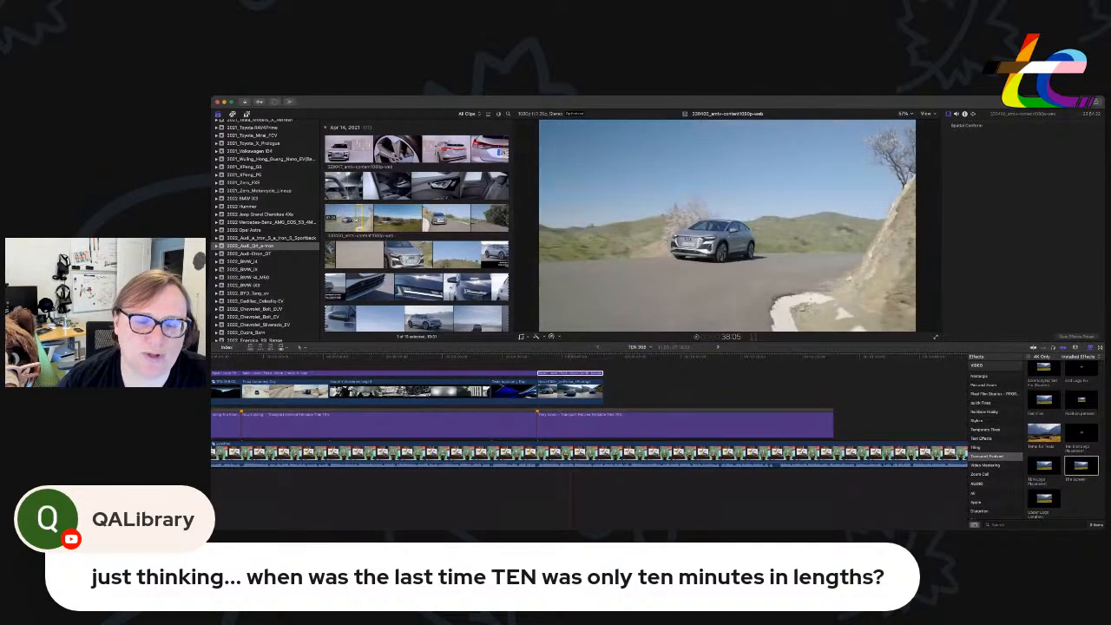
{"action": "key", "text": "e"}
{"action": "left_click_drag", "start_coordinate": [606, 390], "coordinate": [609, 380]}
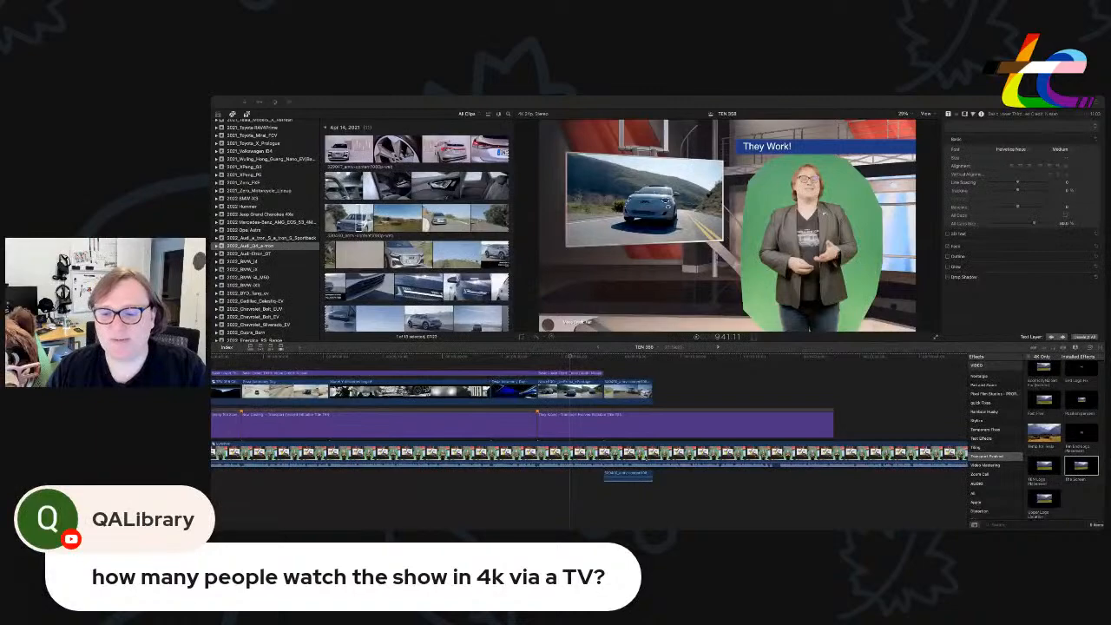
{"action": "left_click", "coordinate": [622, 431]}
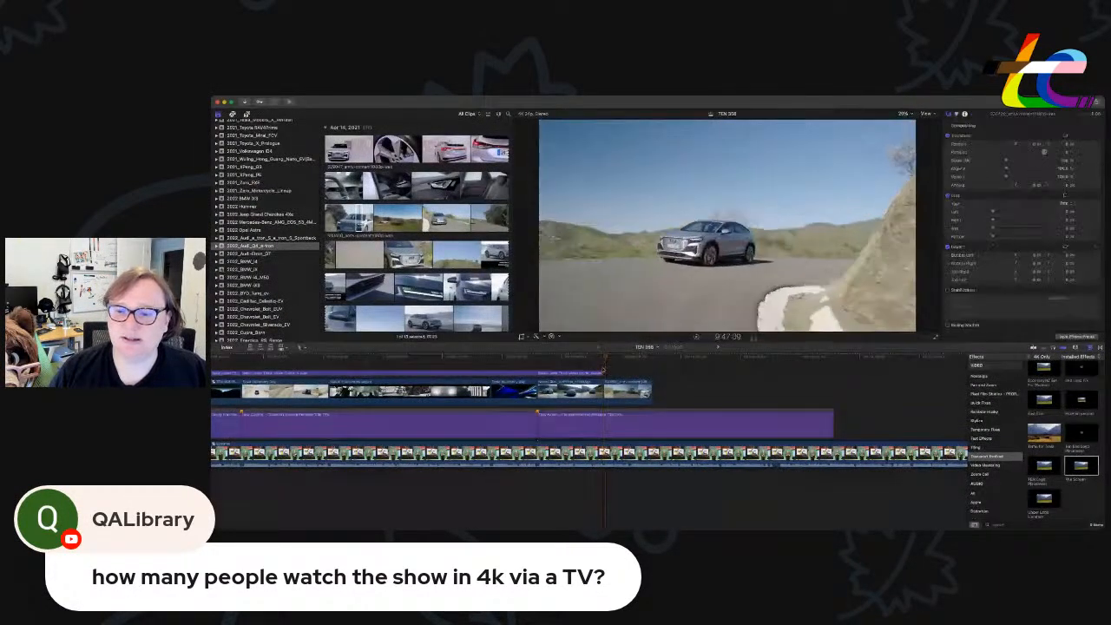
Paste a copy of the video credit title above the Audi clip and trim clip and title to the same earlier end.
{"action": "left_click", "coordinate": [603, 372]}
{"action": "key", "text": "super+v"}
{"action": "left_click", "coordinate": [619, 374]}
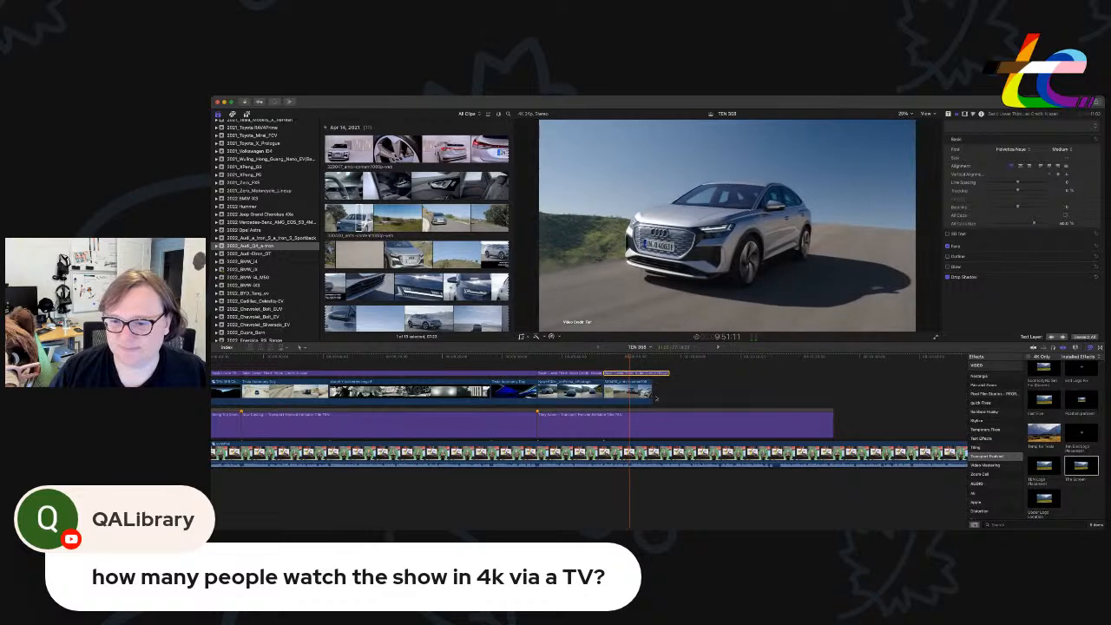
{"action": "left_click_drag", "start_coordinate": [654, 395], "coordinate": [630, 374]}
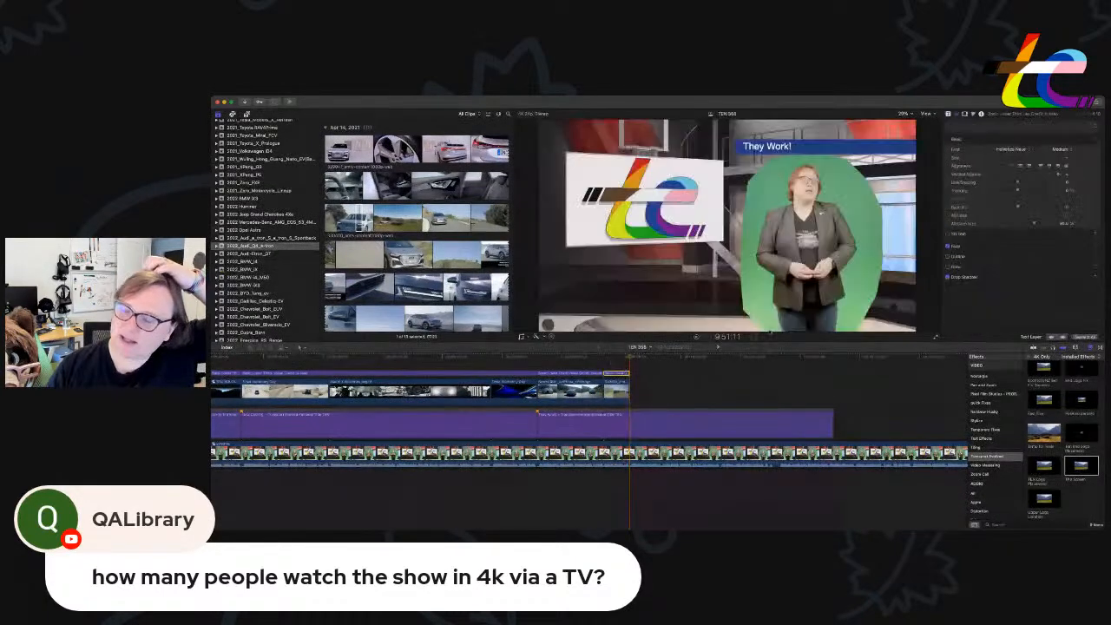
Change the company name in the video credit above the Audi clip to "Audi".
{"action": "left_click", "coordinate": [1013, 145]}
{"action": "left_click_drag", "start_coordinate": [971, 146], "coordinate": [998, 146]}
{"action": "type", "text": "Audi"}
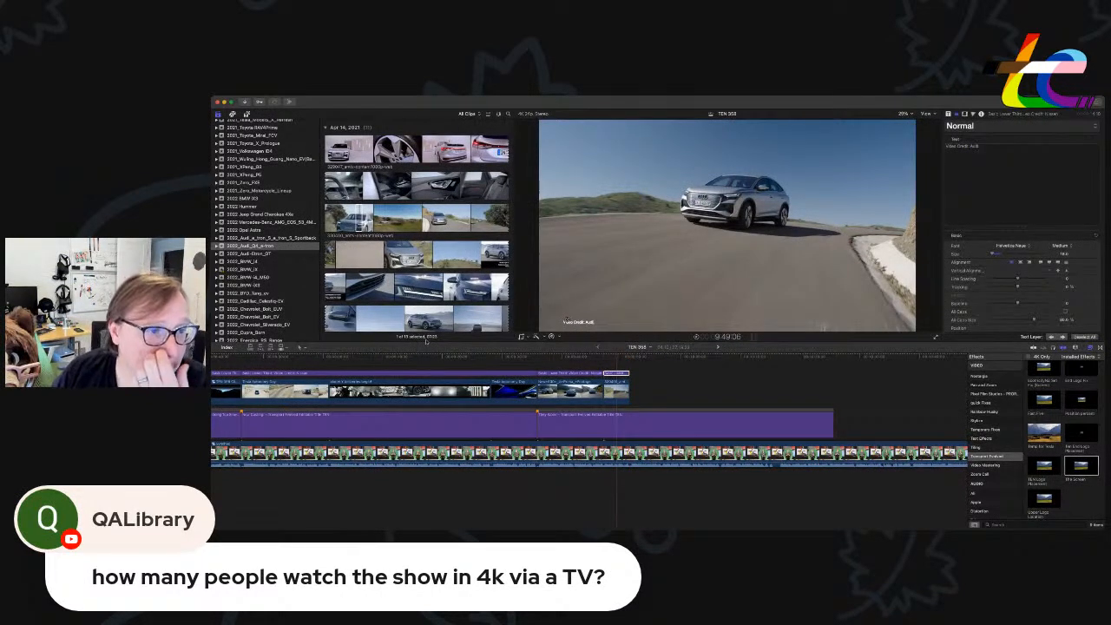
Find and open the 2022_Kia_EV6 event in the B-roll library.
{"action": "scroll", "coordinate": [278, 266], "scroll_direction": "up", "scroll_amount": 10}
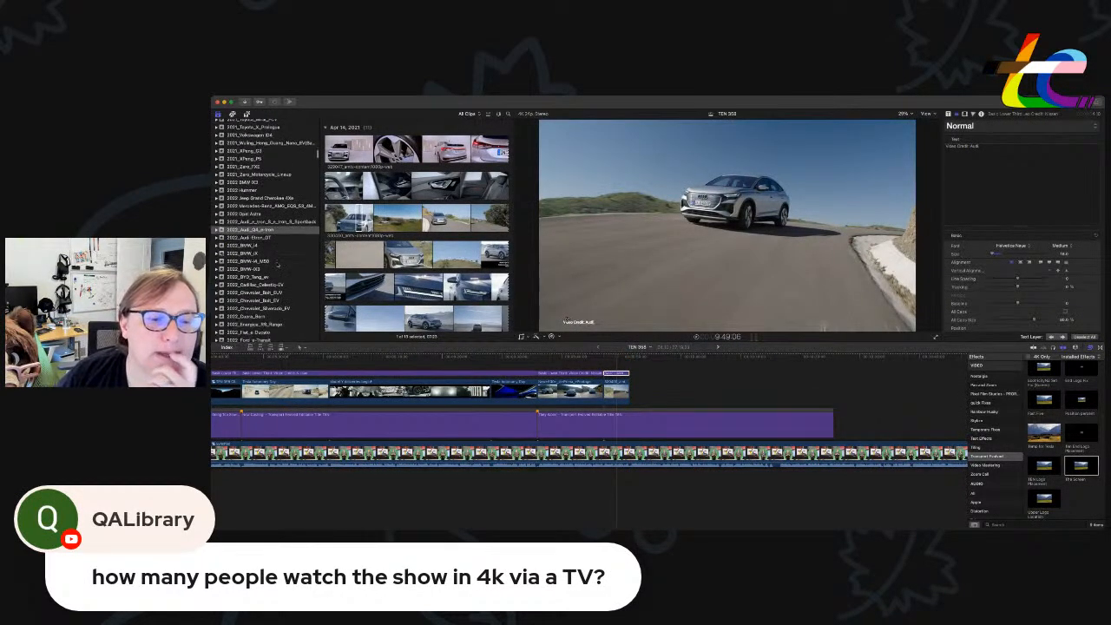
{"action": "scroll", "coordinate": [276, 271], "scroll_direction": "down", "scroll_amount": 10}
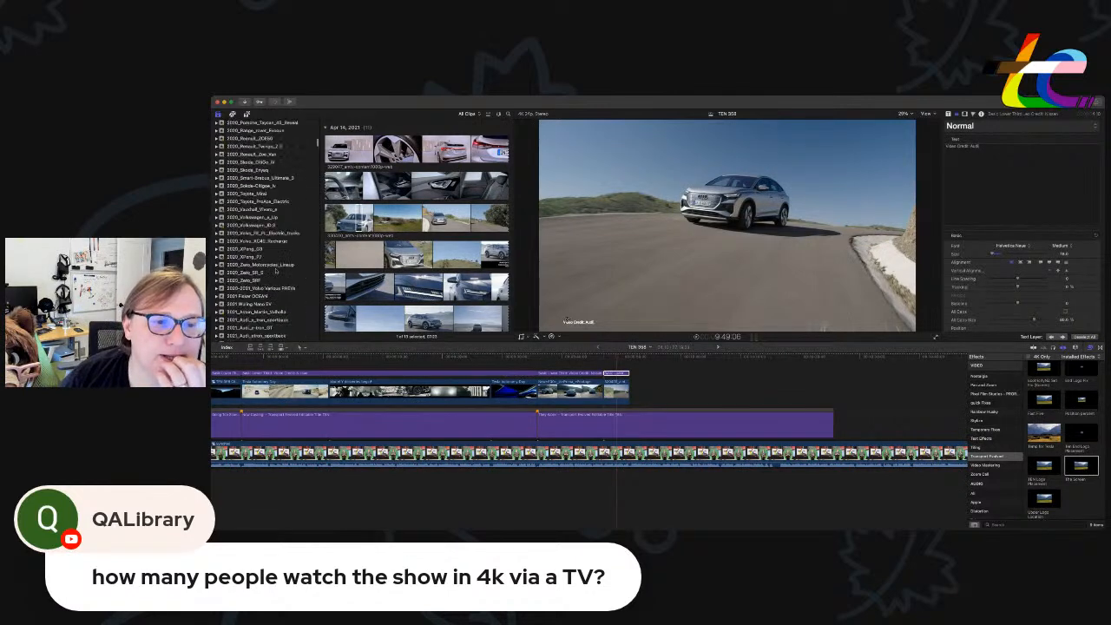
{"action": "scroll", "coordinate": [276, 271], "scroll_direction": "down", "scroll_amount": 2}
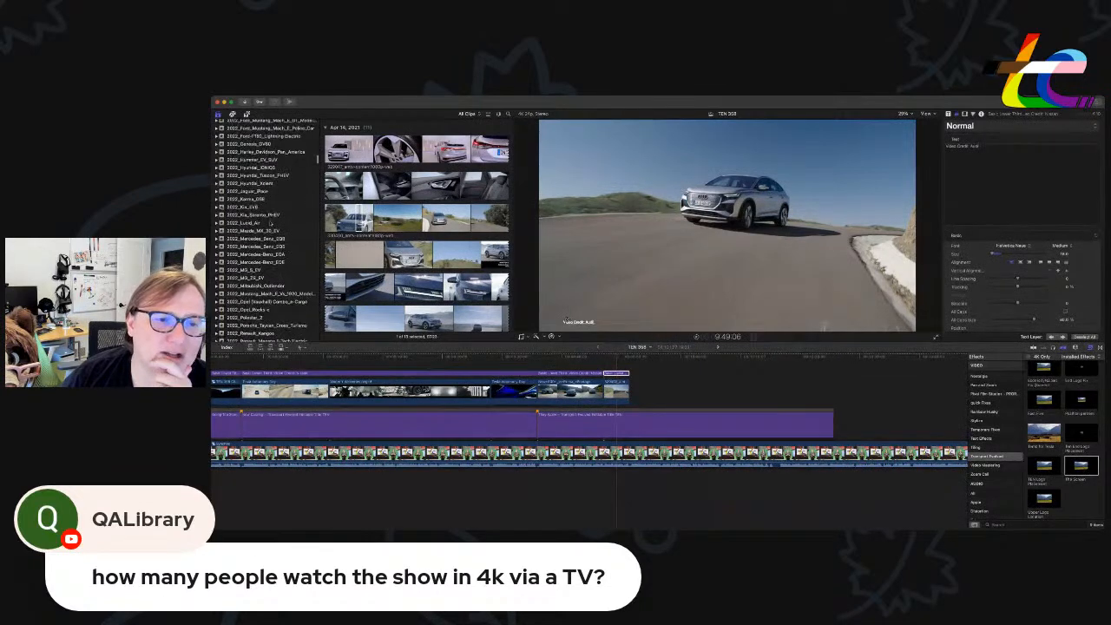
{"action": "left_click", "coordinate": [269, 208]}
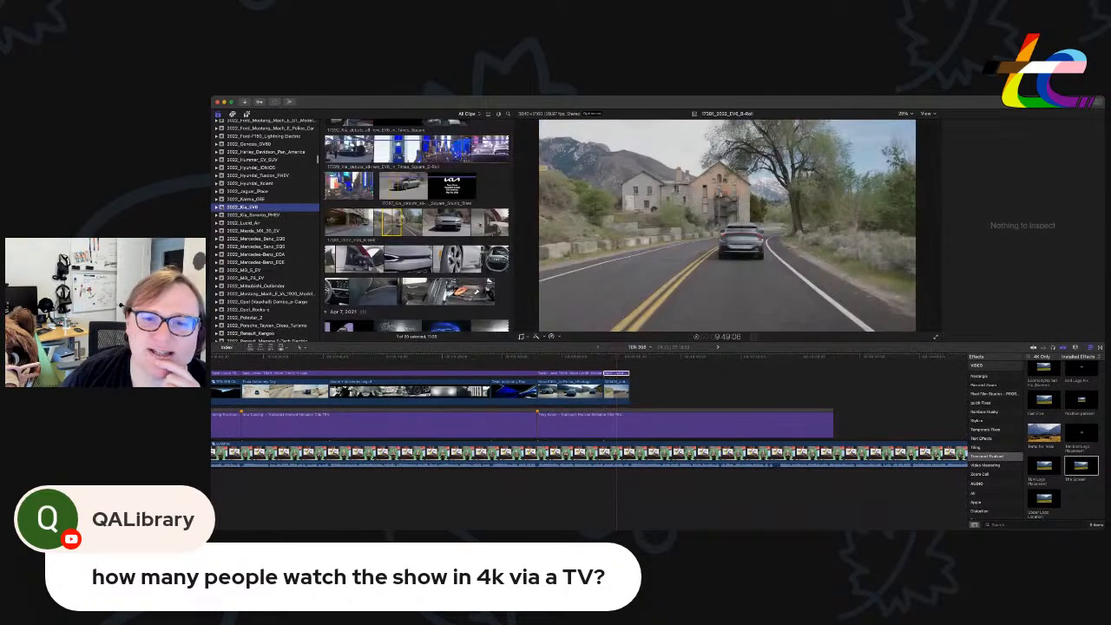
Place a road driving shot from the Kia EV6 B-roll directly after the Audi clip.
{"action": "scroll", "coordinate": [413, 205], "scroll_direction": "up", "scroll_amount": 1}
{"action": "left_click_drag", "start_coordinate": [426, 230], "coordinate": [633, 394]}
{"action": "scroll", "coordinate": [441, 228], "scroll_direction": "down", "scroll_amount": 1}
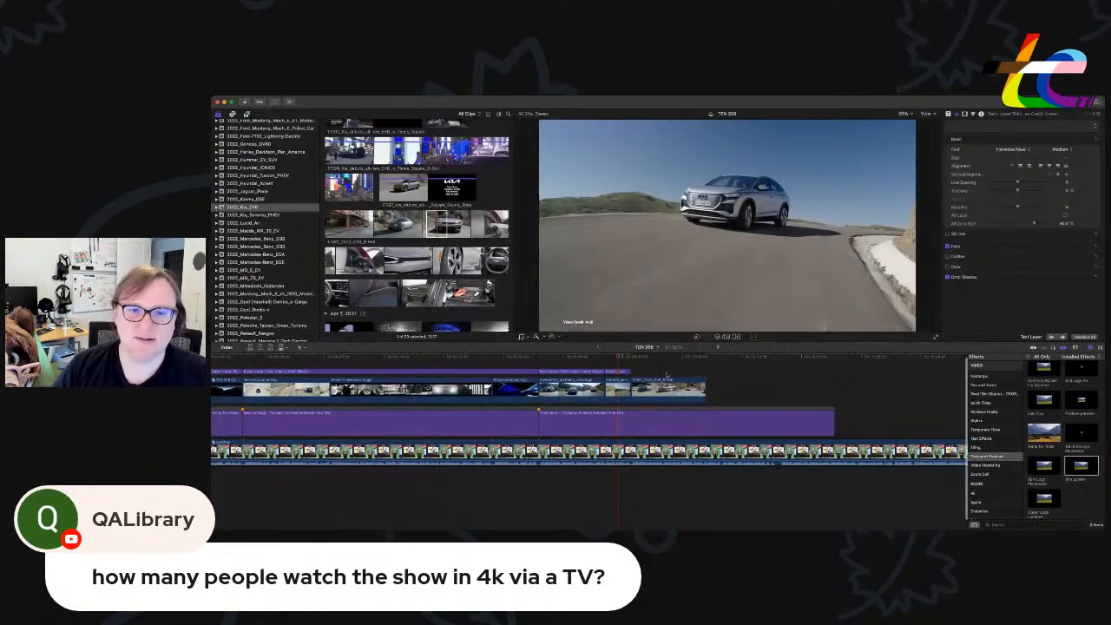
Look through the Kia EV6 event's Times Square footage and its other clips for usable shots.
{"action": "scroll", "coordinate": [411, 225], "scroll_direction": "up", "scroll_amount": 2}
{"action": "scroll", "coordinate": [485, 187], "scroll_direction": "down", "scroll_amount": 1}
{"action": "left_click", "coordinate": [485, 181]}
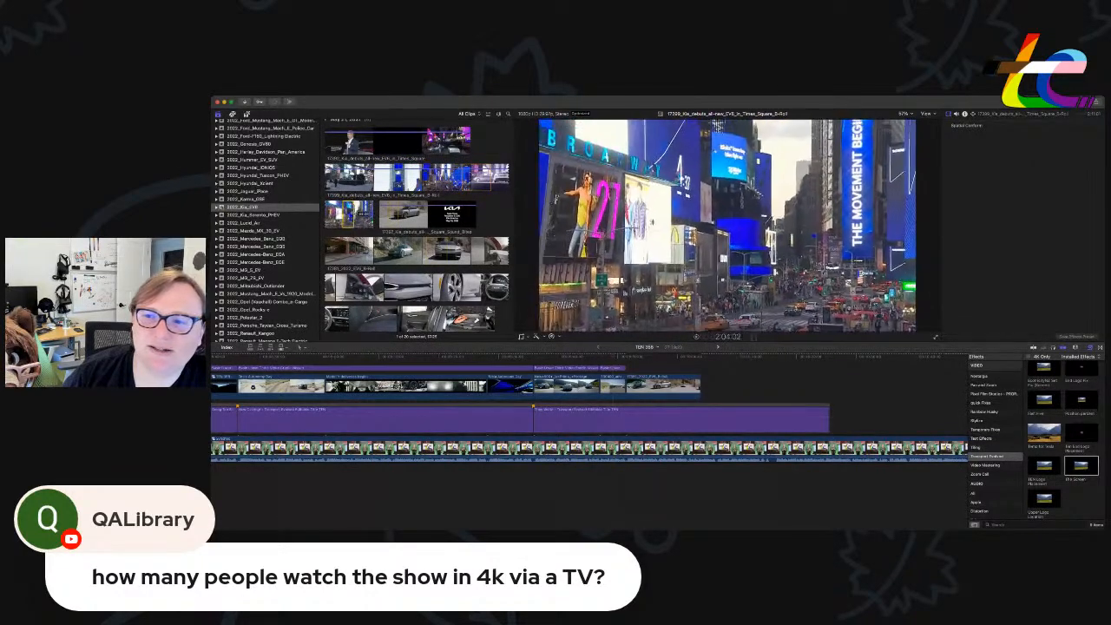
{"action": "left_click_drag", "start_coordinate": [371, 211], "coordinate": [508, 179]}
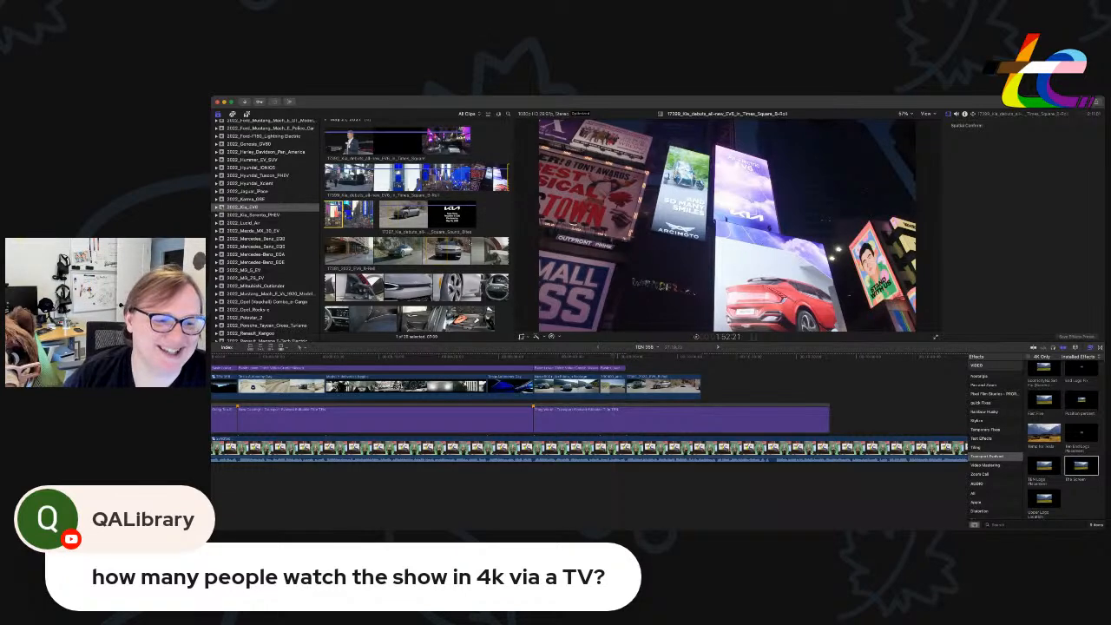
{"action": "key", "text": "super+Tab"}
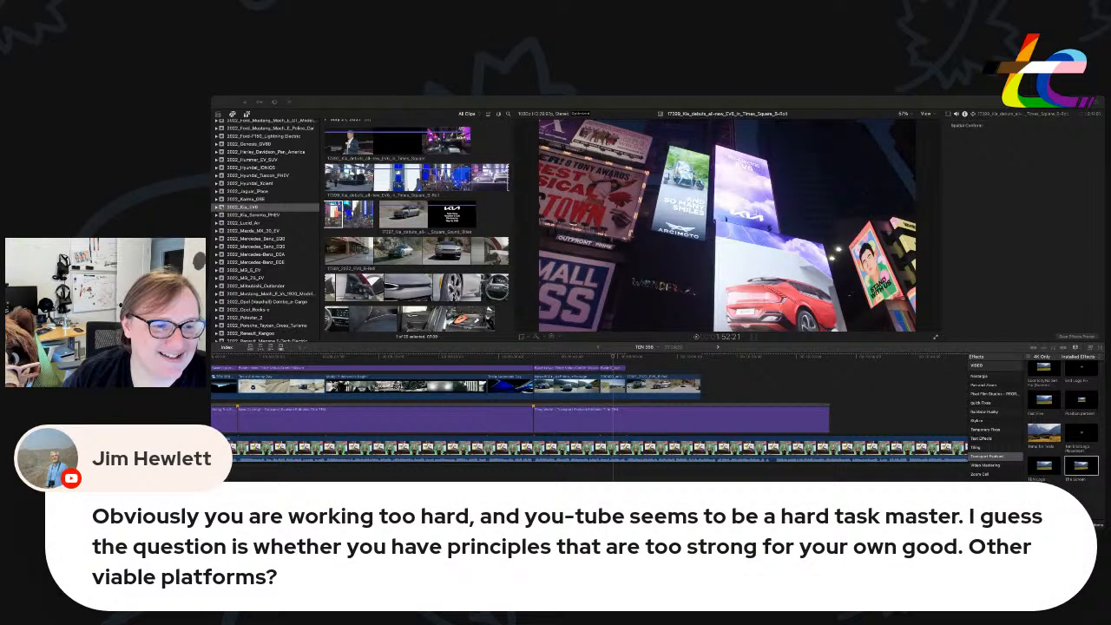
{"action": "scroll", "coordinate": [419, 226], "scroll_direction": "down", "scroll_amount": 3}
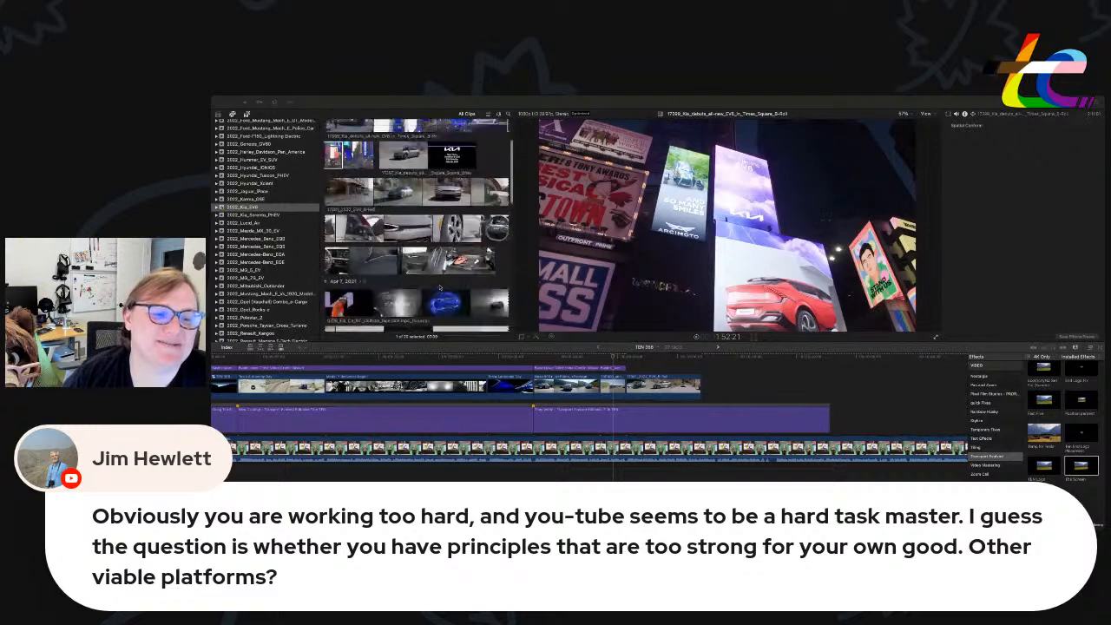
{"action": "left_click", "coordinate": [620, 366]}
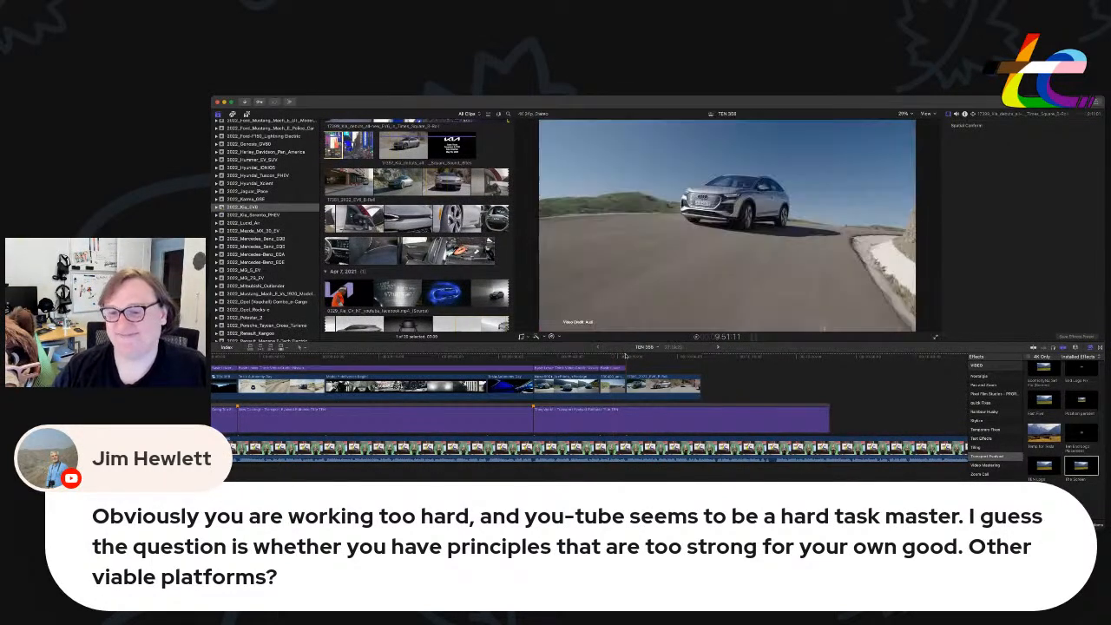
{"action": "key", "text": "w"}
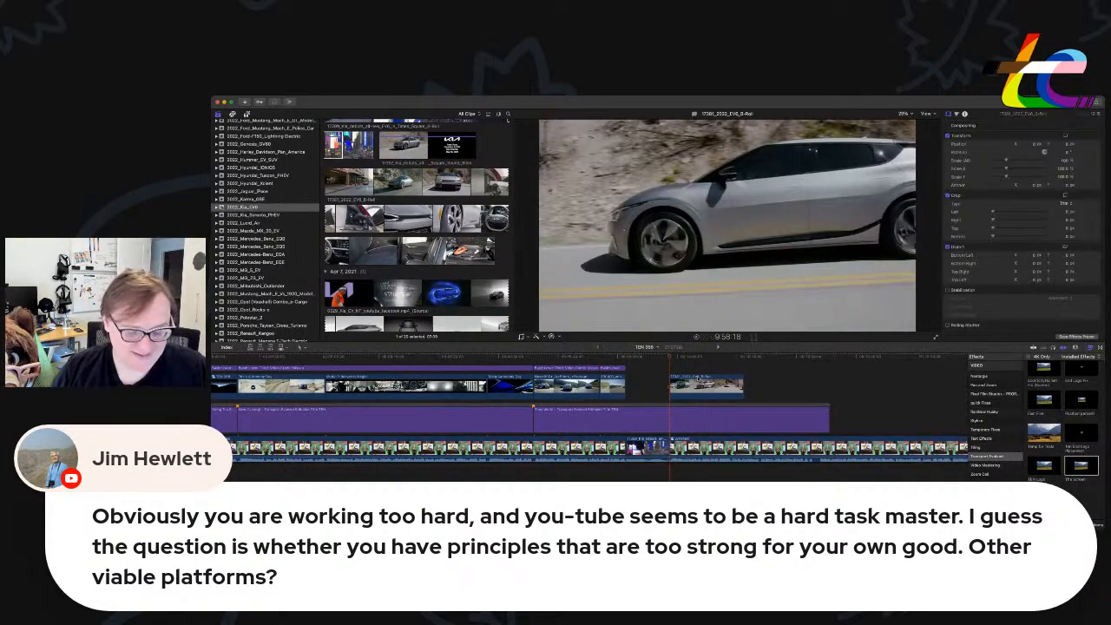
{"action": "key", "text": "super+z"}
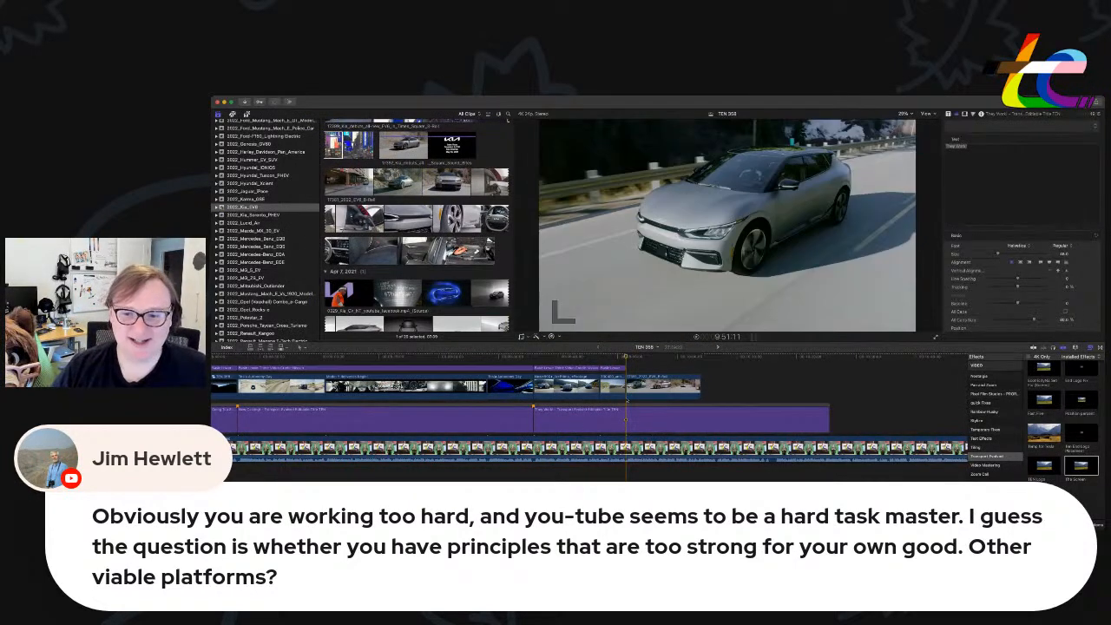
Paste the video credit title above the Kia clip, extend it towards the clip's end and change its company name to "Kia".
{"action": "left_click", "coordinate": [619, 368]}
{"action": "left_click", "coordinate": [625, 358]}
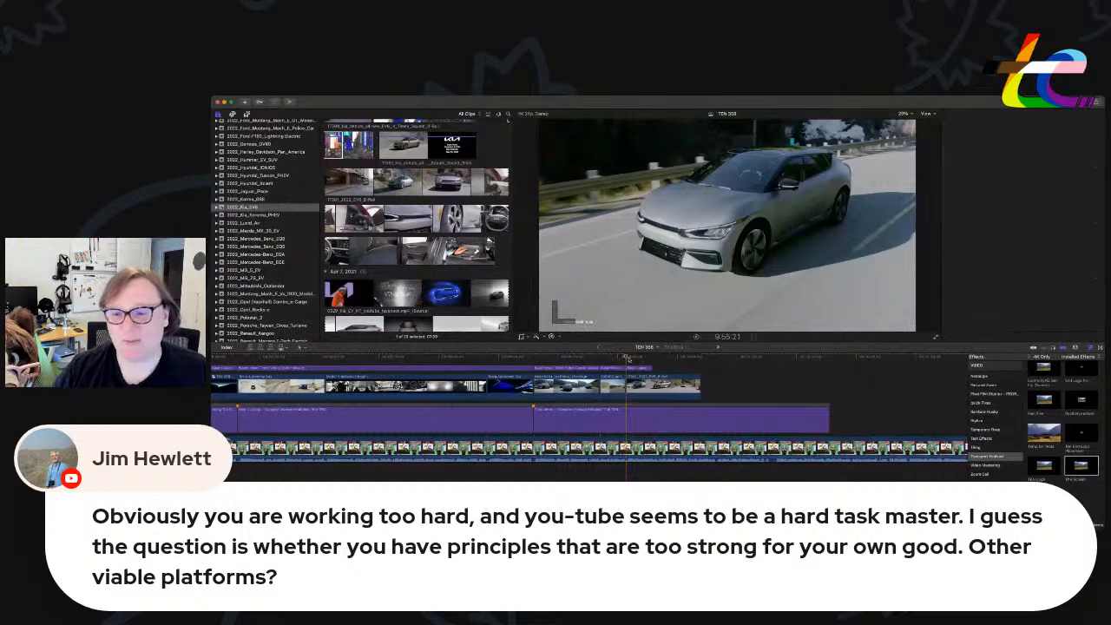
{"action": "key", "text": "super+v"}
{"action": "left_click_drag", "start_coordinate": [652, 369], "coordinate": [692, 369]}
{"action": "double_click", "coordinate": [980, 148]}
{"action": "key", "text": "BackSpace"}
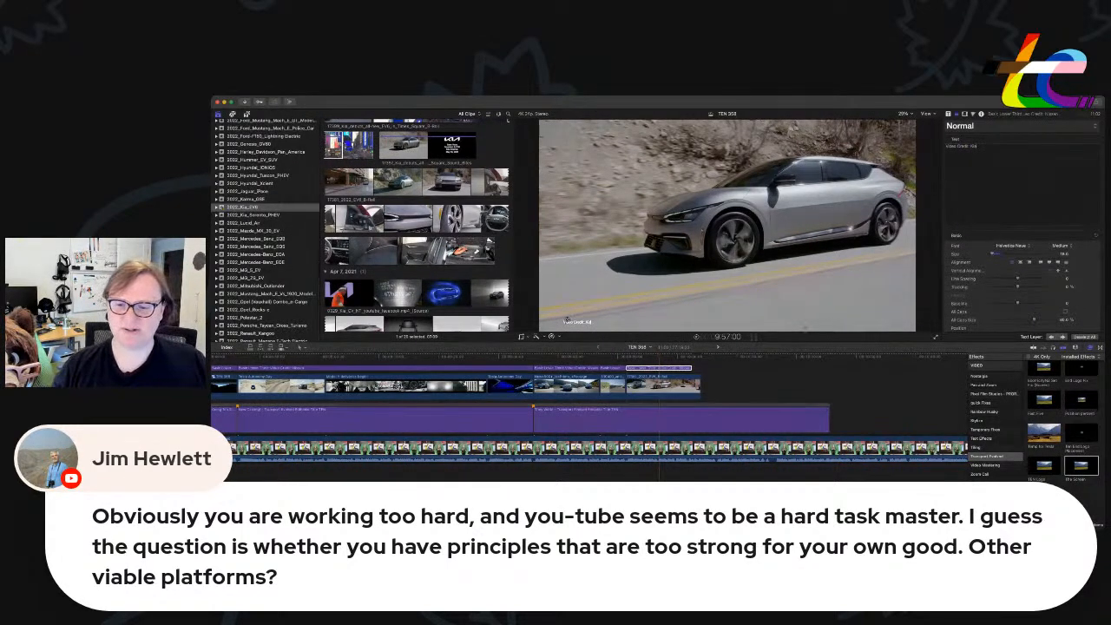
Trim the ends of the Kia clip and its video credit so both finish at the same point.
{"action": "left_click", "coordinate": [668, 359]}
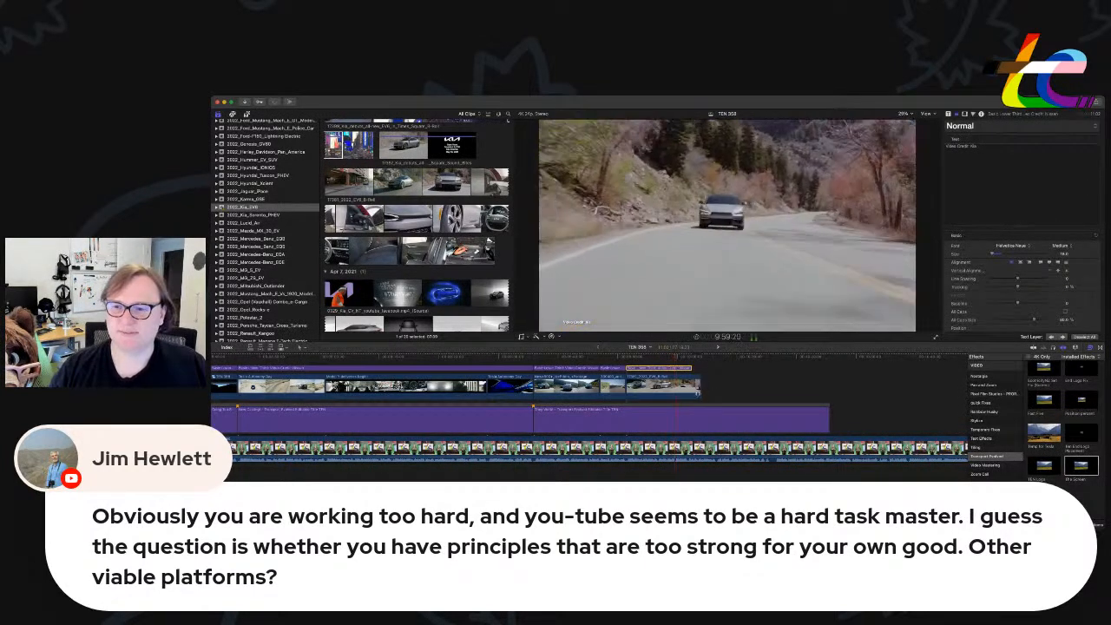
{"action": "double_click", "coordinate": [567, 320]}
{"action": "left_click_drag", "start_coordinate": [701, 386], "coordinate": [687, 367]}
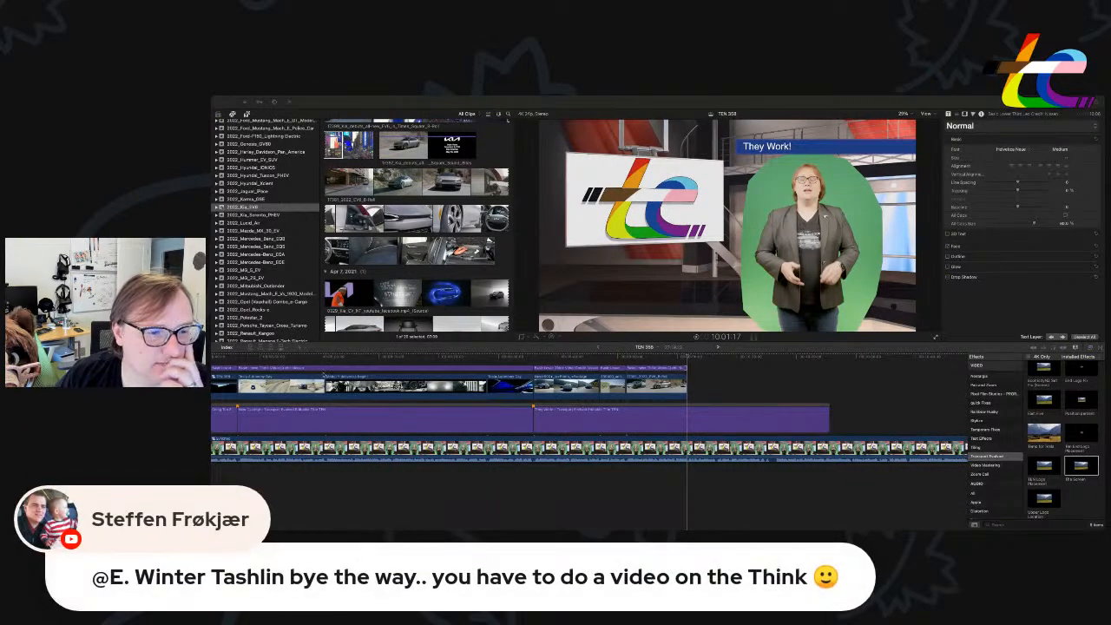
Examine the remaining Kia footage and the MG, Mercedes-Benz EQA and Volkswagen ID.6 events for the next B-roll shot.
{"action": "scroll", "coordinate": [431, 280], "scroll_direction": "down", "scroll_amount": 10}
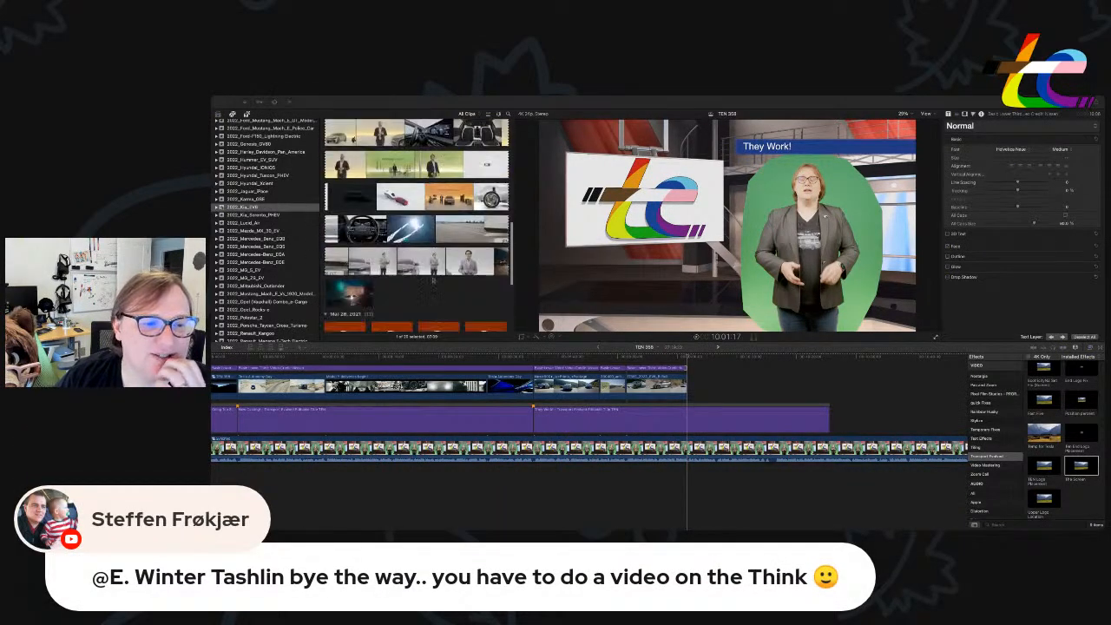
{"action": "scroll", "coordinate": [432, 279], "scroll_direction": "up", "scroll_amount": 10}
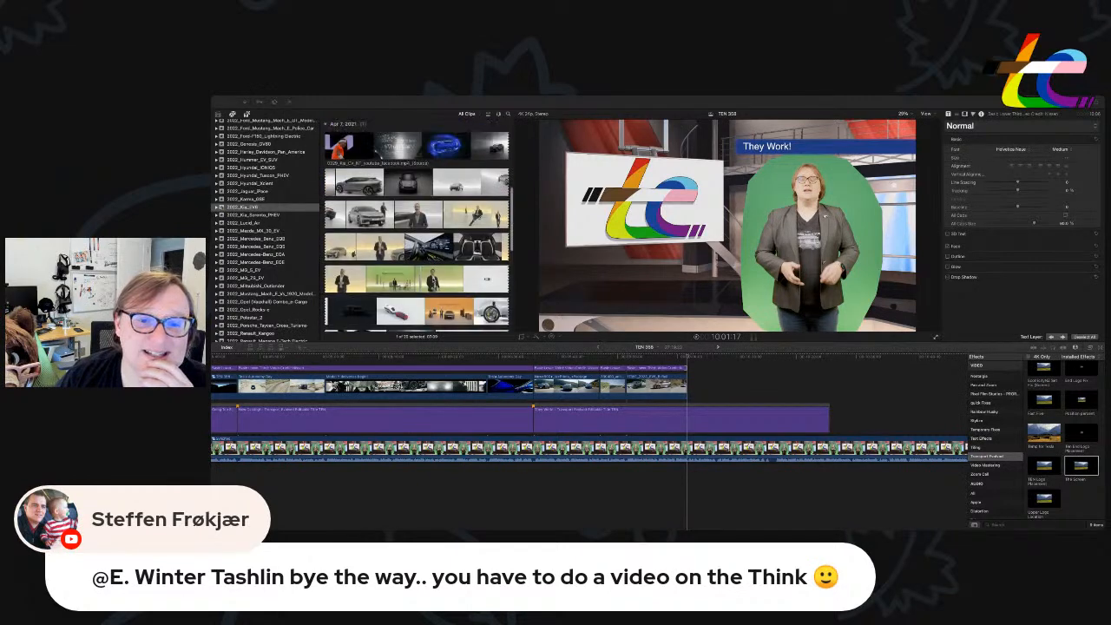
{"action": "left_click", "coordinate": [433, 279]}
{"action": "scroll", "coordinate": [280, 250], "scroll_direction": "down", "scroll_amount": 3}
{"action": "left_click", "coordinate": [280, 251]}
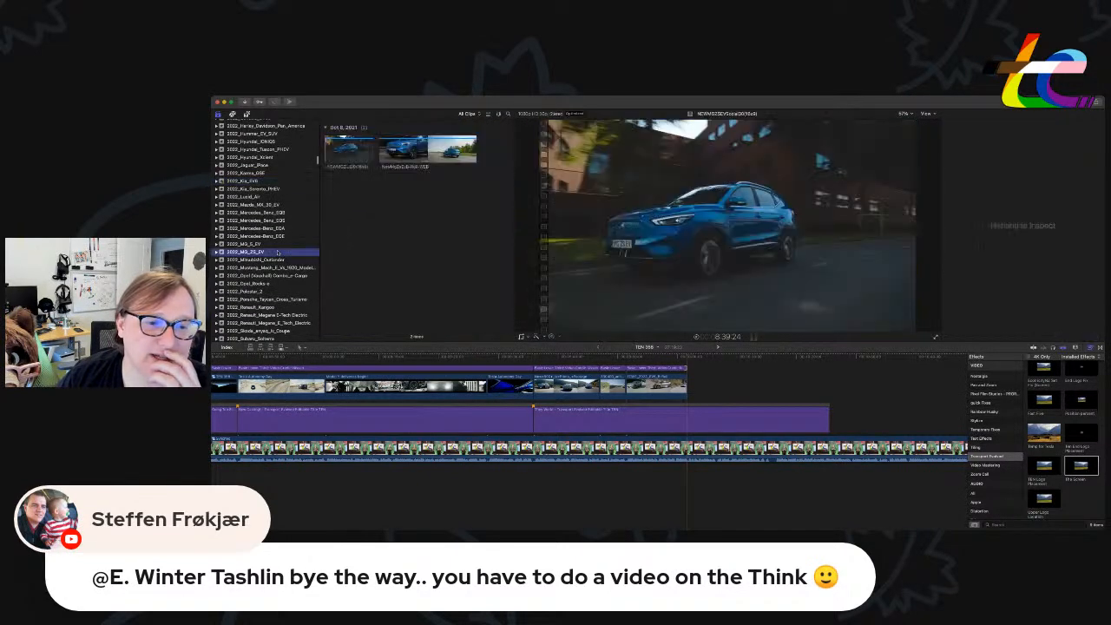
{"action": "left_click", "coordinate": [282, 244]}
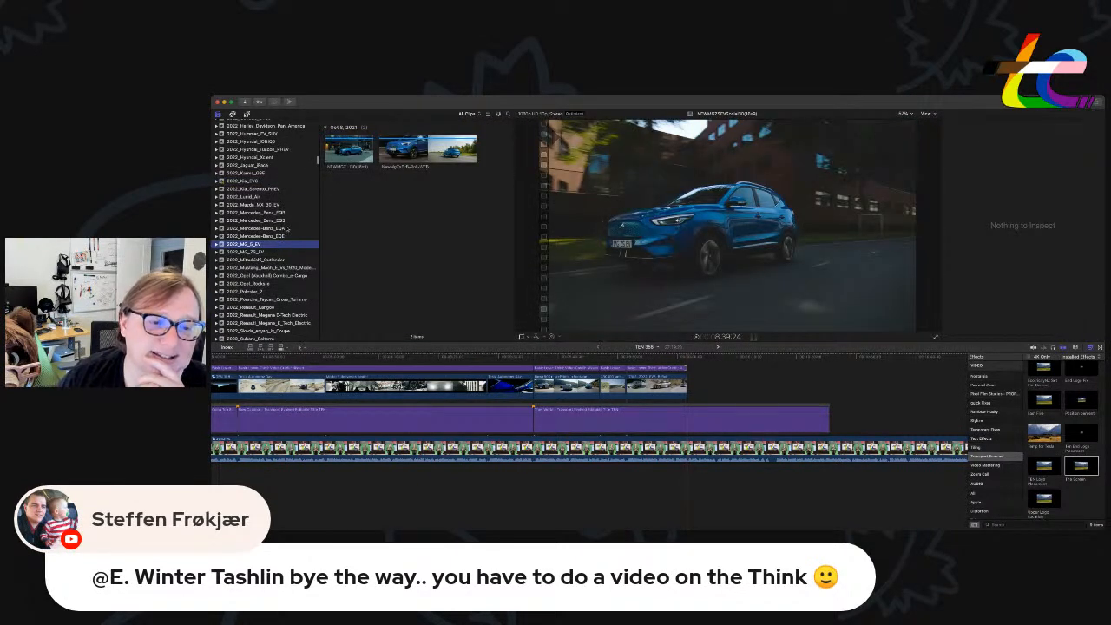
{"action": "left_click", "coordinate": [288, 228]}
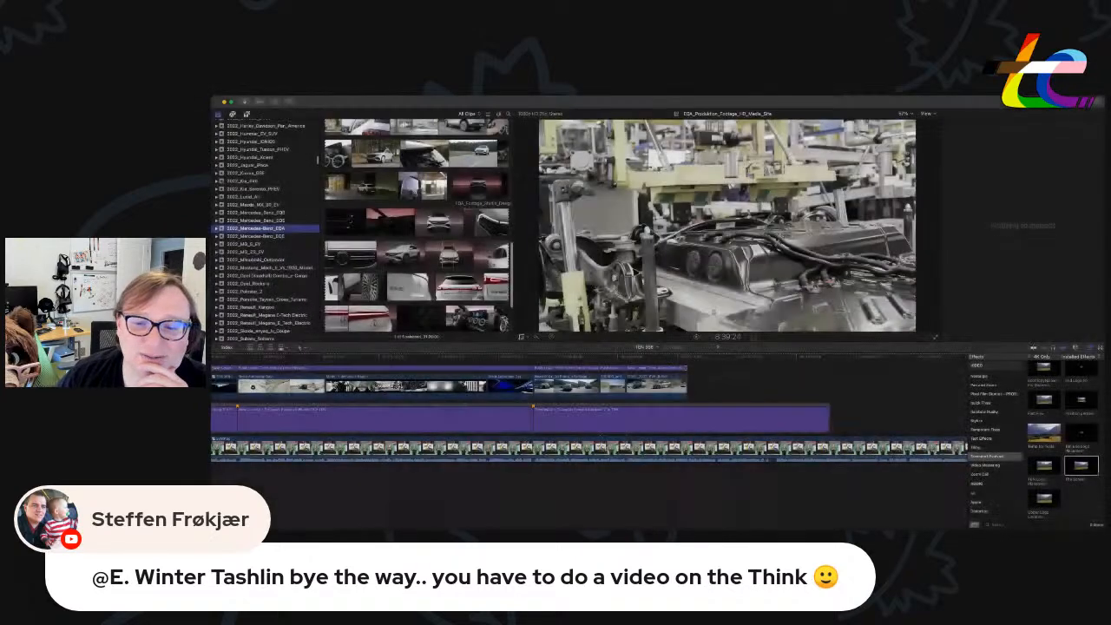
{"action": "scroll", "coordinate": [263, 258], "scroll_direction": "down", "scroll_amount": 5}
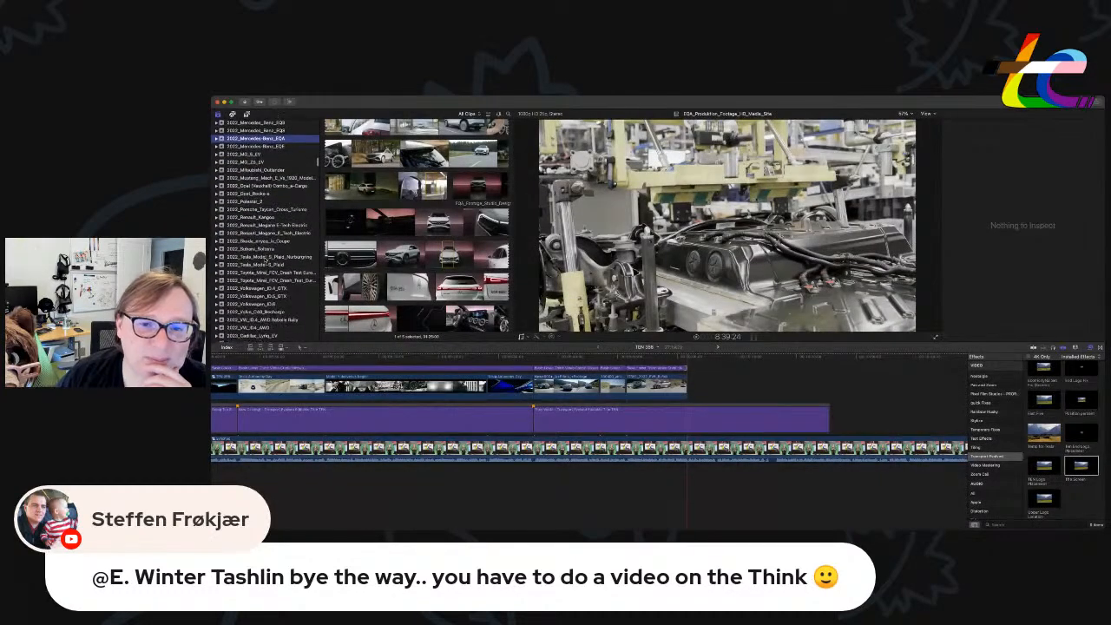
{"action": "scroll", "coordinate": [265, 261], "scroll_direction": "down", "scroll_amount": 5}
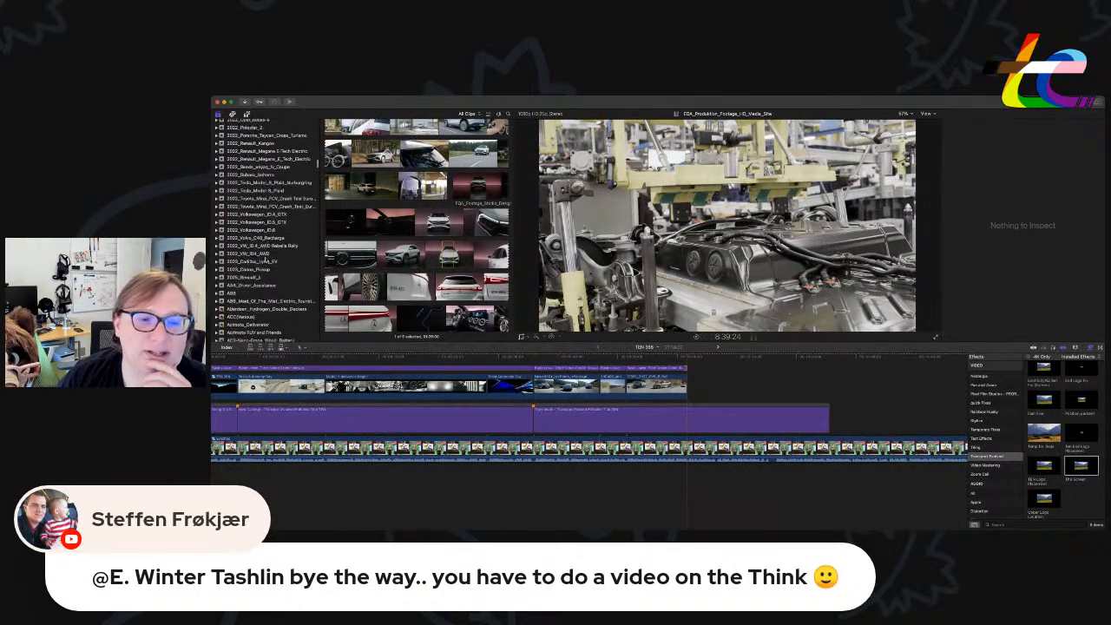
{"action": "left_click", "coordinate": [275, 249]}
{"action": "left_click", "coordinate": [277, 226]}
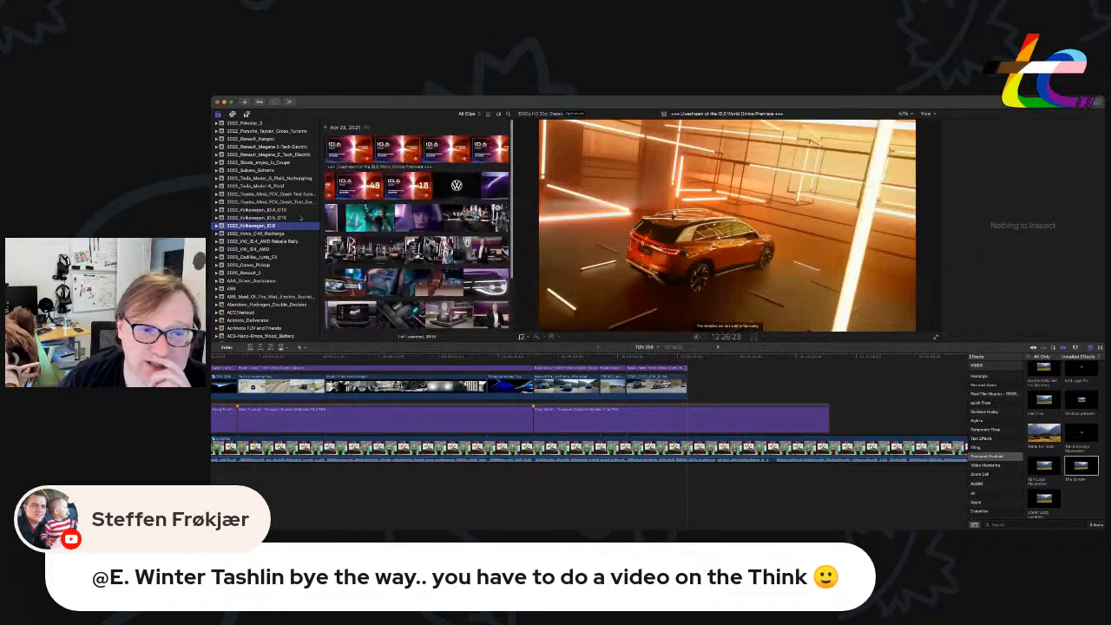
Find and open the 2022 Jaguar I-PACE event in the B-roll library.
{"action": "scroll", "coordinate": [280, 225], "scroll_direction": "up", "scroll_amount": 8}
{"action": "left_click", "coordinate": [280, 226]}
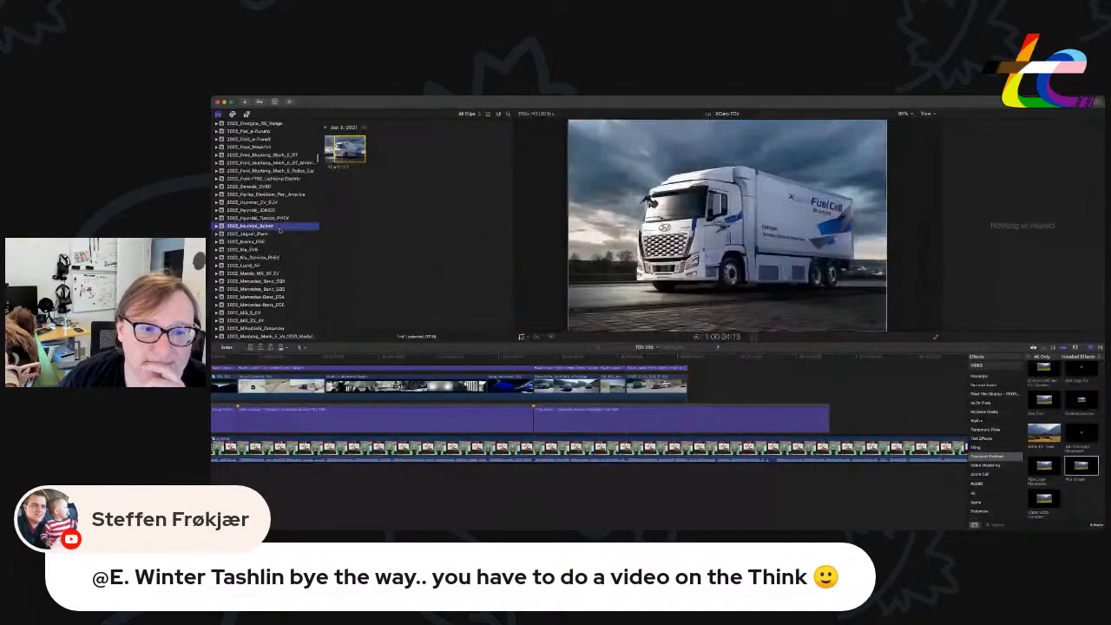
{"action": "left_click", "coordinate": [279, 233]}
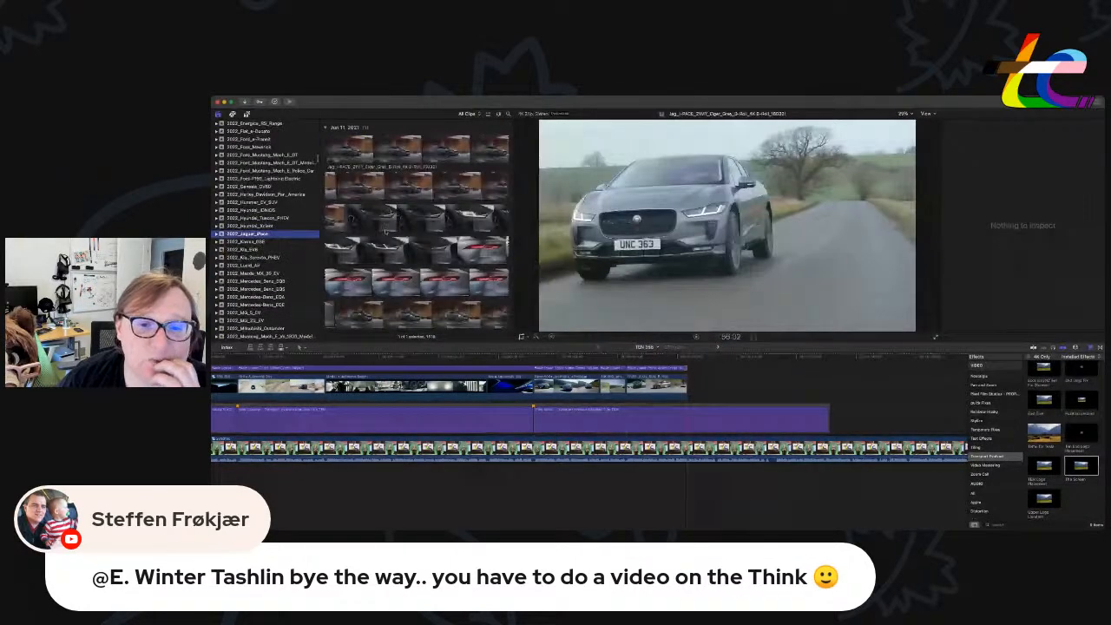
Place a selected range of the Jaguar I-PACE hotel footage directly after the Kia clip and remove its detached audio.
{"action": "left_click", "coordinate": [389, 160]}
{"action": "left_click_drag", "start_coordinate": [455, 151], "coordinate": [500, 227]}
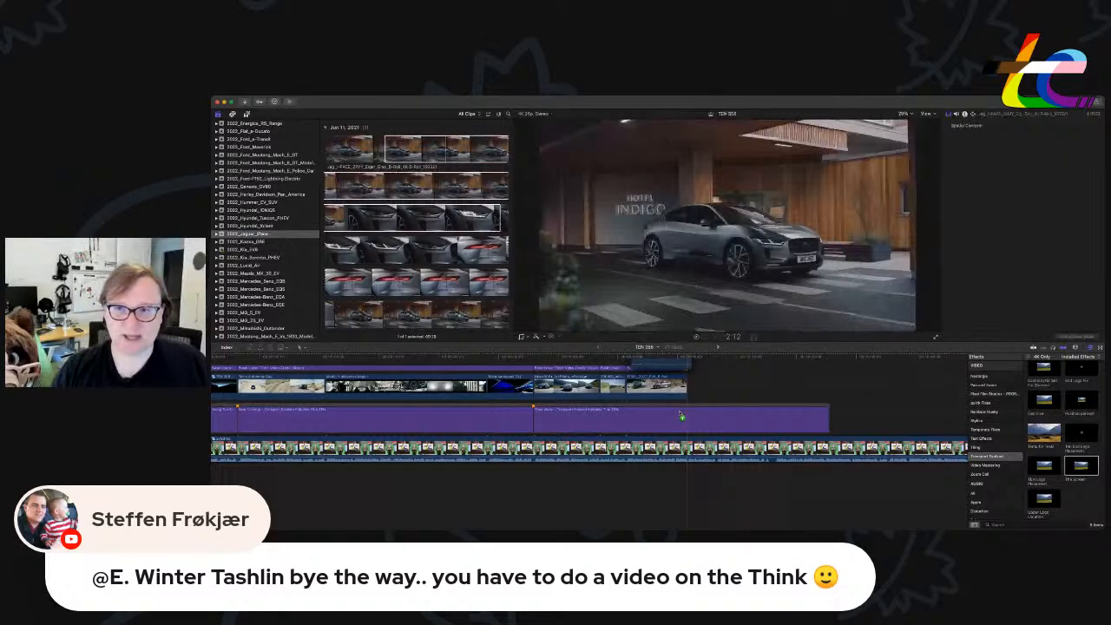
{"action": "left_click", "coordinate": [682, 417]}
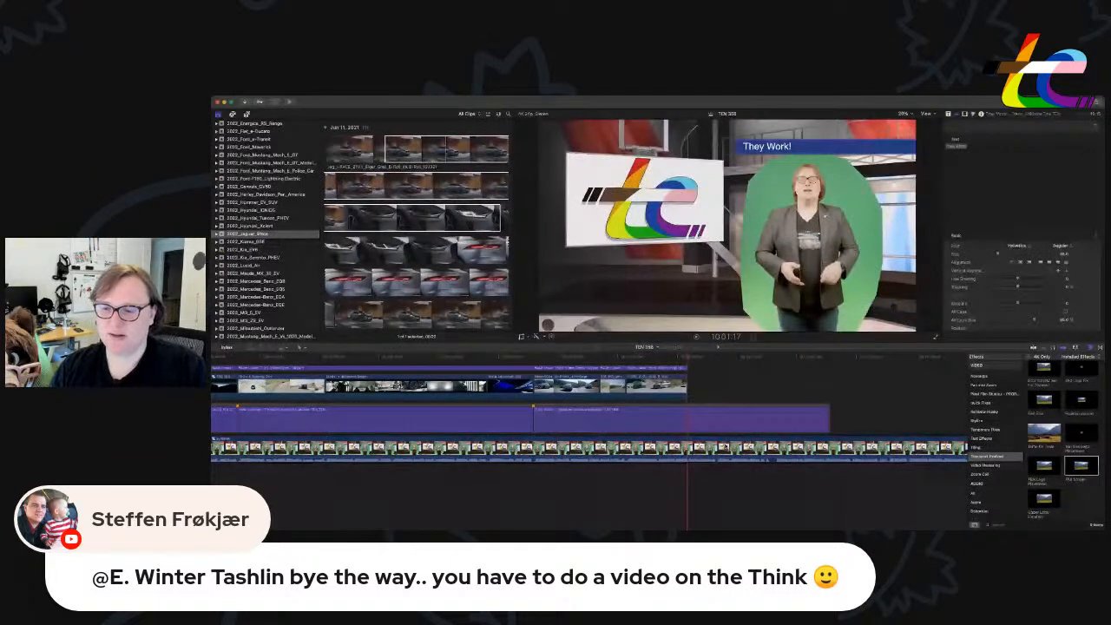
{"action": "key", "text": "q"}
{"action": "key", "text": "ctrl+shift+s"}
{"action": "key", "text": "Delete"}
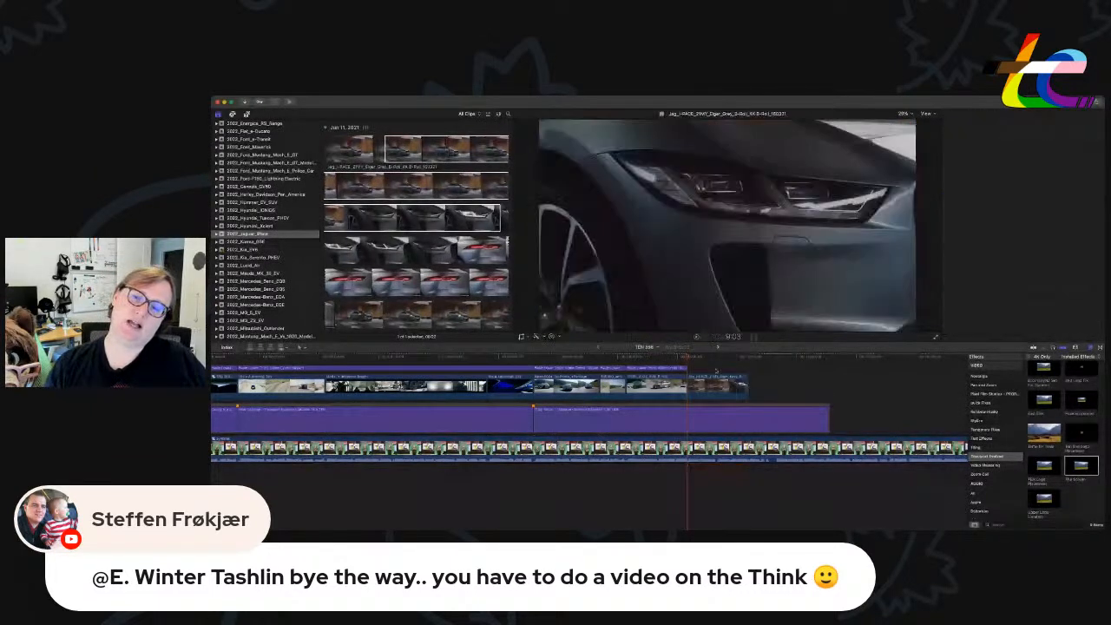
Shorten the end of the Jaguar clip and trim a pasted video credit title above it to the clip's new end.
{"action": "left_click", "coordinate": [709, 363]}
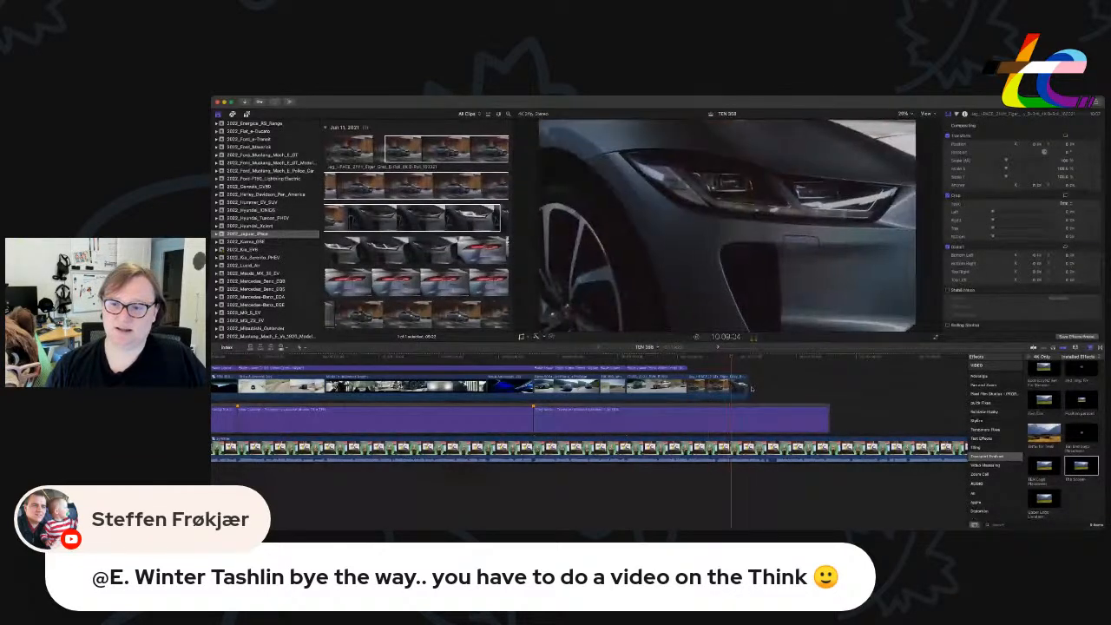
{"action": "key", "text": "space"}
{"action": "mouse_move", "coordinate": [689, 390]}
{"action": "left_mouse_down"}
{"action": "mouse_move", "coordinate": [714, 390]}
{"action": "mouse_move", "coordinate": [690, 389]}
{"action": "left_mouse_up"}
{"action": "key", "text": "space"}
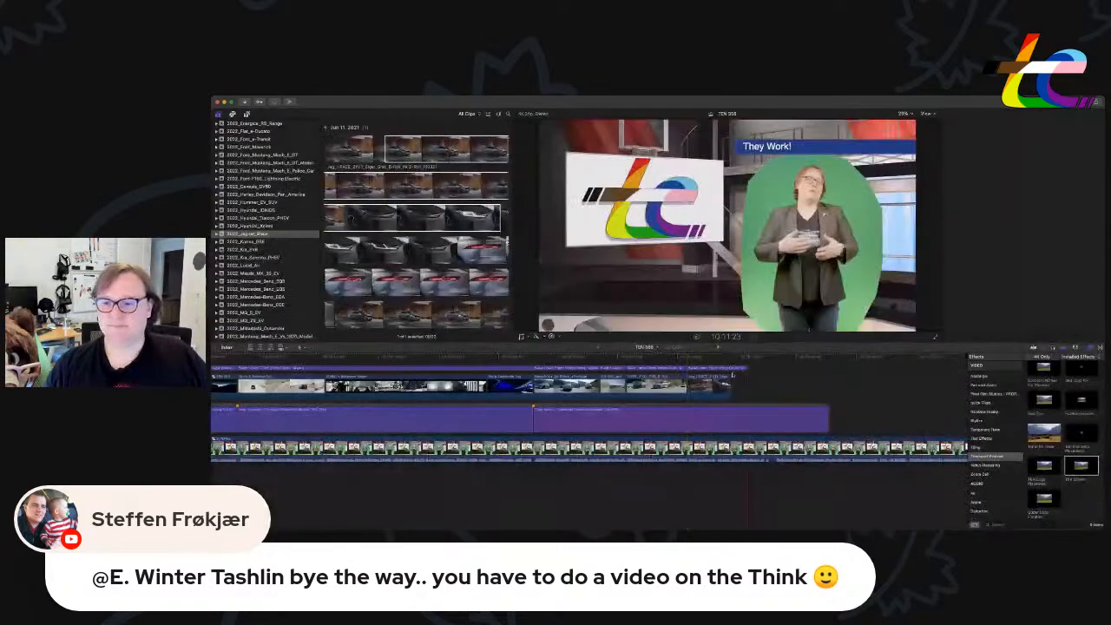
{"action": "left_click", "coordinate": [728, 370]}
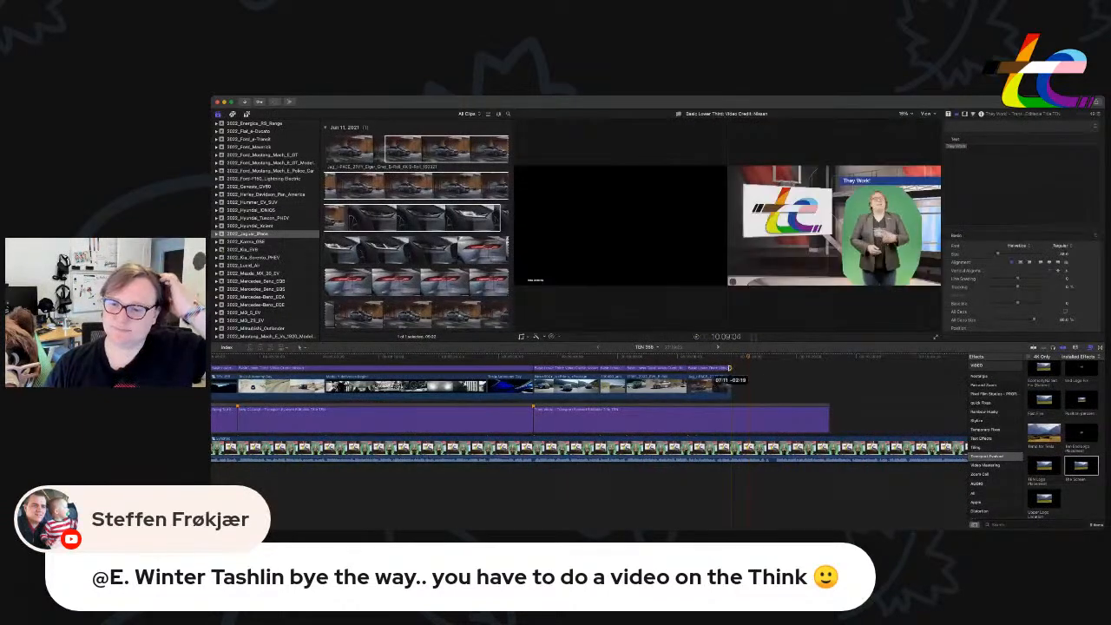
Change the credit title above the Jaguar clip to read "Video Credit: Jaguar".
{"action": "left_click", "coordinate": [1028, 161]}
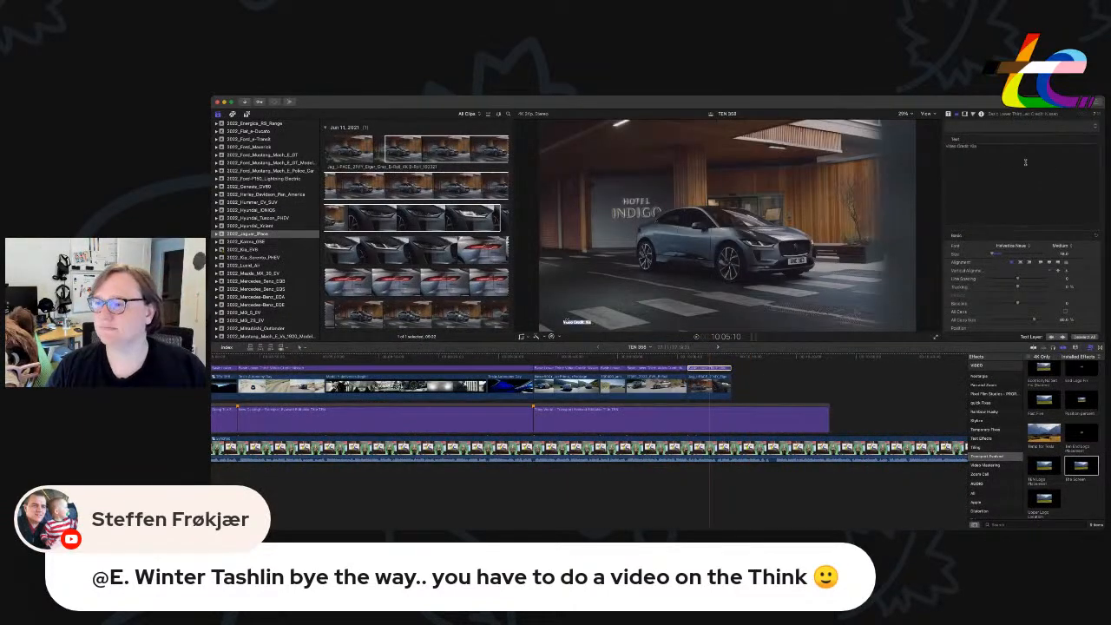
{"action": "double_click", "coordinate": [973, 146]}
{"action": "type", "text": "Jaguar"}
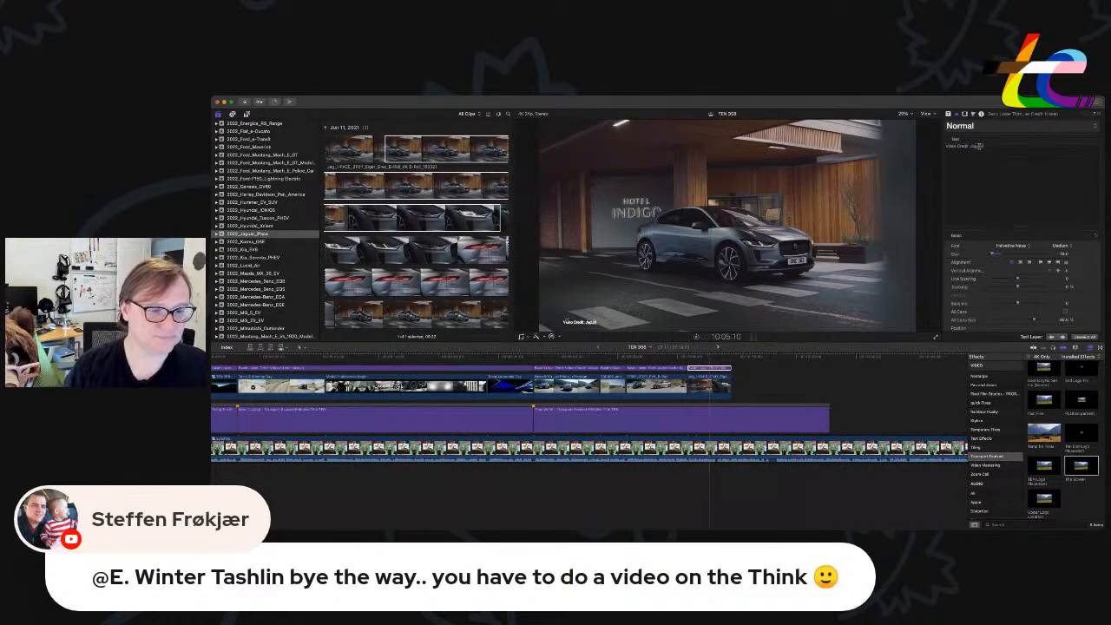
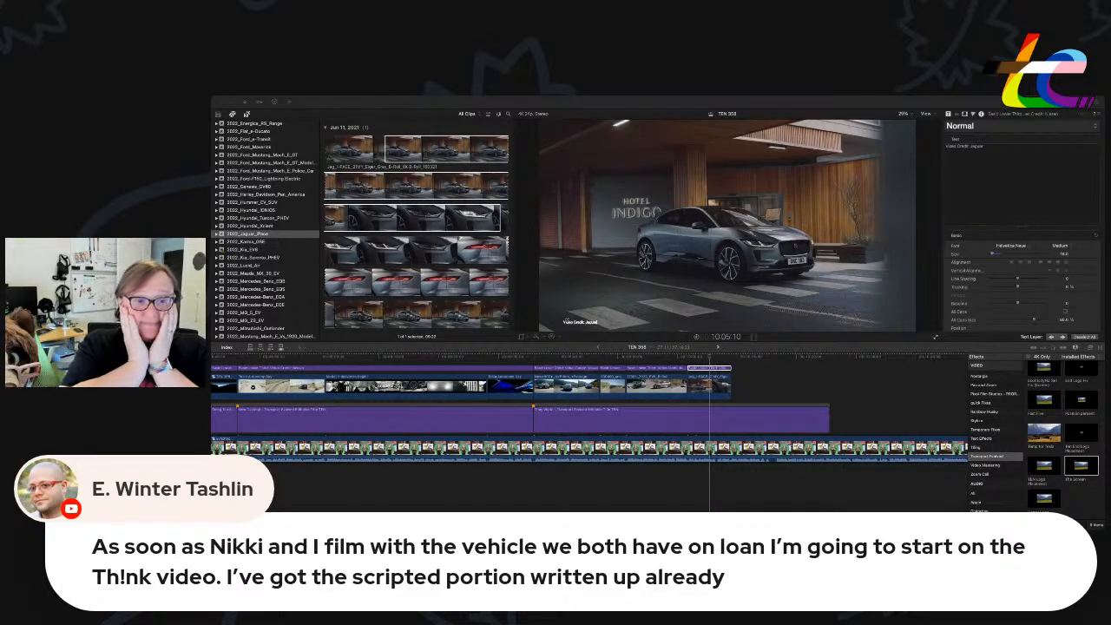
Examine the remaining Jaguar I-PACE footage for another B-roll shot to follow the hotel clip.
{"action": "scroll", "coordinate": [304, 373], "scroll_direction": "right", "scroll_amount": 1}
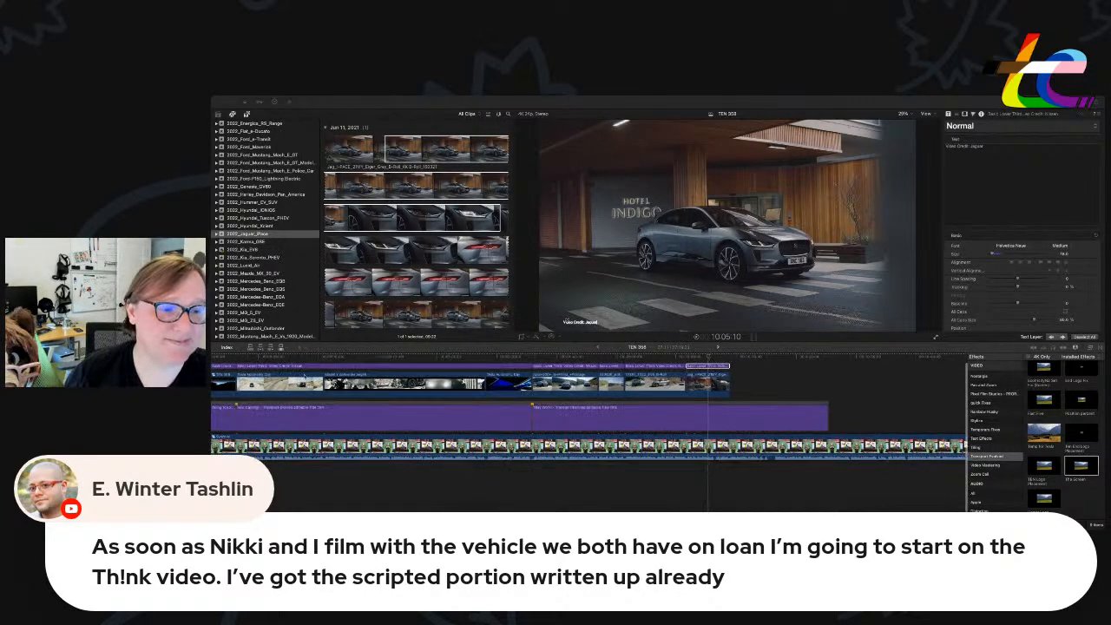
{"action": "scroll", "coordinate": [379, 346], "scroll_direction": "left", "scroll_amount": 2}
{"action": "scroll", "coordinate": [681, 397], "scroll_direction": "right", "scroll_amount": 4}
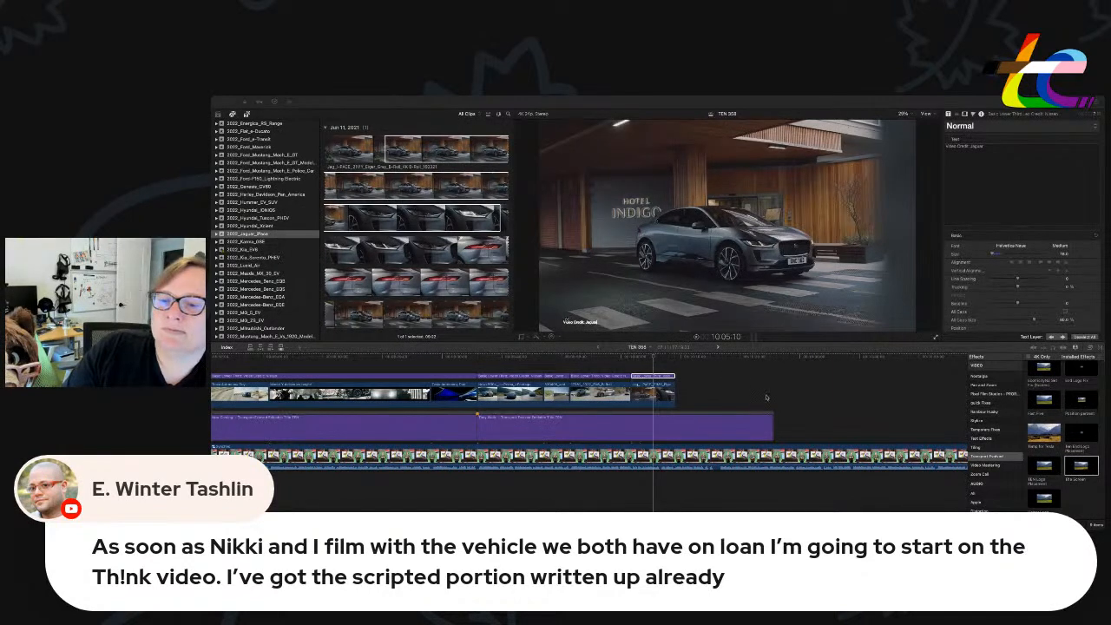
{"action": "scroll", "coordinate": [660, 379], "scroll_direction": "down", "scroll_amount": 2}
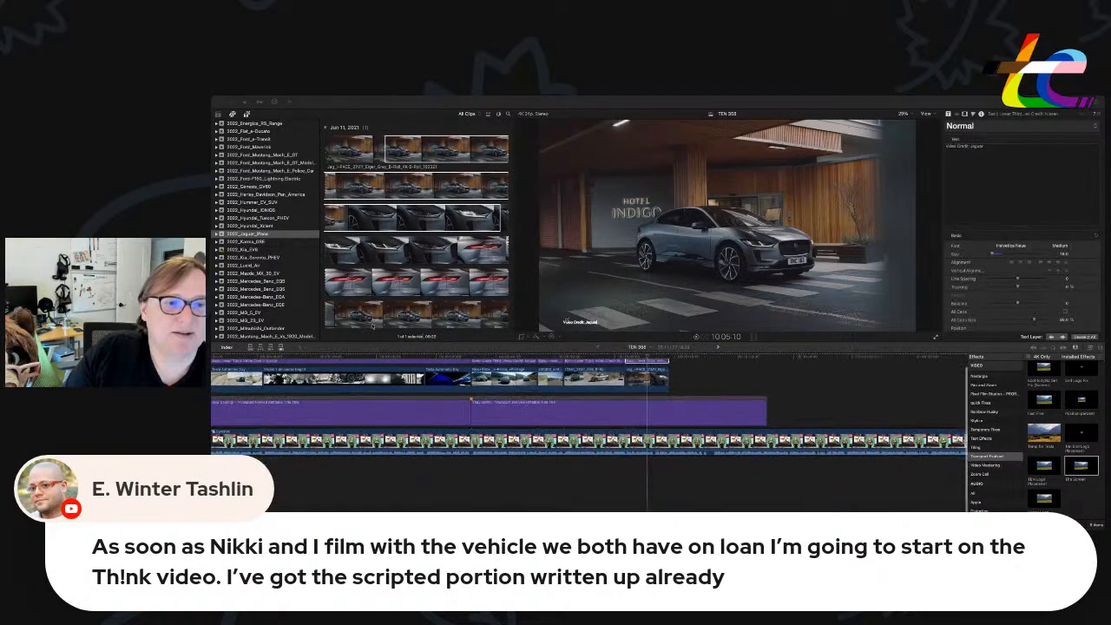
{"action": "scroll", "coordinate": [482, 283], "scroll_direction": "down", "scroll_amount": 2}
{"action": "scroll", "coordinate": [482, 283], "scroll_direction": "up", "scroll_amount": 2}
{"action": "left_click", "coordinate": [482, 282]}
{"action": "scroll", "coordinate": [421, 298], "scroll_direction": "down", "scroll_amount": 2}
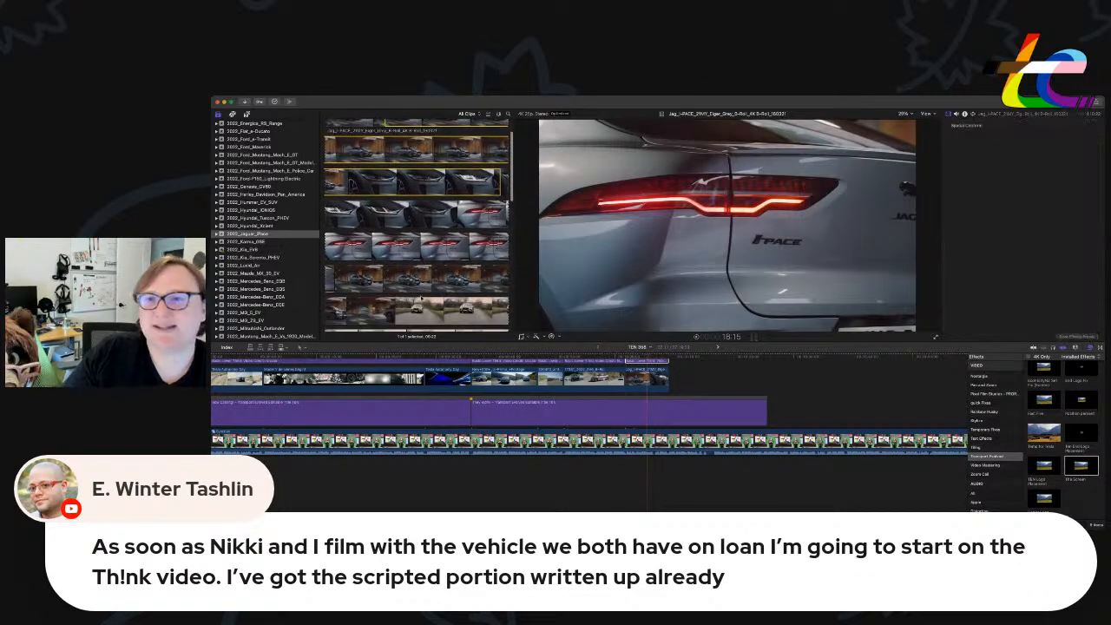
Look through the neighbouring Harley-Davidson and Ford events and open the 2022 Ford F-150 Lightning event.
{"action": "left_click", "coordinate": [283, 233]}
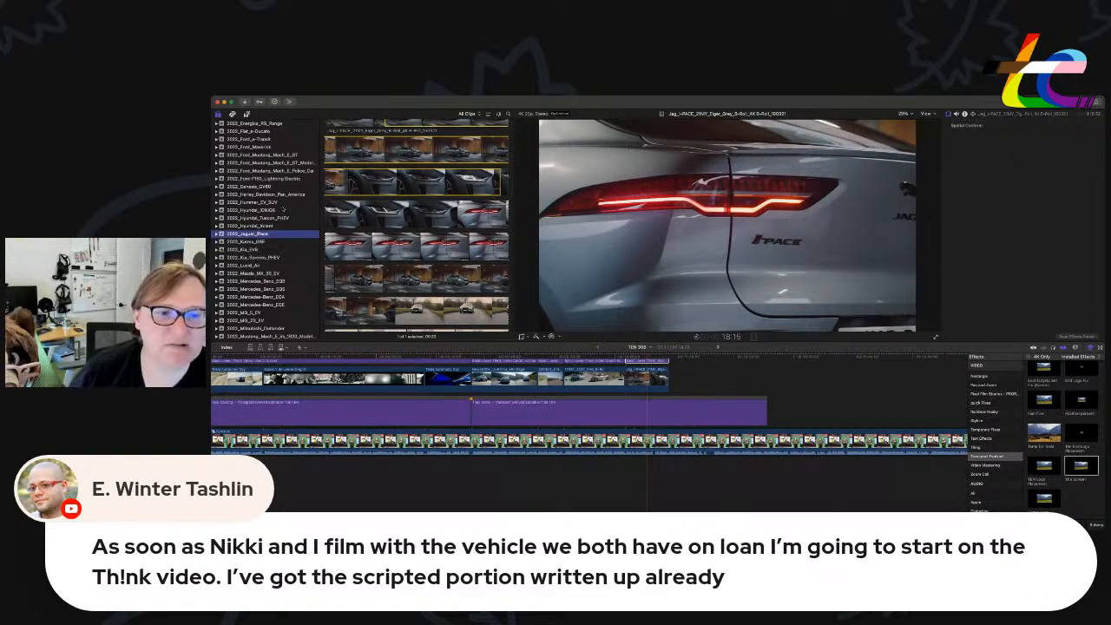
{"action": "left_click", "coordinate": [283, 210]}
{"action": "left_click", "coordinate": [285, 195]}
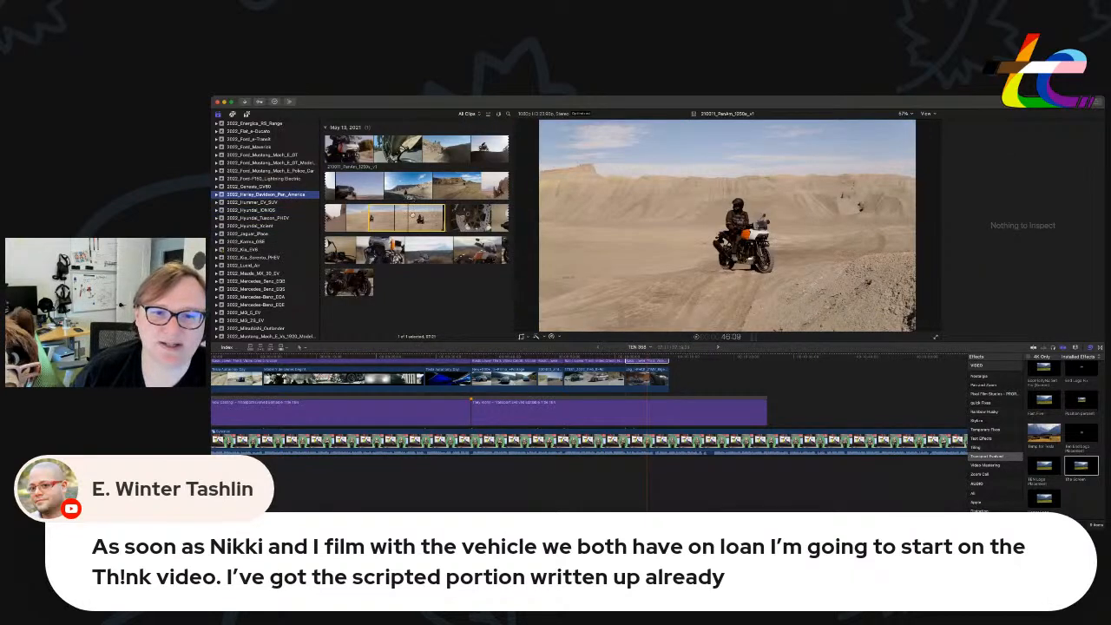
{"action": "scroll", "coordinate": [277, 215], "scroll_direction": "up", "scroll_amount": 3}
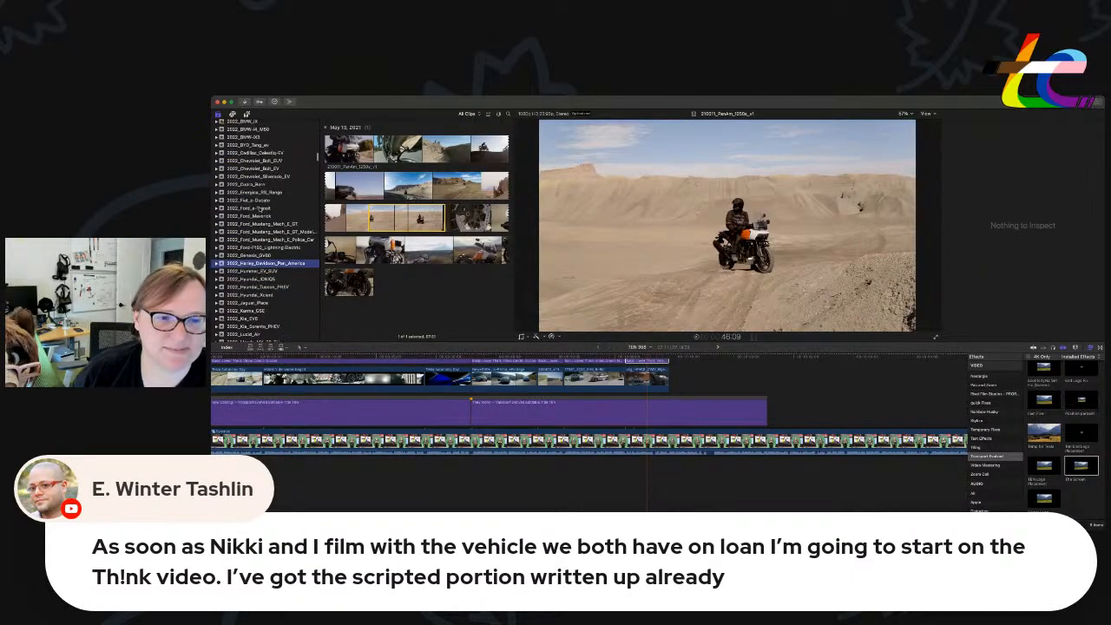
{"action": "left_click", "coordinate": [277, 216]}
{"action": "left_click", "coordinate": [277, 219]}
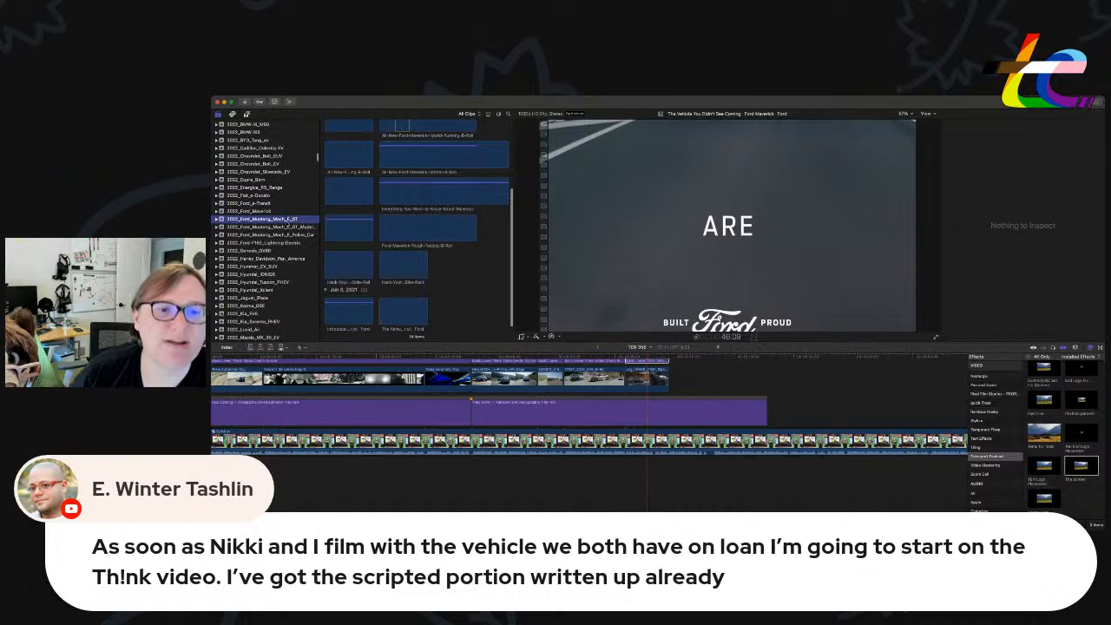
{"action": "left_click", "coordinate": [291, 243]}
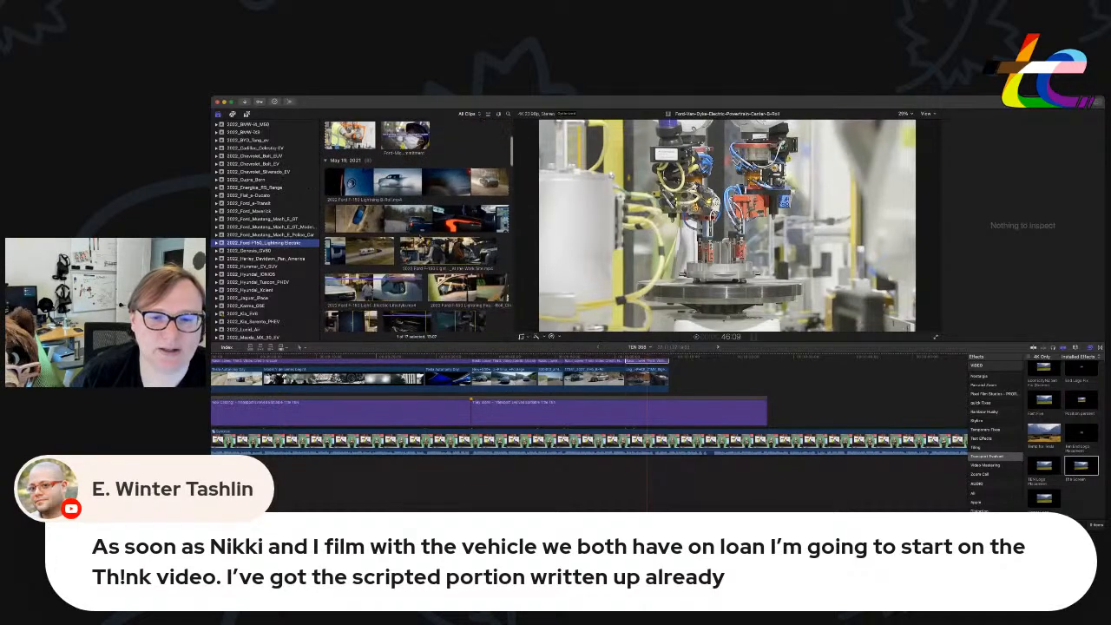
Place a range of the Ford F-150 Lightning B-roll directly after the Jaguar clip and remove its detached audio.
{"action": "left_click_drag", "start_coordinate": [409, 217], "coordinate": [671, 383]}
{"action": "key", "text": "ctrl+shift+s"}
{"action": "left_click", "coordinate": [719, 463]}
{"action": "key", "text": "Delete"}
{"action": "left_click", "coordinate": [670, 357]}
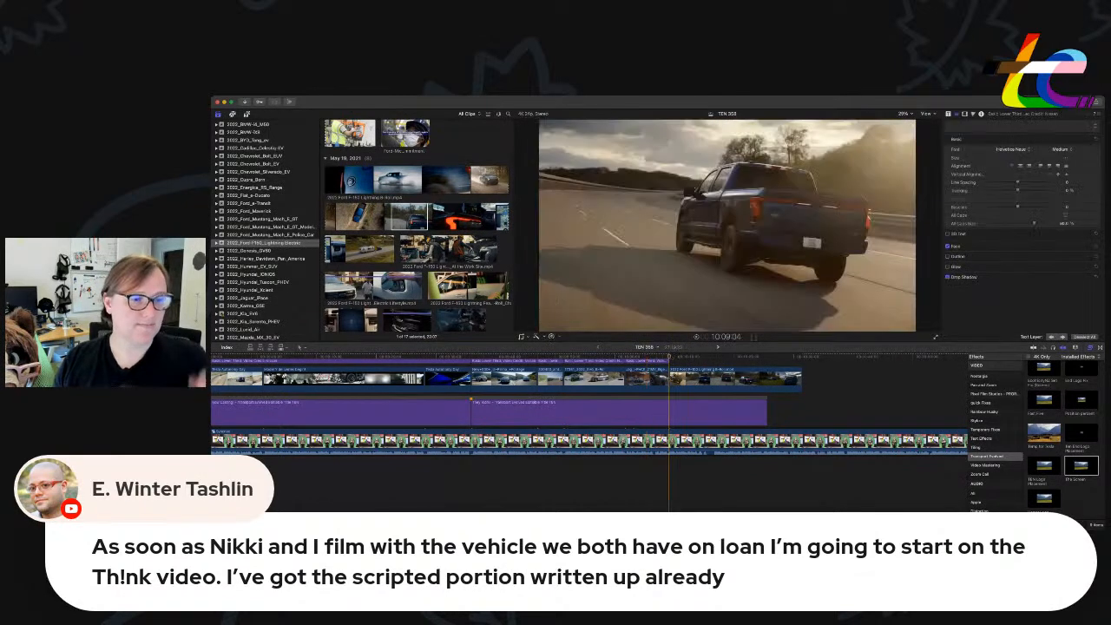
Review the presenter footage beneath the F-150 Lightning clip, split it around the unwanted section and delete that section.
{"action": "key", "text": "space"}
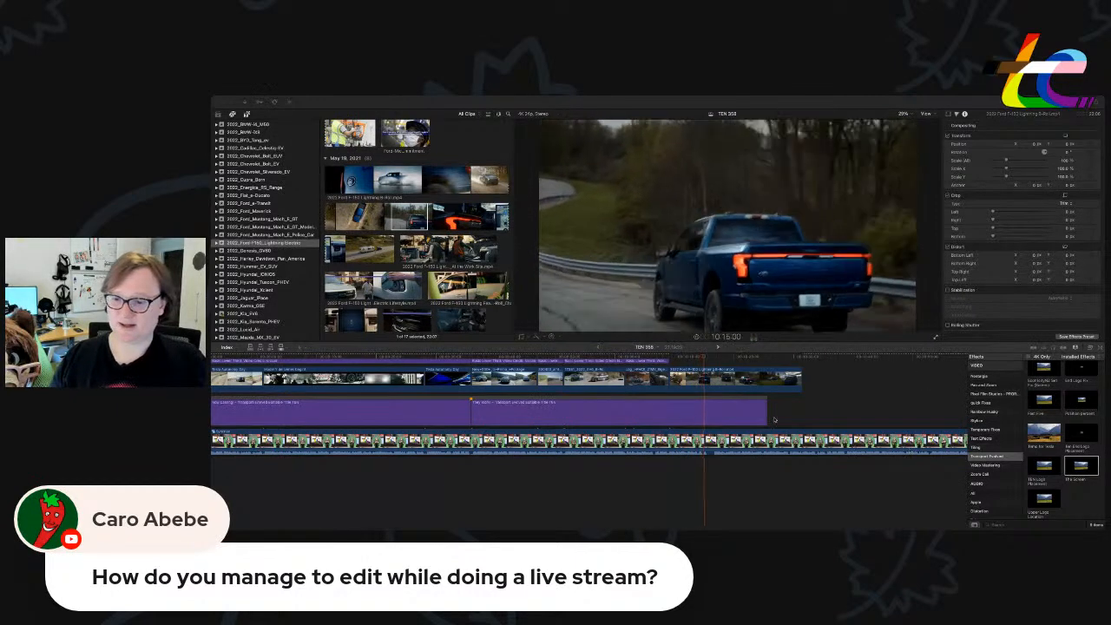
{"action": "left_click", "coordinate": [682, 358]}
{"action": "left_click", "coordinate": [681, 357]}
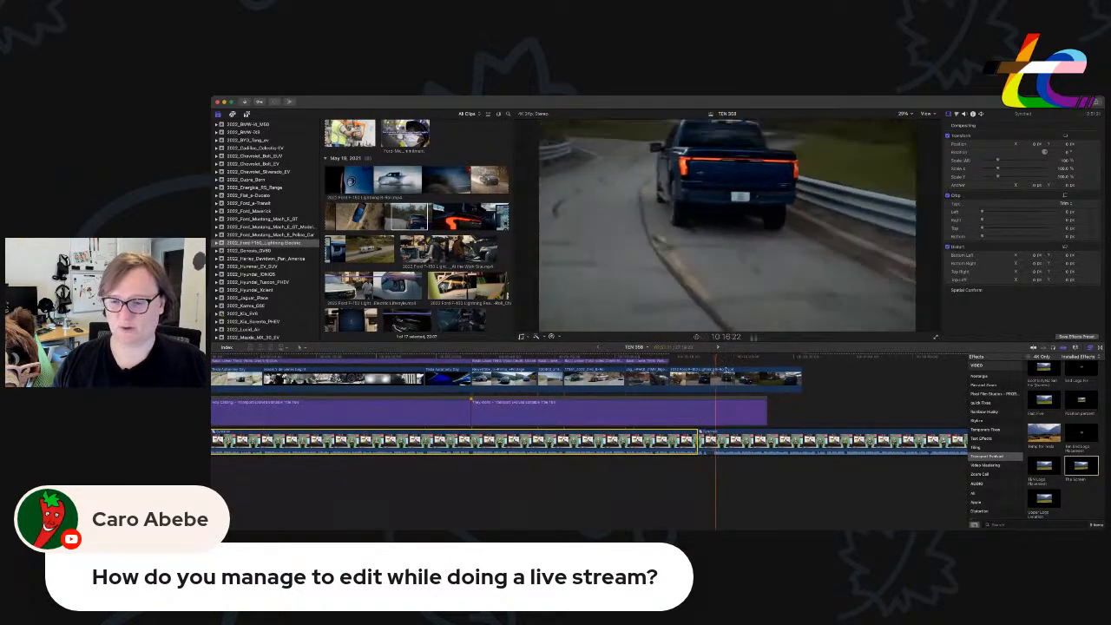
{"action": "key", "text": "space"}
{"action": "key", "text": "super+b"}
{"action": "left_click", "coordinate": [712, 442]}
{"action": "key", "text": "Delete"}
{"action": "left_click", "coordinate": [689, 357]}
{"action": "key", "text": "space"}
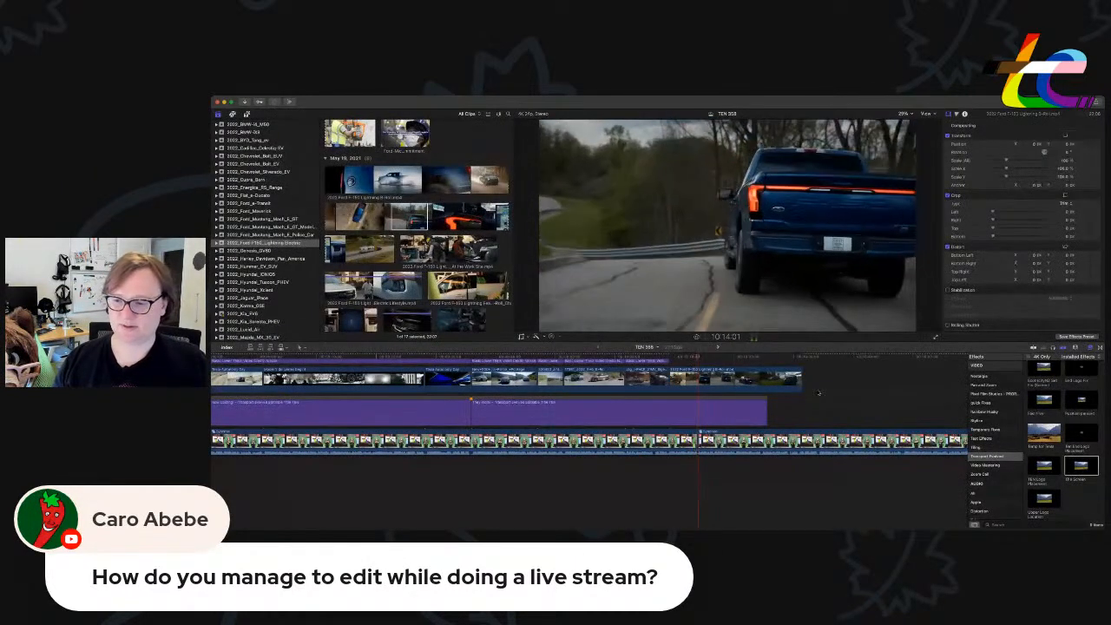
Extend the "They Work!" headline title by about 8 seconds and shorten the end of the F-150 Lightning clip.
{"action": "left_click_drag", "start_coordinate": [766, 416], "coordinate": [818, 416]}
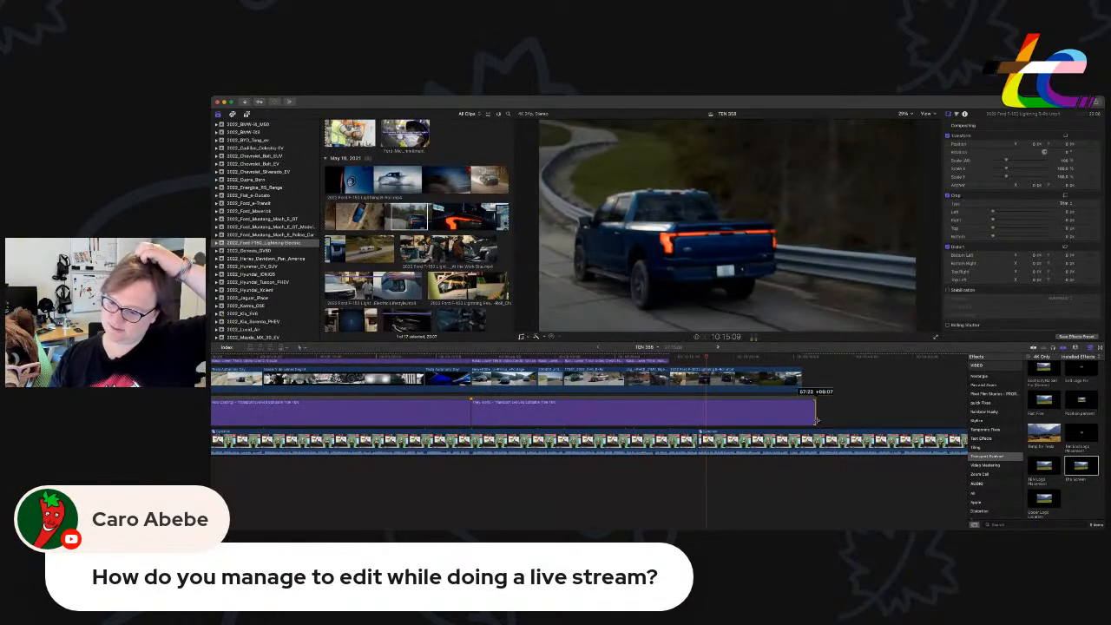
{"action": "left_click", "coordinate": [775, 400]}
{"action": "scroll", "coordinate": [776, 398], "scroll_direction": "right", "scroll_amount": 3}
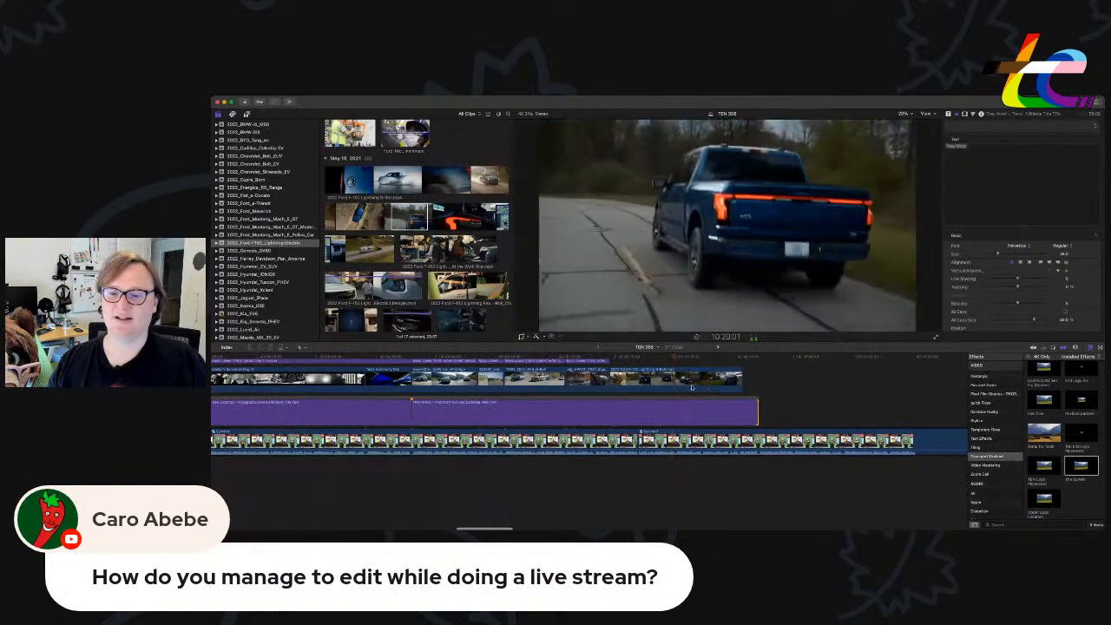
{"action": "left_click_drag", "start_coordinate": [742, 381], "coordinate": [674, 382]}
Paste a copy of the Jaguar video credit above the F-150 Lightning clip and extend it to that clip's end.
{"action": "left_click", "coordinate": [605, 362]}
{"action": "scroll", "coordinate": [609, 365], "scroll_direction": "up", "scroll_amount": 1}
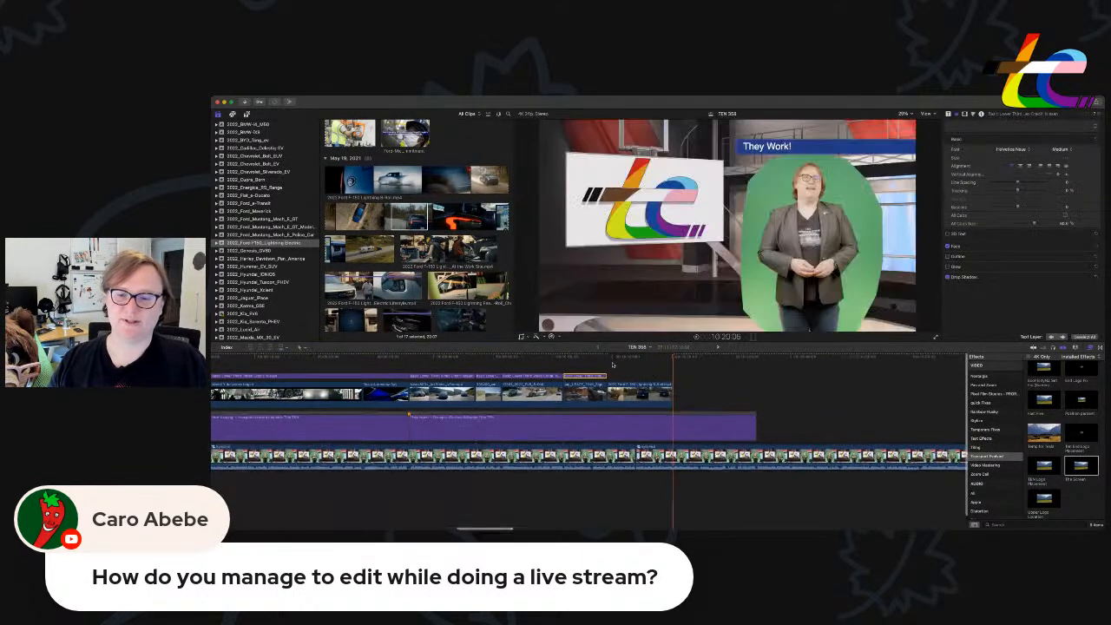
{"action": "left_click", "coordinate": [608, 357]}
{"action": "key", "text": "super+v"}
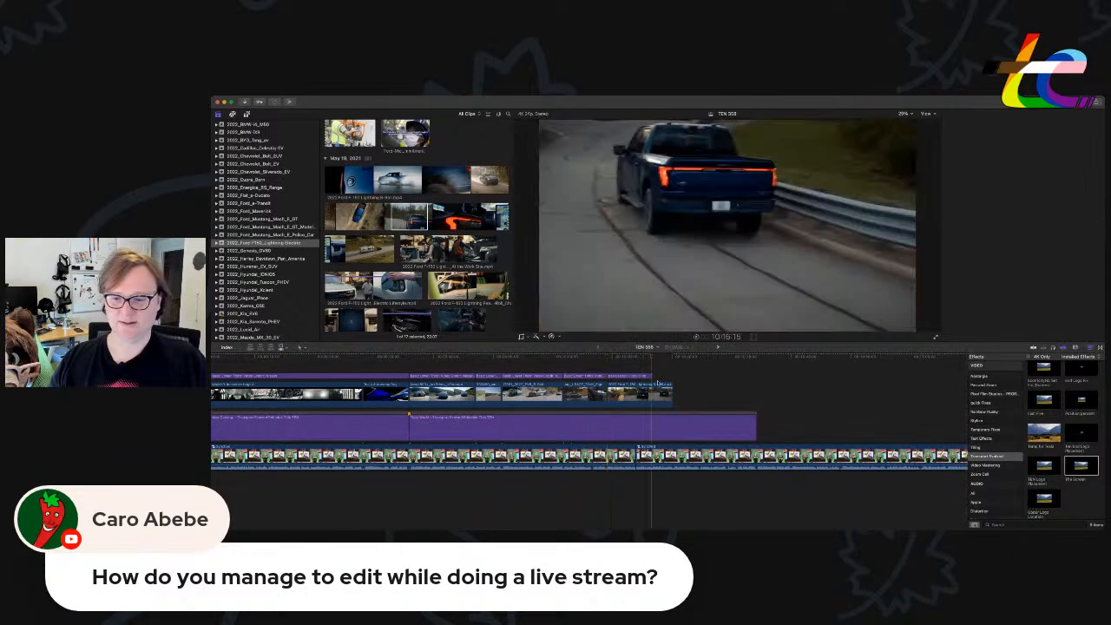
{"action": "left_click_drag", "start_coordinate": [650, 377], "coordinate": [672, 377]}
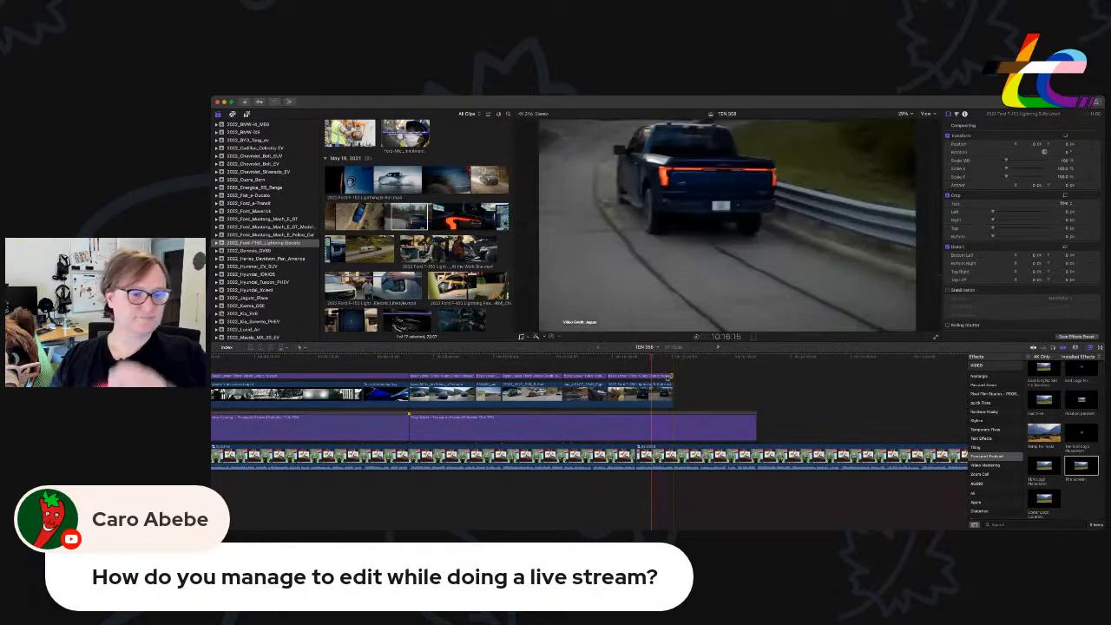
Change the pasted credit title above the F-150 Lightning clip to read "Video Credit: Ford".
{"action": "double_click", "coordinate": [669, 378]}
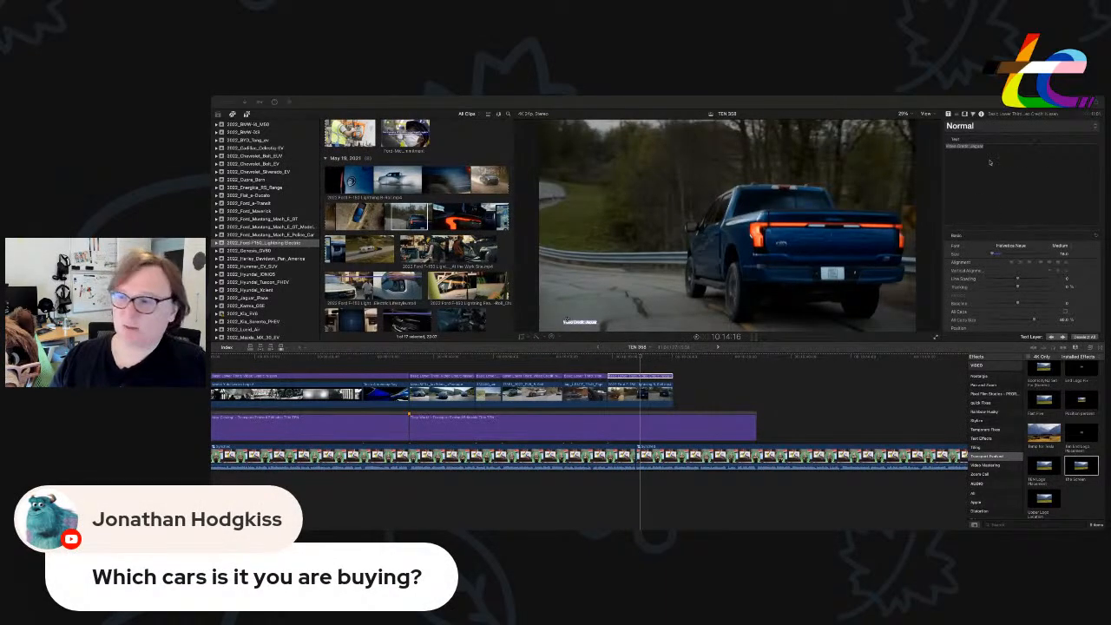
{"action": "left_click", "coordinate": [1019, 141]}
{"action": "left_click", "coordinate": [969, 146]}
{"action": "left_click_drag", "start_coordinate": [970, 146], "coordinate": [1032, 148]}
{"action": "type", "text": "Ford"}
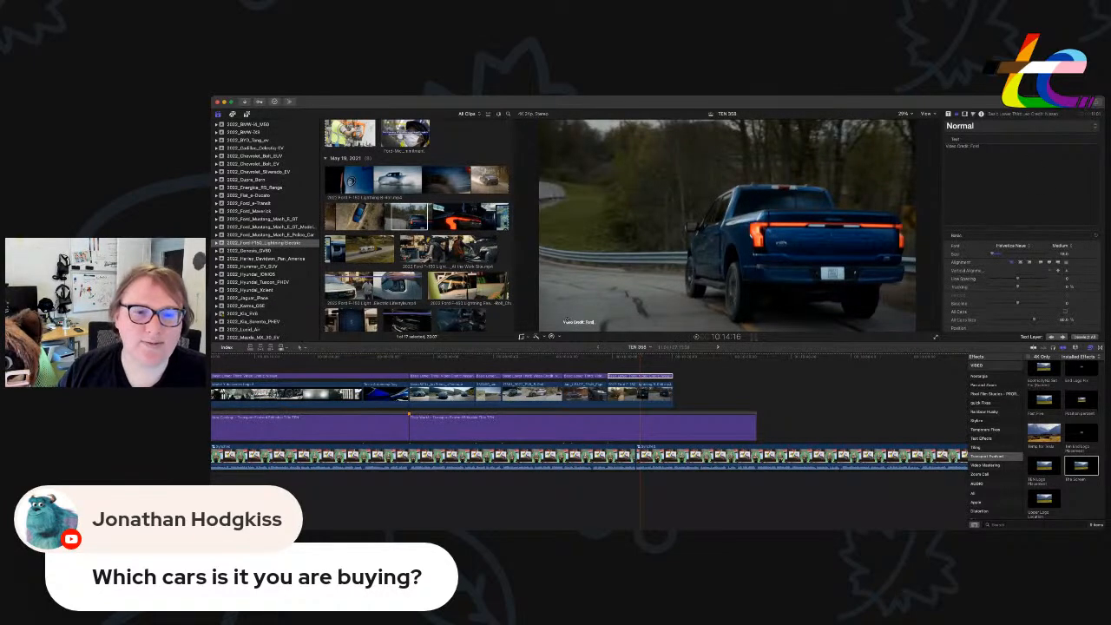
Open the 2022 Hyundai IONIQ 5 event in the B-roll library and browse its clips.
{"action": "scroll", "coordinate": [419, 225], "scroll_direction": "down", "scroll_amount": 5}
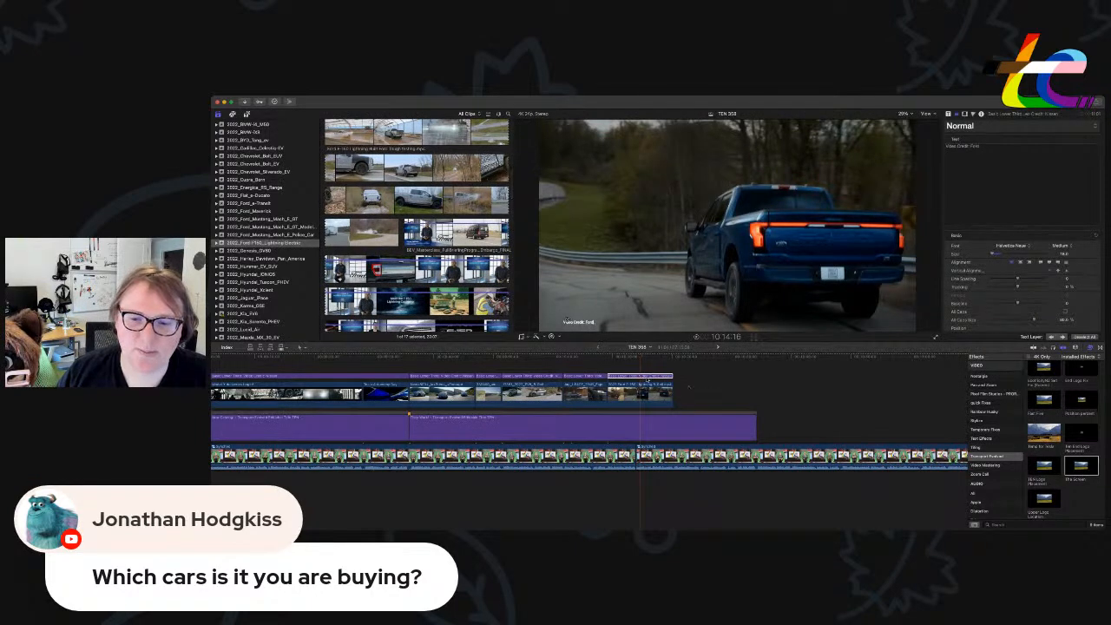
{"action": "scroll", "coordinate": [264, 230], "scroll_direction": "down", "scroll_amount": 2}
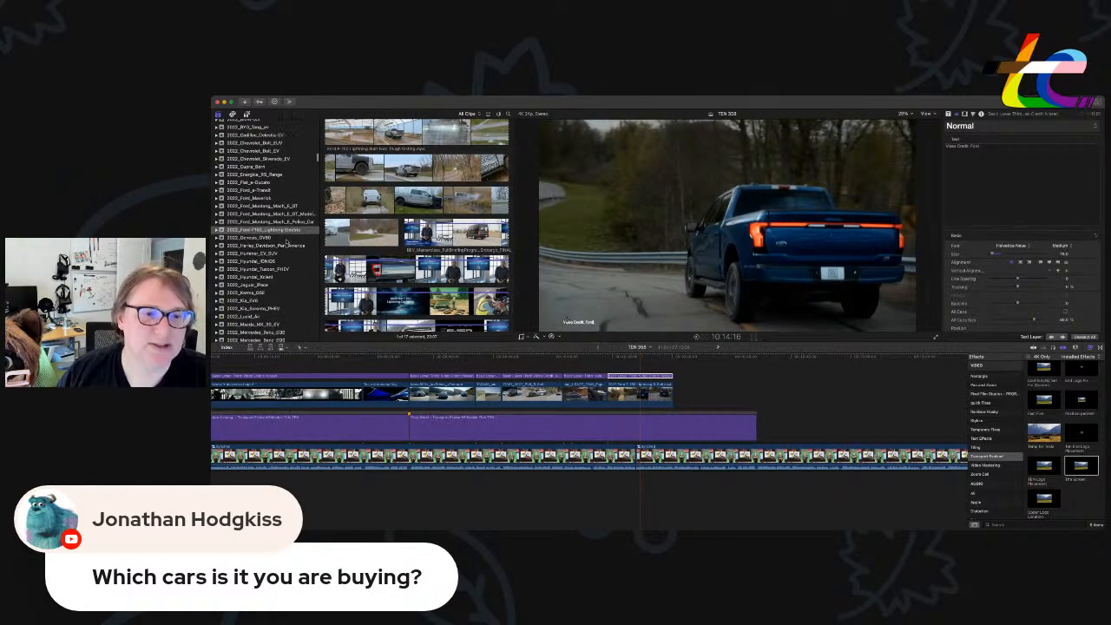
{"action": "left_click", "coordinate": [256, 241]}
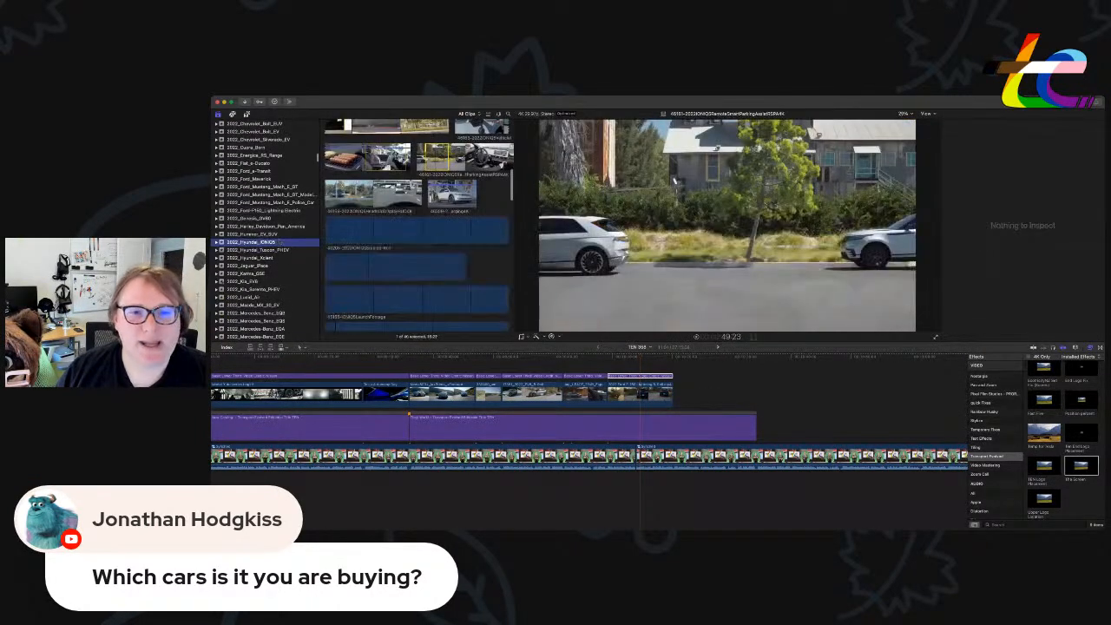
{"action": "scroll", "coordinate": [382, 257], "scroll_direction": "down", "scroll_amount": 5}
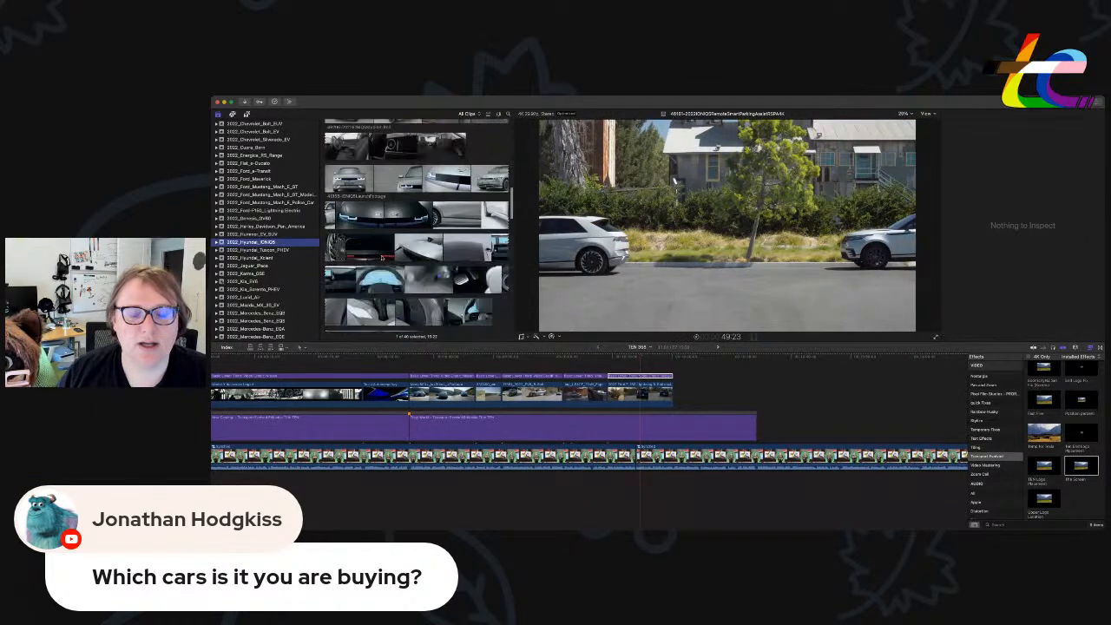
{"action": "scroll", "coordinate": [442, 258], "scroll_direction": "up", "scroll_amount": 2}
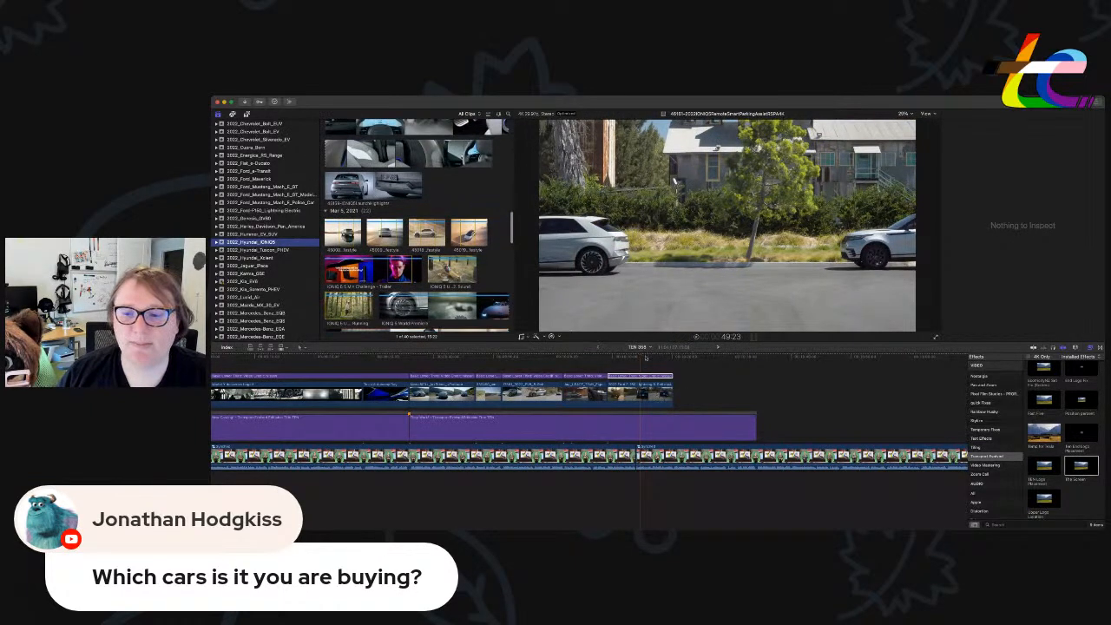
Select a range of the Hyundai IONIQ 5 running footage and place it directly after the F-150 Lightning clip.
{"action": "left_click", "coordinate": [639, 358]}
{"action": "left_click_drag", "start_coordinate": [639, 358], "coordinate": [630, 358]}
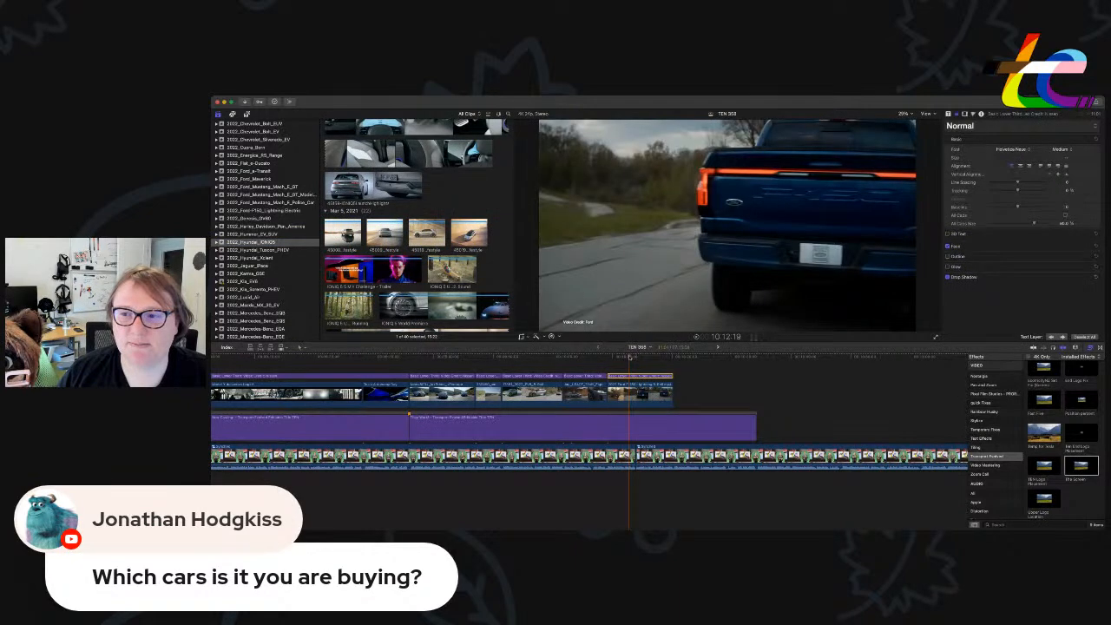
{"action": "scroll", "coordinate": [387, 171], "scroll_direction": "up", "scroll_amount": 10}
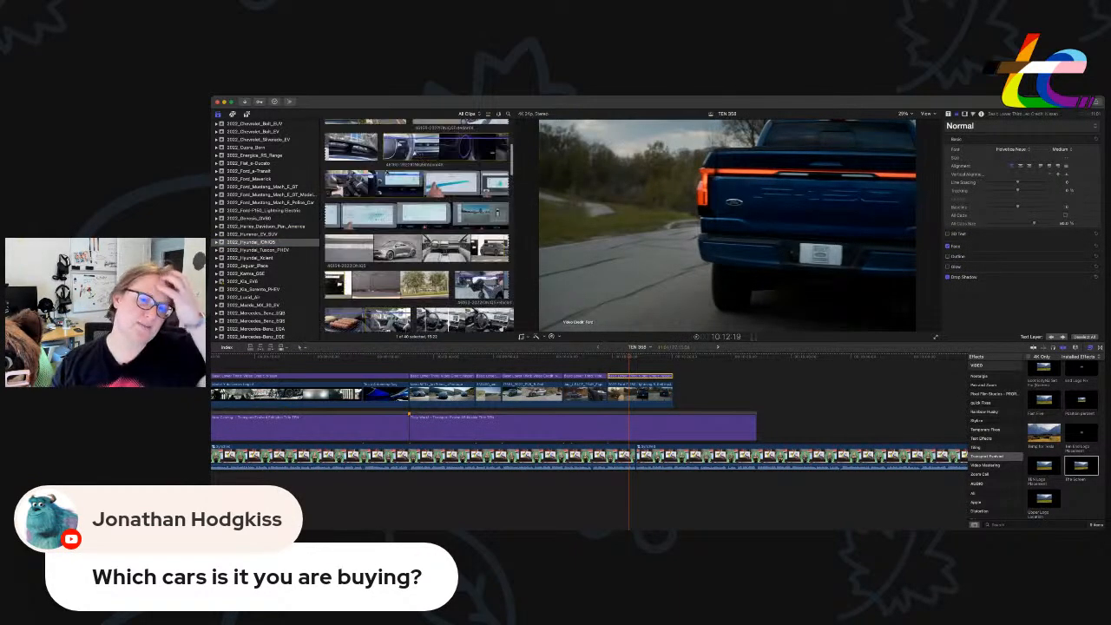
{"action": "scroll", "coordinate": [387, 171], "scroll_direction": "up", "scroll_amount": 1}
{"action": "left_click", "coordinate": [405, 228]}
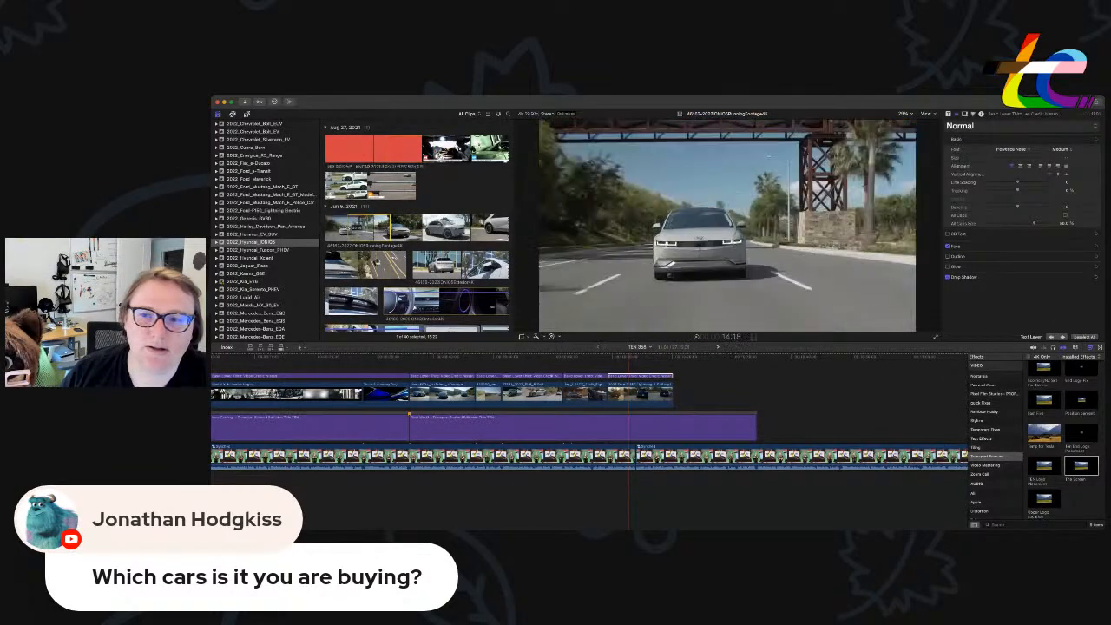
{"action": "left_click_drag", "start_coordinate": [358, 228], "coordinate": [675, 399]}
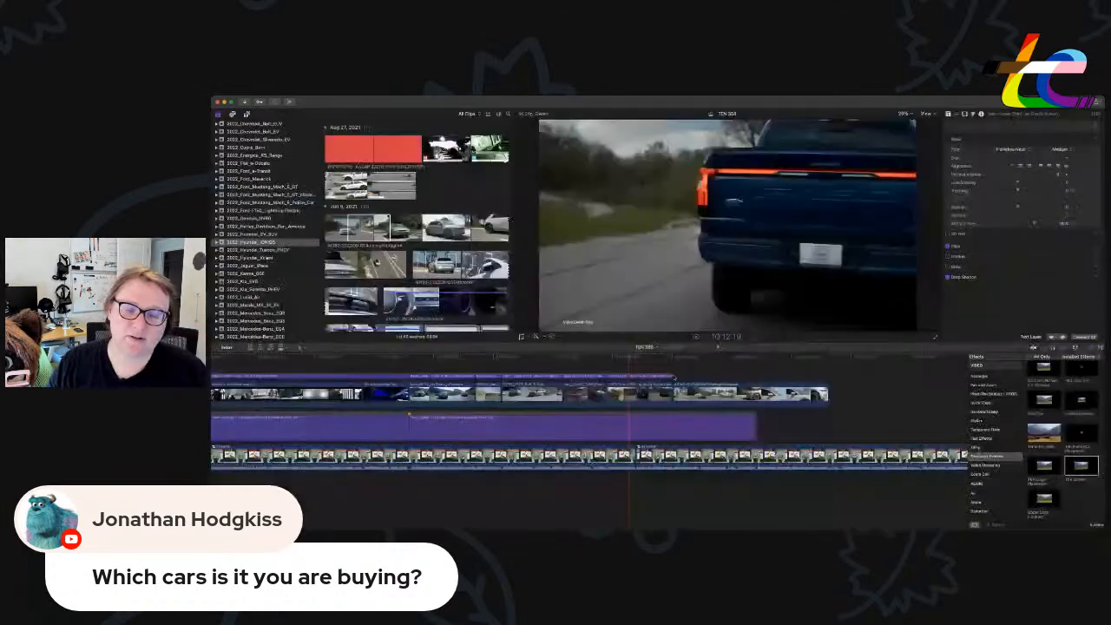
Shorten the end of the IONIQ 5 clip to line up with the end of the "They Work!" headline title.
{"action": "left_click", "coordinate": [718, 358]}
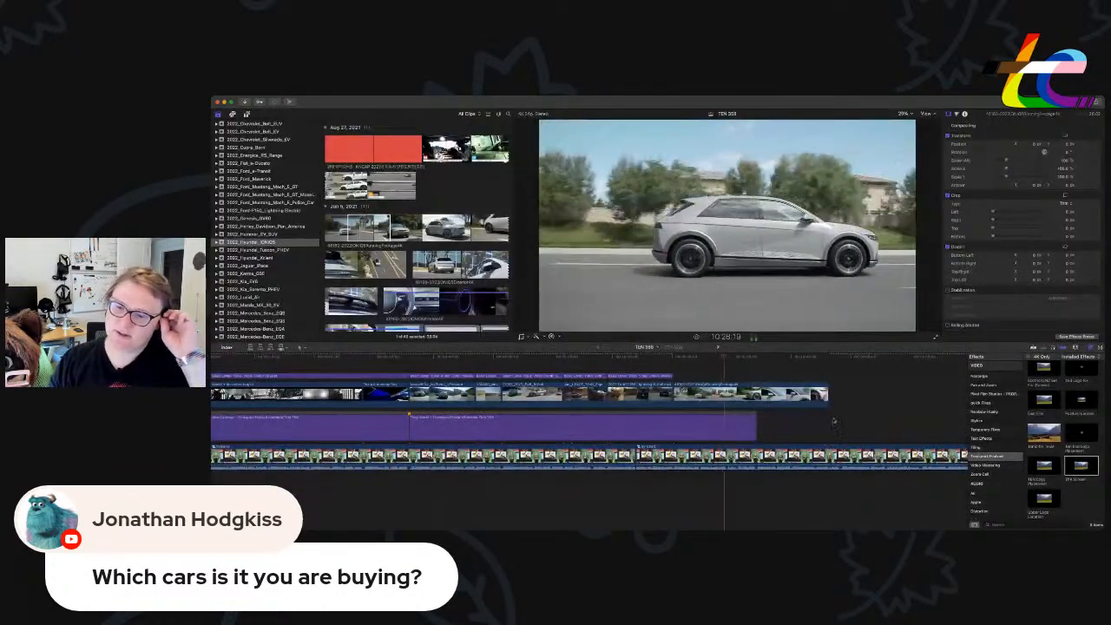
{"action": "left_click_drag", "start_coordinate": [828, 393], "coordinate": [756, 392]}
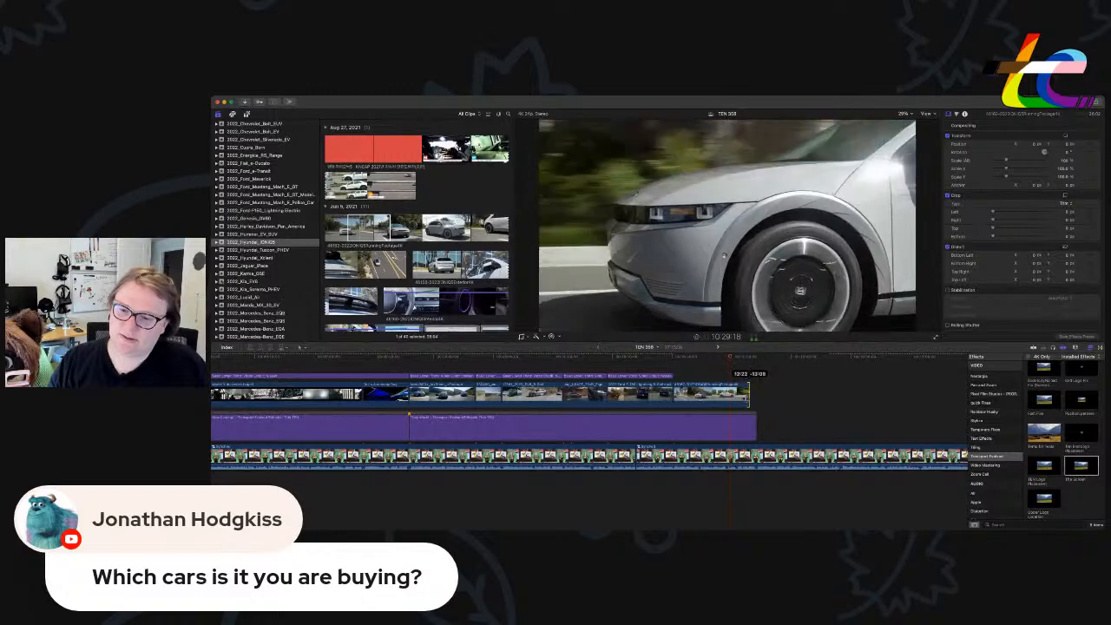
{"action": "left_click", "coordinate": [688, 367]}
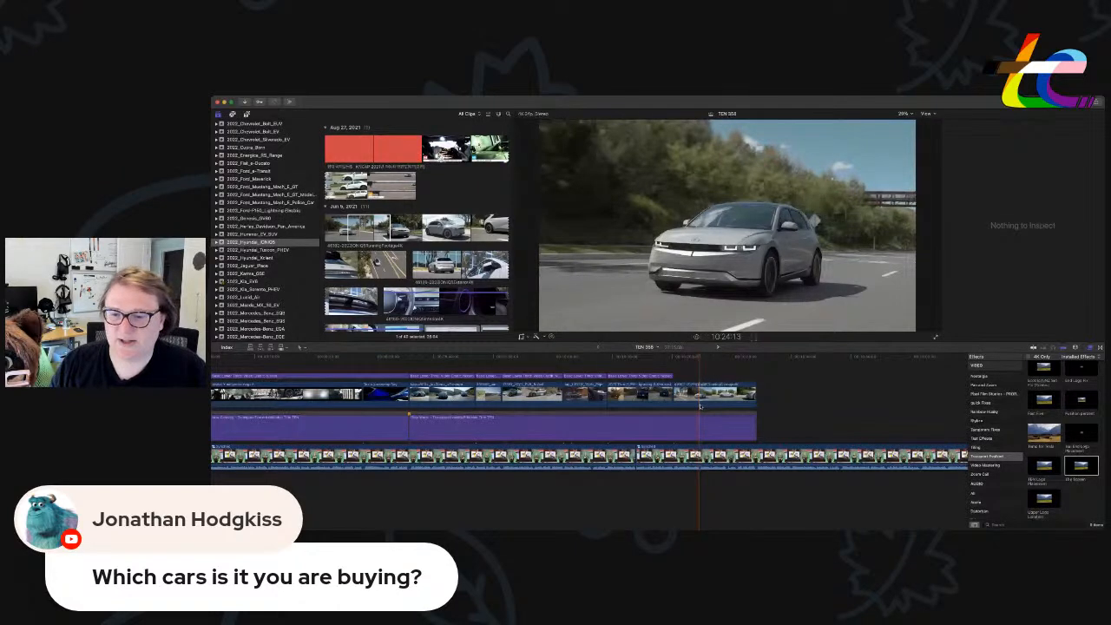
Trim the start of the IONIQ 5 clip at the playhead and paste a credit title above it, ending with the clip.
{"action": "key", "text": "space"}
{"action": "key", "text": "alt+["}
{"action": "left_click", "coordinate": [668, 376]}
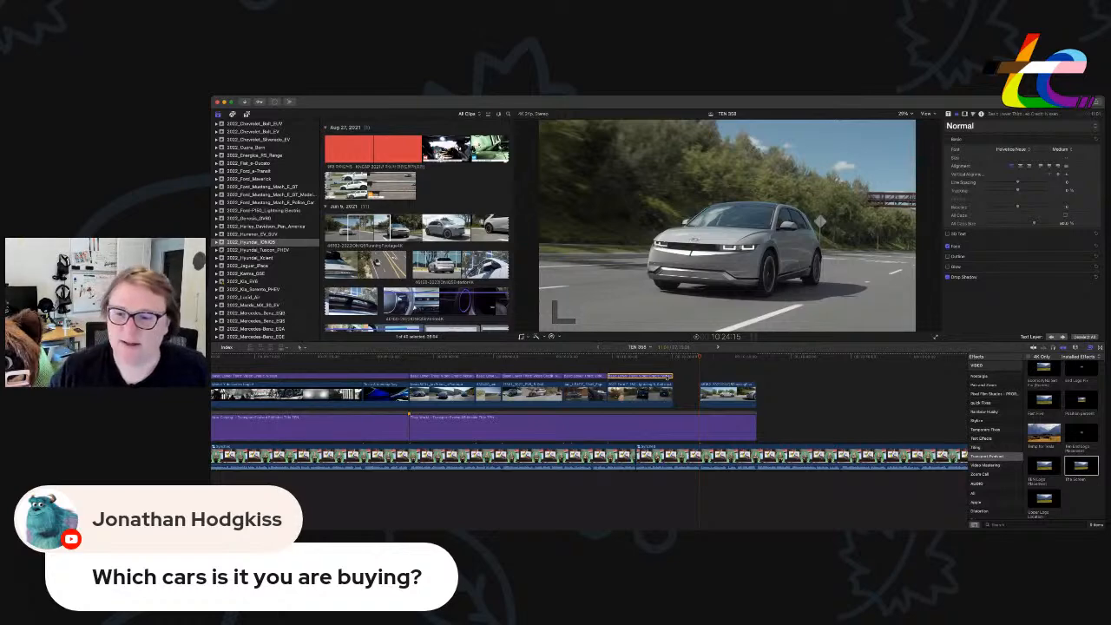
{"action": "key", "text": "super+v"}
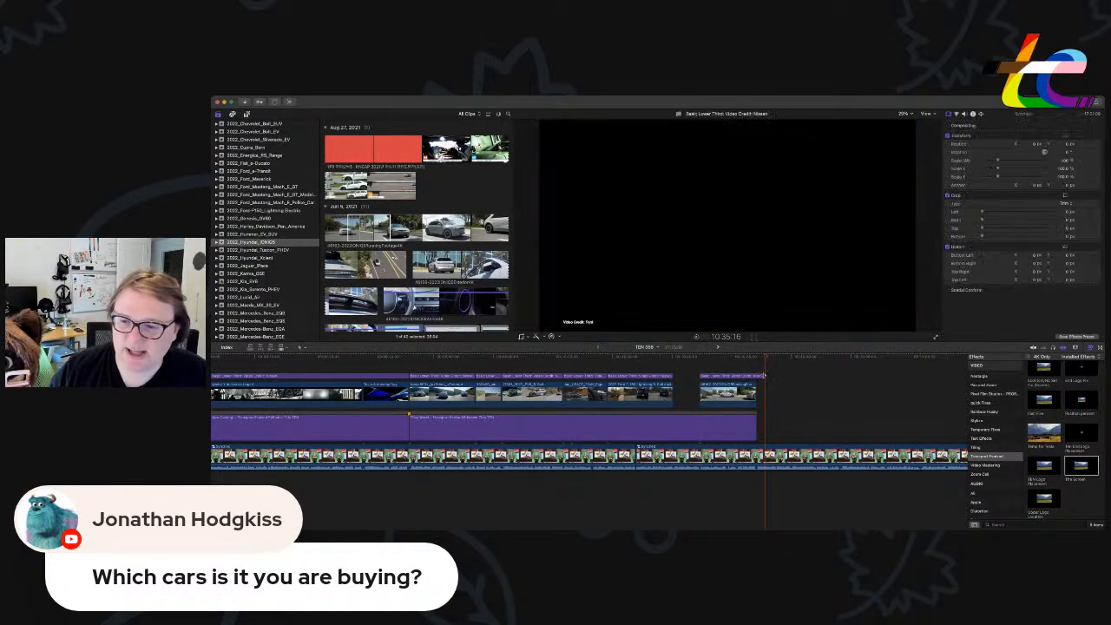
{"action": "left_click_drag", "start_coordinate": [763, 376], "coordinate": [756, 376]}
Change the pasted credit title above the IONIQ 5 clip to read "Video Credit: Hyundai".
{"action": "double_click", "coordinate": [745, 376]}
{"action": "left_click", "coordinate": [972, 146]}
{"action": "left_click_drag", "start_coordinate": [972, 146], "coordinate": [987, 146]}
{"action": "type", "text": "Hyundai"}
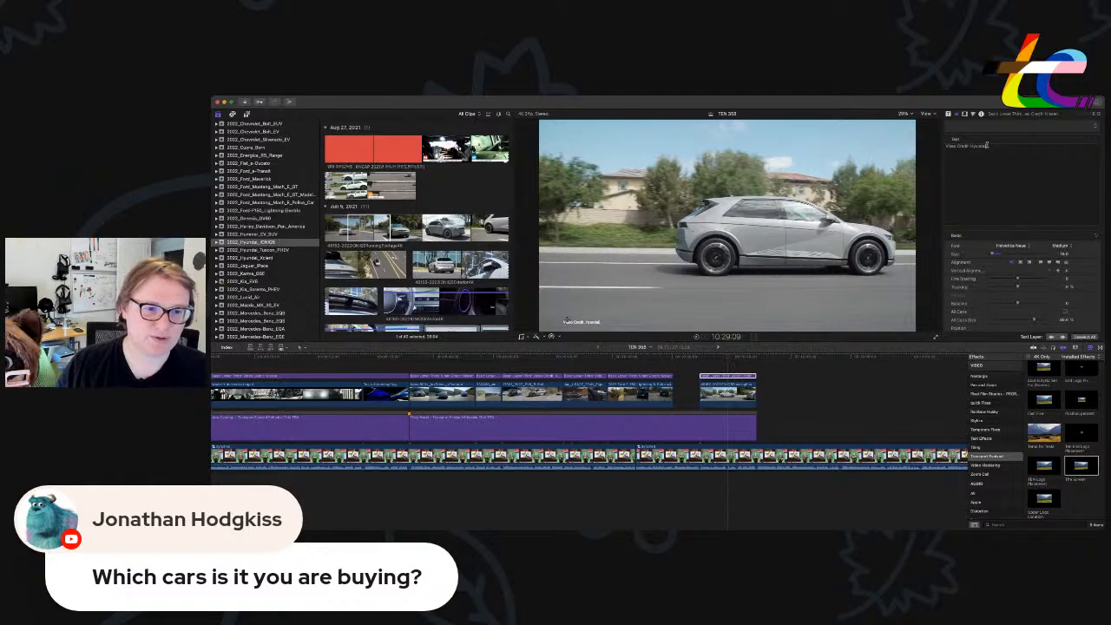
Find the BMW iX3 event in the B-roll library and place a range of its road footage in the gap before the IONIQ 5 clip.
{"action": "left_click", "coordinate": [264, 235]}
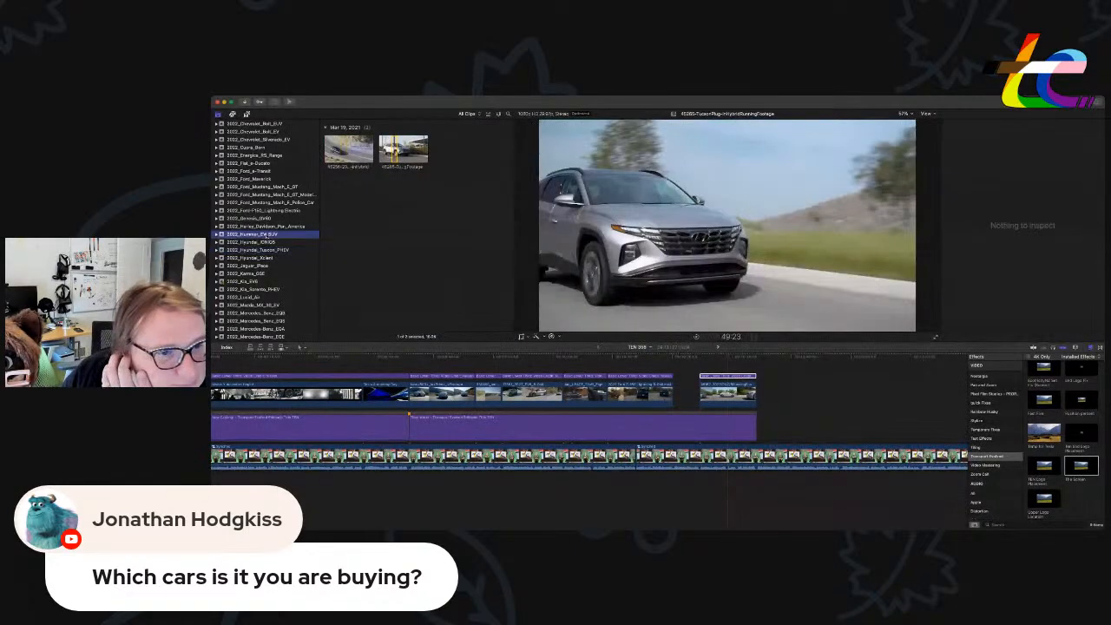
{"action": "scroll", "coordinate": [267, 214], "scroll_direction": "up", "scroll_amount": 5}
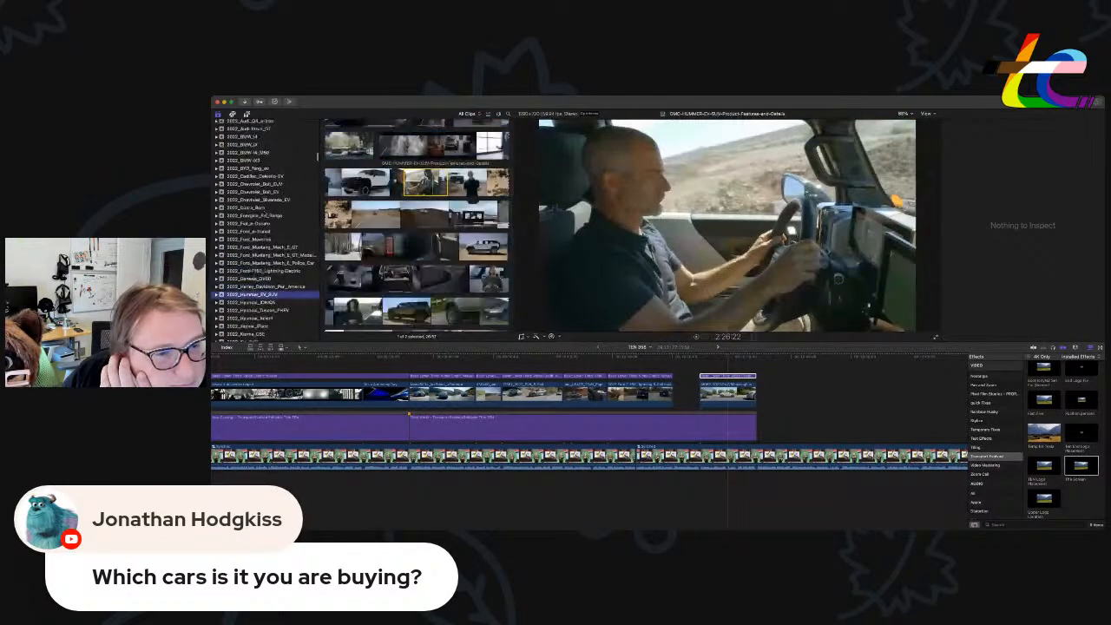
{"action": "left_click", "coordinate": [268, 208]}
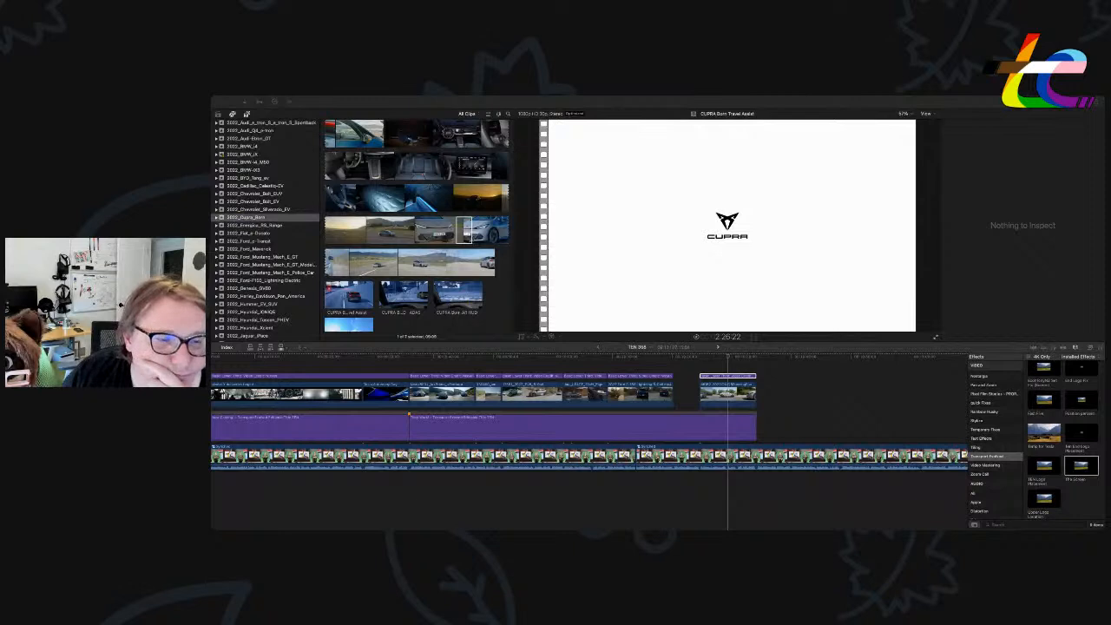
{"action": "scroll", "coordinate": [265, 226], "scroll_direction": "up", "scroll_amount": 5}
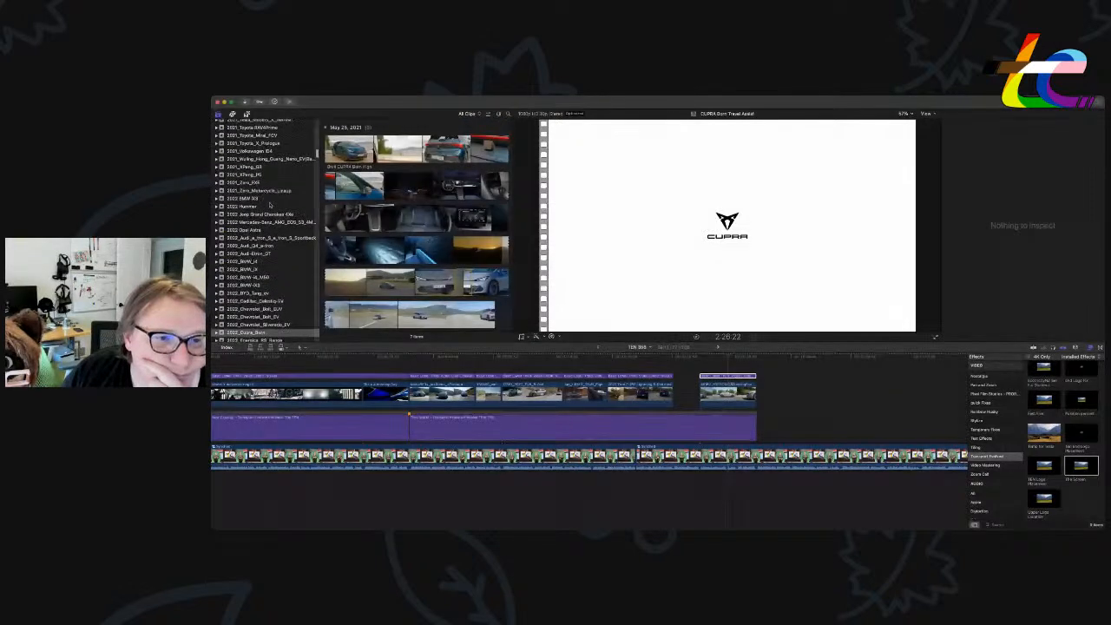
{"action": "left_click", "coordinate": [270, 199]}
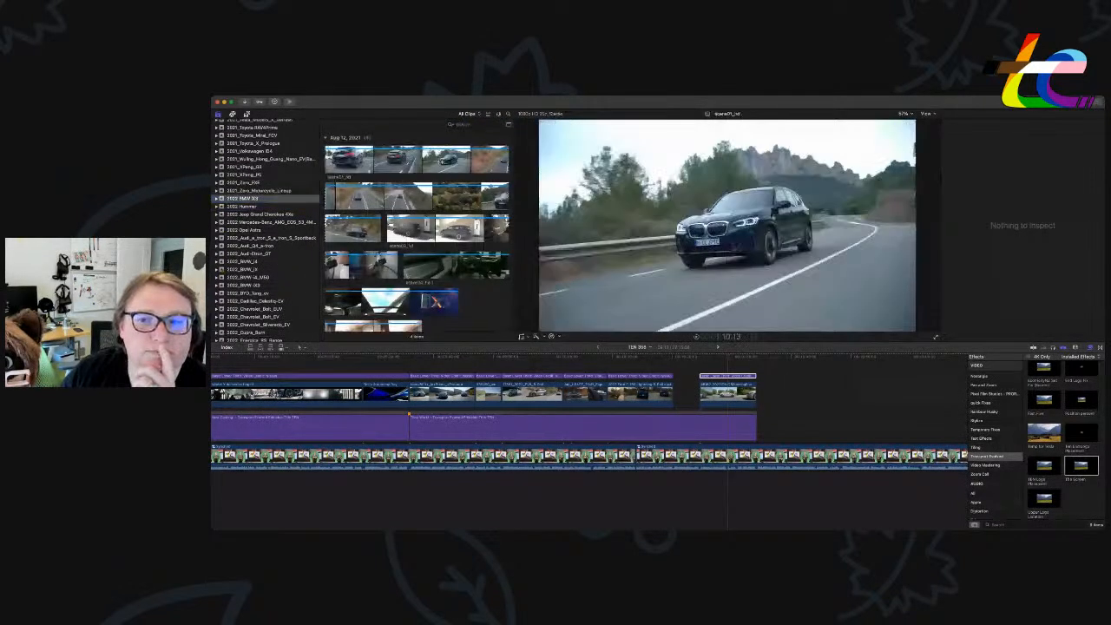
{"action": "left_click", "coordinate": [447, 159]}
{"action": "left_click_drag", "start_coordinate": [452, 160], "coordinate": [684, 367]}
Add a credit title above the BMW clip, matching its length, and make it read "Video Credit: BMW".
{"action": "left_click", "coordinate": [710, 376]}
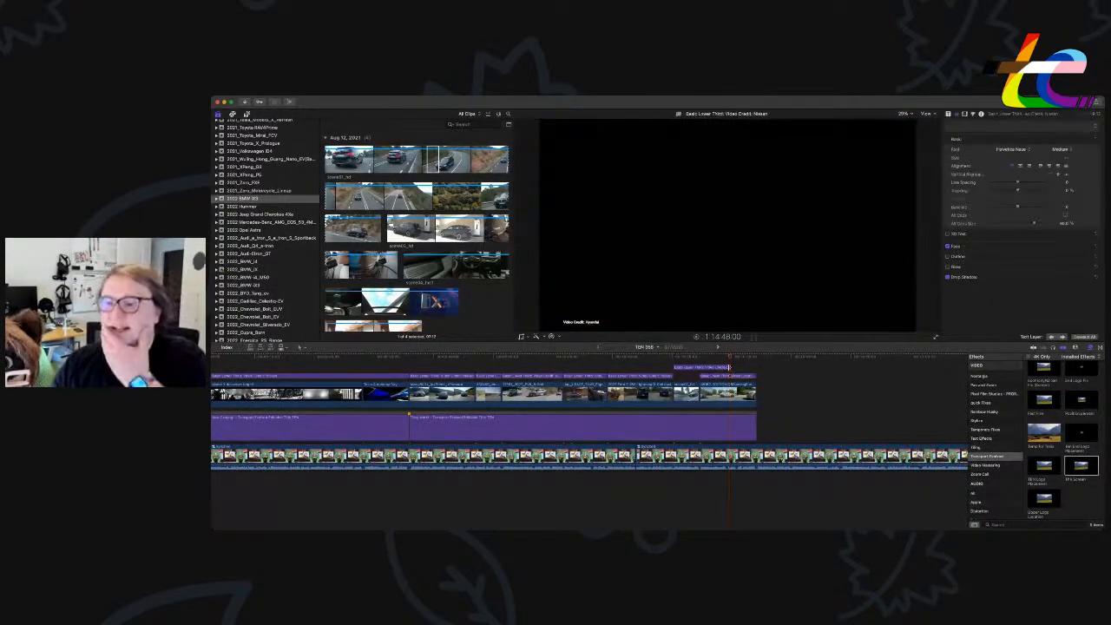
{"action": "left_click", "coordinate": [686, 376]}
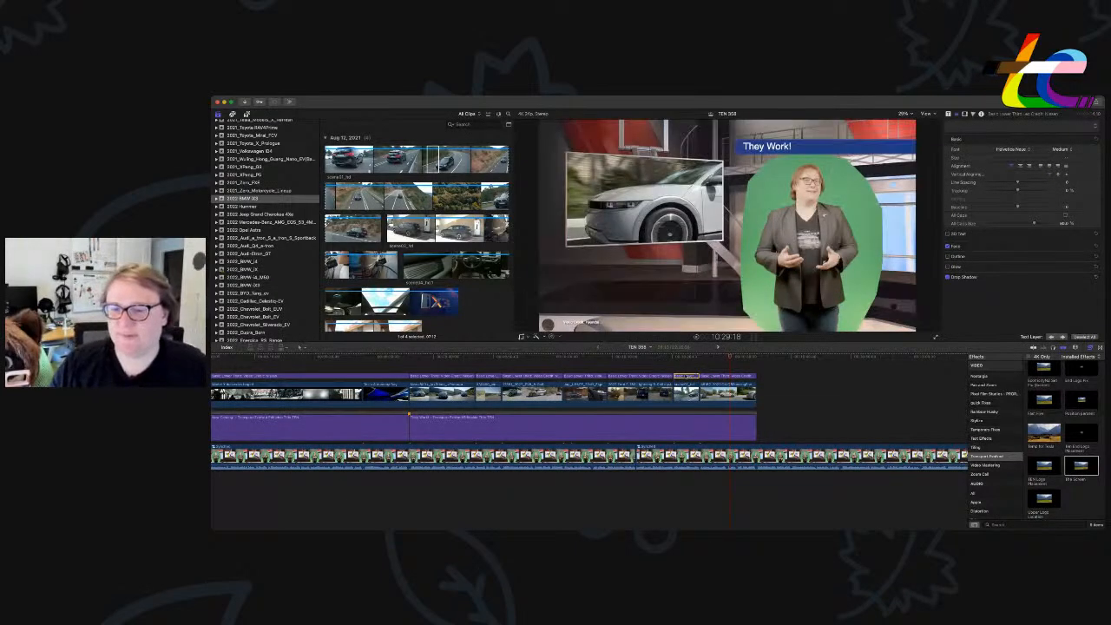
{"action": "double_click", "coordinate": [978, 146]}
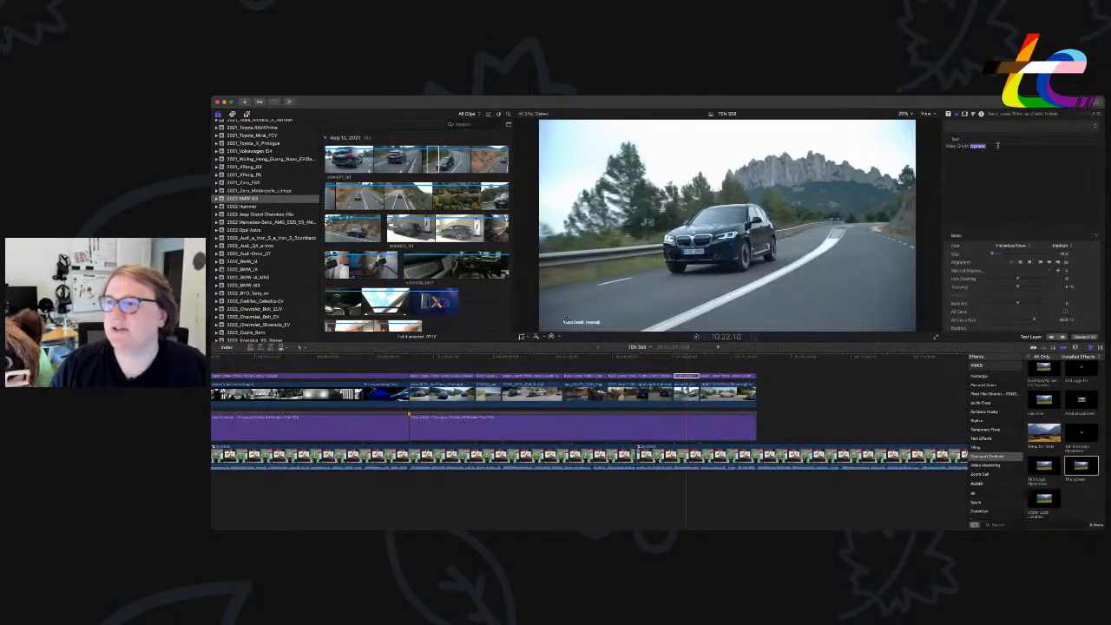
{"action": "type", "text": "BMW"}
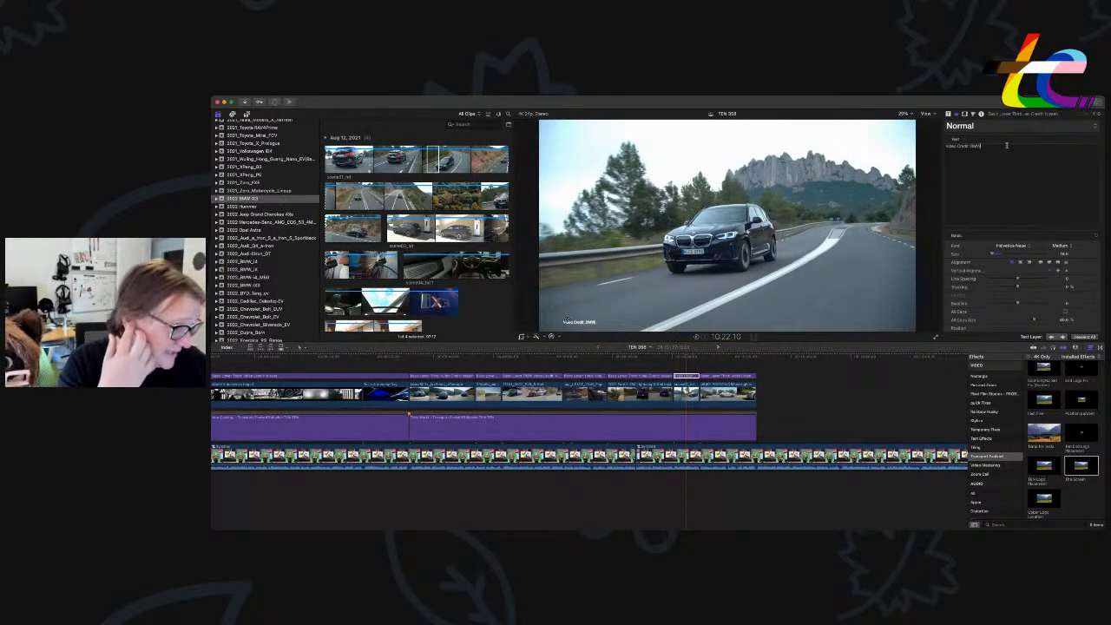
Paste a copy of the "They Work!" headline title directly after the original and shorten it to about 13 seconds.
{"action": "left_click", "coordinate": [748, 414]}
{"action": "left_click", "coordinate": [757, 359]}
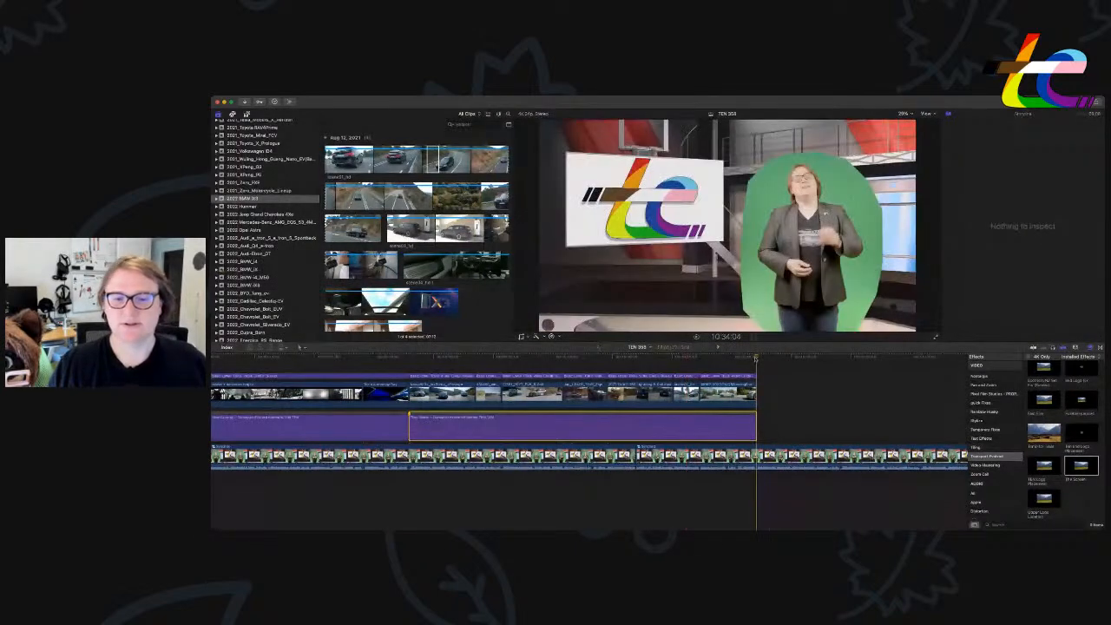
{"action": "key", "text": "super+v"}
{"action": "scroll", "coordinate": [536, 379], "scroll_direction": "left", "scroll_amount": 5}
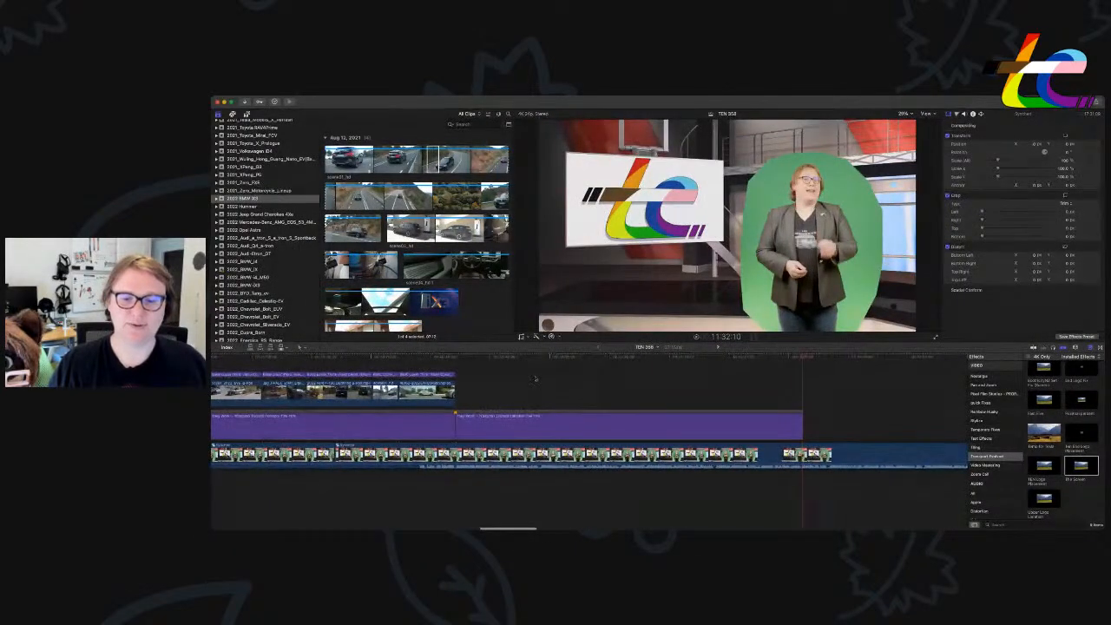
{"action": "left_click_drag", "start_coordinate": [803, 425], "coordinate": [537, 426]}
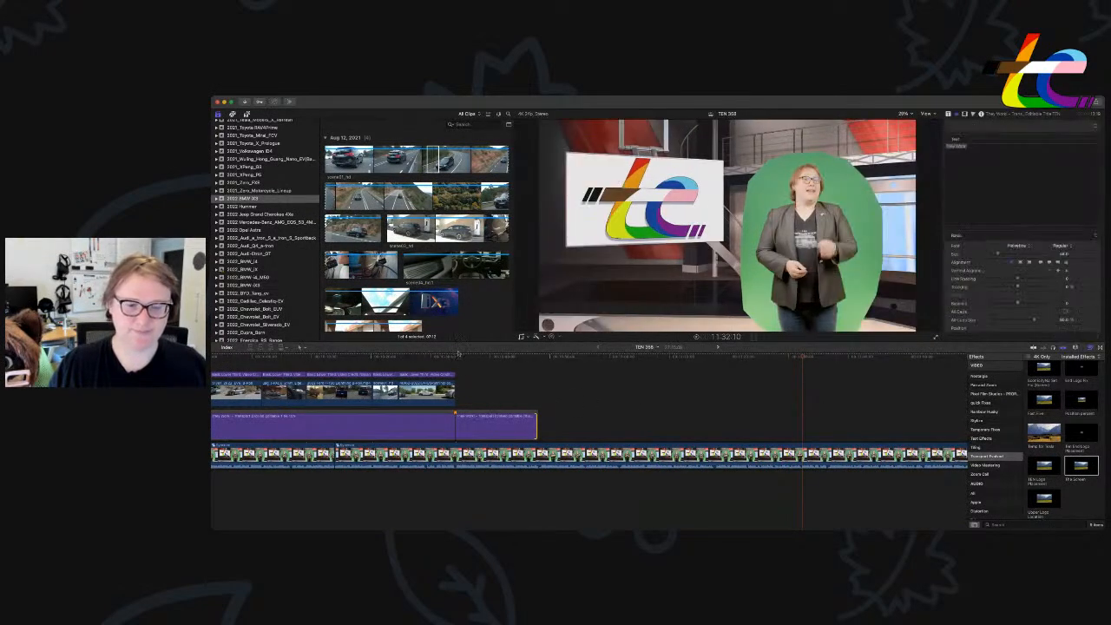
Change the text of the copied headline title to "Battery Research".
{"action": "left_click", "coordinate": [458, 354]}
{"action": "left_click", "coordinate": [524, 436]}
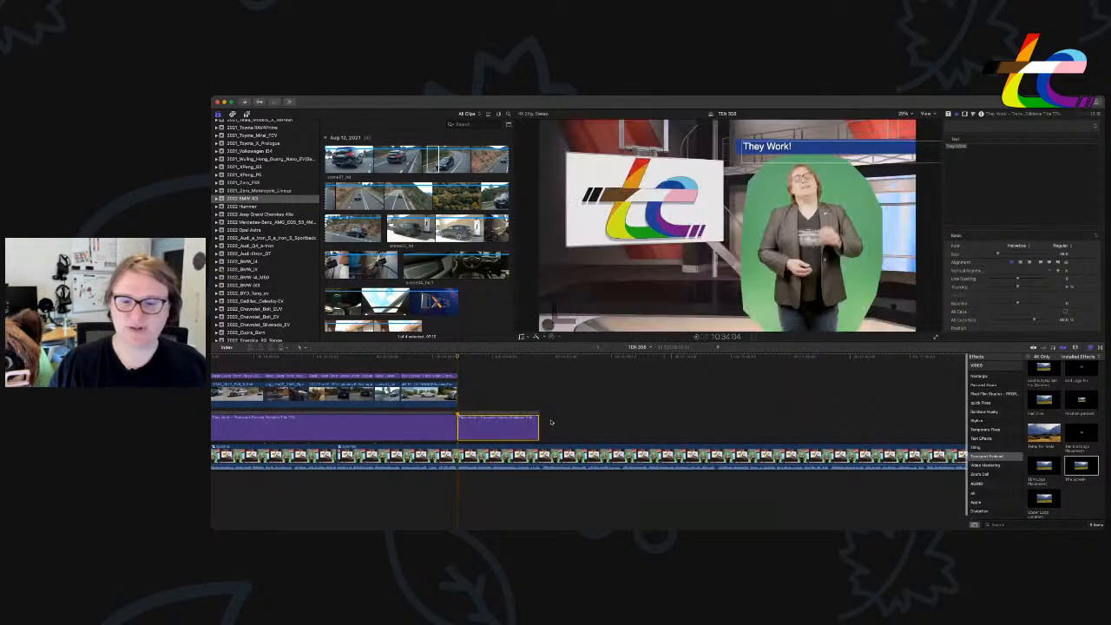
{"action": "left_click", "coordinate": [1007, 164]}
{"action": "key", "text": "BackSpace"}
{"action": "type", "text": "Battery Research"}
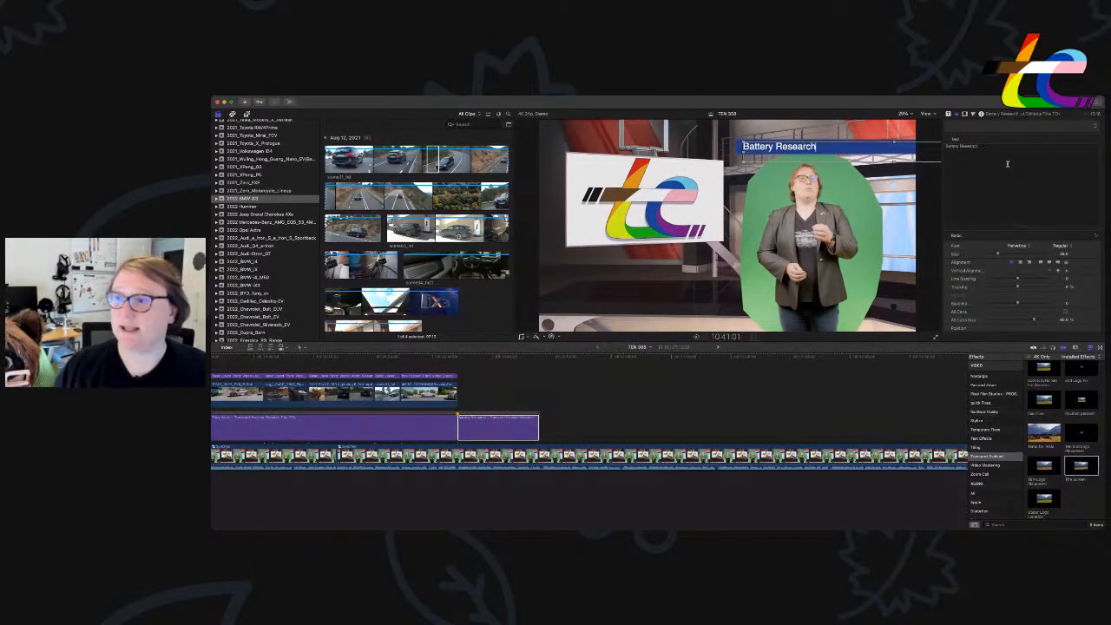
{"action": "key", "text": "super+Tab"}
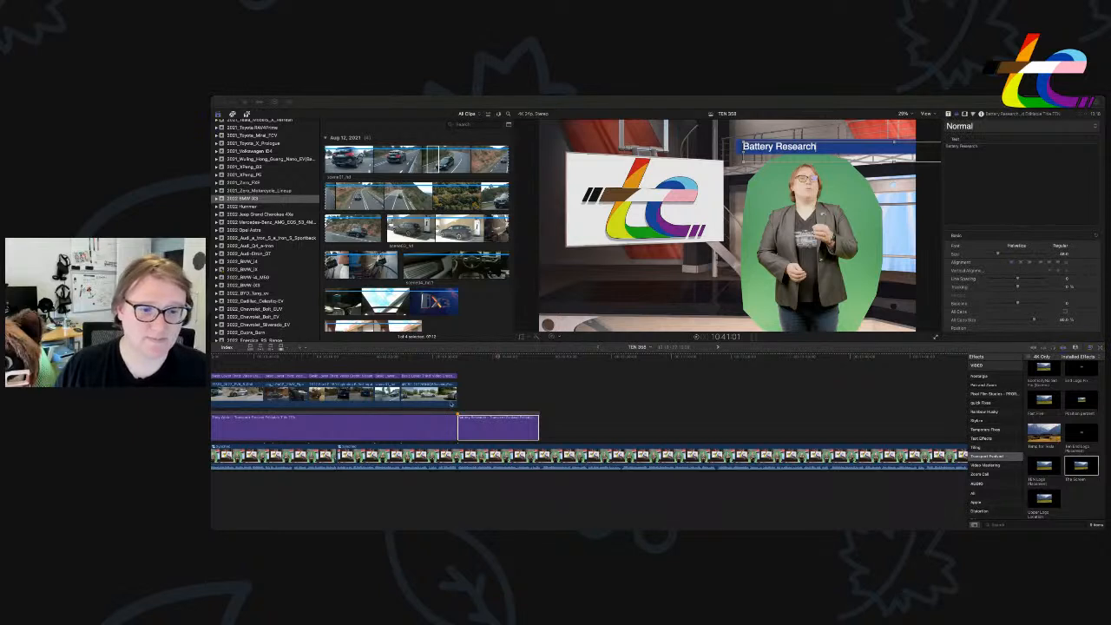
{"action": "left_click", "coordinate": [489, 392]}
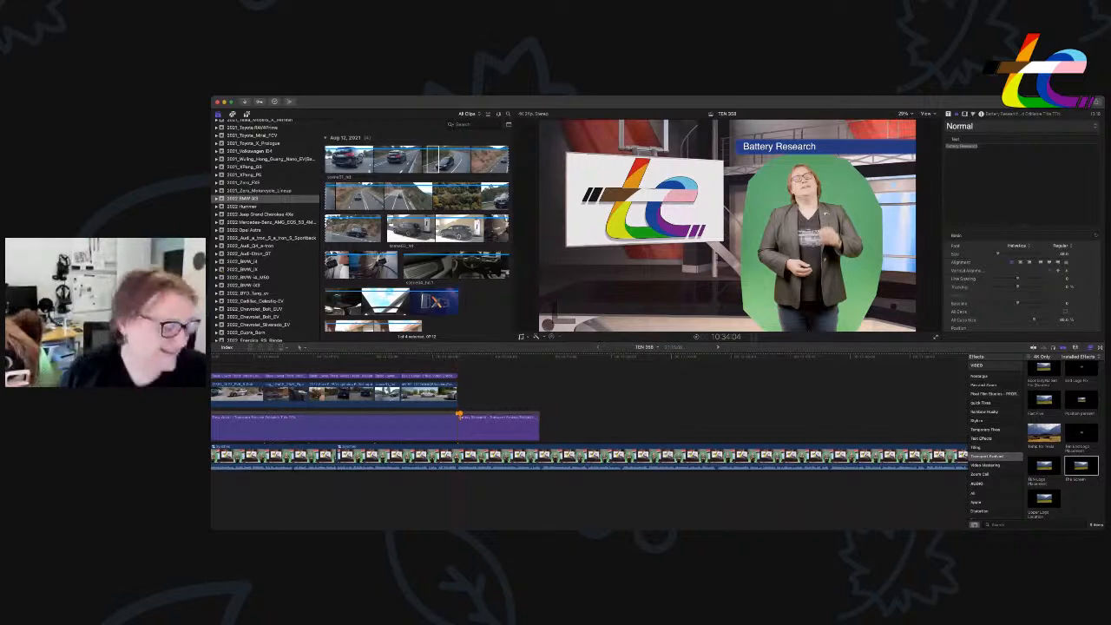
{"action": "key", "text": "super+Tab"}
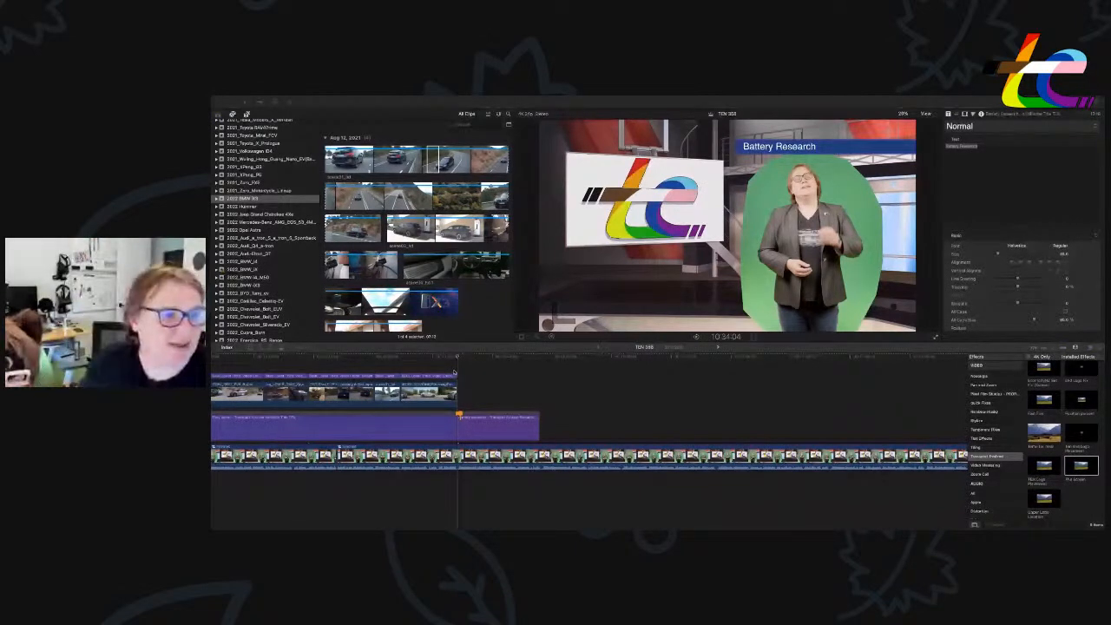
Browse the B-roll library for battery material and open the GM_SolidEnergy_Systems event.
{"action": "left_click", "coordinate": [278, 306]}
{"action": "scroll", "coordinate": [278, 306], "scroll_direction": "down", "scroll_amount": 20}
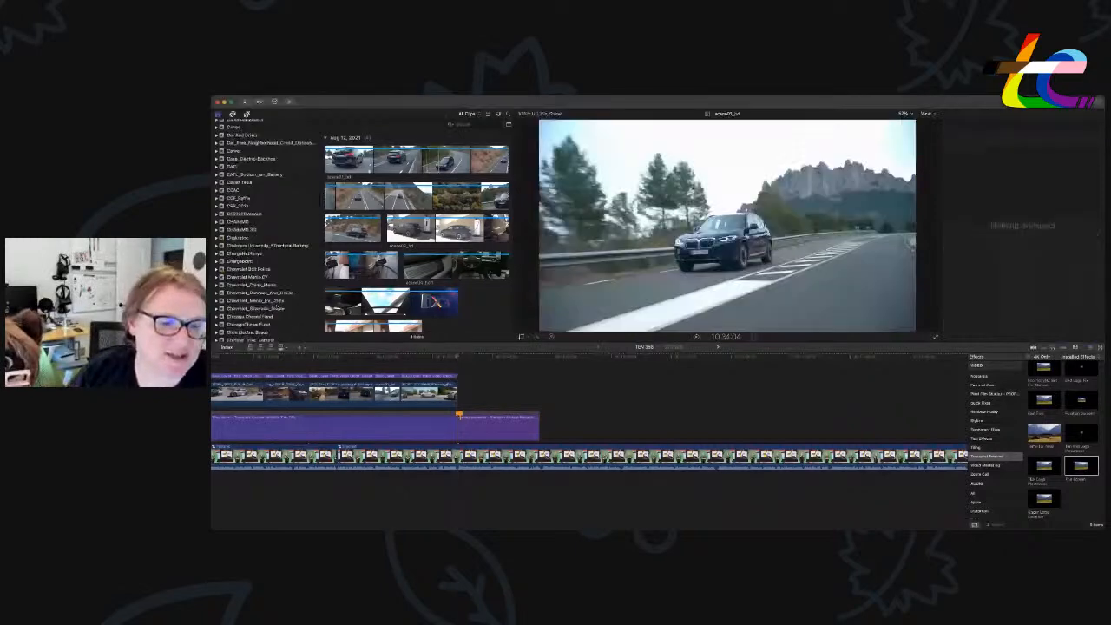
{"action": "scroll", "coordinate": [278, 305], "scroll_direction": "down", "scroll_amount": 10}
{"action": "scroll", "coordinate": [248, 273], "scroll_direction": "down", "scroll_amount": 15}
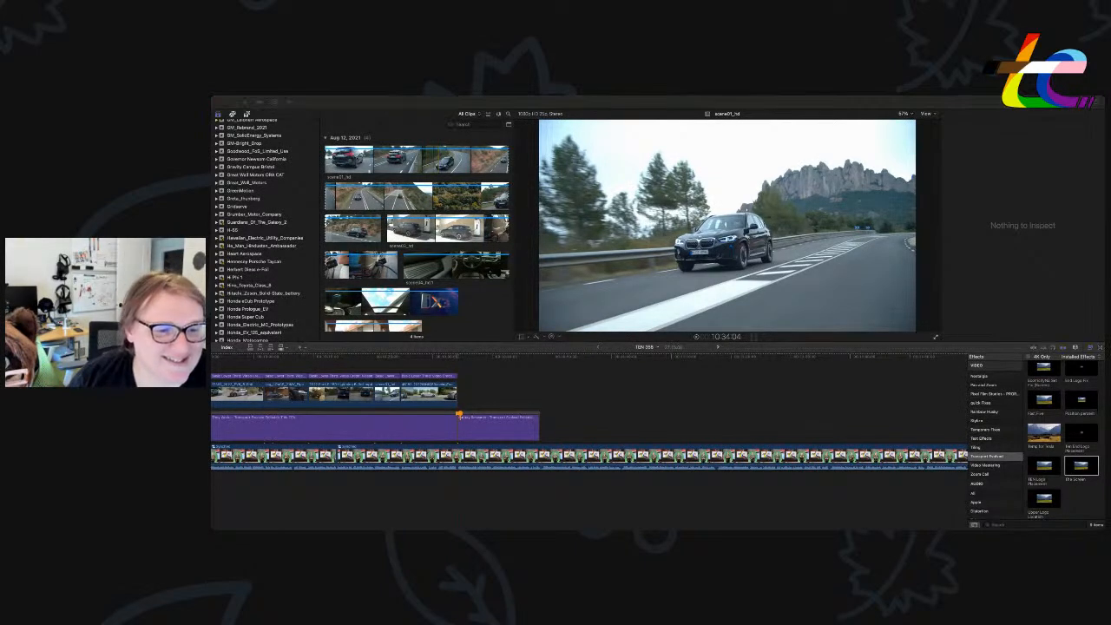
{"action": "left_click", "coordinate": [470, 363]}
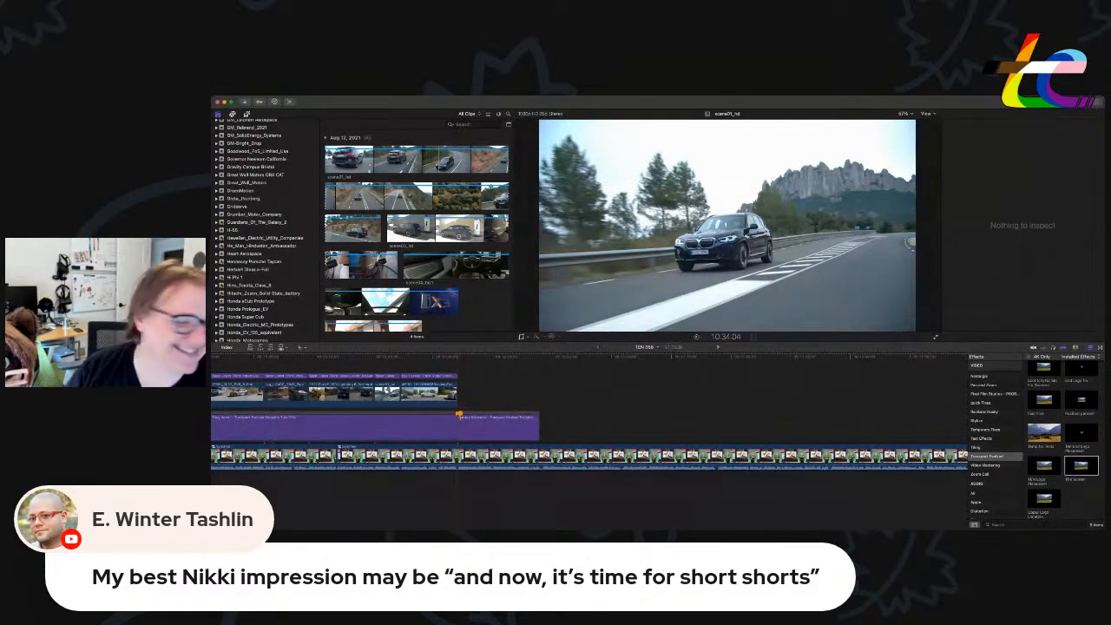
{"action": "scroll", "coordinate": [280, 298], "scroll_direction": "up", "scroll_amount": 5}
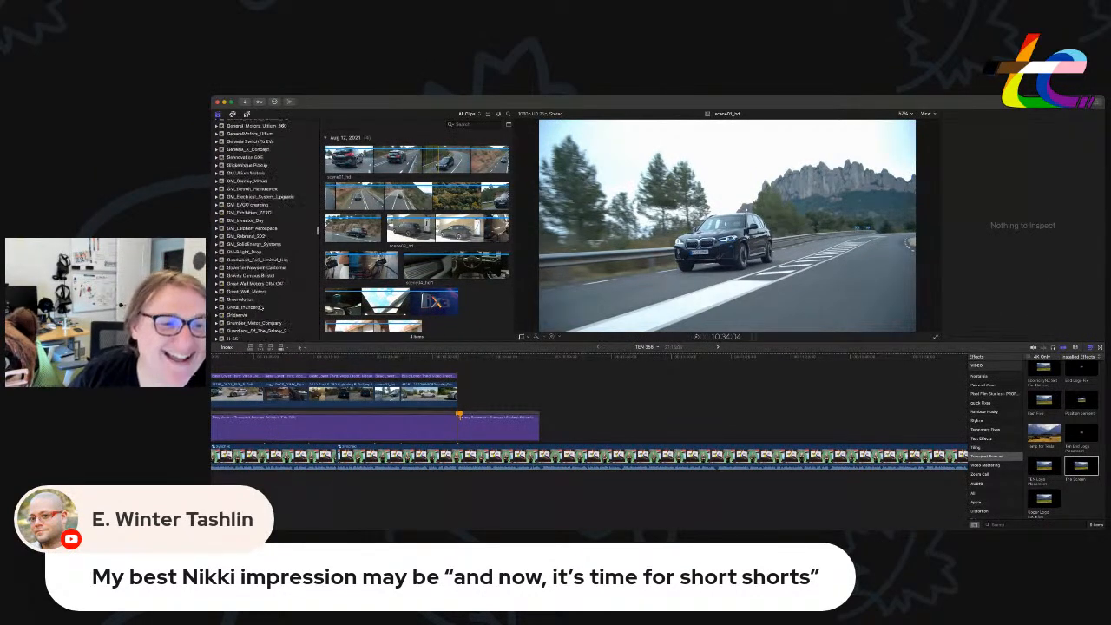
{"action": "scroll", "coordinate": [261, 253], "scroll_direction": "up", "scroll_amount": 3}
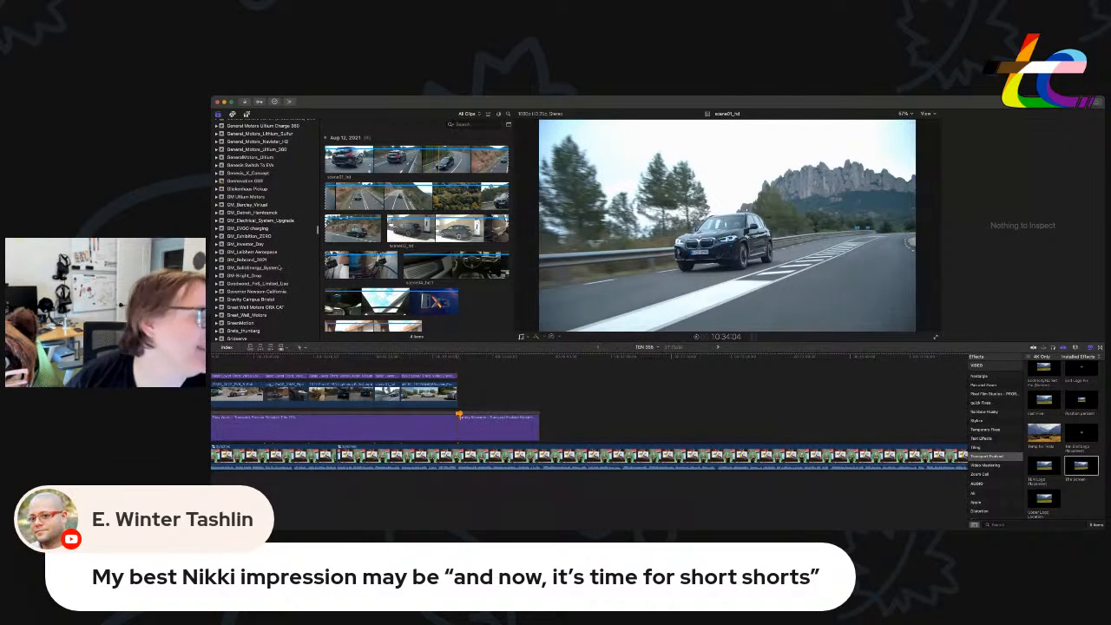
{"action": "scroll", "coordinate": [273, 270], "scroll_direction": "up", "scroll_amount": 3}
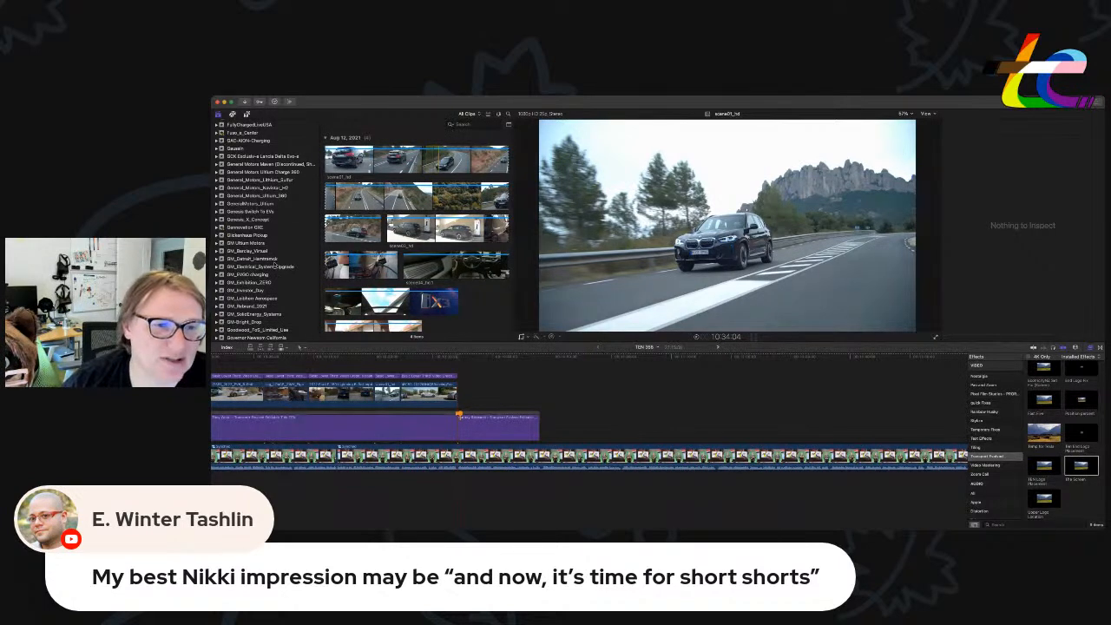
{"action": "scroll", "coordinate": [269, 233], "scroll_direction": "up", "scroll_amount": 3}
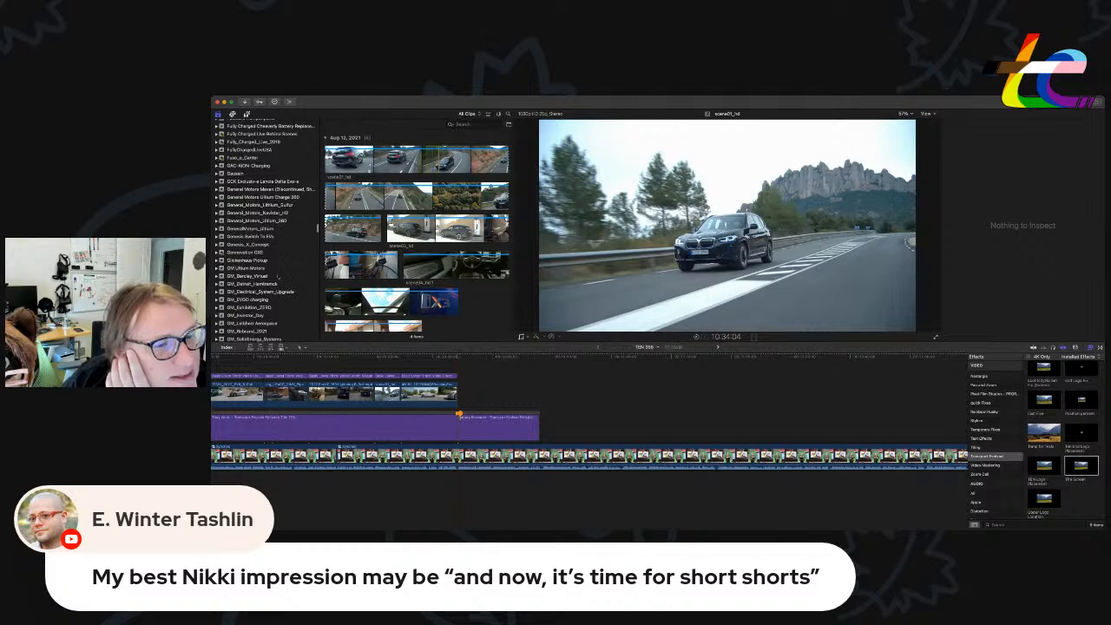
{"action": "scroll", "coordinate": [275, 275], "scroll_direction": "down", "scroll_amount": 5}
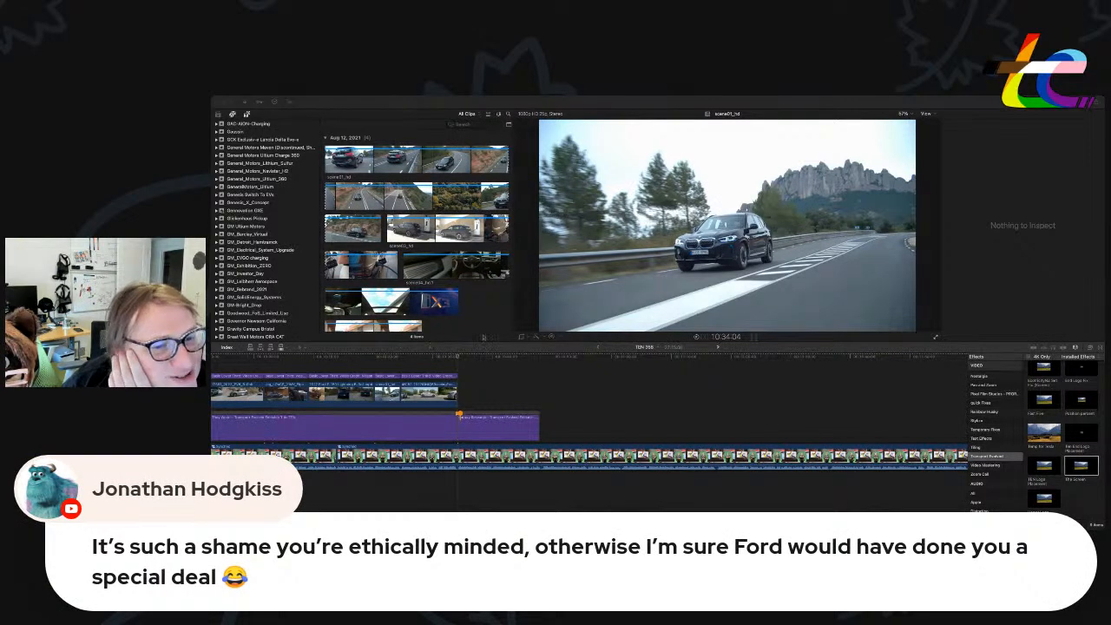
{"action": "left_click", "coordinate": [483, 337]}
{"action": "left_click", "coordinate": [274, 297]}
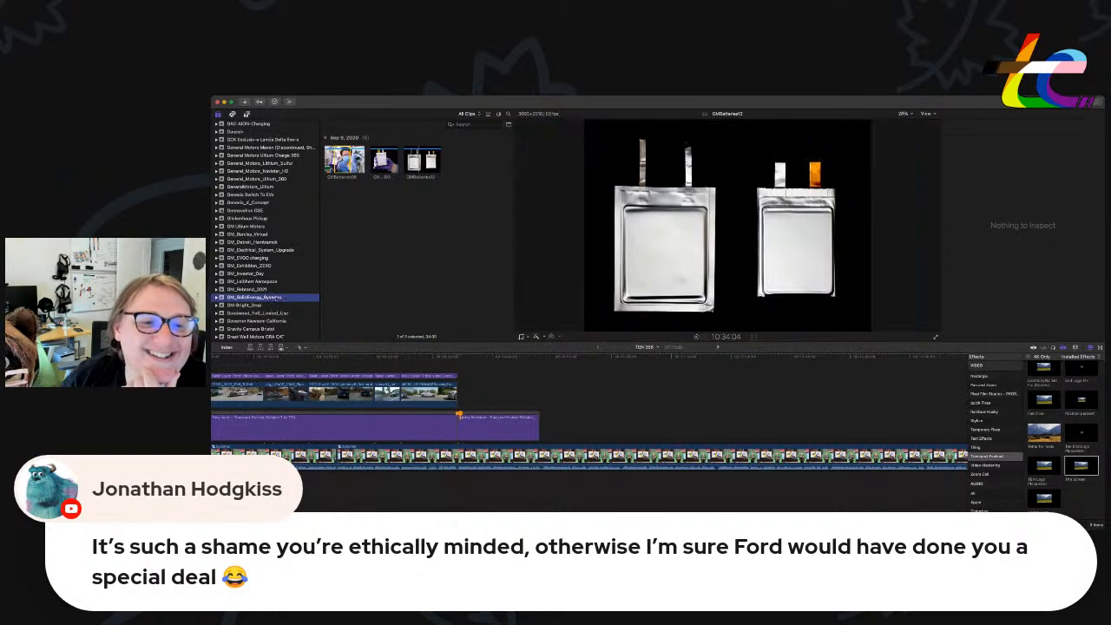
Place the GM photo of the masked researcher above the "Battery Research" title, match its length, and turn it into a compound clip.
{"action": "left_click", "coordinate": [418, 160]}
{"action": "left_click_drag", "start_coordinate": [342, 160], "coordinate": [467, 398]}
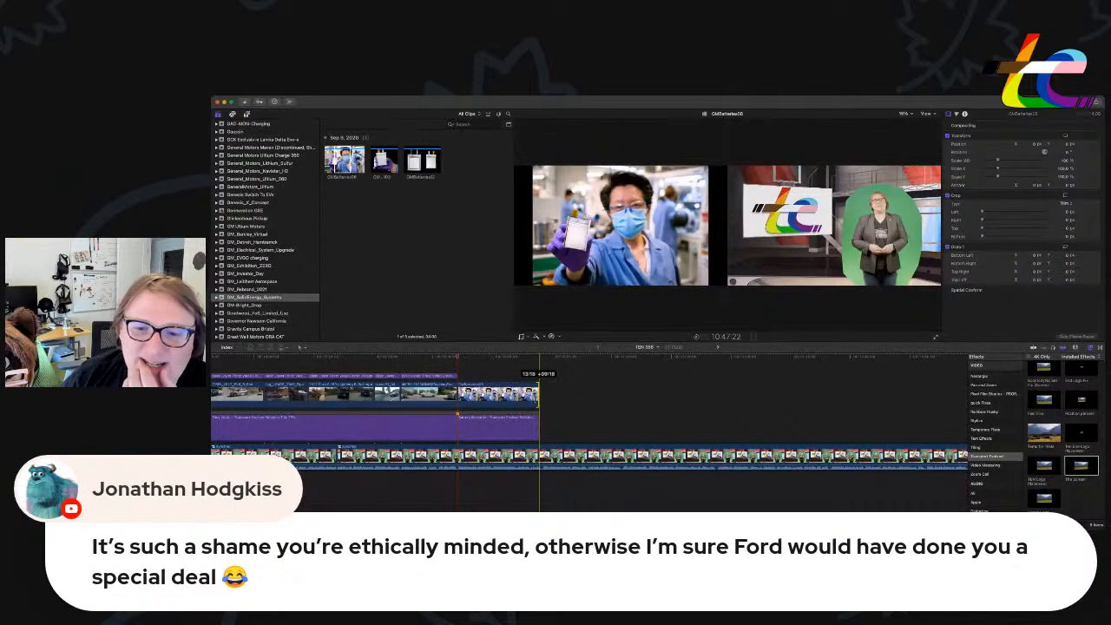
{"action": "left_click_drag", "start_coordinate": [538, 397], "coordinate": [539, 398]}
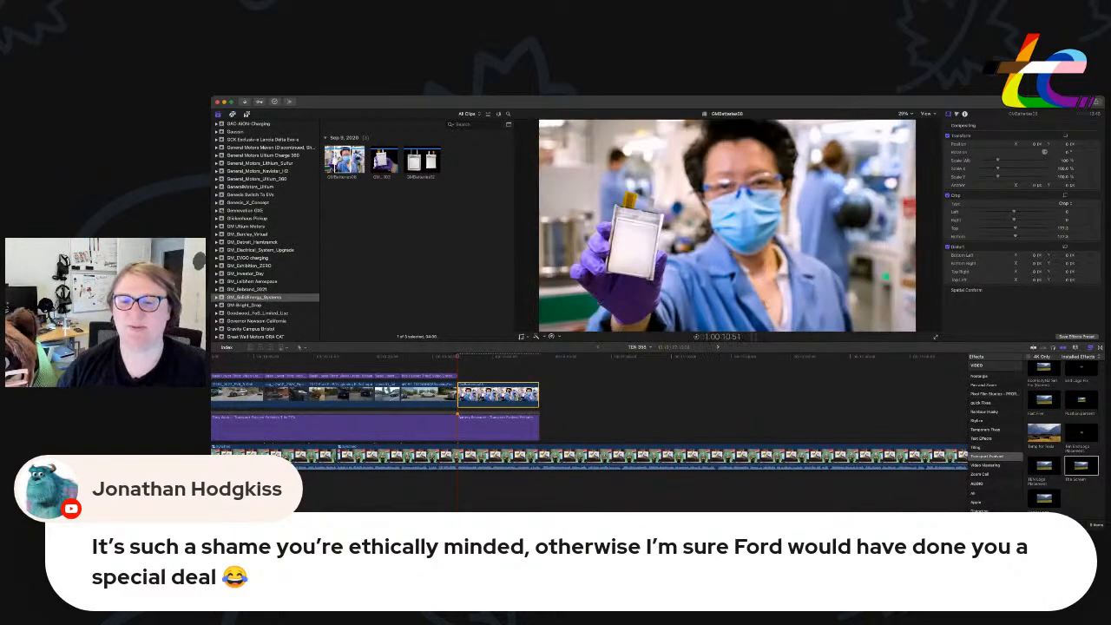
{"action": "key", "text": "alt+g"}
{"action": "key", "text": "Return"}
Add a credit title above the GM battery photo, matching its length, and make it read "Image Credit: GM".
{"action": "left_click", "coordinate": [445, 376]}
{"action": "left_click", "coordinate": [513, 376]}
{"action": "key", "text": "super+4"}
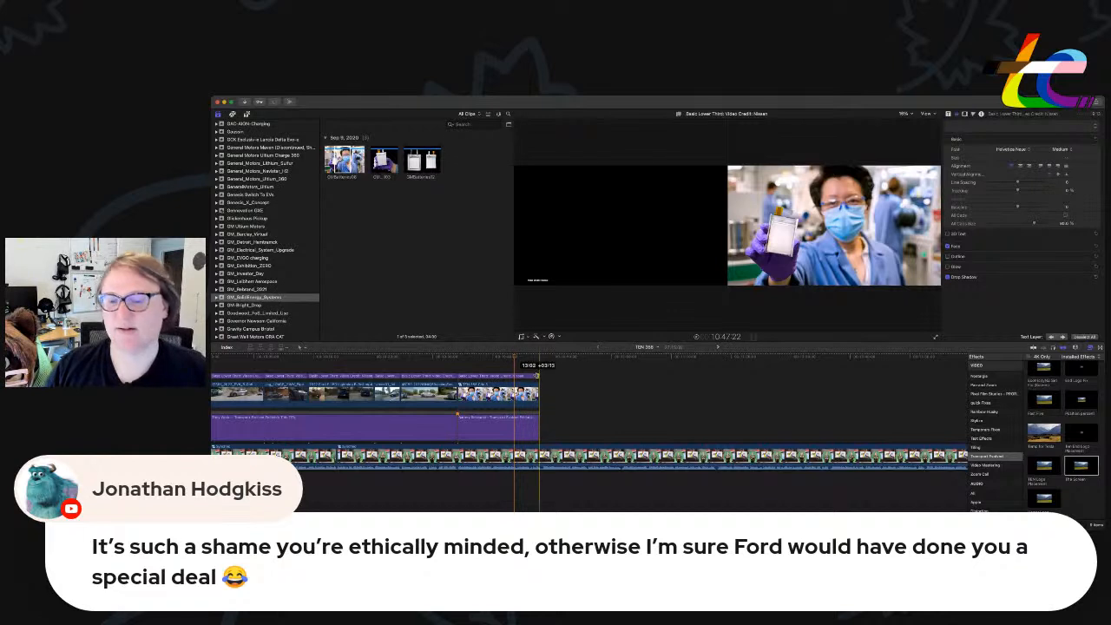
{"action": "left_click", "coordinate": [525, 375]}
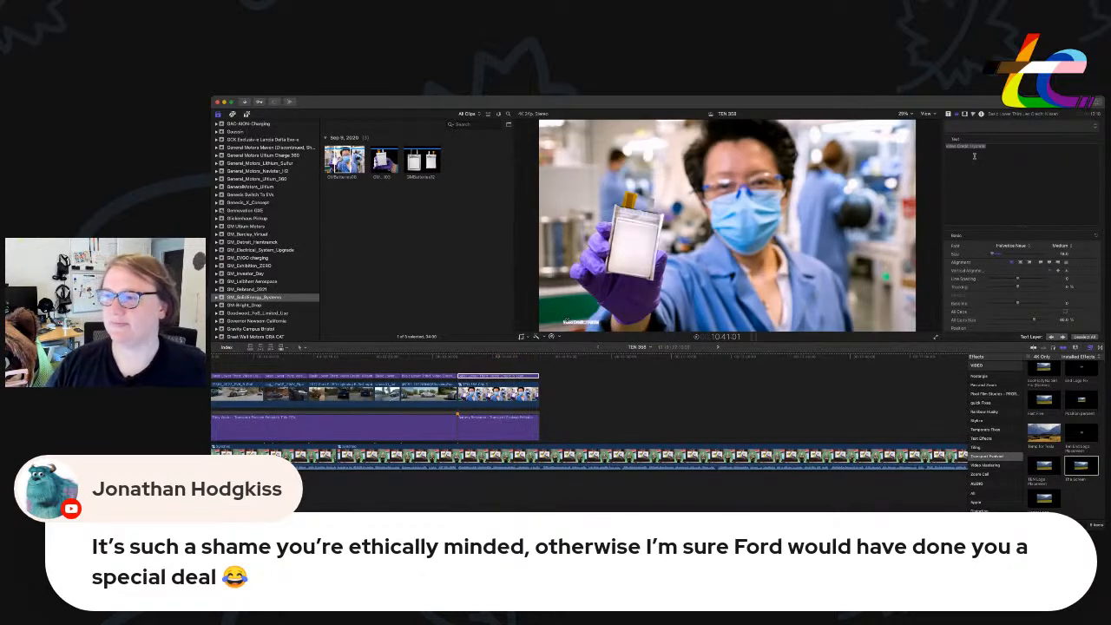
{"action": "triple_click", "coordinate": [993, 150]}
{"action": "type", "text": "Image Credit: GM"}
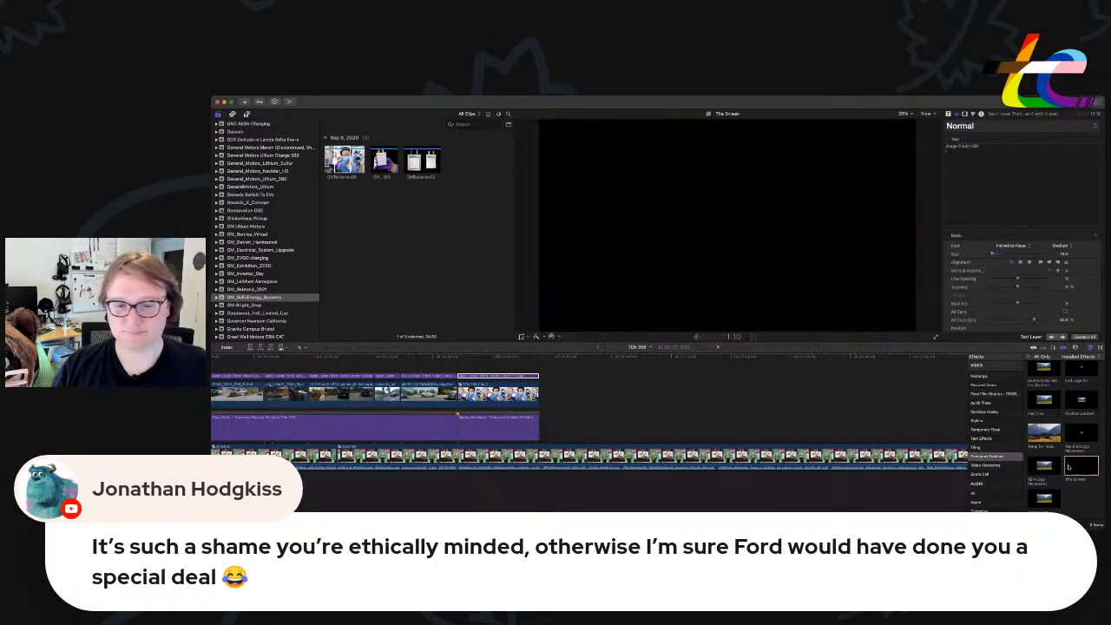
Apply the The Screen effect to the GM battery photo's compound clip so it sits on the studio screen.
{"action": "left_click", "coordinate": [488, 396]}
{"action": "double_click", "coordinate": [1082, 466]}
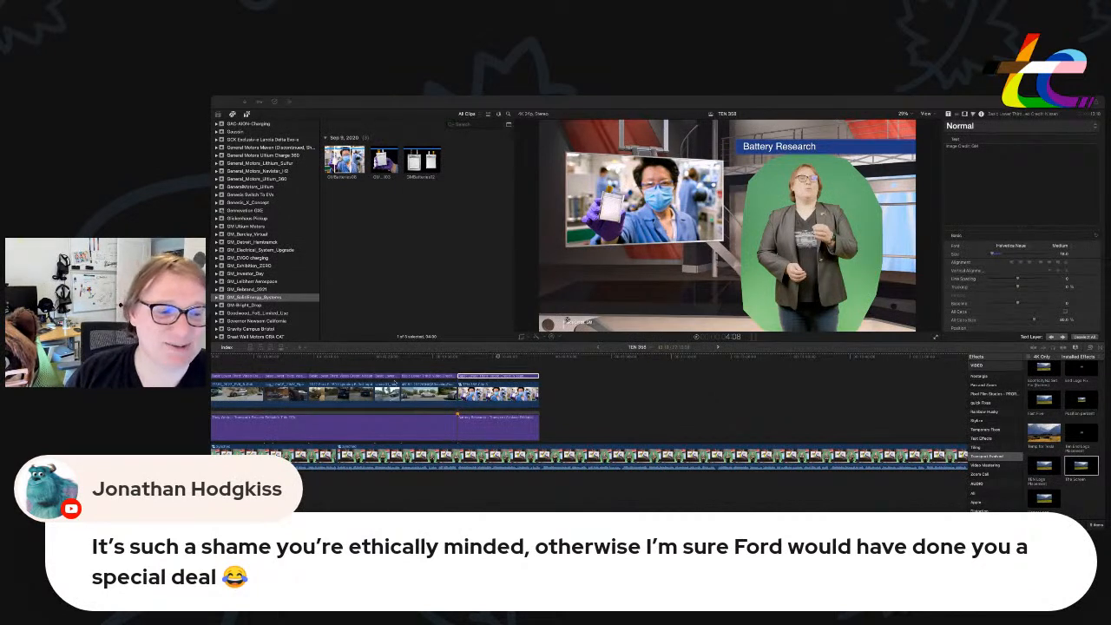
Add a copy of the "Battery Research" title directly after the original, starting where the GM photo ends.
{"action": "left_click", "coordinate": [458, 357]}
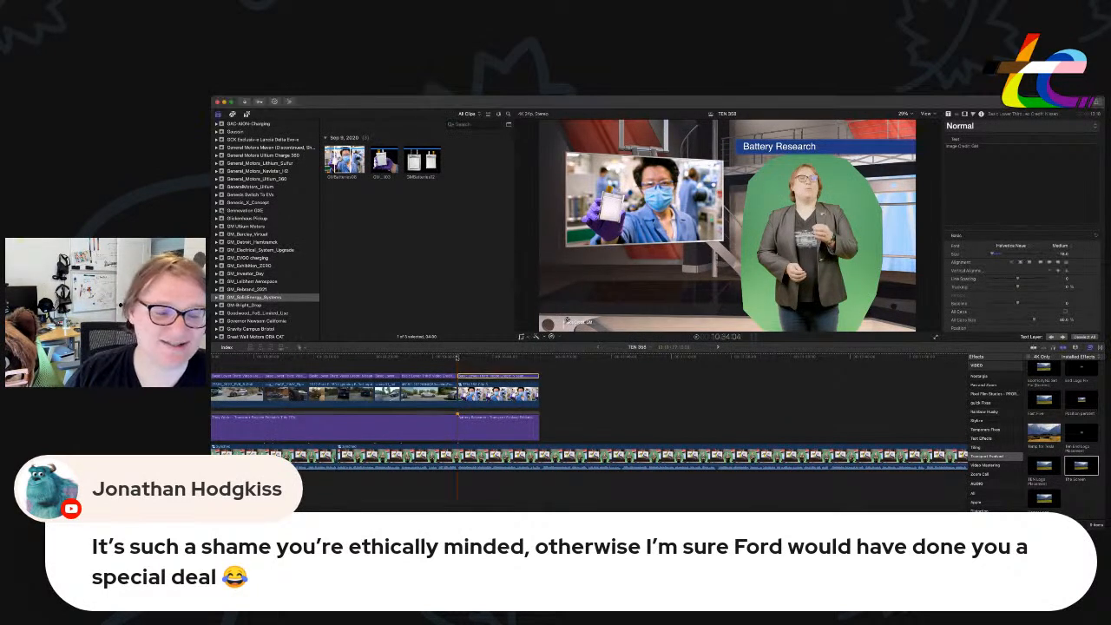
{"action": "key", "text": "super+Tab"}
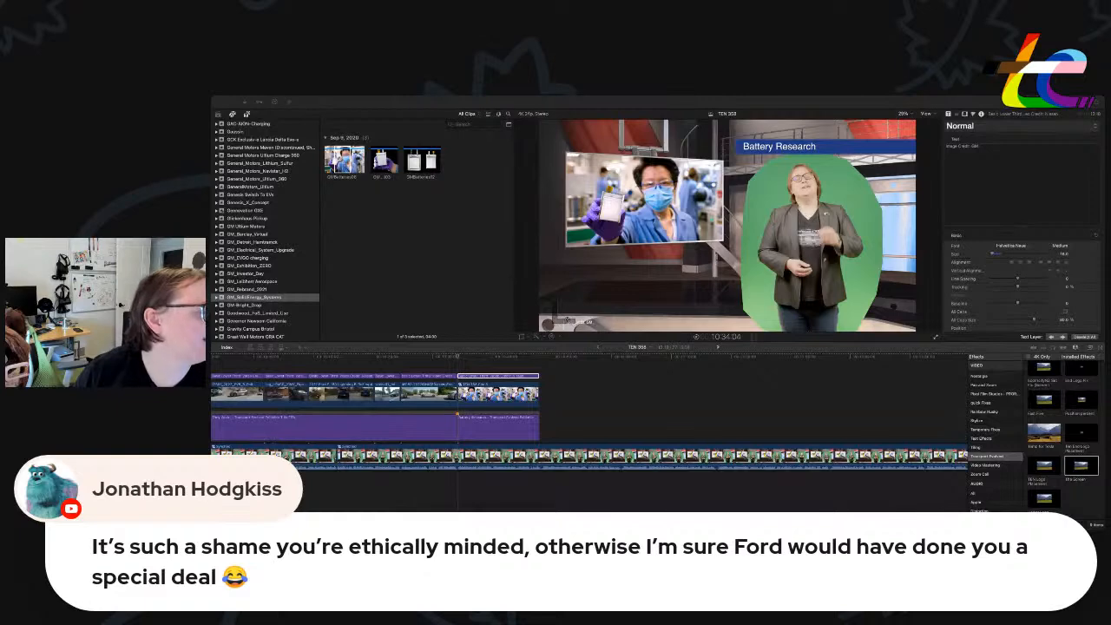
{"action": "left_click", "coordinate": [515, 417]}
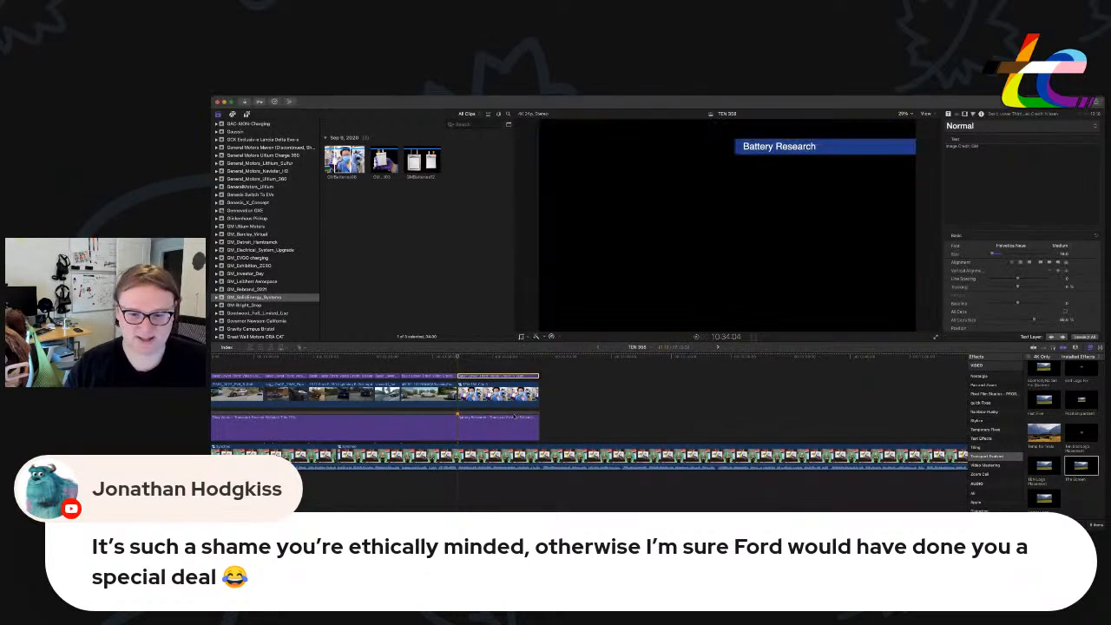
{"action": "left_click", "coordinate": [539, 357]}
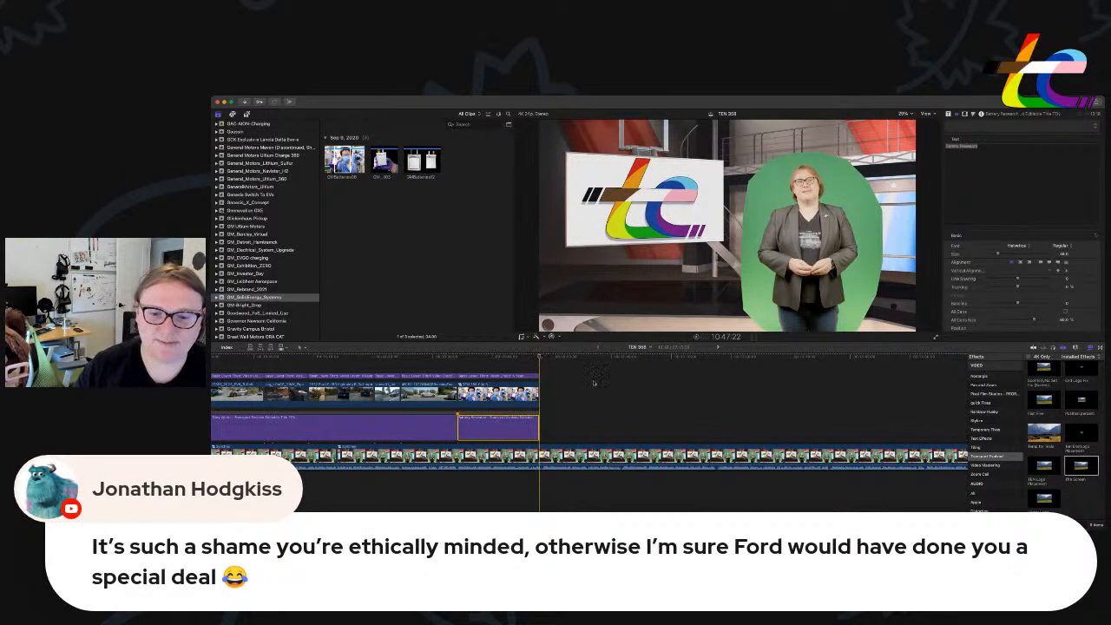
{"action": "left_click_drag", "start_coordinate": [539, 417], "coordinate": [619, 418]}
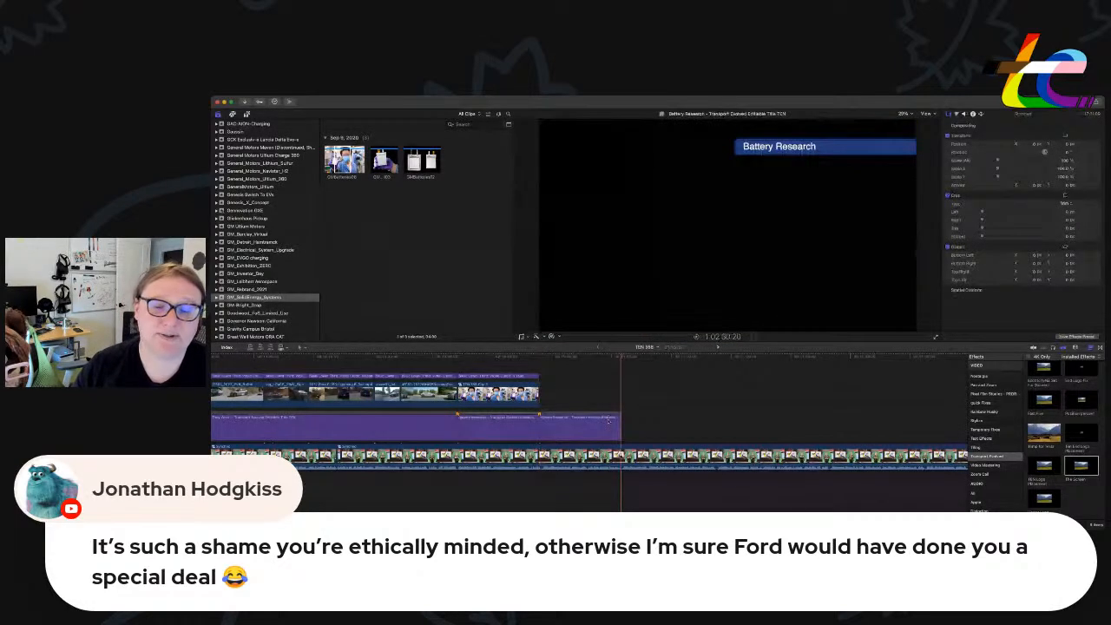
{"action": "left_click", "coordinate": [540, 358]}
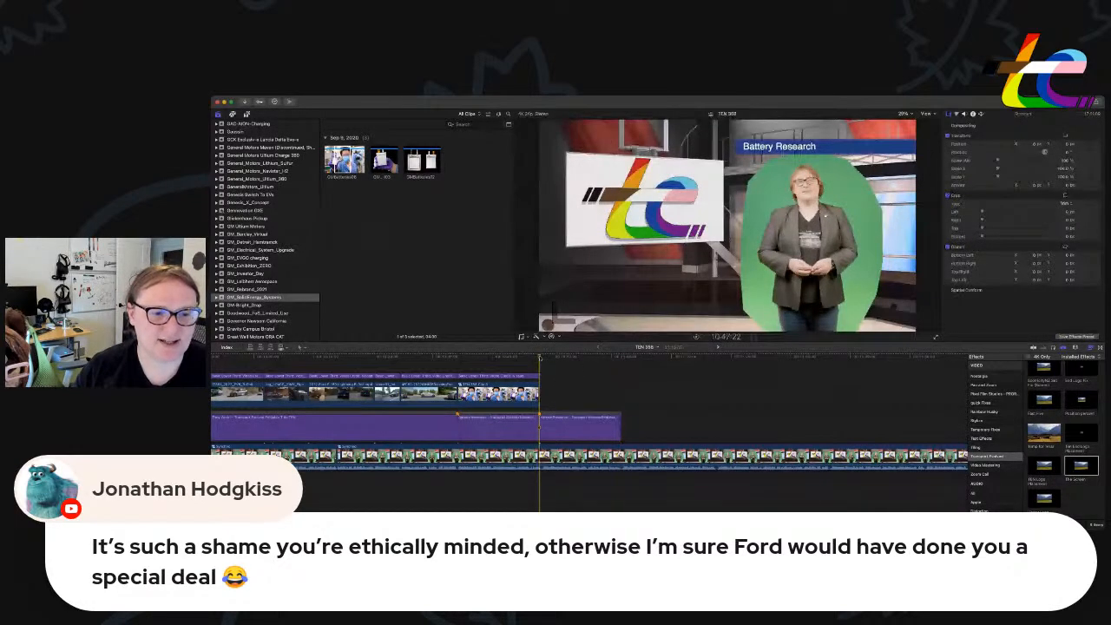
{"action": "left_click", "coordinate": [497, 421]}
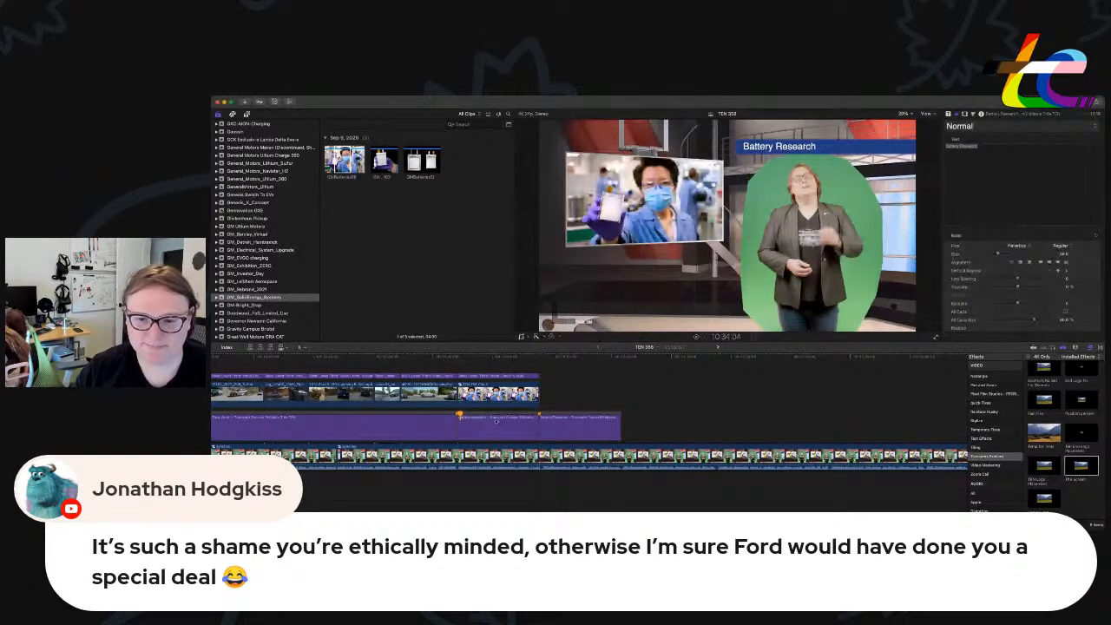
{"action": "left_click", "coordinate": [571, 417]}
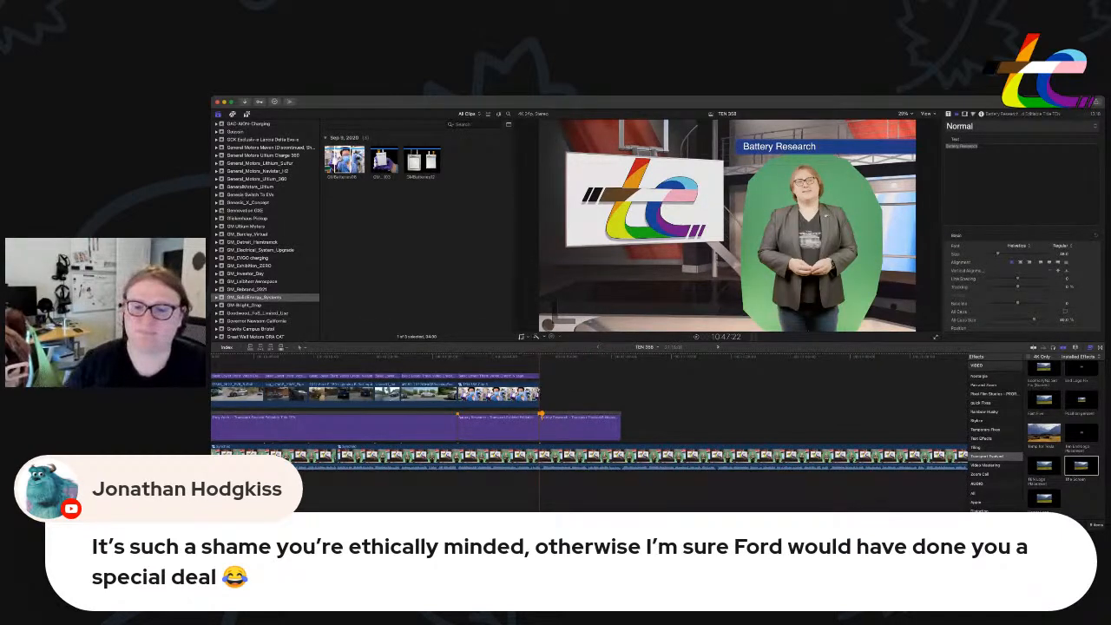
Change the text of the copied headline title after "Battery Research" to "Fisker Magic".
{"action": "double_click", "coordinate": [569, 426]}
{"action": "double_click", "coordinate": [1016, 158]}
{"action": "key", "text": "super+a"}
{"action": "key", "text": "BackSpace"}
{"action": "type", "text": "Fisker Magic"}
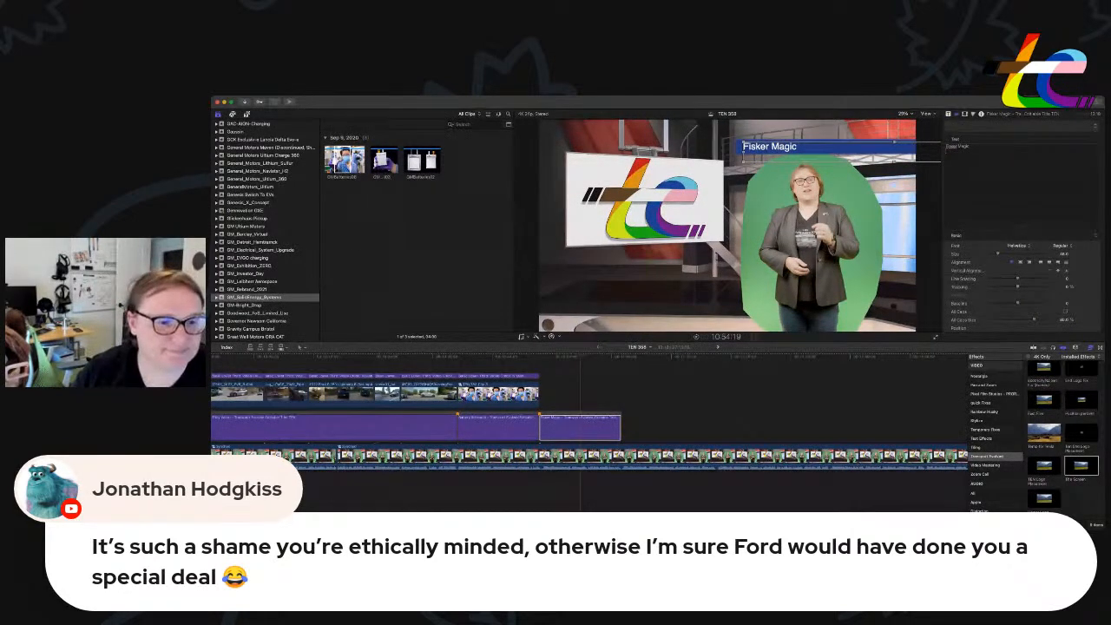
{"action": "key", "text": "super+Tab"}
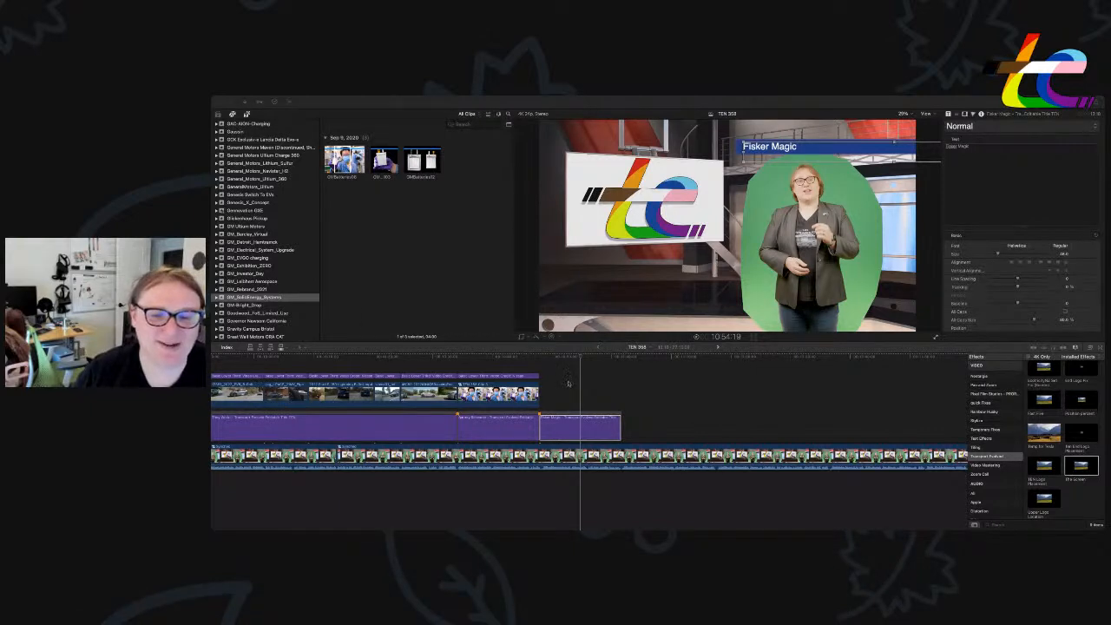
Select the whole refreshed B-roll library and search its clips for "Fisker".
{"action": "left_click", "coordinate": [542, 427]}
{"action": "scroll", "coordinate": [262, 219], "scroll_direction": "down", "scroll_amount": 10}
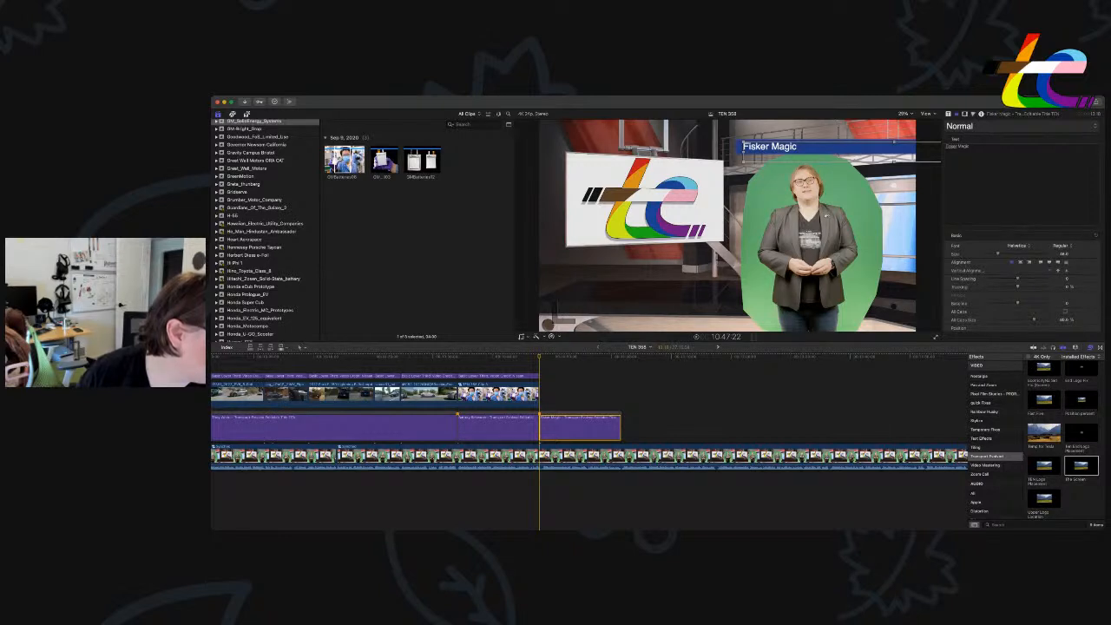
{"action": "scroll", "coordinate": [289, 295], "scroll_direction": "up", "scroll_amount": 15}
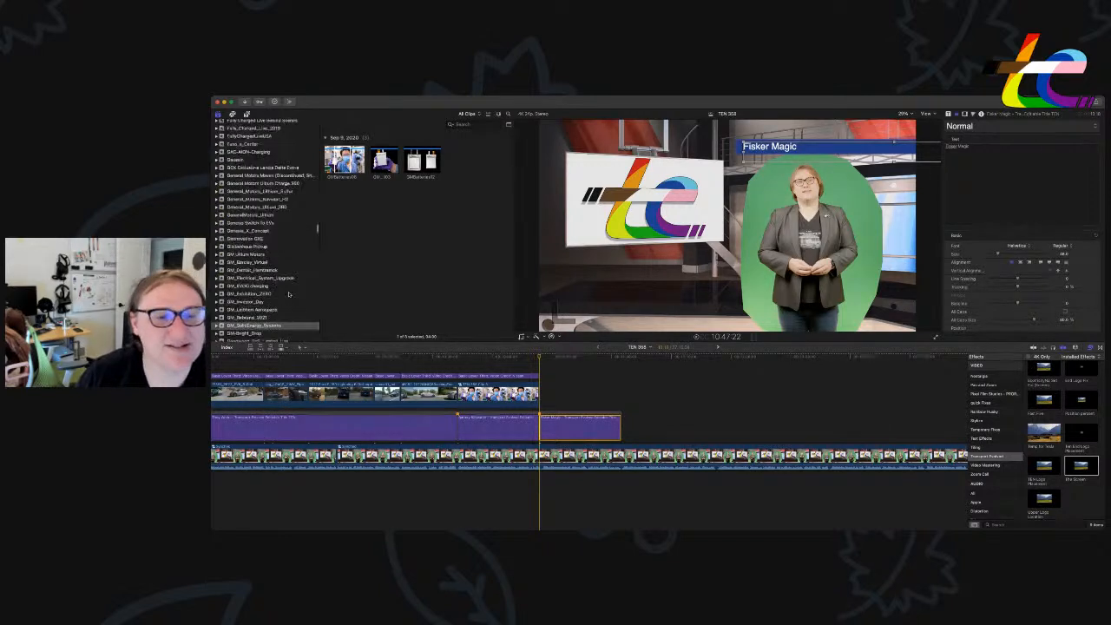
{"action": "scroll", "coordinate": [289, 295], "scroll_direction": "up", "scroll_amount": 15}
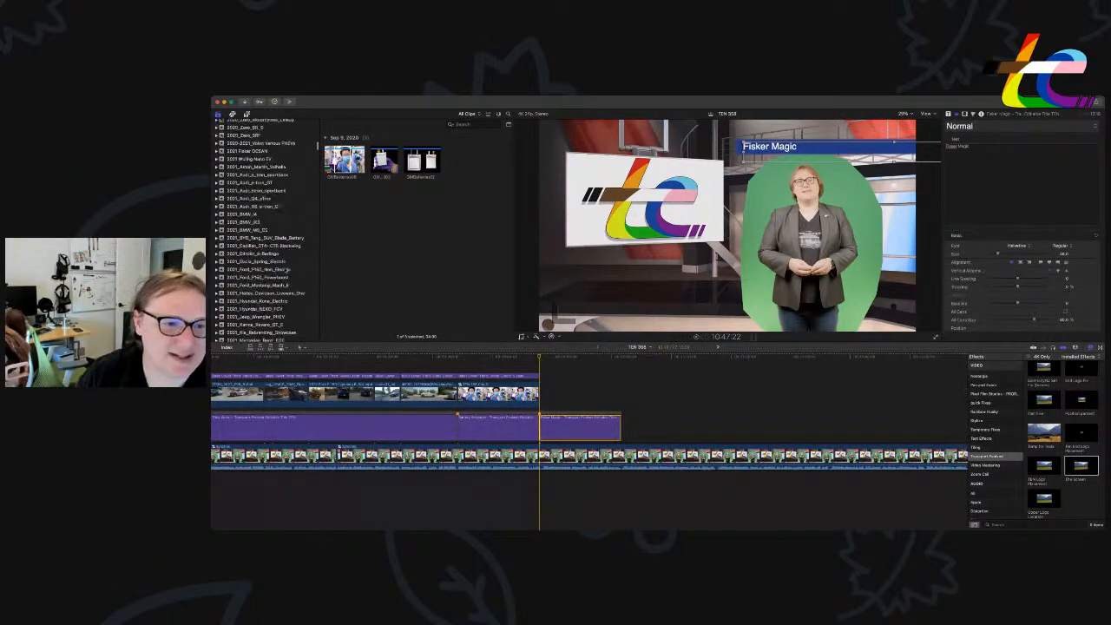
{"action": "left_click", "coordinate": [257, 233]}
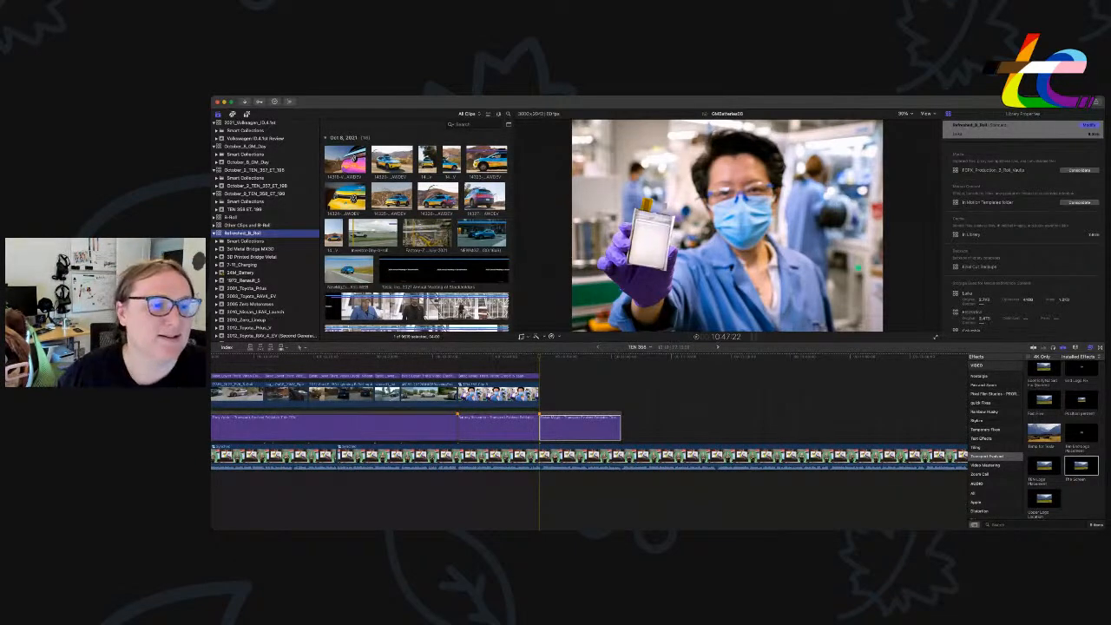
{"action": "key", "text": "super+Tab"}
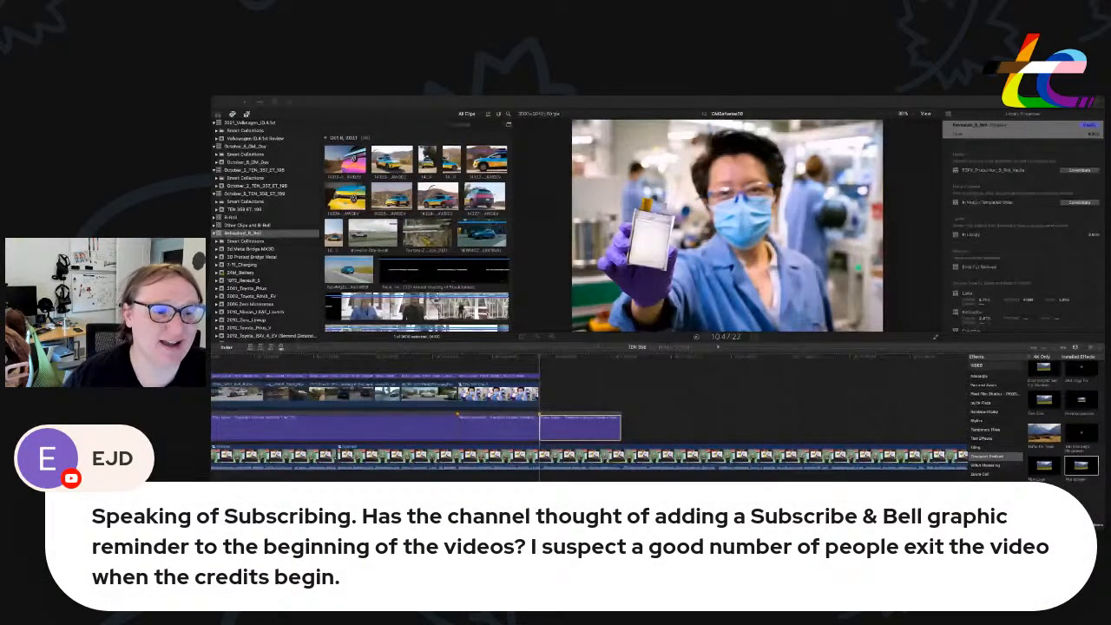
{"action": "left_click", "coordinate": [558, 365]}
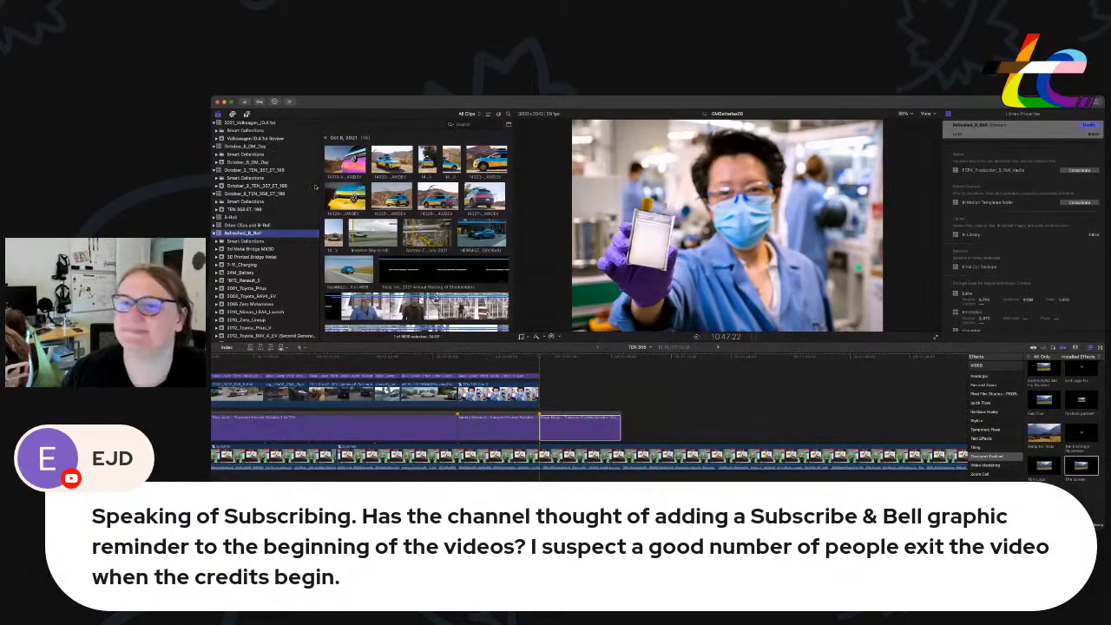
{"action": "left_click", "coordinate": [478, 124]}
{"action": "type", "text": "Fisker"}
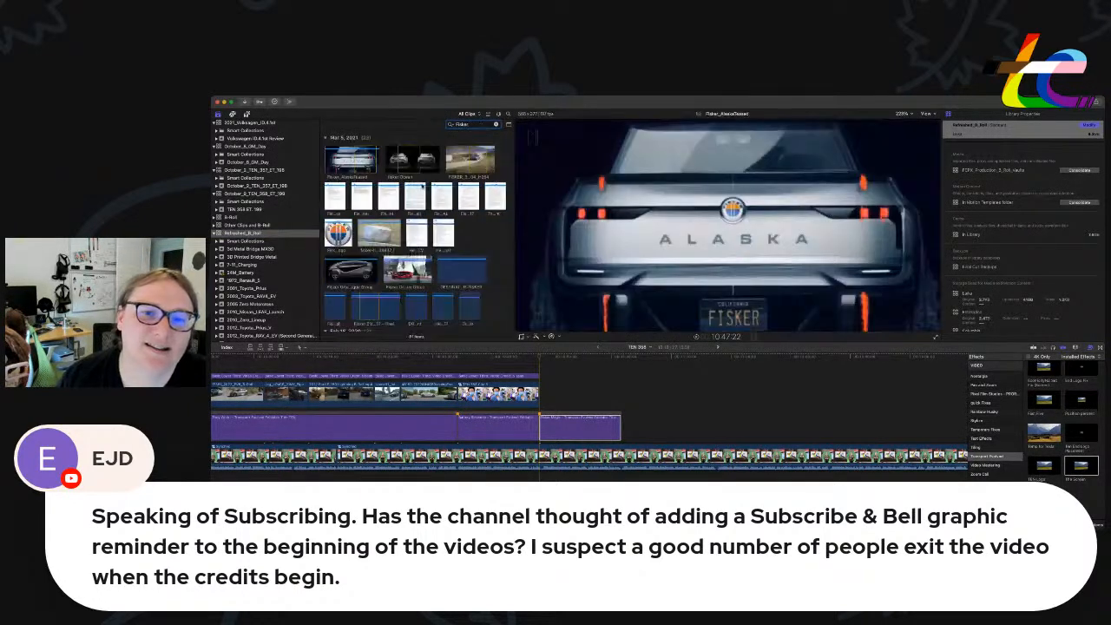
Place the FISKER_30_SEC driving clip above the "Fisker Magic" title, matching its length, and apply the The Screen effect to it.
{"action": "left_click_drag", "start_coordinate": [470, 159], "coordinate": [565, 395]}
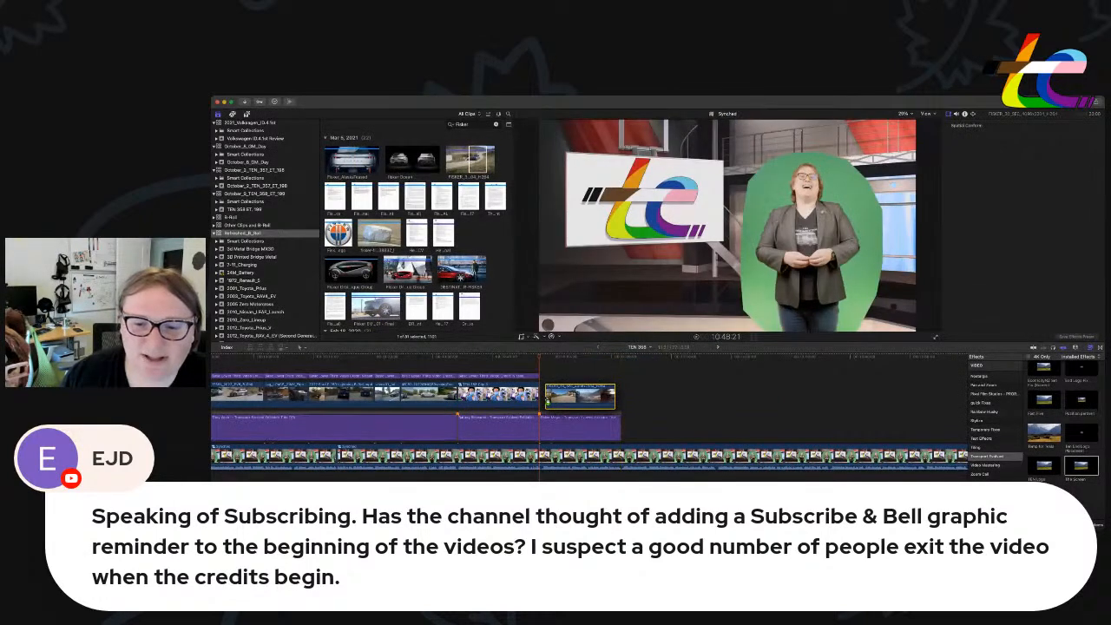
{"action": "left_click_drag", "start_coordinate": [551, 396], "coordinate": [543, 397]}
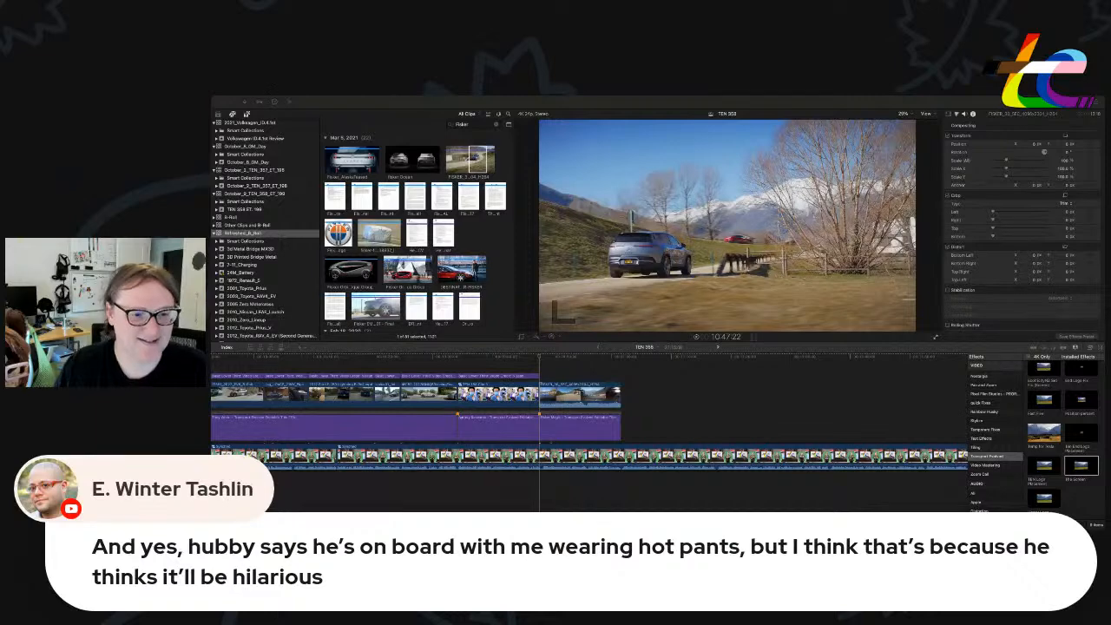
{"action": "left_click", "coordinate": [591, 400]}
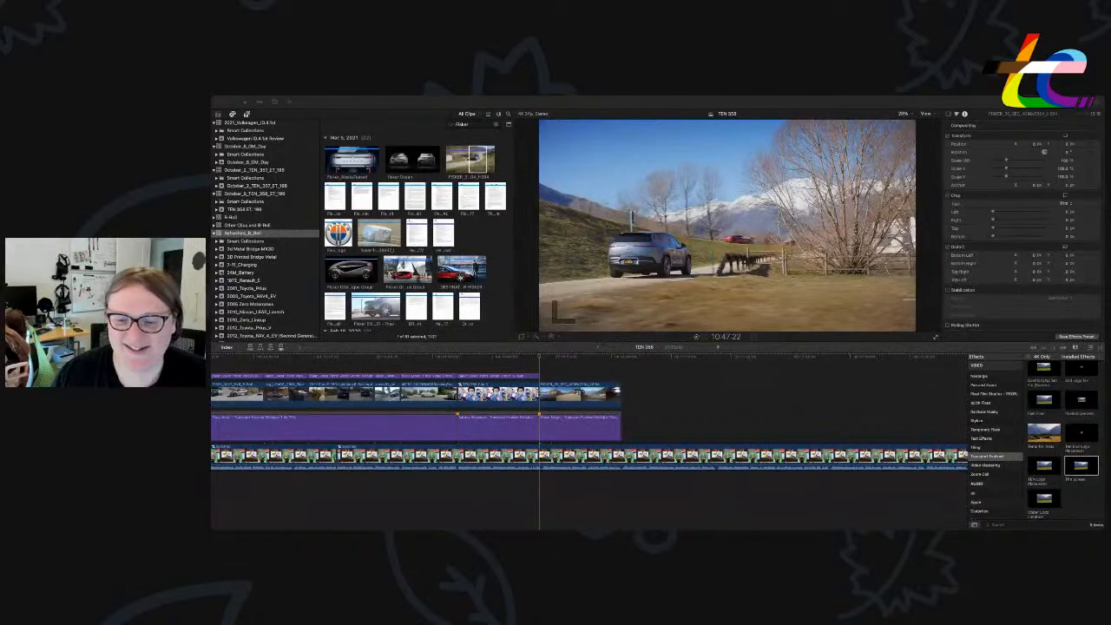
{"action": "key", "text": "super+Tab"}
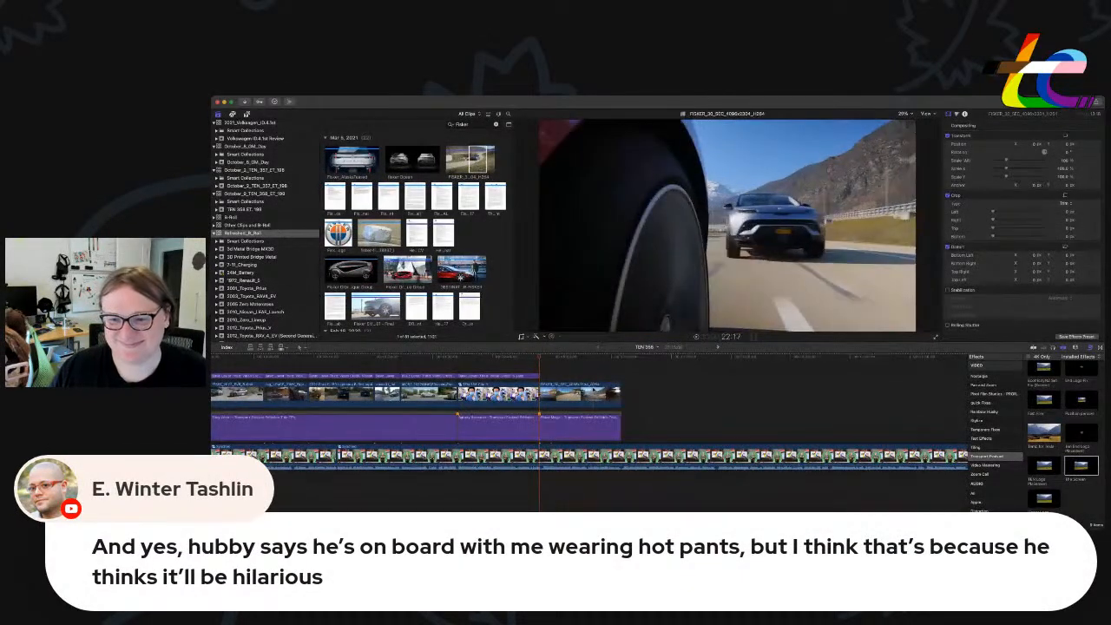
{"action": "left_click", "coordinate": [593, 367]}
{"action": "left_click", "coordinate": [598, 395]}
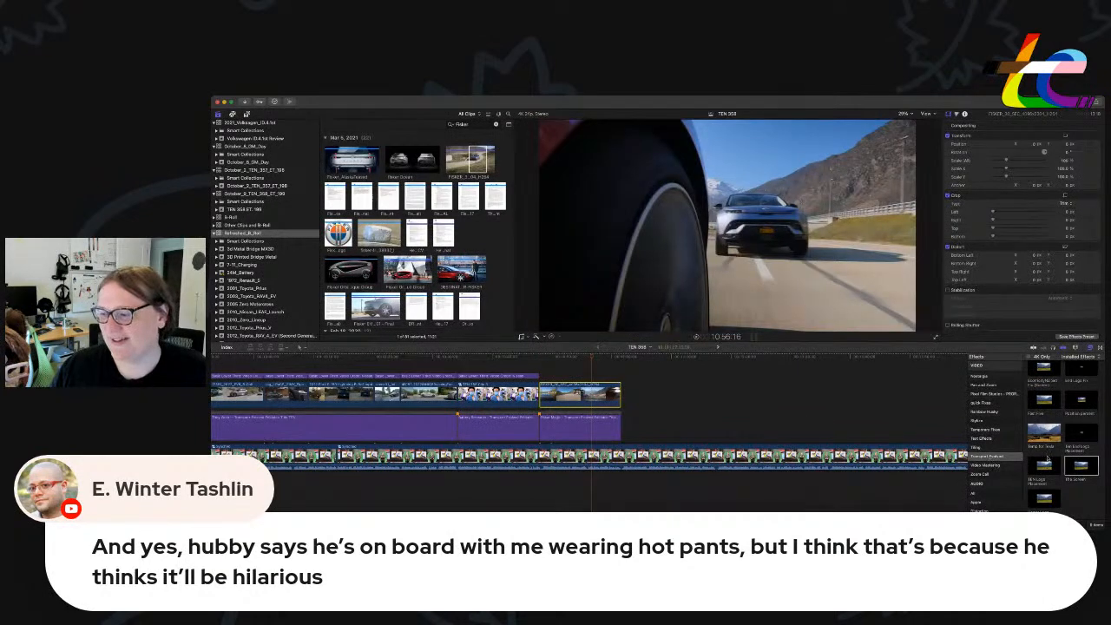
{"action": "left_click_drag", "start_coordinate": [1082, 466], "coordinate": [593, 401]}
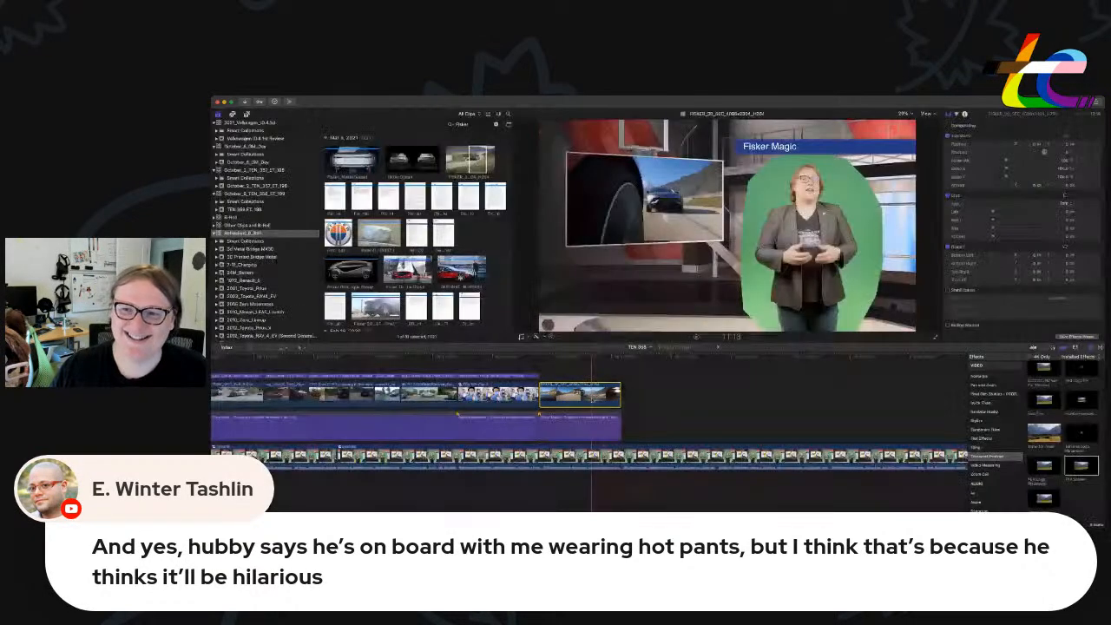
Copy the credit title from above the GM photo to above the Fisker driving clip, matching the clip's length.
{"action": "left_click", "coordinate": [531, 376]}
{"action": "left_click", "coordinate": [540, 362]}
{"action": "left_click", "coordinate": [623, 379]}
{"action": "key", "text": "space"}
Shift the cut between the battery and Fisker segments slightly later, keeping the headline titles, B-roll clips and credits aligned without gaps.
{"action": "scroll", "coordinate": [611, 379], "scroll_direction": "up", "scroll_amount": 5}
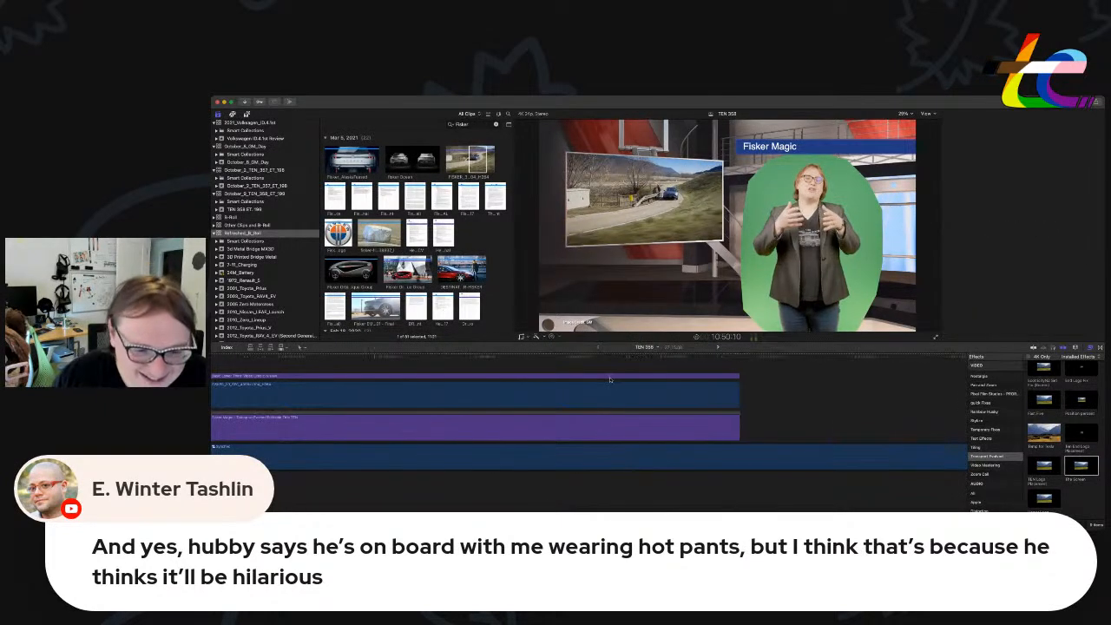
{"action": "left_click", "coordinate": [611, 379]}
{"action": "scroll", "coordinate": [611, 385], "scroll_direction": "left", "scroll_amount": 5}
{"action": "left_click", "coordinate": [351, 400]}
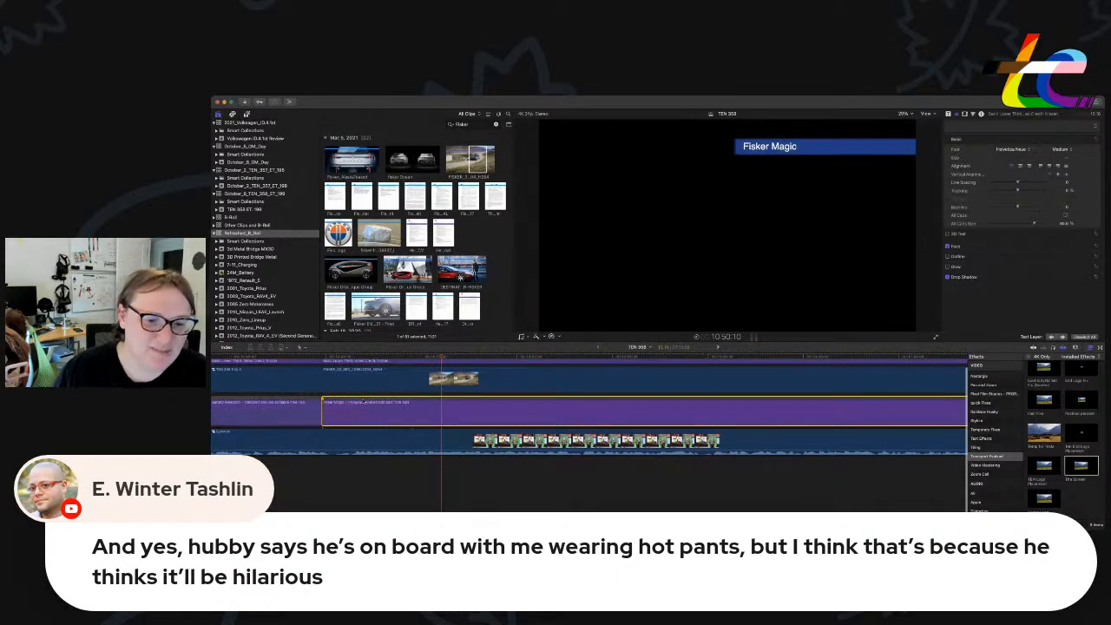
{"action": "key", "text": "super+z"}
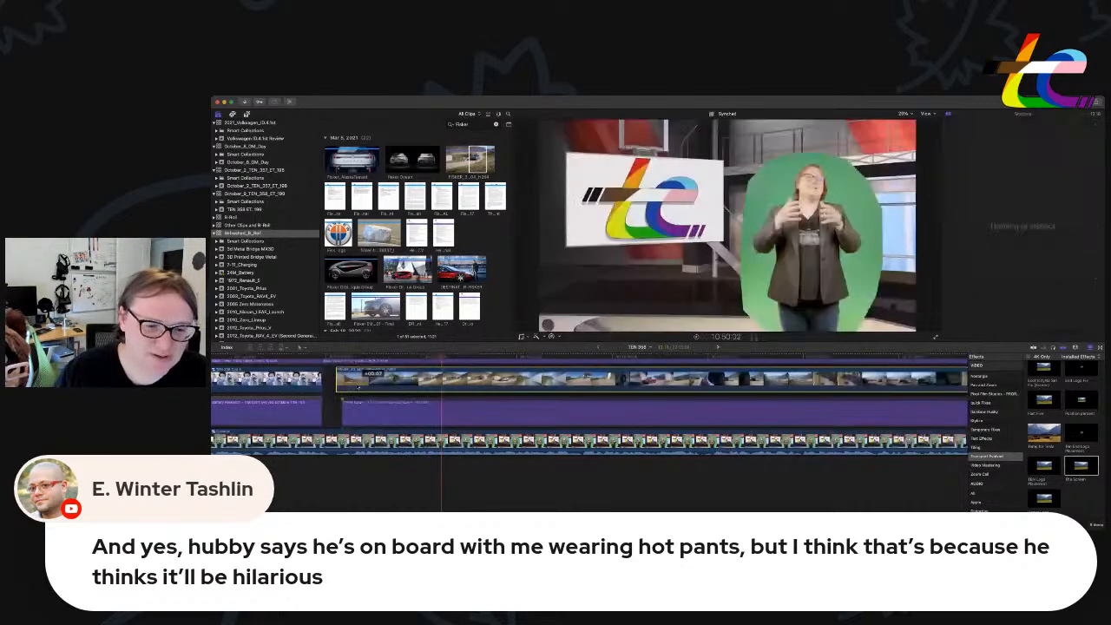
{"action": "left_click_drag", "start_coordinate": [322, 416], "coordinate": [342, 415]}
{"action": "left_click", "coordinate": [309, 383]}
{"action": "key", "text": "super+r"}
{"action": "mouse_move", "coordinate": [322, 365]}
{"action": "left_mouse_down"}
{"action": "mouse_move", "coordinate": [346, 367]}
{"action": "mouse_move", "coordinate": [342, 387]}
{"action": "mouse_move", "coordinate": [344, 376]}
{"action": "mouse_move", "coordinate": [321, 376]}
{"action": "mouse_move", "coordinate": [341, 376]}
{"action": "left_mouse_up"}
{"action": "key", "text": "super+r"}
{"action": "scroll", "coordinate": [342, 387], "scroll_direction": "up", "scroll_amount": 2}
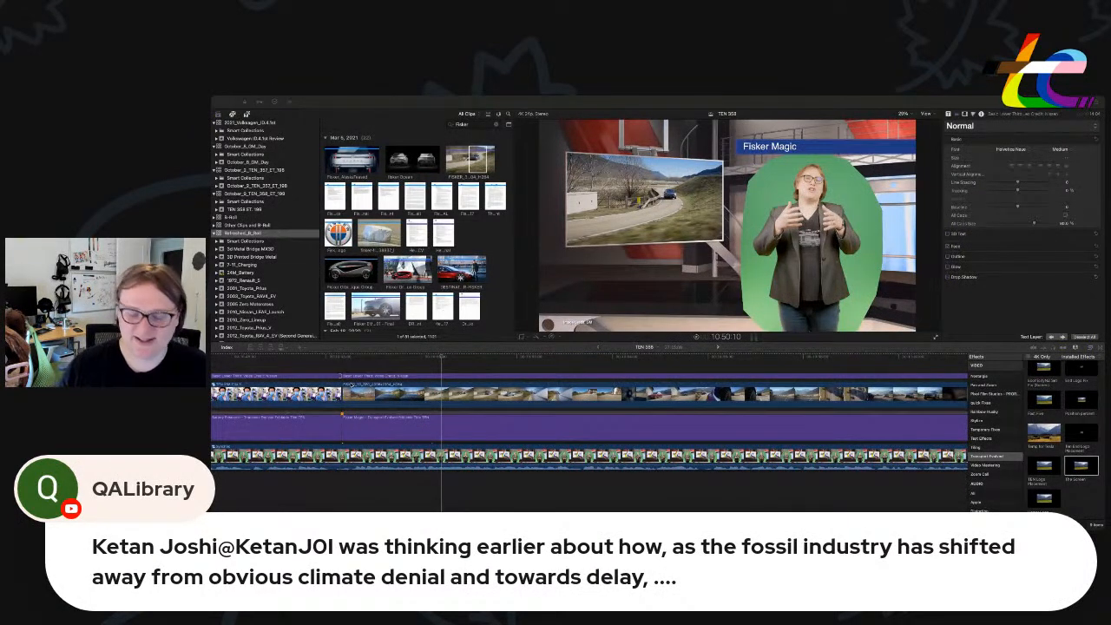
Trim the ends of the "Fisker Magic" title, the Fisker clip and its credit to 11:01:22.
{"action": "left_click", "coordinate": [582, 377]}
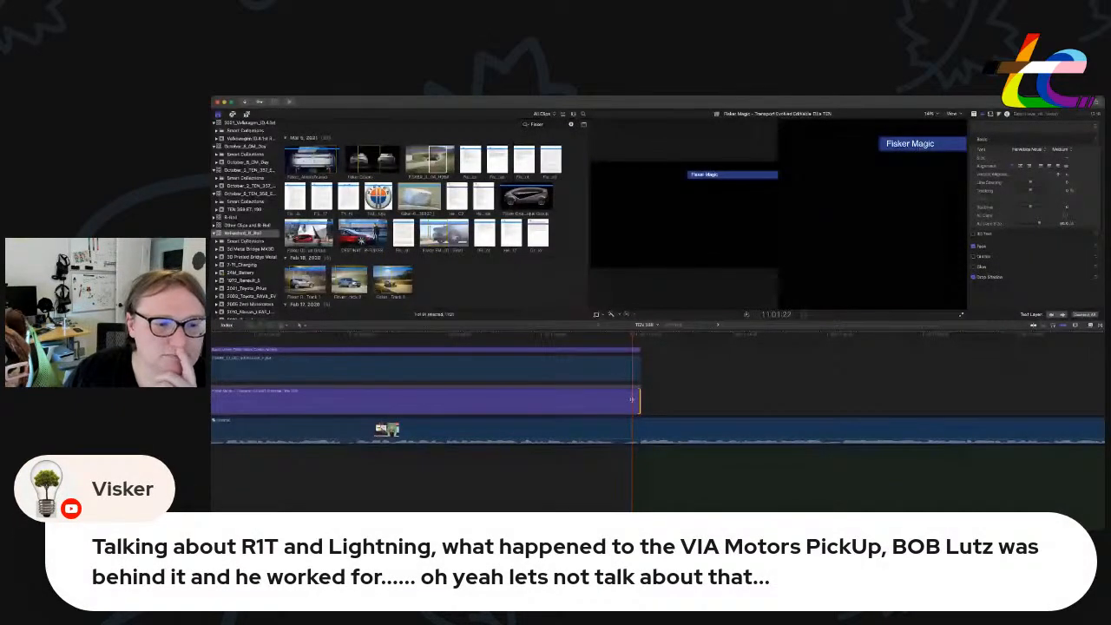
{"action": "left_click_drag", "start_coordinate": [632, 400], "coordinate": [631, 400]}
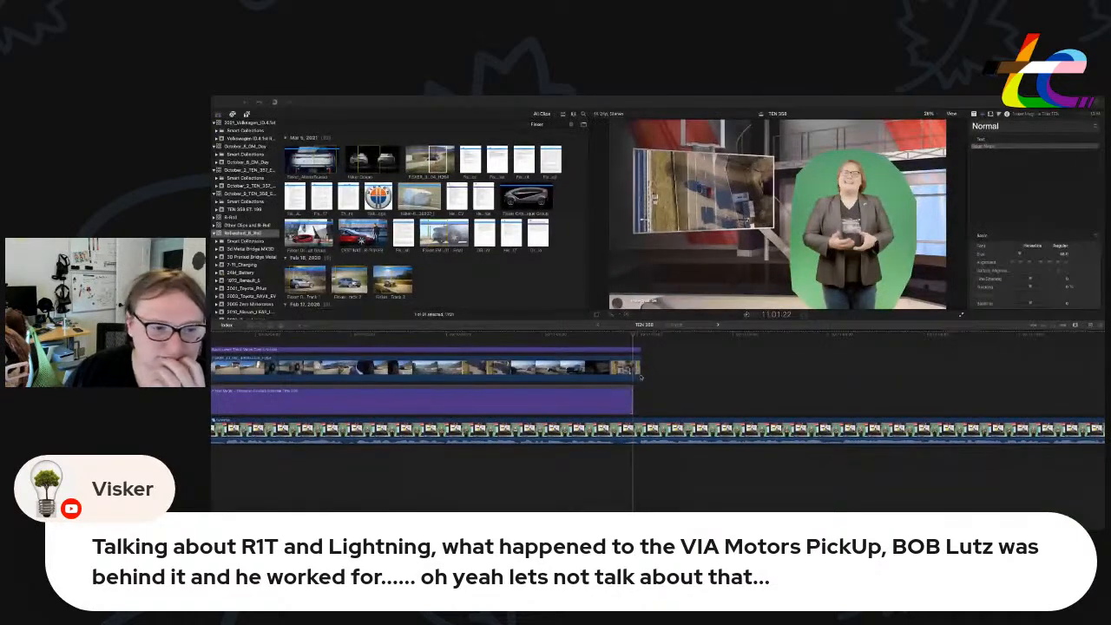
{"action": "left_click", "coordinate": [640, 375]}
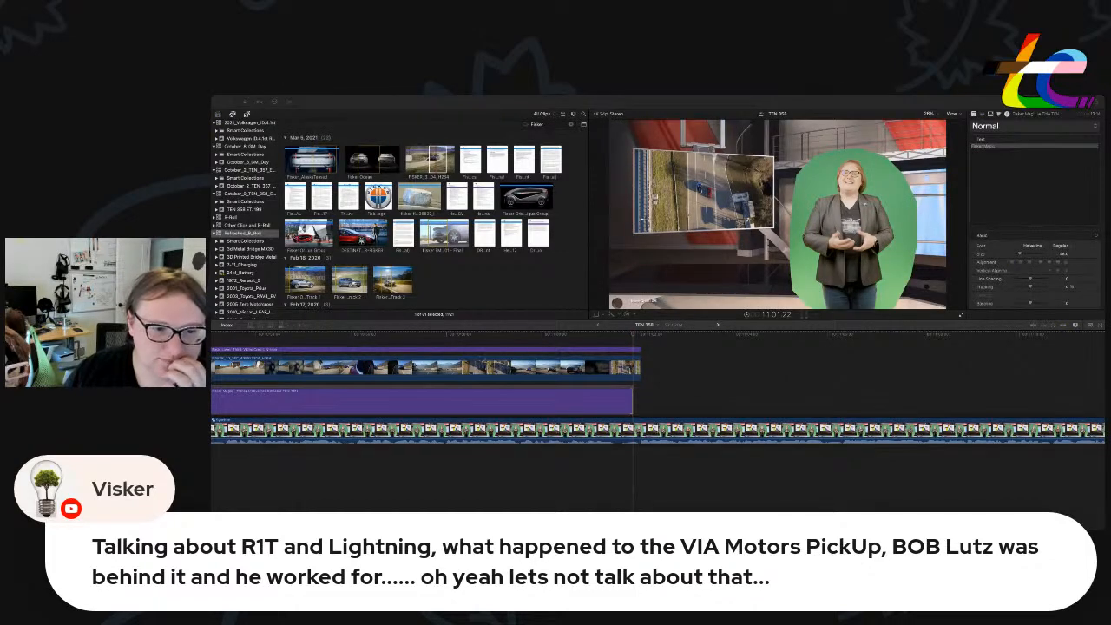
{"action": "left_click_drag", "start_coordinate": [639, 370], "coordinate": [627, 351]}
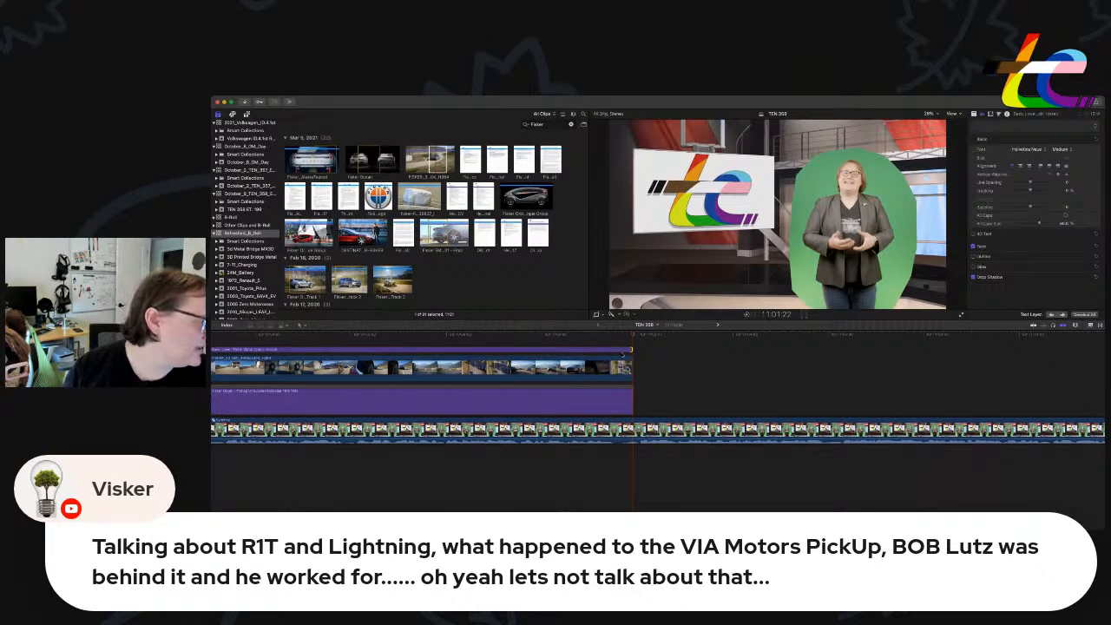
Add a slightly lengthened copy of the "Fisker Magic" title directly after the original and make it read "Up and Up".
{"action": "left_click", "coordinate": [597, 387]}
{"action": "key", "text": "super+v"}
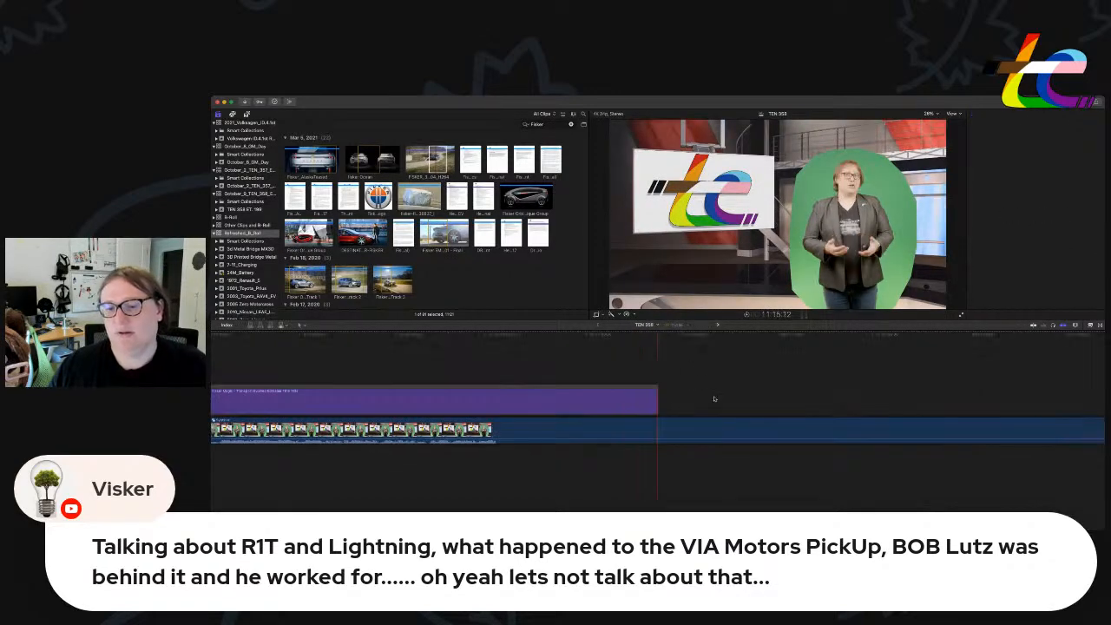
{"action": "key", "text": "super+minus"}
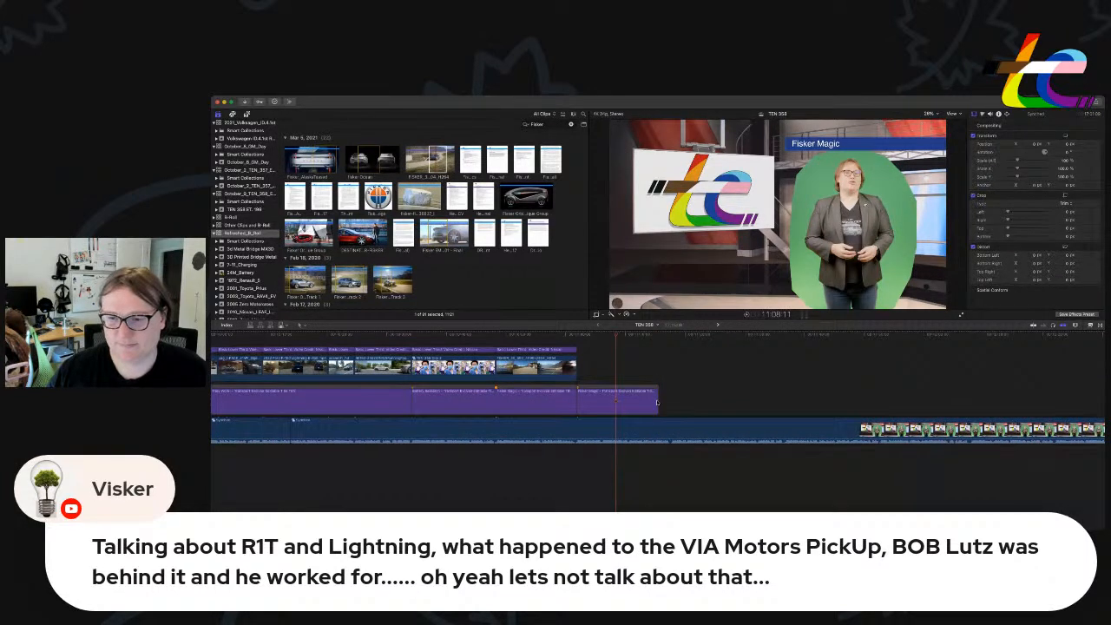
{"action": "left_click_drag", "start_coordinate": [657, 402], "coordinate": [673, 403]}
{"action": "triple_click", "coordinate": [1018, 148]}
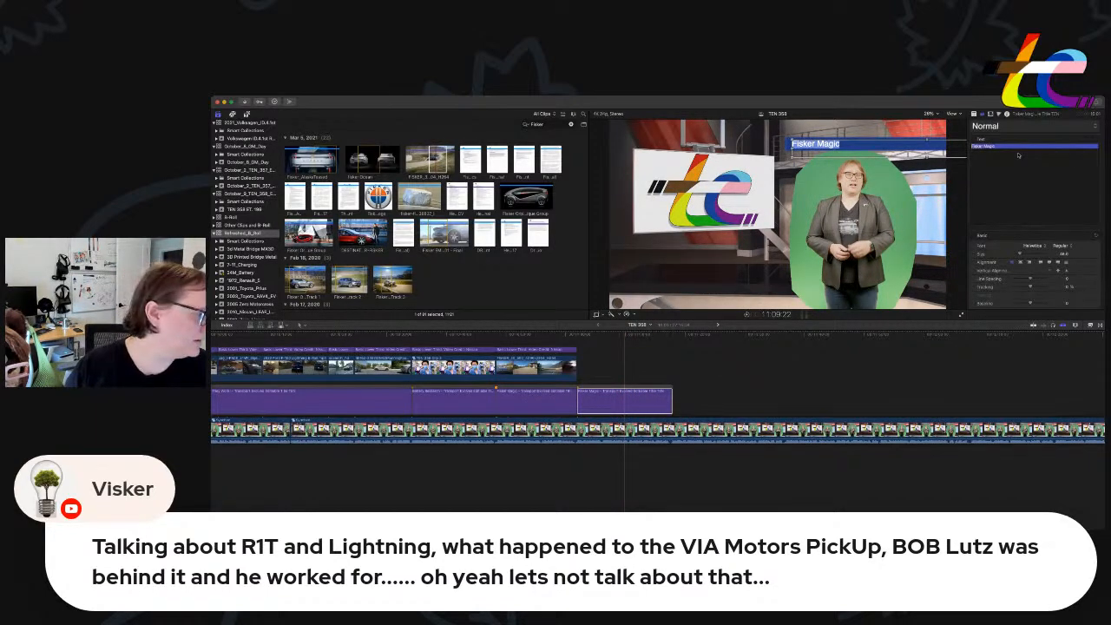
{"action": "type", "text": "Up and Up"}
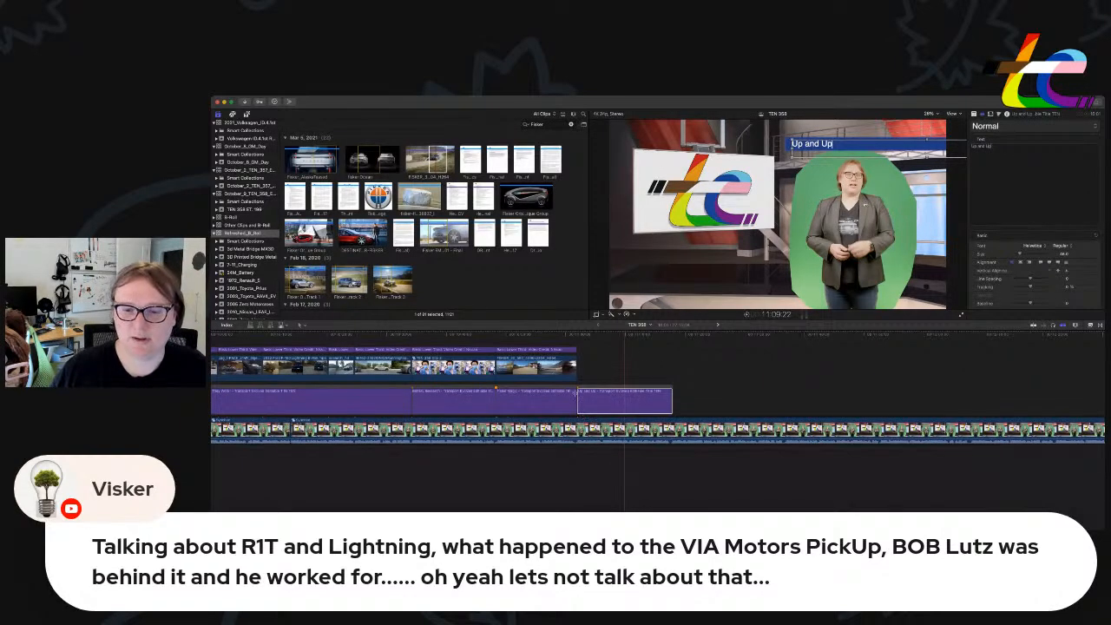
Open the Tesla Model 3 event in the B-roll library, with the playhead at the start of the "Up and Up" title.
{"action": "left_click", "coordinate": [582, 369]}
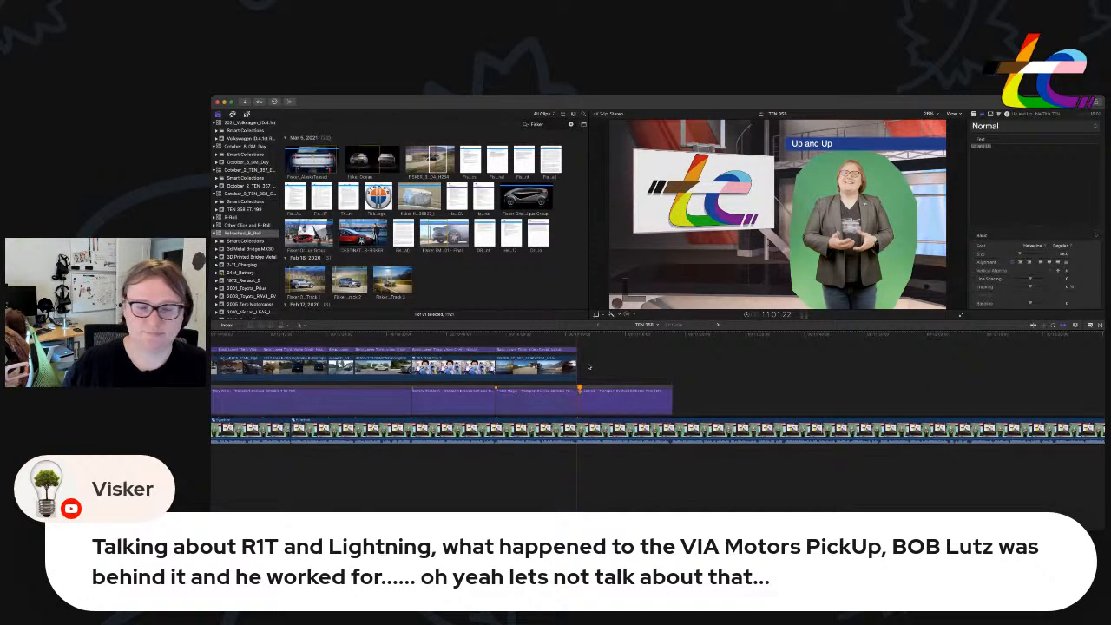
{"action": "scroll", "coordinate": [589, 366], "scroll_direction": "right", "scroll_amount": 1}
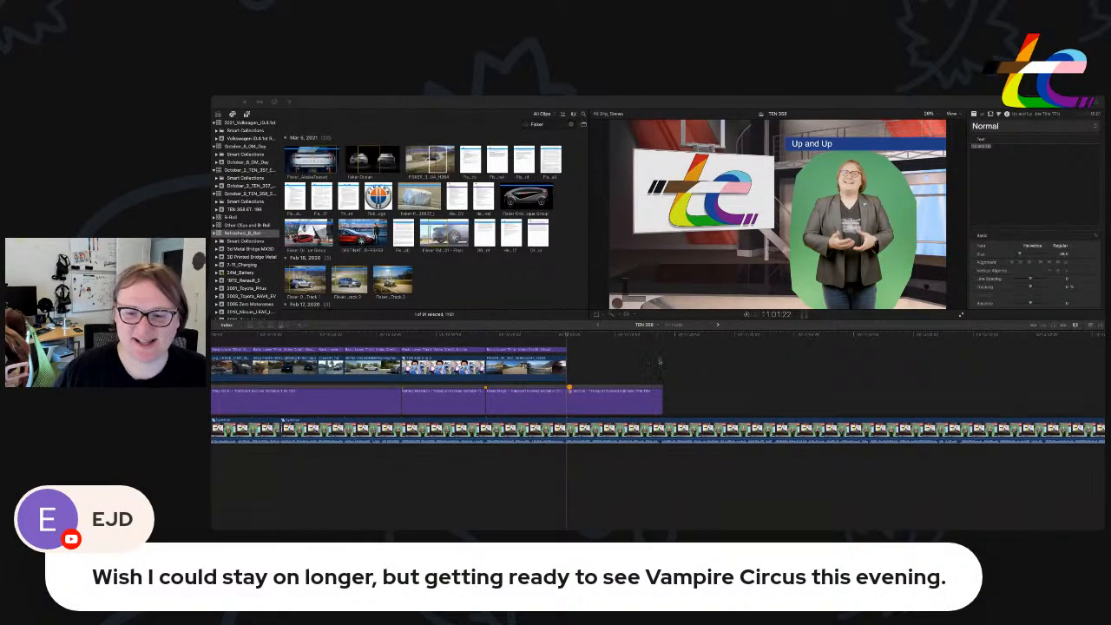
{"action": "left_click", "coordinate": [484, 280]}
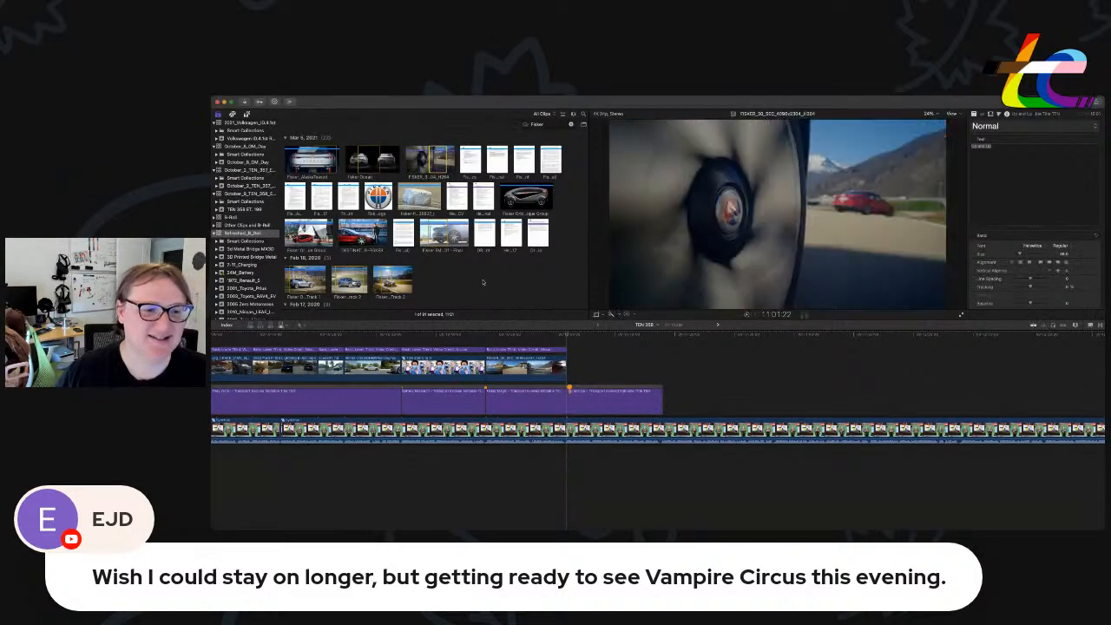
{"action": "scroll", "coordinate": [246, 217], "scroll_direction": "down", "scroll_amount": 10}
{"action": "scroll", "coordinate": [246, 218], "scroll_direction": "down", "scroll_amount": 10}
{"action": "scroll", "coordinate": [246, 217], "scroll_direction": "down", "scroll_amount": 10}
{"action": "scroll", "coordinate": [255, 186], "scroll_direction": "up", "scroll_amount": 2}
{"action": "left_click", "coordinate": [243, 195]}
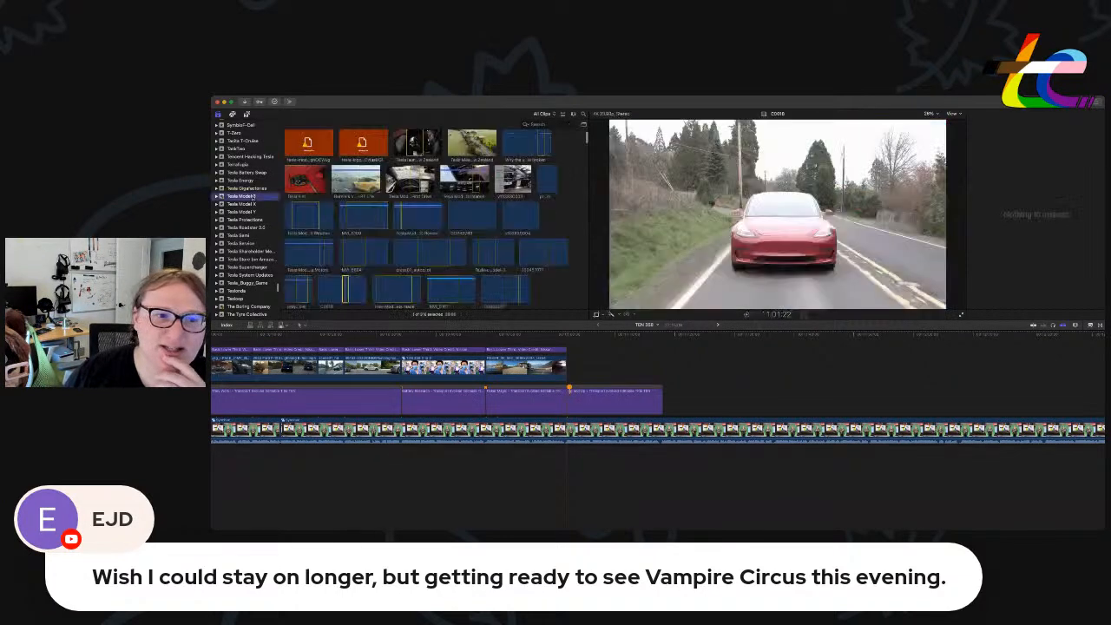
Place the Tesla driving clip C0001 1 from the Tesla Model 3 event above the "Up and Up" title, trimmed to the title's length.
{"action": "scroll", "coordinate": [473, 248], "scroll_direction": "down", "scroll_amount": 8}
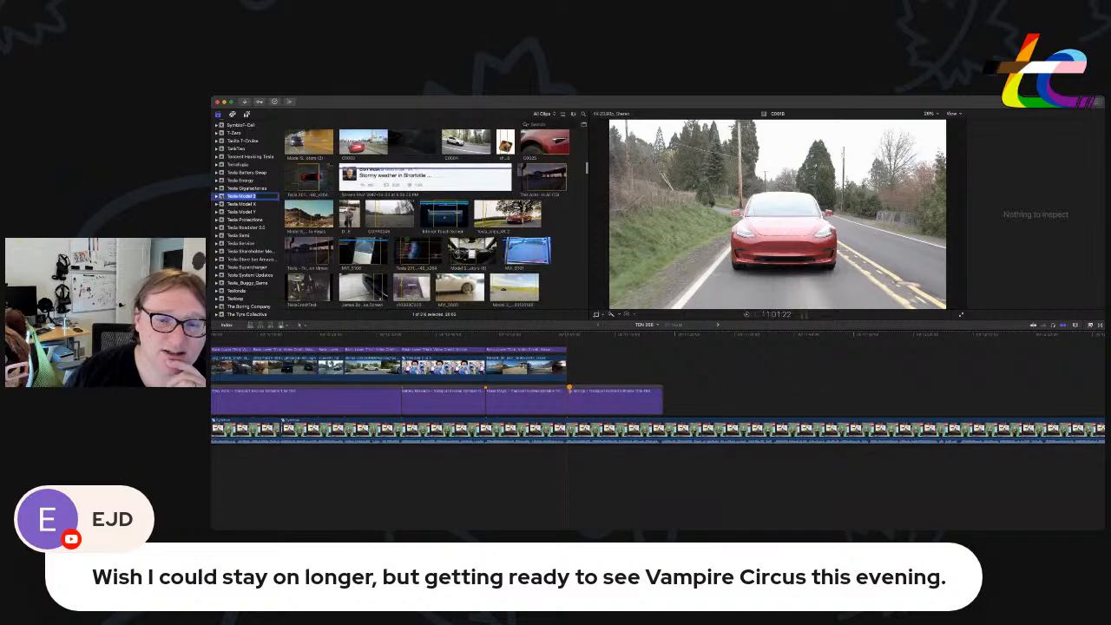
{"action": "scroll", "coordinate": [426, 217], "scroll_direction": "down", "scroll_amount": 5}
{"action": "scroll", "coordinate": [395, 281], "scroll_direction": "up", "scroll_amount": 2}
{"action": "scroll", "coordinate": [417, 217], "scroll_direction": "down", "scroll_amount": 10}
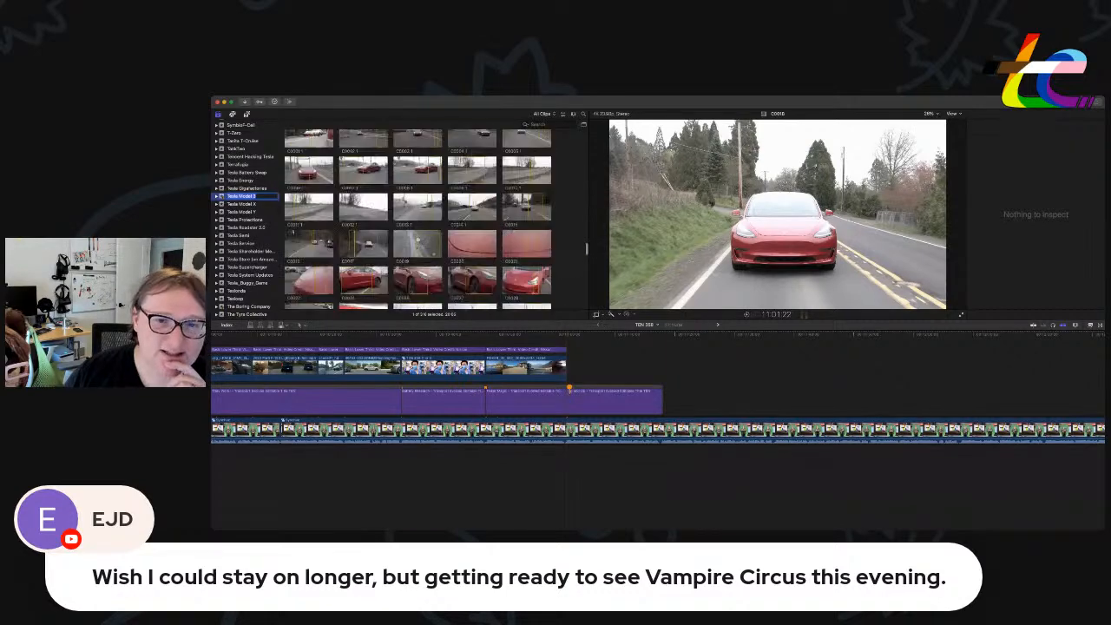
{"action": "scroll", "coordinate": [418, 240], "scroll_direction": "down", "scroll_amount": 3}
{"action": "scroll", "coordinate": [417, 238], "scroll_direction": "down", "scroll_amount": 5}
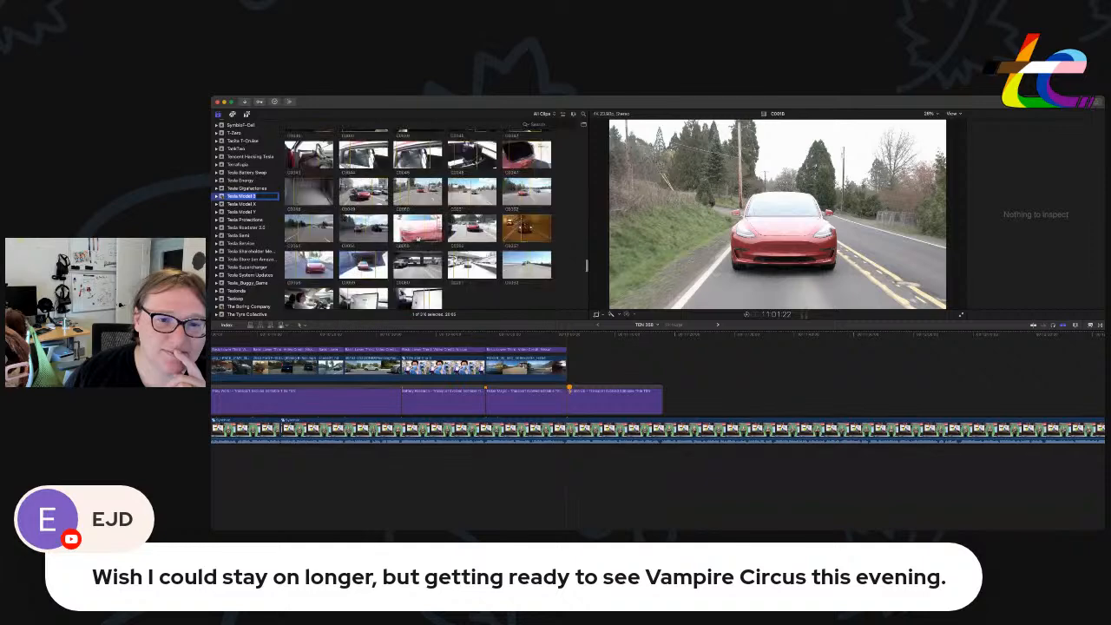
{"action": "scroll", "coordinate": [418, 218], "scroll_direction": "up", "scroll_amount": 3}
{"action": "left_click", "coordinate": [419, 181]}
{"action": "left_click_drag", "start_coordinate": [586, 341], "coordinate": [576, 367]}
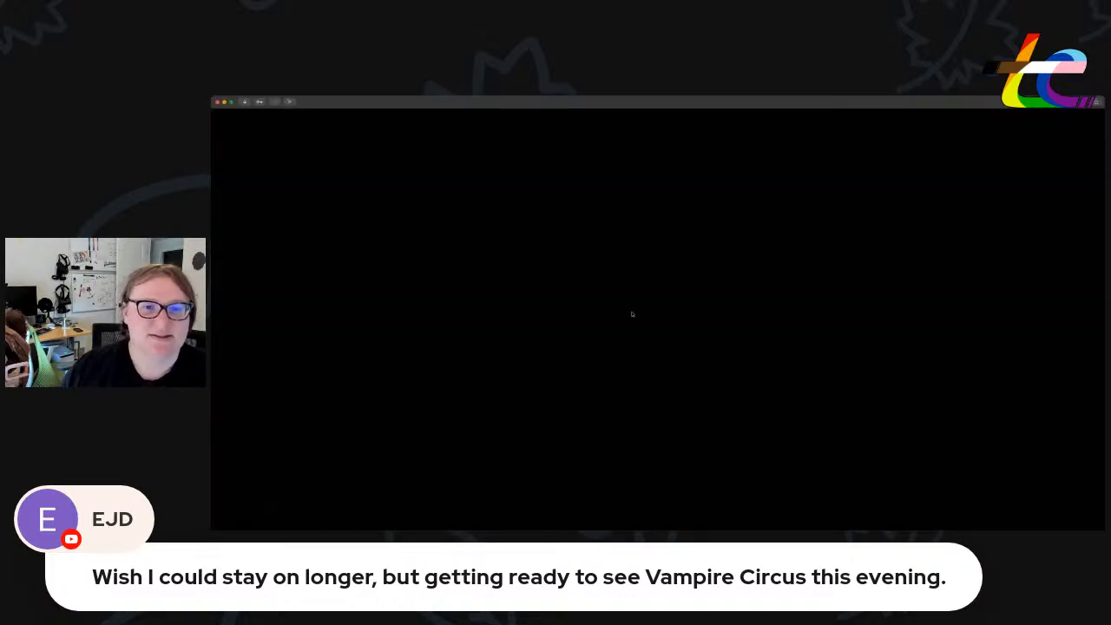
{"action": "scroll", "coordinate": [430, 206], "scroll_direction": "down", "scroll_amount": 5}
{"action": "scroll", "coordinate": [382, 200], "scroll_direction": "up", "scroll_amount": 4}
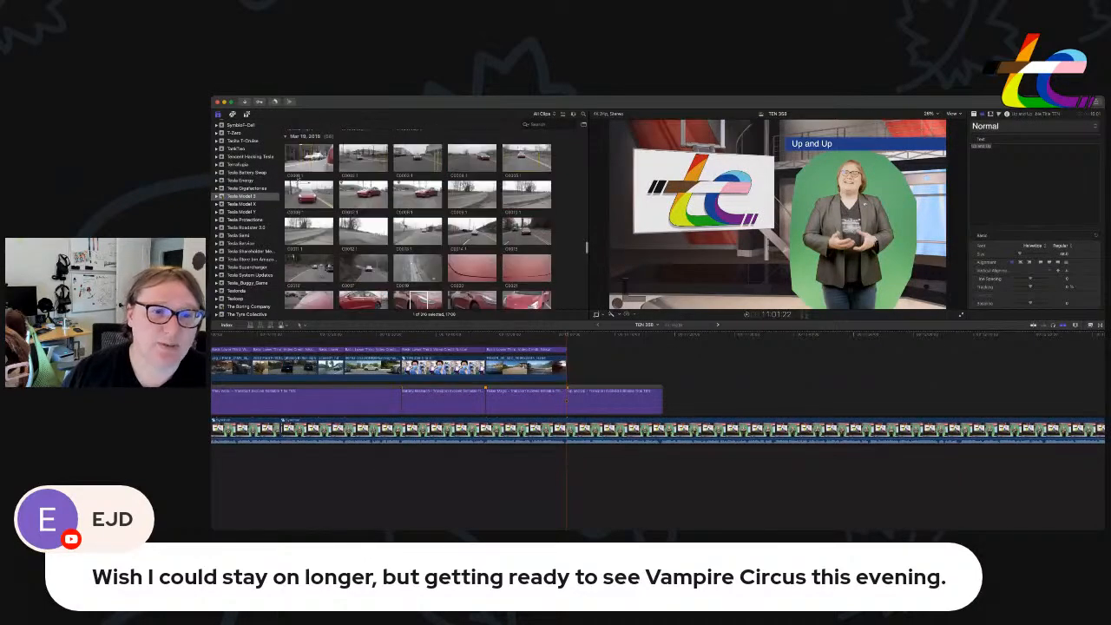
{"action": "left_click_drag", "start_coordinate": [306, 162], "coordinate": [625, 369]}
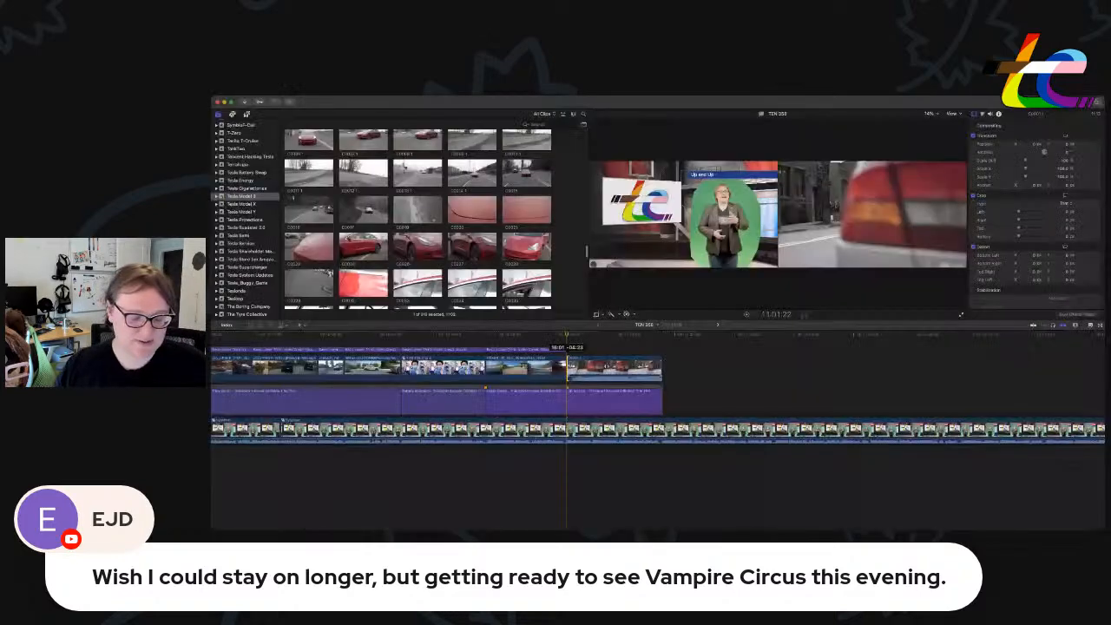
Detach the Tesla clip's audio, apply the Transport Evolved screen effect to the clip, and delete the detached audio.
{"action": "key", "text": "ctrl+shift+s"}
{"action": "left_click", "coordinate": [627, 451]}
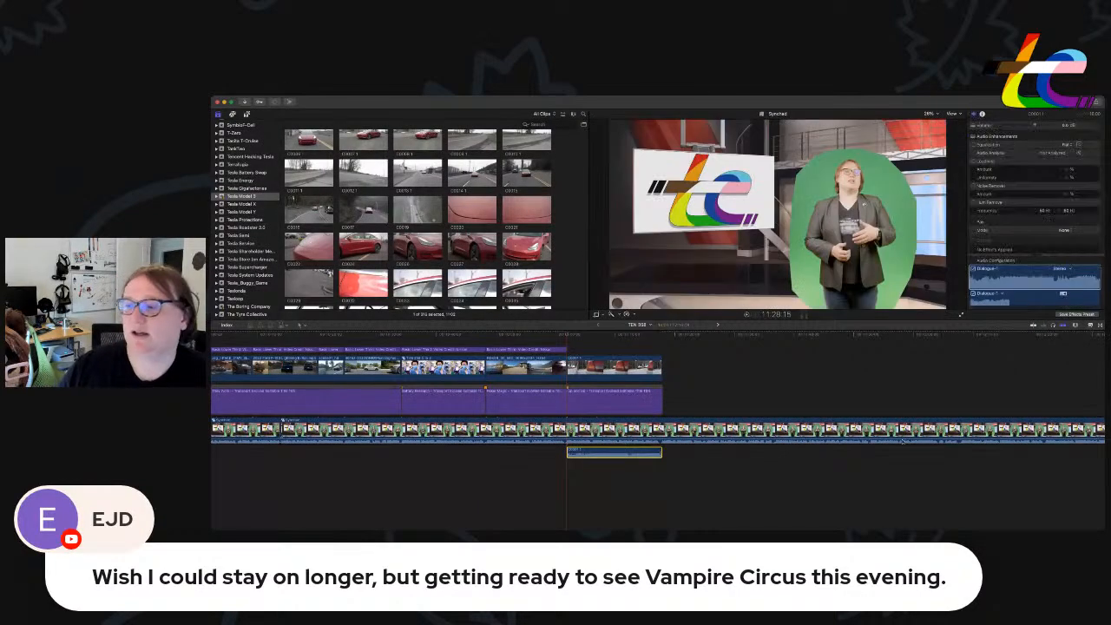
{"action": "left_click", "coordinate": [1092, 325]}
{"action": "left_click_drag", "start_coordinate": [1082, 456], "coordinate": [631, 370]}
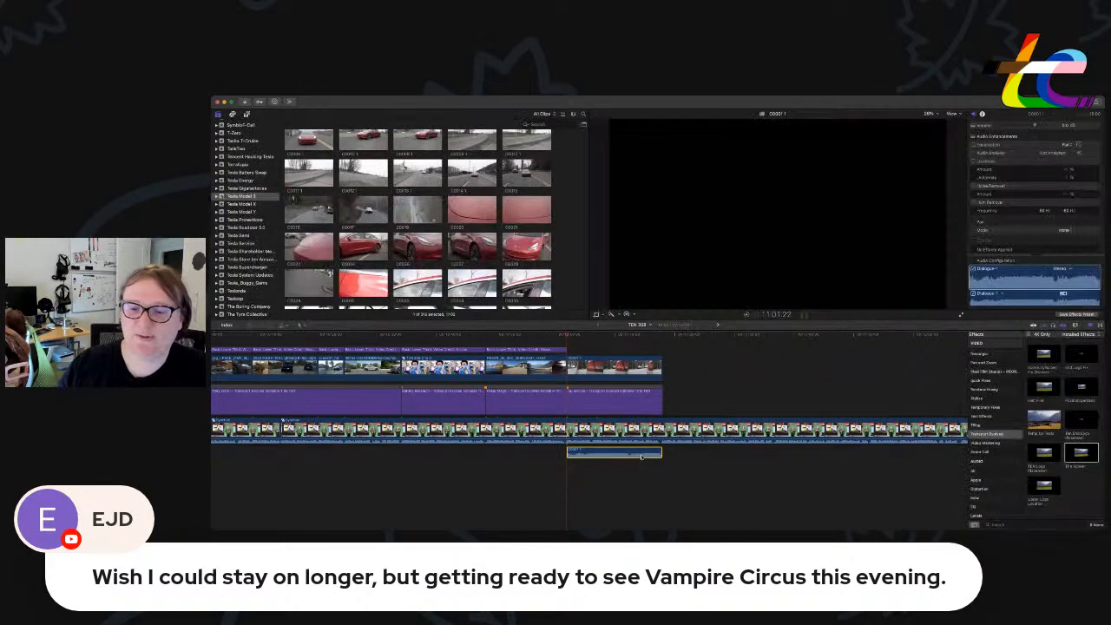
{"action": "key", "text": "Delete"}
Copy the credit title above the Tesla clip, extend it to the clip's end, and make it read "Image Credit: Transport Evolved".
{"action": "left_click", "coordinate": [543, 349]}
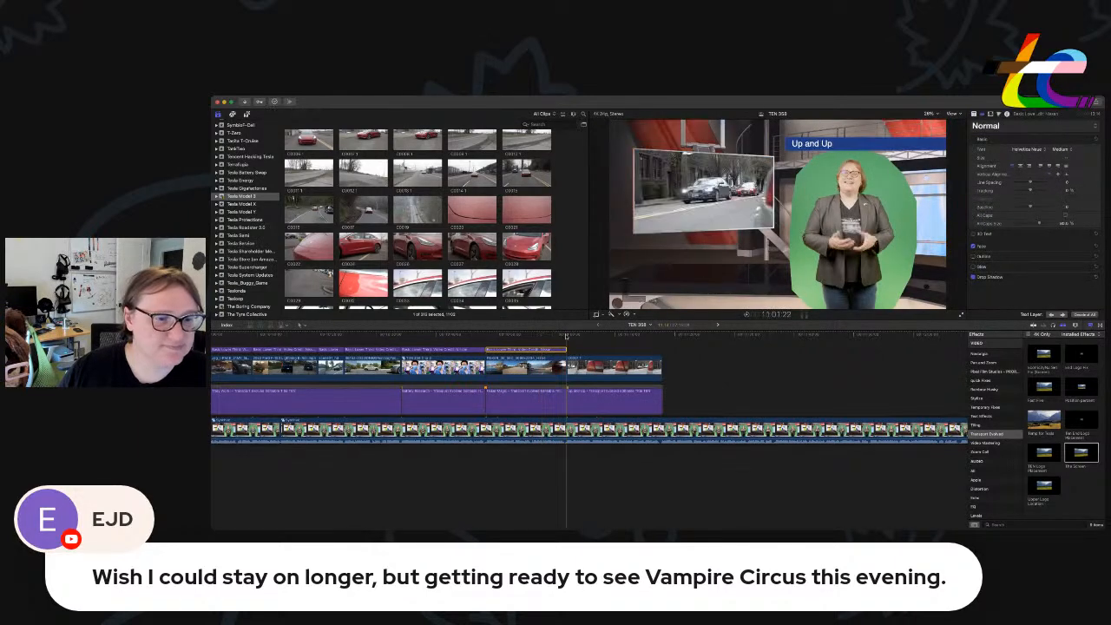
{"action": "key", "text": "super+v"}
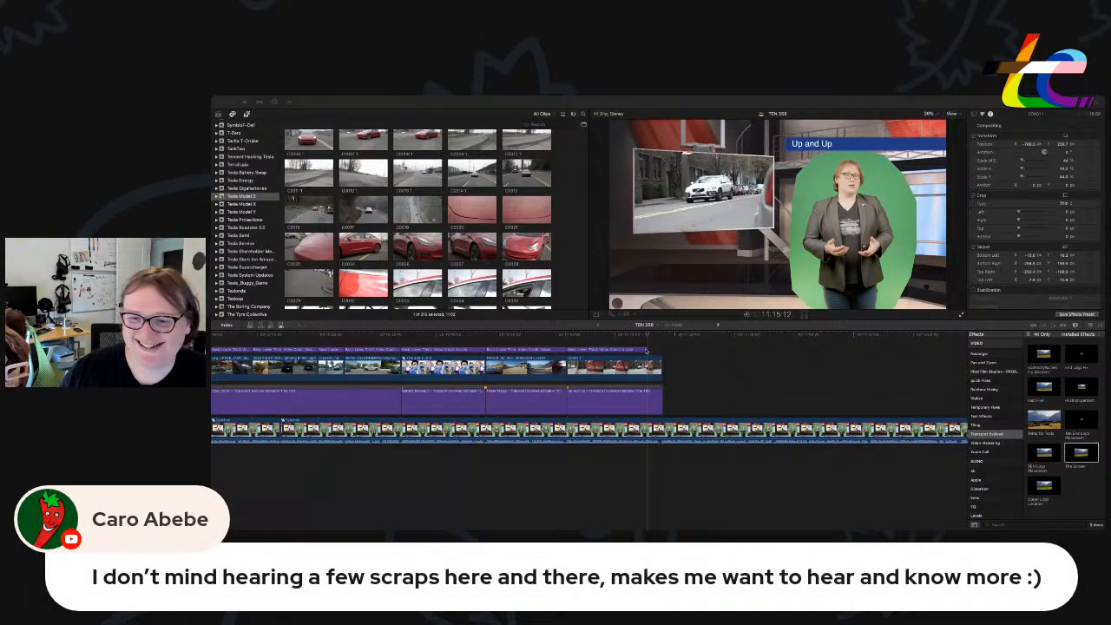
{"action": "left_click", "coordinate": [647, 349]}
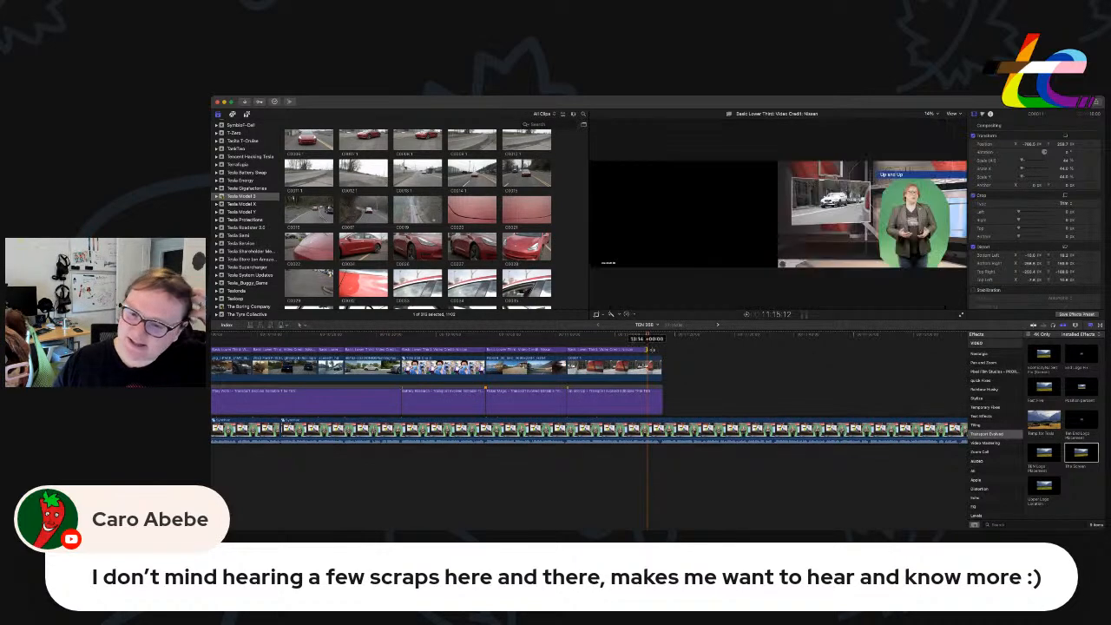
{"action": "double_click", "coordinate": [651, 350]}
{"action": "double_click", "coordinate": [1003, 147]}
{"action": "key", "text": "BackSpace"}
{"action": "type", "text": "Tesla"}
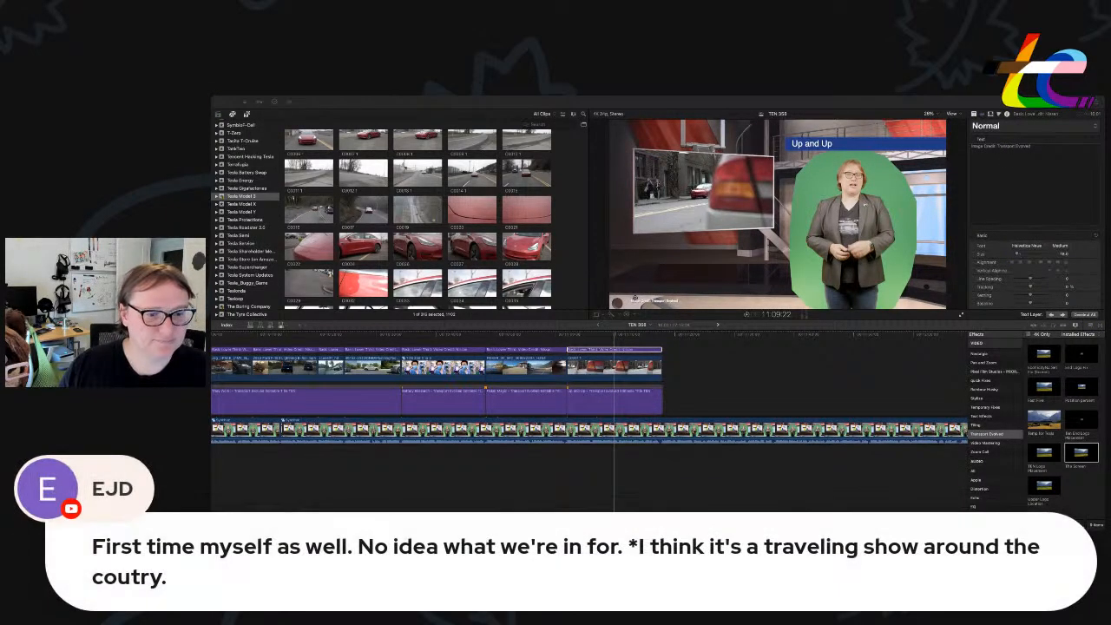
Add a copy of the "Up and Up" title directly after the original at 11:17:23 and make it read "Raising Profiles".
{"action": "left_click", "coordinate": [667, 382]}
{"action": "left_click", "coordinate": [662, 337]}
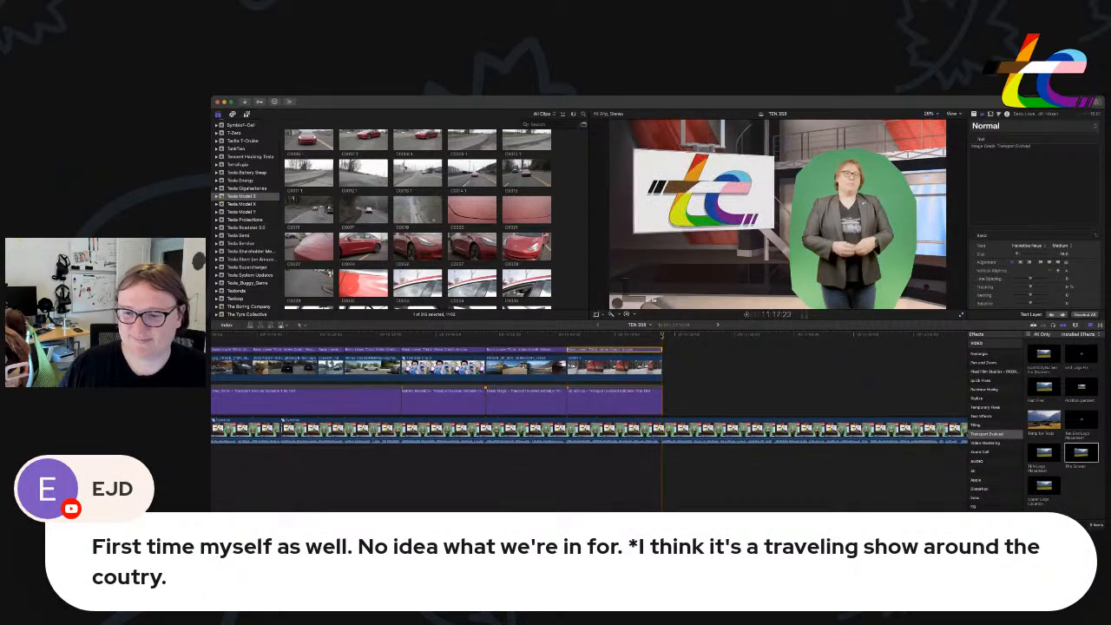
{"action": "key", "text": "super+v"}
{"action": "key", "text": "super+z"}
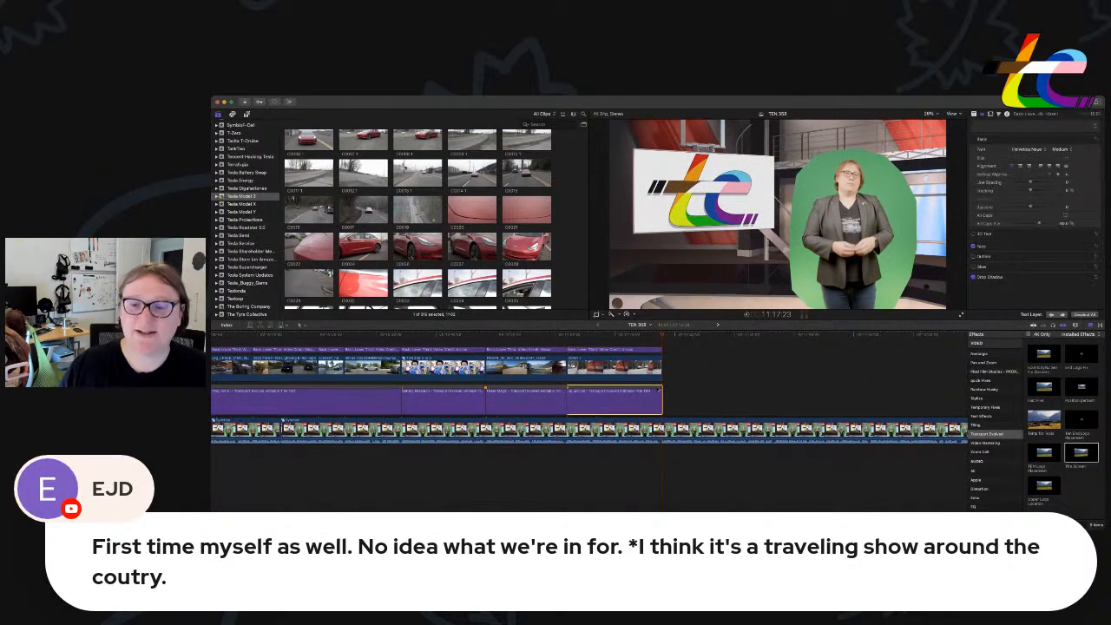
{"action": "key", "text": "super+v"}
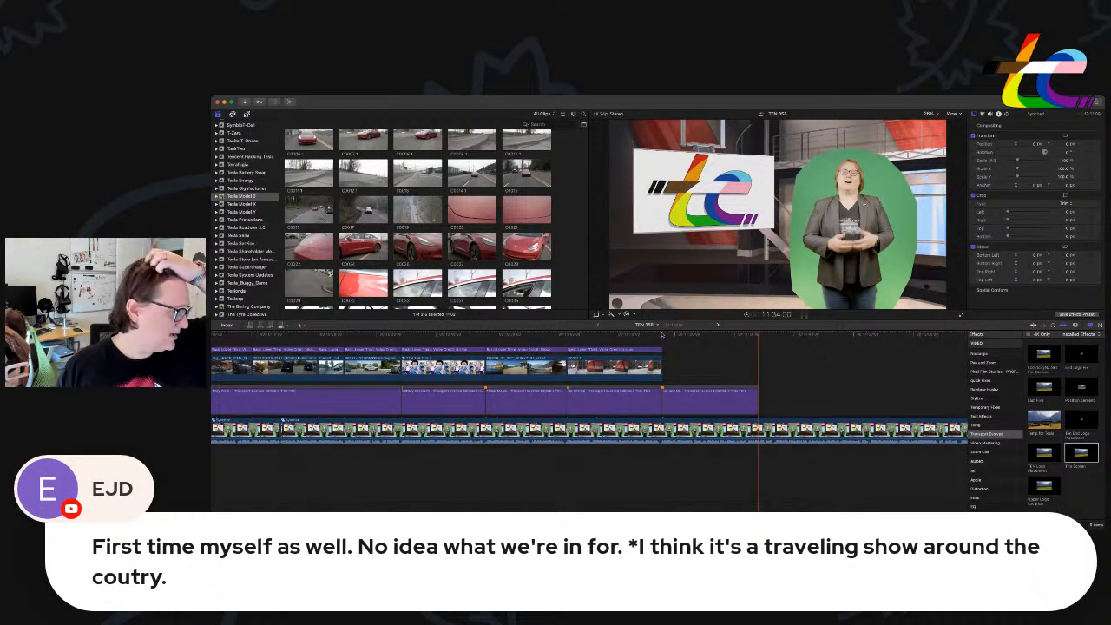
{"action": "double_click", "coordinate": [708, 401]}
{"action": "type", "text": "Raisin"}
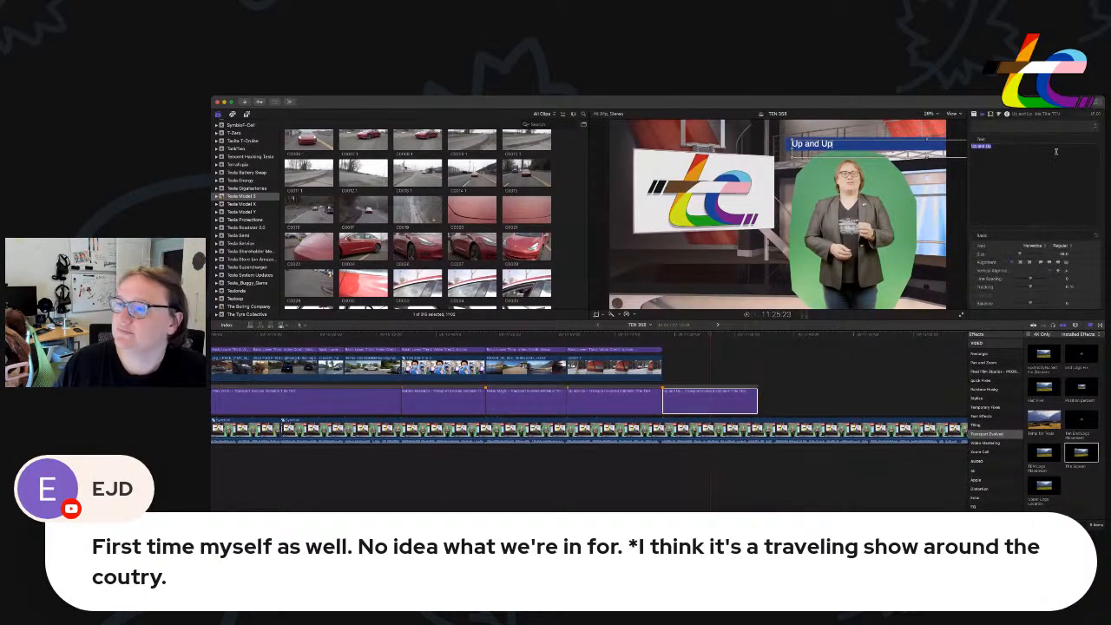
{"action": "type", "text": "g Profiles"}
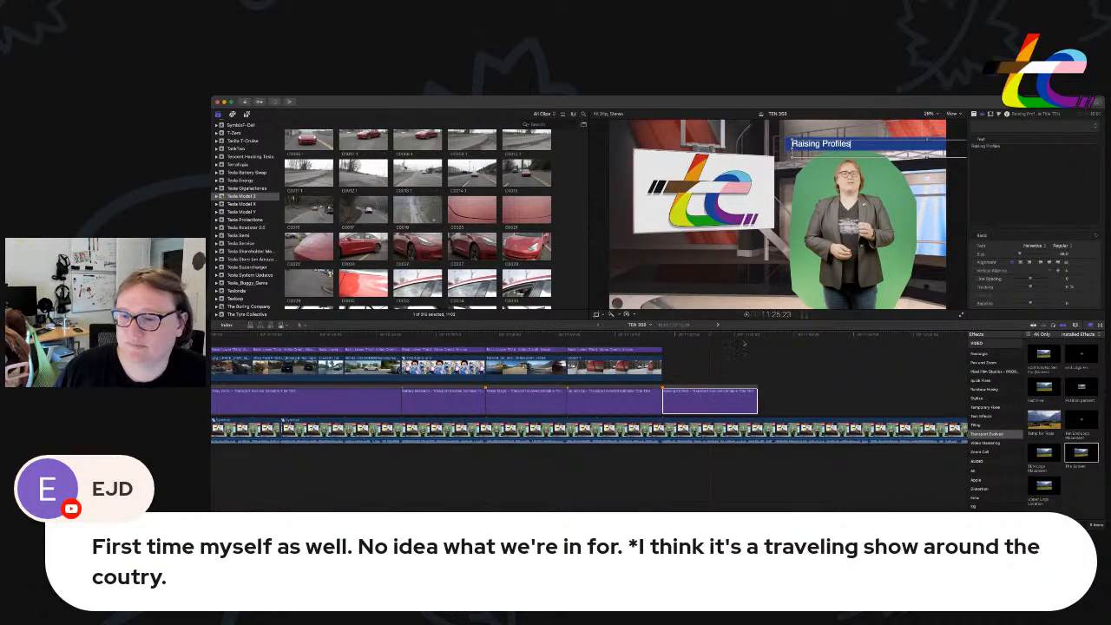
Play the presenter footage near the end of the "Raising Profiles" title and extend the title slightly later.
{"action": "left_click", "coordinate": [737, 337]}
{"action": "key", "text": "space"}
{"action": "left_click_drag", "start_coordinate": [757, 404], "coordinate": [775, 405]}
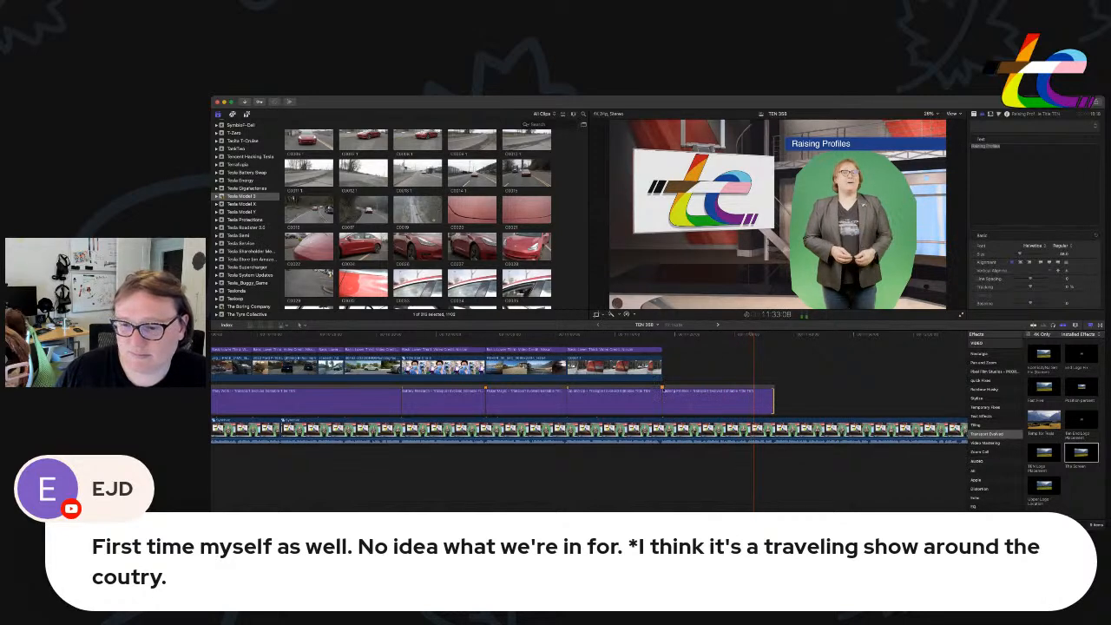
Look through the library's event names and the B-Roll library's clips for footage to go with the "Raising Profiles" title.
{"action": "key", "text": "Up"}
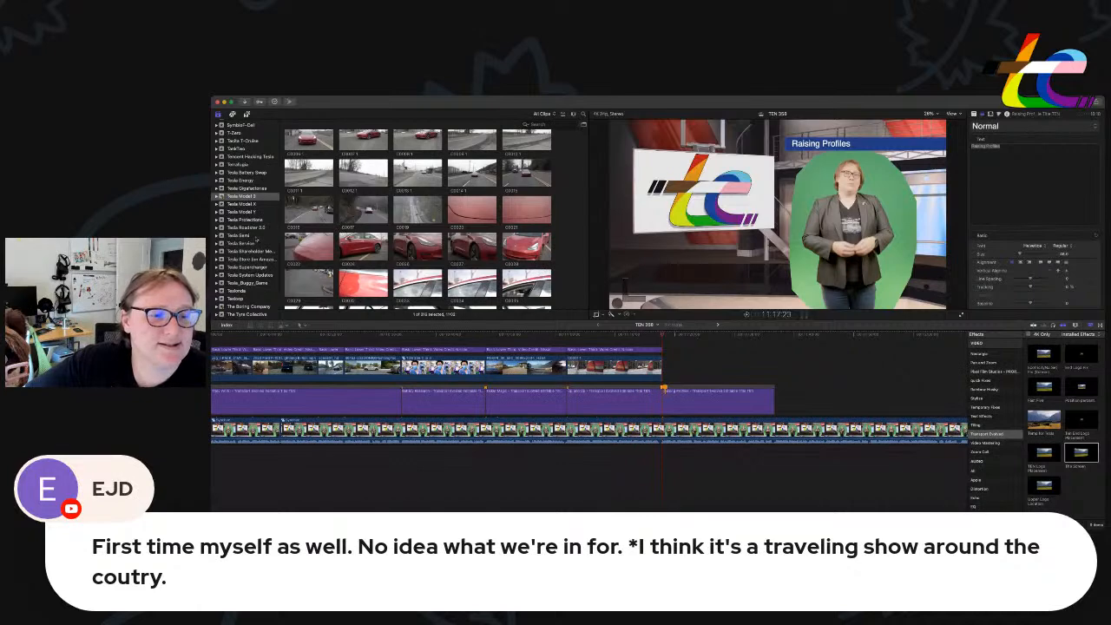
{"action": "scroll", "coordinate": [255, 240], "scroll_direction": "down", "scroll_amount": 15}
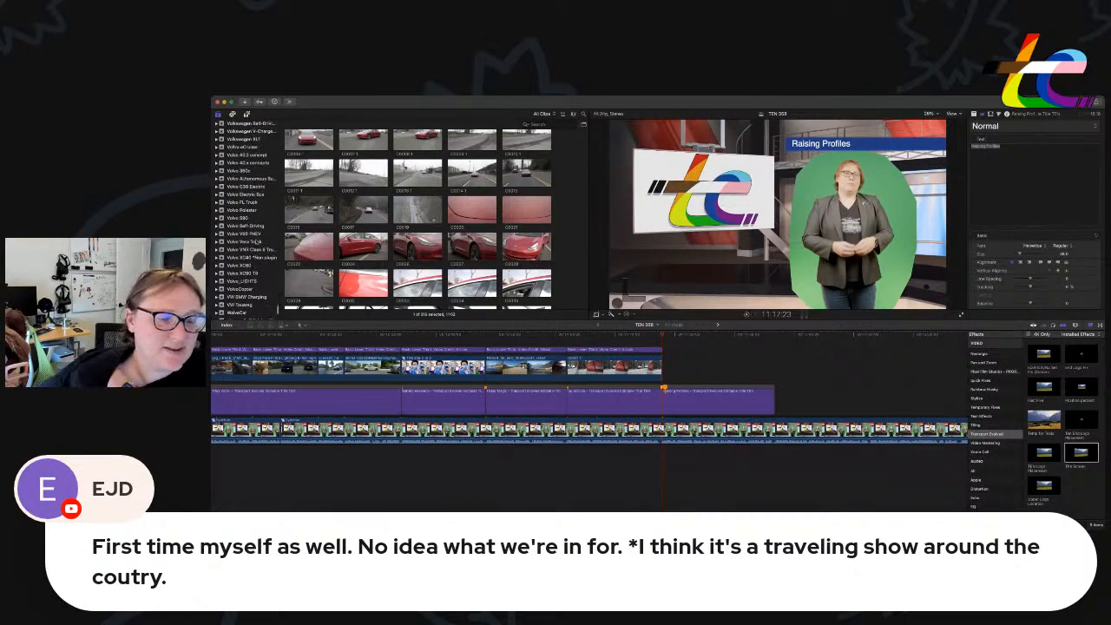
{"action": "scroll", "coordinate": [255, 240], "scroll_direction": "up", "scroll_amount": 10}
{"action": "scroll", "coordinate": [254, 213], "scroll_direction": "up", "scroll_amount": 6}
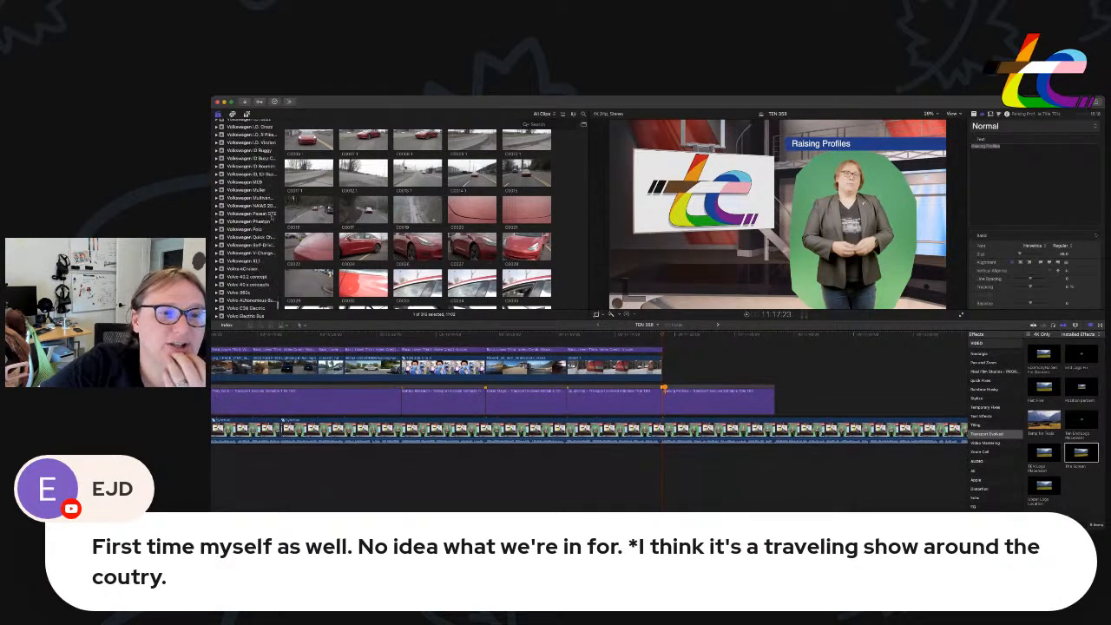
{"action": "left_click_drag", "start_coordinate": [280, 226], "coordinate": [337, 227]}
{"action": "scroll", "coordinate": [252, 231], "scroll_direction": "up", "scroll_amount": 10}
{"action": "scroll", "coordinate": [252, 231], "scroll_direction": "up", "scroll_amount": 5}
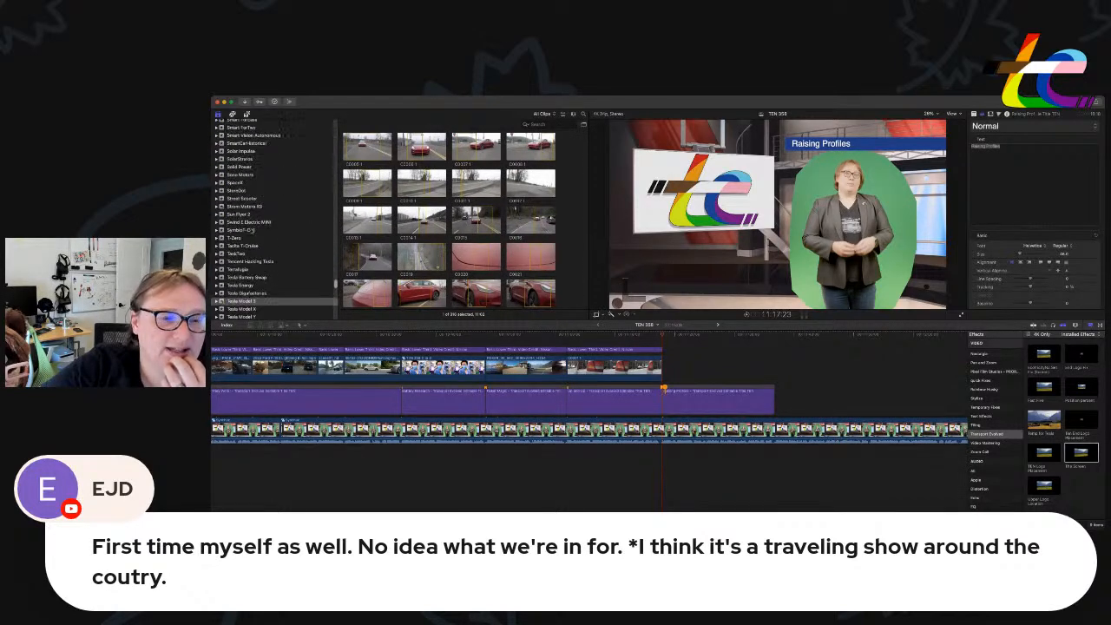
{"action": "scroll", "coordinate": [252, 230], "scroll_direction": "down", "scroll_amount": 5}
{"action": "scroll", "coordinate": [264, 224], "scroll_direction": "up", "scroll_amount": 20}
{"action": "scroll", "coordinate": [249, 211], "scroll_direction": "up", "scroll_amount": 10}
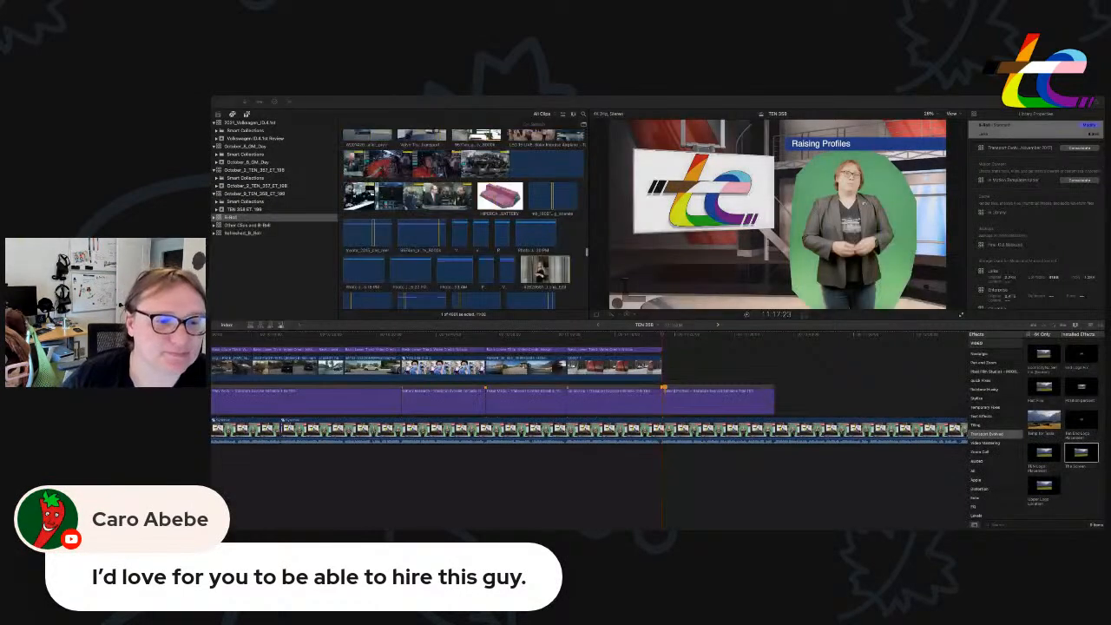
{"action": "scroll", "coordinate": [510, 192], "scroll_direction": "up", "scroll_amount": 10}
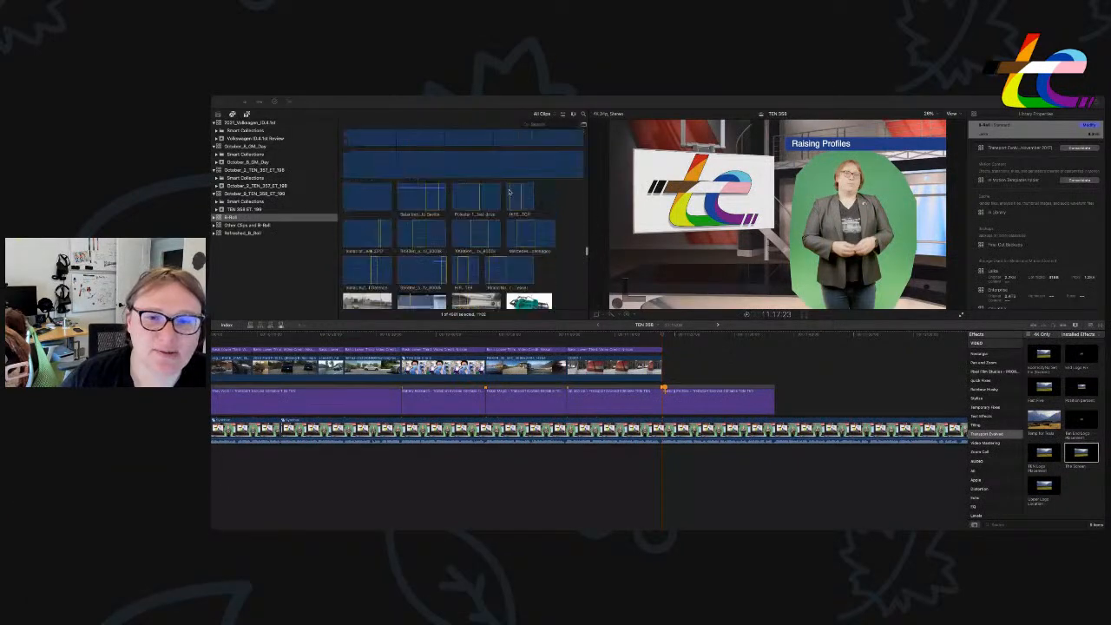
{"action": "scroll", "coordinate": [510, 192], "scroll_direction": "up", "scroll_amount": 5}
{"action": "left_click_drag", "start_coordinate": [587, 252], "coordinate": [591, 319]}
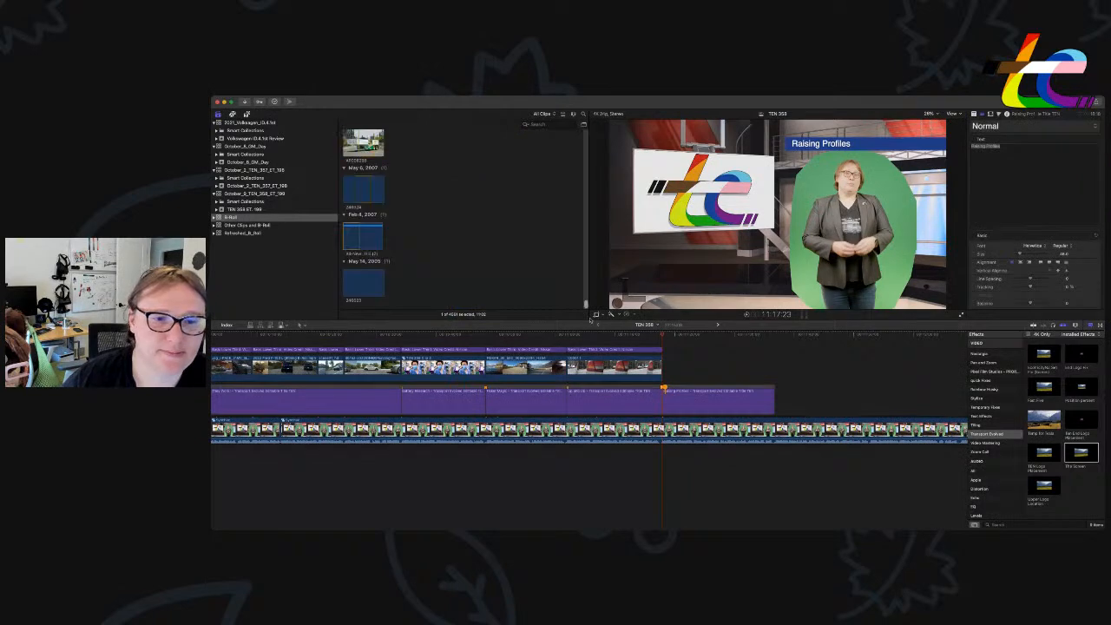
Open the various B-roll event credited to StoryBlocks in the Refreshed B-Roll library.
{"action": "left_click", "coordinate": [252, 233]}
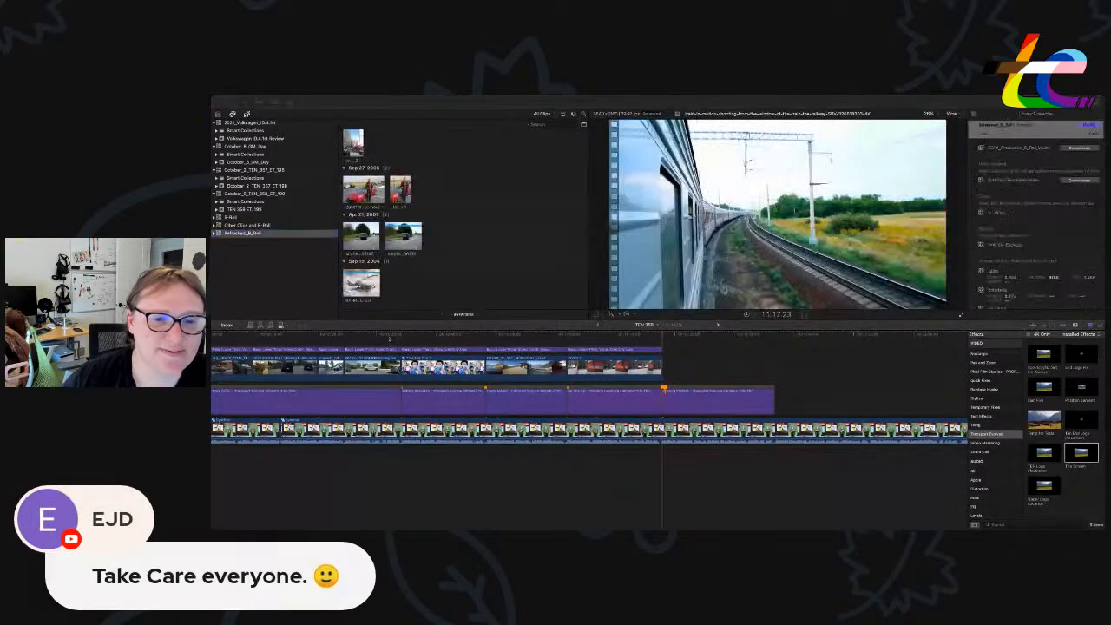
{"action": "key", "text": "super+Tab"}
{"action": "scroll", "coordinate": [269, 263], "scroll_direction": "down", "scroll_amount": 10}
{"action": "scroll", "coordinate": [268, 262], "scroll_direction": "down", "scroll_amount": 15}
{"action": "scroll", "coordinate": [269, 263], "scroll_direction": "down", "scroll_amount": 10}
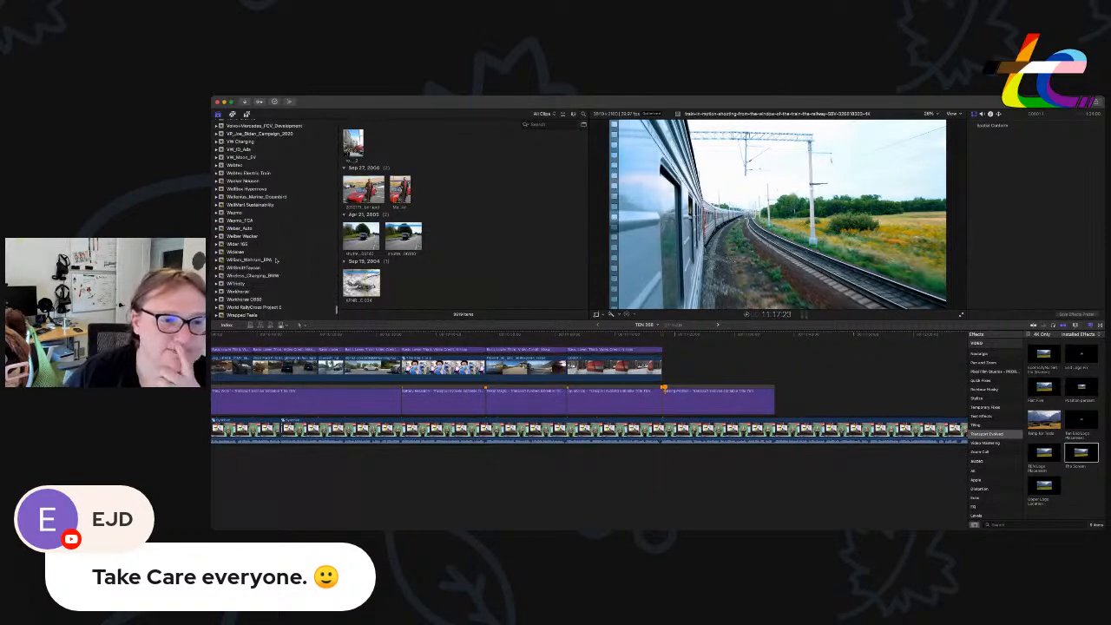
{"action": "scroll", "coordinate": [276, 259], "scroll_direction": "up", "scroll_amount": 5}
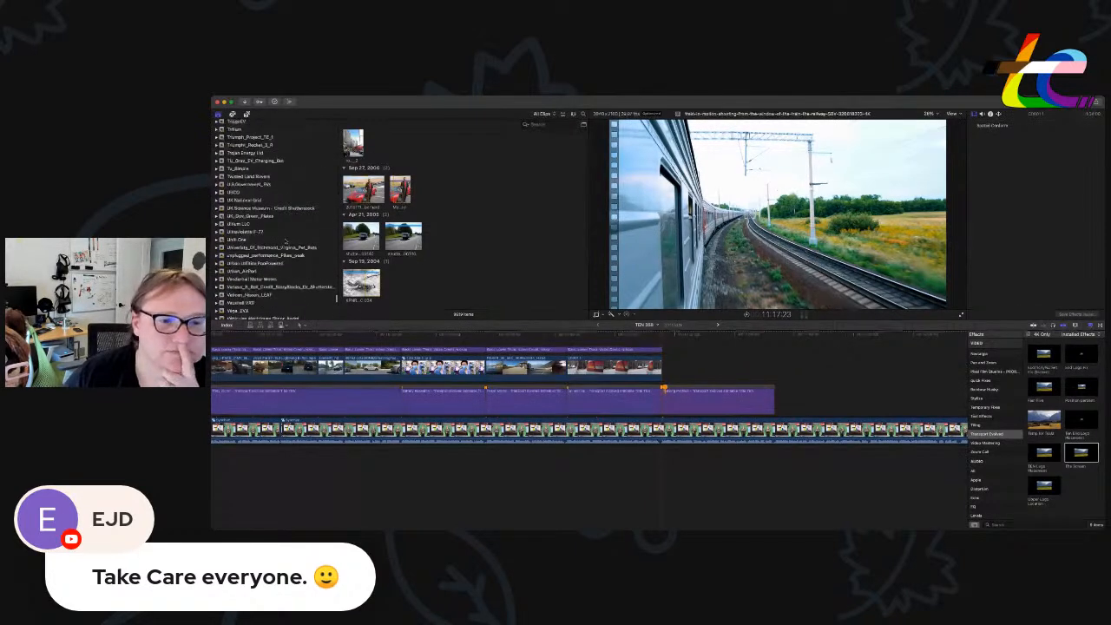
{"action": "scroll", "coordinate": [286, 243], "scroll_direction": "down", "scroll_amount": 2}
{"action": "left_click", "coordinate": [277, 258]}
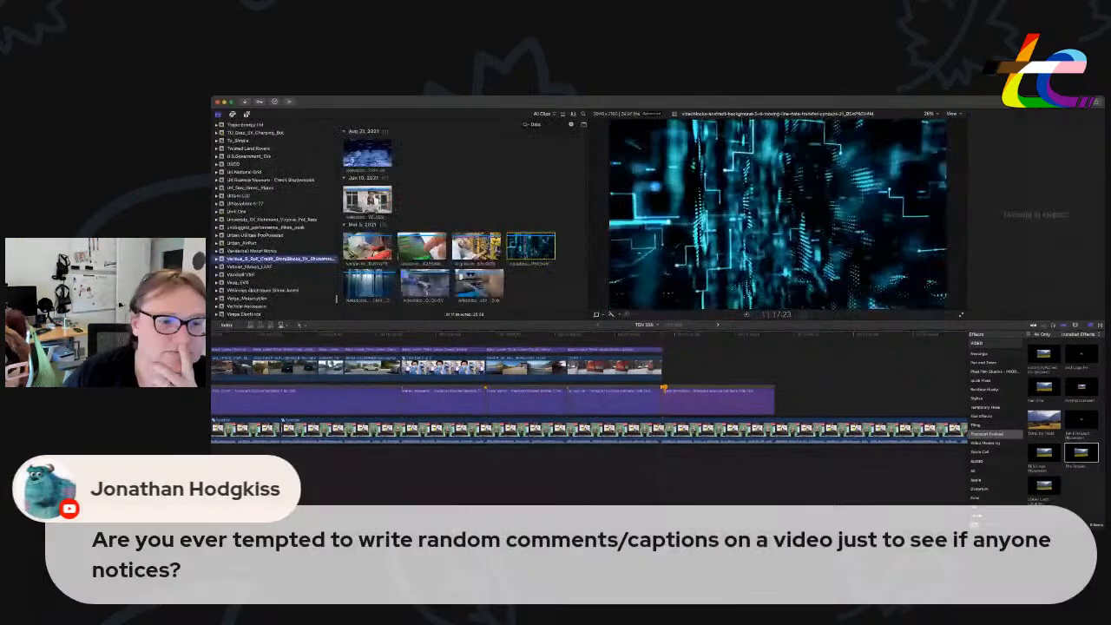
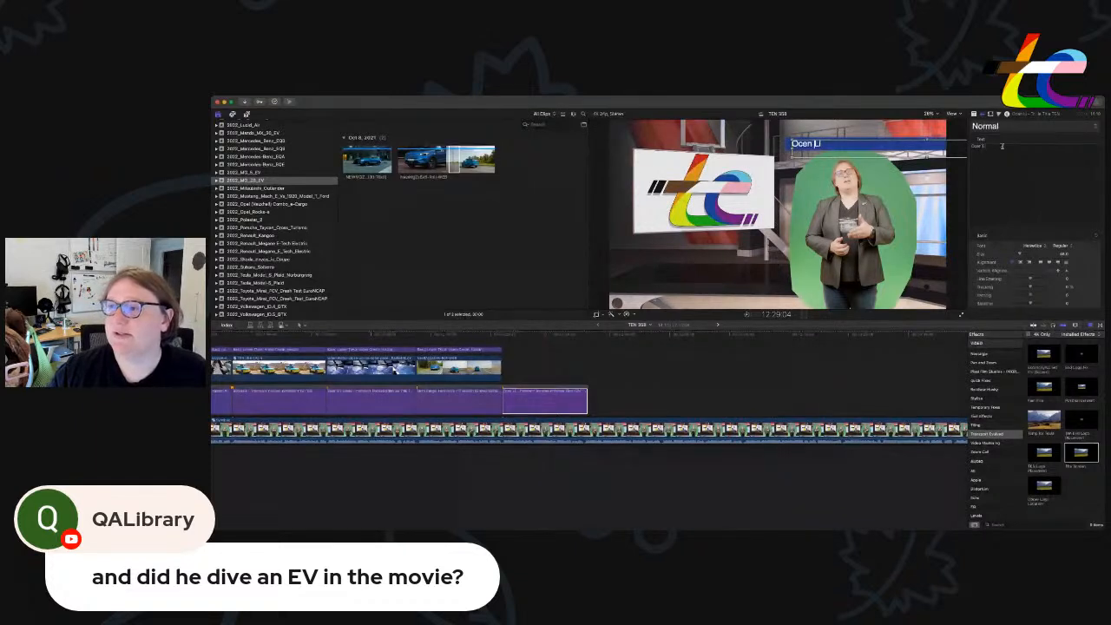
Correct the spelling of the newest headline title so it reads "Ocean Li".
{"action": "type", "text": "a"}
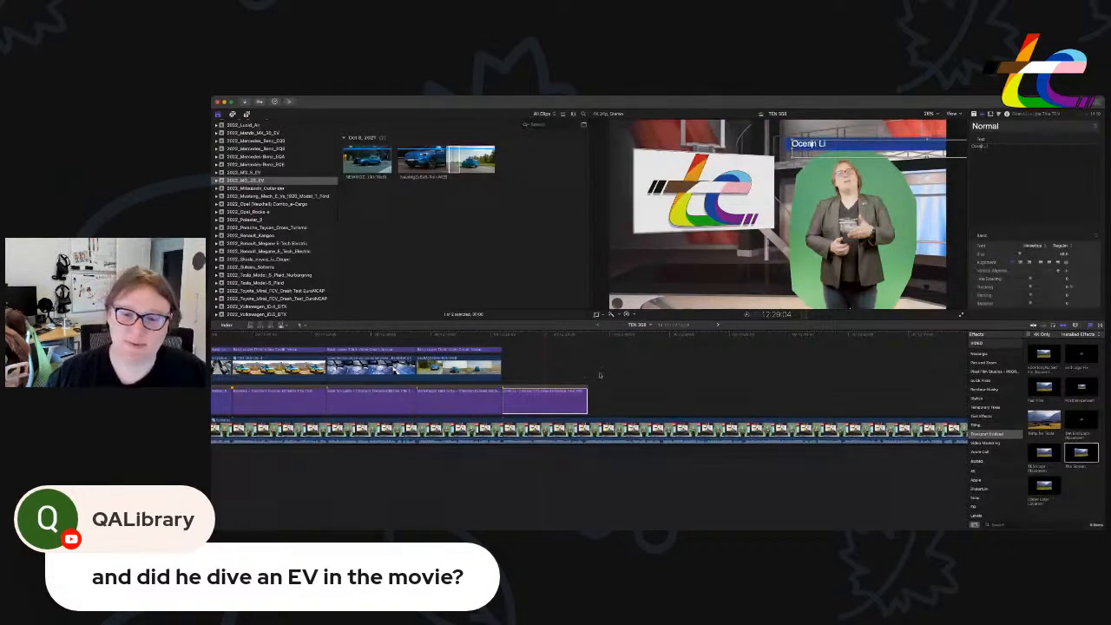
Play the presenter footage under the "Ocean Li" title and trim the title's end slightly earlier.
{"action": "left_click", "coordinate": [599, 375]}
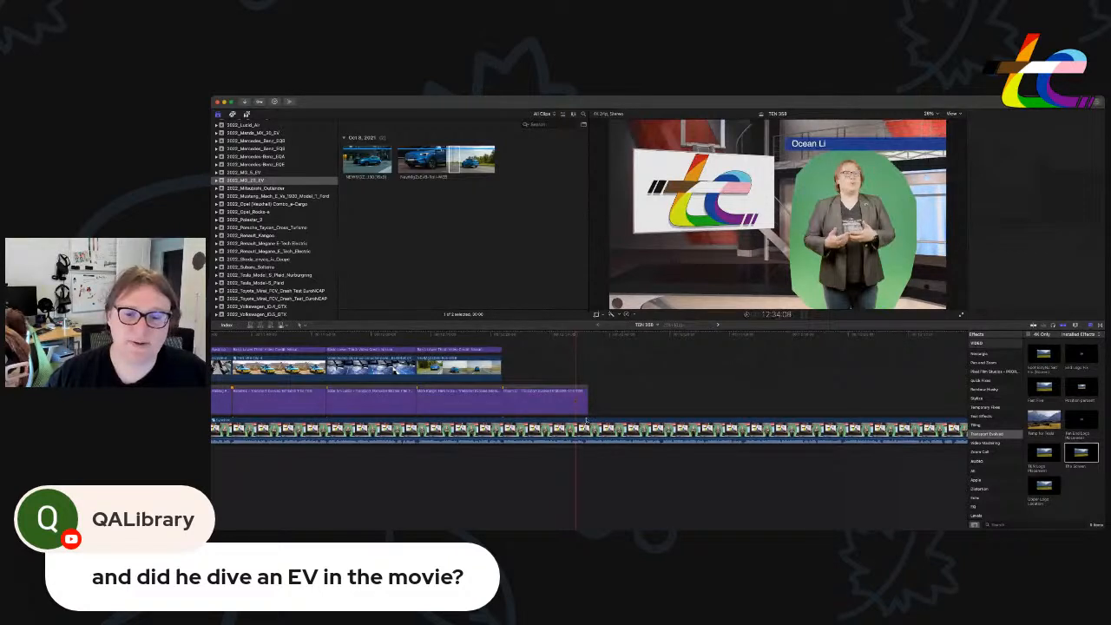
{"action": "left_click", "coordinate": [582, 401]}
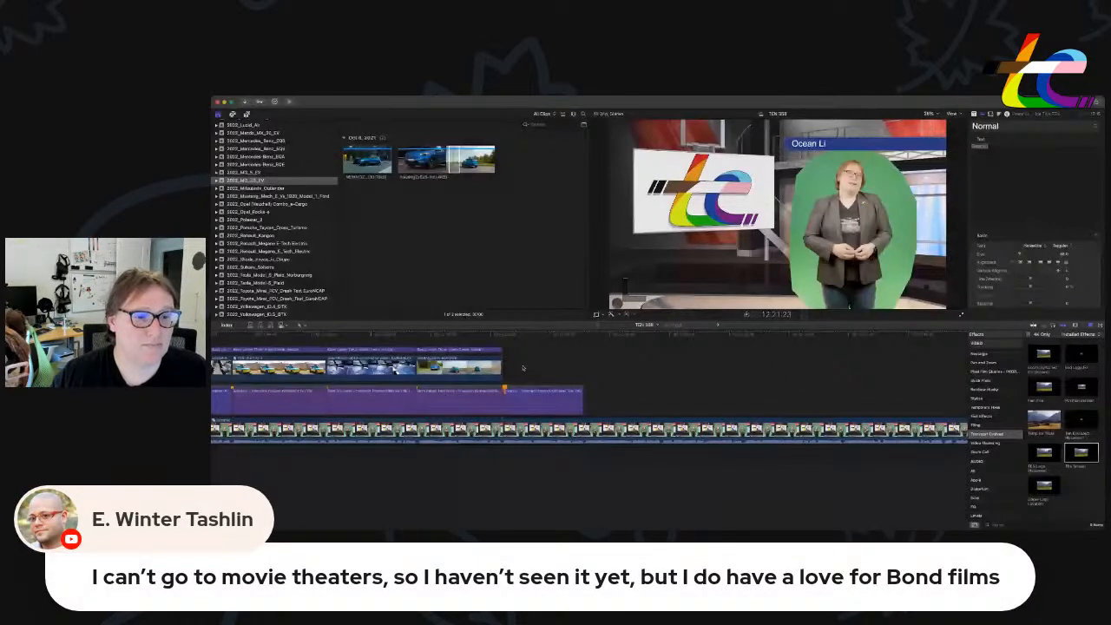
{"action": "key", "text": "super+Tab"}
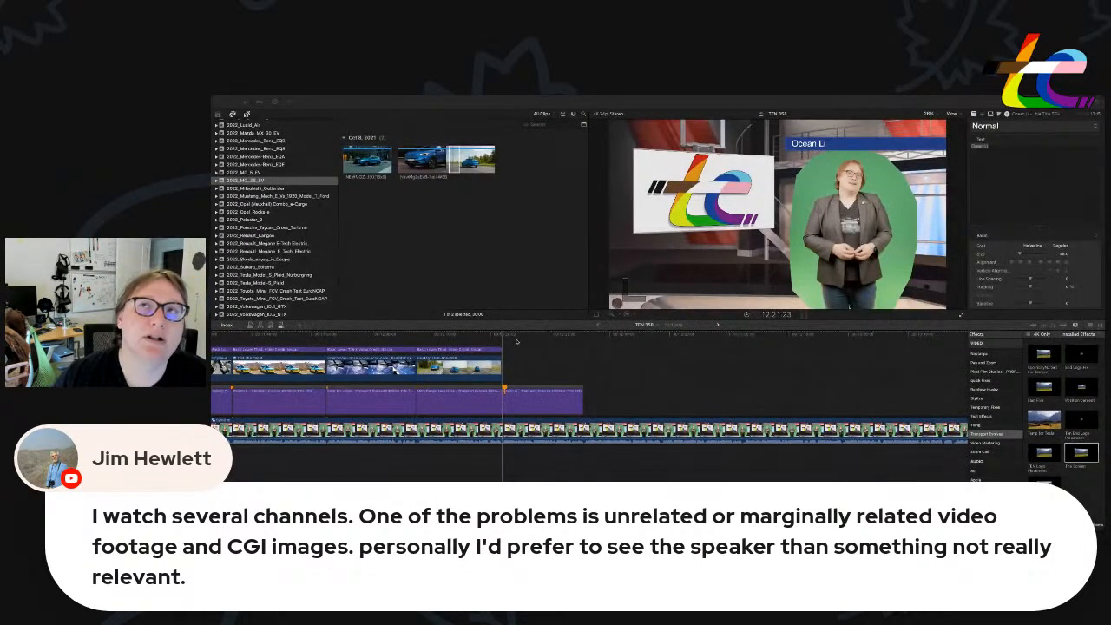
Find the BMW Group desert-lake image and place it above the "Ocean Li" title, fitted to the virtual studio screen.
{"action": "key", "text": "super+v"}
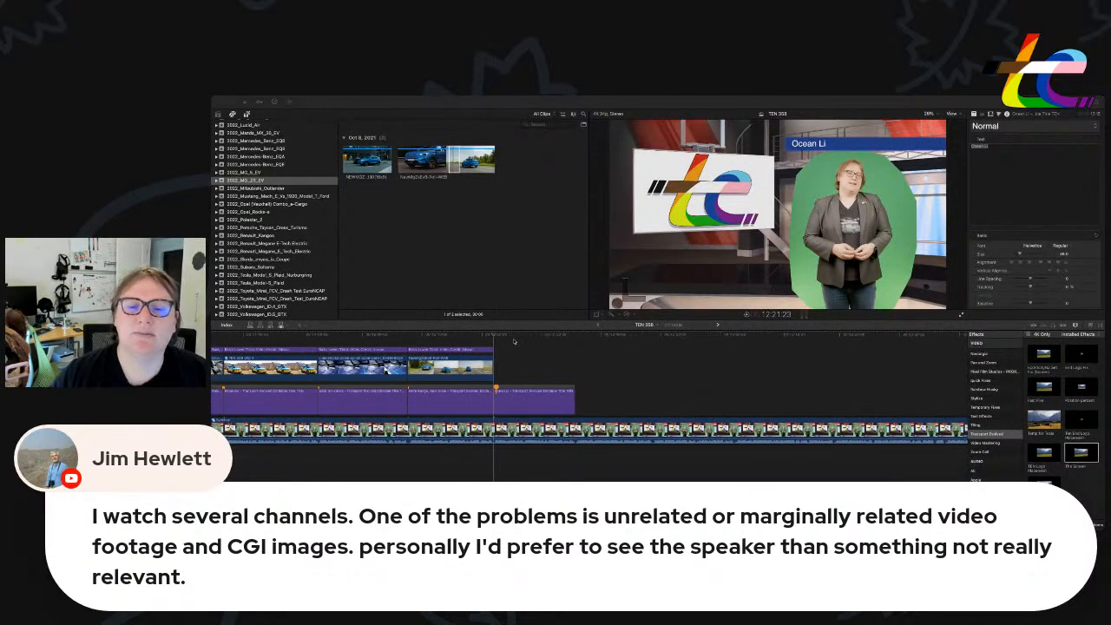
{"action": "key", "text": "super+v"}
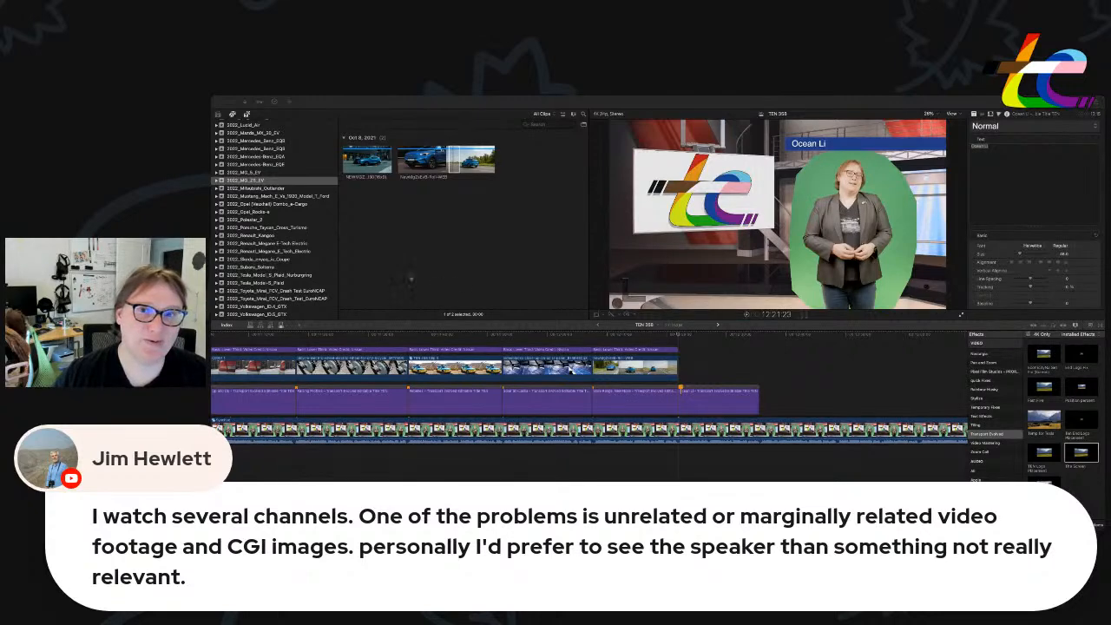
{"action": "left_click", "coordinate": [330, 172]}
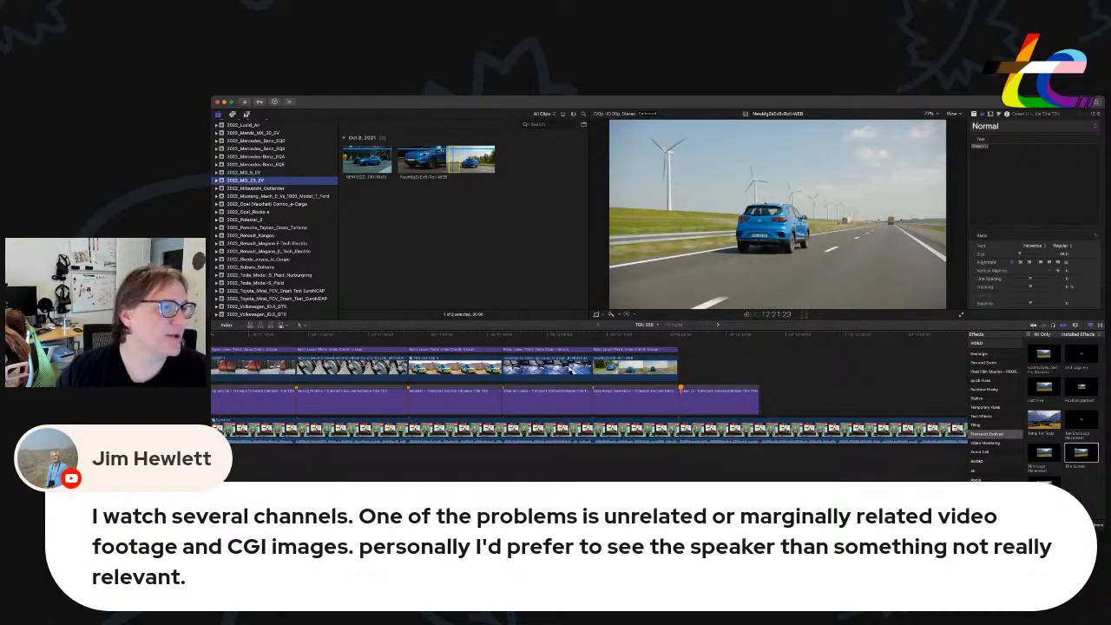
{"action": "key", "text": "super+Tab"}
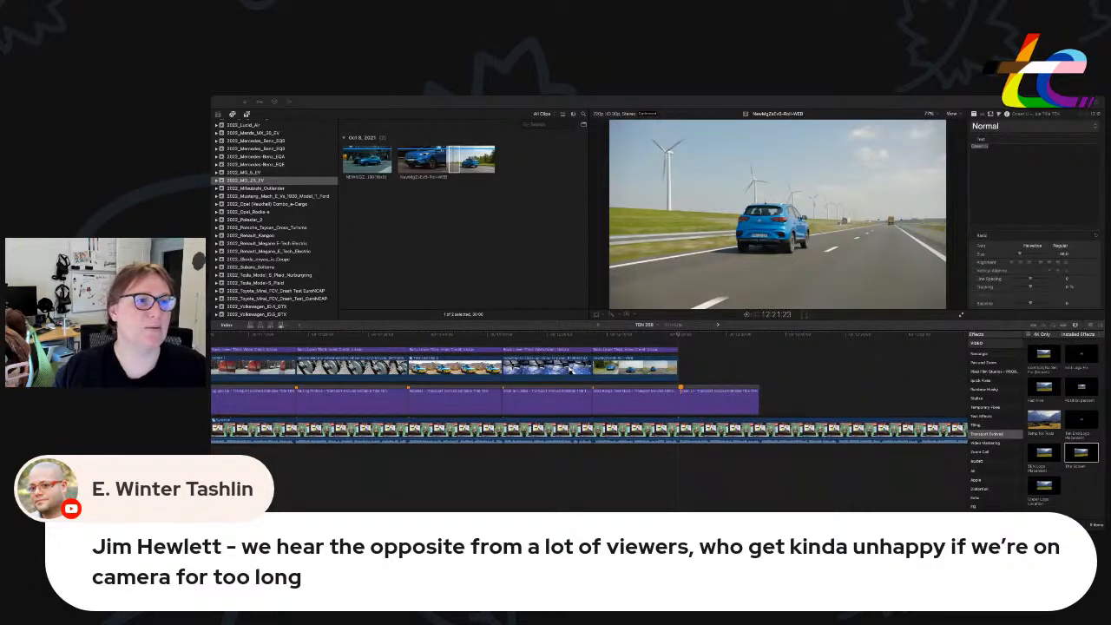
{"action": "left_click", "coordinate": [407, 236]}
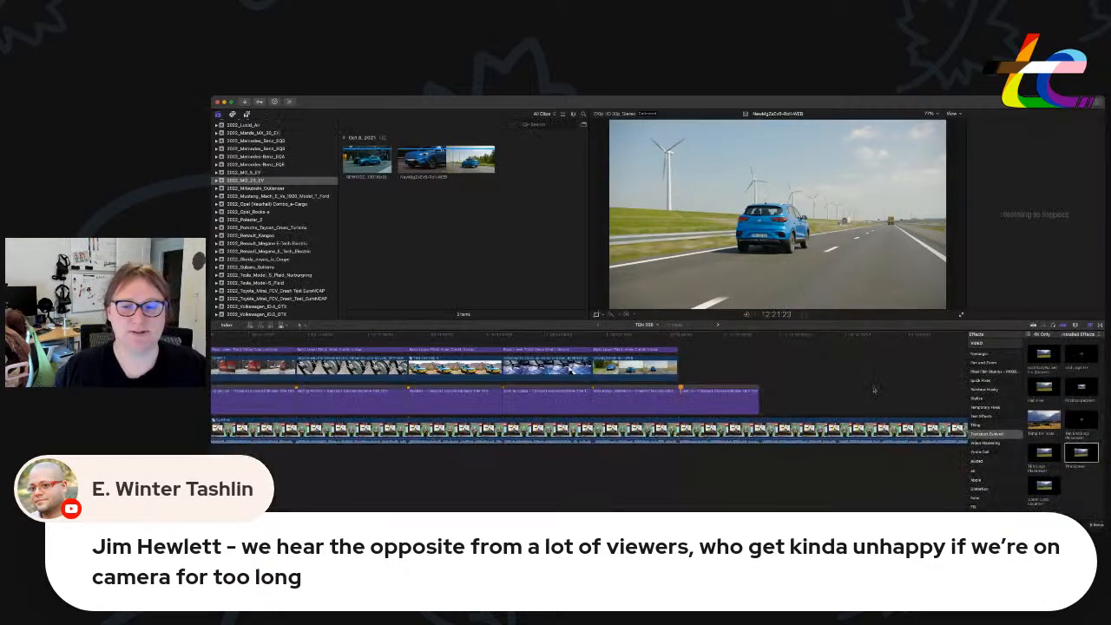
{"action": "key", "text": "super+Tab"}
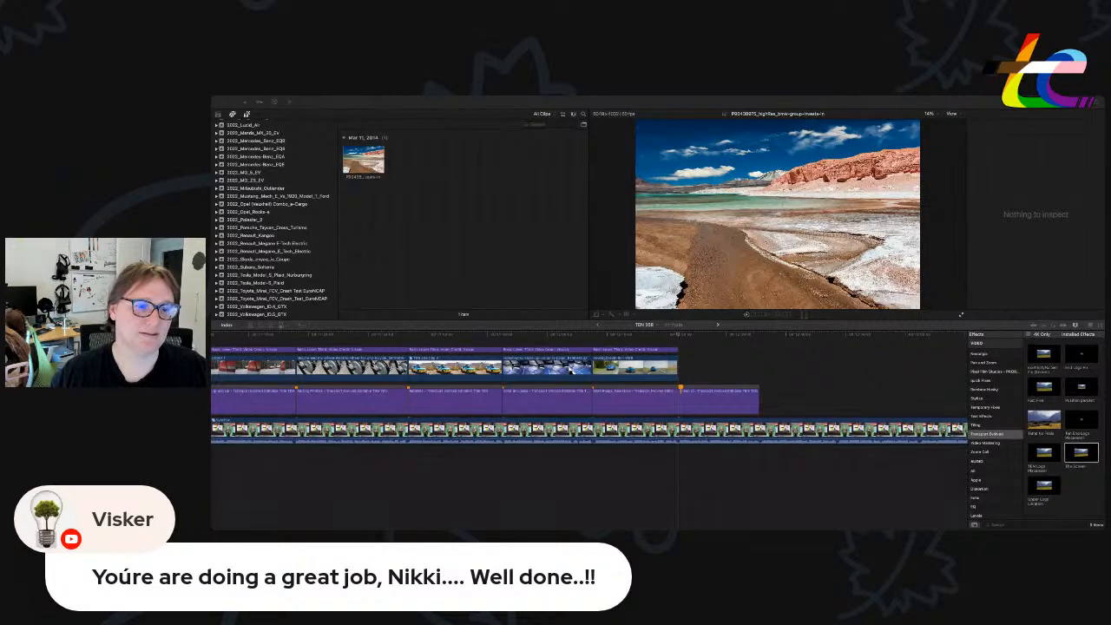
{"action": "left_click", "coordinate": [474, 237]}
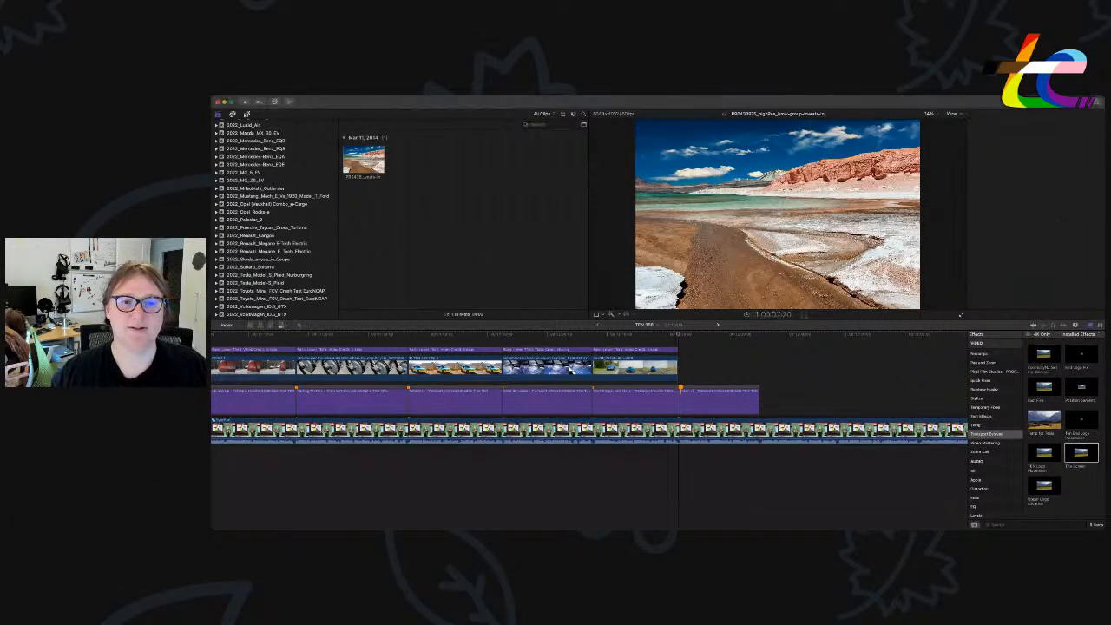
{"action": "left_click_drag", "start_coordinate": [368, 160], "coordinate": [758, 373]}
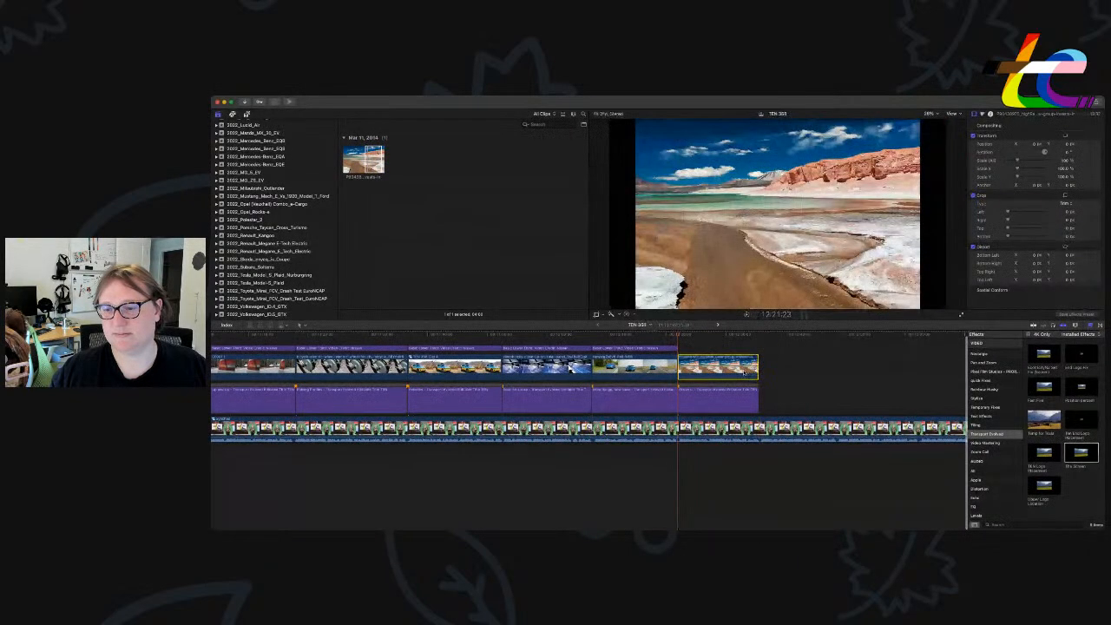
{"action": "left_click", "coordinate": [961, 127]}
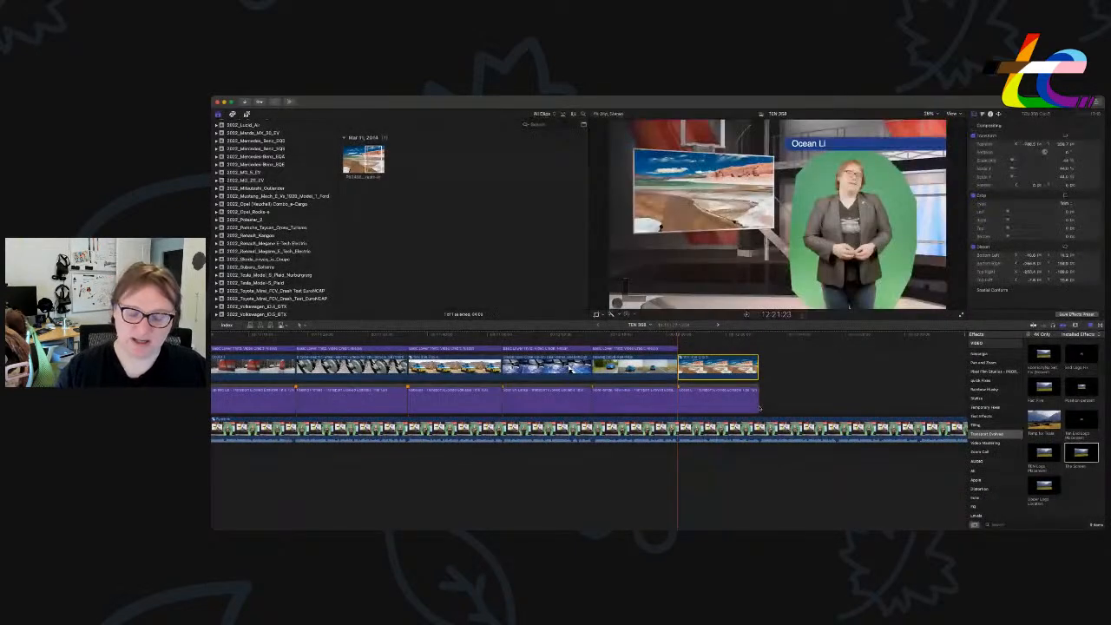
Extend the "Ocean Li" title slightly and retime the desert-lake clip so both end at the same point.
{"action": "key", "text": "super+equal"}
{"action": "key", "text": "super+equal"}
{"action": "scroll", "coordinate": [758, 407], "scroll_direction": "right", "scroll_amount": 6}
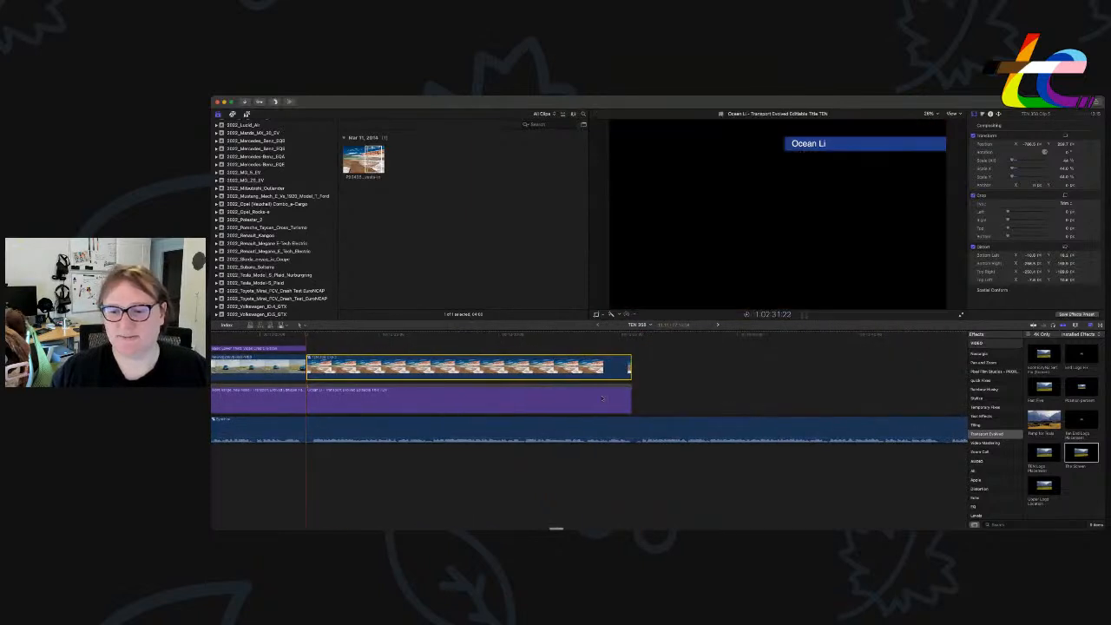
{"action": "left_click_drag", "start_coordinate": [630, 406], "coordinate": [636, 354]}
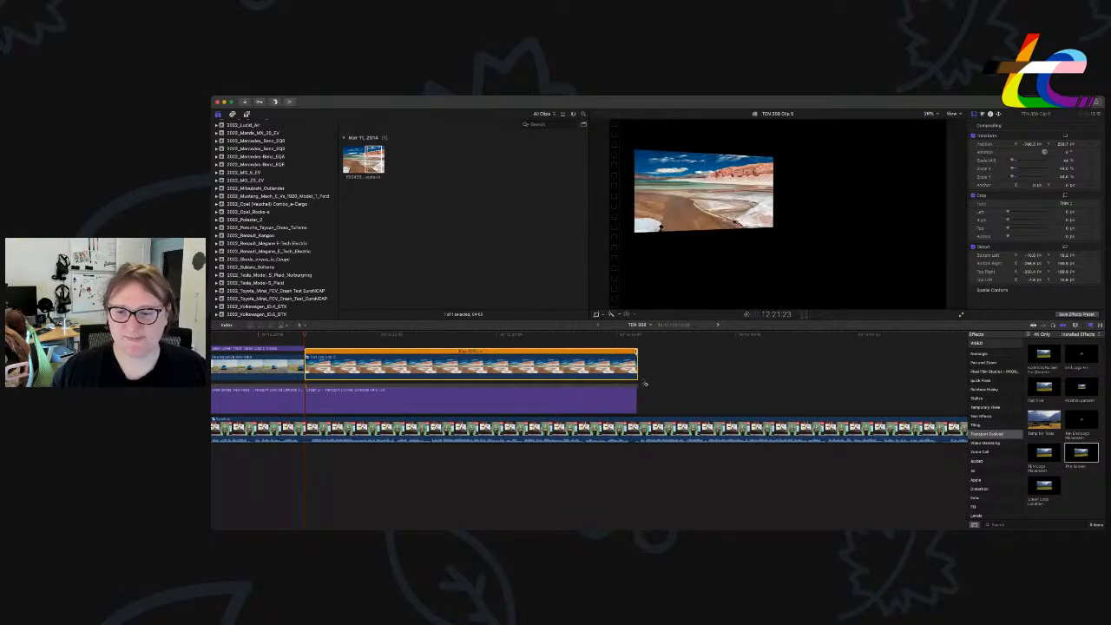
{"action": "key", "text": "super+r"}
{"action": "left_click", "coordinate": [636, 375]}
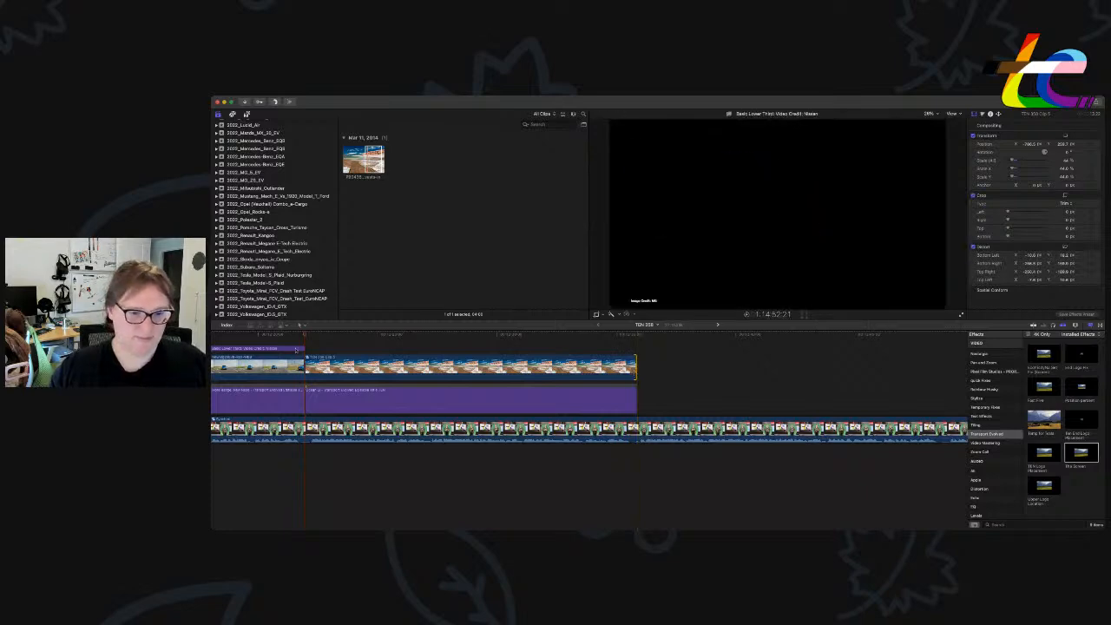
Copy the neighbouring credit over the desert-lake clip, match its length to the clip and change it to "Image Credit: BMW".
{"action": "left_click", "coordinate": [297, 349]}
{"action": "key", "text": "super+v"}
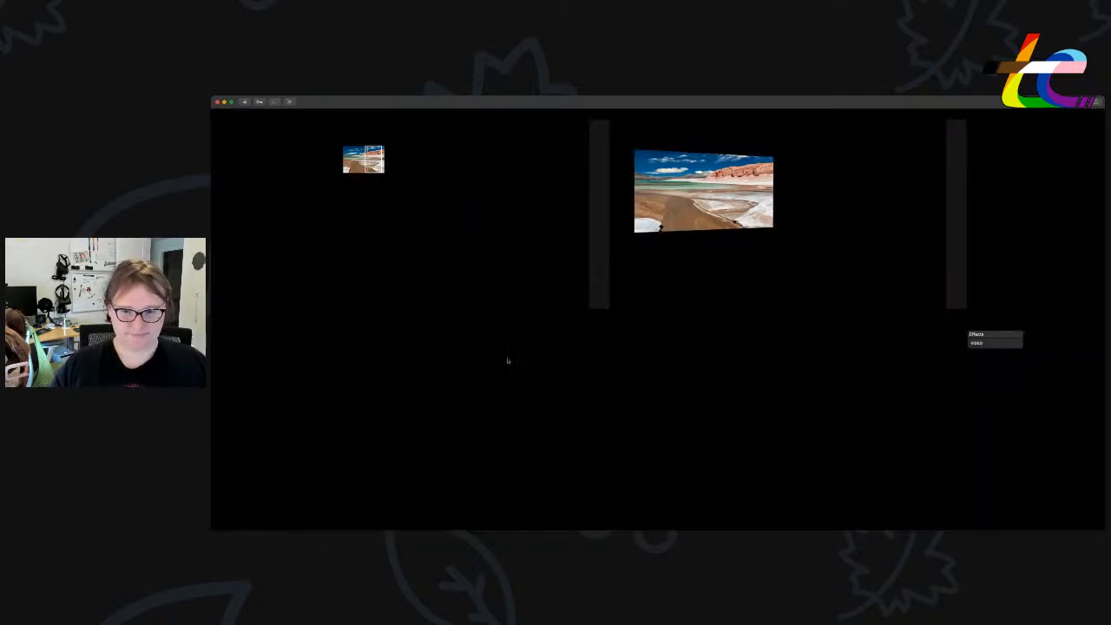
{"action": "left_click_drag", "start_coordinate": [652, 355], "coordinate": [636, 351]}
{"action": "double_click", "coordinate": [627, 349]}
{"action": "left_click", "coordinate": [1000, 147]}
{"action": "double_click", "coordinate": [1000, 148]}
{"action": "type", "text": "BMW"}
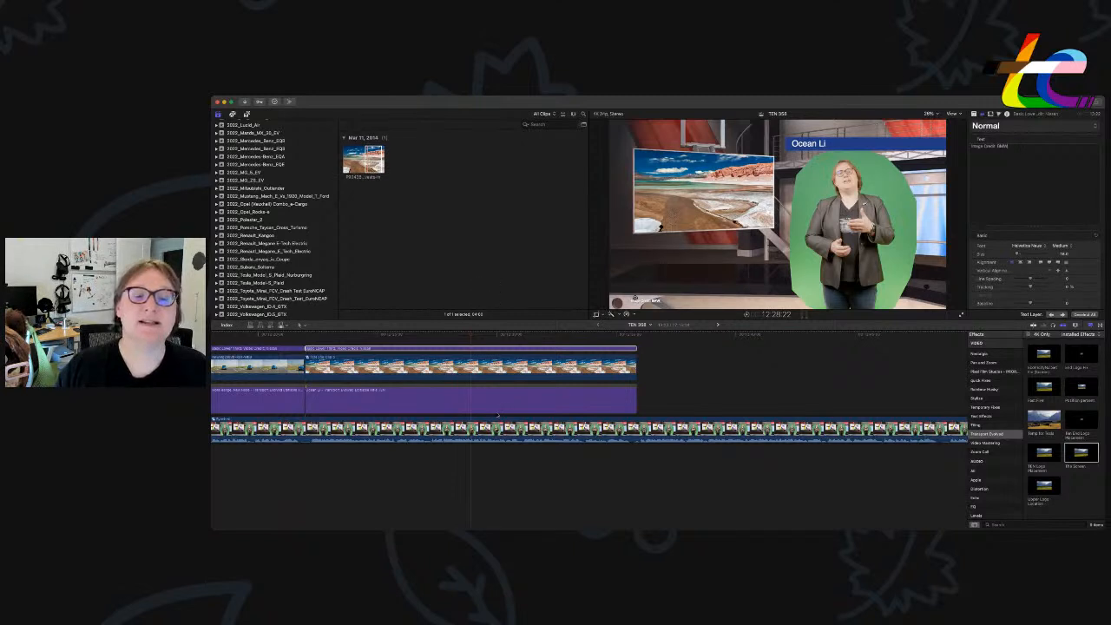
Reword the solar-panel clip's Storyblocks credit so it begins with "Video Credit".
{"action": "scroll", "coordinate": [590, 391], "scroll_direction": "left", "scroll_amount": 10}
{"action": "scroll", "coordinate": [450, 353], "scroll_direction": "left", "scroll_amount": 2}
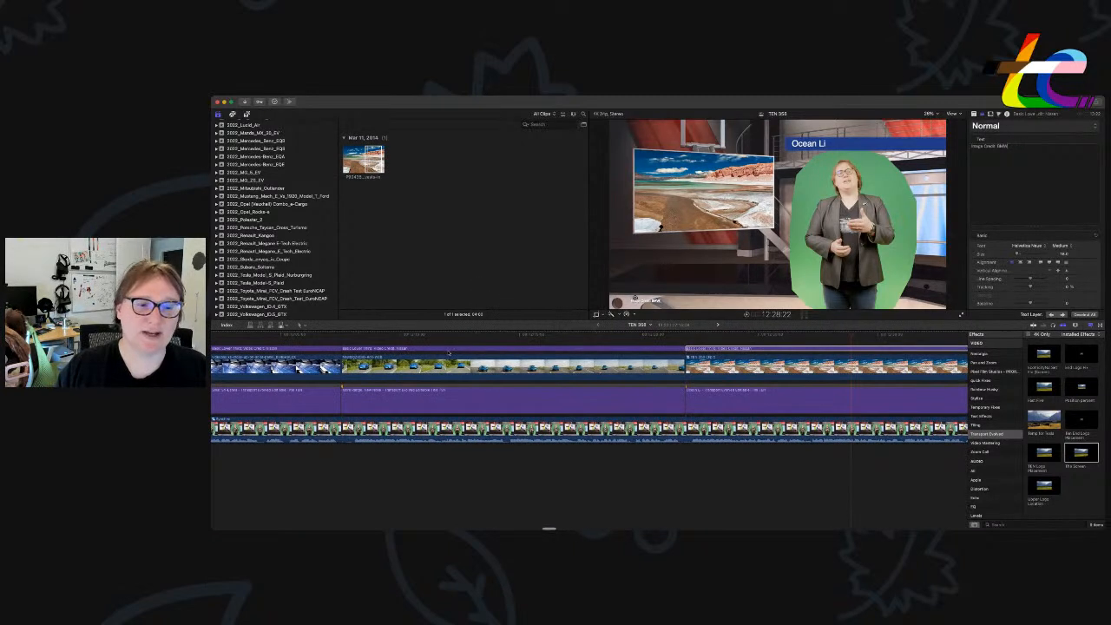
{"action": "double_click", "coordinate": [326, 350]}
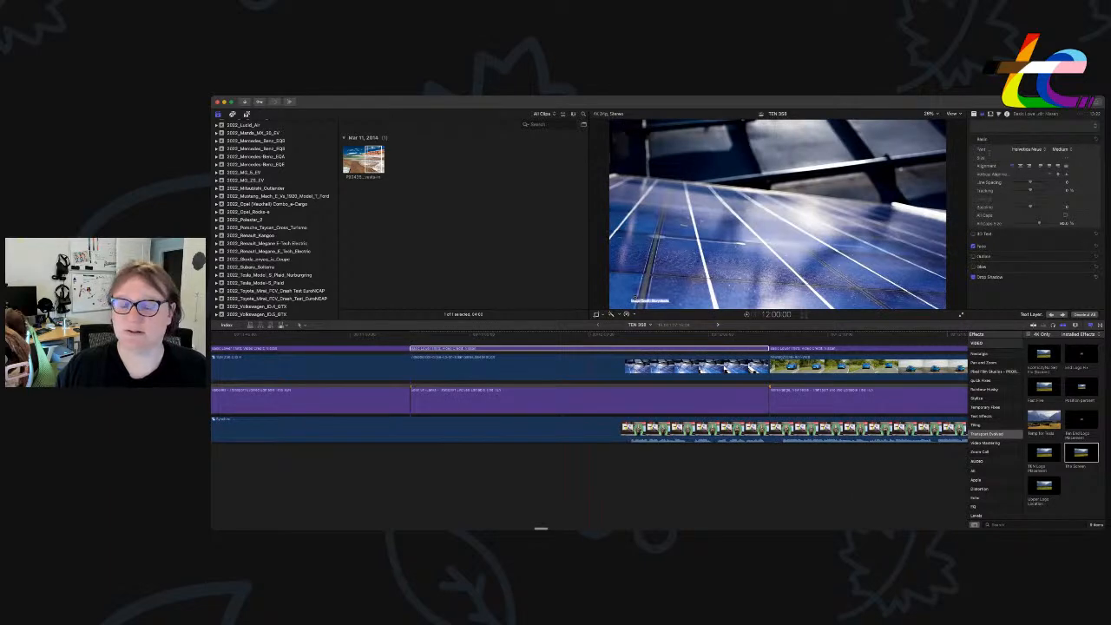
{"action": "scroll", "coordinate": [442, 424], "scroll_direction": "left", "scroll_amount": 7}
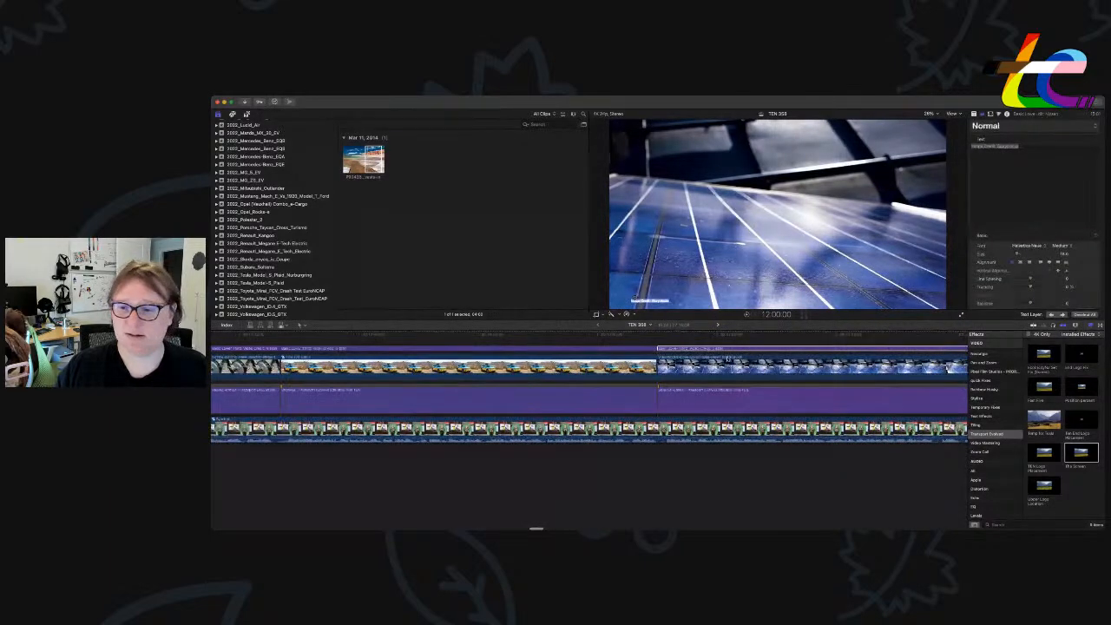
{"action": "key", "text": "shift+super+a"}
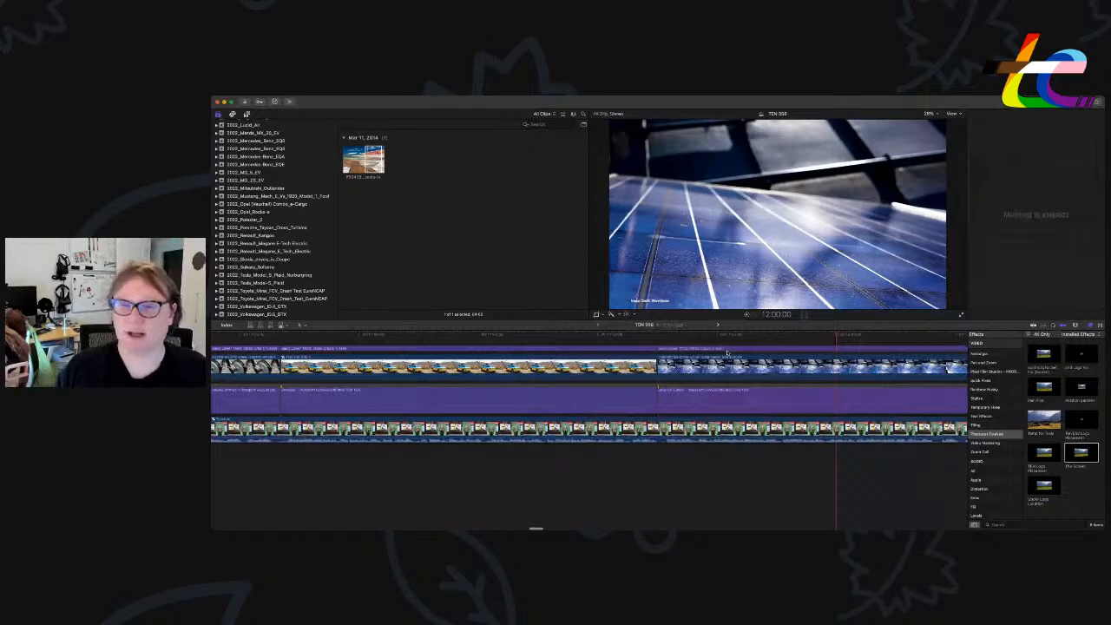
{"action": "left_click", "coordinate": [727, 352]}
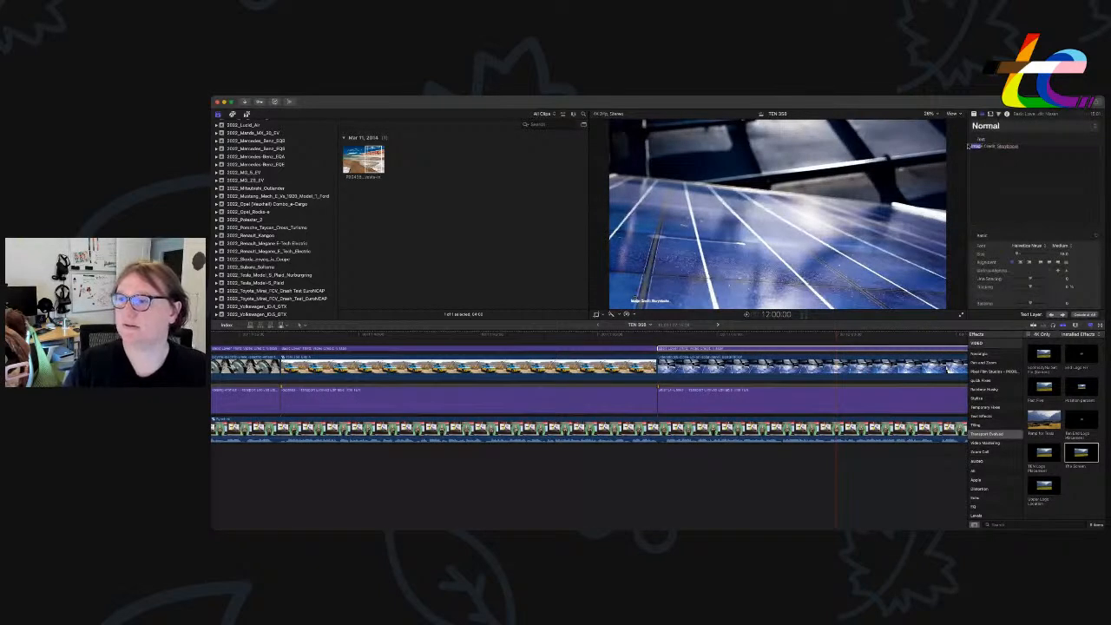
{"action": "type", "text": "Vide"}
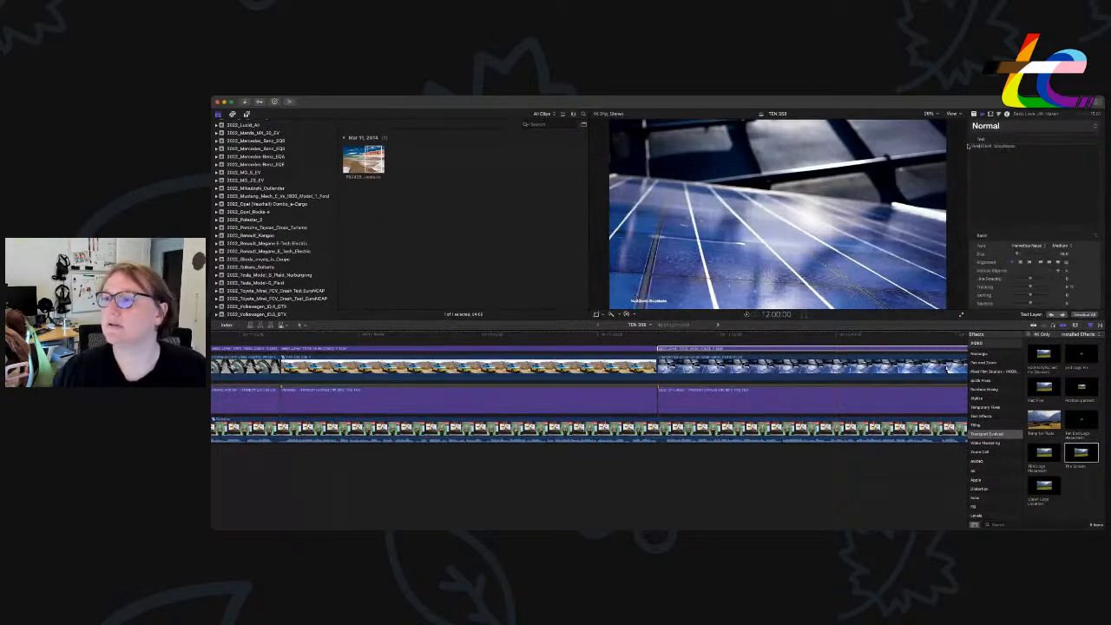
{"action": "type", "text": "o"}
Change the credit on the "More Range, New Nose" clip to "Video Credit: MG" and check the desert-lake clip's credit.
{"action": "scroll", "coordinate": [948, 369], "scroll_direction": "right", "scroll_amount": 10}
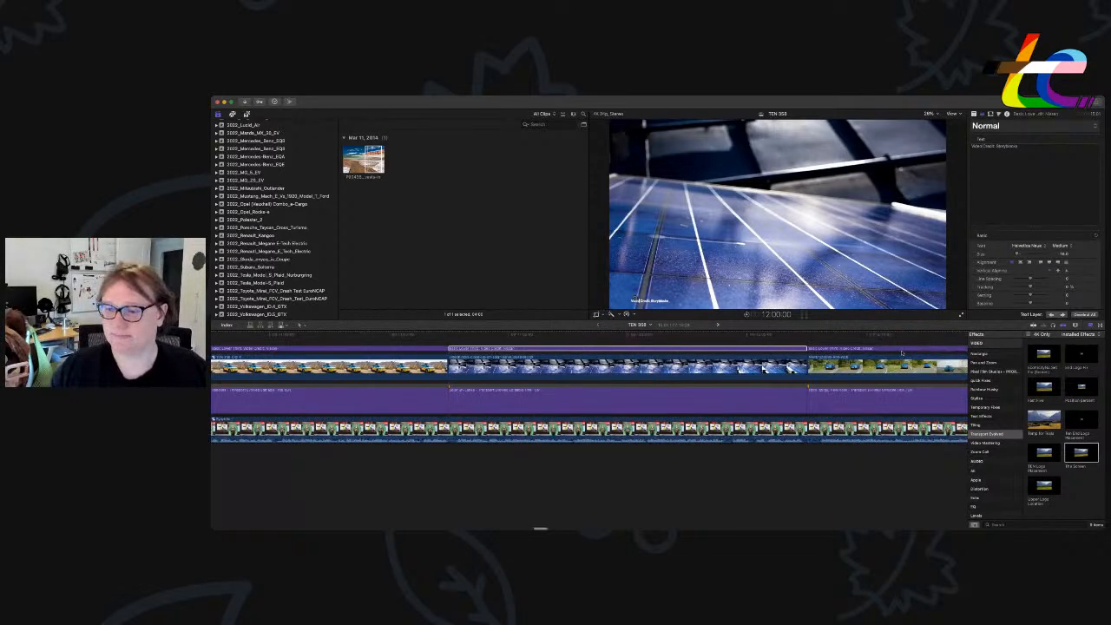
{"action": "left_click", "coordinate": [884, 352]}
{"action": "double_click", "coordinate": [884, 352]}
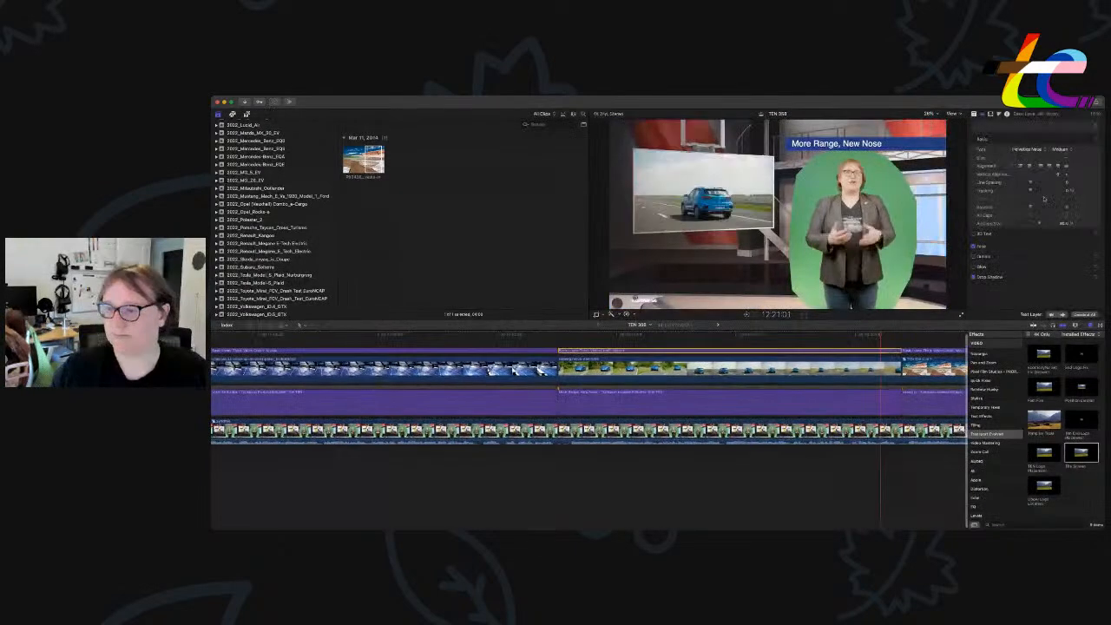
{"action": "triple_click", "coordinate": [985, 148]}
{"action": "double_click", "coordinate": [979, 146]}
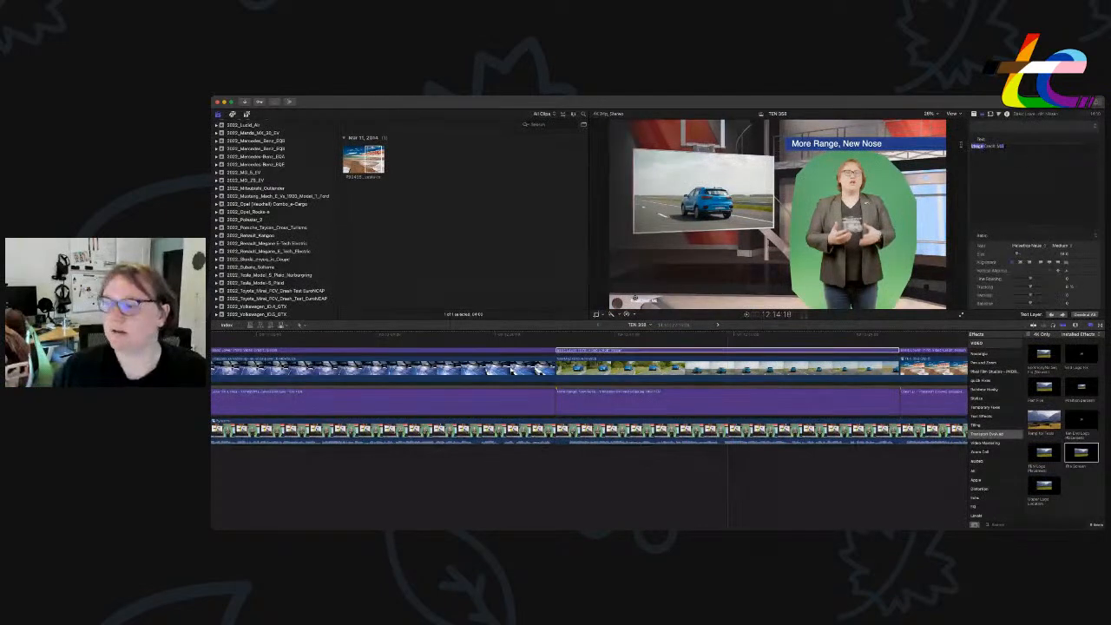
{"action": "type", "text": "Video"}
{"action": "scroll", "coordinate": [808, 388], "scroll_direction": "right", "scroll_amount": 8}
{"action": "left_click", "coordinate": [742, 355]}
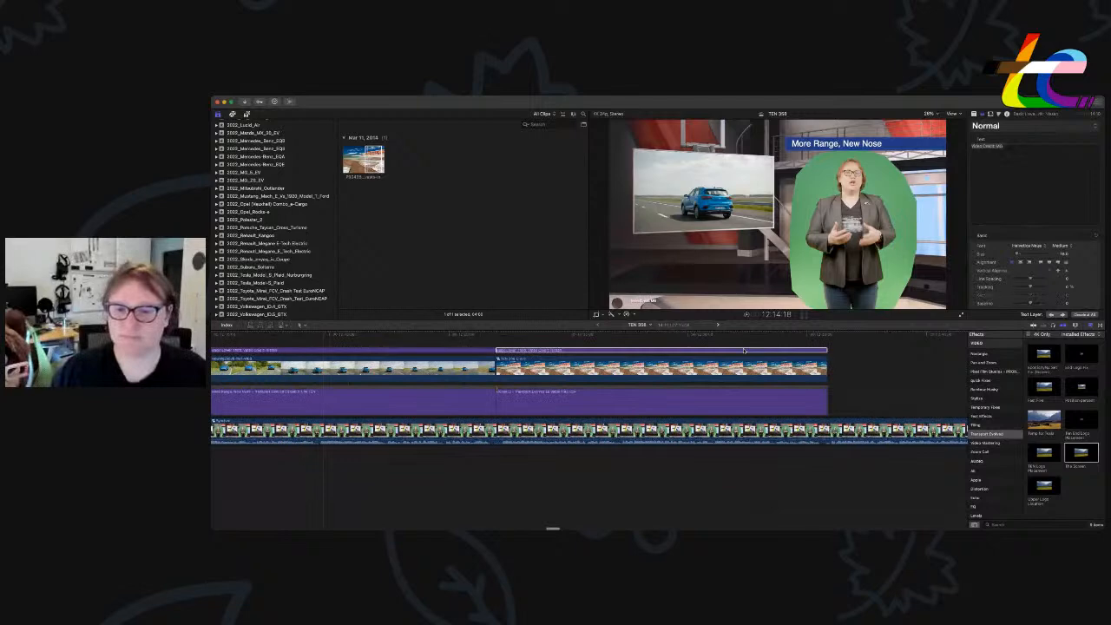
{"action": "double_click", "coordinate": [1020, 148]}
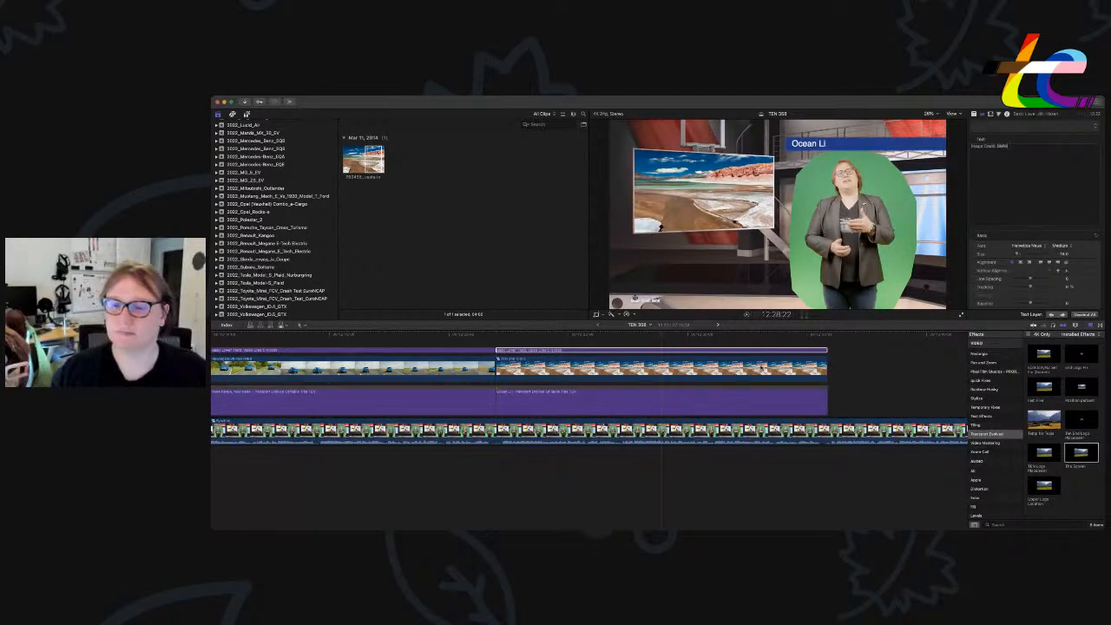
Duplicate the "Ocean Li" headline title directly after the original in the timeline.
{"action": "left_click", "coordinate": [788, 391]}
{"action": "key", "text": "super+c"}
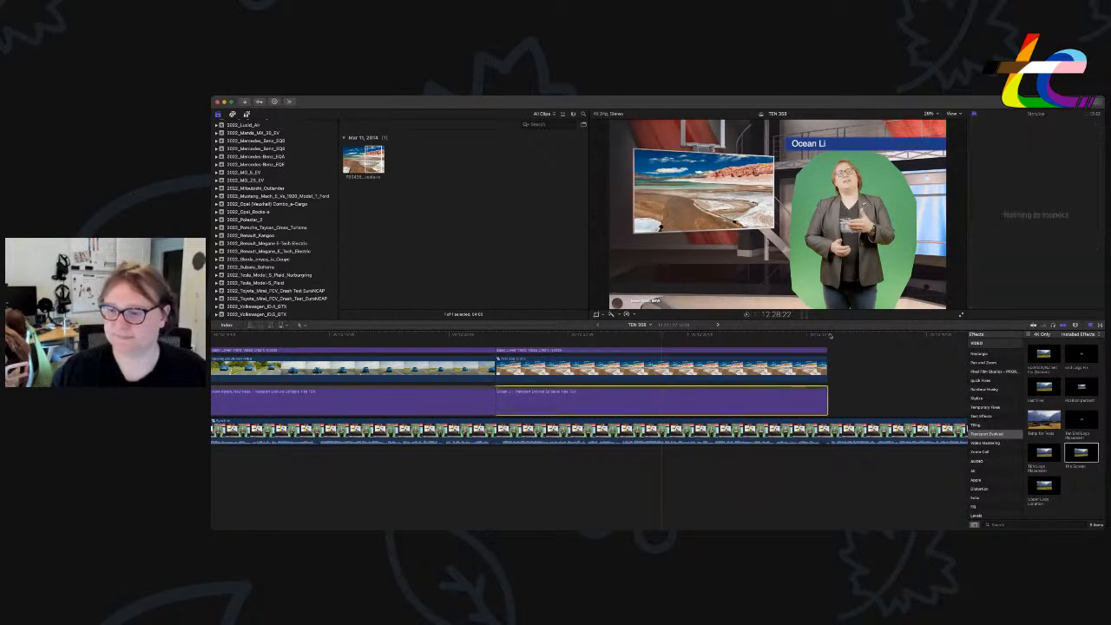
{"action": "key", "text": "Down"}
{"action": "key", "text": "super+v"}
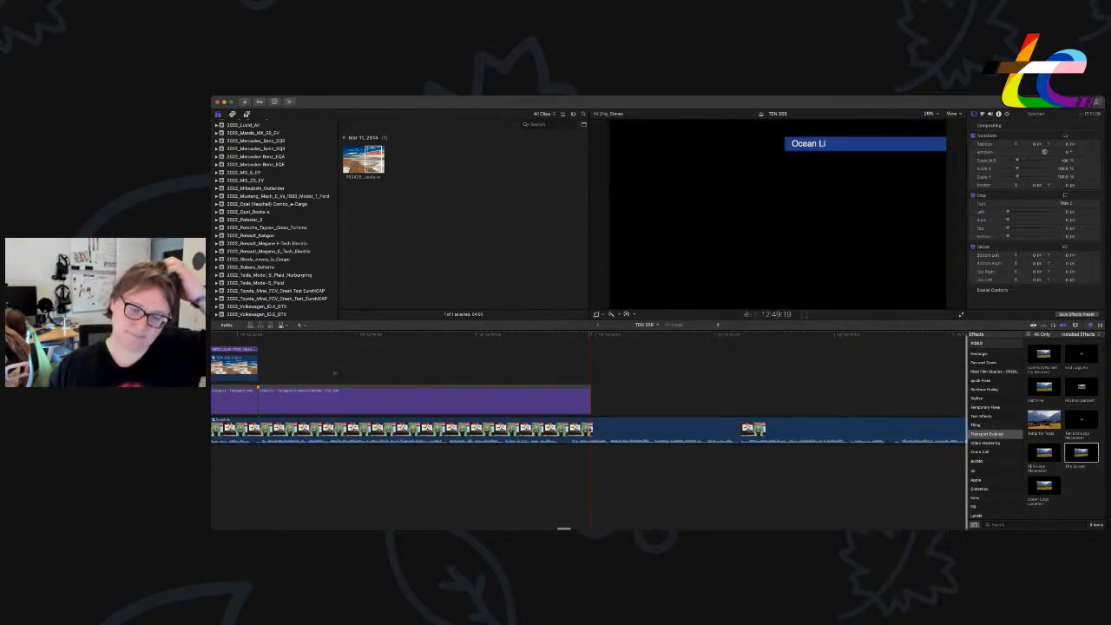
{"action": "scroll", "coordinate": [553, 397], "scroll_direction": "left", "scroll_amount": 5}
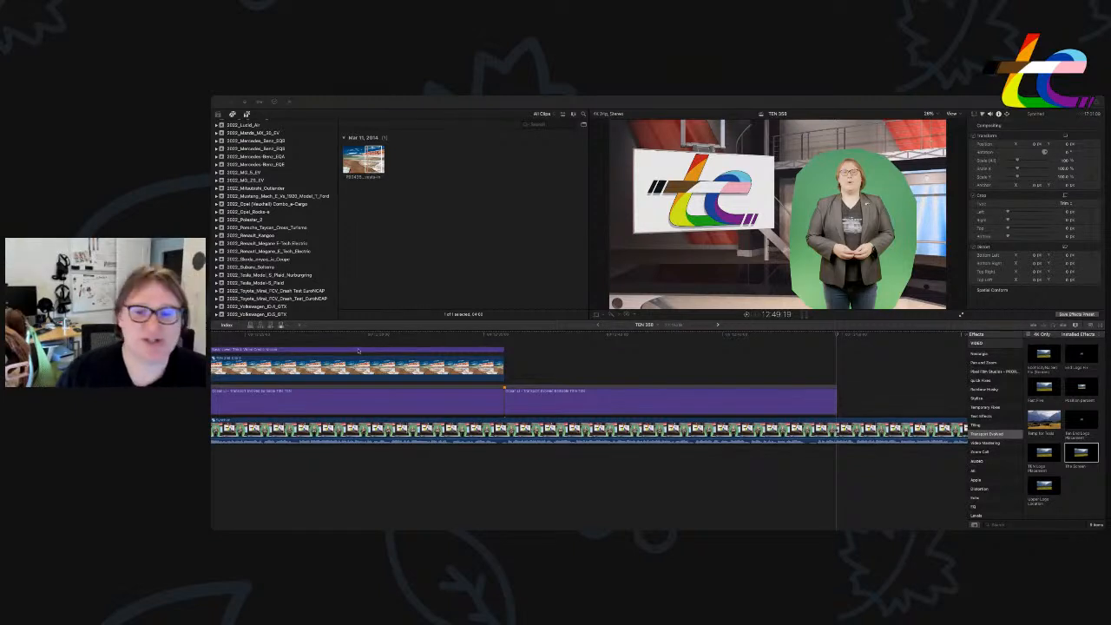
Change the text of the duplicated headline title to "Charging $".
{"action": "left_click", "coordinate": [525, 396]}
{"action": "triple_click", "coordinate": [1011, 151]}
{"action": "type", "text": "Charging %%%"}
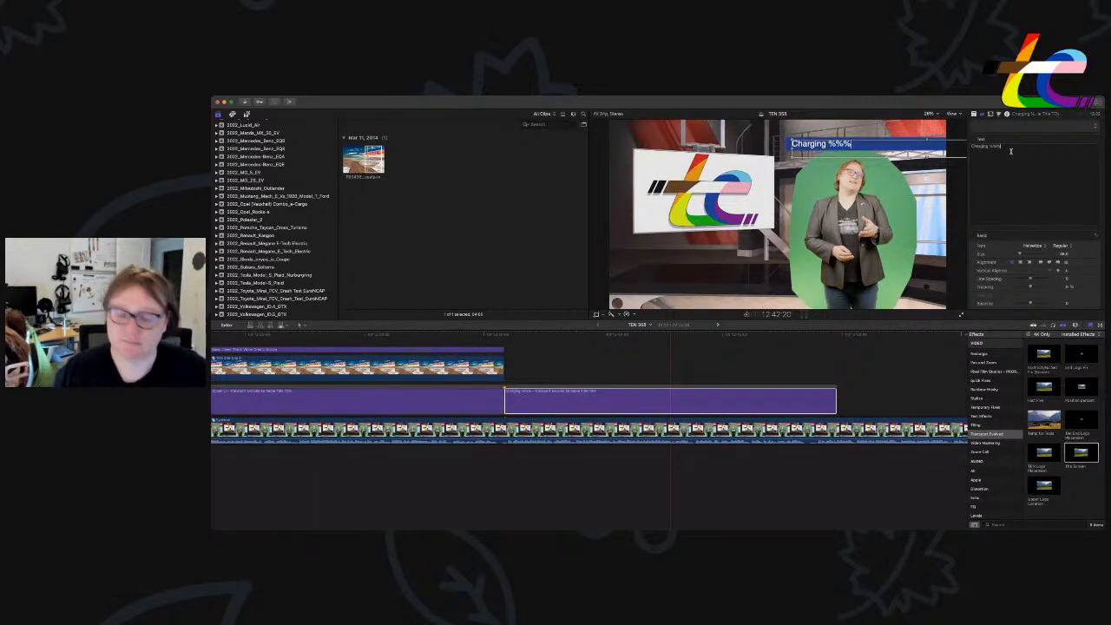
{"action": "key", "text": "BackSpace"}
{"action": "key", "text": "BackSpace"}
{"action": "key", "text": "BackSpace"}
{"action": "type", "text": "S"}
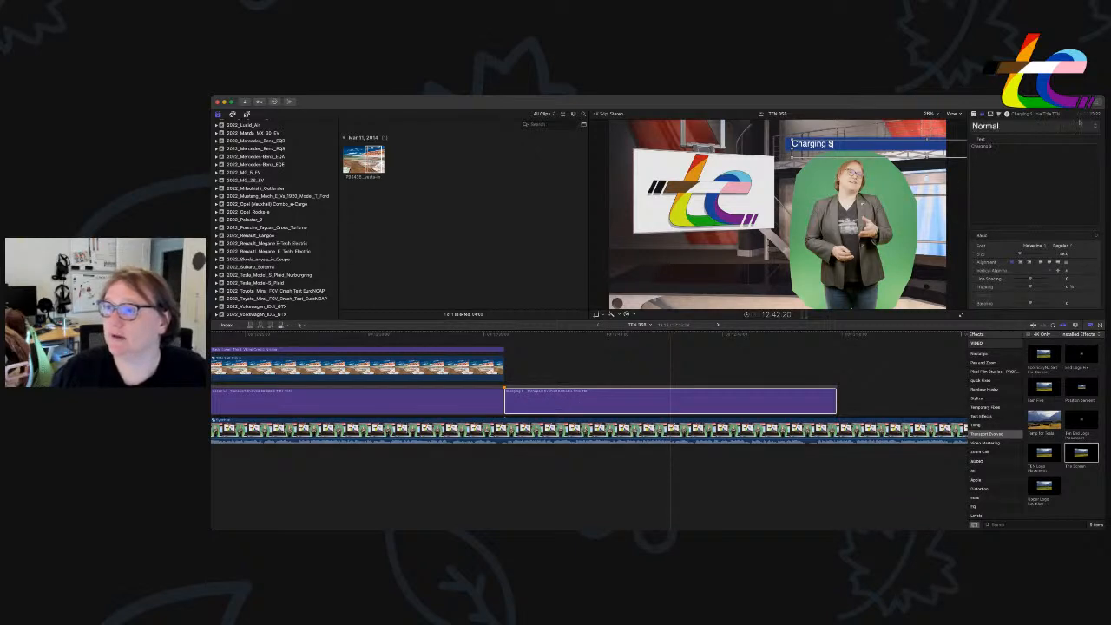
Play the segment from the start of the "Charging $" title and trim the title's end to 12:48:17.
{"action": "key", "text": "super+Tab"}
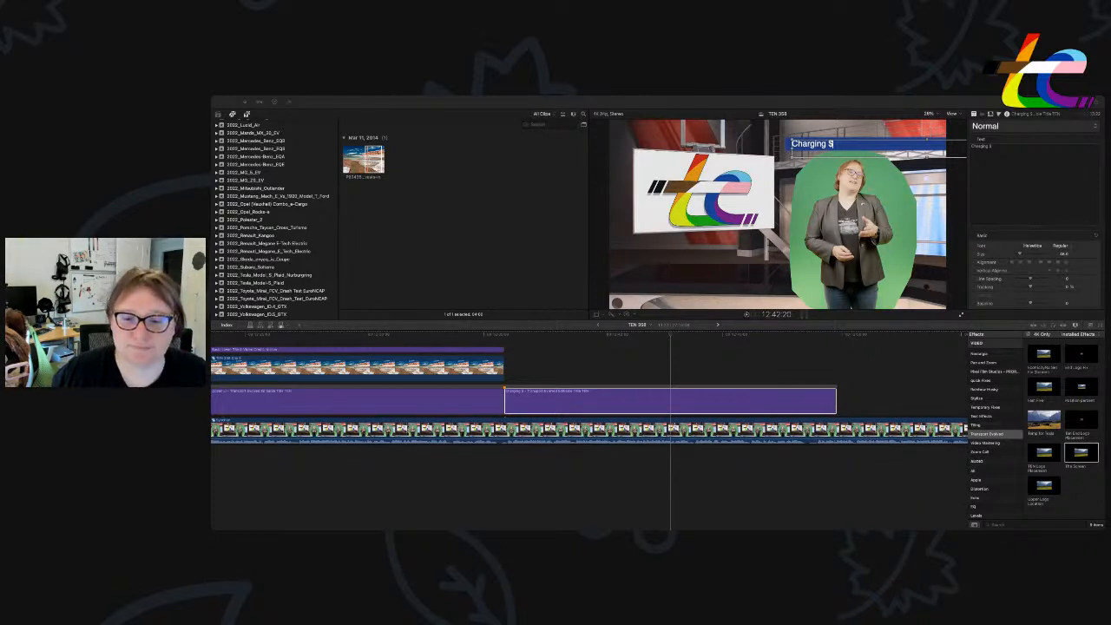
{"action": "left_click", "coordinate": [508, 394]}
{"action": "left_click", "coordinate": [512, 391]}
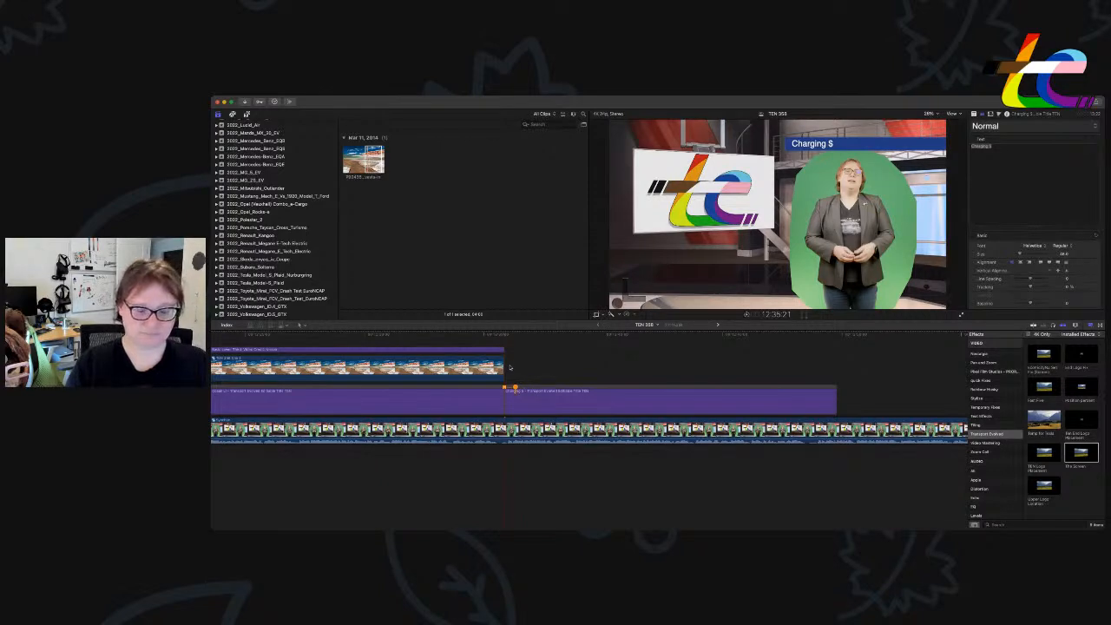
{"action": "key", "text": "space"}
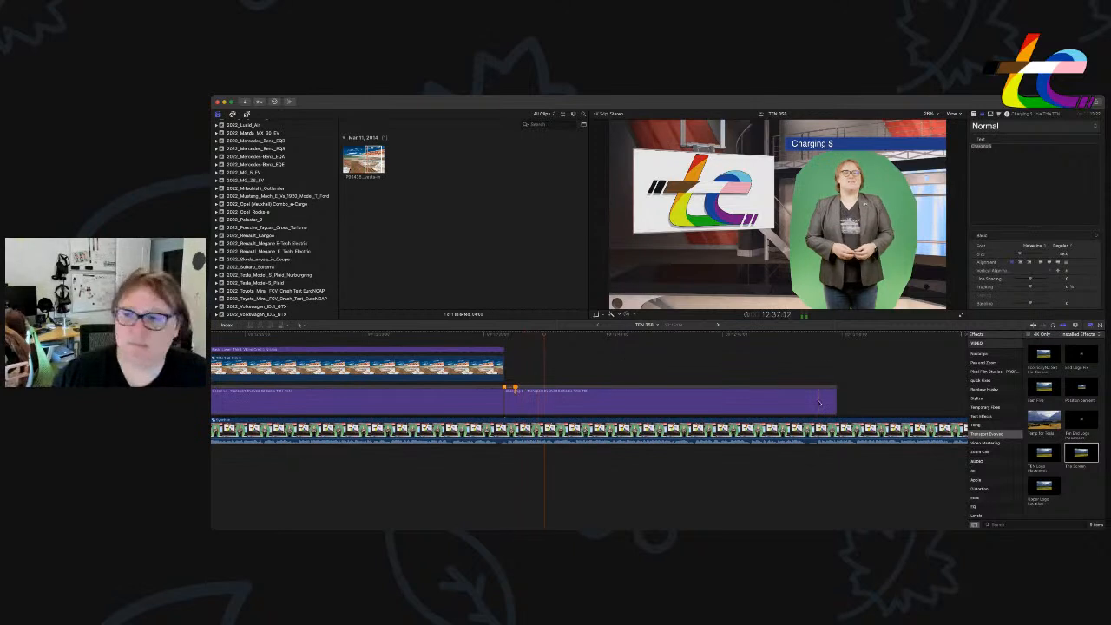
{"action": "left_click", "coordinate": [797, 351]}
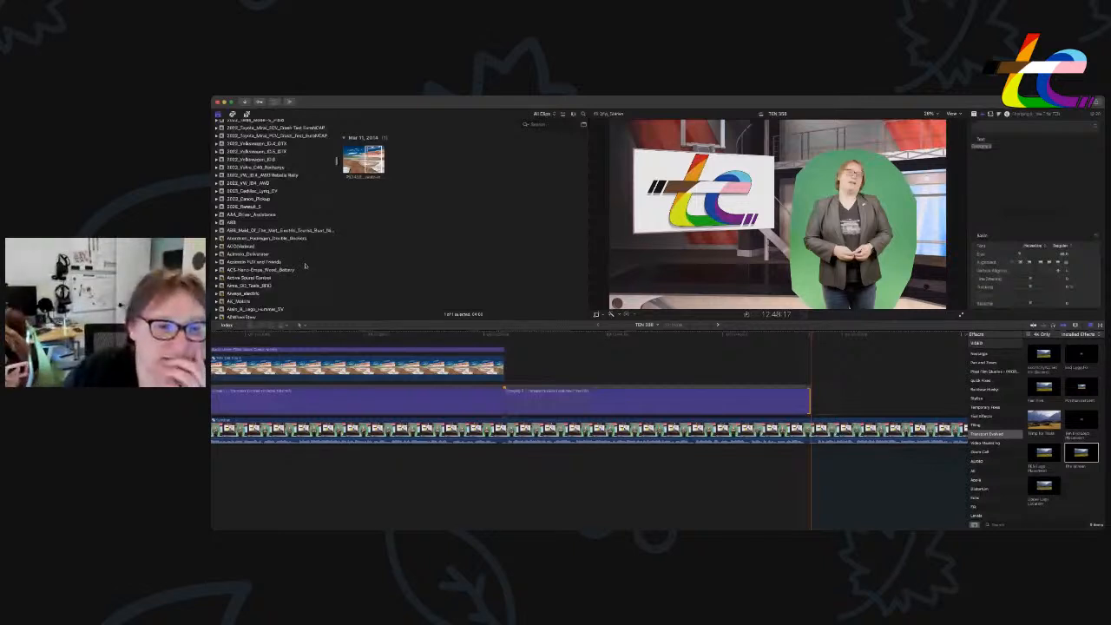
Place charging footage from the myChevrolet Energy Assist video in the 2020 Chevrolet Bolt EV event above "Charging $", trimmed to the title's end and without audio.
{"action": "left_click", "coordinate": [305, 266]}
{"action": "scroll", "coordinate": [293, 228], "scroll_direction": "down", "scroll_amount": 15}
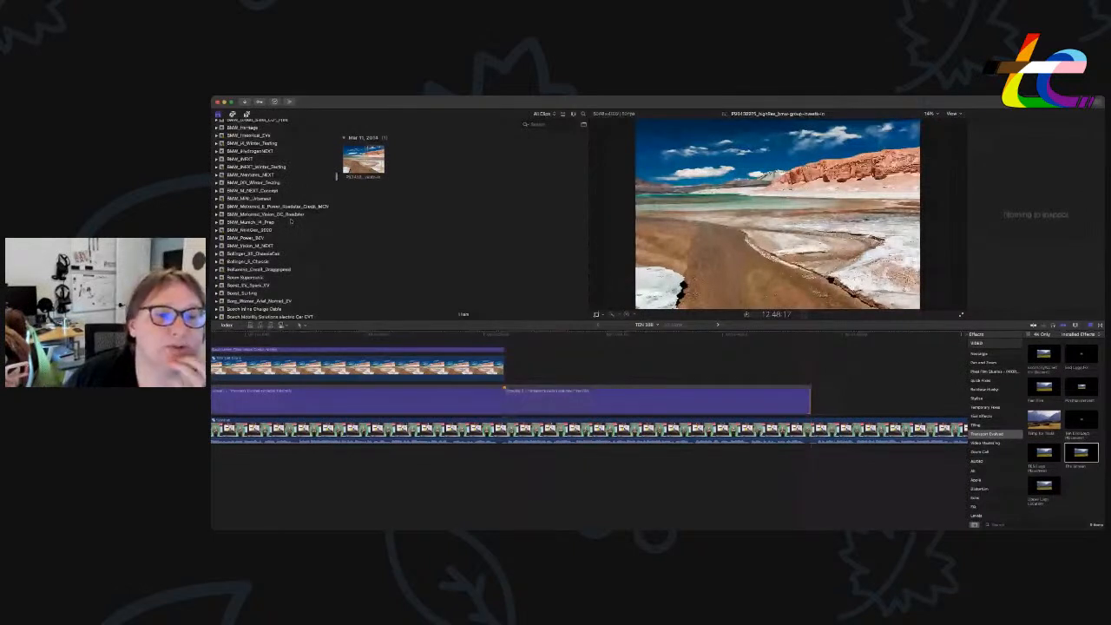
{"action": "scroll", "coordinate": [278, 243], "scroll_direction": "down", "scroll_amount": 10}
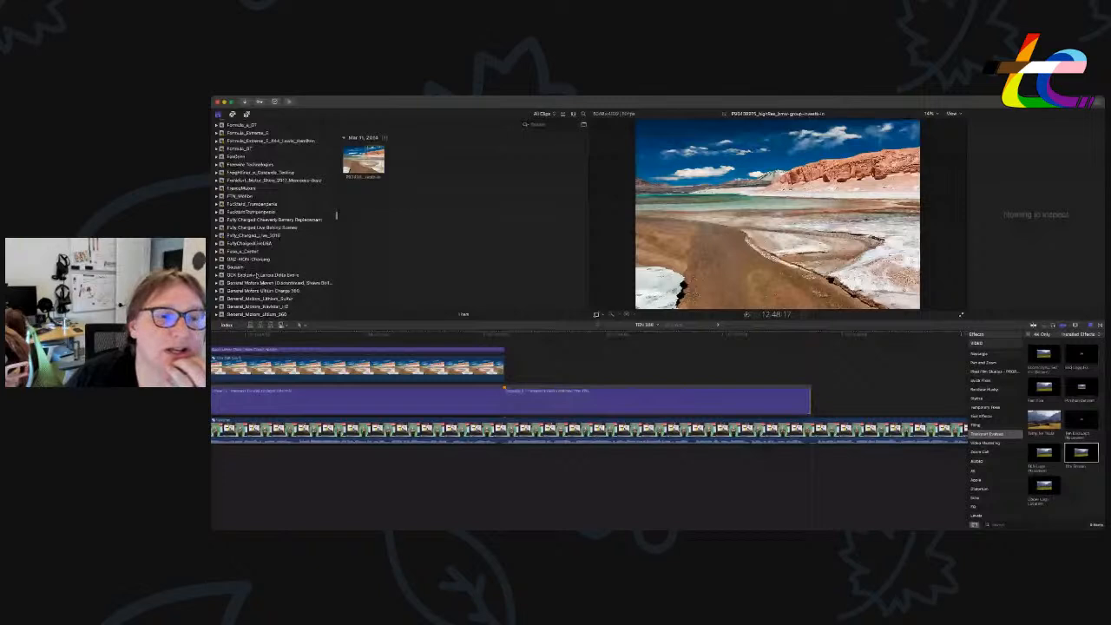
{"action": "scroll", "coordinate": [257, 275], "scroll_direction": "up", "scroll_amount": 10}
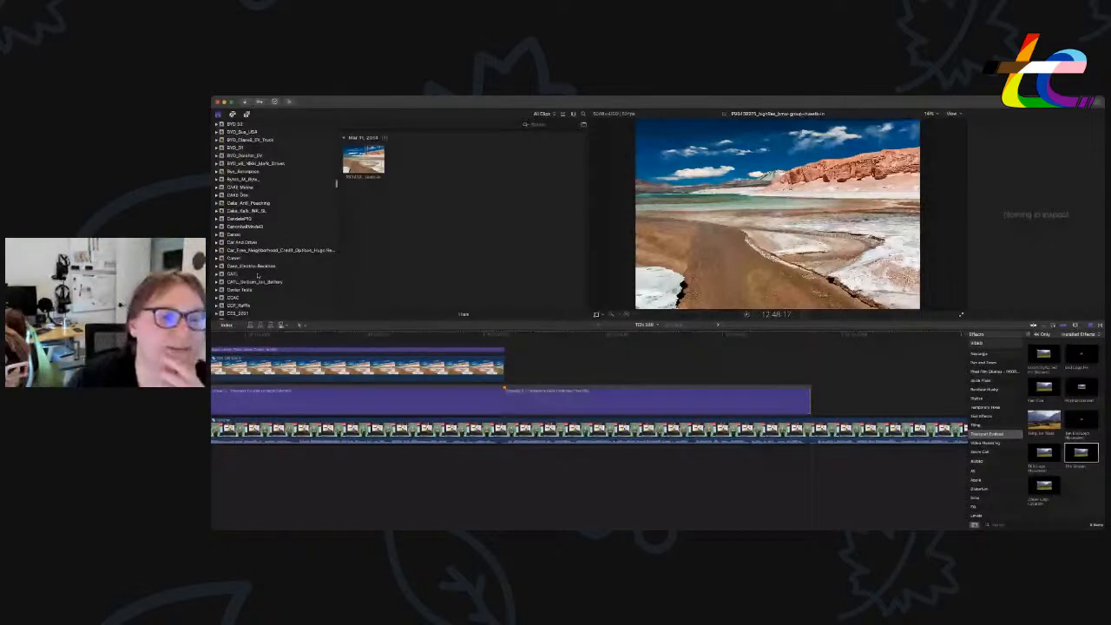
{"action": "scroll", "coordinate": [258, 275], "scroll_direction": "up", "scroll_amount": 10}
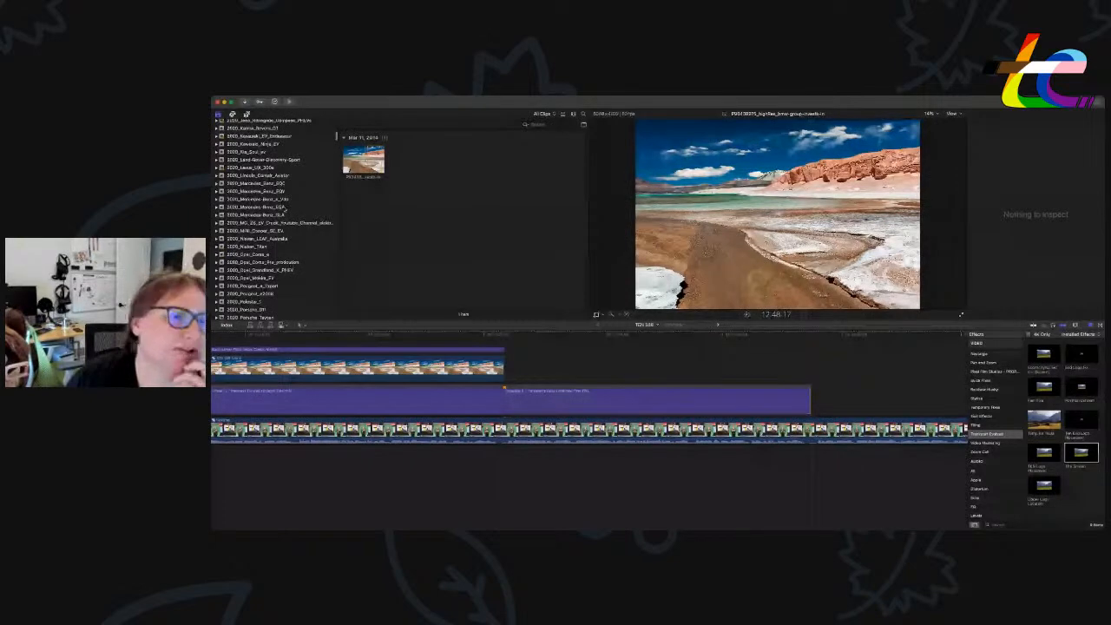
{"action": "scroll", "coordinate": [284, 209], "scroll_direction": "up", "scroll_amount": 5}
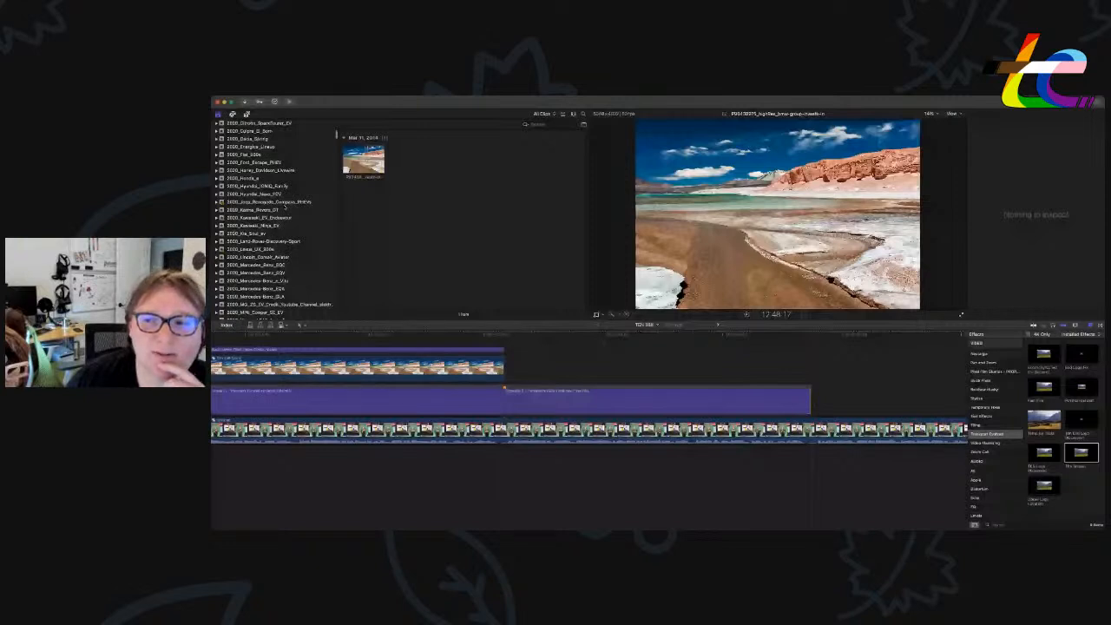
{"action": "scroll", "coordinate": [285, 206], "scroll_direction": "up", "scroll_amount": 5}
{"action": "left_click", "coordinate": [260, 226]}
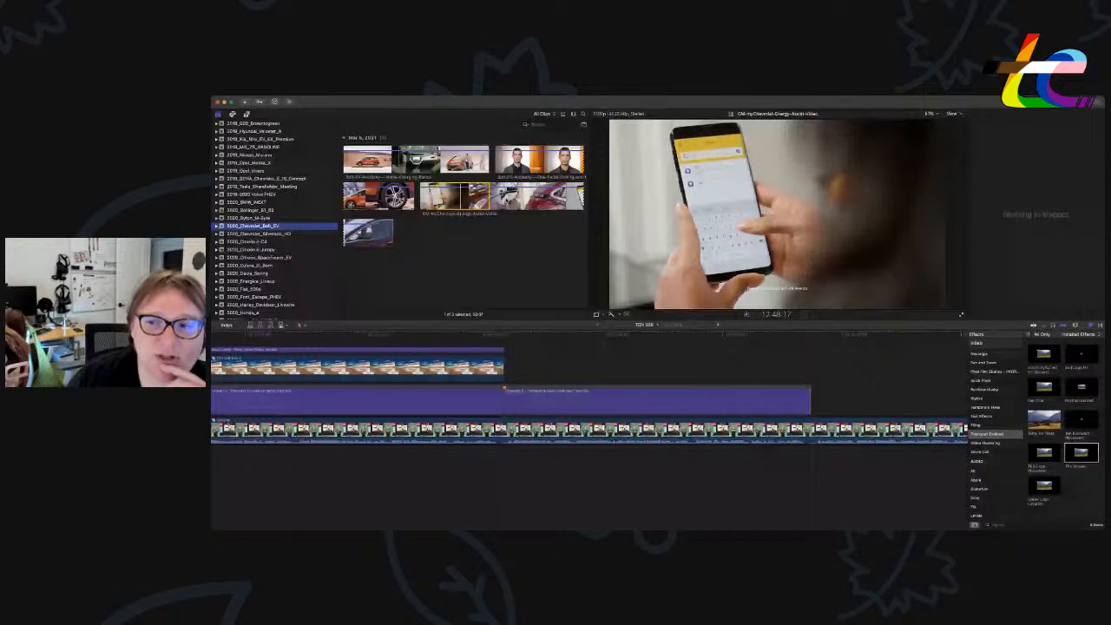
{"action": "left_click_drag", "start_coordinate": [520, 198], "coordinate": [540, 198]}
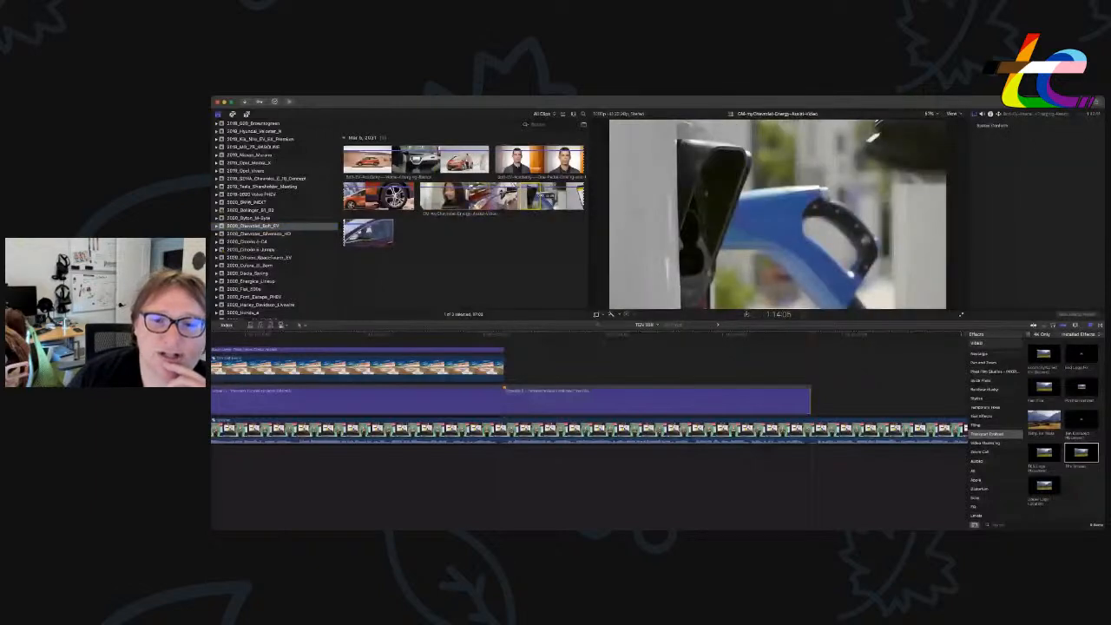
{"action": "left_click_drag", "start_coordinate": [540, 198], "coordinate": [507, 374]}
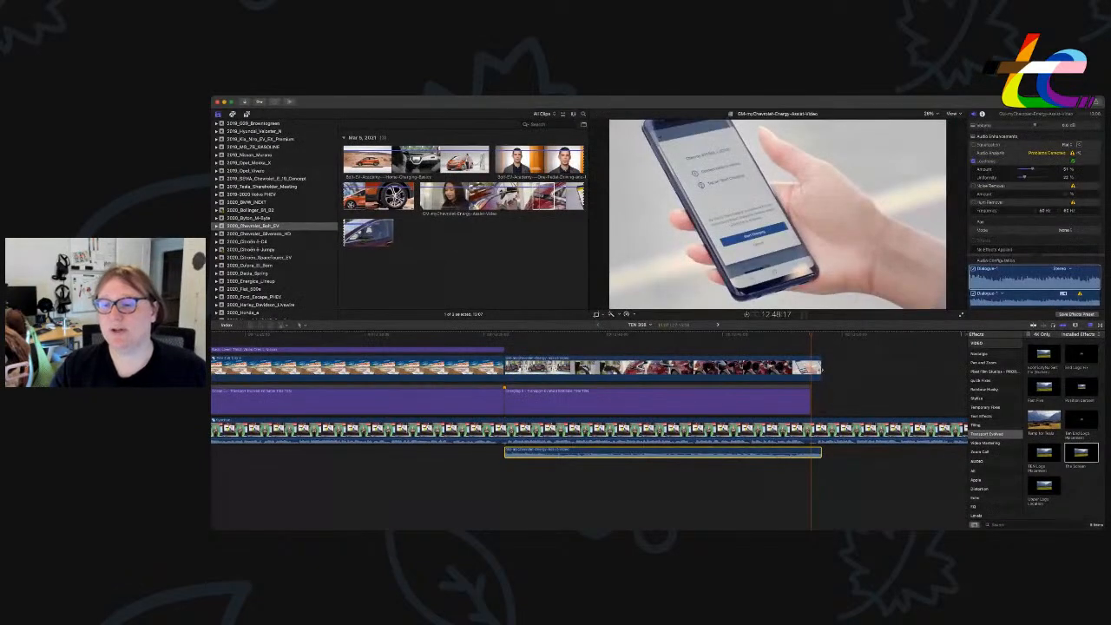
{"action": "left_click_drag", "start_coordinate": [820, 367], "coordinate": [811, 368]}
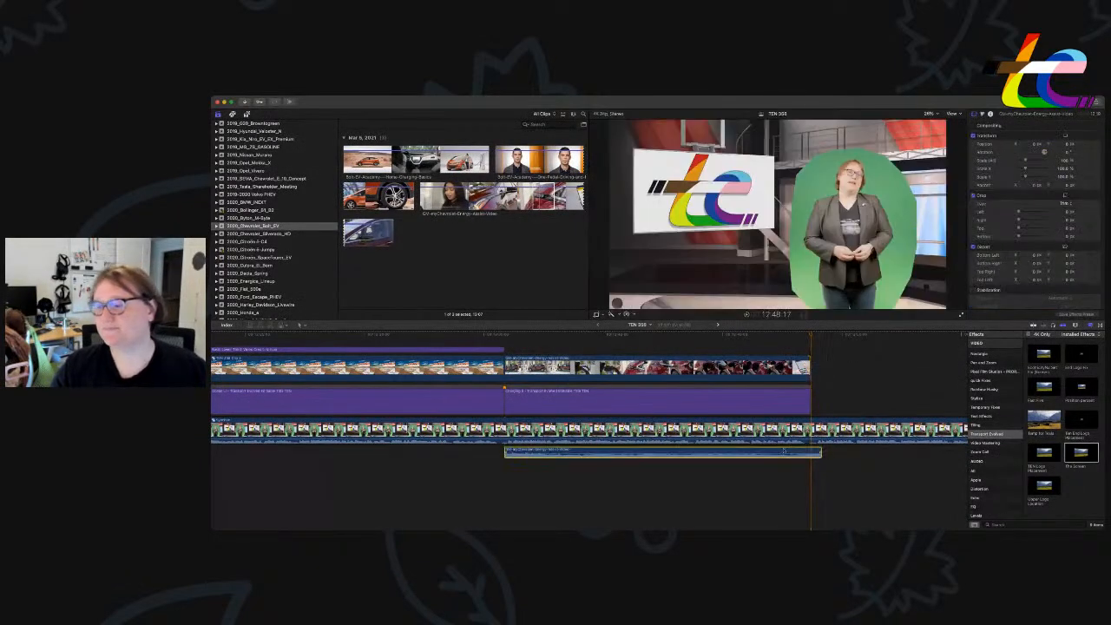
{"action": "left_click_drag", "start_coordinate": [1074, 460], "coordinate": [550, 373]}
Duplicate the desert-lake clip's credit above the Chevrolet charging clip and trim it to that clip's end.
{"action": "left_click", "coordinate": [498, 350]}
{"action": "left_click", "coordinate": [507, 335]}
{"action": "key", "text": "super+v"}
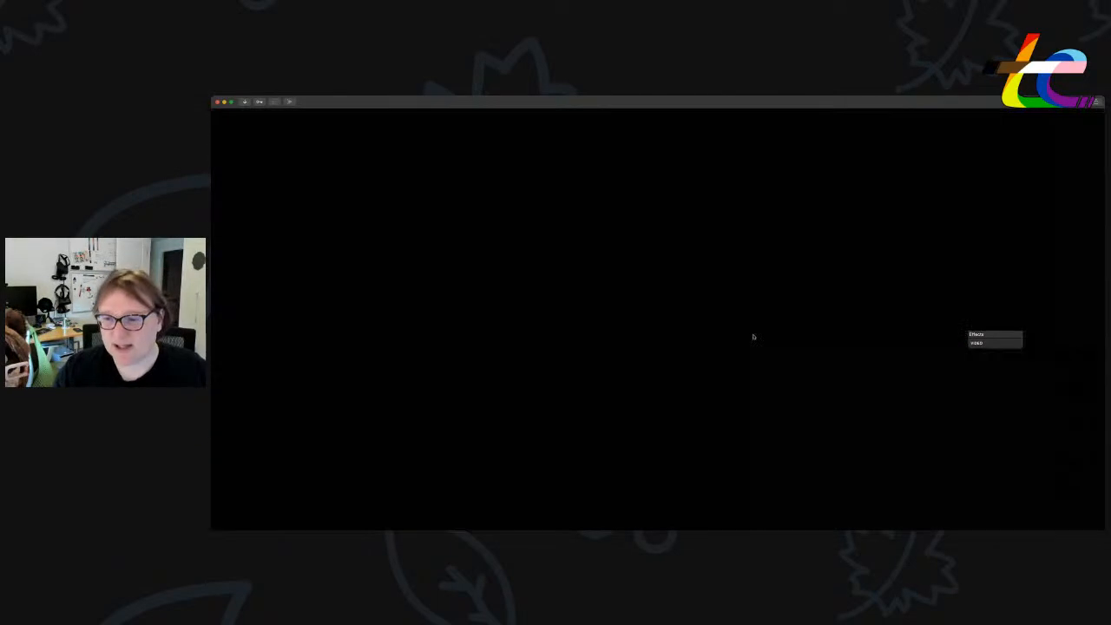
{"action": "left_click_drag", "start_coordinate": [836, 350], "coordinate": [810, 349]}
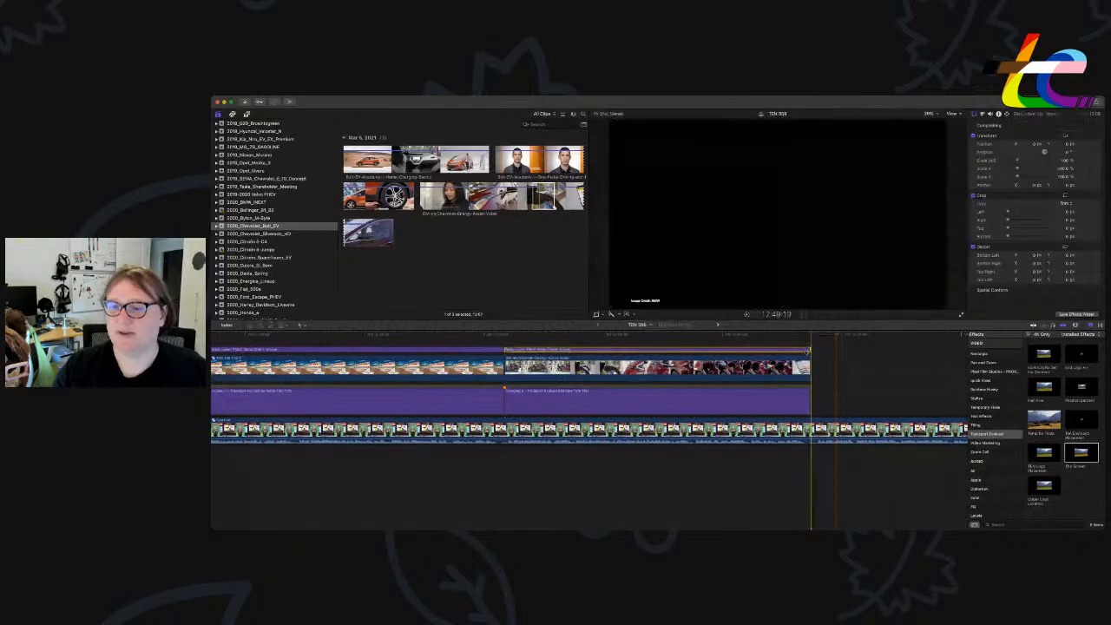
Change the duplicated credit's text to "Video Credit: Chevrolet".
{"action": "left_click_drag", "start_coordinate": [983, 147], "coordinate": [952, 146]}
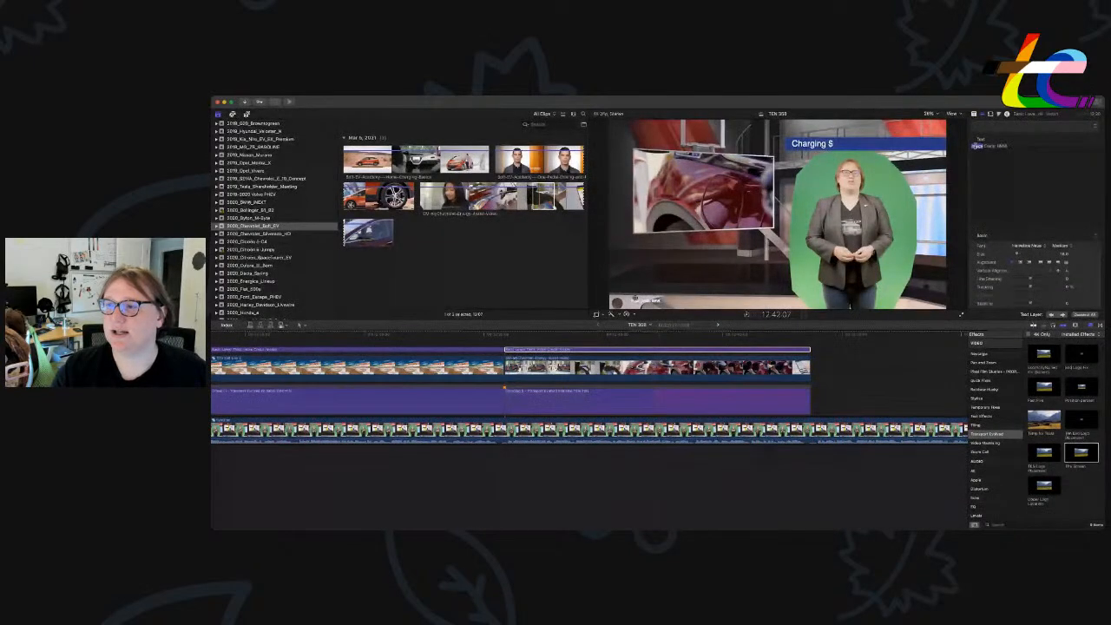
{"action": "type", "text": "Video"}
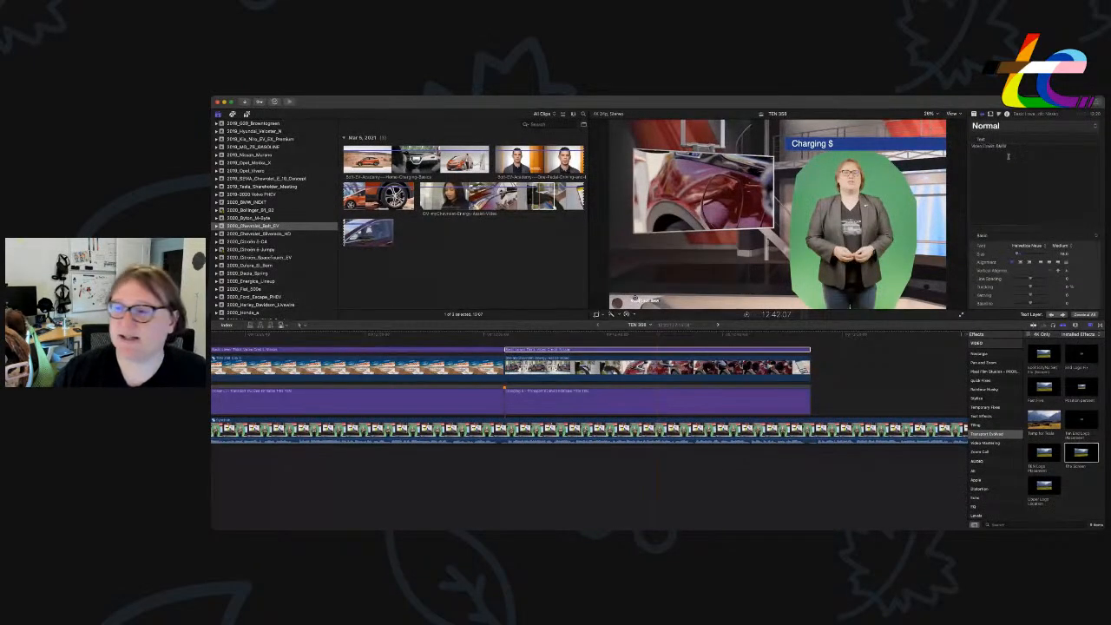
{"action": "left_click_drag", "start_coordinate": [996, 147], "coordinate": [1051, 149]}
{"action": "type", "text": "Chevrole"}
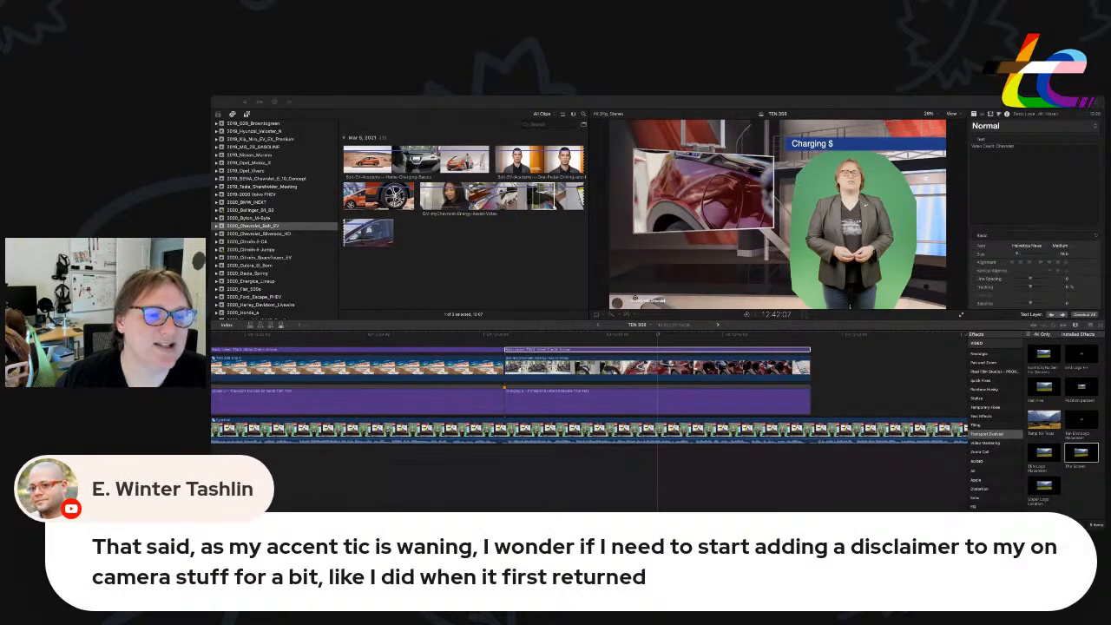
Duplicate the "Charging $" headline title directly after the original and extend the copy's end.
{"action": "left_click", "coordinate": [780, 392]}
{"action": "left_click", "coordinate": [783, 390]}
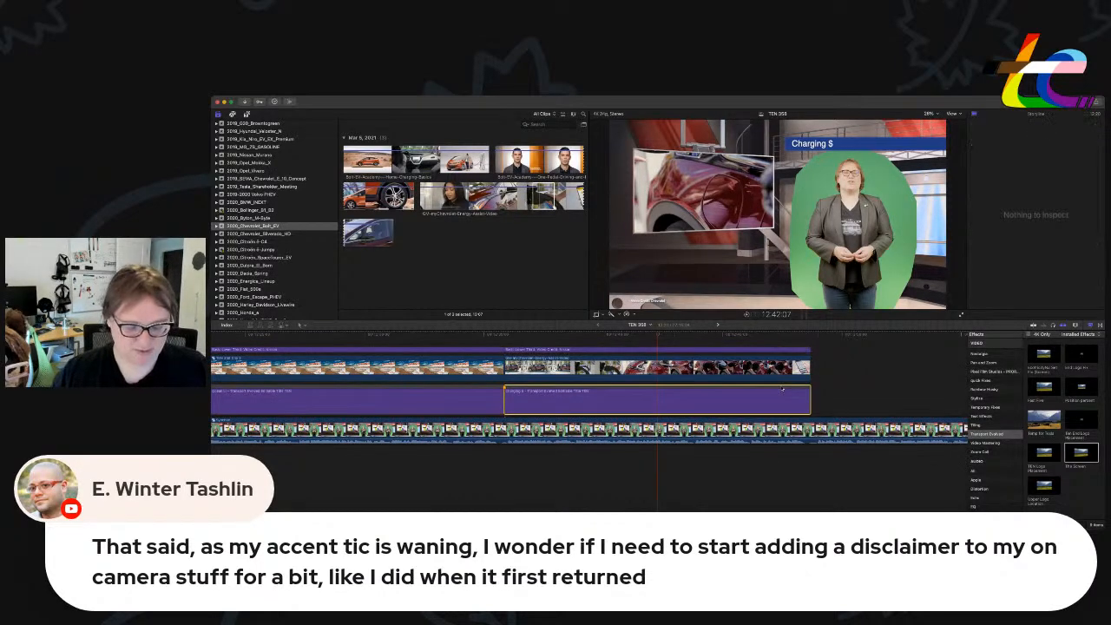
{"action": "left_click", "coordinate": [811, 336]}
{"action": "key", "text": "super+v"}
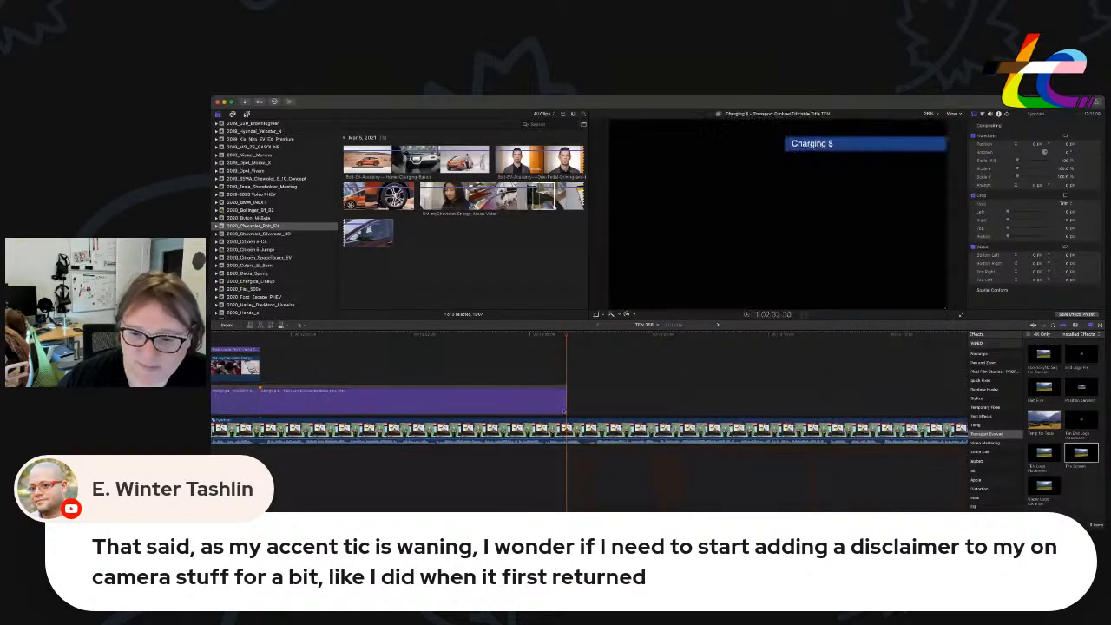
{"action": "left_click_drag", "start_coordinate": [566, 401], "coordinate": [594, 401]}
{"action": "scroll", "coordinate": [469, 401], "scroll_direction": "left", "scroll_amount": 3}
Change the text of the duplicated headline title to "Heading to Germany".
{"action": "left_click", "coordinate": [461, 401]}
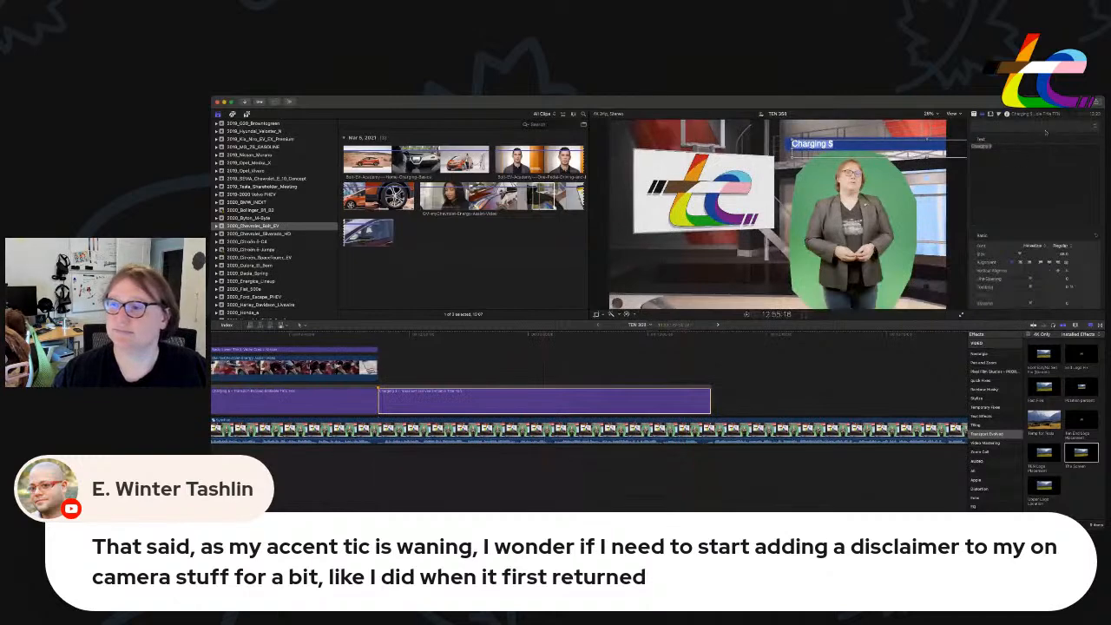
{"action": "left_click", "coordinate": [992, 164]}
{"action": "type", "text": "Head"}
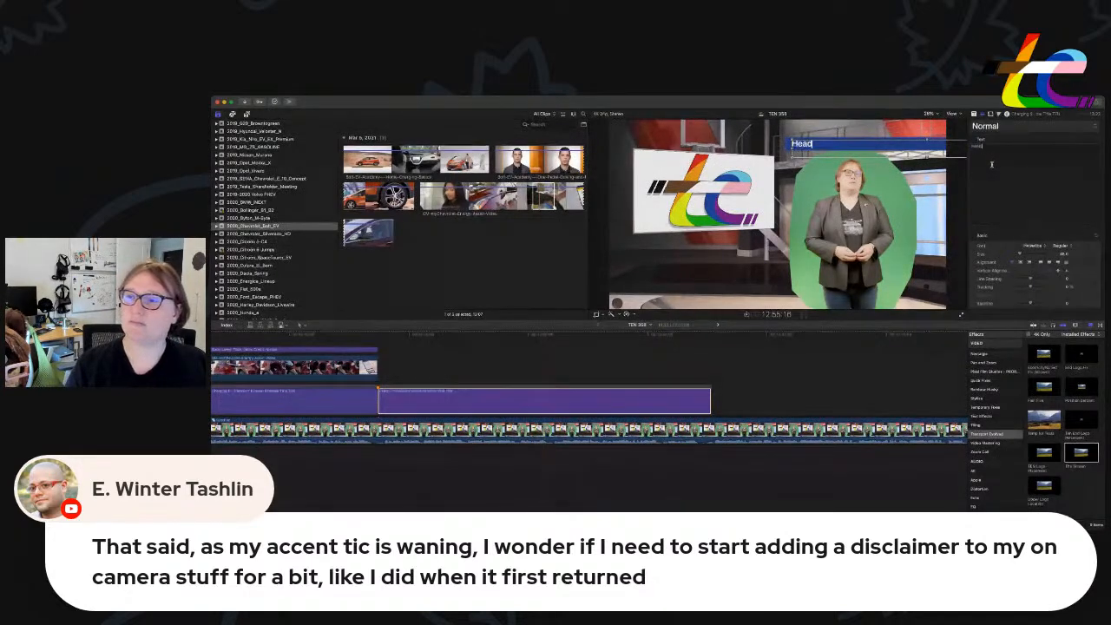
{"action": "type", "text": "ing to Germany"}
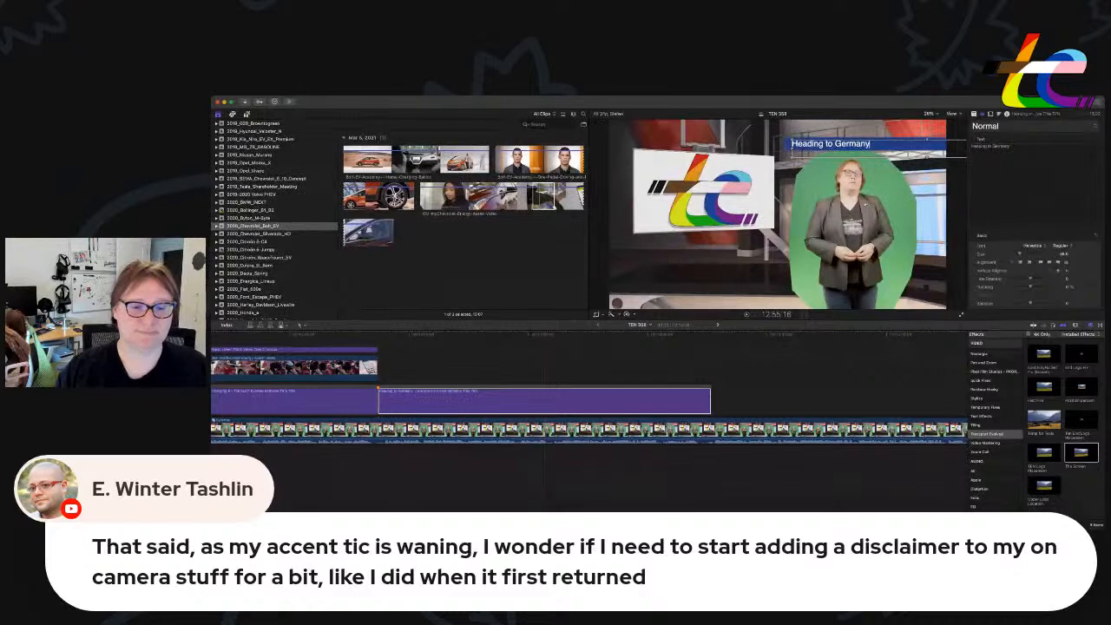
Review the presenter segment from the start of the "Heading to Germany" title.
{"action": "scroll", "coordinate": [461, 371], "scroll_direction": "right", "scroll_amount": 1}
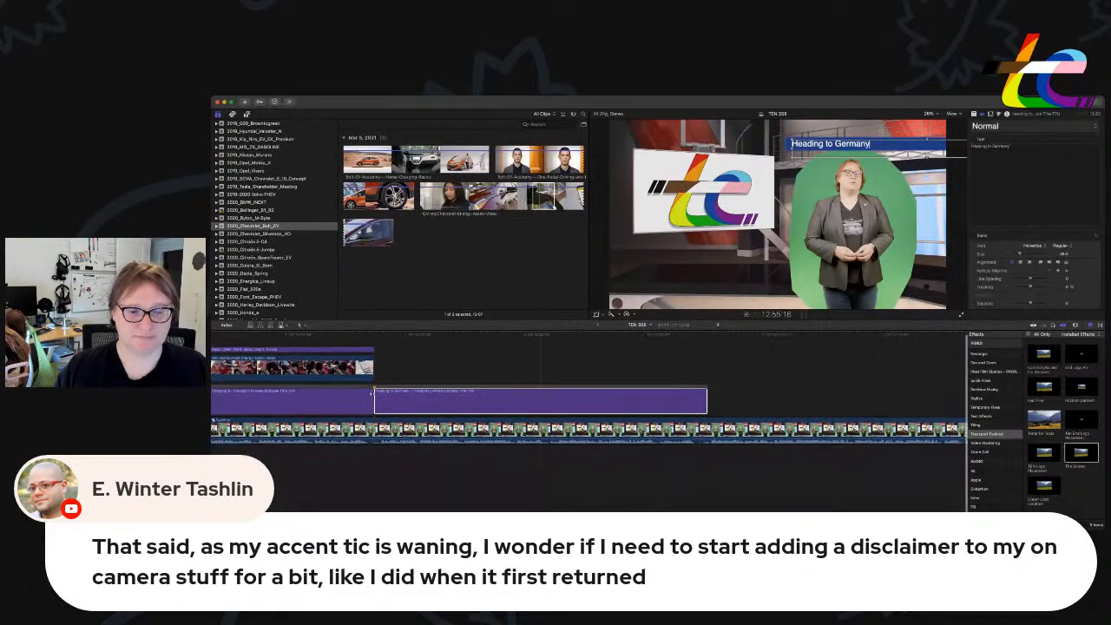
{"action": "left_click", "coordinate": [374, 390]}
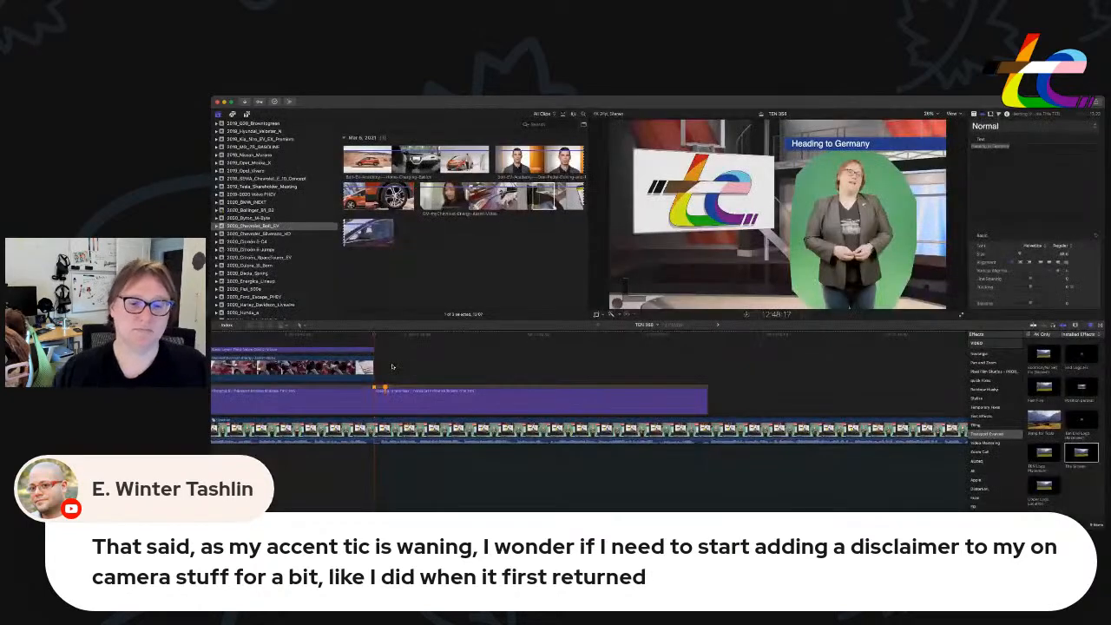
{"action": "left_click", "coordinate": [600, 357]}
Look through the yearly vehicle events in the library for NIO footage and check the 2021 NIO event.
{"action": "scroll", "coordinate": [252, 198], "scroll_direction": "down", "scroll_amount": 15}
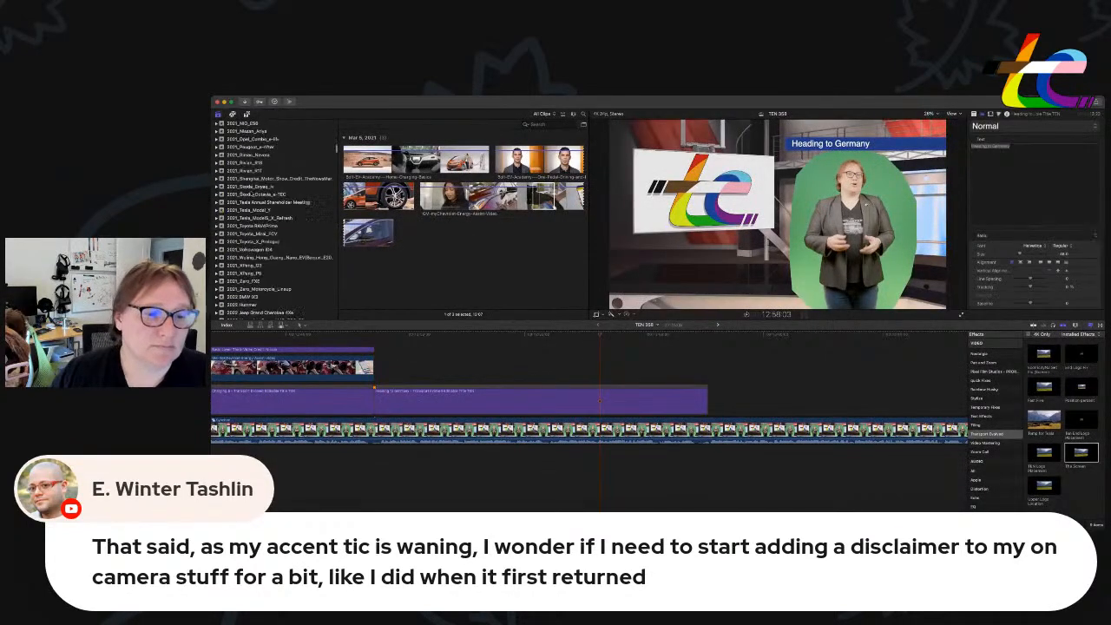
{"action": "scroll", "coordinate": [270, 217], "scroll_direction": "down", "scroll_amount": 2}
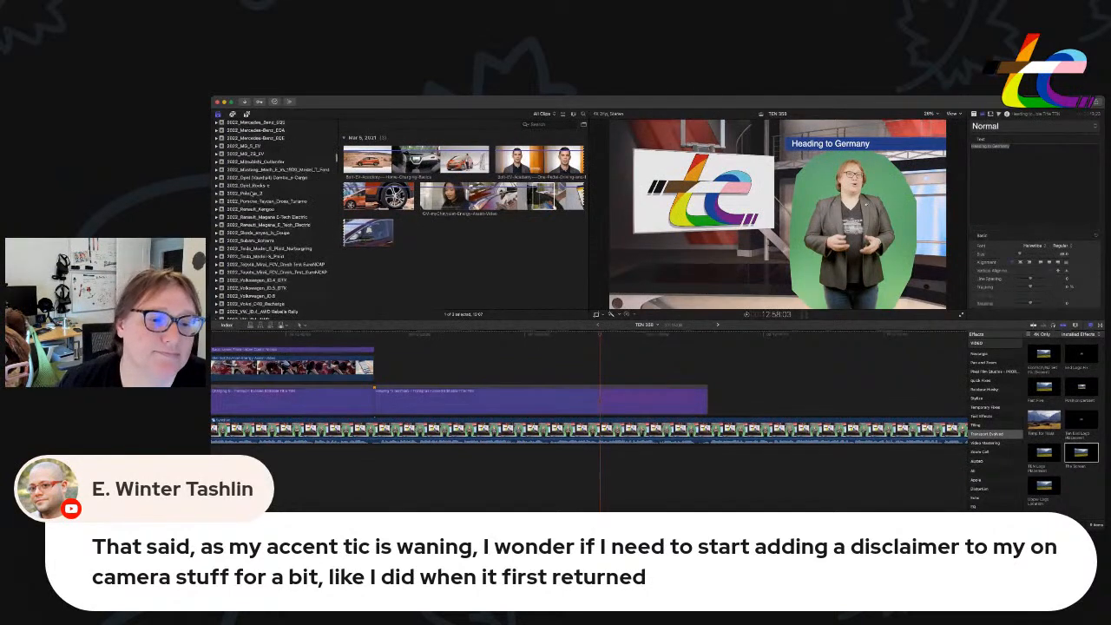
{"action": "scroll", "coordinate": [261, 182], "scroll_direction": "up", "scroll_amount": 5}
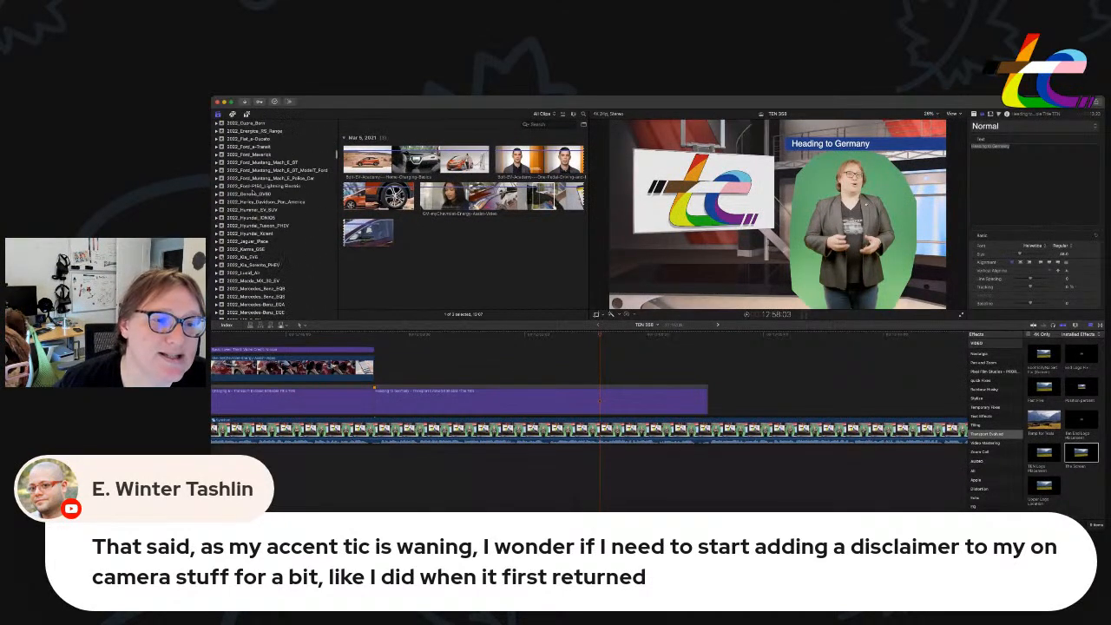
{"action": "scroll", "coordinate": [277, 234], "scroll_direction": "down", "scroll_amount": 10}
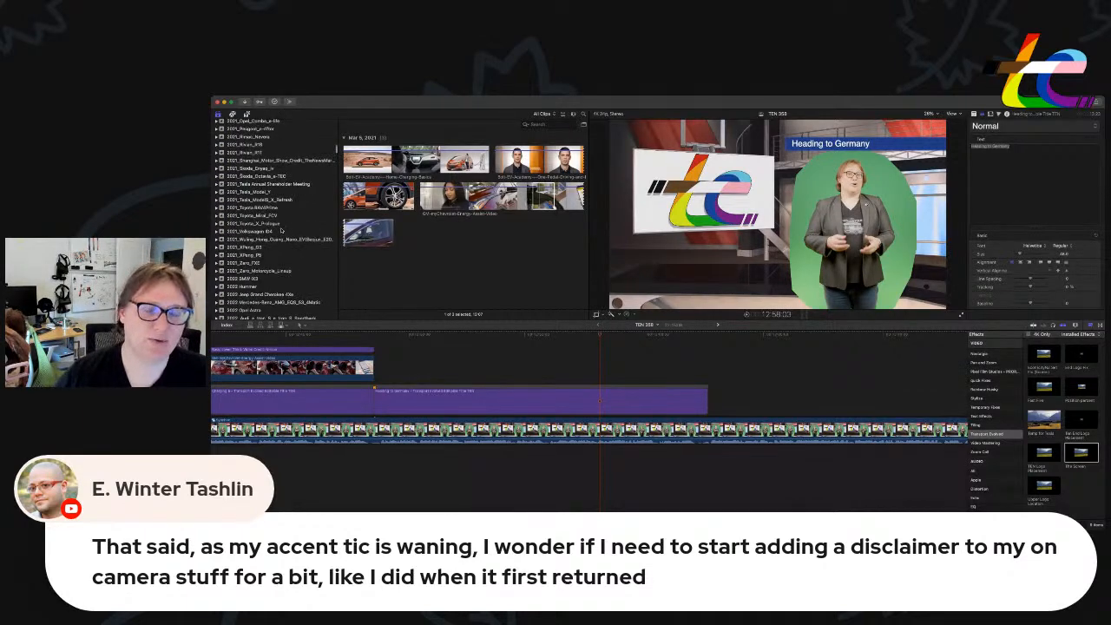
{"action": "left_click", "coordinate": [286, 249]}
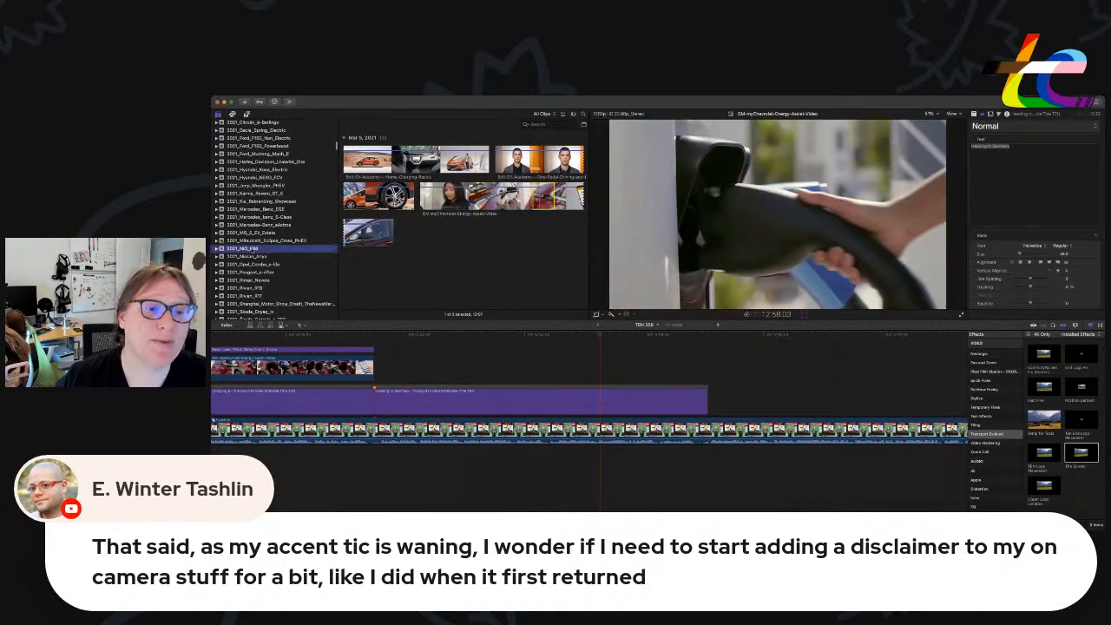
{"action": "scroll", "coordinate": [265, 232], "scroll_direction": "up", "scroll_amount": 9}
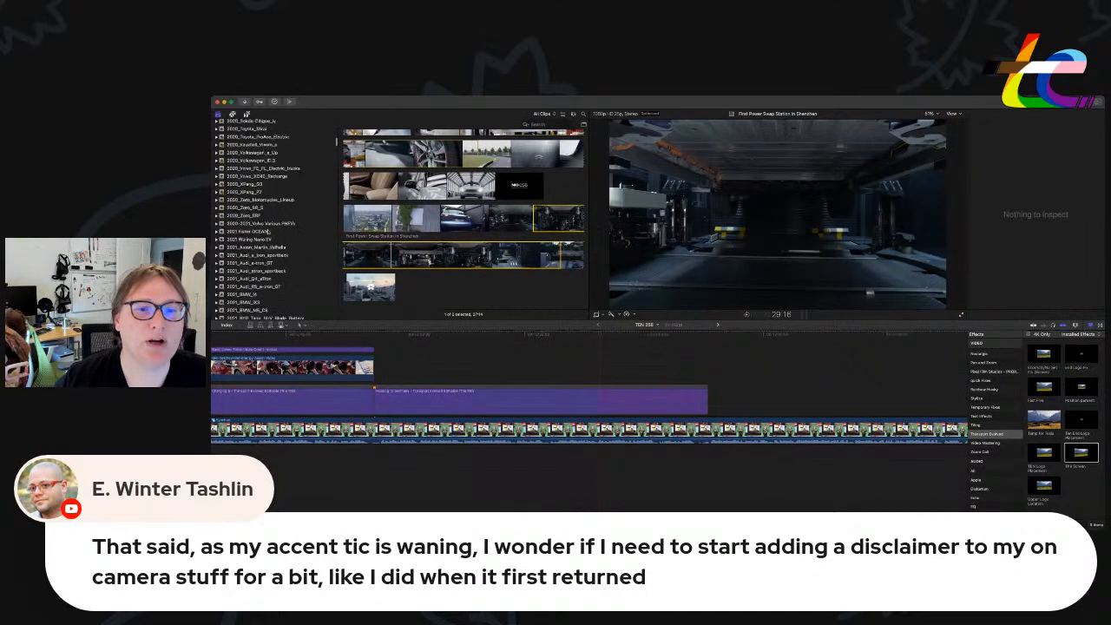
{"action": "scroll", "coordinate": [265, 232], "scroll_direction": "down", "scroll_amount": 10}
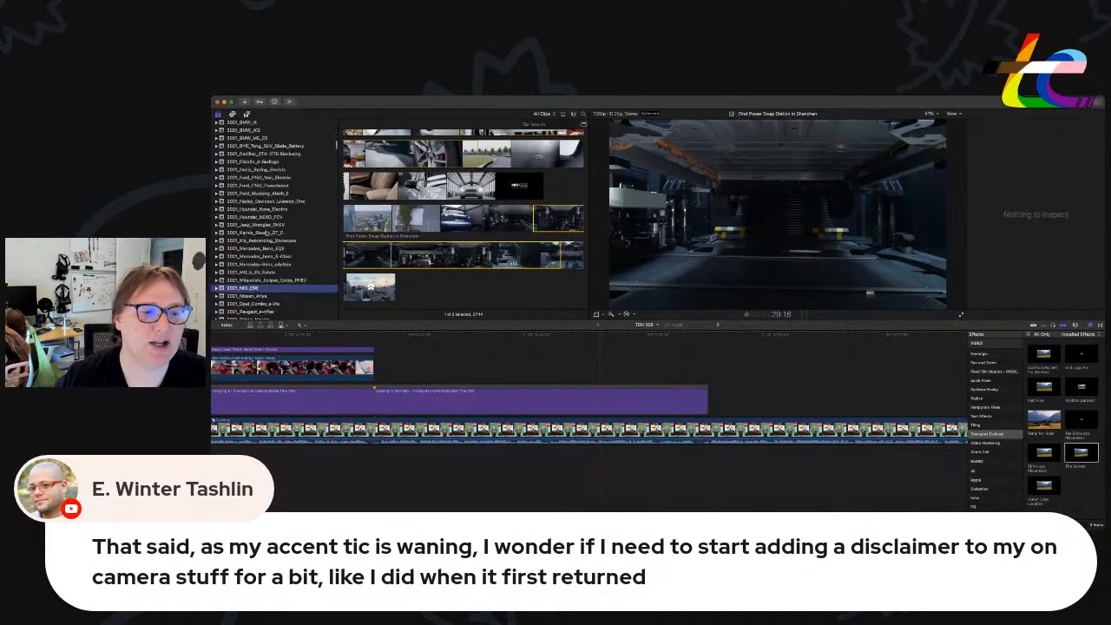
Search the rest of the event library for NIO events that could supply B-roll for the Germany story.
{"action": "key", "text": "super+Tab"}
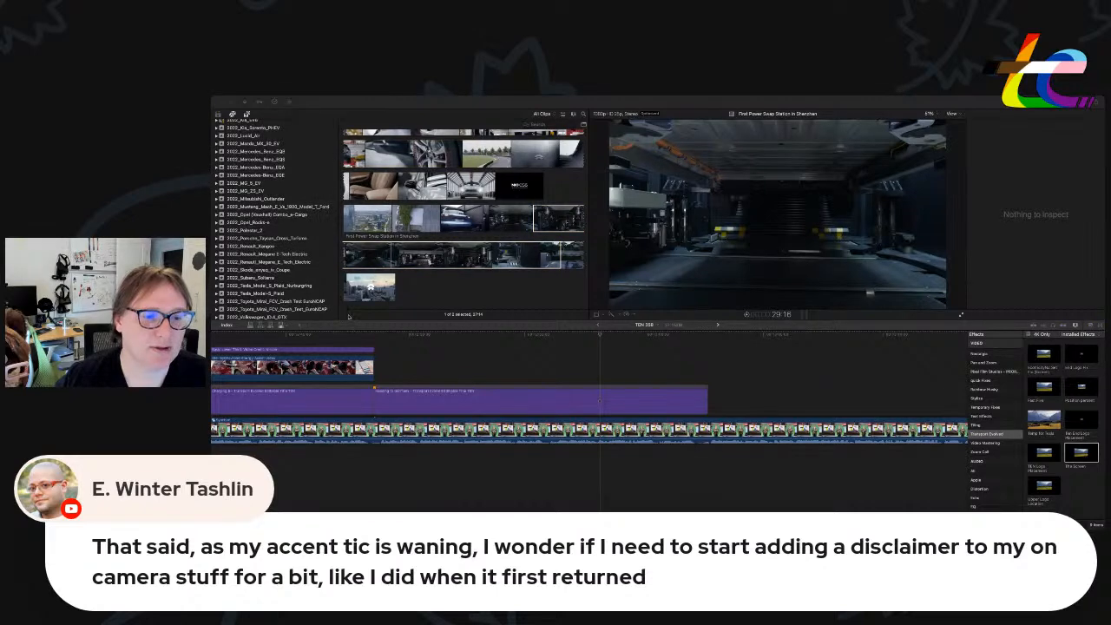
{"action": "key", "text": "super+Tab"}
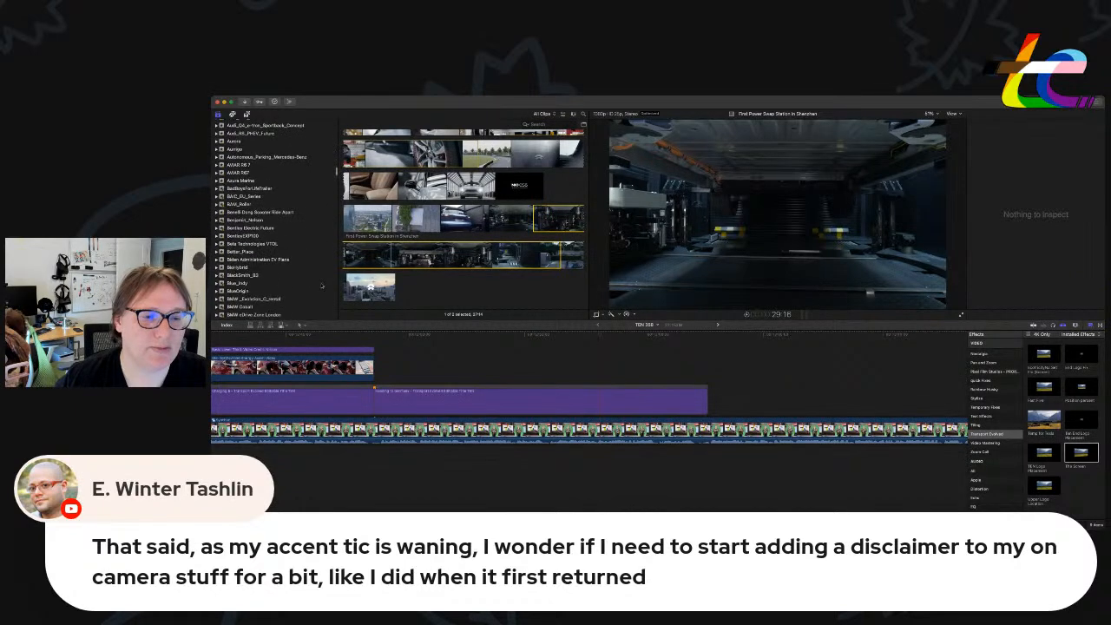
{"action": "scroll", "coordinate": [322, 286], "scroll_direction": "up", "scroll_amount": 5}
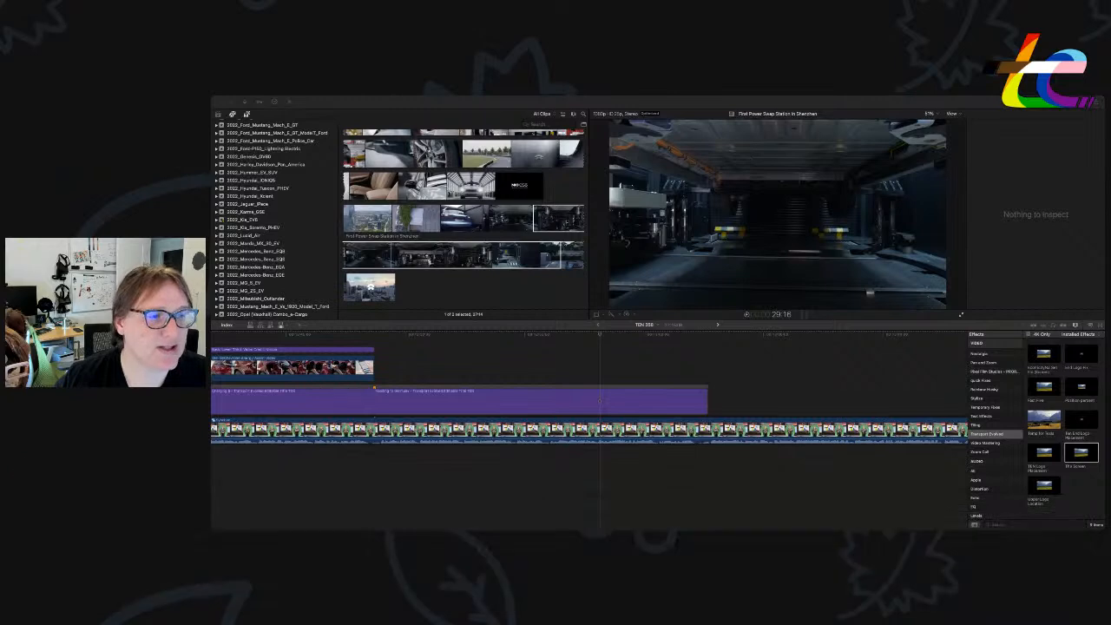
{"action": "left_click", "coordinate": [306, 271]}
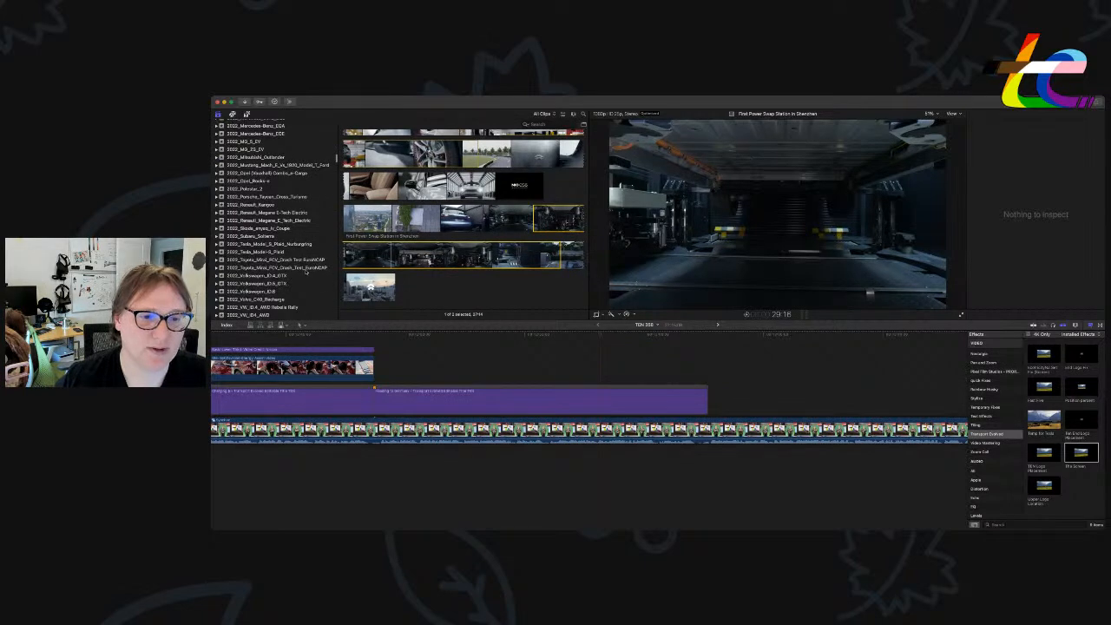
{"action": "scroll", "coordinate": [306, 272], "scroll_direction": "up", "scroll_amount": 5}
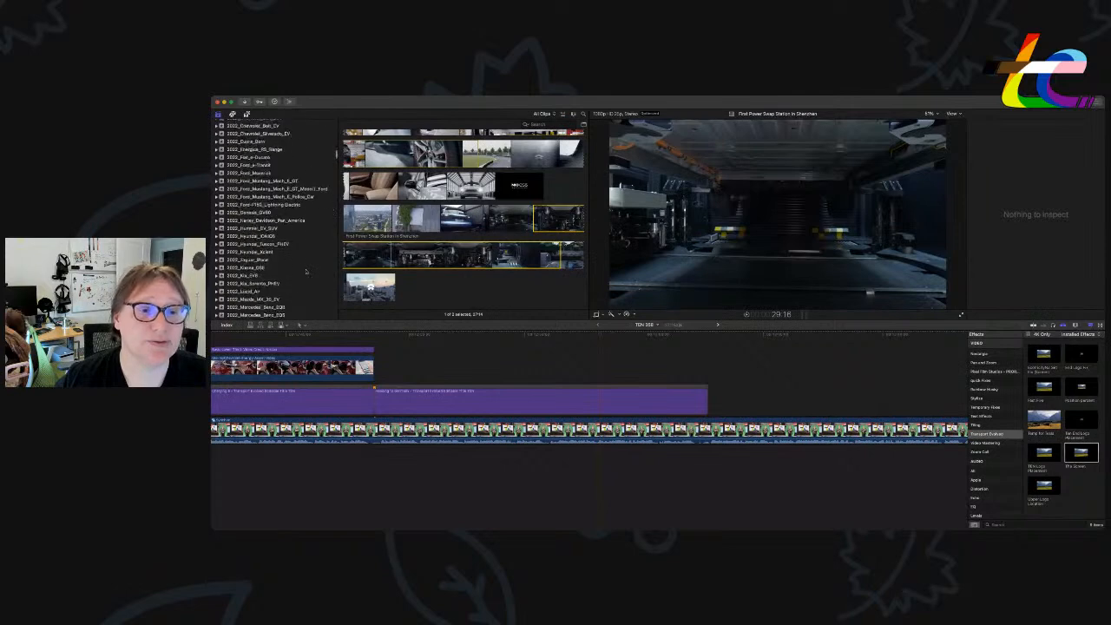
{"action": "scroll", "coordinate": [305, 271], "scroll_direction": "up", "scroll_amount": 10}
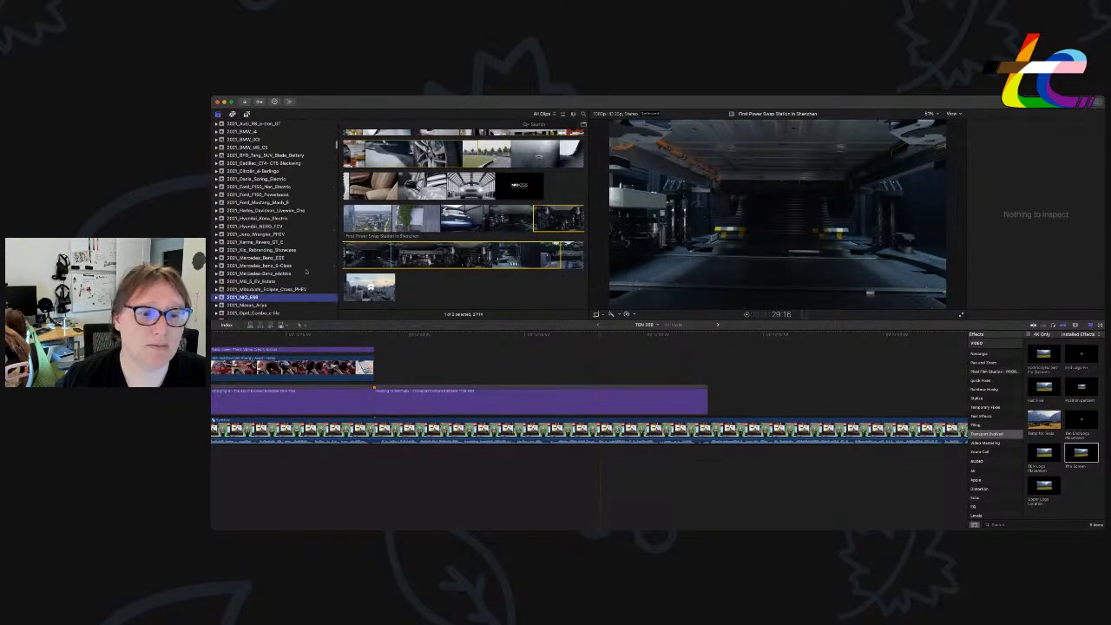
{"action": "scroll", "coordinate": [306, 272], "scroll_direction": "up", "scroll_amount": 3}
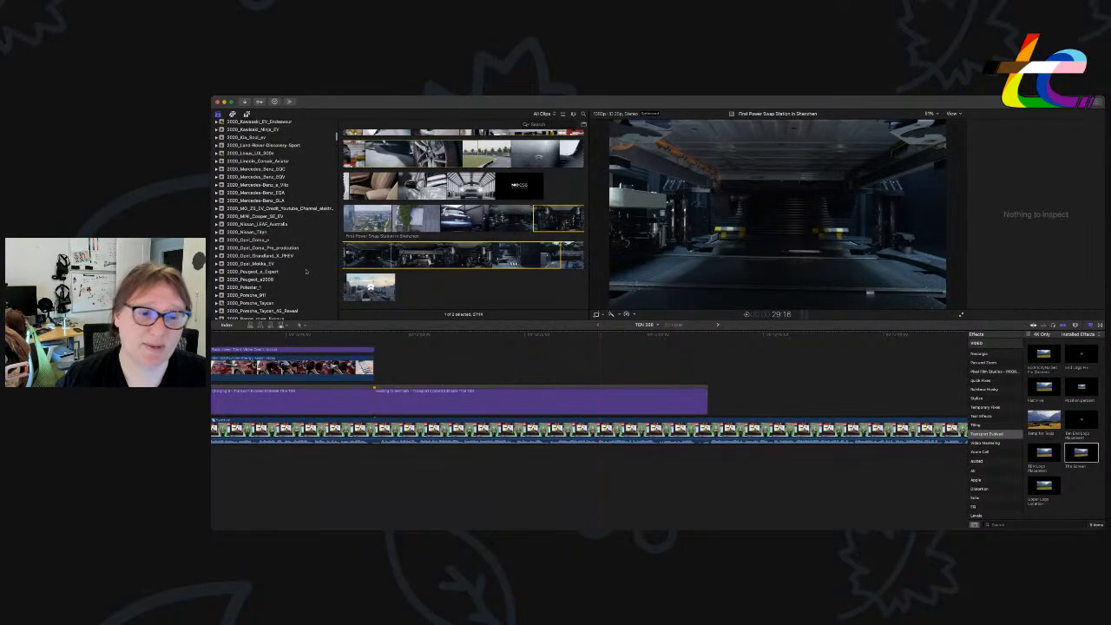
{"action": "scroll", "coordinate": [286, 279], "scroll_direction": "down", "scroll_amount": 10}
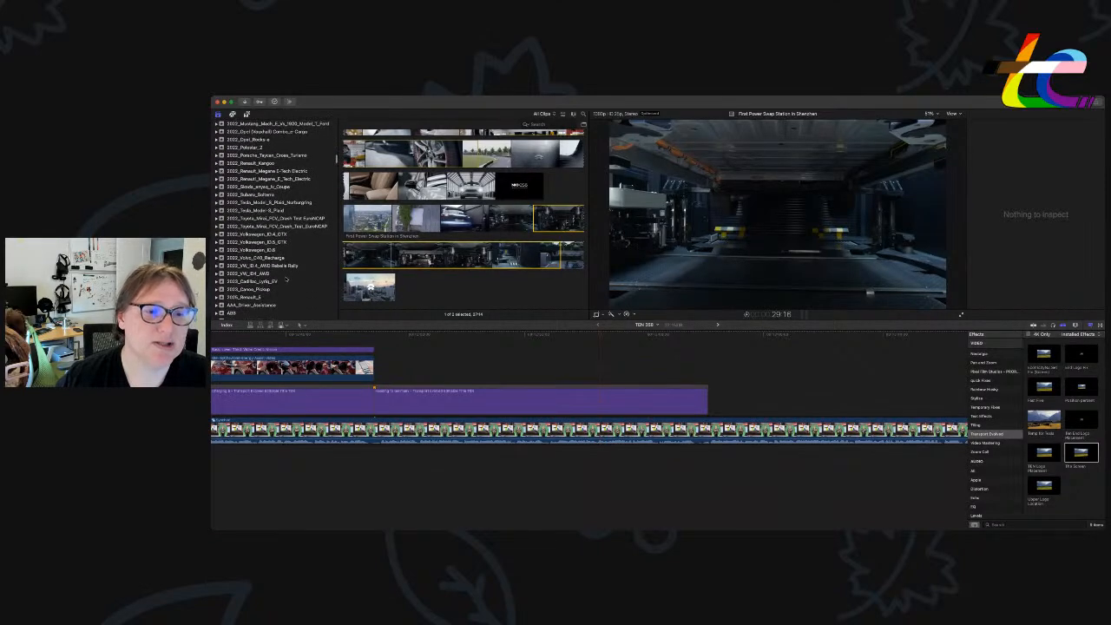
{"action": "scroll", "coordinate": [286, 280], "scroll_direction": "down", "scroll_amount": 20}
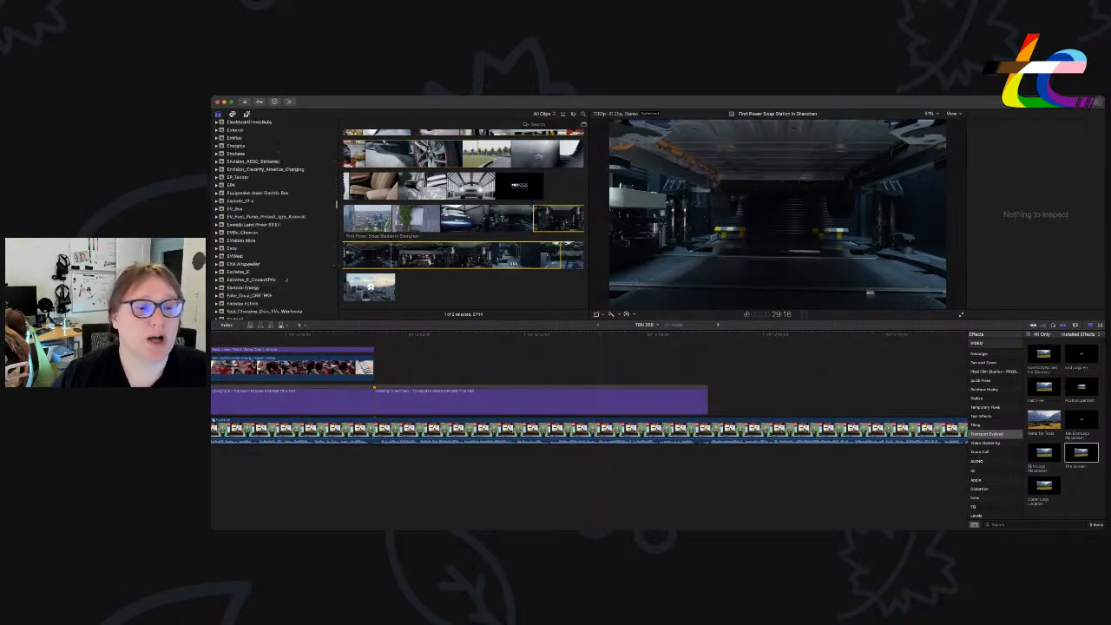
{"action": "scroll", "coordinate": [286, 279], "scroll_direction": "down", "scroll_amount": 10}
{"action": "scroll", "coordinate": [287, 279], "scroll_direction": "down", "scroll_amount": 10}
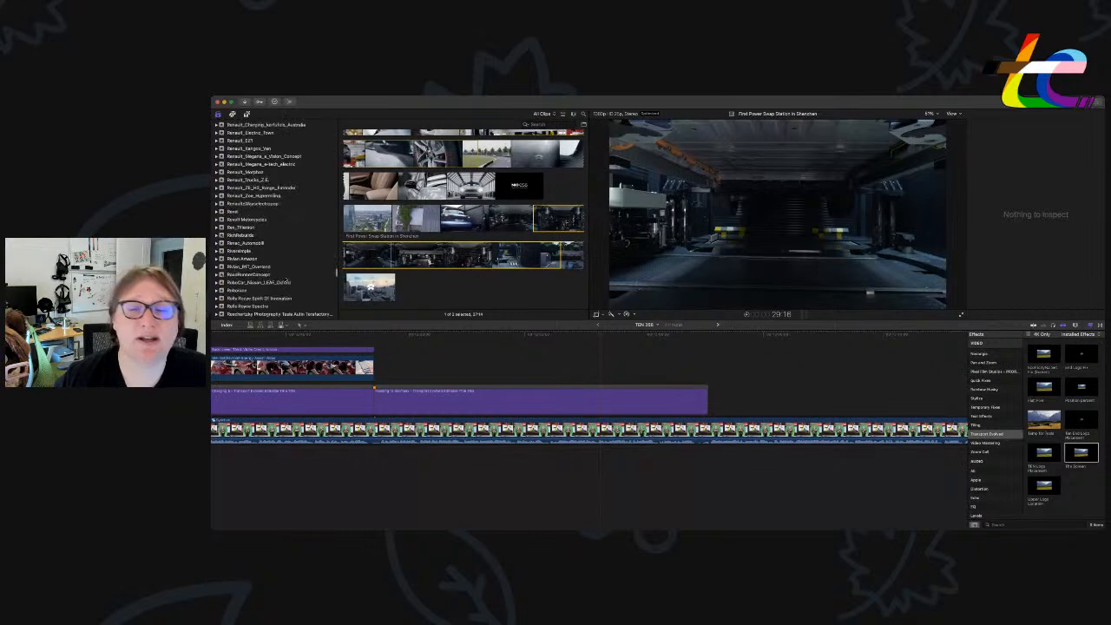
{"action": "scroll", "coordinate": [286, 280], "scroll_direction": "down", "scroll_amount": 20}
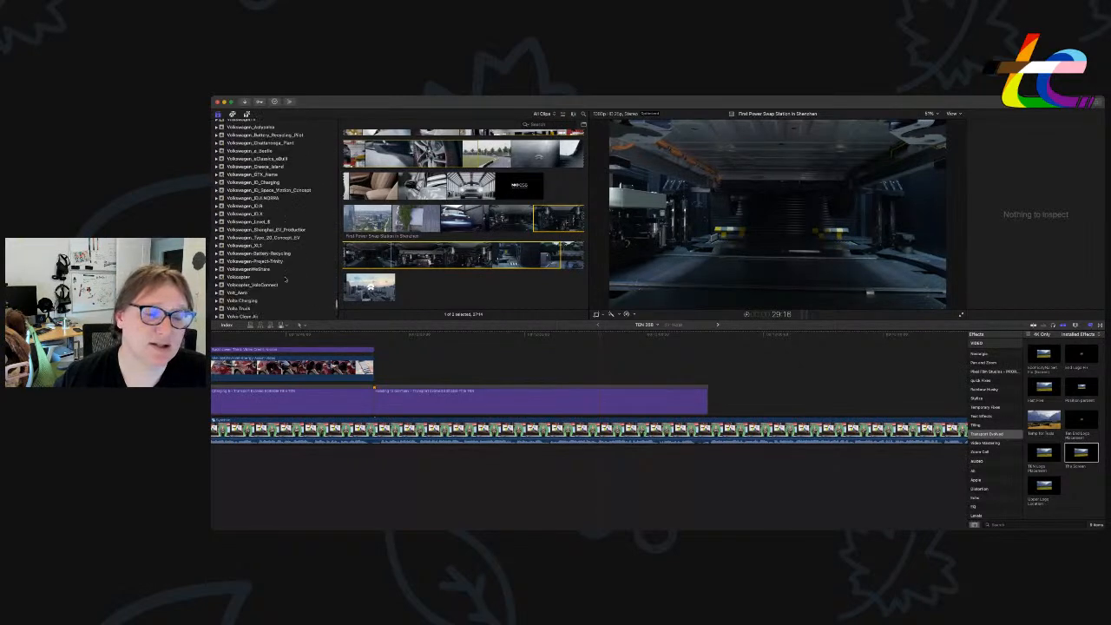
{"action": "scroll", "coordinate": [287, 280], "scroll_direction": "up", "scroll_amount": 15}
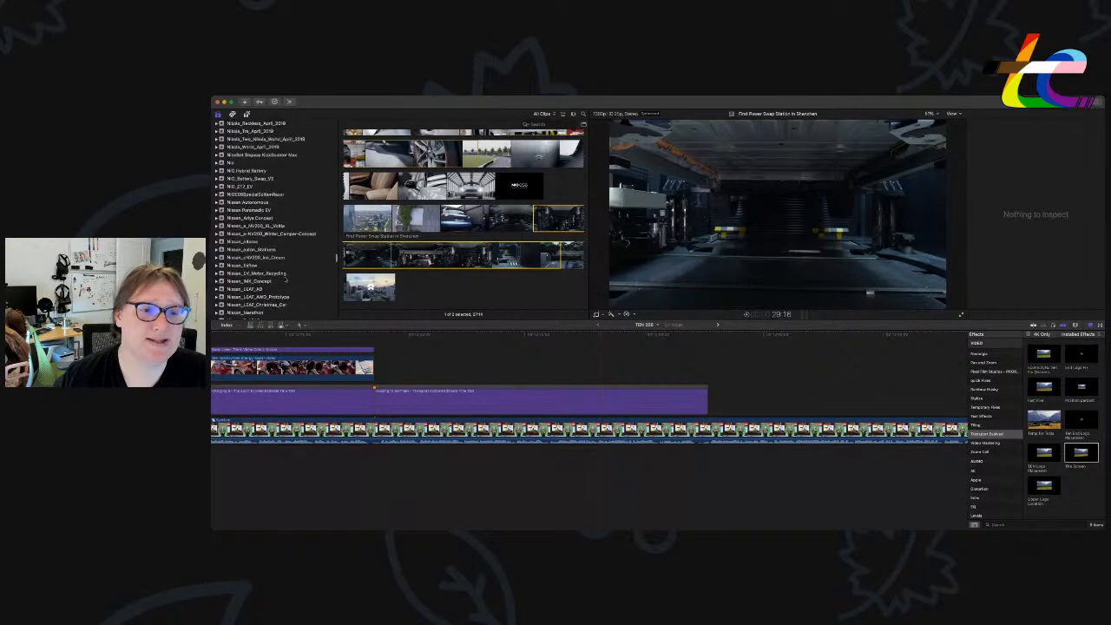
From the NIO_ET7_EV event, add the NIO ET7 winter test clip above the presenter at the start of the "Heading to Germany" title.
{"action": "left_click", "coordinate": [269, 232]}
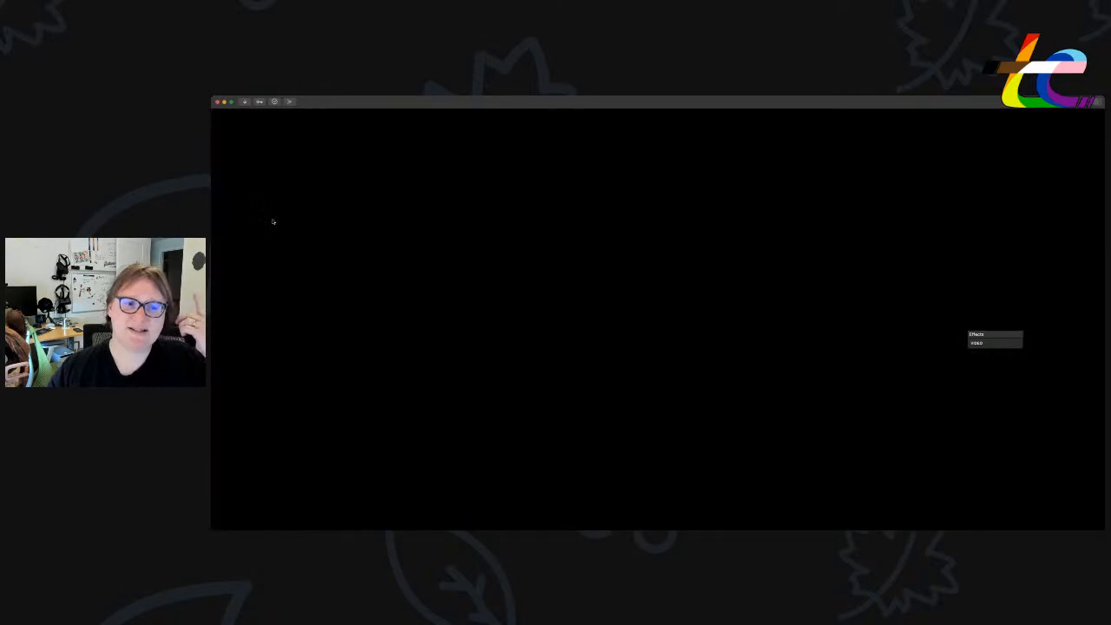
{"action": "left_click", "coordinate": [260, 209]}
{"action": "left_click", "coordinate": [258, 224]}
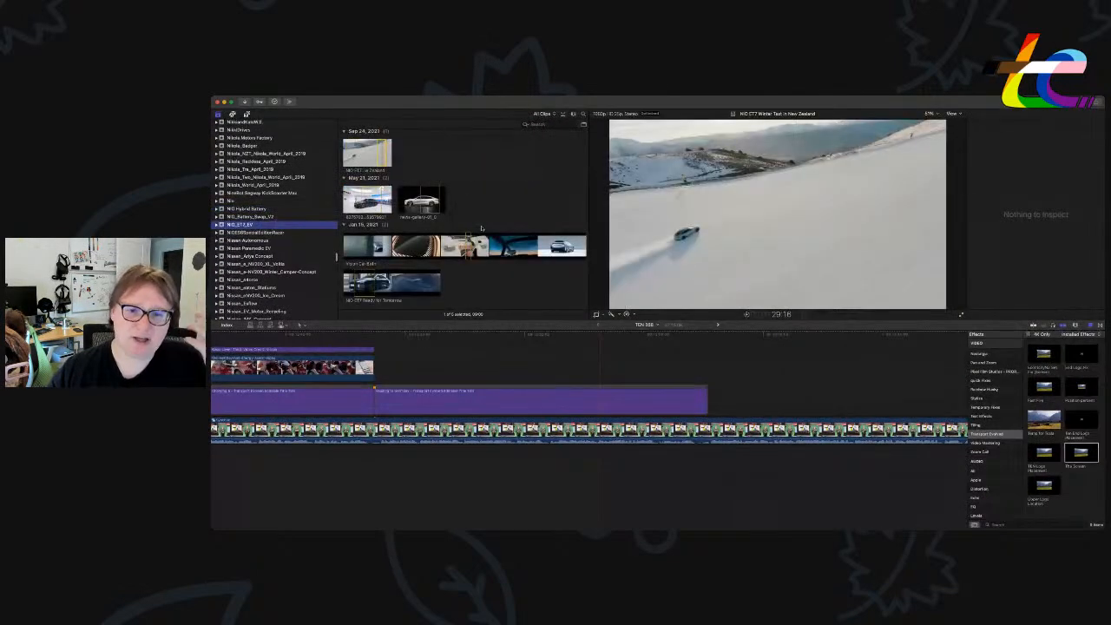
{"action": "left_click_drag", "start_coordinate": [552, 247], "coordinate": [567, 247]}
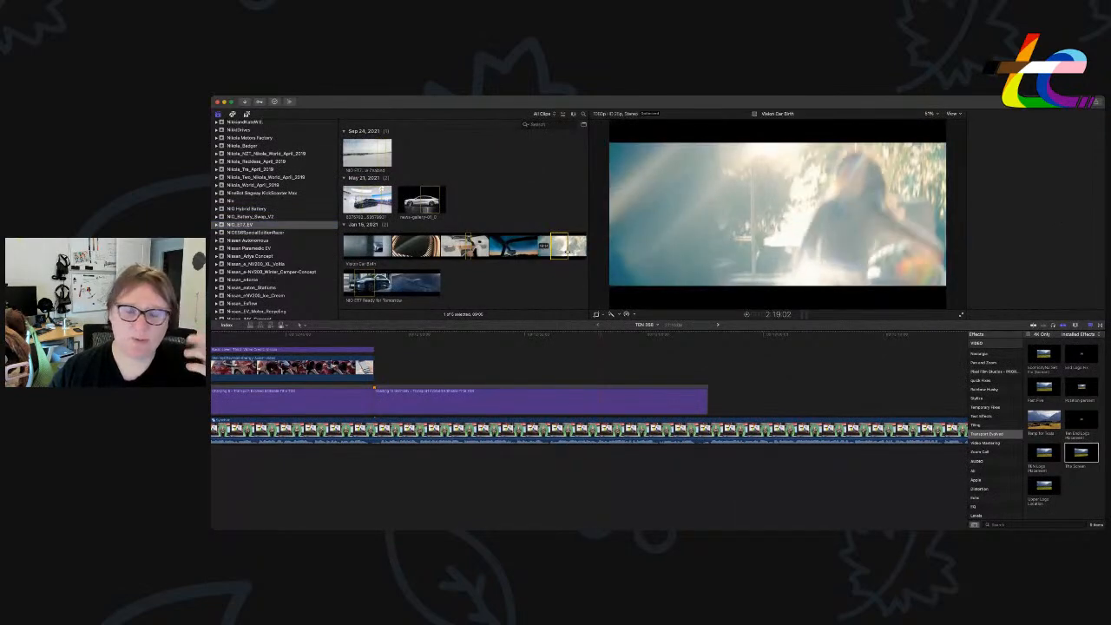
{"action": "scroll", "coordinate": [556, 246], "scroll_direction": "up", "scroll_amount": 1}
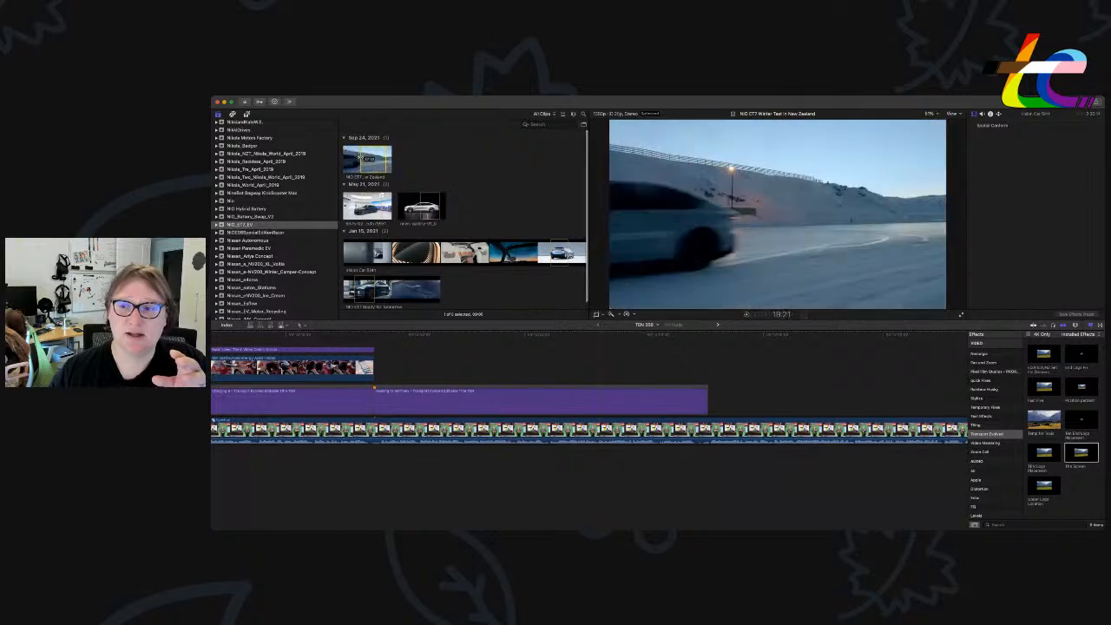
{"action": "left_click_drag", "start_coordinate": [367, 161], "coordinate": [380, 371]}
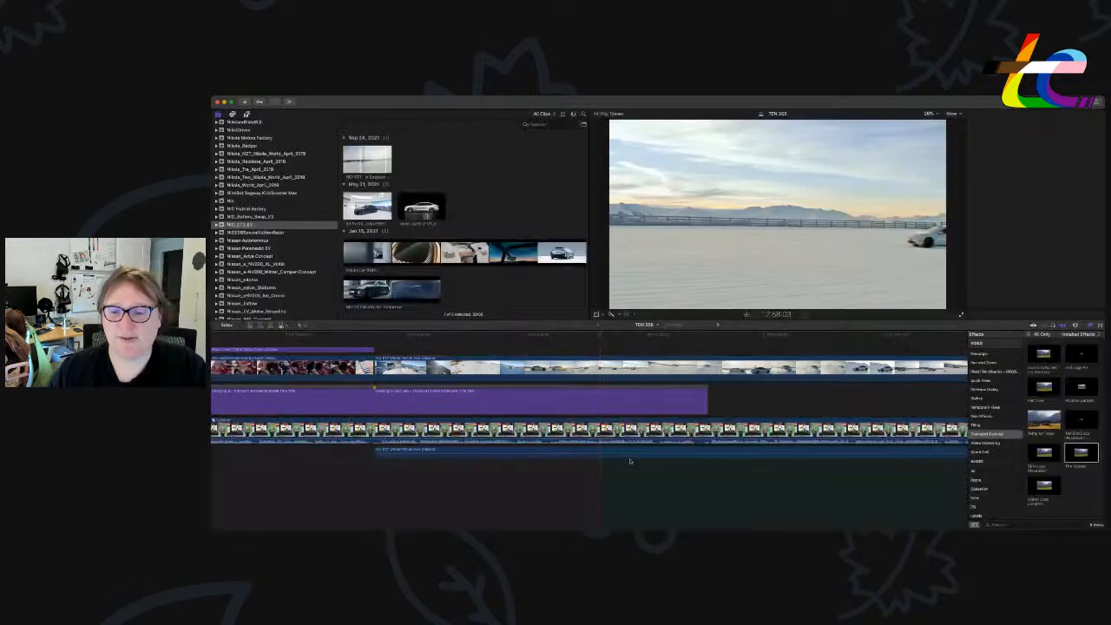
Trim the NIO clip and the "Heading to Germany" title to end together at 13:02:05, and apply the studio screen effect to the clip.
{"action": "left_click", "coordinate": [695, 368]}
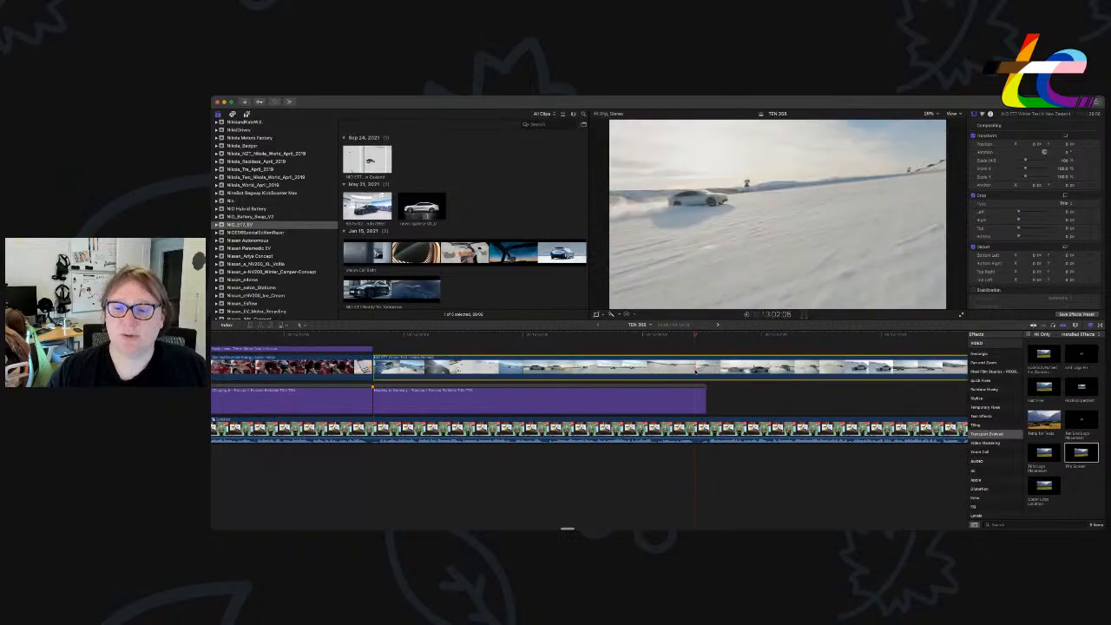
{"action": "key", "text": "super+b"}
{"action": "left_click", "coordinate": [699, 371]}
{"action": "key", "text": "Delete"}
{"action": "left_click_drag", "start_coordinate": [705, 401], "coordinate": [694, 401]}
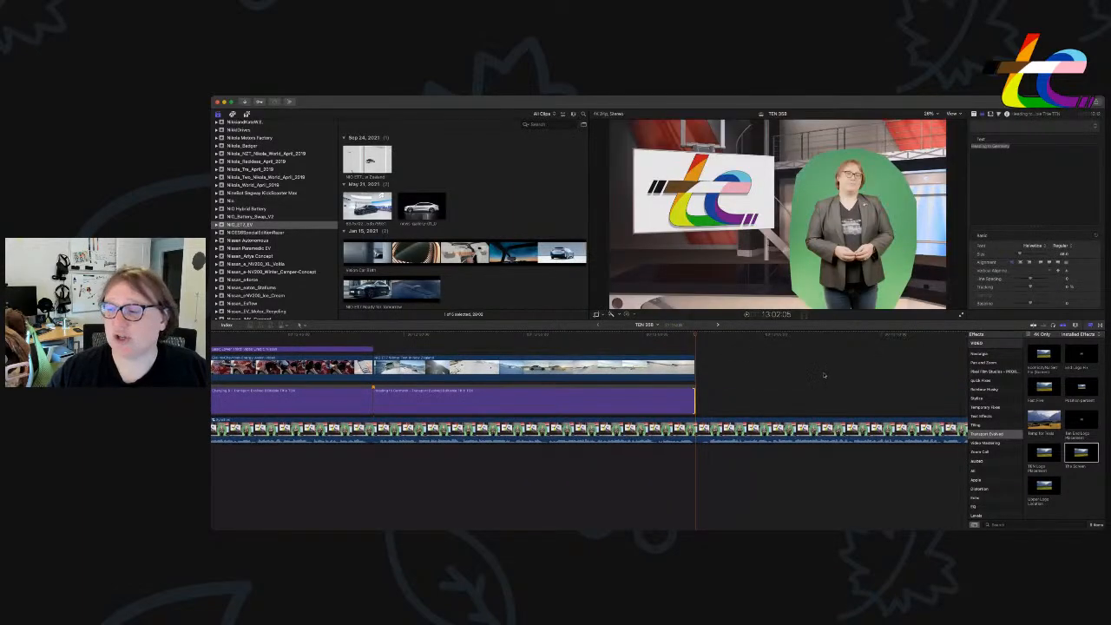
{"action": "left_click_drag", "start_coordinate": [1079, 456], "coordinate": [621, 377]}
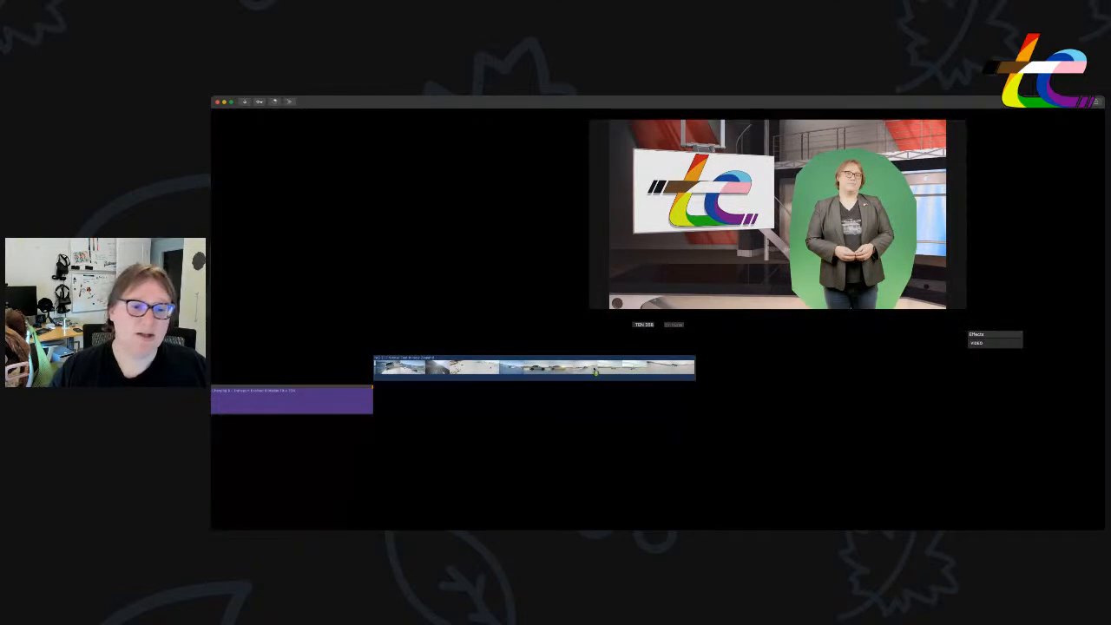
Duplicate the Chevrolet video credit above the NIO clip and extend the copy to the clip's end.
{"action": "left_click", "coordinate": [351, 349]}
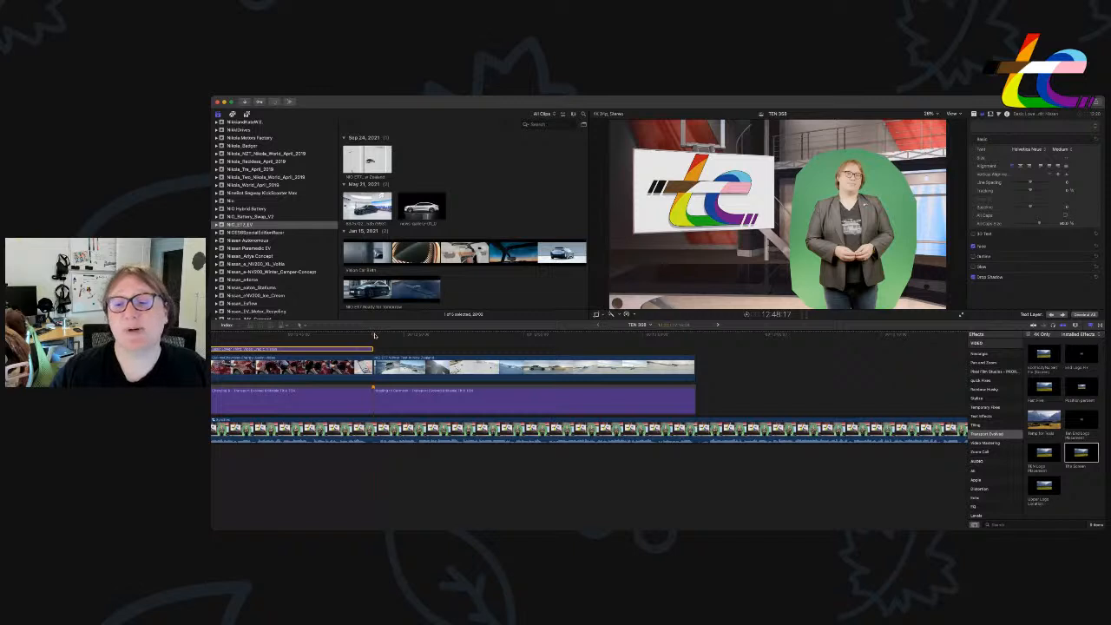
{"action": "key", "text": "super+v"}
{"action": "left_click_drag", "start_coordinate": [680, 349], "coordinate": [695, 349]}
Change the duplicated credit's text to "Video Credit: NIO".
{"action": "left_click", "coordinate": [534, 349]}
{"action": "left_click", "coordinate": [1052, 152]}
{"action": "left_click_drag", "start_coordinate": [997, 146], "coordinate": [1032, 147]}
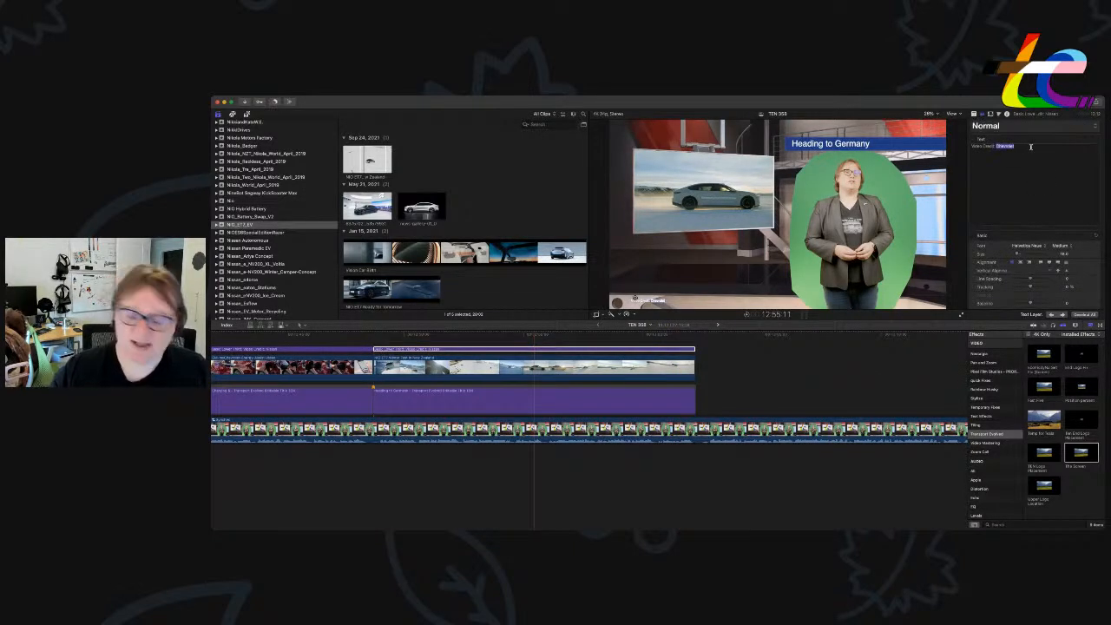
{"action": "type", "text": "NIO"}
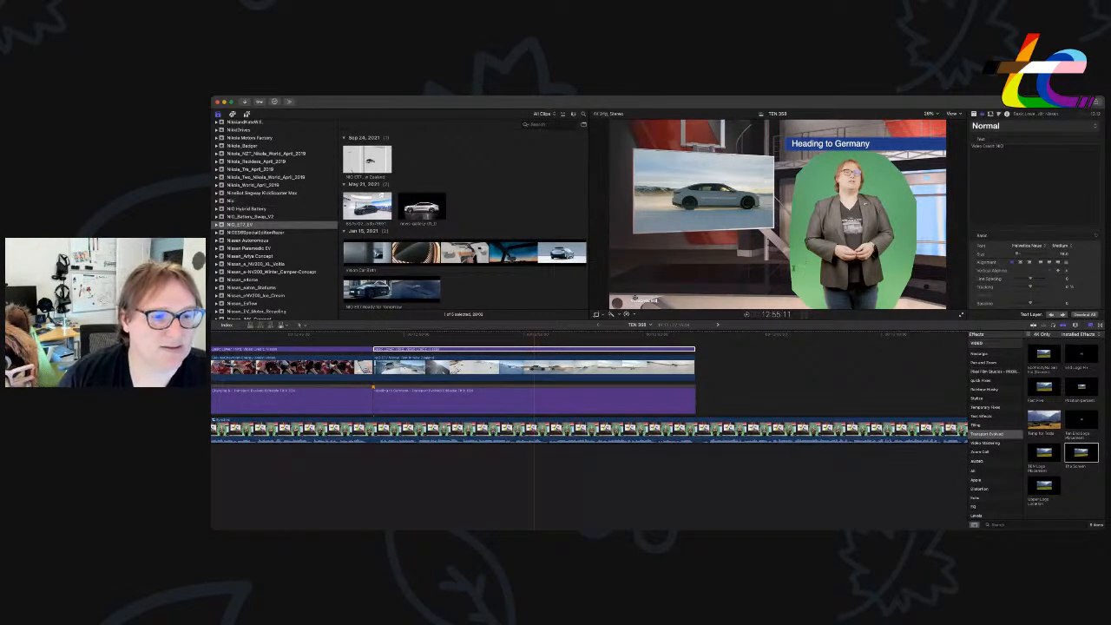
Duplicate the "Heading to Germany" headline title directly after the original.
{"action": "key", "text": "super+Tab"}
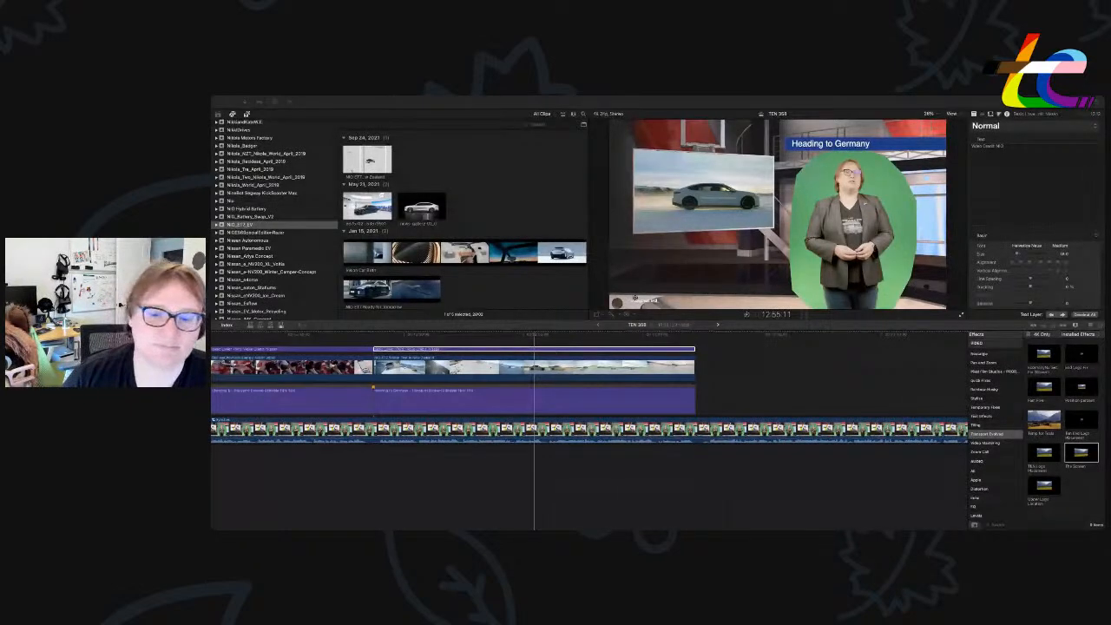
{"action": "left_click", "coordinate": [635, 299]}
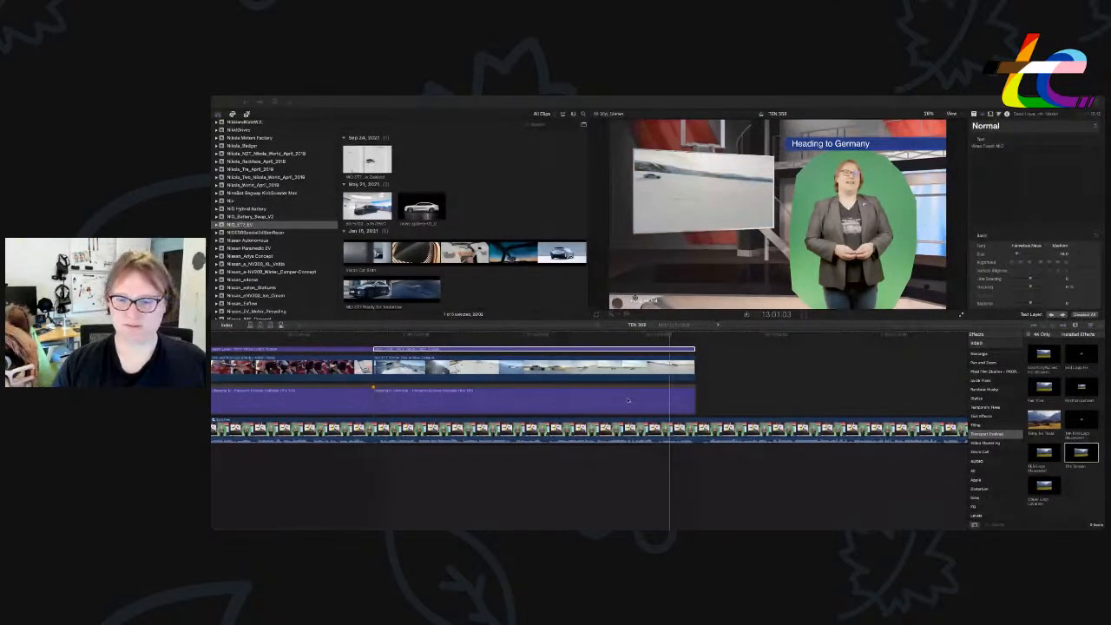
{"action": "left_click", "coordinate": [673, 389]}
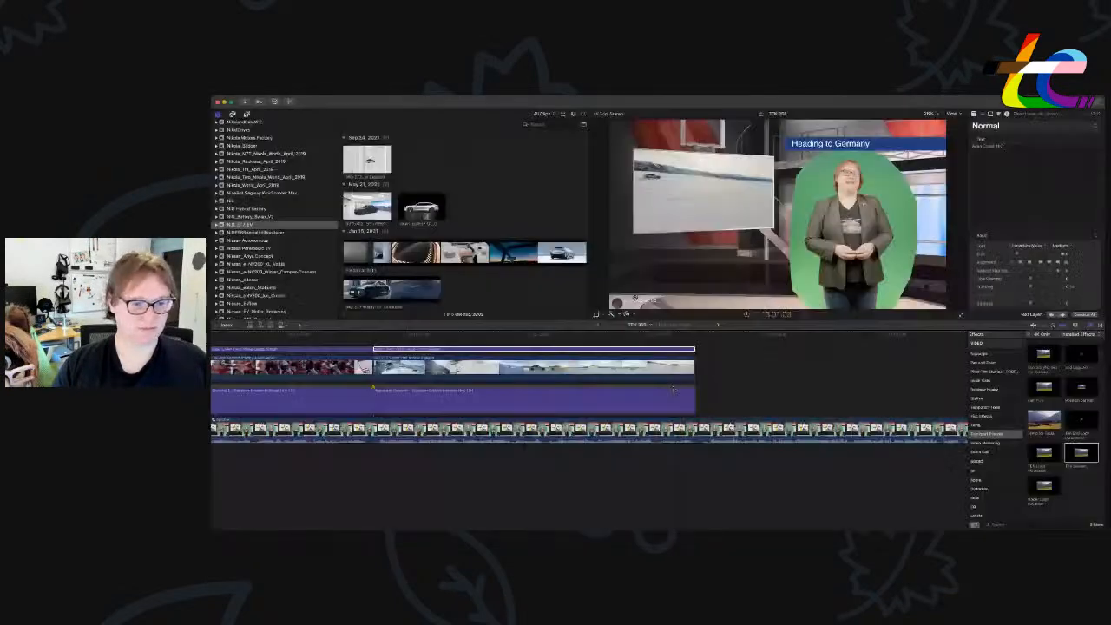
{"action": "left_click", "coordinate": [673, 389]}
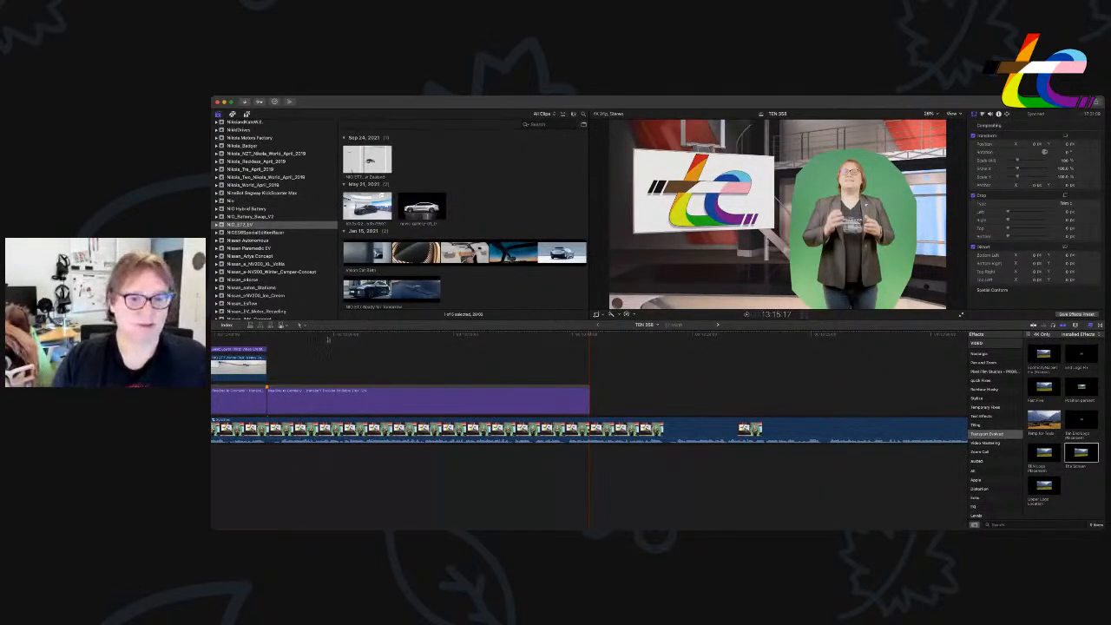
{"action": "scroll", "coordinate": [328, 339], "scroll_direction": "left", "scroll_amount": 6}
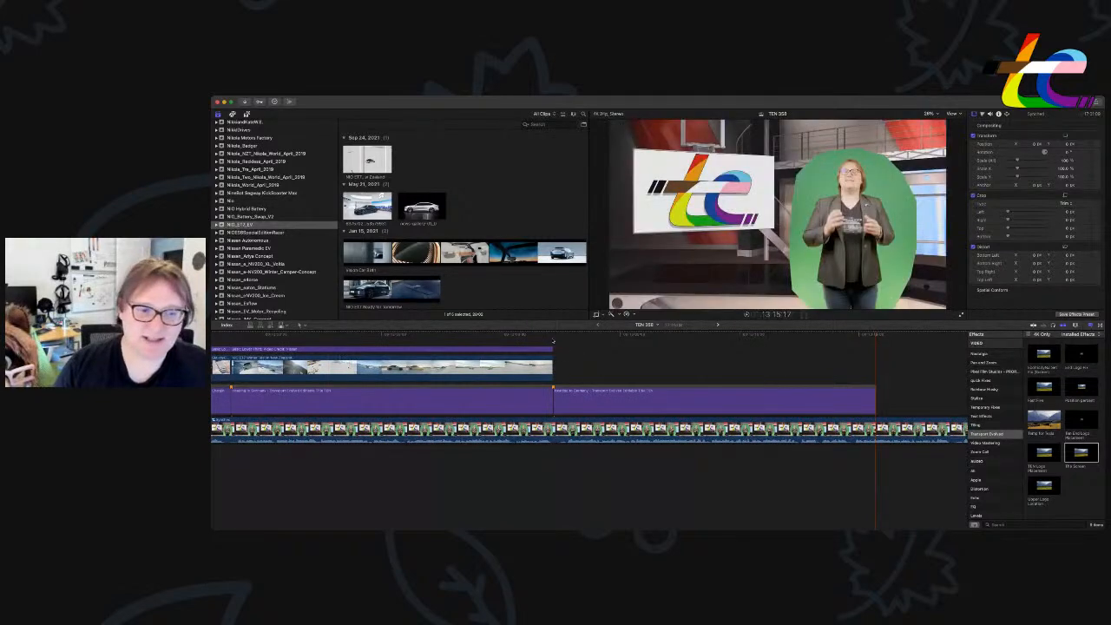
Change the text of the second "Heading to Germany" title to "Megapacks" and move the playhead to its start.
{"action": "double_click", "coordinate": [587, 401]}
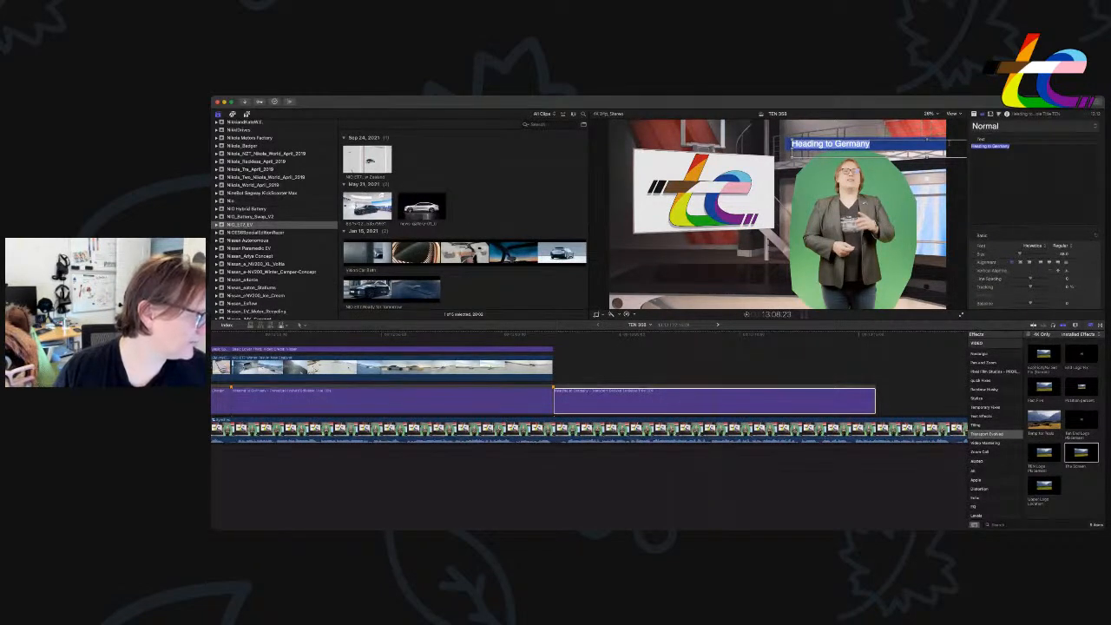
{"action": "type", "text": "Megapacks"}
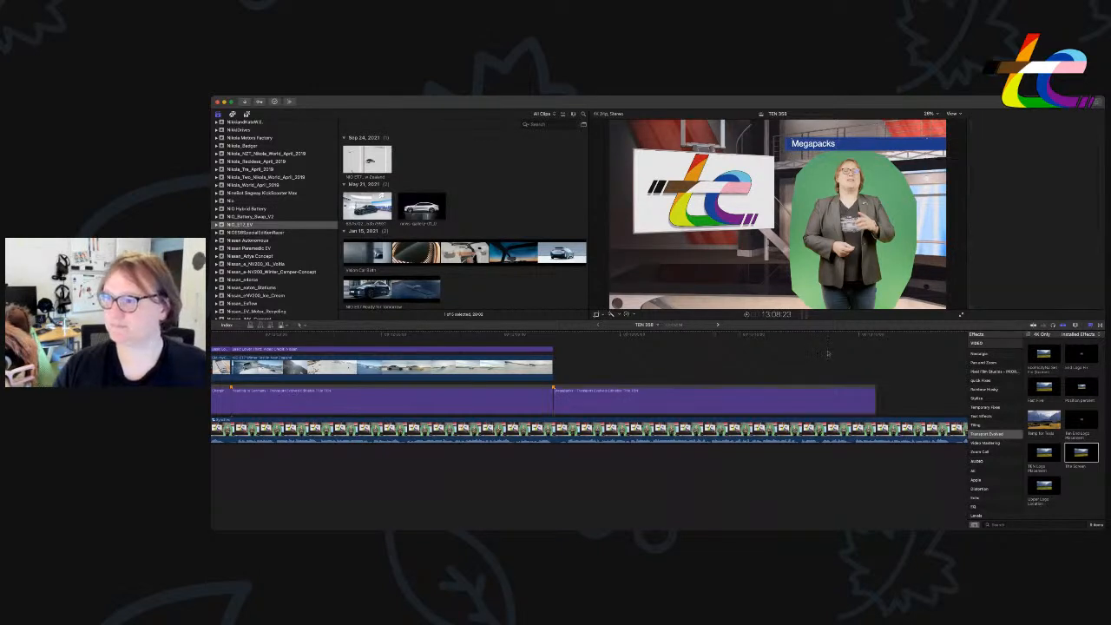
{"action": "left_click", "coordinate": [548, 391]}
{"action": "left_click", "coordinate": [547, 391]}
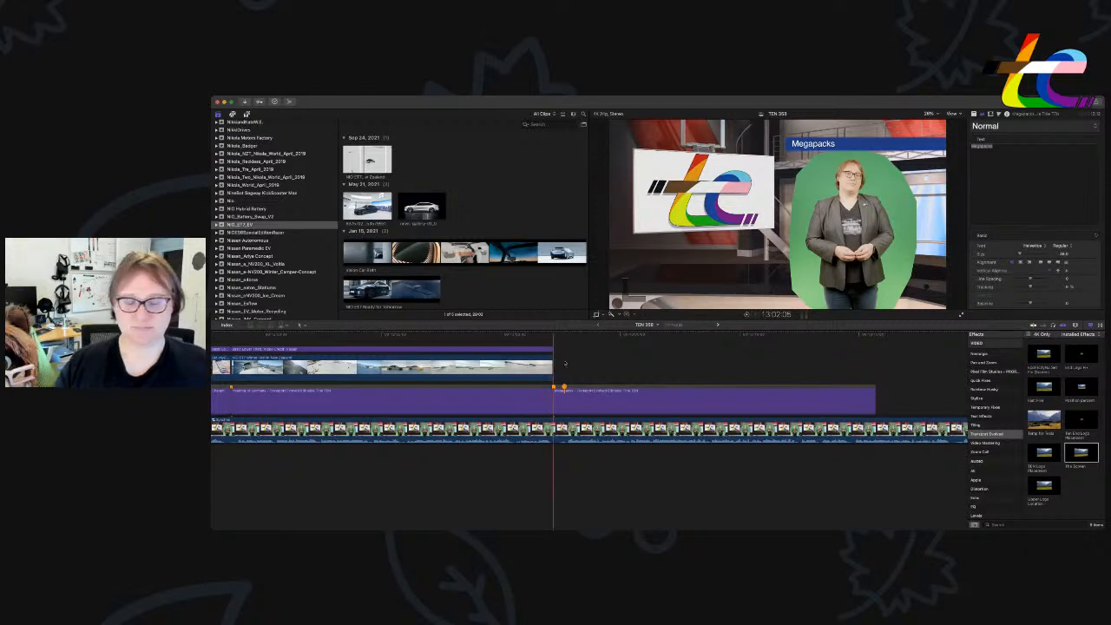
Place the solar-field Megapack image from the Tesla_Megapack event above the "Megapacks" title and extend it to the title's end.
{"action": "scroll", "coordinate": [312, 262], "scroll_direction": "down", "scroll_amount": 15}
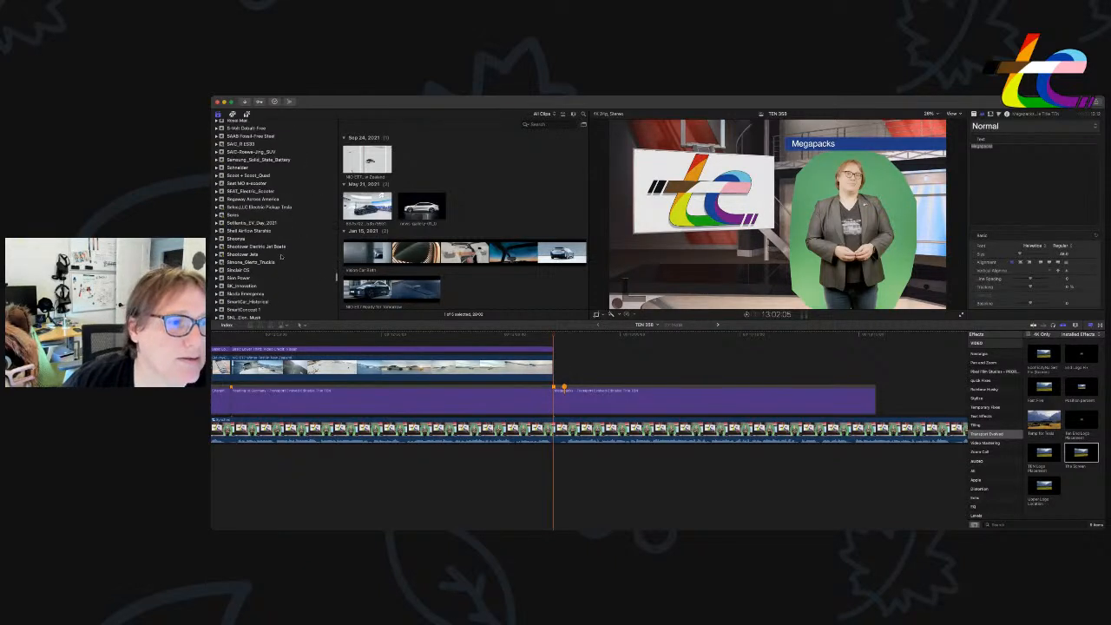
{"action": "scroll", "coordinate": [281, 257], "scroll_direction": "down", "scroll_amount": 3}
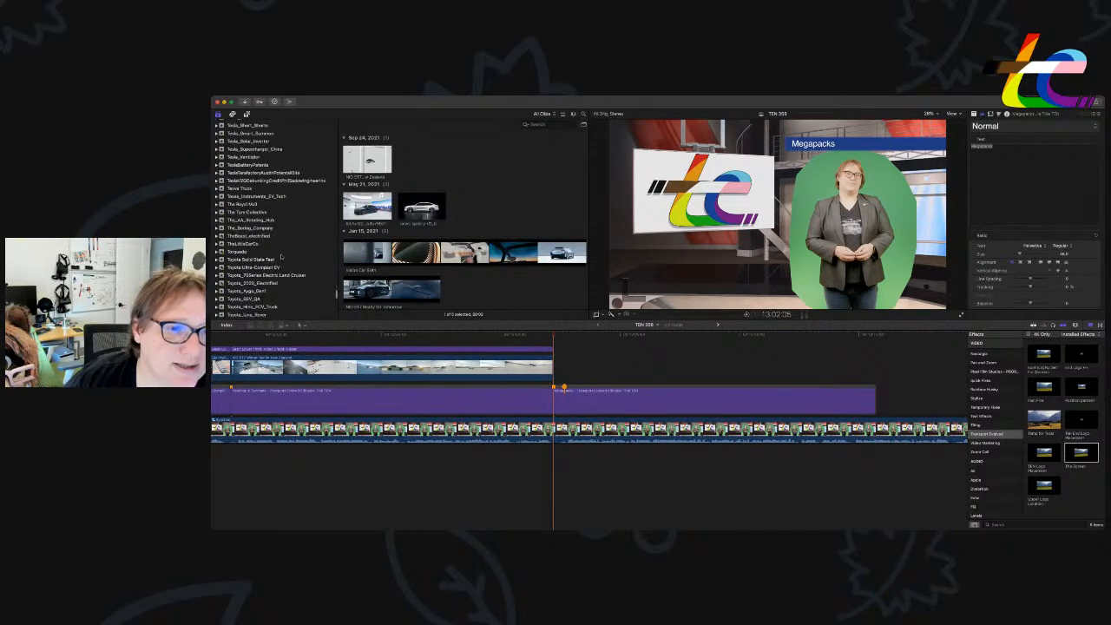
{"action": "scroll", "coordinate": [275, 227], "scroll_direction": "up", "scroll_amount": 3}
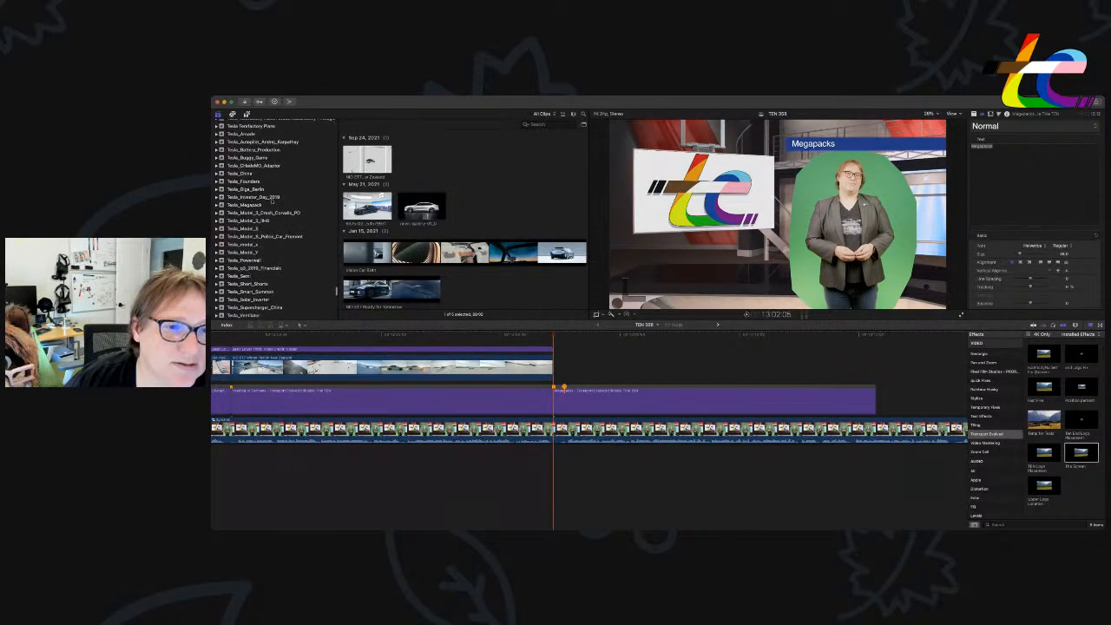
{"action": "left_click", "coordinate": [265, 206]}
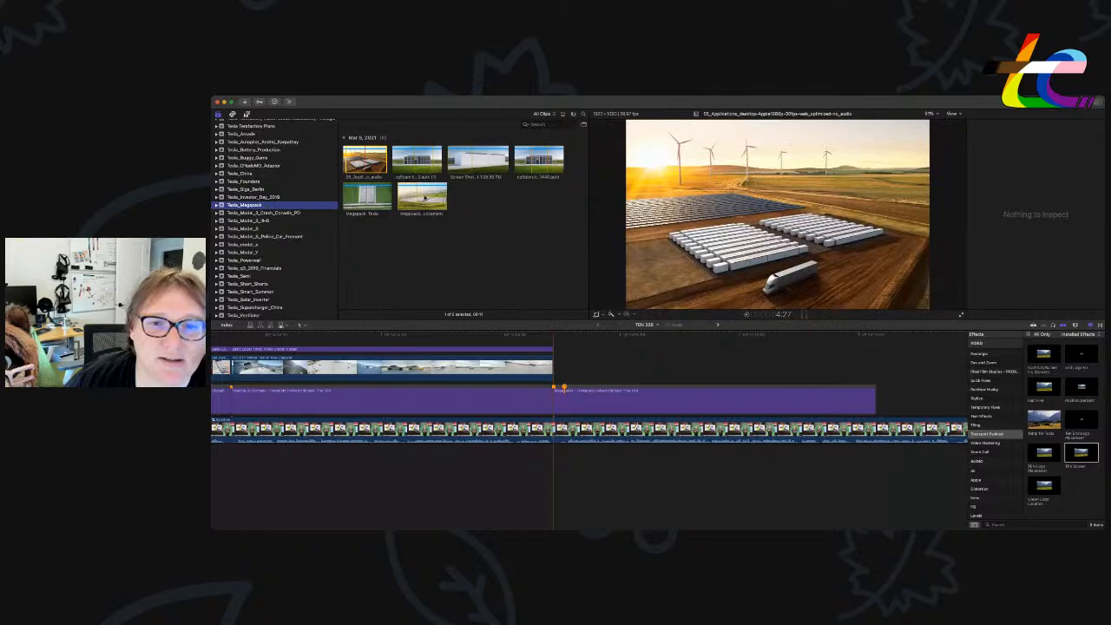
{"action": "left_click", "coordinate": [366, 161]}
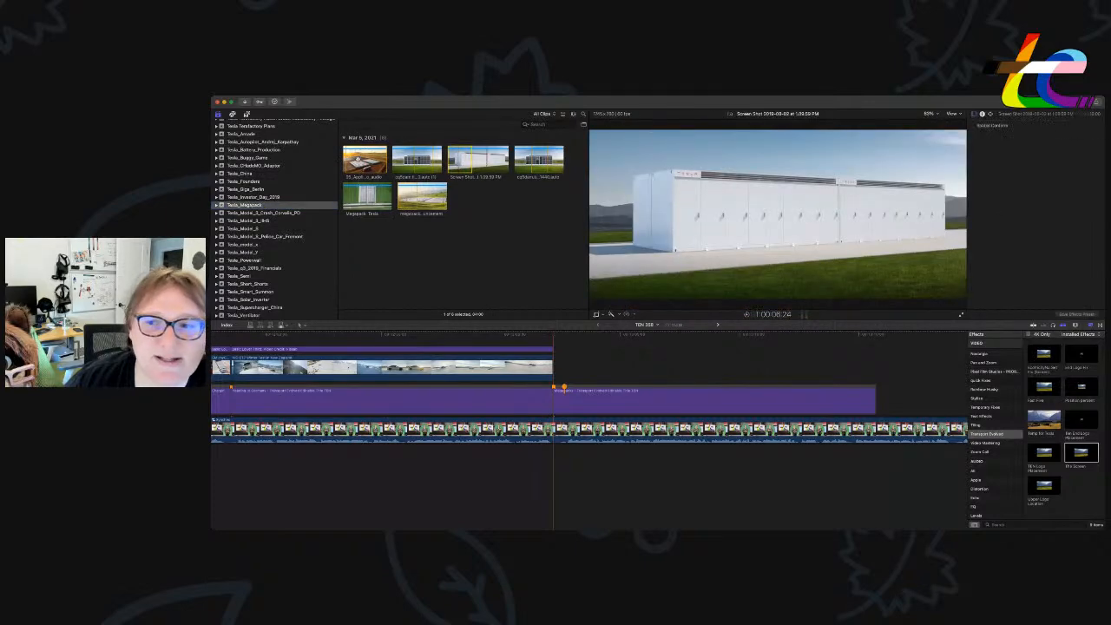
{"action": "left_click", "coordinate": [367, 196]}
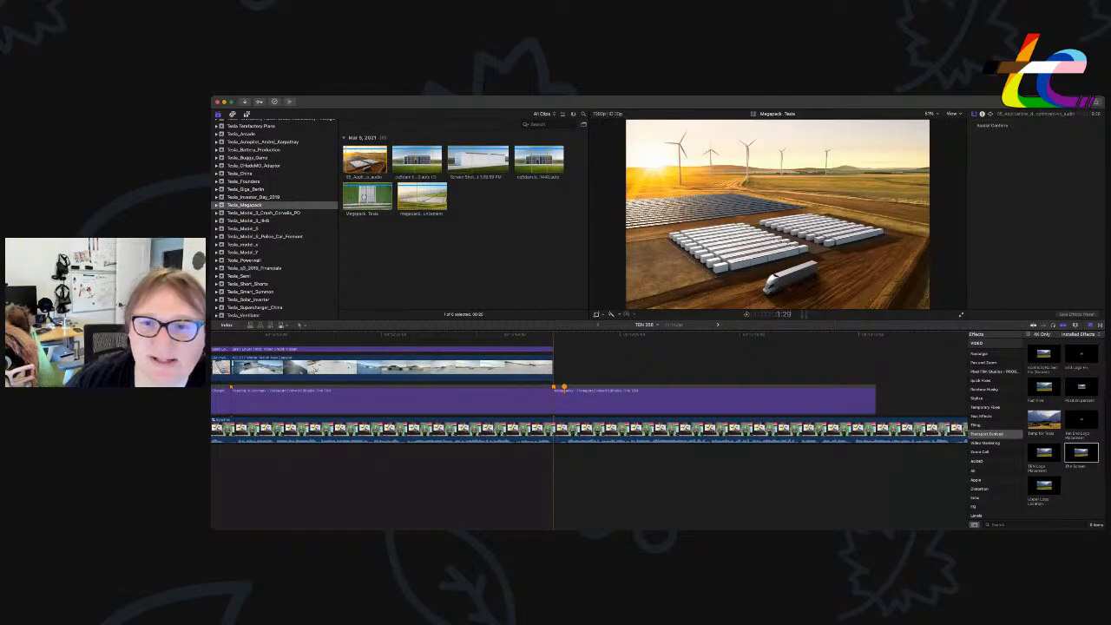
{"action": "left_click", "coordinate": [539, 160]}
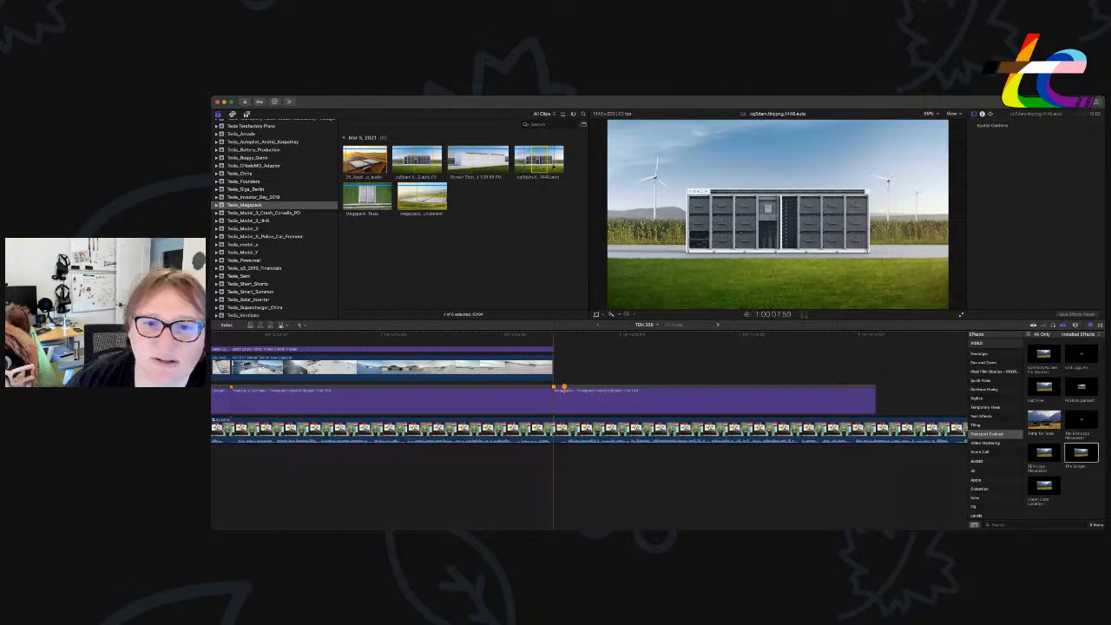
{"action": "left_click", "coordinate": [408, 198]}
{"action": "left_click_drag", "start_coordinate": [408, 198], "coordinate": [558, 373]}
{"action": "left_click_drag", "start_coordinate": [647, 369], "coordinate": [889, 375]}
Duplicate the NIO video credit above the Megapack image and open the copy's text for editing.
{"action": "left_click", "coordinate": [534, 350]}
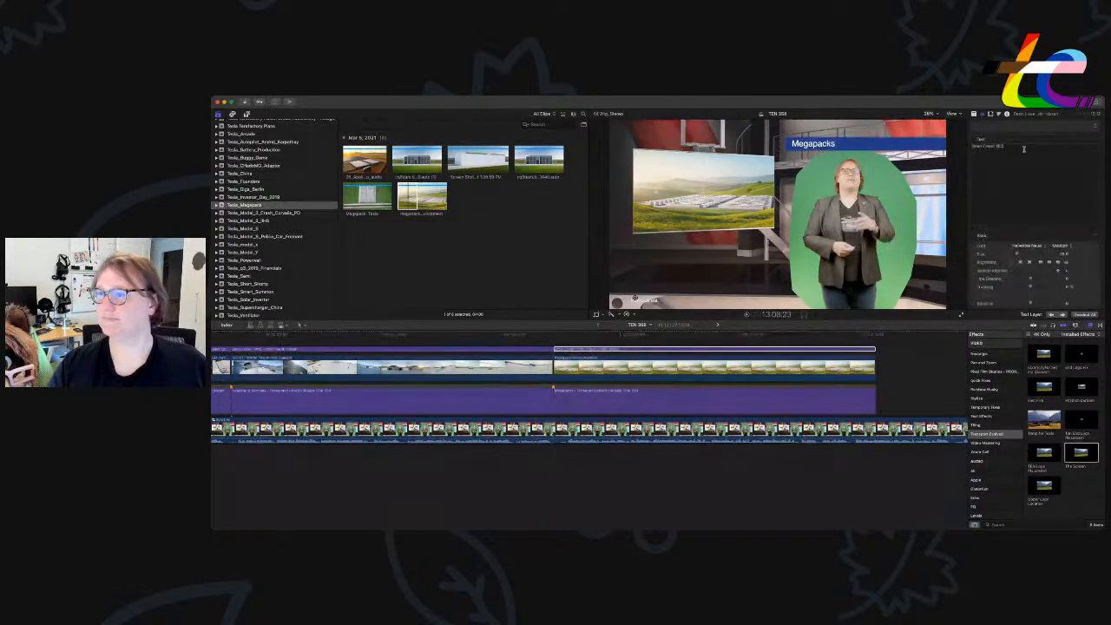
{"action": "triple_click", "coordinate": [1023, 149]}
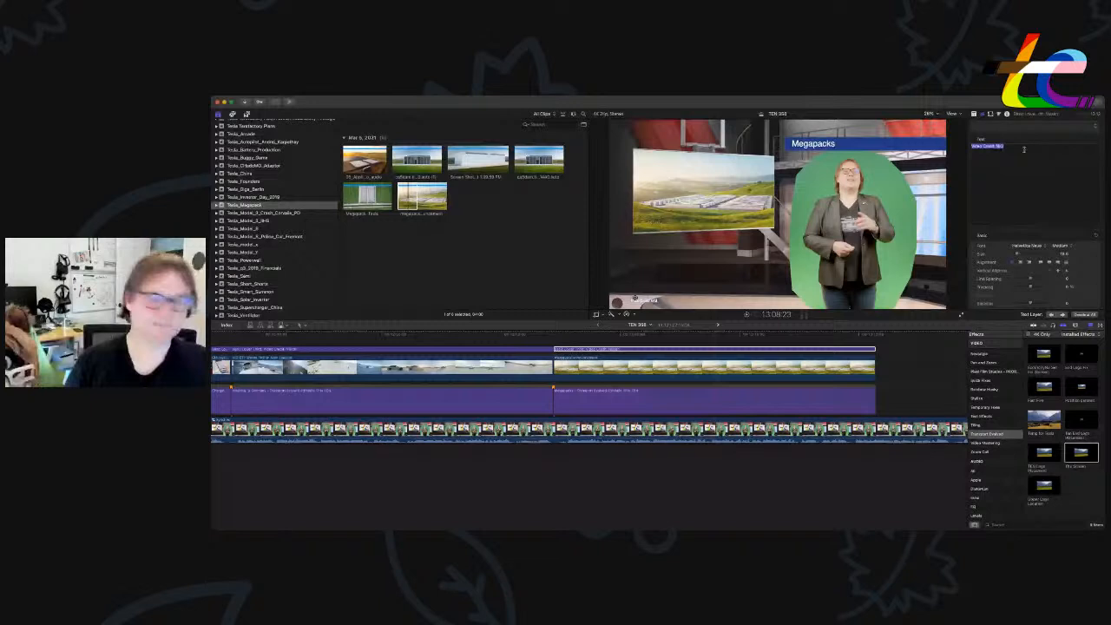
{"action": "scroll", "coordinate": [769, 360], "scroll_direction": "right", "scroll_amount": 4}
{"action": "left_click", "coordinate": [769, 359]}
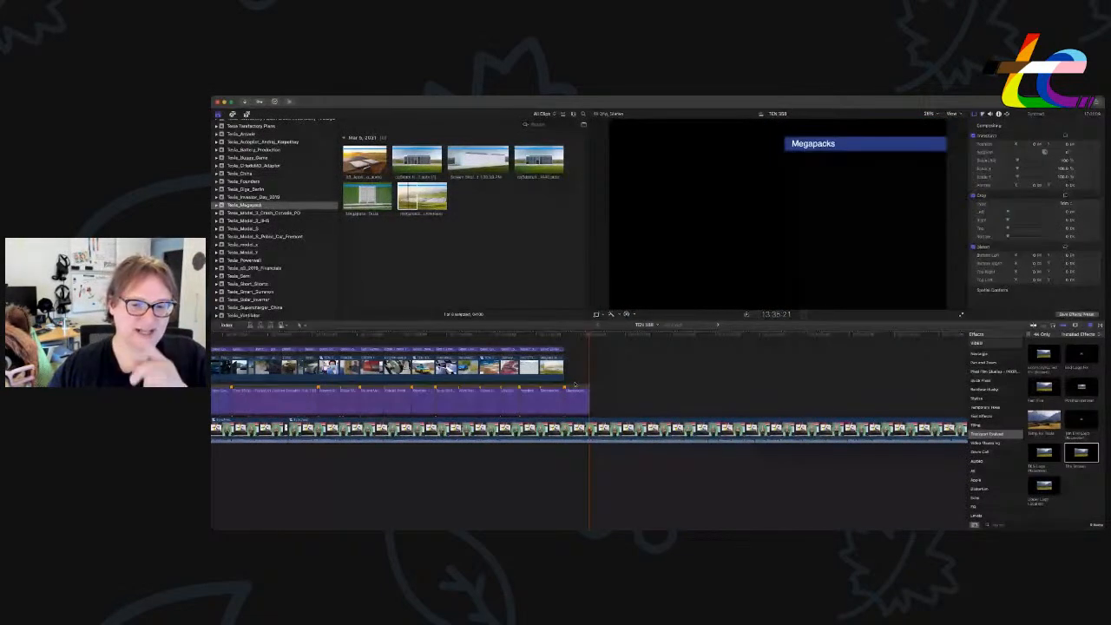
Change the text of the duplicate title after "Megapacks" to "Higher-Altitude Driving" and return the playhead to its start.
{"action": "double_click", "coordinate": [575, 398]}
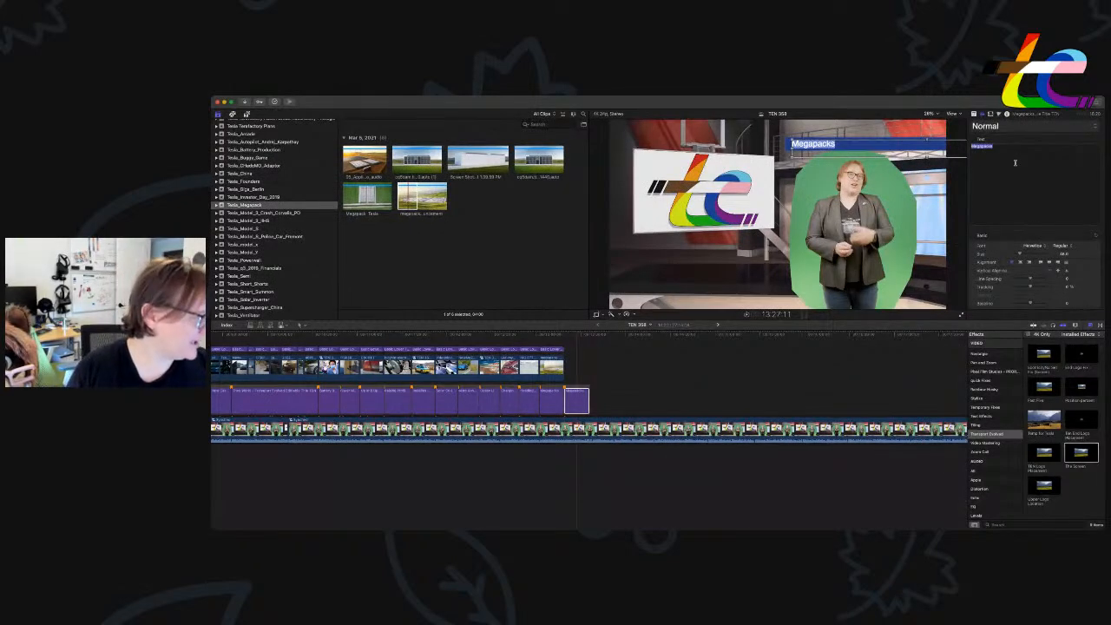
{"action": "type", "text": "Higher-"}
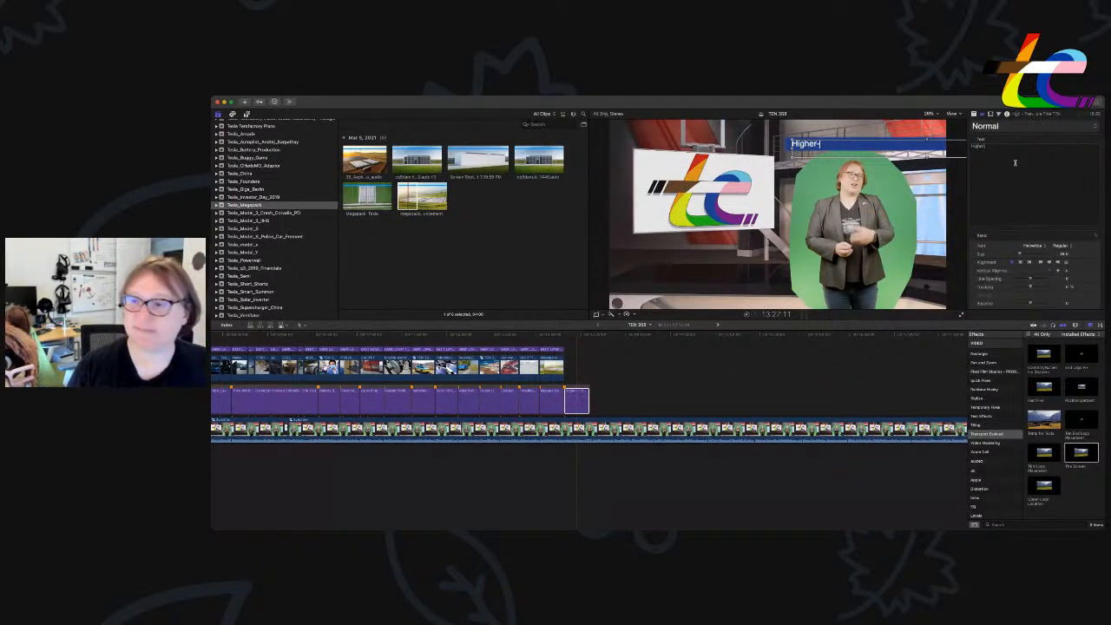
{"action": "key", "text": "BackSpace"}
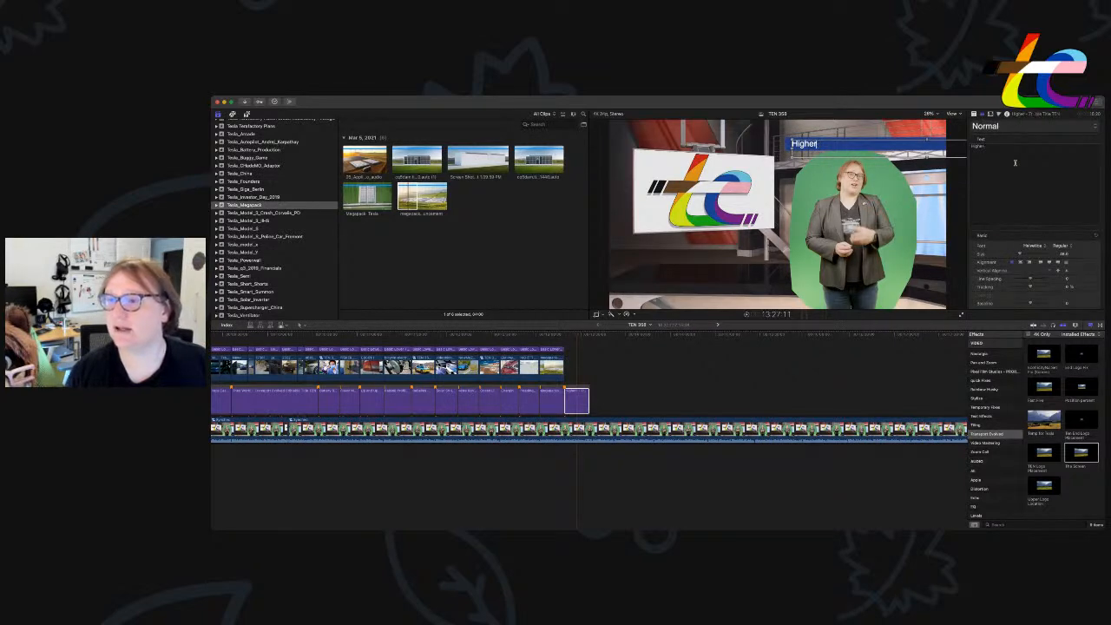
{"action": "type", "text": "-Altitude Driving"}
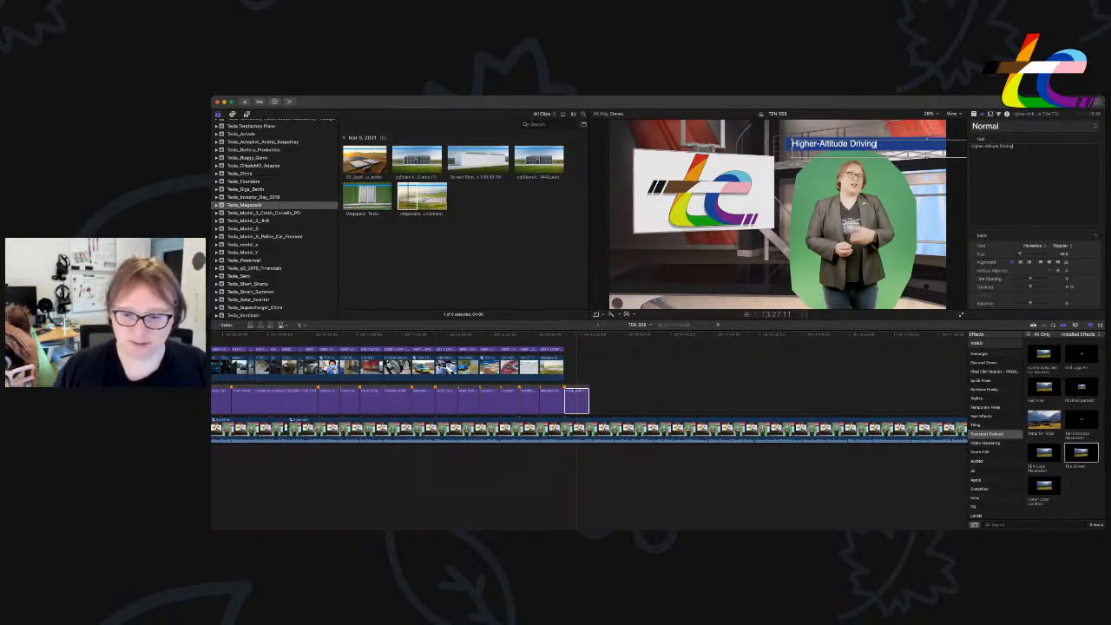
{"action": "left_click", "coordinate": [566, 388]}
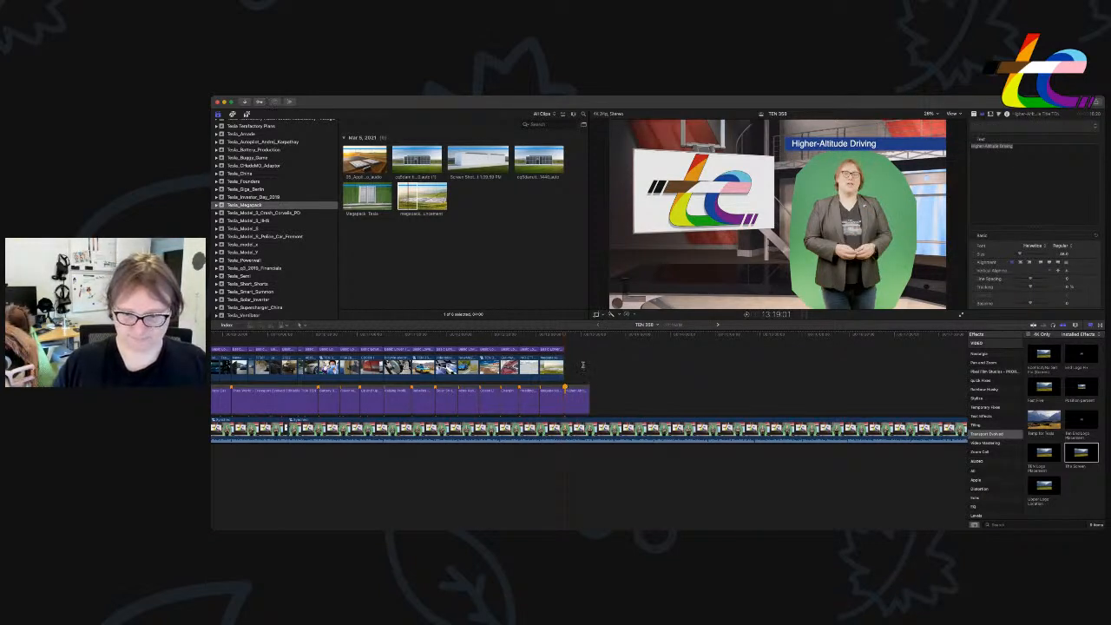
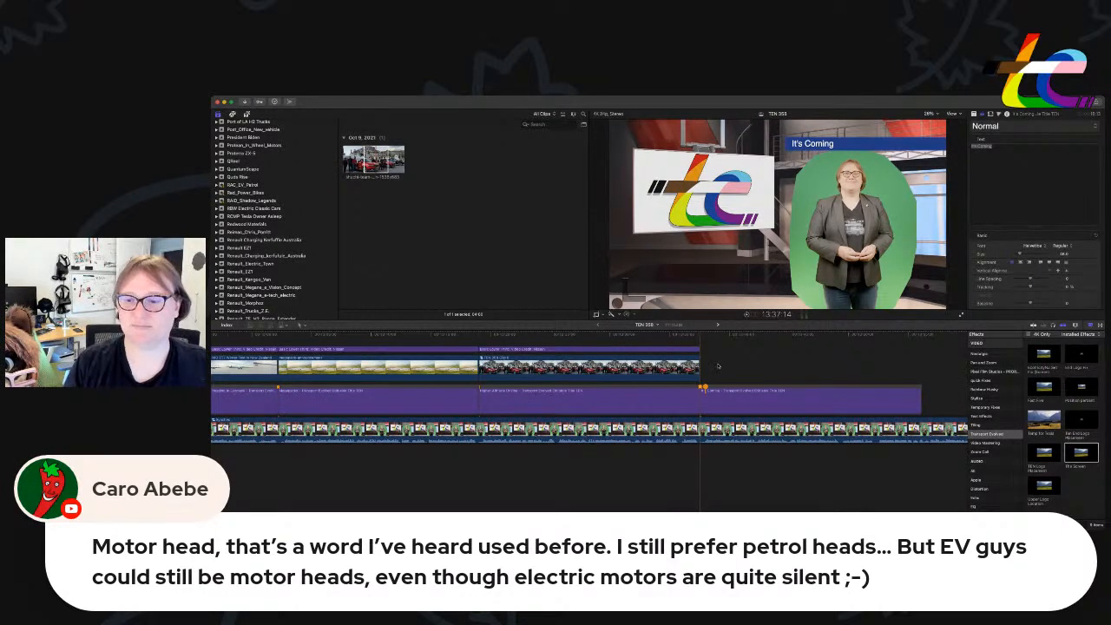
Trim the end of the "It's Coming" title to 13:52:07, where the presenter finishes the story.
{"action": "key", "text": "space"}
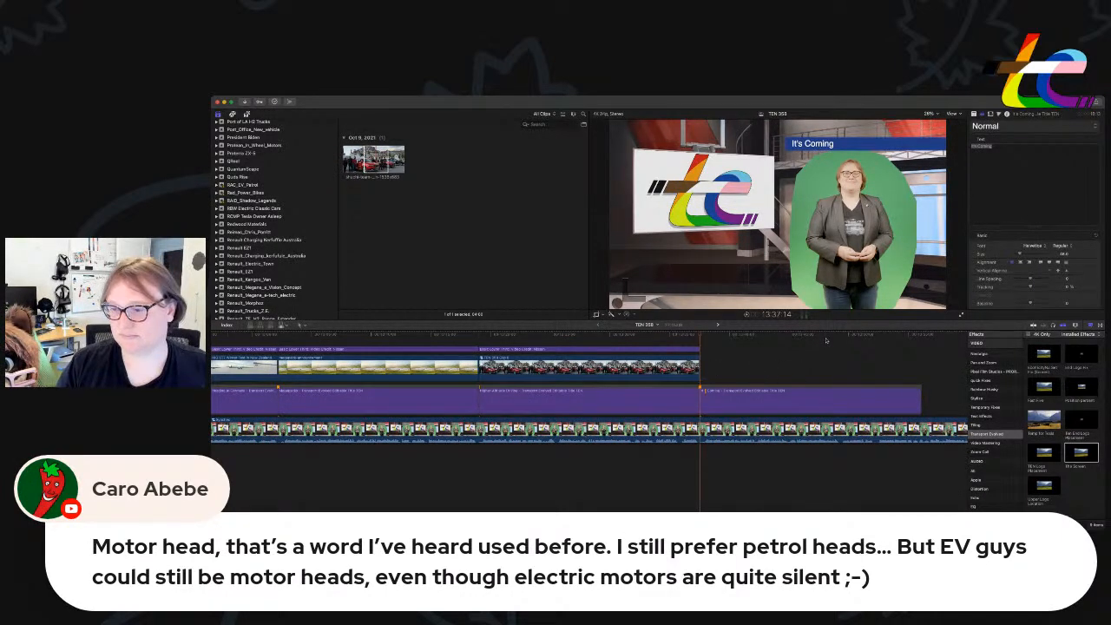
{"action": "left_click_drag", "start_coordinate": [922, 406], "coordinate": [875, 404]}
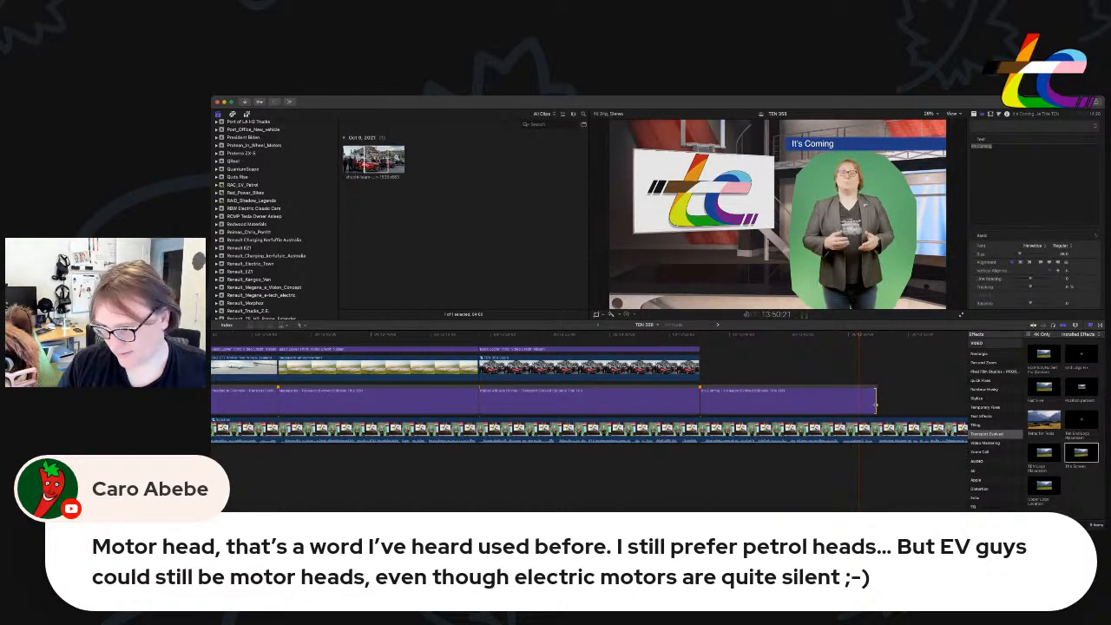
{"action": "left_click_drag", "start_coordinate": [875, 404], "coordinate": [875, 404]}
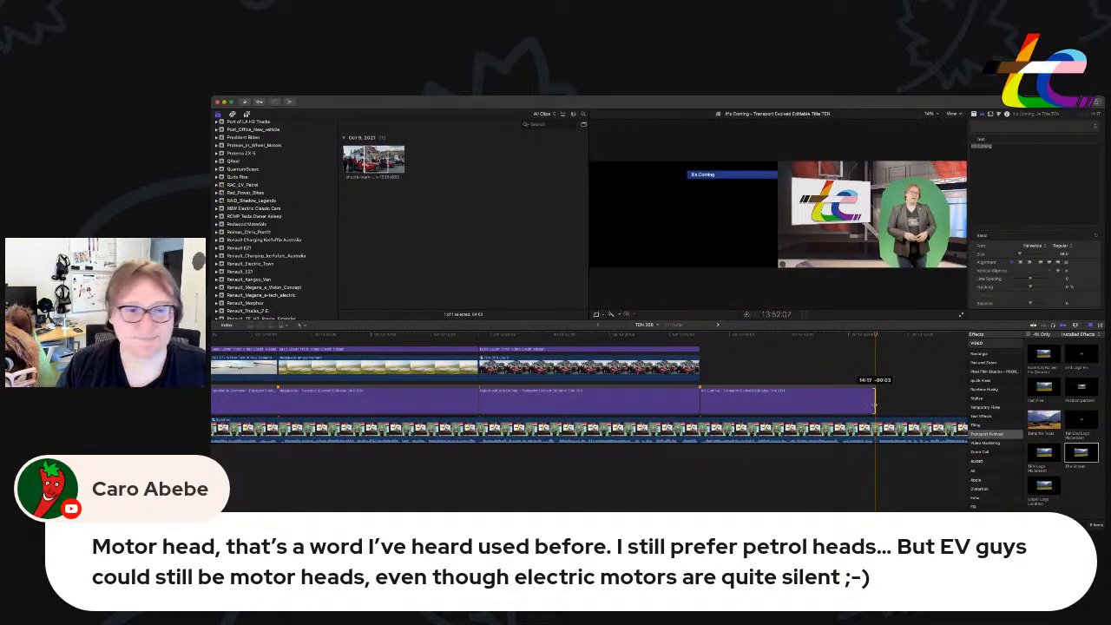
Place the charging adapter image from the Tesla CCS event above the "It's Coming" title and extend it to the title's end.
{"action": "scroll", "coordinate": [257, 275], "scroll_direction": "down", "scroll_amount": 10}
{"action": "scroll", "coordinate": [256, 275], "scroll_direction": "down", "scroll_amount": 15}
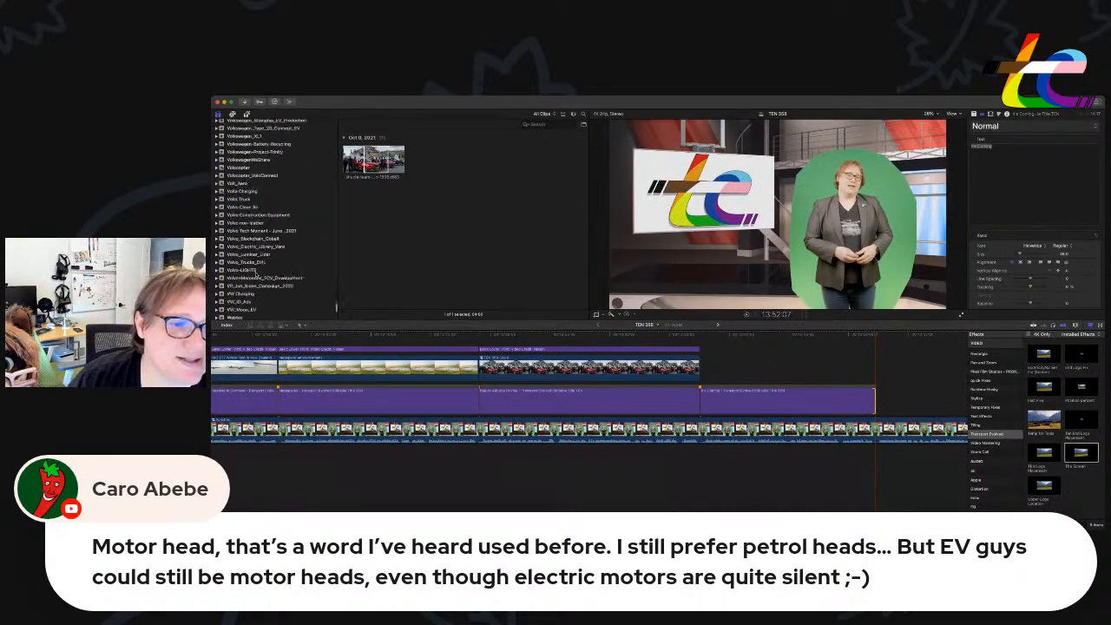
{"action": "scroll", "coordinate": [256, 275], "scroll_direction": "up", "scroll_amount": 8}
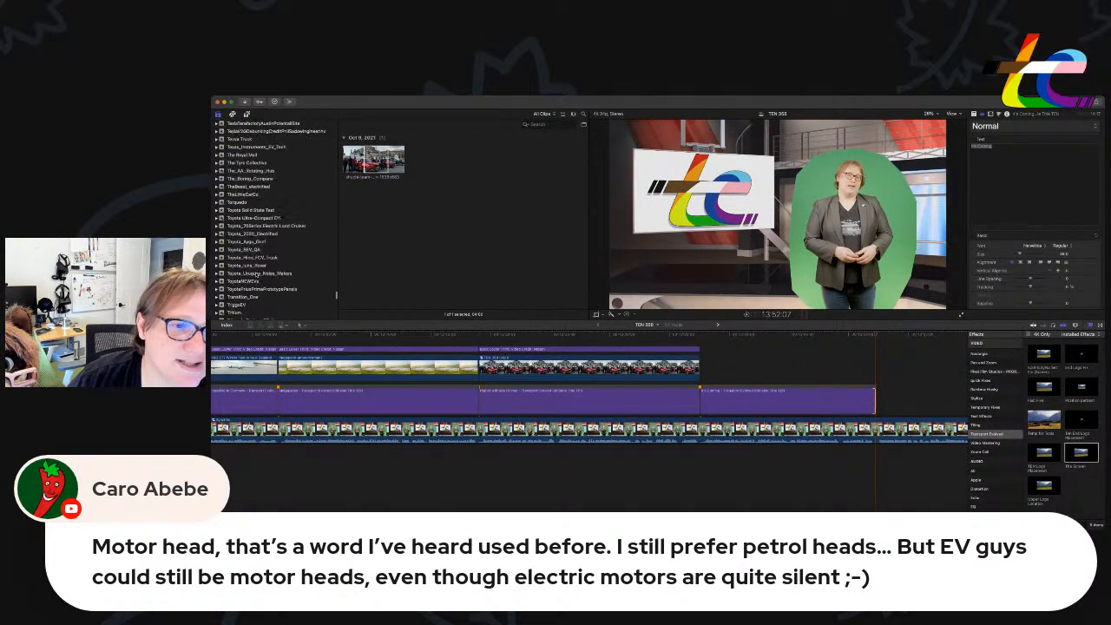
{"action": "scroll", "coordinate": [256, 275], "scroll_direction": "up", "scroll_amount": 10}
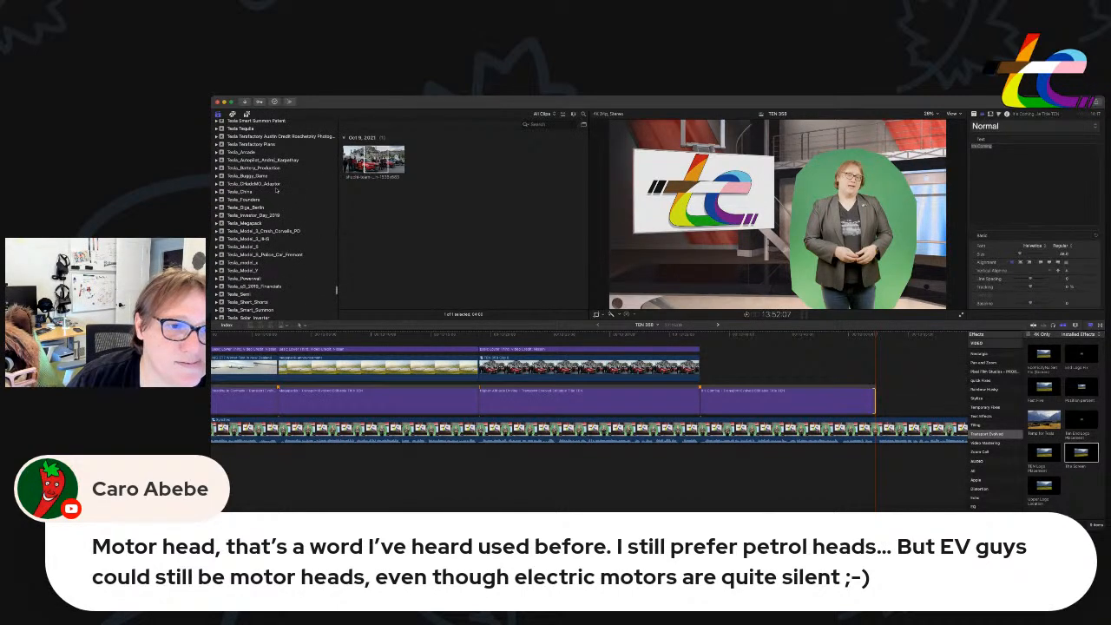
{"action": "left_click", "coordinate": [277, 184]}
{"action": "scroll", "coordinate": [276, 186], "scroll_direction": "up", "scroll_amount": 2}
{"action": "scroll", "coordinate": [253, 180], "scroll_direction": "up", "scroll_amount": 5}
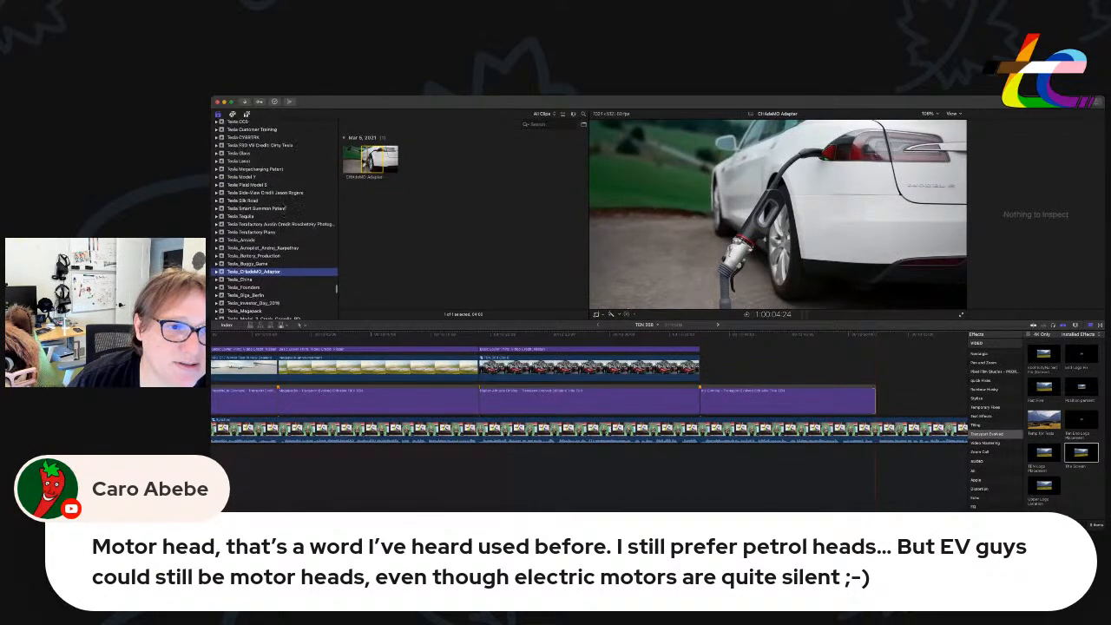
{"action": "left_click", "coordinate": [254, 180]}
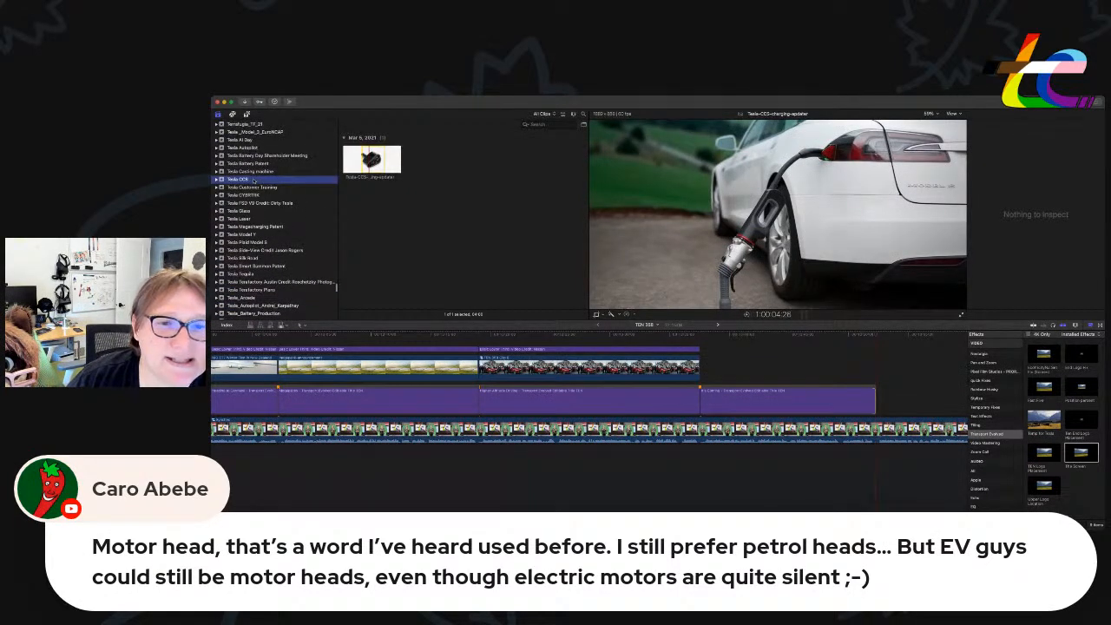
{"action": "left_click_drag", "start_coordinate": [372, 160], "coordinate": [875, 368]}
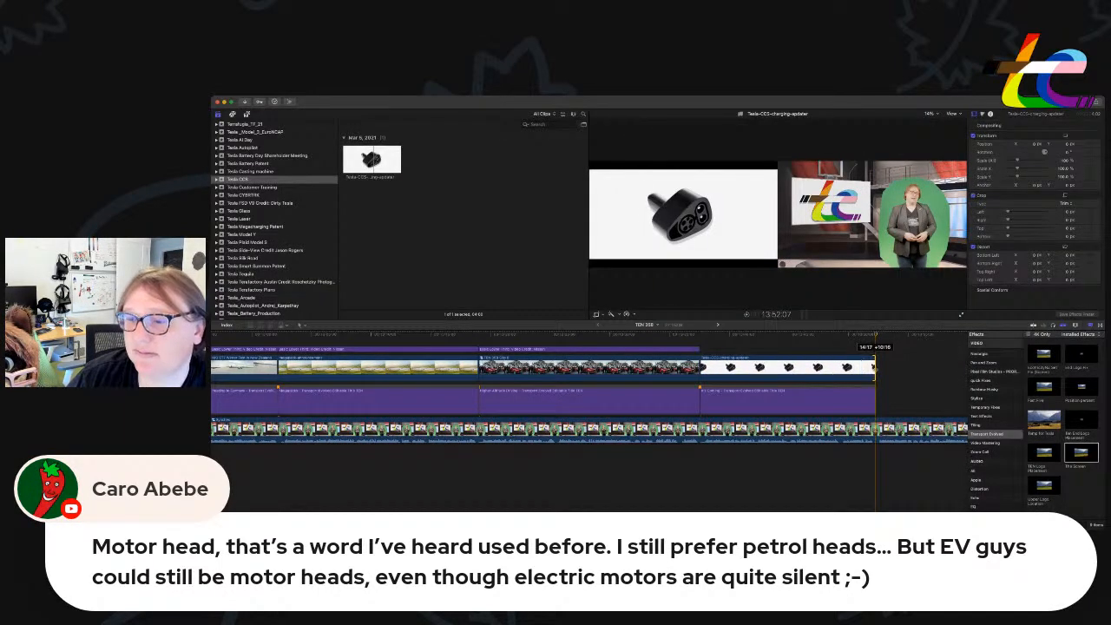
Crop both sides of the Tesla CCS adapter image equally, keeping the adapter centred in the frame.
{"action": "left_click", "coordinate": [810, 337]}
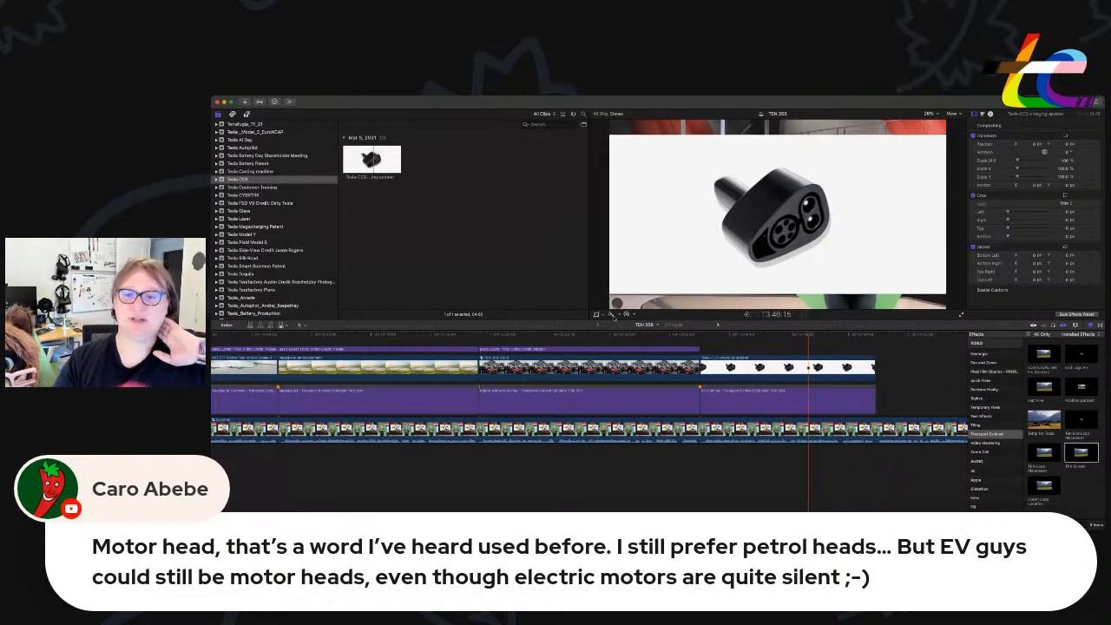
{"action": "left_click", "coordinate": [603, 315]}
{"action": "left_click", "coordinate": [638, 304]}
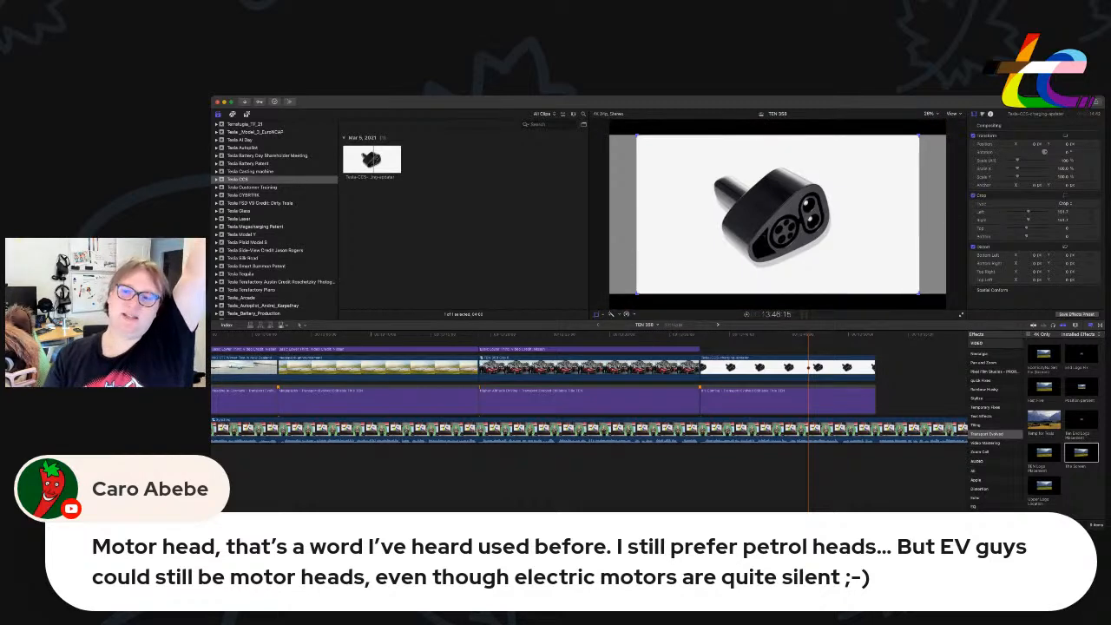
{"action": "left_click", "coordinate": [933, 127]}
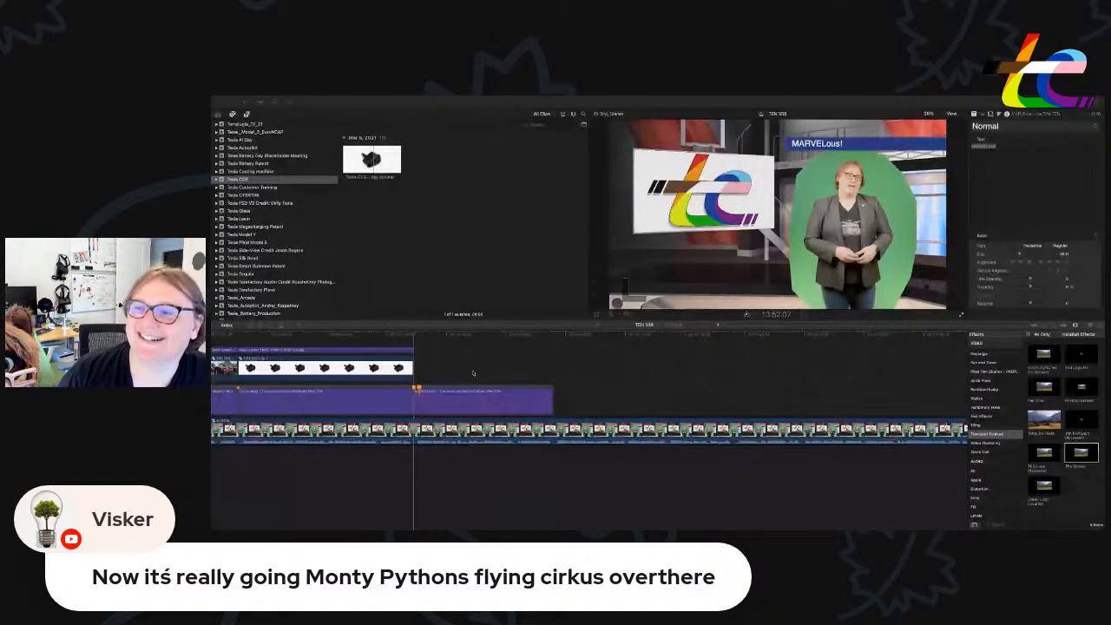
Place the car image from the MG MarvelR event above the "MARVELous!" title and extend it to the title's end.
{"action": "left_click", "coordinate": [474, 373]}
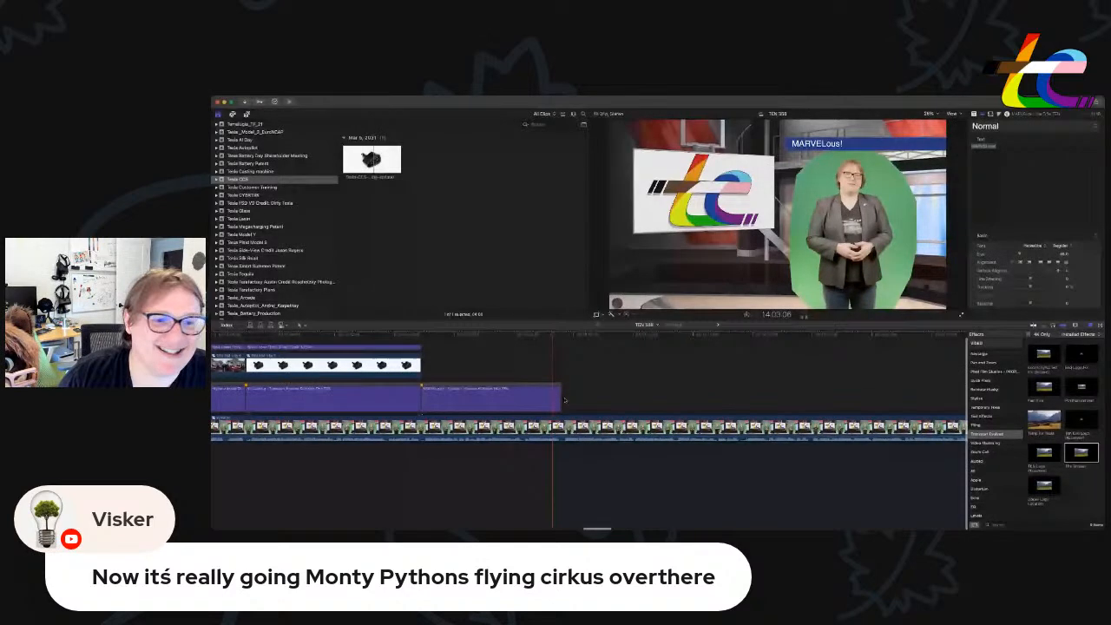
{"action": "scroll", "coordinate": [252, 247], "scroll_direction": "up", "scroll_amount": 15}
{"action": "scroll", "coordinate": [250, 247], "scroll_direction": "up", "scroll_amount": 15}
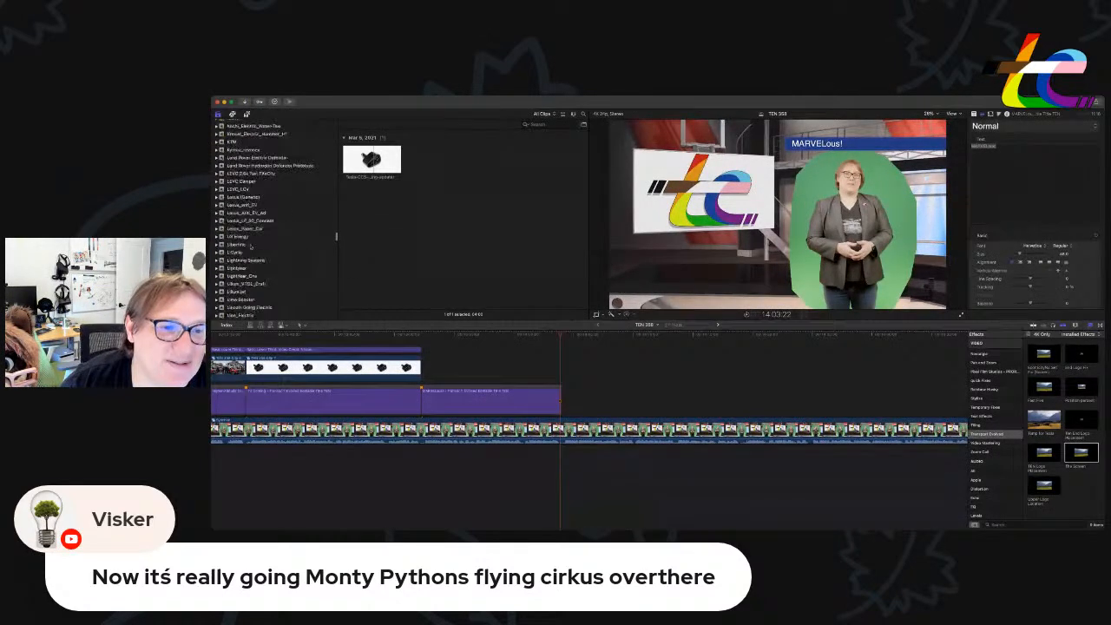
{"action": "scroll", "coordinate": [250, 247], "scroll_direction": "down", "scroll_amount": 3}
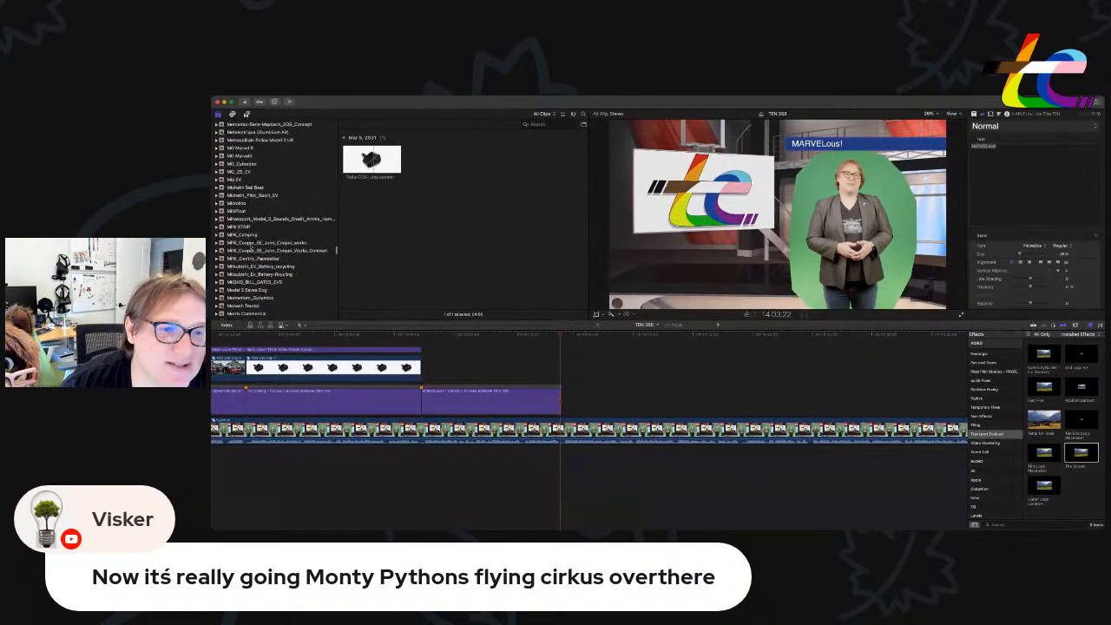
{"action": "left_click", "coordinate": [254, 151]}
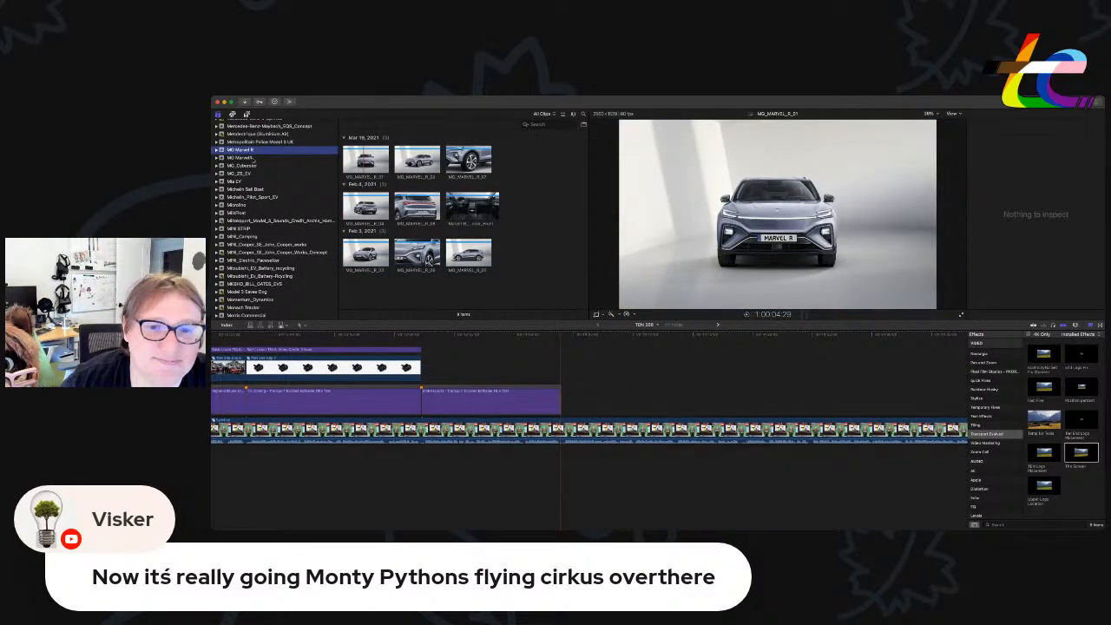
{"action": "left_click", "coordinate": [254, 158]}
{"action": "left_click_drag", "start_coordinate": [368, 158], "coordinate": [434, 369]}
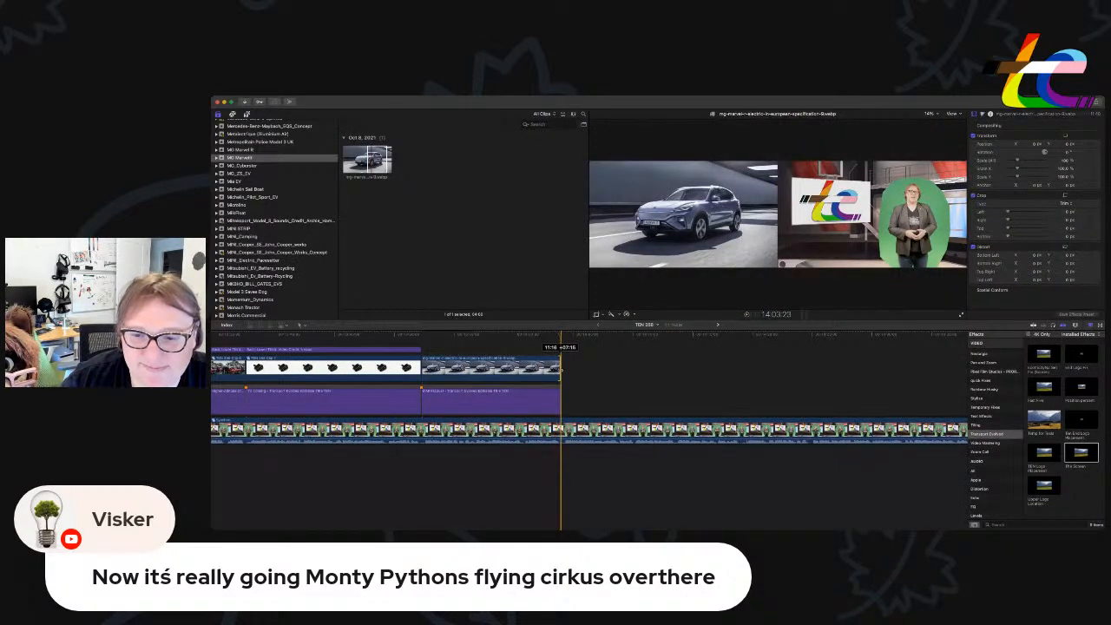
{"action": "left_click_drag", "start_coordinate": [562, 370], "coordinate": [561, 370]}
Copy the credit above the adapter image to the start of the MG car image and trim it to the image's end.
{"action": "key", "text": "super+Tab"}
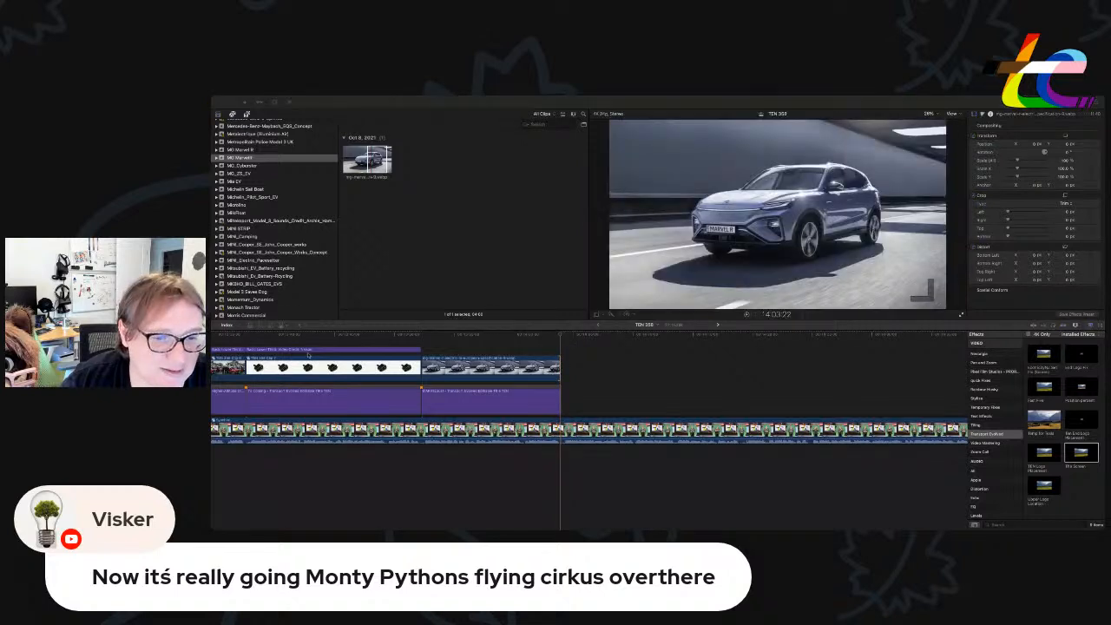
{"action": "left_click", "coordinate": [501, 377]}
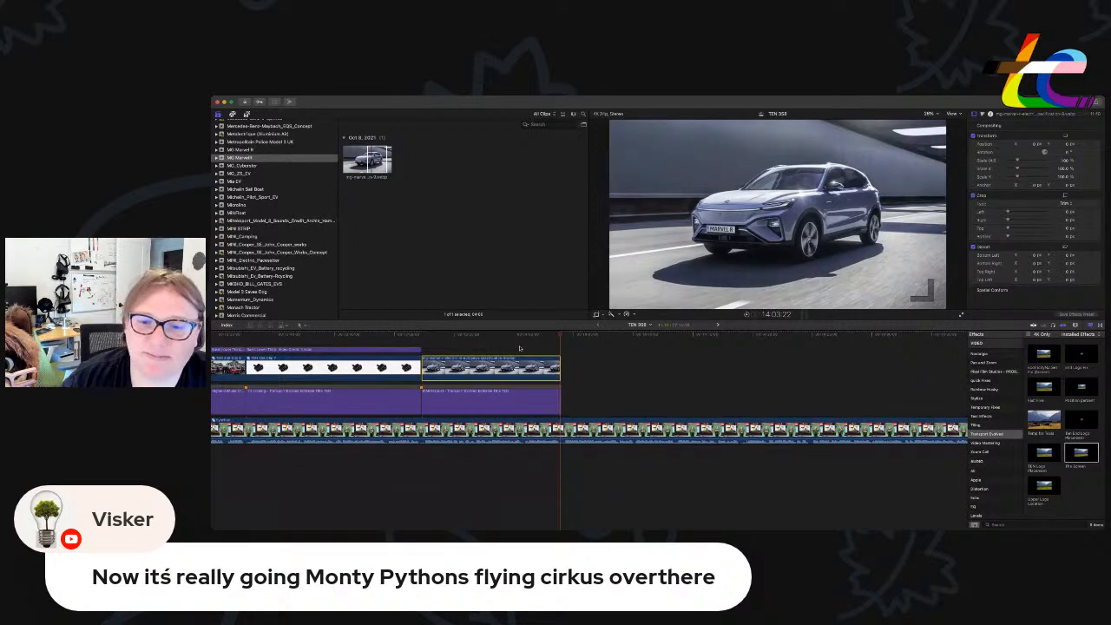
{"action": "left_click", "coordinate": [412, 353]}
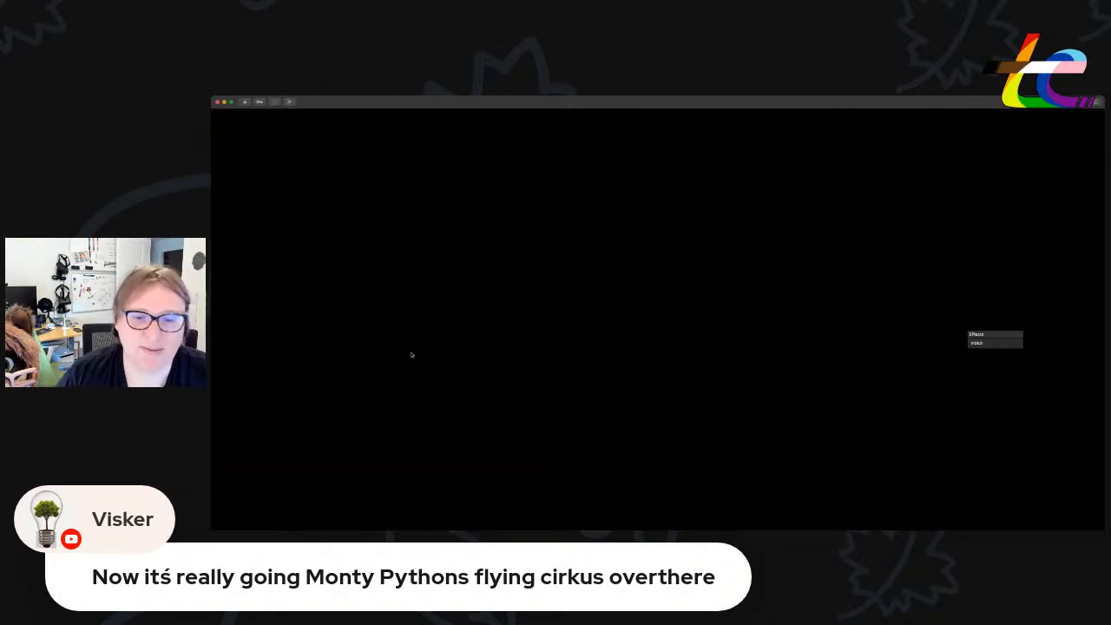
{"action": "left_click", "coordinate": [423, 335]}
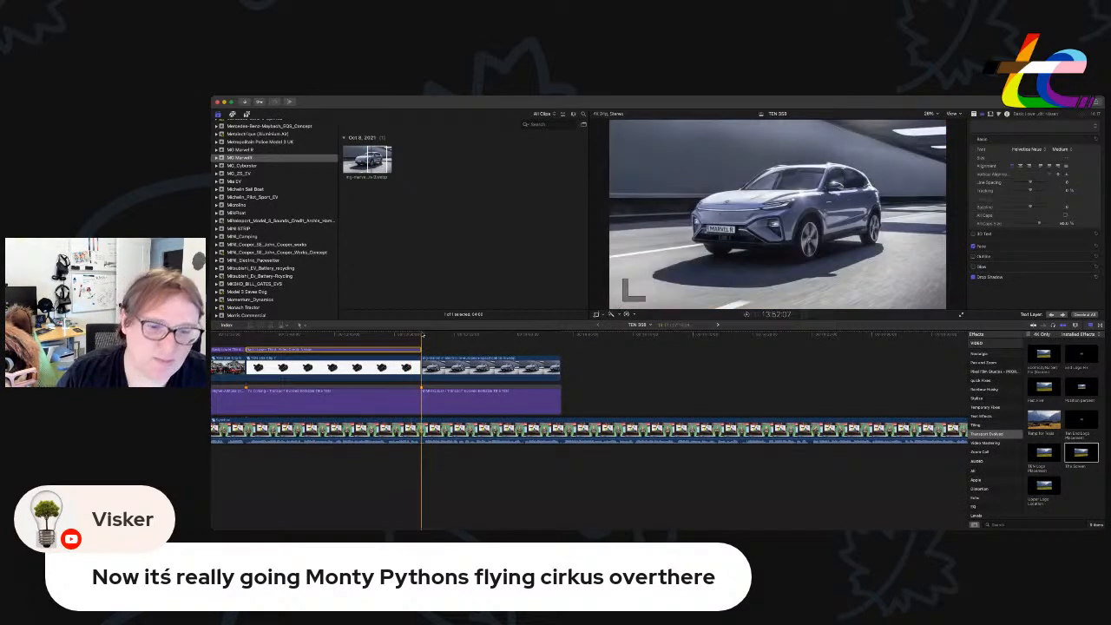
{"action": "key", "text": "super+v"}
{"action": "left_click_drag", "start_coordinate": [597, 350], "coordinate": [562, 350]}
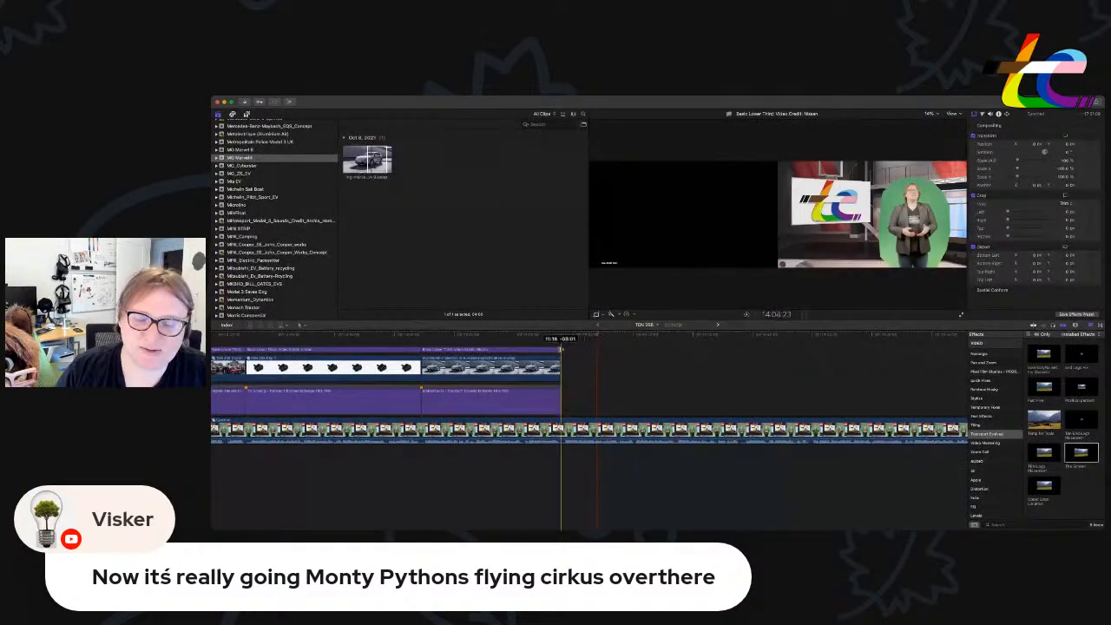
Change the text of the credit above the MG car image to "Image Credit: MG".
{"action": "double_click", "coordinate": [541, 350]}
{"action": "left_click", "coordinate": [1007, 151]}
{"action": "left_click_drag", "start_coordinate": [998, 146], "coordinate": [1034, 145]}
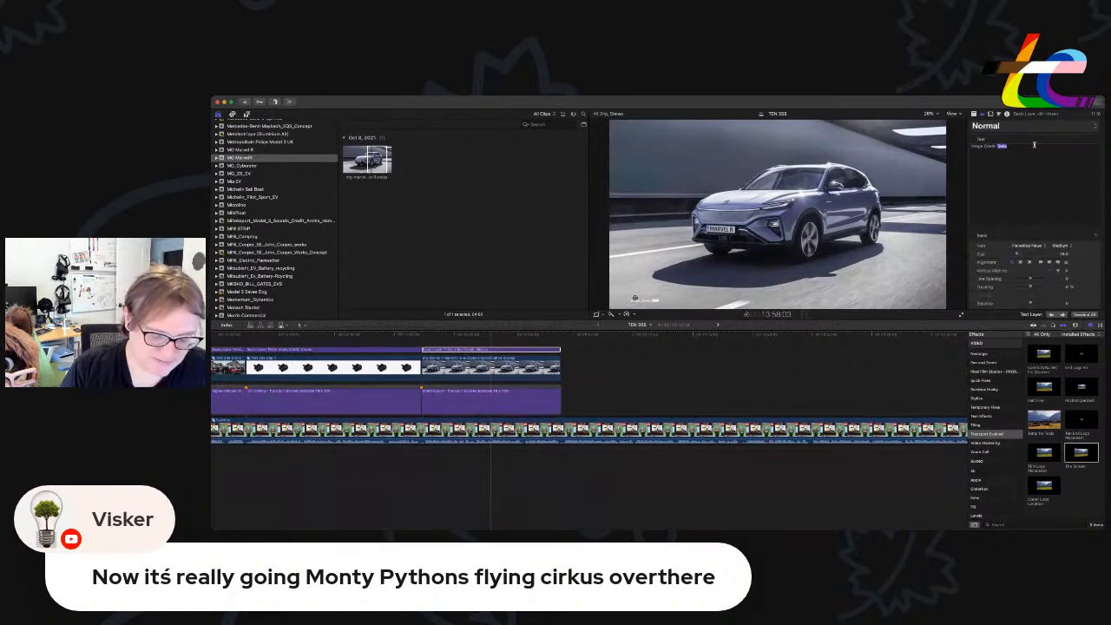
{"action": "type", "text": "MG"}
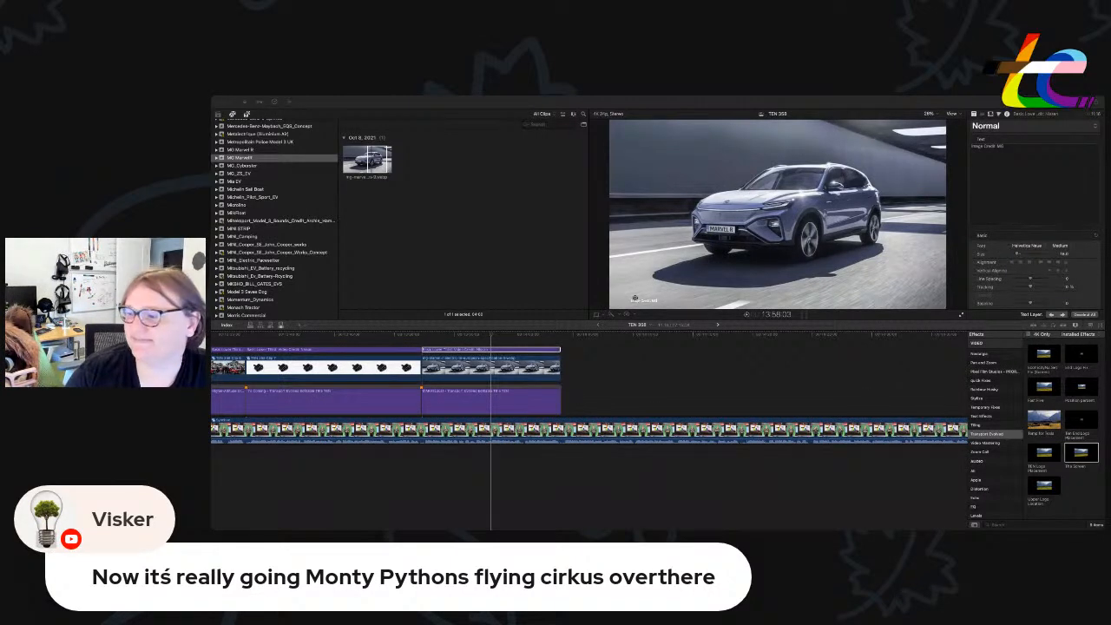
Apply the Transport Evolved effect "The Screen" to the MG car image so it fits the studio screen.
{"action": "key", "text": "super+Tab"}
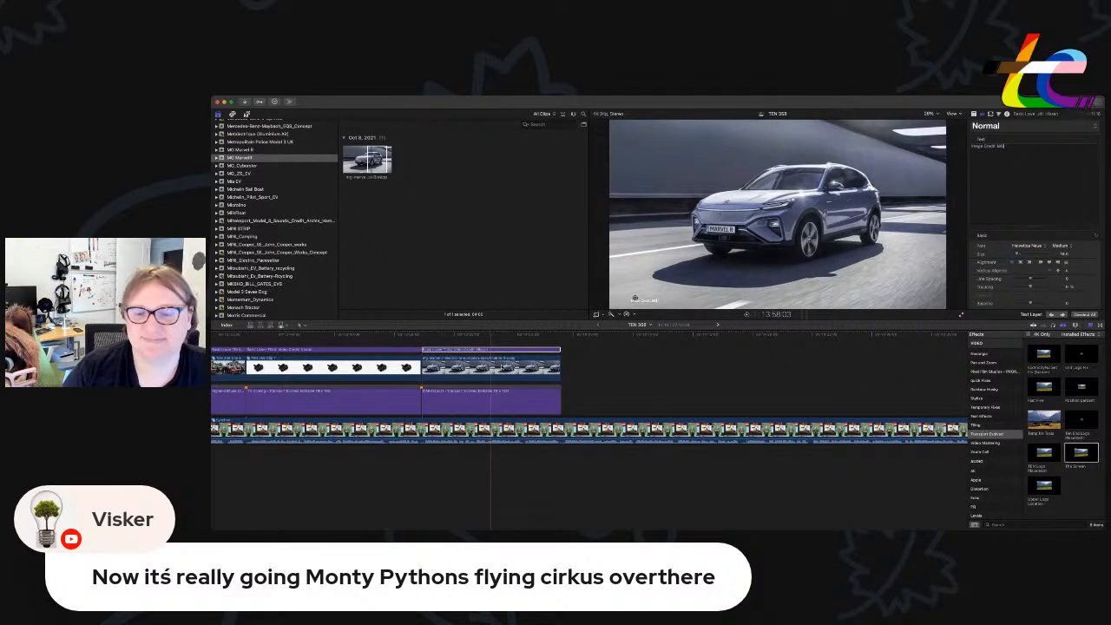
{"action": "left_click", "coordinate": [509, 368]}
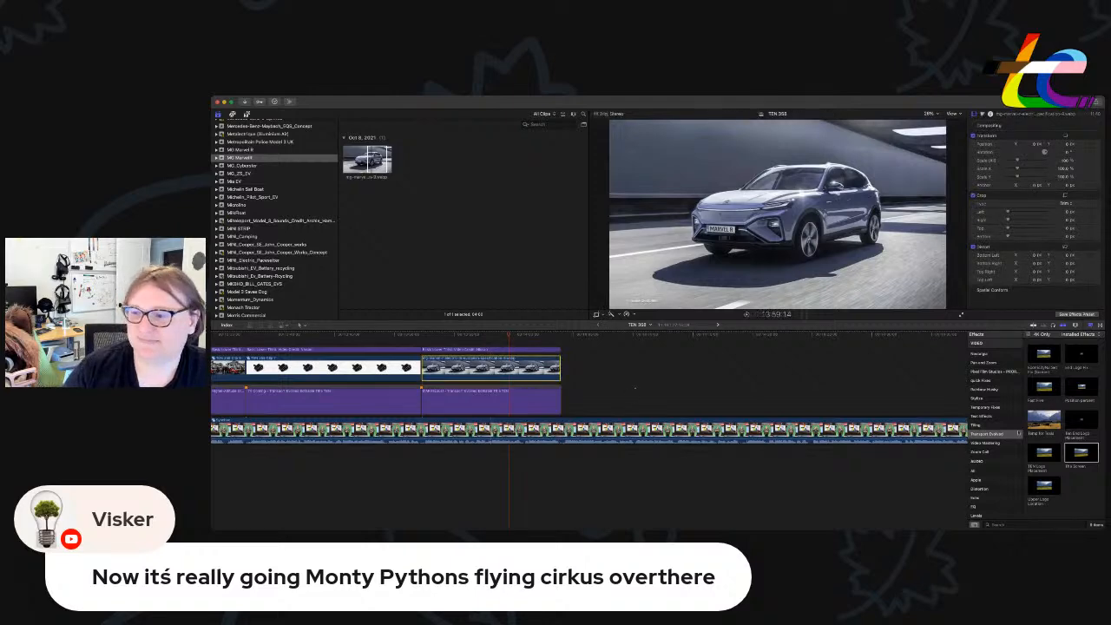
{"action": "left_click_drag", "start_coordinate": [1082, 452], "coordinate": [536, 371]}
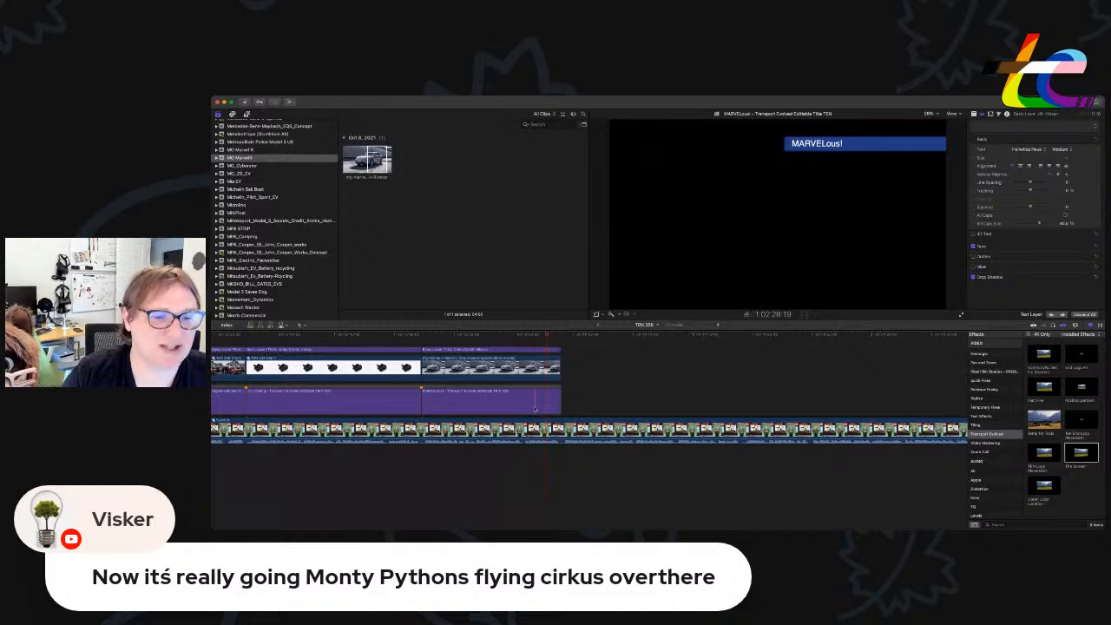
Duplicate the "MARVELous!" title directly after itself at 14:03:23.
{"action": "left_click", "coordinate": [537, 388]}
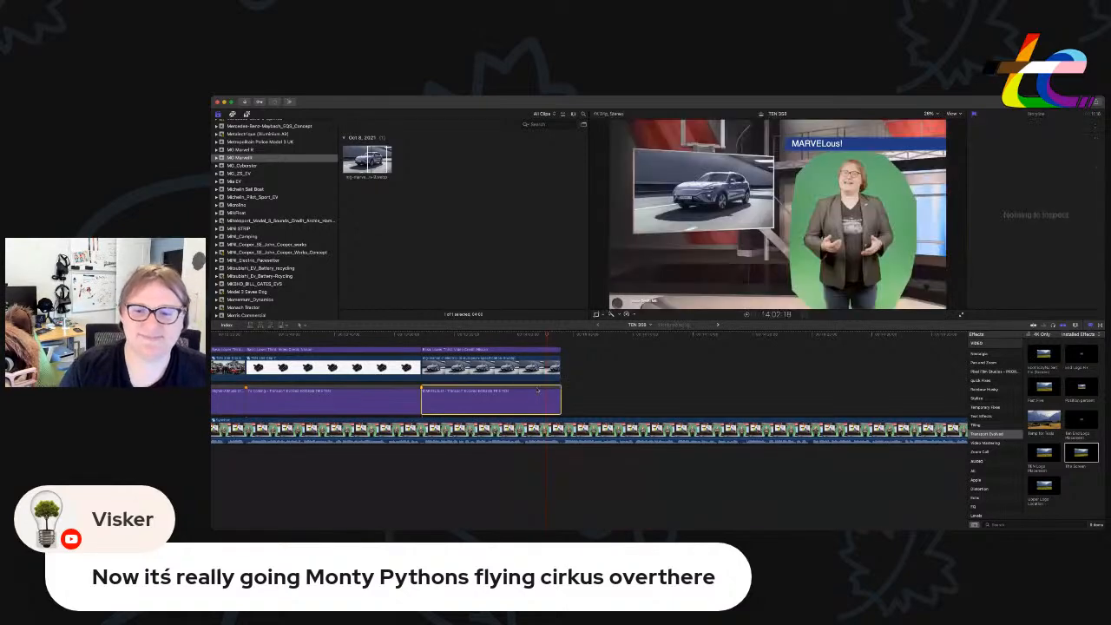
{"action": "left_click", "coordinate": [561, 335]}
{"action": "key", "text": "super+v"}
{"action": "left_click", "coordinate": [561, 336]}
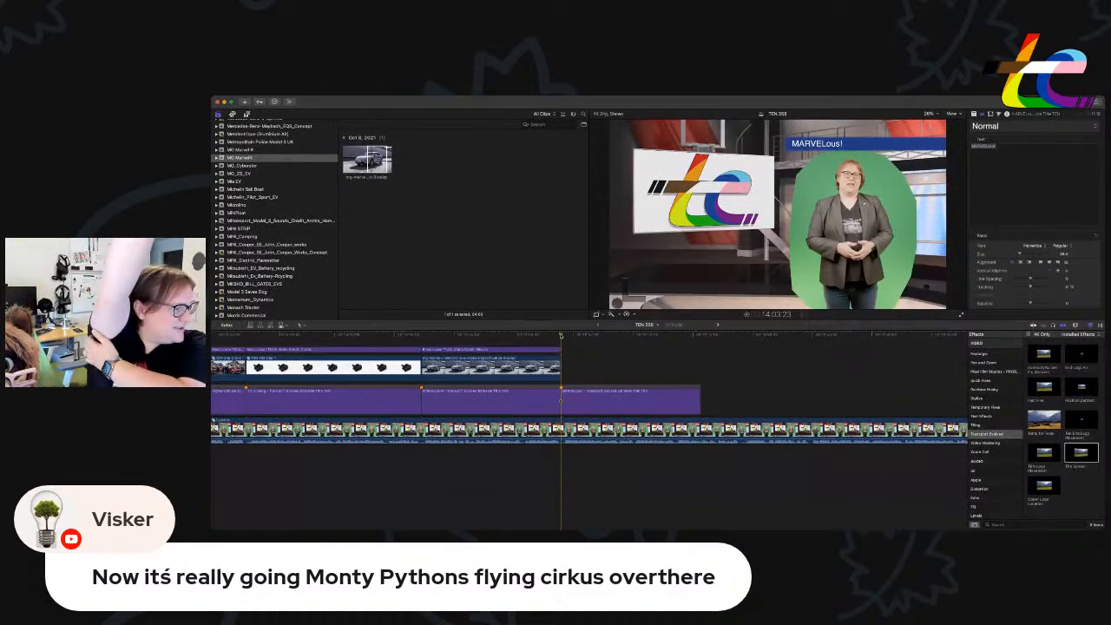
Change the text of the duplicate title after "MARVELous!" to "100%" and move the playhead to 14:13:14.
{"action": "left_click", "coordinate": [668, 393]}
{"action": "double_click", "coordinate": [668, 394]}
{"action": "left_click", "coordinate": [1014, 148]}
{"action": "key", "text": "super+a"}
{"action": "type", "text": "100"}
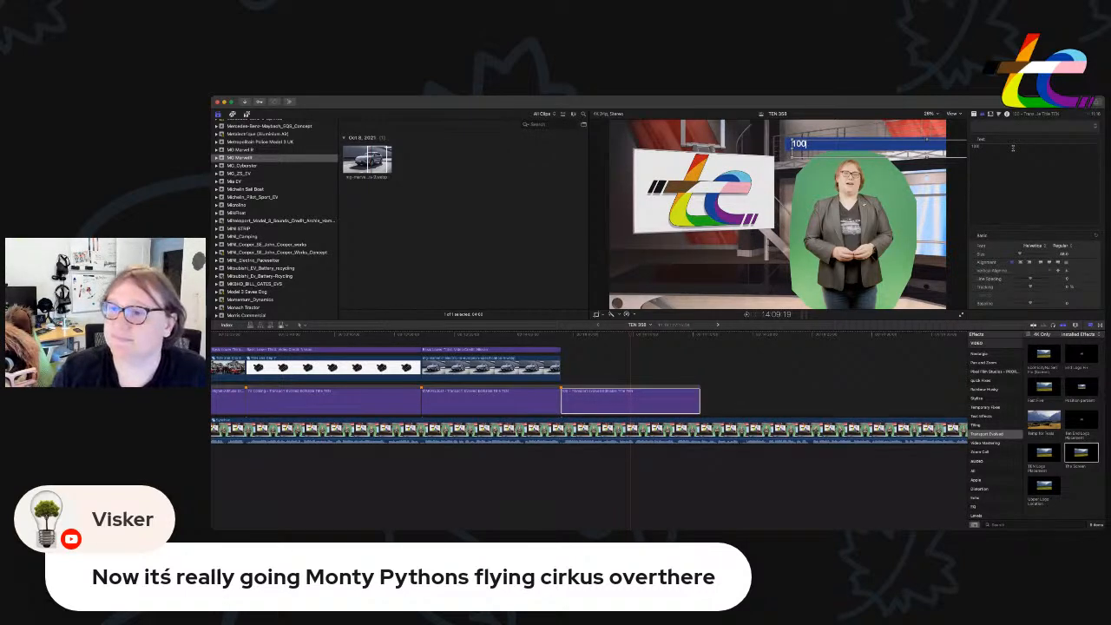
{"action": "type", "text": "%"}
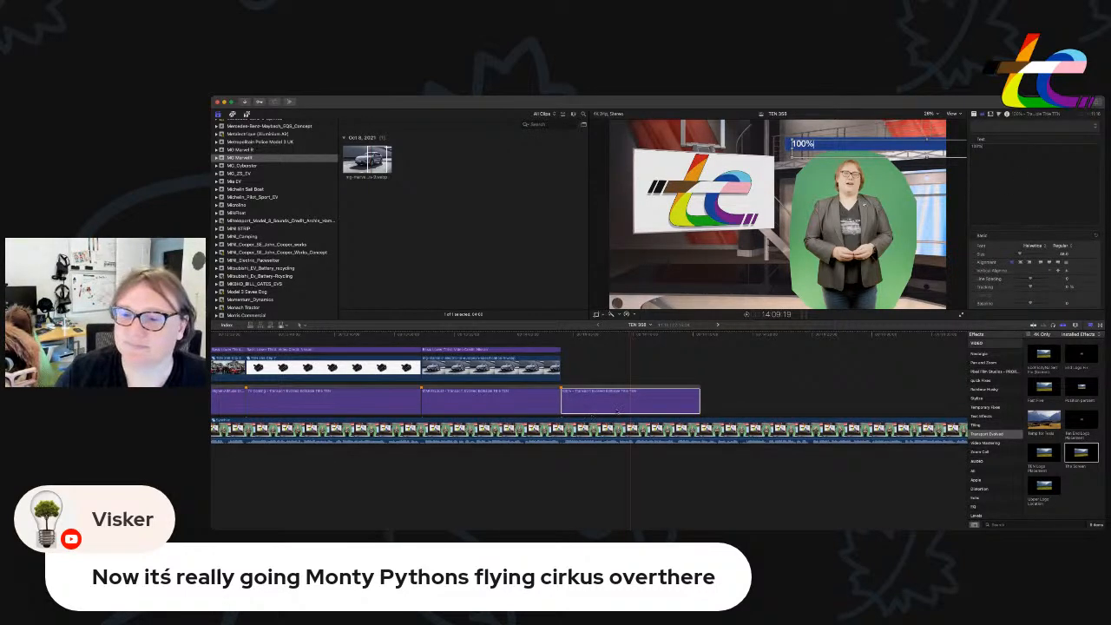
{"action": "left_click", "coordinate": [677, 335]}
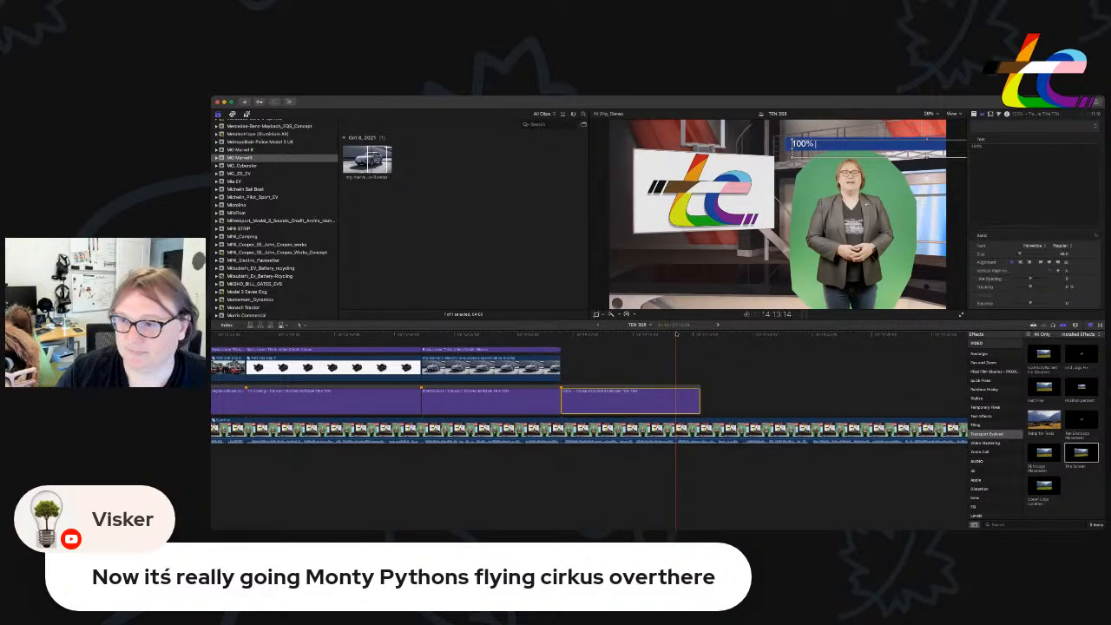
Extend the end of the 100% title clip over more of the presenter footage and return the playhead to its start.
{"action": "left_click_drag", "start_coordinate": [695, 397], "coordinate": [740, 397]}
{"action": "key", "text": "space"}
{"action": "left_click", "coordinate": [563, 391]}
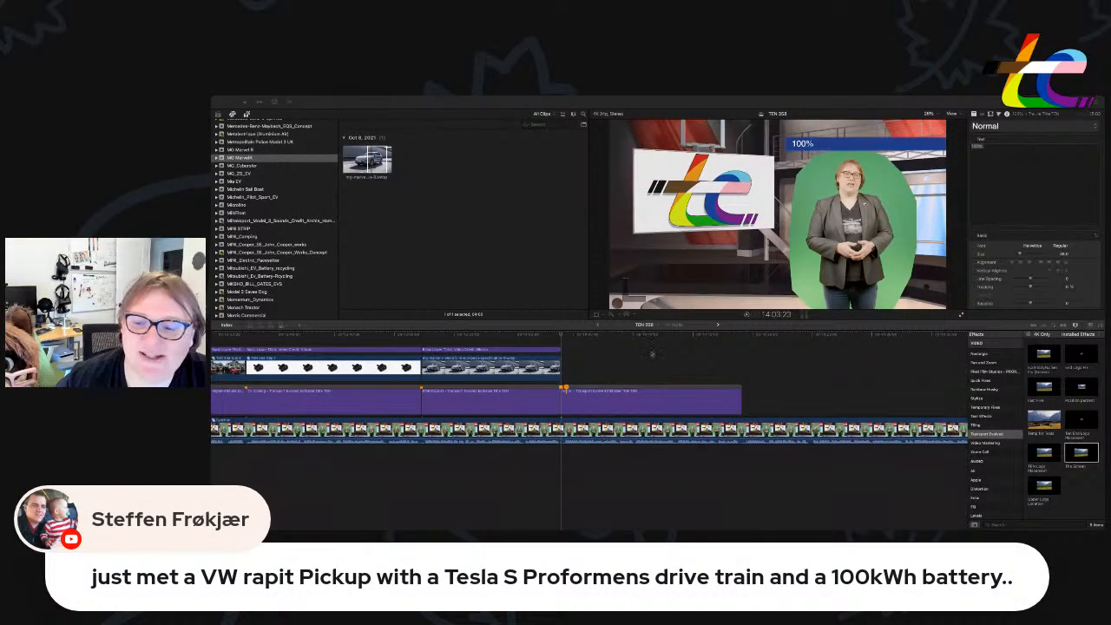
Examine the title and cutaway clips across the whole timeline and how they line up around the 100% title.
{"action": "left_click", "coordinate": [695, 336]}
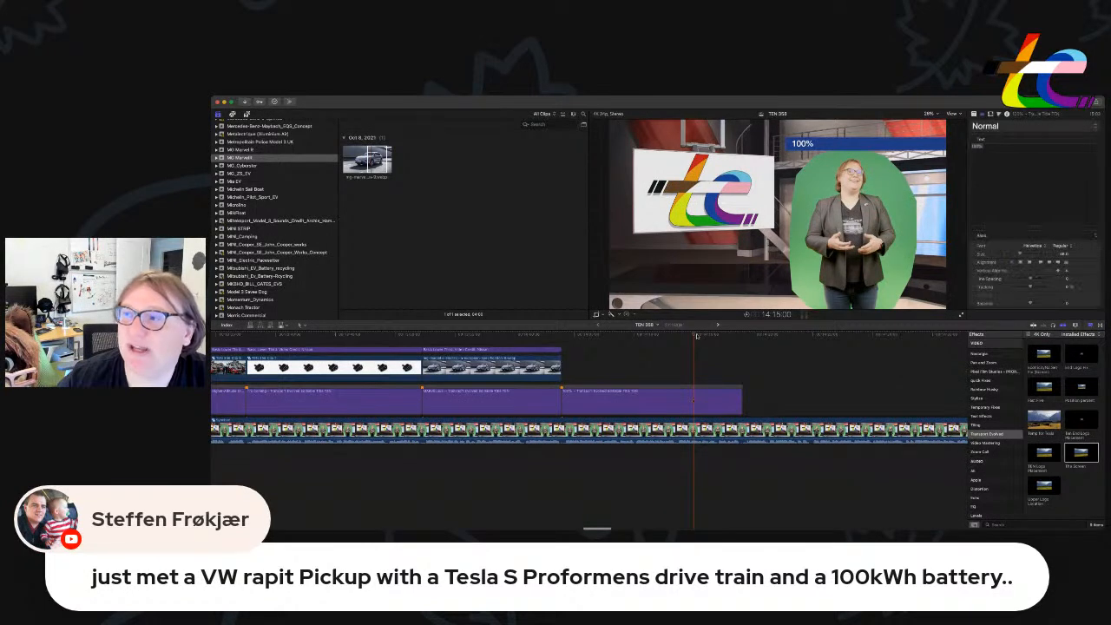
{"action": "scroll", "coordinate": [704, 342], "scroll_direction": "right", "scroll_amount": 4}
{"action": "key", "text": "super+minus"}
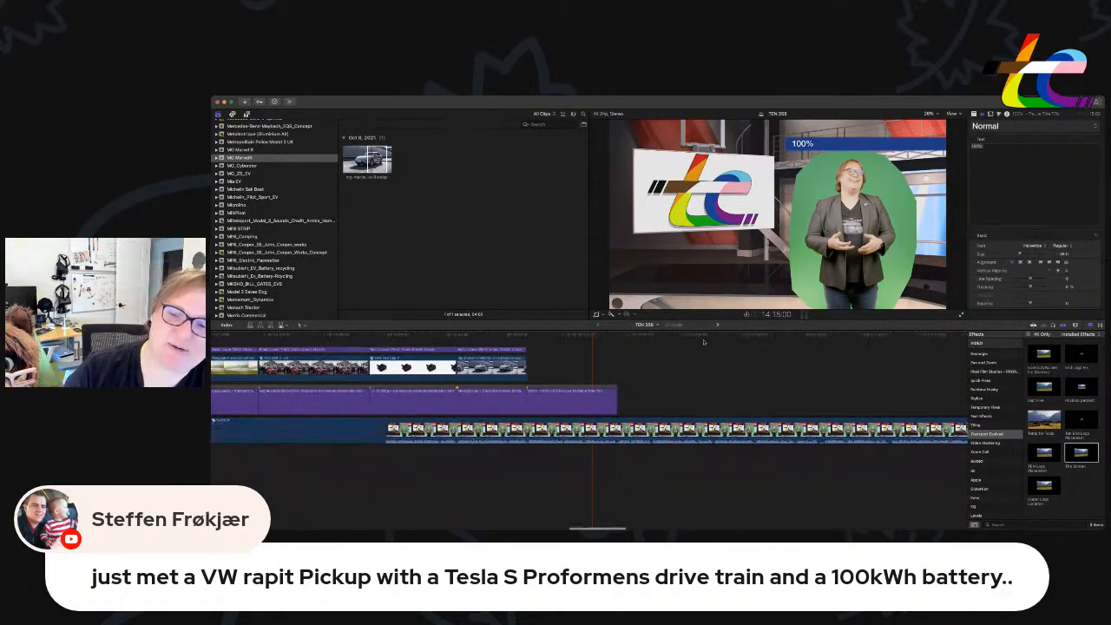
{"action": "key", "text": "super+minus"}
{"action": "key", "text": "super+minus"}
{"action": "key", "text": "super+minus"}
{"action": "key", "text": "super+minus"}
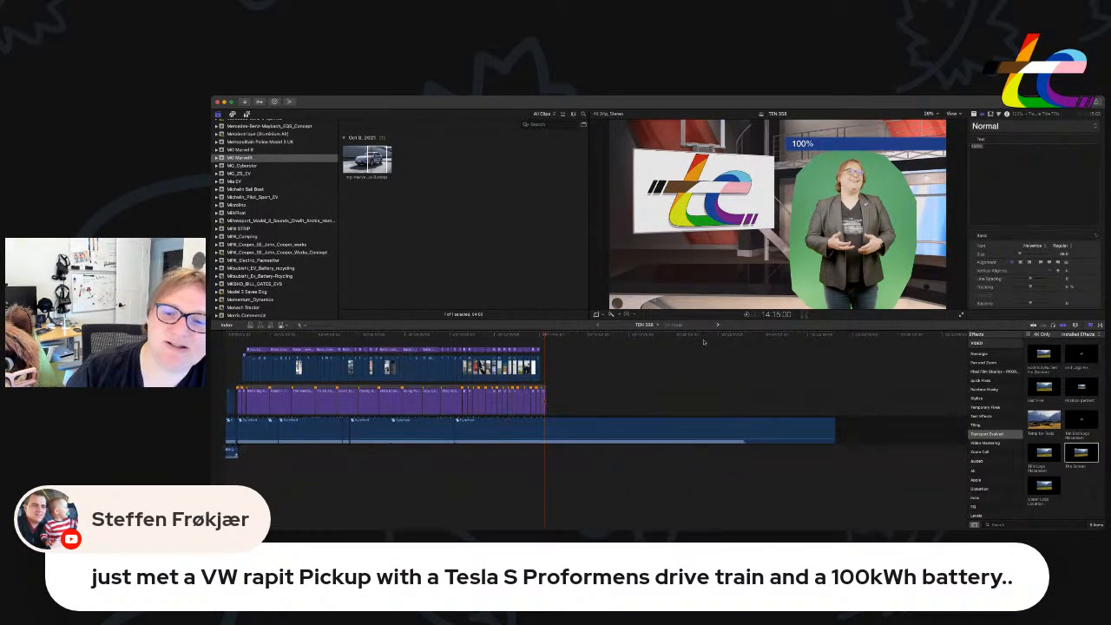
{"action": "key", "text": "super+equal"}
{"action": "key", "text": "super+equal"}
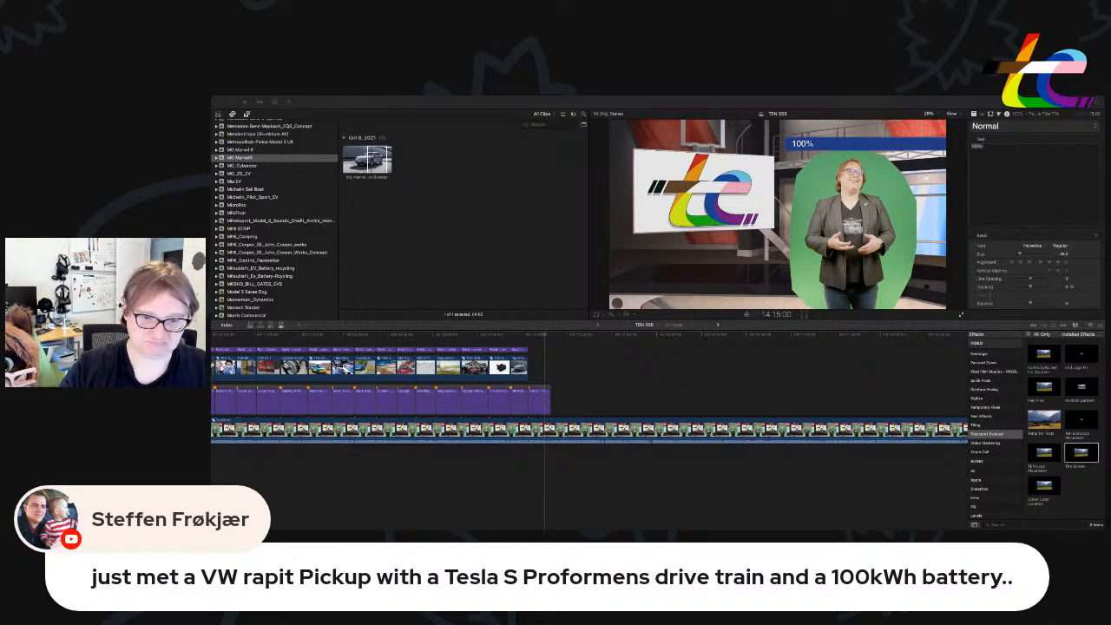
Play the presenter footage under the 100% title through to the title's end.
{"action": "left_click", "coordinate": [529, 337]}
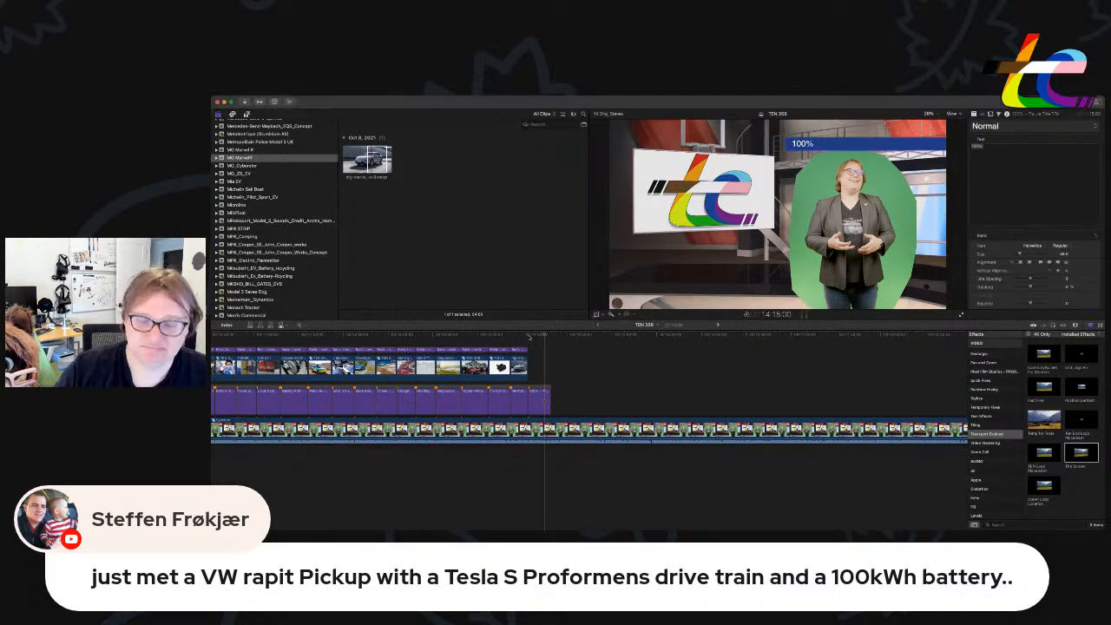
{"action": "key", "text": "super+equal"}
{"action": "key", "text": "super+equal"}
{"action": "key", "text": "super+equal"}
{"action": "left_click_drag", "start_coordinate": [530, 337], "coordinate": [553, 338]}
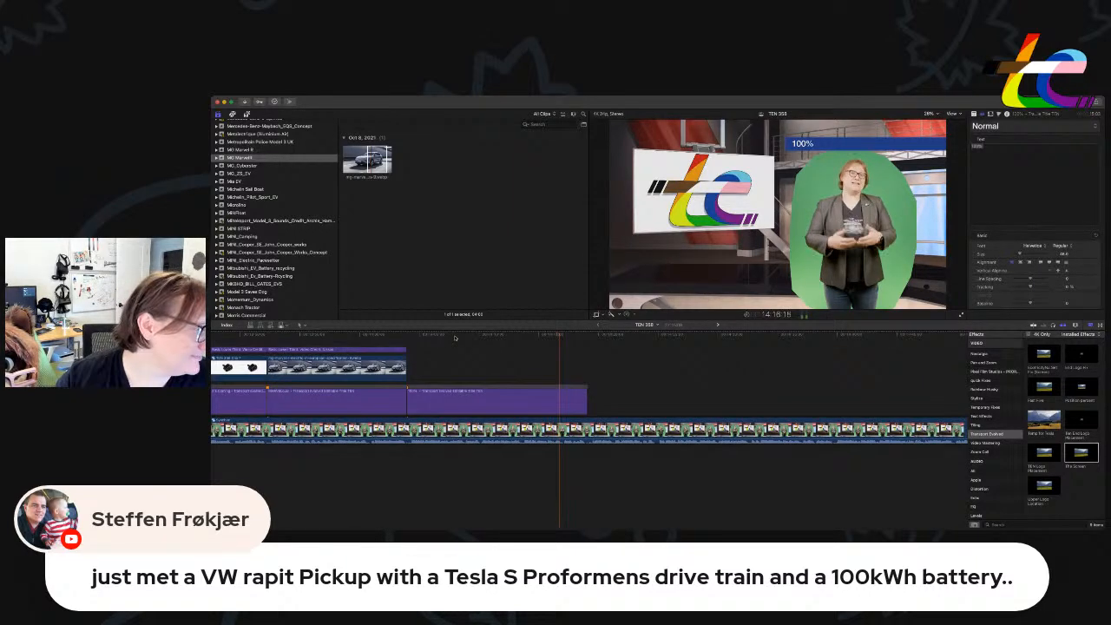
{"action": "key", "text": "space"}
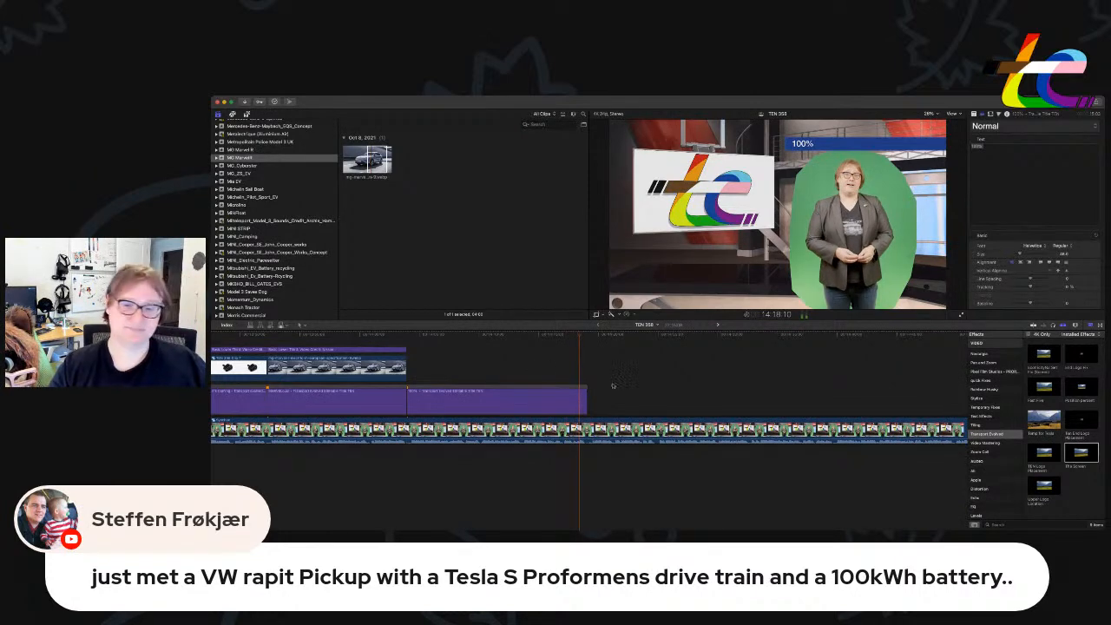
Open the various B-roll StoryBlocks/Shutterstock event and search its clips for "Pylon".
{"action": "scroll", "coordinate": [283, 274], "scroll_direction": "down", "scroll_amount": 15}
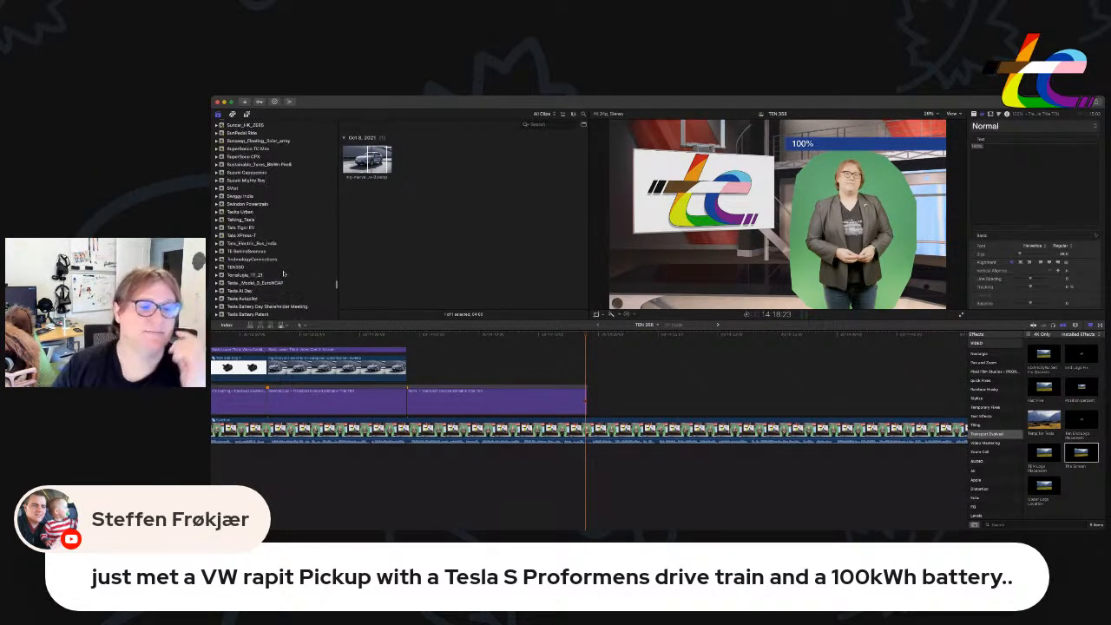
{"action": "scroll", "coordinate": [283, 273], "scroll_direction": "up", "scroll_amount": 12}
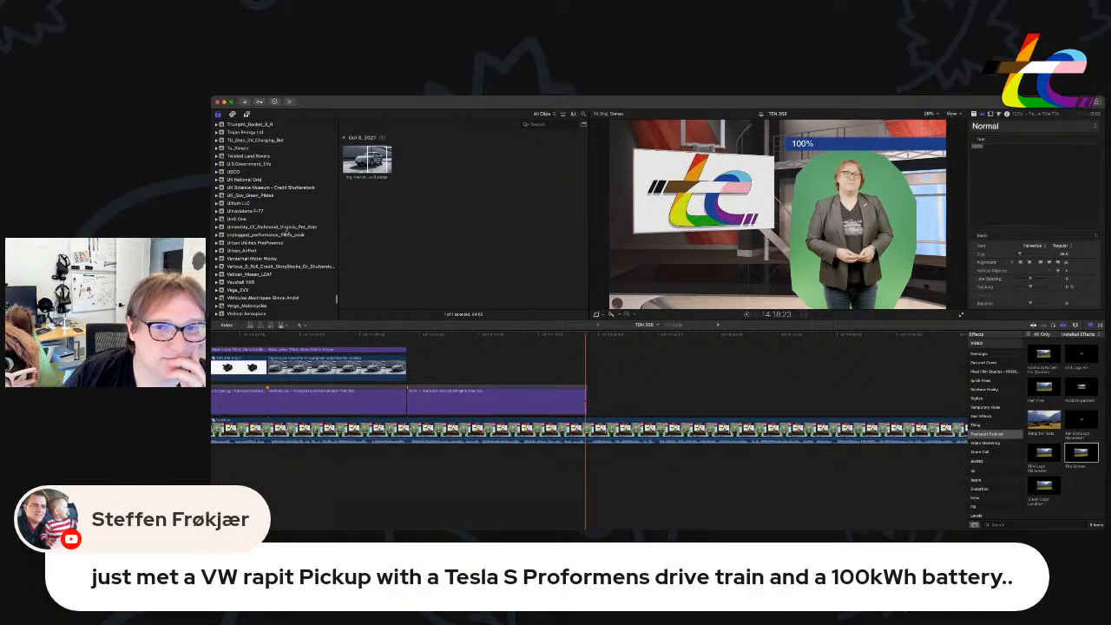
{"action": "left_click", "coordinate": [278, 266]}
{"action": "left_click", "coordinate": [548, 124]}
{"action": "type", "text": "Pylon"}
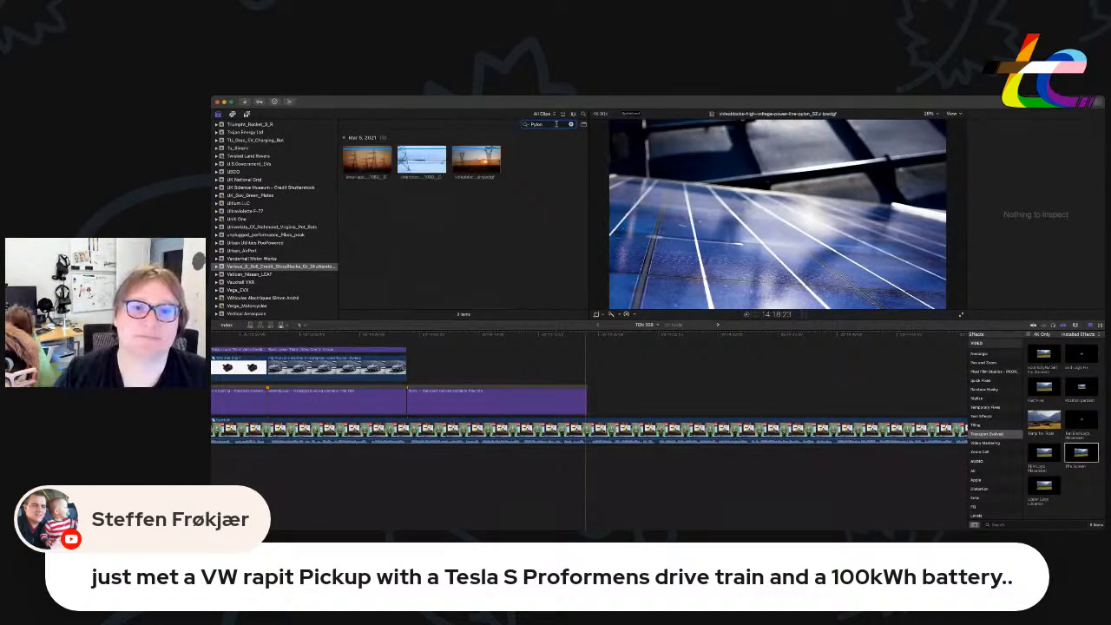
Try placing the sunset power-pylon clip above the 100% title, aligned to its start, and sliding it along the track.
{"action": "left_click", "coordinate": [368, 159]}
{"action": "left_click_drag", "start_coordinate": [369, 159], "coordinate": [411, 374]}
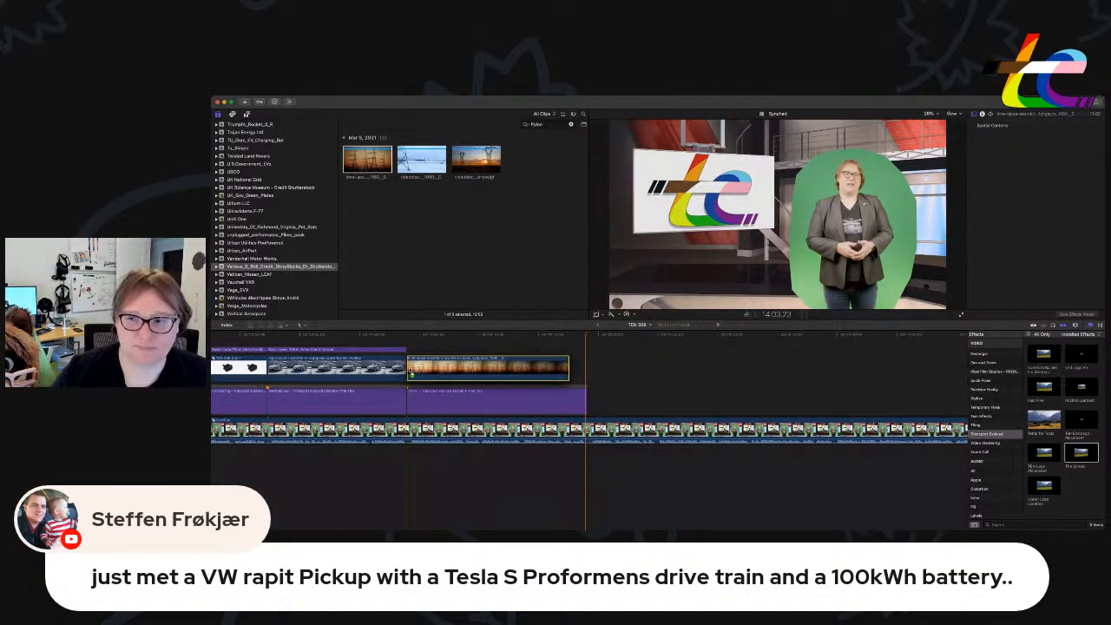
{"action": "left_click_drag", "start_coordinate": [412, 373], "coordinate": [463, 363]}
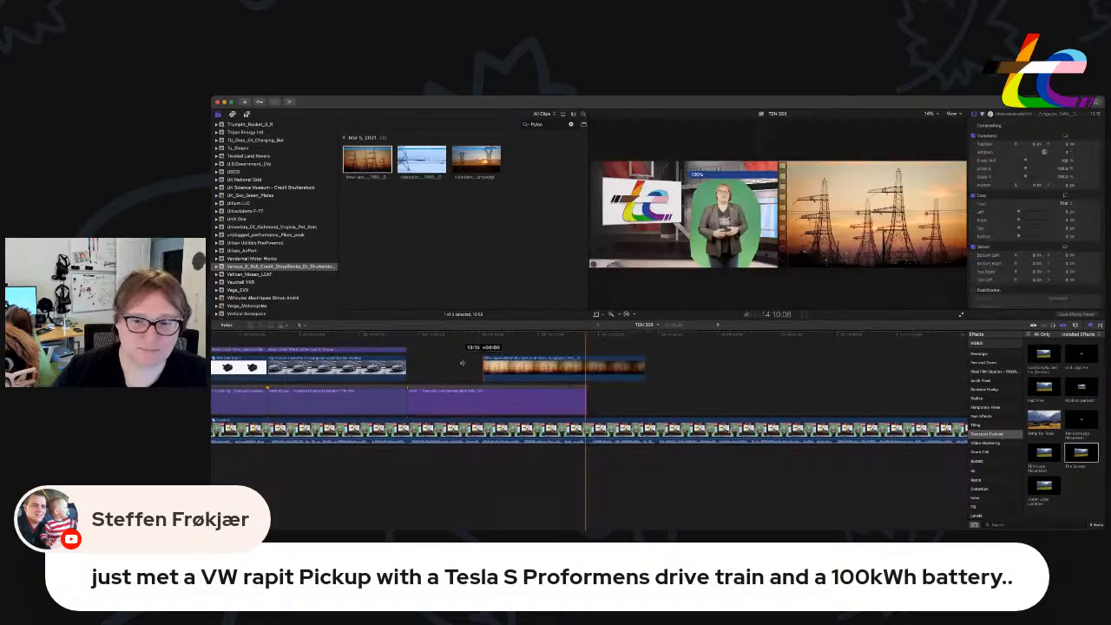
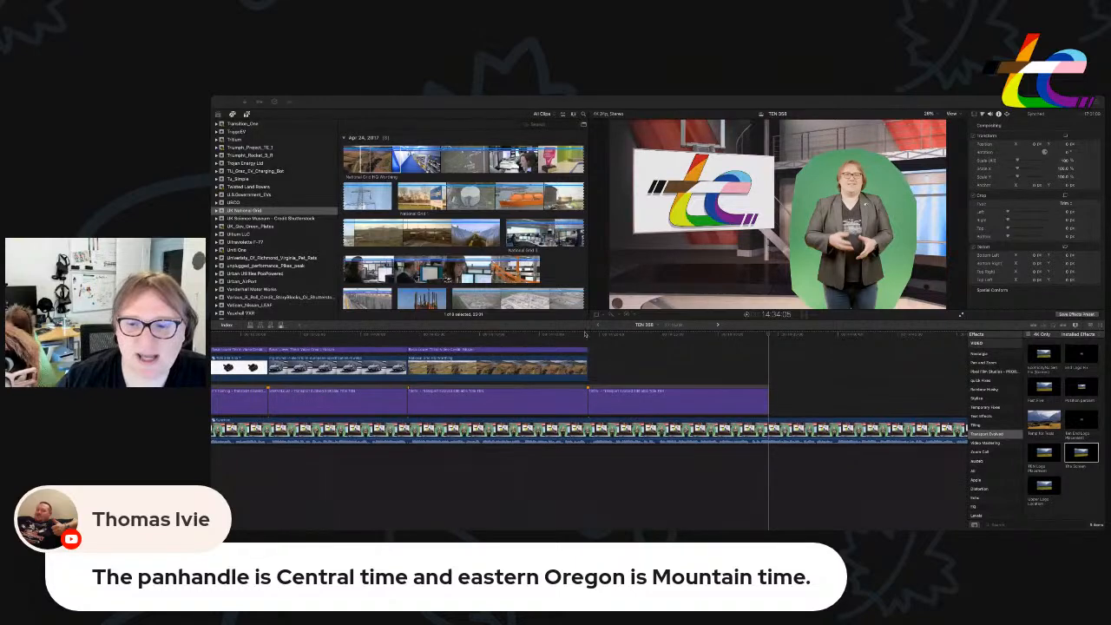
Play the passage under the last 100% title and extend that title's end to match the narration.
{"action": "left_click", "coordinate": [586, 333]}
{"action": "left_click", "coordinate": [729, 391]}
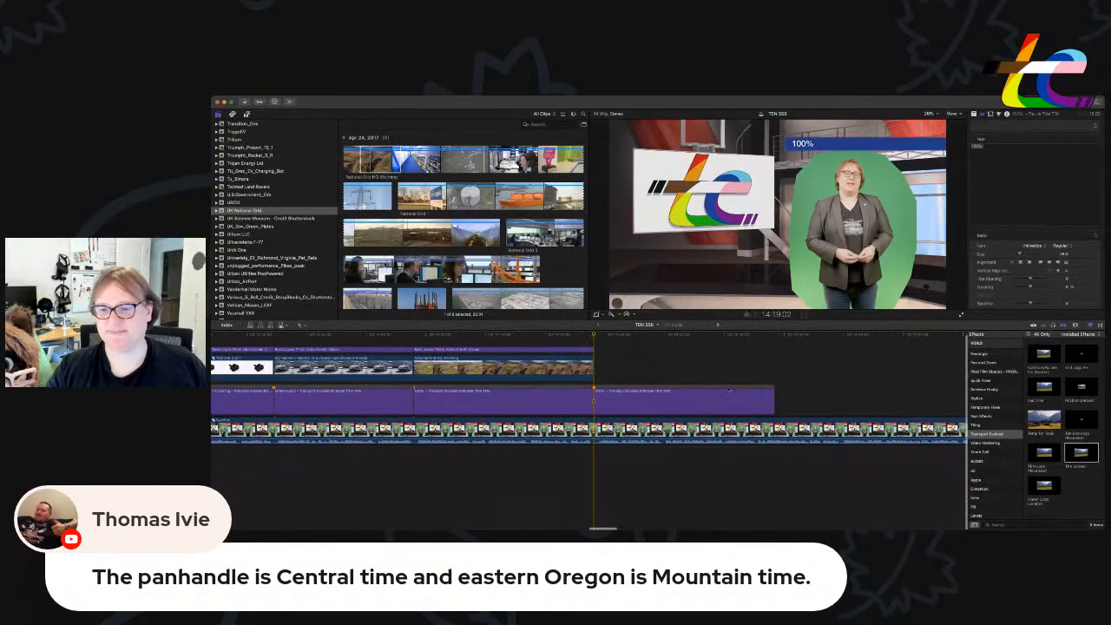
{"action": "key", "text": "space"}
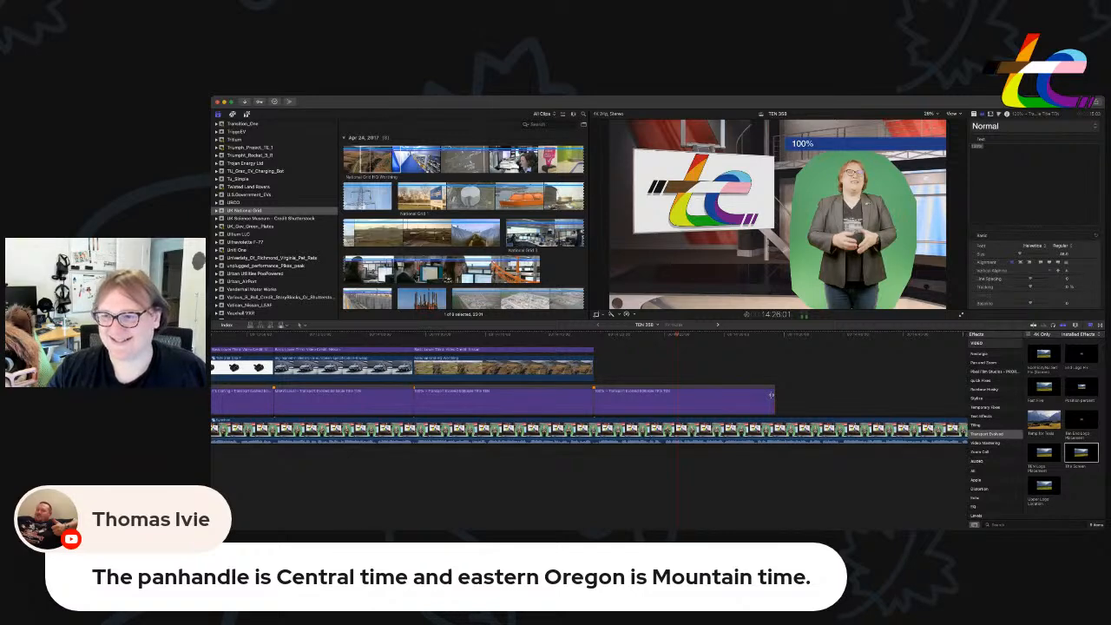
{"action": "left_click_drag", "start_coordinate": [771, 395], "coordinate": [841, 399]}
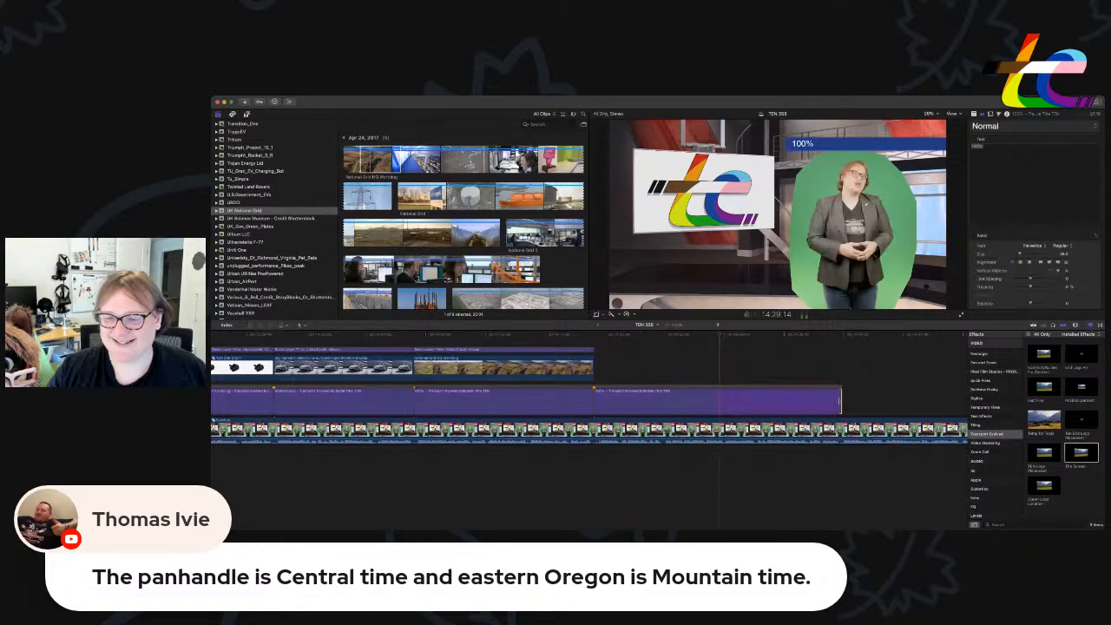
{"action": "scroll", "coordinate": [591, 416], "scroll_direction": "right", "scroll_amount": 5}
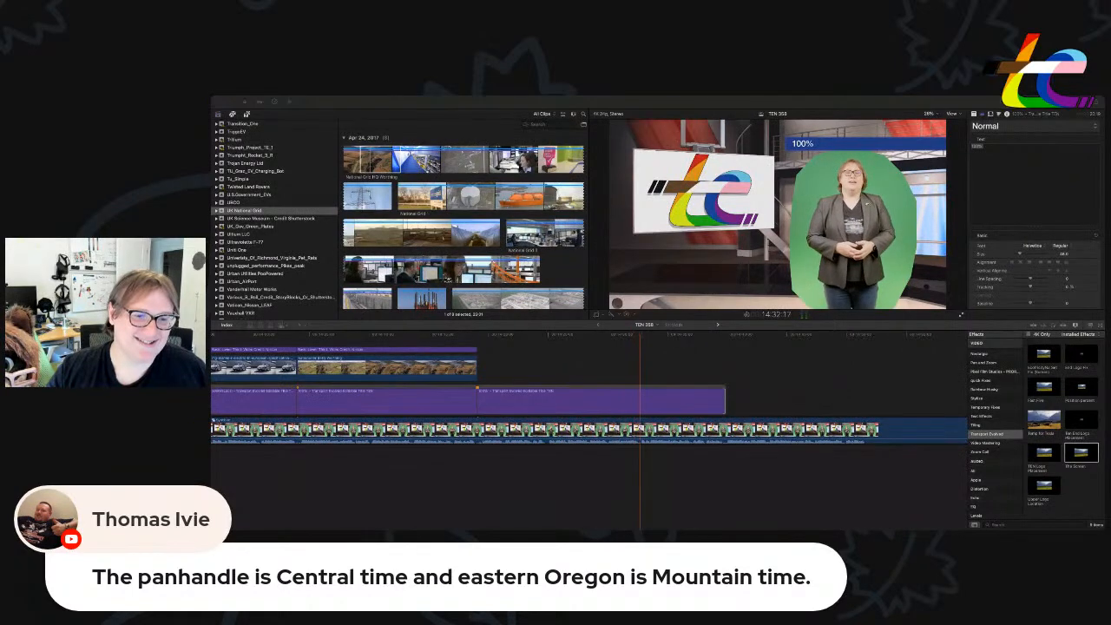
{"action": "scroll", "coordinate": [564, 375], "scroll_direction": "left", "scroll_amount": 3}
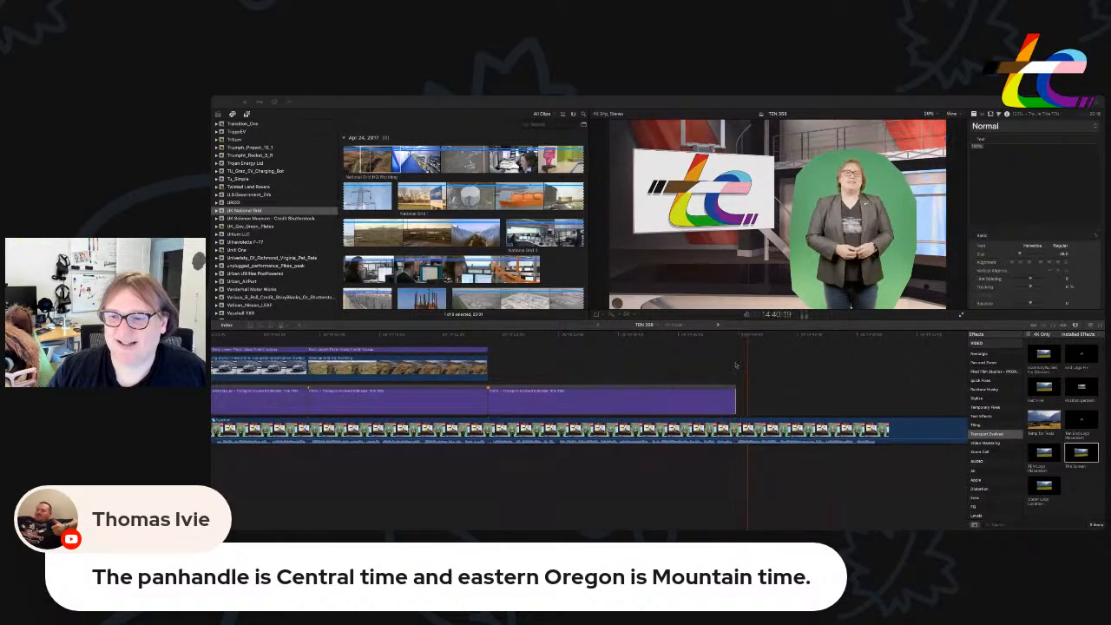
{"action": "left_click", "coordinate": [740, 401]}
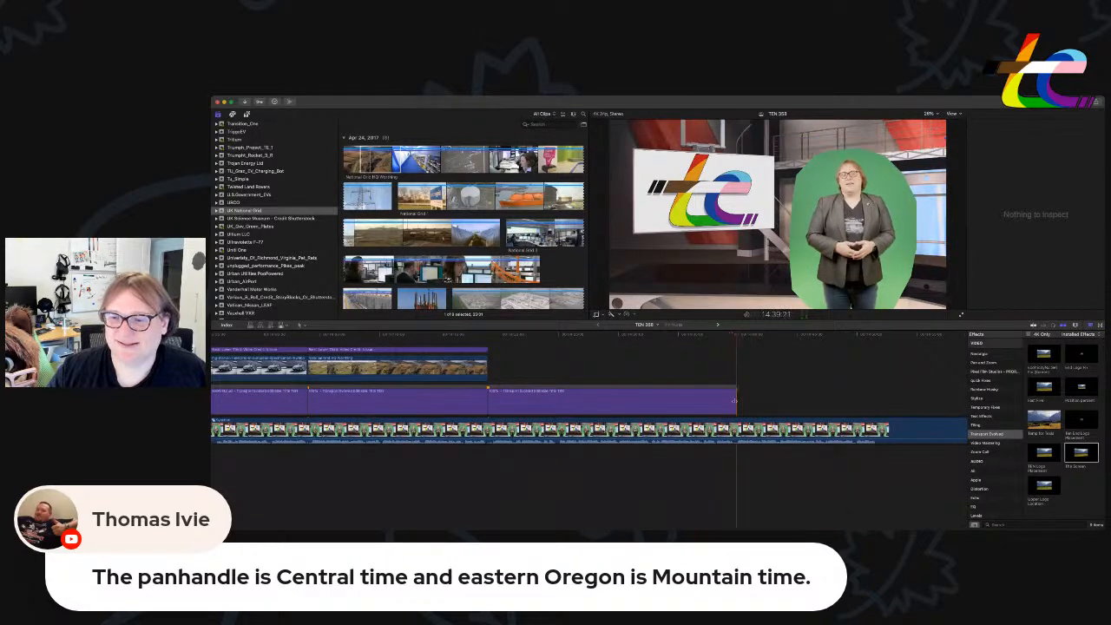
{"action": "left_click", "coordinate": [738, 401]}
Change the text of the last 100% title to "The Last Saskatchewan Sidewalk?".
{"action": "left_click", "coordinate": [488, 358]}
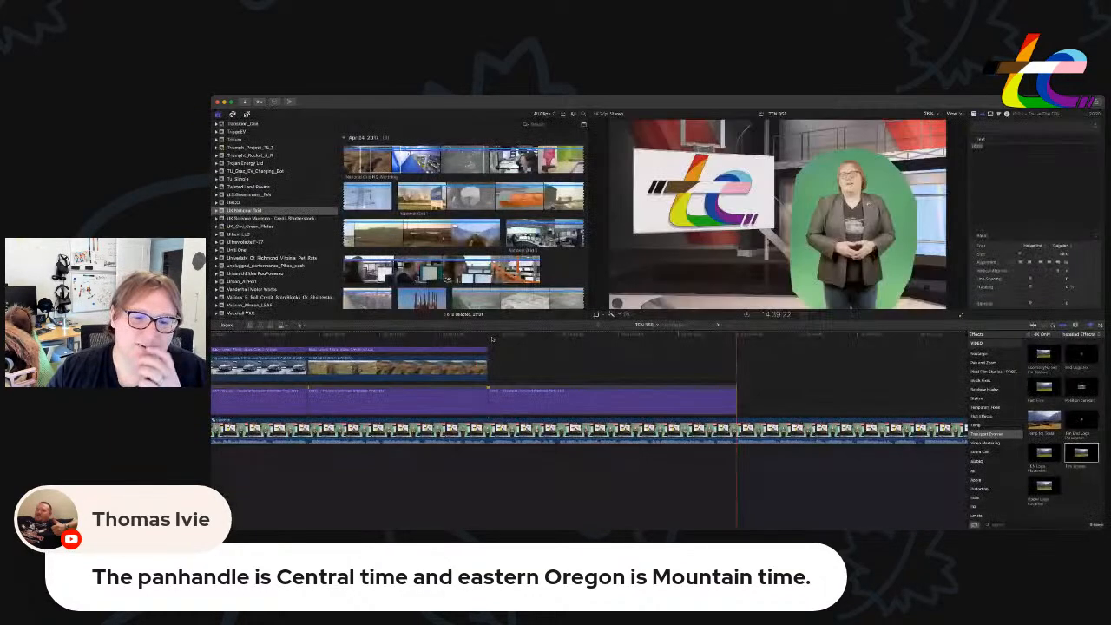
{"action": "left_click", "coordinate": [553, 396]}
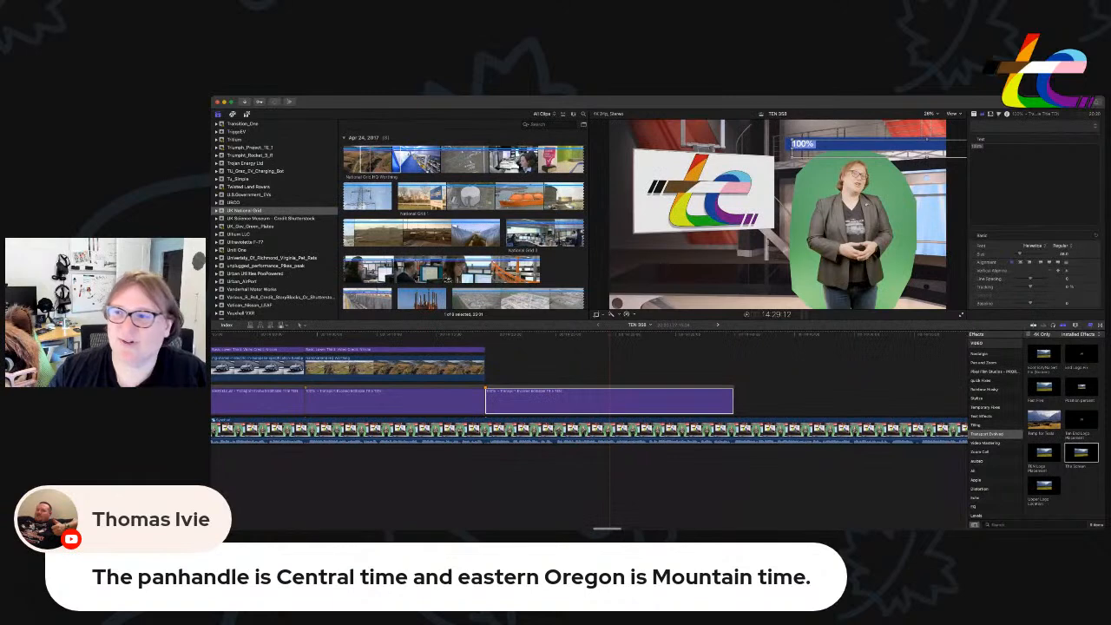
{"action": "left_click", "coordinate": [1001, 164]}
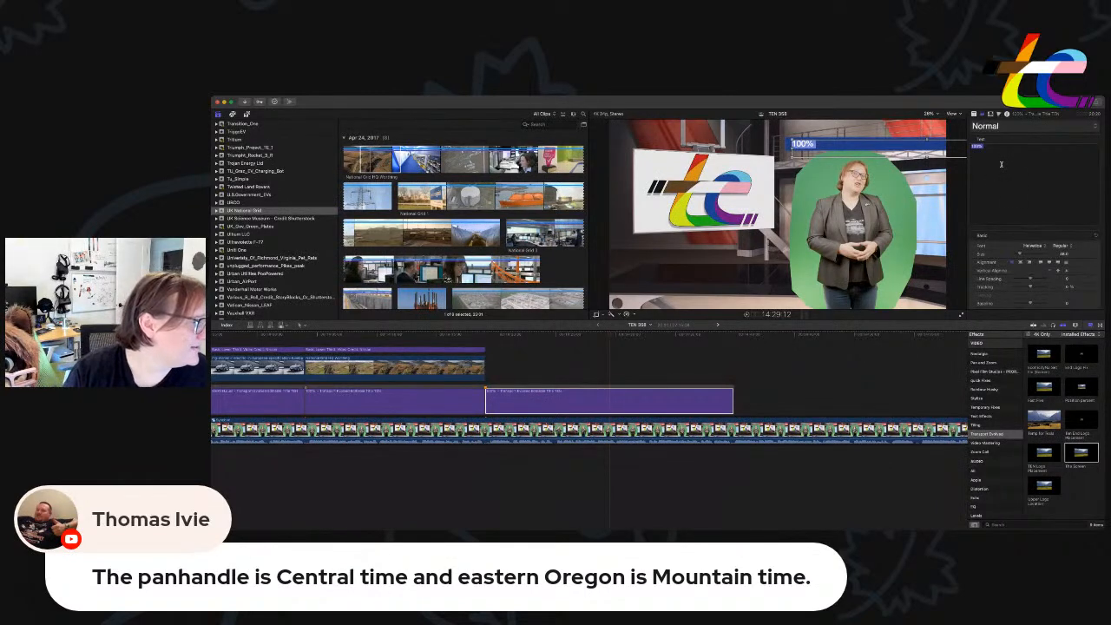
{"action": "type", "text": "The last S"}
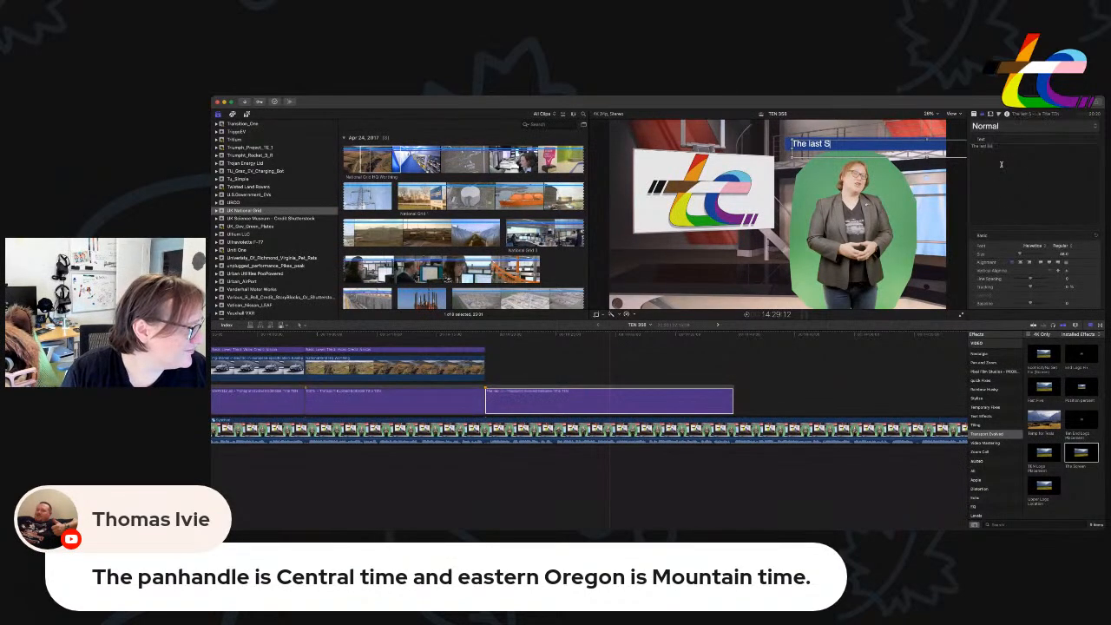
{"action": "type", "text": "askatchewa"}
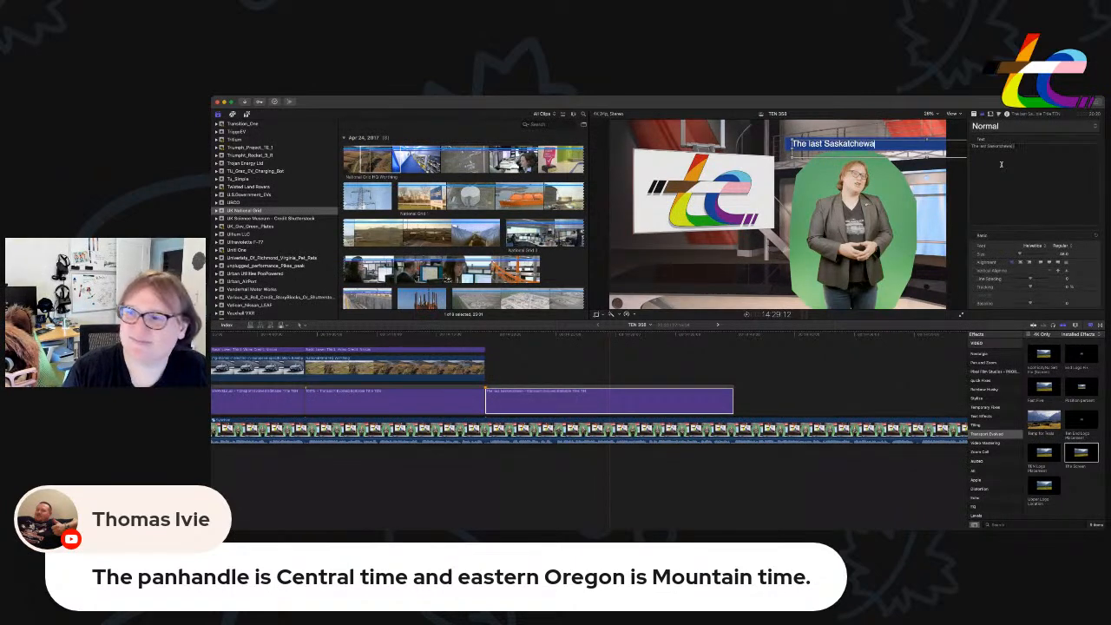
{"action": "type", "text": "n Sidewalk?"}
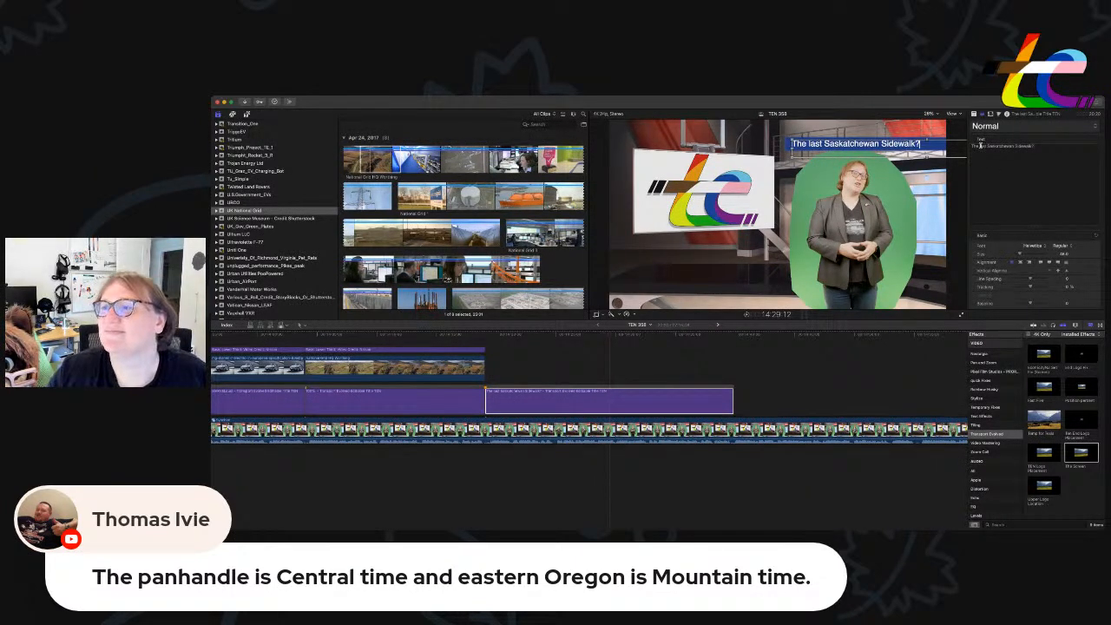
{"action": "type", "text": "L"}
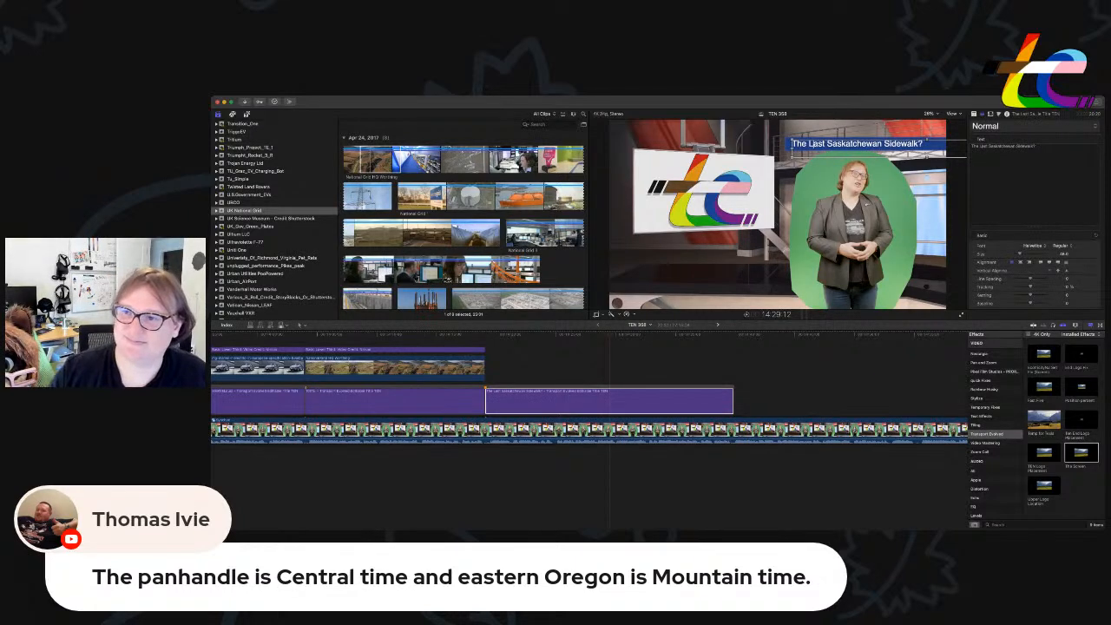
{"action": "left_click", "coordinate": [558, 357]}
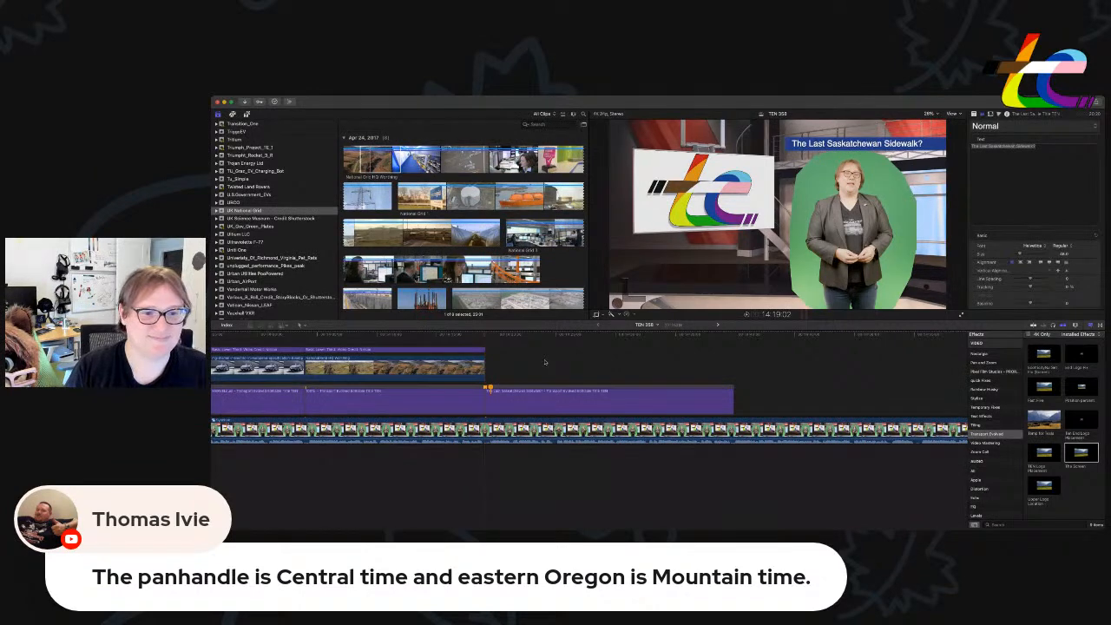
Open the various B-roll StoryBlocks/Shutterstock event and search its clips for "Walking".
{"action": "key", "text": "super+Tab"}
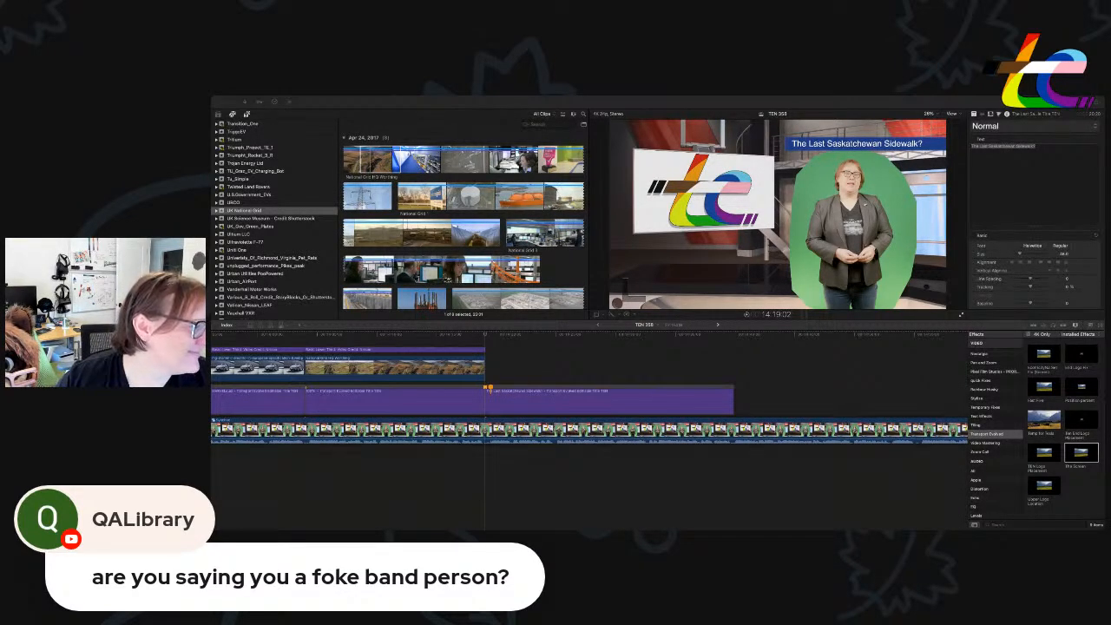
{"action": "left_click", "coordinate": [493, 115]}
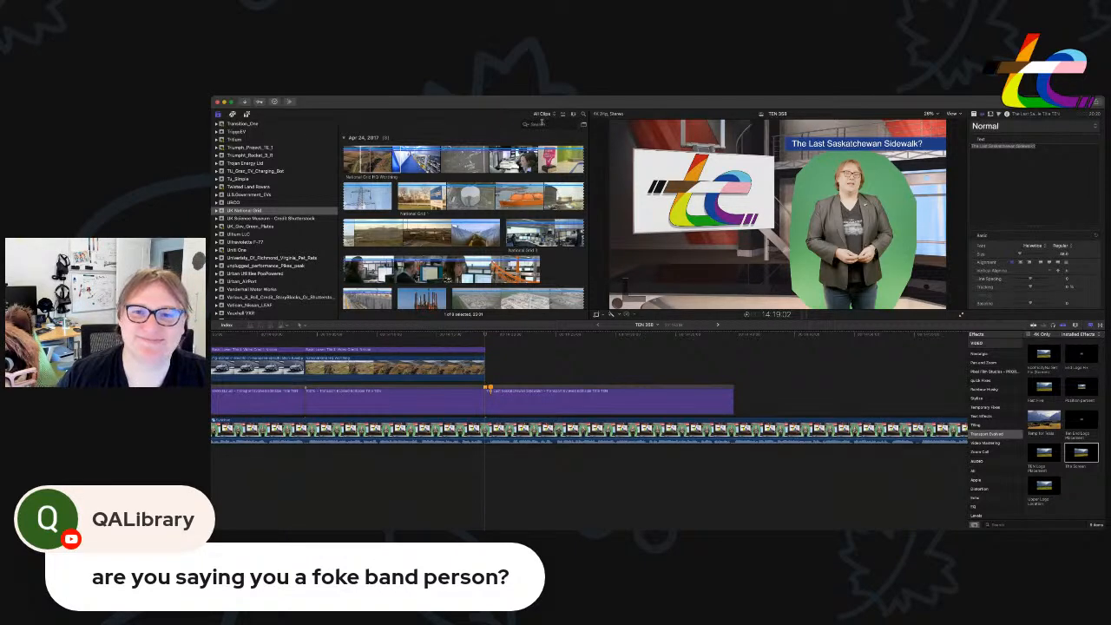
{"action": "left_click", "coordinate": [542, 123]}
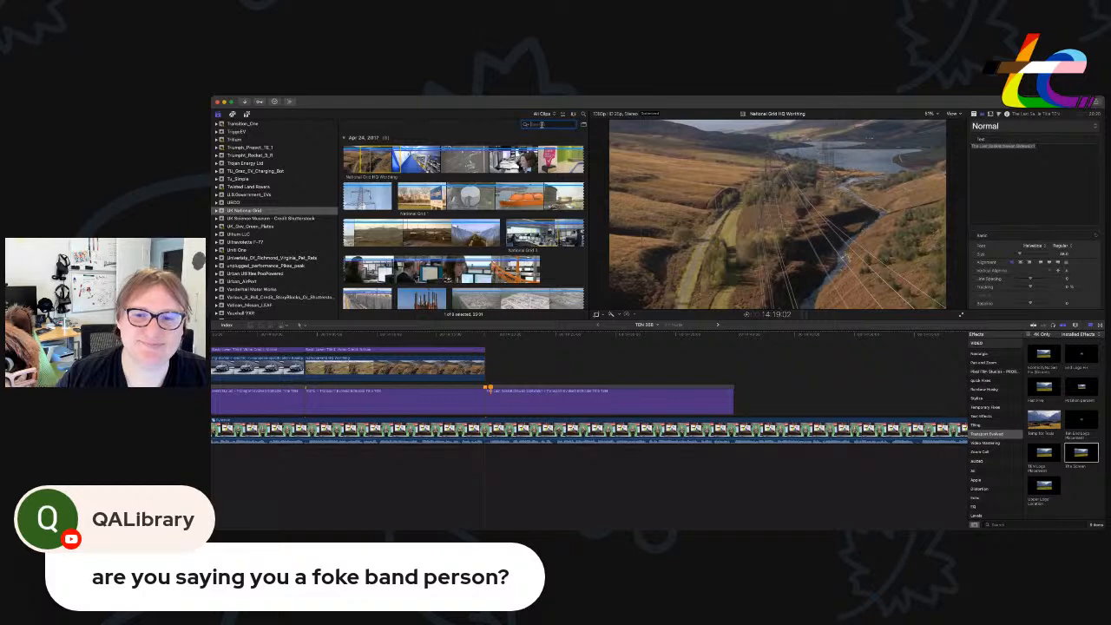
{"action": "scroll", "coordinate": [269, 234], "scroll_direction": "down", "scroll_amount": 15}
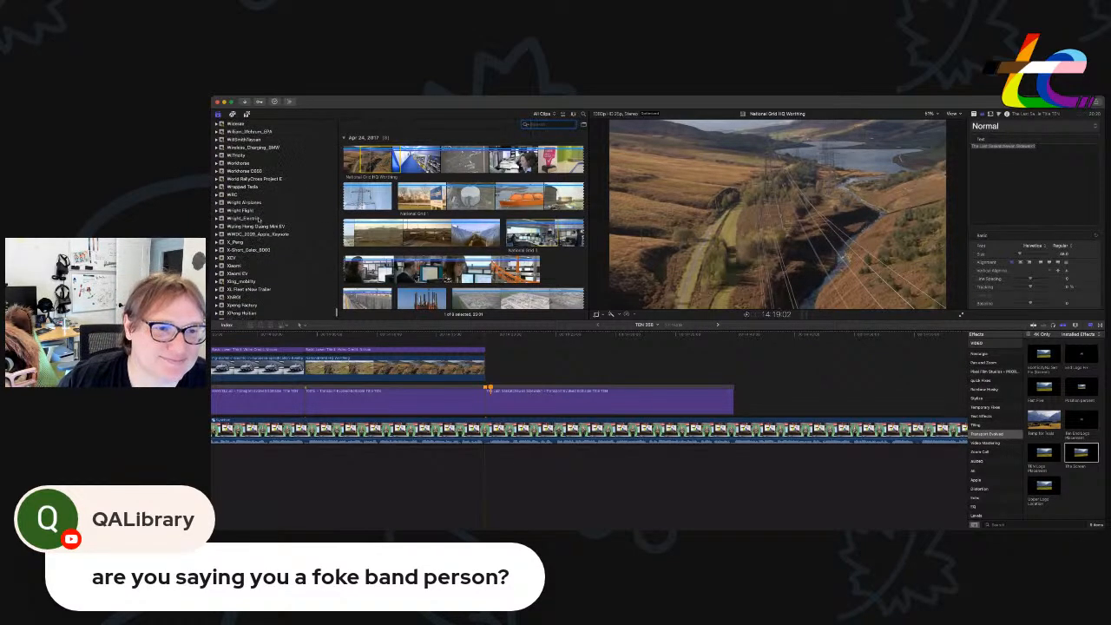
{"action": "scroll", "coordinate": [258, 228], "scroll_direction": "up", "scroll_amount": 10}
{"action": "scroll", "coordinate": [256, 217], "scroll_direction": "up", "scroll_amount": 5}
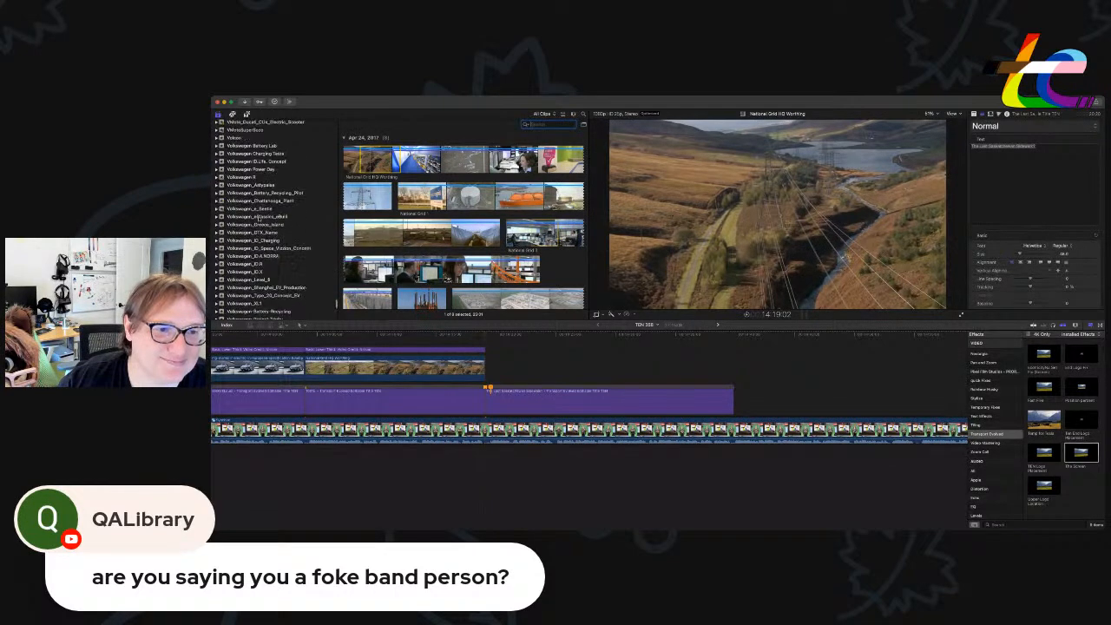
{"action": "key", "text": "super+Tab"}
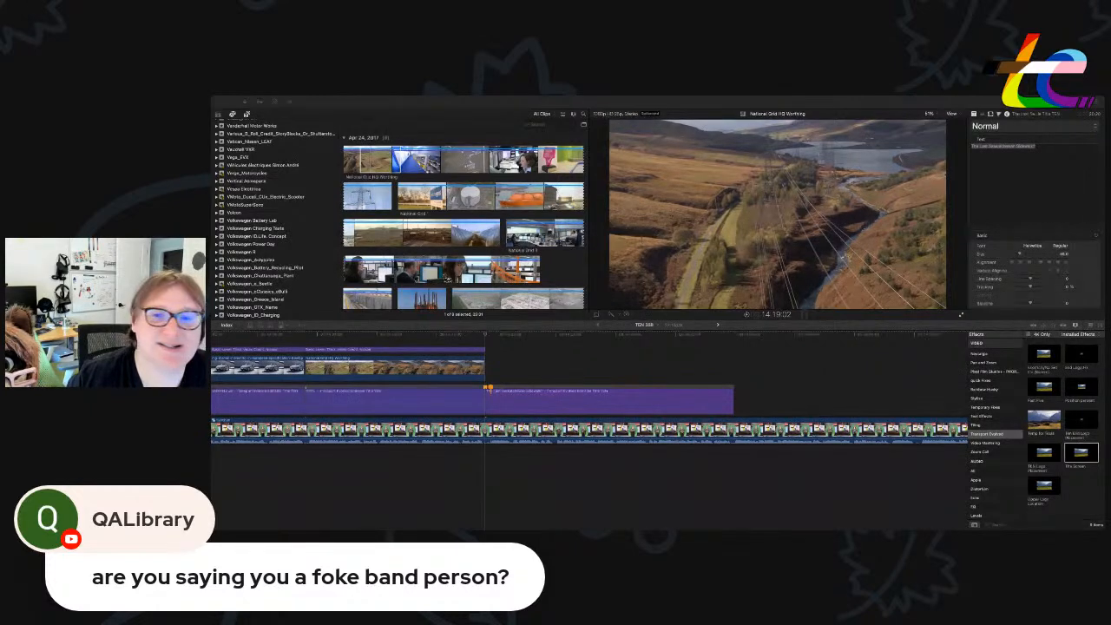
{"action": "scroll", "coordinate": [274, 223], "scroll_direction": "down", "scroll_amount": 3}
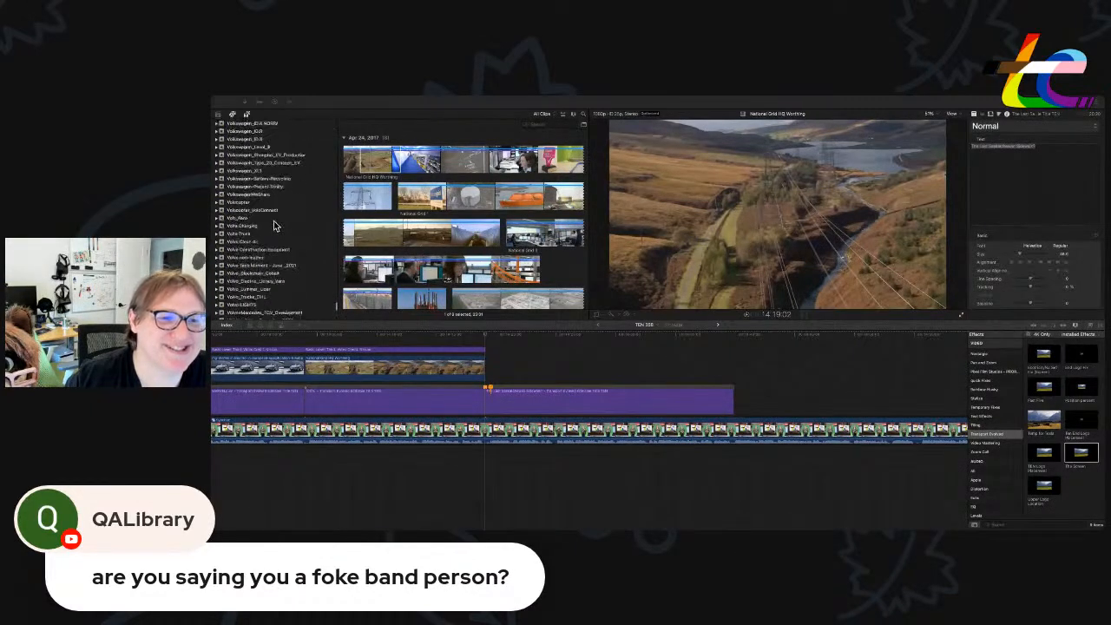
{"action": "scroll", "coordinate": [274, 221], "scroll_direction": "up", "scroll_amount": 5}
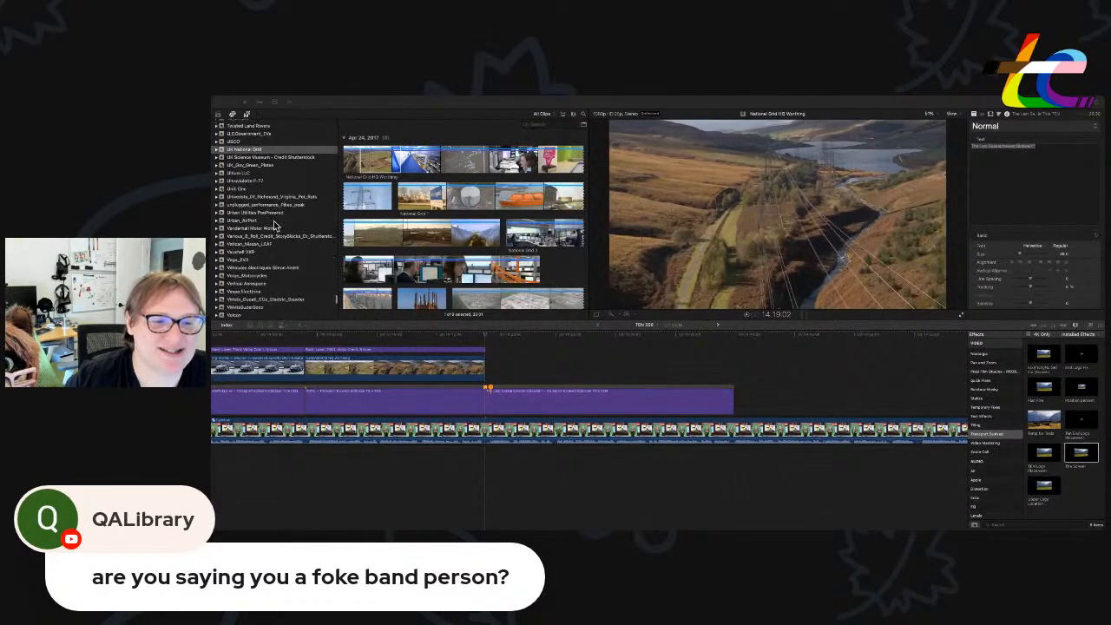
{"action": "left_click", "coordinate": [306, 234]}
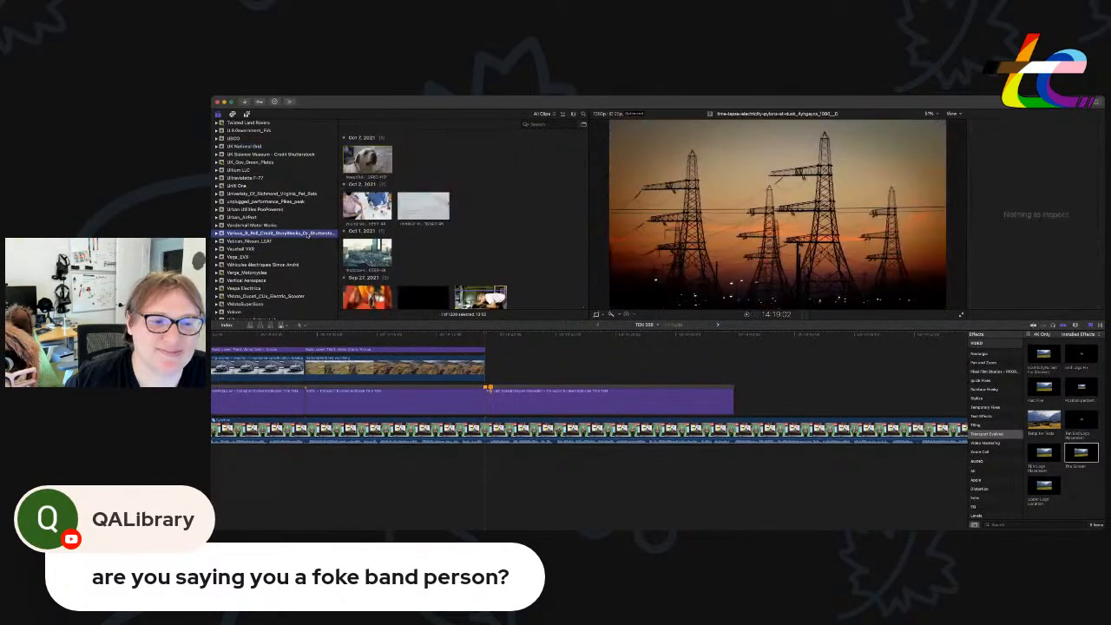
{"action": "left_click", "coordinate": [568, 127]}
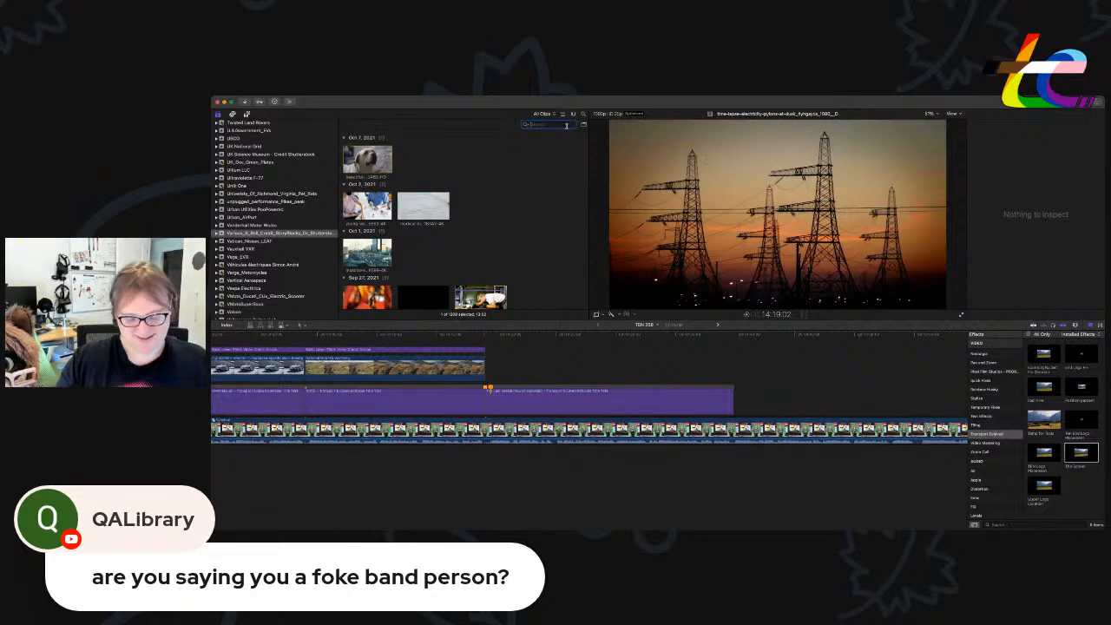
{"action": "type", "text": "Walking"}
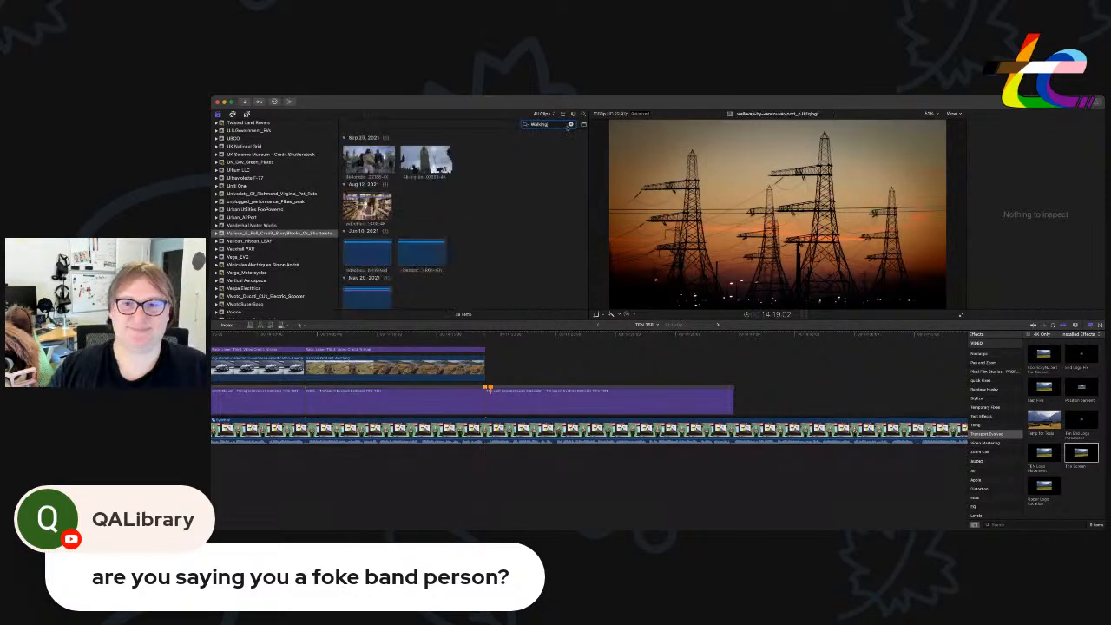
Place the clip of pedestrian commuters' feet above the "The Last Saskatchewan Sidewalk?" title and trim its end to match the title.
{"action": "scroll", "coordinate": [501, 178], "scroll_direction": "down", "scroll_amount": 2}
{"action": "scroll", "coordinate": [501, 178], "scroll_direction": "down", "scroll_amount": 4}
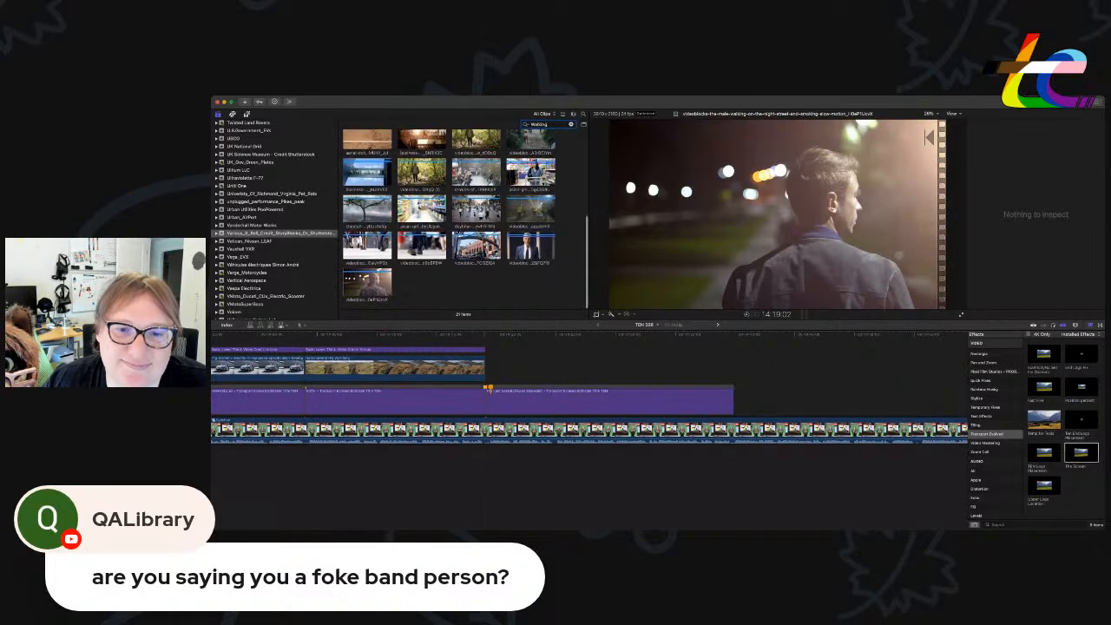
{"action": "left_click", "coordinate": [416, 249]}
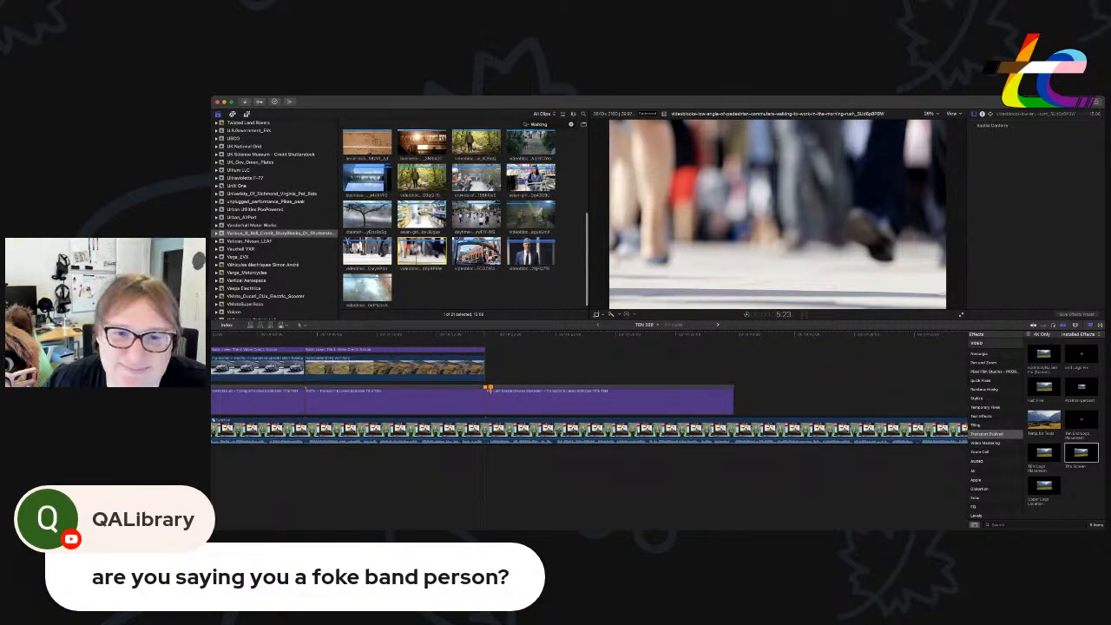
{"action": "left_click", "coordinate": [367, 250]}
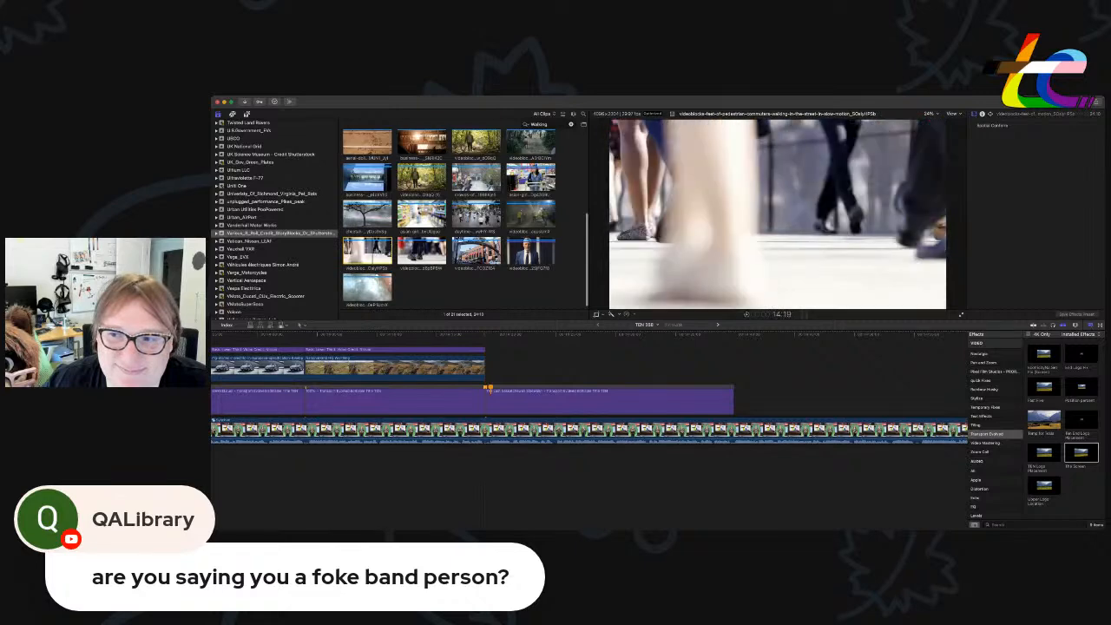
{"action": "left_click_drag", "start_coordinate": [366, 250], "coordinate": [510, 365]}
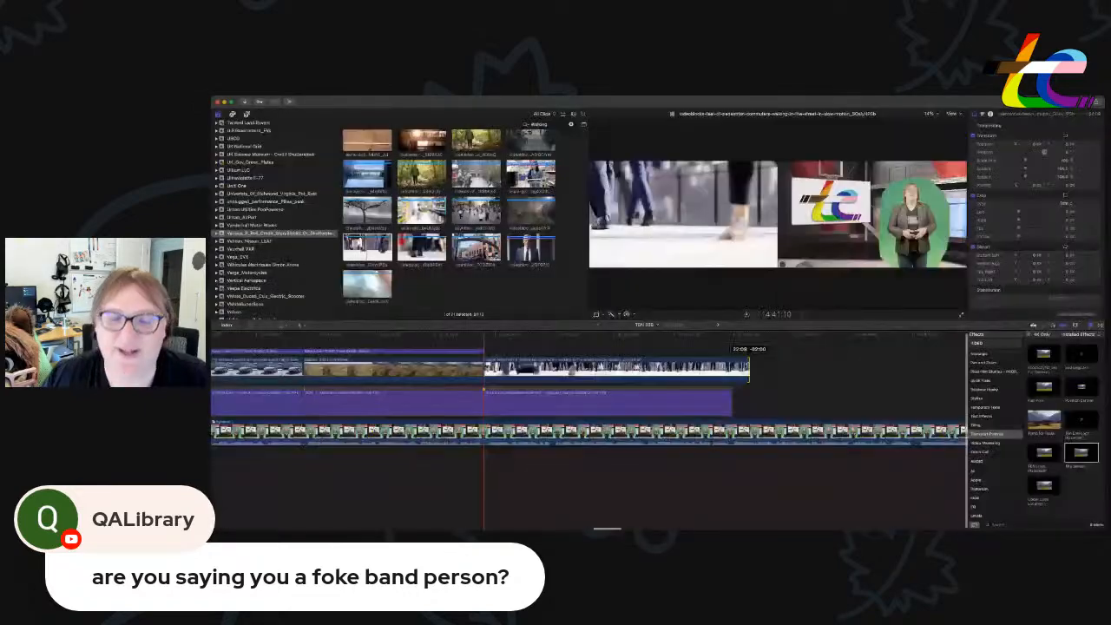
{"action": "left_click_drag", "start_coordinate": [749, 367], "coordinate": [732, 367]}
Copy the preceding lower-third video credit title above the commuters' feet clip and fit its length to that clip.
{"action": "scroll", "coordinate": [735, 369], "scroll_direction": "left", "scroll_amount": 10}
{"action": "scroll", "coordinate": [820, 355], "scroll_direction": "right", "scroll_amount": 5}
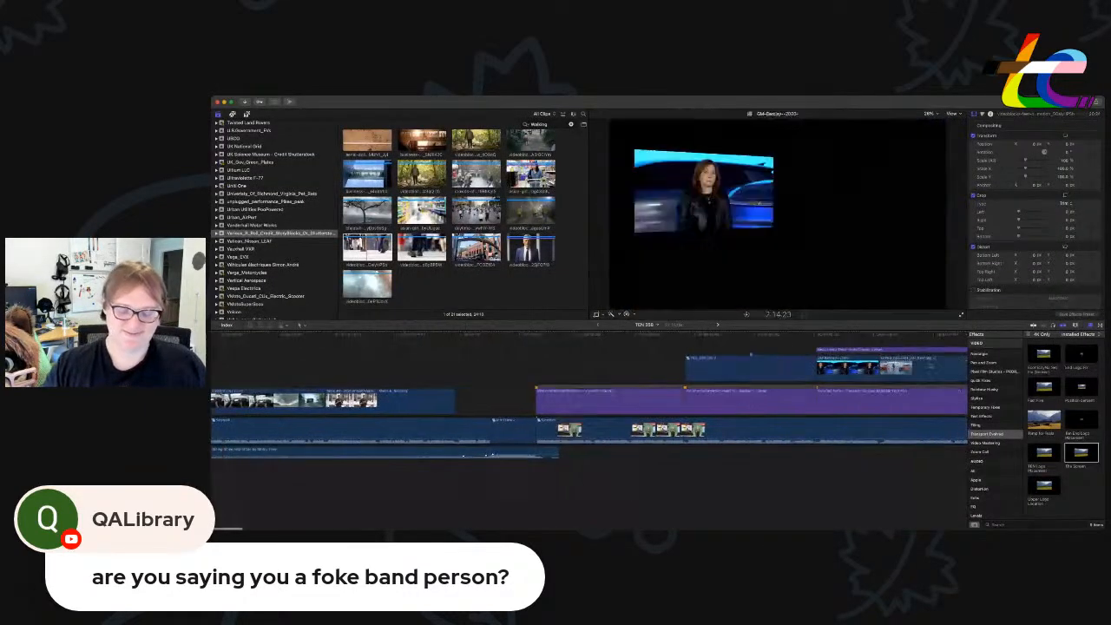
{"action": "key", "text": "super+minus"}
{"action": "key", "text": "super+minus"}
{"action": "key", "text": "super+minus"}
{"action": "key", "text": "super+minus"}
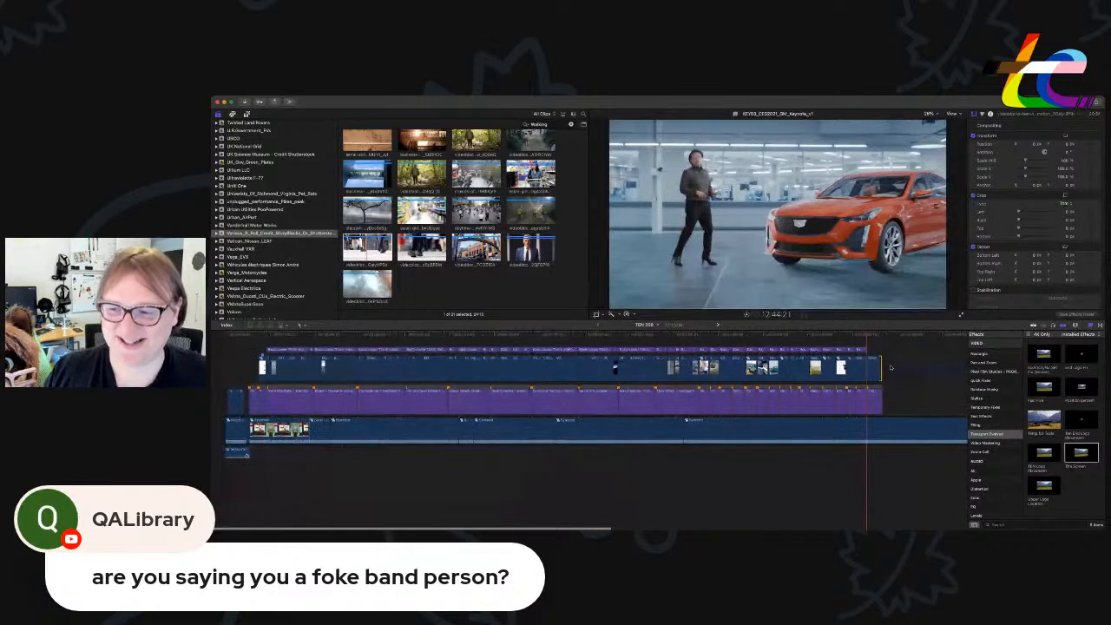
{"action": "scroll", "coordinate": [890, 368], "scroll_direction": "right", "scroll_amount": 2}
{"action": "left_click", "coordinate": [797, 350]}
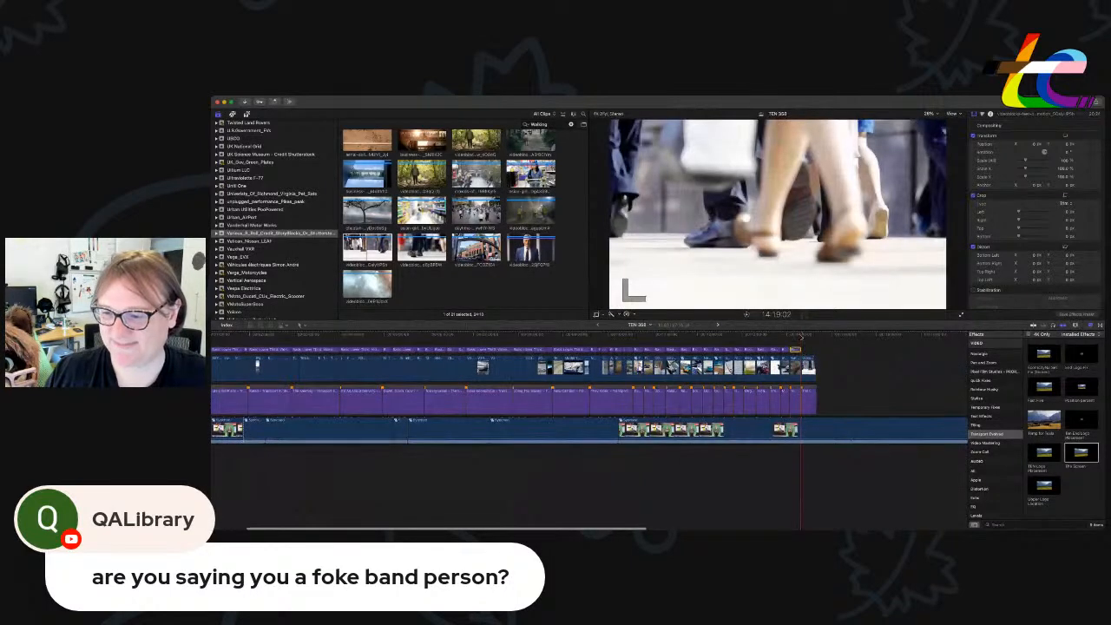
{"action": "key", "text": "super+v"}
{"action": "key", "text": "super+equal"}
{"action": "key", "text": "super+equal"}
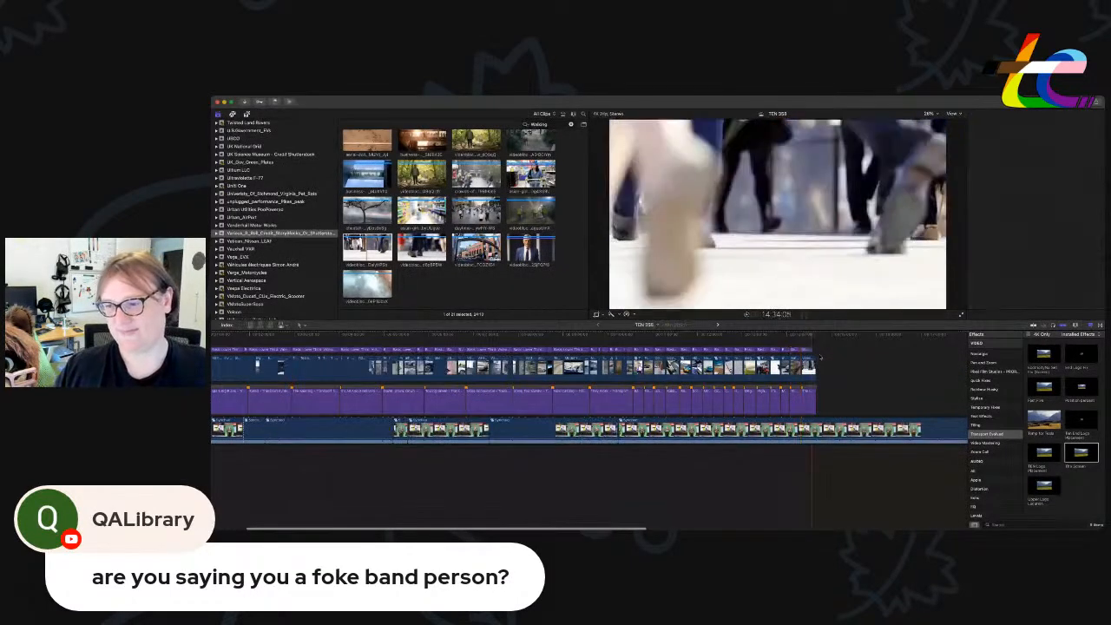
{"action": "key", "text": "super+equal"}
{"action": "key", "text": "super+equal"}
{"action": "key", "text": "super+equal"}
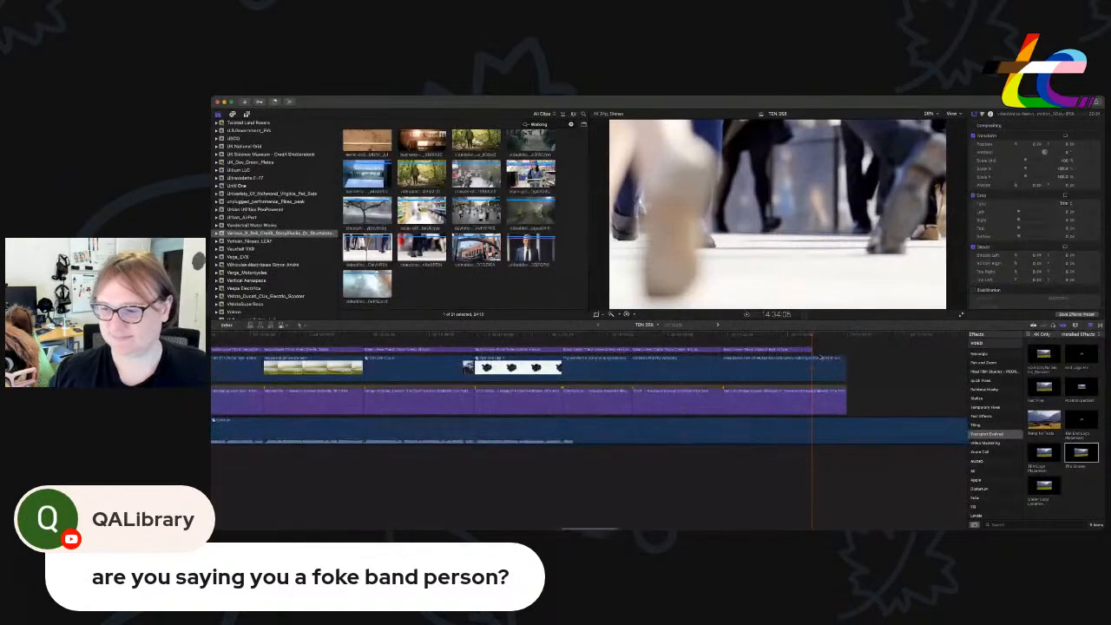
{"action": "left_click_drag", "start_coordinate": [781, 353], "coordinate": [815, 352]}
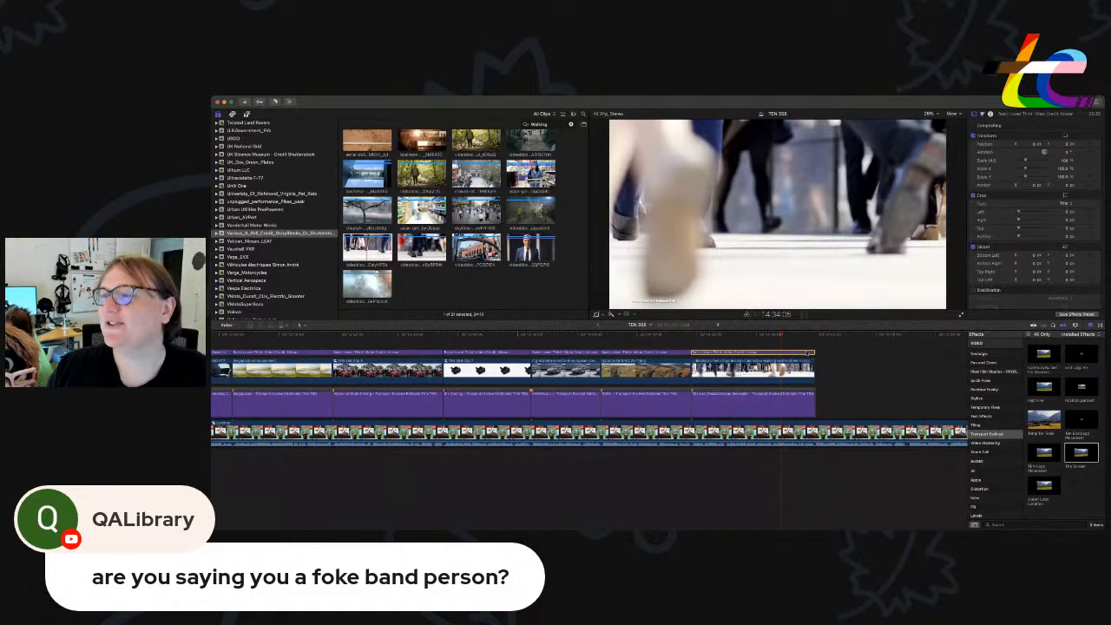
Replace the source name in the video credit above the commuters' feet clip.
{"action": "double_click", "coordinate": [809, 353]}
{"action": "left_click_drag", "start_coordinate": [997, 147], "coordinate": [1036, 146]}
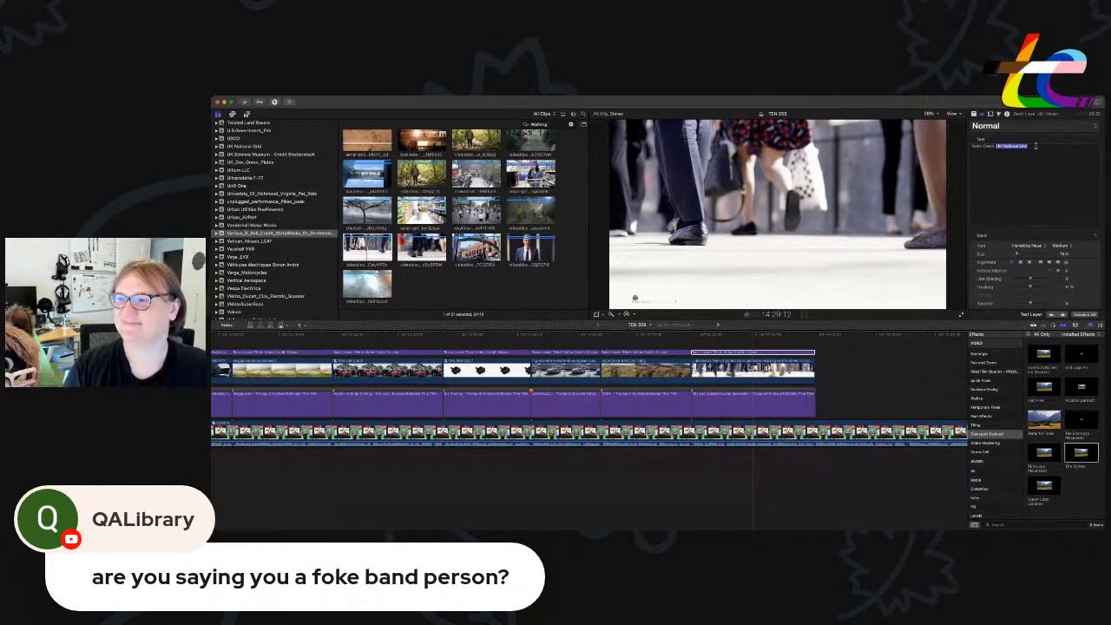
{"action": "key", "text": "BackSpace"}
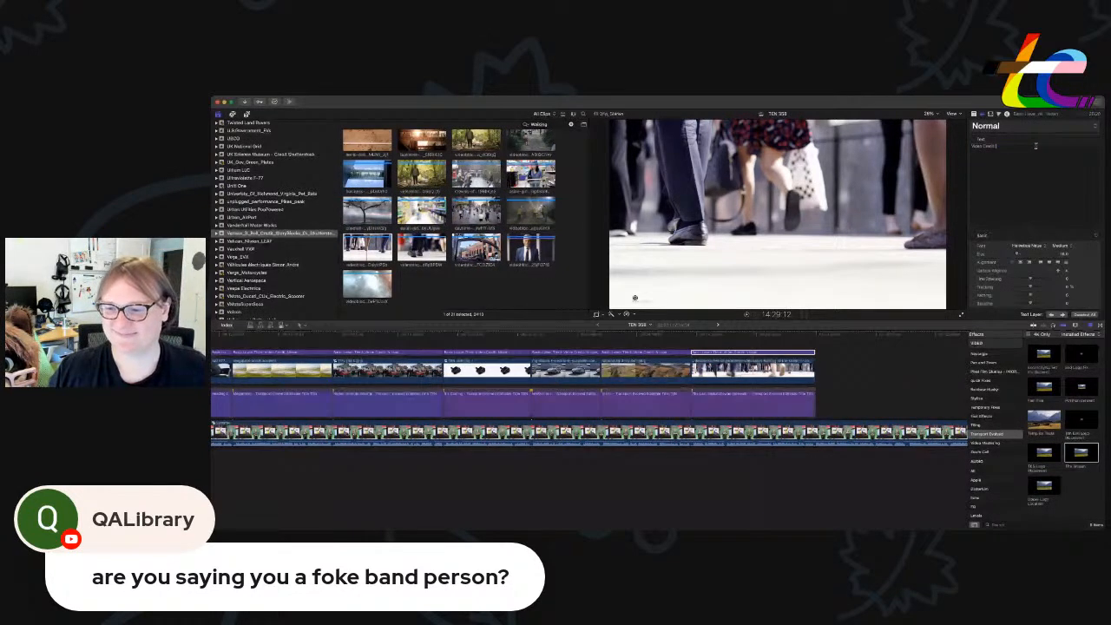
Paste a copy of the "The Last Saskatchewan Sidewalk?" title directly after the original's end.
{"action": "left_click", "coordinate": [806, 393]}
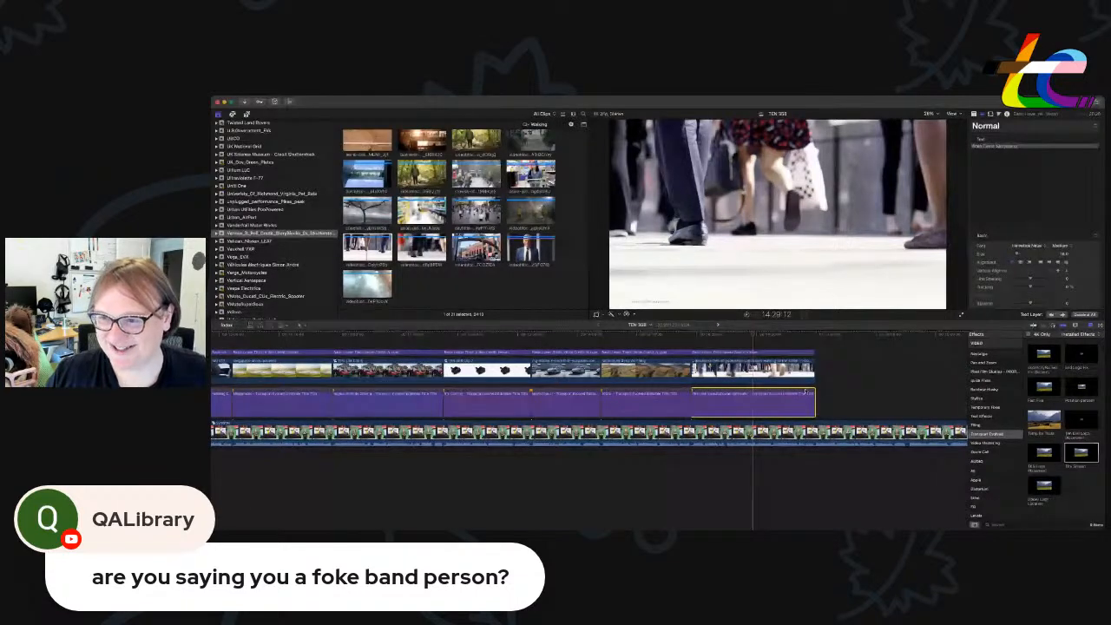
{"action": "left_click", "coordinate": [815, 336]}
{"action": "key", "text": "super+v"}
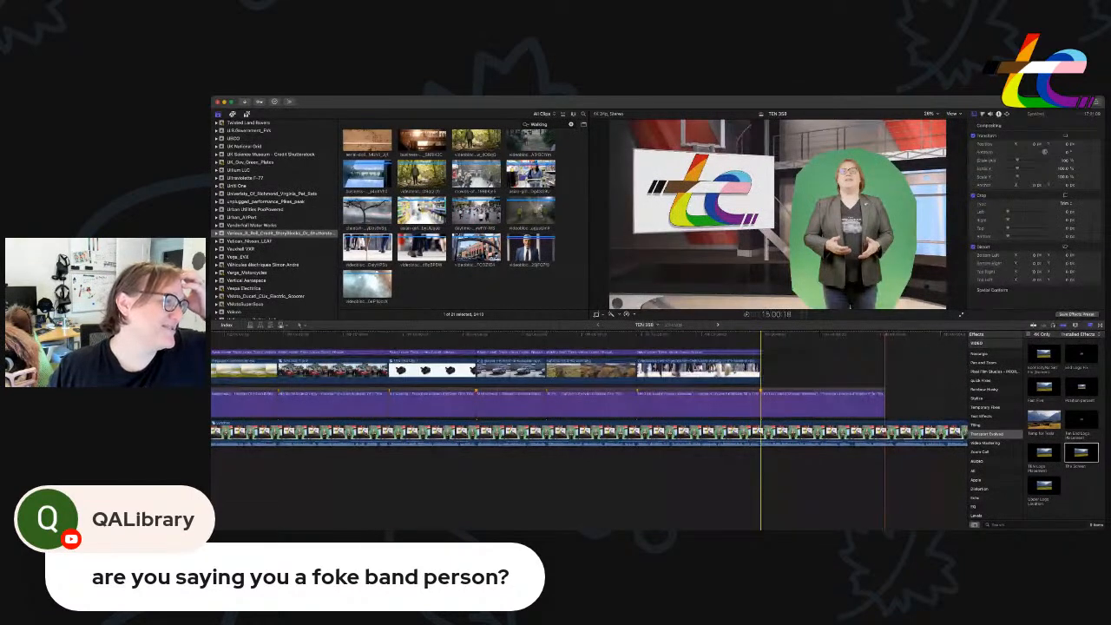
Play the narration under the copied title and trim the title's end to about 15 seconds.
{"action": "key", "text": "super+Tab"}
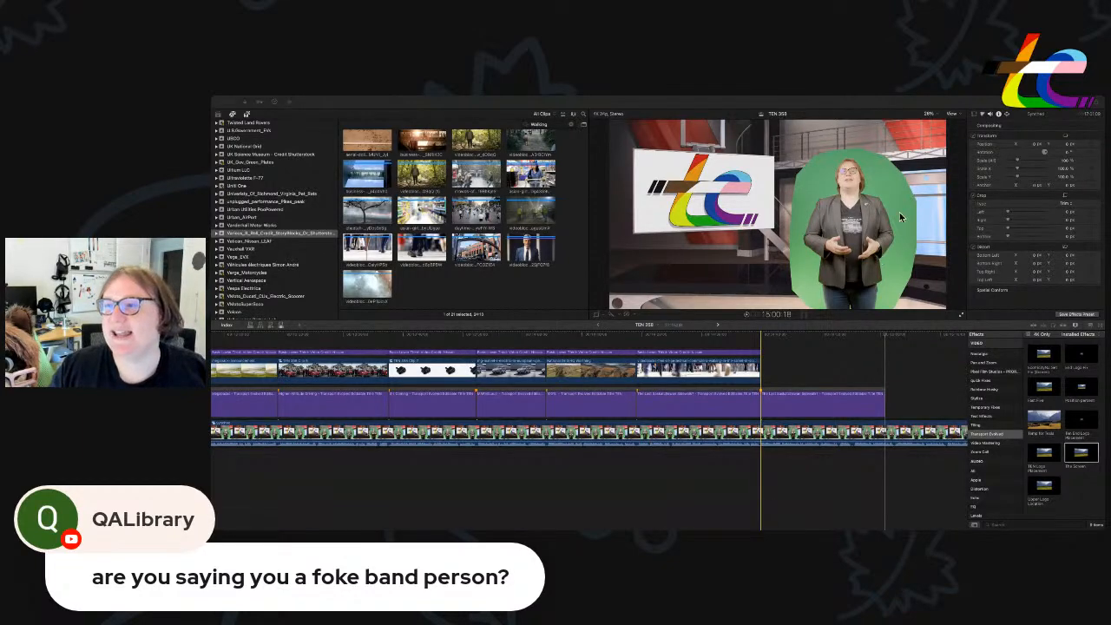
{"action": "left_click", "coordinate": [845, 339]}
{"action": "key", "text": "space"}
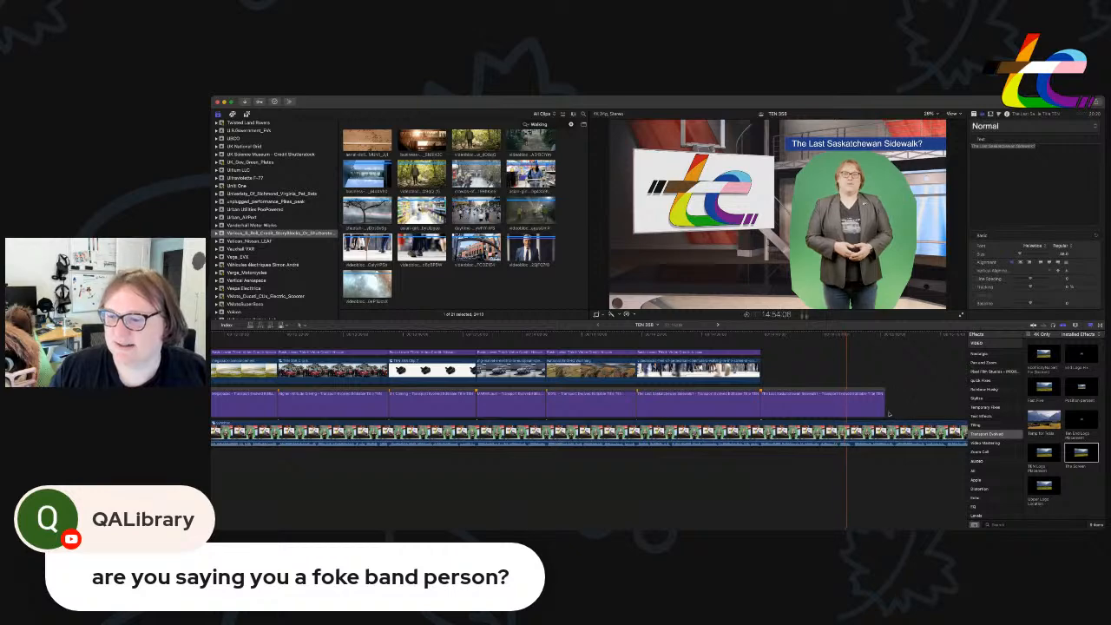
{"action": "left_click_drag", "start_coordinate": [883, 407], "coordinate": [850, 406]}
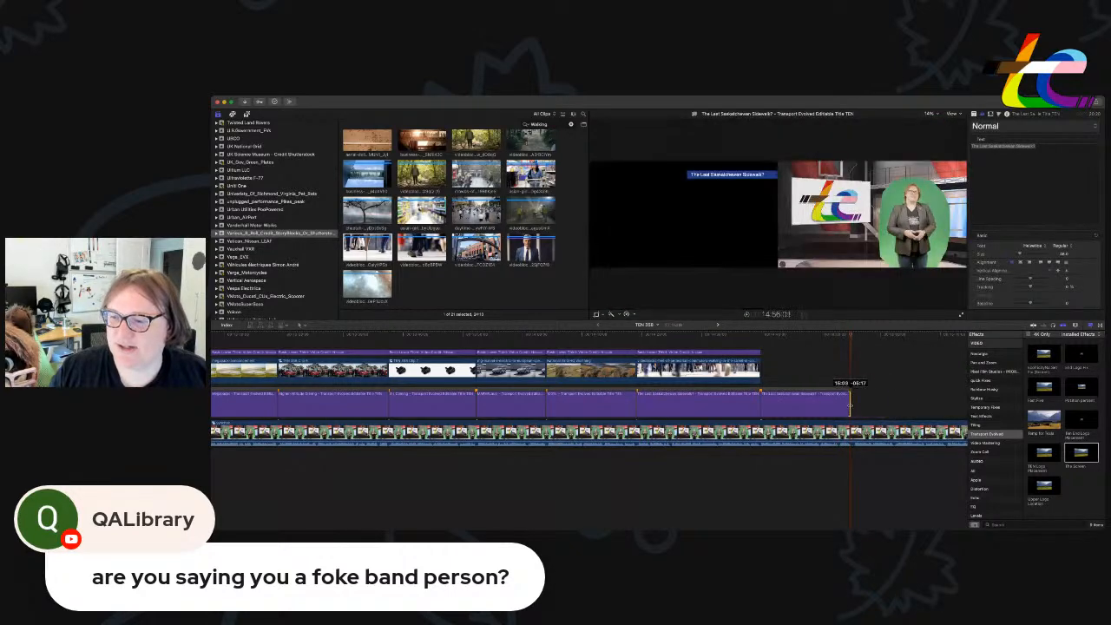
Change the copied title's text to "Dew Yew Keep a Fallin'" and return the playhead to the title's start.
{"action": "triple_click", "coordinate": [1008, 160]}
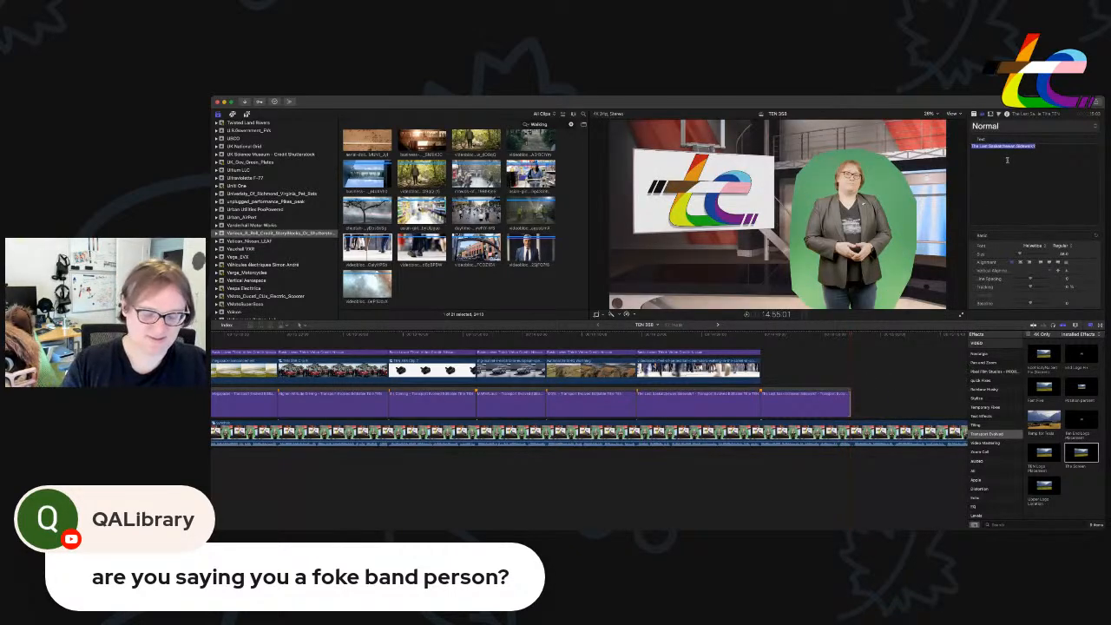
{"action": "key", "text": "BackSpace"}
{"action": "type", "text": "Nor"}
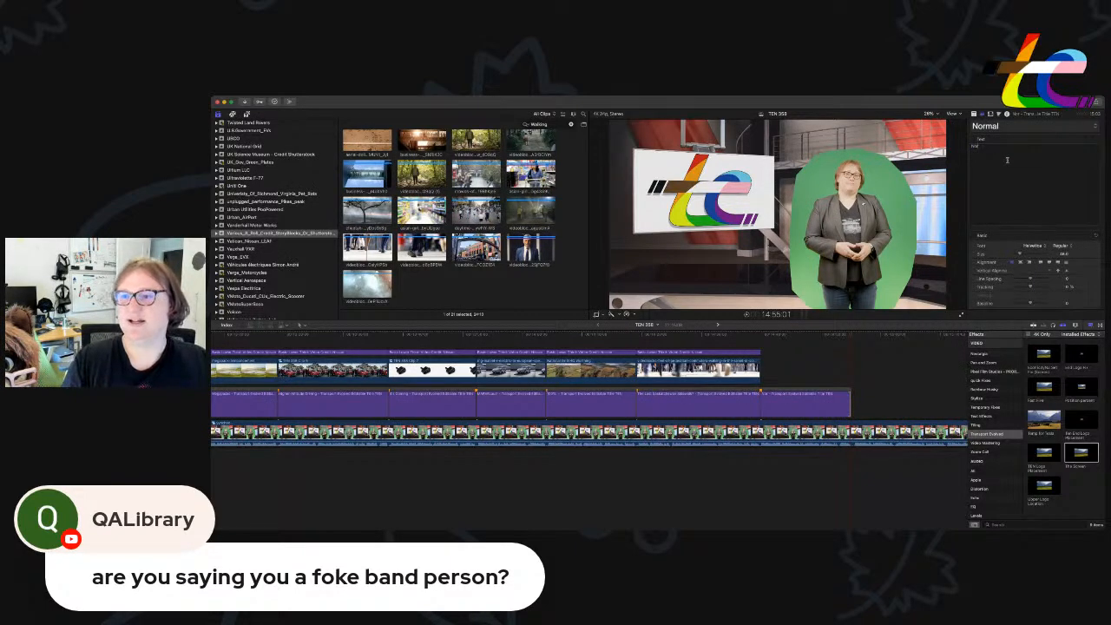
{"action": "key", "text": "BackSpace"}
{"action": "key", "text": "BackSpace"}
{"action": "key", "text": "BackSpace"}
{"action": "type", "text": "Don't"}
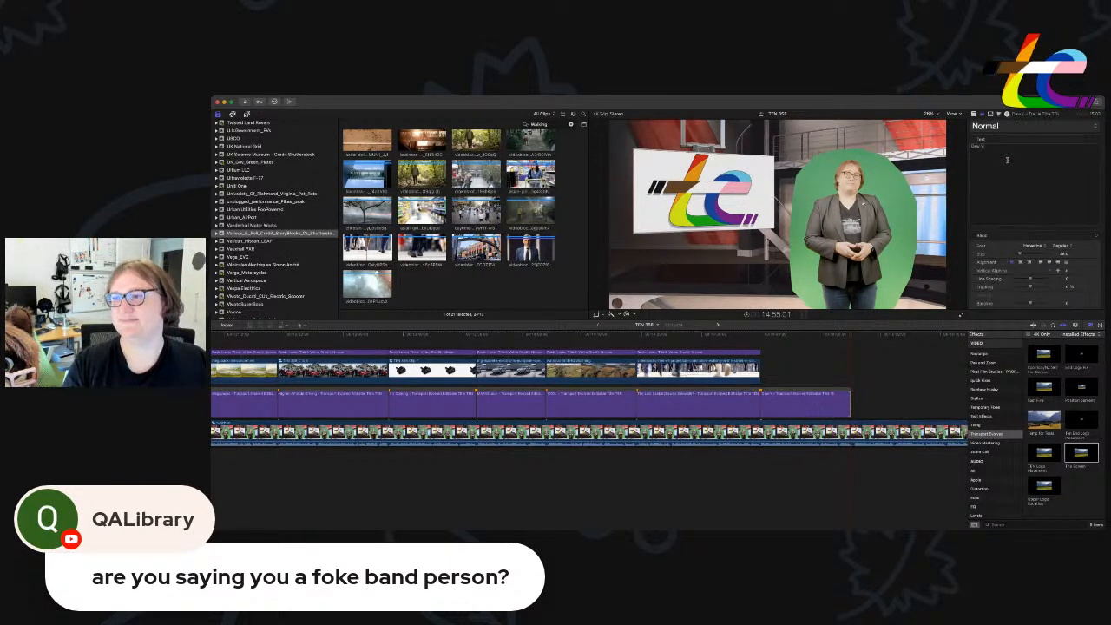
{"action": "type", "text": "o Keep a Tro"}
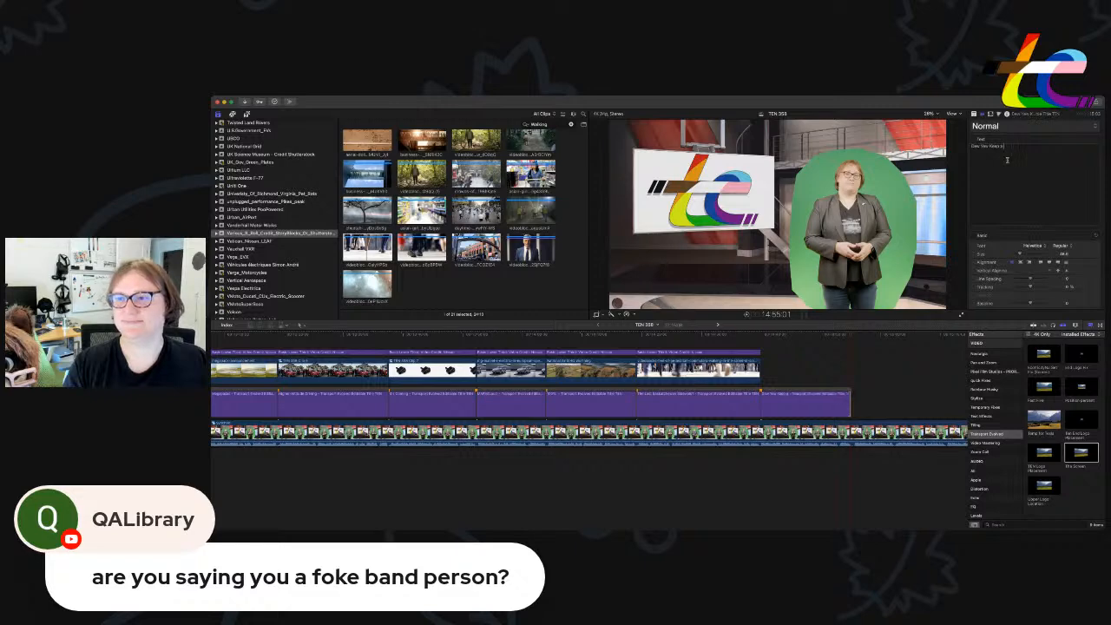
{"action": "type", "text": "sh"}
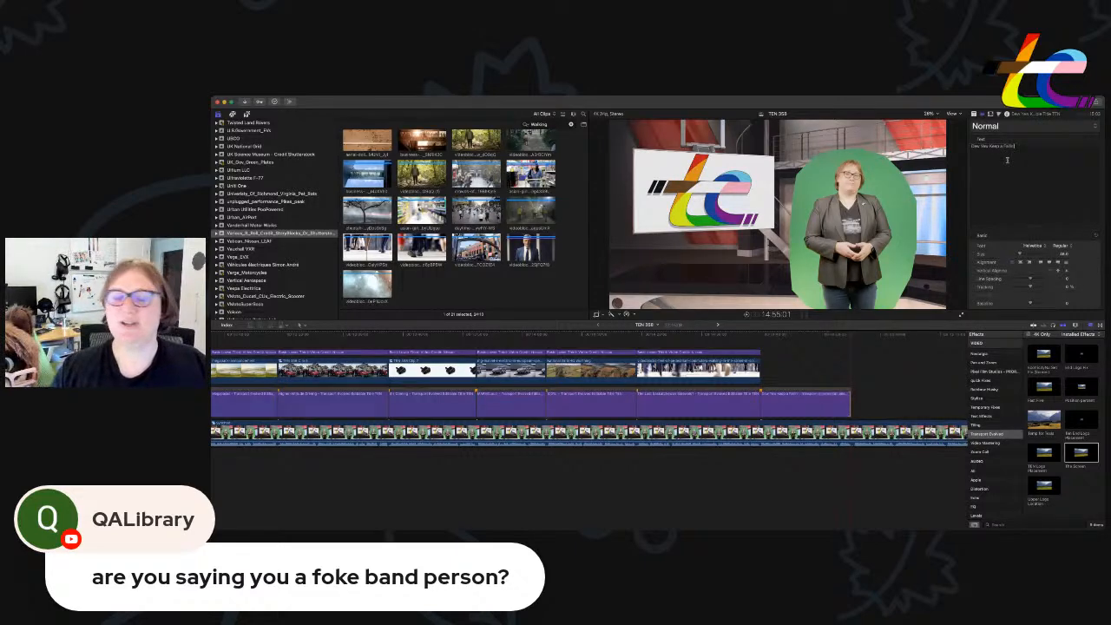
{"action": "key", "text": "super+Tab"}
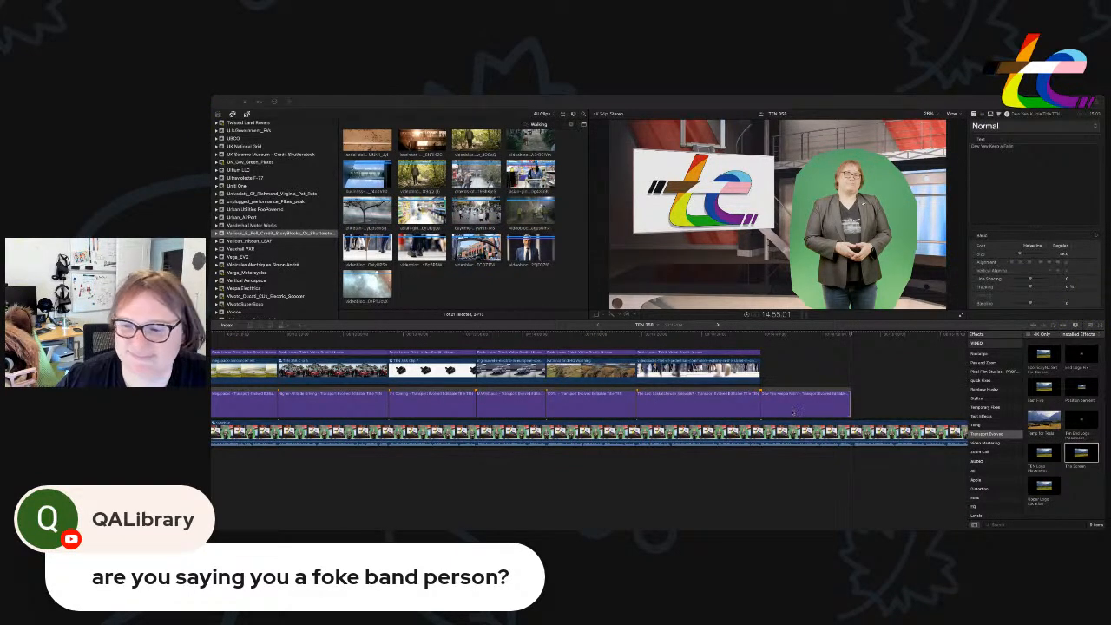
{"action": "left_click", "coordinate": [764, 392]}
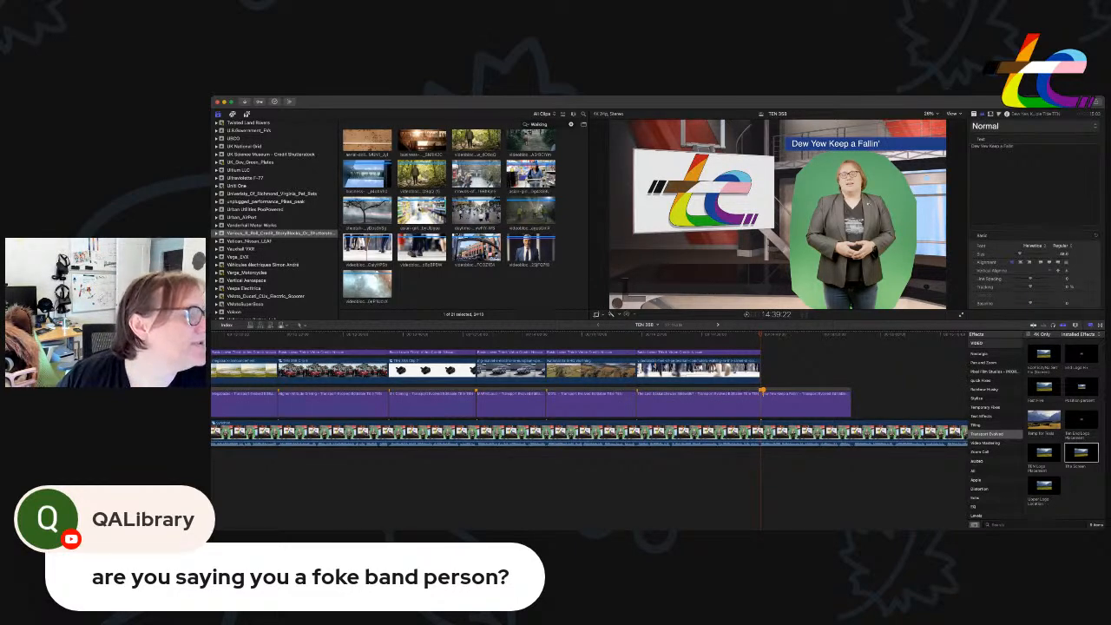
Extend the title's text to "Dew Yew Keep a Fallin', Bor".
{"action": "key", "text": "super+Tab"}
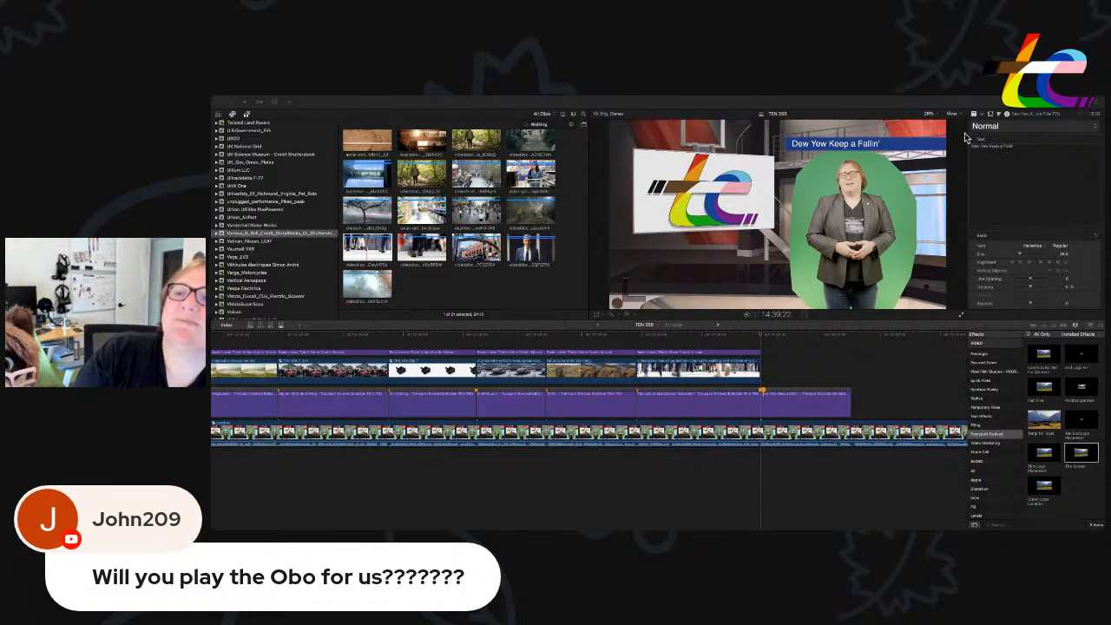
{"action": "left_click", "coordinate": [1024, 146]}
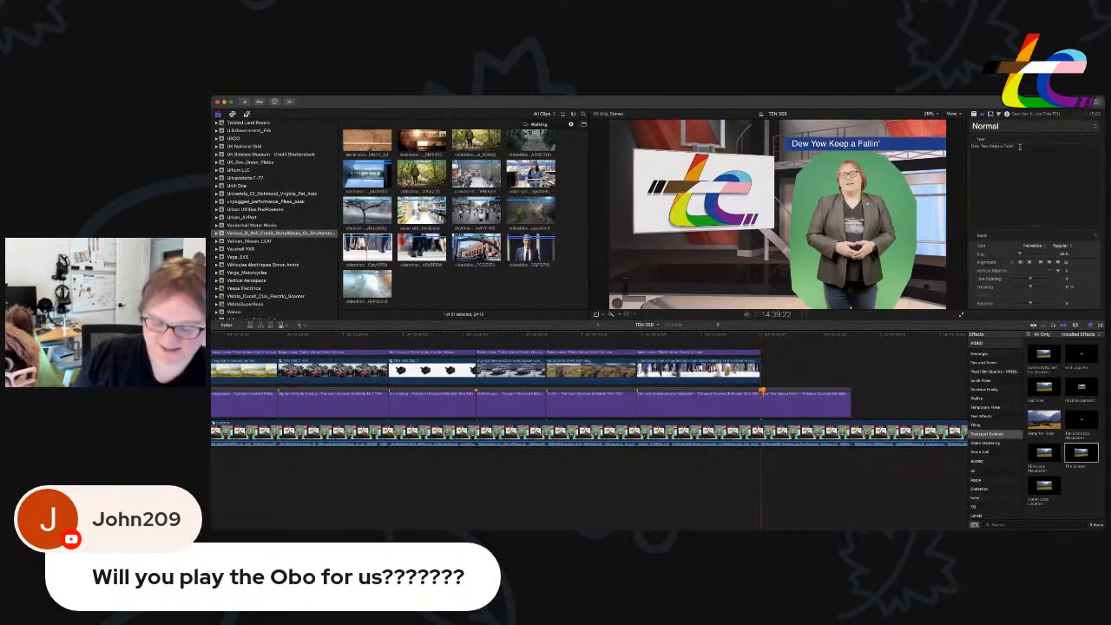
{"action": "type", "text": ", Bor"}
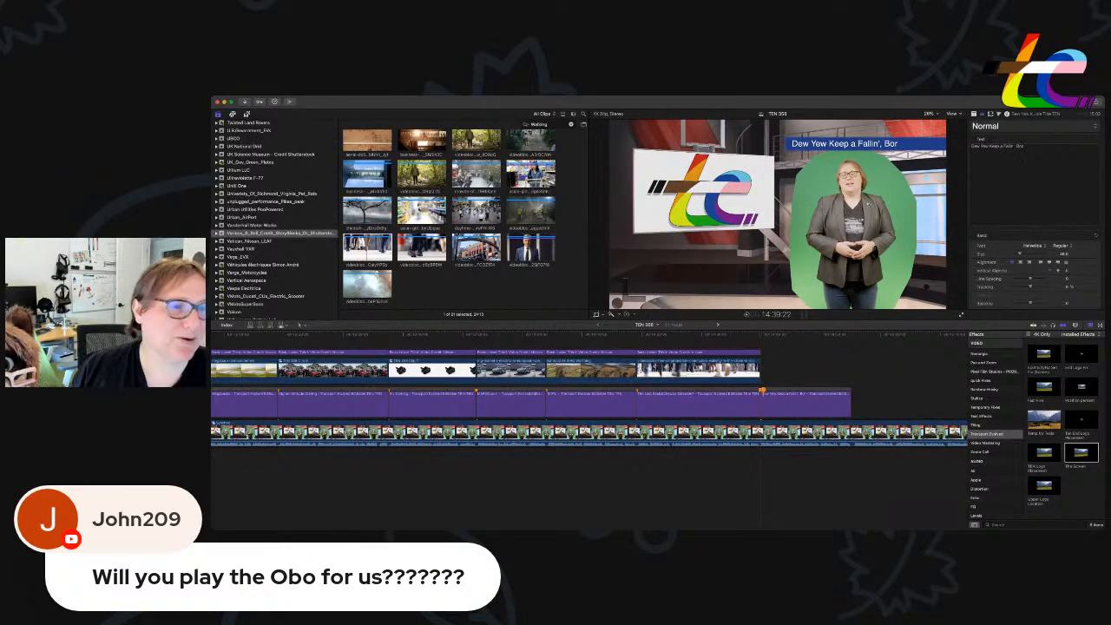
{"action": "key", "text": "super+Tab"}
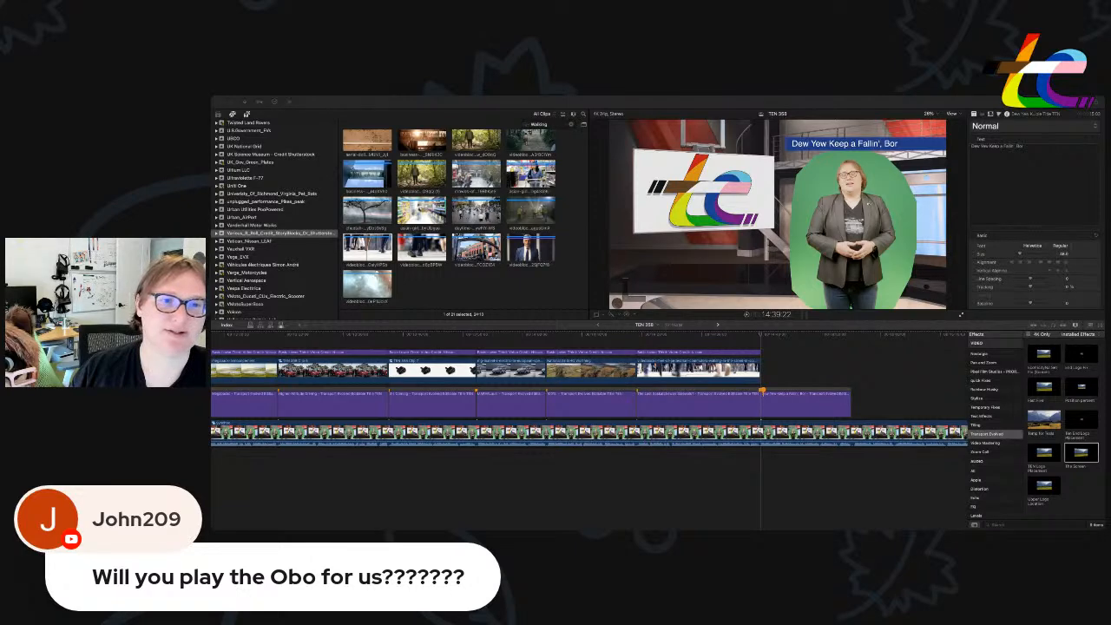
Search the clip library for "Charging".
{"action": "left_click", "coordinate": [574, 126]}
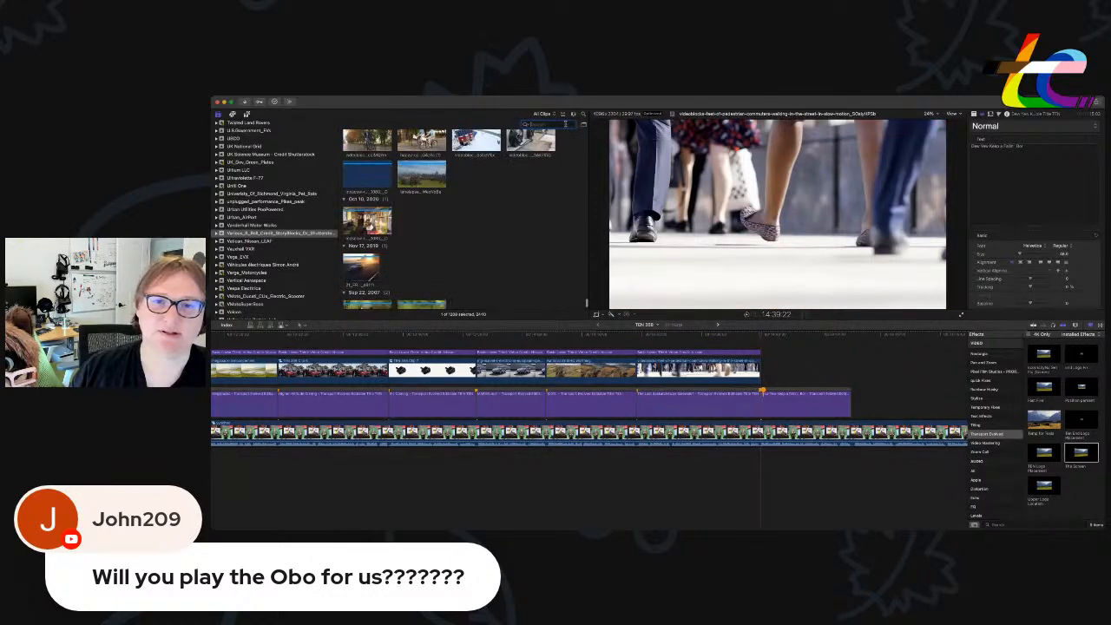
{"action": "type", "text": "Charging"}
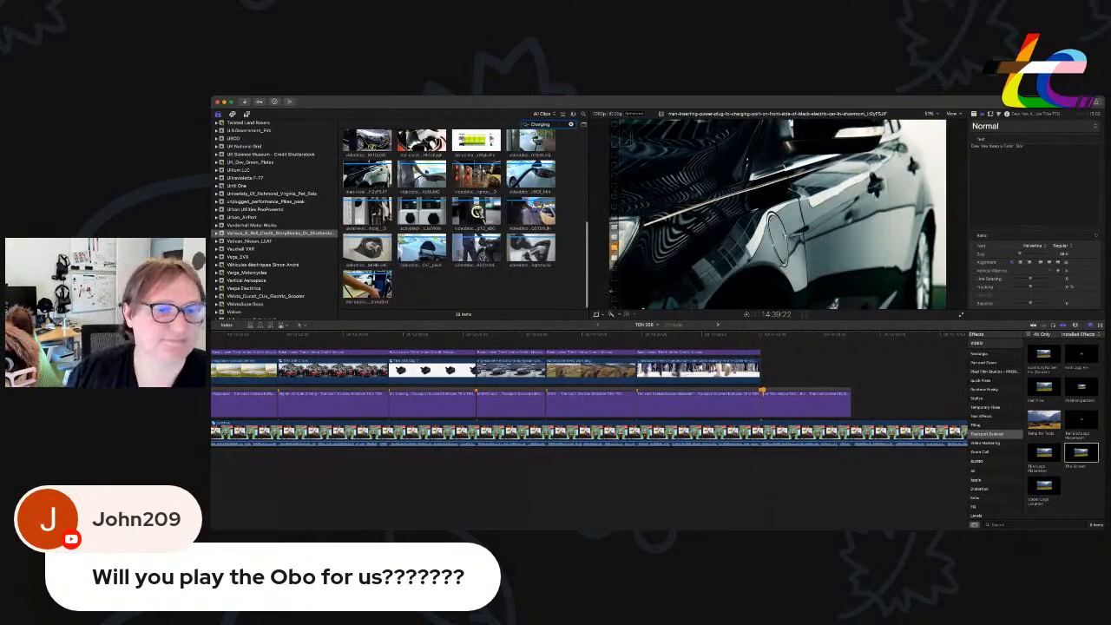
{"action": "key", "text": "super+Tab"}
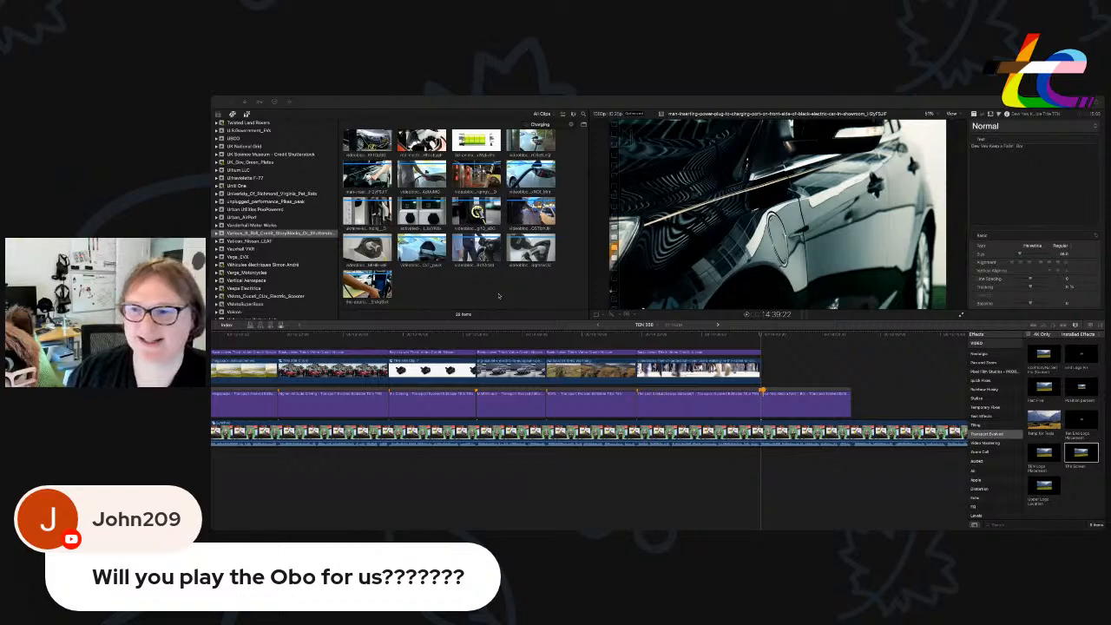
Preview the charging clips and place the close-up of the red electric car's charging port above the start of the "Dew Yew Keep a Fallin', Bor" title.
{"action": "left_click", "coordinate": [421, 174]}
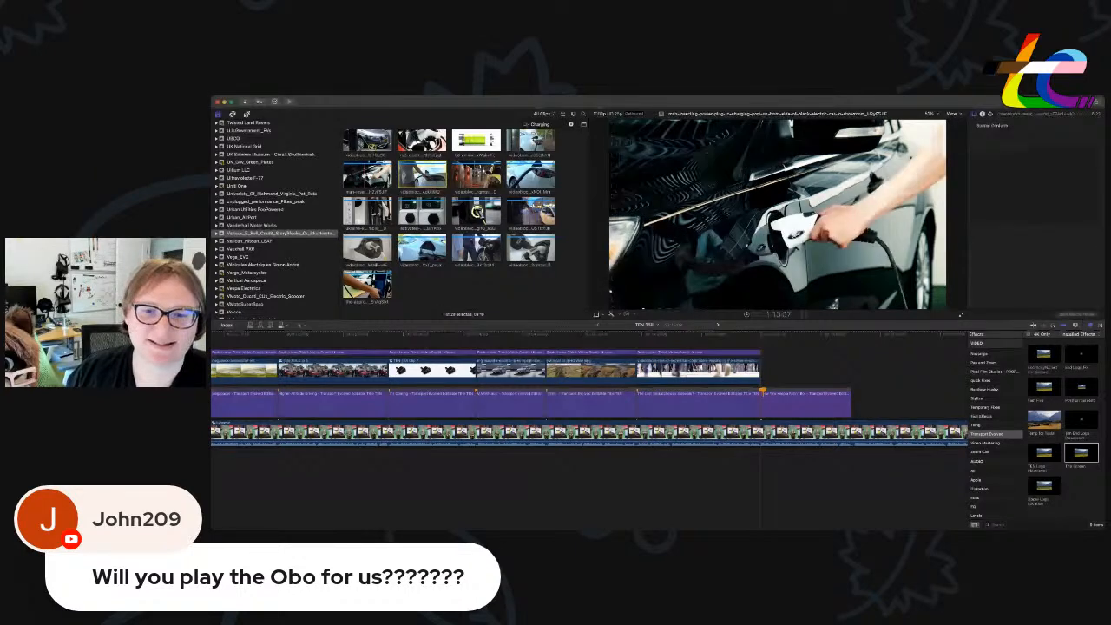
{"action": "scroll", "coordinate": [521, 250], "scroll_direction": "up", "scroll_amount": 1}
{"action": "left_click", "coordinate": [521, 252]}
{"action": "scroll", "coordinate": [448, 217], "scroll_direction": "up", "scroll_amount": 3}
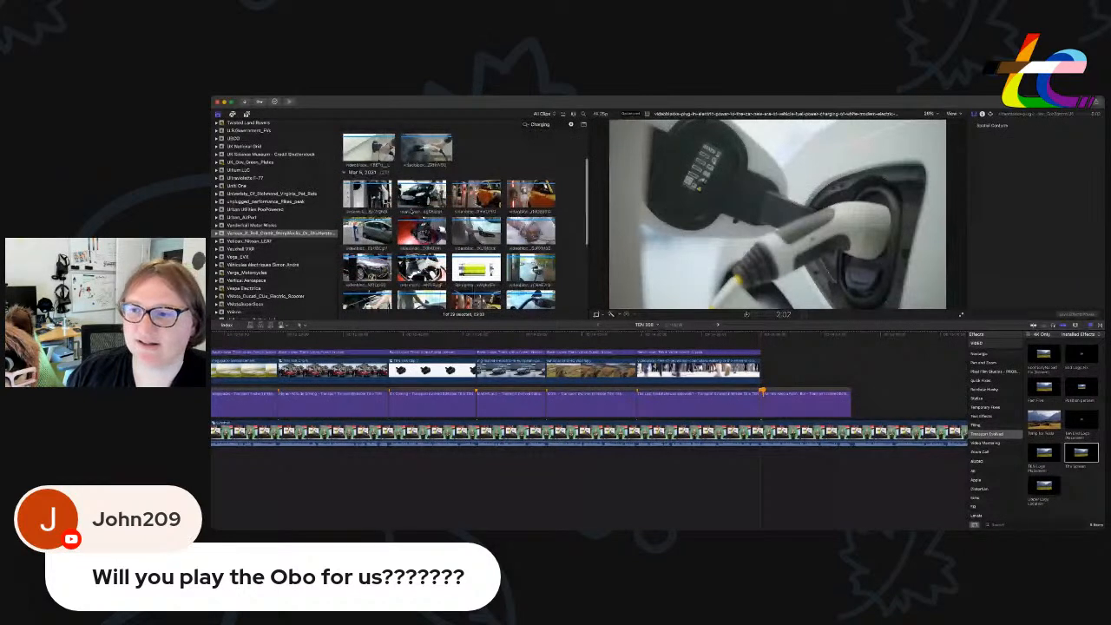
{"action": "scroll", "coordinate": [449, 217], "scroll_direction": "up", "scroll_amount": 2}
{"action": "scroll", "coordinate": [449, 217], "scroll_direction": "up", "scroll_amount": 1}
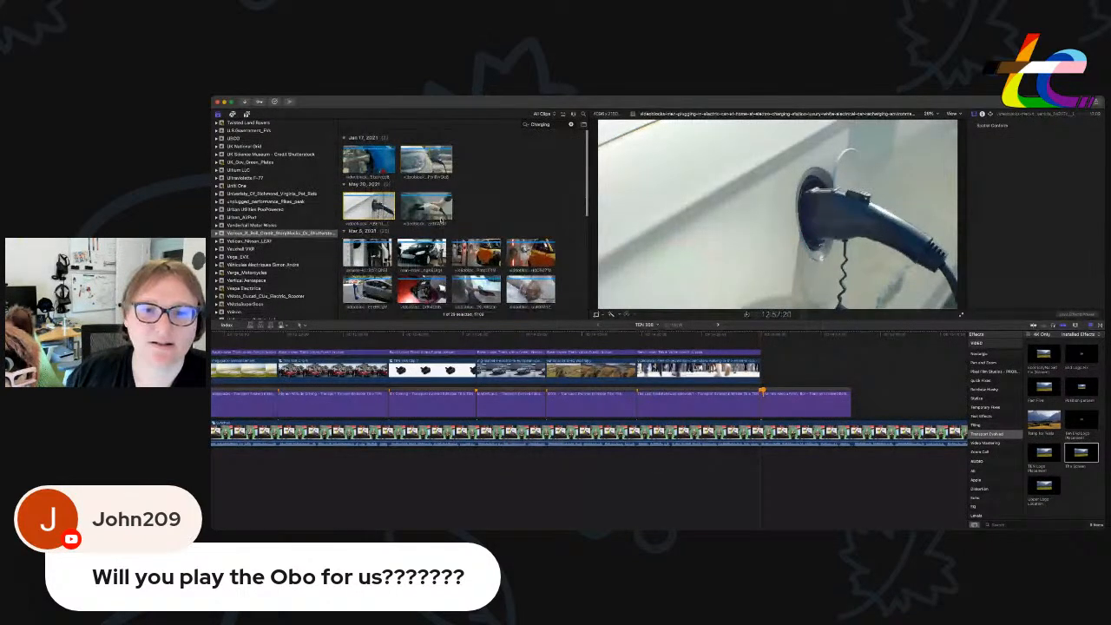
{"action": "scroll", "coordinate": [443, 220], "scroll_direction": "down", "scroll_amount": 5}
{"action": "scroll", "coordinate": [443, 221], "scroll_direction": "down", "scroll_amount": 1}
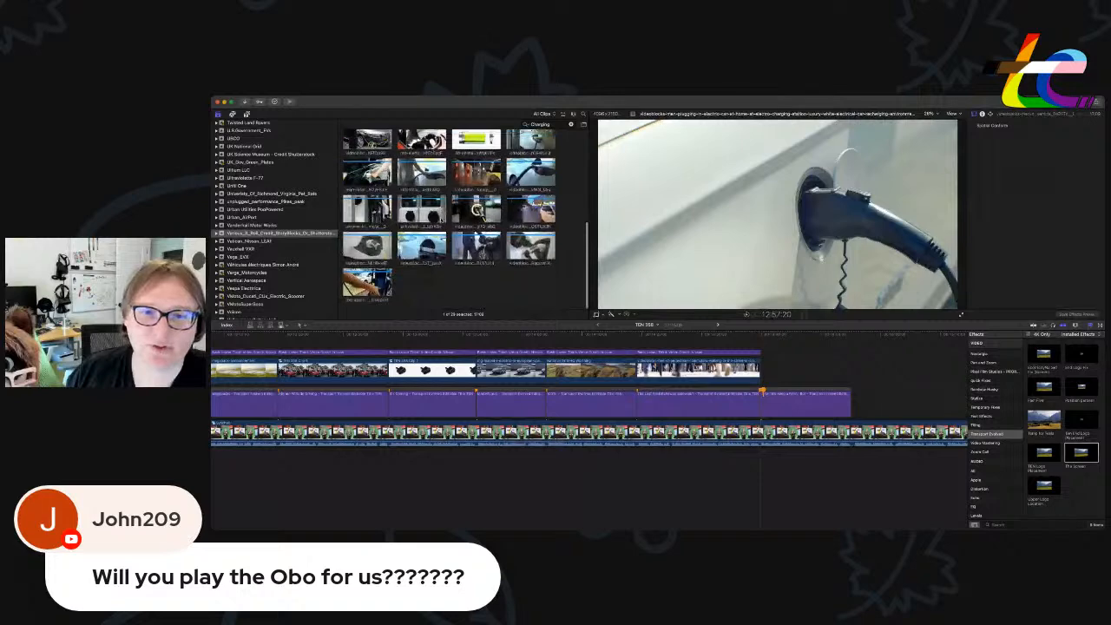
{"action": "scroll", "coordinate": [443, 220], "scroll_direction": "up", "scroll_amount": 3}
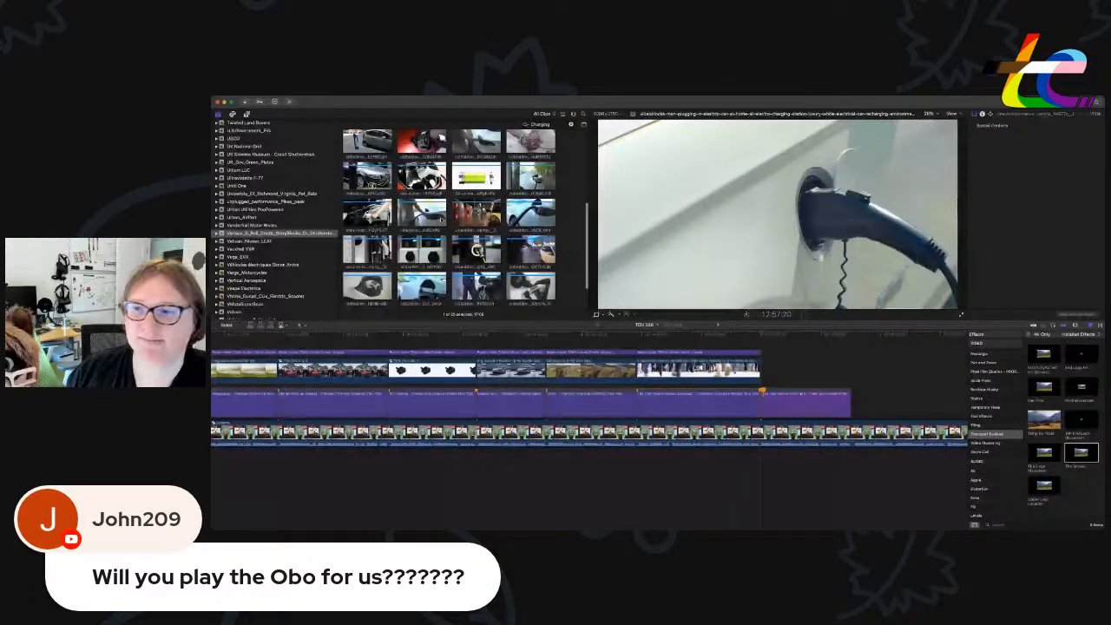
{"action": "scroll", "coordinate": [442, 220], "scroll_direction": "up", "scroll_amount": 2}
{"action": "left_click_drag", "start_coordinate": [428, 163], "coordinate": [764, 377]}
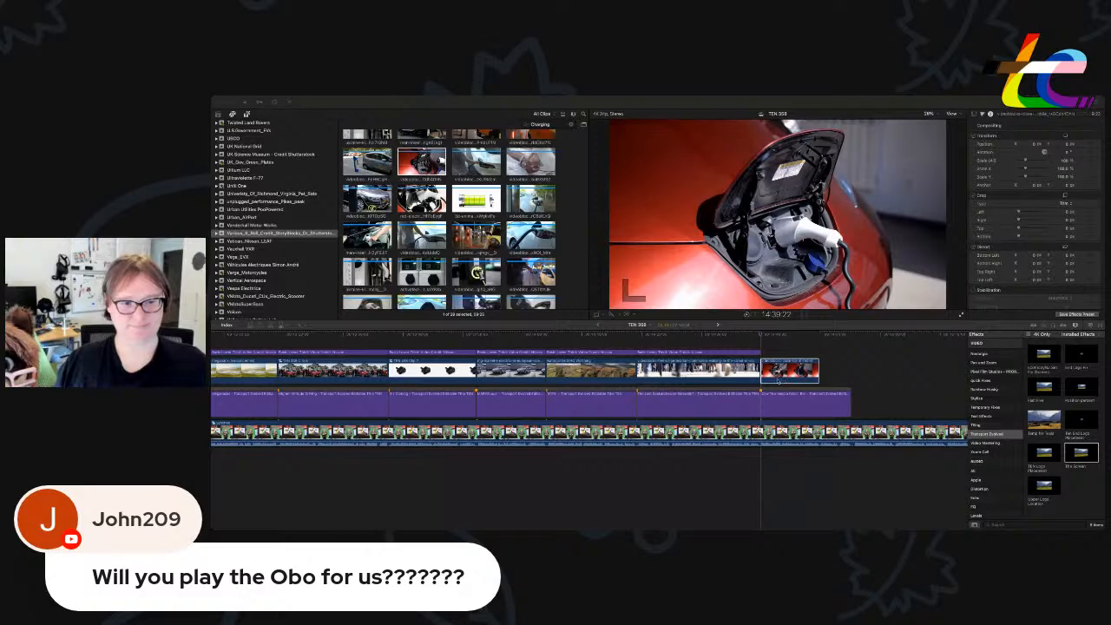
Slow down the red car charging clip so that it ends together with the title below it.
{"action": "scroll", "coordinate": [585, 400], "scroll_direction": "right", "scroll_amount": 5}
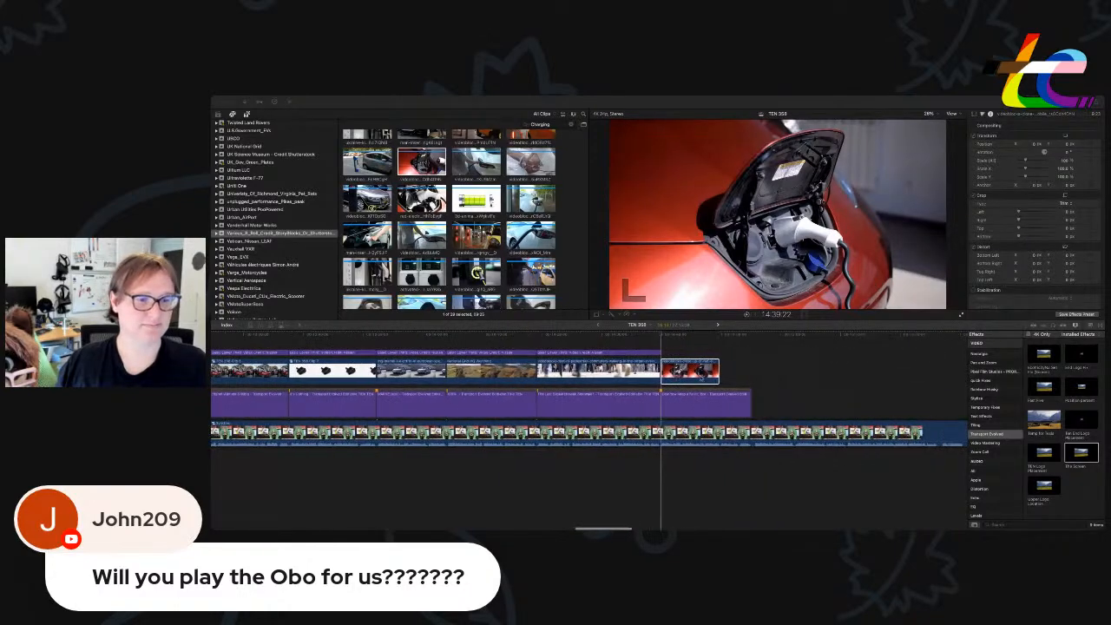
{"action": "left_click", "coordinate": [676, 368]}
{"action": "key", "text": "super+r"}
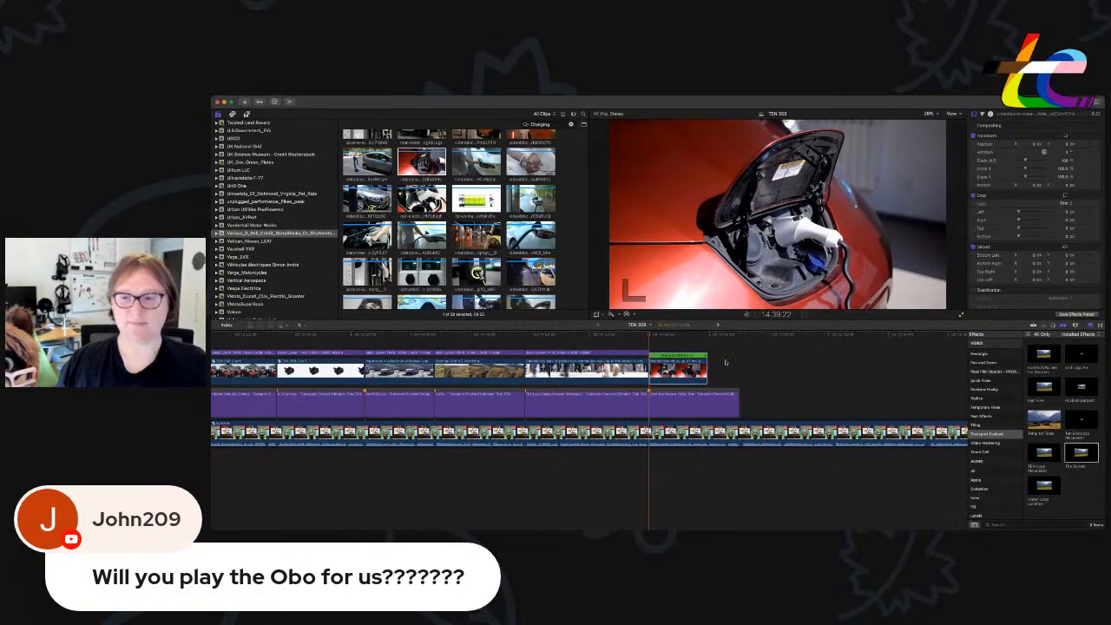
{"action": "left_click_drag", "start_coordinate": [707, 358], "coordinate": [741, 375]}
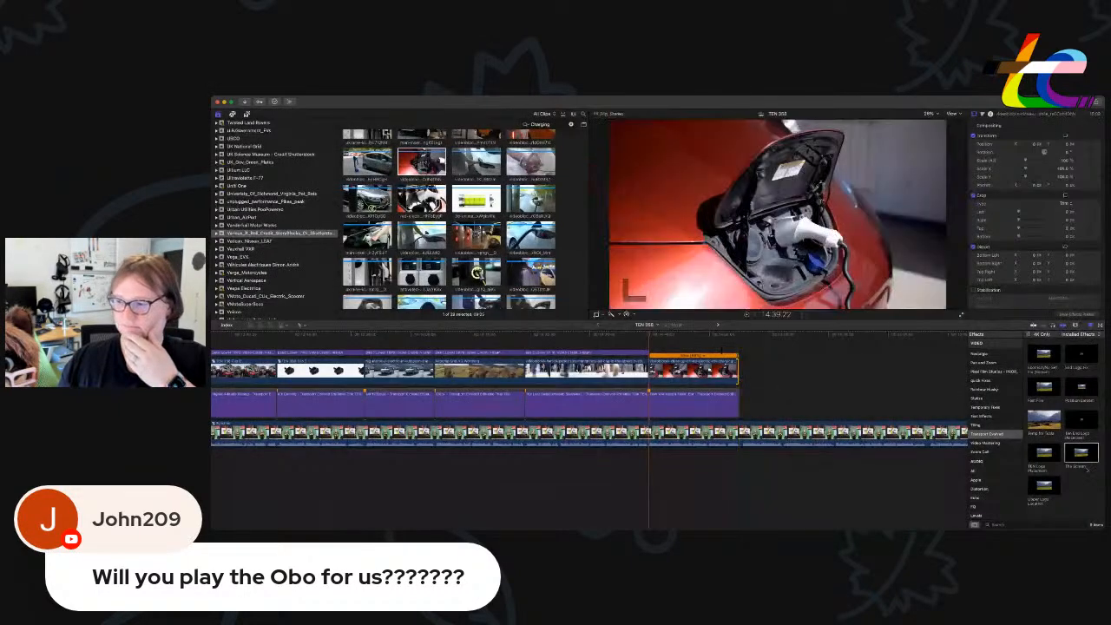
Paste a copy of the commuters clip's video credit above the red car charging clip and trim its end to match the clip.
{"action": "left_click", "coordinate": [729, 383]}
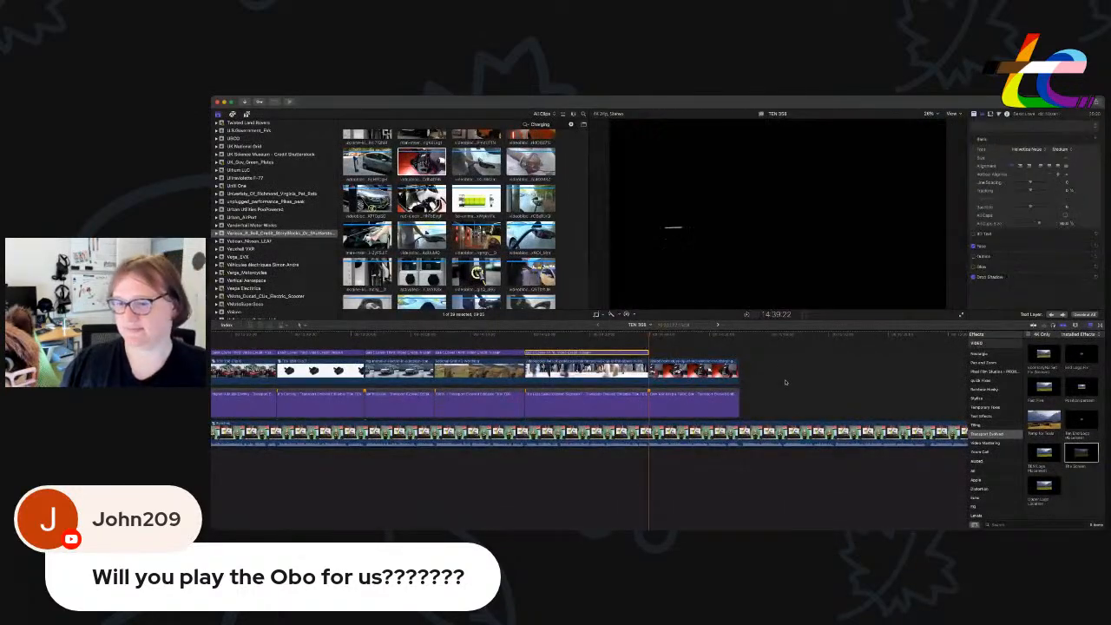
{"action": "key", "text": "super+v"}
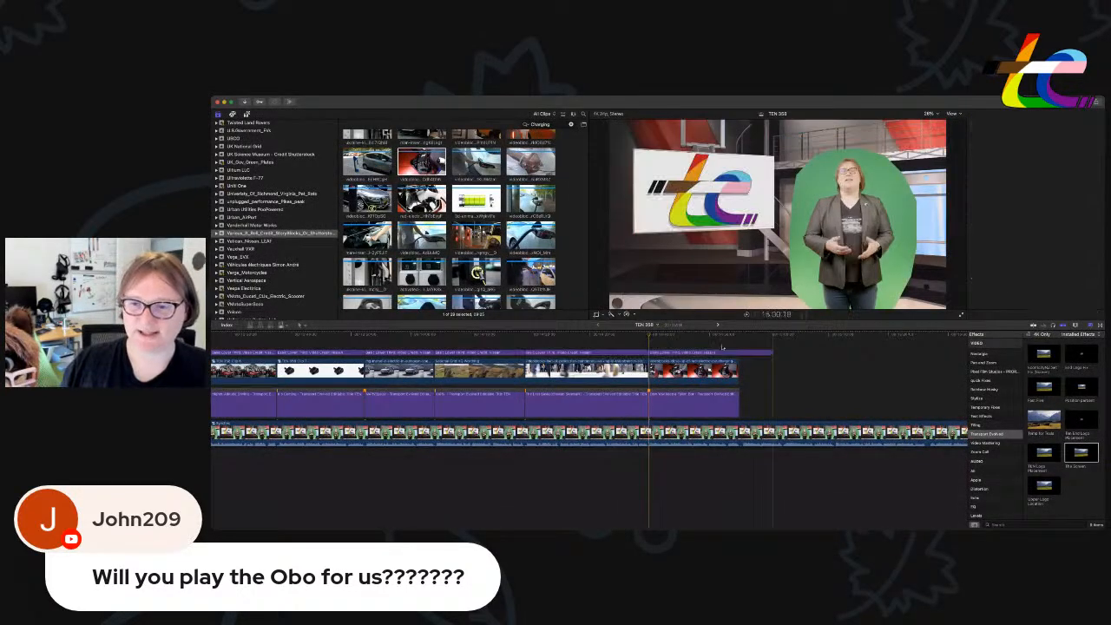
{"action": "left_click_drag", "start_coordinate": [772, 353], "coordinate": [739, 352]}
{"action": "scroll", "coordinate": [752, 374], "scroll_direction": "right", "scroll_amount": 1}
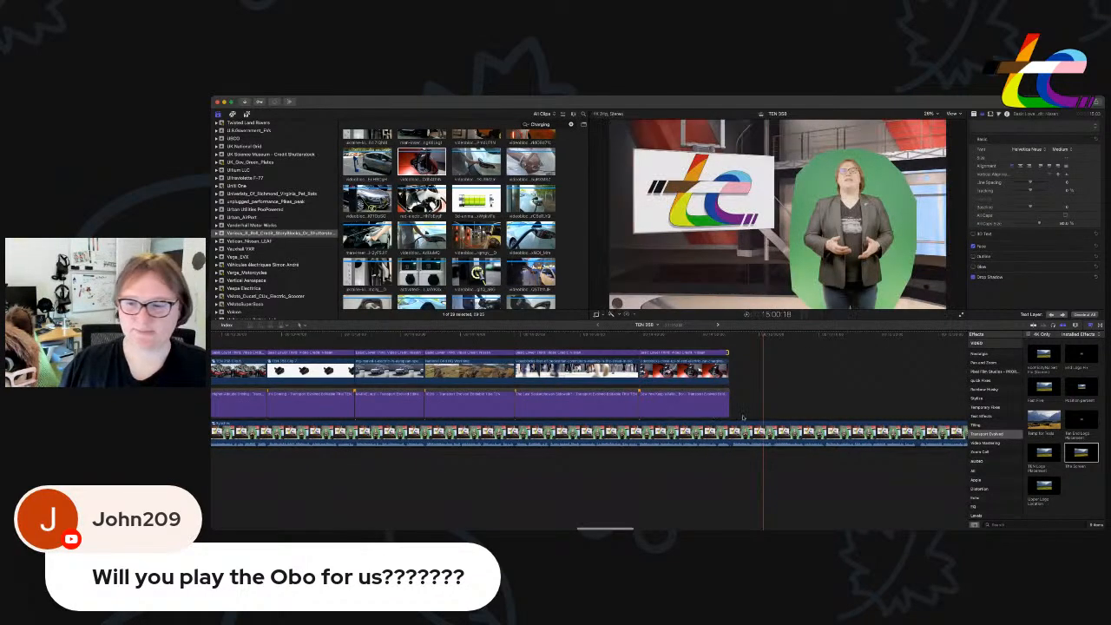
Paste a copy of the "Dew Yew Keep a Fallin', Bor" title directly after the original and extend its end to about 16 seconds.
{"action": "left_click", "coordinate": [726, 405]}
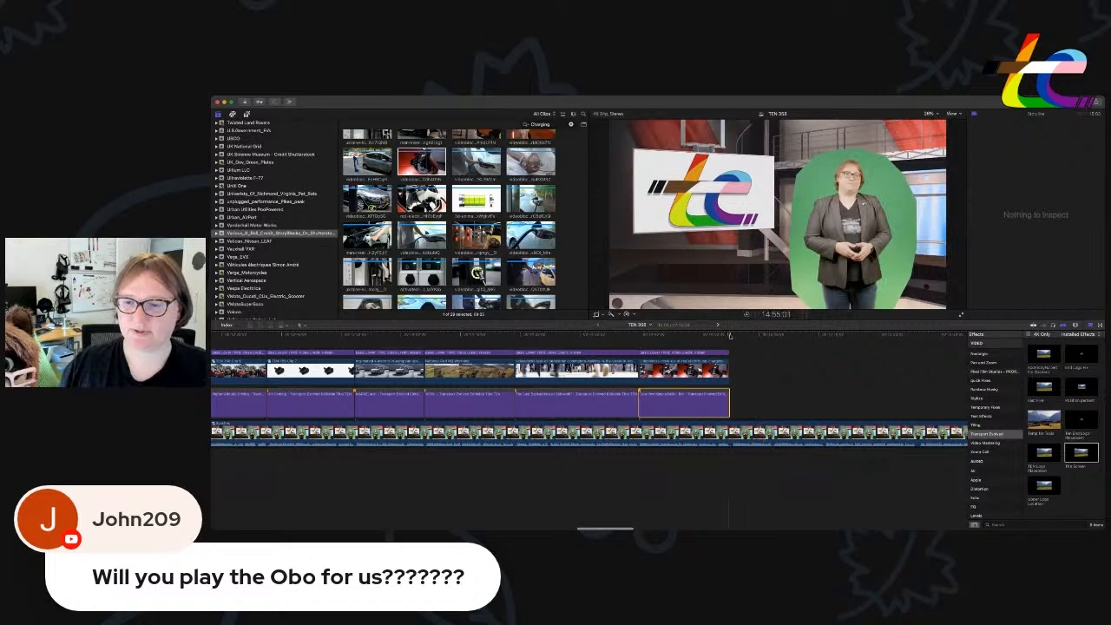
{"action": "key", "text": "super+v"}
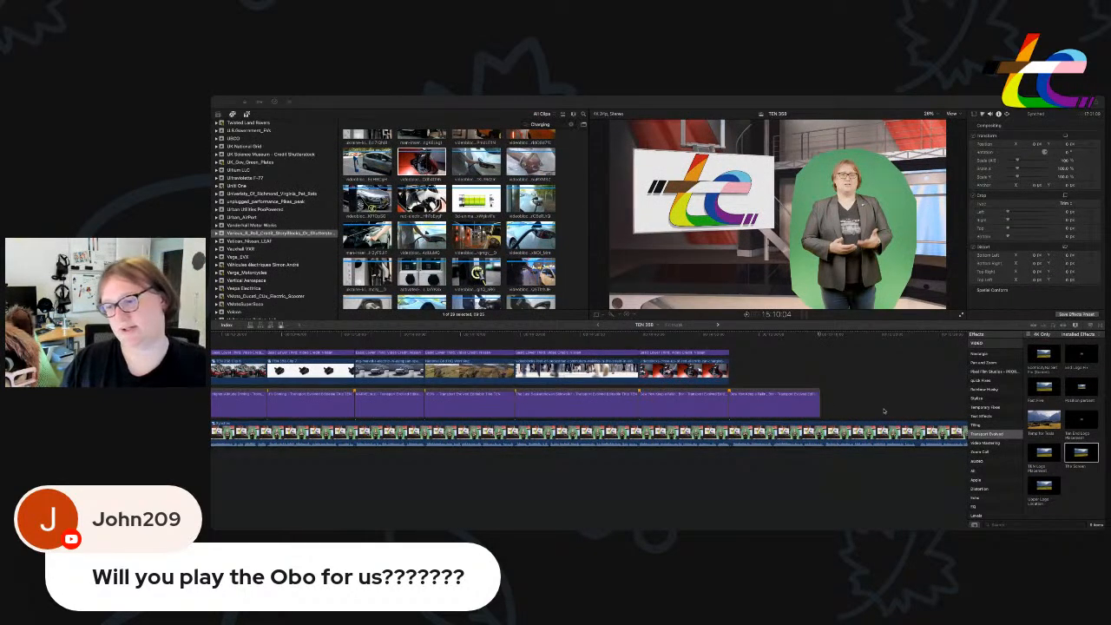
{"action": "left_click", "coordinate": [818, 410]}
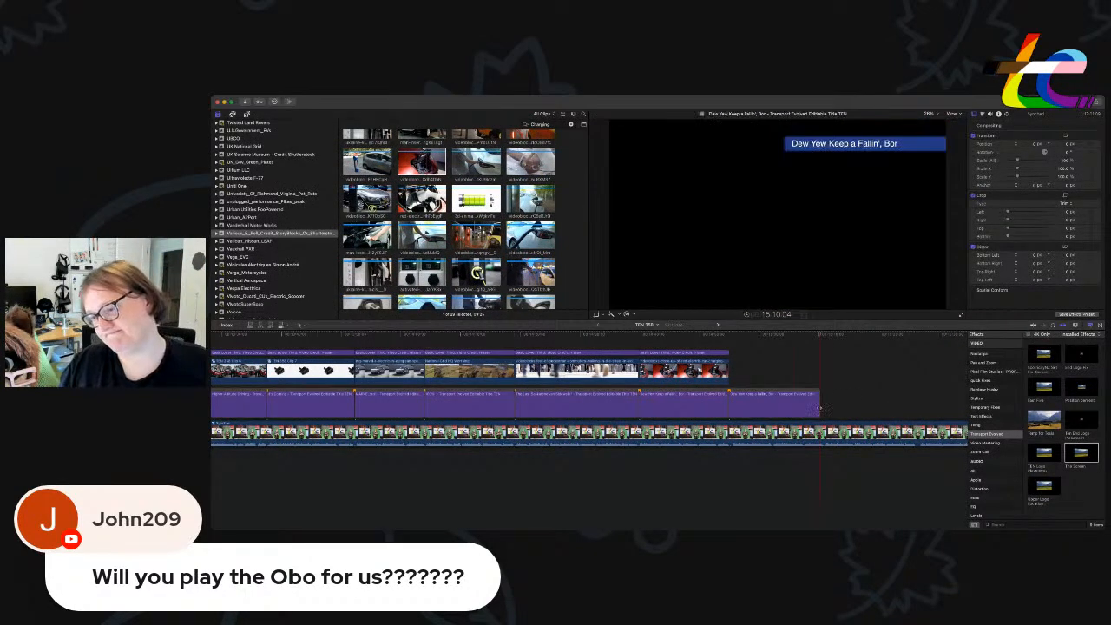
{"action": "left_click_drag", "start_coordinate": [818, 410], "coordinate": [824, 406]}
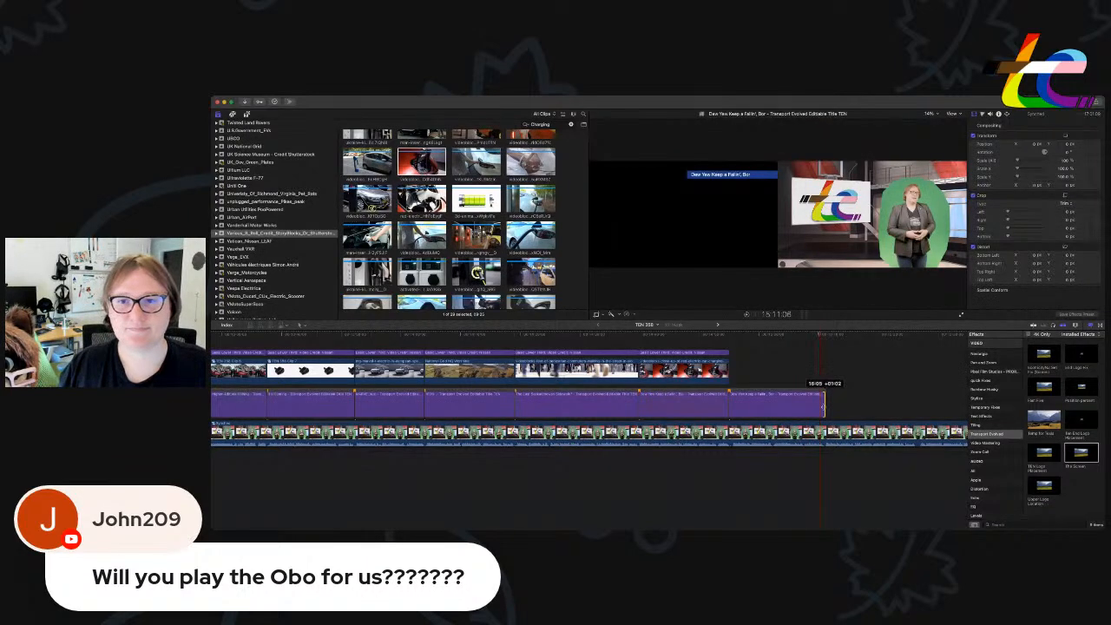
Find the lawyers-in-court clip with "Court", place it above the copied title with matching ends, and apply the studio screen effect.
{"action": "double_click", "coordinate": [562, 124]}
{"action": "type", "text": "Court"}
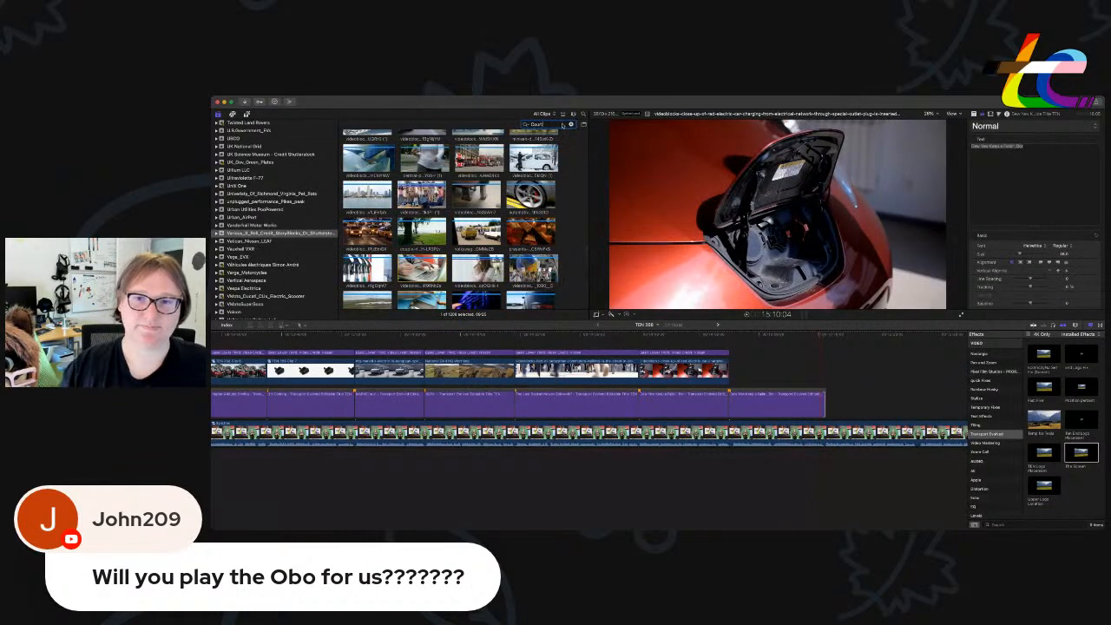
{"action": "left_click", "coordinate": [379, 207]}
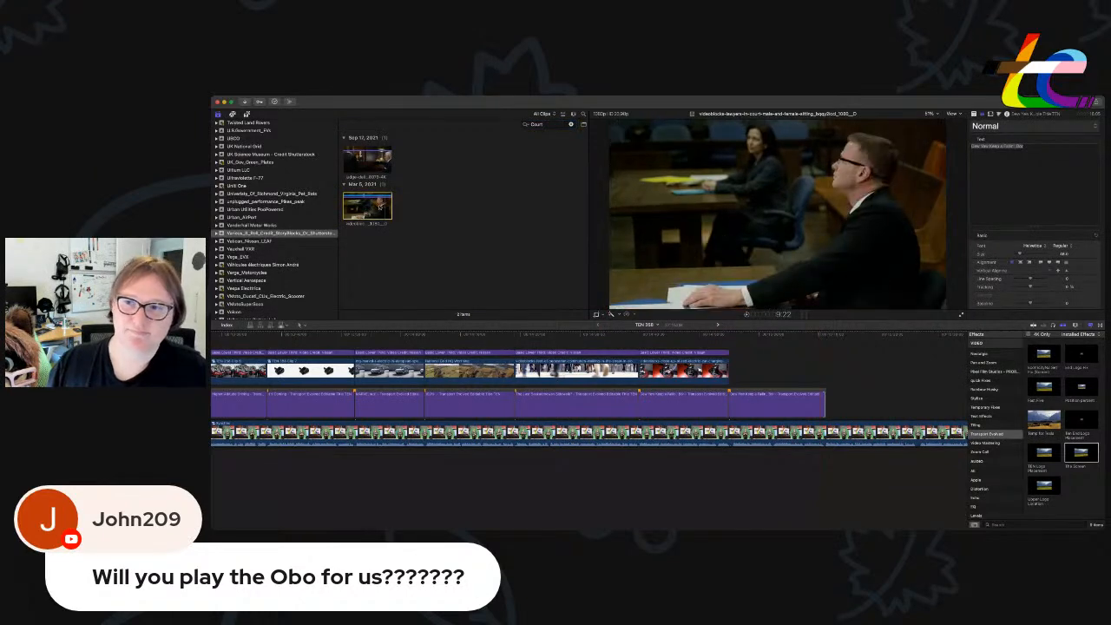
{"action": "left_click_drag", "start_coordinate": [365, 208], "coordinate": [827, 358]}
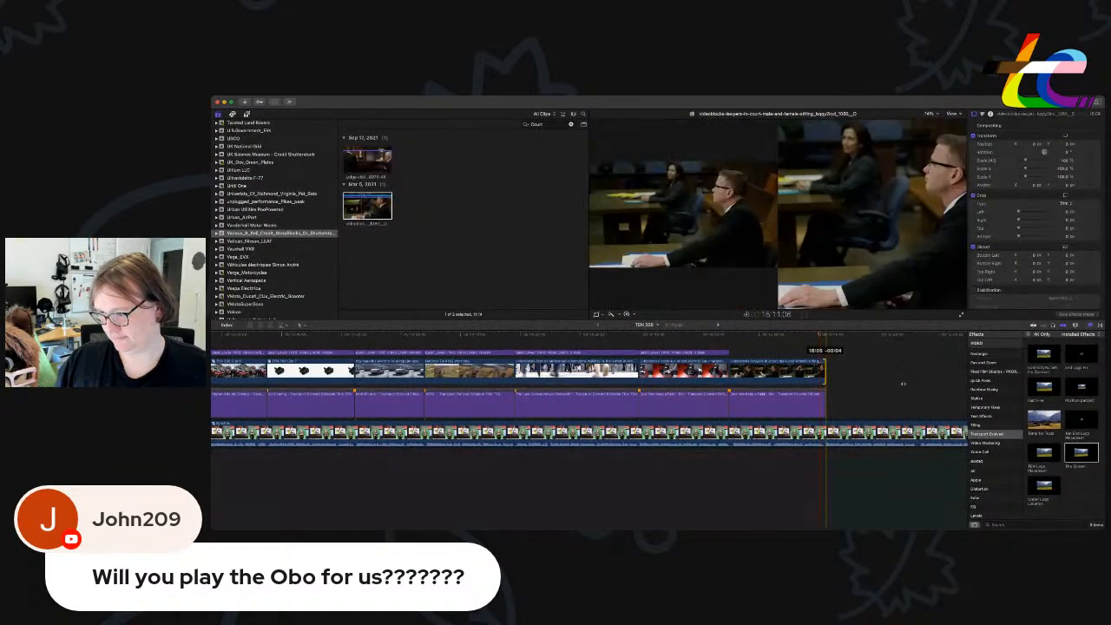
{"action": "left_click_drag", "start_coordinate": [1079, 456], "coordinate": [776, 377]}
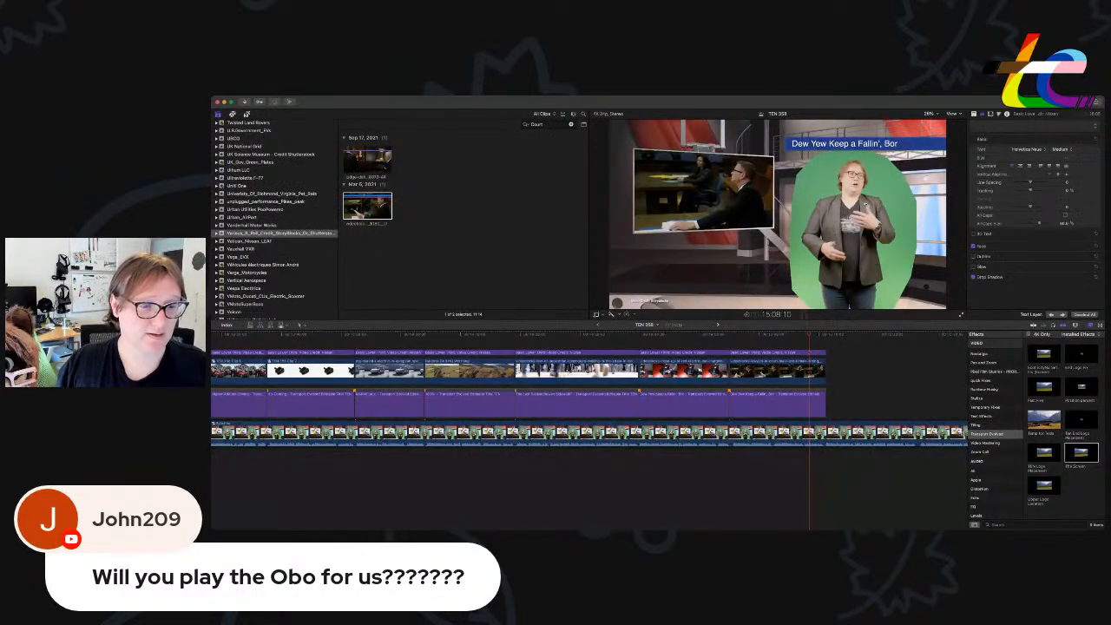
Play the narration beyond the court clip and return the playhead to the start of the "IPO Soars" title.
{"action": "scroll", "coordinate": [785, 401], "scroll_direction": "right", "scroll_amount": 5}
{"action": "key", "text": "space"}
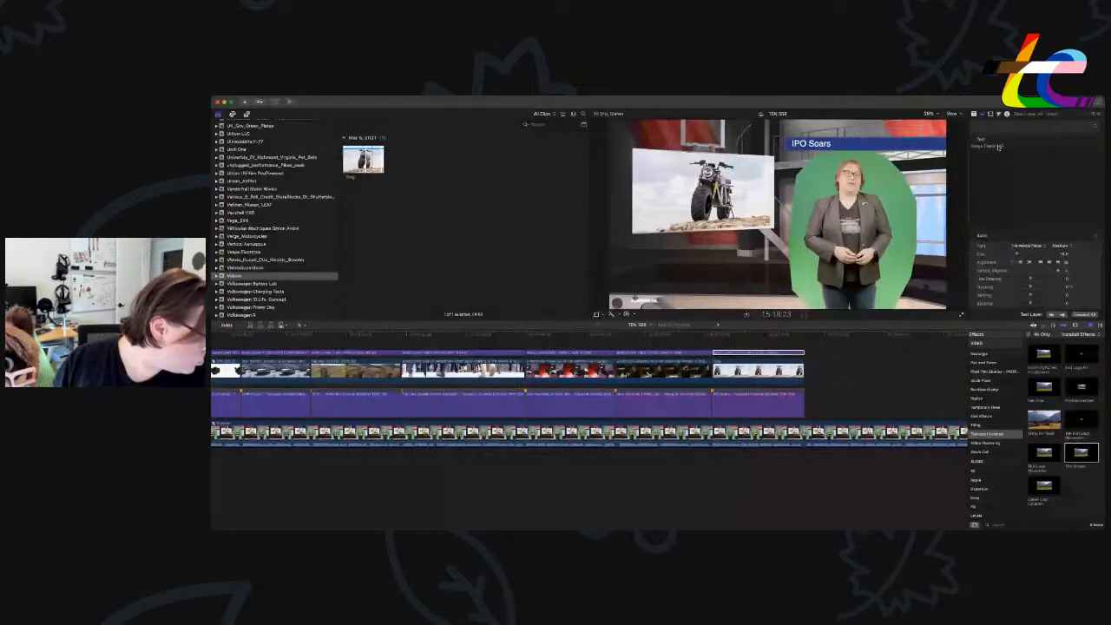
{"action": "scroll", "coordinate": [948, 342], "scroll_direction": "right", "scroll_amount": 10}
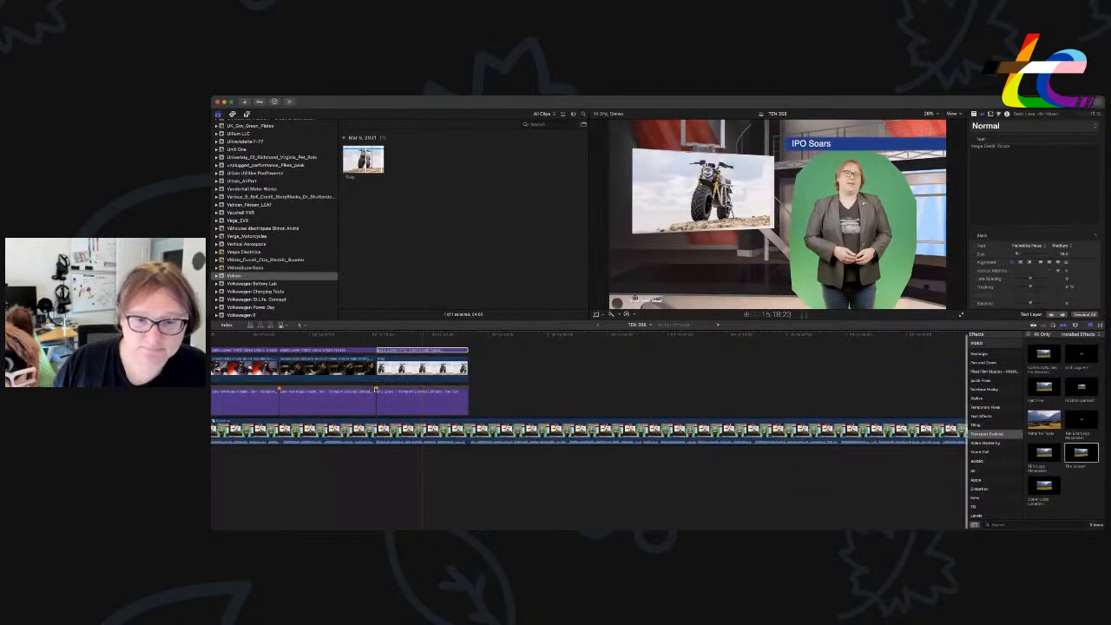
{"action": "left_click", "coordinate": [376, 390]}
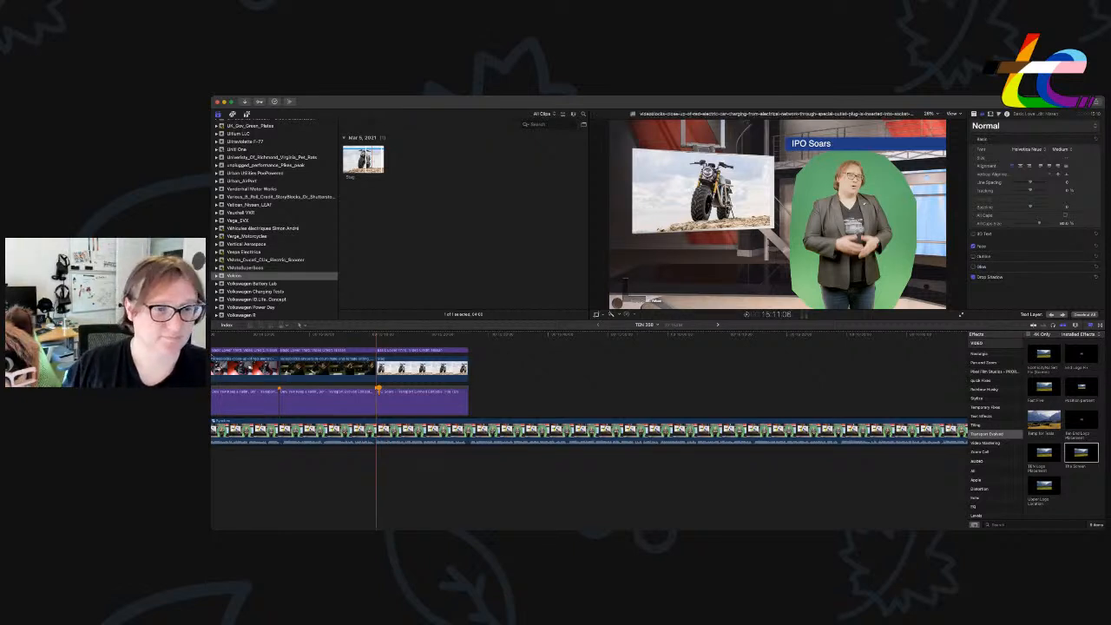
Paste a copy of the "IPO Soars" title directly after the original's end.
{"action": "key", "text": "super+Tab"}
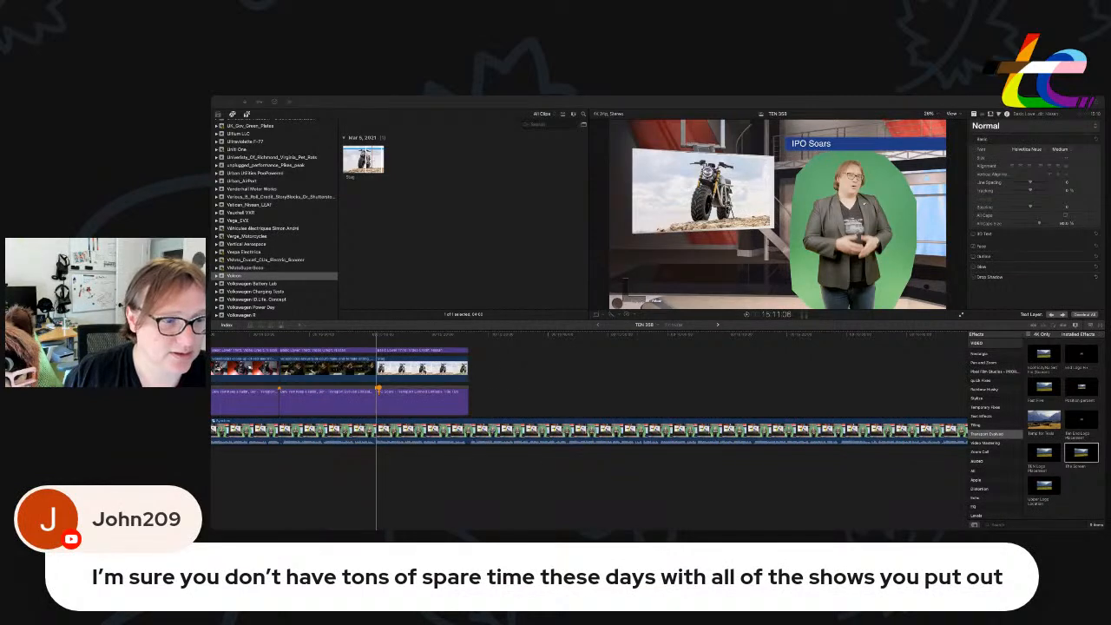
{"action": "key", "text": "super+Tab"}
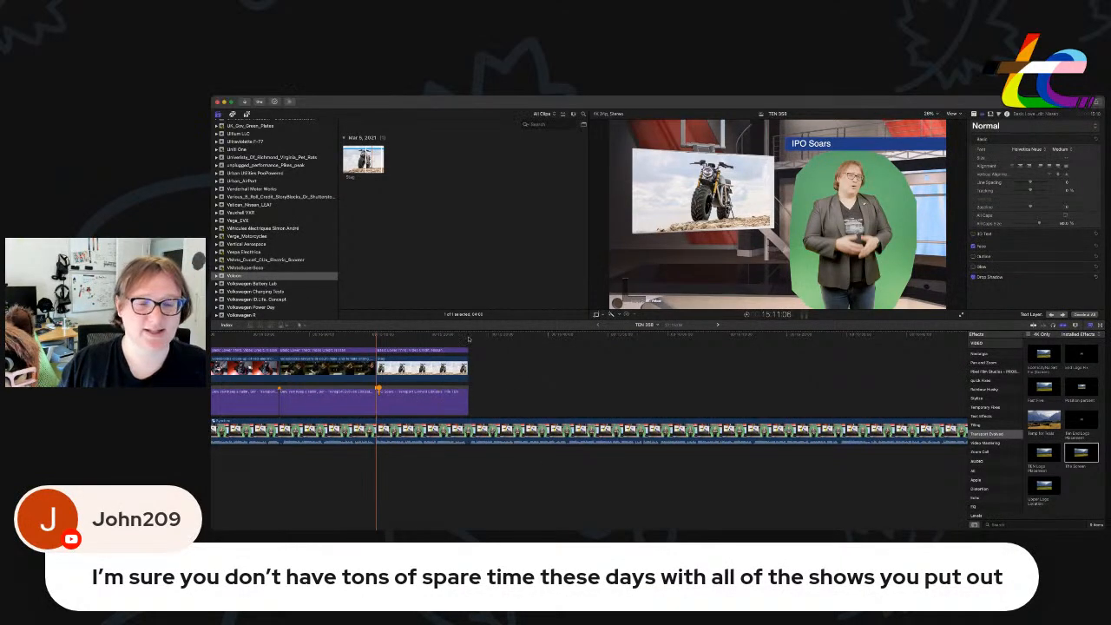
{"action": "left_click", "coordinate": [456, 390]}
{"action": "key", "text": "super+c"}
{"action": "left_click", "coordinate": [469, 335]}
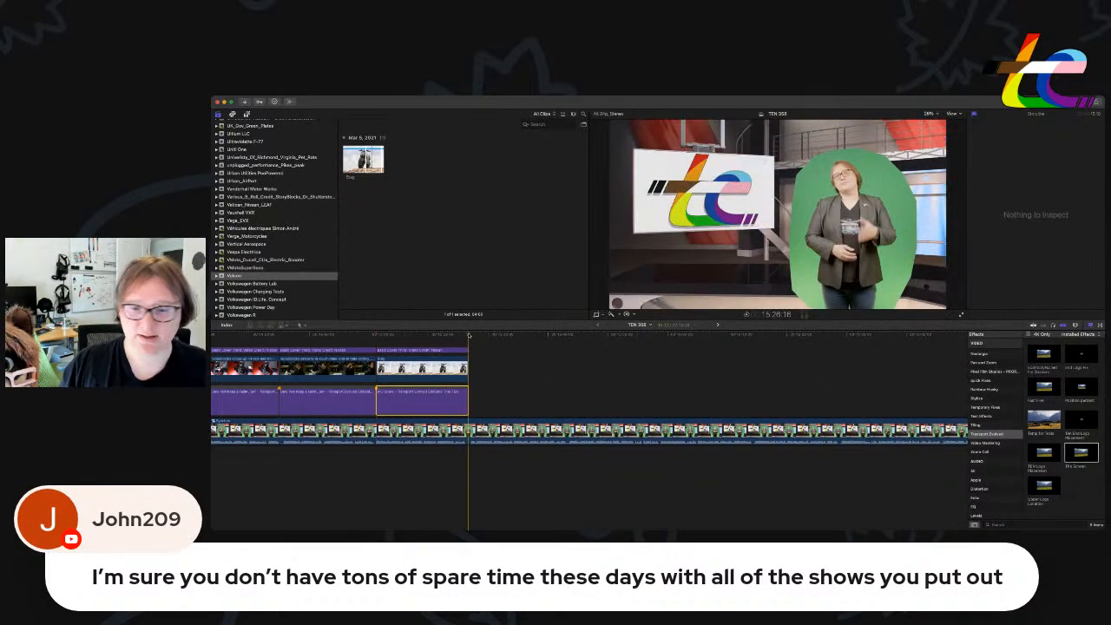
{"action": "key", "text": "super+v"}
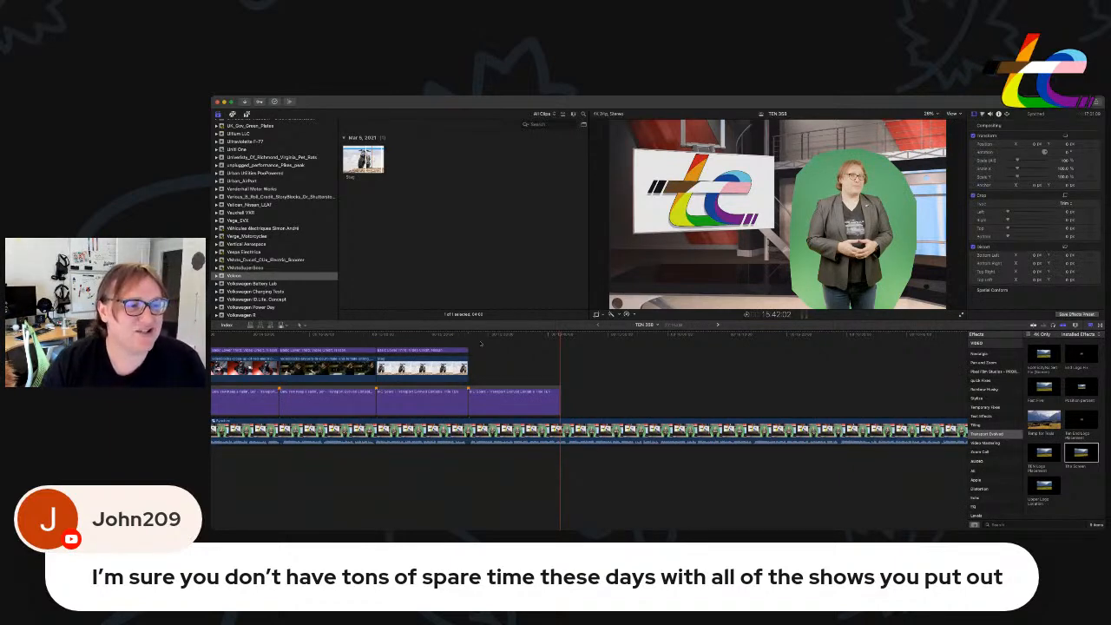
{"action": "key", "text": "super+Tab"}
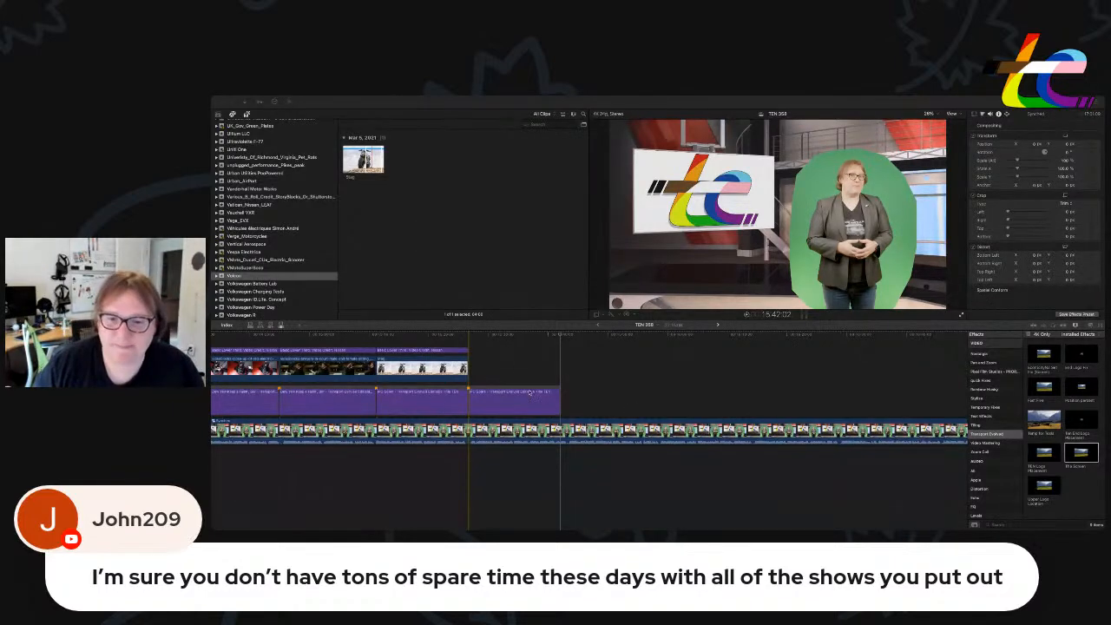
Extend the end of the copied "IPO Soars" title slightly so it runs about 17 seconds.
{"action": "left_click", "coordinate": [528, 393]}
{"action": "left_click", "coordinate": [525, 393]}
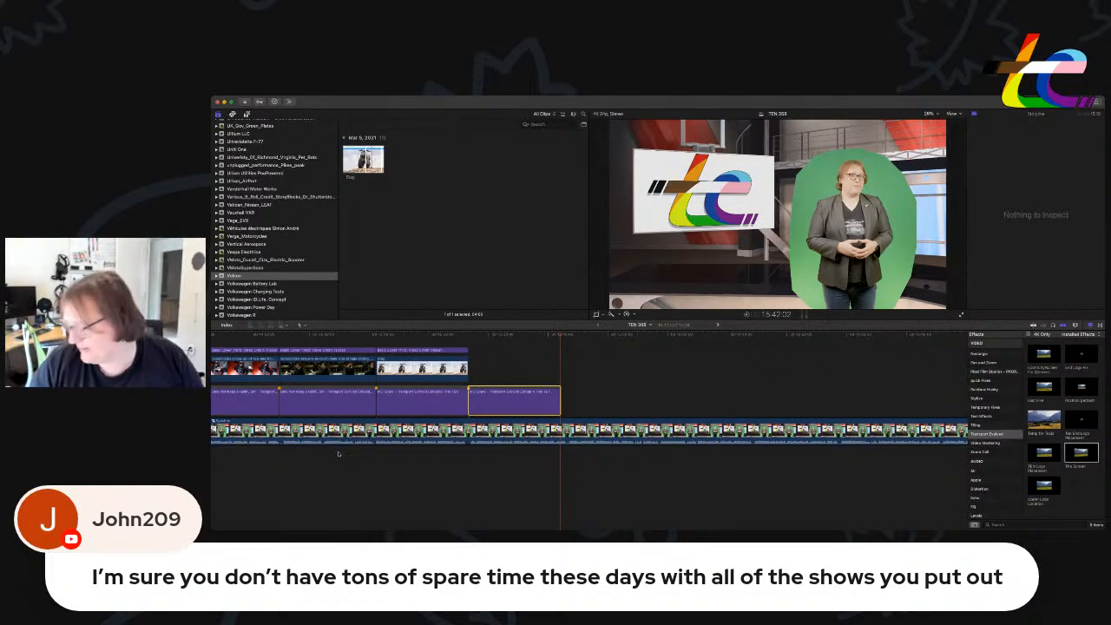
{"action": "key", "text": "super+Tab"}
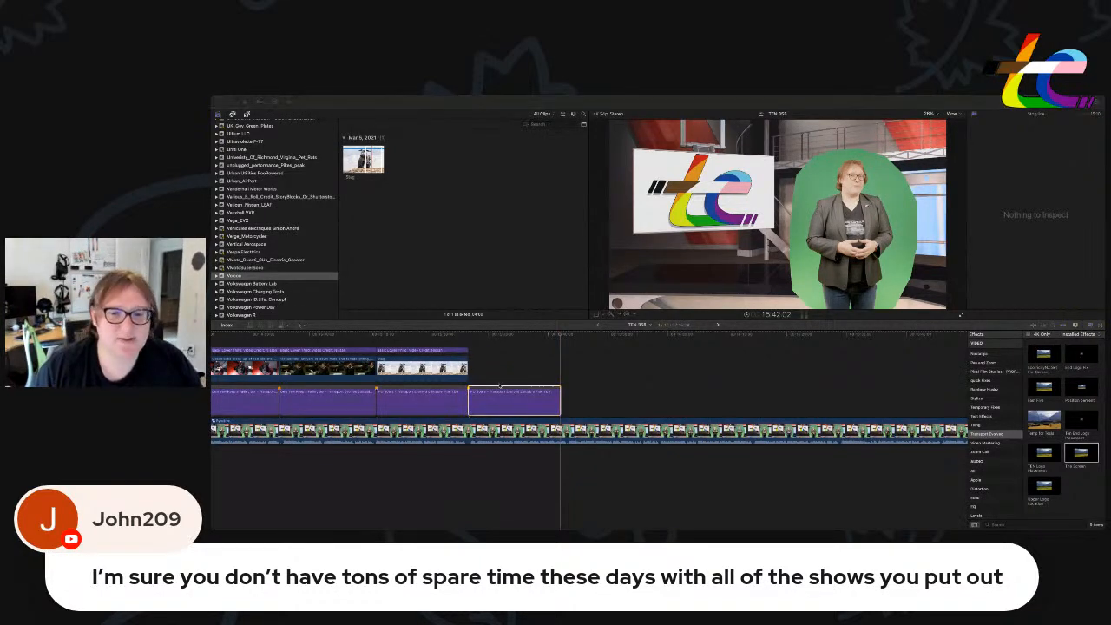
{"action": "left_click", "coordinate": [513, 399]}
{"action": "double_click", "coordinate": [514, 401]}
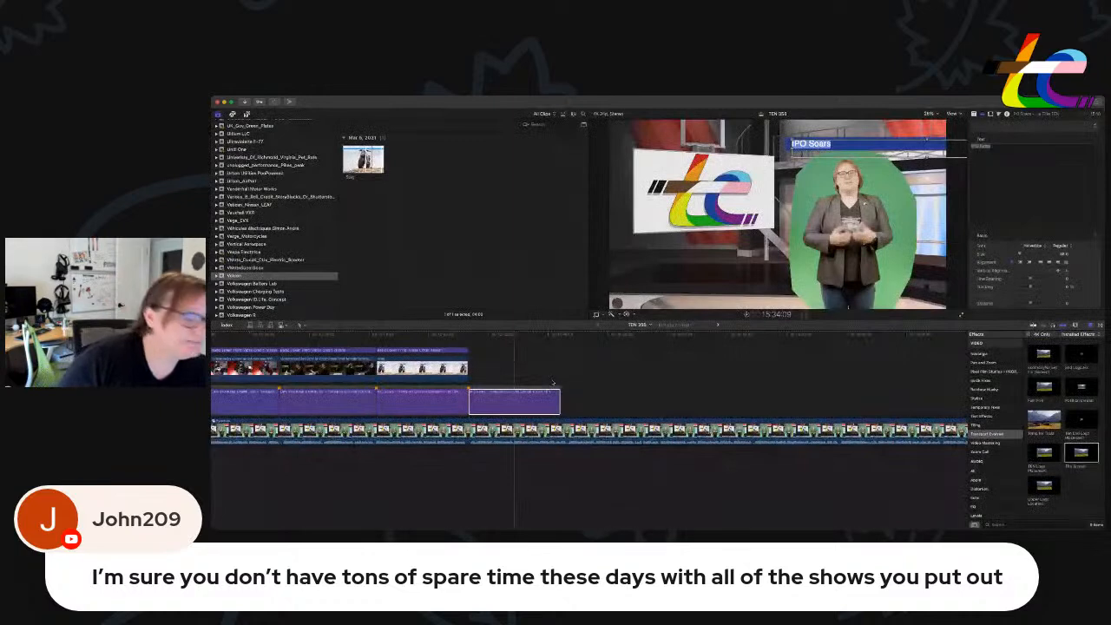
{"action": "scroll", "coordinate": [553, 383], "scroll_direction": "left", "scroll_amount": 1}
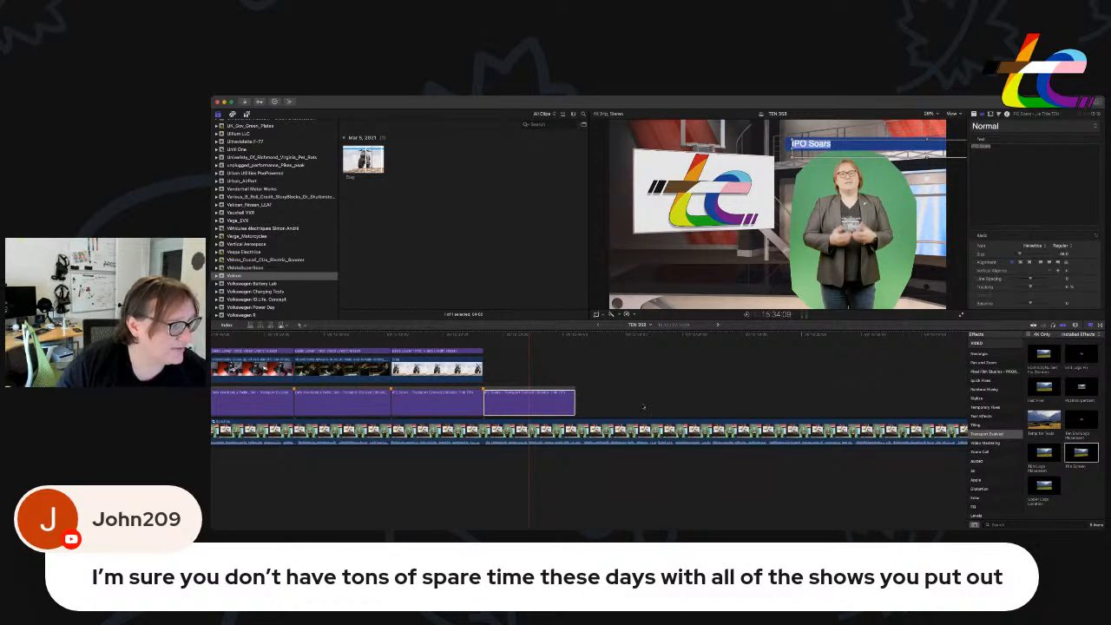
{"action": "left_click_drag", "start_coordinate": [575, 404], "coordinate": [582, 404]}
{"action": "left_click_drag", "start_coordinate": [583, 404], "coordinate": [584, 404]}
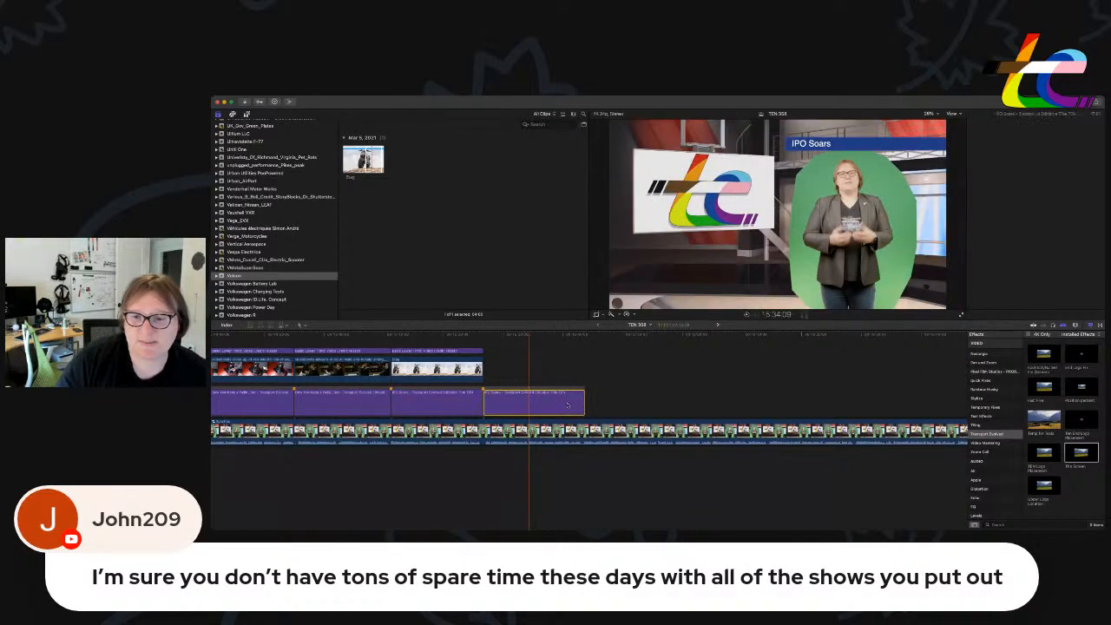
Replace the copied title's text with "V2G".
{"action": "double_click", "coordinate": [566, 404]}
{"action": "key", "text": "super+4"}
{"action": "triple_click", "coordinate": [1006, 153]}
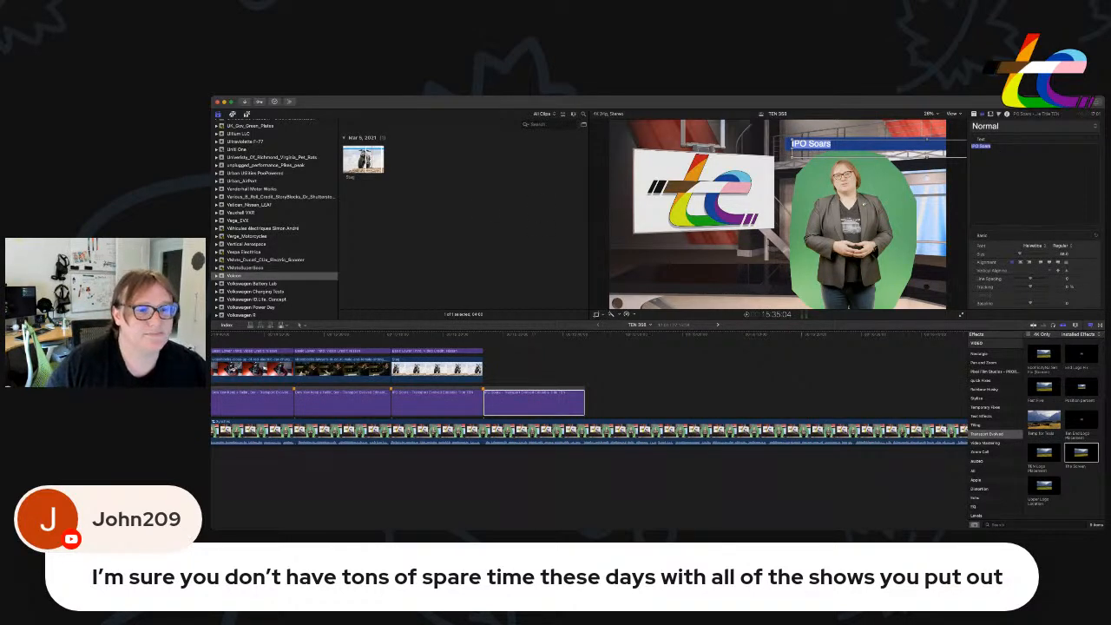
{"action": "key", "text": "super+Tab"}
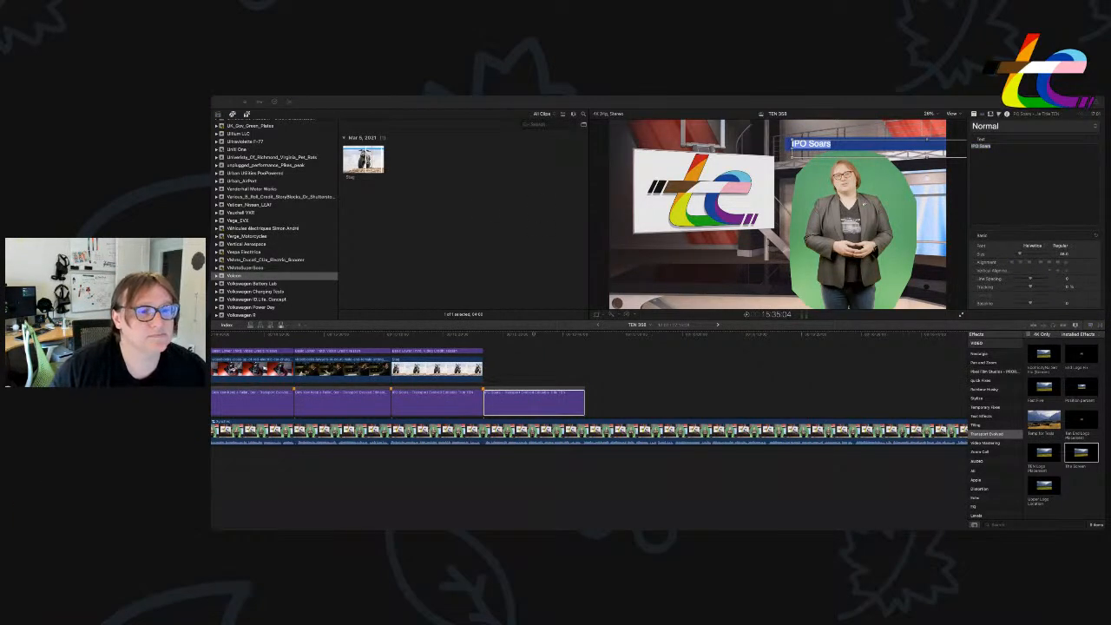
{"action": "left_click", "coordinate": [533, 397]}
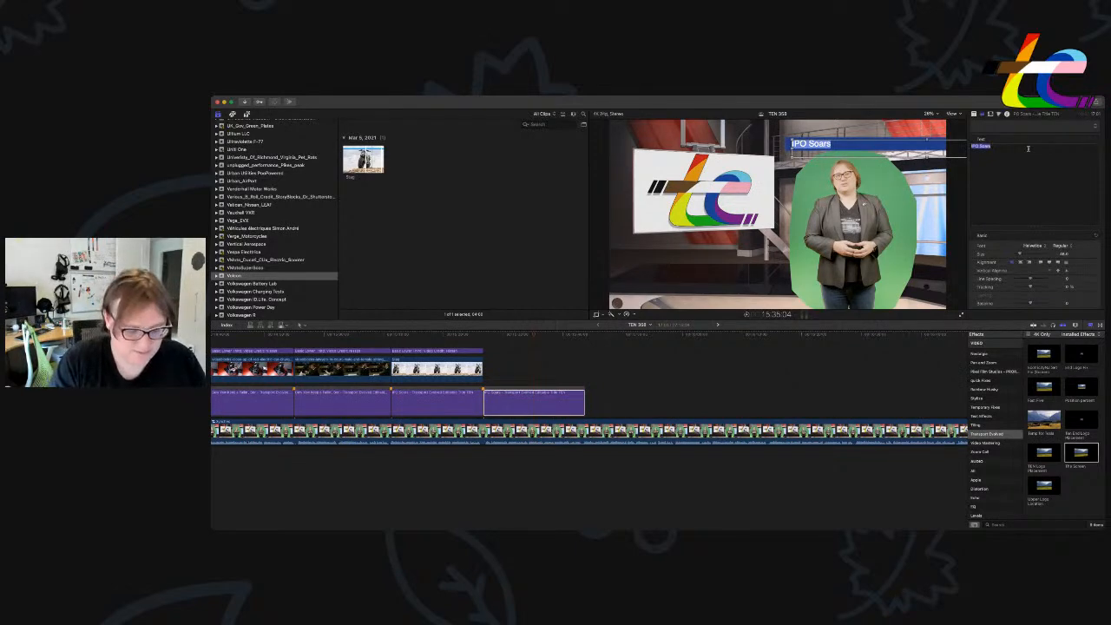
{"action": "type", "text": "V2G"}
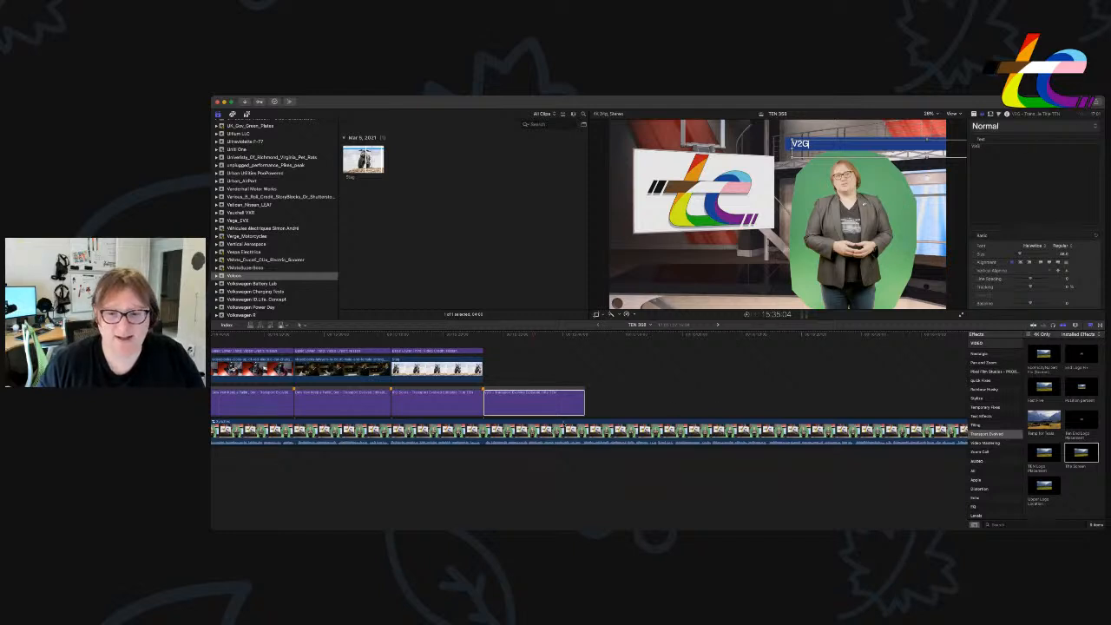
Play the narration near the end of the "V2G" title and trim the title's end back slightly to match.
{"action": "left_click", "coordinate": [570, 339]}
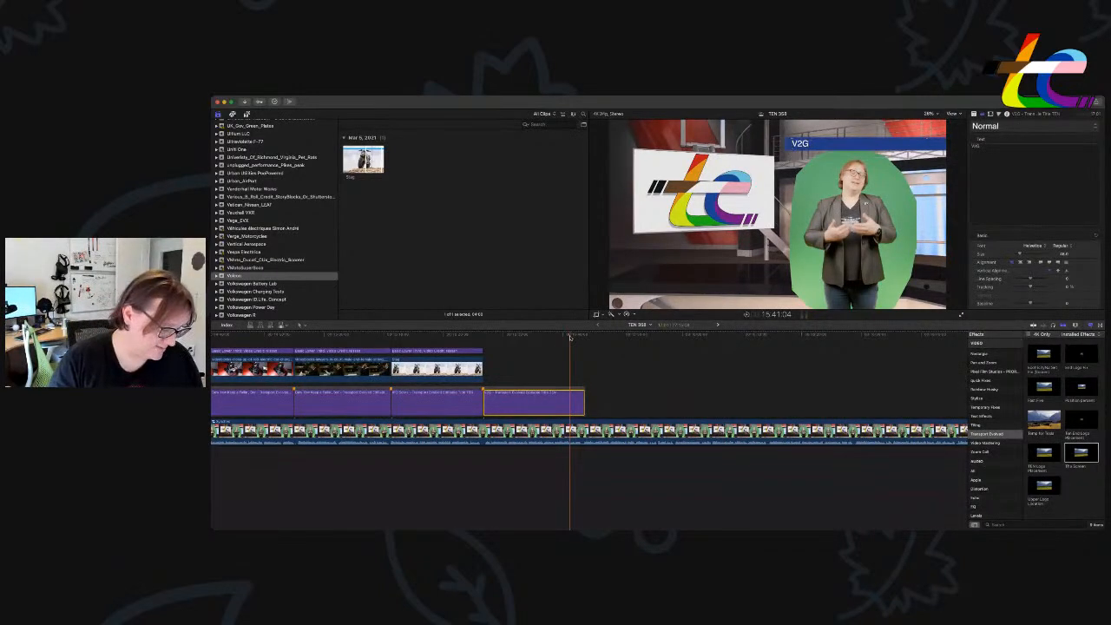
{"action": "key", "text": "space"}
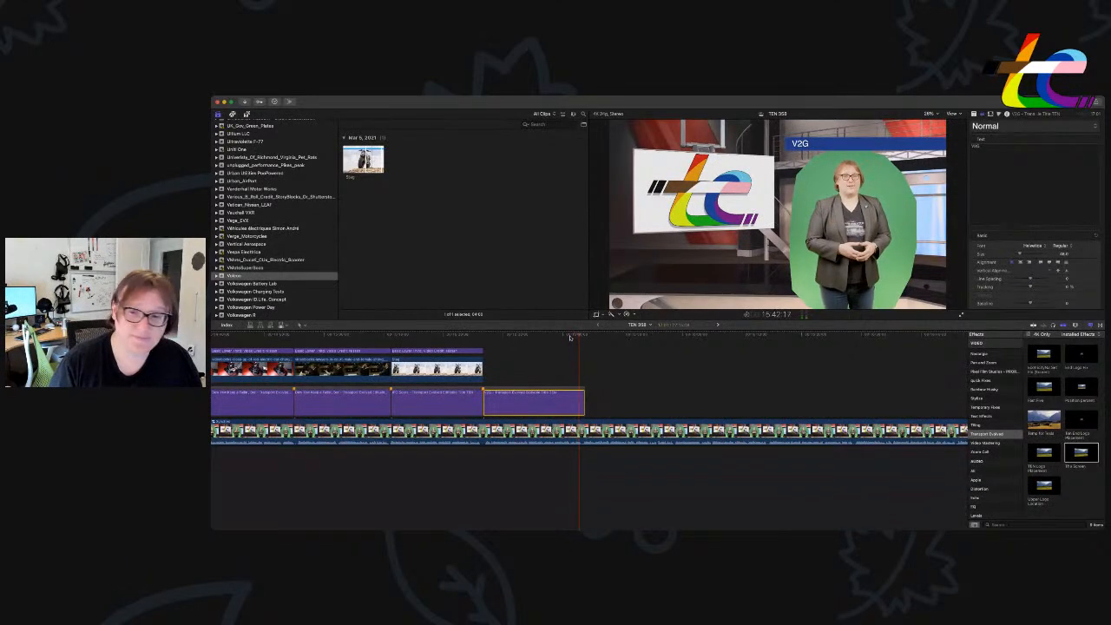
{"action": "key", "text": "space"}
{"action": "left_click_drag", "start_coordinate": [584, 403], "coordinate": [582, 402]}
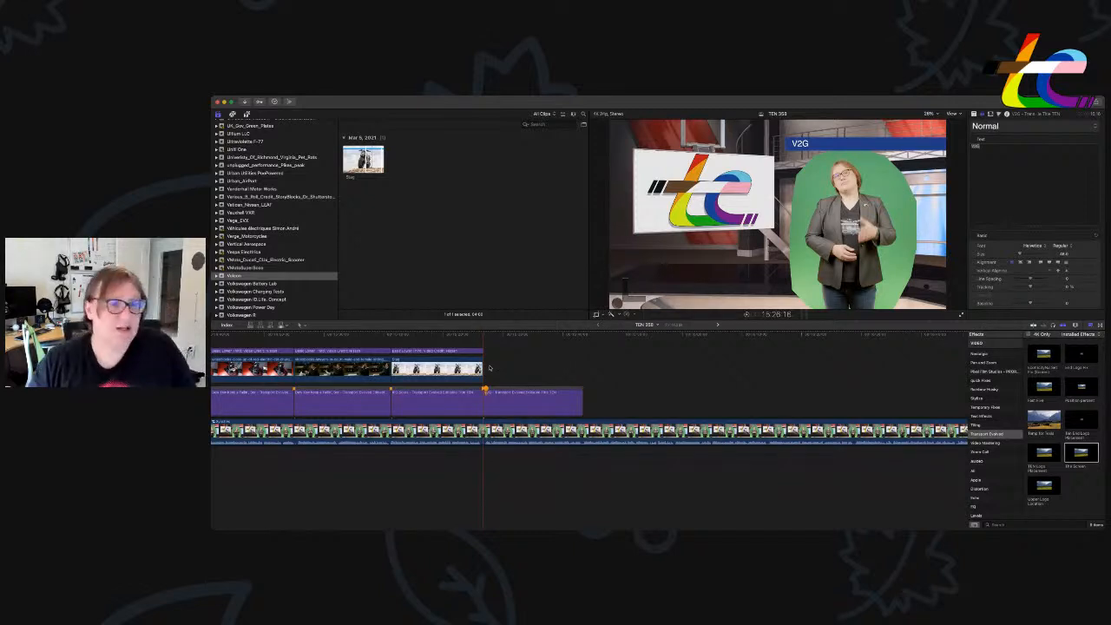
Show all clips in the Refreshed_B_Roll library and look through the most recent ones for suitable footage.
{"action": "scroll", "coordinate": [313, 188], "scroll_direction": "up", "scroll_amount": 1}
{"action": "scroll", "coordinate": [313, 189], "scroll_direction": "up", "scroll_amount": 10}
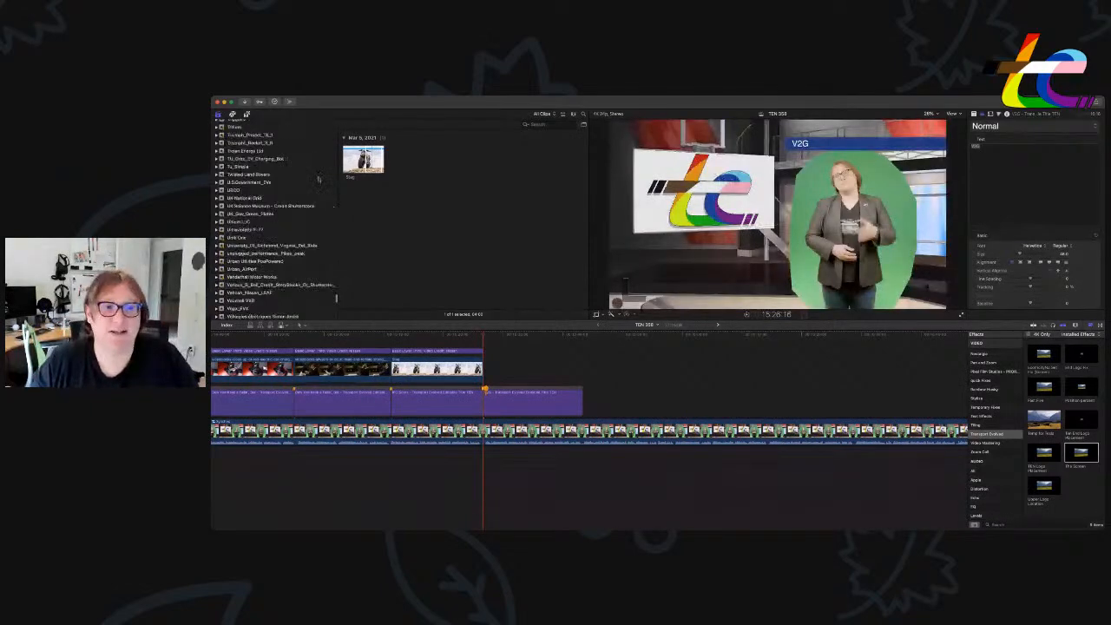
{"action": "scroll", "coordinate": [310, 171], "scroll_direction": "up", "scroll_amount": 20}
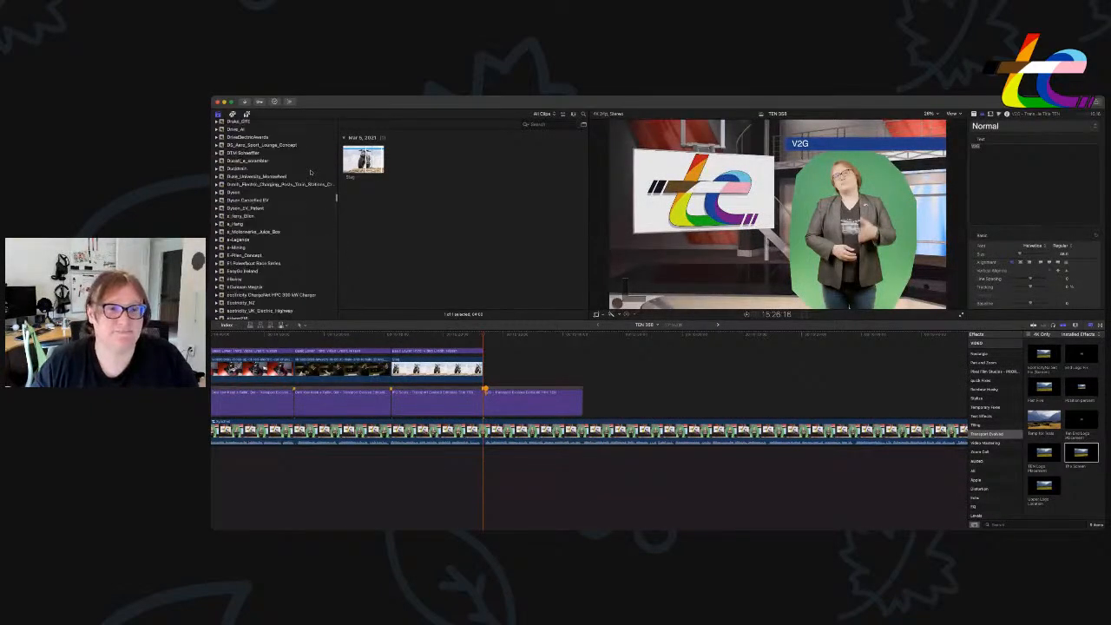
{"action": "scroll", "coordinate": [310, 171], "scroll_direction": "up", "scroll_amount": 20}
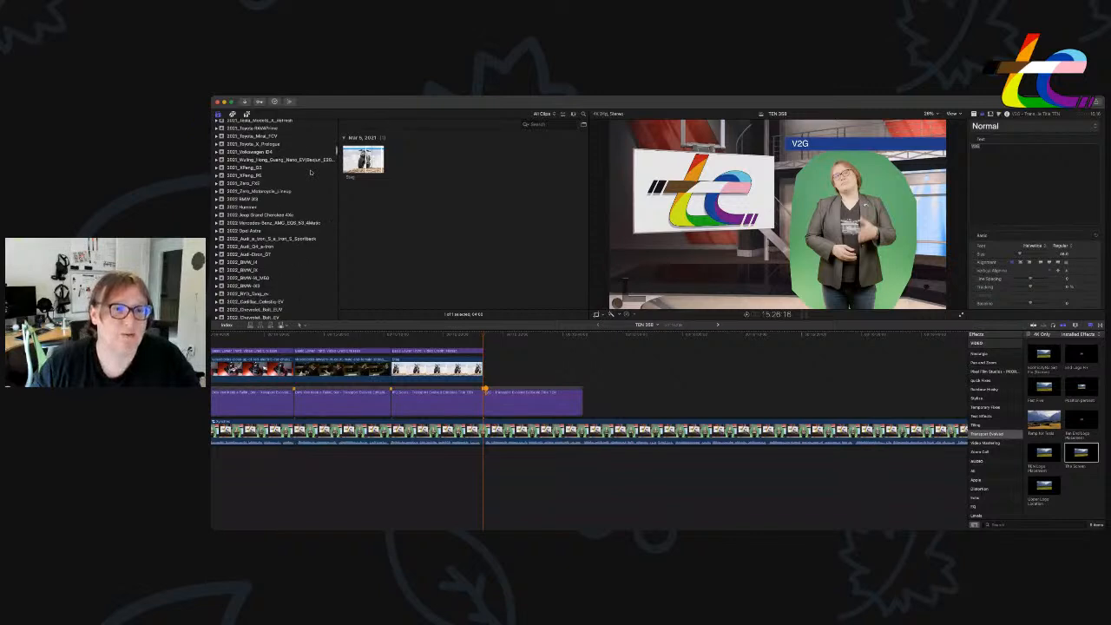
{"action": "scroll", "coordinate": [310, 171], "scroll_direction": "up", "scroll_amount": 20}
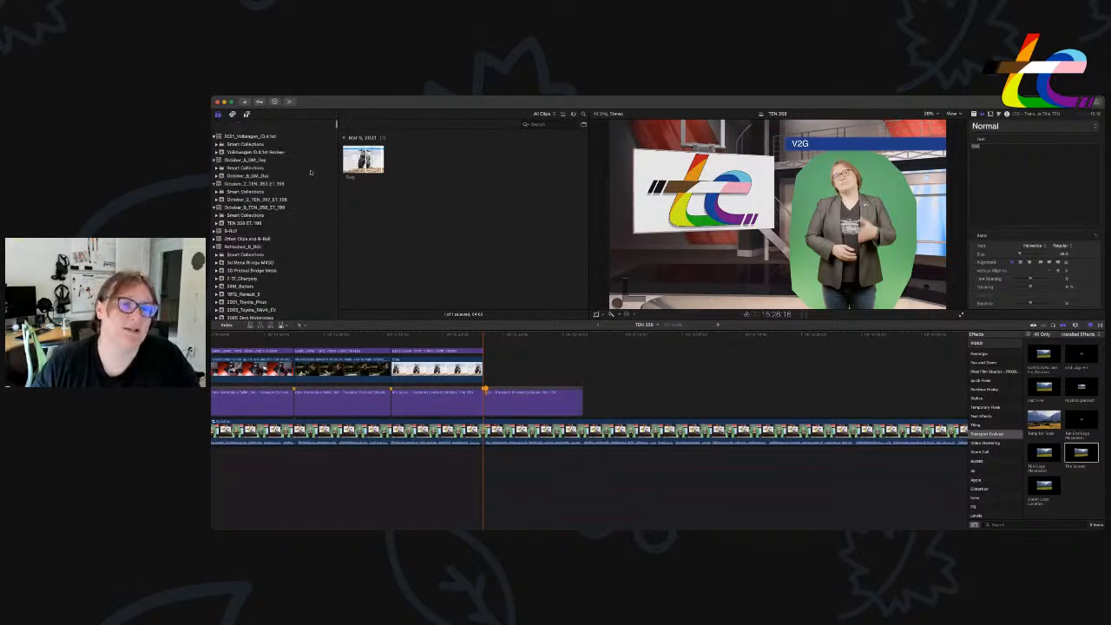
{"action": "left_click", "coordinate": [245, 233]}
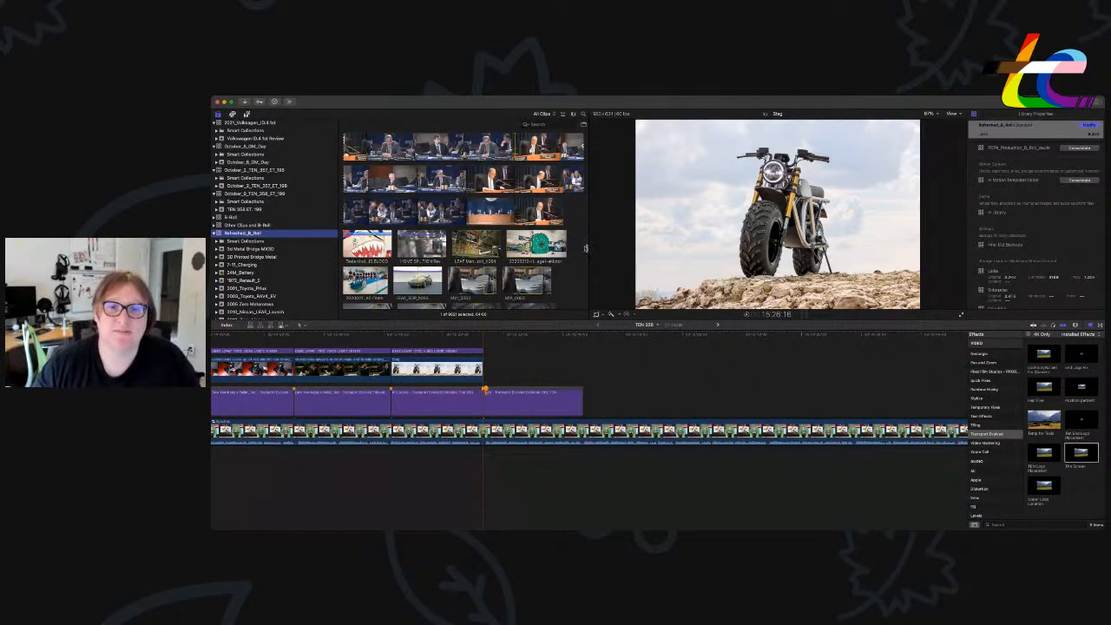
{"action": "left_click_drag", "start_coordinate": [585, 248], "coordinate": [587, 124]}
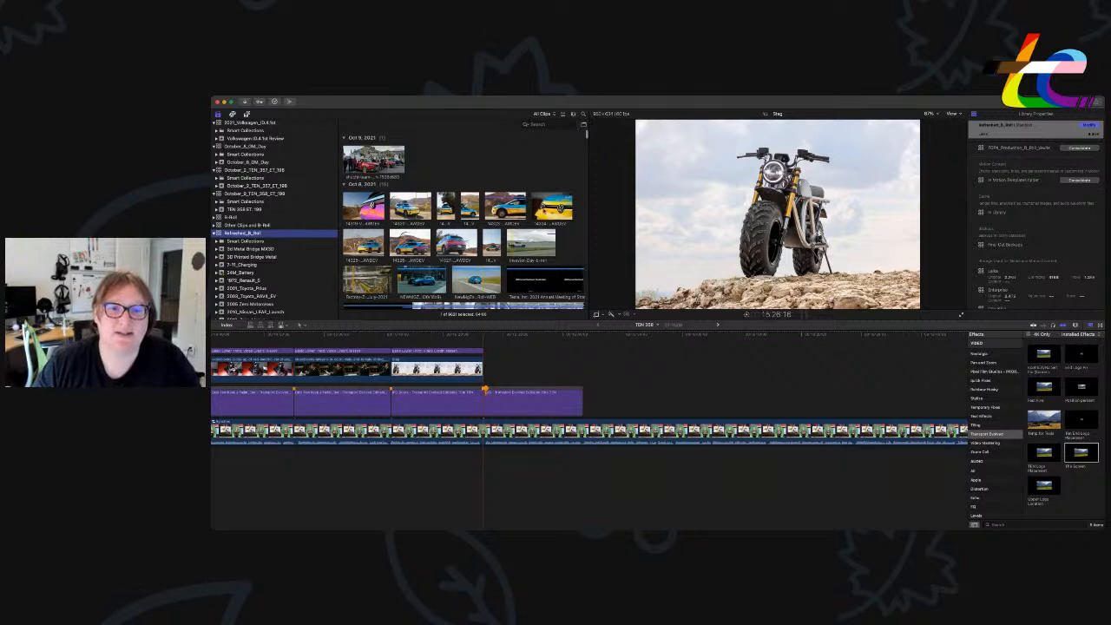
{"action": "scroll", "coordinate": [541, 236], "scroll_direction": "down", "scroll_amount": 3}
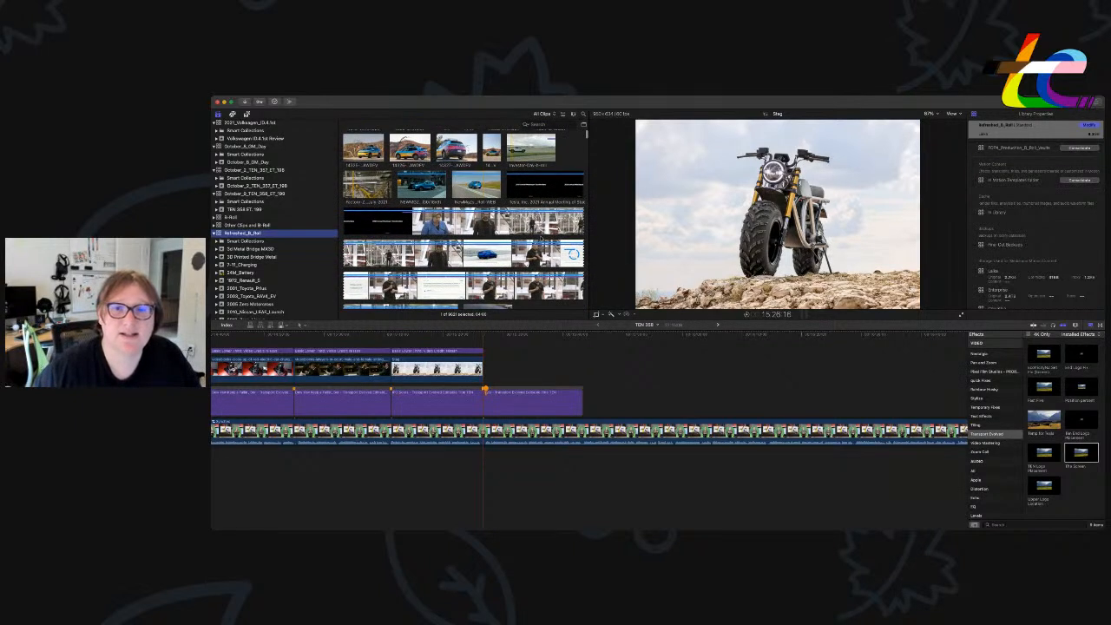
{"action": "scroll", "coordinate": [541, 238], "scroll_direction": "up", "scroll_amount": 3}
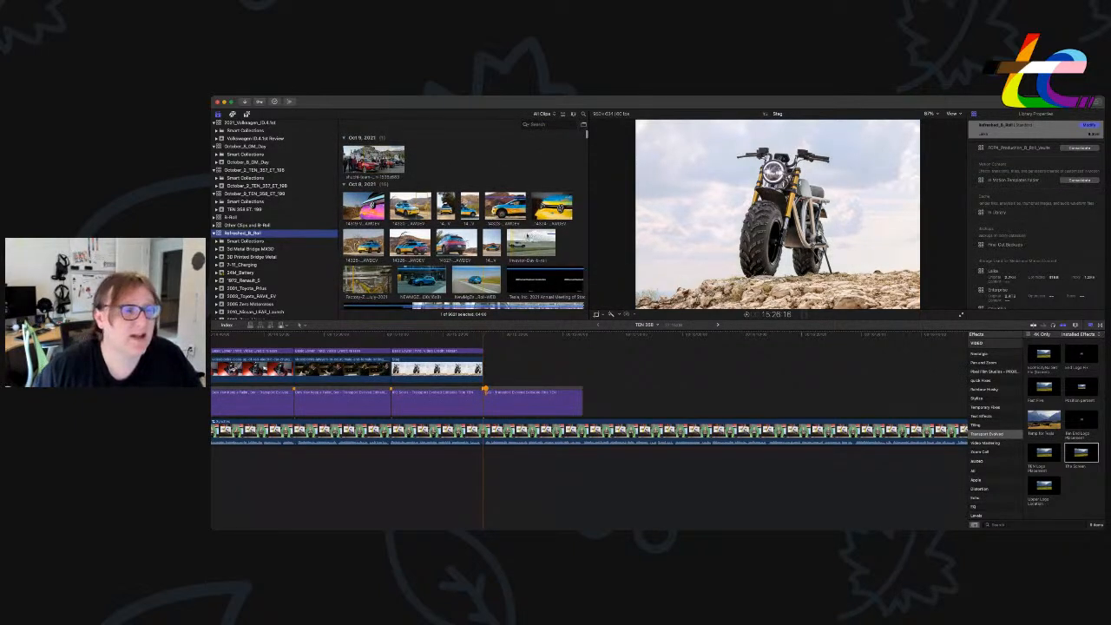
{"action": "key", "text": "super+Tab"}
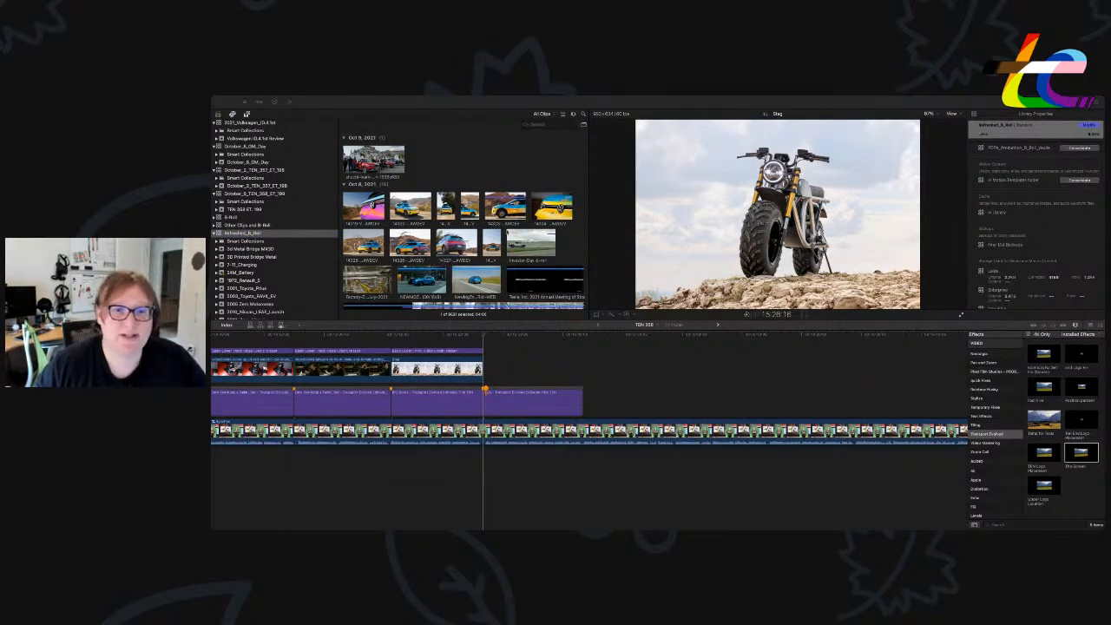
Find the BYD_Bus_USA event among the Refreshed_B_Roll events and open it.
{"action": "left_click", "coordinate": [282, 289]}
{"action": "scroll", "coordinate": [274, 287], "scroll_direction": "up", "scroll_amount": 5}
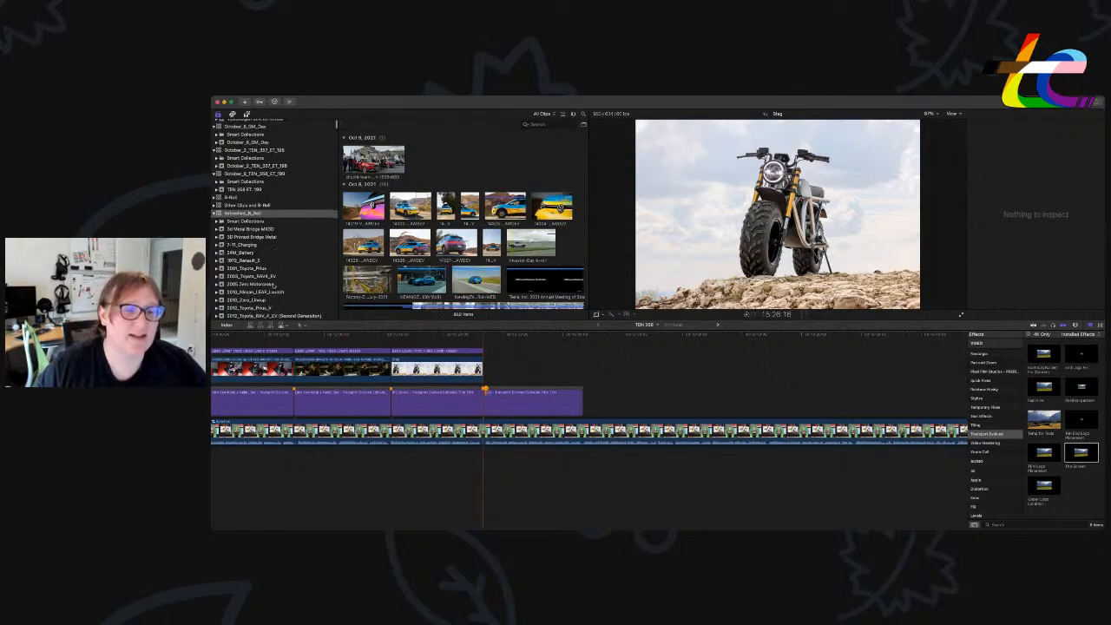
{"action": "scroll", "coordinate": [275, 287], "scroll_direction": "down", "scroll_amount": 10}
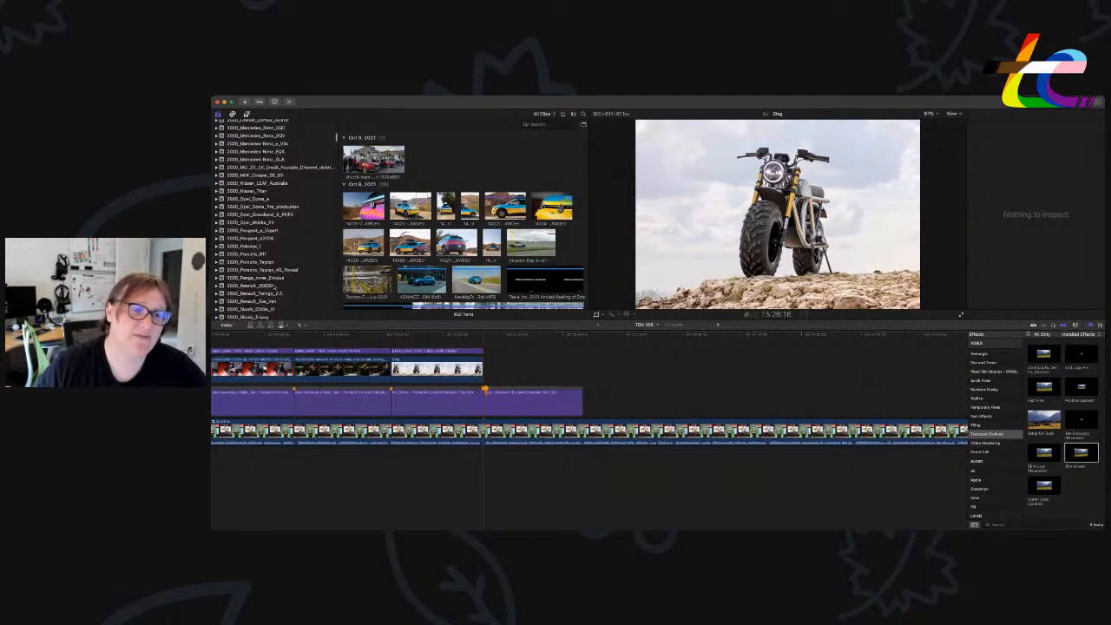
{"action": "scroll", "coordinate": [273, 287], "scroll_direction": "up", "scroll_amount": 15}
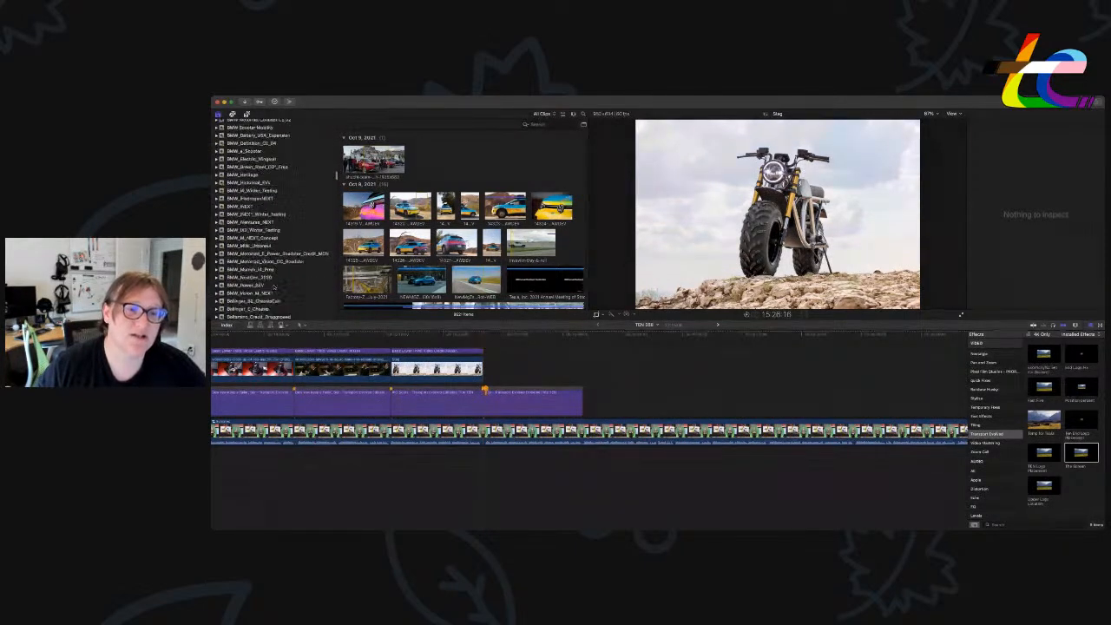
{"action": "scroll", "coordinate": [274, 287], "scroll_direction": "down", "scroll_amount": 6}
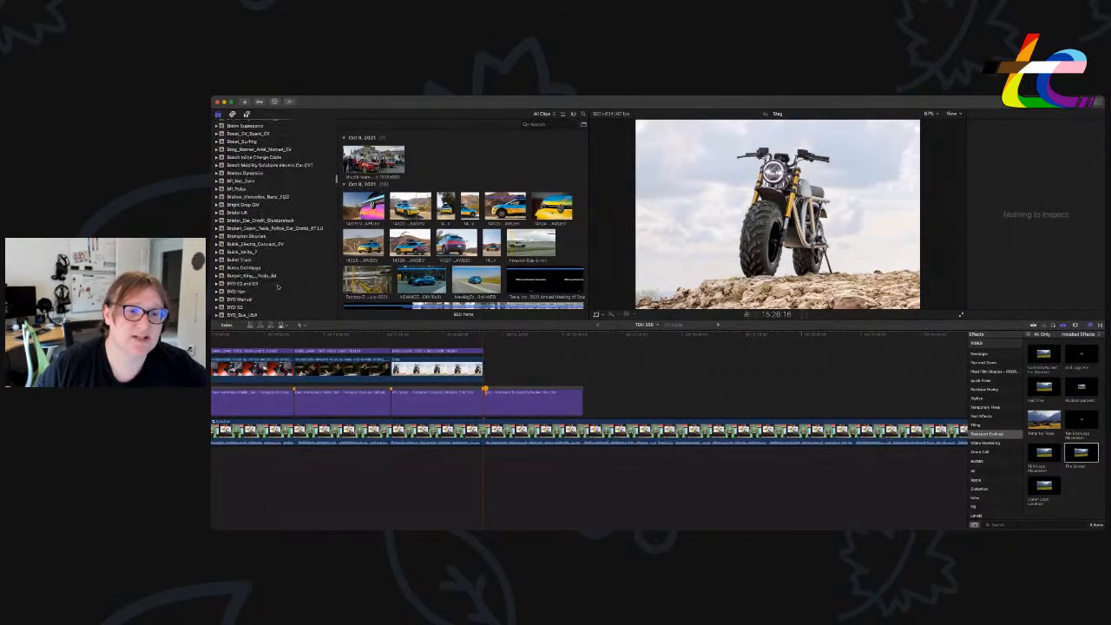
{"action": "left_click", "coordinate": [249, 286]}
{"action": "left_click", "coordinate": [247, 301]}
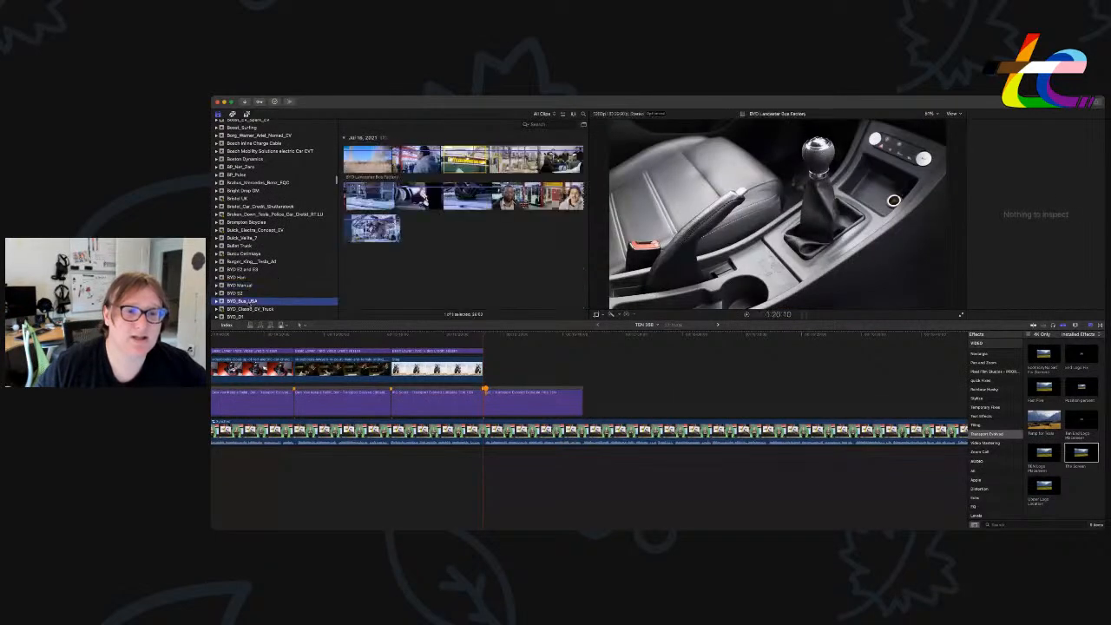
Place a section of the BYD Lancaster Bus Factory clip above the "V2G" title, matching the title's start and end.
{"action": "left_click", "coordinate": [453, 159]}
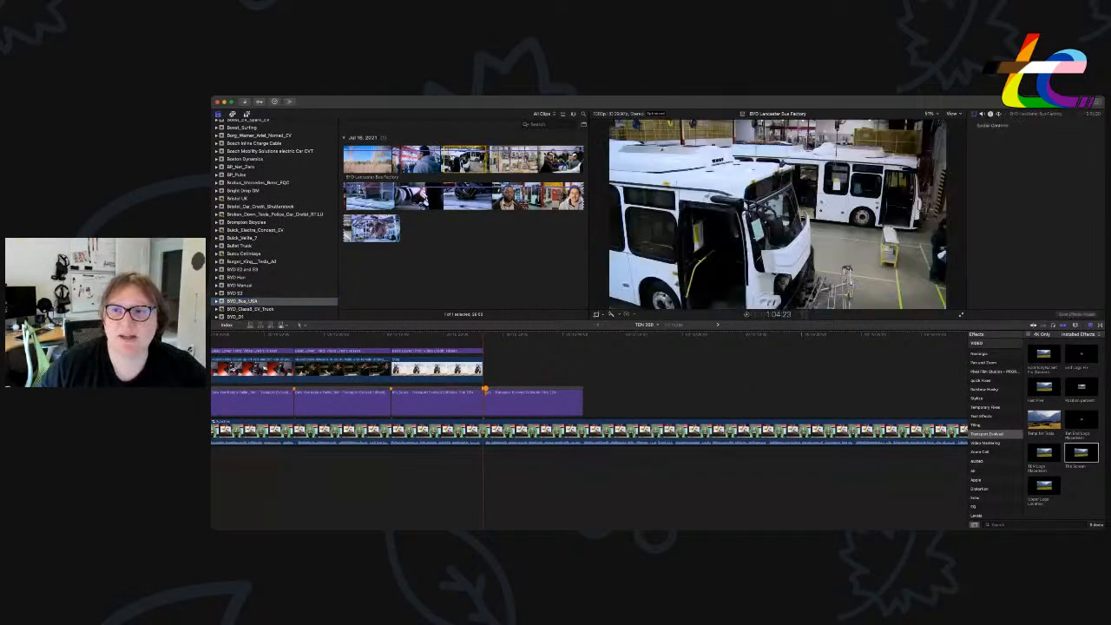
{"action": "key", "text": "q"}
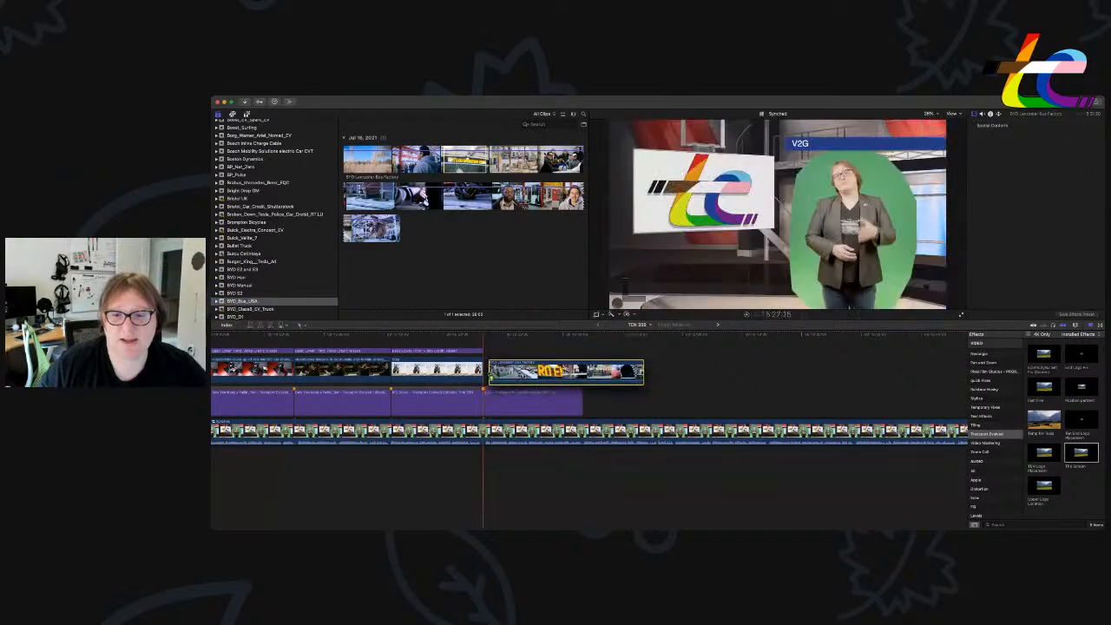
{"action": "left_click_drag", "start_coordinate": [486, 373], "coordinate": [484, 373]}
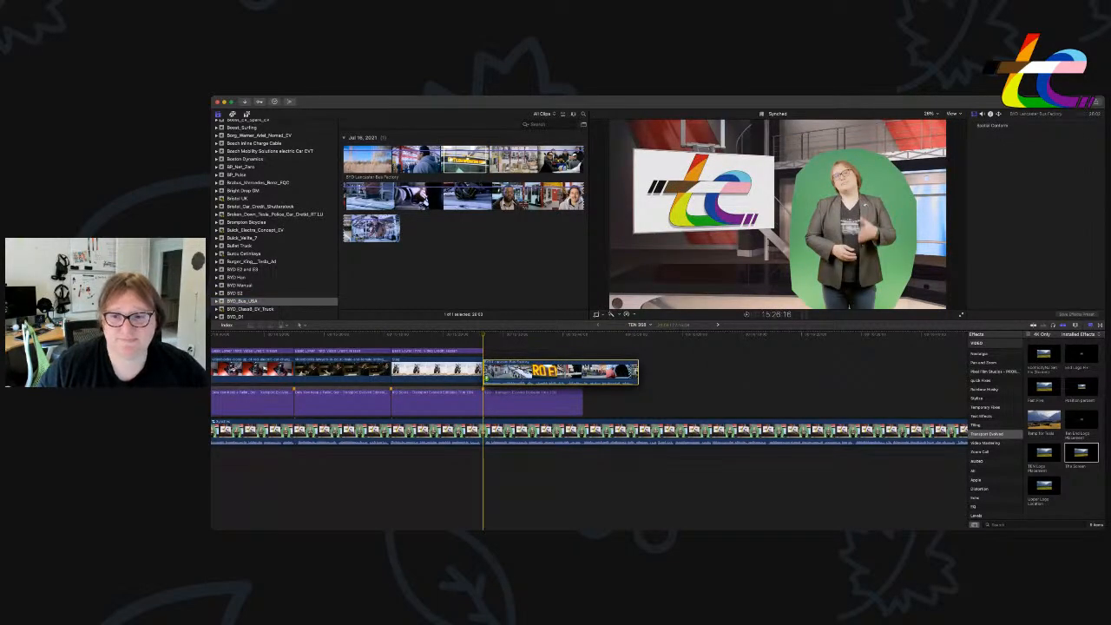
{"action": "left_click_drag", "start_coordinate": [485, 373], "coordinate": [484, 373]}
{"action": "left_click_drag", "start_coordinate": [637, 372], "coordinate": [583, 375]}
Detach and delete the bus factory clip's audio, and apply The Screen effect to its video.
{"action": "key", "text": "ctrl+shift+s"}
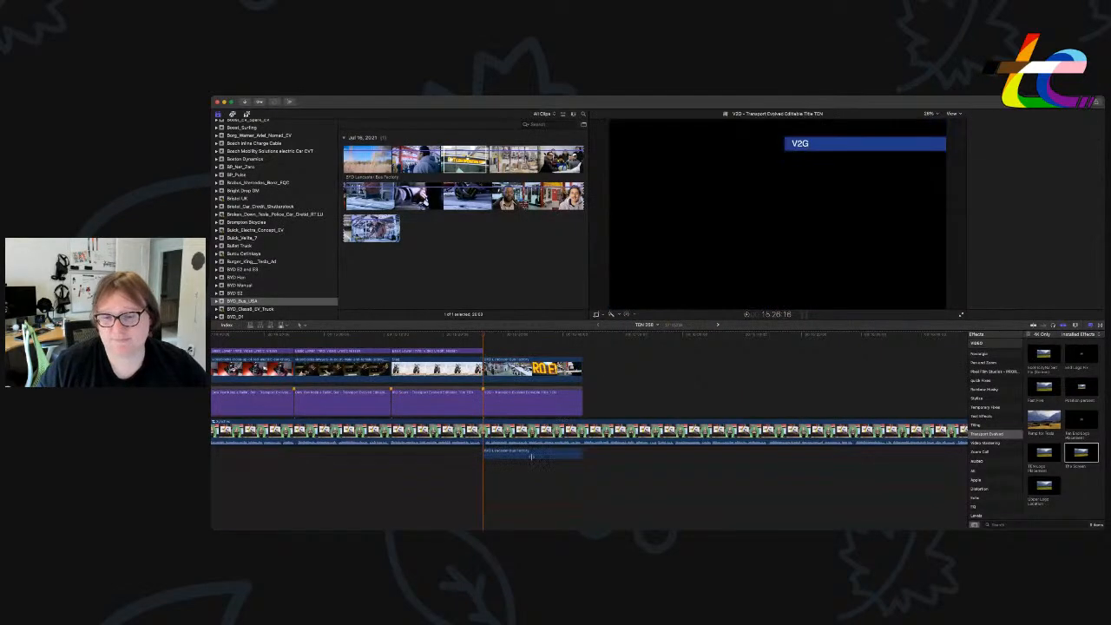
{"action": "left_click", "coordinate": [530, 454]}
{"action": "key", "text": "Delete"}
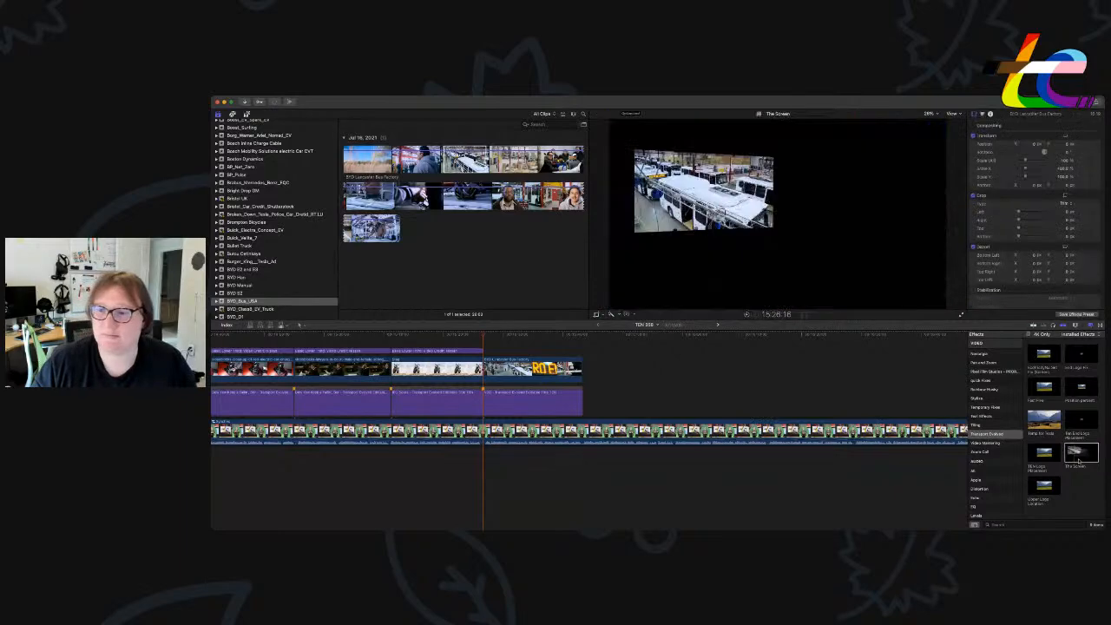
{"action": "left_click_drag", "start_coordinate": [1082, 453], "coordinate": [546, 377]}
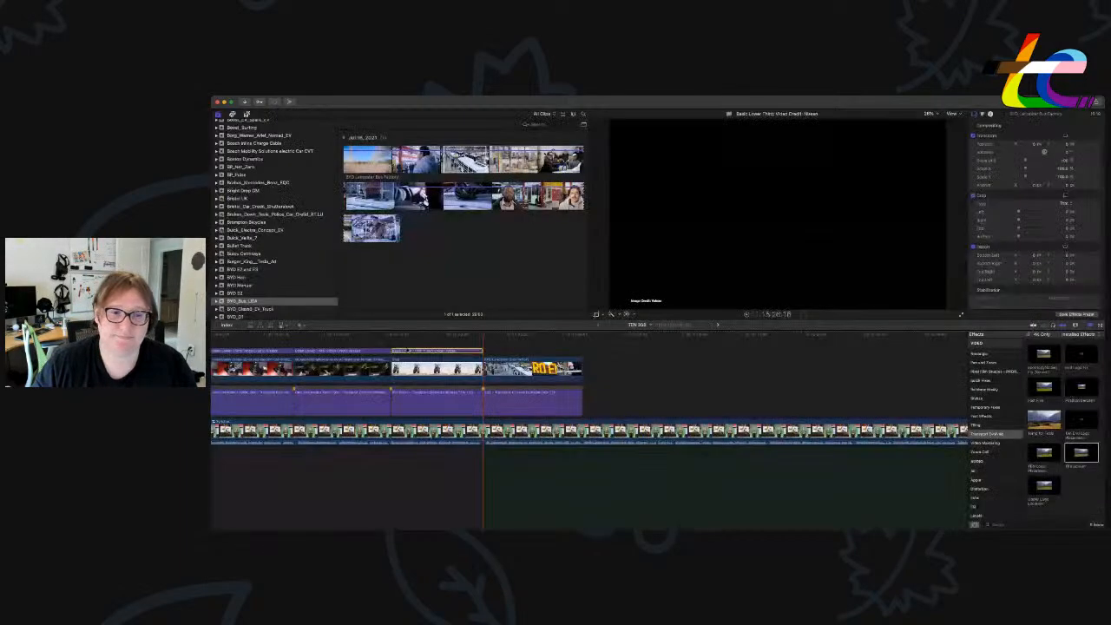
Paste a copy of the lower-third credit above the bus factory clip and extend its end to match the clip.
{"action": "left_click", "coordinate": [484, 336]}
{"action": "key", "text": "super+v"}
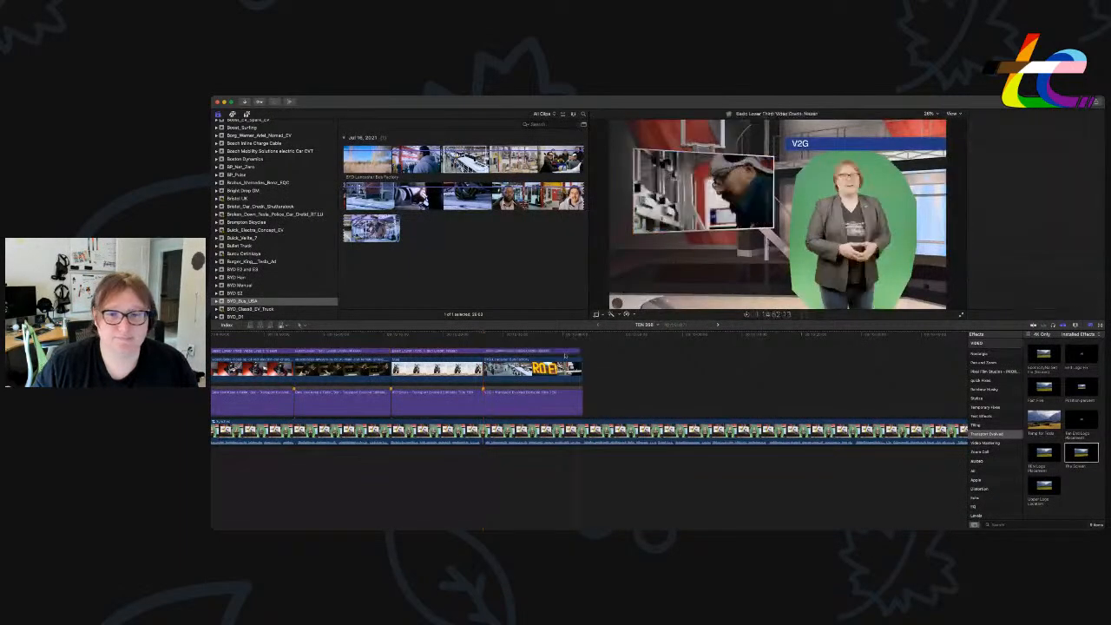
{"action": "left_click_drag", "start_coordinate": [578, 351], "coordinate": [580, 350]}
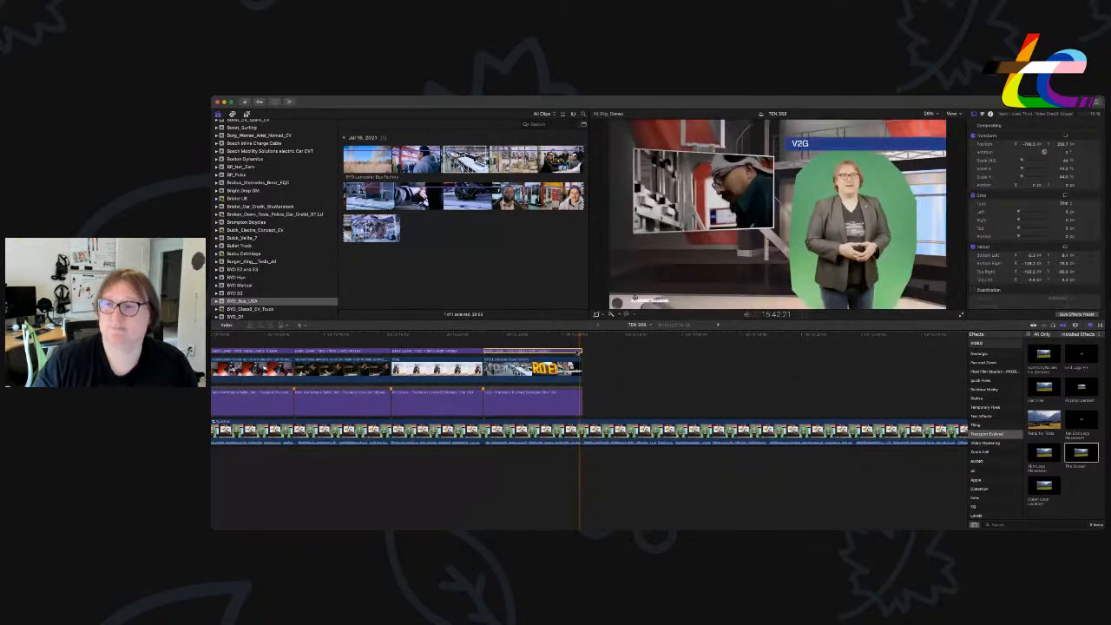
Change the copied credit's text to credit the video to BYD.
{"action": "left_click_drag", "start_coordinate": [997, 145], "coordinate": [1073, 150]}
{"action": "key", "text": "BackSpace"}
{"action": "type", "text": "YD"}
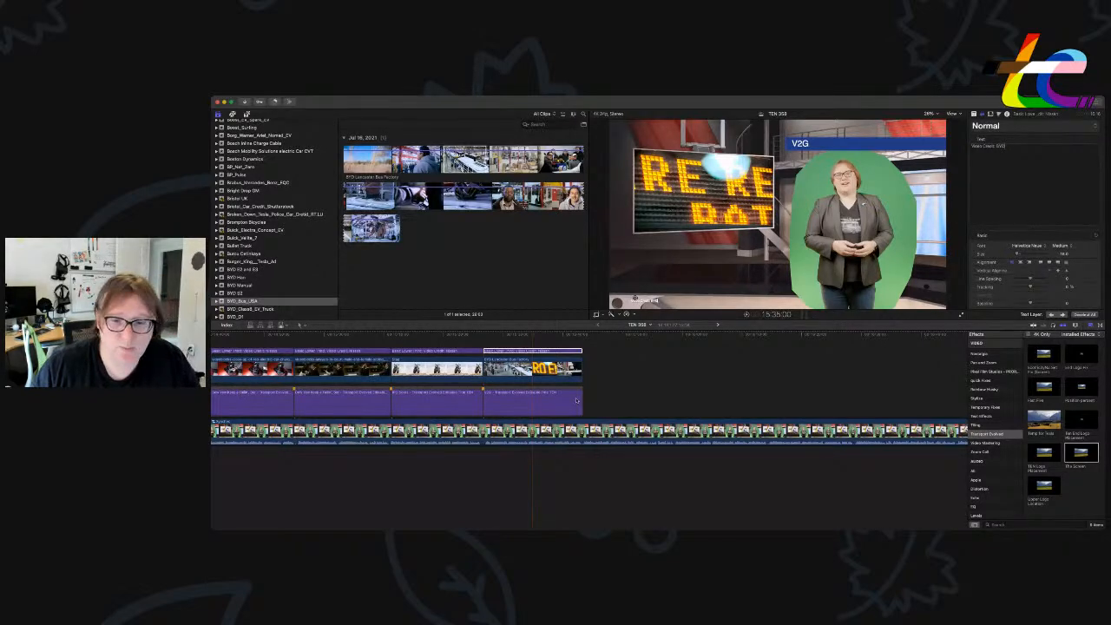
Place a copy of the "V2G" title directly after the original in the timeline.
{"action": "left_click", "coordinate": [564, 392]}
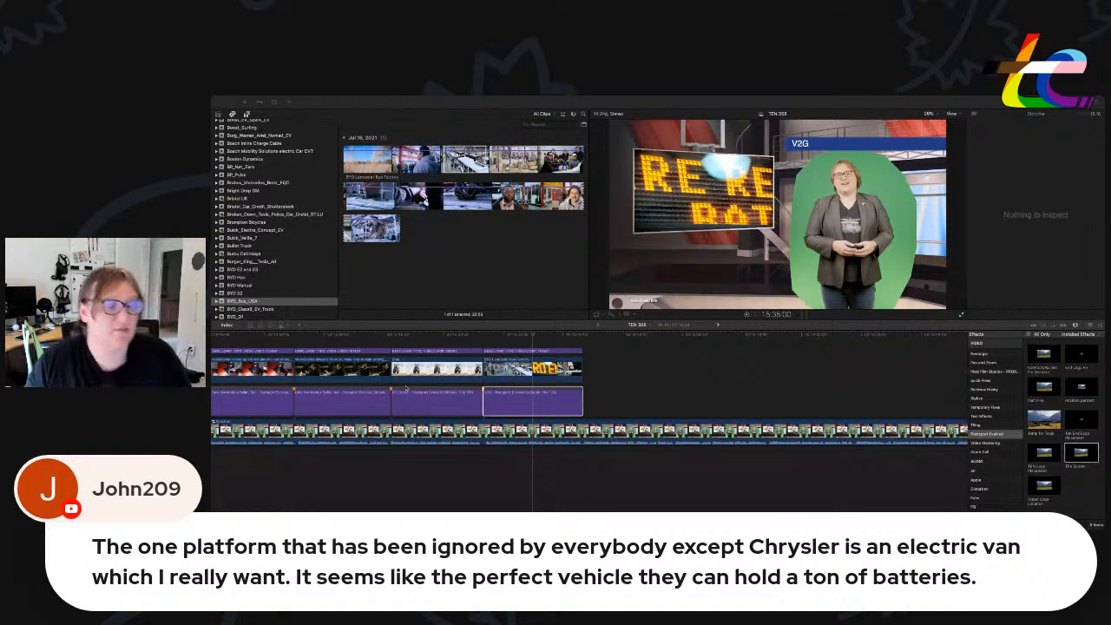
{"action": "left_click", "coordinate": [551, 409]}
{"action": "left_click_drag", "start_coordinate": [552, 410], "coordinate": [652, 412]}
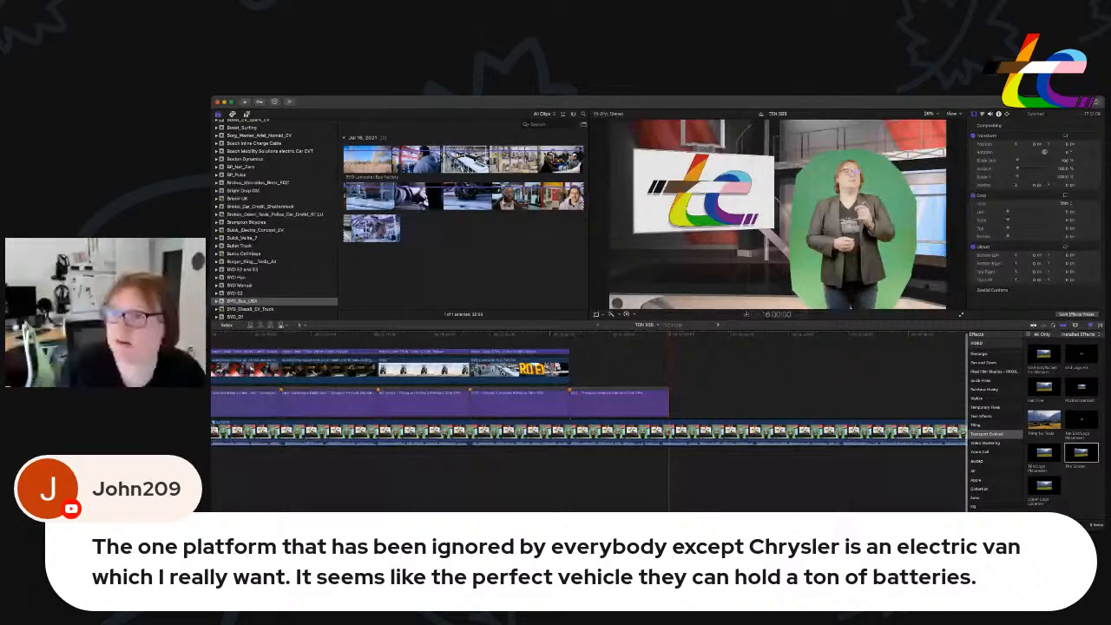
Change the copied title's text to "144,000" and trim its end back to 15:58:16.
{"action": "double_click", "coordinate": [619, 404]}
{"action": "left_click", "coordinate": [1021, 157]}
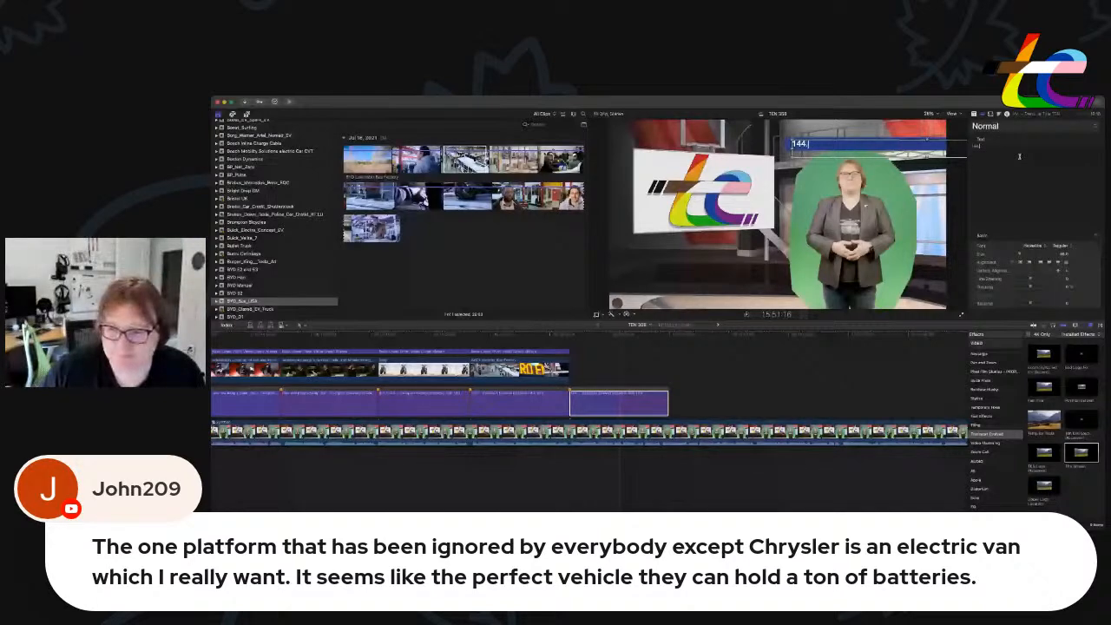
{"action": "type", "text": "000"}
{"action": "left_click", "coordinate": [650, 408]}
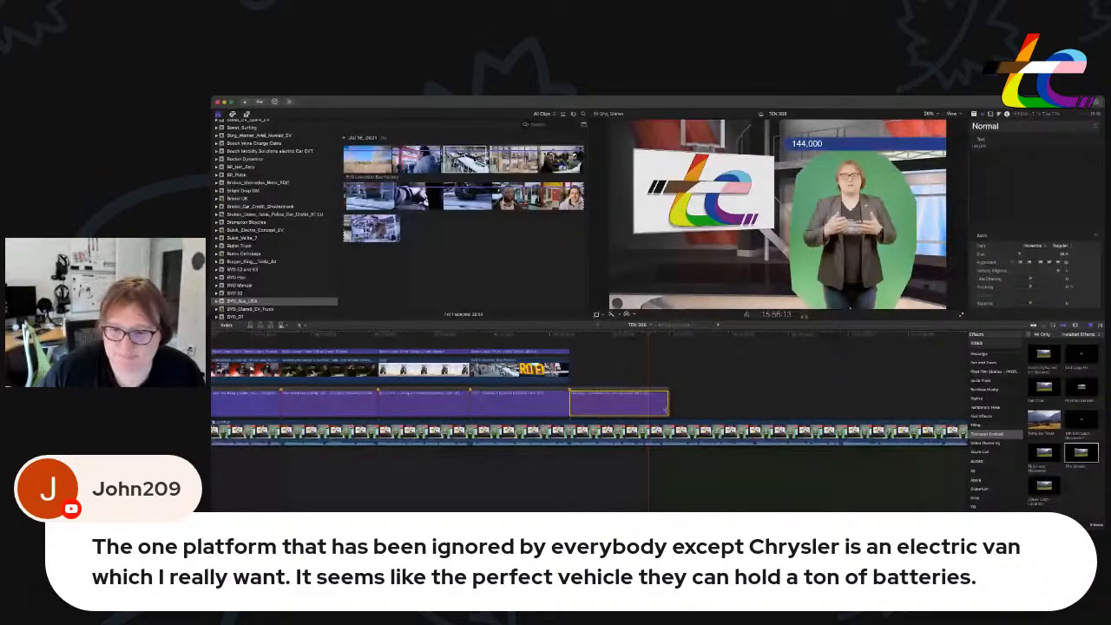
{"action": "left_click_drag", "start_coordinate": [666, 411], "coordinate": [658, 411]}
Find and open the 2020 Volkswagen ID.3 event in the B-roll library.
{"action": "scroll", "coordinate": [286, 272], "scroll_direction": "up", "scroll_amount": 10}
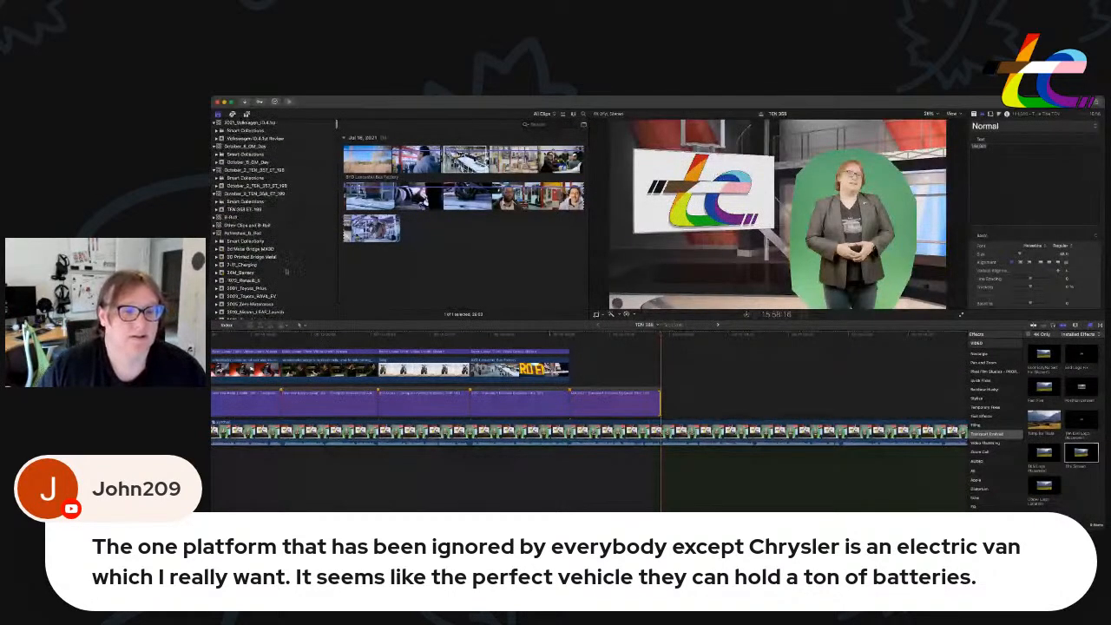
{"action": "scroll", "coordinate": [286, 271], "scroll_direction": "down", "scroll_amount": 10}
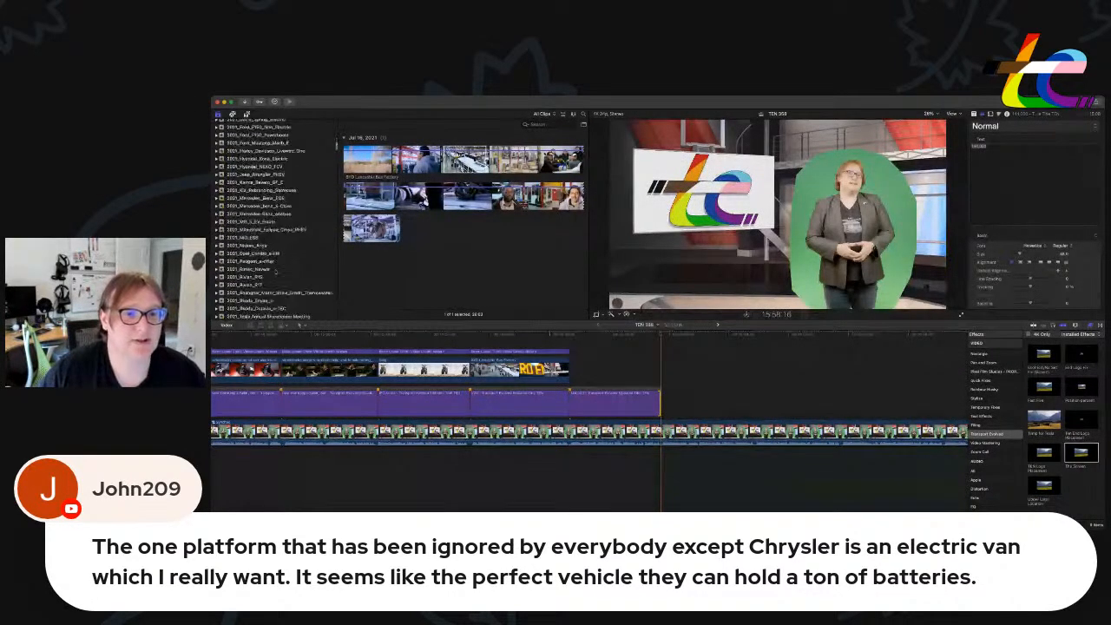
{"action": "scroll", "coordinate": [295, 243], "scroll_direction": "down", "scroll_amount": 5}
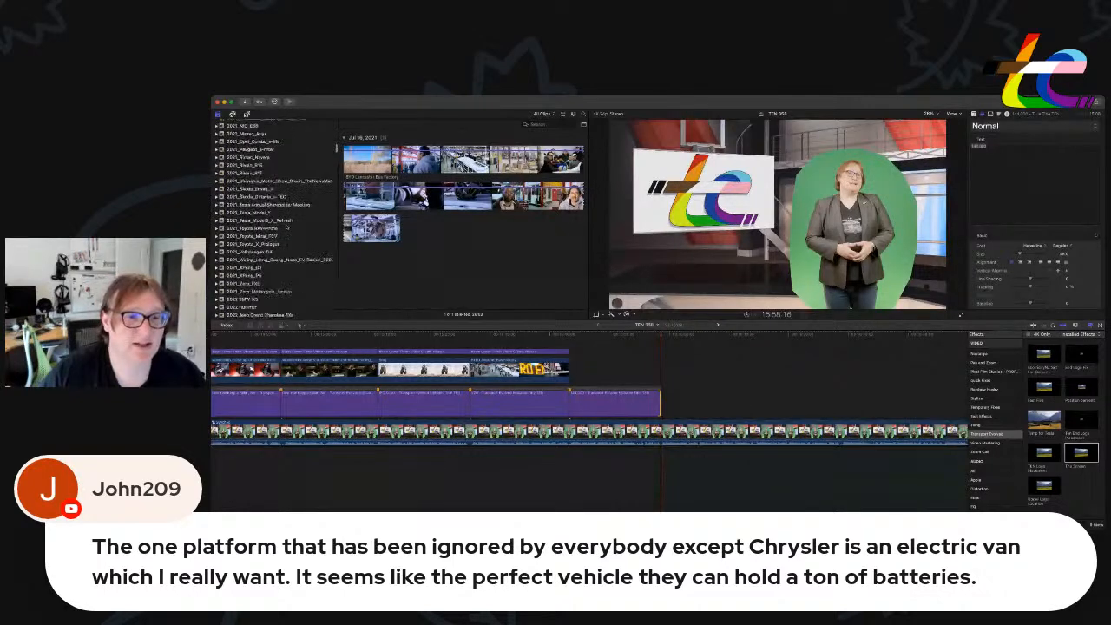
{"action": "scroll", "coordinate": [285, 228], "scroll_direction": "up", "scroll_amount": 3}
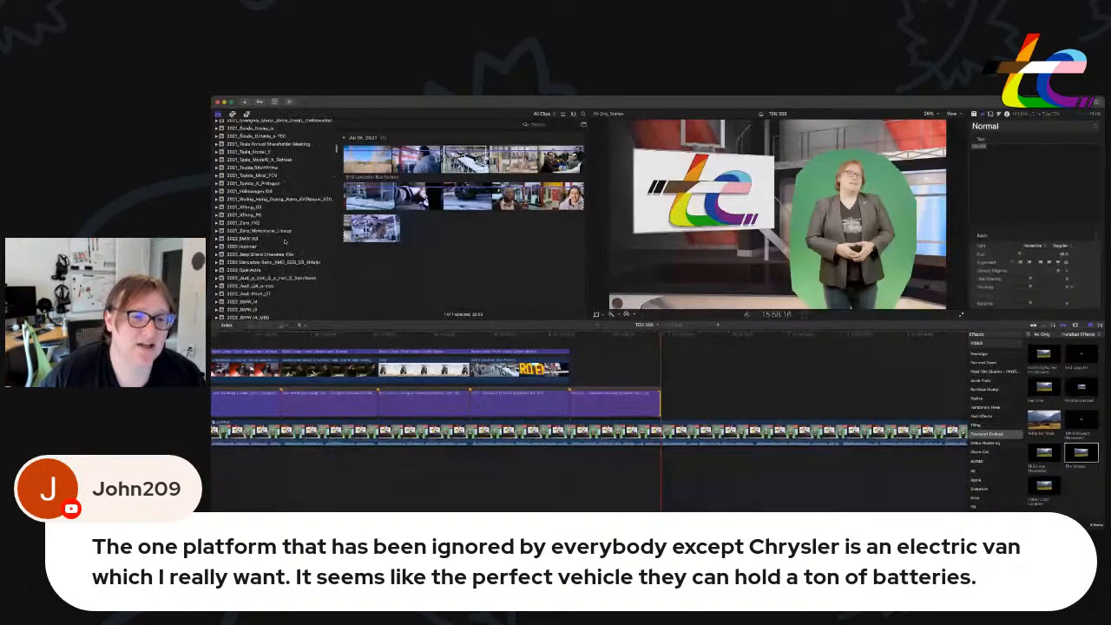
{"action": "scroll", "coordinate": [285, 242], "scroll_direction": "up", "scroll_amount": 6}
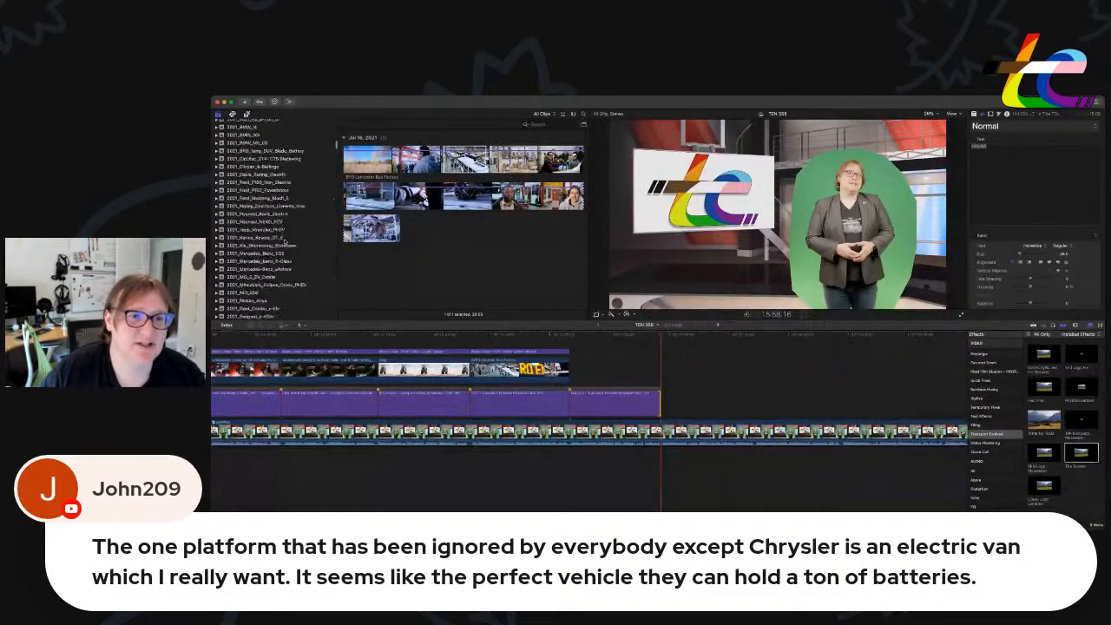
{"action": "scroll", "coordinate": [285, 244], "scroll_direction": "up", "scroll_amount": 8}
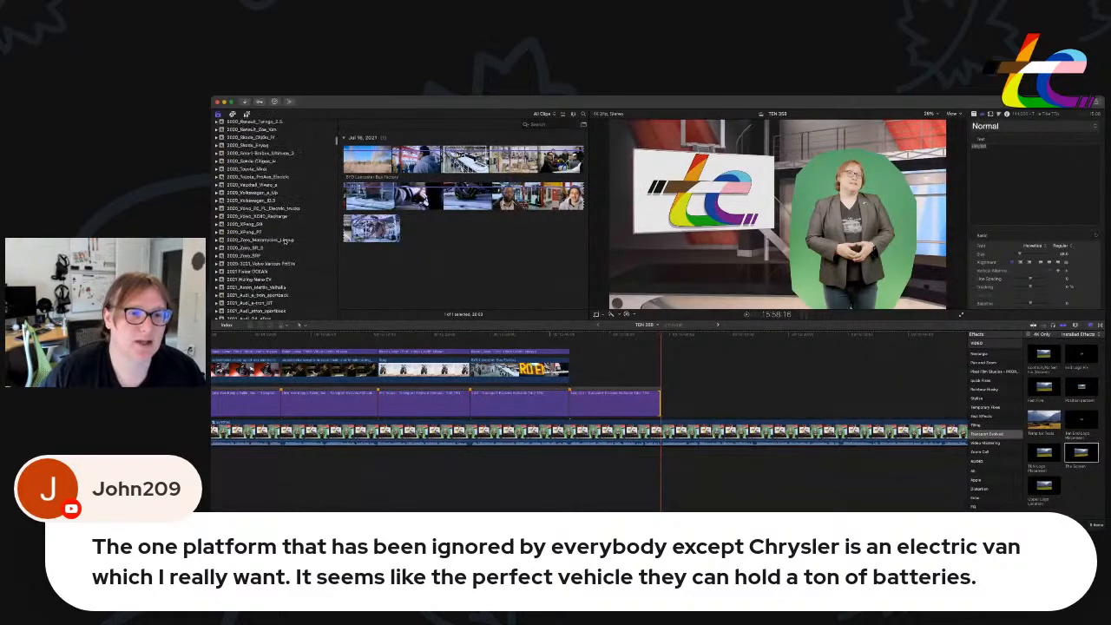
{"action": "left_click", "coordinate": [273, 201]}
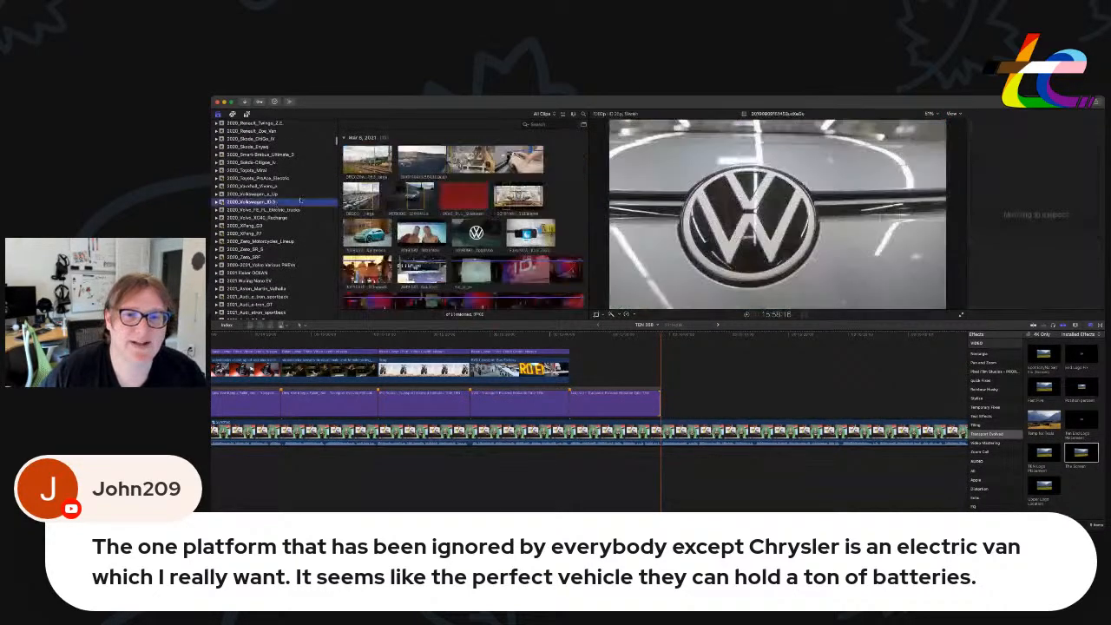
Place the Volkswagen ID.3 driving clip above the "144,000" title, cut it at the title's end and delete the remainder.
{"action": "scroll", "coordinate": [464, 217], "scroll_direction": "down", "scroll_amount": 3}
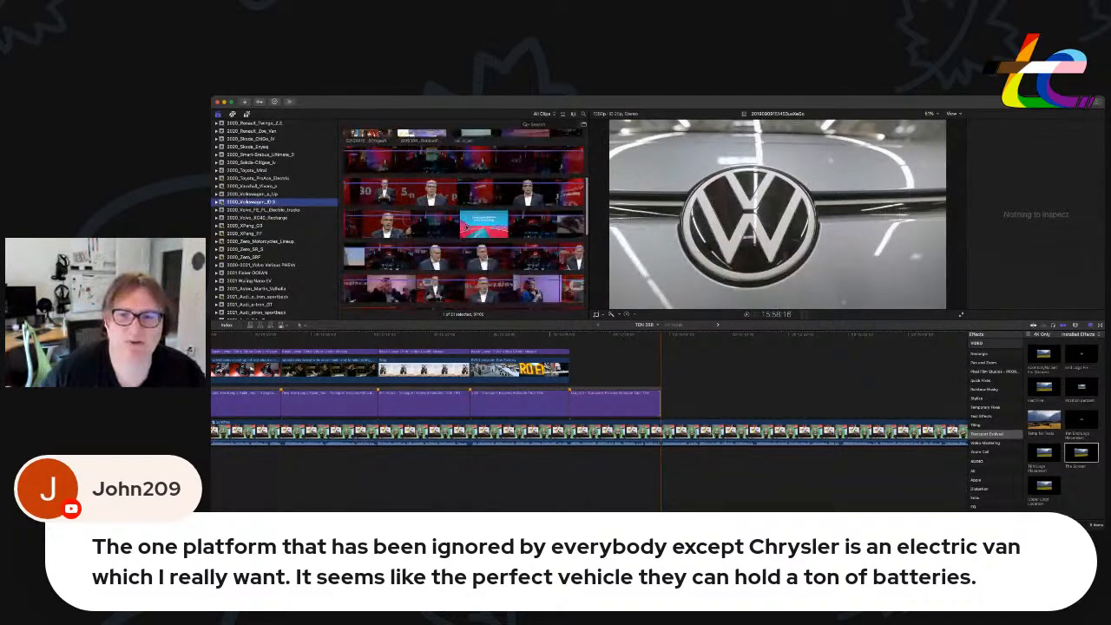
{"action": "scroll", "coordinate": [464, 217], "scroll_direction": "down", "scroll_amount": 3}
{"action": "scroll", "coordinate": [467, 232], "scroll_direction": "up", "scroll_amount": 6}
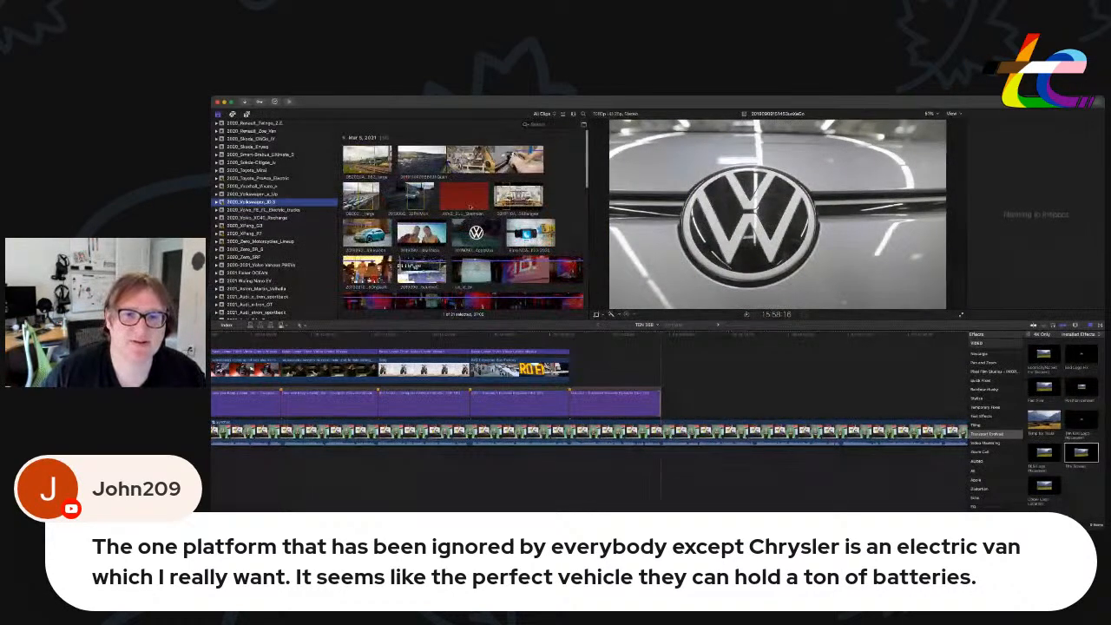
{"action": "left_click", "coordinate": [412, 198]}
{"action": "left_click_drag", "start_coordinate": [414, 196], "coordinate": [572, 372]}
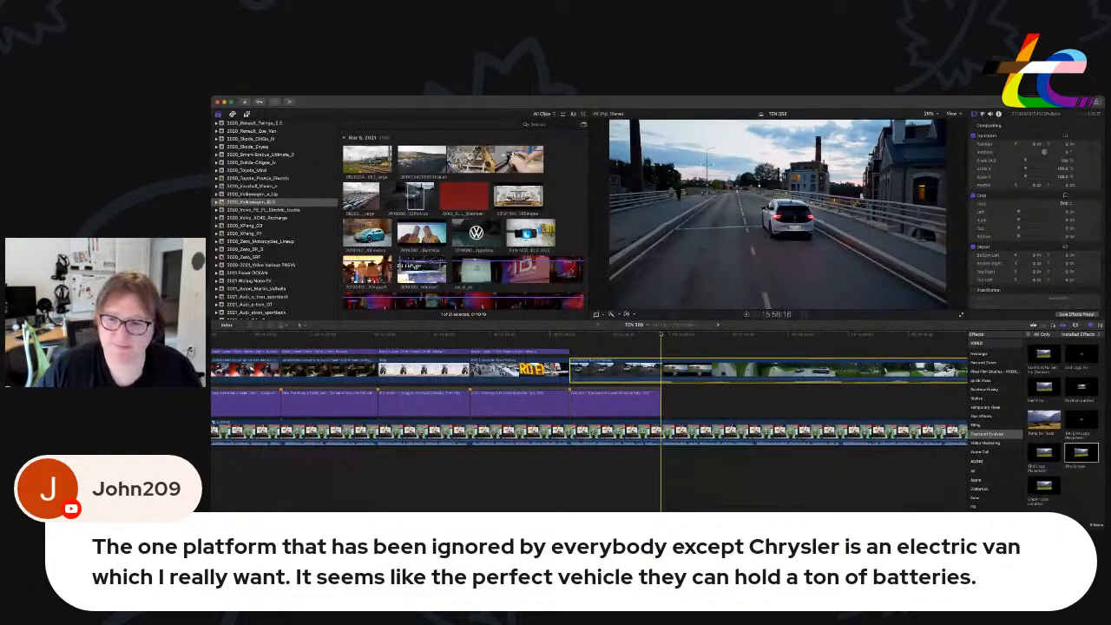
{"action": "key", "text": "super+b"}
{"action": "left_click", "coordinate": [685, 400]}
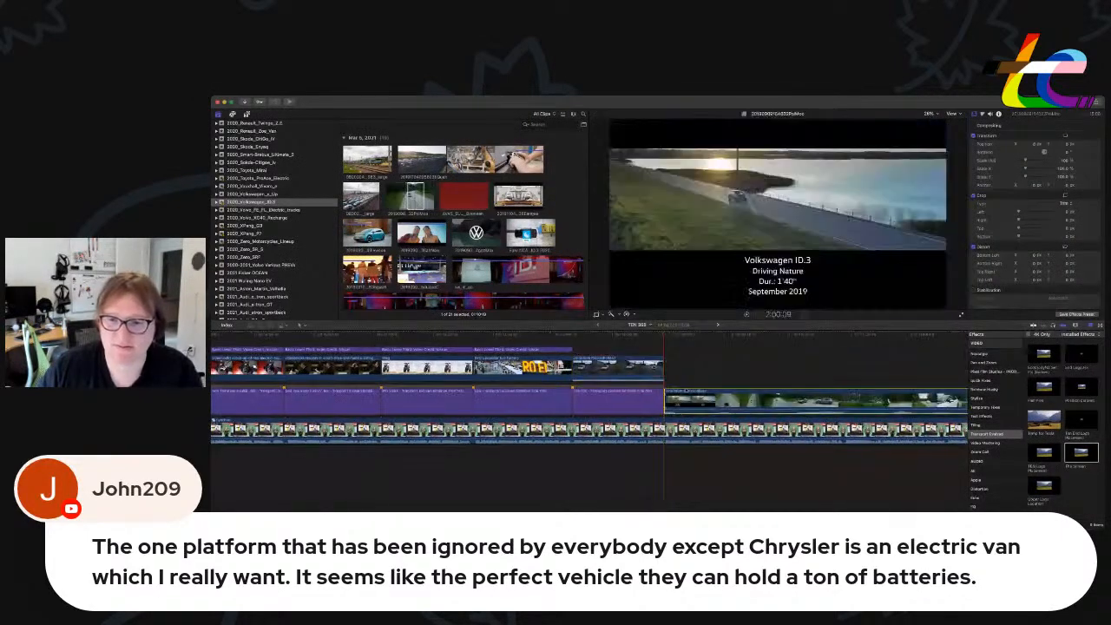
{"action": "key", "text": "Delete"}
Detach and delete the Volkswagen clip's audio, and apply The Screen effect to its video.
{"action": "key", "text": "ctrl+shift+s"}
{"action": "left_click", "coordinate": [631, 447]}
{"action": "key", "text": "Delete"}
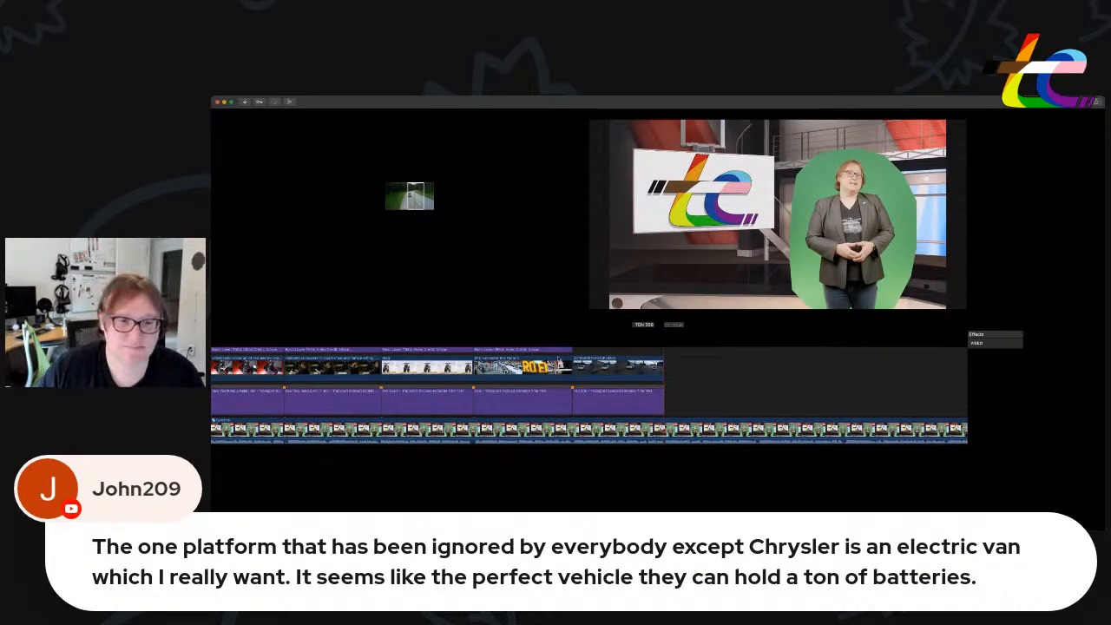
Paste a copy of the BYD lower-third credit above the Volkswagen clip and trim its end to match the clip.
{"action": "left_click", "coordinate": [356, 350]}
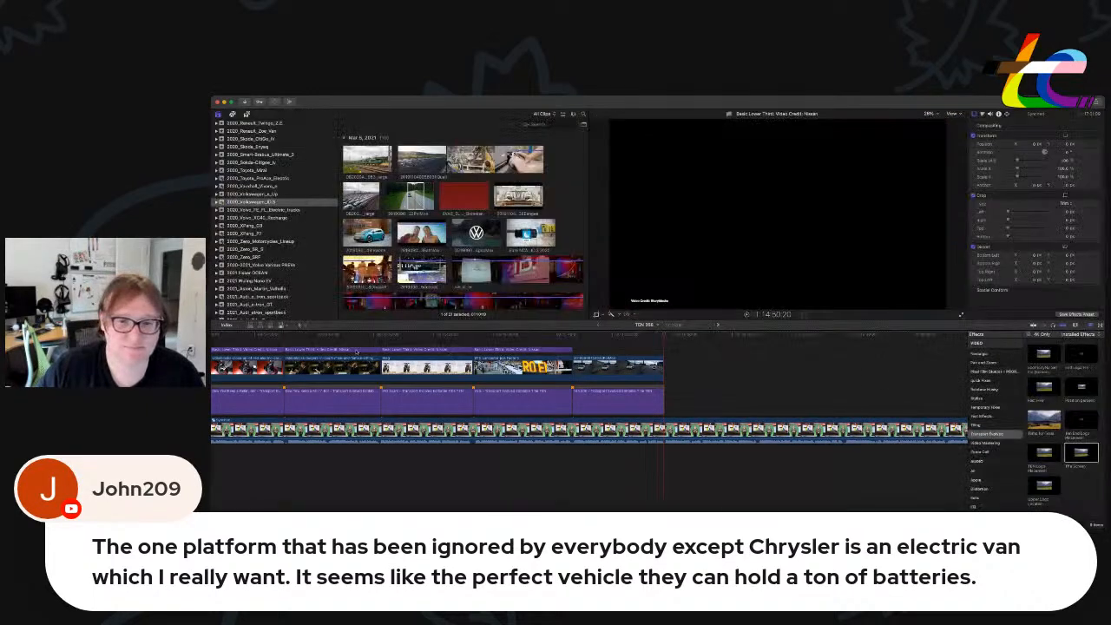
{"action": "left_click", "coordinate": [347, 351]}
{"action": "left_click", "coordinate": [459, 351]}
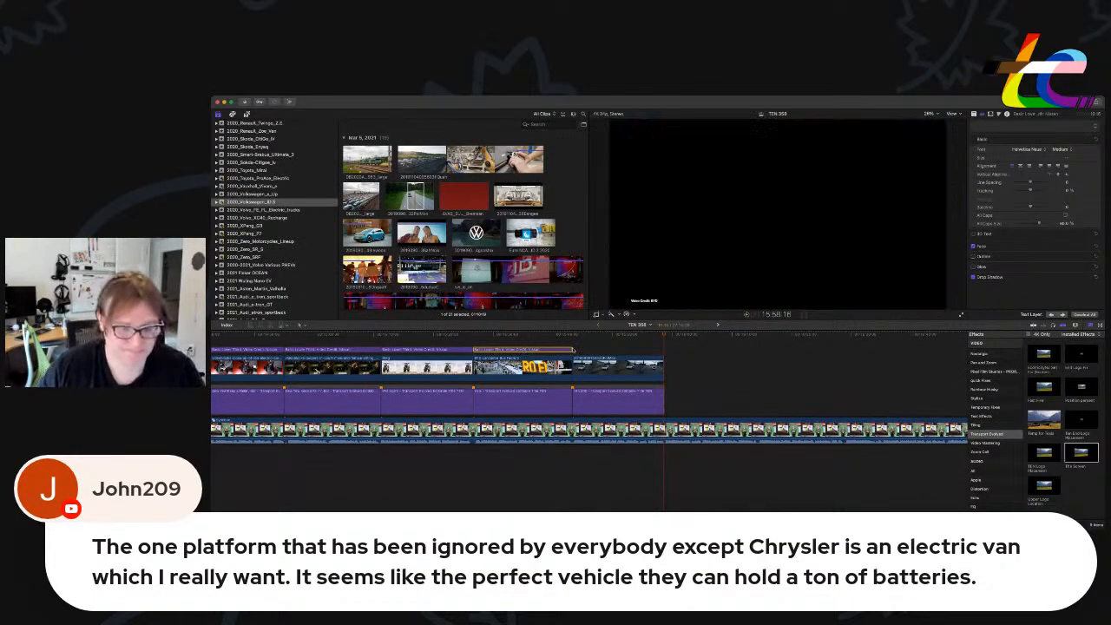
{"action": "left_click", "coordinate": [571, 351]}
{"action": "left_click", "coordinate": [574, 334]}
{"action": "key", "text": "super+v"}
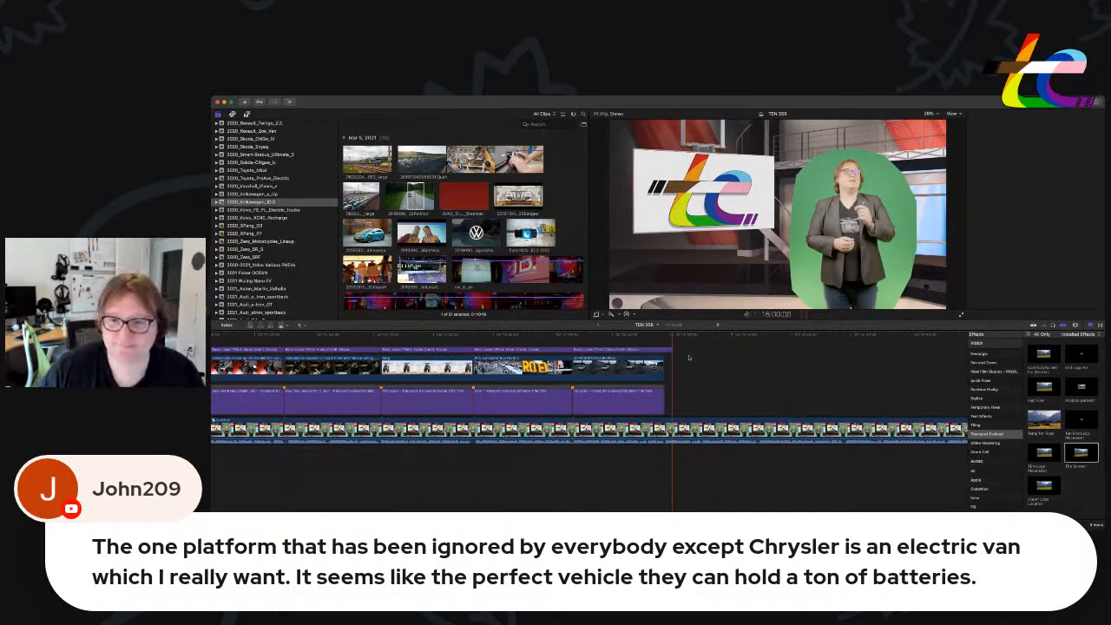
{"action": "left_click_drag", "start_coordinate": [669, 349], "coordinate": [664, 350]}
Change the pasted credit's text to credit the video to Volkswagen.
{"action": "double_click", "coordinate": [651, 350]}
{"action": "left_click_drag", "start_coordinate": [996, 146], "coordinate": [1026, 147]}
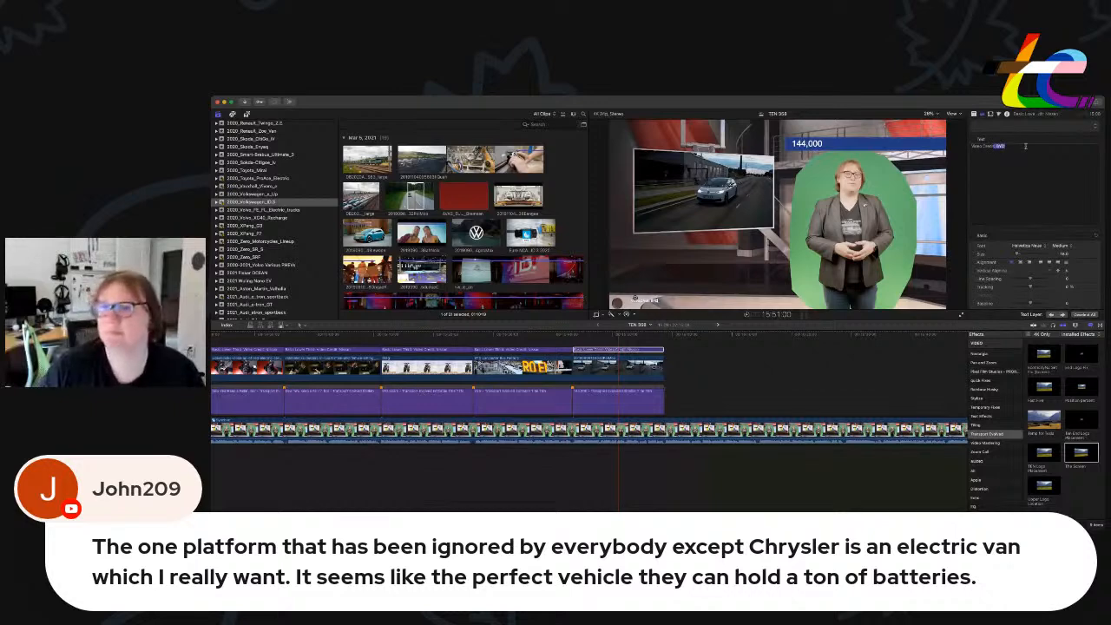
{"action": "key", "text": "BackSpace"}
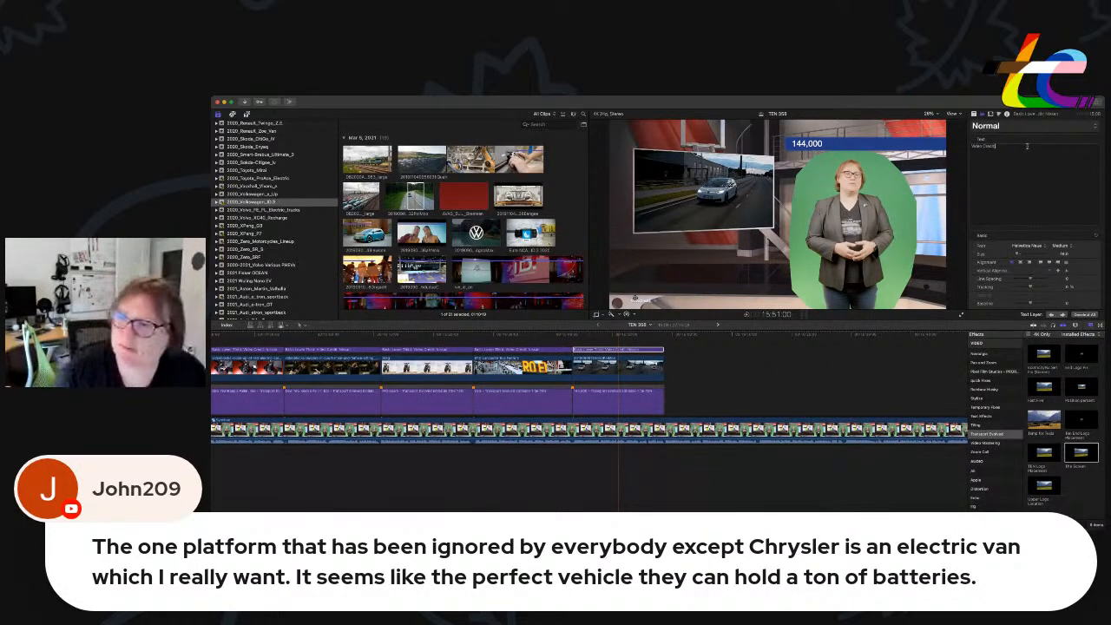
{"action": "type", "text": "v"}
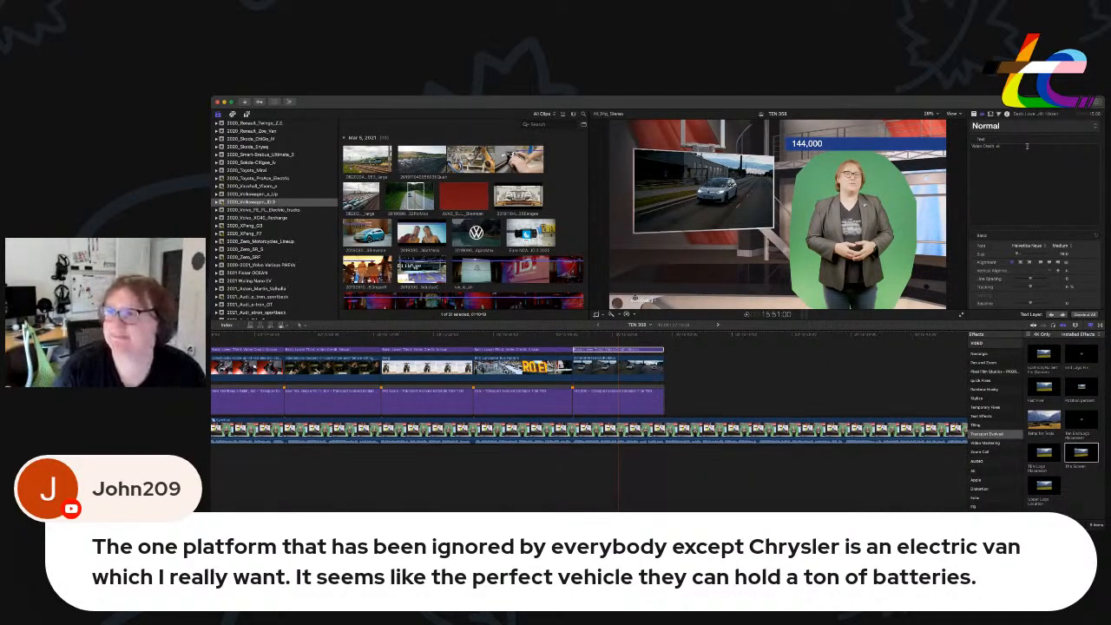
{"action": "type", "text": "olkswagen"}
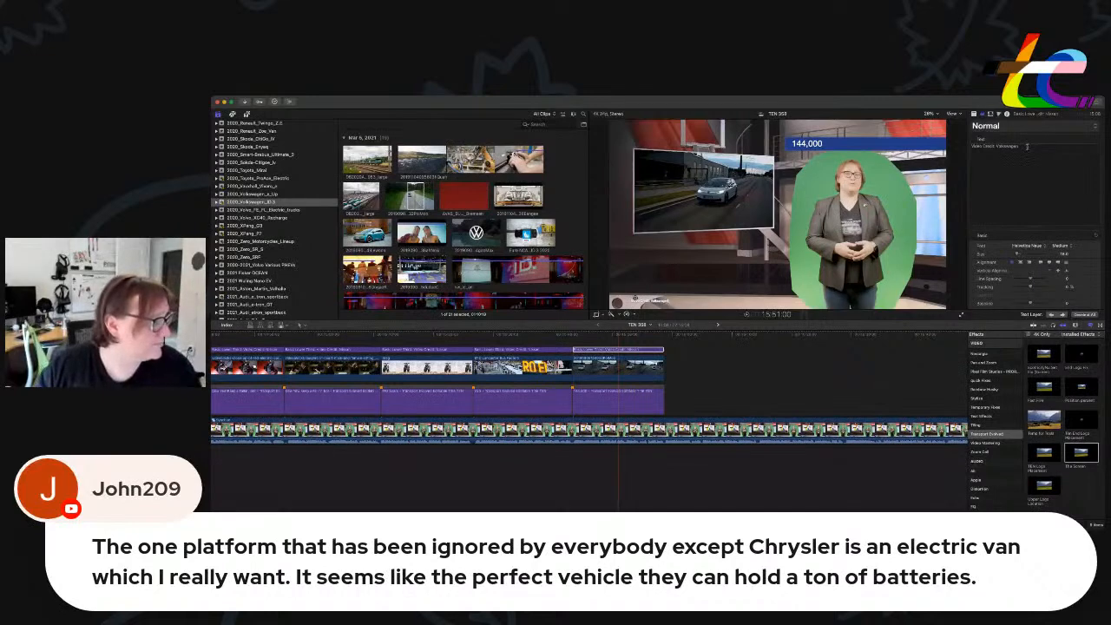
Paste a copy of the "144,000" title directly after the original and extend its end slightly.
{"action": "left_click", "coordinate": [644, 399]}
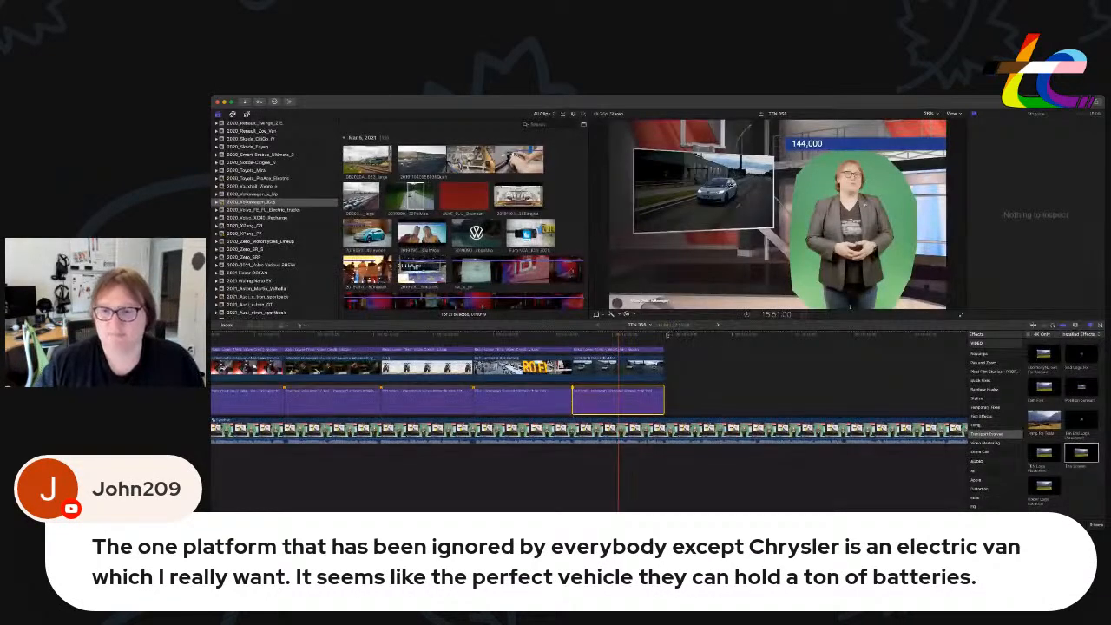
{"action": "left_click", "coordinate": [667, 336]}
{"action": "key", "text": "super+v"}
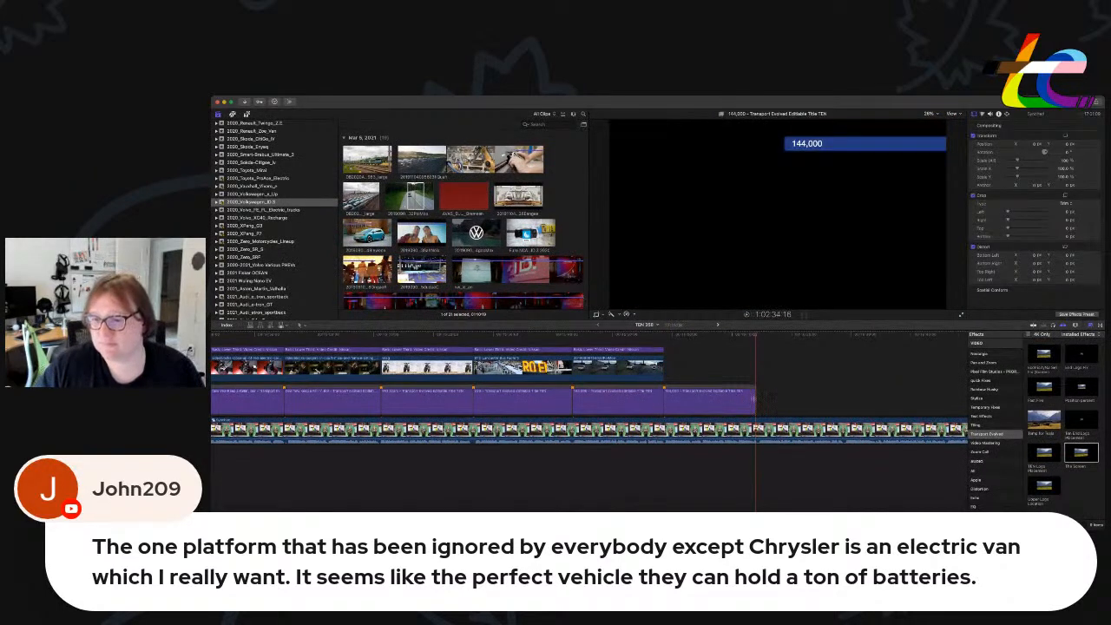
{"action": "left_click_drag", "start_coordinate": [755, 397], "coordinate": [758, 398]}
{"action": "left_click", "coordinate": [574, 389]}
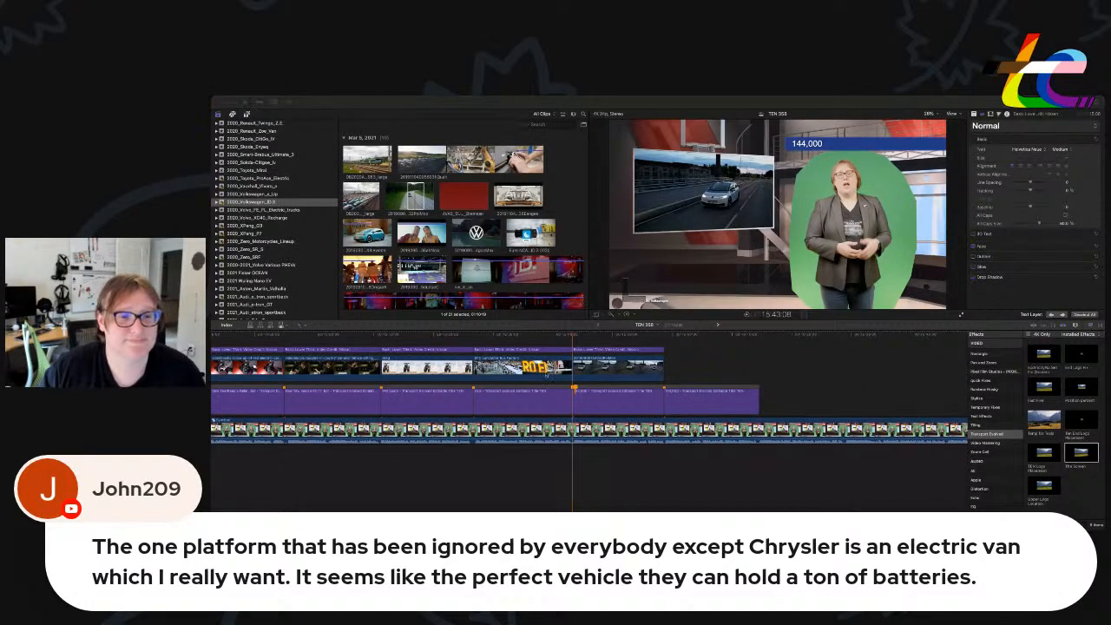
Change the text of the last title in the timeline to "Update".
{"action": "left_click", "coordinate": [685, 394]}
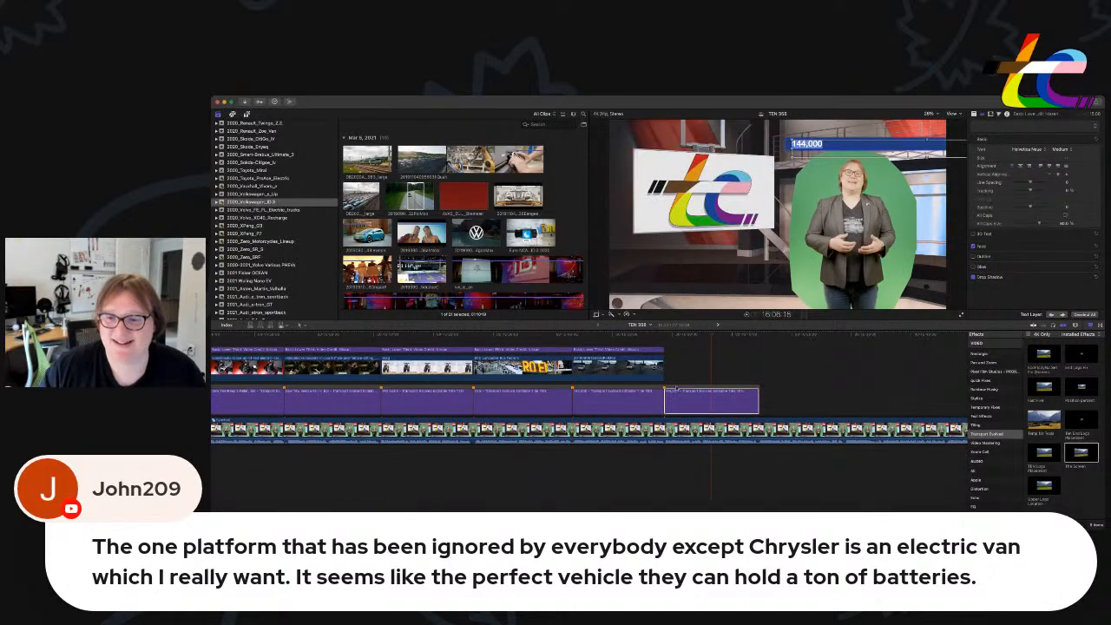
{"action": "double_click", "coordinate": [712, 395]}
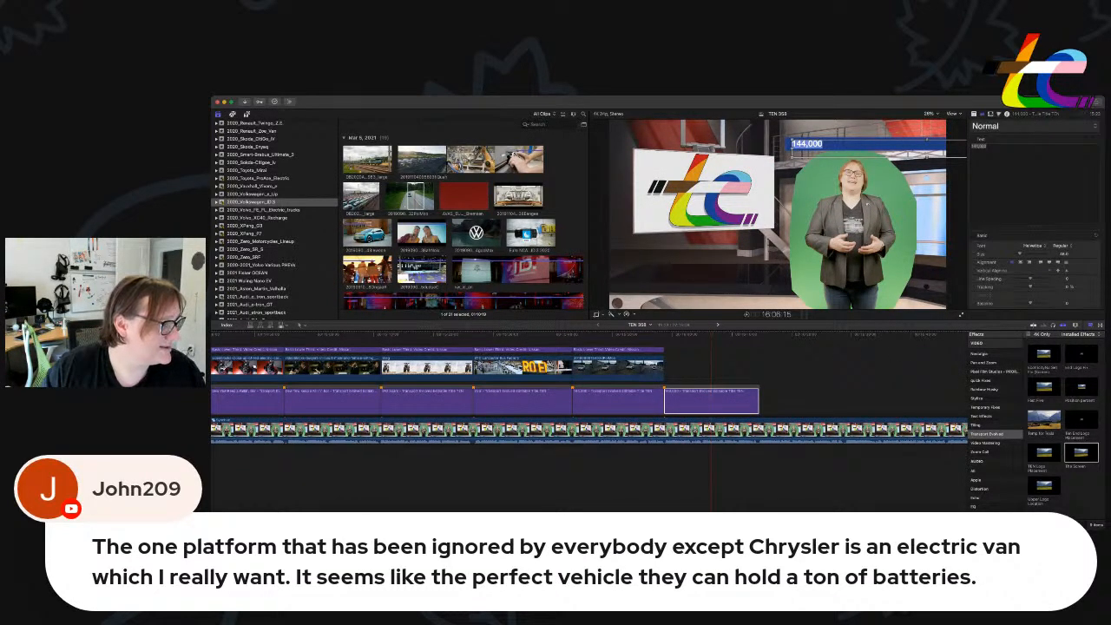
{"action": "left_click", "coordinate": [1019, 151]}
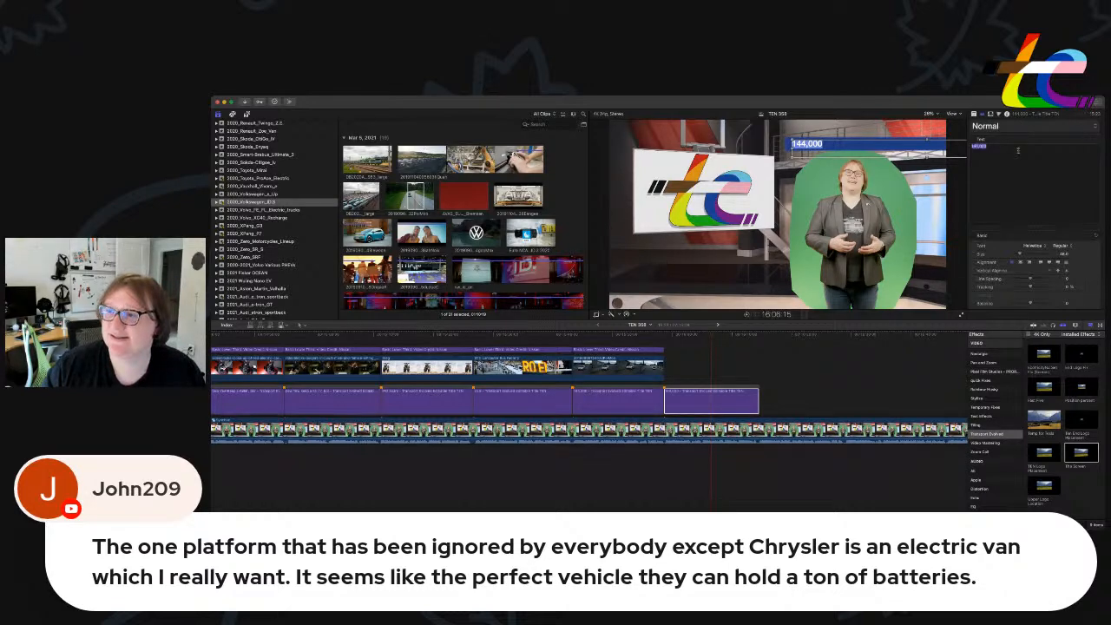
{"action": "type", "text": "Up"}
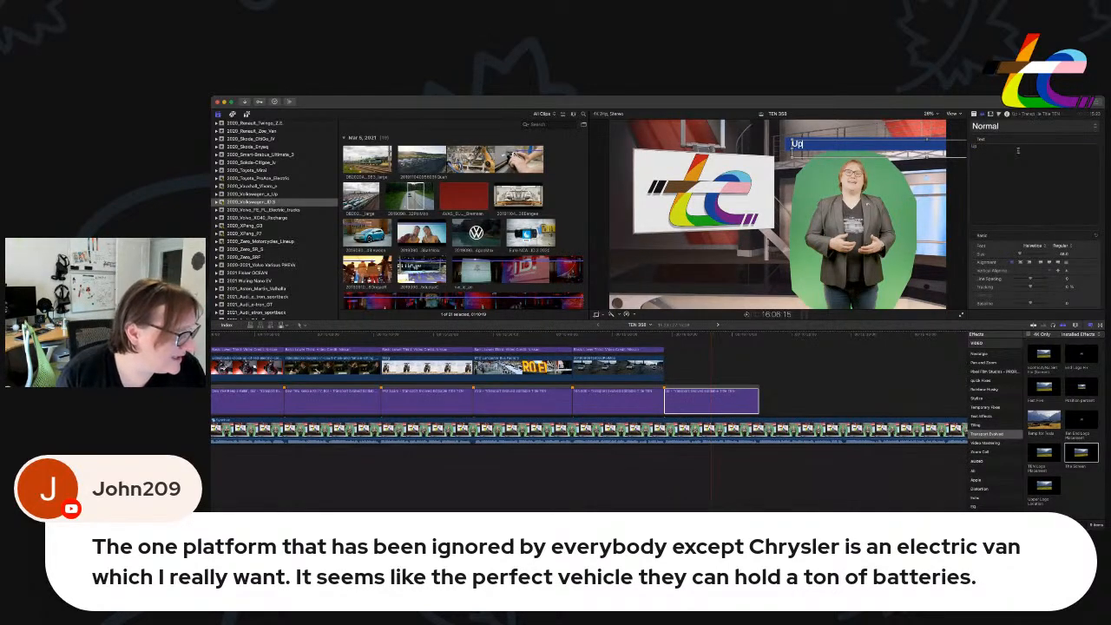
{"action": "type", "text": "date"}
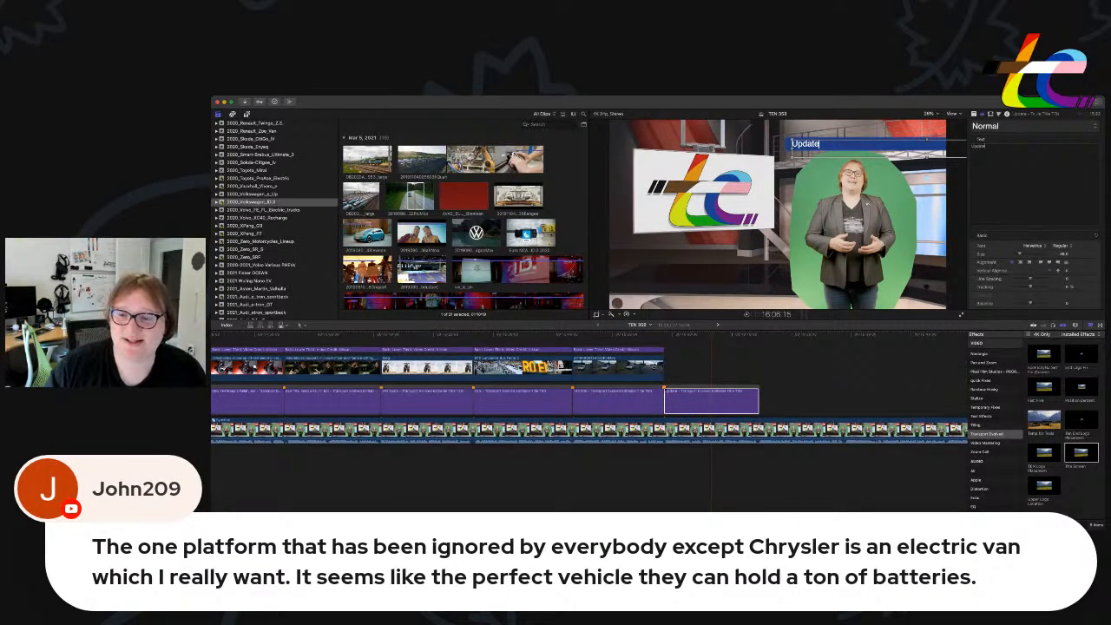
{"action": "left_click", "coordinate": [734, 354]}
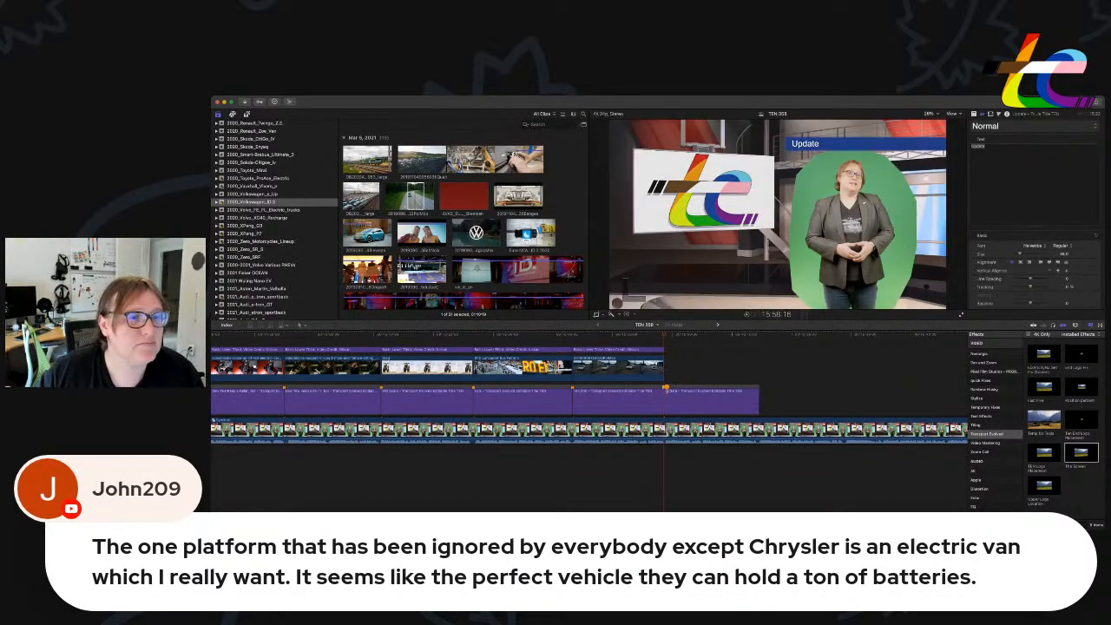
Find and open the 2022_Tesla_Model_S_Plaid event in the library to get footage for the "Update" title.
{"action": "scroll", "coordinate": [295, 287], "scroll_direction": "up", "scroll_amount": 2}
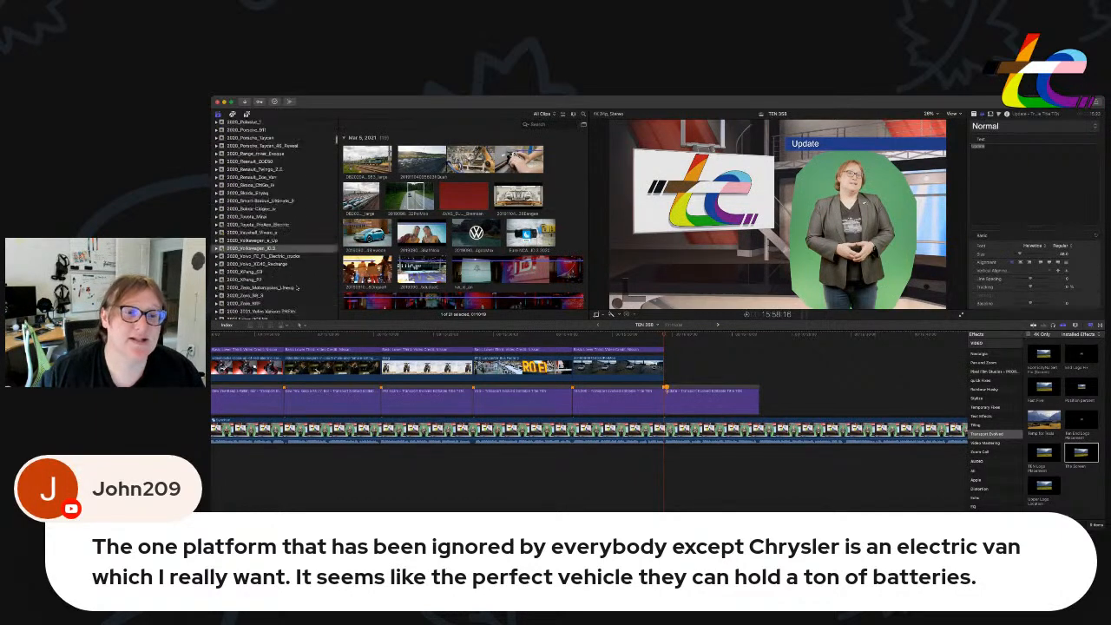
{"action": "scroll", "coordinate": [297, 287], "scroll_direction": "down", "scroll_amount": 10}
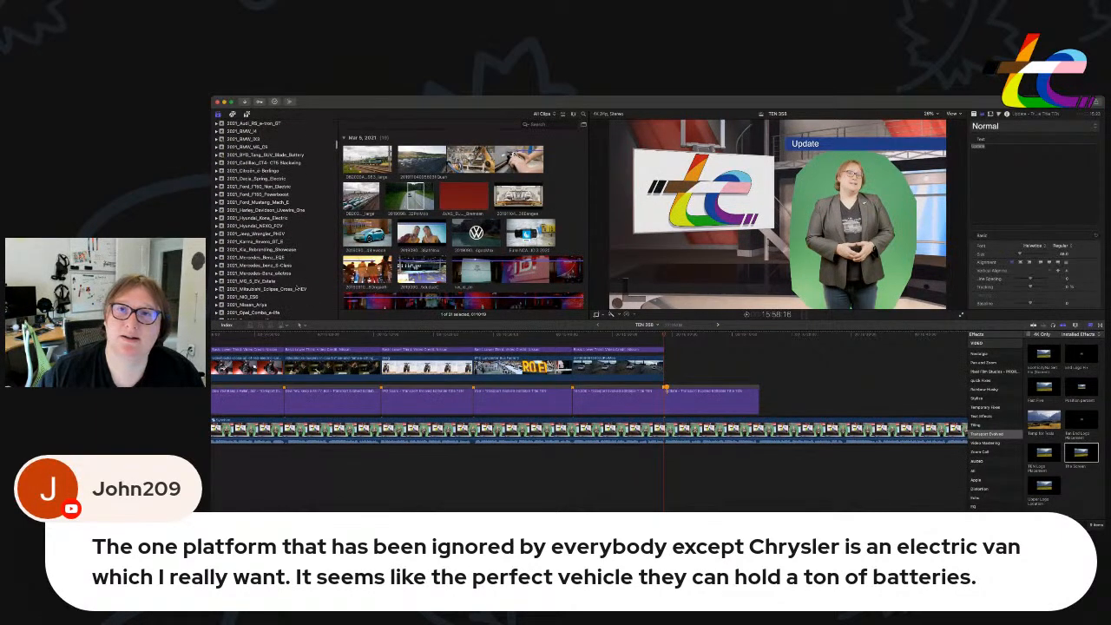
{"action": "scroll", "coordinate": [297, 289], "scroll_direction": "down", "scroll_amount": 8}
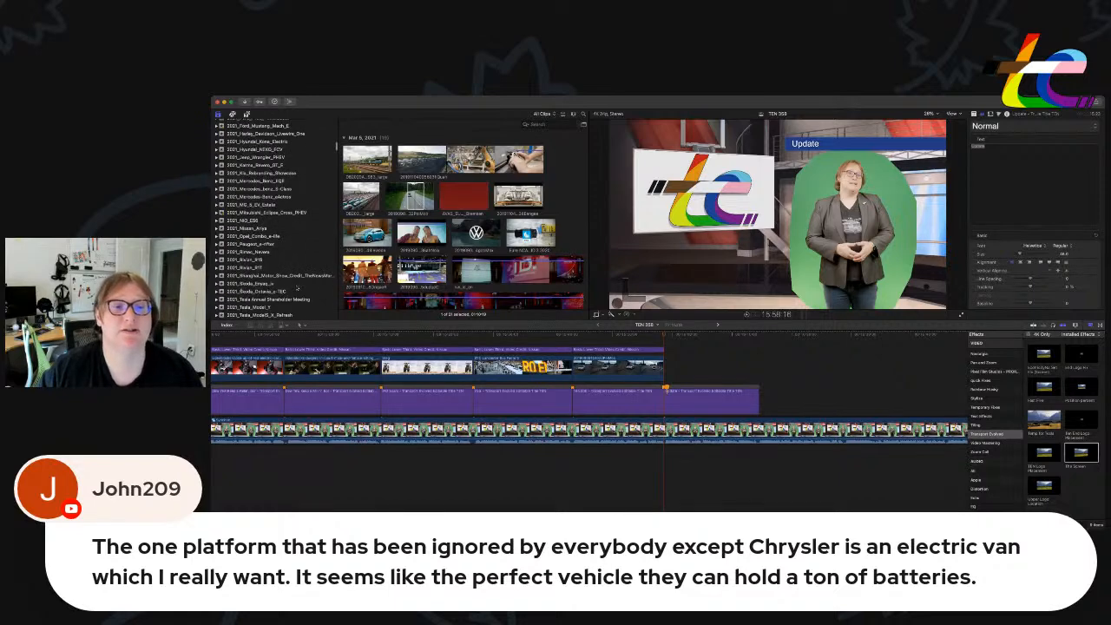
{"action": "scroll", "coordinate": [297, 288], "scroll_direction": "down", "scroll_amount": 12}
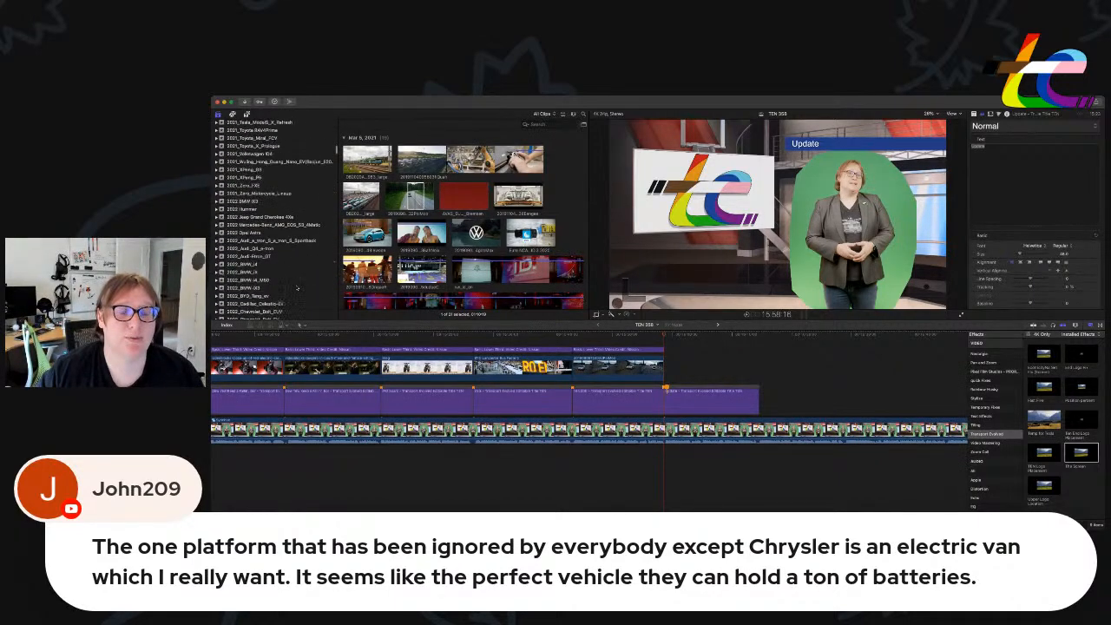
{"action": "scroll", "coordinate": [297, 288], "scroll_direction": "down", "scroll_amount": 1}
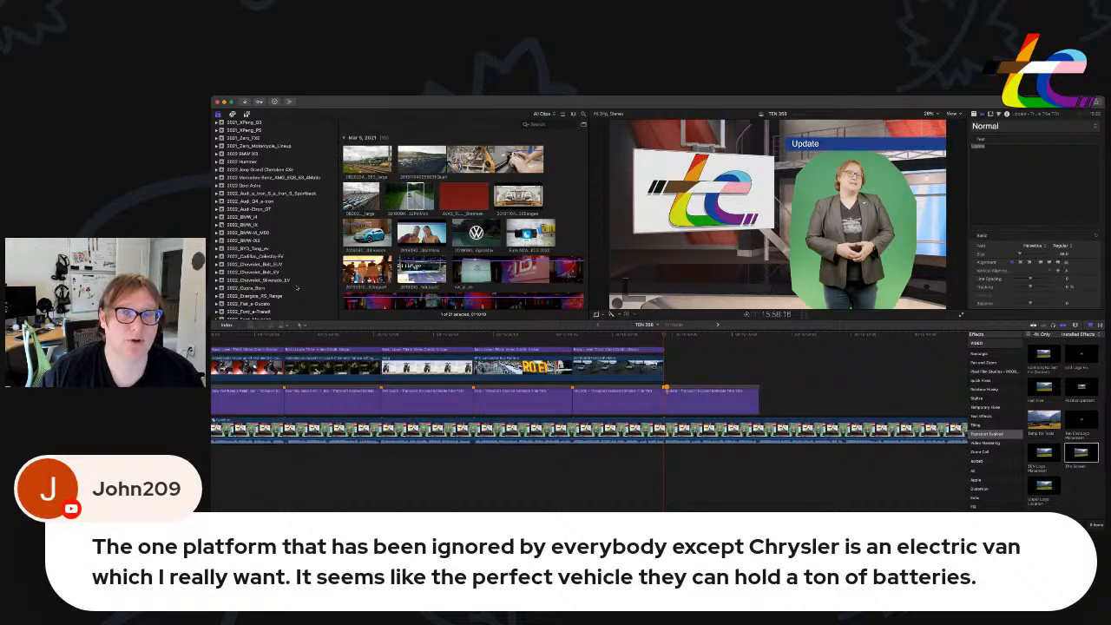
{"action": "scroll", "coordinate": [297, 288], "scroll_direction": "down", "scroll_amount": 1}
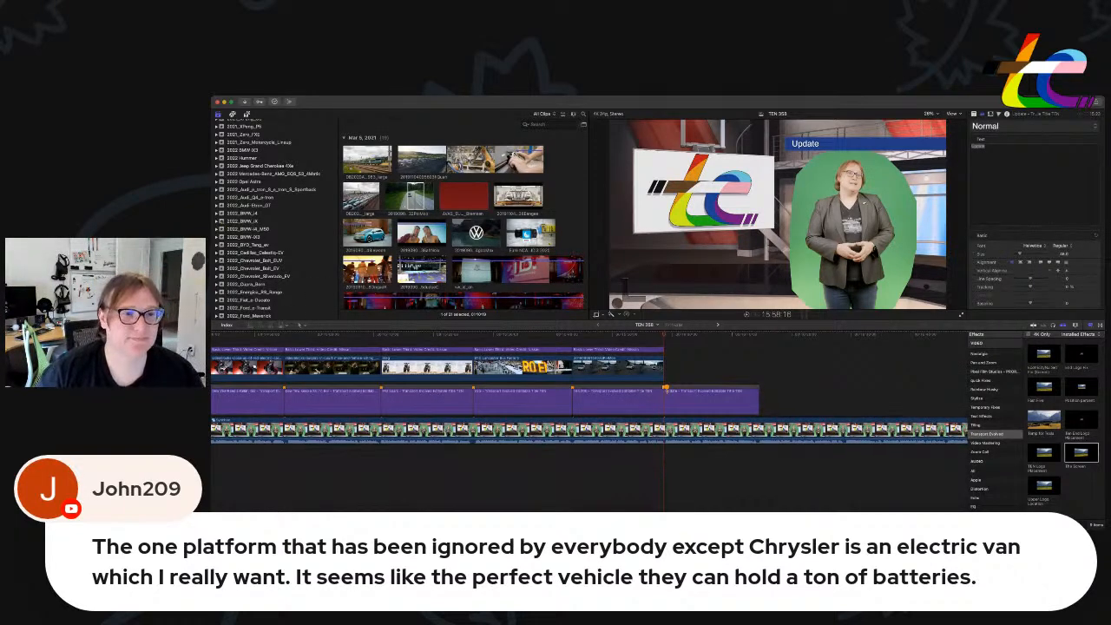
{"action": "left_click", "coordinate": [334, 280]}
{"action": "scroll", "coordinate": [307, 278], "scroll_direction": "down", "scroll_amount": 5}
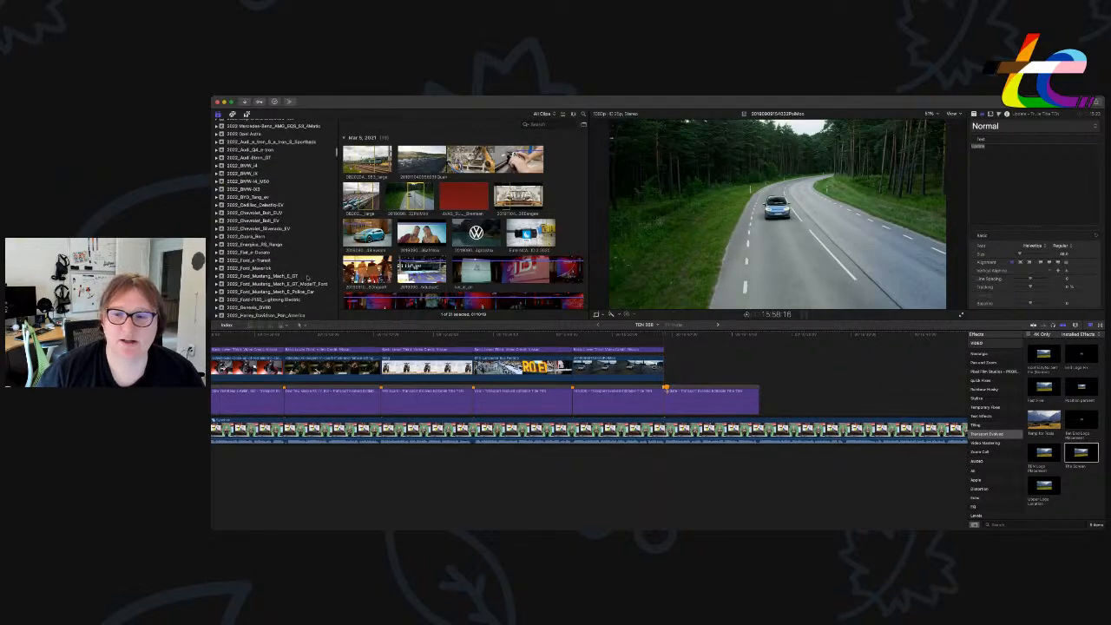
{"action": "scroll", "coordinate": [307, 278], "scroll_direction": "down", "scroll_amount": 5}
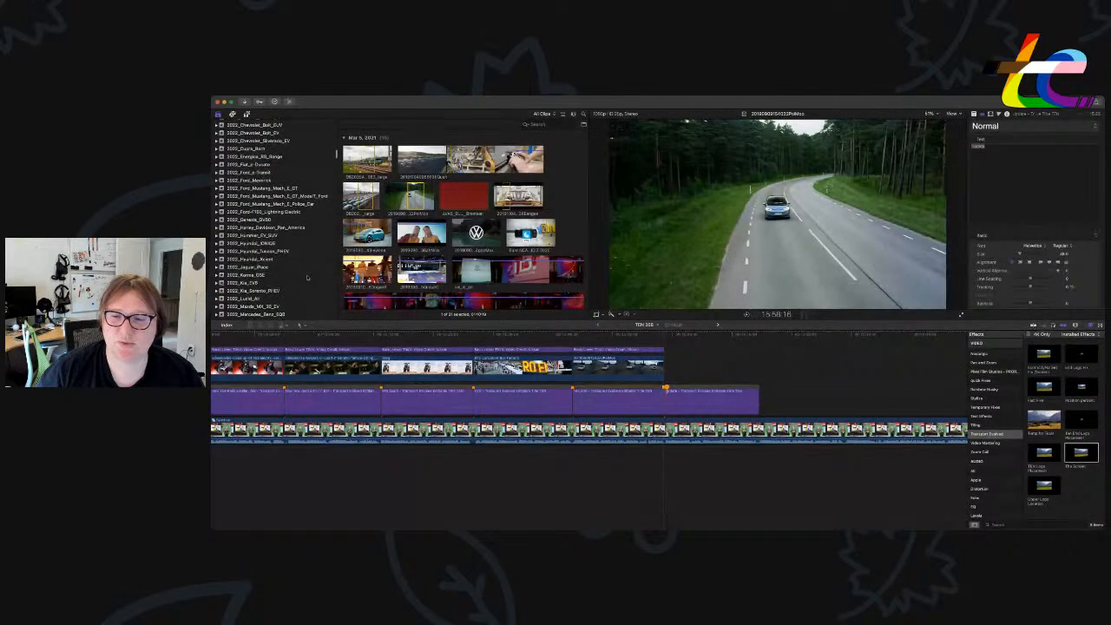
{"action": "scroll", "coordinate": [307, 277], "scroll_direction": "down", "scroll_amount": 15}
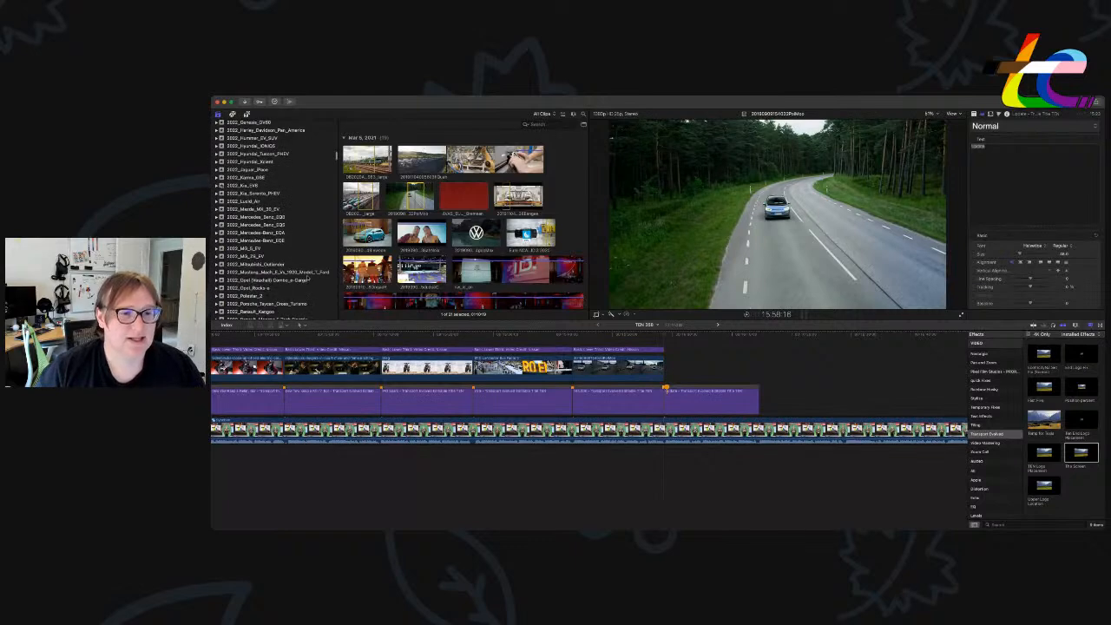
{"action": "scroll", "coordinate": [307, 278], "scroll_direction": "up", "scroll_amount": 10}
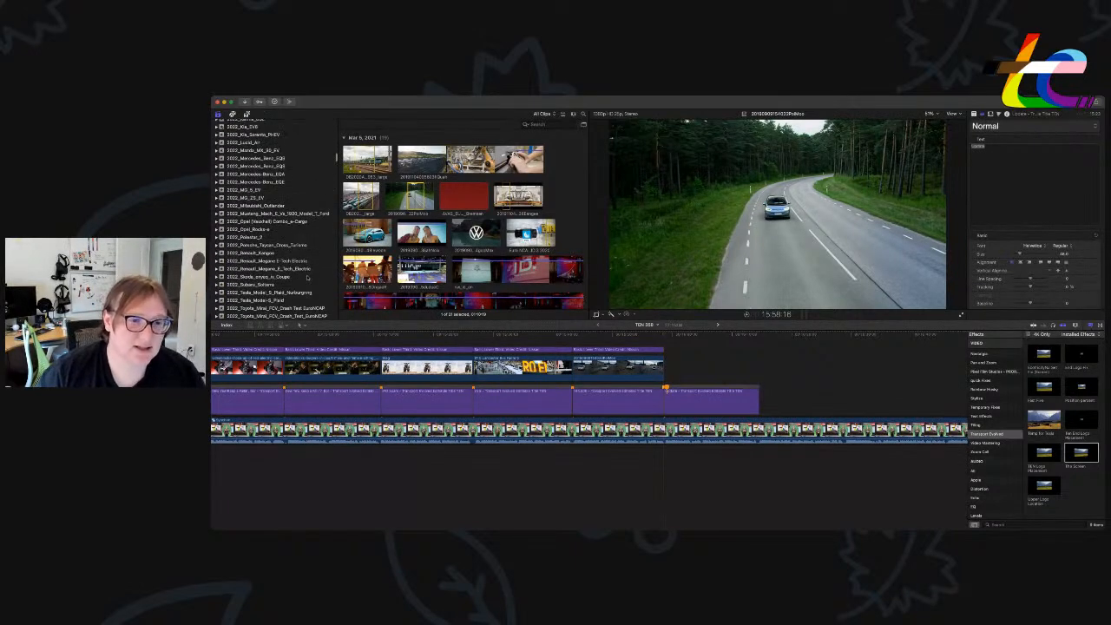
{"action": "left_click", "coordinate": [300, 259]}
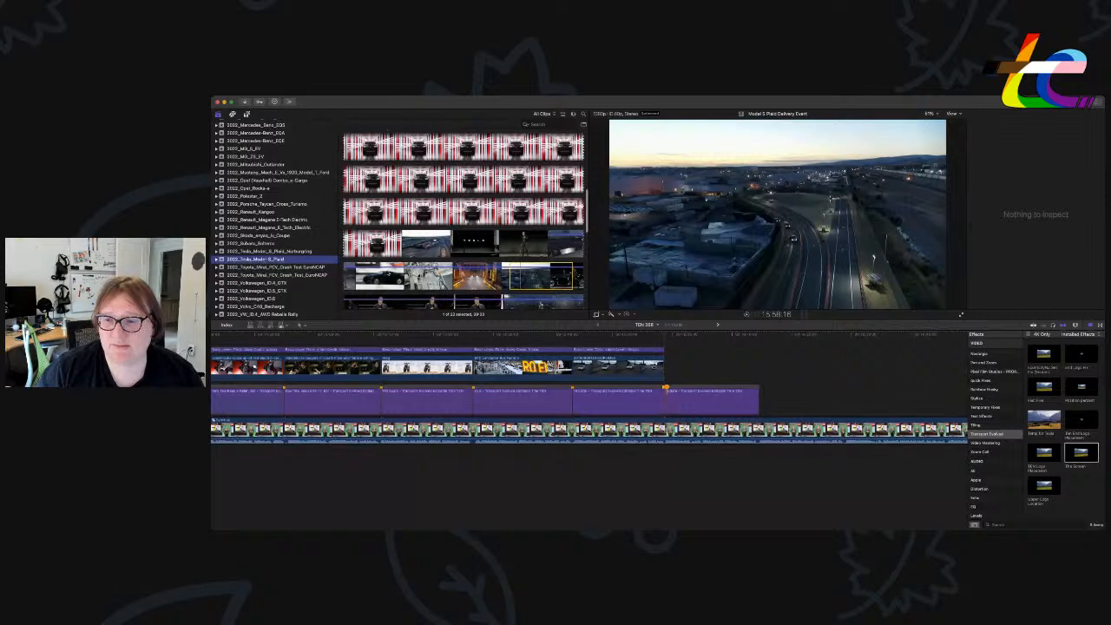
Place the Model S Plaid Delivery Event clip above the "Update" title and trim its end to match the title.
{"action": "left_click_drag", "start_coordinate": [530, 276], "coordinate": [667, 377]}
{"action": "left_click_drag", "start_coordinate": [895, 373], "coordinate": [759, 373]}
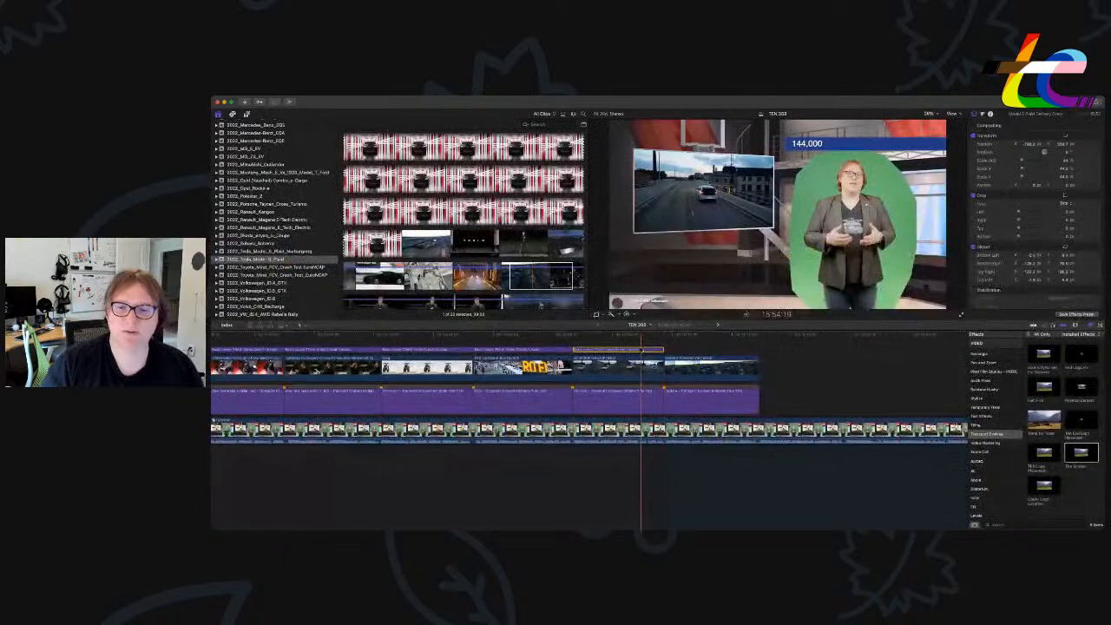
Paste a copy of the Volkswagen credit above the Tesla clip and change its text to credit the video to Tesla.
{"action": "left_click", "coordinate": [641, 349]}
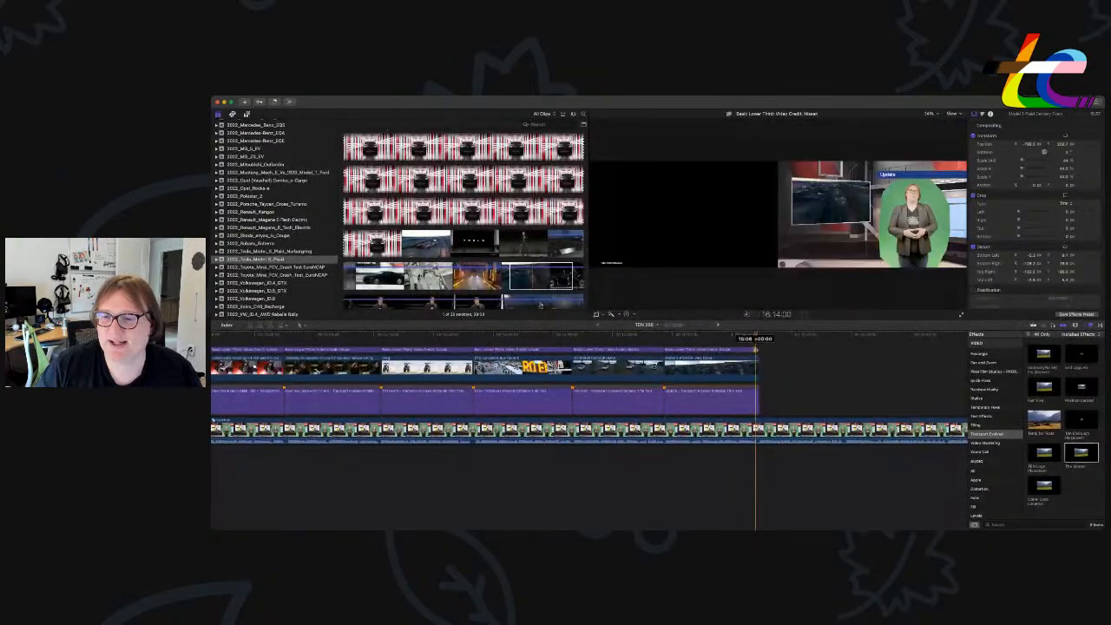
{"action": "left_click", "coordinate": [744, 350]}
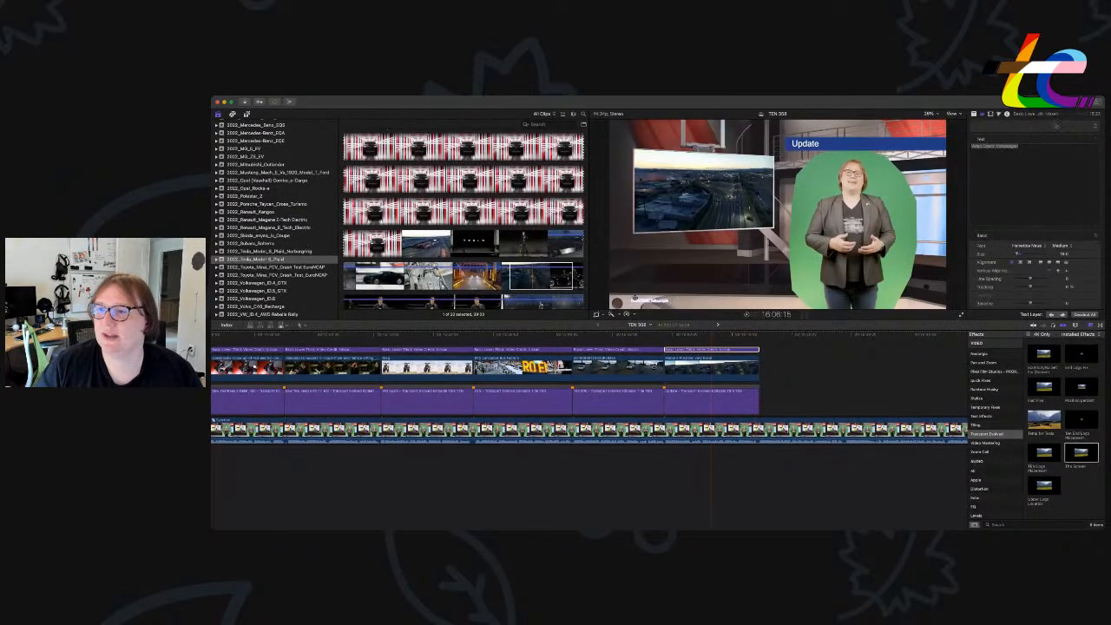
{"action": "left_click_drag", "start_coordinate": [998, 147], "coordinate": [1047, 147]}
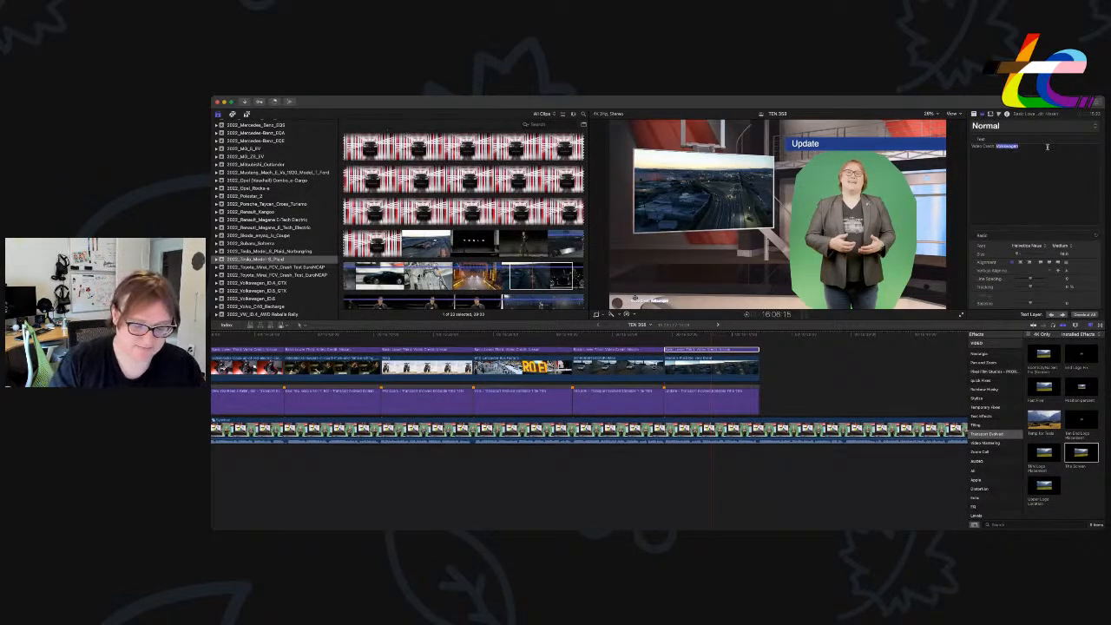
{"action": "type", "text": "Tesla"}
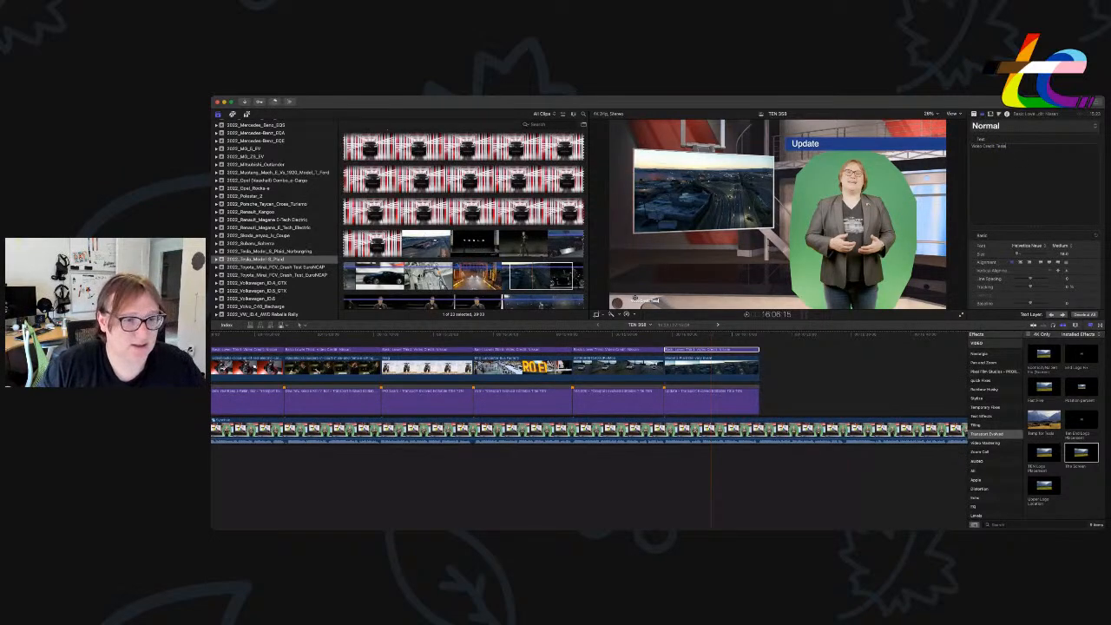
{"action": "key", "text": "super+Tab"}
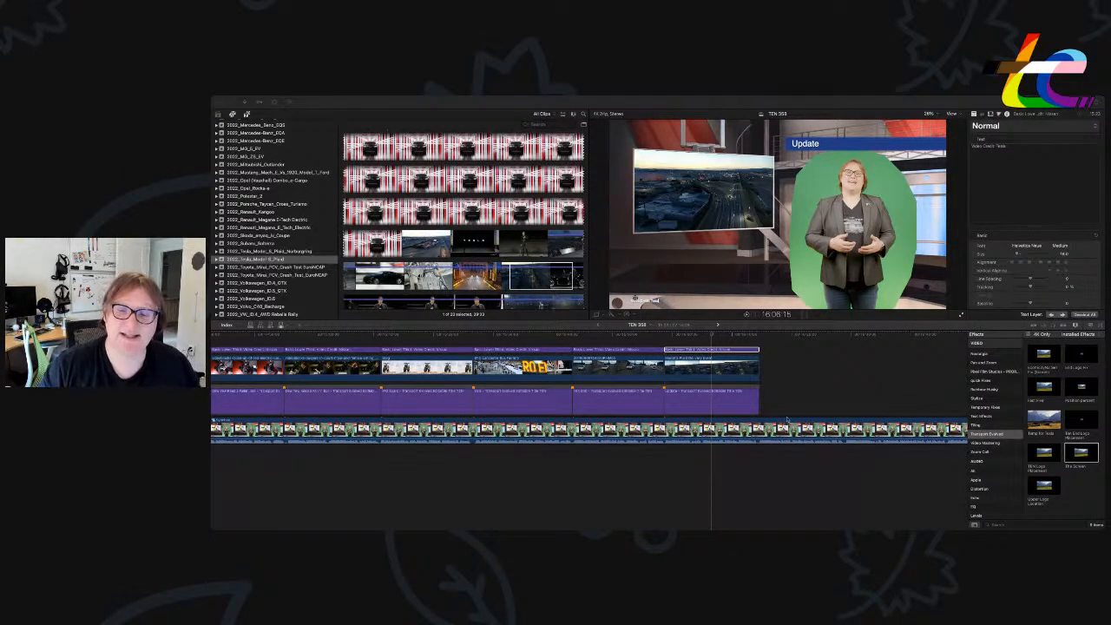
Paste a copy of the "Update" title directly after the original in the timeline.
{"action": "left_click", "coordinate": [746, 392]}
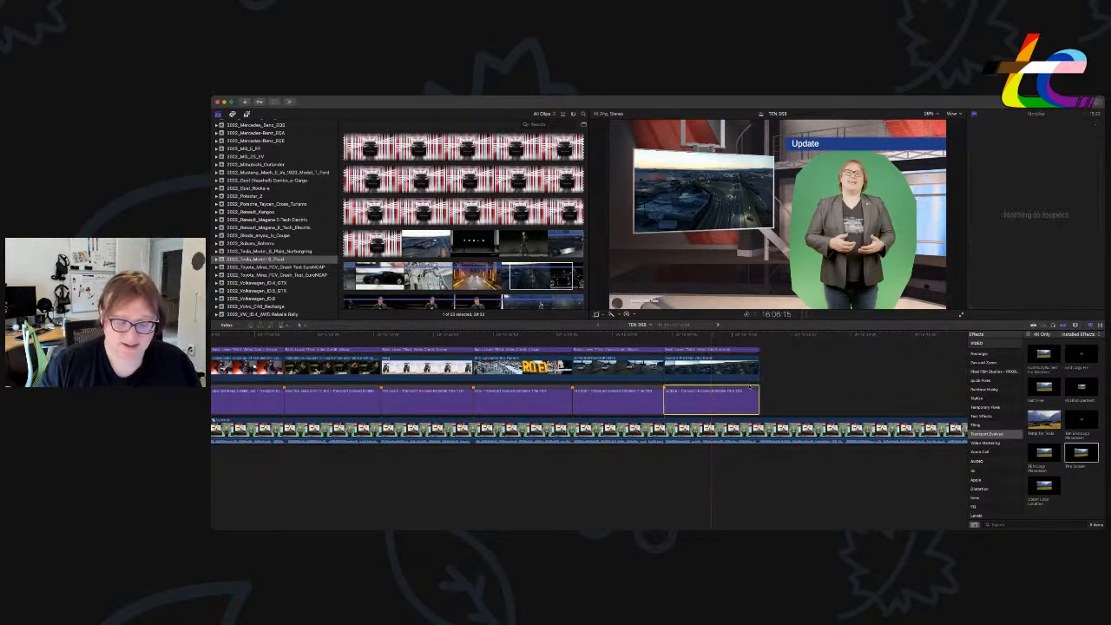
{"action": "left_click", "coordinate": [759, 336]}
{"action": "key", "text": "super+v"}
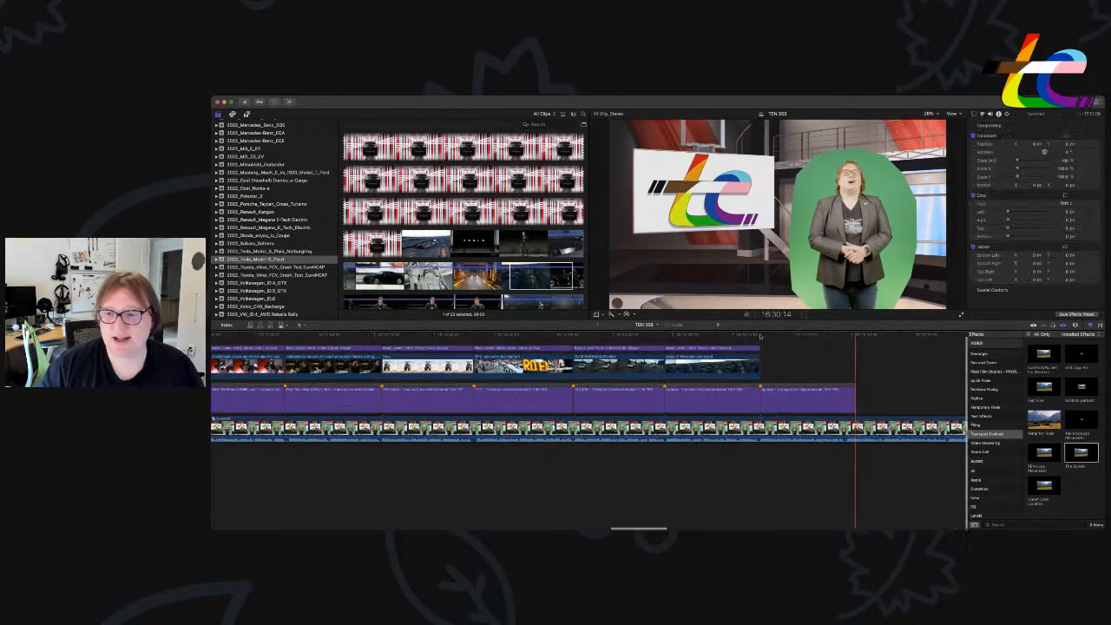
{"action": "scroll", "coordinate": [782, 347], "scroll_direction": "right", "scroll_amount": 1}
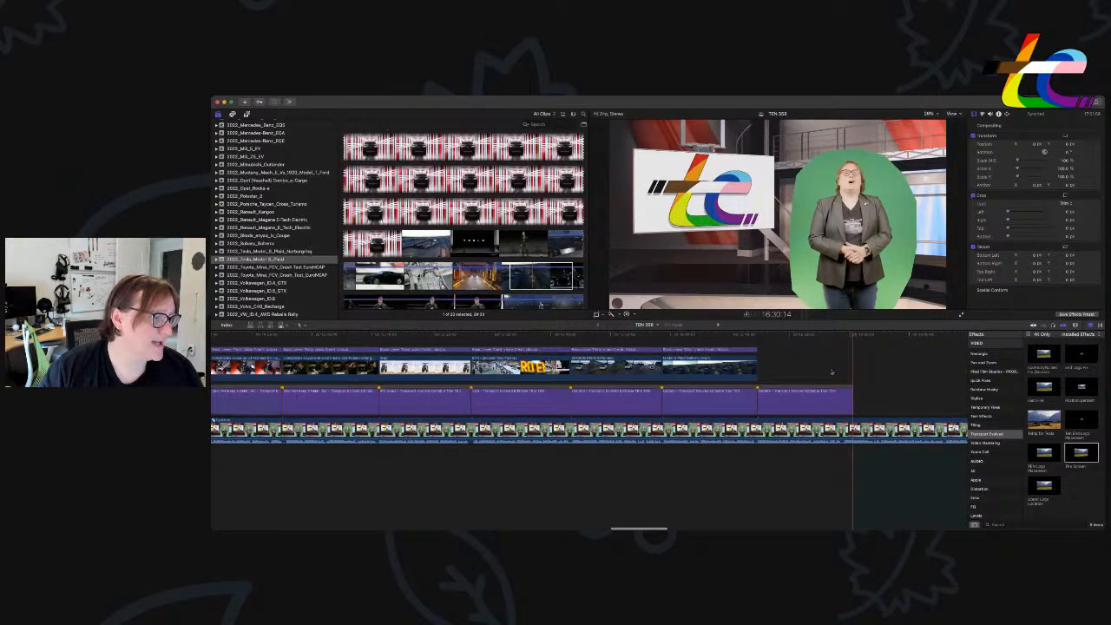
Change the text of the last title in the timeline to "Coming To CES".
{"action": "left_click", "coordinate": [817, 400]}
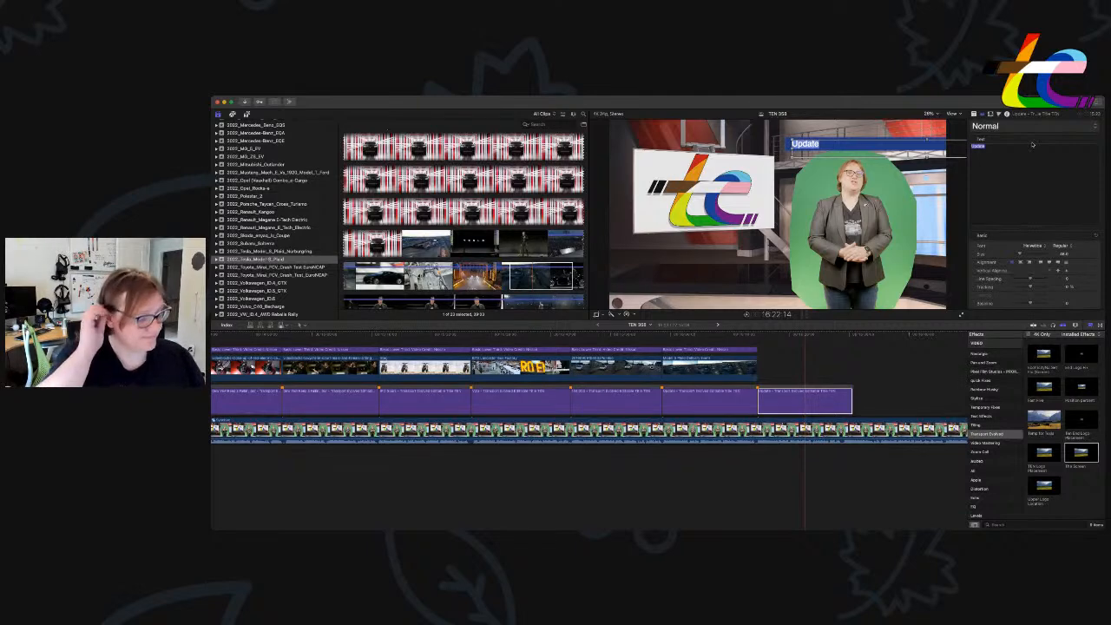
{"action": "type", "text": "Coming To "}
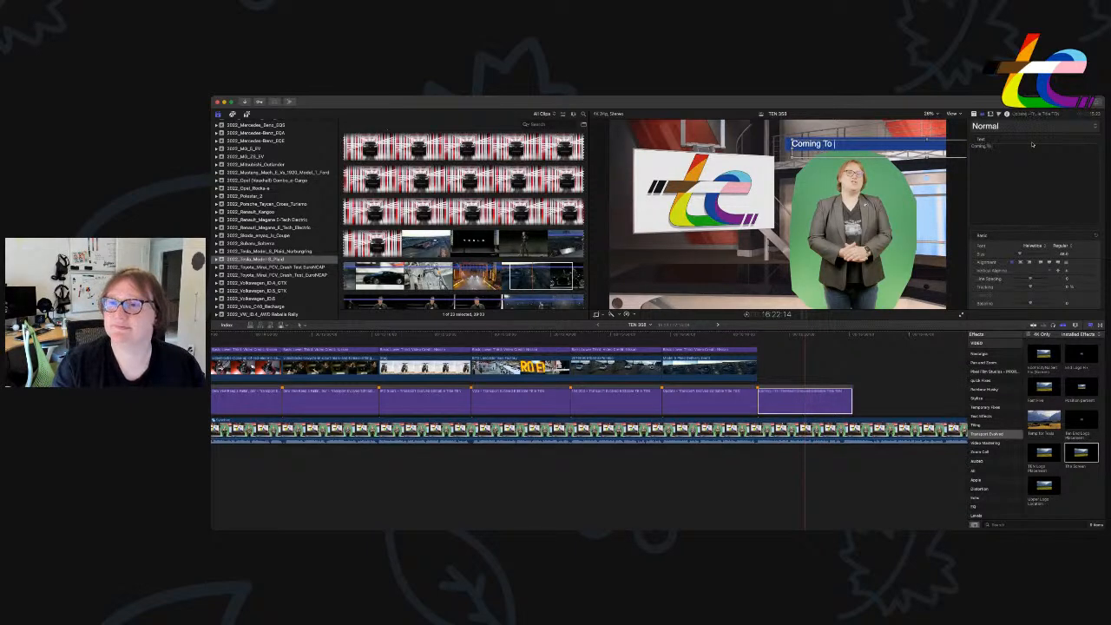
{"action": "type", "text": "CES"}
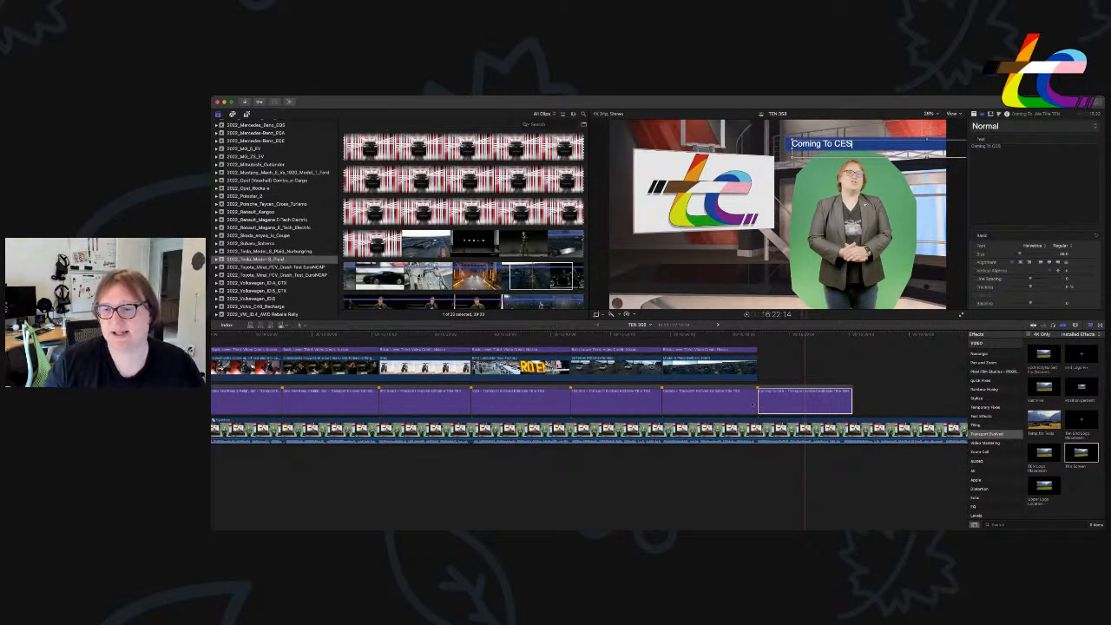
Place the wheel clip from the 2022 Chevrolet Silverado EV event above the start of the "Coming To CES" title.
{"action": "left_click", "coordinate": [759, 388]}
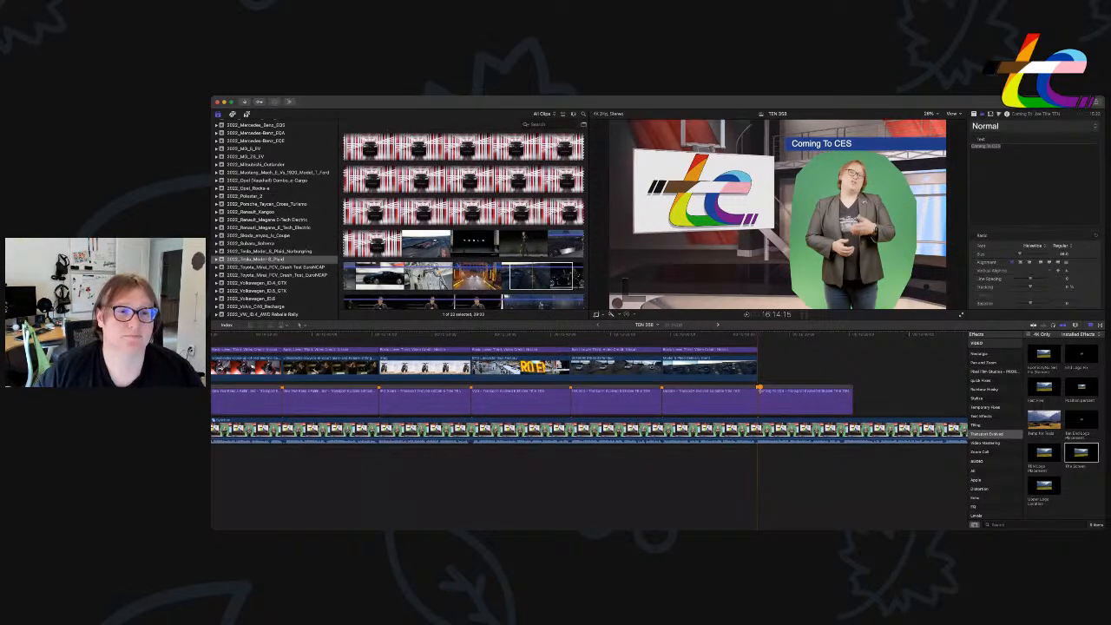
{"action": "scroll", "coordinate": [273, 218], "scroll_direction": "down", "scroll_amount": 5}
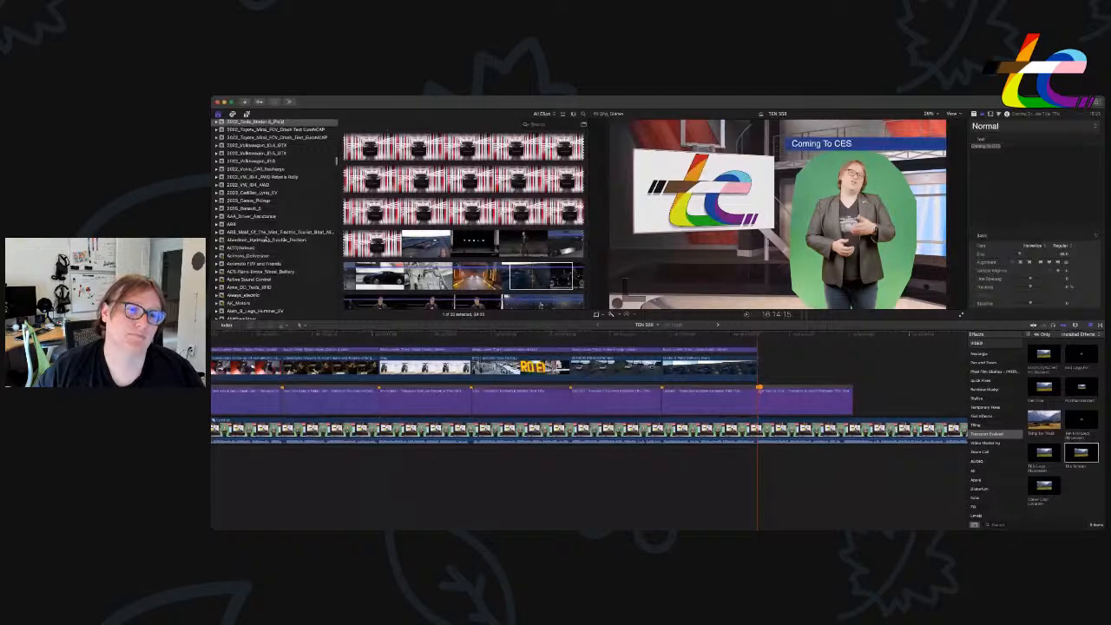
{"action": "scroll", "coordinate": [266, 239], "scroll_direction": "up", "scroll_amount": 5}
{"action": "scroll", "coordinate": [267, 238], "scroll_direction": "up", "scroll_amount": 1}
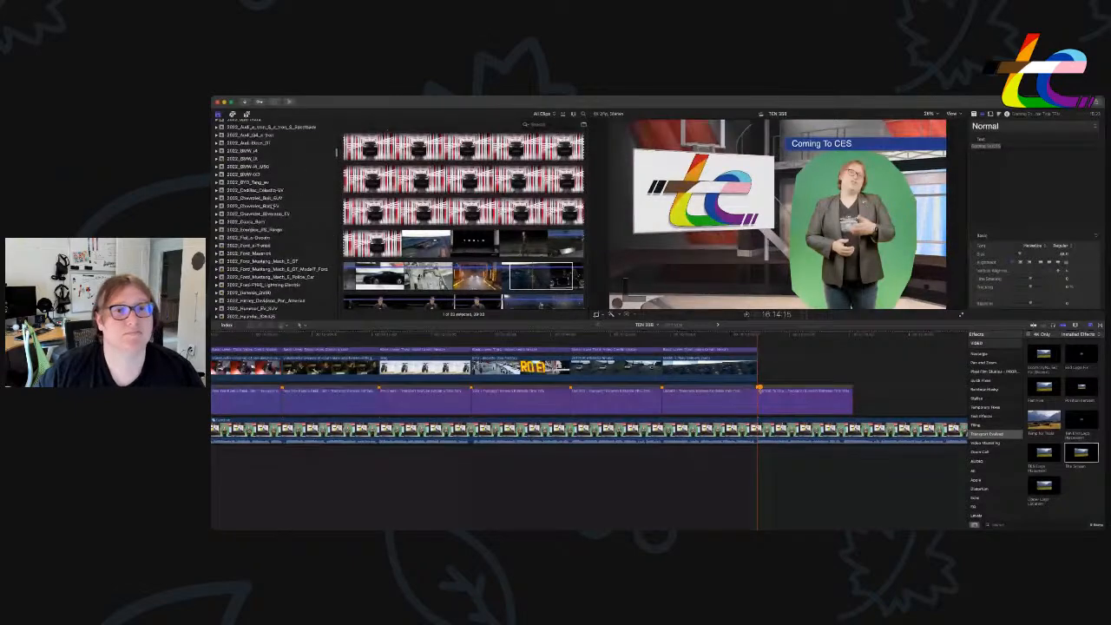
{"action": "left_click", "coordinate": [269, 213]}
{"action": "left_click", "coordinate": [413, 158]}
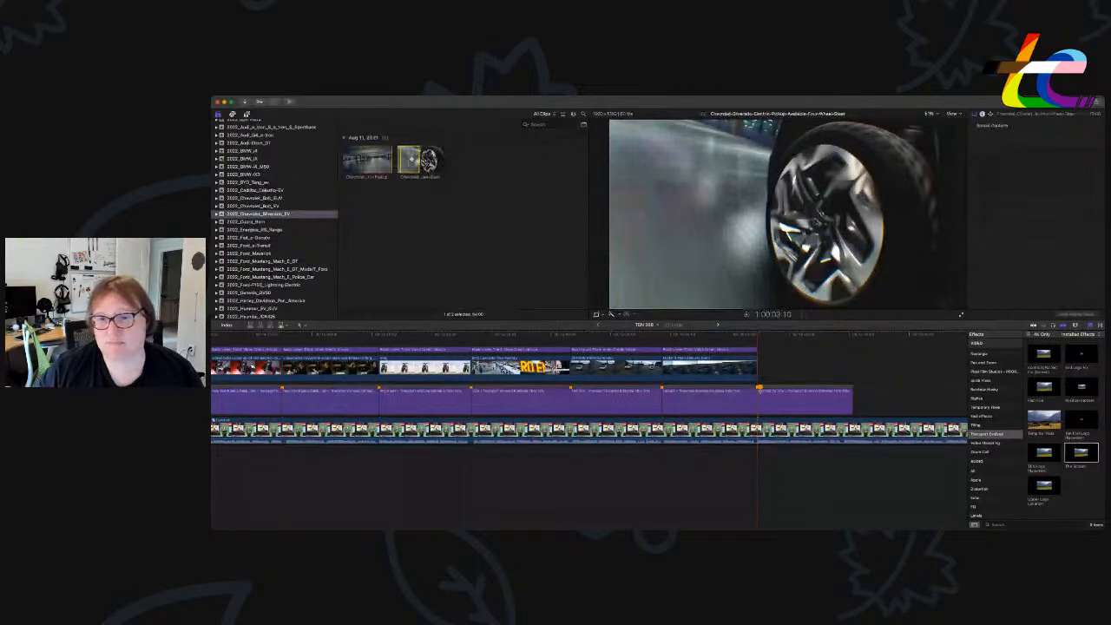
{"action": "left_click_drag", "start_coordinate": [413, 159], "coordinate": [787, 366]}
{"action": "left_click_drag", "start_coordinate": [348, 160], "coordinate": [759, 369]}
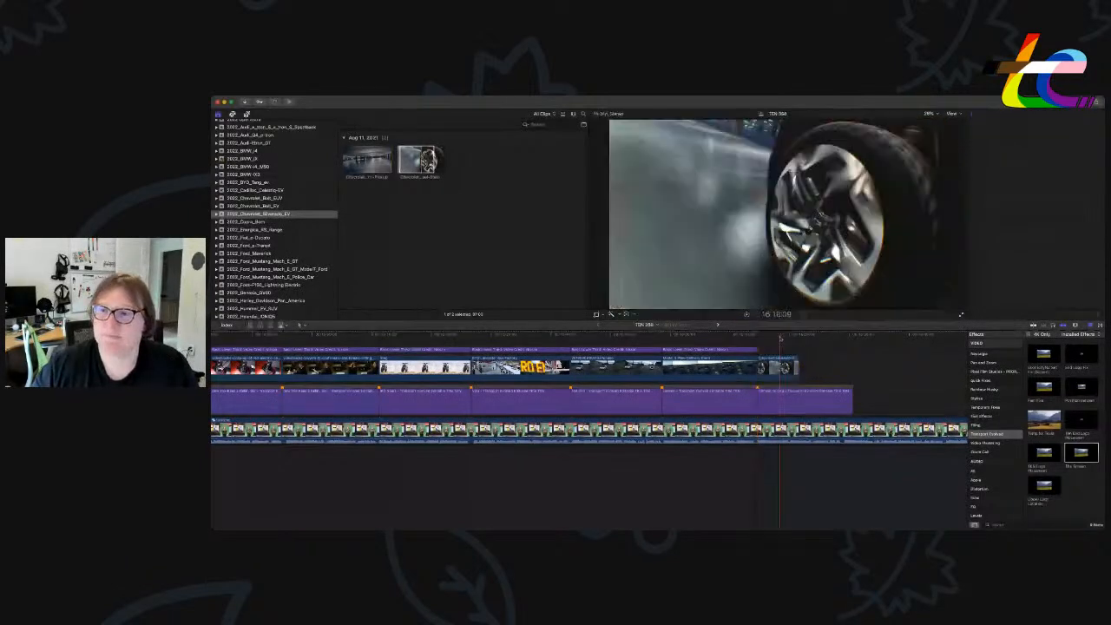
Extend the Silverado wheel clip to the end of the "Coming To CES" title and apply the Transport Evolved screen effect to it.
{"action": "left_click_drag", "start_coordinate": [799, 371], "coordinate": [853, 371]}
{"action": "left_click_drag", "start_coordinate": [1081, 454], "coordinate": [838, 379]}
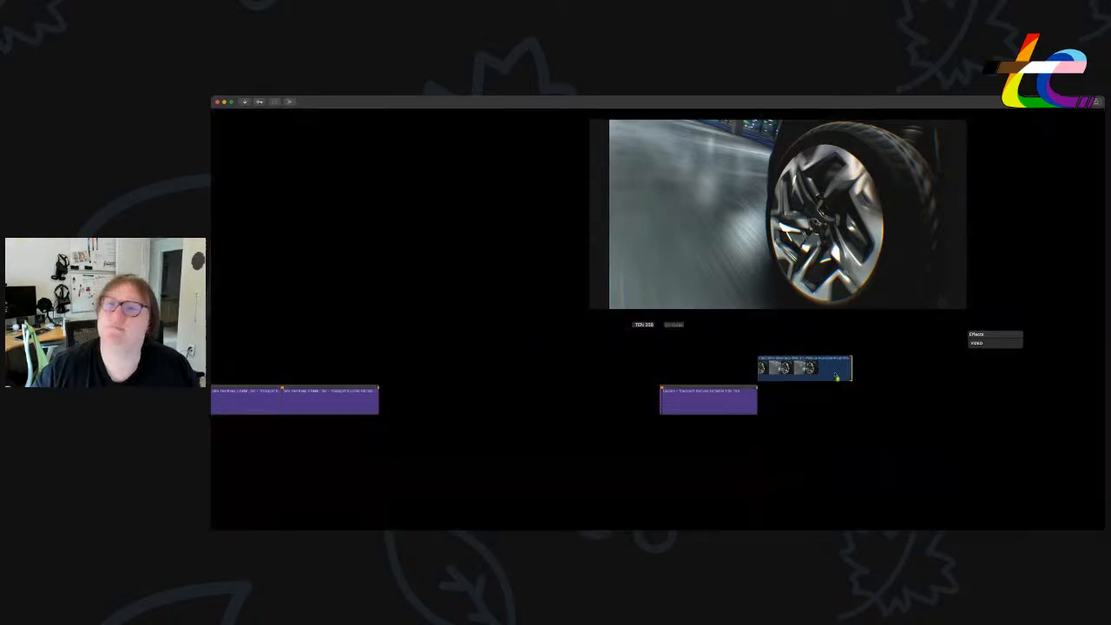
Paste a copy of the Tesla credit above the Silverado wheel clip.
{"action": "left_click", "coordinate": [756, 348]}
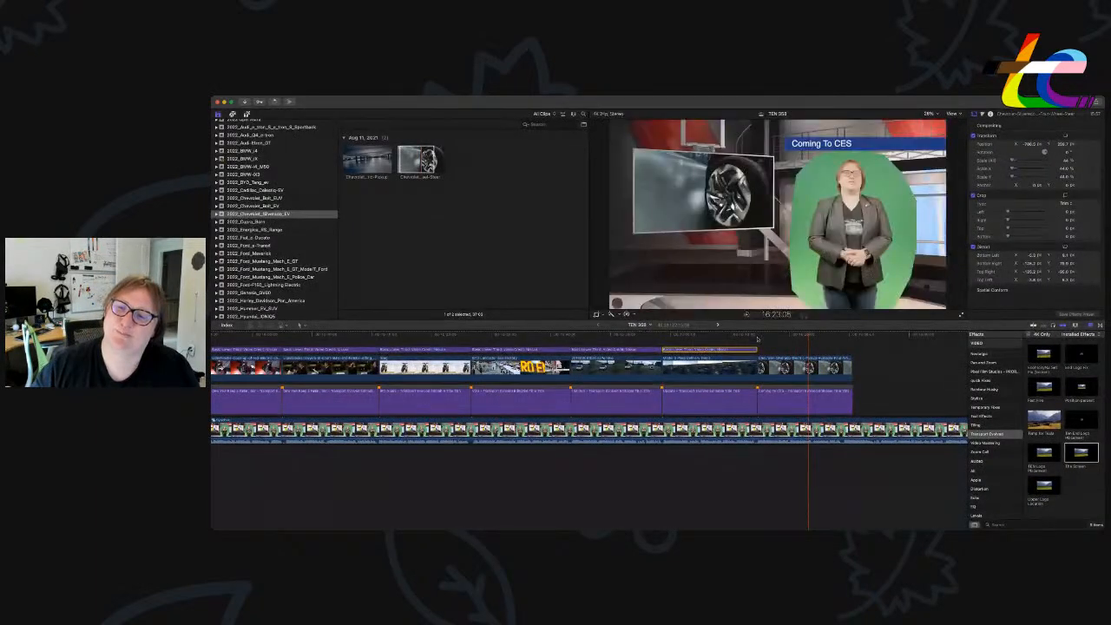
{"action": "left_click", "coordinate": [757, 340]}
{"action": "double_click", "coordinate": [849, 350]}
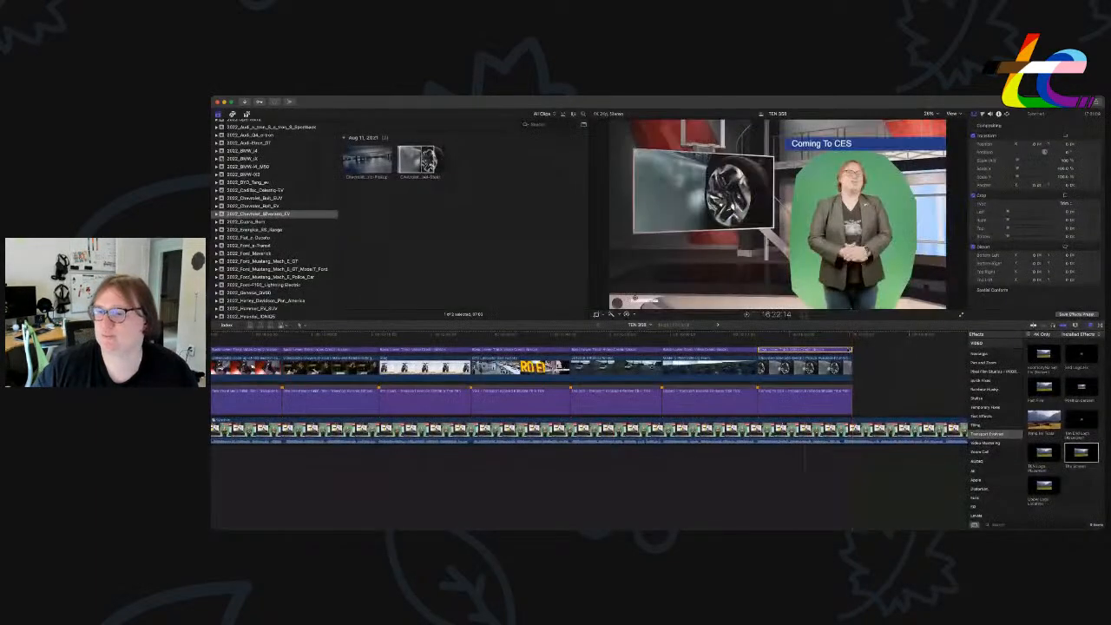
Replace the text of the credit above the Silverado clip with an image credit to GM.
{"action": "left_click", "coordinate": [1027, 148]}
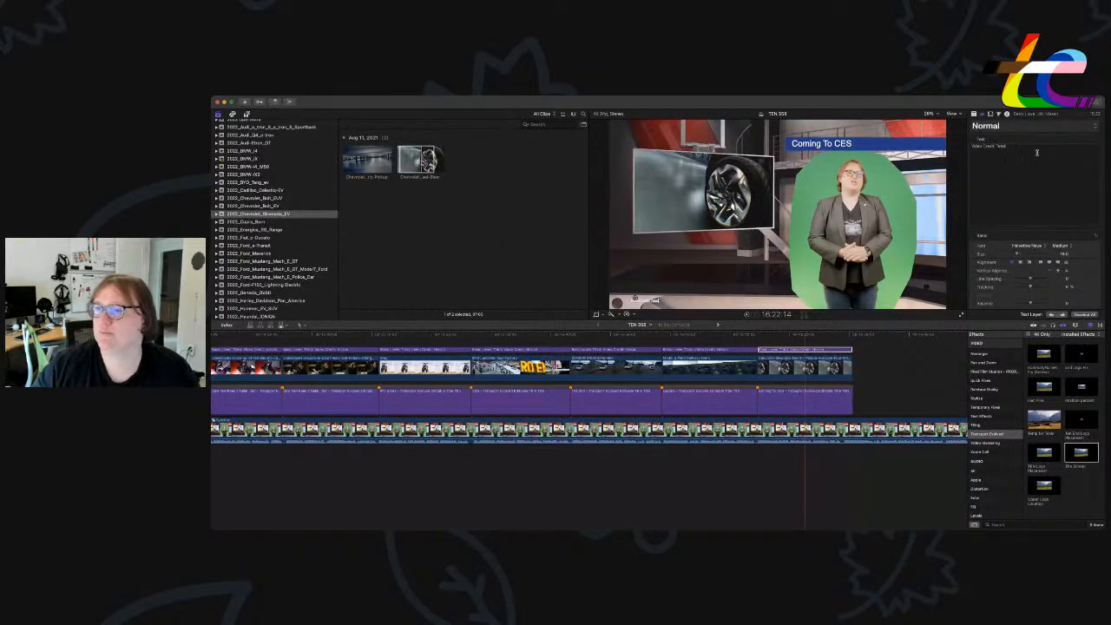
{"action": "key", "text": "super+a"}
{"action": "type", "text": "Imag"}
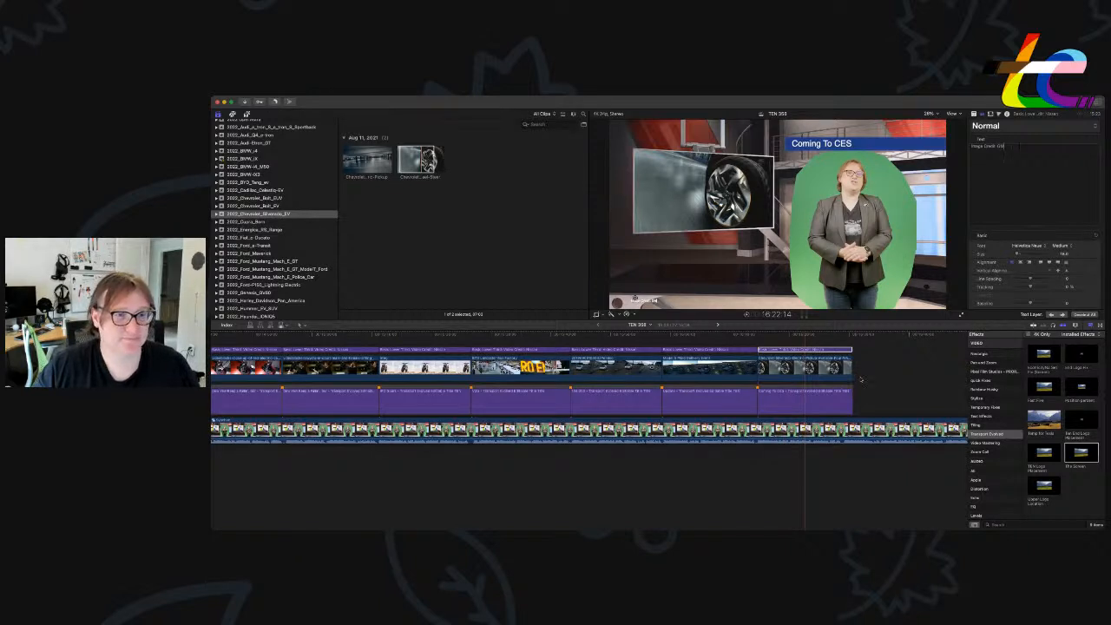
Trim the ends of the "Coming To CES" title, the Silverado clip and its credit slightly shorter to the same point.
{"action": "left_click", "coordinate": [839, 337]}
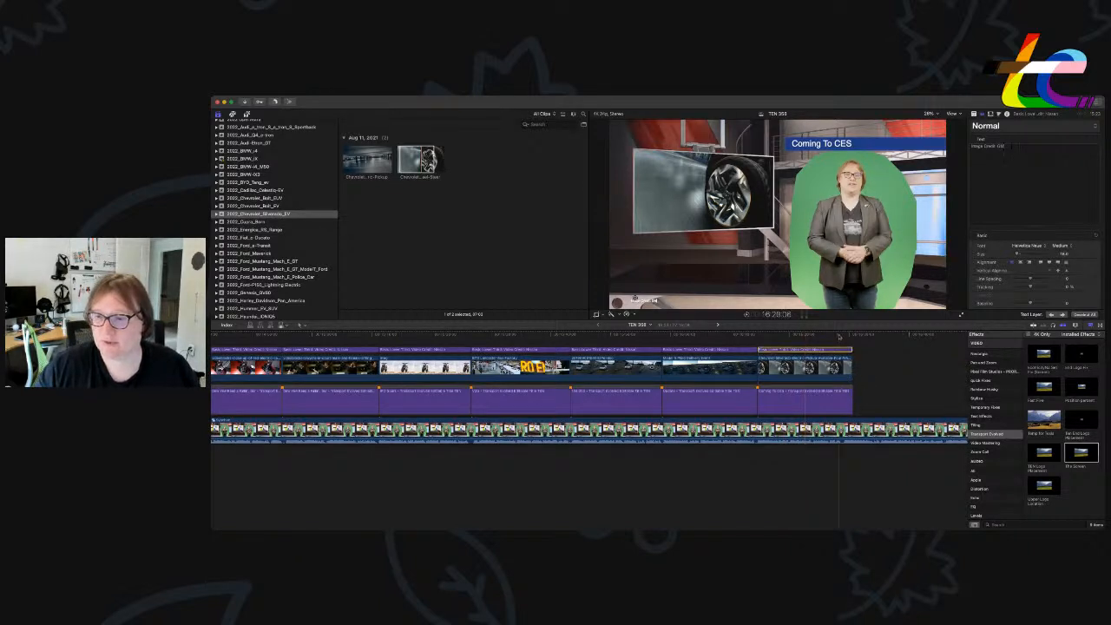
{"action": "left_click_drag", "start_coordinate": [850, 407], "coordinate": [841, 351]}
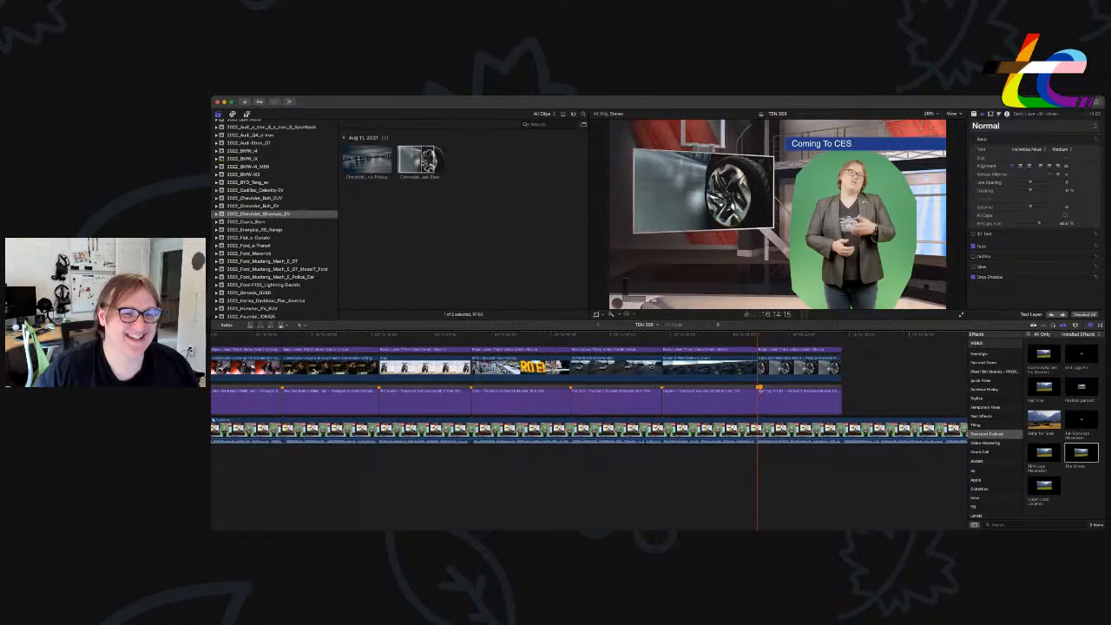
Paste a copy of the "Coming To CES" title directly after the original and extend its end to a duration of 17:01.
{"action": "key", "text": "super+Tab"}
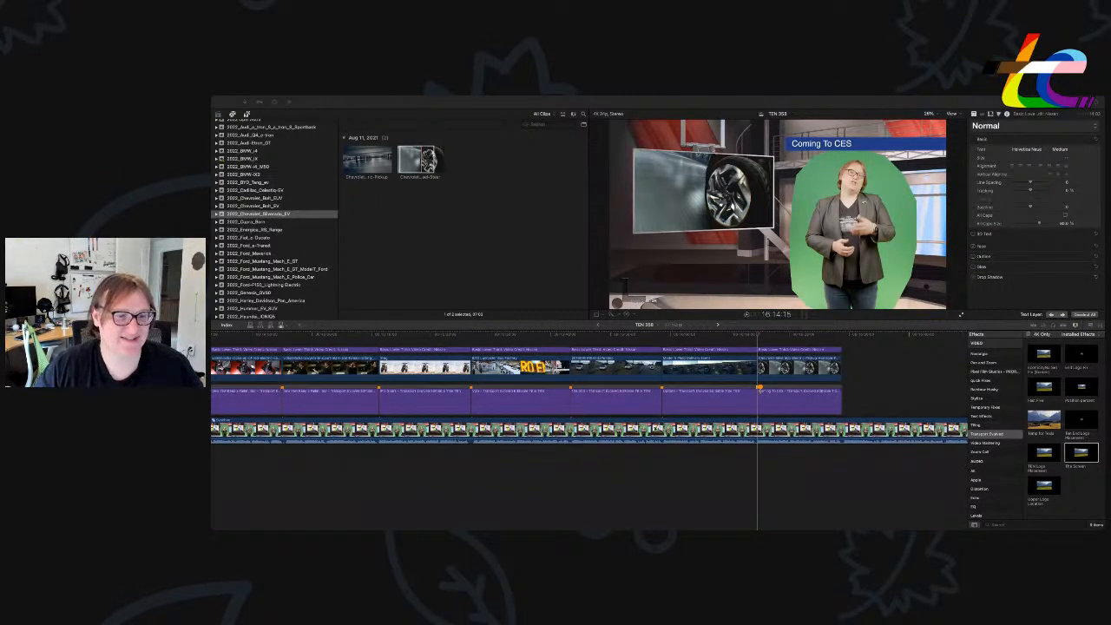
{"action": "left_click", "coordinate": [819, 390]}
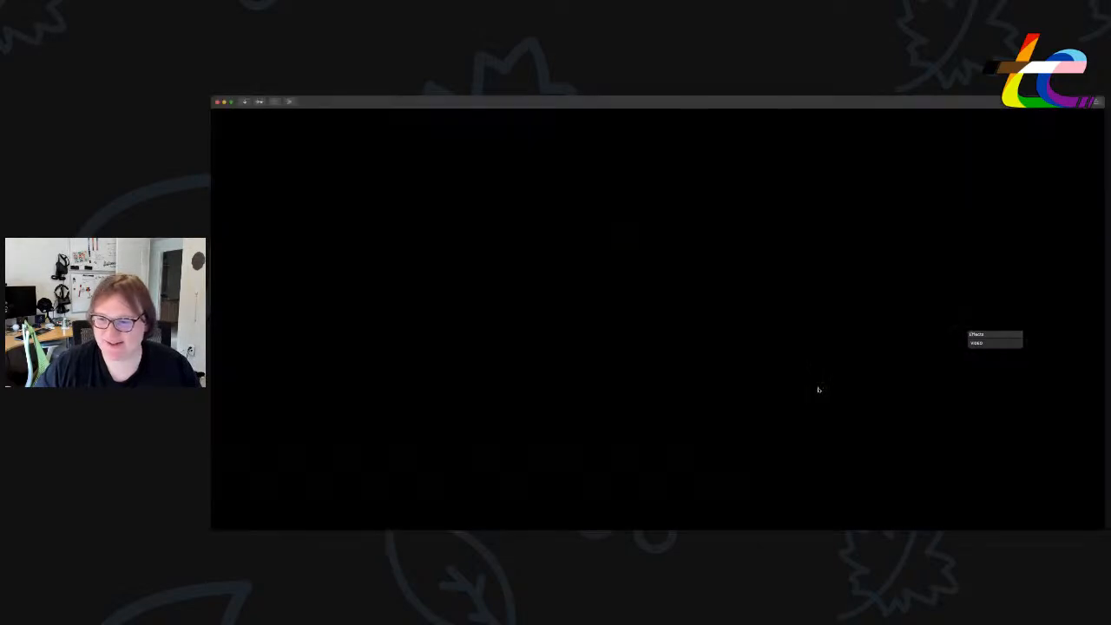
{"action": "left_click", "coordinate": [819, 390]}
{"action": "key", "text": "super+c"}
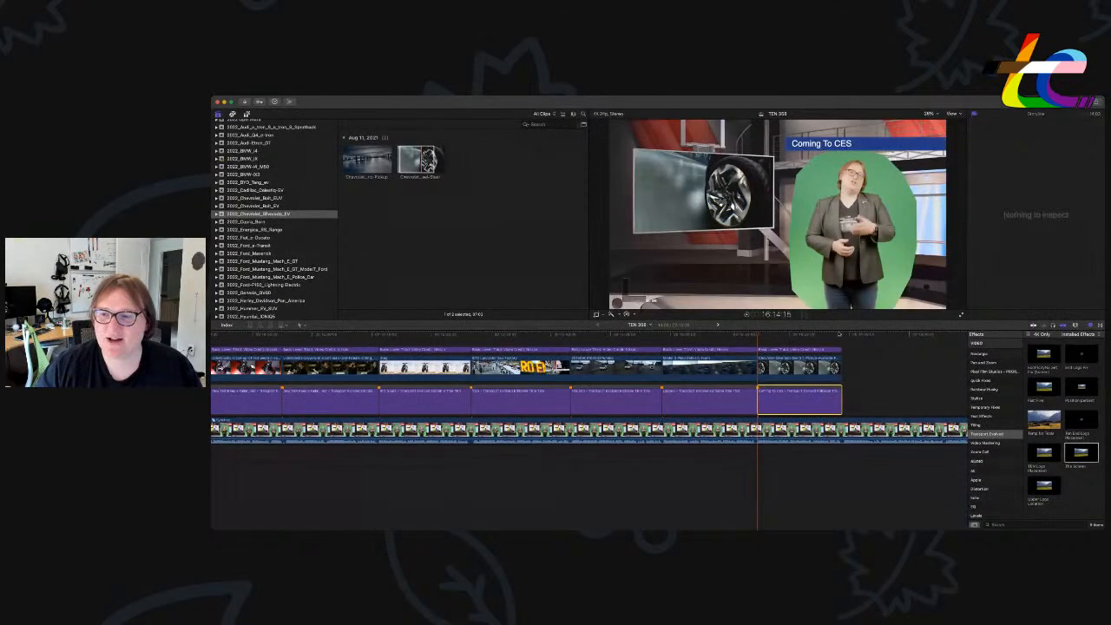
{"action": "left_click", "coordinate": [841, 336]}
{"action": "key", "text": "super+v"}
{"action": "key", "text": "super+4"}
{"action": "scroll", "coordinate": [830, 405], "scroll_direction": "right", "scroll_amount": 5}
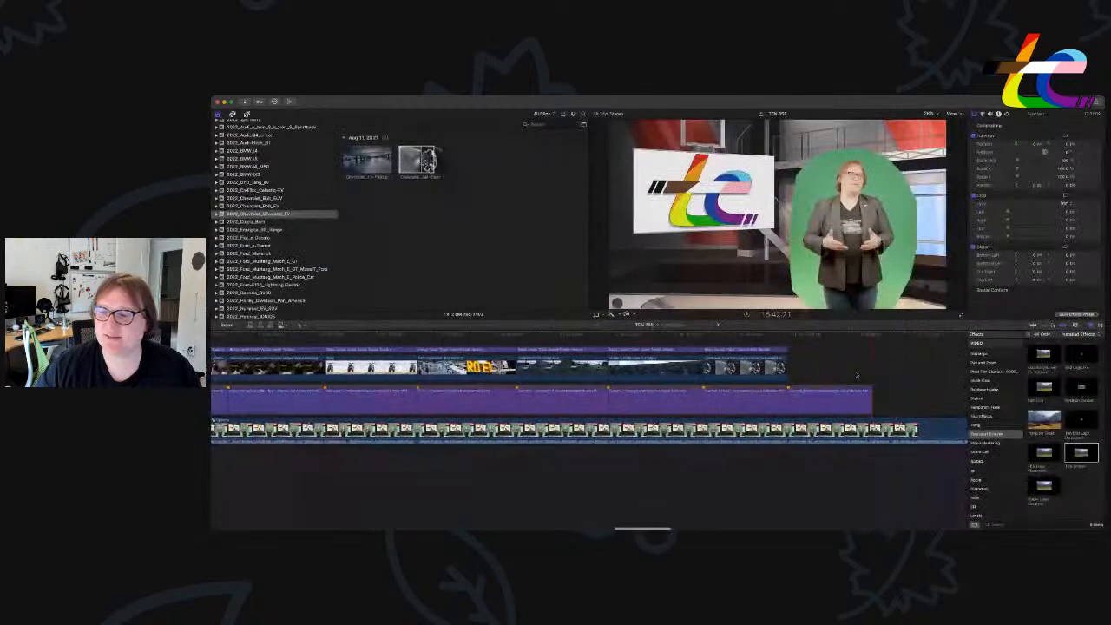
{"action": "left_click_drag", "start_coordinate": [830, 406], "coordinate": [847, 403]}
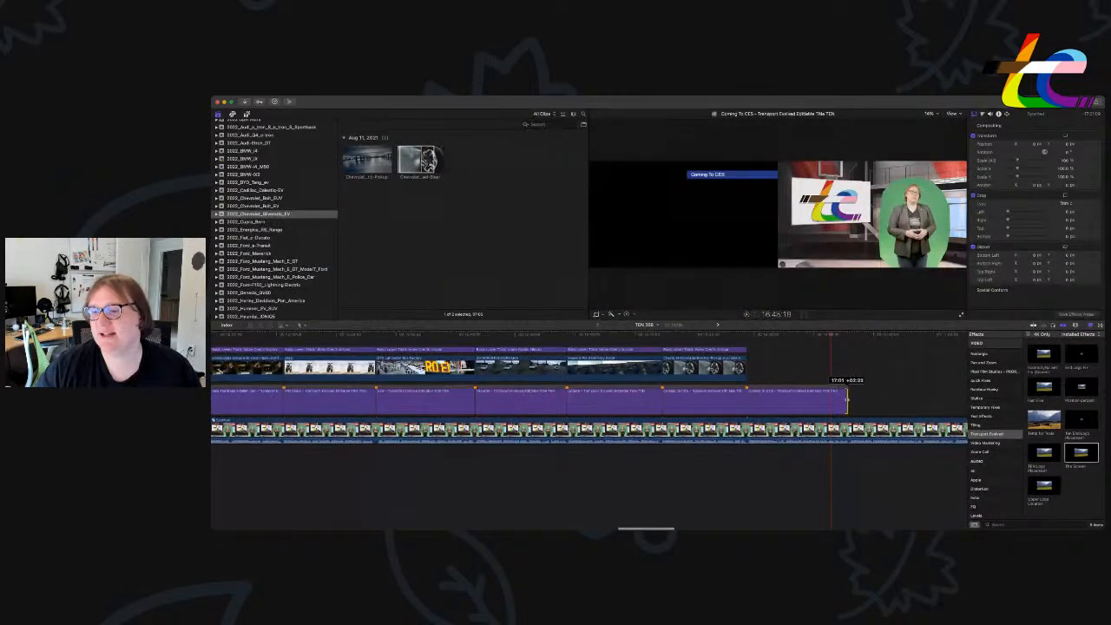
Replace the text of the copied "Coming To CES" title with "In Production".
{"action": "left_click", "coordinate": [762, 403]}
{"action": "key", "text": "Up"}
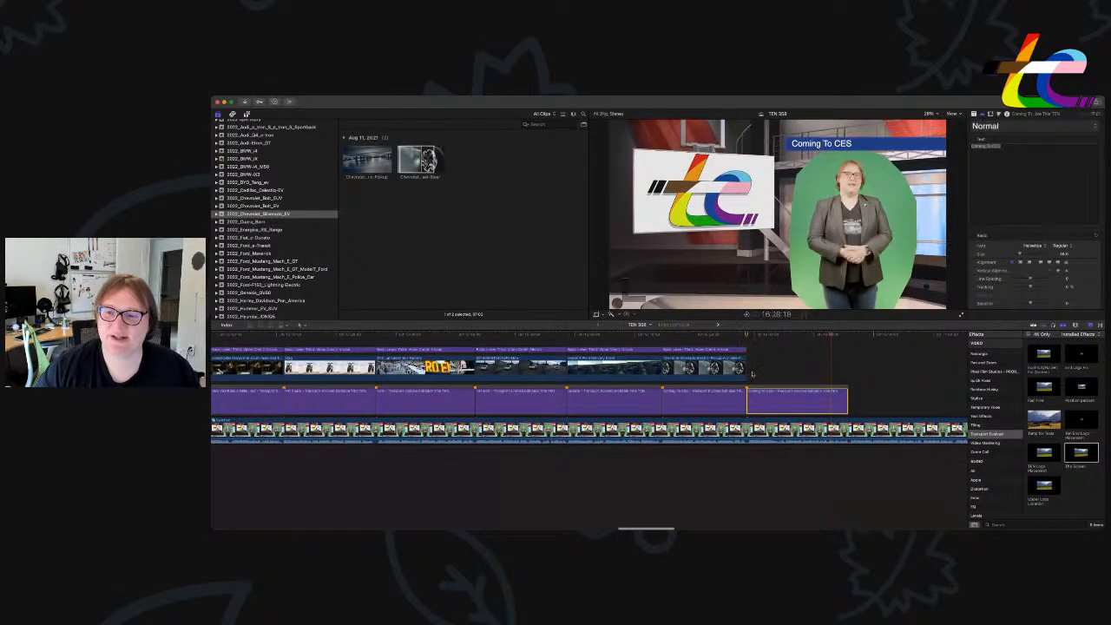
{"action": "double_click", "coordinate": [768, 402]}
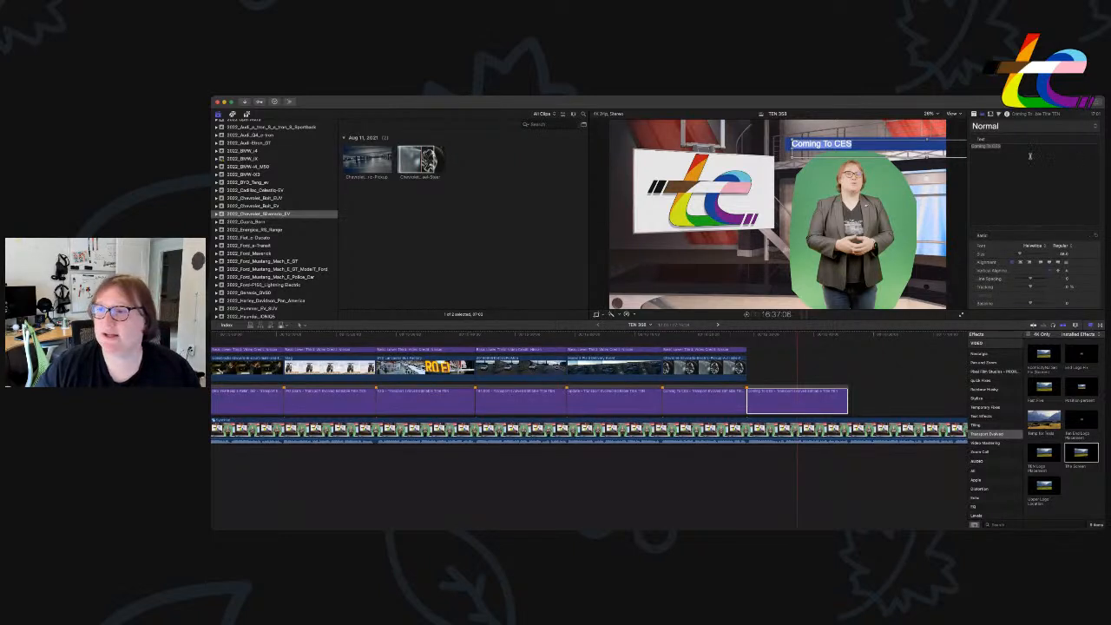
{"action": "left_click_drag", "start_coordinate": [1028, 153], "coordinate": [958, 146]}
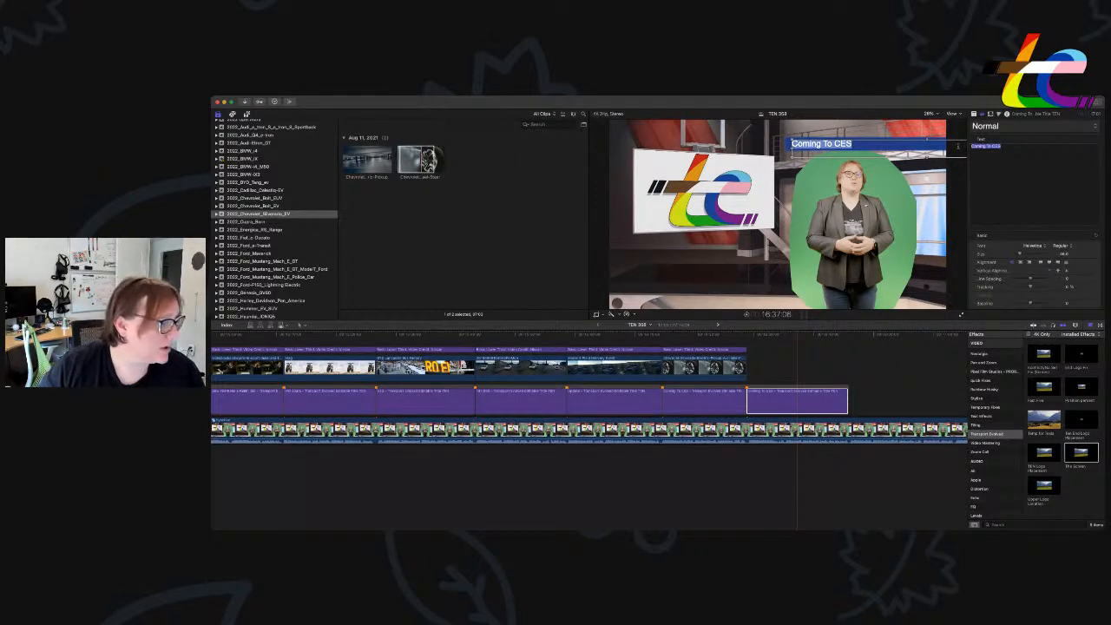
{"action": "key", "text": "BackSpace"}
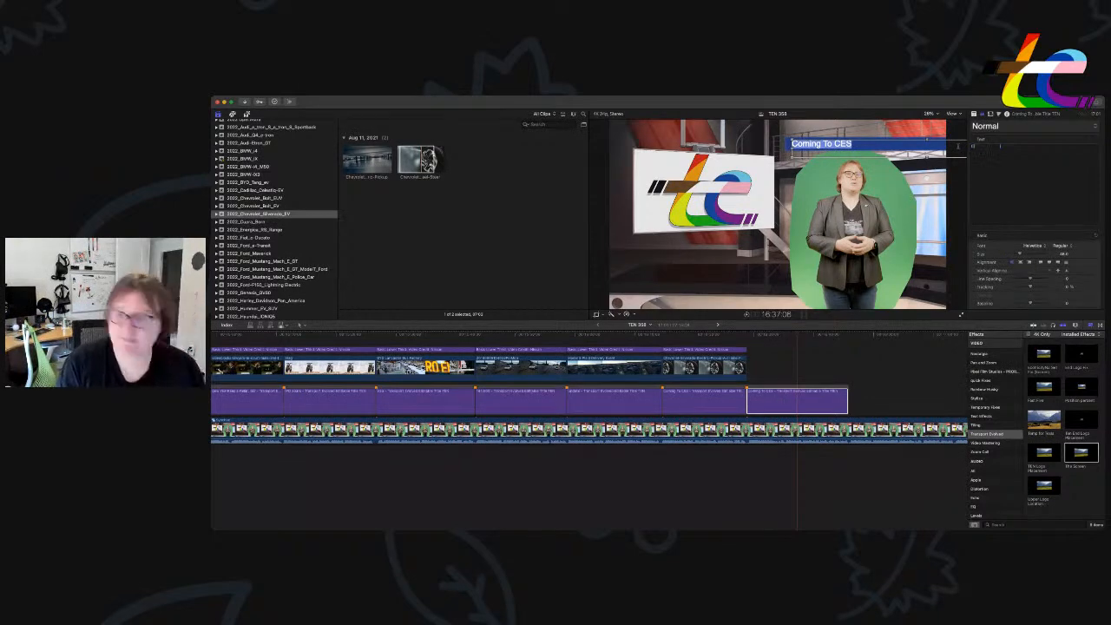
{"action": "type", "text": "In Production"}
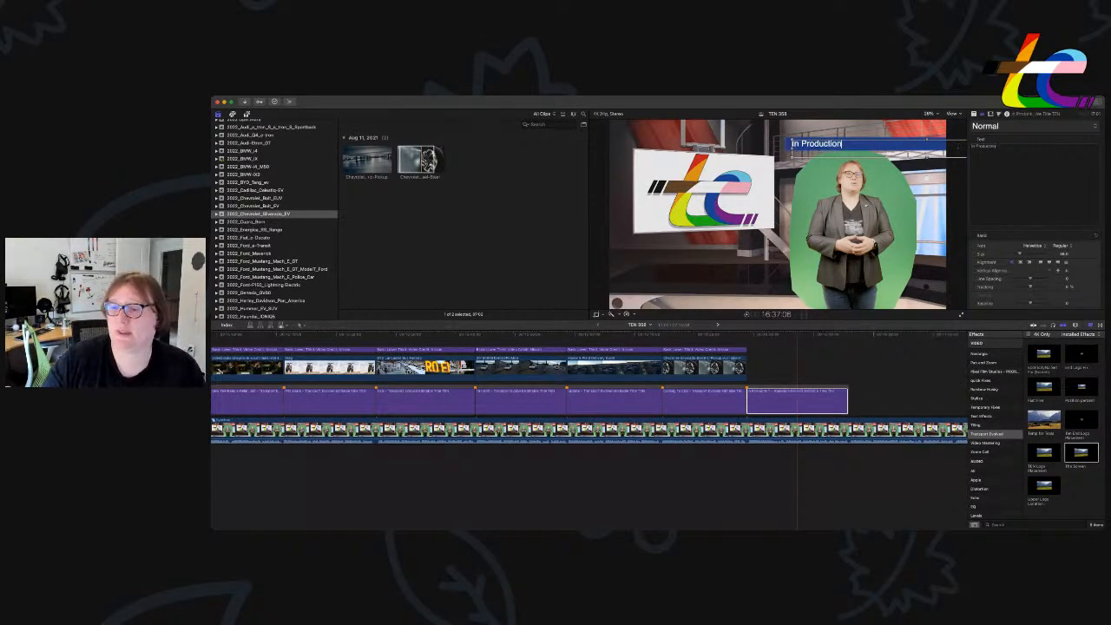
{"action": "left_click", "coordinate": [768, 381]}
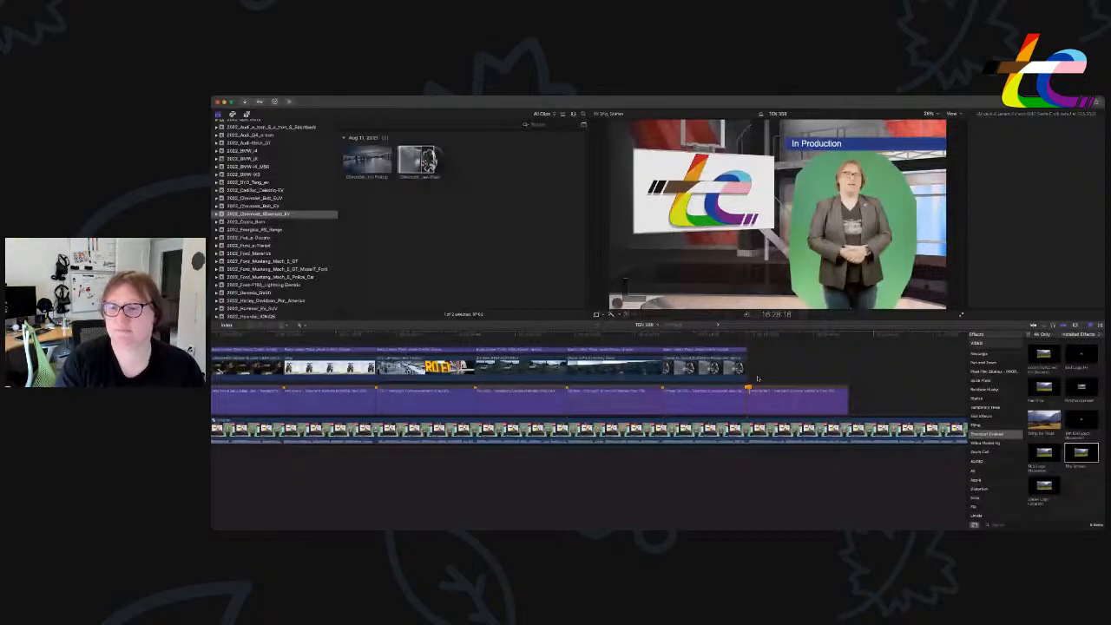
{"action": "key", "text": "super+4"}
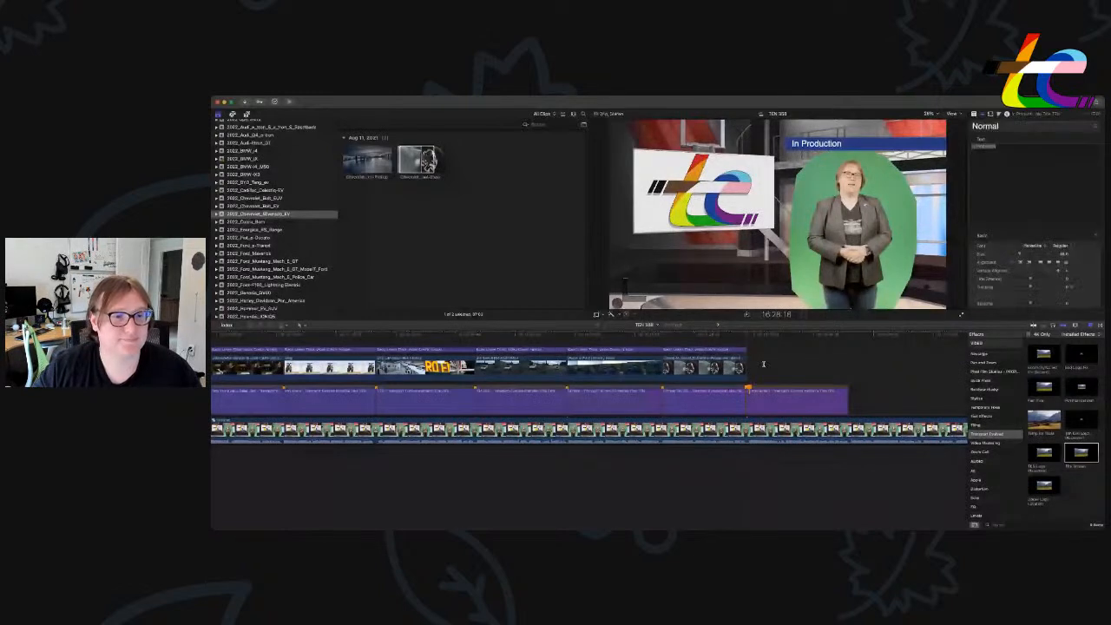
Play the presenter footage under the "In Production" title from its start and check the title's end point.
{"action": "key", "text": "super+Tab"}
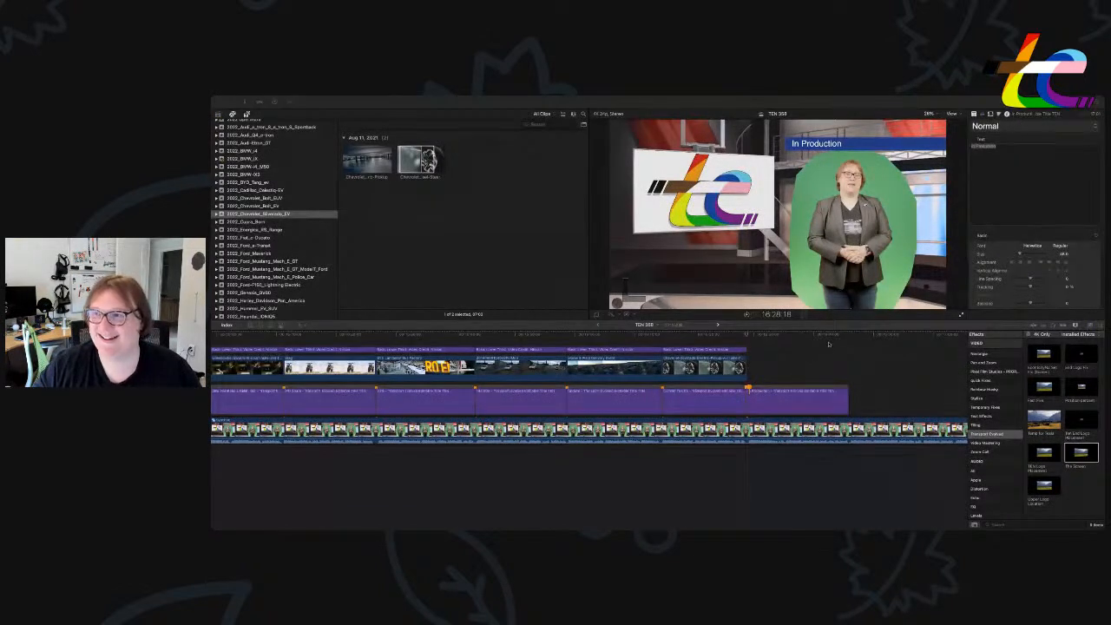
{"action": "left_click", "coordinate": [828, 345]}
{"action": "key", "text": "space"}
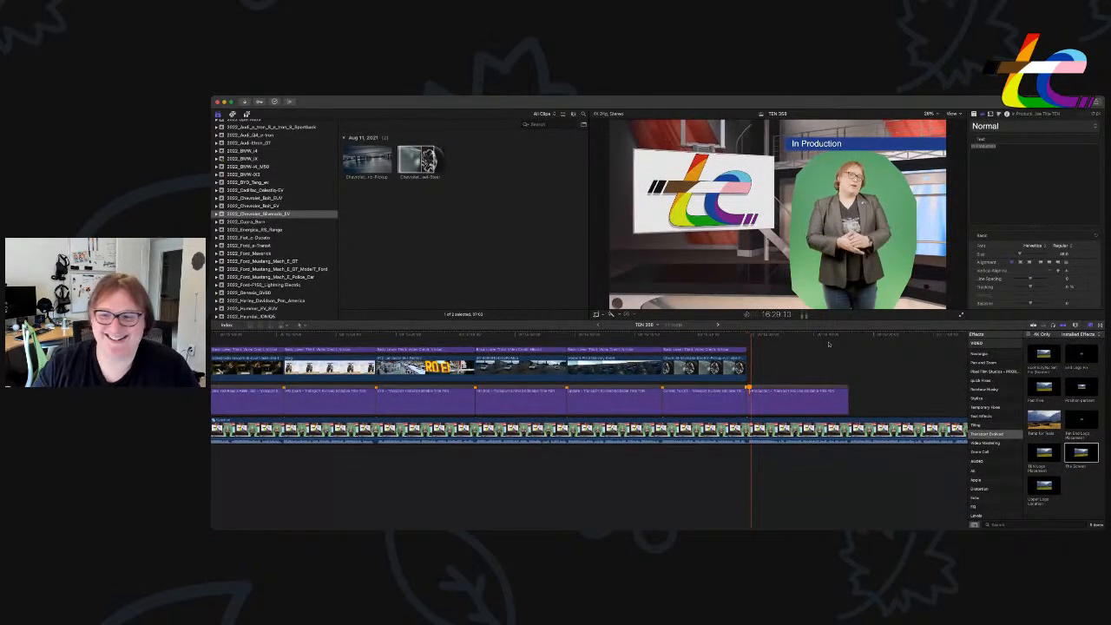
{"action": "left_click", "coordinate": [829, 345]}
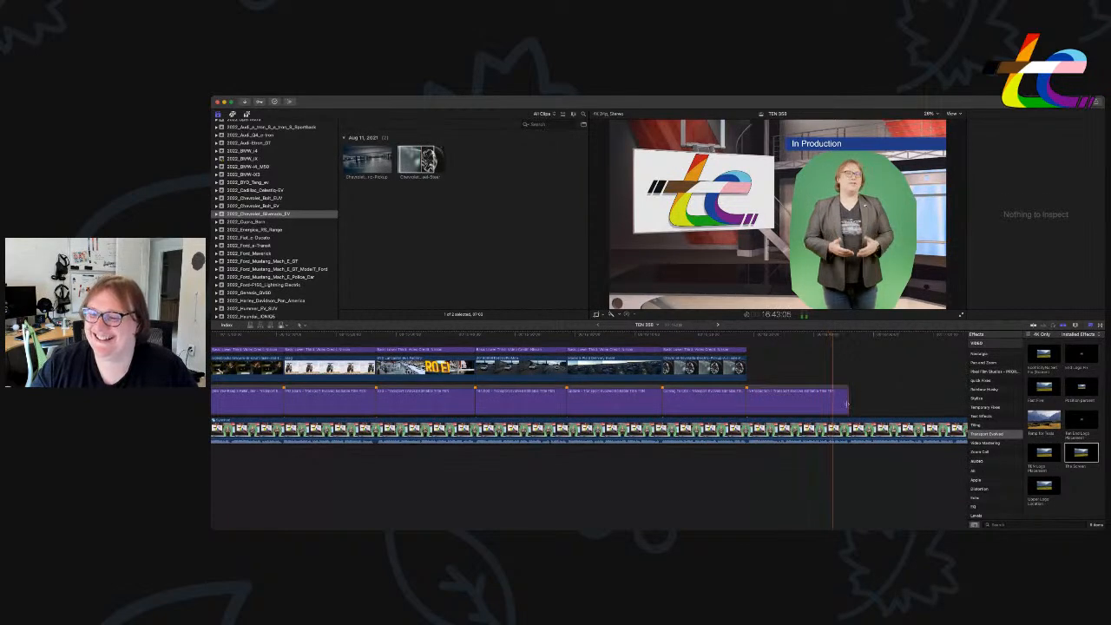
{"action": "left_click", "coordinate": [847, 402]}
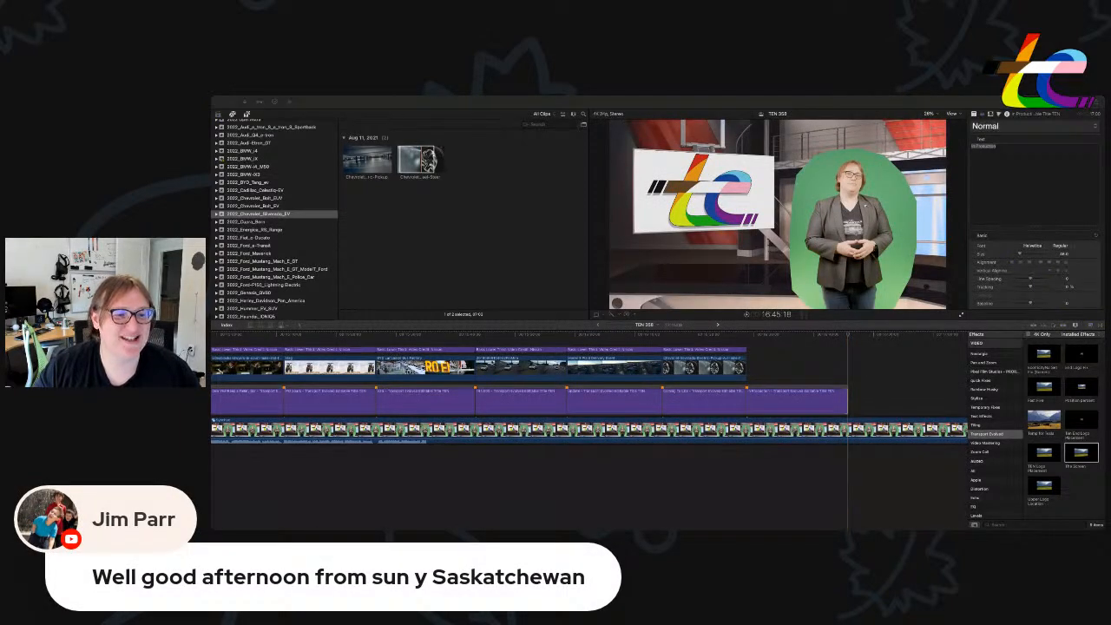
Look through the B-roll event list by model year for footage to match the "In Production" story.
{"action": "left_click", "coordinate": [409, 275]}
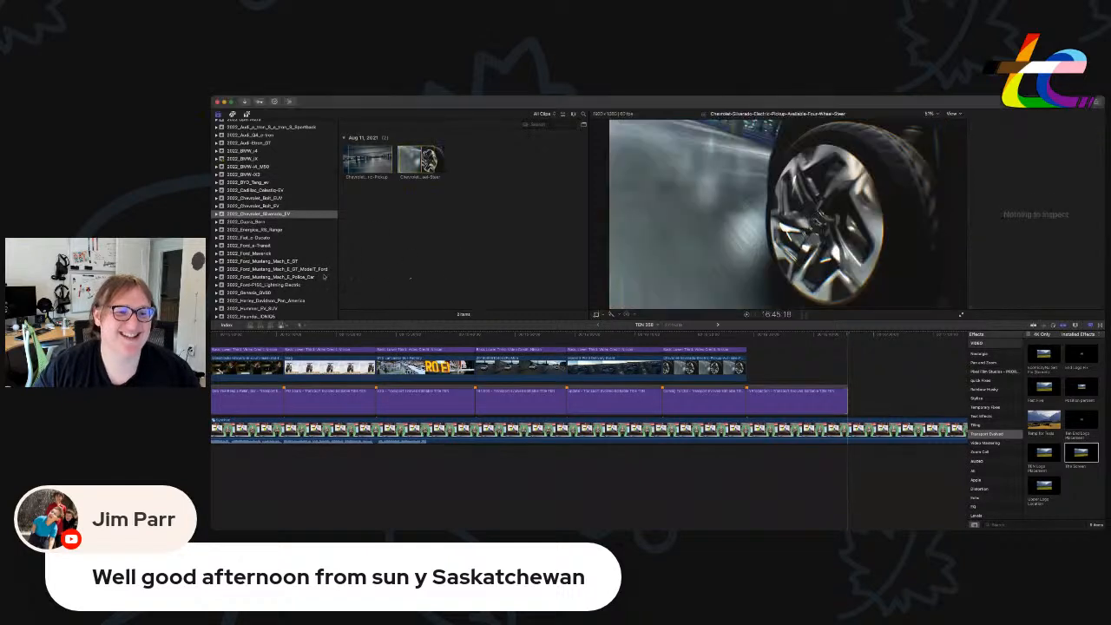
{"action": "scroll", "coordinate": [261, 263], "scroll_direction": "down", "scroll_amount": 3}
{"action": "scroll", "coordinate": [261, 262], "scroll_direction": "down", "scroll_amount": 8}
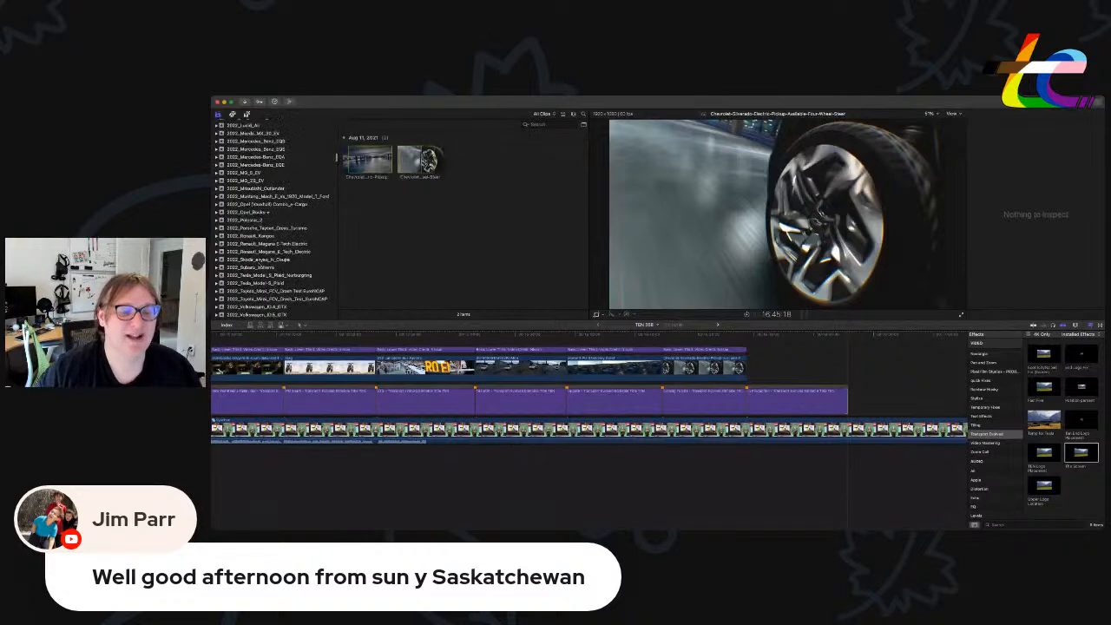
{"action": "scroll", "coordinate": [261, 217], "scroll_direction": "up", "scroll_amount": 5}
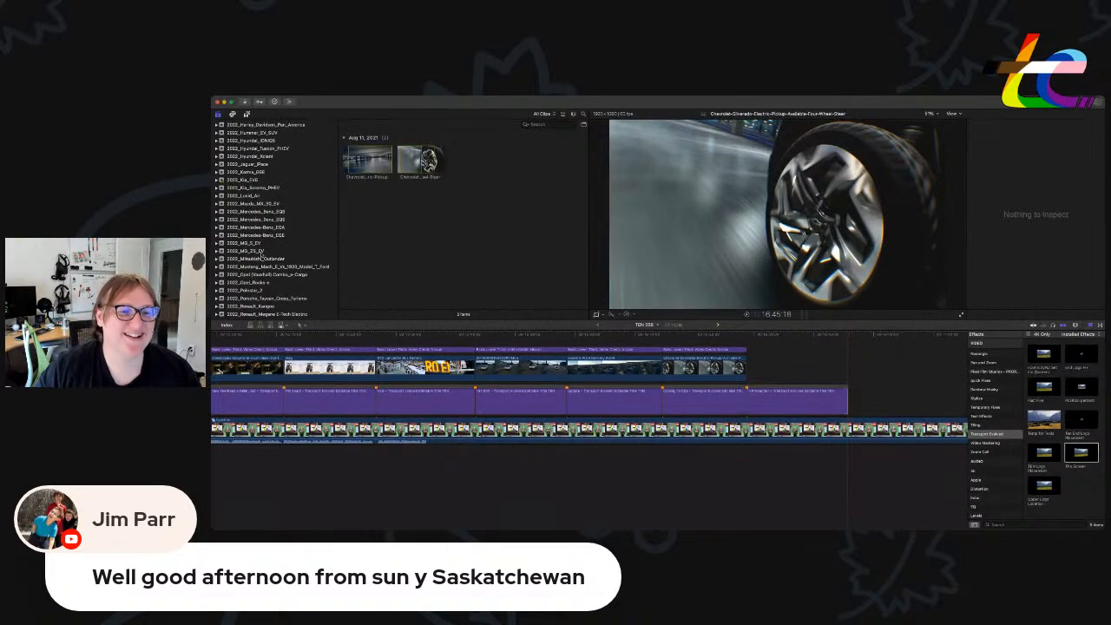
{"action": "scroll", "coordinate": [261, 258], "scroll_direction": "up", "scroll_amount": 10}
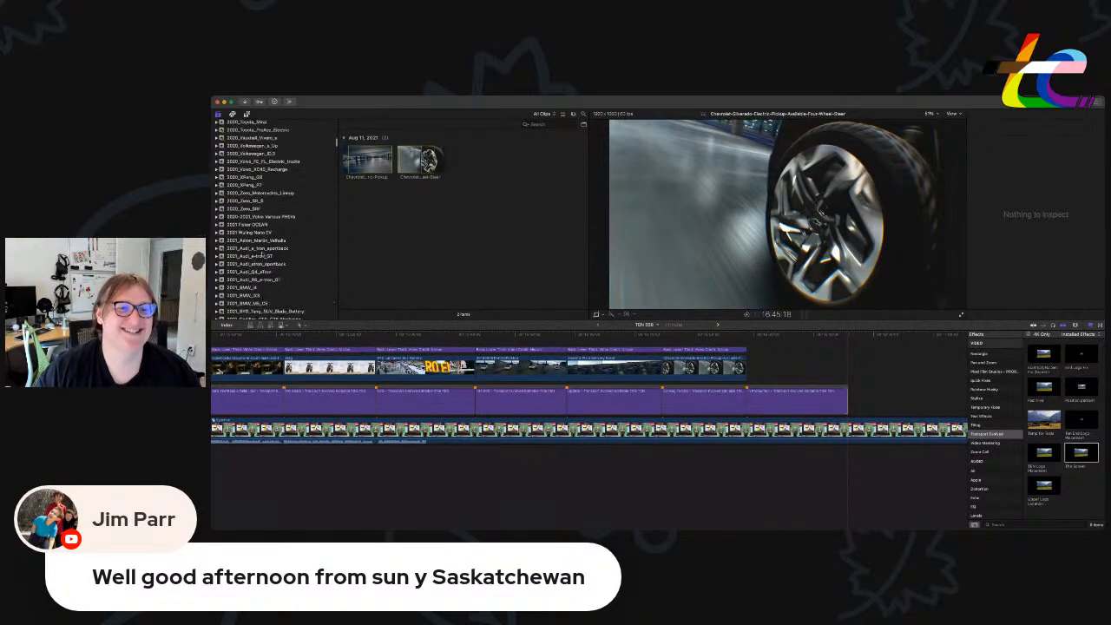
{"action": "scroll", "coordinate": [261, 256], "scroll_direction": "up", "scroll_amount": 15}
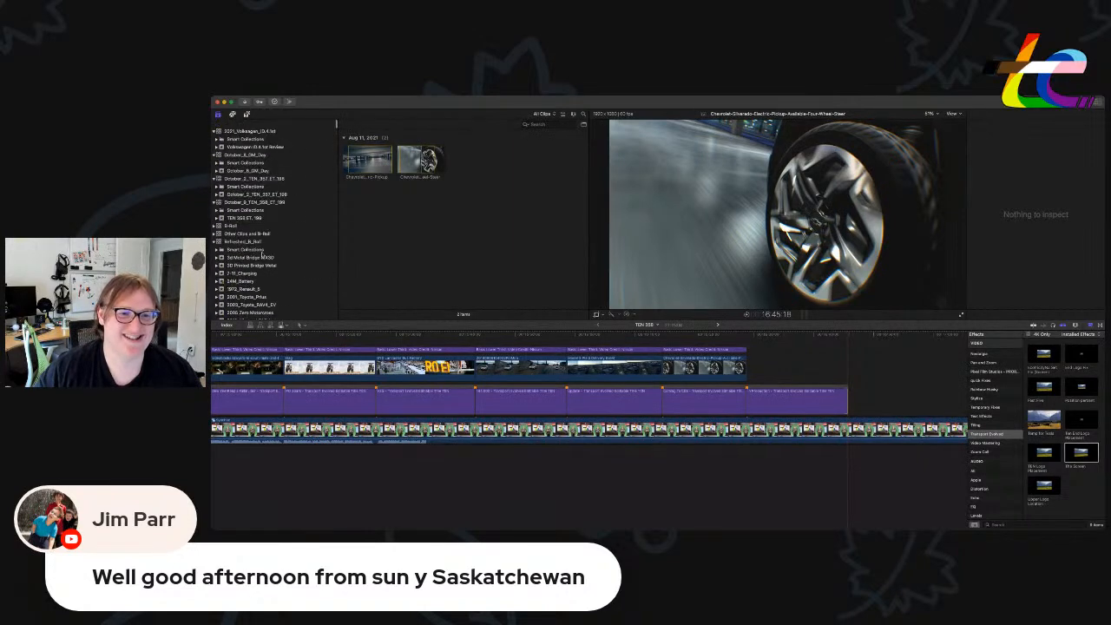
{"action": "scroll", "coordinate": [262, 253], "scroll_direction": "down", "scroll_amount": 1}
{"action": "scroll", "coordinate": [300, 300], "scroll_direction": "down", "scroll_amount": 10}
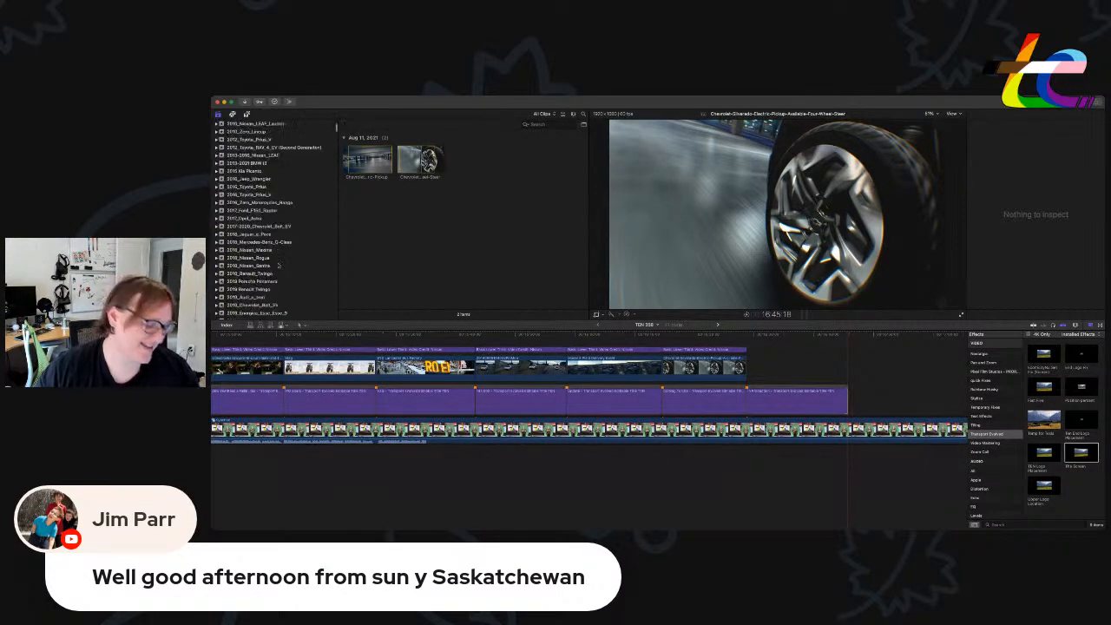
{"action": "scroll", "coordinate": [279, 264], "scroll_direction": "down", "scroll_amount": 5}
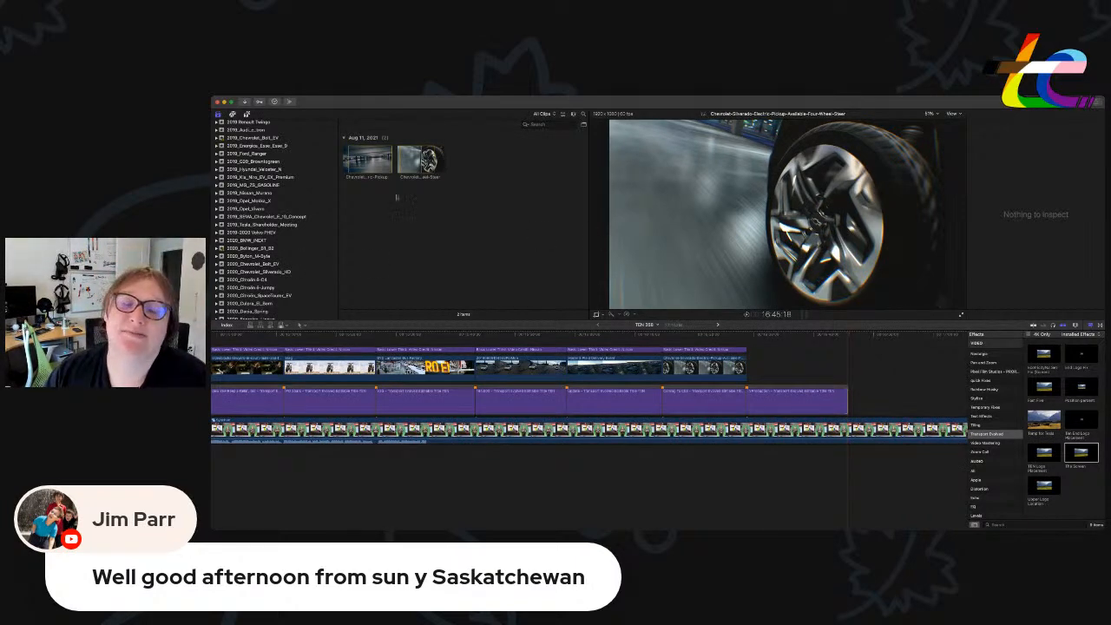
{"action": "scroll", "coordinate": [257, 230], "scroll_direction": "down", "scroll_amount": 8}
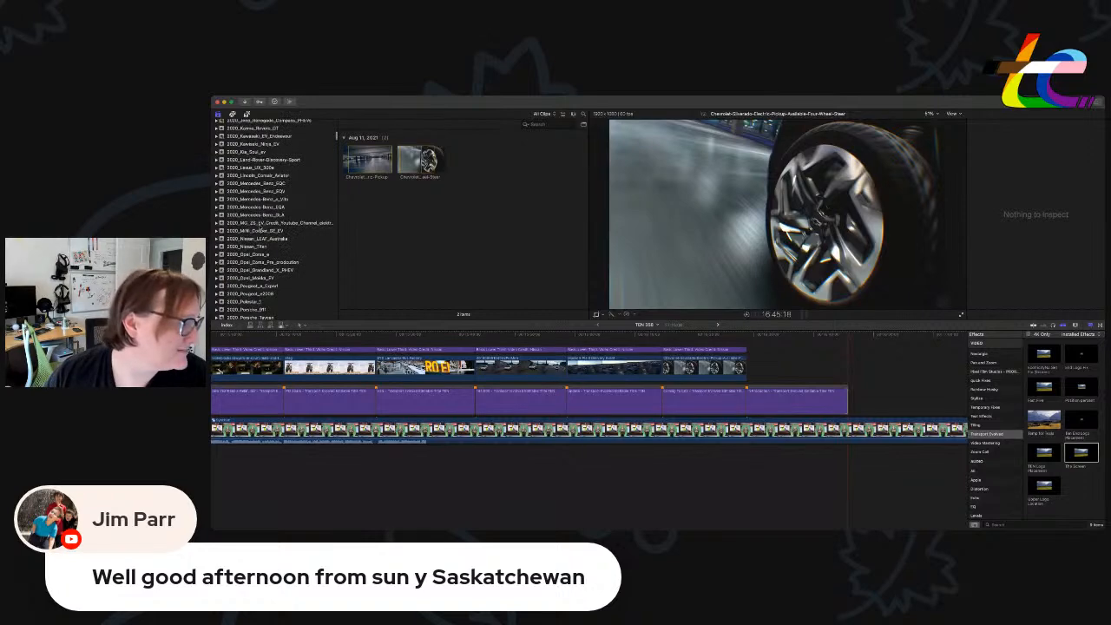
{"action": "scroll", "coordinate": [259, 227], "scroll_direction": "down", "scroll_amount": 4}
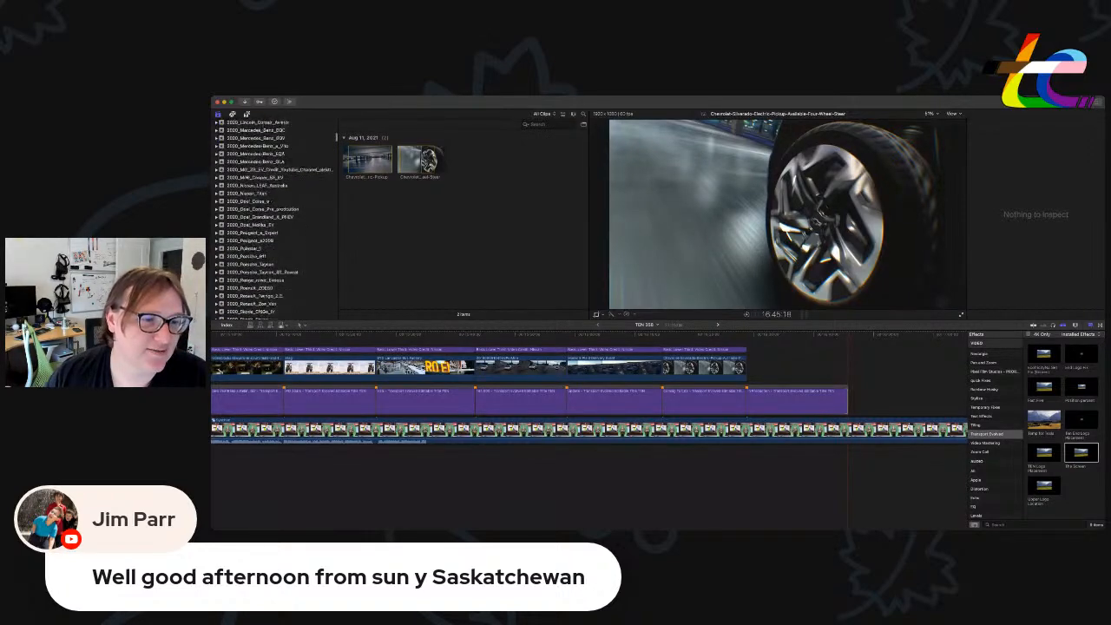
{"action": "key", "text": "super+Tab"}
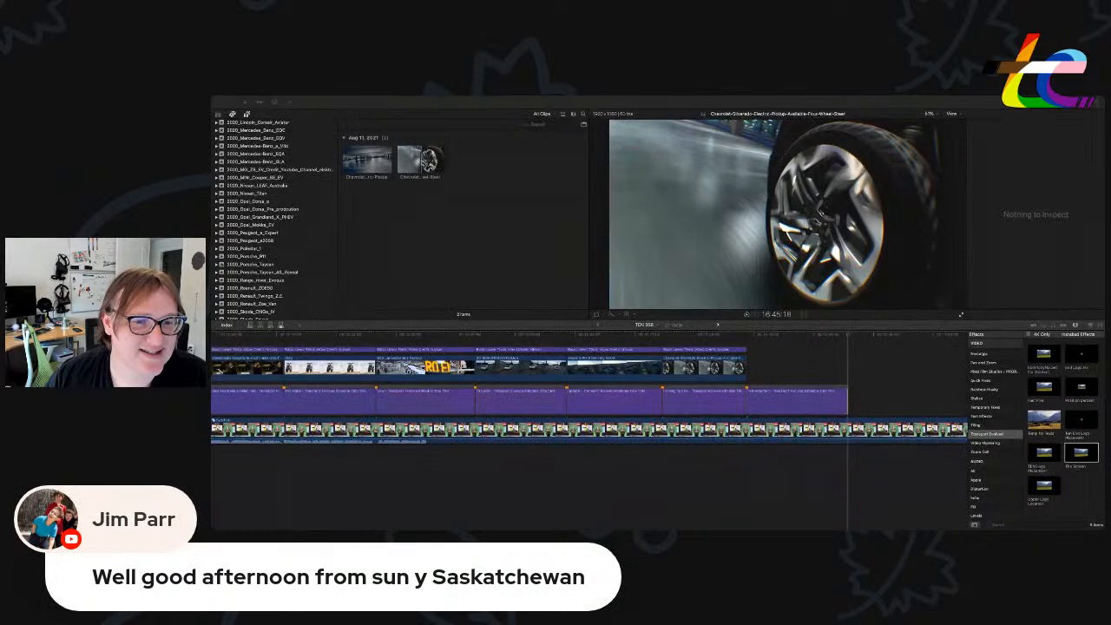
Return the playhead to the start of the "In Production" title and browse the 2021 B-roll events for matching footage.
{"action": "left_click", "coordinate": [402, 267]}
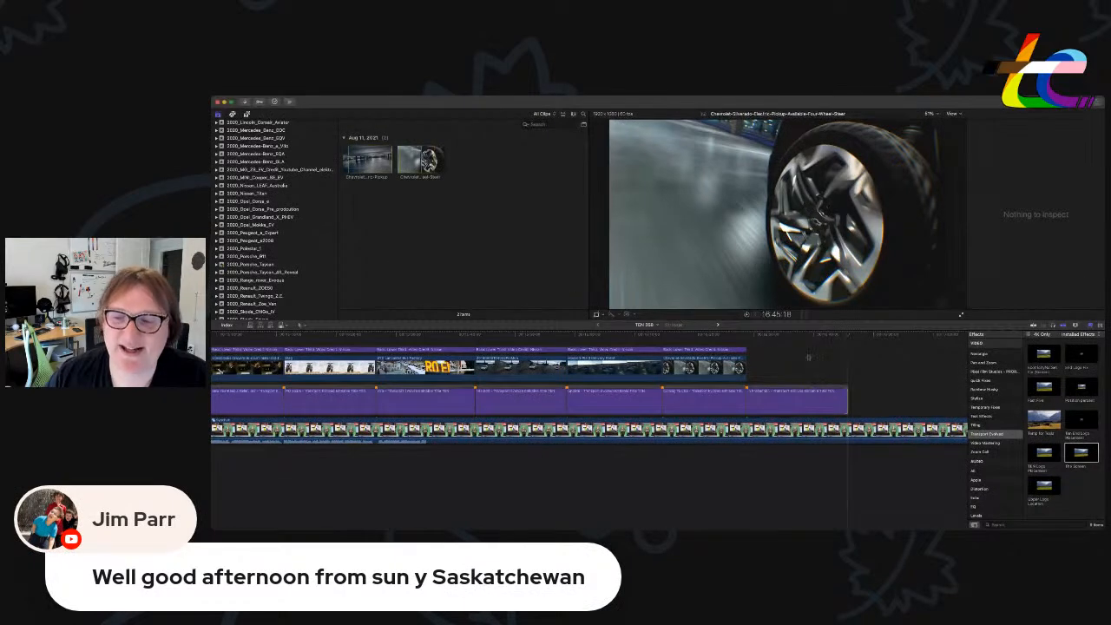
{"action": "left_click", "coordinate": [748, 335]}
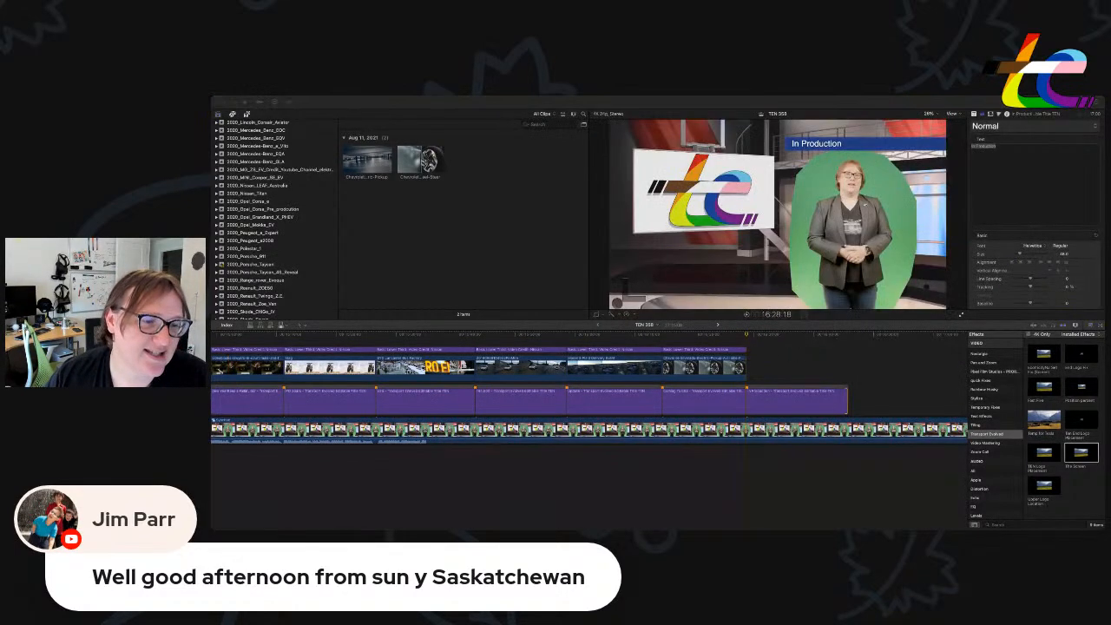
{"action": "left_click", "coordinate": [395, 318]}
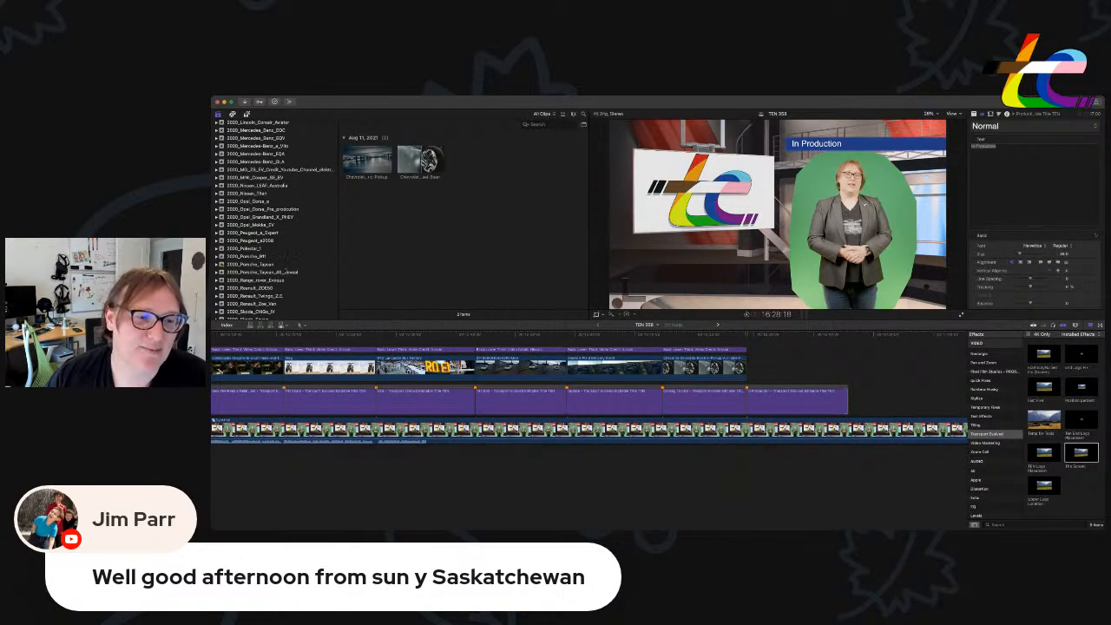
{"action": "scroll", "coordinate": [286, 269], "scroll_direction": "down", "scroll_amount": 10}
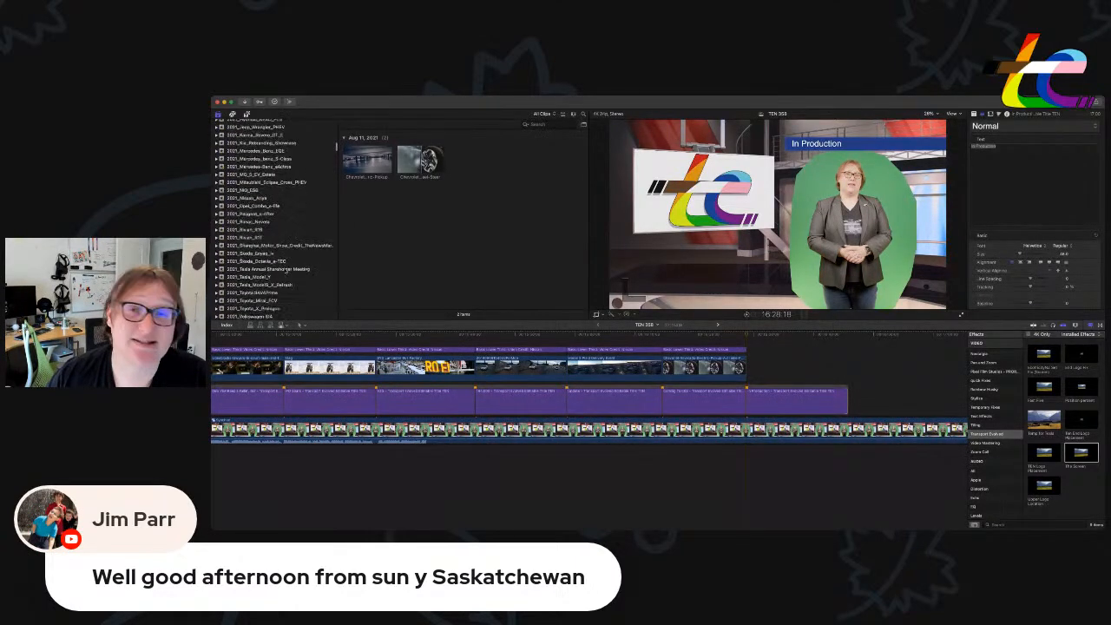
{"action": "scroll", "coordinate": [286, 271], "scroll_direction": "down", "scroll_amount": 1}
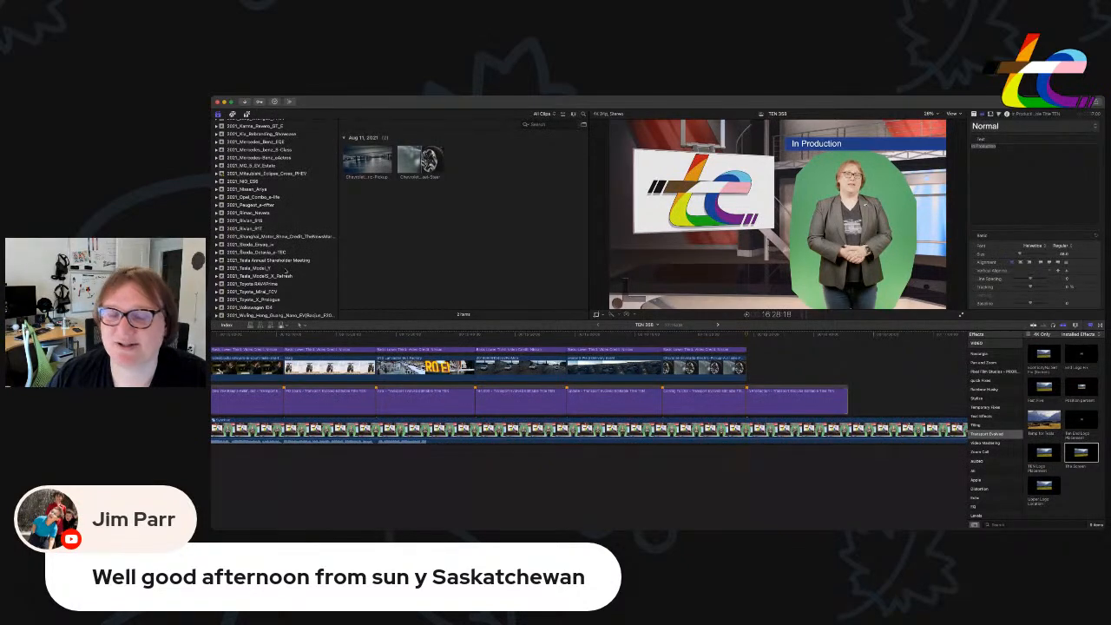
{"action": "scroll", "coordinate": [286, 272], "scroll_direction": "down", "scroll_amount": 4}
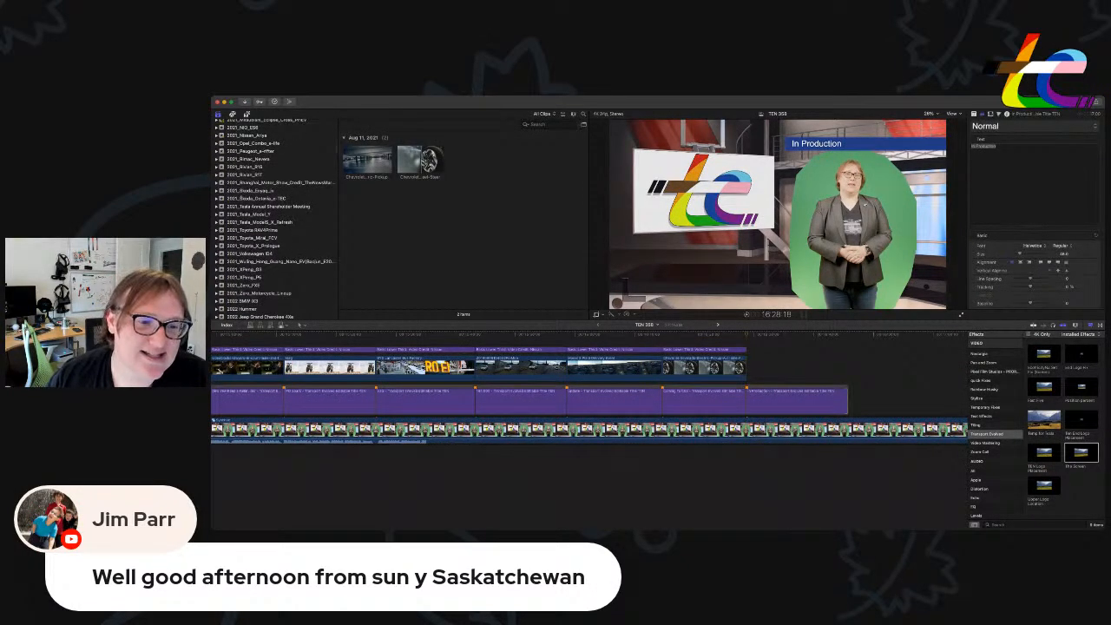
Check the presenter footage at a point past the middle of the "In Production" title.
{"action": "key", "text": "super+Tab"}
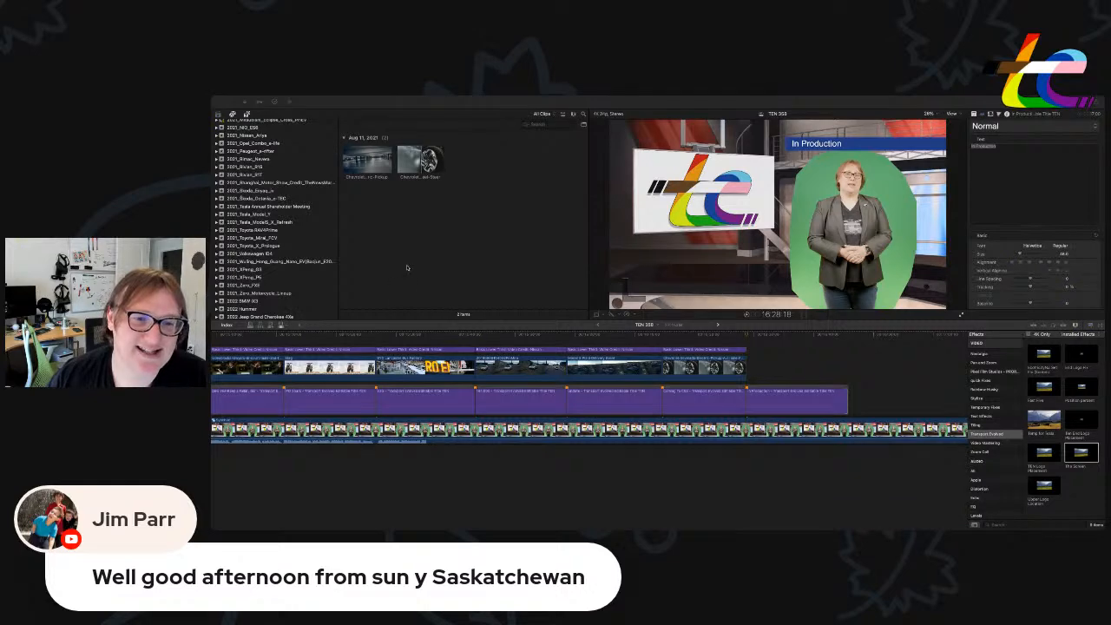
{"action": "left_click", "coordinate": [407, 268]}
{"action": "left_click", "coordinate": [812, 357]}
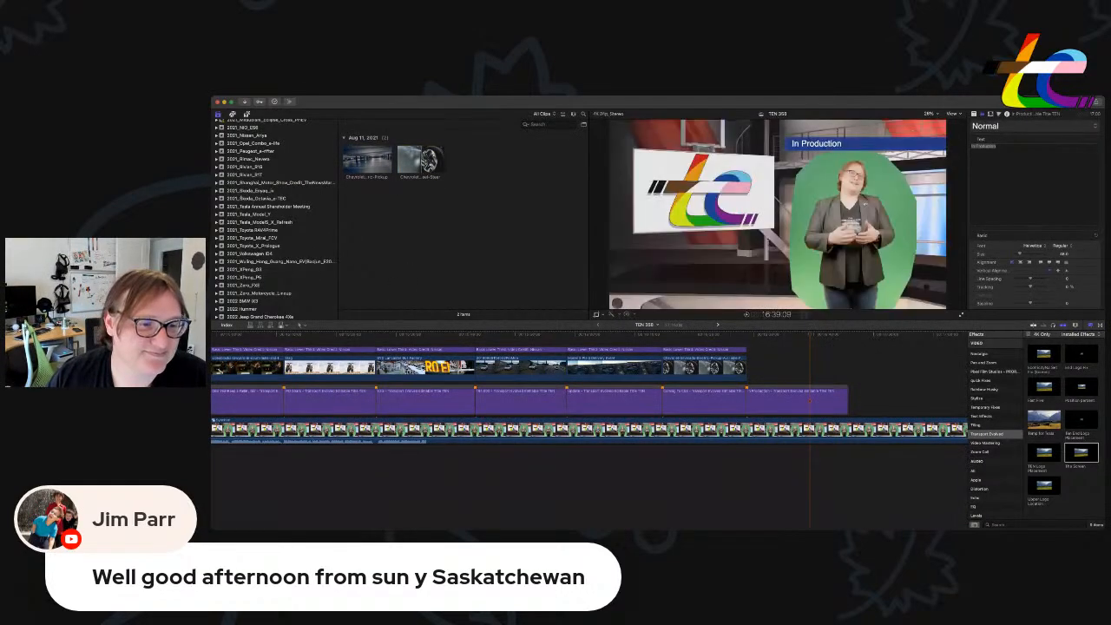
{"action": "key", "text": "super+Tab"}
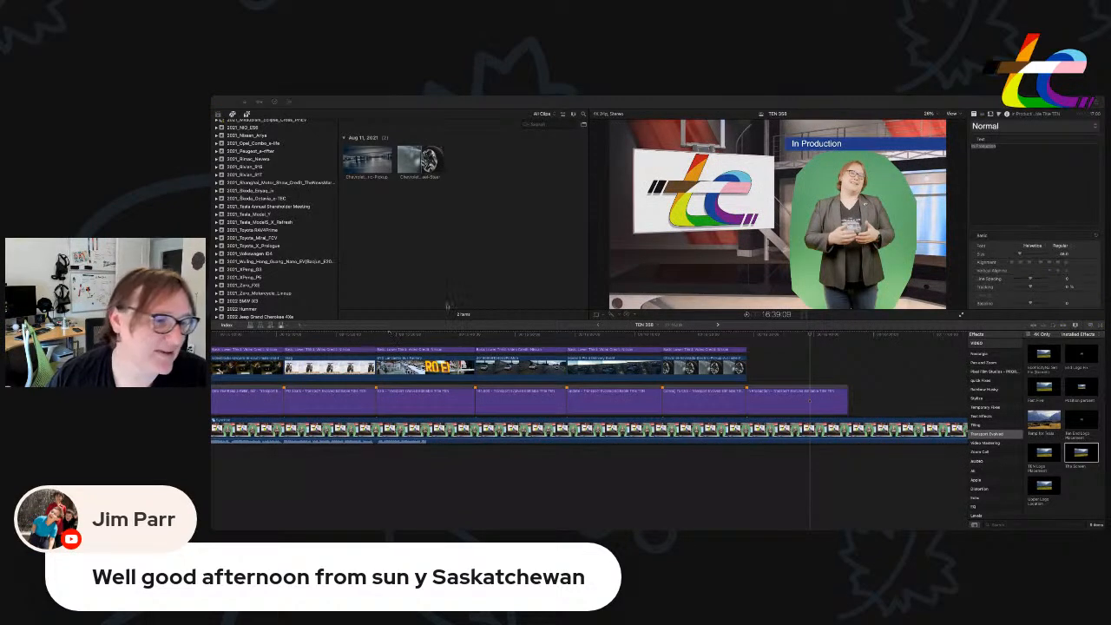
Move the playhead to a point near the end of the "In Production" title and open the 2022_Volvo_C40_Recharge B-roll event.
{"action": "left_click", "coordinate": [447, 305]}
{"action": "left_click", "coordinate": [806, 342]}
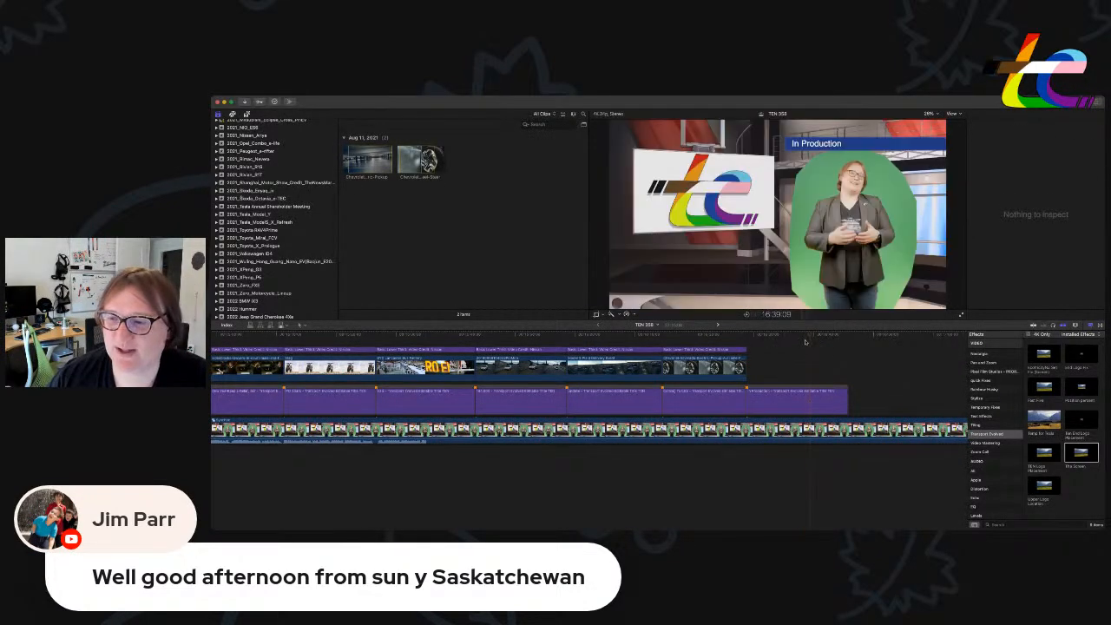
{"action": "left_click", "coordinate": [820, 338]}
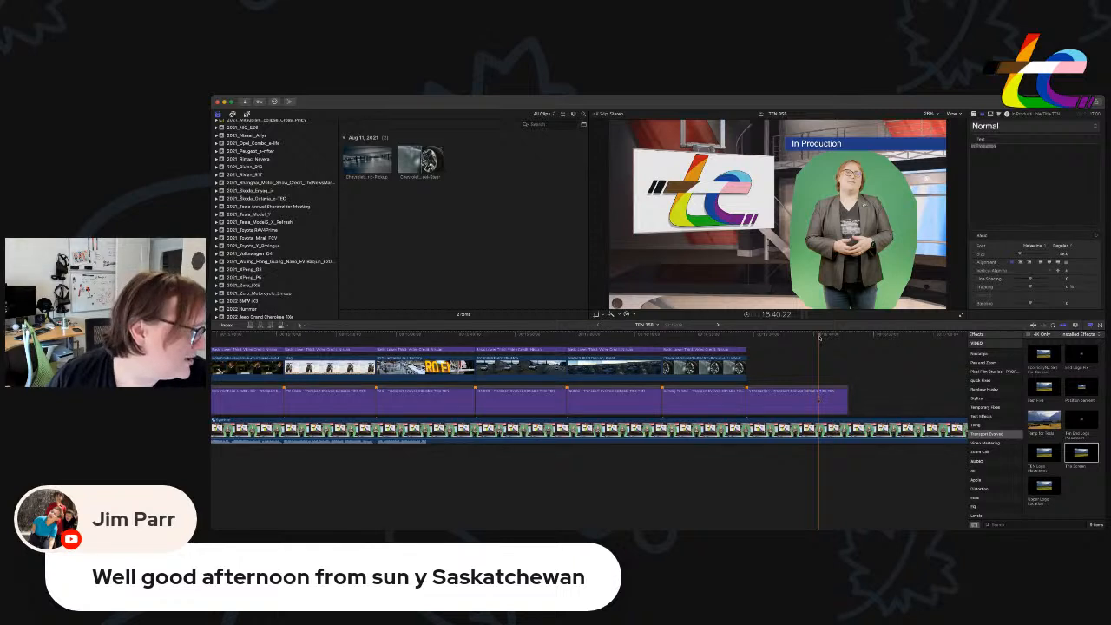
{"action": "scroll", "coordinate": [319, 278], "scroll_direction": "down", "scroll_amount": 10}
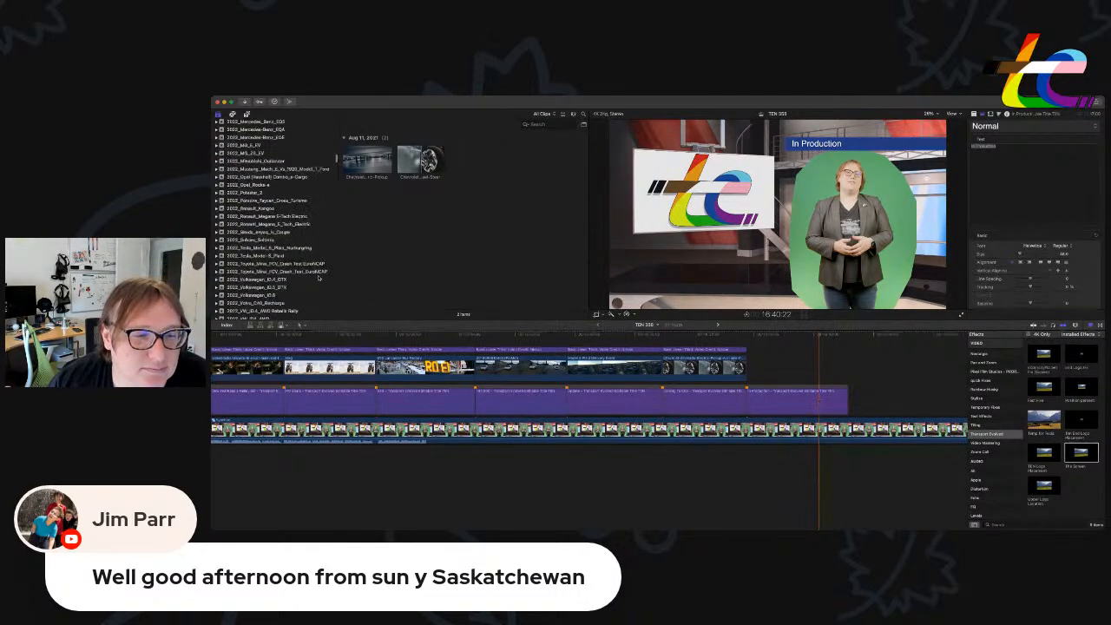
{"action": "scroll", "coordinate": [318, 278], "scroll_direction": "down", "scroll_amount": 3}
{"action": "left_click", "coordinate": [272, 230]}
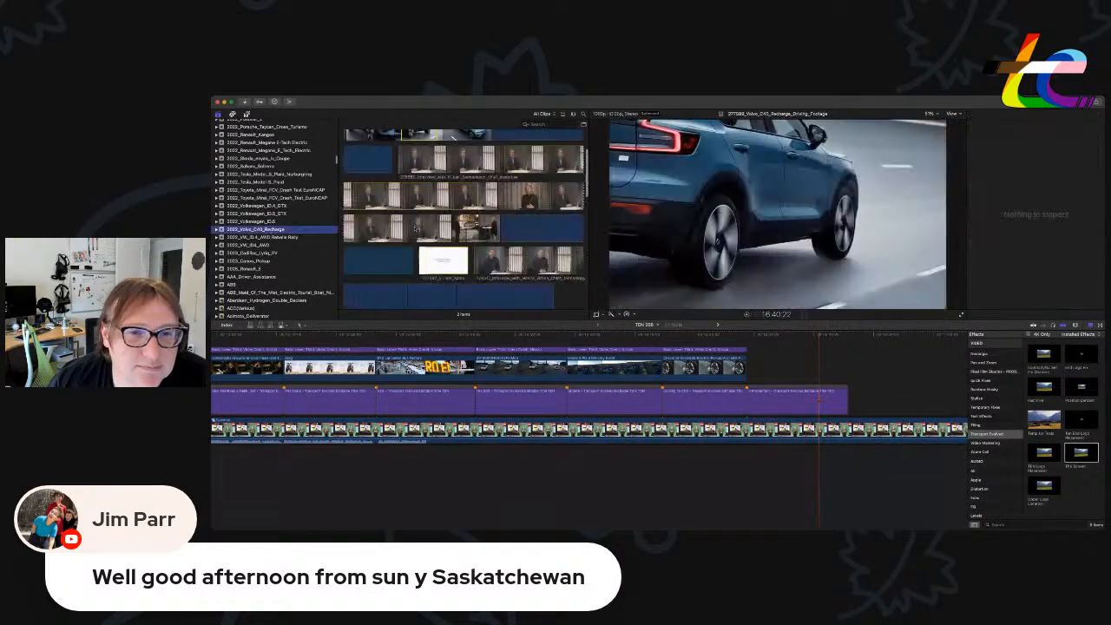
Place a front three-quarter shot from the Volvo C40 driving footage above the "In Production" title and trim it to the title's end.
{"action": "scroll", "coordinate": [416, 229], "scroll_direction": "up", "scroll_amount": 4}
{"action": "left_click", "coordinate": [460, 195]}
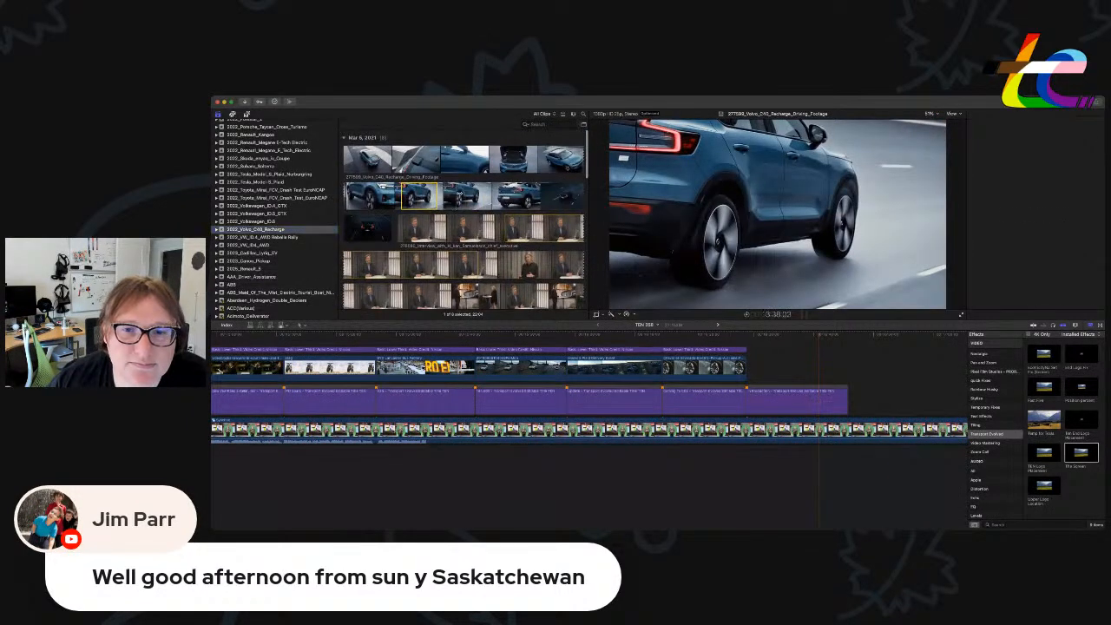
{"action": "left_click_drag", "start_coordinate": [457, 195], "coordinate": [487, 194]}
{"action": "key", "text": "space"}
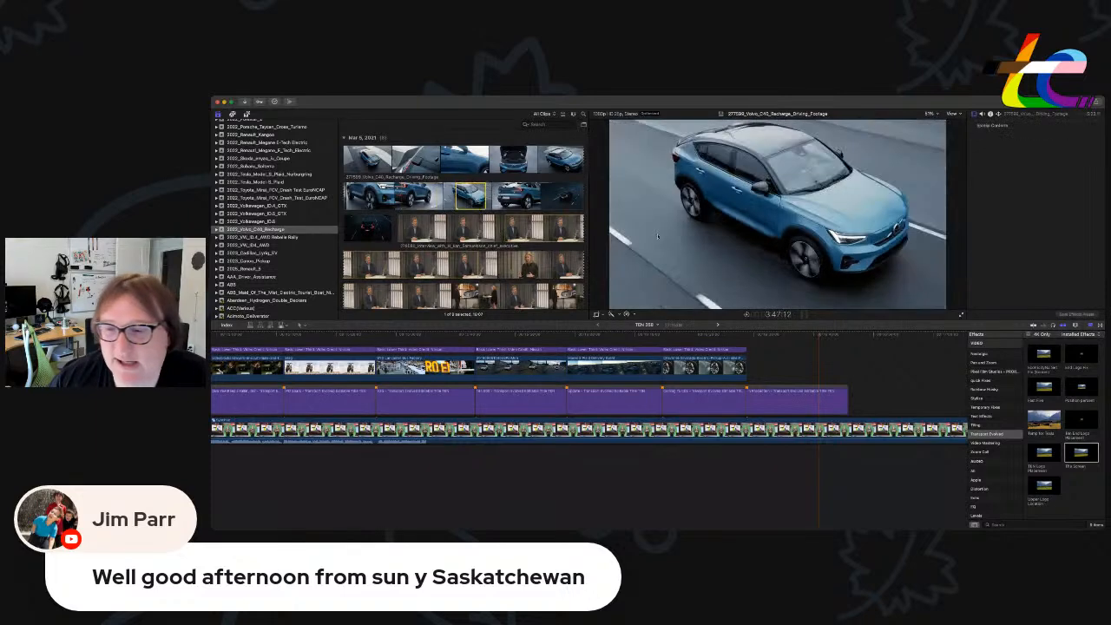
{"action": "key", "text": "e"}
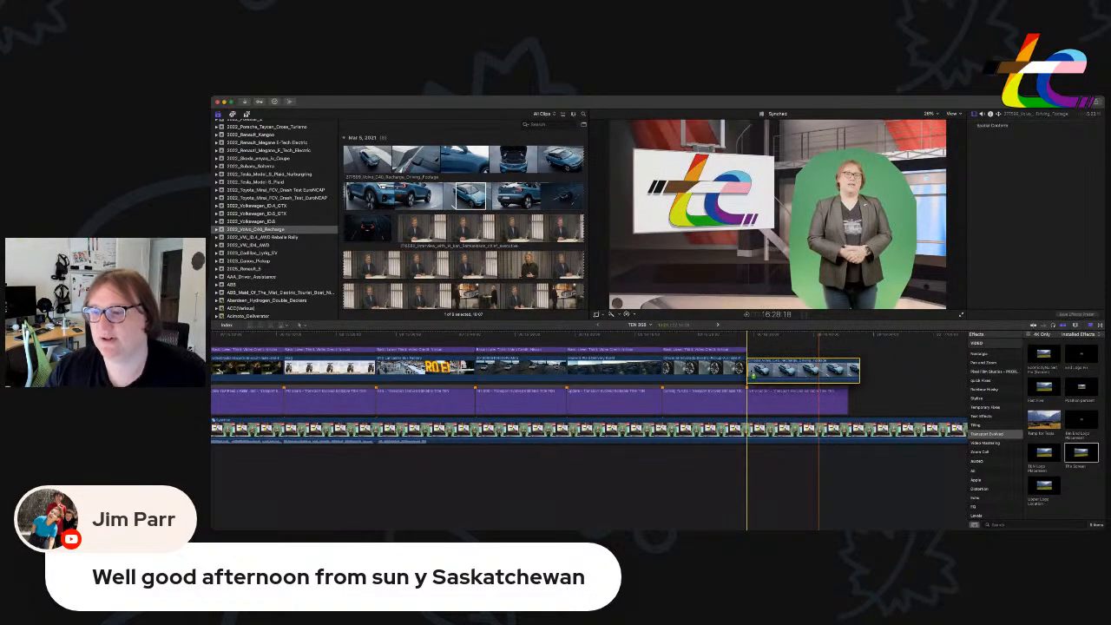
{"action": "left_click_drag", "start_coordinate": [751, 372], "coordinate": [751, 373]}
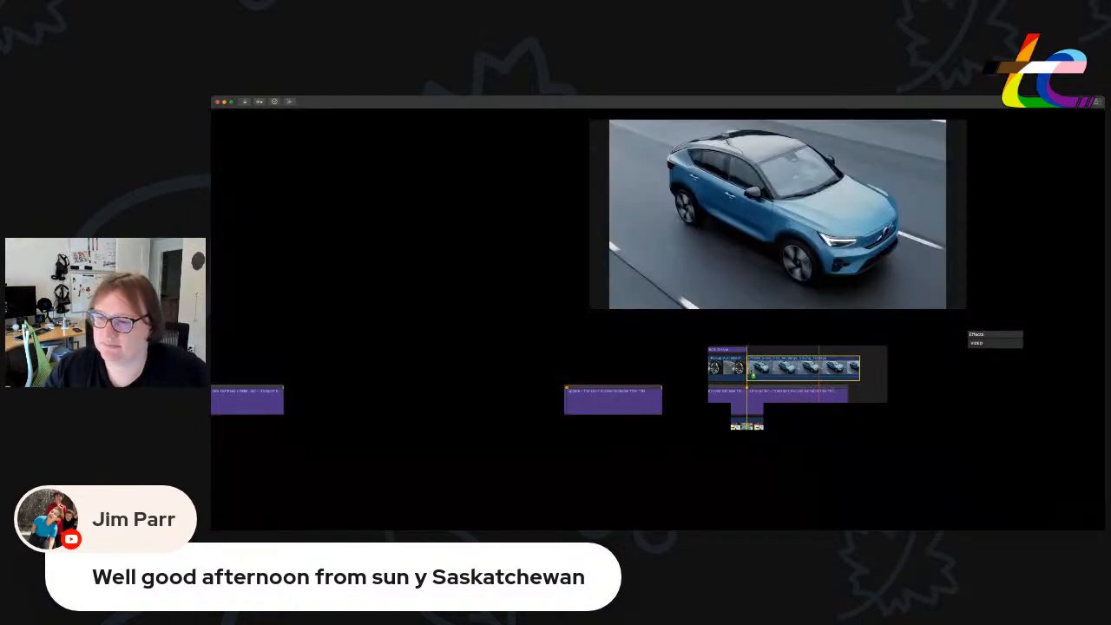
{"action": "left_click_drag", "start_coordinate": [860, 373], "coordinate": [847, 377]}
Detach and delete the Volvo clip's audio and apply The Screen effect to the clip.
{"action": "key", "text": "ctrl+shift+s"}
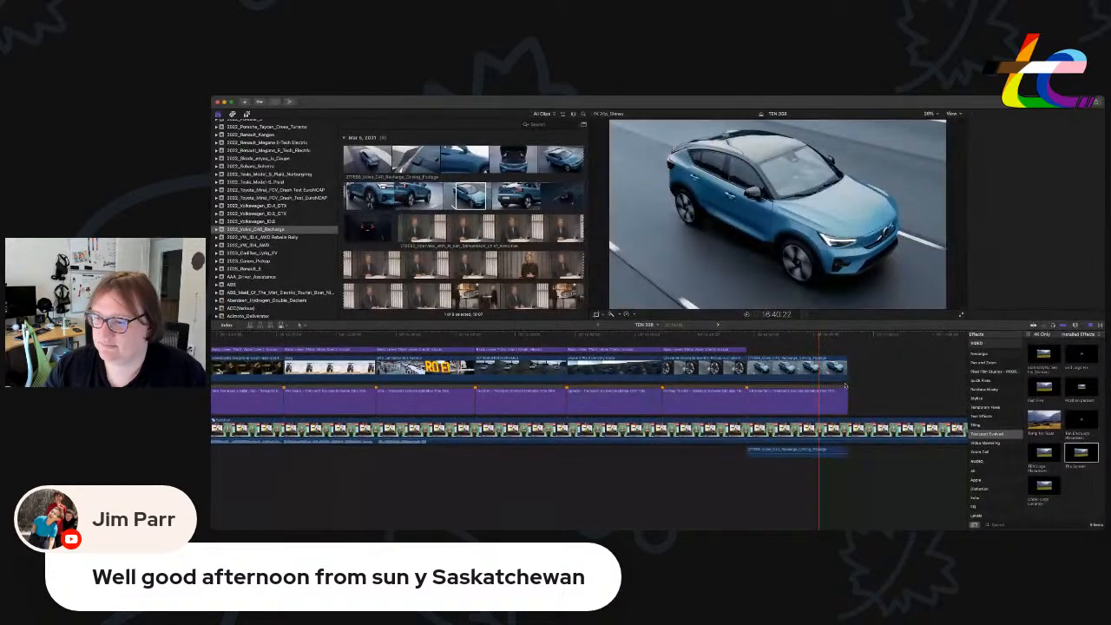
{"action": "left_click", "coordinate": [827, 451]}
{"action": "key", "text": "Delete"}
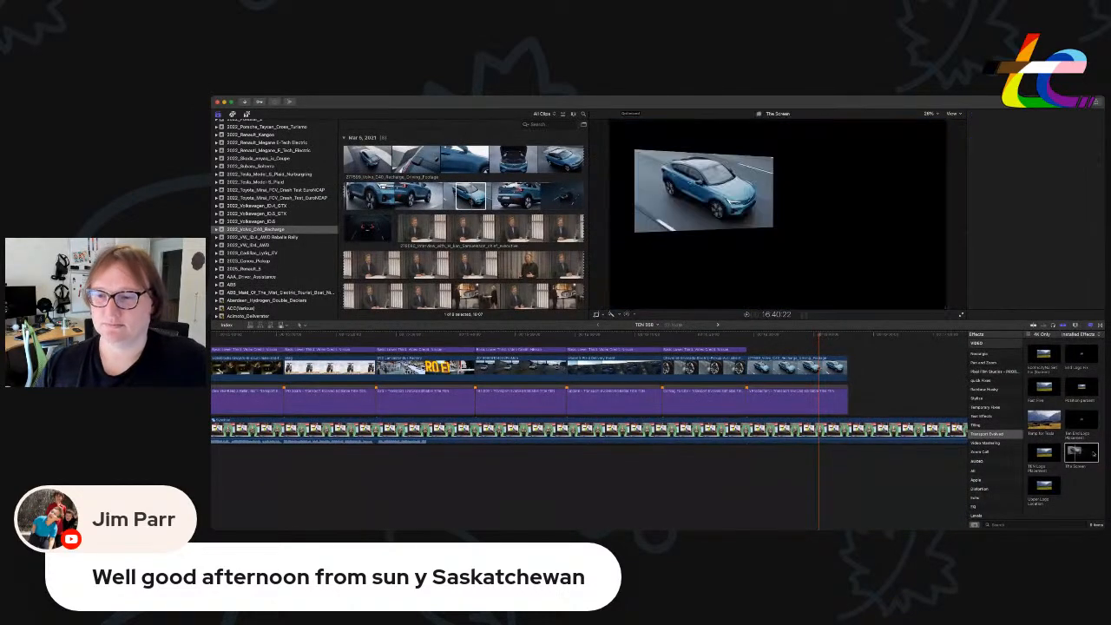
{"action": "double_click", "coordinate": [1095, 454]}
Copy the preceding image credit title above the Volvo clip and change its text to "Image Credit: Volvo".
{"action": "left_click", "coordinate": [740, 350]}
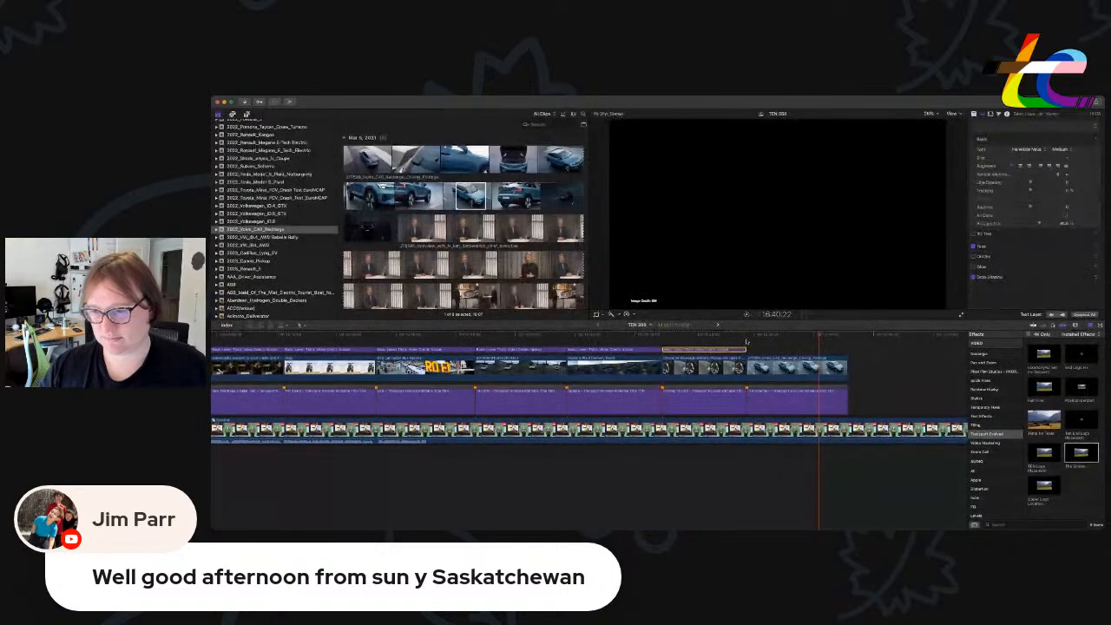
{"action": "left_click_drag", "start_coordinate": [746, 347], "coordinate": [849, 350]}
{"action": "double_click", "coordinate": [798, 350]}
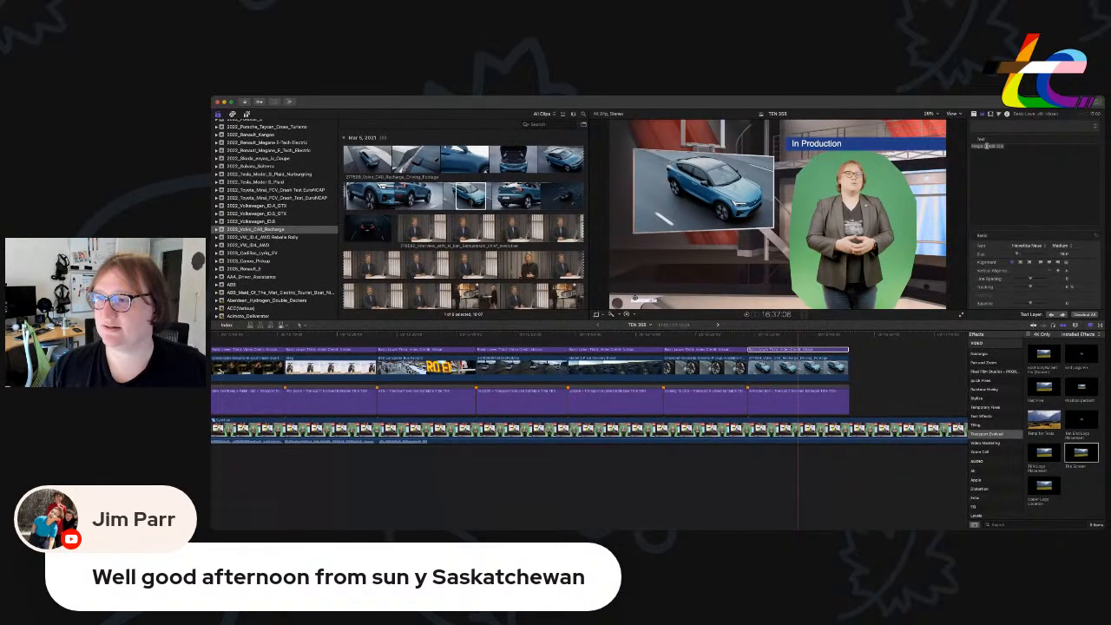
{"action": "left_click_drag", "start_coordinate": [997, 146], "coordinate": [1013, 146]}
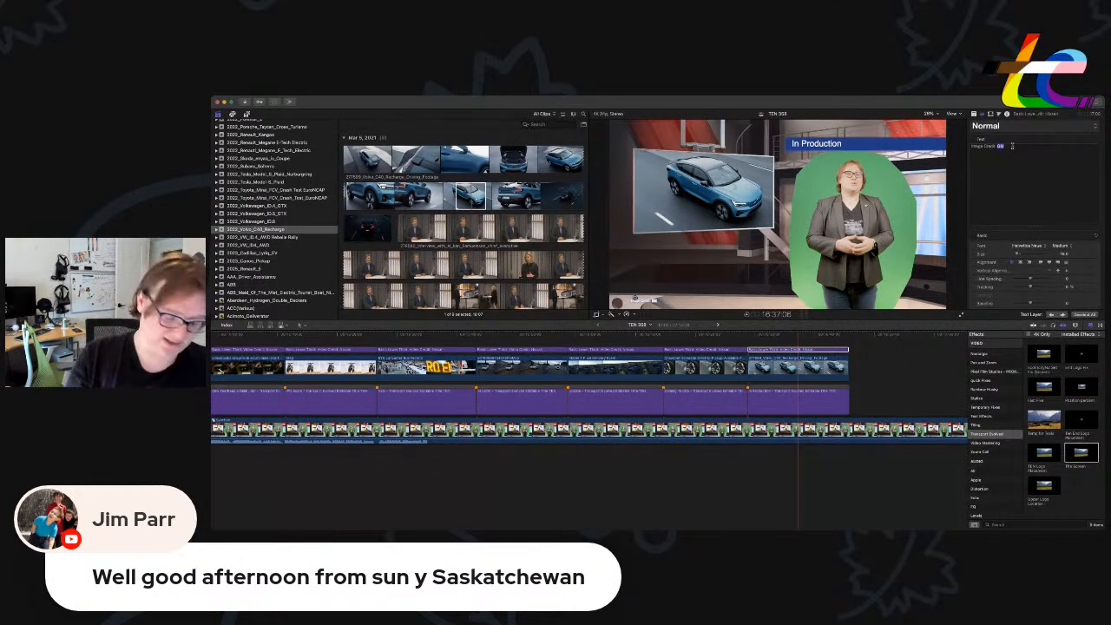
{"action": "type", "text": "Volvo"}
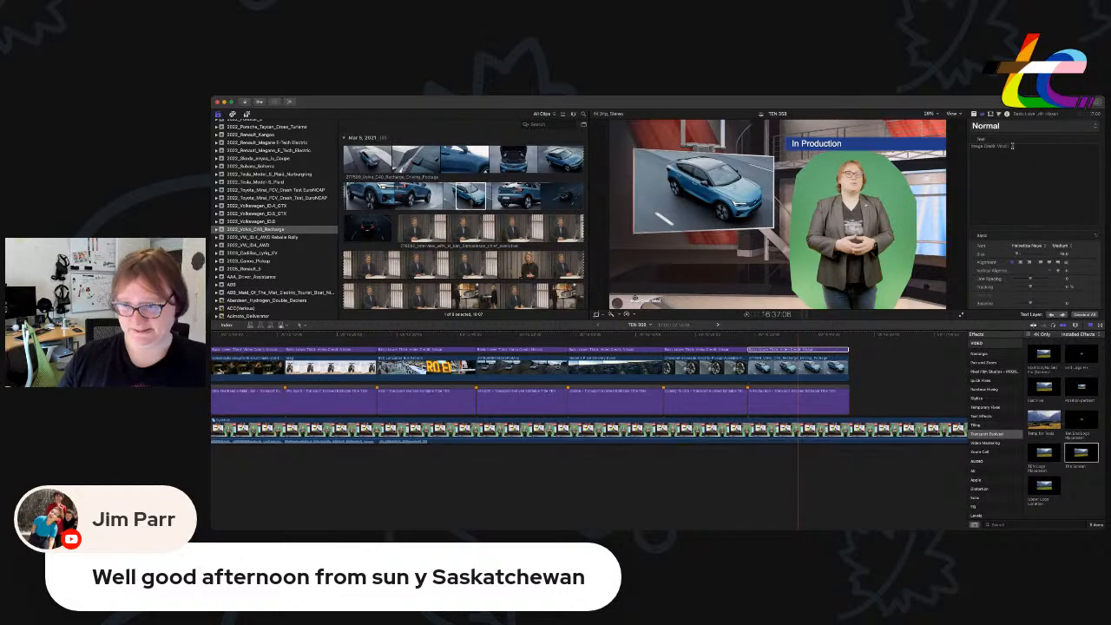
Add a copy of the "In Production" title directly after the existing one.
{"action": "scroll", "coordinate": [641, 434], "scroll_direction": "right", "scroll_amount": 10}
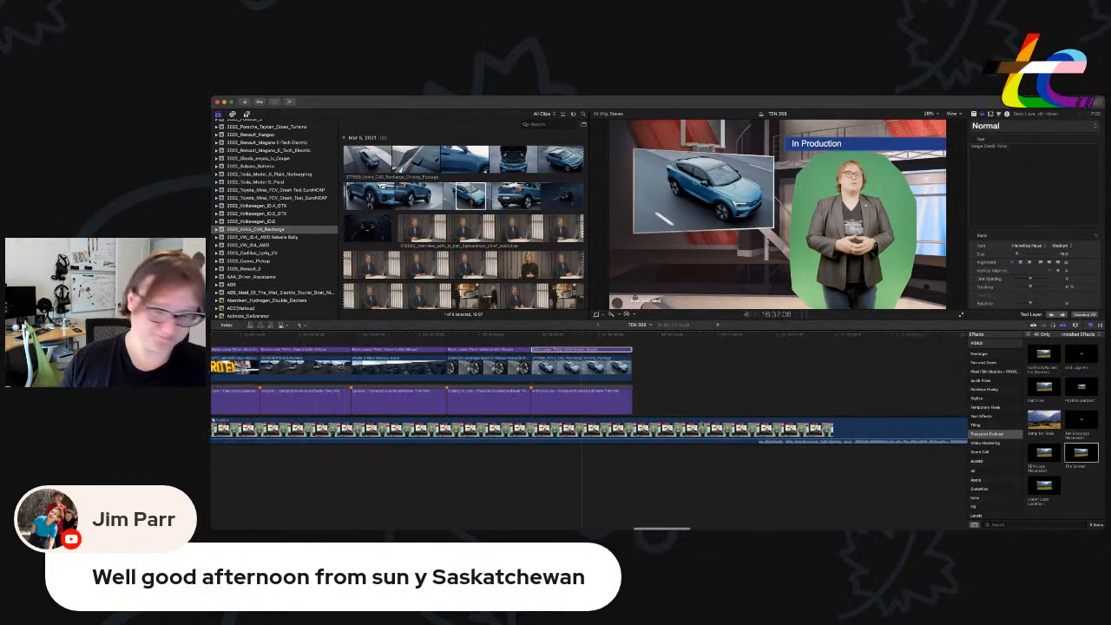
{"action": "left_click", "coordinate": [620, 387]}
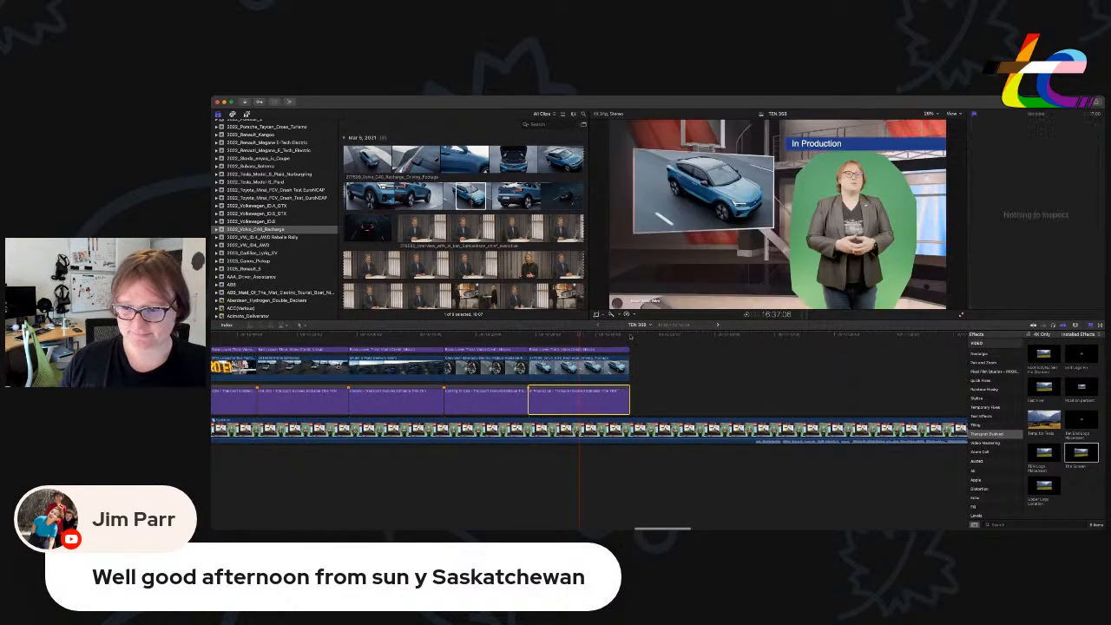
{"action": "key", "text": "super+v"}
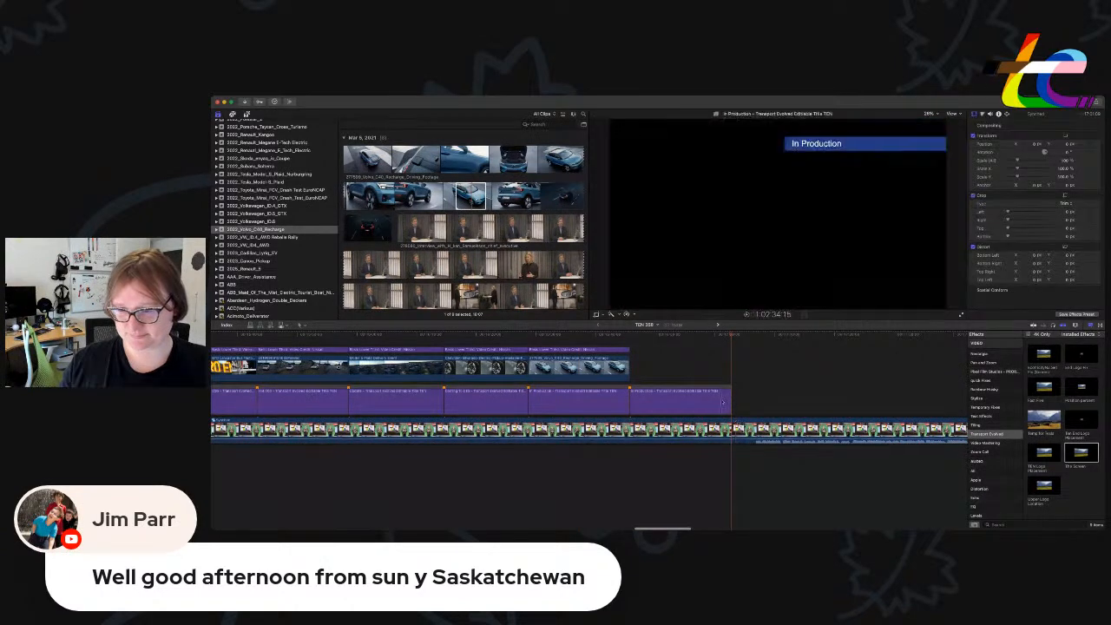
Play the presenter footage near the second "In Production" title's end and extend the title to 17:03:09.
{"action": "key", "text": "space"}
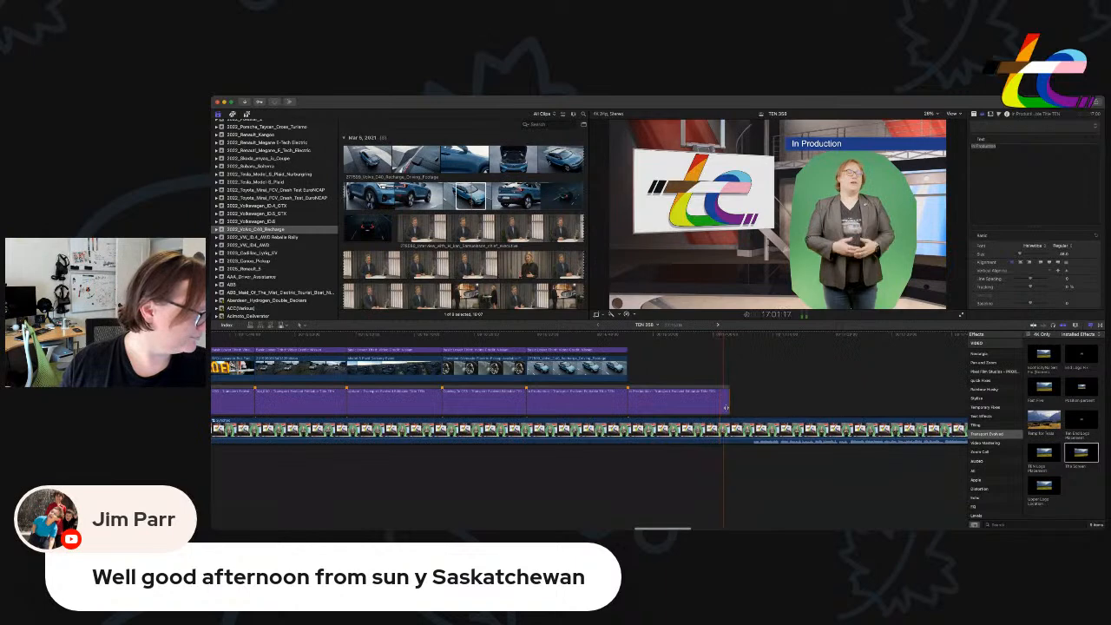
{"action": "scroll", "coordinate": [727, 409], "scroll_direction": "right", "scroll_amount": 1}
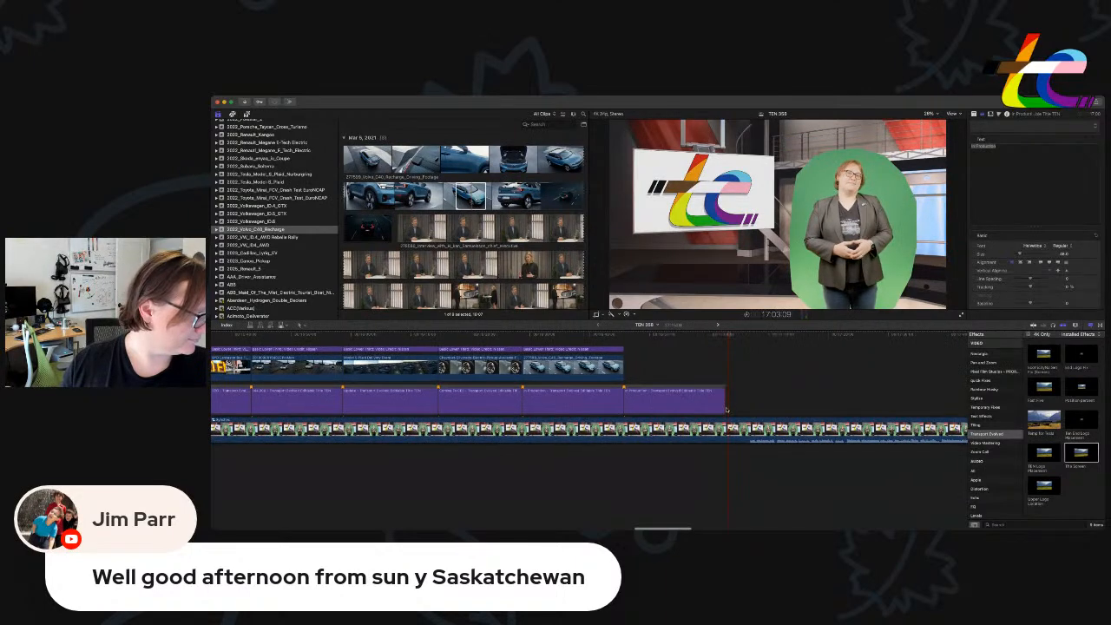
{"action": "left_click", "coordinate": [726, 410]}
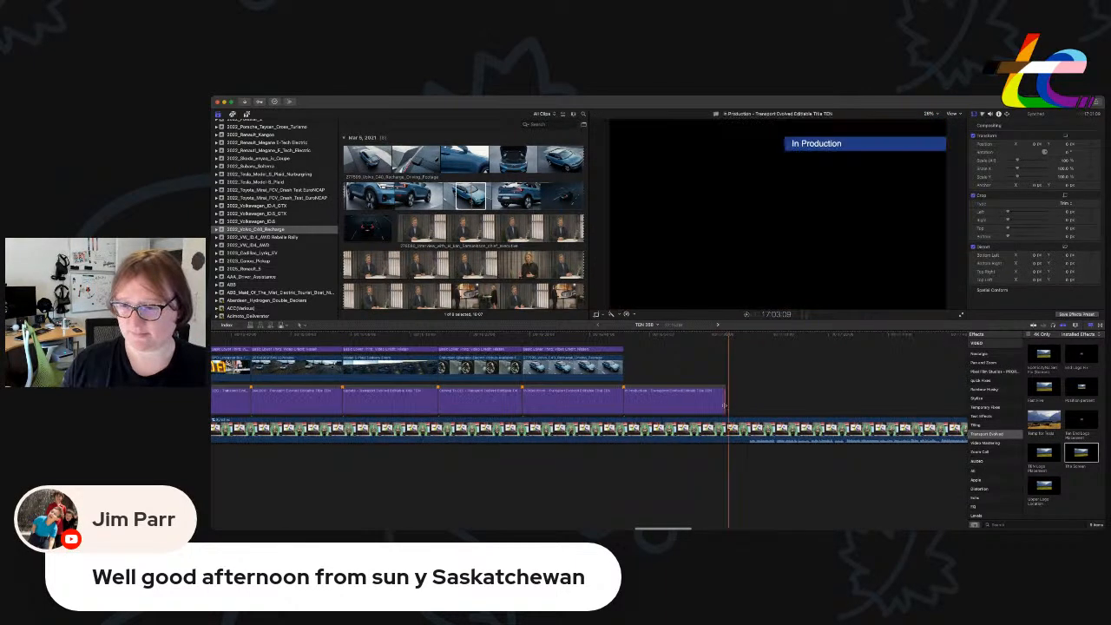
{"action": "left_click", "coordinate": [625, 388]}
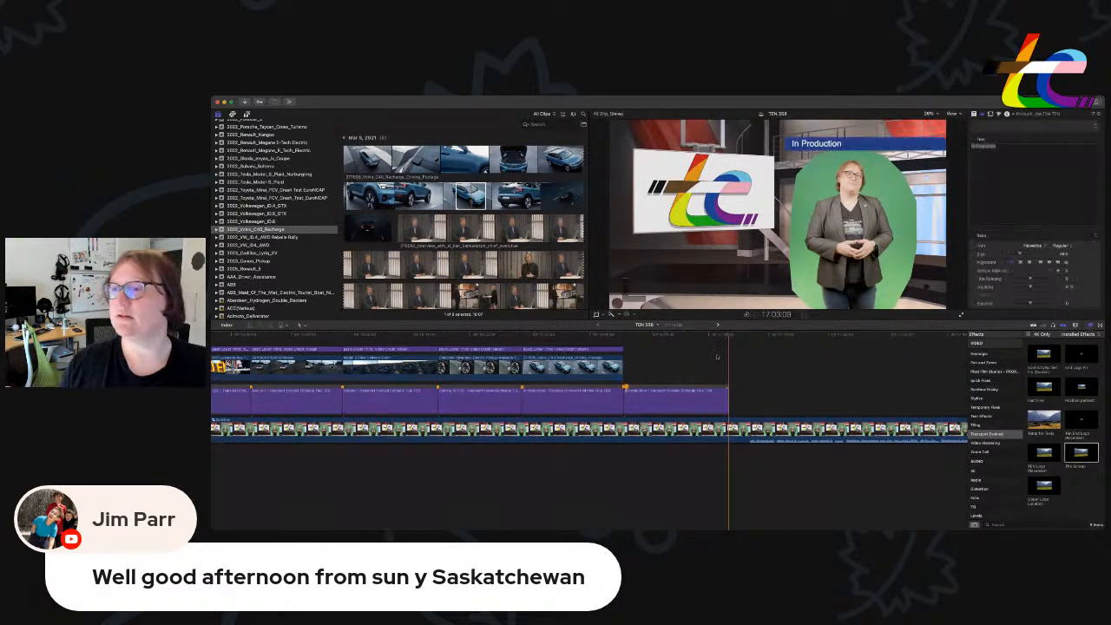
Undo the Volvo driving clips appended at the end of the presenter footage.
{"action": "left_click", "coordinate": [982, 114]}
{"action": "double_click", "coordinate": [1021, 151]}
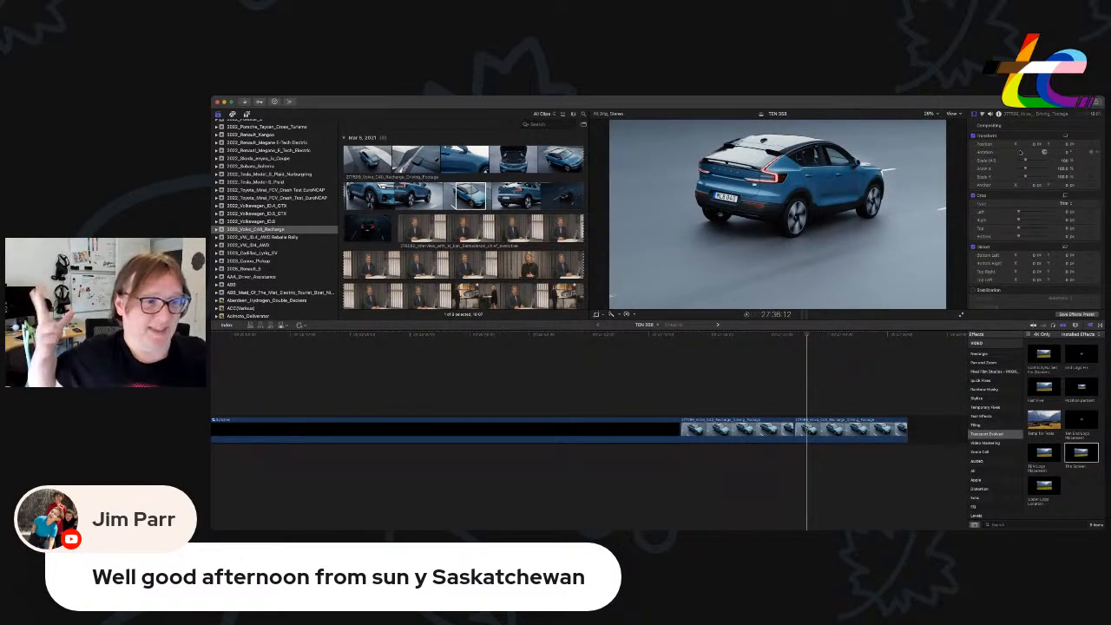
{"action": "key", "text": "super+minus"}
{"action": "key", "text": "super+minus"}
{"action": "key", "text": "super+minus"}
{"action": "key", "text": "super+minus"}
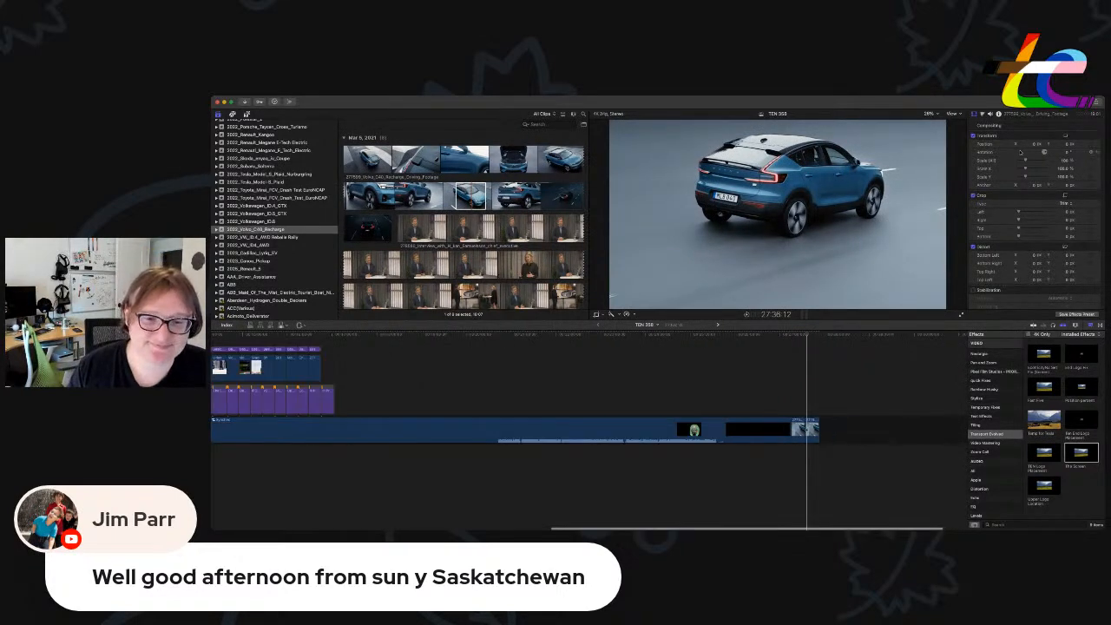
{"action": "key", "text": "super+equal"}
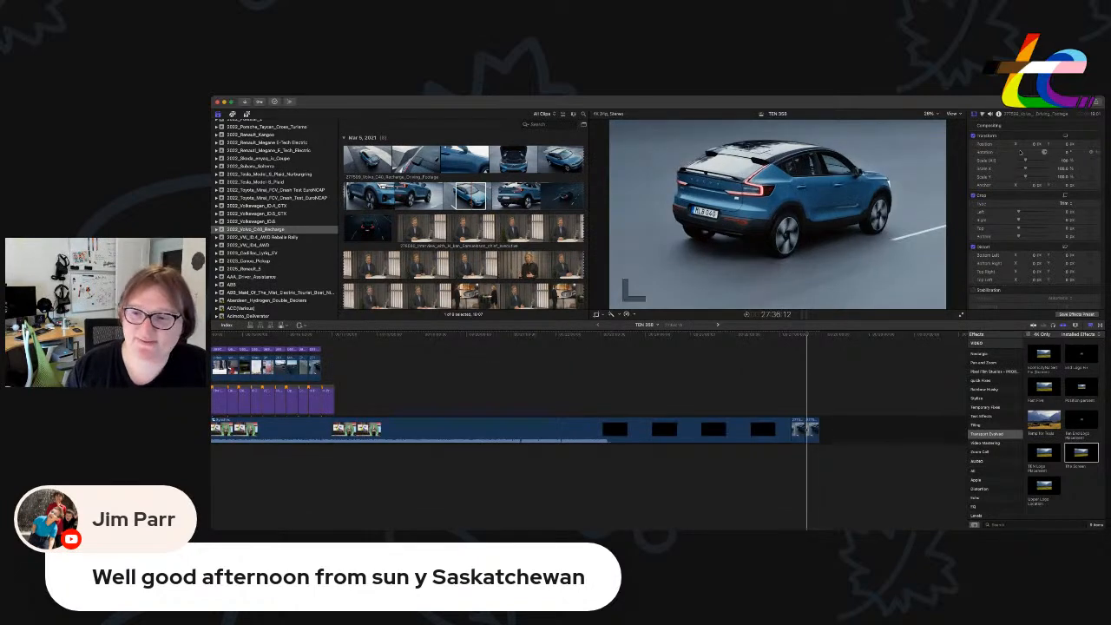
{"action": "key", "text": "Down"}
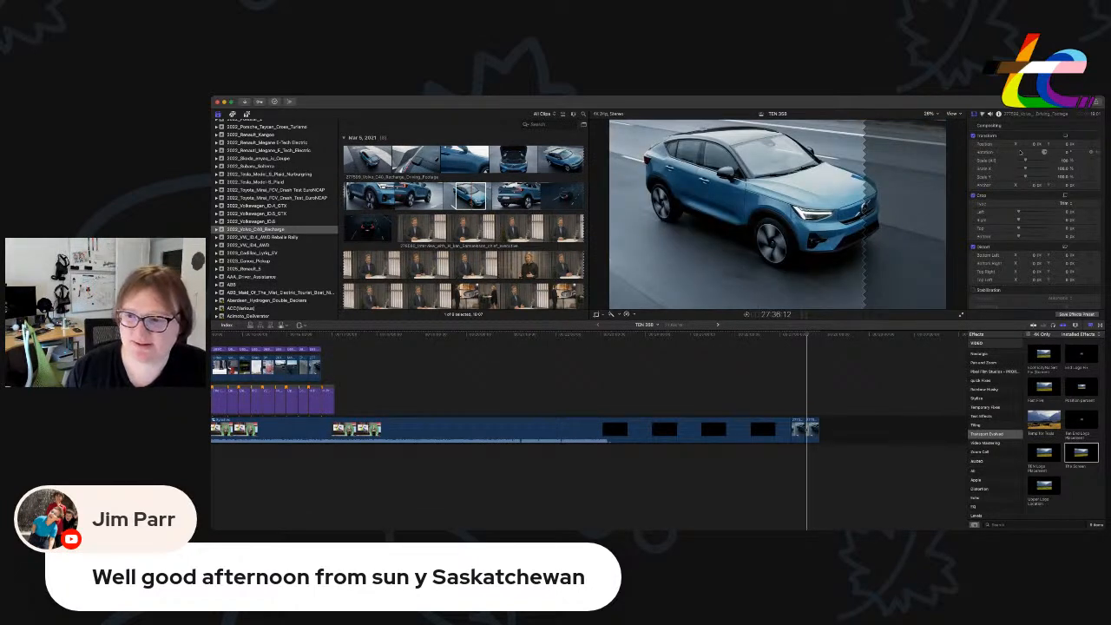
{"action": "key", "text": "super+z"}
{"action": "key", "text": "super+z"}
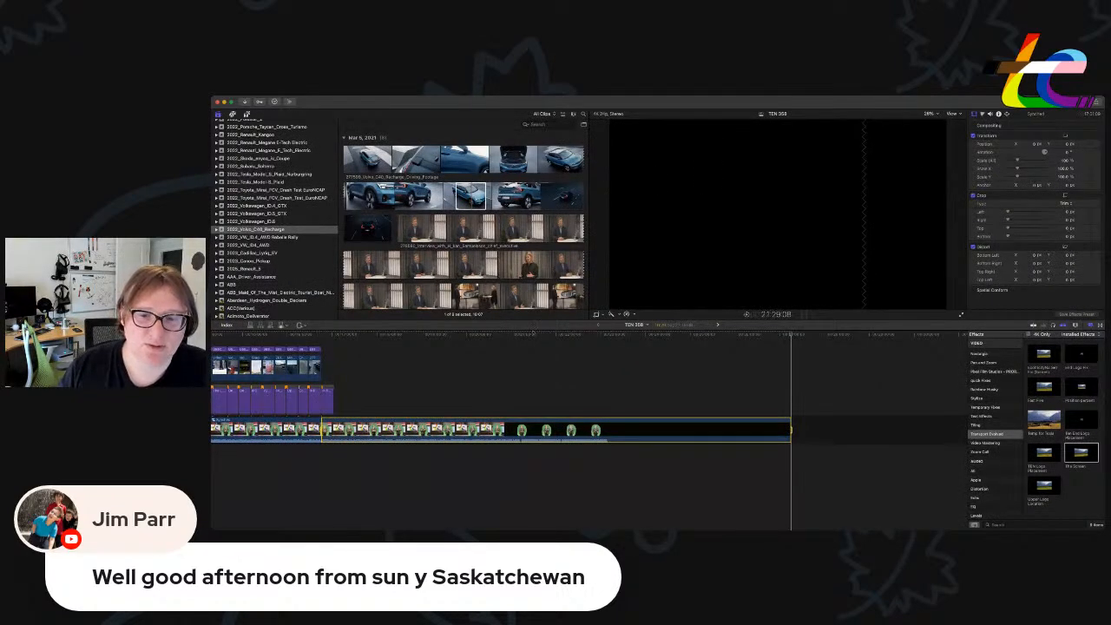
Return the playhead to the start of the second "In Production" title.
{"action": "left_click", "coordinate": [322, 341]}
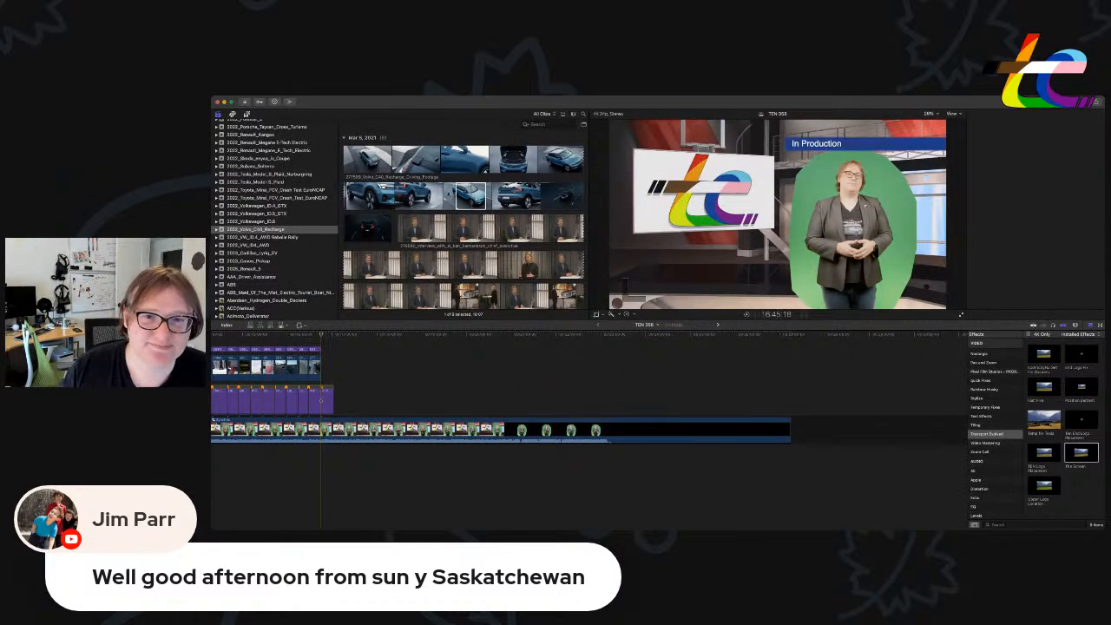
{"action": "key", "text": "super+4"}
{"action": "key", "text": "super+equal"}
{"action": "key", "text": "super+equal"}
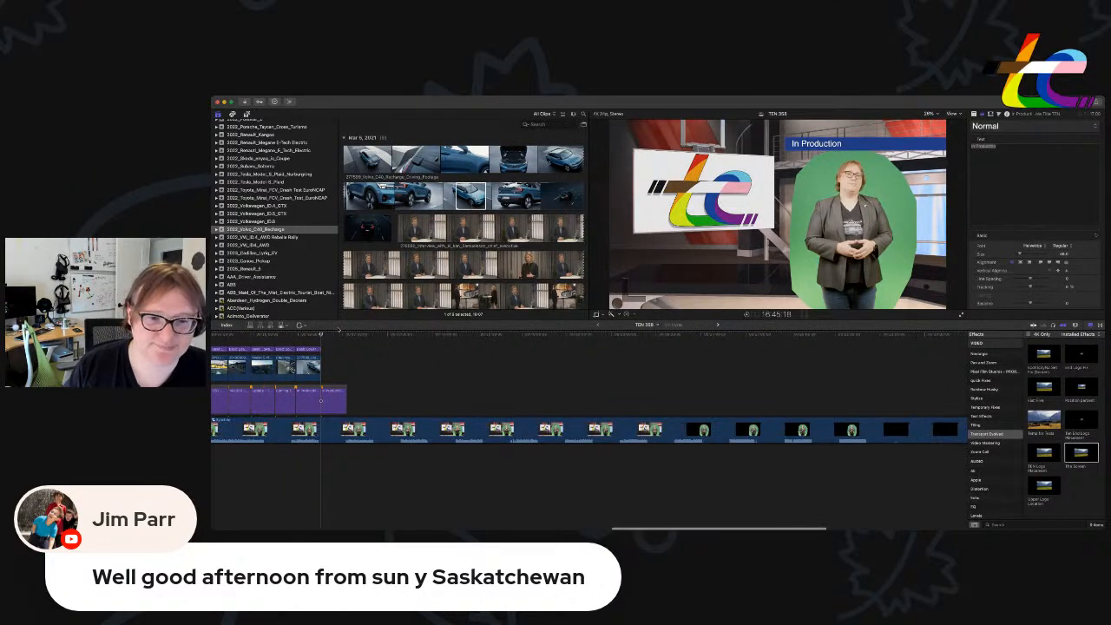
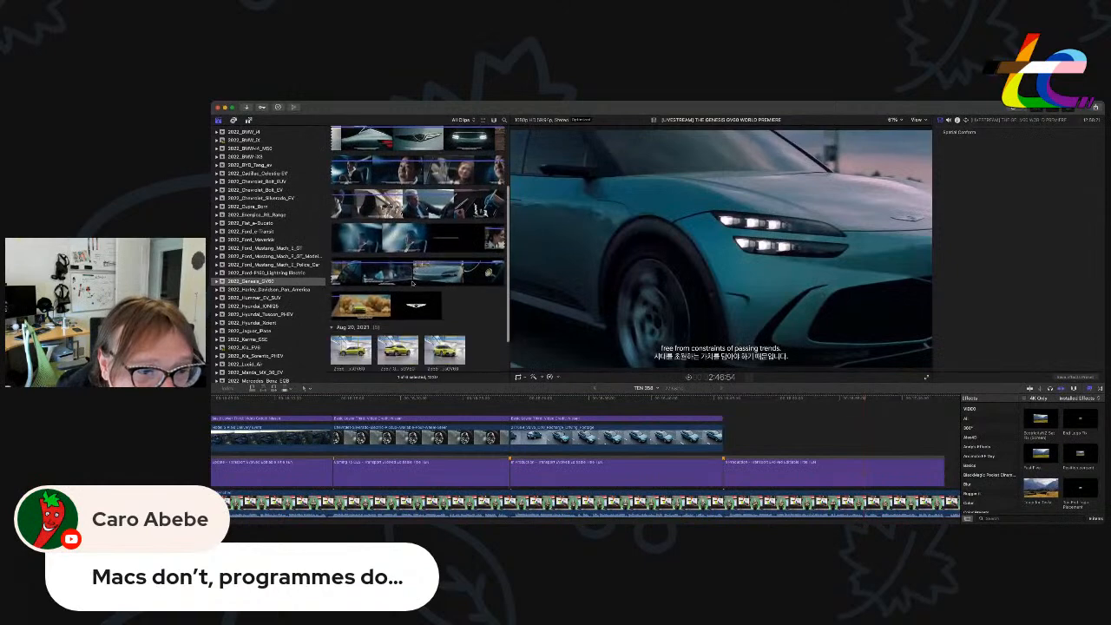
Place the desert driving section of the Genesis GV60 world premiere livestream above the second "In Production" title, starting at the title's start.
{"action": "left_click_drag", "start_coordinate": [349, 301], "coordinate": [380, 301]}
{"action": "key", "text": "e"}
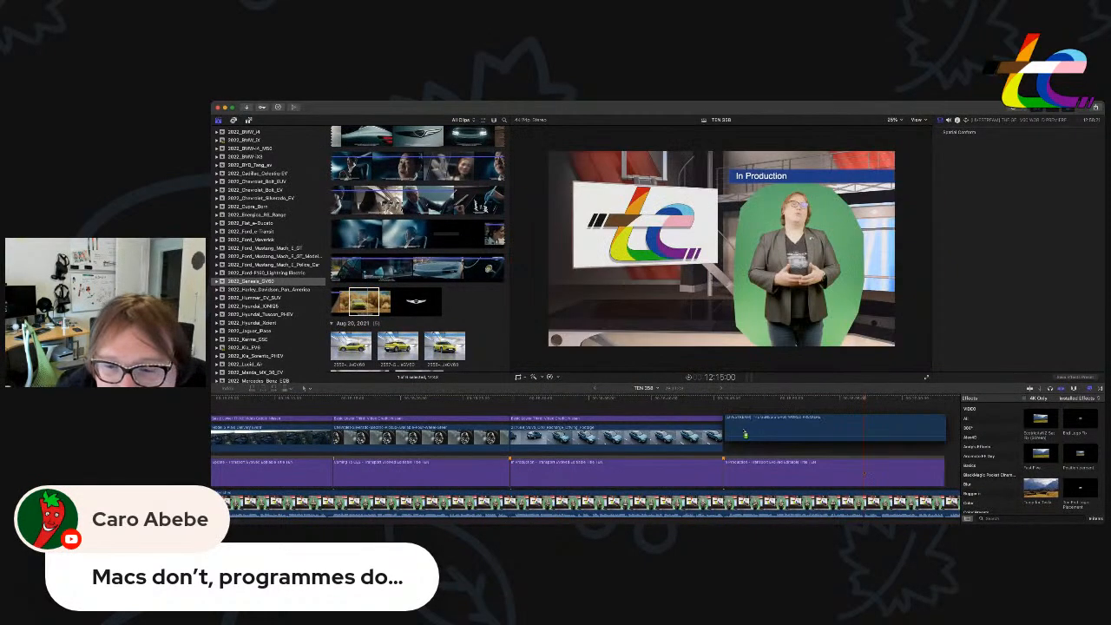
{"action": "left_click_drag", "start_coordinate": [729, 441], "coordinate": [725, 441]}
{"action": "key", "text": "super+shift+f"}
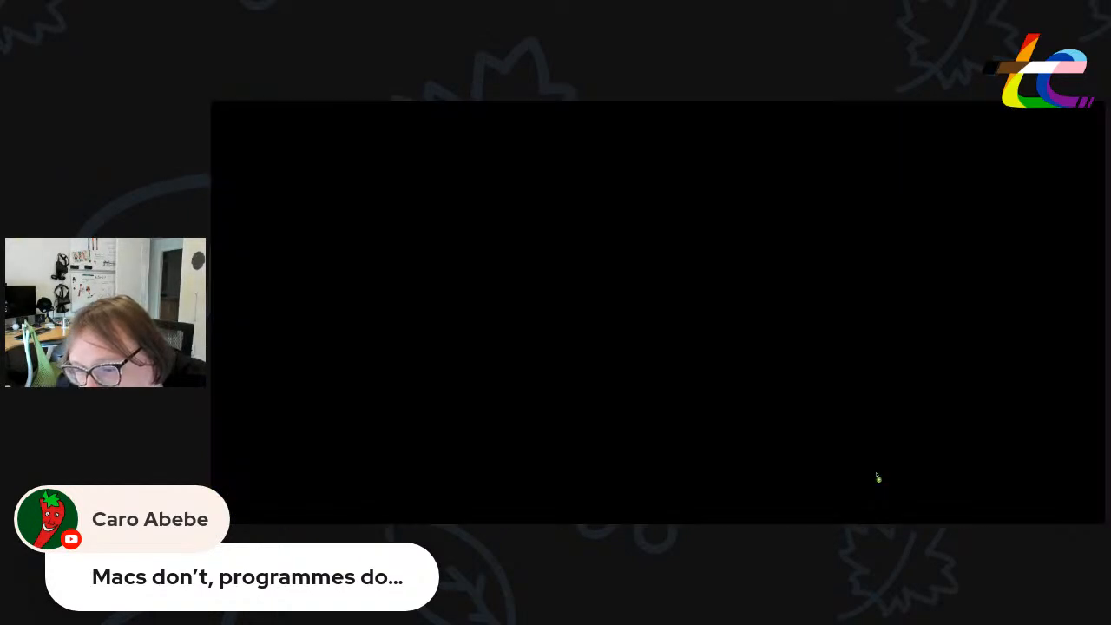
{"action": "key", "text": "Escape"}
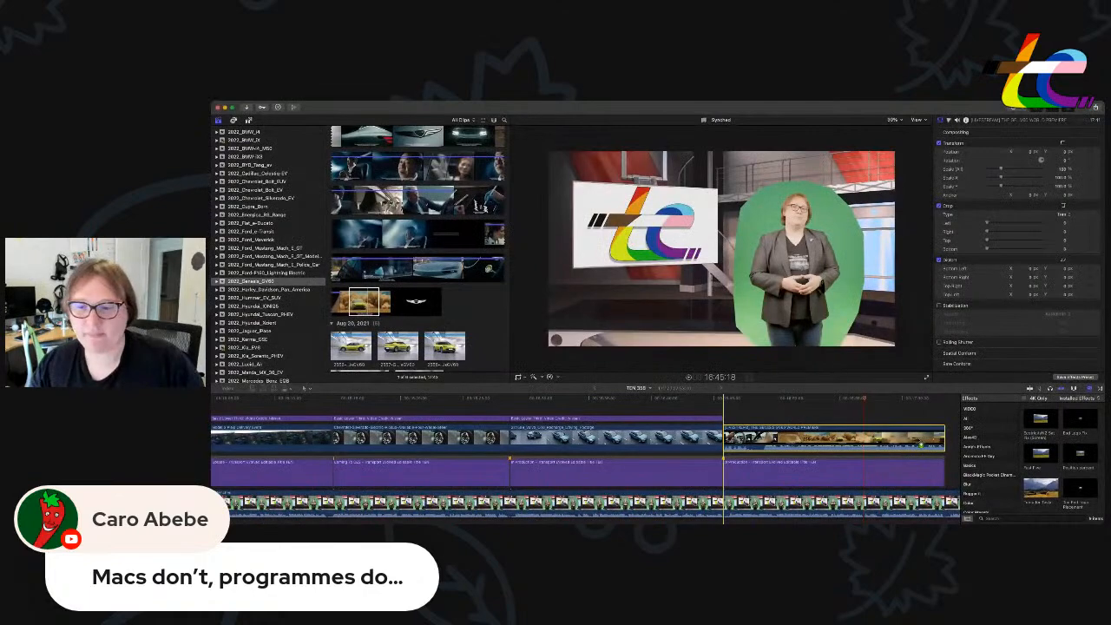
Detach the audio from the Genesis GV60 clip and delete it from below the presenter footage.
{"action": "scroll", "coordinate": [905, 495], "scroll_direction": "left", "scroll_amount": 1}
{"action": "key", "text": "ctrl+shift+s"}
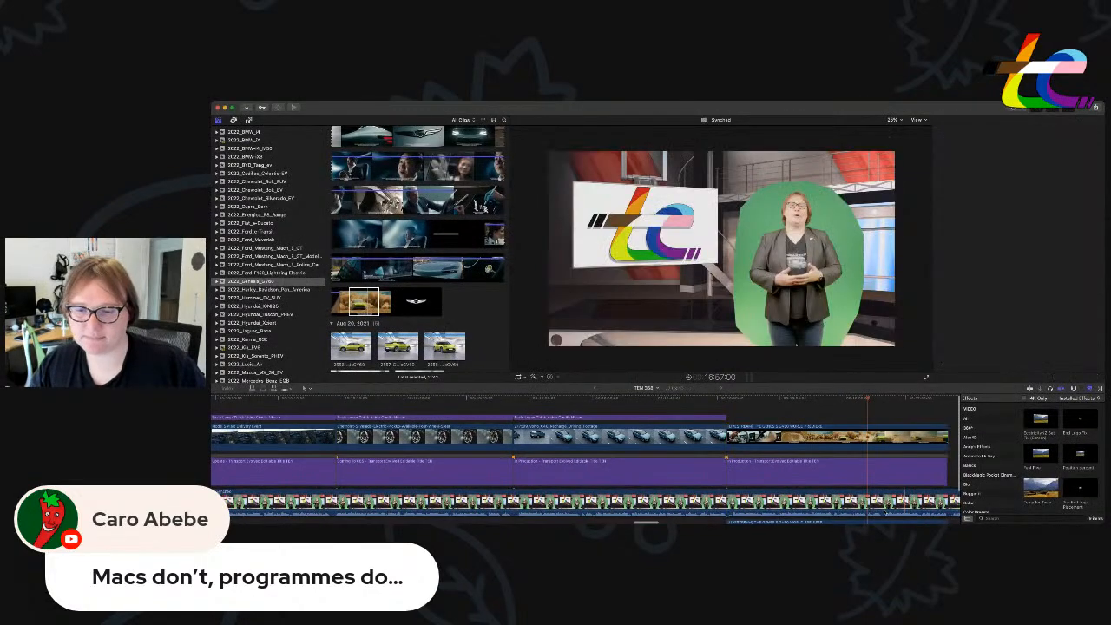
{"action": "scroll", "coordinate": [905, 497], "scroll_direction": "down", "scroll_amount": 5}
{"action": "left_click", "coordinate": [887, 488]}
{"action": "key", "text": "BackSpace"}
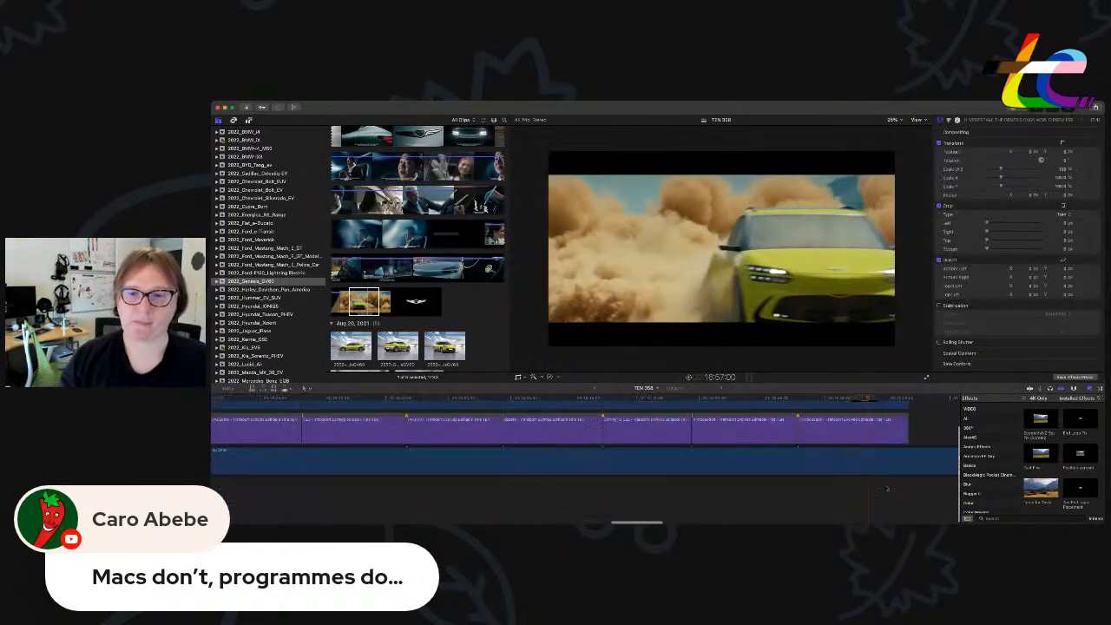
{"action": "scroll", "coordinate": [887, 489], "scroll_direction": "up", "scroll_amount": 5}
{"action": "scroll", "coordinate": [887, 489], "scroll_direction": "down", "scroll_amount": 1}
{"action": "scroll", "coordinate": [887, 489], "scroll_direction": "right", "scroll_amount": 4}
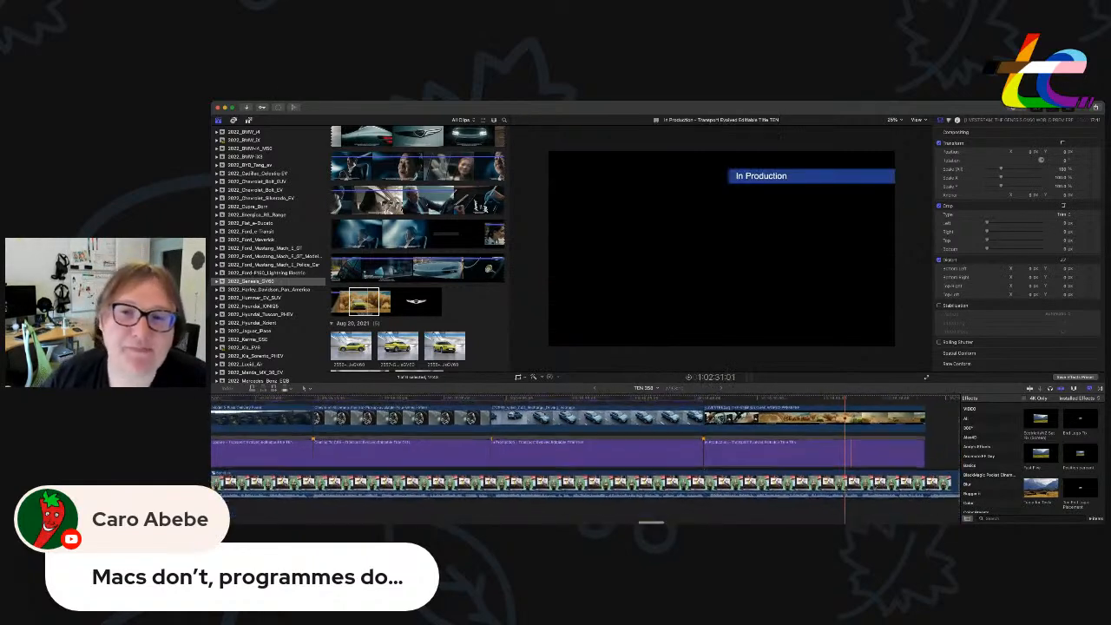
Crop the Genesis GV60 clip above the second "In Production" title tightly enough to remove its black bars.
{"action": "left_click", "coordinate": [814, 428]}
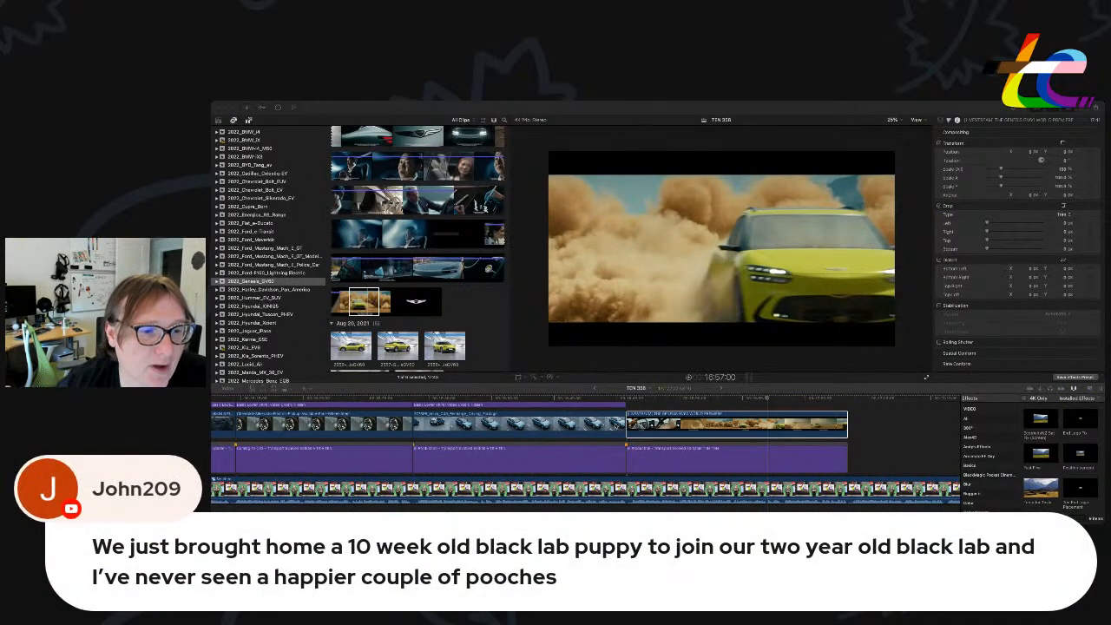
{"action": "scroll", "coordinate": [678, 424], "scroll_direction": "left", "scroll_amount": 1}
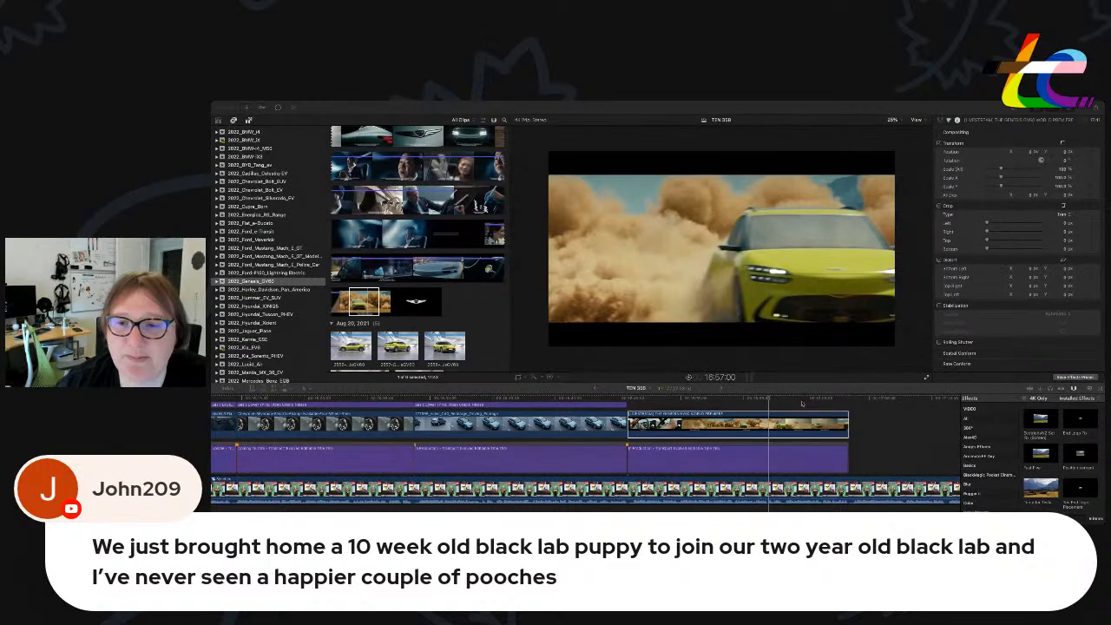
{"action": "left_click", "coordinate": [522, 379]}
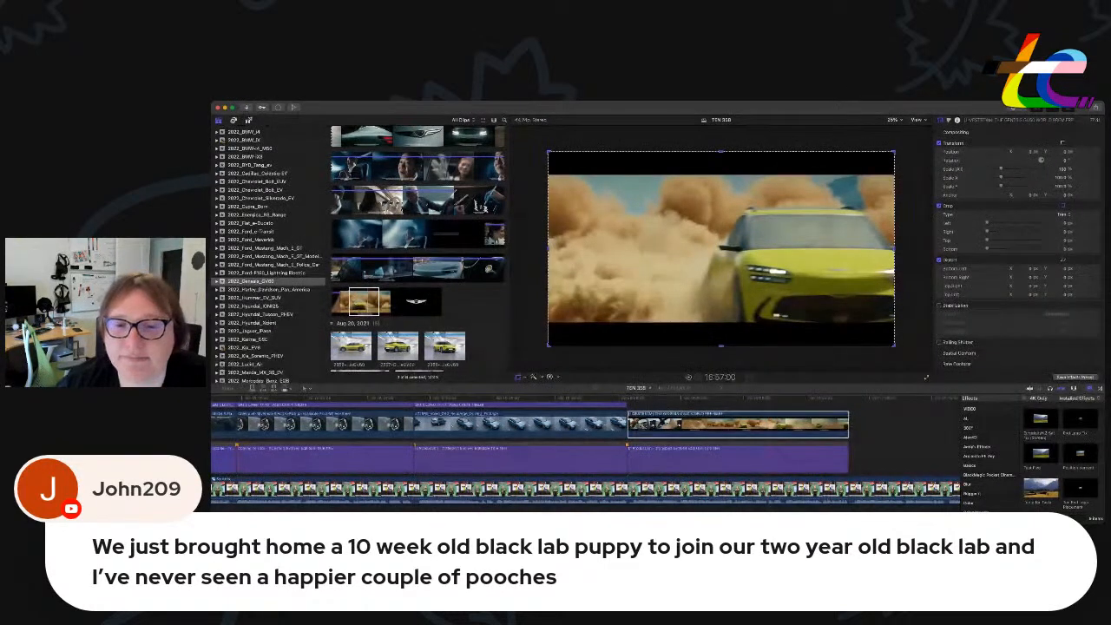
{"action": "left_click", "coordinate": [722, 363]}
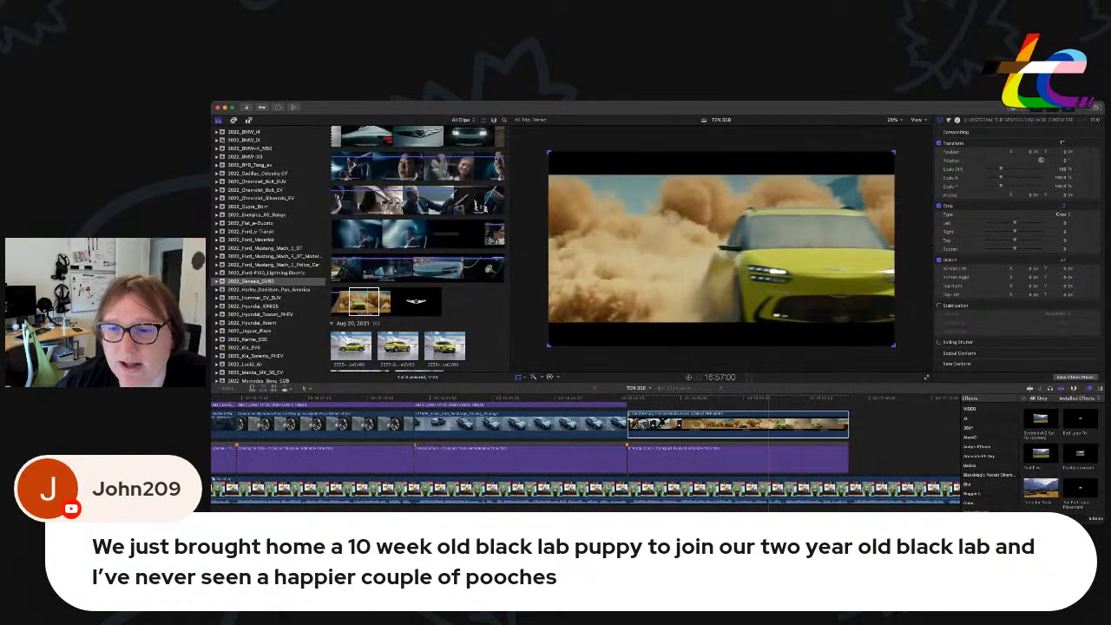
{"action": "left_click_drag", "start_coordinate": [895, 345], "coordinate": [848, 320]}
{"action": "left_click_drag", "start_coordinate": [548, 152], "coordinate": [605, 184]}
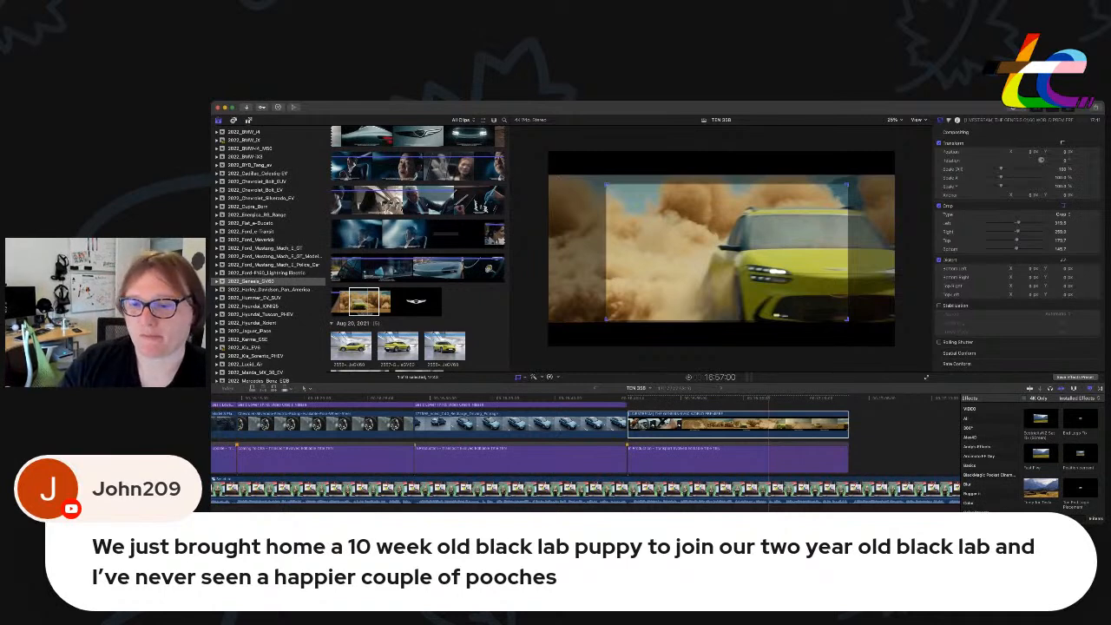
Turn the cropped Genesis GV60 clip into a compound clip and apply The Screen effect to it.
{"action": "key", "text": "Return"}
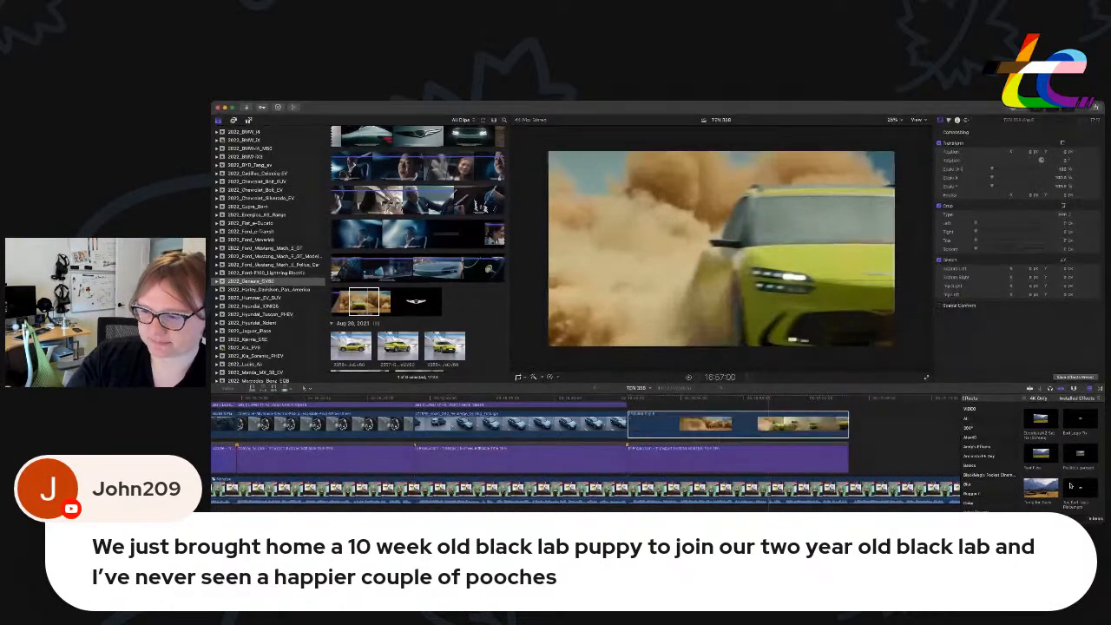
{"action": "scroll", "coordinate": [1071, 486], "scroll_direction": "down", "scroll_amount": 3}
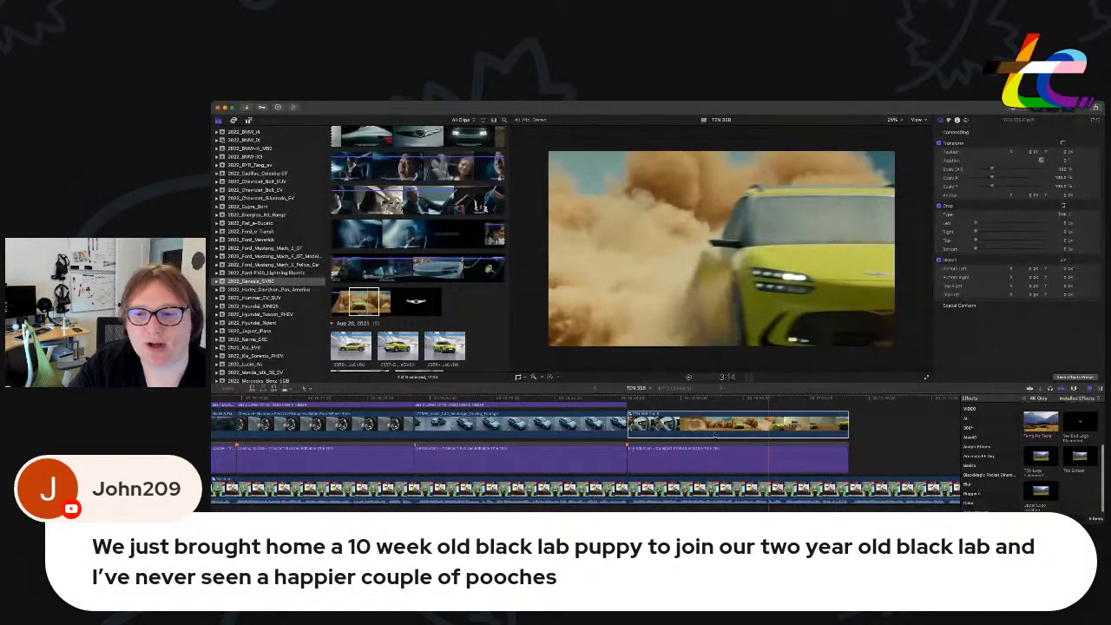
{"action": "double_click", "coordinate": [1079, 457]}
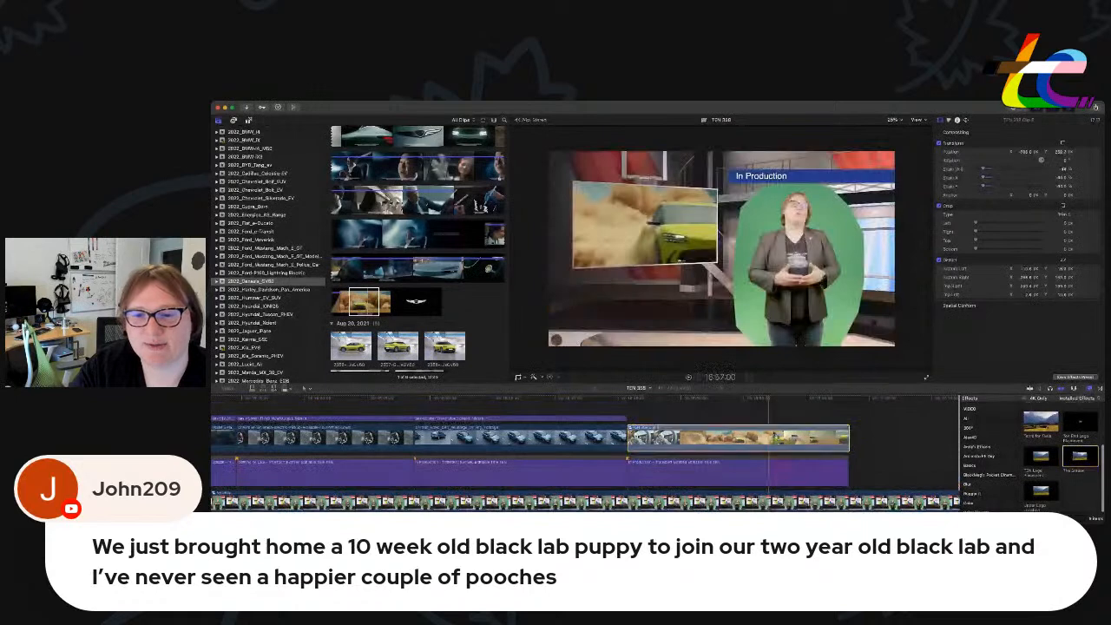
Copy the preceding clip's image credit above the full length of the Genesis clip and change its wording to credit Genesis.
{"action": "left_click", "coordinate": [623, 420]}
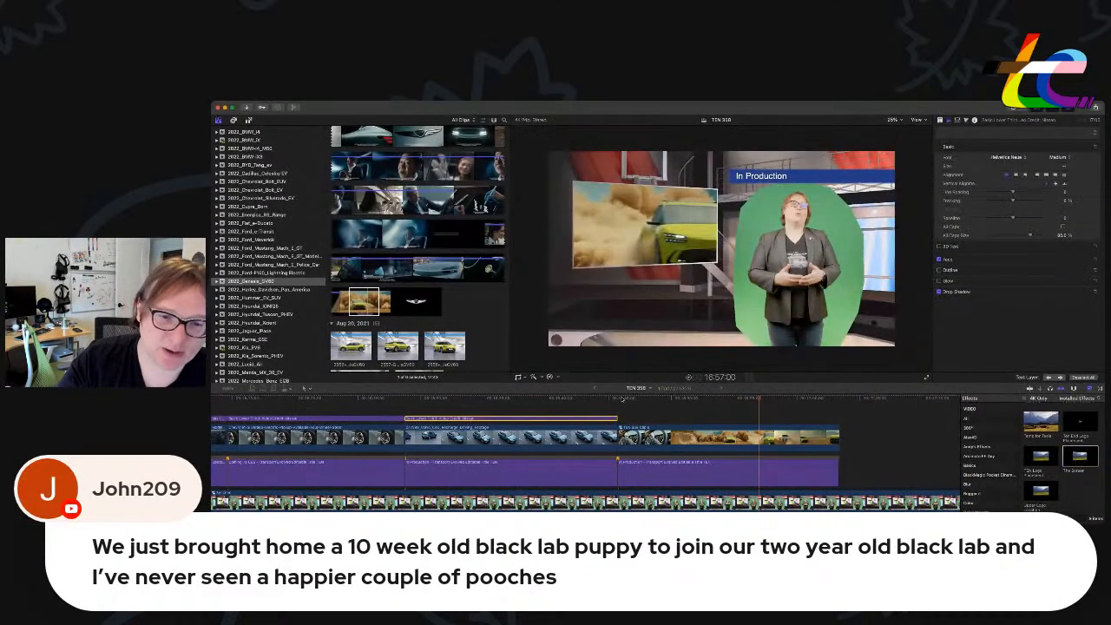
{"action": "left_click", "coordinate": [619, 398]}
{"action": "left_click", "coordinate": [824, 418]}
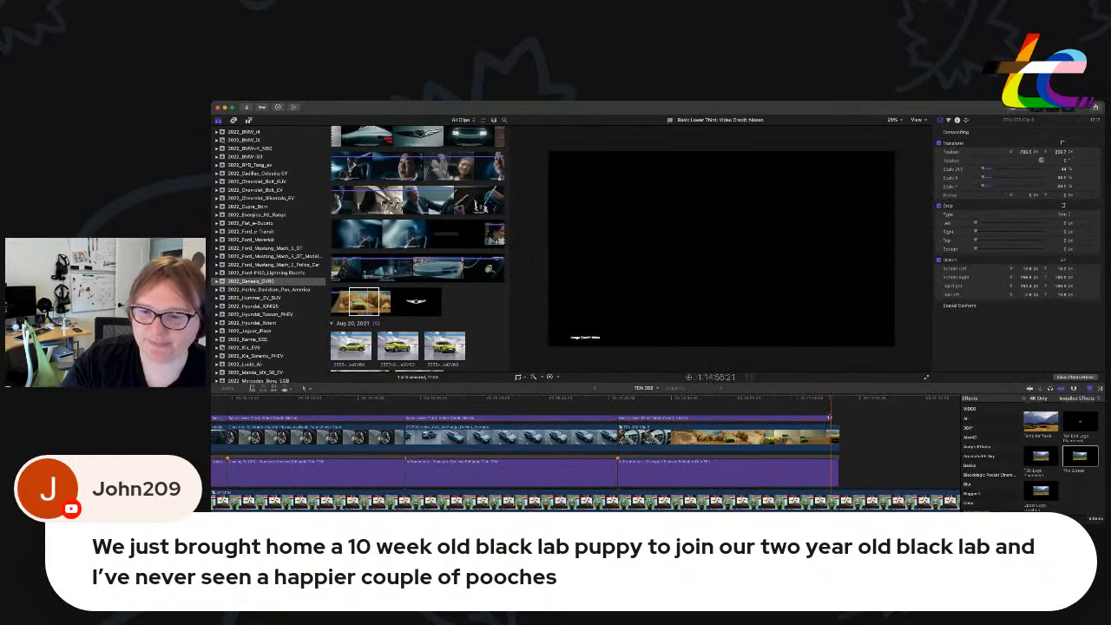
{"action": "left_click_drag", "start_coordinate": [830, 418], "coordinate": [839, 418]}
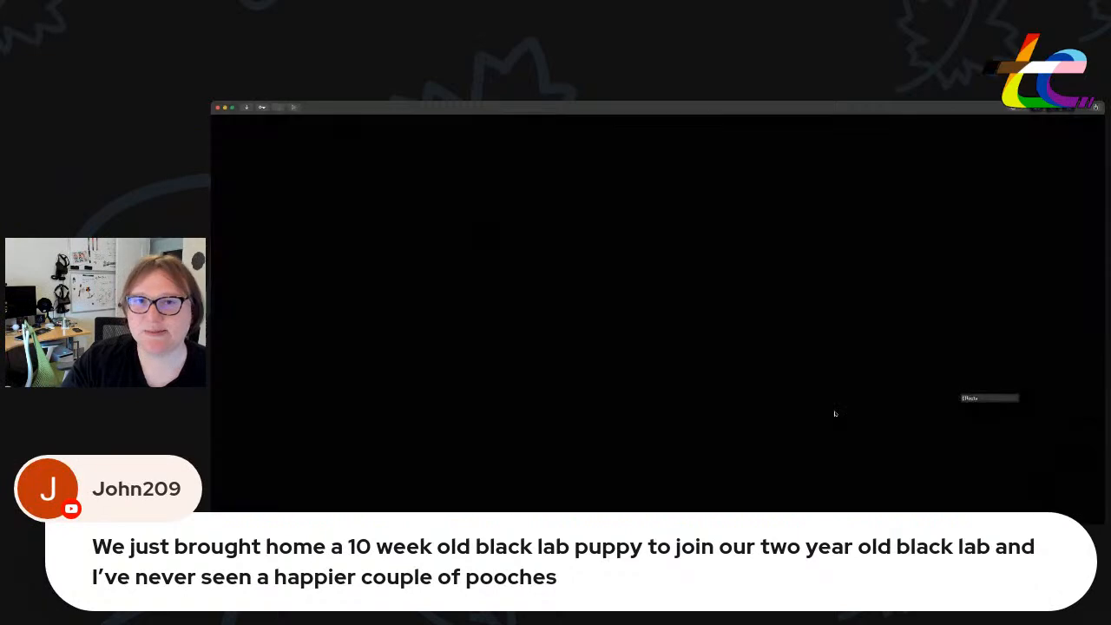
{"action": "left_click", "coordinate": [826, 419]}
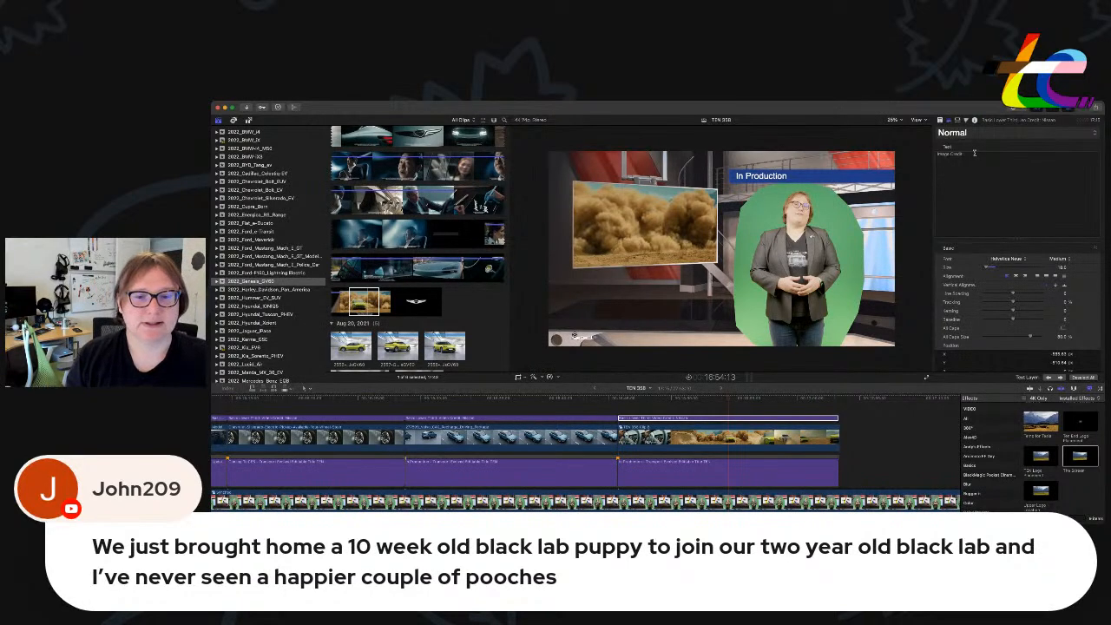
{"action": "type", "text": "Genesis"}
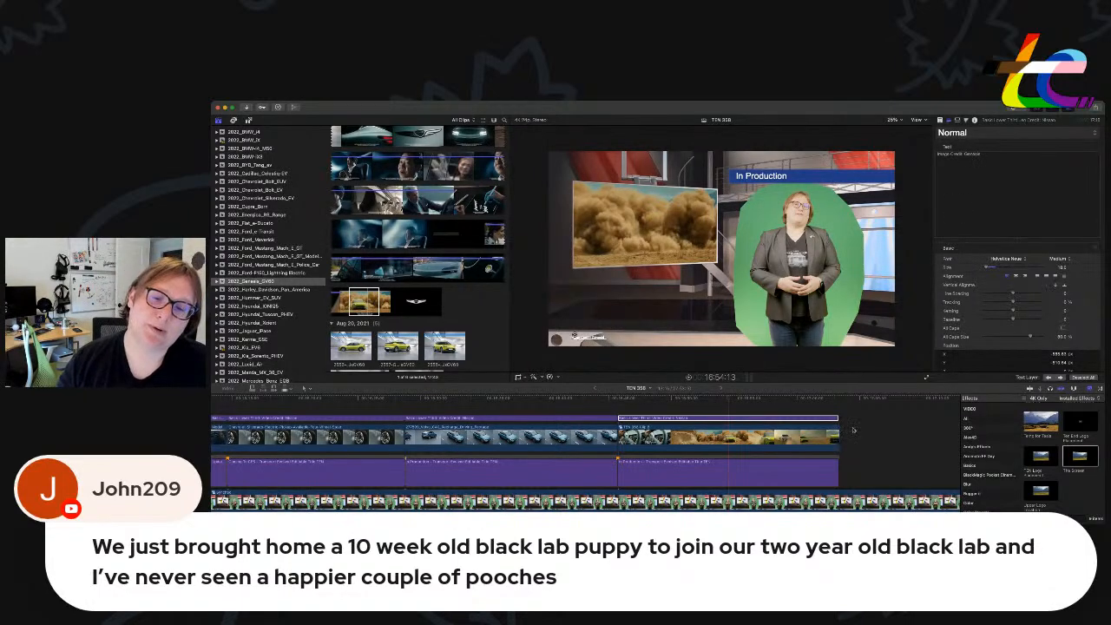
Duplicate the second "In Production" title directly after itself and move the copy down to the title row above the presenter footage.
{"action": "left_click", "coordinate": [818, 463]}
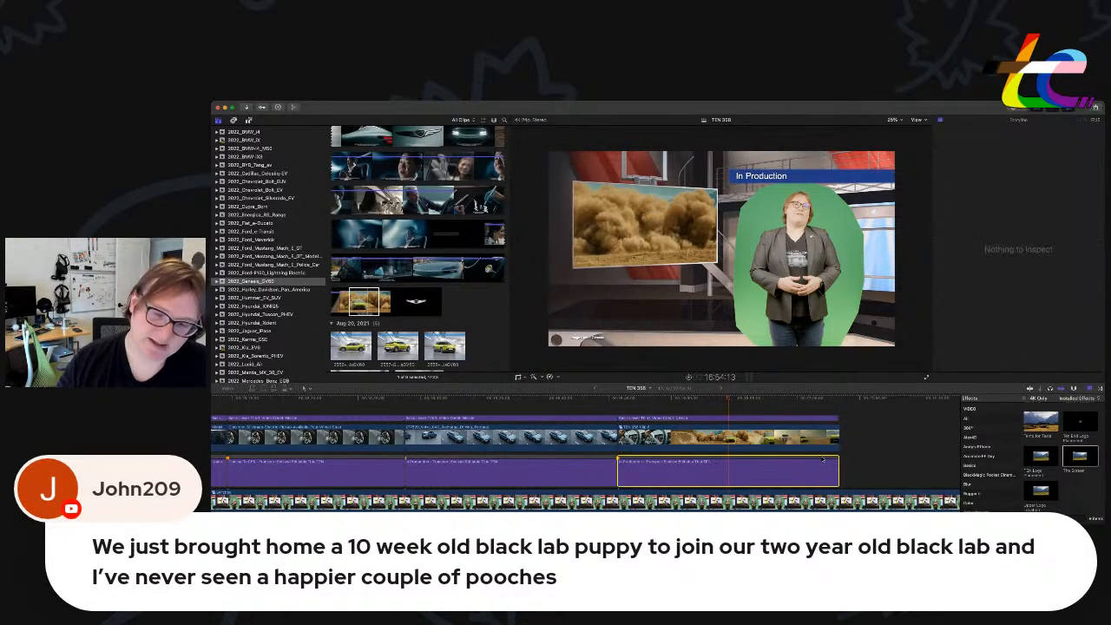
{"action": "left_click", "coordinate": [838, 399]}
{"action": "key", "text": "super+v"}
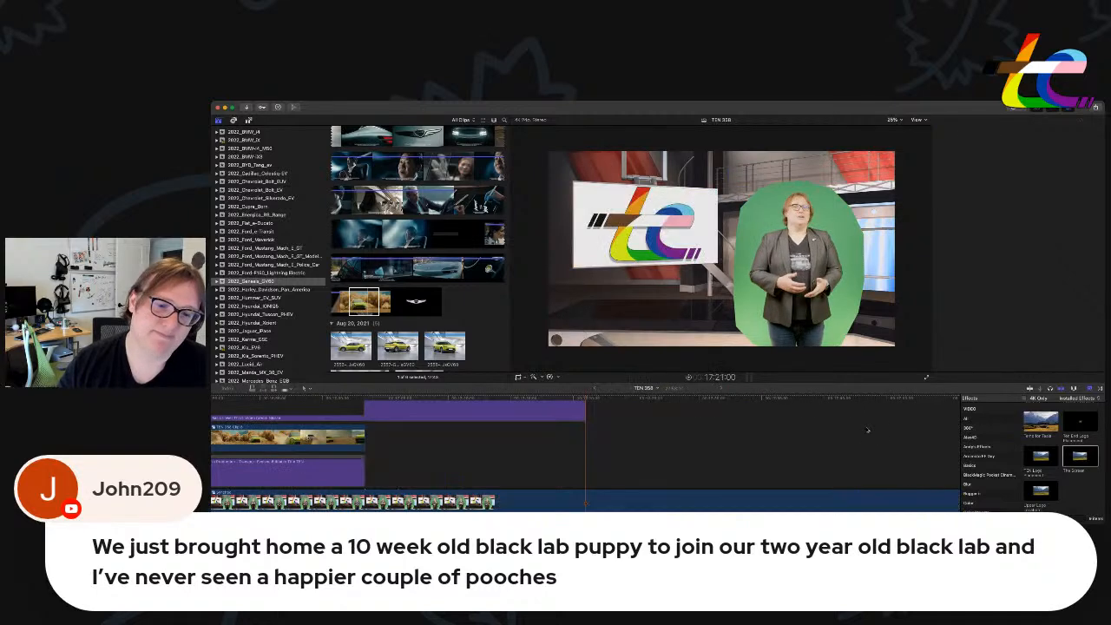
{"action": "scroll", "coordinate": [596, 452], "scroll_direction": "right", "scroll_amount": 1}
{"action": "scroll", "coordinate": [508, 431], "scroll_direction": "up", "scroll_amount": 2}
{"action": "left_click", "coordinate": [495, 436]}
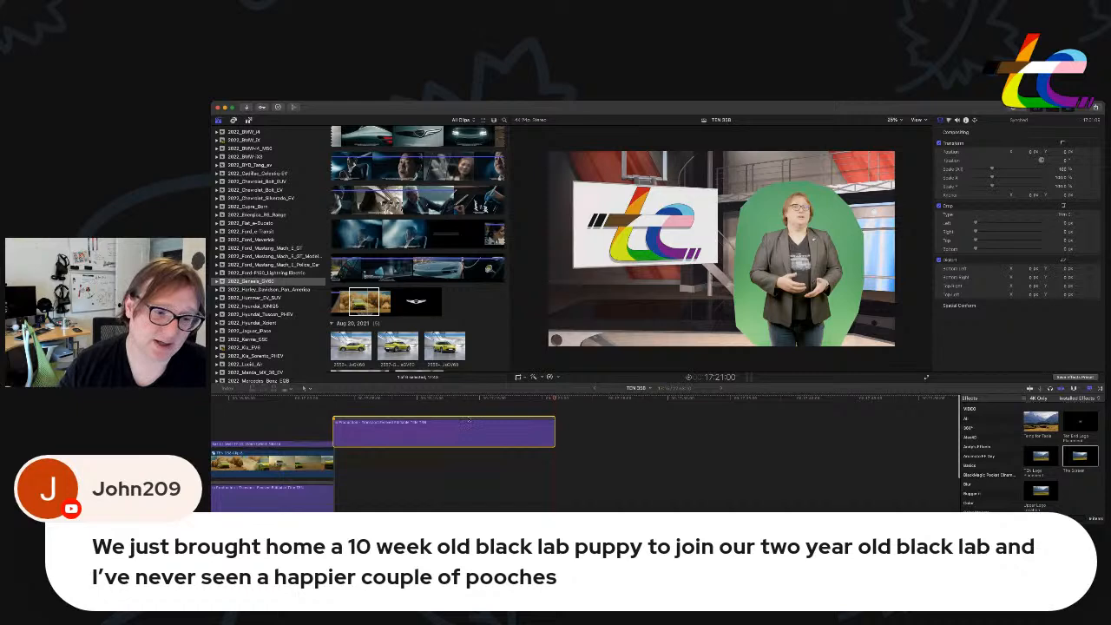
{"action": "left_click_drag", "start_coordinate": [469, 422], "coordinate": [480, 483]}
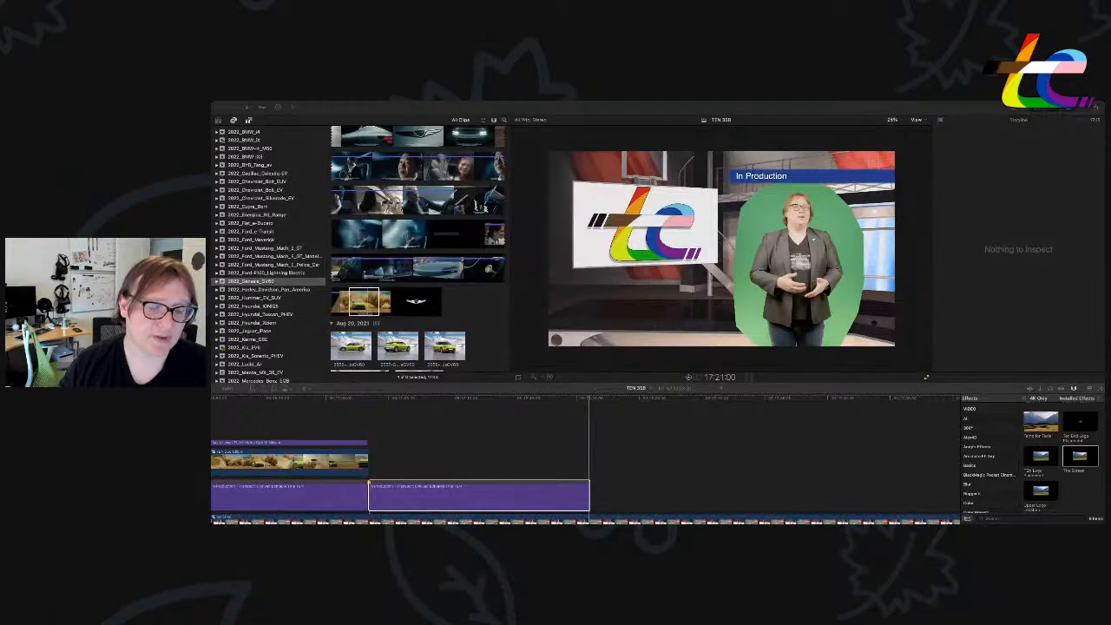
{"action": "left_click", "coordinate": [580, 451]}
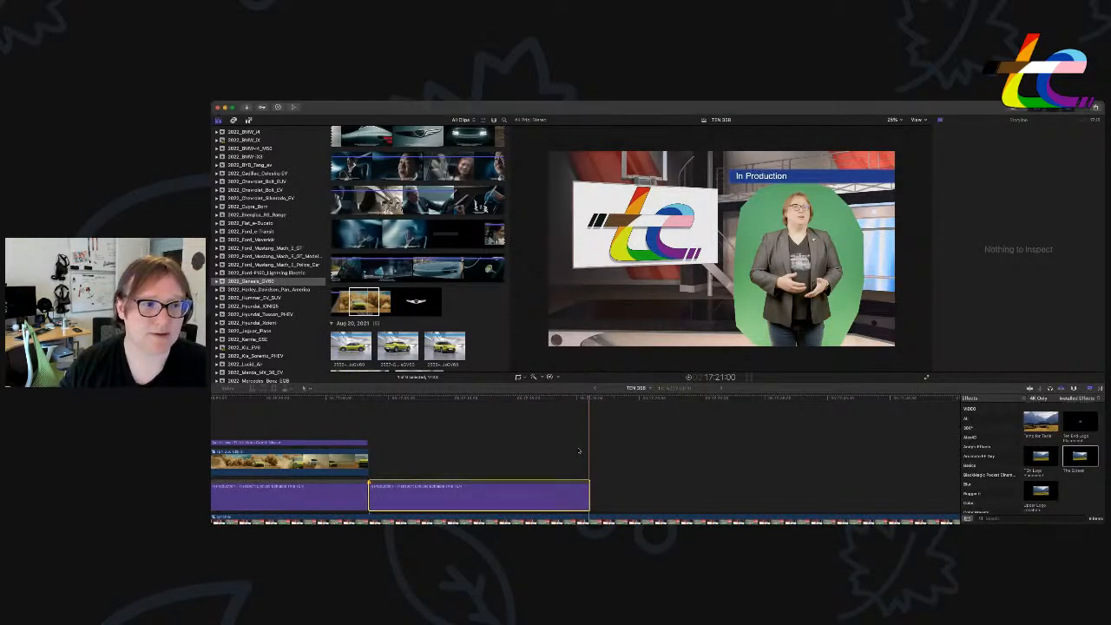
Change the text of the newly pasted title after the Genesis section to "Fines".
{"action": "scroll", "coordinate": [496, 450], "scroll_direction": "left", "scroll_amount": 5}
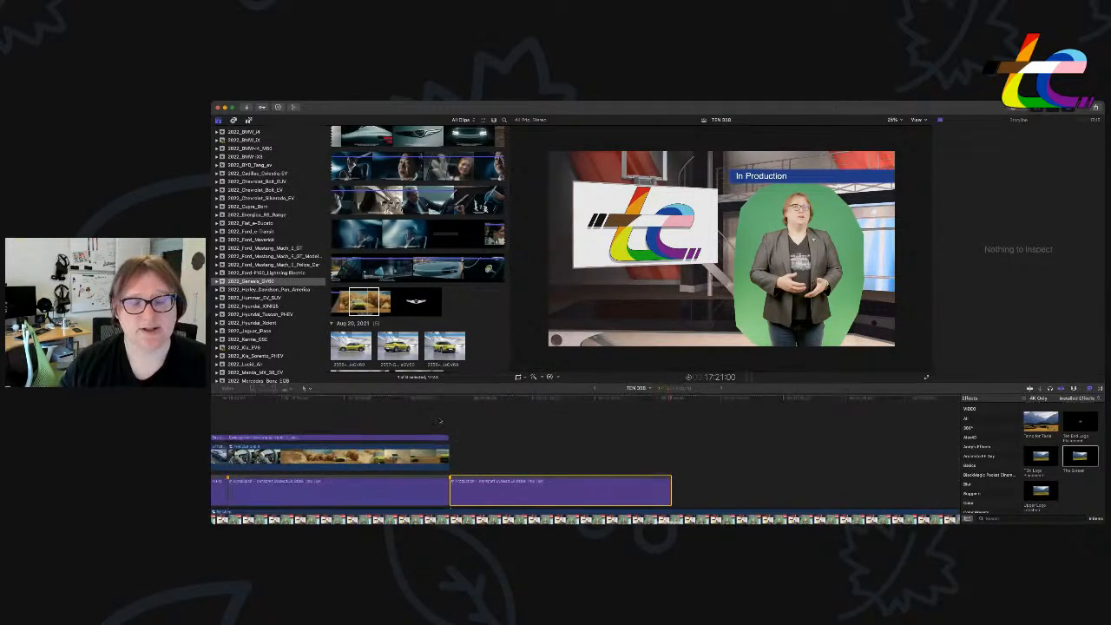
{"action": "scroll", "coordinate": [485, 408], "scroll_direction": "down", "scroll_amount": 2}
{"action": "scroll", "coordinate": [488, 404], "scroll_direction": "left", "scroll_amount": 2}
{"action": "left_click", "coordinate": [491, 400]}
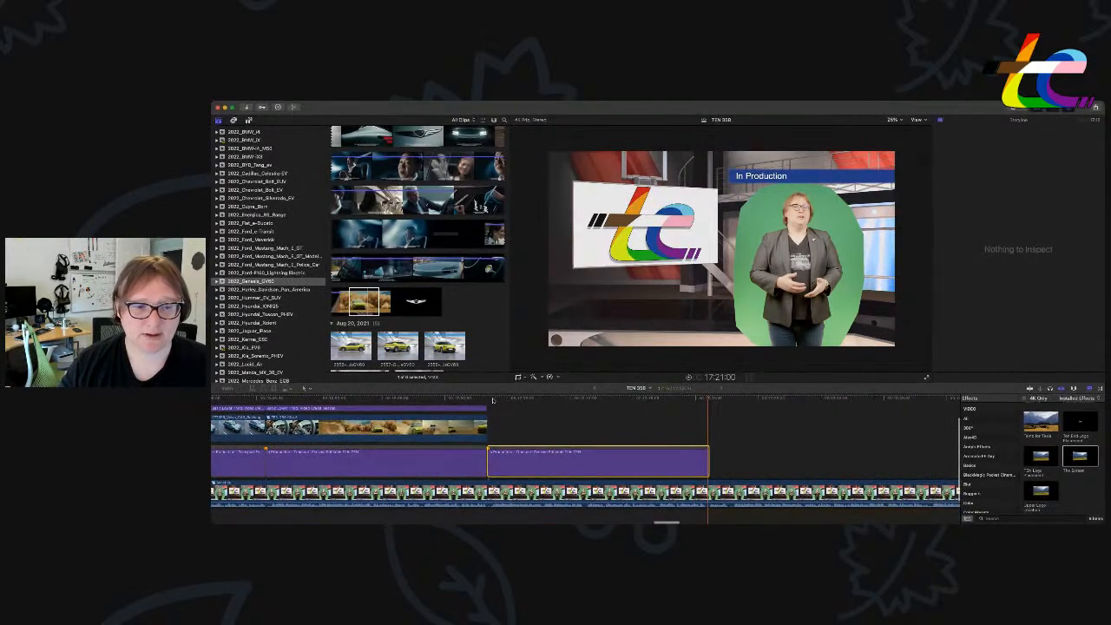
{"action": "double_click", "coordinate": [582, 467]}
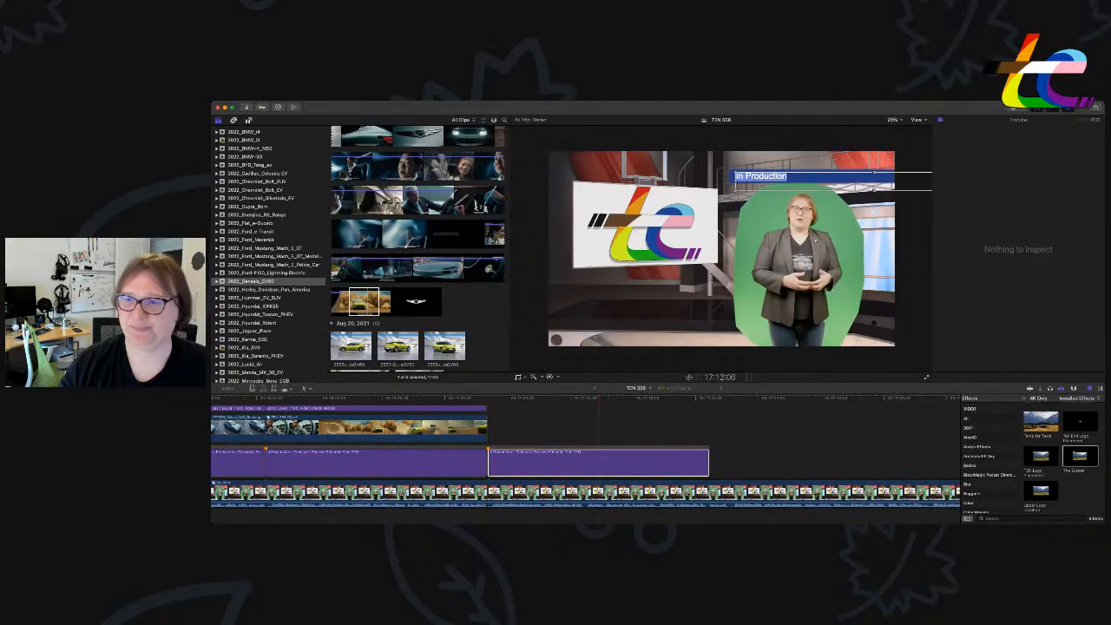
{"action": "type", "text": "Fines"}
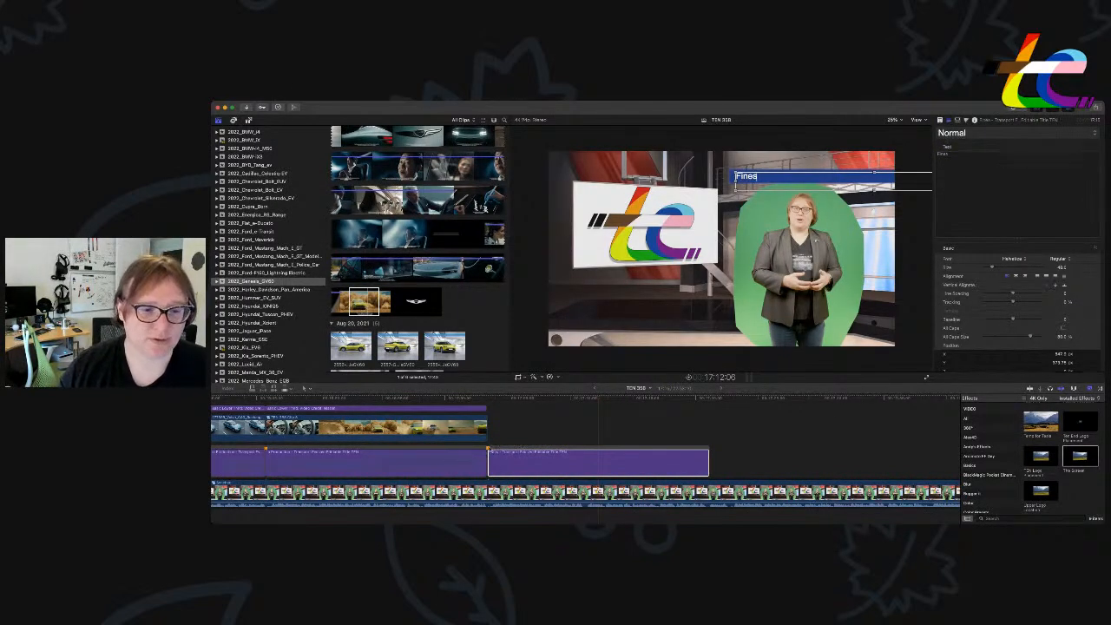
Shift the "Fines" title slightly earlier to meet the preceding title and extend its end to cover the whole story.
{"action": "left_click_drag", "start_coordinate": [535, 448], "coordinate": [533, 448]}
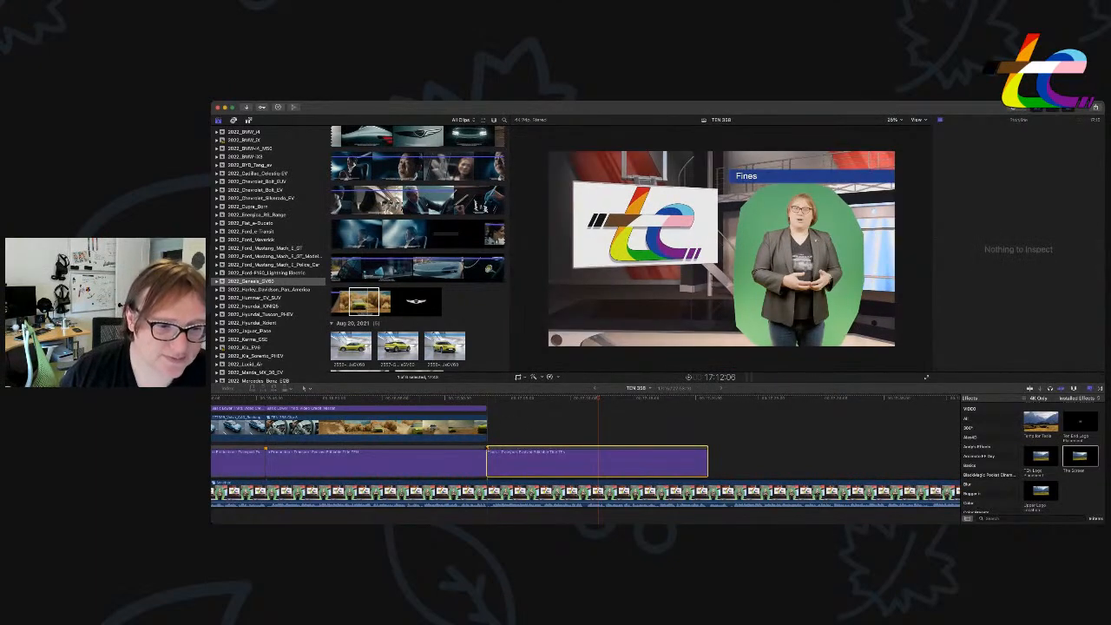
{"action": "left_click", "coordinate": [488, 450]}
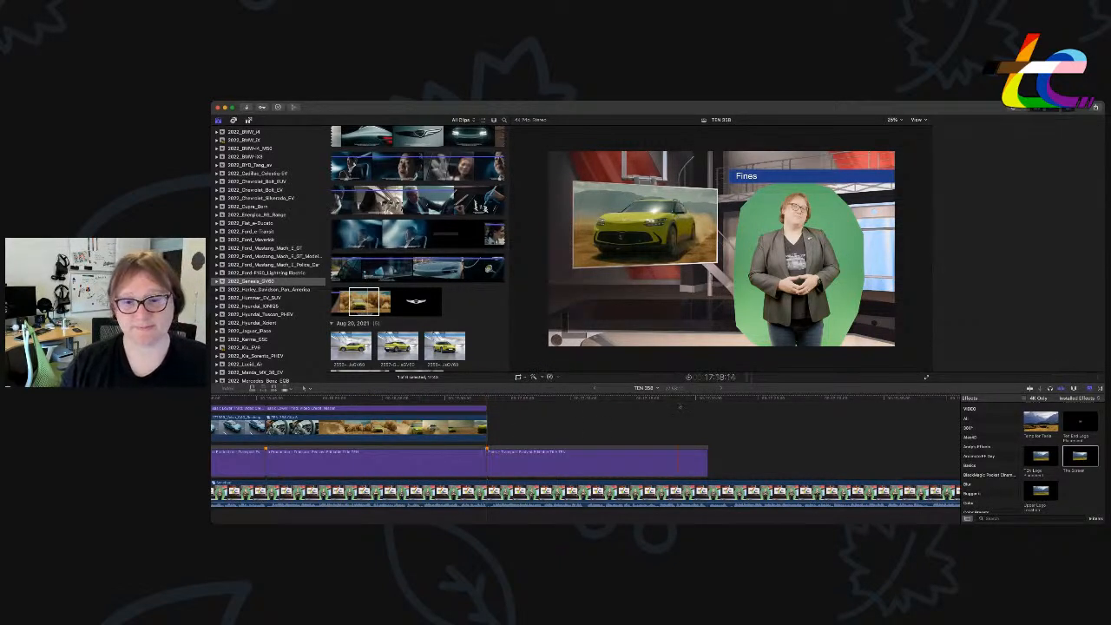
{"action": "left_click_drag", "start_coordinate": [708, 467], "coordinate": [730, 467]}
Split the presenter footage beneath the "Fines" title at 17:11:00.
{"action": "left_click", "coordinate": [490, 407]}
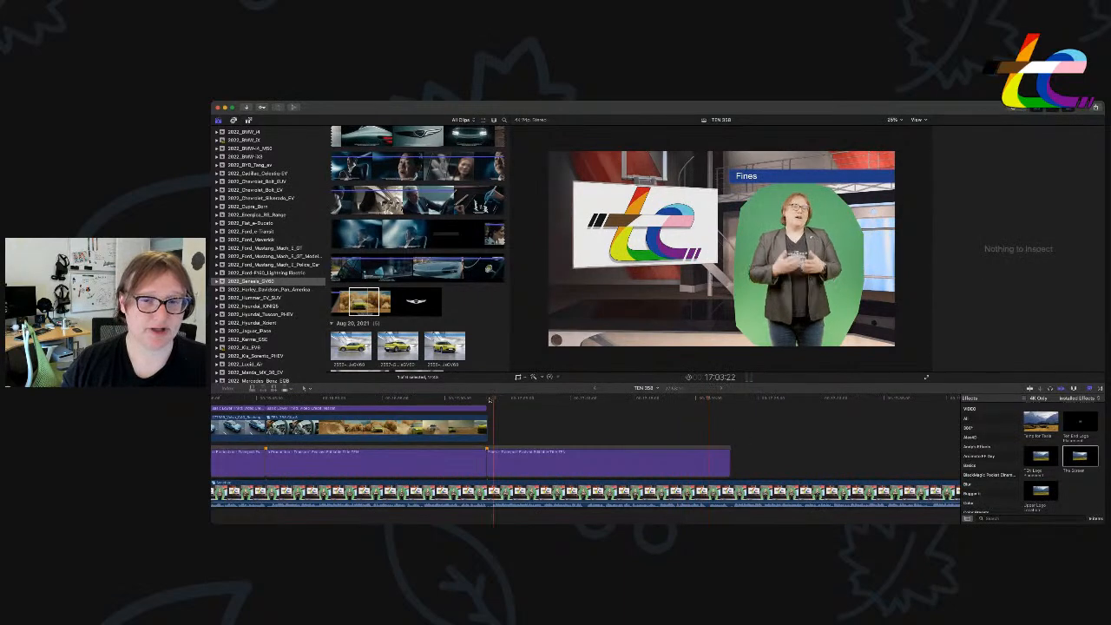
{"action": "scroll", "coordinate": [269, 256], "scroll_direction": "down", "scroll_amount": 2}
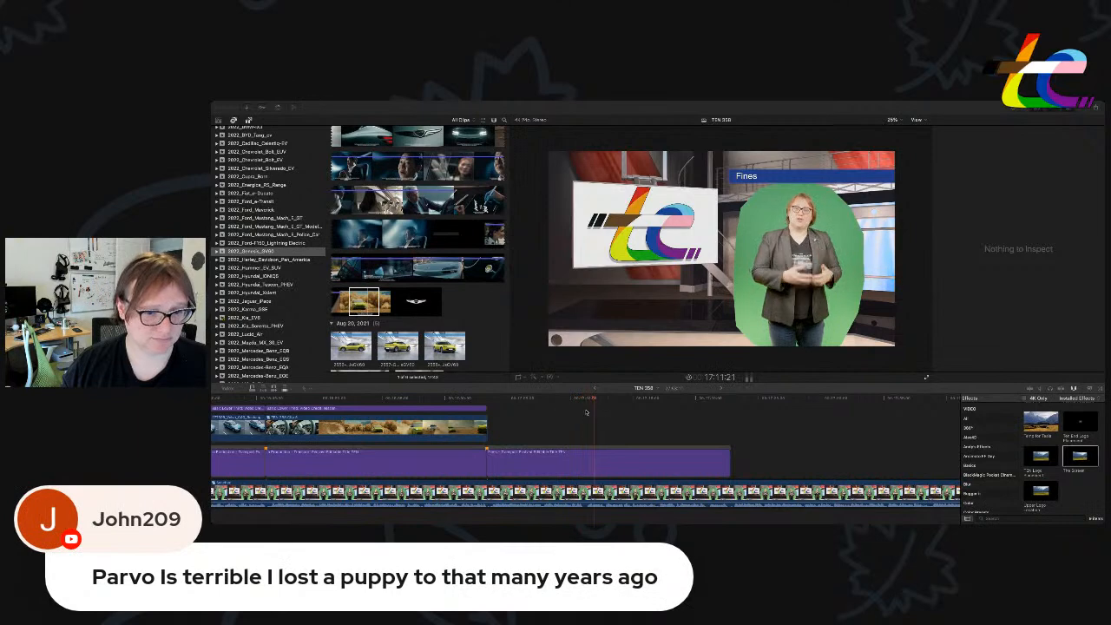
{"action": "left_click", "coordinate": [575, 398]}
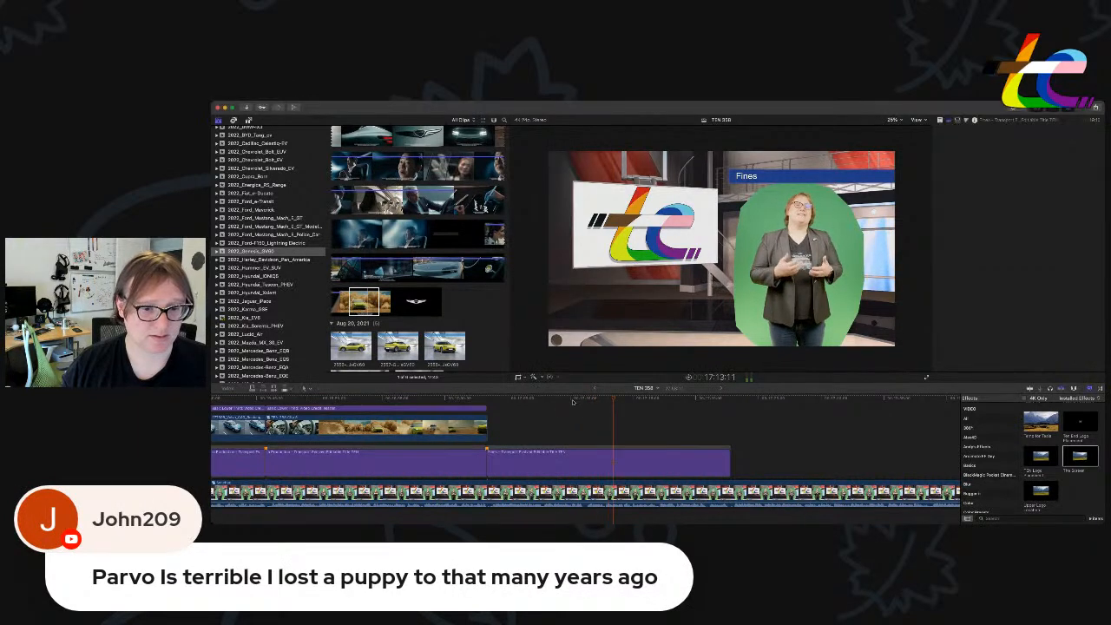
{"action": "left_click", "coordinate": [596, 472]}
{"action": "left_click", "coordinate": [583, 497]}
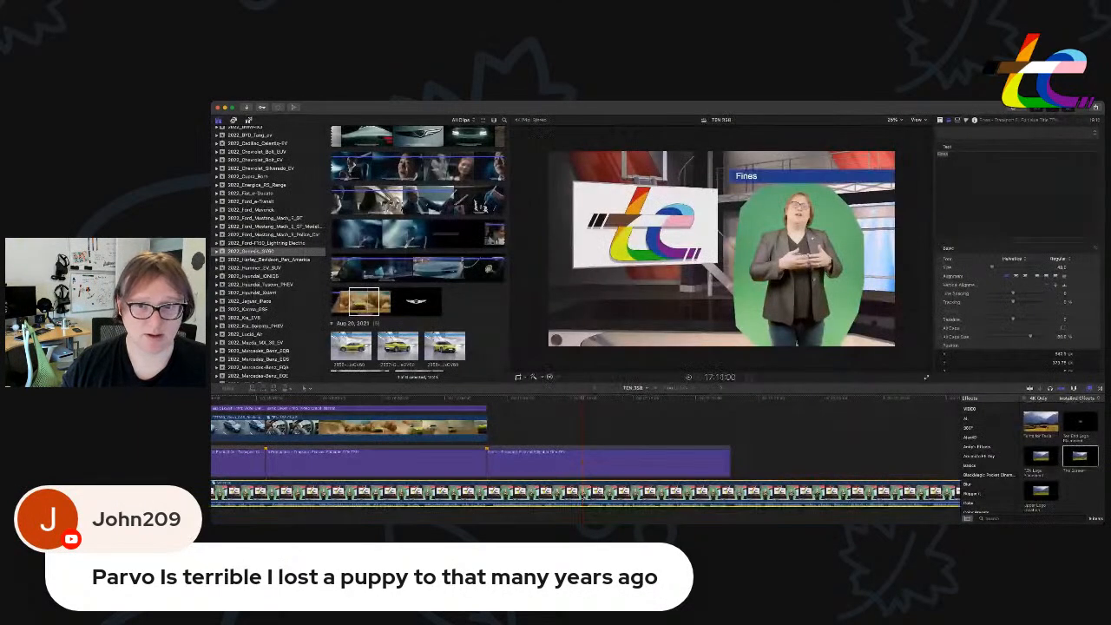
{"action": "key", "text": "super+b"}
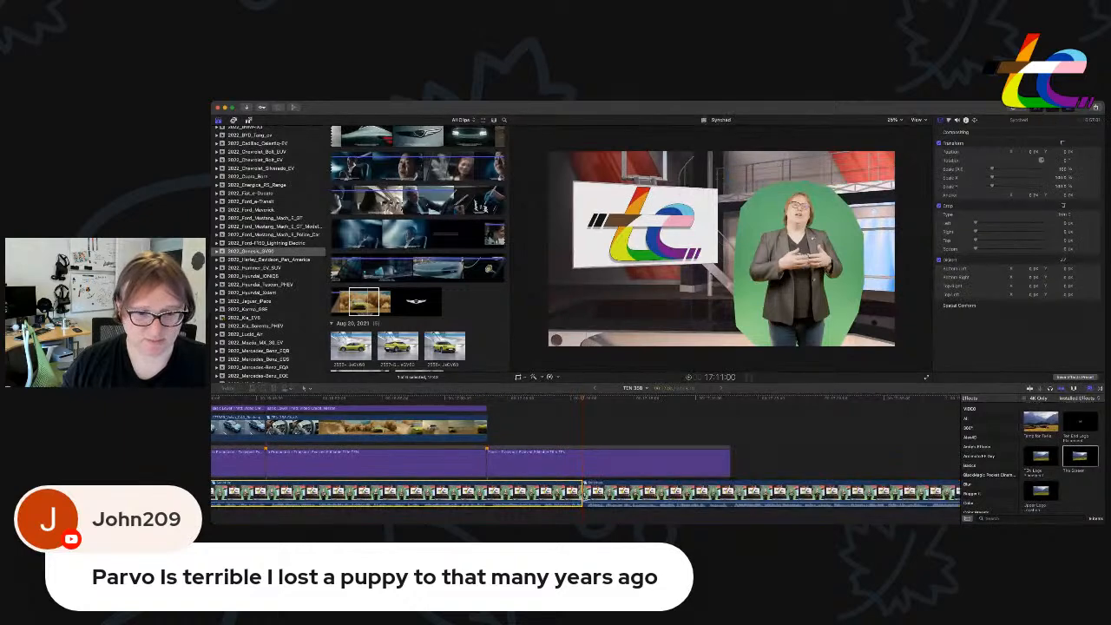
Trim the start of the presenter clip after the new cut and play across the join to check it.
{"action": "left_click_drag", "start_coordinate": [583, 495], "coordinate": [589, 491]}
{"action": "key", "text": "super+equal"}
{"action": "key", "text": "super+equal"}
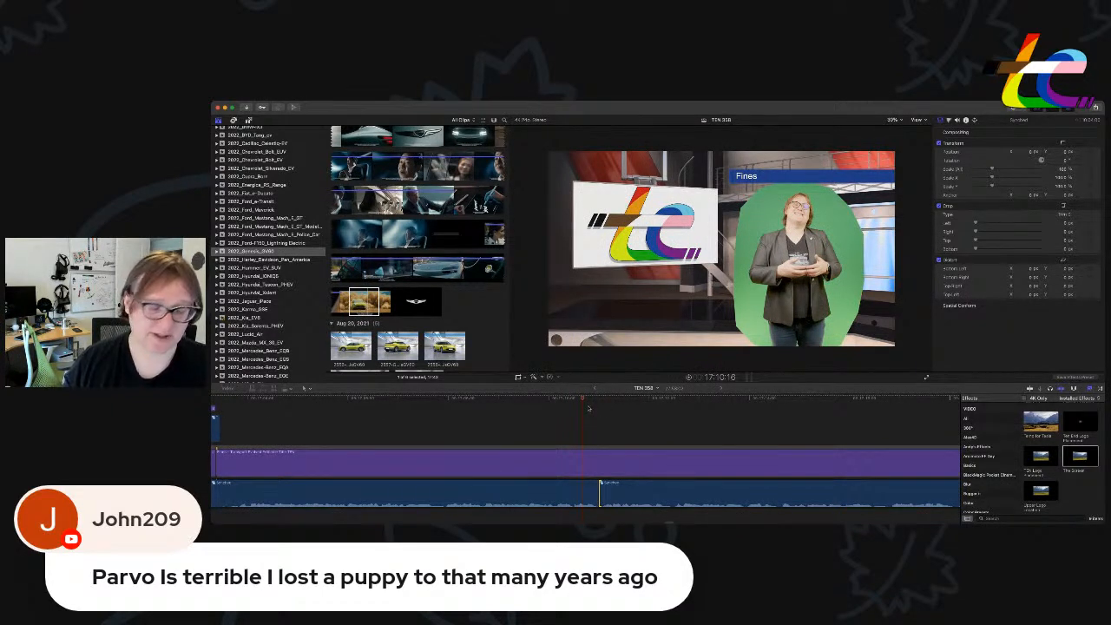
{"action": "key", "text": "space"}
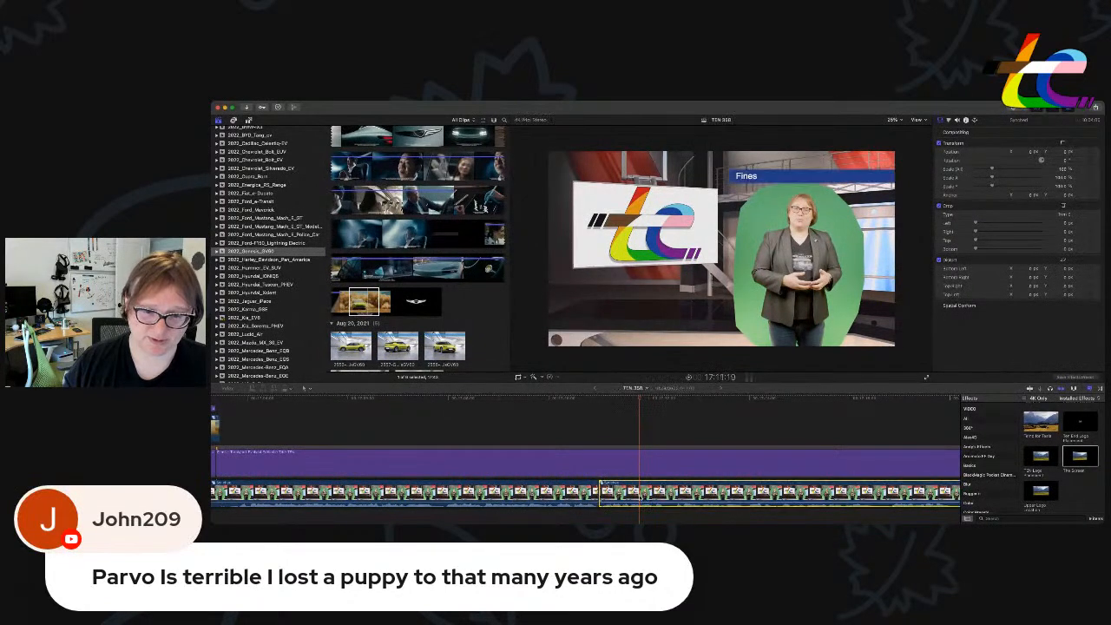
{"action": "key", "text": "super+b"}
{"action": "key", "text": "BackSpace"}
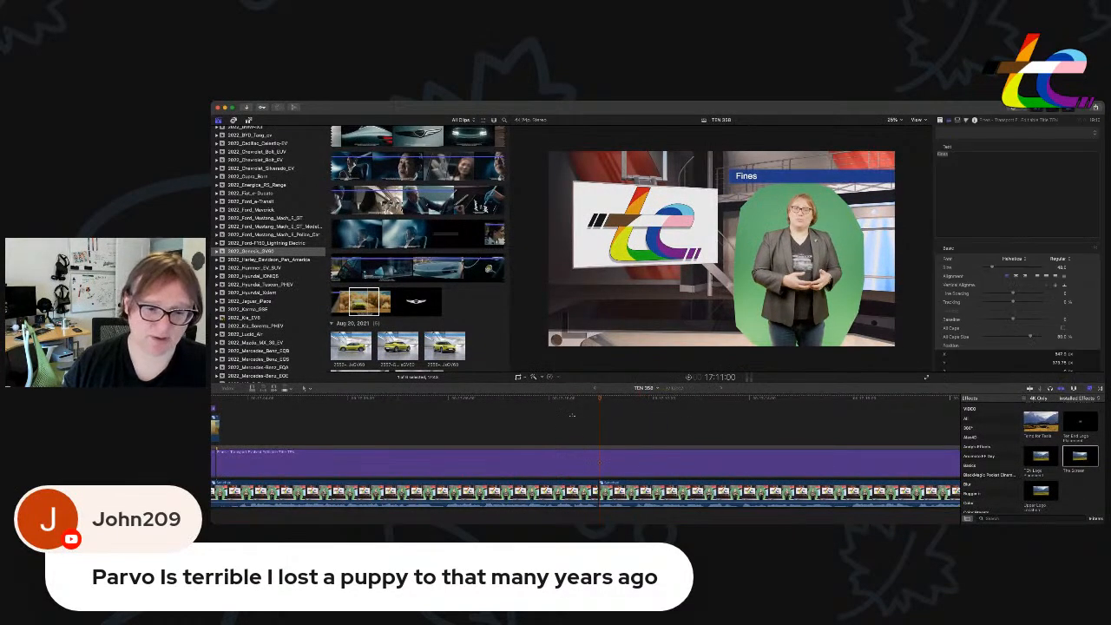
{"action": "left_click", "coordinate": [572, 417]}
{"action": "key", "text": "space"}
{"action": "key", "text": "space"}
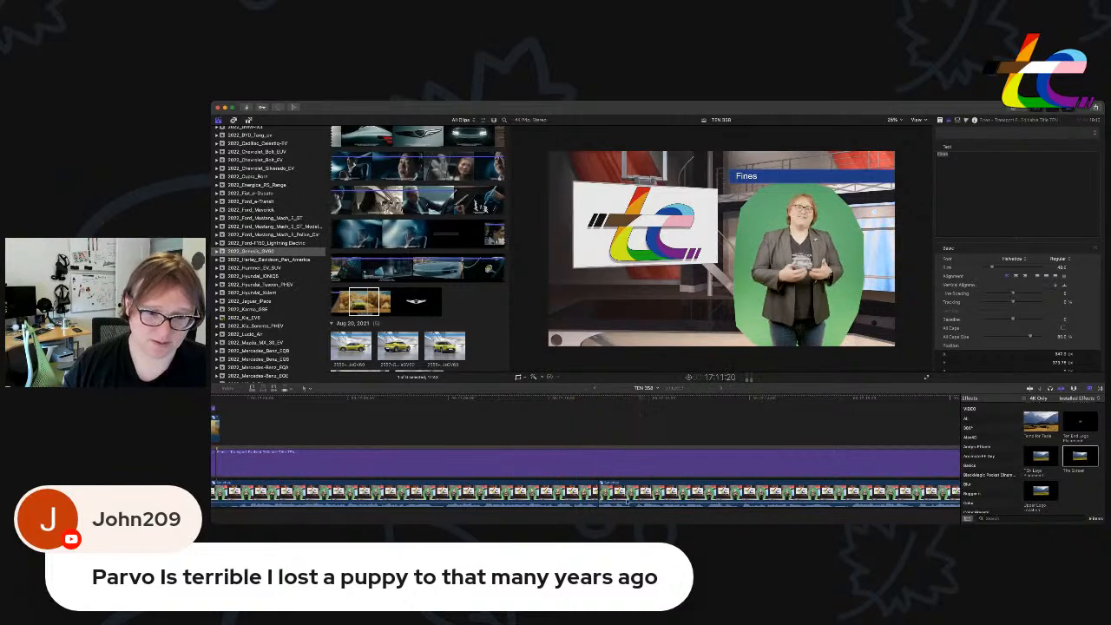
Try fine-tuning the trim at the presenter cut beneath the "Fines" title, playing across the join to check it.
{"action": "left_click_drag", "start_coordinate": [601, 500], "coordinate": [605, 499]}
{"action": "left_click", "coordinate": [554, 429]}
{"action": "key", "text": "space"}
{"action": "left_click", "coordinate": [564, 424]}
{"action": "key", "text": "space"}
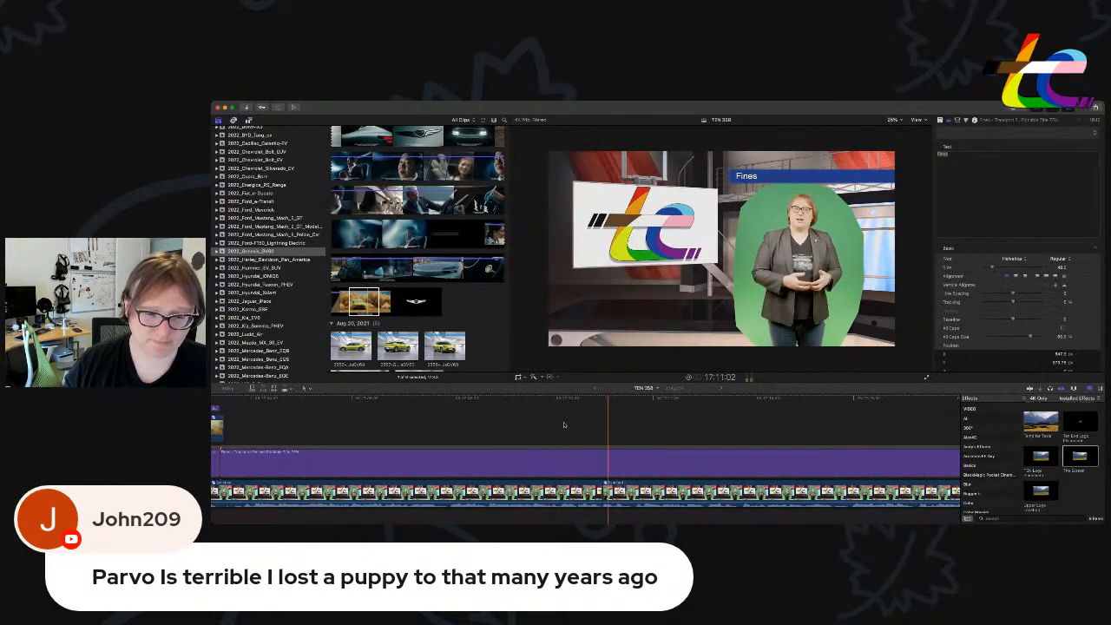
{"action": "left_click_drag", "start_coordinate": [600, 500], "coordinate": [599, 502]}
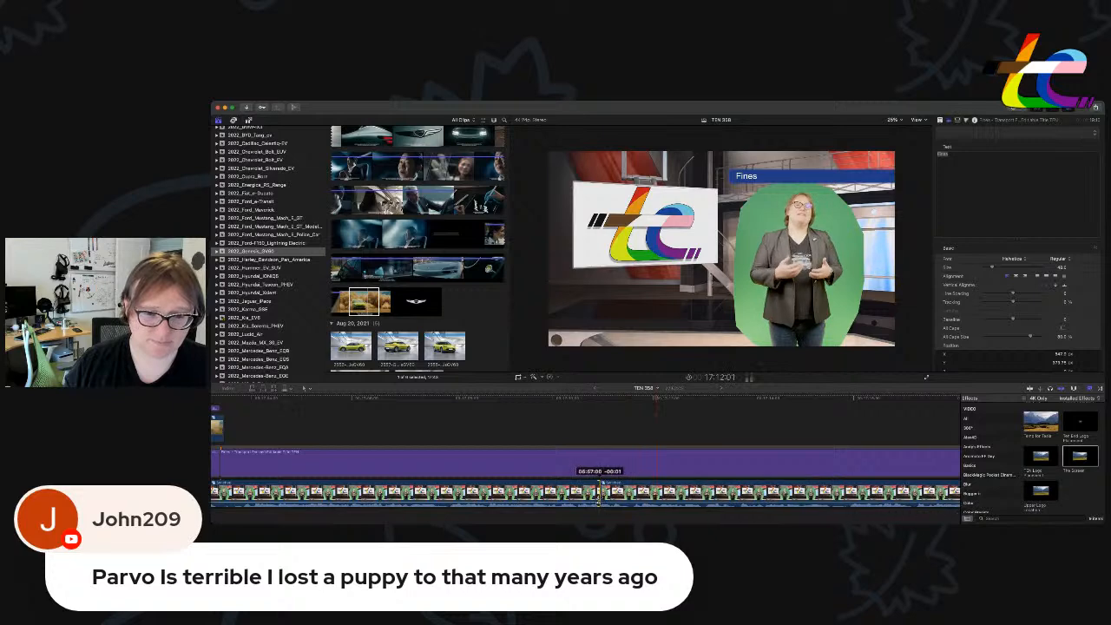
{"action": "left_click", "coordinate": [571, 433]}
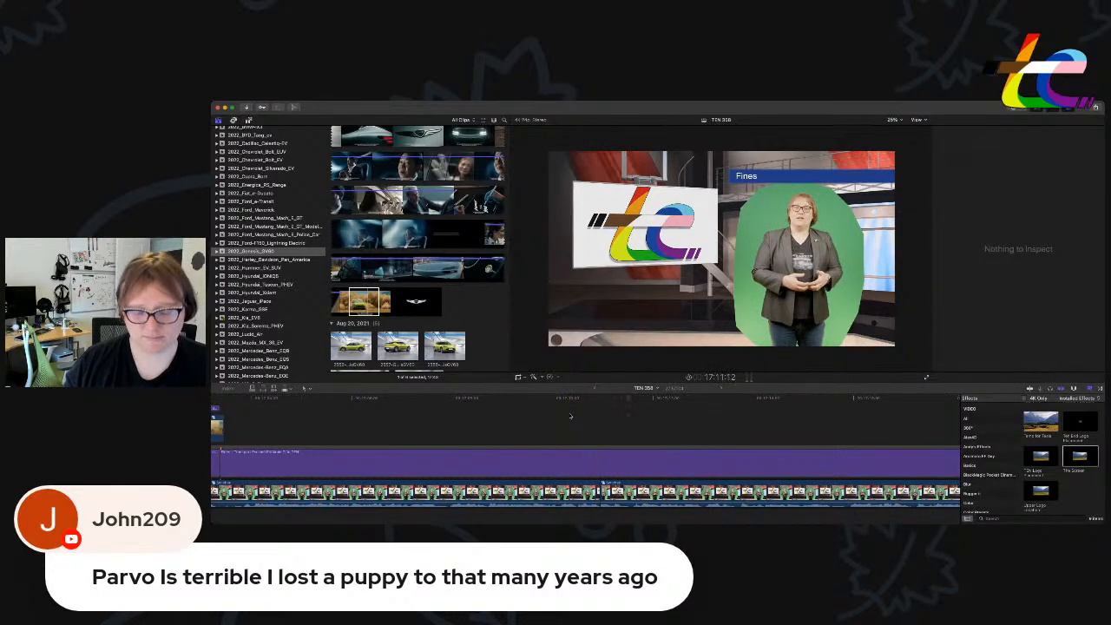
Undo the recent presenter trims and the split beneath the "Fines" title to restore continuous footage.
{"action": "key", "text": "super+minus"}
{"action": "key", "text": "super+minus"}
{"action": "key", "text": "super+minus"}
{"action": "key", "text": "super+minus"}
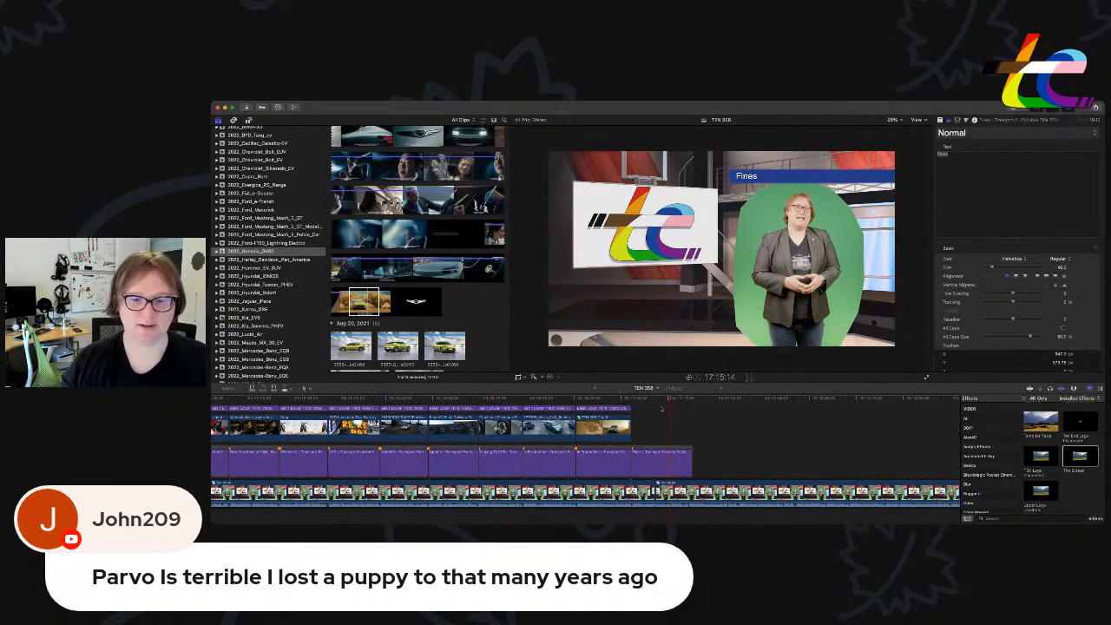
{"action": "key", "text": "alt+["}
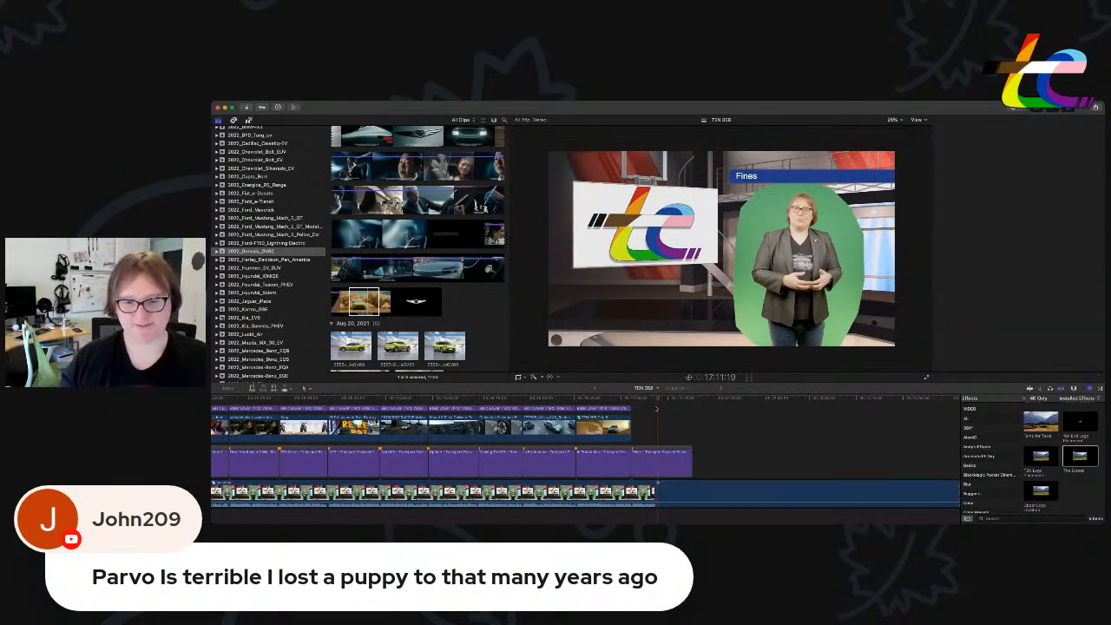
{"action": "key", "text": "super+z"}
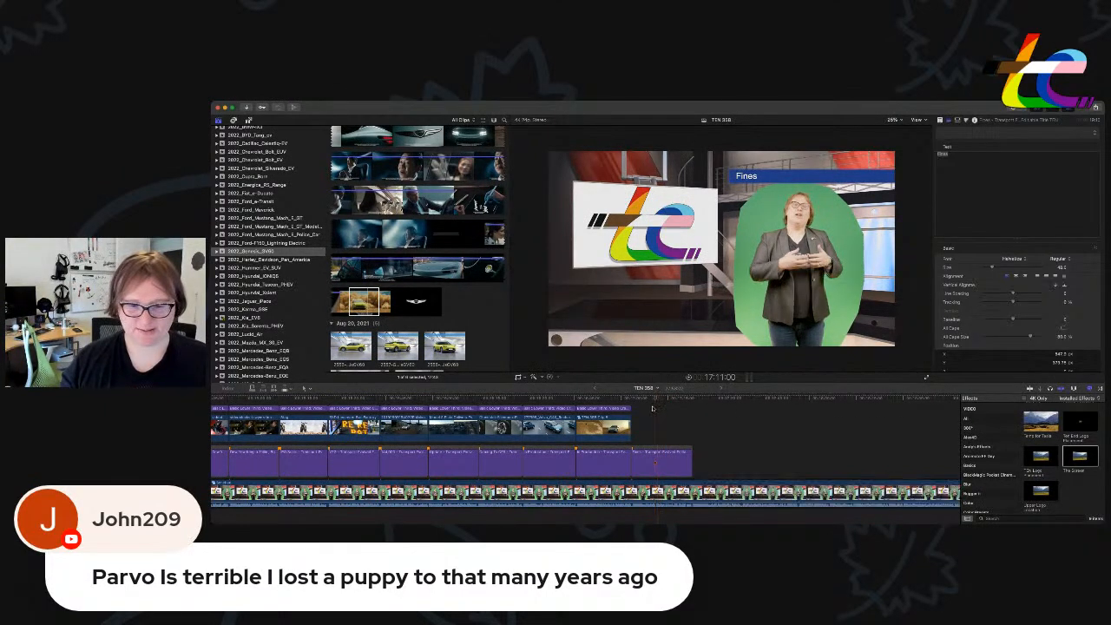
{"action": "double_click", "coordinate": [656, 503]}
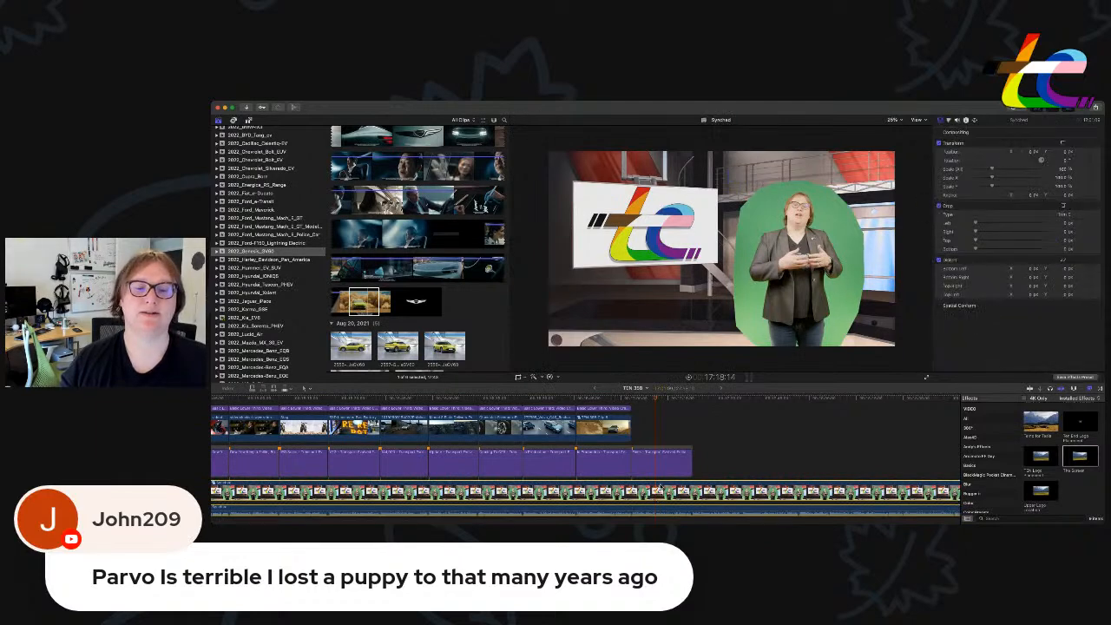
{"action": "key", "text": "super+z"}
{"action": "left_click", "coordinate": [702, 466]}
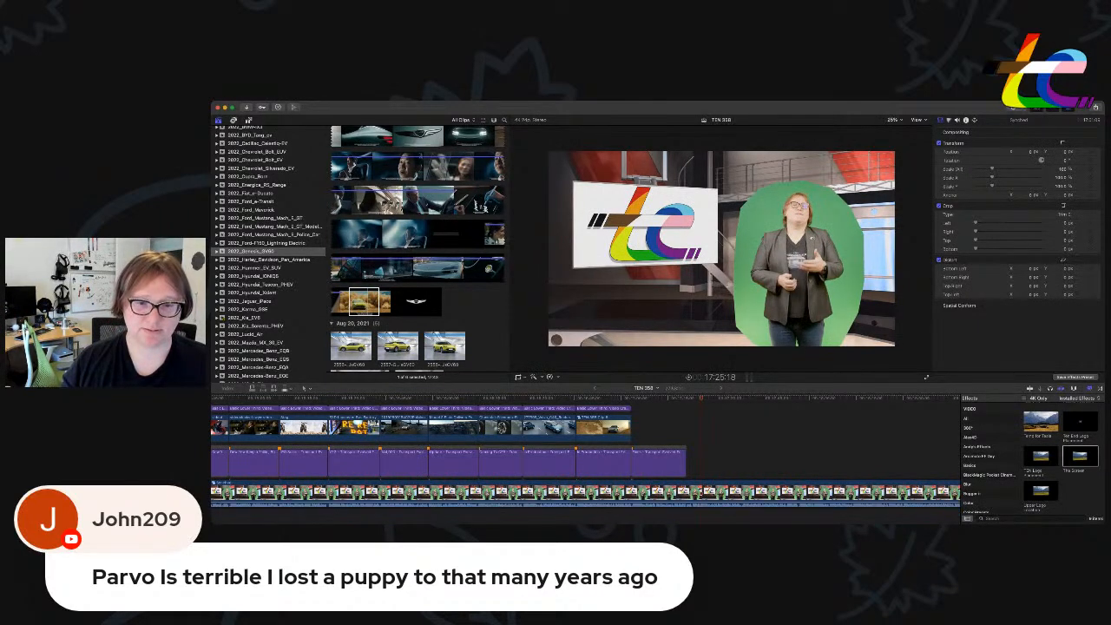
Open the nested presenter clip down to the raw TEN 358 Clip footage and split its video and audio at 19:51:19.
{"action": "double_click", "coordinate": [660, 502]}
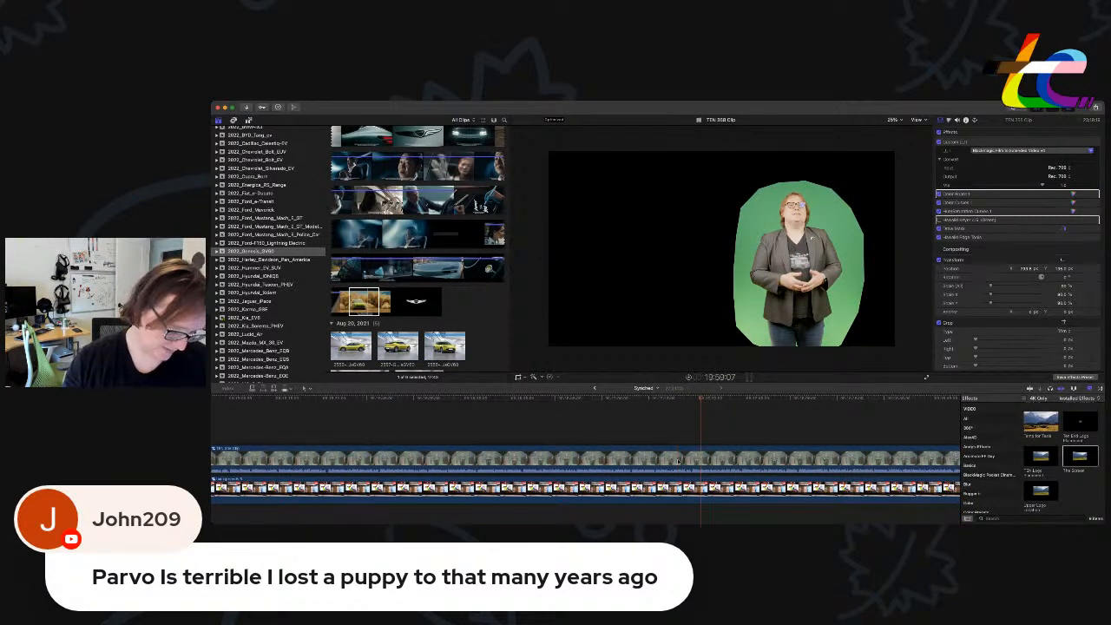
{"action": "double_click", "coordinate": [700, 462]}
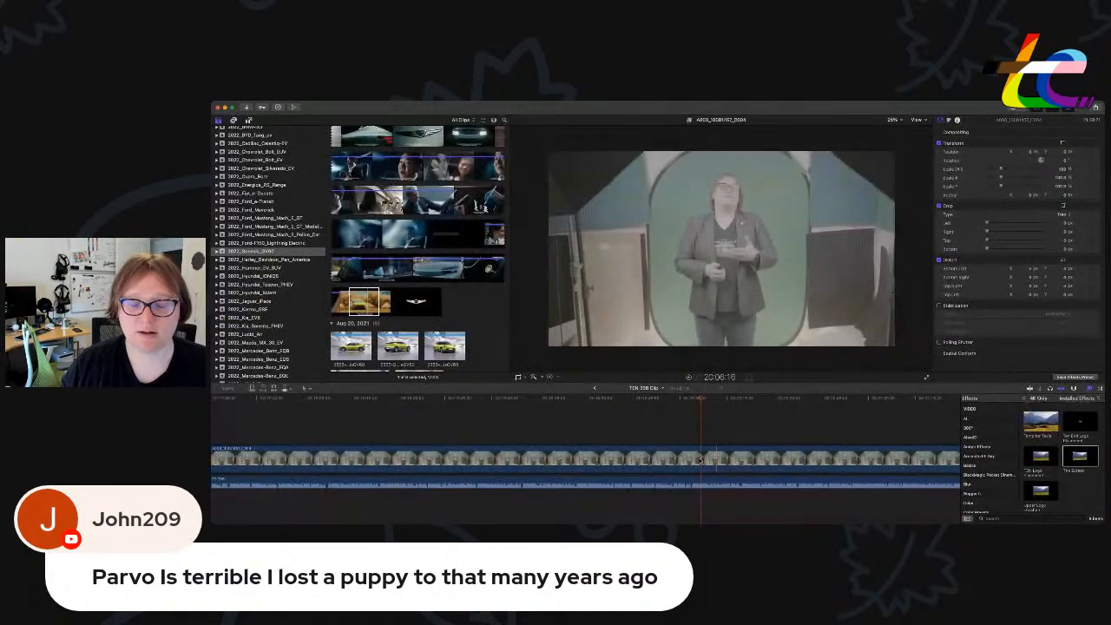
{"action": "key", "text": "space"}
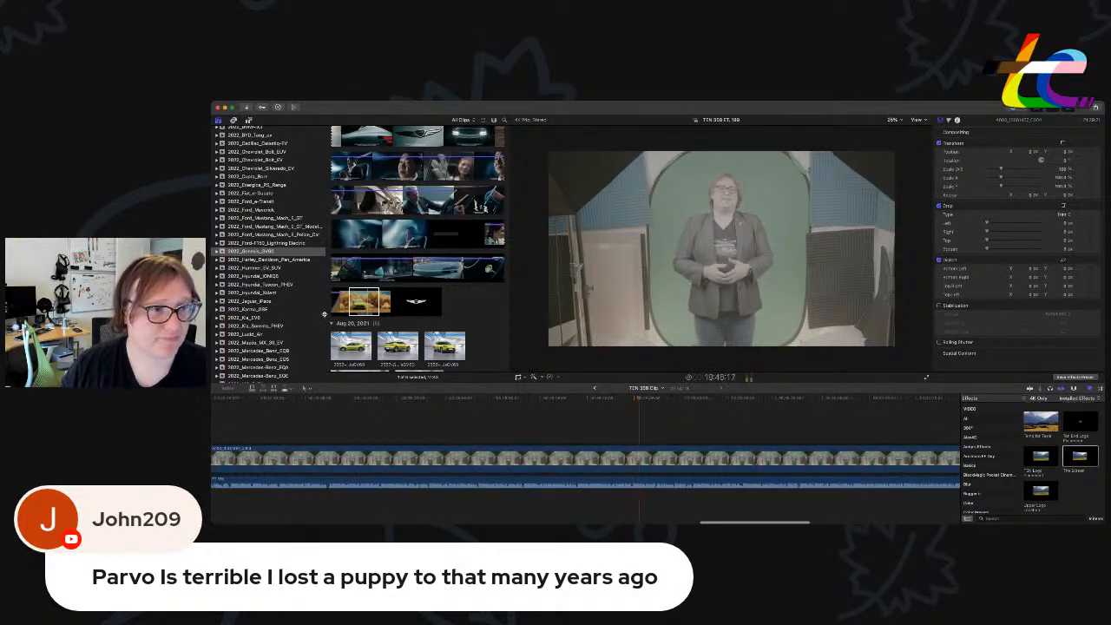
{"action": "left_click", "coordinate": [651, 463]}
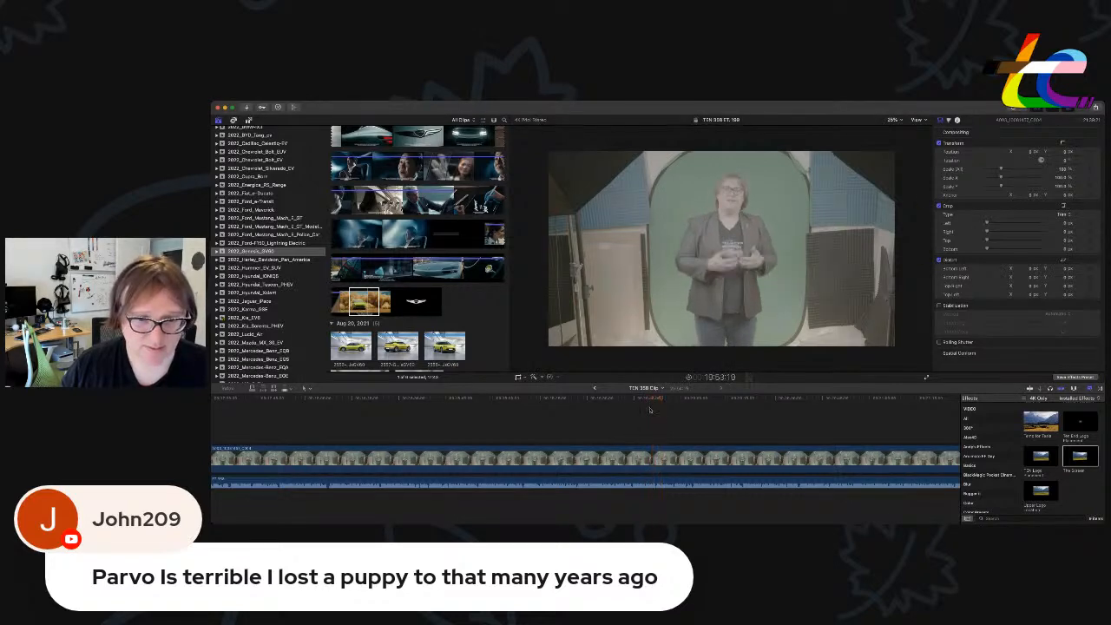
{"action": "scroll", "coordinate": [650, 402], "scroll_direction": "up", "scroll_amount": 3}
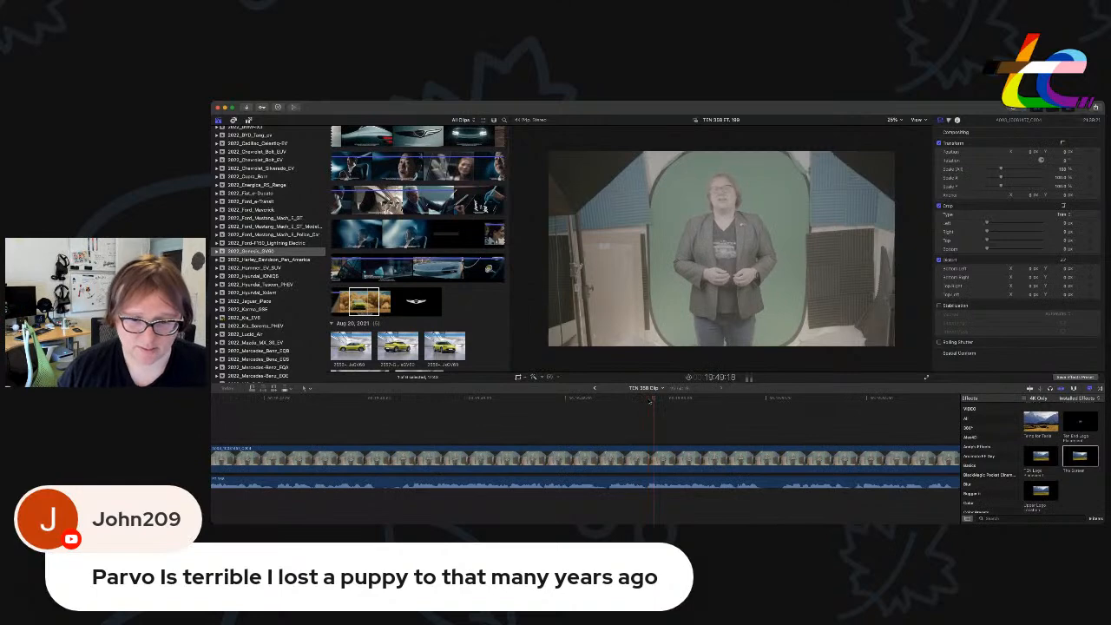
{"action": "left_click", "coordinate": [663, 480]}
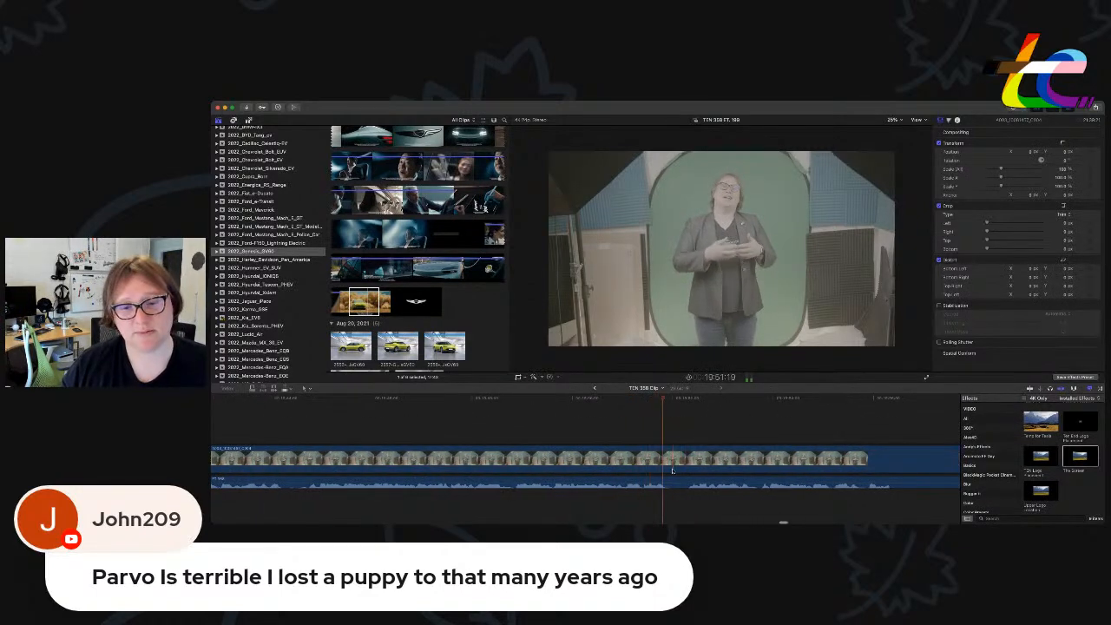
{"action": "key", "text": "super+b"}
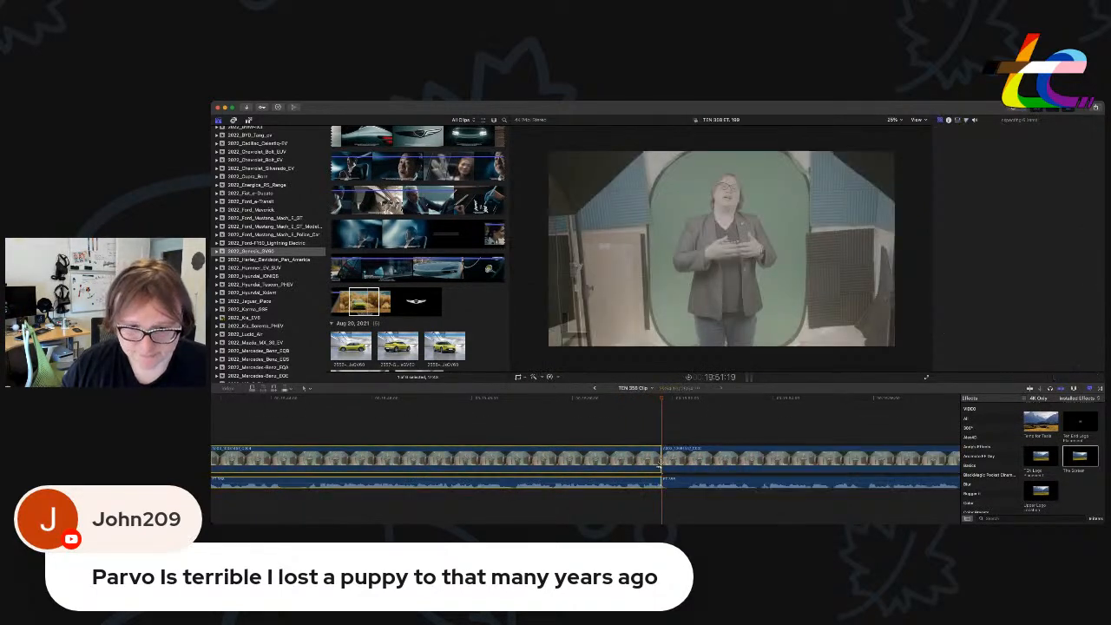
Try removing the presenter video and audio between the 19:51:19 cut and a second cut at 19:53:03.
{"action": "left_click", "coordinate": [726, 458]}
{"action": "key", "text": "super+a"}
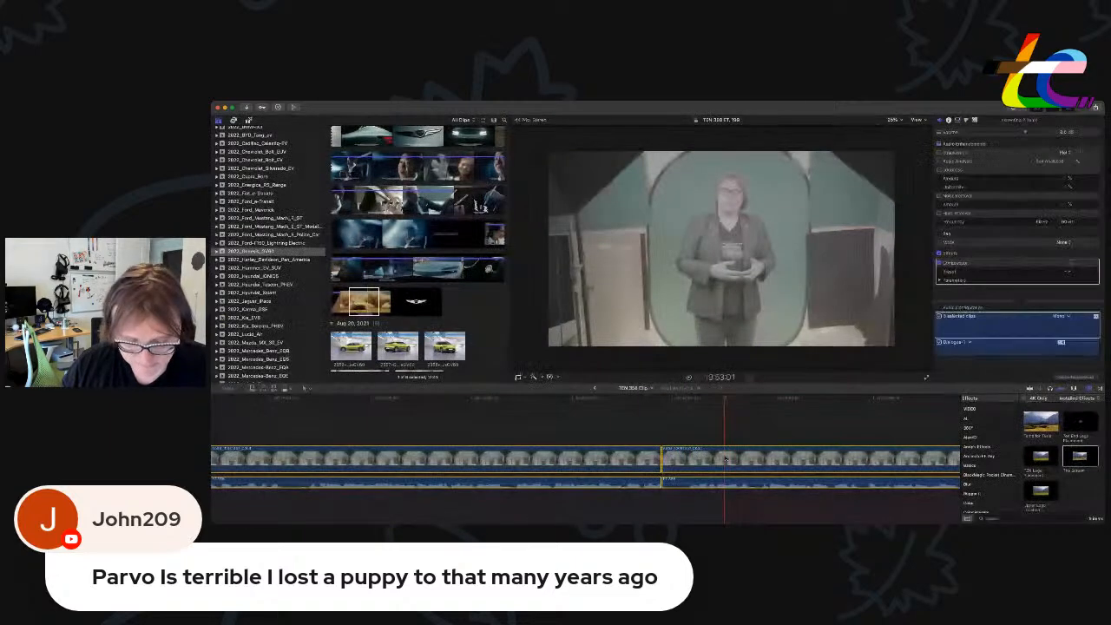
{"action": "key", "text": "super+b"}
{"action": "key", "text": "space"}
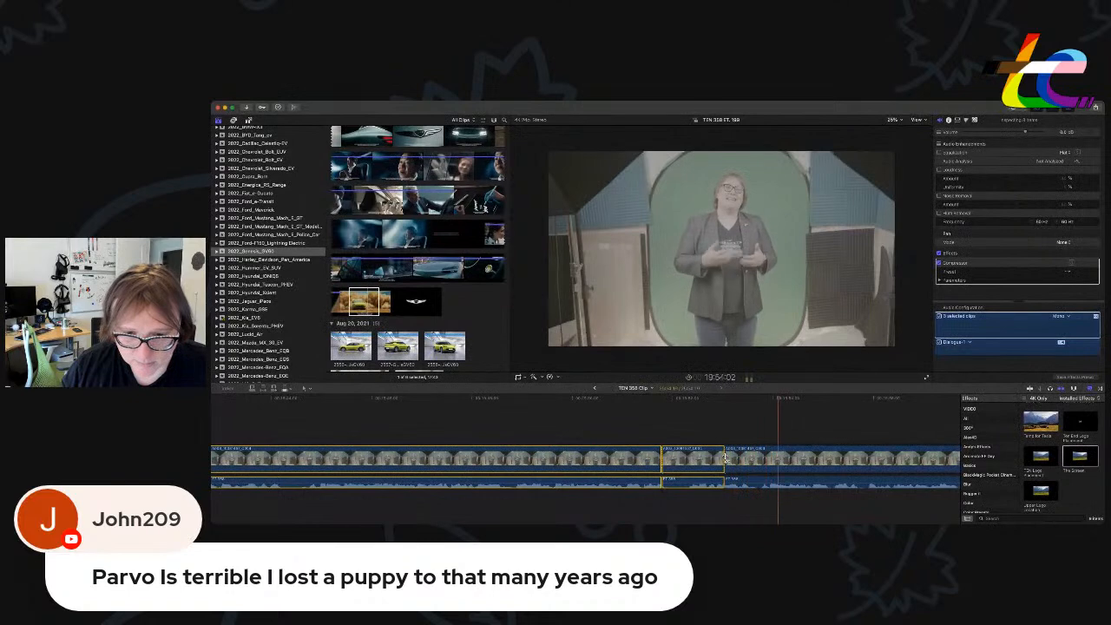
{"action": "left_click", "coordinate": [725, 424]}
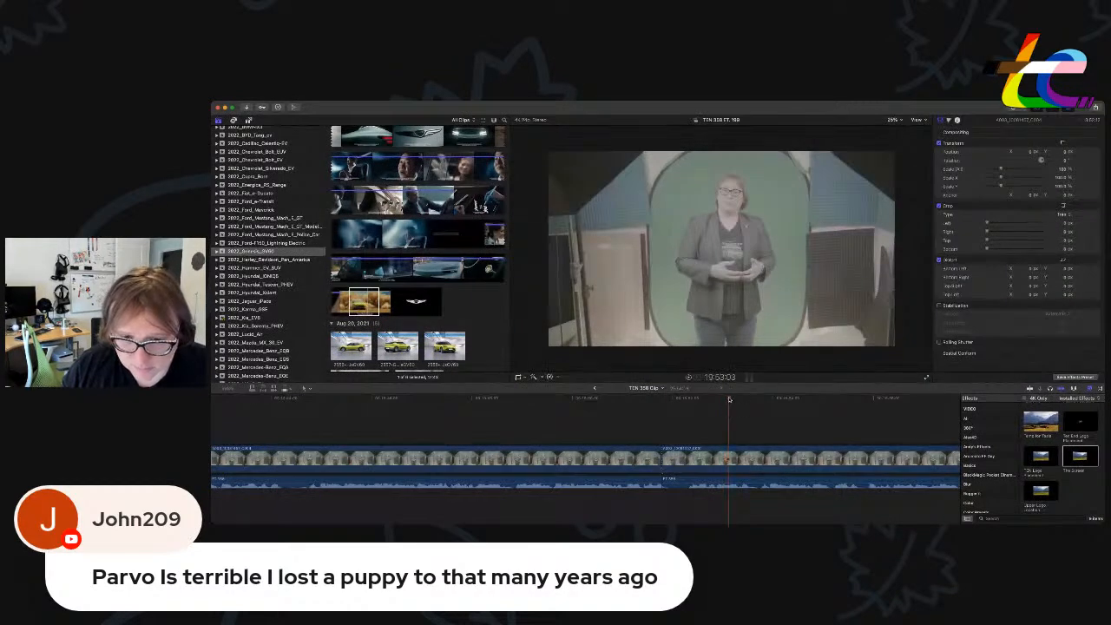
{"action": "key", "text": "super+a"}
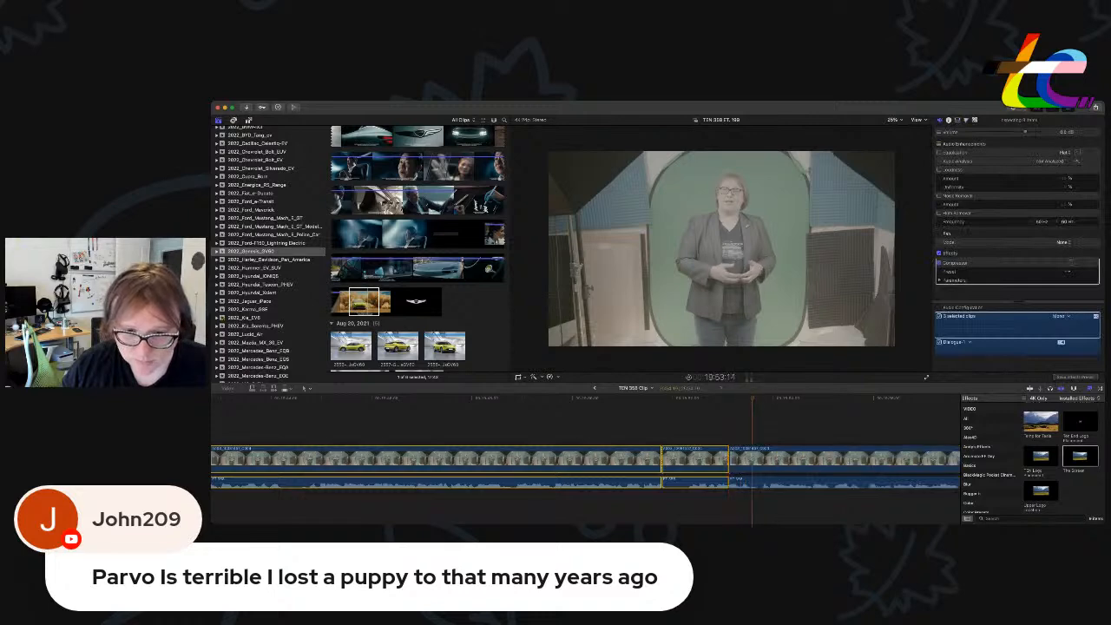
{"action": "left_click", "coordinate": [693, 417]}
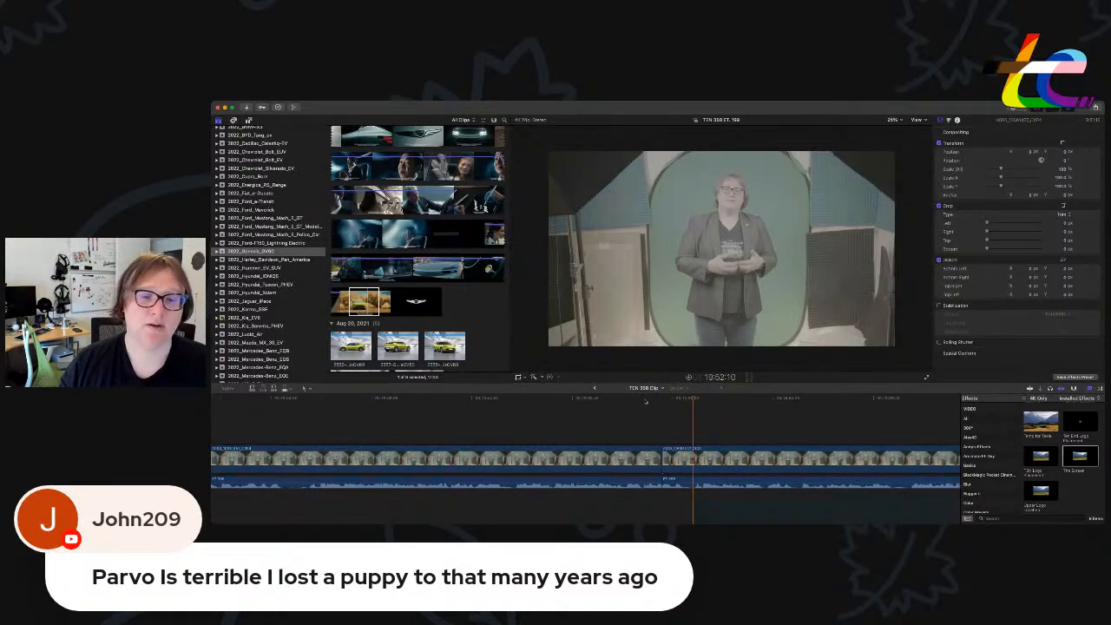
Return to the main TEN 358 timeline and play the presenter footage beneath the "Fines" title to check the edit.
{"action": "left_click", "coordinate": [595, 389]}
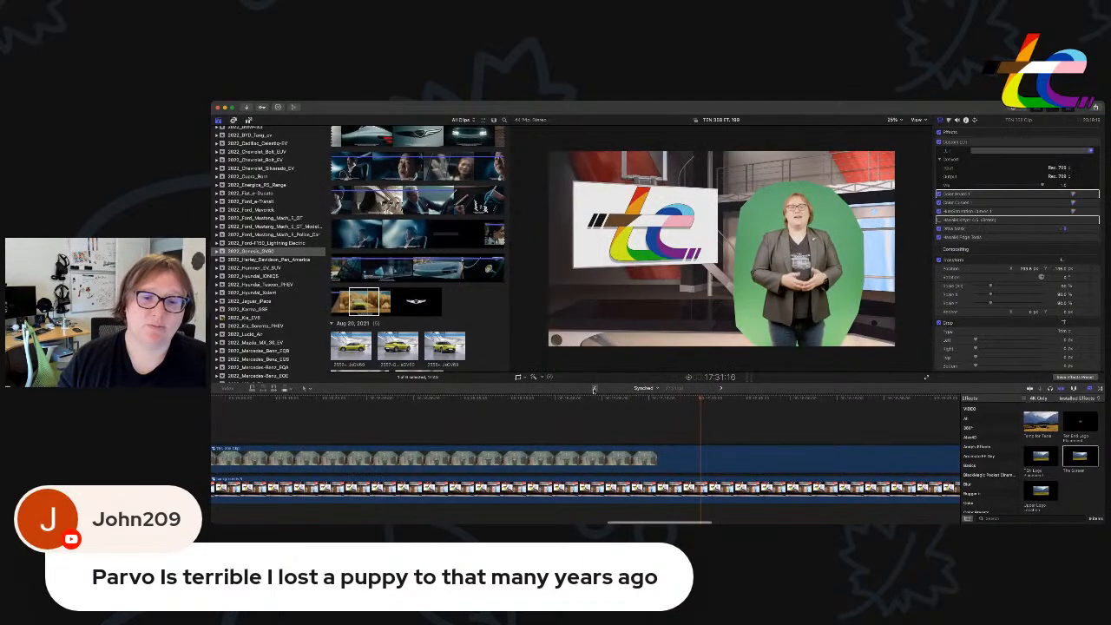
{"action": "left_click", "coordinate": [595, 389]}
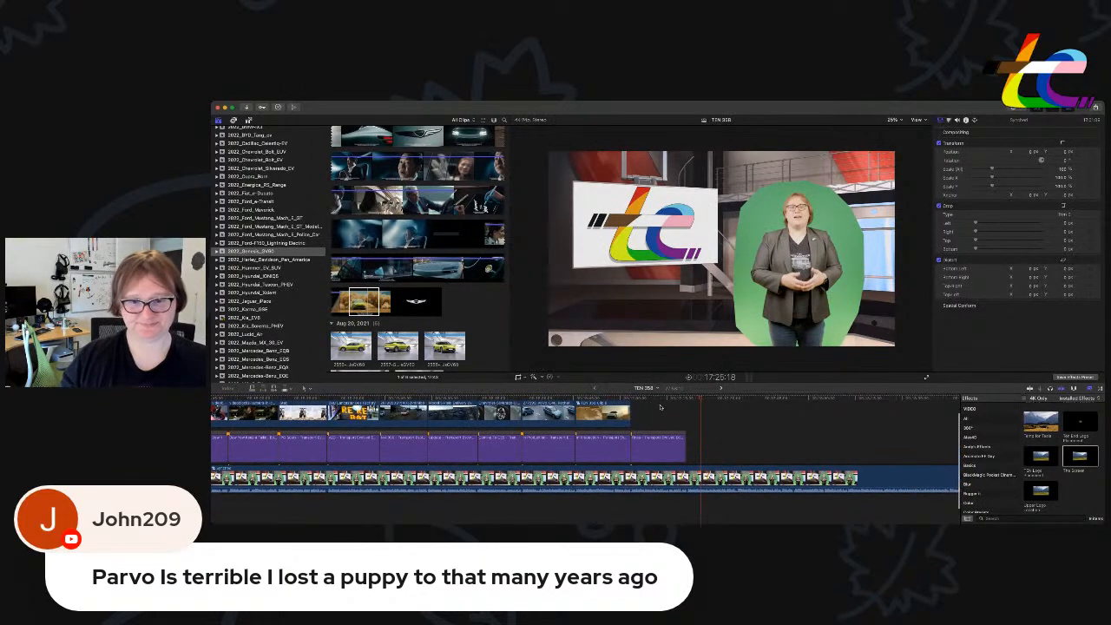
{"action": "left_click", "coordinate": [662, 435]}
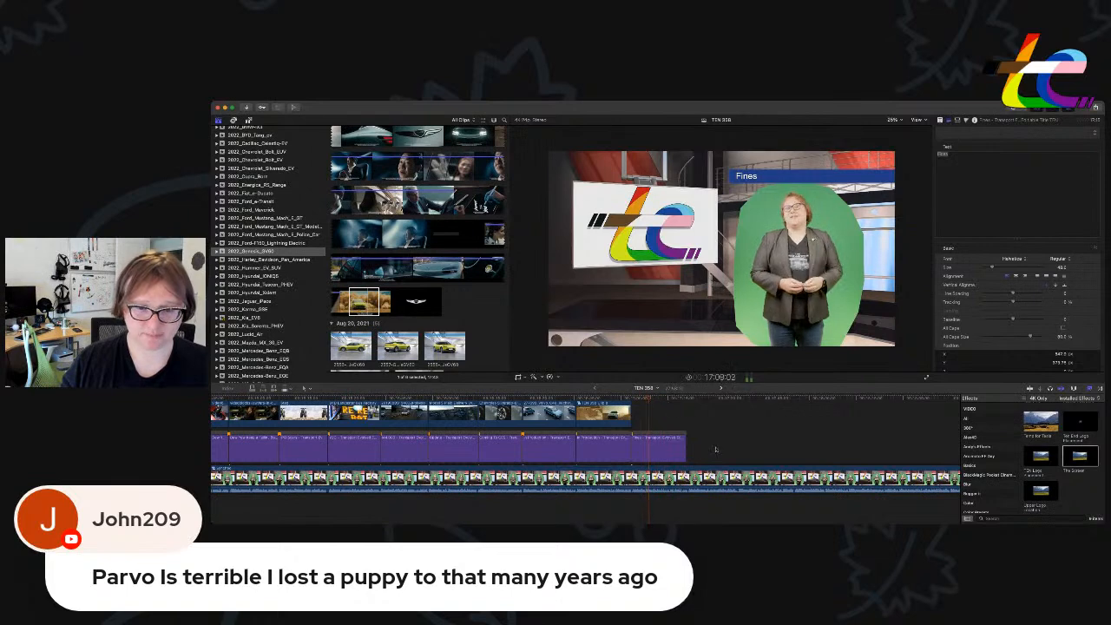
{"action": "key", "text": "super+equal"}
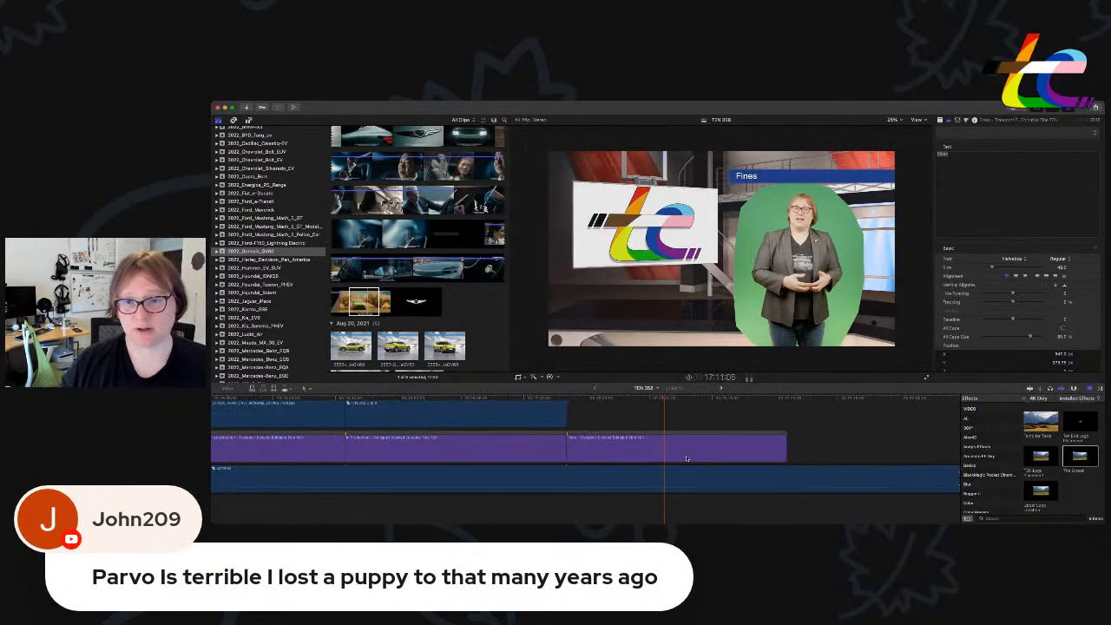
{"action": "key", "text": "space"}
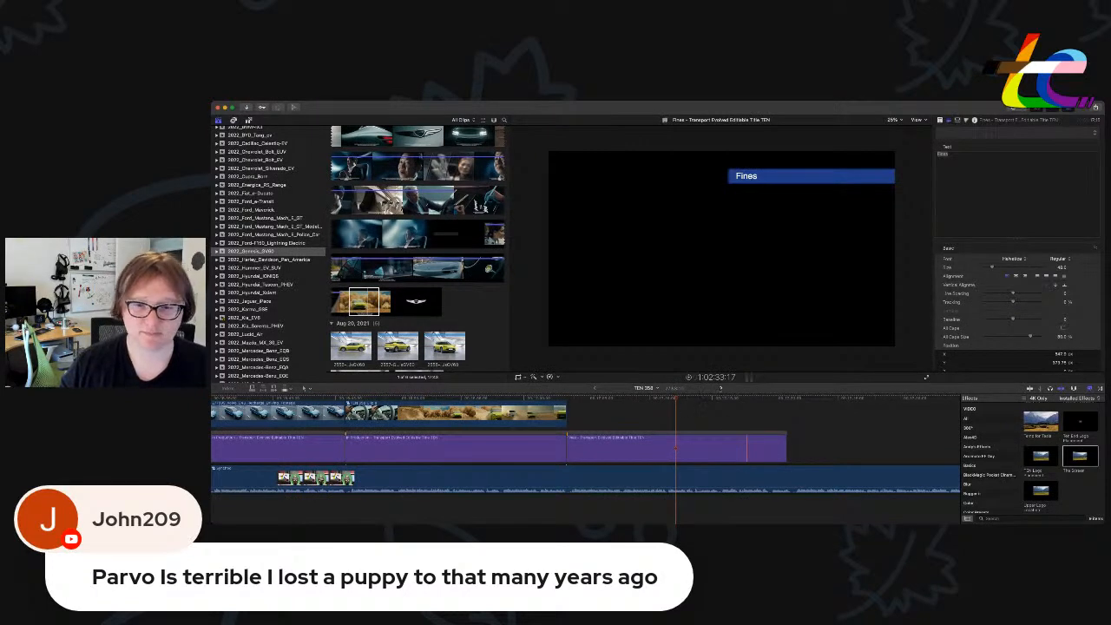
Reopen the raw presenter clip, restore the removed section and undo its second cut.
{"action": "left_click", "coordinate": [721, 389]}
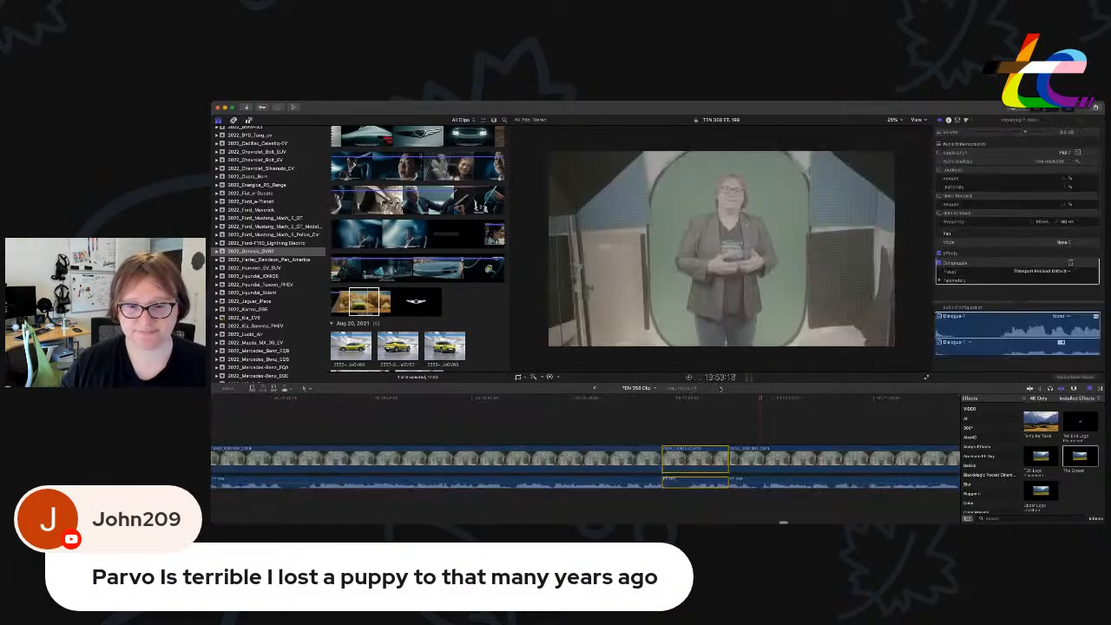
{"action": "left_click", "coordinate": [673, 415]}
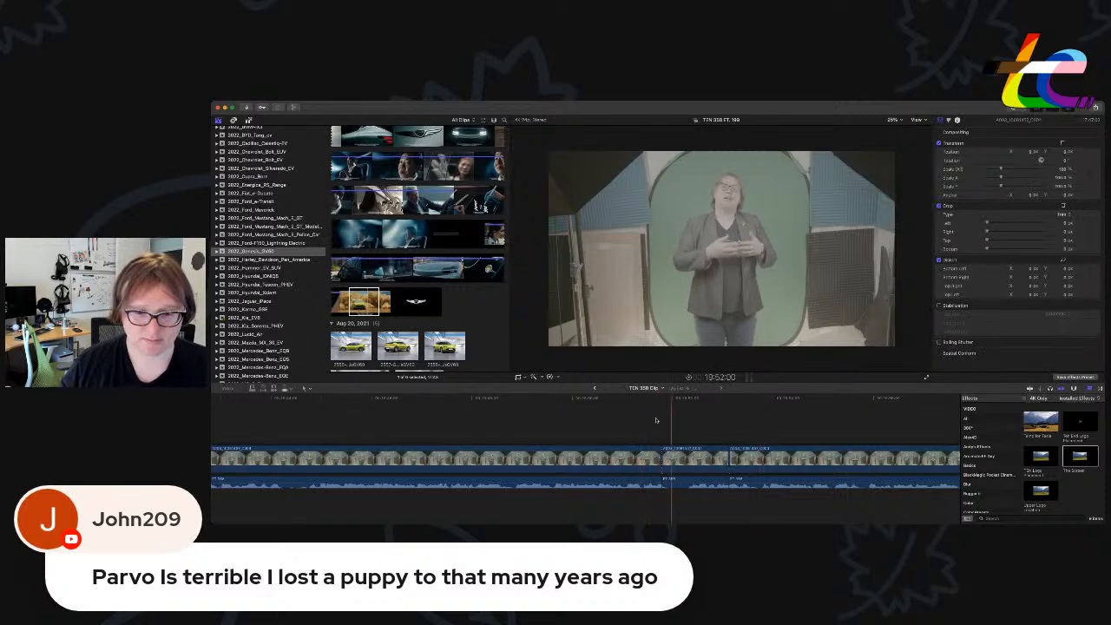
{"action": "left_click", "coordinate": [681, 470]}
{"action": "left_click", "coordinate": [728, 416]}
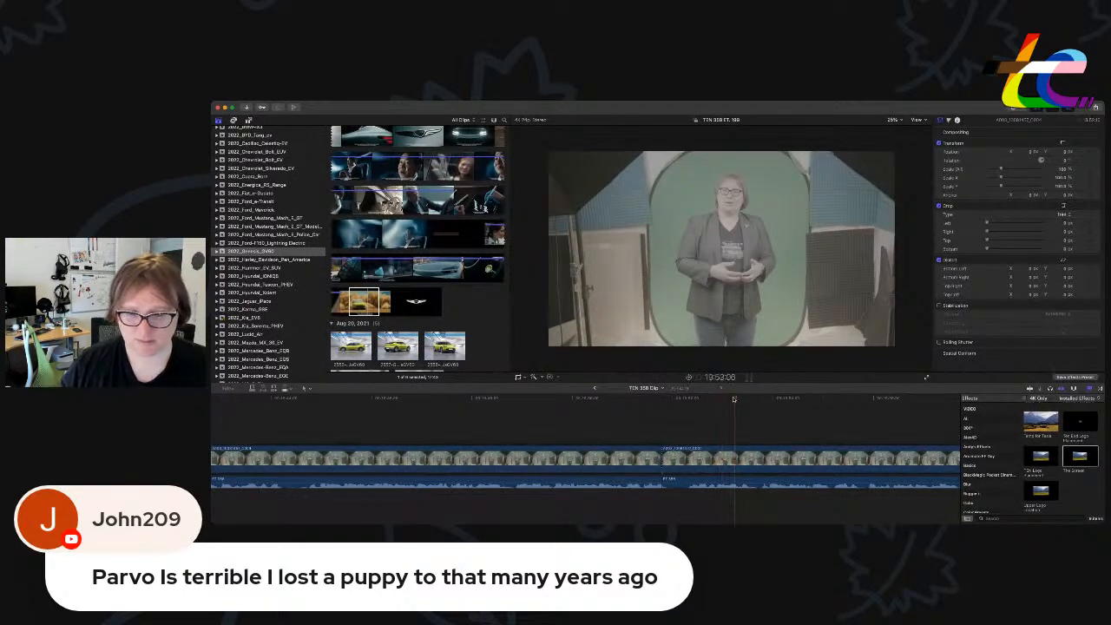
Split the raw presenter video and audio at 19:53:02 and delete the section back to the 19:51:19 cut.
{"action": "left_click_drag", "start_coordinate": [734, 399], "coordinate": [729, 400]}
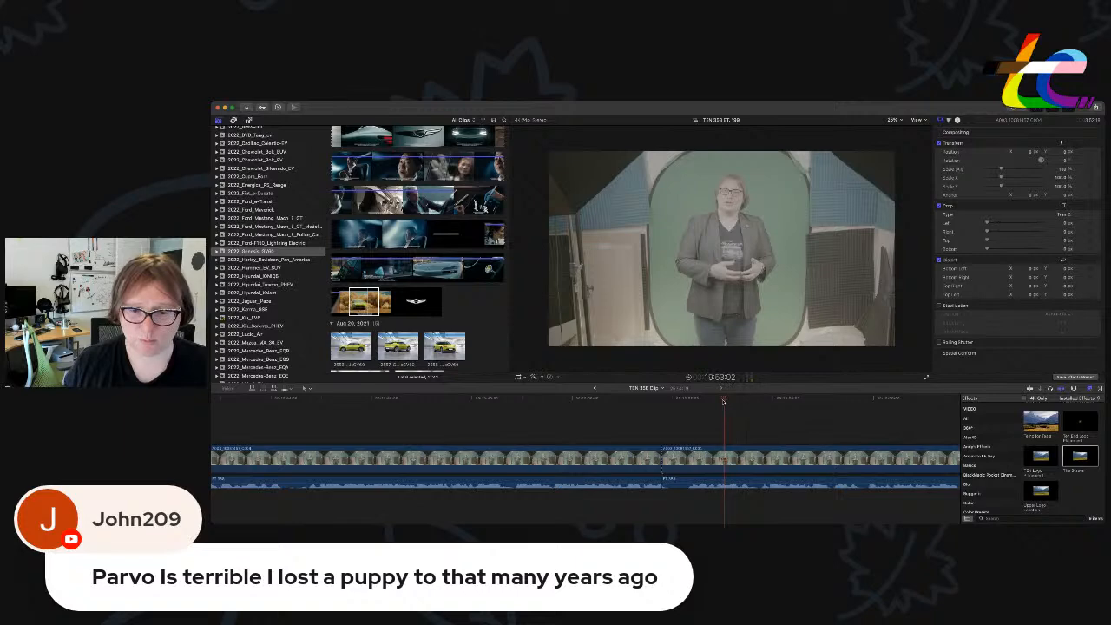
{"action": "key", "text": "super+a"}
{"action": "key", "text": "super+b"}
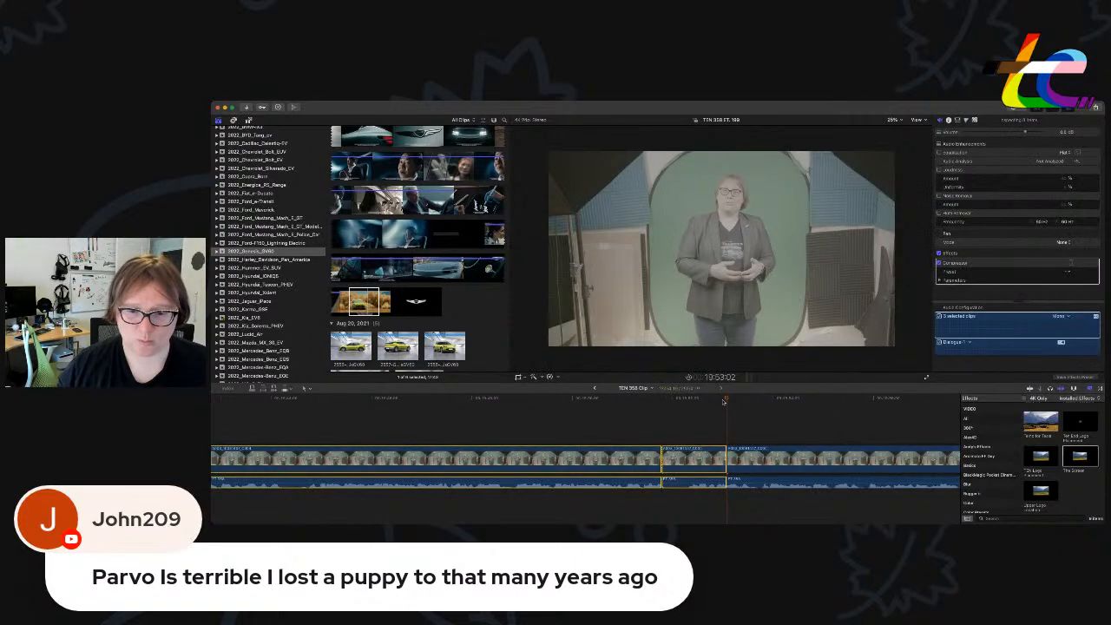
{"action": "key", "text": "space"}
{"action": "left_click", "coordinate": [707, 507]}
{"action": "left_click", "coordinate": [706, 481]}
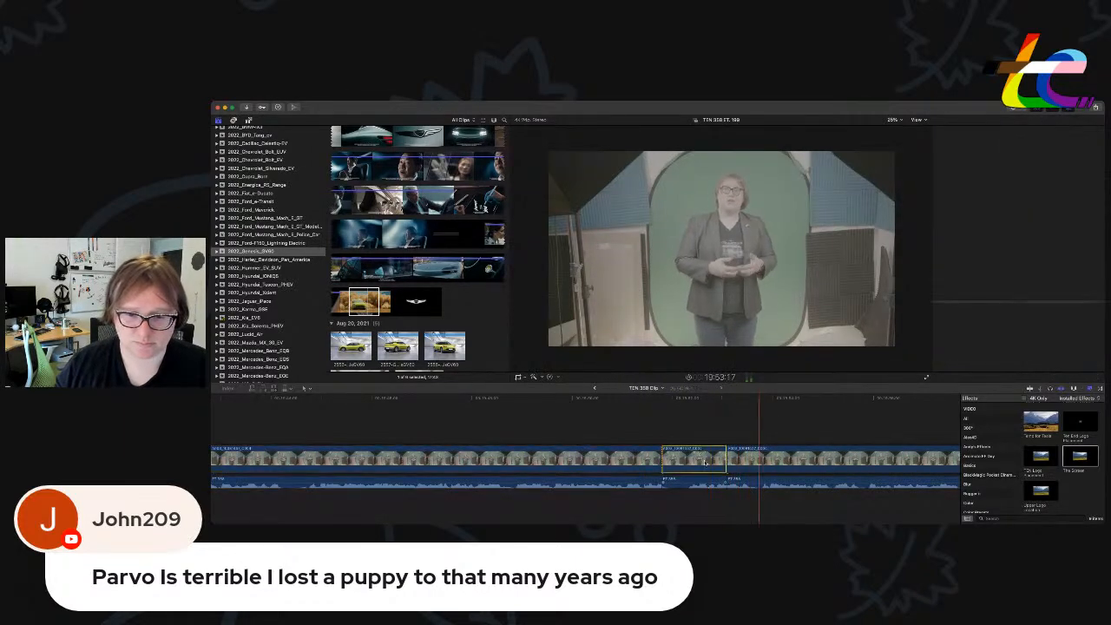
{"action": "key", "text": "Delete"}
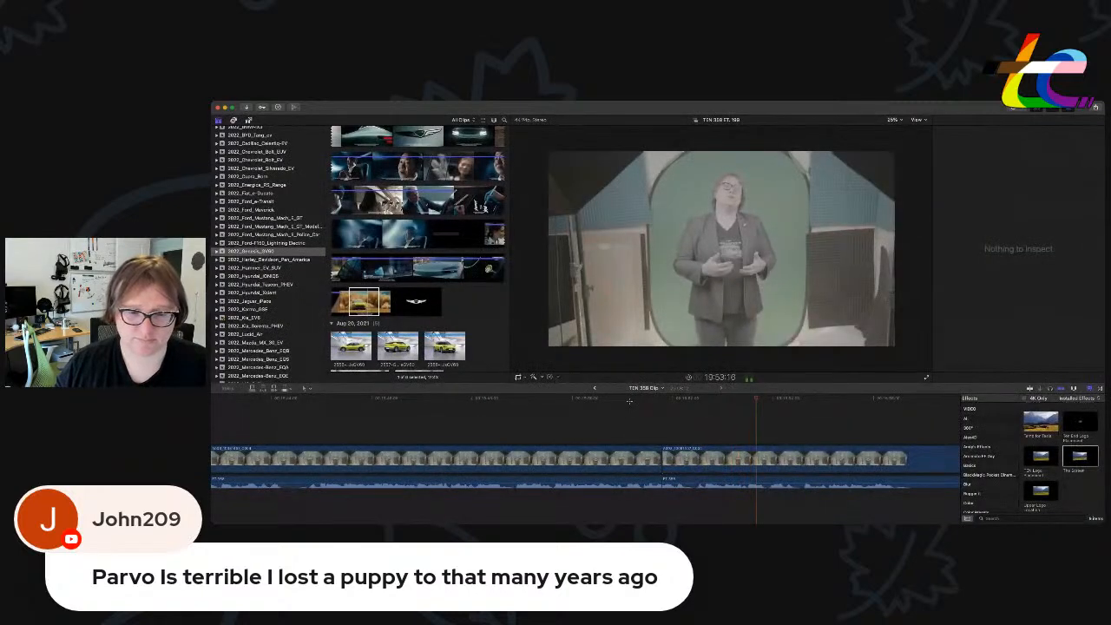
Add a crossfade to the presenter audio at the 19:51:19 cut, shorten it to a brief transition and play the join.
{"action": "left_click", "coordinate": [630, 403]}
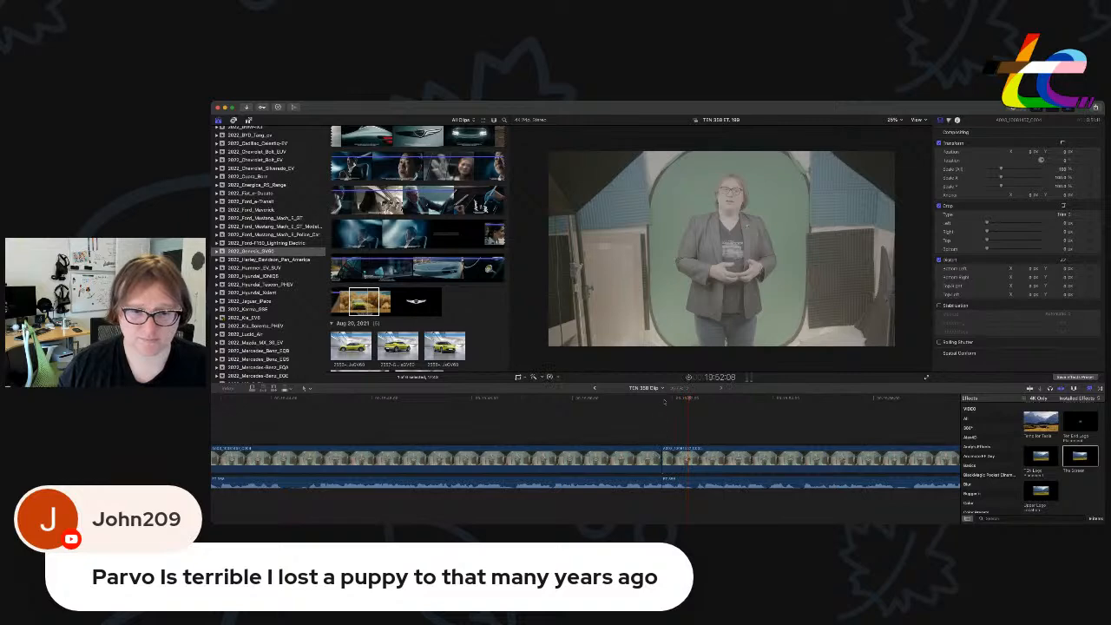
{"action": "left_click", "coordinate": [665, 402]}
{"action": "key", "text": "super+equal"}
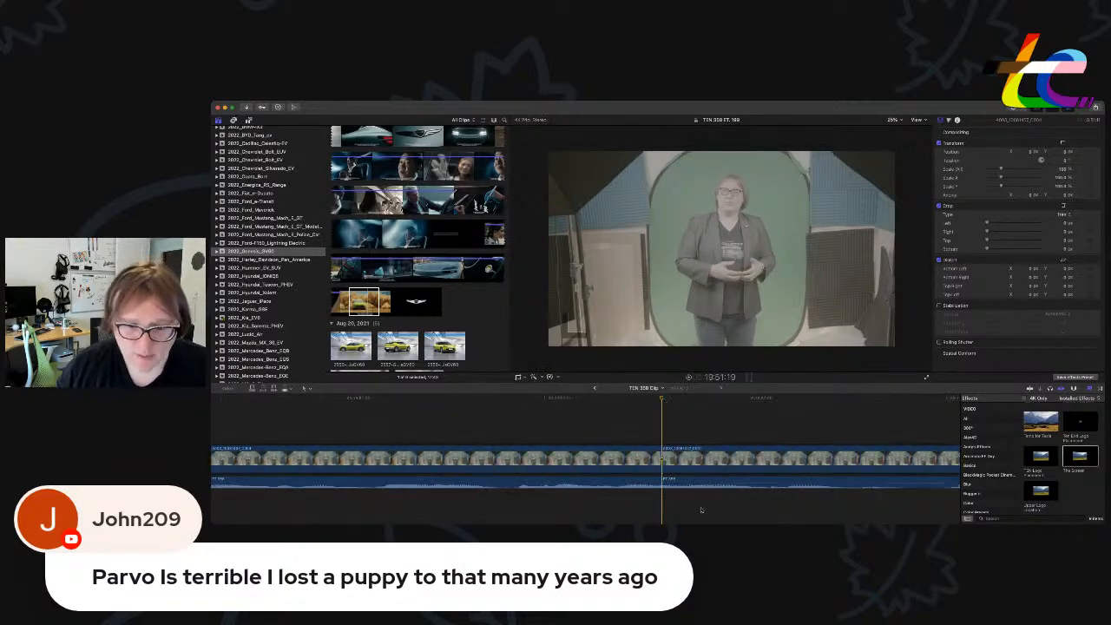
{"action": "left_click_drag", "start_coordinate": [664, 479], "coordinate": [668, 480]}
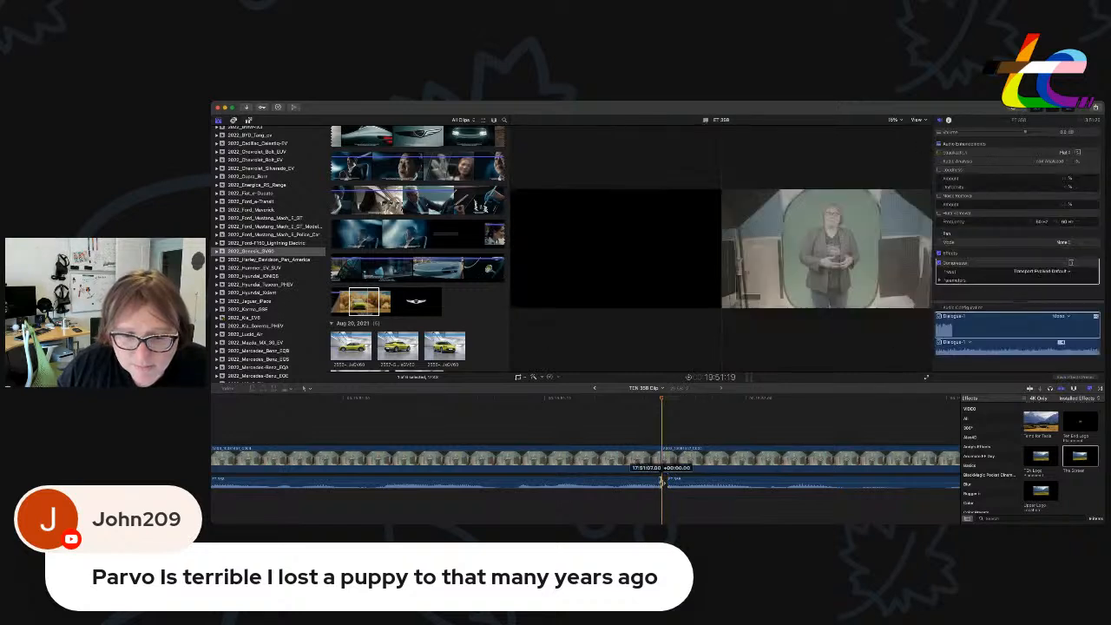
{"action": "key", "text": "space"}
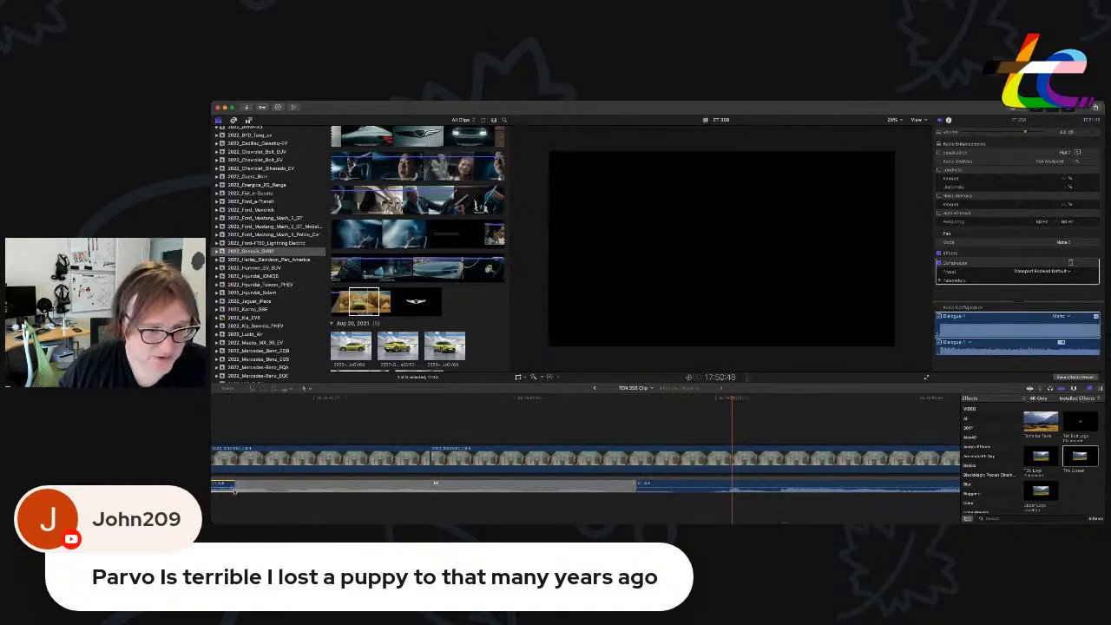
{"action": "left_click_drag", "start_coordinate": [236, 489], "coordinate": [580, 493]}
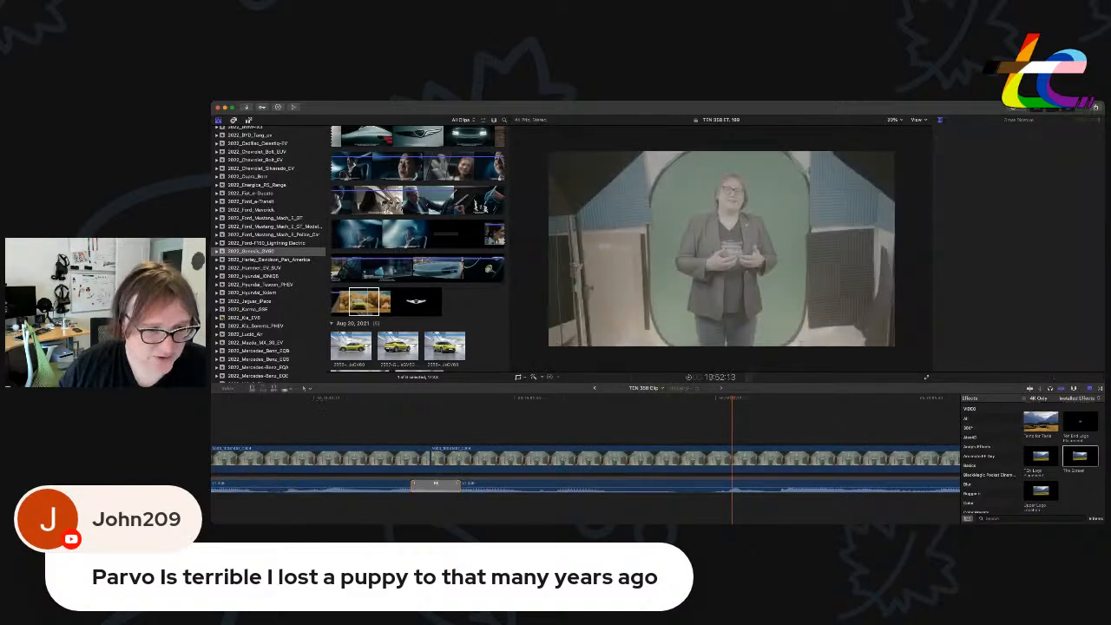
{"action": "left_click", "coordinate": [319, 402]}
{"action": "key", "text": "space"}
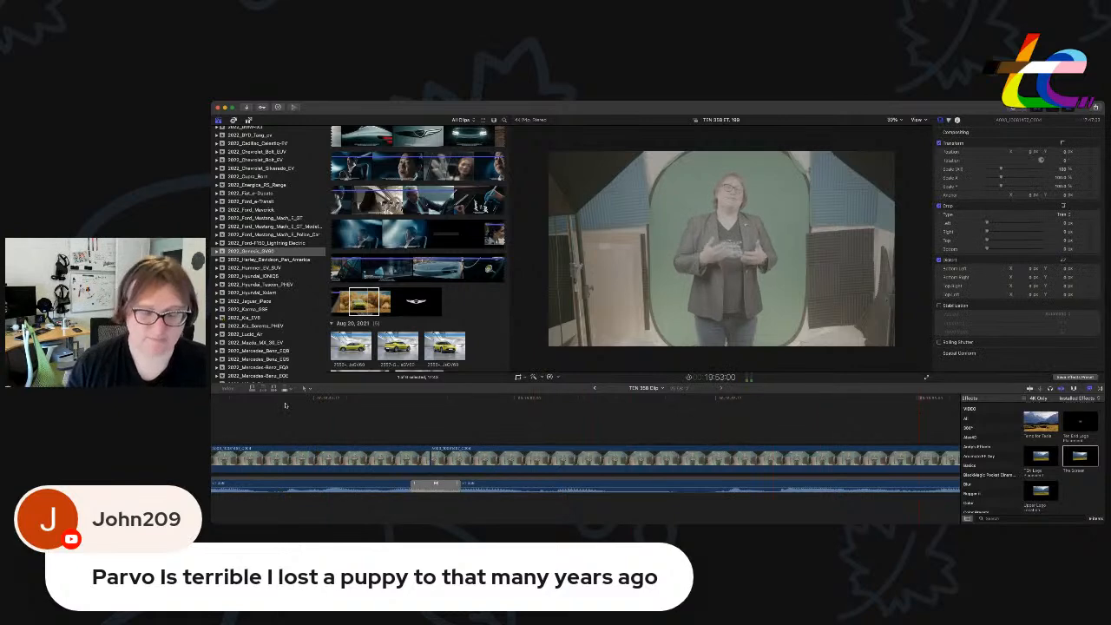
Return to the main TEN 358 timeline, play the footage beneath the "Fines" title and extend the title's end slightly.
{"action": "key", "text": "super+minus"}
{"action": "key", "text": "super+minus"}
{"action": "key", "text": "super+minus"}
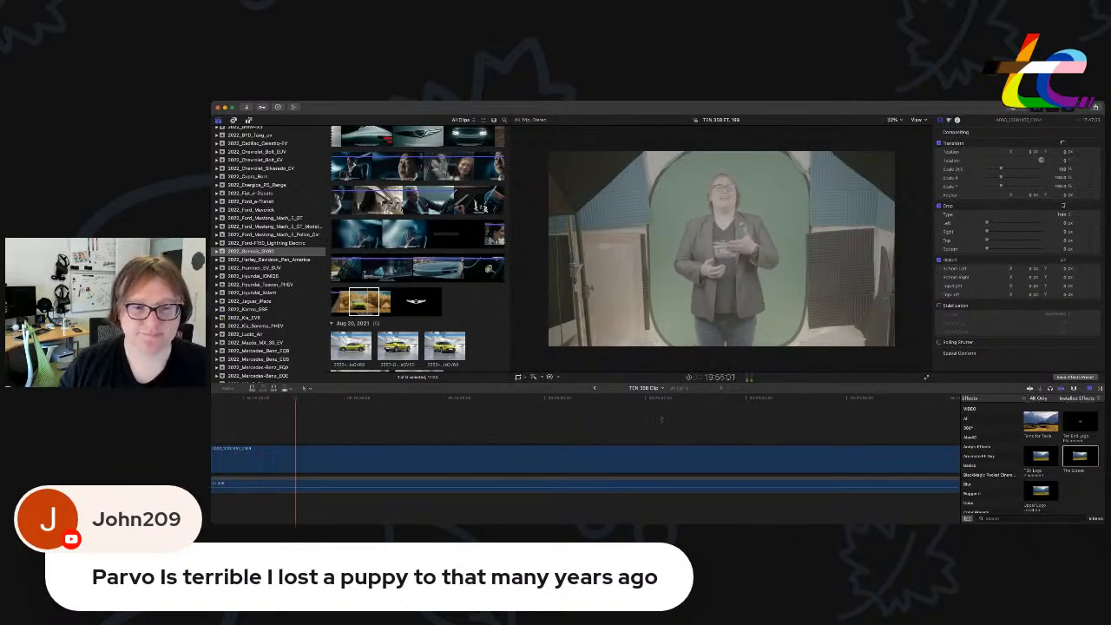
{"action": "left_click", "coordinate": [595, 390]}
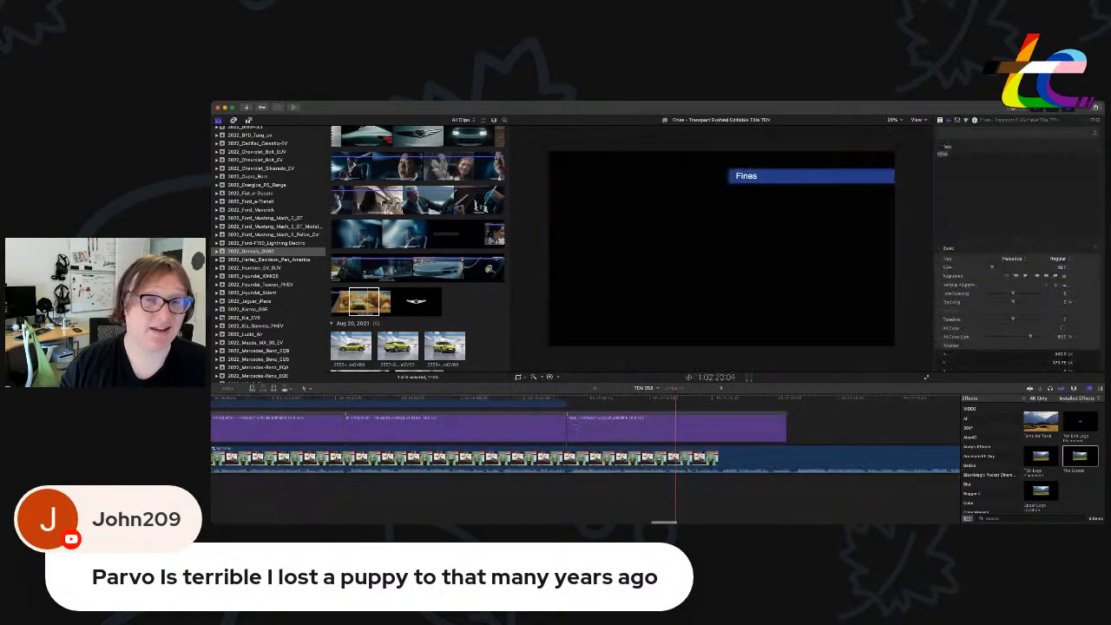
{"action": "left_click", "coordinate": [651, 403]}
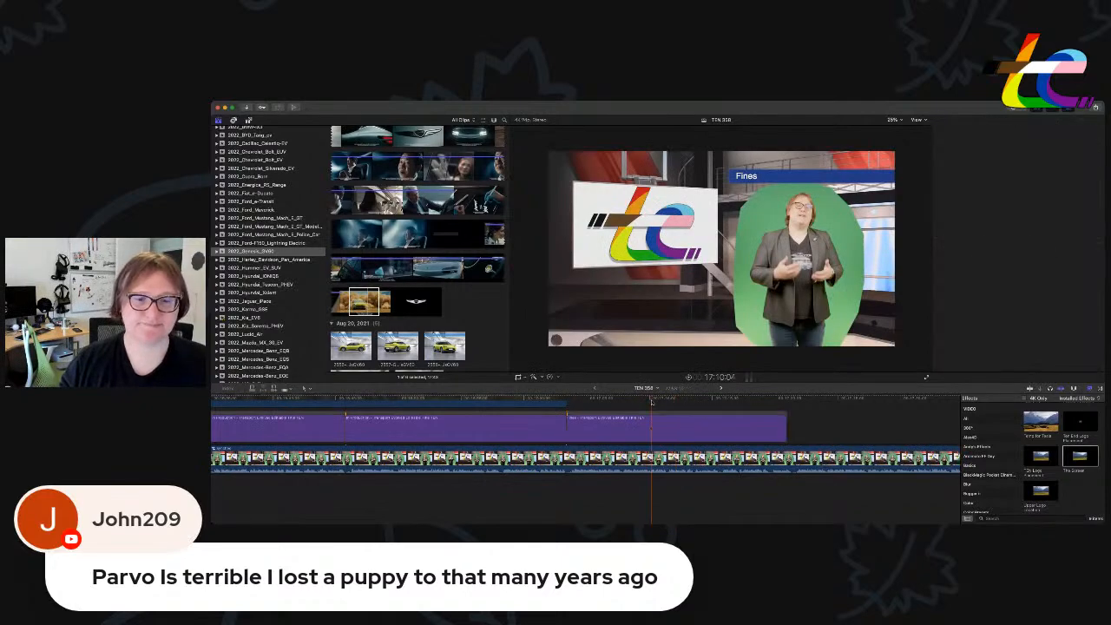
{"action": "key", "text": "space"}
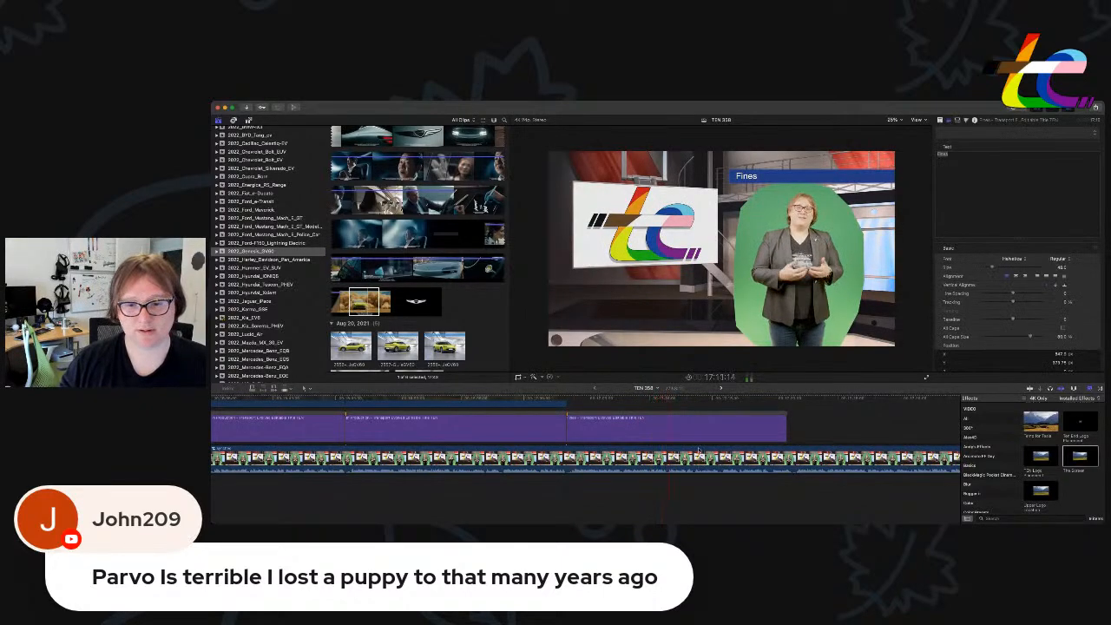
{"action": "left_click_drag", "start_coordinate": [787, 435], "coordinate": [796, 435]}
{"action": "scroll", "coordinate": [792, 435], "scroll_direction": "right", "scroll_amount": 1}
{"action": "scroll", "coordinate": [792, 435], "scroll_direction": "up", "scroll_amount": 1}
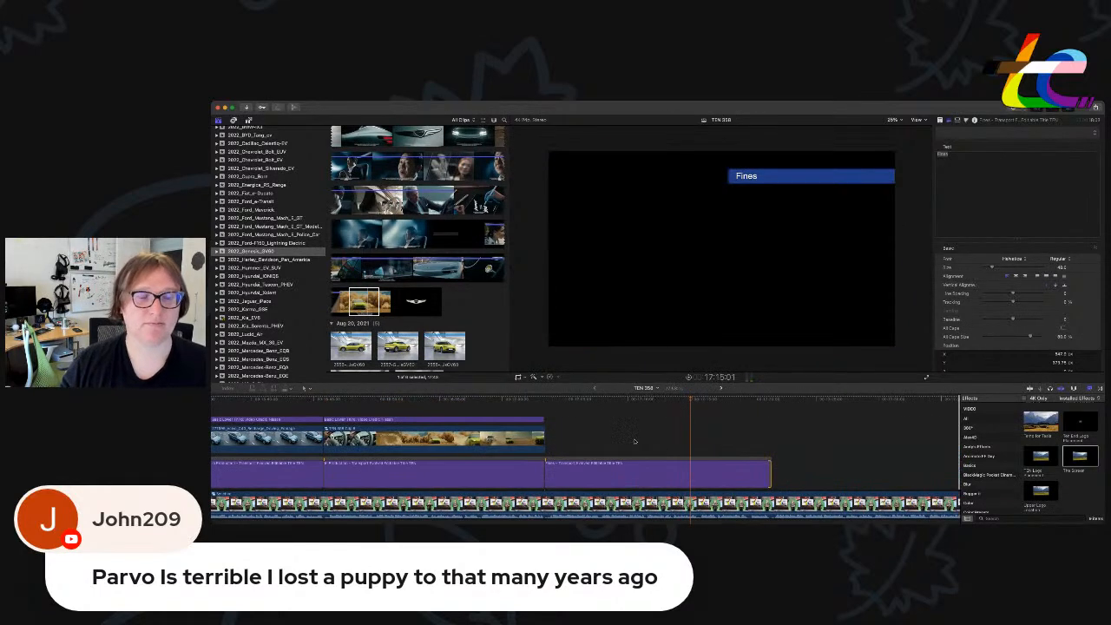
Browse the library's events for B-roll matching the "Fines" story and open the Tesla Model 3 event.
{"action": "scroll", "coordinate": [634, 443], "scroll_direction": "up", "scroll_amount": 2}
{"action": "scroll", "coordinate": [305, 325], "scroll_direction": "up", "scroll_amount": 5}
{"action": "scroll", "coordinate": [305, 325], "scroll_direction": "up", "scroll_amount": 10}
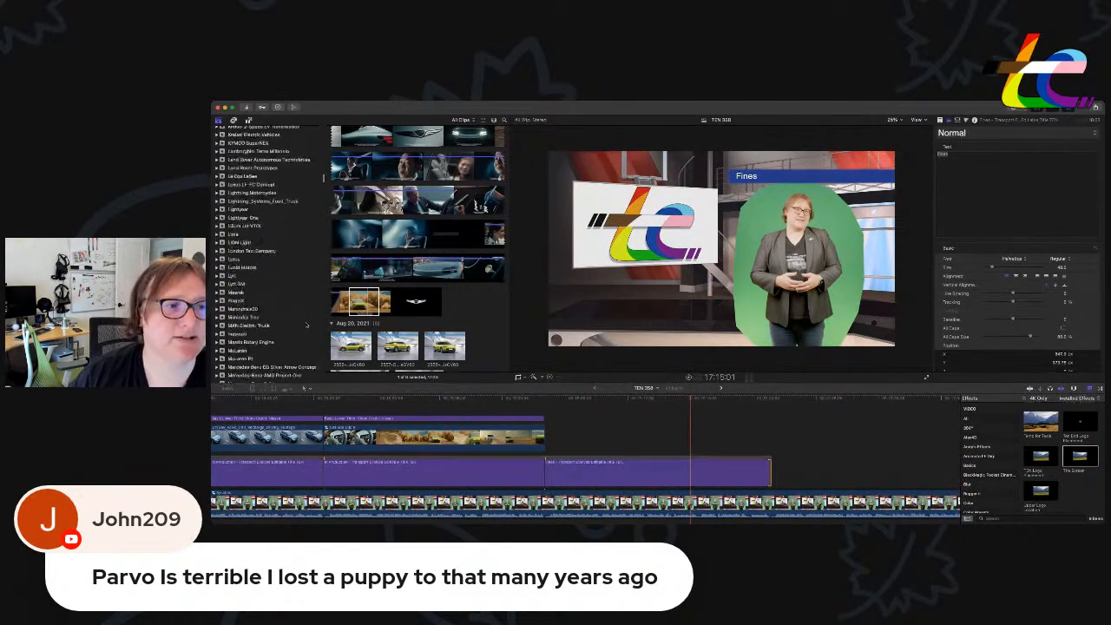
{"action": "scroll", "coordinate": [306, 325], "scroll_direction": "up", "scroll_amount": 3}
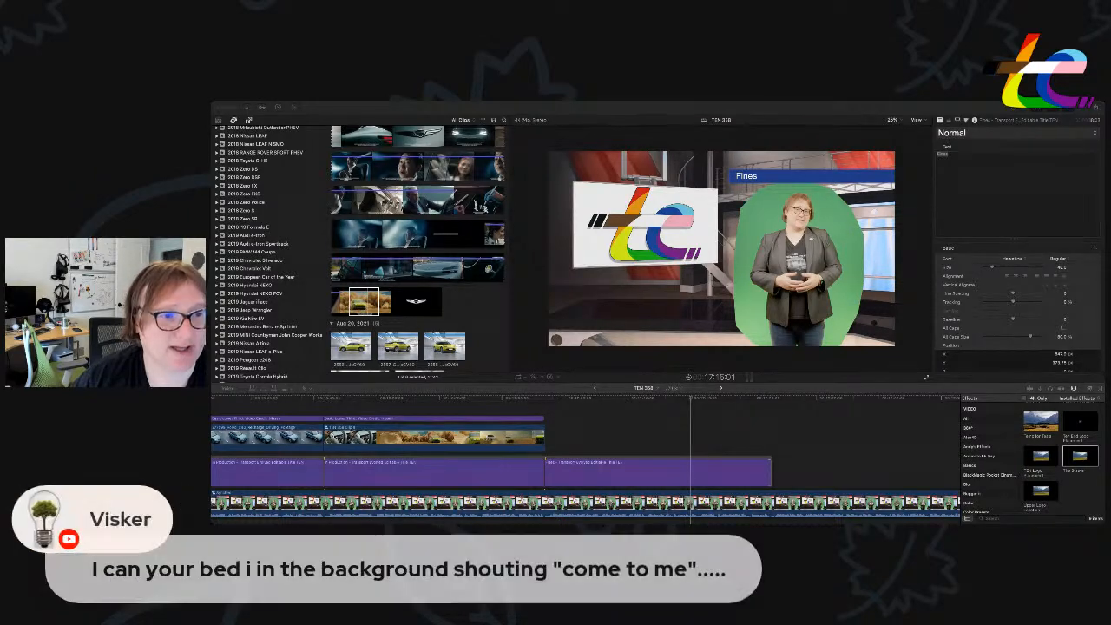
{"action": "left_click", "coordinate": [601, 421]}
{"action": "scroll", "coordinate": [416, 252], "scroll_direction": "up", "scroll_amount": 5}
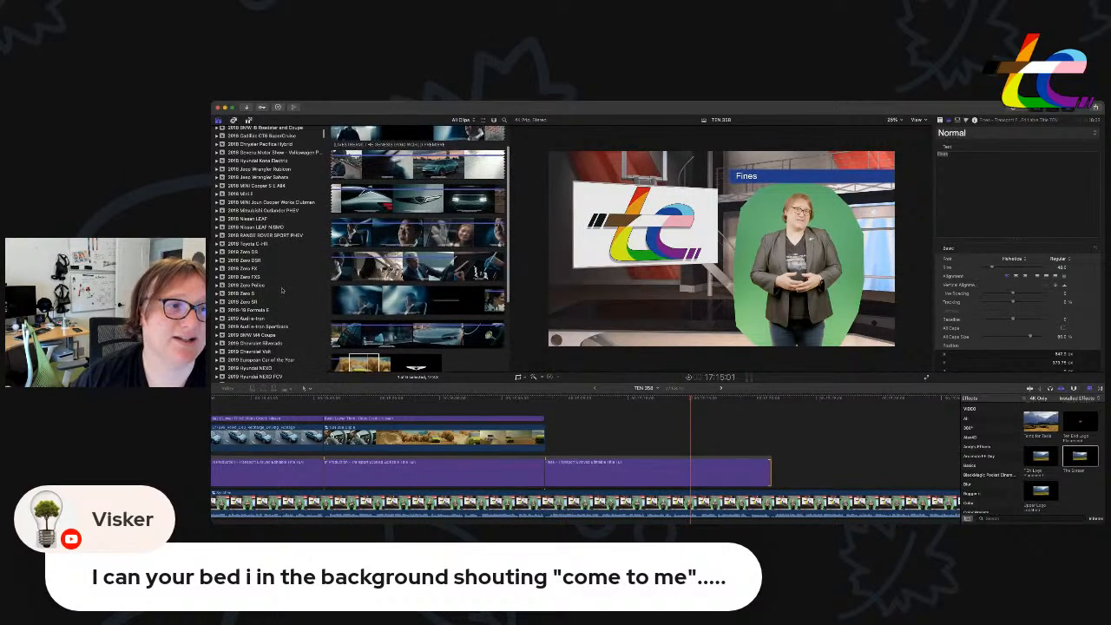
{"action": "scroll", "coordinate": [265, 260], "scroll_direction": "up", "scroll_amount": 5}
{"action": "scroll", "coordinate": [276, 314], "scroll_direction": "down", "scroll_amount": 10}
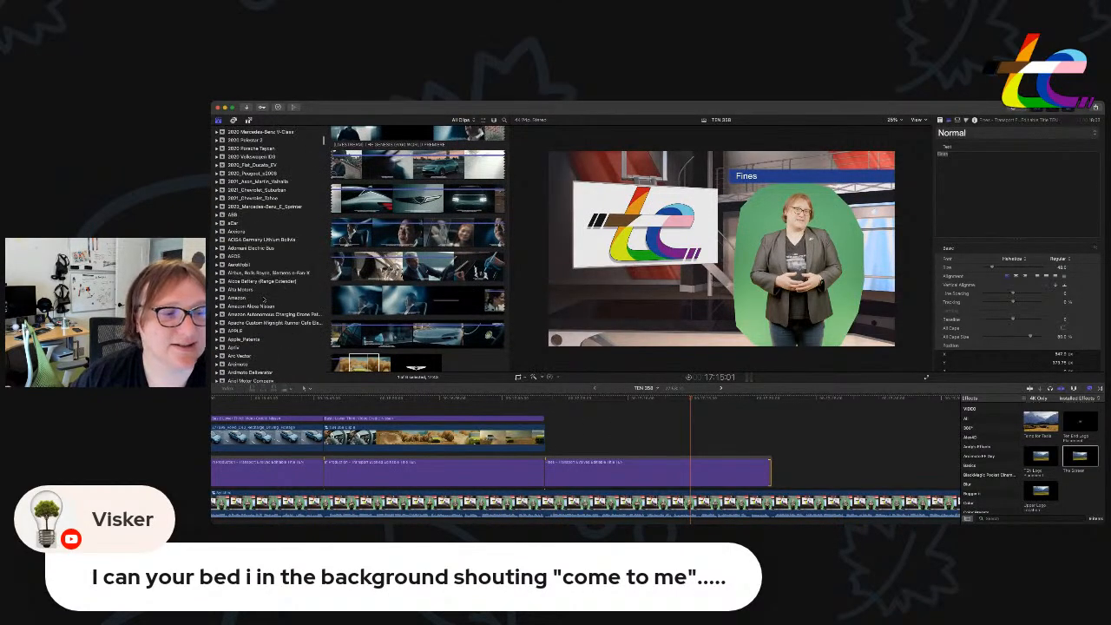
{"action": "scroll", "coordinate": [276, 315], "scroll_direction": "down", "scroll_amount": 15}
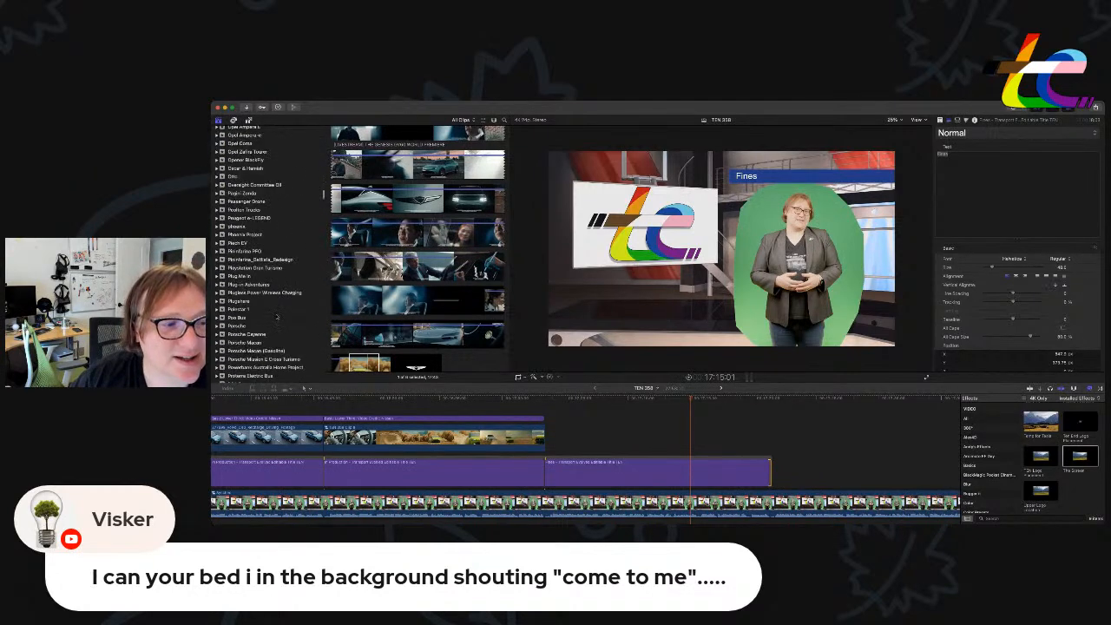
{"action": "scroll", "coordinate": [277, 317], "scroll_direction": "up", "scroll_amount": 10}
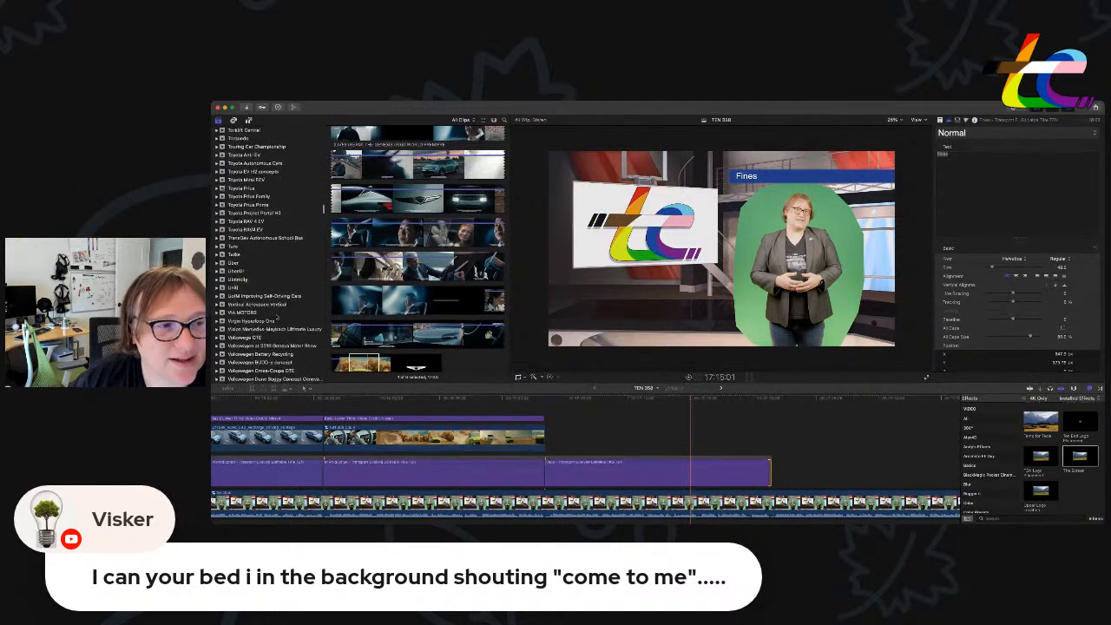
{"action": "scroll", "coordinate": [278, 276], "scroll_direction": "up", "scroll_amount": 2}
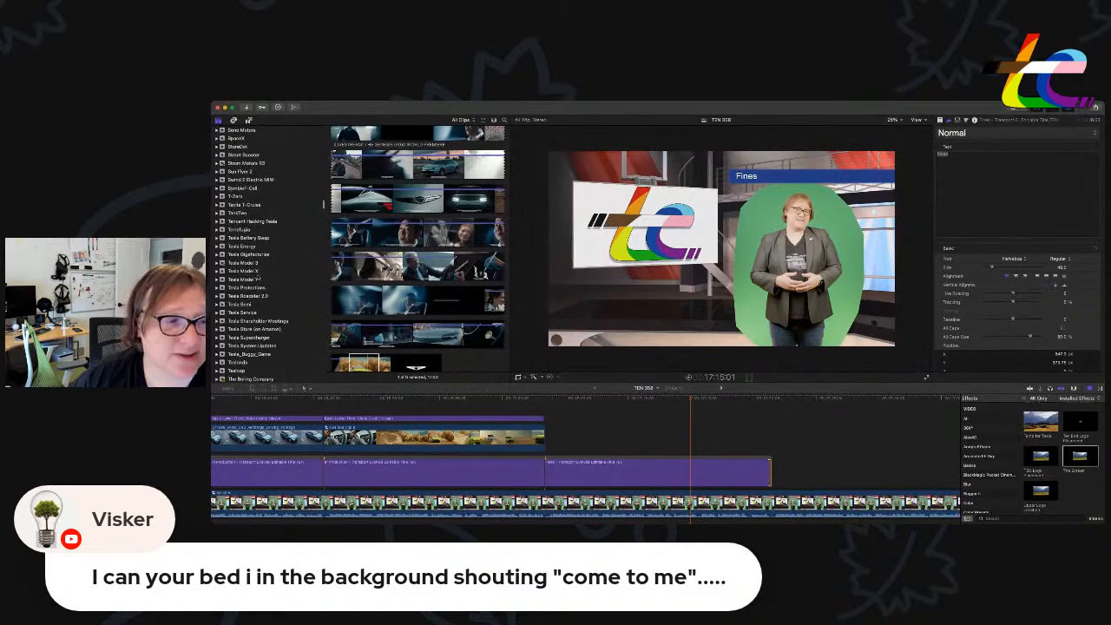
{"action": "left_click", "coordinate": [267, 268]}
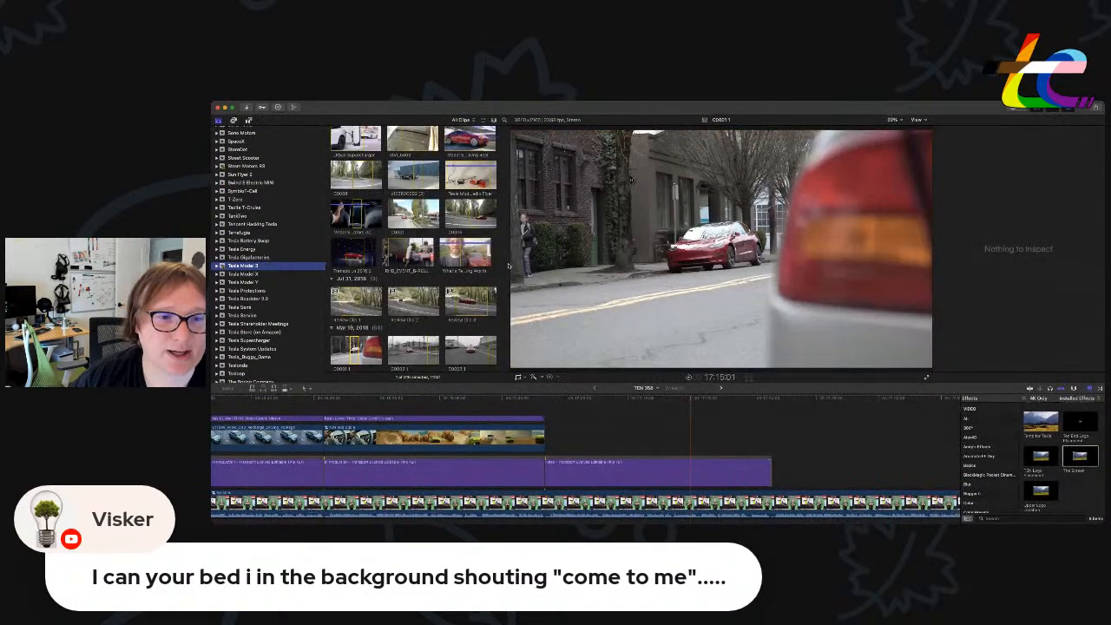
Widen the clip browser and look through the Tesla Model 3 clips for suitable factory footage.
{"action": "left_click", "coordinate": [509, 266]}
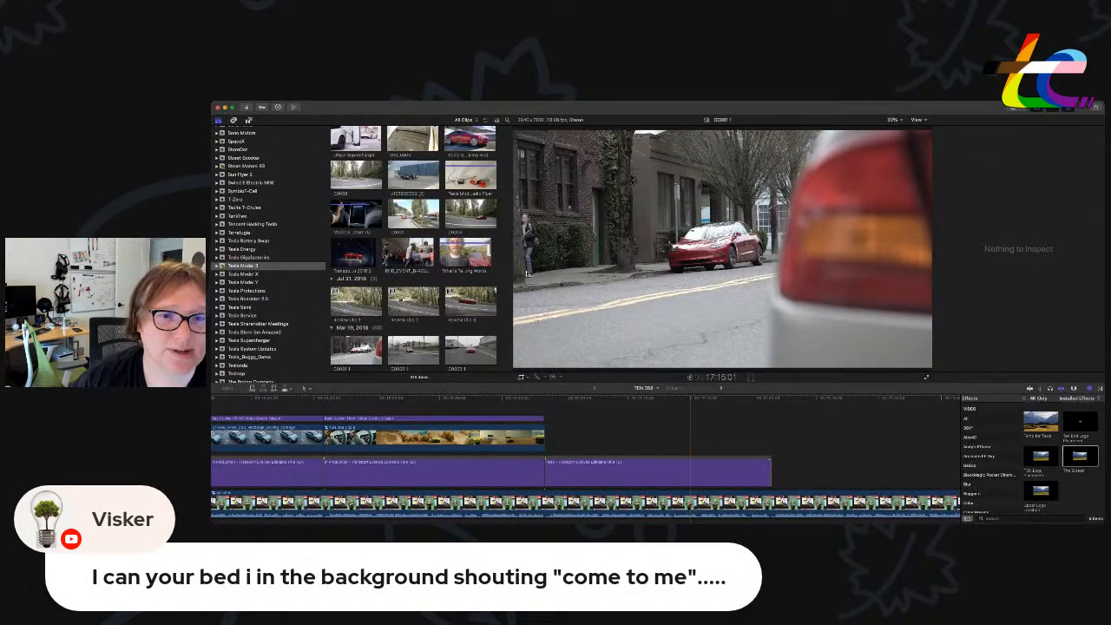
{"action": "left_click_drag", "start_coordinate": [508, 273], "coordinate": [686, 260]}
{"action": "scroll", "coordinate": [598, 234], "scroll_direction": "up", "scroll_amount": 10}
{"action": "scroll", "coordinate": [594, 235], "scroll_direction": "down", "scroll_amount": 5}
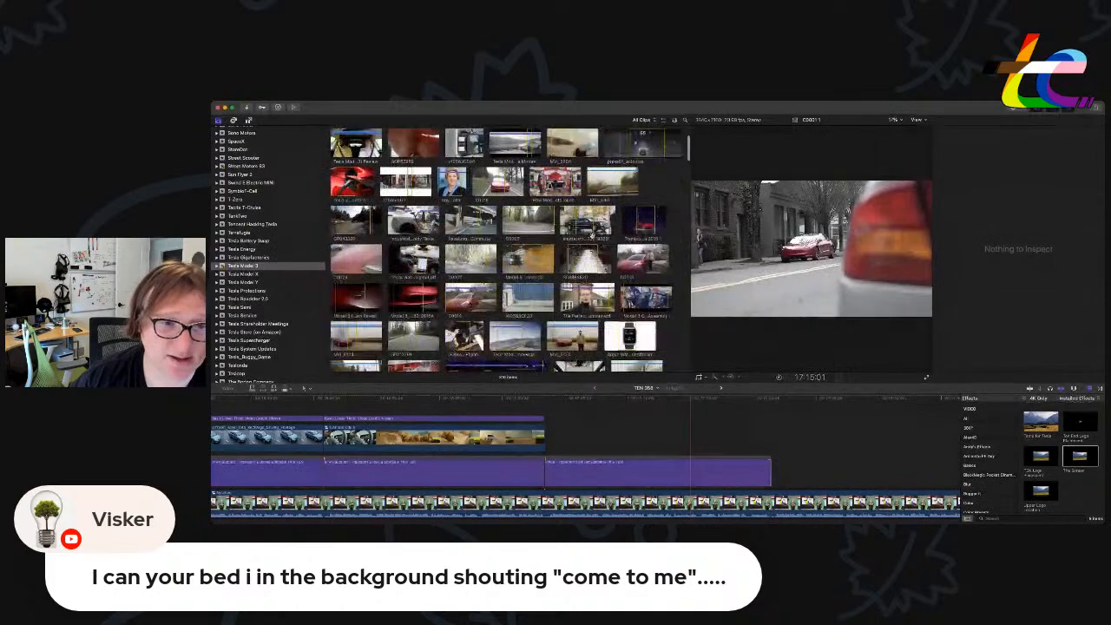
{"action": "scroll", "coordinate": [594, 234], "scroll_direction": "down", "scroll_amount": 8}
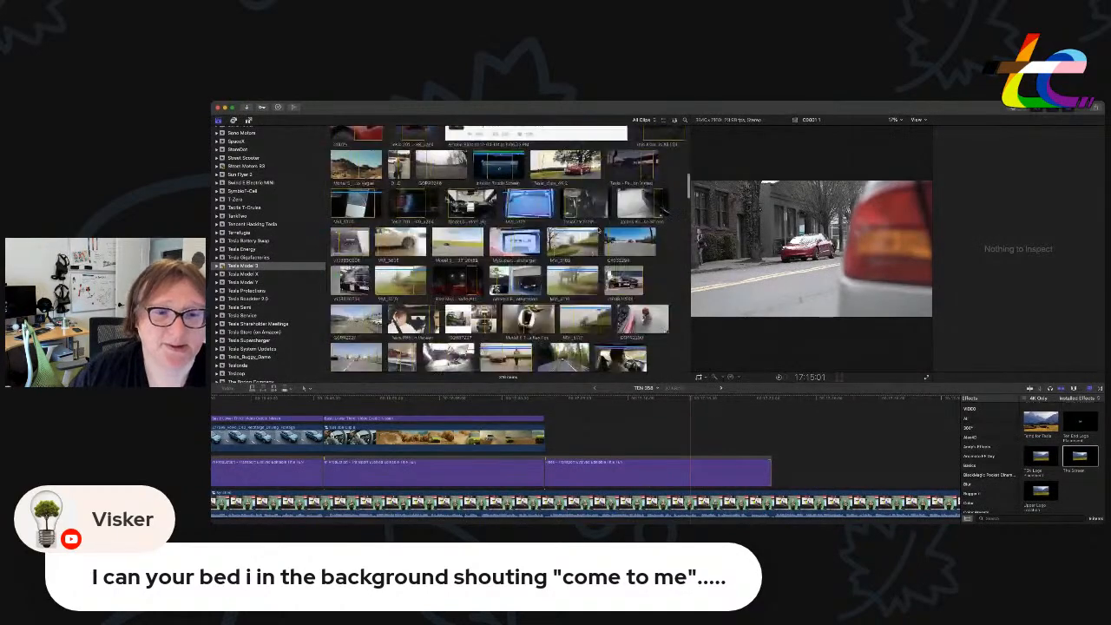
{"action": "scroll", "coordinate": [599, 229], "scroll_direction": "down", "scroll_amount": 8}
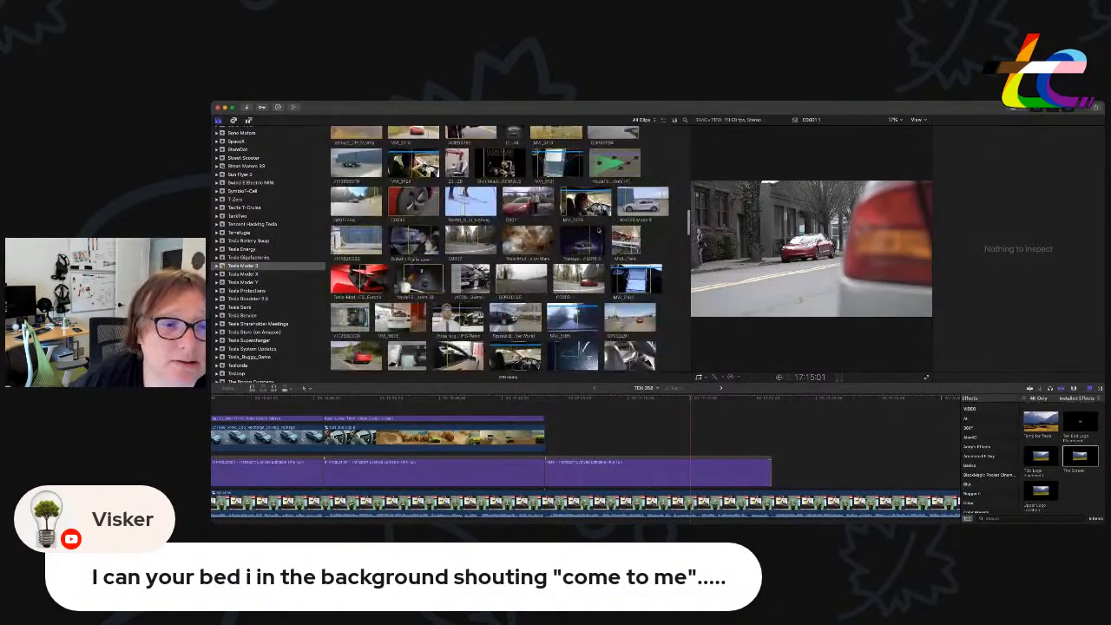
{"action": "scroll", "coordinate": [598, 230], "scroll_direction": "down", "scroll_amount": 5}
{"action": "scroll", "coordinate": [598, 230], "scroll_direction": "up", "scroll_amount": 6}
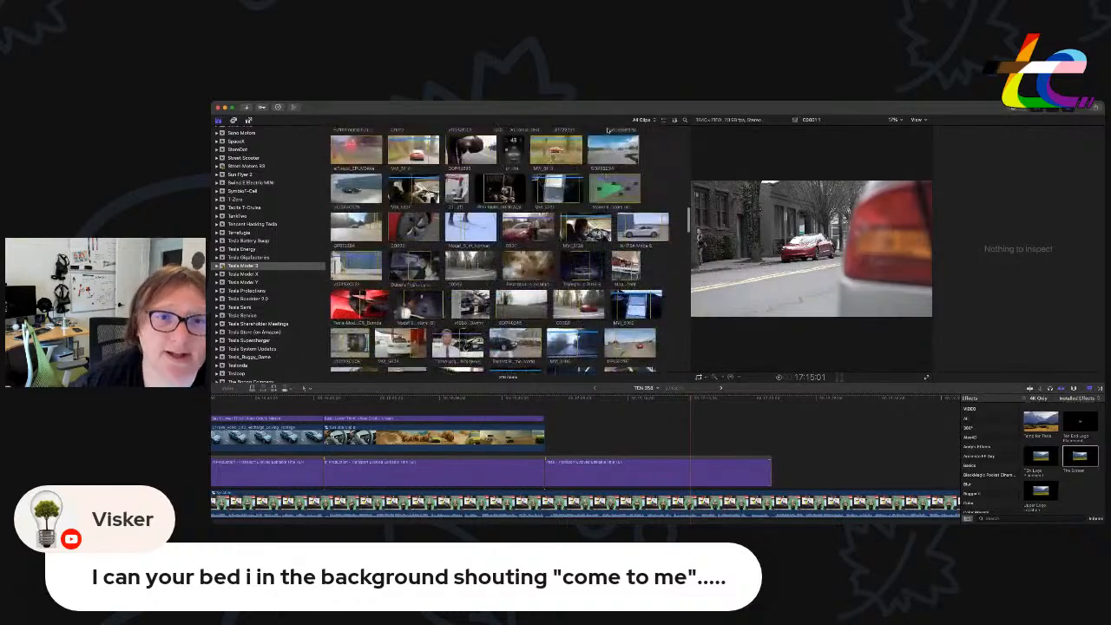
Search the Tesla Model 3 clips for "factory" and add a range of the factory aerials and Model S production clip to the timeline.
{"action": "left_click", "coordinate": [685, 120]}
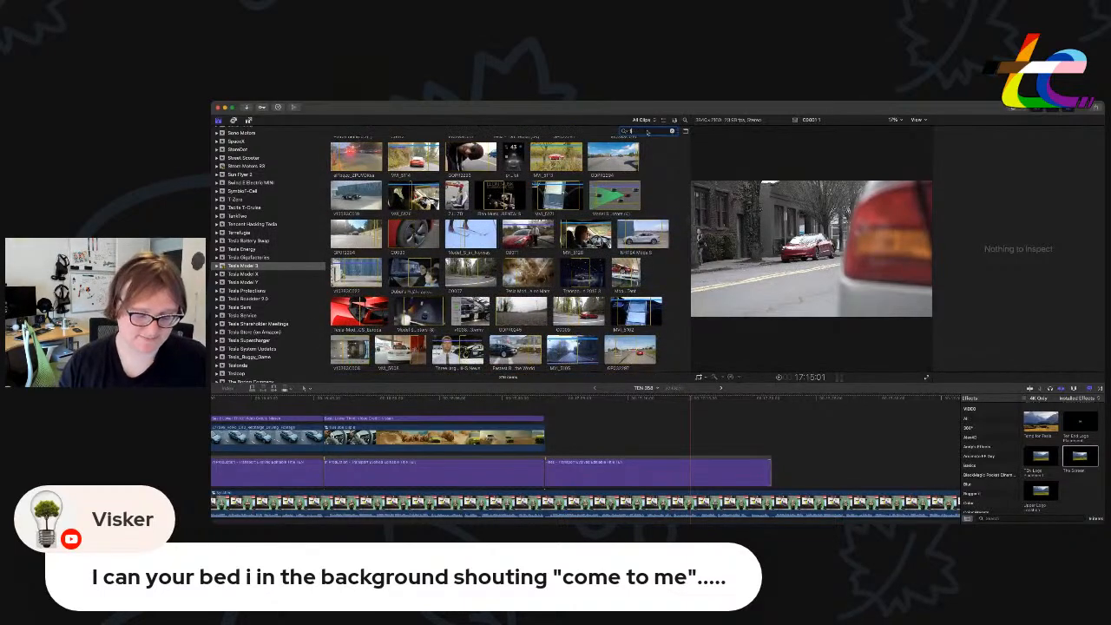
{"action": "type", "text": "factory"}
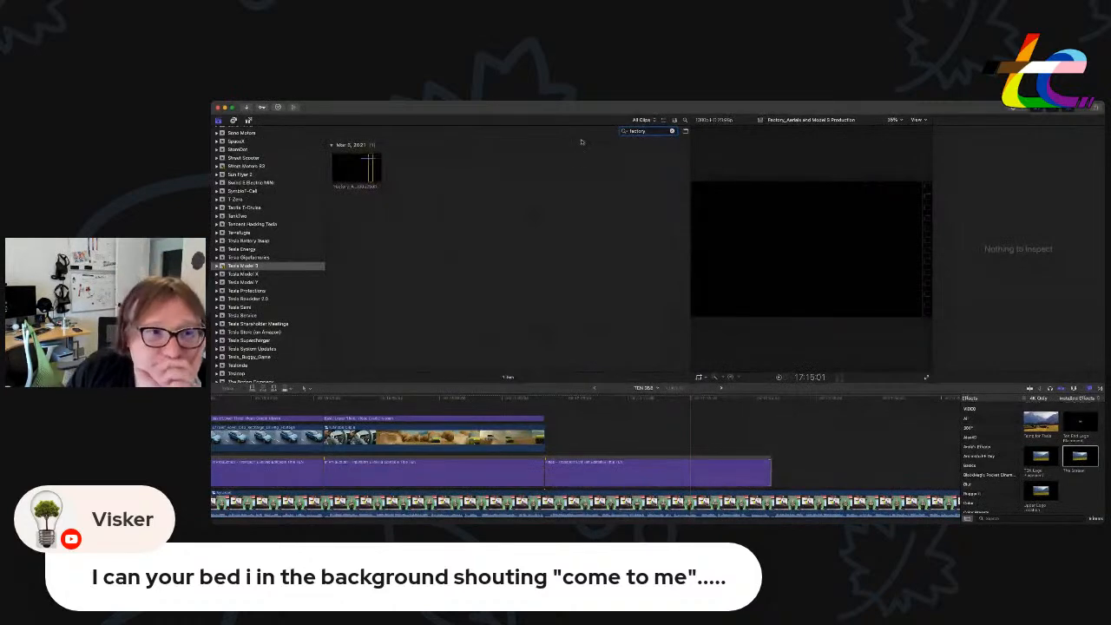
{"action": "left_click", "coordinate": [355, 170]}
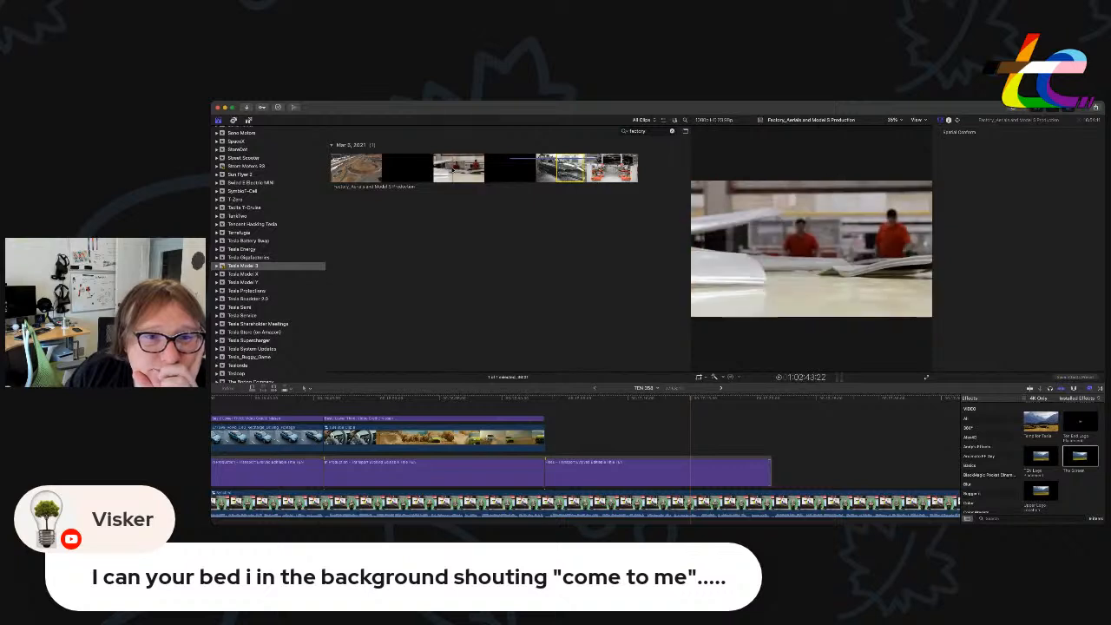
{"action": "left_click_drag", "start_coordinate": [446, 168], "coordinate": [478, 167]}
{"action": "key", "text": "e"}
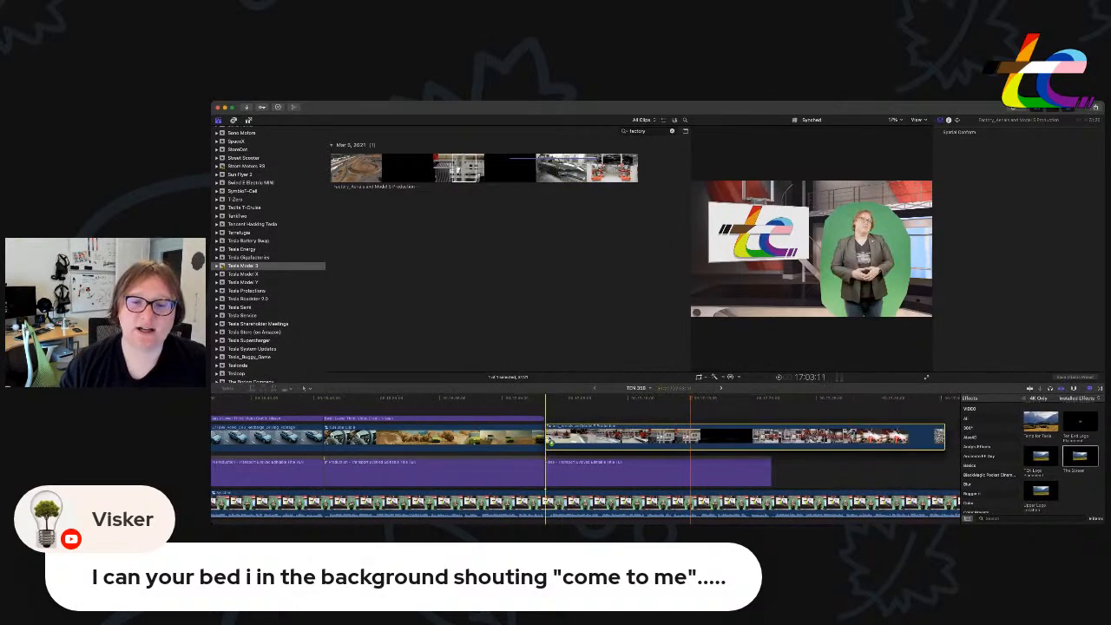
Trim the factory clip to span the Fines title from start to end and apply the logo placement effect preset to it.
{"action": "left_click_drag", "start_coordinate": [548, 438], "coordinate": [579, 440]}
{"action": "left_click_drag", "start_coordinate": [557, 440], "coordinate": [546, 441]}
{"action": "key", "text": "super+4"}
{"action": "key", "text": "super+4"}
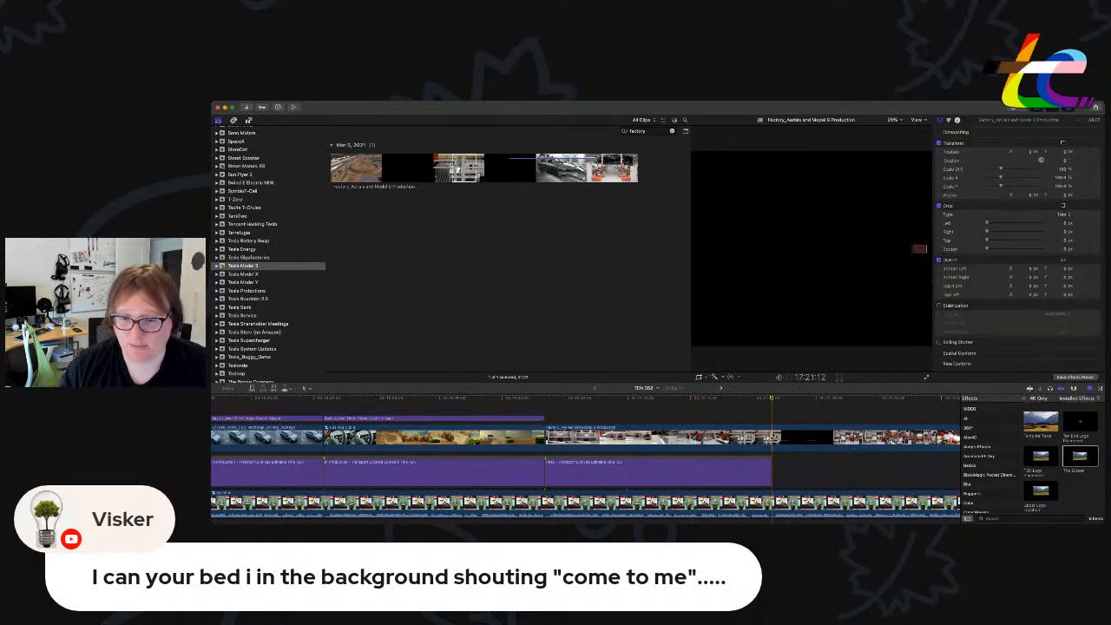
{"action": "left_click_drag", "start_coordinate": [781, 437], "coordinate": [768, 457]}
{"action": "key", "text": "Delete"}
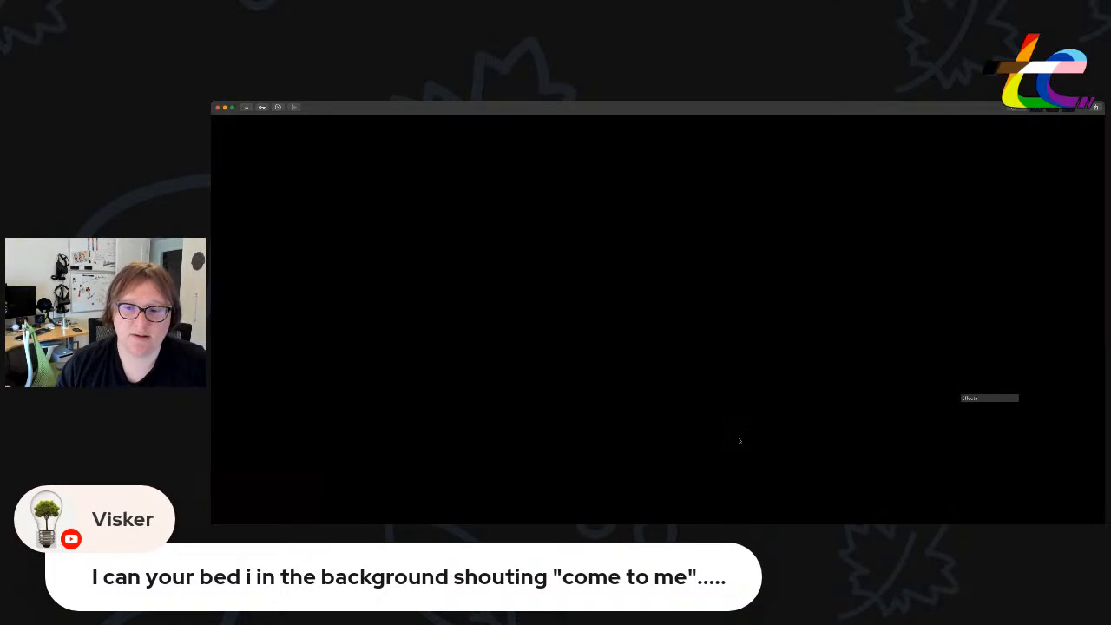
{"action": "left_click_drag", "start_coordinate": [1041, 457], "coordinate": [718, 438]}
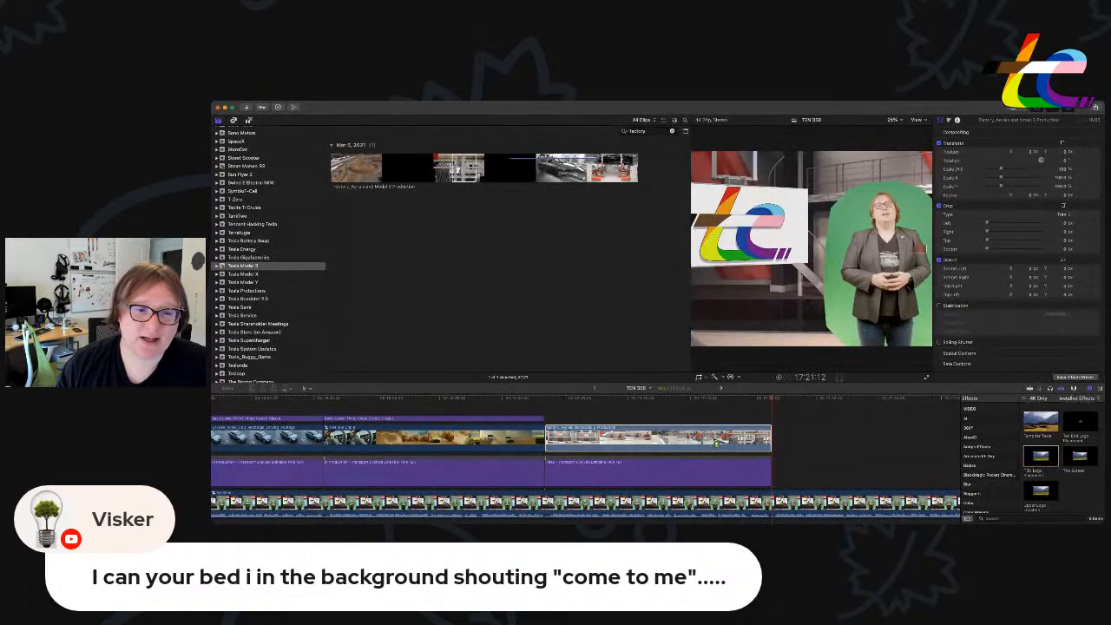
Copy the credit lower third from the preceding clip to above the factory clip and extend it to that clip's end.
{"action": "left_click", "coordinate": [523, 419]}
{"action": "left_click", "coordinate": [548, 398]}
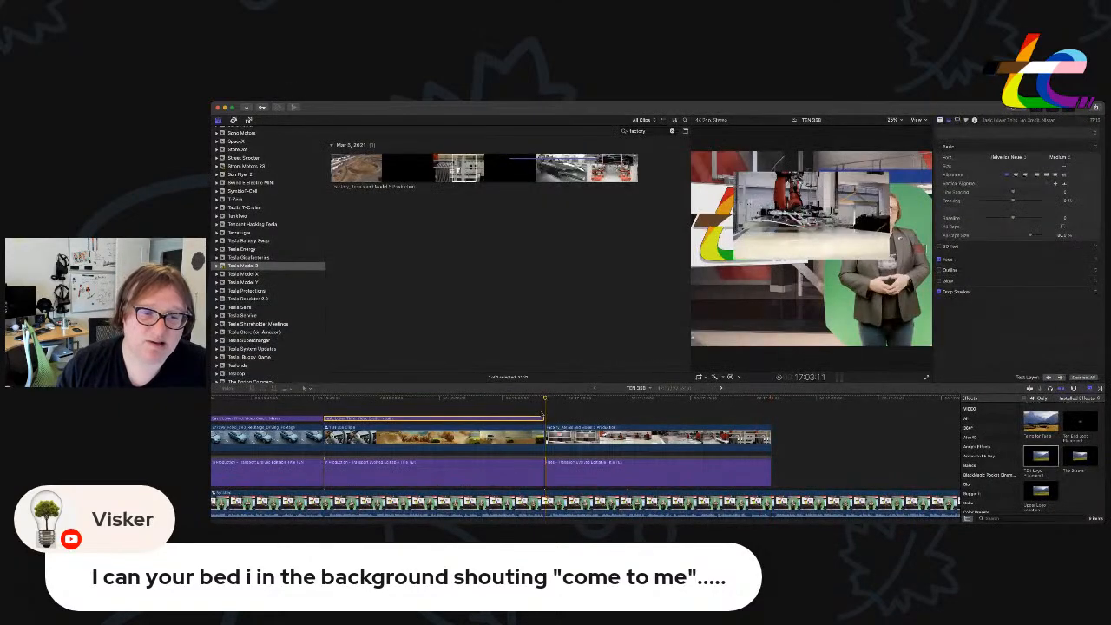
{"action": "key", "text": "alt+v"}
{"action": "left_click_drag", "start_coordinate": [546, 419], "coordinate": [545, 419]}
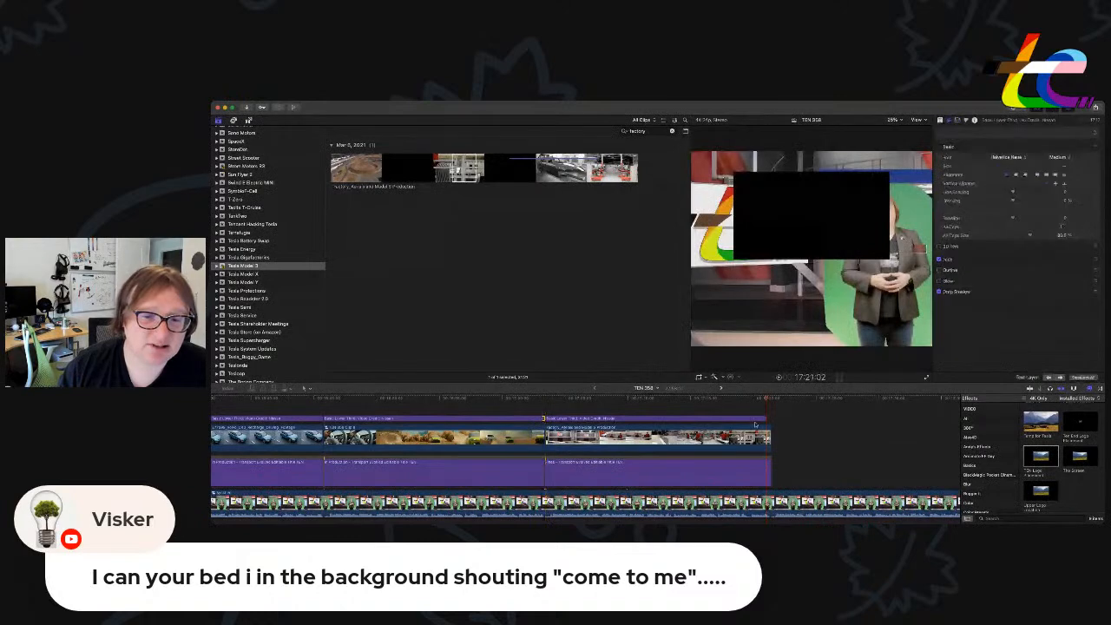
{"action": "left_click_drag", "start_coordinate": [767, 418], "coordinate": [770, 419]}
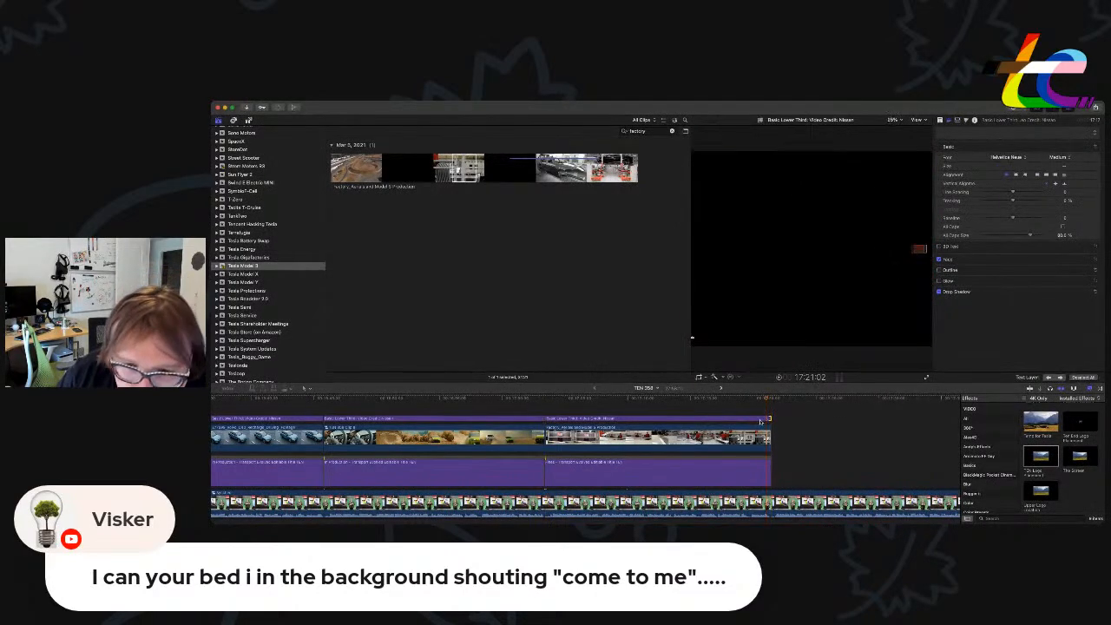
{"action": "left_click", "coordinate": [759, 422]}
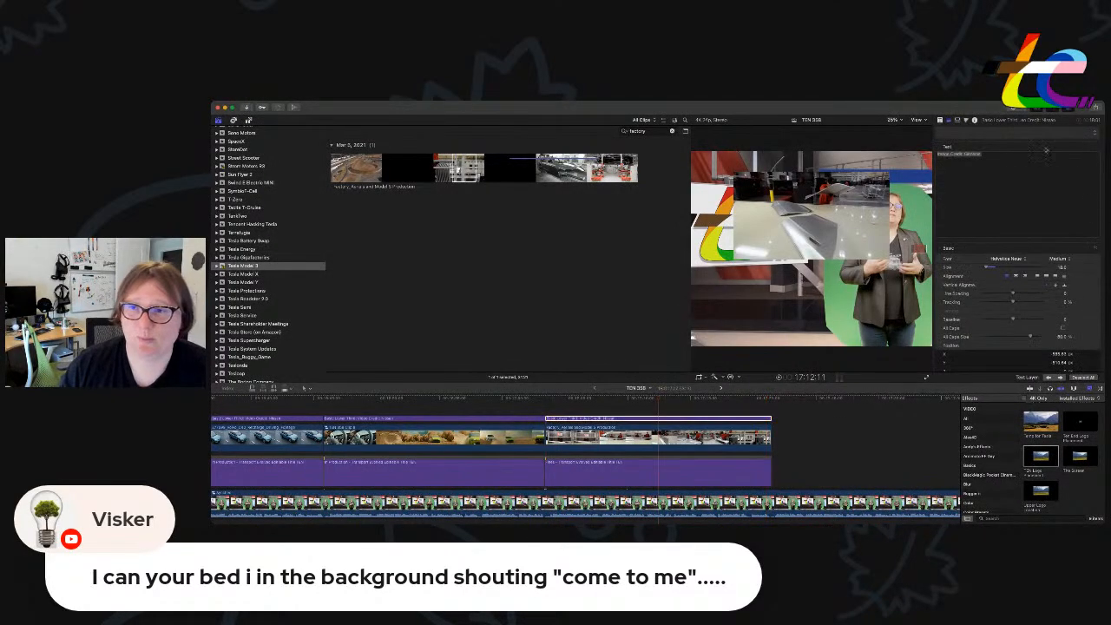
Change the text of the credit above the factory clip to "Video Credit: Tesla".
{"action": "left_click", "coordinate": [964, 154]}
{"action": "left_click_drag", "start_coordinate": [962, 155], "coordinate": [983, 155]}
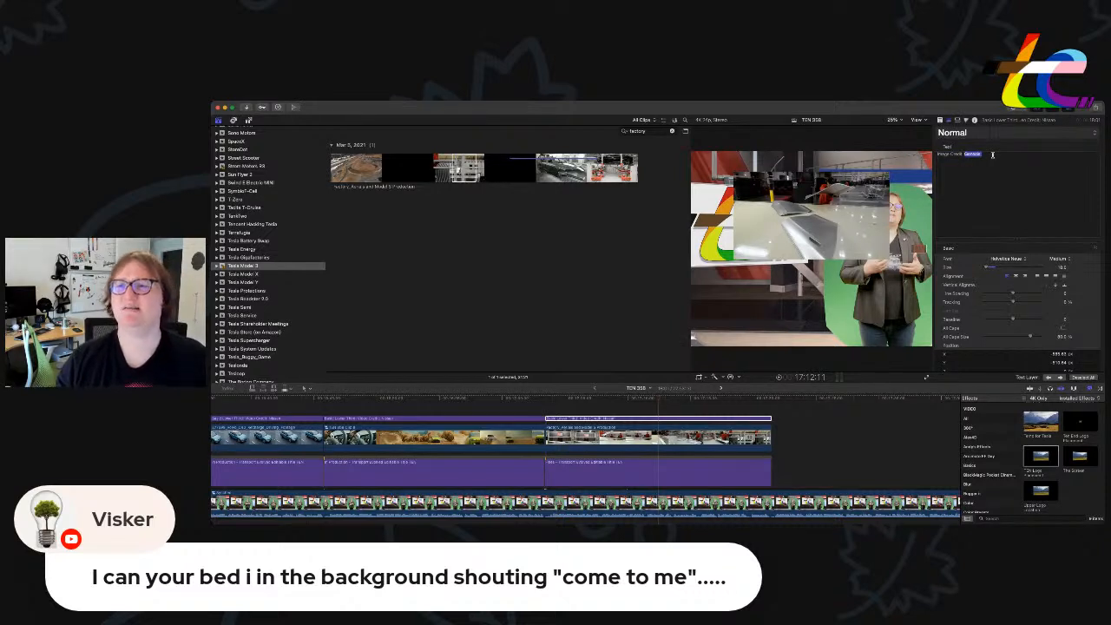
{"action": "key", "text": "super+a"}
{"action": "type", "text": "Video C"}
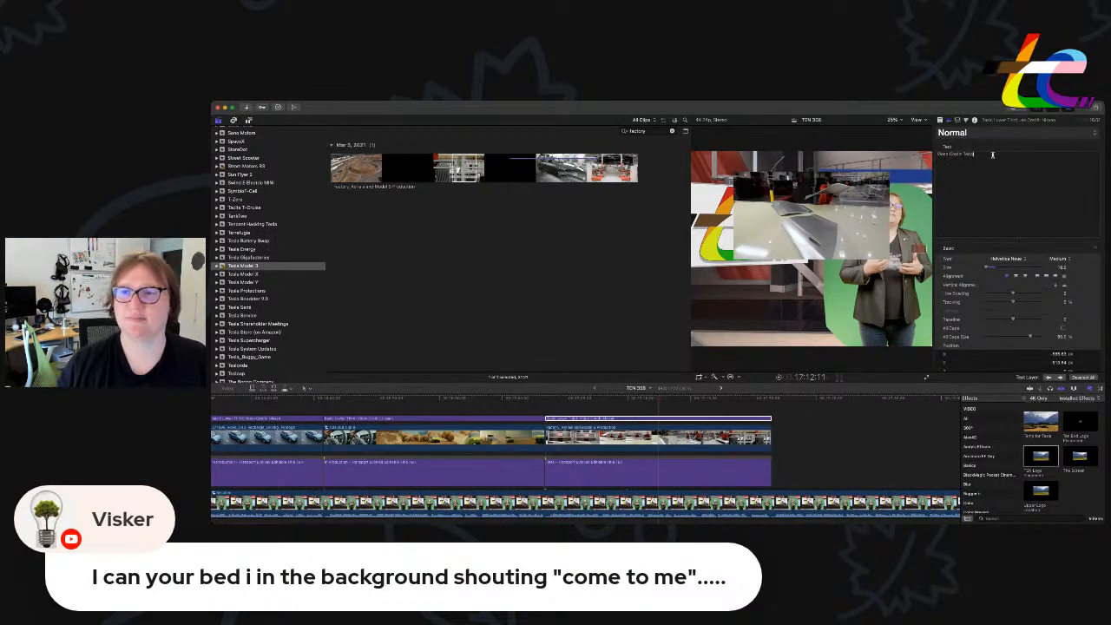
Replace "Image" with "Video" in the Genesis credit above the desert car clip.
{"action": "left_click", "coordinate": [445, 420]}
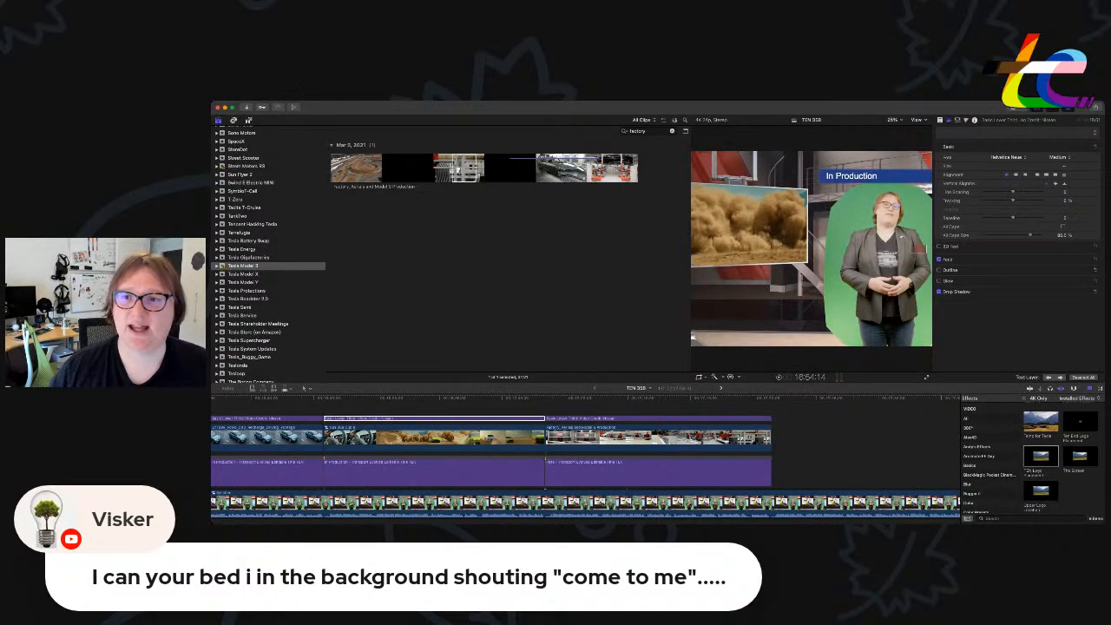
{"action": "left_click", "coordinate": [950, 155]}
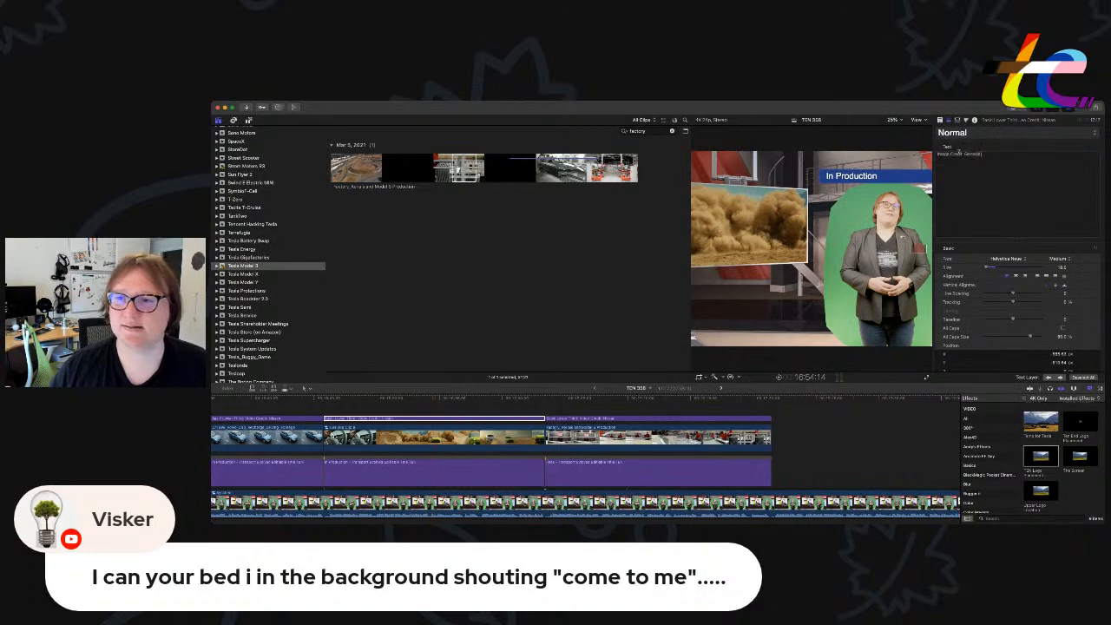
{"action": "left_click_drag", "start_coordinate": [952, 155], "coordinate": [925, 153]}
{"action": "type", "text": "Video"}
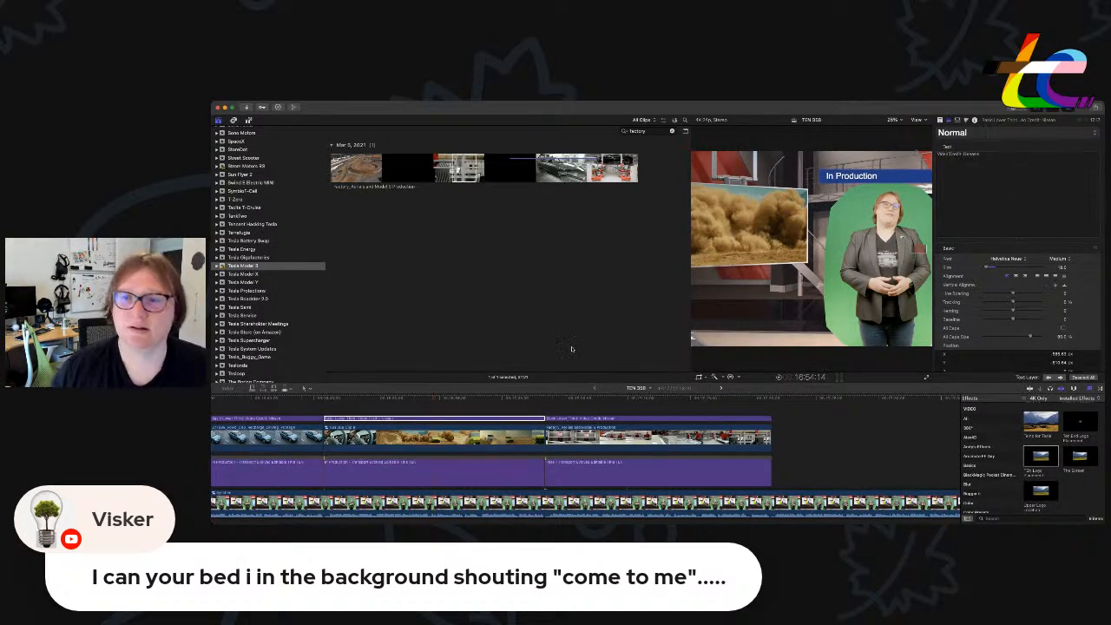
Replace "Image" with "Video" in the Volvo credit above the blue car clip.
{"action": "key", "text": "super+Left"}
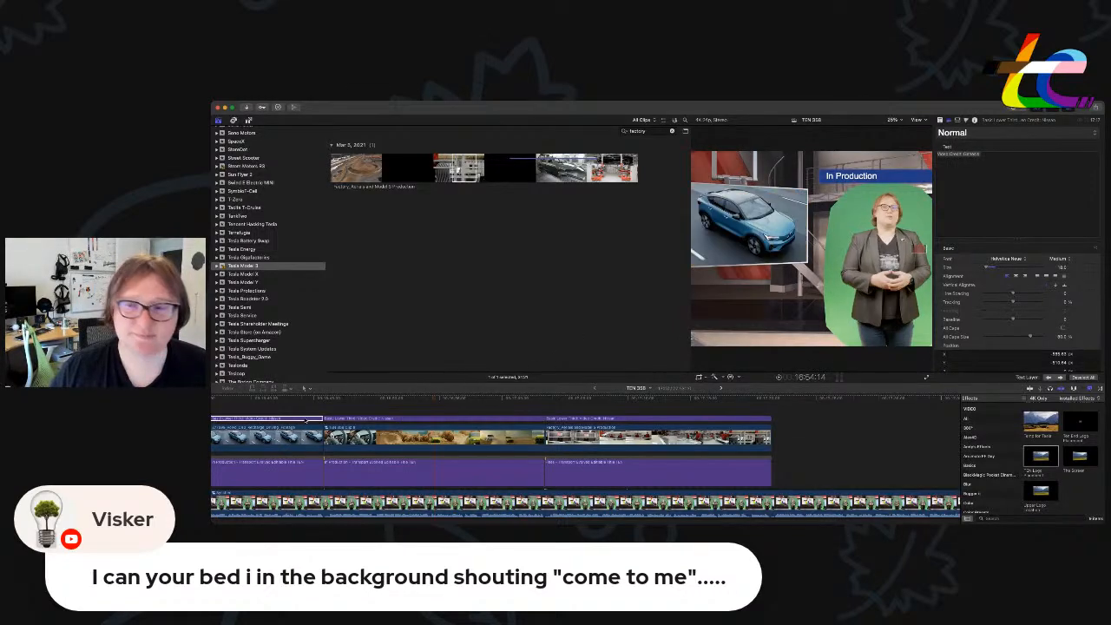
{"action": "left_click_drag", "start_coordinate": [952, 156], "coordinate": [937, 156]}
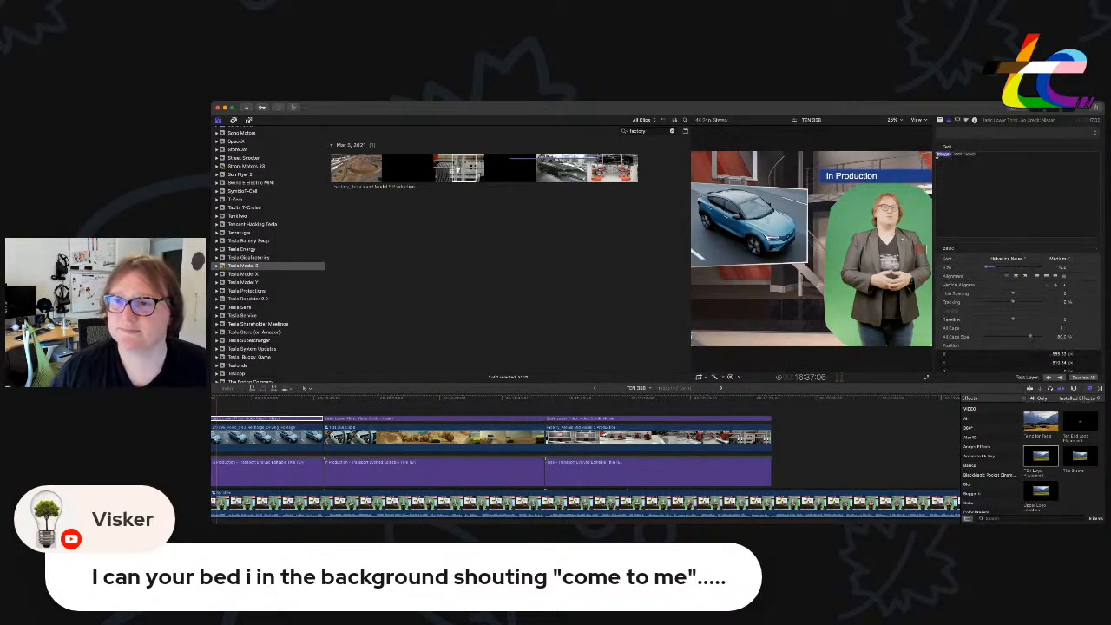
{"action": "type", "text": "Video"}
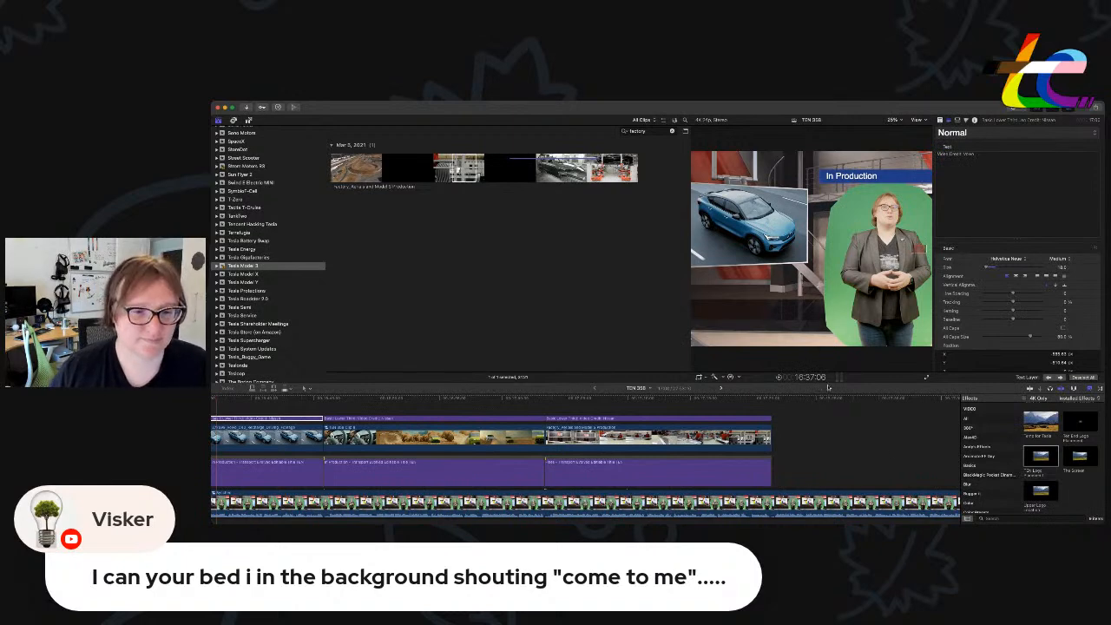
Clear the "factory" clip search and narrow the clip browser to give the viewer more room.
{"action": "key", "text": "super+equal"}
{"action": "scroll", "coordinate": [608, 452], "scroll_direction": "left", "scroll_amount": 5}
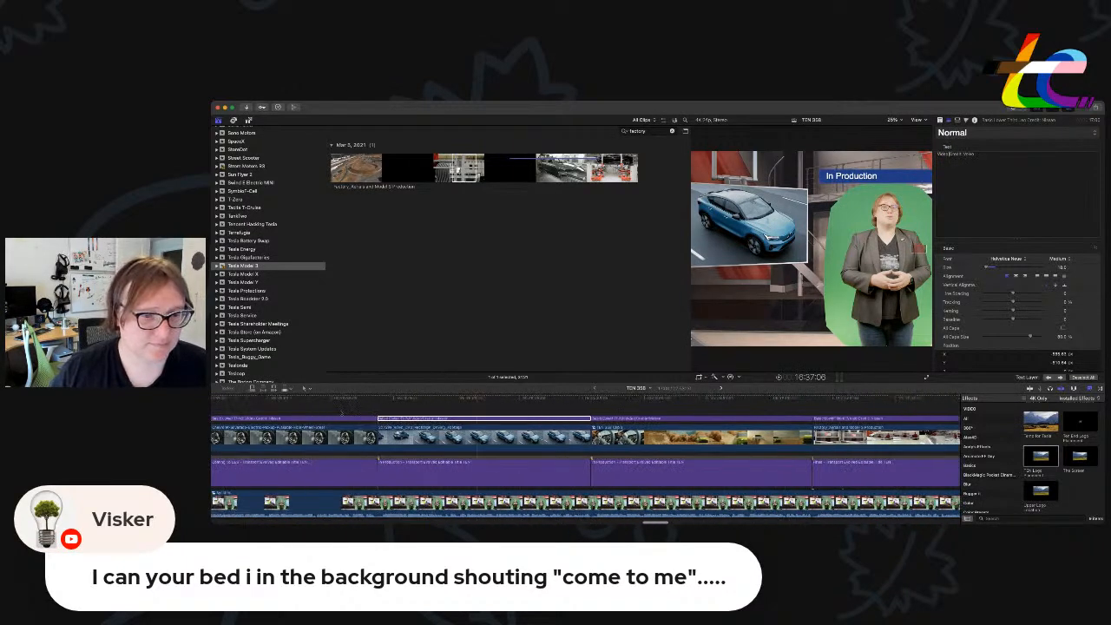
{"action": "key", "text": "super+minus"}
{"action": "key", "text": "super+minus"}
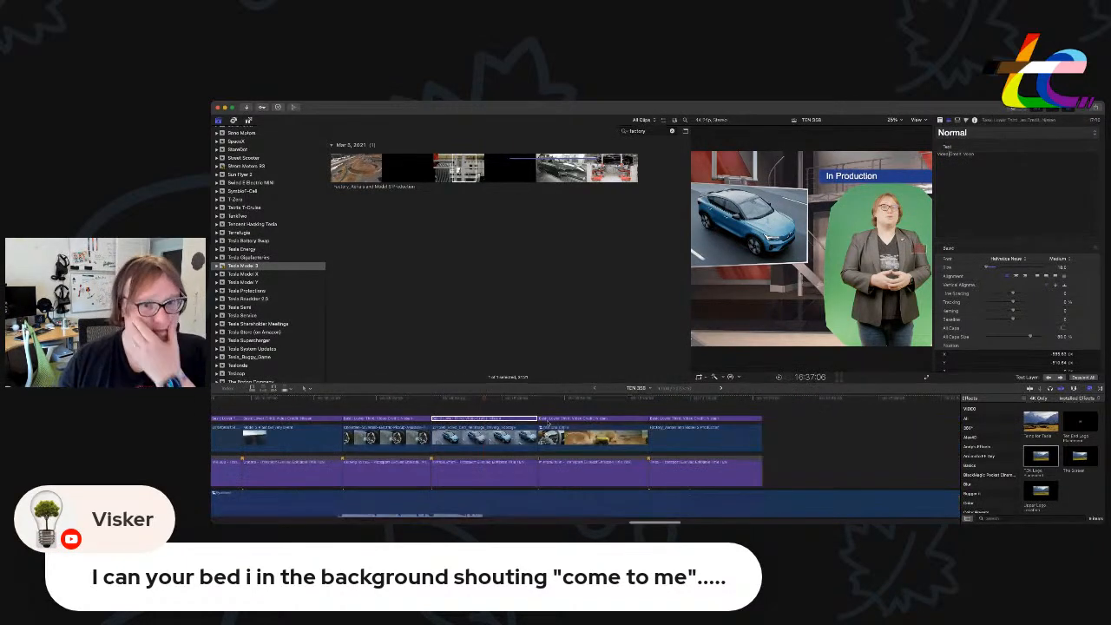
{"action": "left_click", "coordinate": [671, 131]}
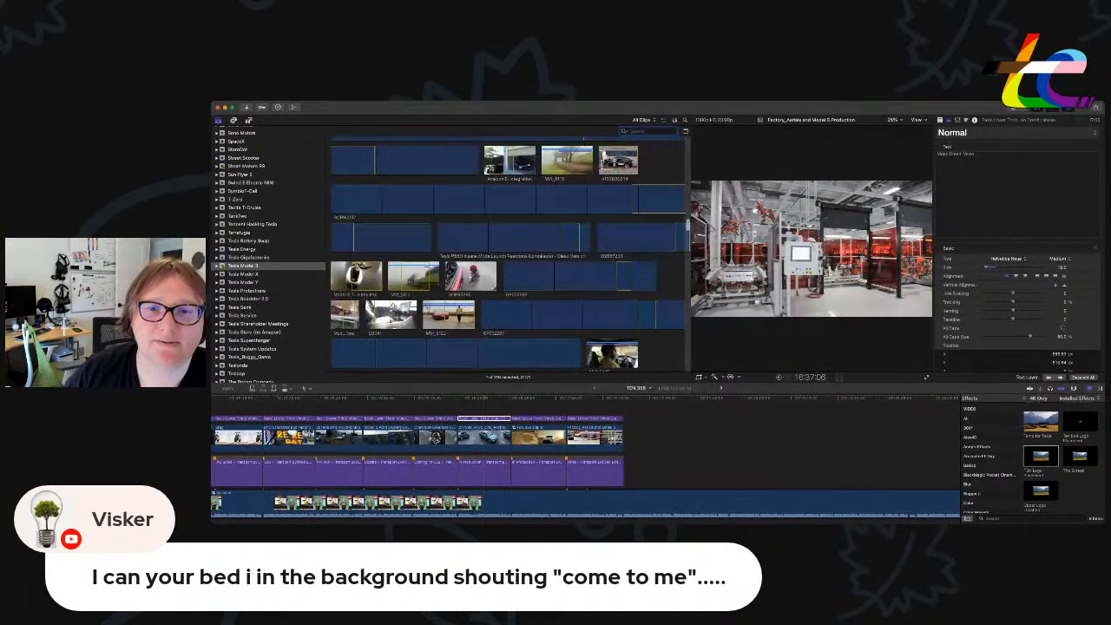
{"action": "left_click_drag", "start_coordinate": [691, 234], "coordinate": [539, 220]}
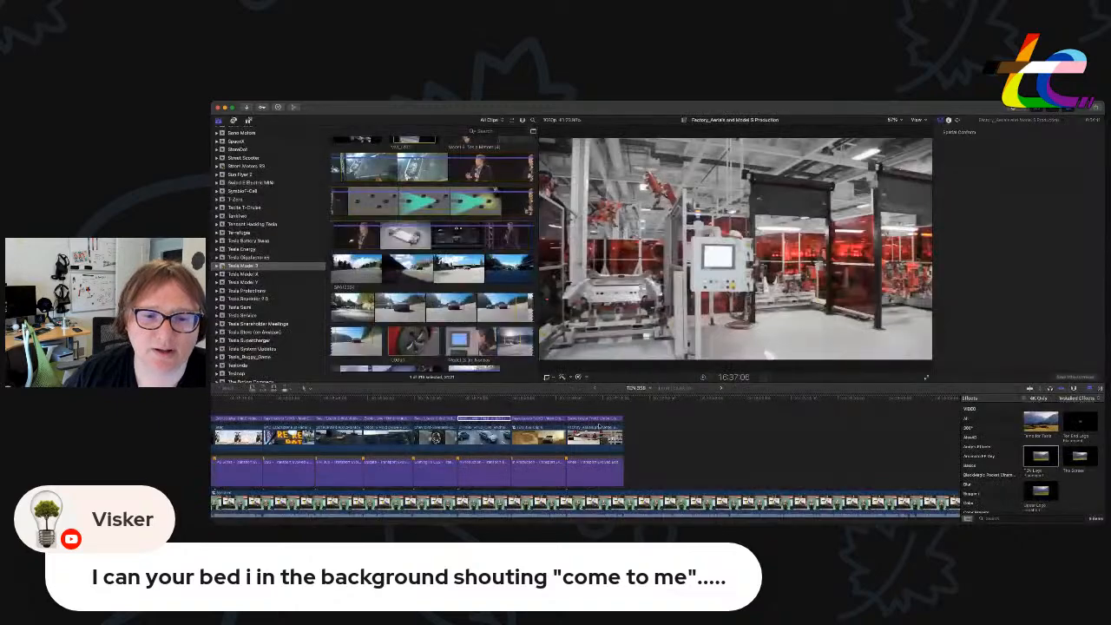
Apply the Screen effect preset to the factory clip so it fits the studio's wall screen.
{"action": "left_click", "coordinate": [597, 405]}
{"action": "left_click", "coordinate": [595, 437]}
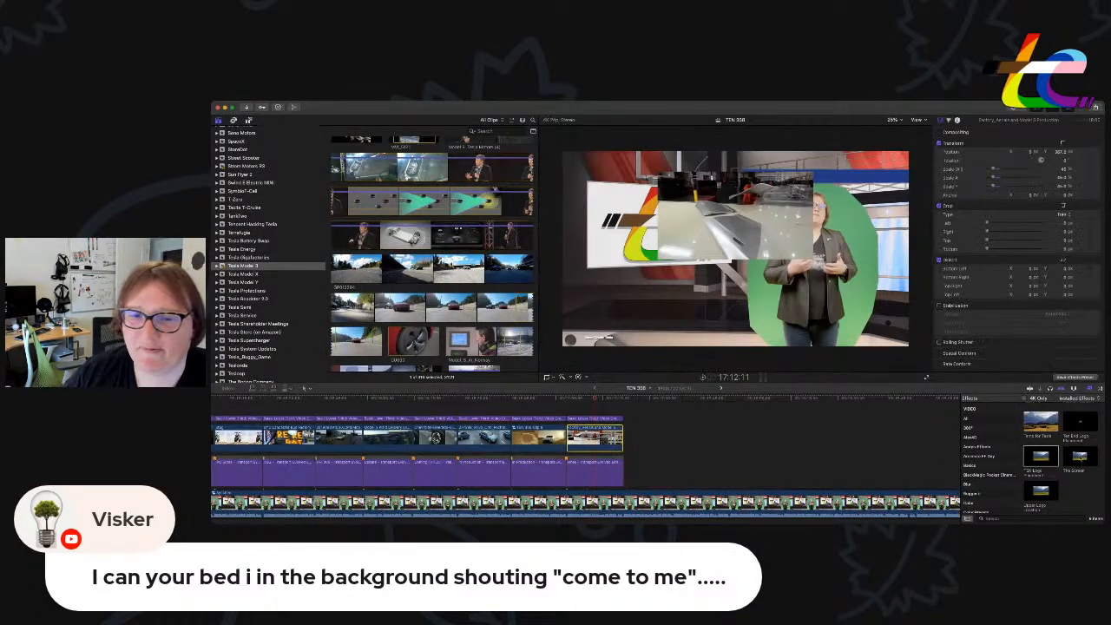
{"action": "double_click", "coordinate": [1080, 458]}
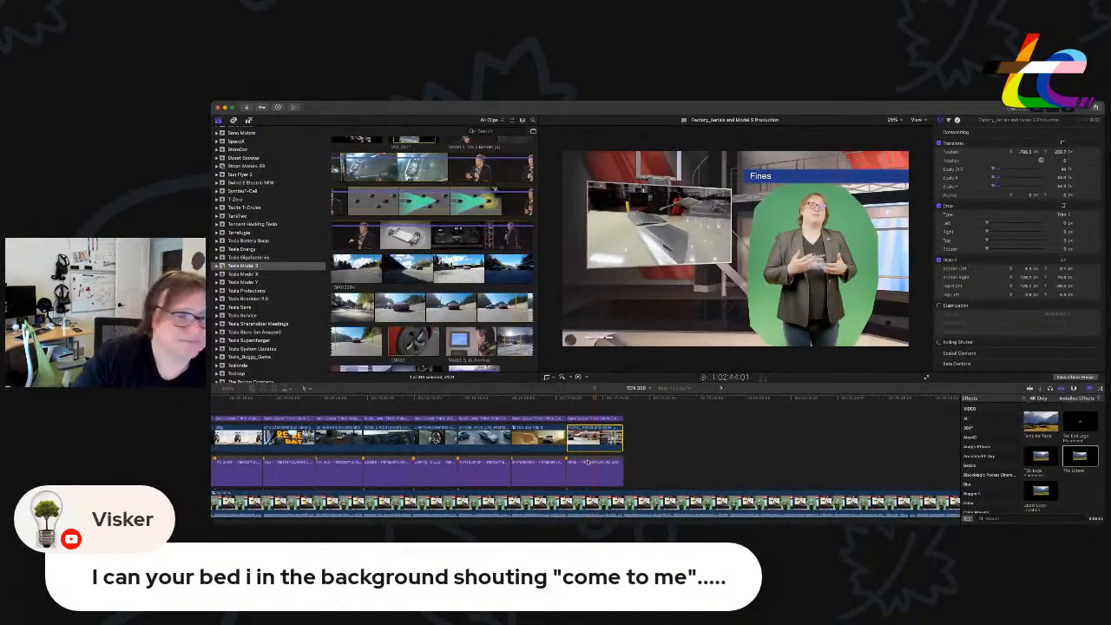
Duplicate the Fines title and place the copy directly after the original at 17:21:12.
{"action": "key", "text": "super+Down"}
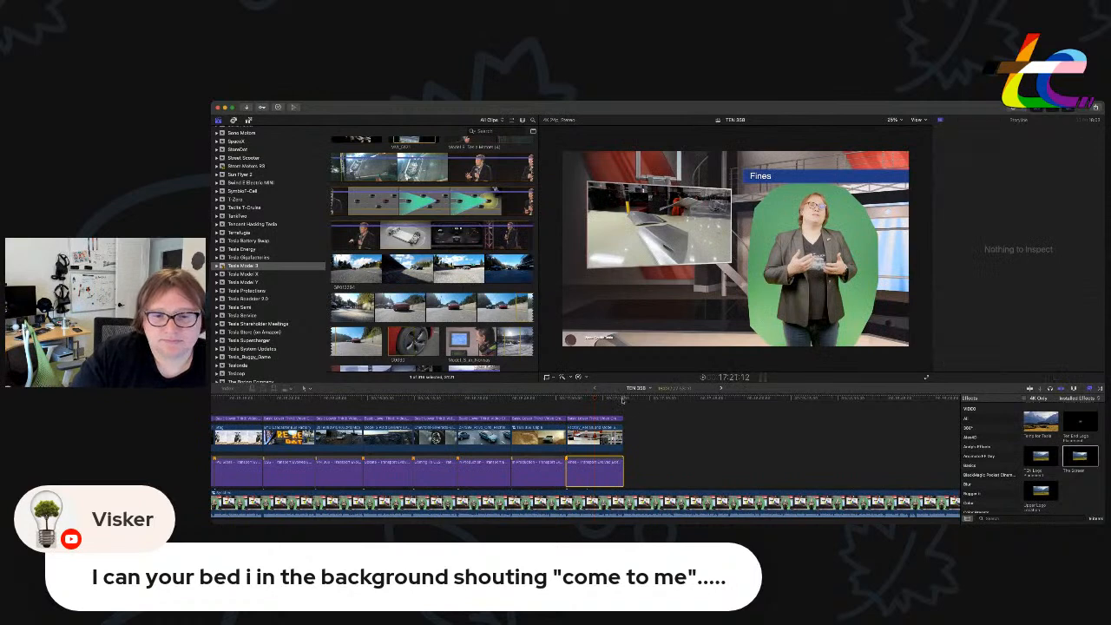
{"action": "left_click", "coordinate": [623, 398]}
{"action": "key", "text": "super+v"}
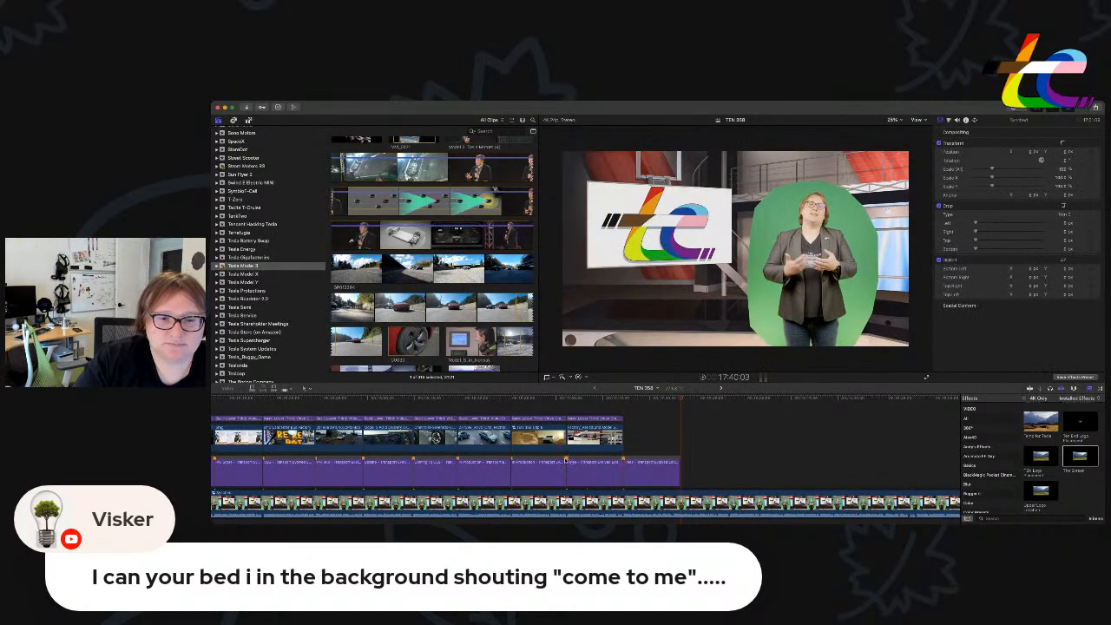
Change the text of the copied Fines title after the original to "Extinguish".
{"action": "left_click", "coordinate": [568, 460]}
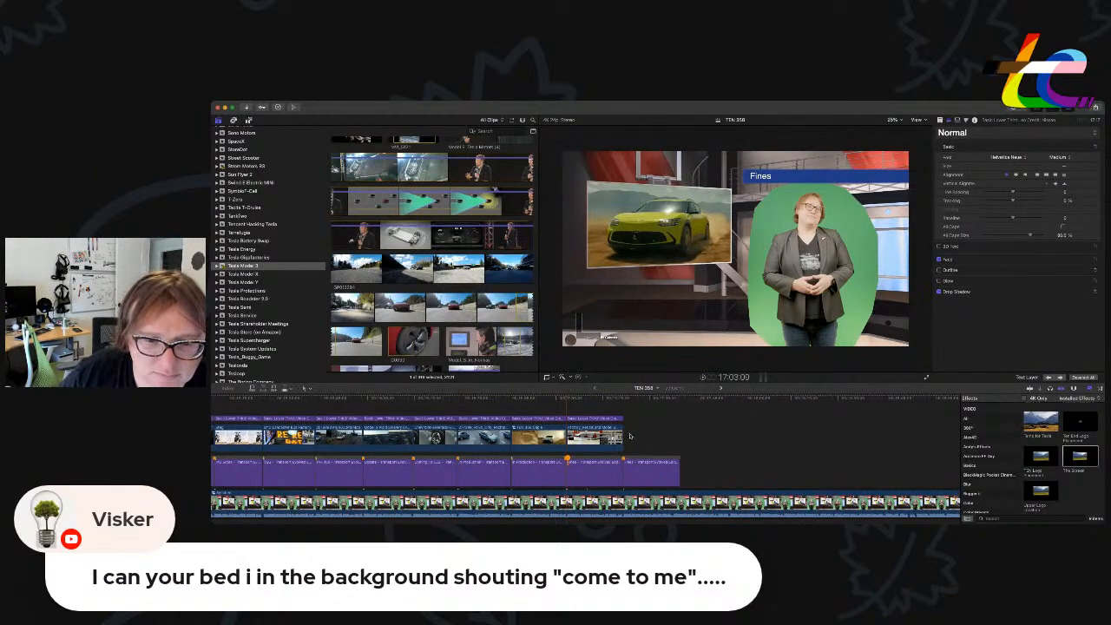
{"action": "left_click", "coordinate": [651, 471]}
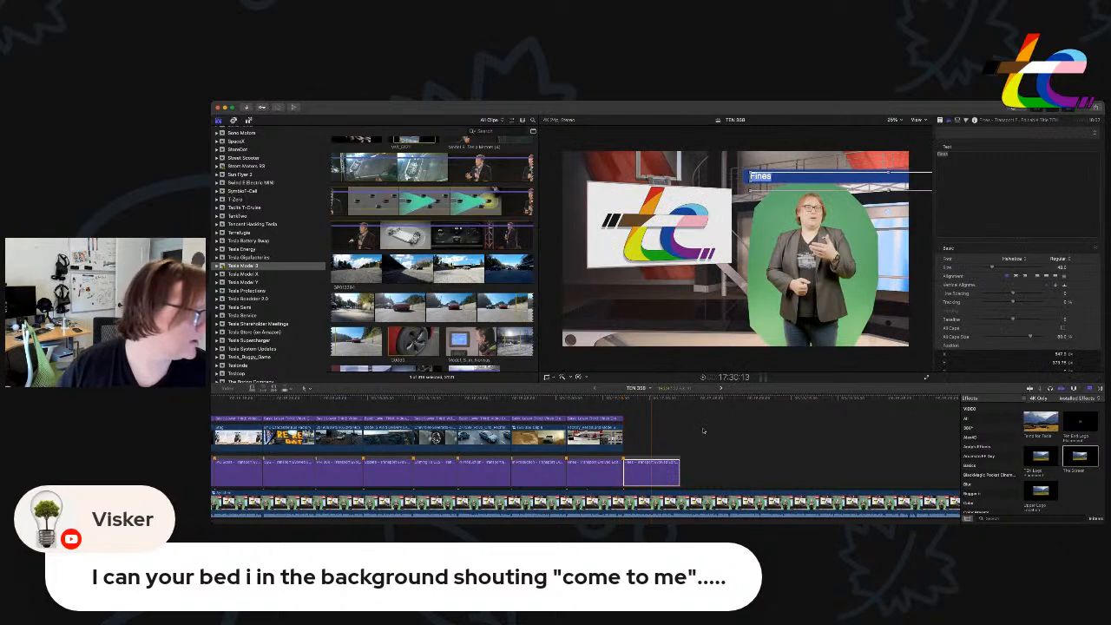
{"action": "type", "text": "Ex"}
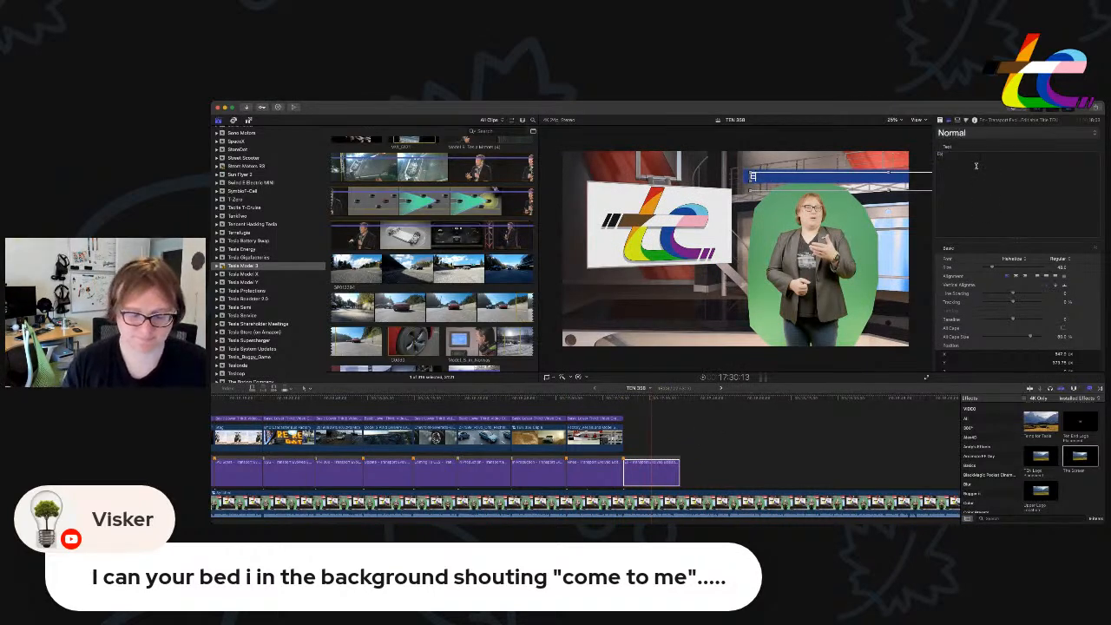
{"action": "type", "text": "tinguish"}
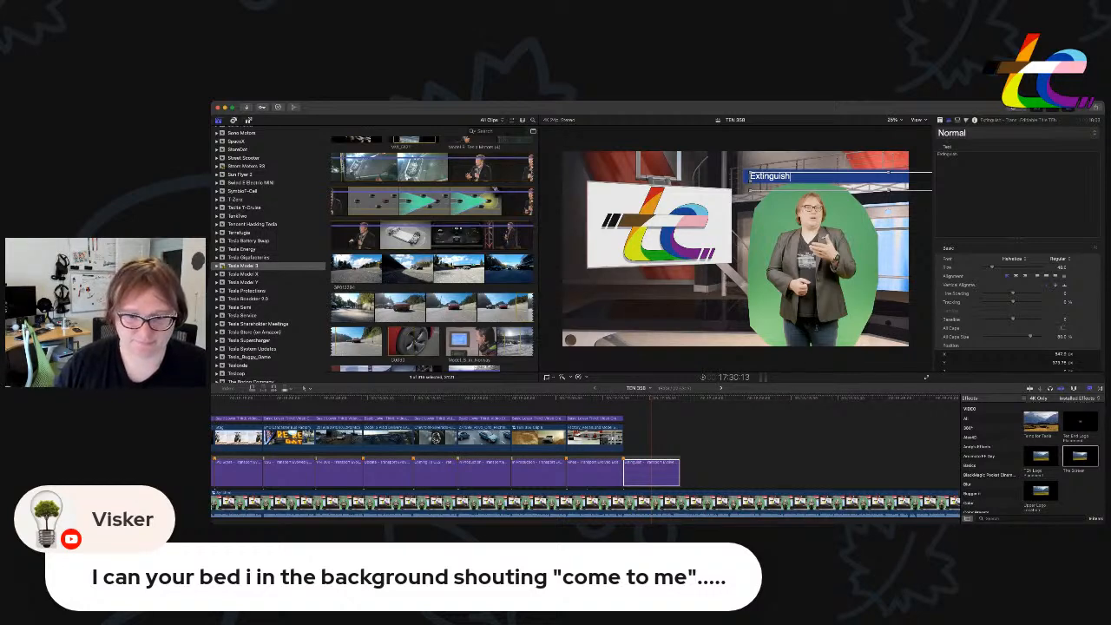
Trim the Extinguish title to end at 17:37:09 and return to its start at 17:21:12.
{"action": "left_click_drag", "start_coordinate": [680, 478], "coordinate": [672, 479]}
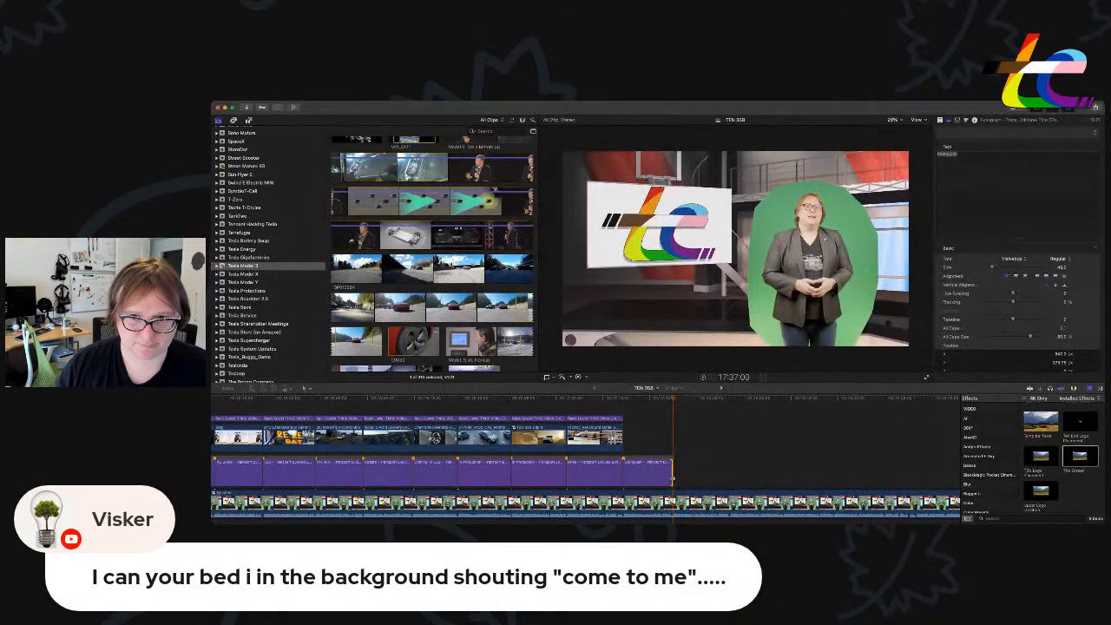
{"action": "key", "text": "space"}
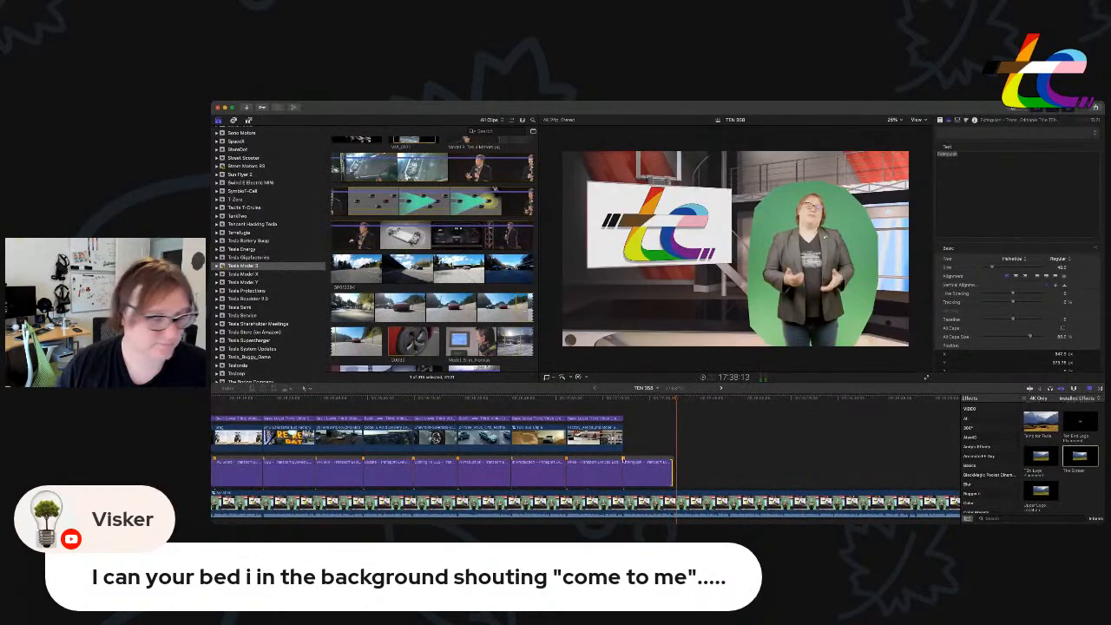
{"action": "left_click", "coordinate": [623, 459]}
{"action": "left_click", "coordinate": [949, 121]}
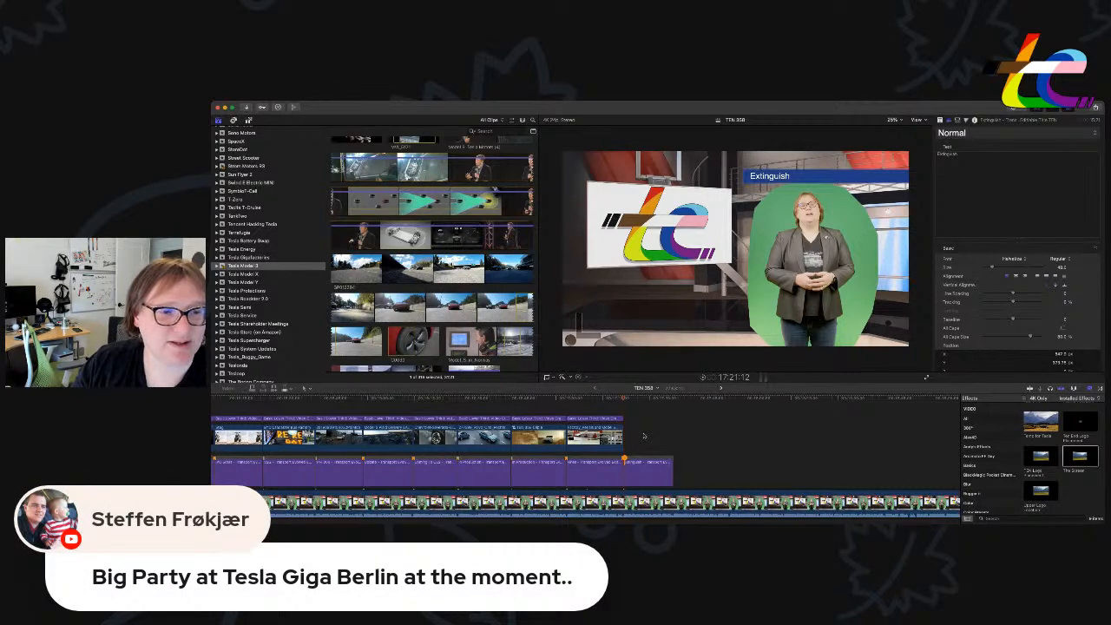
Find and open the Rosenbauer Fighting EV Fires event in the B-roll library.
{"action": "key", "text": "super+Tab"}
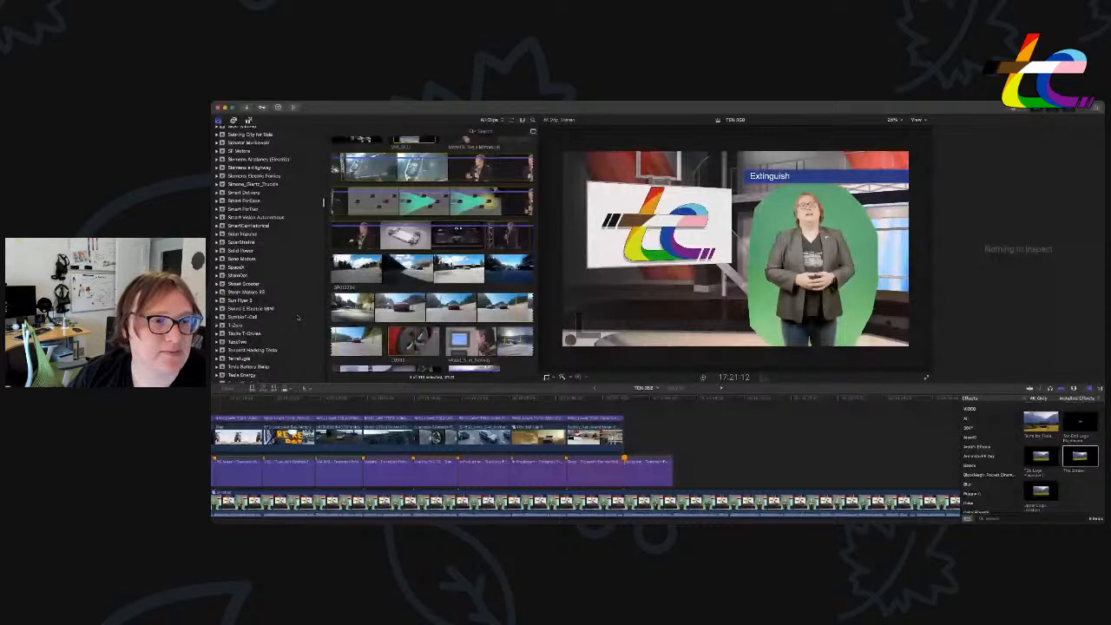
{"action": "scroll", "coordinate": [298, 317], "scroll_direction": "up", "scroll_amount": 15}
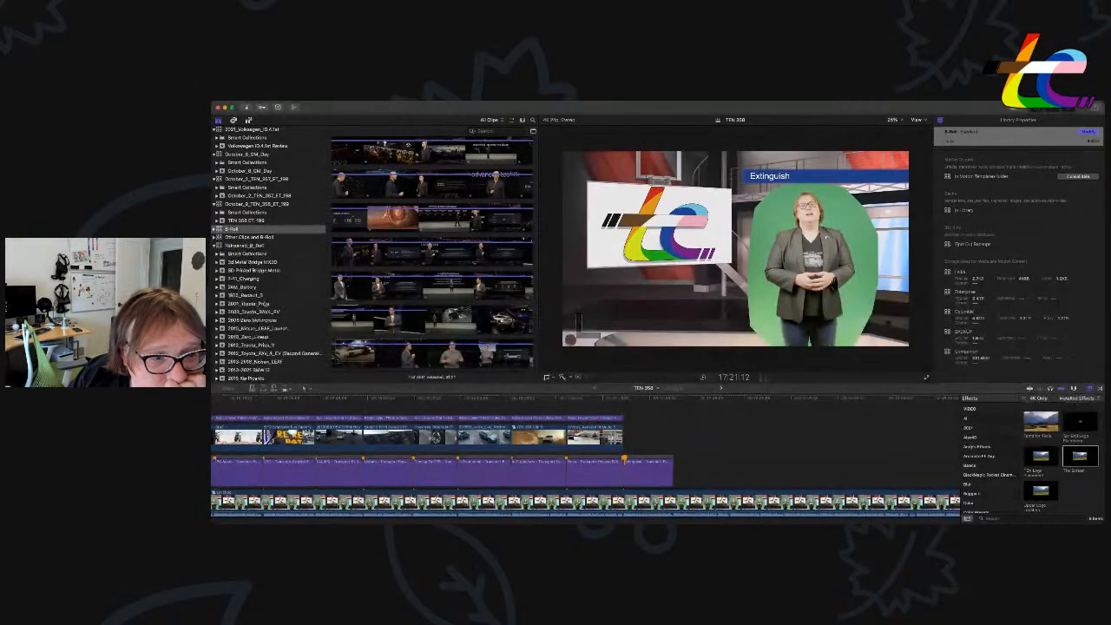
{"action": "scroll", "coordinate": [267, 252], "scroll_direction": "down", "scroll_amount": 10}
{"action": "scroll", "coordinate": [267, 252], "scroll_direction": "down", "scroll_amount": 15}
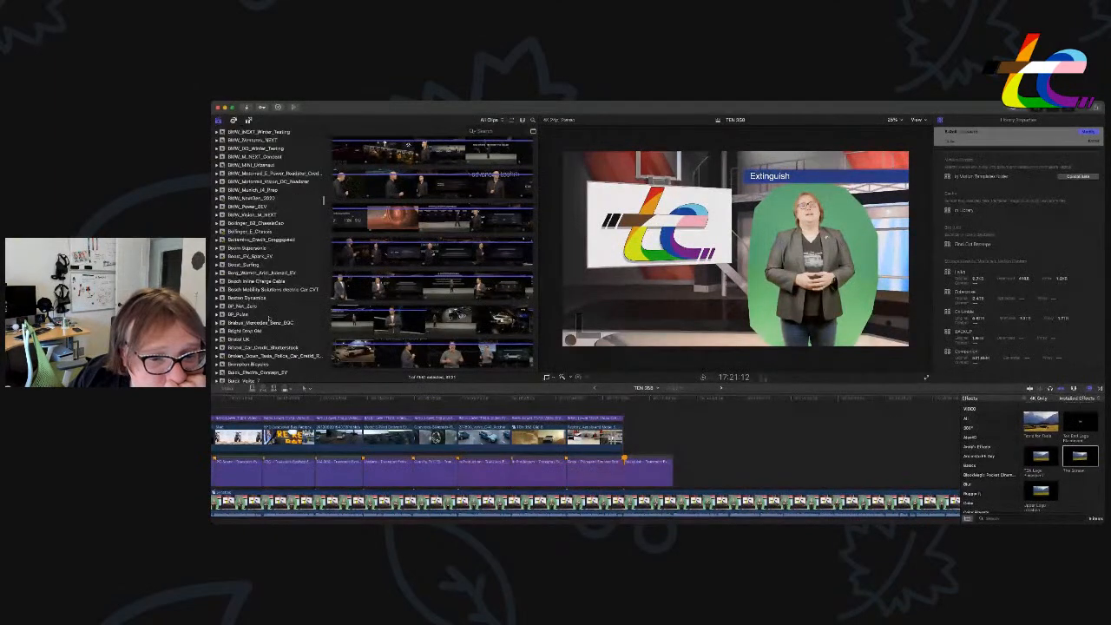
{"action": "scroll", "coordinate": [282, 316], "scroll_direction": "down", "scroll_amount": 10}
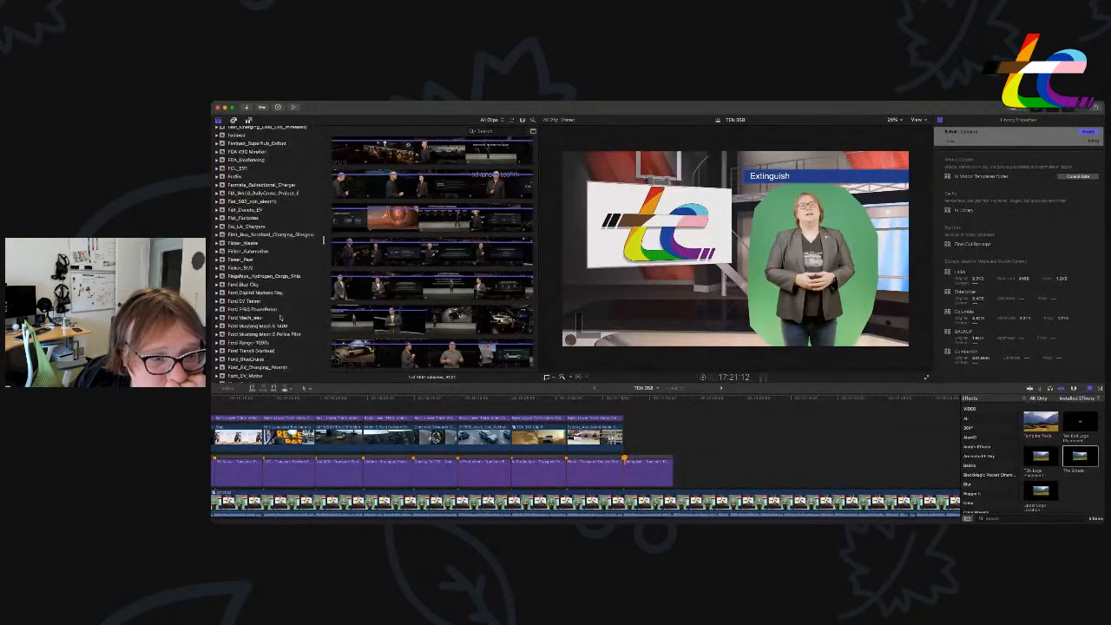
{"action": "scroll", "coordinate": [282, 314], "scroll_direction": "down", "scroll_amount": 15}
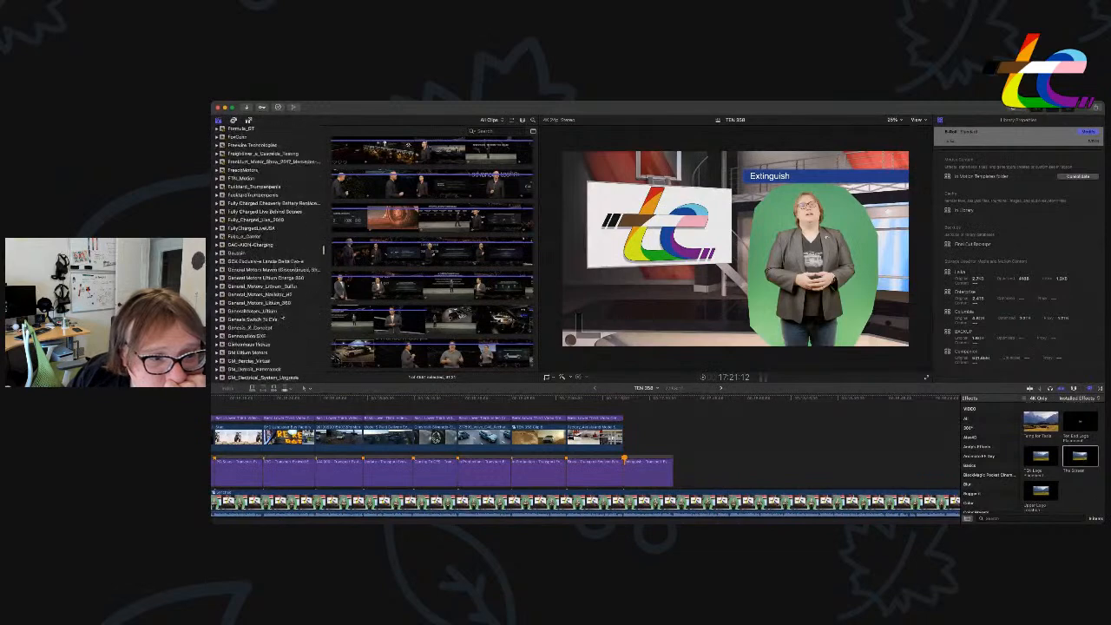
{"action": "scroll", "coordinate": [281, 316], "scroll_direction": "down", "scroll_amount": 10}
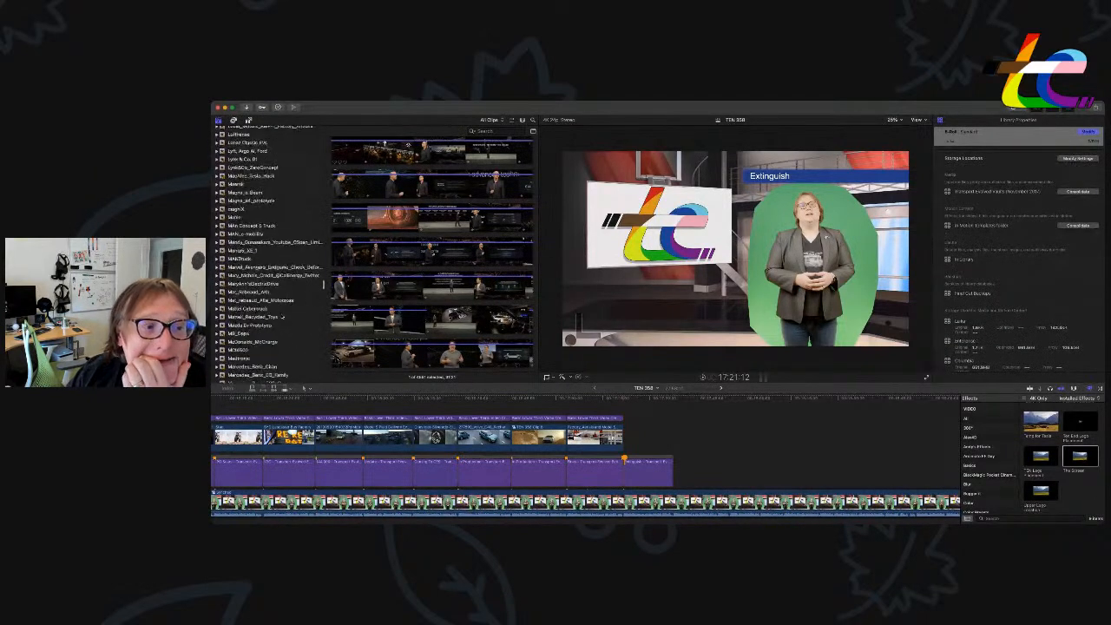
{"action": "scroll", "coordinate": [281, 316], "scroll_direction": "down", "scroll_amount": 10}
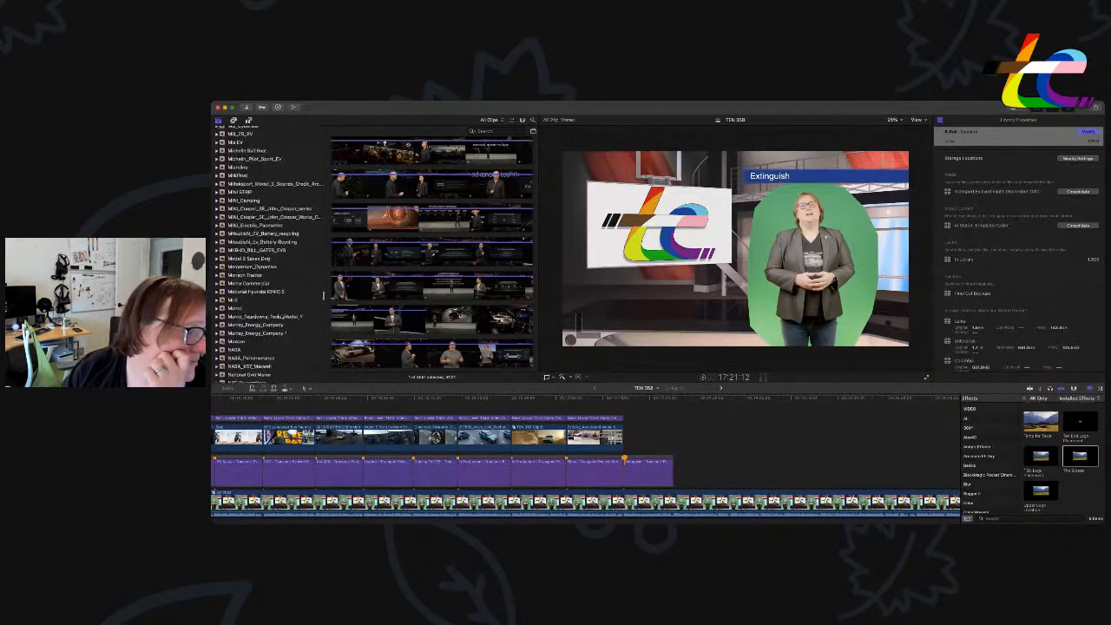
{"action": "scroll", "coordinate": [282, 316], "scroll_direction": "down", "scroll_amount": 5}
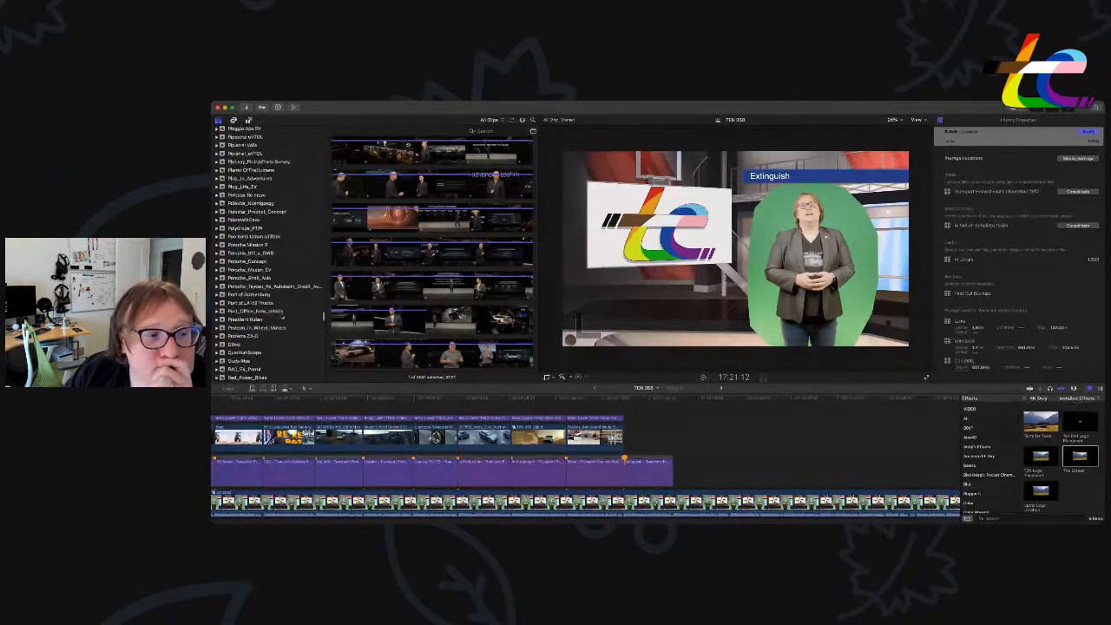
{"action": "scroll", "coordinate": [281, 318], "scroll_direction": "down", "scroll_amount": 5}
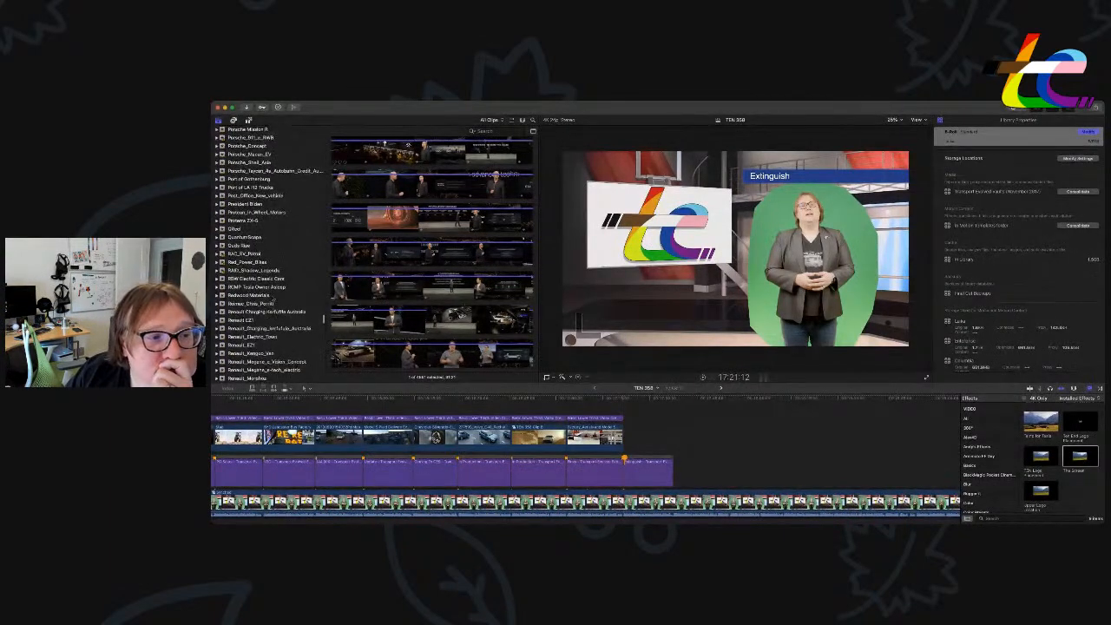
{"action": "scroll", "coordinate": [274, 303], "scroll_direction": "down", "scroll_amount": 2}
{"action": "scroll", "coordinate": [273, 299], "scroll_direction": "down", "scroll_amount": 1}
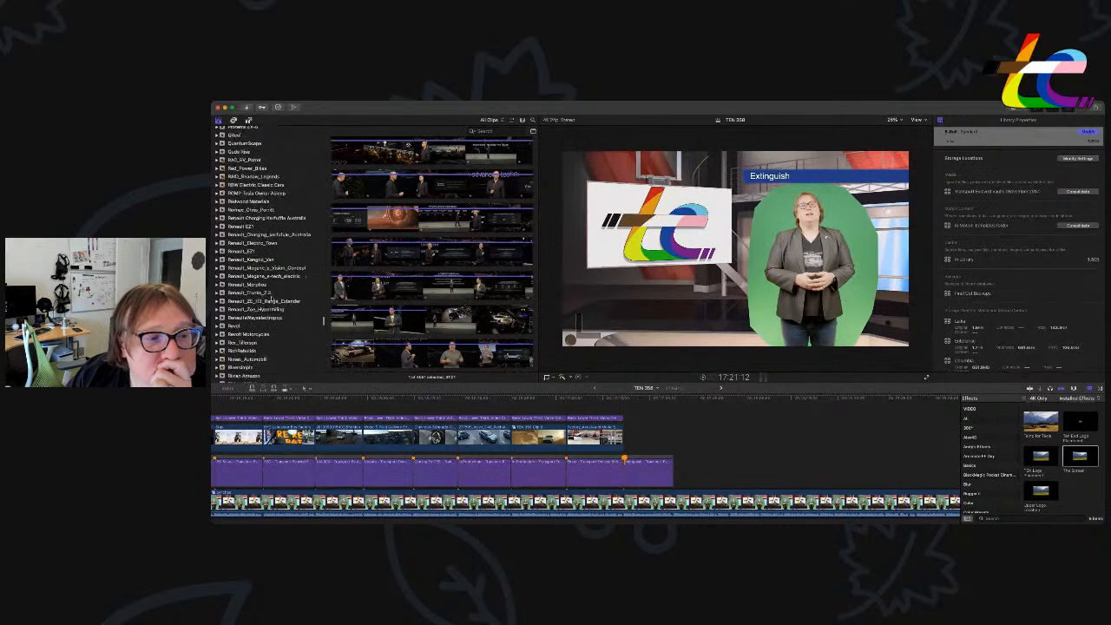
{"action": "scroll", "coordinate": [272, 298], "scroll_direction": "down", "scroll_amount": 1}
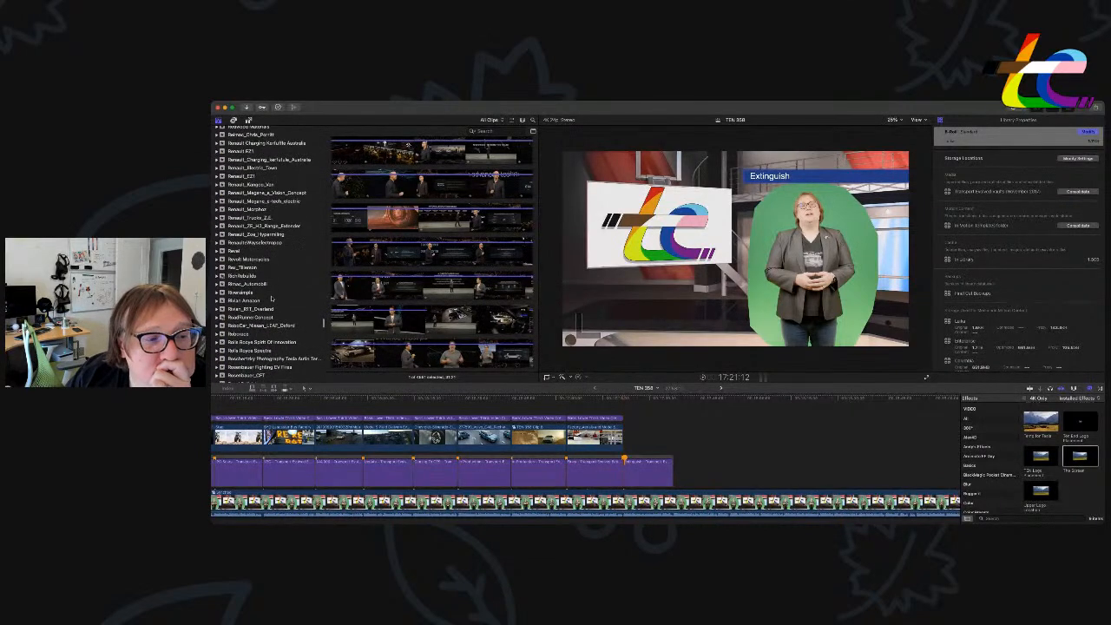
{"action": "left_click", "coordinate": [261, 368]}
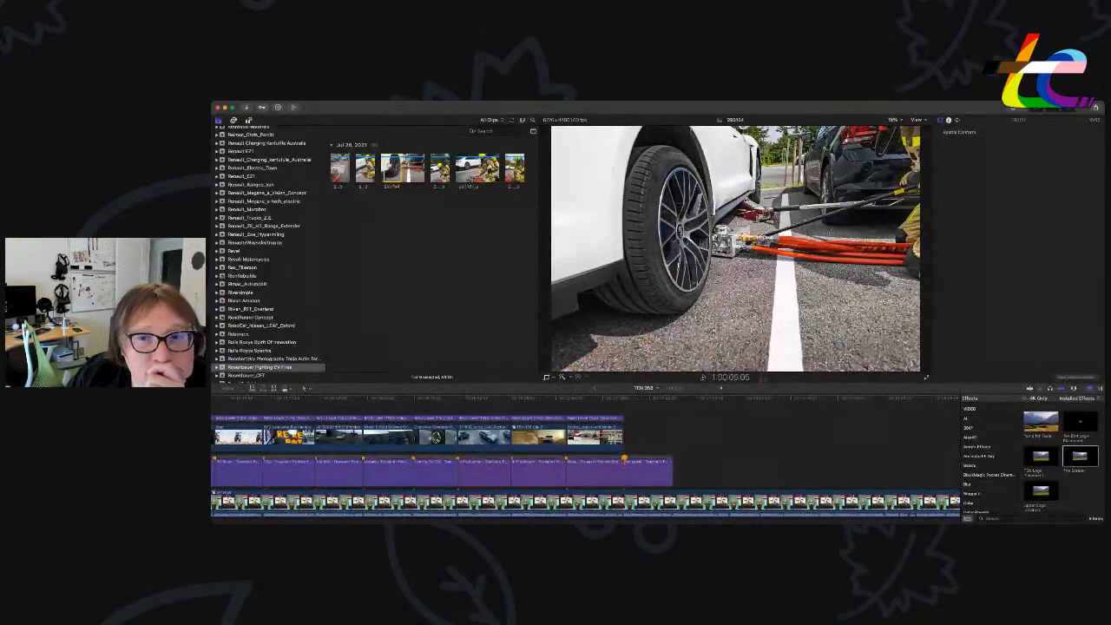
Place the white car wheel and rescue tools photo above the Extinguish title, matching the title's start and end.
{"action": "left_click_drag", "start_coordinate": [655, 397], "coordinate": [629, 441]}
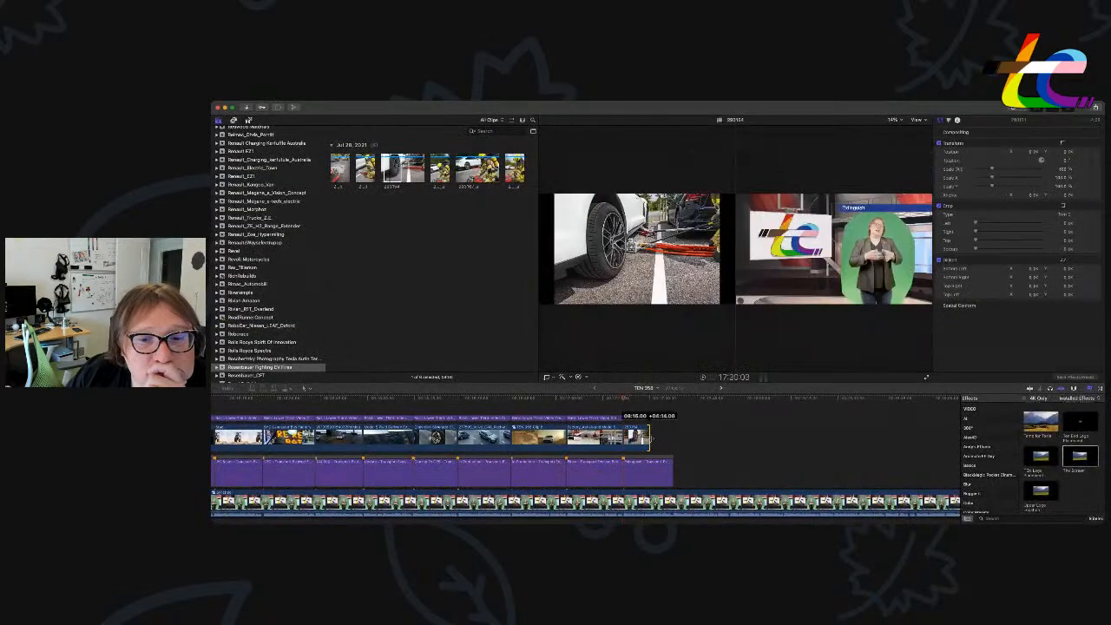
{"action": "left_click_drag", "start_coordinate": [673, 438], "coordinate": [673, 439]}
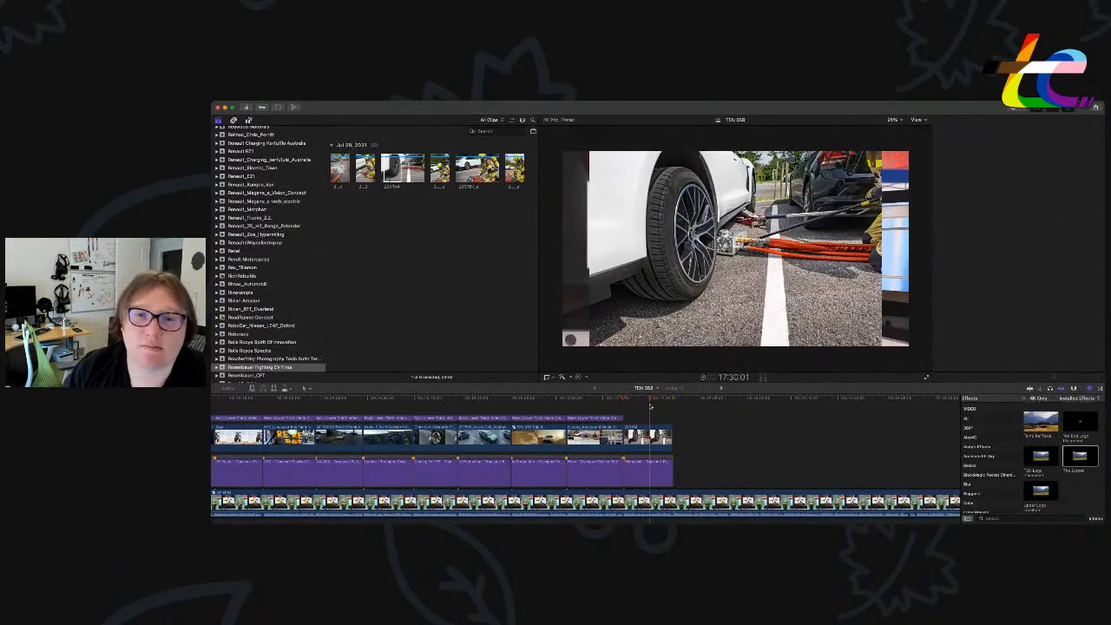
Crop the wheel photo to fill the frame and apply the Screen effect preset to fit it to the wall screen.
{"action": "left_click", "coordinate": [650, 438]}
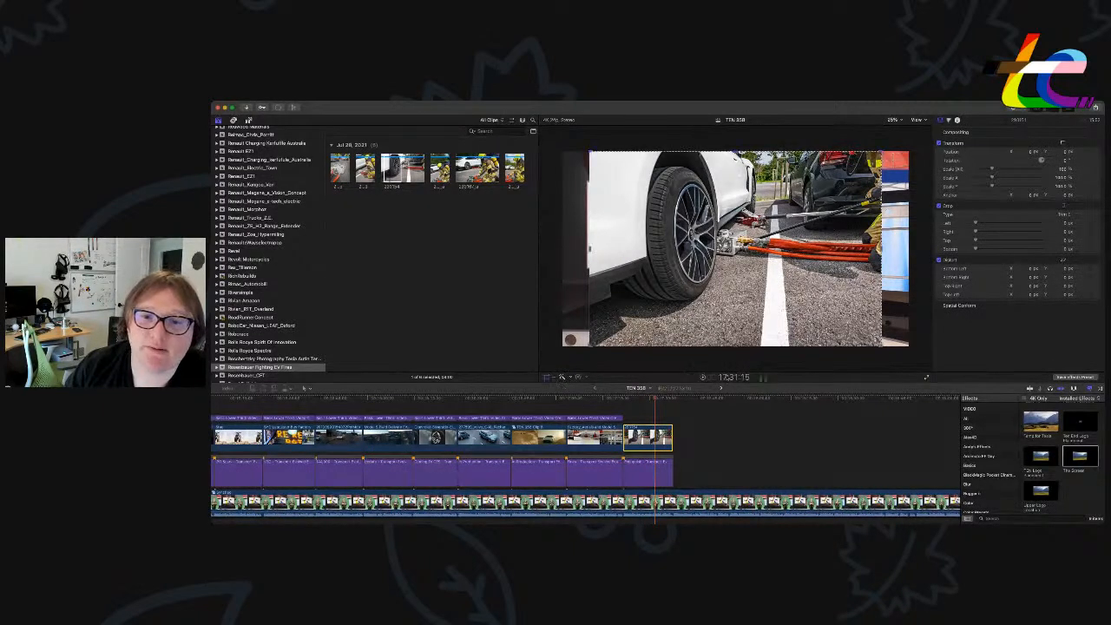
{"action": "left_click", "coordinate": [736, 362]}
{"action": "left_click", "coordinate": [917, 131]}
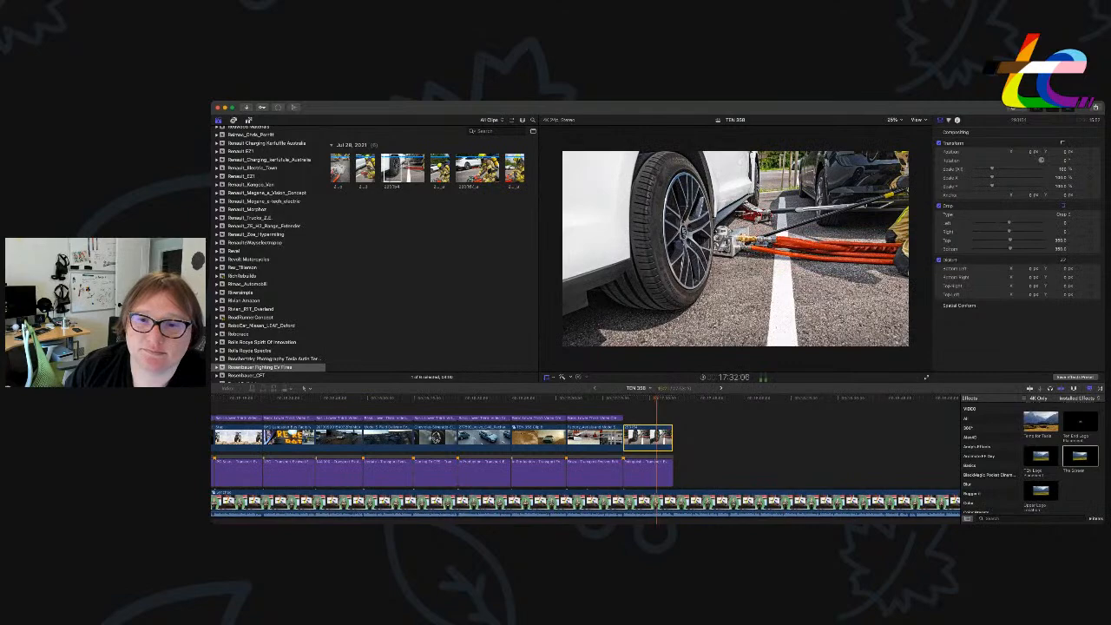
{"action": "key", "text": "shift+c"}
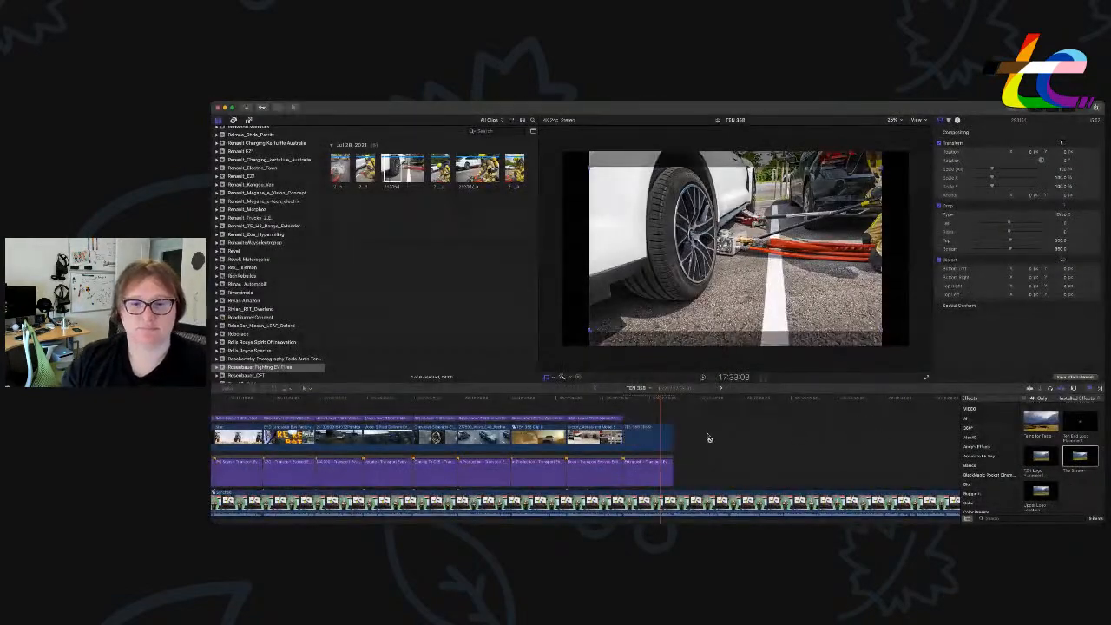
{"action": "left_click", "coordinate": [665, 437]}
Duplicate the previous clip's credit above the wheel photo and trim the copy to end at 17:37:09.
{"action": "left_click_drag", "start_coordinate": [609, 419], "coordinate": [666, 418]}
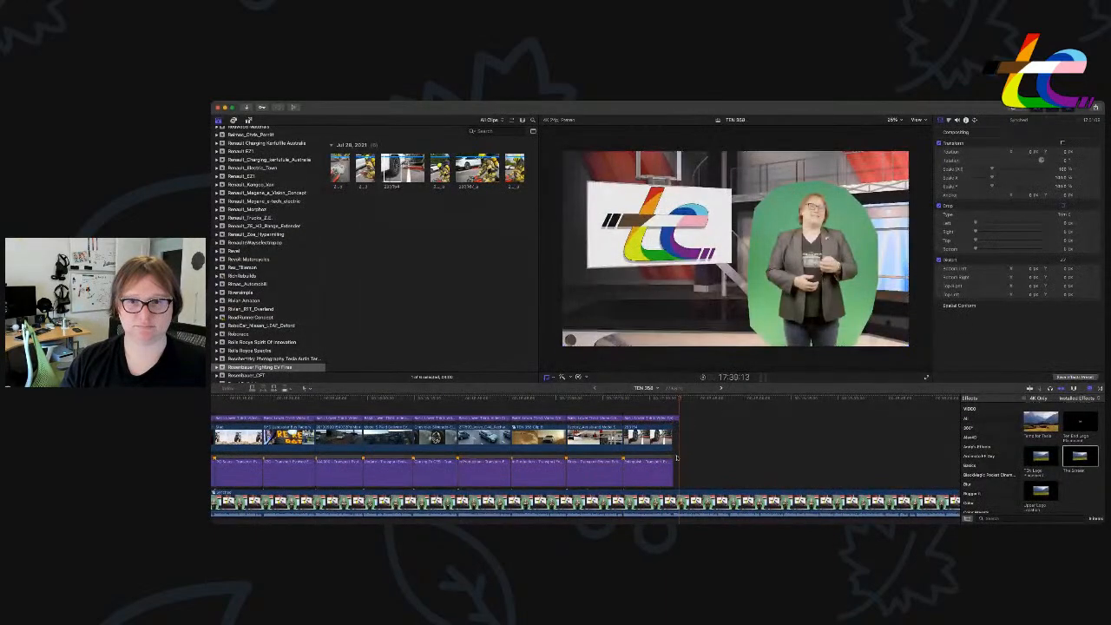
{"action": "key", "text": "space"}
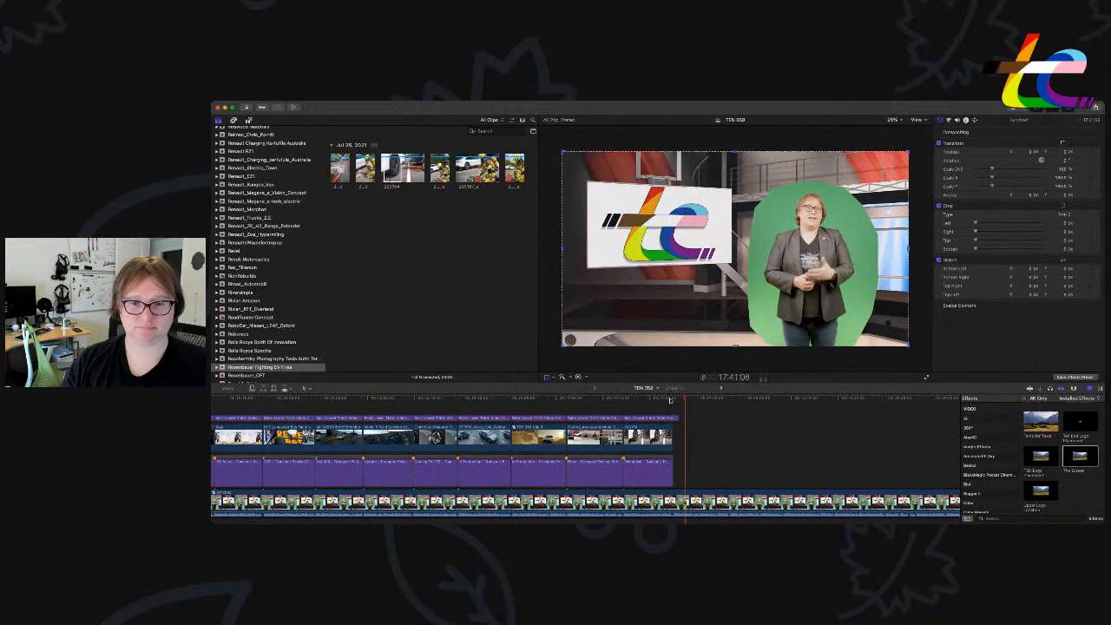
{"action": "left_click", "coordinate": [670, 400]}
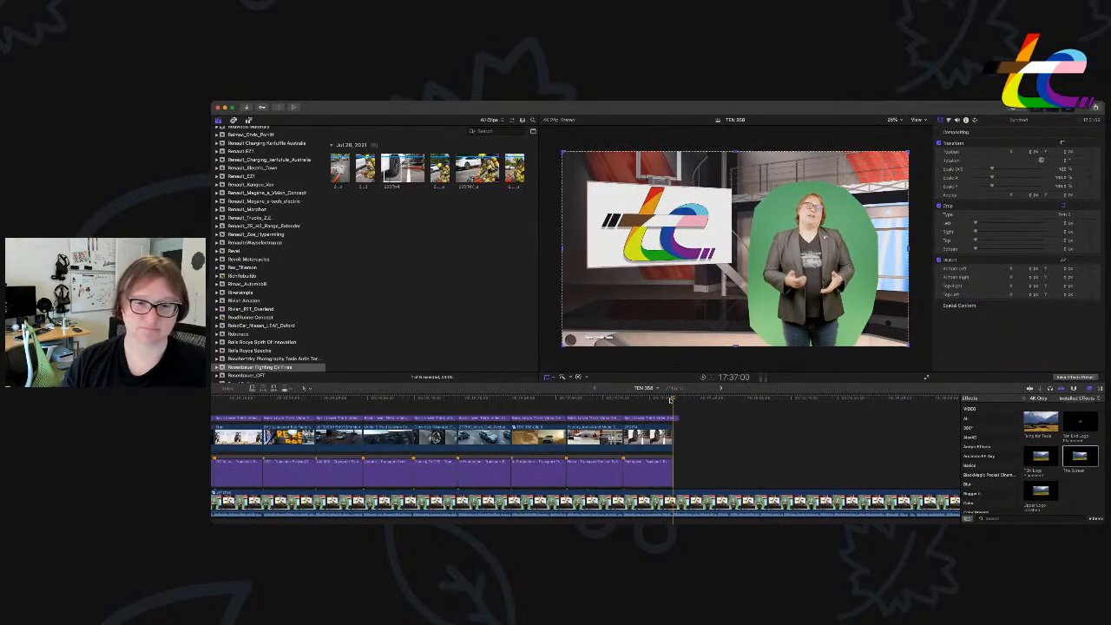
{"action": "key", "text": "space"}
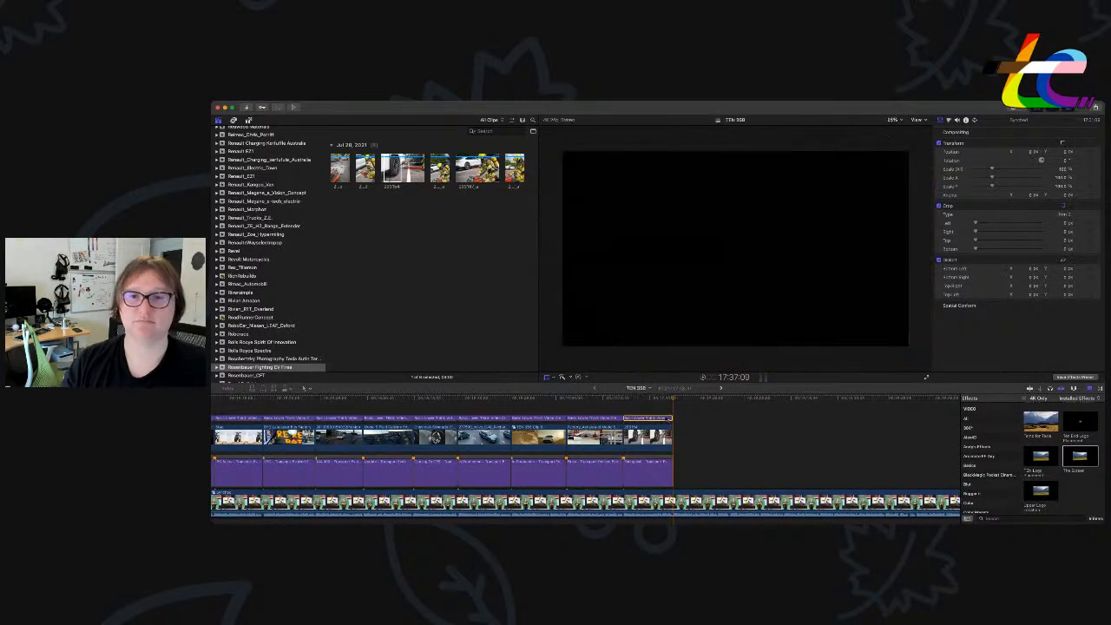
{"action": "left_click", "coordinate": [647, 418]}
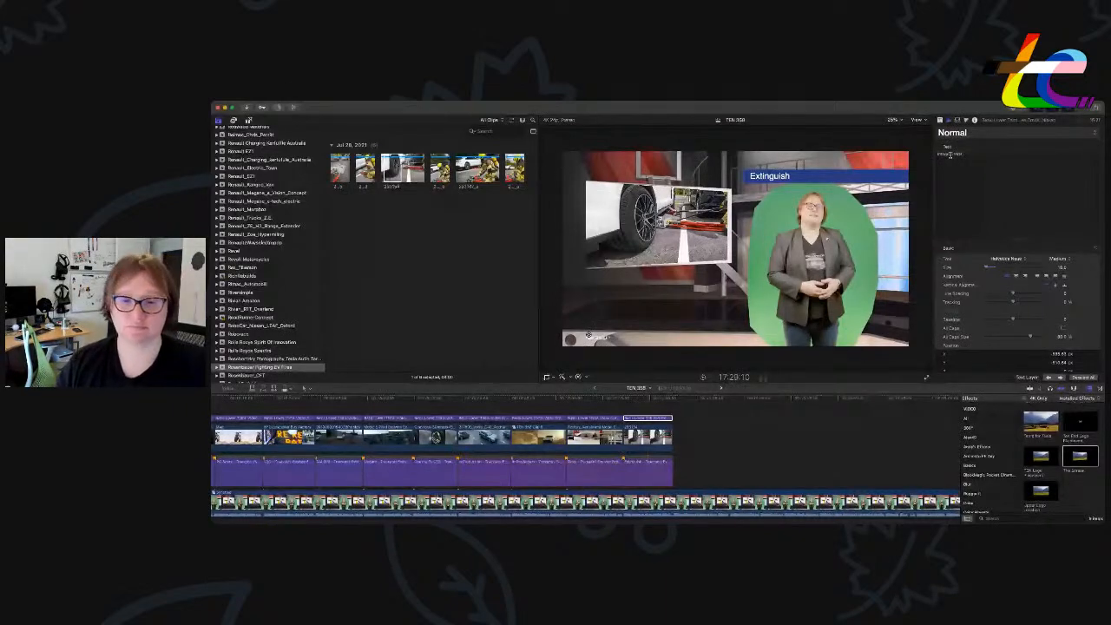
Duplicate the Extinguish title directly after the original at 17:37:09 and extend the copy's end slightly.
{"action": "left_click", "coordinate": [668, 467]}
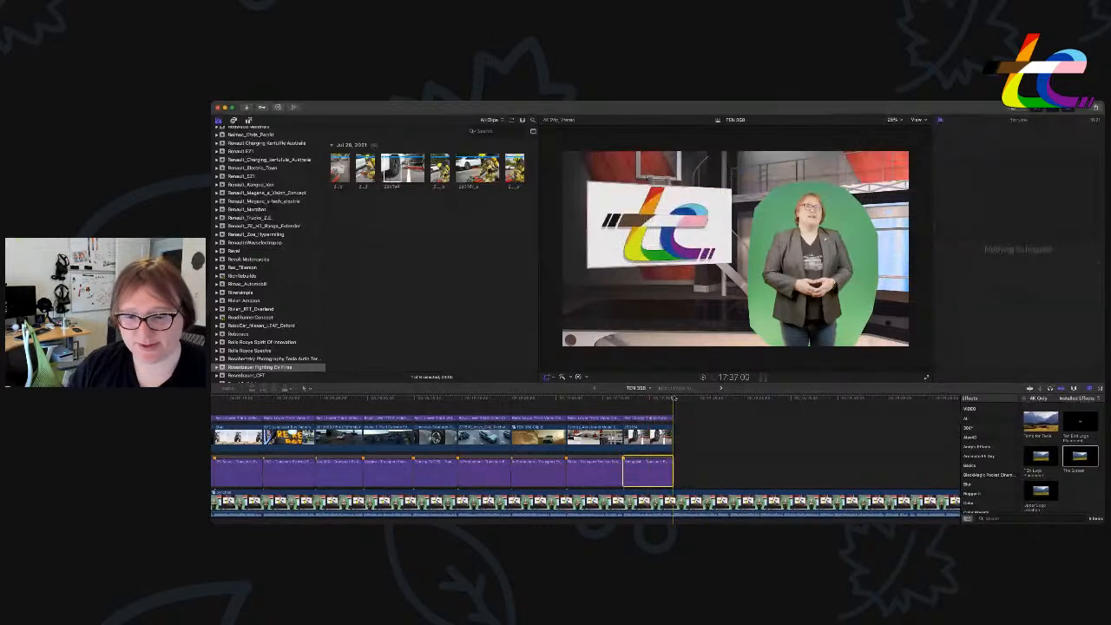
{"action": "key", "text": "super+v"}
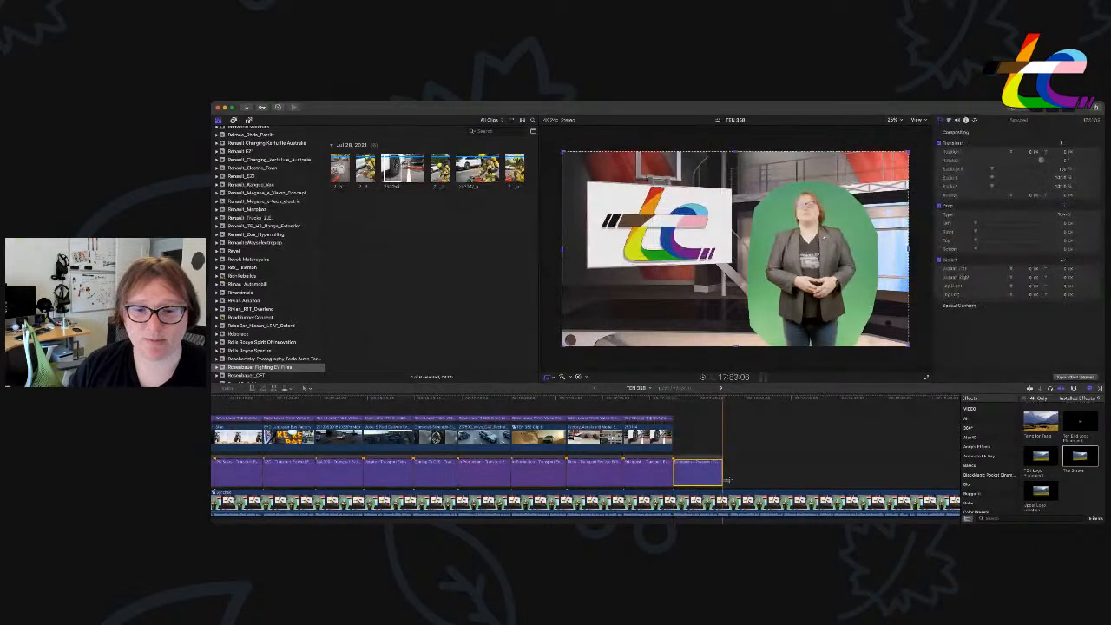
{"action": "left_click_drag", "start_coordinate": [728, 479], "coordinate": [725, 479]}
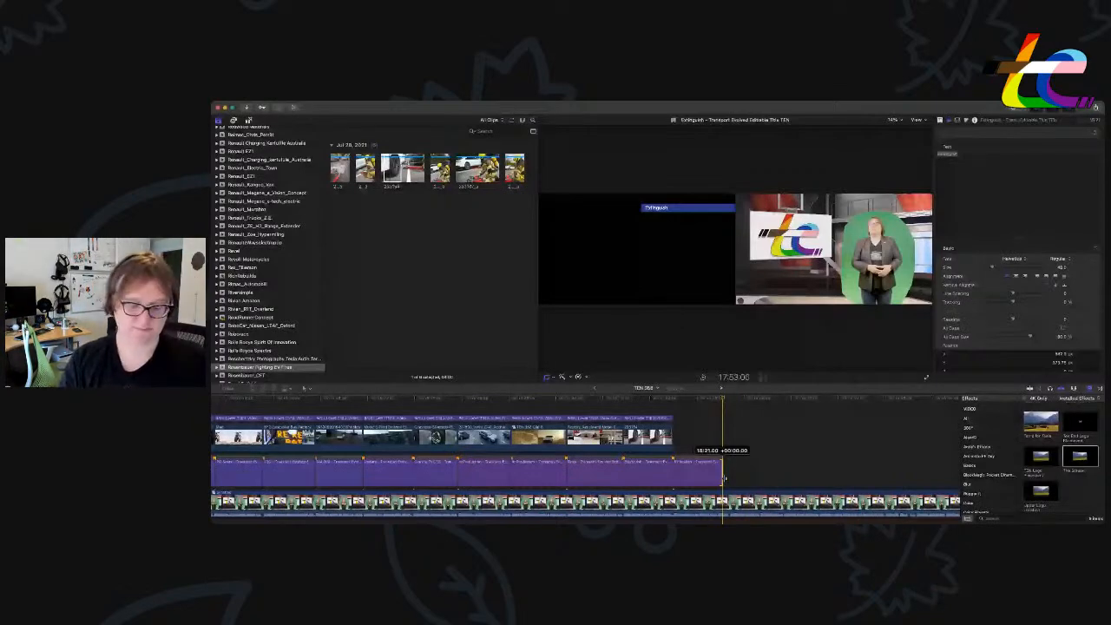
{"action": "left_click_drag", "start_coordinate": [725, 478], "coordinate": [729, 479]}
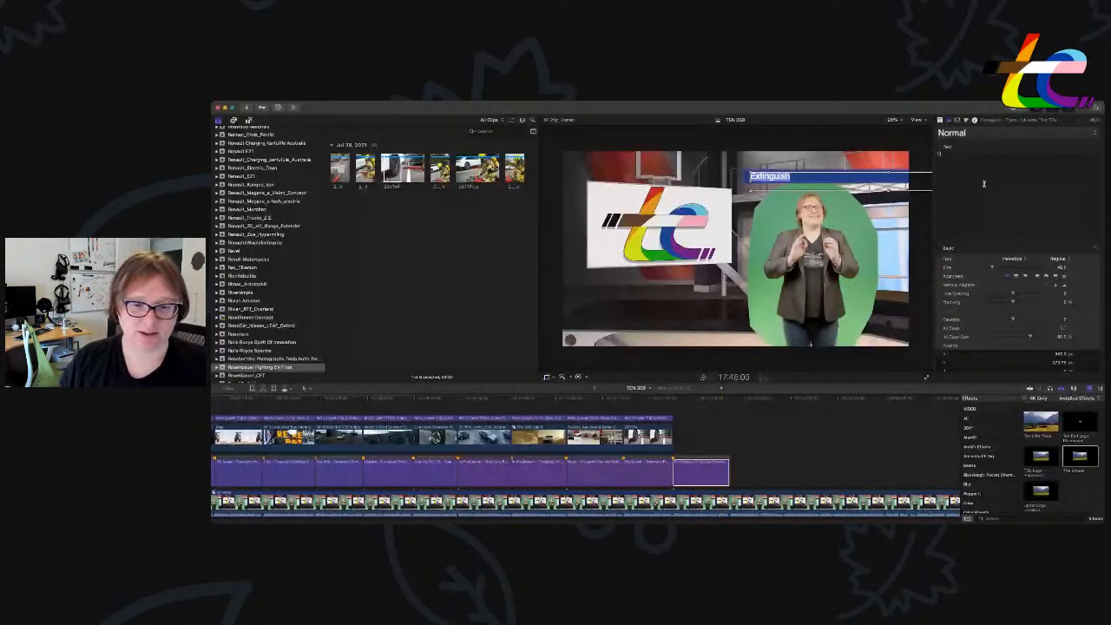
Set the copied title's text to "Ordered!" and return to its start at 17:37:09.
{"action": "left_click", "coordinate": [984, 184]}
{"action": "type", "text": "Ordered!"}
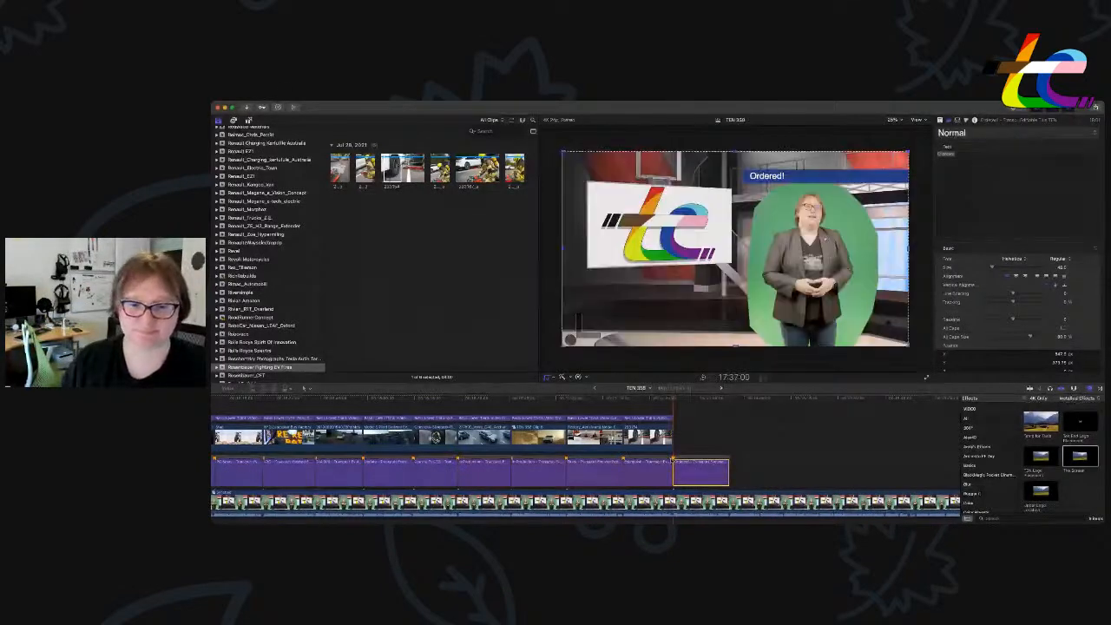
{"action": "left_click", "coordinate": [674, 461]}
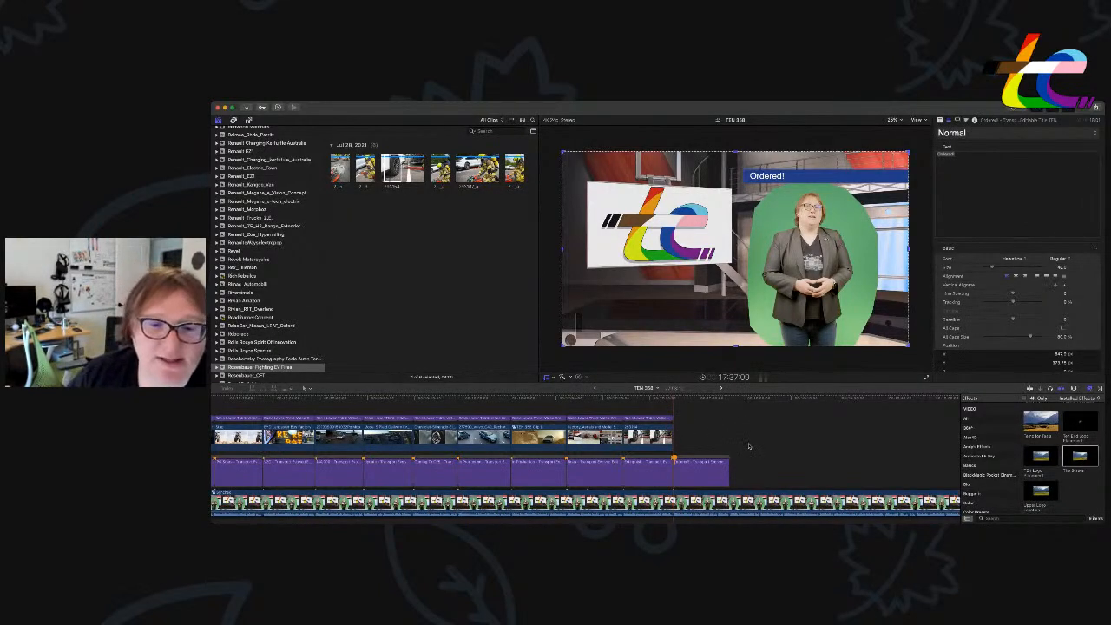
Find the Bye_Aerospace event in the library and show its clips.
{"action": "scroll", "coordinate": [287, 283], "scroll_direction": "up", "scroll_amount": 15}
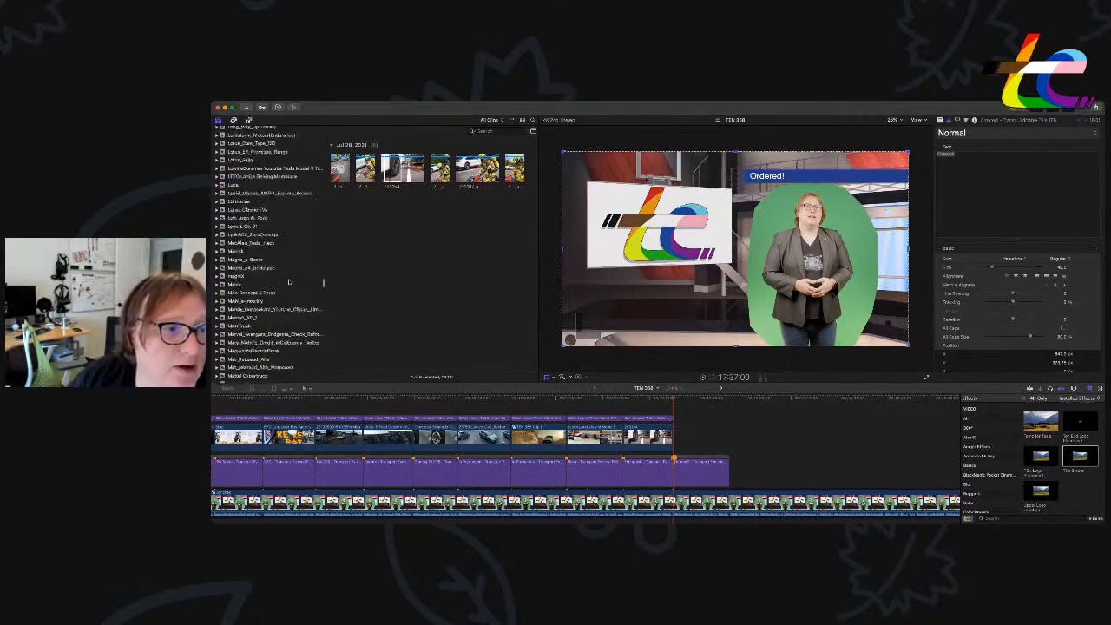
{"action": "scroll", "coordinate": [289, 282], "scroll_direction": "up", "scroll_amount": 15}
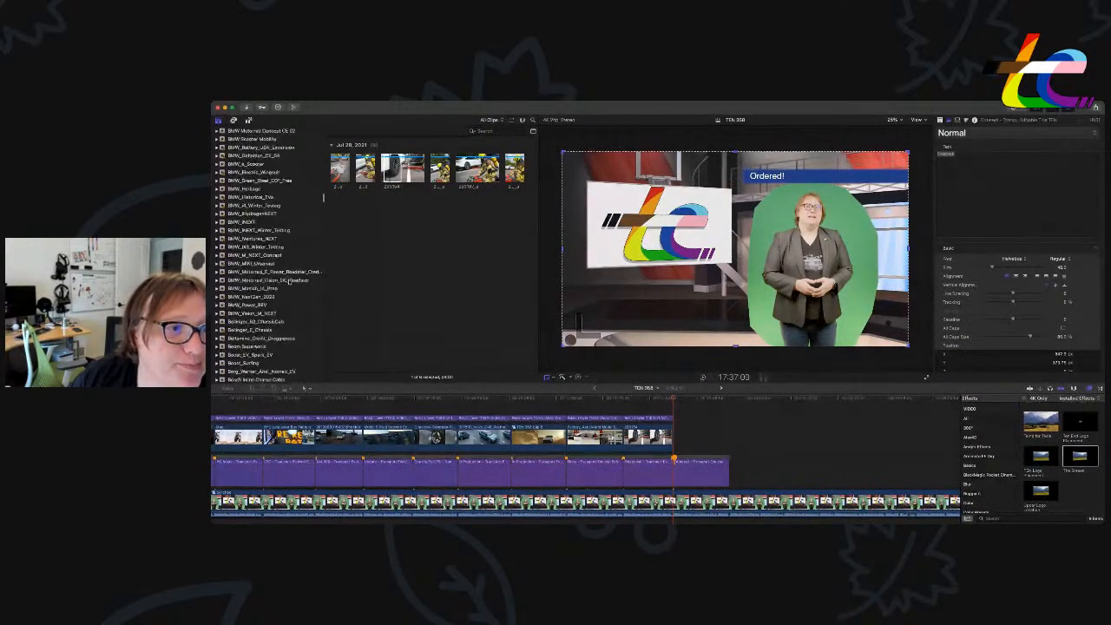
{"action": "scroll", "coordinate": [289, 282], "scroll_direction": "down", "scroll_amount": 10}
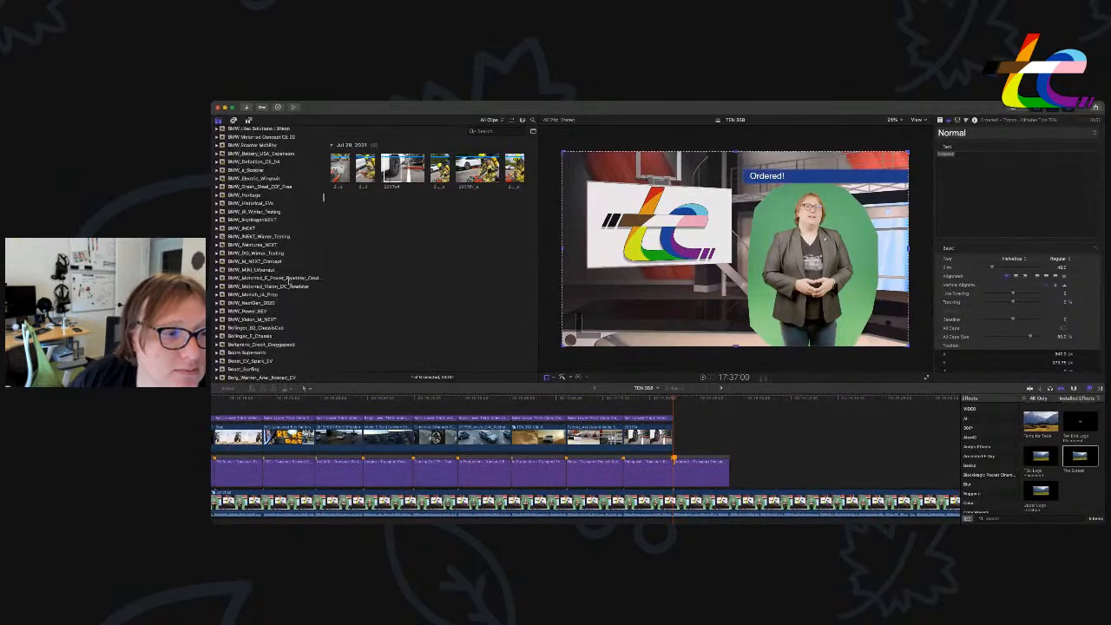
{"action": "scroll", "coordinate": [284, 306], "scroll_direction": "down", "scroll_amount": 5}
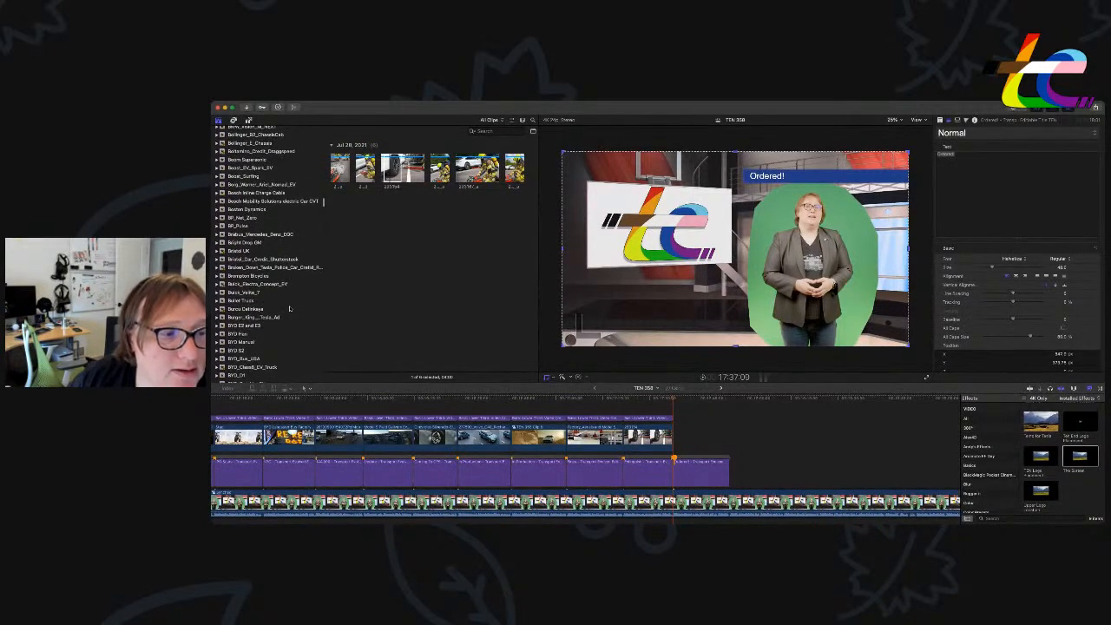
{"action": "scroll", "coordinate": [267, 320], "scroll_direction": "down", "scroll_amount": 5}
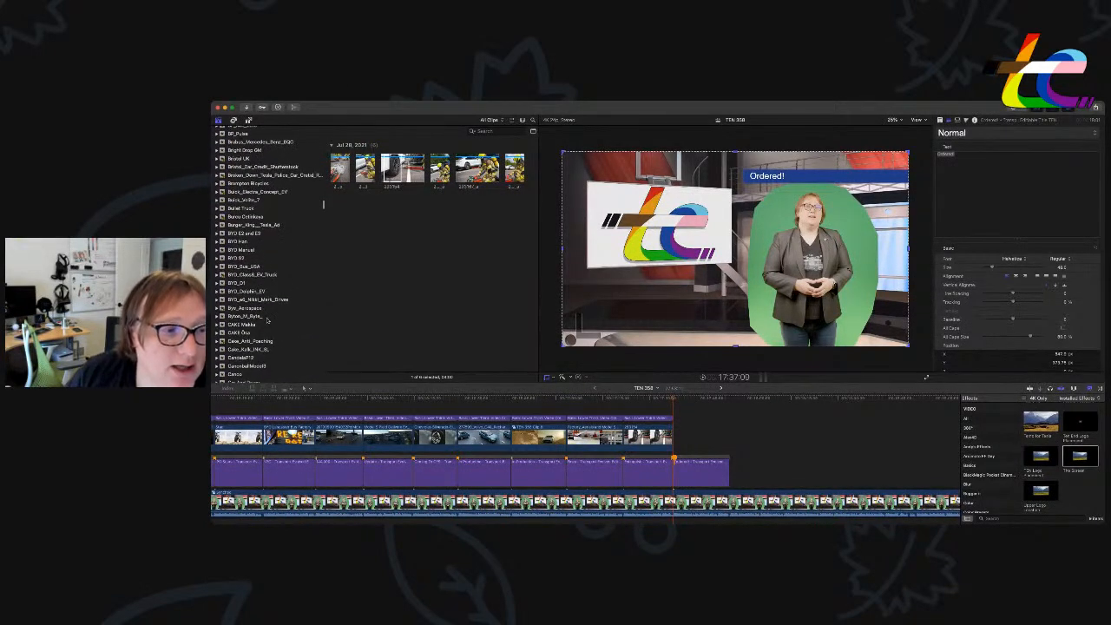
{"action": "left_click", "coordinate": [260, 315]}
{"action": "left_click", "coordinate": [264, 309]}
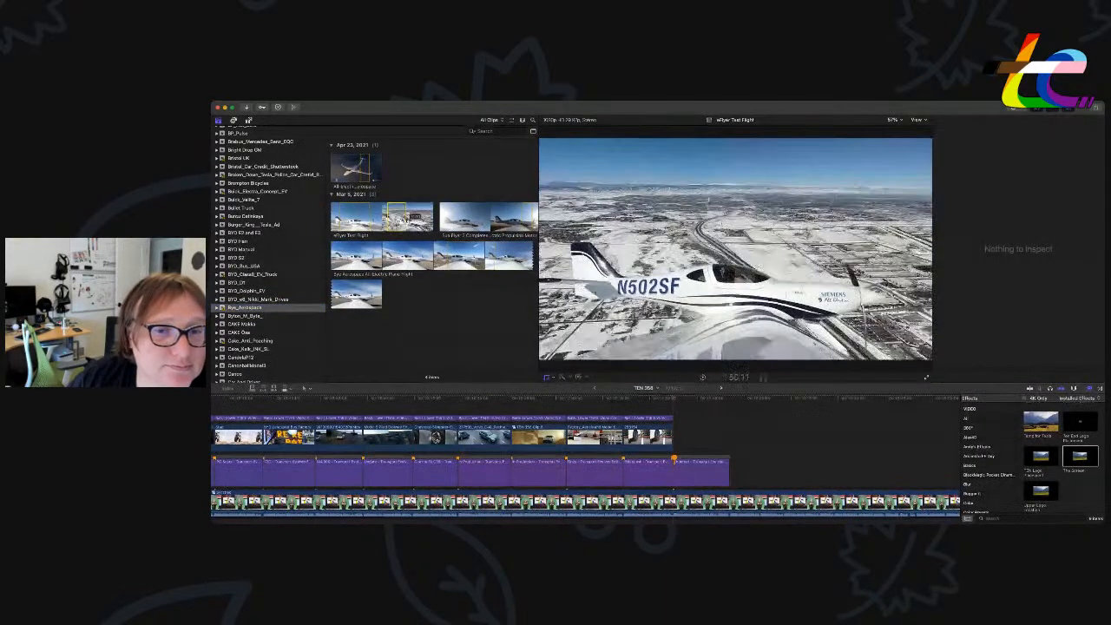
Place a range of the eFlyer Test Flight clip at 17:37:09 and trim its end to match the "Ordered!" title.
{"action": "left_click_drag", "start_coordinate": [387, 223], "coordinate": [434, 217]}
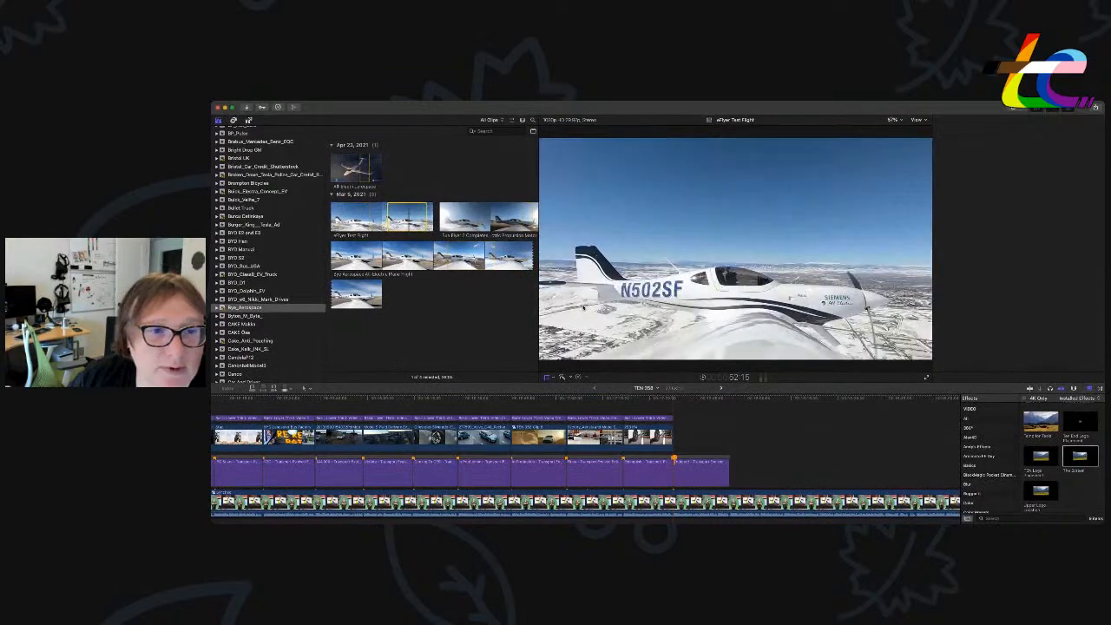
{"action": "left_click_drag", "start_coordinate": [625, 353], "coordinate": [674, 436]}
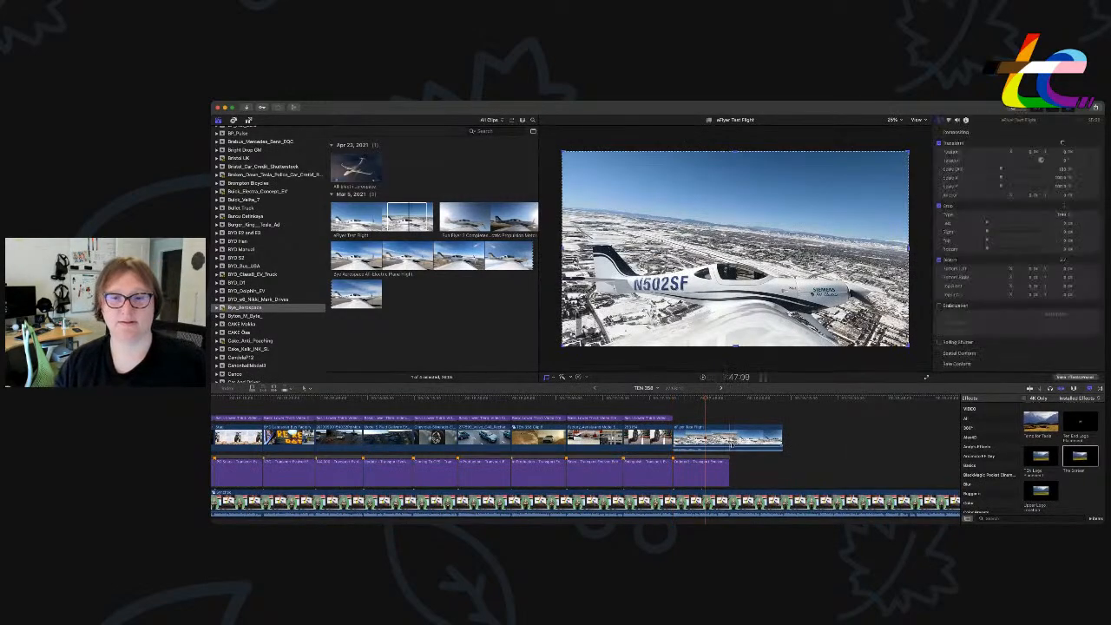
{"action": "left_click_drag", "start_coordinate": [783, 438], "coordinate": [728, 439]}
Detach and delete the test flight clip's audio, and apply the Screen effect preset to its video.
{"action": "left_click", "coordinate": [720, 439]}
{"action": "key", "text": "ctrl+shift+s"}
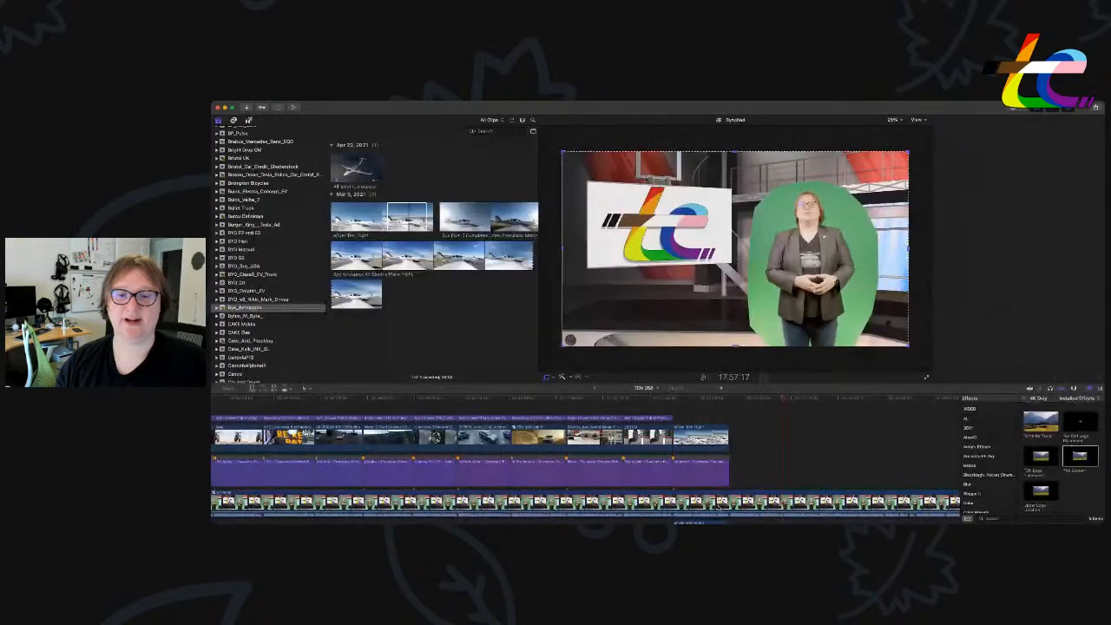
{"action": "scroll", "coordinate": [715, 506], "scroll_direction": "down", "scroll_amount": 5}
{"action": "left_click", "coordinate": [711, 483]}
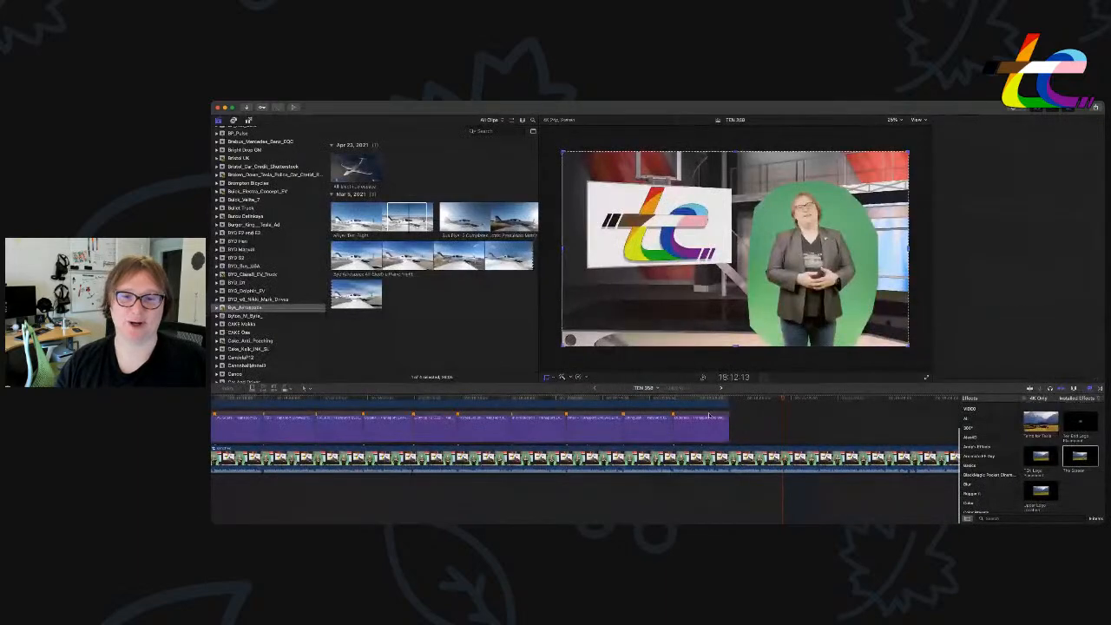
{"action": "scroll", "coordinate": [710, 408], "scroll_direction": "up", "scroll_amount": 3}
{"action": "left_click", "coordinate": [711, 406]}
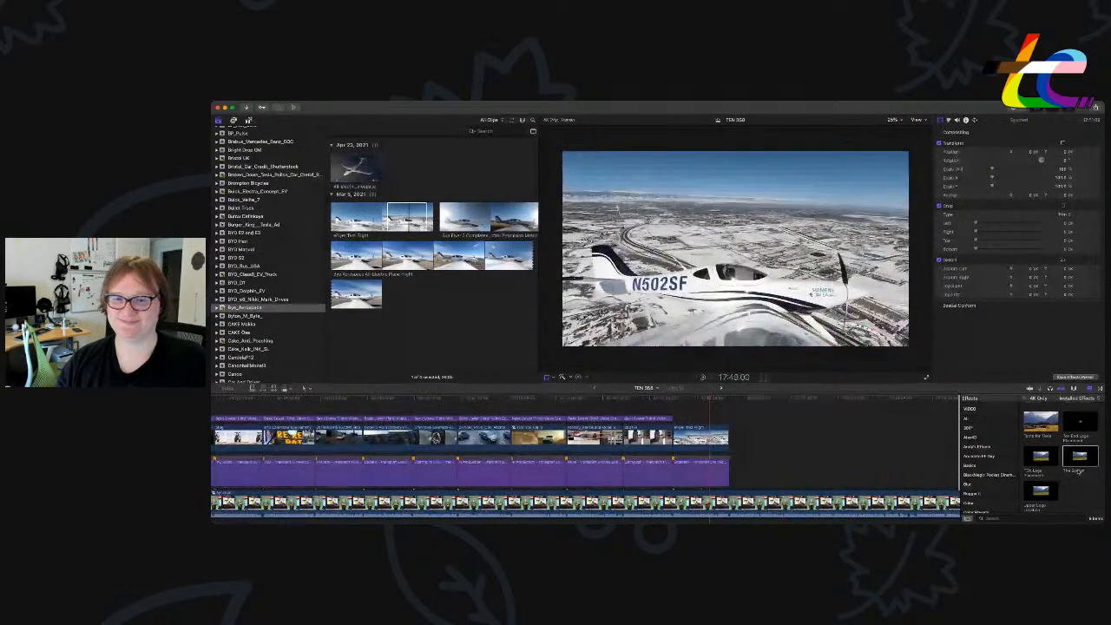
{"action": "key", "text": "space"}
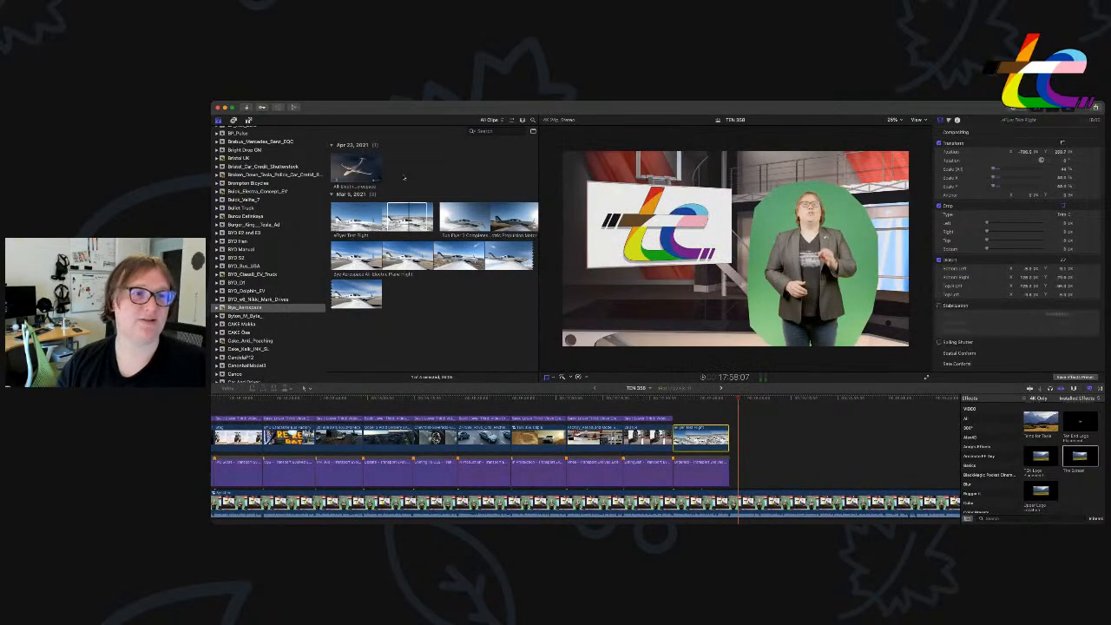
Replace the test flight clip with a short range of the All-Electric eFlyer 800 clip, starting at 17:37:09.
{"action": "left_click", "coordinate": [352, 169]}
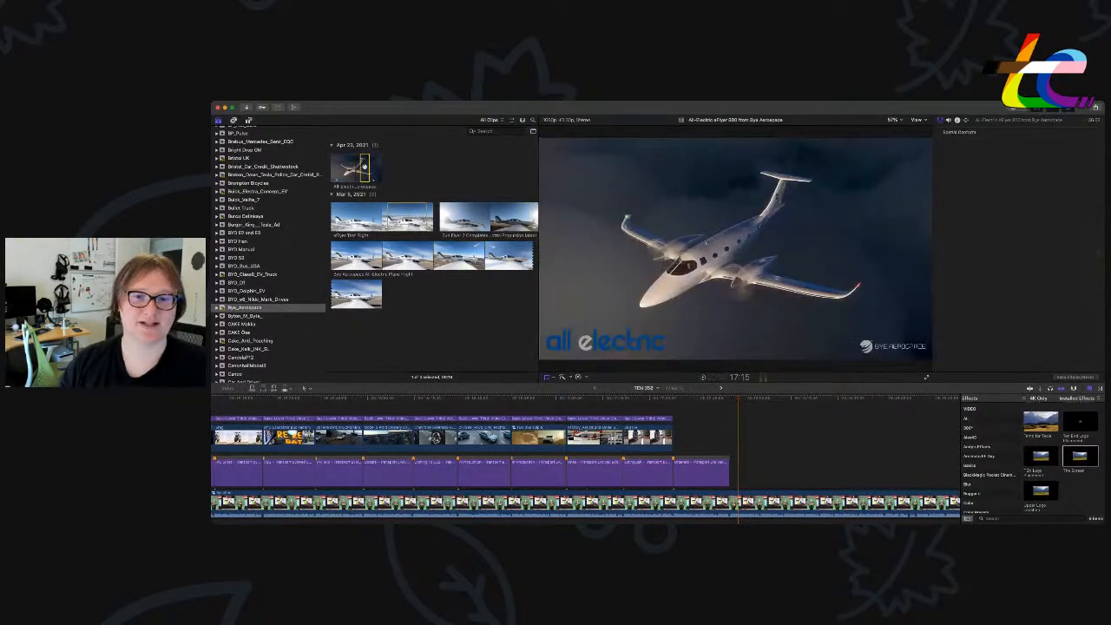
{"action": "left_click_drag", "start_coordinate": [365, 165], "coordinate": [677, 444]}
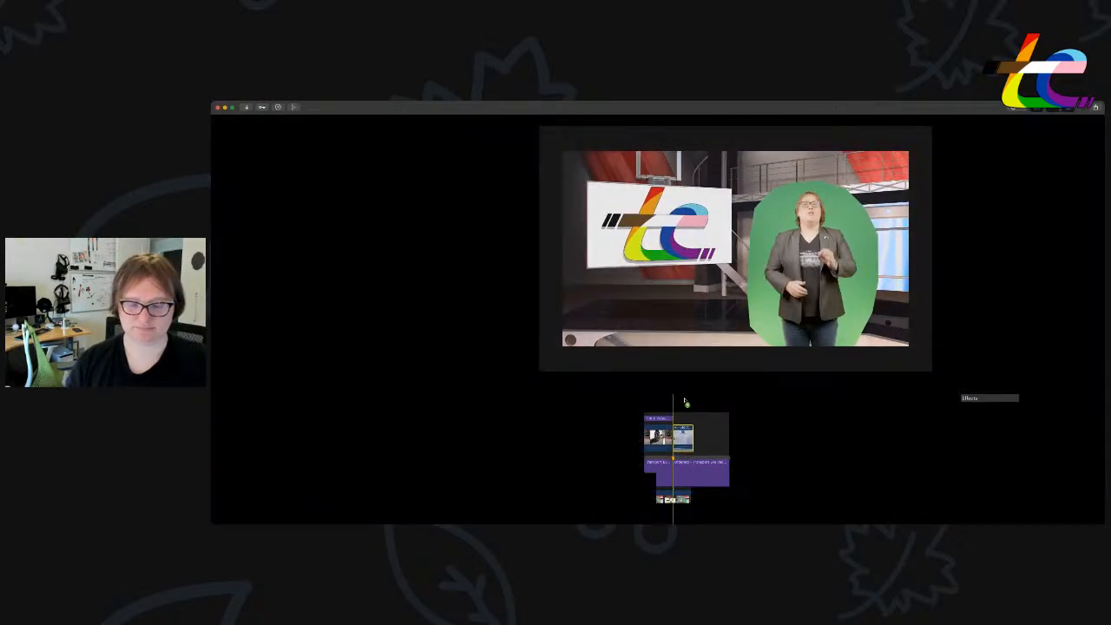
{"action": "left_click", "coordinate": [684, 402]}
{"action": "key", "text": "super+equal"}
{"action": "key", "text": "super+equal"}
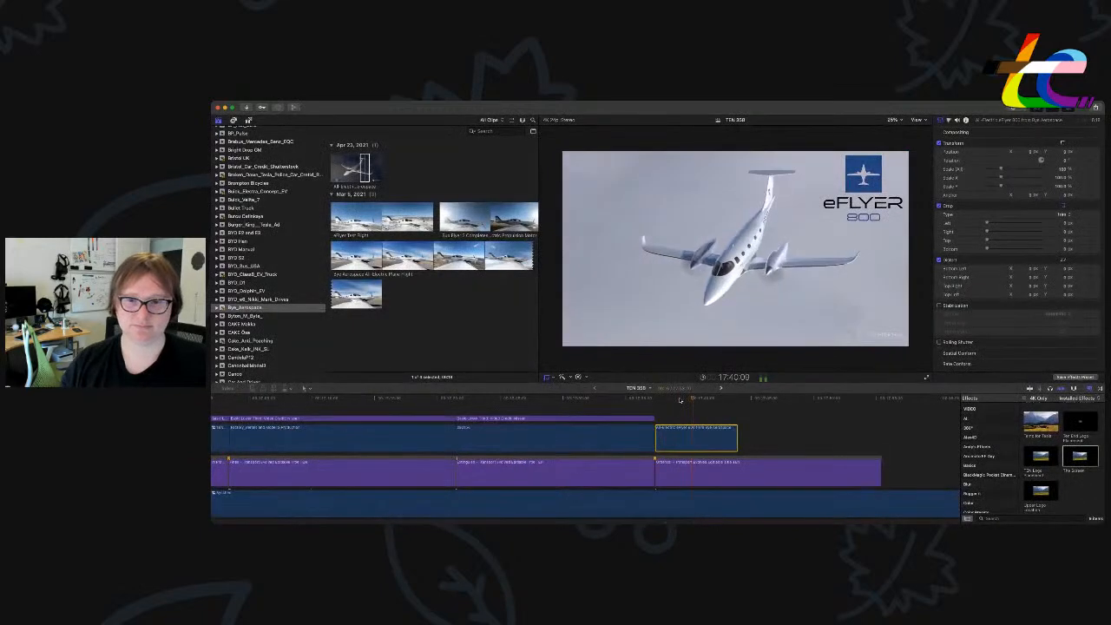
Detach the audio from the eFlyer 800 clip and delete it.
{"action": "scroll", "coordinate": [682, 402], "scroll_direction": "left", "scroll_amount": 1}
{"action": "key", "text": "space"}
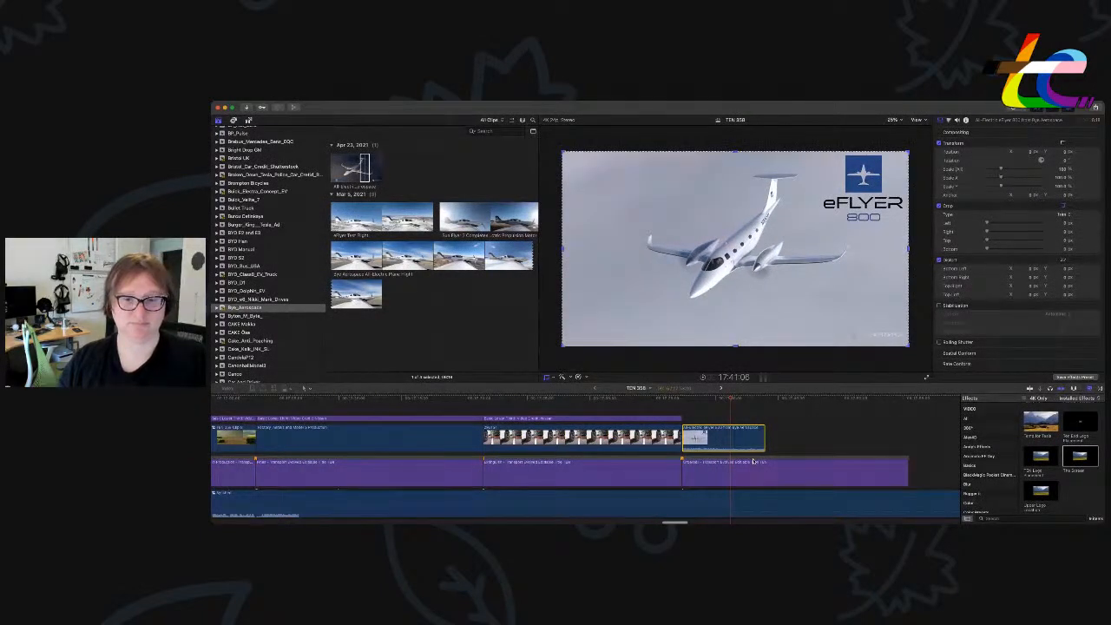
{"action": "key", "text": "ctrl+shift+s"}
{"action": "scroll", "coordinate": [753, 462], "scroll_direction": "down", "scroll_amount": 3}
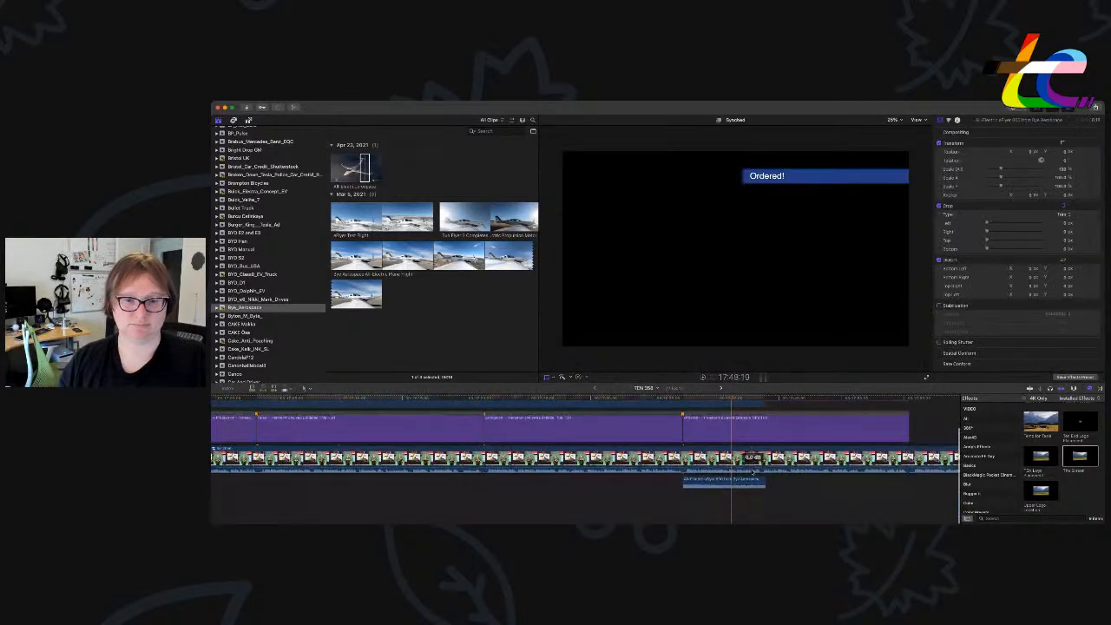
{"action": "left_click", "coordinate": [754, 480]}
{"action": "key", "text": "Delete"}
{"action": "scroll", "coordinate": [758, 429], "scroll_direction": "up", "scroll_amount": 3}
{"action": "key", "text": "space"}
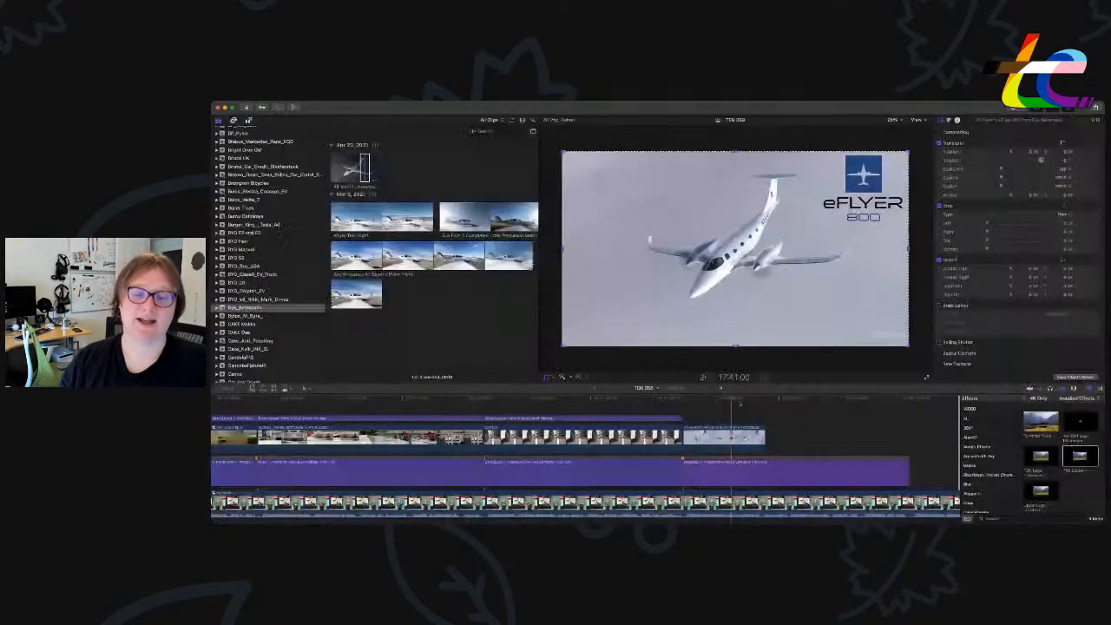
Extend the eFlyer 800 clip with earlier footage, and trim its start to 17:38:17 on the light-sky flying shot.
{"action": "key", "text": "Up"}
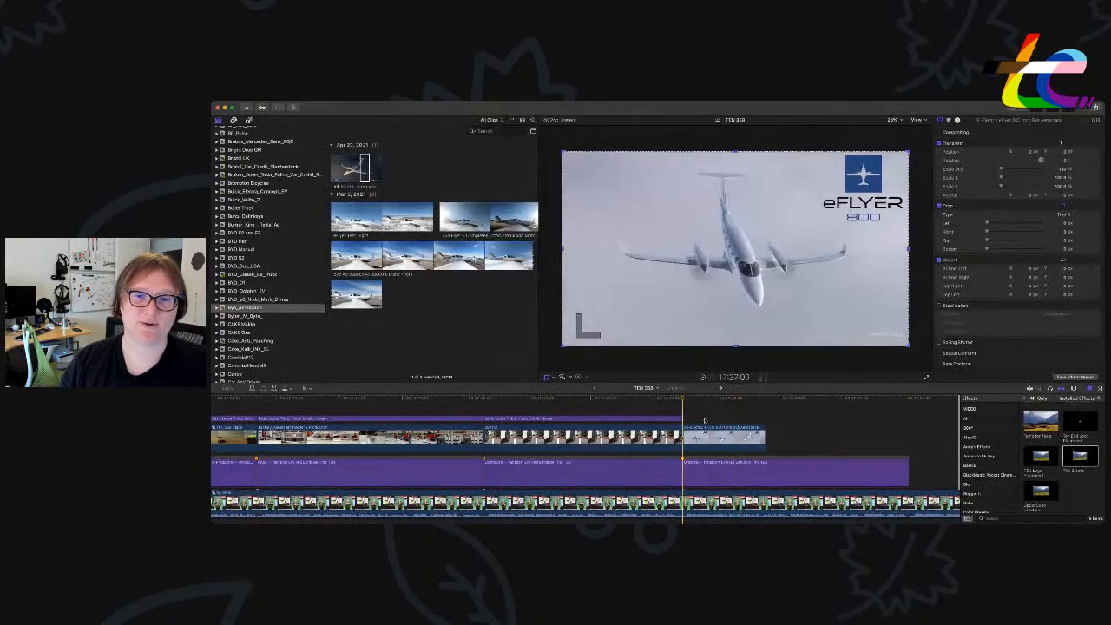
{"action": "left_click_drag", "start_coordinate": [716, 436], "coordinate": [683, 441]}
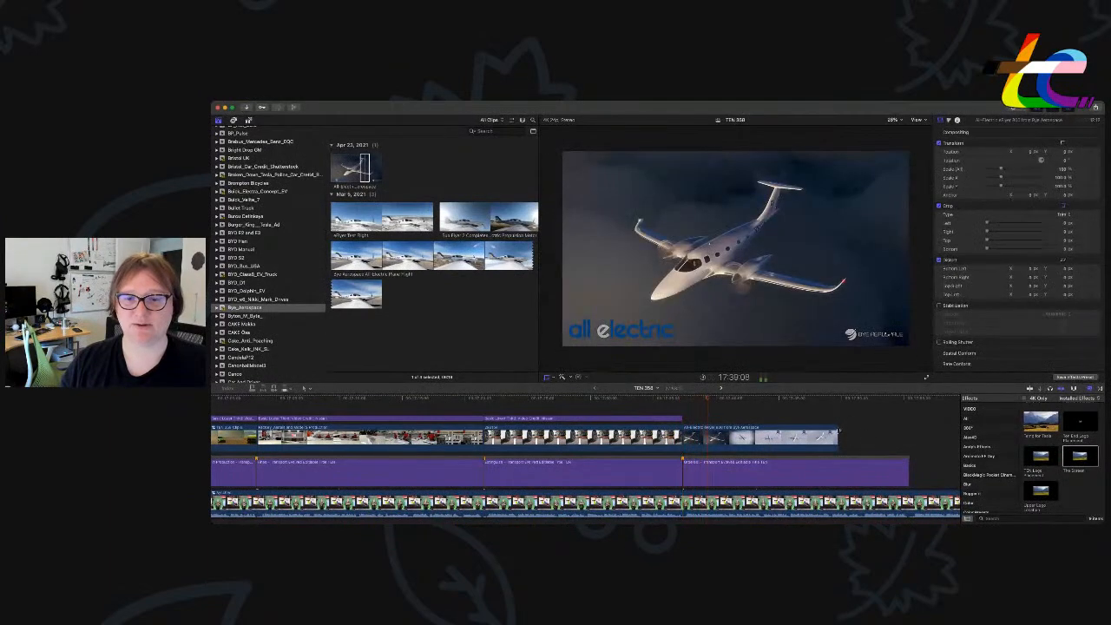
{"action": "mouse_move", "coordinate": [686, 439]}
{"action": "left_mouse_down"}
{"action": "mouse_move", "coordinate": [736, 439]}
{"action": "mouse_move", "coordinate": [707, 437]}
{"action": "left_mouse_up"}
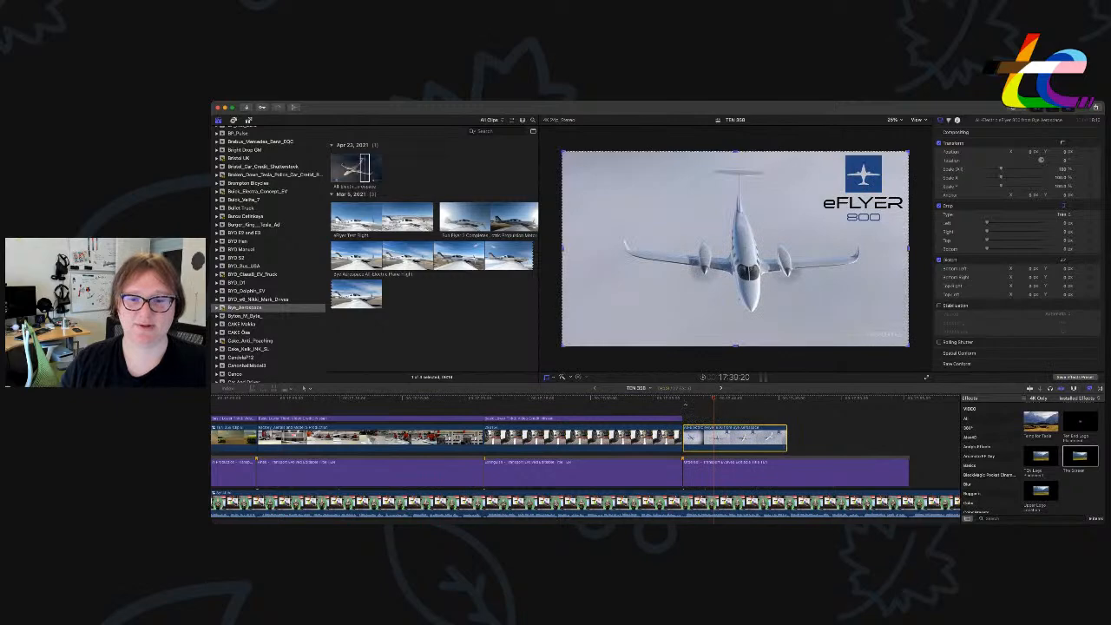
{"action": "key", "text": "/"}
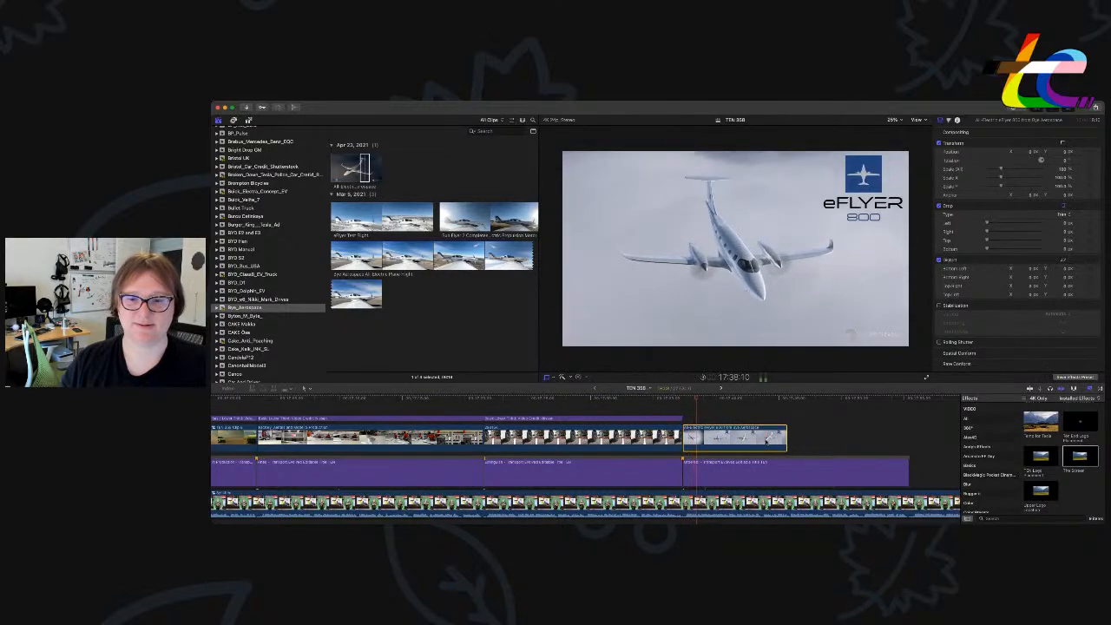
{"action": "key", "text": "alt+["}
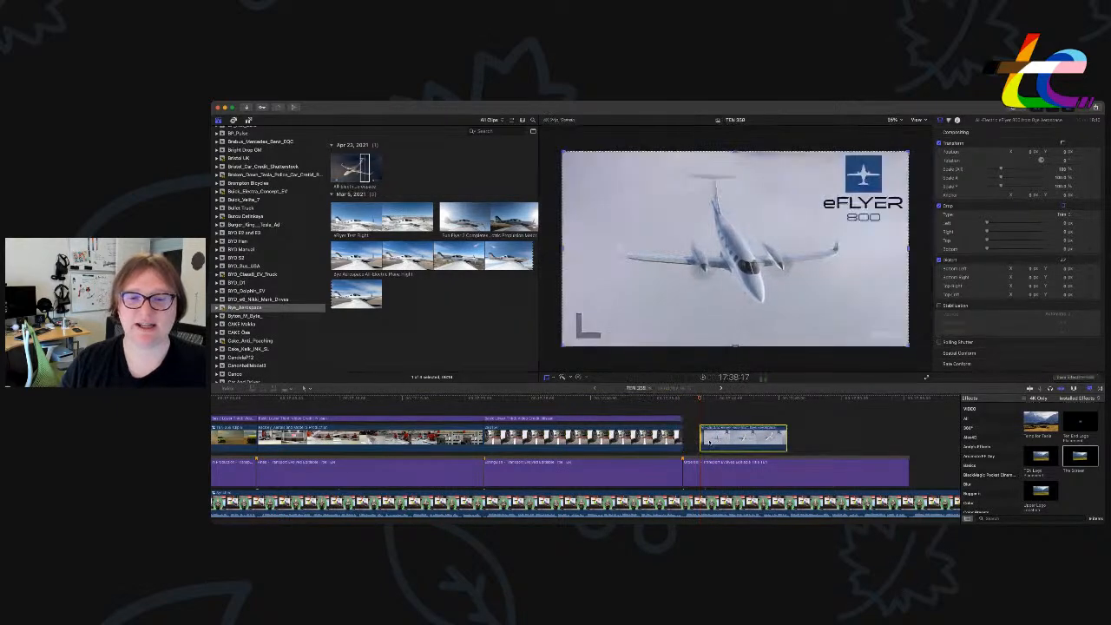
Move the eFlyer 800 clip back to the "Ordered!" title's start, extend its end and show its retime controls.
{"action": "left_click_drag", "start_coordinate": [735, 439], "coordinate": [1006, 425]}
{"action": "key", "text": "space"}
{"action": "key", "text": "super+r"}
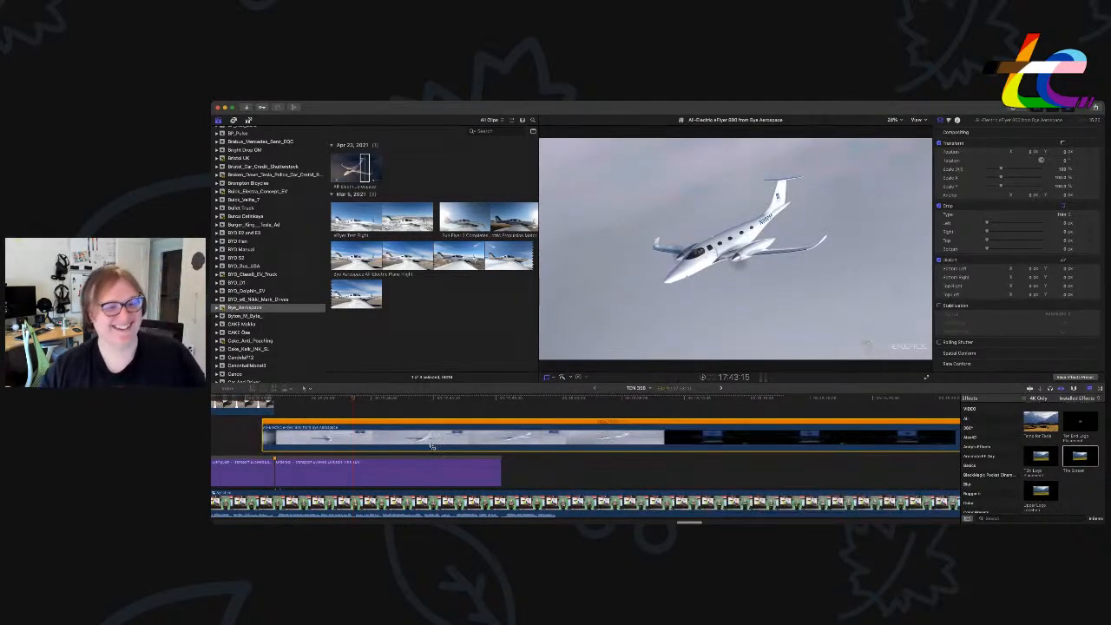
Undo the excessive slowdown and slow the eFlyer 800 clip just enough to end with the "Ordered!" title.
{"action": "scroll", "coordinate": [429, 444], "scroll_direction": "left", "scroll_amount": 1}
{"action": "scroll", "coordinate": [439, 443], "scroll_direction": "right", "scroll_amount": 1}
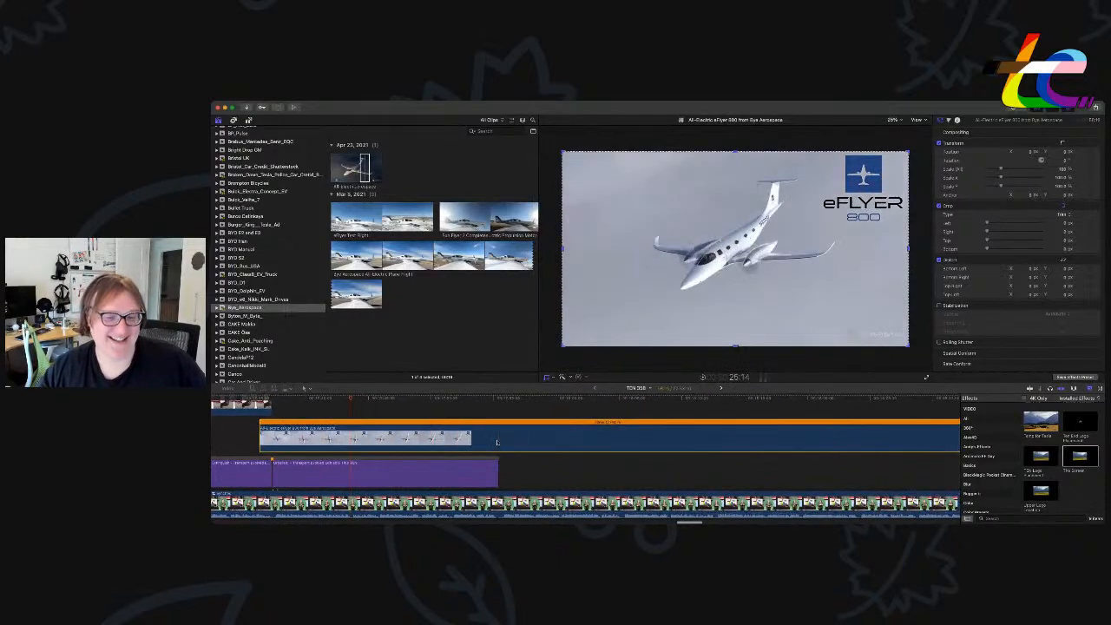
{"action": "key", "text": "super+z"}
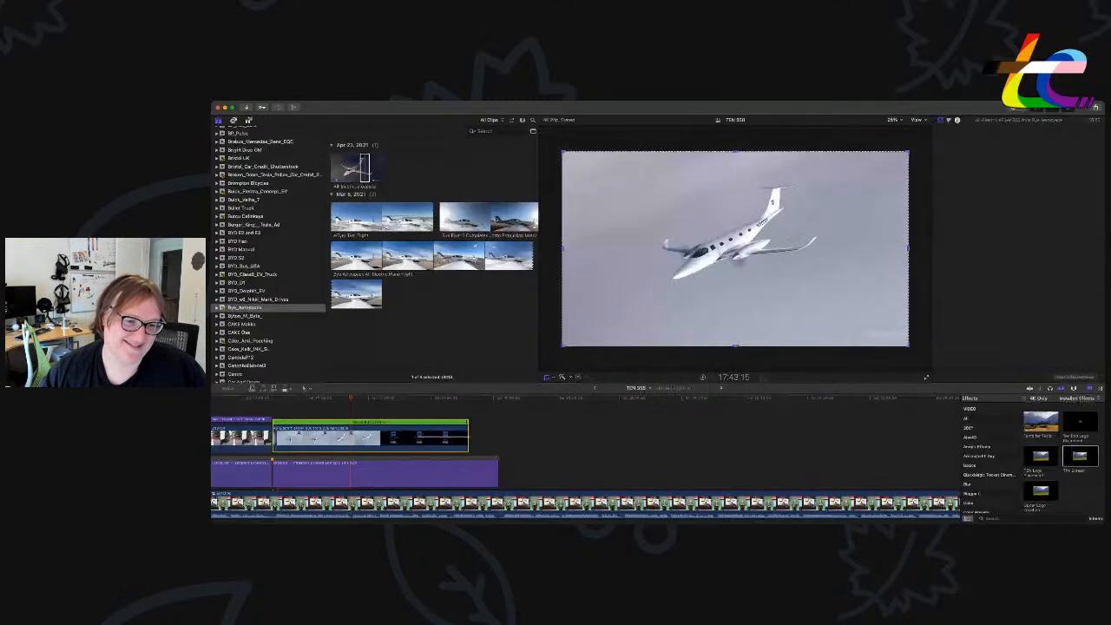
{"action": "left_click_drag", "start_coordinate": [467, 439], "coordinate": [499, 431]}
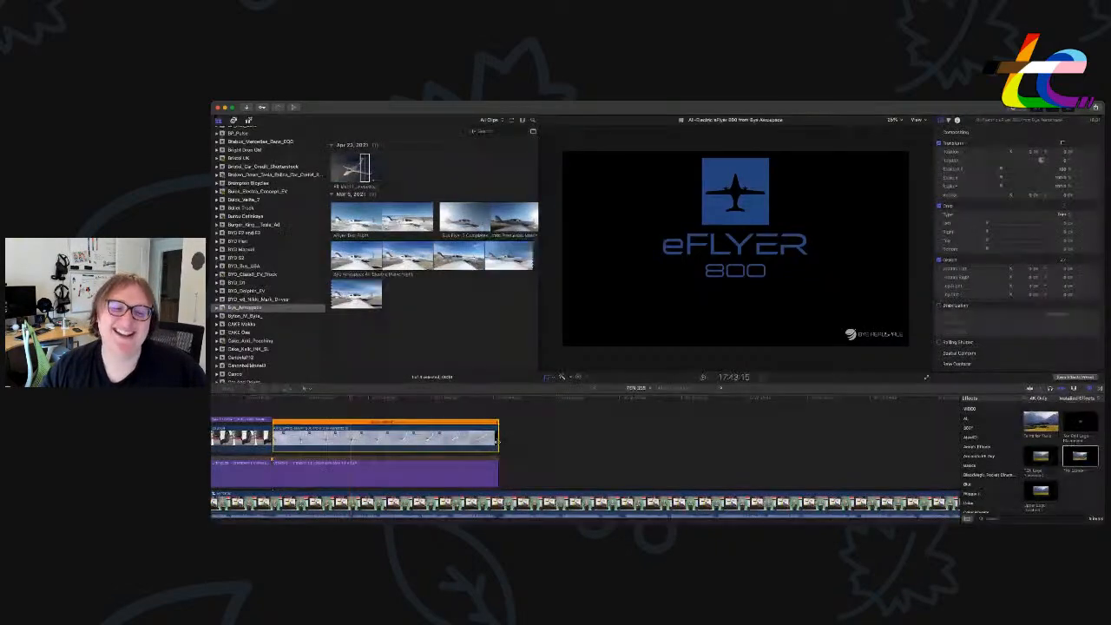
{"action": "left_click", "coordinate": [497, 440]}
{"action": "left_click", "coordinate": [487, 442]}
{"action": "key", "text": "super+r"}
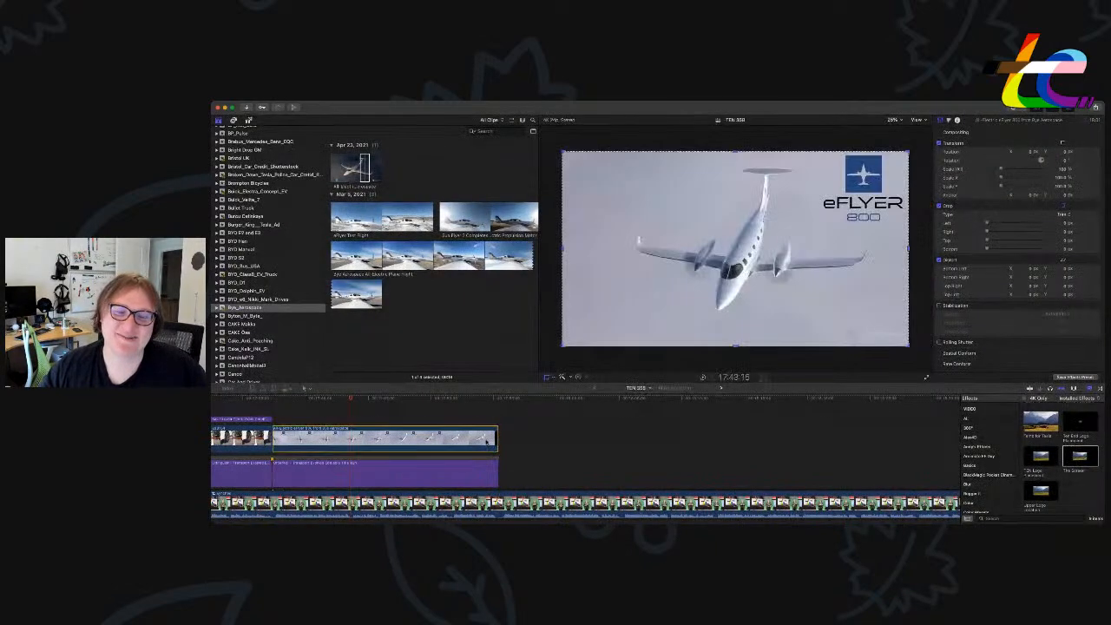
Play the end of the eFlyer 800 clip and slow it further so it runs past the title's end.
{"action": "left_click", "coordinate": [485, 411]}
{"action": "key", "text": "space"}
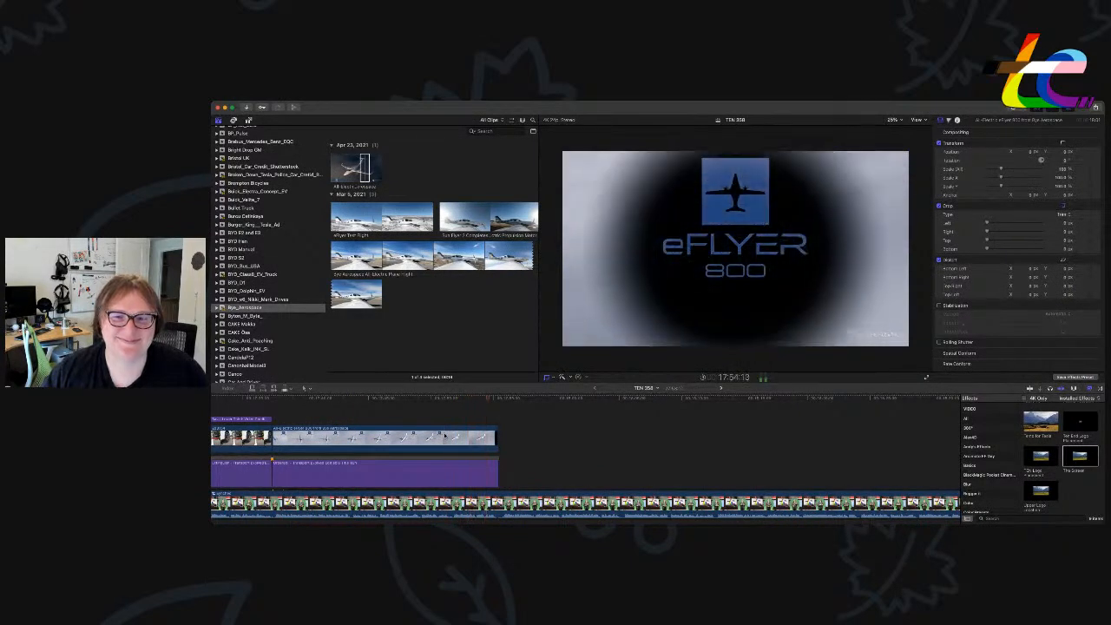
{"action": "left_click", "coordinate": [475, 443]}
{"action": "key", "text": "super+r"}
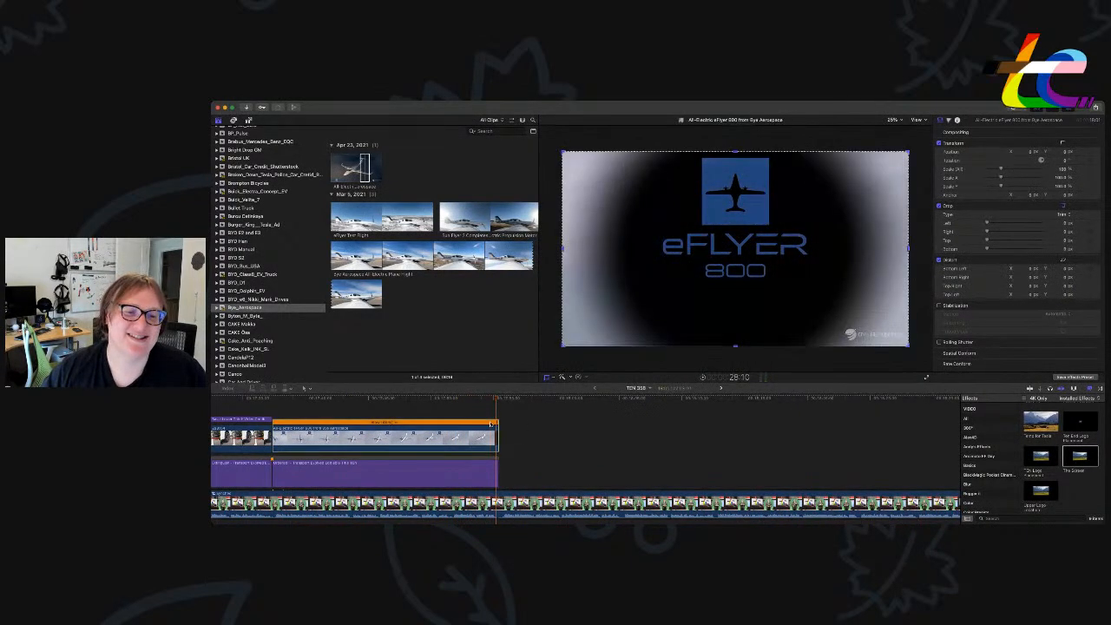
{"action": "left_click_drag", "start_coordinate": [496, 423], "coordinate": [529, 423]}
{"action": "key", "text": "super+r"}
{"action": "left_click", "coordinate": [416, 408]}
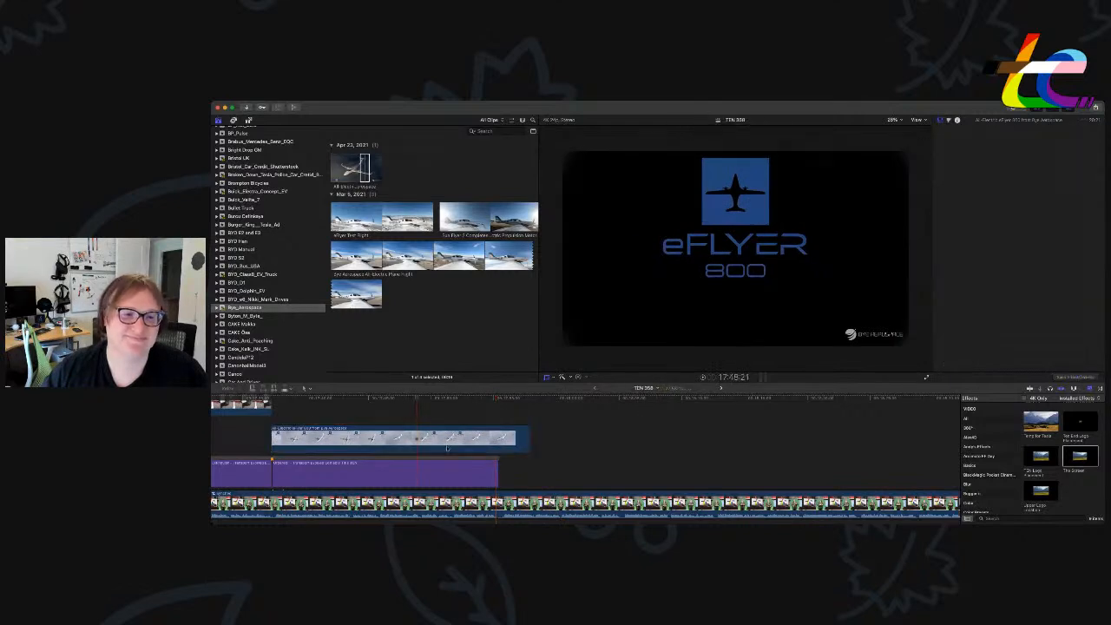
Trim the end of the slowed eFlyer 800 clip to match the end of the "Ordered!" title.
{"action": "left_click", "coordinate": [426, 443]}
{"action": "left_click_drag", "start_coordinate": [427, 445], "coordinate": [429, 444]}
{"action": "left_click_drag", "start_coordinate": [532, 442], "coordinate": [497, 441]}
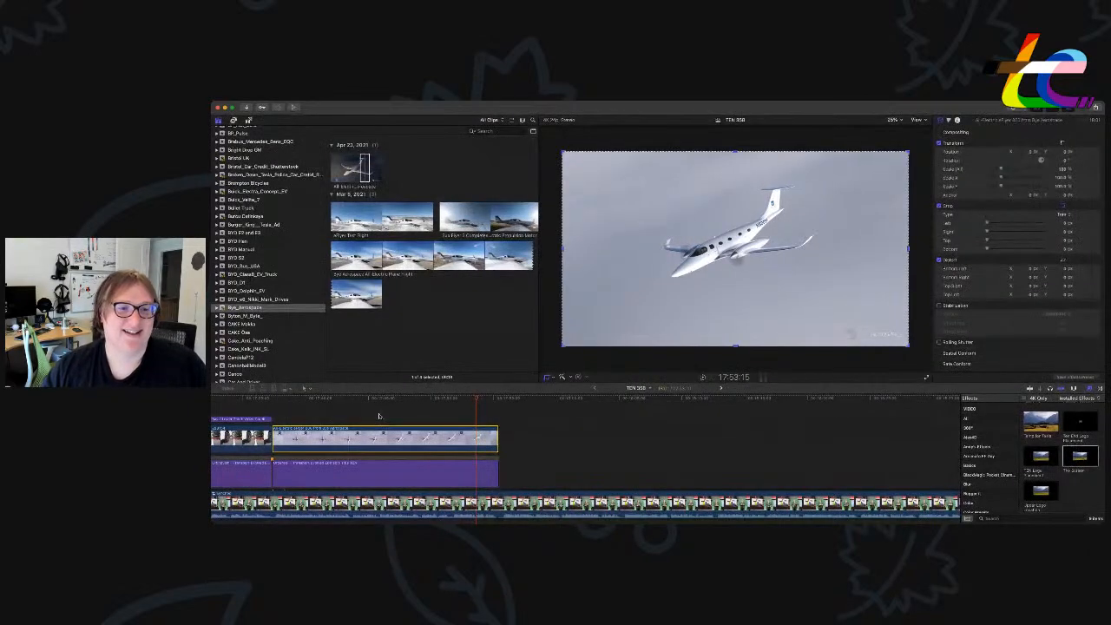
Crop the eFlyer 800 clip around the aircraft to exclude the logo and turn it into a compound clip.
{"action": "left_click", "coordinate": [379, 417]}
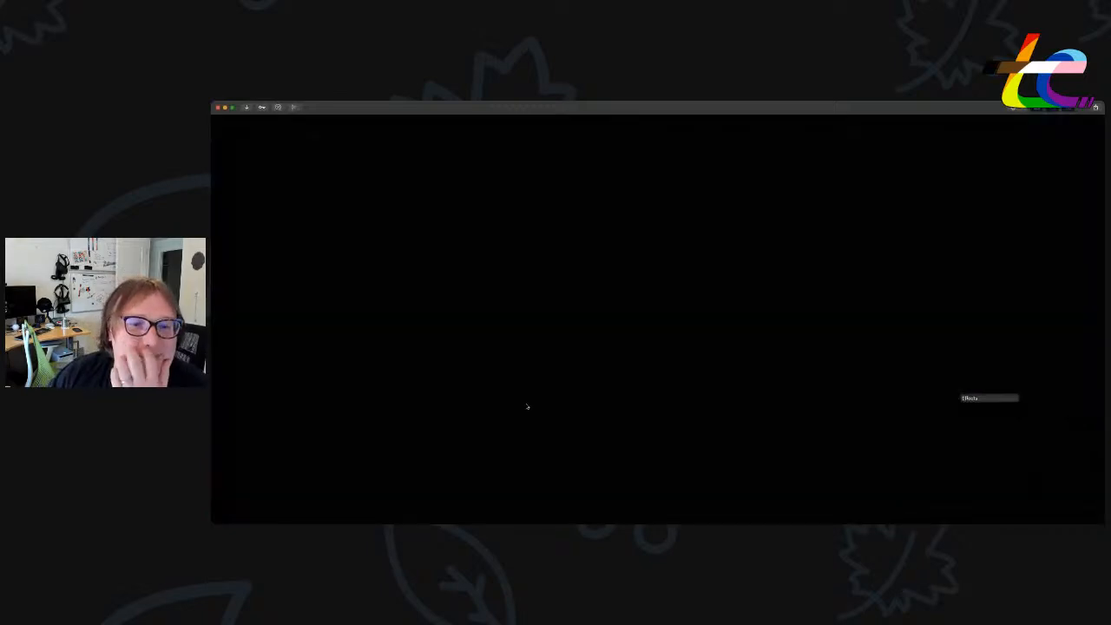
{"action": "left_click", "coordinate": [459, 438]}
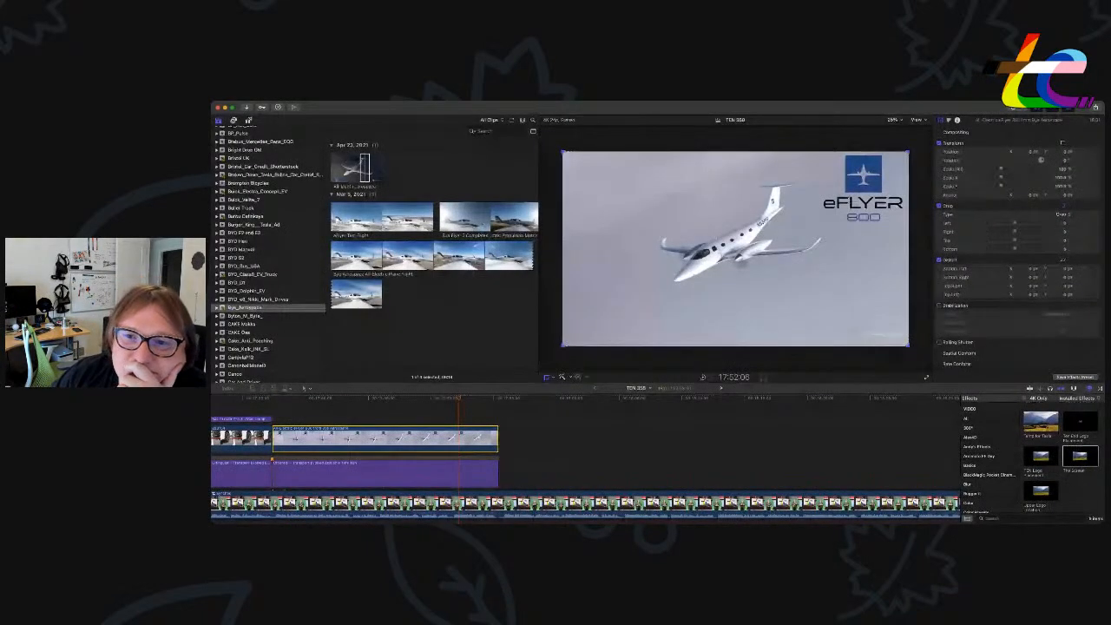
{"action": "left_click_drag", "start_coordinate": [909, 346], "coordinate": [822, 298]}
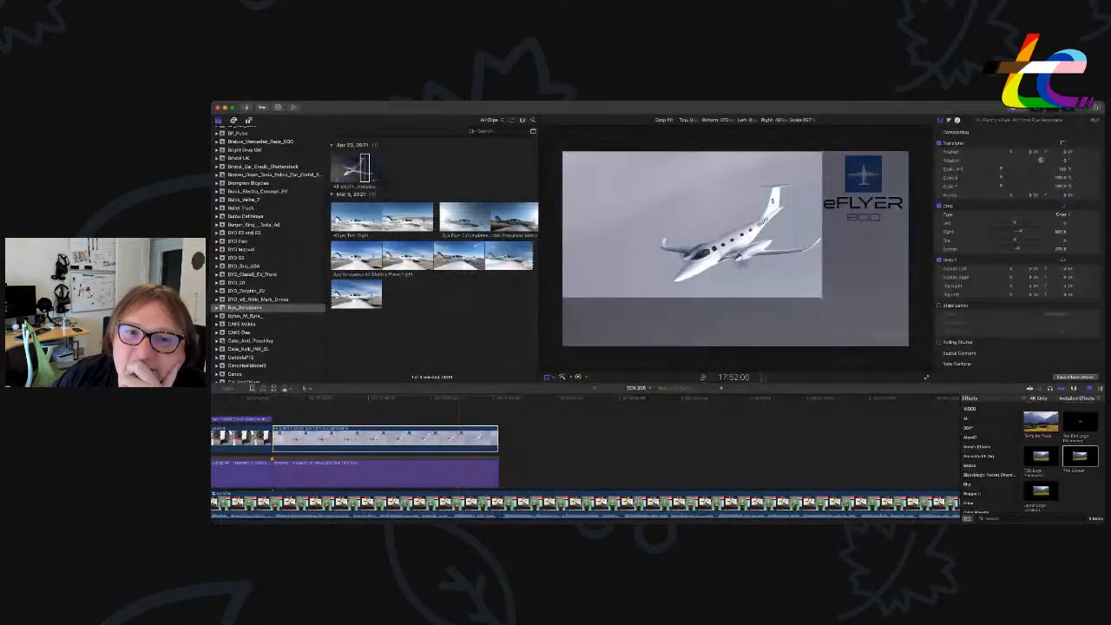
{"action": "left_click_drag", "start_coordinate": [563, 152], "coordinate": [593, 167]}
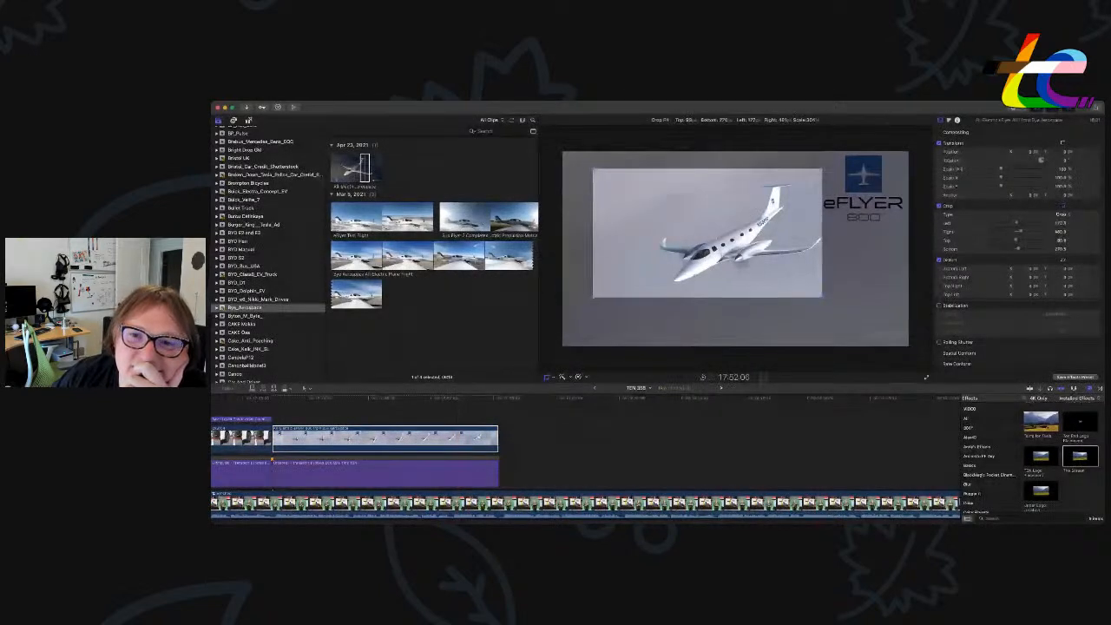
{"action": "left_click", "coordinate": [926, 135]}
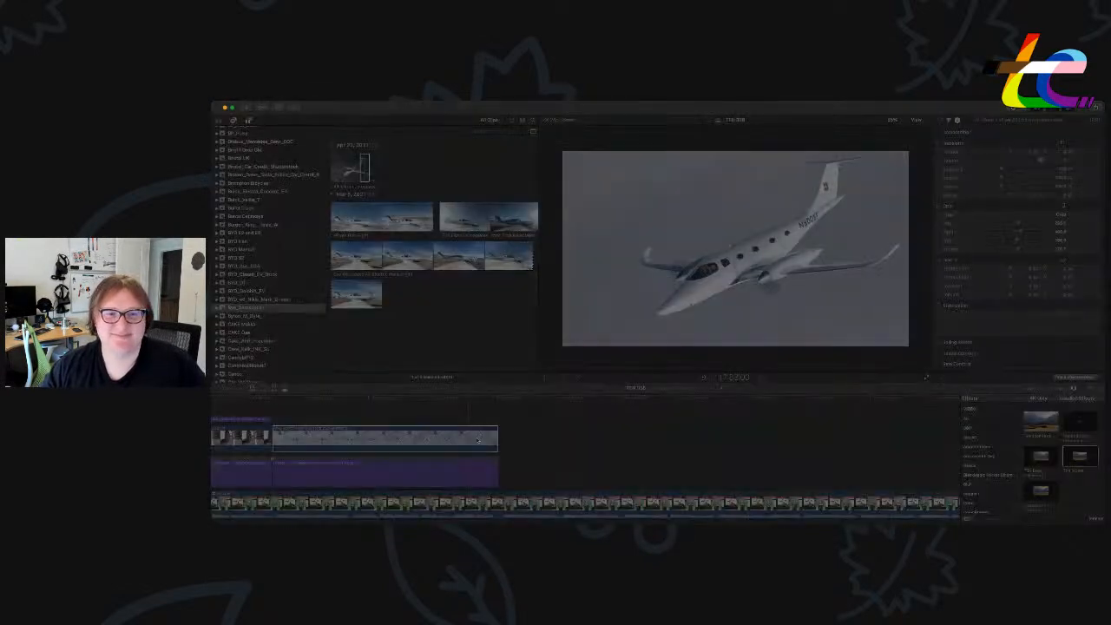
{"action": "key", "text": "Return"}
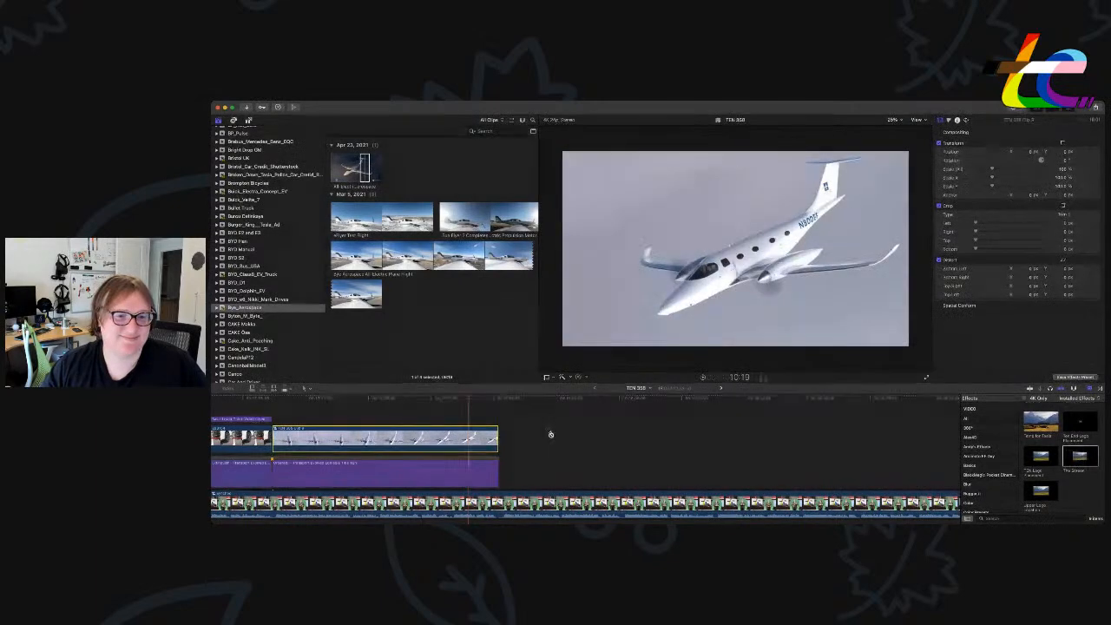
Paste the studio screen's transform and distort attributes onto the eFlyer 800 compound clip so it fits the studio screen.
{"action": "key", "text": "ctrl+d"}
{"action": "key", "text": "super+shift+v"}
{"action": "key", "text": "Return"}
{"action": "key", "text": "space"}
{"action": "scroll", "coordinate": [360, 409], "scroll_direction": "left", "scroll_amount": 3}
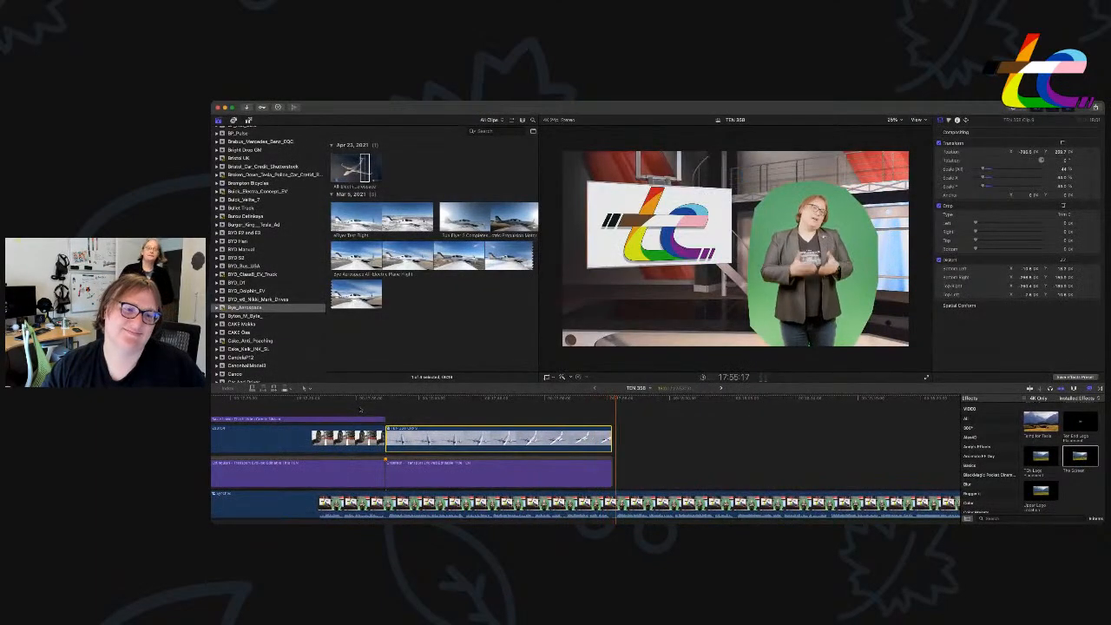
Copy the "Extinguish" story's source credit above the eFlyer 800 clip and extend it to the clip's end.
{"action": "left_click", "coordinate": [350, 423]}
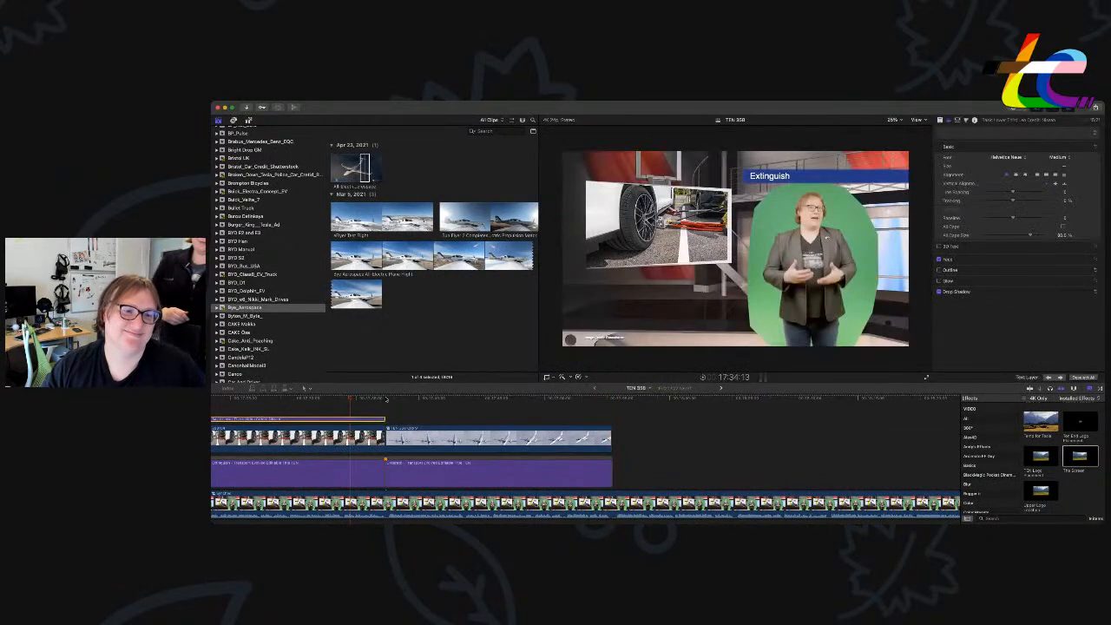
{"action": "key", "text": "super+v"}
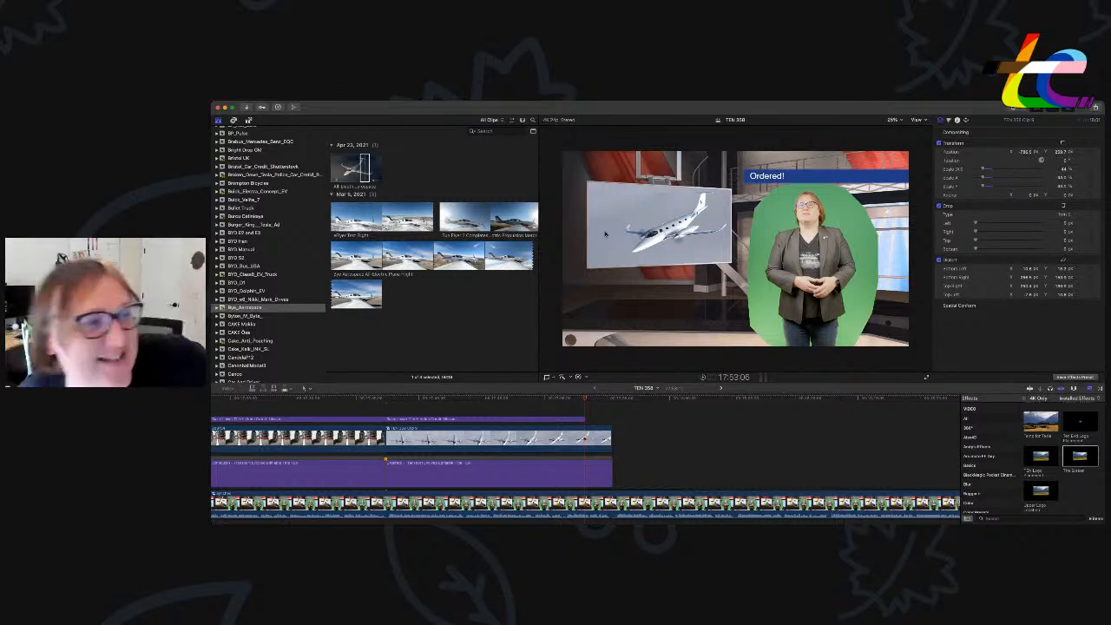
{"action": "key", "text": "super+Tab"}
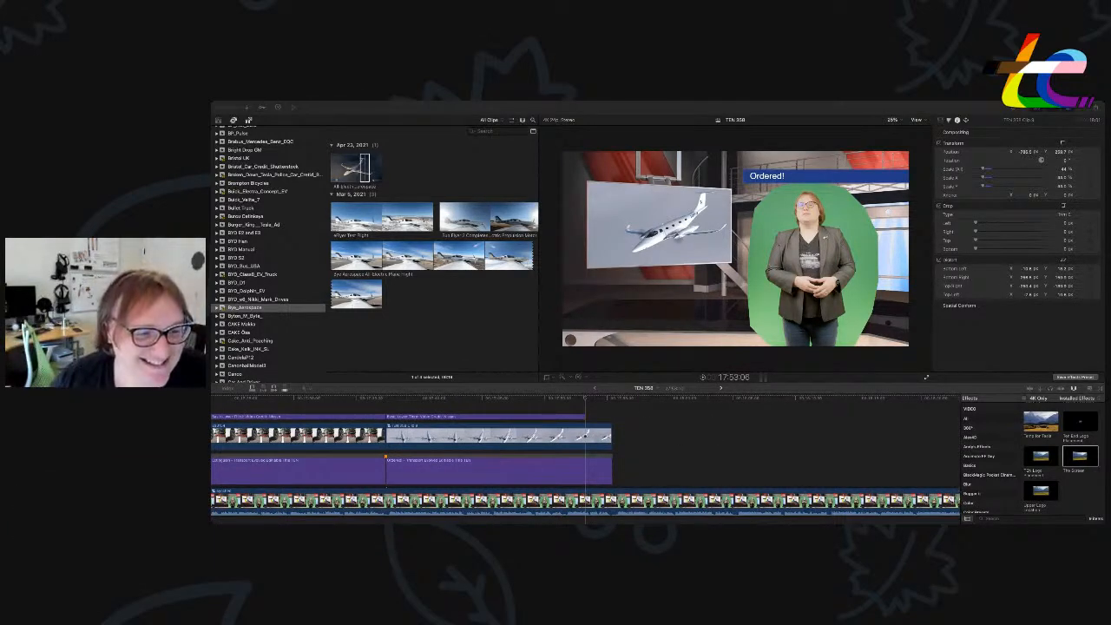
{"action": "left_click", "coordinate": [588, 402]}
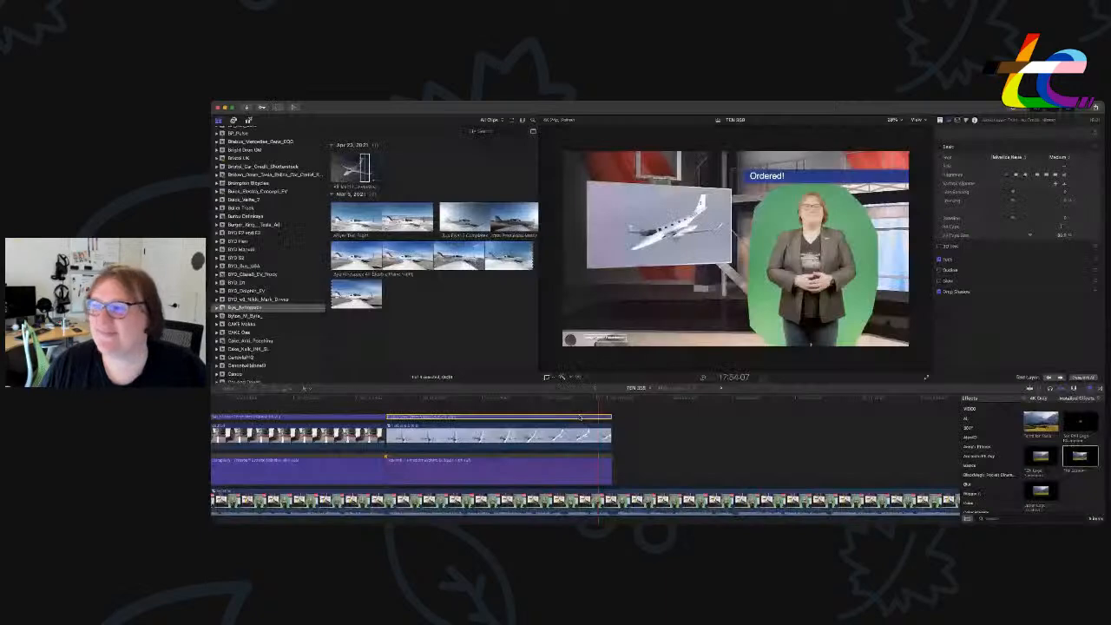
Change the copied source credit's text to "Video Credit: Bye Aerospace".
{"action": "double_click", "coordinate": [580, 418]}
{"action": "left_click", "coordinate": [997, 163]}
{"action": "key", "text": "super+a"}
{"action": "type", "text": "Video Cred"}
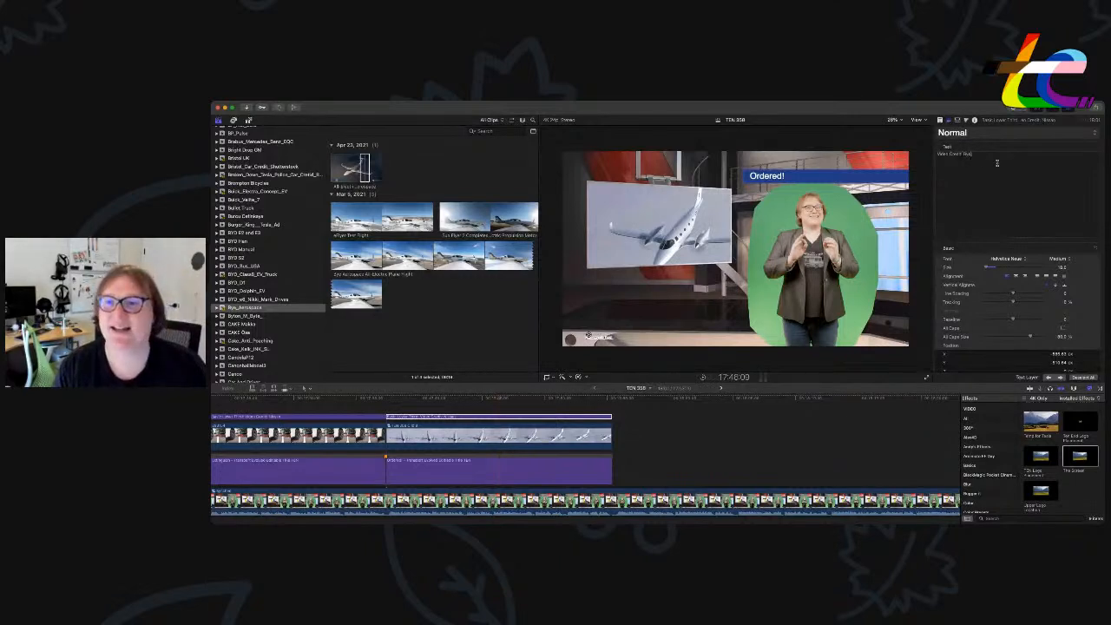
{"action": "type", "text": "it: Bye Aerospace"}
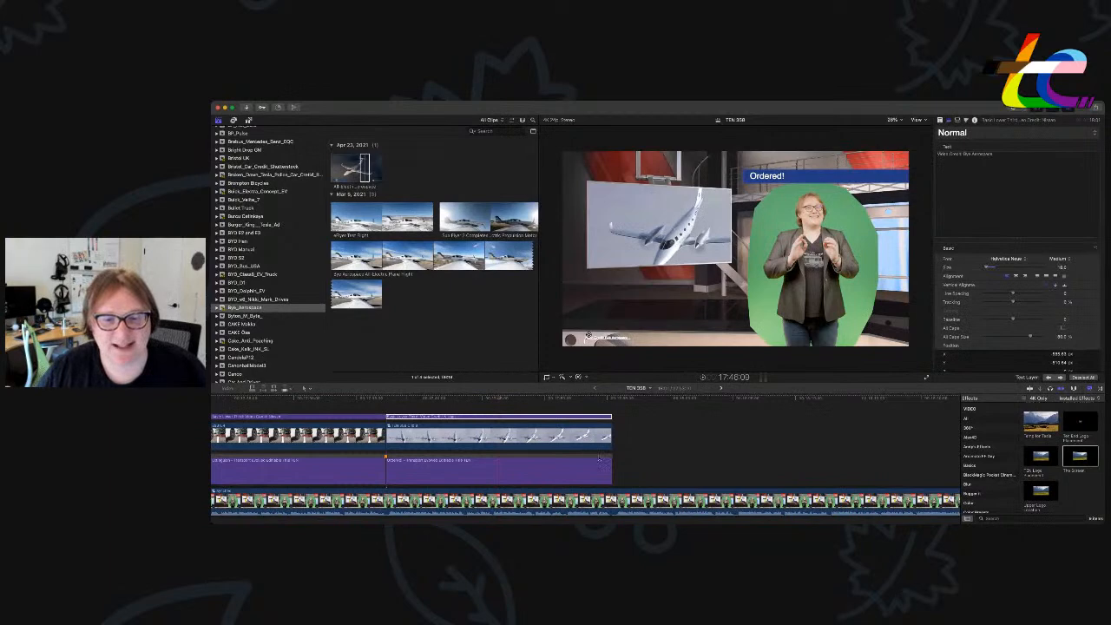
Paste a copy of the "Ordered!" headline title directly after the original.
{"action": "left_click", "coordinate": [600, 457]}
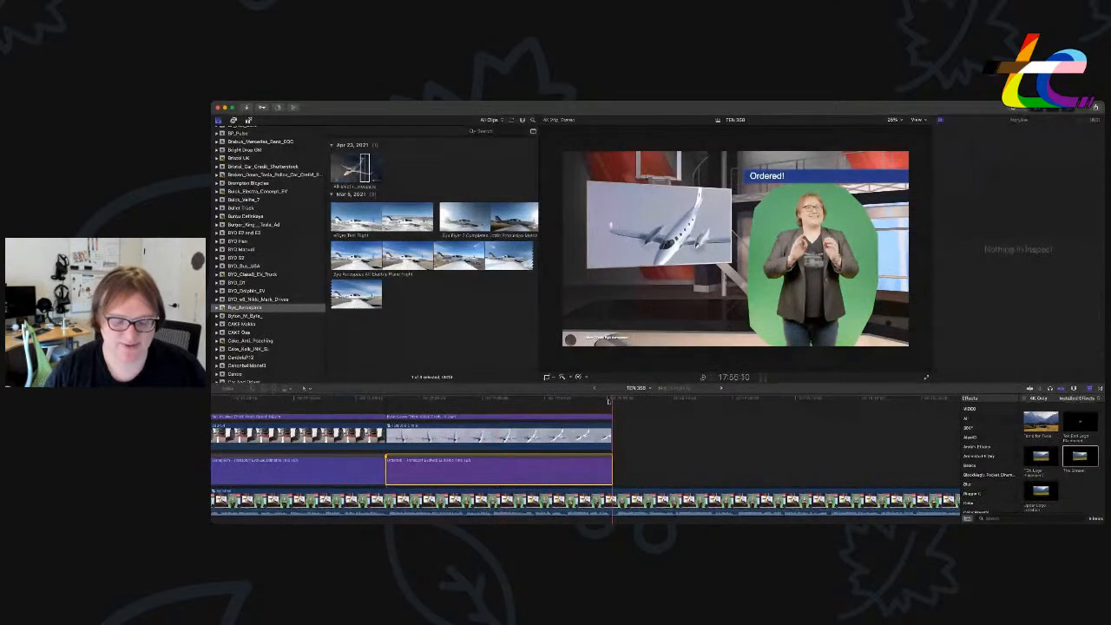
{"action": "key", "text": "super+v"}
{"action": "key", "text": "shift+z"}
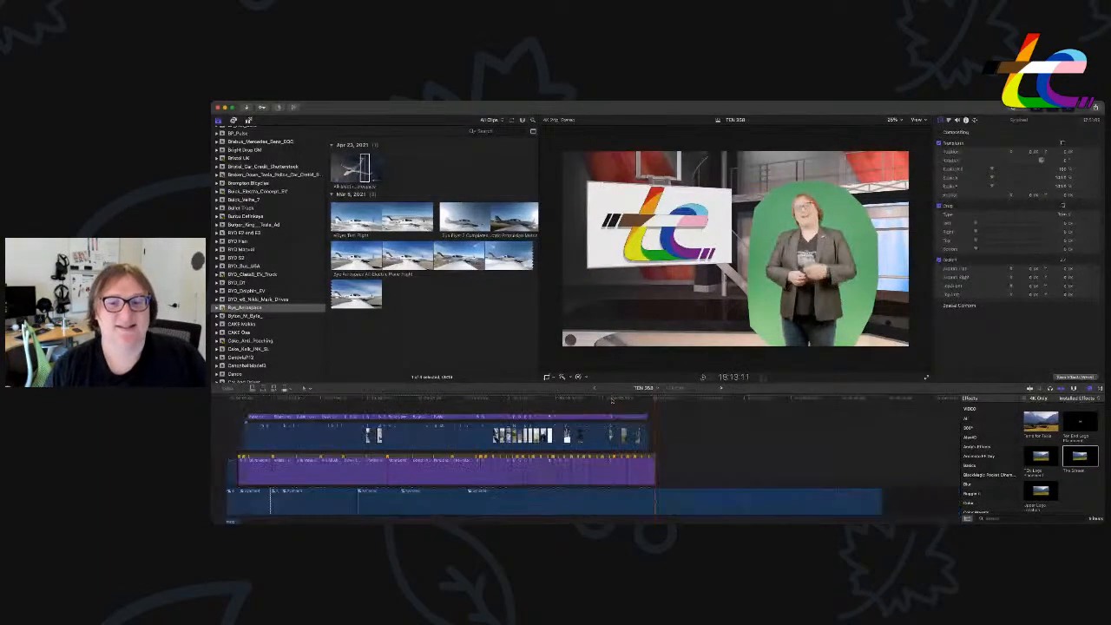
{"action": "key", "text": "super+equal"}
{"action": "key", "text": "super+equal"}
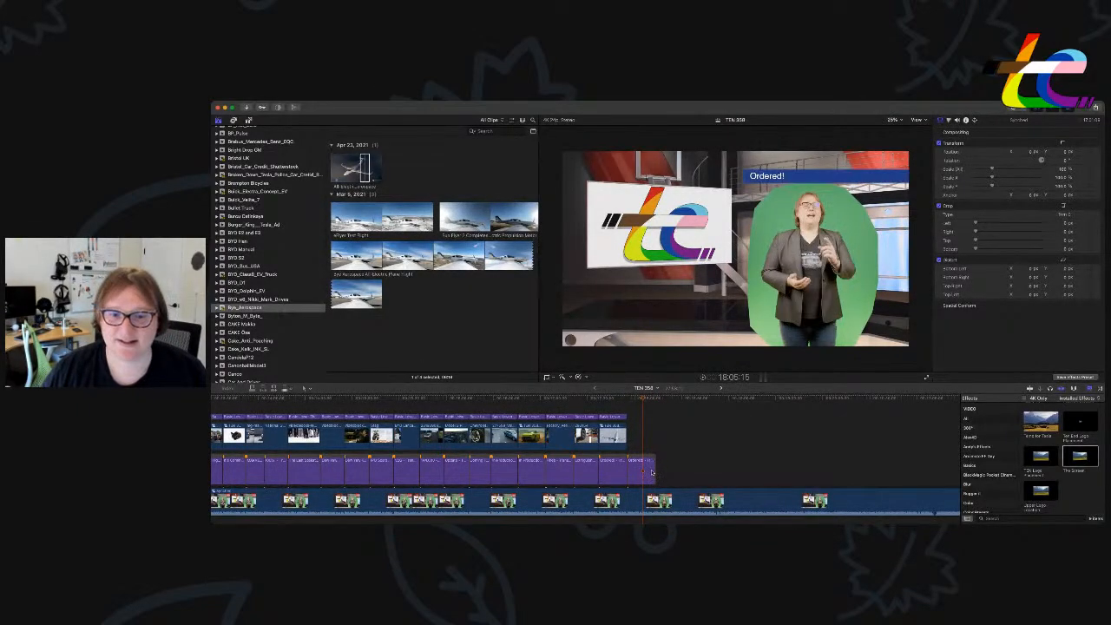
Extend the end of the copied headline title over the next story and set its text to "Luxury Tax".
{"action": "left_click", "coordinate": [652, 471]}
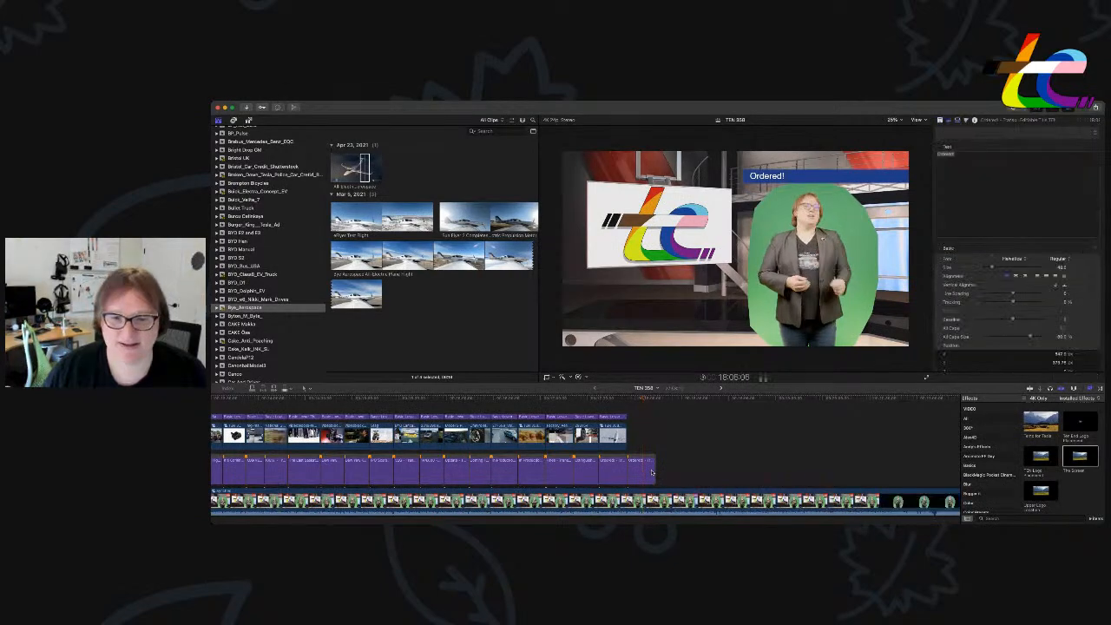
{"action": "left_click_drag", "start_coordinate": [652, 472], "coordinate": [720, 471]}
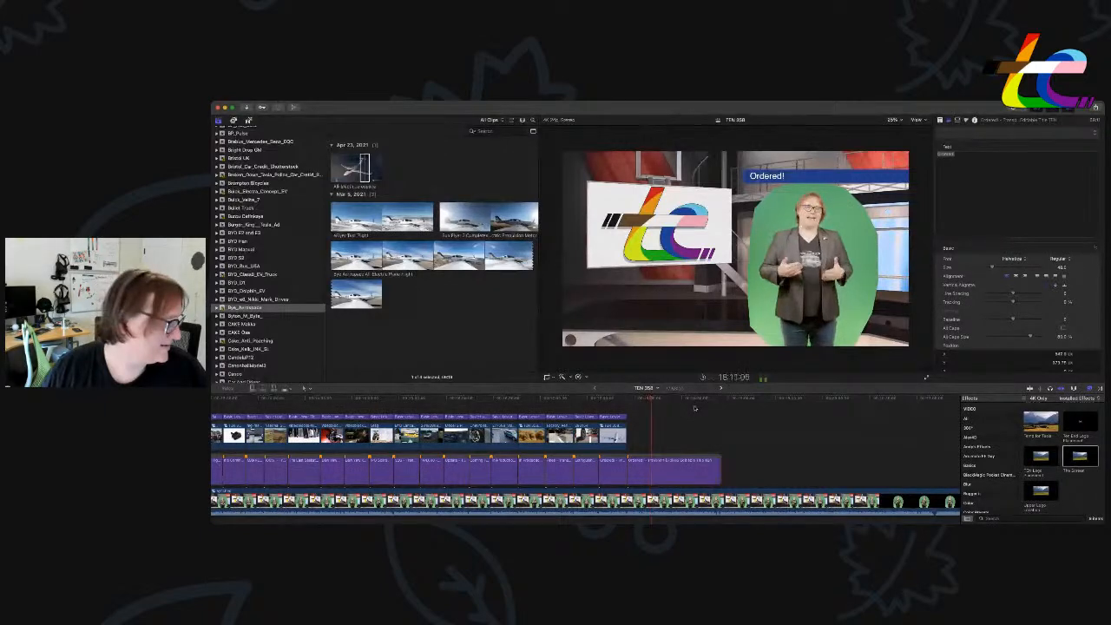
{"action": "left_click", "coordinate": [695, 408]}
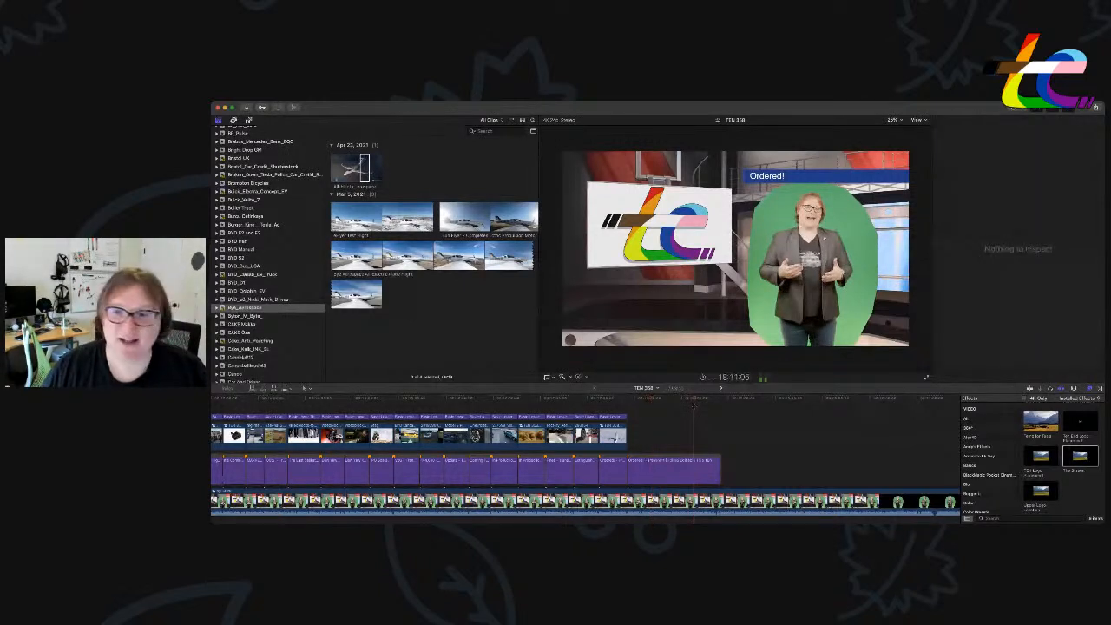
{"action": "left_click", "coordinate": [697, 470]}
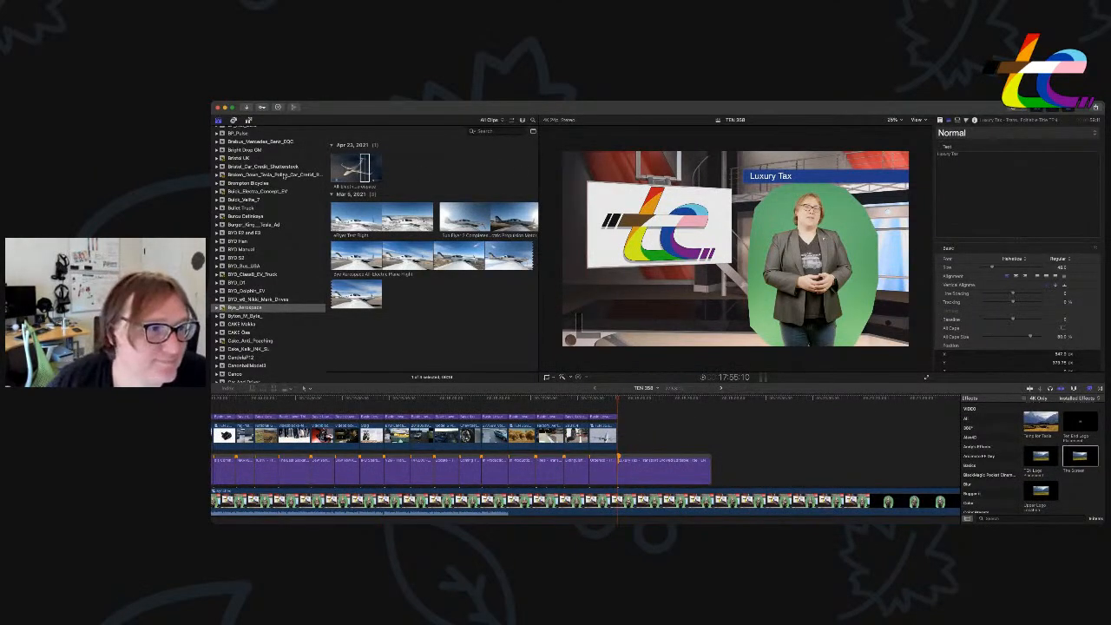
Play the presenter footage from the start of the "Luxury Tax" title to determine what B-roll the story needs.
{"action": "key", "text": "super+Tab"}
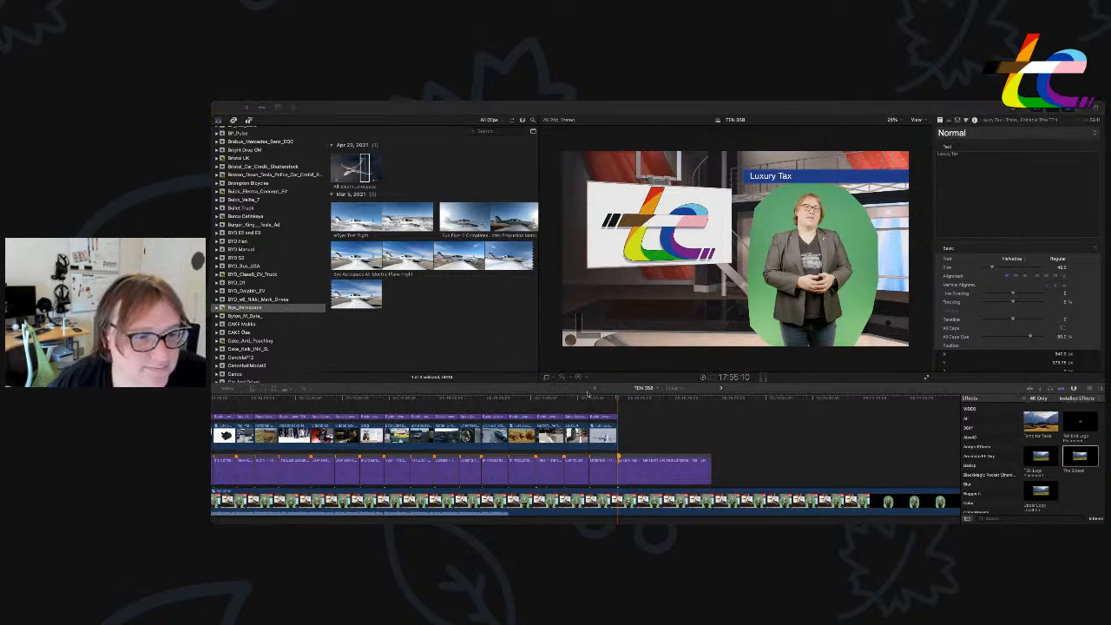
{"action": "left_click", "coordinate": [619, 404]}
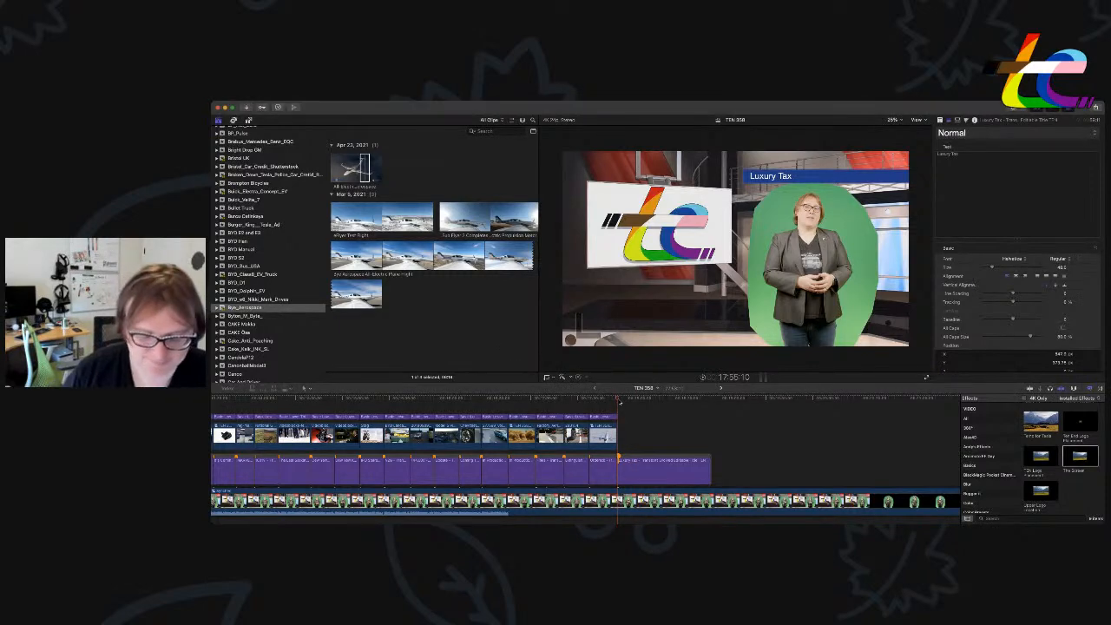
{"action": "key", "text": "space"}
{"action": "key", "text": "super+equal"}
{"action": "key", "text": "super+equal"}
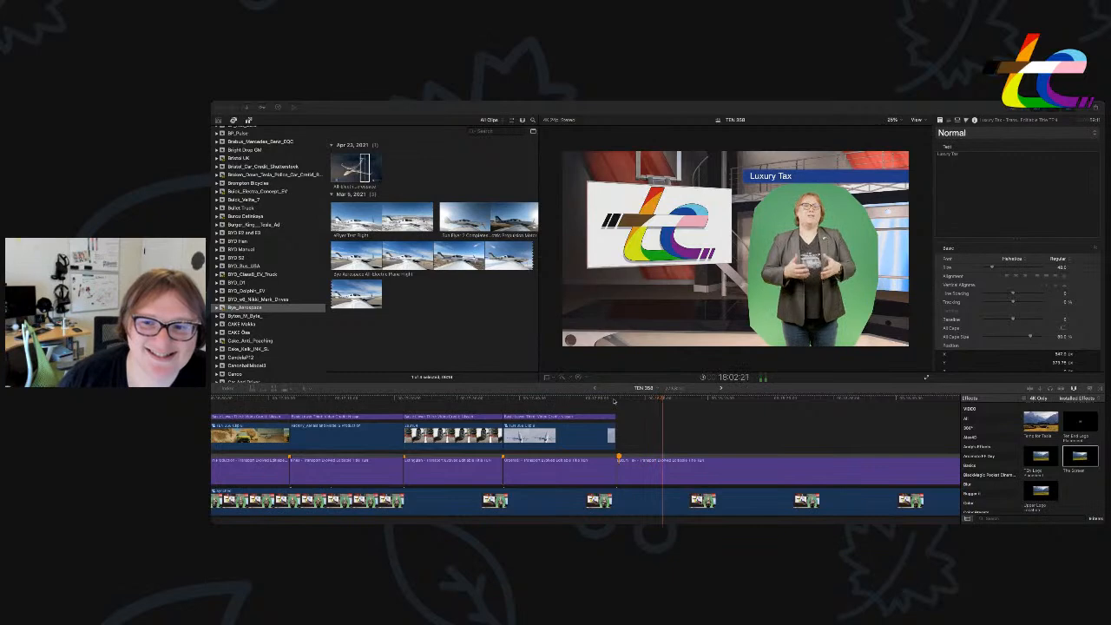
{"action": "left_click", "coordinate": [658, 405]}
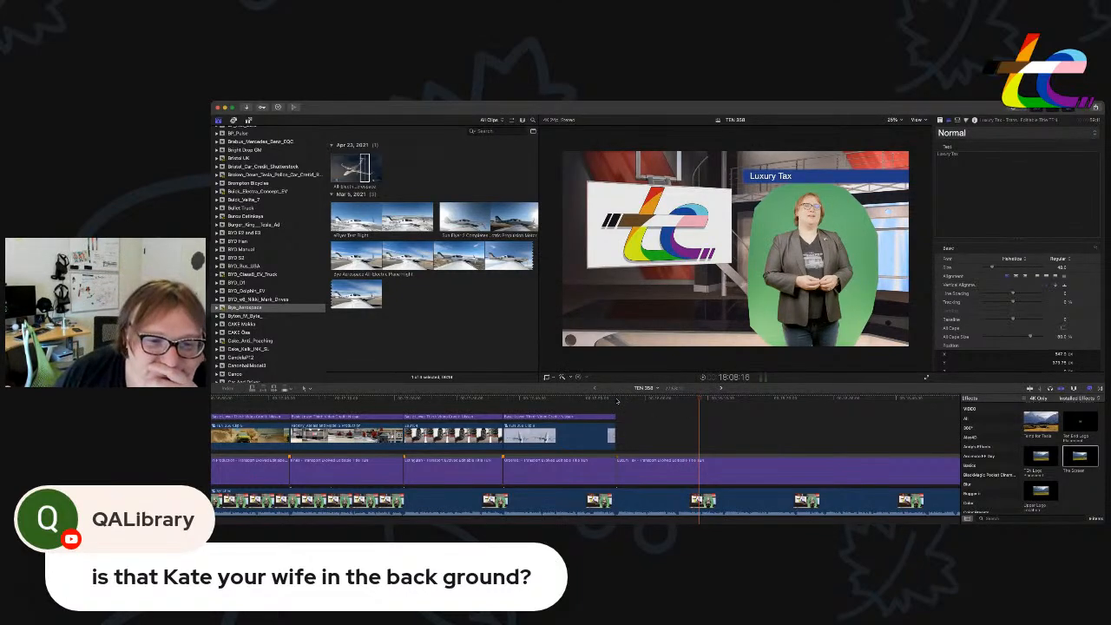
{"action": "left_click", "coordinate": [620, 399]}
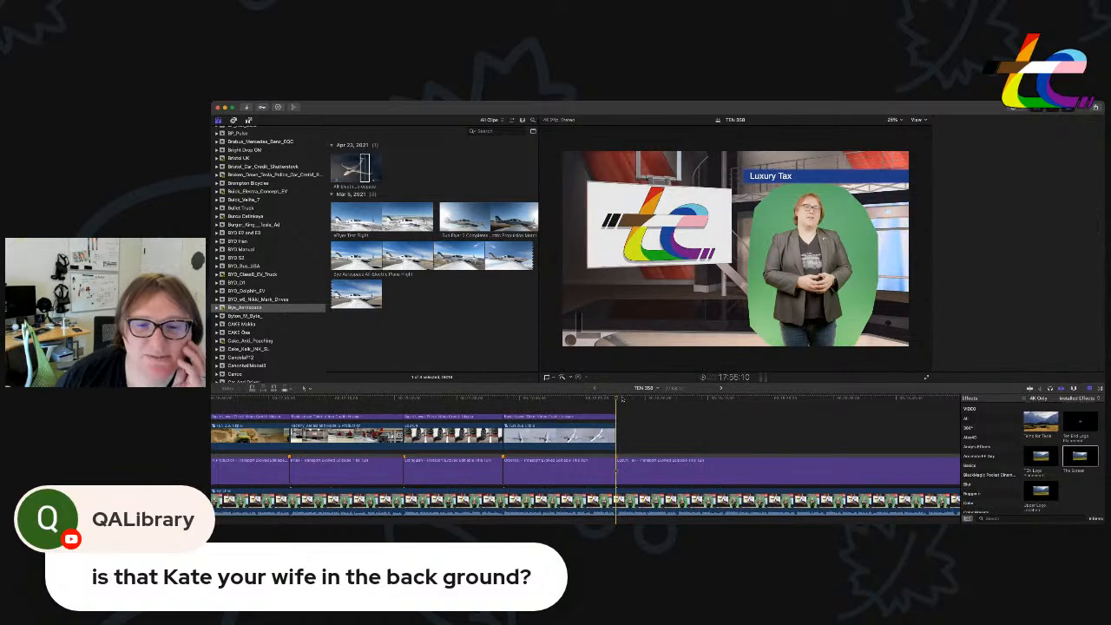
Look through the library's event list for B-roll that suits the "Luxury Tax" story.
{"action": "scroll", "coordinate": [295, 347], "scroll_direction": "down", "scroll_amount": 15}
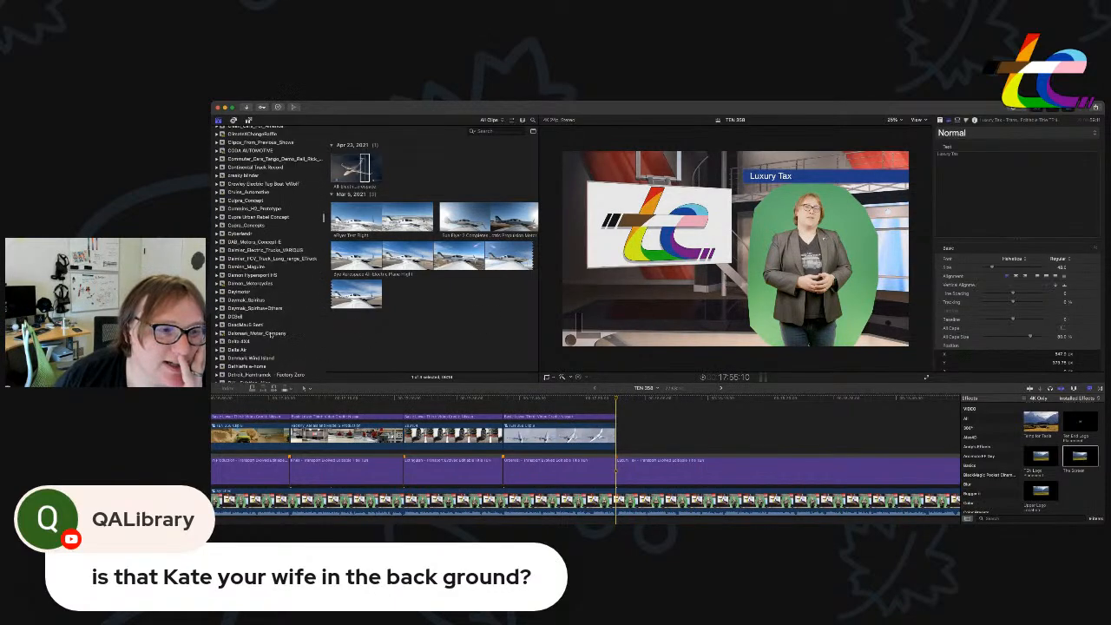
{"action": "scroll", "coordinate": [270, 336], "scroll_direction": "down", "scroll_amount": 20}
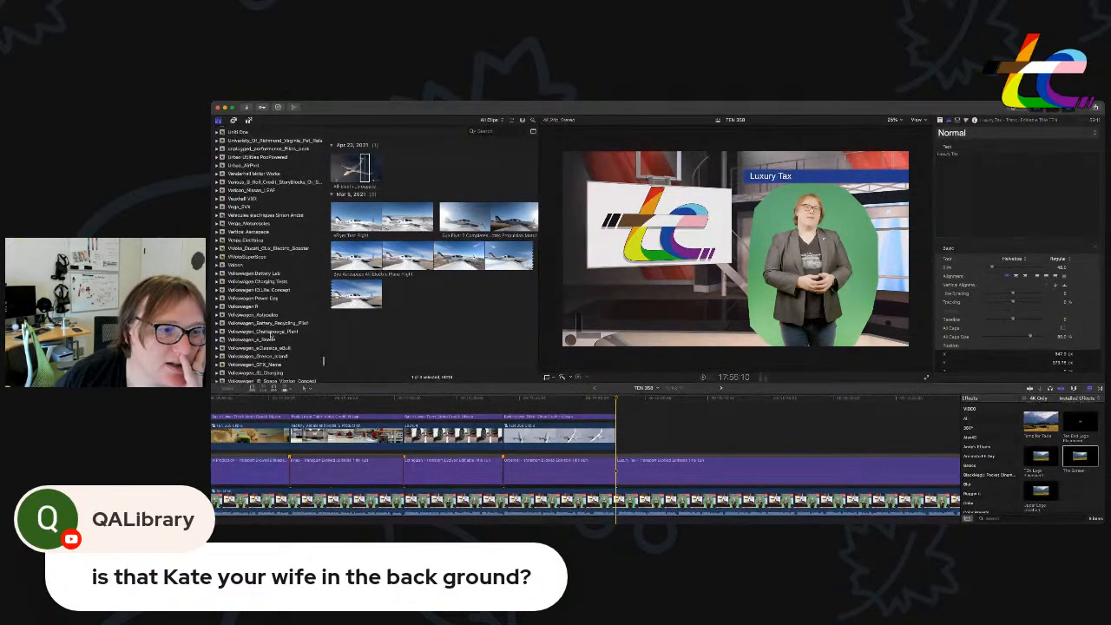
{"action": "key", "text": "super+Tab"}
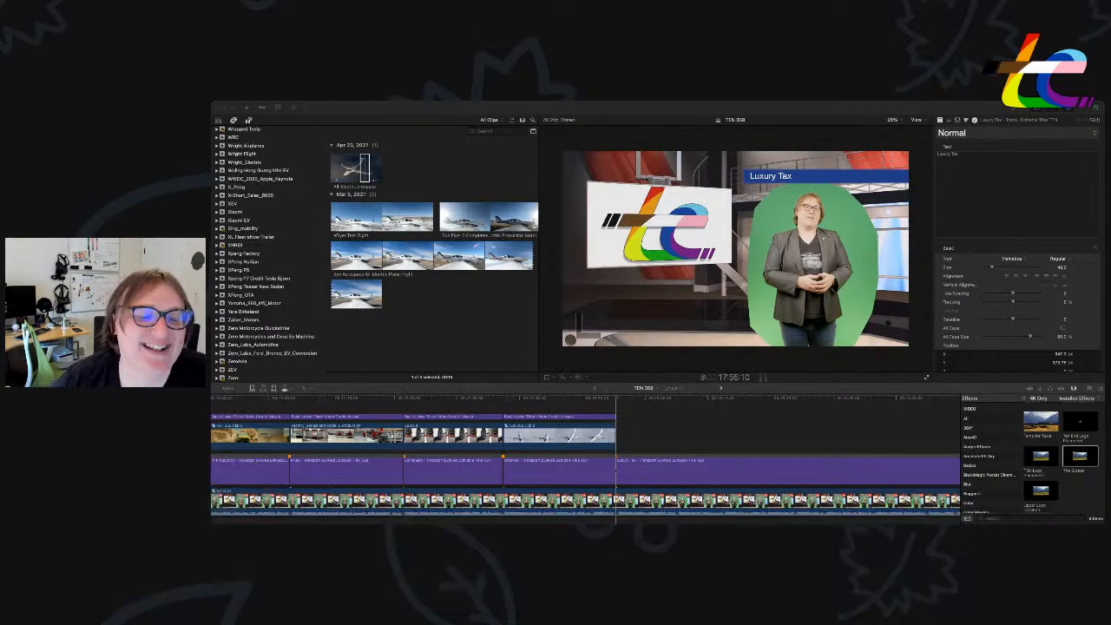
{"action": "left_click", "coordinate": [322, 234]}
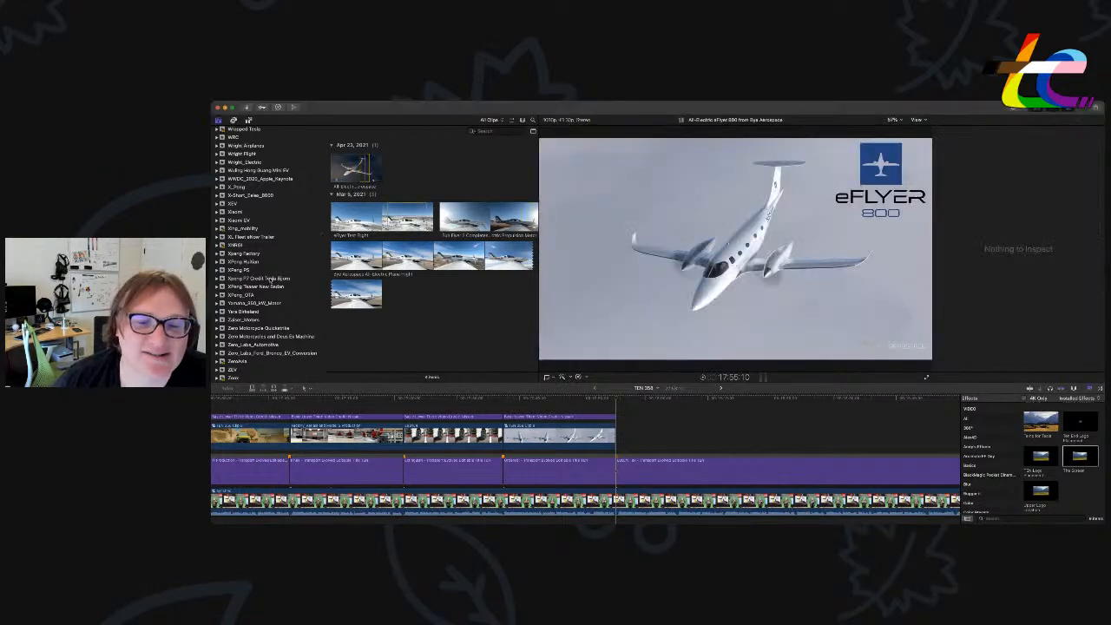
{"action": "scroll", "coordinate": [271, 281], "scroll_direction": "down", "scroll_amount": 1}
{"action": "scroll", "coordinate": [272, 283], "scroll_direction": "up", "scroll_amount": 10}
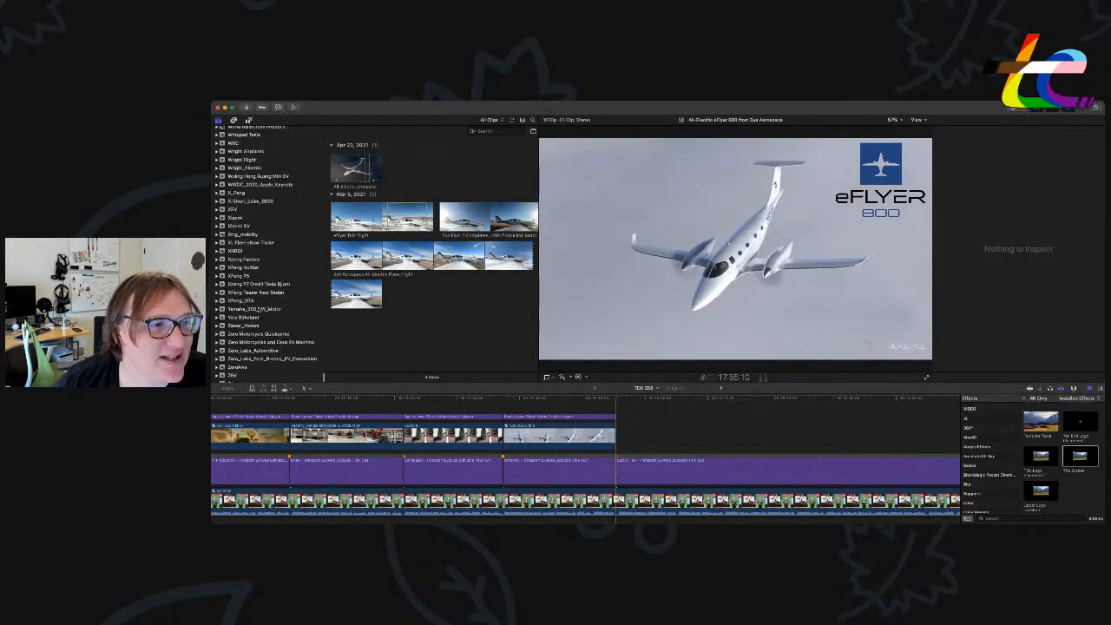
{"action": "scroll", "coordinate": [259, 311], "scroll_direction": "down", "scroll_amount": 10}
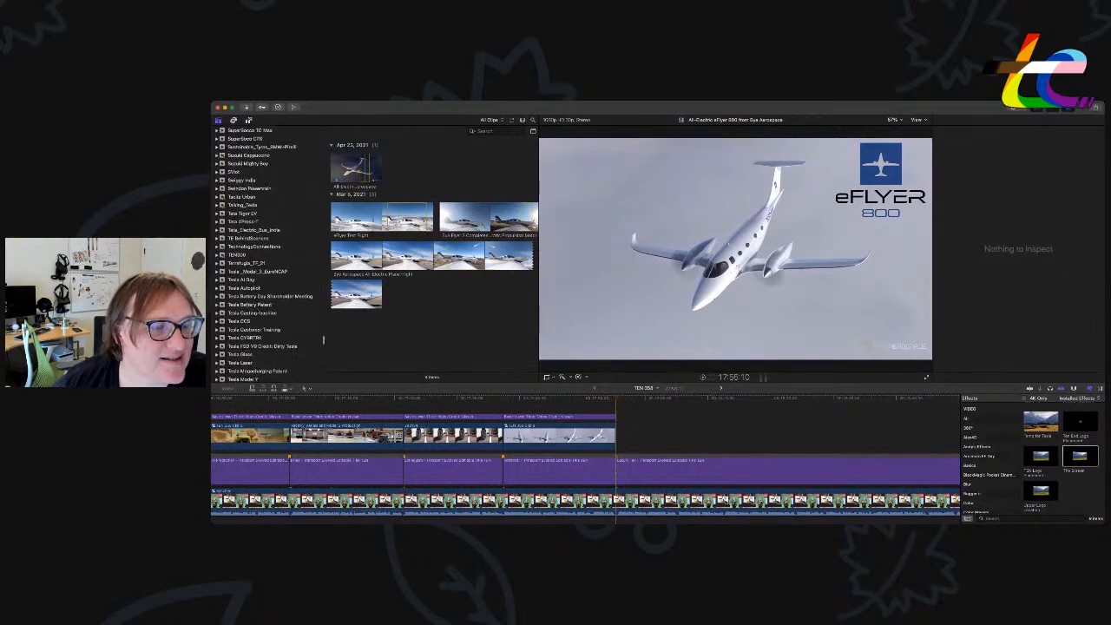
{"action": "scroll", "coordinate": [258, 313], "scroll_direction": "down", "scroll_amount": 5}
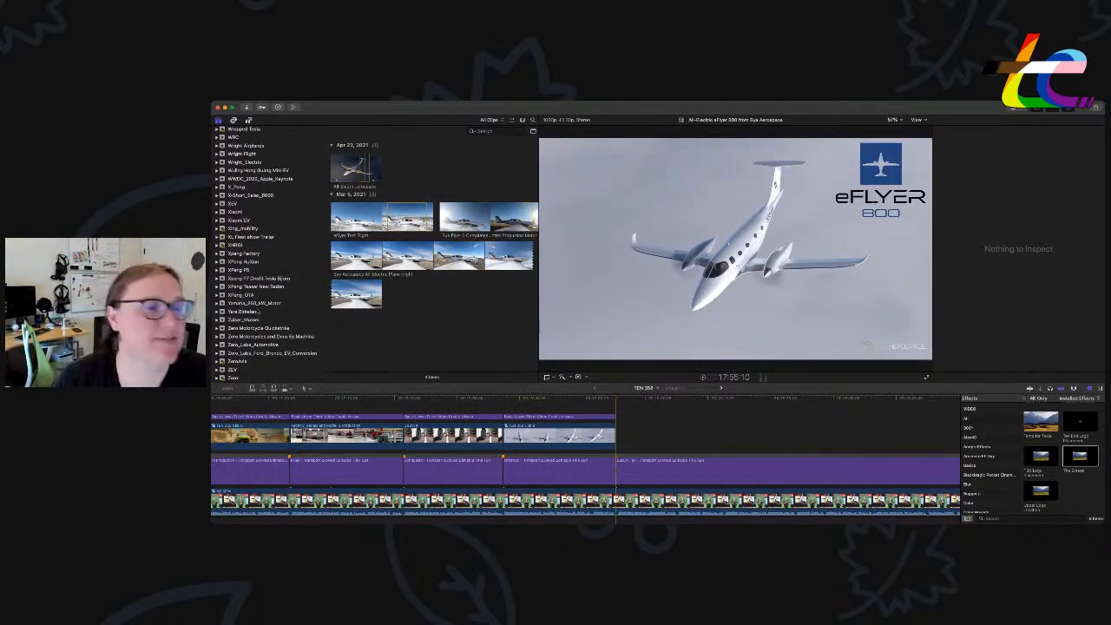
{"action": "scroll", "coordinate": [254, 285], "scroll_direction": "up", "scroll_amount": 8}
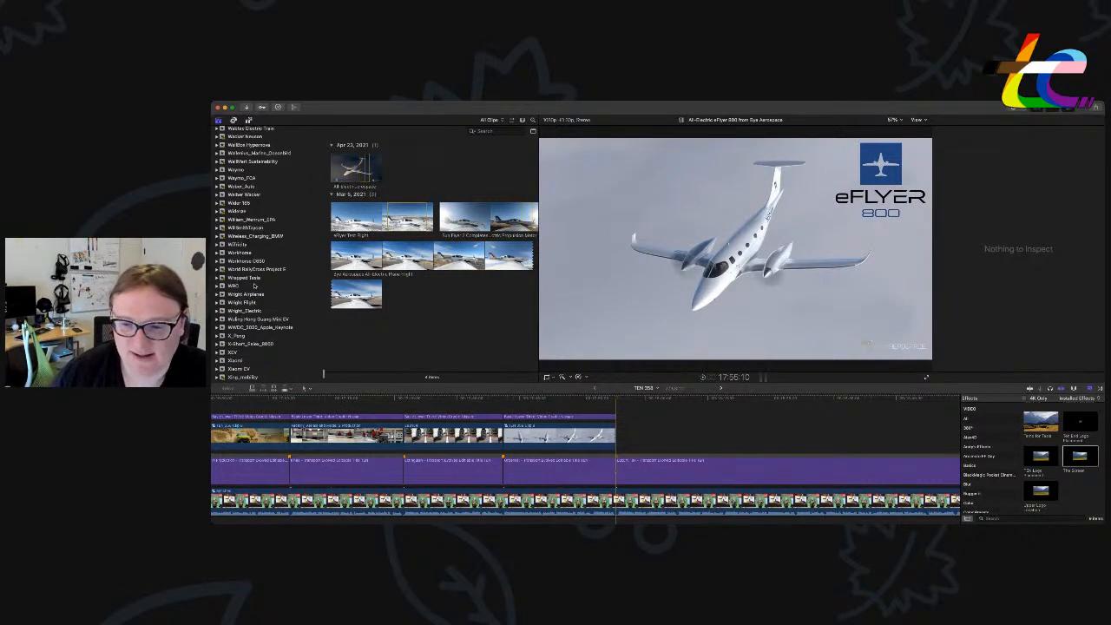
{"action": "scroll", "coordinate": [254, 285], "scroll_direction": "up", "scroll_amount": 5}
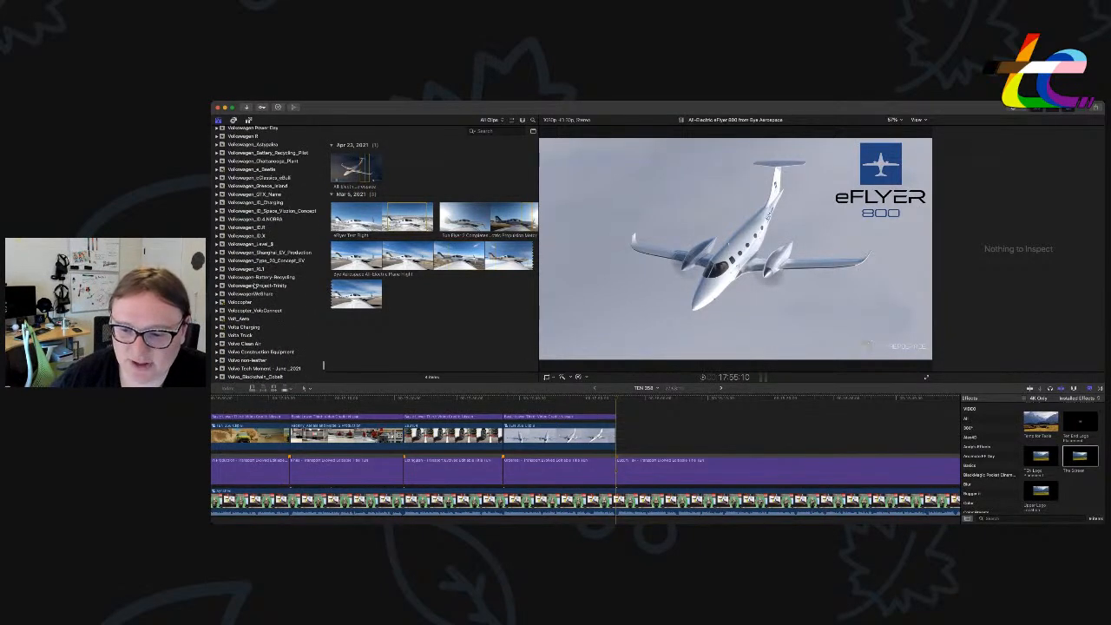
{"action": "scroll", "coordinate": [255, 286], "scroll_direction": "up", "scroll_amount": 2}
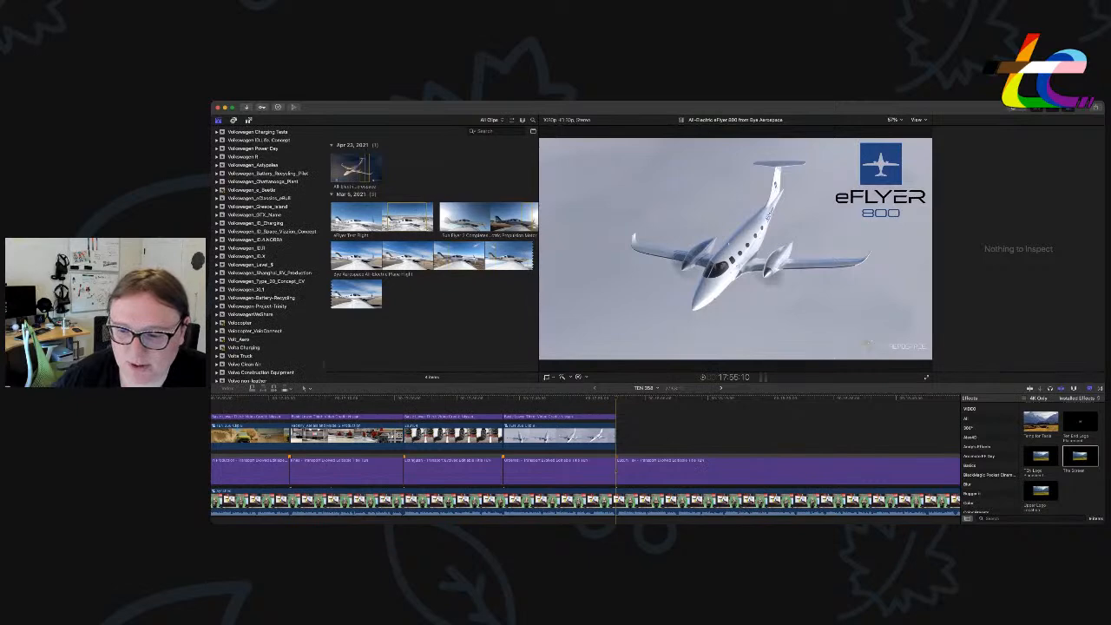
{"action": "key", "text": "super+Tab"}
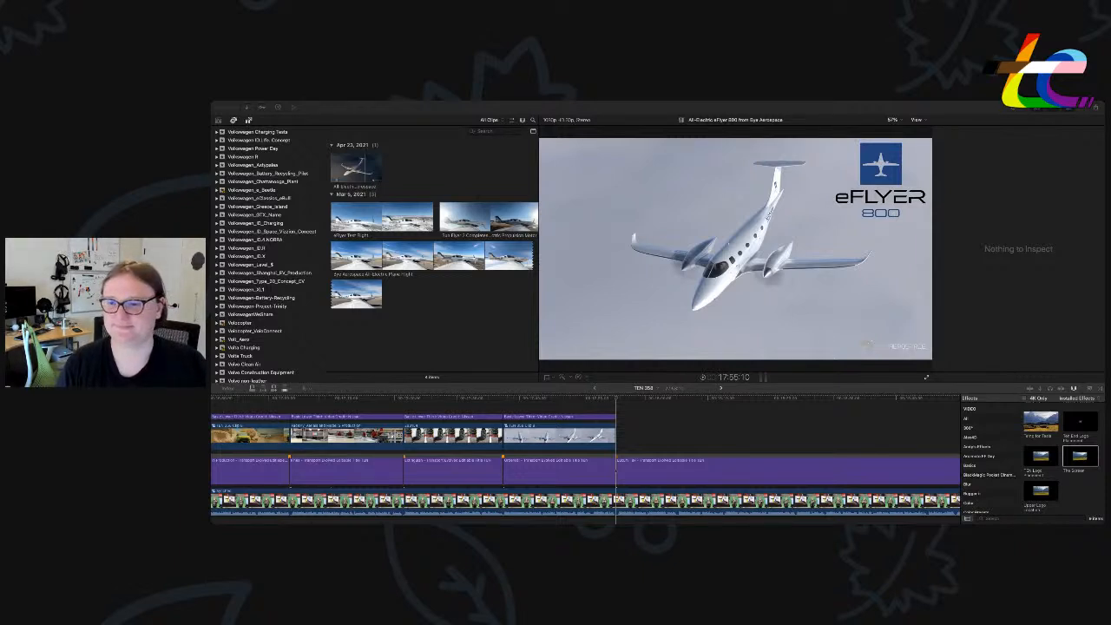
Open the Various B-Roll event credited to StoryBlocks and search its clips for "Norway".
{"action": "left_click", "coordinate": [297, 323]}
{"action": "scroll", "coordinate": [296, 324], "scroll_direction": "up", "scroll_amount": 10}
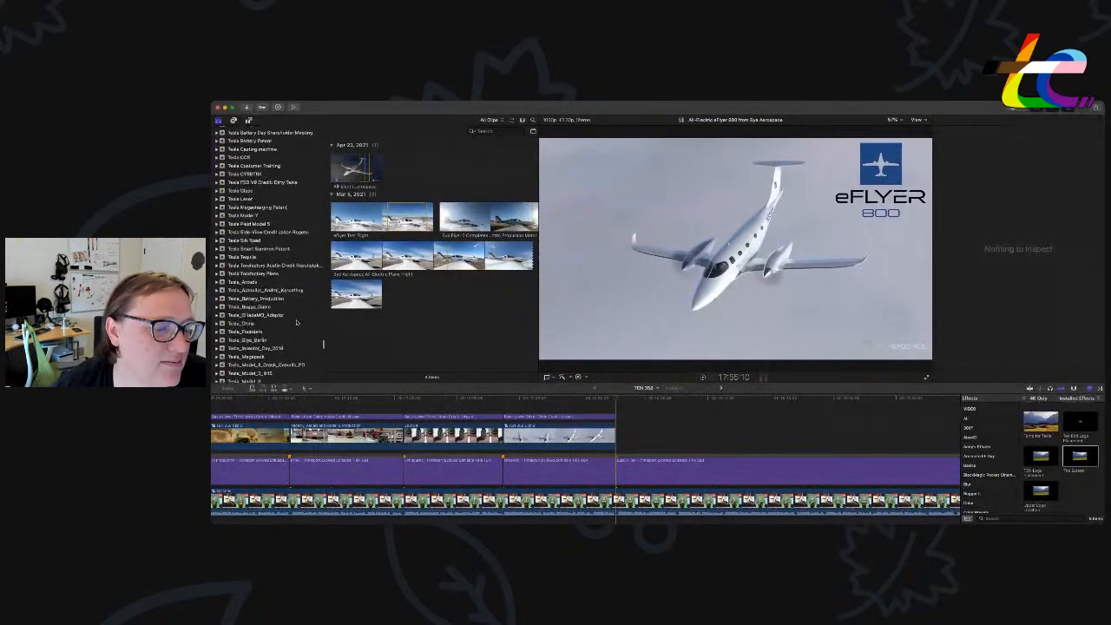
{"action": "scroll", "coordinate": [296, 323], "scroll_direction": "down", "scroll_amount": 15}
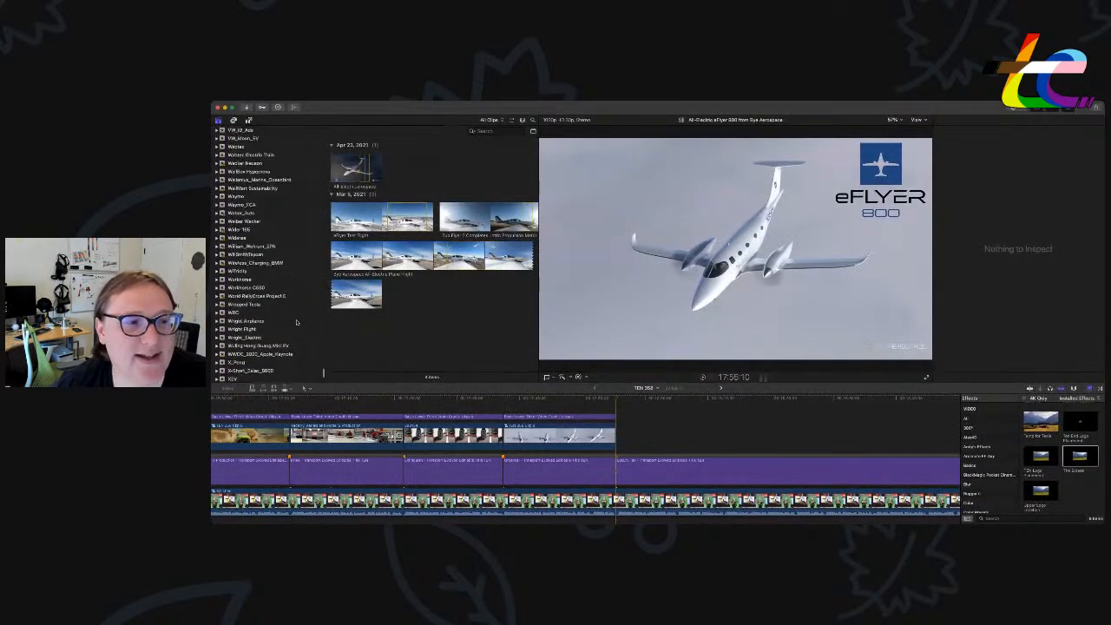
{"action": "scroll", "coordinate": [296, 323], "scroll_direction": "up", "scroll_amount": 10}
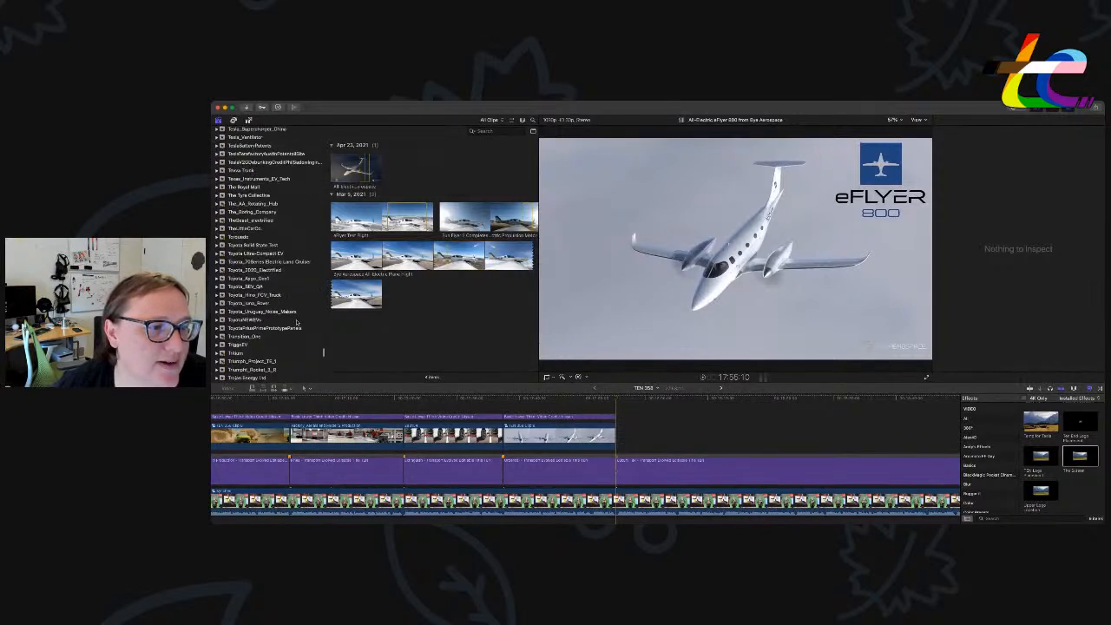
{"action": "scroll", "coordinate": [296, 323], "scroll_direction": "down", "scroll_amount": 10}
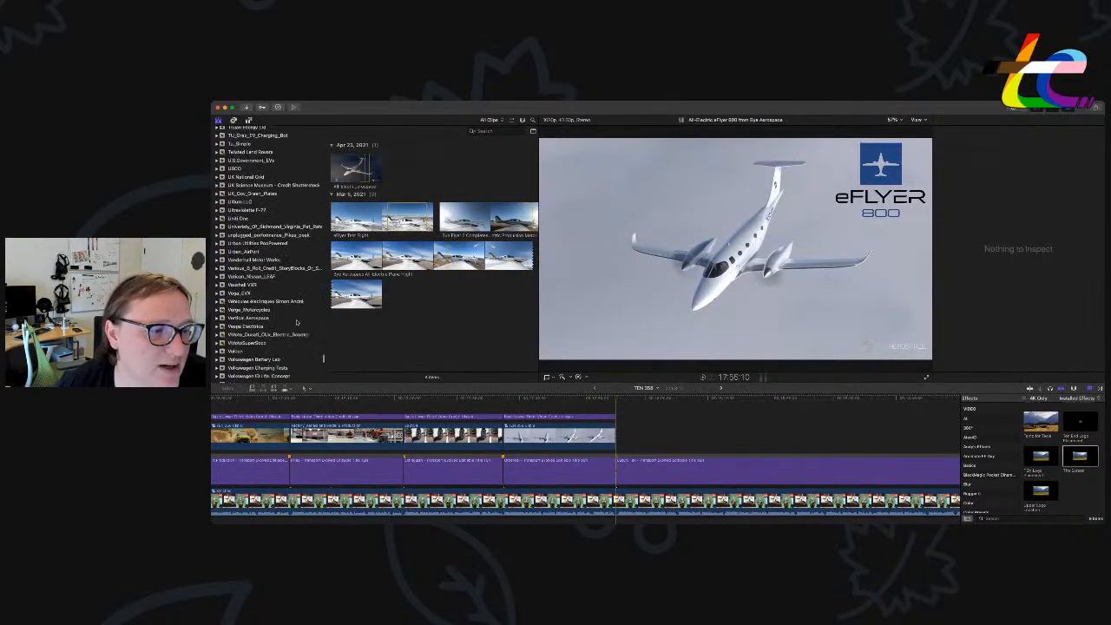
{"action": "left_click", "coordinate": [274, 268]}
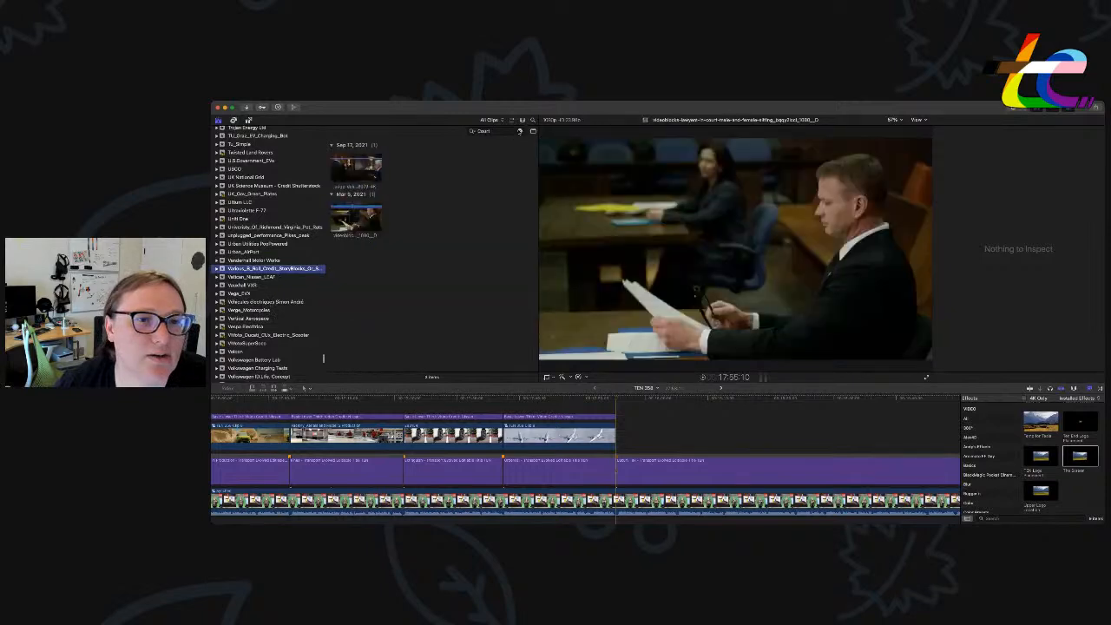
{"action": "left_click", "coordinate": [520, 131]}
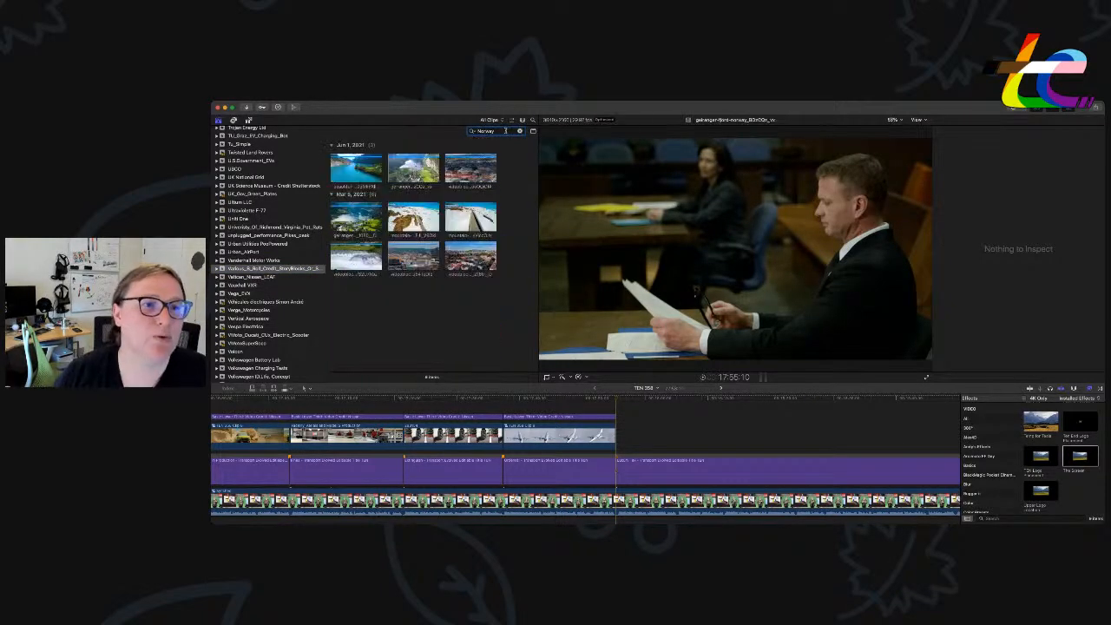
Add the Geiranger fjord clip from the June 2021 group above the presenter footage at the start of the "Luxury Tax" title.
{"action": "left_click", "coordinate": [369, 168]}
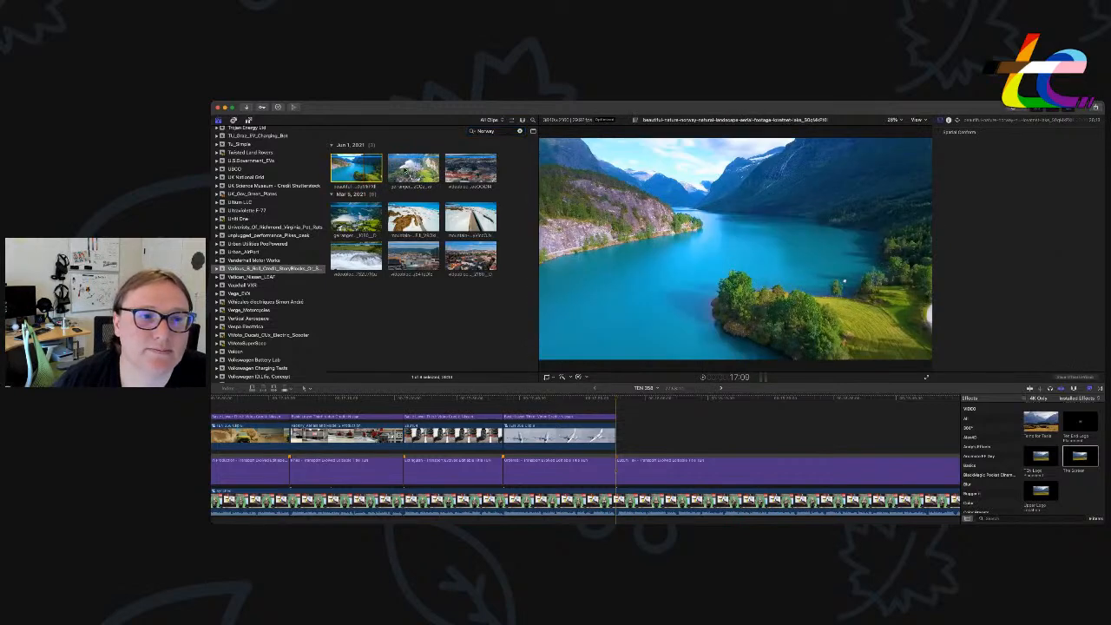
{"action": "left_click", "coordinate": [406, 170]}
{"action": "left_click_drag", "start_coordinate": [411, 168], "coordinate": [621, 442]}
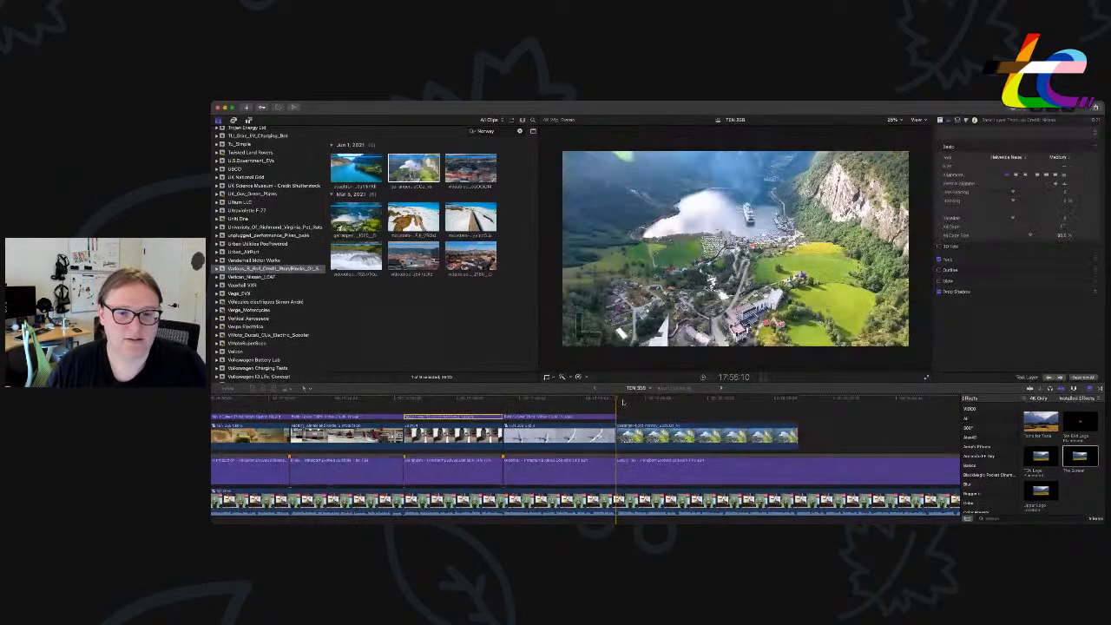
Paste a copy of the source credit above the start of the Geiranger clip and set its text to "Image Credit: StoryBlocks".
{"action": "key", "text": "super+v"}
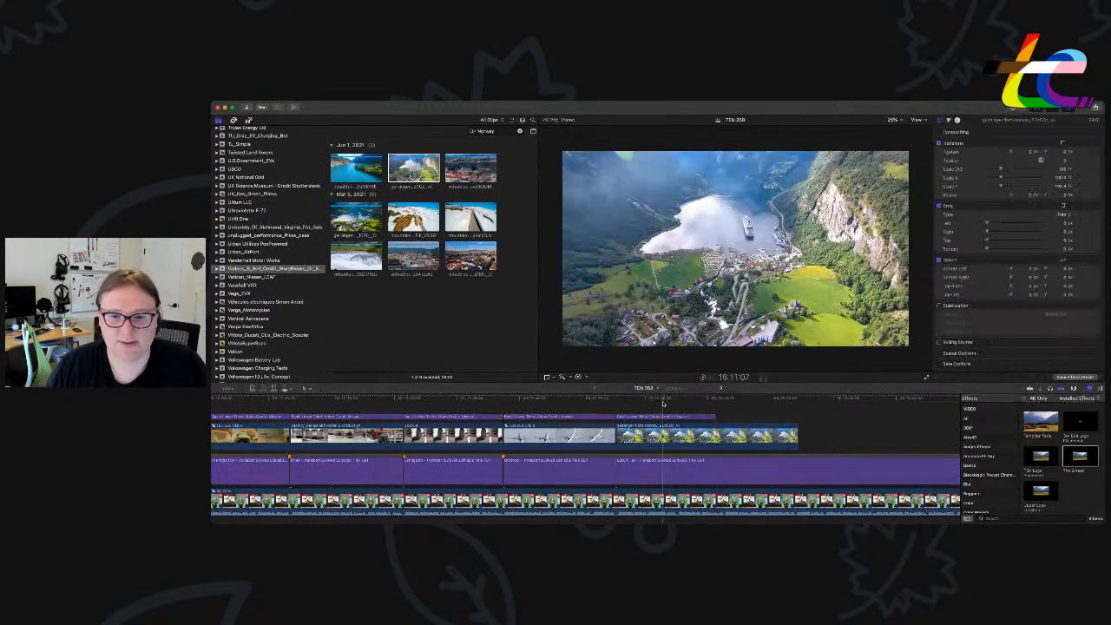
{"action": "double_click", "coordinate": [703, 417]}
{"action": "left_click", "coordinate": [1030, 156]}
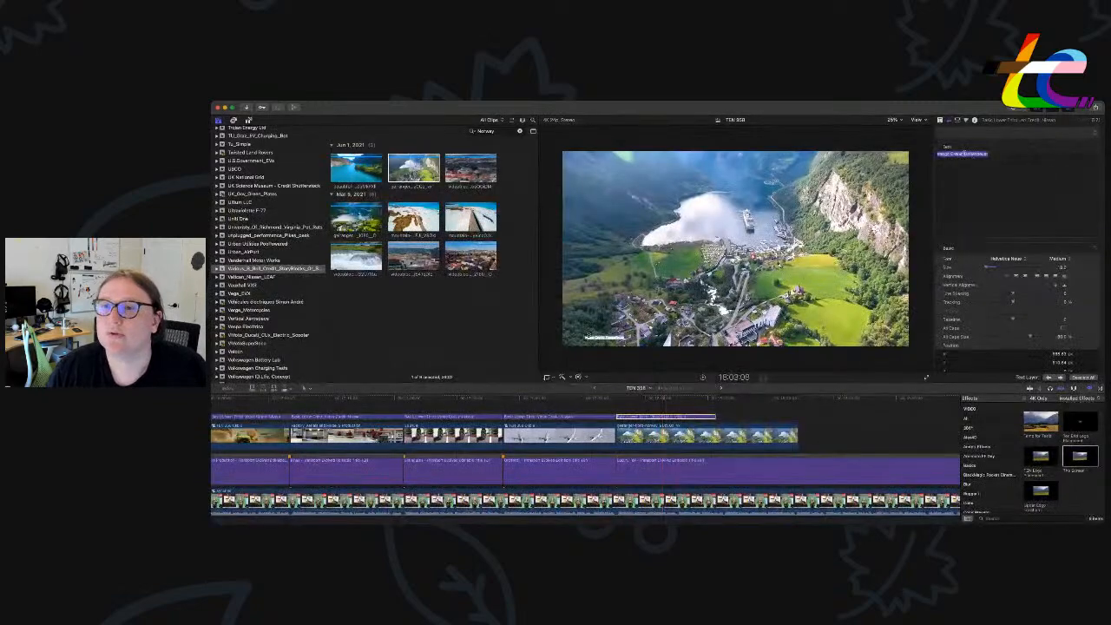
{"action": "double_click", "coordinate": [1029, 155]}
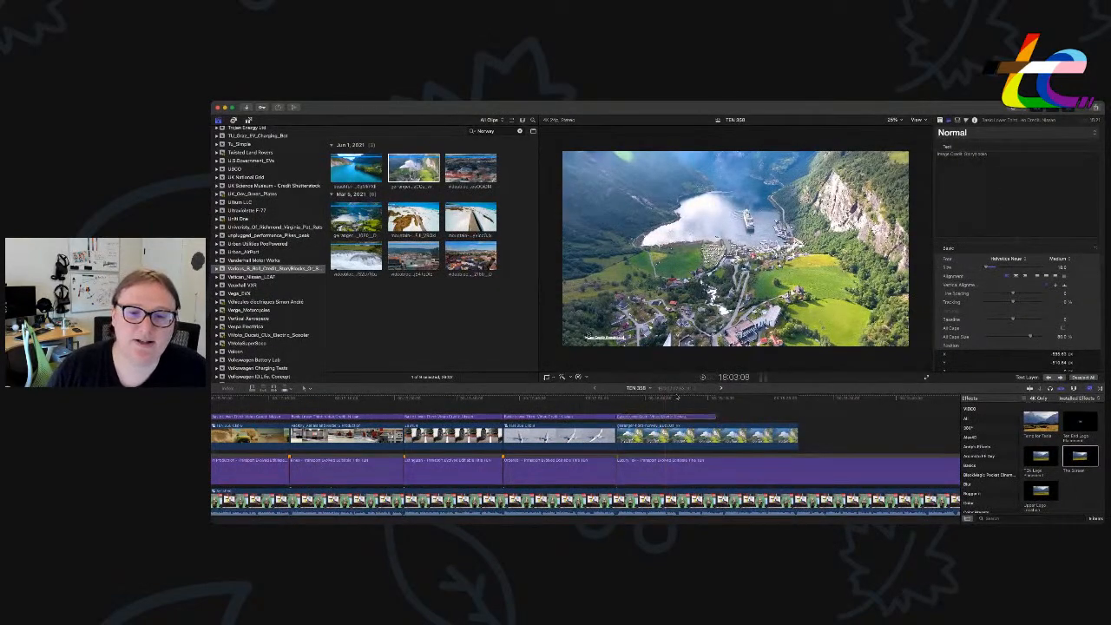
{"action": "left_click_drag", "start_coordinate": [679, 416], "coordinate": [685, 428]}
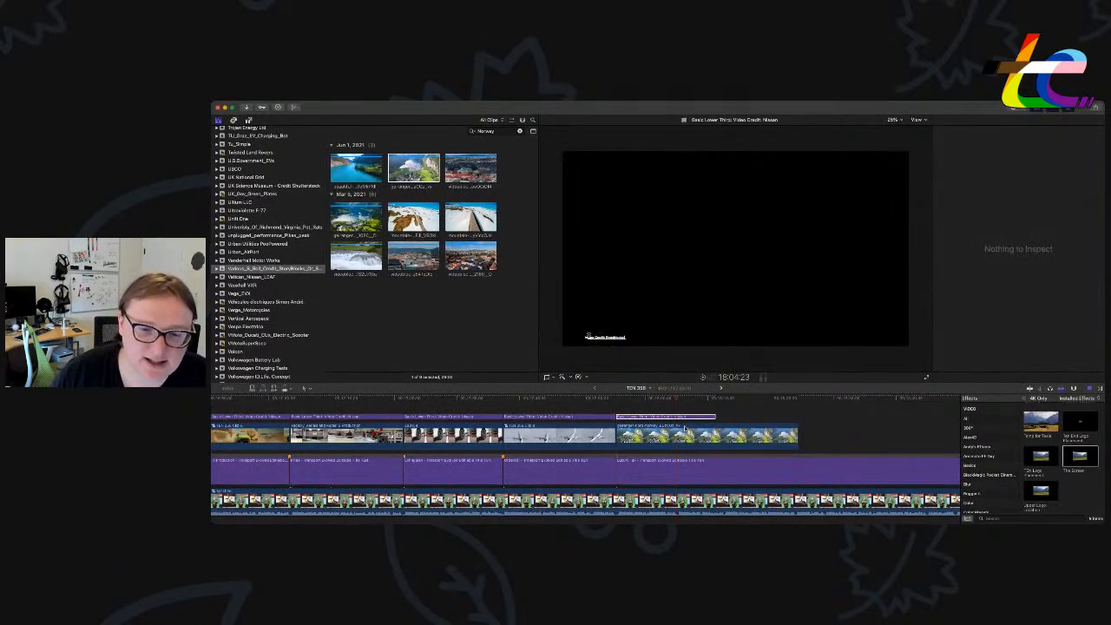
{"action": "left_click", "coordinate": [672, 401]}
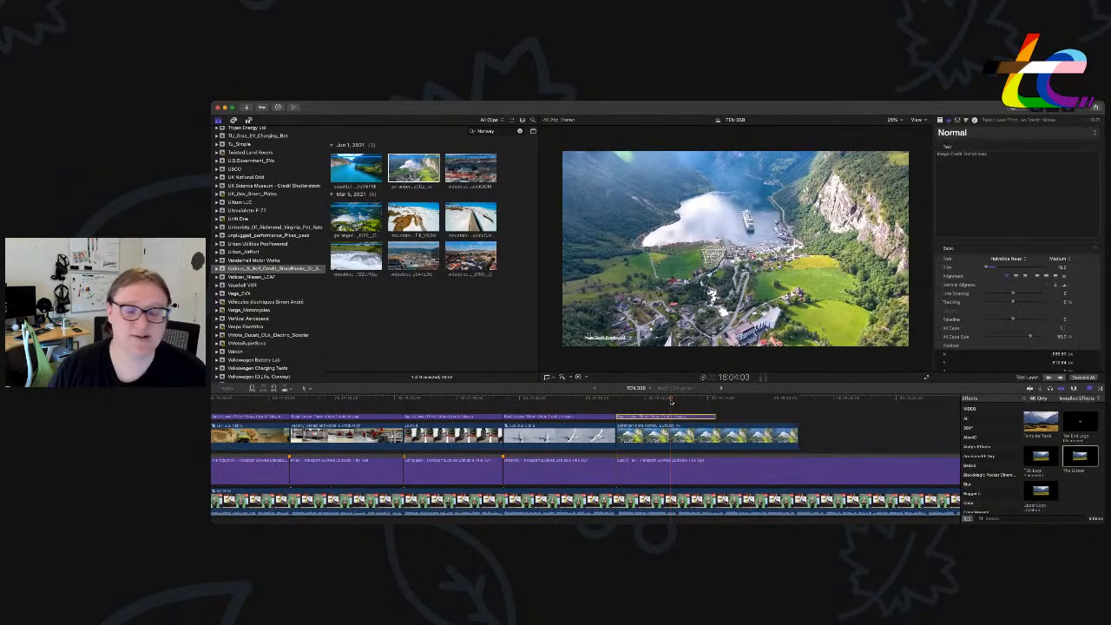
Apply the set's screen effect to the Geiranger clip and play the story to find where the clip should end.
{"action": "left_click_drag", "start_coordinate": [1069, 458], "coordinate": [705, 436]}
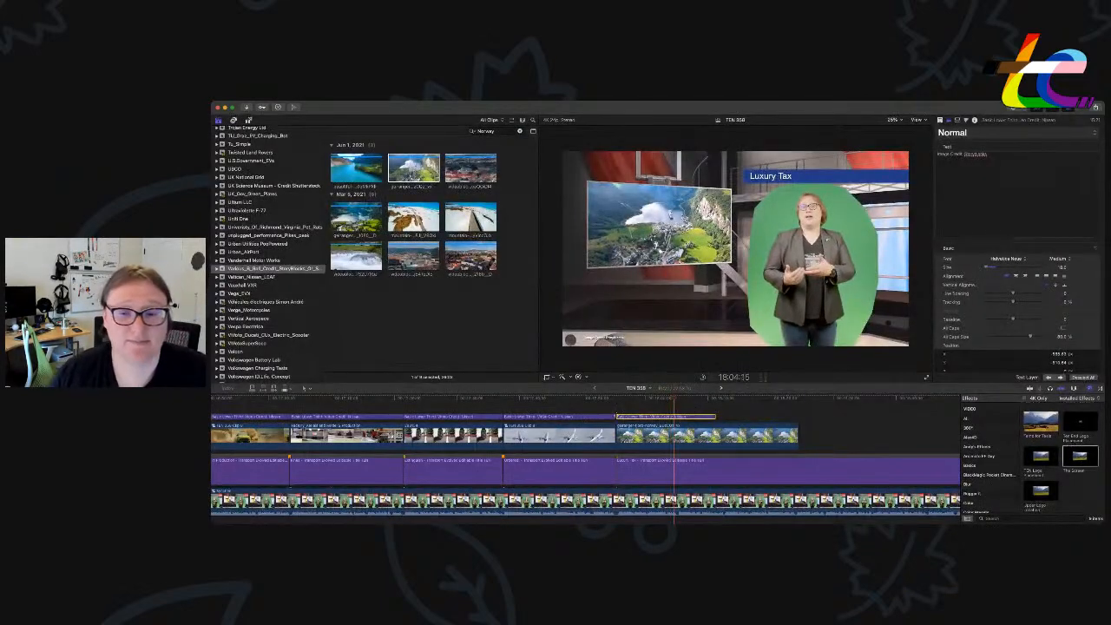
{"action": "key", "text": "space"}
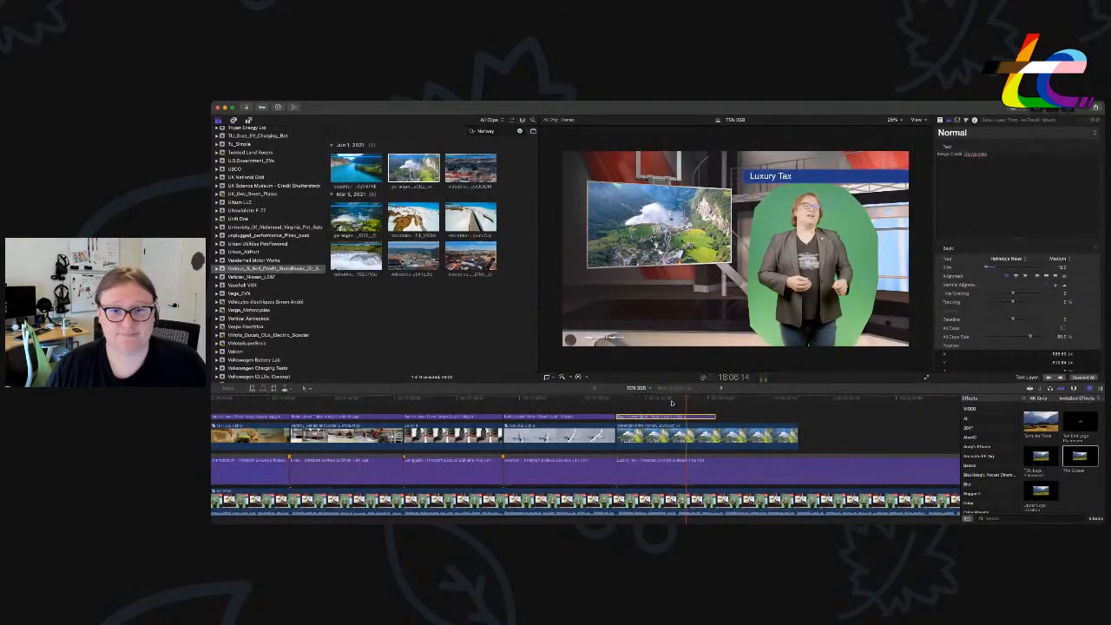
{"action": "left_click", "coordinate": [668, 405]}
{"action": "key", "text": "space"}
Trim the ends of the StoryBlocks credit and the Geiranger clip back to the playhead.
{"action": "left_click", "coordinate": [715, 417]}
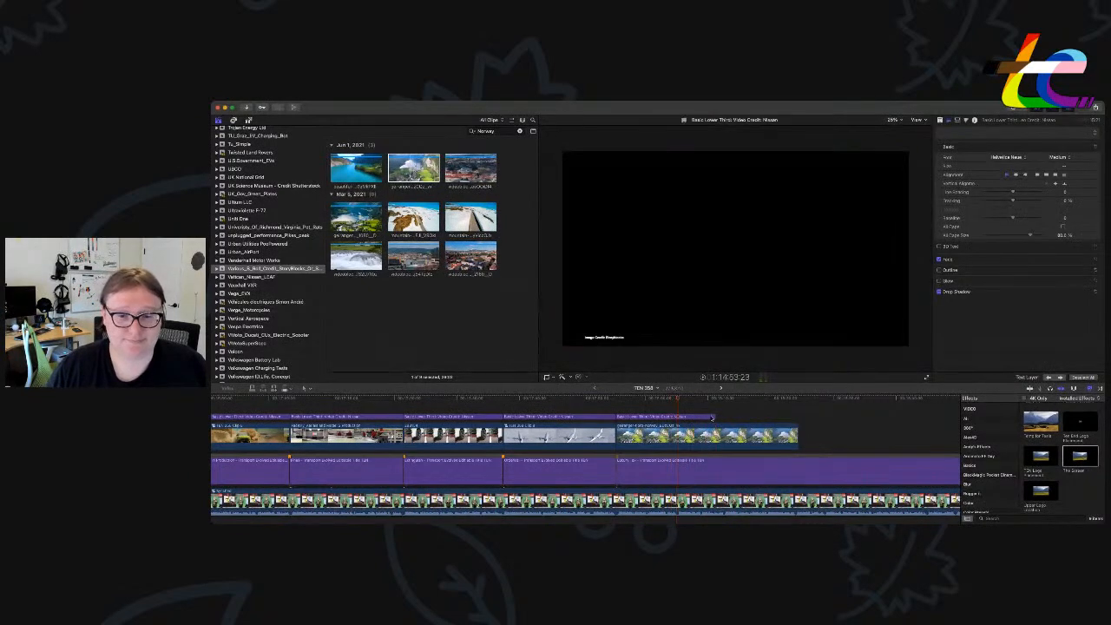
{"action": "left_click_drag", "start_coordinate": [715, 417], "coordinate": [677, 416]}
{"action": "left_click_drag", "start_coordinate": [797, 437], "coordinate": [678, 434]}
Find the 2022_Mercedes-Benz_EQE event in the library and show its clips.
{"action": "scroll", "coordinate": [269, 261], "scroll_direction": "up", "scroll_amount": 15}
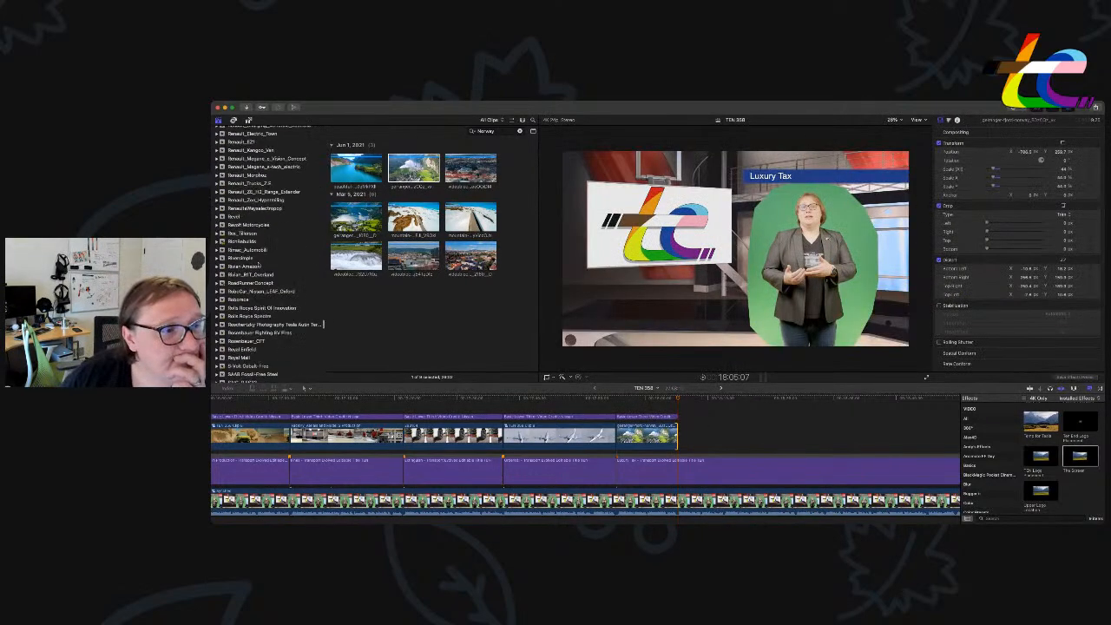
{"action": "scroll", "coordinate": [257, 265], "scroll_direction": "down", "scroll_amount": 15}
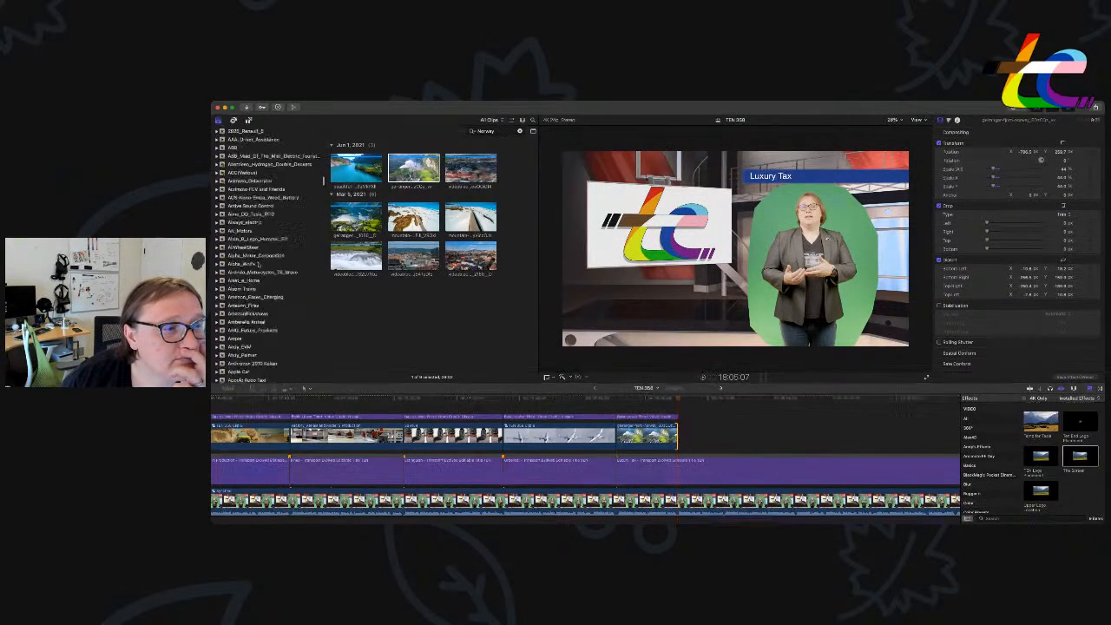
{"action": "scroll", "coordinate": [258, 264], "scroll_direction": "up", "scroll_amount": 10}
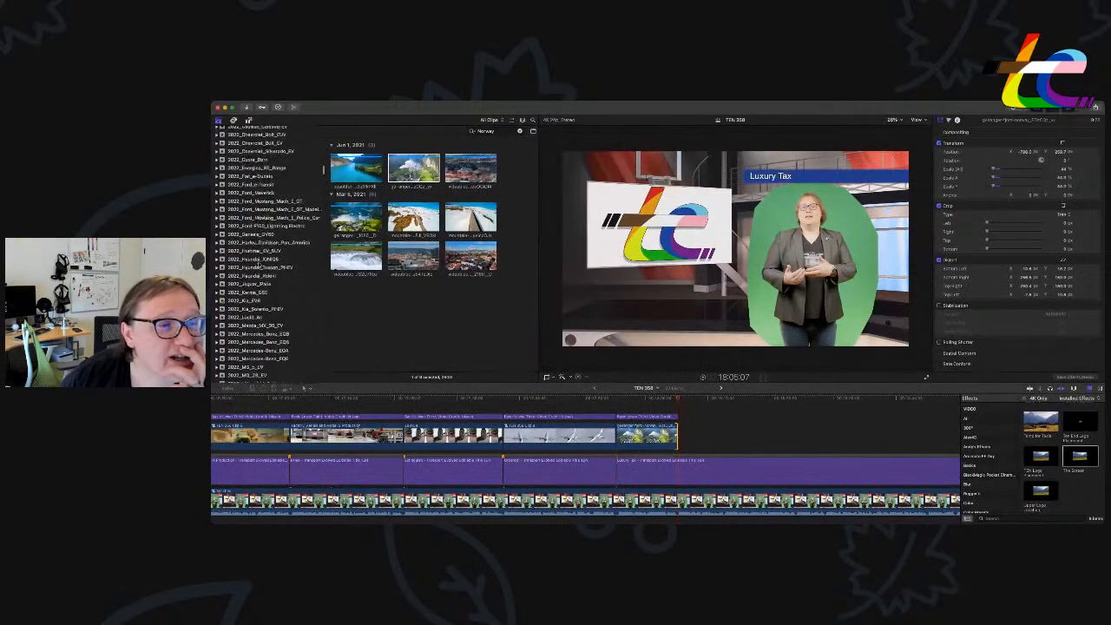
{"action": "scroll", "coordinate": [279, 254], "scroll_direction": "down", "scroll_amount": 10}
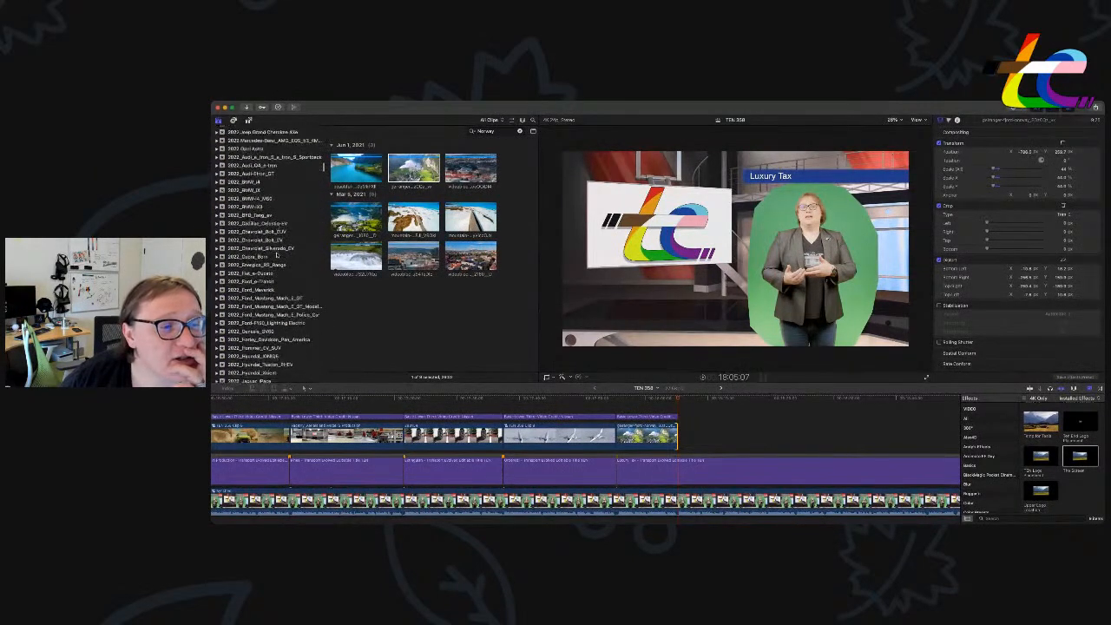
{"action": "scroll", "coordinate": [264, 256], "scroll_direction": "down", "scroll_amount": 5}
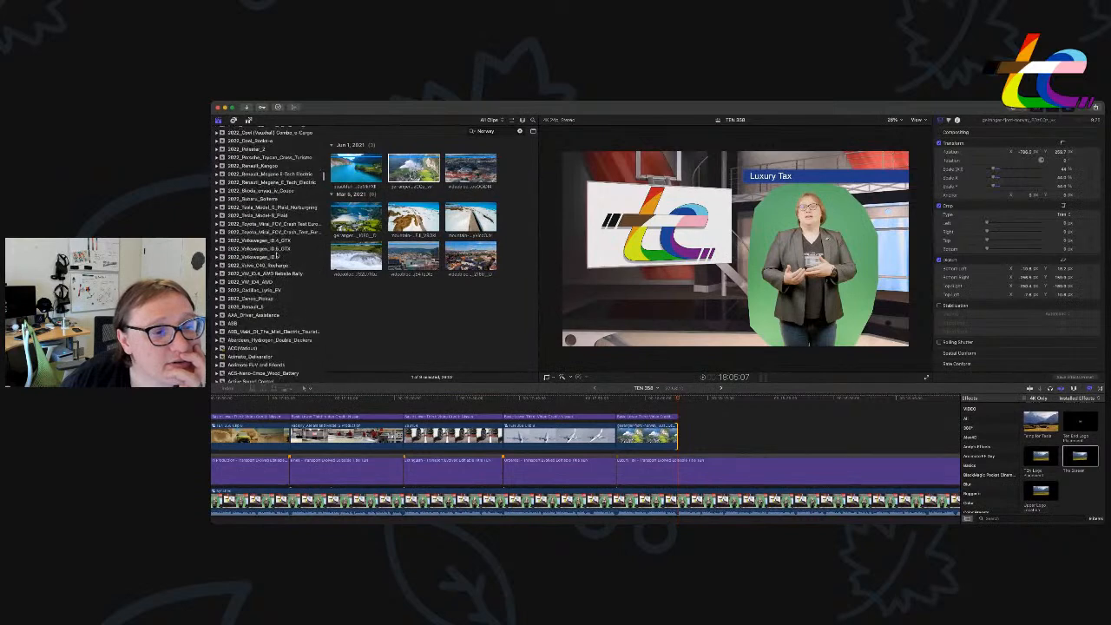
{"action": "scroll", "coordinate": [276, 253], "scroll_direction": "up", "scroll_amount": 3}
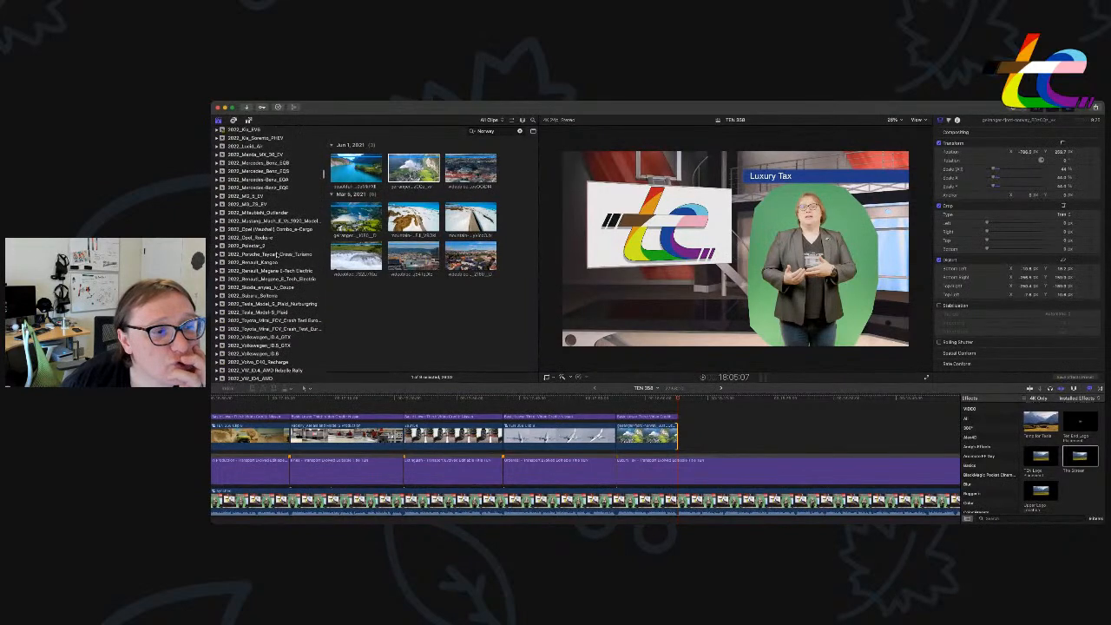
{"action": "scroll", "coordinate": [276, 252], "scroll_direction": "up", "scroll_amount": 2}
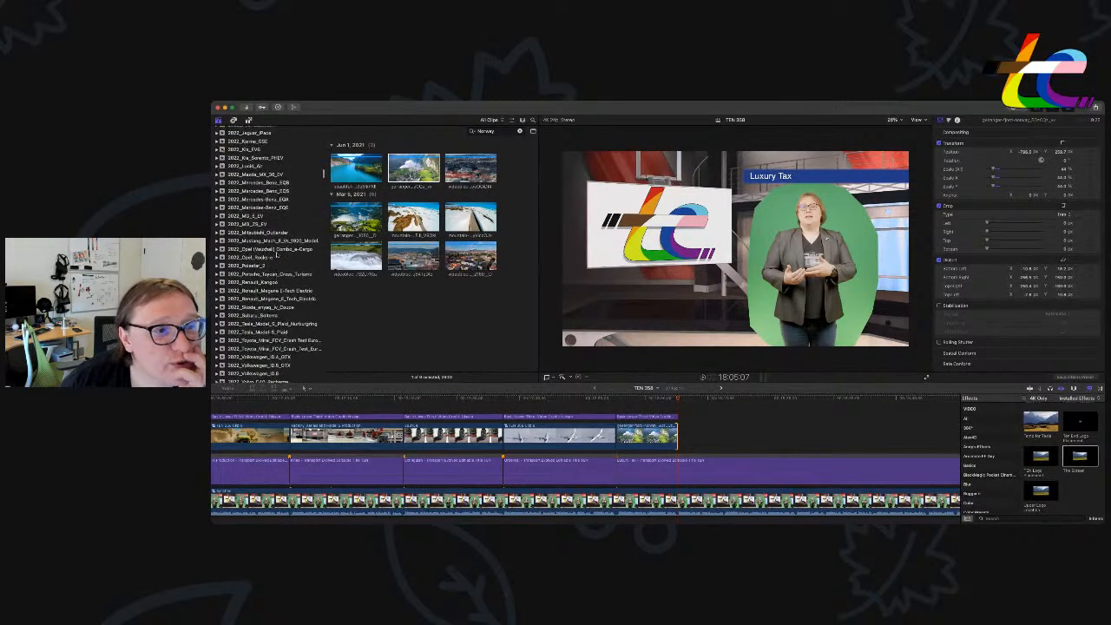
{"action": "left_click", "coordinate": [259, 205]}
Place a section of the Mercedes EQE driving footage directly after the Geiranger clip and remove its detached audio.
{"action": "left_click", "coordinate": [350, 173]}
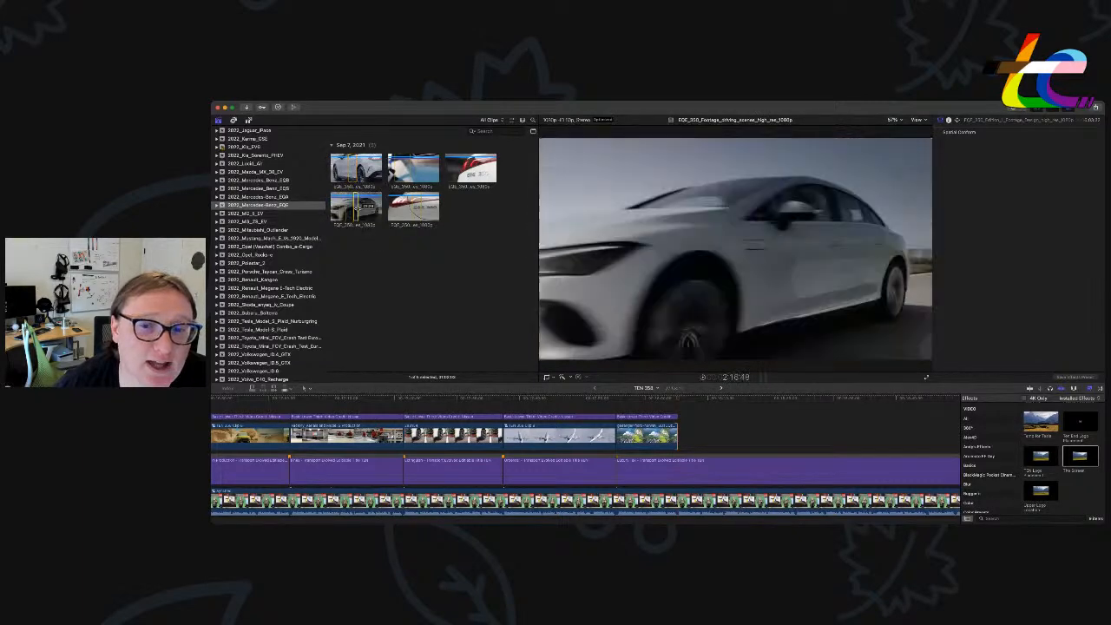
{"action": "left_click_drag", "start_coordinate": [358, 208], "coordinate": [703, 438]}
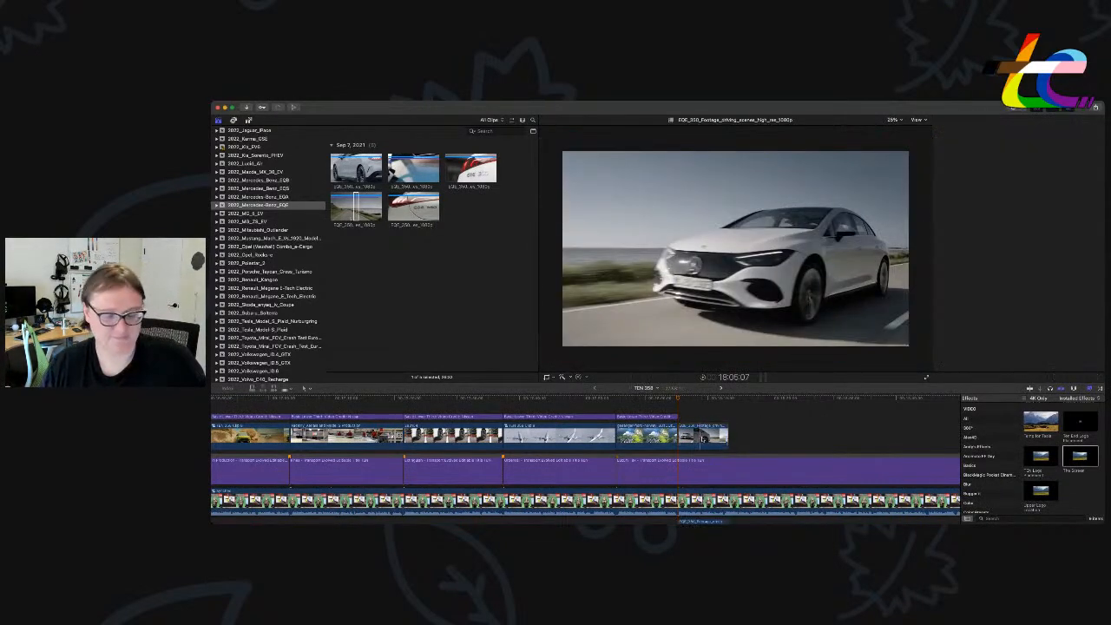
{"action": "left_click", "coordinate": [712, 521]}
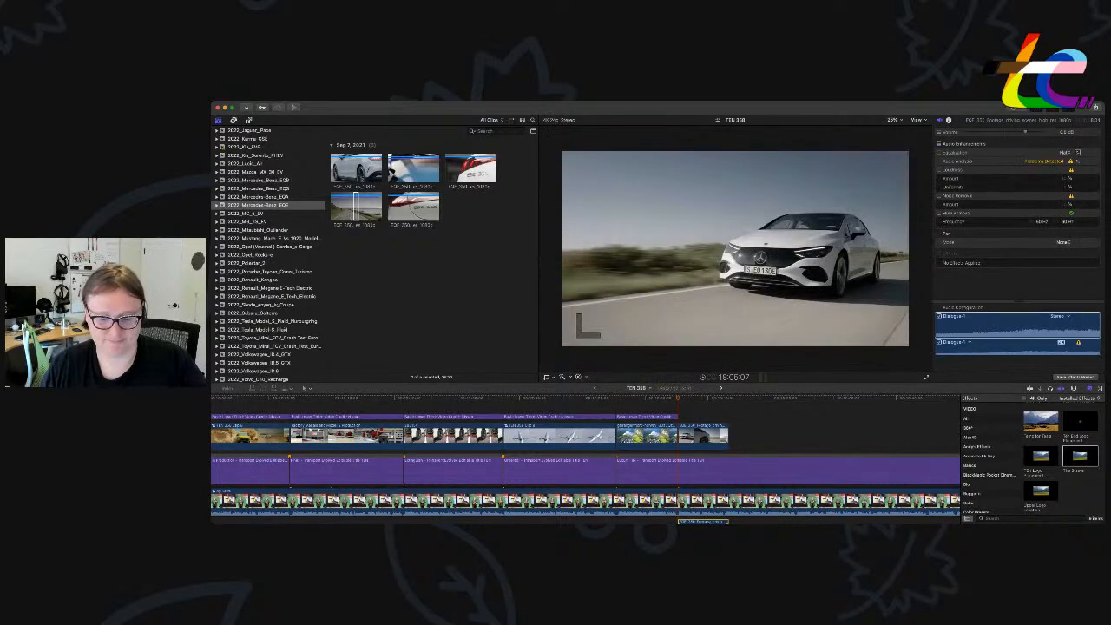
Play the Luxury Tax story past the EQE clip and extend the clip's end over more of the presenter footage.
{"action": "left_click", "coordinate": [716, 430]}
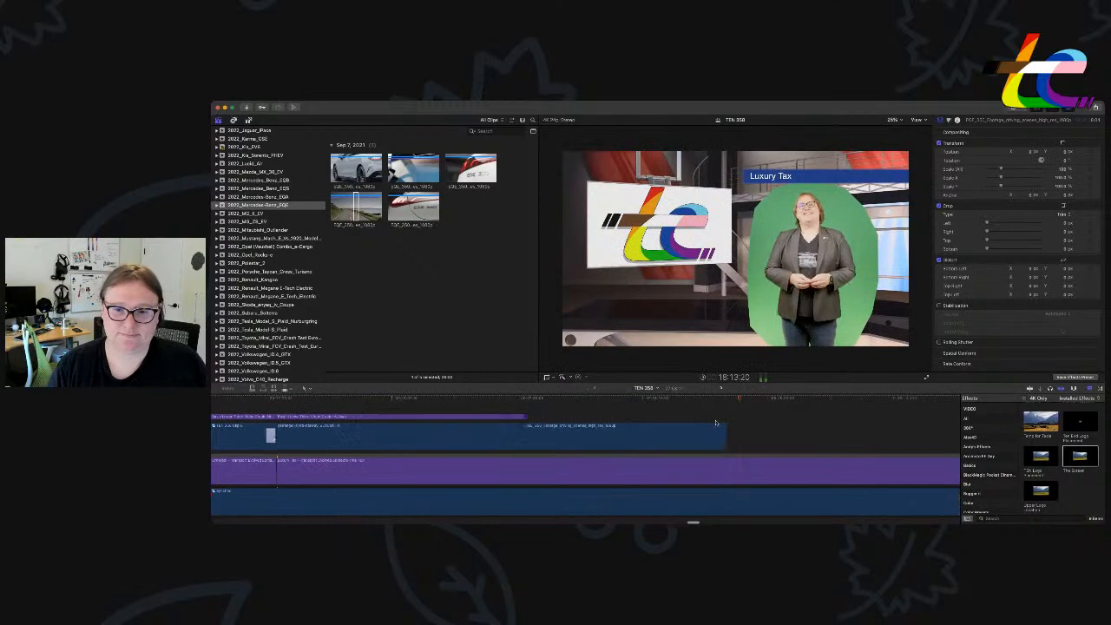
{"action": "key", "text": "space"}
{"action": "scroll", "coordinate": [714, 424], "scroll_direction": "right", "scroll_amount": 5}
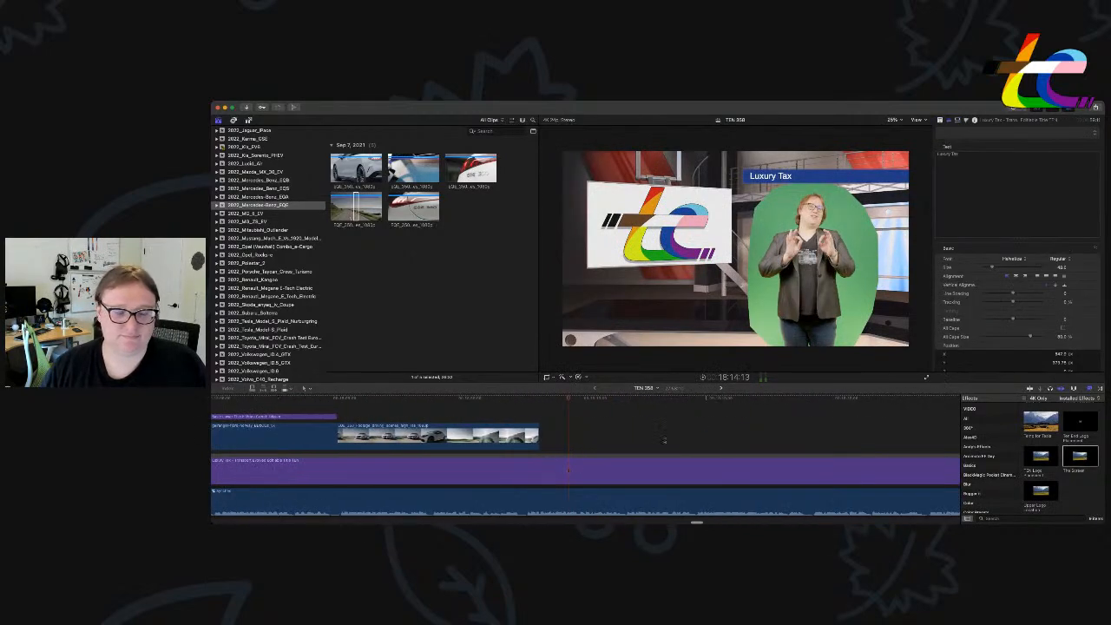
{"action": "left_click", "coordinate": [513, 401]}
{"action": "key", "text": "space"}
{"action": "left_click", "coordinate": [528, 440]}
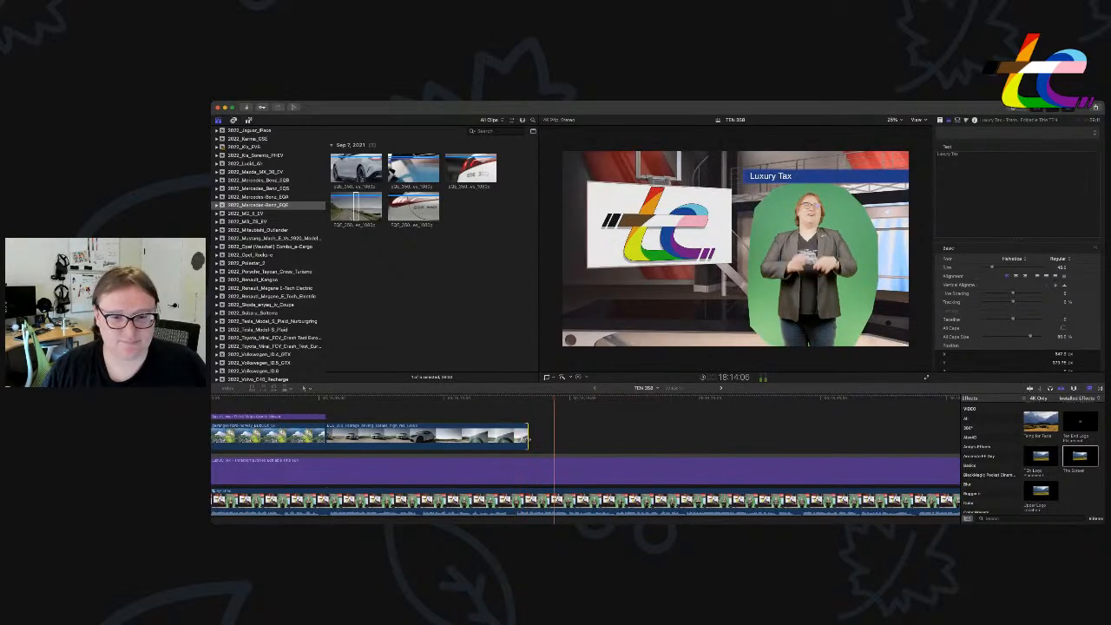
{"action": "left_click_drag", "start_coordinate": [528, 439], "coordinate": [799, 439]}
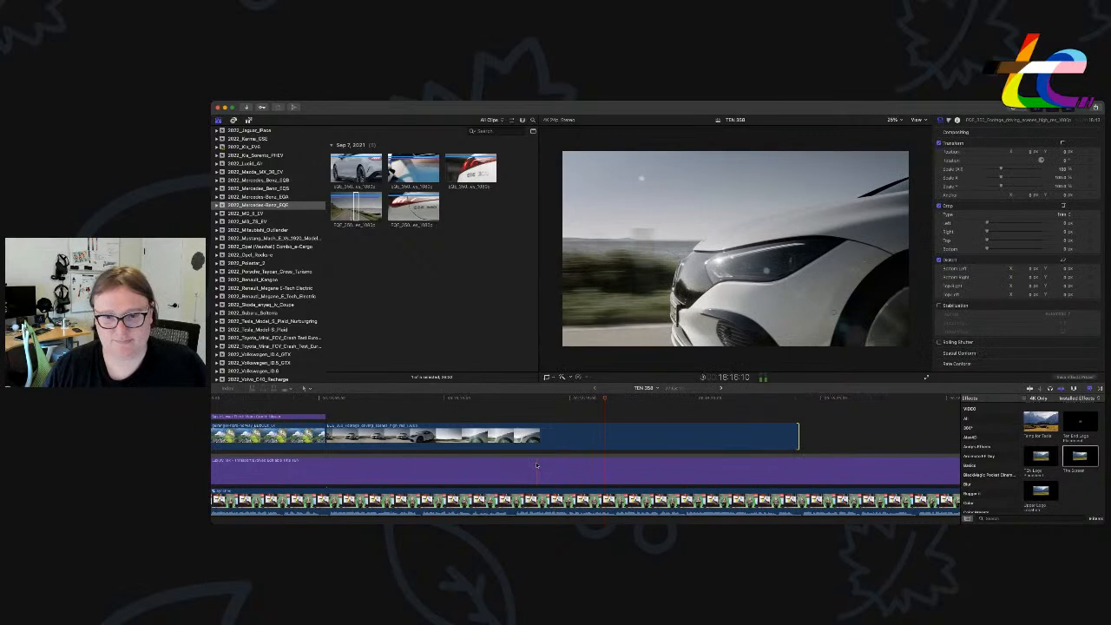
Paste a copy of the StoryBlocks credit above the start of the Mercedes EQE clip.
{"action": "scroll", "coordinate": [536, 465], "scroll_direction": "left", "scroll_amount": 8}
{"action": "left_click", "coordinate": [610, 417]}
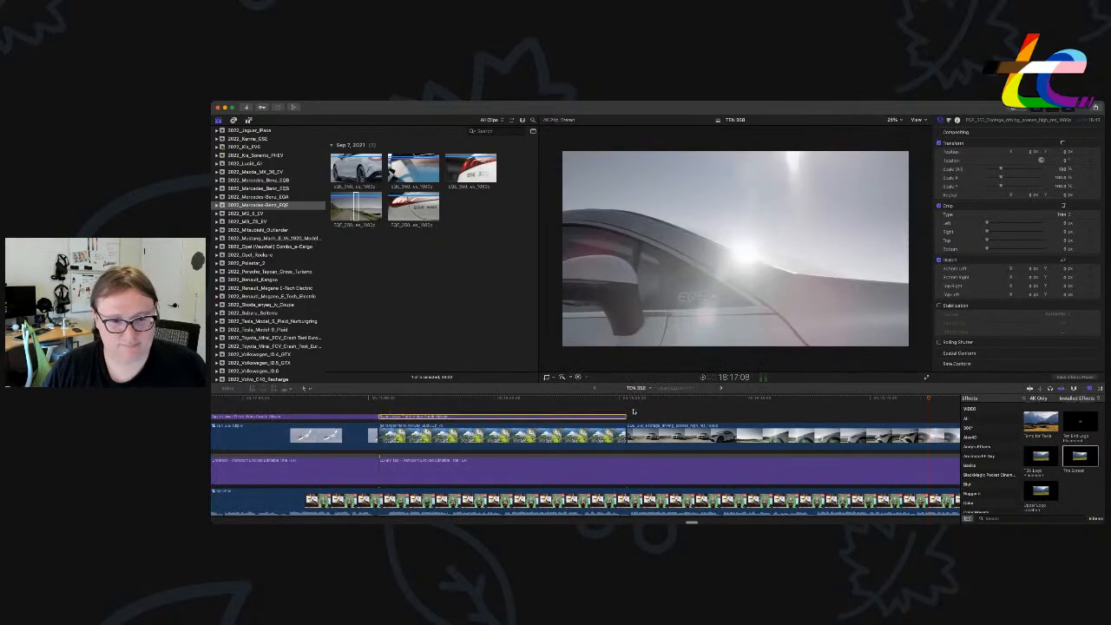
{"action": "key", "text": "super+c"}
{"action": "left_click", "coordinate": [633, 412]}
{"action": "key", "text": "super+v"}
{"action": "scroll", "coordinate": [675, 422], "scroll_direction": "right", "scroll_amount": 5}
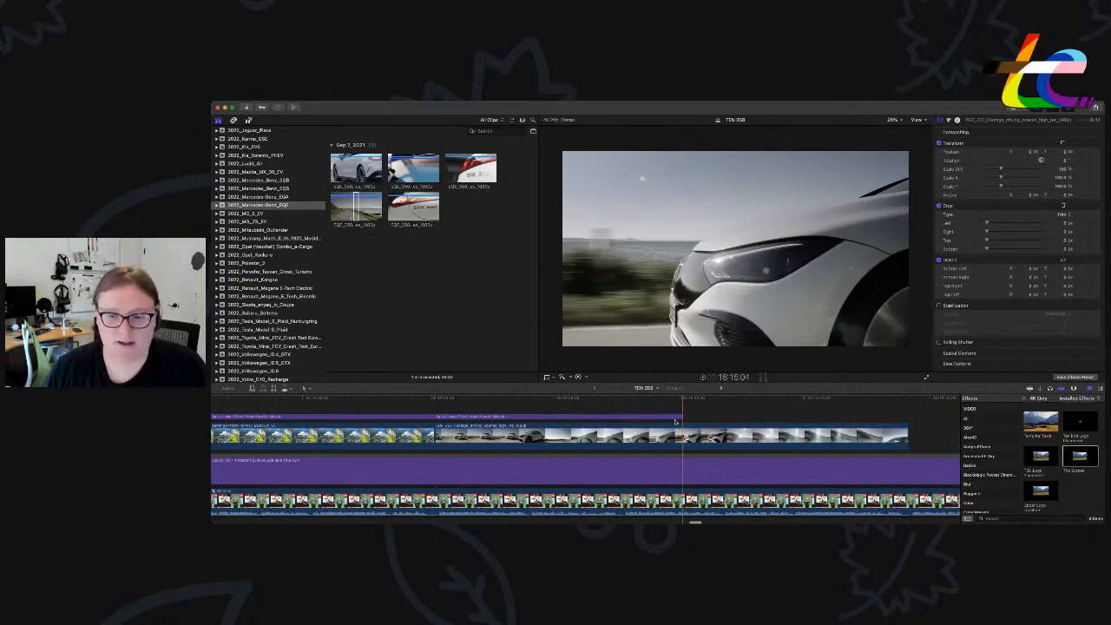
Play through the extended EQE clip and stretch the copied credit to the clip's end.
{"action": "scroll", "coordinate": [676, 422], "scroll_direction": "right", "scroll_amount": 5}
{"action": "left_click", "coordinate": [705, 400]}
{"action": "key", "text": "space"}
{"action": "key", "text": "super+minus"}
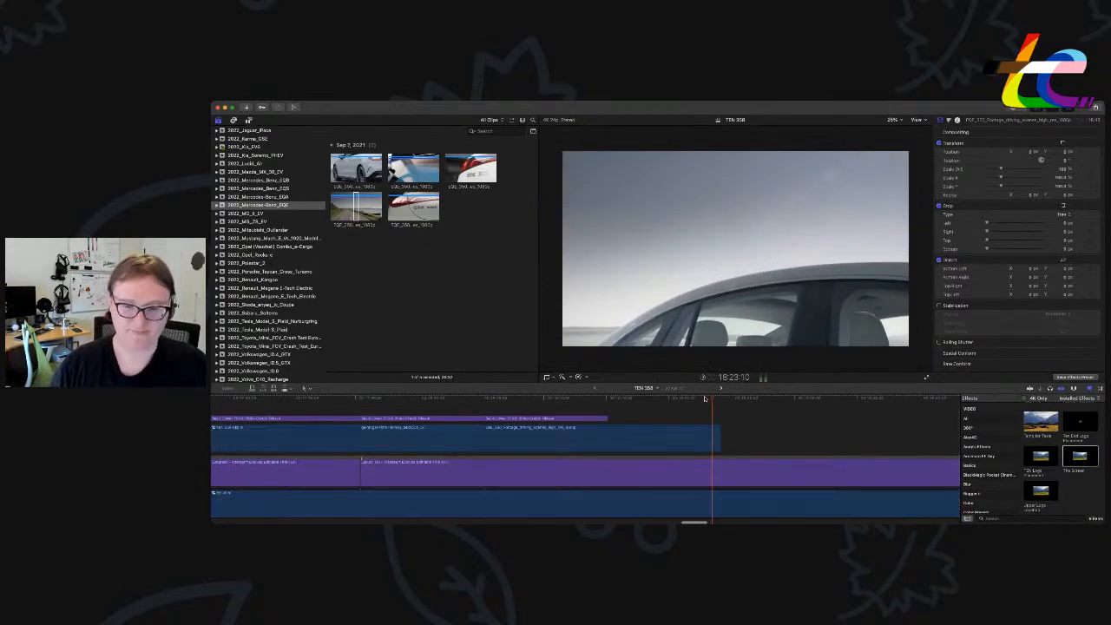
{"action": "key", "text": "super+minus"}
{"action": "key", "text": "super+minus"}
{"action": "key", "text": "space"}
{"action": "left_click_drag", "start_coordinate": [685, 418], "coordinate": [716, 418]}
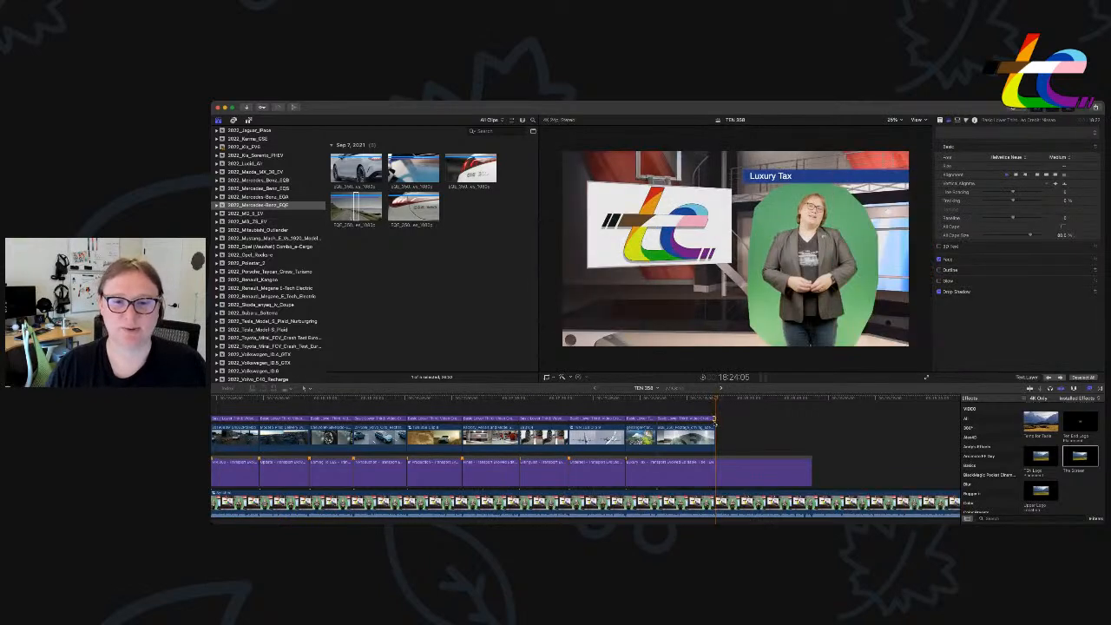
{"action": "left_click", "coordinate": [690, 419]}
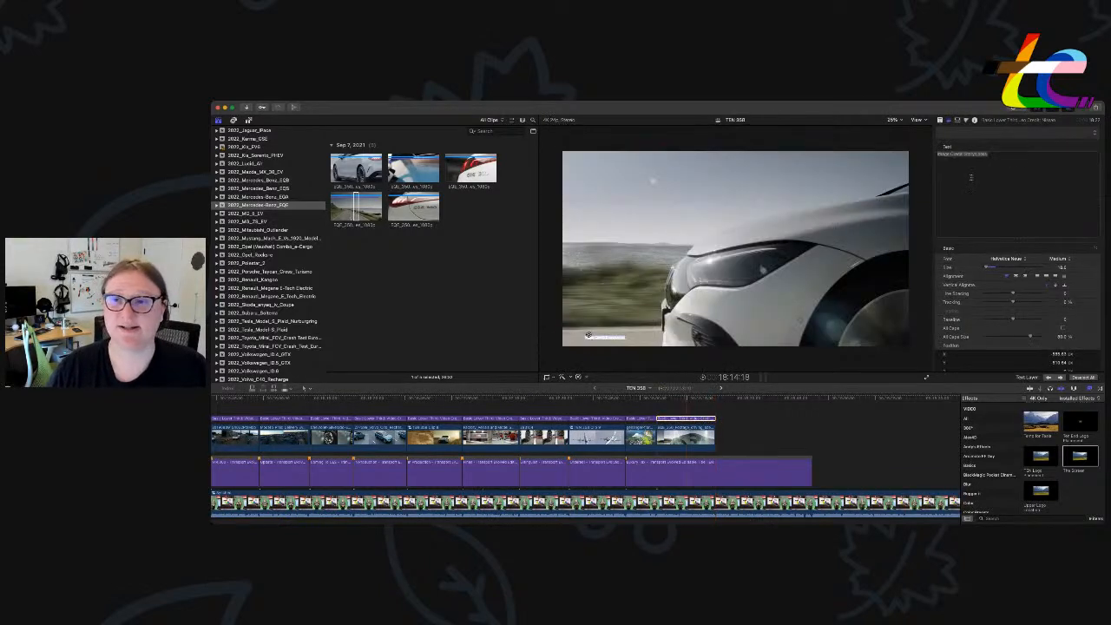
{"action": "left_click", "coordinate": [973, 156]}
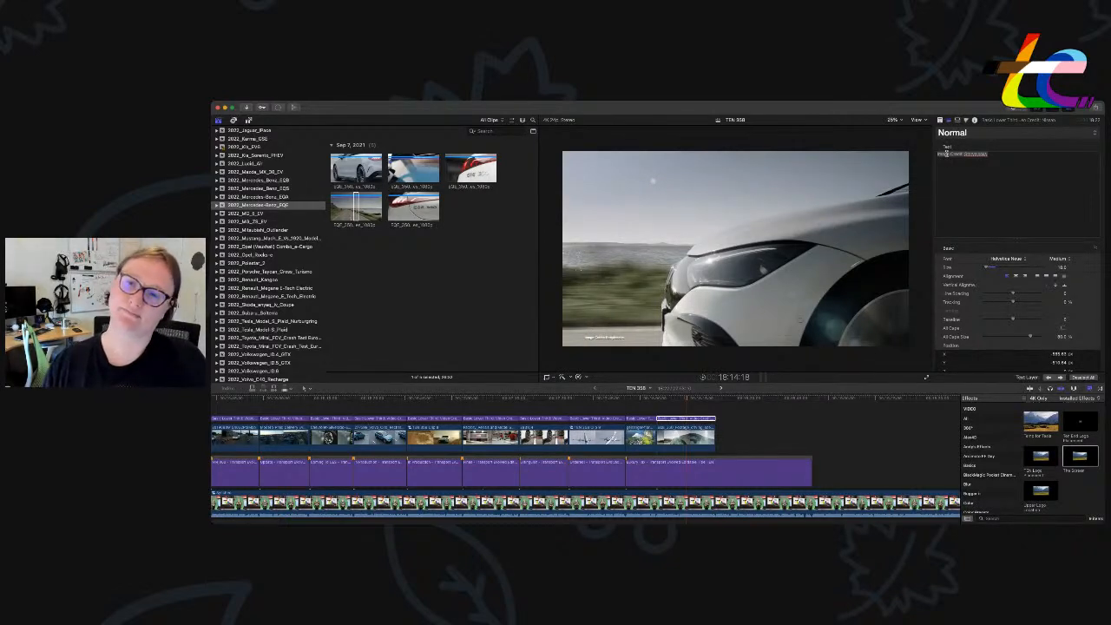
{"action": "key", "text": "super+a"}
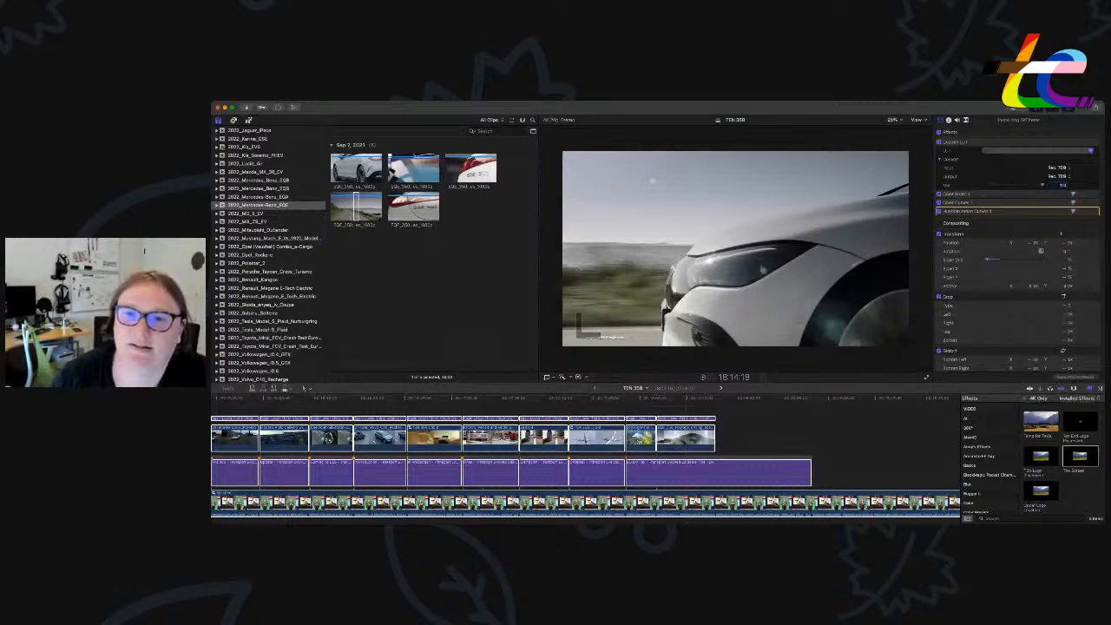
{"action": "key", "text": "super+v"}
{"action": "key", "text": "space"}
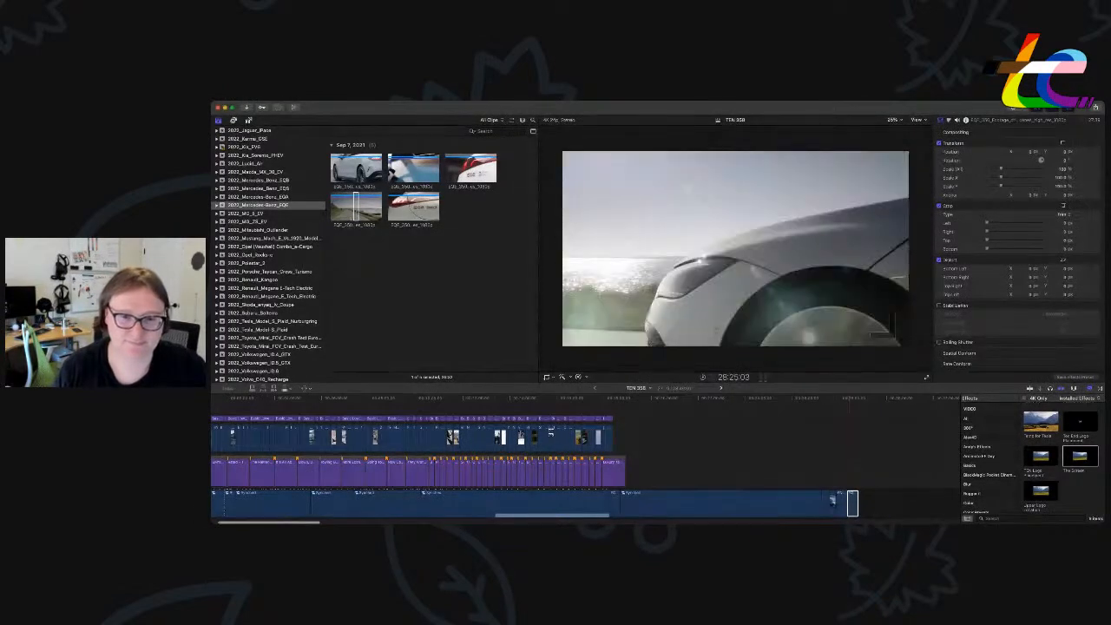
{"action": "left_click", "coordinate": [852, 473]}
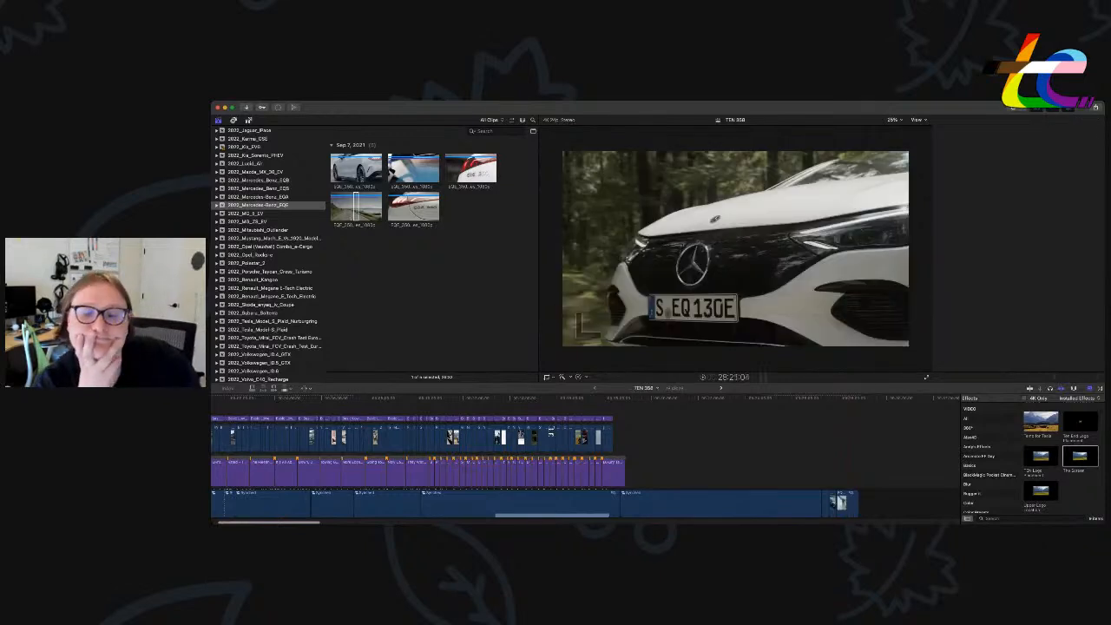
Undo the accidental timeline edits and check the remaining presenter footage and the clips at the episode's end.
{"action": "key", "text": "super+z"}
{"action": "key", "text": "super+z"}
{"action": "key", "text": "super+z"}
{"action": "key", "text": "super+z"}
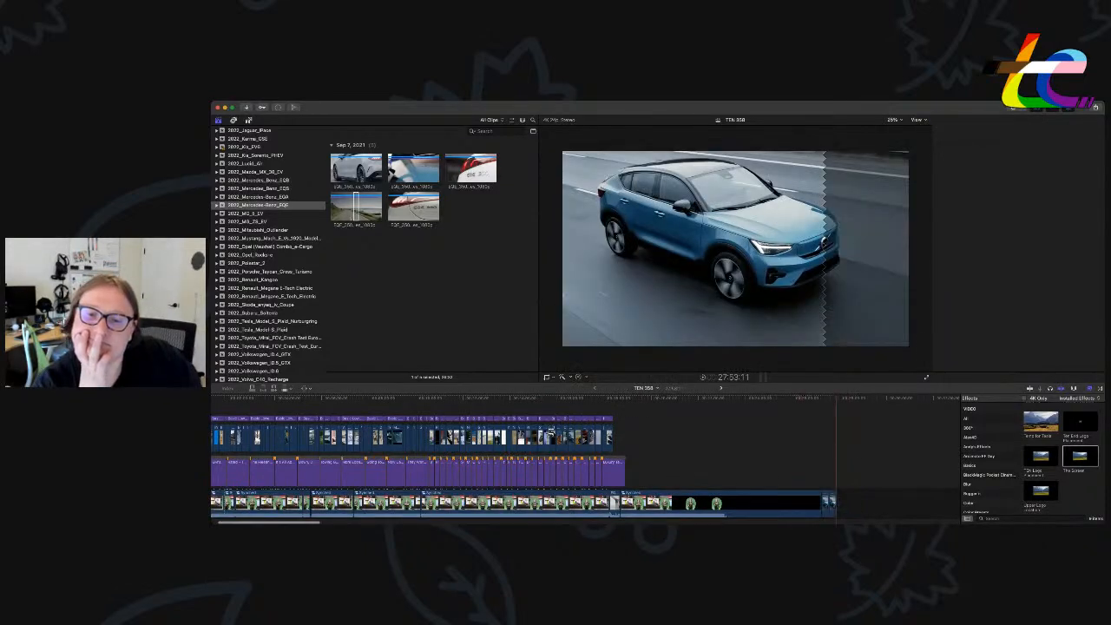
{"action": "key", "text": "super+z"}
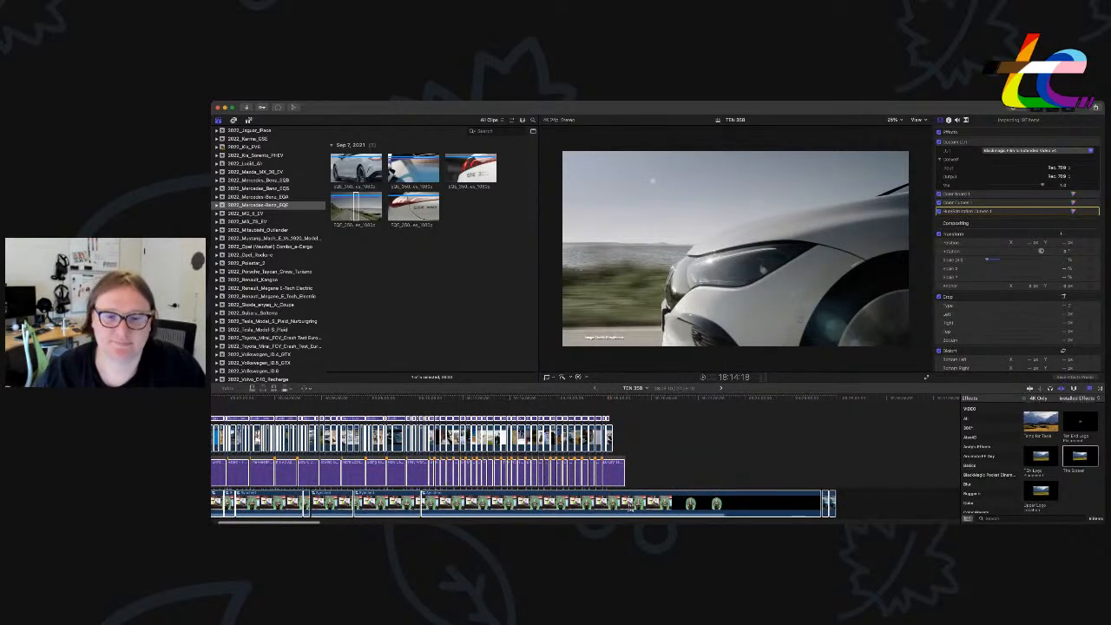
{"action": "left_click", "coordinate": [711, 470]}
{"action": "left_click", "coordinate": [786, 503]}
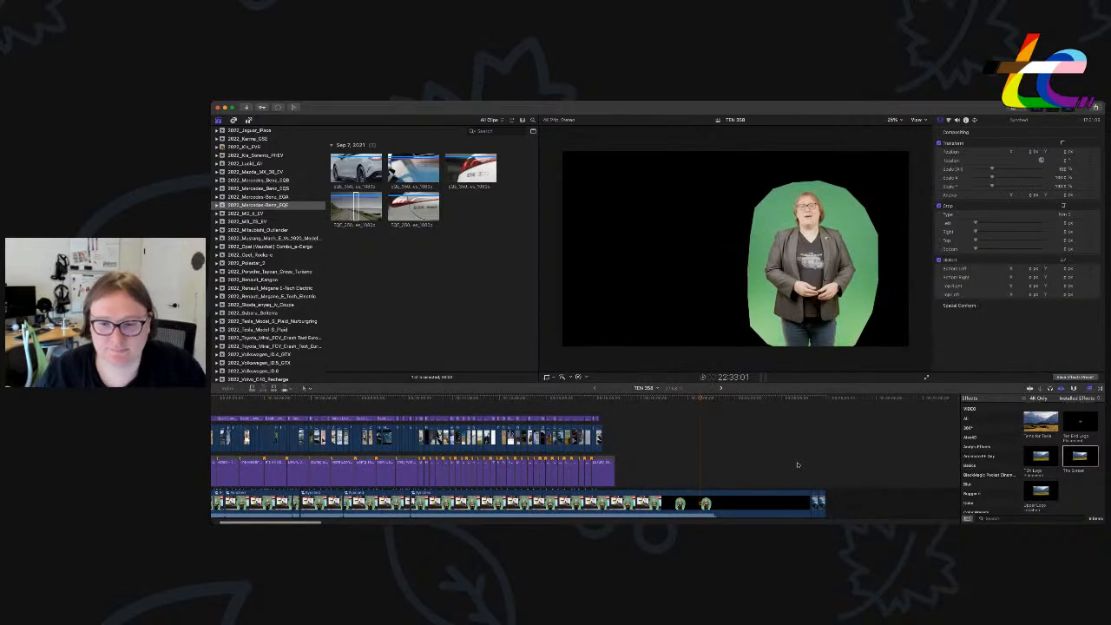
{"action": "left_click", "coordinate": [818, 501]}
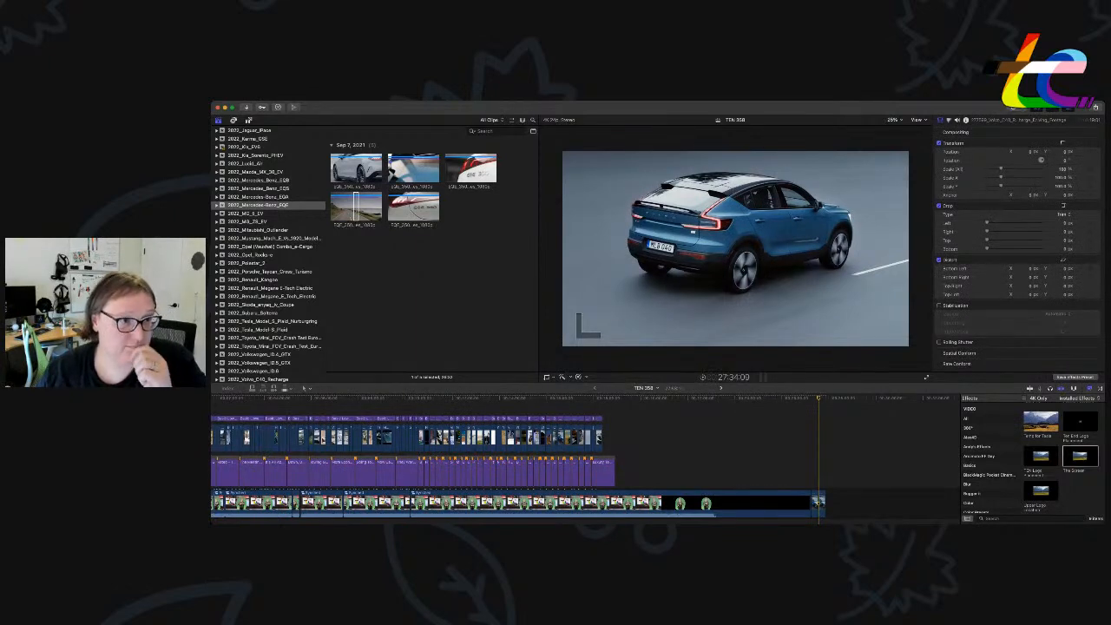
{"action": "key", "text": "super+z"}
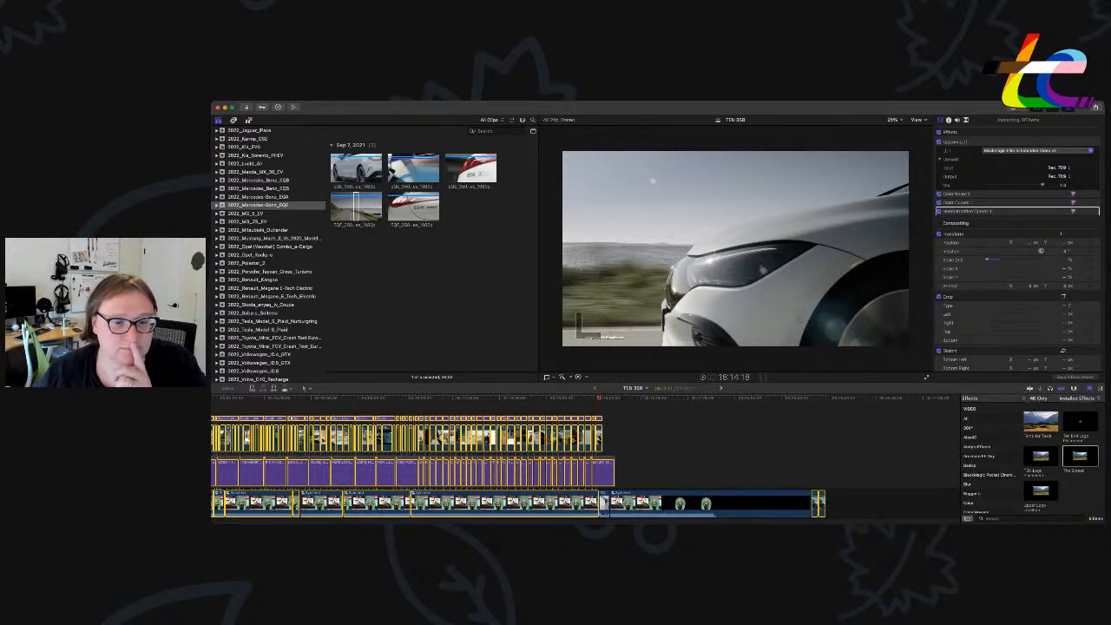
{"action": "key", "text": "super+z"}
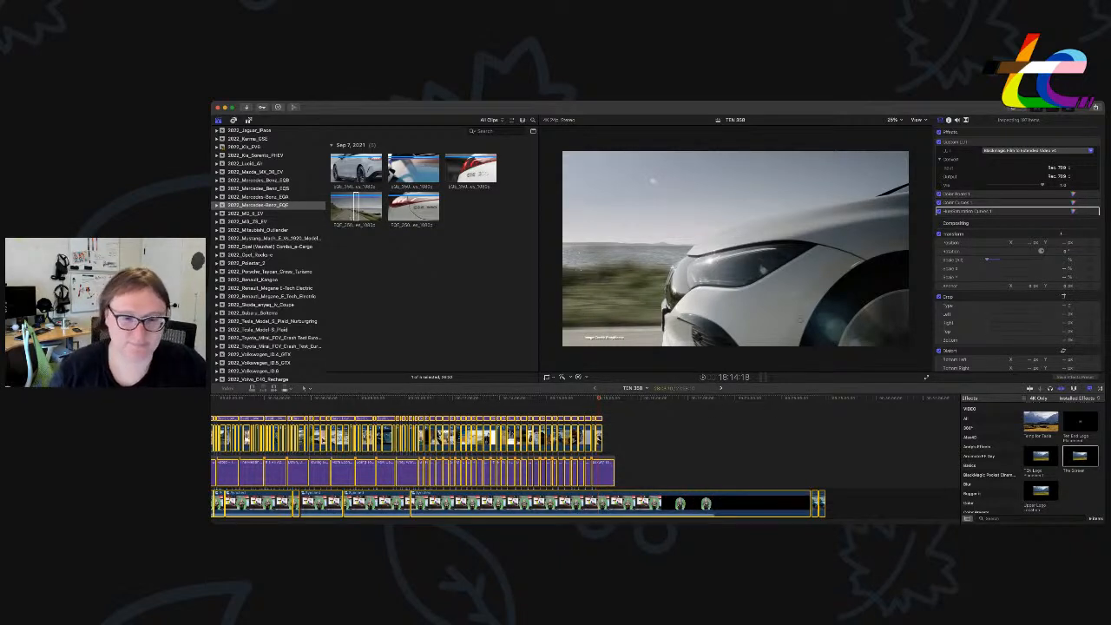
Play the Luxury Tax story from the middle of the EQE clip to check the footage and credit.
{"action": "key", "text": "super+equal"}
{"action": "key", "text": "super+equal"}
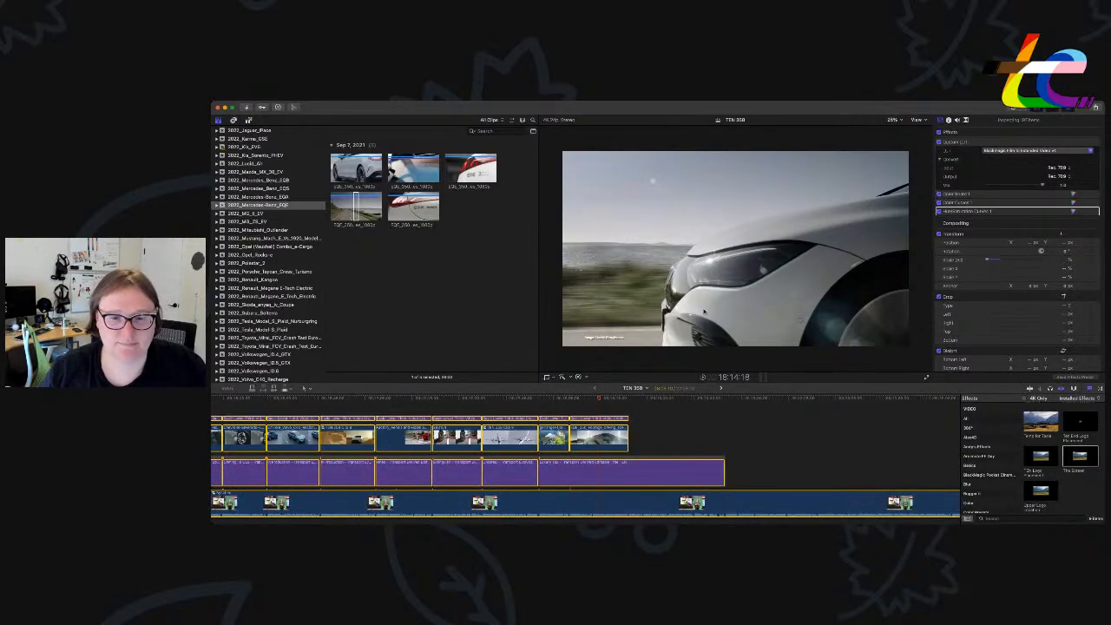
{"action": "left_click", "coordinate": [700, 437]}
{"action": "left_click", "coordinate": [597, 403]}
{"action": "key", "text": "space"}
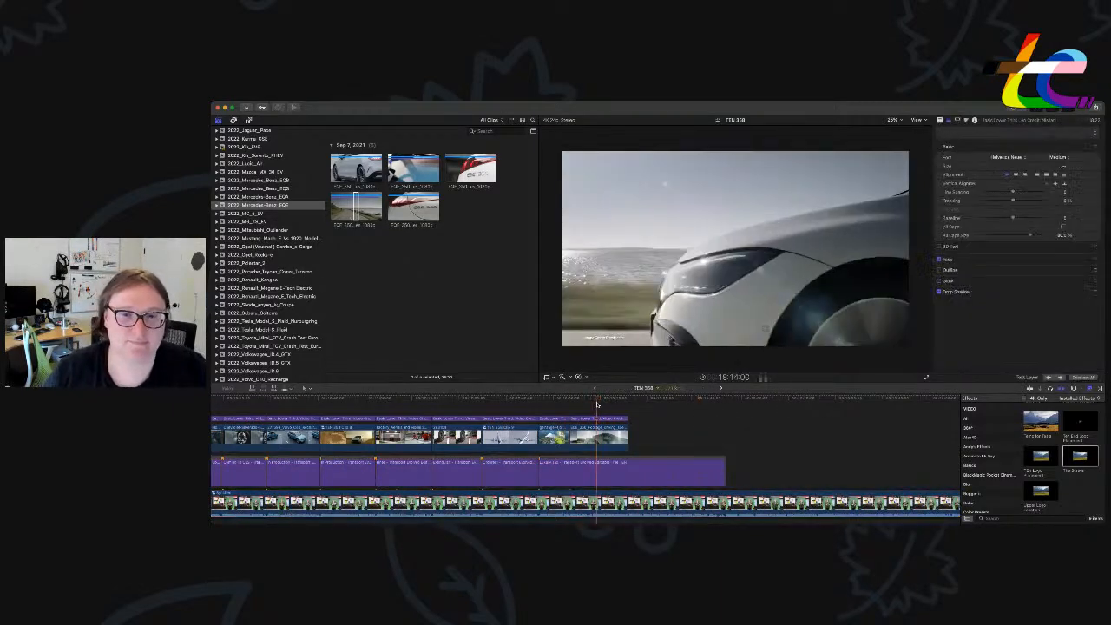
{"action": "scroll", "coordinate": [619, 406], "scroll_direction": "right", "scroll_amount": 3}
{"action": "scroll", "coordinate": [618, 406], "scroll_direction": "right", "scroll_amount": 3}
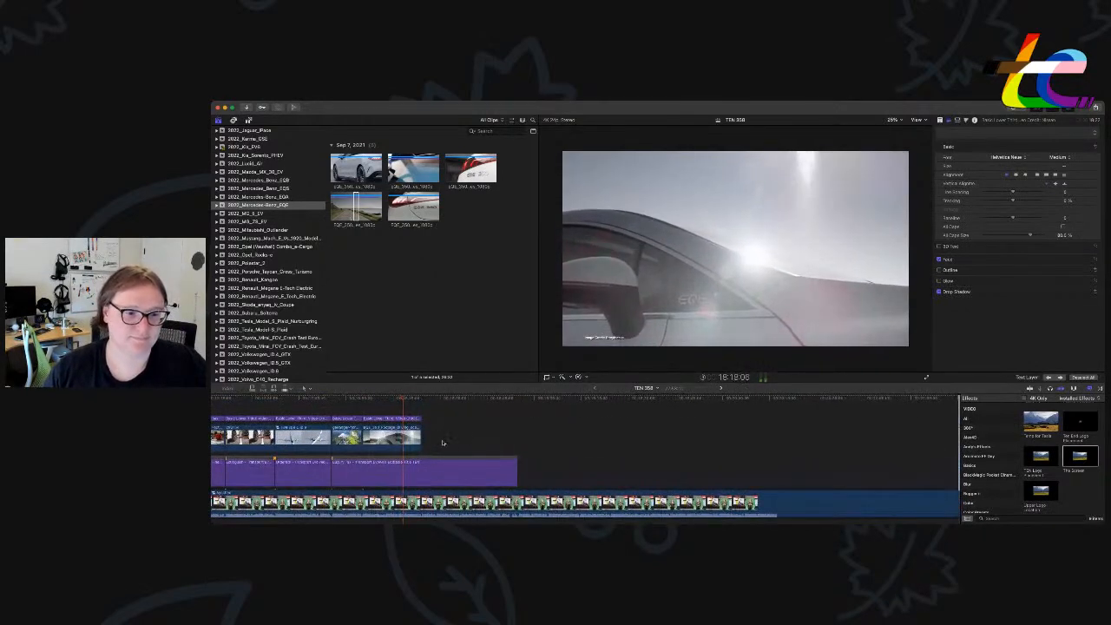
{"action": "key", "text": "space"}
Set the text of the credit above the EQE clip to "Video Credit: Mercedes-Benz".
{"action": "left_click", "coordinate": [402, 421]}
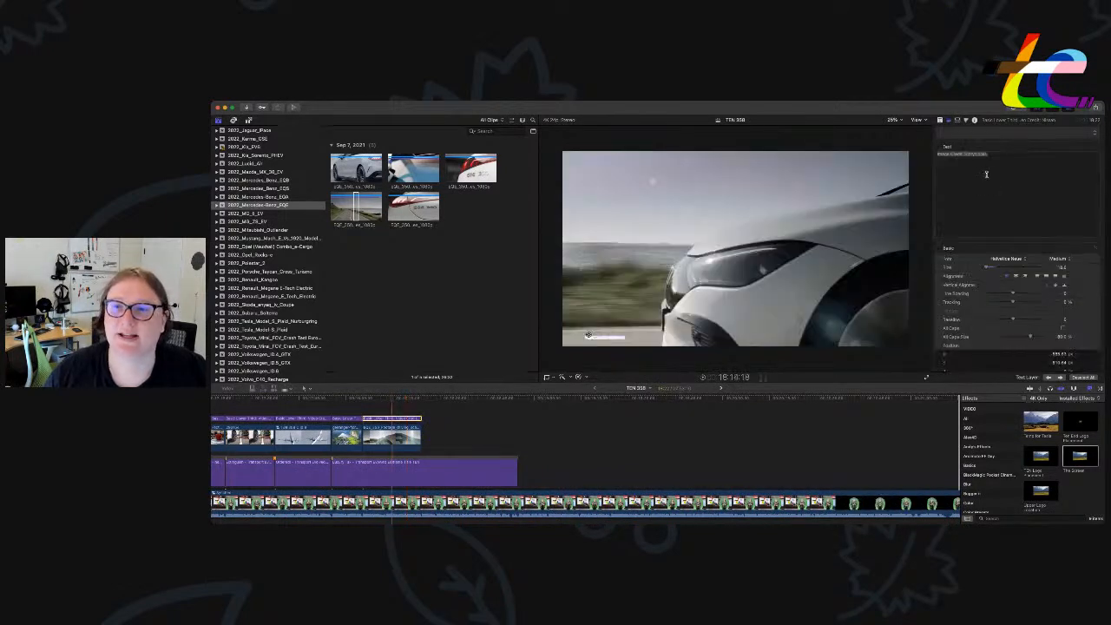
{"action": "left_click", "coordinate": [1007, 156]}
{"action": "key", "text": "super+a"}
{"action": "type", "text": "V"}
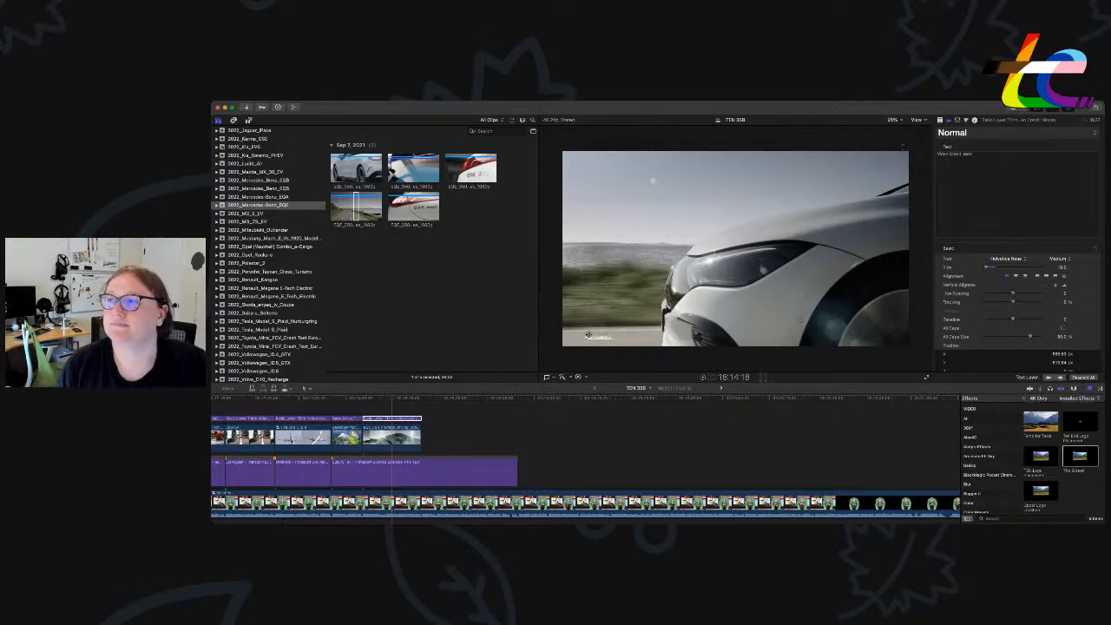
{"action": "type", "text": "-Benz"}
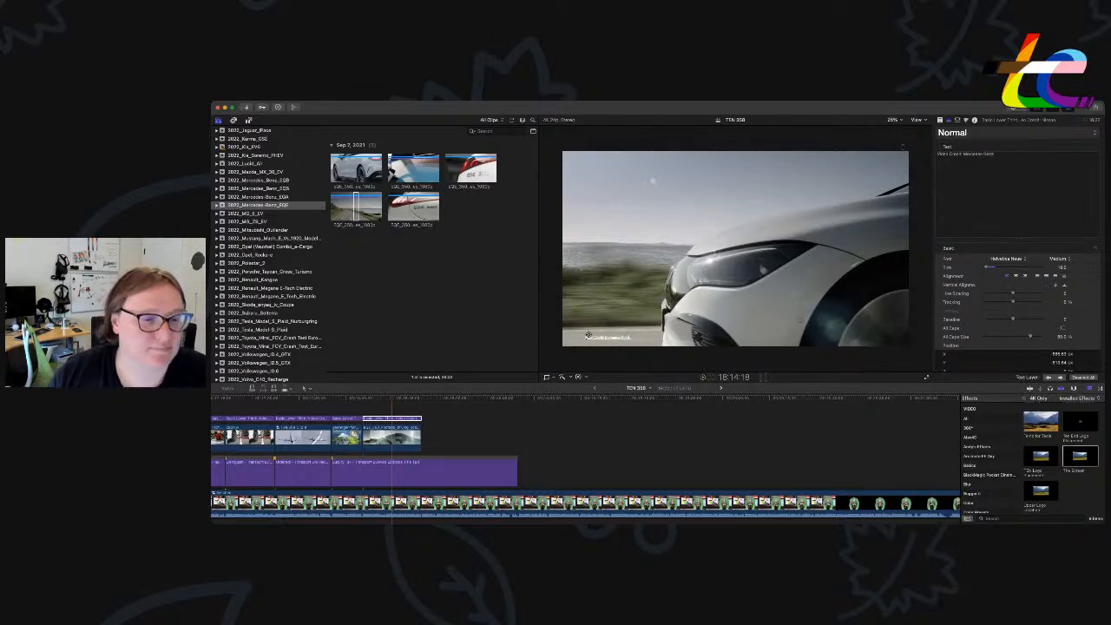
Open the image credit above the mountain photo clip at the start of the Luxury Tax story.
{"action": "left_click", "coordinate": [348, 408]}
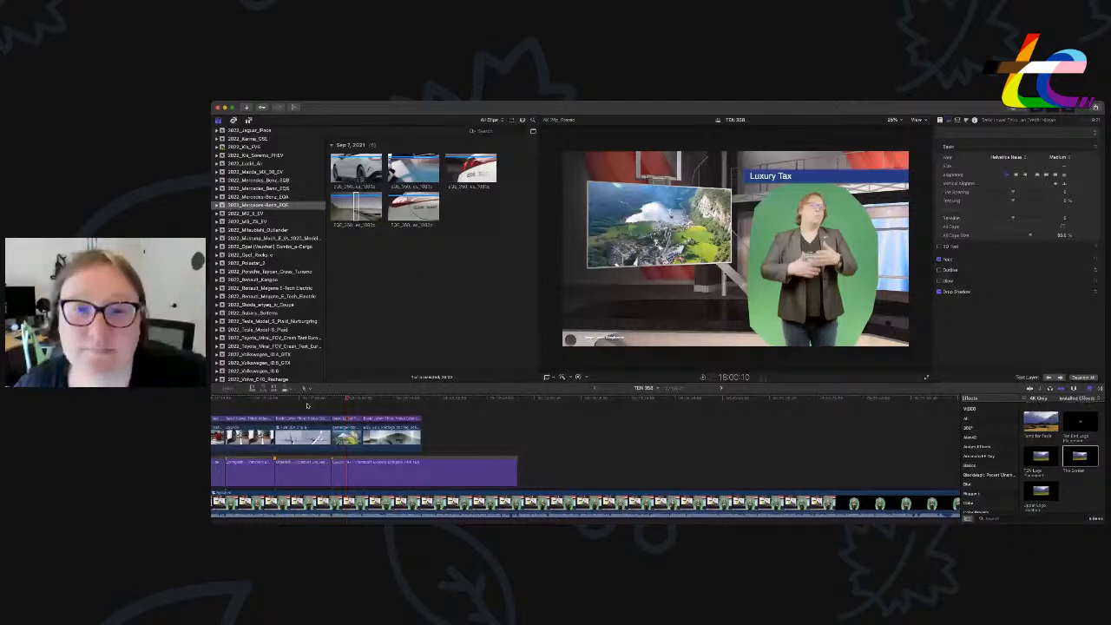
{"action": "left_click", "coordinate": [346, 418]}
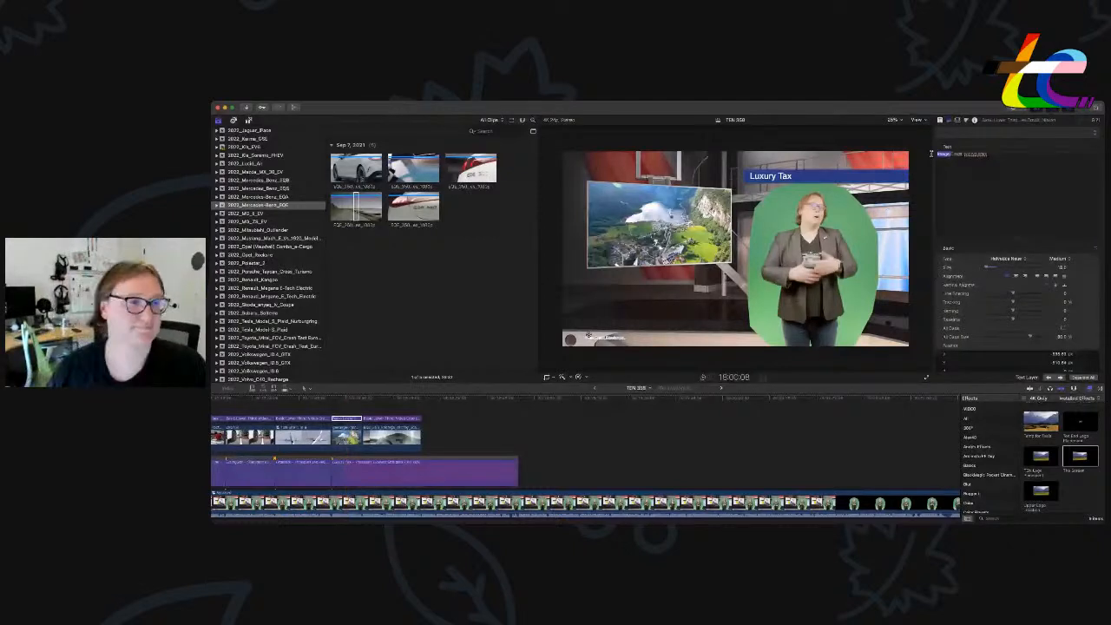
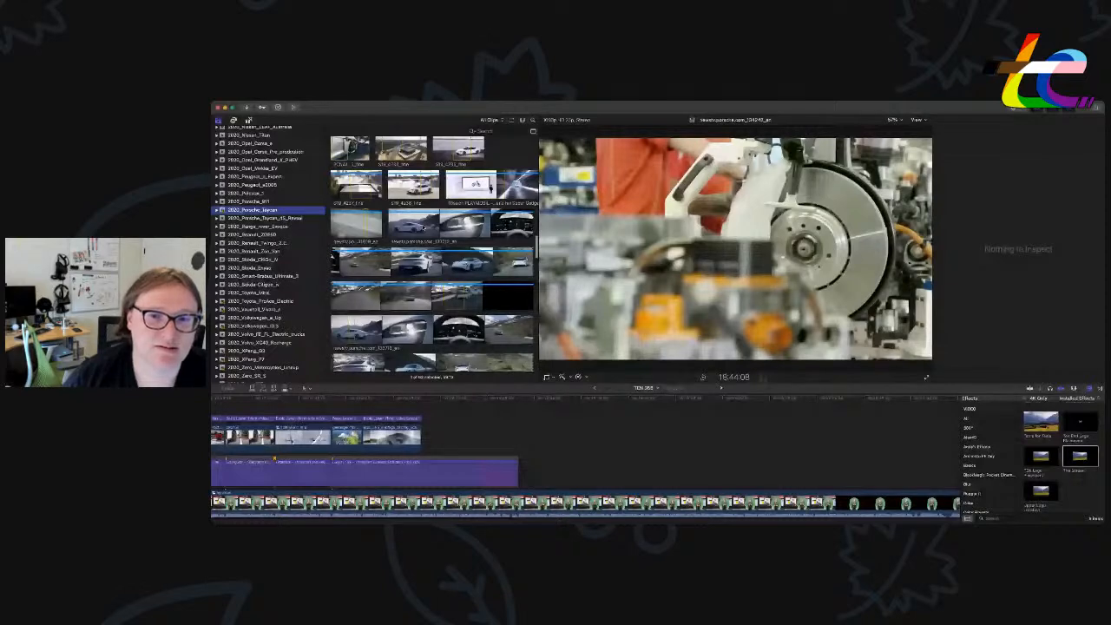
Mark a mountain-road section of the 2020 Porsche Taycan footage and attach it after the EQE clip.
{"action": "scroll", "coordinate": [424, 227], "scroll_direction": "down", "scroll_amount": 3}
{"action": "left_click_drag", "start_coordinate": [413, 199], "coordinate": [383, 198]}
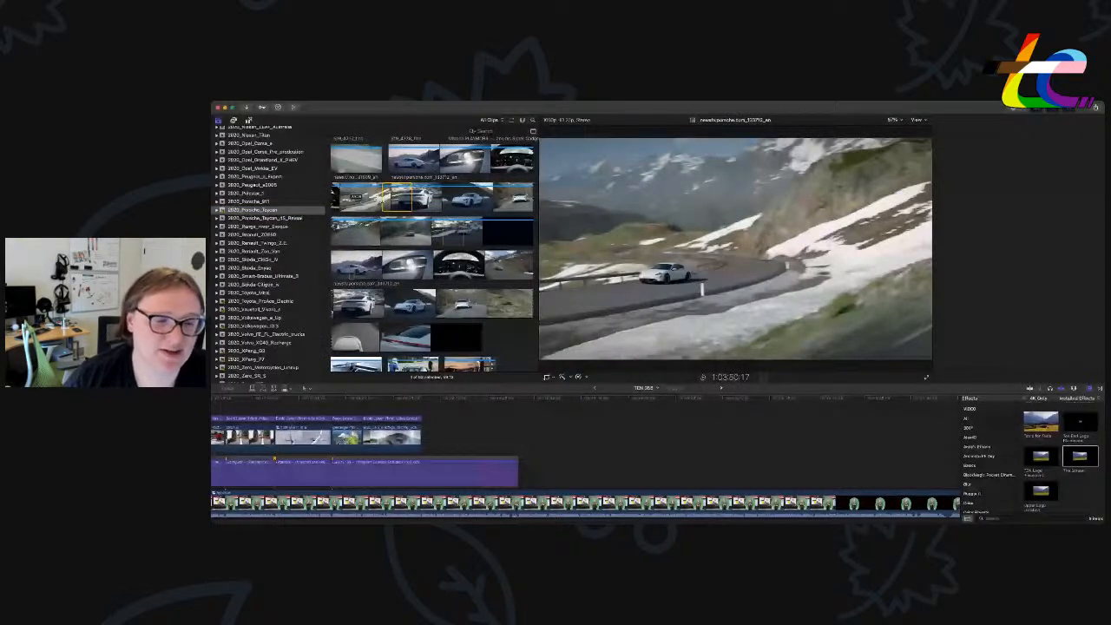
{"action": "key", "text": "q"}
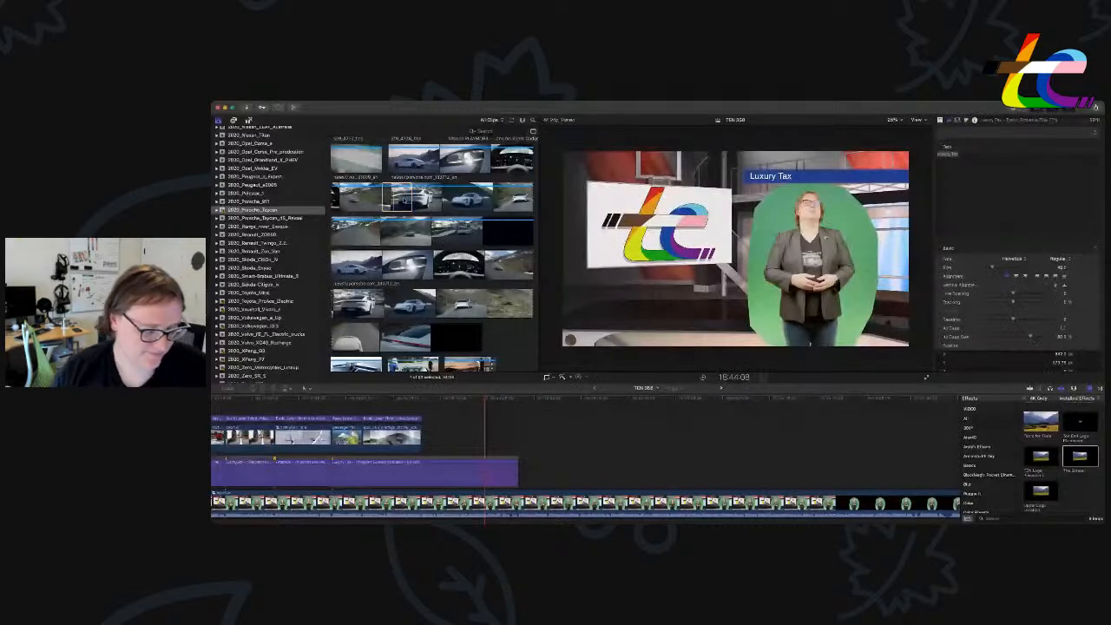
{"action": "left_click_drag", "start_coordinate": [404, 199], "coordinate": [427, 445]}
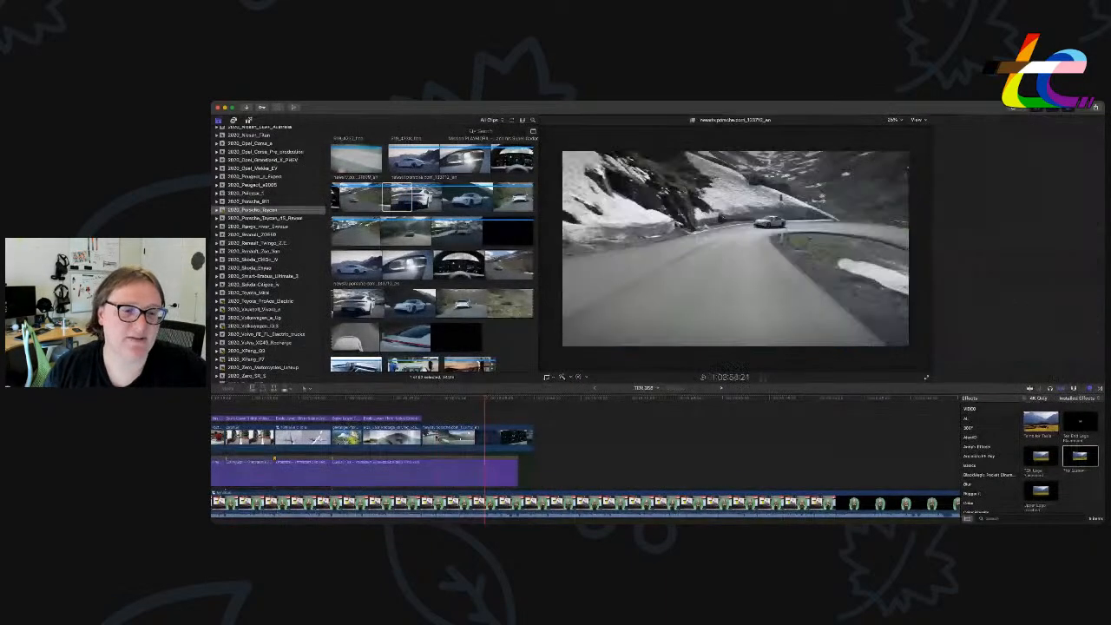
Check the transition from the EQE clip and align the Porsche clip's start with the EQE clip's end.
{"action": "left_click", "coordinate": [425, 408]}
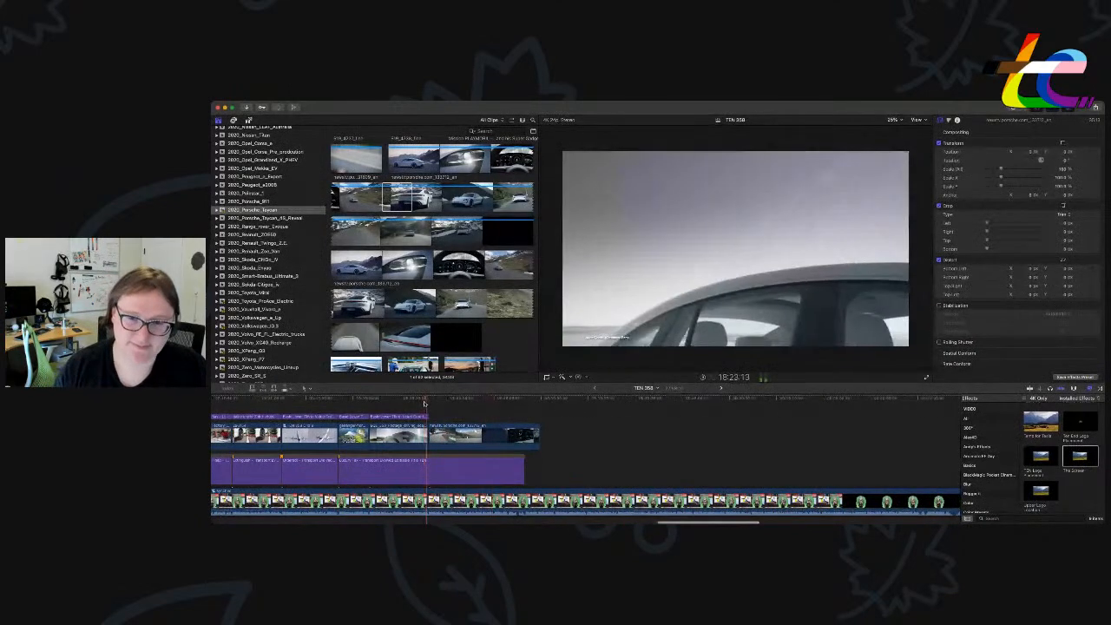
{"action": "key", "text": "super+equal"}
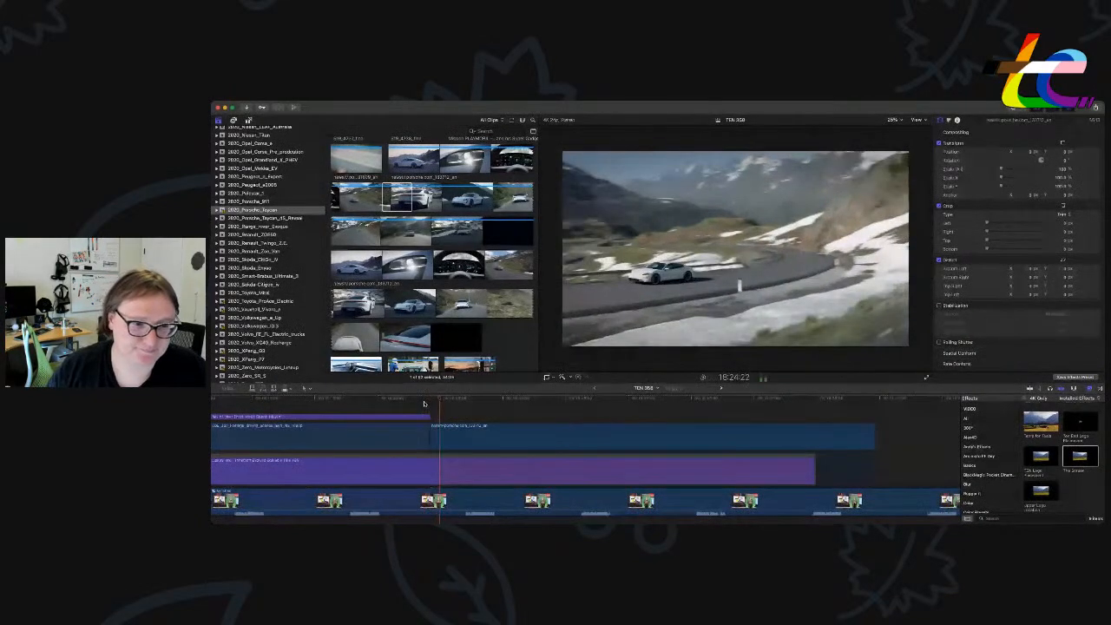
{"action": "left_click", "coordinate": [468, 444]}
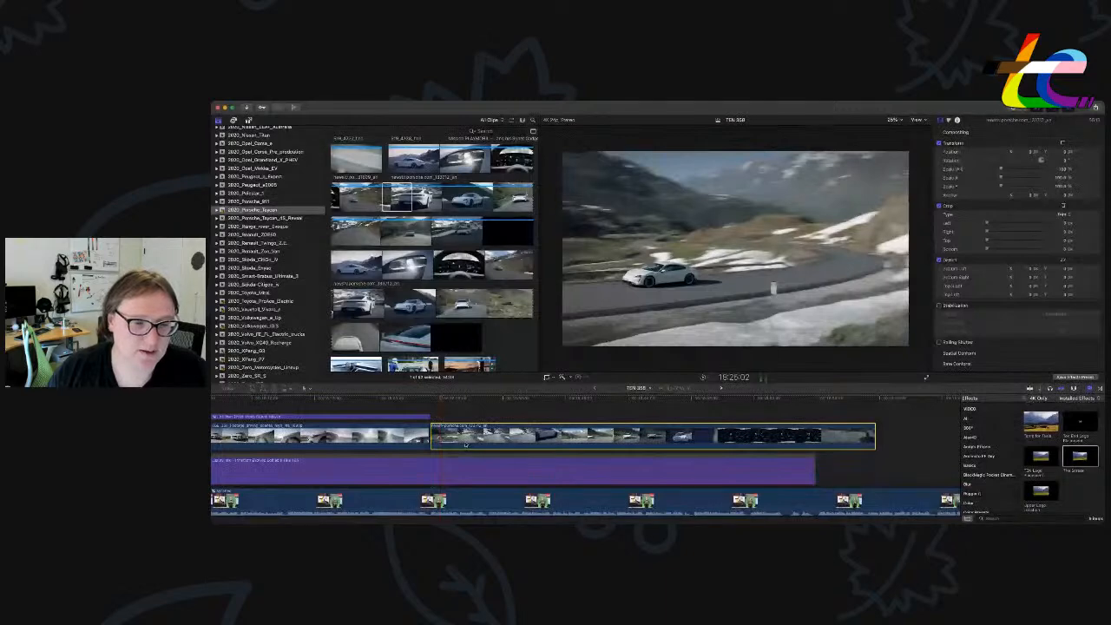
{"action": "left_click_drag", "start_coordinate": [475, 443], "coordinate": [472, 442]}
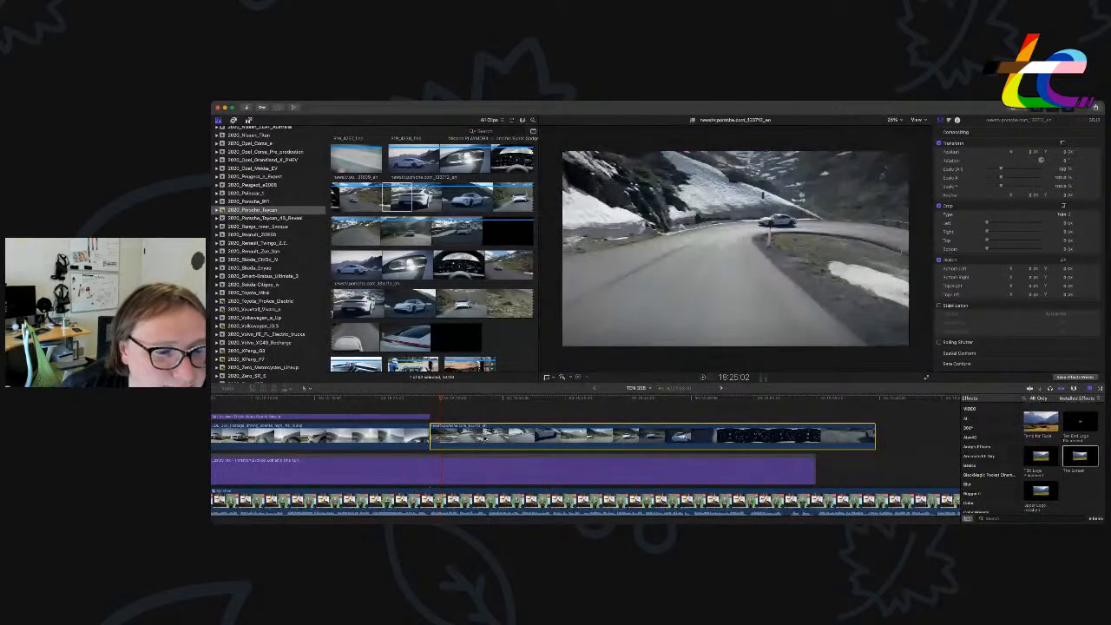
Play the Luxury Tax story from the end of the EQE clip through the Porsche footage.
{"action": "left_click", "coordinate": [416, 405]}
{"action": "key", "text": "space"}
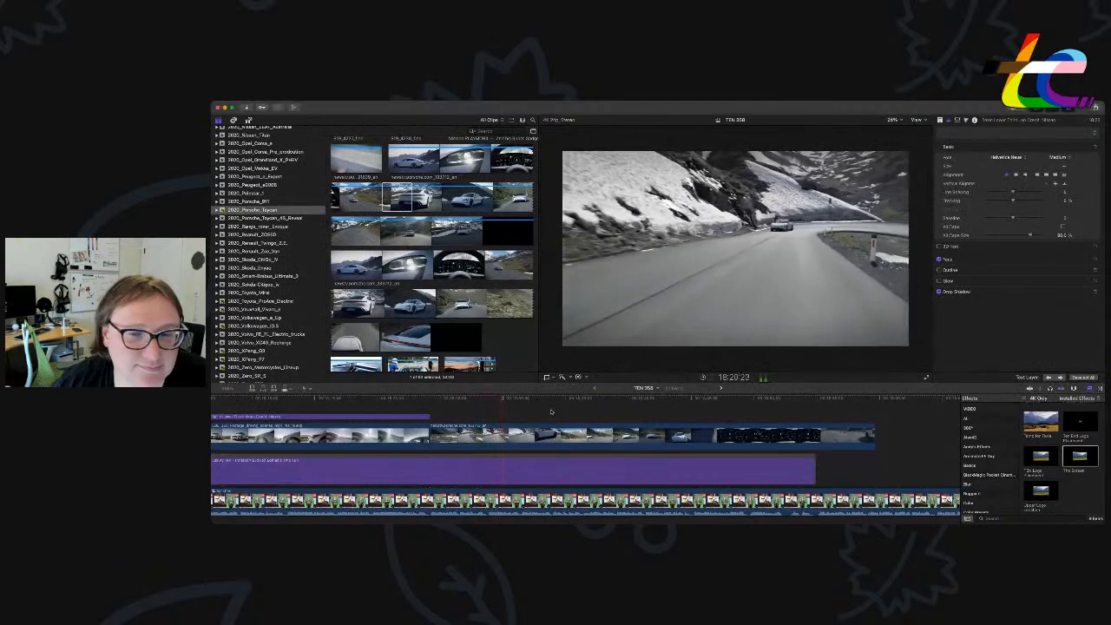
{"action": "scroll", "coordinate": [565, 417], "scroll_direction": "right", "scroll_amount": 5}
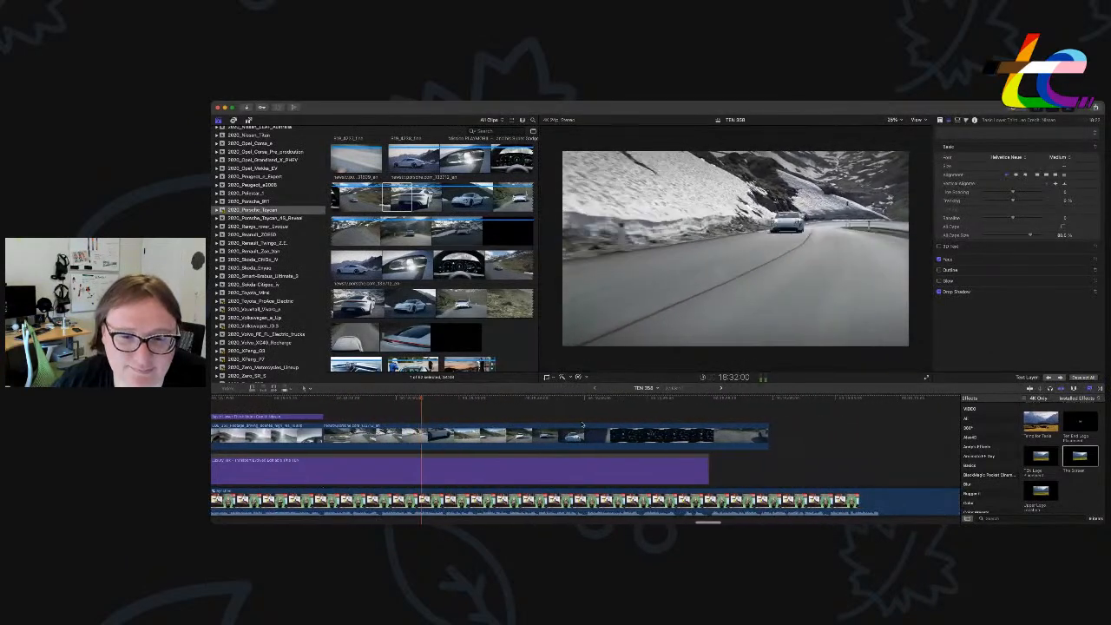
{"action": "scroll", "coordinate": [578, 426], "scroll_direction": "right", "scroll_amount": 2}
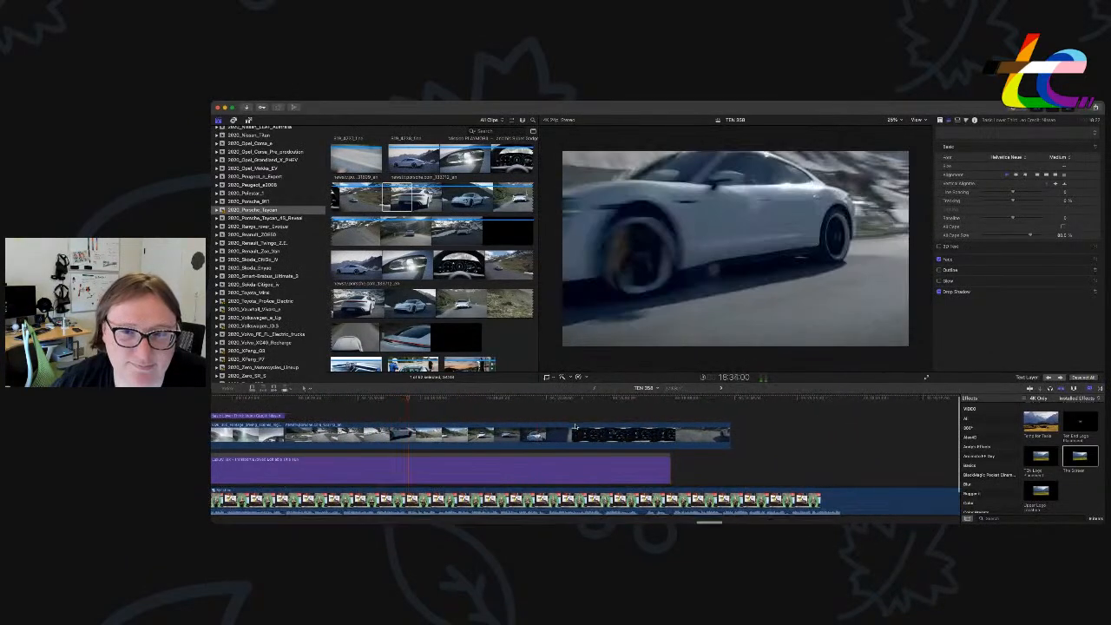
{"action": "scroll", "coordinate": [575, 426], "scroll_direction": "left", "scroll_amount": 1}
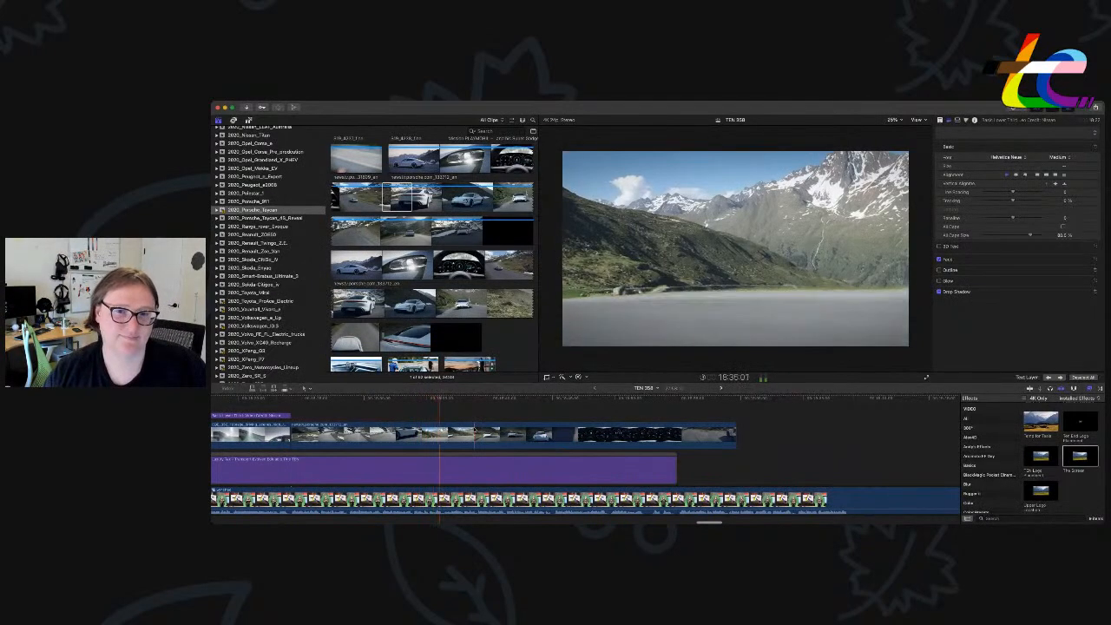
{"action": "key", "text": "space"}
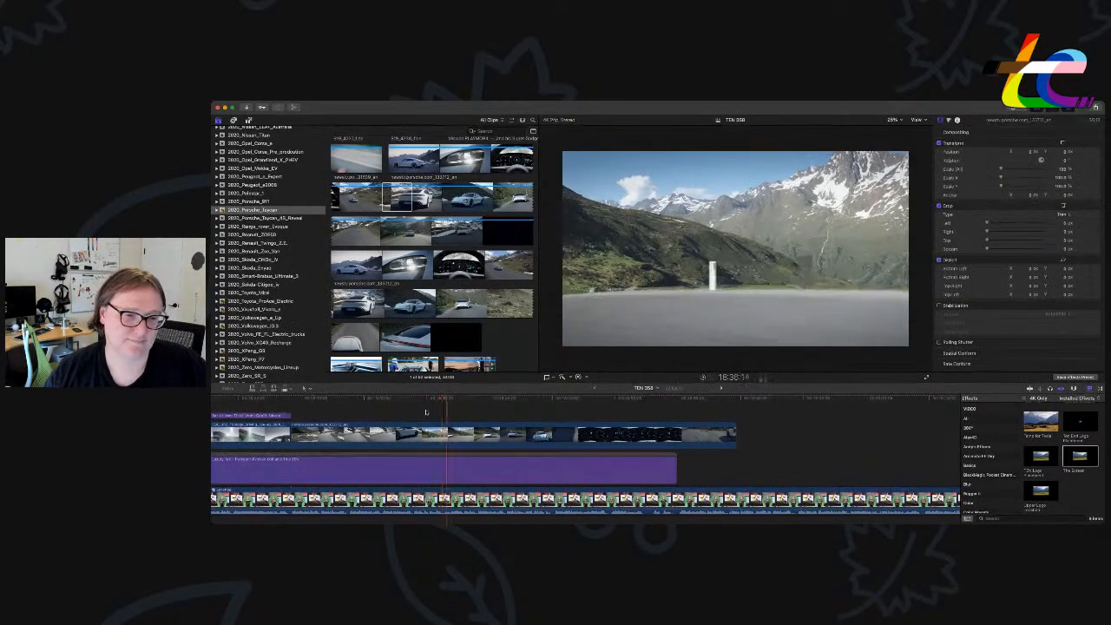
{"action": "key", "text": "space"}
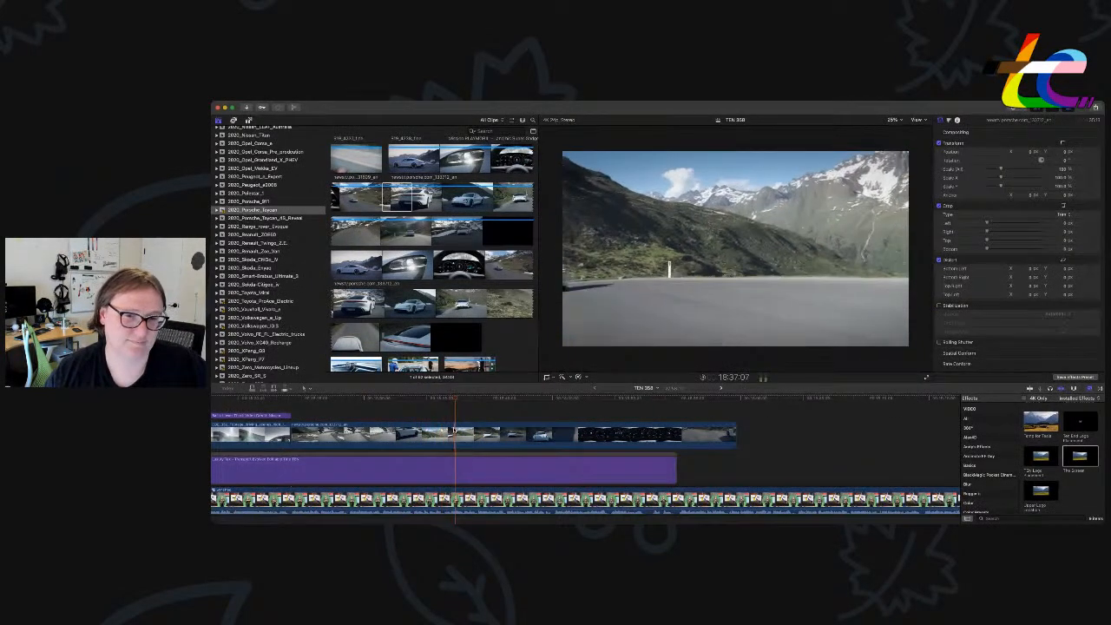
{"action": "key", "text": "space"}
Split the Porsche clip just before the dashboard display shot and delete the part after the cut.
{"action": "left_click", "coordinate": [549, 442]}
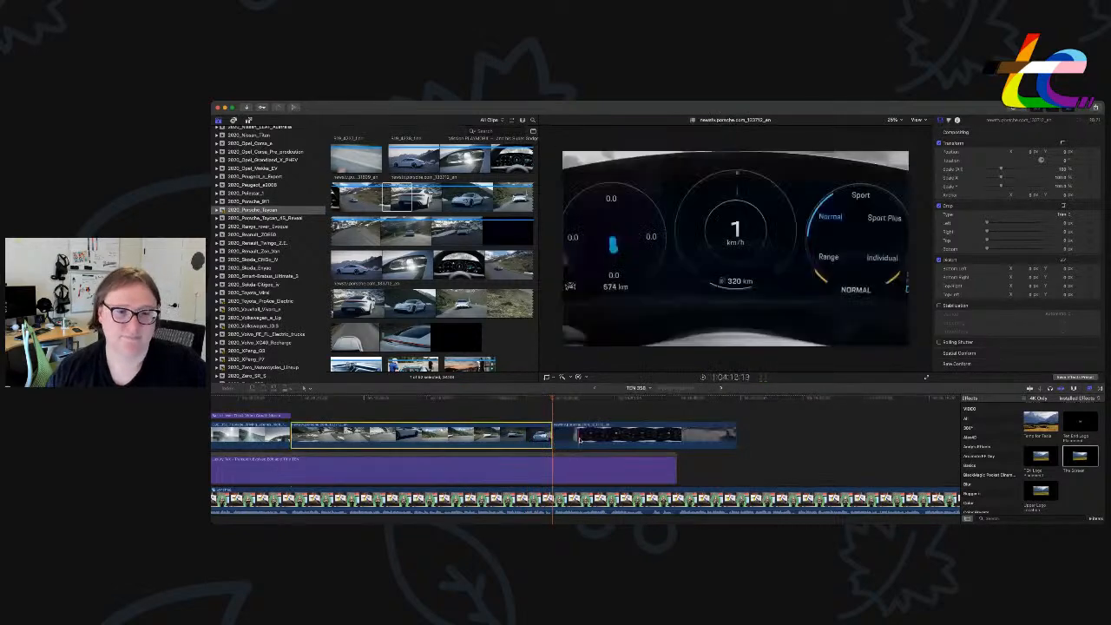
{"action": "left_click", "coordinate": [580, 440]}
{"action": "key", "text": "Delete"}
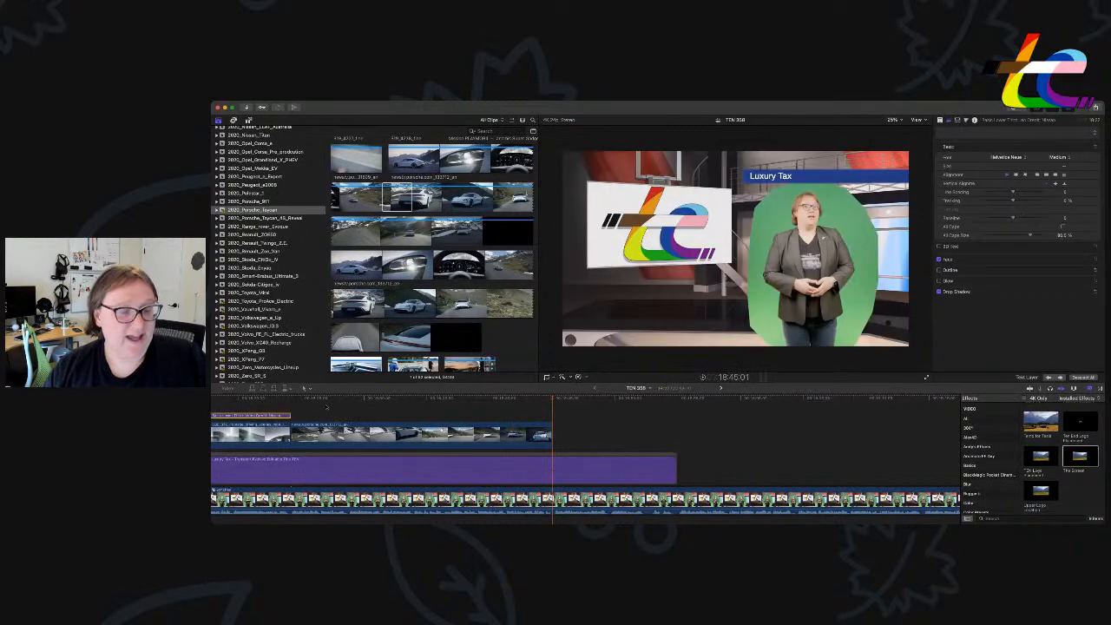
Paste a copy of the video credit above the Porsche clip and stretch it to the clip's end.
{"action": "key", "text": "Up"}
{"action": "key", "text": "super+v"}
{"action": "left_click", "coordinate": [239, 380]}
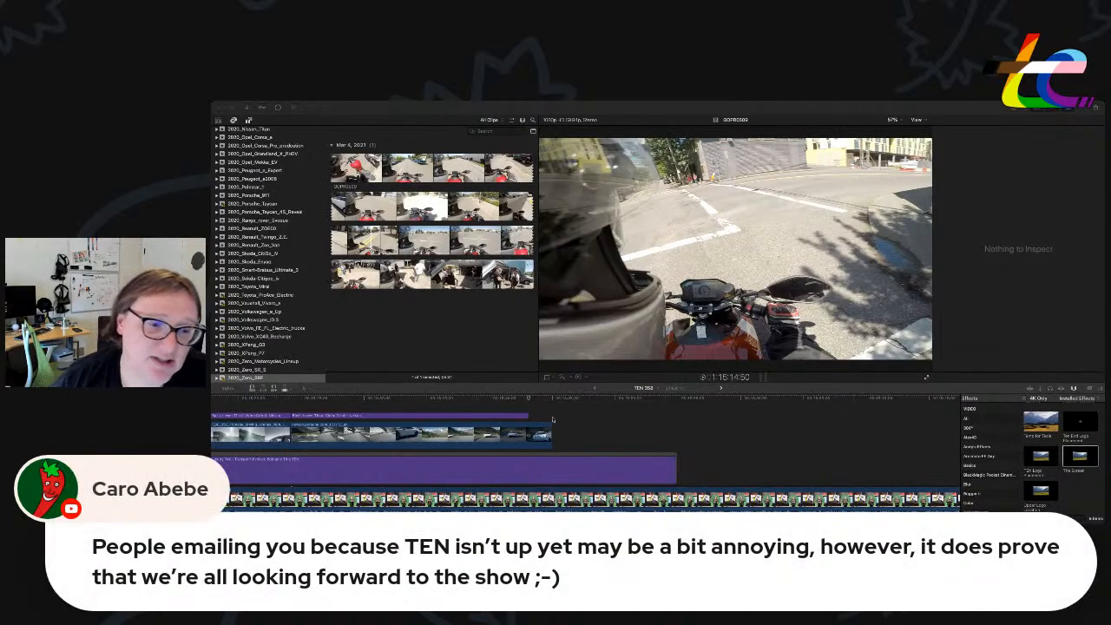
{"action": "key", "text": "super+equal"}
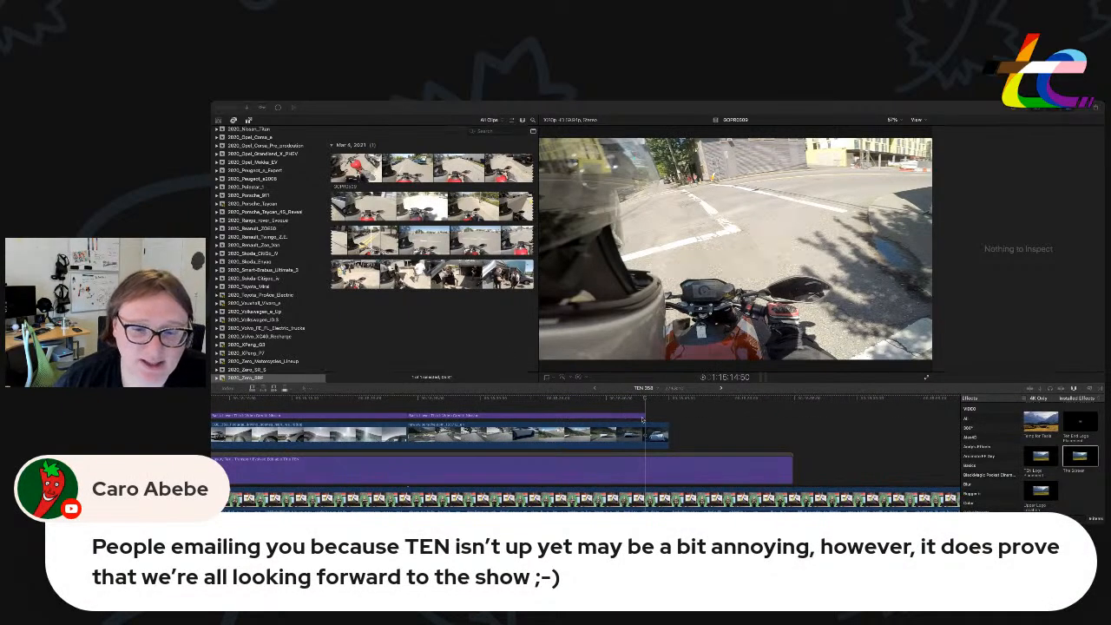
{"action": "left_click", "coordinate": [648, 417]}
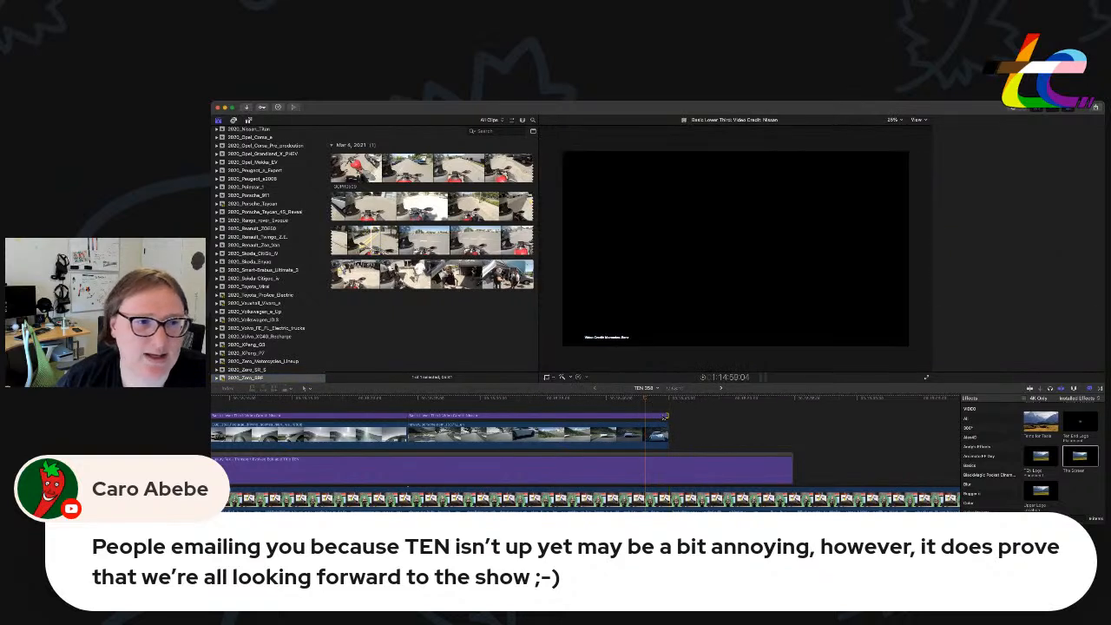
Set the text of the credit above the Porsche clip to "Video Credit: Porsche".
{"action": "left_click", "coordinate": [664, 417]}
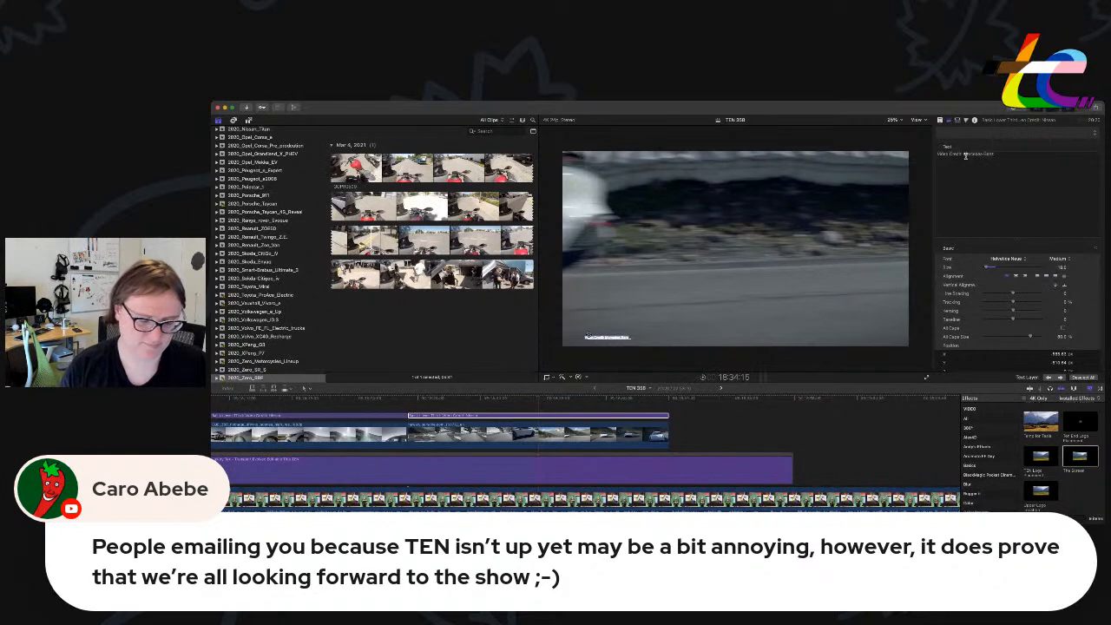
{"action": "type", "text": "Video Credit: Porsche"}
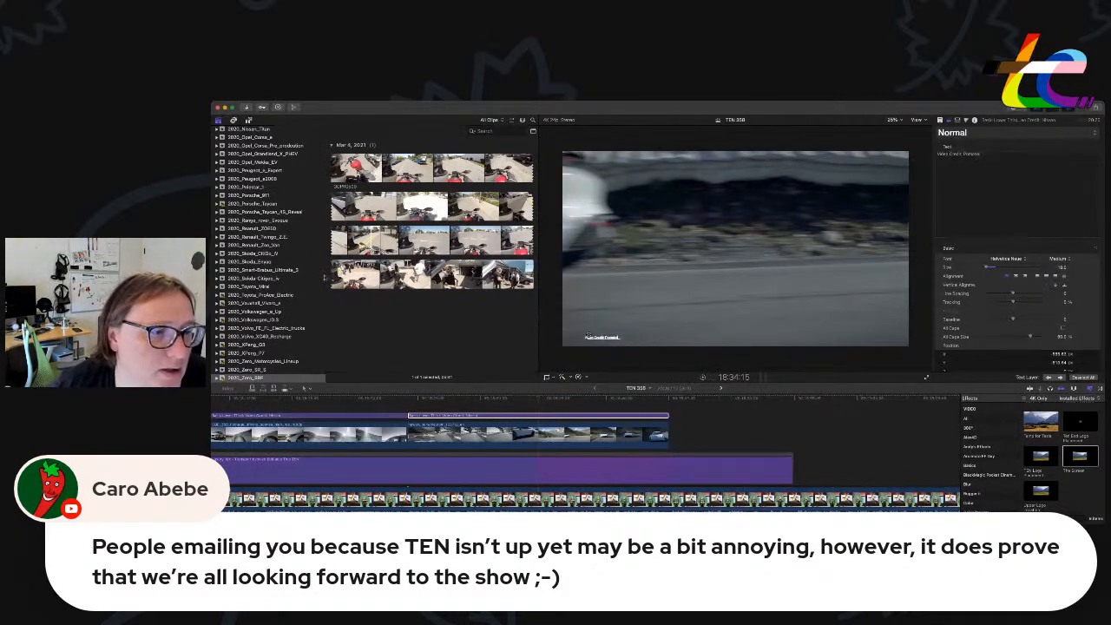
Browse the Volkswagen ID.3, Audi e-tron GT and Audi Q4 e-tron footage for the story's next clip.
{"action": "left_click", "coordinate": [248, 329]}
{"action": "left_click", "coordinate": [269, 320]}
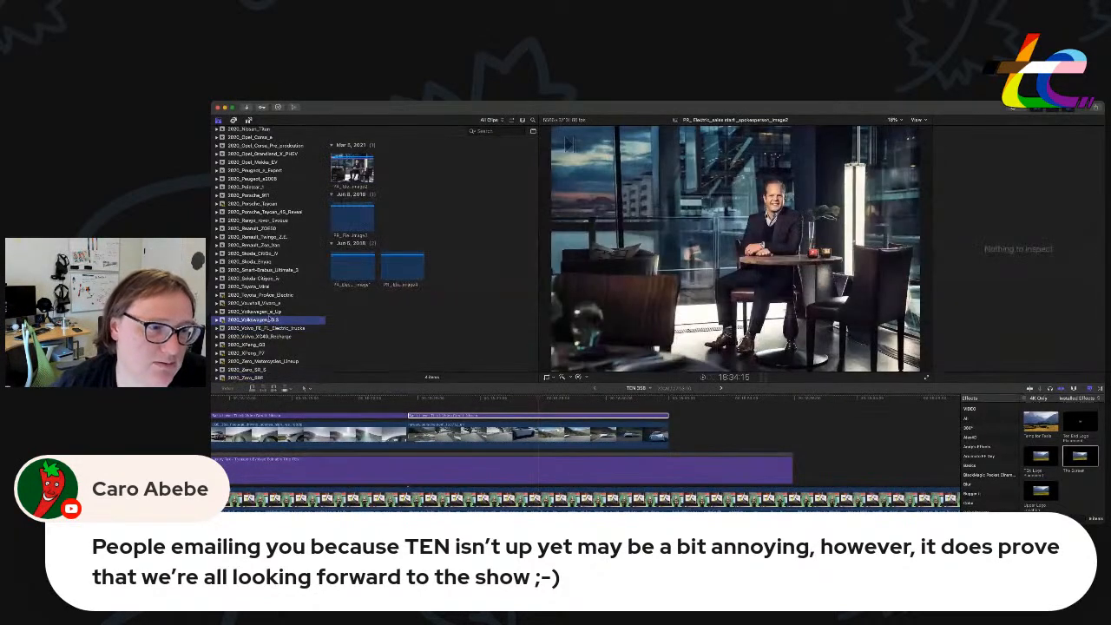
{"action": "scroll", "coordinate": [275, 346], "scroll_direction": "down", "scroll_amount": 5}
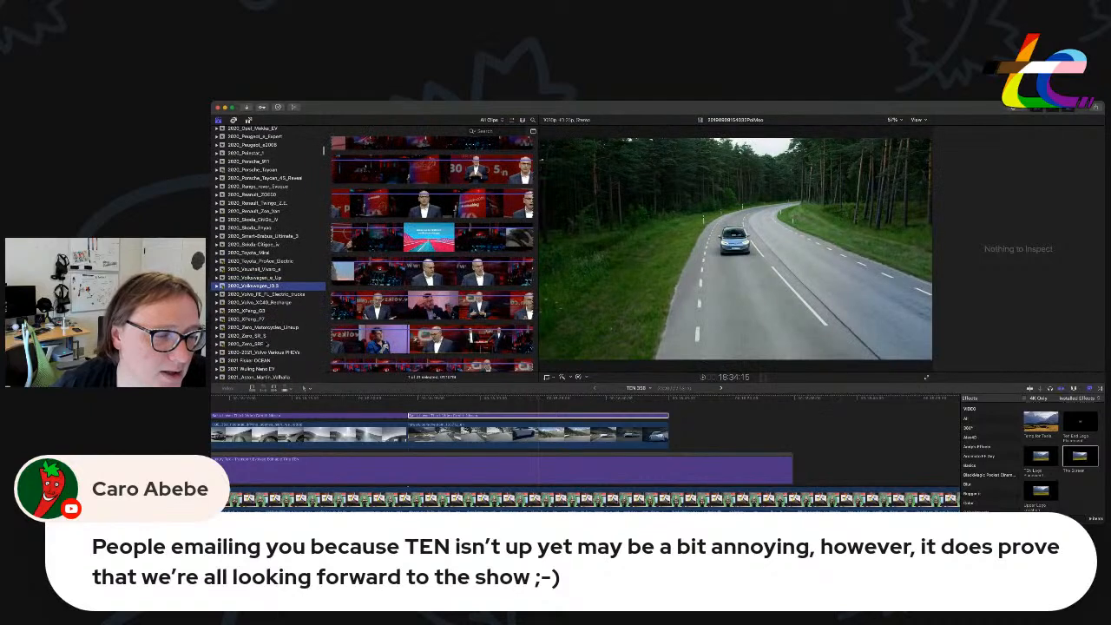
{"action": "left_click", "coordinate": [260, 328]}
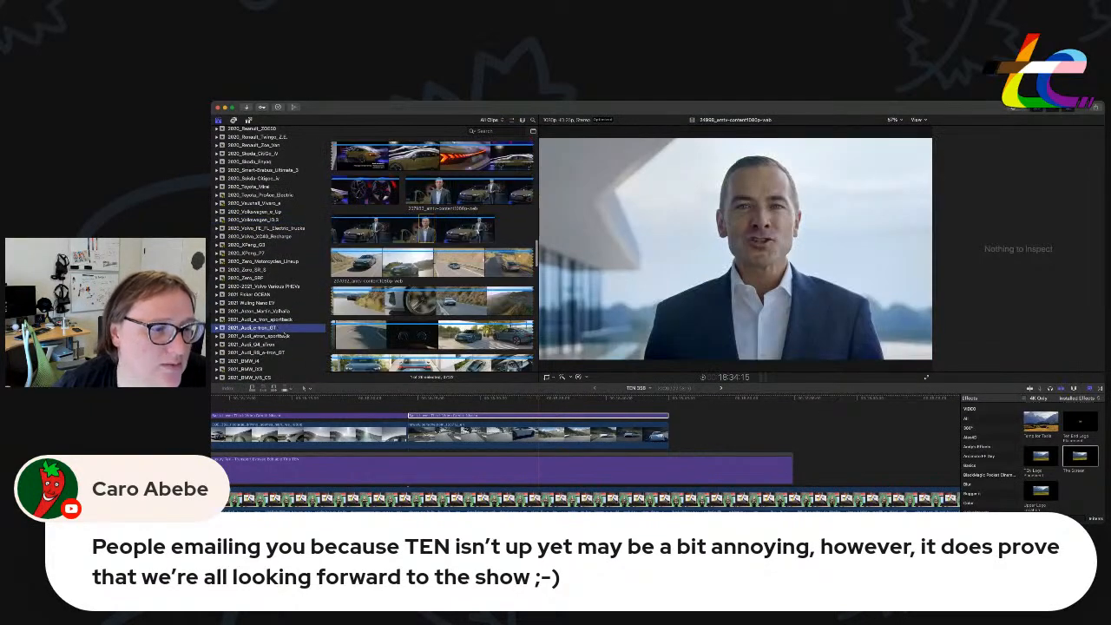
{"action": "left_click", "coordinate": [275, 345]}
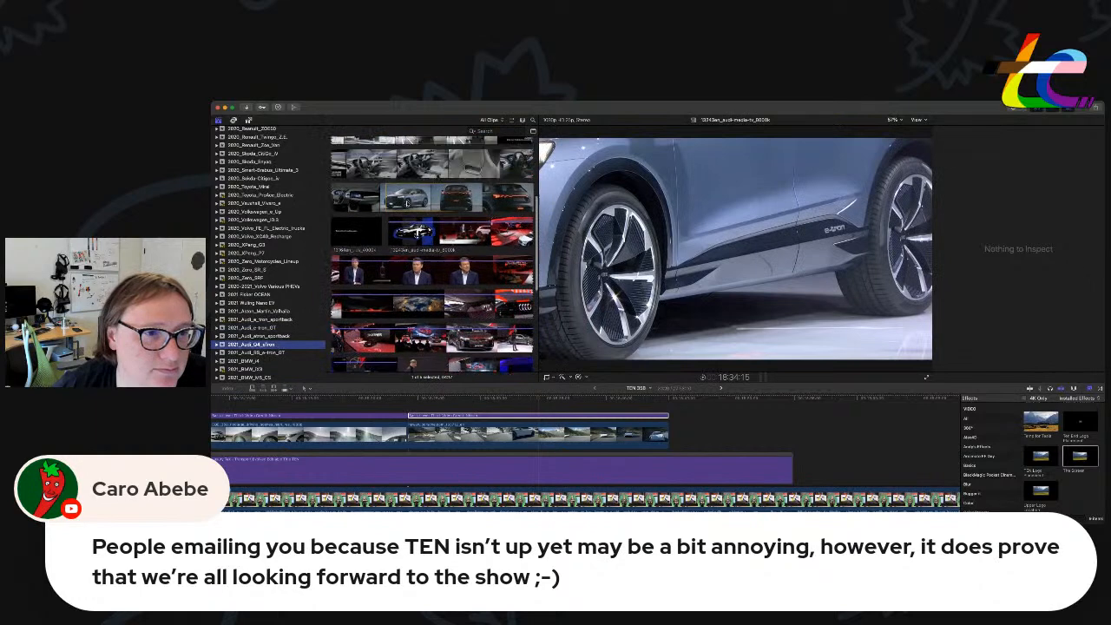
{"action": "scroll", "coordinate": [407, 201], "scroll_direction": "up", "scroll_amount": 4}
{"action": "scroll", "coordinate": [434, 261], "scroll_direction": "down", "scroll_amount": 3}
{"action": "scroll", "coordinate": [261, 304], "scroll_direction": "down", "scroll_amount": 5}
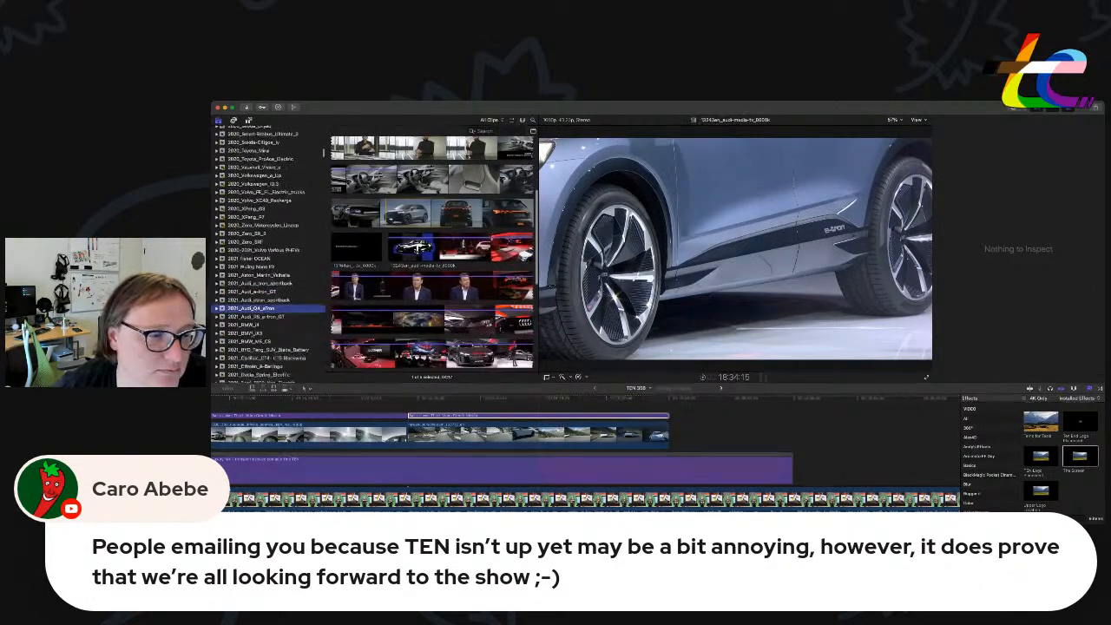
Mark a section of the 2021 BMW i4 coastal footage and attach it directly after the Porsche clip.
{"action": "left_click", "coordinate": [258, 315]}
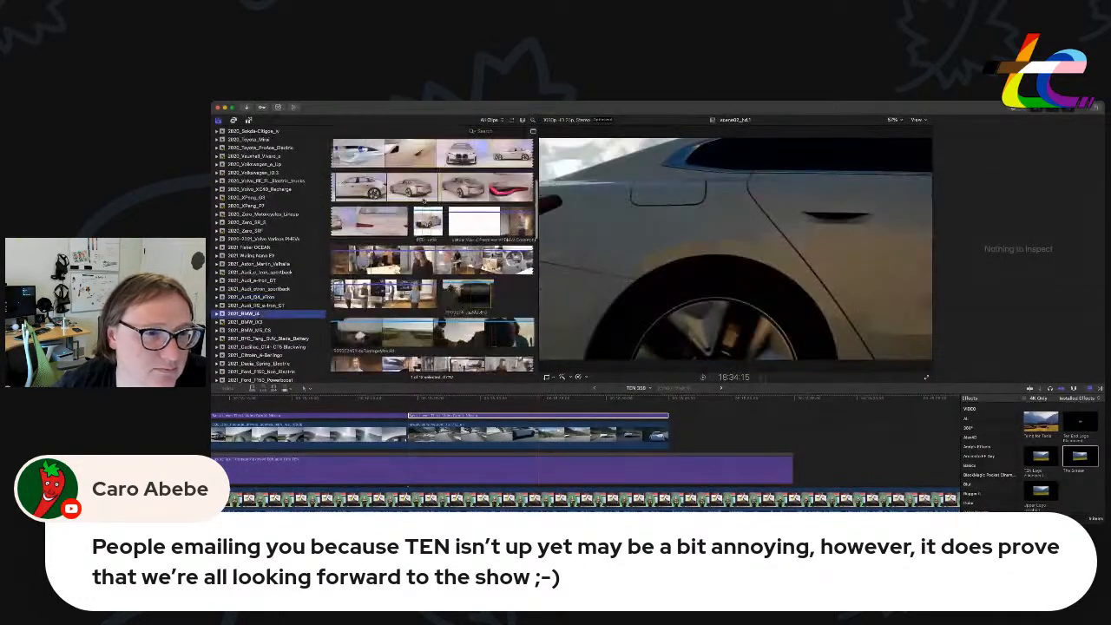
{"action": "left_click", "coordinate": [408, 170]}
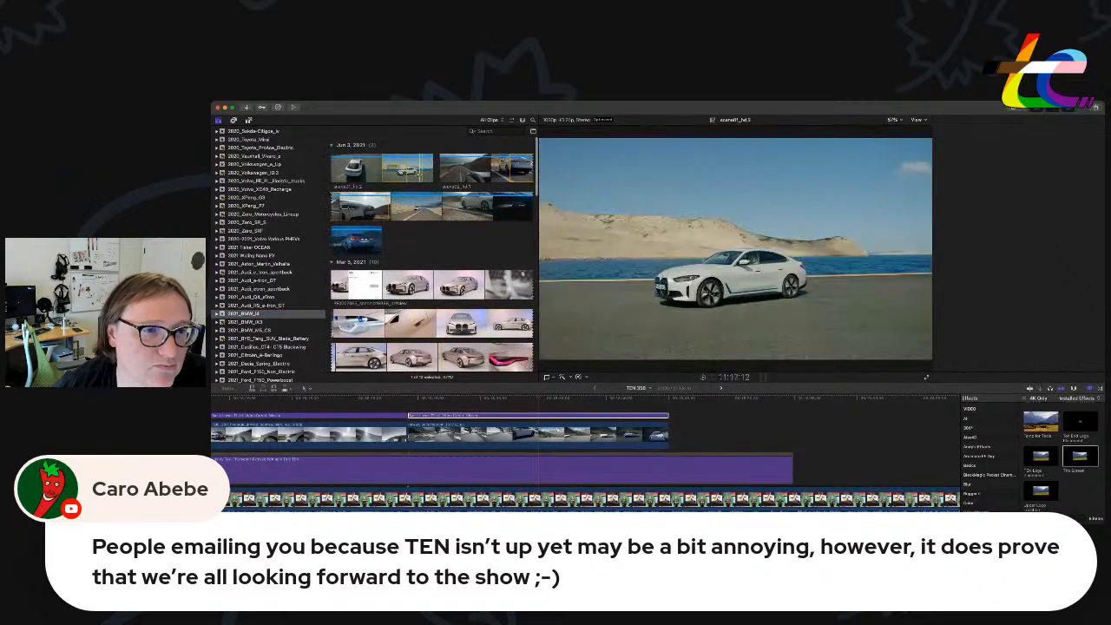
{"action": "key", "text": "space"}
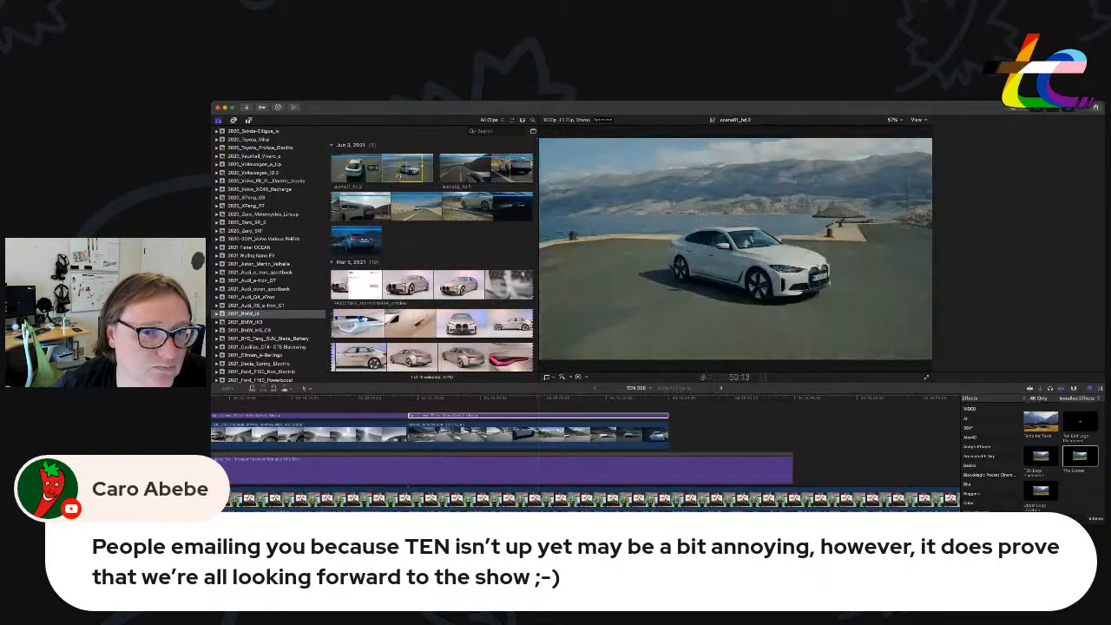
{"action": "key", "text": "e"}
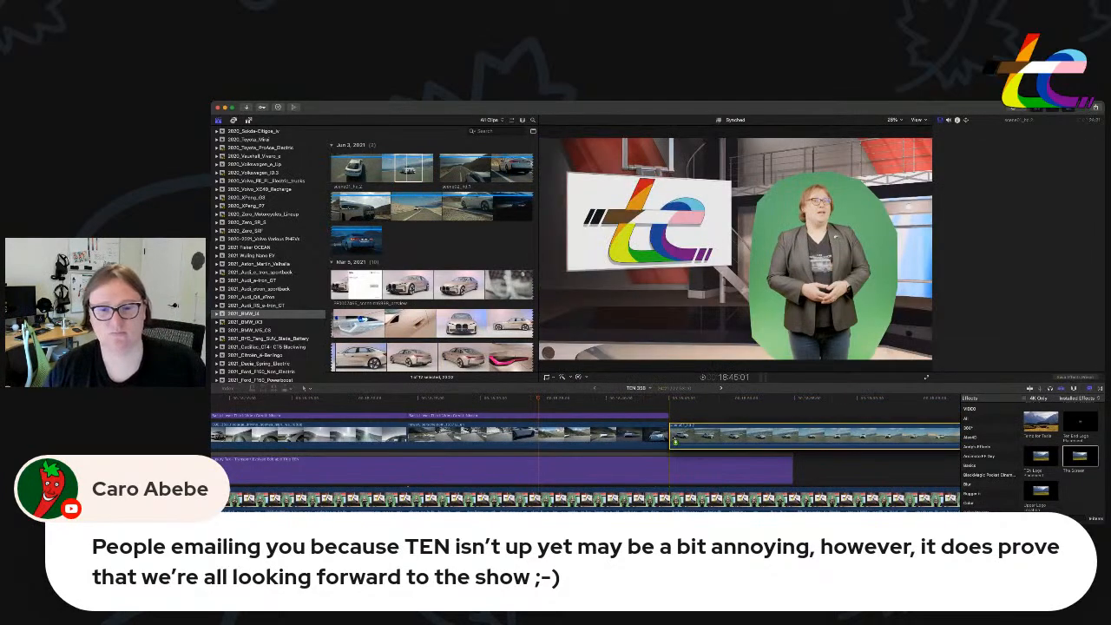
{"action": "left_click_drag", "start_coordinate": [673, 437], "coordinate": [674, 437]}
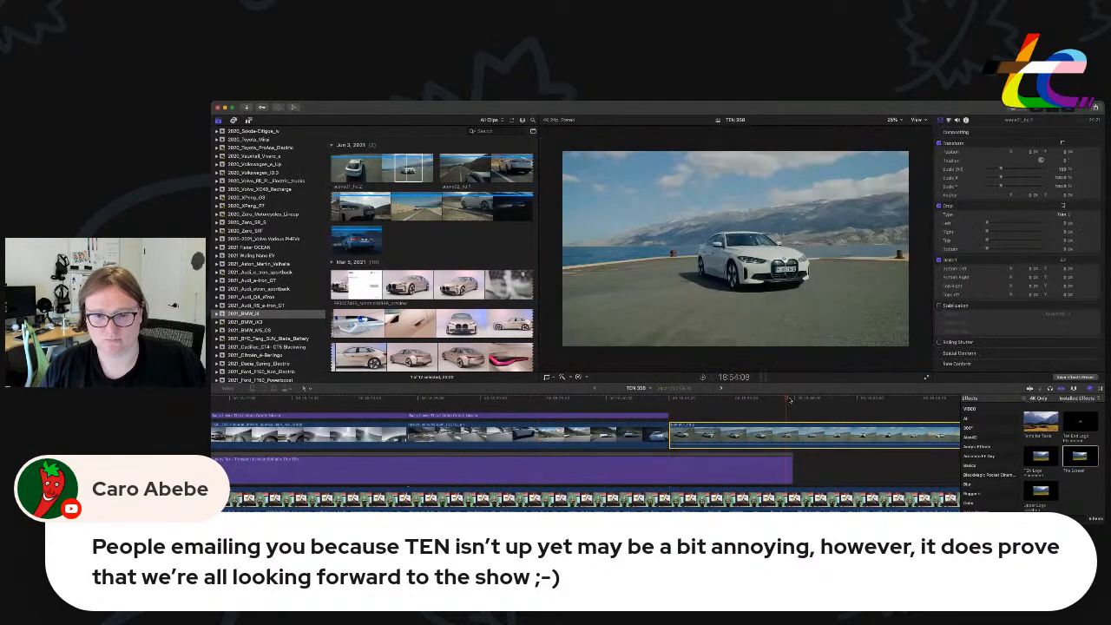
Split the BMW i4 clip at the end of the Luxury Tax title and delete the excess after it.
{"action": "key", "text": "Down"}
{"action": "key", "text": "super+b"}
{"action": "left_click", "coordinate": [821, 467]}
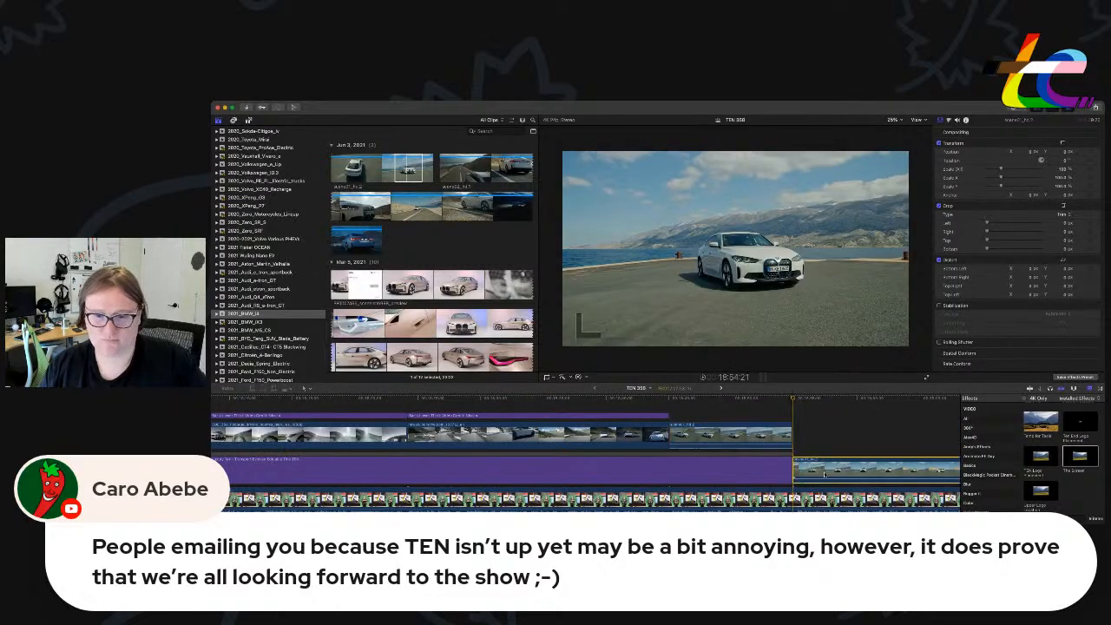
{"action": "key", "text": "BackSpace"}
{"action": "left_click", "coordinate": [767, 482]}
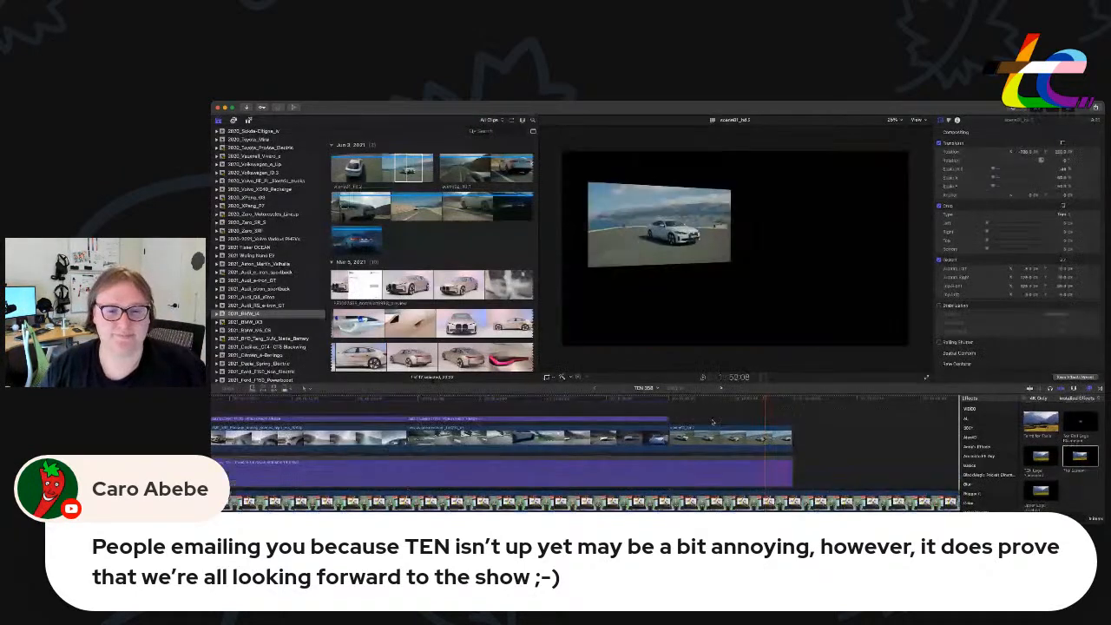
Add a source credit above the BMW i4 clip, trimmed to the clip's end and reading "Video Credit: BMW".
{"action": "key", "text": "super+v"}
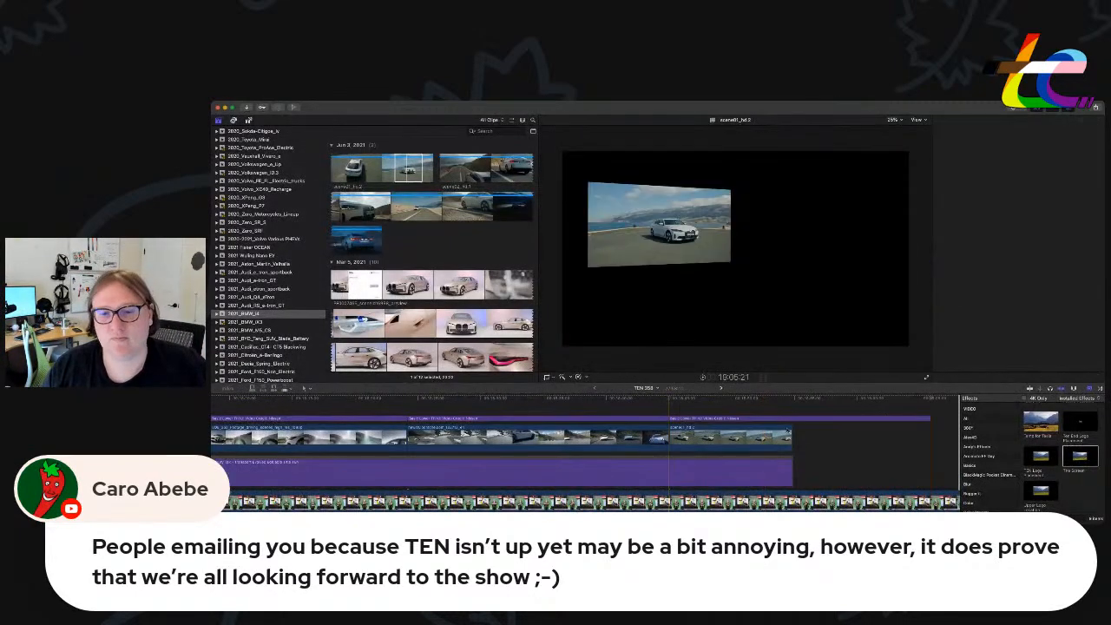
{"action": "left_click_drag", "start_coordinate": [929, 418], "coordinate": [792, 418]}
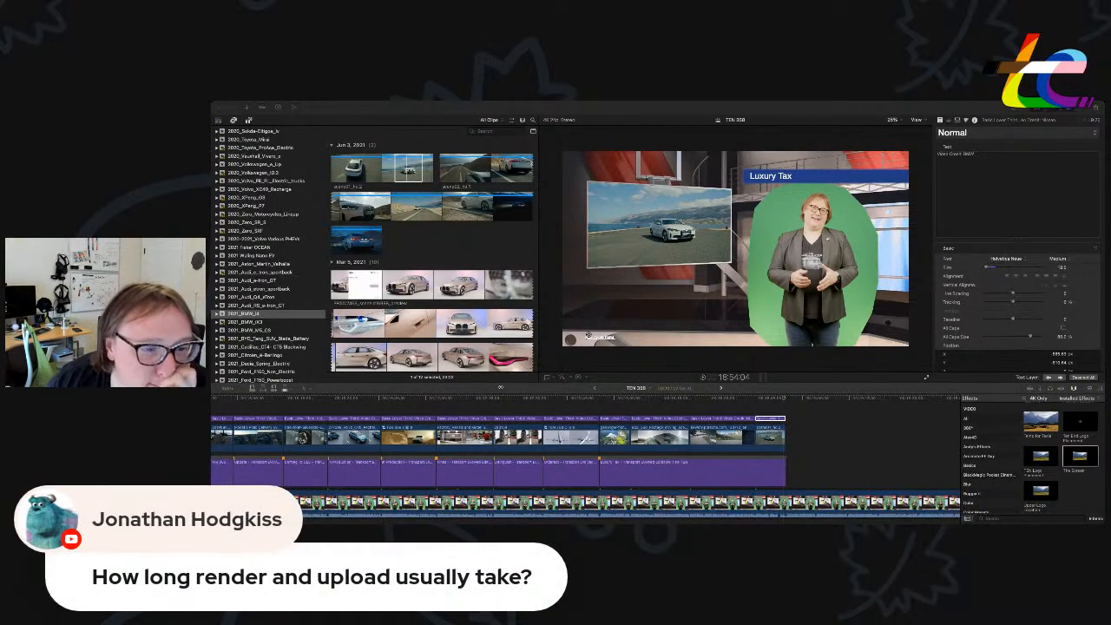
{"action": "scroll", "coordinate": [617, 406], "scroll_direction": "right", "scroll_amount": 3}
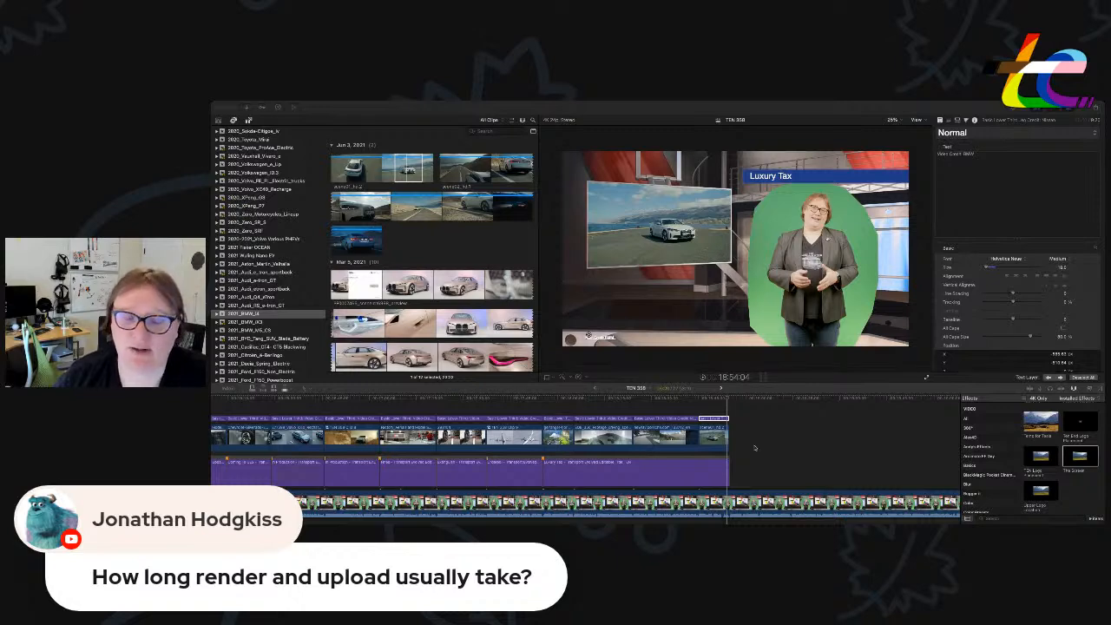
{"action": "scroll", "coordinate": [777, 460], "scroll_direction": "right", "scroll_amount": 1}
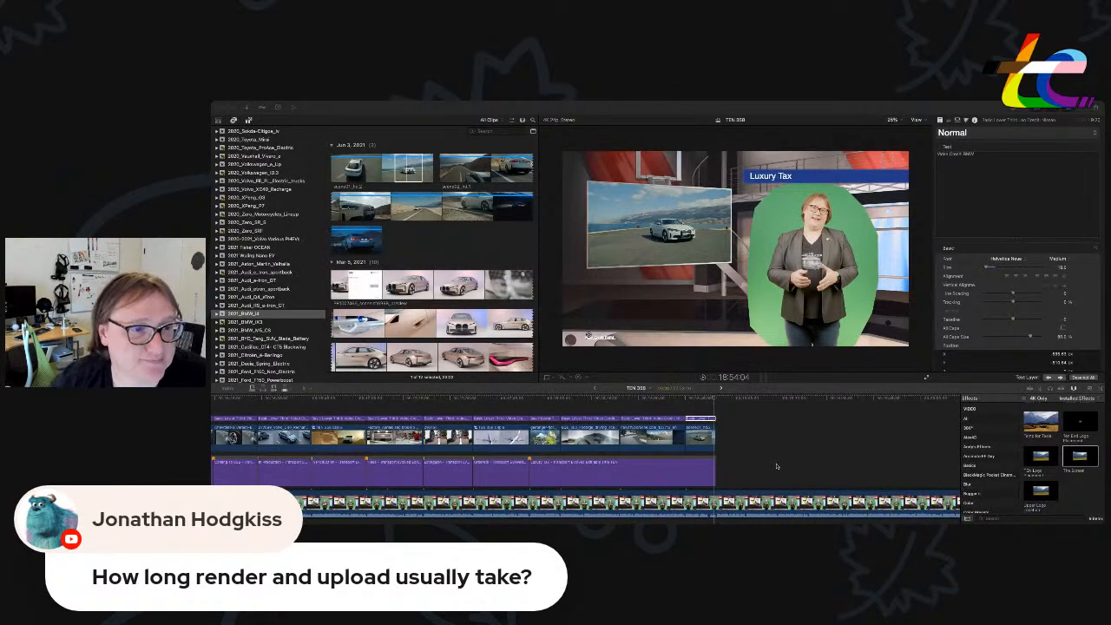
Paste a copy of the headline title directly after the Luxury Tax title, where the next story begins.
{"action": "scroll", "coordinate": [777, 466], "scroll_direction": "left", "scroll_amount": 3}
{"action": "left_click", "coordinate": [836, 409]}
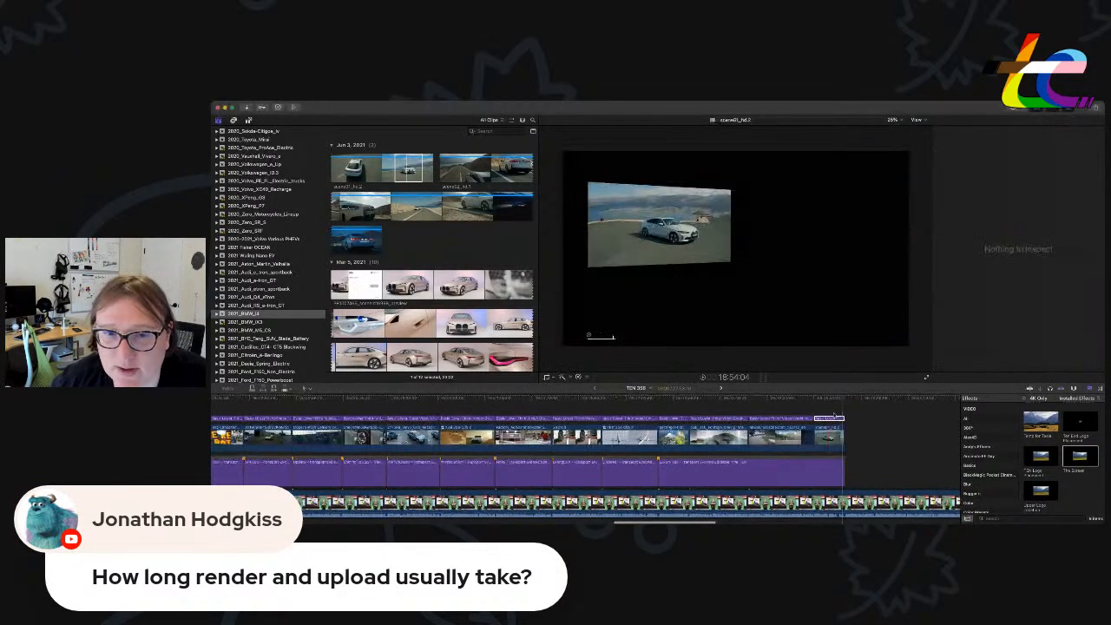
{"action": "scroll", "coordinate": [752, 409], "scroll_direction": "right", "scroll_amount": 5}
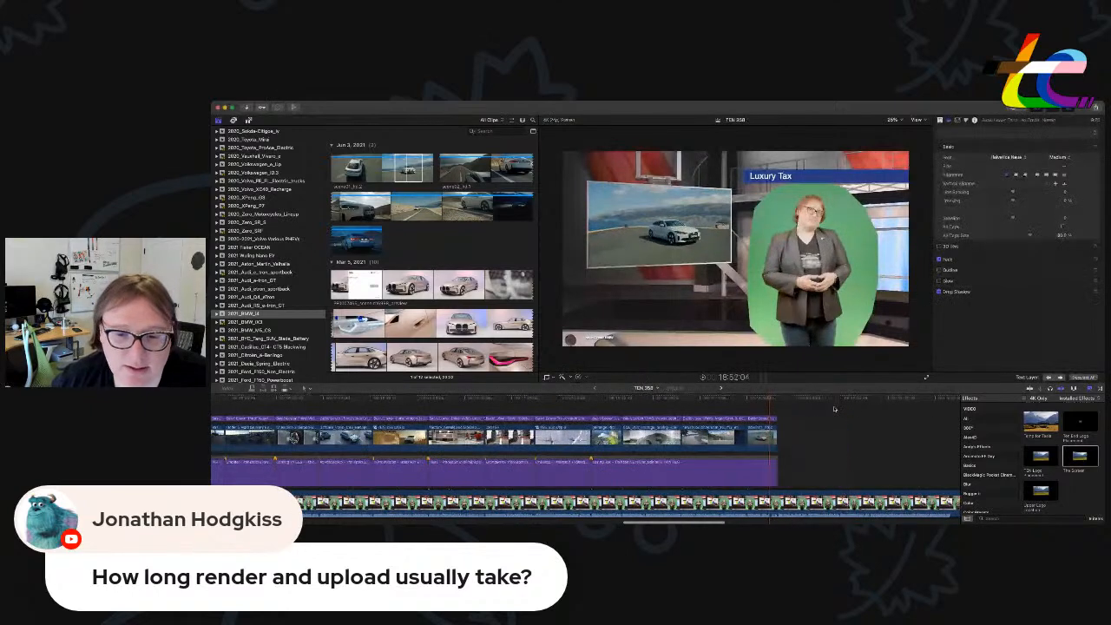
{"action": "left_click", "coordinate": [667, 404]}
{"action": "key", "text": "super+v"}
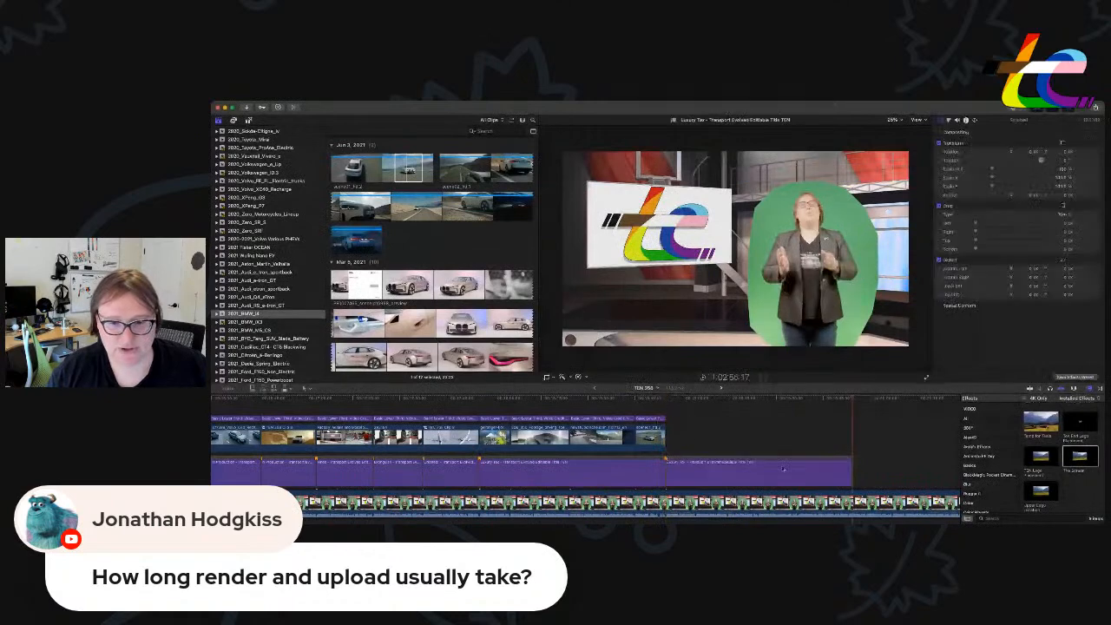
{"action": "scroll", "coordinate": [783, 469], "scroll_direction": "right", "scroll_amount": 5}
{"action": "key", "text": "super+minus"}
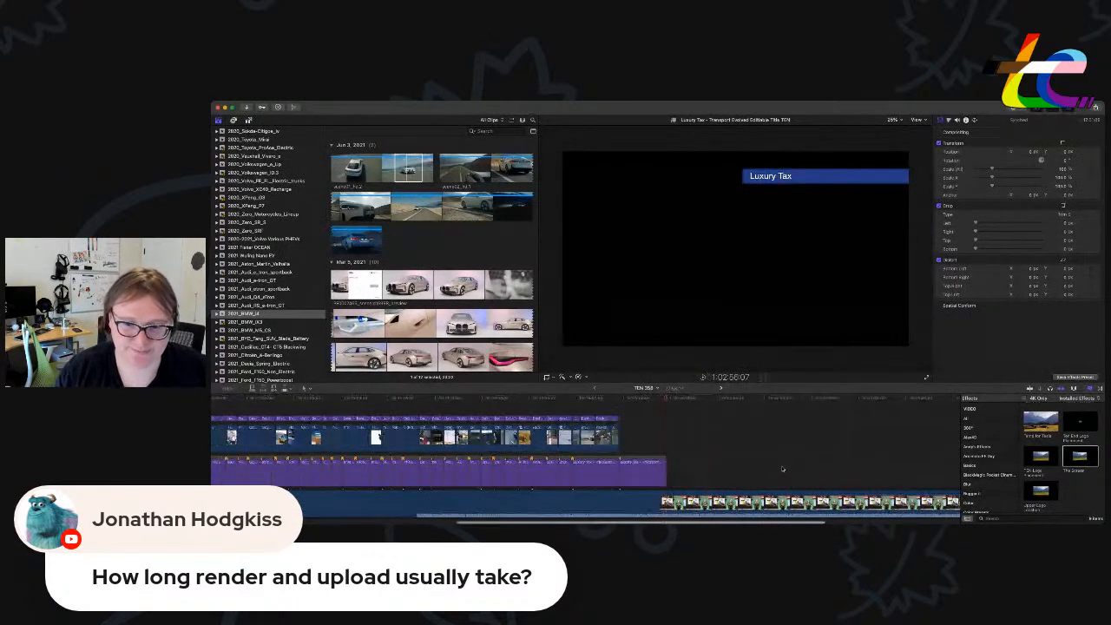
Lengthen the copied headline title over the next story and change its text to "Charging Angels!".
{"action": "left_click", "coordinate": [654, 475]}
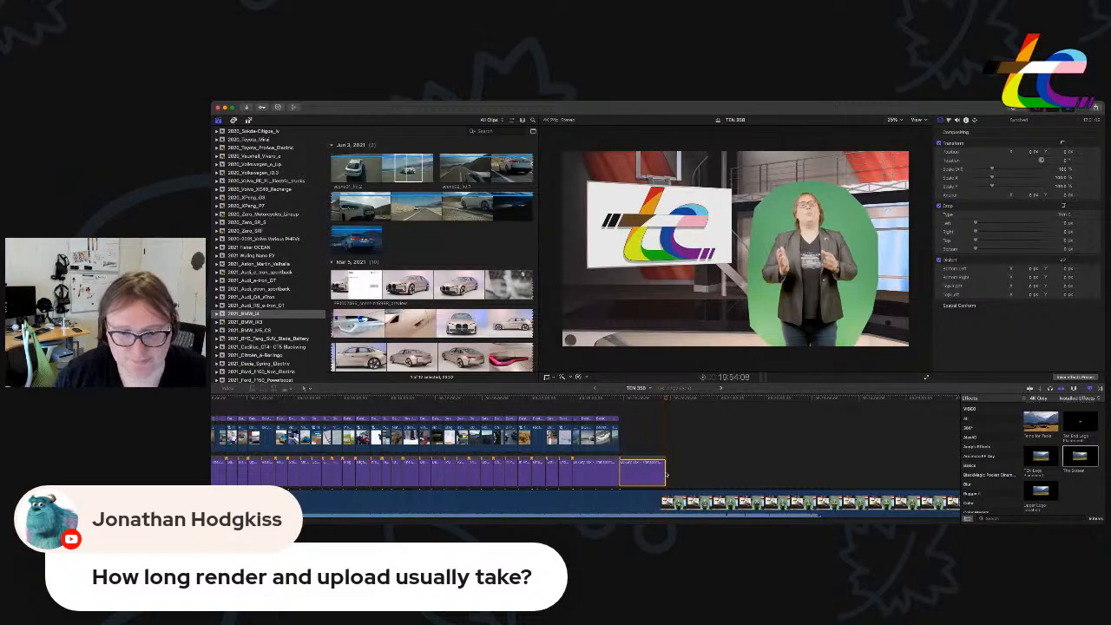
{"action": "left_click_drag", "start_coordinate": [666, 474], "coordinate": [726, 472]}
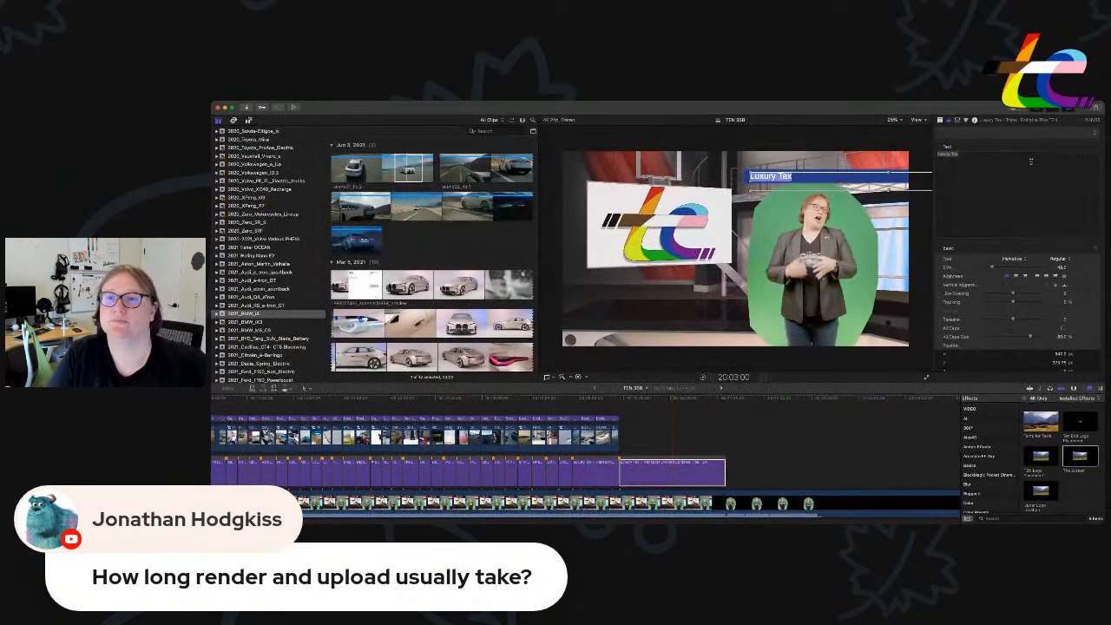
{"action": "type", "text": "Charging"}
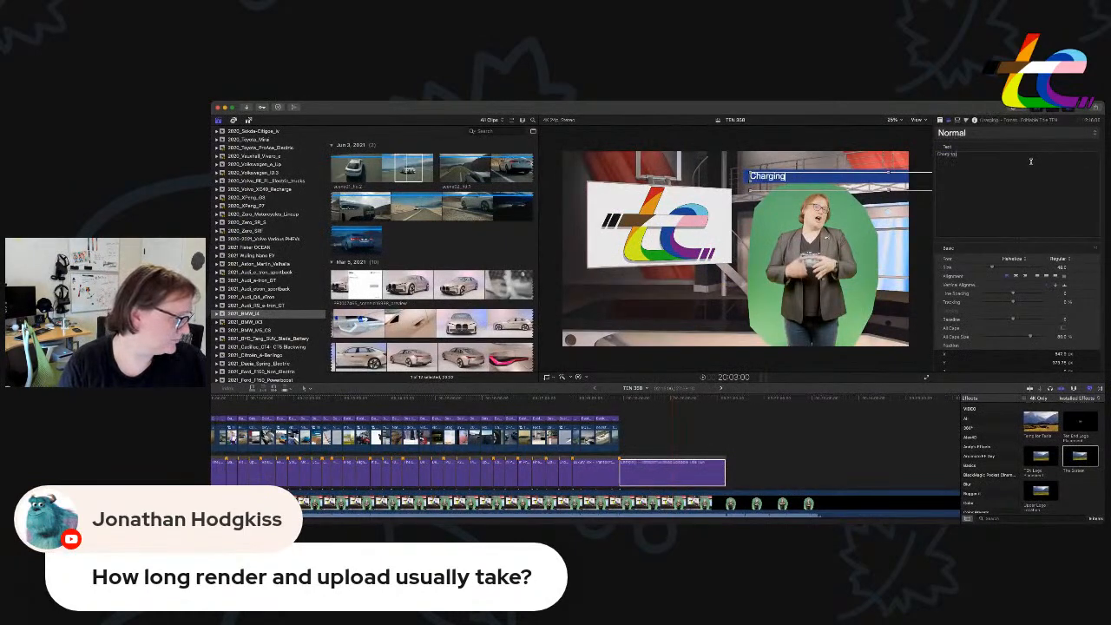
{"action": "type", "text": " Angels!"}
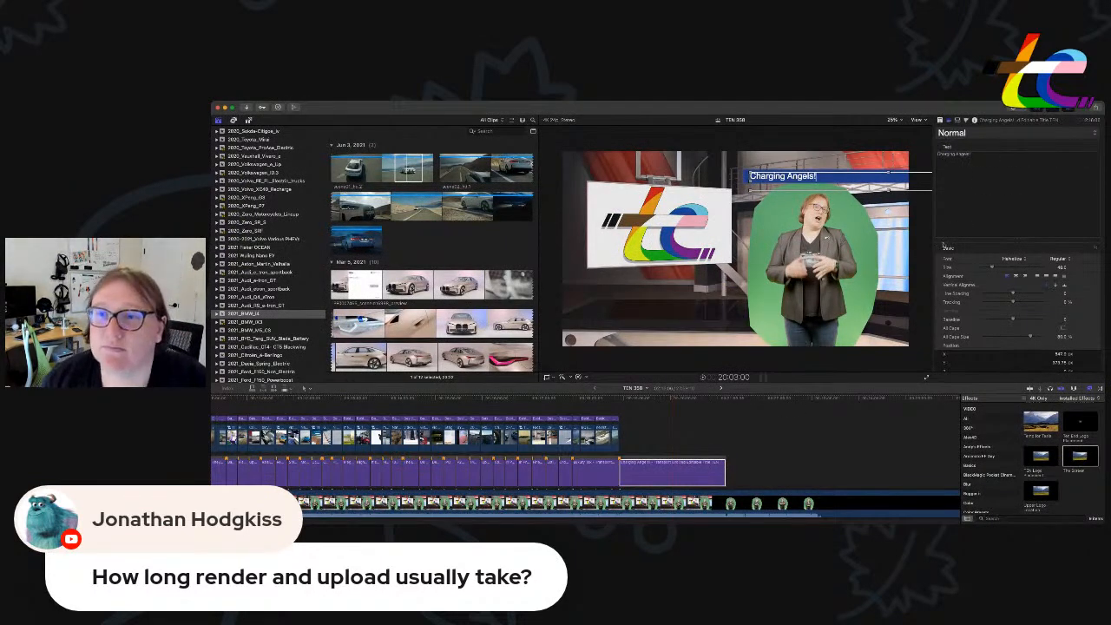
{"action": "left_click", "coordinate": [622, 432]}
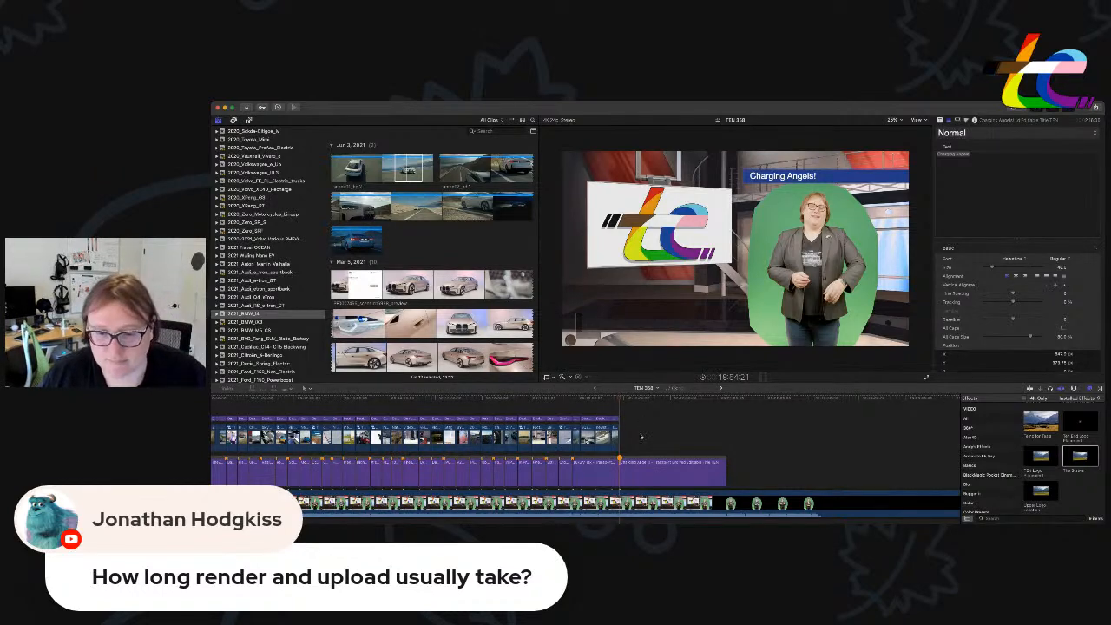
Continue the studio background past where it runs out, inside the backgrounds clip nested in the synced presenter clip.
{"action": "left_click", "coordinate": [671, 438]}
{"action": "double_click", "coordinate": [756, 502]}
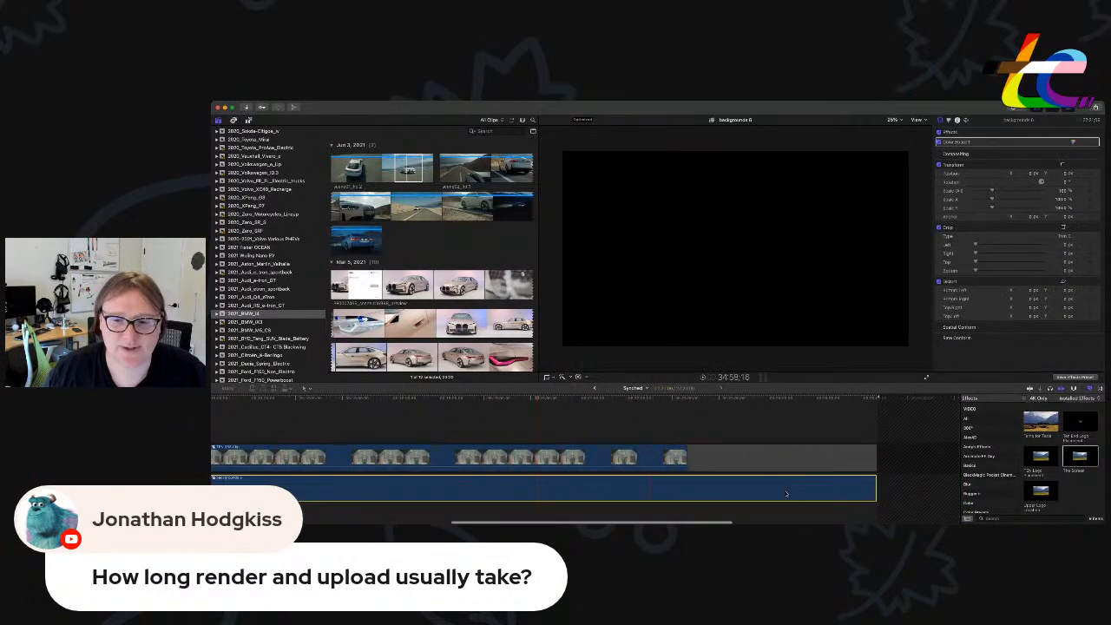
{"action": "double_click", "coordinate": [786, 495]}
{"action": "scroll", "coordinate": [778, 488], "scroll_direction": "right", "scroll_amount": 6}
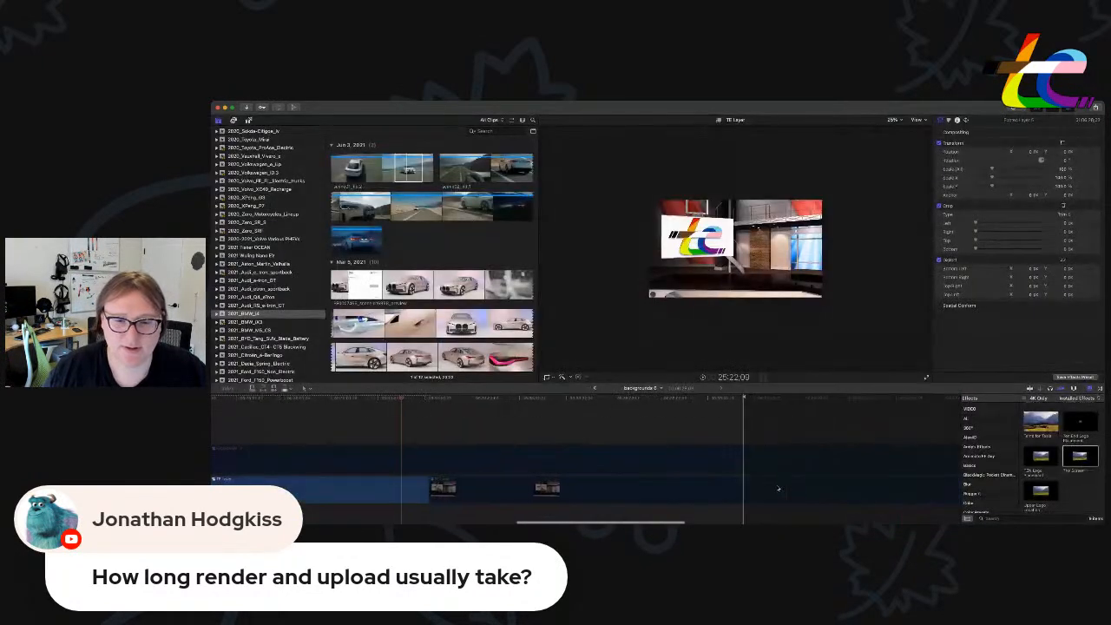
{"action": "left_click", "coordinate": [779, 489]}
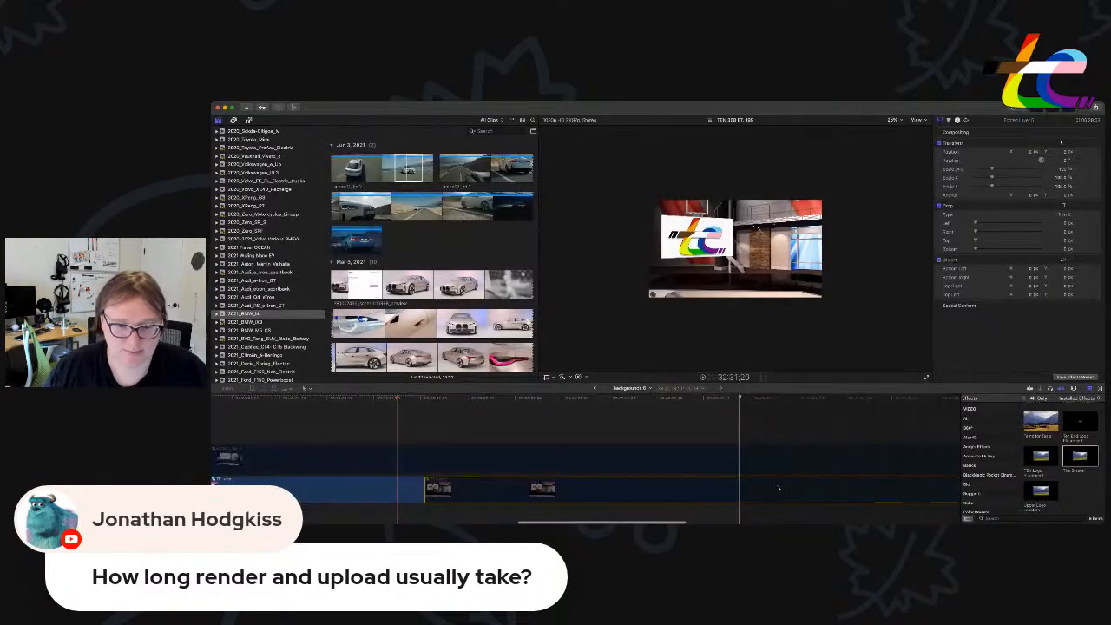
{"action": "left_click", "coordinate": [424, 416]}
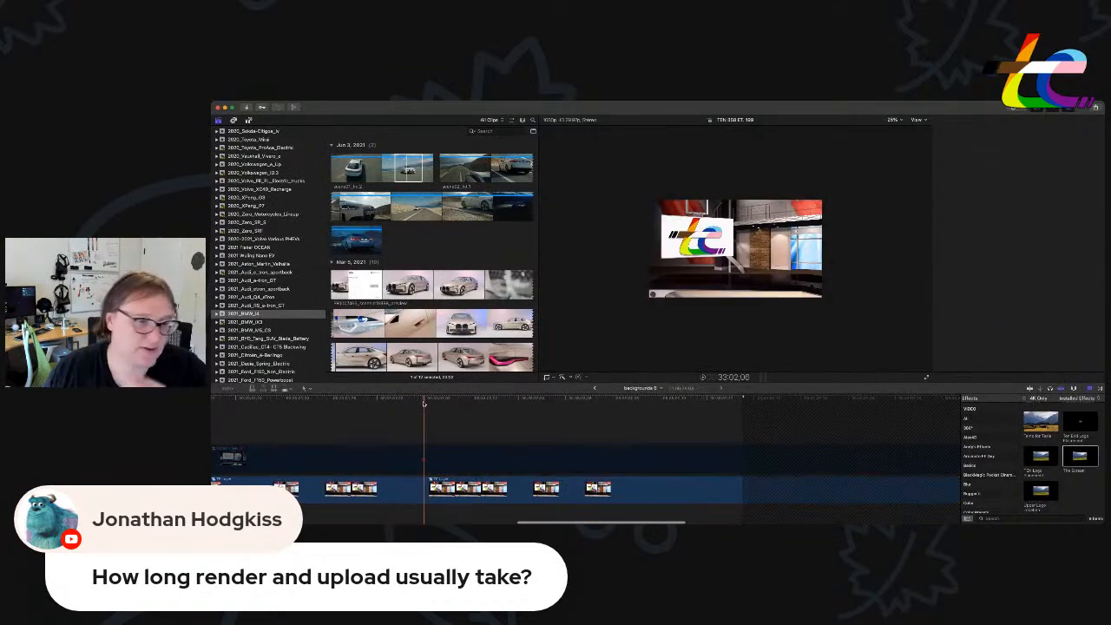
{"action": "left_click", "coordinate": [594, 388]}
{"action": "left_click", "coordinate": [595, 388]}
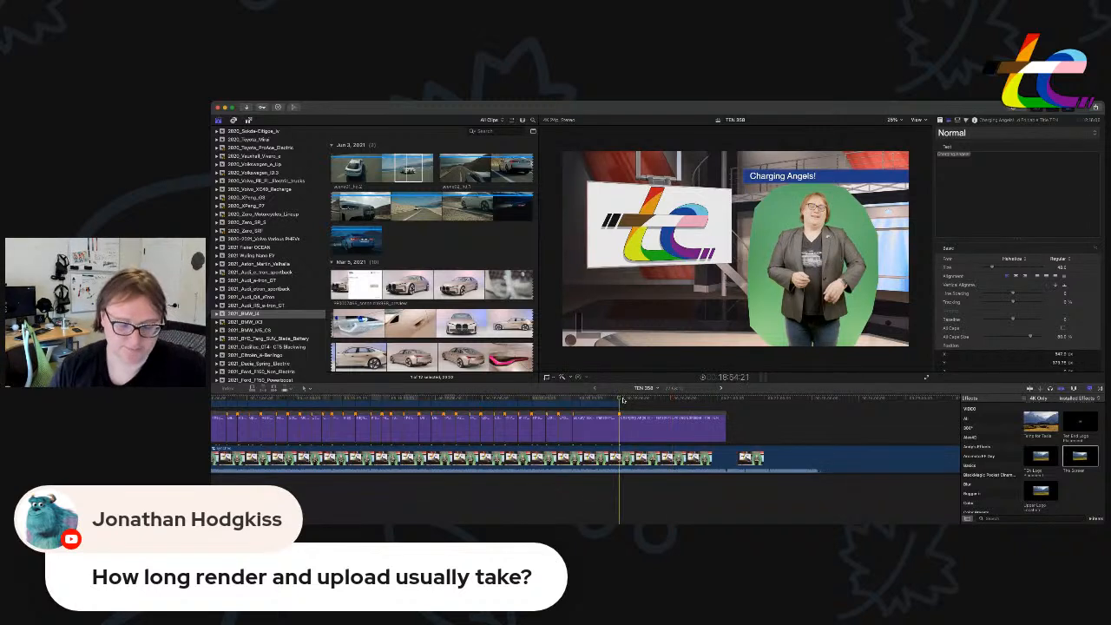
Play the beginning of the Charging Angels story to time its first B-roll clip.
{"action": "key", "text": "super+equal"}
{"action": "key", "text": "super+equal"}
{"action": "key", "text": "space"}
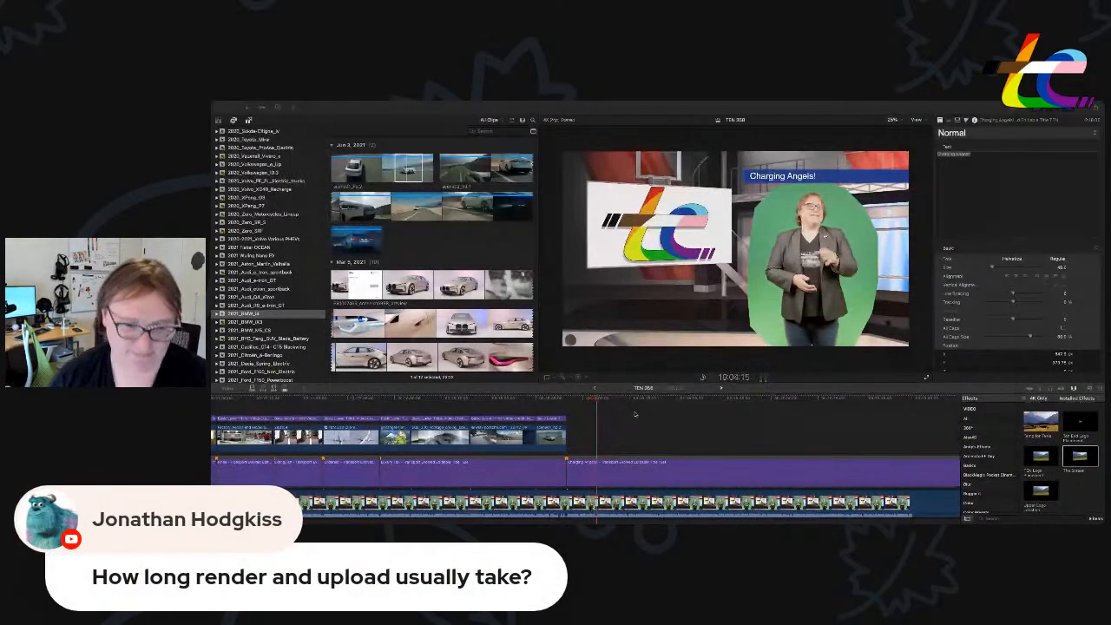
{"action": "left_click", "coordinate": [592, 403]}
{"action": "scroll", "coordinate": [592, 402], "scroll_direction": "right", "scroll_amount": 1}
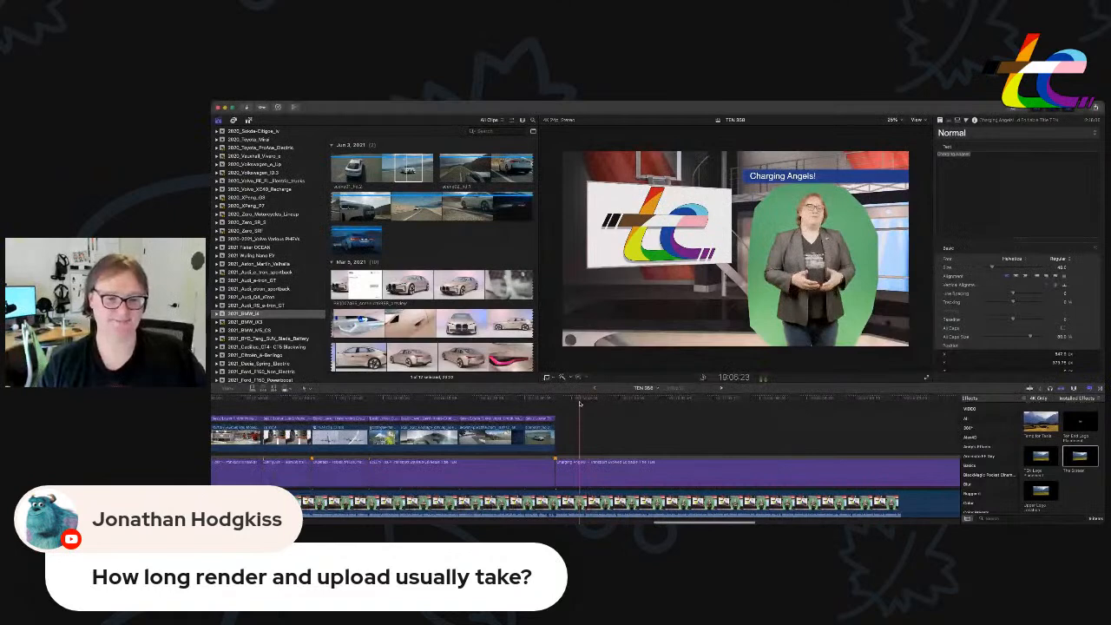
{"action": "key", "text": "space"}
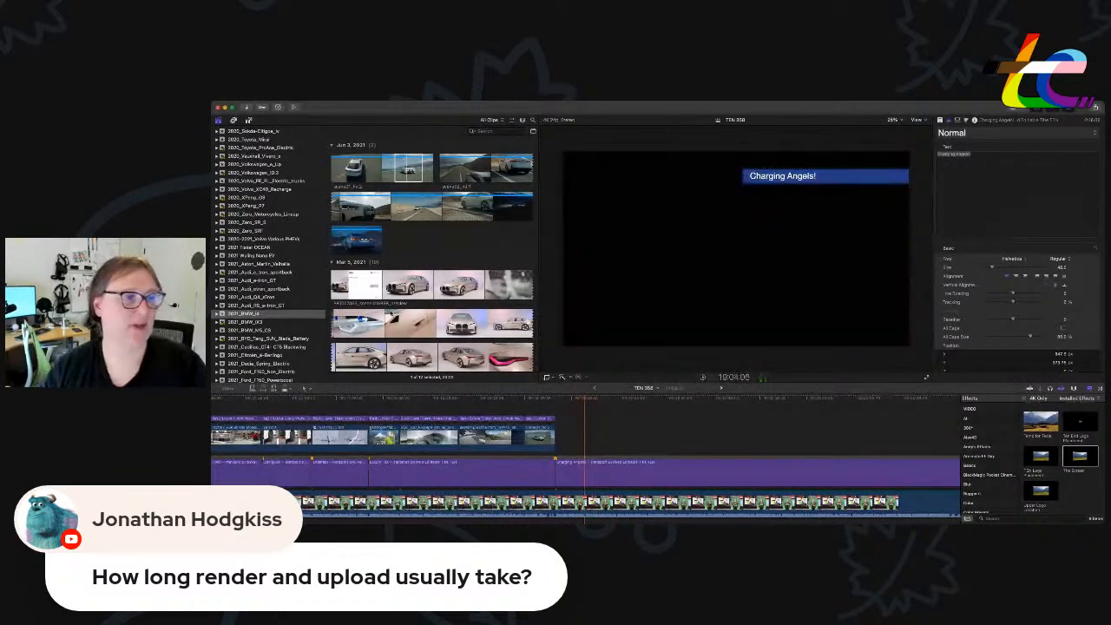
Find the ElectrifyAmerica event in the B-roll library and show its footage.
{"action": "scroll", "coordinate": [255, 249], "scroll_direction": "up", "scroll_amount": 3}
{"action": "scroll", "coordinate": [255, 249], "scroll_direction": "up", "scroll_amount": 10}
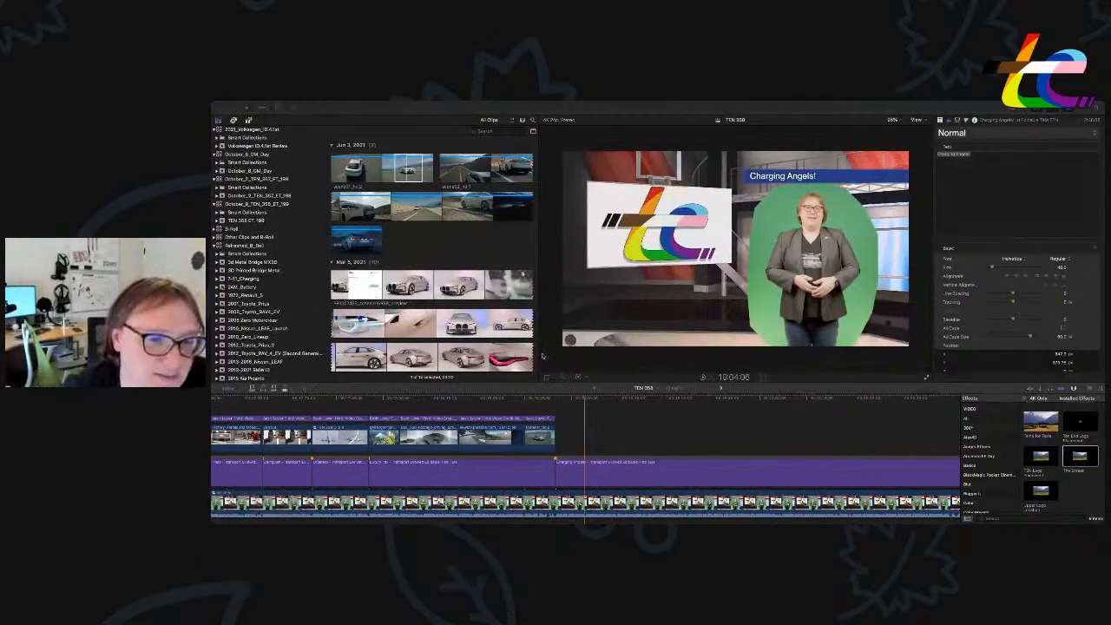
{"action": "left_click", "coordinate": [445, 247]}
{"action": "scroll", "coordinate": [267, 262], "scroll_direction": "down", "scroll_amount": 1}
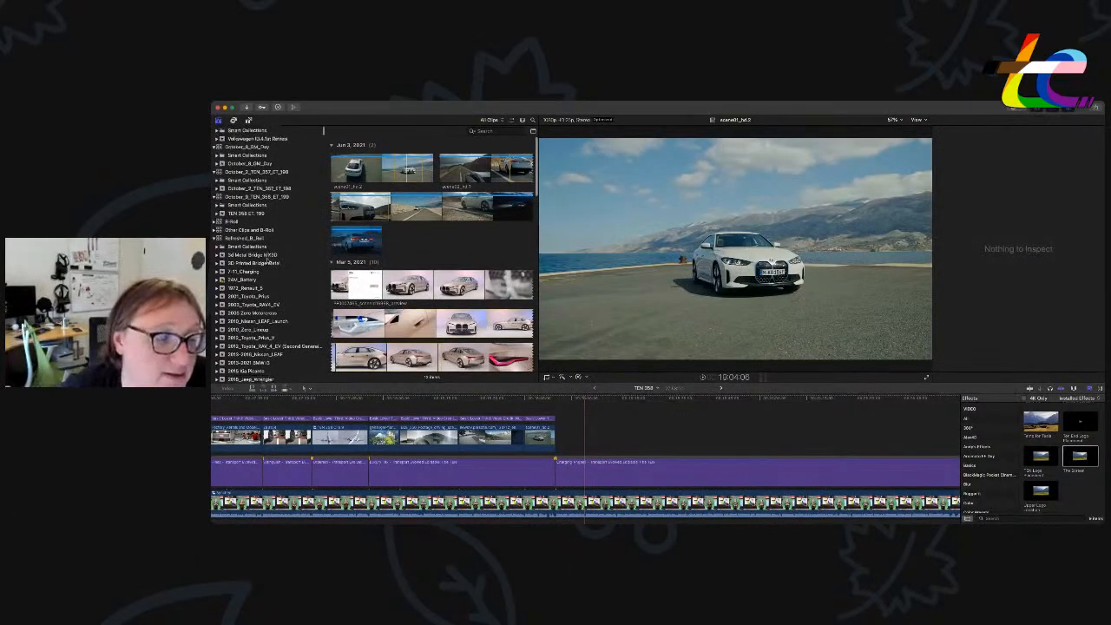
{"action": "scroll", "coordinate": [267, 261], "scroll_direction": "down", "scroll_amount": 10}
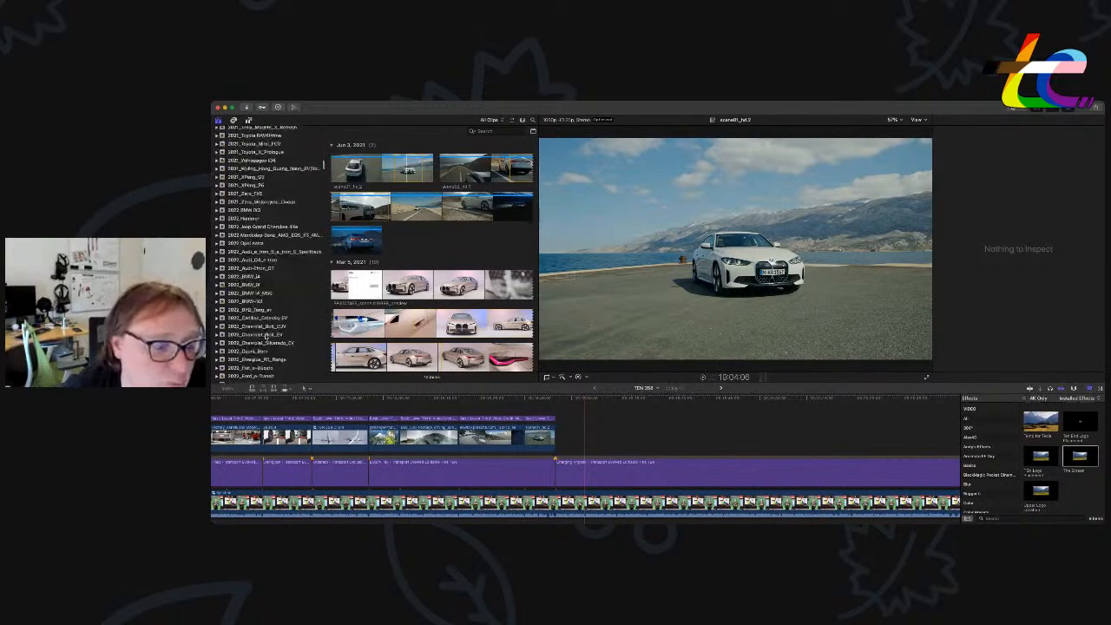
{"action": "scroll", "coordinate": [268, 334], "scroll_direction": "down", "scroll_amount": 10}
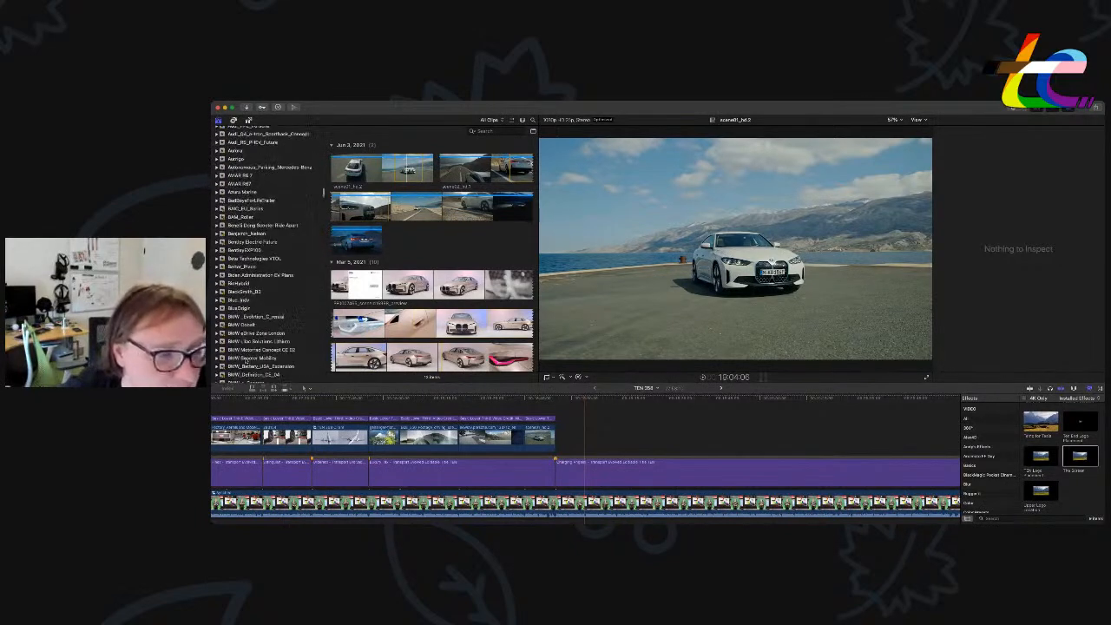
{"action": "scroll", "coordinate": [250, 361], "scroll_direction": "down", "scroll_amount": 10}
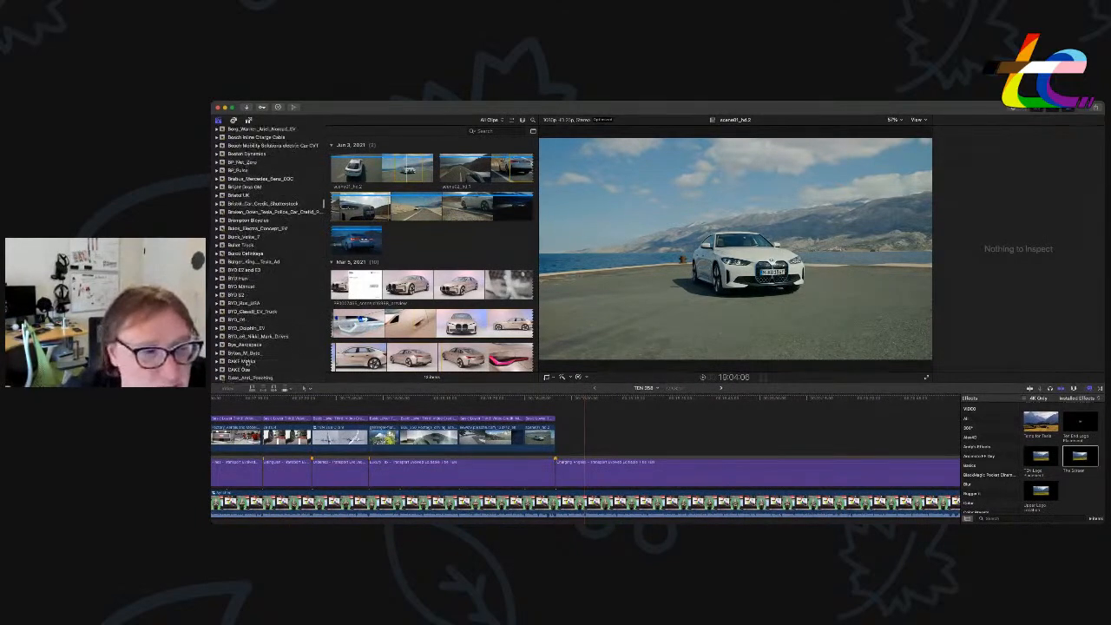
{"action": "scroll", "coordinate": [251, 358], "scroll_direction": "down", "scroll_amount": 10}
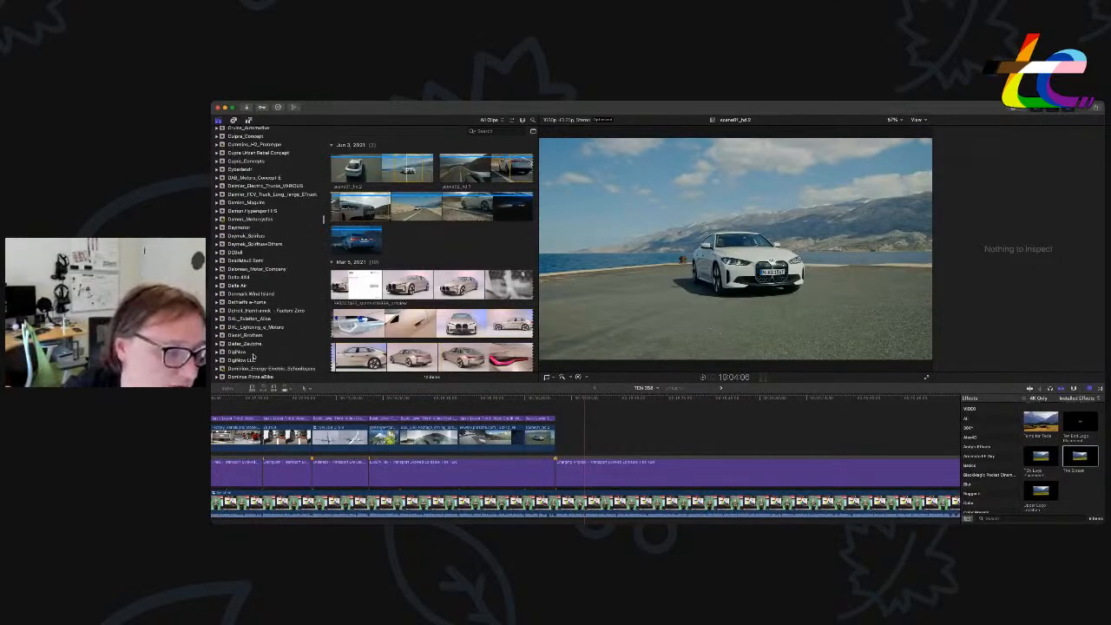
{"action": "scroll", "coordinate": [253, 357], "scroll_direction": "down", "scroll_amount": 10}
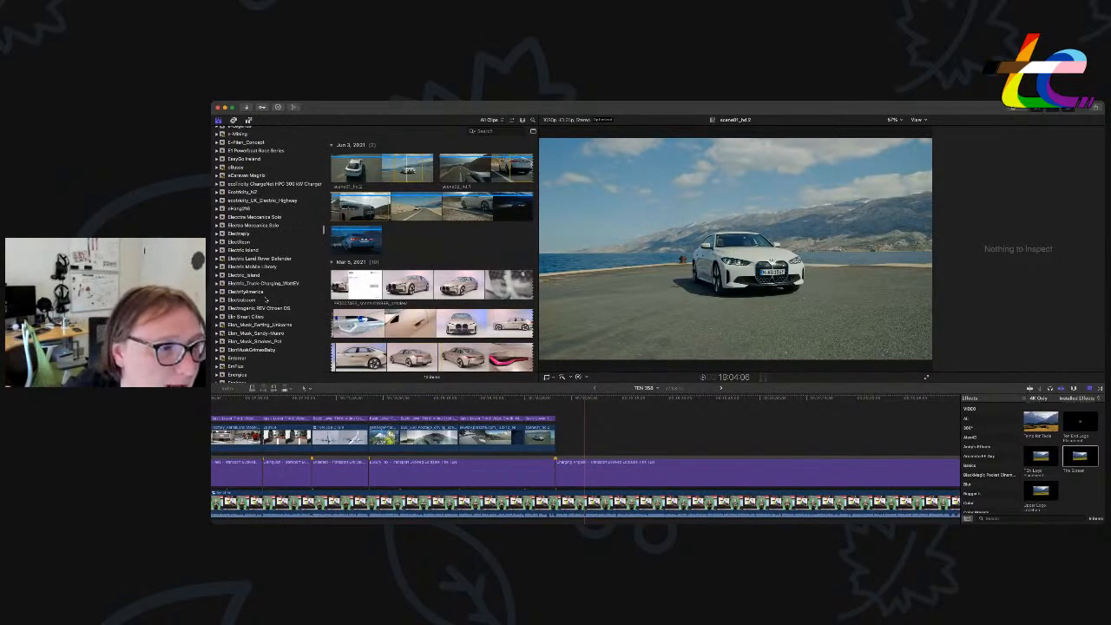
{"action": "left_click", "coordinate": [260, 292]}
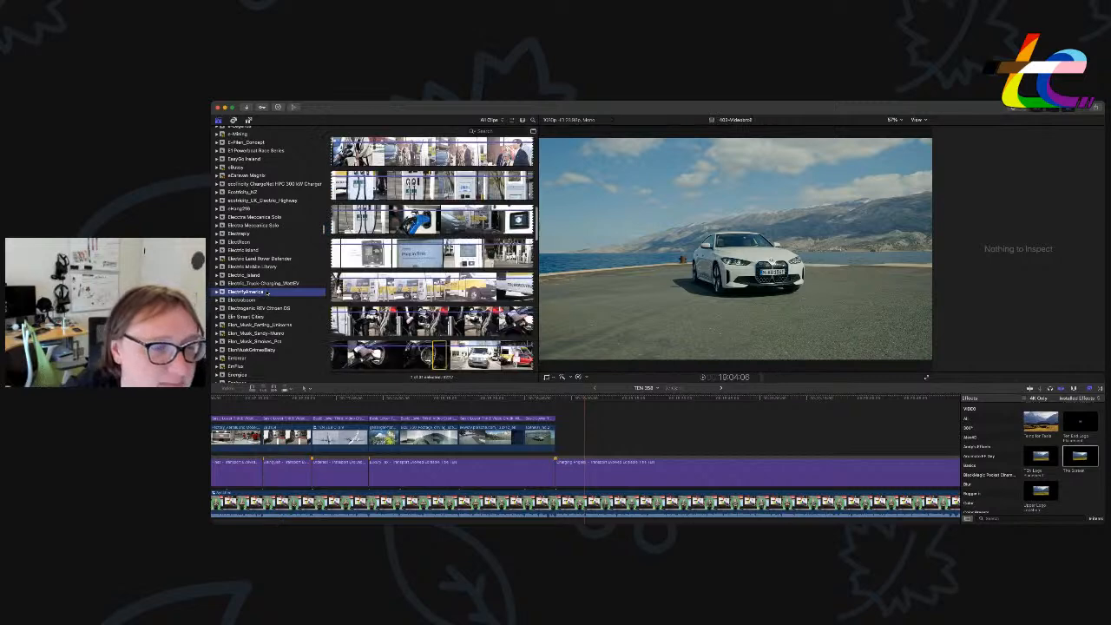
Attach a marked section of the Electrify America charging footage at the start of the Charging Angels story and shorten it to the playhead.
{"action": "scroll", "coordinate": [382, 270], "scroll_direction": "down", "scroll_amount": 5}
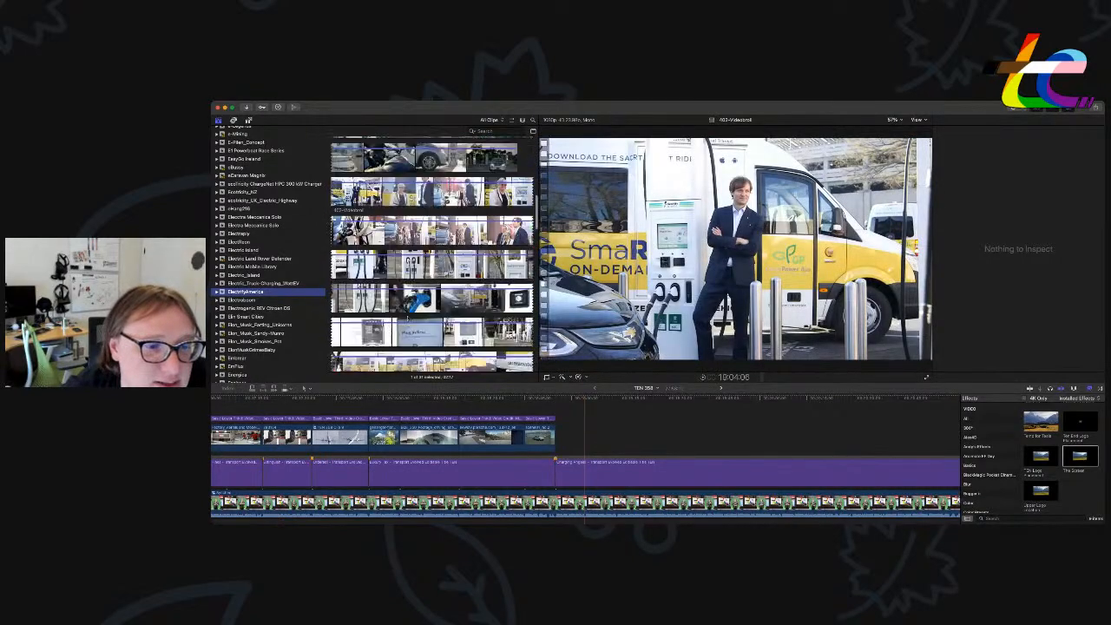
{"action": "mouse_move", "coordinate": [390, 246]}
{"action": "left_mouse_down"}
{"action": "mouse_move", "coordinate": [427, 246]}
{"action": "mouse_move", "coordinate": [387, 246]}
{"action": "left_mouse_up"}
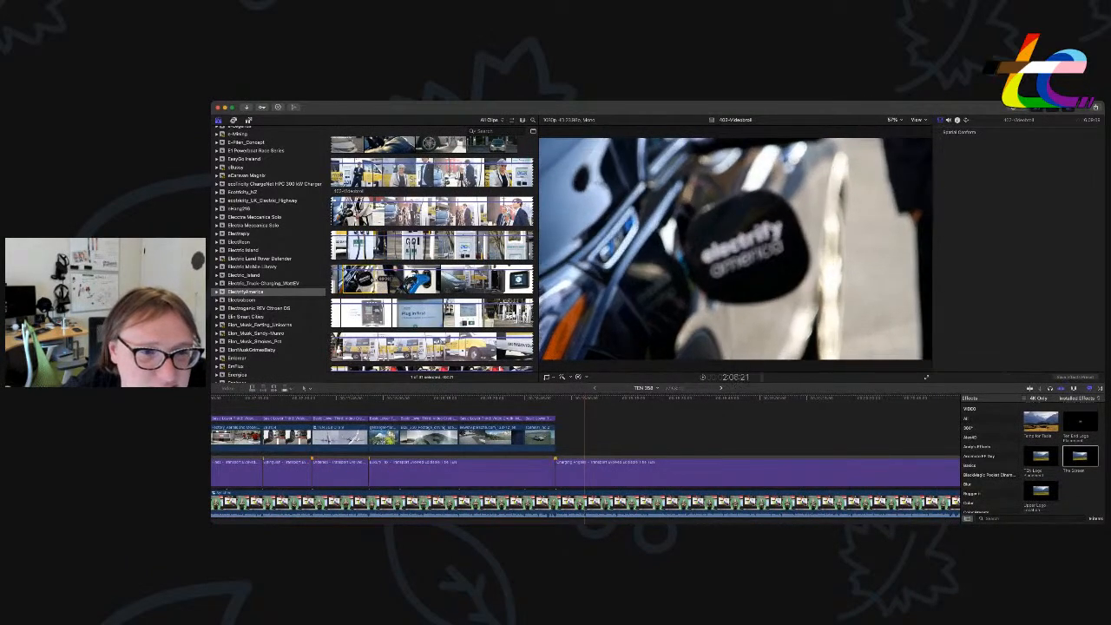
{"action": "scroll", "coordinate": [382, 280], "scroll_direction": "down", "scroll_amount": 2}
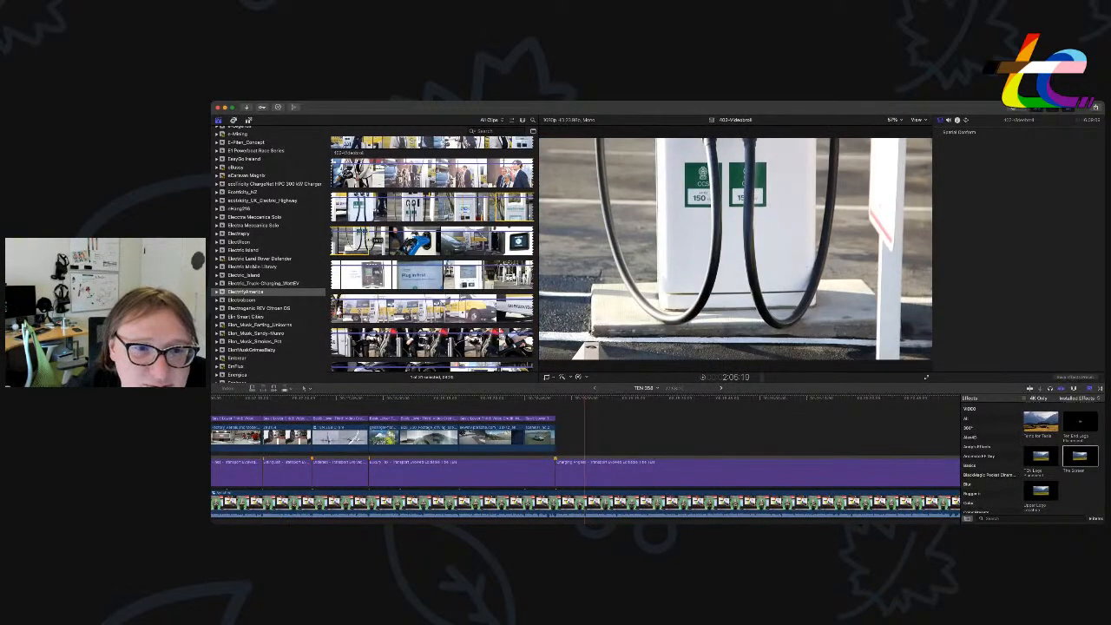
{"action": "key", "text": "e"}
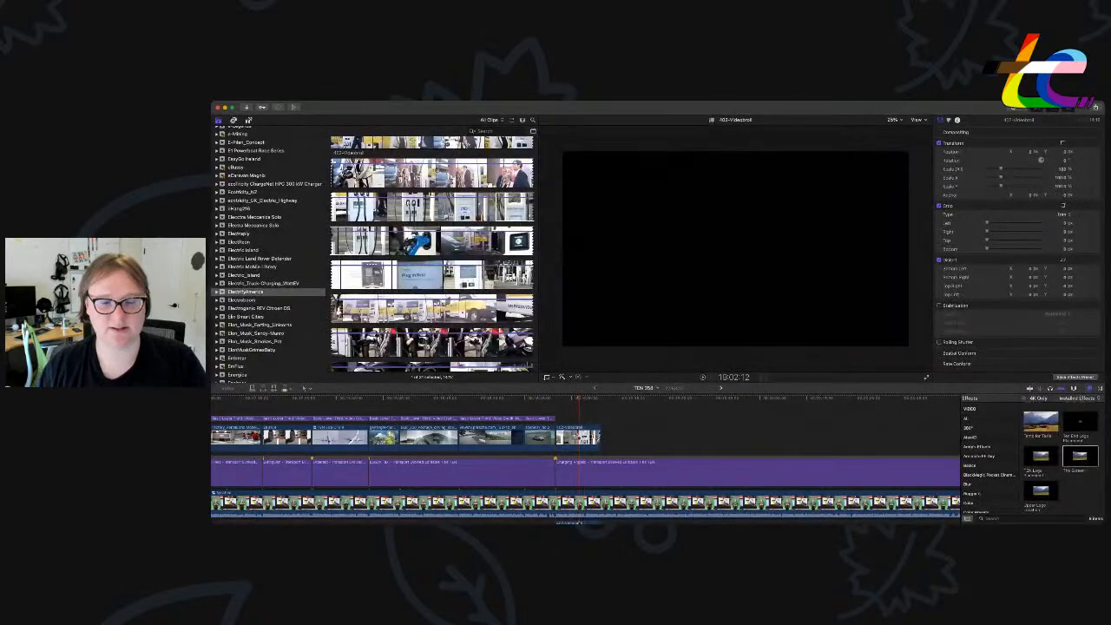
{"action": "left_click_drag", "start_coordinate": [601, 446], "coordinate": [580, 442]}
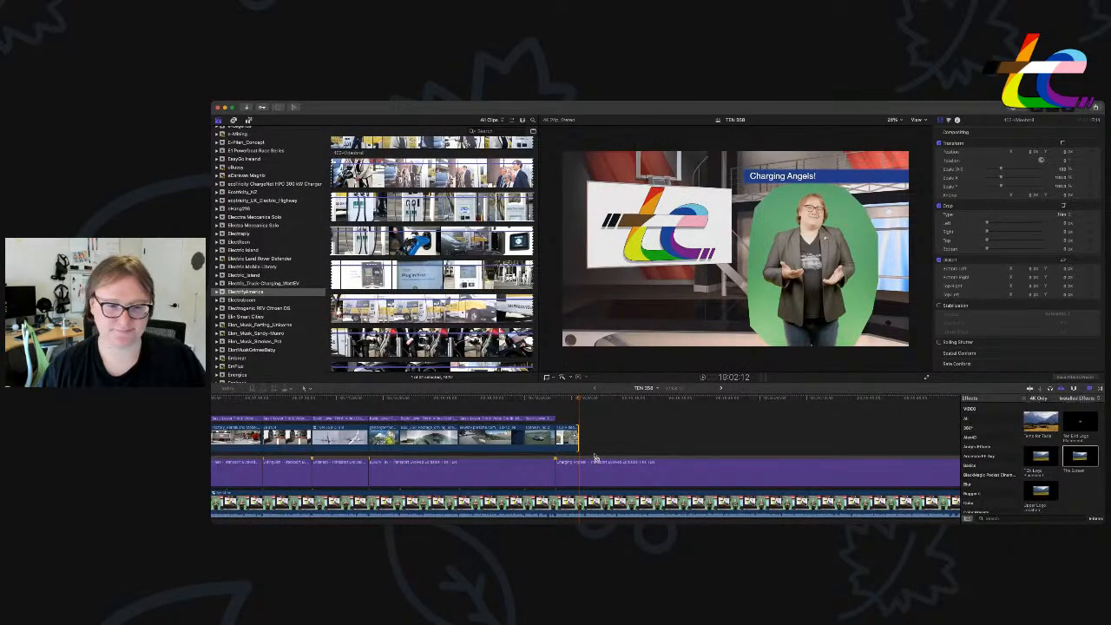
Copy the preceding source credit over the first Charging Angels clip, match its length to the clip, and change it to "Video Credit: Electrify America".
{"action": "left_click", "coordinate": [567, 447]}
{"action": "left_click", "coordinate": [551, 419]}
{"action": "left_click", "coordinate": [557, 402]}
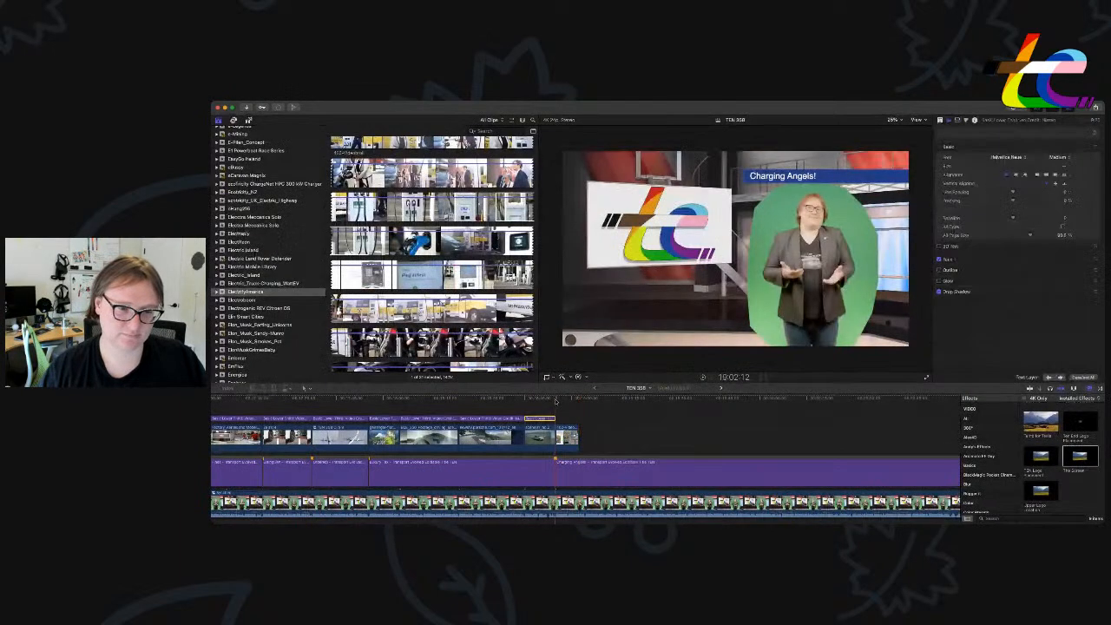
{"action": "key", "text": "space"}
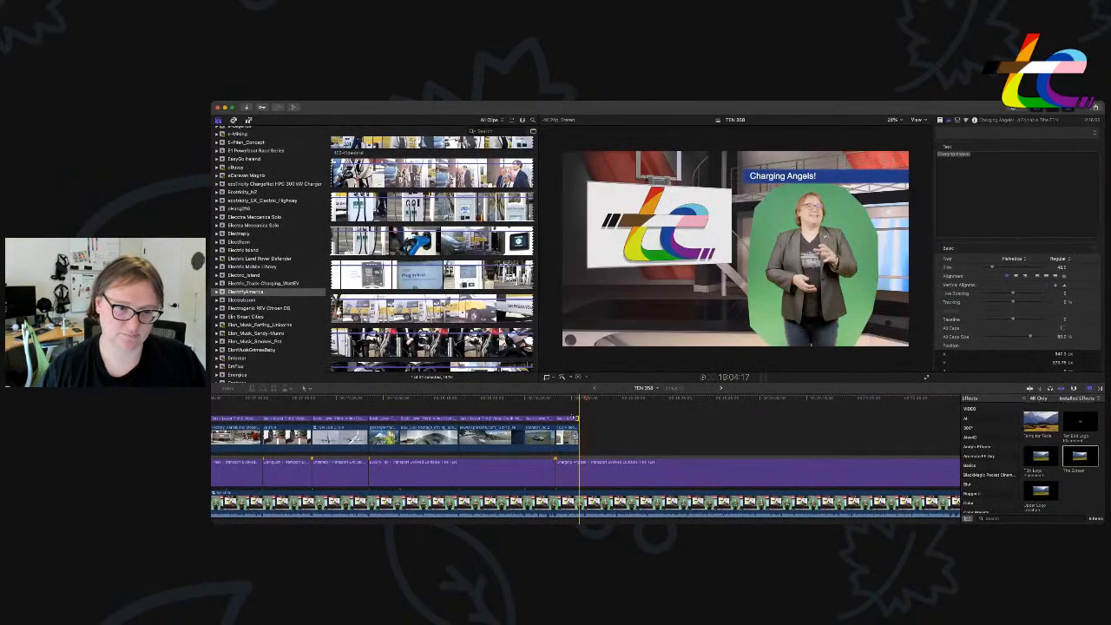
{"action": "double_click", "coordinate": [573, 419]}
{"action": "left_click", "coordinate": [993, 162]}
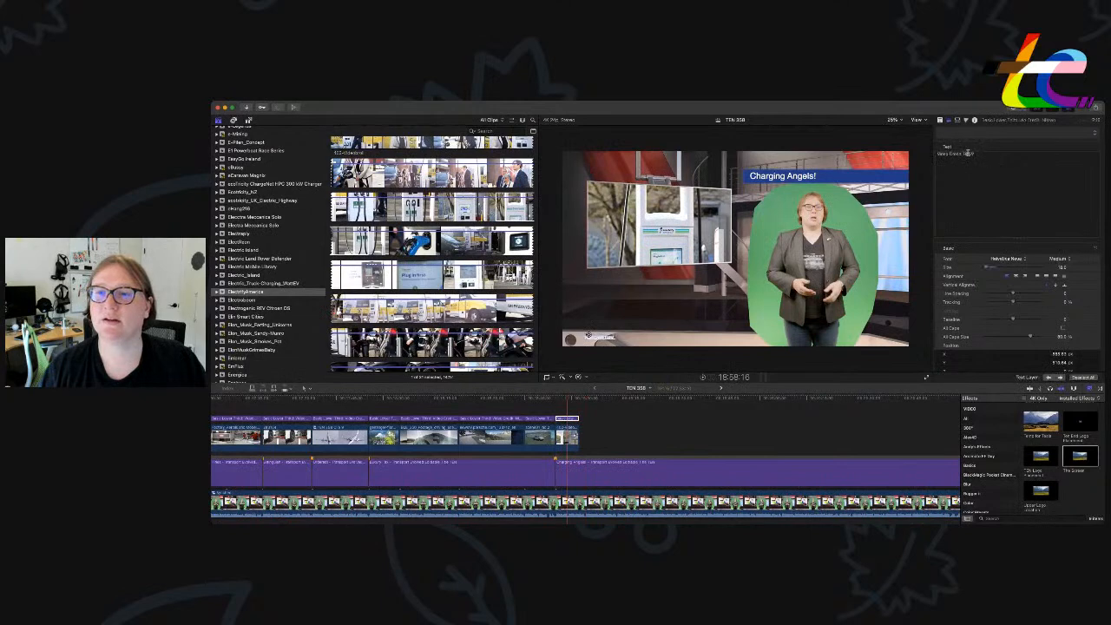
{"action": "left_click_drag", "start_coordinate": [962, 153], "coordinate": [994, 155]}
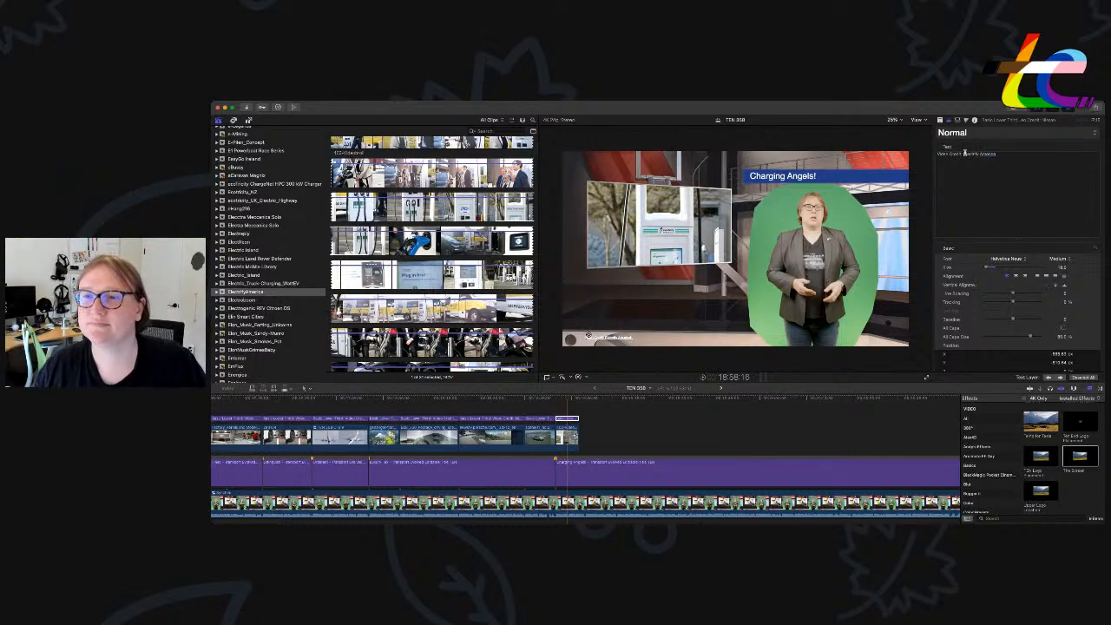
Change the story's headline title from "Charging Angels!" to "Charge Angels!".
{"action": "left_click", "coordinate": [590, 466]}
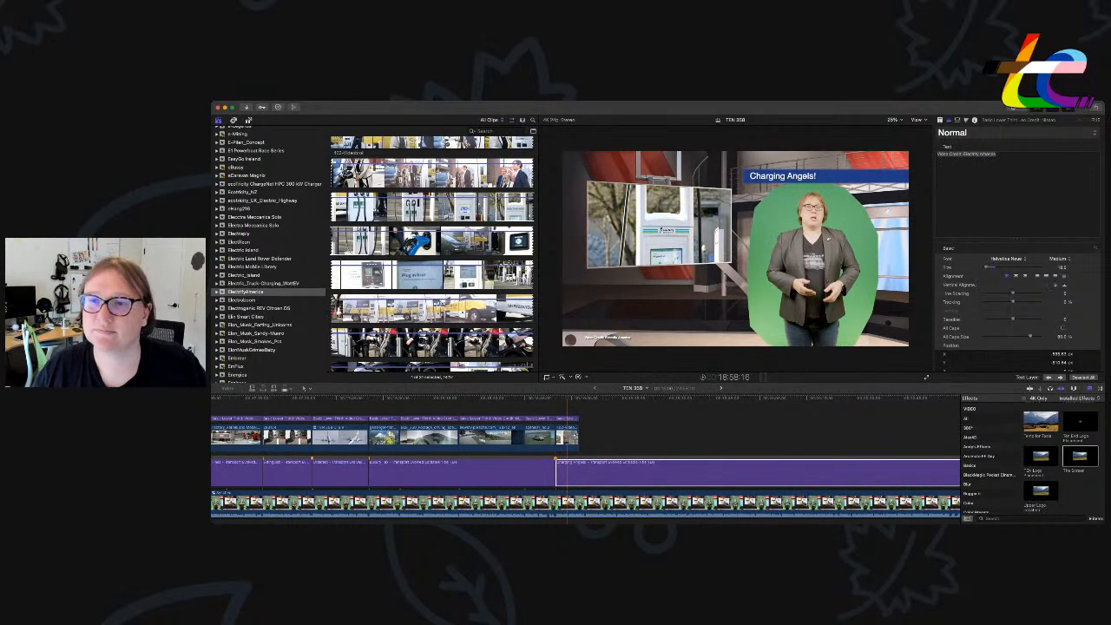
{"action": "double_click", "coordinate": [948, 155]}
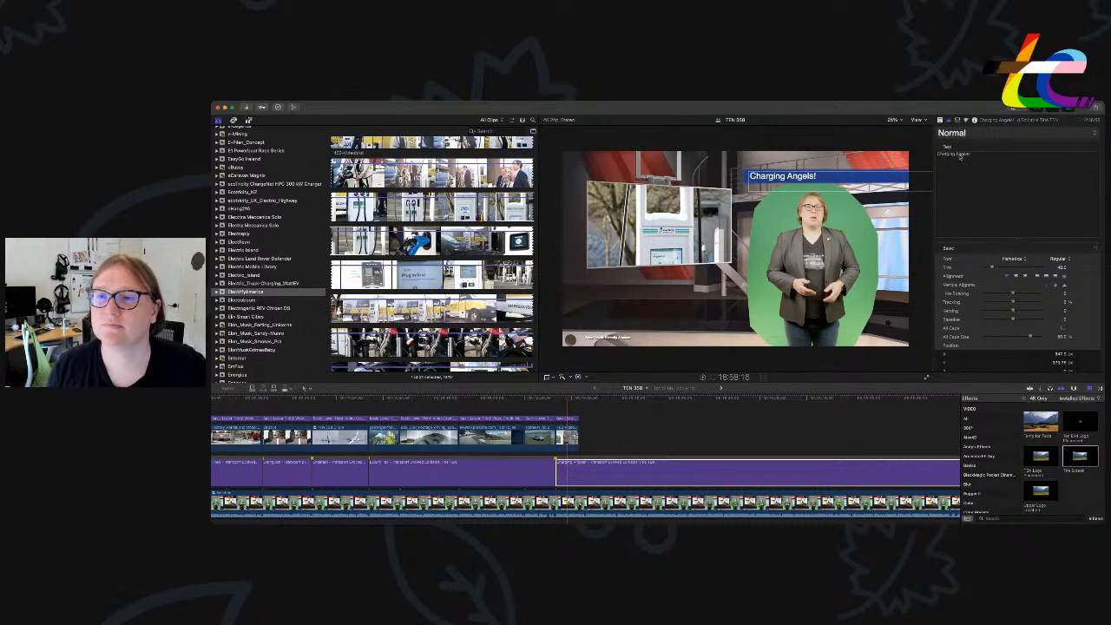
{"action": "key", "text": "BackSpace"}
{"action": "key", "text": "BackSpace"}
{"action": "key", "text": "BackSpace"}
{"action": "type", "text": "e"}
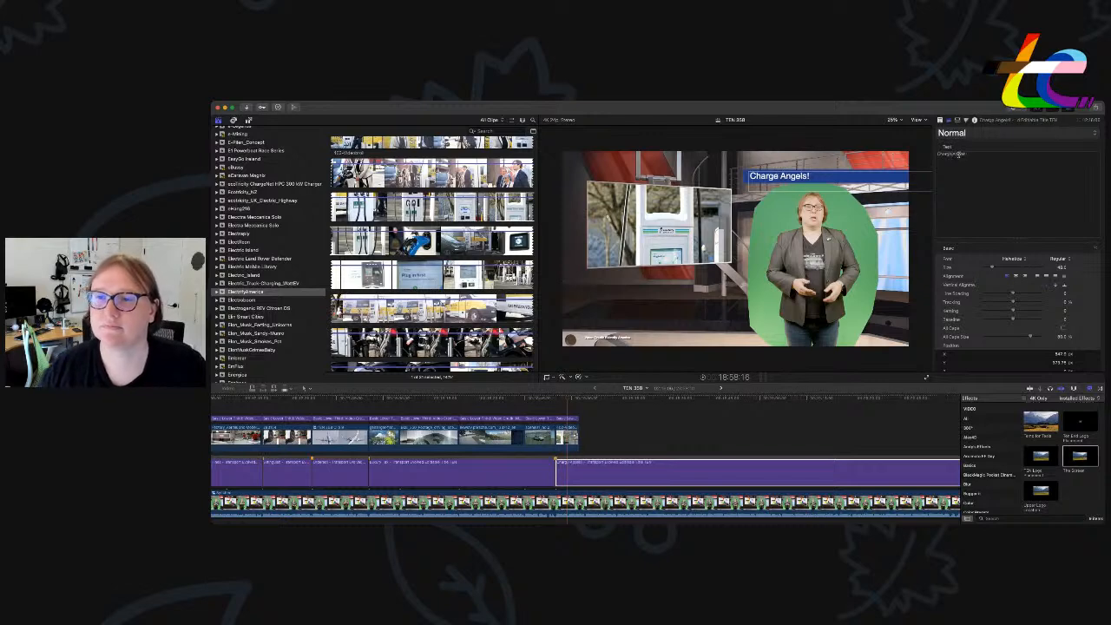
Attach a section of the charger screen footage reading "Initiating" right after the first Charge Angels clip and play it on the studio screen.
{"action": "scroll", "coordinate": [416, 297], "scroll_direction": "down", "scroll_amount": 5}
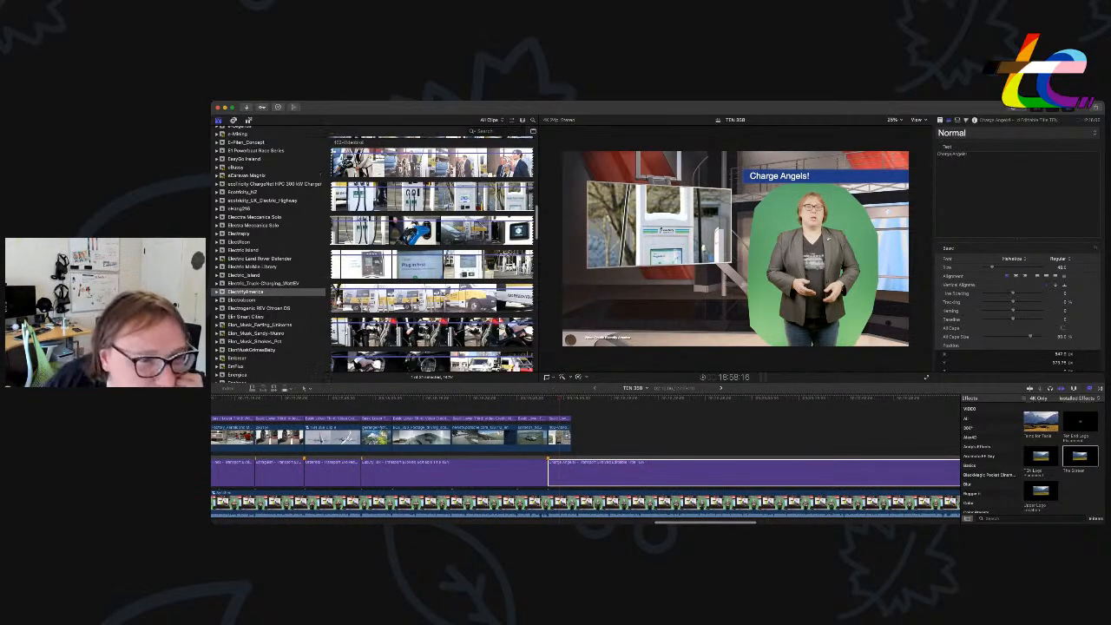
{"action": "scroll", "coordinate": [416, 298], "scroll_direction": "down", "scroll_amount": 2}
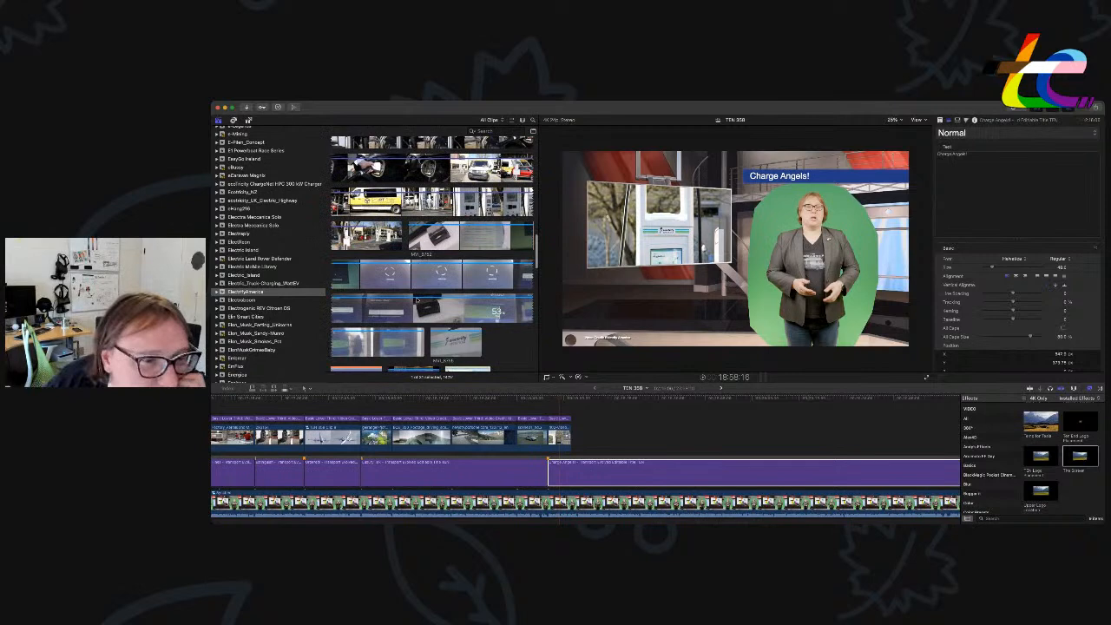
{"action": "scroll", "coordinate": [417, 301], "scroll_direction": "down", "scroll_amount": 3}
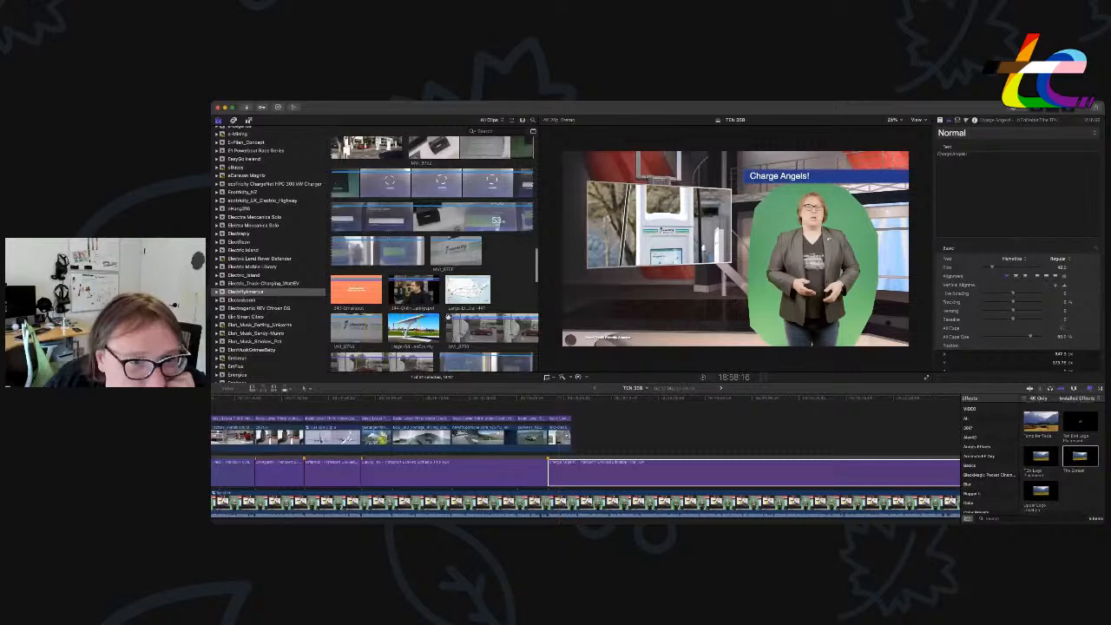
{"action": "left_click_drag", "start_coordinate": [447, 318], "coordinate": [574, 443]}
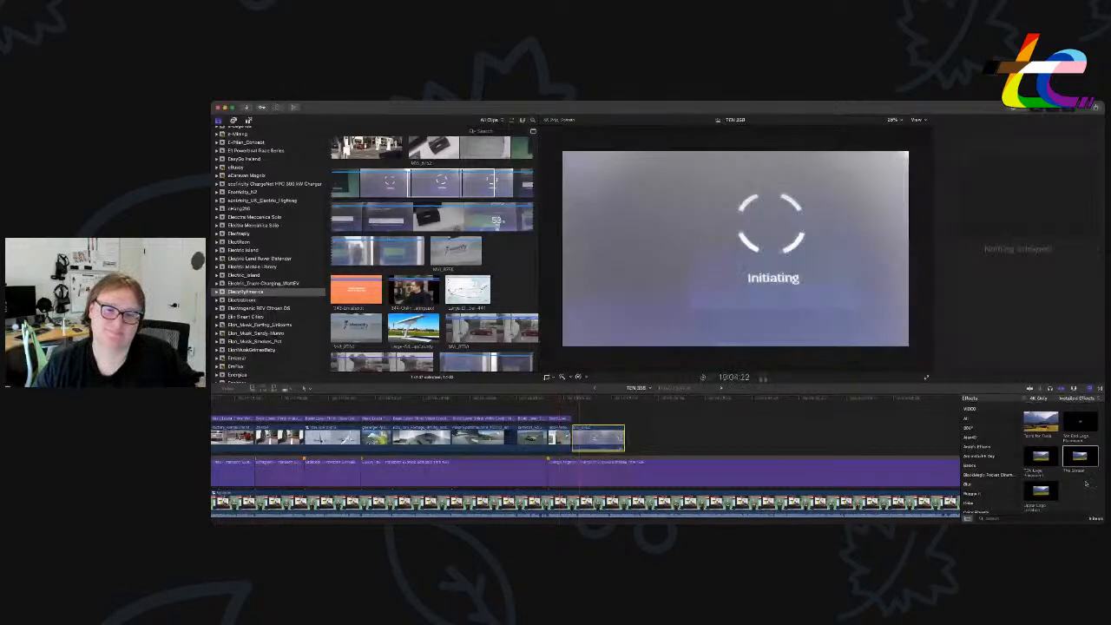
{"action": "key", "text": "space"}
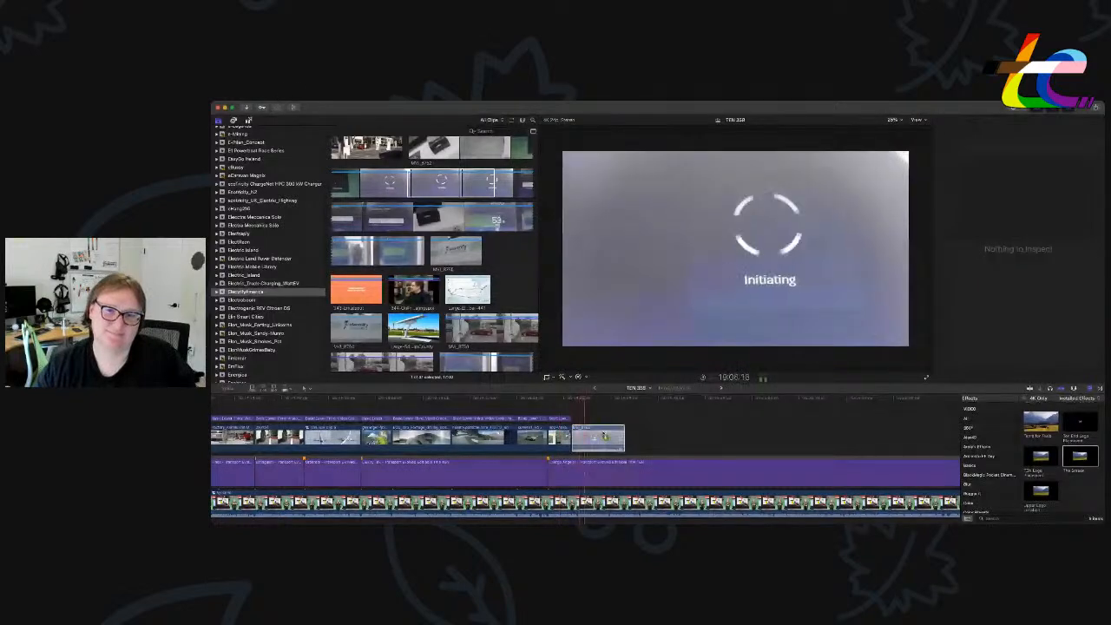
{"action": "scroll", "coordinate": [648, 447], "scroll_direction": "right", "scroll_amount": 2}
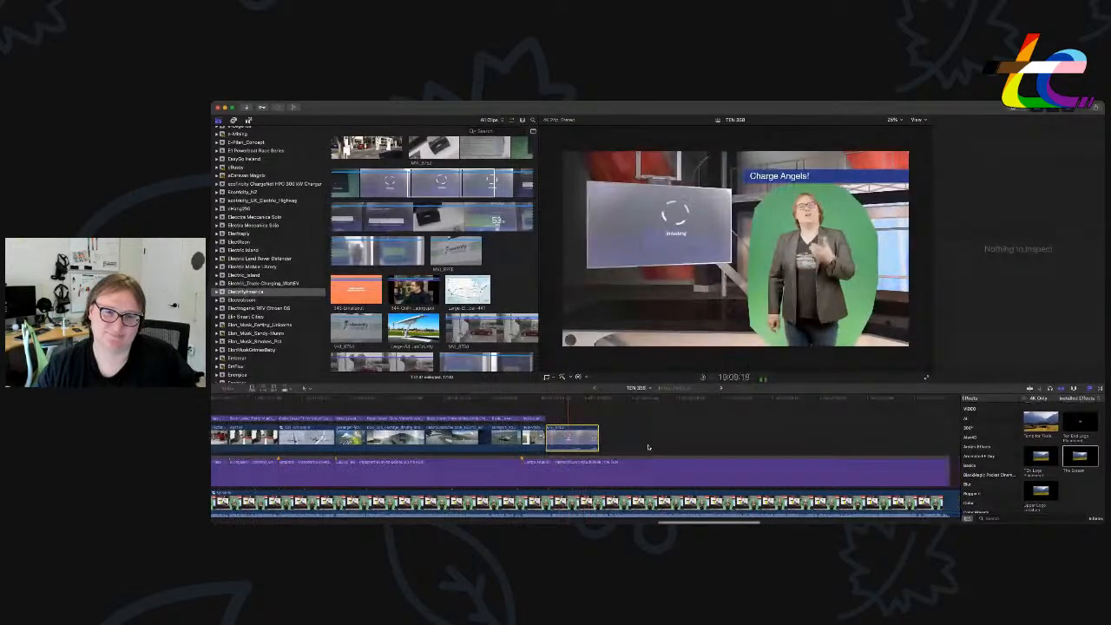
Detach and remove the audio of the "Initiating" clip and return its picture to full frame.
{"action": "left_click", "coordinate": [576, 445]}
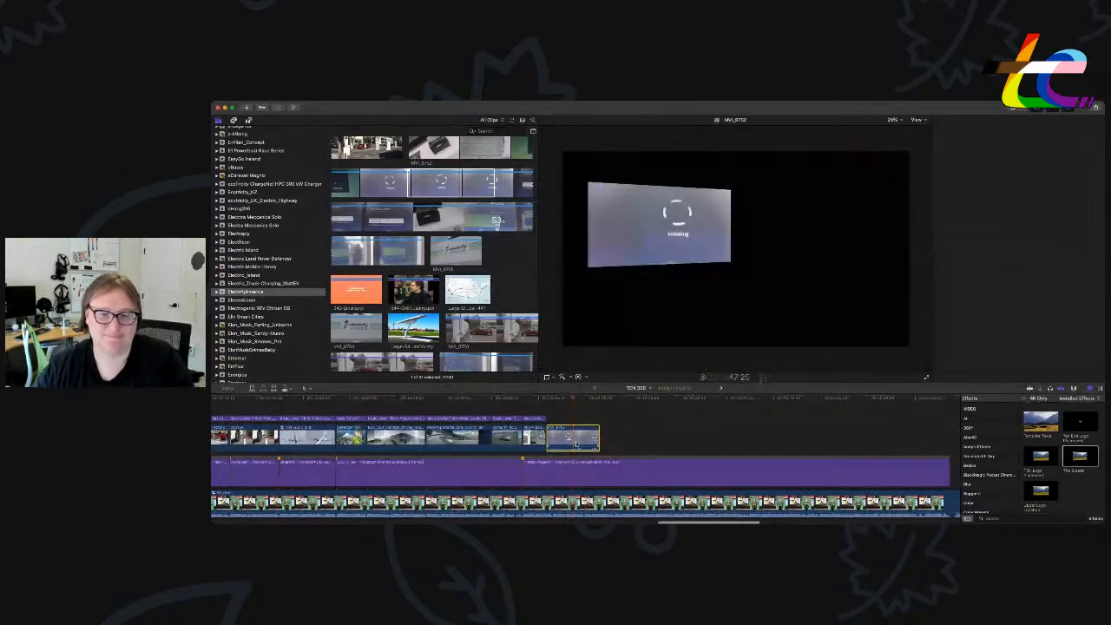
{"action": "key", "text": "ctrl+shift+s"}
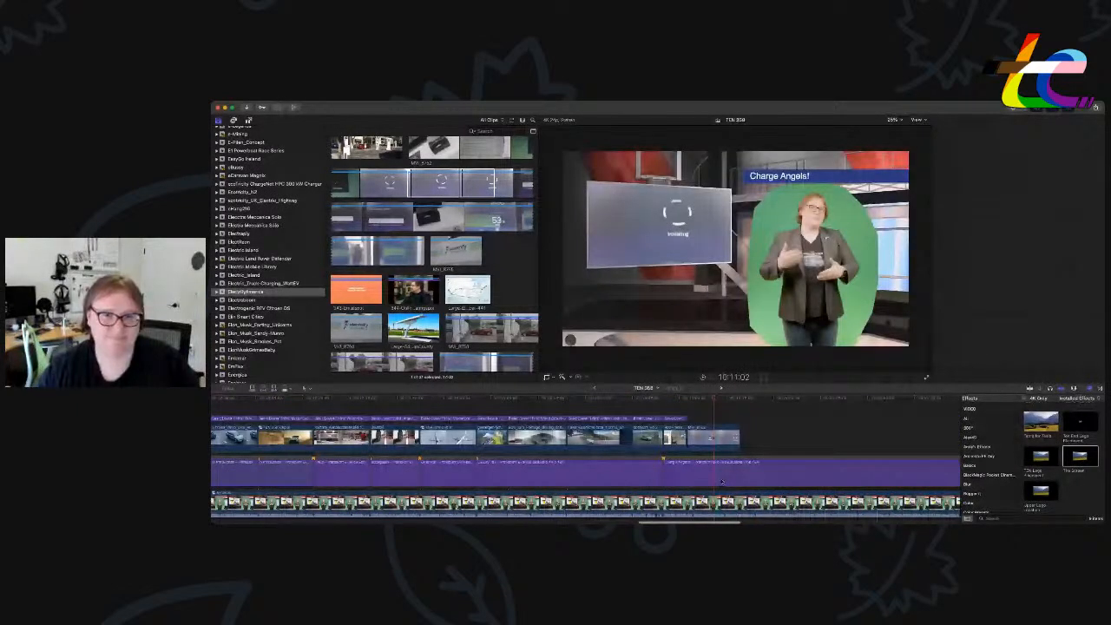
{"action": "left_click", "coordinate": [720, 441]}
{"action": "left_click", "coordinate": [720, 441]}
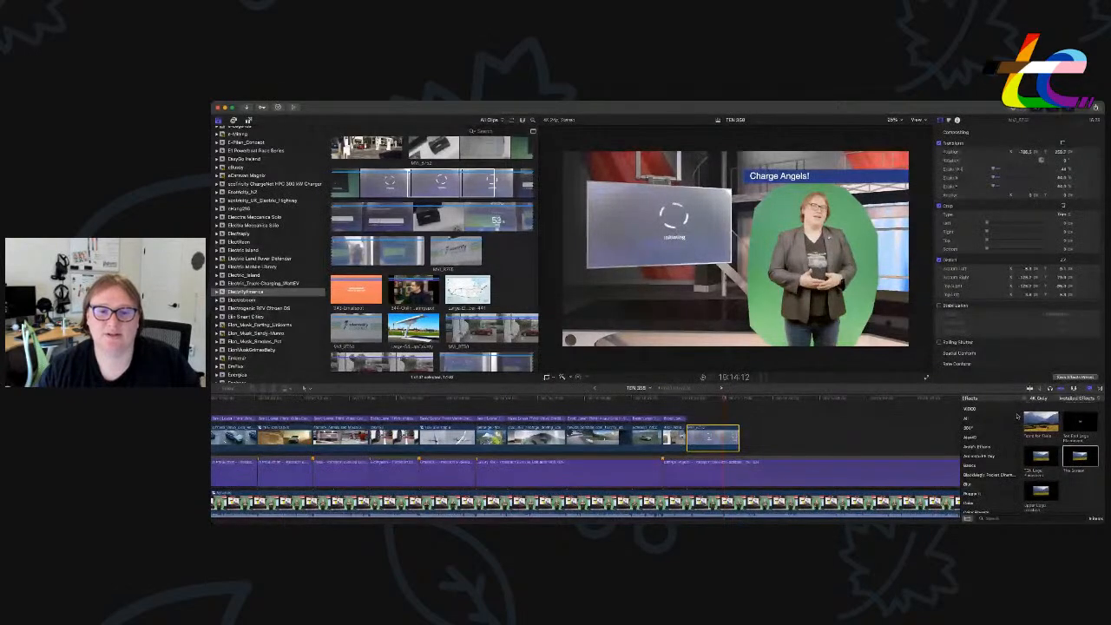
{"action": "key", "text": "ctrl+shift+s"}
{"action": "left_click", "coordinate": [723, 432]}
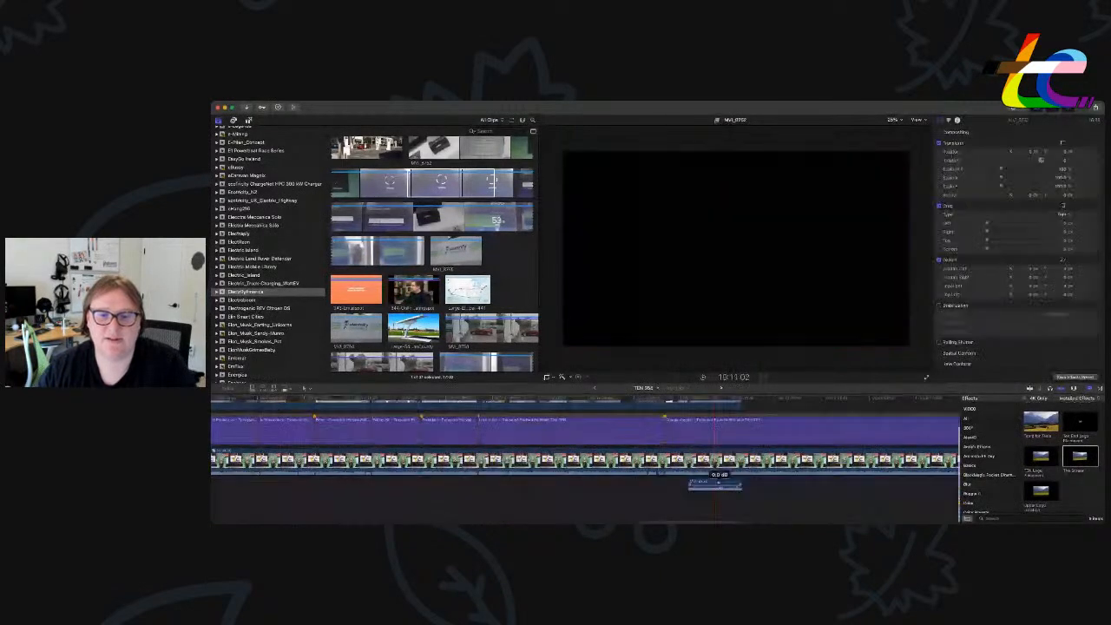
{"action": "left_click", "coordinate": [722, 432]}
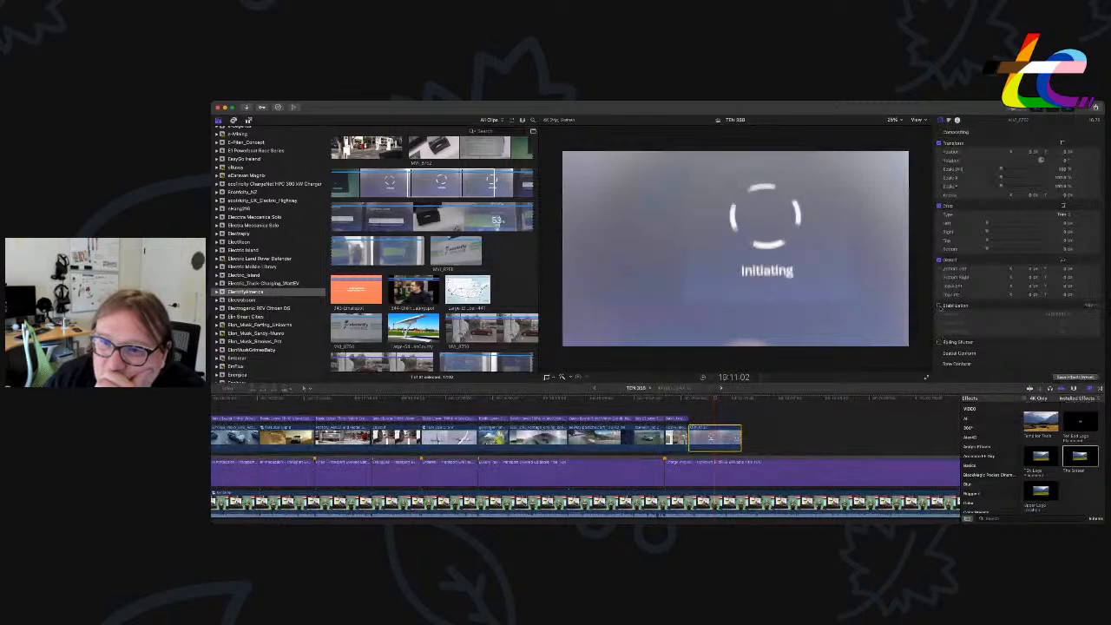
Stabilize the "Initiating" clip and raise its translation, rotation and scale smoothing as far as they go.
{"action": "left_click", "coordinate": [939, 306]}
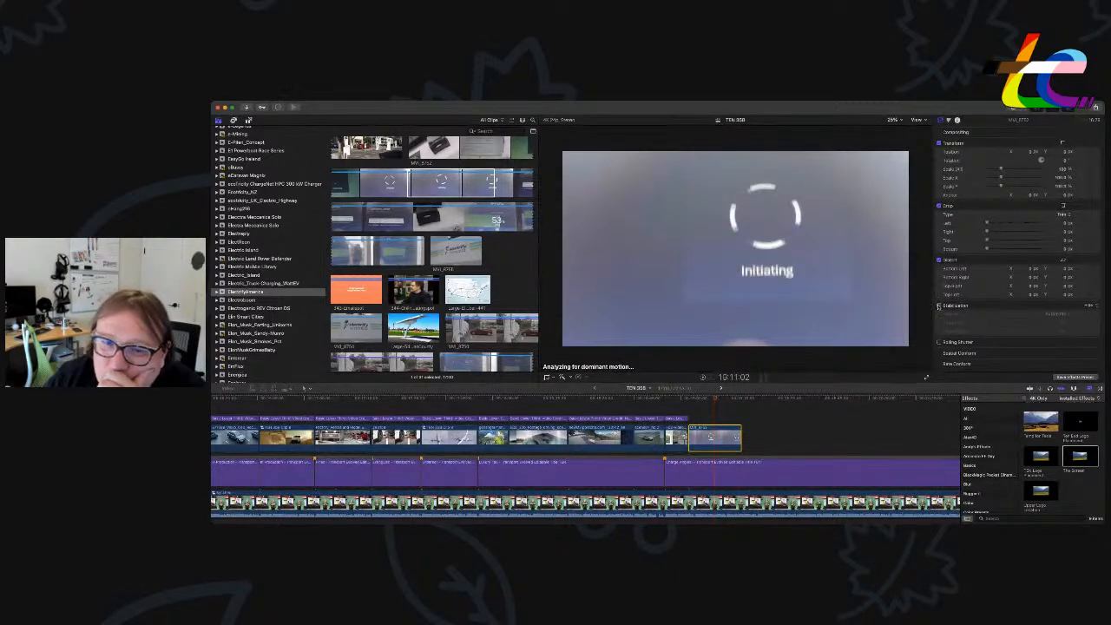
{"action": "key", "text": "super+Tab"}
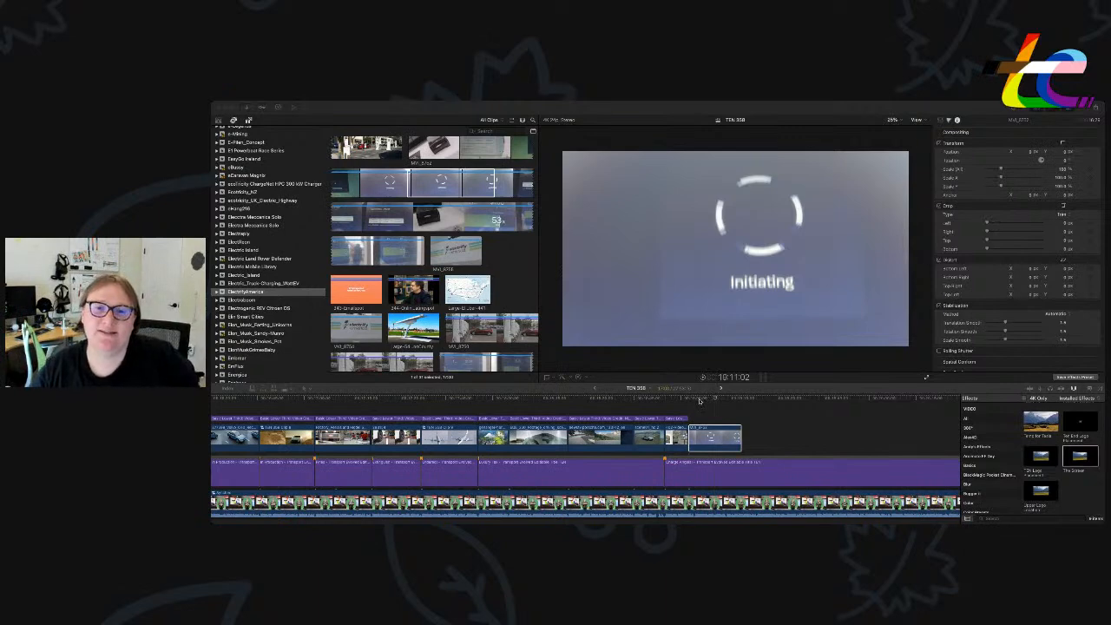
{"action": "left_click", "coordinate": [700, 401]}
{"action": "key", "text": "space"}
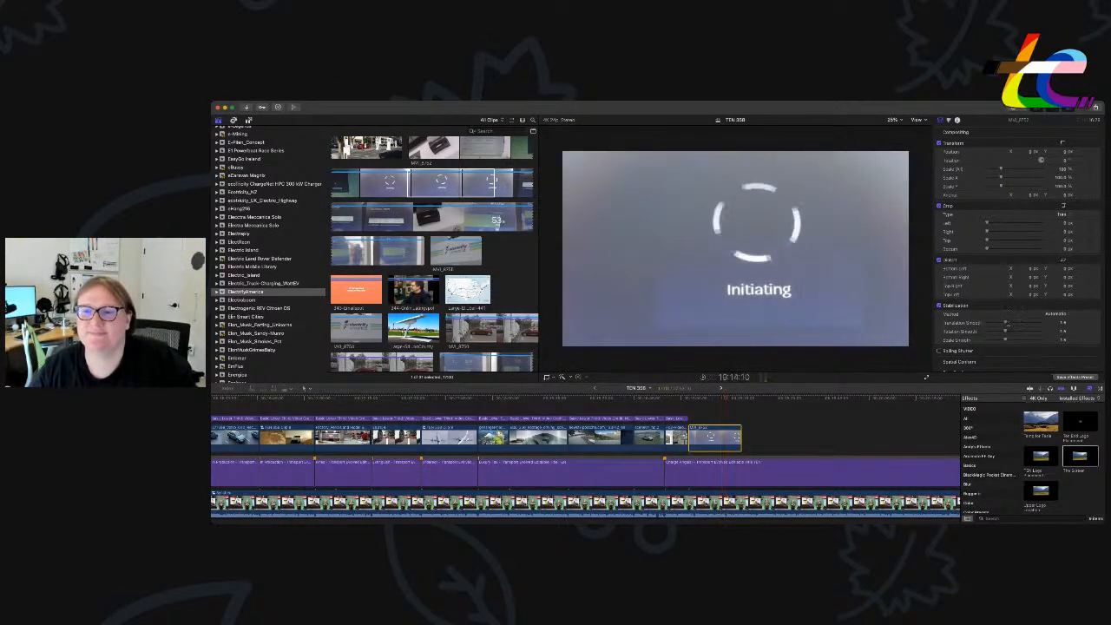
{"action": "left_click_drag", "start_coordinate": [1007, 323], "coordinate": [1075, 333]}
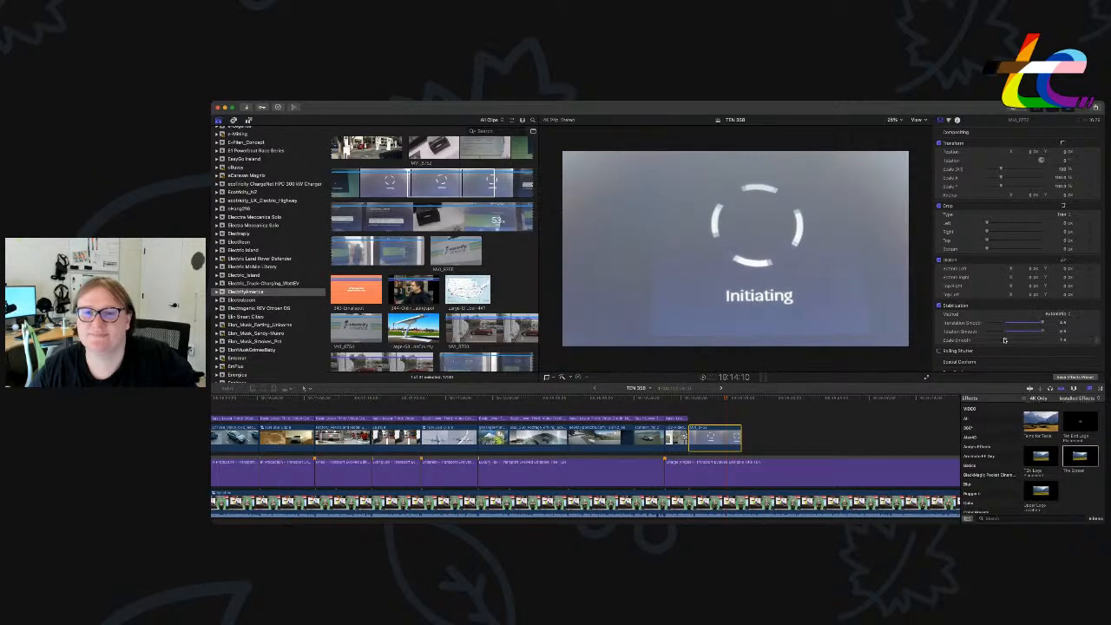
{"action": "left_click_drag", "start_coordinate": [1005, 340], "coordinate": [1052, 342]}
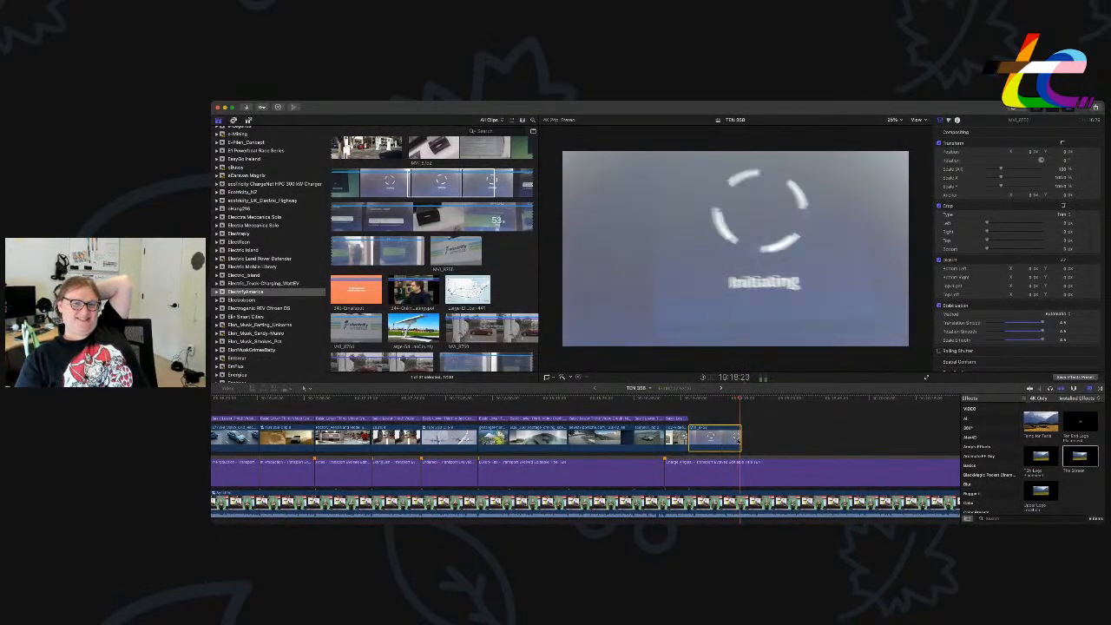
Review the stabilized "Initiating" clip and extend its length, keeping its start against the preceding B-roll clip.
{"action": "left_click", "coordinate": [726, 427]}
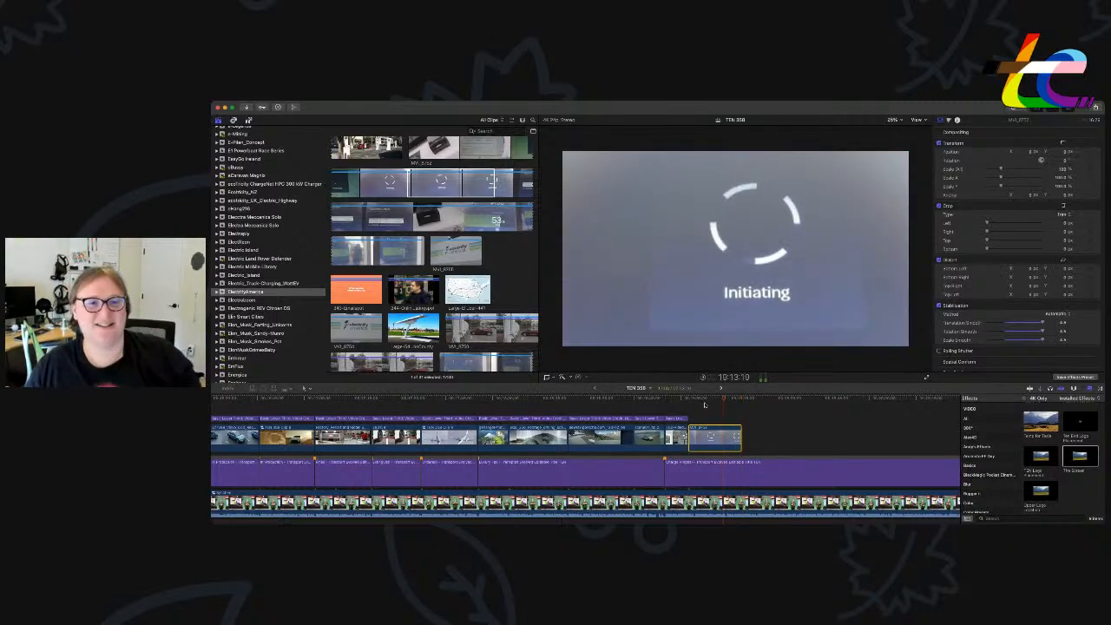
{"action": "mouse_move", "coordinate": [694, 441]}
{"action": "left_mouse_down"}
{"action": "mouse_move", "coordinate": [734, 442]}
{"action": "mouse_move", "coordinate": [711, 441]}
{"action": "left_mouse_up"}
{"action": "scroll", "coordinate": [719, 440], "scroll_direction": "down", "scroll_amount": 2}
{"action": "scroll", "coordinate": [719, 440], "scroll_direction": "right", "scroll_amount": 2}
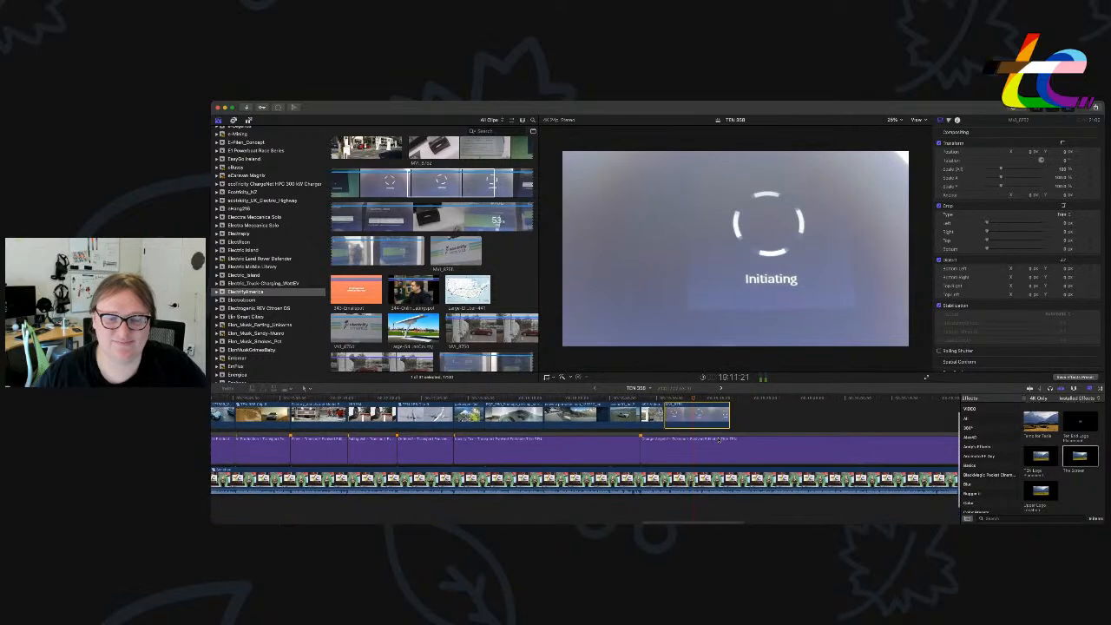
Copy the Electrify America source credit to the start of the "Initiating" clip and adjust its length.
{"action": "scroll", "coordinate": [719, 440], "scroll_direction": "up", "scroll_amount": 2}
{"action": "left_click", "coordinate": [651, 414]}
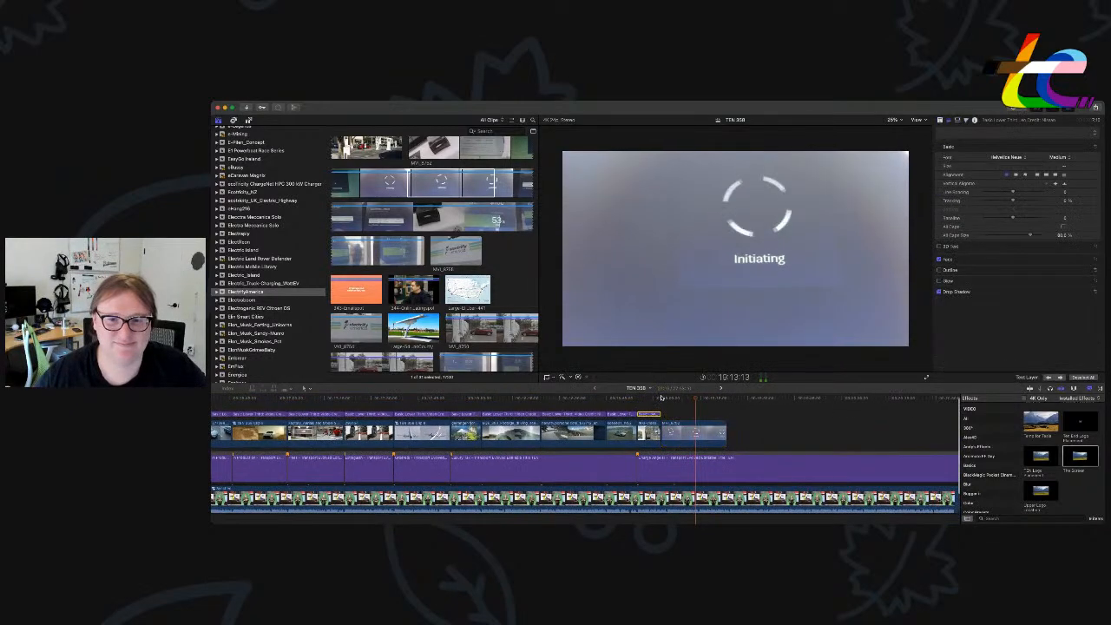
{"action": "left_click", "coordinate": [661, 398]}
{"action": "key", "text": "super+v"}
{"action": "key", "text": "space"}
{"action": "left_click_drag", "start_coordinate": [686, 414], "coordinate": [696, 414]}
Change the copied credit's text to "Video Credit: Transport Evolved".
{"action": "double_click", "coordinate": [686, 414]}
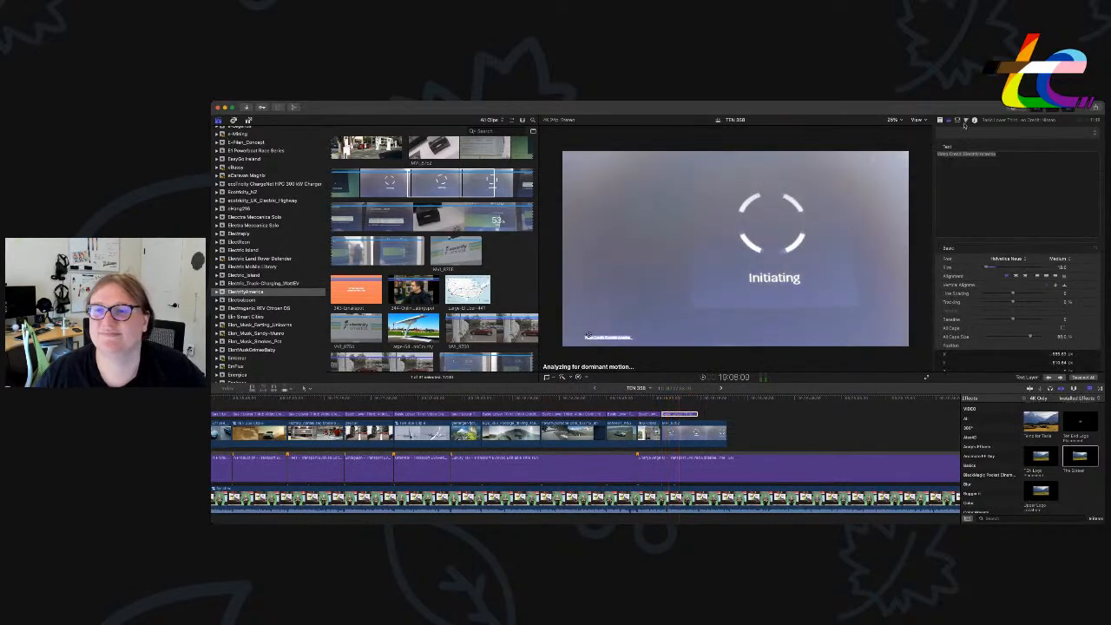
{"action": "left_click", "coordinate": [1000, 153]}
{"action": "left_click_drag", "start_coordinate": [964, 155], "coordinate": [1054, 161]}
{"action": "type", "text": "Trans"}
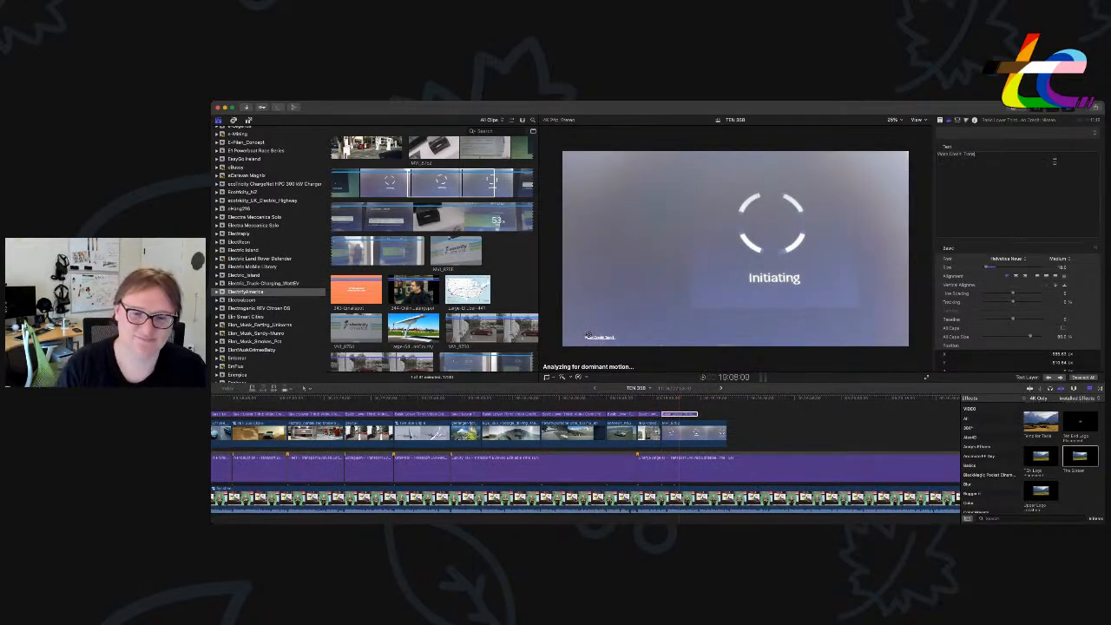
{"action": "type", "text": "port Evolved"}
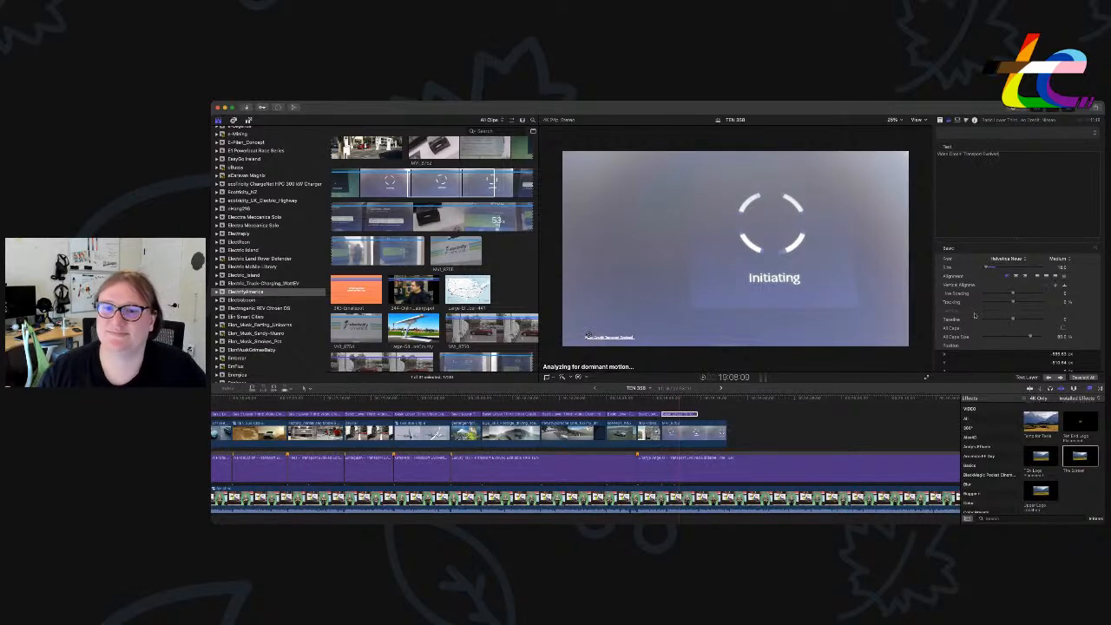
Play the "Initiating" clip to find its out point and shorten both the clip and its source credit to the playhead.
{"action": "left_click", "coordinate": [682, 401]}
{"action": "scroll", "coordinate": [683, 401], "scroll_direction": "up", "scroll_amount": 2}
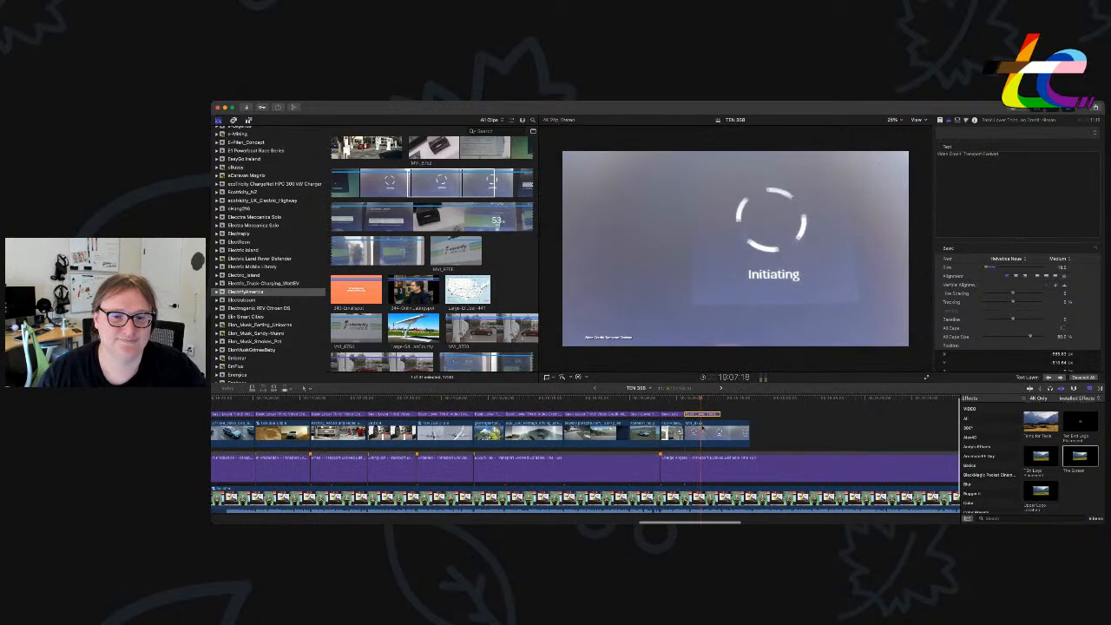
{"action": "left_click", "coordinate": [719, 414]}
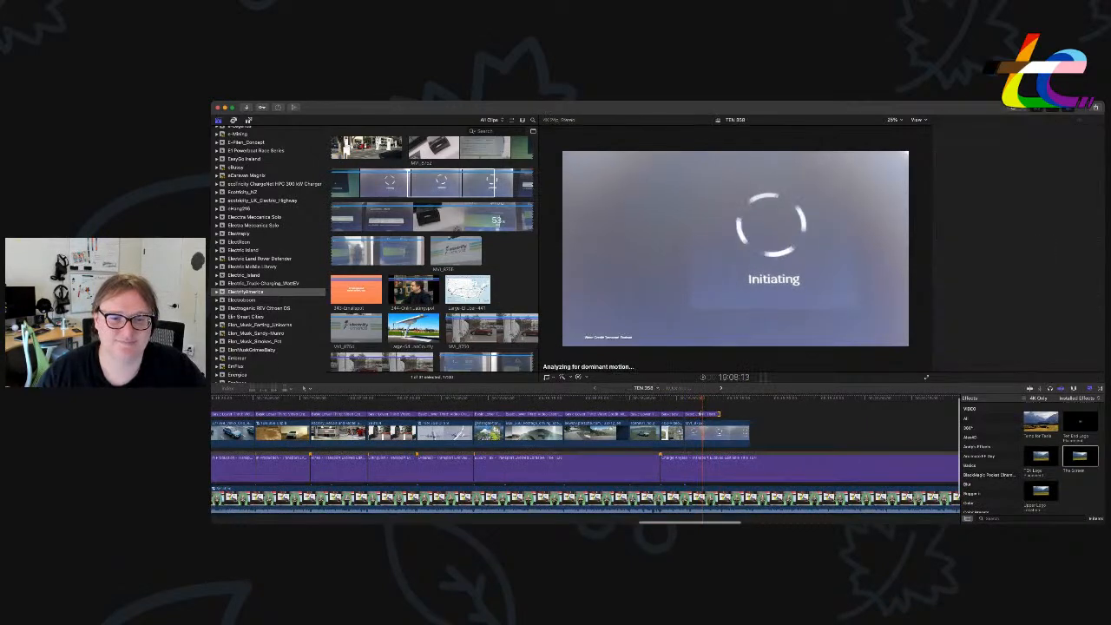
{"action": "left_click_drag", "start_coordinate": [719, 414], "coordinate": [703, 432]}
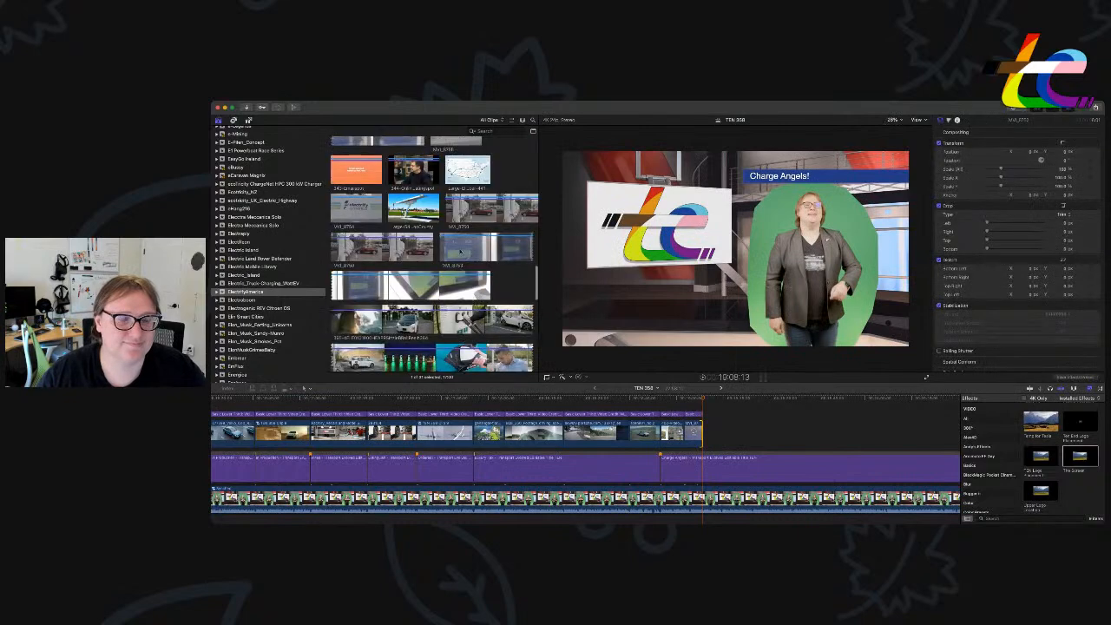
Mark a section of the Electrify America charger screen footage showing 54% and attach it after the "Initiating" clip.
{"action": "left_click", "coordinate": [414, 283]}
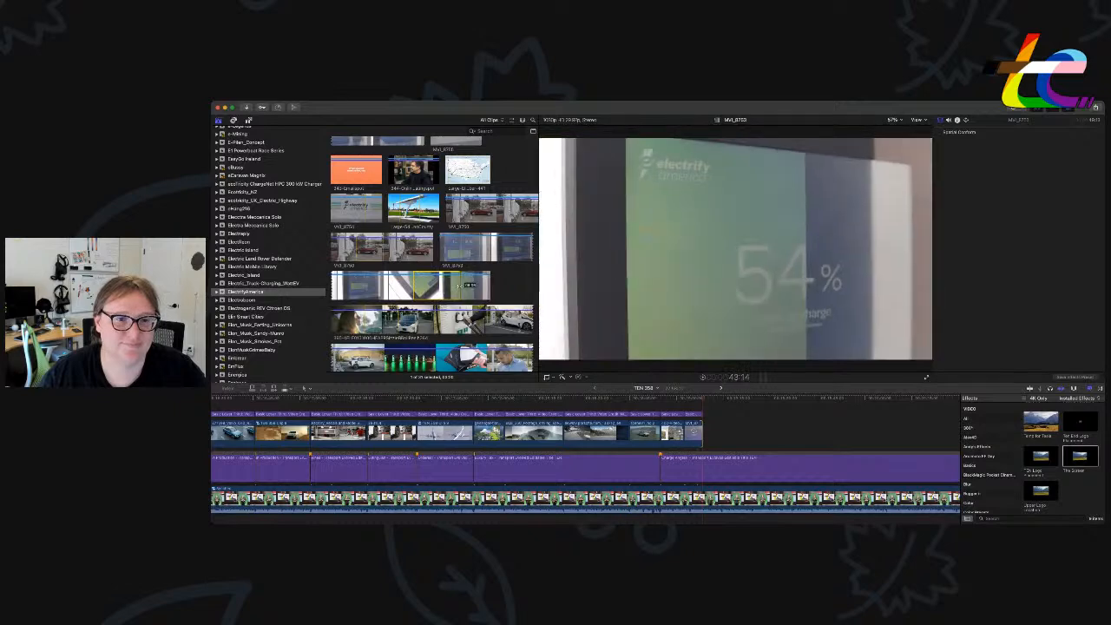
{"action": "left_click_drag", "start_coordinate": [461, 286], "coordinate": [461, 287]}
{"action": "scroll", "coordinate": [460, 286], "scroll_direction": "down", "scroll_amount": 1}
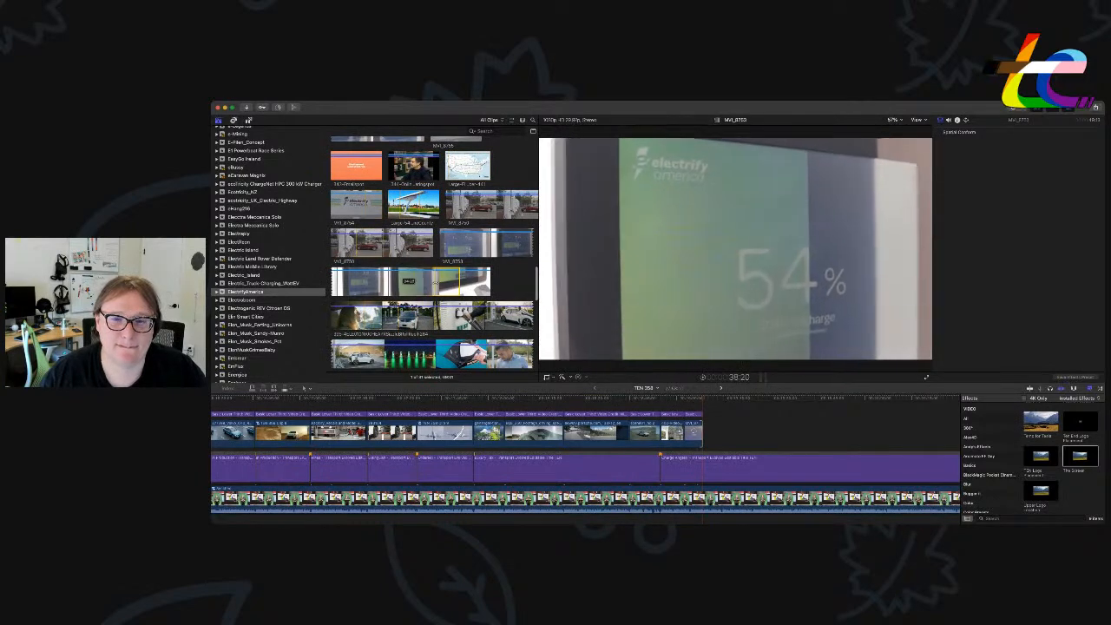
{"action": "left_click_drag", "start_coordinate": [436, 282], "coordinate": [711, 439]}
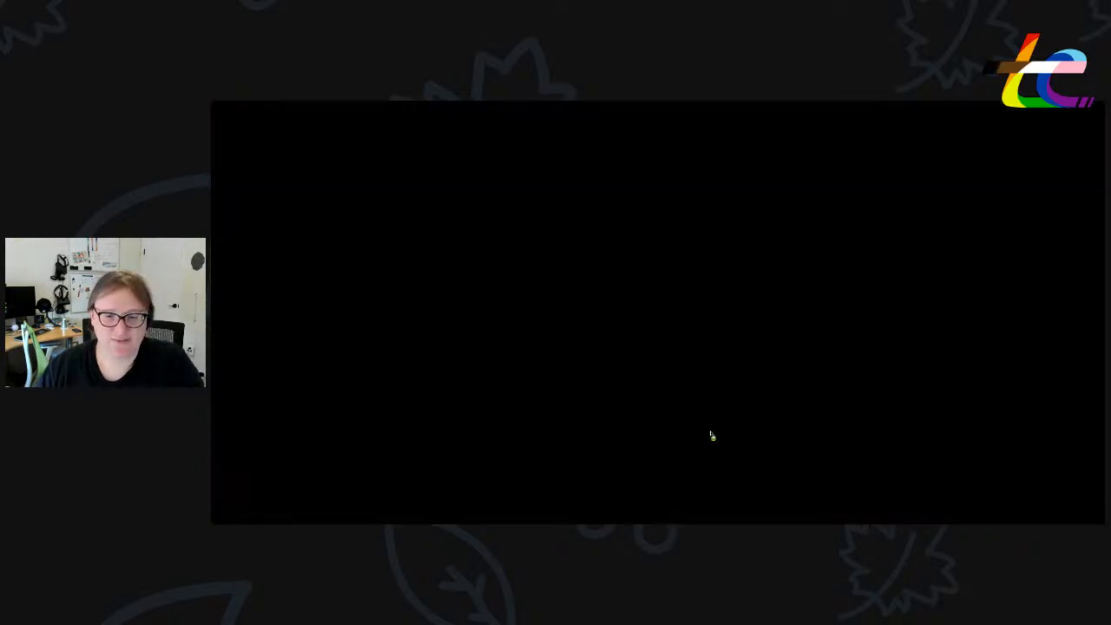
Turn on stabilization for the Electrify America charger screen clip showing 54%.
{"action": "left_click_drag", "start_coordinate": [710, 434], "coordinate": [710, 510]}
{"action": "key", "text": "super+z"}
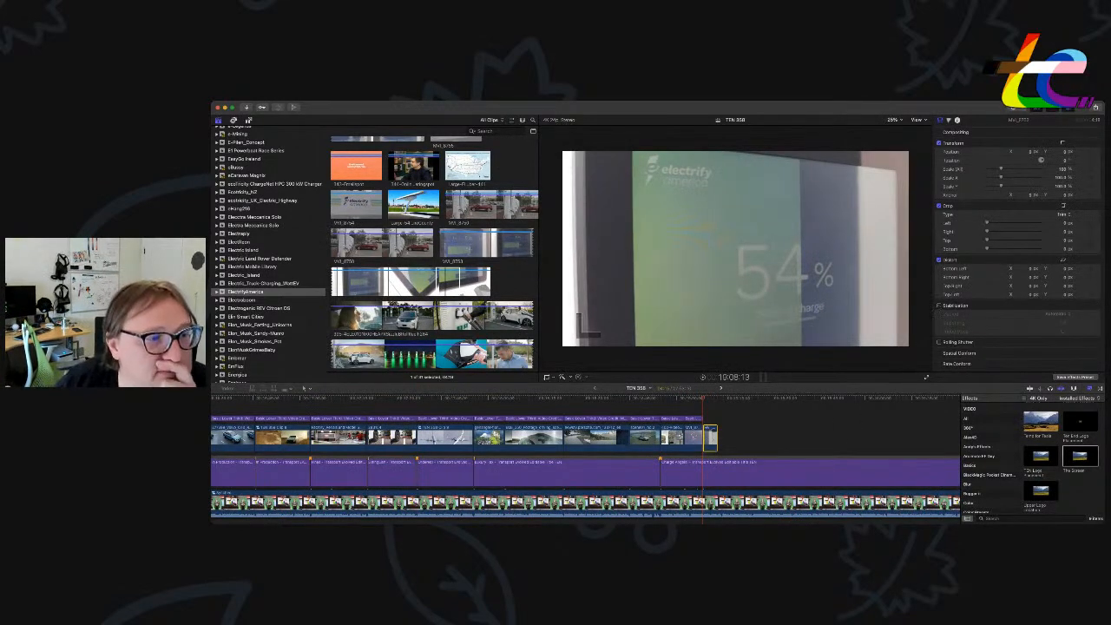
{"action": "key", "text": "super+Tab"}
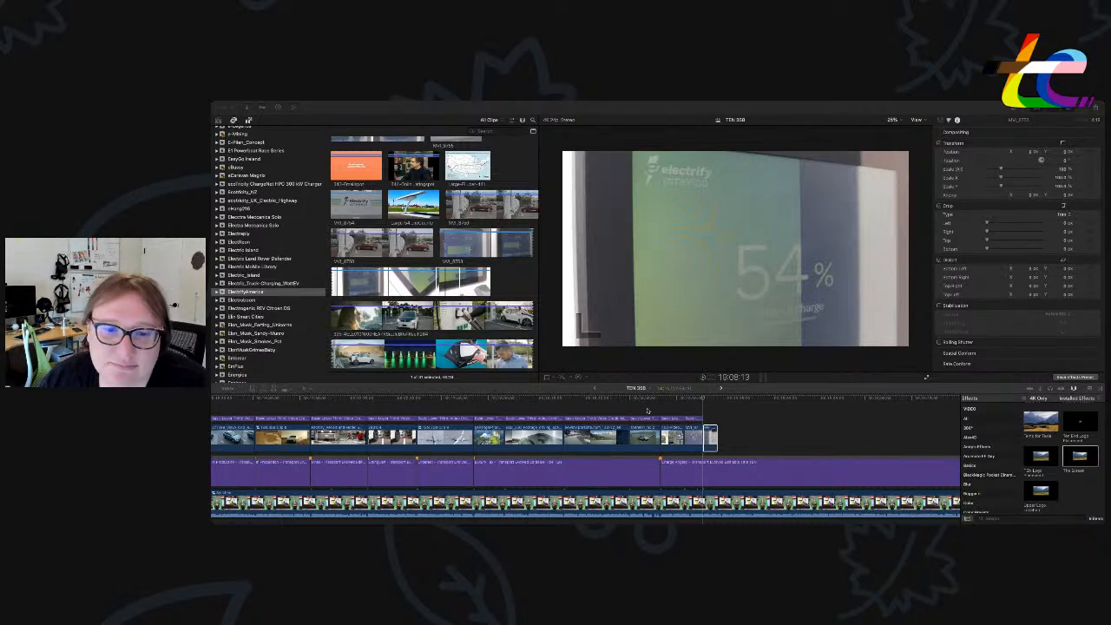
{"action": "left_click", "coordinate": [709, 437]}
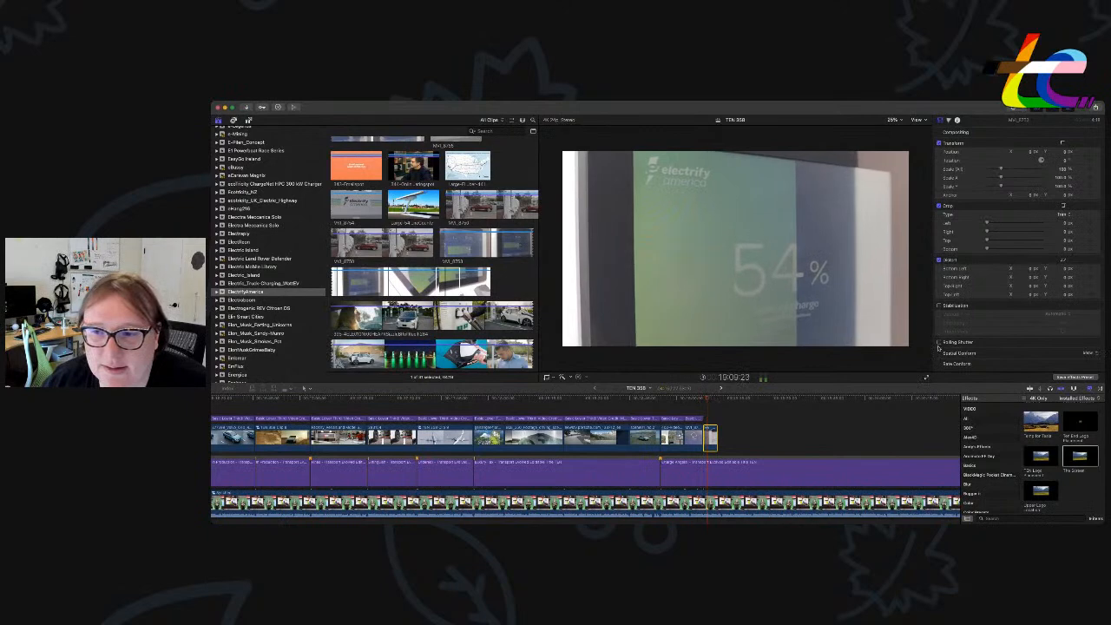
{"action": "left_click", "coordinate": [940, 307]}
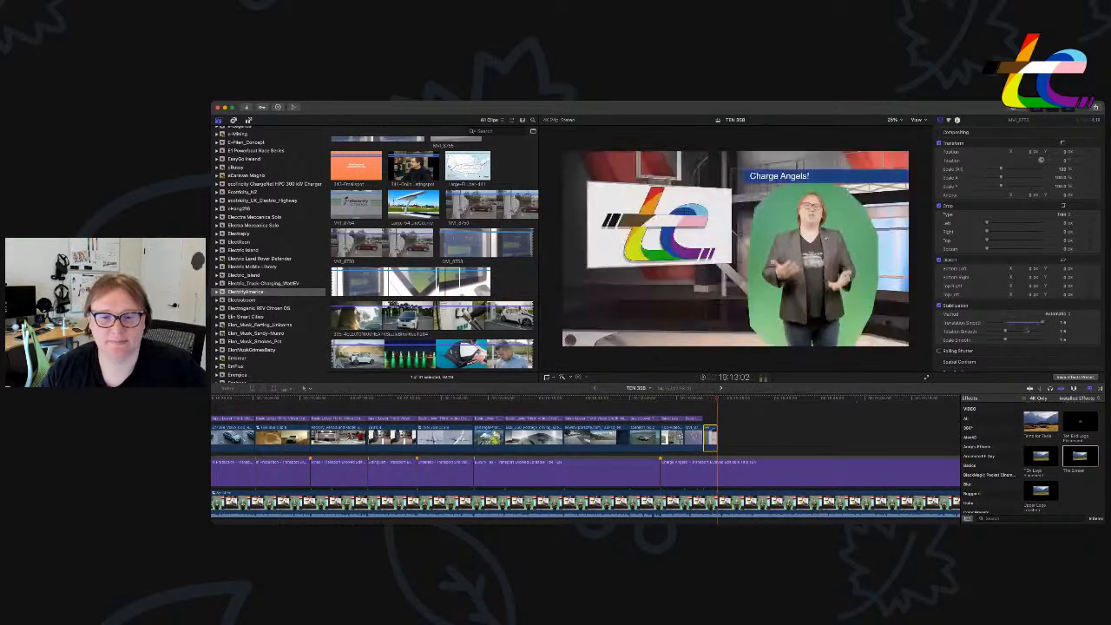
Review the stabilized charger clip and extend it and its Transport Evolved source credit to the same end point.
{"action": "key", "text": "shift+super+f"}
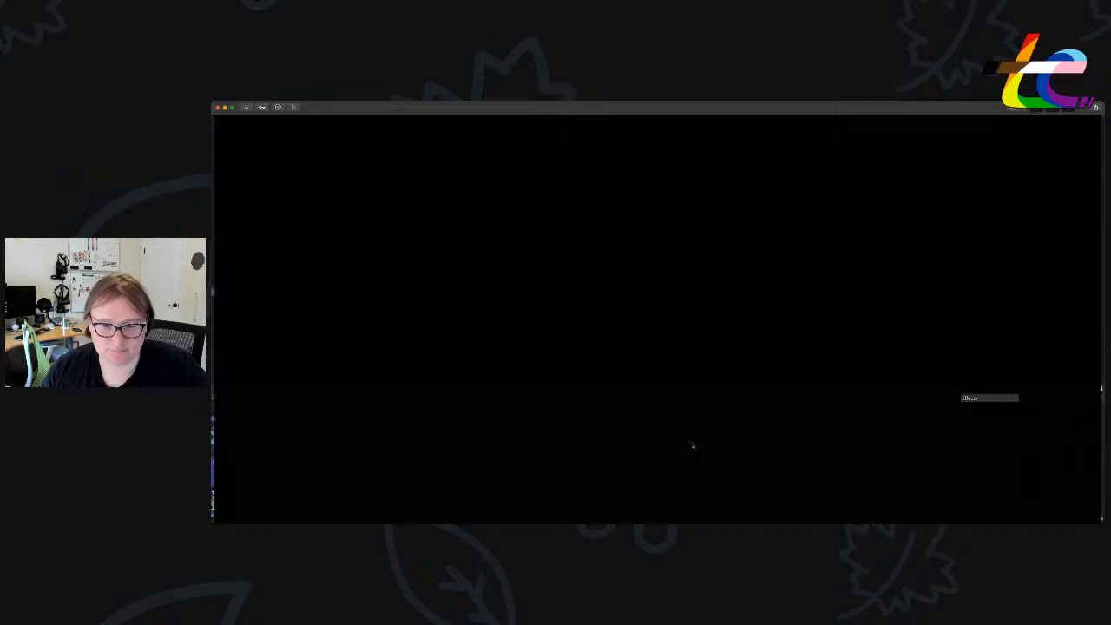
{"action": "key", "text": "Escape"}
{"action": "left_click", "coordinate": [719, 426]}
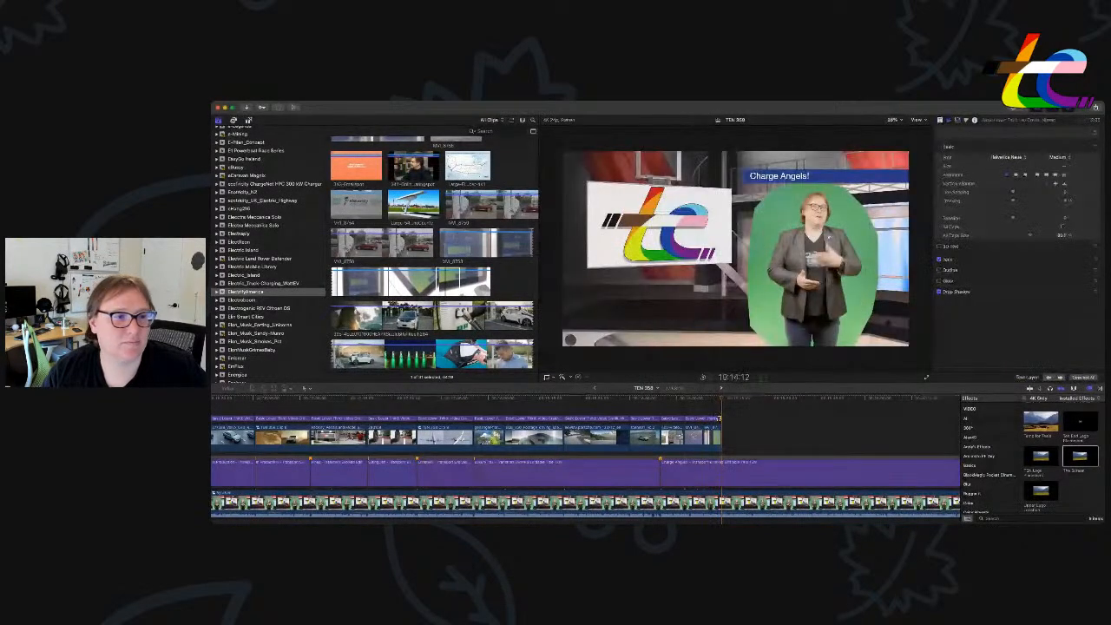
Look through the B-roll library events for matching car footage and open the 2021 Ford Mustang Mach-E event.
{"action": "scroll", "coordinate": [286, 292], "scroll_direction": "down", "scroll_amount": 5}
{"action": "scroll", "coordinate": [286, 292], "scroll_direction": "up", "scroll_amount": 10}
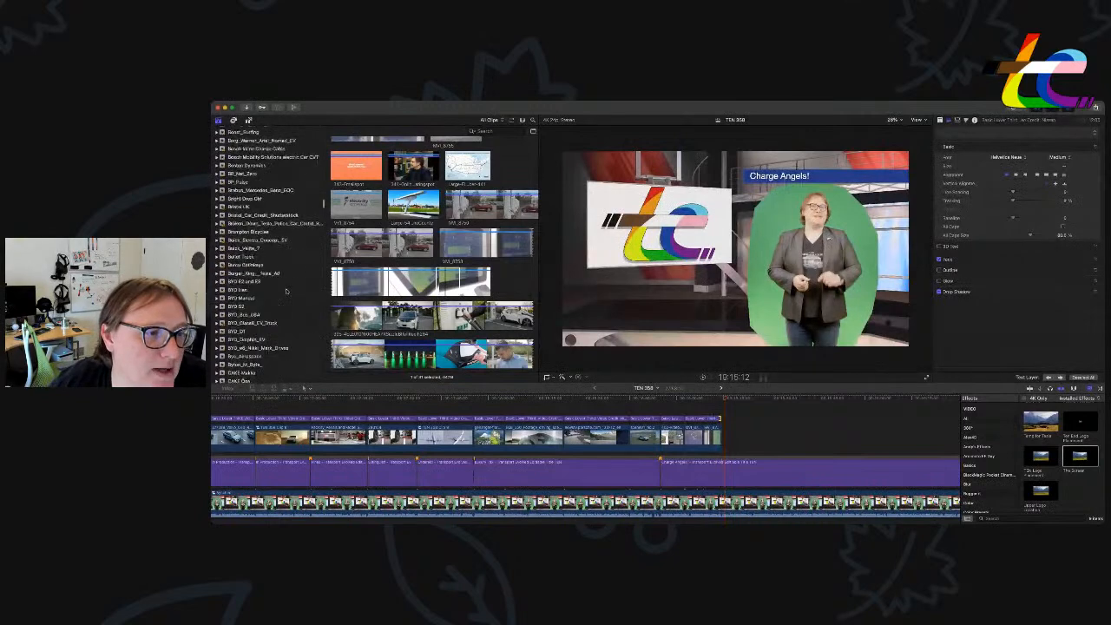
{"action": "scroll", "coordinate": [288, 294], "scroll_direction": "up", "scroll_amount": 10}
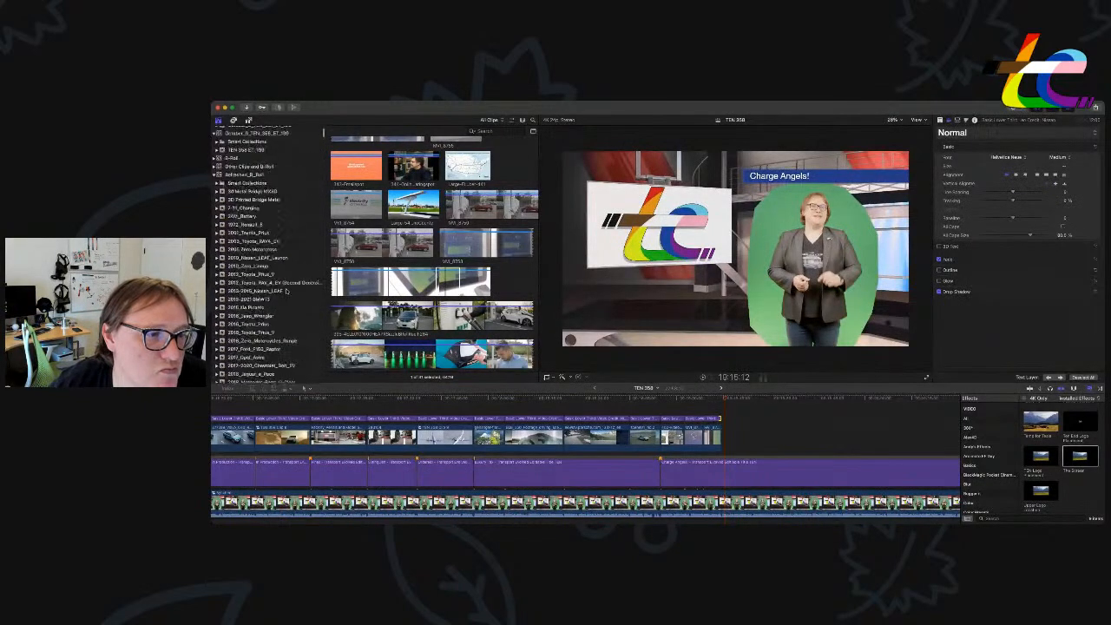
{"action": "scroll", "coordinate": [286, 292], "scroll_direction": "down", "scroll_amount": 3}
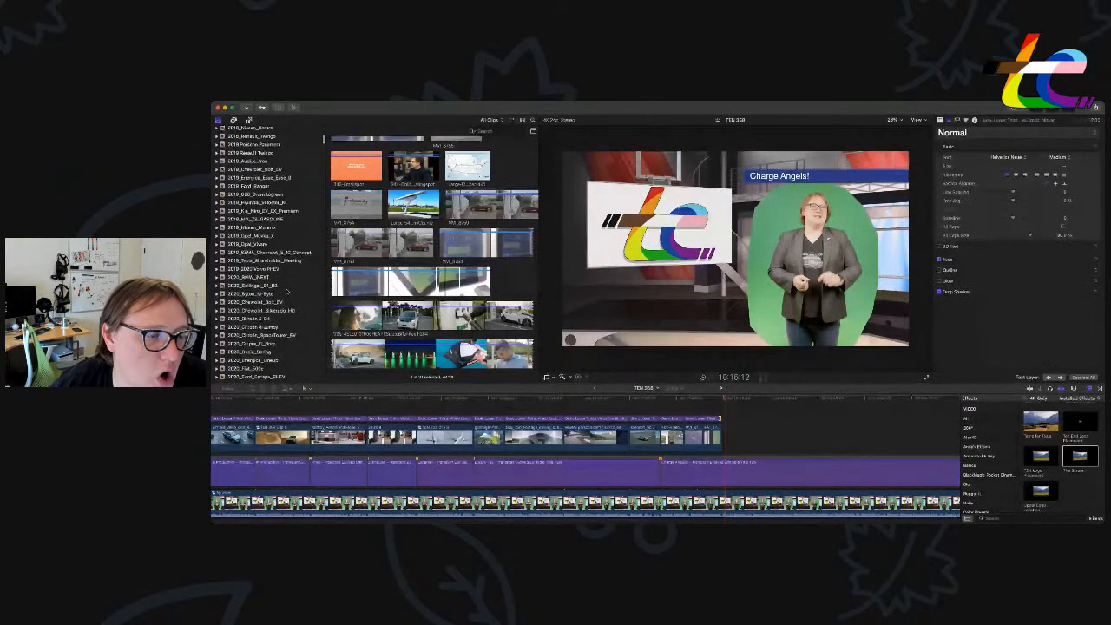
{"action": "scroll", "coordinate": [285, 291], "scroll_direction": "down", "scroll_amount": 5}
{"action": "key", "text": "super+Tab"}
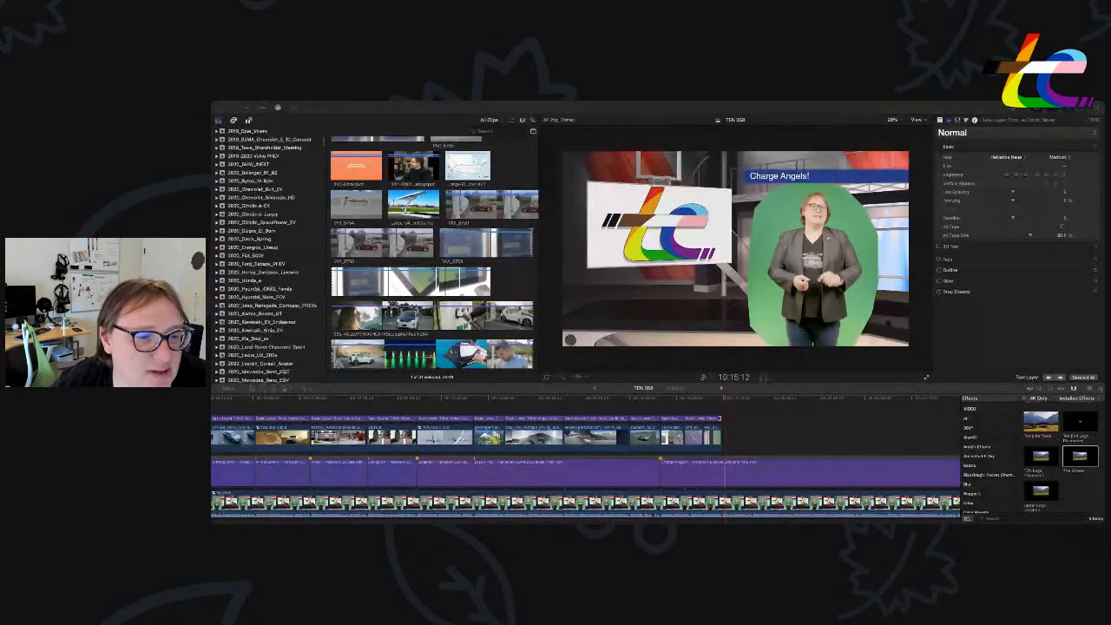
{"action": "left_click", "coordinate": [562, 405]}
{"action": "scroll", "coordinate": [287, 292], "scroll_direction": "down", "scroll_amount": 2}
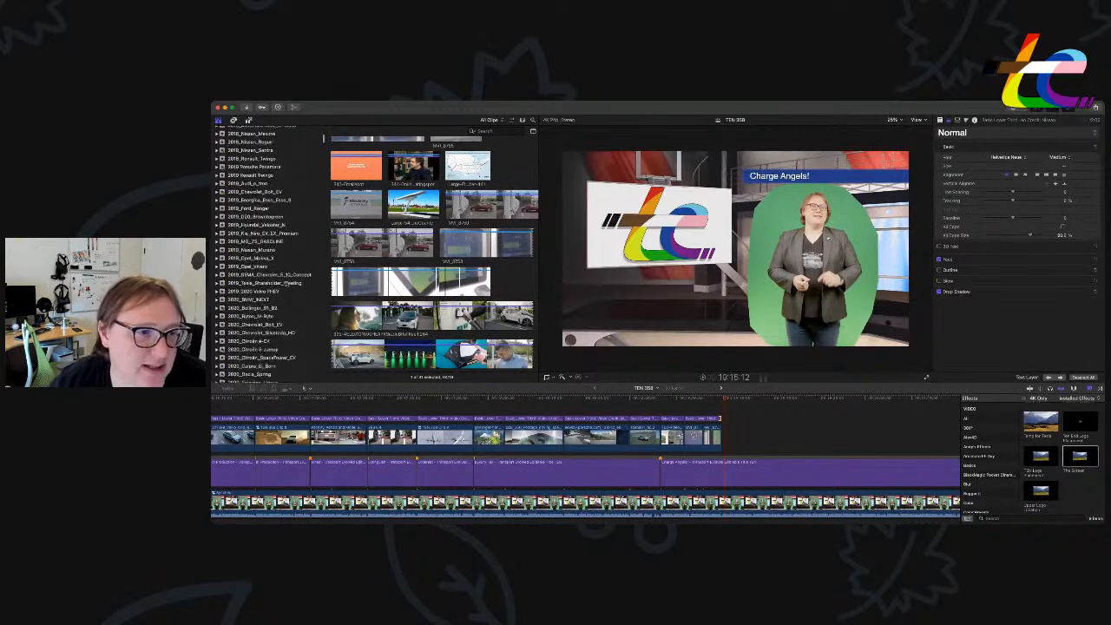
{"action": "scroll", "coordinate": [285, 278], "scroll_direction": "up", "scroll_amount": 2}
{"action": "scroll", "coordinate": [285, 276], "scroll_direction": "up", "scroll_amount": 1}
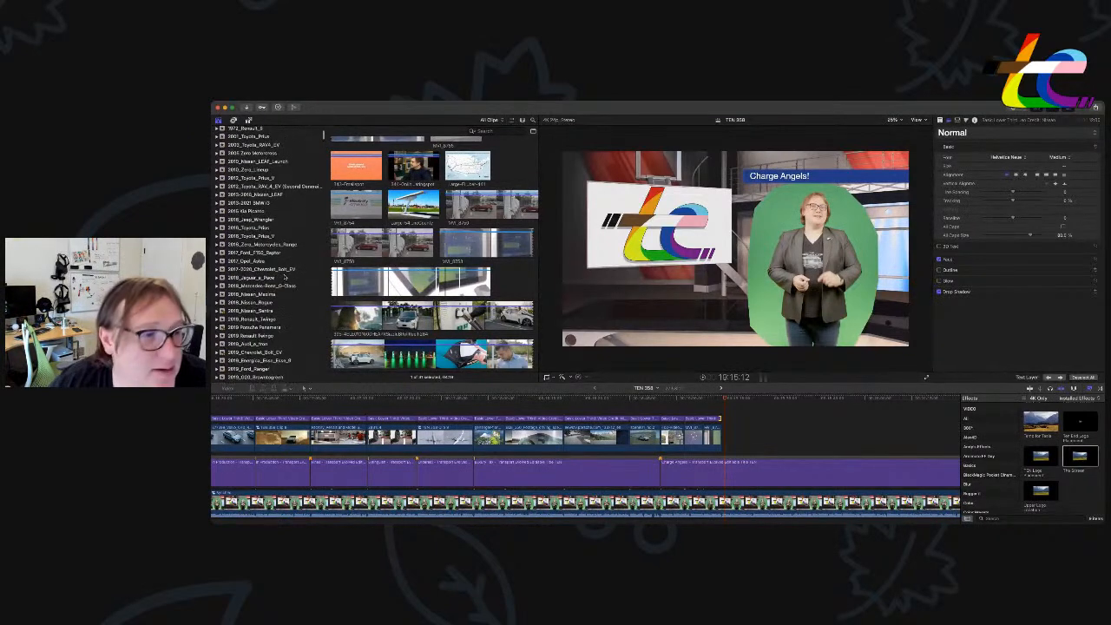
{"action": "scroll", "coordinate": [284, 277], "scroll_direction": "down", "scroll_amount": 5}
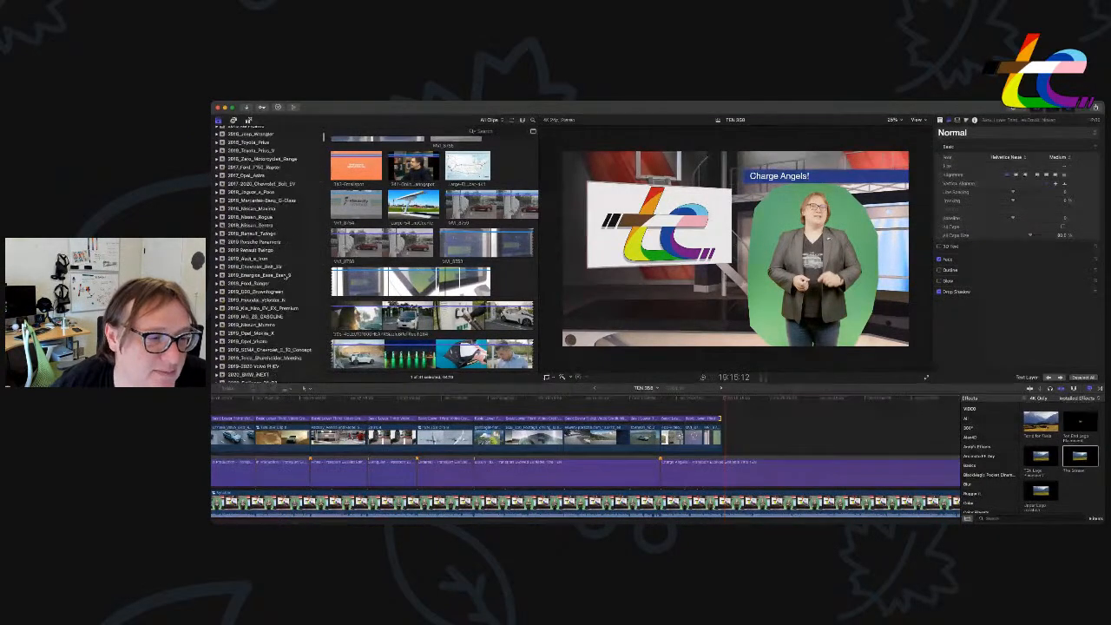
{"action": "scroll", "coordinate": [285, 276], "scroll_direction": "down", "scroll_amount": 1}
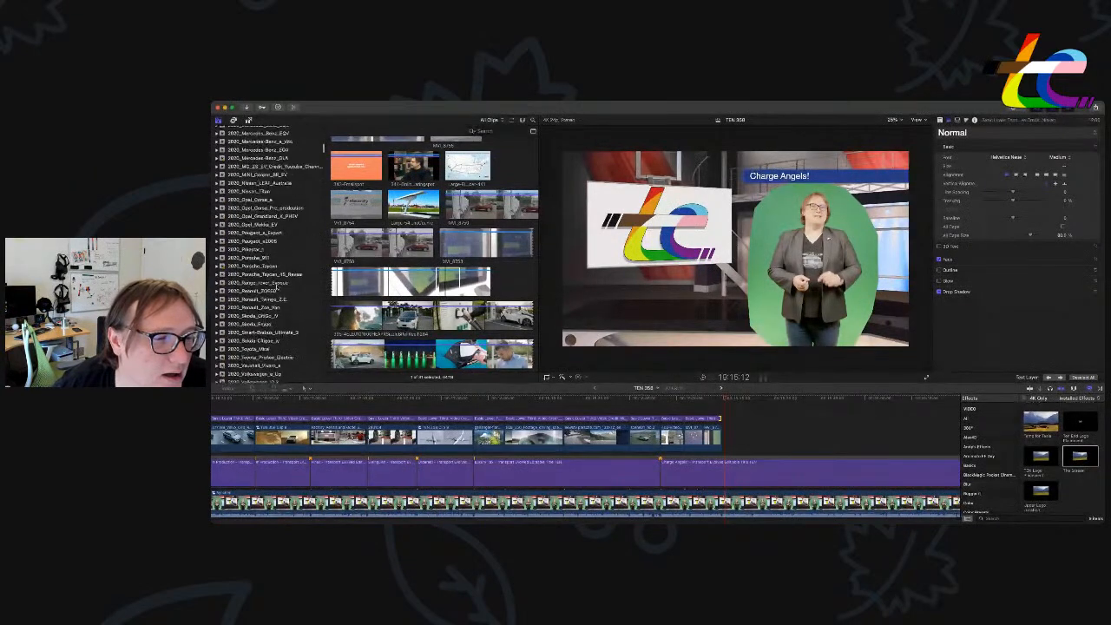
{"action": "scroll", "coordinate": [283, 316], "scroll_direction": "down", "scroll_amount": 3}
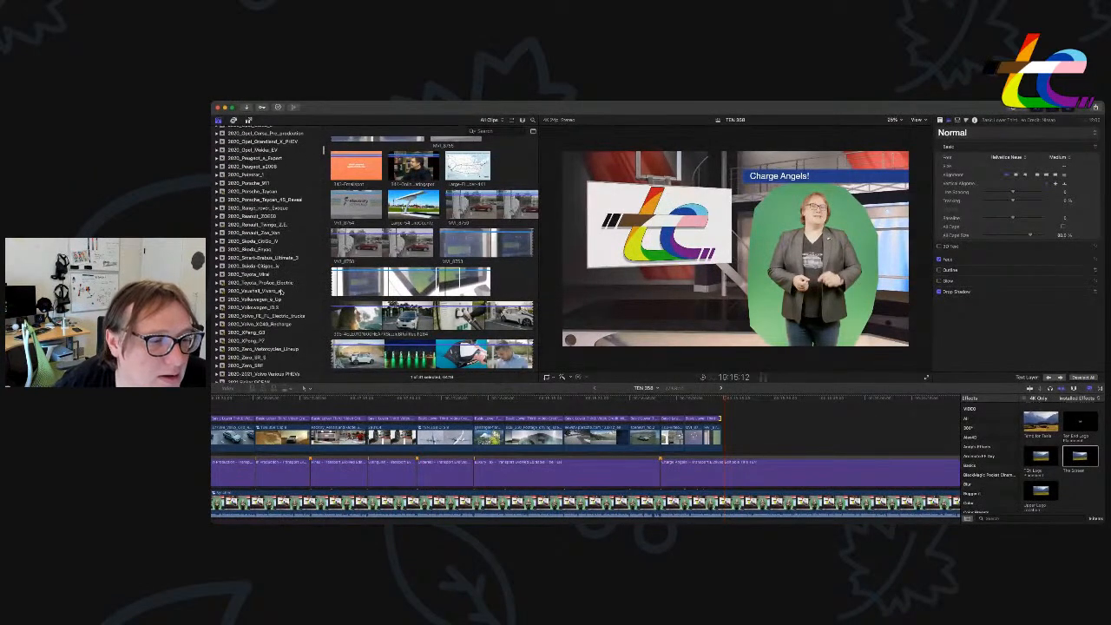
{"action": "scroll", "coordinate": [281, 292], "scroll_direction": "down", "scroll_amount": 6}
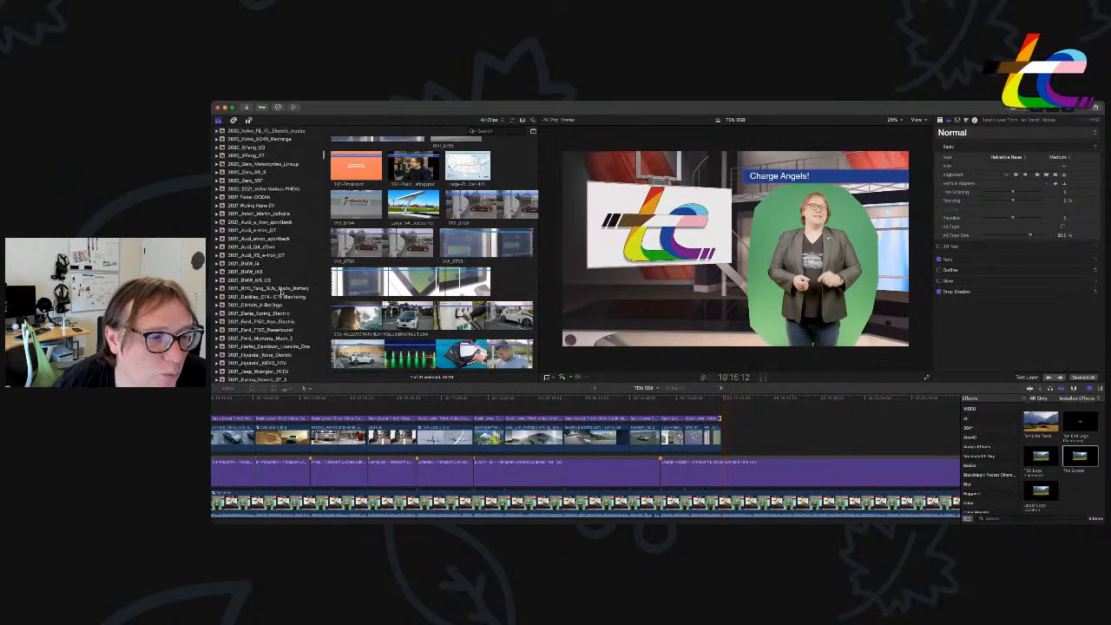
{"action": "left_click", "coordinate": [288, 275]}
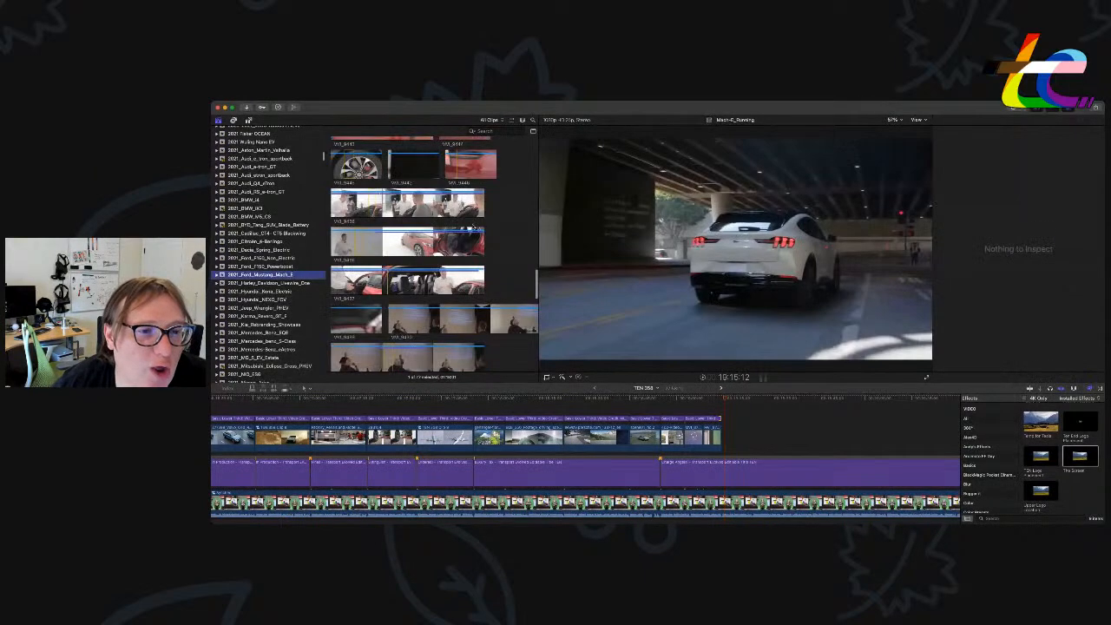
Attach a section of the Mach-E running footage to the timeline, trim its start to the blue car and butt it against the charger clip.
{"action": "scroll", "coordinate": [416, 246], "scroll_direction": "down", "scroll_amount": 5}
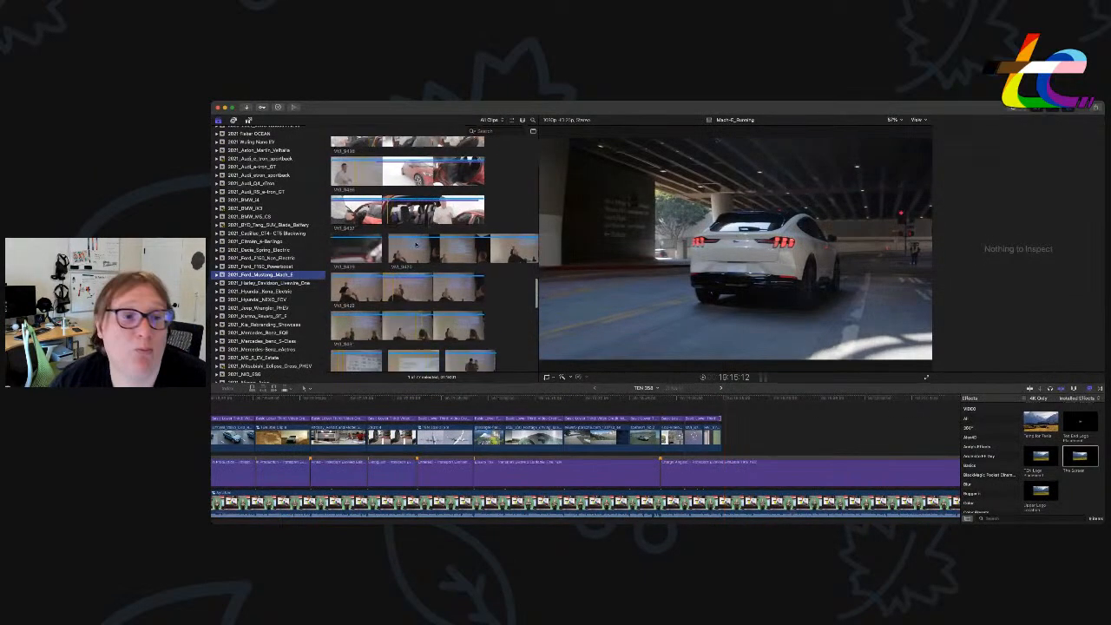
{"action": "scroll", "coordinate": [417, 246], "scroll_direction": "down", "scroll_amount": 10}
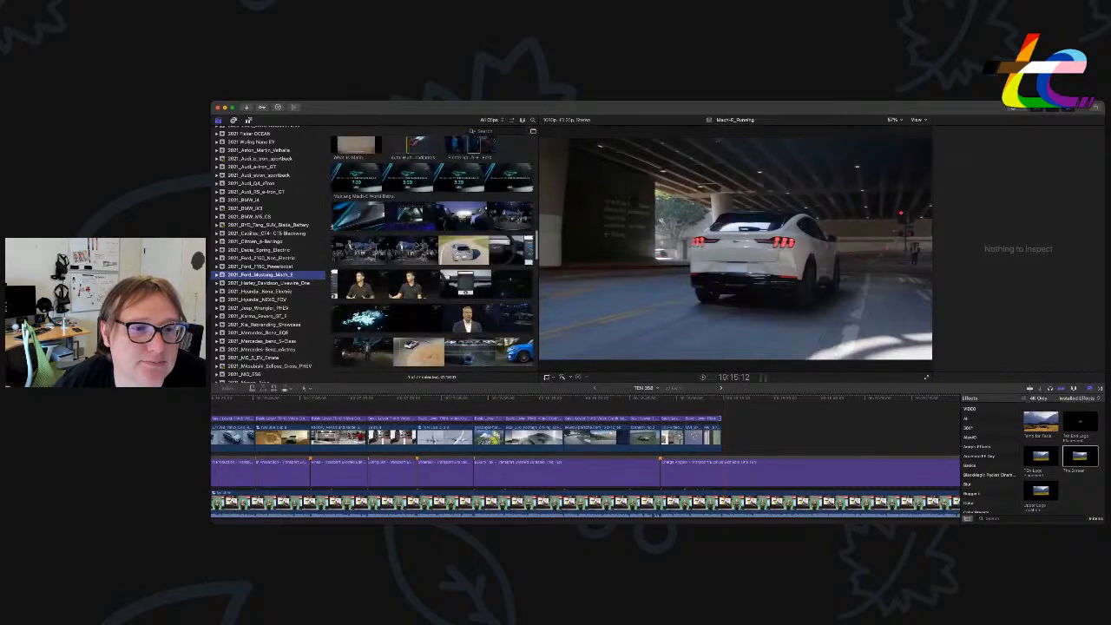
{"action": "scroll", "coordinate": [417, 246], "scroll_direction": "down", "scroll_amount": 3}
{"action": "scroll", "coordinate": [418, 262], "scroll_direction": "down", "scroll_amount": 10}
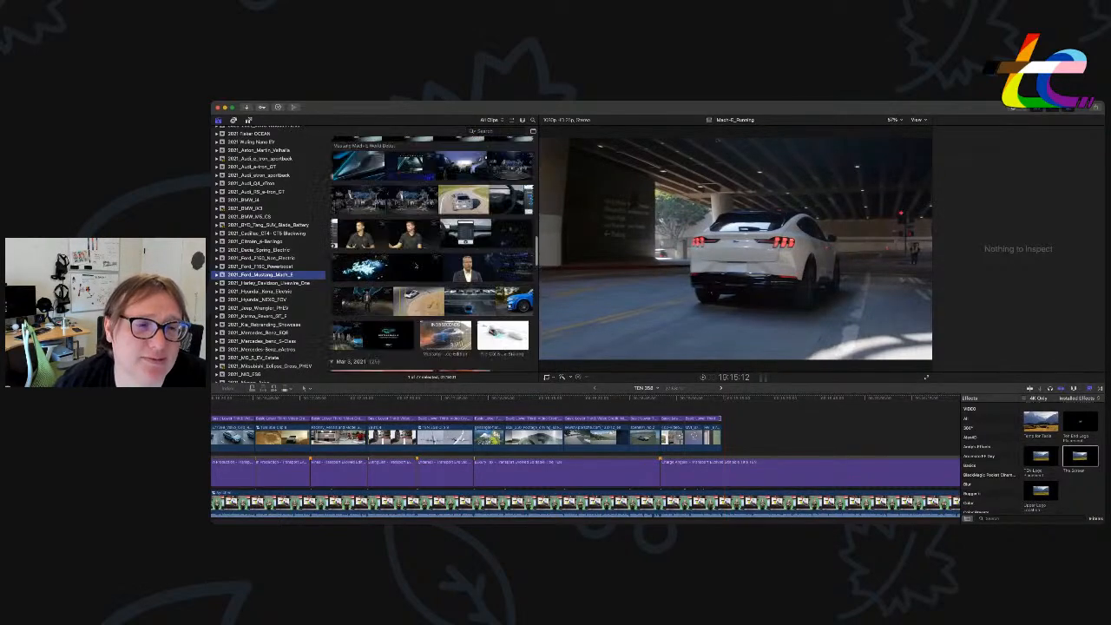
{"action": "scroll", "coordinate": [418, 263], "scroll_direction": "up", "scroll_amount": 5}
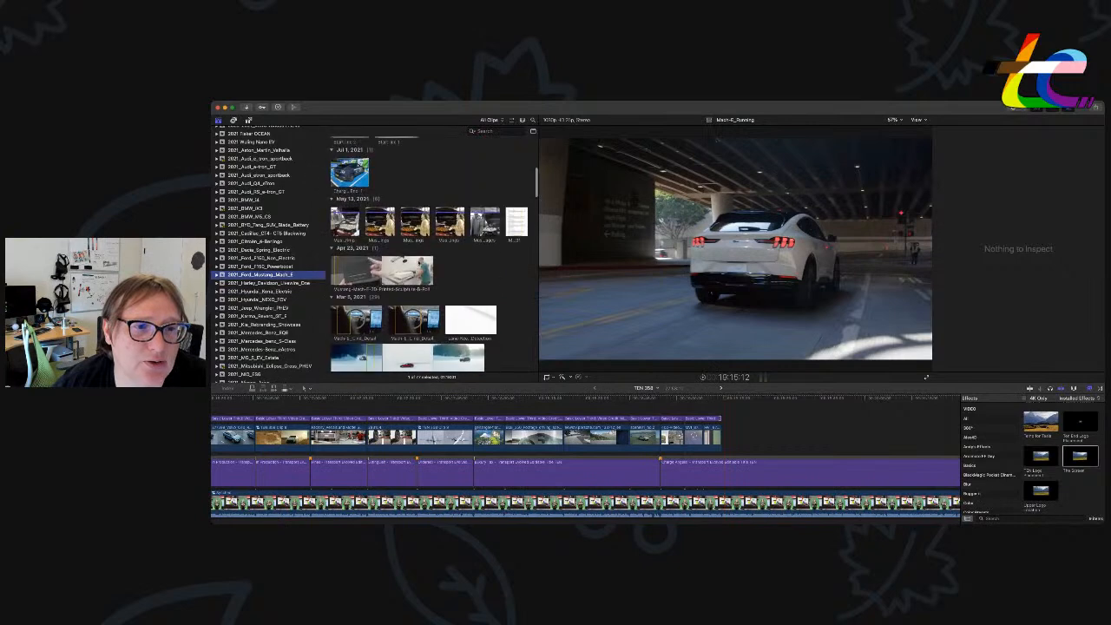
{"action": "scroll", "coordinate": [418, 262], "scroll_direction": "down", "scroll_amount": 5}
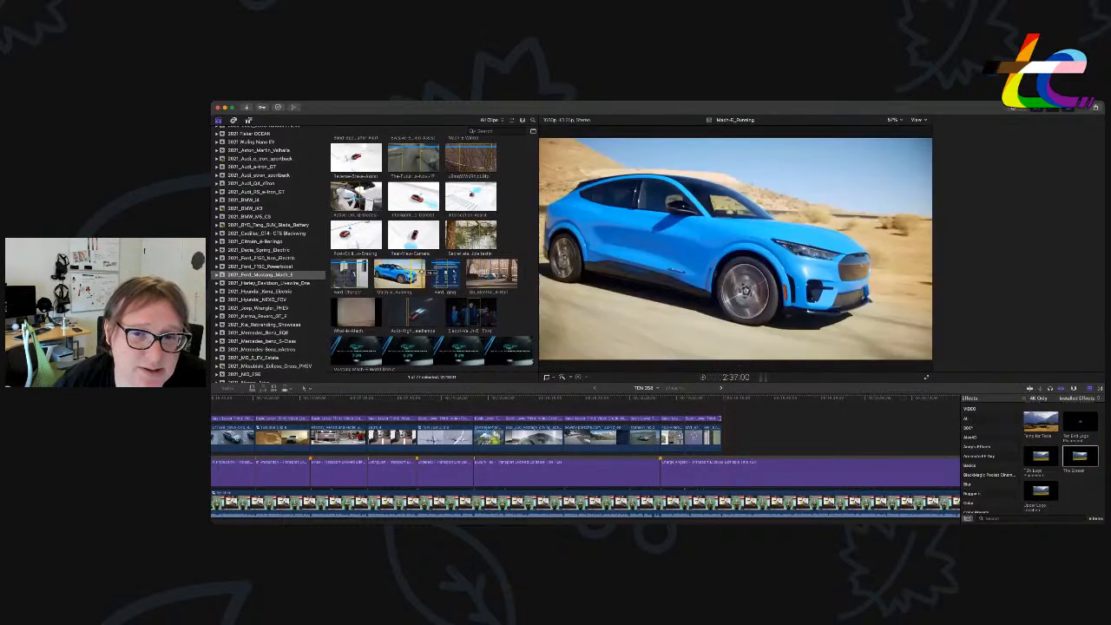
{"action": "key", "text": "e"}
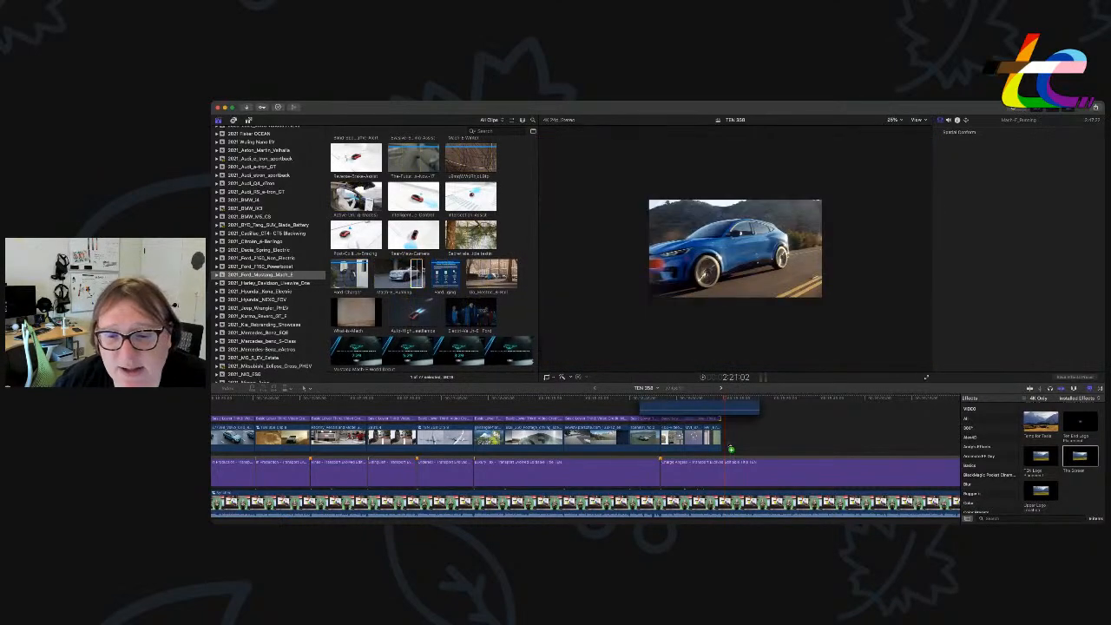
{"action": "mouse_move", "coordinate": [743, 440]}
{"action": "left_mouse_down"}
{"action": "mouse_move", "coordinate": [780, 441]}
{"action": "mouse_move", "coordinate": [724, 438]}
{"action": "mouse_move", "coordinate": [736, 435]}
{"action": "left_mouse_up"}
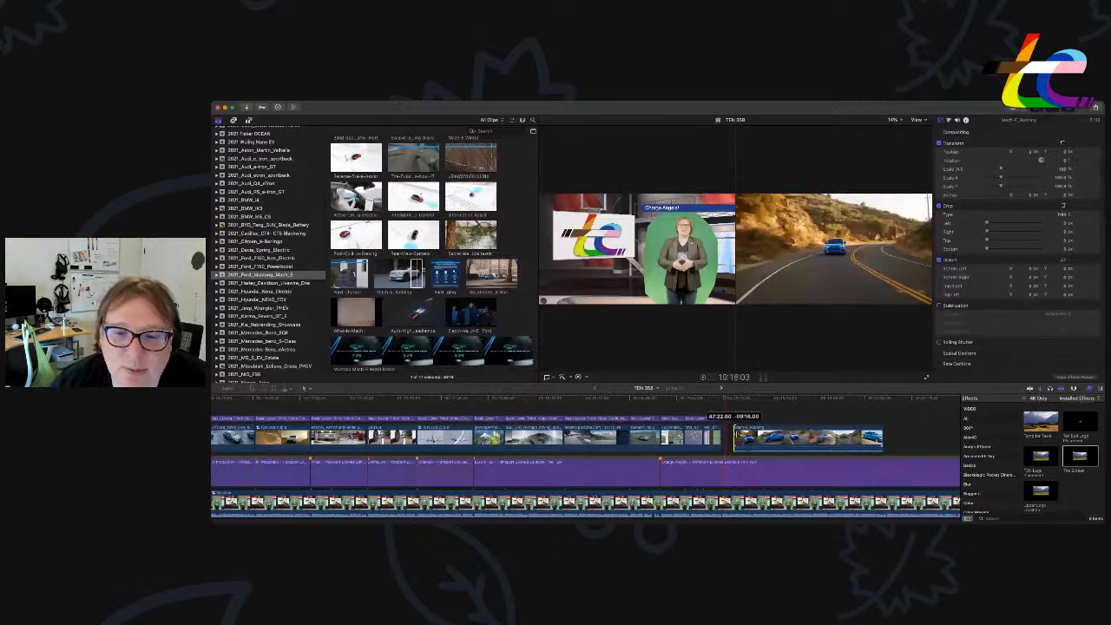
{"action": "left_click_drag", "start_coordinate": [735, 435], "coordinate": [735, 437]}
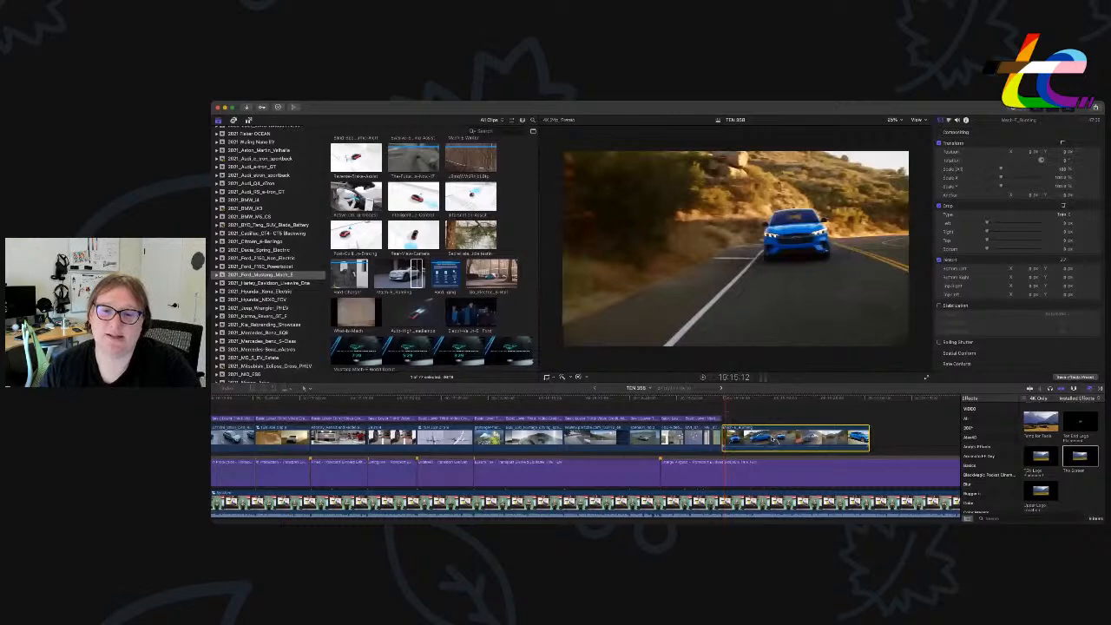
Copy the Transport Evolved source credit over the Mach-E clip and stretch it to the clip's full length.
{"action": "left_click", "coordinate": [776, 423]}
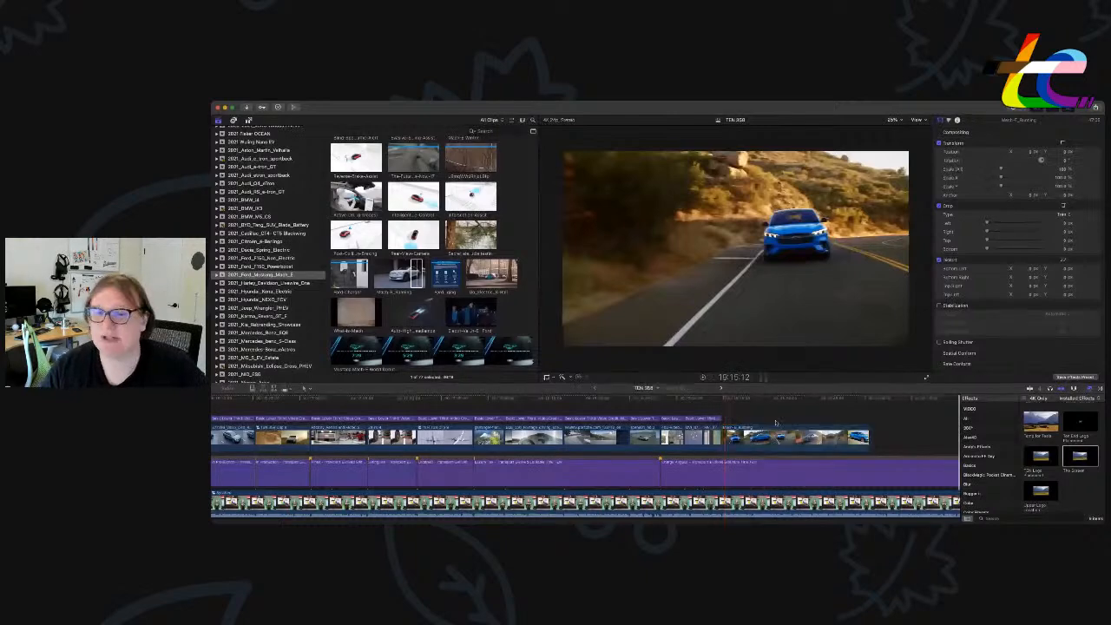
{"action": "left_click", "coordinate": [705, 419]}
{"action": "left_click", "coordinate": [721, 398]}
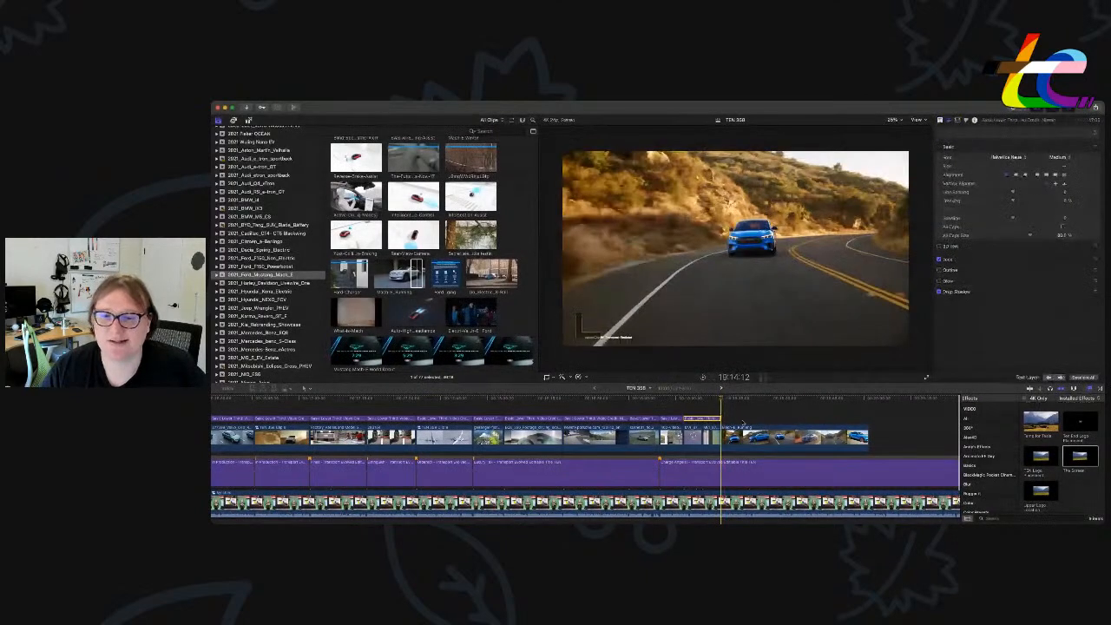
{"action": "left_click_drag", "start_coordinate": [721, 419], "coordinate": [868, 419]}
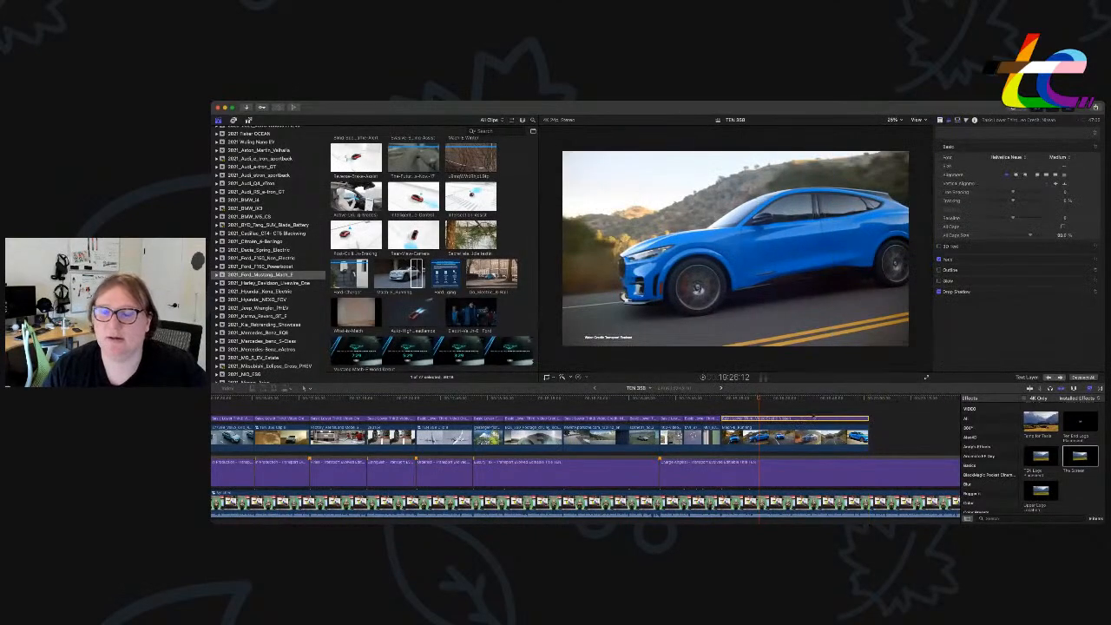
Change the text of the source credit above the Mach-E clip to "Video Credit: Ford".
{"action": "double_click", "coordinate": [814, 418]}
{"action": "left_click", "coordinate": [1031, 170]}
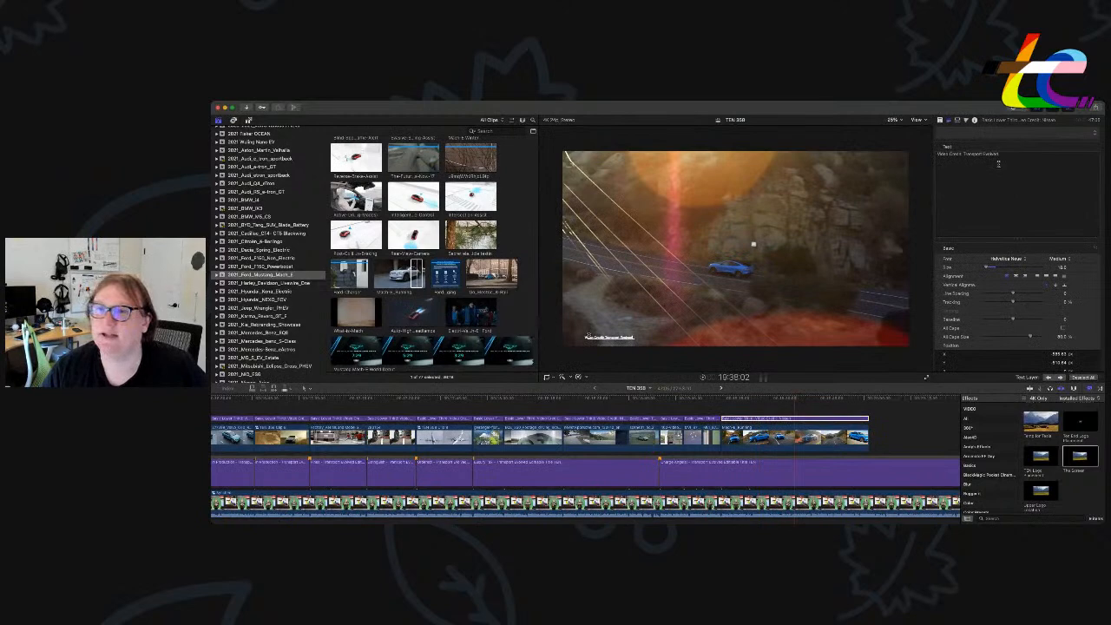
{"action": "left_click_drag", "start_coordinate": [964, 155], "coordinate": [1052, 161]}
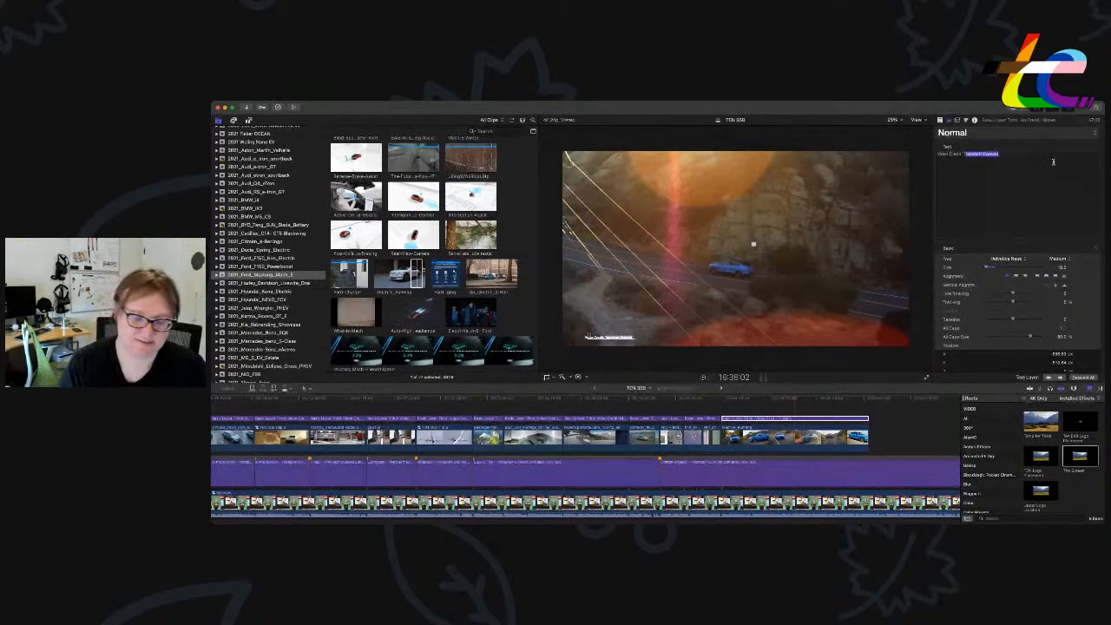
{"action": "key", "text": "BackSpace"}
{"action": "type", "text": "Ford"}
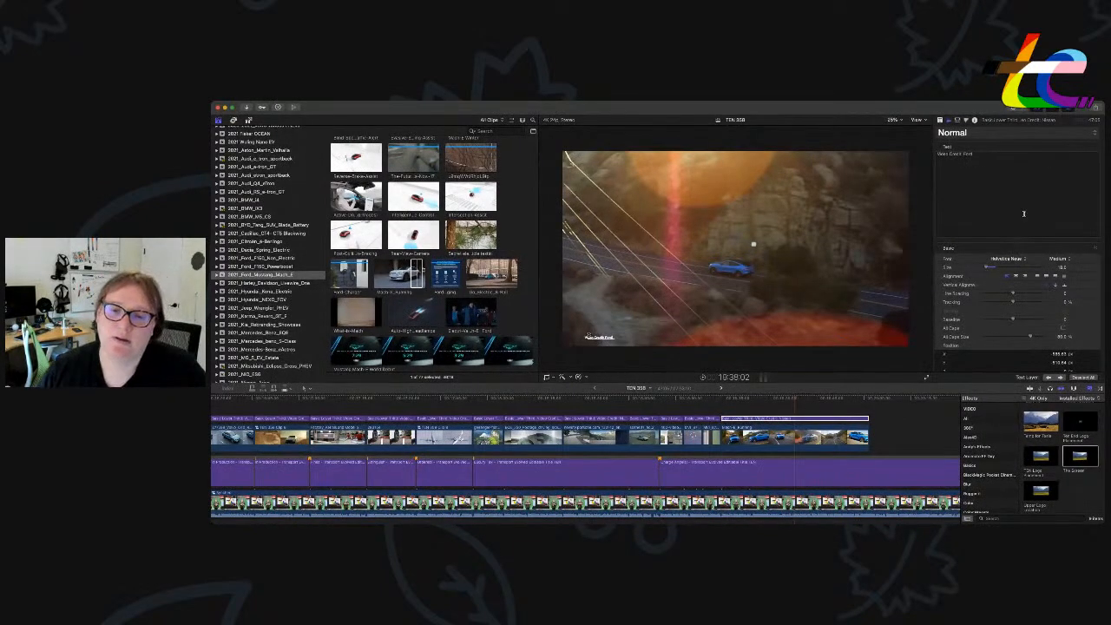
Play the Mach-E clip to find its out point, split it at the playhead and delete the remainder.
{"action": "left_click", "coordinate": [811, 403]}
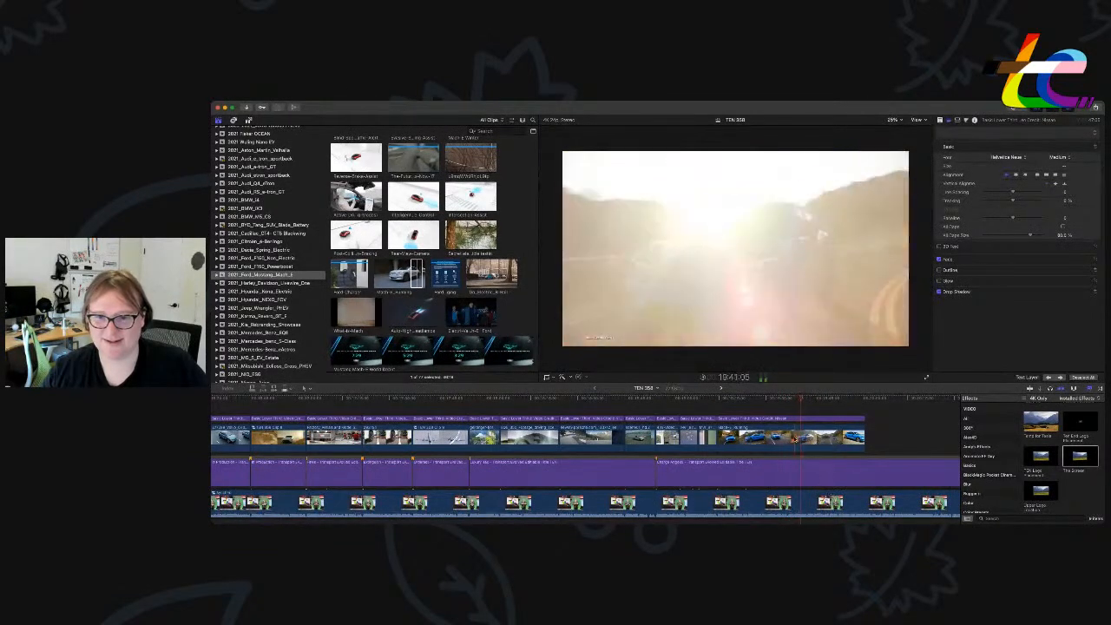
{"action": "left_click", "coordinate": [776, 447]}
{"action": "key", "text": "super+b"}
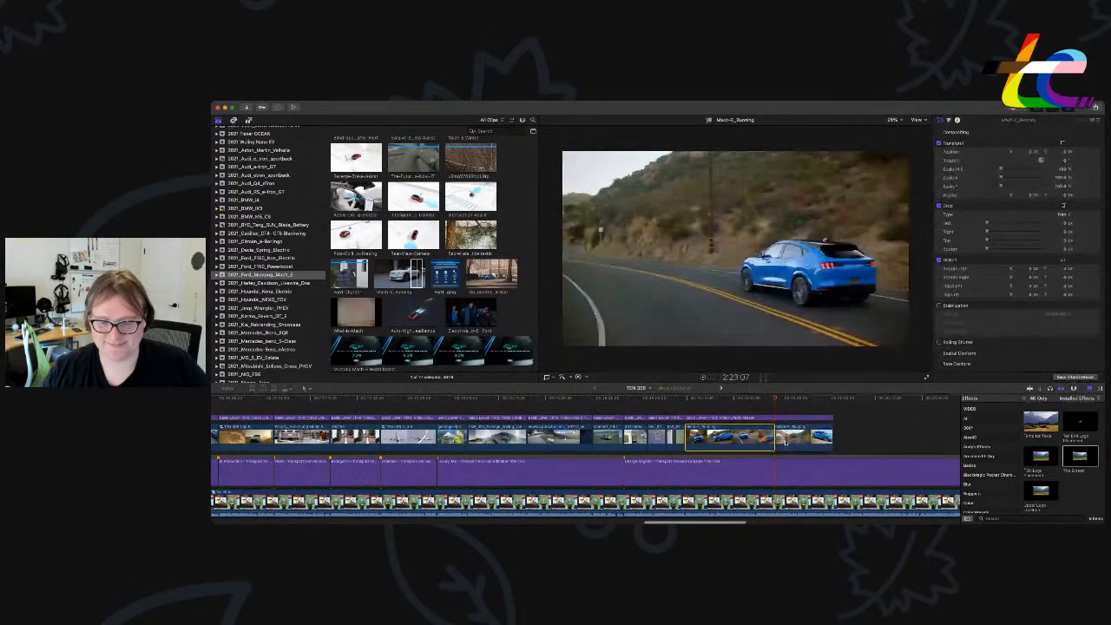
{"action": "left_click", "coordinate": [805, 442]}
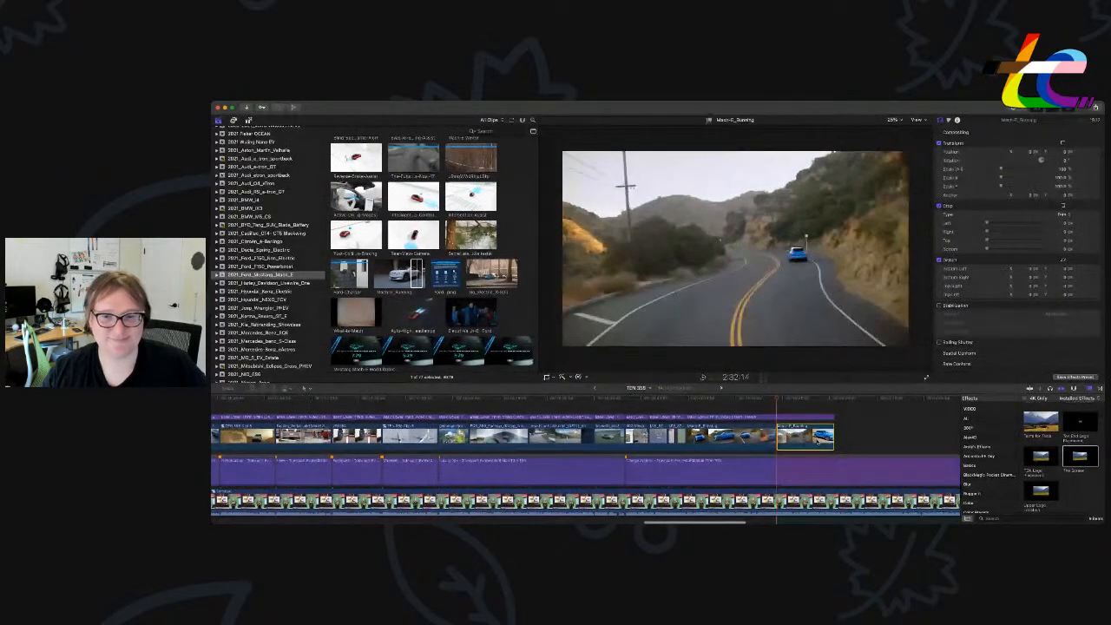
{"action": "key", "text": "Delete"}
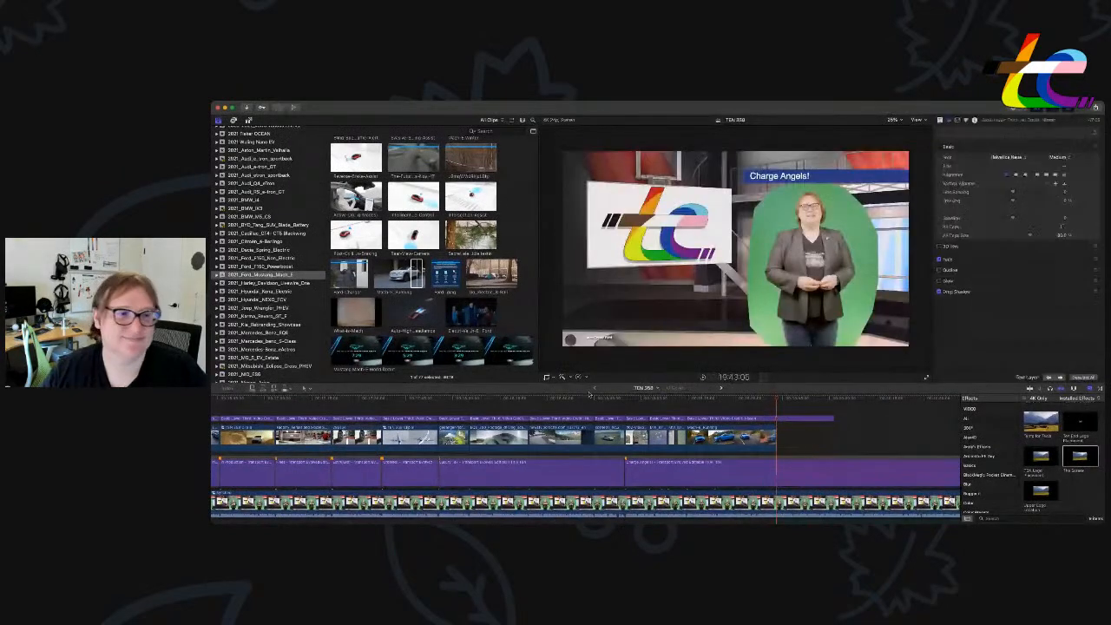
Attach the red car section of the Mach-E running footage after the existing Mach-E clip and detach its audio.
{"action": "scroll", "coordinate": [390, 286], "scroll_direction": "up", "scroll_amount": 2}
{"action": "left_click", "coordinate": [380, 319]}
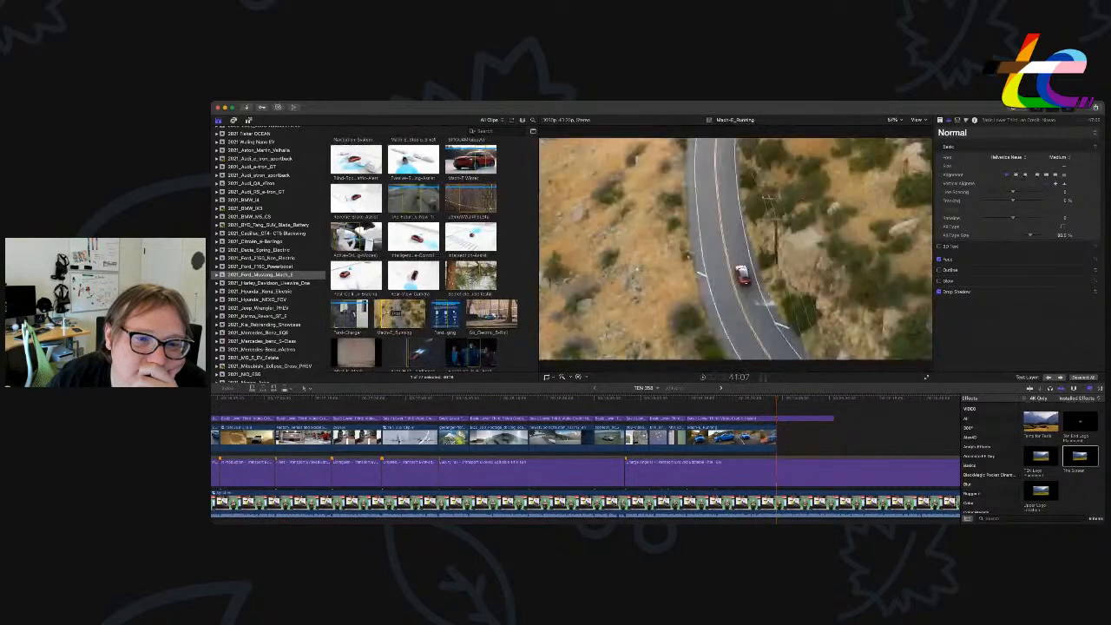
{"action": "key", "text": "space"}
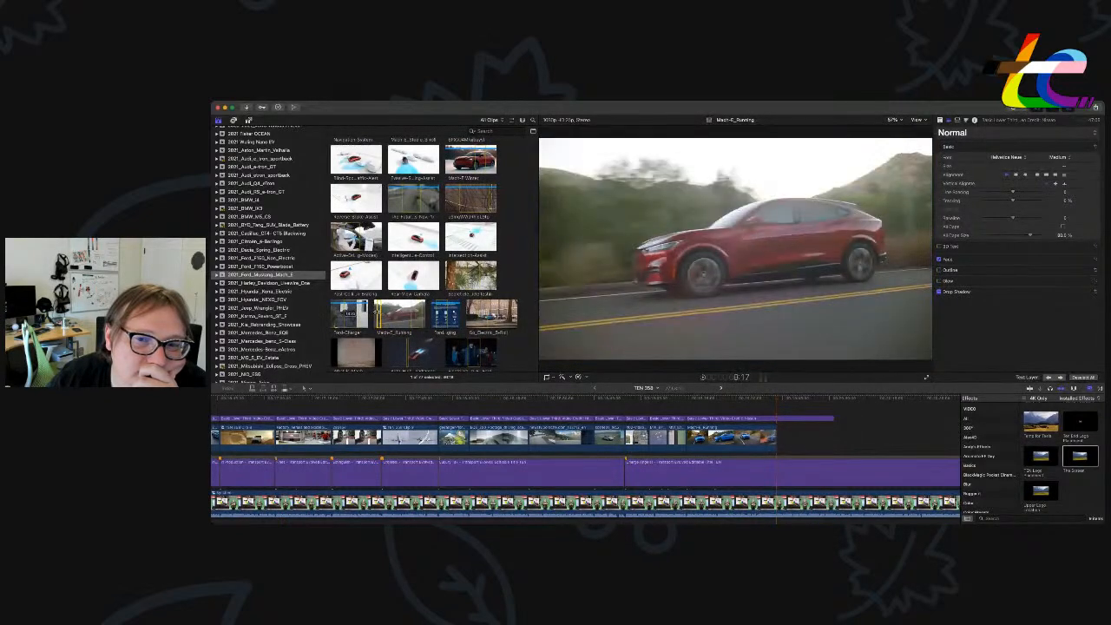
{"action": "left_click_drag", "start_coordinate": [380, 319], "coordinate": [797, 441]}
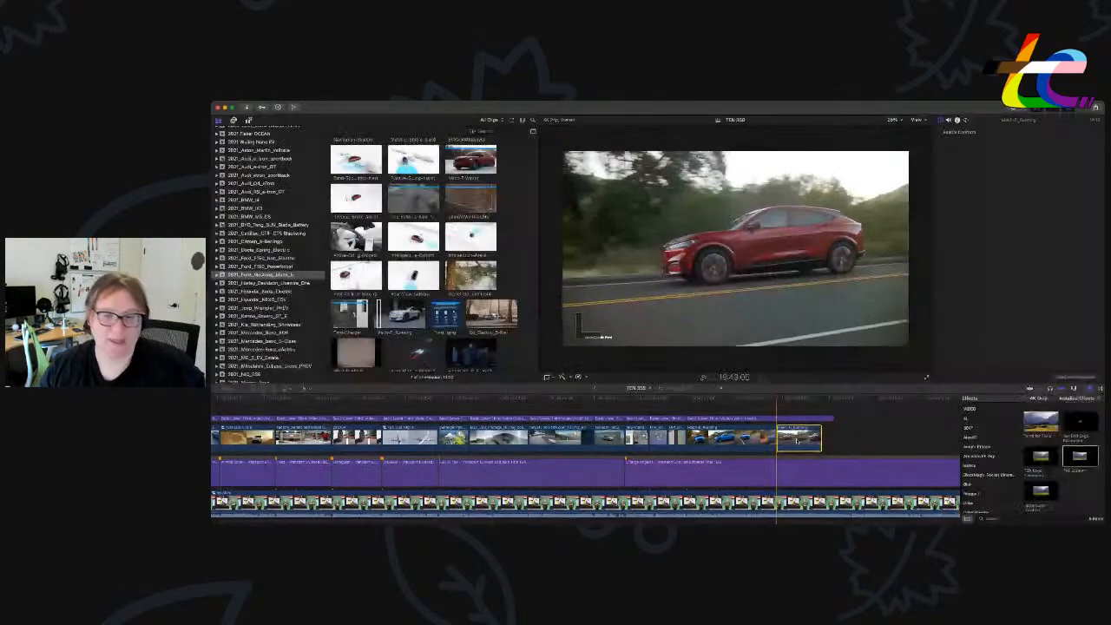
{"action": "key", "text": "ctrl+shift+s"}
{"action": "scroll", "coordinate": [817, 456], "scroll_direction": "down", "scroll_amount": 3}
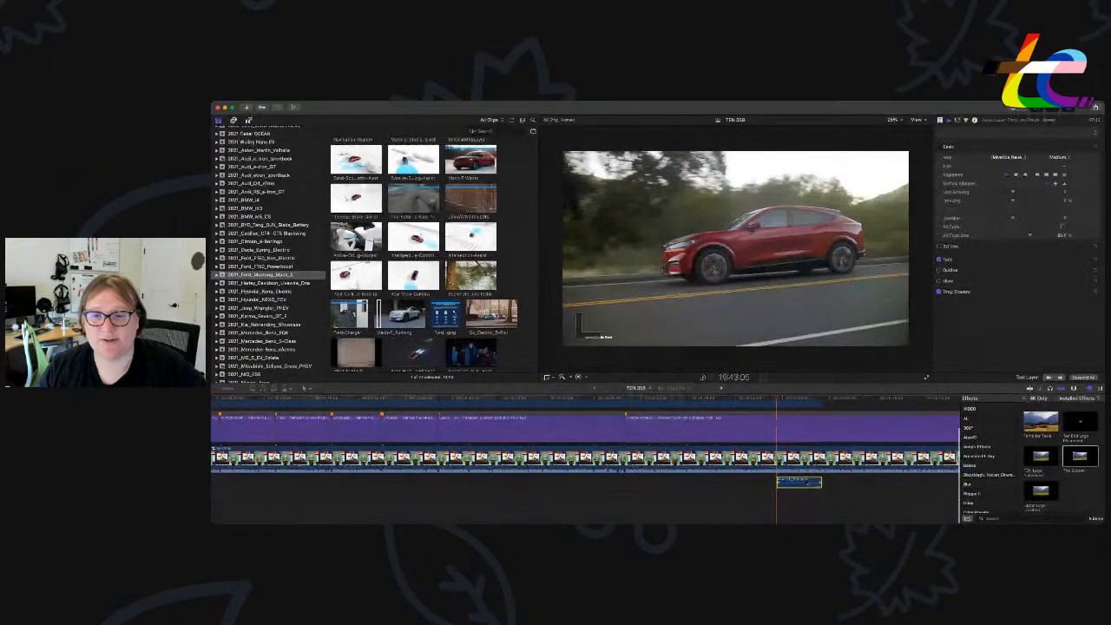
{"action": "scroll", "coordinate": [801, 417], "scroll_direction": "up", "scroll_amount": 3}
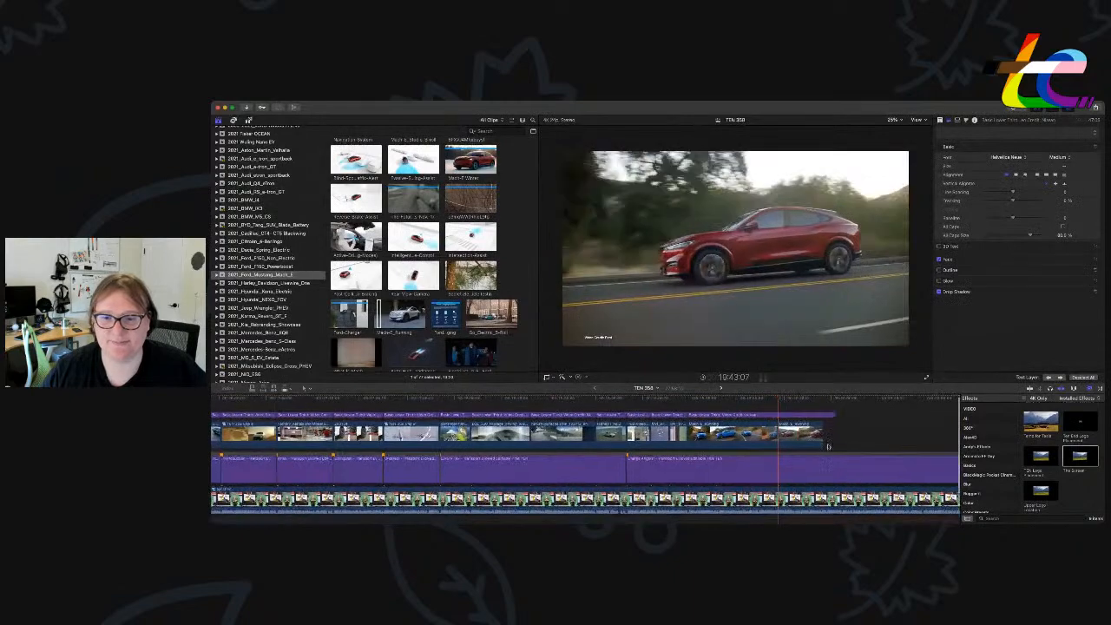
Play the red Mach-E clip to find its out point and trim the clip and its source credit to end there.
{"action": "key", "text": "space"}
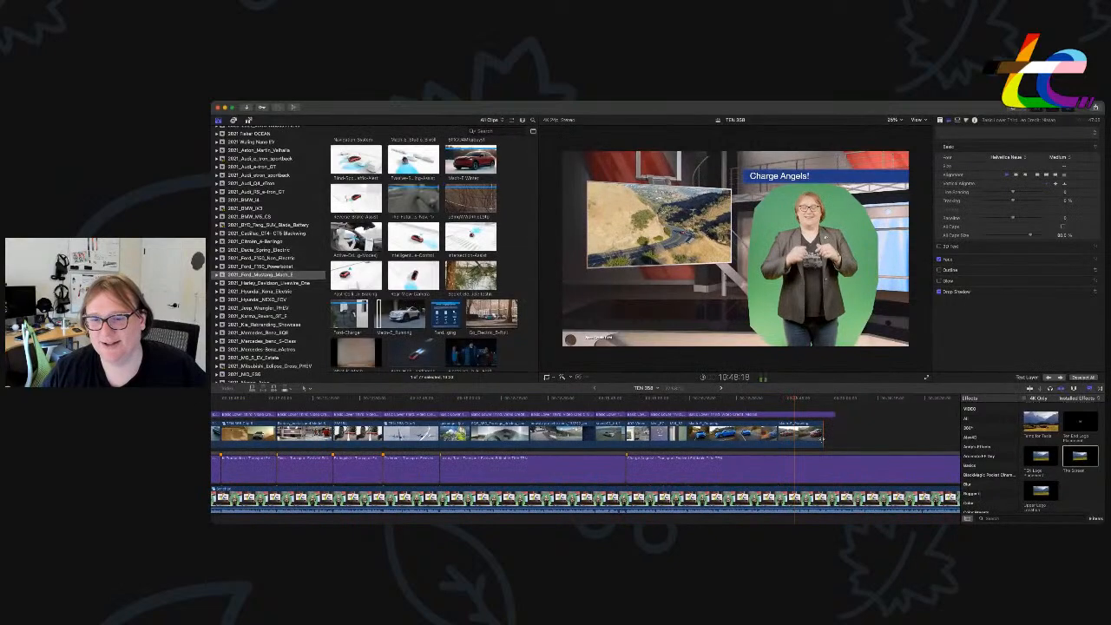
{"action": "left_click_drag", "start_coordinate": [822, 441], "coordinate": [800, 441]}
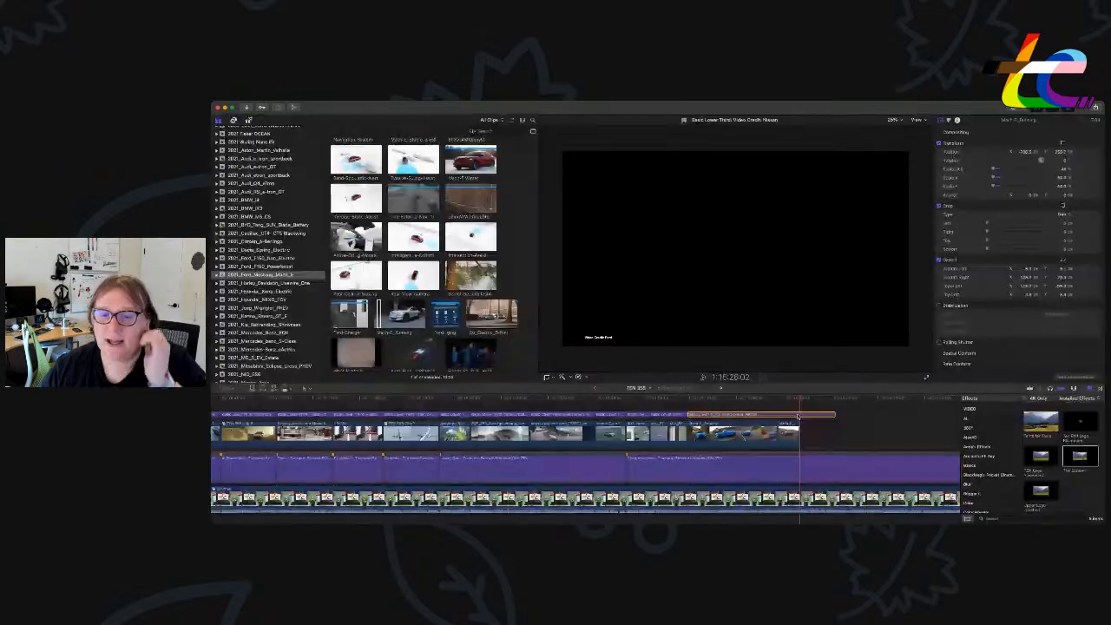
{"action": "left_click", "coordinate": [829, 414]}
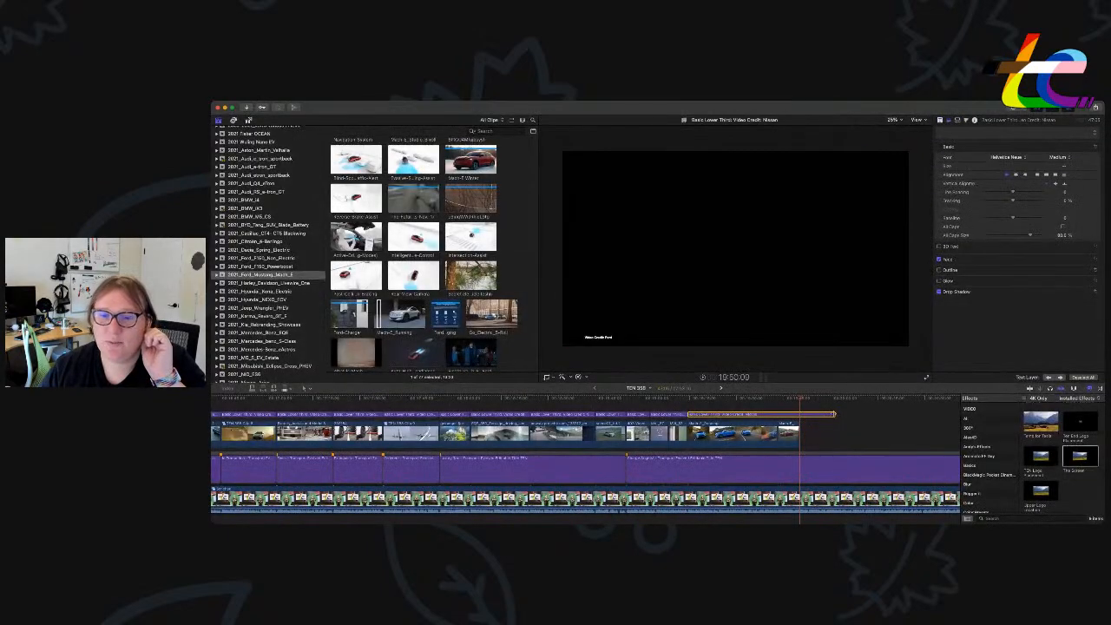
{"action": "left_click_drag", "start_coordinate": [835, 414], "coordinate": [801, 414]}
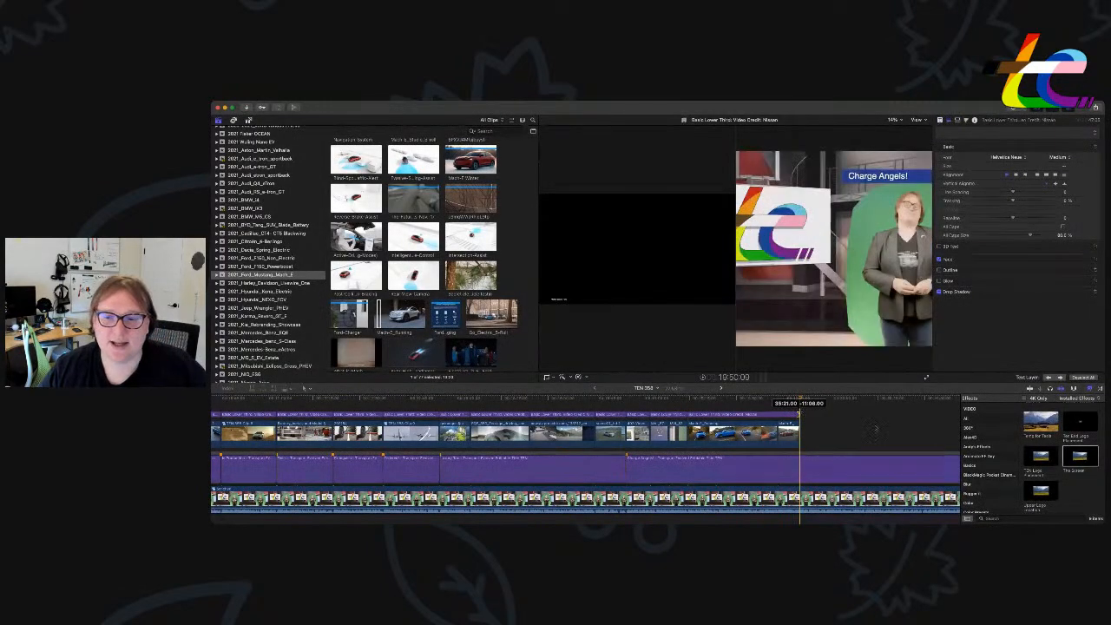
Trim the Charge Angels! title to the end of the Mach-E clip and play back the end of the story.
{"action": "scroll", "coordinate": [875, 429], "scroll_direction": "right", "scroll_amount": 5}
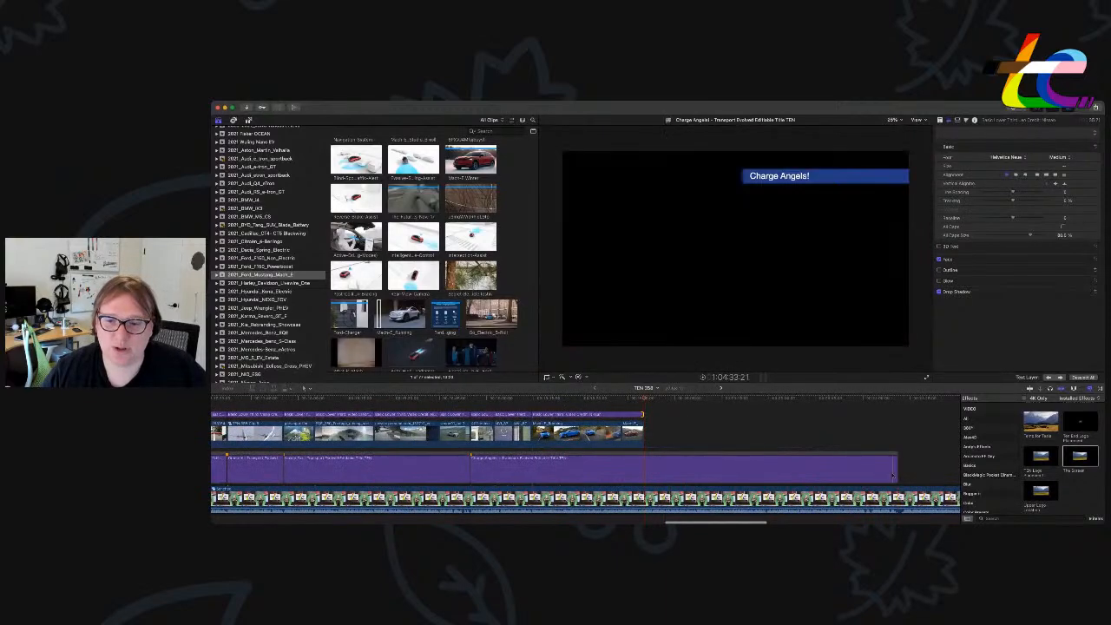
{"action": "left_click_drag", "start_coordinate": [895, 473], "coordinate": [643, 473]}
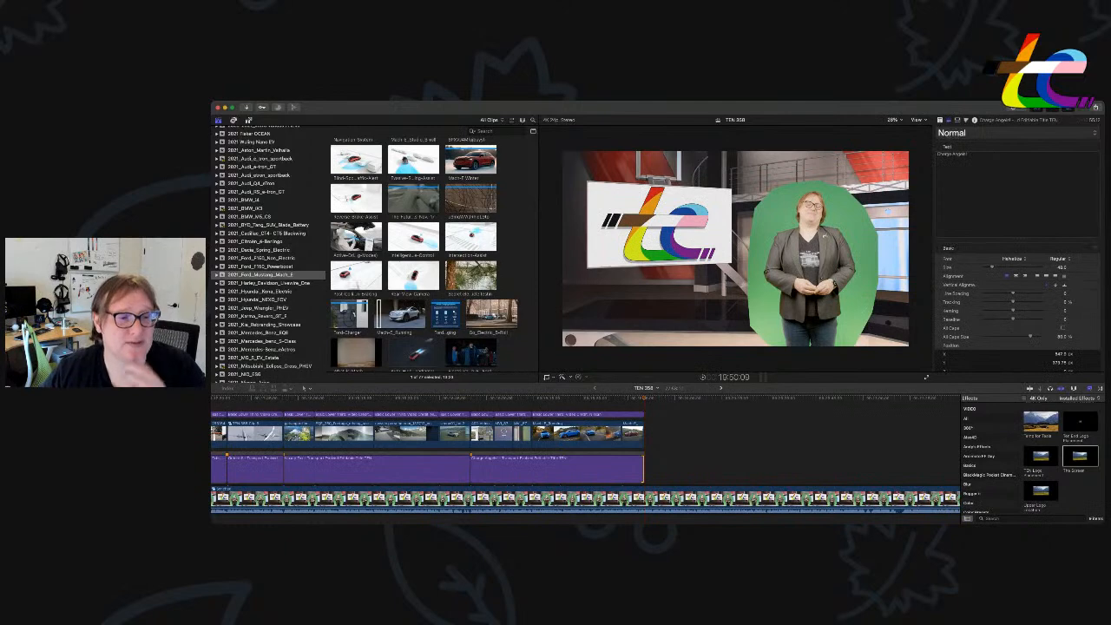
{"action": "key", "text": "super+Tab"}
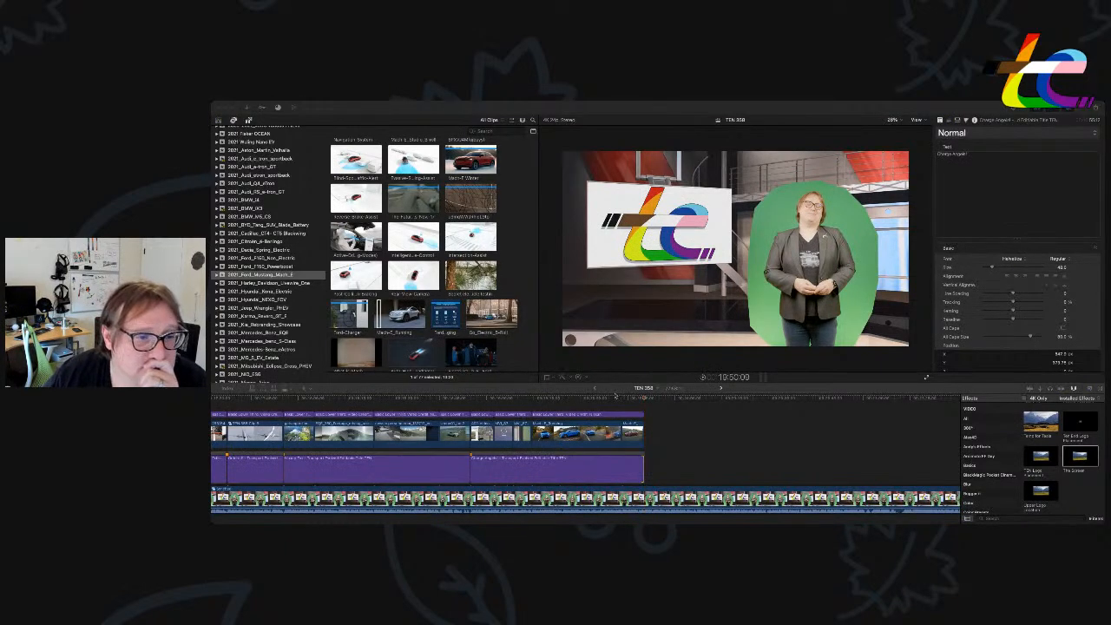
{"action": "scroll", "coordinate": [670, 414], "scroll_direction": "left", "scroll_amount": 3}
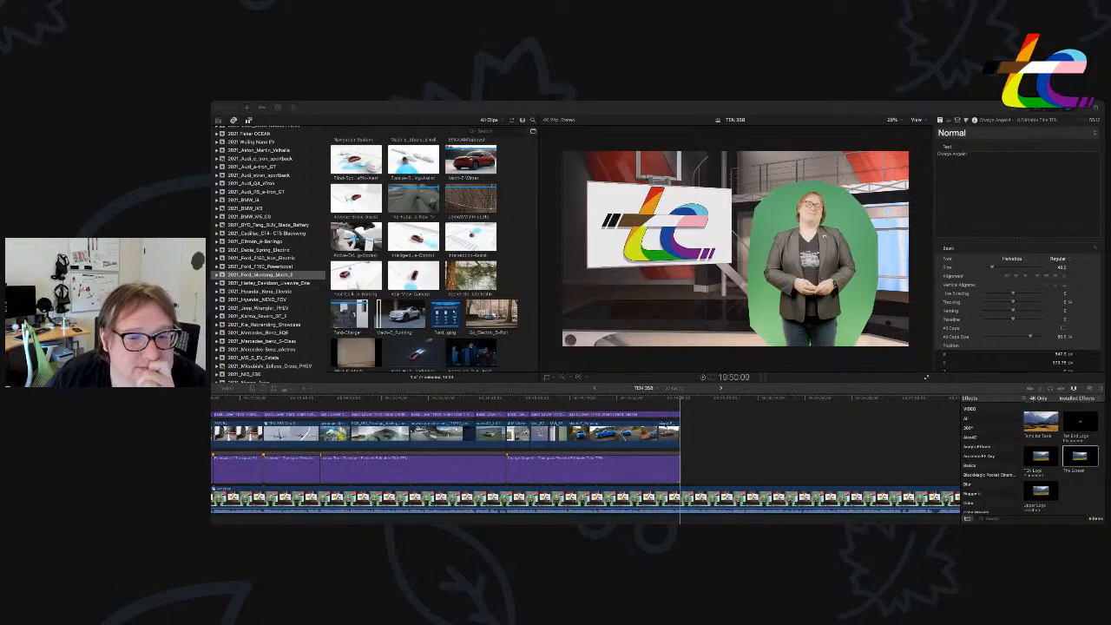
{"action": "left_click", "coordinate": [675, 404]}
{"action": "left_click", "coordinate": [675, 405]}
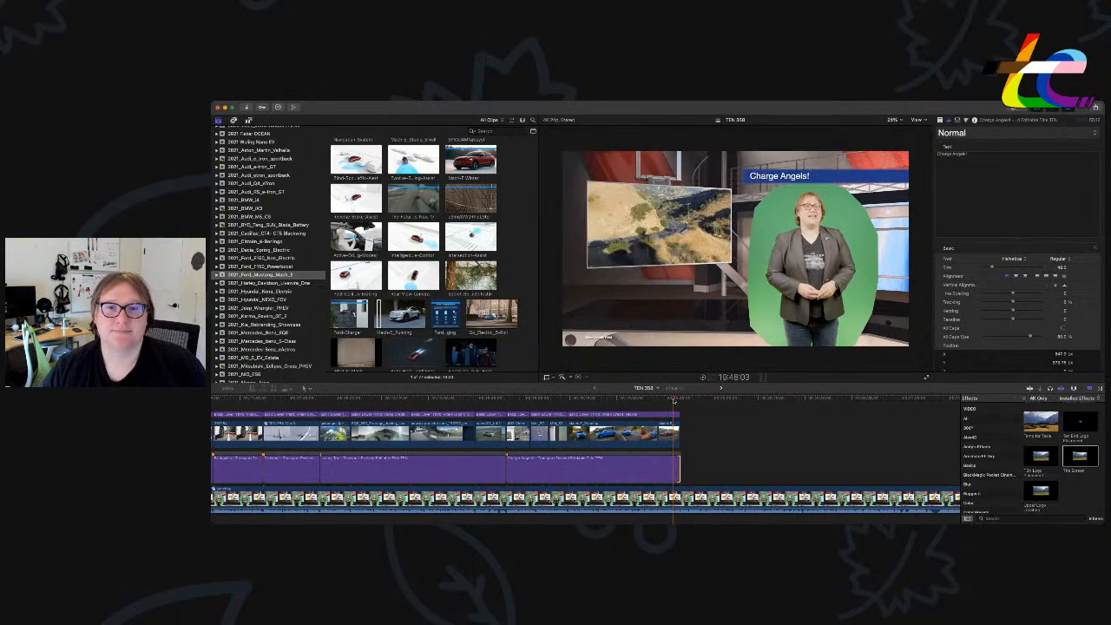
{"action": "key", "text": "space"}
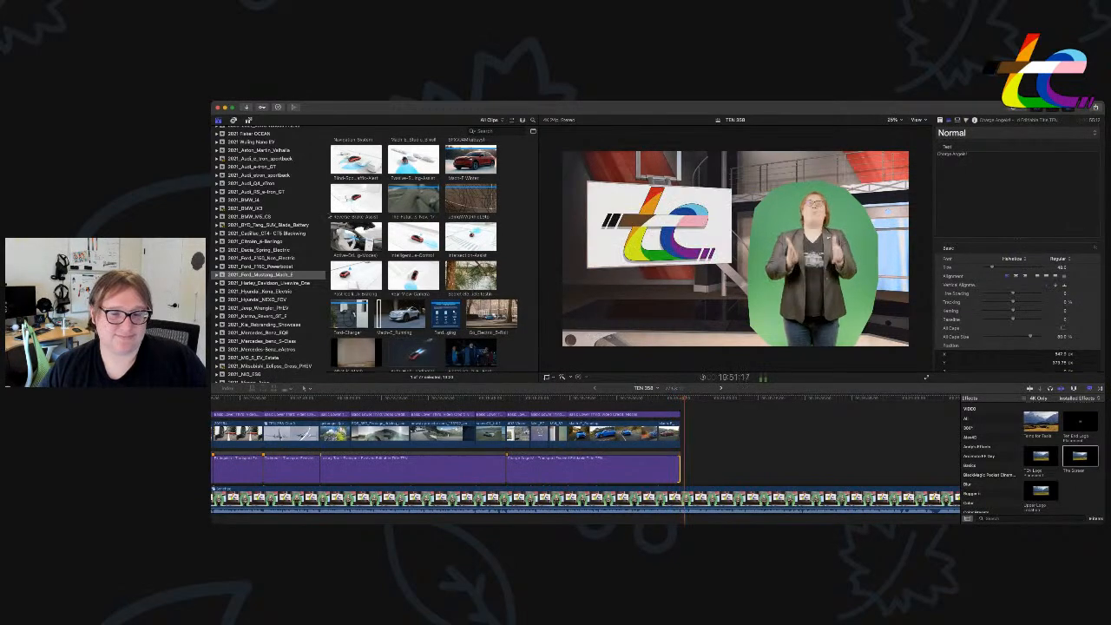
Review the edited episode from the presenter's introduction onward, replaying the start of The Meeting story.
{"action": "scroll", "coordinate": [332, 215], "scroll_direction": "up", "scroll_amount": 20}
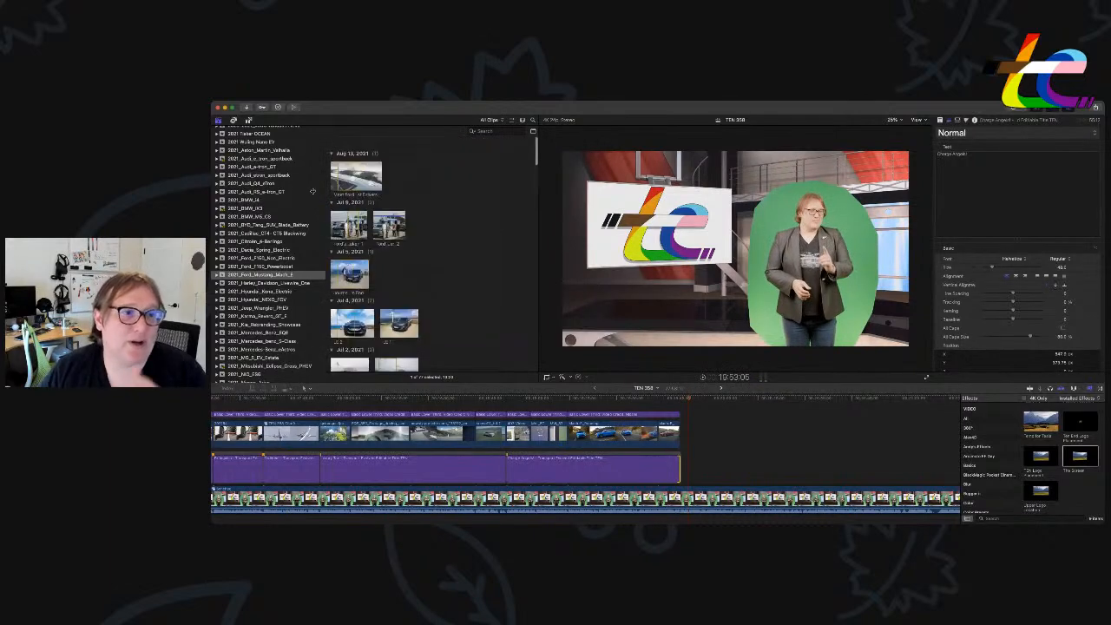
{"action": "scroll", "coordinate": [283, 184], "scroll_direction": "down", "scroll_amount": 15}
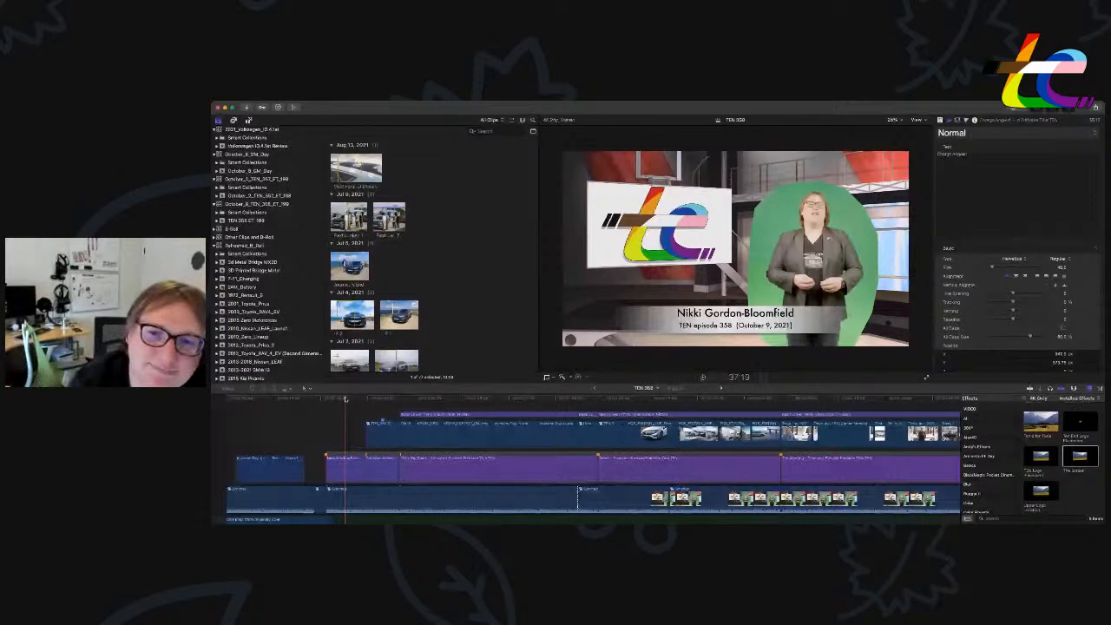
{"action": "key", "text": "space"}
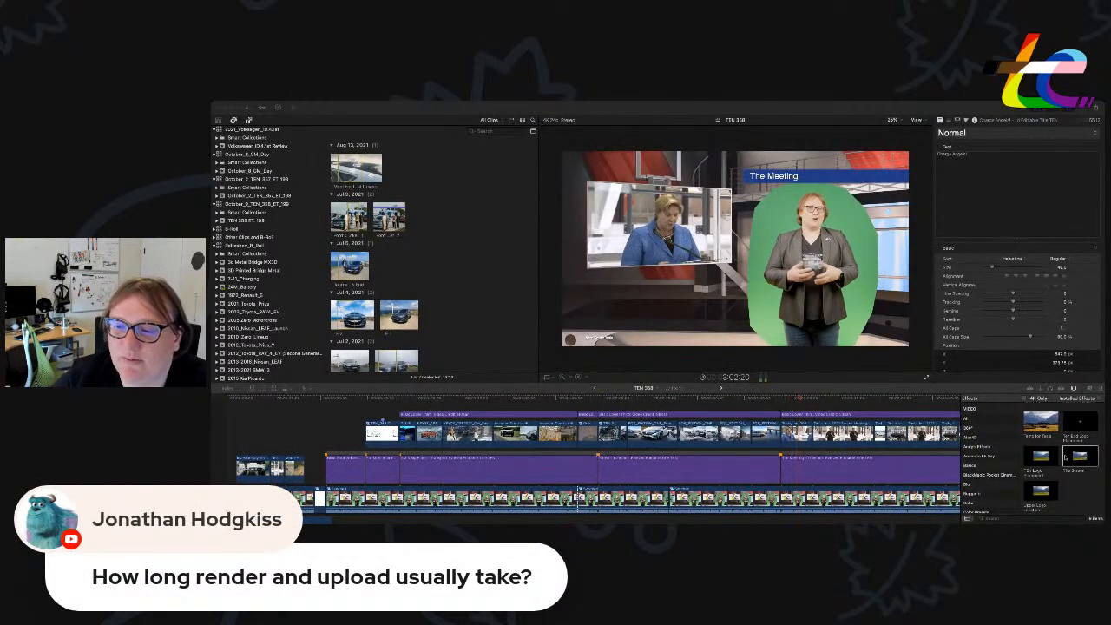
{"action": "left_click", "coordinate": [1067, 457]}
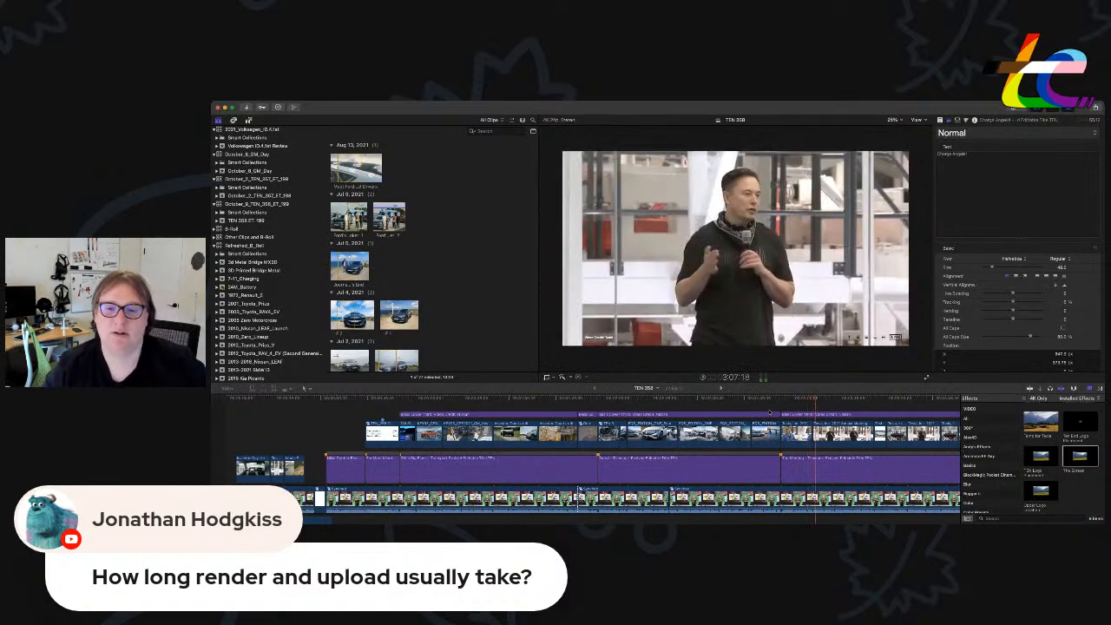
{"action": "left_click", "coordinate": [766, 434]}
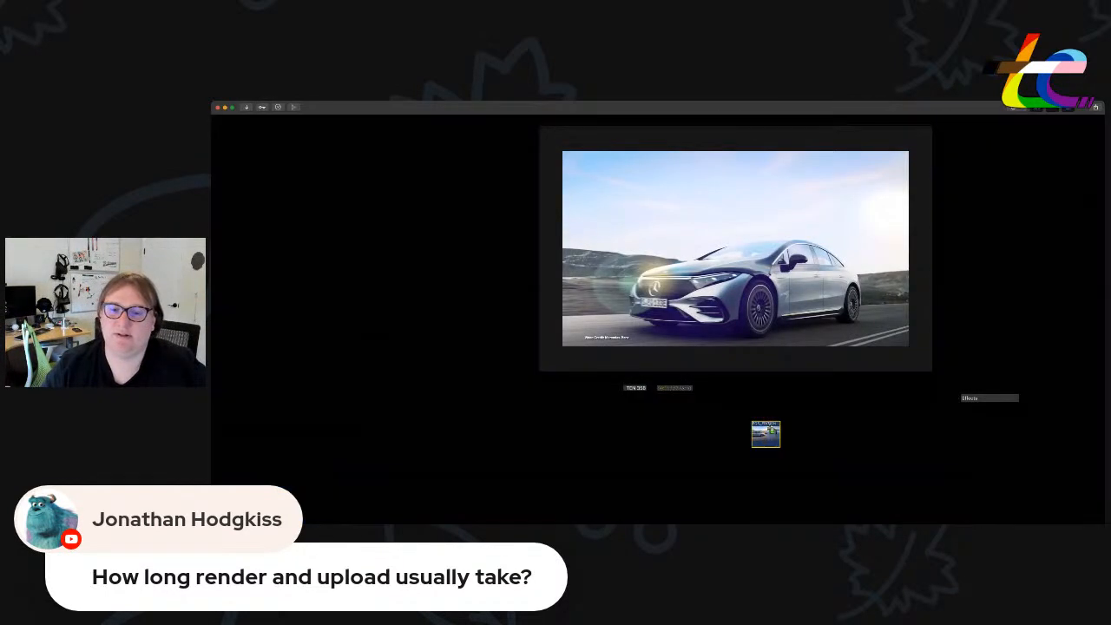
{"action": "left_click", "coordinate": [779, 397]}
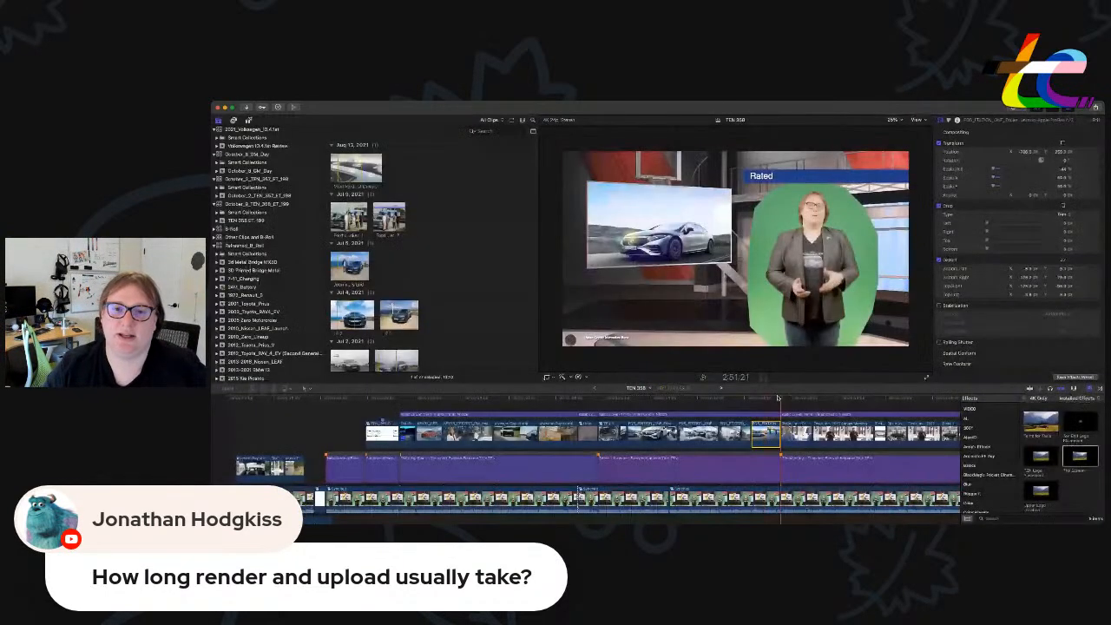
{"action": "key", "text": "space"}
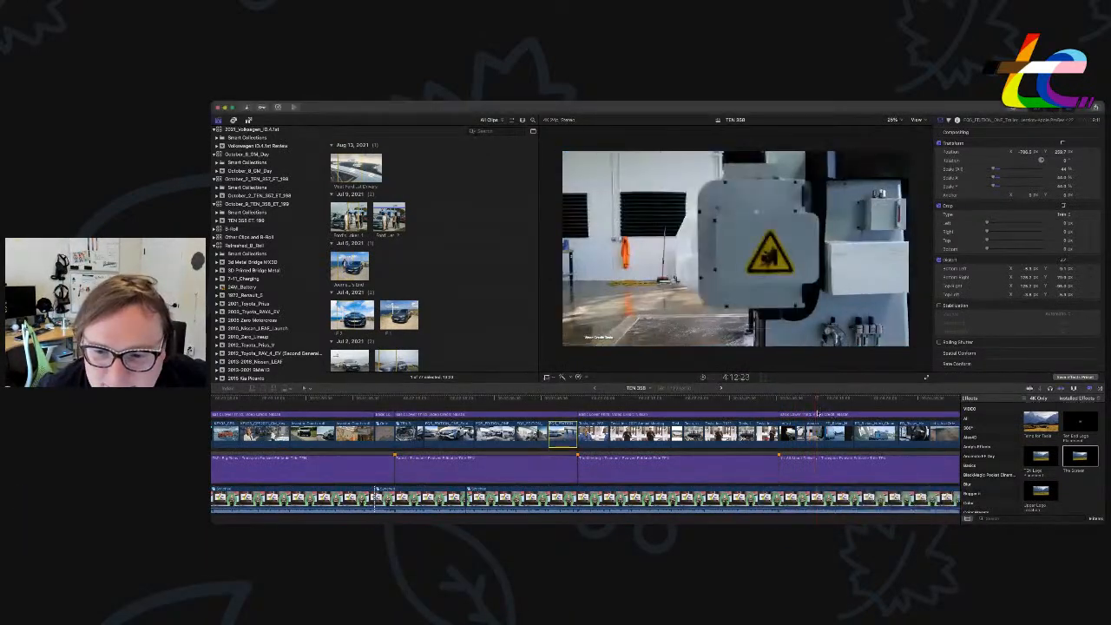
{"action": "left_click", "coordinate": [818, 414]}
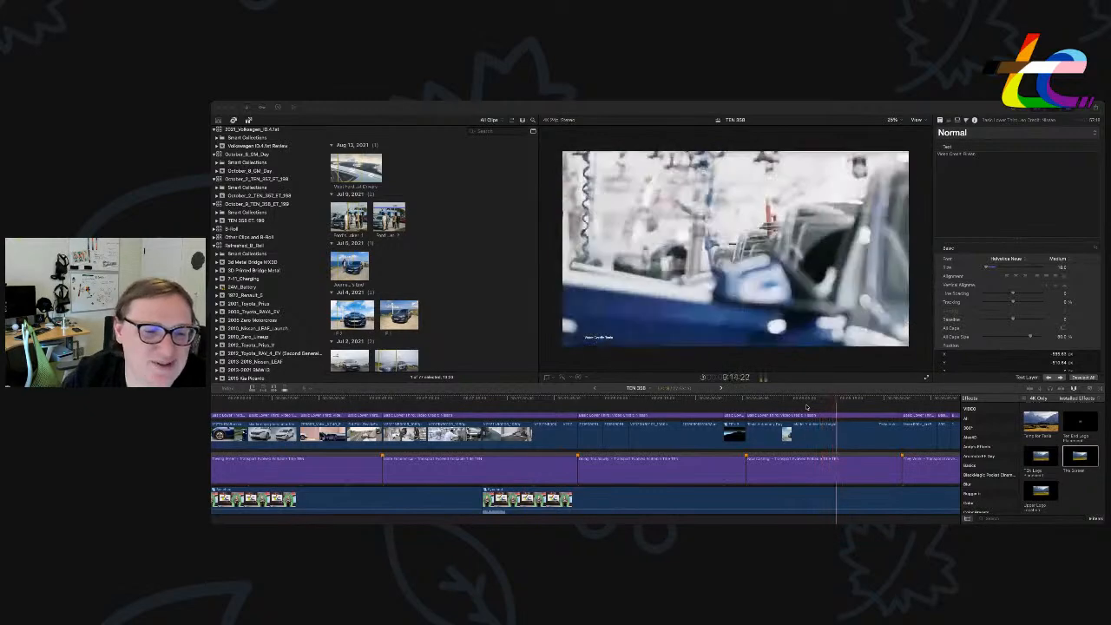
Replay the Now Casting! story to check its B-roll and the transition into the They Work! story.
{"action": "scroll", "coordinate": [855, 462], "scroll_direction": "right", "scroll_amount": 4}
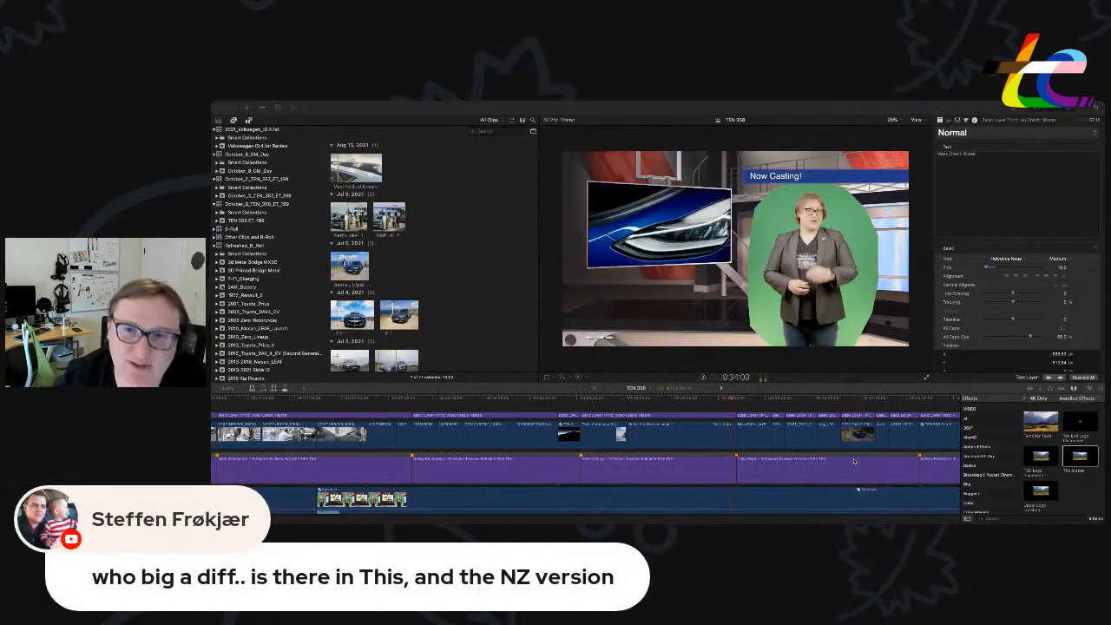
{"action": "scroll", "coordinate": [855, 461], "scroll_direction": "down", "scroll_amount": 2}
{"action": "left_click", "coordinate": [727, 401]}
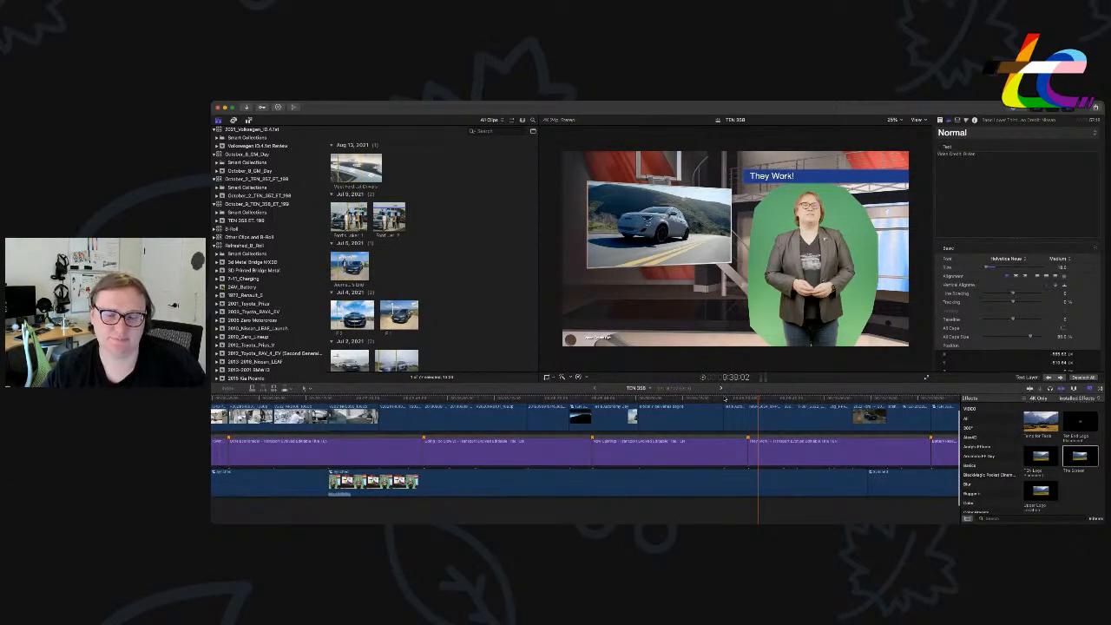
{"action": "left_click", "coordinate": [726, 400]}
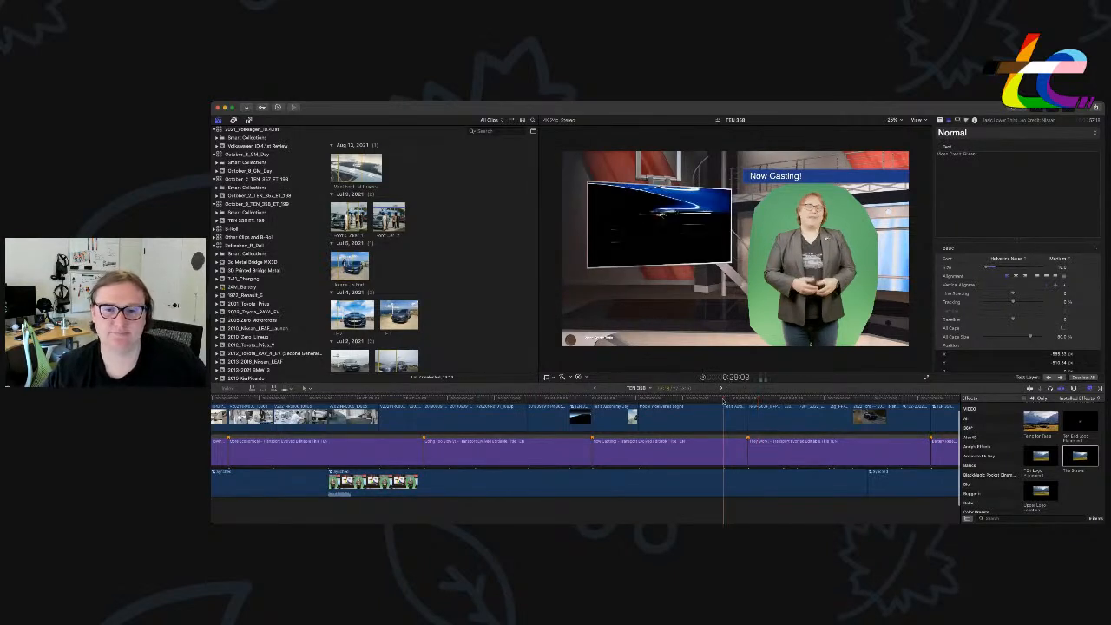
{"action": "left_click", "coordinate": [724, 401]}
{"action": "left_click", "coordinate": [720, 401]}
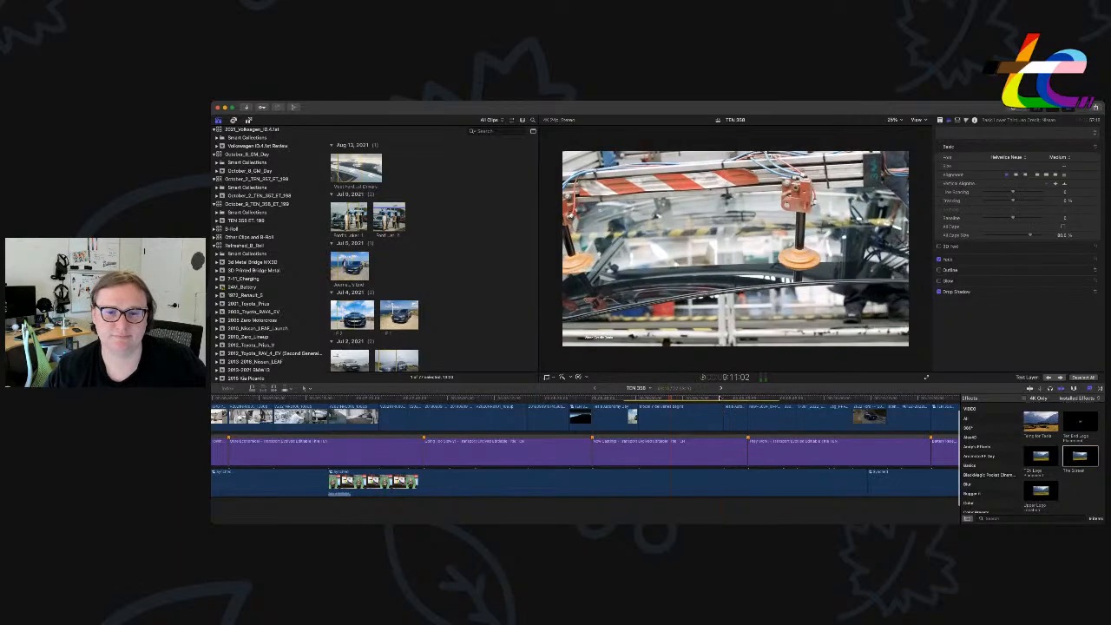
{"action": "key", "text": "space"}
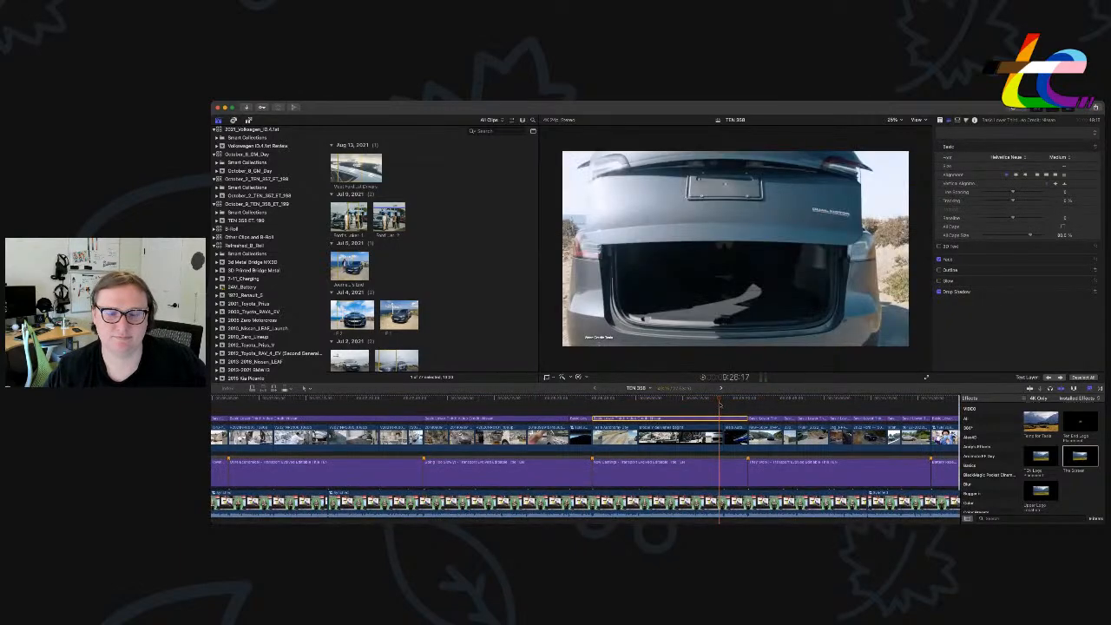
Play back the "Now Casting!" segment to check its B-roll and door-handle footage.
{"action": "key", "text": "space"}
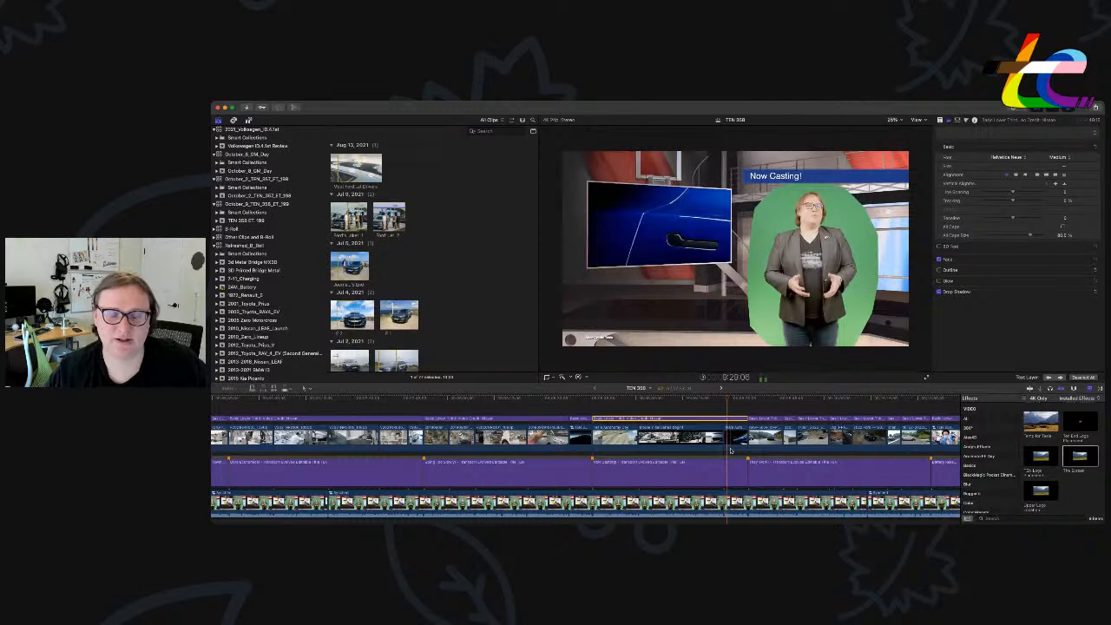
{"action": "left_click_drag", "start_coordinate": [725, 444], "coordinate": [721, 443]}
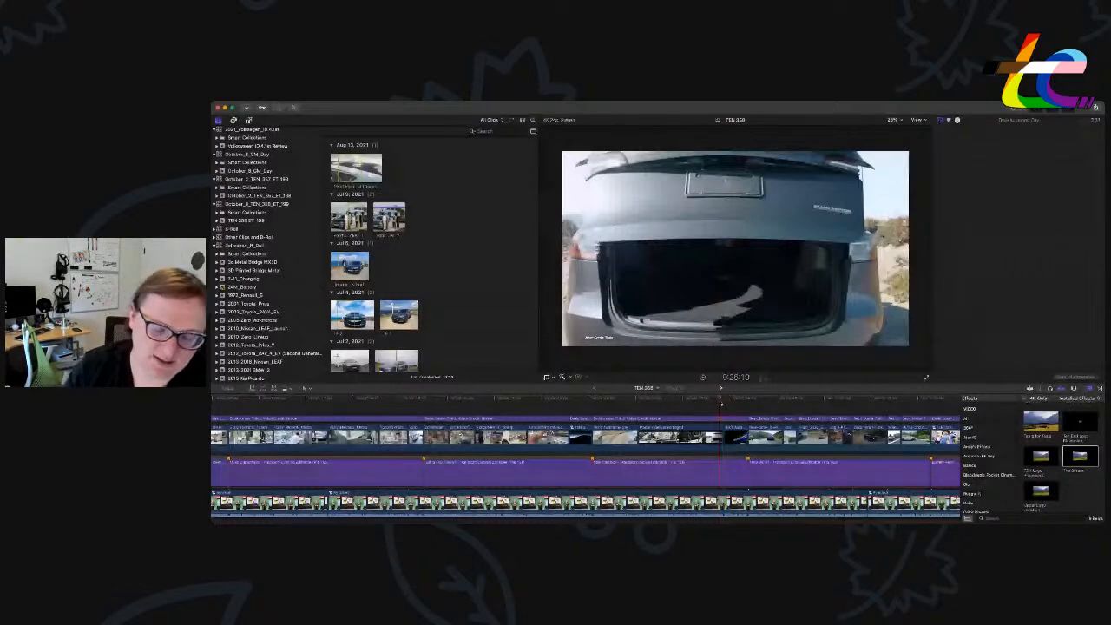
{"action": "key", "text": "space"}
{"action": "scroll", "coordinate": [772, 406], "scroll_direction": "right", "scroll_amount": 1}
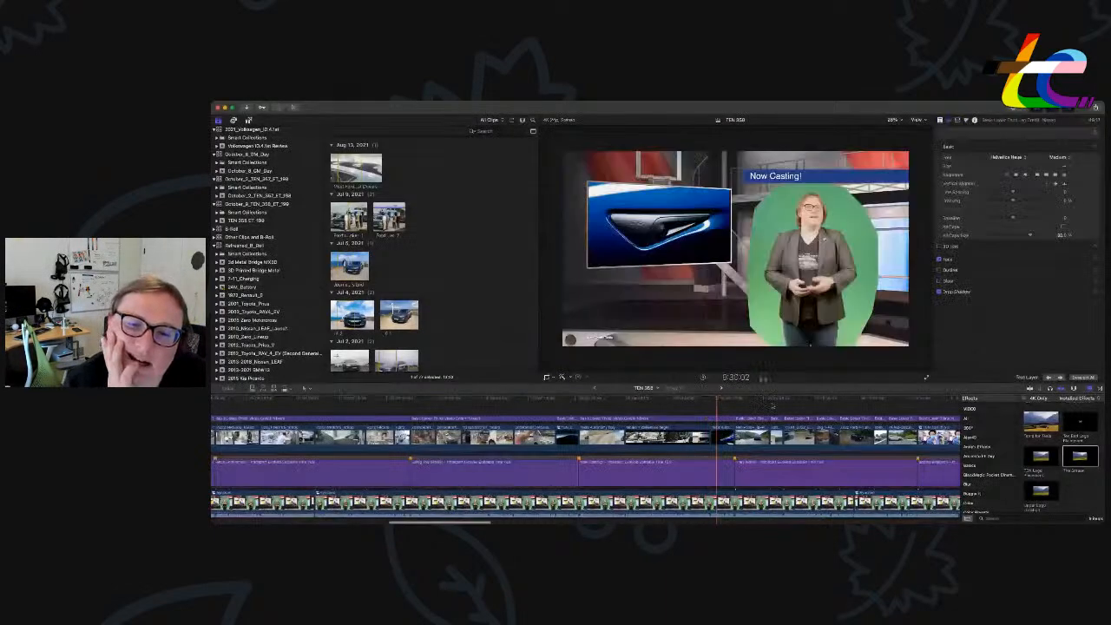
{"action": "scroll", "coordinate": [769, 406], "scroll_direction": "right", "scroll_amount": 2}
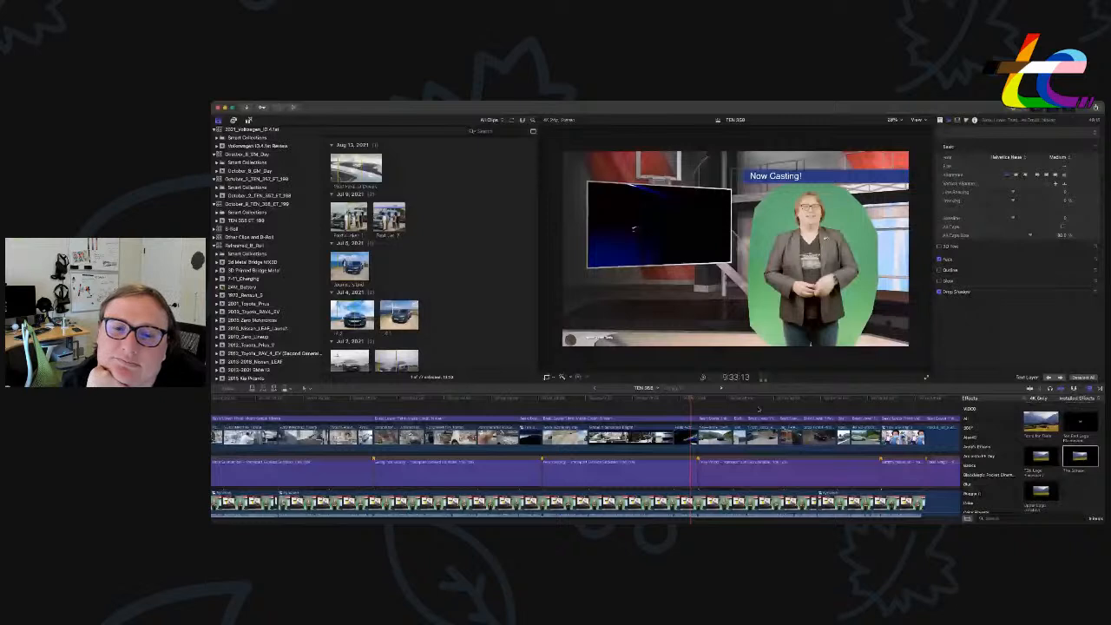
Go through the vehicle clips after "Now Casting!" edit by edit and play on into the "Battery Research" segment.
{"action": "left_click", "coordinate": [759, 409]}
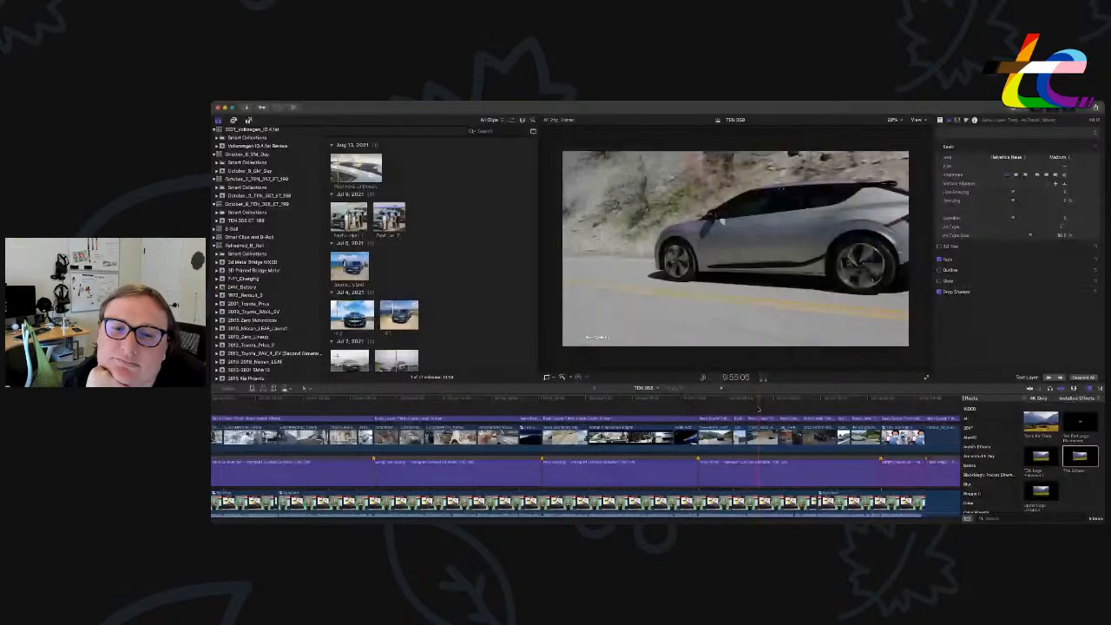
{"action": "key", "text": "Down"}
{"action": "key", "text": "Down"}
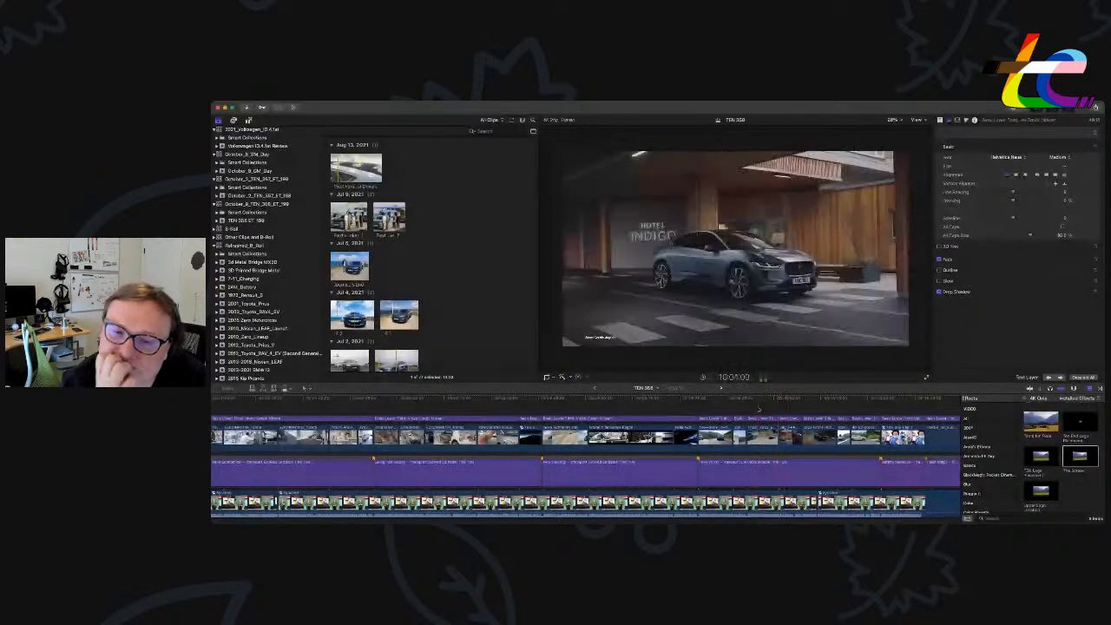
{"action": "key", "text": "Down"}
{"action": "key", "text": "Down"}
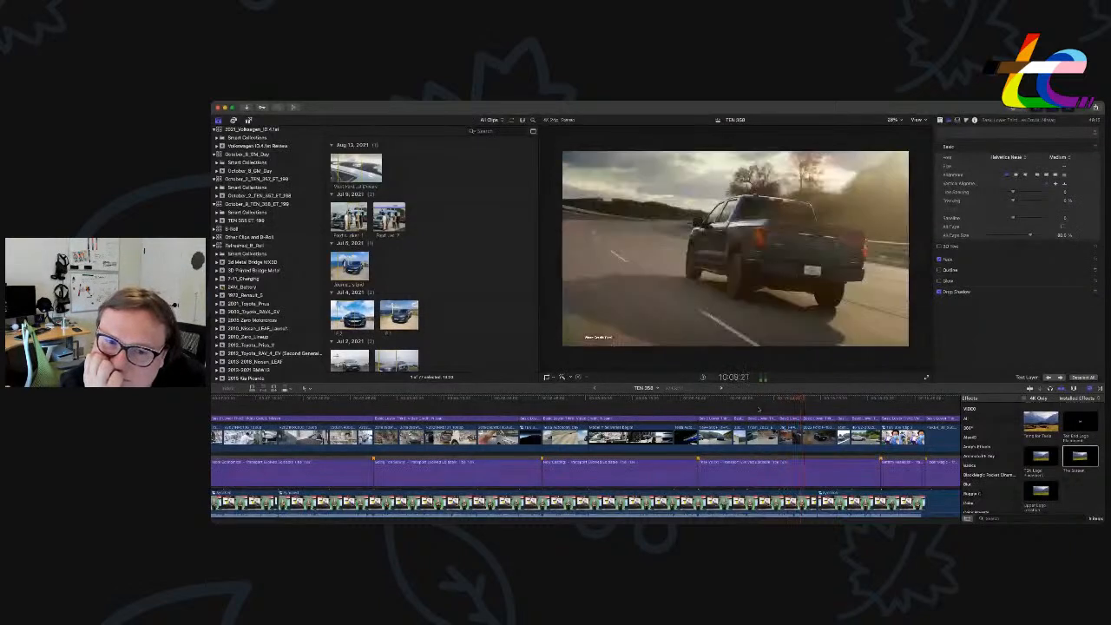
{"action": "key", "text": "Down"}
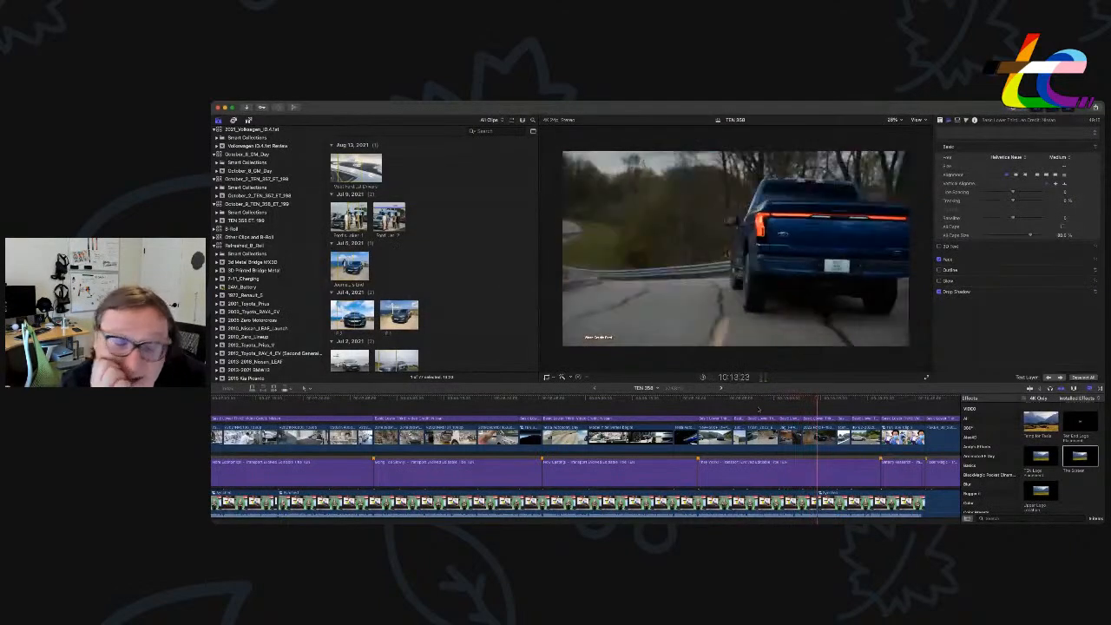
{"action": "key", "text": "Down"}
{"action": "key", "text": "space"}
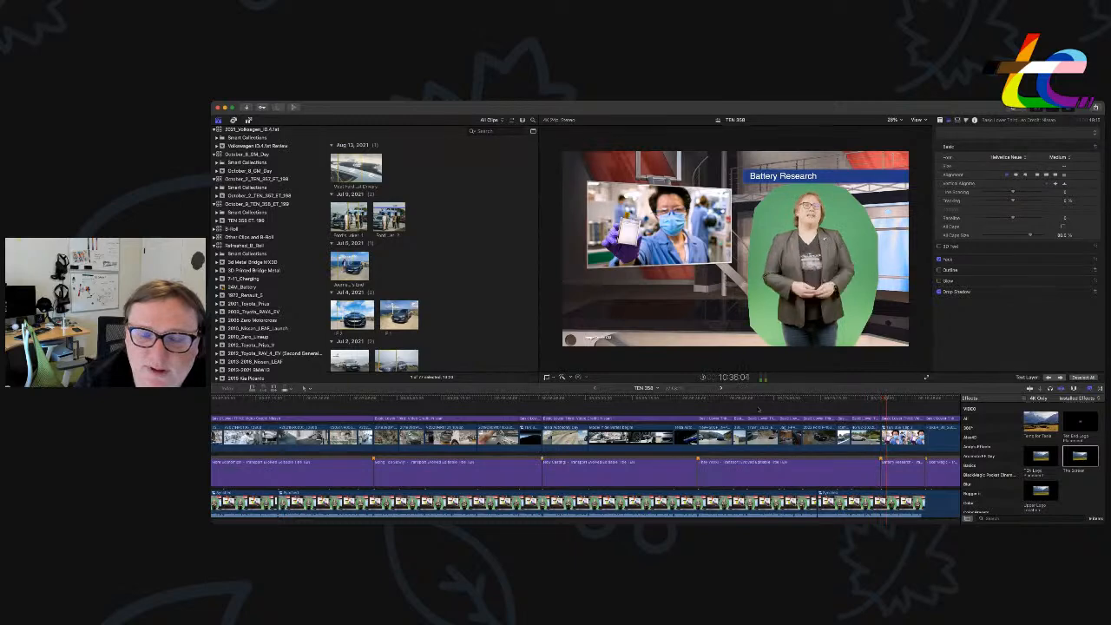
{"action": "scroll", "coordinate": [823, 476], "scroll_direction": "right", "scroll_amount": 5}
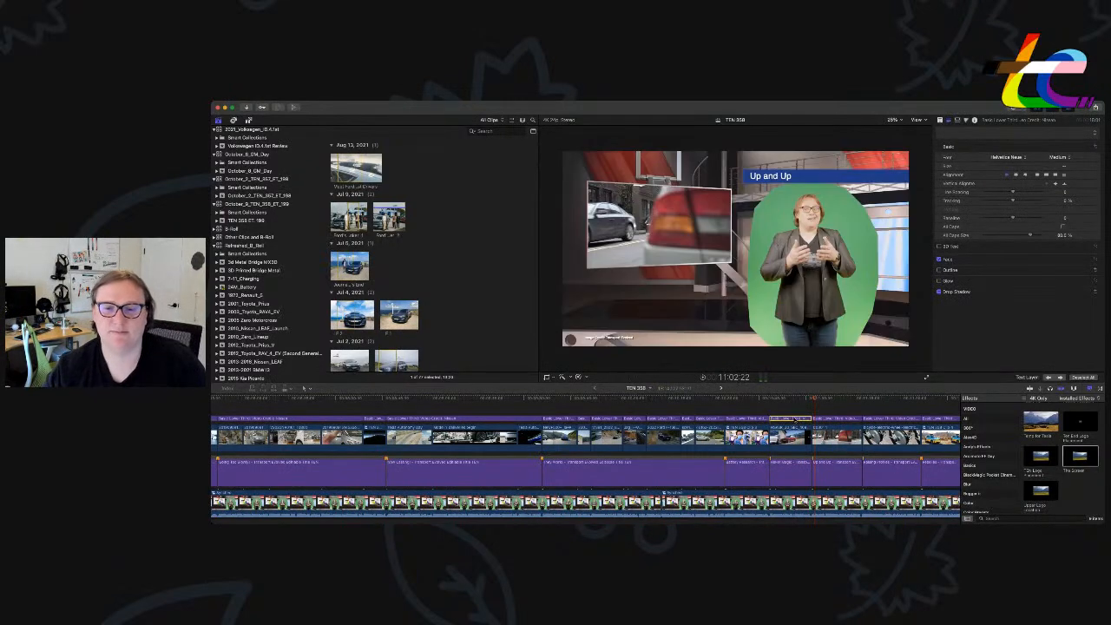
Replace the credit text over the "Fisker Magic" segment with "Video Credit: Fisker".
{"action": "left_click", "coordinate": [790, 418]}
{"action": "left_click_drag", "start_coordinate": [995, 163], "coordinate": [854, 142]}
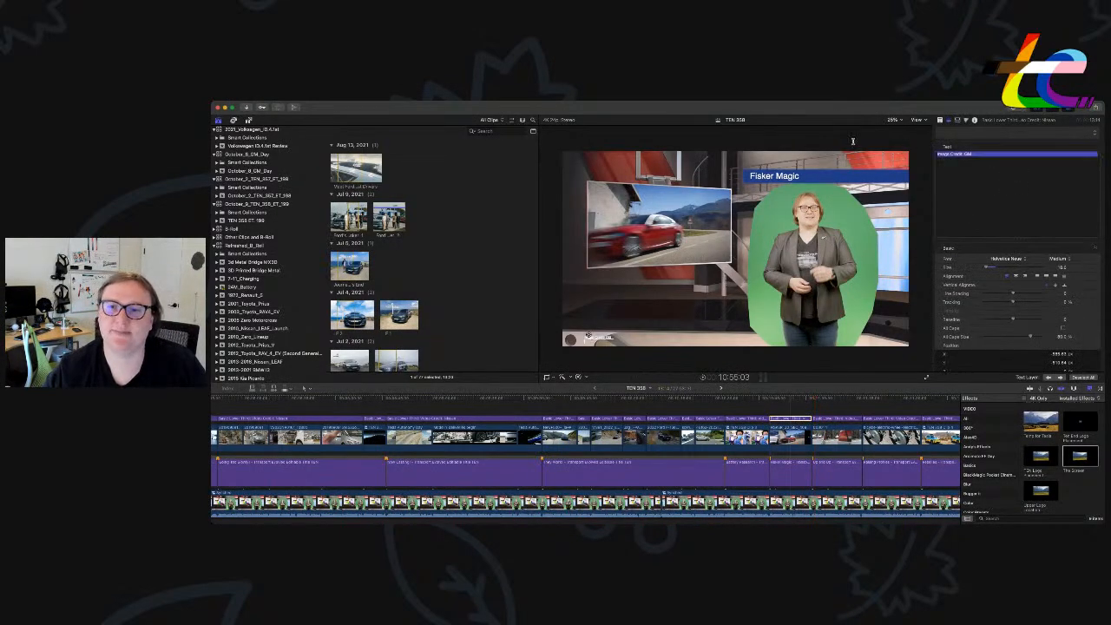
{"action": "type", "text": "Video"}
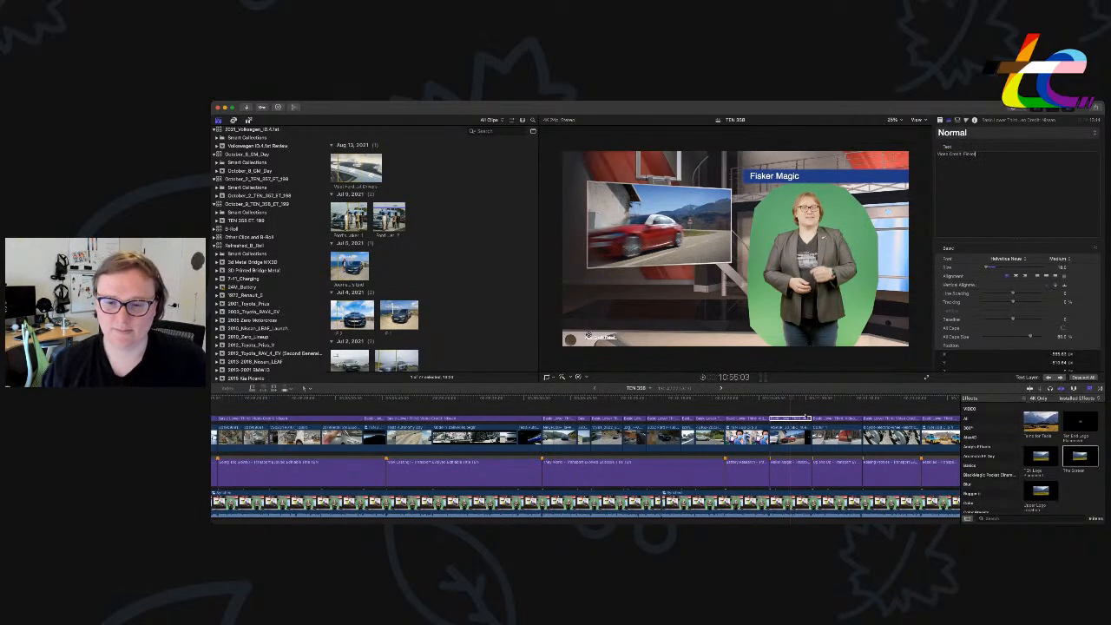
{"action": "left_click", "coordinate": [792, 401]}
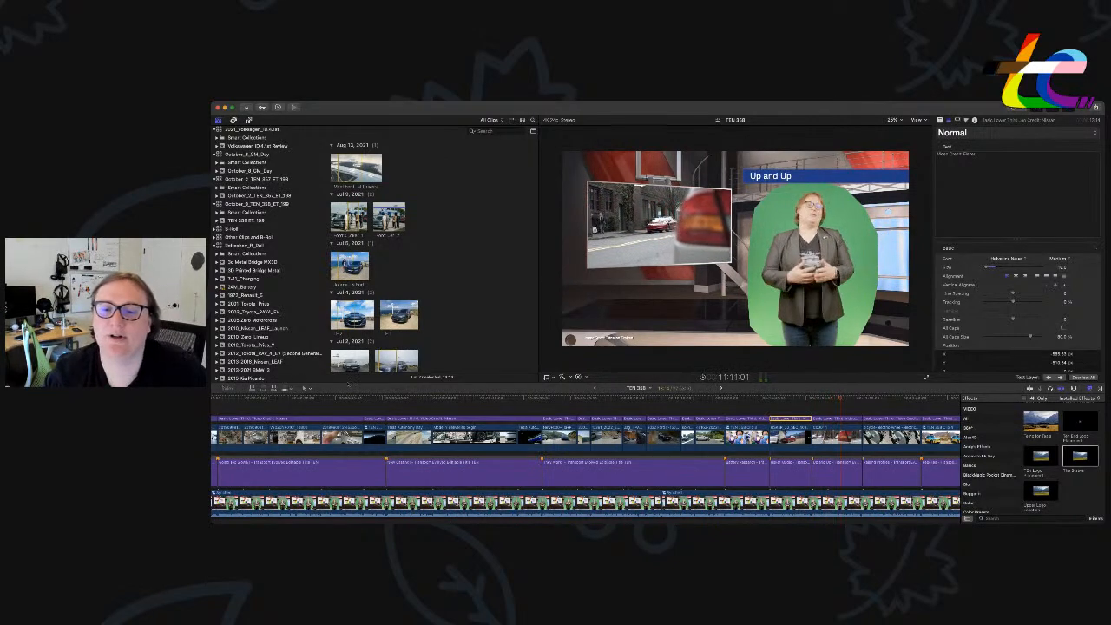
Trim the start of the red car clip in the "Up and Up" segment and extend its end to the "Raising Profiles" segment.
{"action": "left_click", "coordinate": [814, 400]}
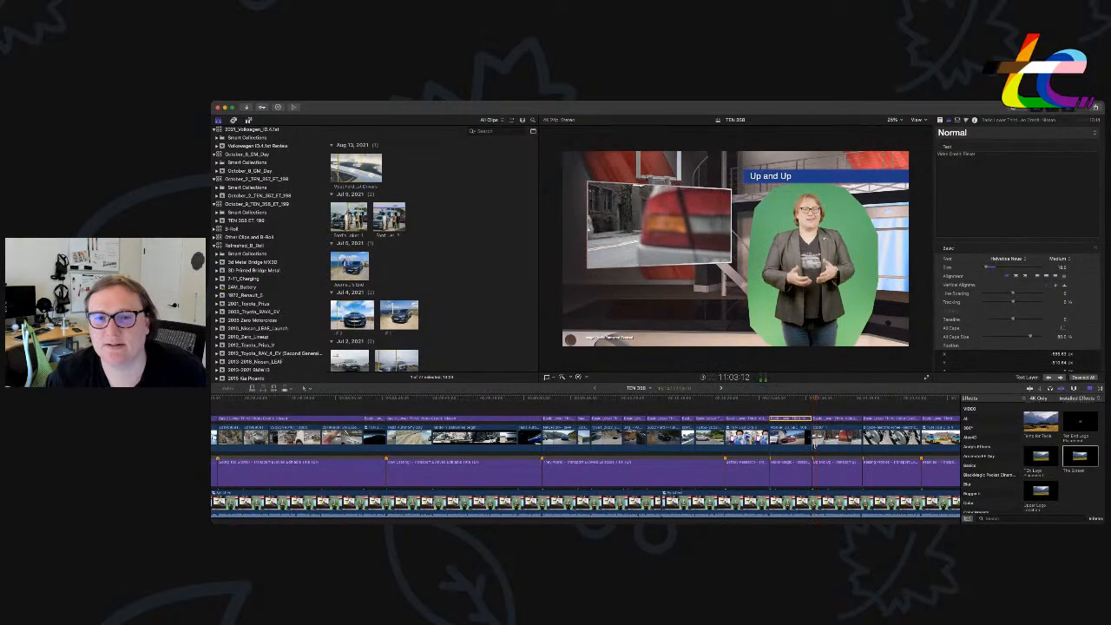
{"action": "mouse_move", "coordinate": [813, 444]}
{"action": "left_mouse_down"}
{"action": "mouse_move", "coordinate": [864, 424]}
{"action": "mouse_move", "coordinate": [813, 444]}
{"action": "left_mouse_up"}
{"action": "key", "text": "super+r"}
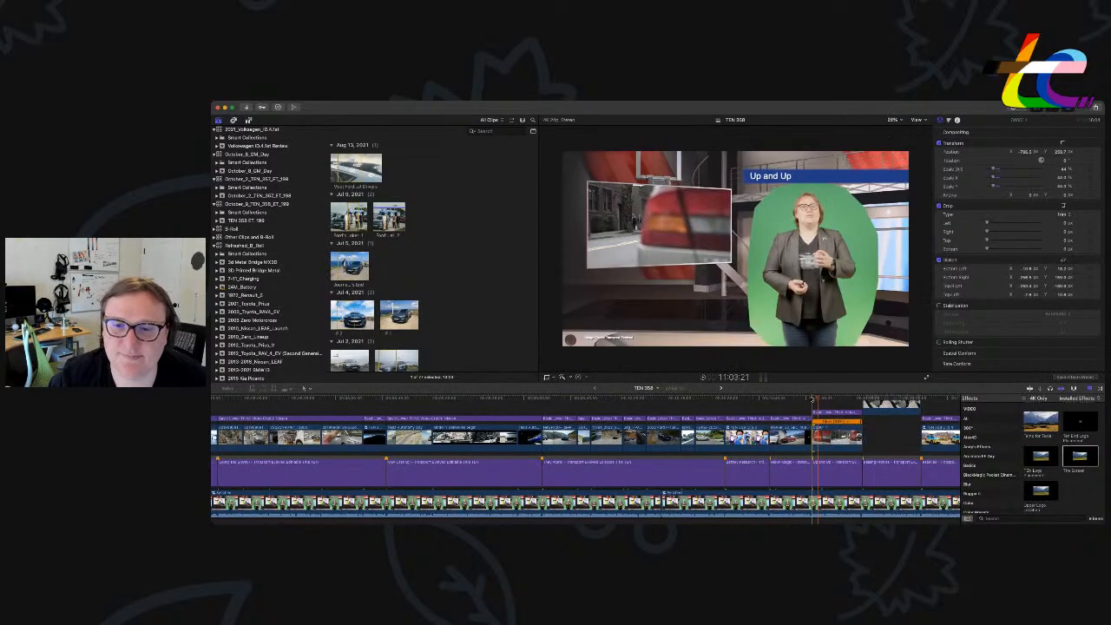
{"action": "left_click", "coordinate": [813, 399]}
{"action": "key", "text": "space"}
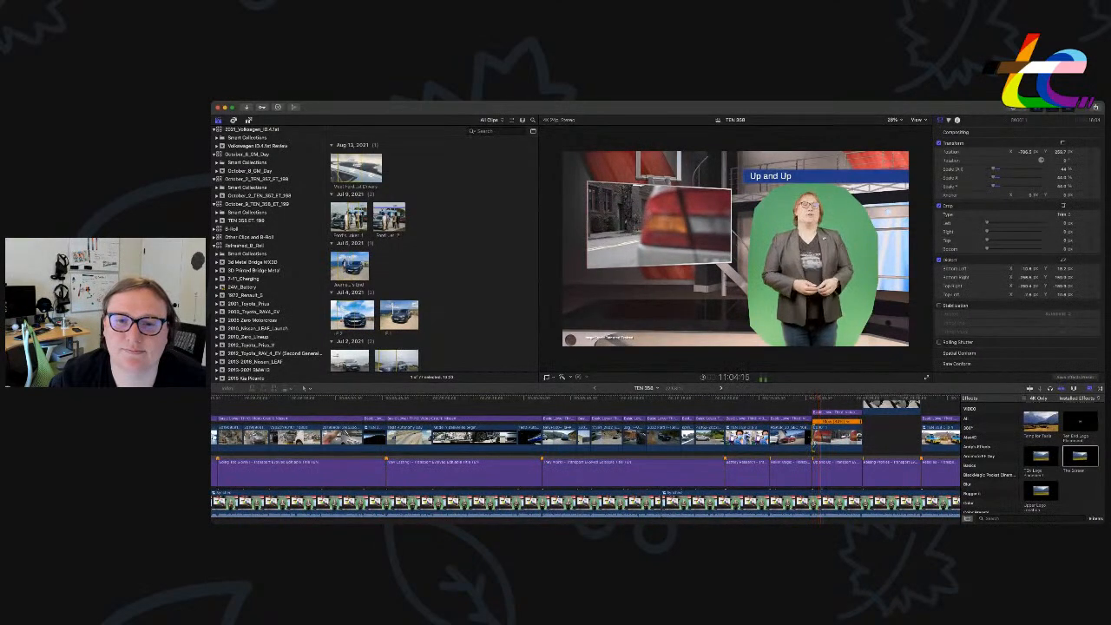
{"action": "left_click_drag", "start_coordinate": [813, 445], "coordinate": [827, 444]}
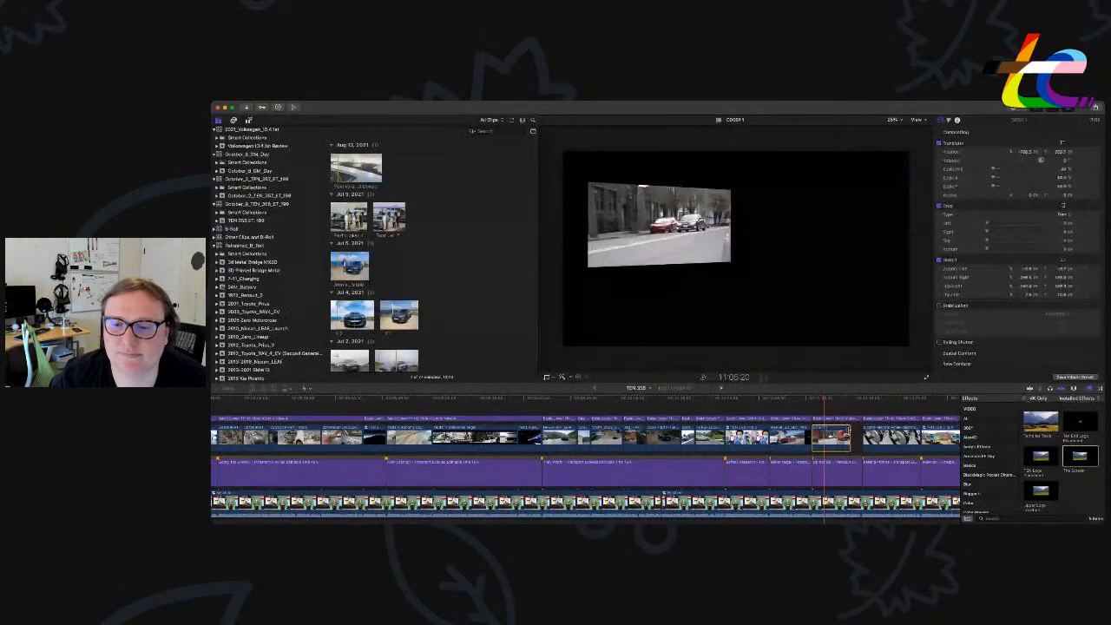
{"action": "mouse_move", "coordinate": [851, 439]}
{"action": "left_mouse_down"}
{"action": "mouse_move", "coordinate": [841, 437]}
{"action": "mouse_move", "coordinate": [863, 436]}
{"action": "left_mouse_up"}
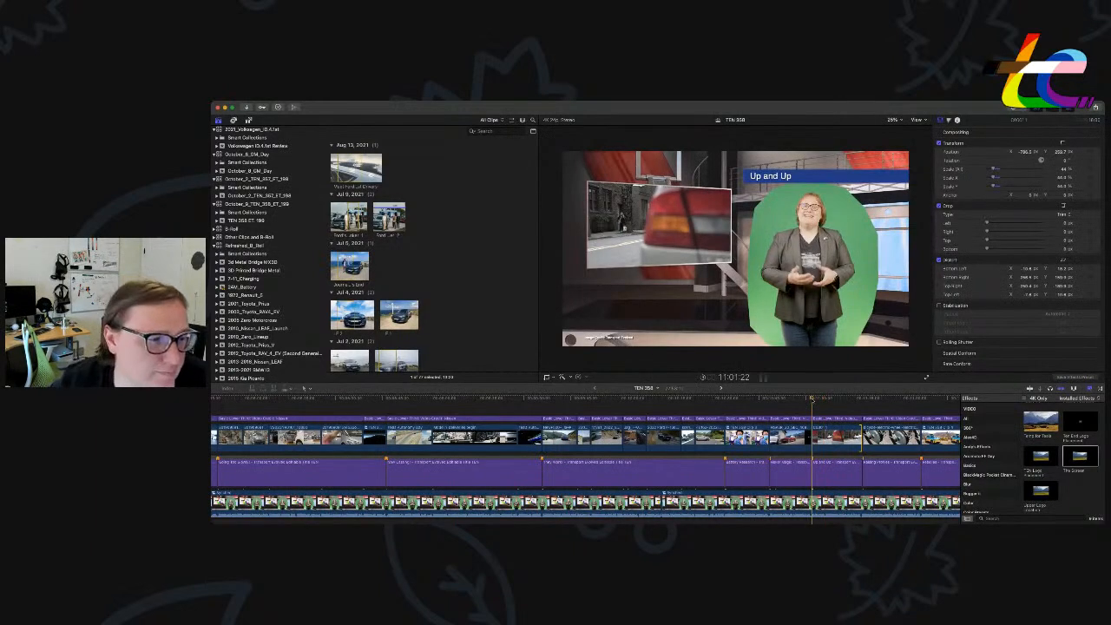
Play back the trimmed "Up and Up" clip and check its transition into "Raising Profiles".
{"action": "key", "text": "space"}
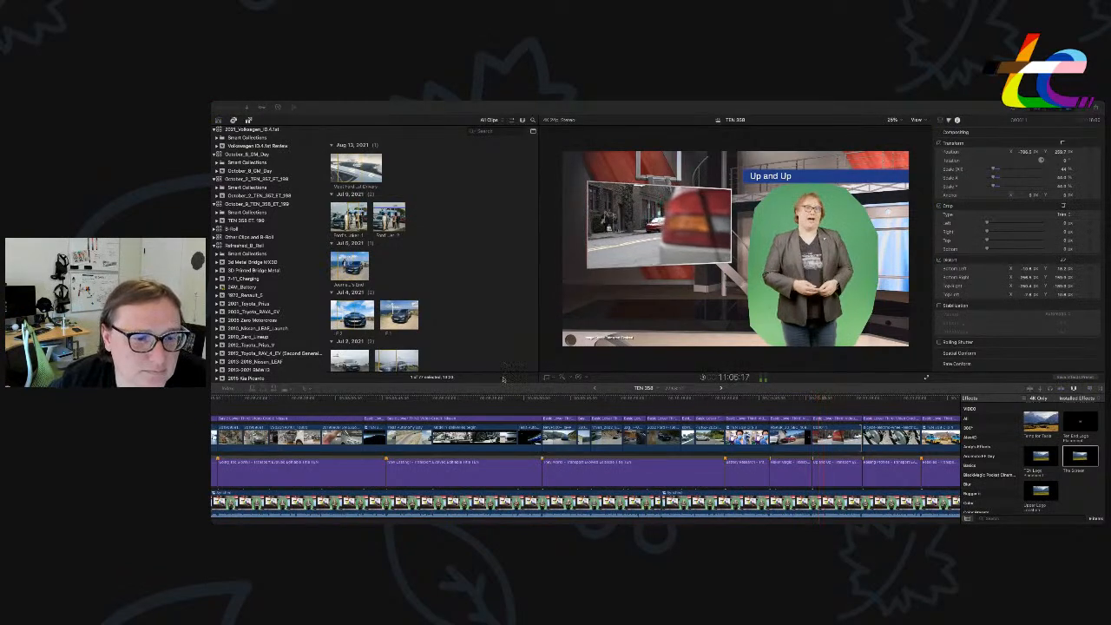
{"action": "left_click", "coordinate": [850, 401]}
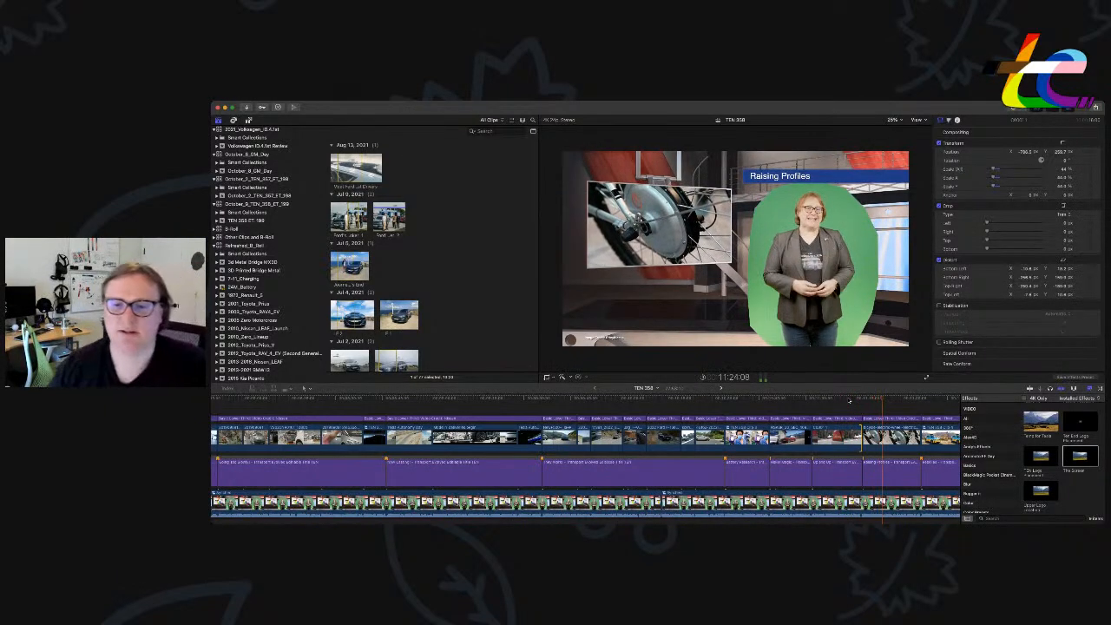
{"action": "left_click", "coordinate": [862, 401]}
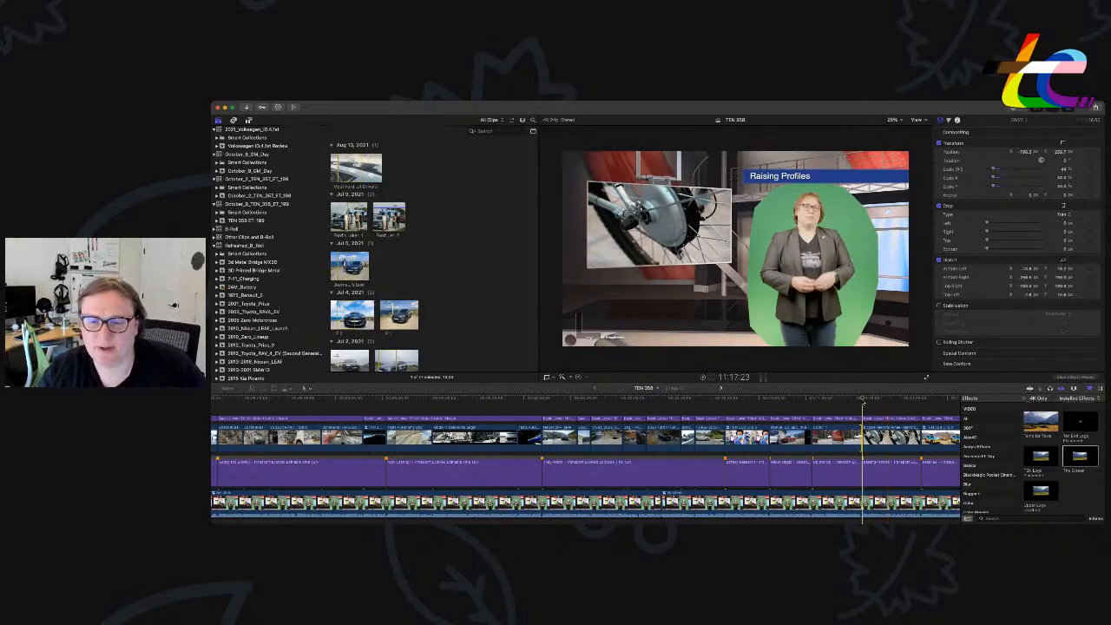
{"action": "left_click", "coordinate": [851, 401]}
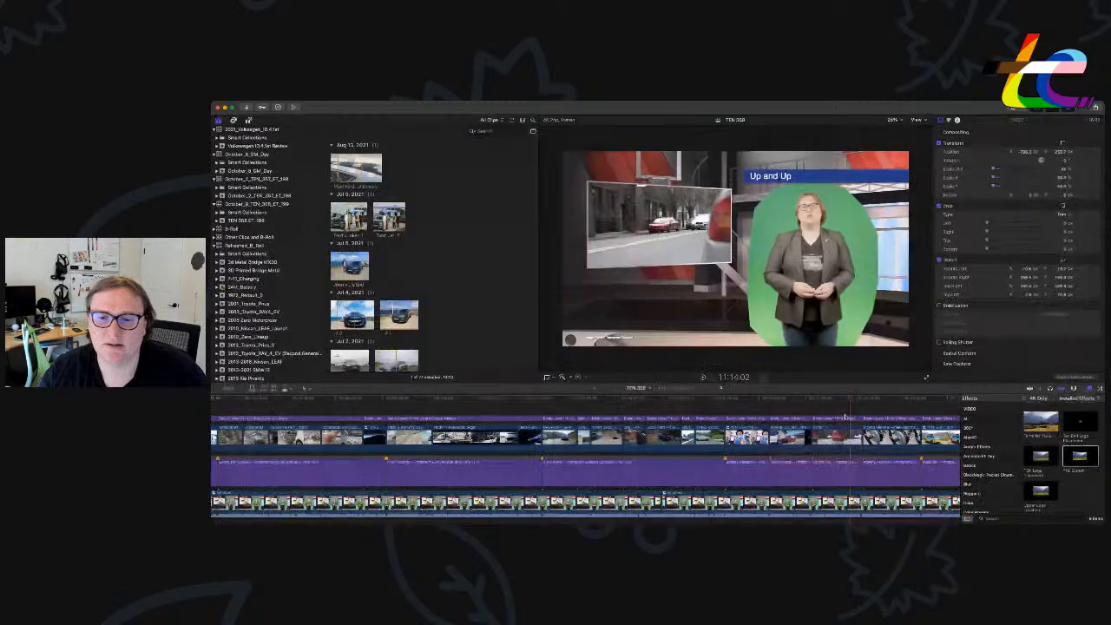
Change "Image" to "Video" in the credit title over the "Up and Up" segment.
{"action": "left_click", "coordinate": [845, 421]}
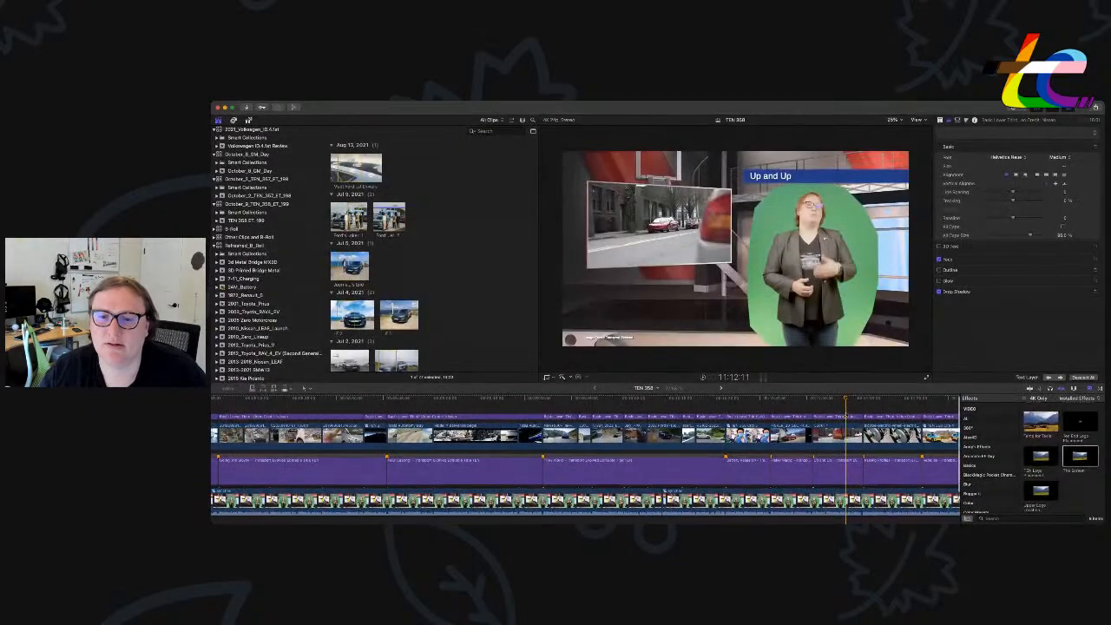
{"action": "double_click", "coordinate": [844, 413]}
{"action": "left_click_drag", "start_coordinate": [951, 155], "coordinate": [924, 153]}
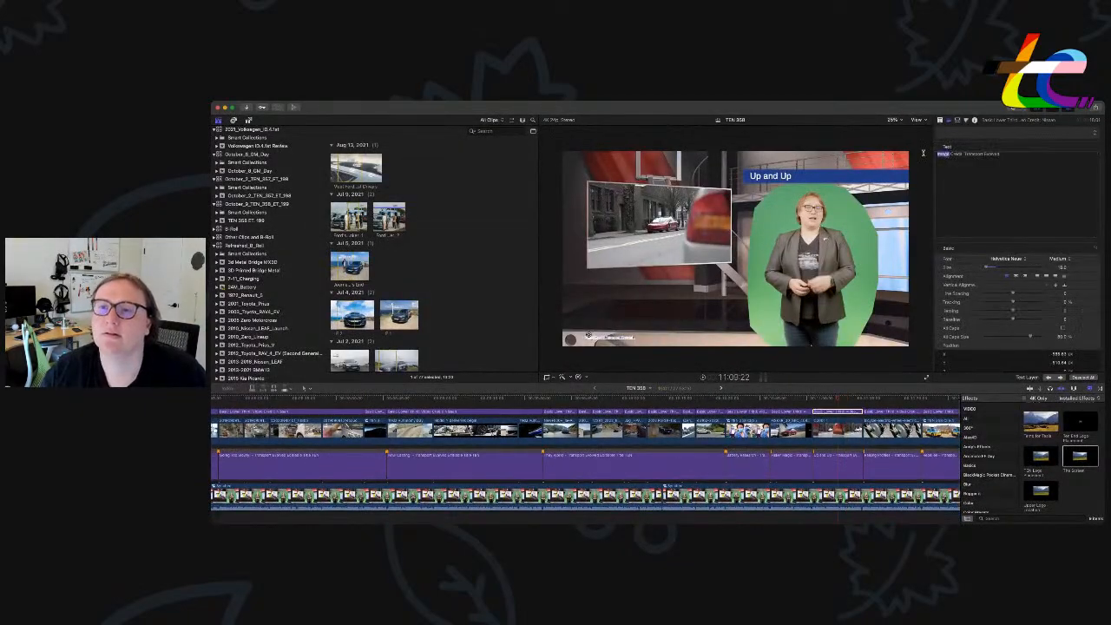
{"action": "type", "text": "OV"}
{"action": "key", "text": "BackSpace"}
{"action": "key", "text": "BackSpace"}
{"action": "type", "text": "Vi"}
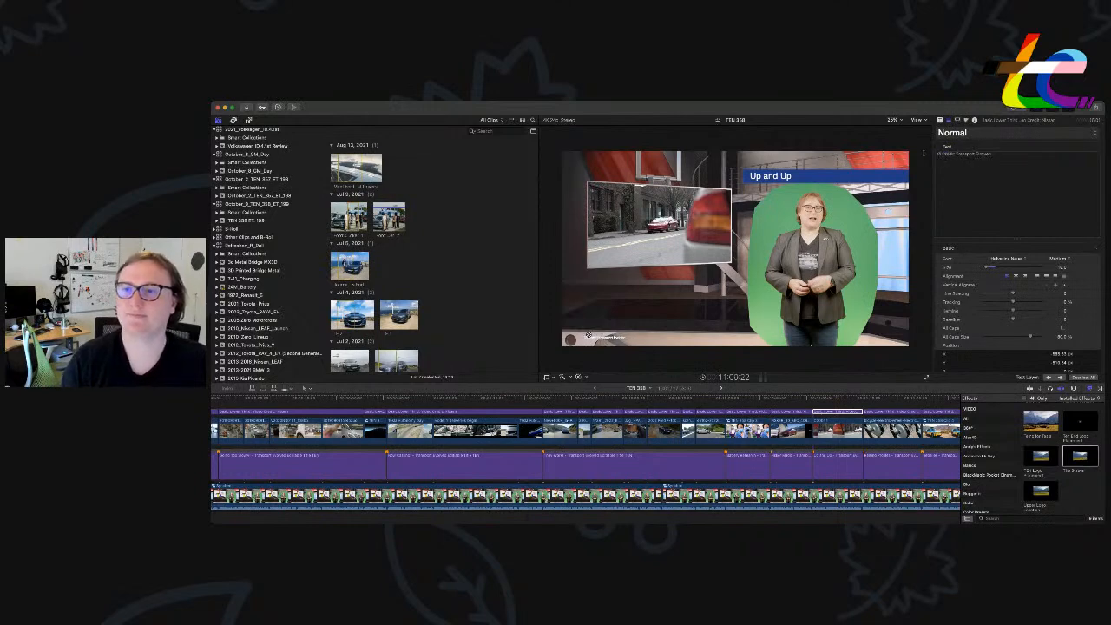
{"action": "type", "text": "deo"}
Change "Image" to "Video" in the credit title over the "Raising Profiles" segment.
{"action": "double_click", "coordinate": [897, 412]}
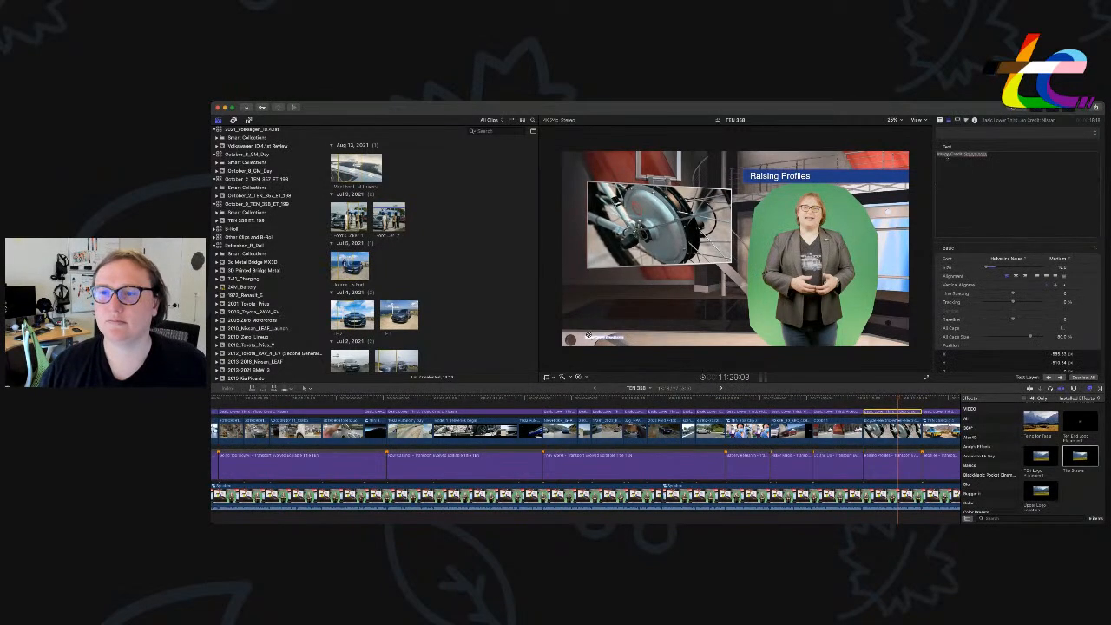
{"action": "left_click_drag", "start_coordinate": [950, 155], "coordinate": [927, 150]}
{"action": "type", "text": "V"}
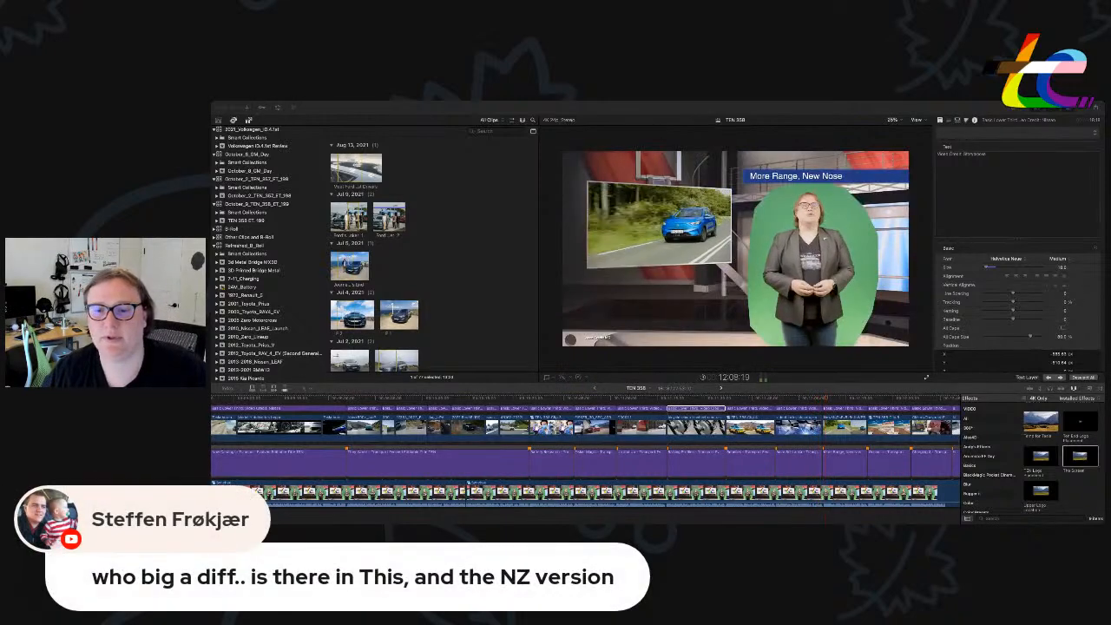
Play back the timeline from the "Solar Sri-Lanka" segment into the "Ocean Li" segment.
{"action": "left_click", "coordinate": [799, 428]}
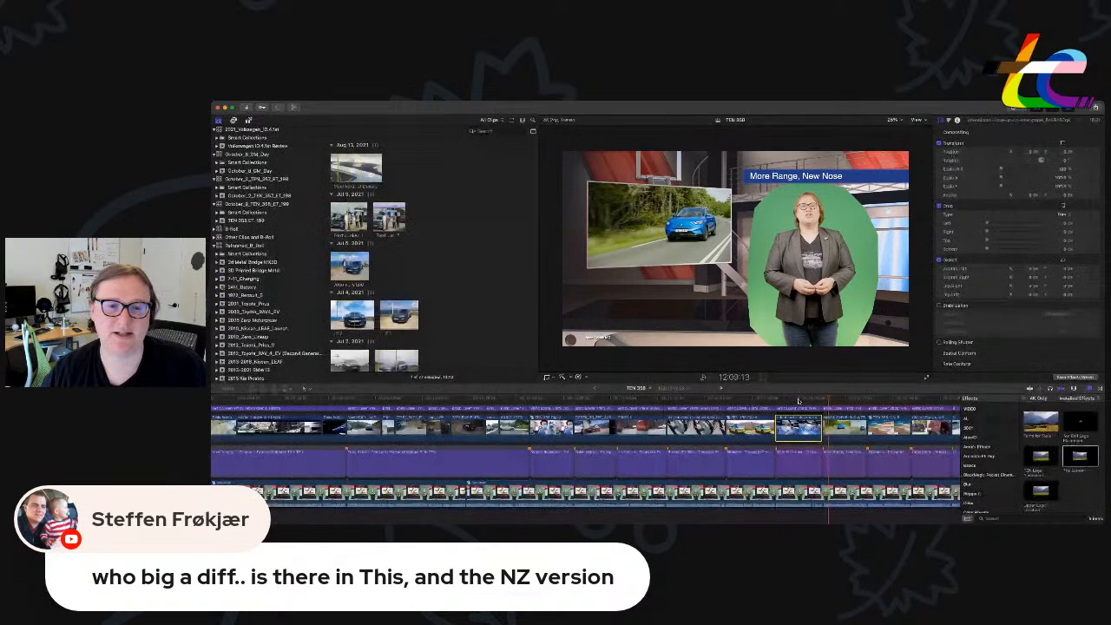
{"action": "left_click", "coordinate": [799, 402]}
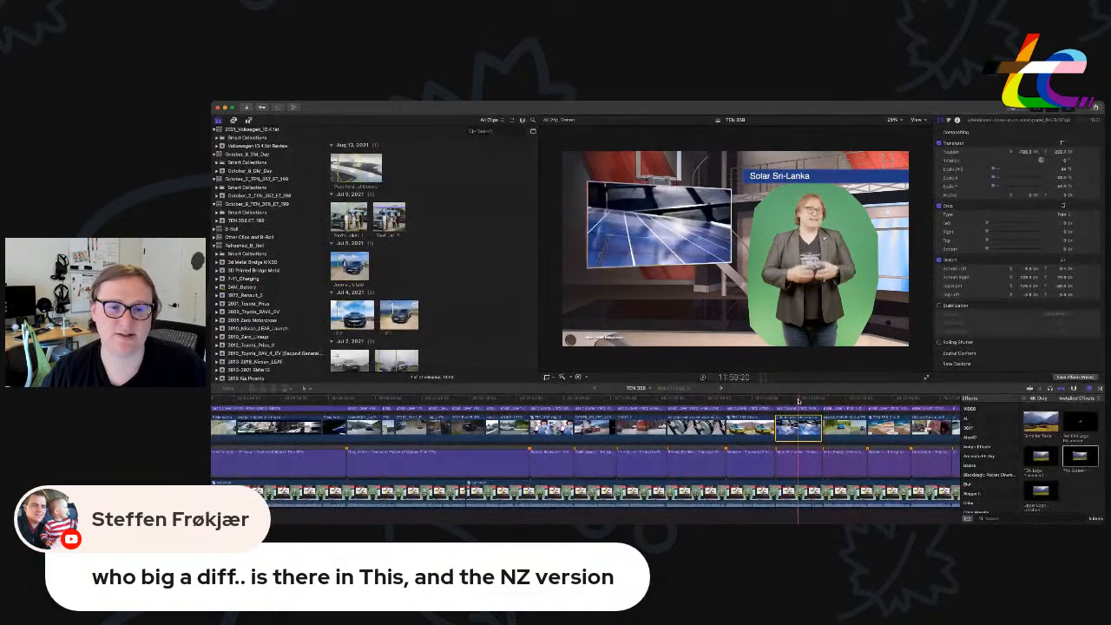
{"action": "scroll", "coordinate": [799, 402], "scroll_direction": "up", "scroll_amount": 1}
{"action": "key", "text": "space"}
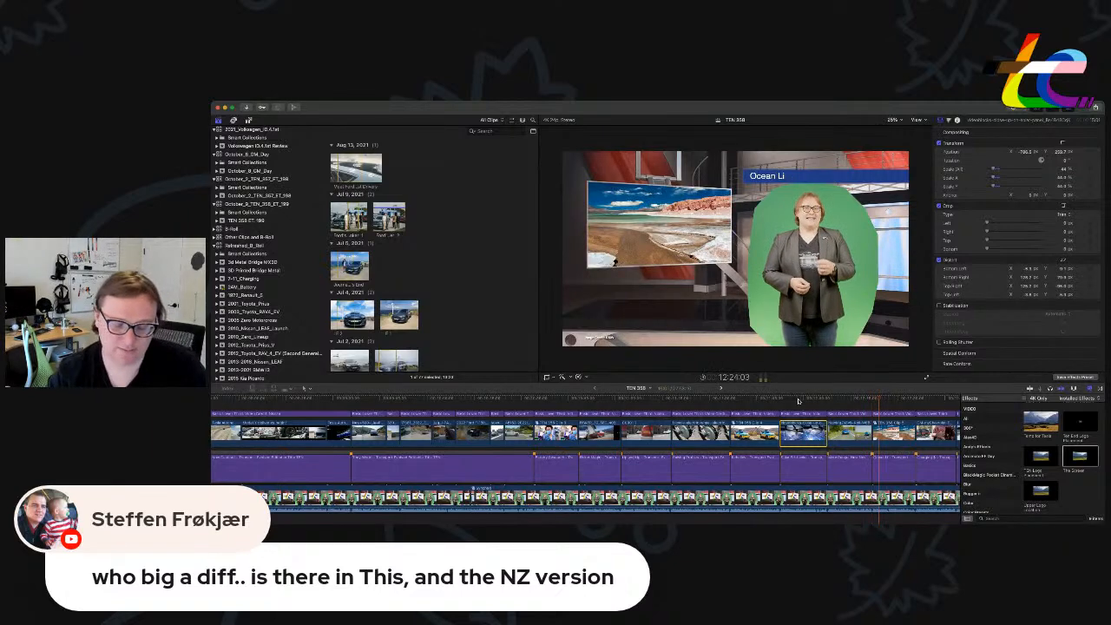
Trim the blue car clip in the "More Range, New Nose" segment and extend its start to the "Solar Sri-Lanka" clip.
{"action": "key", "text": "super+equal"}
{"action": "key", "text": "super+equal"}
{"action": "key", "text": "super+equal"}
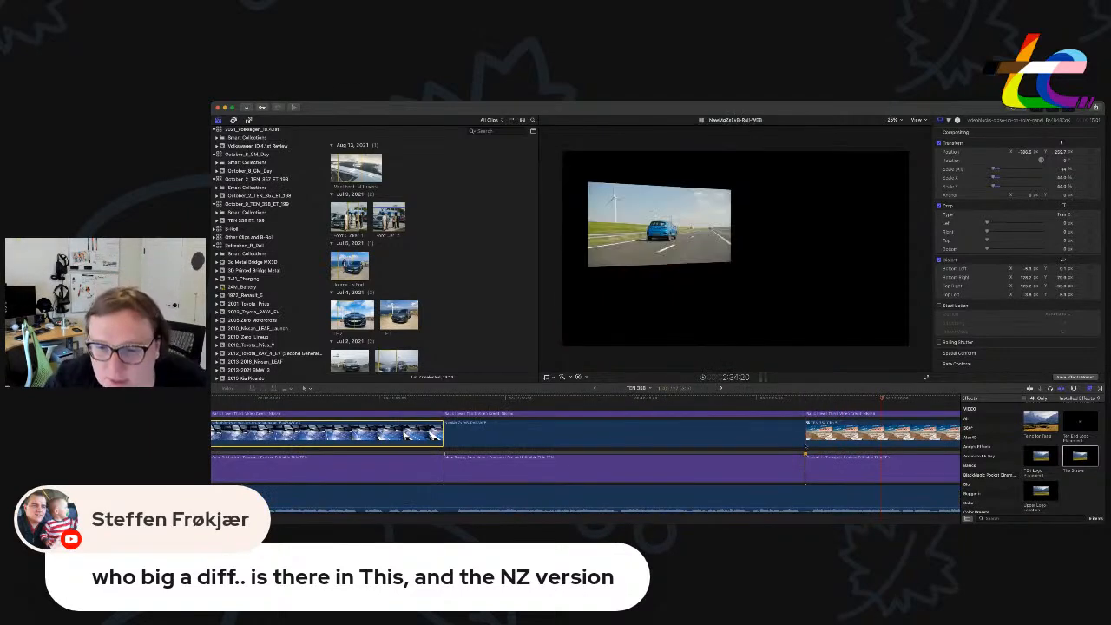
{"action": "left_click", "coordinate": [804, 437]}
{"action": "left_click_drag", "start_coordinate": [798, 437], "coordinate": [790, 439]}
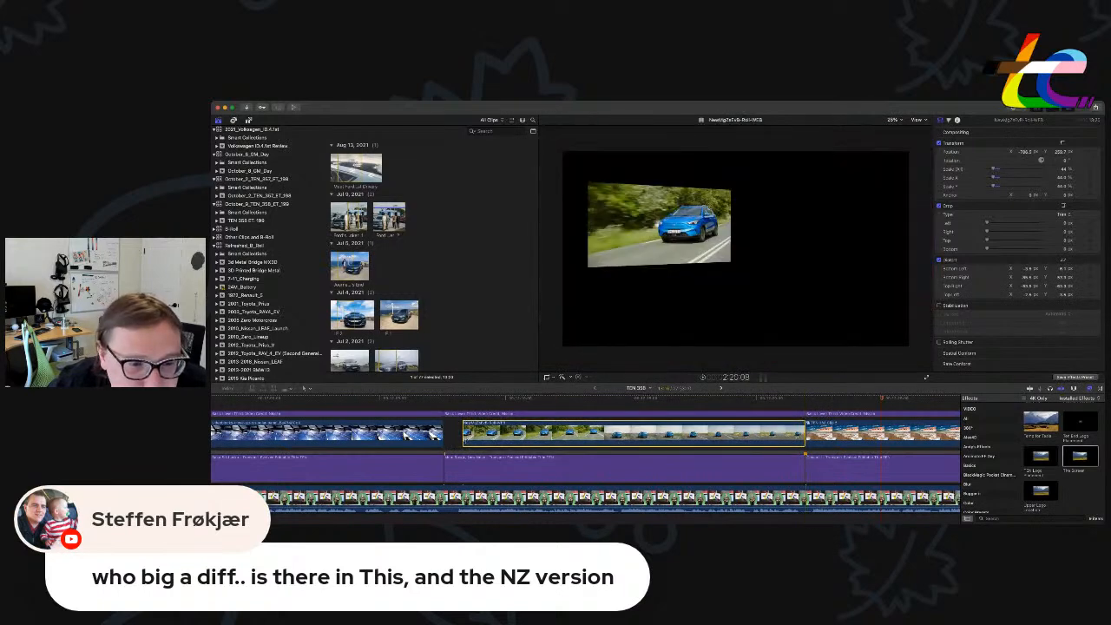
{"action": "left_click_drag", "start_coordinate": [462, 439], "coordinate": [444, 437]}
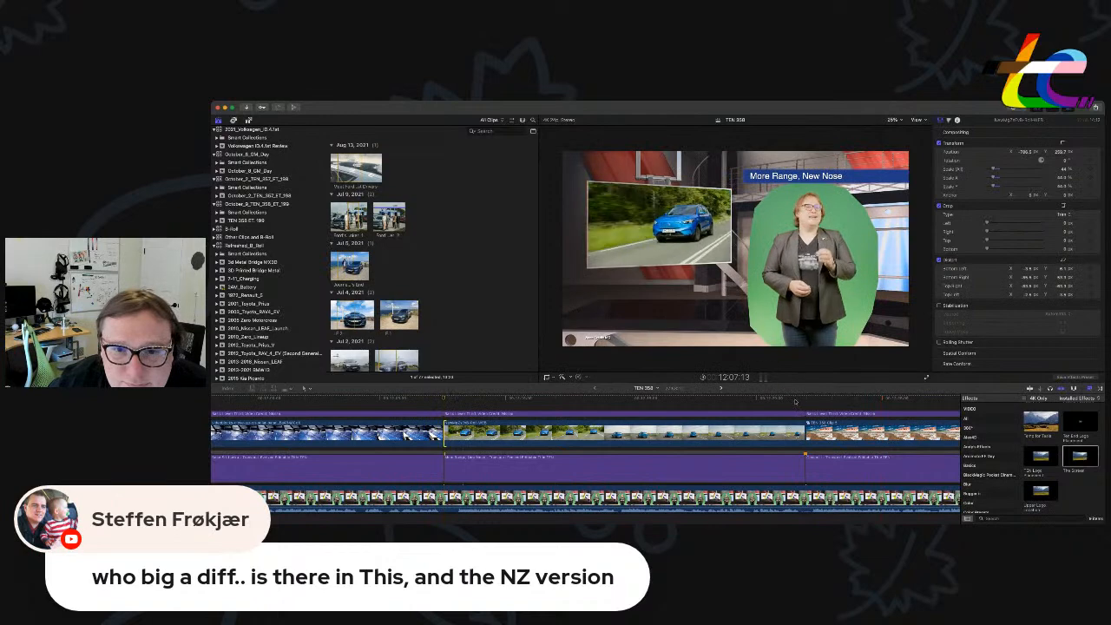
Retime the blue car clip in the "More Range, New Nose" segment so it ends where the next clip starts, then play it back.
{"action": "left_click", "coordinate": [444, 398]}
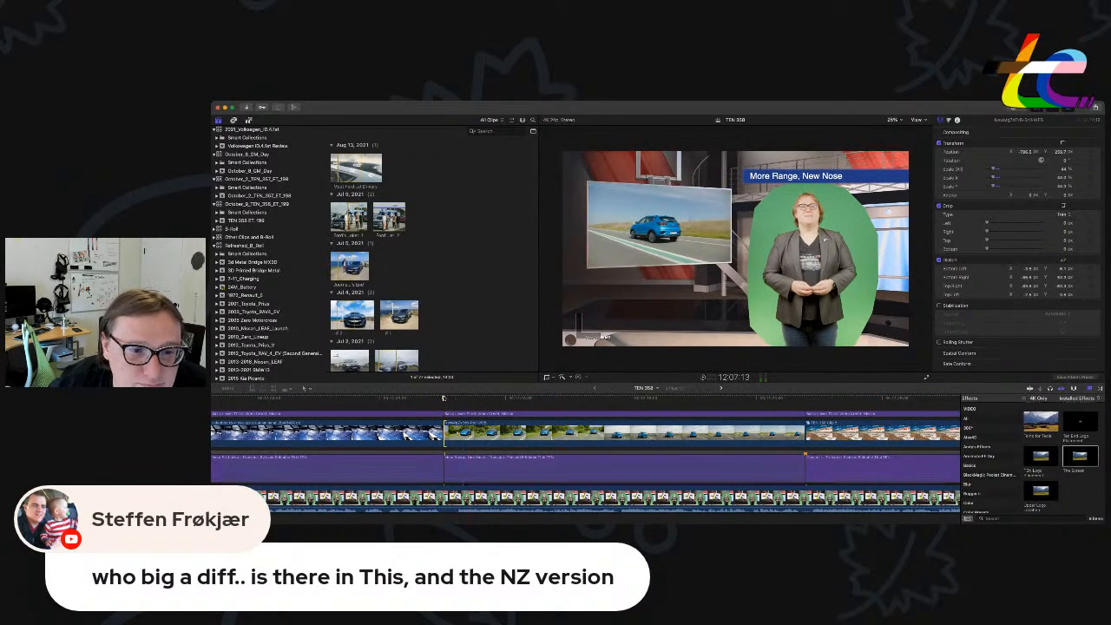
{"action": "left_click_drag", "start_coordinate": [442, 439], "coordinate": [449, 436]}
{"action": "left_click", "coordinate": [486, 434]}
{"action": "key", "text": "super+r"}
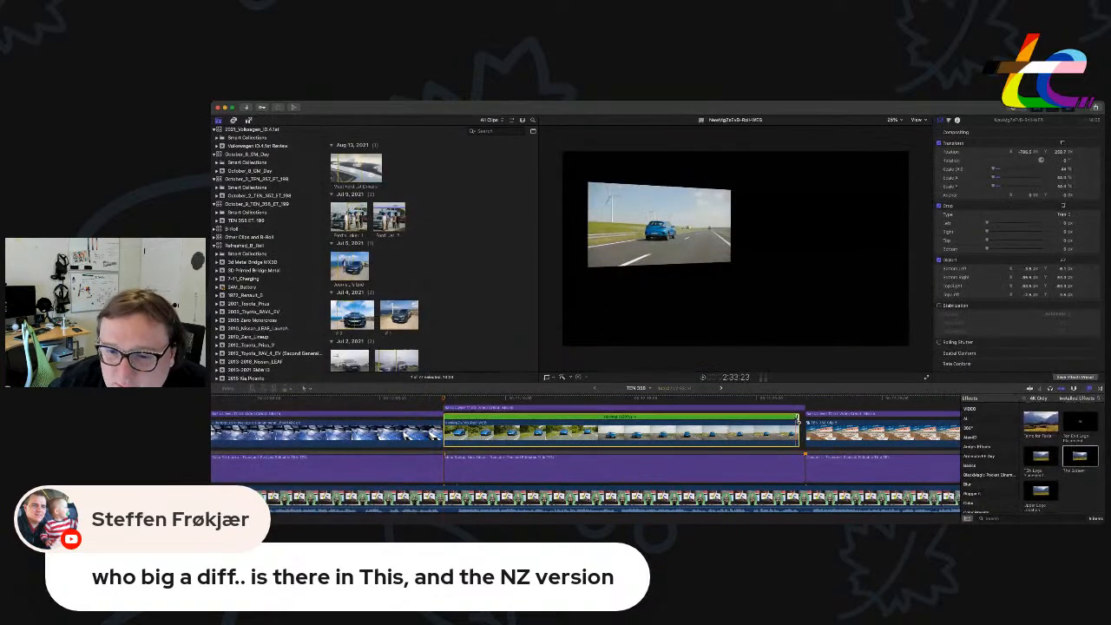
{"action": "left_click_drag", "start_coordinate": [804, 434], "coordinate": [805, 434]}
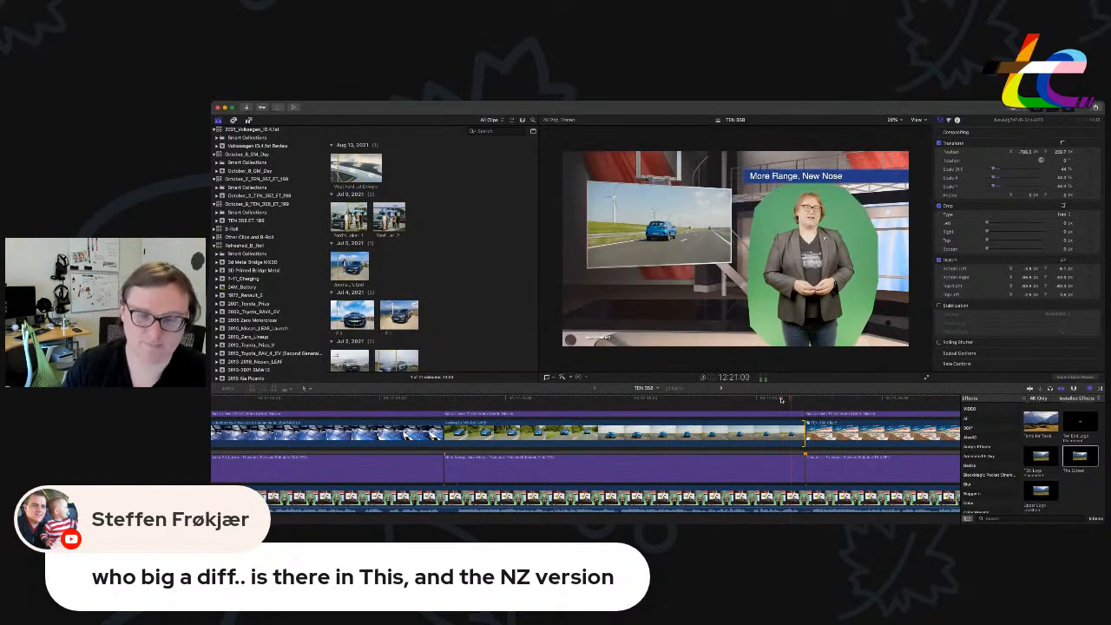
{"action": "key", "text": "space"}
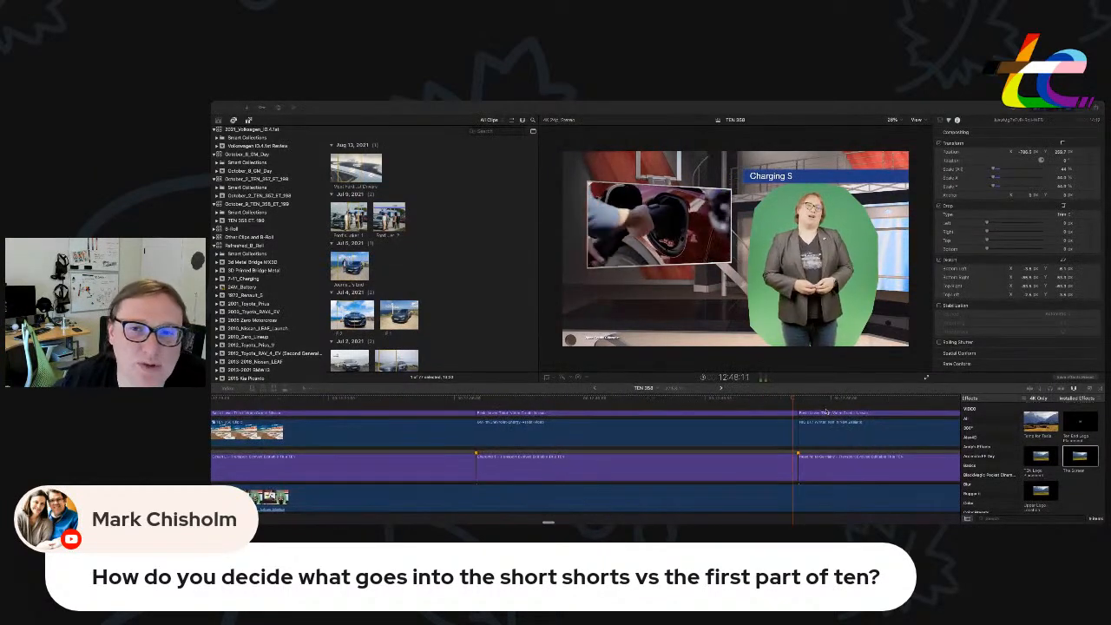
Retime the red car charging clip so it fills the gap up to the "Heading to Germany" clip.
{"action": "left_click", "coordinate": [798, 400]}
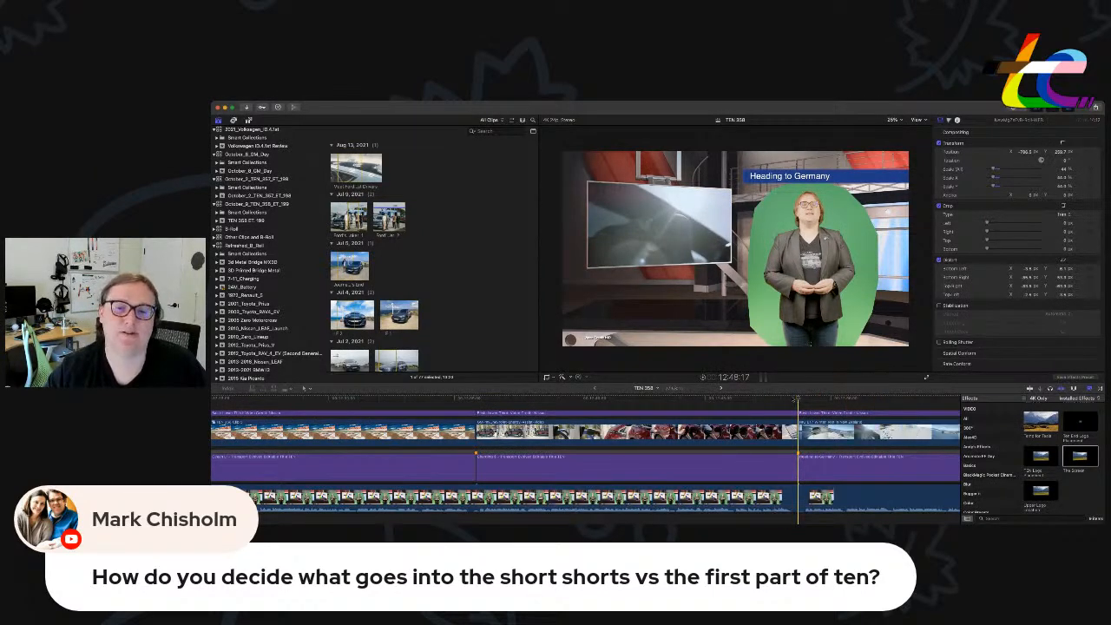
{"action": "left_click", "coordinate": [784, 398]}
{"action": "key", "text": "space"}
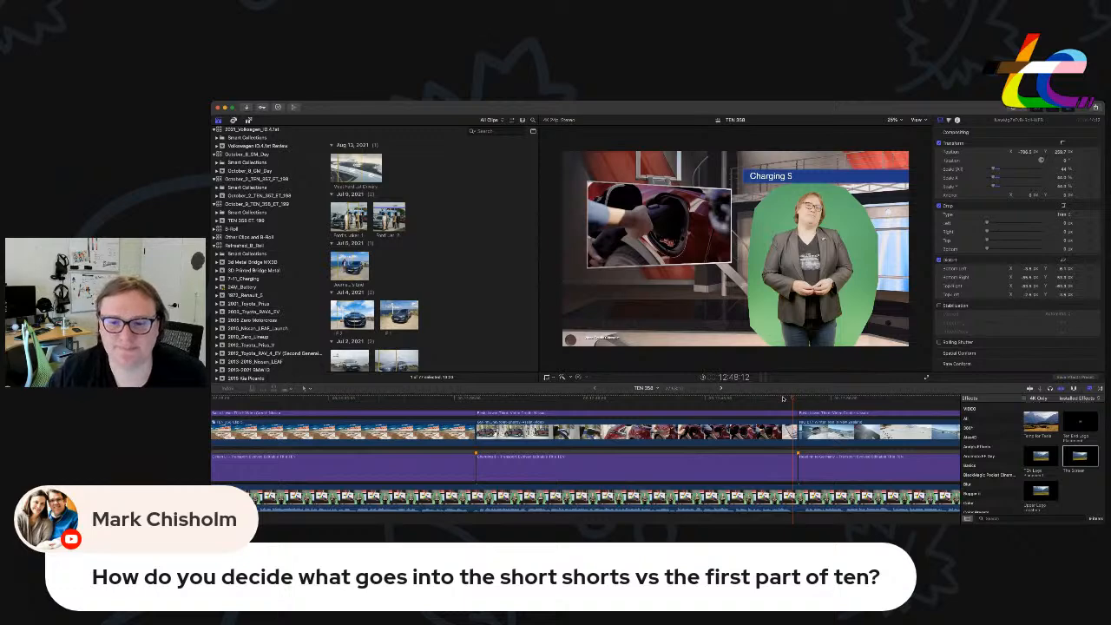
{"action": "left_click", "coordinate": [786, 423]}
{"action": "key", "text": "super+r"}
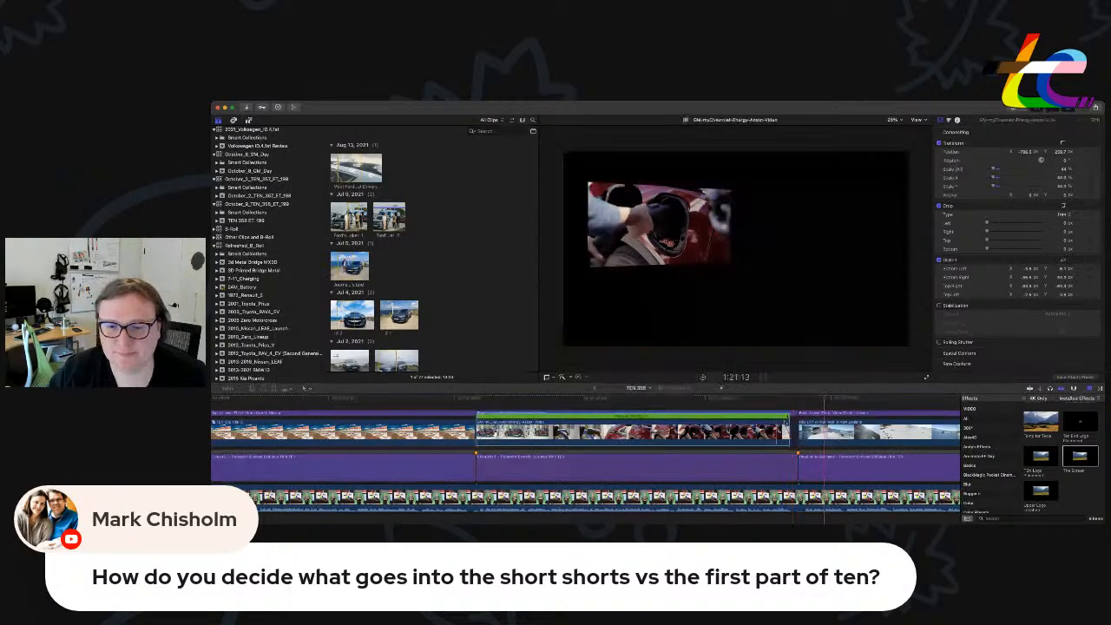
{"action": "left_click_drag", "start_coordinate": [789, 426], "coordinate": [798, 427]}
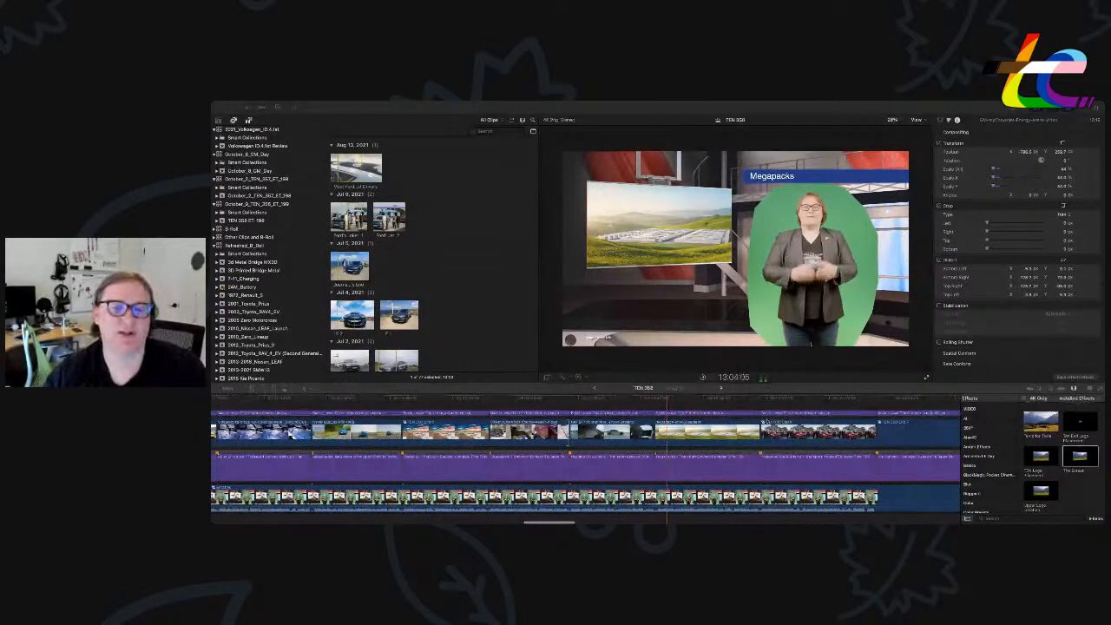
Set the credit title over the "Megapacks" segment to "Image Credit: Tesla".
{"action": "left_click", "coordinate": [697, 414]}
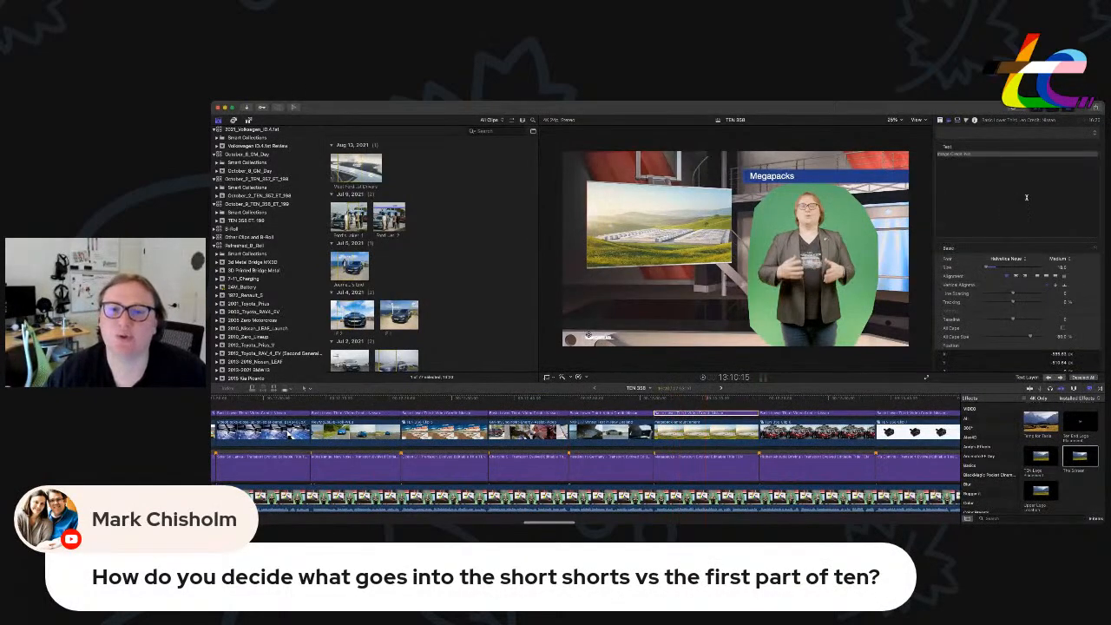
{"action": "left_click", "coordinate": [1016, 188]}
{"action": "double_click", "coordinate": [972, 154]}
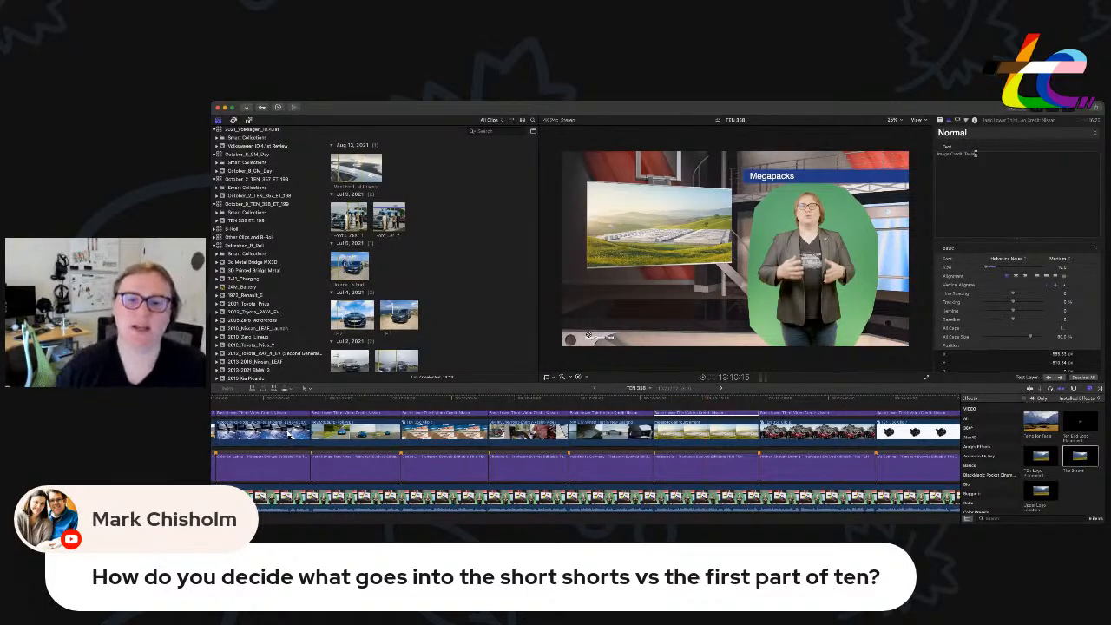
Review the timeline from the "Heading to Germany" segment through "Megapacks" into "Higher-Altitude Driving".
{"action": "left_click", "coordinate": [597, 402]}
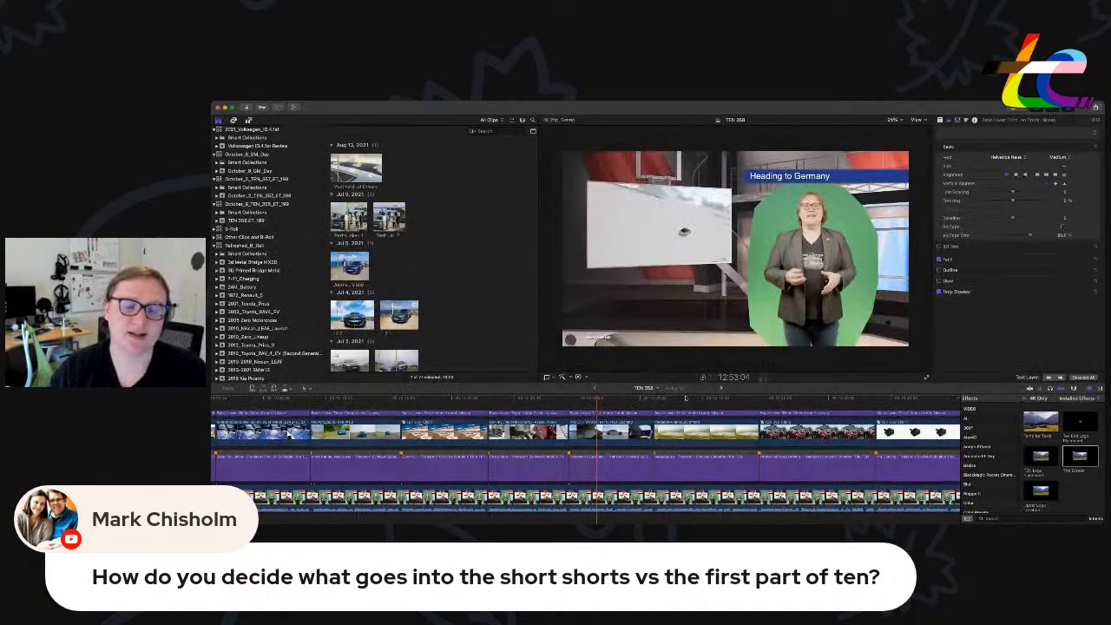
{"action": "left_click", "coordinate": [686, 405]}
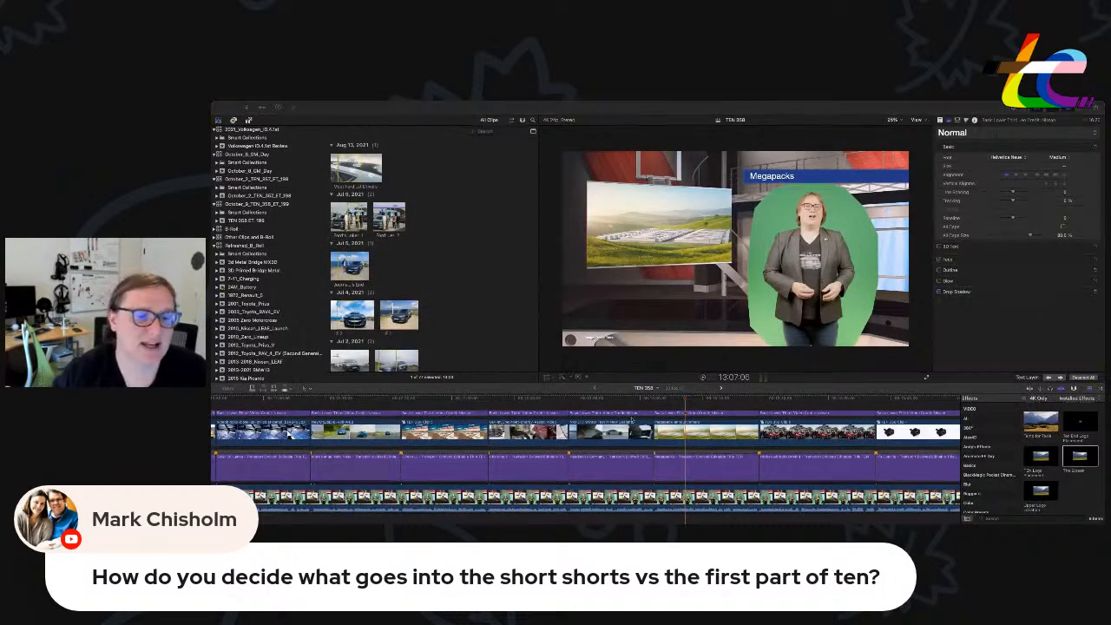
{"action": "scroll", "coordinate": [765, 401], "scroll_direction": "down", "scroll_amount": 1}
{"action": "left_click", "coordinate": [756, 399]}
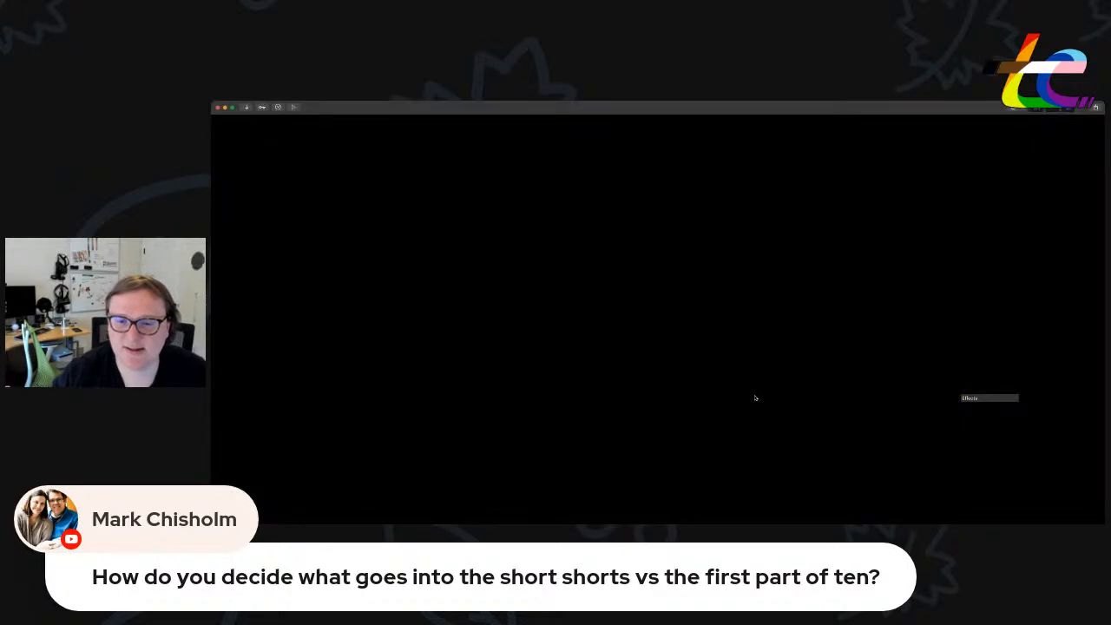
{"action": "scroll", "coordinate": [757, 402], "scroll_direction": "up", "scroll_amount": 2}
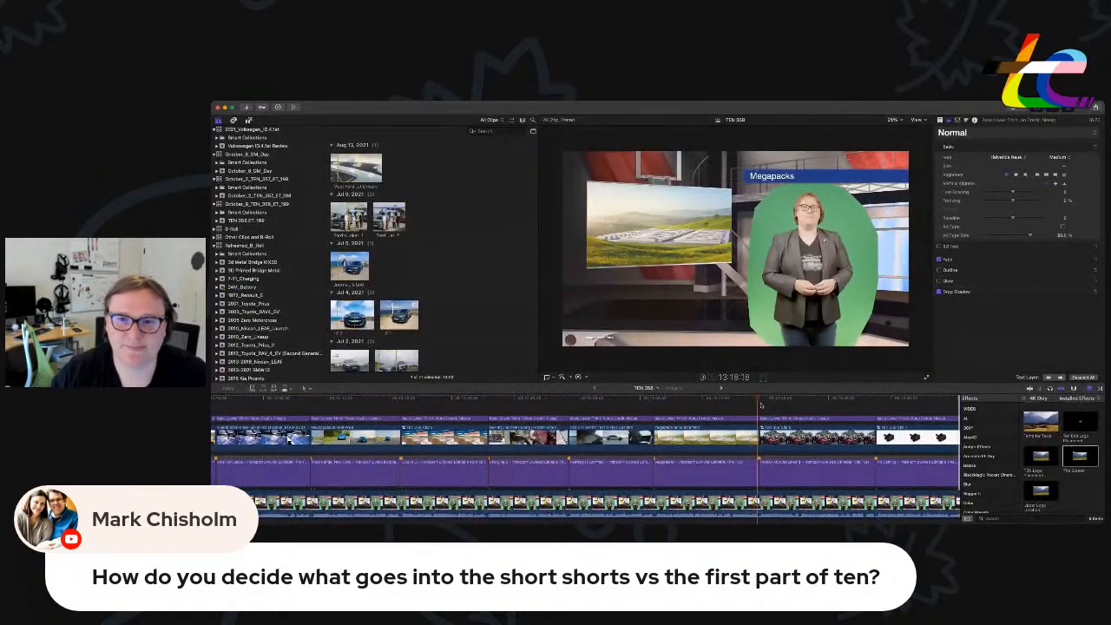
{"action": "scroll", "coordinate": [829, 421], "scroll_direction": "right", "scroll_amount": 3}
{"action": "scroll", "coordinate": [830, 420], "scroll_direction": "right", "scroll_amount": 1}
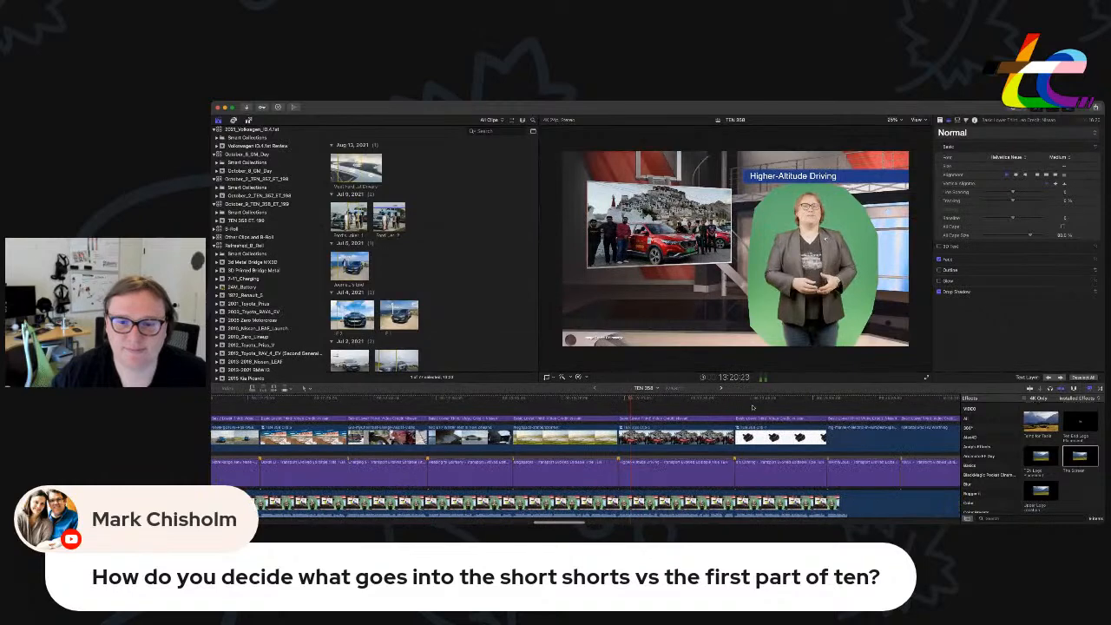
Review the "It's Coming", "MARVELous!" and "100%" segments up to the full-screen walking footage.
{"action": "left_click", "coordinate": [737, 401]}
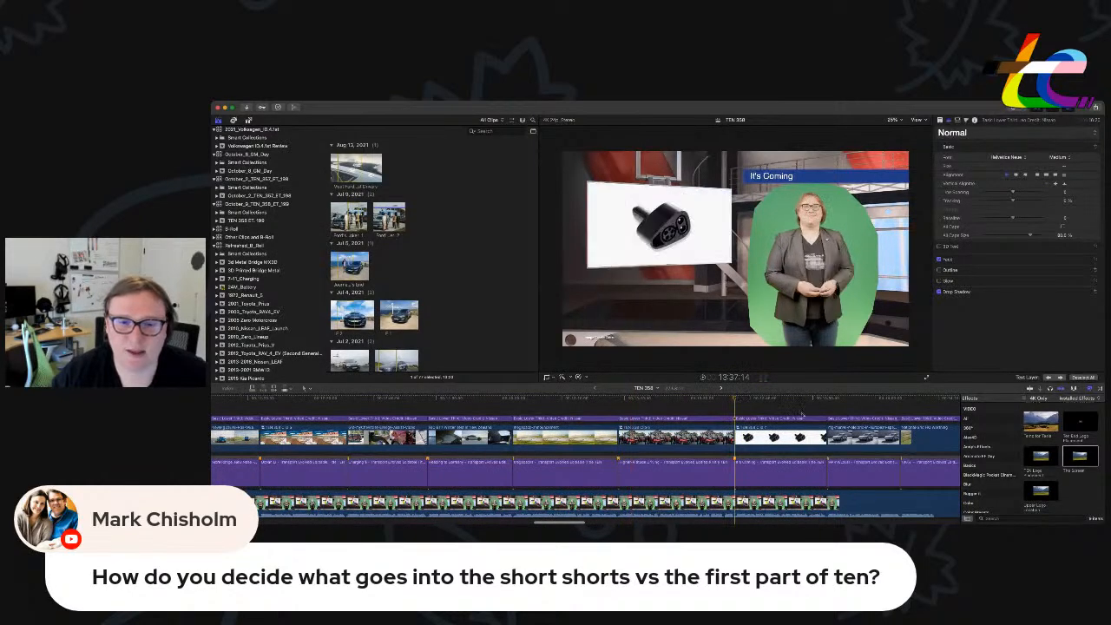
{"action": "scroll", "coordinate": [803, 415], "scroll_direction": "right", "scroll_amount": 2}
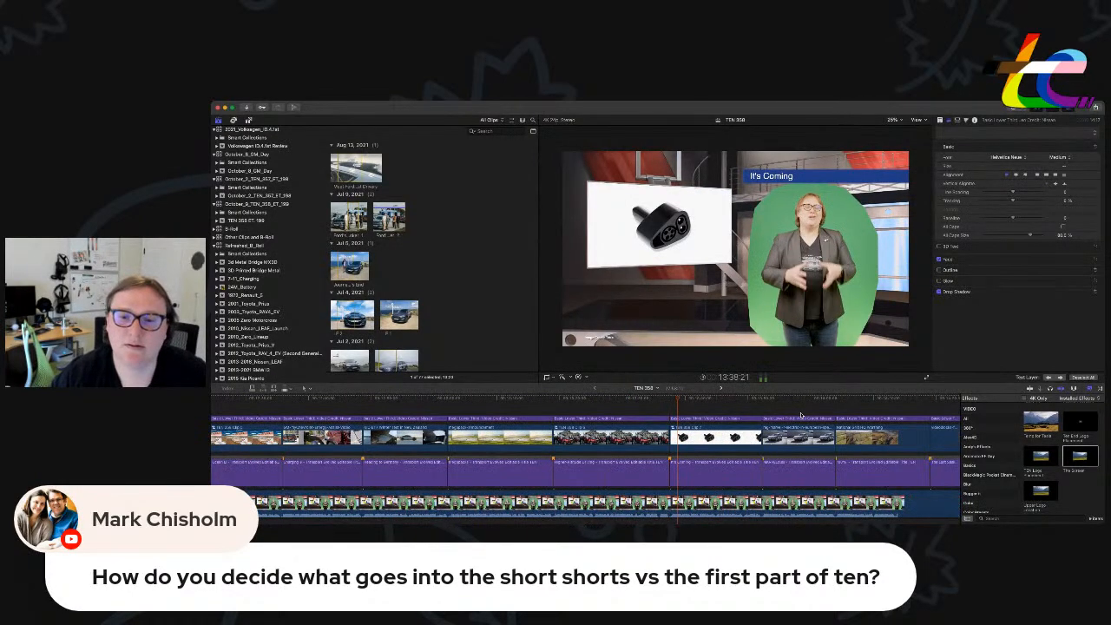
{"action": "scroll", "coordinate": [803, 415], "scroll_direction": "left", "scroll_amount": 1}
{"action": "left_click", "coordinate": [800, 402]}
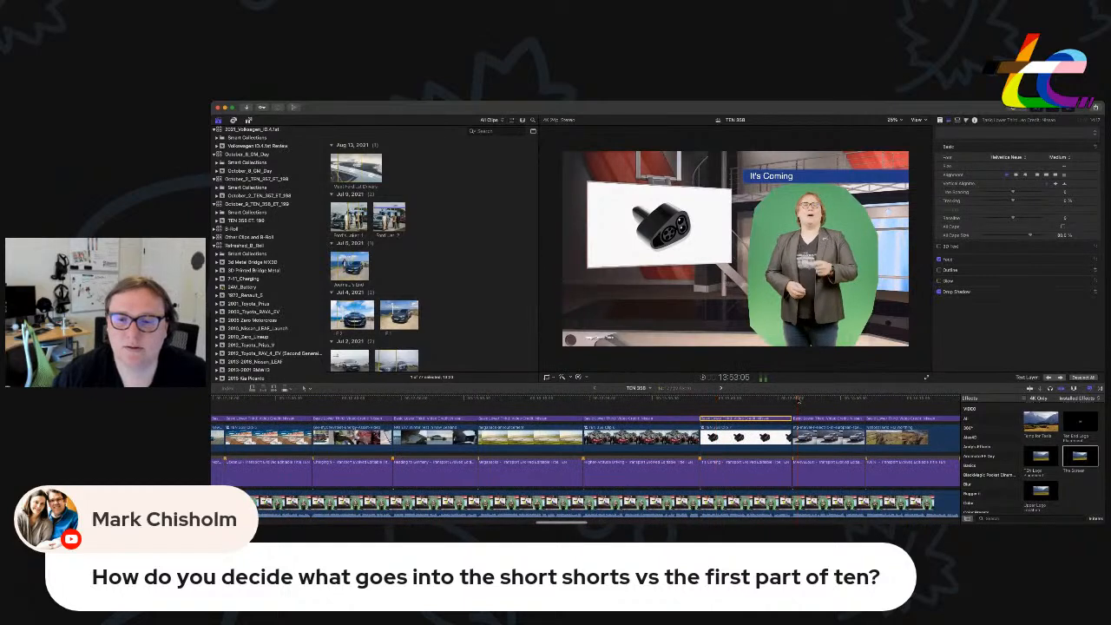
{"action": "scroll", "coordinate": [775, 402], "scroll_direction": "right", "scroll_amount": 3}
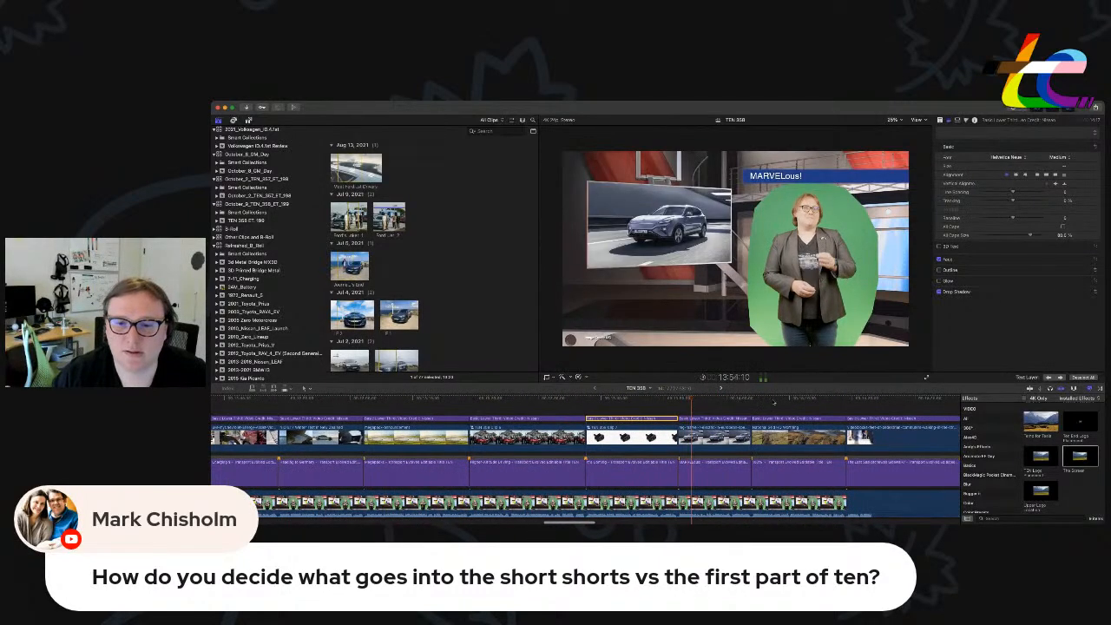
{"action": "left_click", "coordinate": [780, 401]}
{"action": "scroll", "coordinate": [834, 422], "scroll_direction": "right", "scroll_amount": 3}
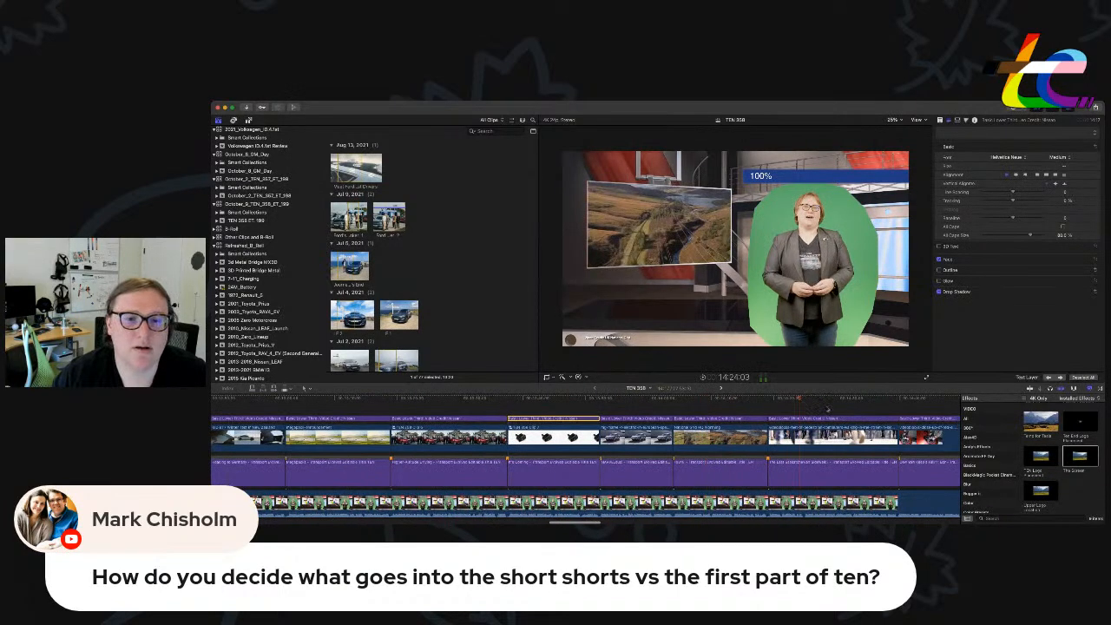
{"action": "scroll", "coordinate": [828, 410], "scroll_direction": "right", "scroll_amount": 5}
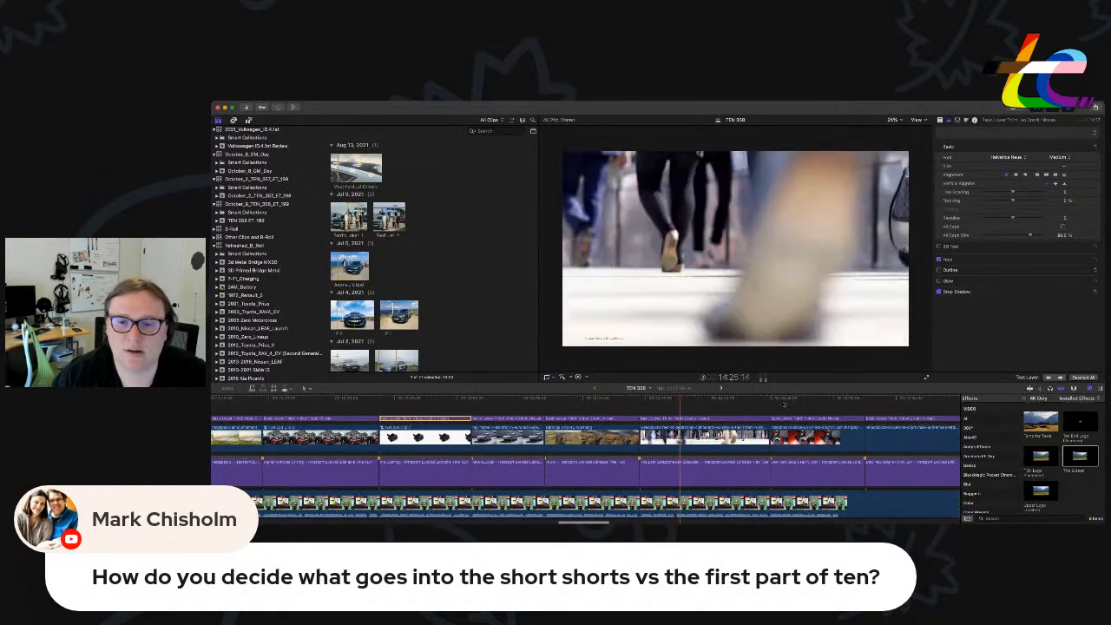
Check the "Dew Yew Keep a Fallin', Bor" segment and its neighbouring clips against their titles.
{"action": "scroll", "coordinate": [784, 404], "scroll_direction": "right", "scroll_amount": 3}
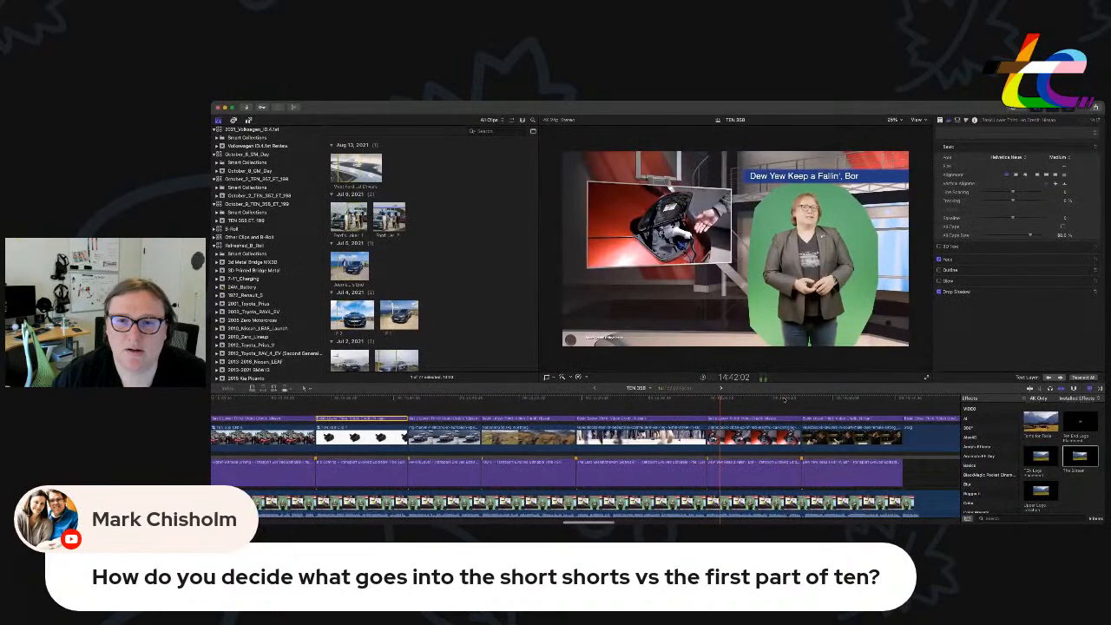
{"action": "scroll", "coordinate": [783, 400], "scroll_direction": "right", "scroll_amount": 3}
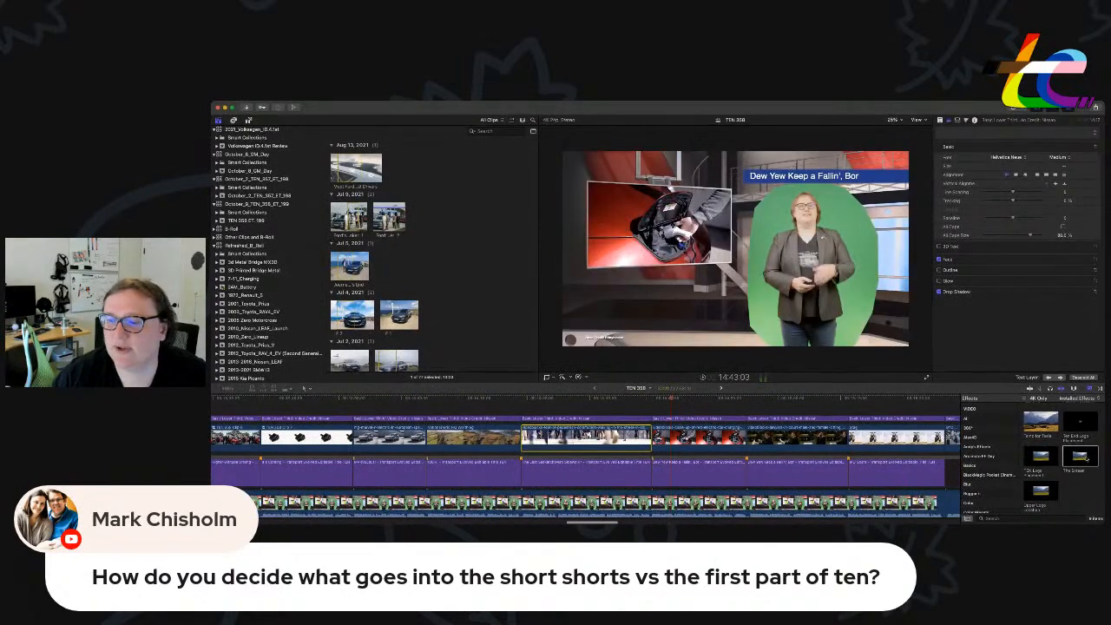
{"action": "left_click", "coordinate": [627, 452]}
{"action": "left_click", "coordinate": [491, 405]}
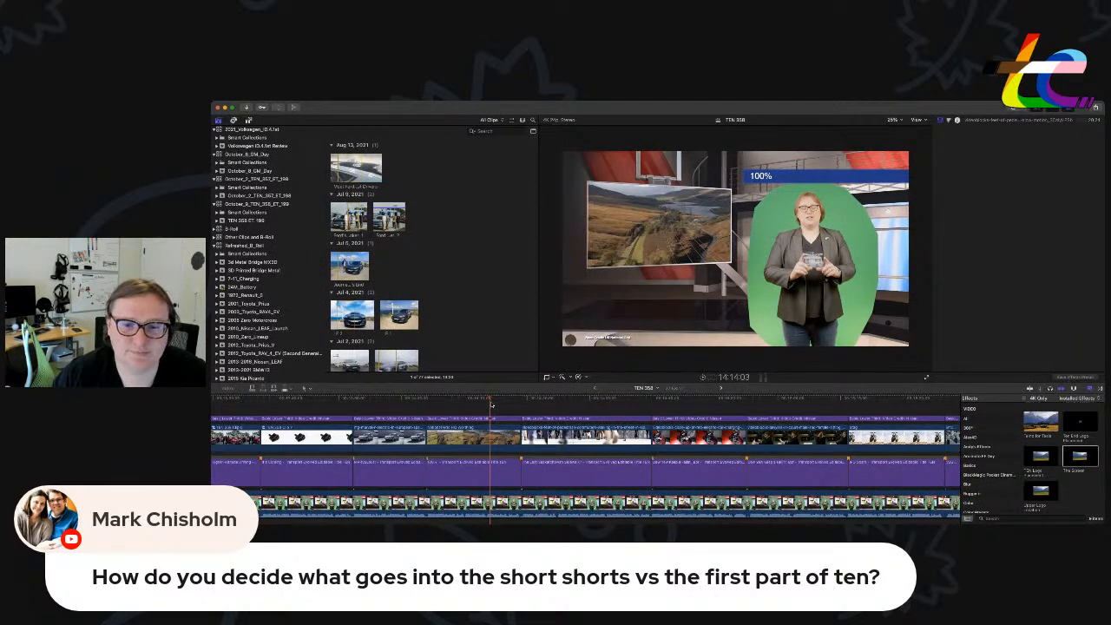
{"action": "left_click", "coordinate": [708, 436]}
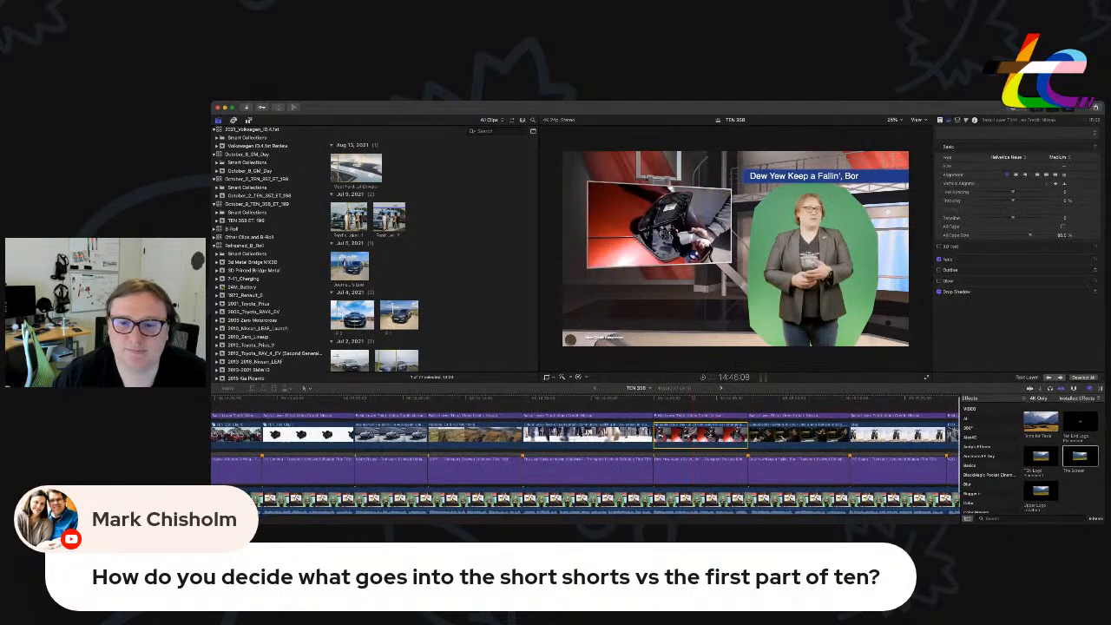
{"action": "scroll", "coordinate": [801, 424], "scroll_direction": "down", "scroll_amount": 1}
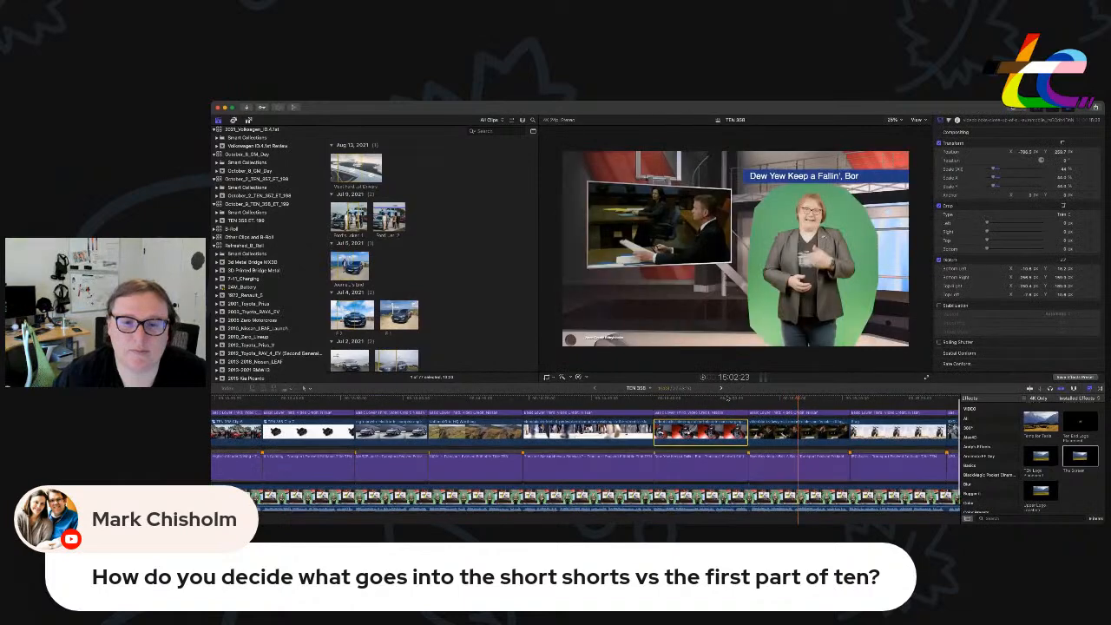
{"action": "left_click", "coordinate": [728, 401]}
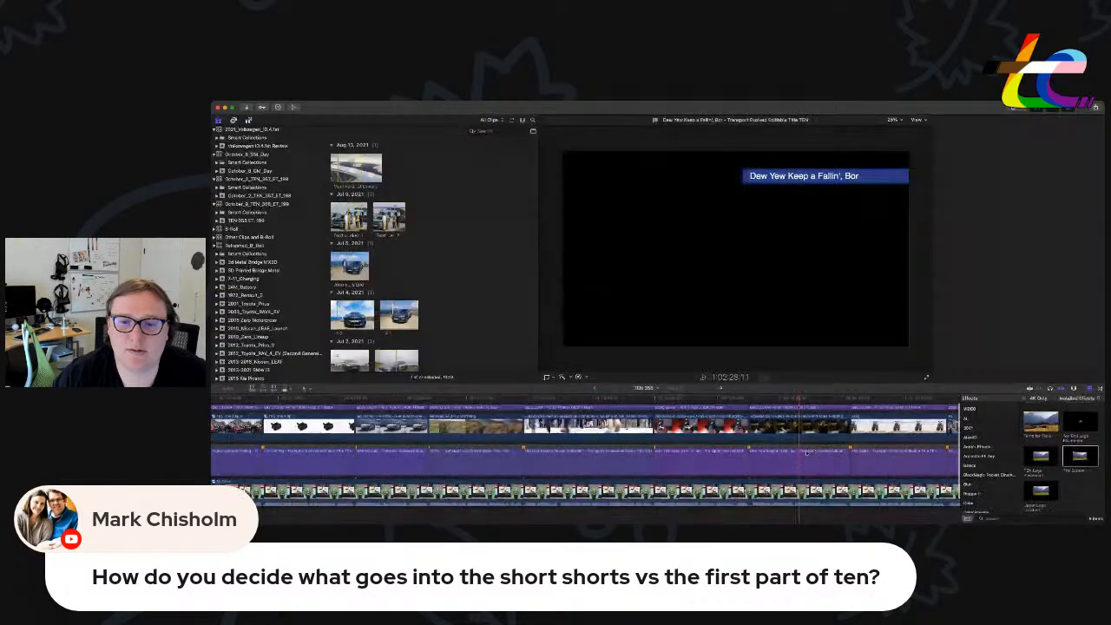
Replace the headline title over the courtroom clip with "Court Case Intensifies".
{"action": "double_click", "coordinate": [794, 459]}
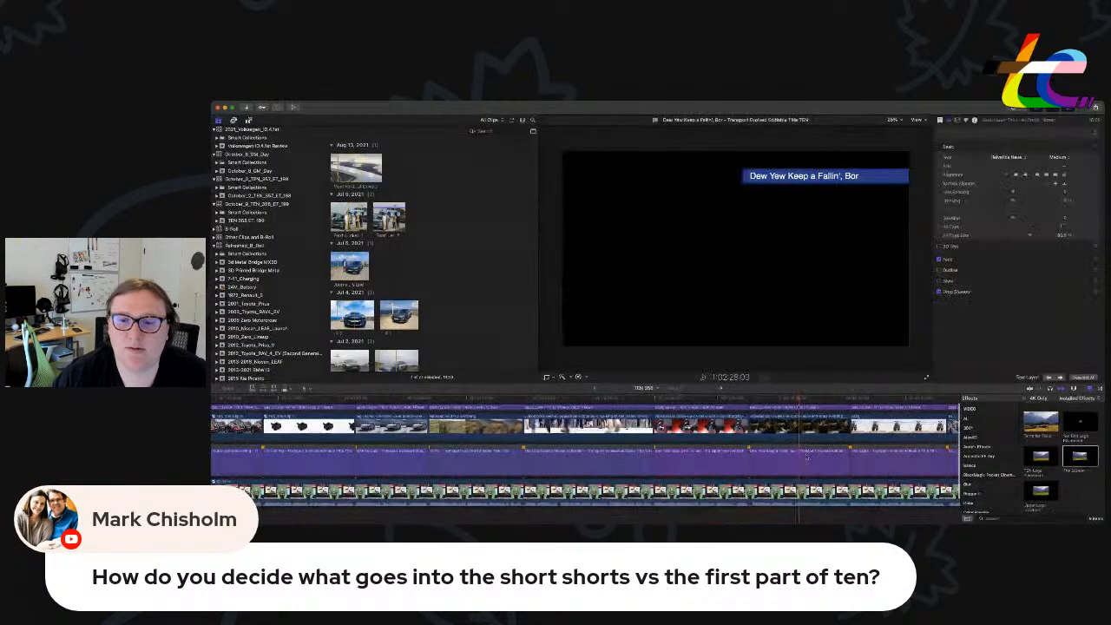
{"action": "left_click", "coordinate": [1002, 158]}
{"action": "key", "text": "super+a"}
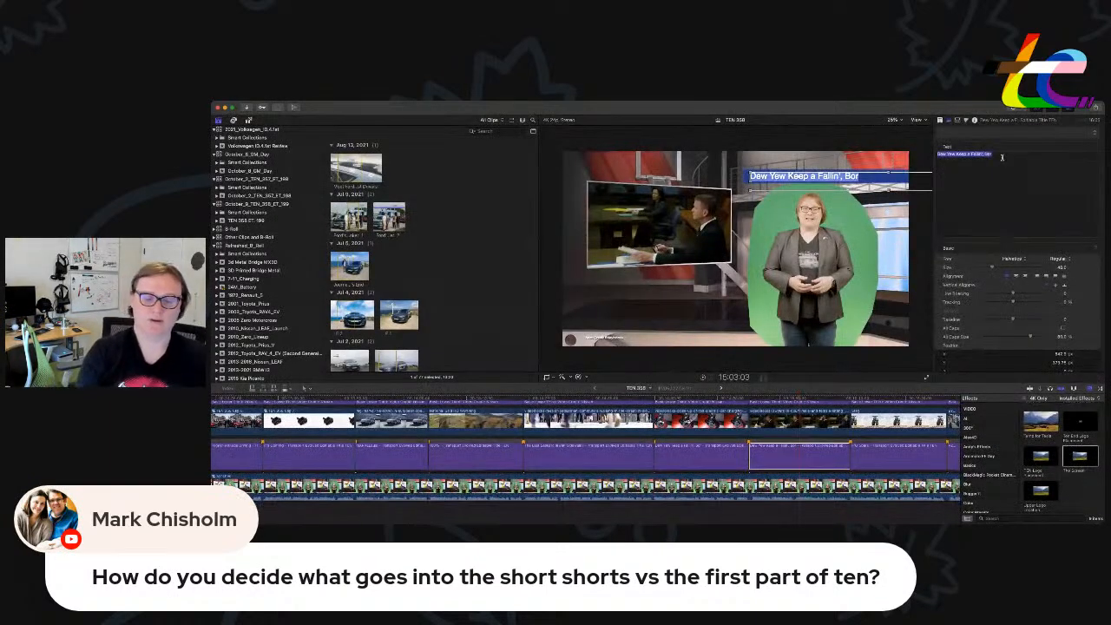
{"action": "type", "text": "Court Case "}
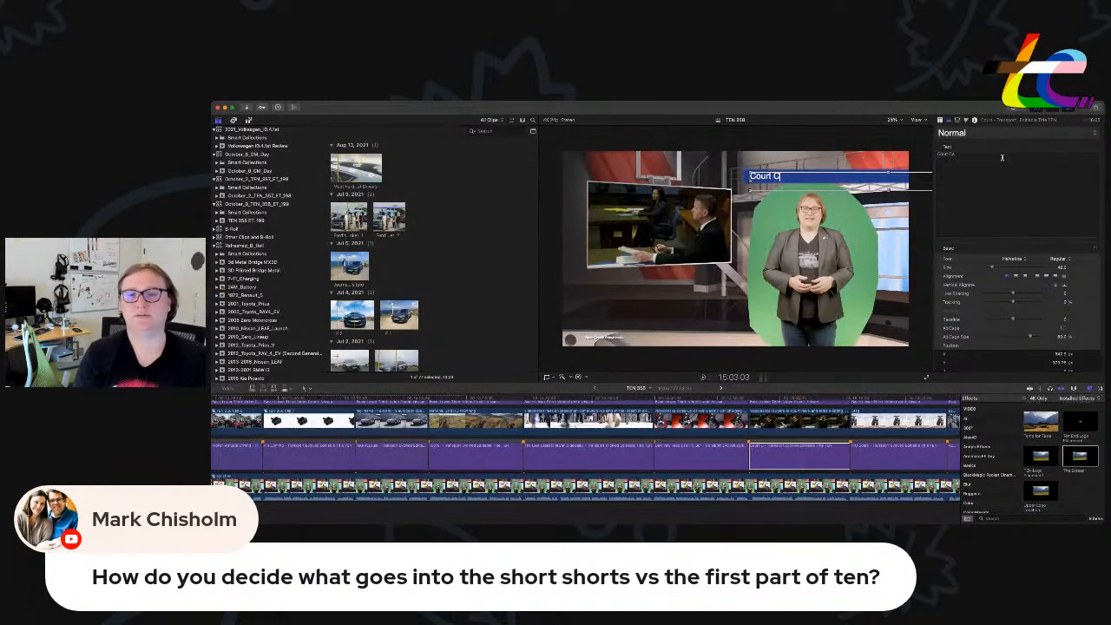
{"action": "type", "text": "Intensifies"}
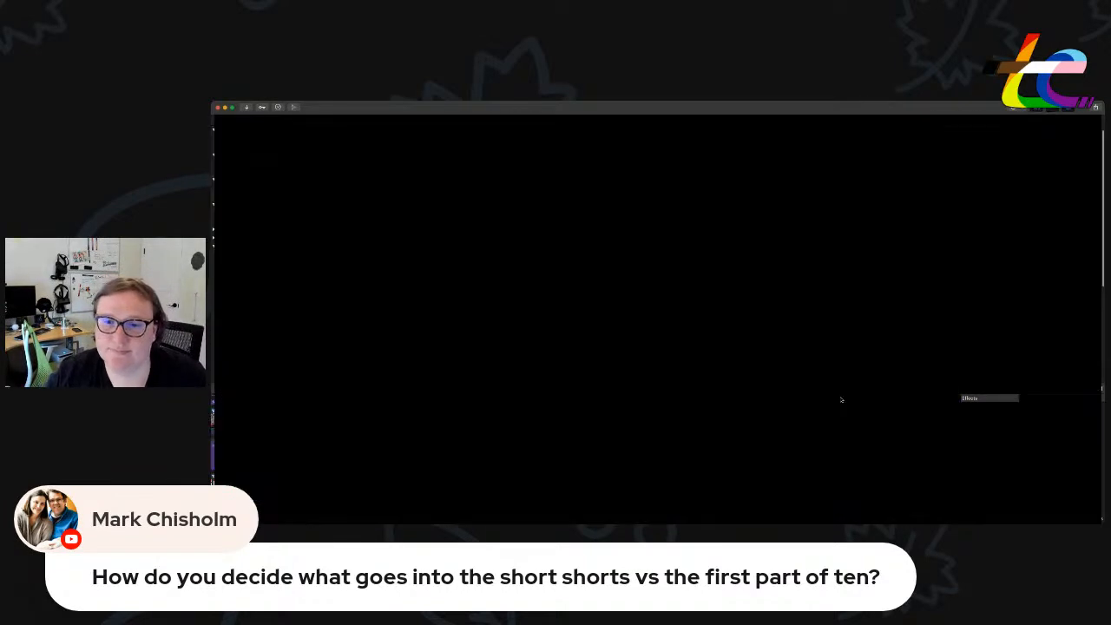
Review the timeline from the end of the courtroom clip through the "V2G" segment to "Ordered!".
{"action": "left_click", "coordinate": [843, 400]}
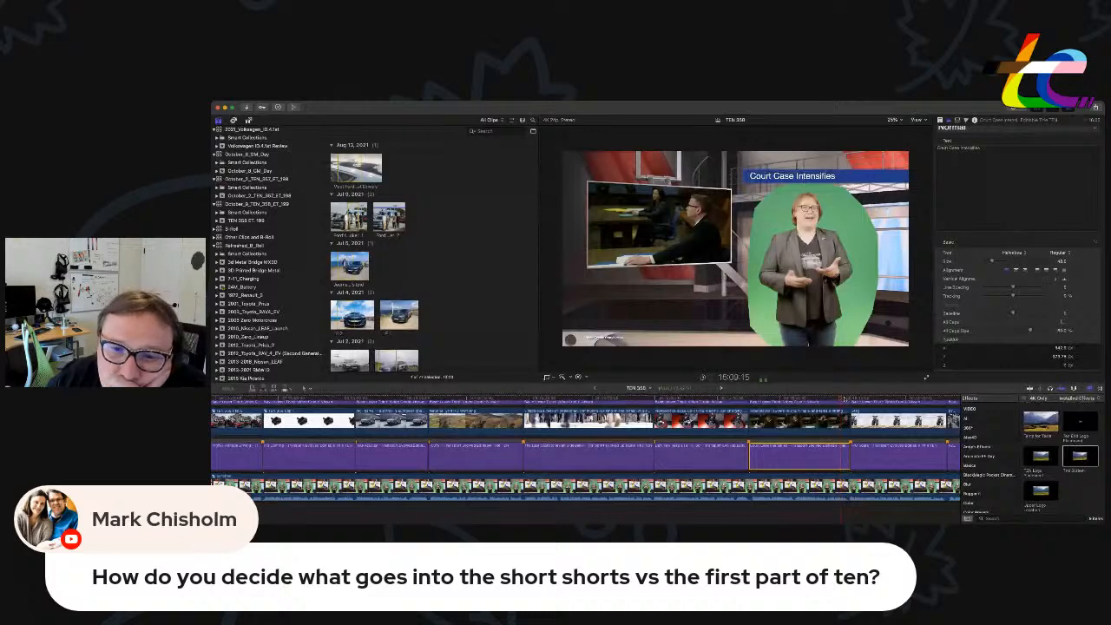
{"action": "scroll", "coordinate": [843, 400], "scroll_direction": "right", "scroll_amount": 5}
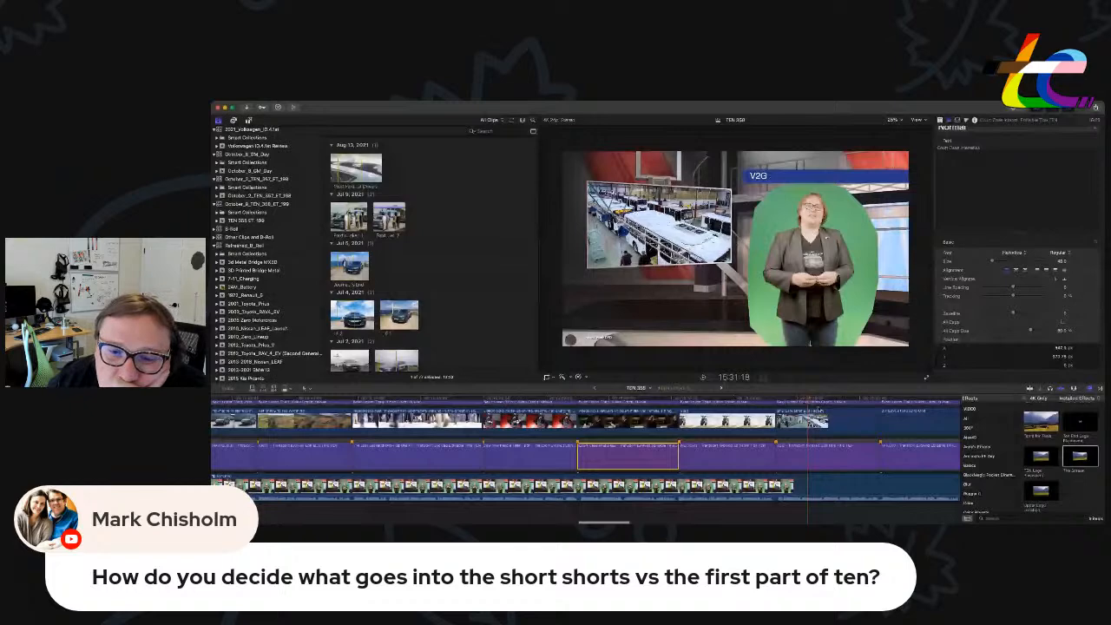
{"action": "scroll", "coordinate": [779, 398], "scroll_direction": "right", "scroll_amount": 5}
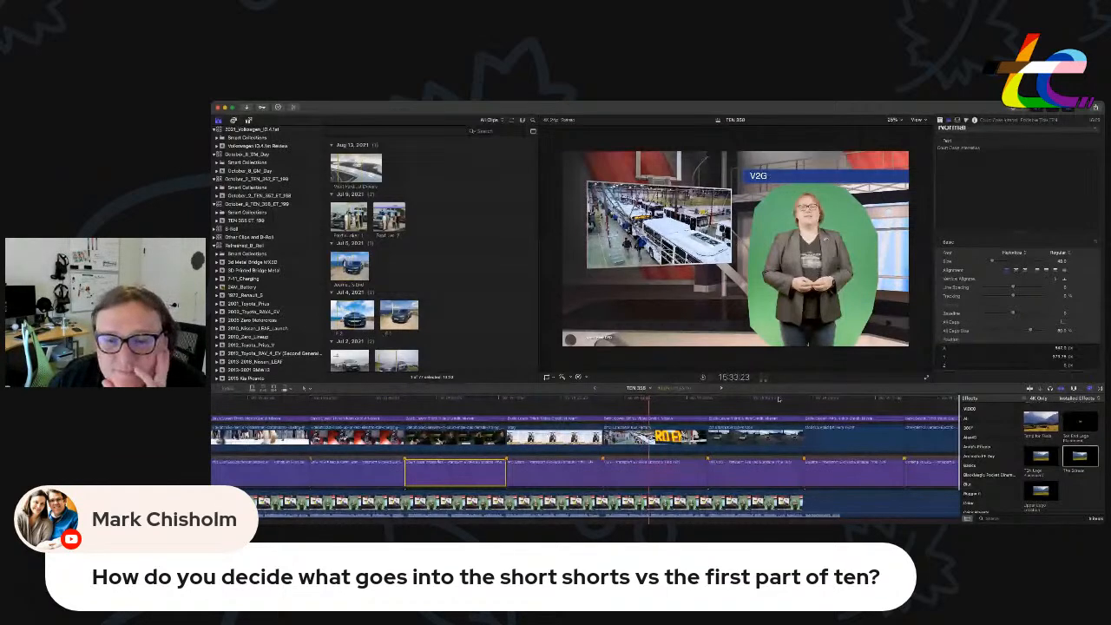
{"action": "scroll", "coordinate": [779, 399], "scroll_direction": "right", "scroll_amount": 8}
{"action": "left_click", "coordinate": [821, 404]}
{"action": "left_click", "coordinate": [899, 402]}
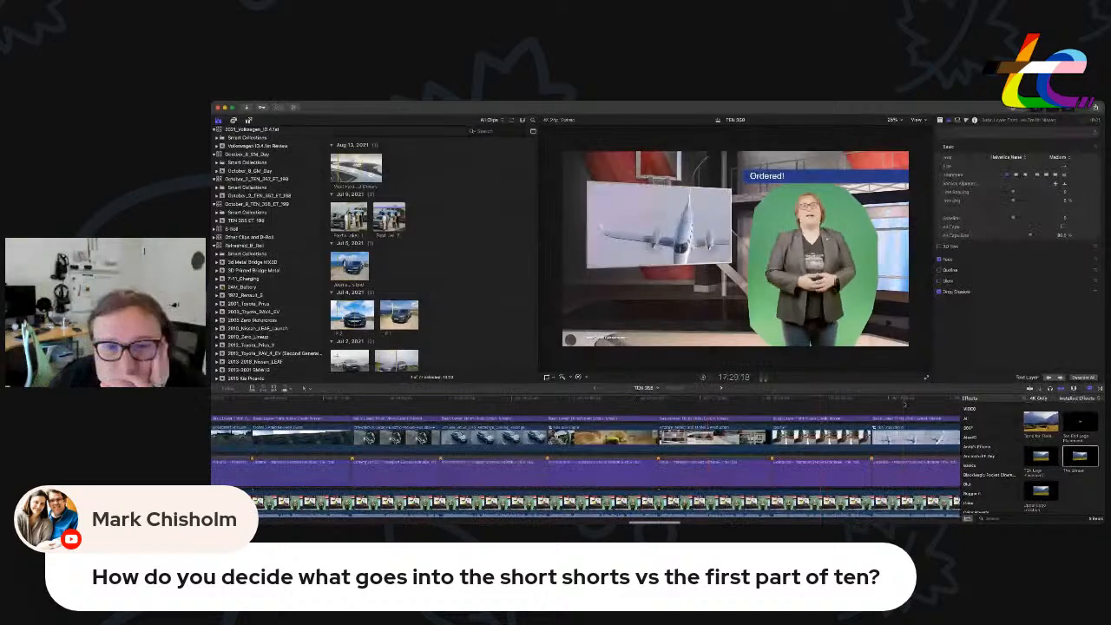
Play through the "Luxury Tax" segment up to the start of the "Charge Angels!" segment.
{"action": "scroll", "coordinate": [877, 400], "scroll_direction": "right", "scroll_amount": 5}
{"action": "left_click", "coordinate": [872, 401]}
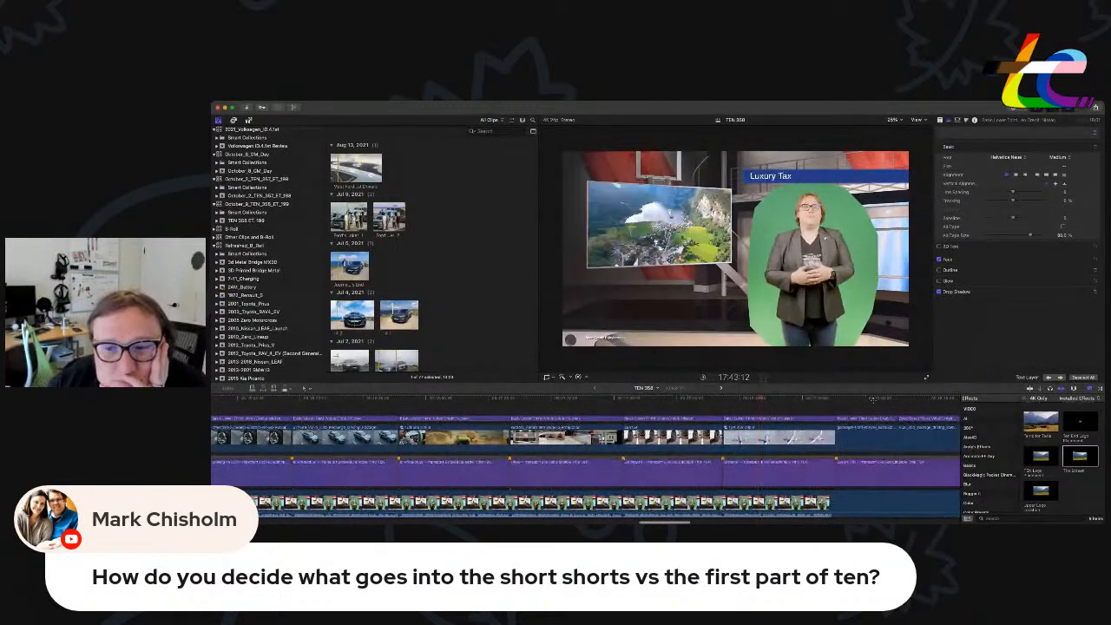
{"action": "scroll", "coordinate": [870, 401], "scroll_direction": "right", "scroll_amount": 2}
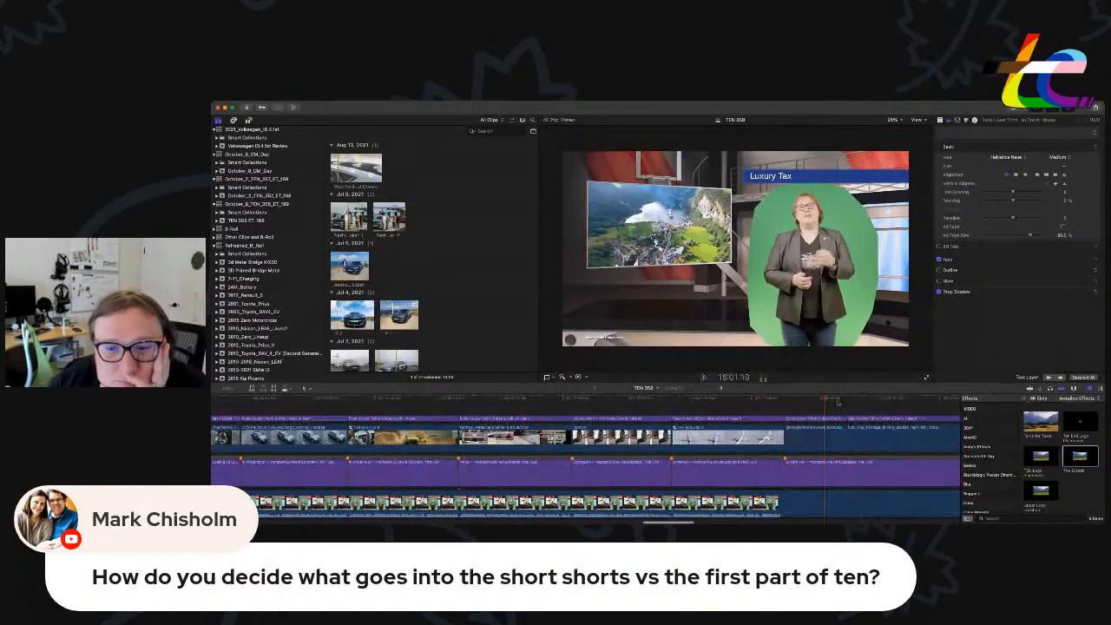
{"action": "left_click", "coordinate": [780, 401]}
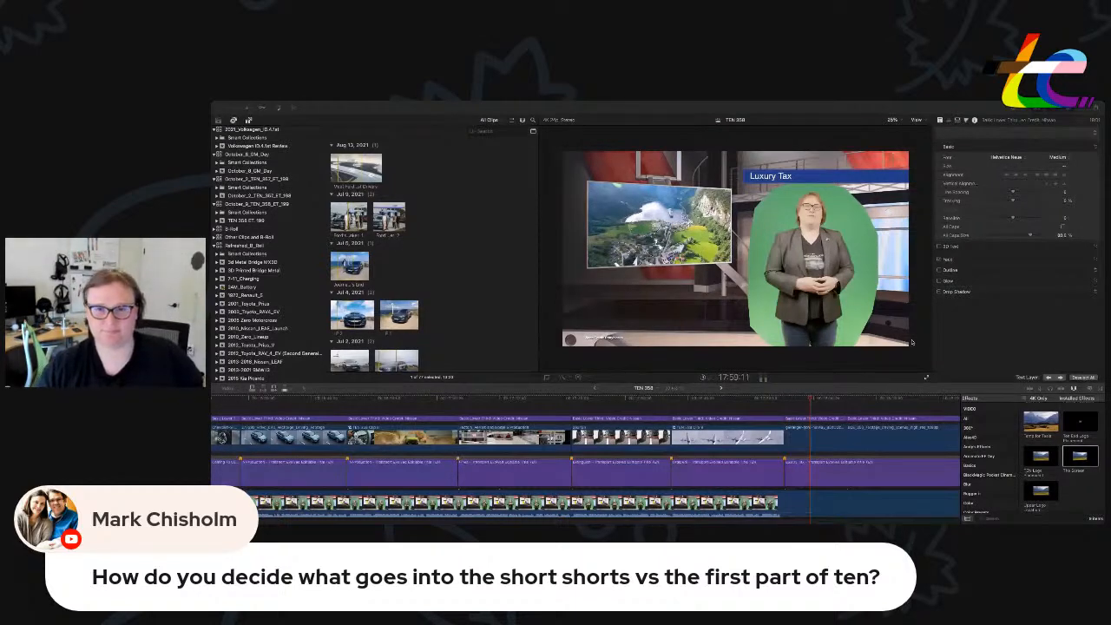
{"action": "left_click", "coordinate": [830, 400]}
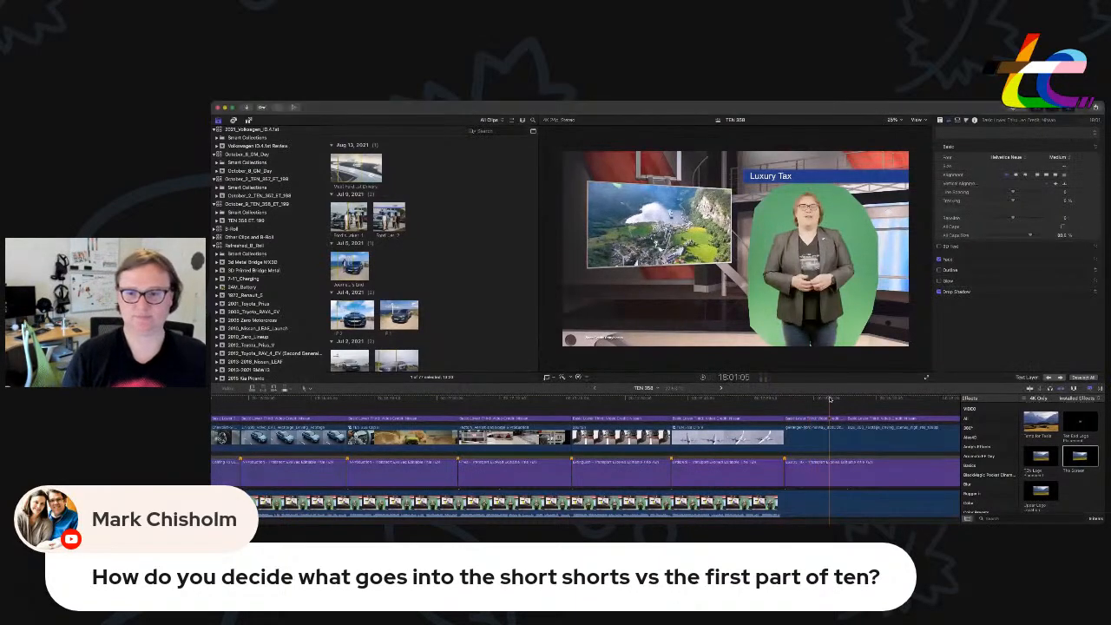
{"action": "key", "text": "space"}
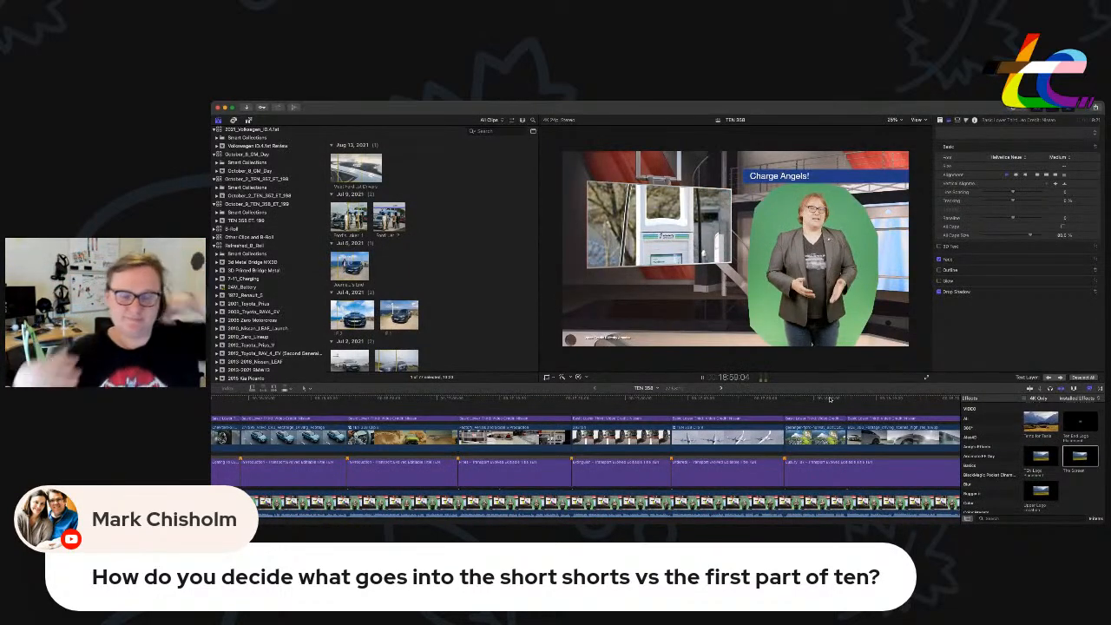
Trim the ends of the "Luxury Tax" title, its last car clip and the clip's credit back to where the next story begins.
{"action": "left_click", "coordinate": [535, 406]}
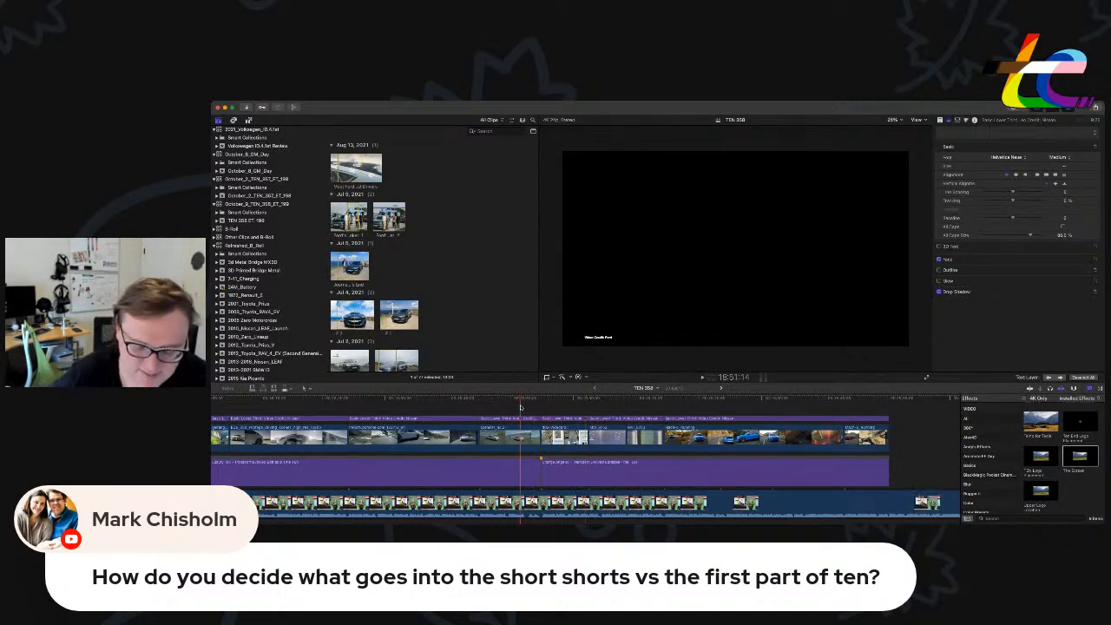
{"action": "key", "text": "super+equal"}
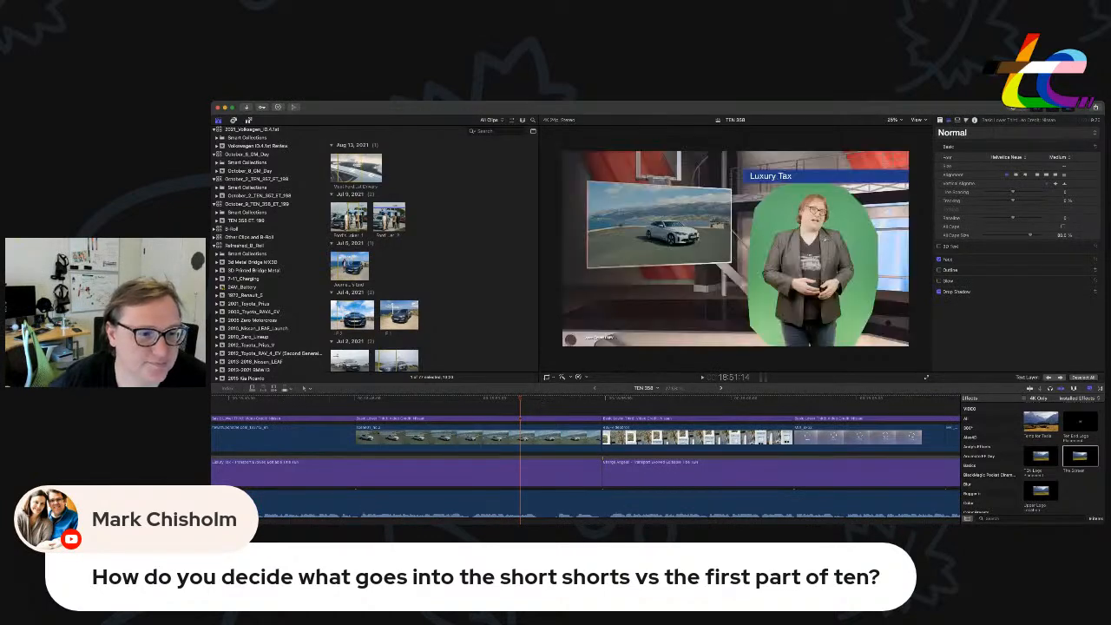
{"action": "key", "text": "space"}
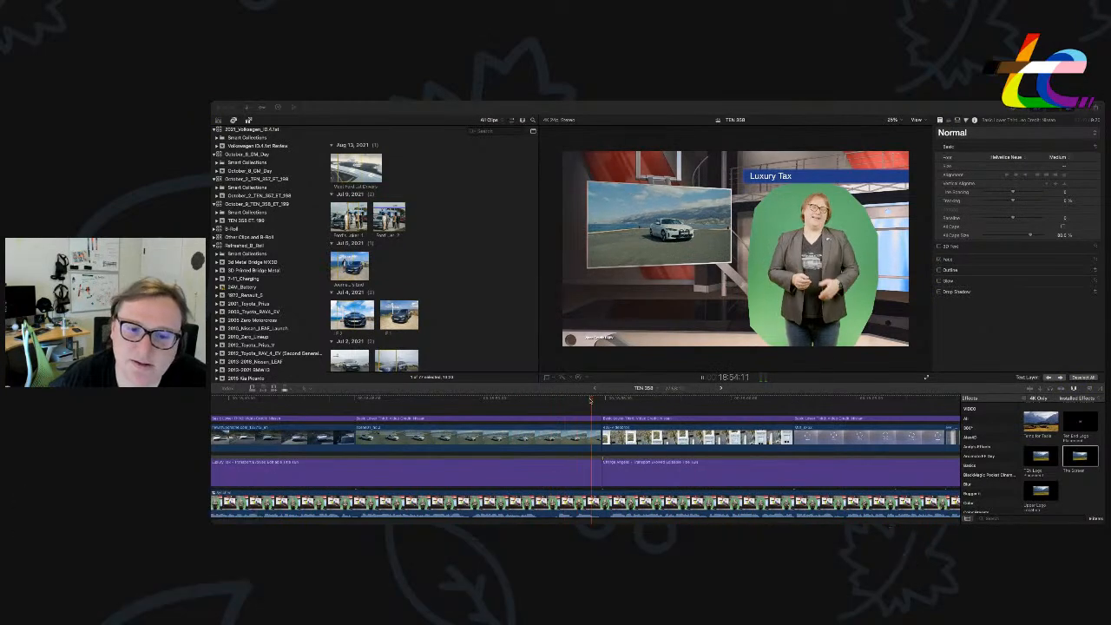
{"action": "left_click", "coordinate": [557, 401]}
{"action": "left_click", "coordinate": [548, 401]}
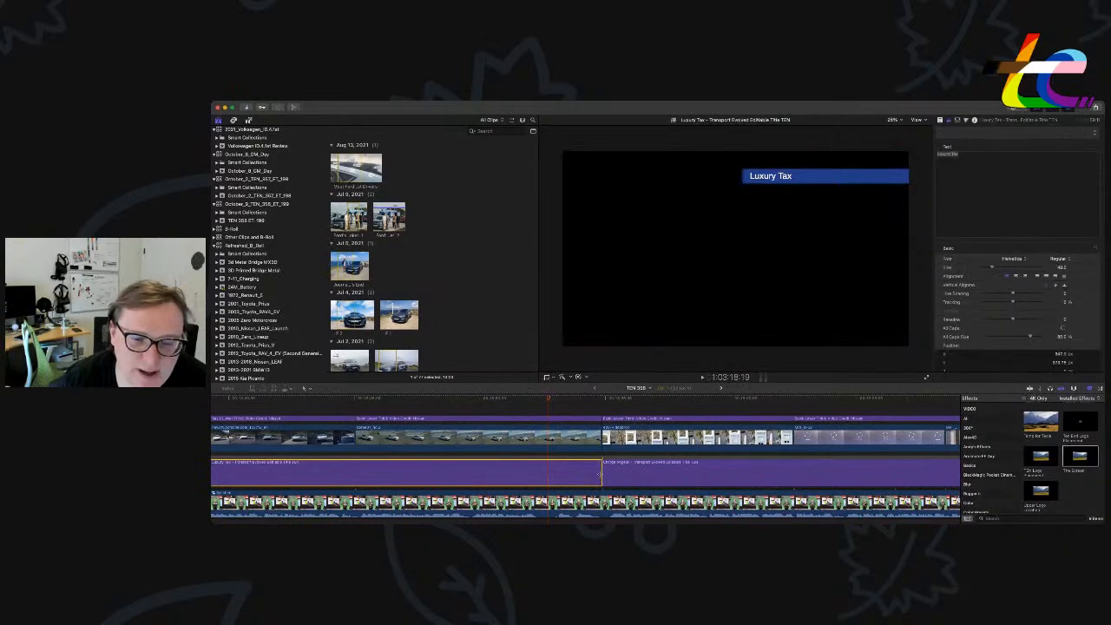
{"action": "left_click_drag", "start_coordinate": [603, 473], "coordinate": [546, 473]}
{"action": "left_click_drag", "start_coordinate": [602, 439], "coordinate": [547, 442]}
{"action": "left_click_drag", "start_coordinate": [601, 418], "coordinate": [546, 420]}
Shift the start of the "Charge Angels!" title, charger clip and credit to the earlier cut, and extend the title over the segment's last clip.
{"action": "left_click_drag", "start_coordinate": [696, 462], "coordinate": [640, 459]}
{"action": "left_click_drag", "start_coordinate": [730, 437], "coordinate": [792, 438]}
{"action": "left_click_drag", "start_coordinate": [603, 418], "coordinate": [551, 418]}
{"action": "scroll", "coordinate": [704, 436], "scroll_direction": "right", "scroll_amount": 15}
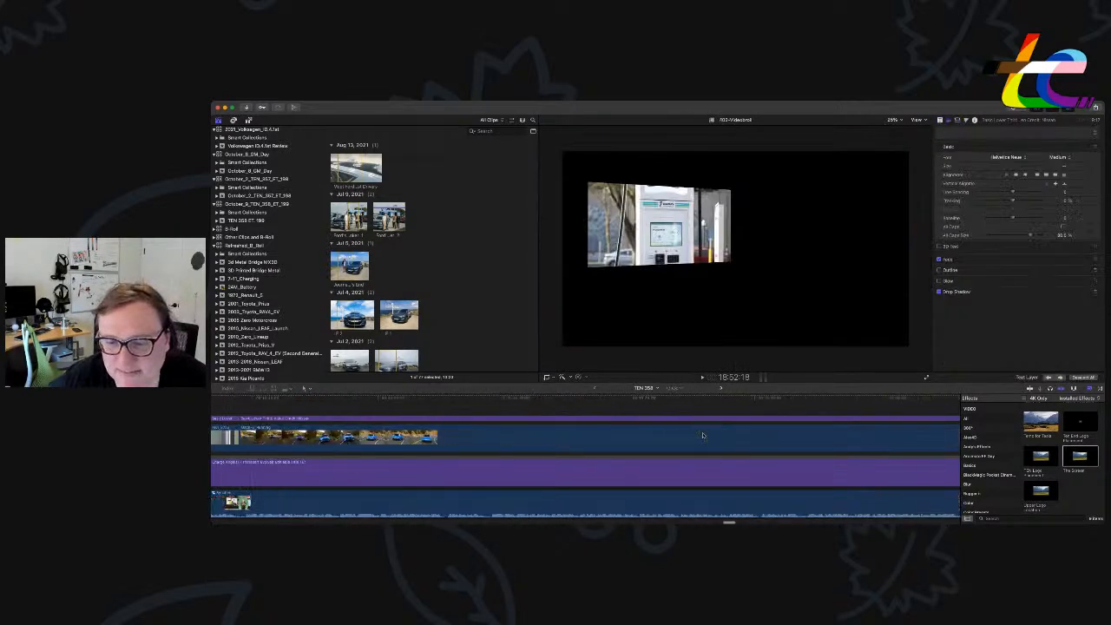
{"action": "scroll", "coordinate": [705, 436], "scroll_direction": "right", "scroll_amount": 3}
{"action": "left_click_drag", "start_coordinate": [363, 472], "coordinate": [419, 470]}
{"action": "key", "text": "super+minus"}
{"action": "key", "text": "super+minus"}
{"action": "key", "text": "super+minus"}
{"action": "key", "text": "super+minus"}
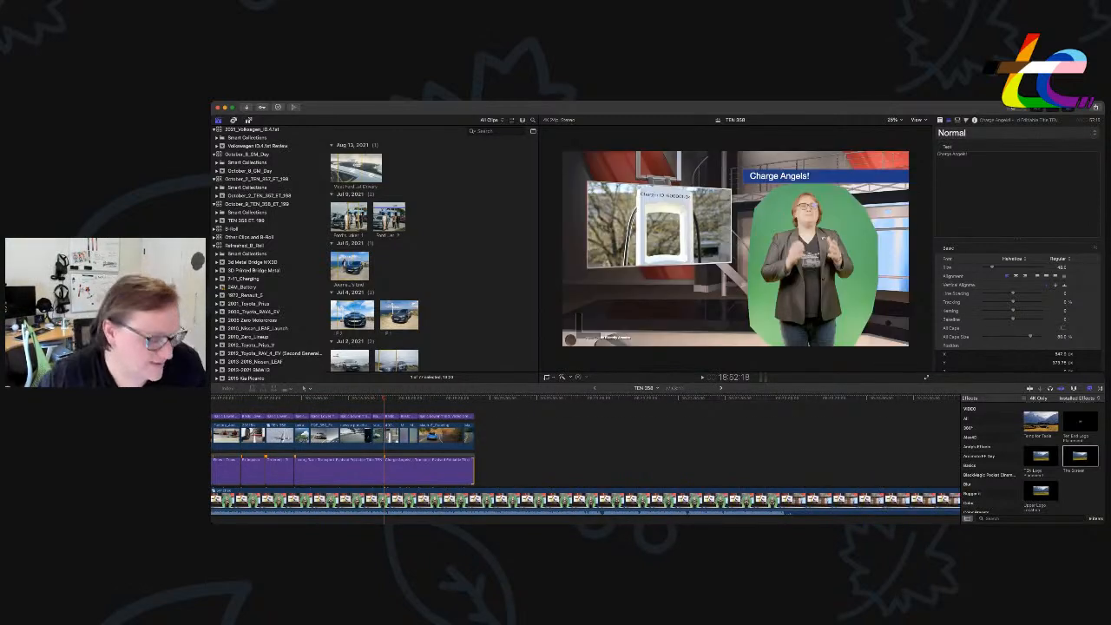
Check the end of the "Charge Angels!" segment and browse the TEN 358 library for closing footage.
{"action": "key", "text": "super+Tab"}
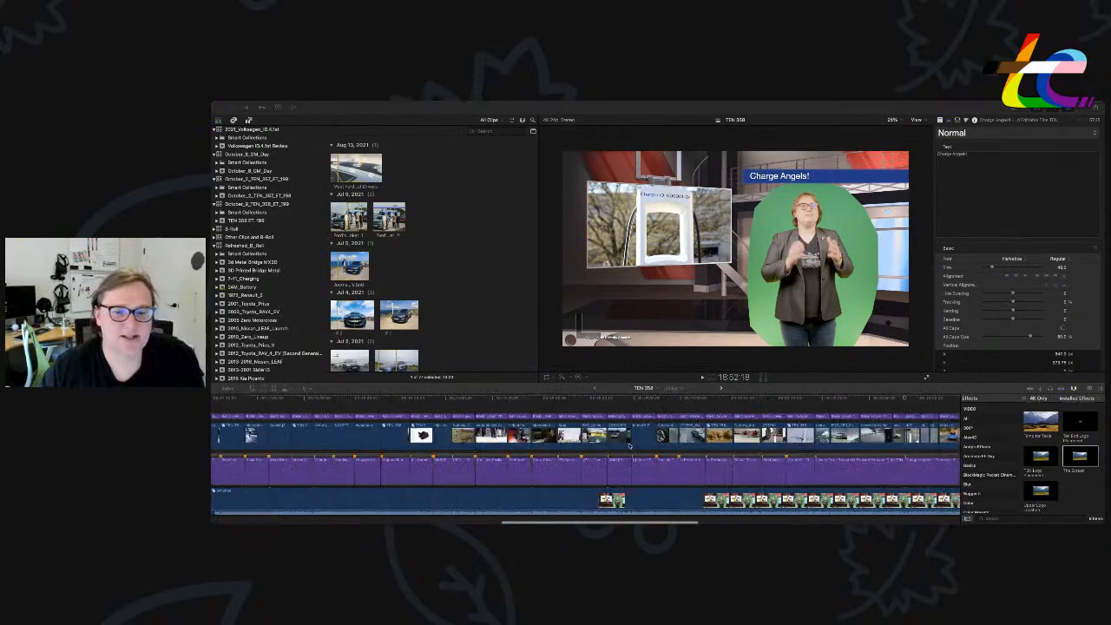
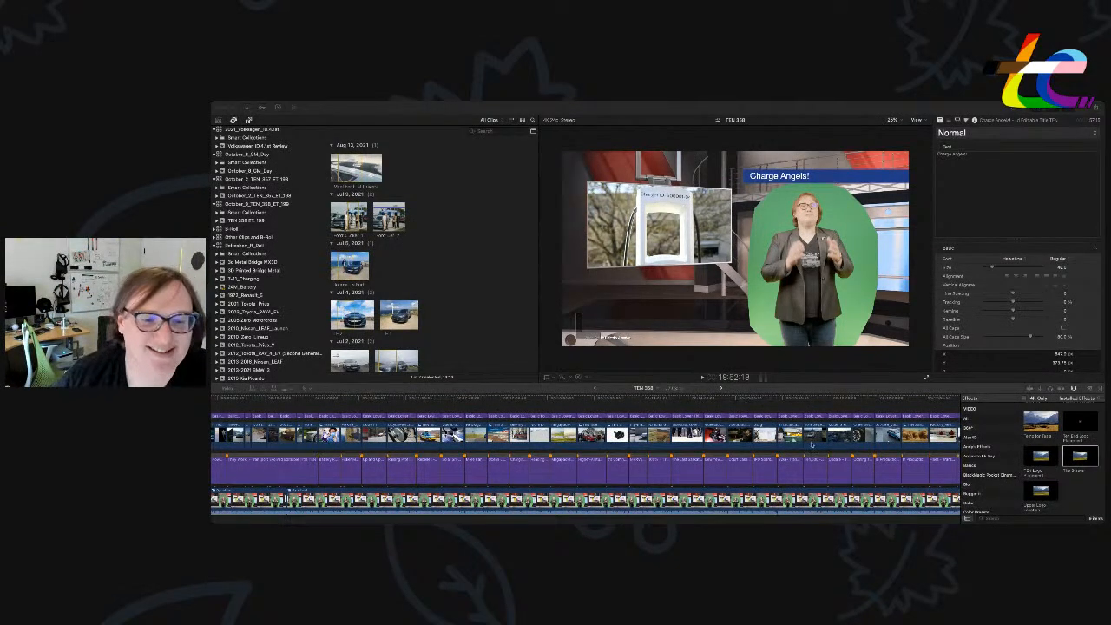
{"action": "left_click", "coordinate": [911, 411]}
{"action": "scroll", "coordinate": [911, 411], "scroll_direction": "right", "scroll_amount": 10}
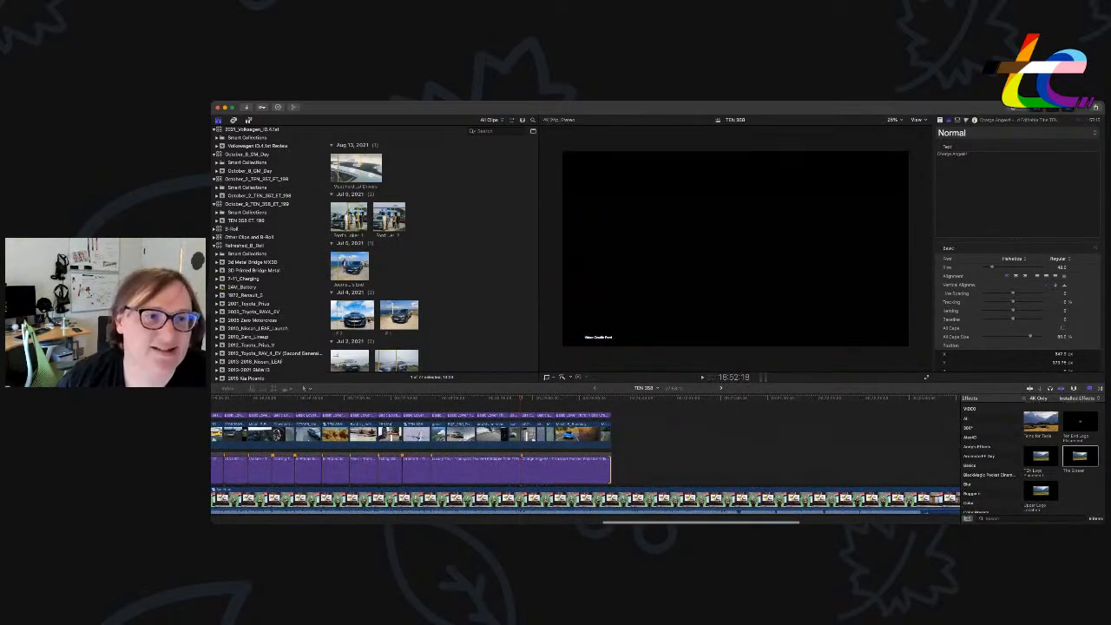
{"action": "scroll", "coordinate": [254, 225], "scroll_direction": "up", "scroll_amount": 1}
{"action": "scroll", "coordinate": [252, 226], "scroll_direction": "down", "scroll_amount": 1}
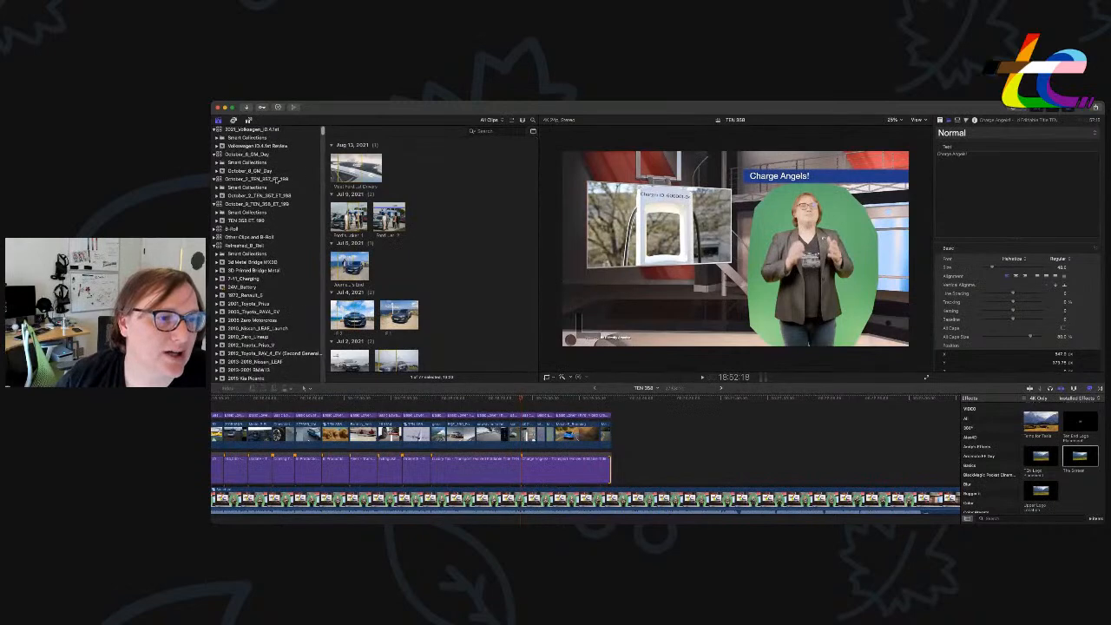
{"action": "left_click", "coordinate": [269, 179]}
{"action": "left_click", "coordinate": [280, 204]}
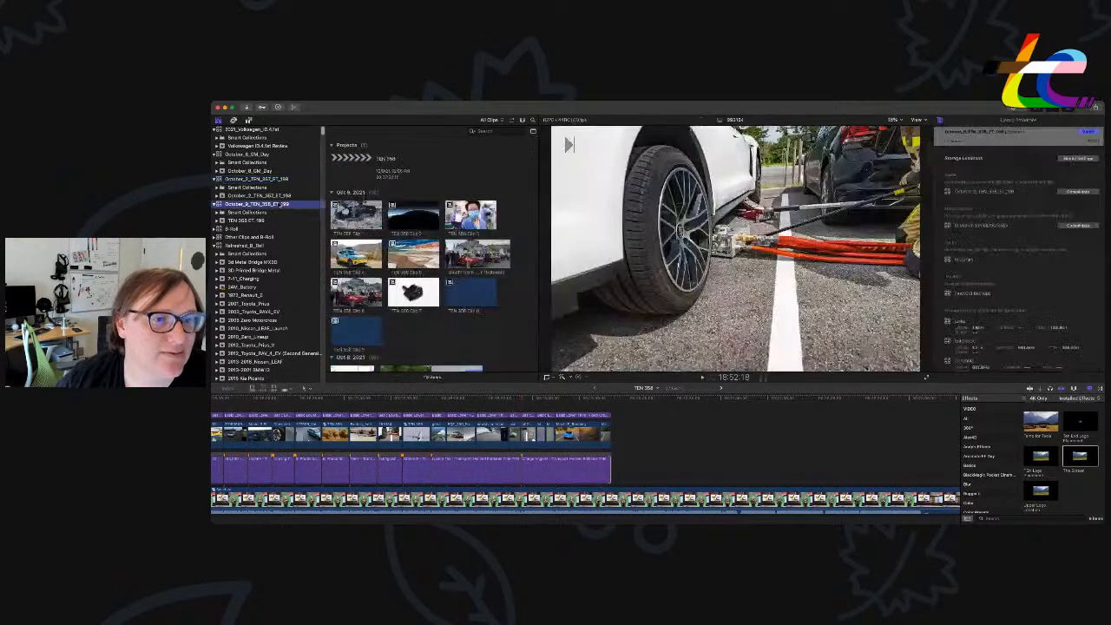
{"action": "left_click", "coordinate": [360, 171]}
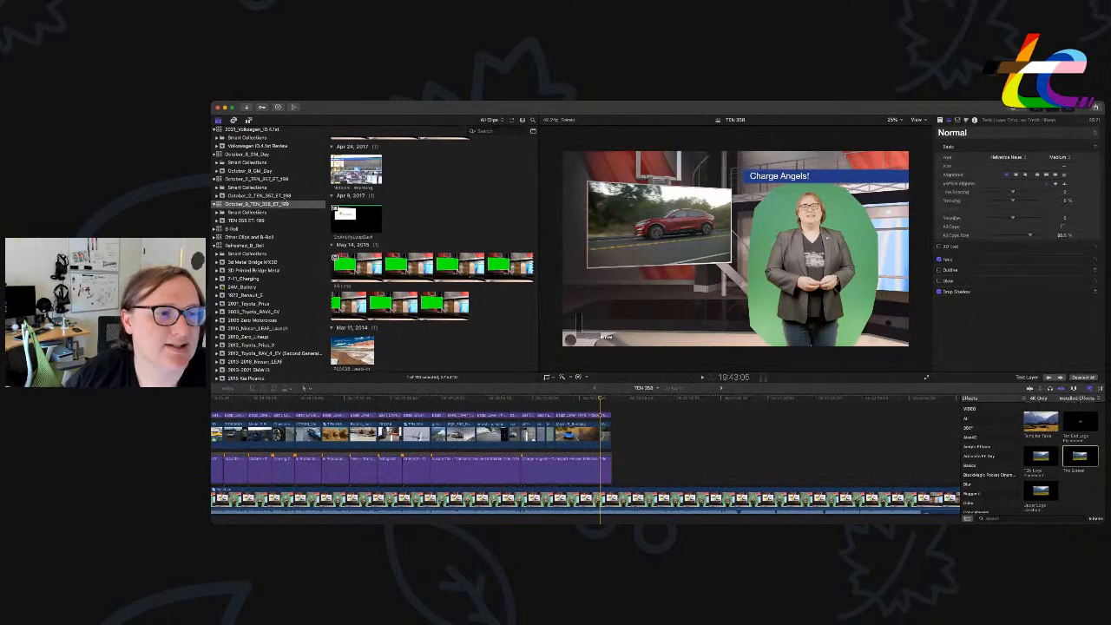
Copy the reusable titles and end-of-show clips from the TEN 357 project and return to the TEN 358 timeline.
{"action": "left_click", "coordinate": [304, 179]}
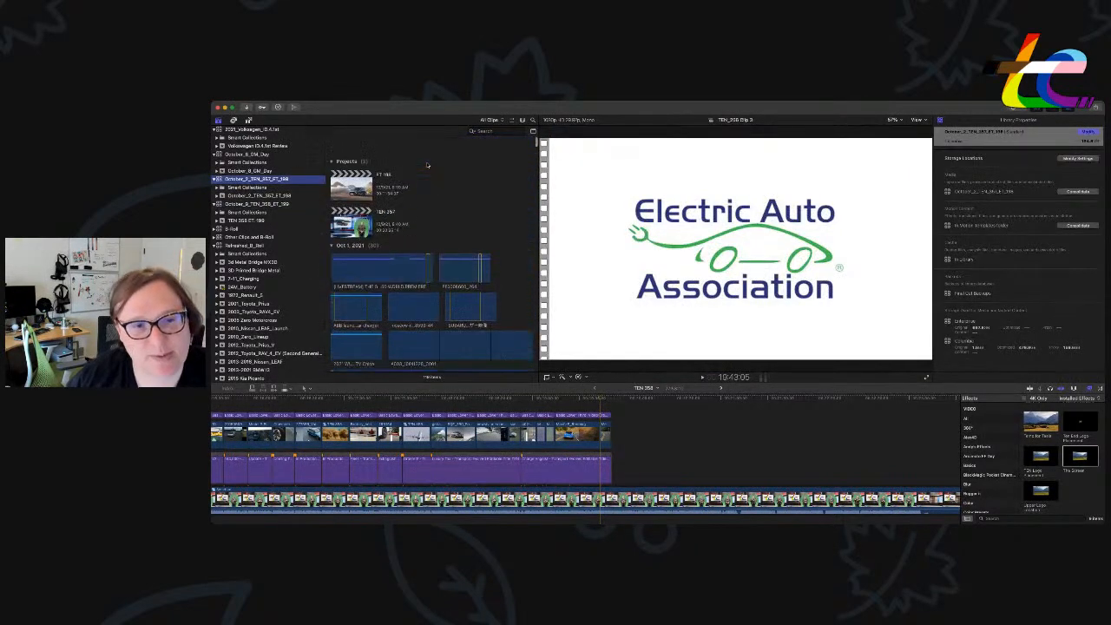
{"action": "double_click", "coordinate": [352, 207]}
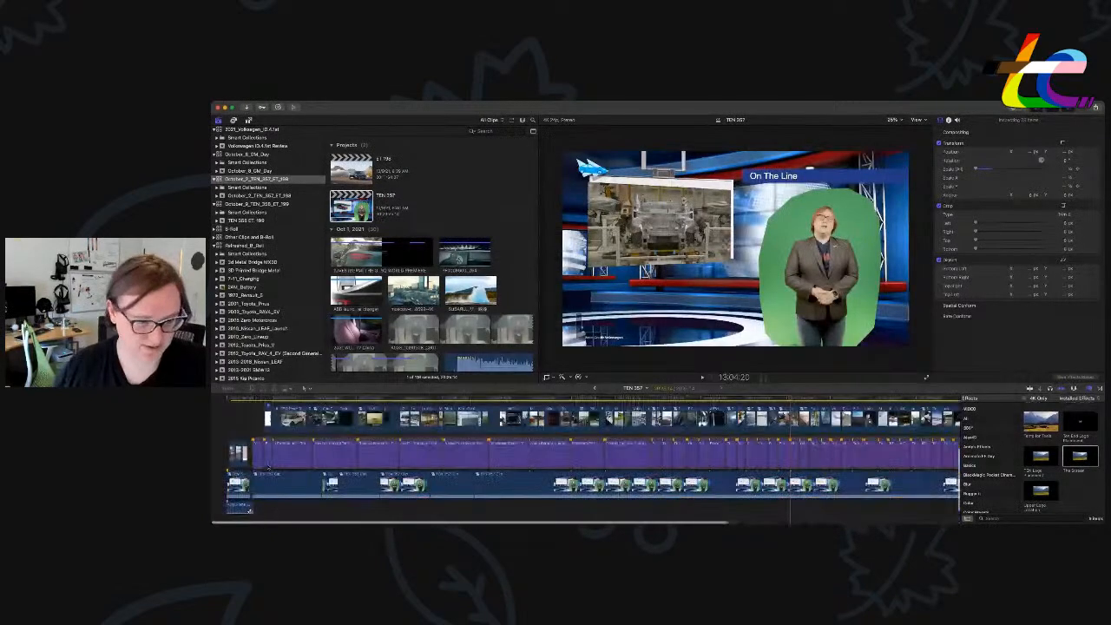
{"action": "left_click", "coordinate": [595, 389]}
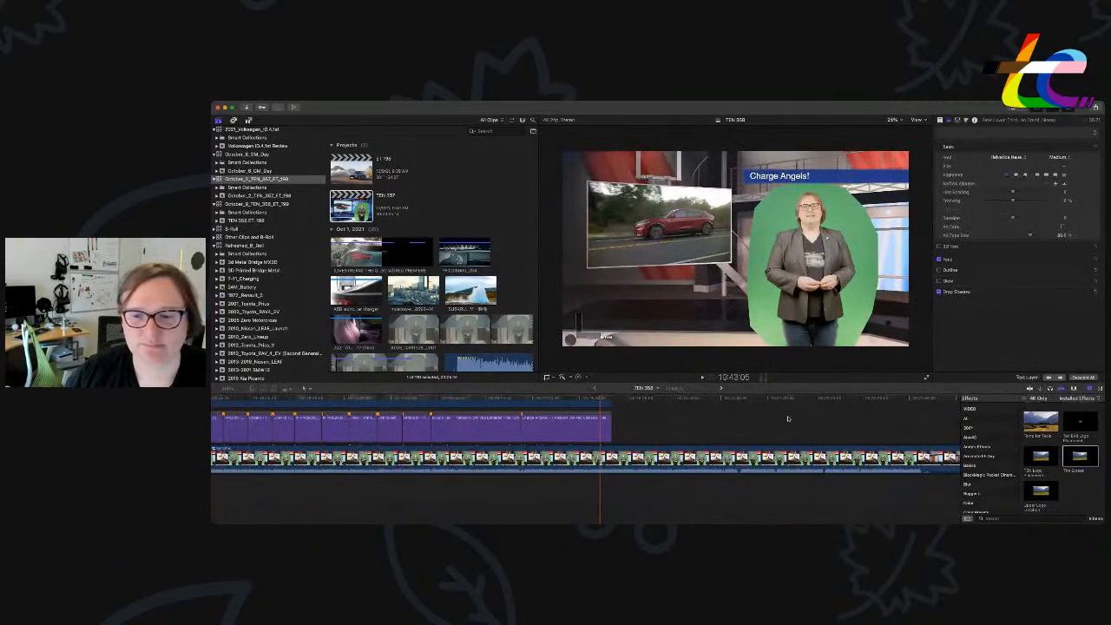
Locate the pause in the host's closing remarks at 21:02:06 and insert the clips copied from TEN 357 there.
{"action": "left_click", "coordinate": [688, 404]}
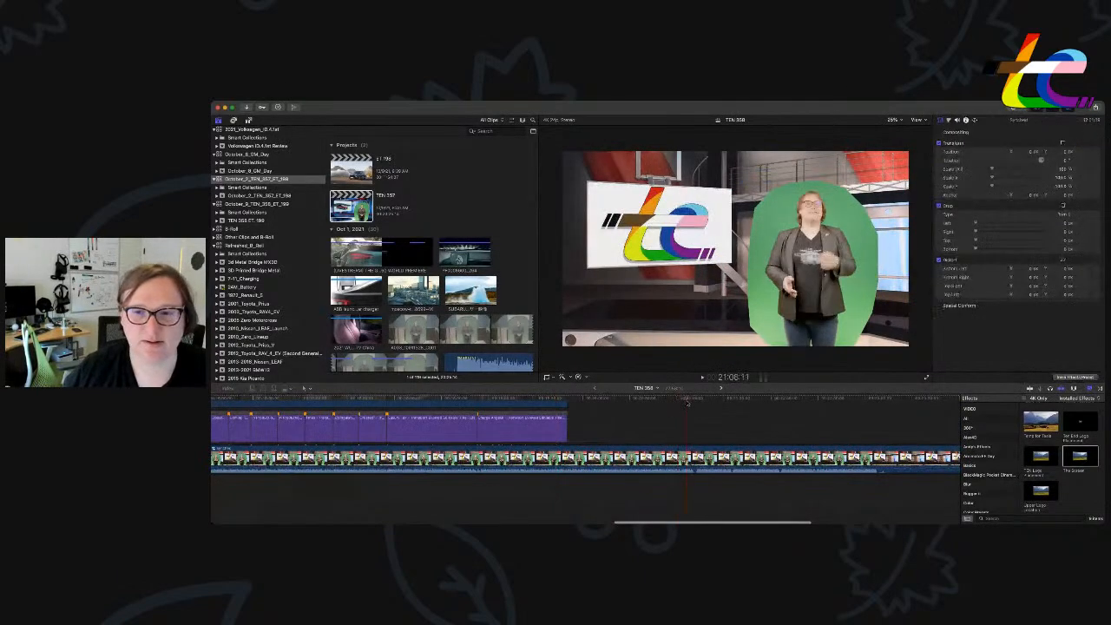
{"action": "key", "text": "space"}
{"action": "scroll", "coordinate": [608, 417], "scroll_direction": "right", "scroll_amount": 3}
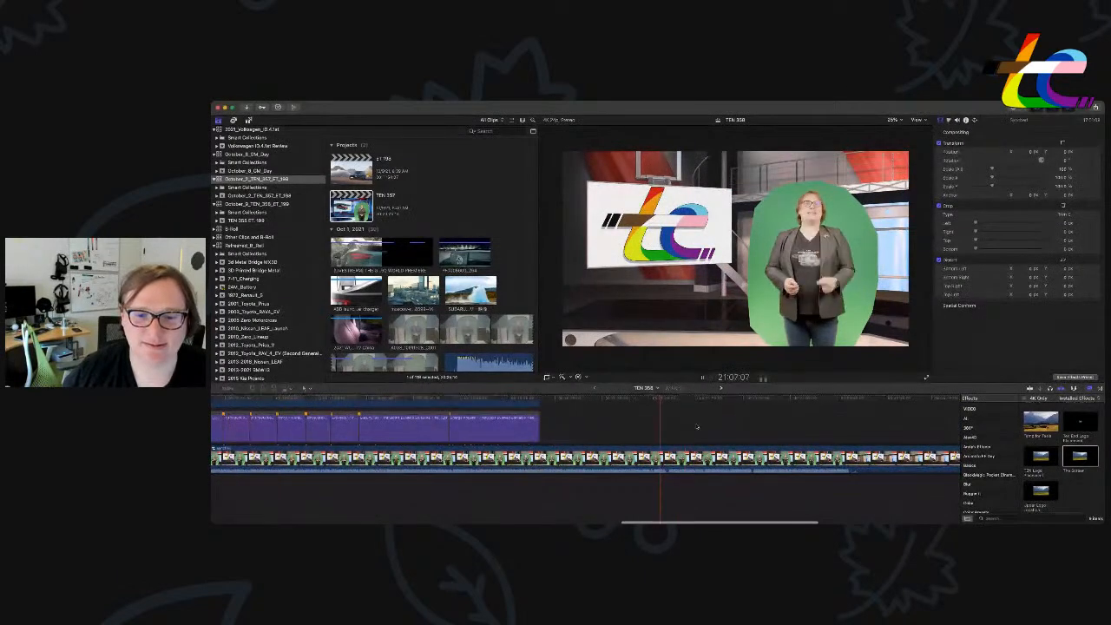
{"action": "left_click", "coordinate": [575, 407]}
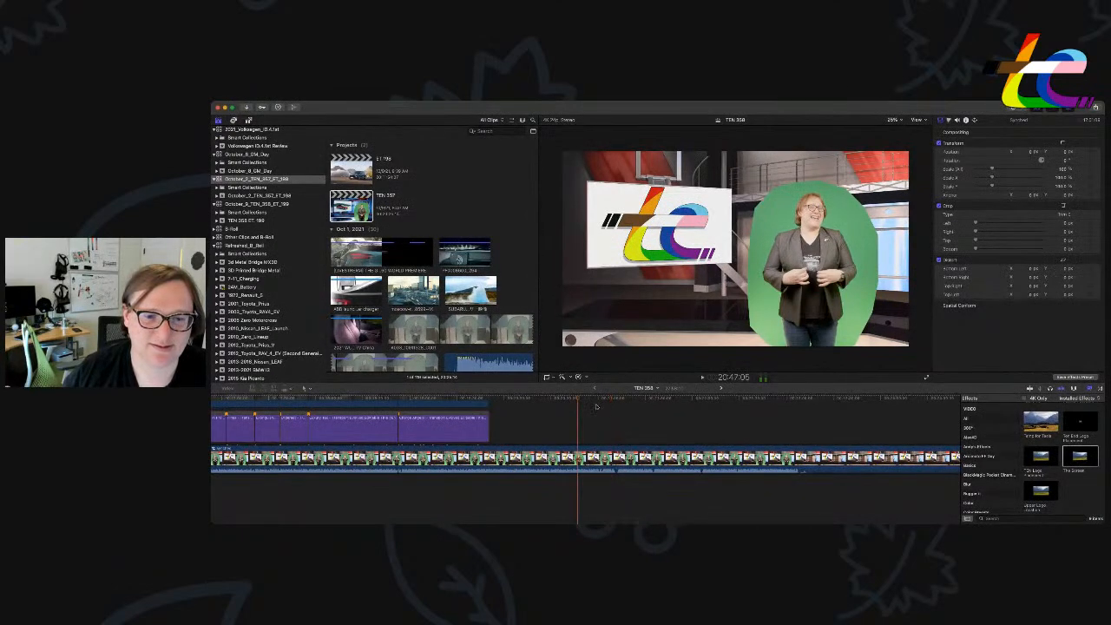
{"action": "left_click", "coordinate": [596, 405]}
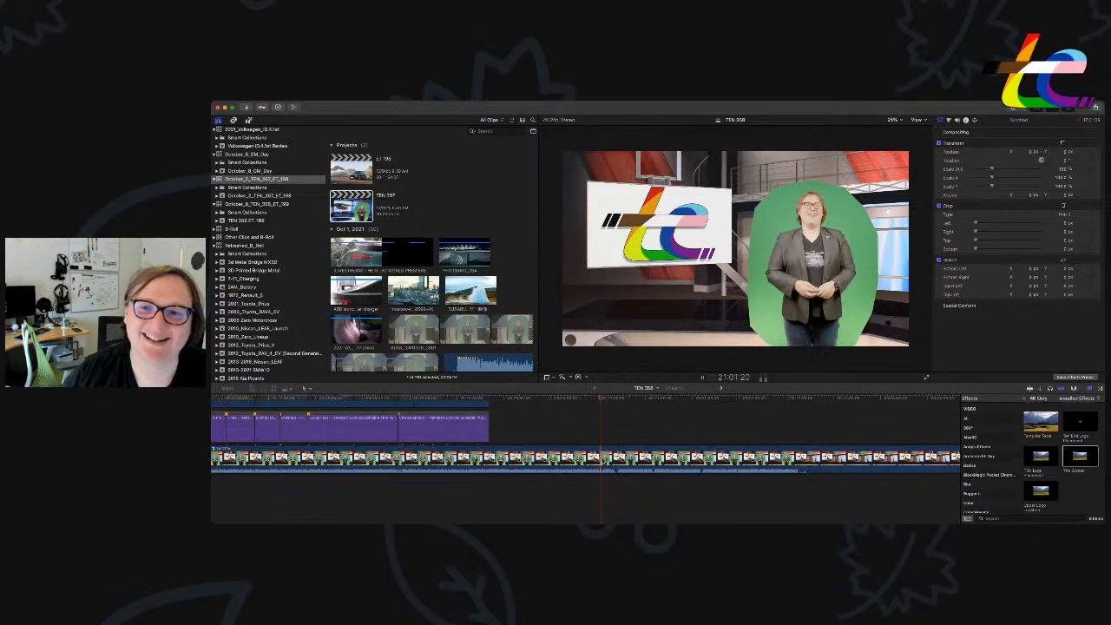
{"action": "left_click", "coordinate": [606, 458]}
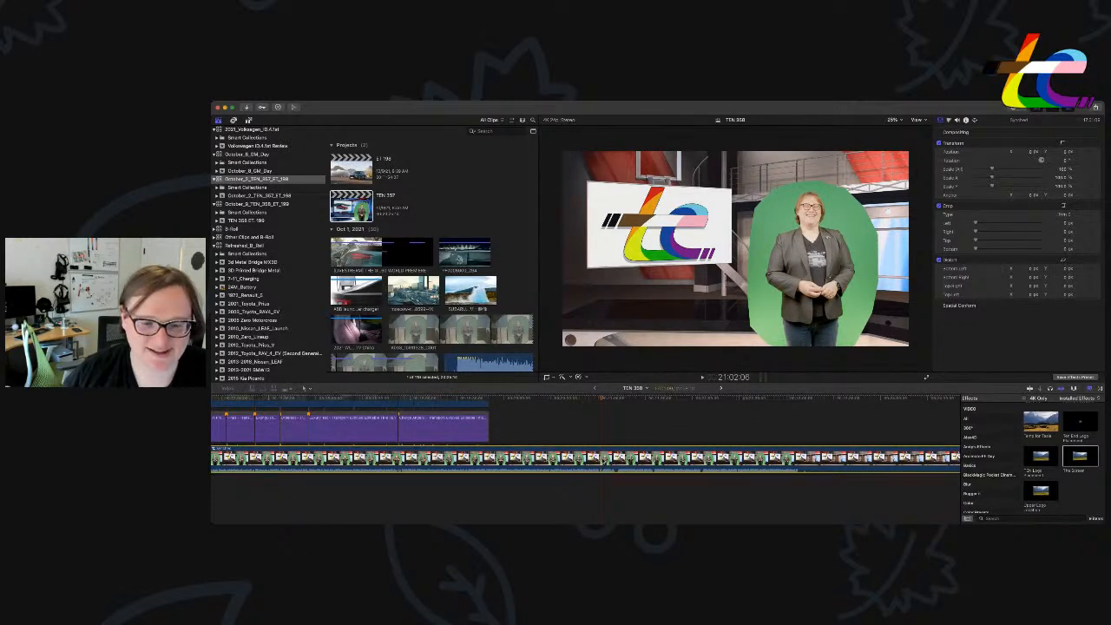
{"action": "key", "text": "Delete"}
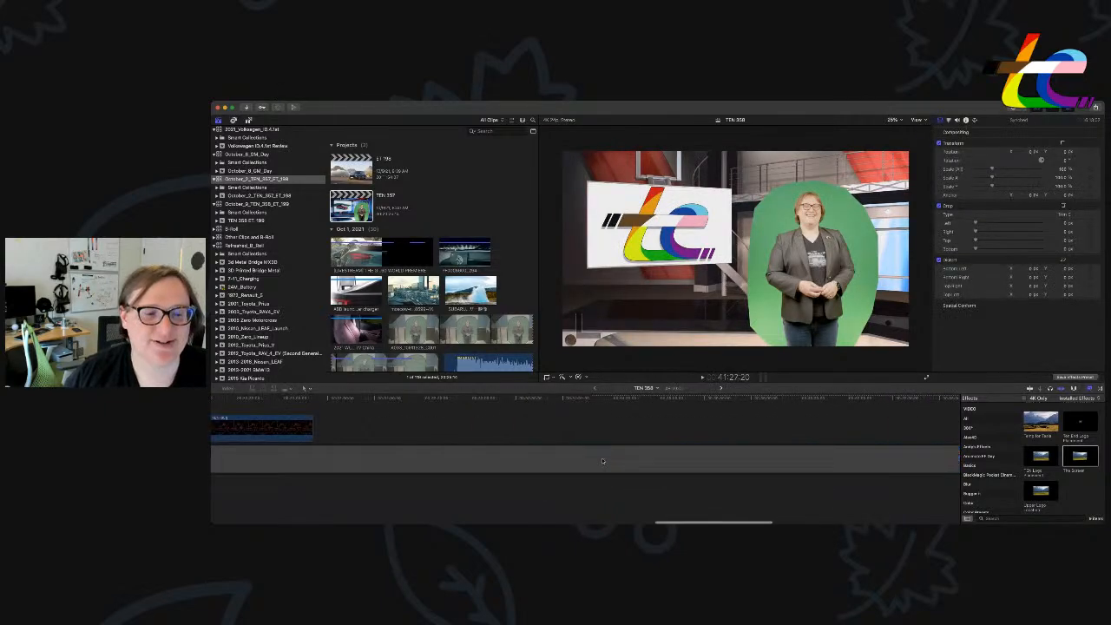
Delete the long gap between the host footage and the inserted end-of-show clips.
{"action": "scroll", "coordinate": [603, 461], "scroll_direction": "left", "scroll_amount": 15}
{"action": "key", "text": "super+minus"}
{"action": "key", "text": "super+minus"}
{"action": "key", "text": "super+minus"}
{"action": "key", "text": "super+minus"}
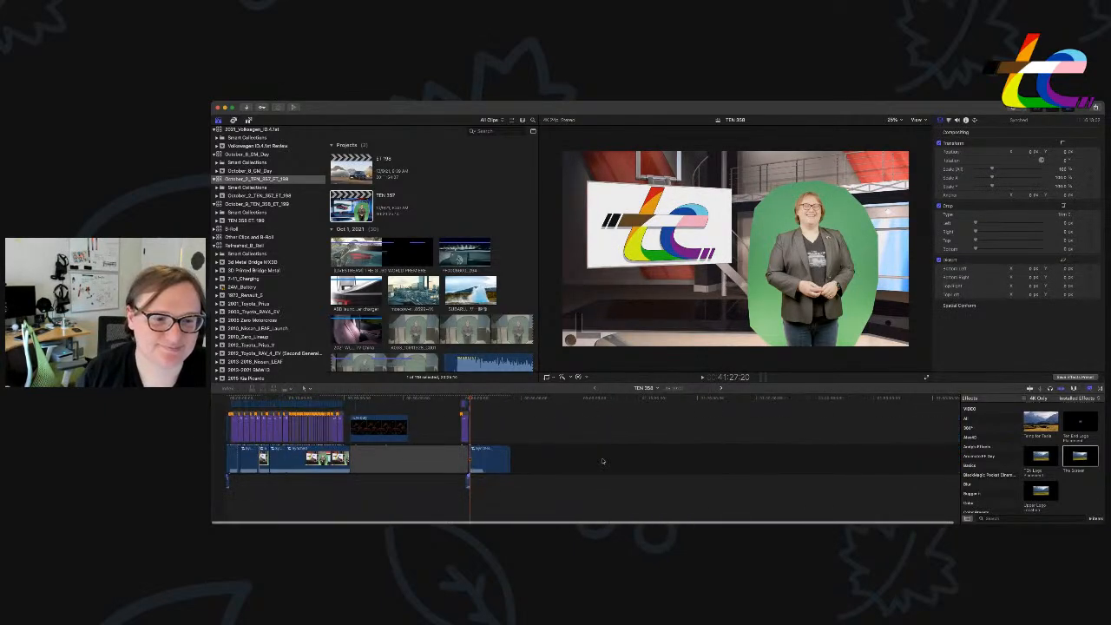
{"action": "key", "text": "super+equal"}
{"action": "key", "text": "super+equal"}
{"action": "scroll", "coordinate": [602, 461], "scroll_direction": "left", "scroll_amount": 8}
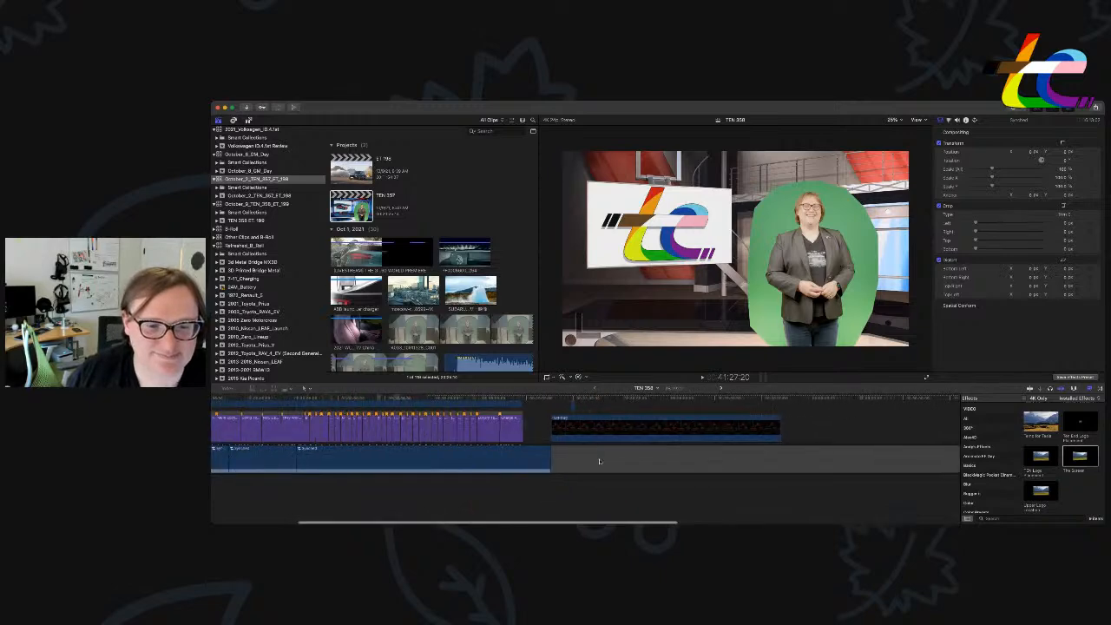
{"action": "mouse_move", "coordinate": [554, 461]}
{"action": "left_mouse_down"}
{"action": "mouse_move", "coordinate": [922, 462]}
{"action": "mouse_move", "coordinate": [570, 461]}
{"action": "left_mouse_up"}
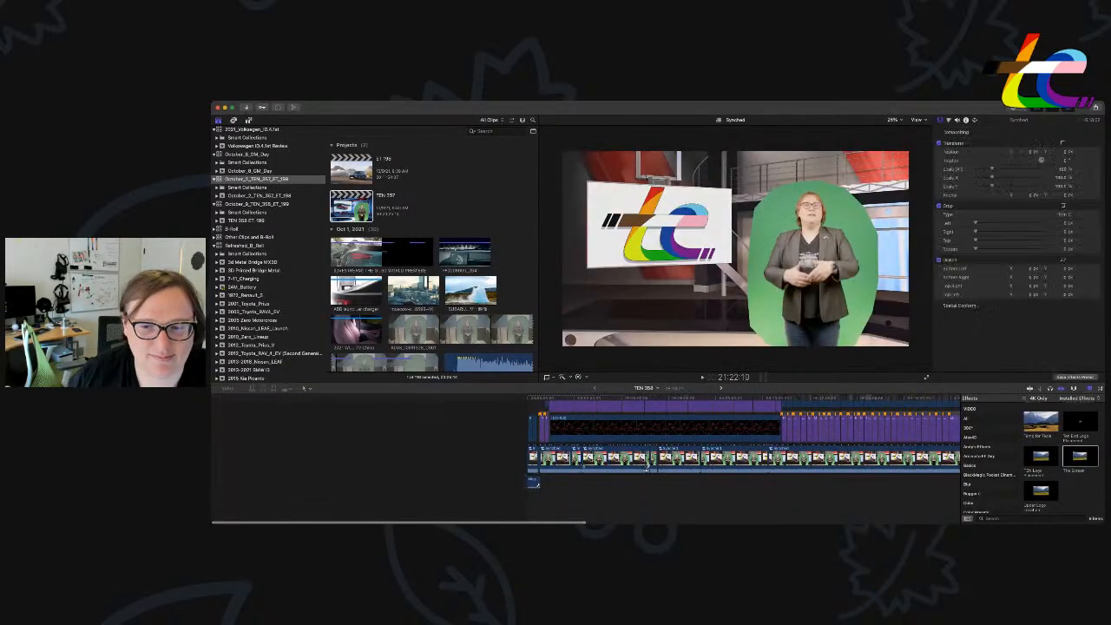
Line up the "That's It!" title from the end of "Charge Angels!" to the end cards, and trim the "For More Information Head To" title's start.
{"action": "scroll", "coordinate": [647, 467], "scroll_direction": "right", "scroll_amount": 10}
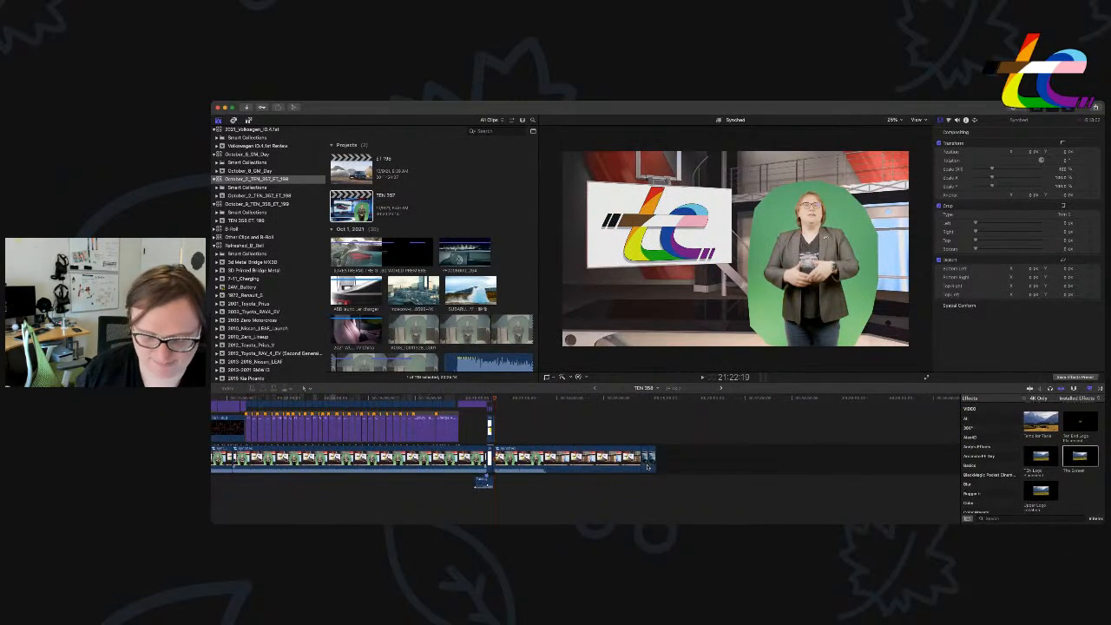
{"action": "key", "text": "super+equal"}
{"action": "key", "text": "super+equal"}
{"action": "key", "text": "super+equal"}
{"action": "key", "text": "super+equal"}
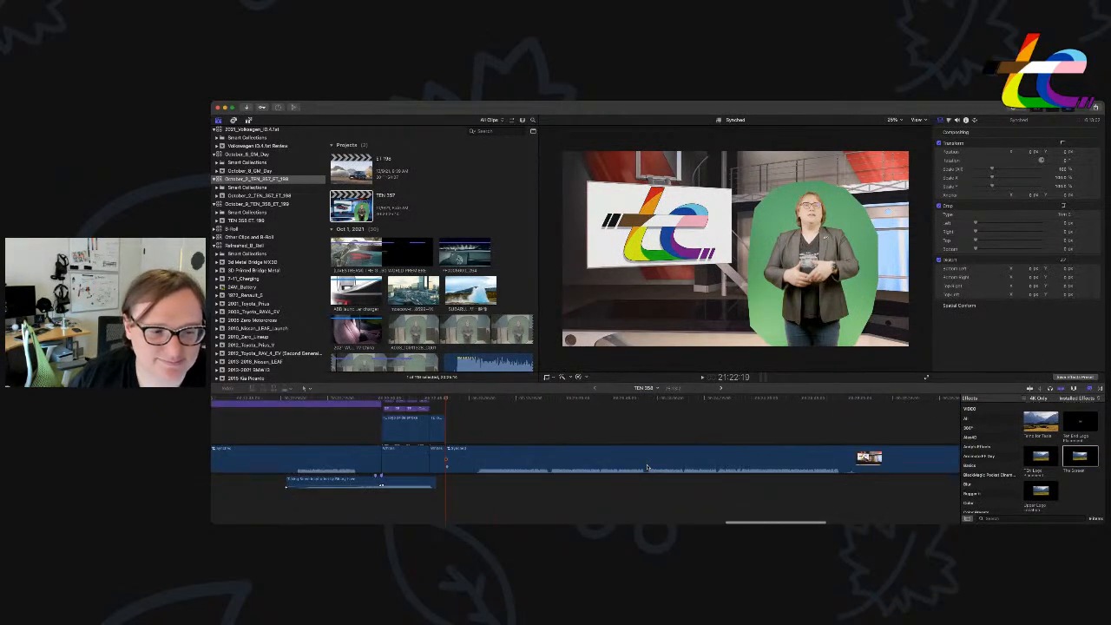
{"action": "scroll", "coordinate": [647, 467], "scroll_direction": "left", "scroll_amount": 15}
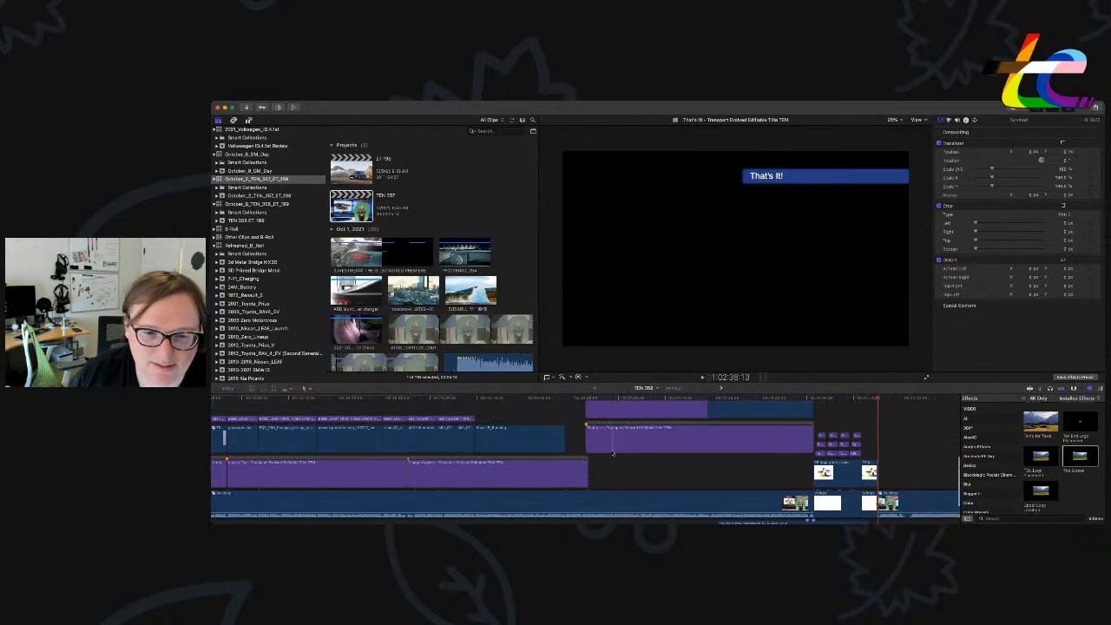
{"action": "left_click_drag", "start_coordinate": [813, 439], "coordinate": [737, 460]}
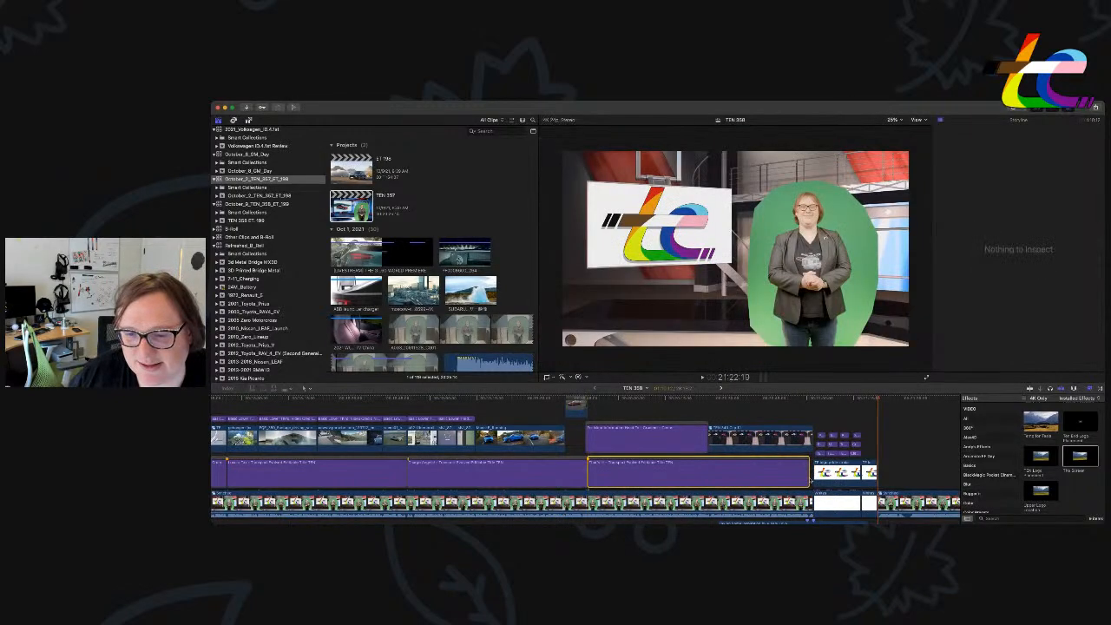
{"action": "left_click_drag", "start_coordinate": [808, 474], "coordinate": [812, 475]}
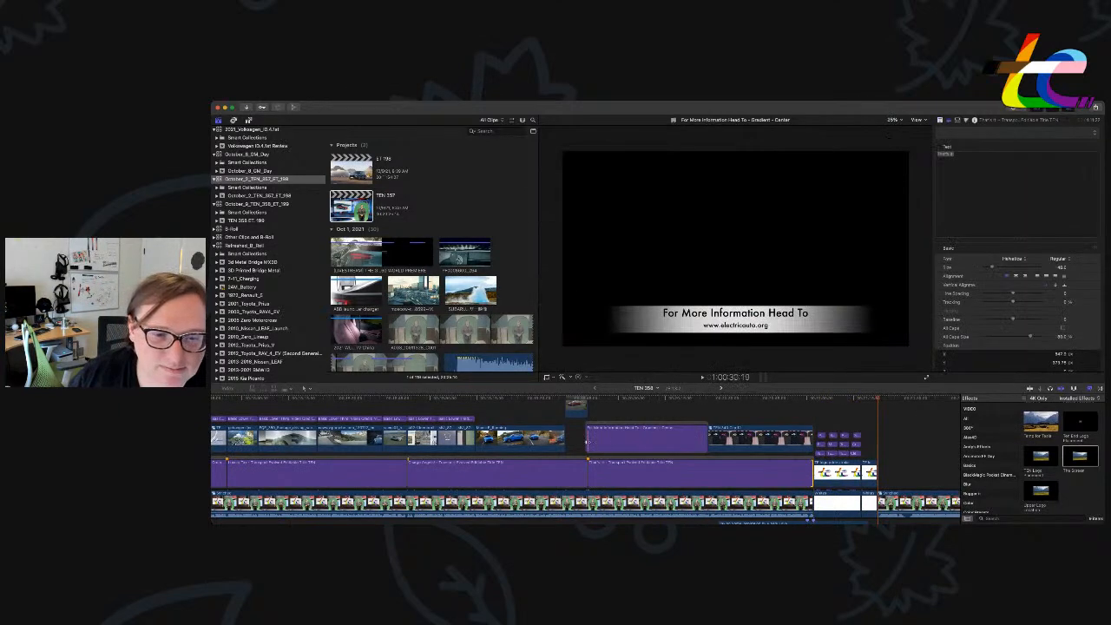
{"action": "left_click_drag", "start_coordinate": [589, 442], "coordinate": [590, 442]}
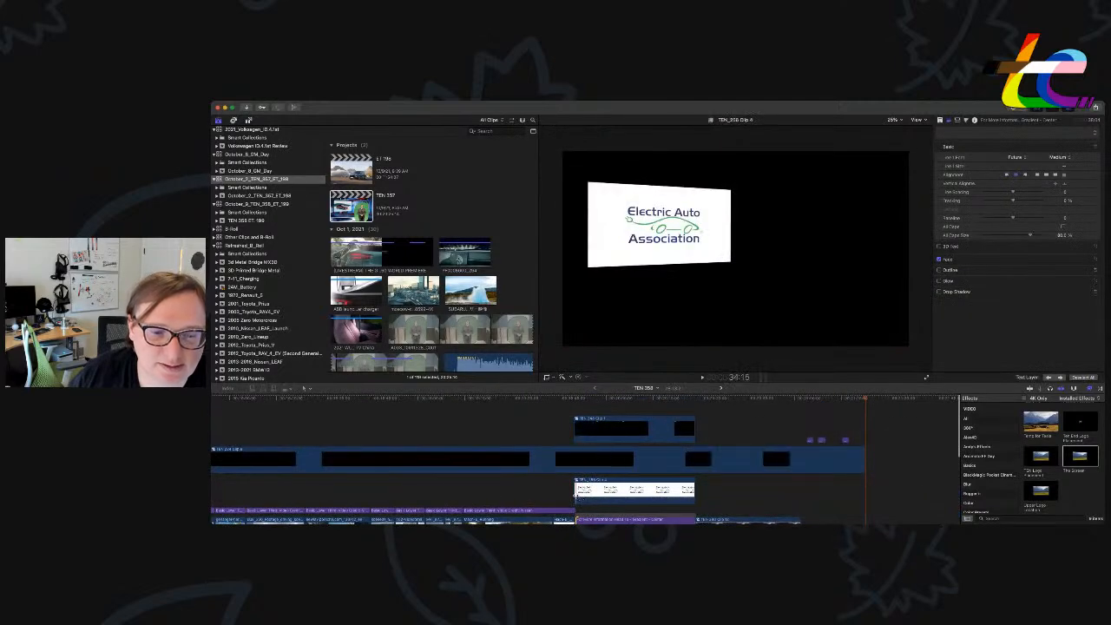
Trim the starts of the Electric Auto Association logo clip and the SPONSORED CONTENT overlay to match the "For More Information Head To" title.
{"action": "left_click_drag", "start_coordinate": [576, 490], "coordinate": [577, 491]}
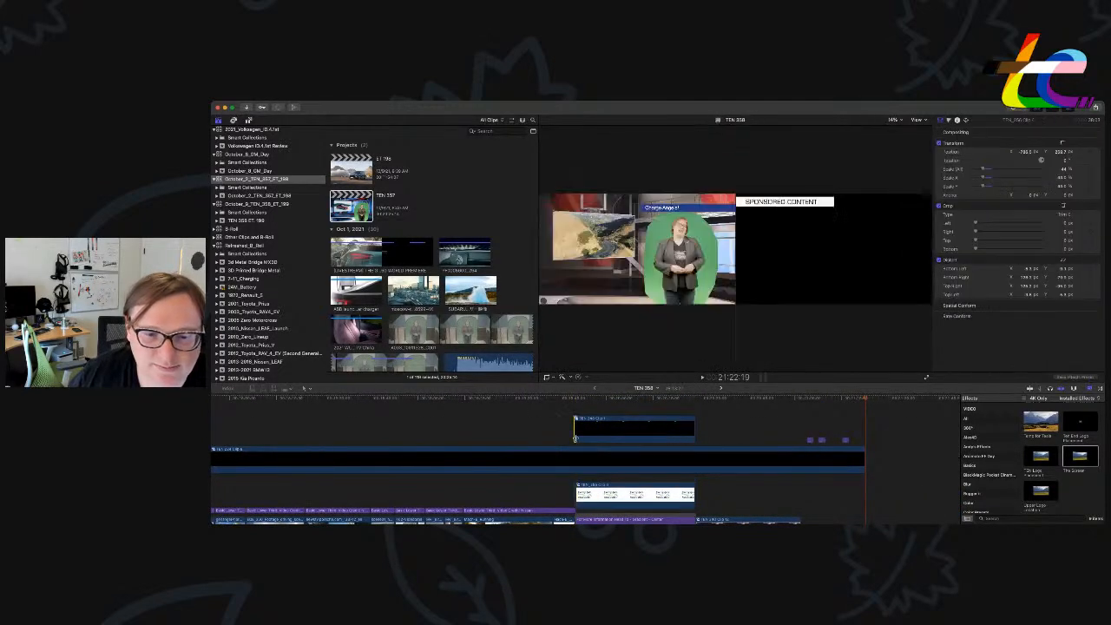
{"action": "left_click_drag", "start_coordinate": [577, 438], "coordinate": [577, 438]}
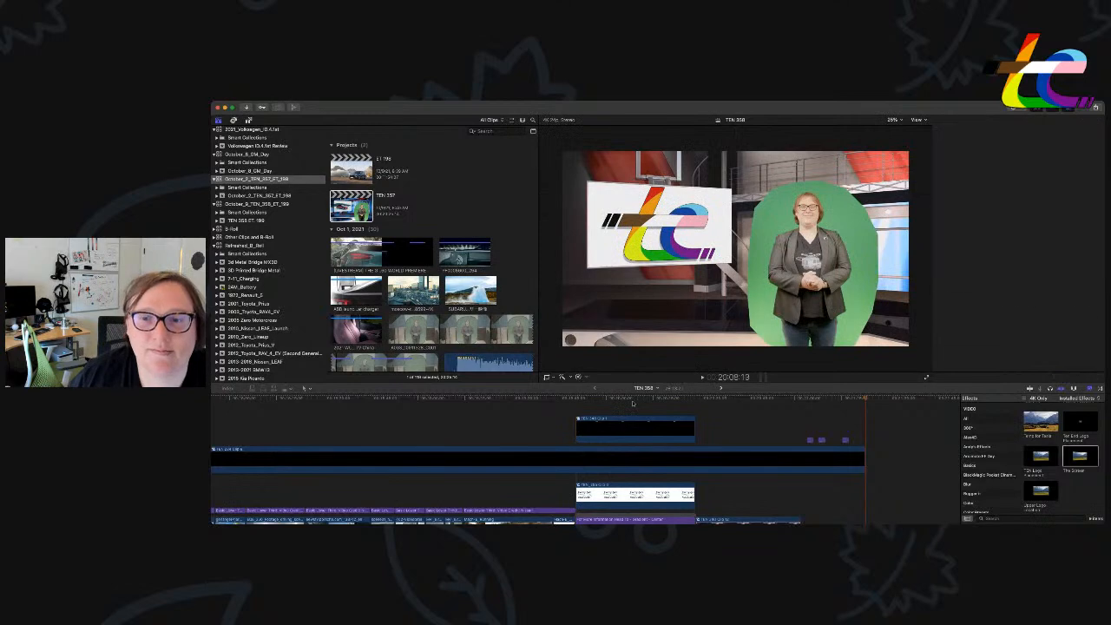
Move the cut to the T-shirt clip to 20:29:10 and match the ends of the title, Electric Auto Association logo and SPONSORED CONTENT overlay.
{"action": "left_click", "coordinate": [633, 403]}
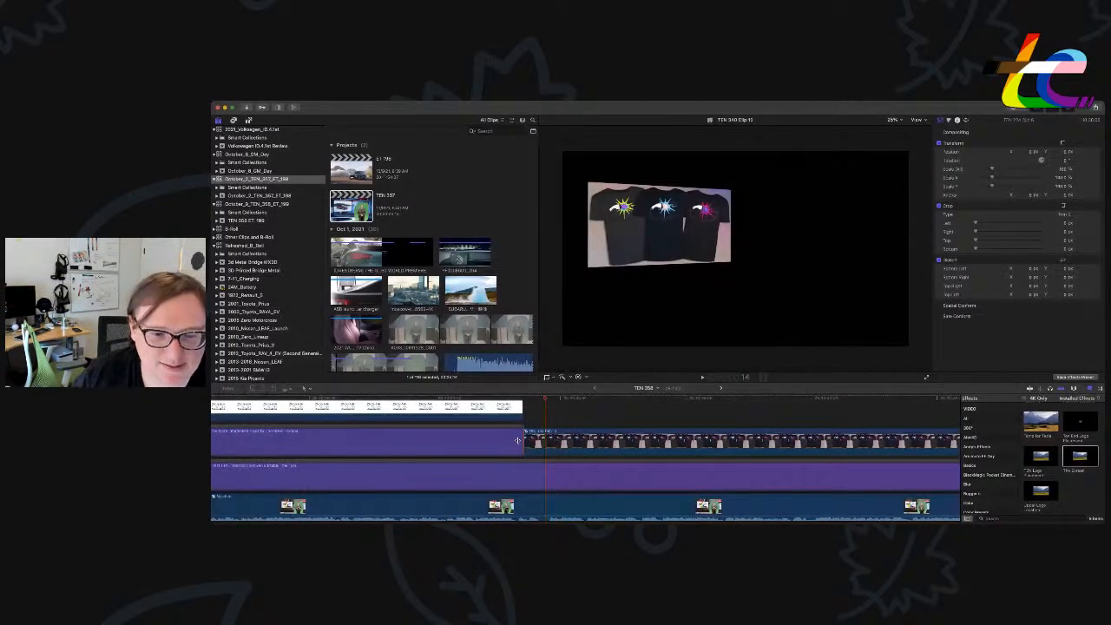
{"action": "left_click", "coordinate": [519, 442]}
{"action": "left_click_drag", "start_coordinate": [525, 443], "coordinate": [542, 445]}
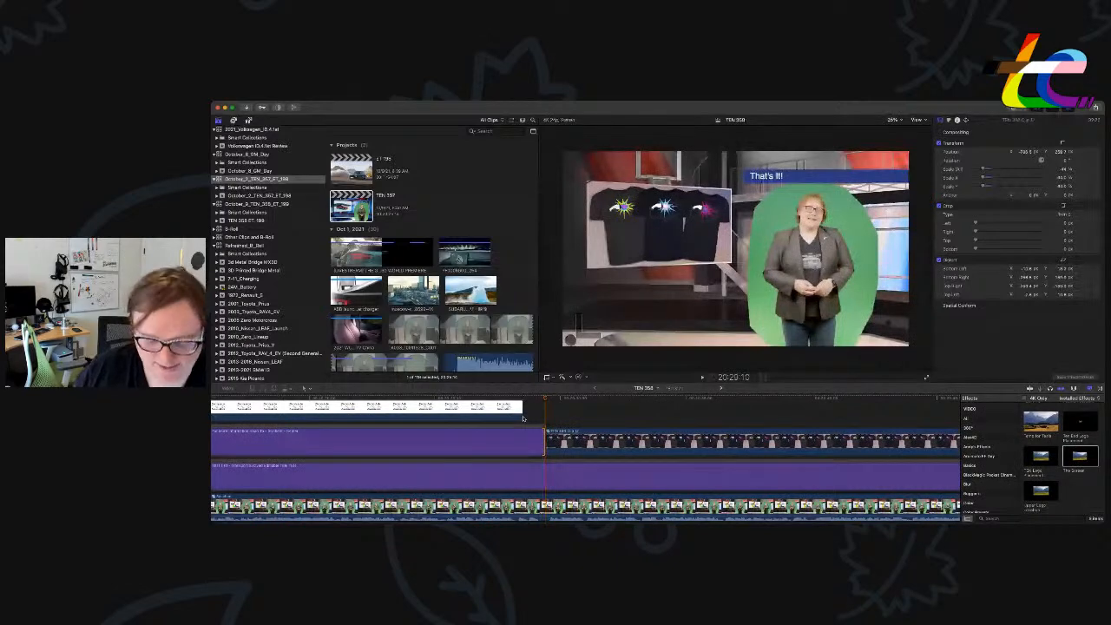
{"action": "left_click_drag", "start_coordinate": [523, 418], "coordinate": [545, 419]}
{"action": "scroll", "coordinate": [545, 426], "scroll_direction": "up", "scroll_amount": 5}
{"action": "left_click", "coordinate": [545, 431]}
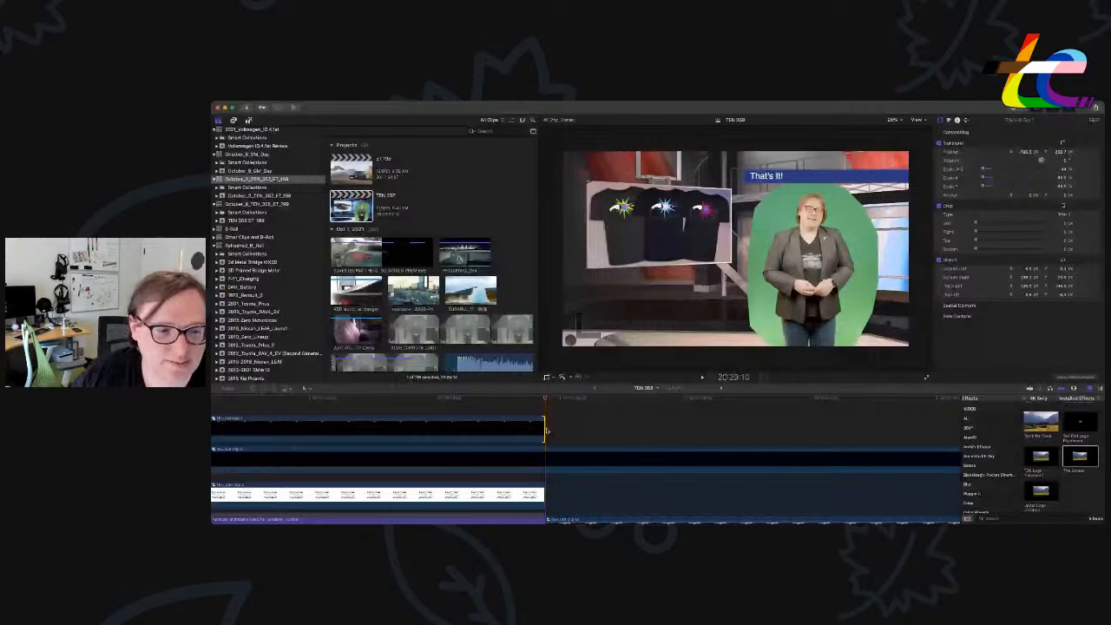
Move the TEN-bug clip to the layer above the titles and B-roll.
{"action": "key", "text": "shift+z"}
{"action": "scroll", "coordinate": [531, 429], "scroll_direction": "down", "scroll_amount": 5}
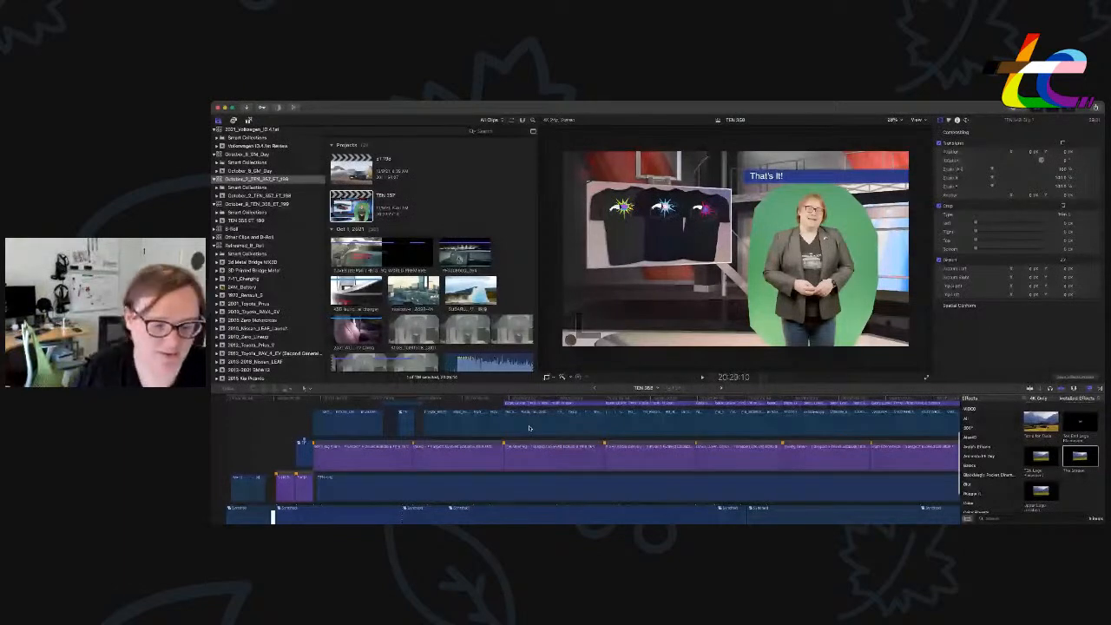
{"action": "scroll", "coordinate": [474, 477], "scroll_direction": "up", "scroll_amount": 4}
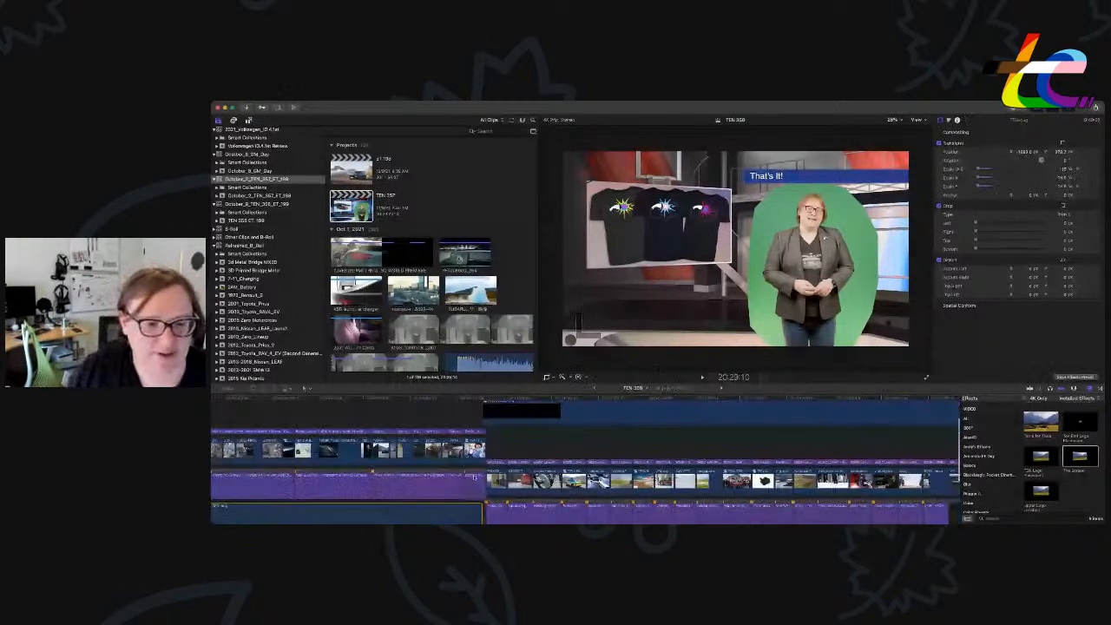
{"action": "scroll", "coordinate": [475, 478], "scroll_direction": "up", "scroll_amount": 3}
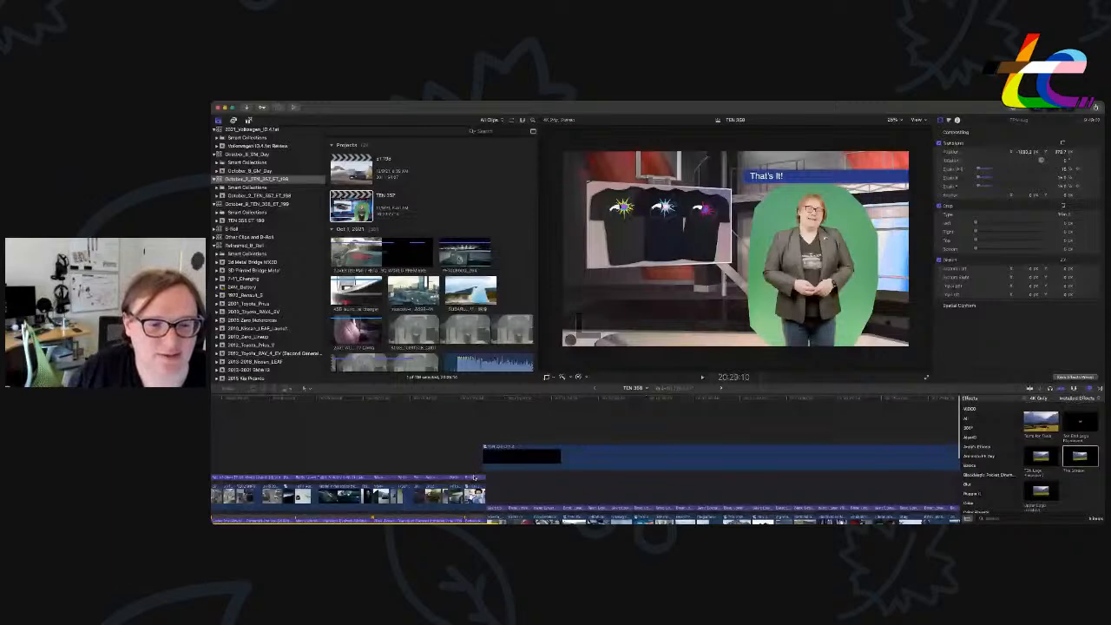
{"action": "left_click_drag", "start_coordinate": [474, 478], "coordinate": [474, 453]}
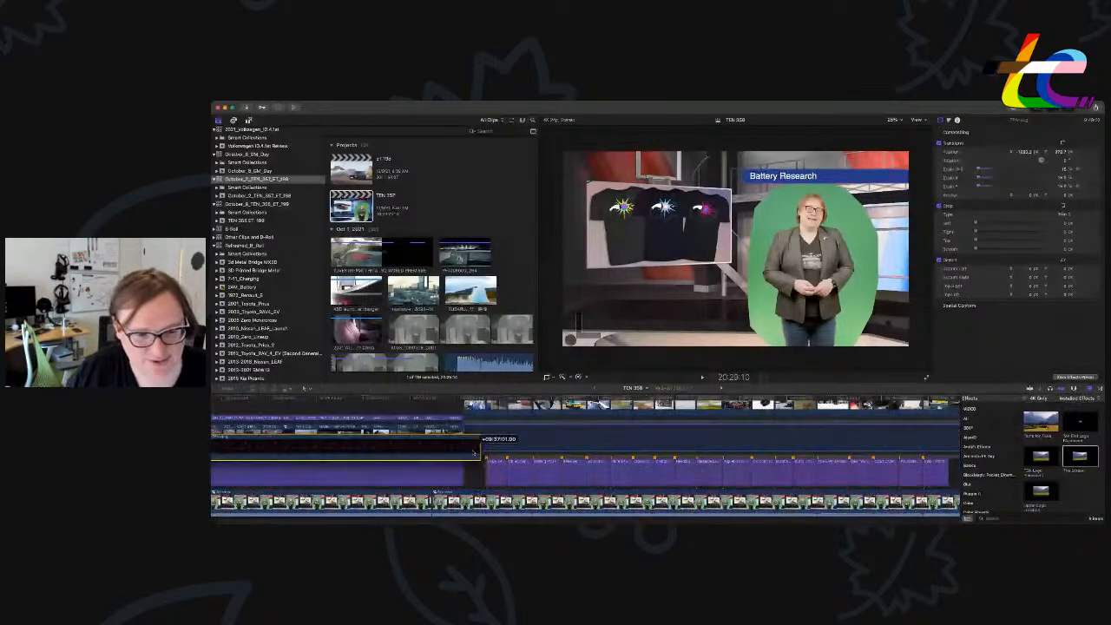
{"action": "key", "text": "Delete"}
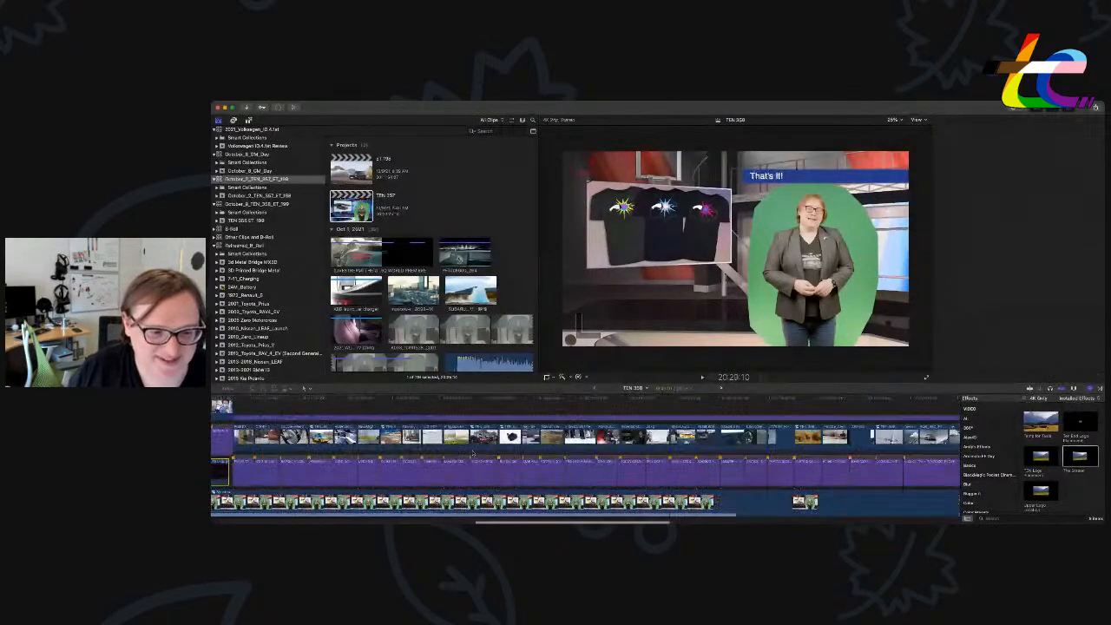
{"action": "scroll", "coordinate": [473, 453], "scroll_direction": "left", "scroll_amount": 5}
{"action": "scroll", "coordinate": [392, 497], "scroll_direction": "left", "scroll_amount": 4}
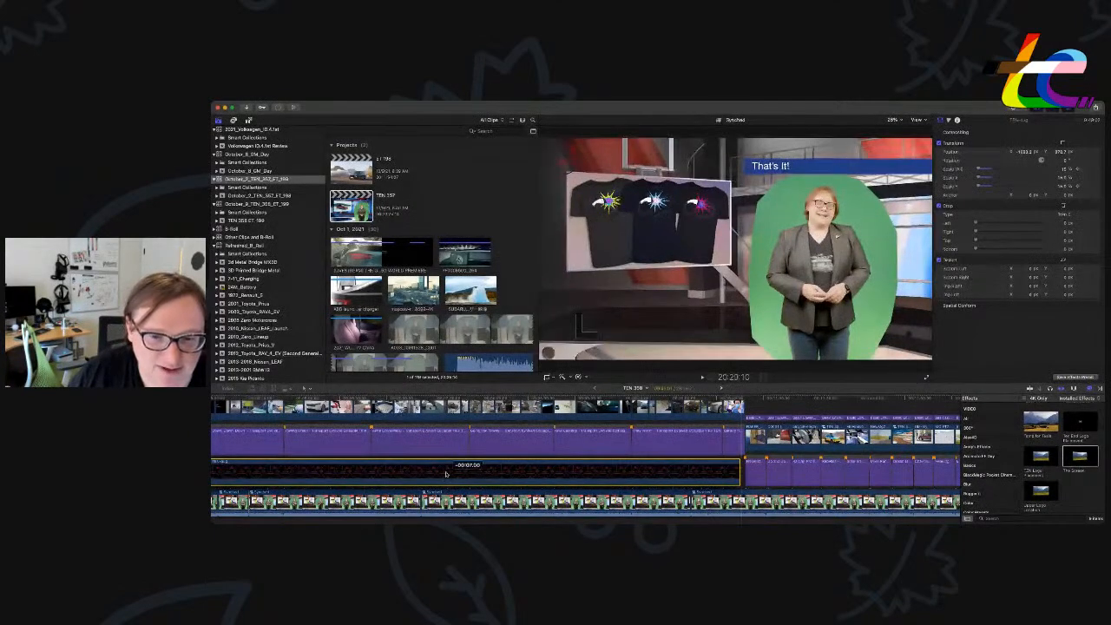
{"action": "left_click_drag", "start_coordinate": [446, 478], "coordinate": [455, 397]}
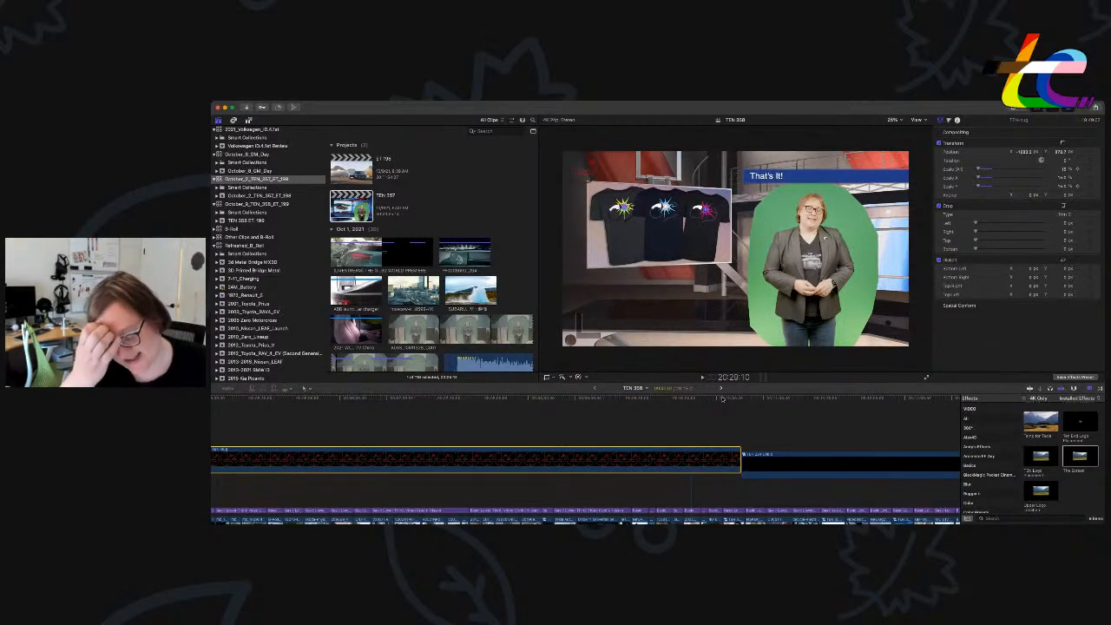
Butt the TEN-bug clip against the blue logo overlay that follows it and check the handover in the "Battery Research" segment.
{"action": "key", "text": "."}
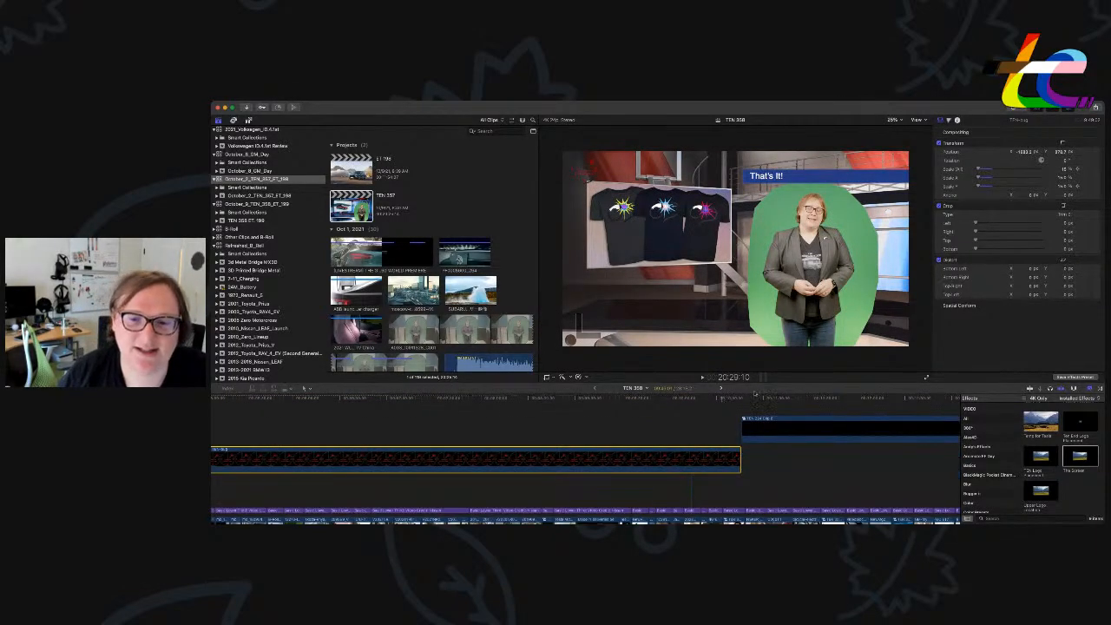
{"action": "left_click", "coordinate": [732, 398]}
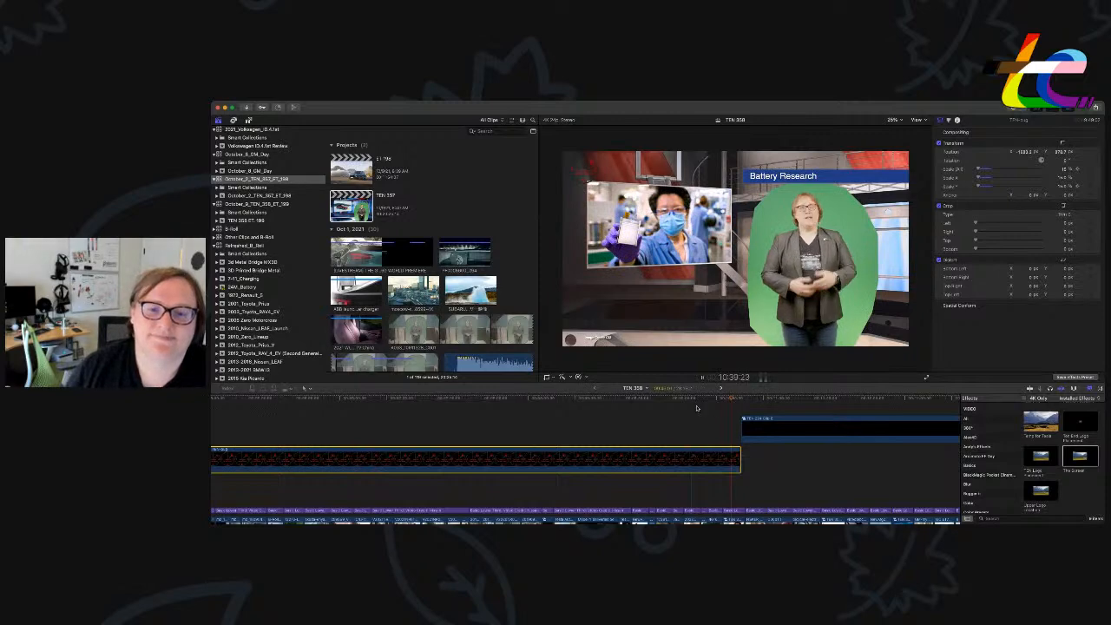
{"action": "left_click", "coordinate": [741, 459]}
{"action": "double_click", "coordinate": [756, 443]}
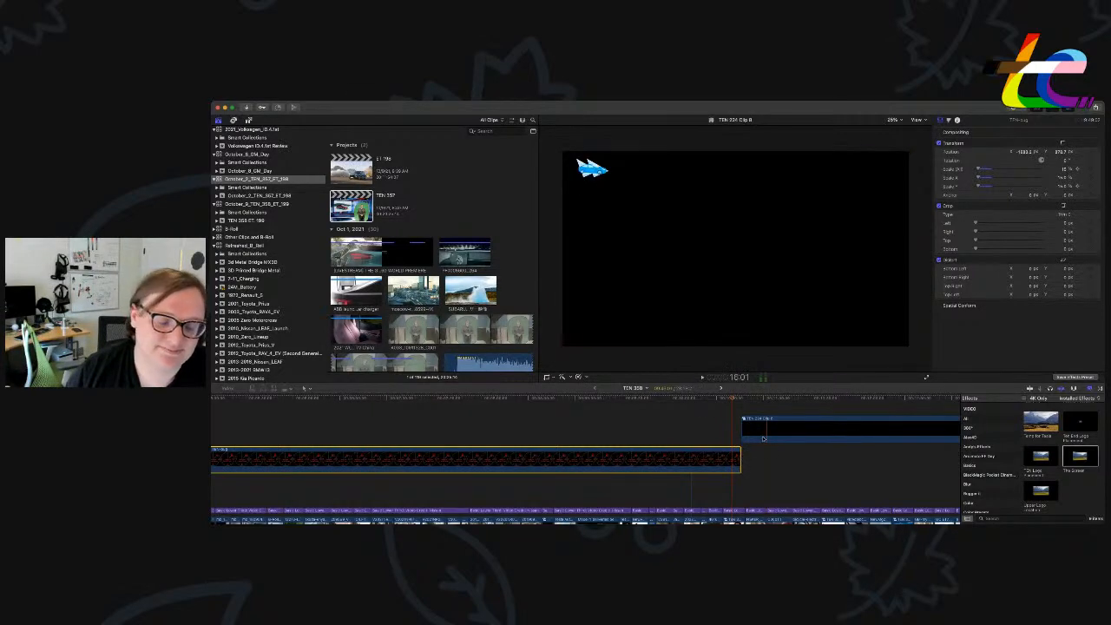
Move the short SPONSORED CONTENT clip near the start of the show to the layer above the TEN-bug clip.
{"action": "scroll", "coordinate": [764, 439], "scroll_direction": "down", "scroll_amount": 5}
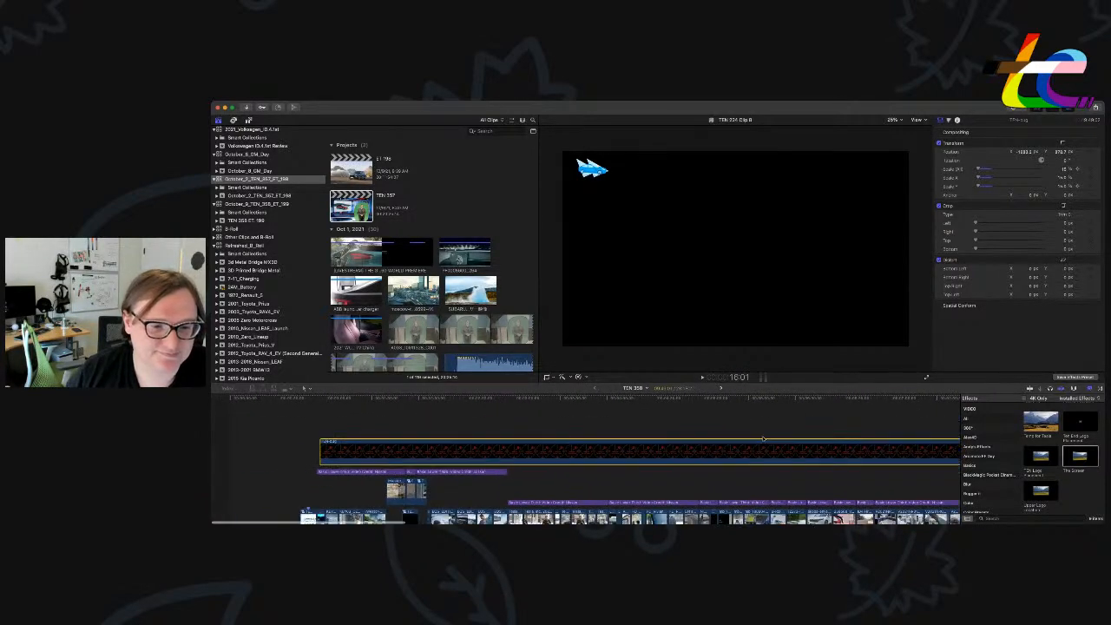
{"action": "scroll", "coordinate": [764, 438], "scroll_direction": "up", "scroll_amount": 3}
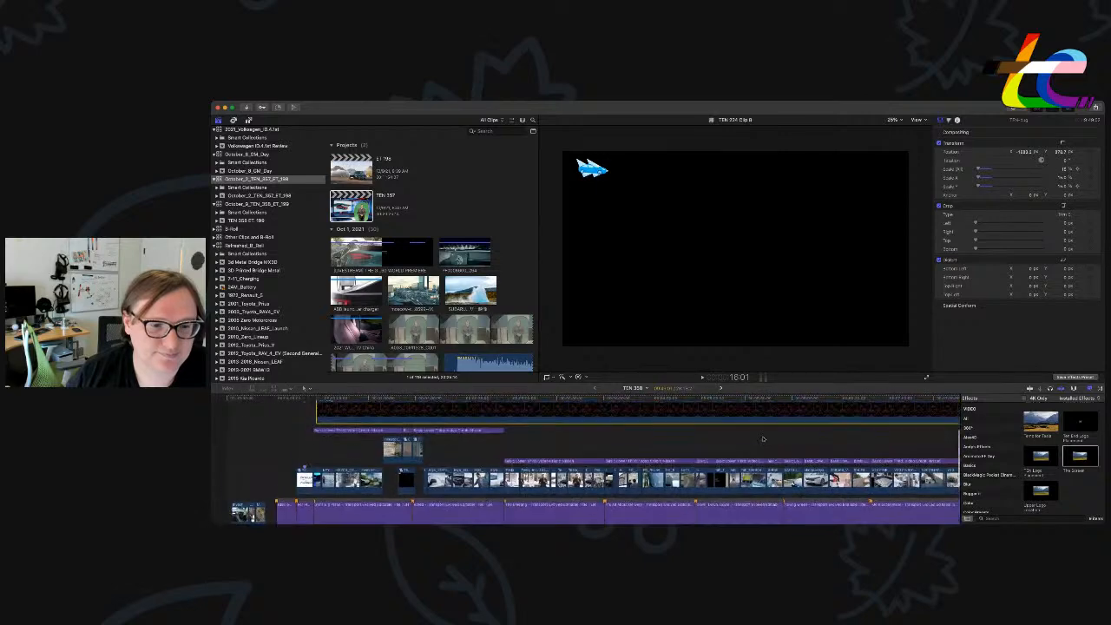
{"action": "left_click", "coordinate": [405, 485]}
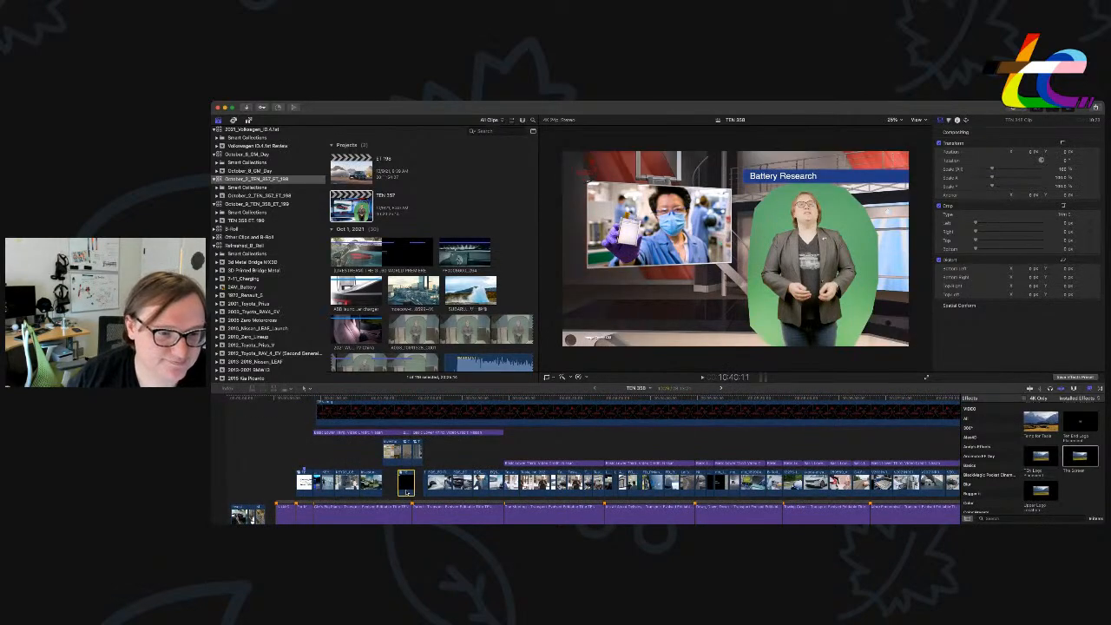
{"action": "left_click_drag", "start_coordinate": [406, 485], "coordinate": [407, 402]}
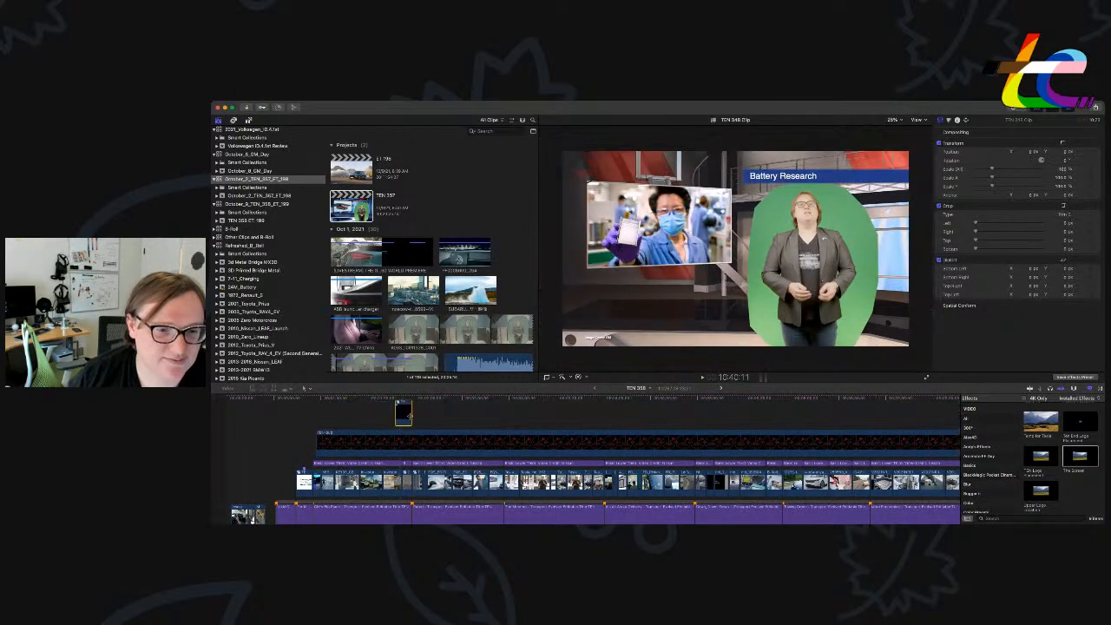
Shift the TEN-bug clip and the following blue logo overlay earlier together, placing their handover near the change from "They Work!" to "Battery Research".
{"action": "scroll", "coordinate": [382, 442], "scroll_direction": "up", "scroll_amount": 3}
{"action": "scroll", "coordinate": [315, 493], "scroll_direction": "down", "scroll_amount": 8}
{"action": "scroll", "coordinate": [315, 493], "scroll_direction": "right", "scroll_amount": 10}
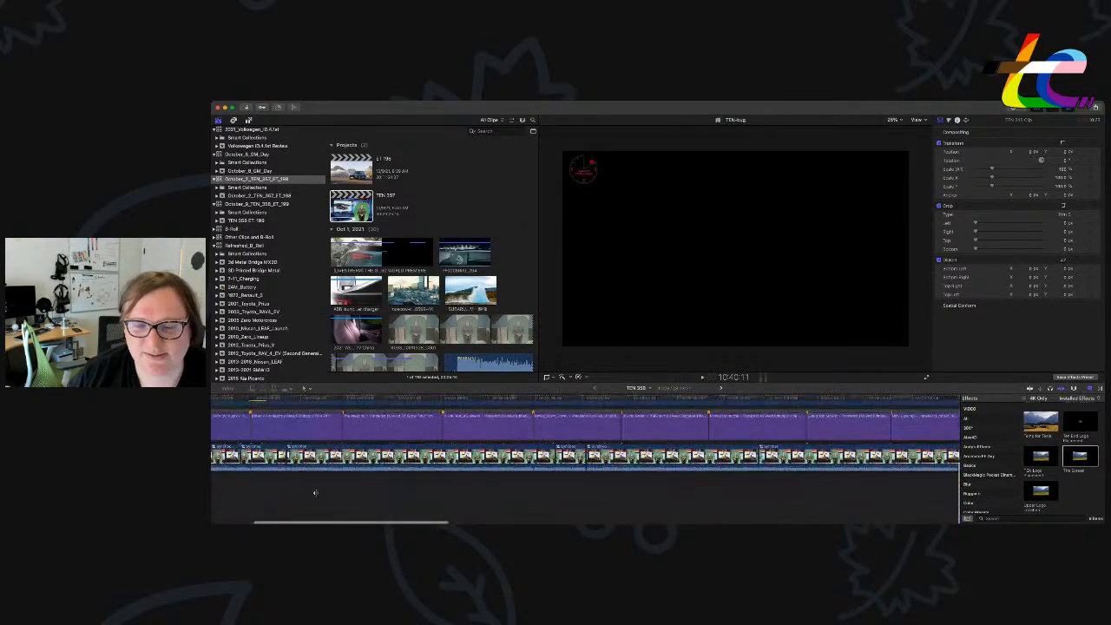
{"action": "scroll", "coordinate": [315, 493], "scroll_direction": "up", "scroll_amount": 5}
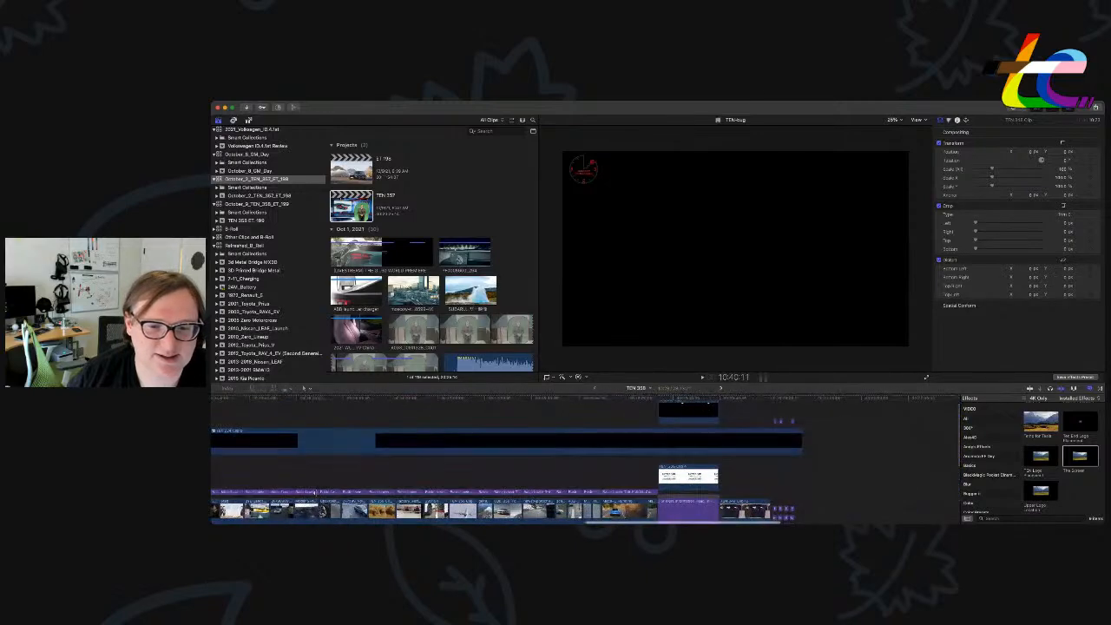
{"action": "scroll", "coordinate": [315, 493], "scroll_direction": "left", "scroll_amount": 10}
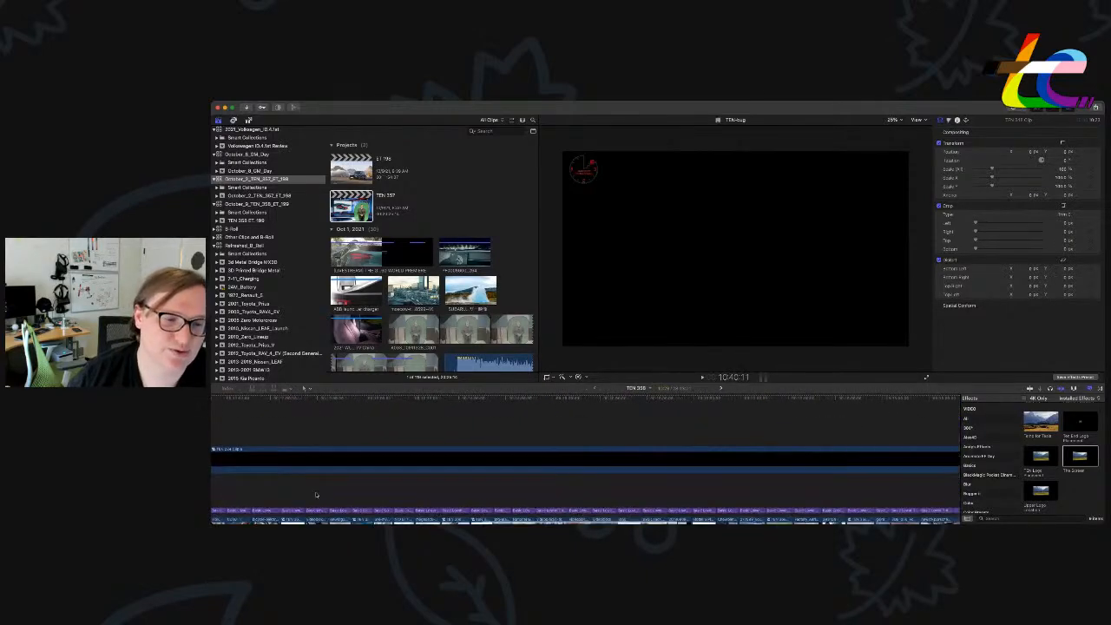
{"action": "scroll", "coordinate": [317, 495], "scroll_direction": "right", "scroll_amount": 2}
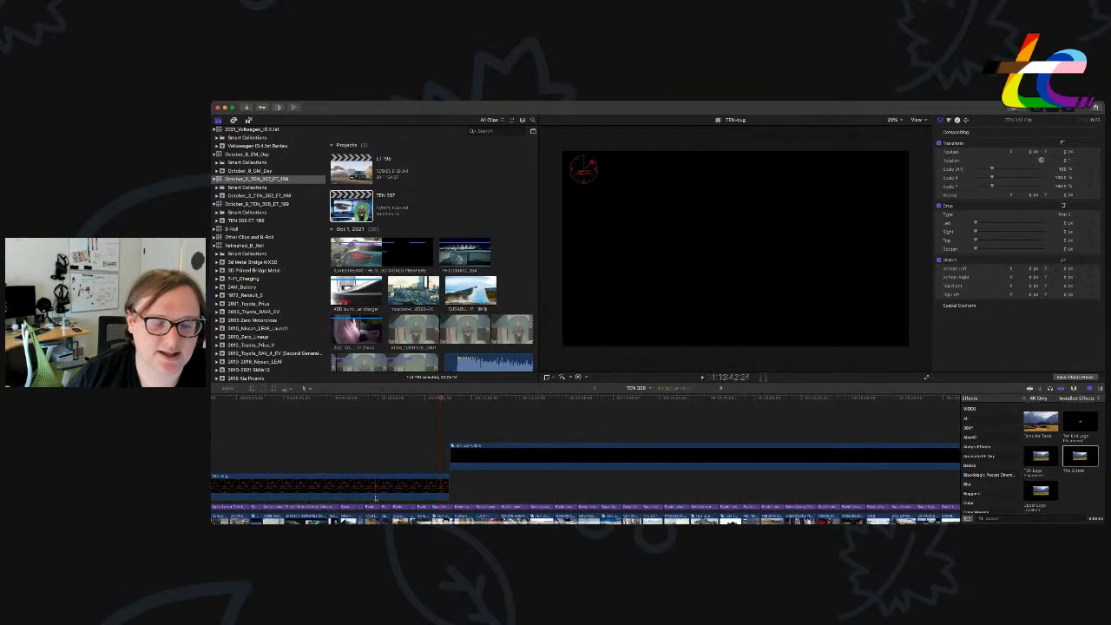
{"action": "left_click", "coordinate": [445, 494]}
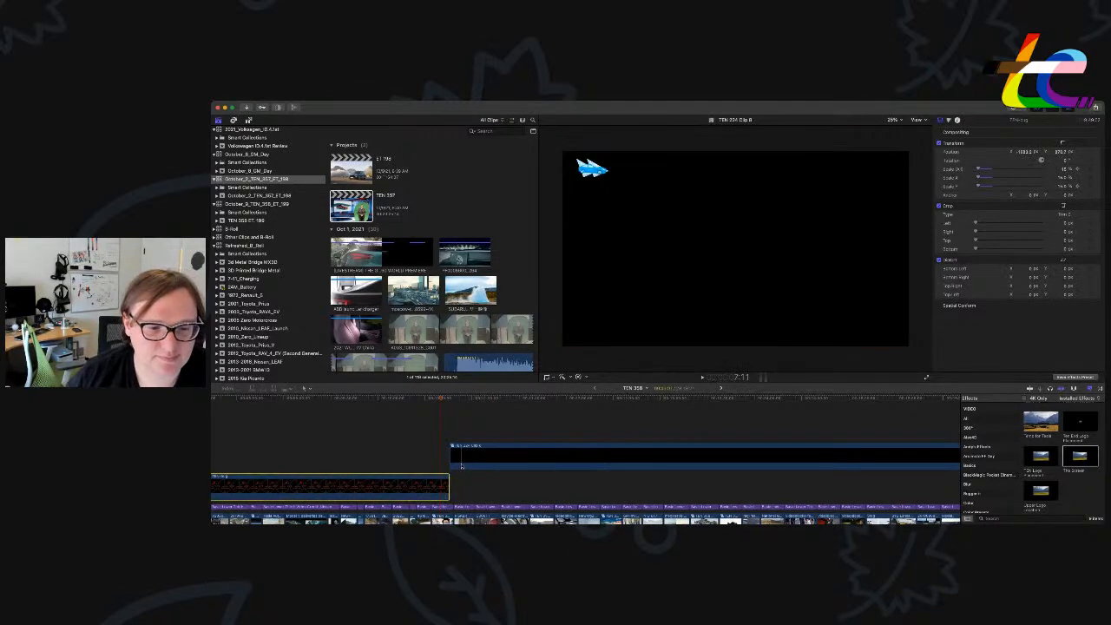
{"action": "left_click", "coordinate": [462, 464], "text": "super"}
{"action": "left_click_drag", "start_coordinate": [462, 464], "coordinate": [440, 464]}
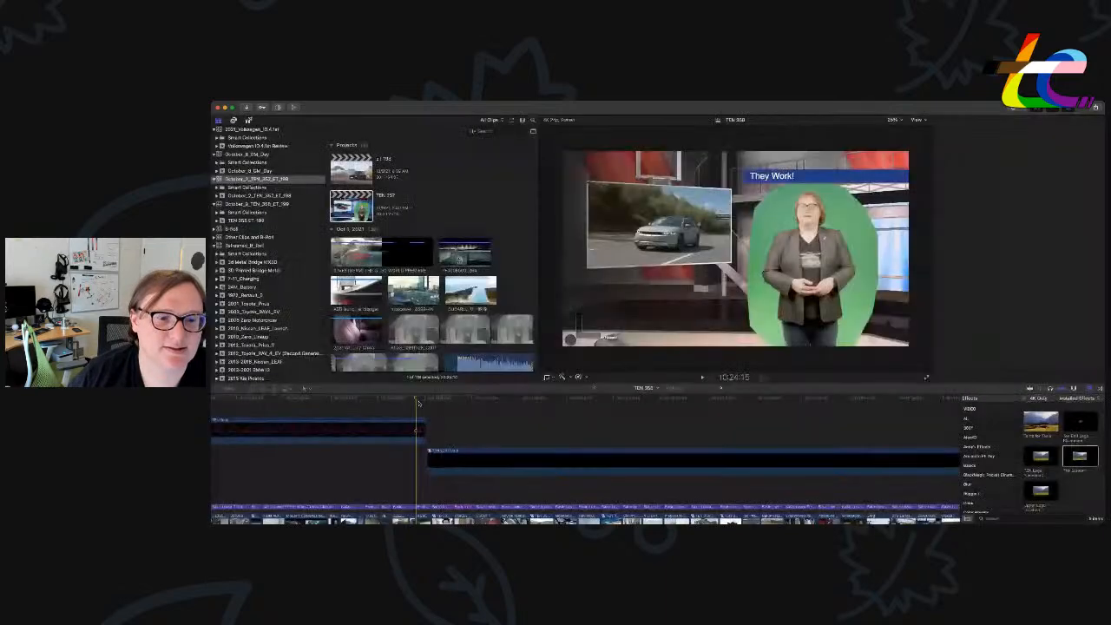
Play from the end of "They Work!" into "Battery Research" to check the change from the TEN-bug to the blue logo overlay.
{"action": "key", "text": "space"}
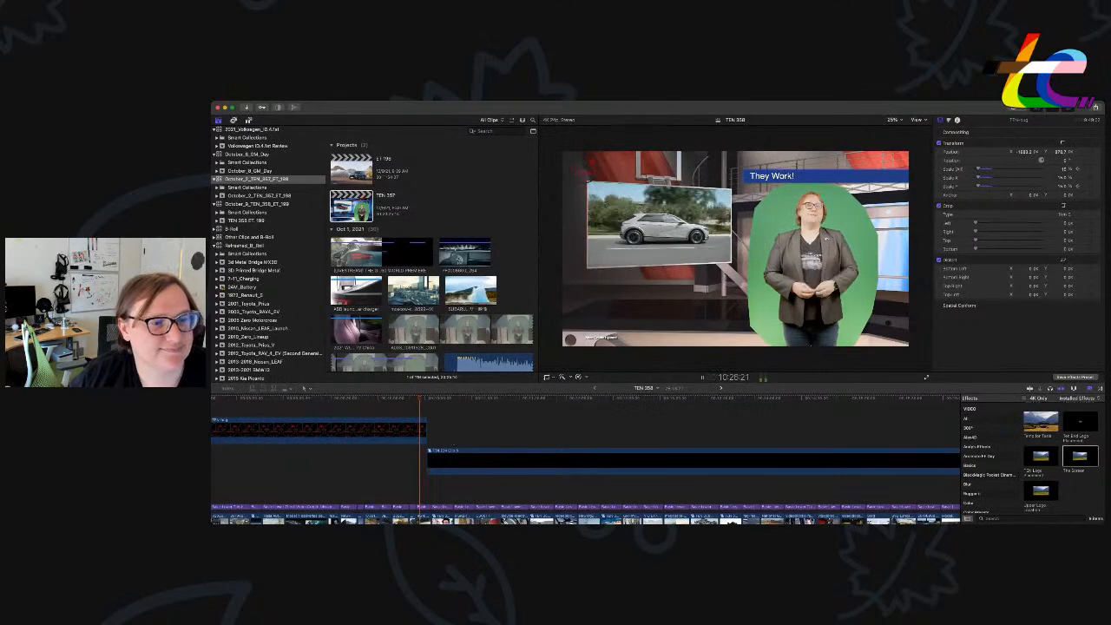
{"action": "left_click", "coordinate": [560, 442]}
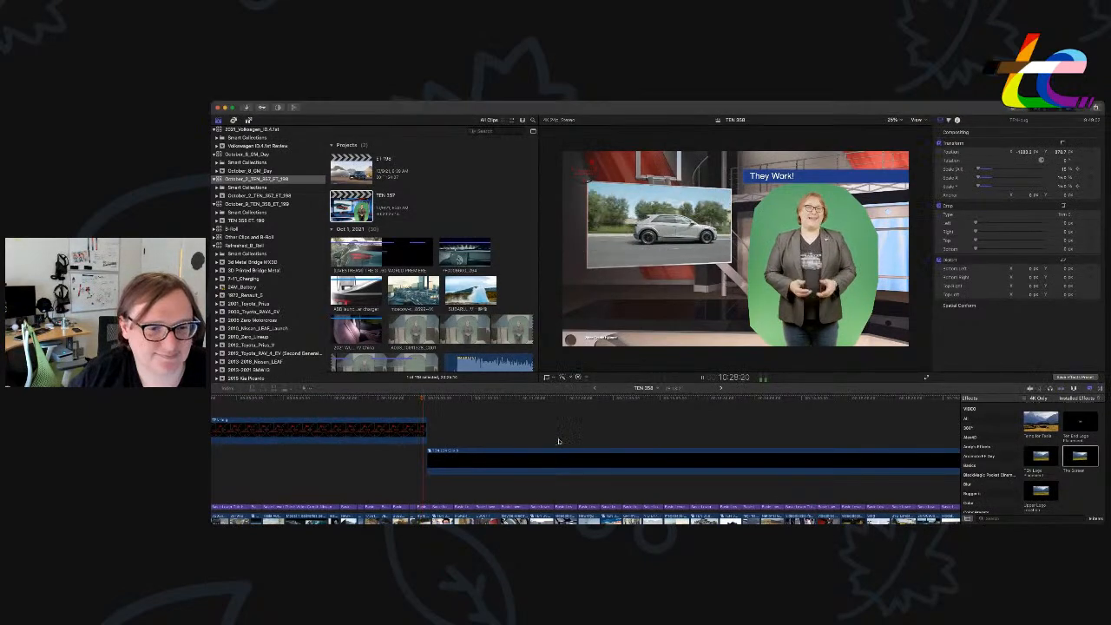
{"action": "left_click", "coordinate": [419, 431]}
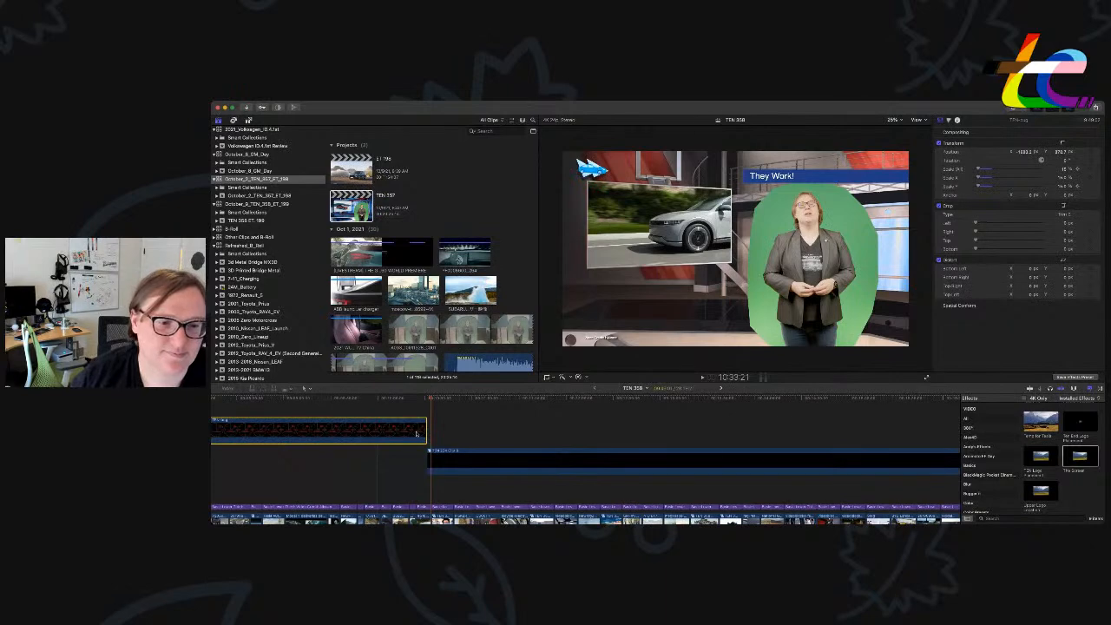
{"action": "left_click", "coordinate": [473, 459]}
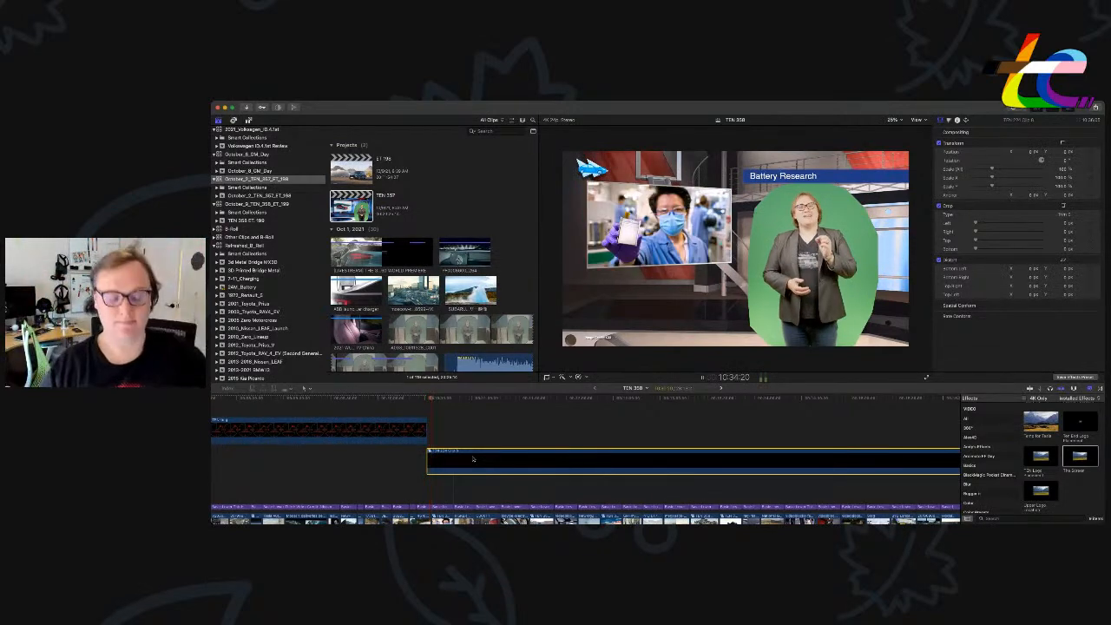
{"action": "key", "text": "space"}
Extend the start of the TEN-bug clip back to the beginning of the timeline.
{"action": "key", "text": "super+equal"}
{"action": "key", "text": "super+equal"}
{"action": "scroll", "coordinate": [474, 459], "scroll_direction": "left", "scroll_amount": 10}
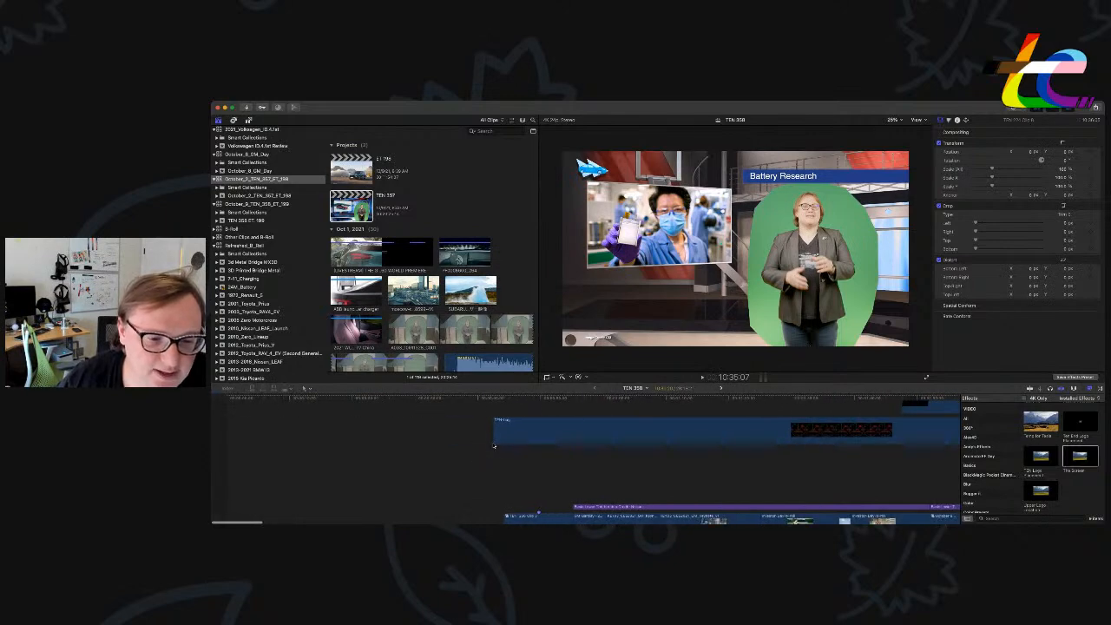
{"action": "left_click_drag", "start_coordinate": [495, 427], "coordinate": [228, 426]}
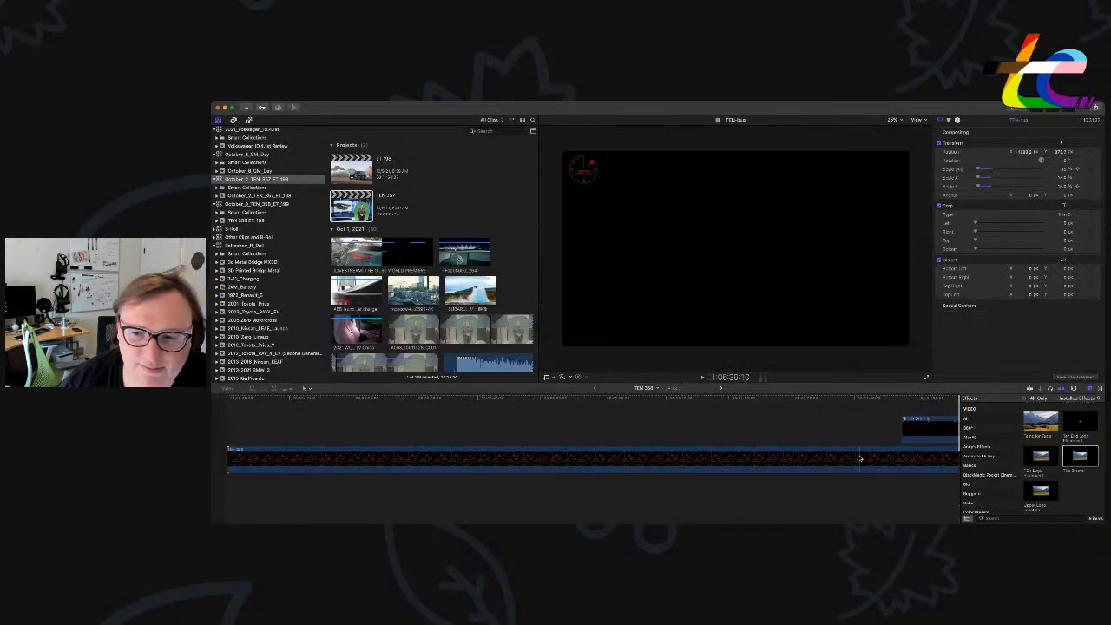
Move the opening SPONSORED CONTENT clip earlier so it covers the Electric Auto Association sponsor message.
{"action": "left_click", "coordinate": [930, 431]}
{"action": "left_click_drag", "start_coordinate": [930, 432], "coordinate": [519, 434]}
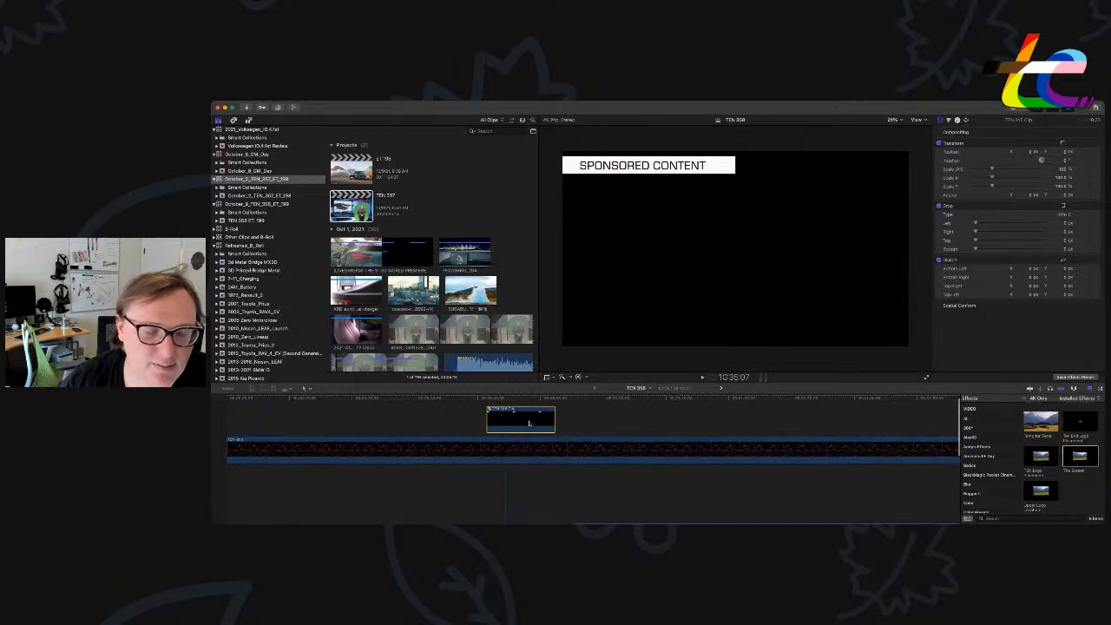
{"action": "key", "text": "v"}
{"action": "left_click_drag", "start_coordinate": [506, 423], "coordinate": [522, 424]}
Play the opening sponsor message from the start of the SPONSORED CONTENT clip to check its placement.
{"action": "key", "text": "super+minus"}
{"action": "key", "text": "super+minus"}
{"action": "key", "text": "super+minus"}
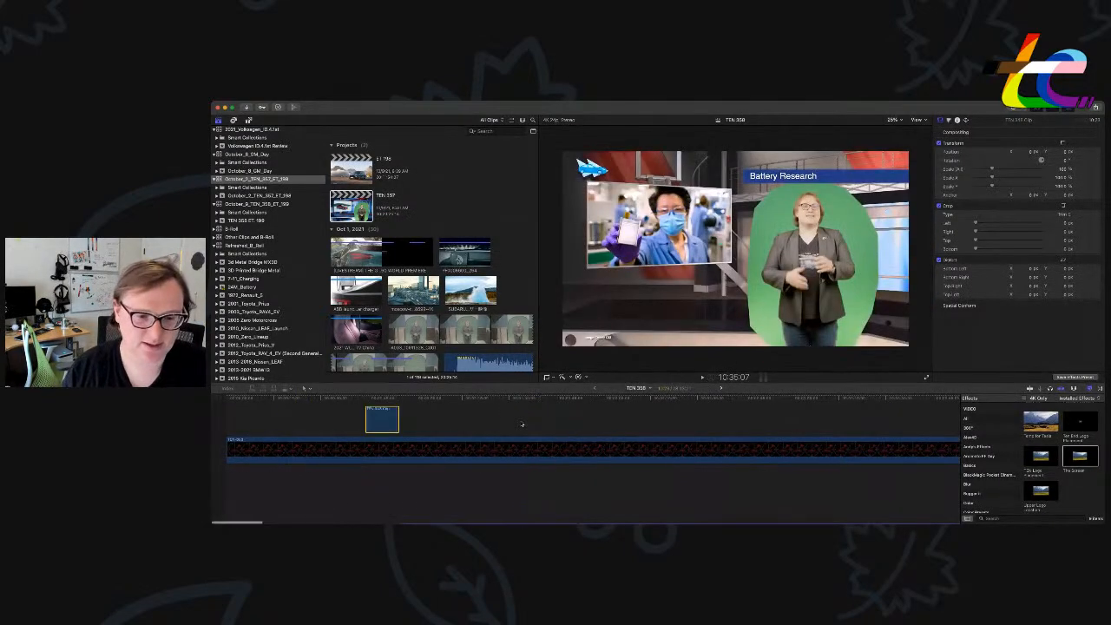
{"action": "scroll", "coordinate": [523, 425], "scroll_direction": "up", "scroll_amount": 10}
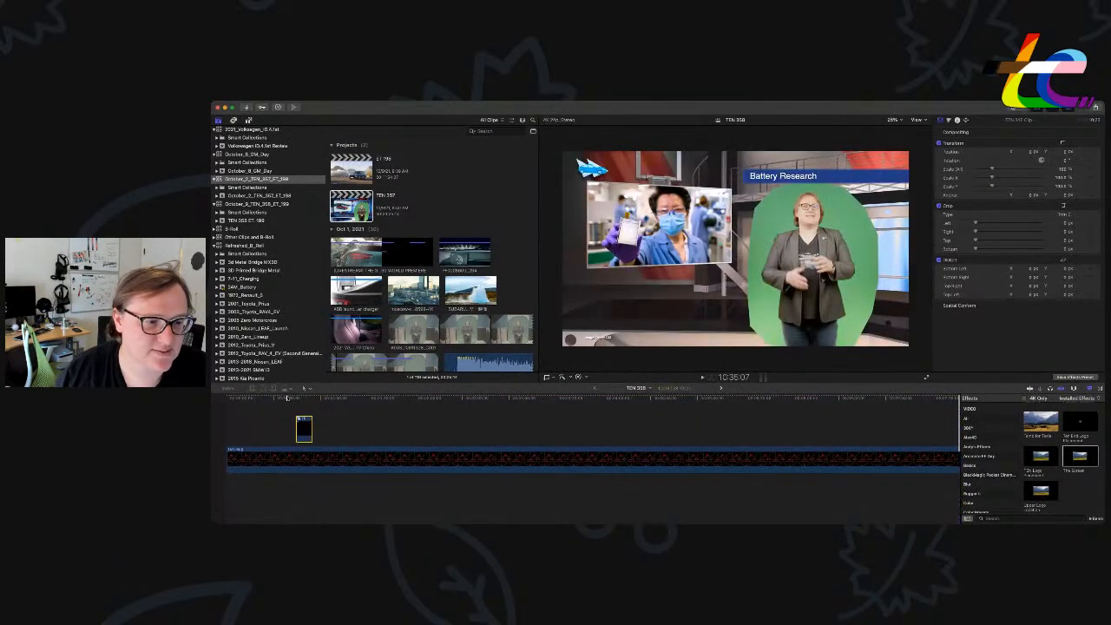
{"action": "key", "text": "space"}
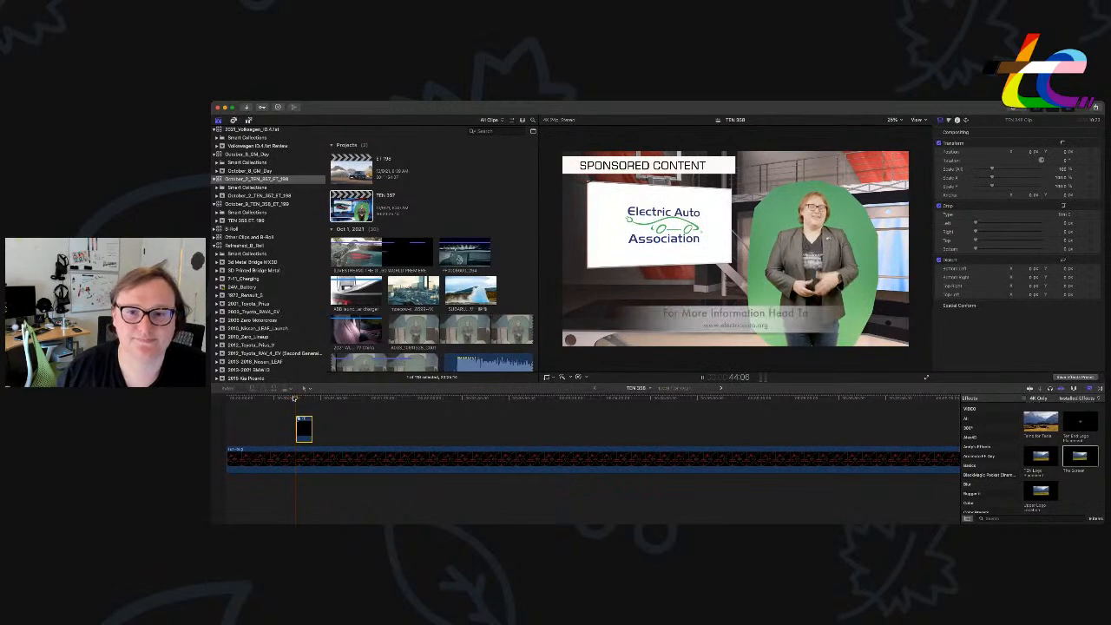
Keep playing the opening Electric Auto Association message to check the SPONSORED CONTENT overlay alongside the website title.
{"action": "key", "text": "super+minus"}
{"action": "key", "text": "super+minus"}
{"action": "key", "text": "super+minus"}
{"action": "key", "text": "super+equal"}
{"action": "key", "text": "super+equal"}
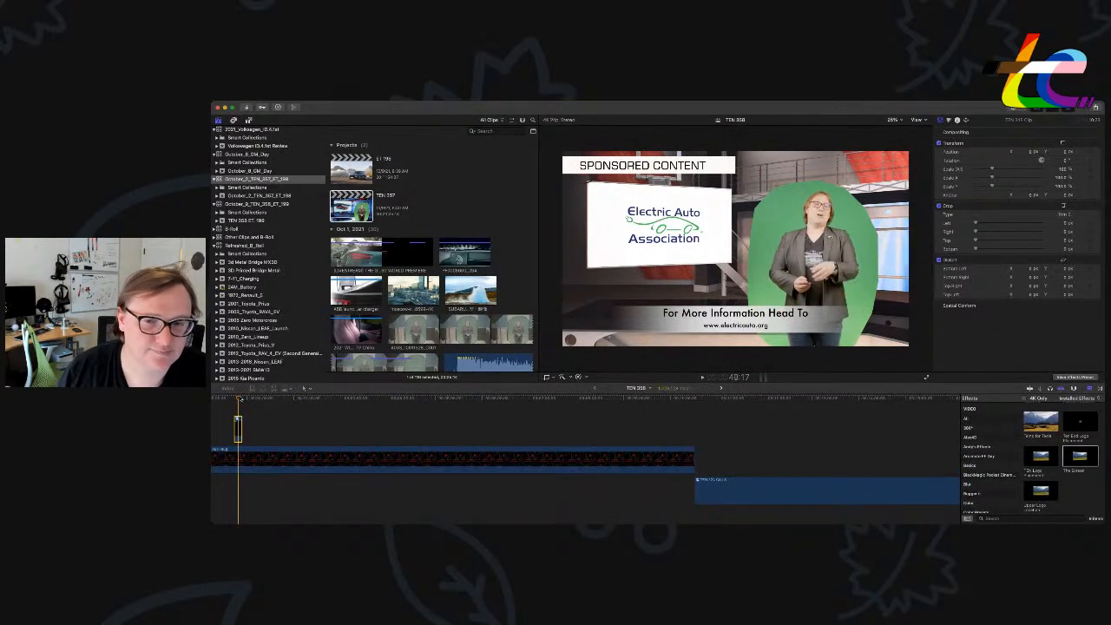
{"action": "key", "text": "super+equal"}
{"action": "key", "text": "super+minus"}
{"action": "key", "text": "super+minus"}
{"action": "key", "text": "super+minus"}
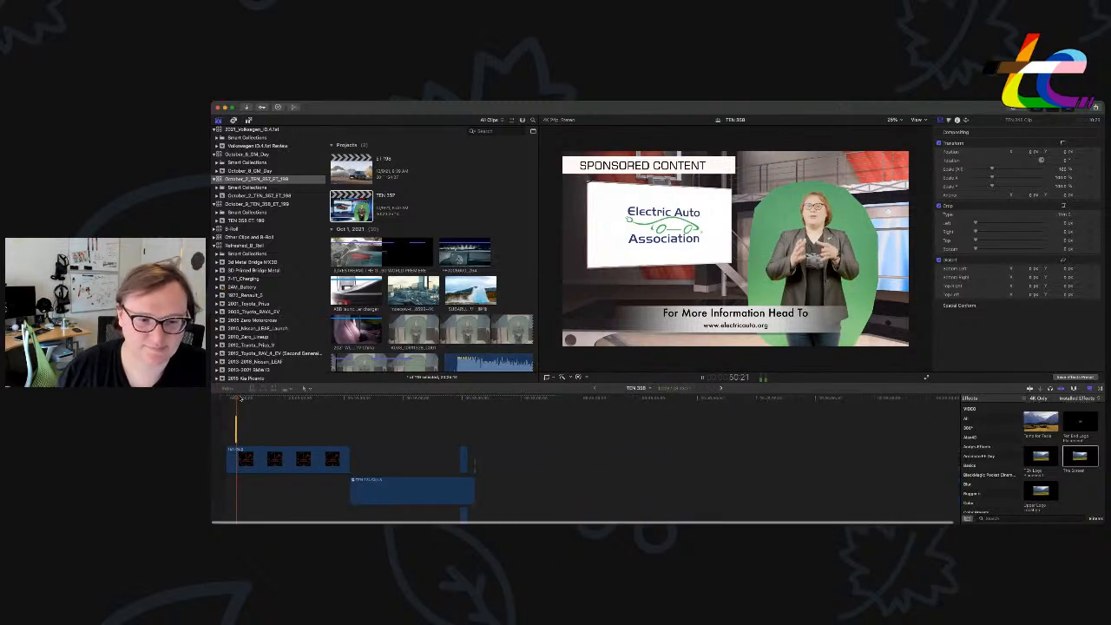
{"action": "key", "text": "space"}
Play from the Charge Angels! segment into the closing Electric Auto Association message to check the change to the SPONSORED CONTENT overlay.
{"action": "scroll", "coordinate": [446, 416], "scroll_direction": "down", "scroll_amount": 6}
{"action": "scroll", "coordinate": [447, 416], "scroll_direction": "up", "scroll_amount": 5}
{"action": "scroll", "coordinate": [445, 416], "scroll_direction": "up", "scroll_amount": 1}
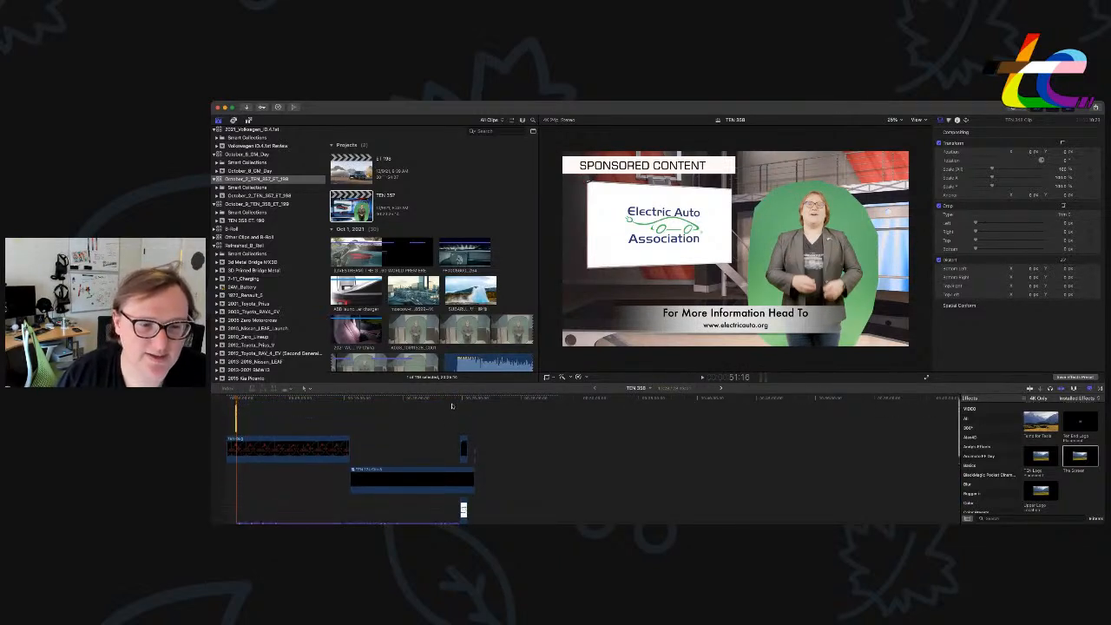
{"action": "left_click", "coordinate": [455, 400]}
{"action": "key", "text": "super+equal"}
{"action": "key", "text": "super+equal"}
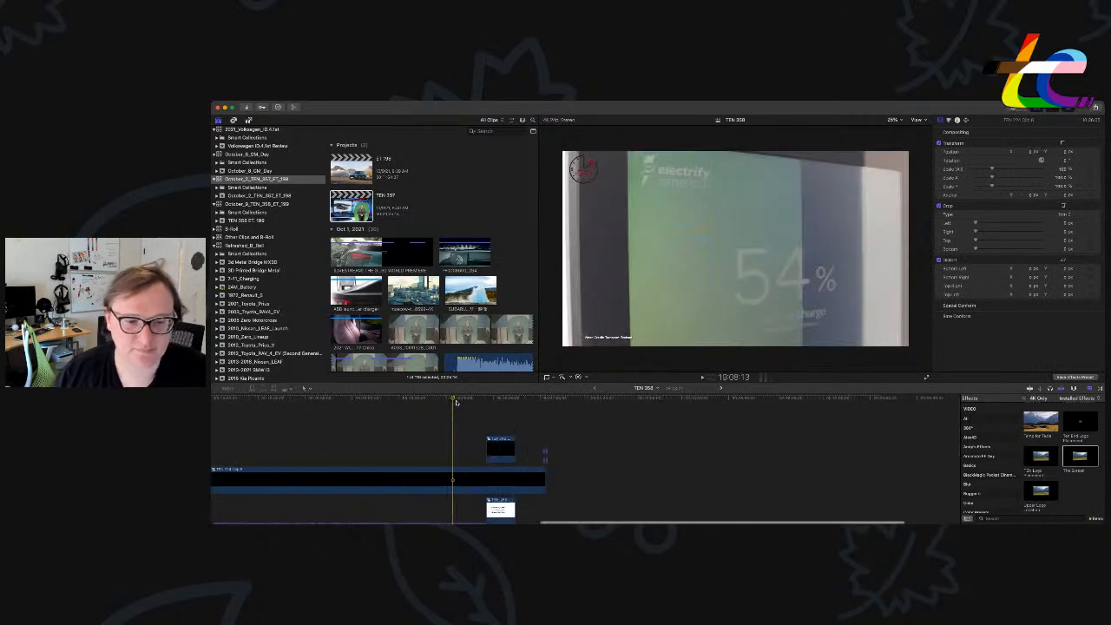
{"action": "key", "text": "space"}
{"action": "left_click", "coordinate": [481, 401]}
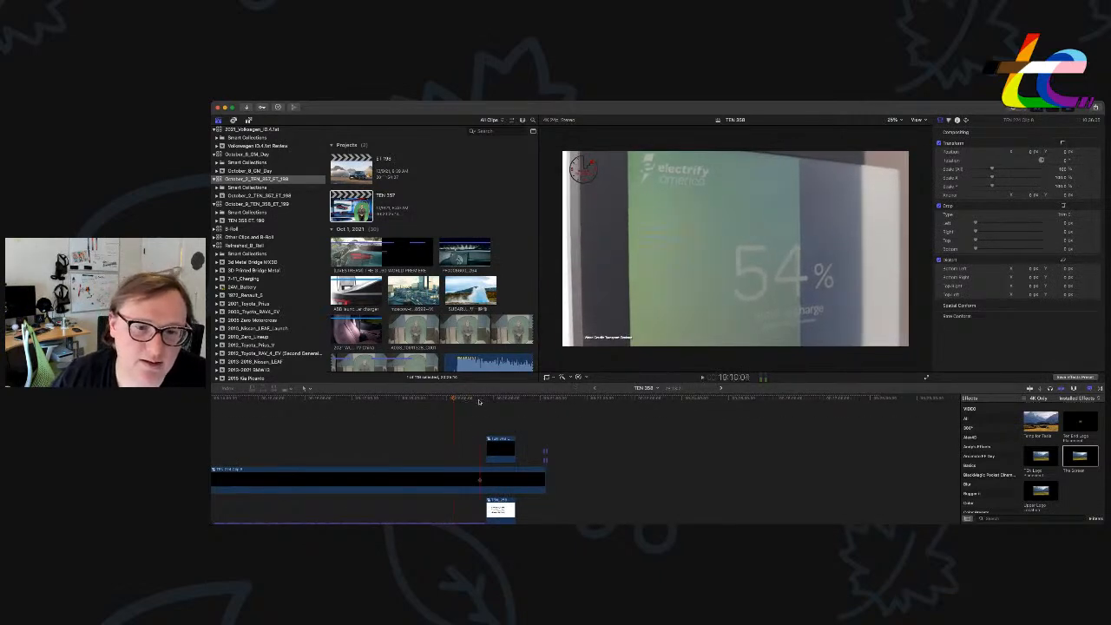
{"action": "scroll", "coordinate": [481, 401], "scroll_direction": "right", "scroll_amount": 3}
{"action": "scroll", "coordinate": [481, 403], "scroll_direction": "right", "scroll_amount": 2}
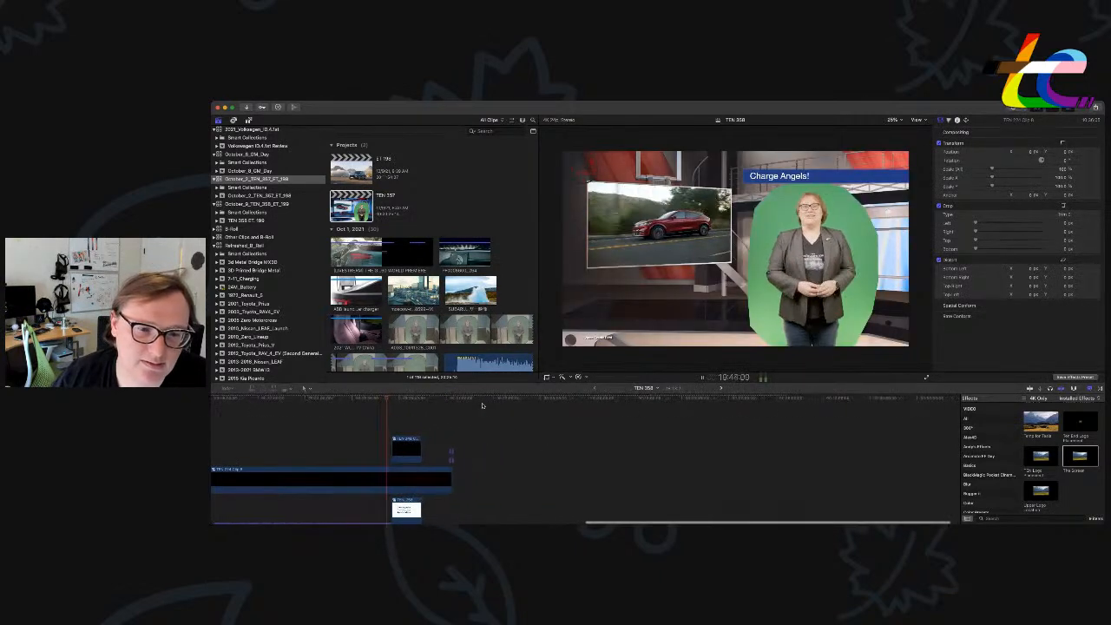
{"action": "scroll", "coordinate": [461, 474], "scroll_direction": "down", "scroll_amount": 3}
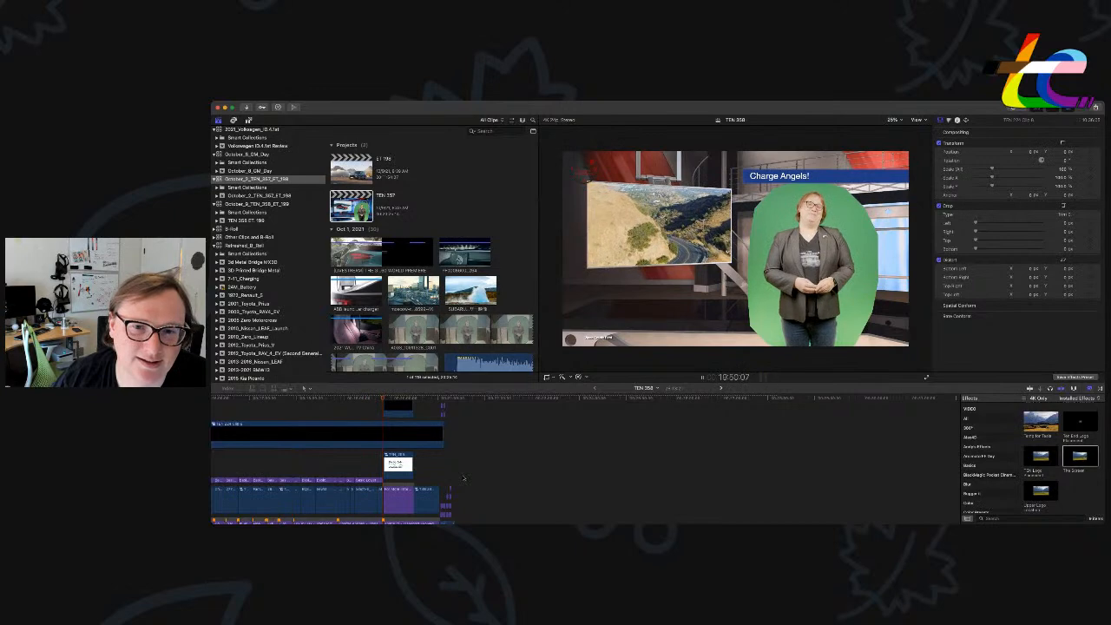
{"action": "key", "text": "space"}
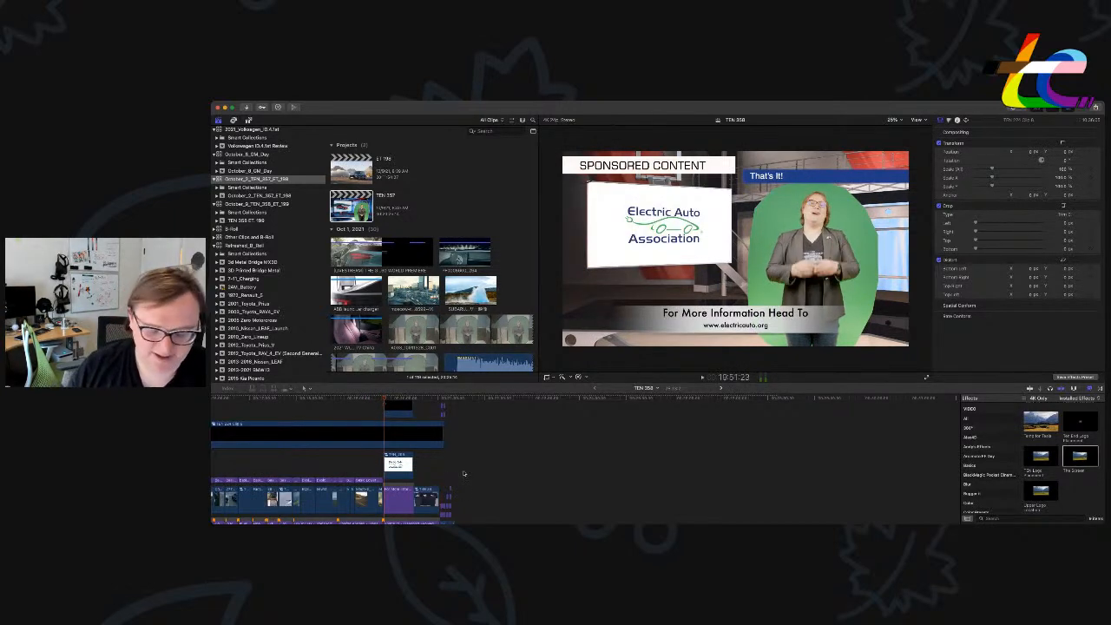
Extend the end of the long logo overlay clip so it covers the end credits through to the last closing card.
{"action": "key", "text": "super+equal"}
{"action": "key", "text": "super+equal"}
{"action": "scroll", "coordinate": [464, 474], "scroll_direction": "right", "scroll_amount": 5}
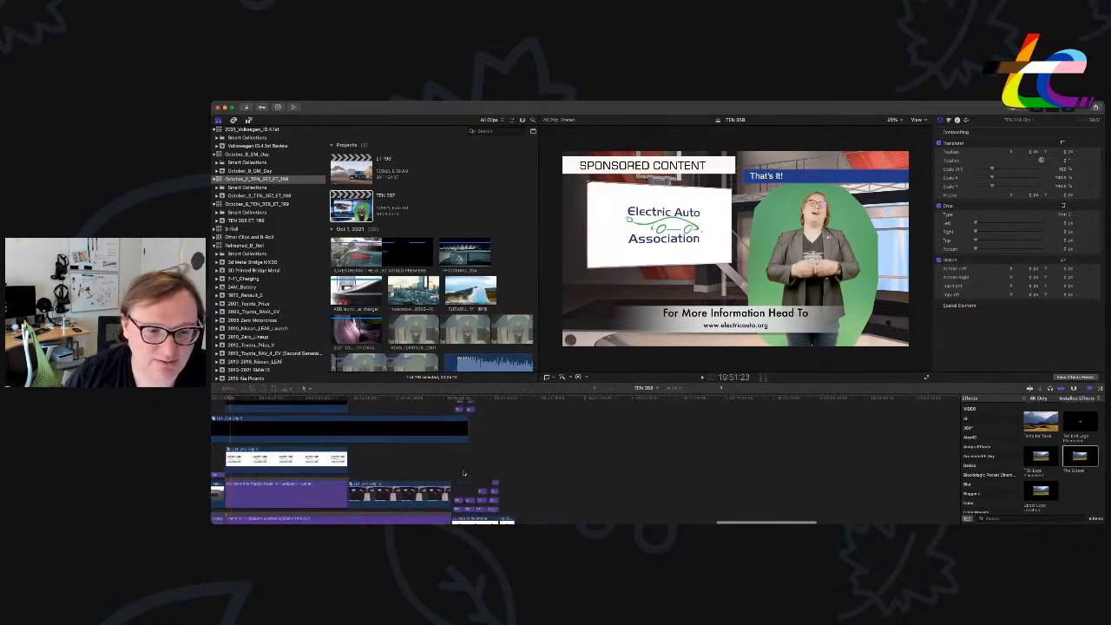
{"action": "left_click_drag", "start_coordinate": [440, 439], "coordinate": [486, 438]}
{"action": "scroll", "coordinate": [442, 413], "scroll_direction": "up", "scroll_amount": 3}
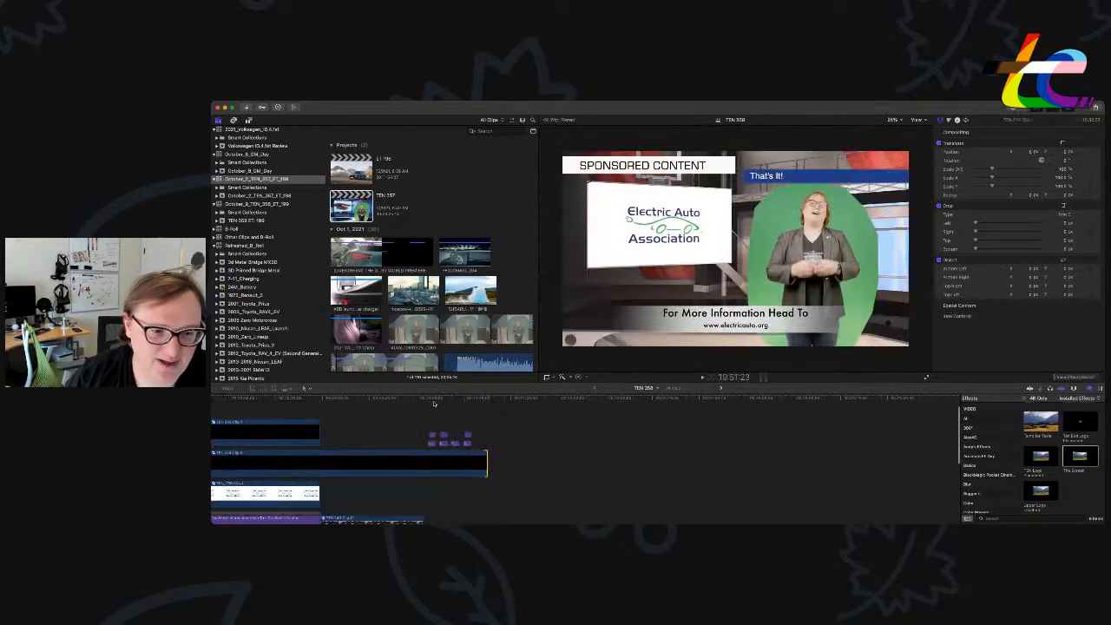
Change the production date on the end credits card to October 8th, 2021.
{"action": "left_click", "coordinate": [437, 404]}
{"action": "left_click", "coordinate": [430, 435]}
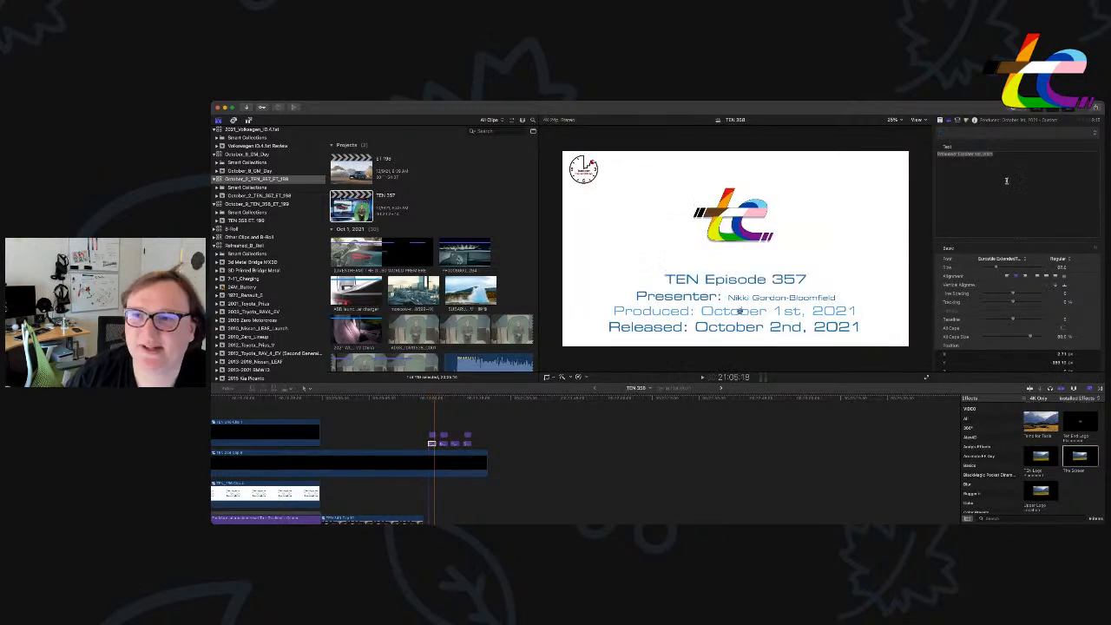
{"action": "left_click", "coordinate": [740, 311]}
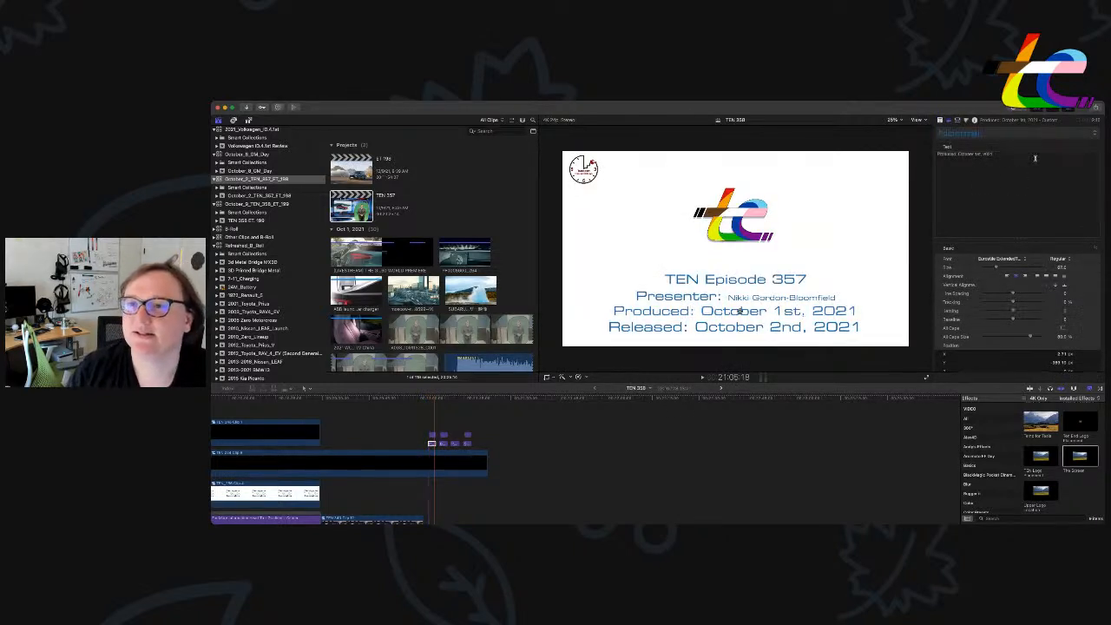
{"action": "key", "text": "BackSpace"}
{"action": "type", "text": "8th"}
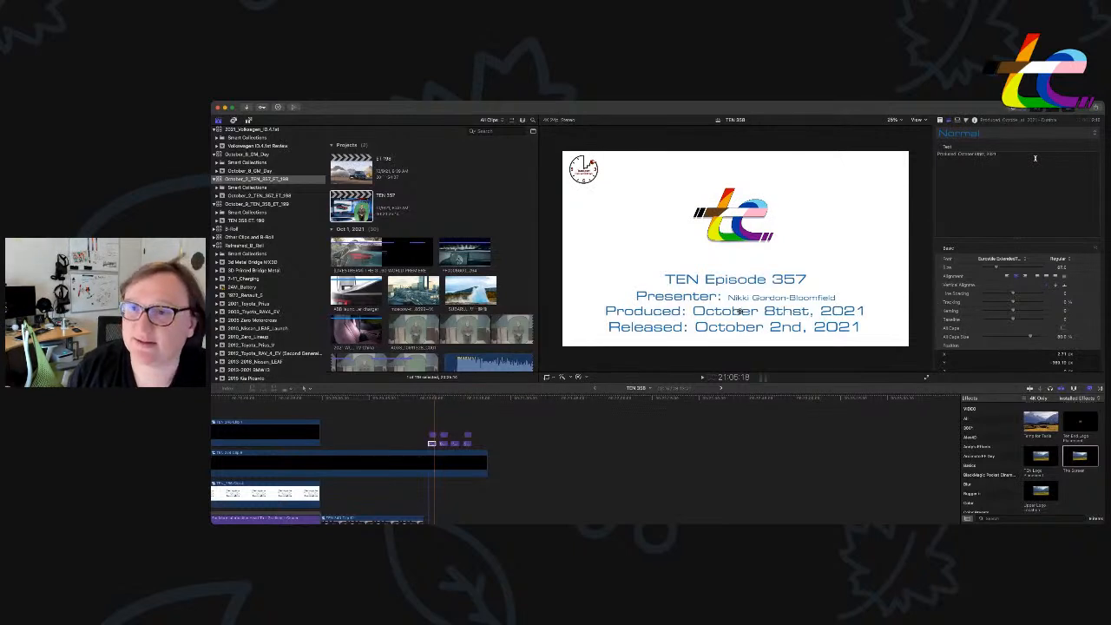
{"action": "key", "text": "Delete"}
{"action": "key", "text": "Delete"}
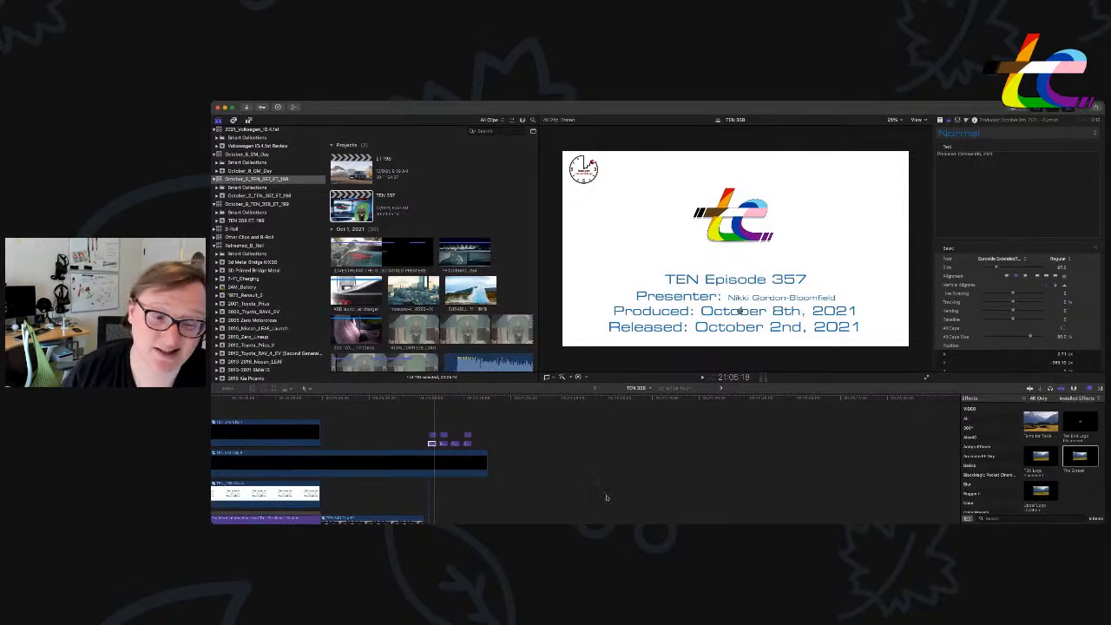
Change the release date on the end credits card to October 9th, 2021.
{"action": "left_click", "coordinate": [739, 327]}
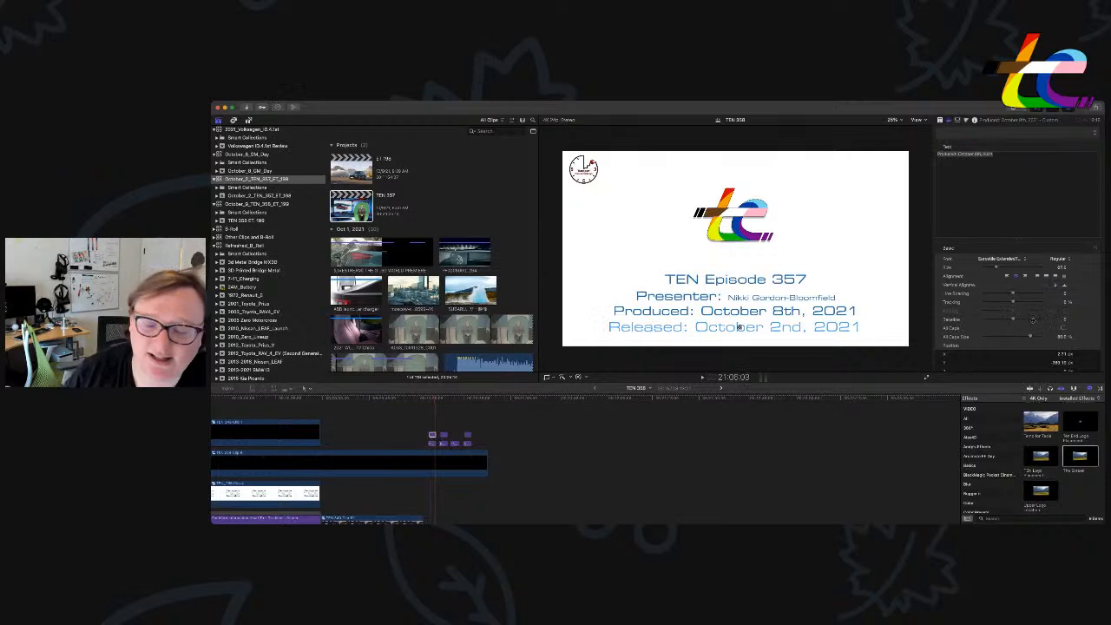
{"action": "left_click", "coordinate": [739, 328]}
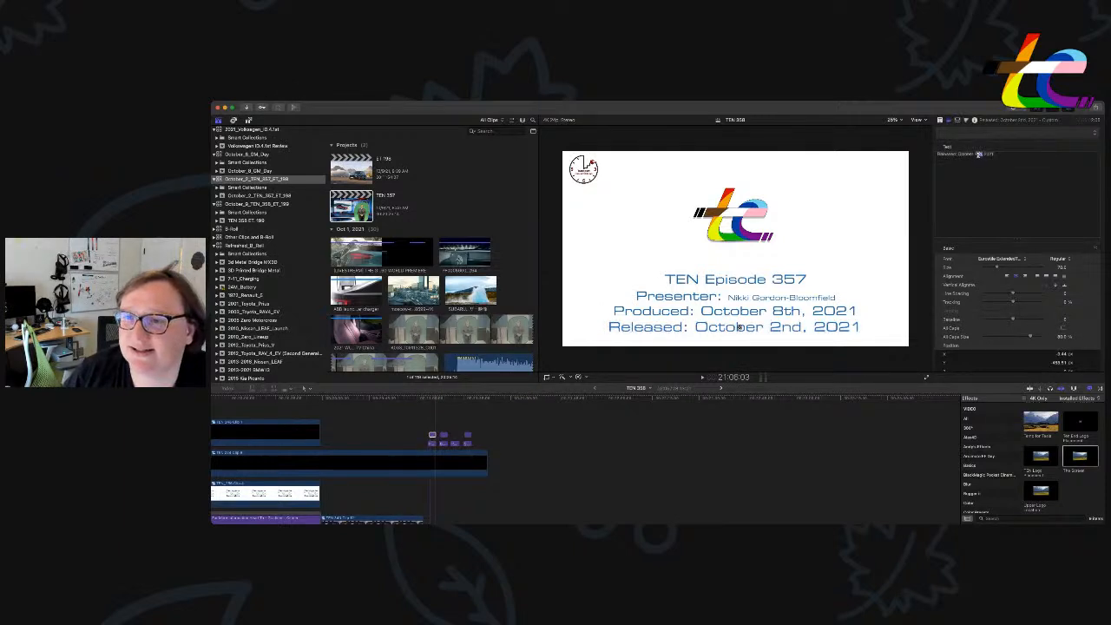
{"action": "key", "text": "BackSpace"}
{"action": "key", "text": "BackSpace"}
{"action": "key", "text": "BackSpace"}
{"action": "key", "text": "BackSpace"}
{"action": "type", "text": "9th"}
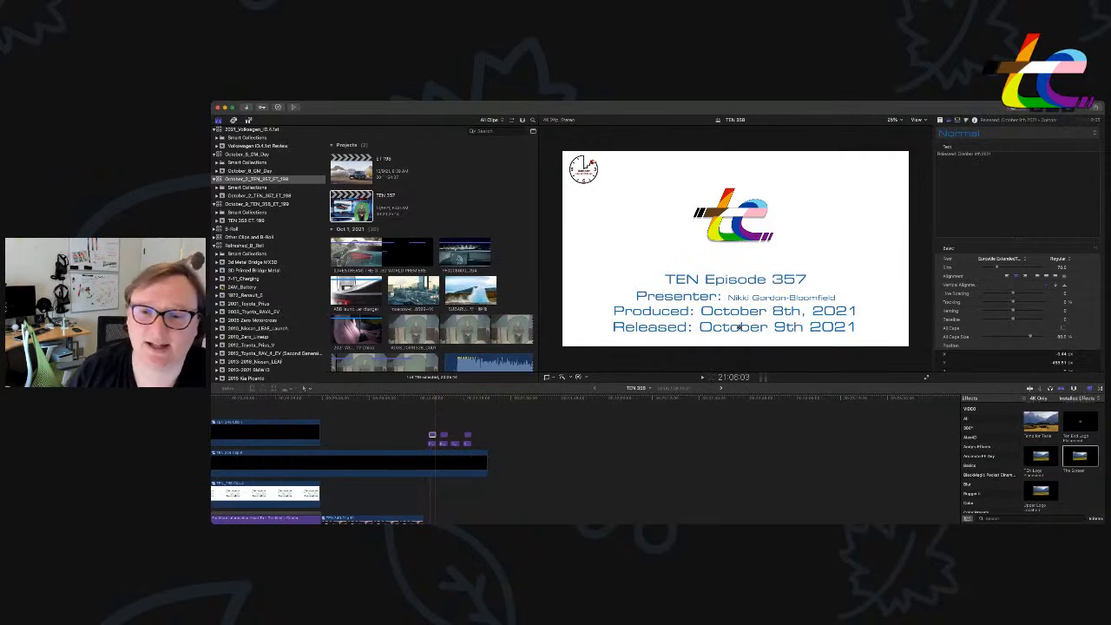
{"action": "type", "text": ","}
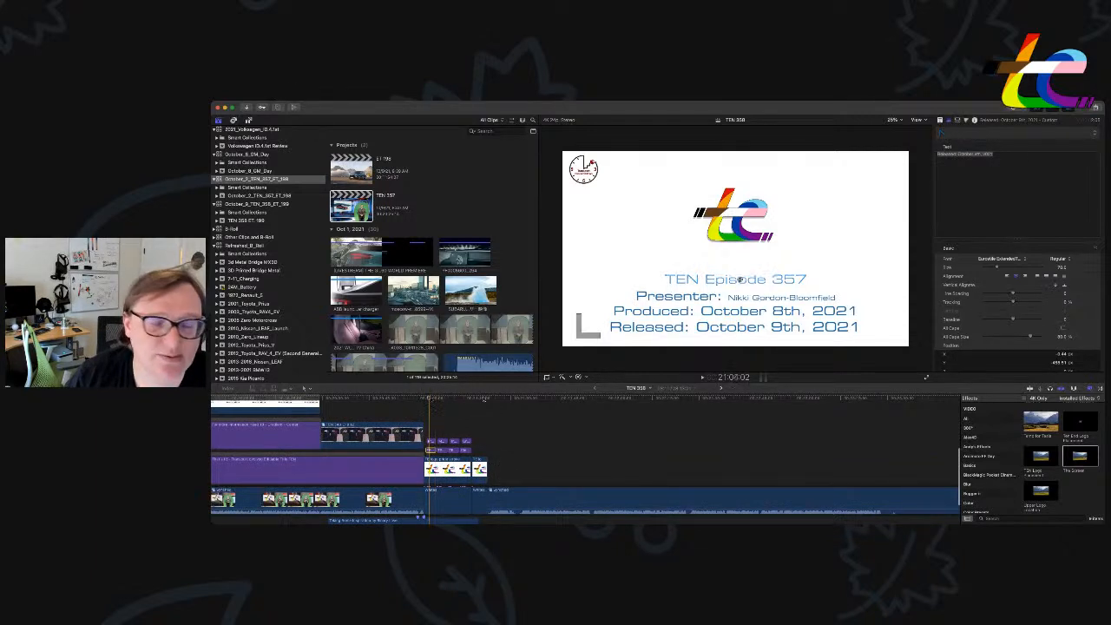
Change the episode title on the end credits card to TEN Episode 358.
{"action": "left_click", "coordinate": [740, 280]}
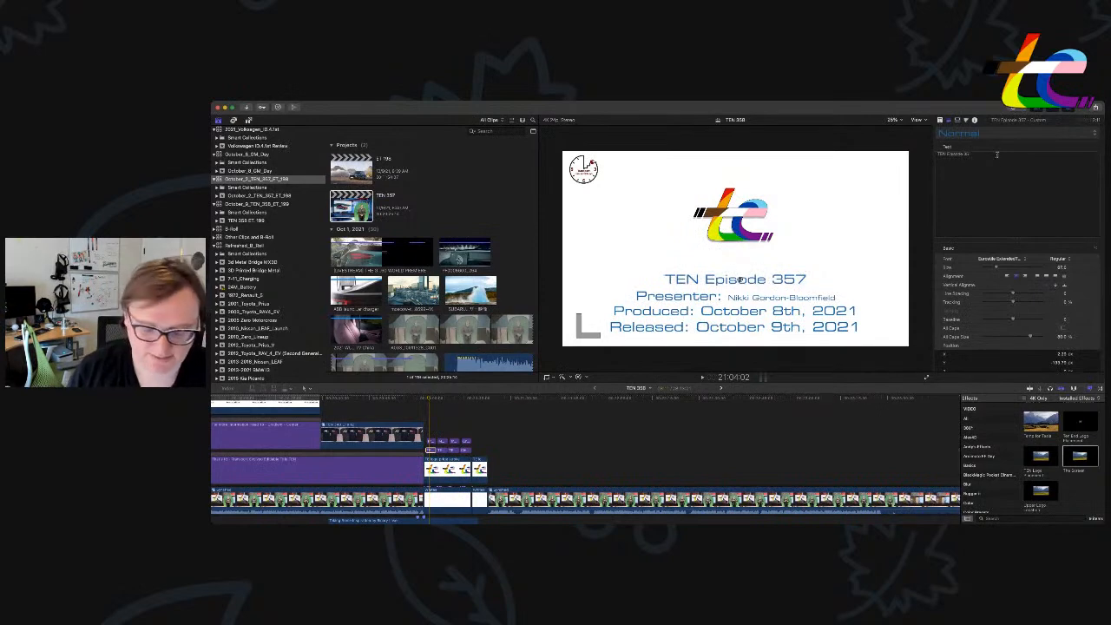
{"action": "key", "text": "BackSpace"}
{"action": "type", "text": "8"}
{"action": "scroll", "coordinate": [508, 426], "scroll_direction": "up", "scroll_amount": 5}
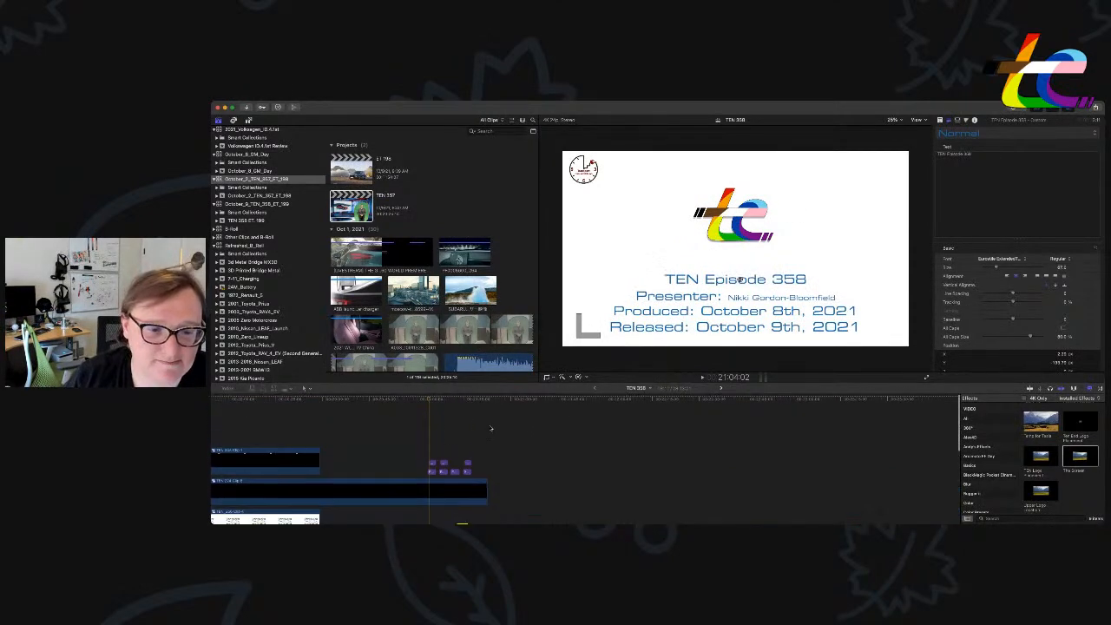
Delete the leftover clips after the closing cards and look over the whole TEN 358 timeline.
{"action": "left_click", "coordinate": [465, 402]}
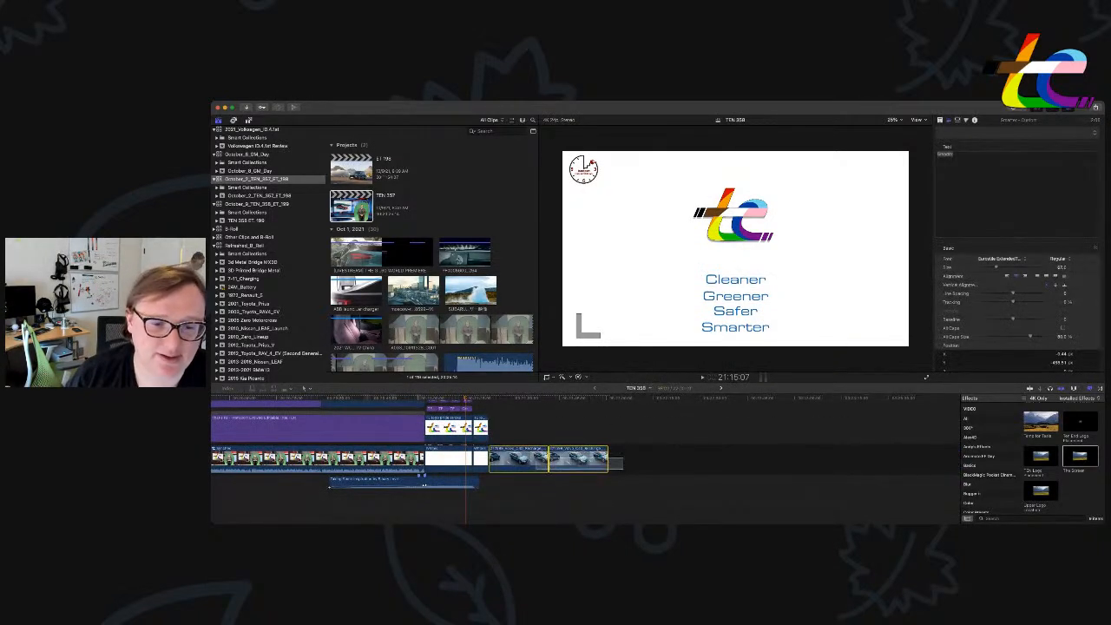
{"action": "left_click_drag", "start_coordinate": [623, 470], "coordinate": [537, 459]}
{"action": "key", "text": "Delete"}
{"action": "scroll", "coordinate": [536, 460], "scroll_direction": "up", "scroll_amount": 5}
{"action": "scroll", "coordinate": [536, 459], "scroll_direction": "left", "scroll_amount": 5}
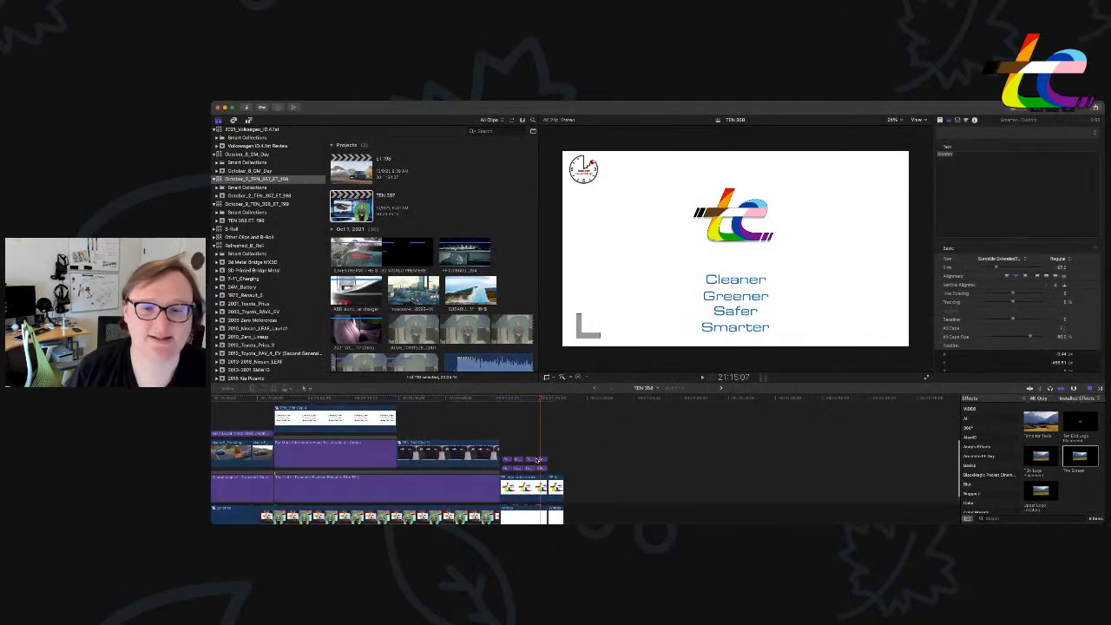
{"action": "scroll", "coordinate": [537, 460], "scroll_direction": "left", "scroll_amount": 20}
{"action": "key", "text": "shift+z"}
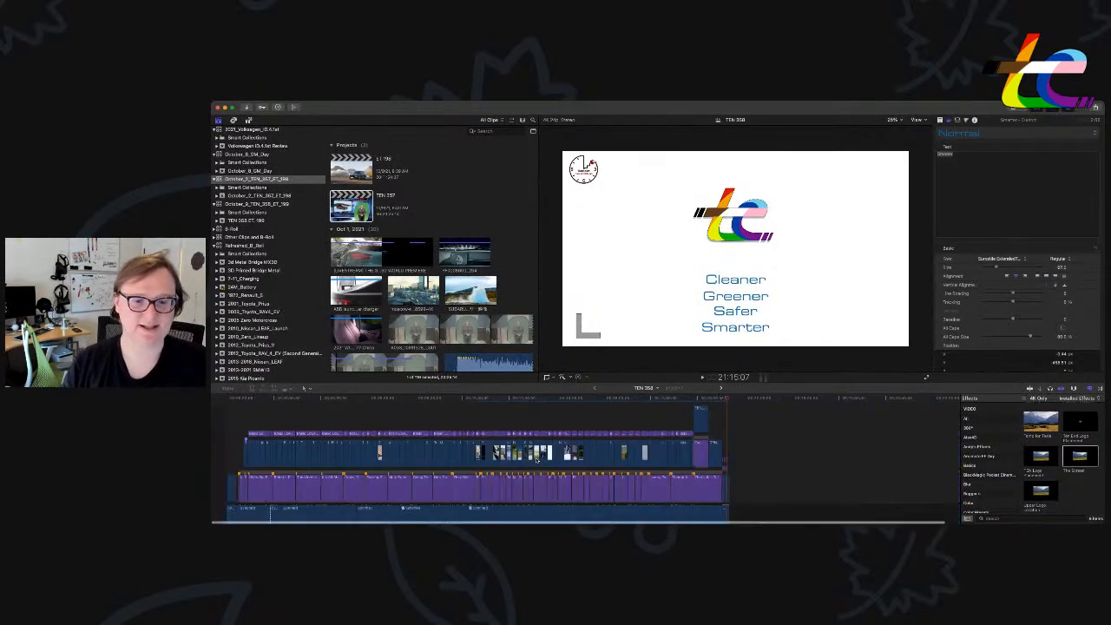
{"action": "key", "text": "super+minus"}
{"action": "scroll", "coordinate": [536, 460], "scroll_direction": "up", "scroll_amount": 5}
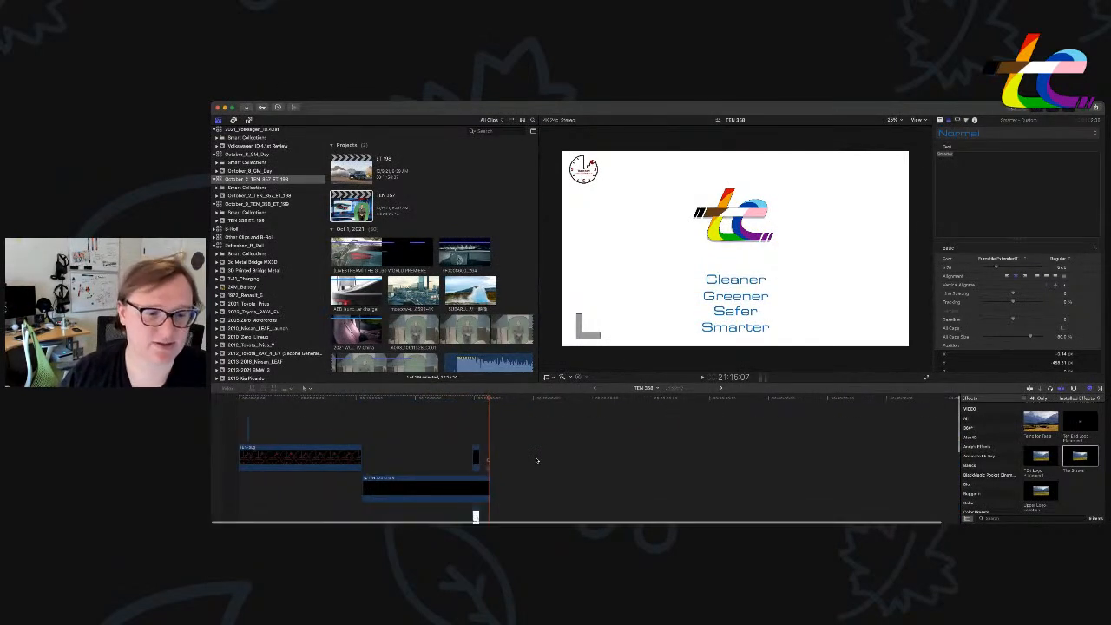
{"action": "scroll", "coordinate": [537, 461], "scroll_direction": "down", "scroll_amount": 3}
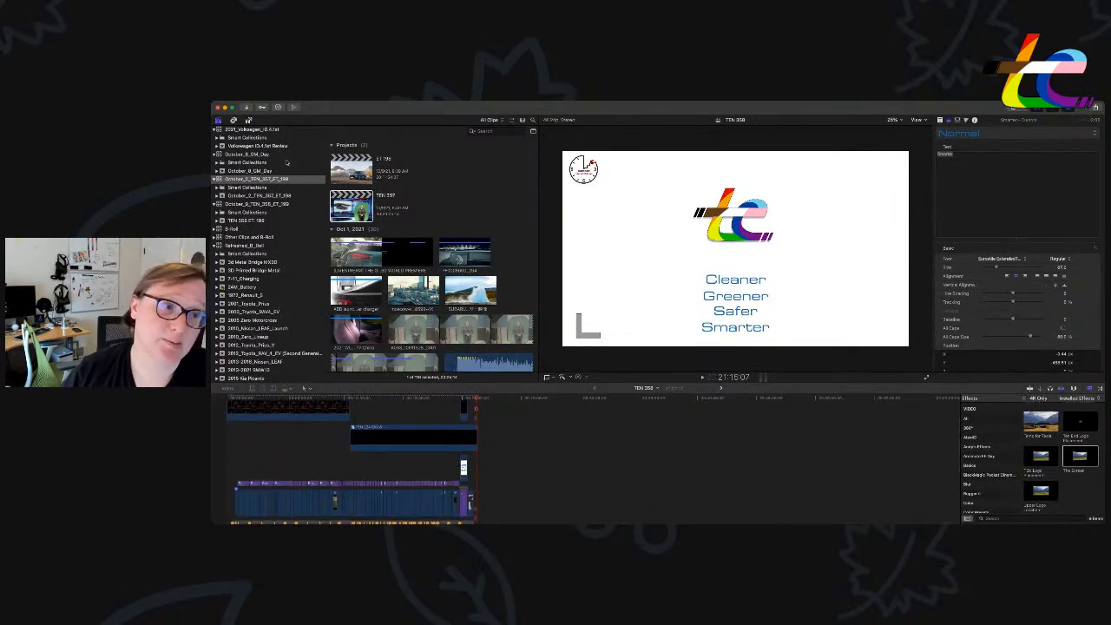
Open the ET 199 project from the TEN 358 / ET 199 event and delete the leftover car clips at the end of its timeline.
{"action": "left_click", "coordinate": [287, 154]}
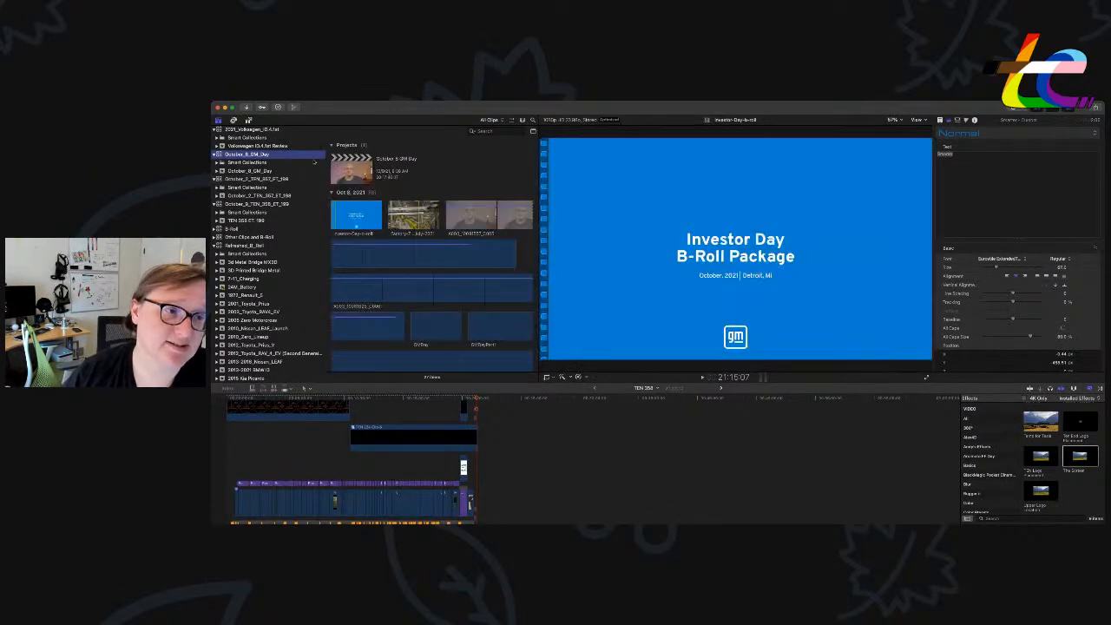
{"action": "left_click", "coordinate": [281, 220]}
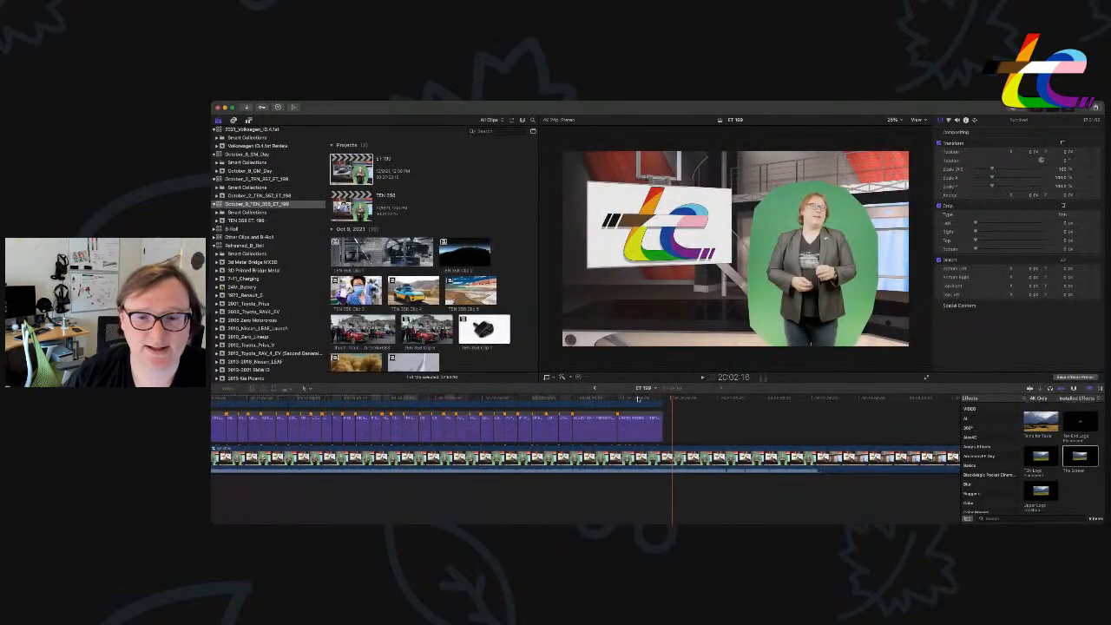
{"action": "key", "text": "super+minus"}
{"action": "key", "text": "super+minus"}
{"action": "key", "text": "super+minus"}
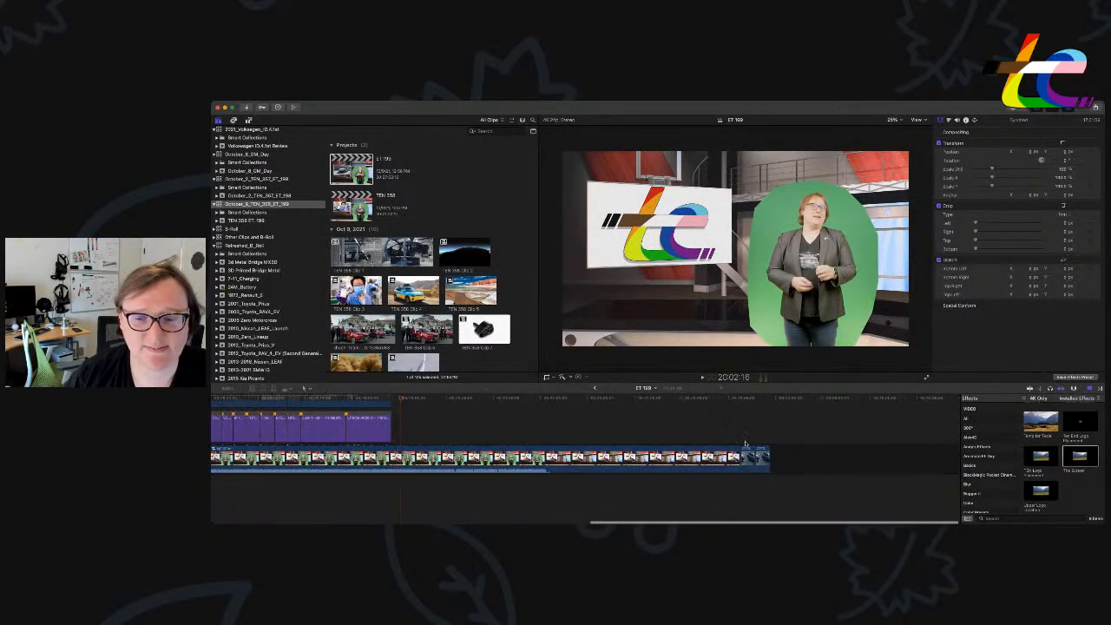
{"action": "key", "text": "super+minus"}
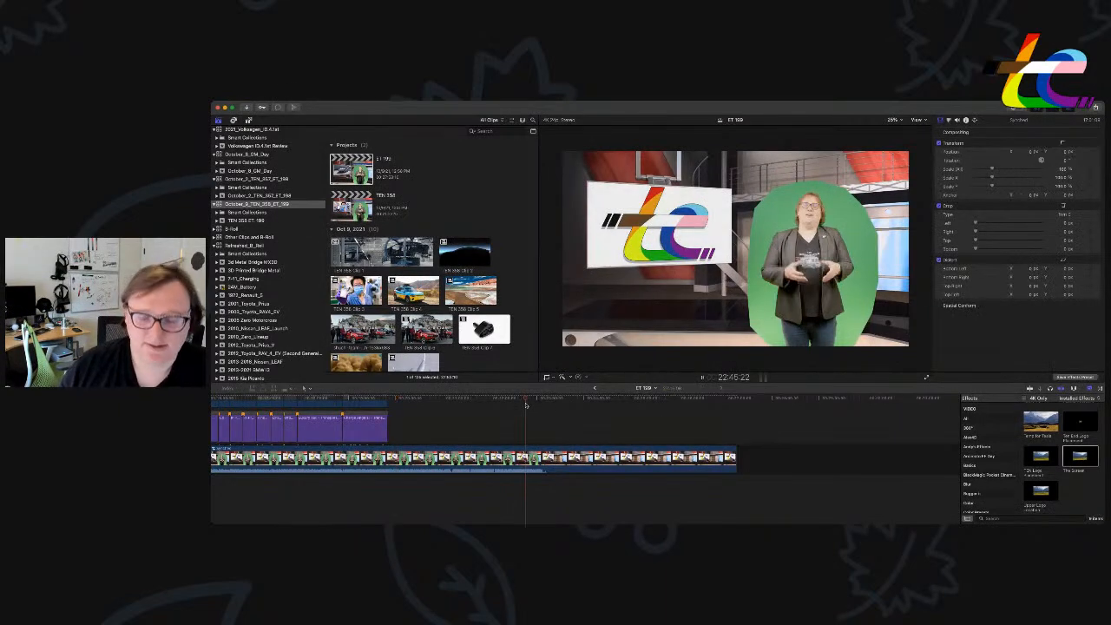
Find the right cut point in the ET 199 presenter footage and split the clip at 22:05:10.
{"action": "key", "text": "super+equal"}
{"action": "key", "text": "super+equal"}
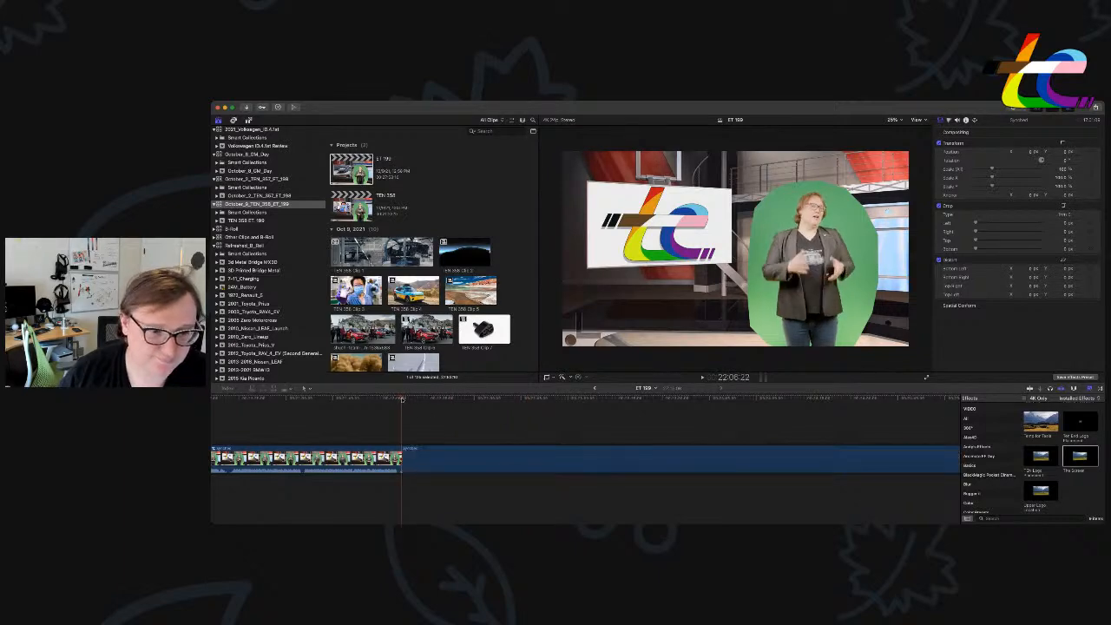
{"action": "key", "text": "space"}
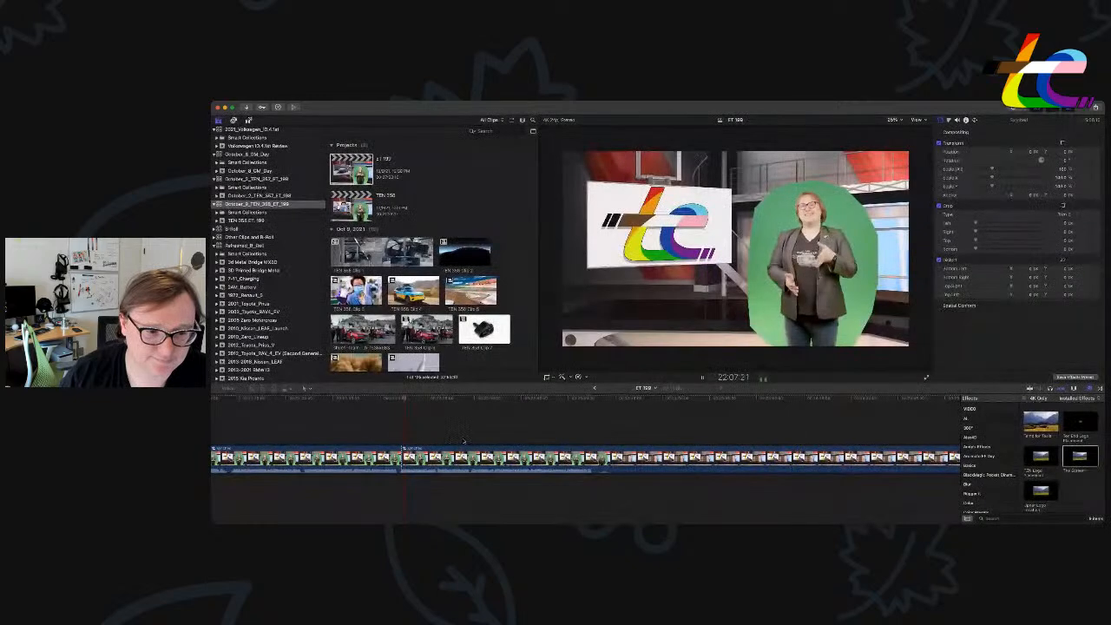
{"action": "left_click", "coordinate": [389, 405]}
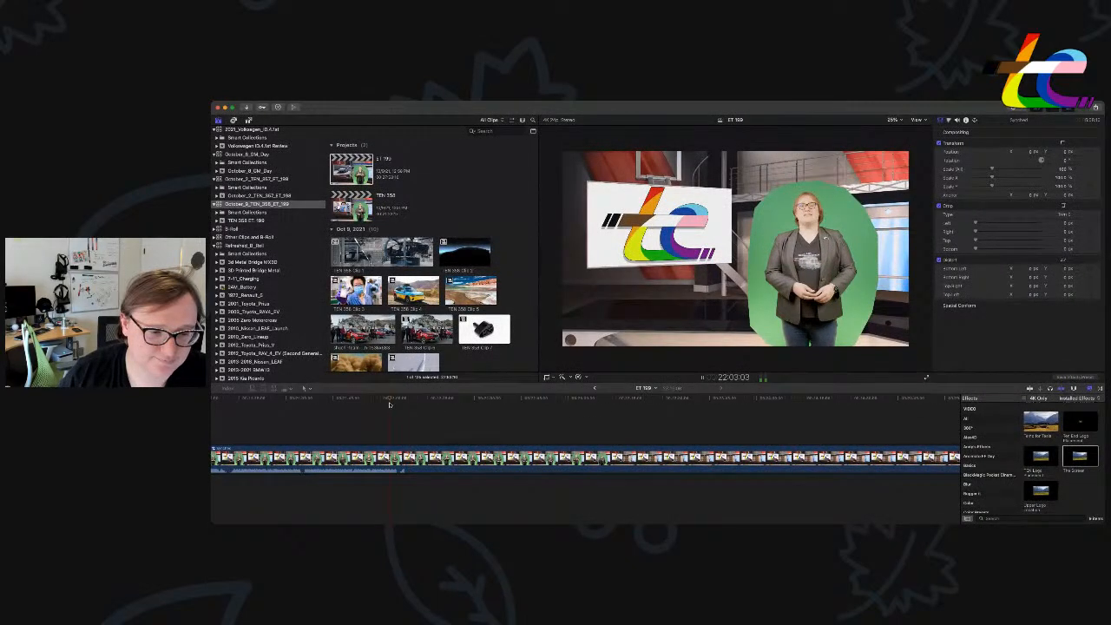
{"action": "left_click", "coordinate": [397, 461]}
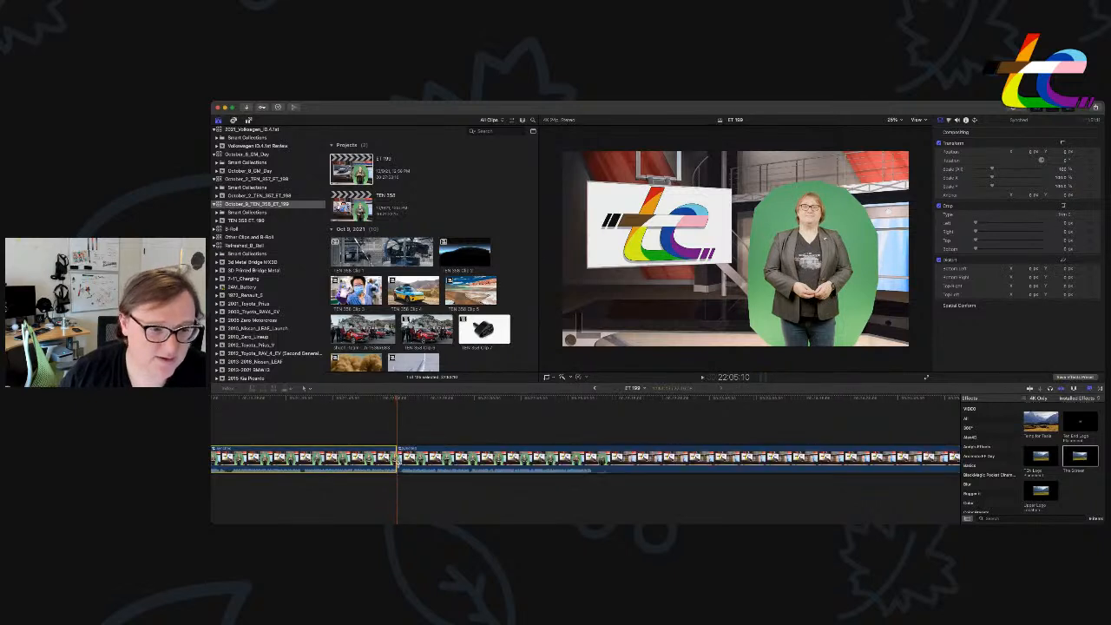
Find the start of the earlier presenter take in the ET 199 footage and split the clip at about 21:02.
{"action": "scroll", "coordinate": [586, 461], "scroll_direction": "left", "scroll_amount": 10}
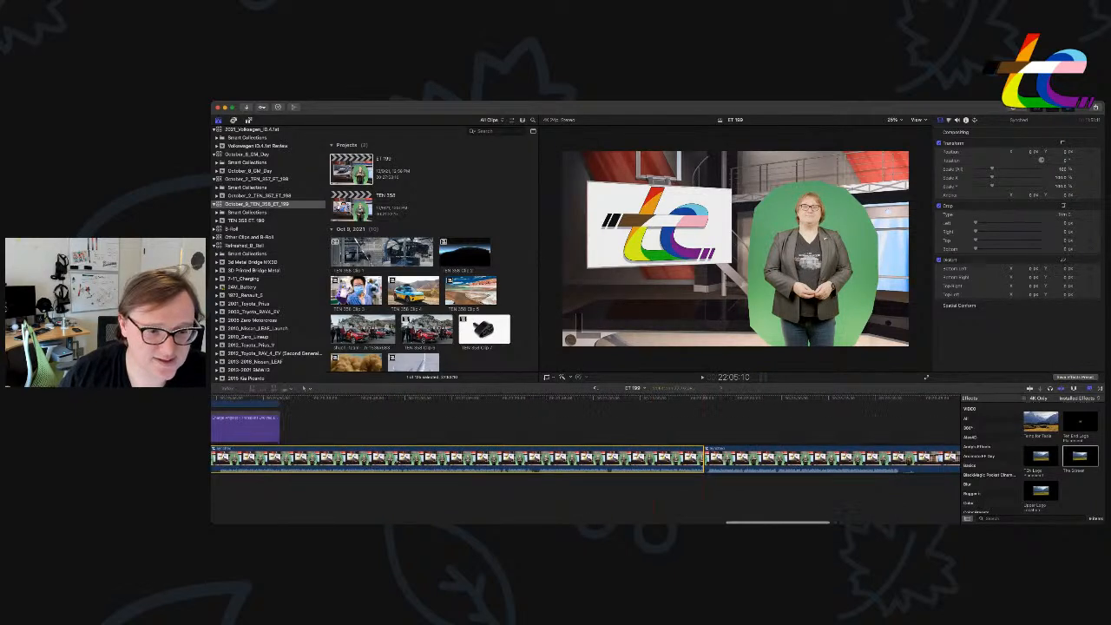
{"action": "left_click", "coordinate": [669, 406]}
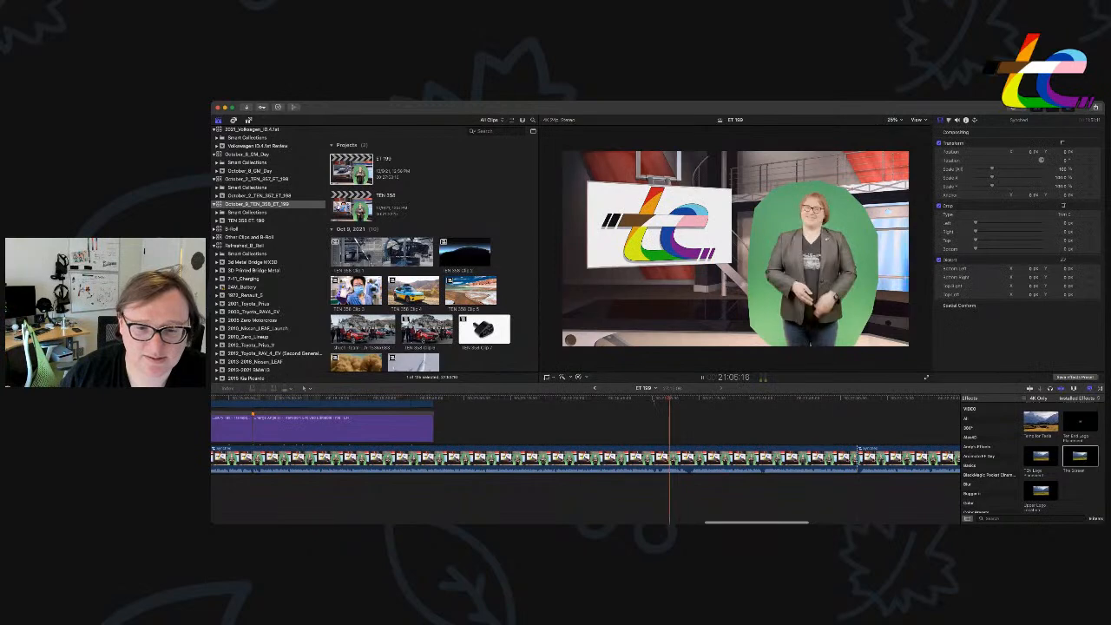
{"action": "left_click", "coordinate": [653, 407]}
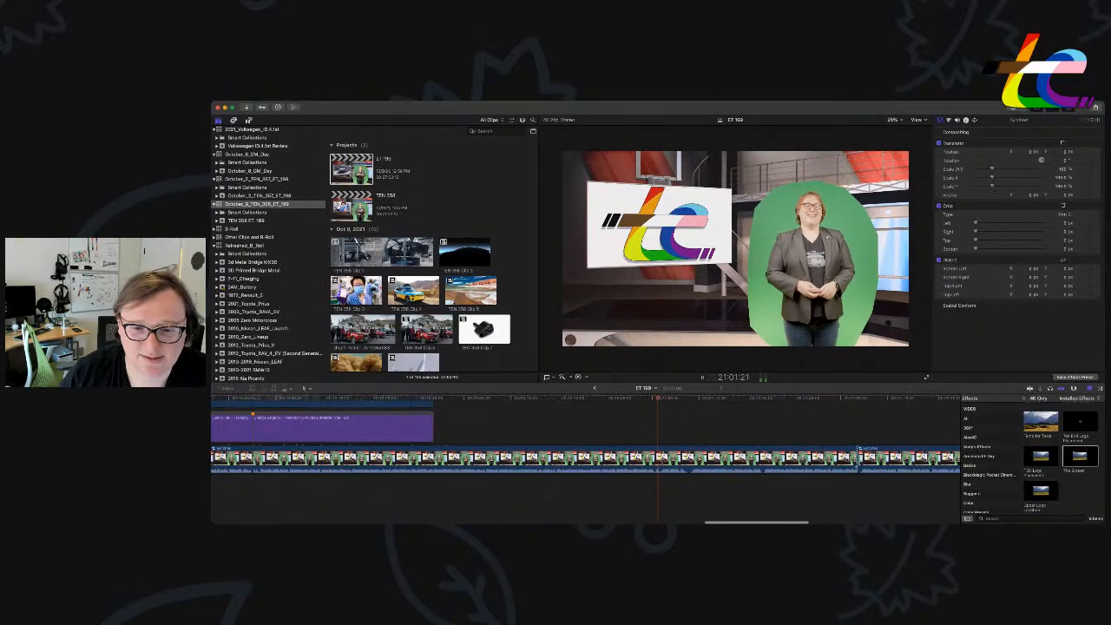
{"action": "left_click", "coordinate": [662, 458]}
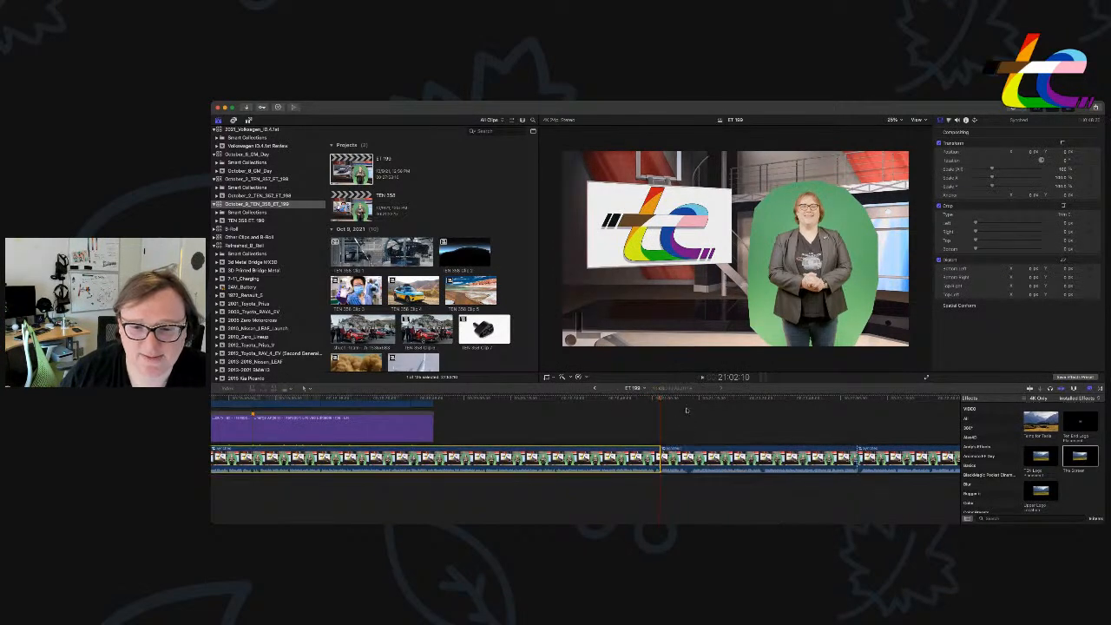
Cut the presenter segment between the splits at about 21:02 and 22:05:10 and paste it near the timeline's beginning at 1:58:11.
{"action": "left_click", "coordinate": [692, 402]}
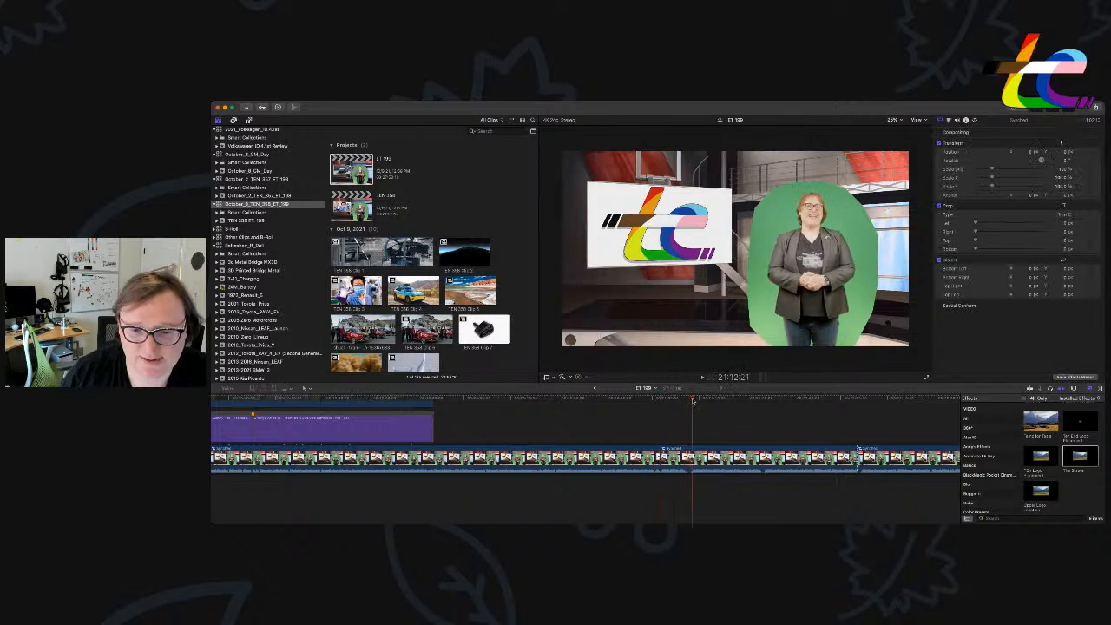
{"action": "key", "text": "j"}
{"action": "key", "text": "j"}
{"action": "key", "text": "j"}
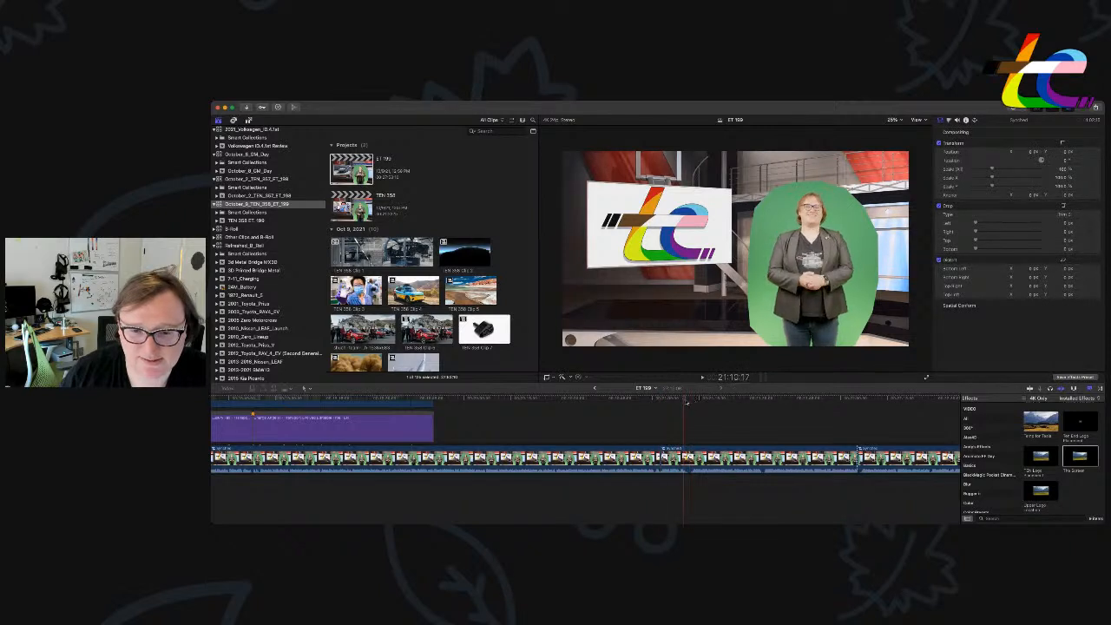
{"action": "left_click", "coordinate": [707, 451]}
{"action": "key", "text": "BackSpace"}
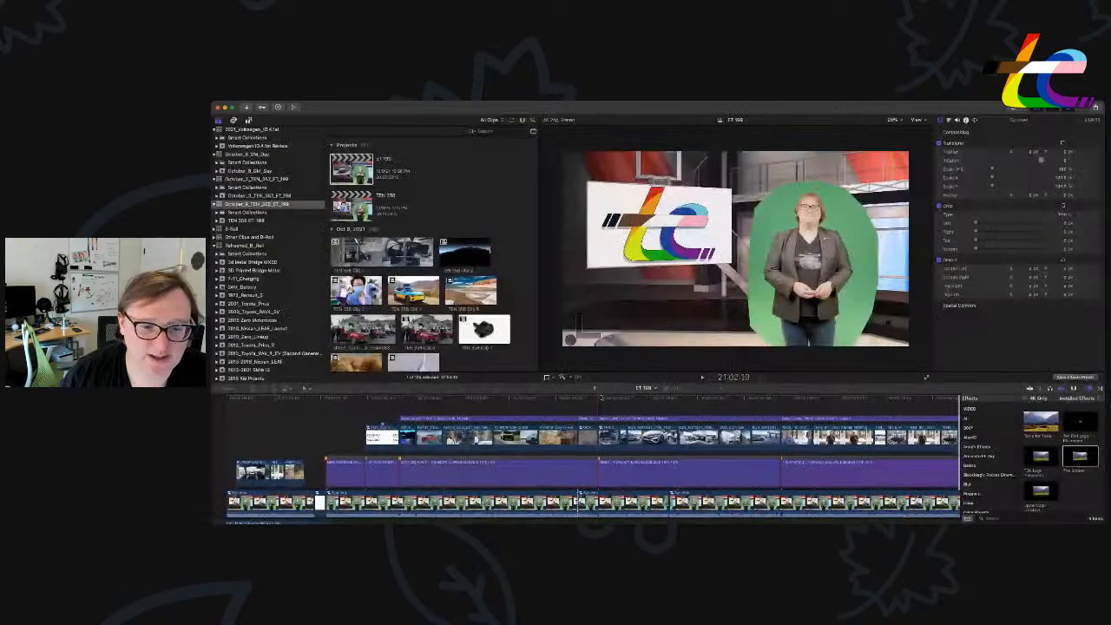
{"action": "left_click", "coordinate": [587, 503]}
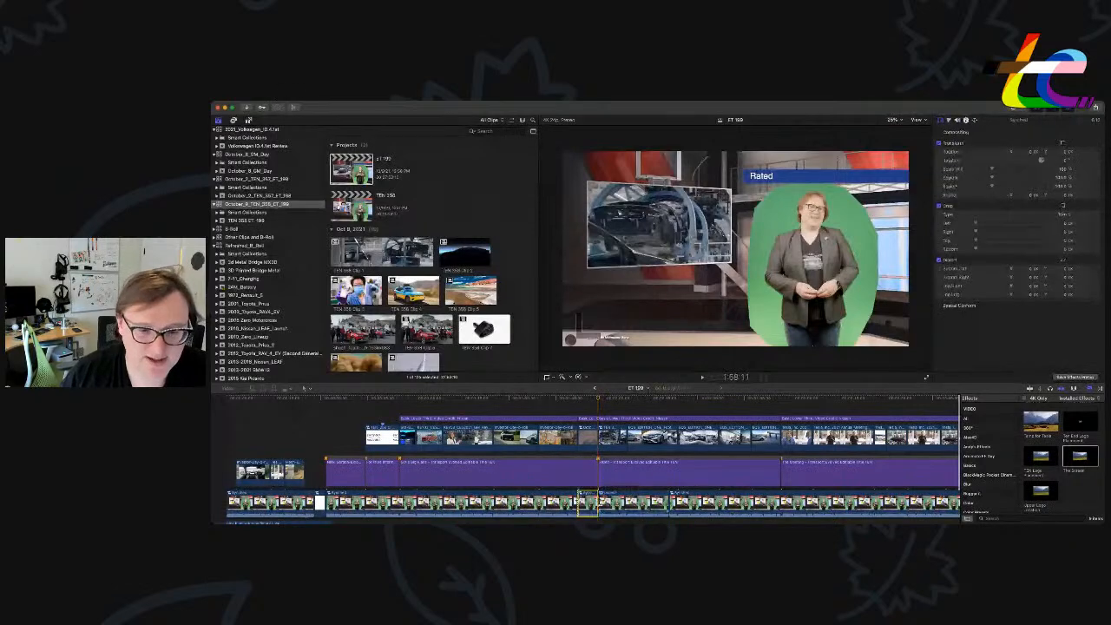
{"action": "key", "text": "super+v"}
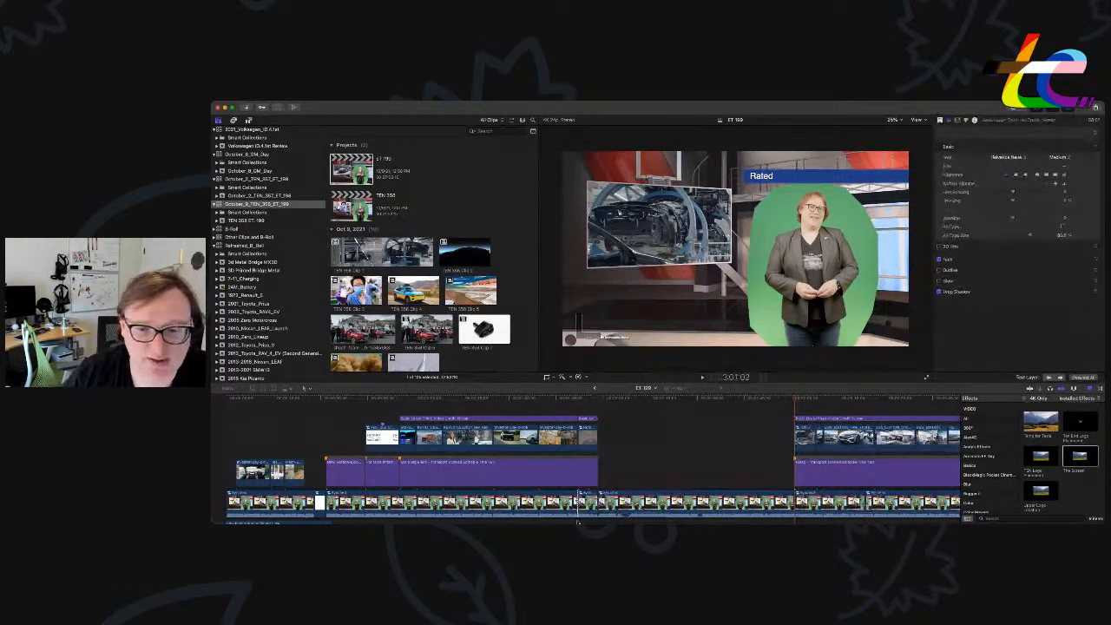
Move the intro b-roll clips above the pasted presenter segment and delete the old footage in front of it.
{"action": "key", "text": "super+z"}
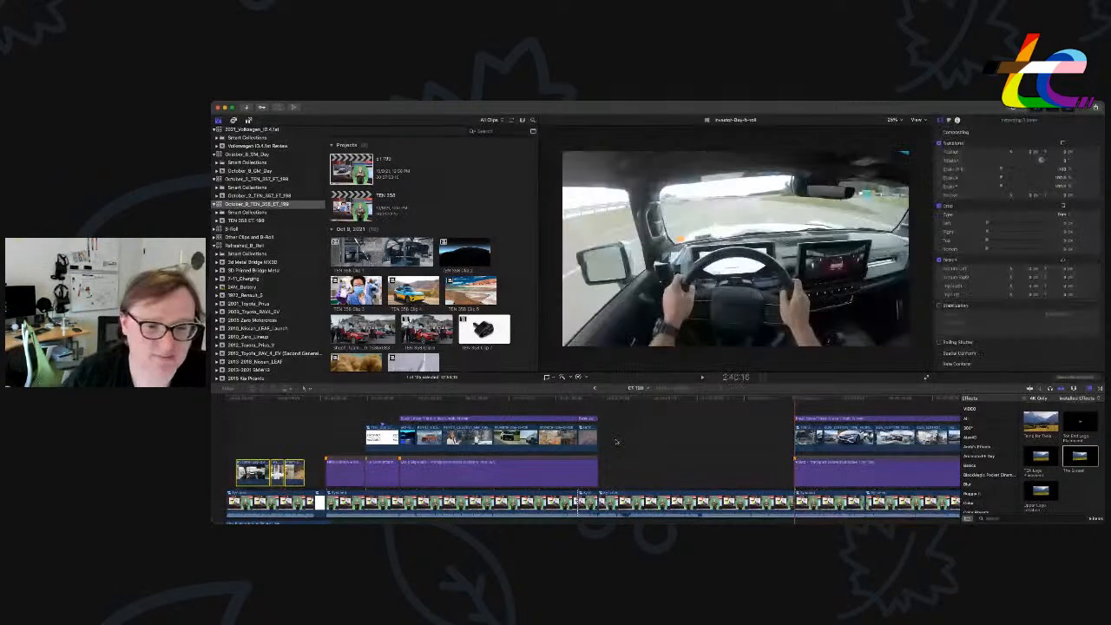
{"action": "key", "text": "super+z"}
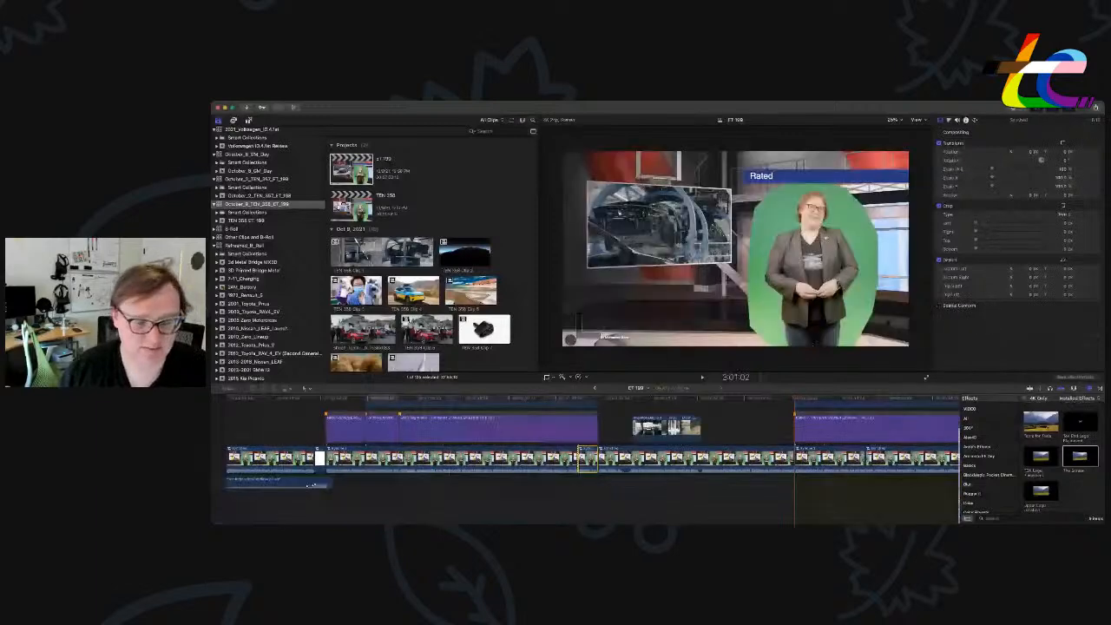
{"action": "left_click", "coordinate": [232, 467], "text": "shift"}
{"action": "key", "text": "super+z"}
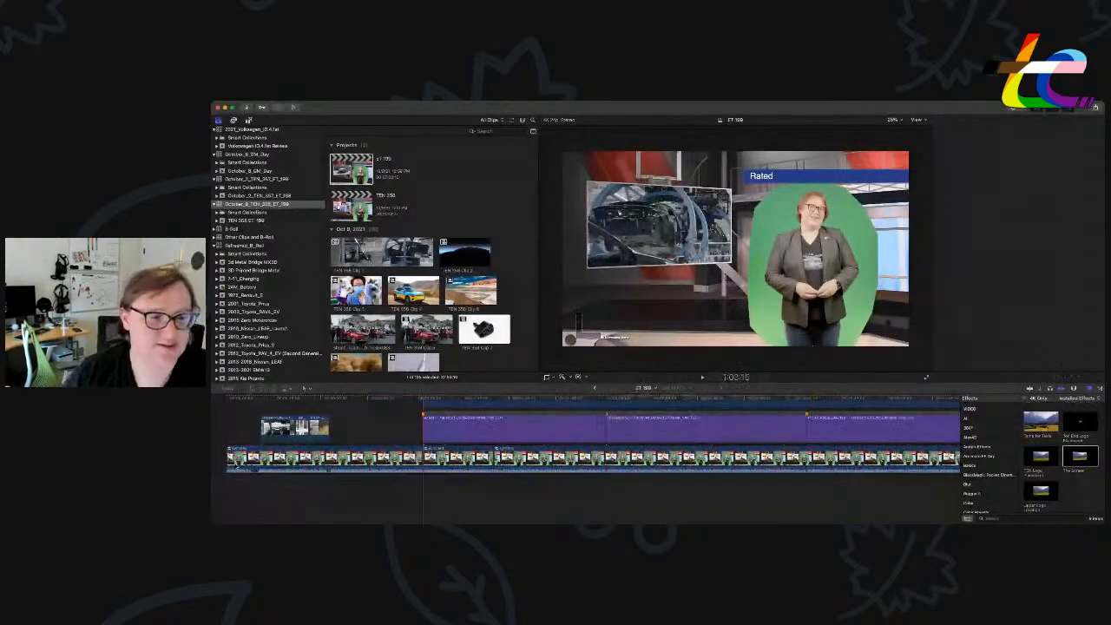
Play the ET 199 opening and split the first presenter clip at 2:19.
{"action": "left_click", "coordinate": [227, 404]}
{"action": "key", "text": "space"}
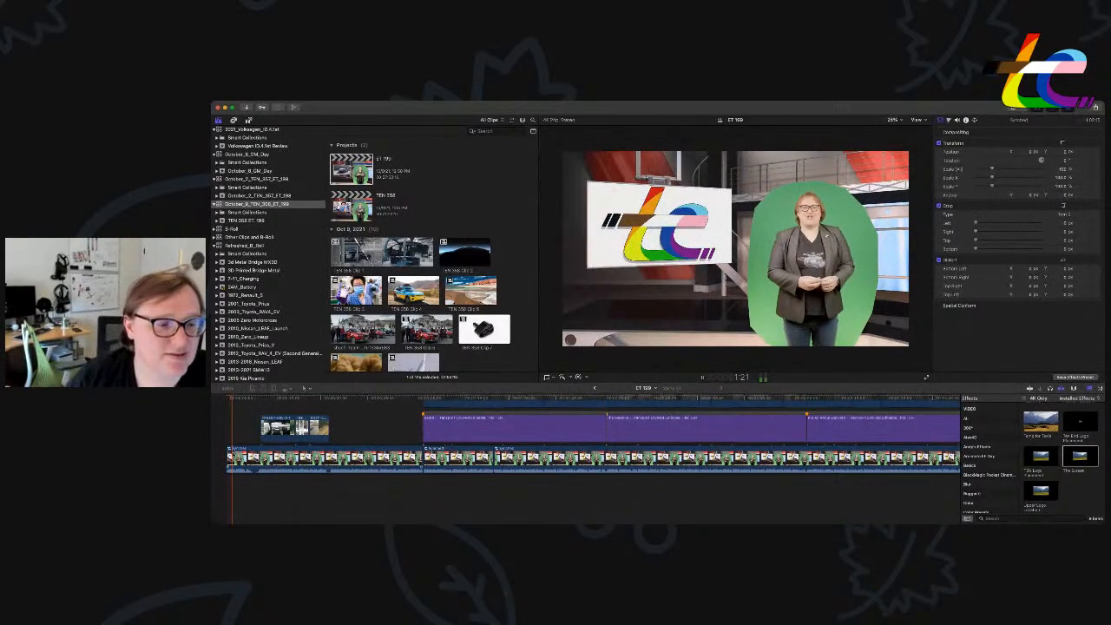
{"action": "left_click", "coordinate": [265, 467]}
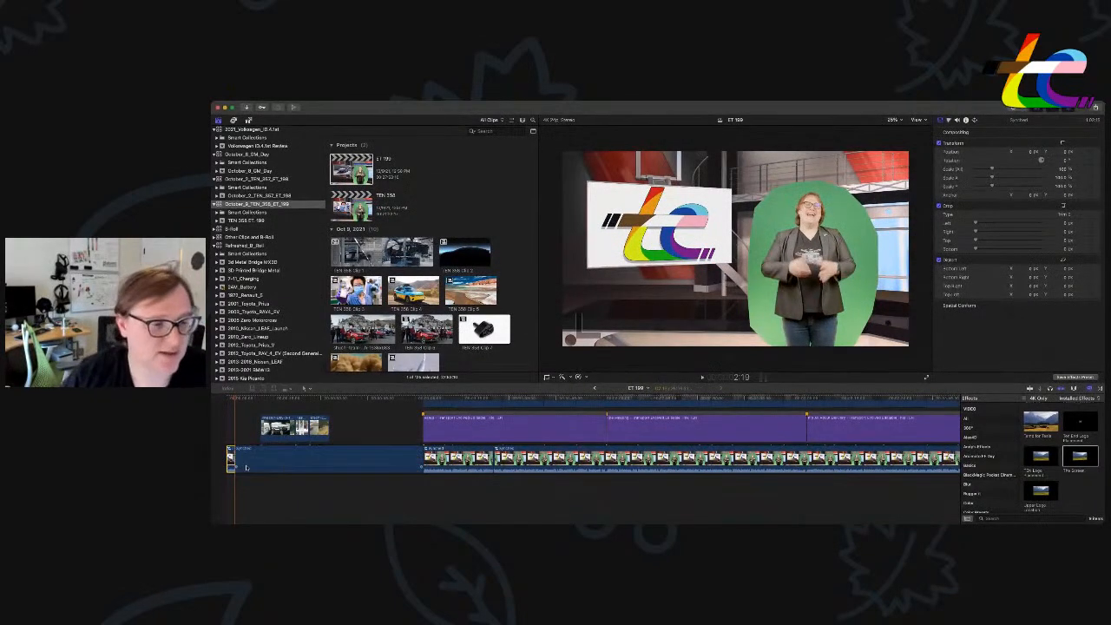
Fine-tune the cut point between the first two presenter clips and delete the short piece at the start.
{"action": "left_click_drag", "start_coordinate": [229, 462], "coordinate": [258, 461]}
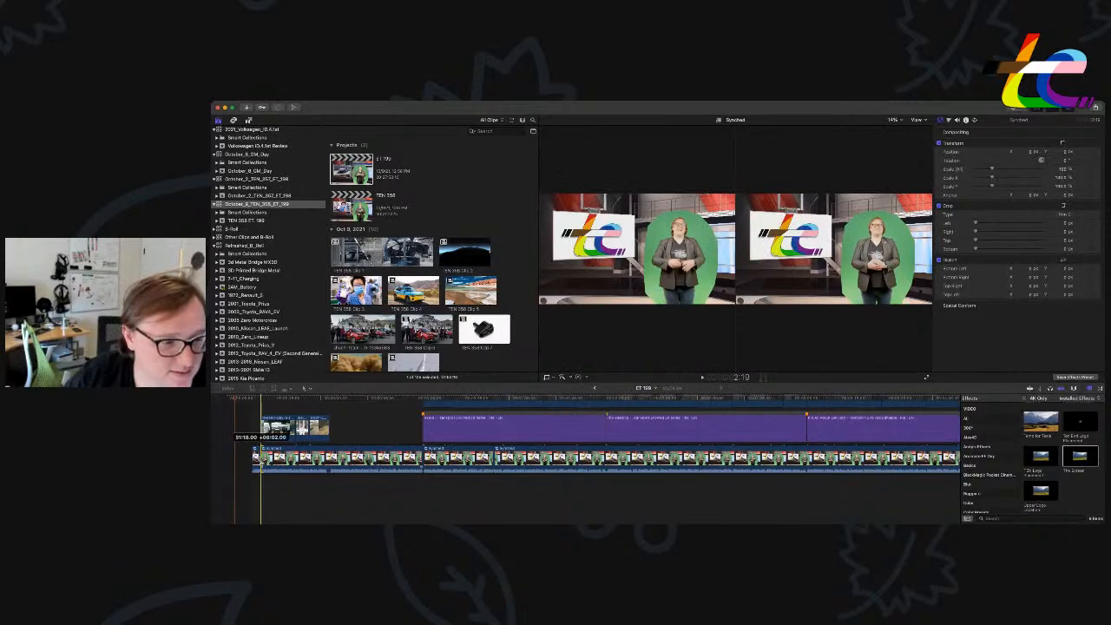
{"action": "key", "text": "super+equal"}
{"action": "key", "text": "super+equal"}
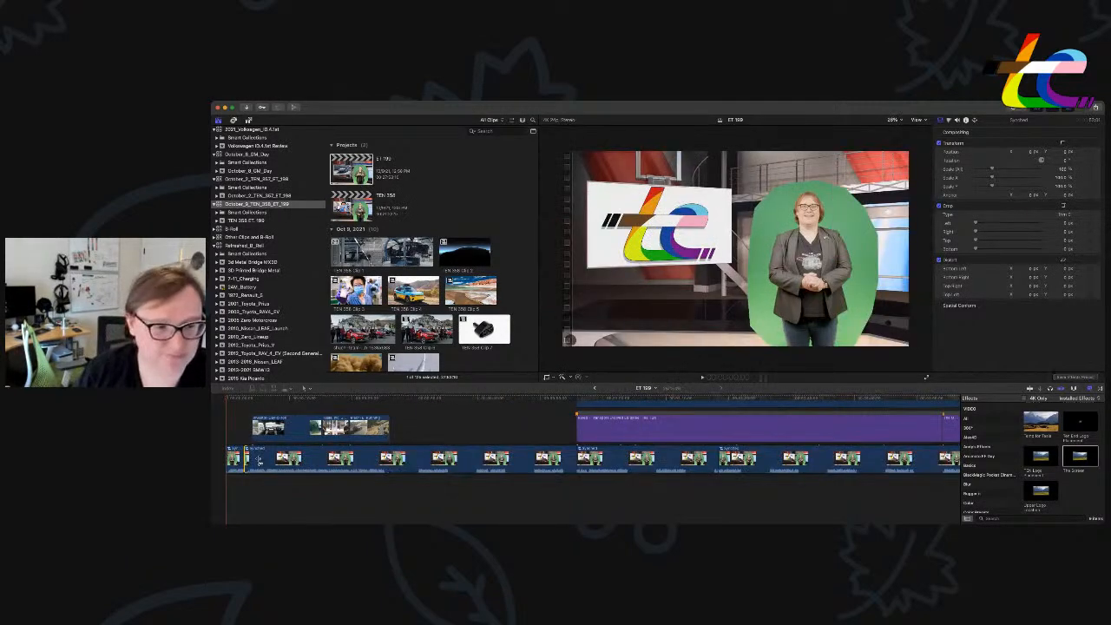
{"action": "left_click_drag", "start_coordinate": [264, 458], "coordinate": [267, 458]}
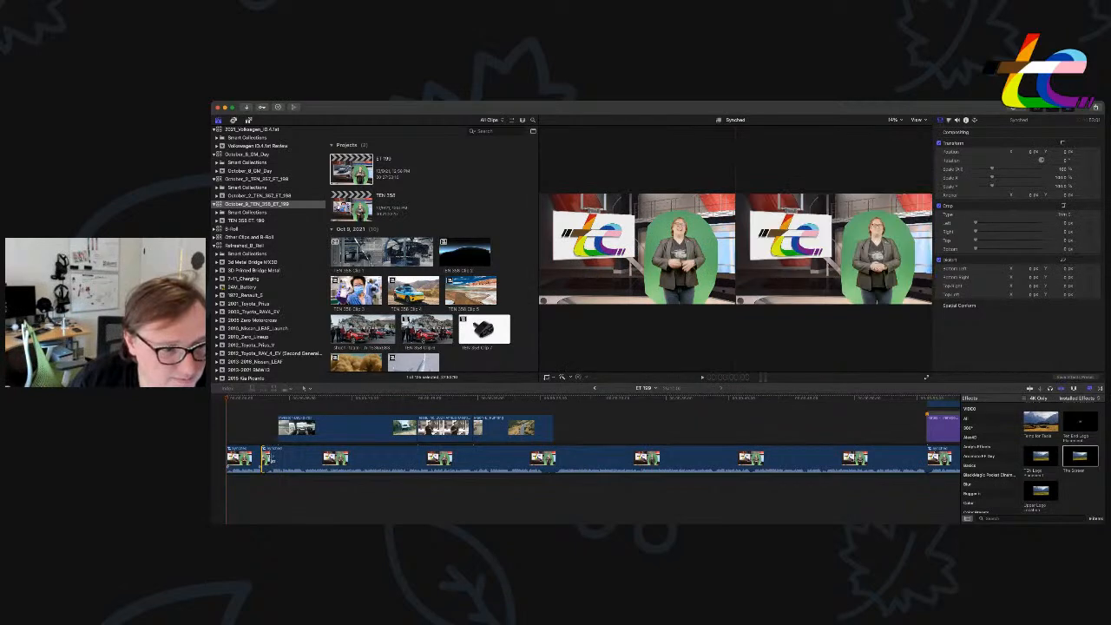
{"action": "left_click_drag", "start_coordinate": [271, 457], "coordinate": [280, 458]}
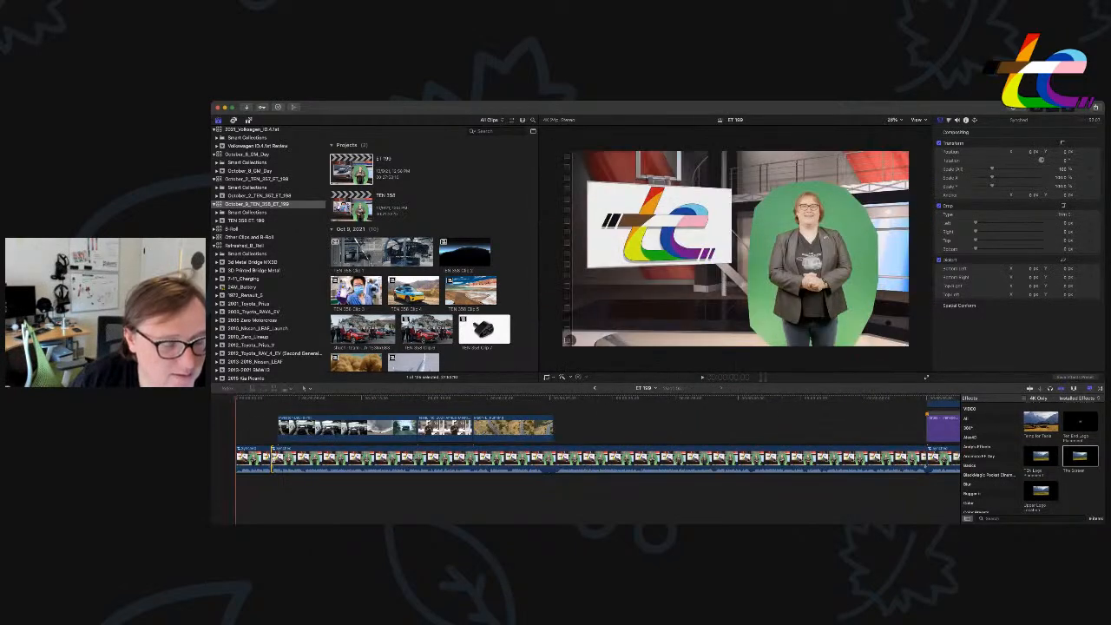
{"action": "key", "text": "space"}
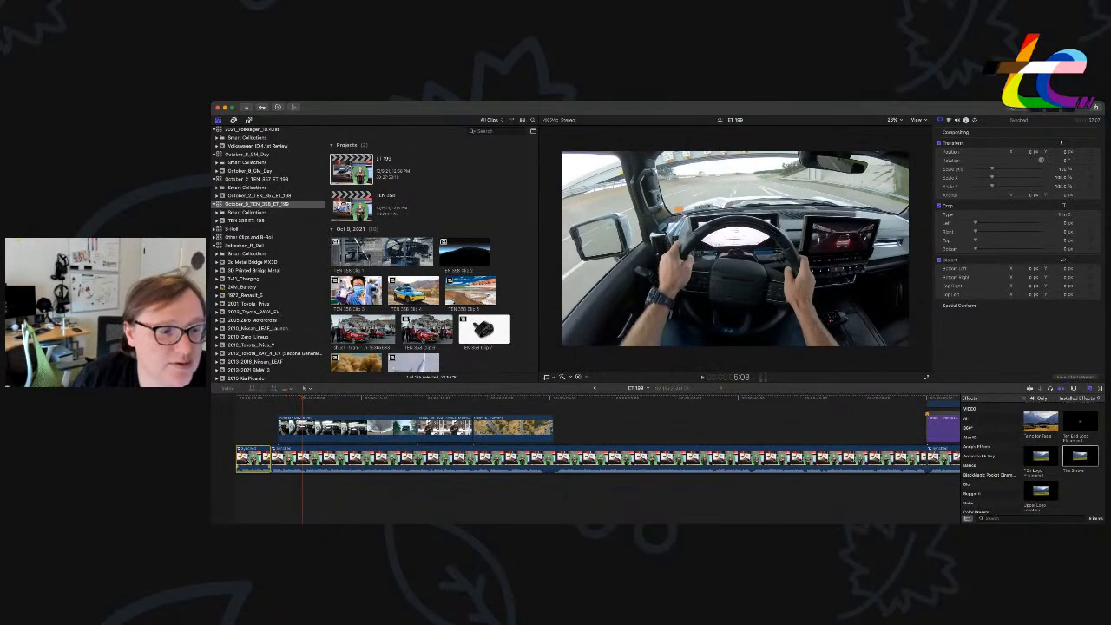
{"action": "key", "text": "Delete"}
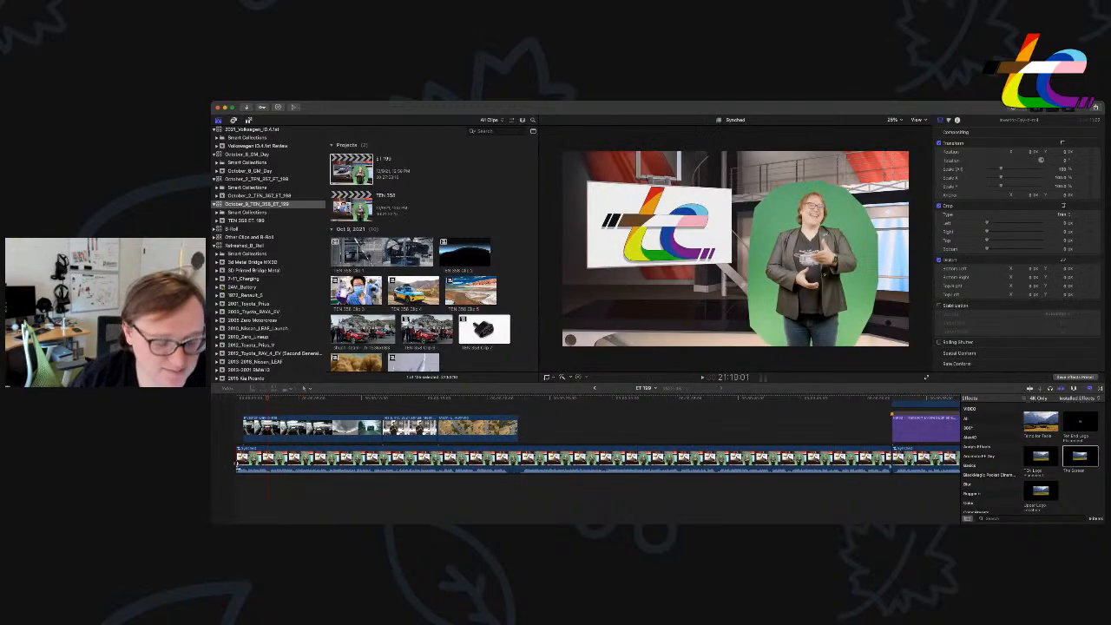
Trim the start of the first presenter clip slightly closer to the first b-roll clip and play back the opening.
{"action": "key", "text": "super+equal"}
{"action": "key", "text": "super+equal"}
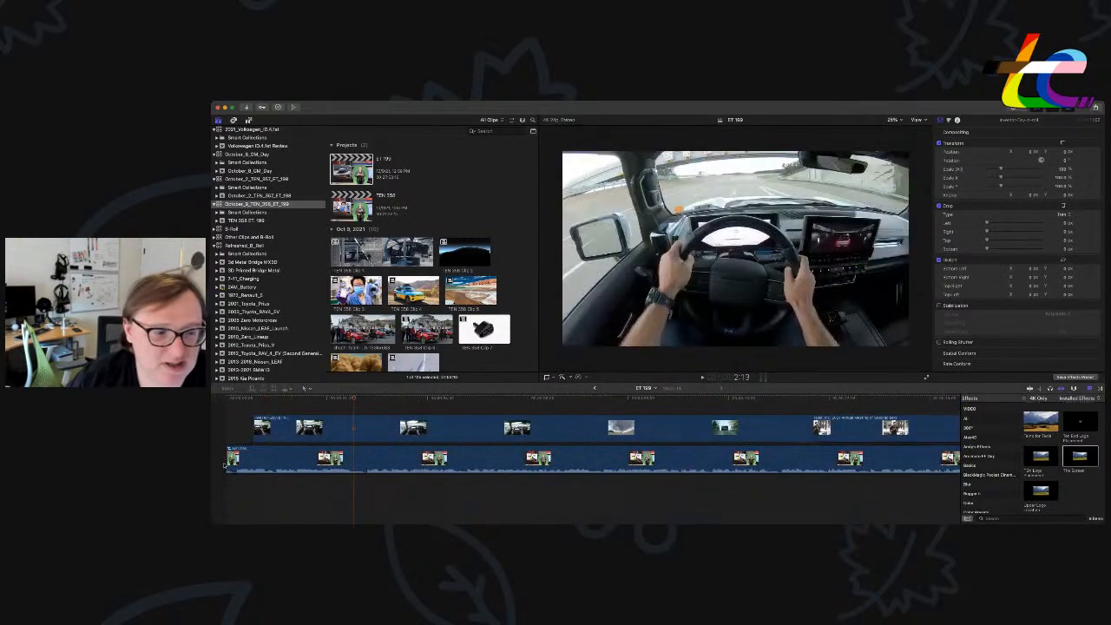
{"action": "left_click_drag", "start_coordinate": [229, 466], "coordinate": [238, 466]}
{"action": "key", "text": "space"}
{"action": "scroll", "coordinate": [351, 441], "scroll_direction": "right", "scroll_amount": 1}
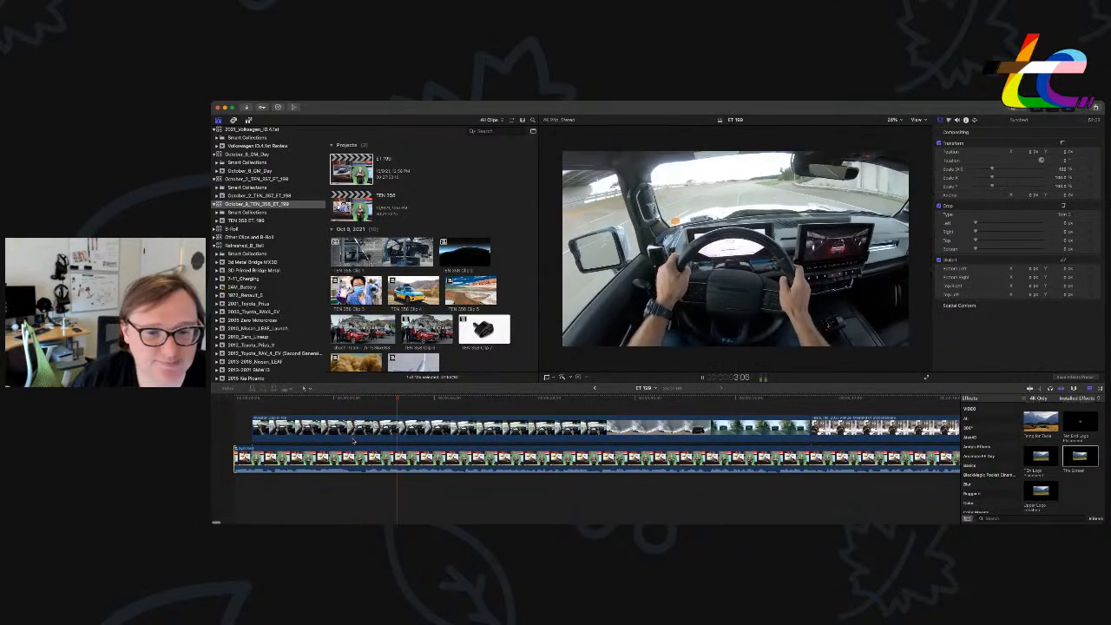
{"action": "key", "text": "space"}
{"action": "key", "text": "super+minus"}
{"action": "key", "text": "super+minus"}
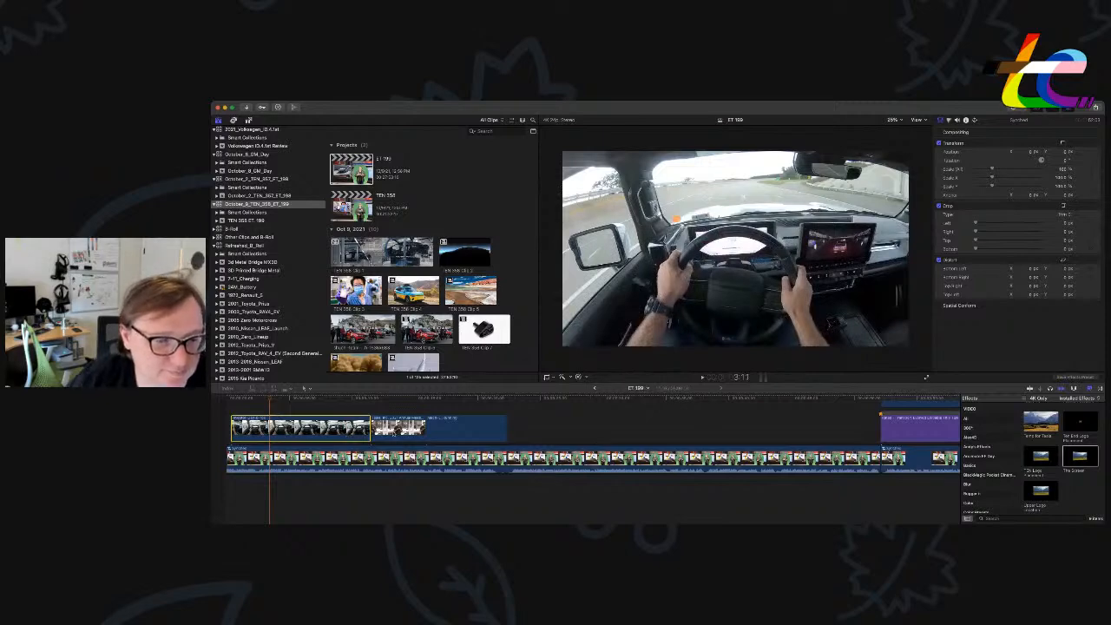
Remove the driving b-roll clip and move the Tesla annual stockholder meeting clip into its place, extending its end slightly.
{"action": "left_click_drag", "start_coordinate": [378, 425], "coordinate": [251, 411]}
{"action": "left_click", "coordinate": [249, 401]}
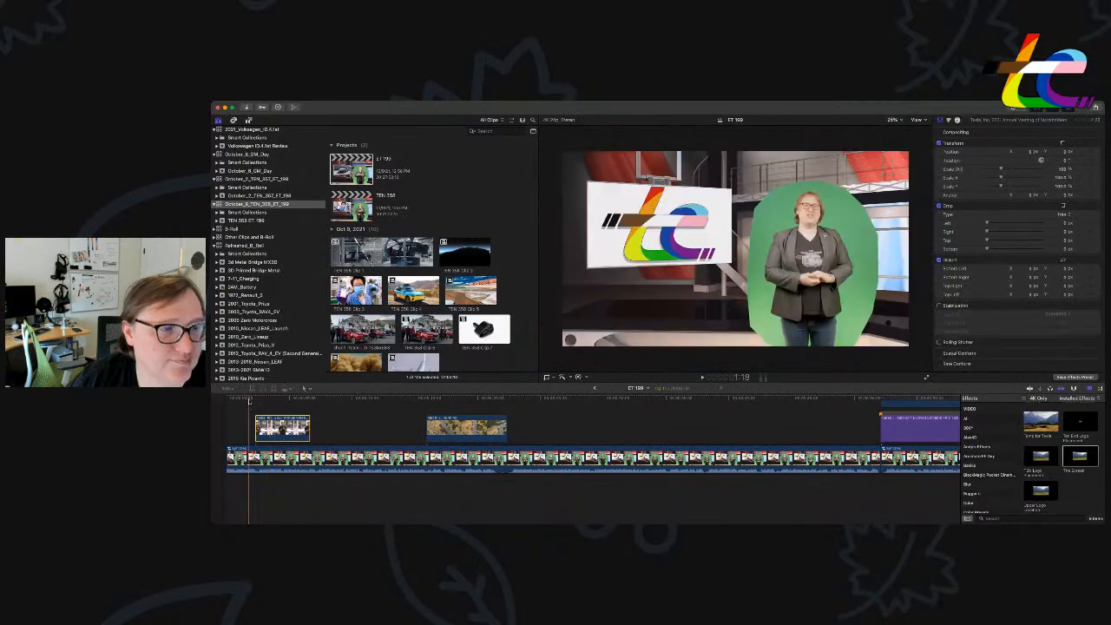
{"action": "key", "text": "space"}
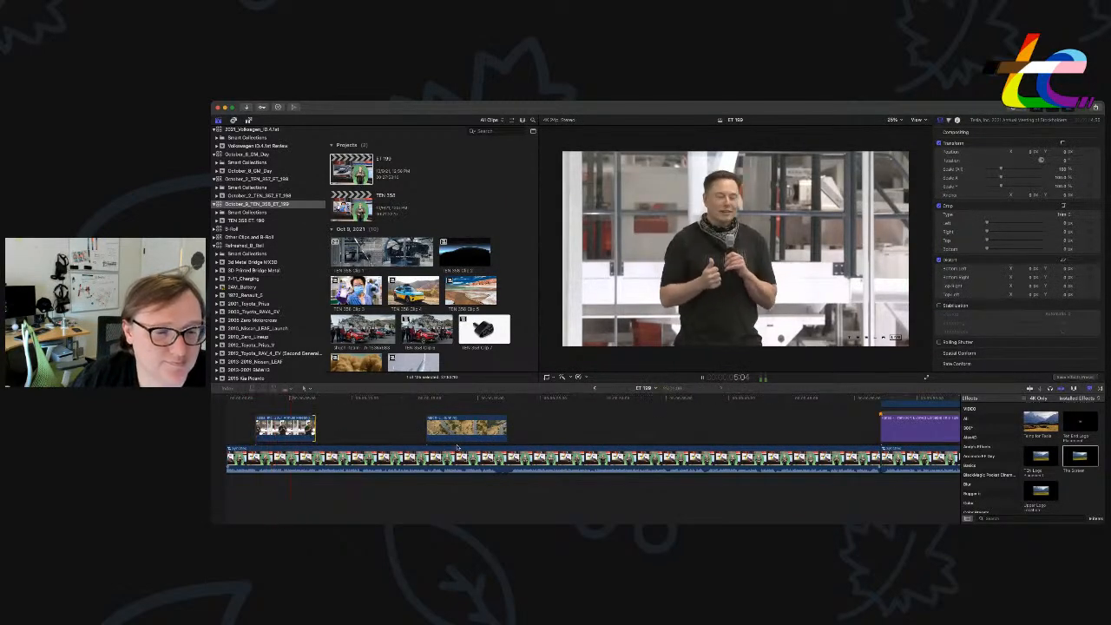
Shift the aerial winding-road clip earlier to match the narration and trim its end to about 18:21.
{"action": "scroll", "coordinate": [468, 438], "scroll_direction": "right", "scroll_amount": 1}
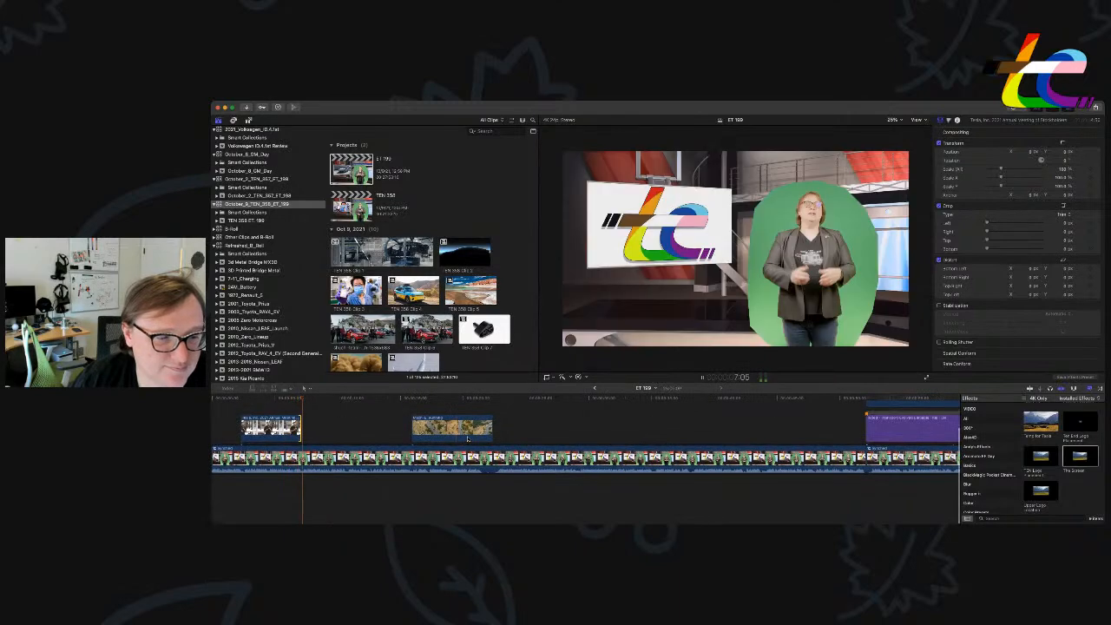
{"action": "scroll", "coordinate": [471, 436], "scroll_direction": "left", "scroll_amount": 1}
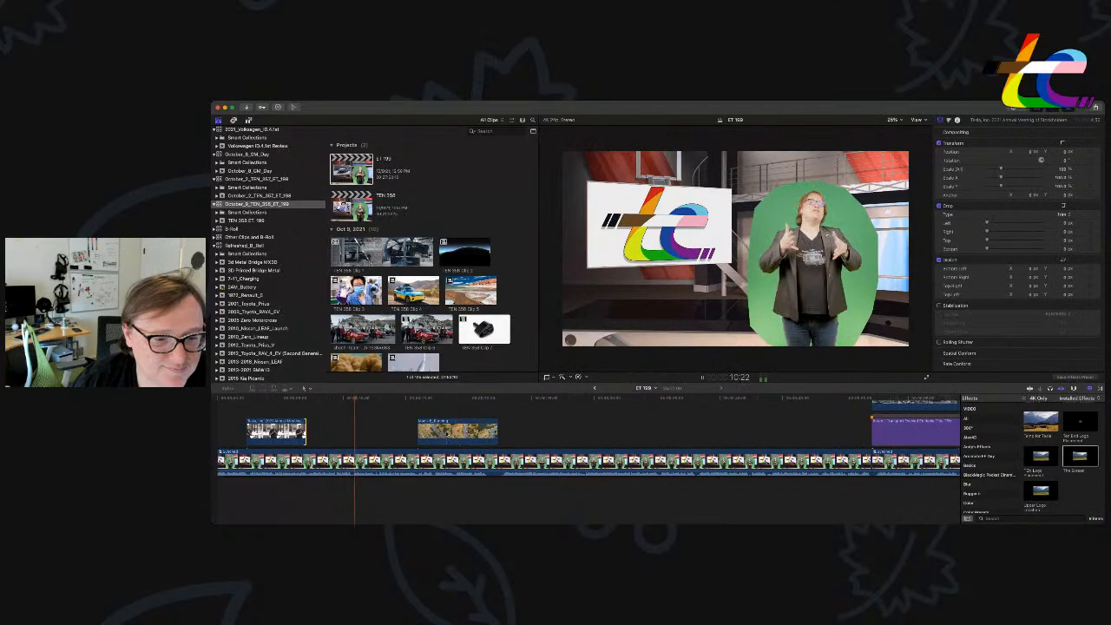
{"action": "left_click_drag", "start_coordinate": [460, 432], "coordinate": [418, 432]}
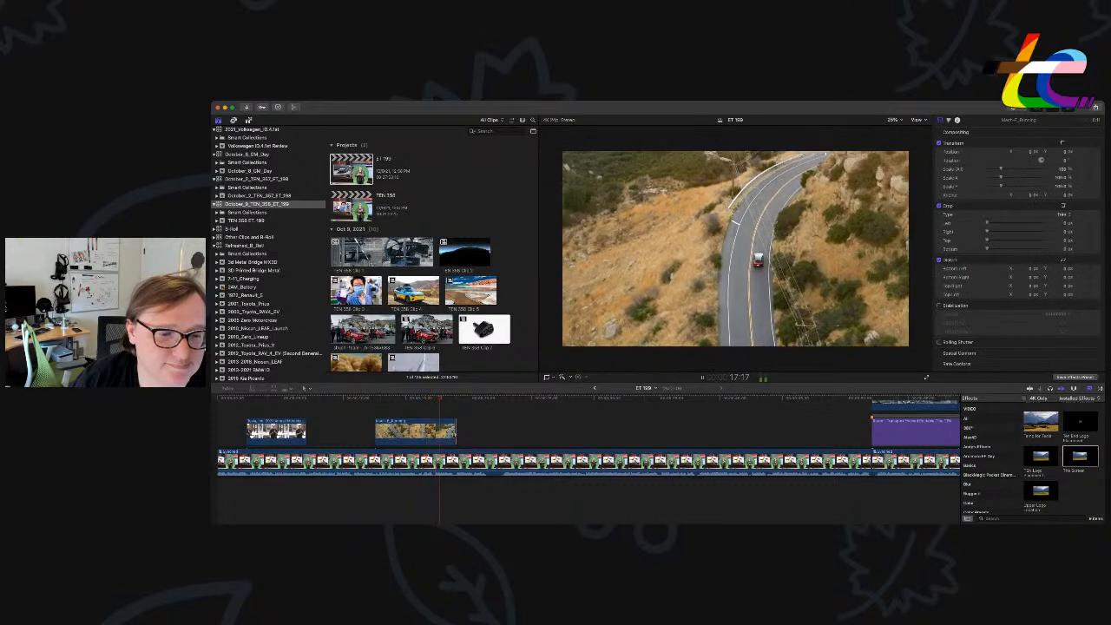
{"action": "key", "text": "space"}
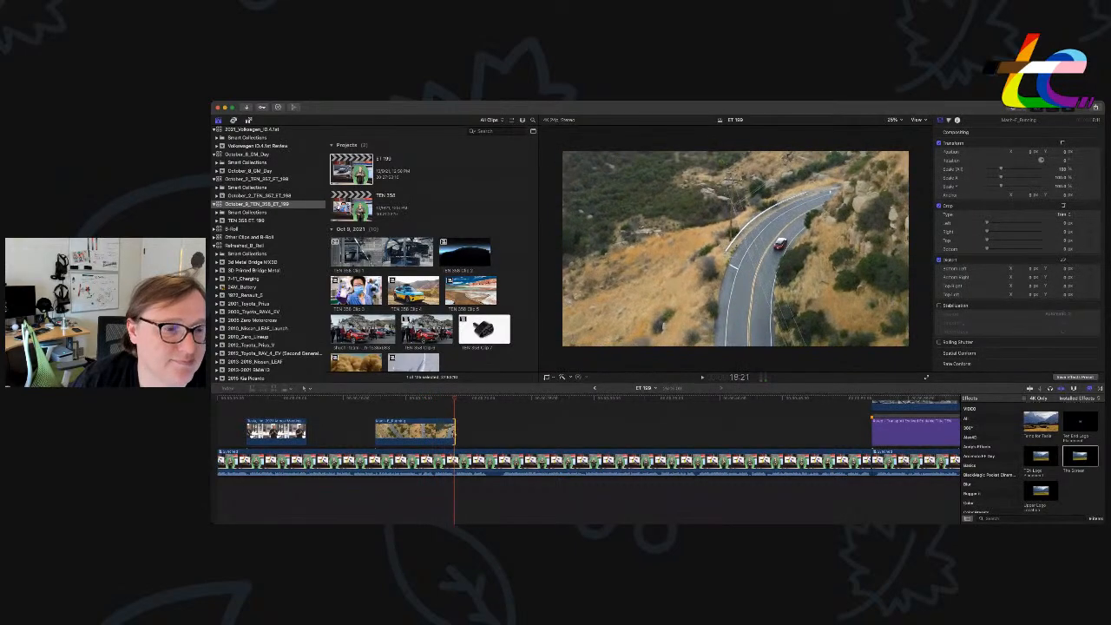
Find the Volkswagen Battery Lab footage in the b-roll library and place it between the stockholder meeting and winding-road clips.
{"action": "scroll", "coordinate": [268, 275], "scroll_direction": "down", "scroll_amount": 10}
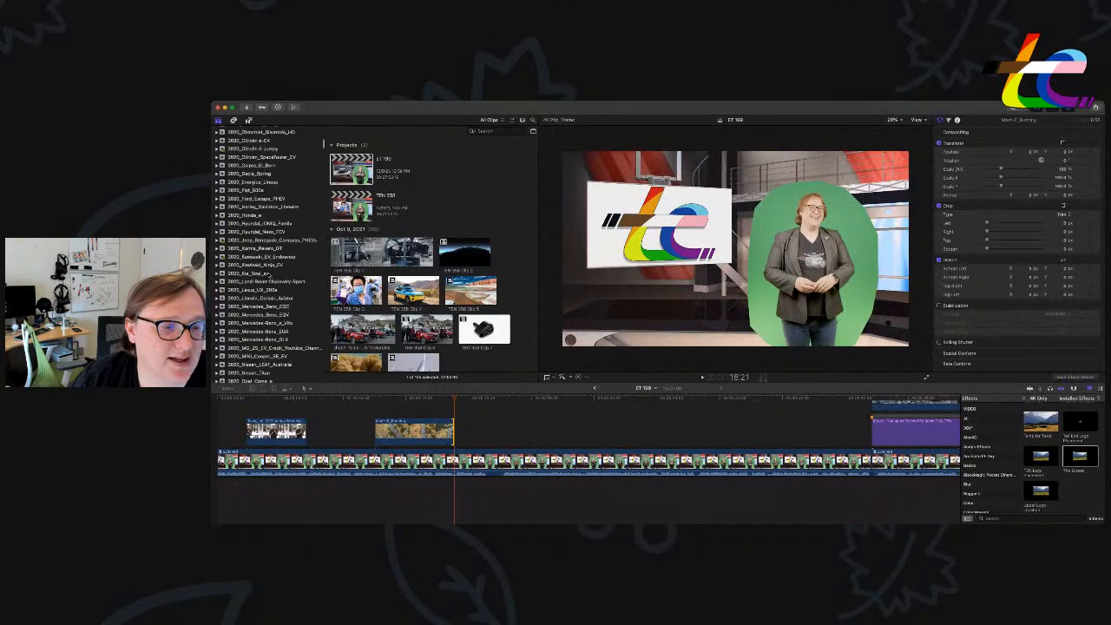
{"action": "scroll", "coordinate": [271, 275], "scroll_direction": "down", "scroll_amount": 15}
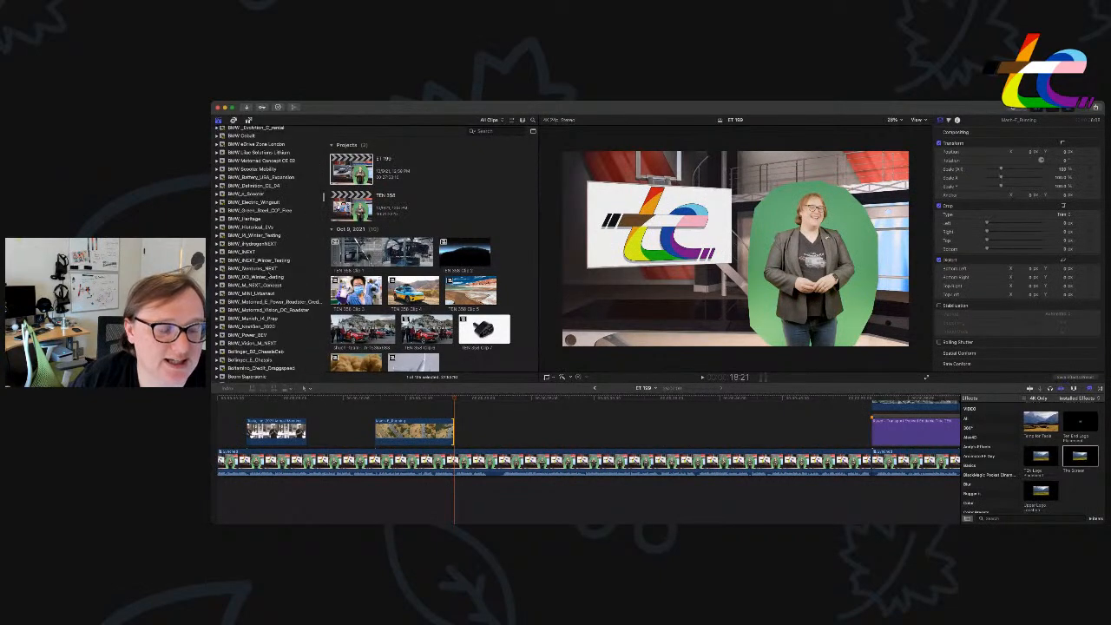
{"action": "scroll", "coordinate": [271, 276], "scroll_direction": "down", "scroll_amount": 15}
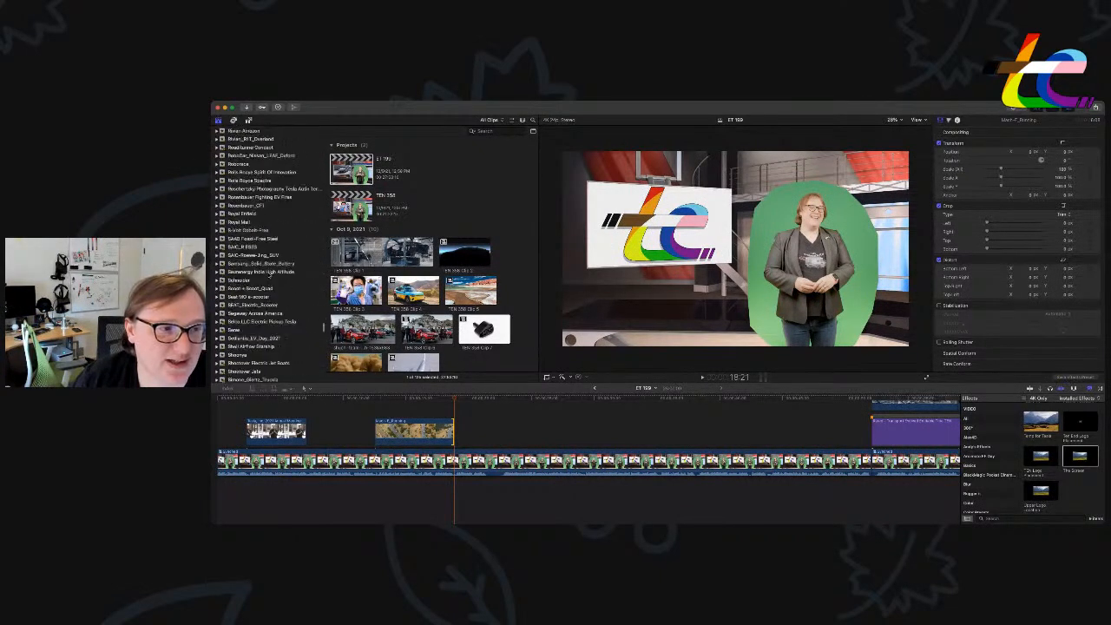
{"action": "scroll", "coordinate": [271, 276], "scroll_direction": "down", "scroll_amount": 15}
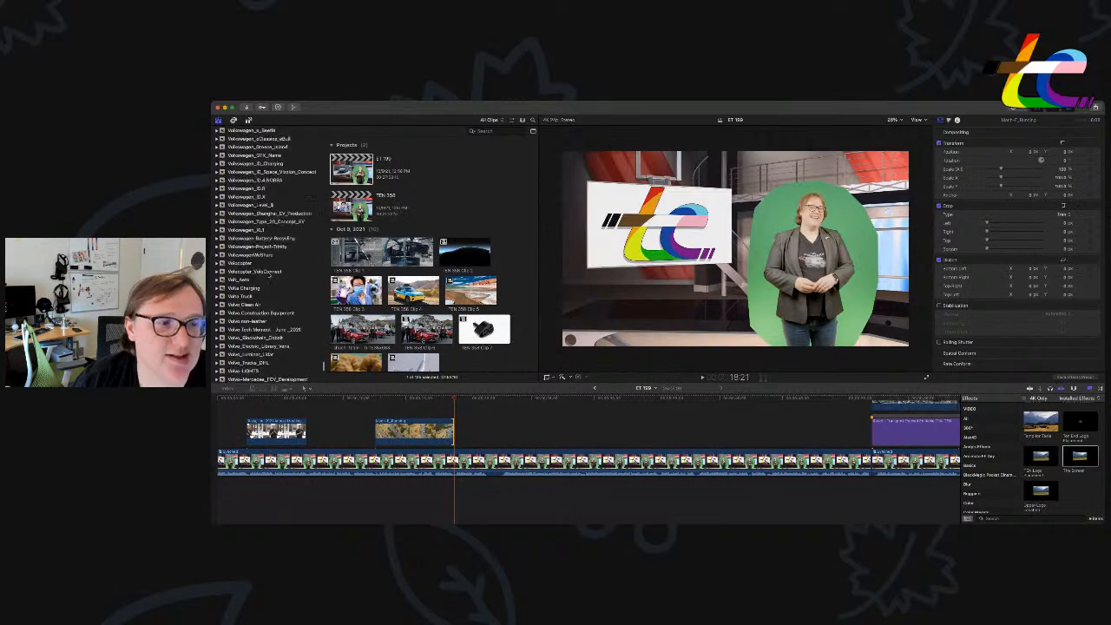
{"action": "scroll", "coordinate": [269, 277], "scroll_direction": "down", "scroll_amount": 5}
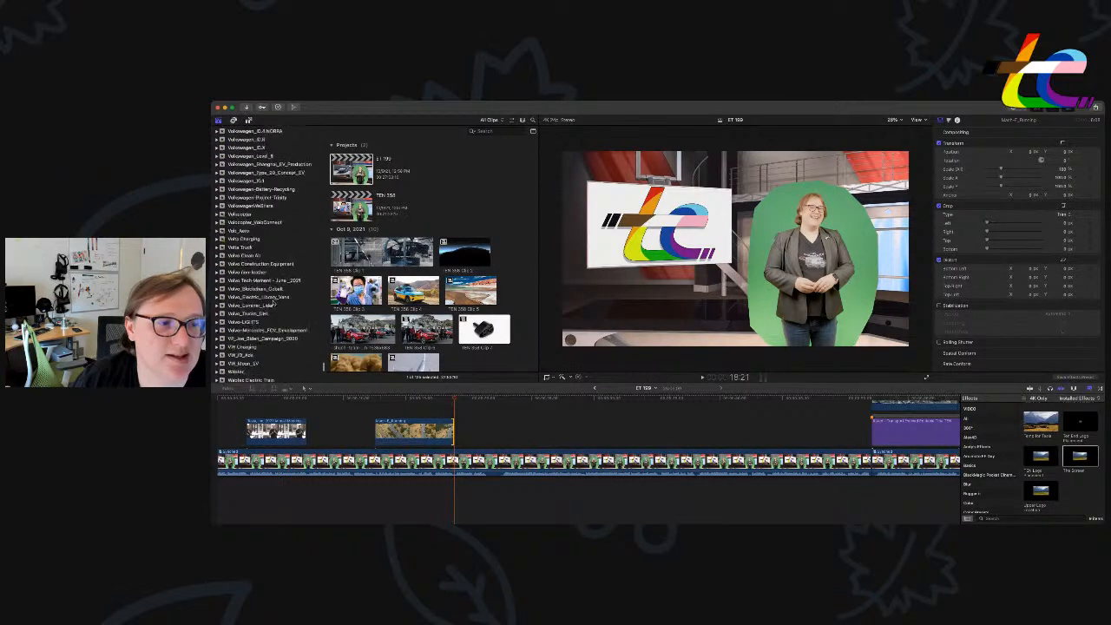
{"action": "scroll", "coordinate": [265, 255], "scroll_direction": "up", "scroll_amount": 5}
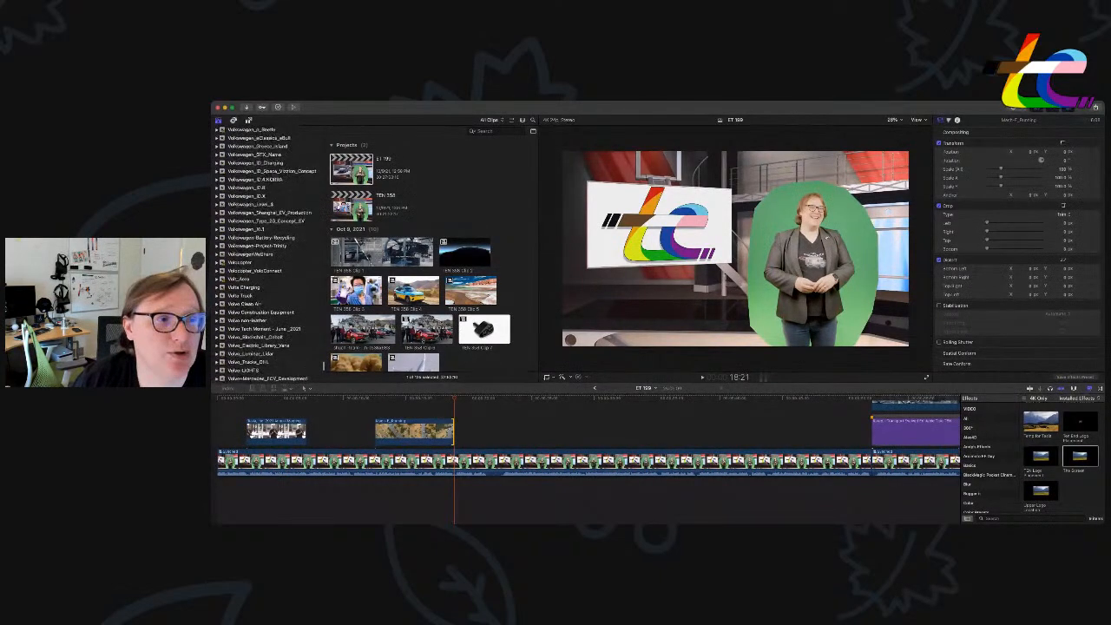
{"action": "scroll", "coordinate": [271, 327], "scroll_direction": "down", "scroll_amount": 5}
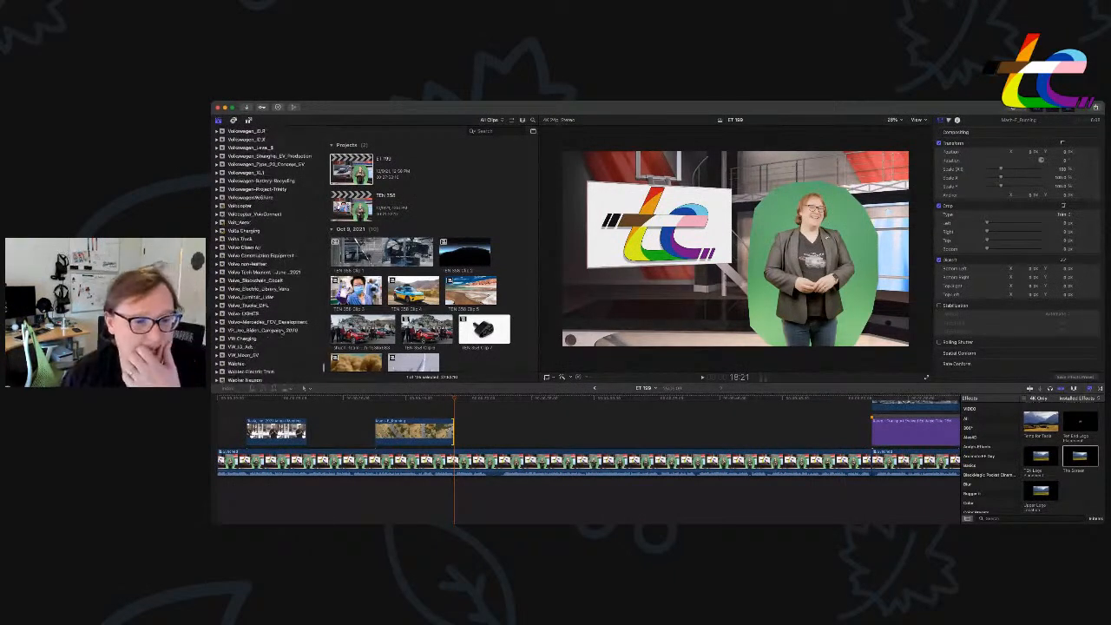
{"action": "scroll", "coordinate": [281, 331], "scroll_direction": "down", "scroll_amount": 1}
{"action": "key", "text": "super+Tab"}
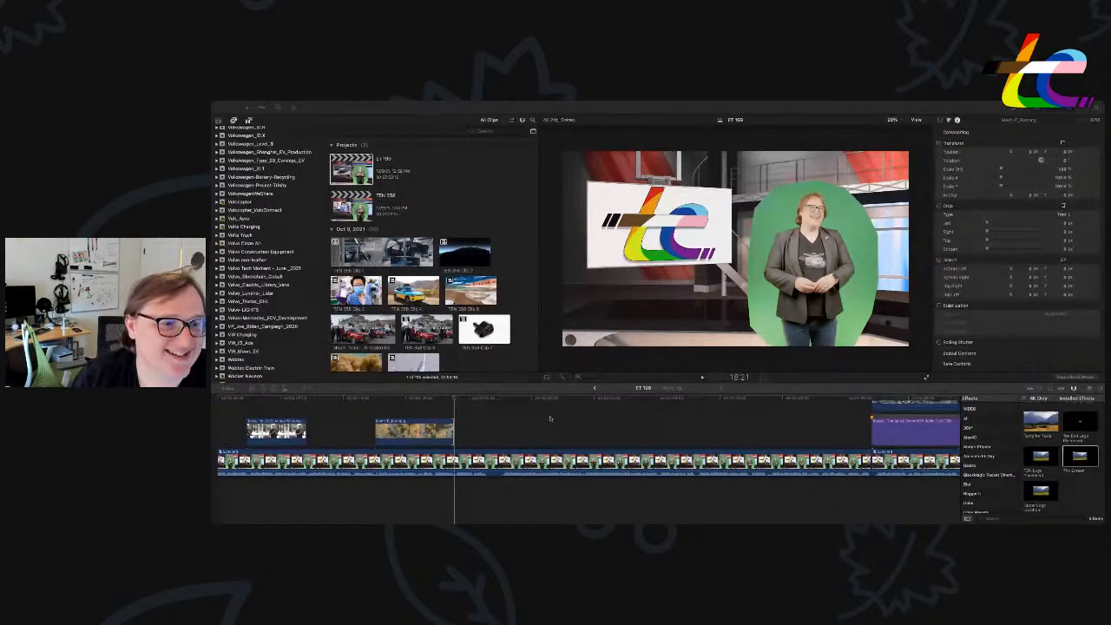
{"action": "left_click", "coordinate": [549, 420]}
{"action": "scroll", "coordinate": [272, 290], "scroll_direction": "down", "scroll_amount": 3}
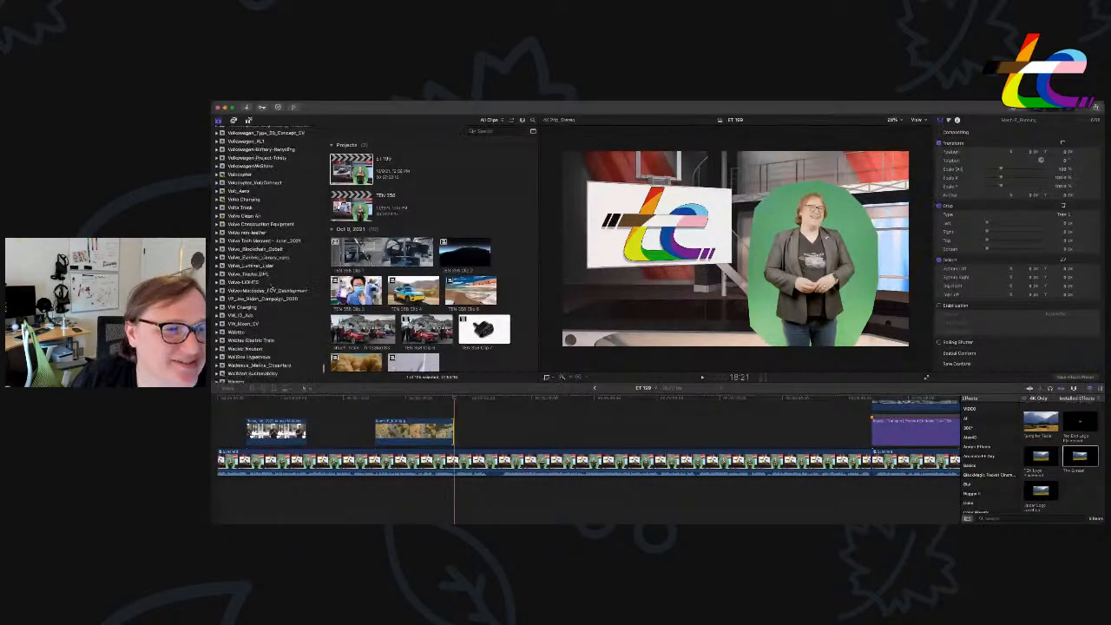
{"action": "scroll", "coordinate": [271, 286], "scroll_direction": "down", "scroll_amount": 5}
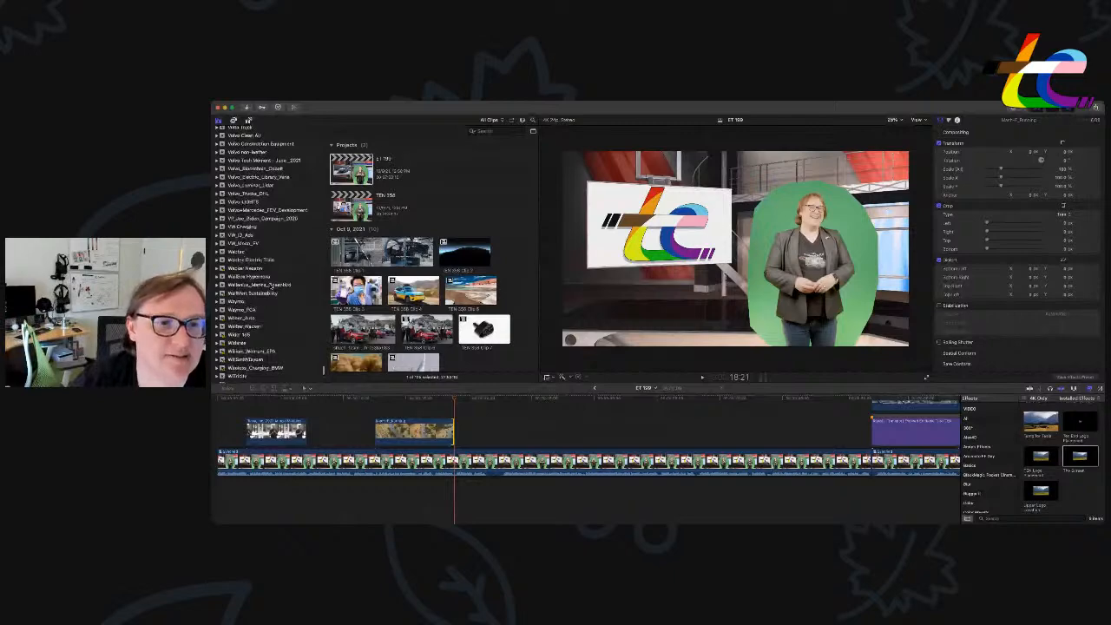
{"action": "scroll", "coordinate": [272, 287], "scroll_direction": "up", "scroll_amount": 10}
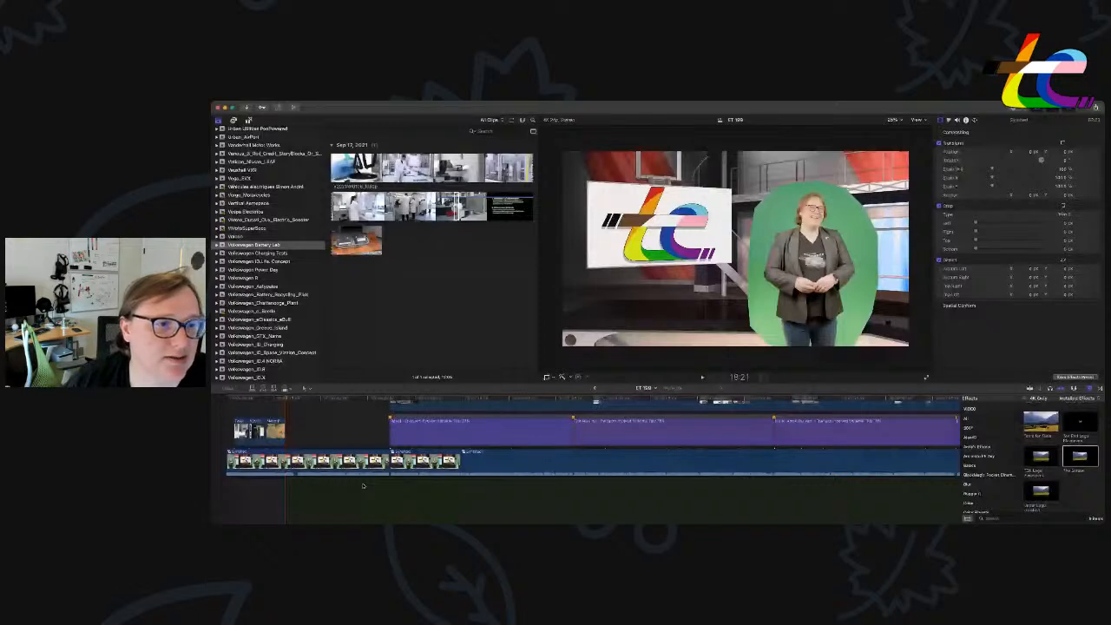
Copy the opening-sequence b-roll, lower third and music from the ET 198 project in the October_2_TEN_357_ET_198 event.
{"action": "left_click", "coordinate": [276, 204]}
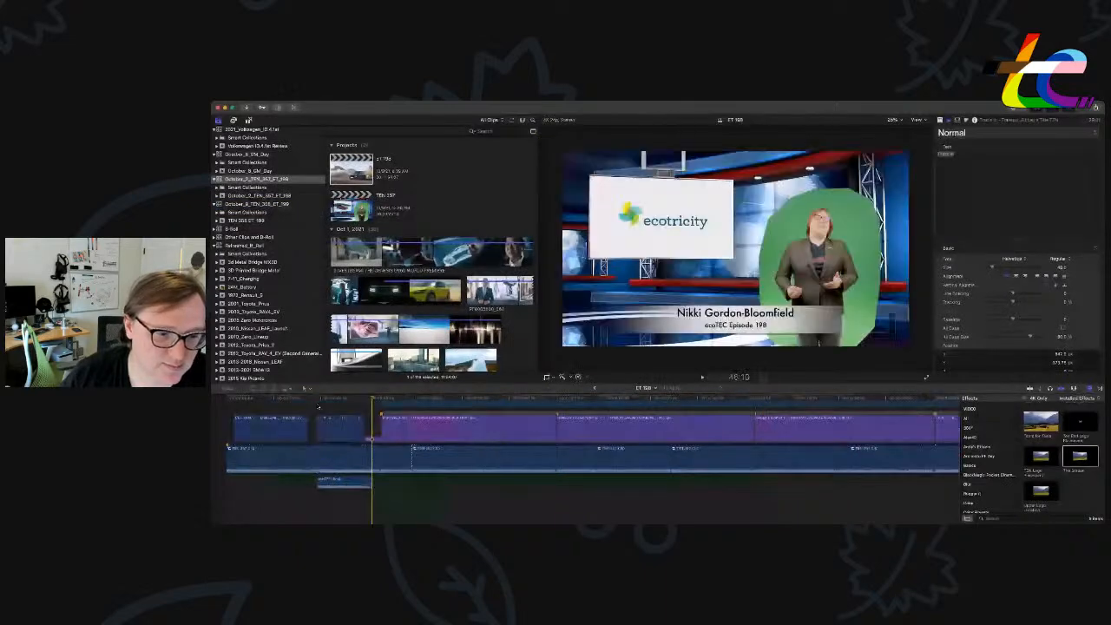
{"action": "left_click", "coordinate": [340, 427]}
{"action": "left_click", "coordinate": [359, 480], "text": "super"}
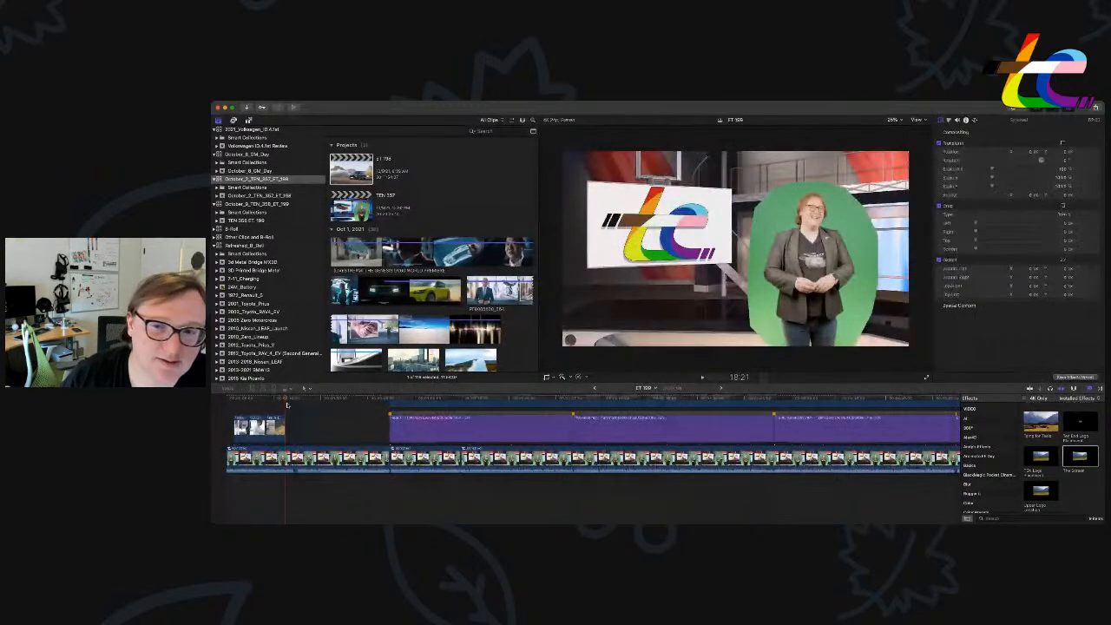
Split the ET 199 presenter clip at 21:12 and paste the copied ET 198 opening sequence at the cut.
{"action": "key", "text": "space"}
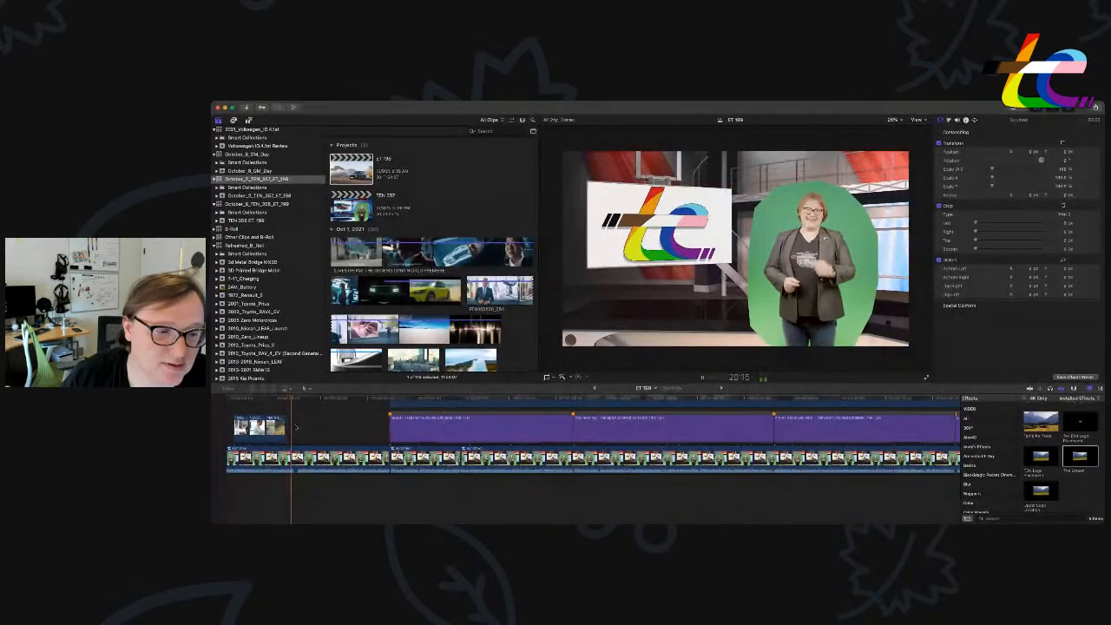
{"action": "key", "text": "space"}
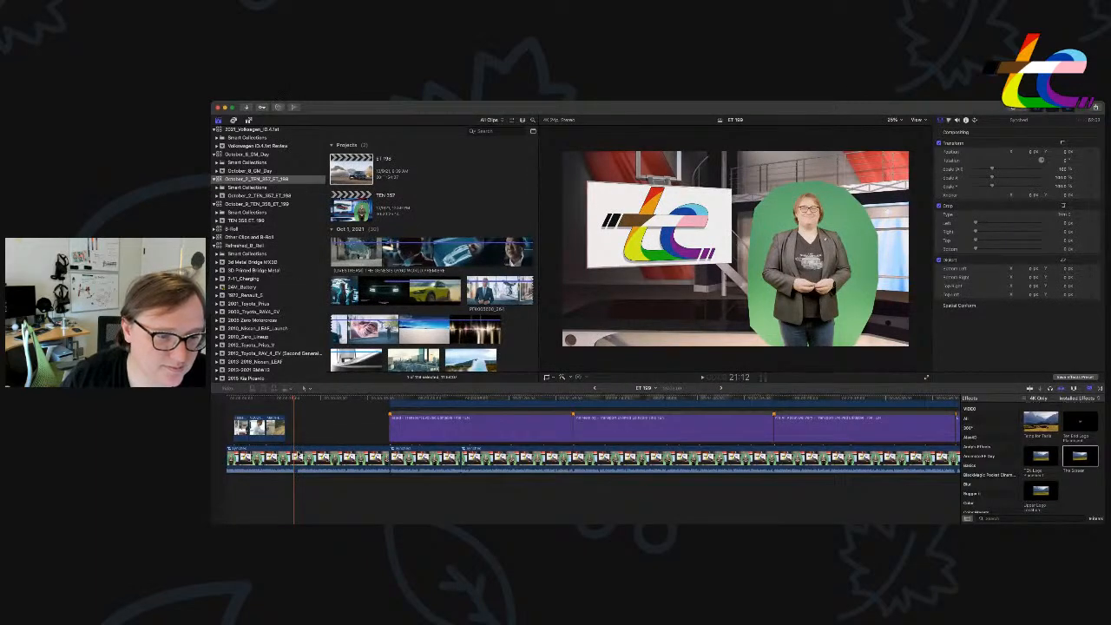
{"action": "key", "text": "super+v"}
{"action": "key", "text": "super+z"}
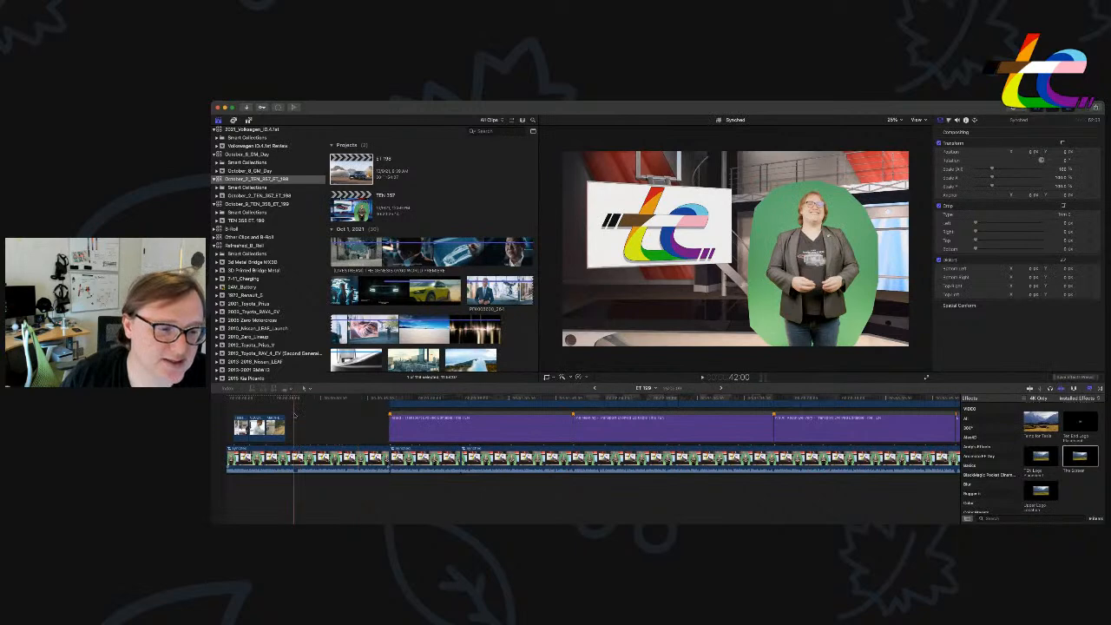
{"action": "key", "text": "super+z"}
{"action": "key", "text": "super+z"}
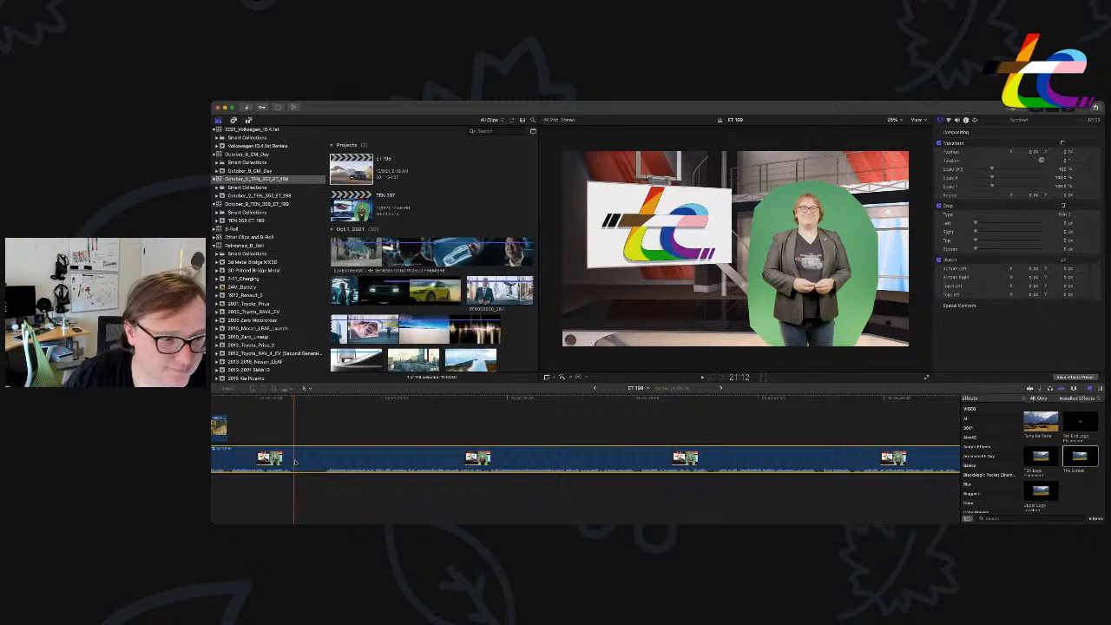
{"action": "key", "text": "super+b"}
{"action": "left_click_drag", "start_coordinate": [296, 462], "coordinate": [330, 460]}
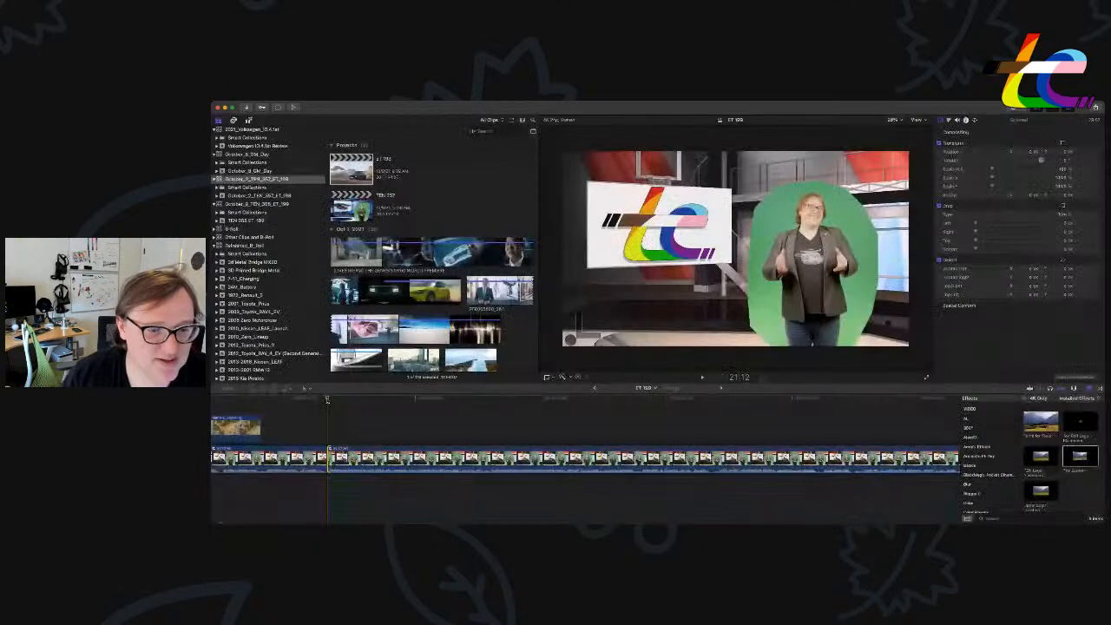
{"action": "key", "text": "super+v"}
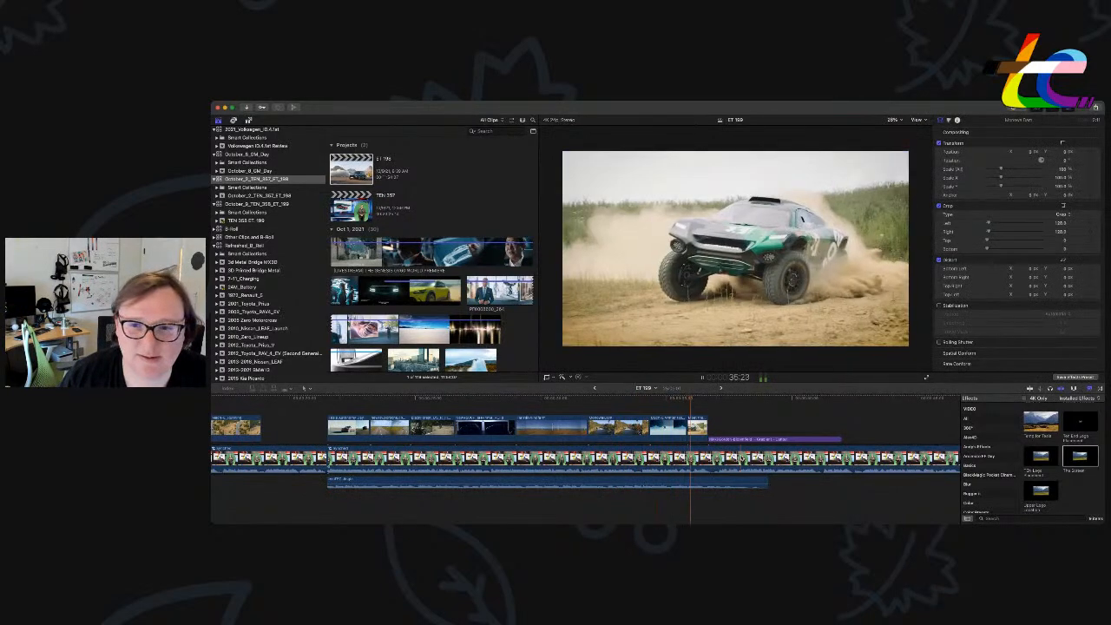
{"action": "key", "text": "space"}
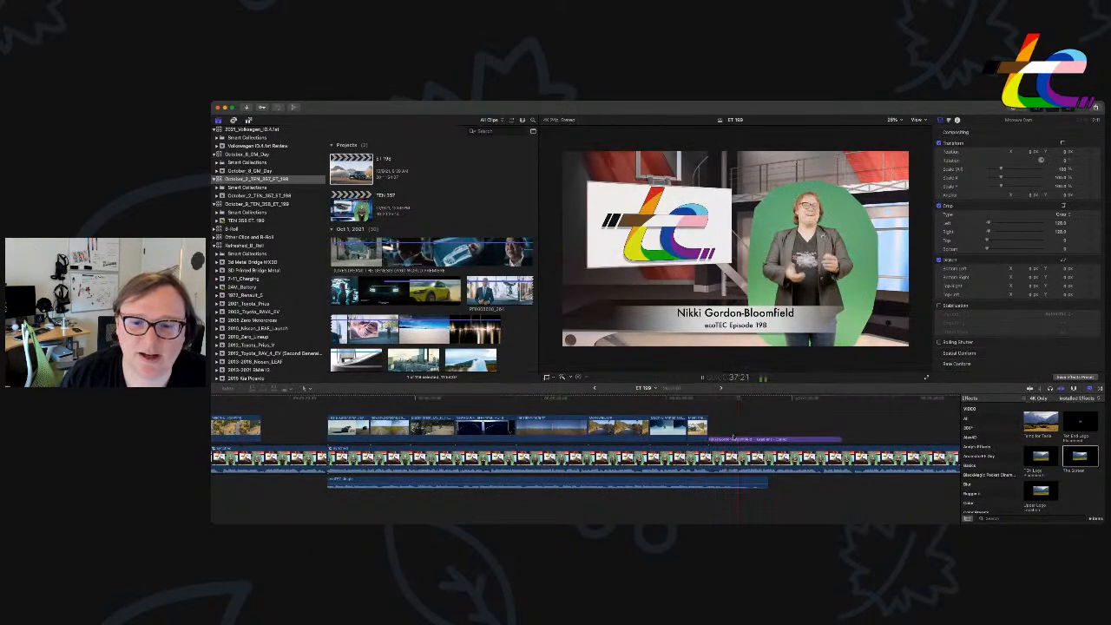
Change the presenter lower third's second line to ecoTEC Episode 199.
{"action": "left_click", "coordinate": [750, 441]}
{"action": "left_click", "coordinate": [775, 442]}
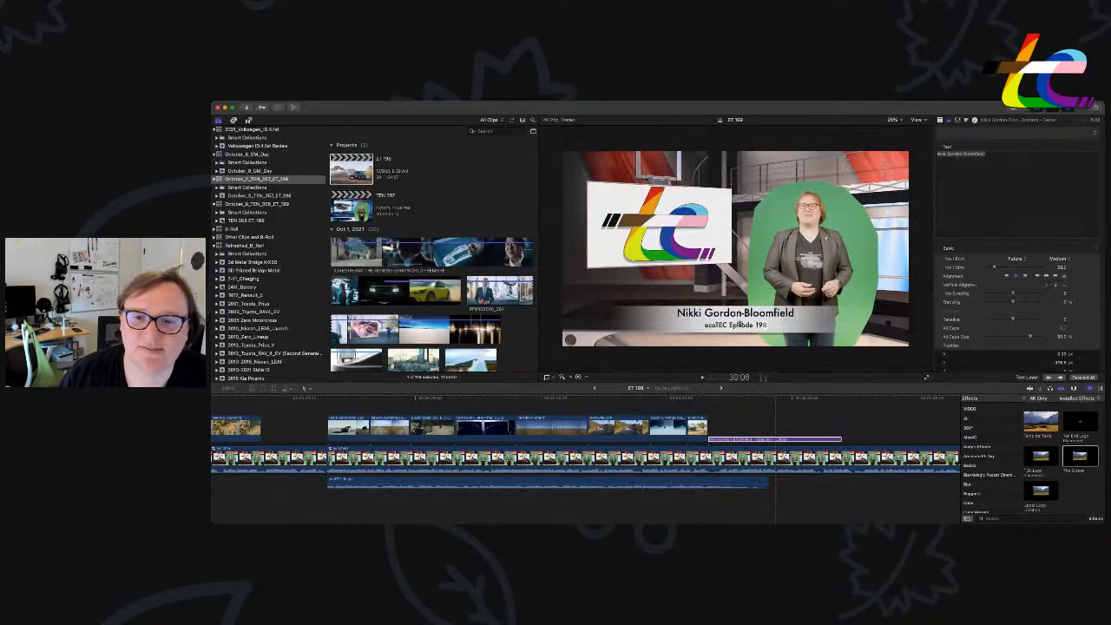
{"action": "double_click", "coordinate": [740, 325]}
{"action": "key", "text": "BackSpace"}
{"action": "type", "text": "9"}
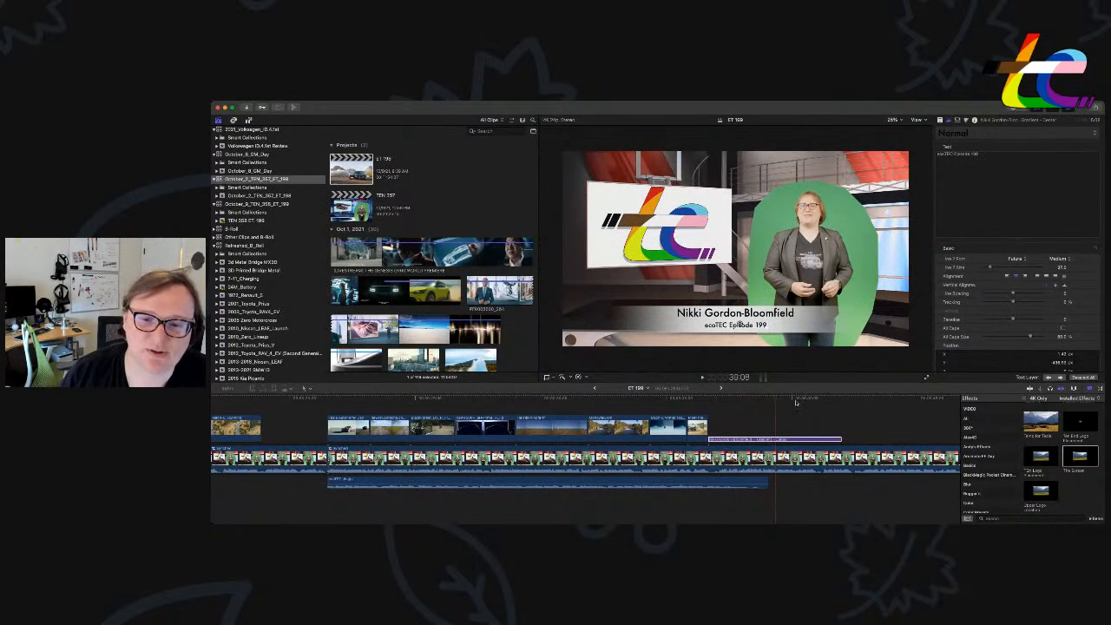
Open the synced presenter clip where the opening b-roll ends and open its nested background compound clip.
{"action": "left_click_drag", "start_coordinate": [775, 399], "coordinate": [710, 400]}
{"action": "left_click", "coordinate": [708, 429]}
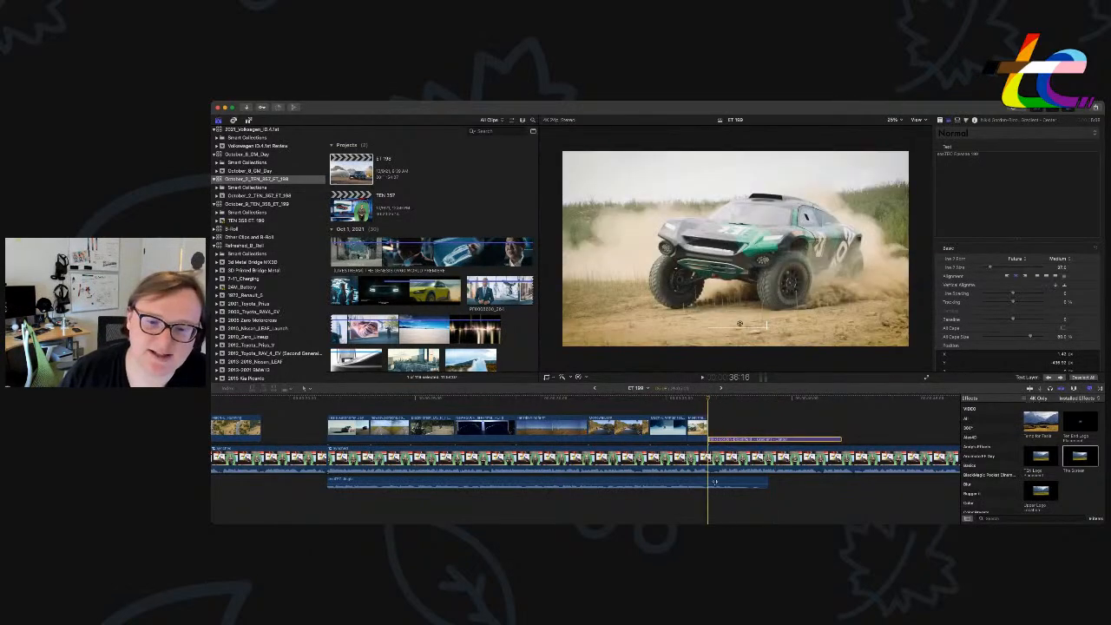
{"action": "double_click", "coordinate": [708, 458]}
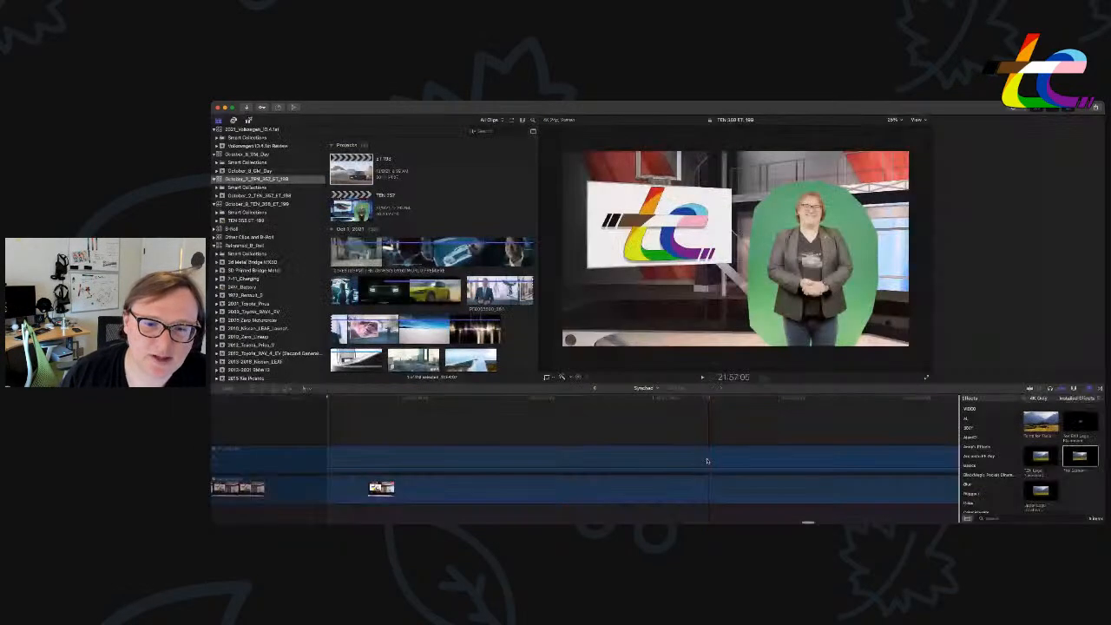
{"action": "double_click", "coordinate": [709, 463]}
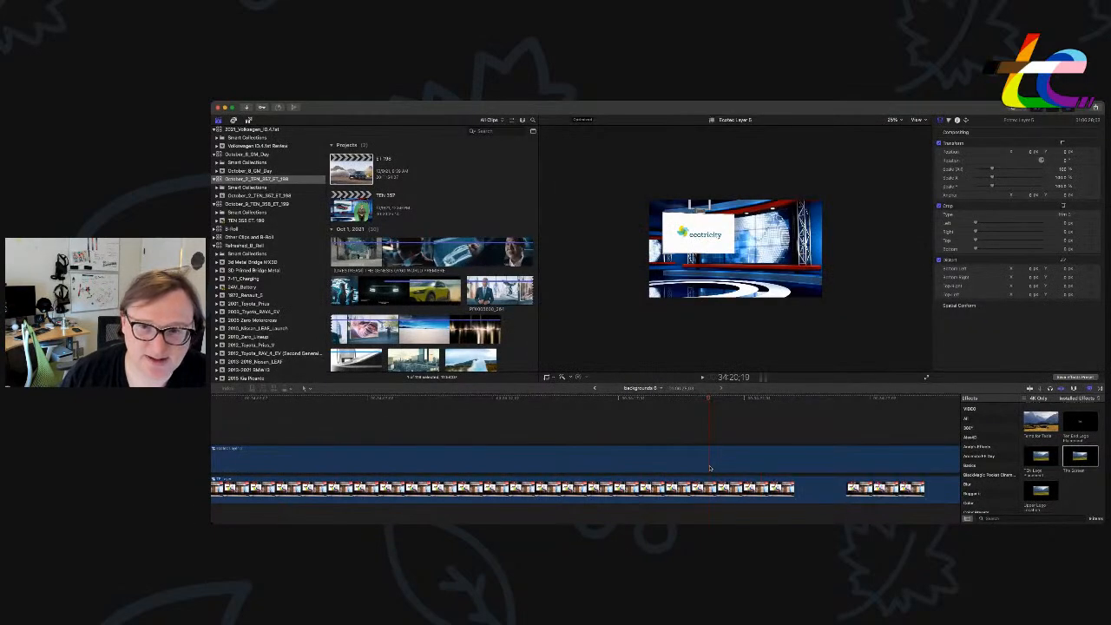
Disable both pieces of the TEN layer in the background compound clip to use the Ecotricity studio background.
{"action": "key", "text": "v"}
{"action": "scroll", "coordinate": [764, 452], "scroll_direction": "right", "scroll_amount": 10}
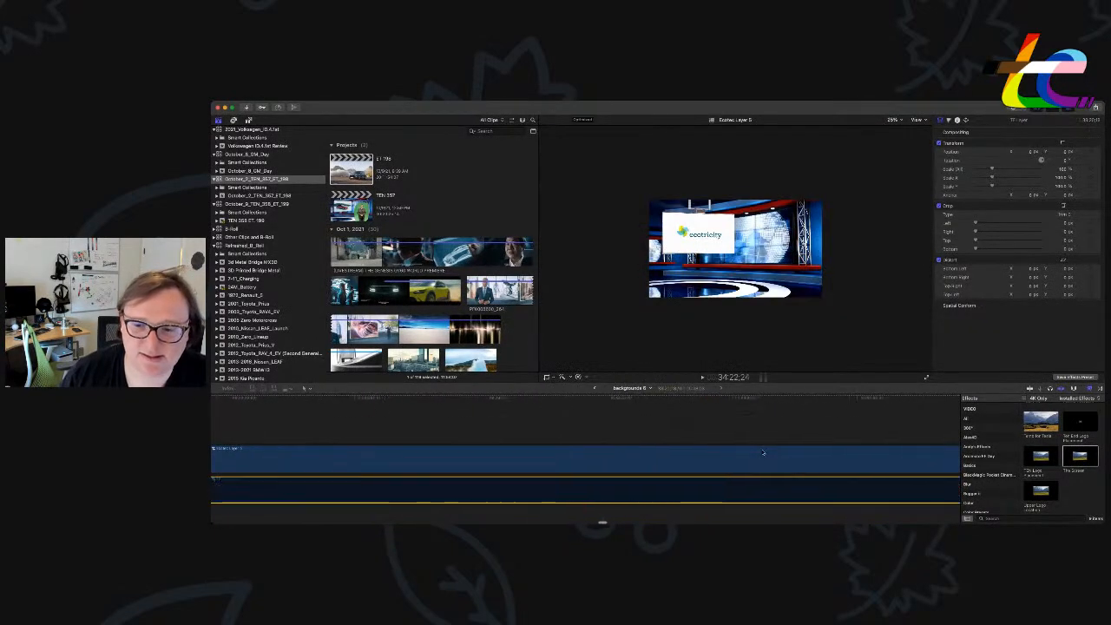
{"action": "scroll", "coordinate": [763, 452], "scroll_direction": "right", "scroll_amount": 5}
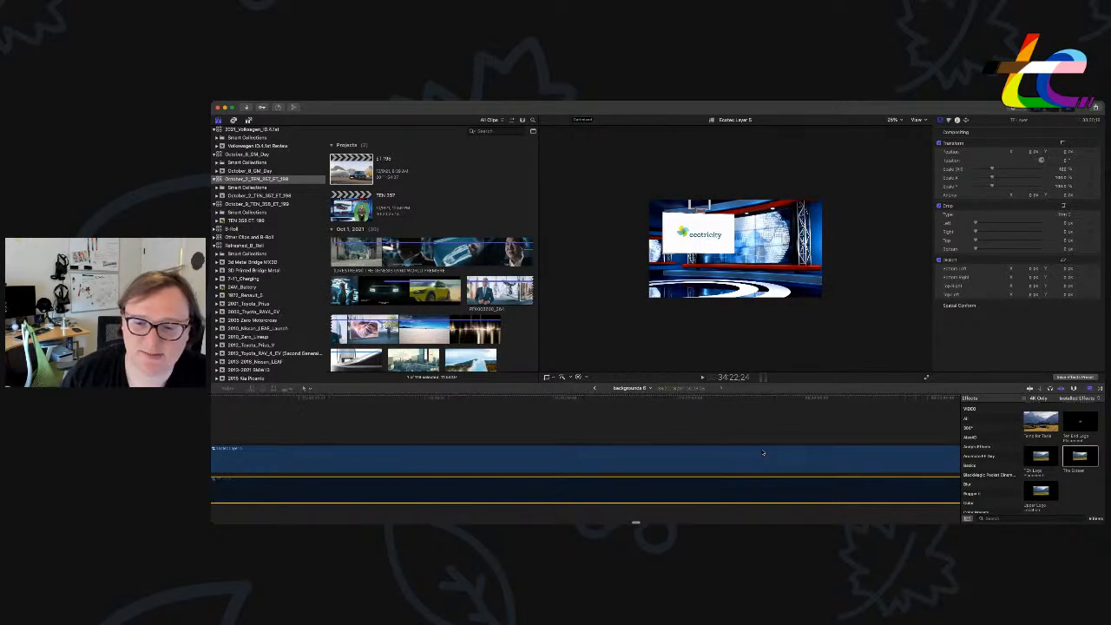
{"action": "scroll", "coordinate": [763, 452], "scroll_direction": "right", "scroll_amount": 10}
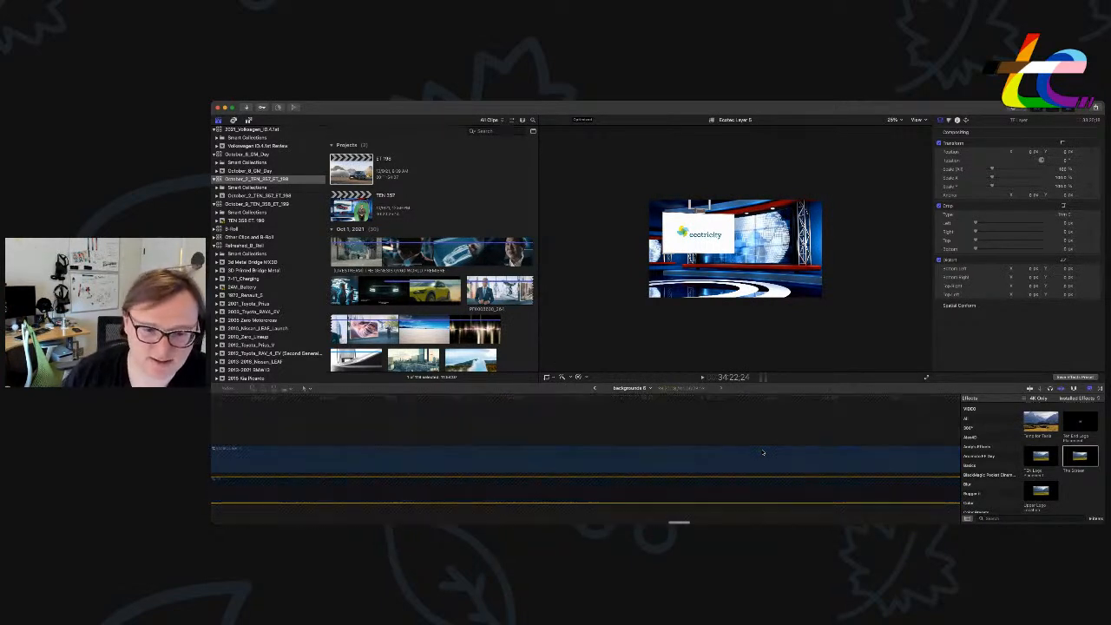
{"action": "scroll", "coordinate": [763, 452], "scroll_direction": "right", "scroll_amount": 3}
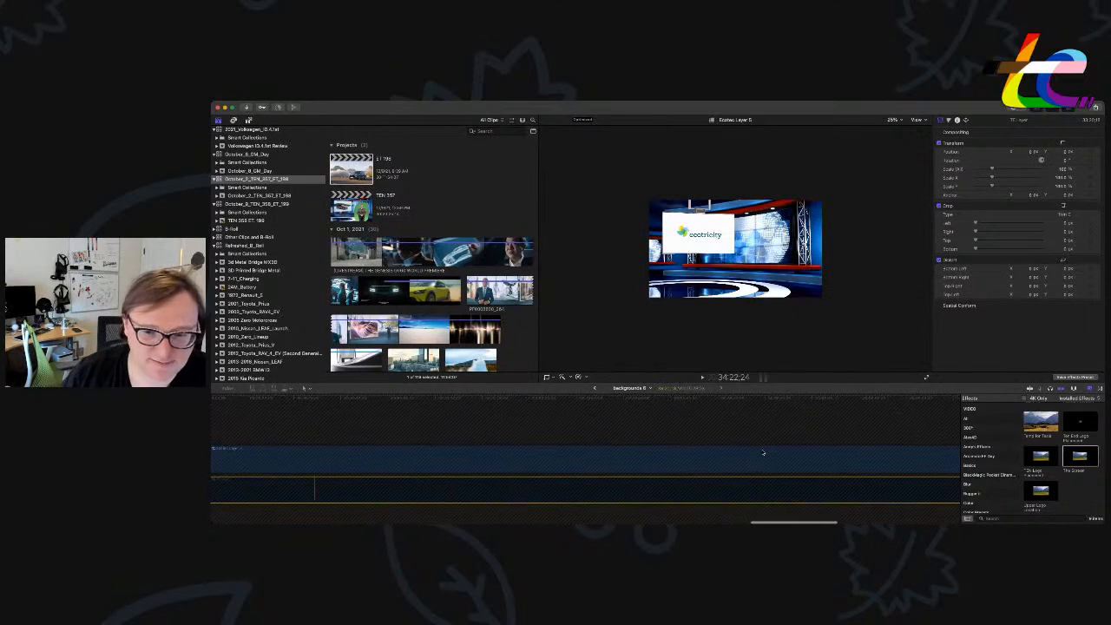
{"action": "key", "text": "space"}
{"action": "key", "text": "super+minus"}
{"action": "key", "text": "super+minus"}
{"action": "key", "text": "super+minus"}
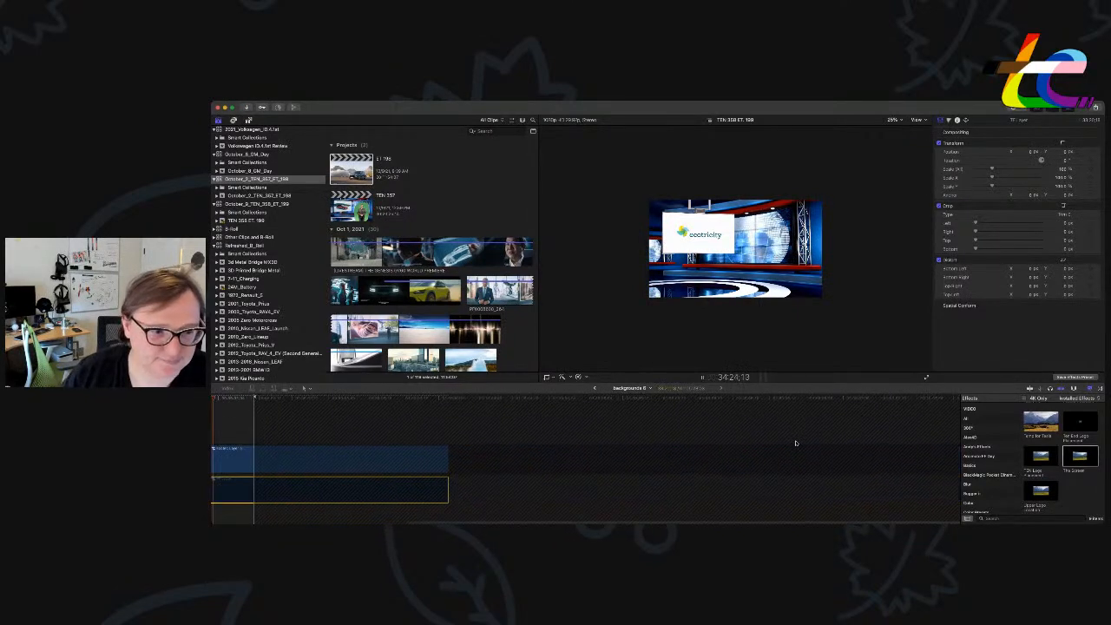
{"action": "scroll", "coordinate": [796, 444], "scroll_direction": "left", "scroll_amount": 5}
{"action": "left_click", "coordinate": [382, 489]}
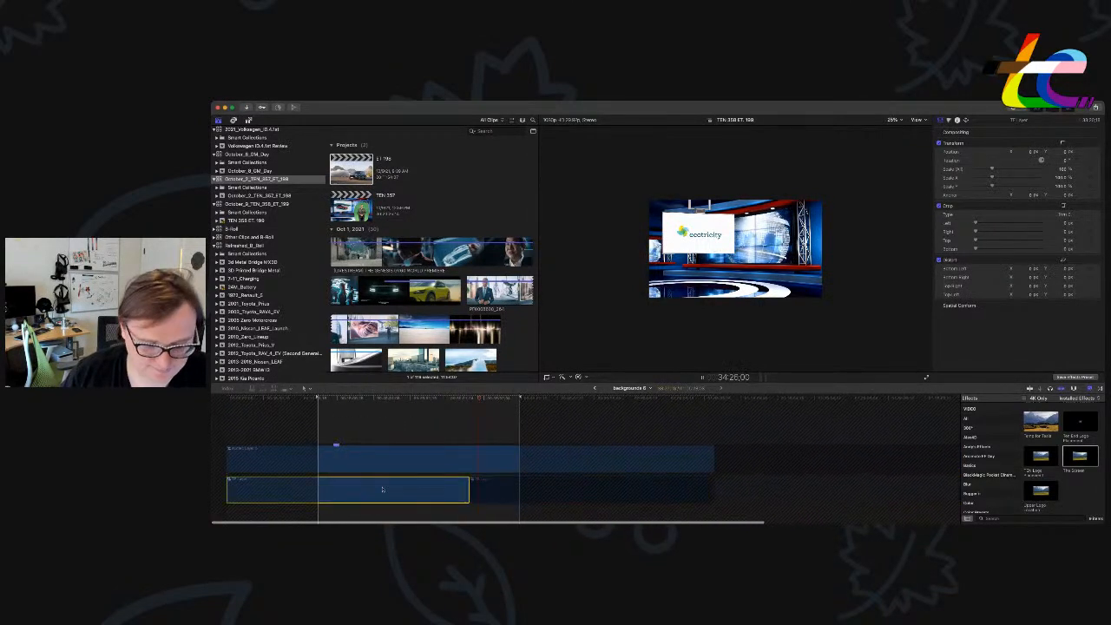
{"action": "key", "text": "v"}
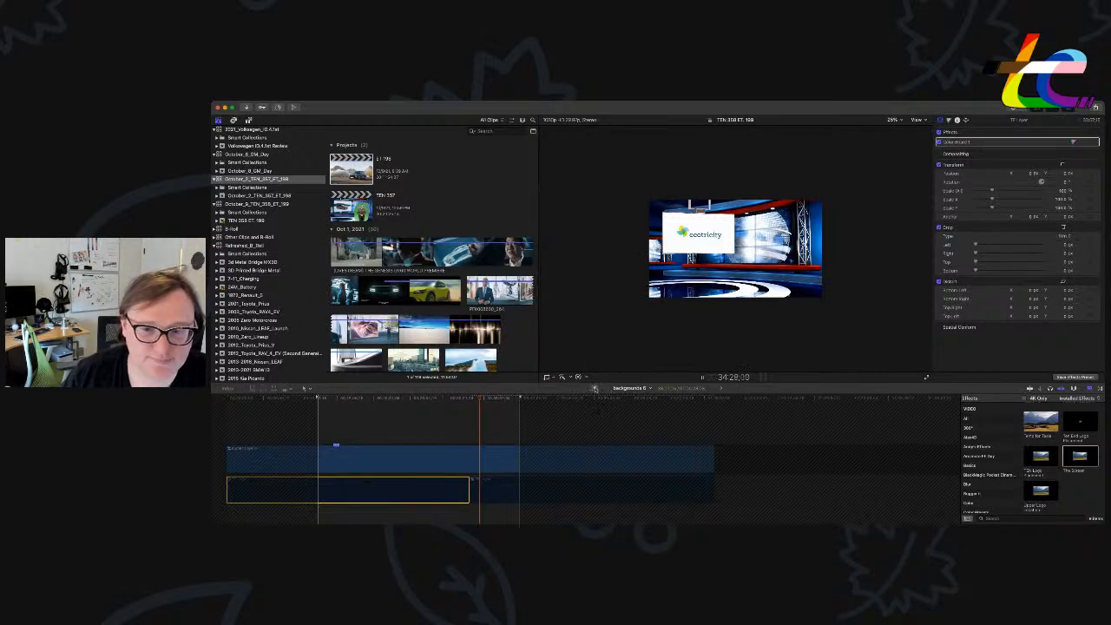
Return from the background compound clip to the ET 199 timeline and reopen the synced presenter clip.
{"action": "left_click", "coordinate": [596, 388]}
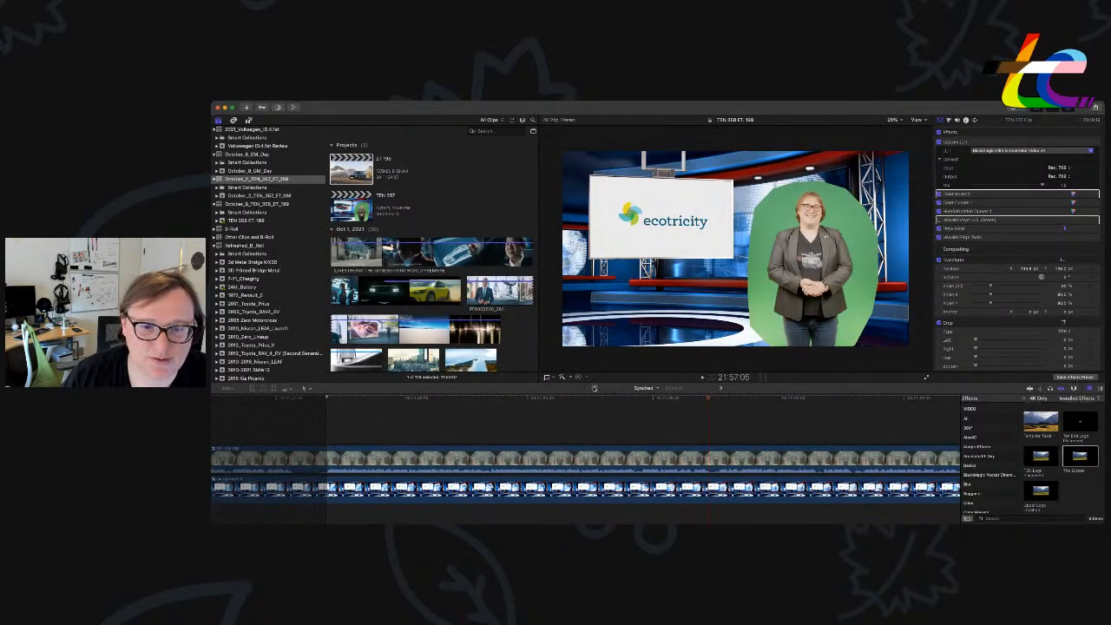
{"action": "left_click", "coordinate": [595, 388]}
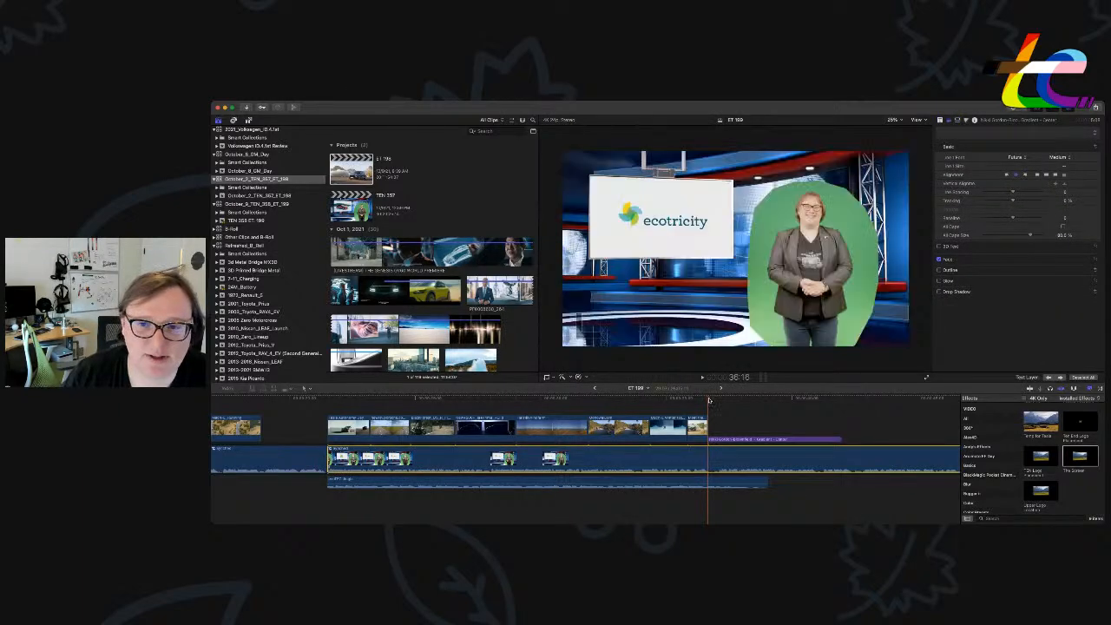
{"action": "left_click", "coordinate": [594, 389]}
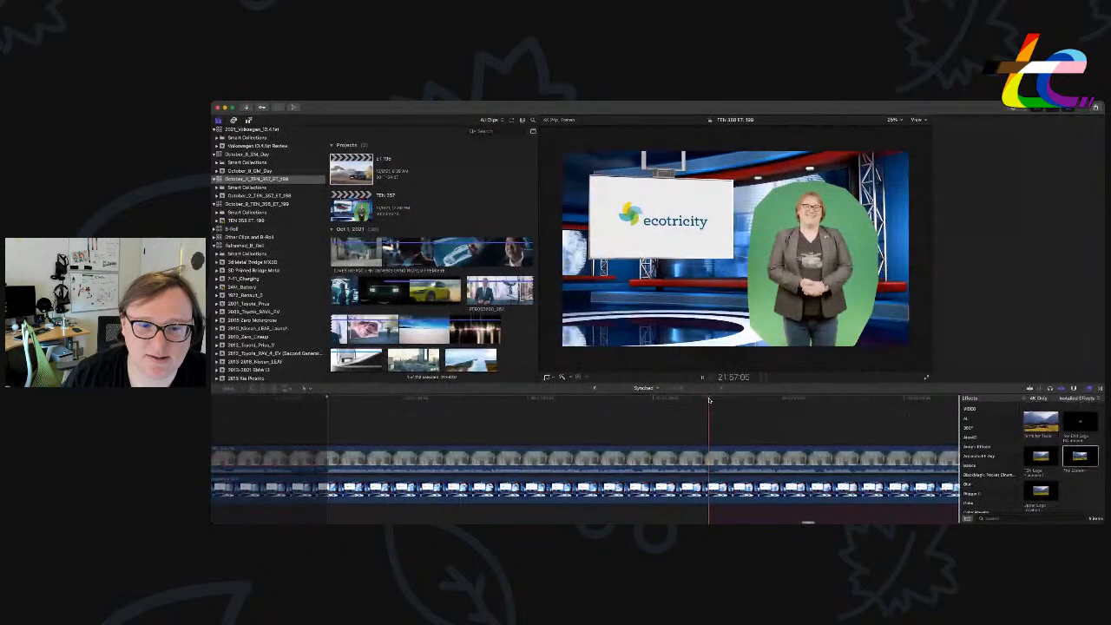
Open the background clip nested in the synced presenter clip and go down into its ecoTEC layer compound clip.
{"action": "left_click", "coordinate": [594, 389]}
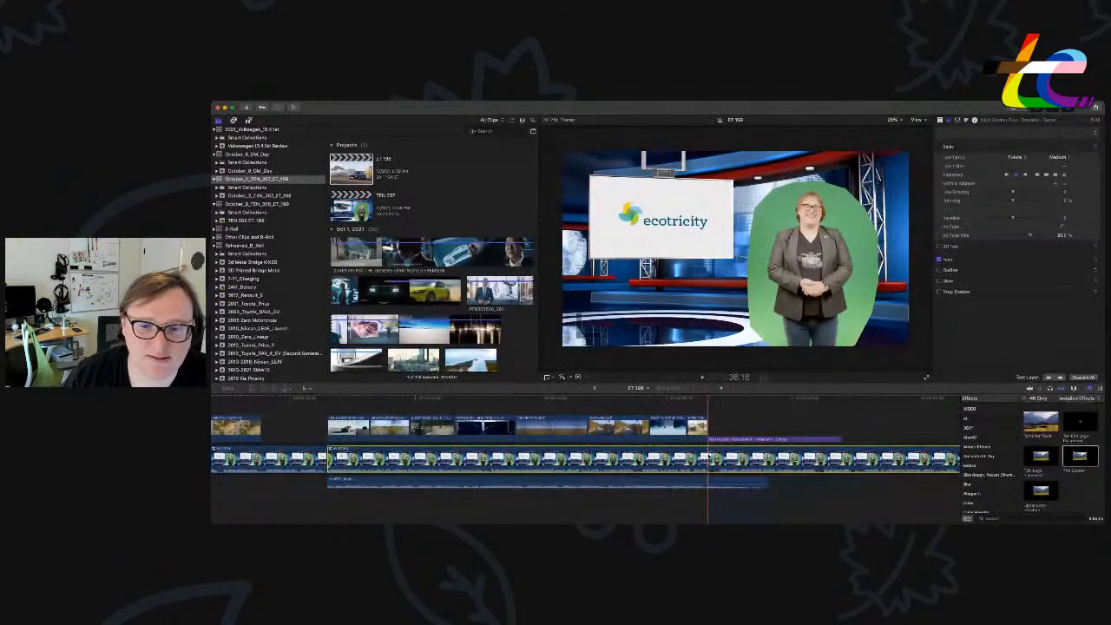
{"action": "left_click", "coordinate": [594, 389]}
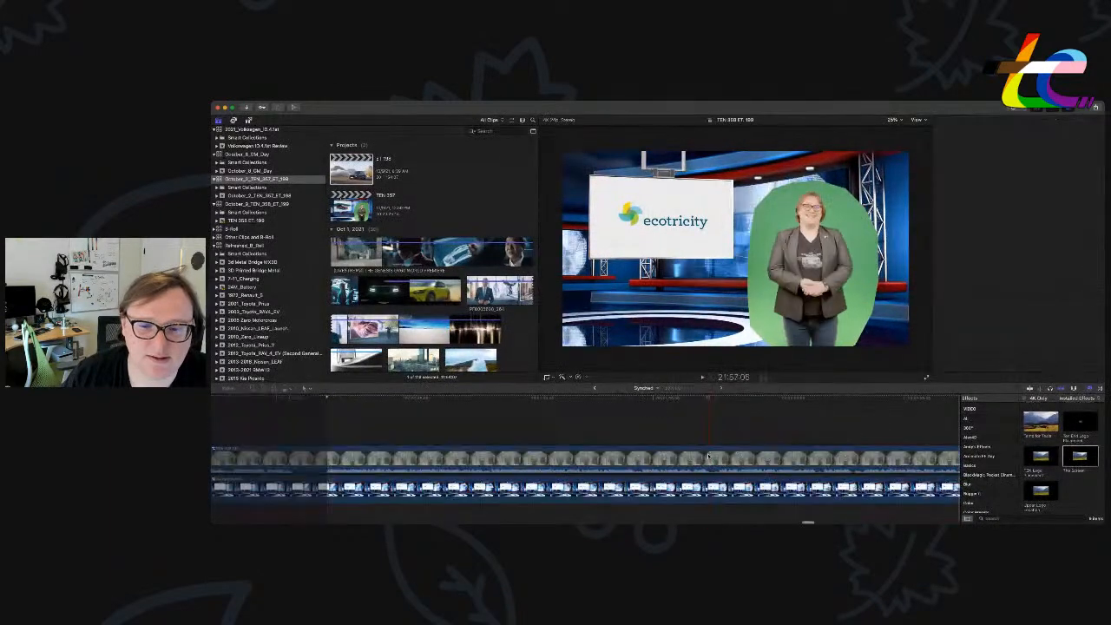
{"action": "double_click", "coordinate": [709, 460]}
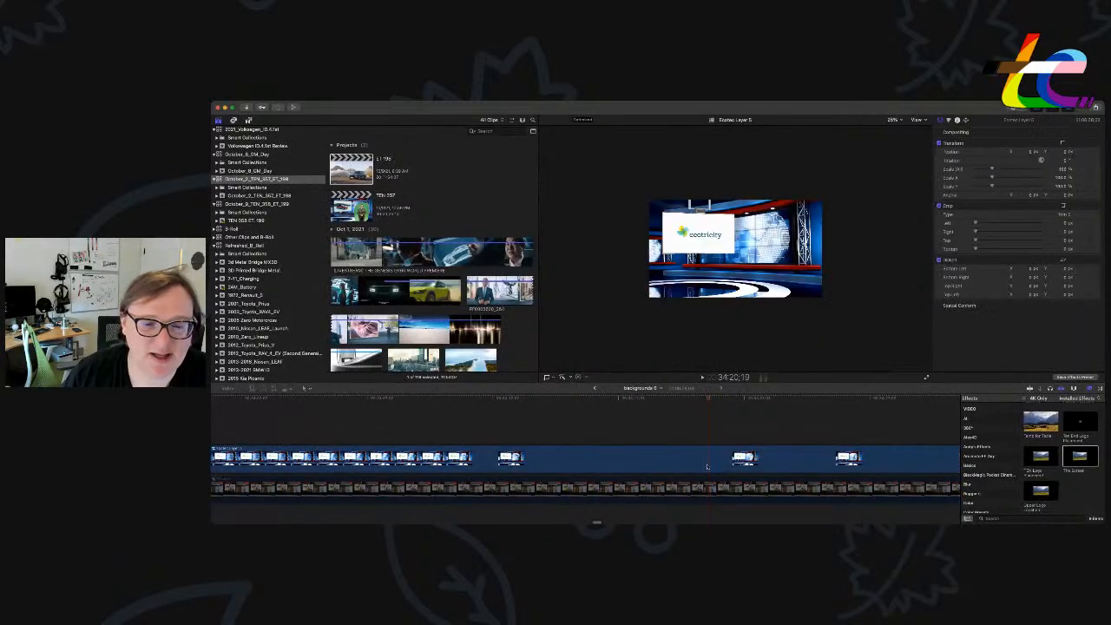
{"action": "double_click", "coordinate": [709, 465]}
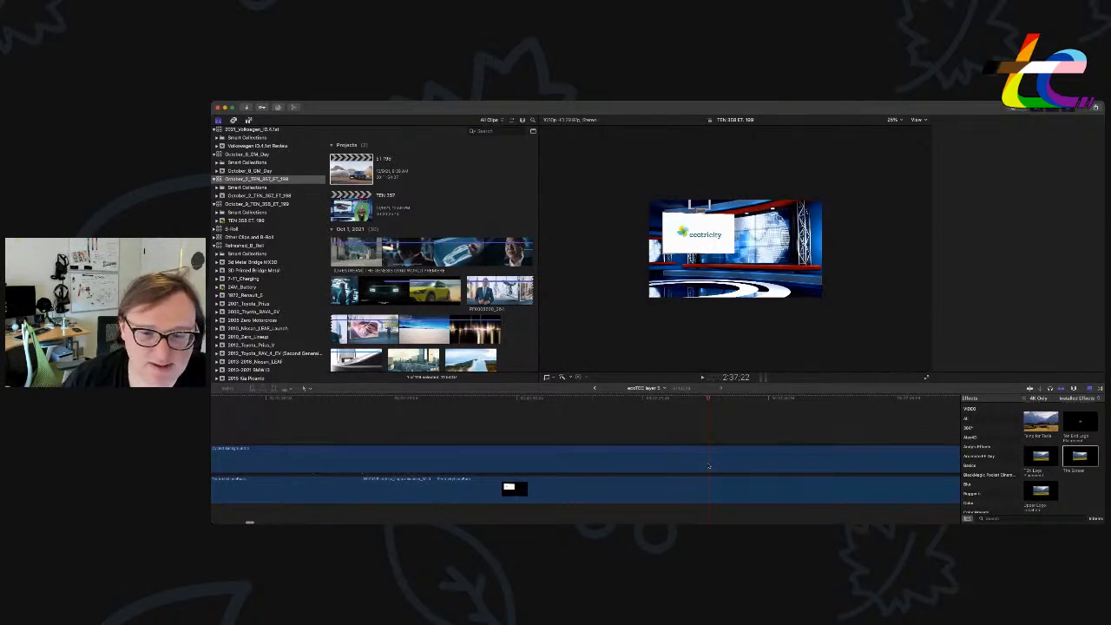
Close the gap between the screen graphic clips in the ecoTEC layer by extending their edges, and return to the ET 199 timeline.
{"action": "key", "text": "super+minus"}
{"action": "key", "text": "super+minus"}
{"action": "left_click_drag", "start_coordinate": [630, 459], "coordinate": [853, 467]}
{"action": "left_click_drag", "start_coordinate": [619, 464], "coordinate": [720, 465]}
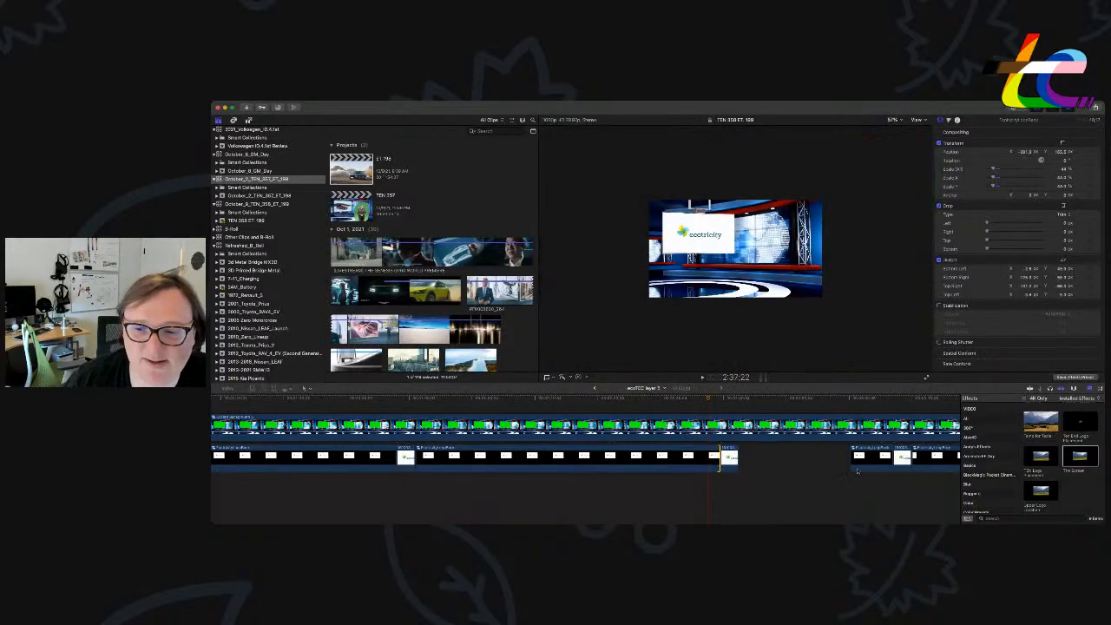
{"action": "left_click_drag", "start_coordinate": [853, 463], "coordinate": [739, 463]}
{"action": "left_click", "coordinate": [595, 389]}
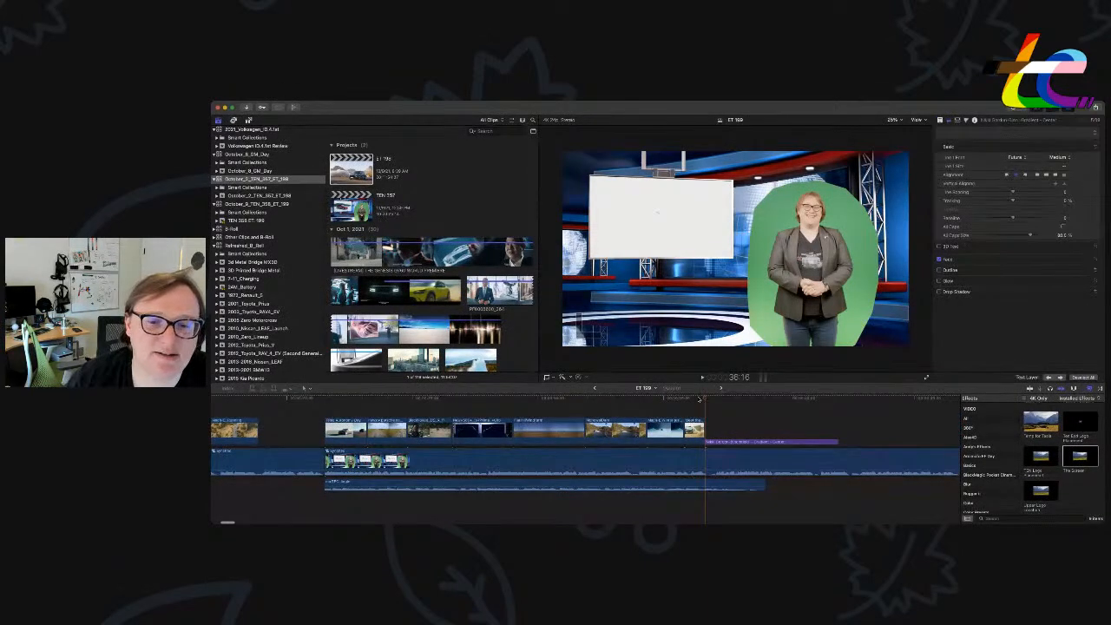
Play the transition from the opening b-roll into the studio and extend the presenter lower third to about 42:08.
{"action": "key", "text": "super+Tab"}
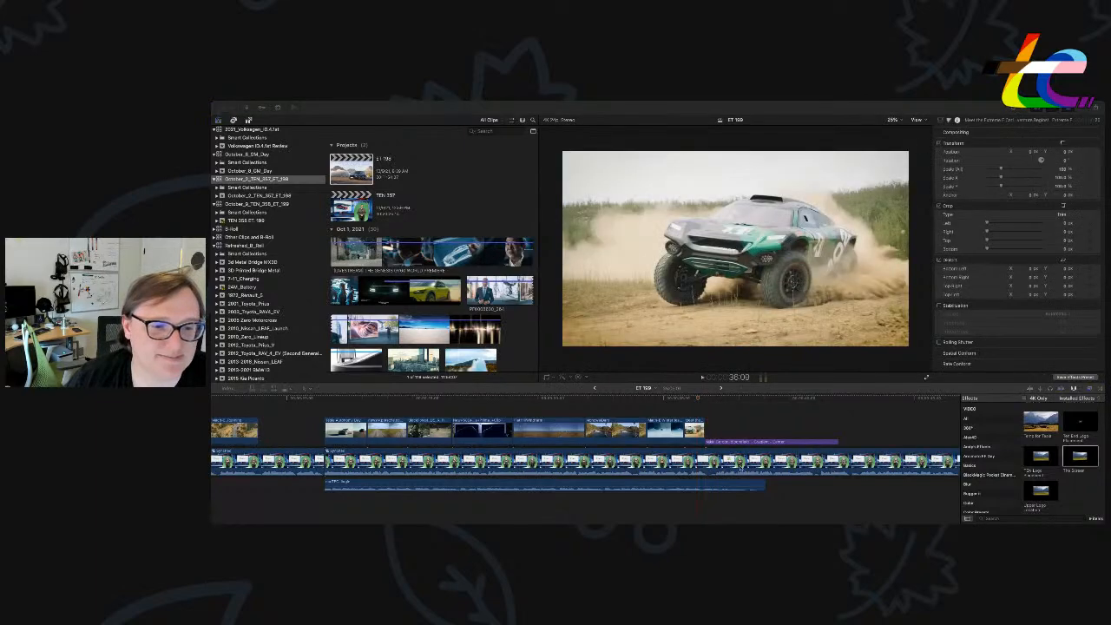
{"action": "left_click", "coordinate": [696, 398]}
{"action": "key", "text": "space"}
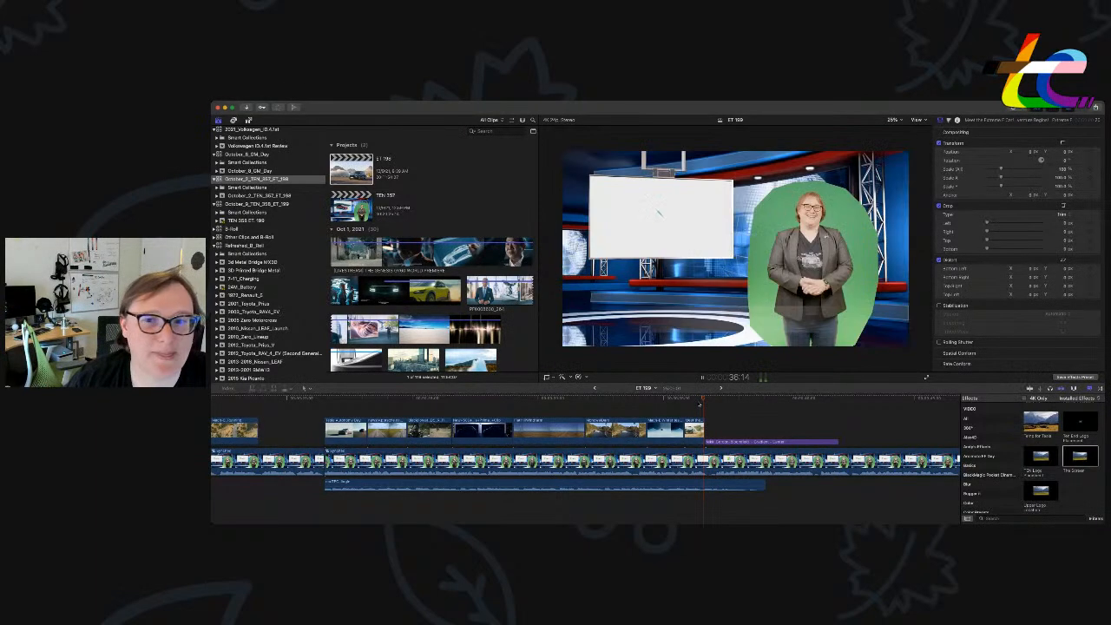
{"action": "scroll", "coordinate": [741, 416], "scroll_direction": "right", "scroll_amount": 4}
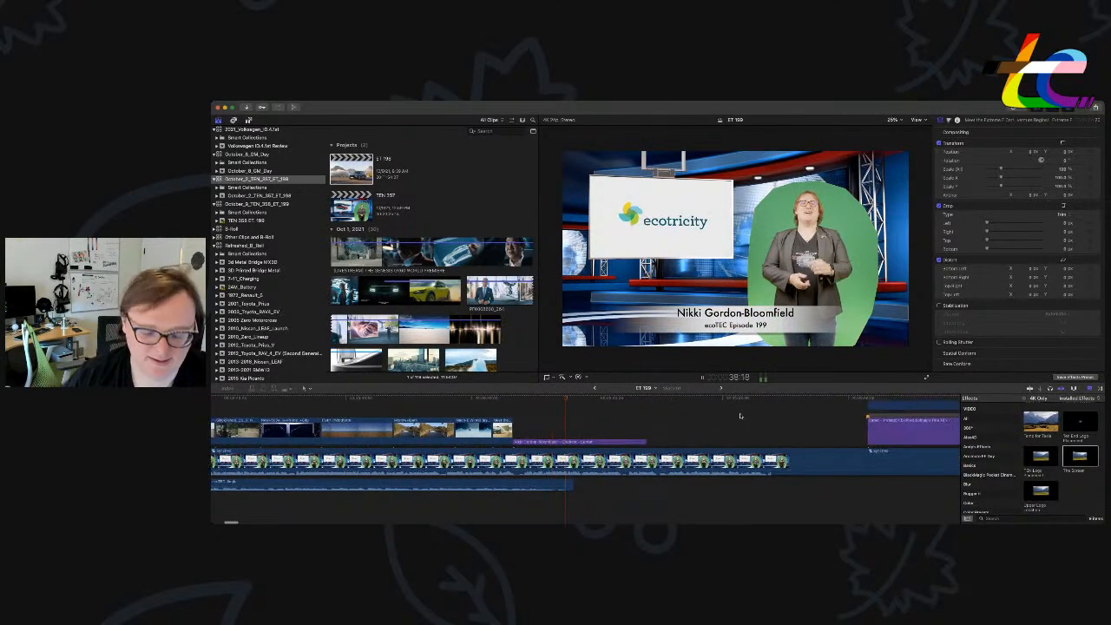
{"action": "key", "text": "super+minus"}
{"action": "key", "text": "super+equal"}
{"action": "key", "text": "super+equal"}
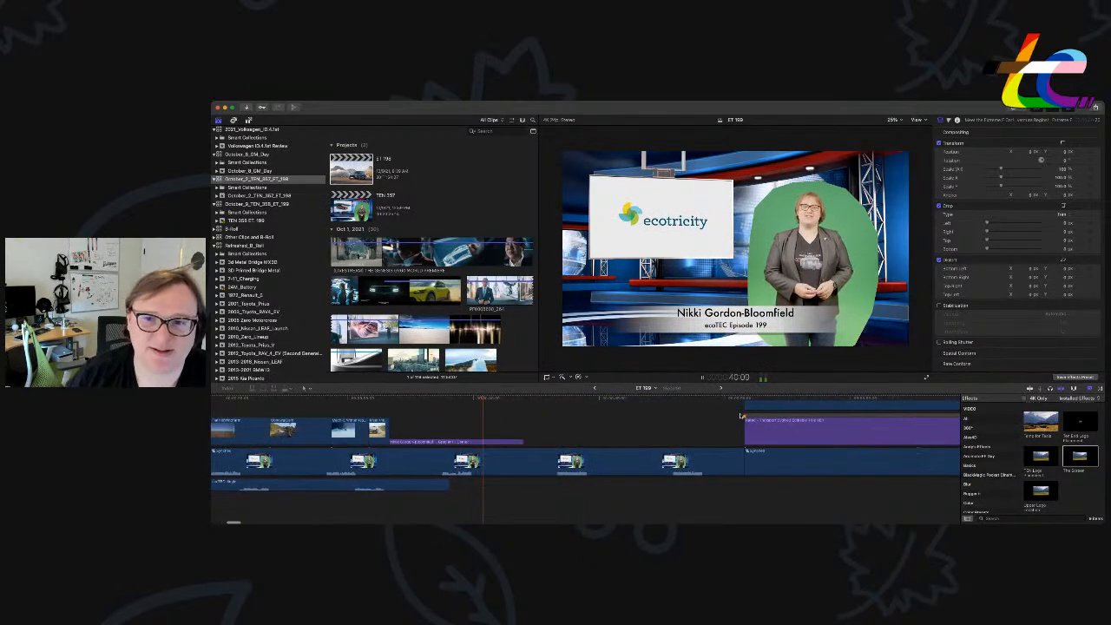
{"action": "key", "text": "space"}
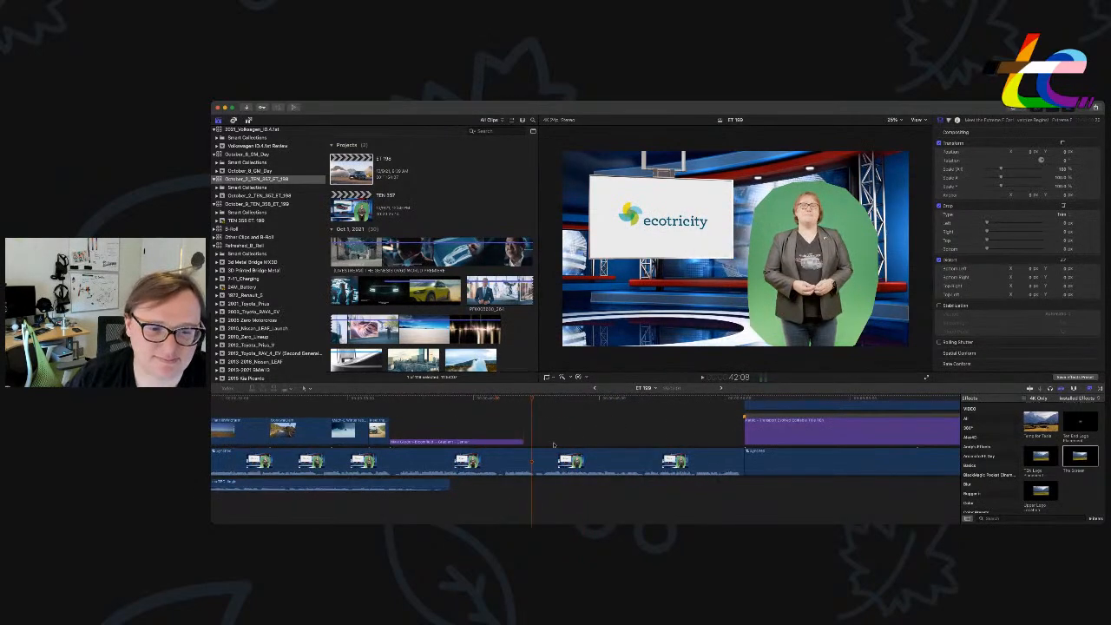
{"action": "left_click_drag", "start_coordinate": [522, 442], "coordinate": [524, 442]}
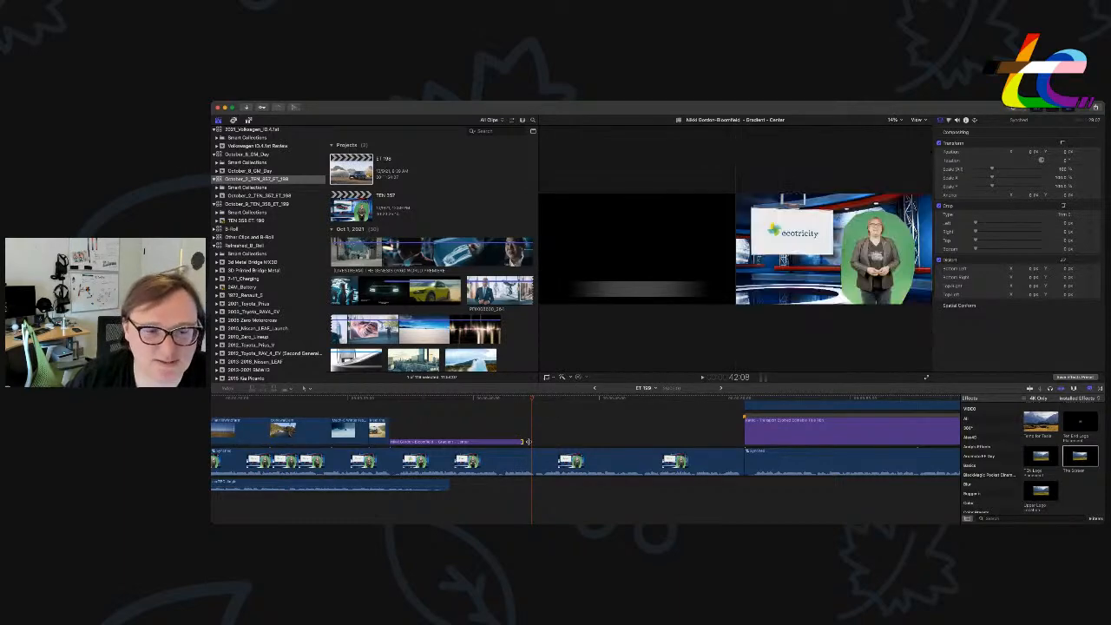
Trim off the start of the second presenter clip at the cut where the Rated title begins.
{"action": "left_click", "coordinate": [750, 461]}
{"action": "scroll", "coordinate": [749, 464], "scroll_direction": "right", "scroll_amount": 3}
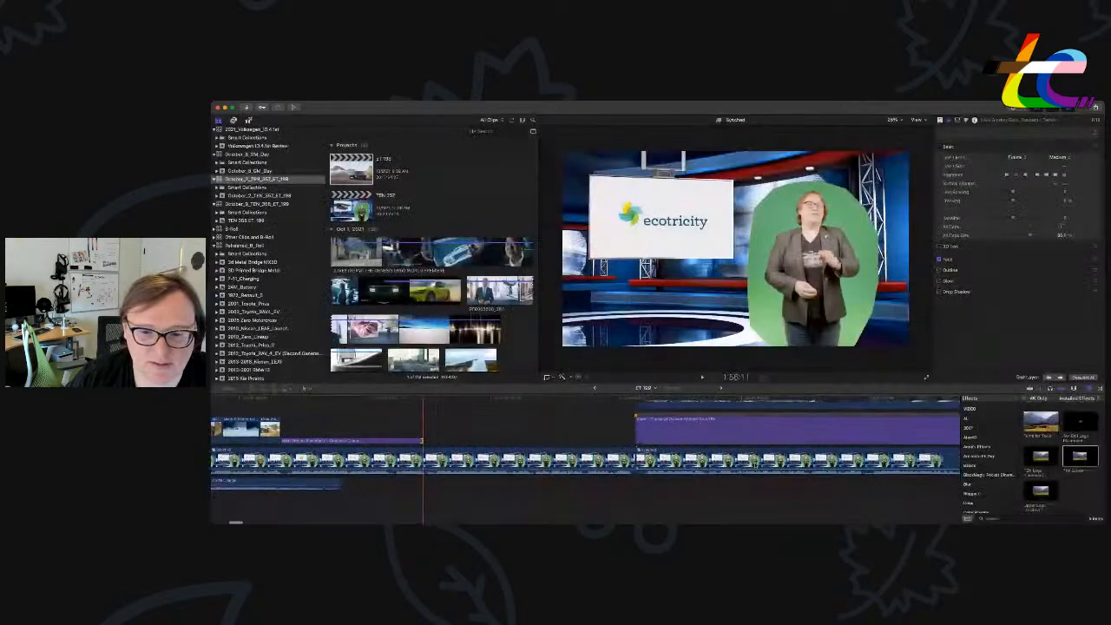
{"action": "scroll", "coordinate": [606, 434], "scroll_direction": "right", "scroll_amount": 1}
{"action": "left_click", "coordinate": [606, 401]}
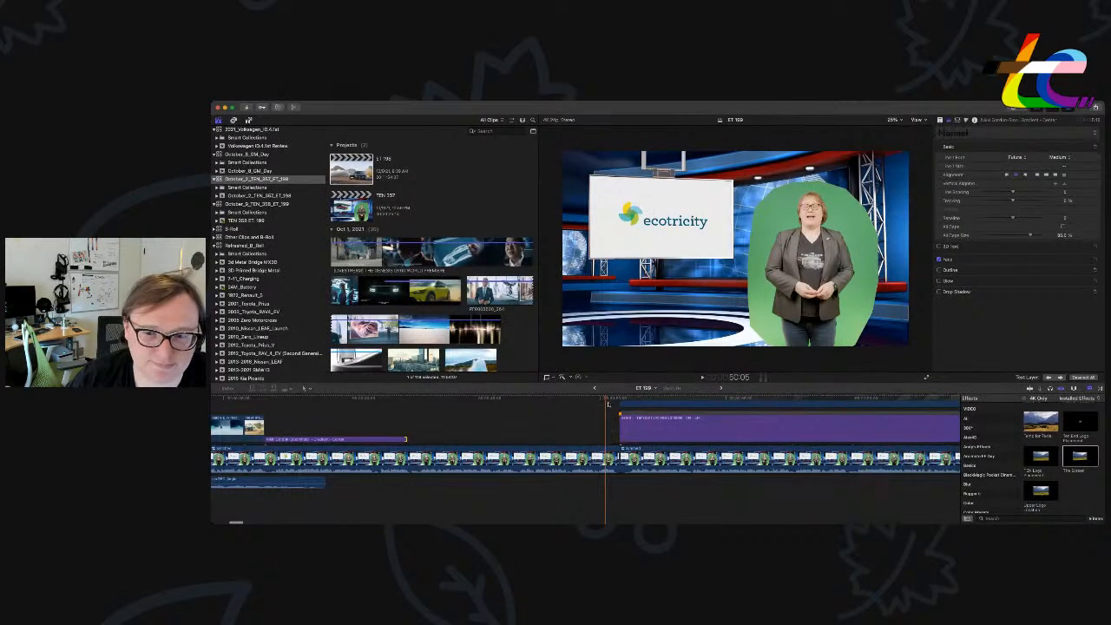
{"action": "scroll", "coordinate": [608, 408], "scroll_direction": "up", "scroll_amount": 2}
{"action": "scroll", "coordinate": [591, 435], "scroll_direction": "right", "scroll_amount": 2}
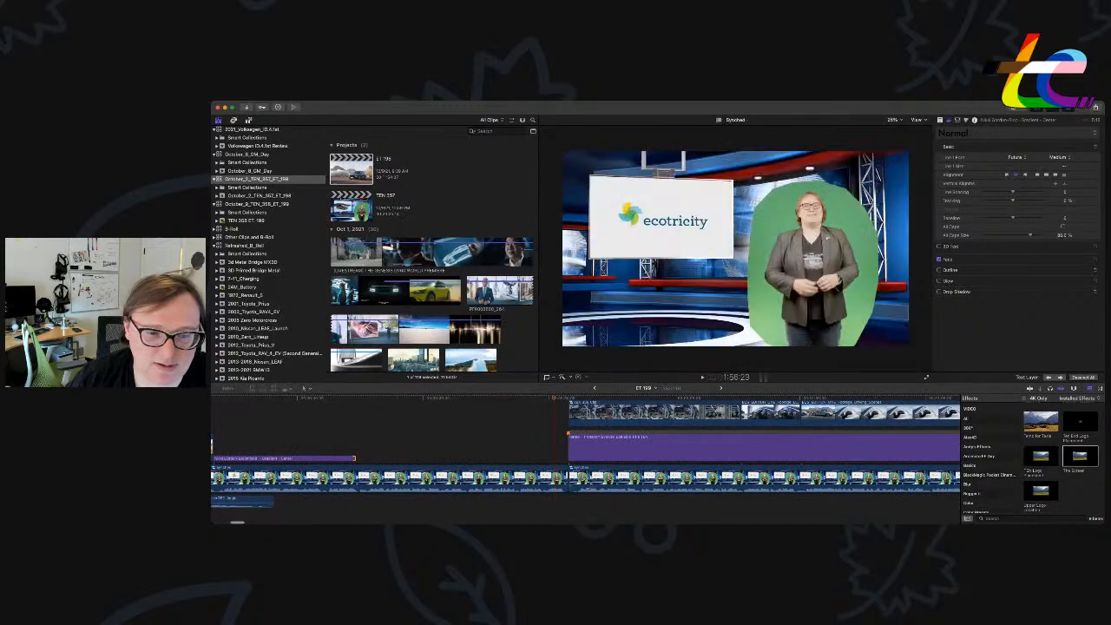
{"action": "left_click_drag", "start_coordinate": [569, 478], "coordinate": [799, 480]}
Trim the start of the Rated title and its first b-roll clip so they begin where the presenter lower third ends.
{"action": "left_click", "coordinate": [572, 448]}
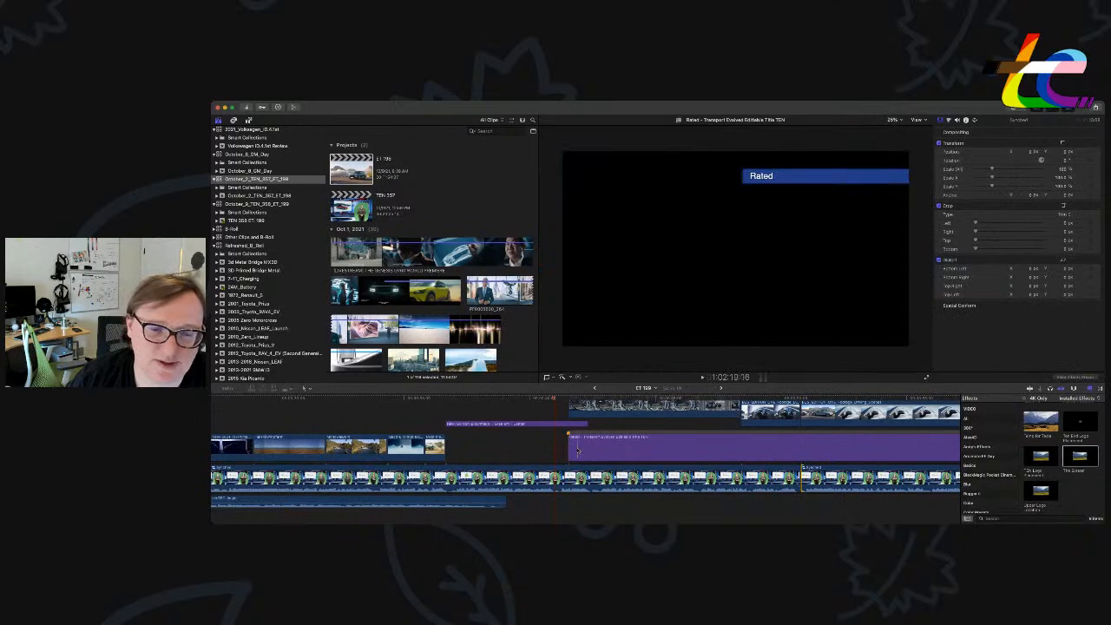
{"action": "scroll", "coordinate": [577, 449], "scroll_direction": "right", "scroll_amount": 10}
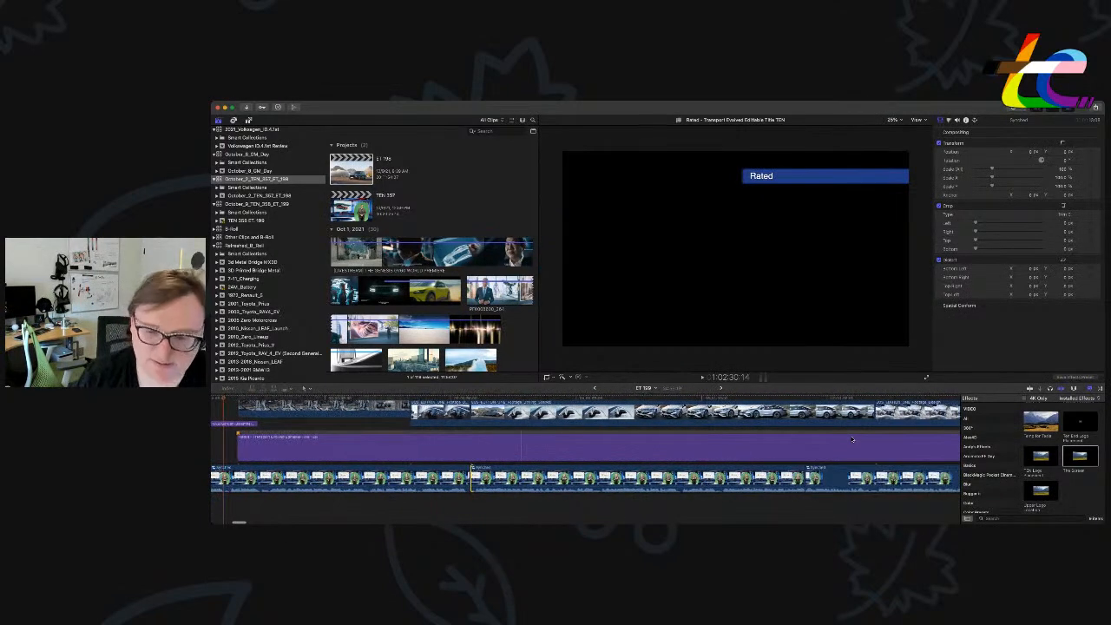
{"action": "scroll", "coordinate": [853, 439], "scroll_direction": "left", "scroll_amount": 6}
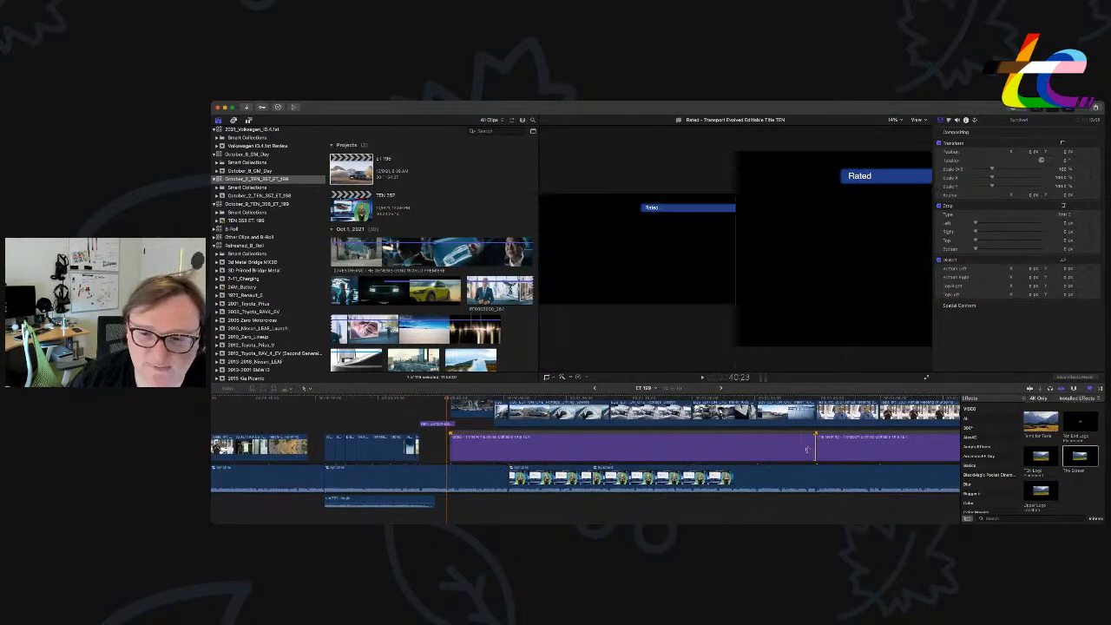
{"action": "left_click_drag", "start_coordinate": [816, 449], "coordinate": [779, 449]}
{"action": "left_click_drag", "start_coordinate": [705, 435], "coordinate": [710, 436]}
{"action": "left_click_drag", "start_coordinate": [779, 452], "coordinate": [812, 449]}
{"action": "left_click_drag", "start_coordinate": [448, 419], "coordinate": [453, 419]}
Apply the studio screen placement effect to the first b-roll clip of the Rated segment and play it back.
{"action": "left_click", "coordinate": [1039, 422]}
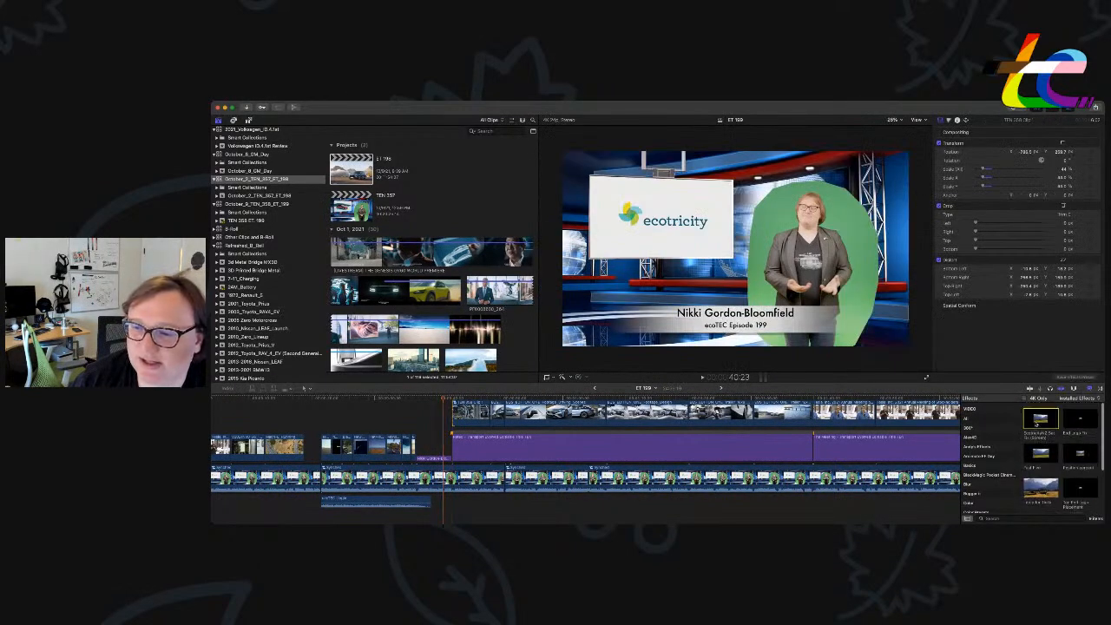
{"action": "left_click_drag", "start_coordinate": [923, 425], "coordinate": [454, 421]}
{"action": "key", "text": "space"}
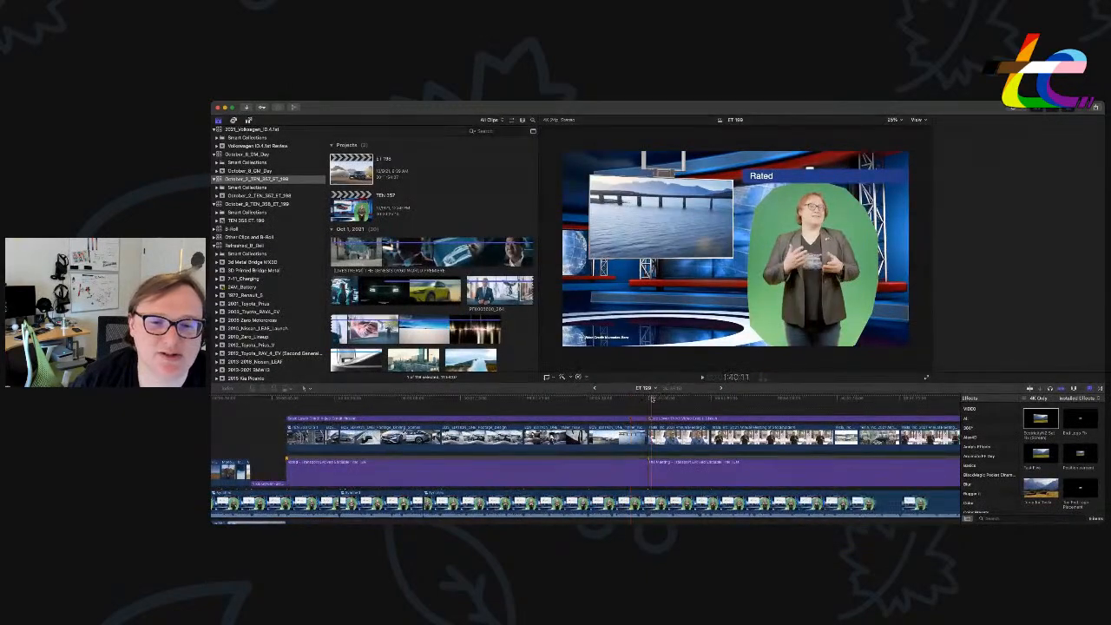
Apply the screen placement effects to the b-roll clips at the end of The Meeting and around the start of Down, Down, Down.
{"action": "left_click", "coordinate": [653, 400]}
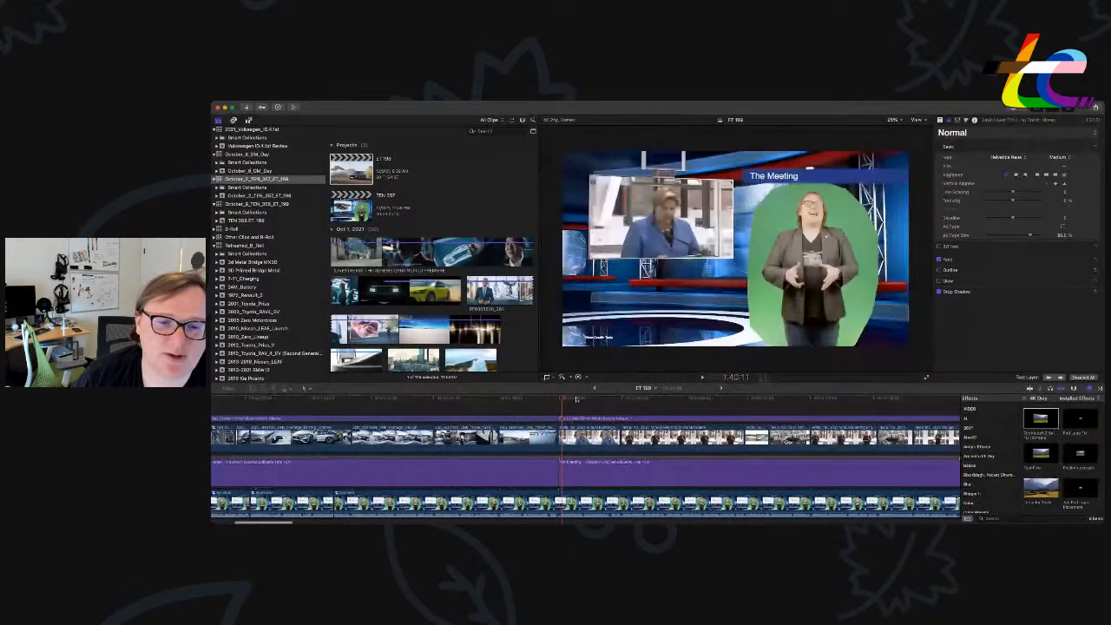
{"action": "scroll", "coordinate": [608, 404], "scroll_direction": "right", "scroll_amount": 5}
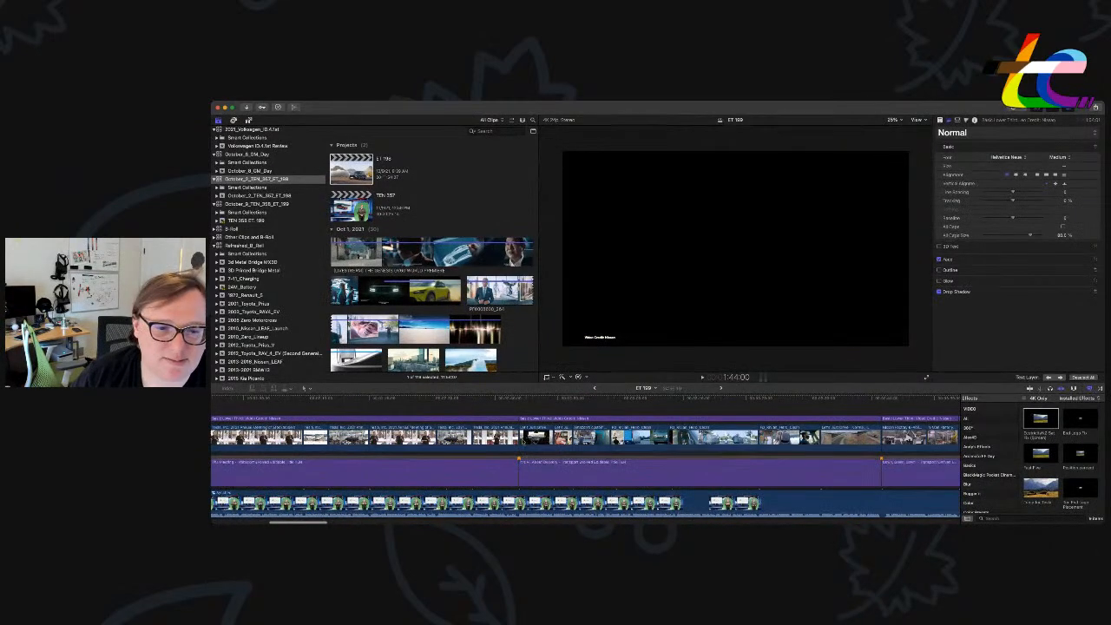
{"action": "left_click", "coordinate": [495, 436]}
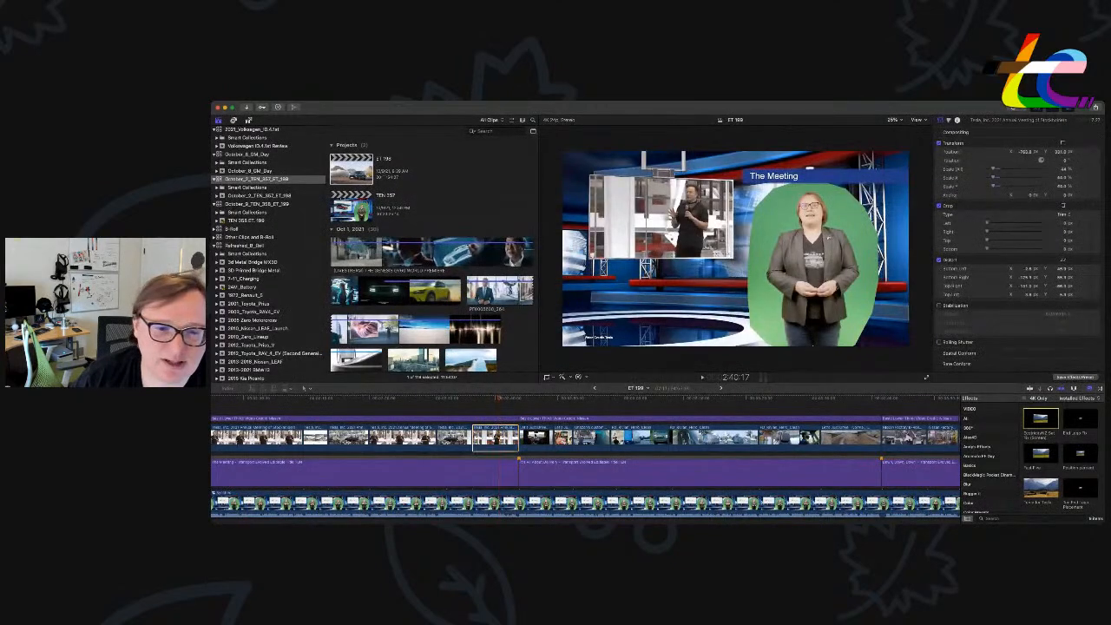
{"action": "left_click_drag", "start_coordinate": [1041, 419], "coordinate": [536, 440]}
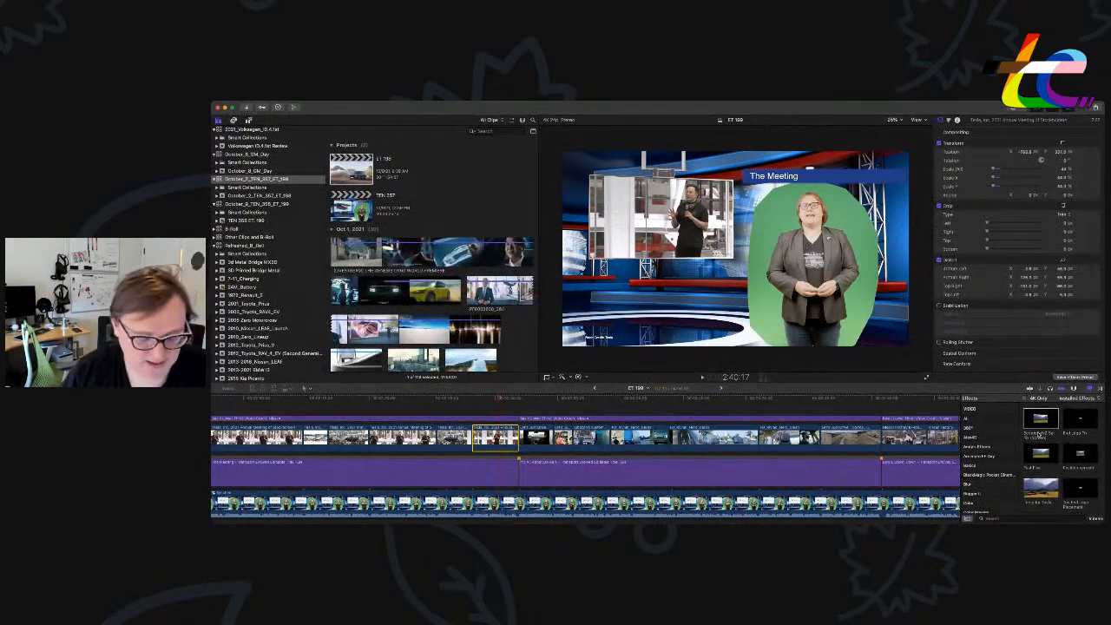
{"action": "left_click", "coordinate": [728, 408]}
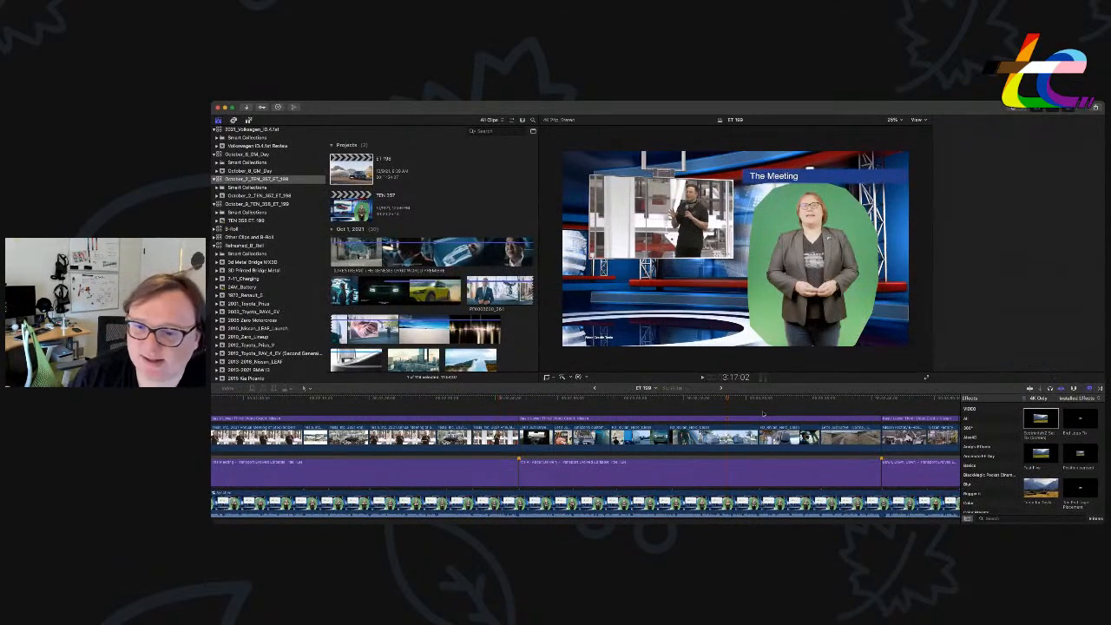
{"action": "left_click_drag", "start_coordinate": [1080, 456], "coordinate": [903, 437]}
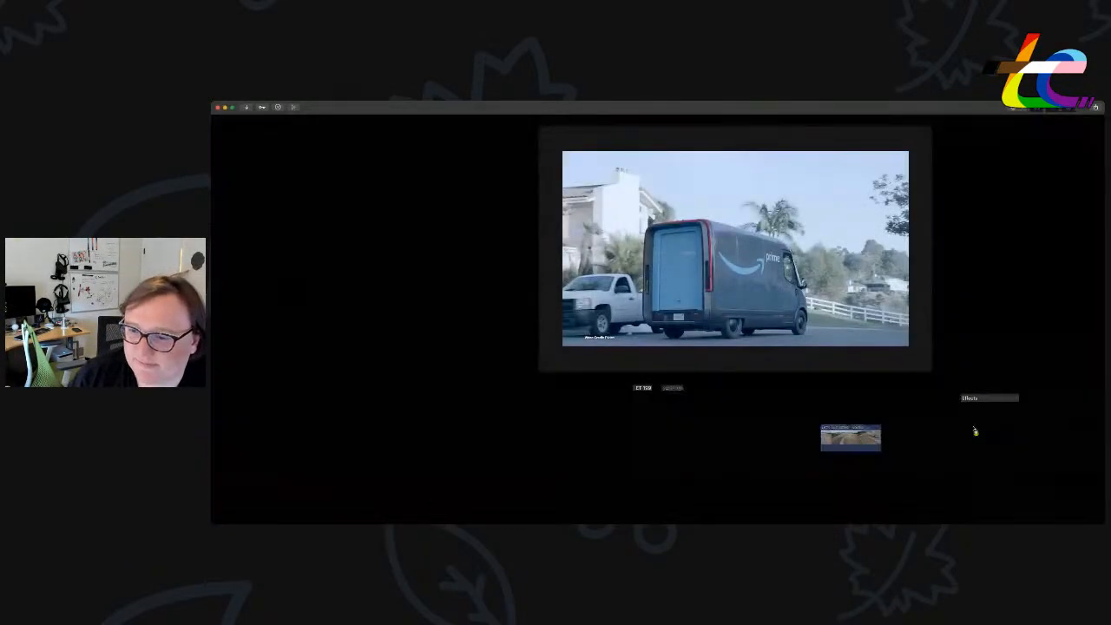
Apply the screen placement effect to the b-roll clips on either side of the end of Down, Down, Down.
{"action": "scroll", "coordinate": [459, 439], "scroll_direction": "right", "scroll_amount": 10}
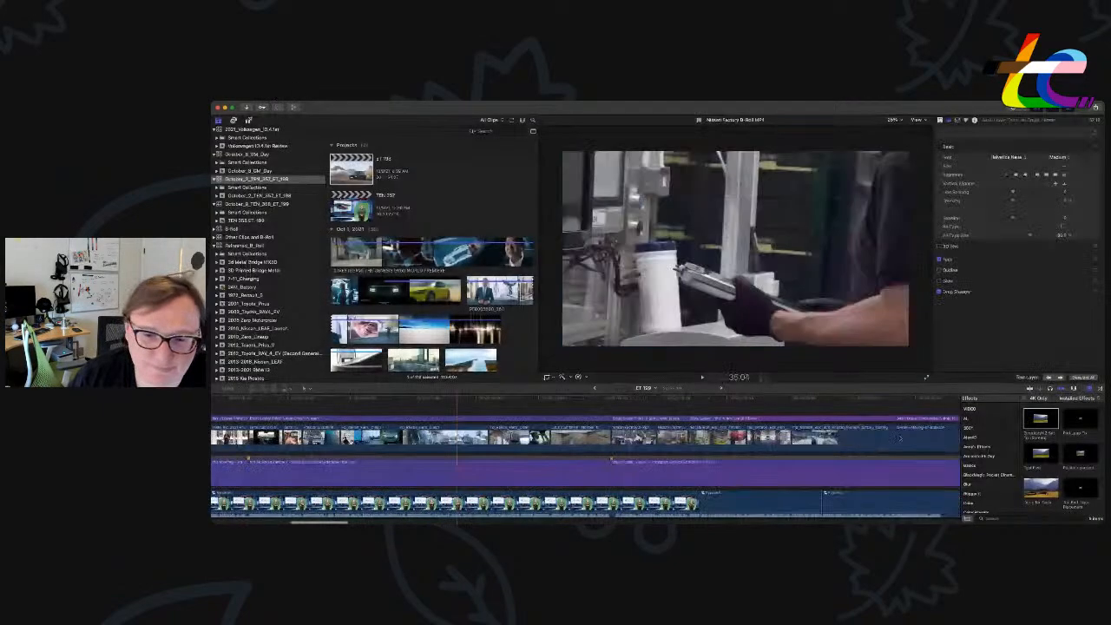
{"action": "scroll", "coordinate": [502, 438], "scroll_direction": "right", "scroll_amount": 10}
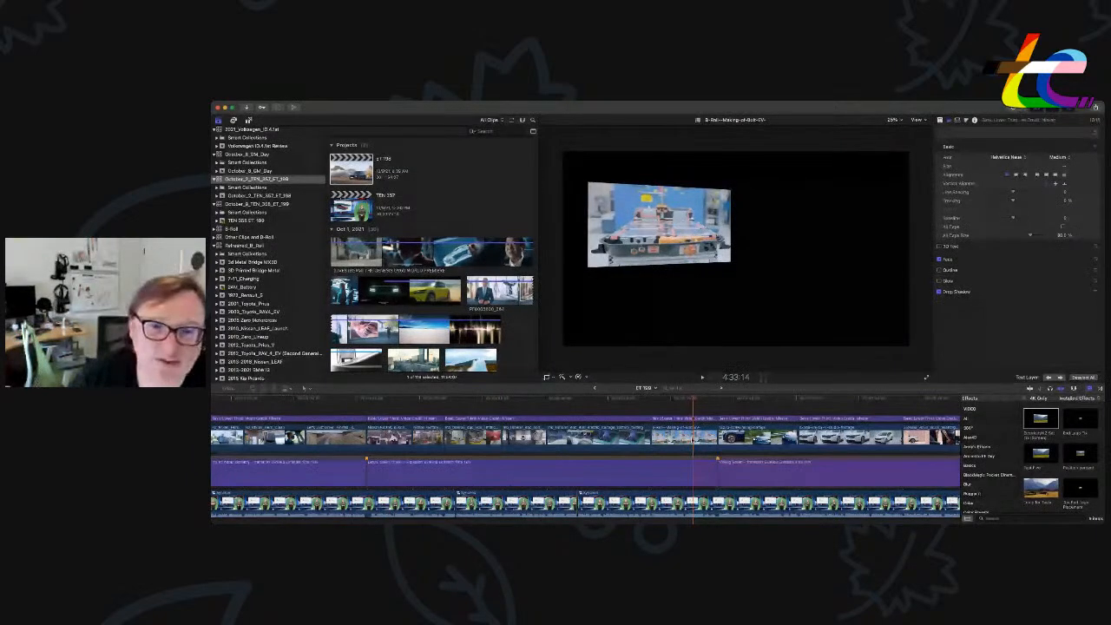
{"action": "left_click", "coordinate": [685, 439]}
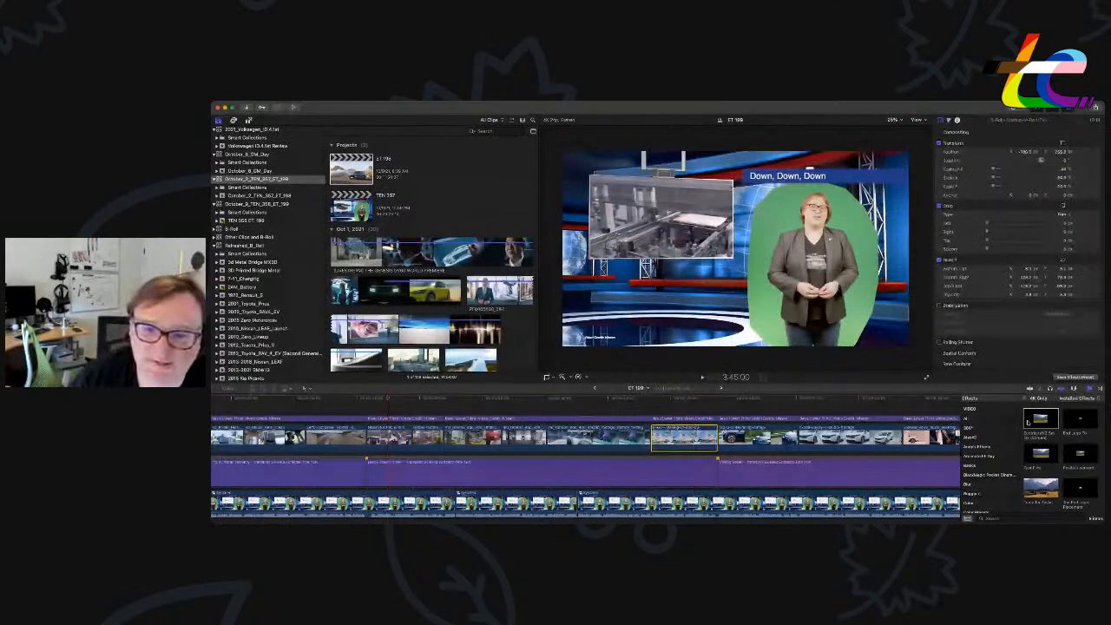
{"action": "left_click_drag", "start_coordinate": [684, 448], "coordinate": [685, 446]}
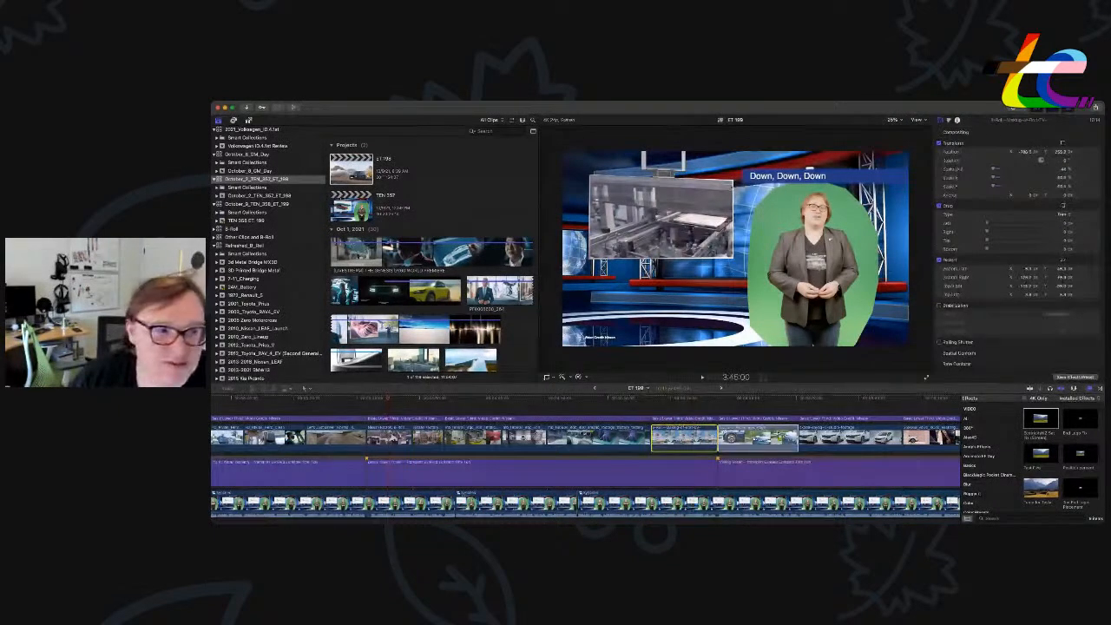
Apply the screen placement effect to the first b-roll clip after the More Economical segment.
{"action": "scroll", "coordinate": [595, 440], "scroll_direction": "right", "scroll_amount": 4}
{"action": "scroll", "coordinate": [585, 460], "scroll_direction": "right", "scroll_amount": 4}
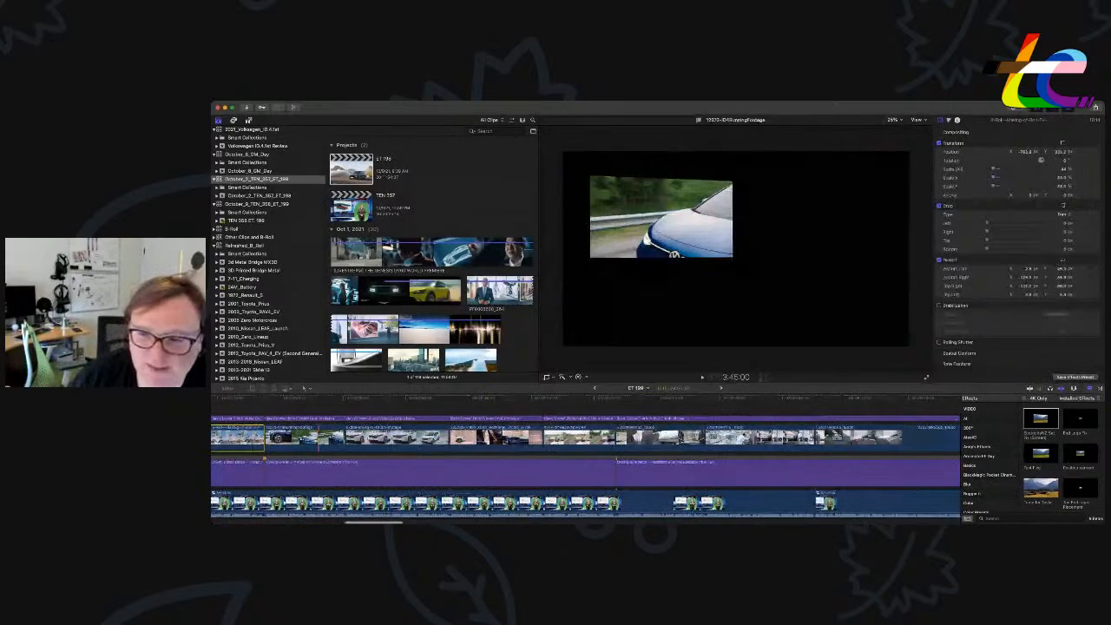
{"action": "scroll", "coordinate": [586, 461], "scroll_direction": "right", "scroll_amount": 2}
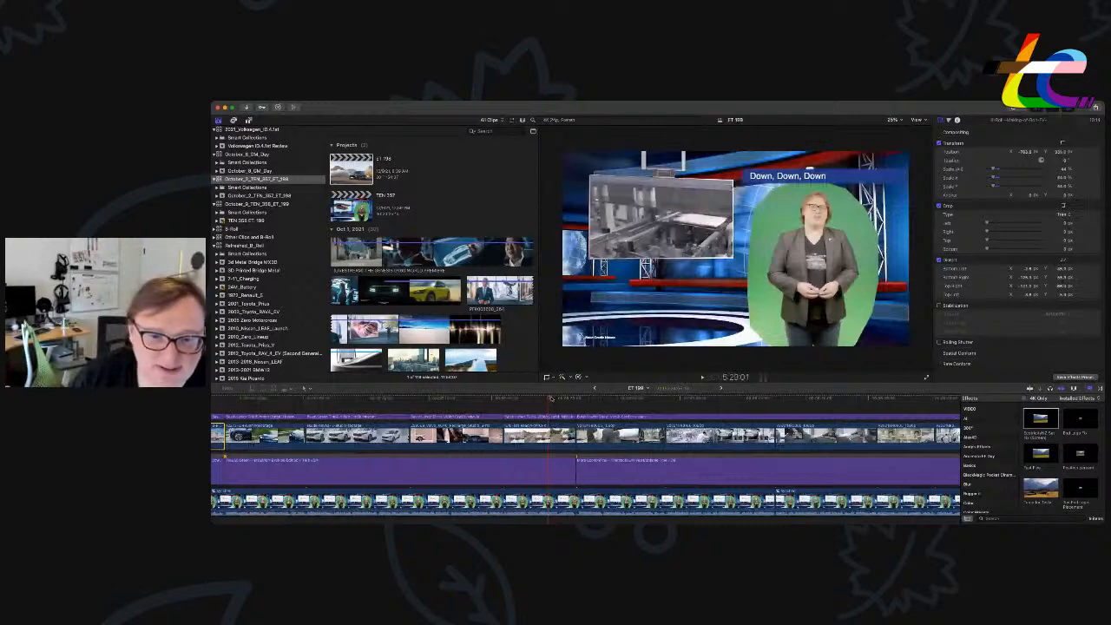
{"action": "scroll", "coordinate": [705, 452], "scroll_direction": "right", "scroll_amount": 5}
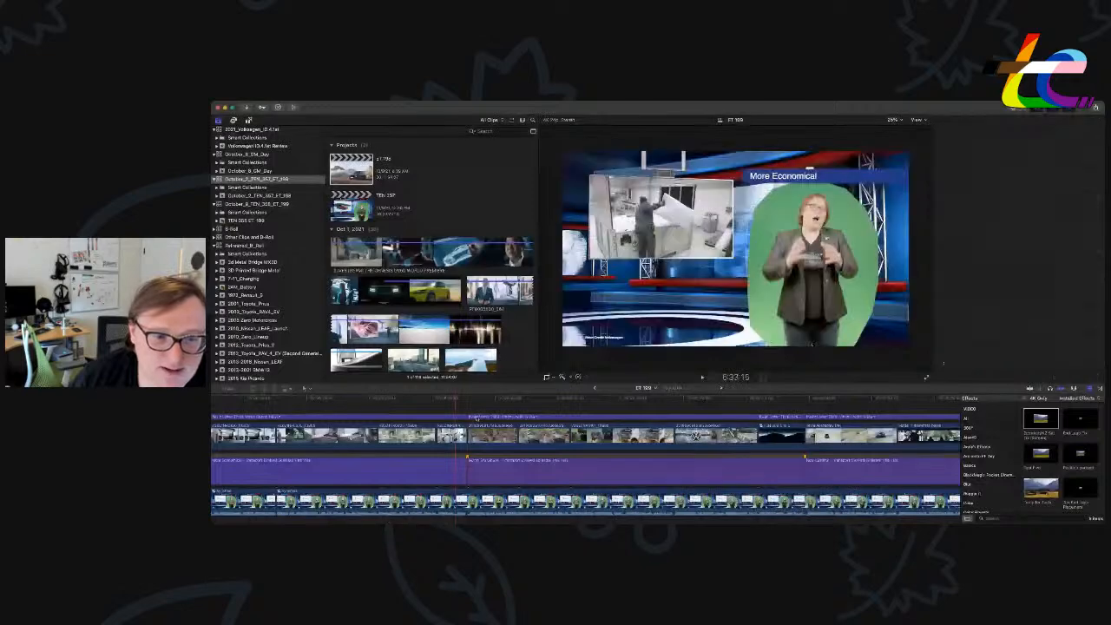
{"action": "left_click", "coordinate": [480, 431]}
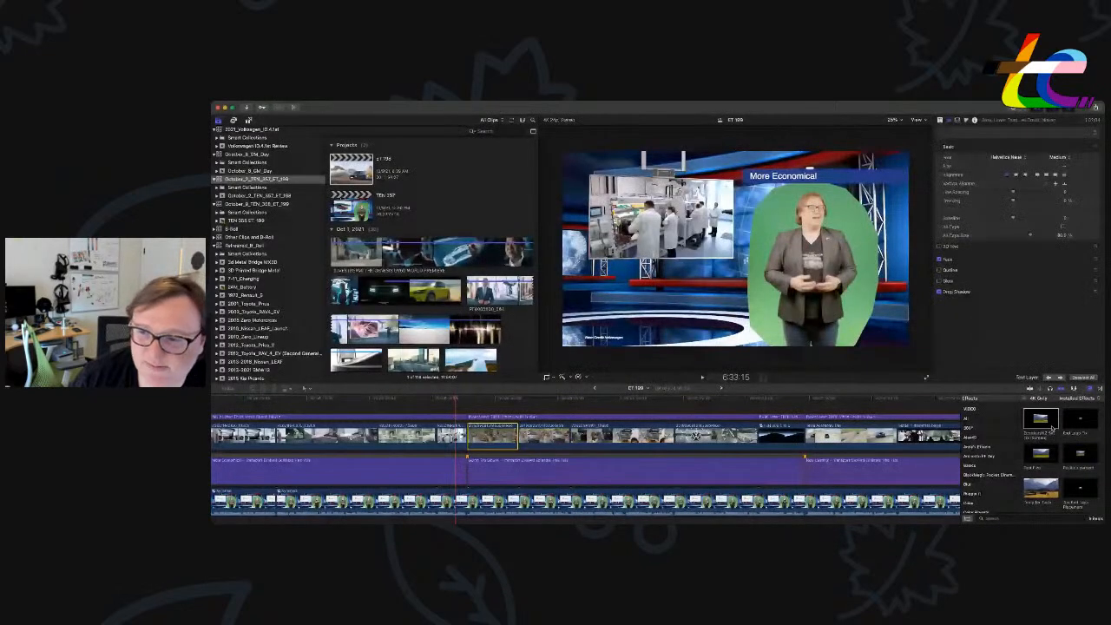
{"action": "double_click", "coordinate": [1052, 428]}
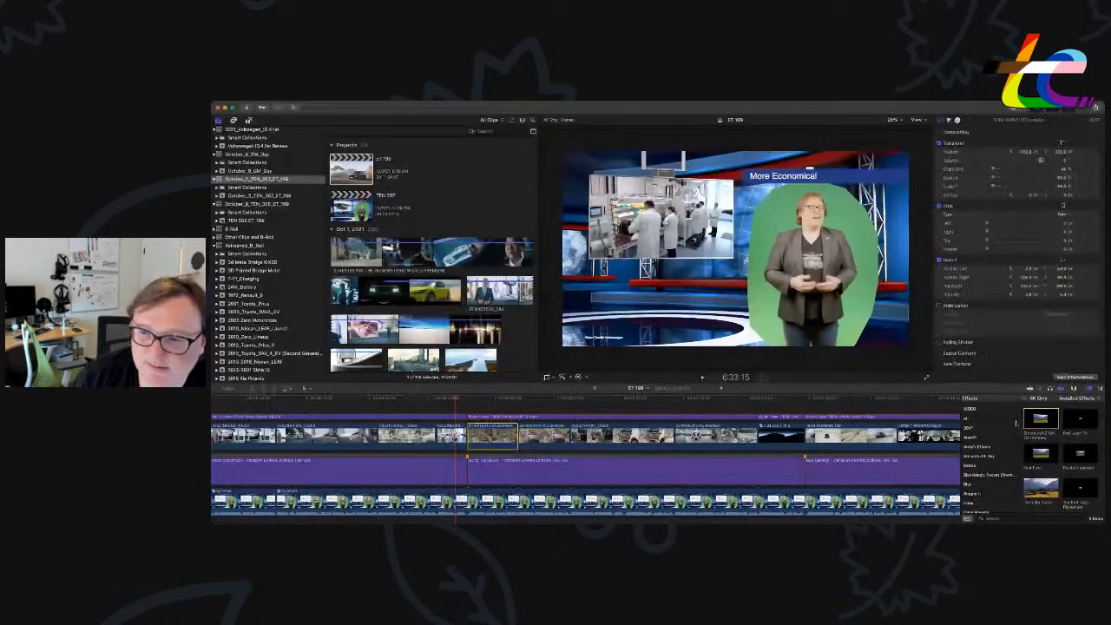
Move the last b-roll clip of the They Work! segment slightly earlier, overlapping the b-roll clip before it.
{"action": "scroll", "coordinate": [851, 439], "scroll_direction": "right", "scroll_amount": 5}
{"action": "scroll", "coordinate": [850, 439], "scroll_direction": "right", "scroll_amount": 4}
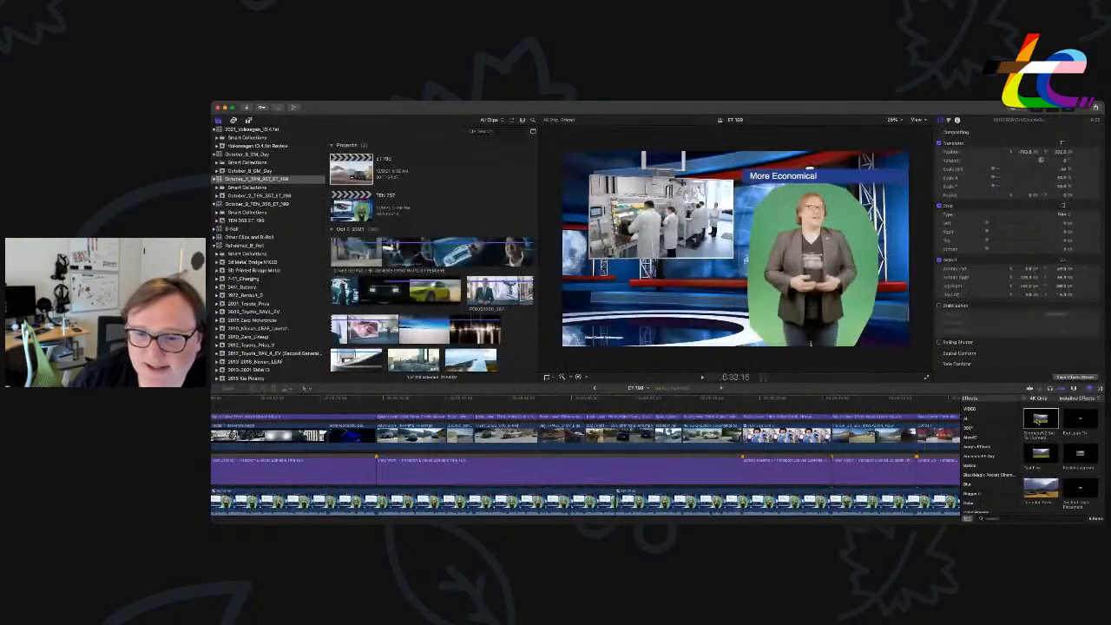
{"action": "left_click", "coordinate": [715, 434]}
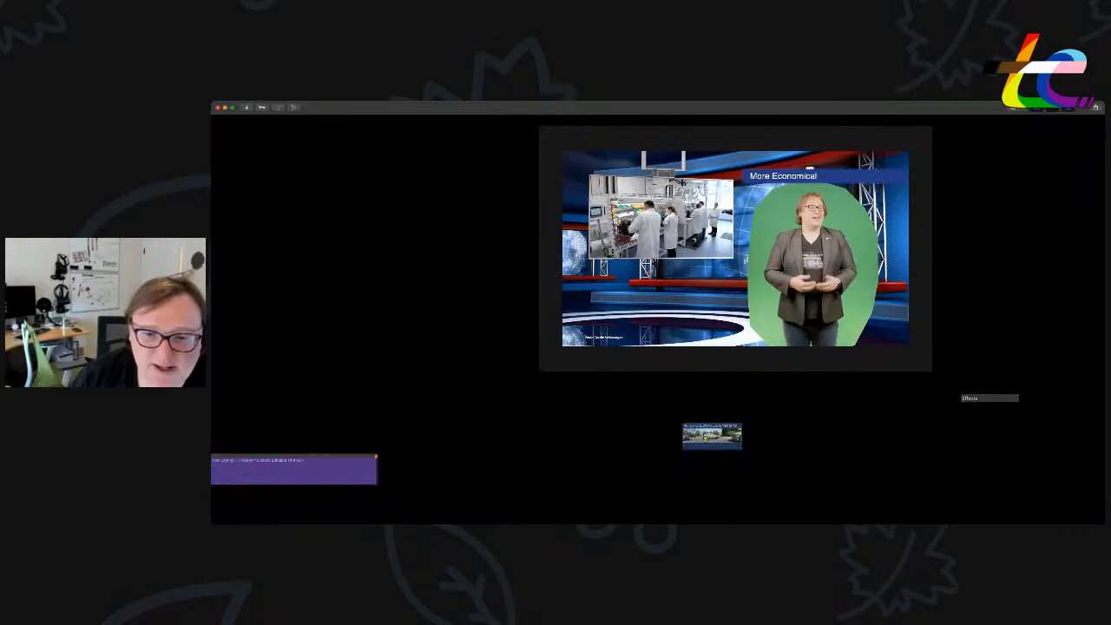
{"action": "left_click_drag", "start_coordinate": [715, 433], "coordinate": [687, 410]}
{"action": "scroll", "coordinate": [727, 418], "scroll_direction": "up", "scroll_amount": 3}
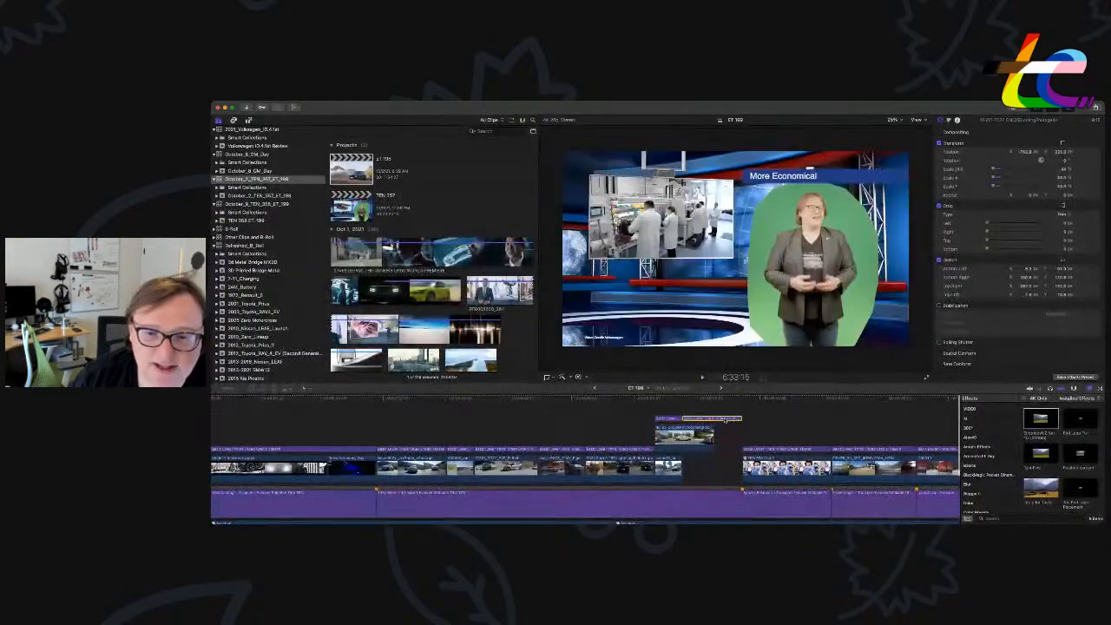
Cut the presenter clip at 9:07:17 in the They Work! segment, and shift the moved b-roll clip's credit title earlier.
{"action": "left_click", "coordinate": [725, 419]}
{"action": "key", "text": "super+minus"}
{"action": "key", "text": "super+minus"}
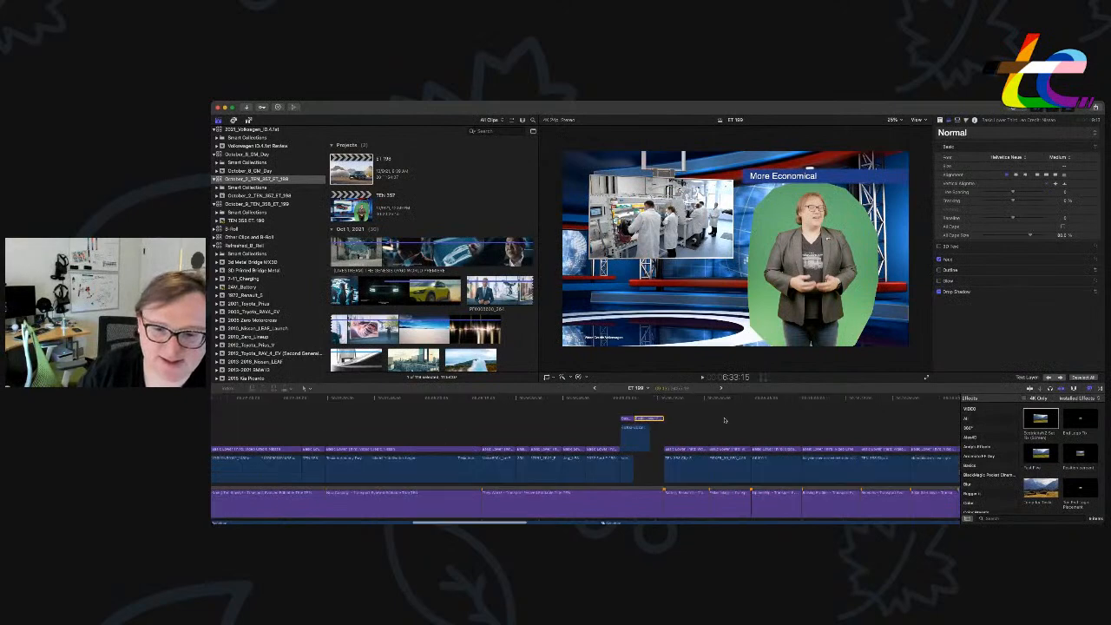
{"action": "scroll", "coordinate": [725, 420], "scroll_direction": "left", "scroll_amount": 5}
{"action": "key", "text": "super+equal"}
{"action": "key", "text": "super+equal"}
{"action": "scroll", "coordinate": [725, 420], "scroll_direction": "down", "scroll_amount": 3}
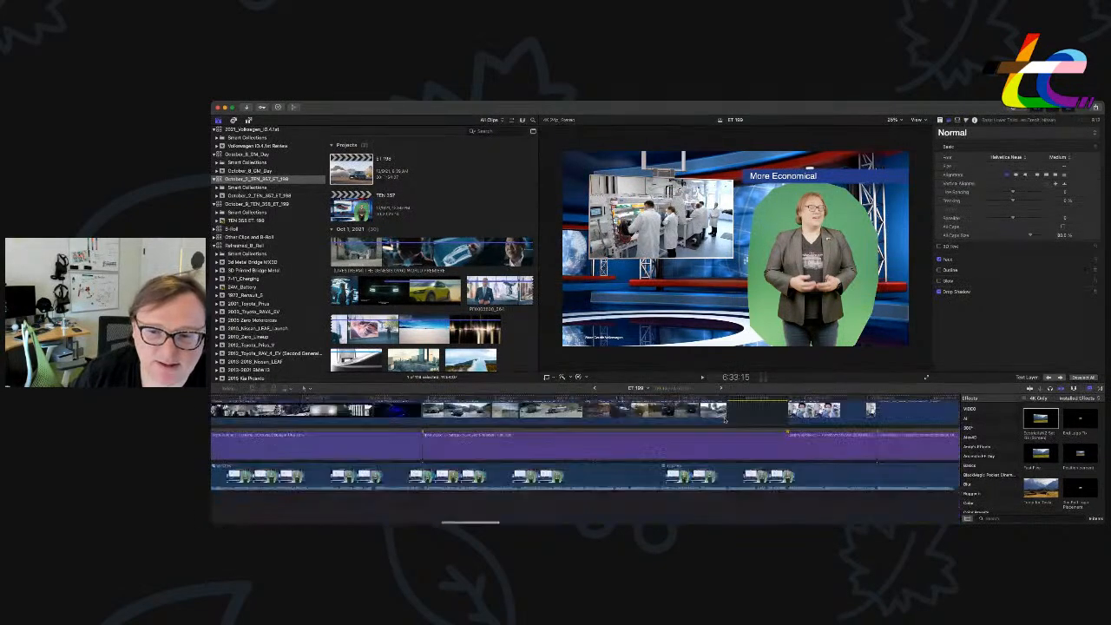
{"action": "scroll", "coordinate": [725, 421], "scroll_direction": "right", "scroll_amount": 5}
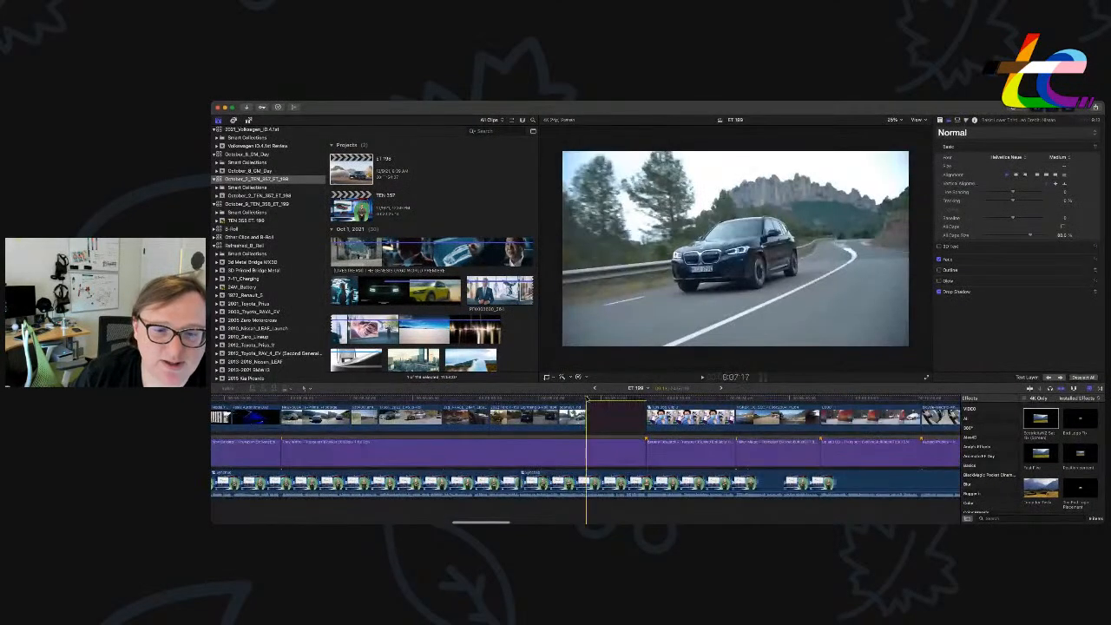
{"action": "left_click", "coordinate": [578, 483]}
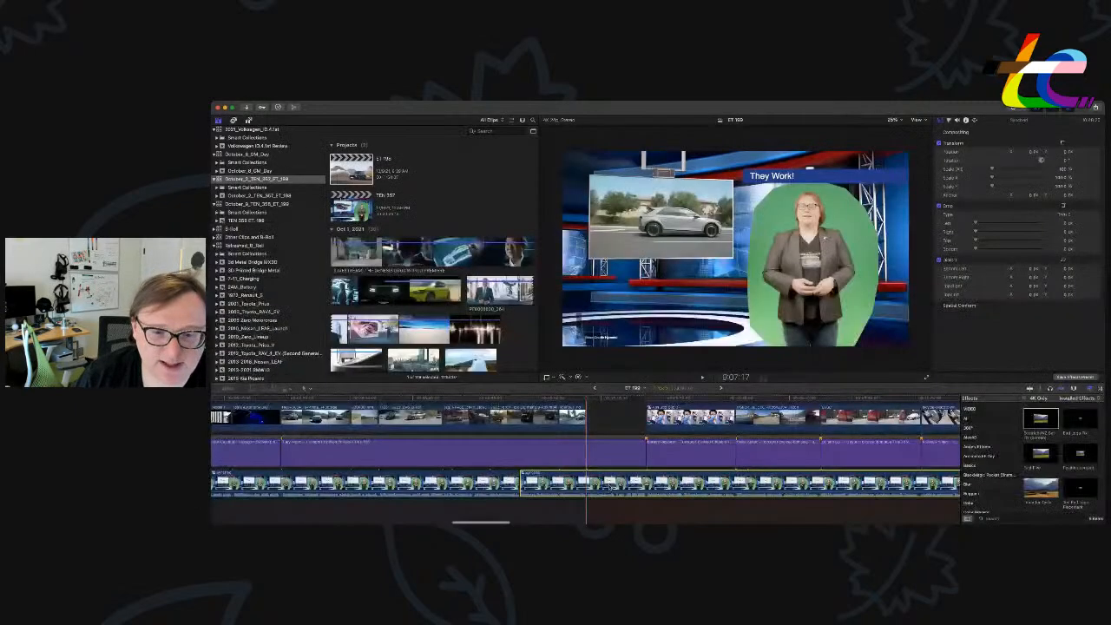
{"action": "scroll", "coordinate": [611, 480], "scroll_direction": "up", "scroll_amount": 3}
{"action": "left_click_drag", "start_coordinate": [613, 419], "coordinate": [596, 414]}
Cut the presenter clip at the start of the Luxury Tax segment and remove the segments between They Work! and Luxury Tax.
{"action": "scroll", "coordinate": [631, 517], "scroll_direction": "down", "scroll_amount": 3}
{"action": "scroll", "coordinate": [673, 494], "scroll_direction": "right", "scroll_amount": 20}
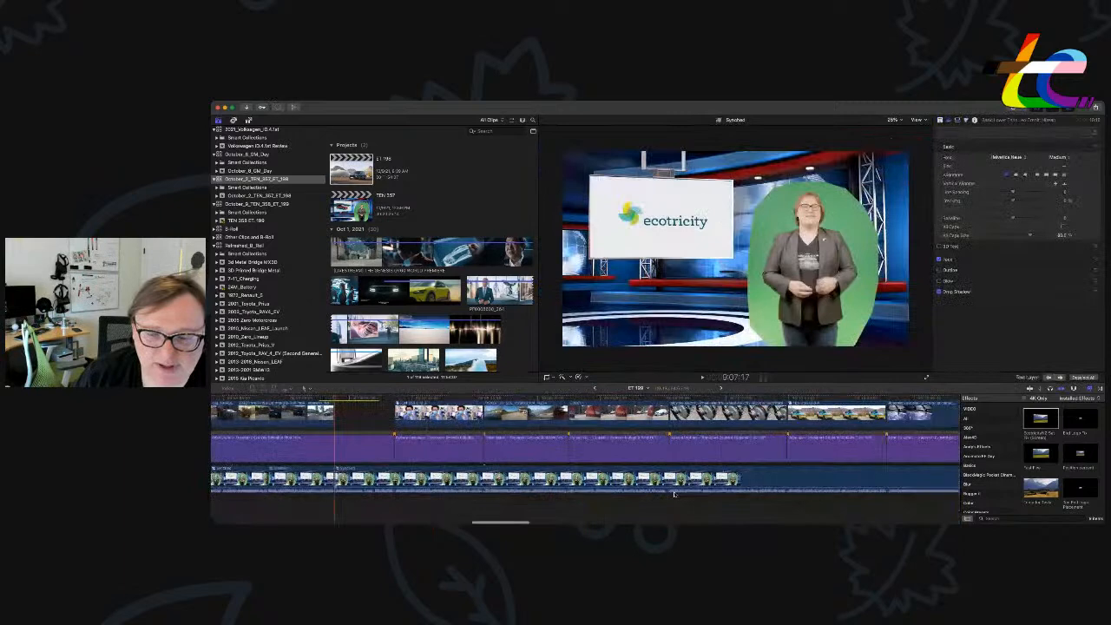
{"action": "scroll", "coordinate": [674, 494], "scroll_direction": "up", "scroll_amount": 3}
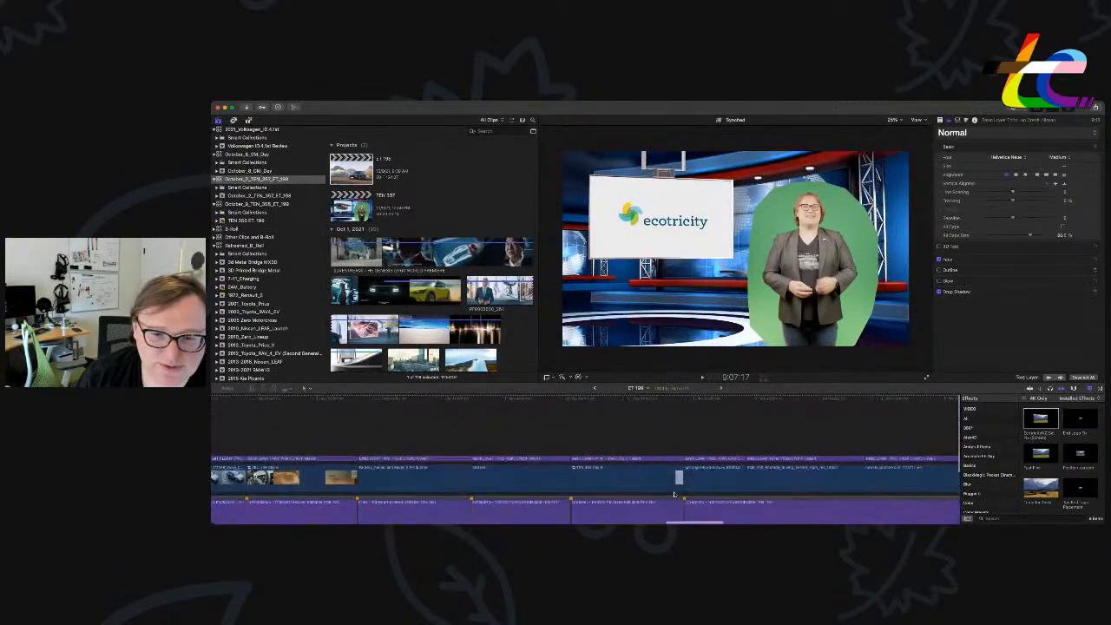
{"action": "scroll", "coordinate": [673, 494], "scroll_direction": "down", "scroll_amount": 3}
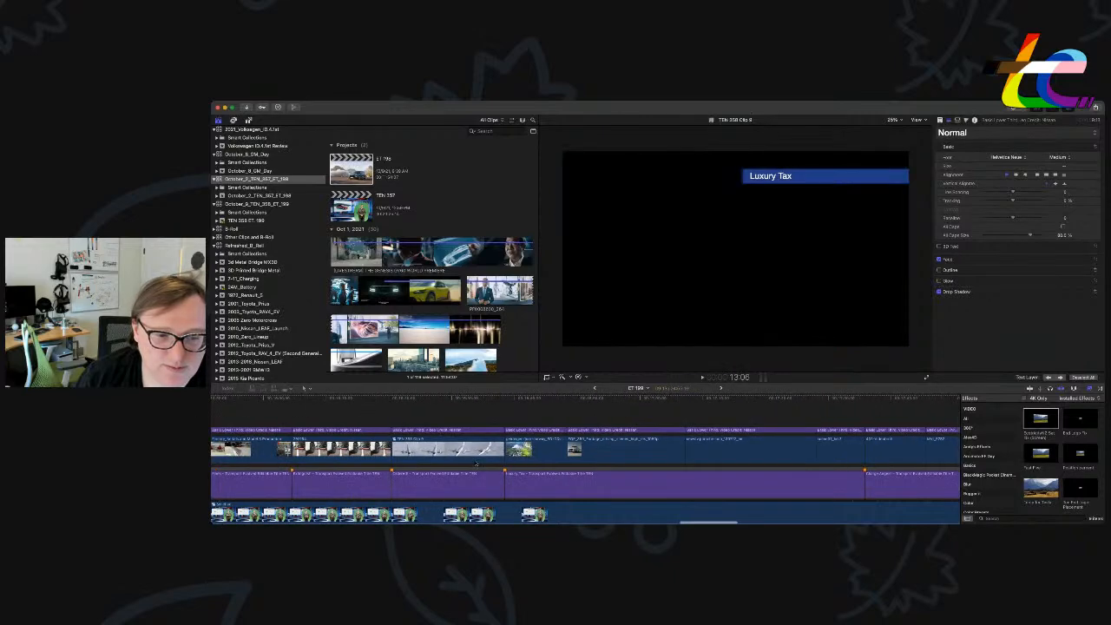
{"action": "scroll", "coordinate": [674, 494], "scroll_direction": "down", "scroll_amount": 3}
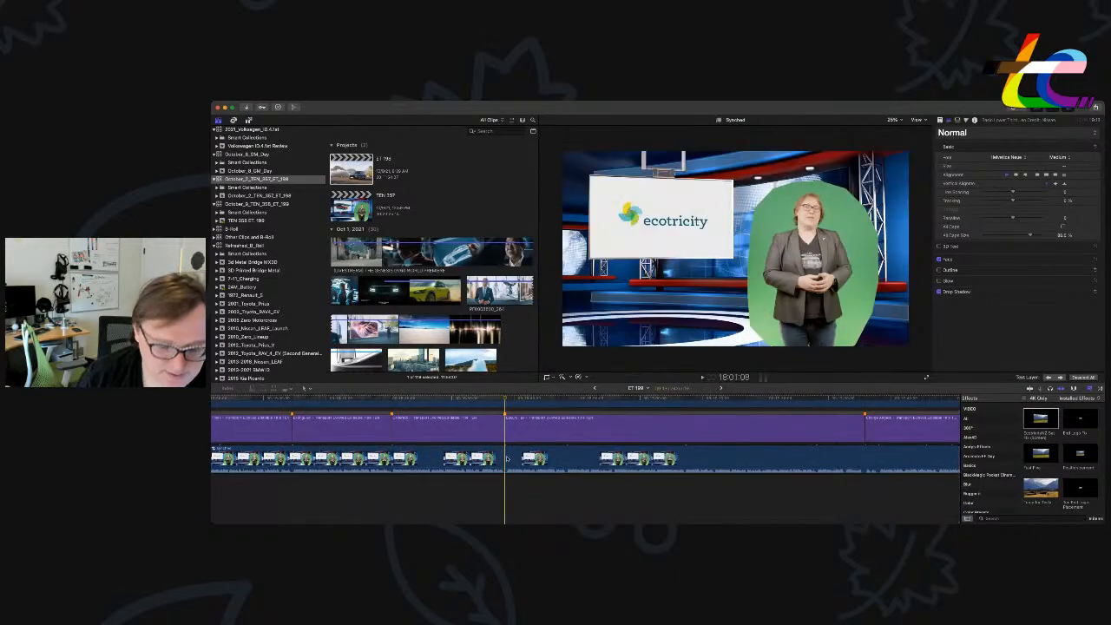
{"action": "left_click", "coordinate": [505, 459]}
{"action": "key", "text": "super+b"}
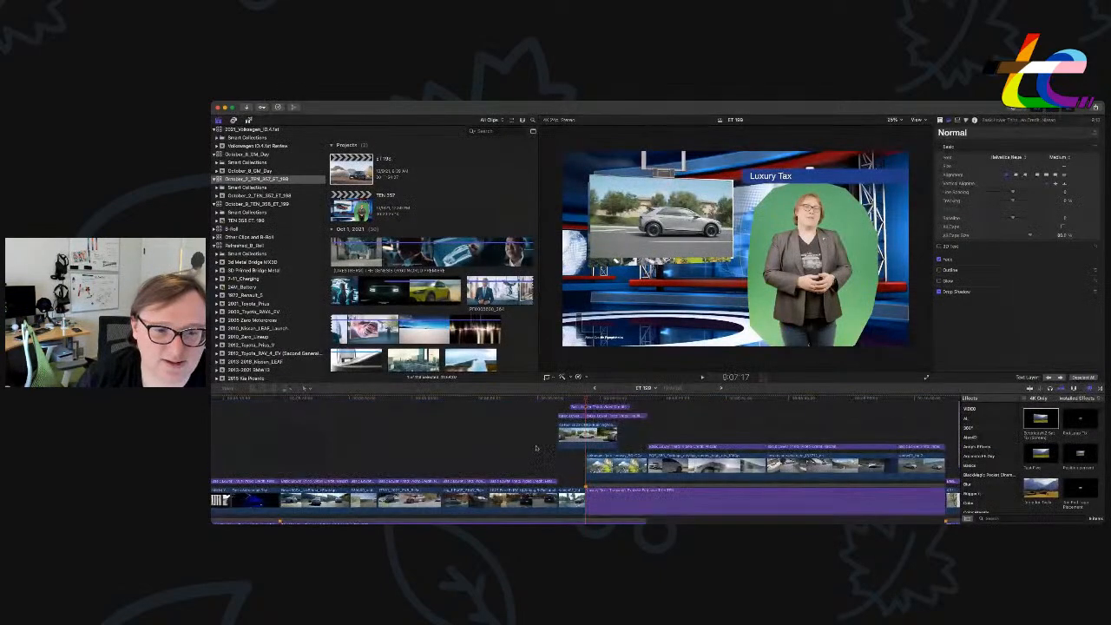
Examine the timeline from the They Work! and Luxury Tax join to the end, and play the last presenter clip from its start.
{"action": "double_click", "coordinate": [587, 429]}
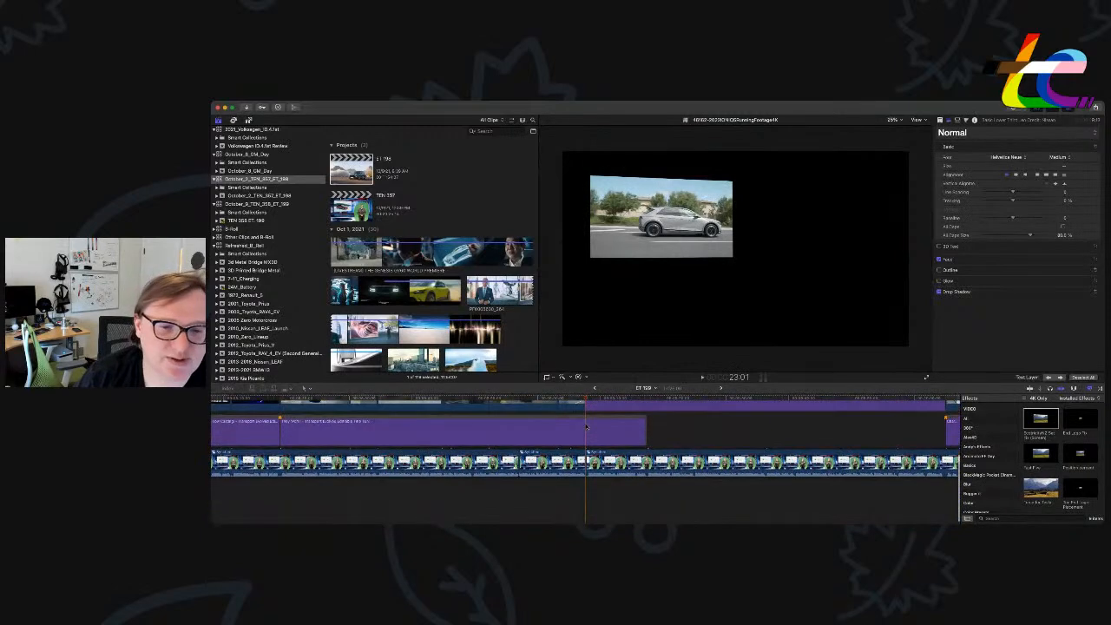
{"action": "scroll", "coordinate": [587, 428], "scroll_direction": "up", "scroll_amount": 5}
{"action": "scroll", "coordinate": [587, 427], "scroll_direction": "down", "scroll_amount": 5}
{"action": "scroll", "coordinate": [765, 444], "scroll_direction": "right", "scroll_amount": 7}
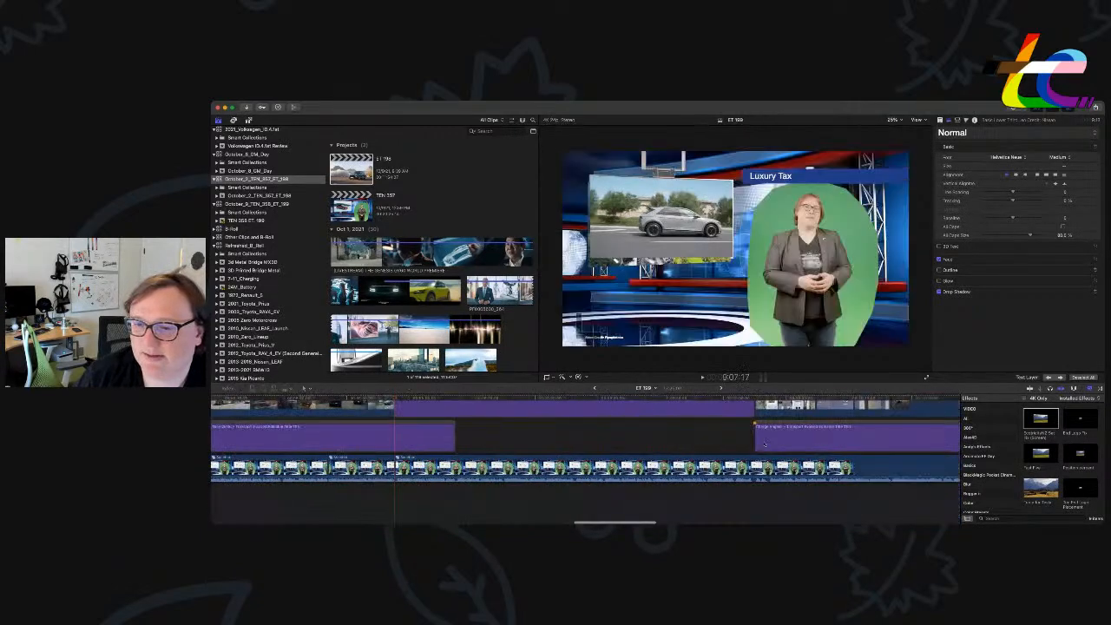
{"action": "scroll", "coordinate": [765, 444], "scroll_direction": "right", "scroll_amount": 10}
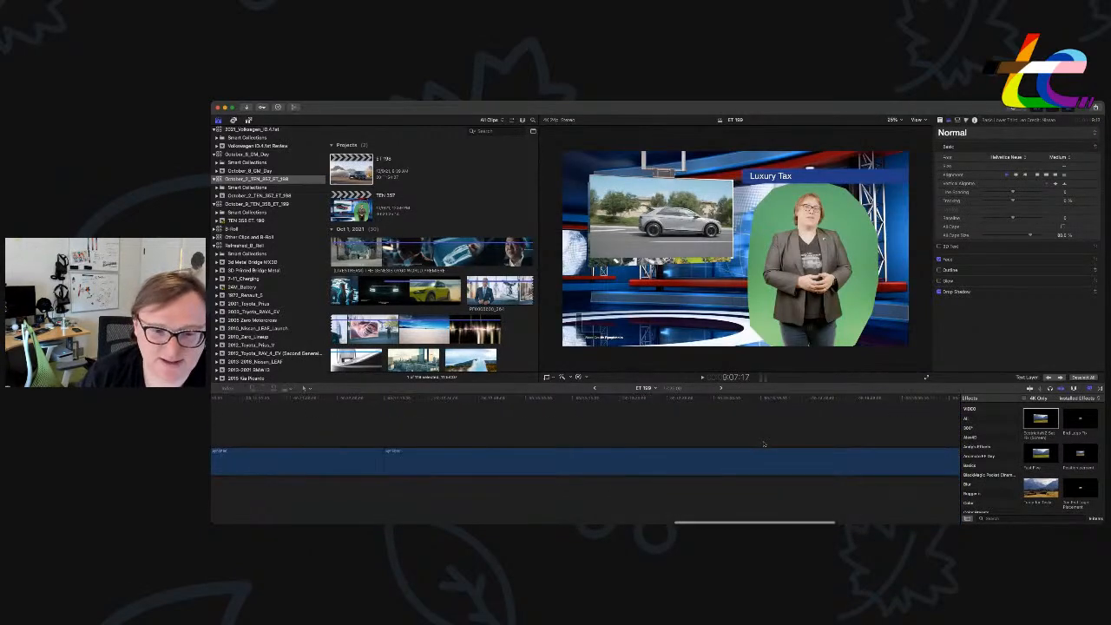
{"action": "key", "text": "super+0"}
{"action": "key", "text": "super+minus"}
{"action": "scroll", "coordinate": [765, 443], "scroll_direction": "left", "scroll_amount": 1}
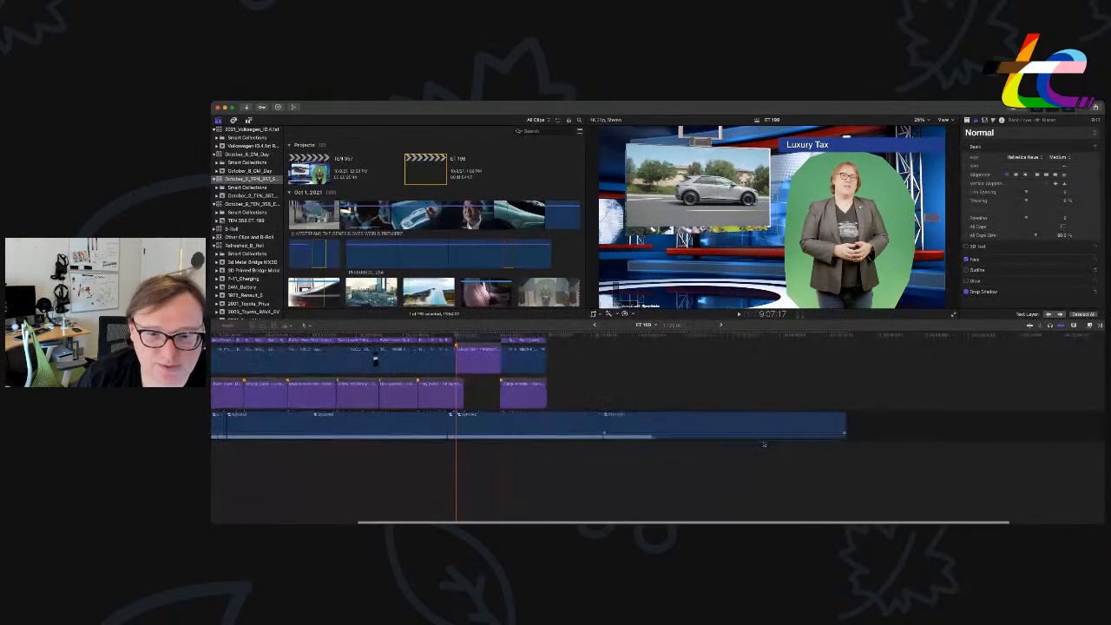
{"action": "left_click", "coordinate": [603, 427]}
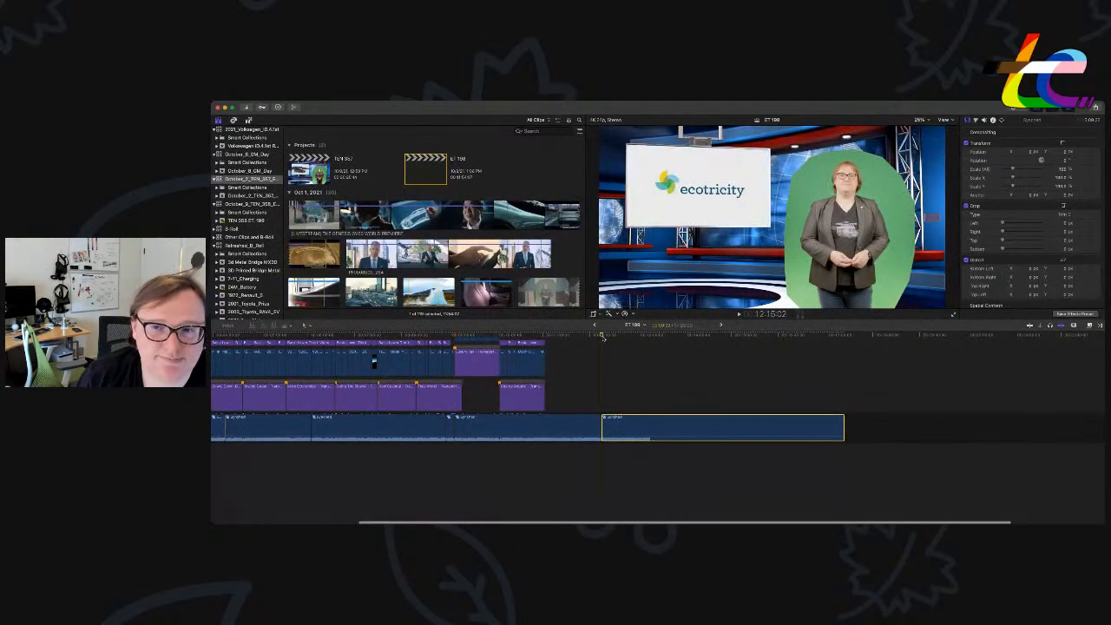
{"action": "key", "text": "super+equal"}
{"action": "key", "text": "super+equal"}
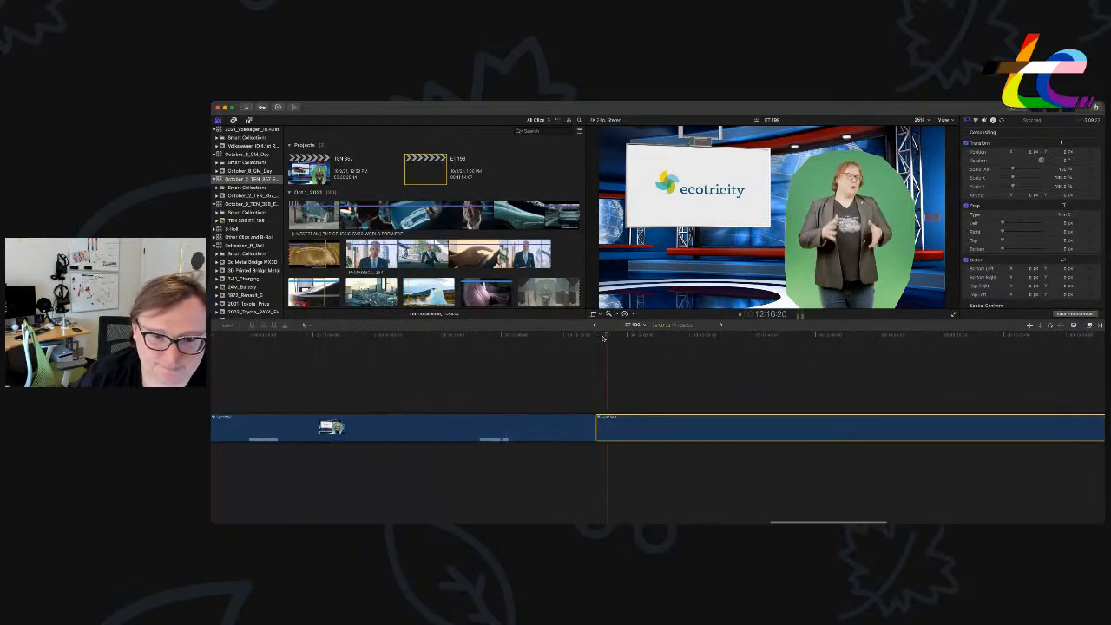
{"action": "key", "text": "space"}
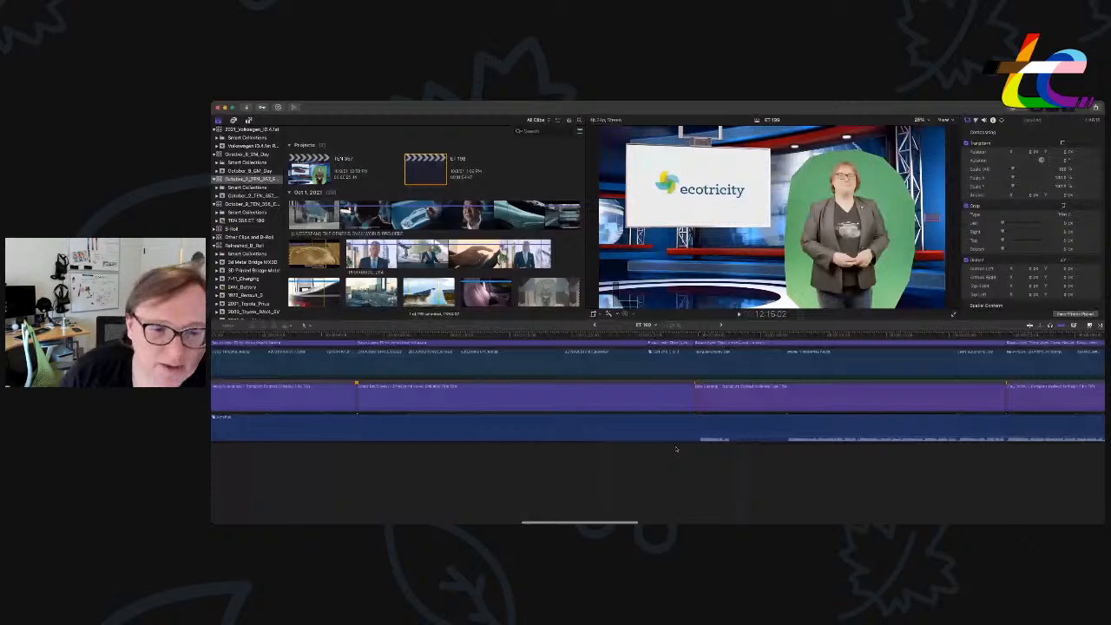
Trim the presenter clip's edit point near the last They Work! b-roll clip and play back across the cut.
{"action": "scroll", "coordinate": [677, 449], "scroll_direction": "right", "scroll_amount": 5}
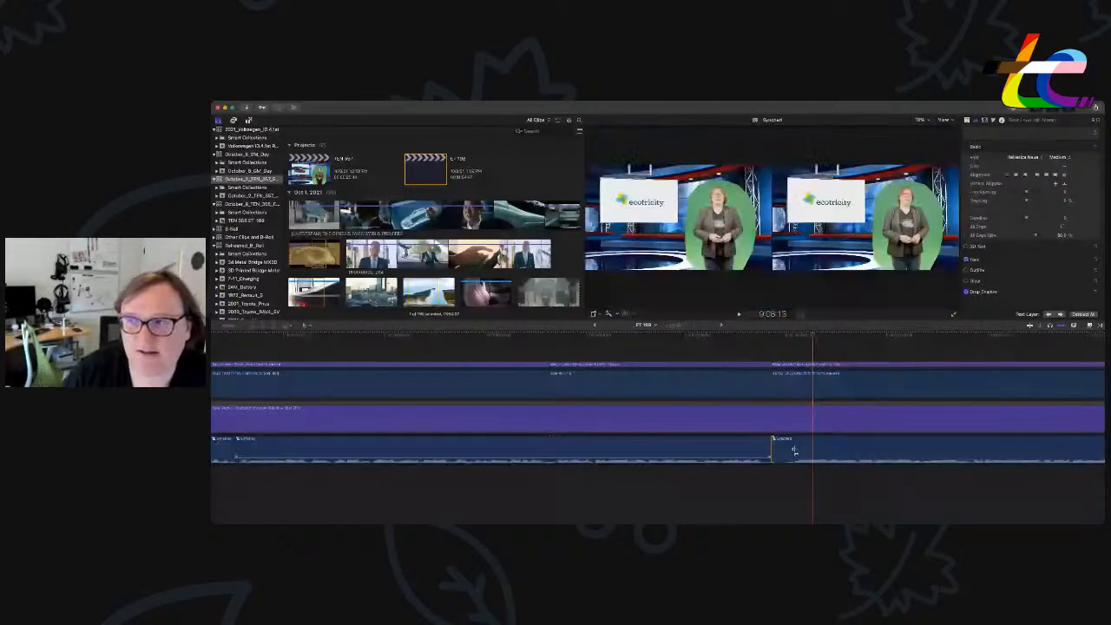
{"action": "left_click_drag", "start_coordinate": [795, 451], "coordinate": [793, 450]}
{"action": "left_click", "coordinate": [773, 349]}
{"action": "key", "text": "space"}
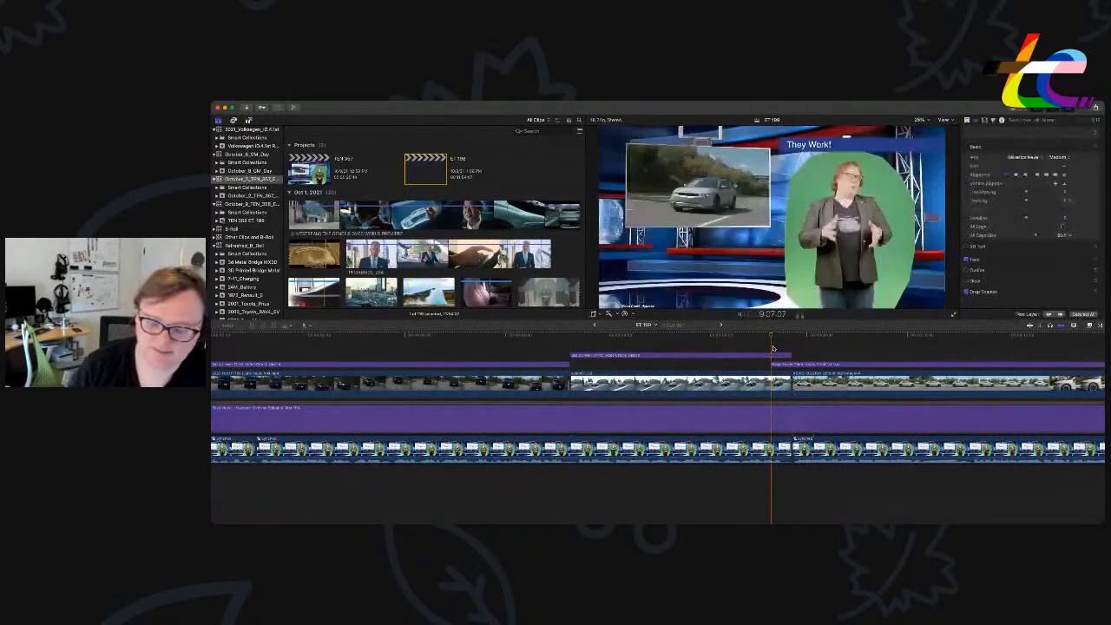
Align the credit title of the last They Work! b-roll clip with the start of that clip.
{"action": "key", "text": "super+minus"}
{"action": "key", "text": "super+minus"}
{"action": "left_click_drag", "start_coordinate": [801, 366], "coordinate": [810, 367]}
{"action": "scroll", "coordinate": [751, 400], "scroll_direction": "right", "scroll_amount": 4}
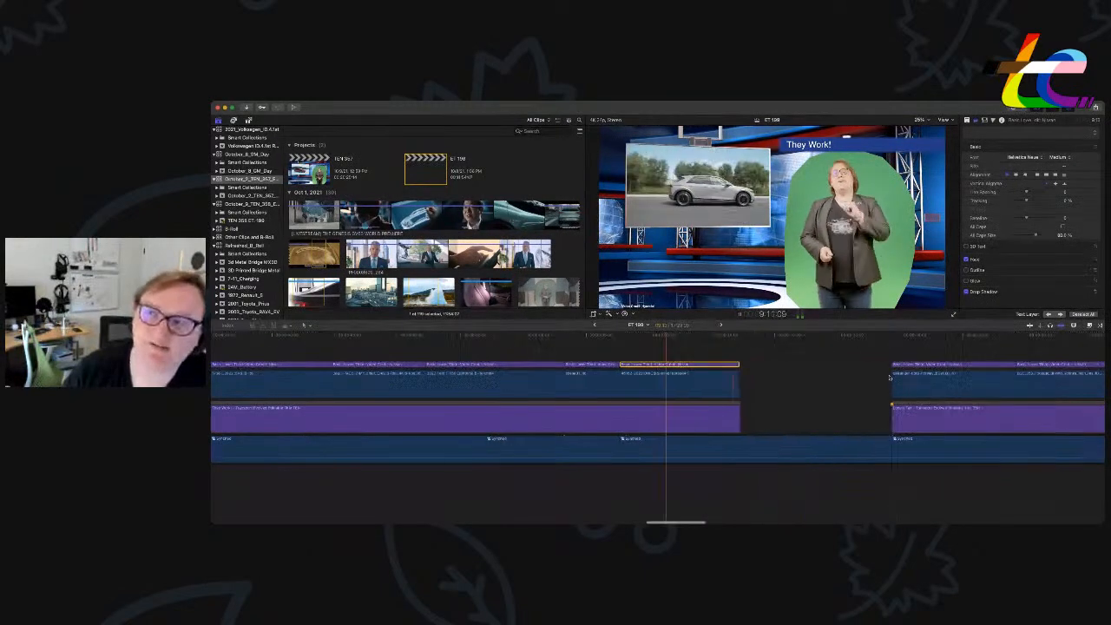
Play the end of They Work!, and extend its segment title, last b-roll clip and credit title to one common end point.
{"action": "left_click", "coordinate": [710, 337]}
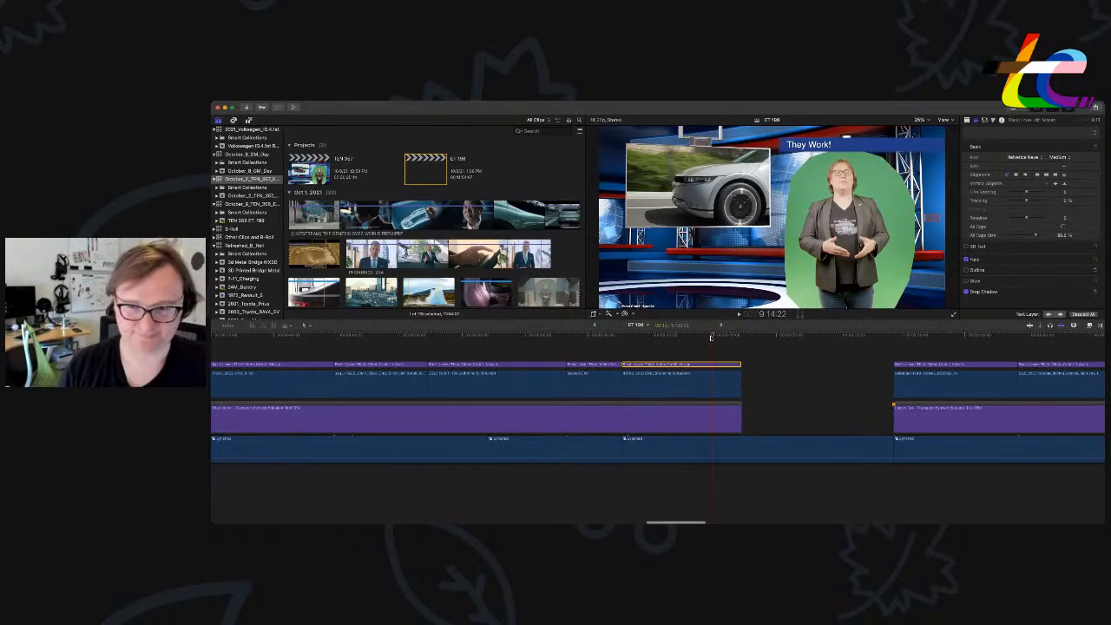
{"action": "key", "text": "super+minus"}
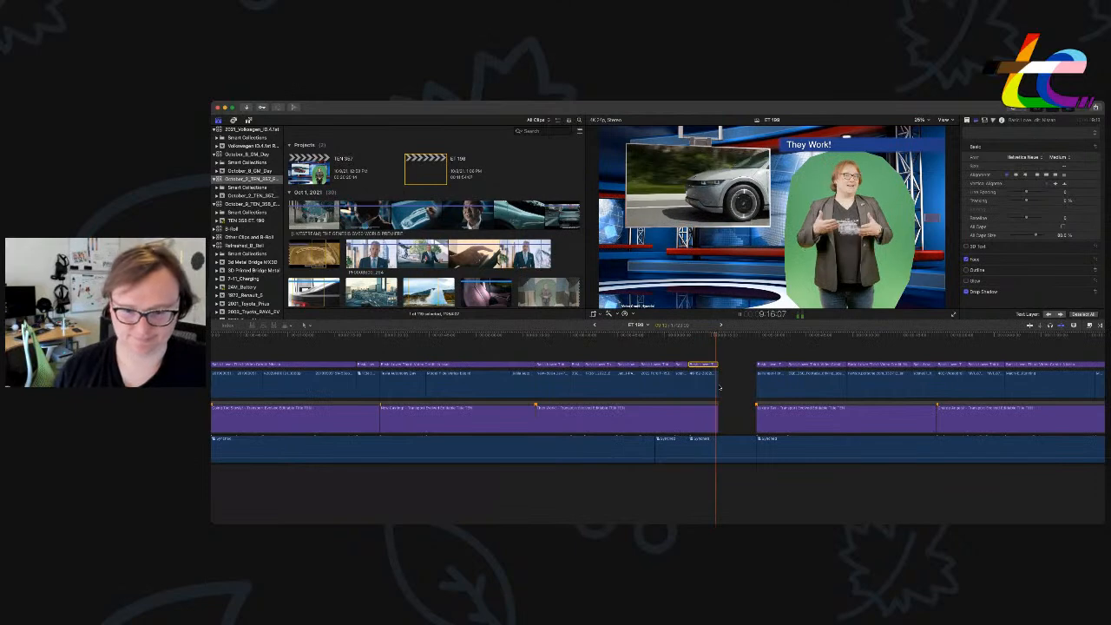
{"action": "left_click", "coordinate": [725, 424]}
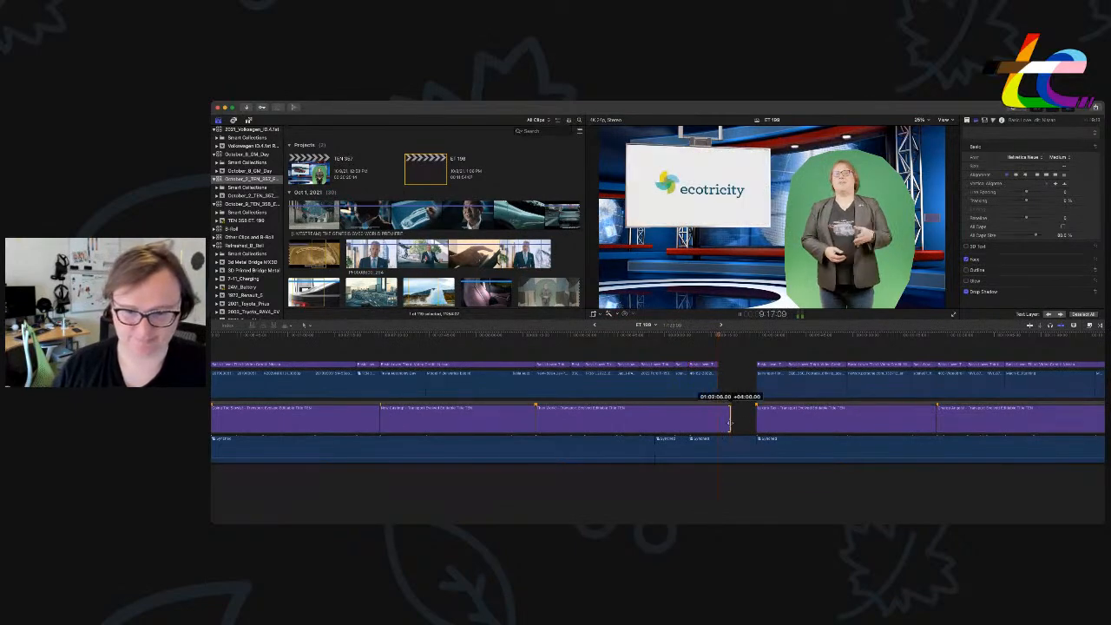
{"action": "left_click_drag", "start_coordinate": [729, 424], "coordinate": [726, 423]}
{"action": "left_click_drag", "start_coordinate": [717, 379], "coordinate": [712, 355]}
{"action": "scroll", "coordinate": [721, 378], "scroll_direction": "down", "scroll_amount": 1}
Play the footage around the start of Luxury Tax and trim the start of its presenter clip to close the gap after They Work!
{"action": "left_click", "coordinate": [703, 337]}
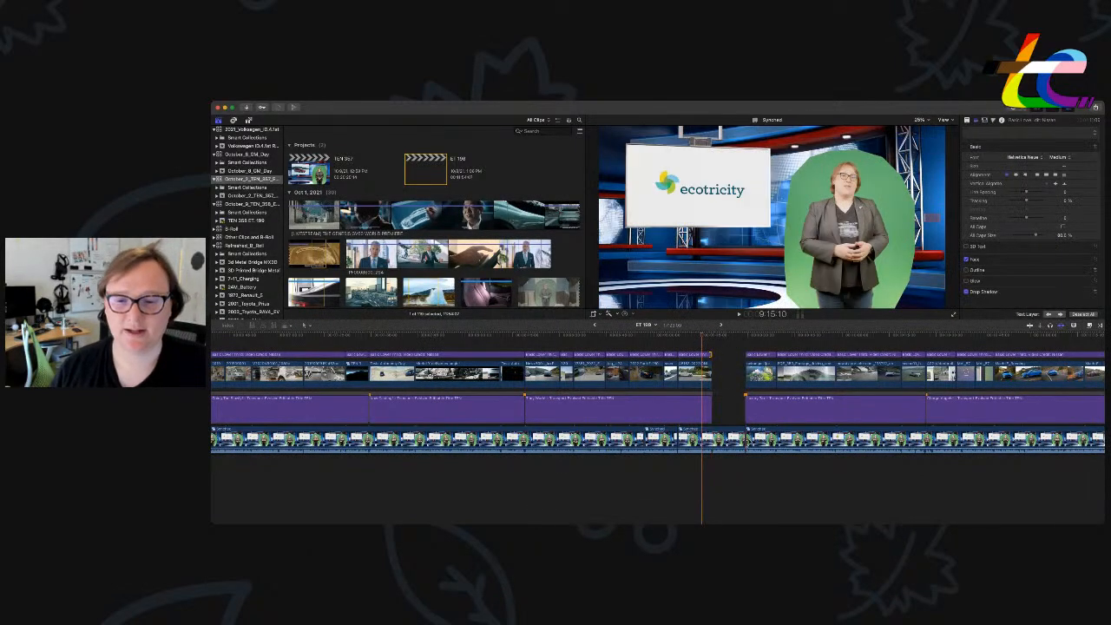
{"action": "left_click", "coordinate": [734, 339]}
{"action": "left_click", "coordinate": [793, 402]}
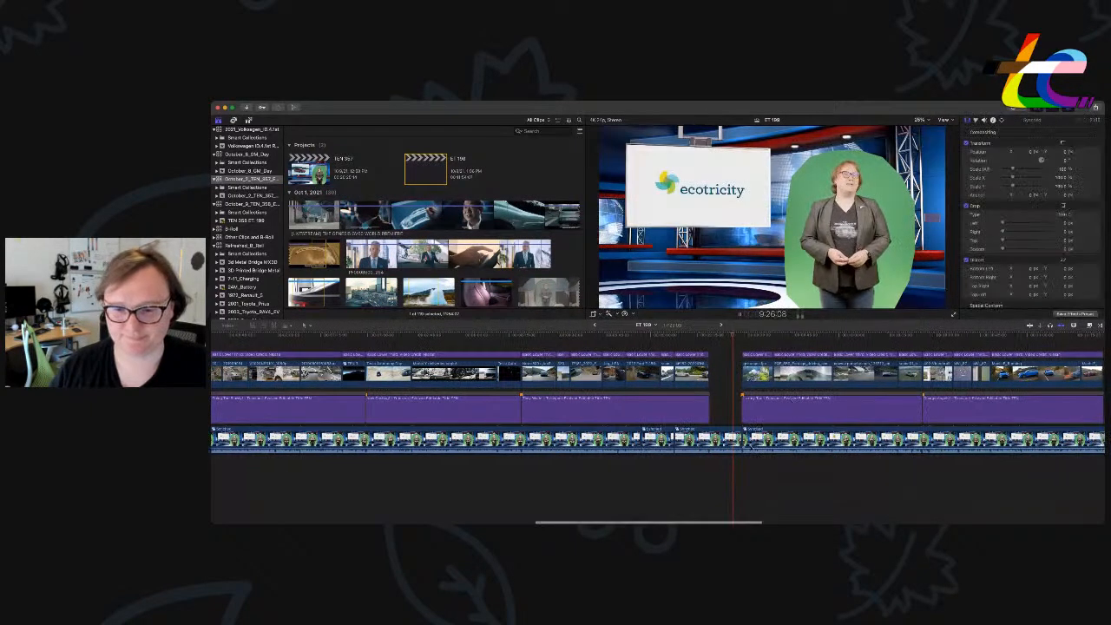
{"action": "left_click", "coordinate": [768, 338]}
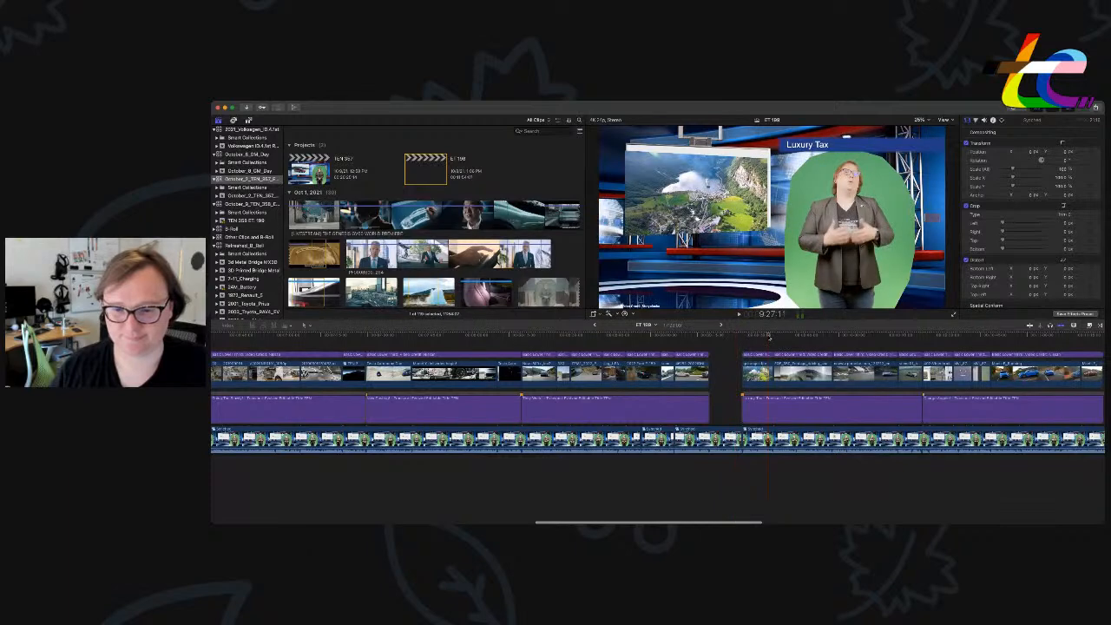
{"action": "key", "text": "space"}
{"action": "key", "text": "space"}
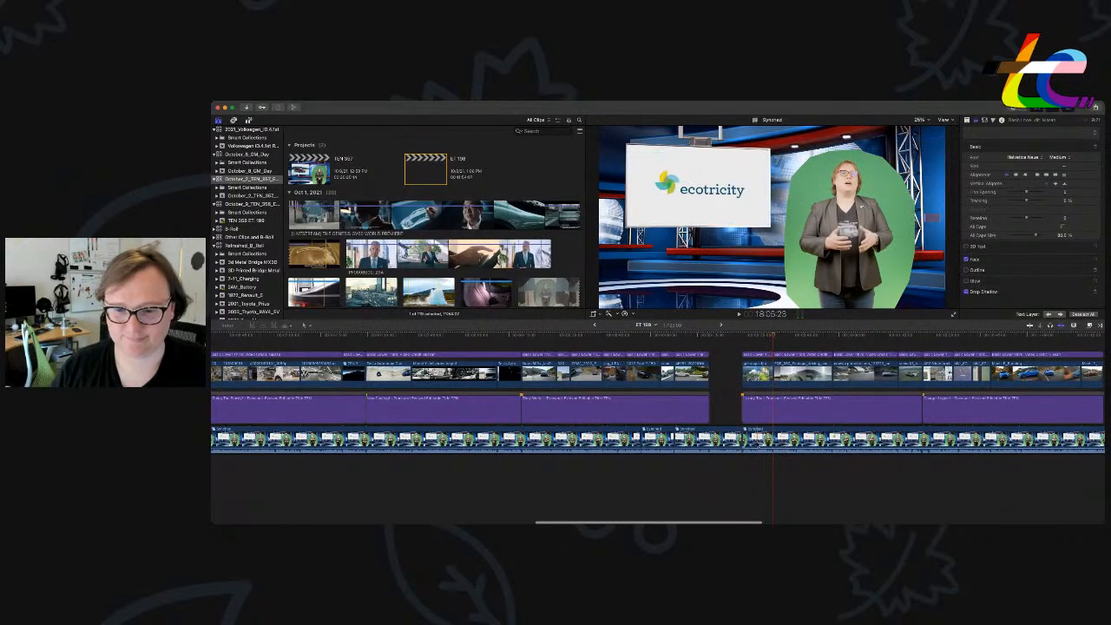
{"action": "left_click_drag", "start_coordinate": [745, 442], "coordinate": [774, 441]}
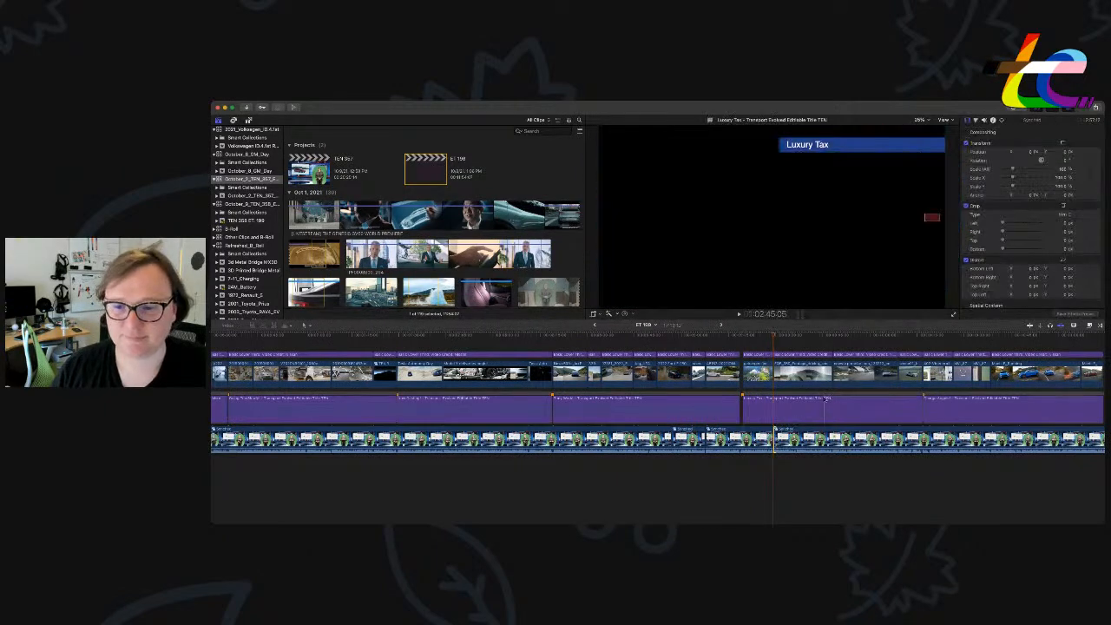
Move the Luxury Tax title 19 frames earlier, and extend its end by 19 frames to meet the Charge Angels! title.
{"action": "left_click", "coordinate": [844, 395]}
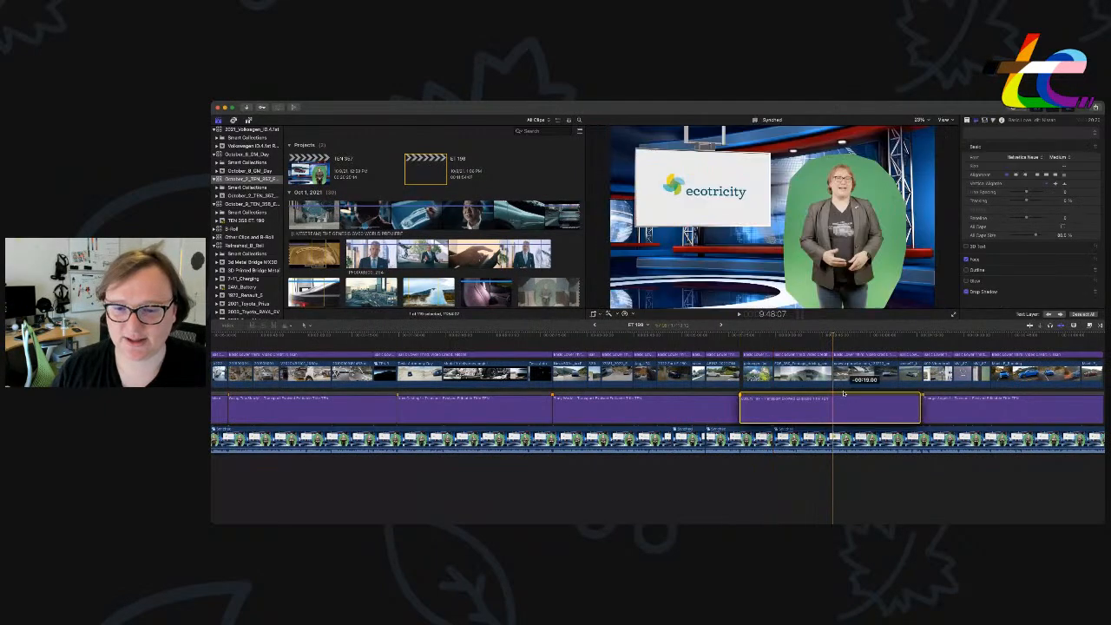
{"action": "left_click_drag", "start_coordinate": [919, 414], "coordinate": [923, 413]}
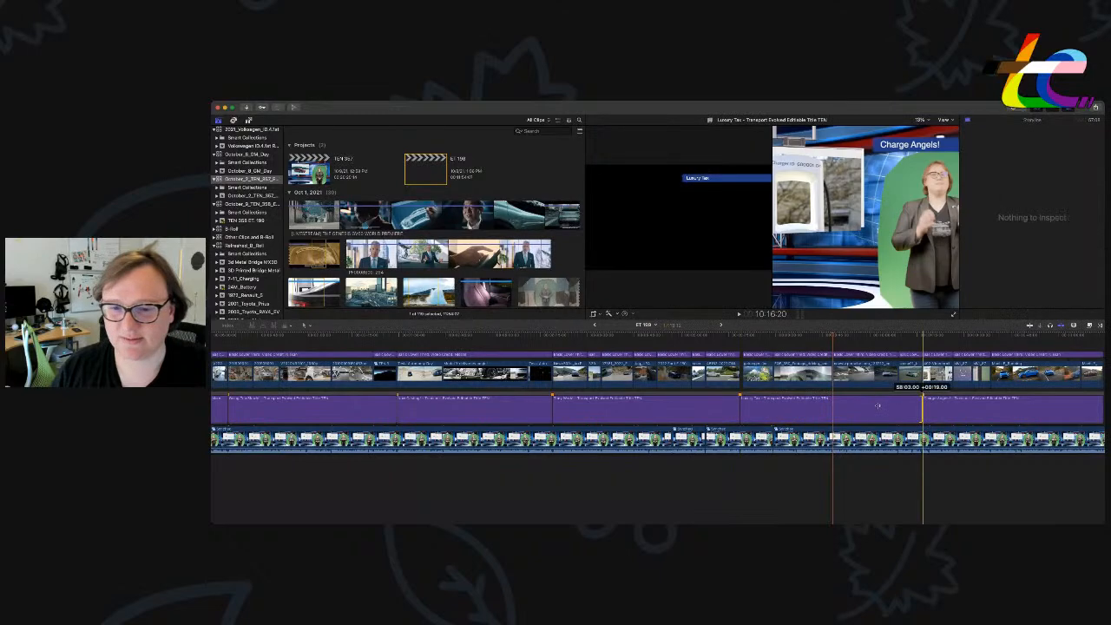
Align the end of the first Luxury Tax b-roll clip with its credit title, and show the effects browser.
{"action": "left_click", "coordinate": [755, 373]}
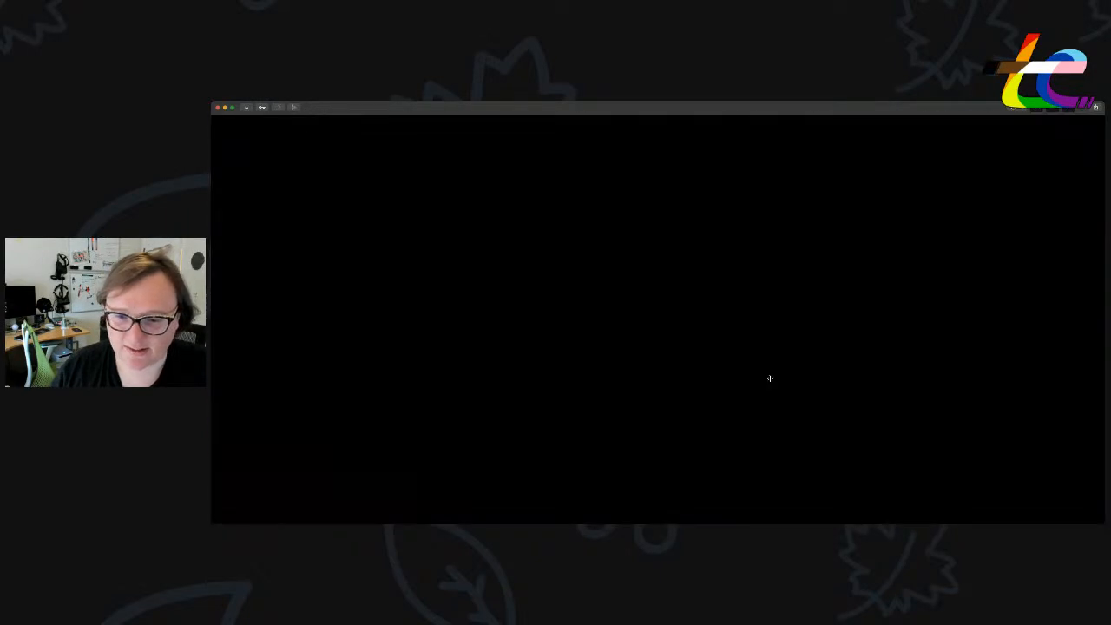
{"action": "left_click_drag", "start_coordinate": [769, 379], "coordinate": [774, 355]}
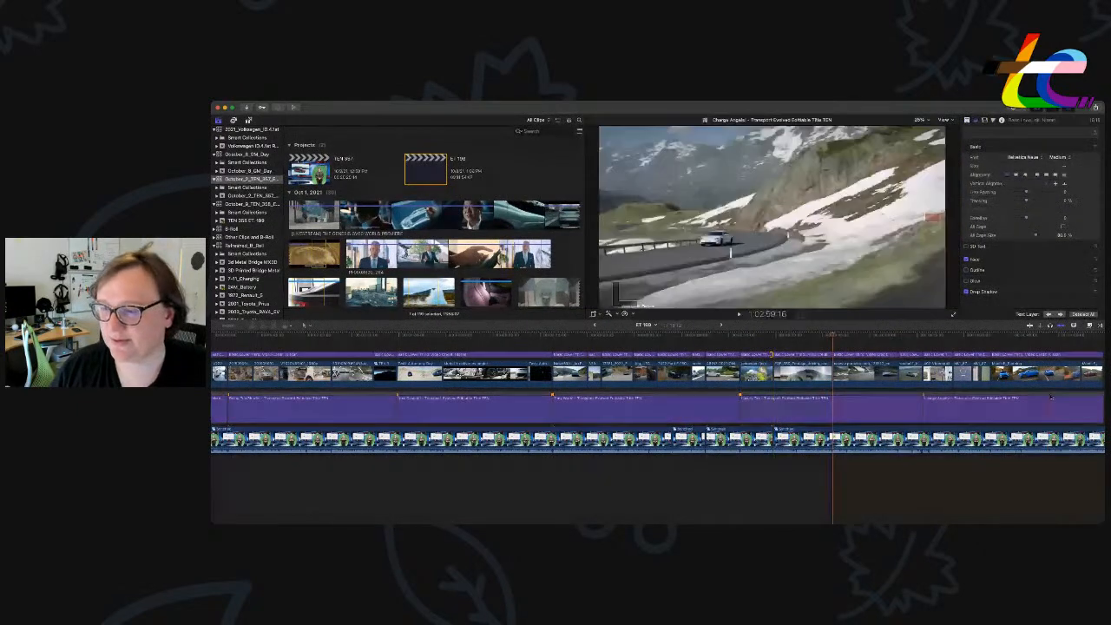
{"action": "key", "text": "super+5"}
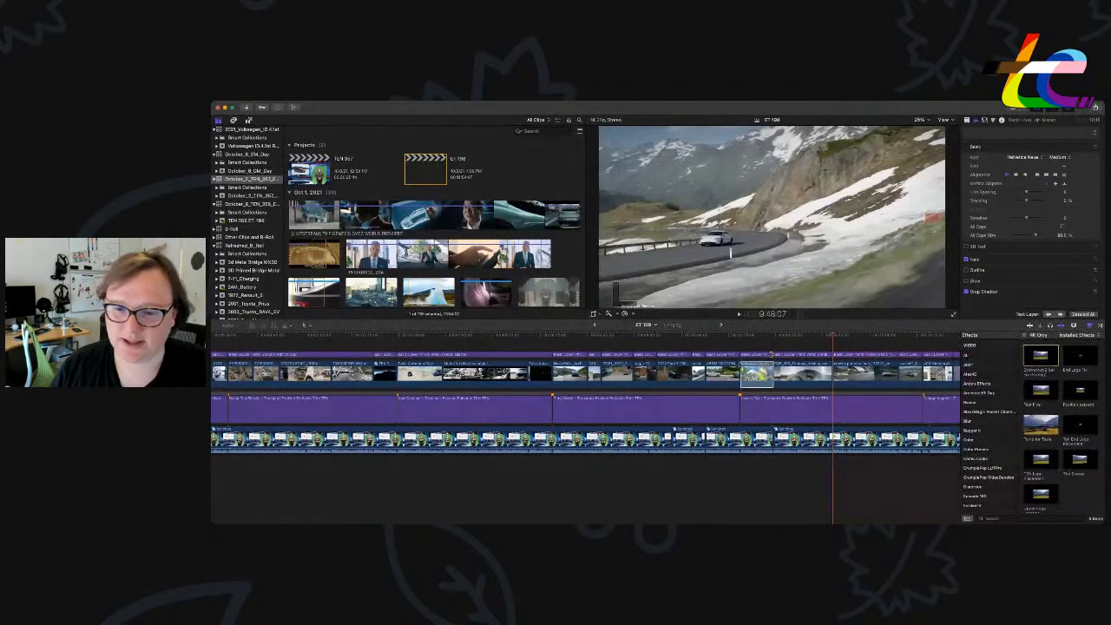
Lift the last Mach-E b-roll clip to a higher lane, split the presenter clip at 11:07:07 and delete the section after the split.
{"action": "scroll", "coordinate": [831, 417], "scroll_direction": "right", "scroll_amount": 5}
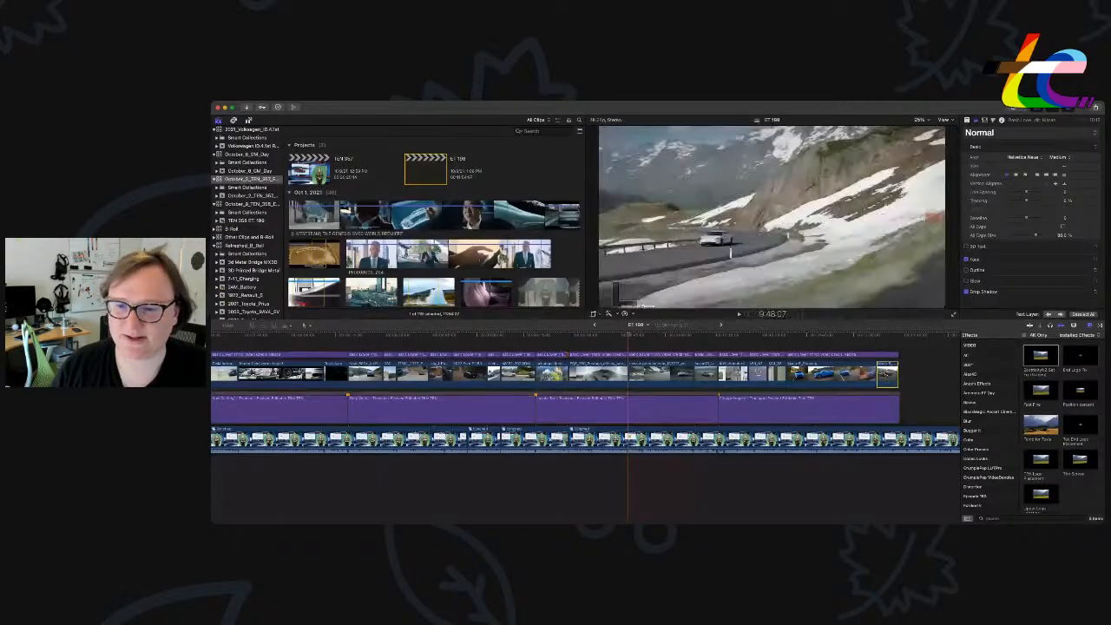
{"action": "left_click_drag", "start_coordinate": [887, 376], "coordinate": [869, 342]}
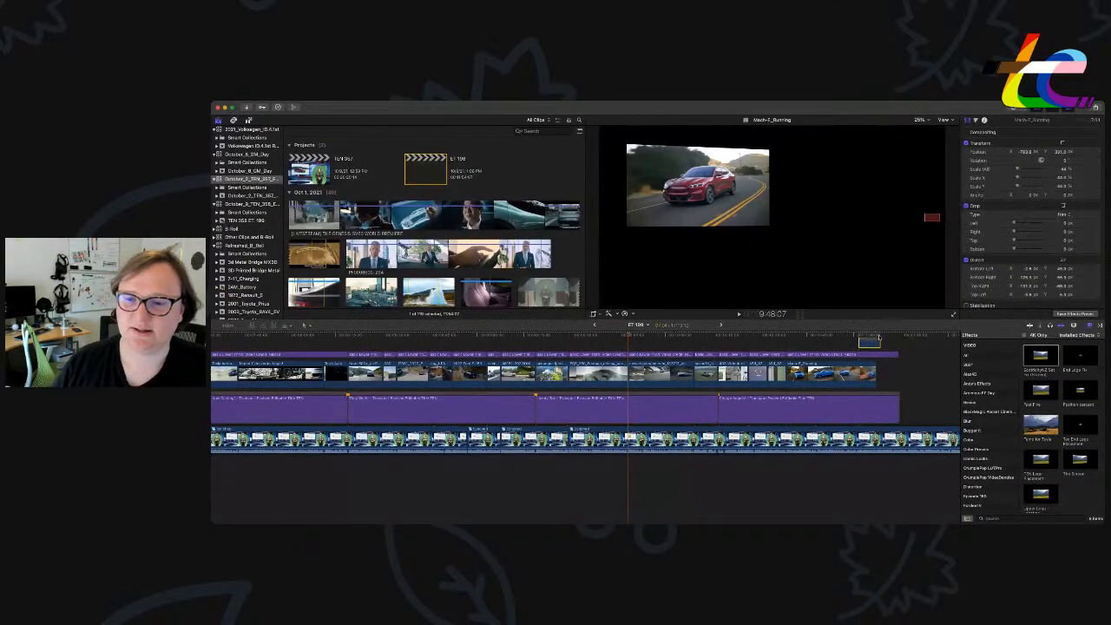
{"action": "left_click", "coordinate": [877, 337]}
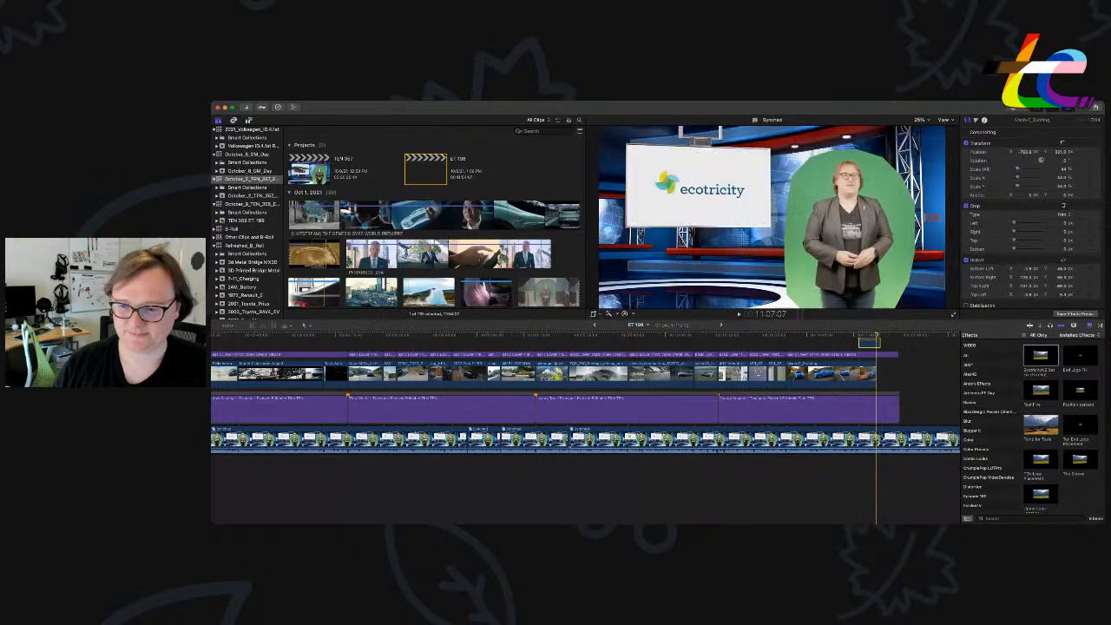
{"action": "key", "text": "super+b"}
{"action": "scroll", "coordinate": [632, 444], "scroll_direction": "right", "scroll_amount": 8}
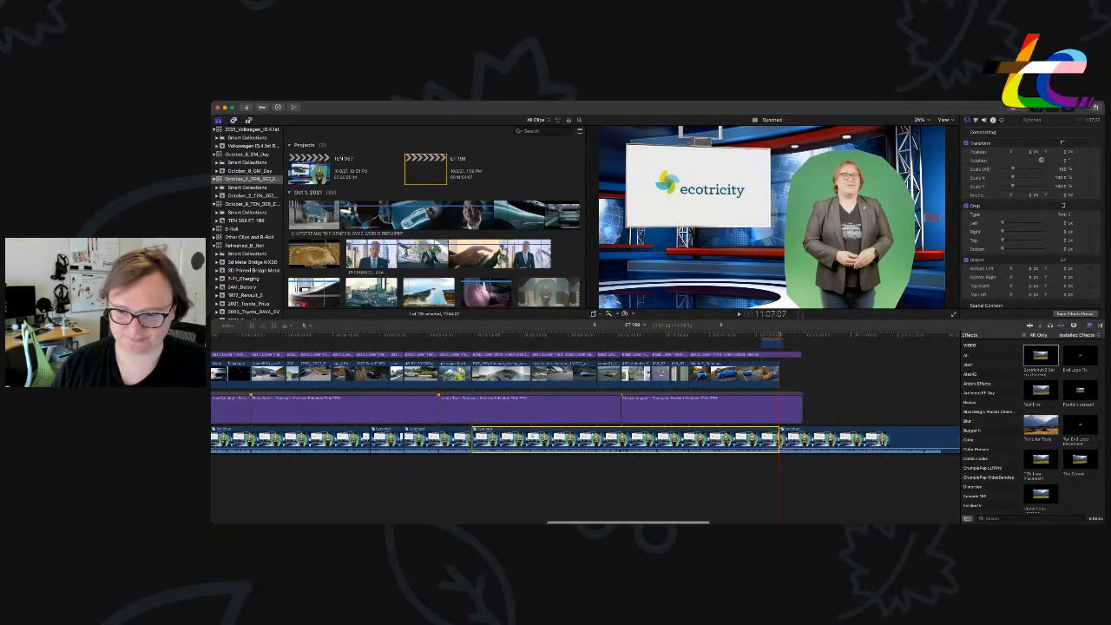
{"action": "left_click", "coordinate": [631, 443]}
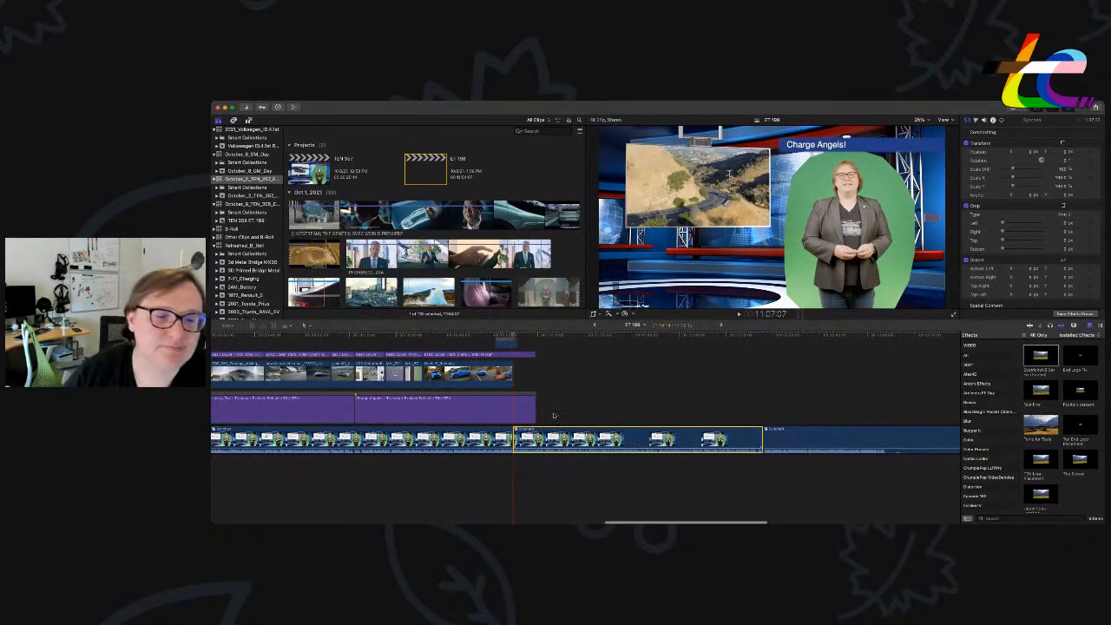
{"action": "key", "text": "Delete"}
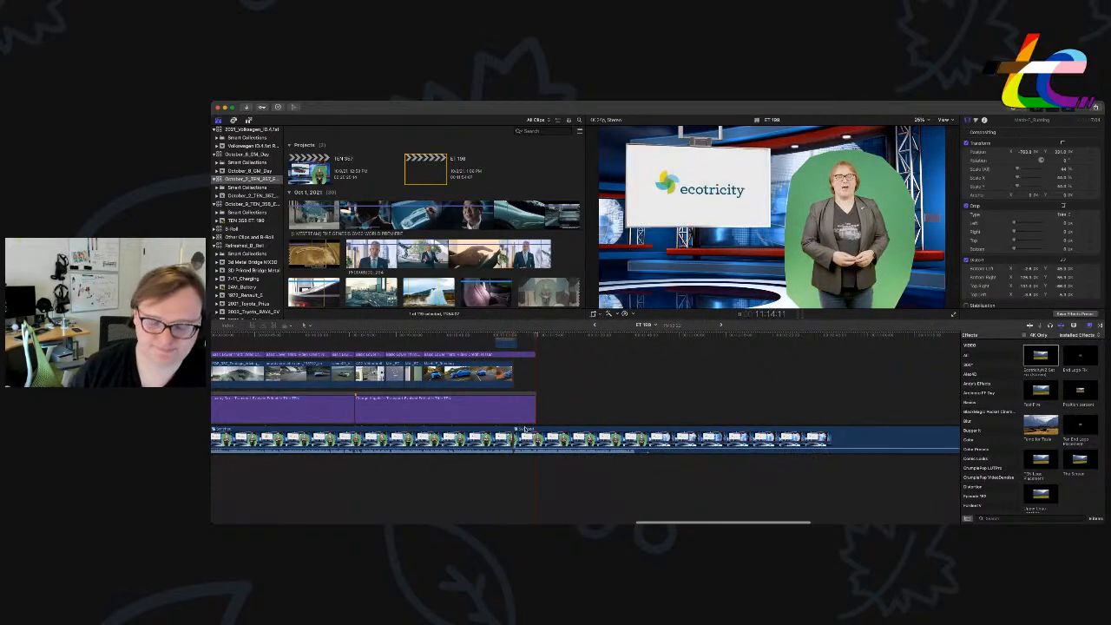
Trim the start of the presenter clip after the cut, and return the Mach-E b-roll clip to the end of Charge Angels!
{"action": "key", "text": "super+equal"}
{"action": "key", "text": "space"}
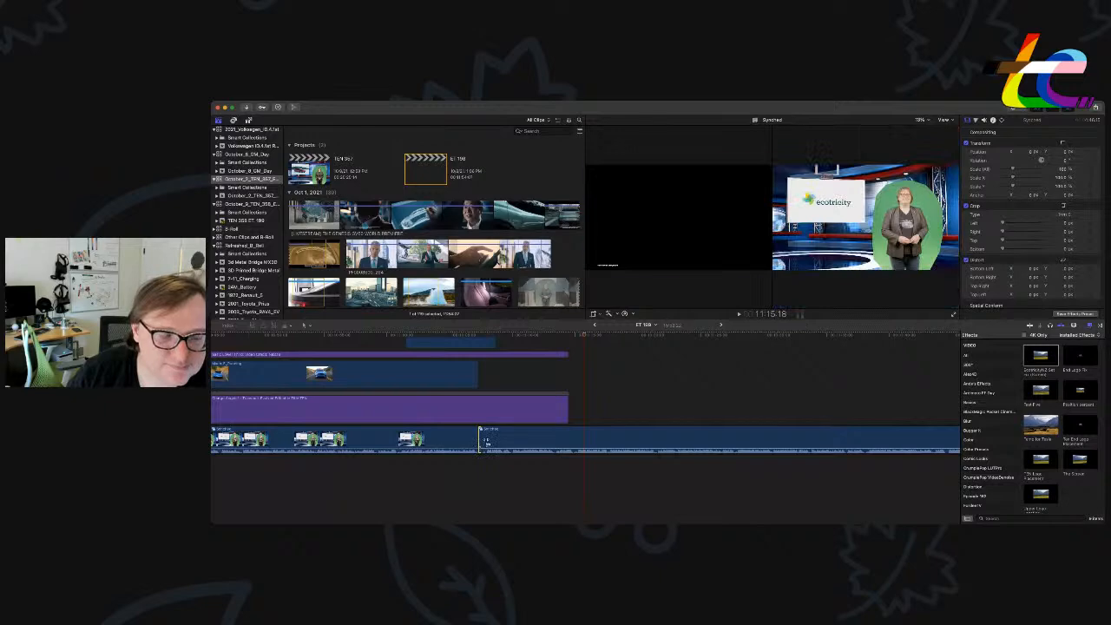
{"action": "left_click_drag", "start_coordinate": [486, 442], "coordinate": [493, 440]}
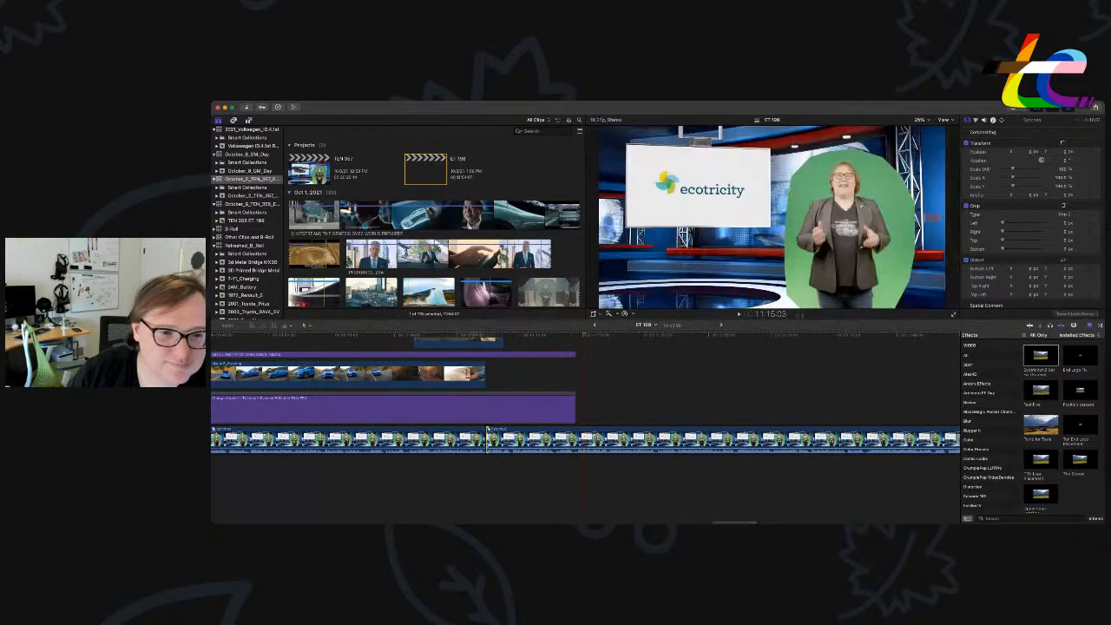
{"action": "left_click", "coordinate": [471, 336]}
{"action": "key", "text": "space"}
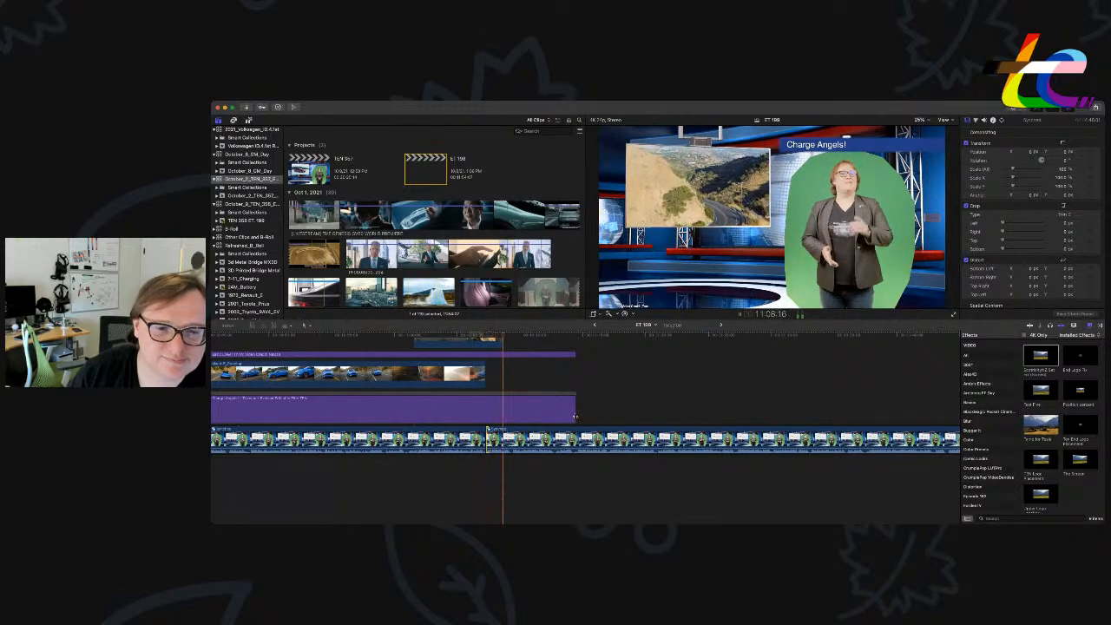
{"action": "scroll", "coordinate": [472, 346], "scroll_direction": "up", "scroll_amount": 2}
{"action": "left_click_drag", "start_coordinate": [472, 366], "coordinate": [546, 405]}
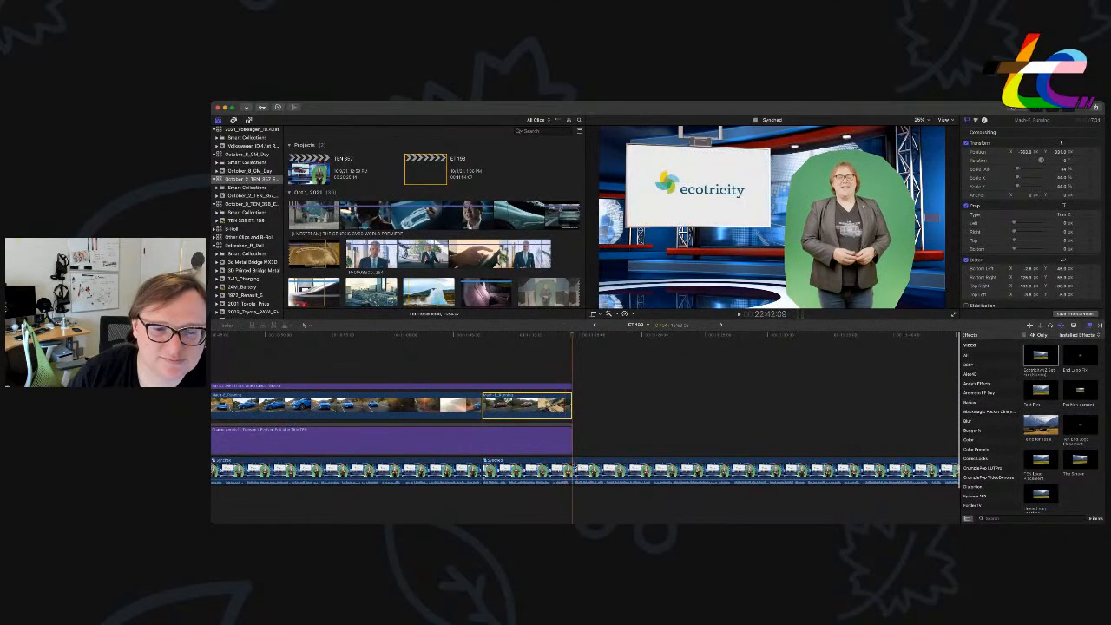
Inside the presenter clip's ecoTEC layer, move the animated Ecotricity logo to just after Charge Angels! and extend the loop clips on both sides to meet it.
{"action": "double_click", "coordinate": [573, 466]}
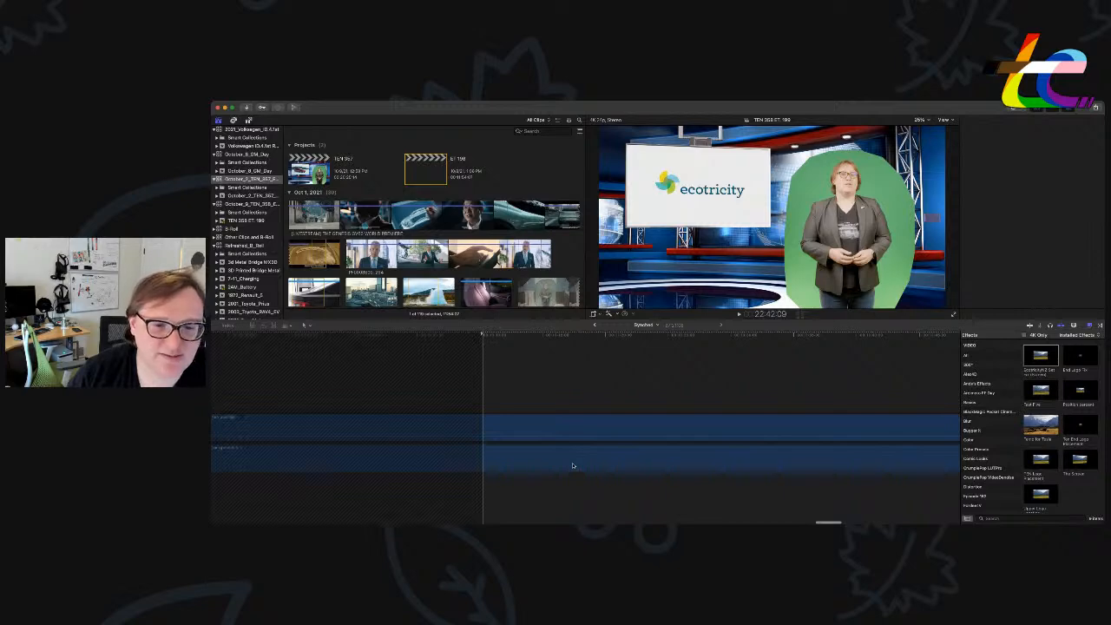
{"action": "double_click", "coordinate": [573, 467]}
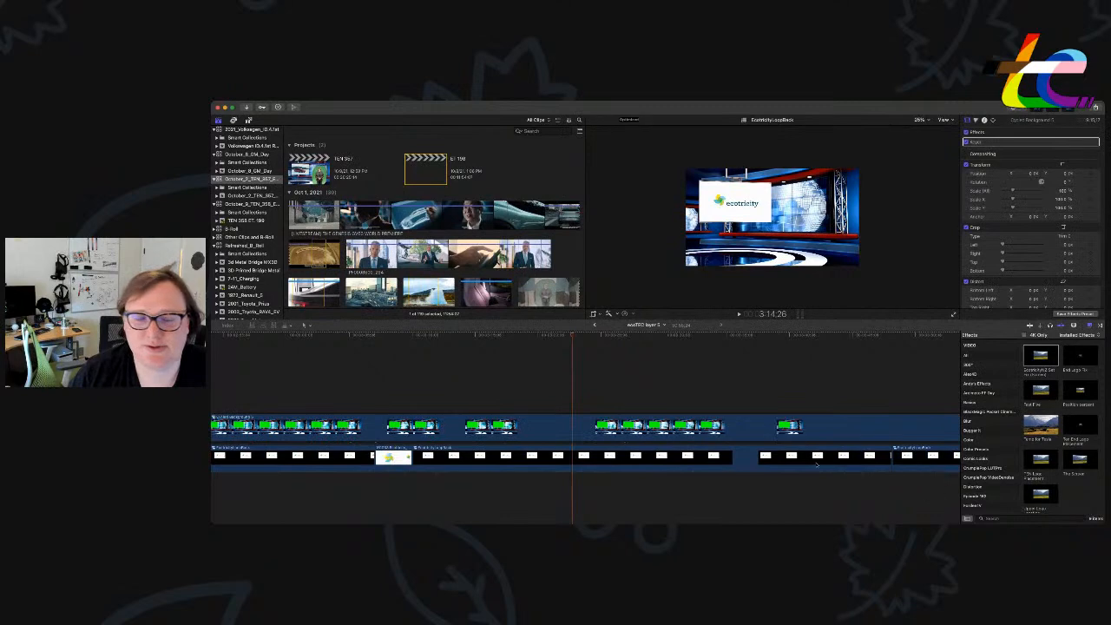
{"action": "left_click_drag", "start_coordinate": [408, 460], "coordinate": [838, 462]}
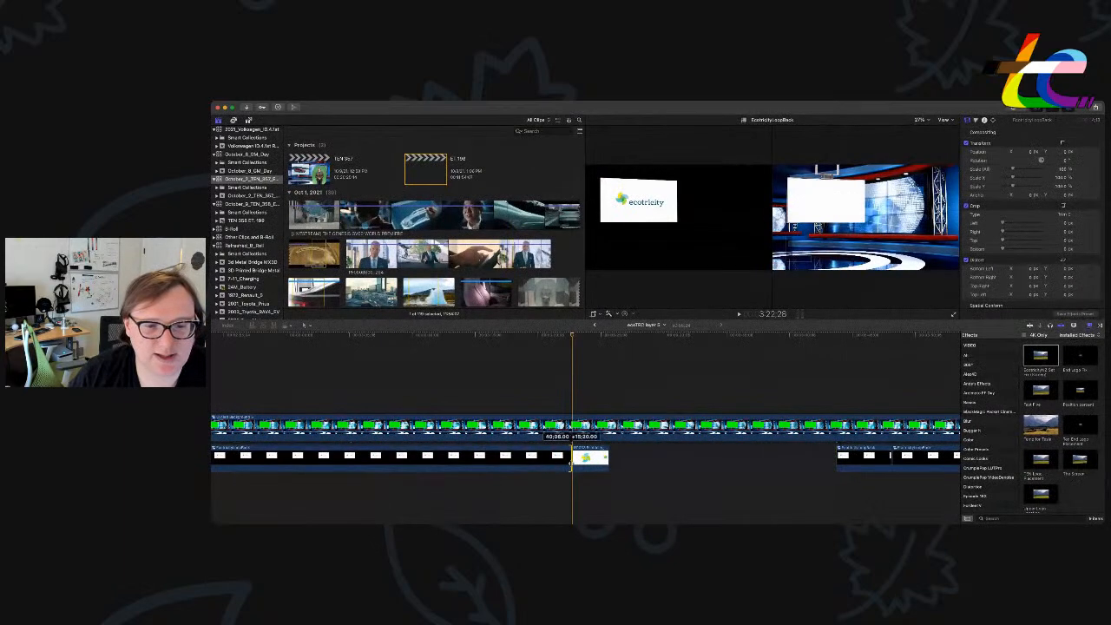
{"action": "left_click_drag", "start_coordinate": [584, 463], "coordinate": [685, 466]}
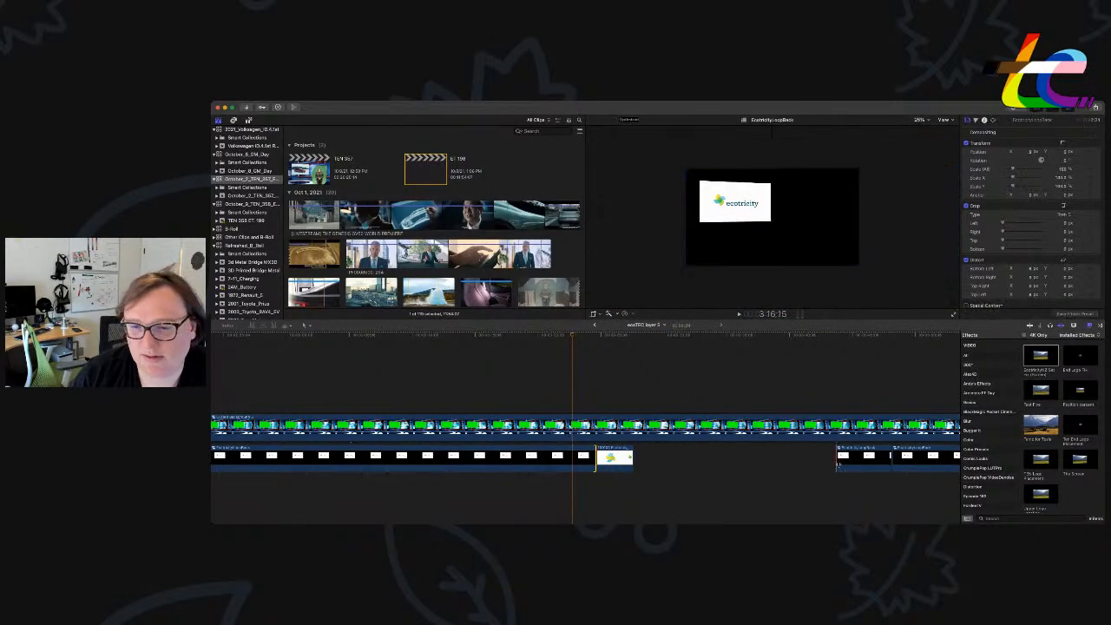
{"action": "left_click_drag", "start_coordinate": [838, 461], "coordinate": [634, 466]}
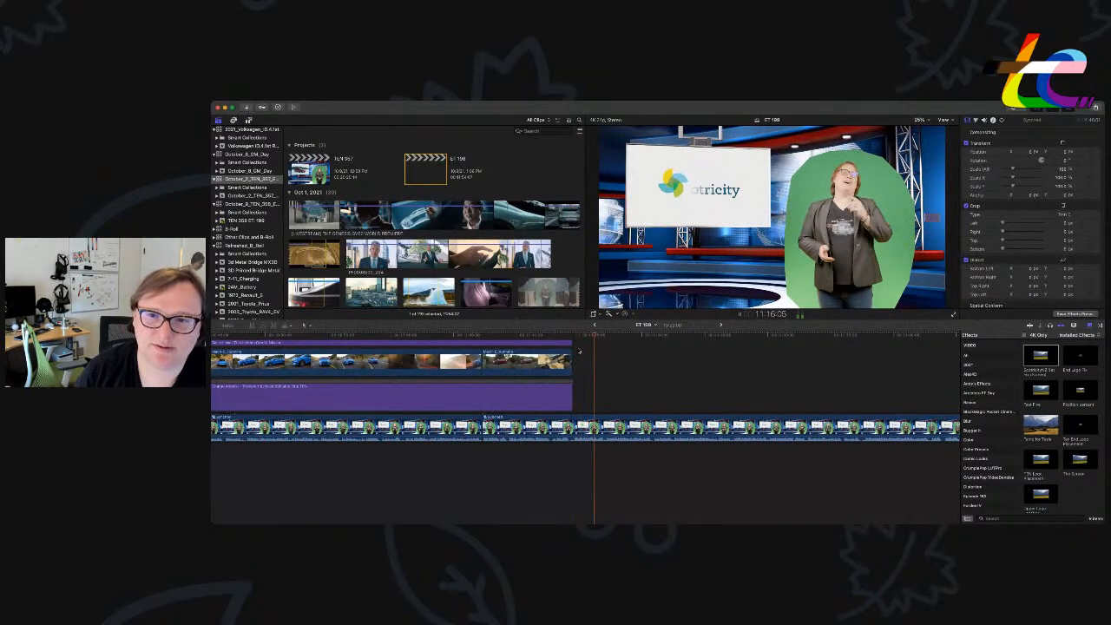
Play the animated Ecotricity logo on the studio screen right after the Charge Angels! segment.
{"action": "key", "text": "space"}
{"action": "key", "text": "super+minus"}
{"action": "key", "text": "super+minus"}
{"action": "scroll", "coordinate": [579, 352], "scroll_direction": "left", "scroll_amount": 2}
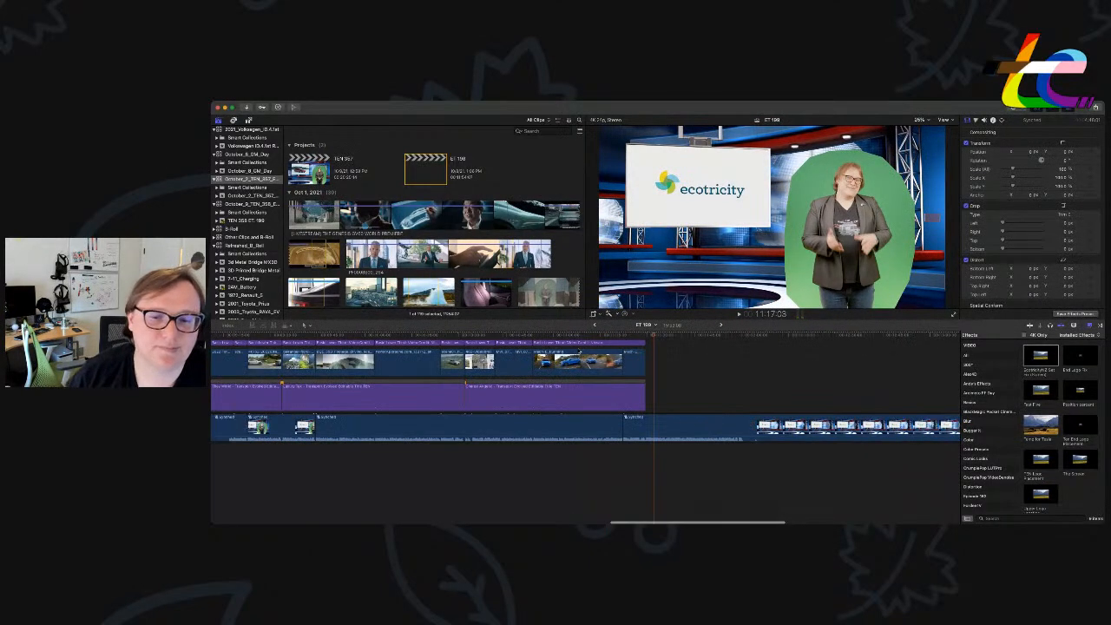
Play the ecoTEC opening up to the presenter's name caption to examine the transition into the show.
{"action": "scroll", "coordinate": [579, 351], "scroll_direction": "left", "scroll_amount": 20}
{"action": "scroll", "coordinate": [580, 352], "scroll_direction": "right", "scroll_amount": 2}
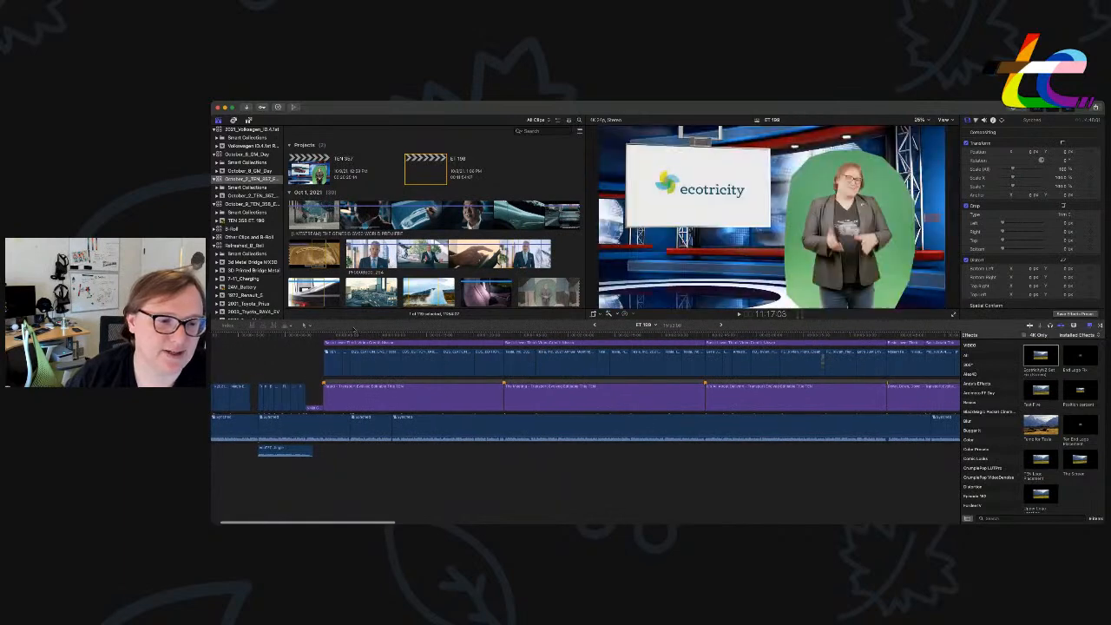
{"action": "left_click", "coordinate": [304, 336]}
{"action": "key", "text": "space"}
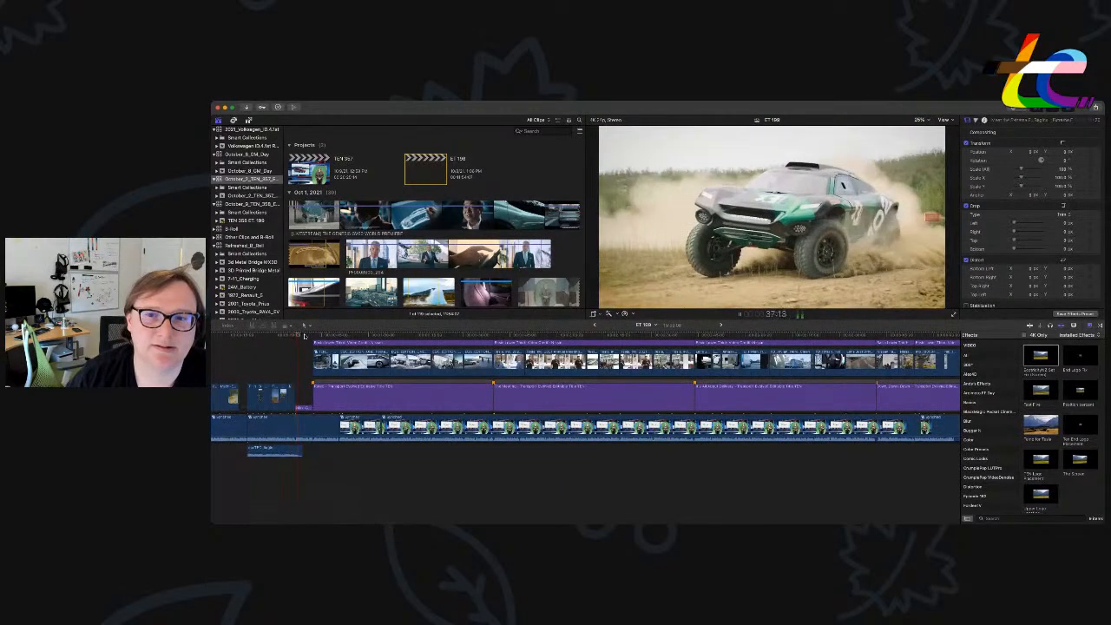
{"action": "scroll", "coordinate": [348, 374], "scroll_direction": "right", "scroll_amount": 1}
{"action": "scroll", "coordinate": [641, 380], "scroll_direction": "right", "scroll_amount": 3}
{"action": "key", "text": "space"}
Split the closing presenter clip at 11:45:09 and remove all remaining footage after that point.
{"action": "scroll", "coordinate": [640, 381], "scroll_direction": "right", "scroll_amount": 15}
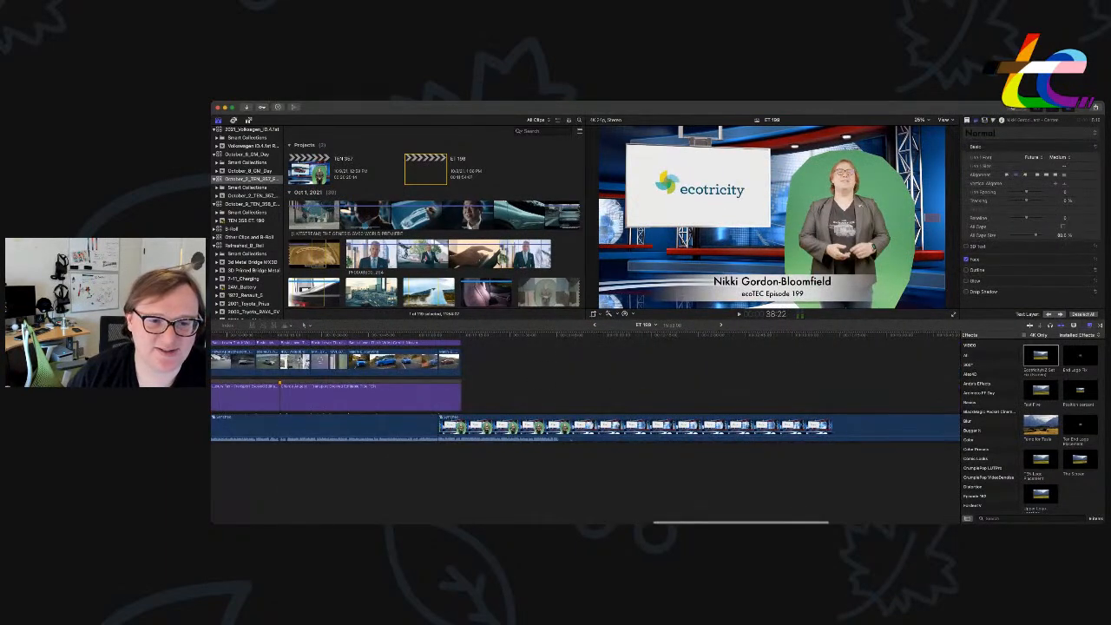
{"action": "key", "text": "space"}
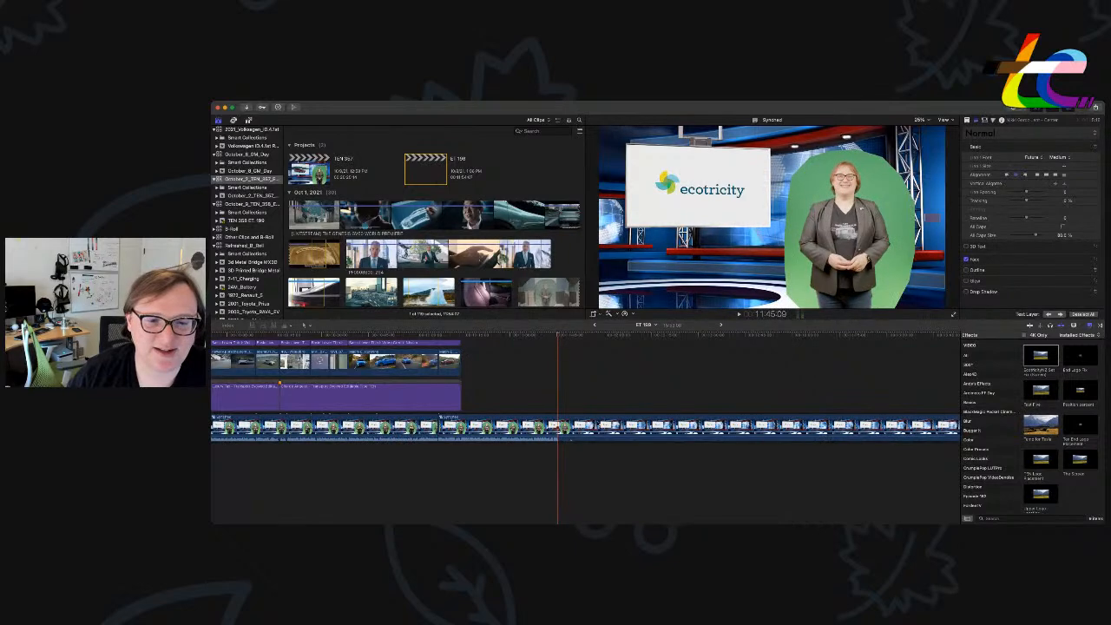
{"action": "key", "text": "super+b"}
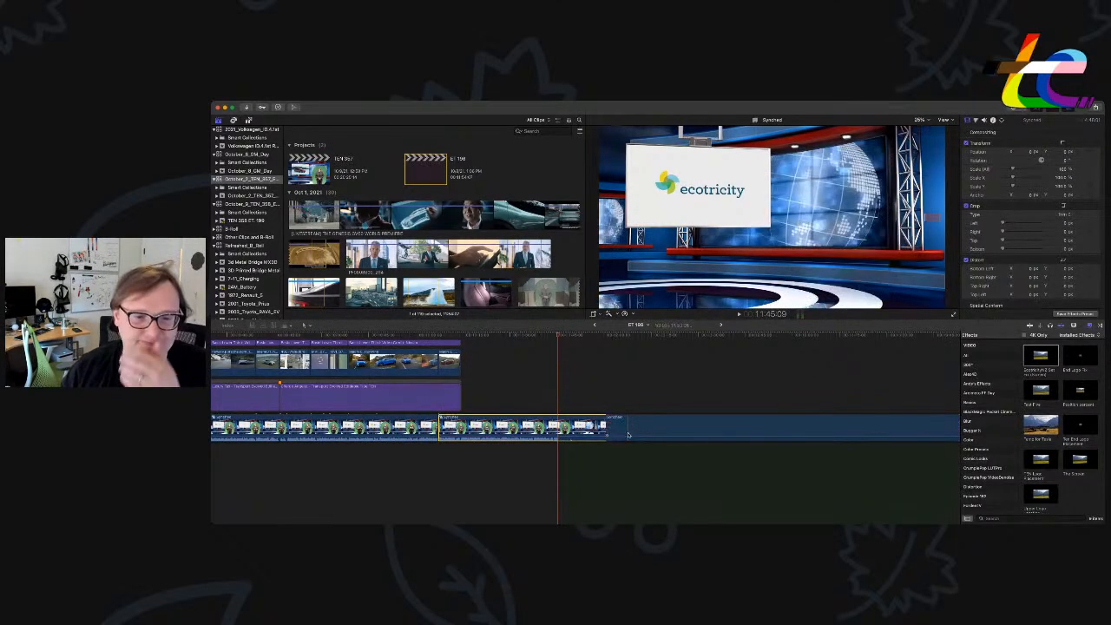
{"action": "key", "text": "Delete"}
{"action": "left_click_drag", "start_coordinate": [607, 427], "coordinate": [559, 425]}
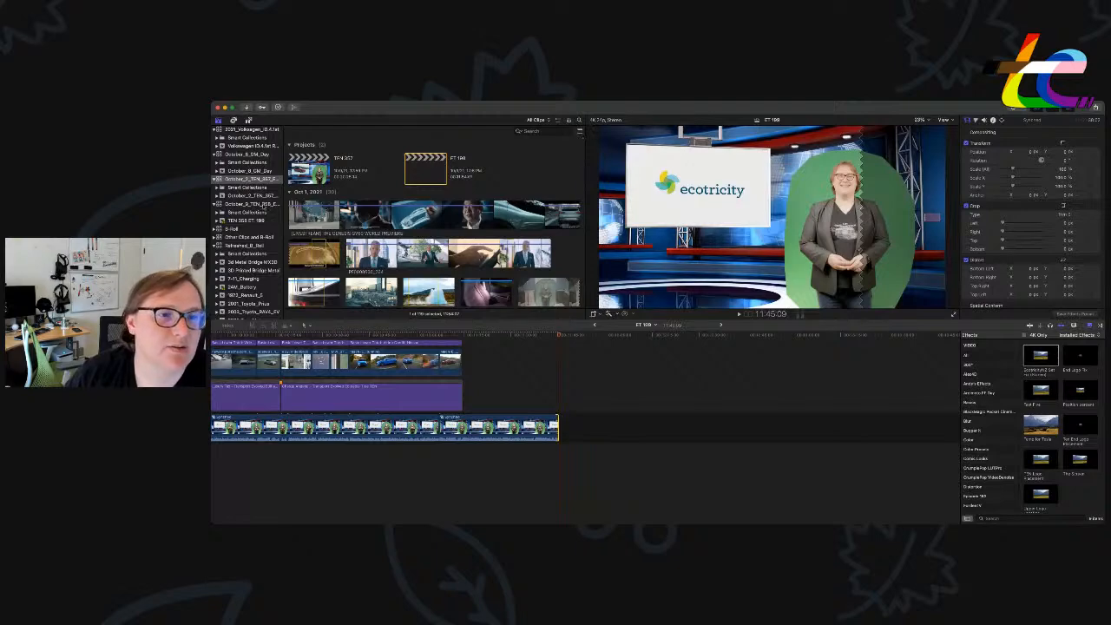
Open the ET 198 project and select its closing segment title, the end card and the end card's audio for copying.
{"action": "left_click", "coordinate": [262, 205]}
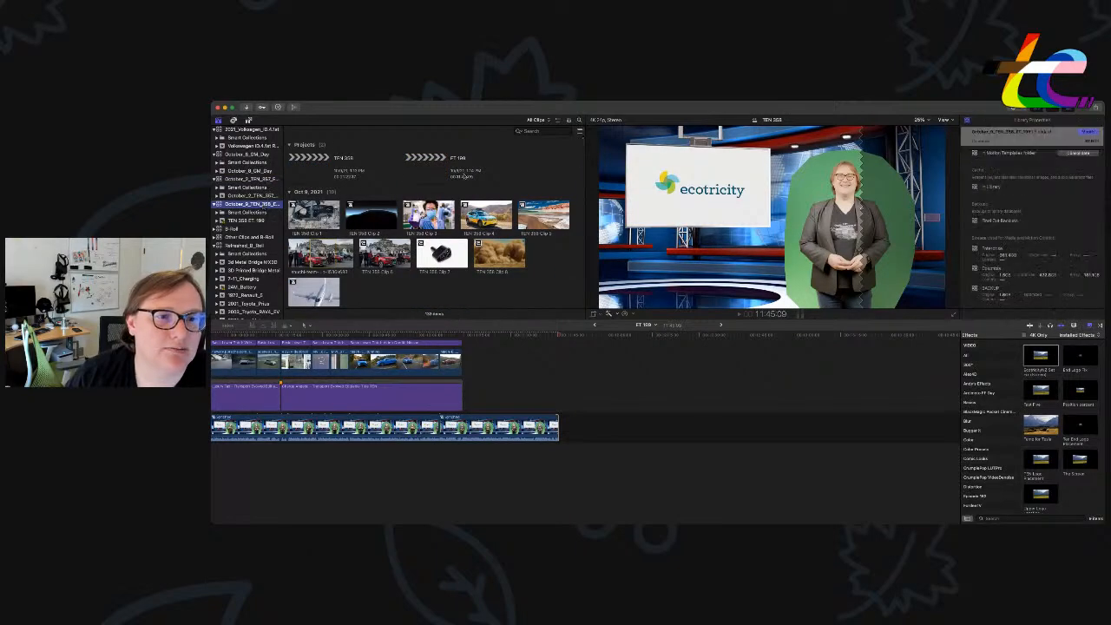
{"action": "left_click", "coordinate": [252, 179]}
{"action": "left_click", "coordinate": [440, 170]}
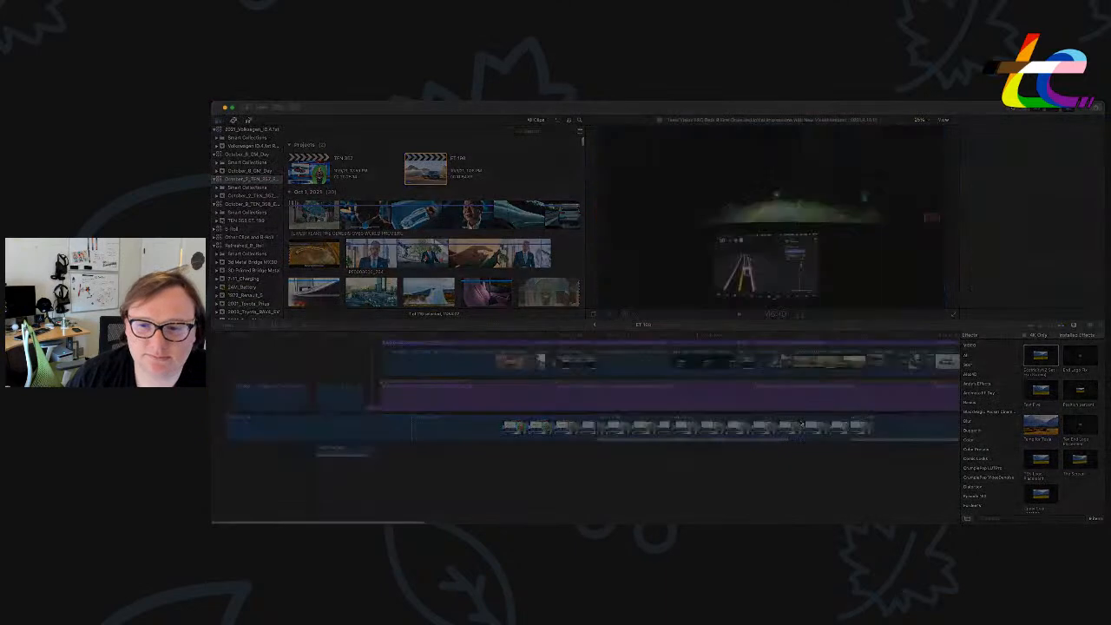
{"action": "scroll", "coordinate": [802, 424], "scroll_direction": "right", "scroll_amount": 15}
{"action": "scroll", "coordinate": [802, 424], "scroll_direction": "right", "scroll_amount": 8}
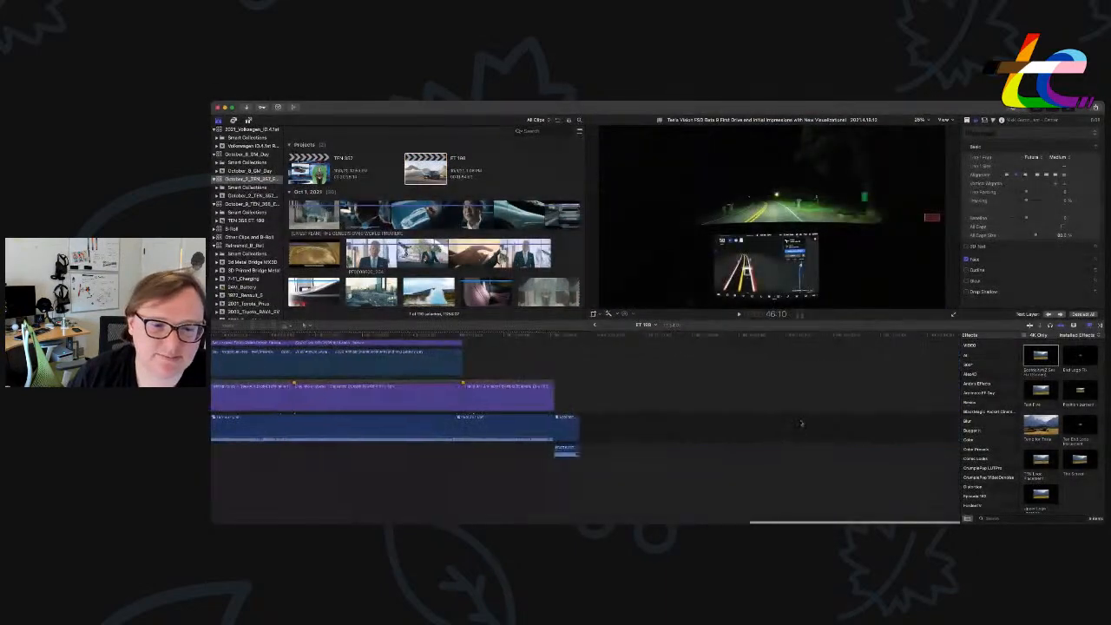
{"action": "mouse_move", "coordinate": [676, 493]}
{"action": "left_mouse_down"}
{"action": "mouse_move", "coordinate": [625, 427]}
{"action": "mouse_move", "coordinate": [579, 406]}
{"action": "left_mouse_up"}
{"action": "left_click", "coordinate": [553, 382]}
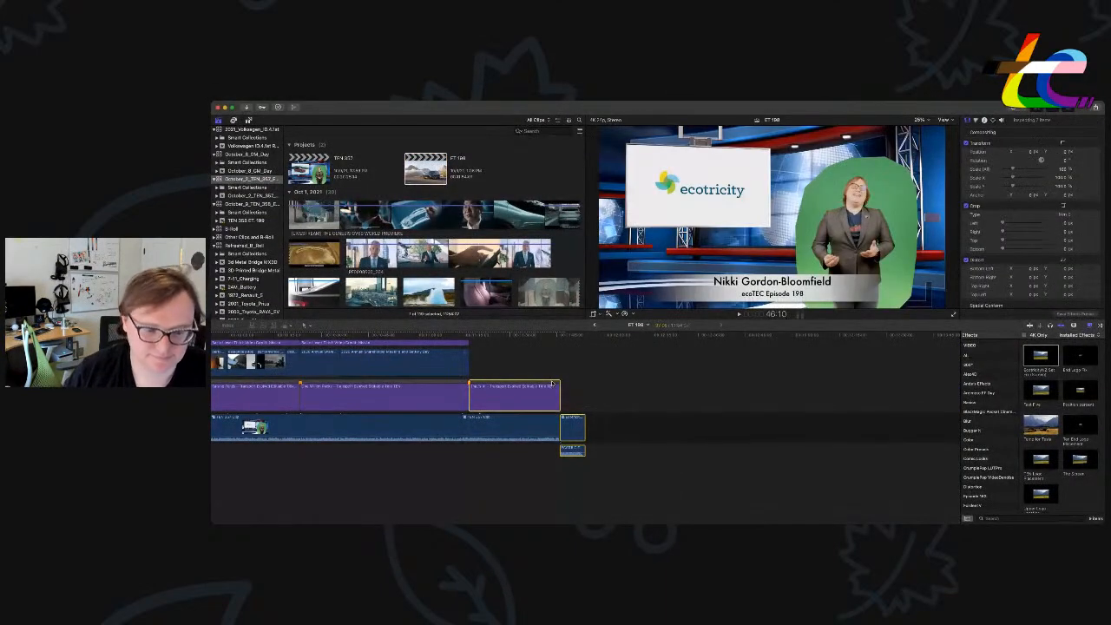
Paste the ET 198 closing elements at the end of ET 199, and fit the closing title between Charge Angels! and the end card.
{"action": "left_click", "coordinate": [594, 325]}
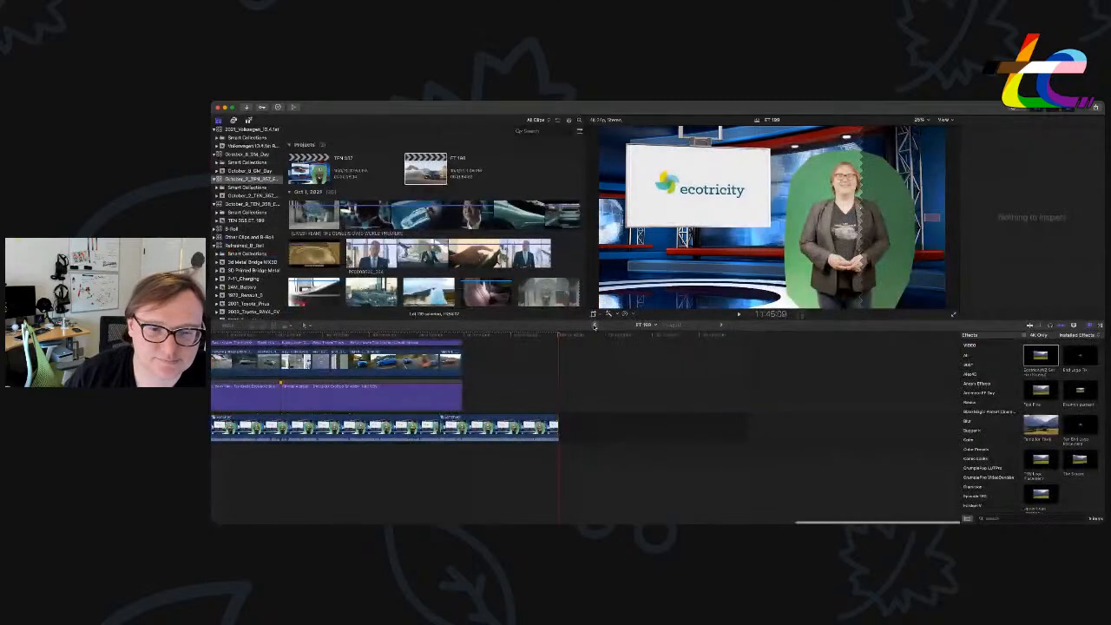
{"action": "key", "text": "super+v"}
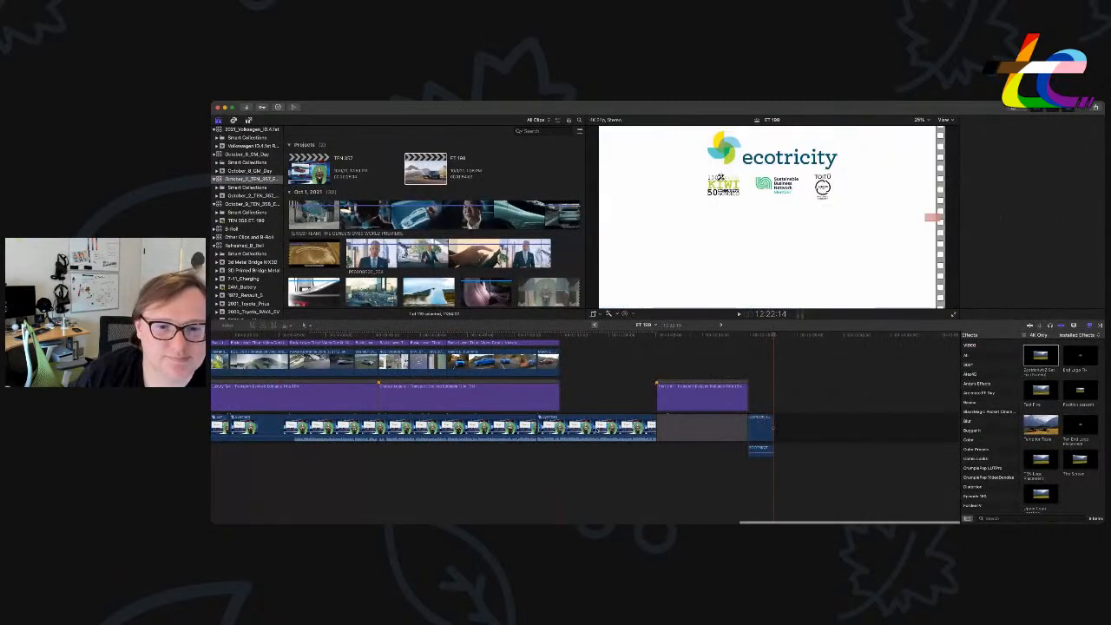
{"action": "left_click_drag", "start_coordinate": [660, 429], "coordinate": [823, 431]}
{"action": "left_click_drag", "start_coordinate": [732, 386], "coordinate": [751, 402]}
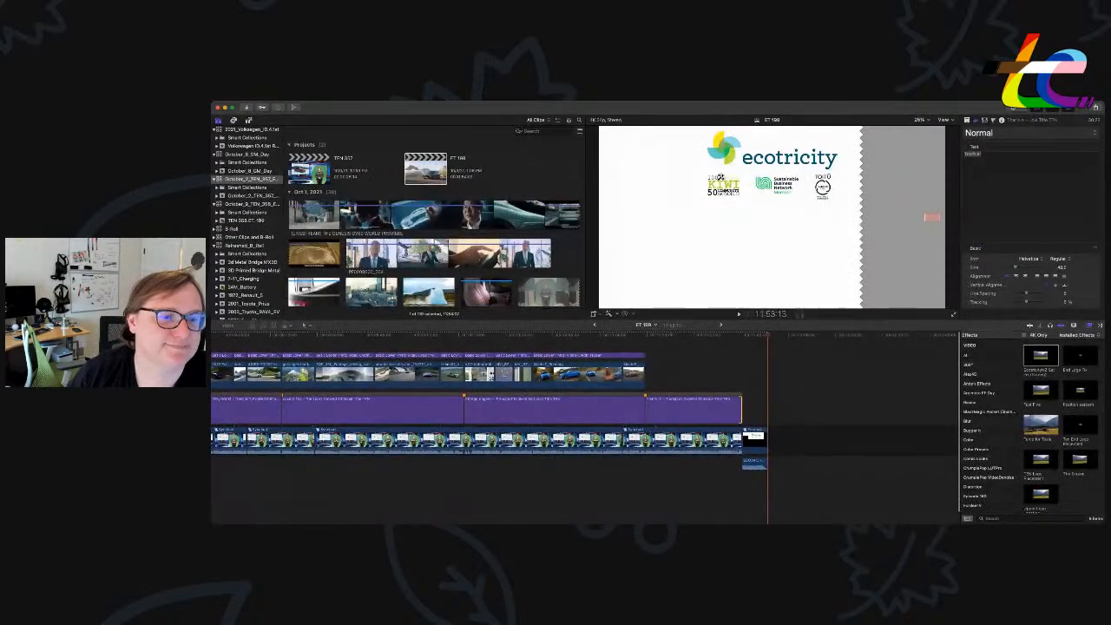
{"action": "key", "text": "super+Tab"}
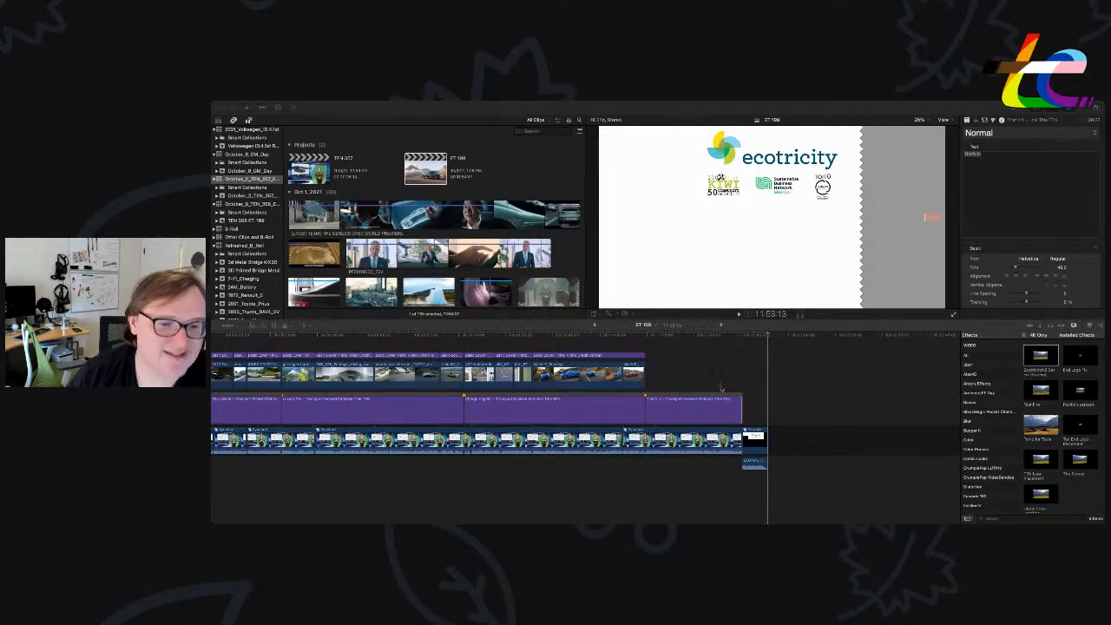
{"action": "key", "text": "super+Tab"}
{"action": "key", "text": "super+minus"}
{"action": "key", "text": "super+minus"}
{"action": "key", "text": "super+minus"}
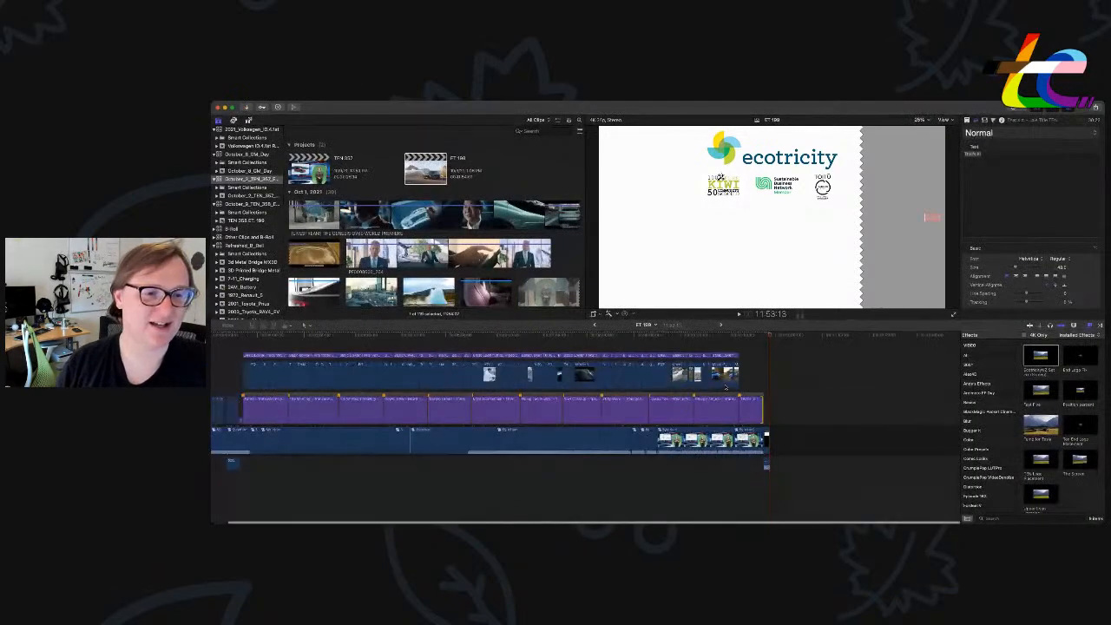
{"action": "key", "text": "super+equal"}
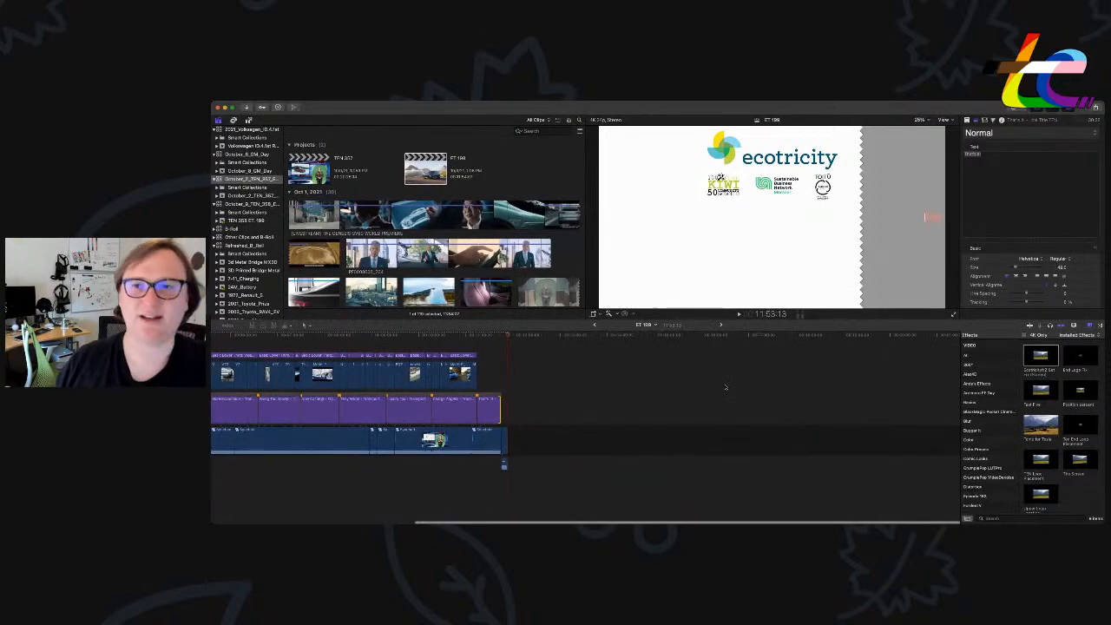
Extend the closing That's It! title in ET 199 so that it ends exactly where the end card starts.
{"action": "scroll", "coordinate": [726, 388], "scroll_direction": "left", "scroll_amount": 6}
{"action": "scroll", "coordinate": [697, 398], "scroll_direction": "right", "scroll_amount": 2}
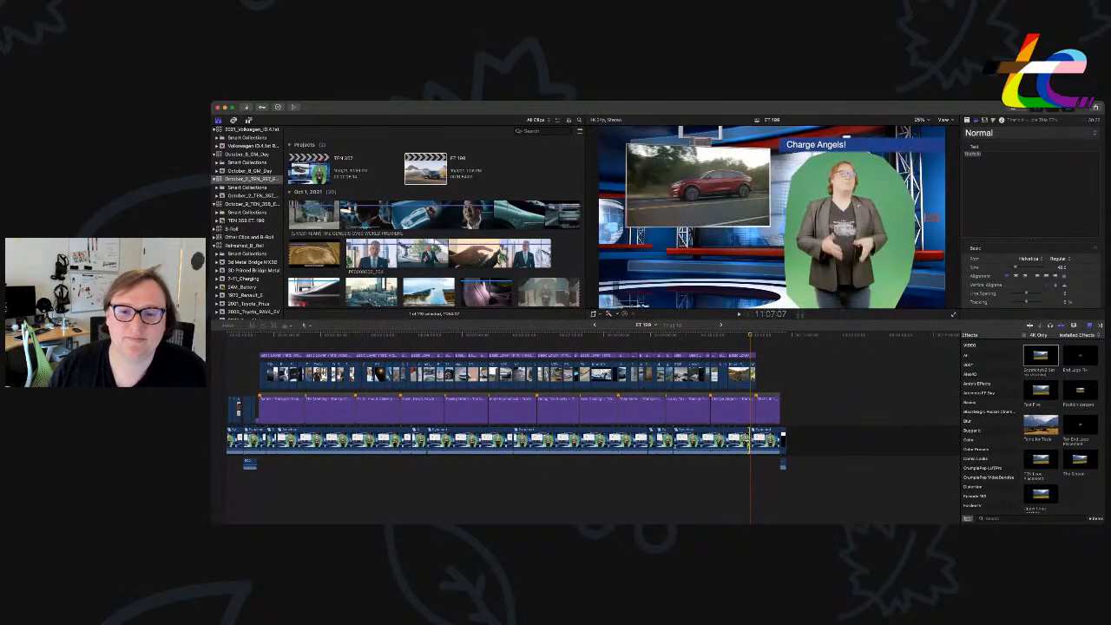
{"action": "scroll", "coordinate": [743, 442], "scroll_direction": "down", "scroll_amount": 2}
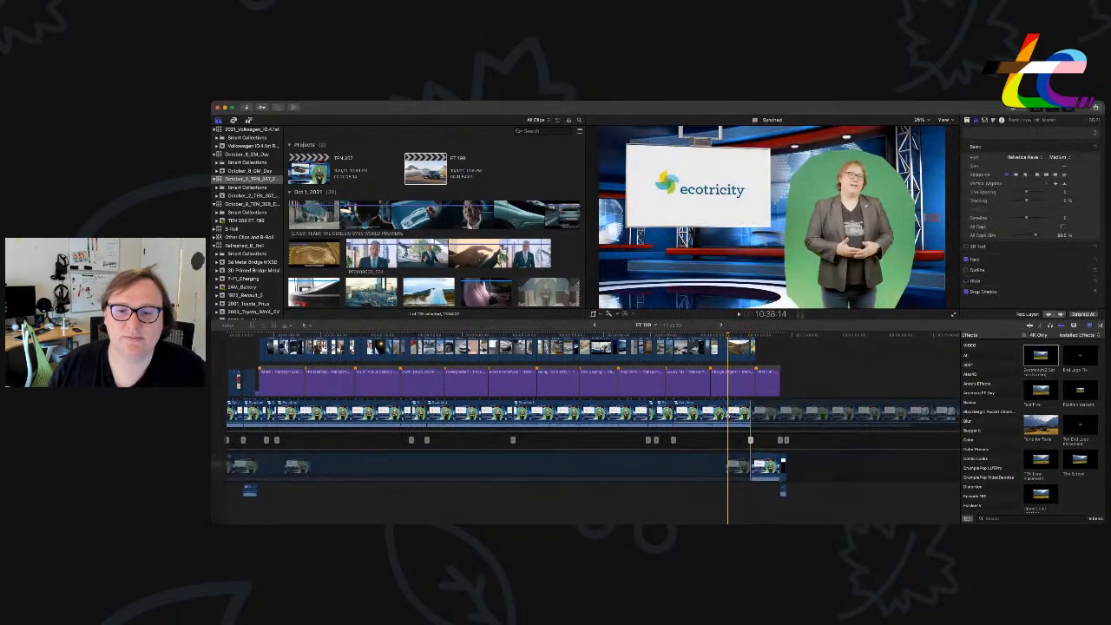
{"action": "scroll", "coordinate": [826, 375], "scroll_direction": "up", "scroll_amount": 2}
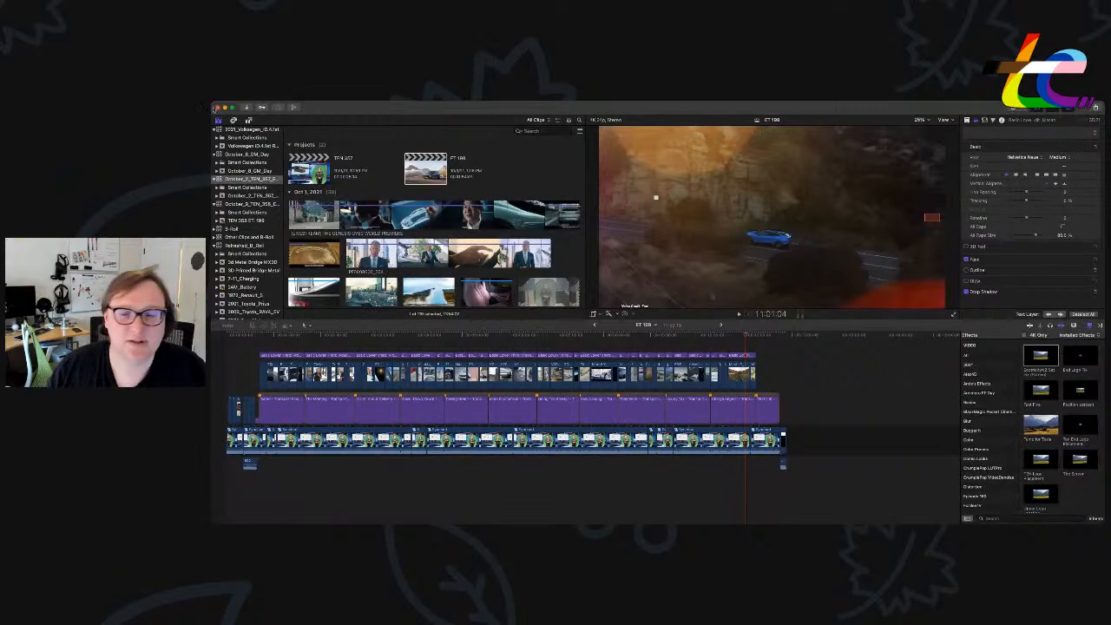
{"action": "left_click", "coordinate": [759, 397]}
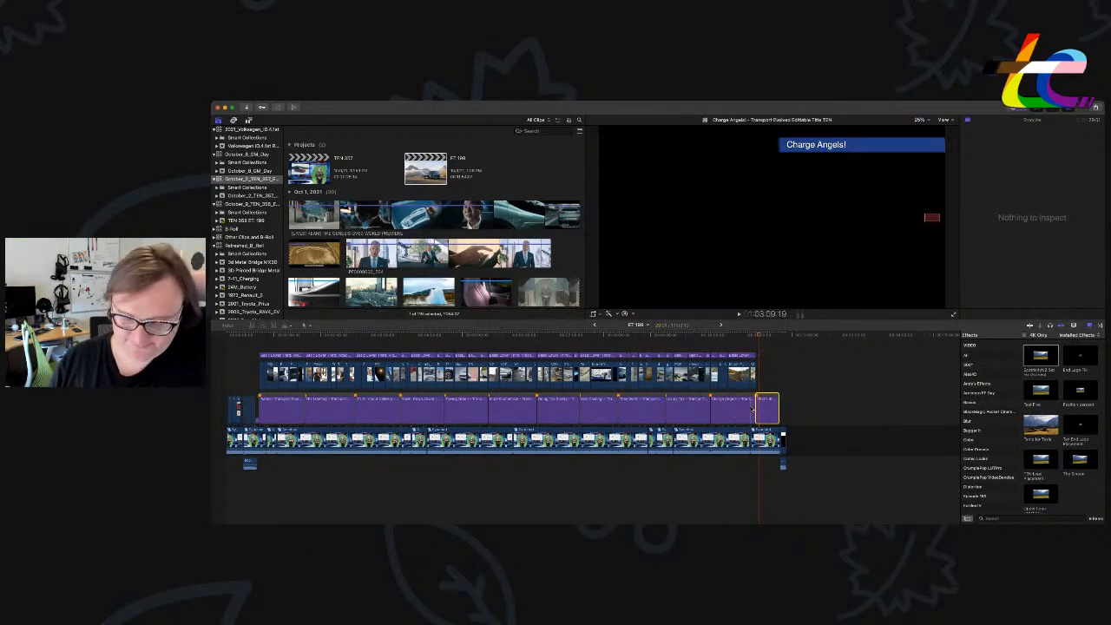
{"action": "key", "text": "super+equal"}
{"action": "key", "text": "super+equal"}
{"action": "key", "text": "super+equal"}
{"action": "scroll", "coordinate": [752, 409], "scroll_direction": "right", "scroll_amount": 4}
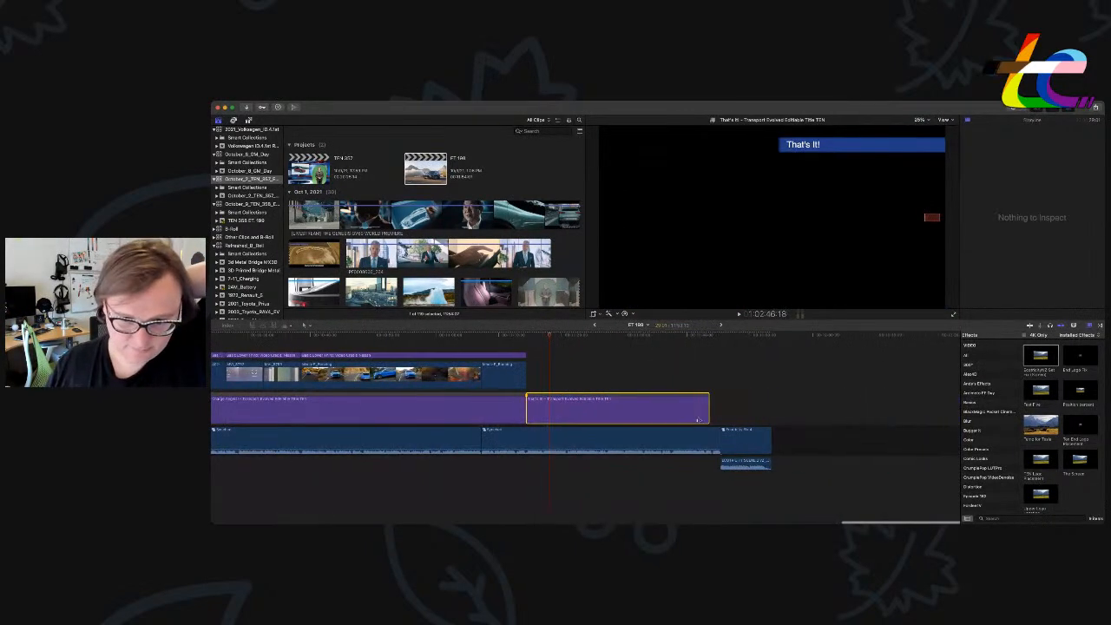
{"action": "left_click_drag", "start_coordinate": [706, 413], "coordinate": [722, 414]}
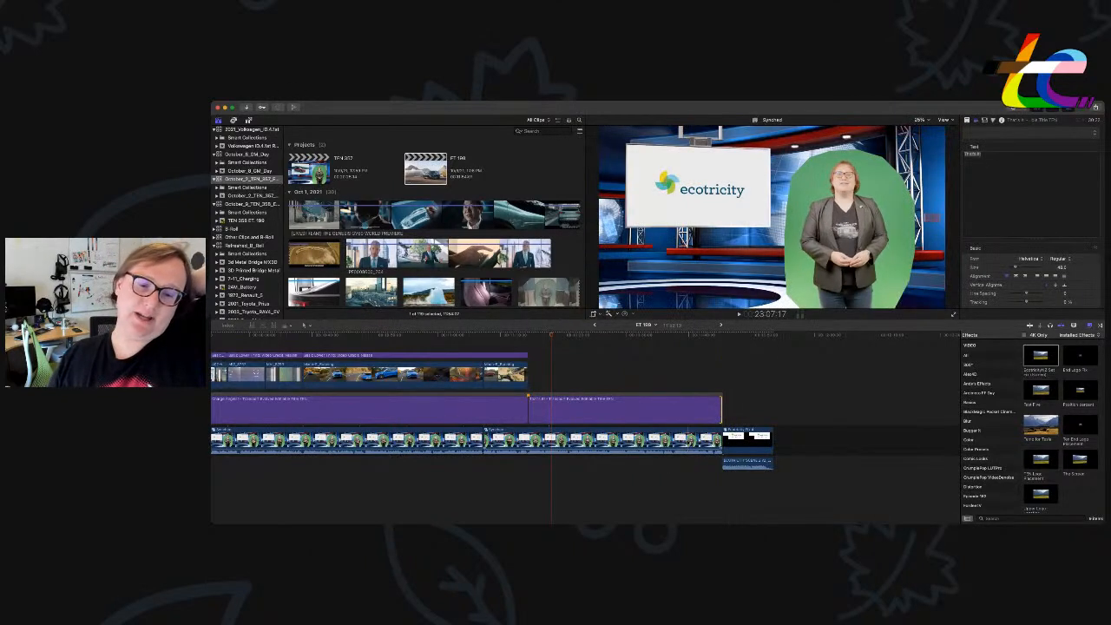
Enable the Hawaiki Keyer effect on the presenter clip inside the closing synced clip, and return to the ET 199 project.
{"action": "double_click", "coordinate": [664, 447]}
{"action": "left_click", "coordinate": [665, 427]}
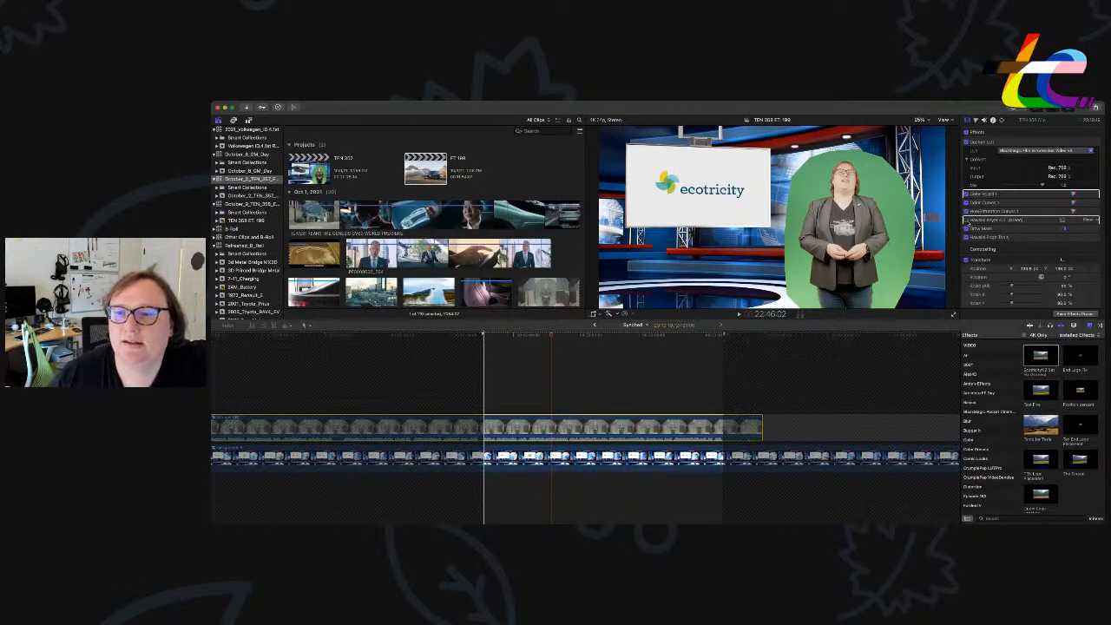
{"action": "left_click", "coordinate": [966, 219]}
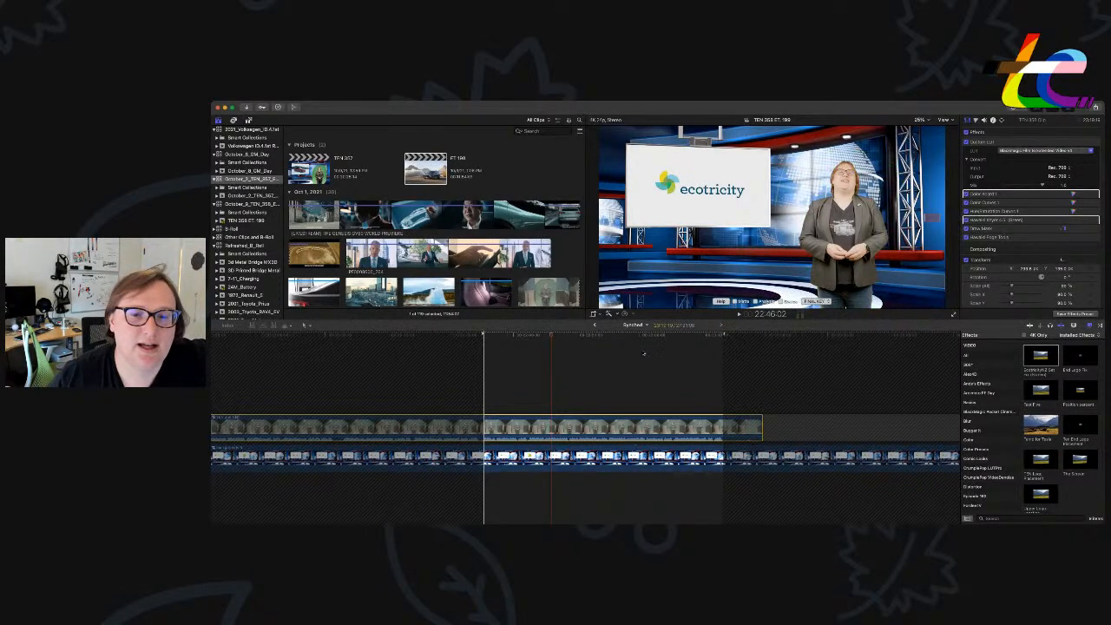
{"action": "left_click", "coordinate": [595, 325]}
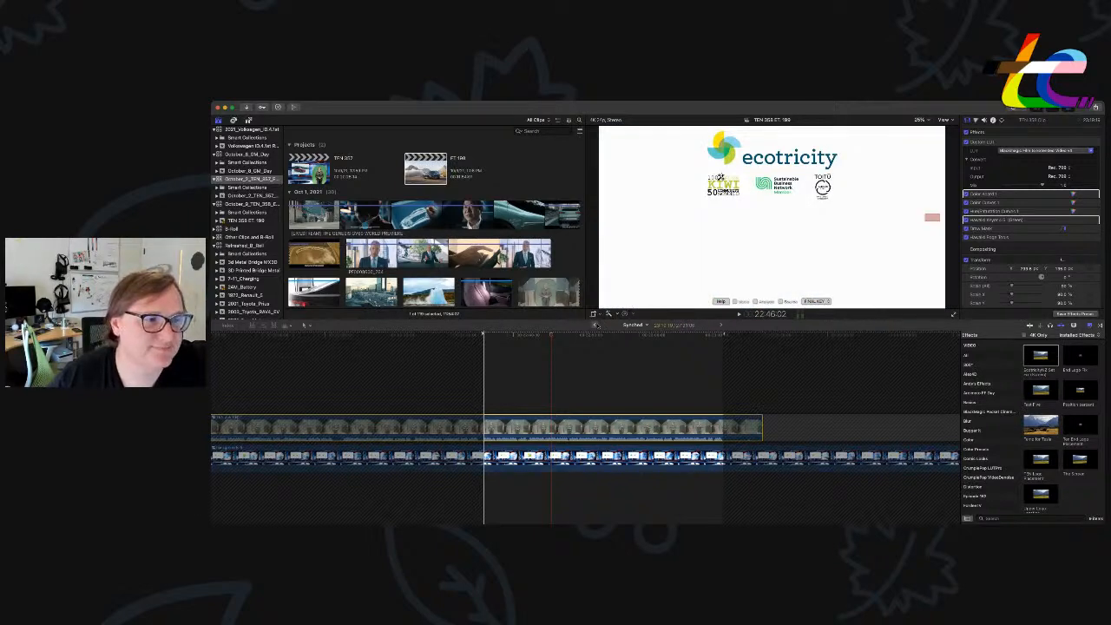
{"action": "left_click", "coordinate": [596, 326]}
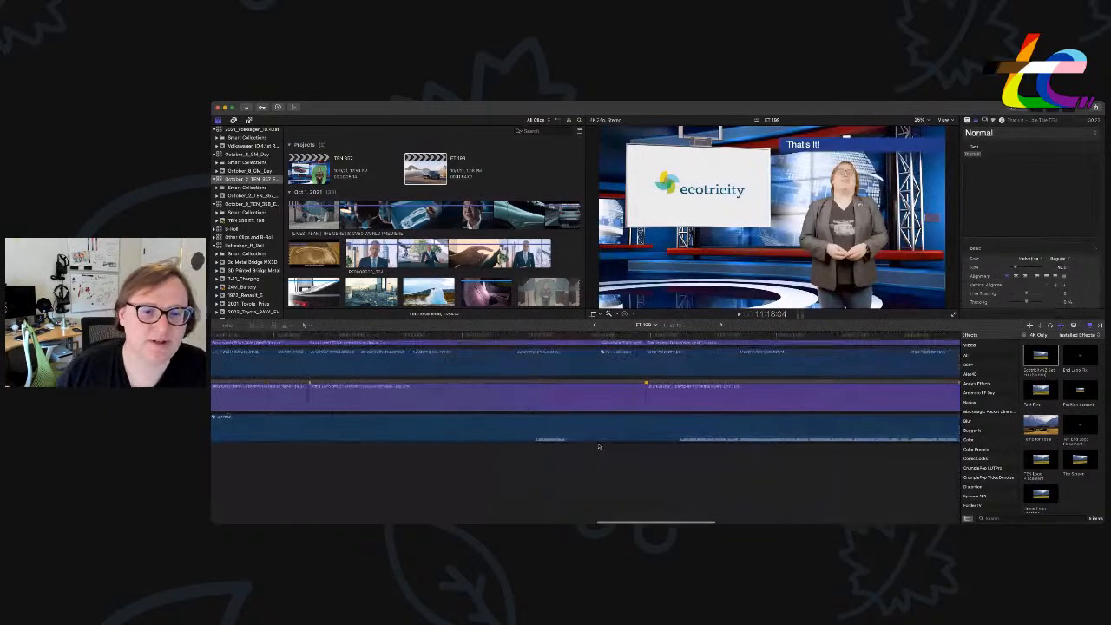
Play the opening of ET 199 with the whole timeline in view, and return the playhead to the start.
{"action": "key", "text": "super+minus"}
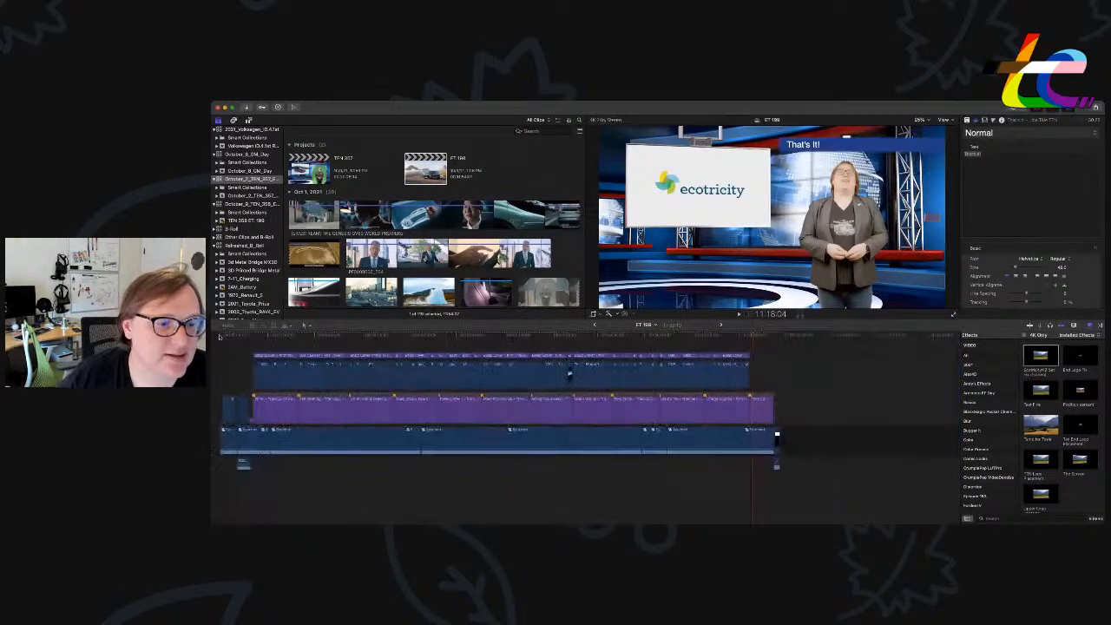
{"action": "left_click", "coordinate": [219, 337]}
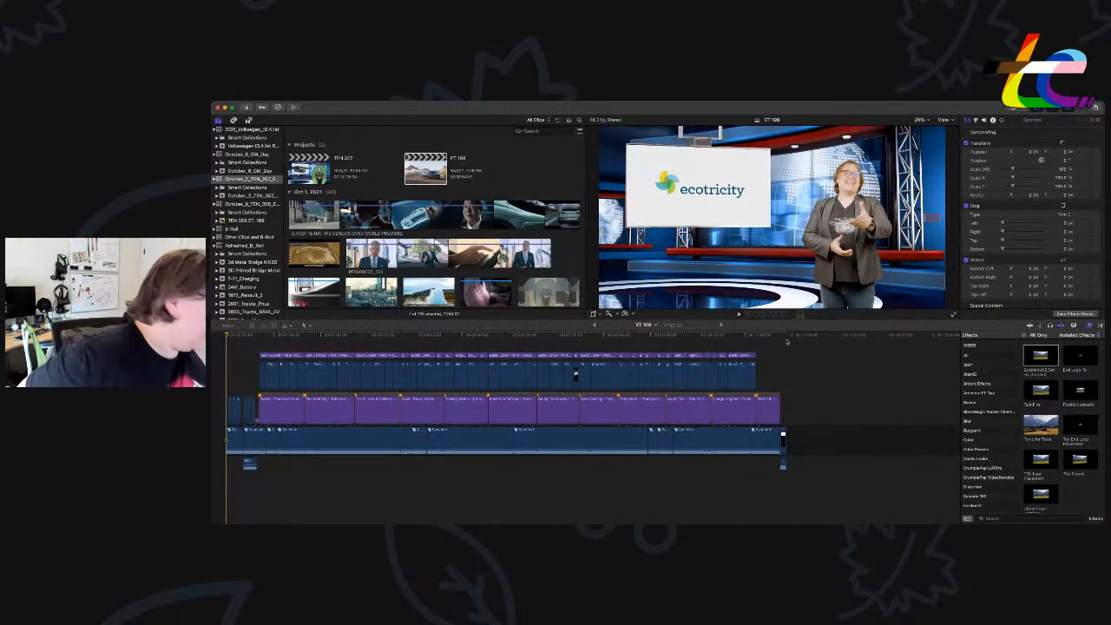
{"action": "key", "text": "shift+super+f"}
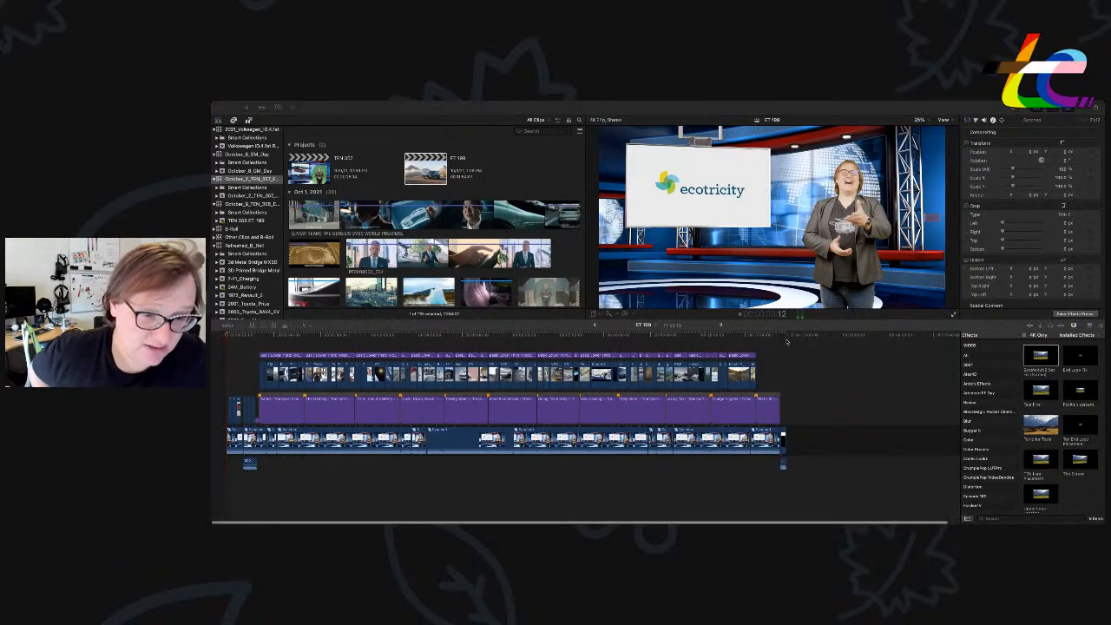
{"action": "scroll", "coordinate": [811, 409], "scroll_direction": "right", "scroll_amount": 1}
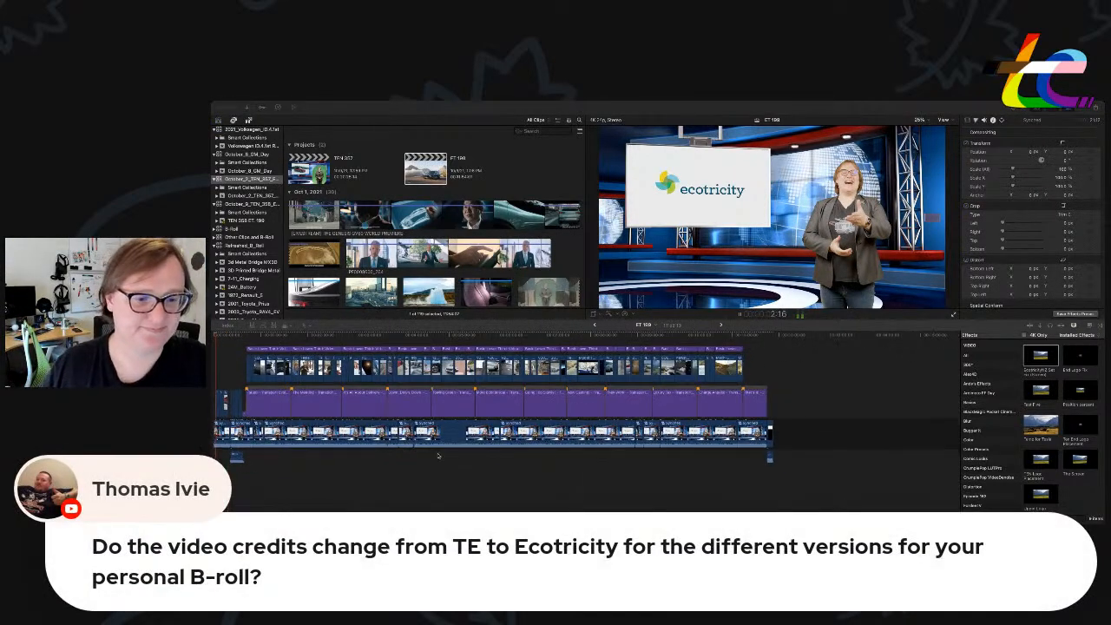
{"action": "left_click", "coordinate": [415, 463]}
{"action": "key", "text": "space"}
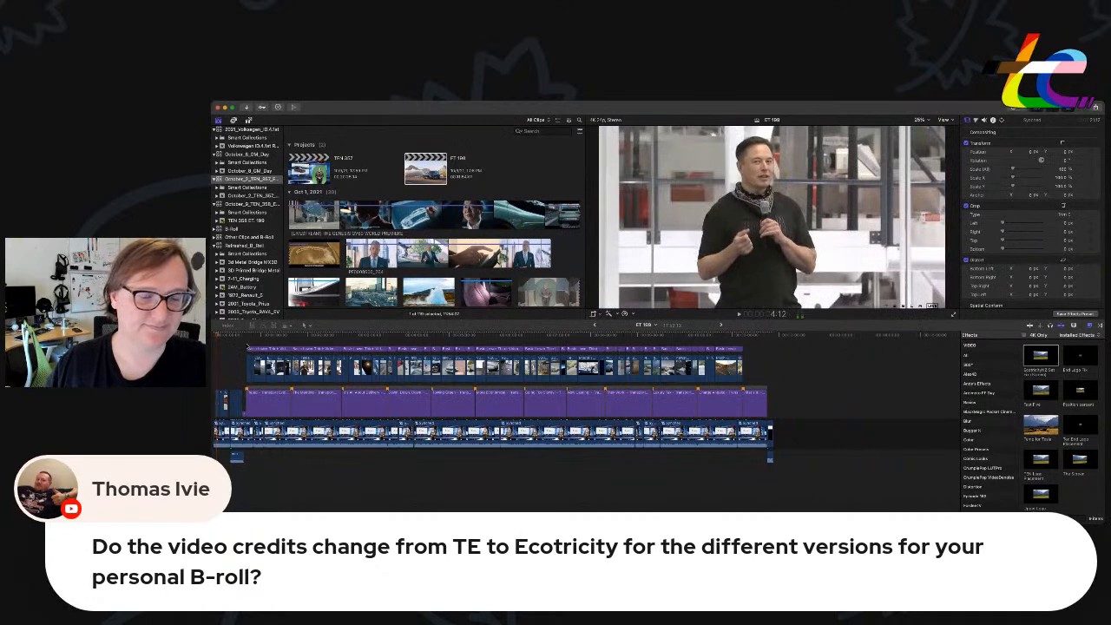
{"action": "key", "text": "Home"}
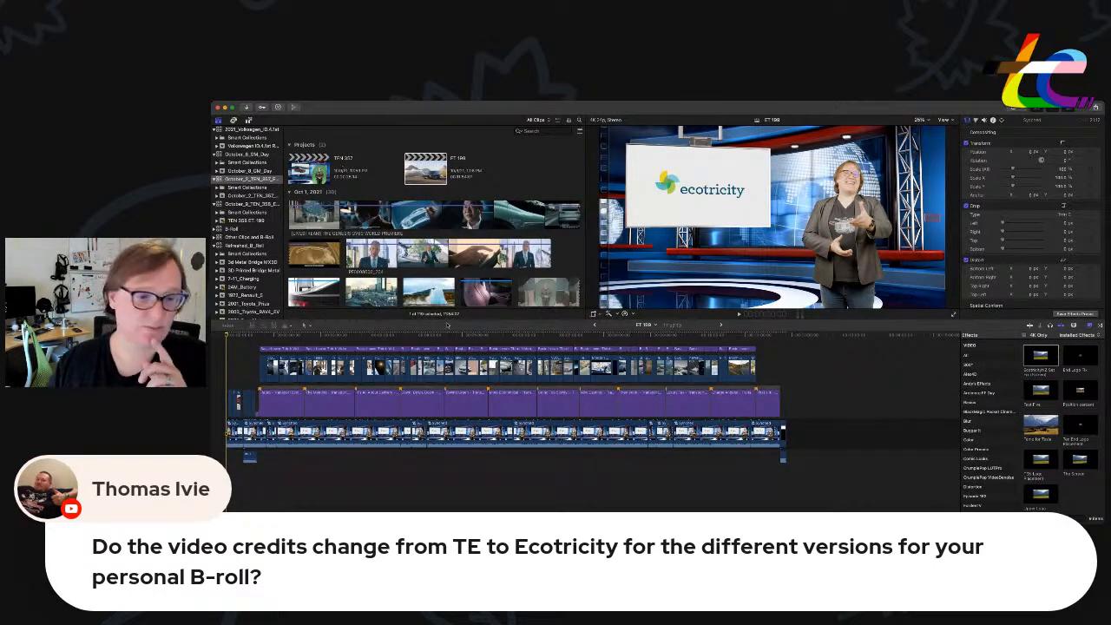
{"action": "key", "text": "super+Tab"}
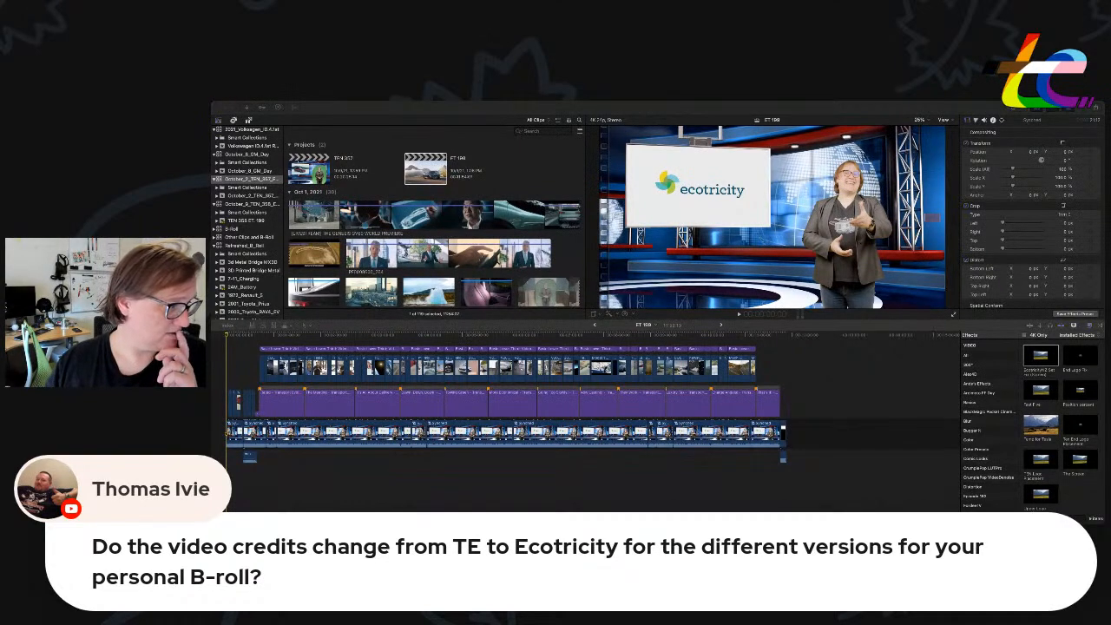